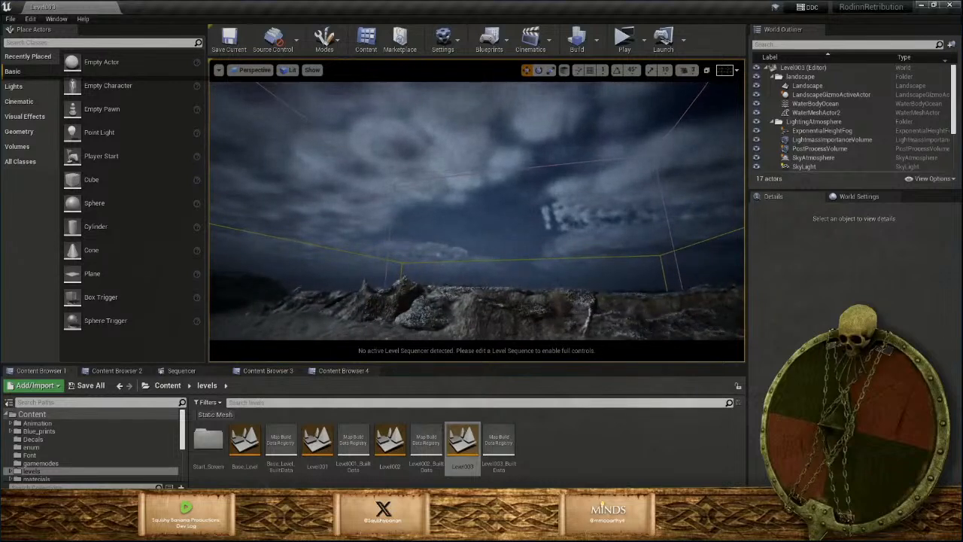
# Activate Landscape editing mode for the Level003 terrain and open its sculpting tools
pyautogui.moveTo(449, 279); pyautogui.dragTo(483, 226, button='right')
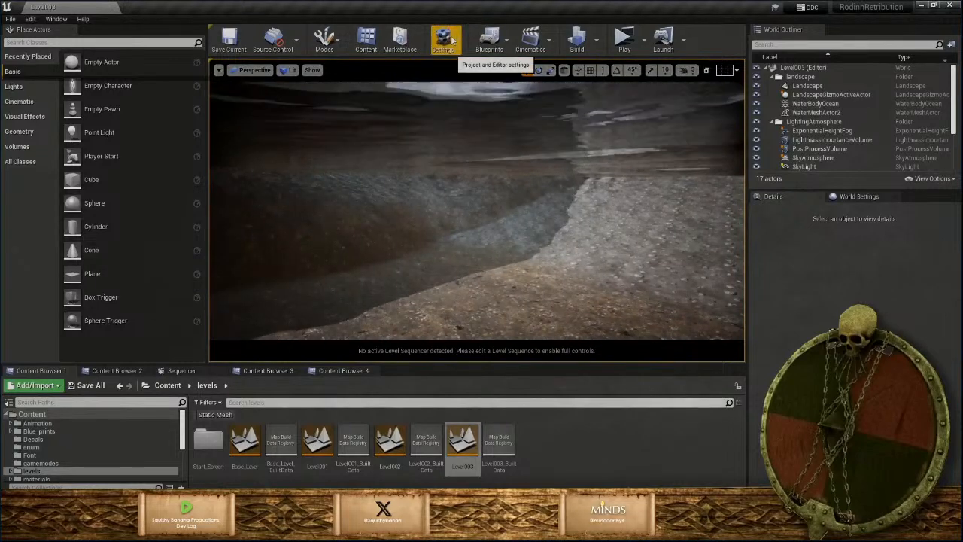
pyautogui.moveTo(509, 155); pyautogui.dragTo(482, 197, button='right')
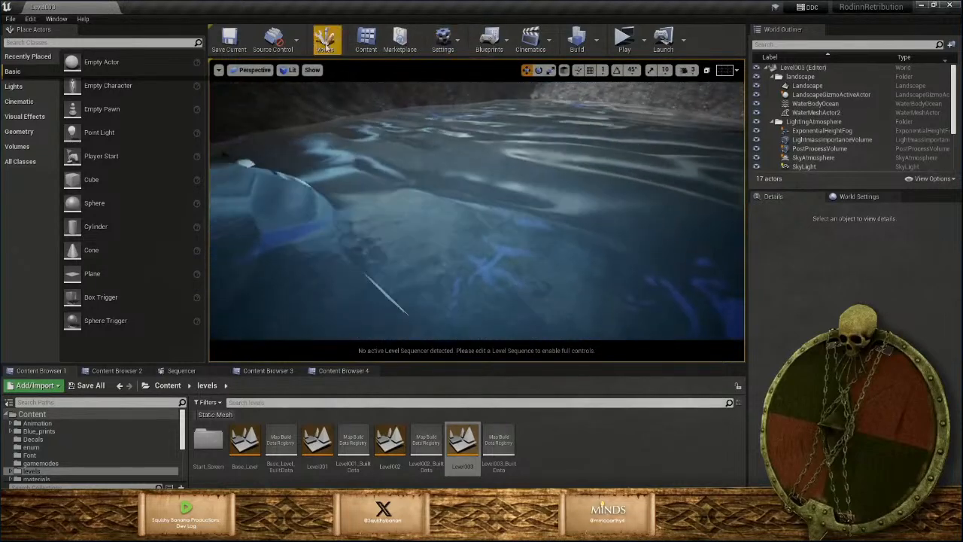
pyautogui.click(325, 41)
pyautogui.click(353, 85)
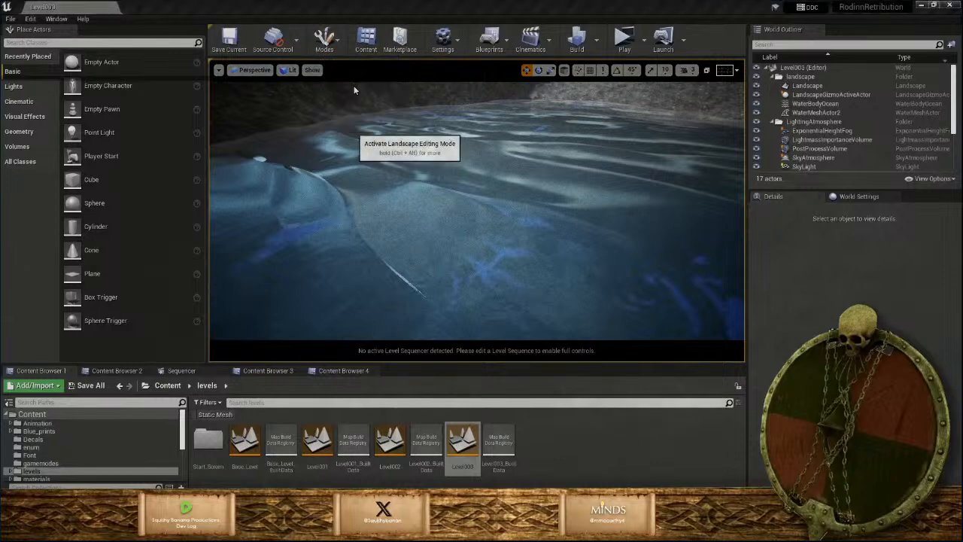
pyautogui.moveTo(448, 204)
pyautogui.mouseDown(button='right')
pyautogui.moveTo(496, 199)
pyautogui.moveTo(474, 197)
pyautogui.mouseUp(button='right')
pyautogui.click(263, 73)
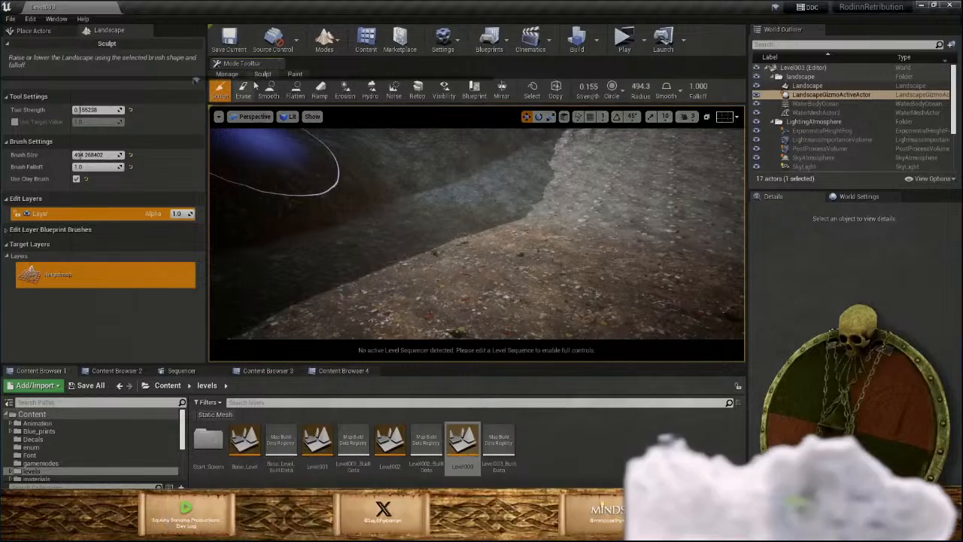
# Sculpt the underwater ground at the foot of the dark slope and across the adjoining seabed, using the 494-unit clay brush
pyautogui.moveTo(441, 226)
pyautogui.mouseDown()
pyautogui.moveTo(420, 223)
pyautogui.moveTo(642, 249)
pyautogui.moveTo(541, 222)
pyautogui.mouseUp()
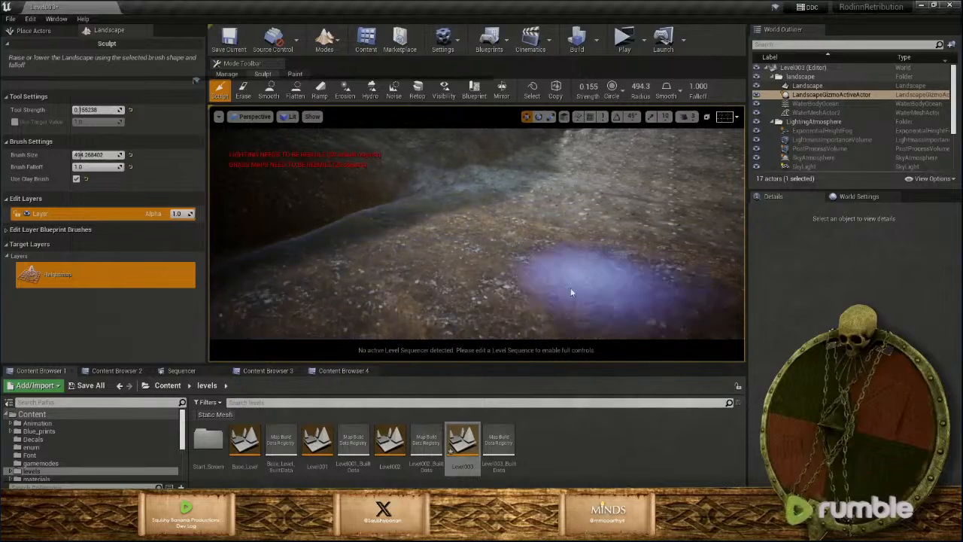
pyautogui.moveTo(573, 292)
pyautogui.mouseDown(button='right')
pyautogui.moveTo(601, 271)
pyautogui.moveTo(557, 278)
pyautogui.moveTo(594, 282)
pyautogui.moveTo(580, 240)
pyautogui.moveTo(482, 230)
pyautogui.mouseUp(button='right')
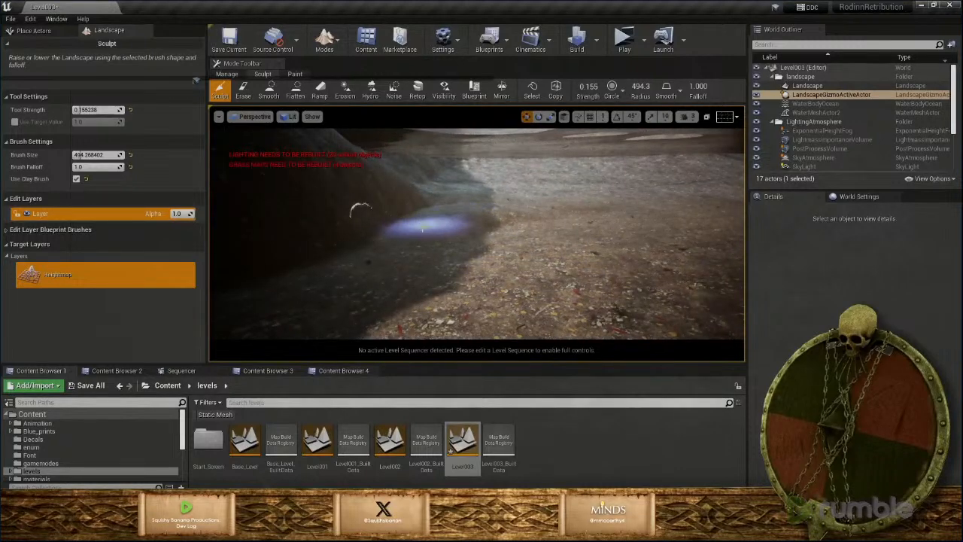
pyautogui.moveTo(422, 228)
pyautogui.mouseDown()
pyautogui.moveTo(331, 282)
pyautogui.moveTo(465, 278)
pyautogui.moveTo(456, 212)
pyautogui.mouseUp()
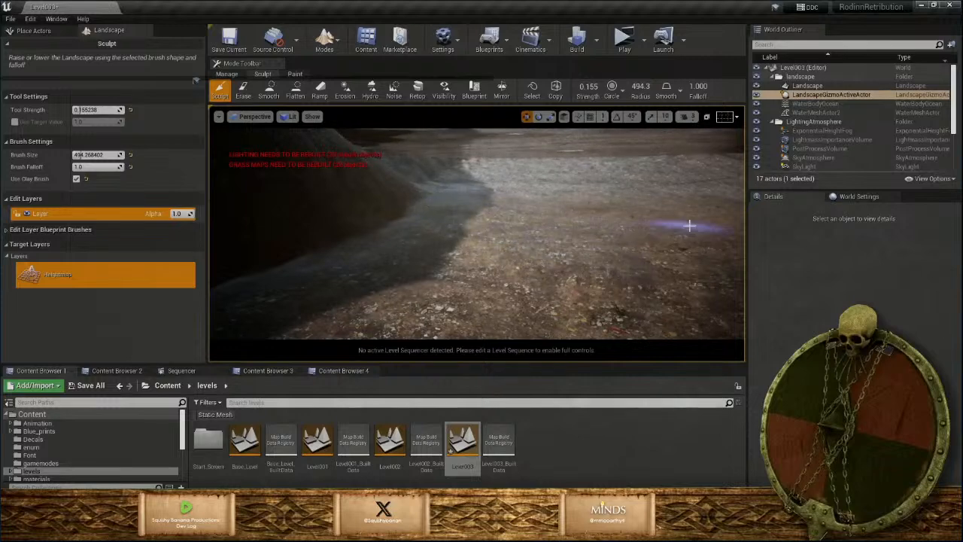
pyautogui.moveTo(632, 301)
pyautogui.mouseDown(button='right')
pyautogui.moveTo(730, 301)
pyautogui.moveTo(560, 268)
pyautogui.mouseUp(button='right')
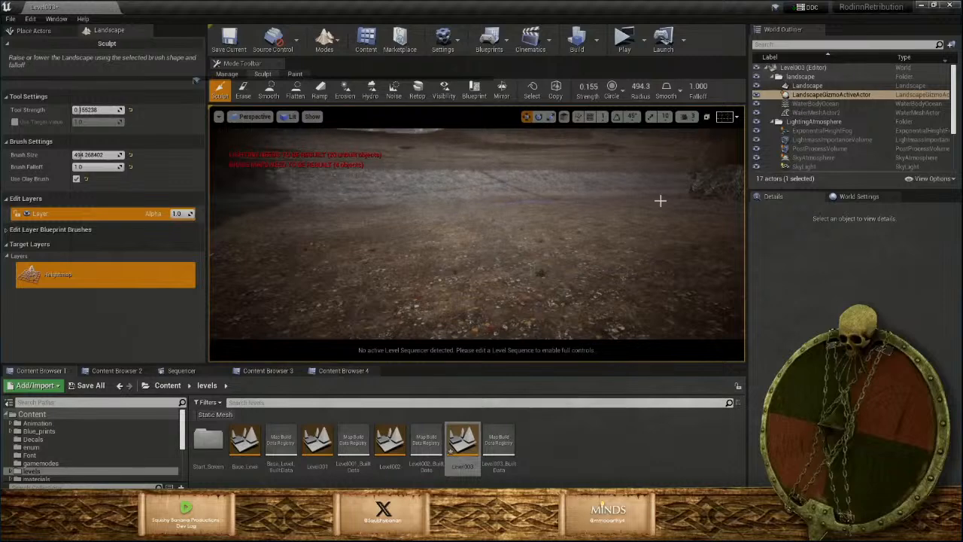
pyautogui.moveTo(595, 214)
pyautogui.mouseDown()
pyautogui.moveTo(645, 301)
pyautogui.moveTo(604, 190)
pyautogui.mouseUp()
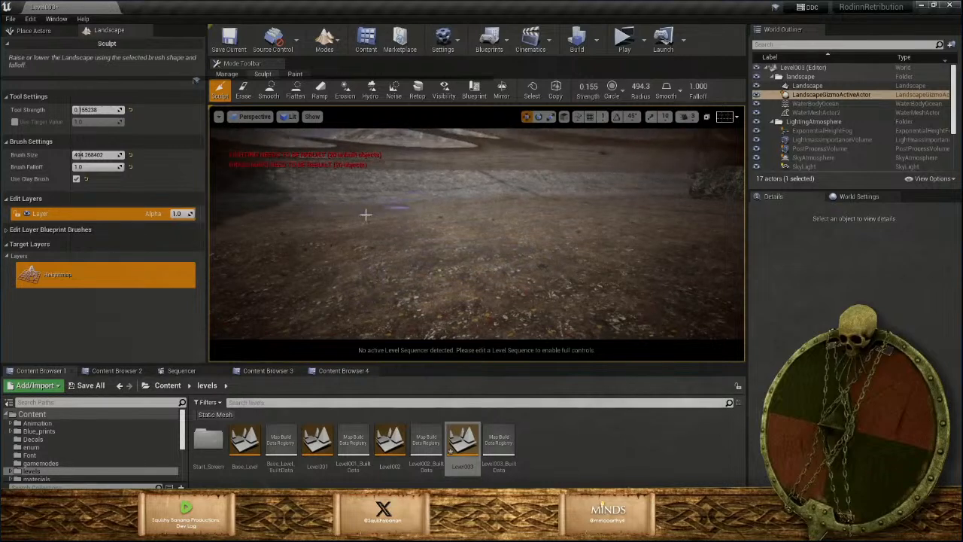
pyautogui.moveTo(394, 227)
pyautogui.mouseDown()
pyautogui.moveTo(383, 279)
pyautogui.moveTo(460, 209)
pyautogui.mouseUp()
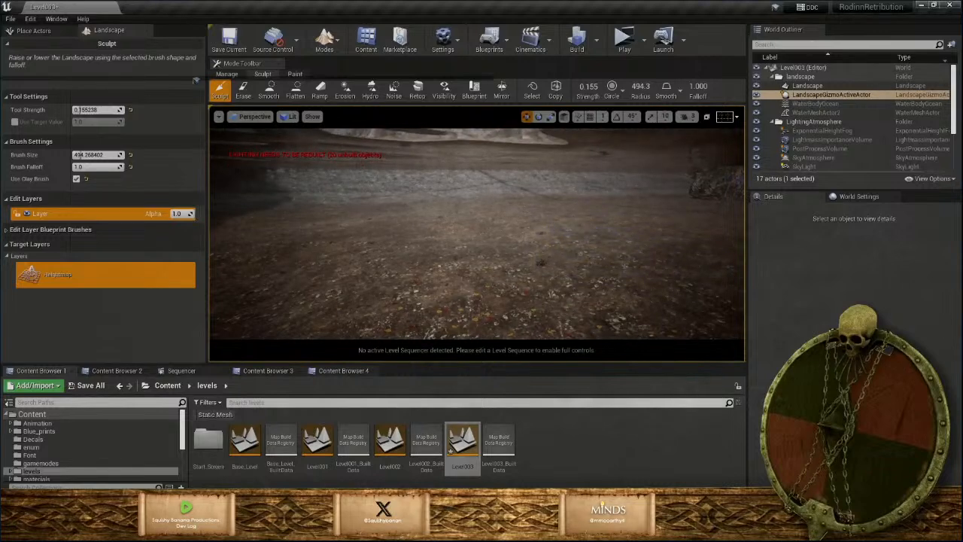
# Sculpt the edge where the pale gravel bank meets the brown seabed with the 494-unit brush to blend the two levels
pyautogui.moveTo(429, 206)
pyautogui.mouseDown(button='right')
pyautogui.moveTo(444, 188)
pyautogui.moveTo(458, 215)
pyautogui.mouseUp(button='right')
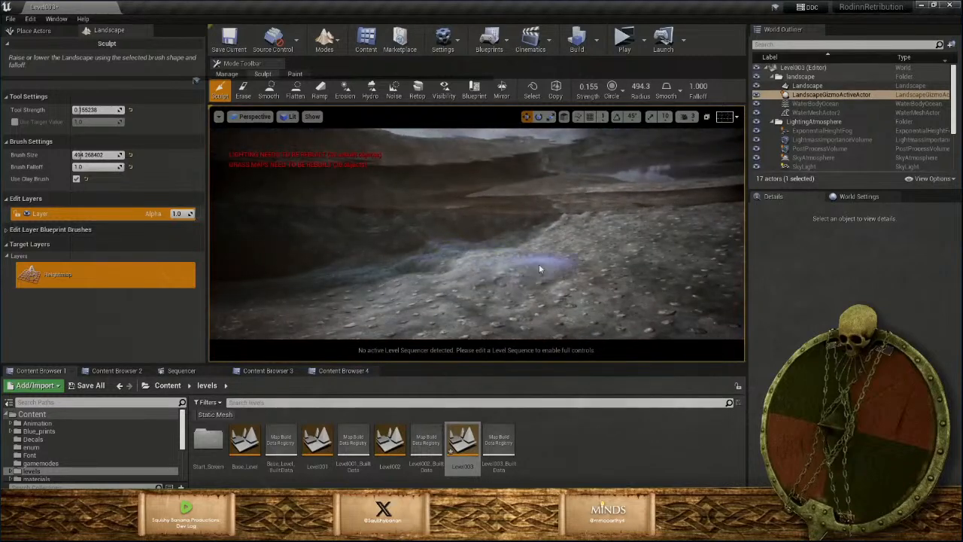
pyautogui.moveTo(539, 269)
pyautogui.mouseDown()
pyautogui.moveTo(608, 319)
pyautogui.moveTo(570, 269)
pyautogui.moveTo(531, 251)
pyautogui.mouseUp()
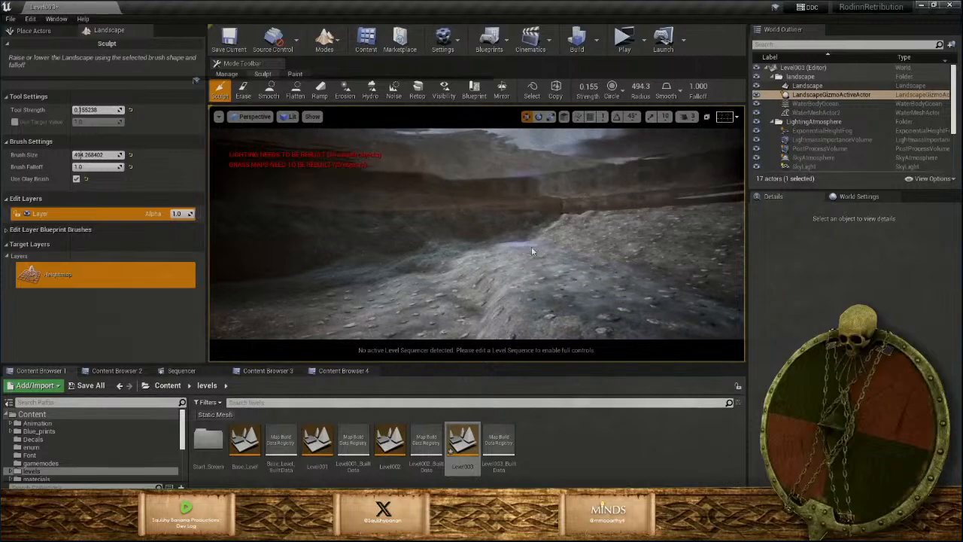
pyautogui.moveTo(465, 265); pyautogui.dragTo(621, 264, button='right')
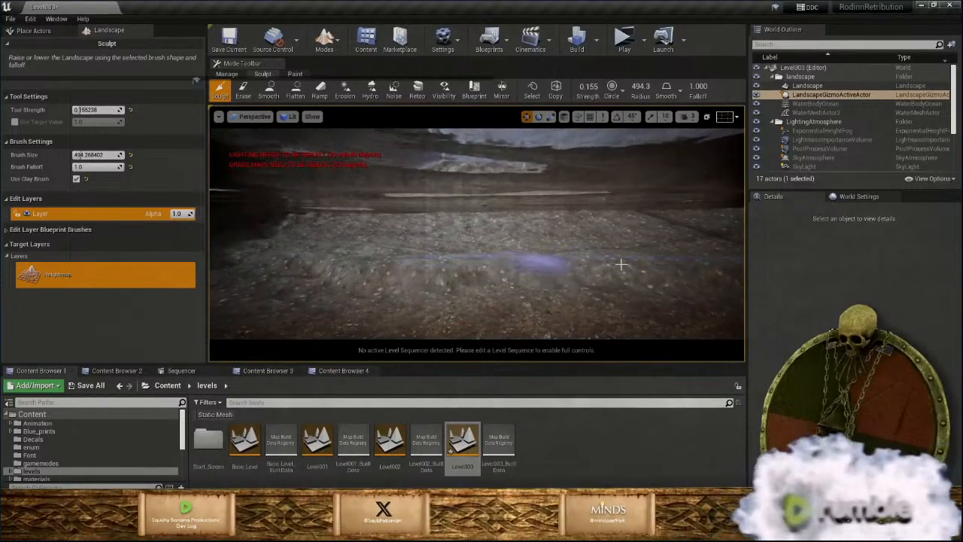
pyautogui.moveTo(621, 264)
pyautogui.mouseDown()
pyautogui.moveTo(651, 273)
pyautogui.moveTo(589, 287)
pyautogui.moveTo(316, 286)
pyautogui.moveTo(429, 312)
pyautogui.mouseUp()
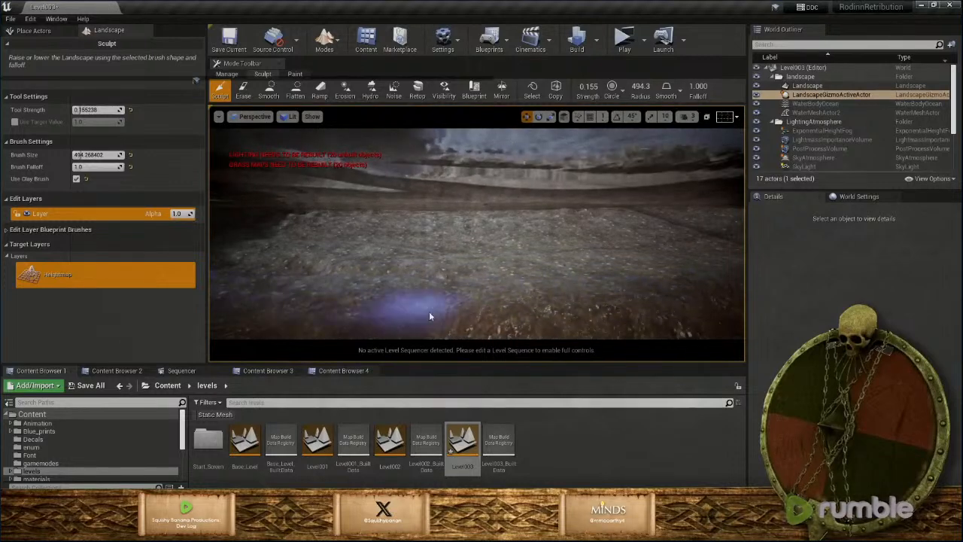
pyautogui.moveTo(637, 301); pyautogui.dragTo(688, 297, button='right')
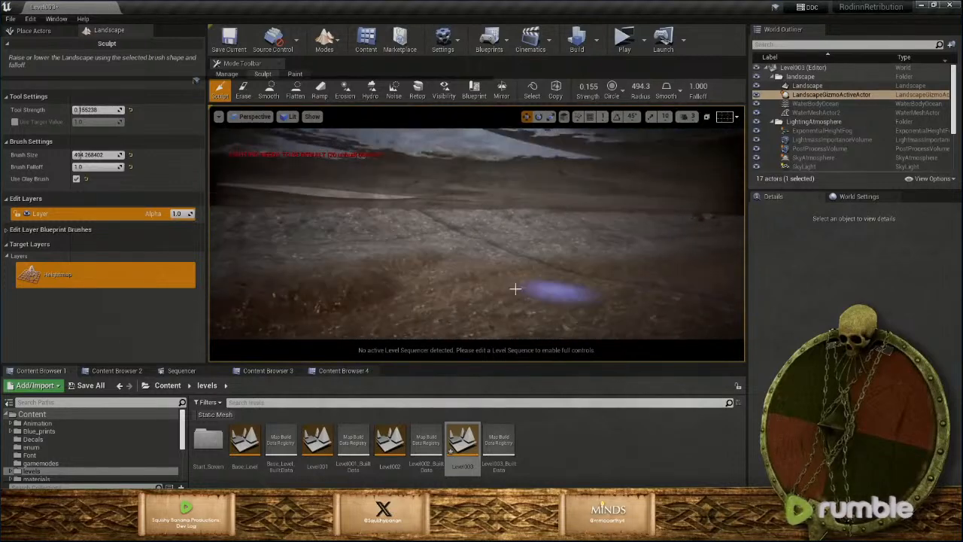
pyautogui.moveTo(515, 289); pyautogui.dragTo(543, 251)
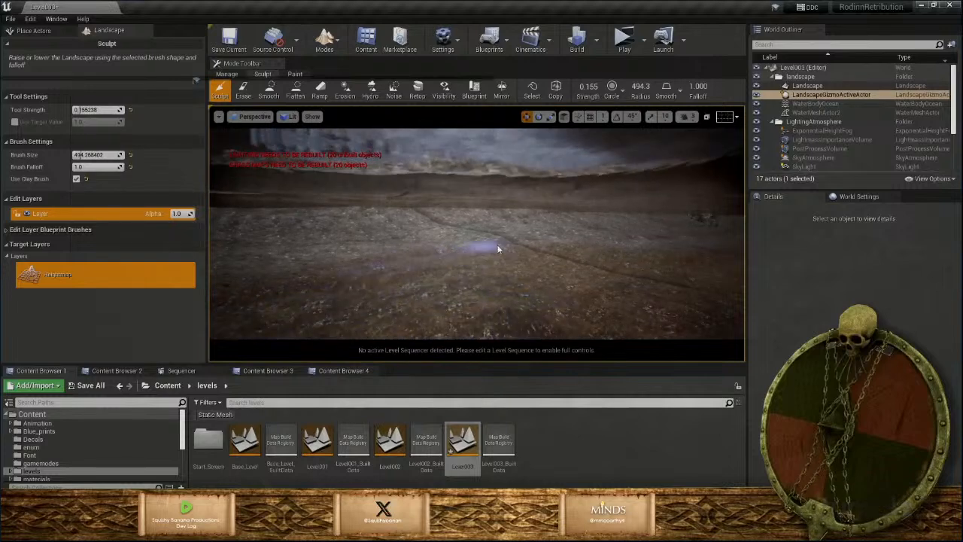
# Enlarge the sculpt brush to about 1025 and reshape the seabed in front of the large rock formation
pyautogui.press('w')
pyautogui.moveTo(592, 281); pyautogui.dragTo(668, 280, button='right')
pyautogui.moveTo(471, 256); pyautogui.dragTo(458, 243)
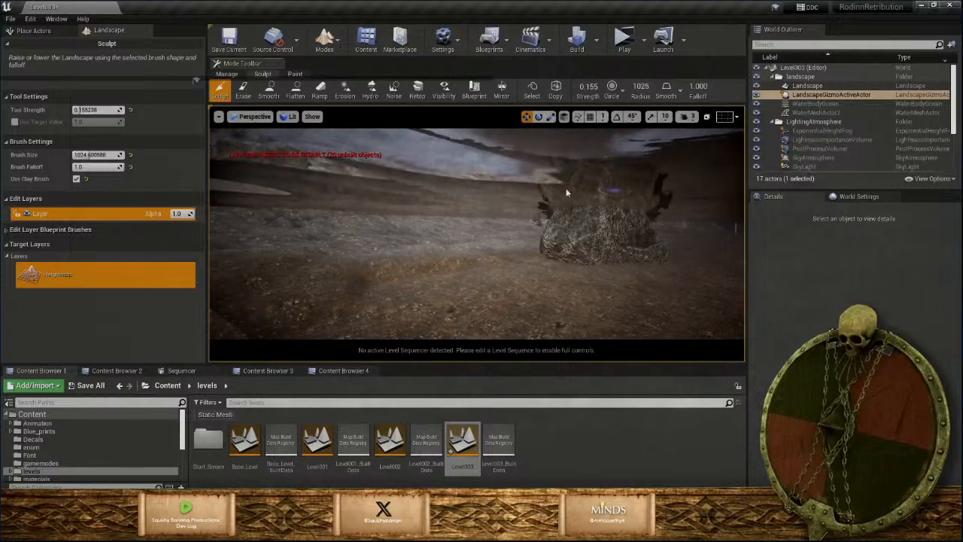
pyautogui.moveTo(467, 244); pyautogui.dragTo(669, 272)
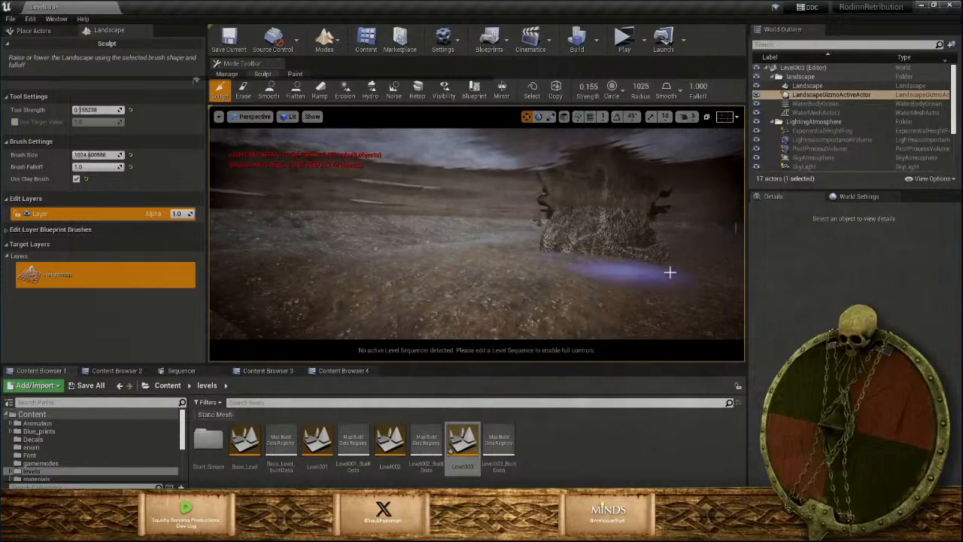
pyautogui.moveTo(534, 263); pyautogui.dragTo(290, 314)
# Sculpt the sandy seabed beside the rock formations and along the dark crease with the 1025-unit brush
pyautogui.moveTo(375, 295)
pyautogui.mouseDown(button='right')
pyautogui.moveTo(683, 252)
pyautogui.moveTo(737, 255)
pyautogui.mouseUp(button='right')
pyautogui.press('w')
pyautogui.moveTo(348, 291)
pyautogui.mouseDown()
pyautogui.moveTo(369, 271)
pyautogui.moveTo(498, 280)
pyautogui.moveTo(485, 287)
pyautogui.moveTo(606, 301)
pyautogui.moveTo(529, 271)
pyautogui.moveTo(623, 280)
pyautogui.moveTo(397, 259)
pyautogui.moveTo(338, 265)
pyautogui.moveTo(359, 288)
pyautogui.moveTo(505, 314)
pyautogui.moveTo(576, 289)
pyautogui.moveTo(478, 258)
pyautogui.moveTo(526, 291)
pyautogui.mouseUp()
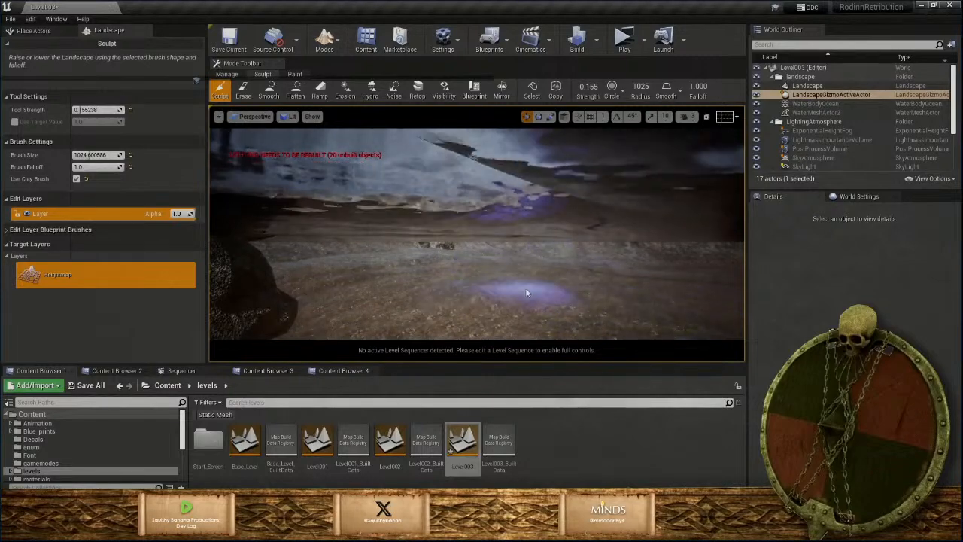
pyautogui.moveTo(525, 291); pyautogui.dragTo(297, 295, button='right')
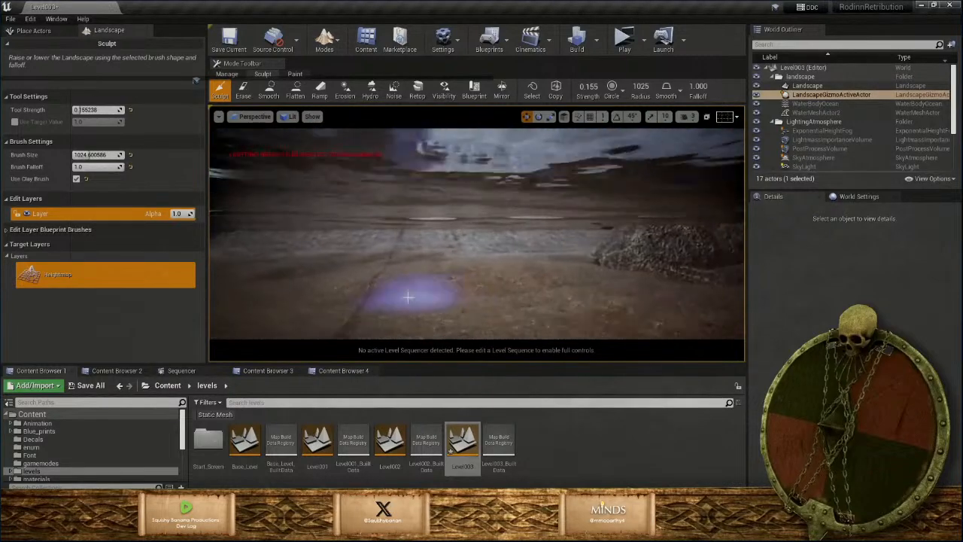
pyautogui.moveTo(363, 246); pyautogui.dragTo(365, 250)
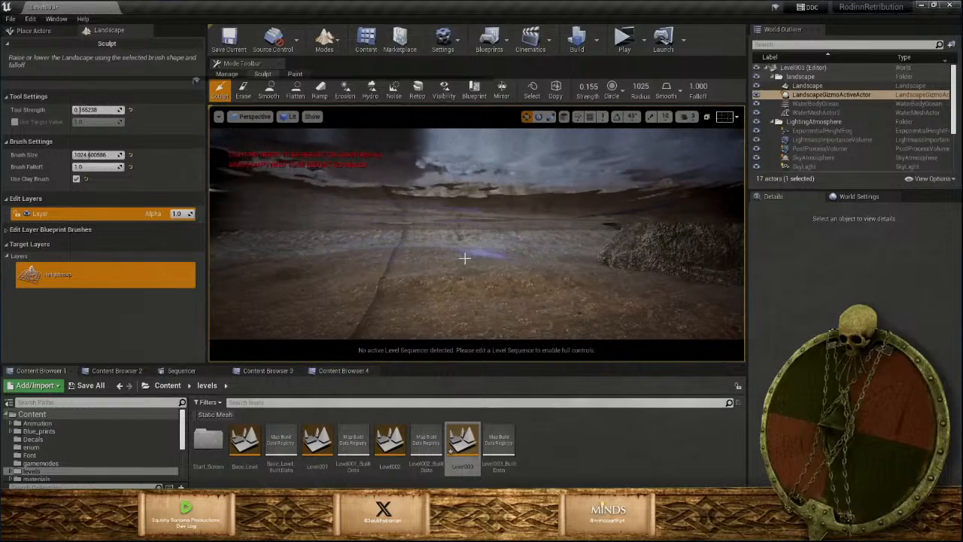
pyautogui.moveTo(465, 258)
pyautogui.mouseDown()
pyautogui.moveTo(494, 316)
pyautogui.moveTo(524, 239)
pyautogui.moveTo(371, 243)
pyautogui.moveTo(400, 280)
pyautogui.moveTo(337, 277)
pyautogui.mouseUp()
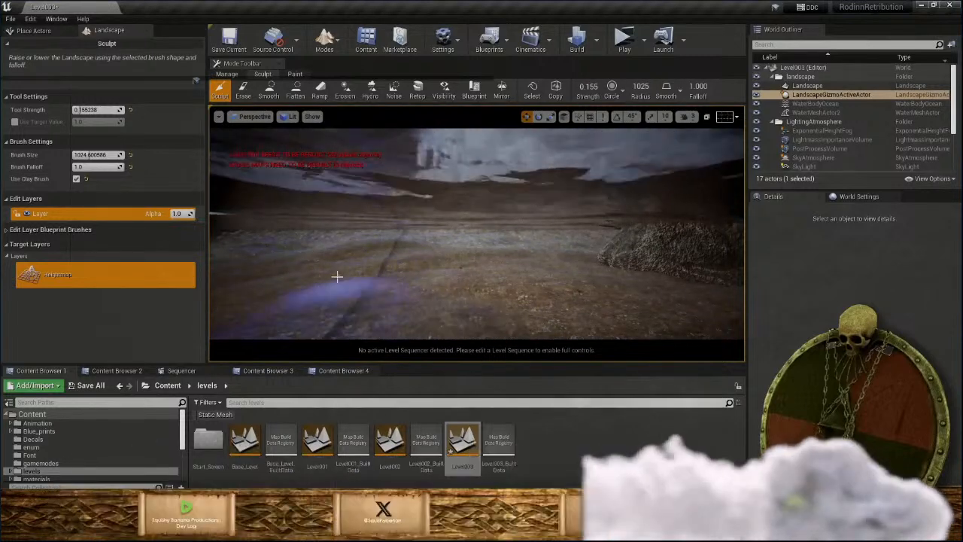
# Sculpt the seabed along the base of the long dark bank, filling the hollow towards the pale gravel
pyautogui.press('w')
pyautogui.moveTo(337, 277)
pyautogui.mouseDown(button='right')
pyautogui.moveTo(278, 275)
pyautogui.moveTo(298, 276)
pyautogui.mouseUp(button='right')
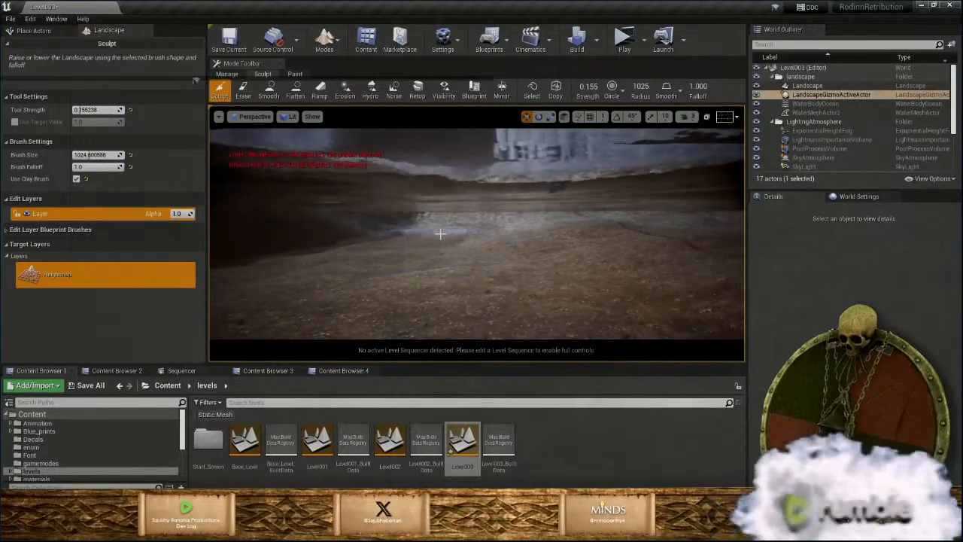
pyautogui.moveTo(440, 234); pyautogui.dragTo(452, 241)
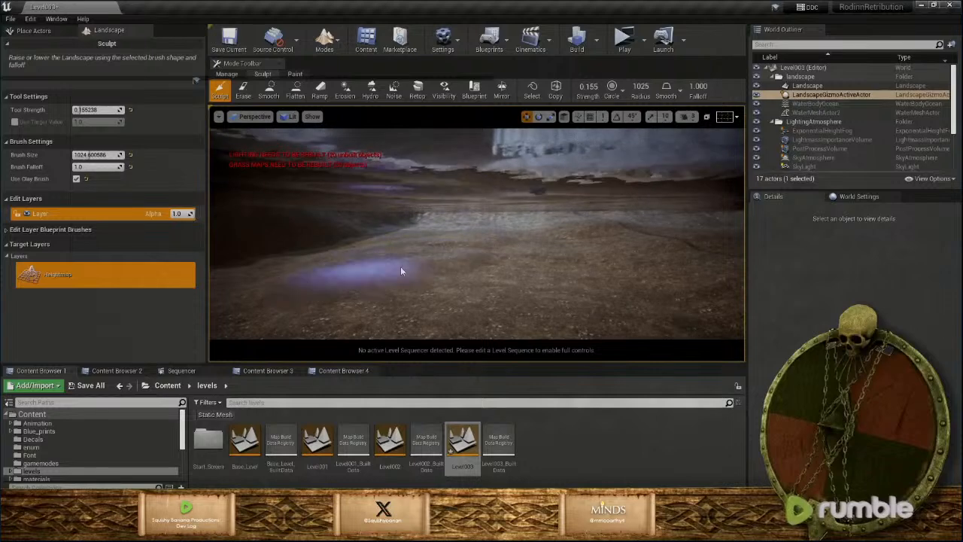
pyautogui.moveTo(332, 252); pyautogui.dragTo(528, 210)
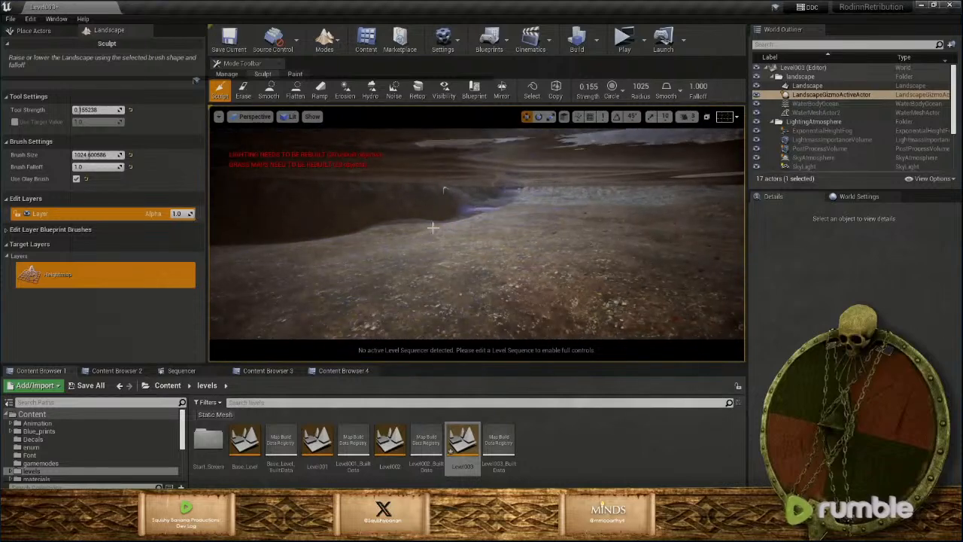
pyautogui.moveTo(433, 227); pyautogui.dragTo(538, 219)
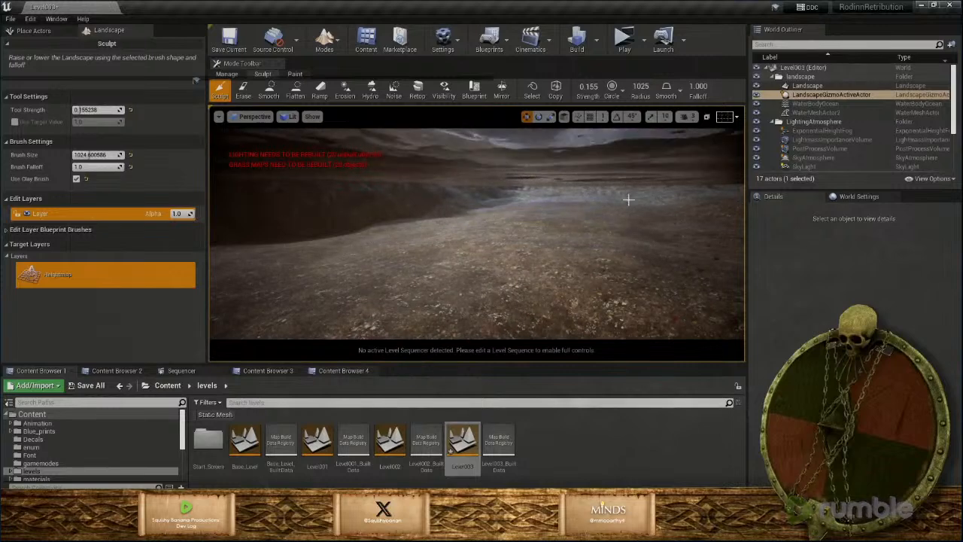
# Hide the WaterMeshActor2 water surface so the landscape beneath can be seen
pyautogui.moveTo(641, 271); pyautogui.dragTo(625, 249, button='right')
pyautogui.press('w')
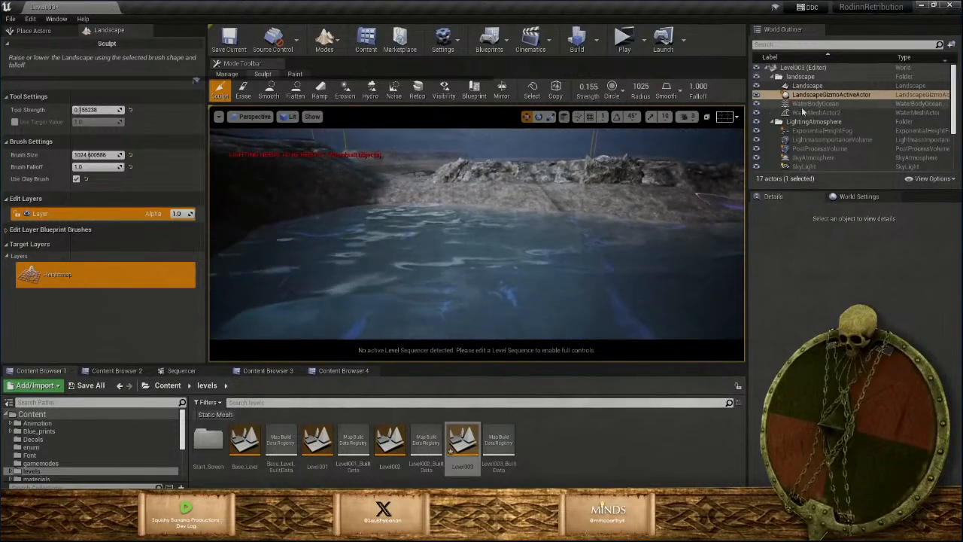
pyautogui.click(756, 112)
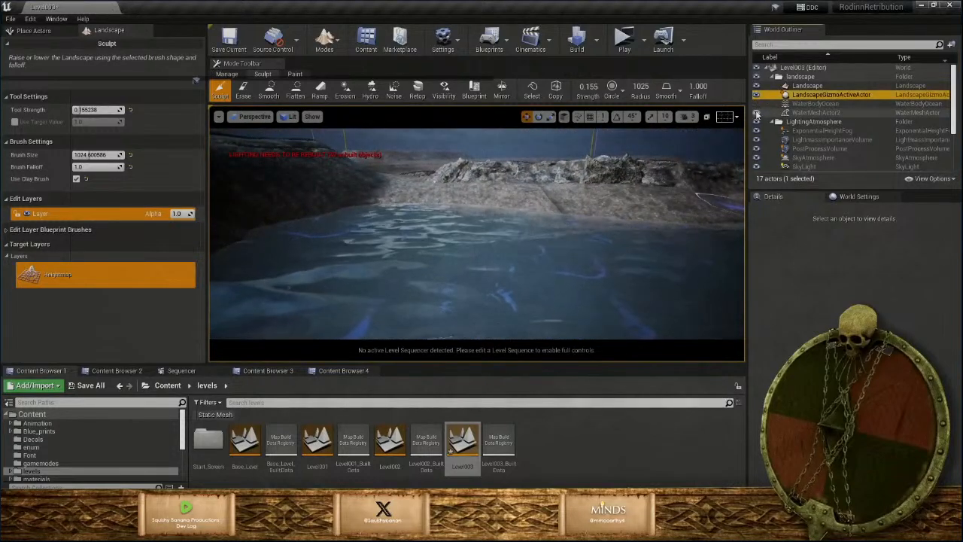
# Inspect the exposed seabed from several sides, checking the gravel banks, rock outcrops and dark slopes
pyautogui.press('w')
pyautogui.moveTo(624, 249); pyautogui.dragTo(626, 271, button='right')
pyautogui.press('s')
pyautogui.moveTo(555, 202)
pyautogui.mouseDown(button='right')
pyautogui.moveTo(535, 192)
pyautogui.moveTo(555, 200)
pyautogui.mouseUp(button='right')
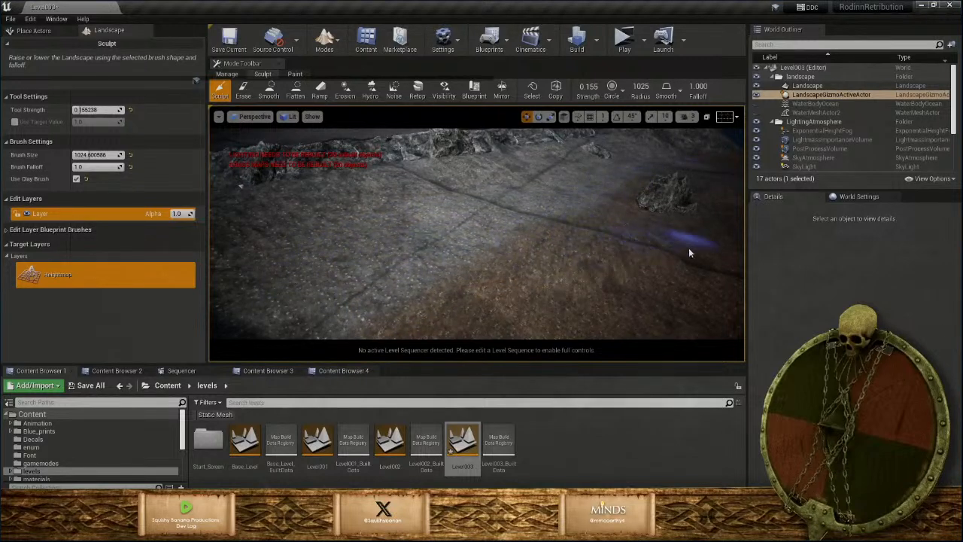
pyautogui.moveTo(617, 216)
pyautogui.mouseDown(button='right')
pyautogui.moveTo(611, 211)
pyautogui.moveTo(594, 245)
pyautogui.mouseUp(button='right')
pyautogui.press('w')
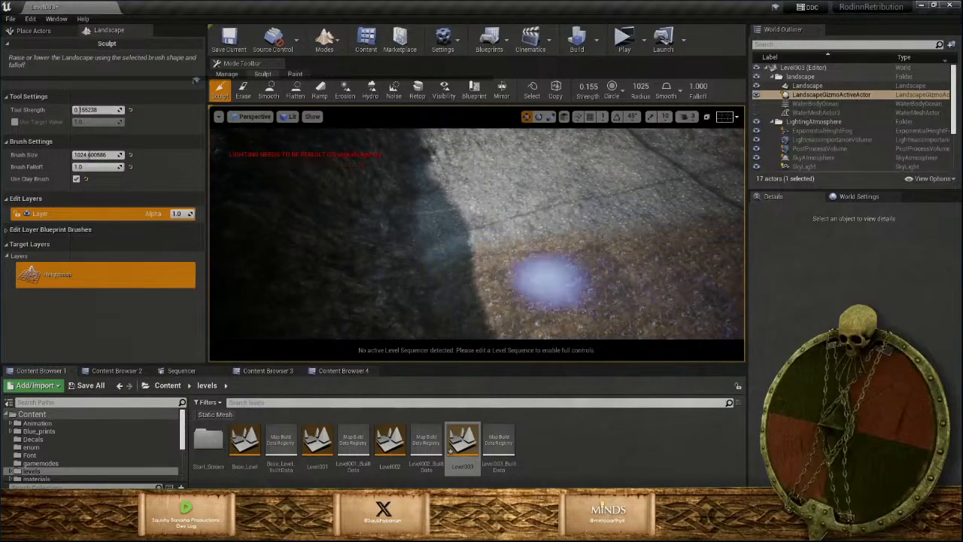
pyautogui.moveTo(477, 279)
pyautogui.mouseDown(button='right')
pyautogui.moveTo(448, 237)
pyautogui.moveTo(452, 226)
pyautogui.moveTo(515, 225)
pyautogui.mouseUp(button='right')
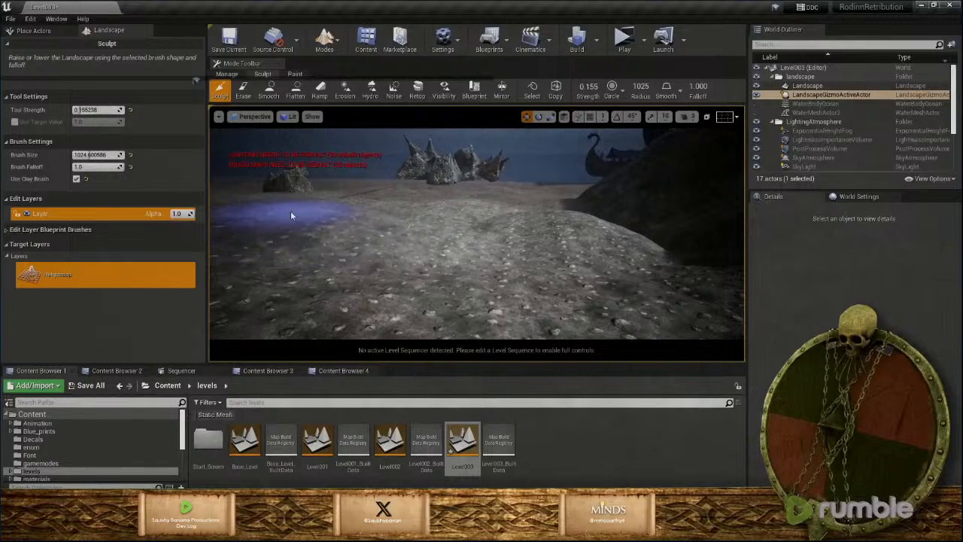
pyautogui.moveTo(292, 215)
pyautogui.mouseDown(button='right')
pyautogui.moveTo(226, 199)
pyautogui.moveTo(181, 278)
pyautogui.moveTo(113, 252)
pyautogui.mouseUp(button='right')
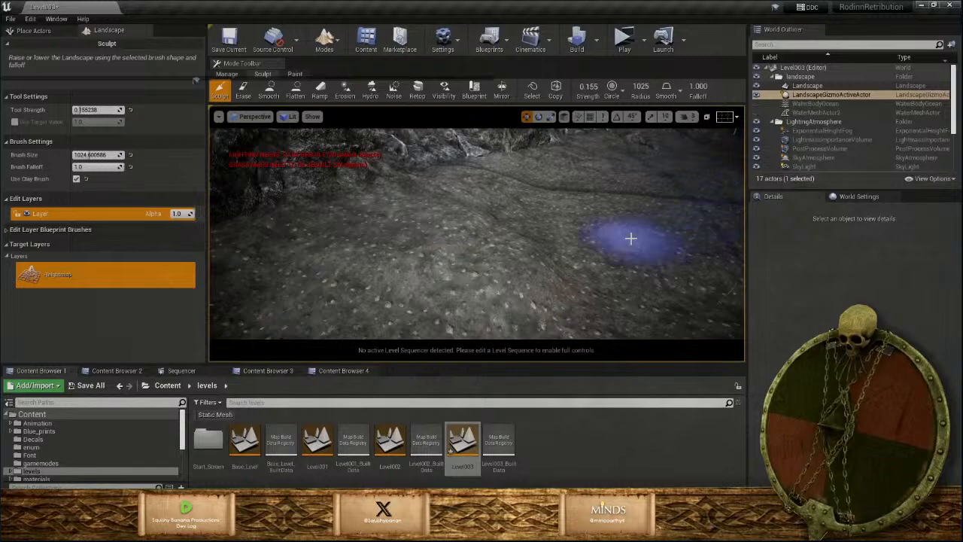
pyautogui.moveTo(631, 239)
pyautogui.mouseDown(button='right')
pyautogui.moveTo(602, 248)
pyautogui.moveTo(574, 238)
pyautogui.mouseUp(button='right')
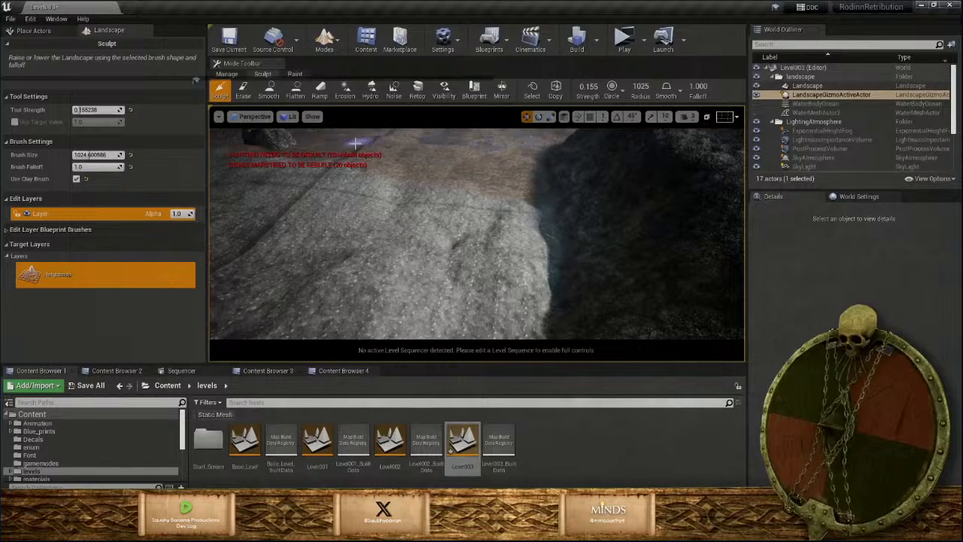
pyautogui.moveTo(378, 185)
pyautogui.mouseDown(button='right')
pyautogui.moveTo(342, 179)
pyautogui.moveTo(353, 135)
pyautogui.moveTo(387, 124)
pyautogui.moveTo(369, 173)
pyautogui.moveTo(394, 237)
pyautogui.moveTo(422, 226)
pyautogui.moveTo(361, 260)
pyautogui.moveTo(421, 233)
pyautogui.moveTo(462, 245)
pyautogui.mouseUp(button='right')
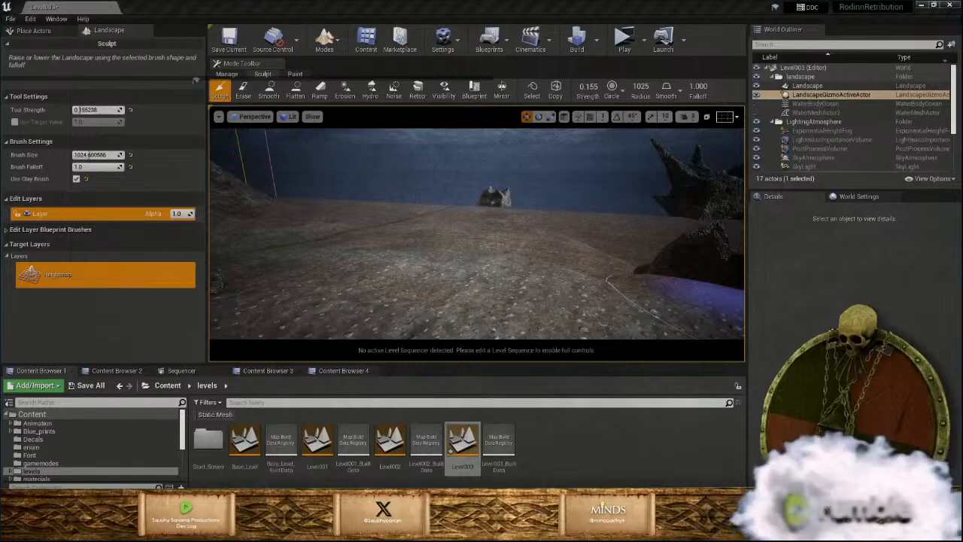
# Sculpt the brown seabed near the lone rock outcrop with the 1025-unit brush
pyautogui.press('w')
pyautogui.moveTo(559, 238)
pyautogui.mouseDown(button='right')
pyautogui.moveTo(548, 238)
pyautogui.moveTo(559, 243)
pyautogui.mouseUp(button='right')
pyautogui.moveTo(559, 243); pyautogui.dragTo(490, 241)
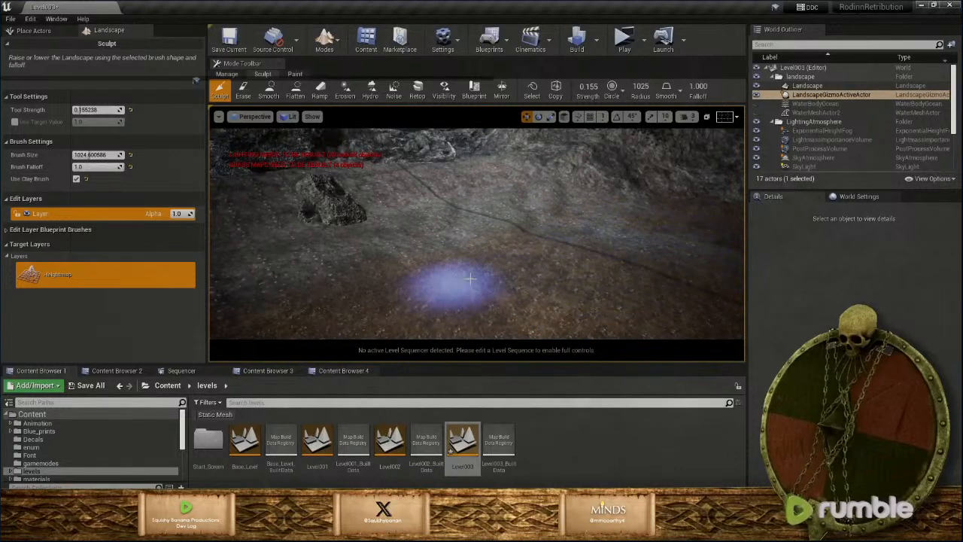
# Sculpt the brown seabed between the scattered rock outcrops and out to the foot of the dark bank
pyautogui.moveTo(410, 316); pyautogui.dragTo(293, 309, button='right')
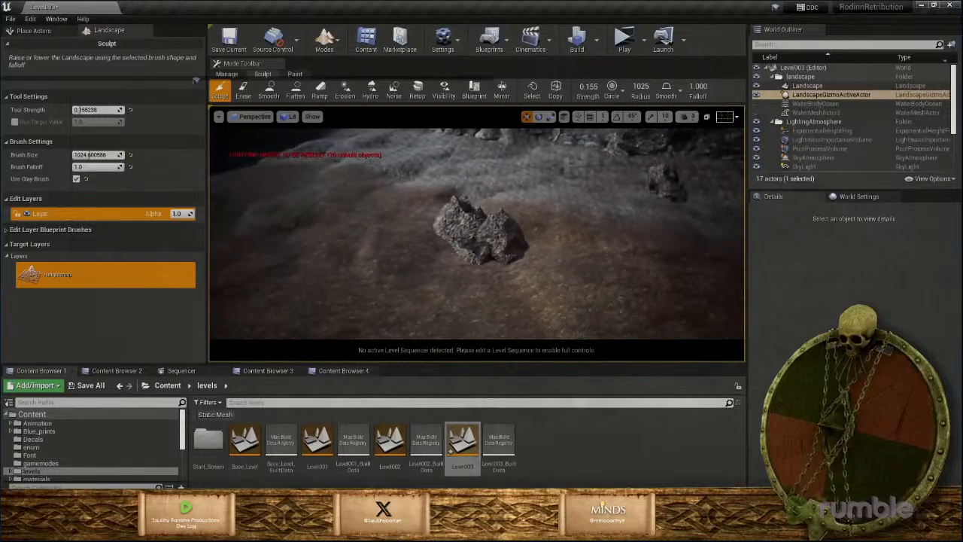
pyautogui.moveTo(512, 292); pyautogui.dragTo(525, 292, button='right')
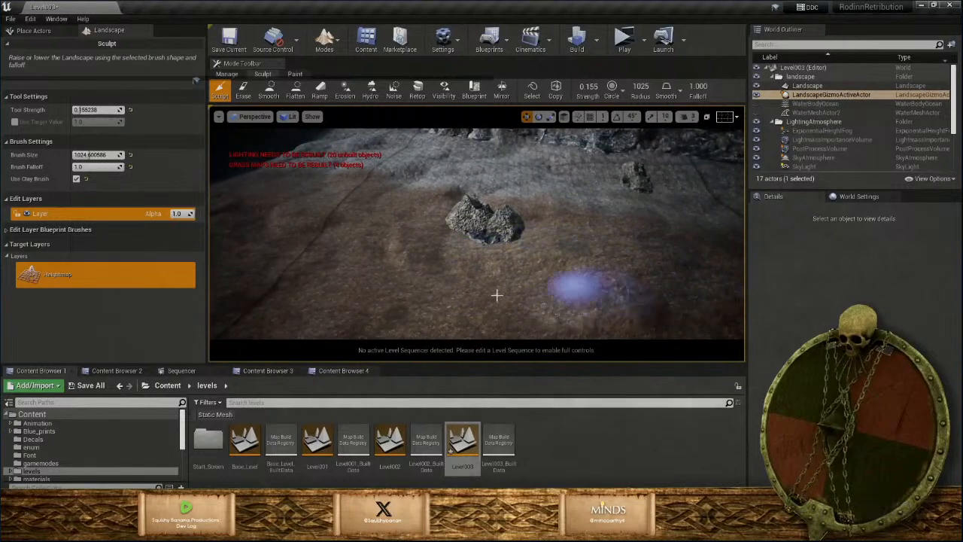
pyautogui.moveTo(638, 319); pyautogui.dragTo(715, 308, button='right')
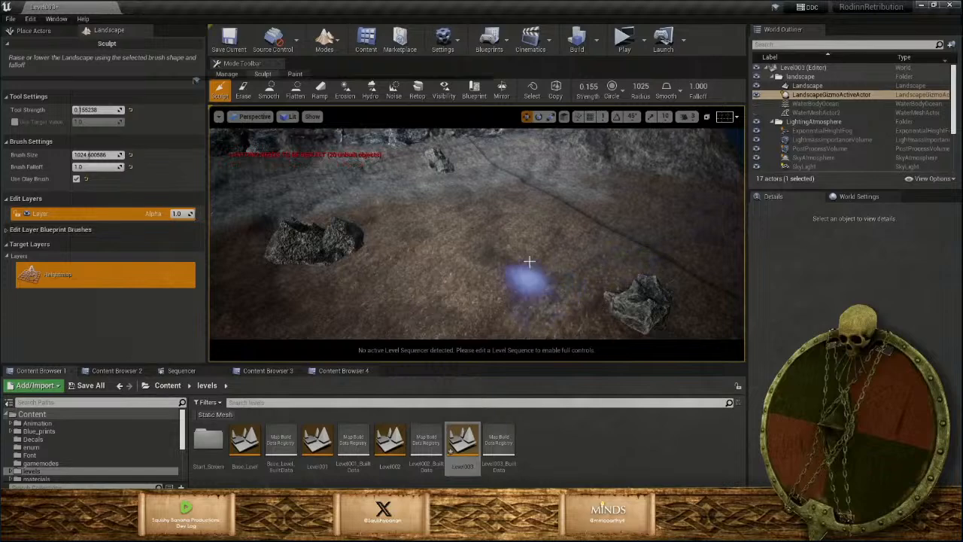
pyautogui.moveTo(529, 261); pyautogui.dragTo(535, 258, button='right')
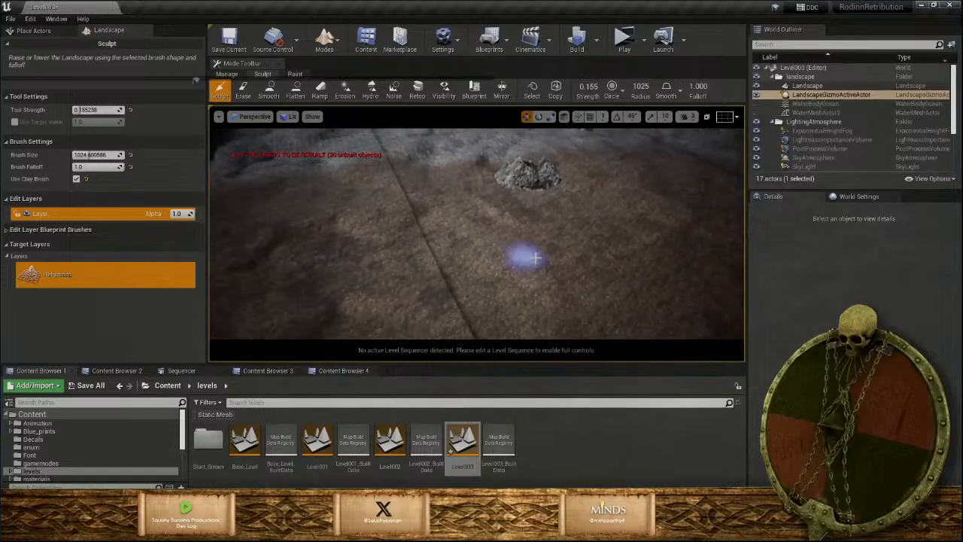
pyautogui.moveTo(535, 258); pyautogui.dragTo(501, 237)
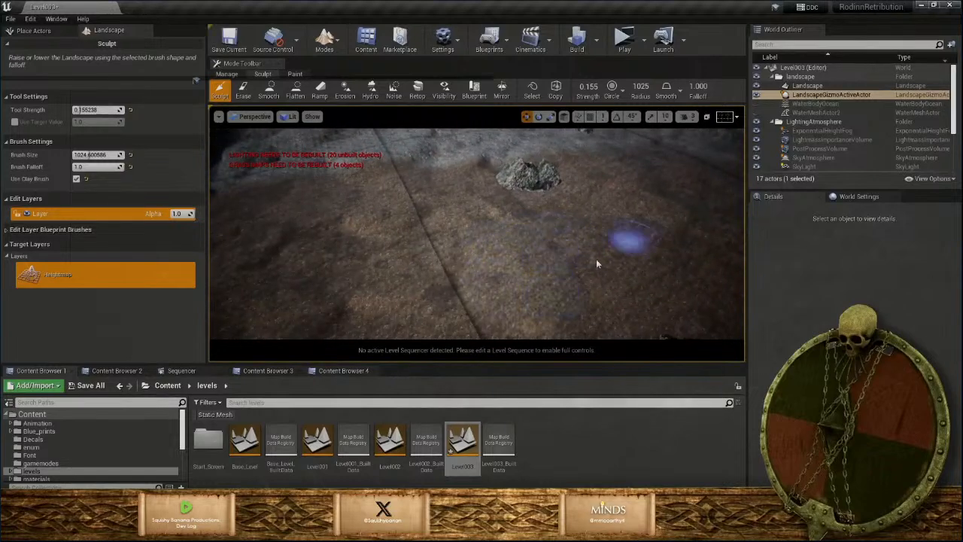
pyautogui.moveTo(625, 314); pyautogui.dragTo(578, 261, button='right')
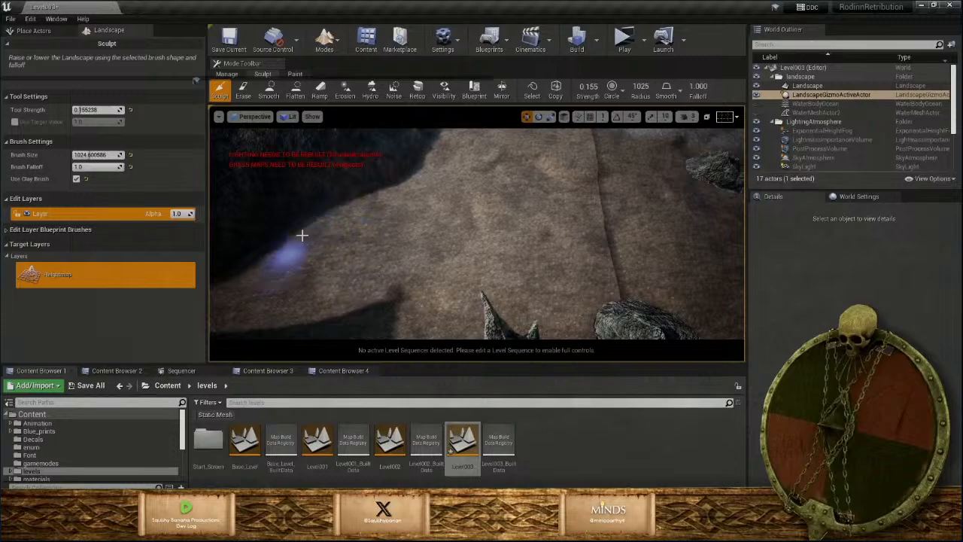
pyautogui.moveTo(430, 285)
pyautogui.mouseDown(button='right')
pyautogui.moveTo(383, 272)
pyautogui.moveTo(406, 239)
pyautogui.moveTo(431, 237)
pyautogui.moveTo(436, 262)
pyautogui.moveTo(431, 246)
pyautogui.mouseUp(button='right')
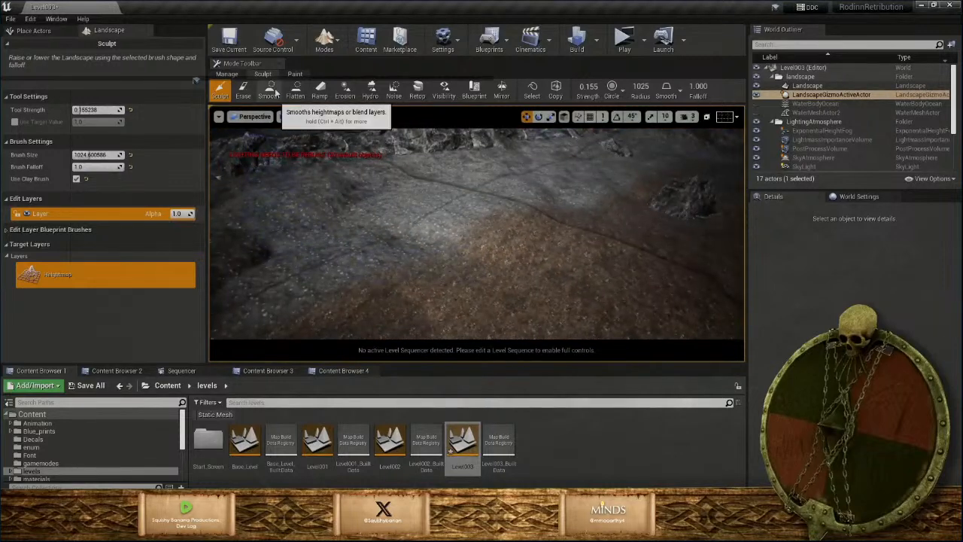
# Smooth the pale gravel and brown seabed beside the dark bank with the Smooth tool at strength 0.155
pyautogui.click(273, 91)
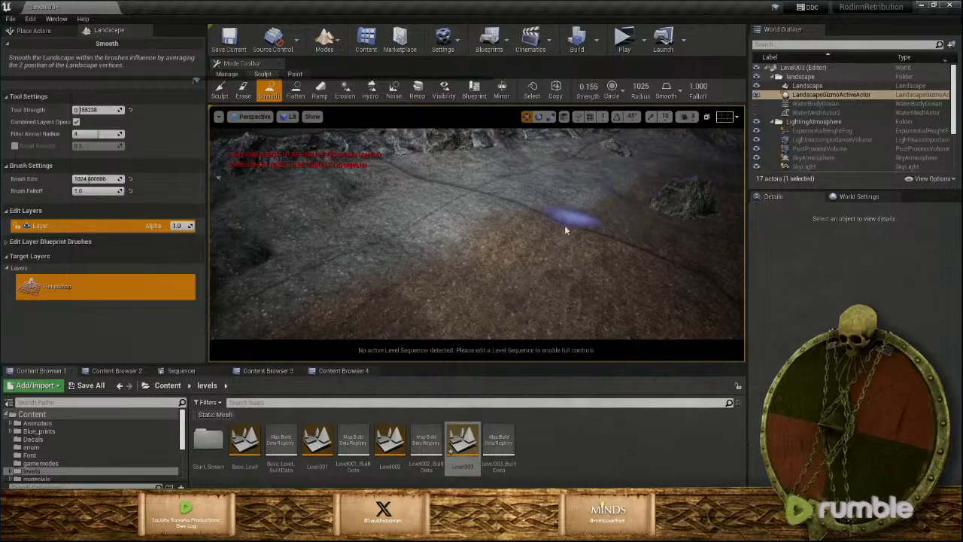
pyautogui.moveTo(538, 270)
pyautogui.mouseDown(button='right')
pyautogui.moveTo(436, 268)
pyautogui.moveTo(524, 267)
pyautogui.mouseUp(button='right')
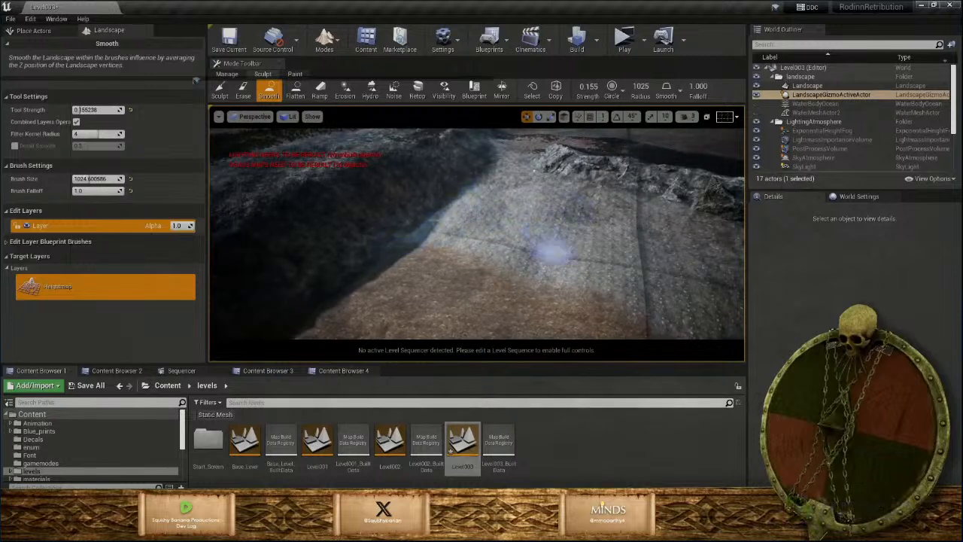
pyautogui.moveTo(415, 289); pyautogui.dragTo(418, 290, button='right')
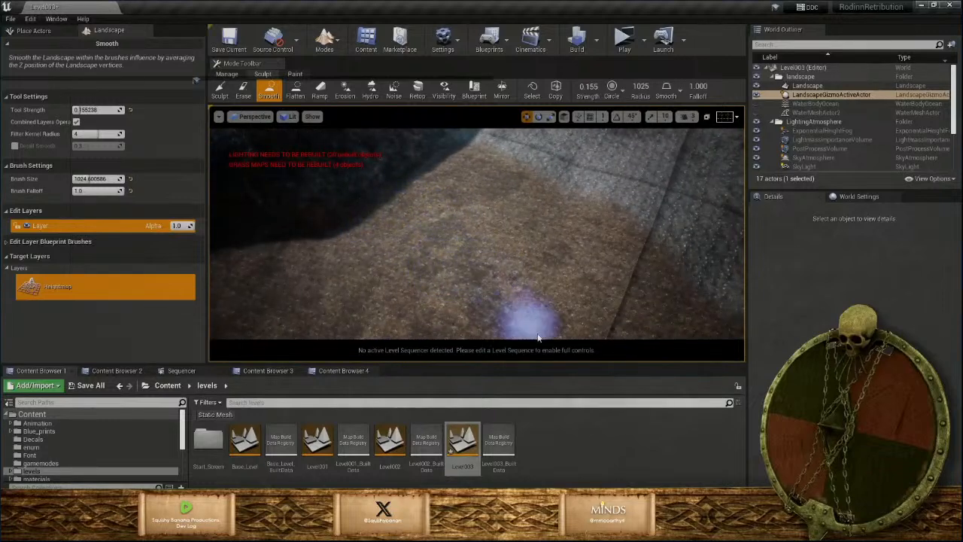
pyautogui.moveTo(385, 228)
pyautogui.mouseDown(button='right')
pyautogui.moveTo(410, 260)
pyautogui.moveTo(387, 203)
pyautogui.moveTo(255, 211)
pyautogui.mouseUp(button='right')
pyautogui.moveTo(579, 259); pyautogui.dragTo(500, 265, button='right')
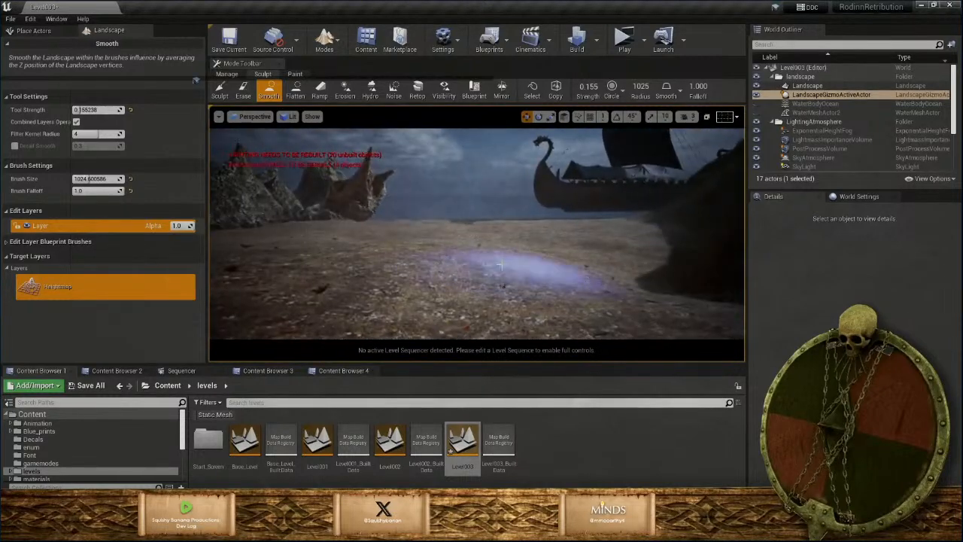
pyautogui.moveTo(584, 263); pyautogui.dragTo(543, 283, button='right')
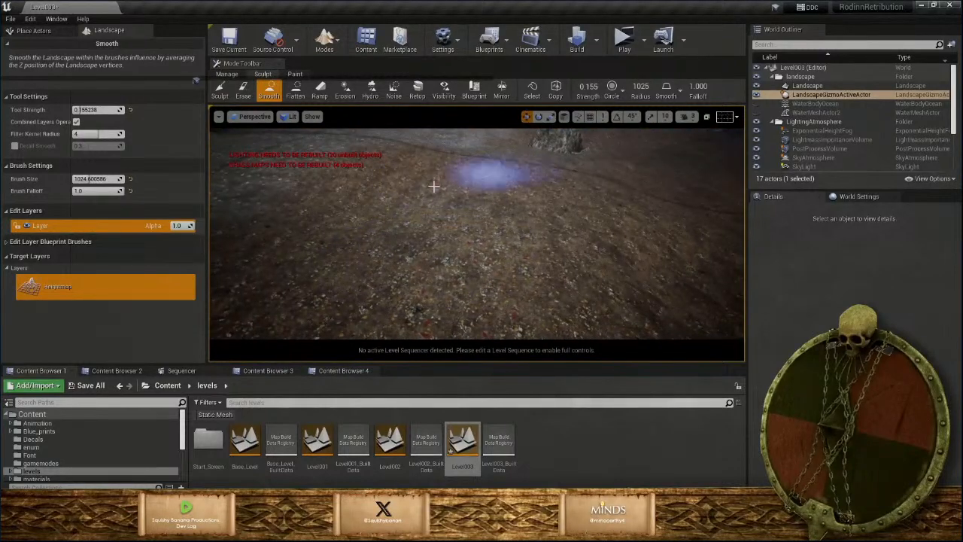
pyautogui.moveTo(451, 322)
pyautogui.mouseDown(button='right')
pyautogui.moveTo(457, 256)
pyautogui.moveTo(454, 267)
pyautogui.moveTo(409, 217)
pyautogui.mouseUp(button='right')
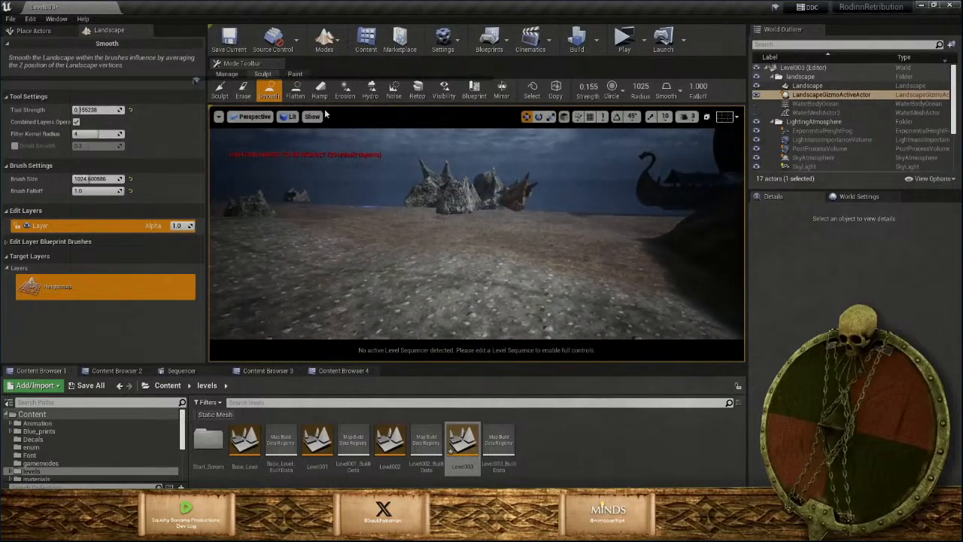
# Paint the Rocky_Shore layer onto the seabed along the base of the dark bank
pyautogui.click(295, 74)
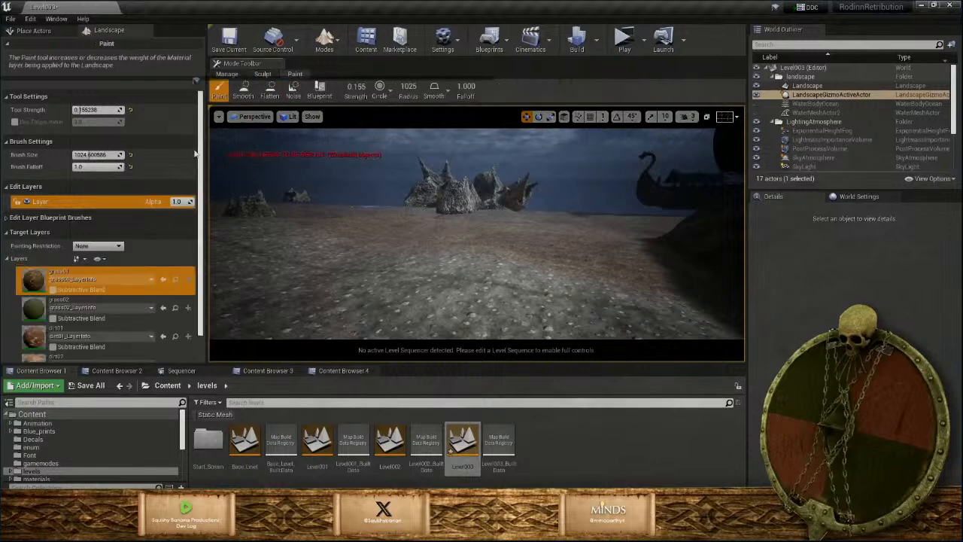
pyautogui.scroll(-3, 90, 286)
pyautogui.scroll(-5, 91, 286)
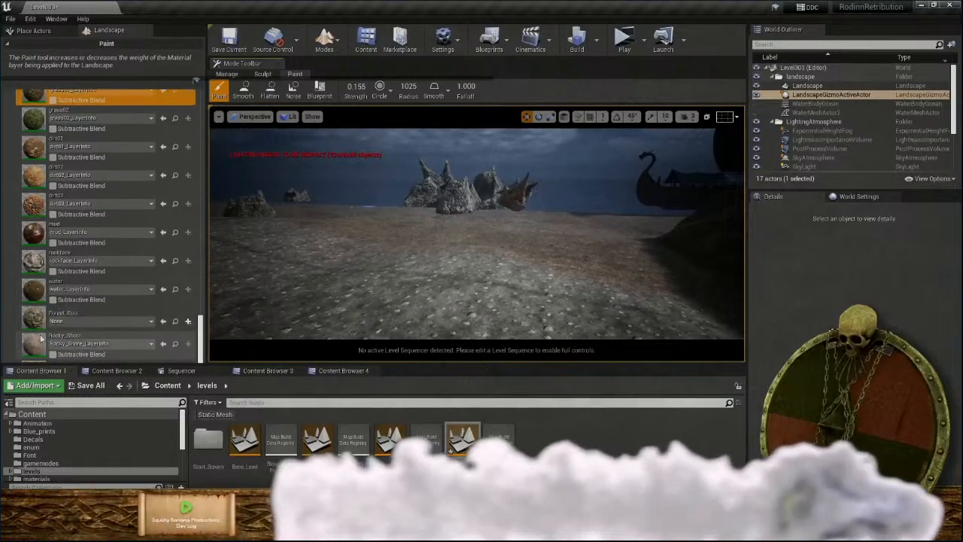
pyautogui.click(48, 348)
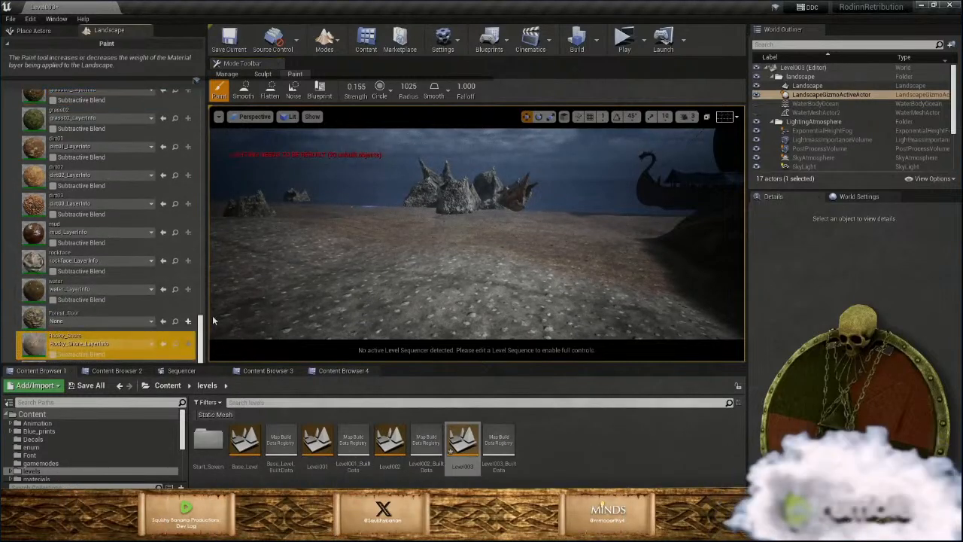
pyautogui.moveTo(406, 275)
pyautogui.mouseDown(button='right')
pyautogui.moveTo(406, 248)
pyautogui.moveTo(481, 256)
pyautogui.moveTo(557, 331)
pyautogui.moveTo(602, 294)
pyautogui.mouseUp(button='right')
pyautogui.moveTo(462, 334)
pyautogui.mouseDown()
pyautogui.moveTo(462, 291)
pyautogui.moveTo(322, 269)
pyautogui.moveTo(519, 237)
pyautogui.moveTo(534, 219)
pyautogui.moveTo(592, 269)
pyautogui.moveTo(587, 251)
pyautogui.moveTo(508, 240)
pyautogui.moveTo(562, 215)
pyautogui.moveTo(492, 252)
pyautogui.mouseUp()
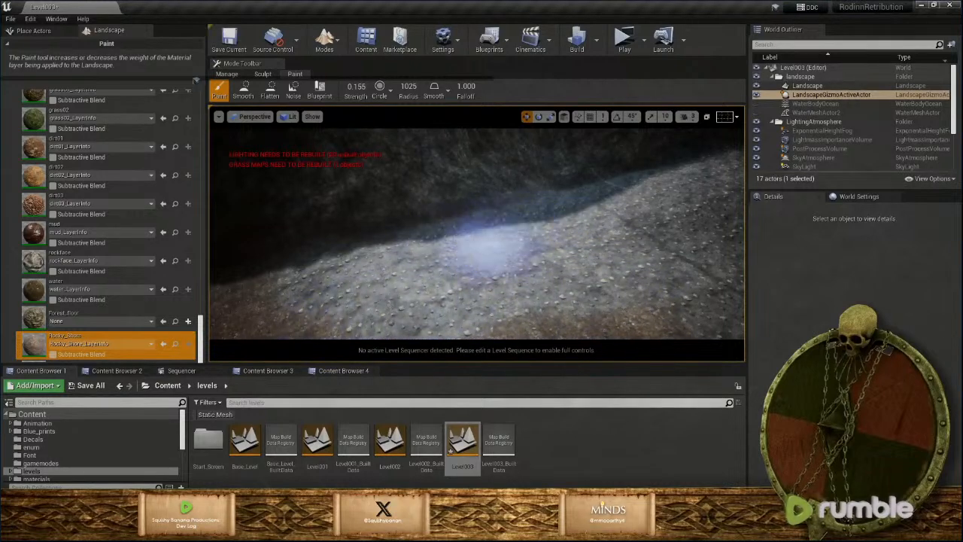
# Cover the remaining brown seabed with Rocky_Shore at strength 1.0, enlarging the brush radius to 2010
pyautogui.moveTo(492, 252)
pyautogui.mouseDown(button='right')
pyautogui.moveTo(534, 308)
pyautogui.moveTo(624, 331)
pyautogui.moveTo(671, 292)
pyautogui.mouseUp(button='right')
pyautogui.press('s')
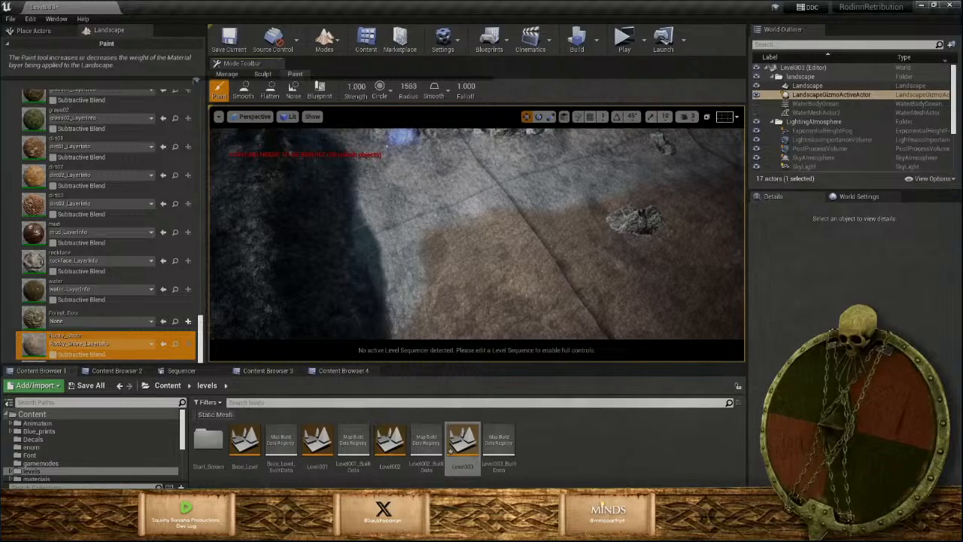
pyautogui.moveTo(406, 137)
pyautogui.mouseDown()
pyautogui.moveTo(441, 237)
pyautogui.moveTo(441, 318)
pyautogui.moveTo(522, 211)
pyautogui.moveTo(570, 228)
pyautogui.moveTo(643, 220)
pyautogui.moveTo(576, 276)
pyautogui.moveTo(548, 323)
pyautogui.moveTo(568, 294)
pyautogui.mouseUp()
pyautogui.moveTo(568, 294)
pyautogui.mouseDown(button='right')
pyautogui.moveTo(538, 308)
pyautogui.moveTo(513, 259)
pyautogui.mouseUp(button='right')
pyautogui.moveTo(513, 260)
pyautogui.mouseDown()
pyautogui.moveTo(398, 269)
pyautogui.moveTo(519, 282)
pyautogui.moveTo(655, 262)
pyautogui.moveTo(617, 307)
pyautogui.moveTo(604, 301)
pyautogui.moveTo(649, 271)
pyautogui.moveTo(543, 282)
pyautogui.mouseUp()
pyautogui.moveTo(543, 282)
pyautogui.mouseDown(button='right')
pyautogui.moveTo(546, 331)
pyautogui.moveTo(460, 292)
pyautogui.moveTo(473, 280)
pyautogui.moveTo(542, 285)
pyautogui.mouseUp(button='right')
pyautogui.moveTo(519, 293)
pyautogui.mouseDown()
pyautogui.moveTo(456, 212)
pyautogui.moveTo(318, 348)
pyautogui.moveTo(310, 302)
pyautogui.moveTo(430, 203)
pyautogui.moveTo(344, 311)
pyautogui.mouseUp()
pyautogui.moveTo(331, 312); pyautogui.dragTo(263, 301, button='right')
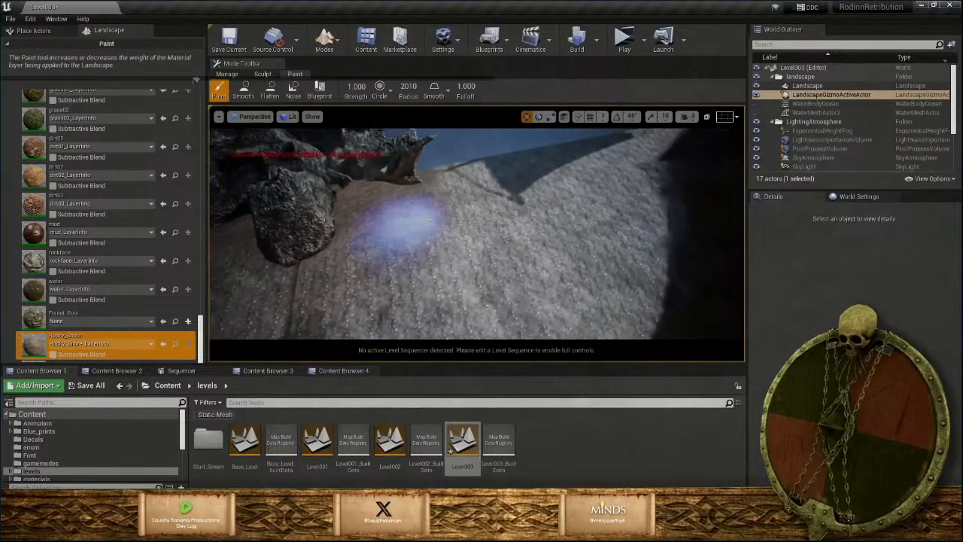
# Extend the Rocky_Shore paint around the spiked rocks and across the outer seabed to the landscape's edge
pyautogui.moveTo(429, 232)
pyautogui.mouseDown()
pyautogui.moveTo(379, 179)
pyautogui.moveTo(362, 241)
pyautogui.moveTo(266, 232)
pyautogui.moveTo(291, 274)
pyautogui.moveTo(449, 244)
pyautogui.mouseUp()
pyautogui.moveTo(449, 244); pyautogui.dragTo(522, 212, button='right')
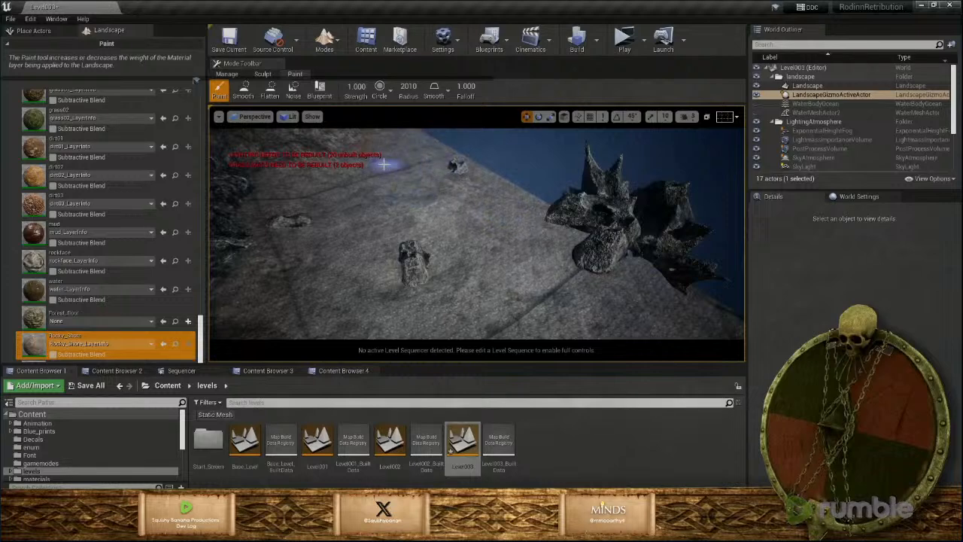
pyautogui.moveTo(342, 164); pyautogui.dragTo(373, 201, button='right')
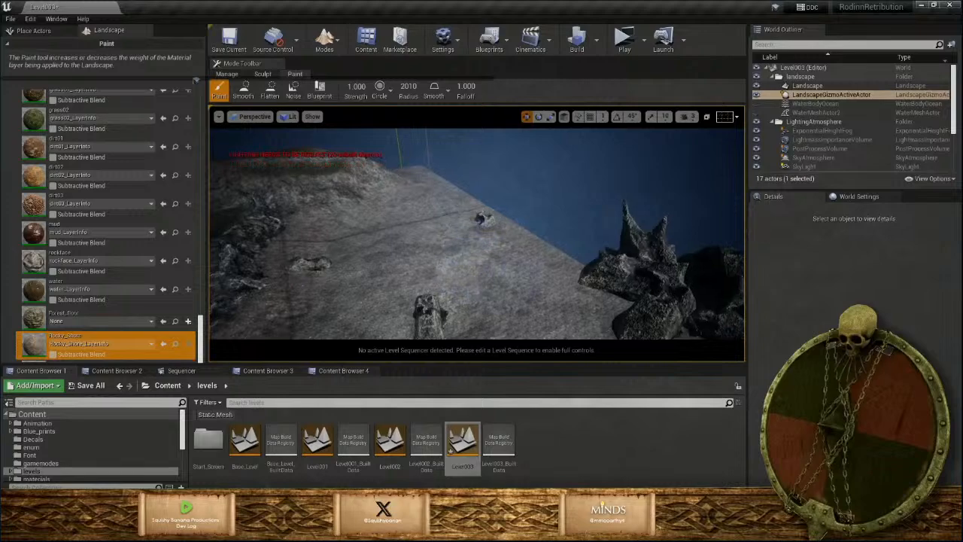
pyautogui.press('w')
pyautogui.moveTo(477, 233)
pyautogui.mouseDown(button='right')
pyautogui.moveTo(467, 282)
pyautogui.moveTo(464, 269)
pyautogui.moveTo(436, 264)
pyautogui.moveTo(404, 230)
pyautogui.mouseUp(button='right')
pyautogui.moveTo(600, 249)
pyautogui.mouseDown(button='right')
pyautogui.moveTo(557, 184)
pyautogui.moveTo(452, 205)
pyautogui.moveTo(454, 239)
pyautogui.mouseUp(button='right')
pyautogui.press('w')
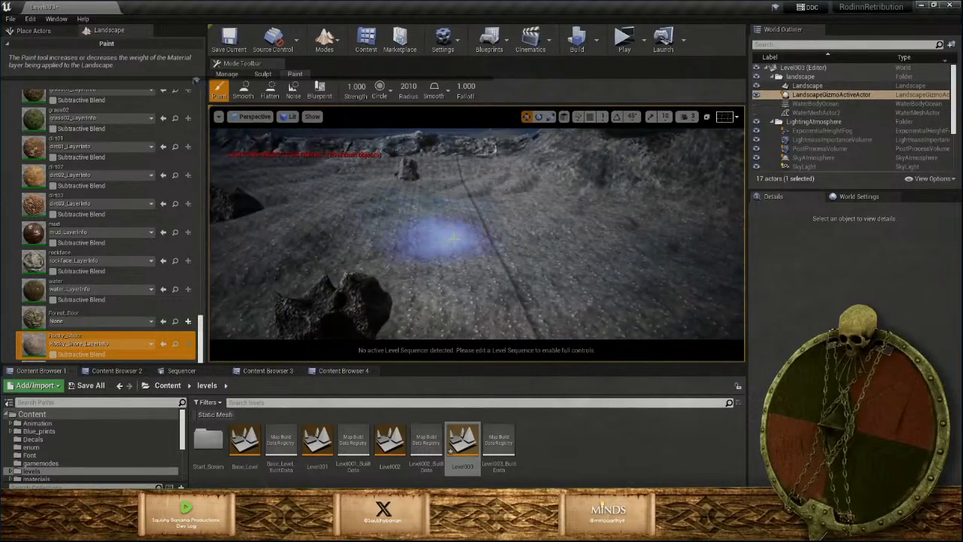
pyautogui.moveTo(534, 240)
pyautogui.mouseDown(button='right')
pyautogui.moveTo(520, 239)
pyautogui.moveTo(543, 260)
pyautogui.mouseUp(button='right')
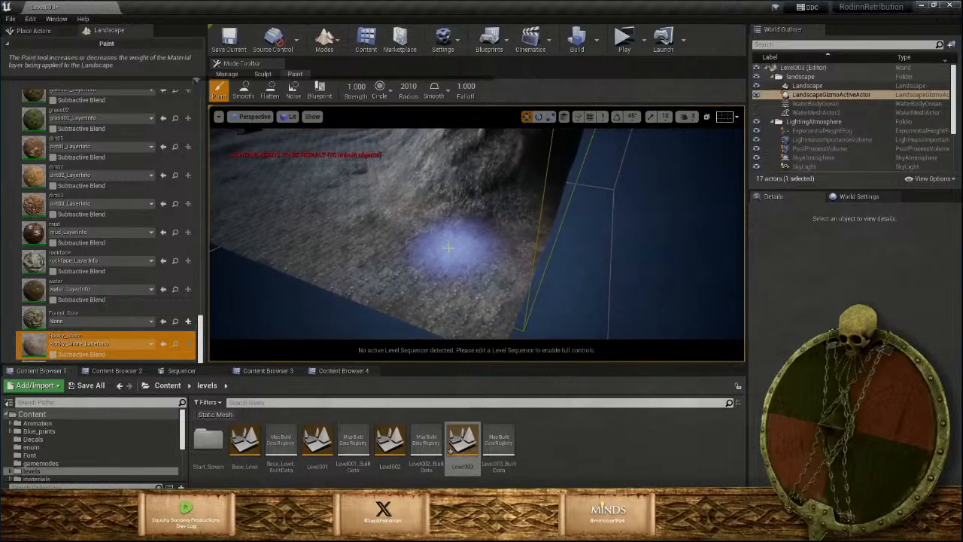
# Paint the rockface layer over the steep dark side of the bank above the gravel
pyautogui.moveTo(421, 307); pyautogui.dragTo(342, 241, button='right')
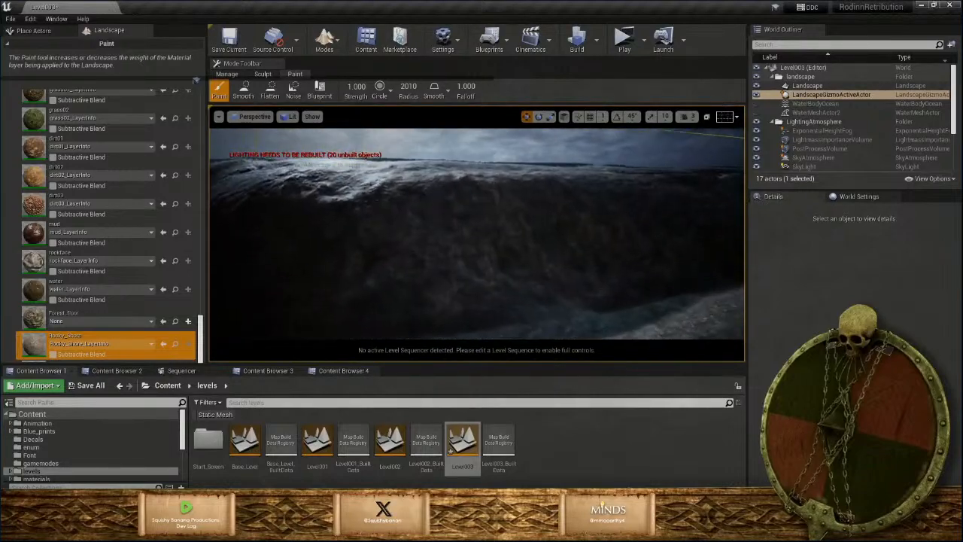
pyautogui.moveTo(441, 268)
pyautogui.mouseDown(button='right')
pyautogui.moveTo(444, 328)
pyautogui.moveTo(456, 244)
pyautogui.mouseUp(button='right')
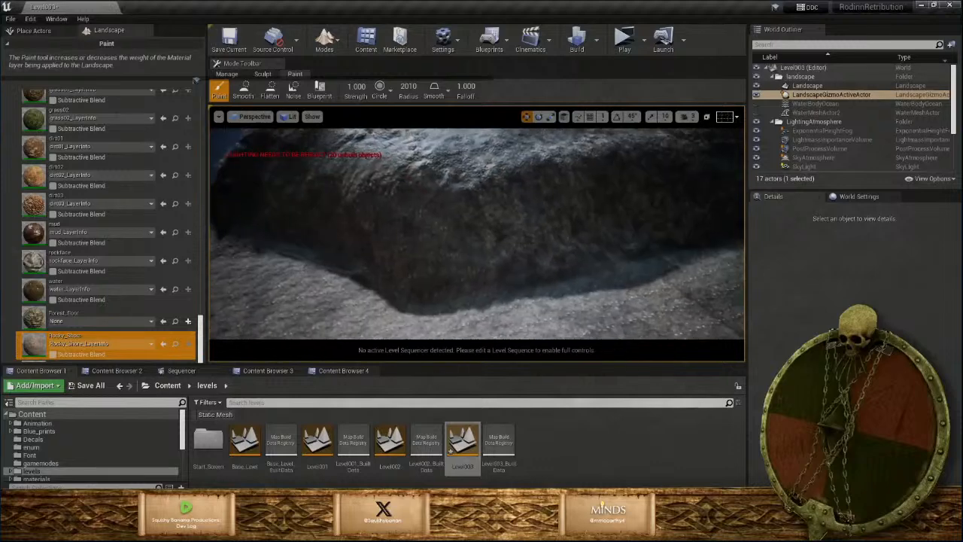
pyautogui.moveTo(511, 293)
pyautogui.mouseDown(button='right')
pyautogui.moveTo(488, 283)
pyautogui.moveTo(474, 294)
pyautogui.mouseUp(button='right')
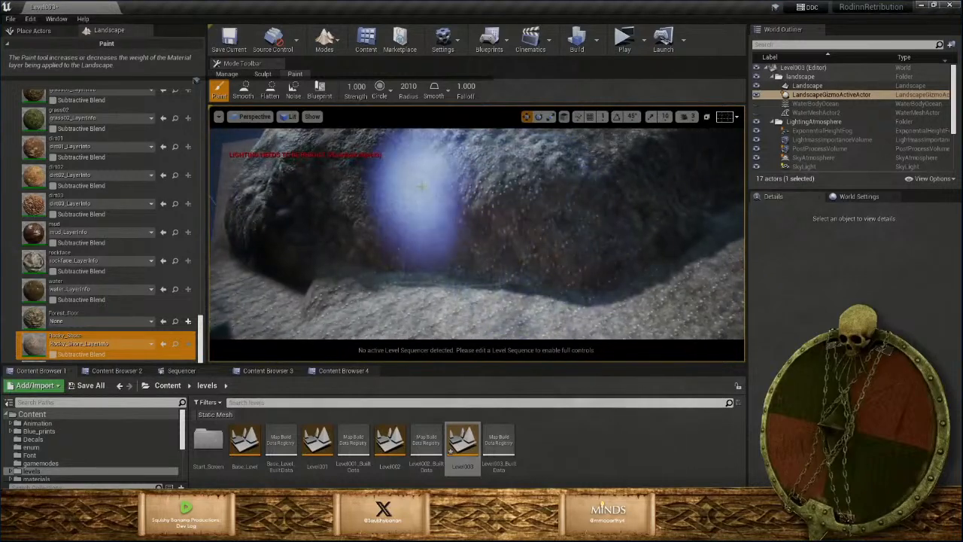
pyautogui.click(97, 261)
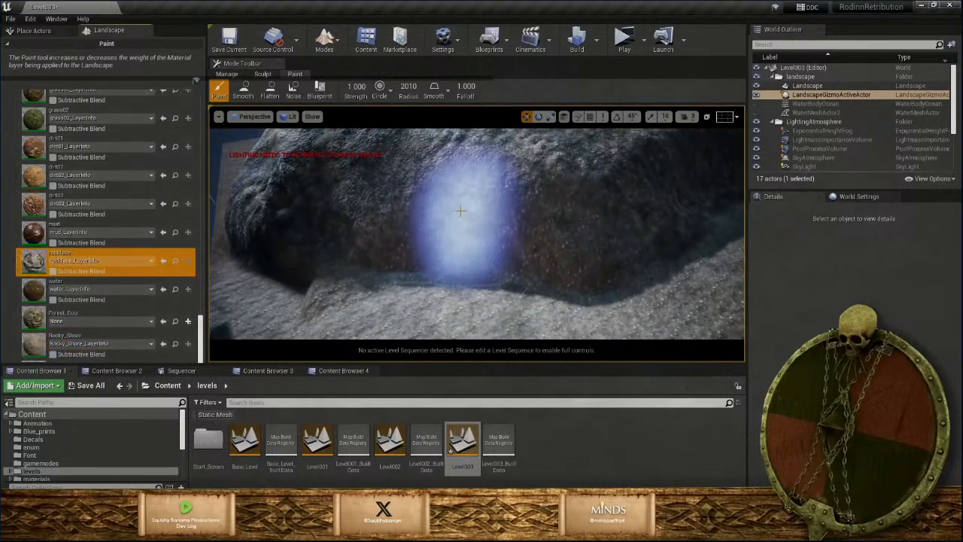
pyautogui.moveTo(364, 205)
pyautogui.mouseDown()
pyautogui.moveTo(563, 227)
pyautogui.moveTo(705, 166)
pyautogui.moveTo(318, 204)
pyautogui.moveTo(331, 214)
pyautogui.mouseUp()
pyautogui.moveTo(331, 214)
pyautogui.mouseDown(button='right')
pyautogui.moveTo(482, 208)
pyautogui.moveTo(468, 208)
pyautogui.mouseUp(button='right')
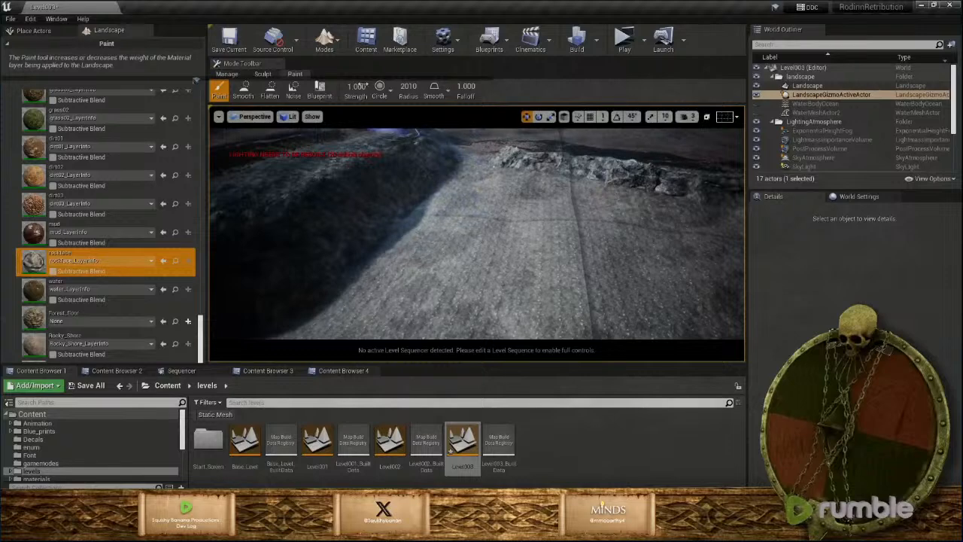
# Paint rockface patches across the gravel seabed and around the rock outcrops with a Pattern brush at strength 0.48
pyautogui.moveTo(357, 86); pyautogui.dragTo(341, 86)
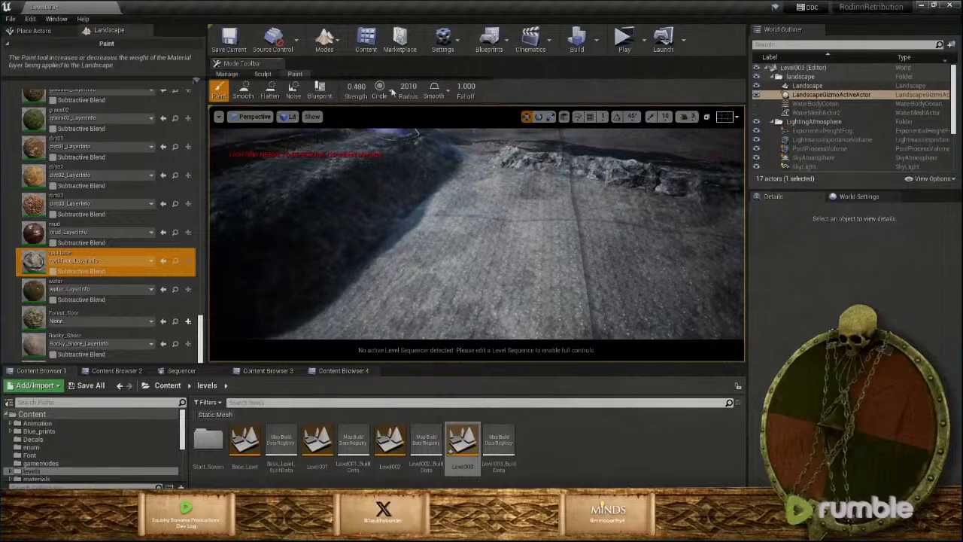
pyautogui.click(389, 161)
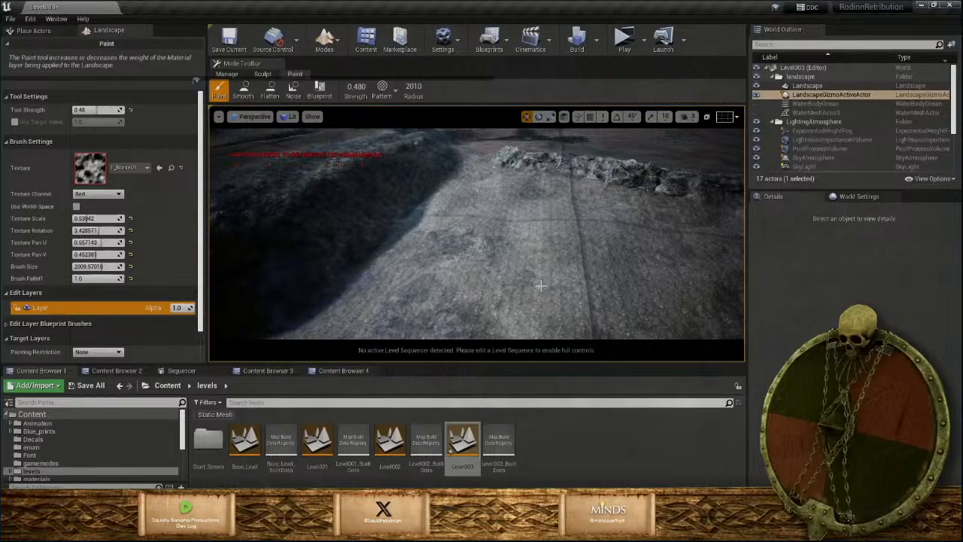
pyautogui.moveTo(541, 286); pyautogui.dragTo(527, 203, button='right')
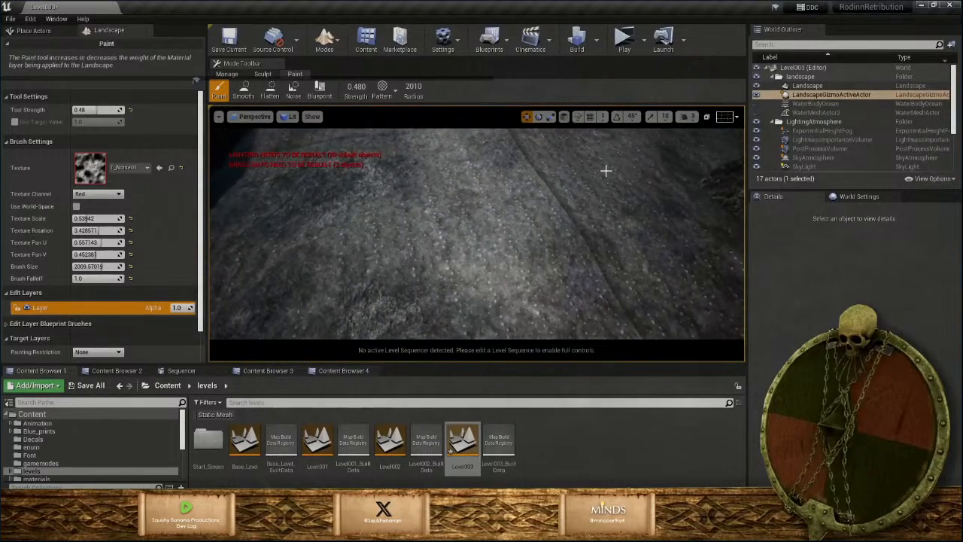
pyautogui.moveTo(606, 170); pyautogui.dragTo(405, 232, button='right')
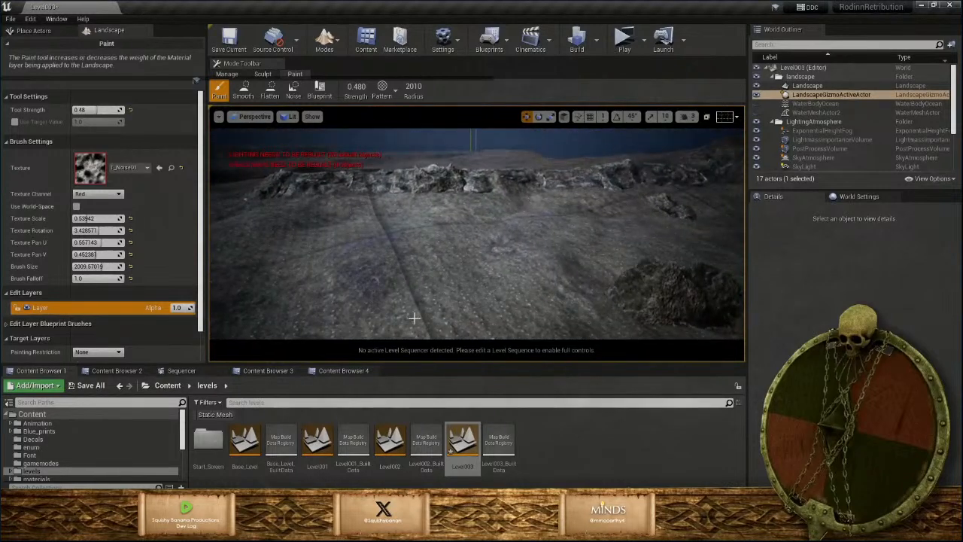
pyautogui.moveTo(369, 263); pyautogui.dragTo(322, 215, button='right')
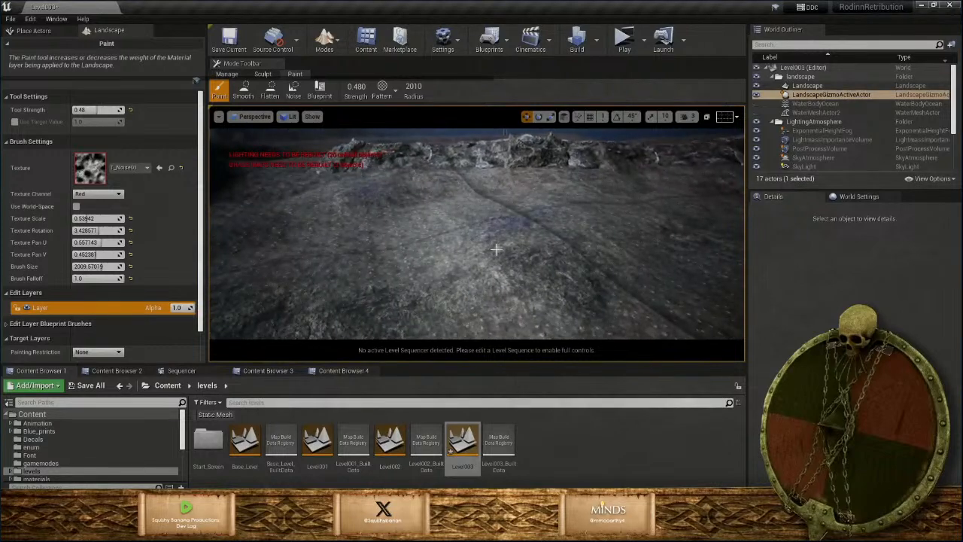
pyautogui.moveTo(496, 249); pyautogui.dragTo(503, 280, button='right')
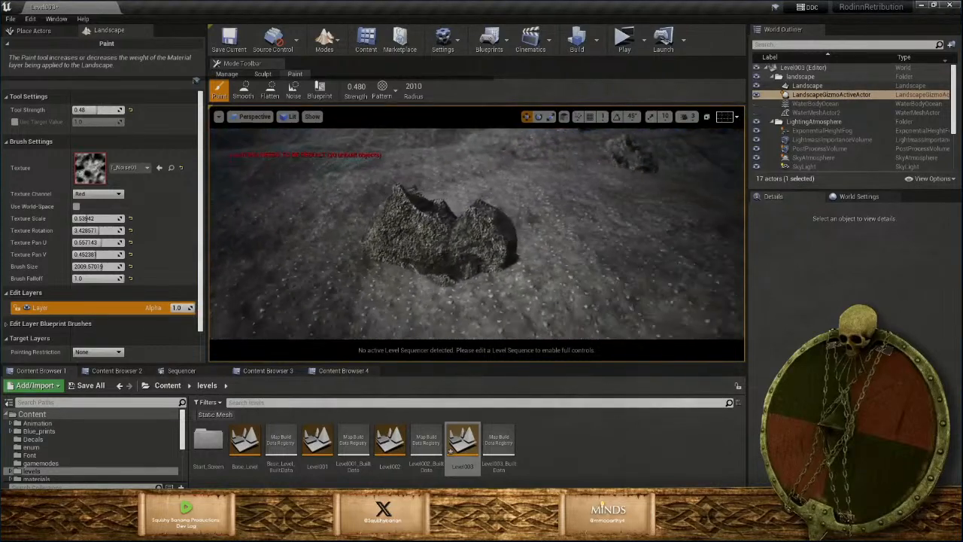
pyautogui.moveTo(527, 231); pyautogui.dragTo(533, 214, button='right')
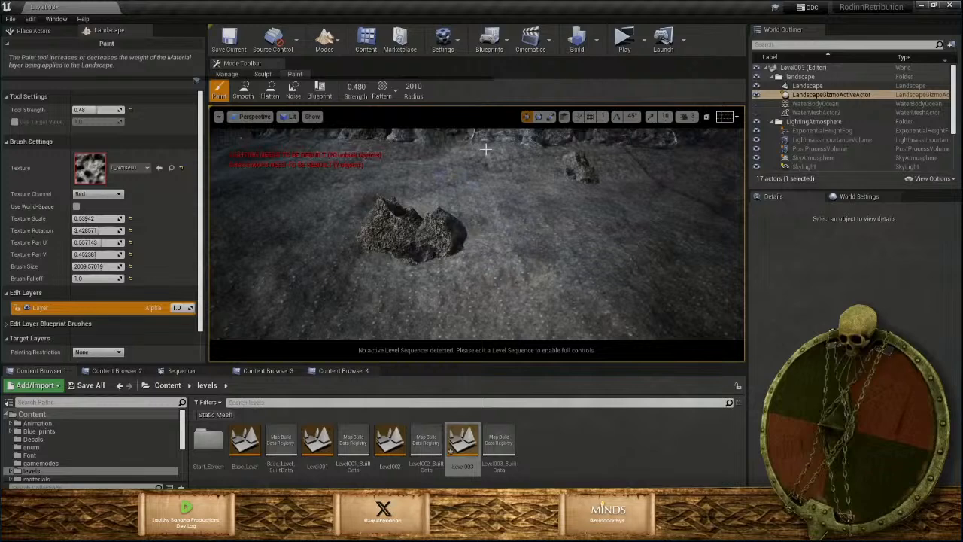
# Continue painting rockface with the Pattern brush around the small rocks toward the seabed's outer edge
pyautogui.moveTo(570, 260); pyautogui.dragTo(507, 282, button='right')
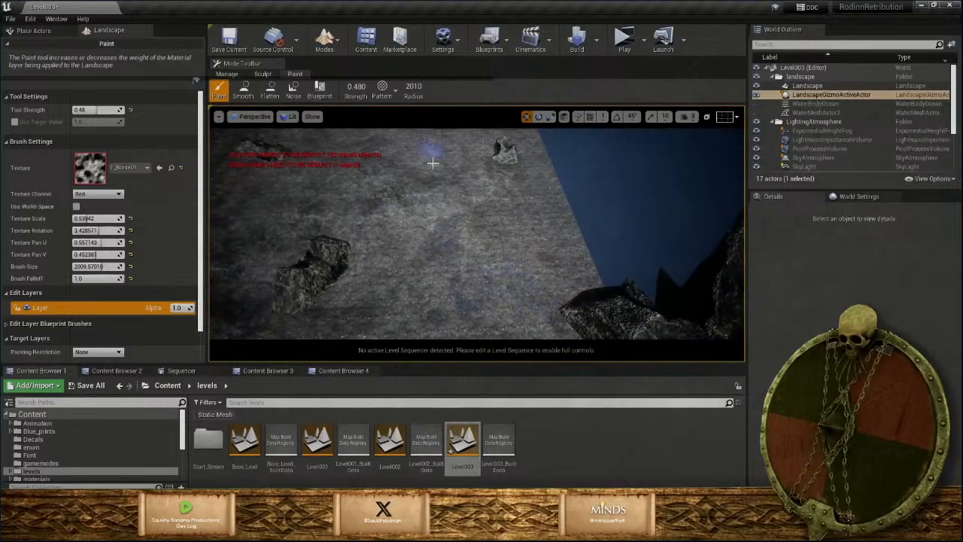
pyautogui.moveTo(433, 163); pyautogui.dragTo(425, 193, button='right')
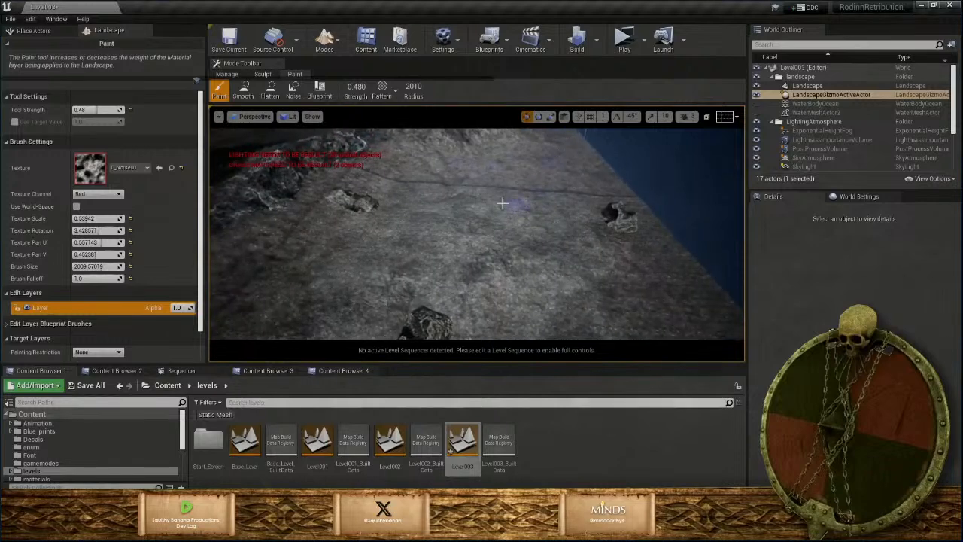
pyautogui.moveTo(565, 152); pyautogui.dragTo(537, 166, button='right')
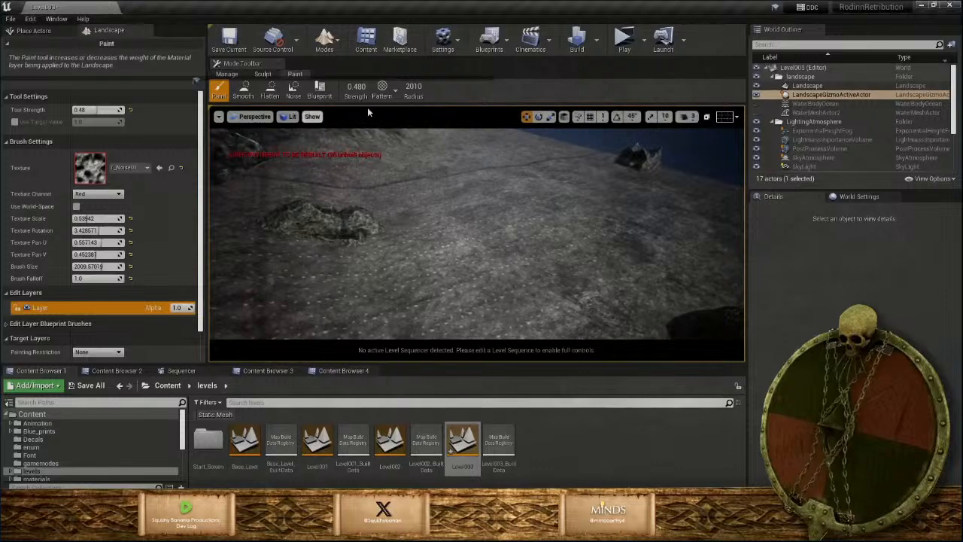
# Switch to the Alpha brush and paint rockface at strength 0.48 over the gravel seabed and up to the spiked rocks
pyautogui.click(382, 92)
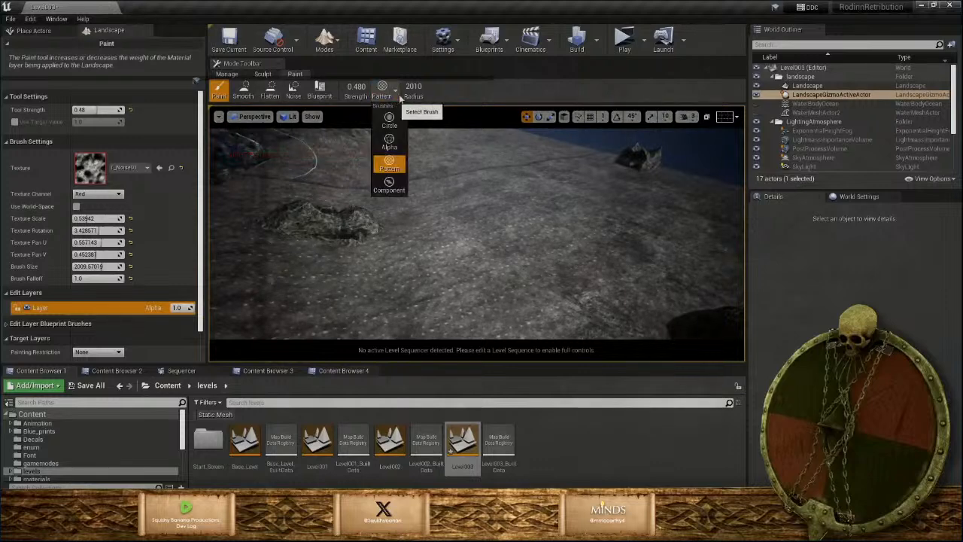
pyautogui.click(390, 142)
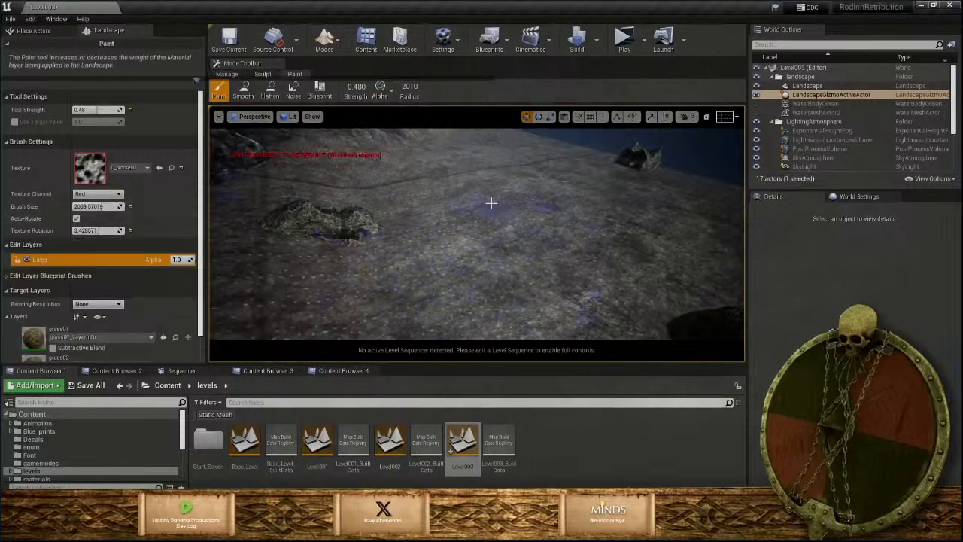
pyautogui.moveTo(490, 203); pyautogui.dragTo(459, 282)
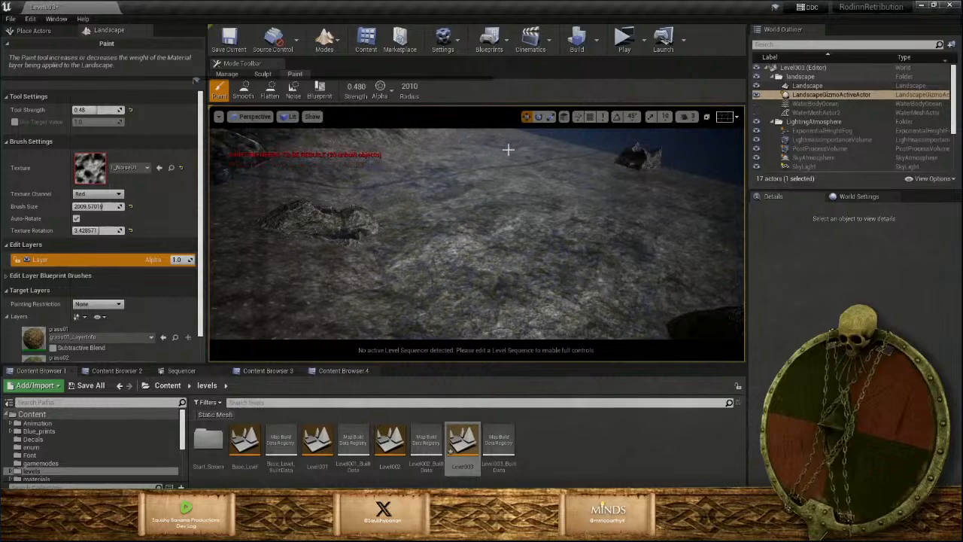
pyautogui.moveTo(584, 199); pyautogui.dragTo(624, 234, button='right')
pyautogui.moveTo(462, 245); pyautogui.dragTo(537, 259, button='right')
pyautogui.moveTo(536, 259)
pyautogui.mouseDown()
pyautogui.moveTo(410, 143)
pyautogui.moveTo(587, 288)
pyautogui.moveTo(617, 155)
pyautogui.moveTo(576, 207)
pyautogui.mouseUp()
pyautogui.moveTo(576, 208); pyautogui.dragTo(473, 210, button='right')
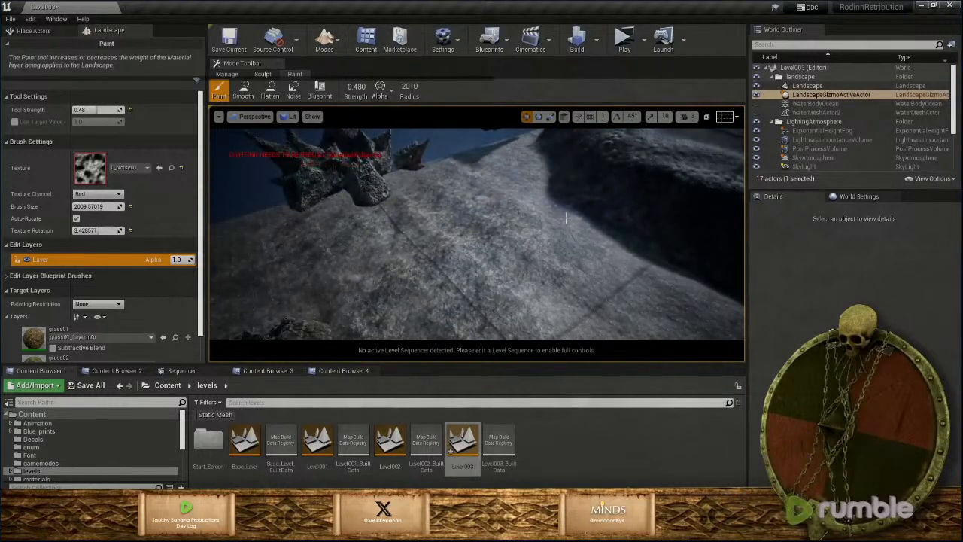
# Paint the mud layer on the seabed beside the spiked rocks, lowering the brush strength from 0.48 to 0.11
pyautogui.scroll(-5, 66, 305)
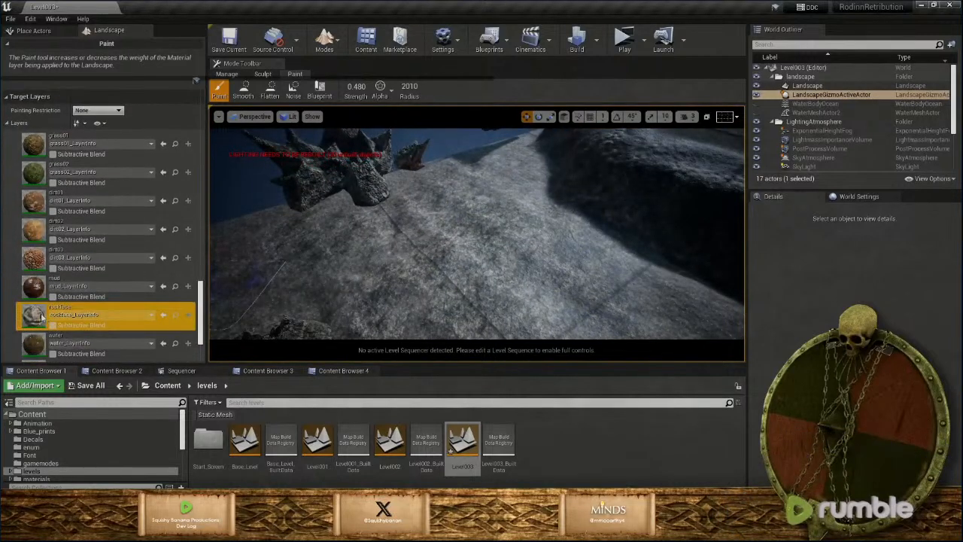
pyautogui.click(34, 292)
pyautogui.moveTo(444, 257); pyautogui.dragTo(419, 289)
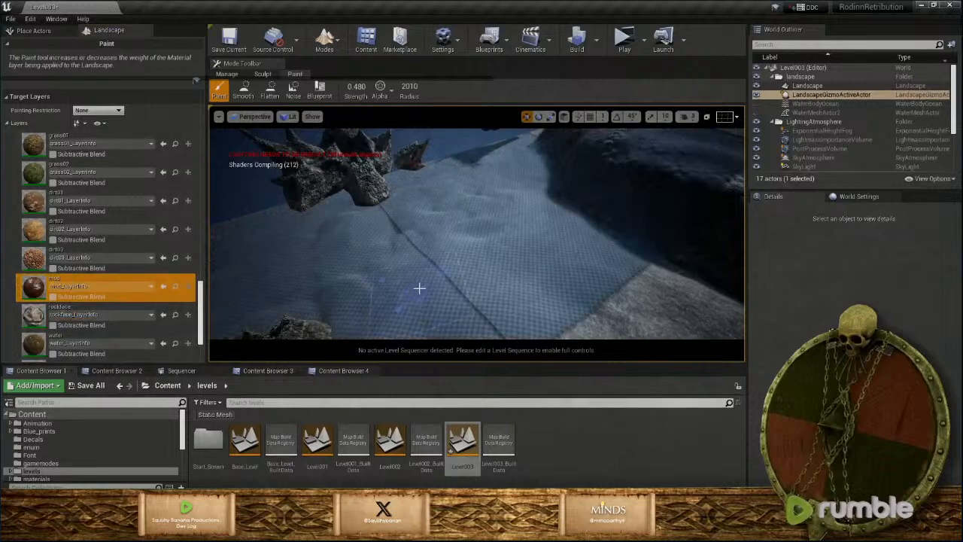
pyautogui.moveTo(418, 222); pyautogui.dragTo(549, 240)
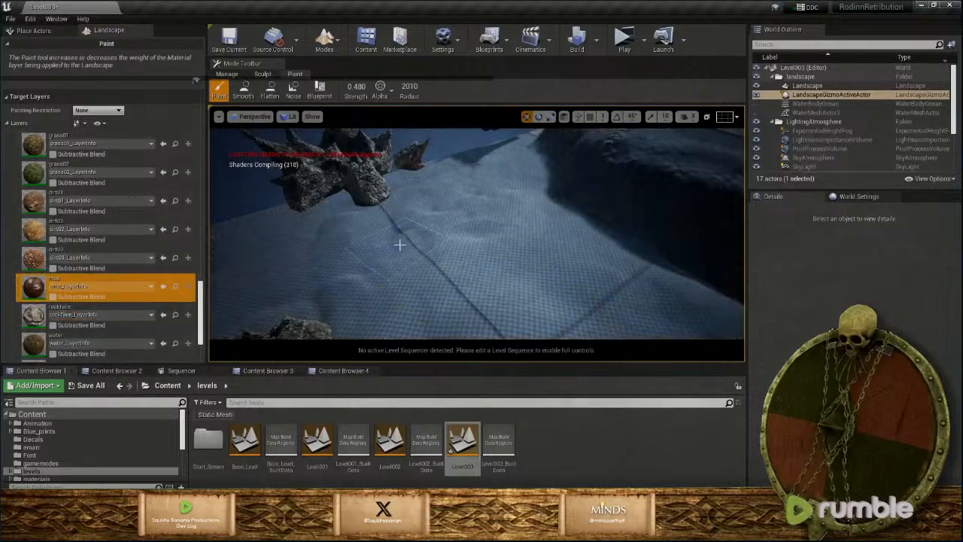
pyautogui.moveTo(400, 244)
pyautogui.mouseDown(button='right')
pyautogui.moveTo(542, 239)
pyautogui.moveTo(489, 256)
pyautogui.moveTo(454, 163)
pyautogui.mouseUp(button='right')
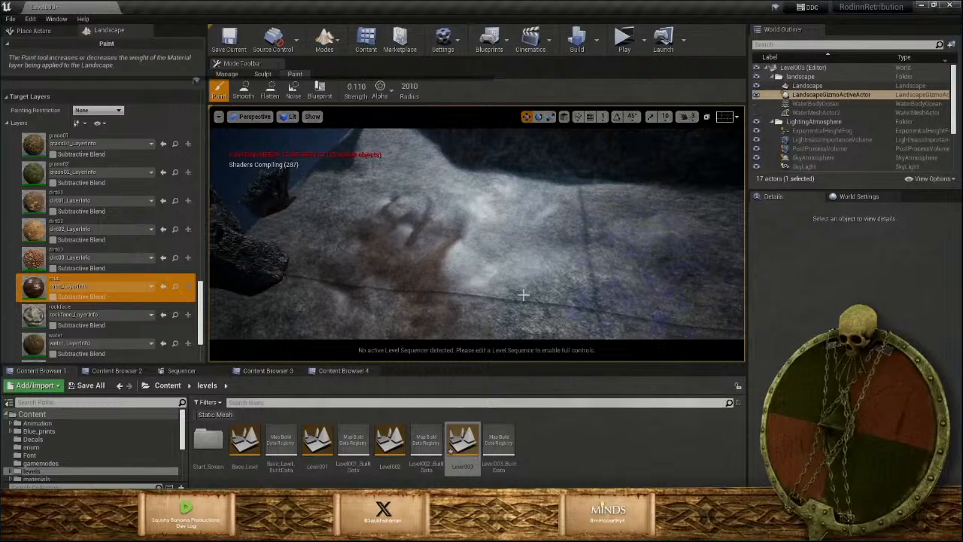
# Paint faint mud patches along the ridge and around the rock outcrops at strength 0.11
pyautogui.moveTo(464, 224)
pyautogui.mouseDown(button='right')
pyautogui.moveTo(526, 244)
pyautogui.moveTo(613, 222)
pyautogui.moveTo(454, 183)
pyautogui.mouseUp(button='right')
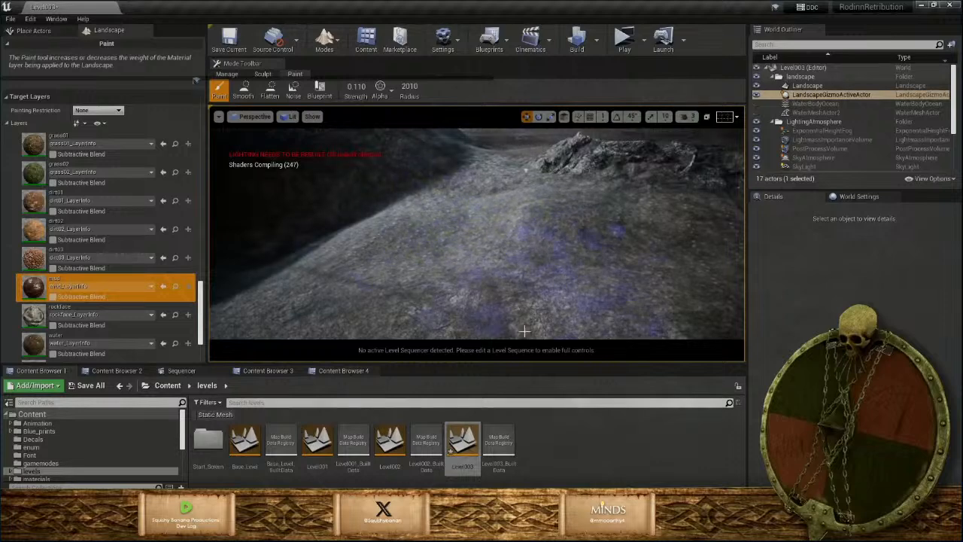
pyautogui.moveTo(453, 204)
pyautogui.mouseDown(button='right')
pyautogui.moveTo(468, 282)
pyautogui.moveTo(399, 268)
pyautogui.mouseUp(button='right')
pyautogui.moveTo(582, 201); pyautogui.dragTo(607, 160, button='right')
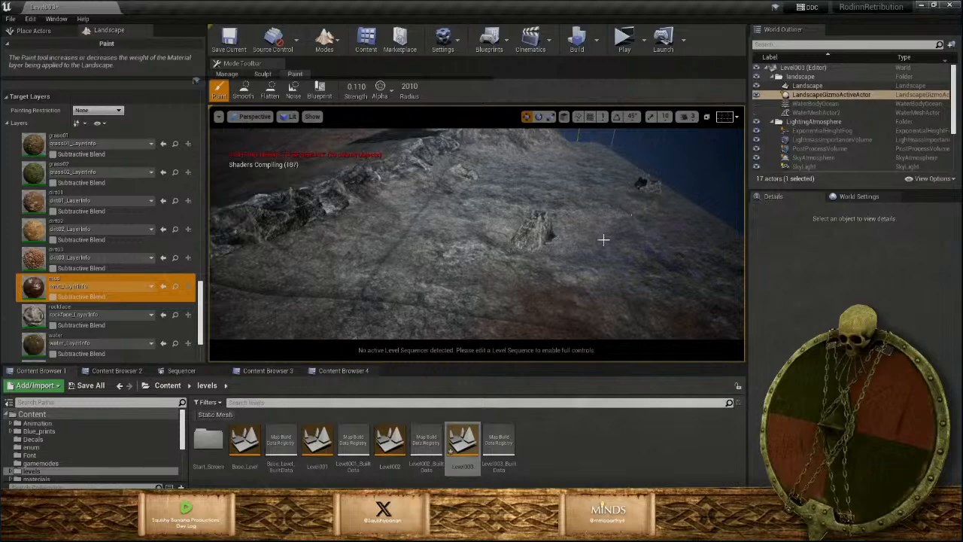
pyautogui.moveTo(603, 240); pyautogui.dragTo(639, 221, button='right')
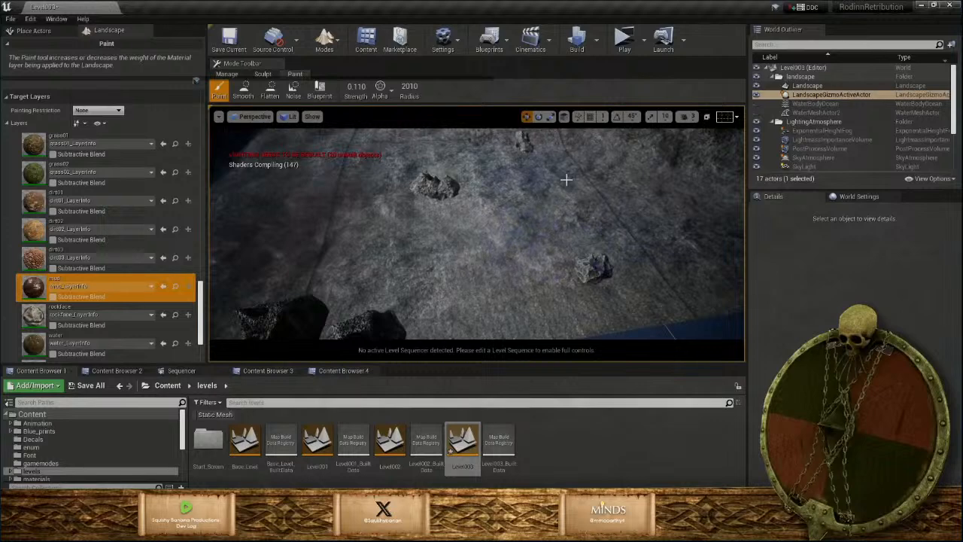
# Raise the brush strength to 0.33 and paint stronger mud patches across the seabed out to its edge
pyautogui.moveTo(639, 221); pyautogui.dragTo(599, 238, button='right')
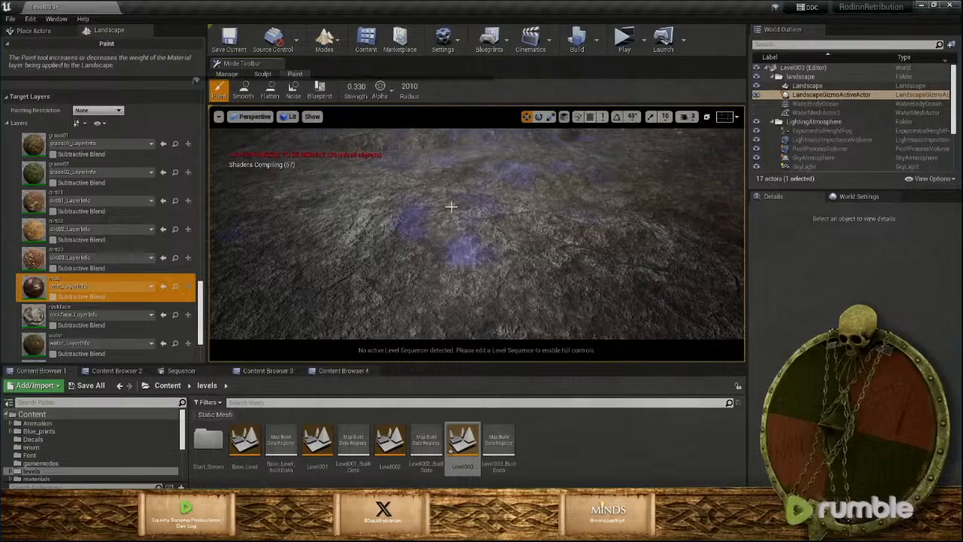
pyautogui.moveTo(413, 191); pyautogui.dragTo(444, 207, button='right')
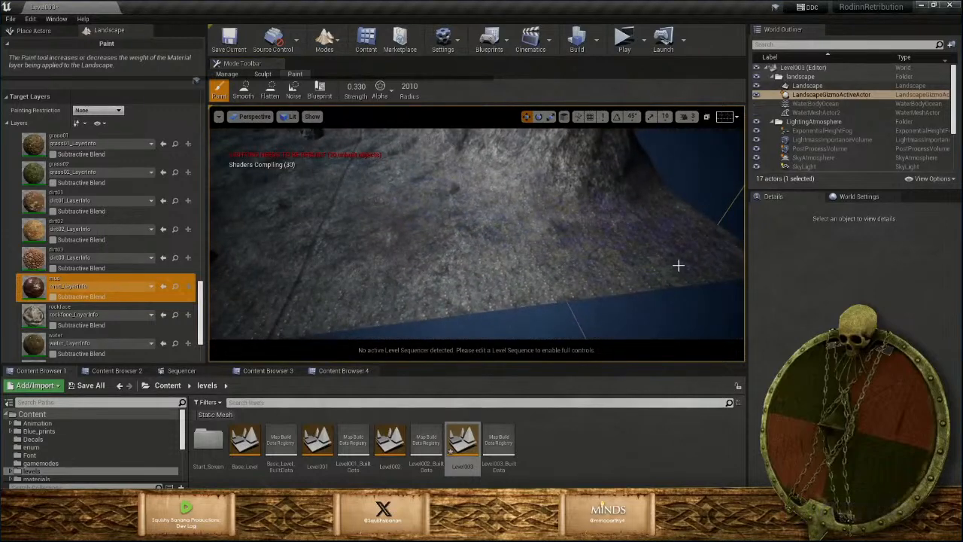
pyautogui.moveTo(399, 323); pyautogui.dragTo(458, 250, button='right')
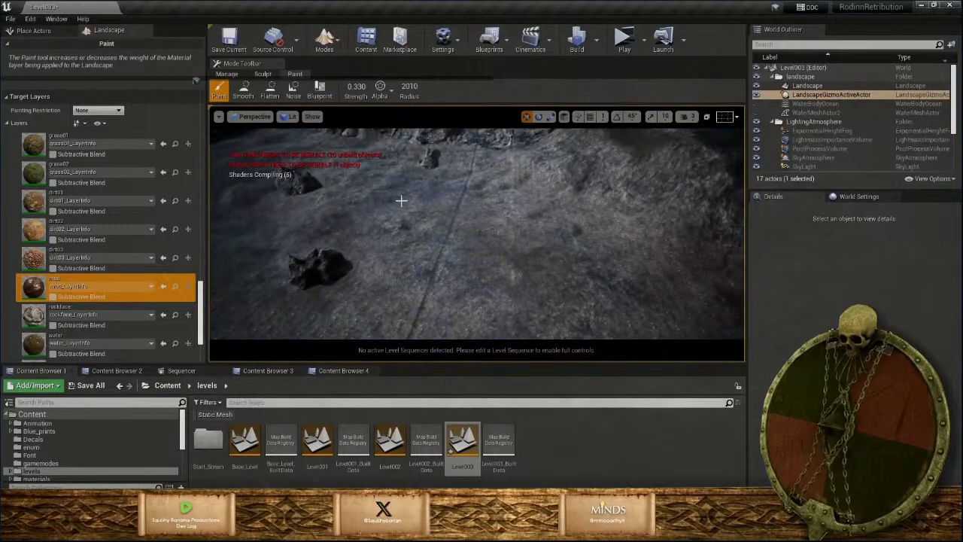
pyautogui.moveTo(398, 269)
pyautogui.mouseDown(button='right')
pyautogui.moveTo(403, 249)
pyautogui.moveTo(406, 273)
pyautogui.moveTo(524, 239)
pyautogui.mouseUp(button='right')
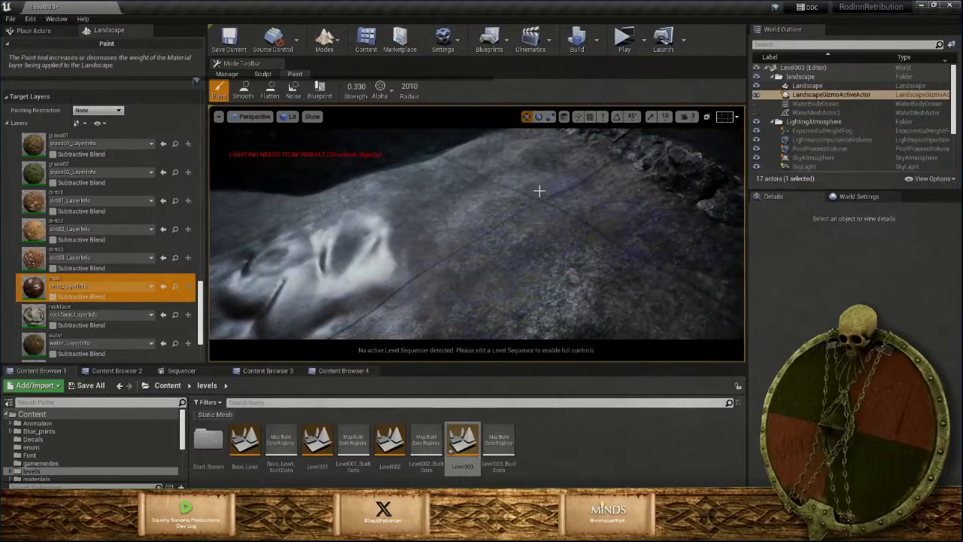
pyautogui.moveTo(539, 191); pyautogui.dragTo(362, 230, button='right')
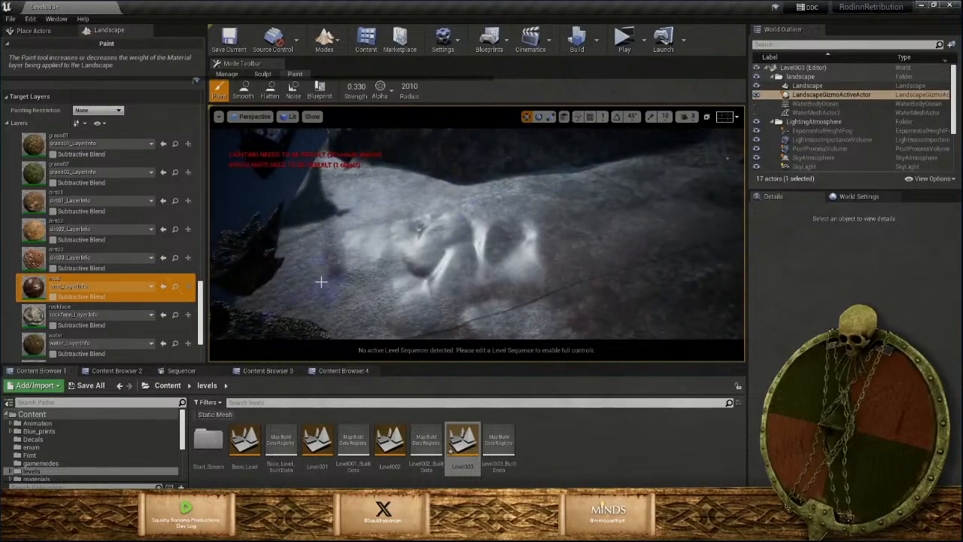
# Paint Rocky_Shore at strength 0.21 over the bright smeared patch beside the spiked rocks
pyautogui.scroll(-1, 41, 325)
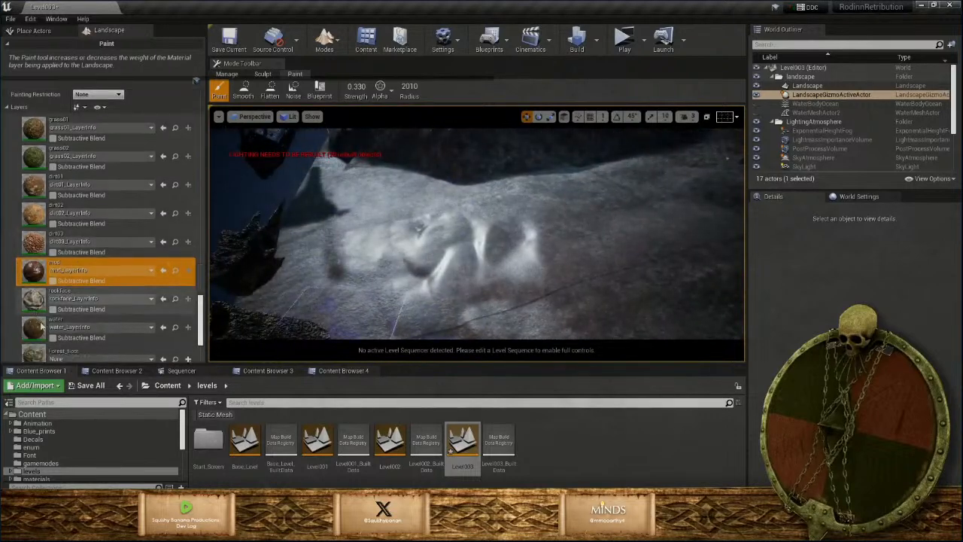
pyautogui.scroll(-2, 42, 325)
pyautogui.click(36, 352)
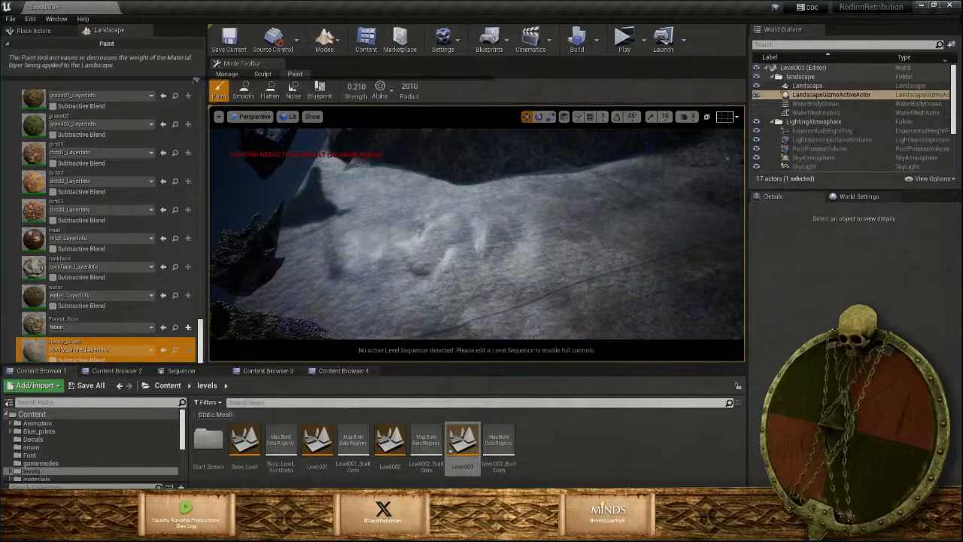
pyautogui.moveTo(277, 255)
pyautogui.mouseDown(button='right')
pyautogui.moveTo(277, 301)
pyautogui.moveTo(277, 255)
pyautogui.mouseUp(button='right')
# Blend the mud and rockface by painting Rocky_Shore at strength 0.21 around the outcrops and along the rocky bank
pyautogui.moveTo(519, 191); pyautogui.dragTo(457, 224, button='right')
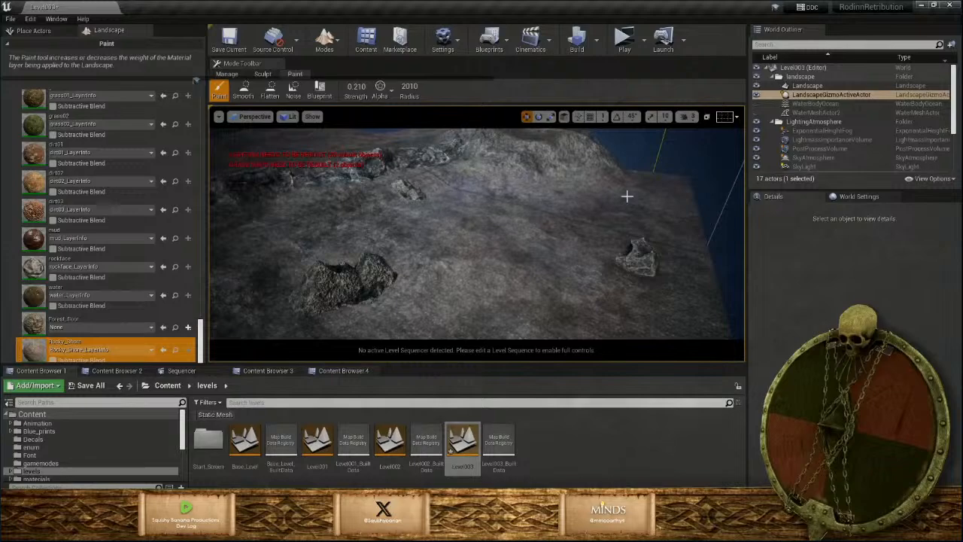
pyautogui.moveTo(482, 280)
pyautogui.mouseDown()
pyautogui.moveTo(632, 221)
pyautogui.moveTo(690, 327)
pyautogui.mouseUp()
pyautogui.moveTo(690, 327)
pyautogui.mouseDown(button='right')
pyautogui.moveTo(719, 357)
pyautogui.moveTo(677, 320)
pyautogui.moveTo(694, 310)
pyautogui.moveTo(654, 320)
pyautogui.moveTo(666, 323)
pyautogui.moveTo(663, 349)
pyautogui.moveTo(673, 357)
pyautogui.moveTo(639, 376)
pyautogui.mouseUp(button='right')
pyautogui.moveTo(625, 224); pyautogui.dragTo(625, 225, button='right')
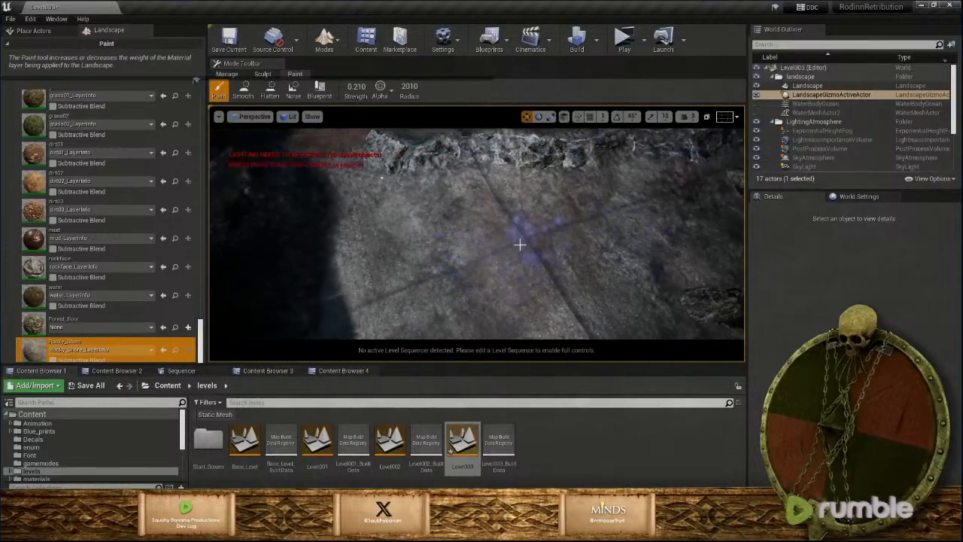
pyautogui.moveTo(511, 231)
pyautogui.mouseDown(button='right')
pyautogui.moveTo(520, 184)
pyautogui.moveTo(456, 207)
pyautogui.moveTo(418, 201)
pyautogui.moveTo(430, 224)
pyautogui.moveTo(440, 220)
pyautogui.moveTo(430, 219)
pyautogui.mouseUp(button='right')
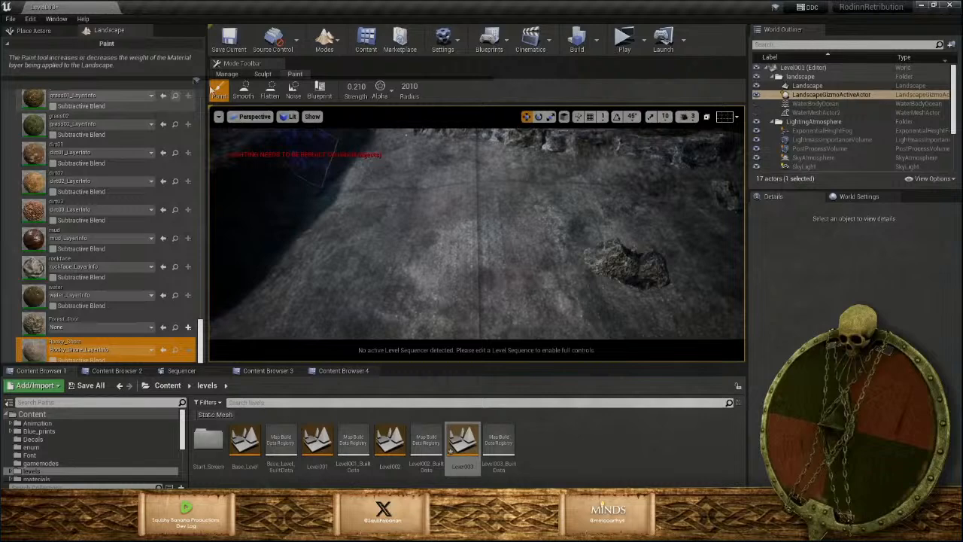
# Sculpt the seabed with the Erosion tool at strength 0.21, working around the outcrops and along the outer edge to the spiked rocks
pyautogui.click(264, 74)
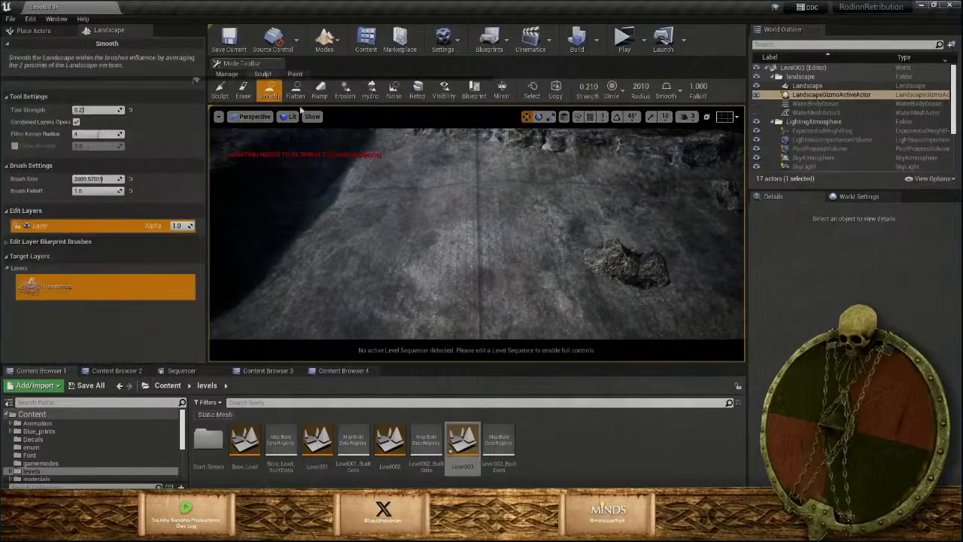
pyautogui.click(344, 90)
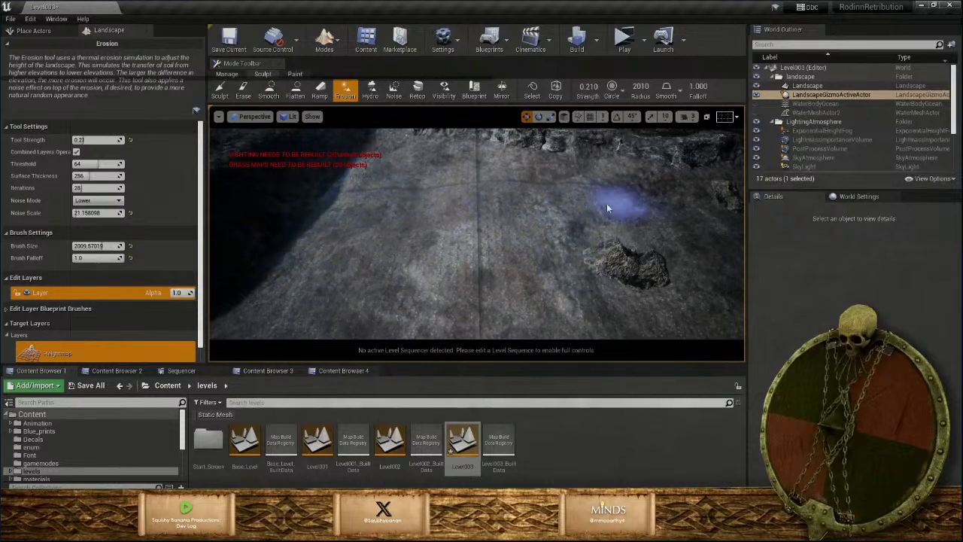
pyautogui.moveTo(499, 227); pyautogui.dragTo(474, 214, button='right')
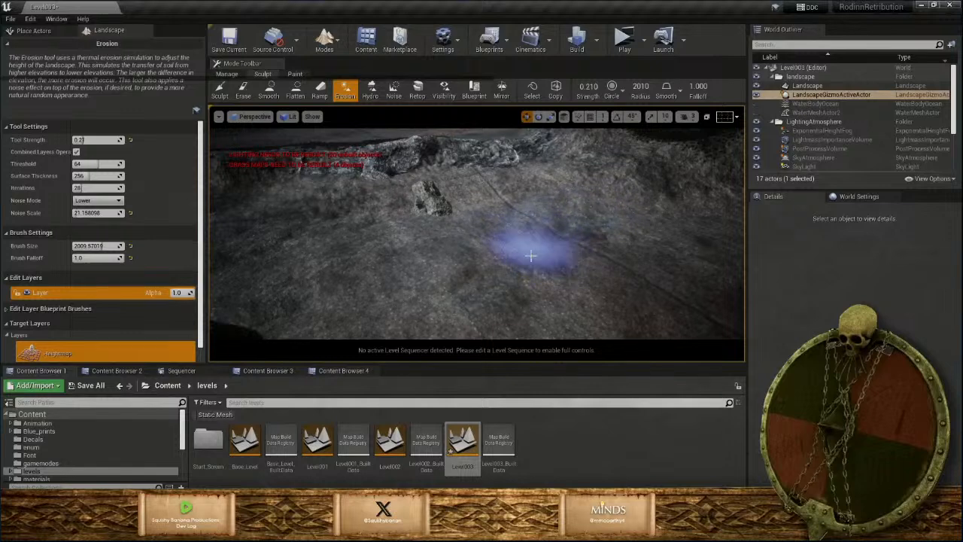
pyautogui.moveTo(497, 319)
pyautogui.mouseDown(button='right')
pyautogui.moveTo(484, 303)
pyautogui.moveTo(474, 323)
pyautogui.mouseUp(button='right')
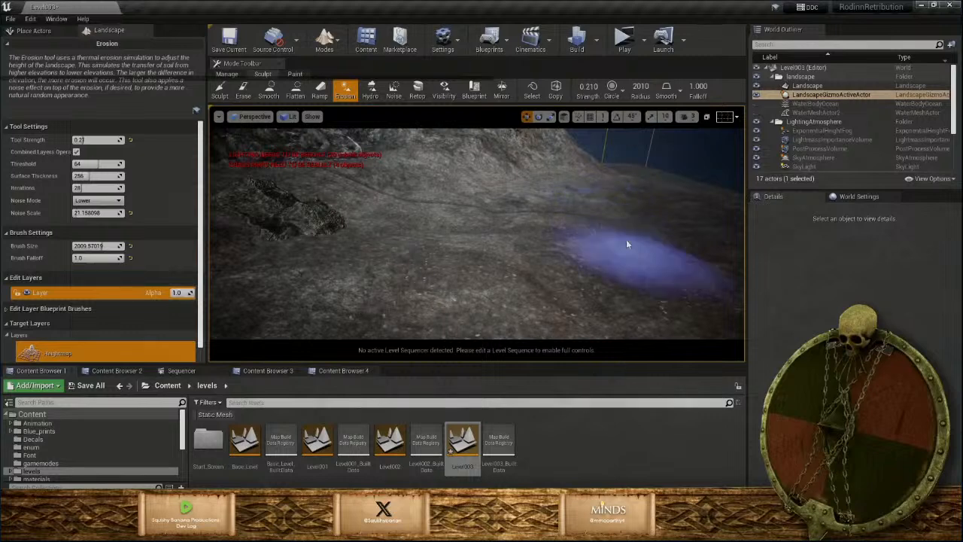
pyautogui.moveTo(675, 263); pyautogui.dragTo(494, 308, button='right')
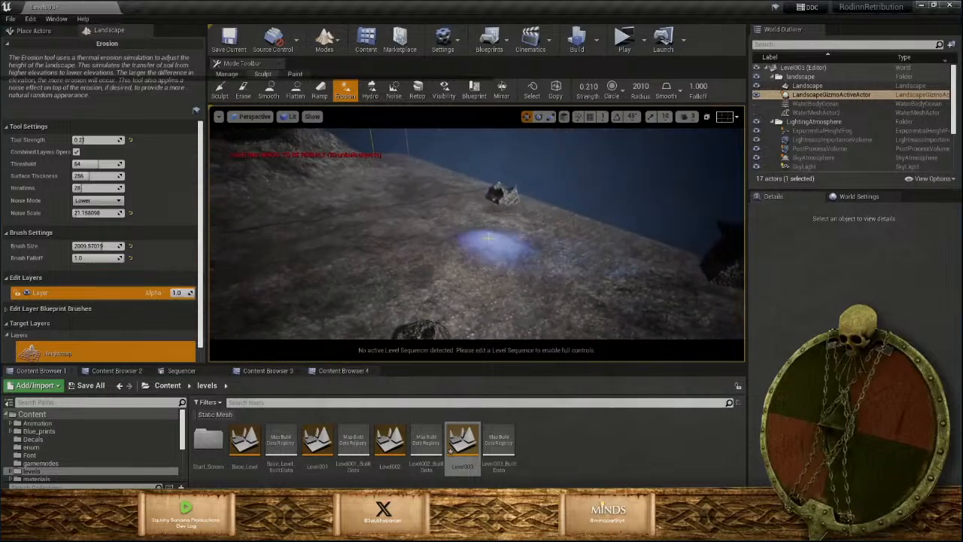
pyautogui.moveTo(658, 277)
pyautogui.mouseDown(button='right')
pyautogui.moveTo(740, 283)
pyautogui.moveTo(508, 262)
pyautogui.mouseUp(button='right')
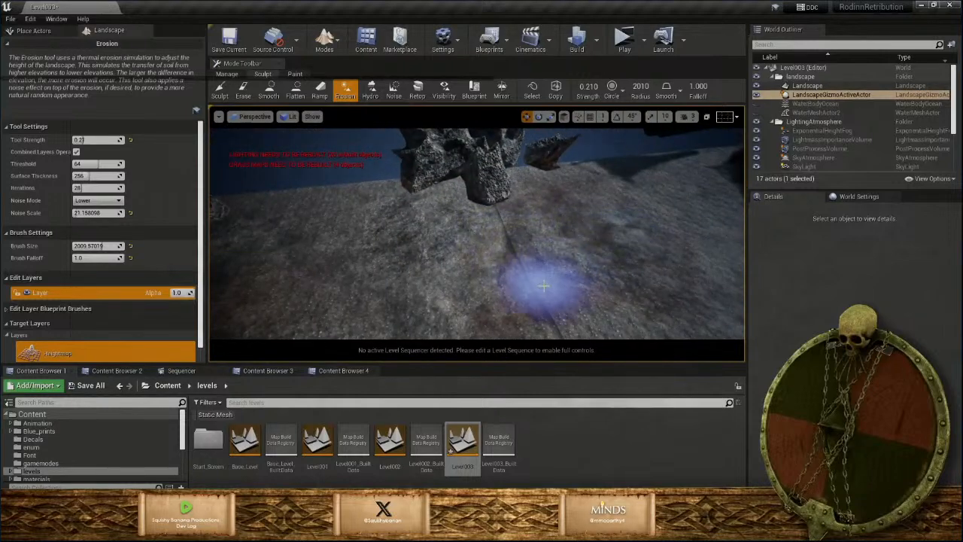
pyautogui.moveTo(613, 243); pyautogui.dragTo(700, 260, button='right')
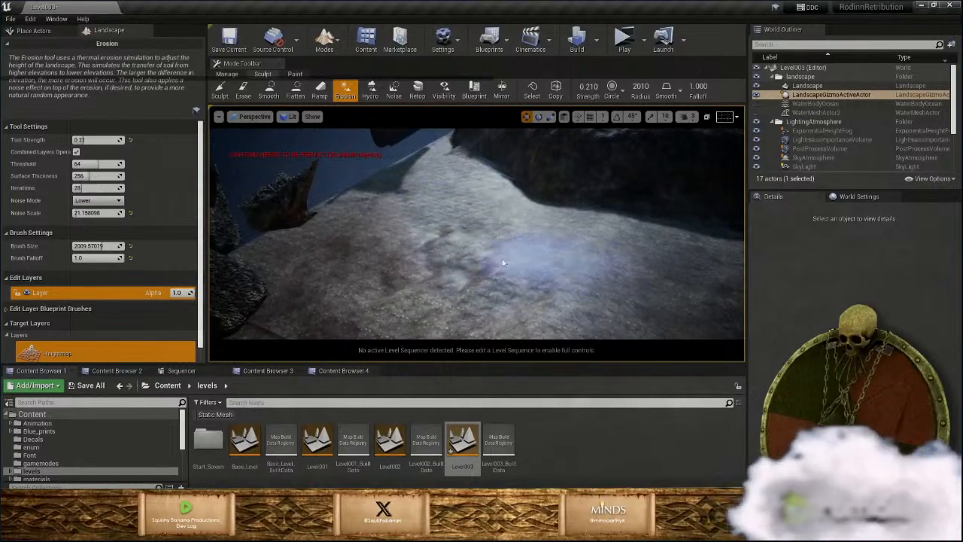
pyautogui.moveTo(548, 255)
pyautogui.mouseDown(button='right')
pyautogui.moveTo(707, 248)
pyautogui.moveTo(739, 224)
pyautogui.moveTo(734, 279)
pyautogui.moveTo(730, 271)
pyautogui.mouseUp(button='right')
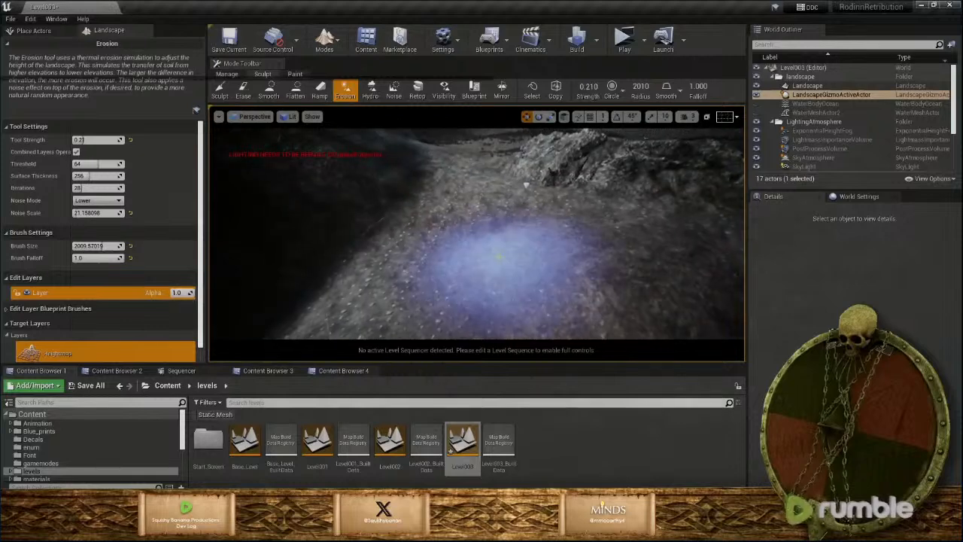
# Try roughening the gravel ridge with the Noise tool at strength 0.21, and undo the stroke
pyautogui.click(396, 97)
pyautogui.moveTo(452, 301); pyautogui.dragTo(504, 264, button='right')
pyautogui.moveTo(503, 259)
pyautogui.mouseDown()
pyautogui.moveTo(701, 249)
pyautogui.moveTo(462, 279)
pyautogui.moveTo(370, 252)
pyautogui.moveTo(397, 316)
pyautogui.mouseUp()
pyautogui.moveTo(398, 317)
pyautogui.mouseDown(button='right')
pyautogui.moveTo(421, 342)
pyautogui.moveTo(425, 323)
pyautogui.mouseUp(button='right')
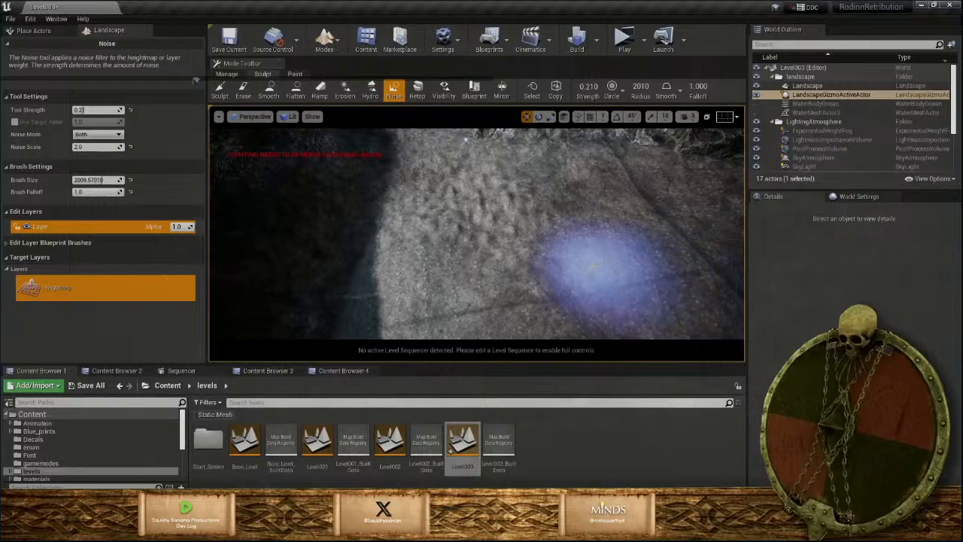
pyautogui.hotkey('ctrl', 'z')
# Roughen the gravel ridge beside the dark bank with repeated Noise strokes at strength 0.1
pyautogui.moveTo(516, 189); pyautogui.dragTo(516, 189, button='right')
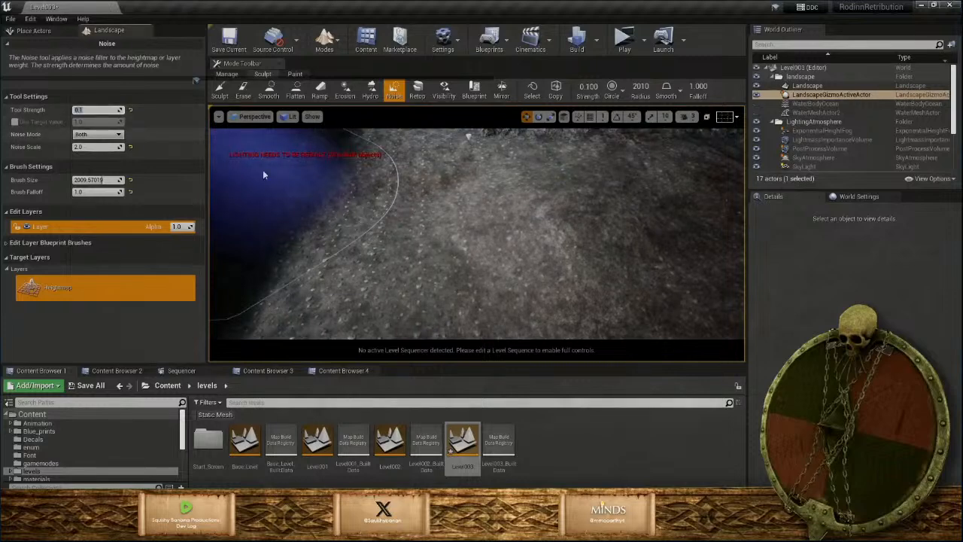
pyautogui.moveTo(493, 245); pyautogui.dragTo(488, 242, button='right')
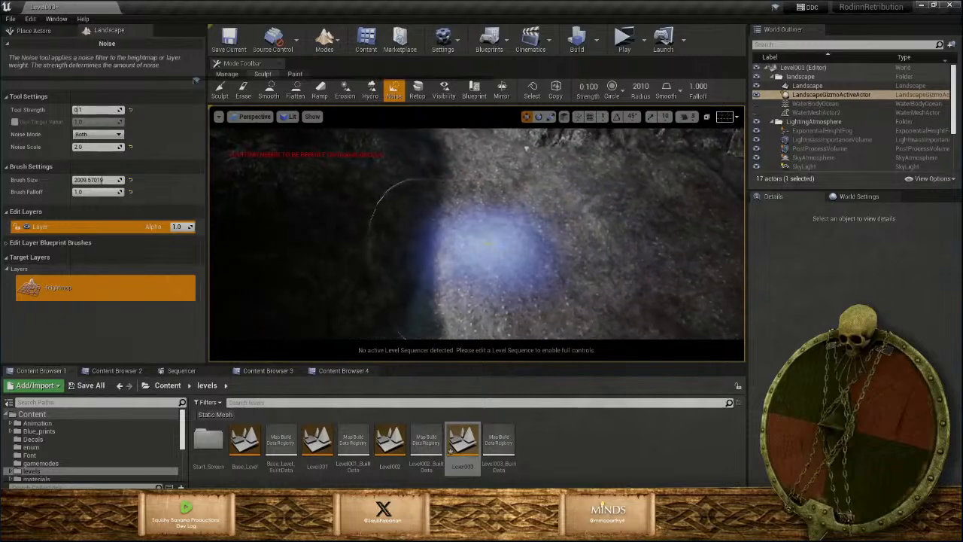
pyautogui.moveTo(487, 242)
pyautogui.mouseDown()
pyautogui.moveTo(497, 258)
pyautogui.moveTo(608, 226)
pyautogui.moveTo(666, 256)
pyautogui.mouseUp()
pyautogui.moveTo(667, 256); pyautogui.dragTo(667, 256, button='right')
pyautogui.moveTo(548, 270)
pyautogui.mouseDown()
pyautogui.moveTo(557, 245)
pyautogui.moveTo(641, 196)
pyautogui.moveTo(488, 338)
pyautogui.moveTo(445, 218)
pyautogui.mouseUp()
pyautogui.moveTo(444, 218); pyautogui.dragTo(430, 230, button='right')
pyautogui.moveTo(430, 230)
pyautogui.mouseDown()
pyautogui.moveTo(484, 307)
pyautogui.moveTo(637, 182)
pyautogui.moveTo(600, 182)
pyautogui.mouseUp()
pyautogui.moveTo(601, 182); pyautogui.dragTo(600, 182, button='right')
pyautogui.moveTo(600, 182); pyautogui.dragTo(468, 181)
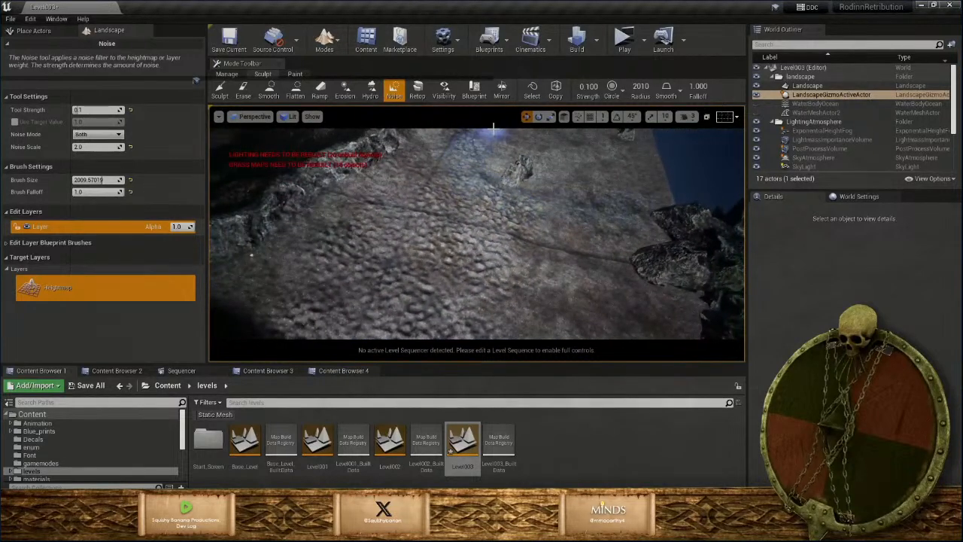
# Extend the Noise roughening at strength 0.1 along the outer edge and past the small outcrops near the spiked rocks
pyautogui.moveTo(440, 179); pyautogui.dragTo(460, 205, button='right')
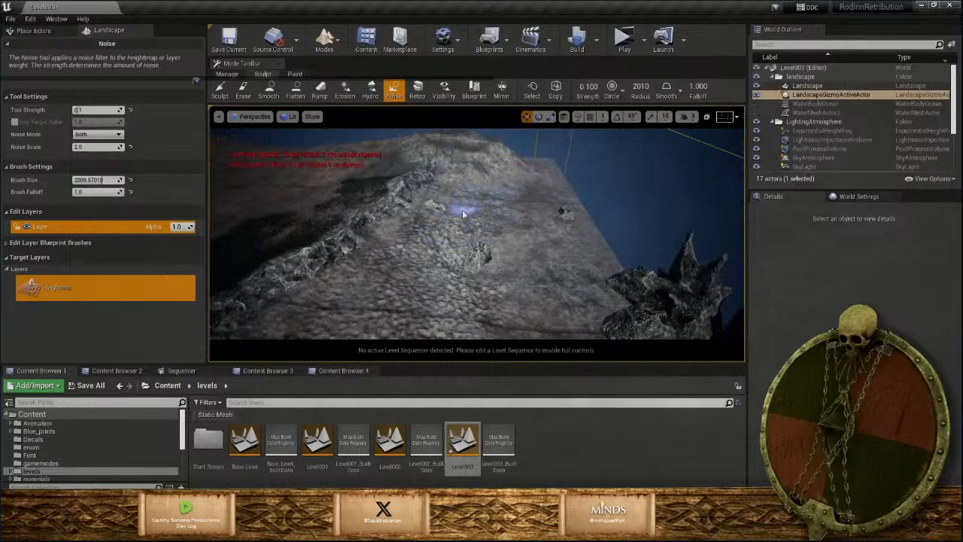
pyautogui.moveTo(548, 257); pyautogui.dragTo(507, 215, button='right')
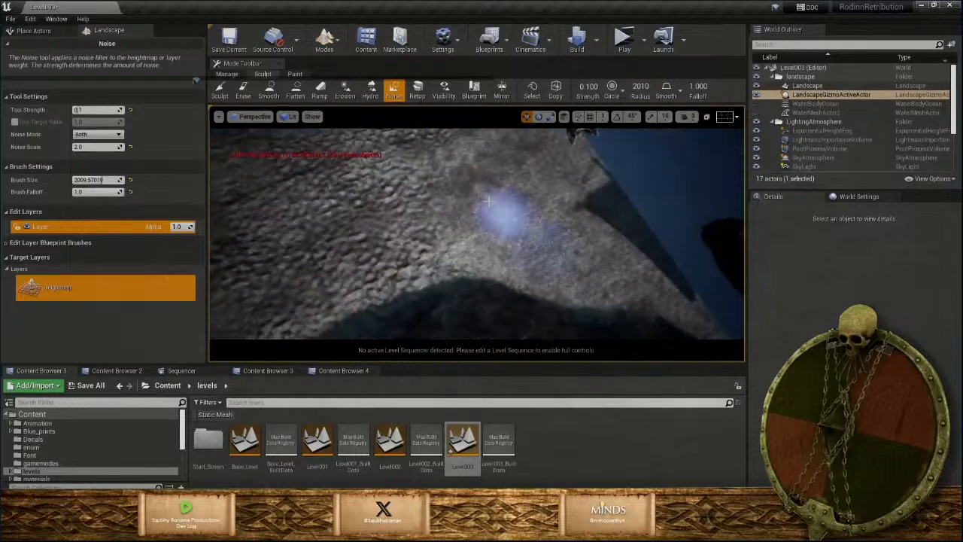
pyautogui.moveTo(507, 215)
pyautogui.mouseDown()
pyautogui.moveTo(494, 199)
pyautogui.moveTo(512, 319)
pyautogui.moveTo(638, 261)
pyautogui.moveTo(573, 187)
pyautogui.moveTo(500, 140)
pyautogui.moveTo(568, 220)
pyautogui.mouseUp()
pyautogui.moveTo(567, 220); pyautogui.dragTo(554, 192, button='right')
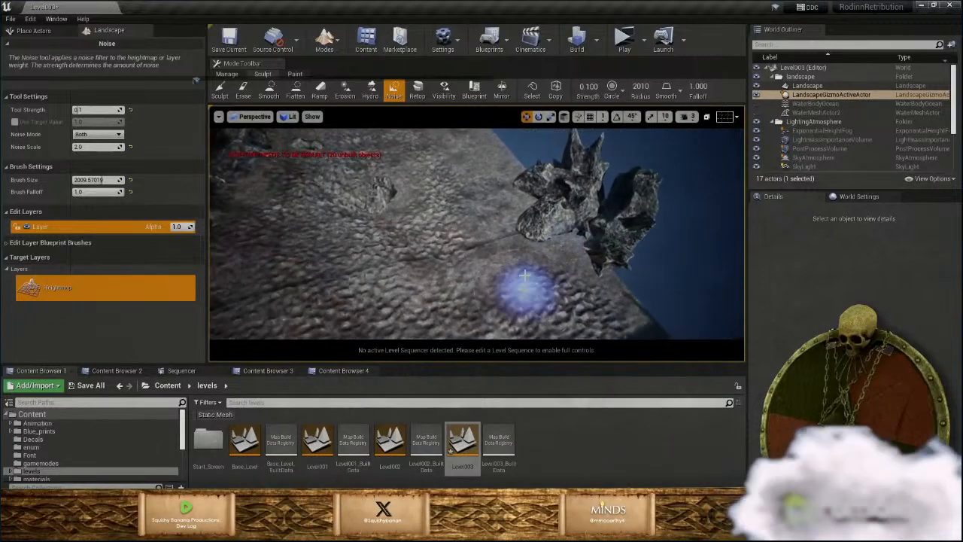
pyautogui.moveTo(527, 288); pyautogui.dragTo(486, 151)
pyautogui.moveTo(451, 198); pyautogui.dragTo(464, 174, button='right')
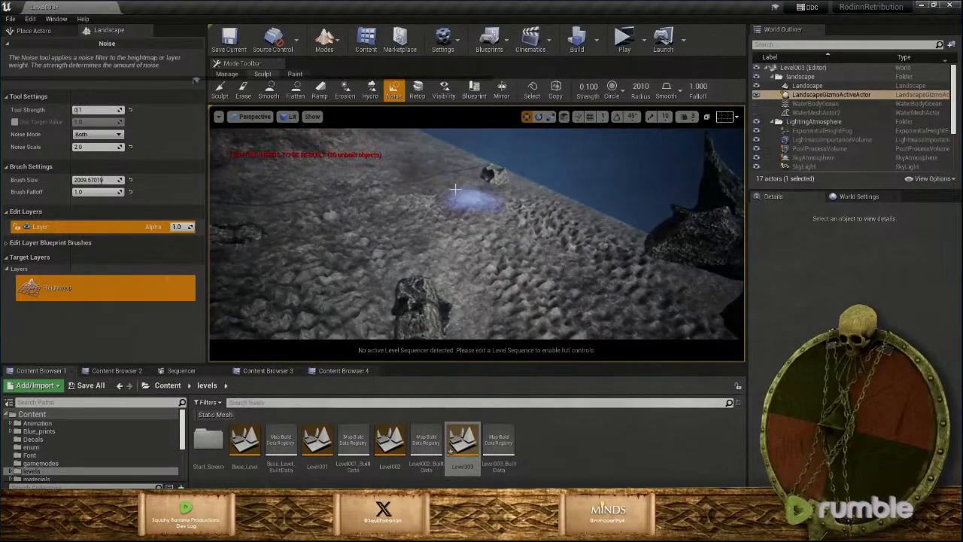
pyautogui.moveTo(478, 202); pyautogui.dragTo(403, 178)
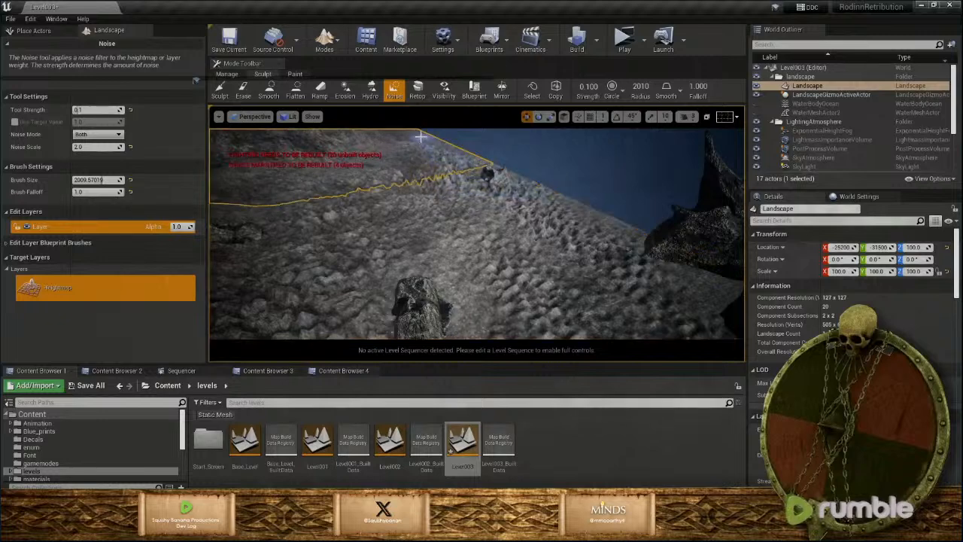
# Apply Noise at strength 0.1 to the slope around the rocky outcrop beside the dark bank
pyautogui.moveTo(275, 215); pyautogui.dragTo(404, 201, button='right')
pyautogui.moveTo(485, 286); pyautogui.dragTo(530, 268, button='right')
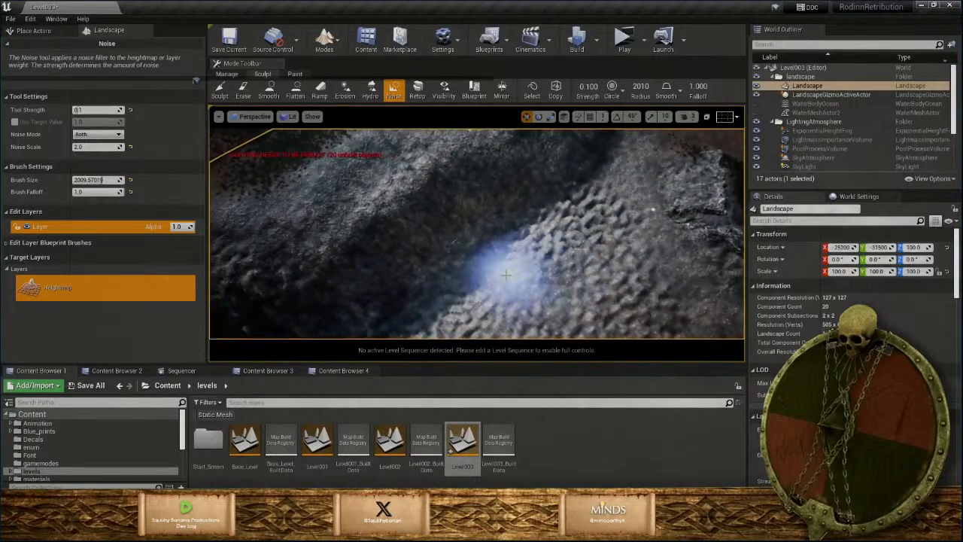
pyautogui.moveTo(506, 275); pyautogui.dragTo(520, 271, button='right')
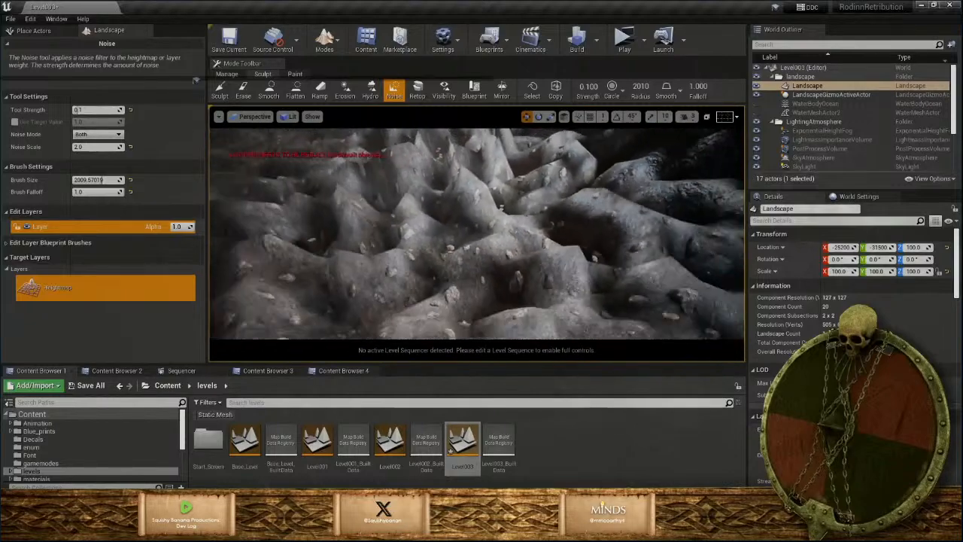
pyautogui.moveTo(608, 259)
pyautogui.mouseDown()
pyautogui.moveTo(529, 248)
pyautogui.moveTo(505, 231)
pyautogui.moveTo(601, 271)
pyautogui.moveTo(473, 244)
pyautogui.mouseUp()
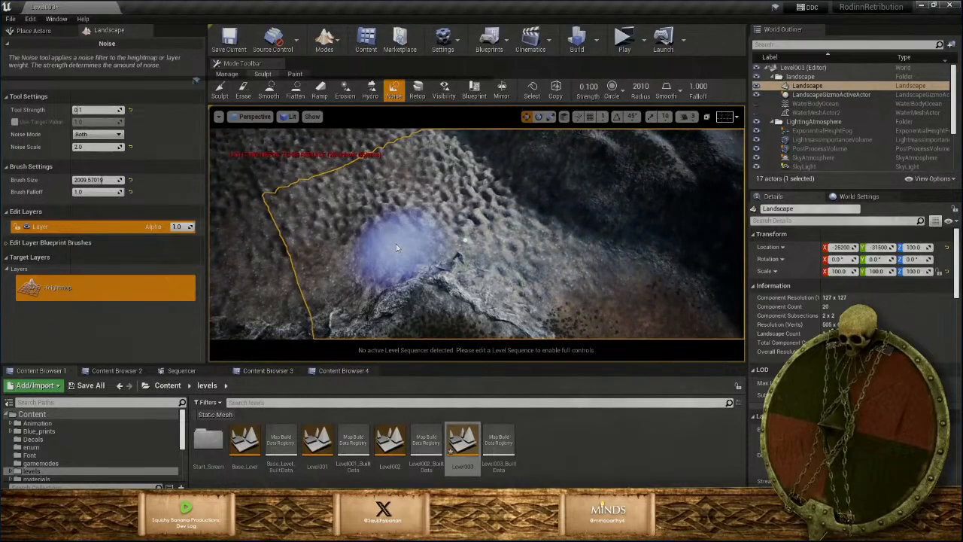
pyautogui.moveTo(396, 244); pyautogui.dragTo(335, 254, button='right')
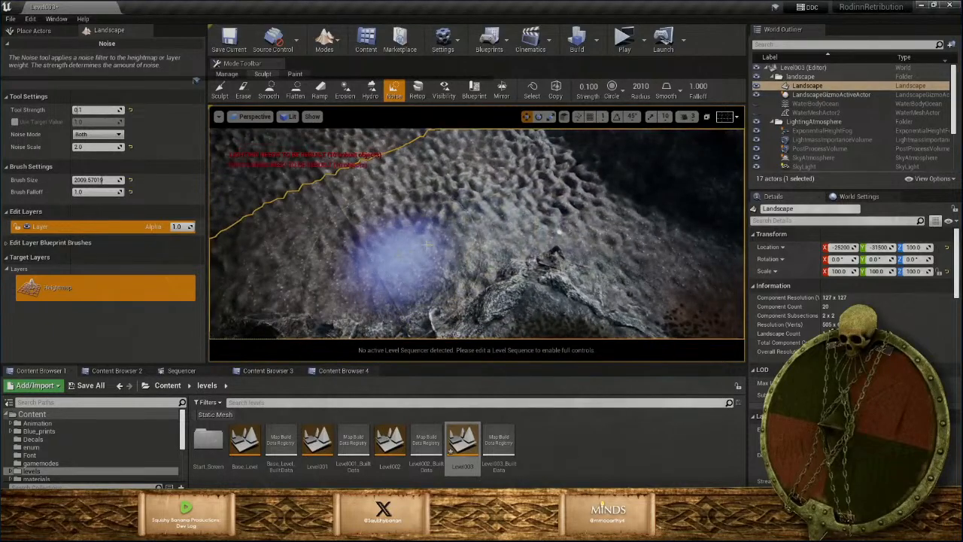
pyautogui.moveTo(399, 244); pyautogui.dragTo(463, 217, button='right')
pyautogui.press('w')
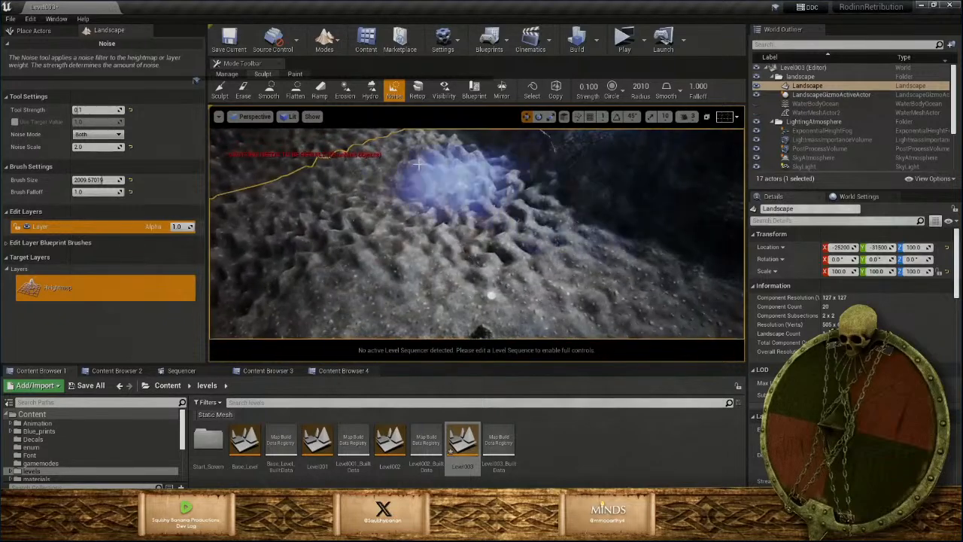
# Soften the bumpy ridge and its shadowed slope with the Smooth tool at strength 0.1
pyautogui.click(270, 91)
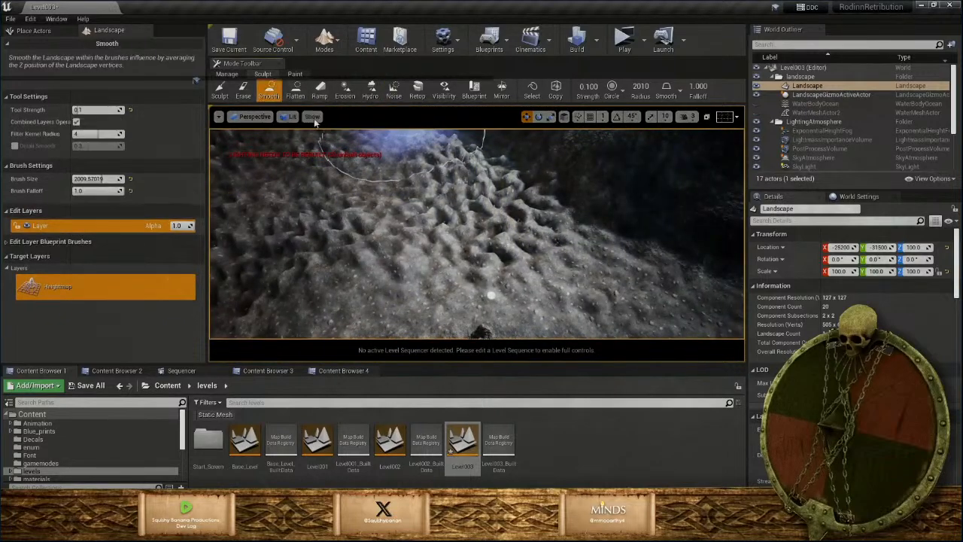
pyautogui.moveTo(354, 218)
pyautogui.mouseDown()
pyautogui.moveTo(341, 234)
pyautogui.moveTo(472, 210)
pyautogui.moveTo(527, 215)
pyautogui.moveTo(430, 161)
pyautogui.moveTo(530, 241)
pyautogui.moveTo(405, 145)
pyautogui.mouseUp()
pyautogui.moveTo(354, 180)
pyautogui.mouseDown()
pyautogui.moveTo(267, 228)
pyautogui.moveTo(462, 211)
pyautogui.mouseUp()
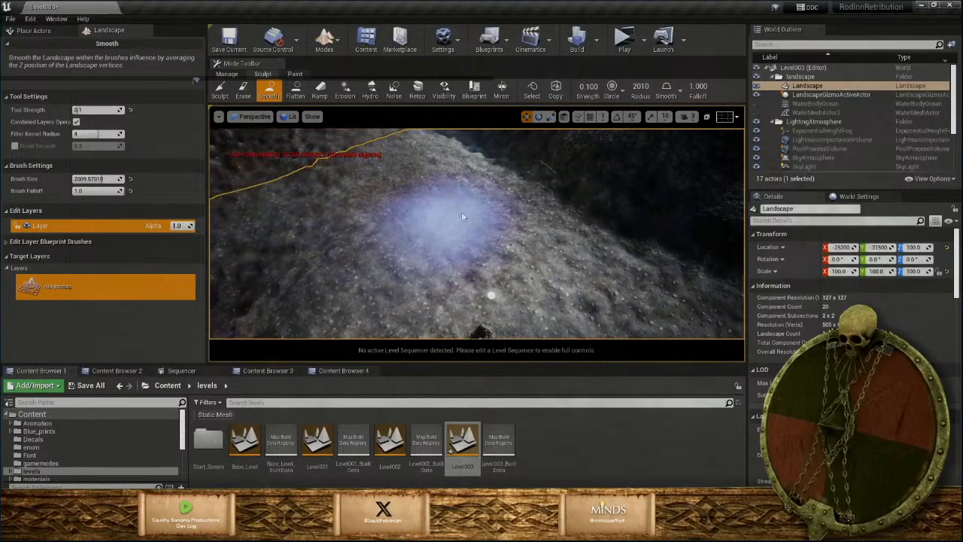
pyautogui.moveTo(461, 211)
pyautogui.mouseDown(button='right')
pyautogui.moveTo(503, 215)
pyautogui.moveTo(490, 202)
pyautogui.moveTo(493, 167)
pyautogui.moveTo(483, 161)
pyautogui.moveTo(452, 215)
pyautogui.mouseUp(button='right')
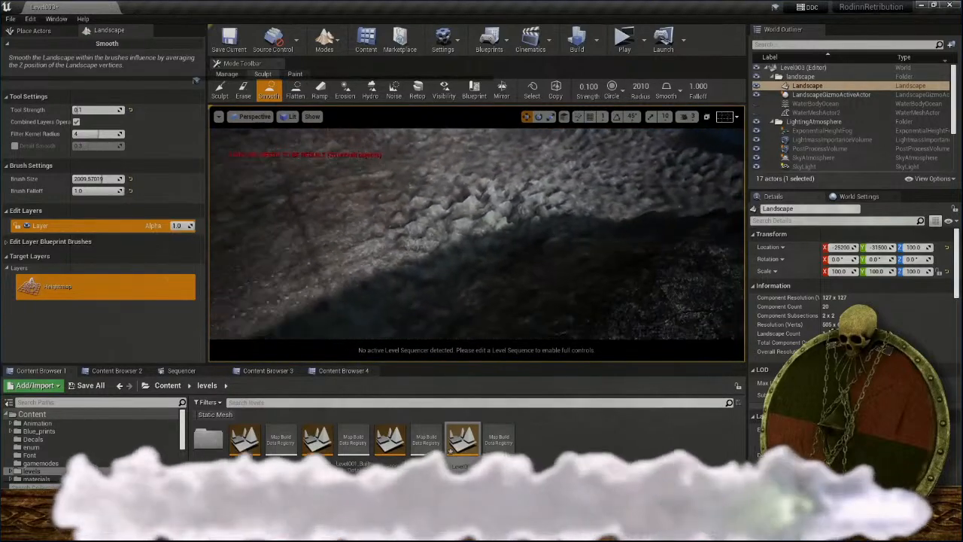
pyautogui.moveTo(704, 191)
pyautogui.mouseDown()
pyautogui.moveTo(536, 204)
pyautogui.moveTo(555, 188)
pyautogui.mouseUp()
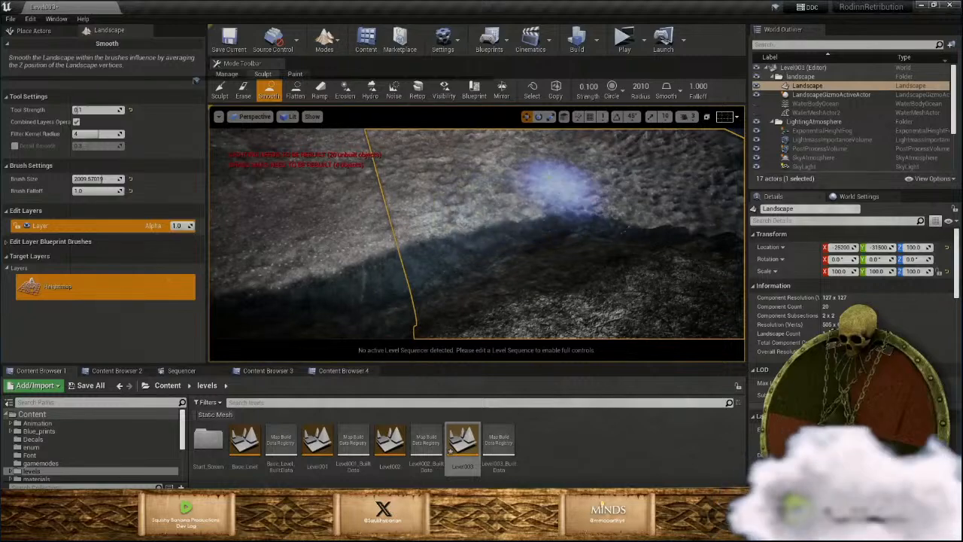
pyautogui.moveTo(555, 188)
pyautogui.mouseDown(button='right')
pyautogui.moveTo(602, 170)
pyautogui.moveTo(594, 198)
pyautogui.mouseUp(button='right')
pyautogui.moveTo(534, 194)
pyautogui.mouseDown()
pyautogui.moveTo(605, 268)
pyautogui.moveTo(518, 226)
pyautogui.moveTo(515, 278)
pyautogui.moveTo(602, 282)
pyautogui.moveTo(514, 137)
pyautogui.mouseUp()
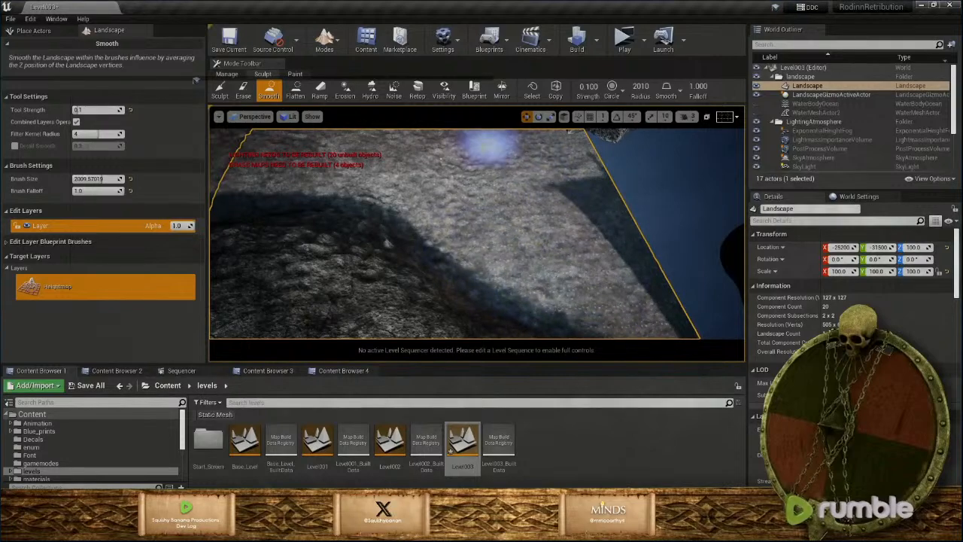
# Smooth the muddy seabed beside the large dark boulder at strength 0.1
pyautogui.moveTo(560, 252)
pyautogui.mouseDown(button='right')
pyautogui.moveTo(562, 233)
pyautogui.moveTo(560, 252)
pyautogui.mouseUp(button='right')
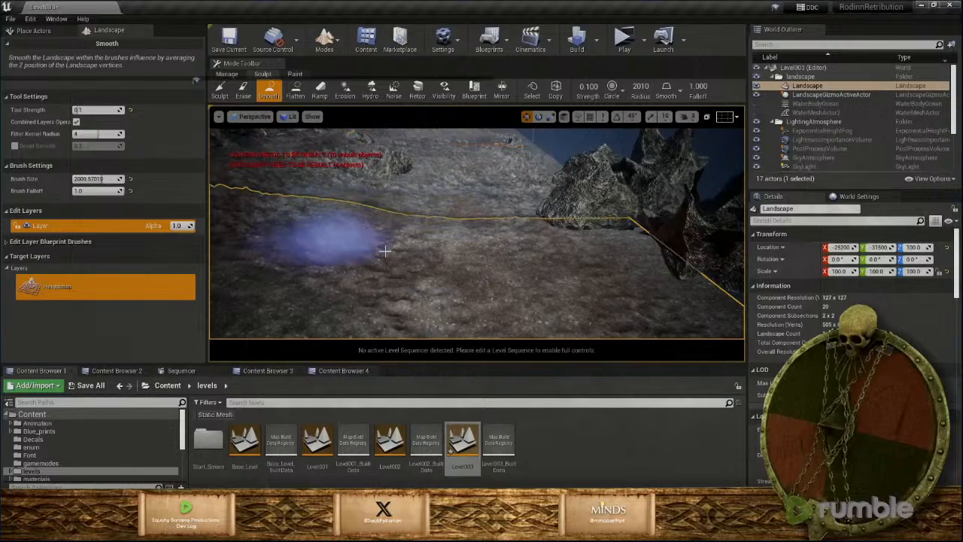
pyautogui.moveTo(507, 311)
pyautogui.mouseDown(button='right')
pyautogui.moveTo(459, 307)
pyautogui.moveTo(440, 264)
pyautogui.moveTo(513, 239)
pyautogui.mouseUp(button='right')
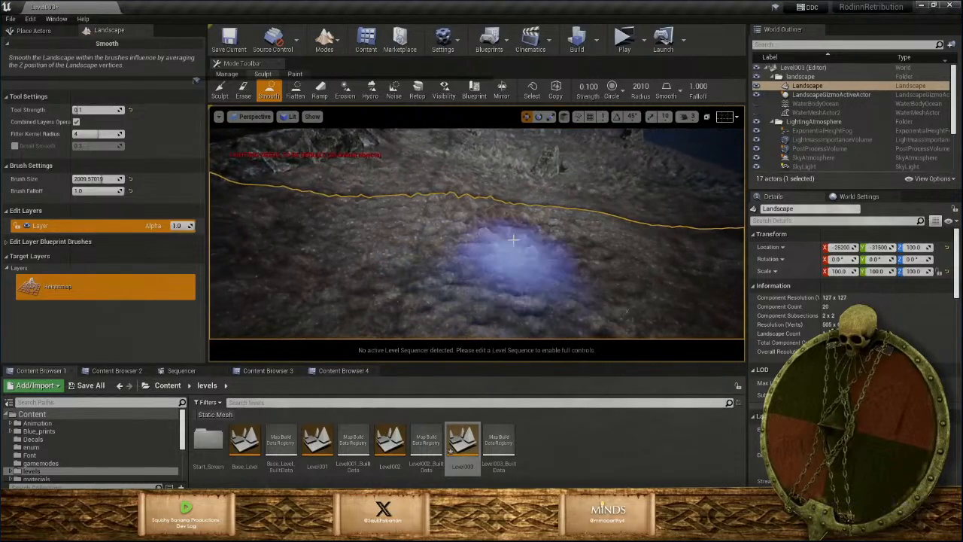
pyautogui.moveTo(513, 240)
pyautogui.mouseDown()
pyautogui.moveTo(457, 188)
pyautogui.moveTo(485, 223)
pyautogui.moveTo(521, 188)
pyautogui.moveTo(477, 276)
pyautogui.moveTo(514, 257)
pyautogui.moveTo(495, 322)
pyautogui.mouseUp()
pyautogui.moveTo(494, 322)
pyautogui.mouseDown(button='right')
pyautogui.moveTo(506, 347)
pyautogui.moveTo(534, 343)
pyautogui.moveTo(537, 301)
pyautogui.moveTo(444, 307)
pyautogui.moveTo(406, 301)
pyautogui.moveTo(391, 279)
pyautogui.moveTo(406, 346)
pyautogui.moveTo(376, 339)
pyautogui.mouseUp(button='right')
pyautogui.moveTo(512, 259)
pyautogui.mouseDown()
pyautogui.moveTo(504, 267)
pyautogui.moveTo(496, 256)
pyautogui.moveTo(516, 264)
pyautogui.moveTo(504, 259)
pyautogui.moveTo(511, 244)
pyautogui.mouseUp()
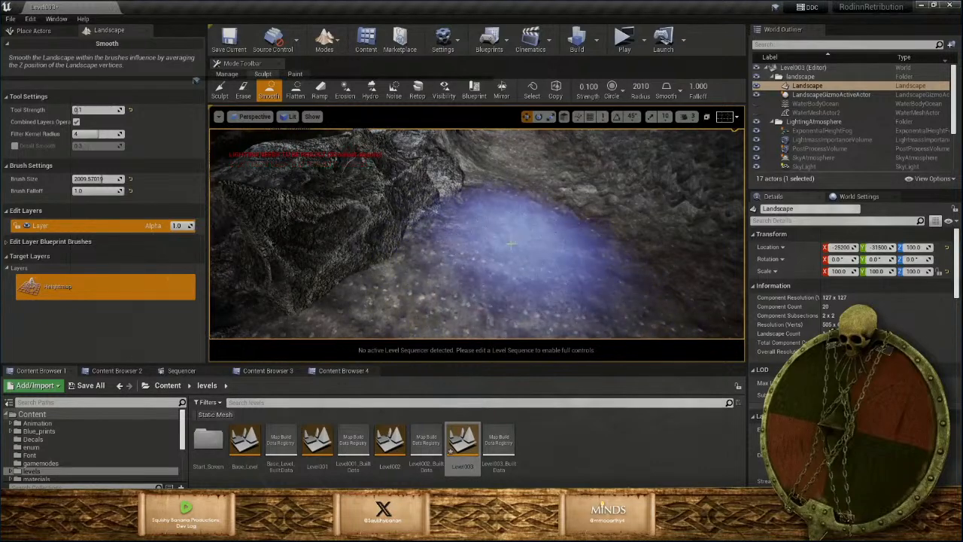
# Smooth the ground below the rocky bank and around the standing outcrops out to the edge rocks at strength 0.1
pyautogui.moveTo(511, 244); pyautogui.dragTo(580, 273, button='right')
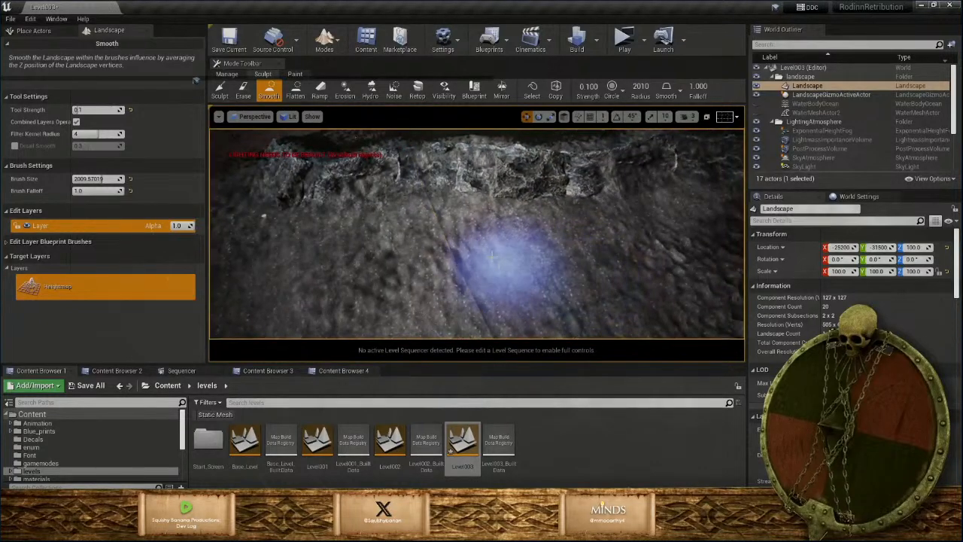
pyautogui.moveTo(408, 290)
pyautogui.mouseDown(button='right')
pyautogui.moveTo(376, 286)
pyautogui.moveTo(351, 255)
pyautogui.mouseUp(button='right')
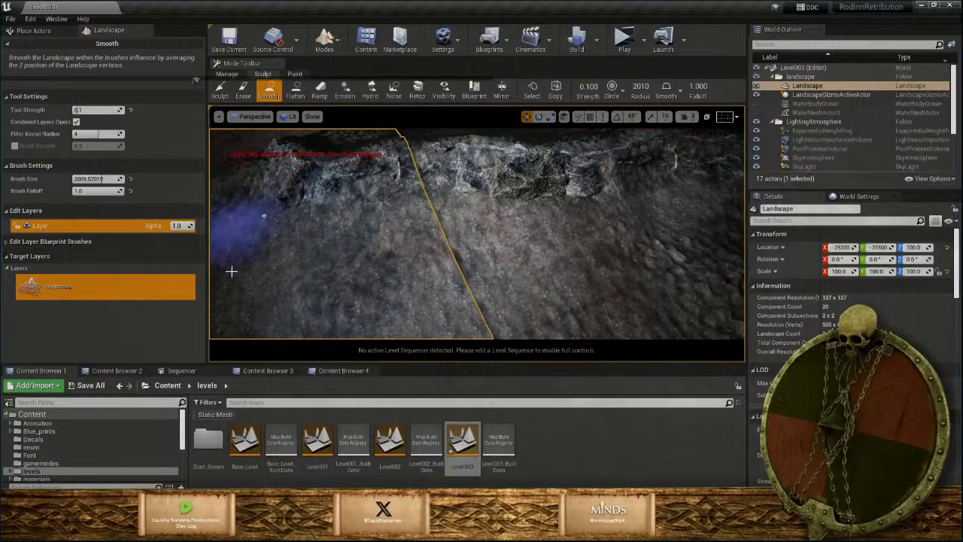
pyautogui.moveTo(436, 263)
pyautogui.mouseDown(button='right')
pyautogui.moveTo(459, 265)
pyautogui.moveTo(438, 258)
pyautogui.mouseUp(button='right')
pyautogui.moveTo(438, 257)
pyautogui.mouseDown()
pyautogui.moveTo(460, 226)
pyautogui.moveTo(474, 283)
pyautogui.moveTo(462, 309)
pyautogui.moveTo(454, 294)
pyautogui.moveTo(482, 323)
pyautogui.moveTo(539, 200)
pyautogui.mouseUp()
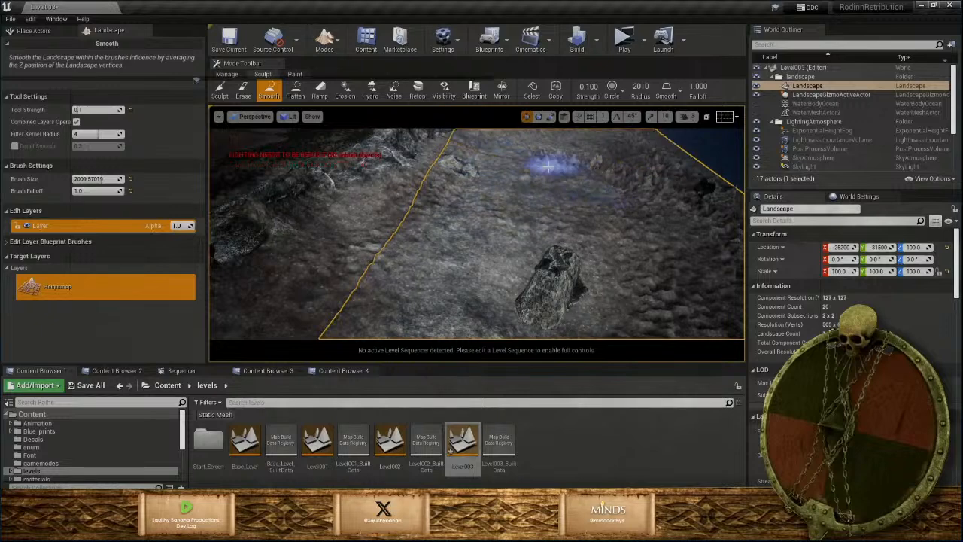
pyautogui.moveTo(280, 333); pyautogui.dragTo(462, 301, button='right')
pyautogui.moveTo(463, 252)
pyautogui.mouseDown()
pyautogui.moveTo(577, 157)
pyautogui.moveTo(617, 176)
pyautogui.mouseUp()
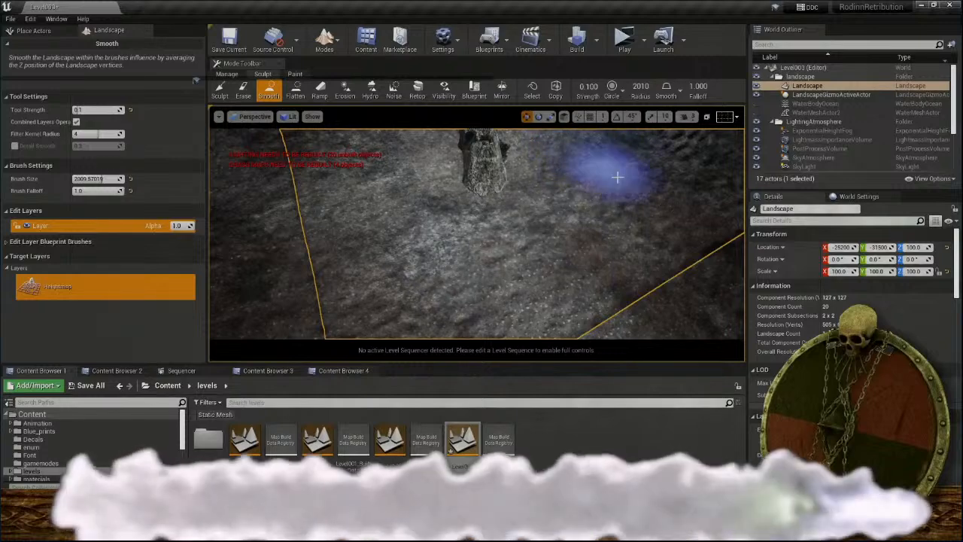
pyautogui.moveTo(617, 176)
pyautogui.mouseDown(button='right')
pyautogui.moveTo(628, 151)
pyautogui.moveTo(677, 147)
pyautogui.moveTo(663, 176)
pyautogui.moveTo(693, 181)
pyautogui.mouseUp(button='right')
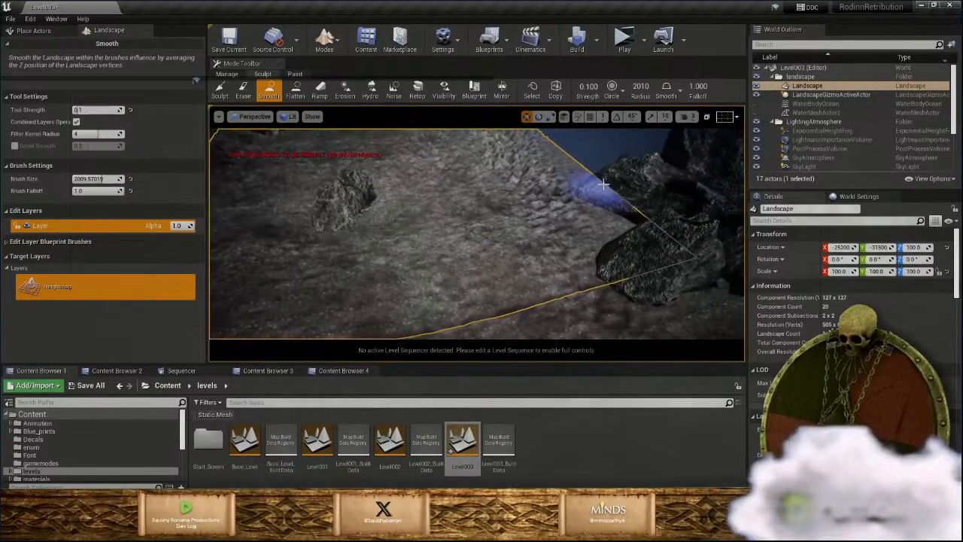
pyautogui.moveTo(624, 180)
pyautogui.mouseDown()
pyautogui.moveTo(537, 221)
pyautogui.moveTo(531, 149)
pyautogui.moveTo(494, 139)
pyautogui.mouseUp()
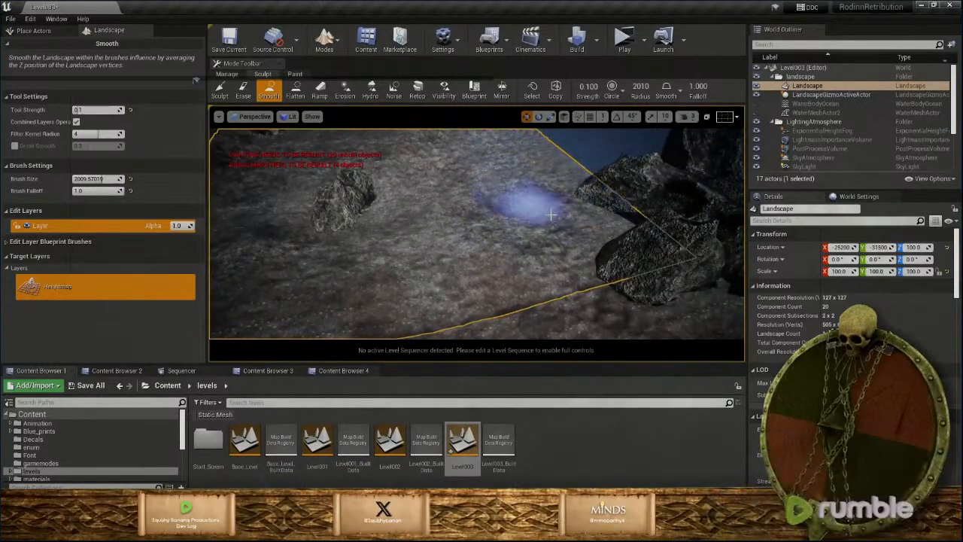
# Make WaterMeshActor2 and WaterBodyOcean visible in the level again
pyautogui.moveTo(617, 356); pyautogui.dragTo(662, 338, button='right')
pyautogui.moveTo(500, 271); pyautogui.dragTo(399, 298, button='right')
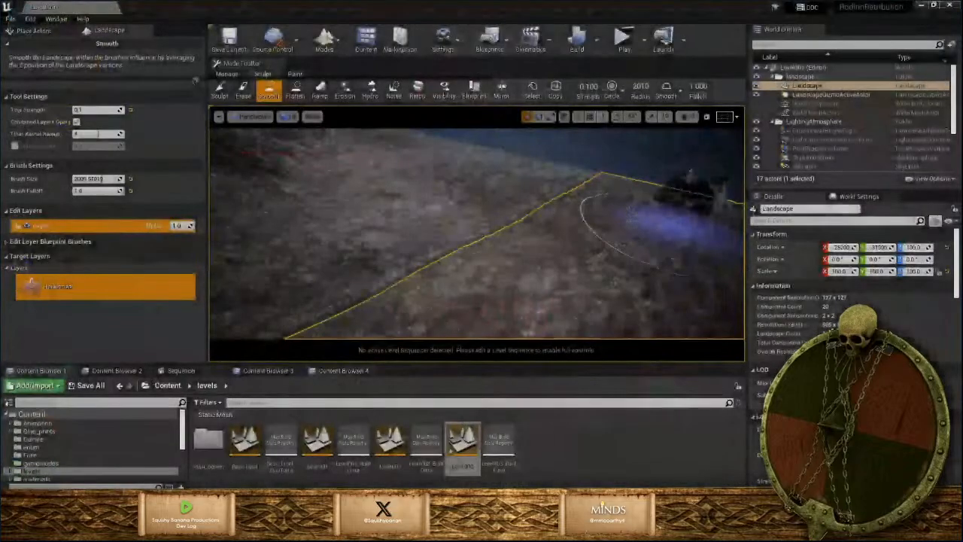
pyautogui.moveTo(544, 252); pyautogui.dragTo(523, 250, button='right')
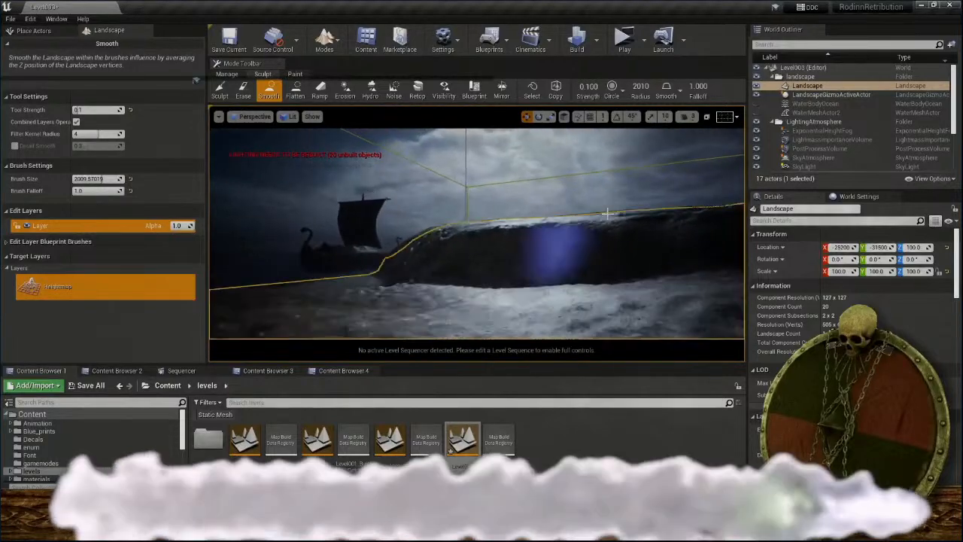
pyautogui.click(757, 112)
pyautogui.click(757, 104)
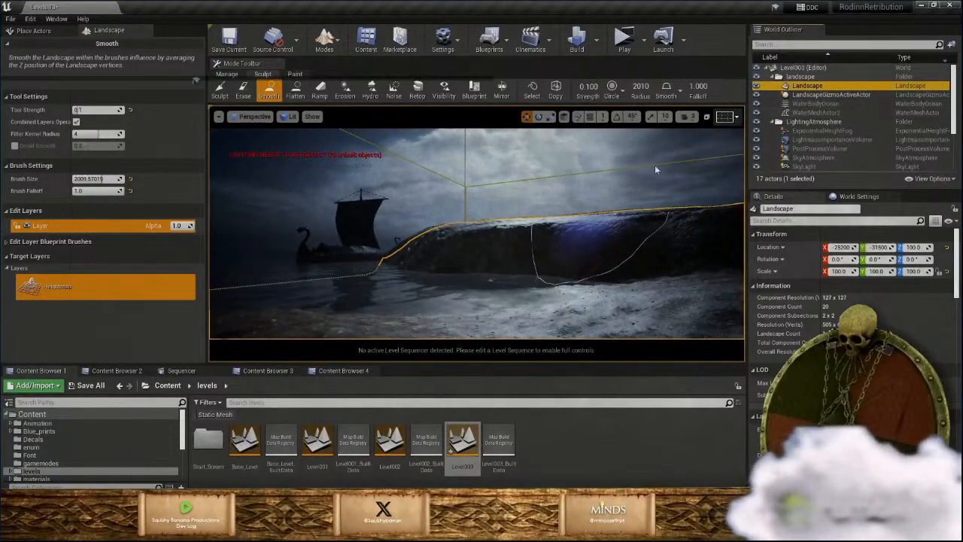
# Erode the shoreline where the seabed meets the water with the Erosion tool at strength 0.1
pyautogui.moveTo(656, 168); pyautogui.dragTo(583, 245, button='right')
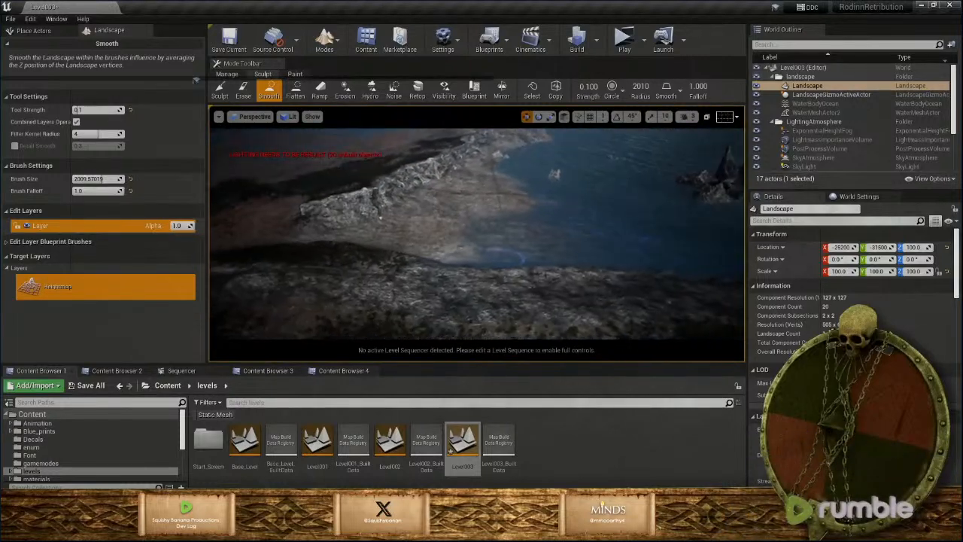
pyautogui.moveTo(477, 233); pyautogui.dragTo(443, 233, button='right')
pyautogui.click(346, 91)
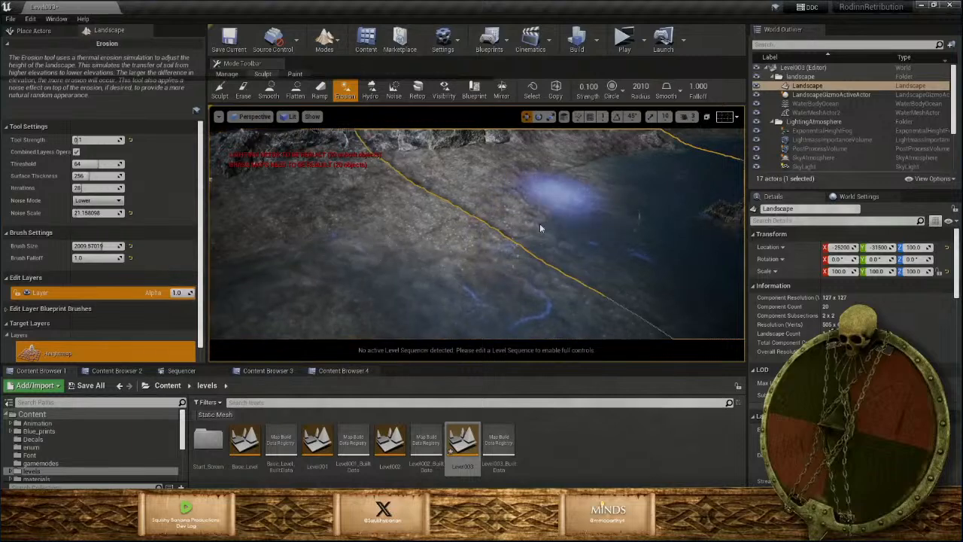
pyautogui.moveTo(484, 226)
pyautogui.mouseDown()
pyautogui.moveTo(459, 232)
pyautogui.moveTo(576, 205)
pyautogui.moveTo(526, 242)
pyautogui.mouseUp()
pyautogui.moveTo(526, 242)
pyautogui.mouseDown(button='right')
pyautogui.moveTo(538, 271)
pyautogui.moveTo(528, 217)
pyautogui.moveTo(539, 250)
pyautogui.moveTo(530, 225)
pyautogui.moveTo(521, 229)
pyautogui.moveTo(527, 248)
pyautogui.moveTo(518, 236)
pyautogui.moveTo(517, 245)
pyautogui.mouseUp(button='right')
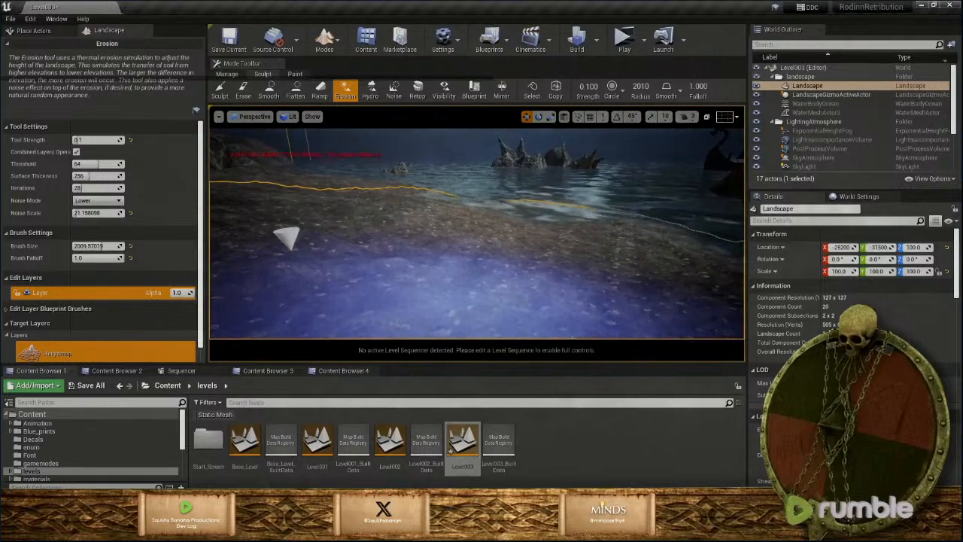
pyautogui.write('reser')
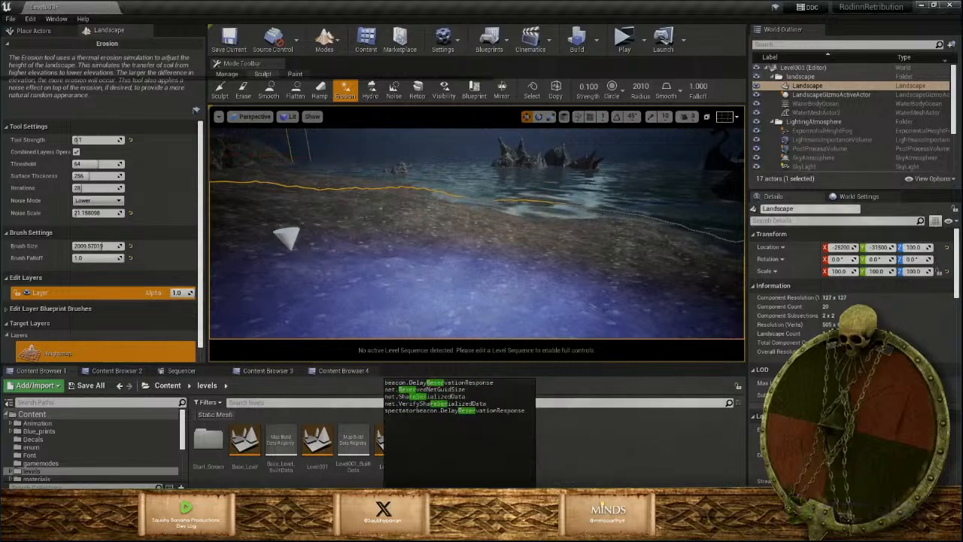
pyautogui.press('BackSpace')
pyautogui.press('BackSpace')
pyautogui.press('BackSpace')
pyautogui.press('BackSpace')
pyautogui.press('BackSpace')
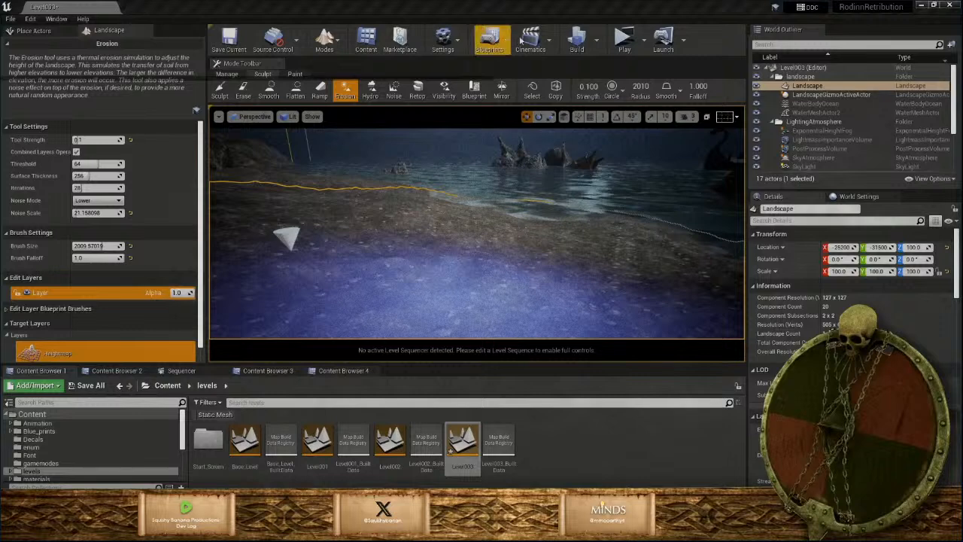
# Build the grass maps for Level003 and close the Map Check message log
pyautogui.click(597, 45)
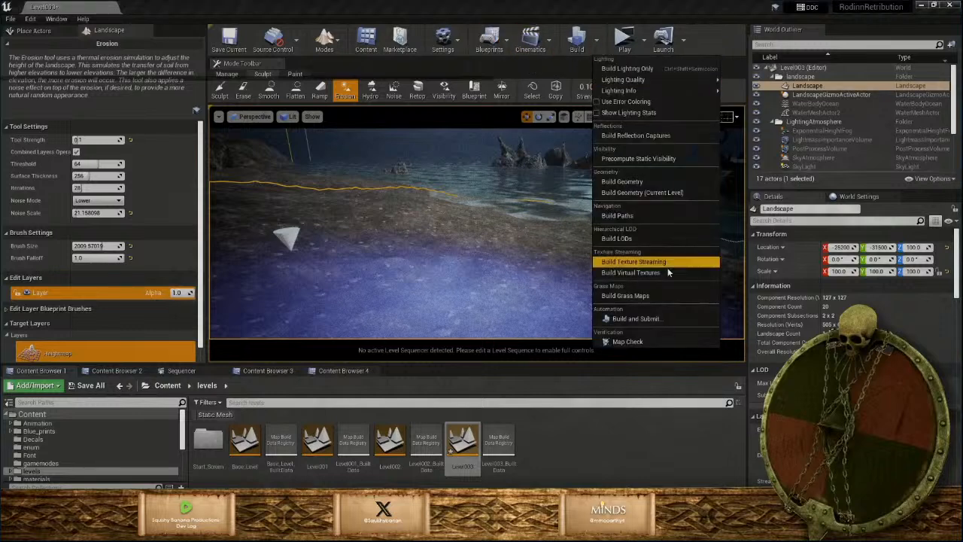
pyautogui.click(643, 296)
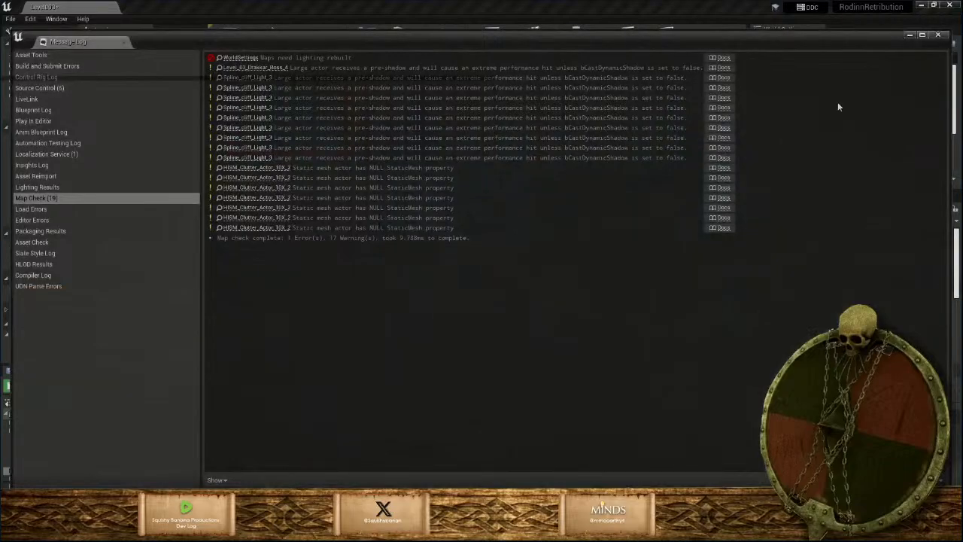
pyautogui.click(939, 35)
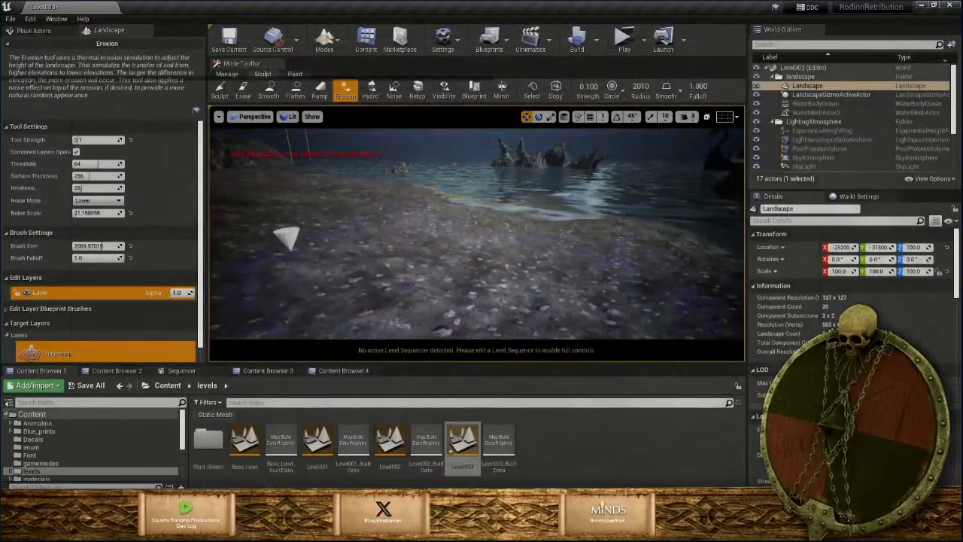
# Flush the cached landscape grass over the seabed with the console command grass.FlushCache
pyautogui.press('w')
pyautogui.moveTo(477, 234); pyautogui.dragTo(327, 209, button='right')
pyautogui.press('s')
pyautogui.press('w')
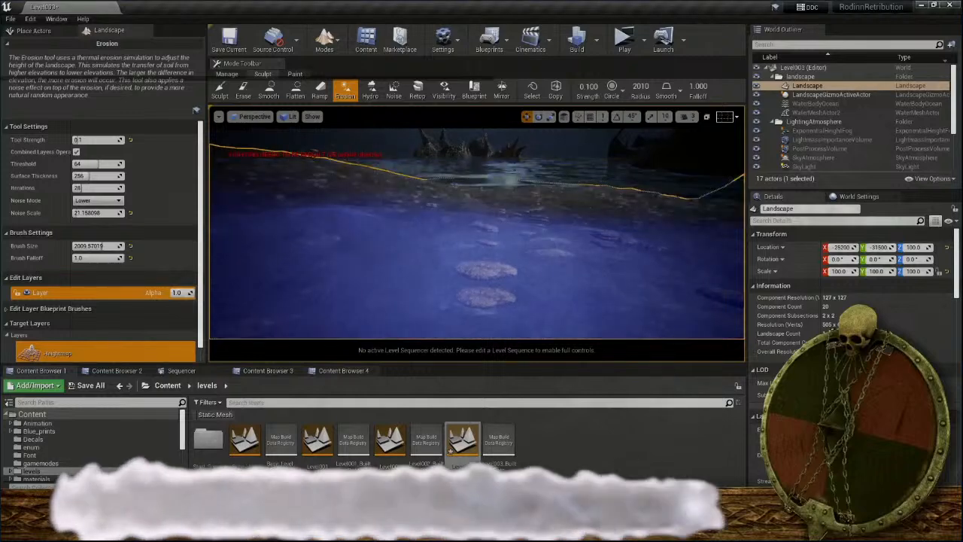
pyautogui.write('gra')
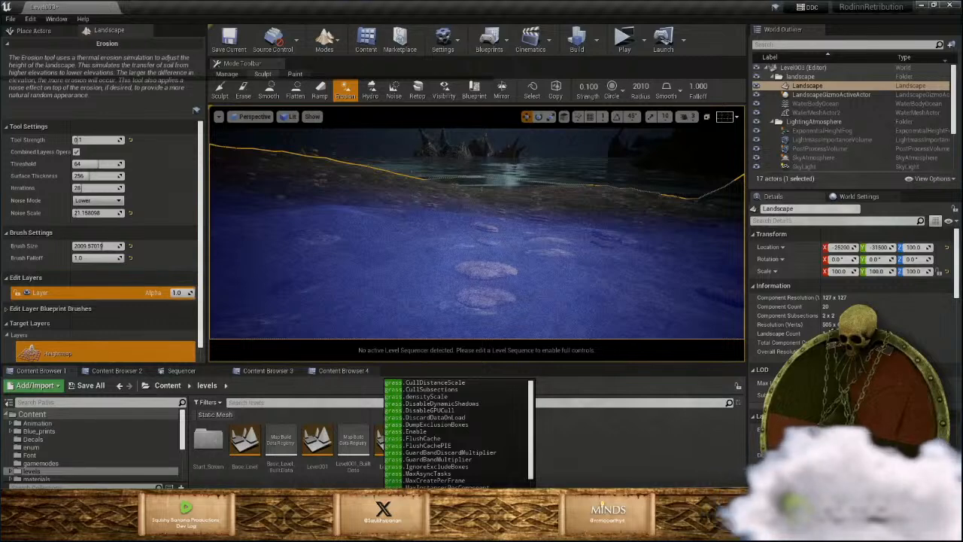
pyautogui.click(436, 439)
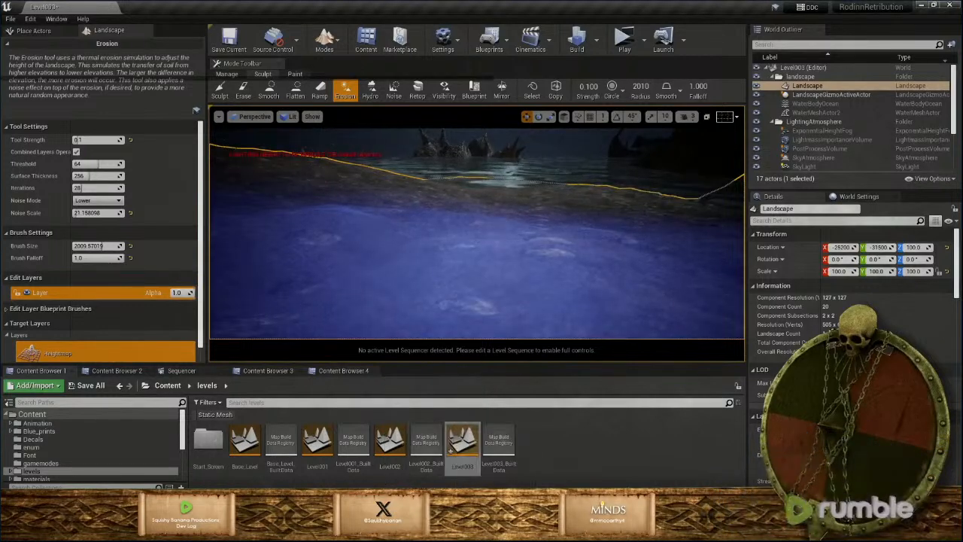
# Erode the upper edge of the steep rocky bluff above the water with the Erosion tool at strength 0.1
pyautogui.moveTo(518, 260)
pyautogui.mouseDown(button='right')
pyautogui.moveTo(528, 293)
pyautogui.moveTo(520, 257)
pyautogui.moveTo(528, 247)
pyautogui.moveTo(491, 239)
pyautogui.moveTo(525, 226)
pyautogui.moveTo(523, 246)
pyautogui.mouseUp(button='right')
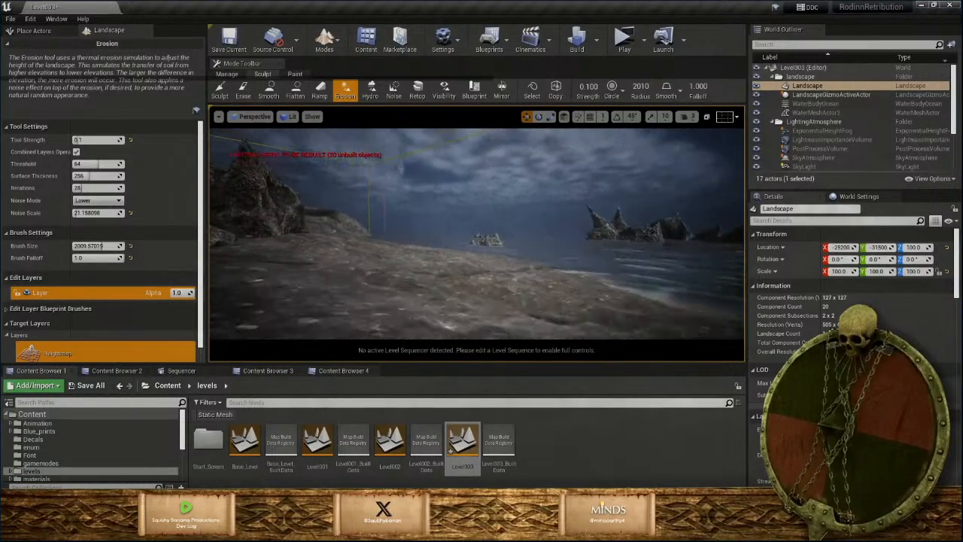
pyautogui.moveTo(477, 234); pyautogui.dragTo(293, 227, button='right')
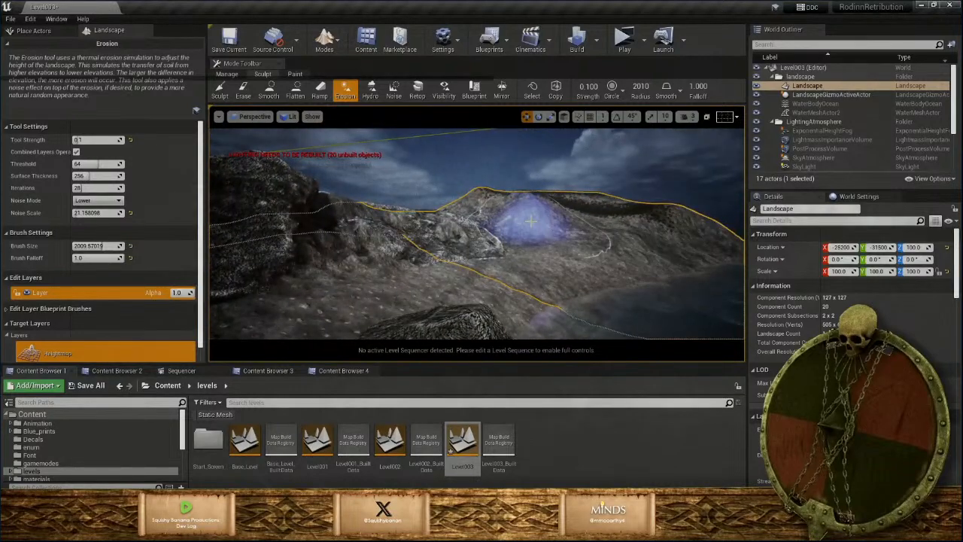
pyautogui.moveTo(478, 230)
pyautogui.mouseDown(button='right')
pyautogui.moveTo(568, 202)
pyautogui.moveTo(384, 201)
pyautogui.moveTo(489, 225)
pyautogui.mouseUp(button='right')
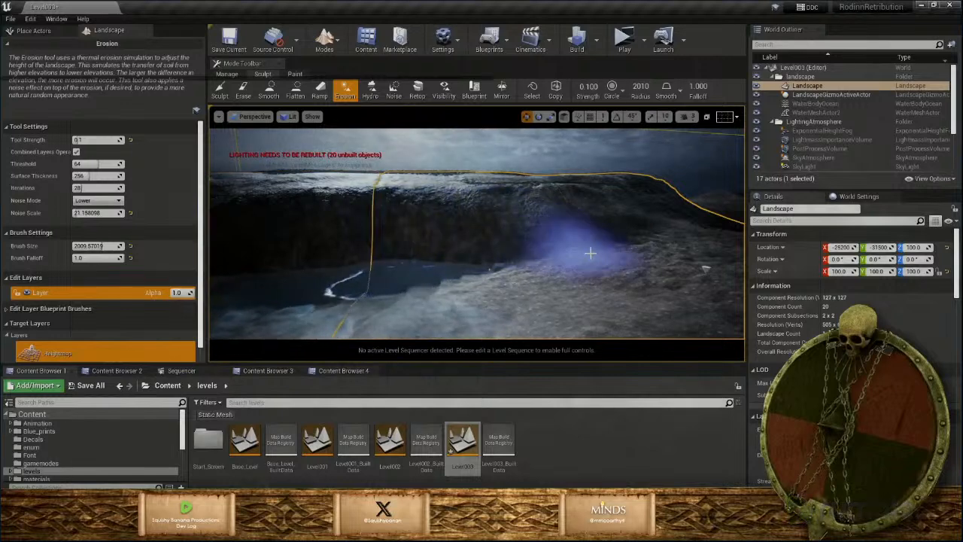
pyautogui.scroll(5, 555, 241)
pyautogui.moveTo(467, 197)
pyautogui.mouseDown(button='right')
pyautogui.moveTo(452, 199)
pyautogui.moveTo(482, 197)
pyautogui.moveTo(459, 197)
pyautogui.moveTo(557, 252)
pyautogui.mouseUp(button='right')
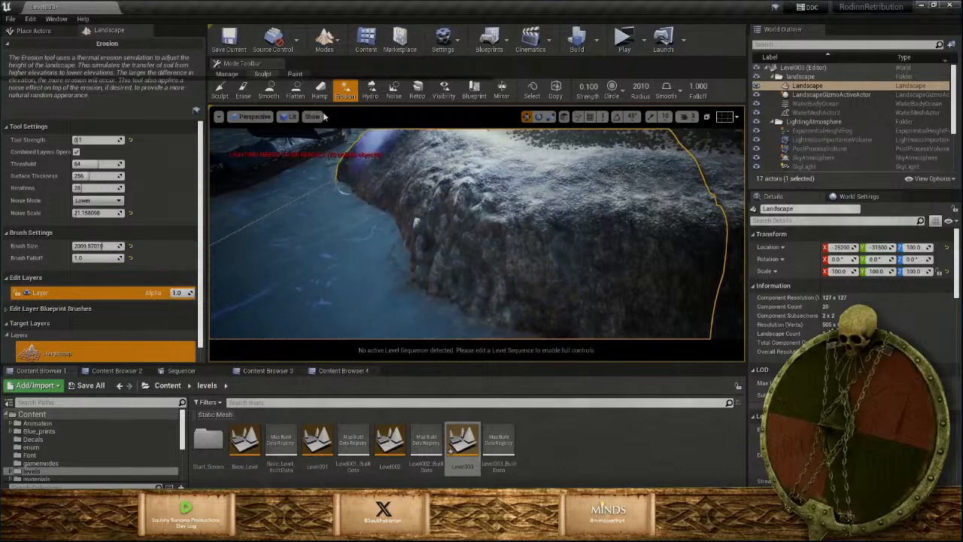
pyautogui.moveTo(486, 216)
pyautogui.mouseDown()
pyautogui.moveTo(604, 224)
pyautogui.moveTo(441, 244)
pyautogui.moveTo(385, 174)
pyautogui.moveTo(441, 163)
pyautogui.moveTo(527, 172)
pyautogui.mouseUp()
pyautogui.moveTo(527, 172); pyautogui.dragTo(612, 183, button='right')
pyautogui.moveTo(612, 182); pyautogui.dragTo(557, 186)
pyautogui.moveTo(557, 186)
pyautogui.mouseDown(button='right')
pyautogui.moveTo(568, 244)
pyautogui.moveTo(594, 185)
pyautogui.moveTo(557, 188)
pyautogui.moveTo(519, 226)
pyautogui.moveTo(489, 237)
pyautogui.moveTo(477, 230)
pyautogui.mouseUp(button='right')
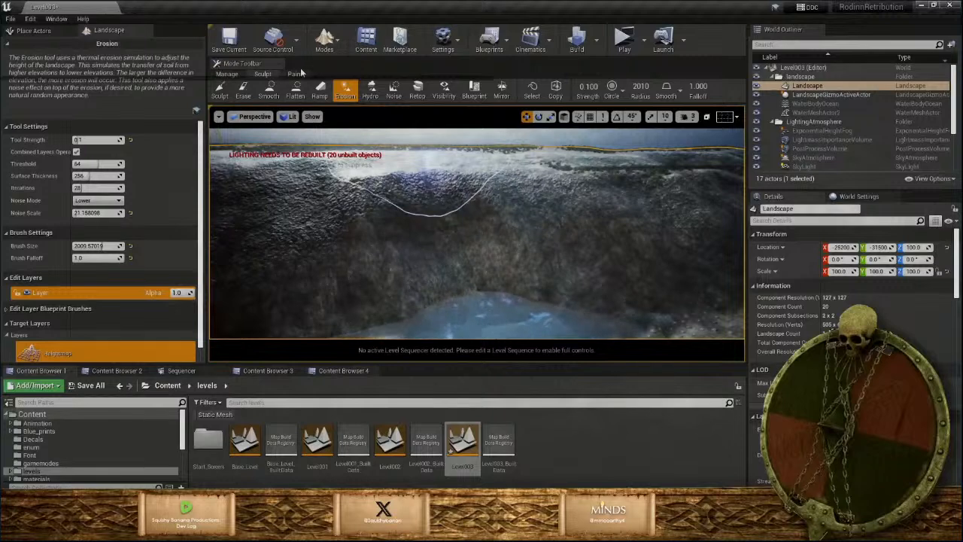
# Paint the rockface layer onto the steep sides of the bluff above the water at strength 0.1
pyautogui.click(295, 74)
pyautogui.scroll(-3, 121, 300)
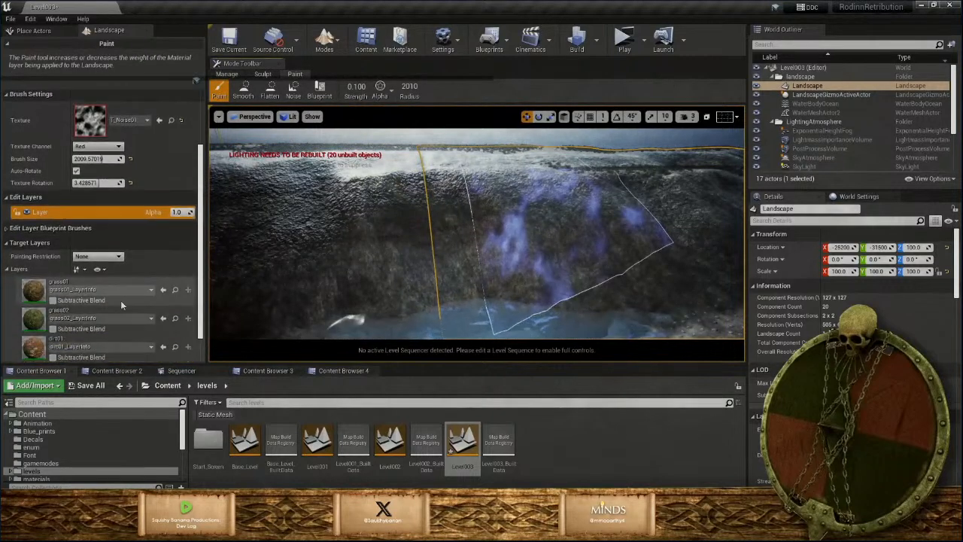
pyautogui.scroll(-6, 125, 304)
pyautogui.moveTo(535, 245)
pyautogui.mouseDown(button='right')
pyautogui.moveTo(444, 256)
pyautogui.moveTo(467, 244)
pyautogui.moveTo(519, 263)
pyautogui.moveTo(459, 283)
pyautogui.moveTo(481, 275)
pyautogui.mouseUp(button='right')
pyautogui.scroll(-2, 113, 320)
pyautogui.click(37, 319)
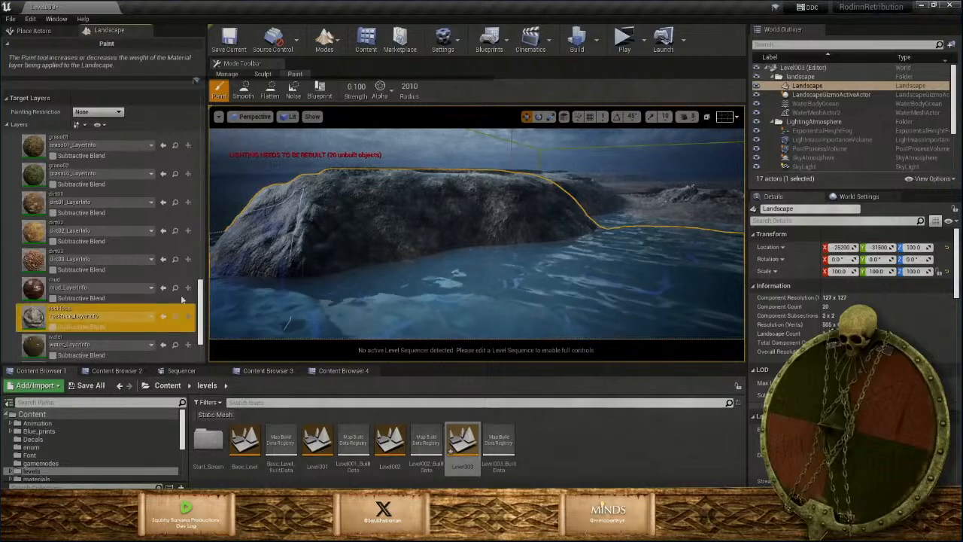
pyautogui.moveTo(423, 209)
pyautogui.mouseDown()
pyautogui.moveTo(552, 189)
pyautogui.moveTo(557, 207)
pyautogui.mouseUp()
# Inspect the shallows, the shoreline and the open ground behind it for the look of the terrain
pyautogui.press('w')
pyautogui.moveTo(557, 207)
pyautogui.mouseDown(button='right')
pyautogui.moveTo(617, 207)
pyautogui.moveTo(504, 197)
pyautogui.moveTo(451, 214)
pyautogui.moveTo(324, 222)
pyautogui.mouseUp(button='right')
pyautogui.press('w')
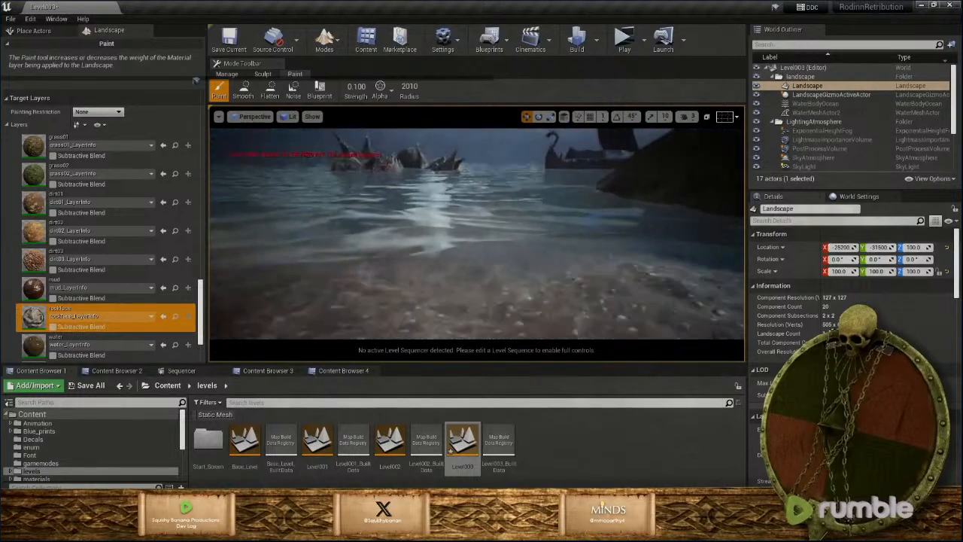
pyautogui.press('s')
pyautogui.moveTo(323, 222); pyautogui.dragTo(368, 242, button='right')
pyautogui.press('w')
pyautogui.press('s')
pyautogui.press('w')
pyautogui.moveTo(562, 233); pyautogui.dragTo(562, 212, button='right')
# Switch from landscape editing to Select mode and open the MC_Stinnr blueprint from the Blue_prints/Characters/Player folder
pyautogui.click(325, 41)
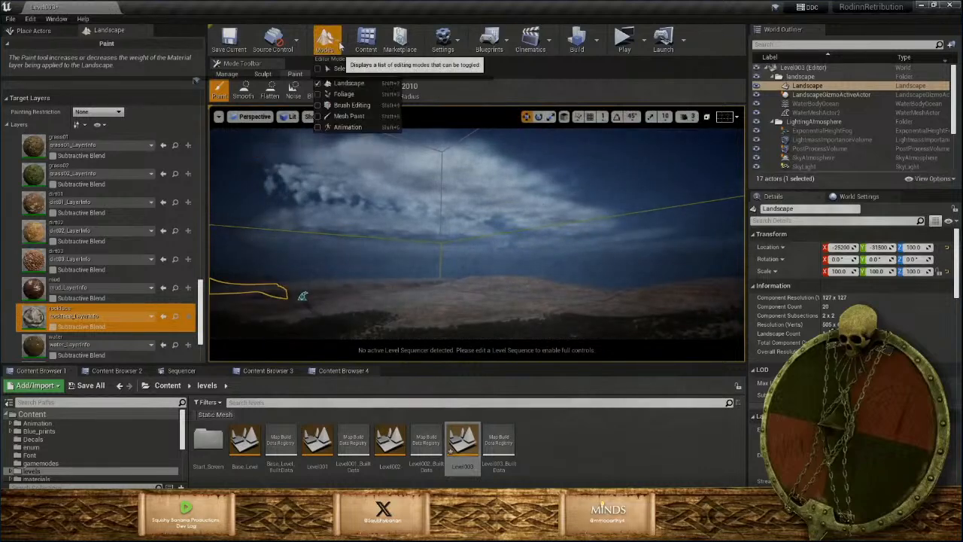
pyautogui.click(345, 71)
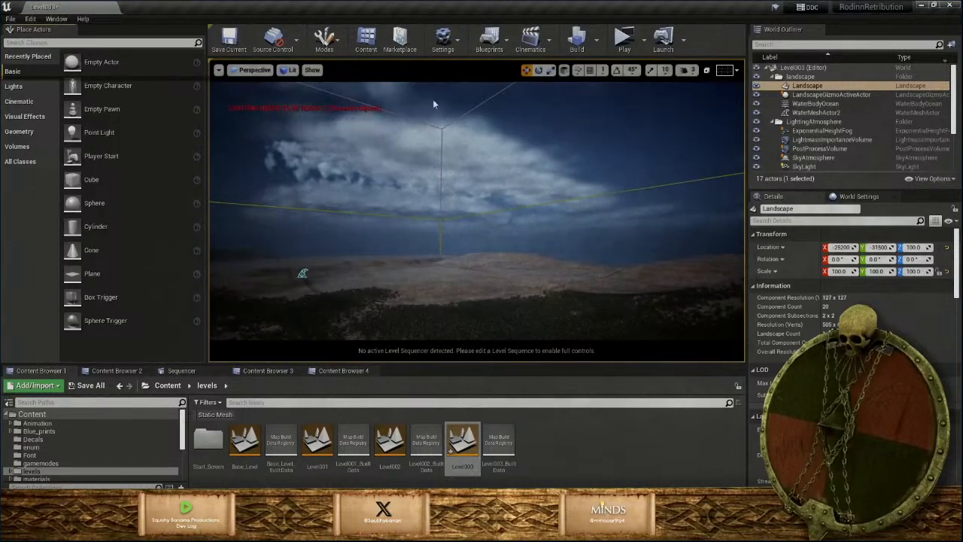
pyautogui.click(276, 371)
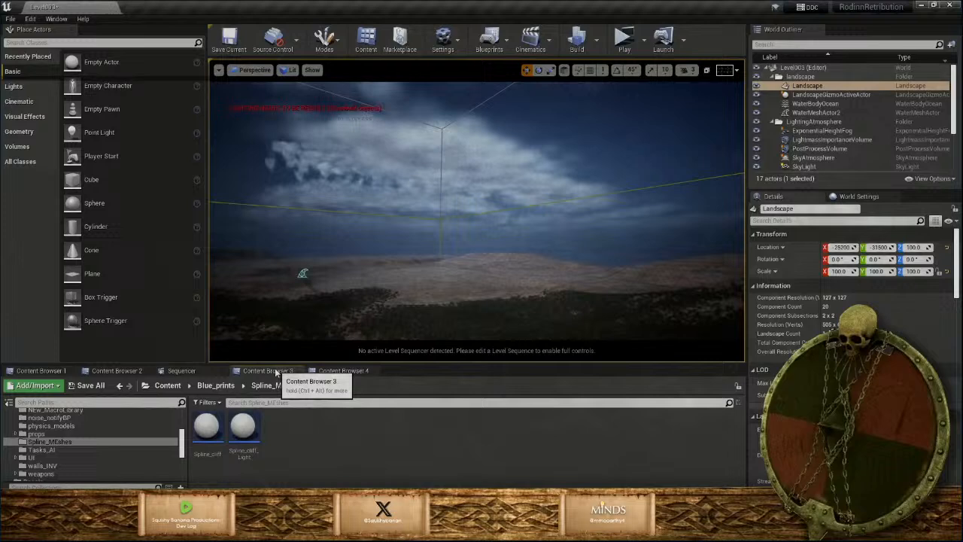
pyautogui.click(125, 371)
pyautogui.click(168, 385)
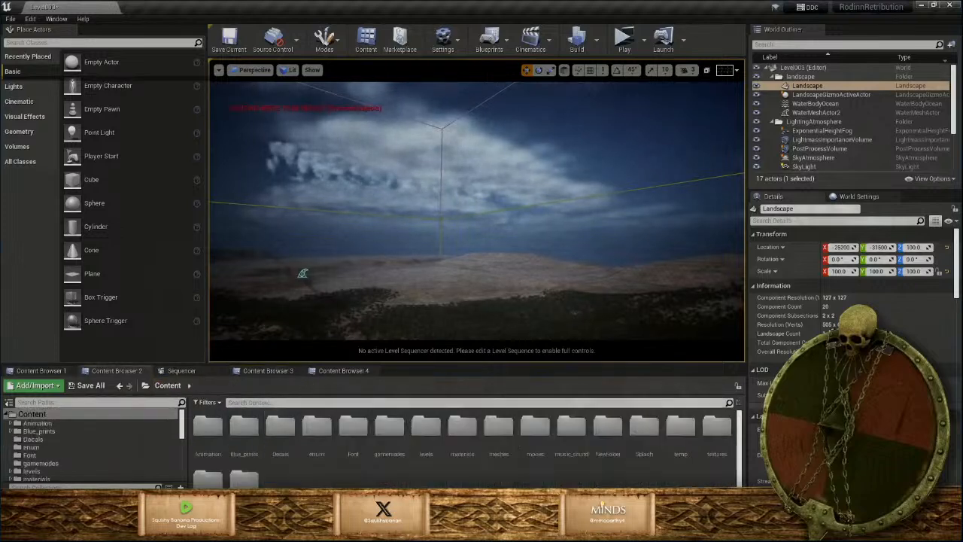
pyautogui.doubleClick(248, 441)
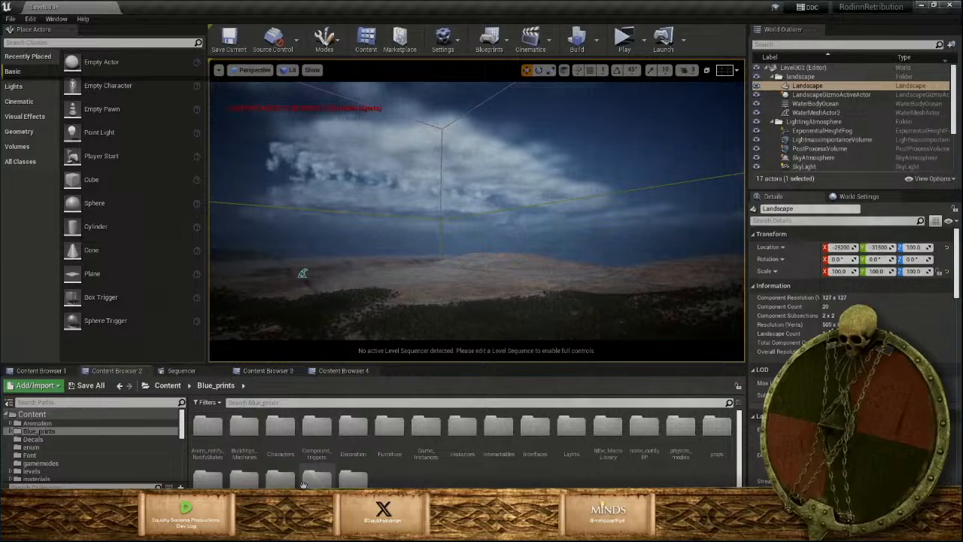
pyautogui.doubleClick(278, 445)
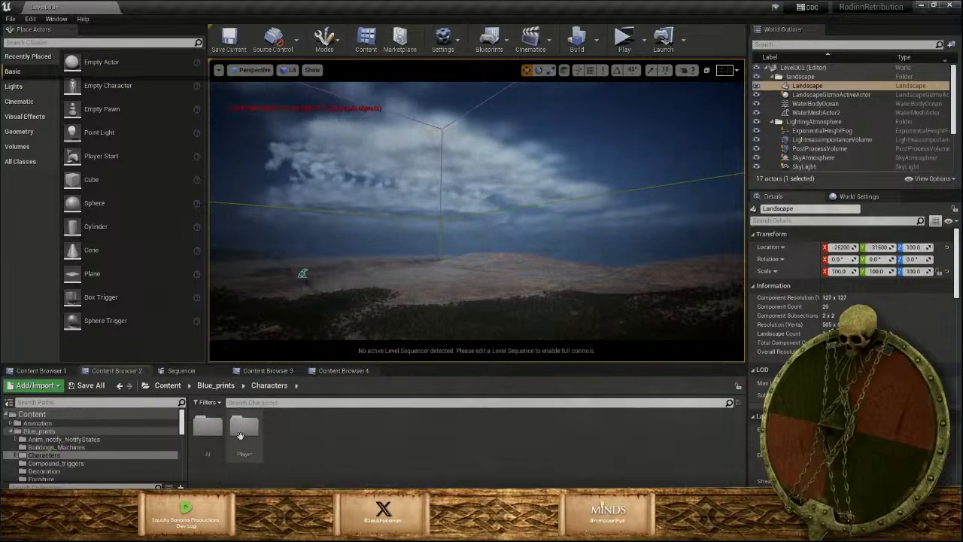
pyautogui.doubleClick(243, 429)
pyautogui.doubleClick(244, 433)
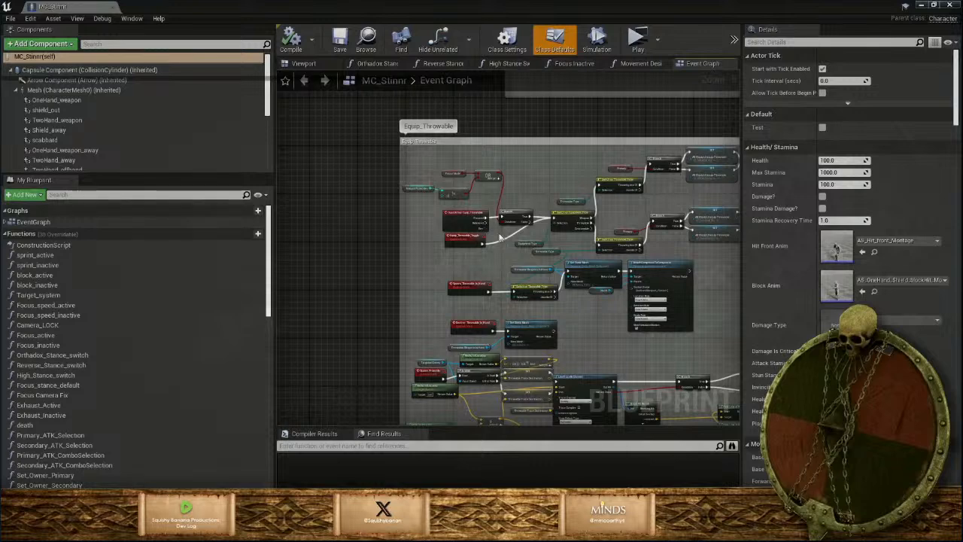
# Look through the MC_Stinnr event graph for the Stamina_Events section and its Stamina_Damage_Tick event
pyautogui.scroll(-3, 444, 284)
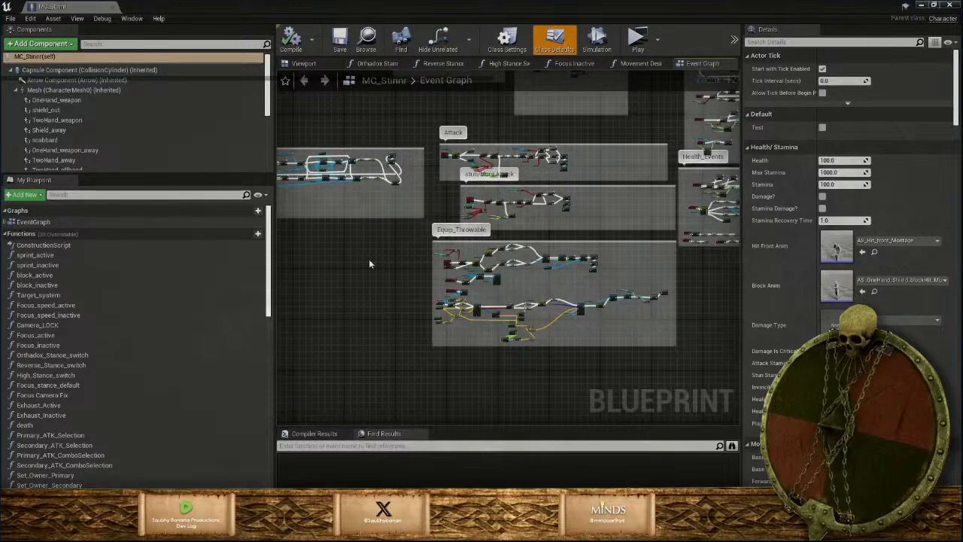
pyautogui.moveTo(369, 264); pyautogui.dragTo(557, 380, button='right')
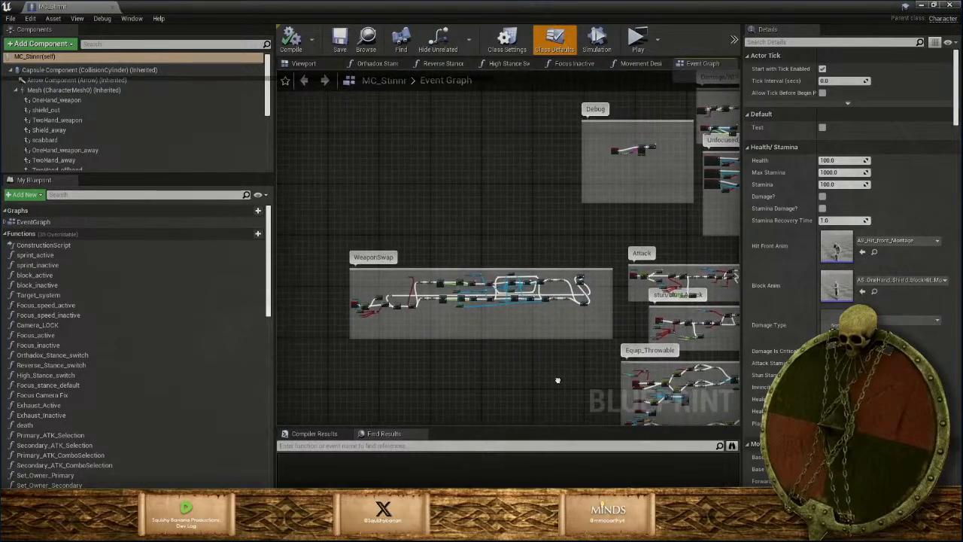
pyautogui.scroll(5, 577, 230)
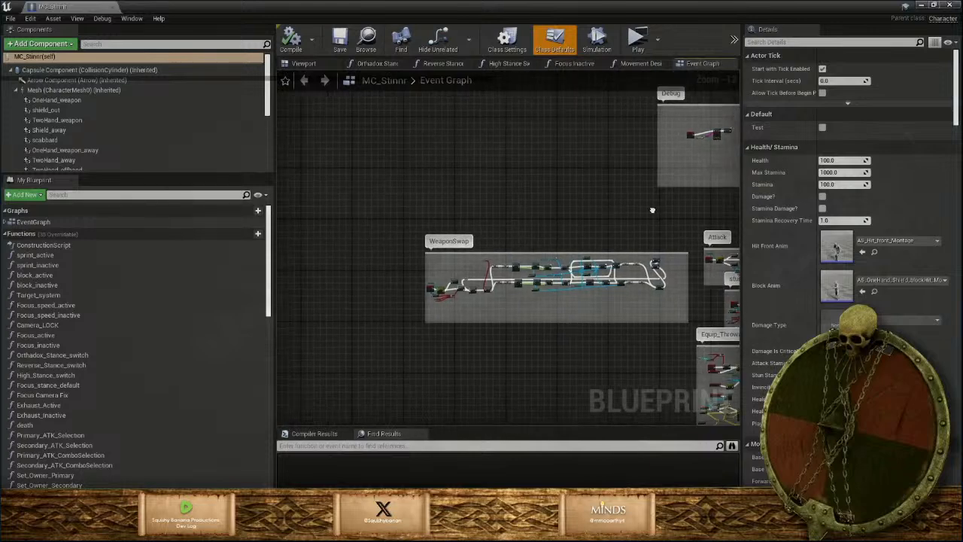
pyautogui.moveTo(566, 264); pyautogui.dragTo(697, 62, button='right')
pyautogui.scroll(-6, 596, 280)
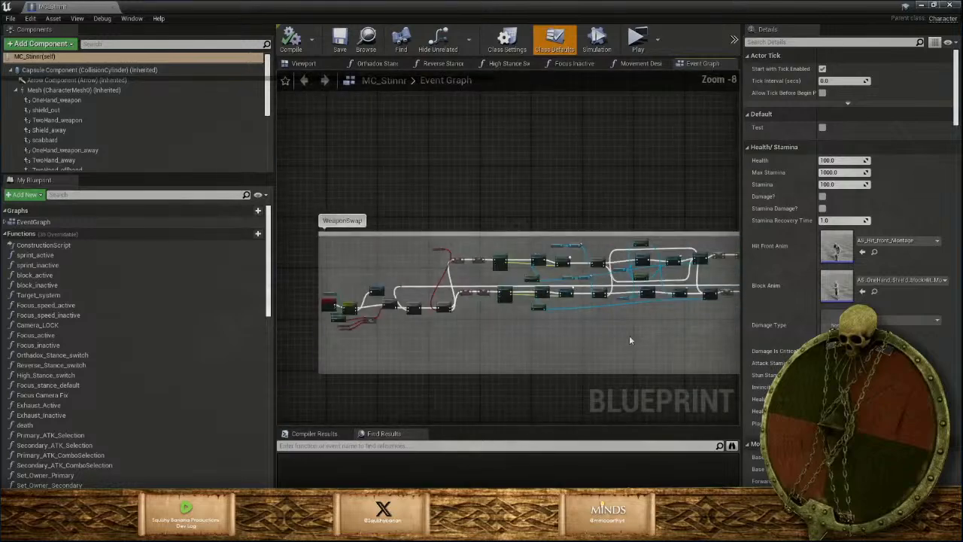
pyautogui.moveTo(629, 334); pyautogui.dragTo(278, 277, button='right')
pyautogui.scroll(-4, 623, 294)
pyautogui.moveTo(634, 239); pyautogui.dragTo(442, 384, button='right')
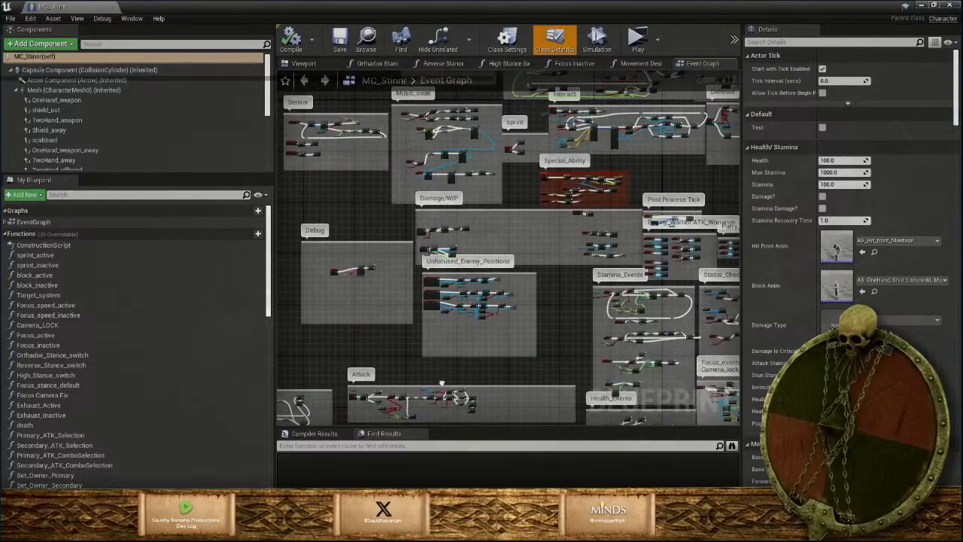
pyautogui.scroll(11, 546, 284)
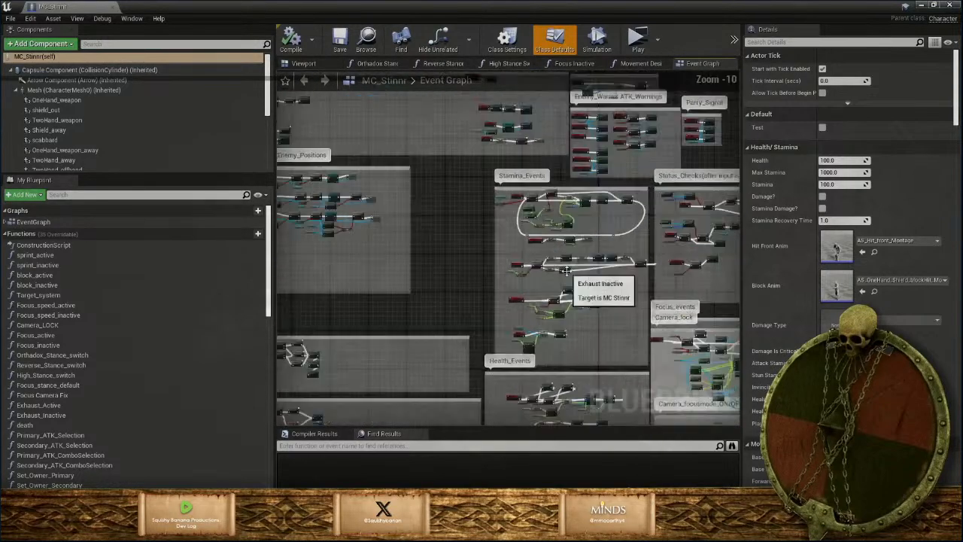
pyautogui.moveTo(479, 281); pyautogui.dragTo(428, 310, button='right')
pyautogui.scroll(-2, 428, 310)
pyautogui.moveTo(547, 180); pyautogui.dragTo(565, 348, button='right')
pyautogui.scroll(3, 533, 299)
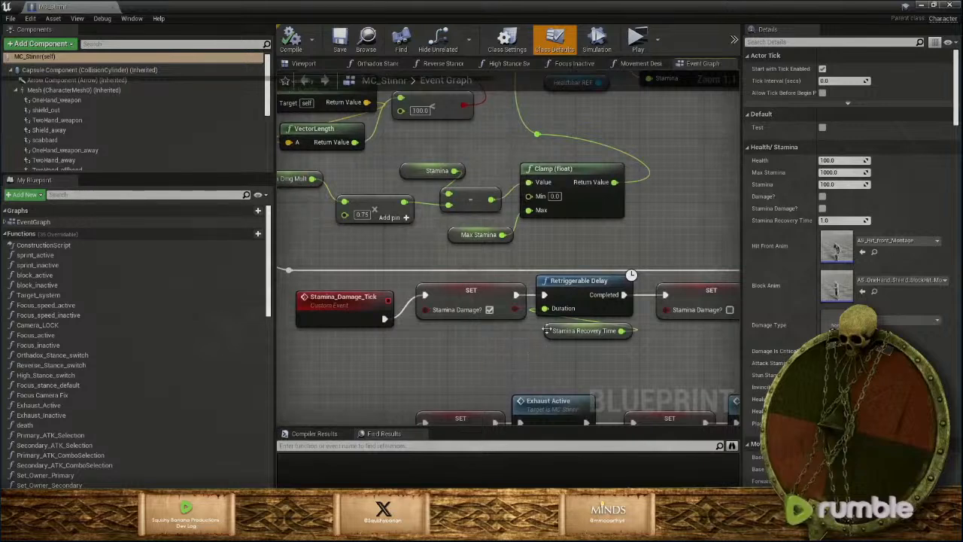
# Find all references to the Stamina Recovery Time variable and examine where the Exhaust_Active function sets it
pyautogui.click(547, 330)
pyautogui.rightClick(547, 329)
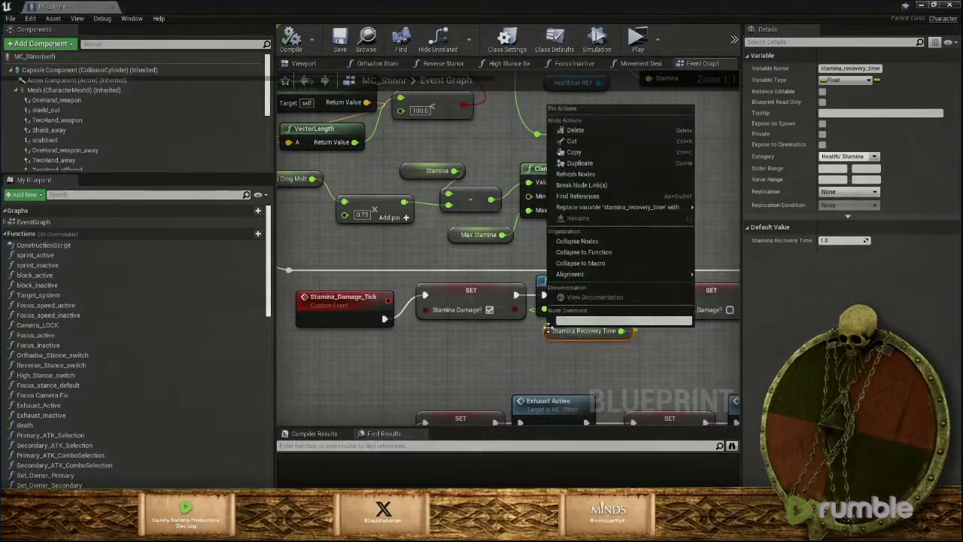
pyautogui.click(584, 199)
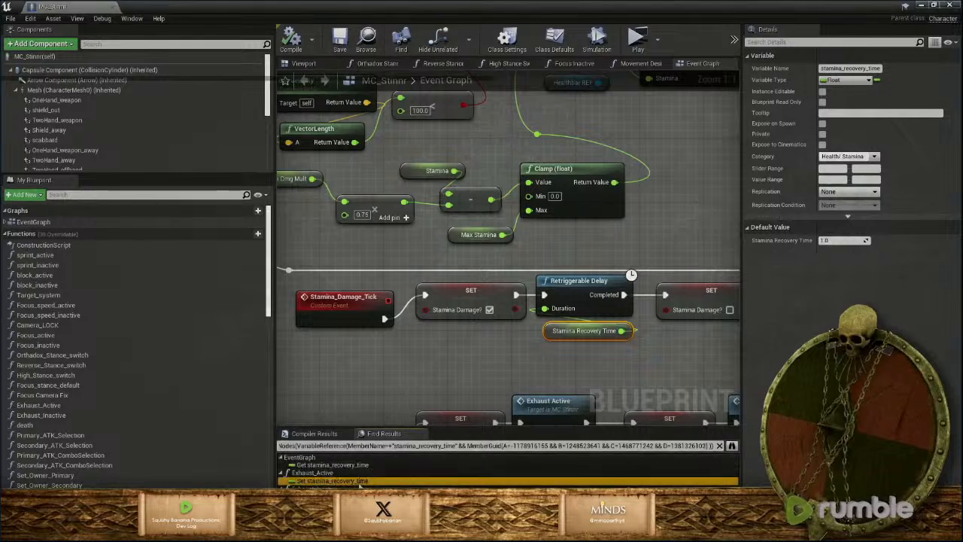
pyautogui.click(360, 482)
pyautogui.doubleClick(359, 482)
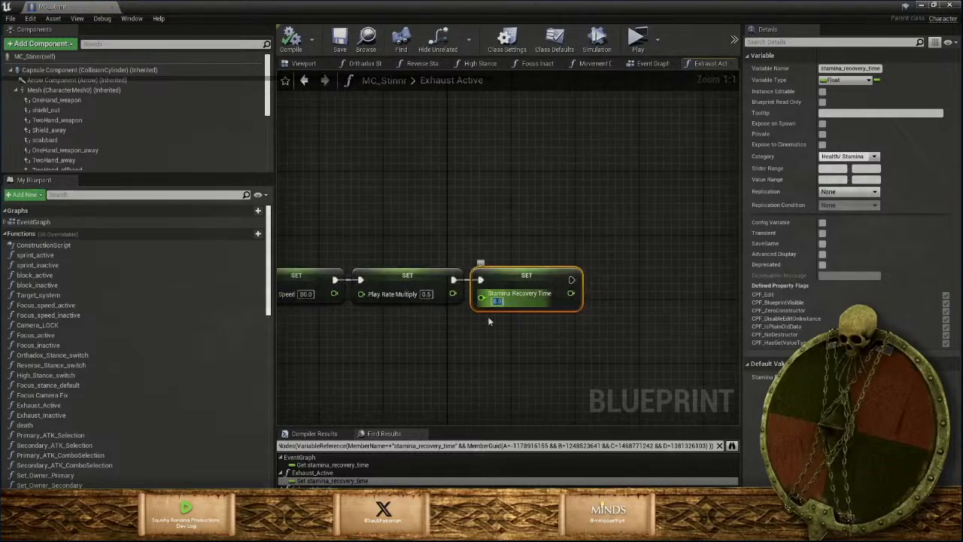
pyautogui.moveTo(411, 366); pyautogui.dragTo(639, 369, button='right')
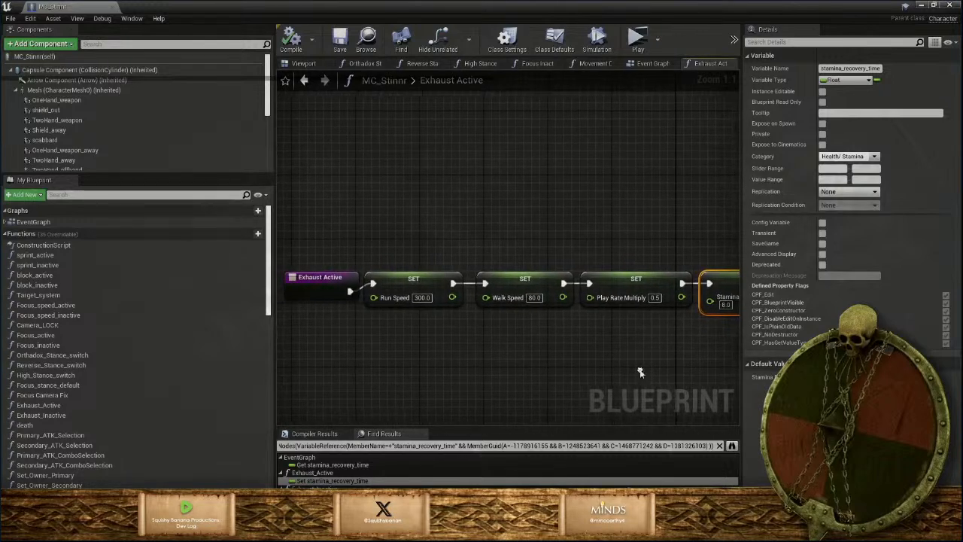
# Set Stamina Recovery Time to 1.0 in the last node of the Exhaust Inactive function
pyautogui.doubleClick(332, 497)
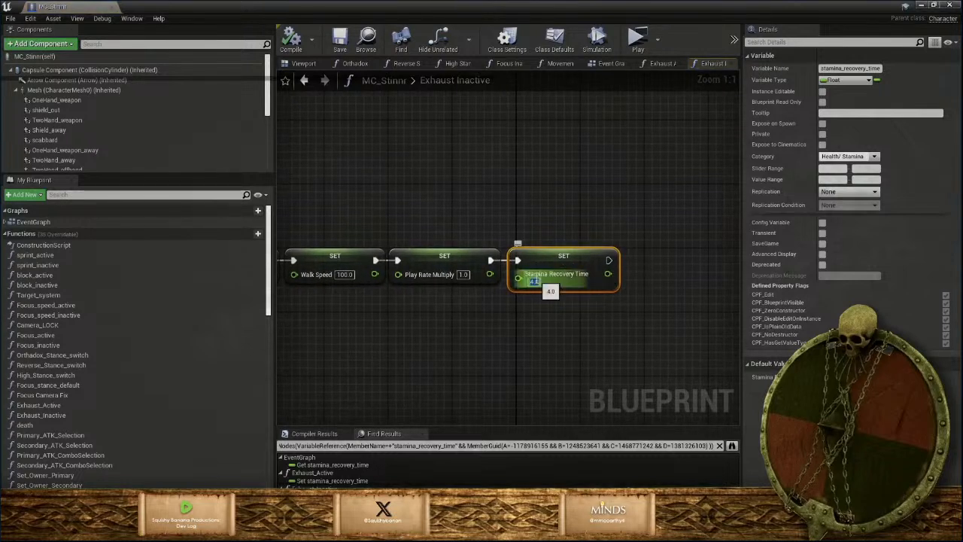
pyautogui.write('1')
pyautogui.press('Return')
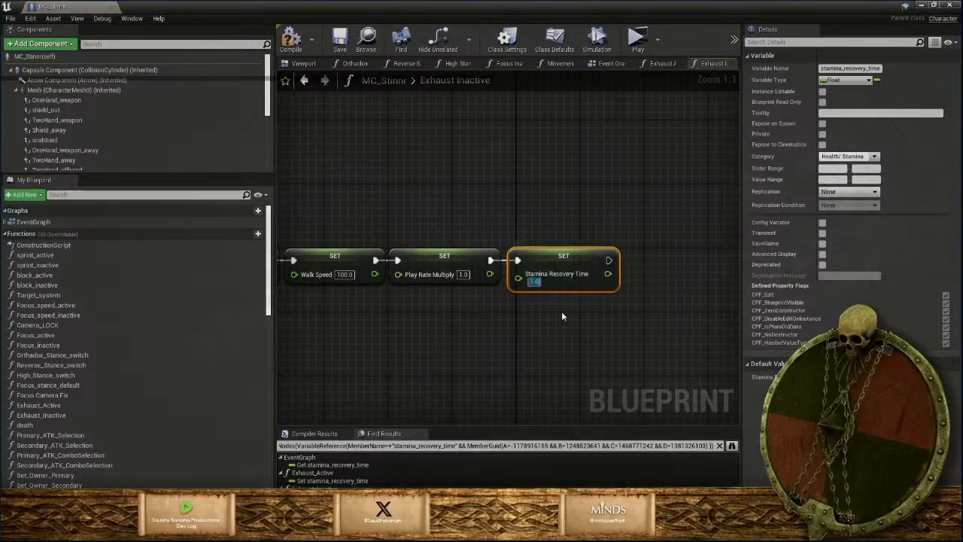
pyautogui.click(531, 350)
pyautogui.scroll(-2, 530, 350)
pyautogui.moveTo(530, 350); pyautogui.dragTo(629, 367, button='right')
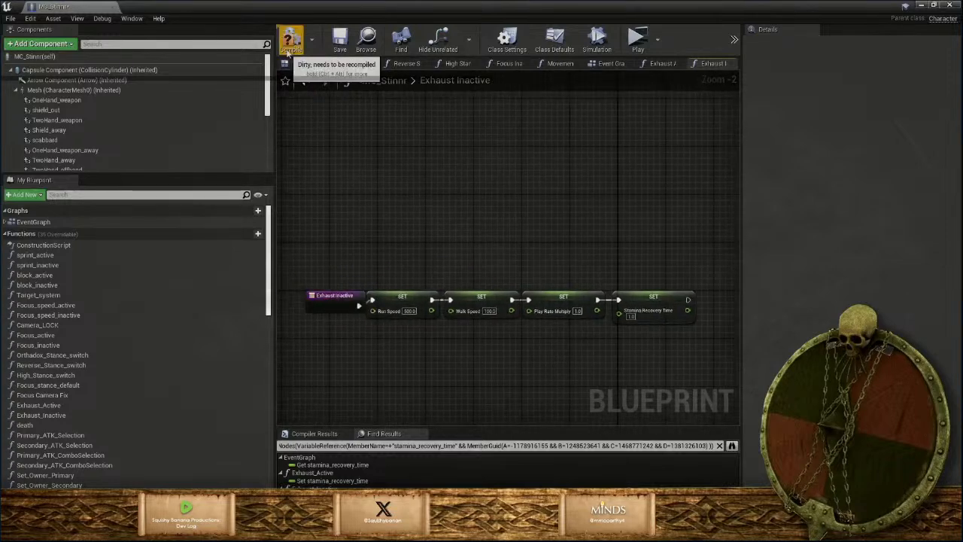
# Compile and save MC_Stinnr, checking where the Event Graph reads the Stamina Recovery Time variable
pyautogui.click(342, 46)
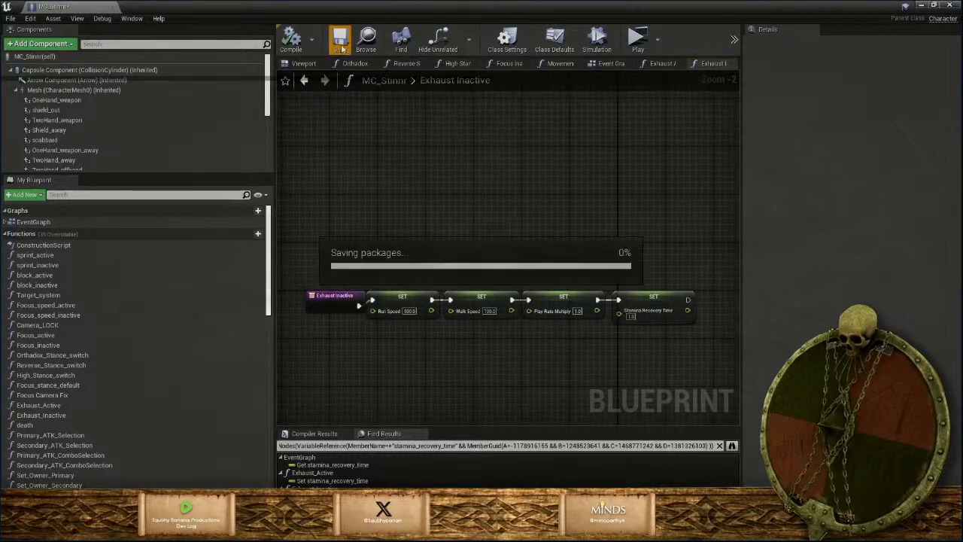
pyautogui.click(346, 465)
pyautogui.doubleClick(346, 465)
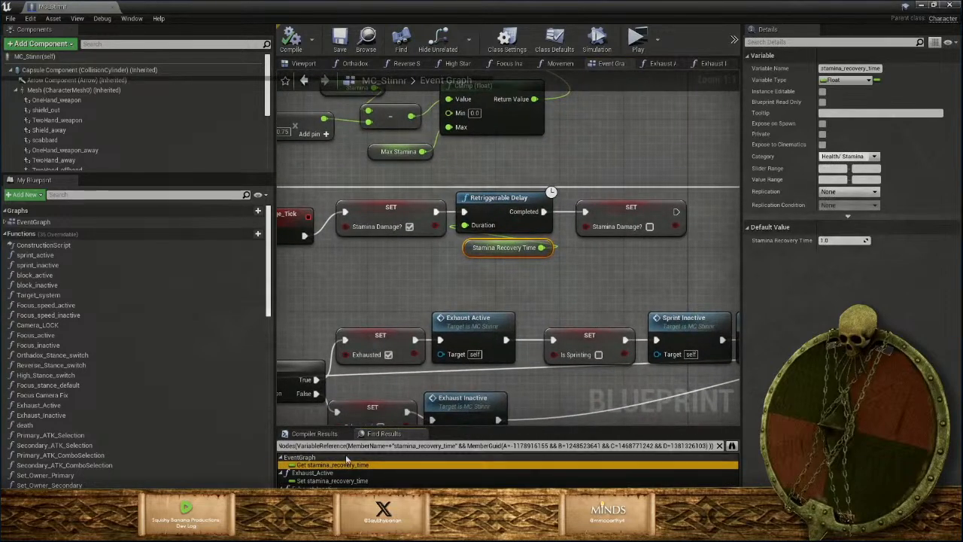
pyautogui.click(338, 44)
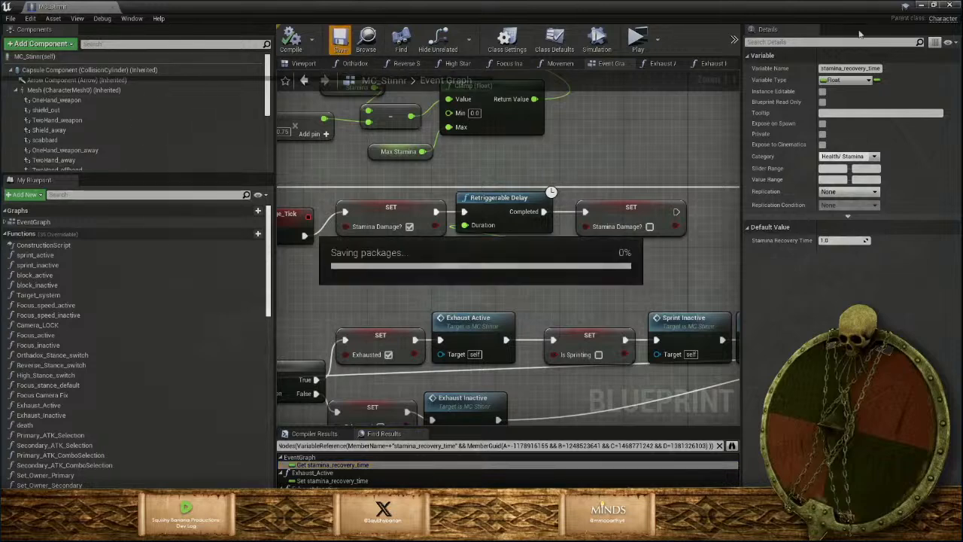
# Return to Level003 and play-test the character sprinting to the shoreline to check how stamina recovers, ending the preview
pyautogui.click(921, 5)
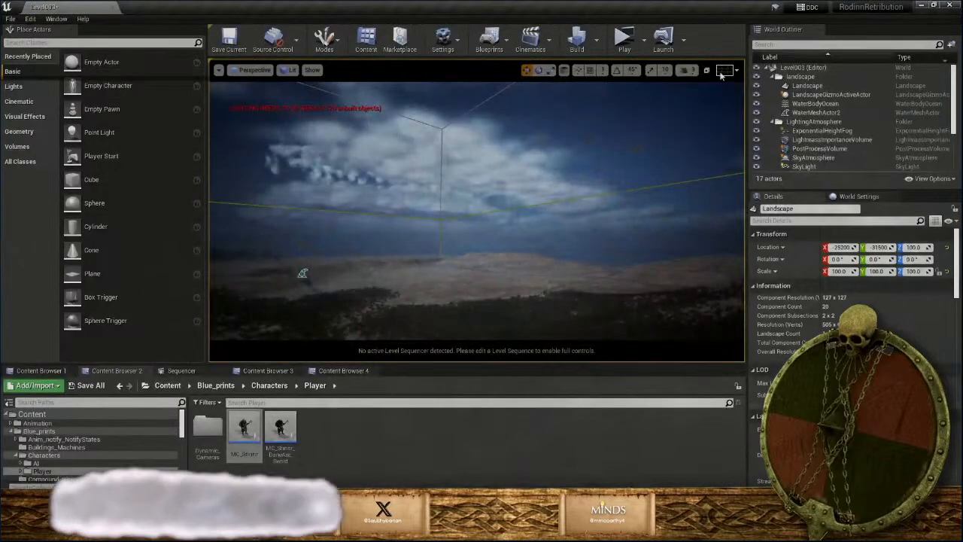
pyautogui.click(624, 39)
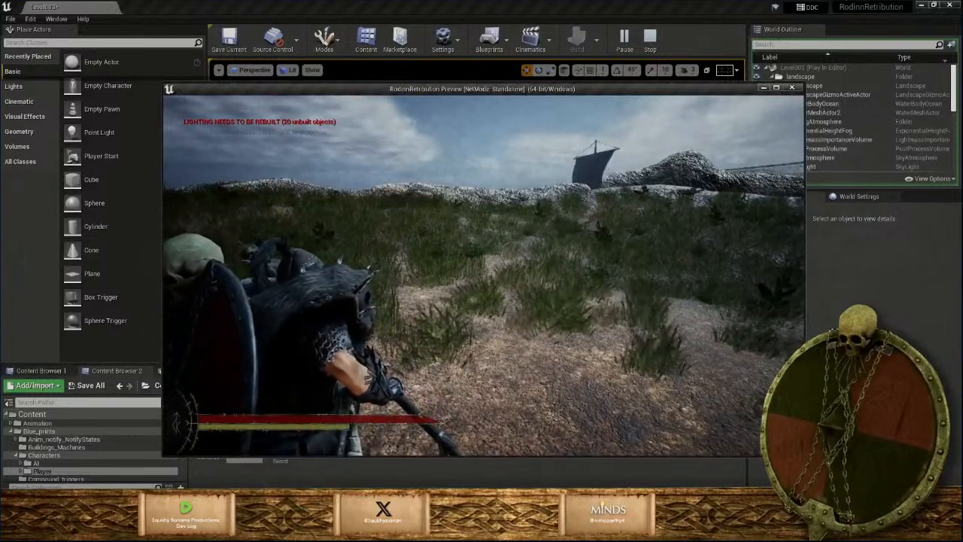
pyautogui.press('w')
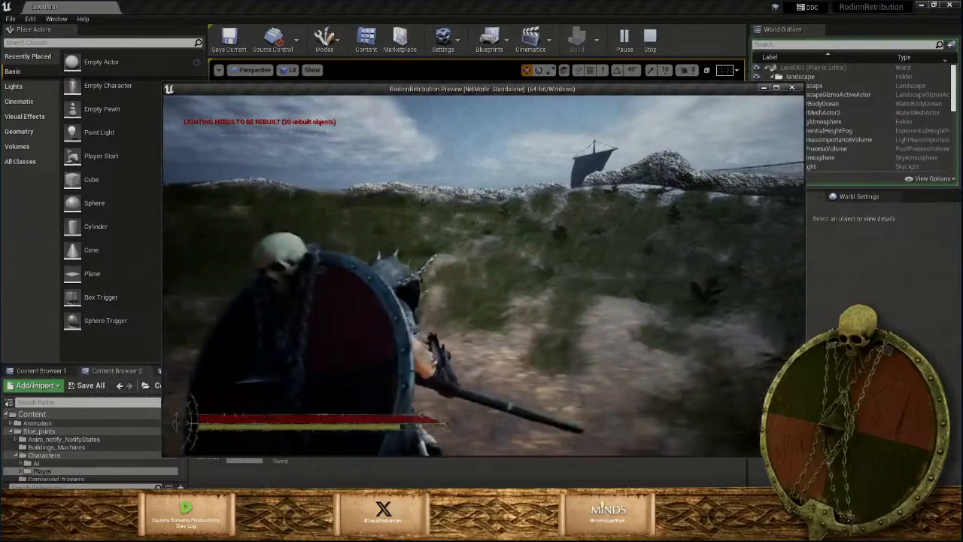
pyautogui.press('w')
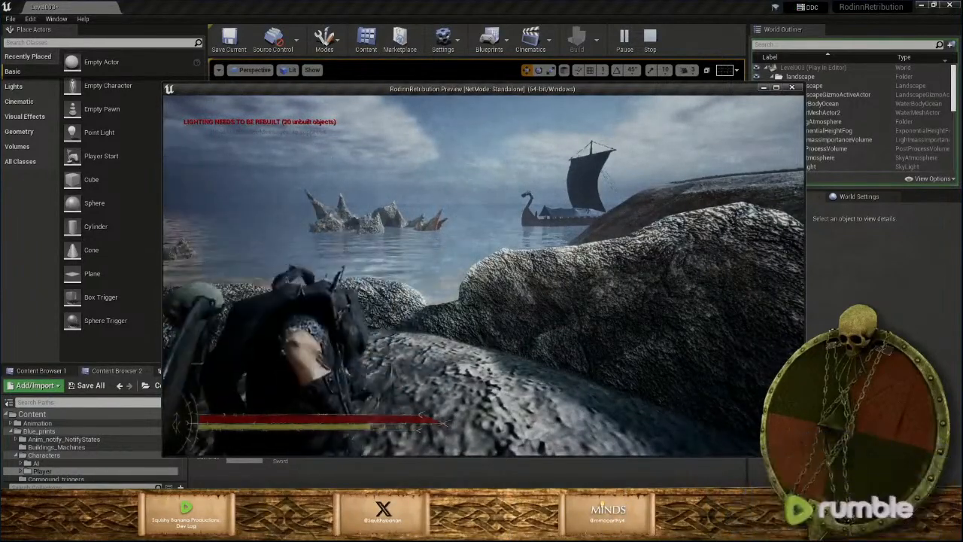
pyautogui.press('Escape')
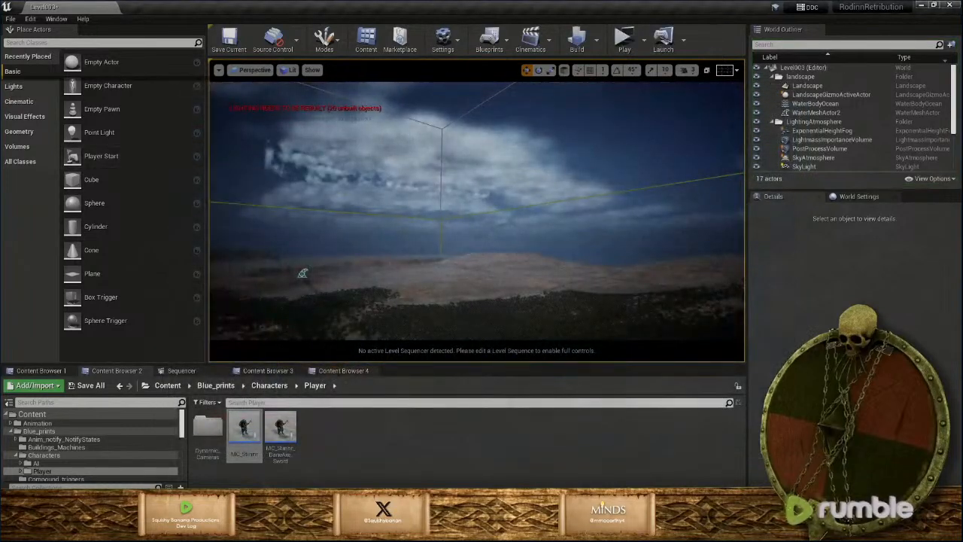
# Reopen MC_Stinnr, set Stamina Recovery Time to 2.0 in the Exhaust Inactive function, and compile and save the blueprint
pyautogui.click(244, 425)
pyautogui.doubleClick(244, 425)
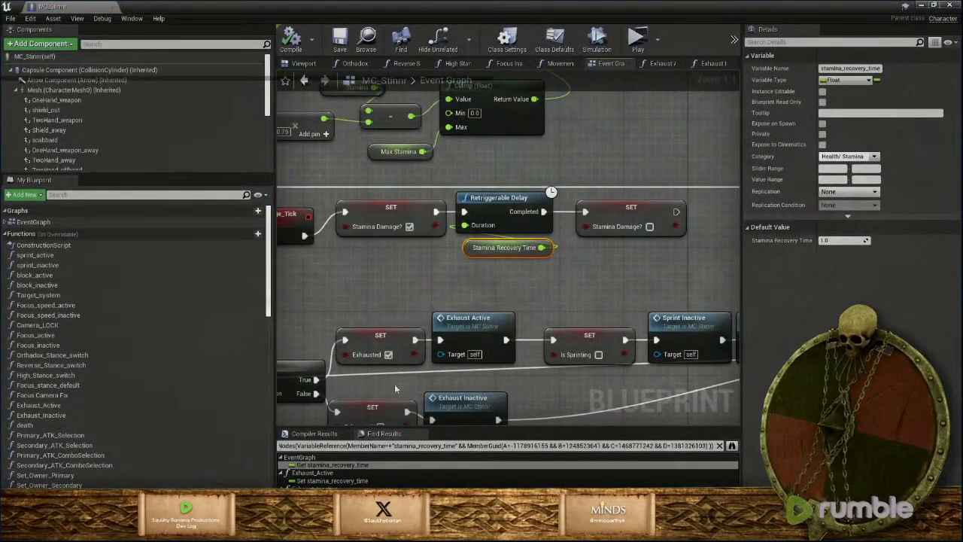
pyautogui.doubleClick(331, 496)
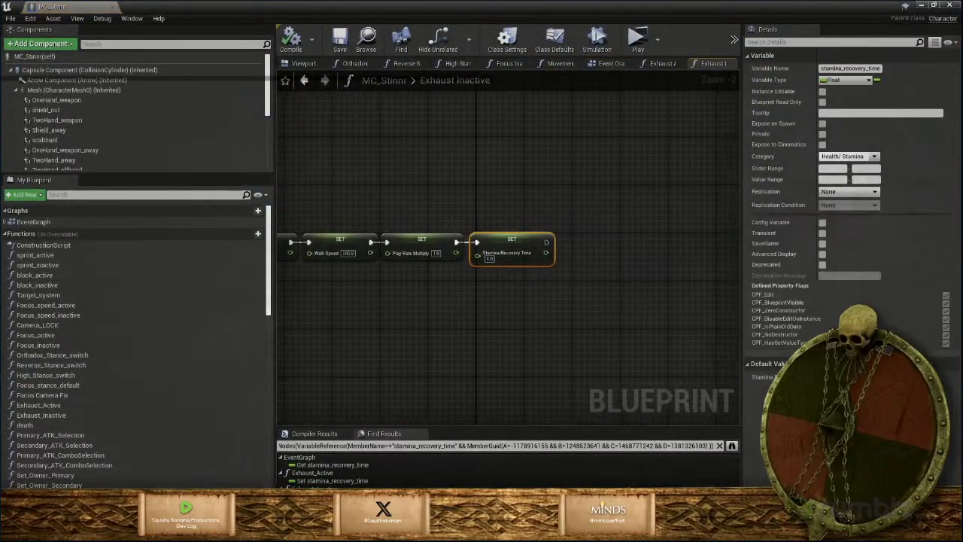
pyautogui.moveTo(462, 307); pyautogui.dragTo(520, 354, button='right')
pyautogui.scroll(1, 499, 328)
pyautogui.scroll(2, 519, 355)
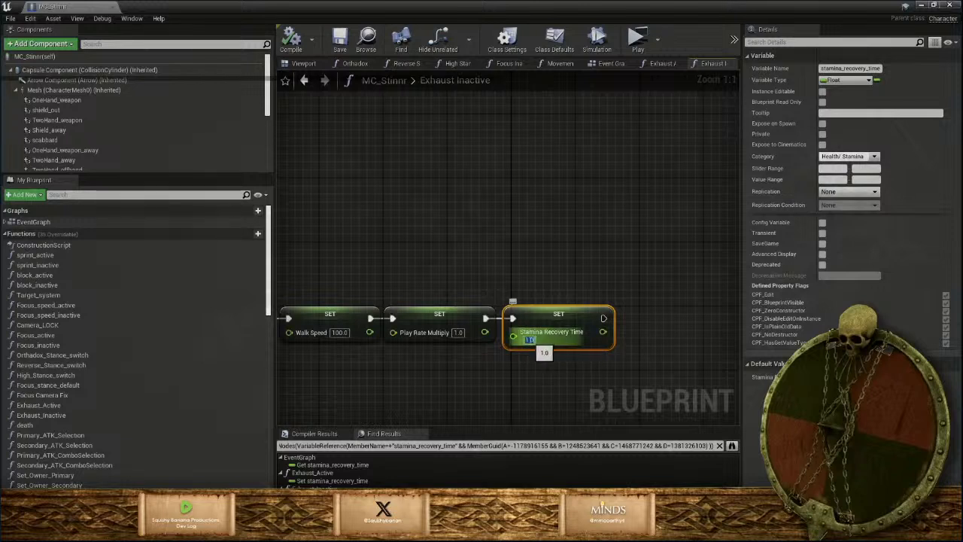
pyautogui.write('2')
pyautogui.press('Return')
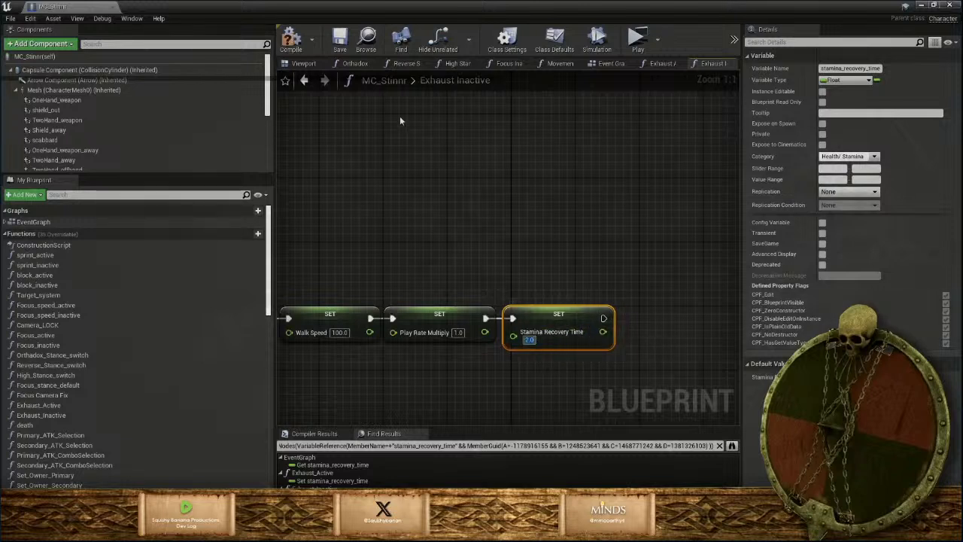
pyautogui.click(340, 47)
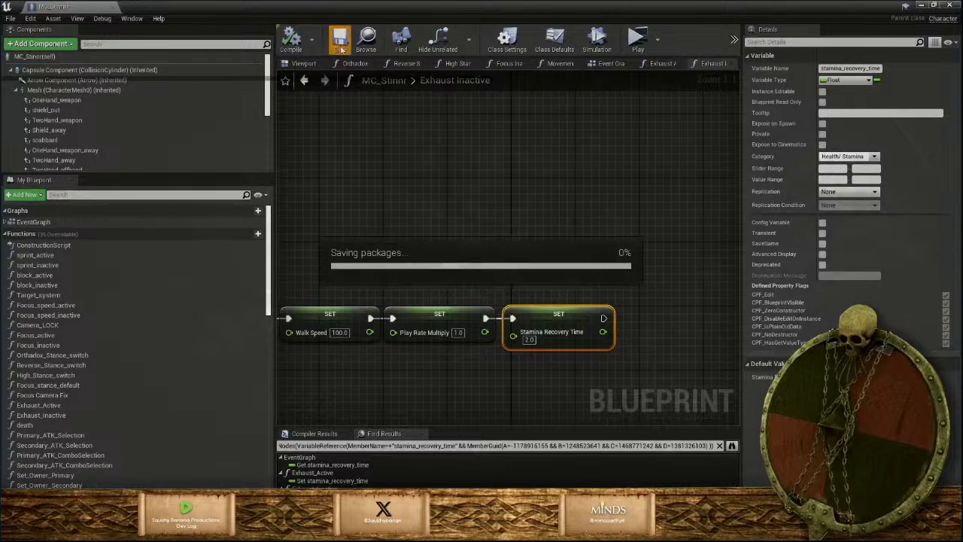
# Play-test Level003 again, running the character to the rocks to check the new stamina recovery delay, and end the preview
pyautogui.click(922, 5)
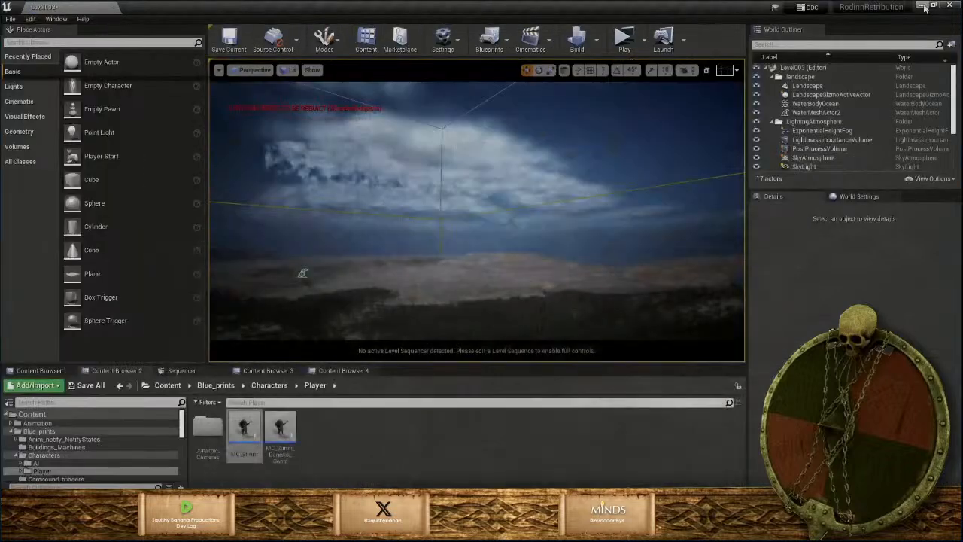
pyautogui.click(624, 45)
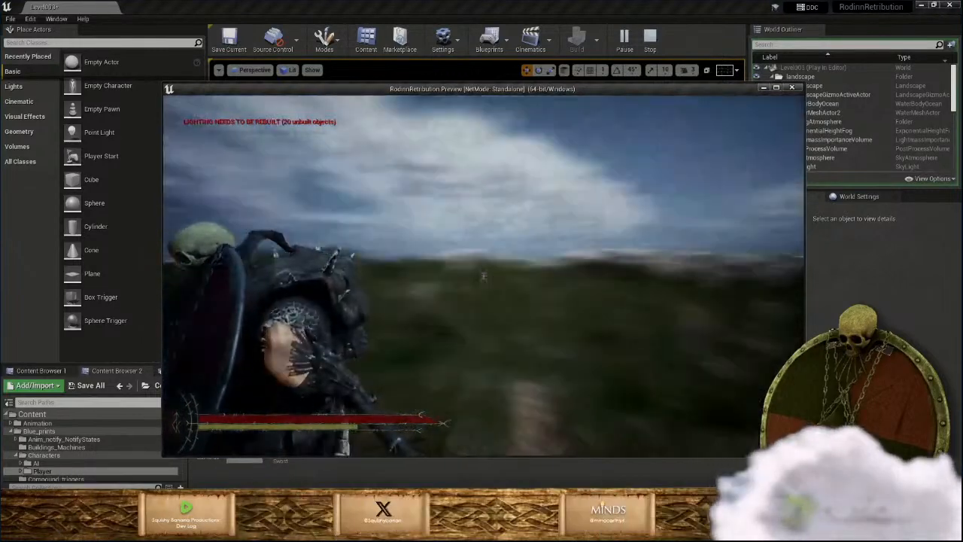
pyautogui.press('w')
pyautogui.press('w')
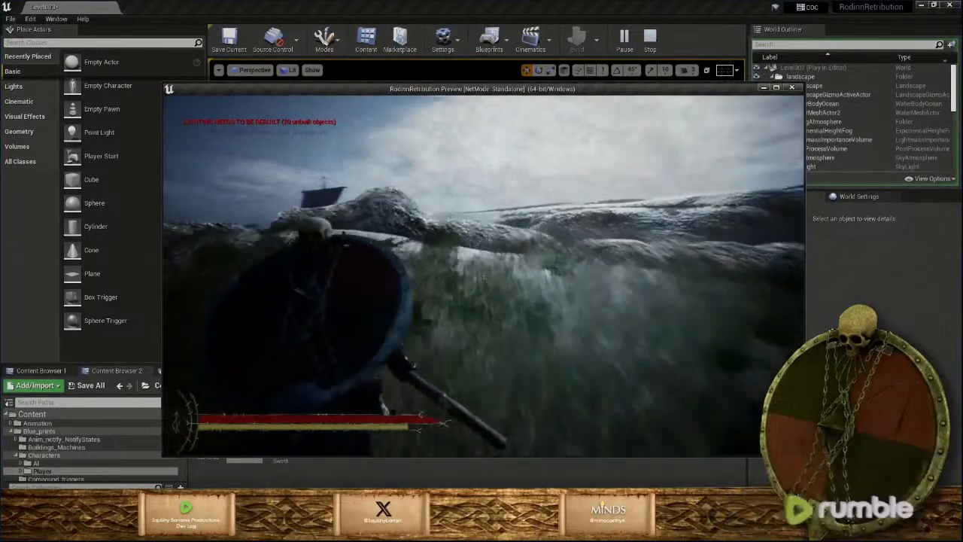
pyautogui.press('w')
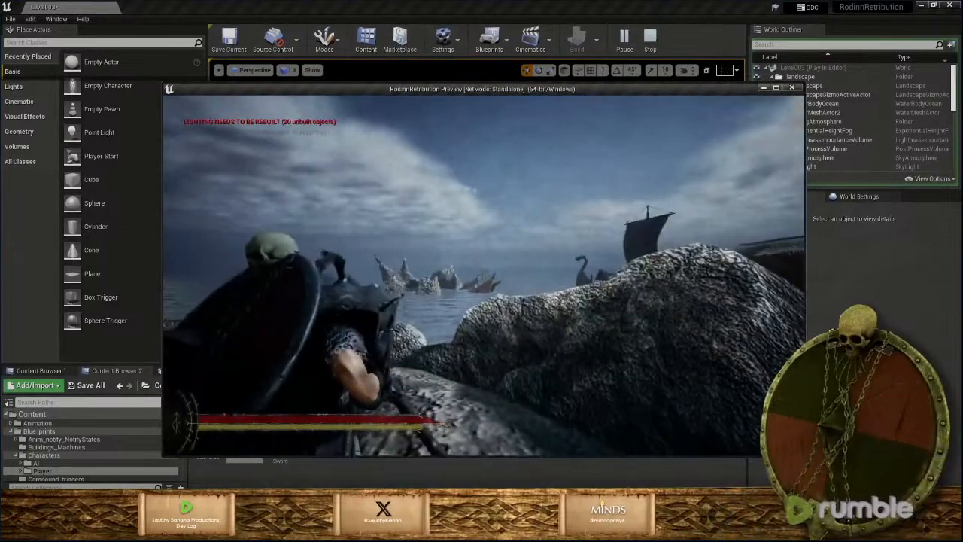
pyautogui.click(484, 275)
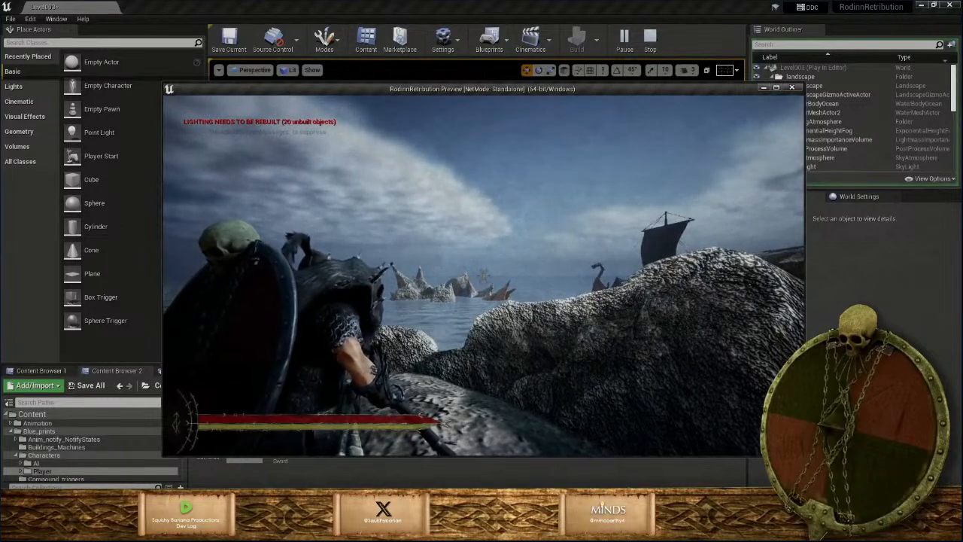
pyautogui.press('Escape')
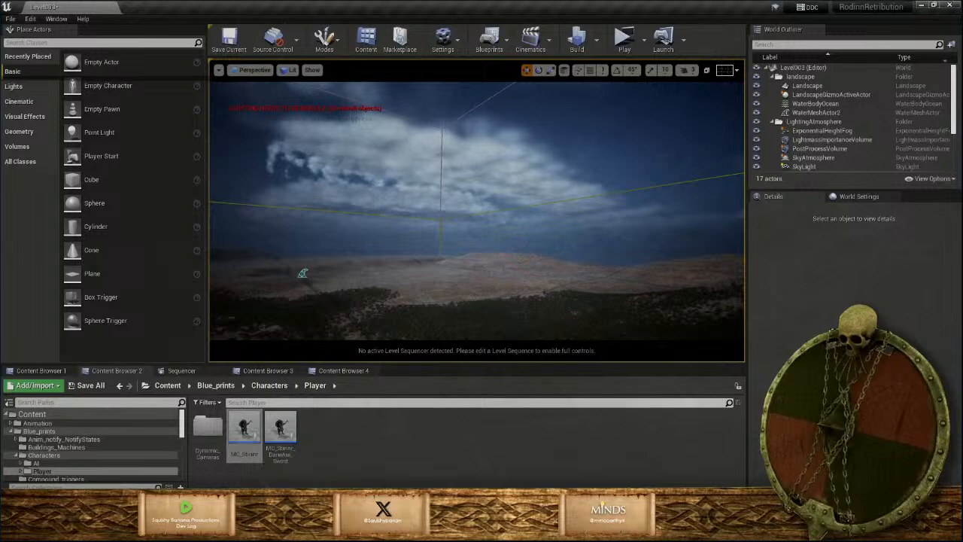
# Go back to MC_Stinnr and close the viewport and all open function graphs, keeping only the Event Graph
pyautogui.click(554, 466)
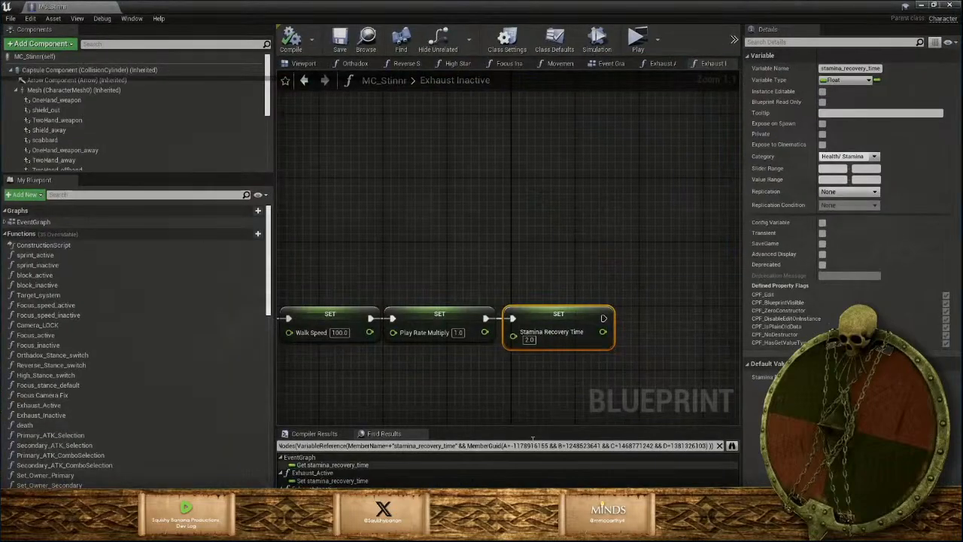
pyautogui.scroll(-7, 483, 336)
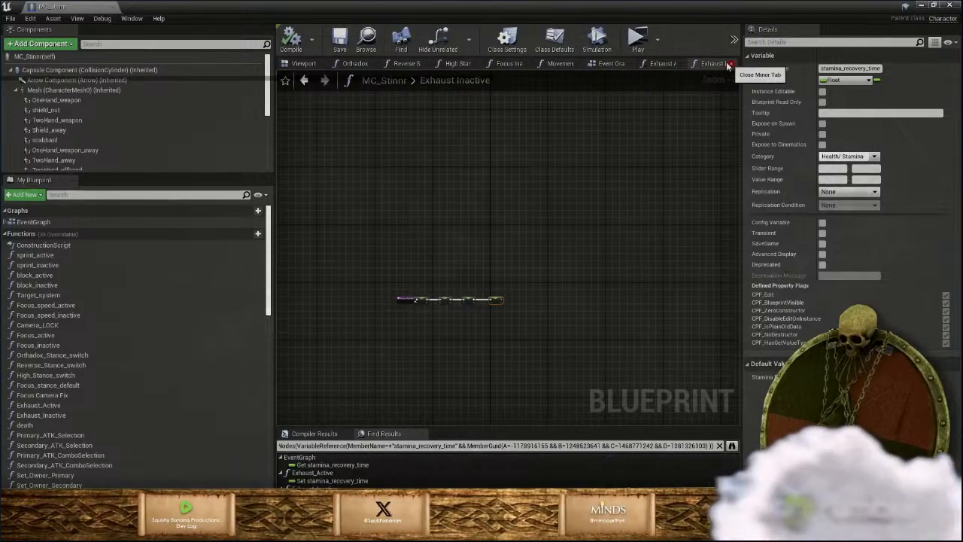
pyautogui.click(563, 64)
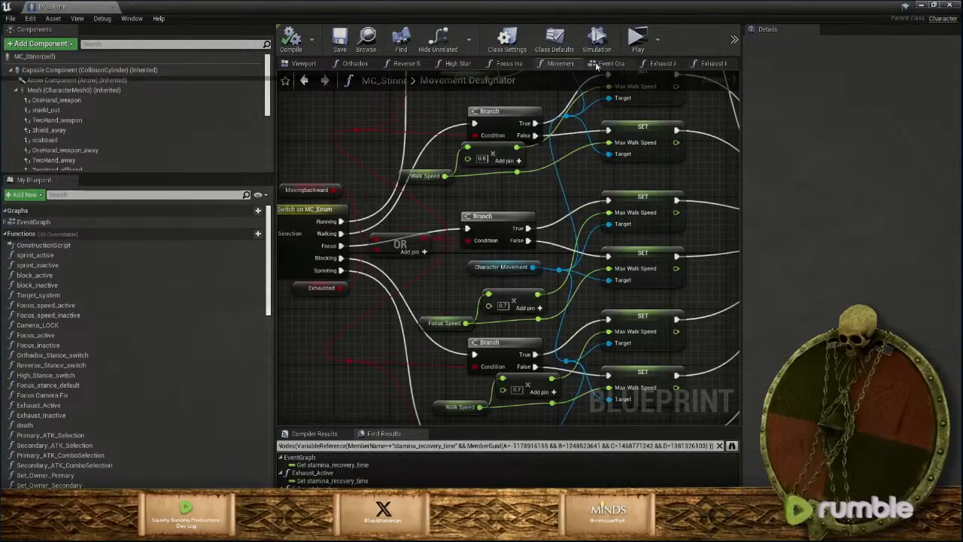
pyautogui.click(610, 64)
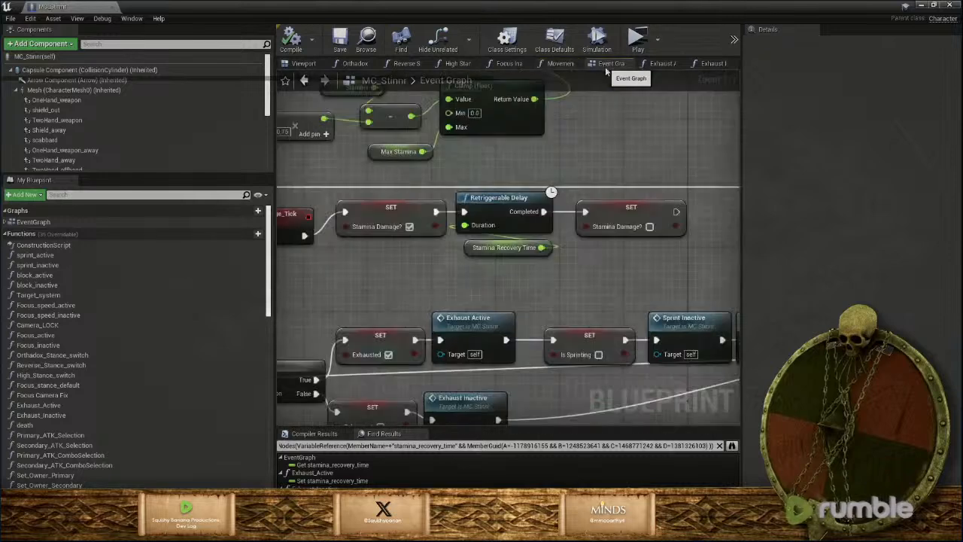
pyautogui.click(681, 66)
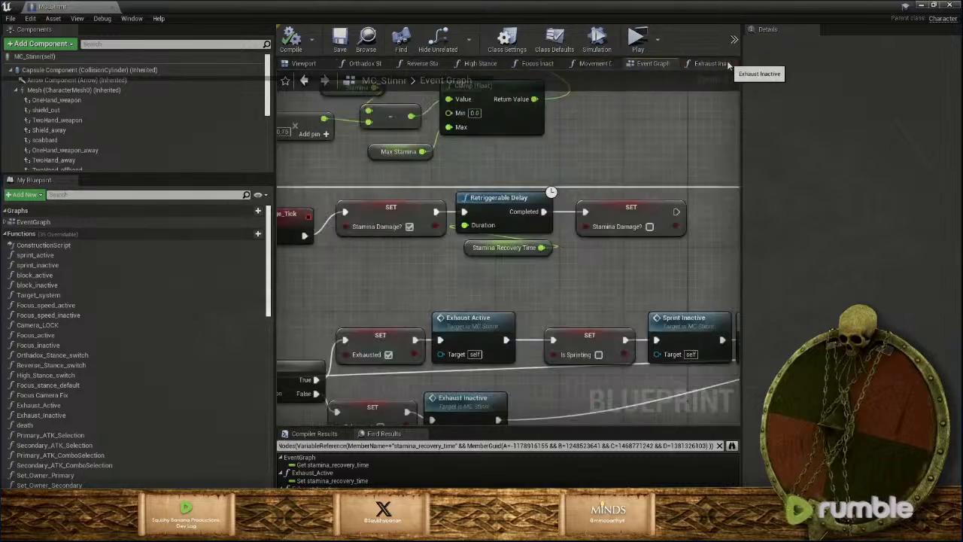
pyautogui.click(730, 64)
pyautogui.click(665, 64)
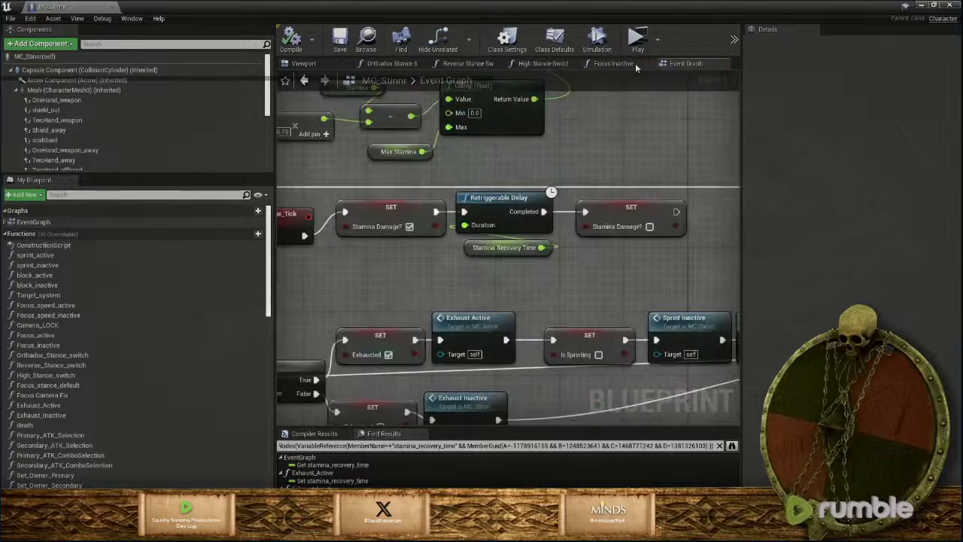
pyautogui.click(644, 65)
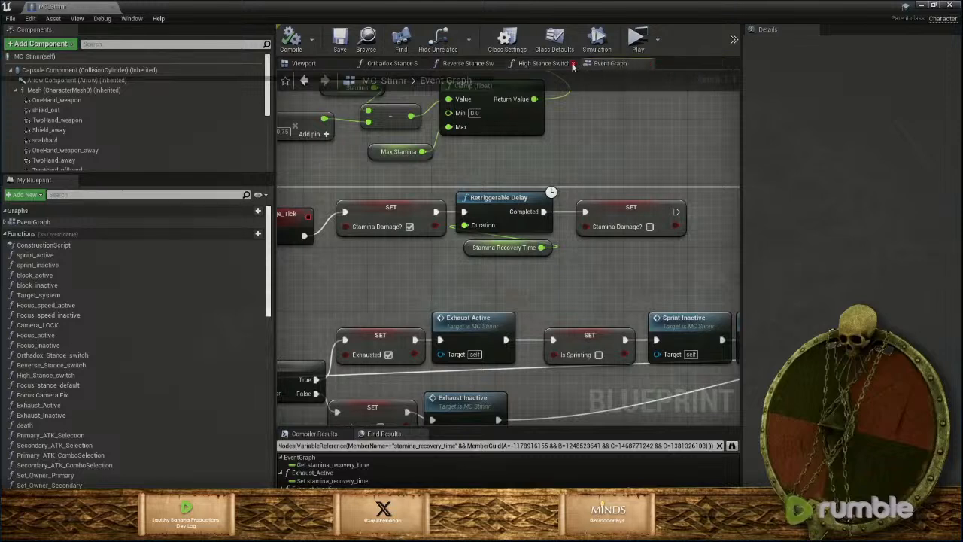
pyautogui.click(575, 65)
pyautogui.click(499, 65)
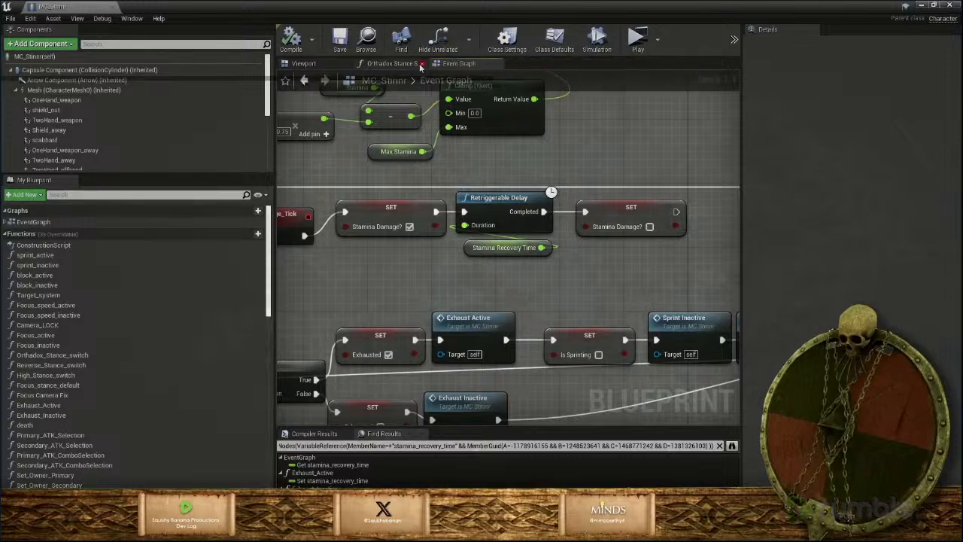
pyautogui.click(422, 64)
pyautogui.click(347, 64)
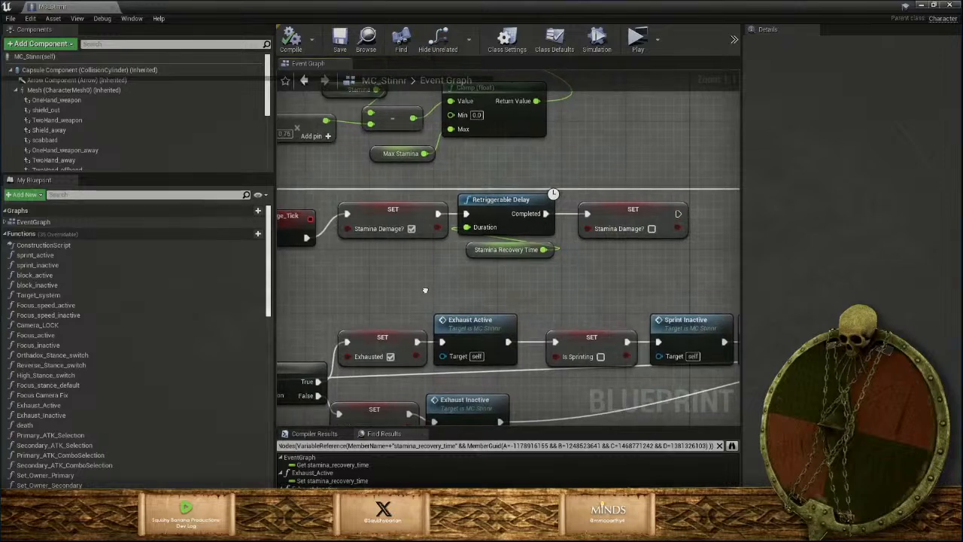
# Find the Update Healthbar call in the Stamina_Events section of the Event Graph and open its definition
pyautogui.moveTo(428, 288); pyautogui.dragTo(469, 356, button='right')
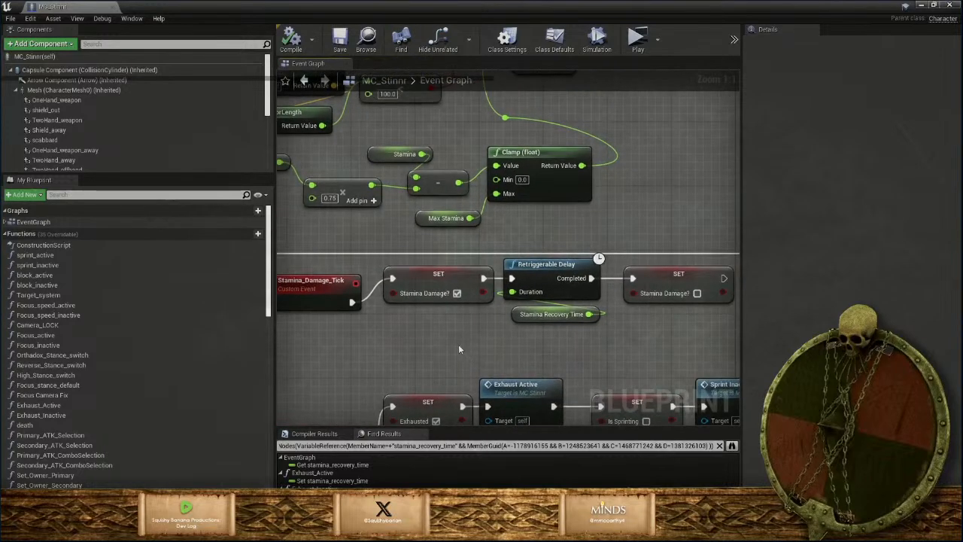
pyautogui.scroll(-4, 459, 348)
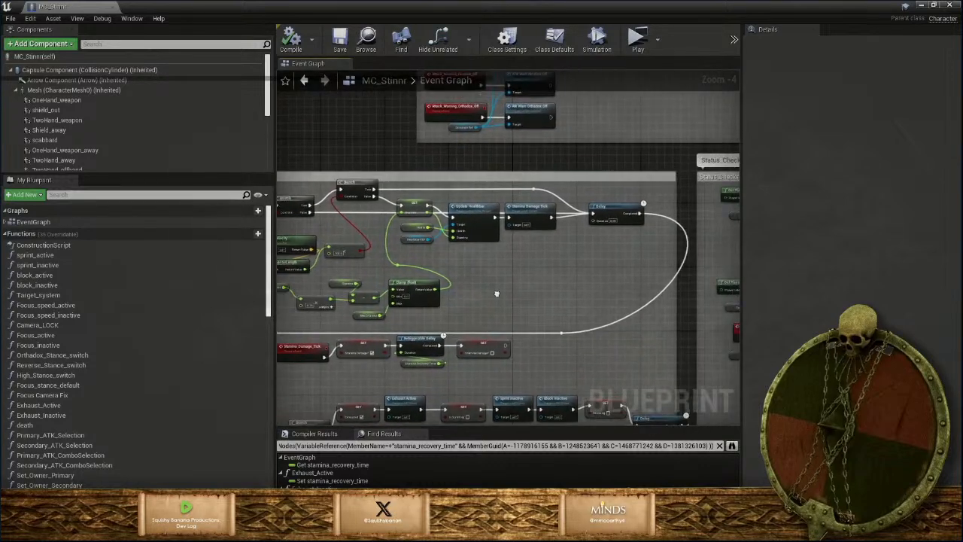
pyautogui.moveTo(496, 293); pyautogui.dragTo(597, 312, button='right')
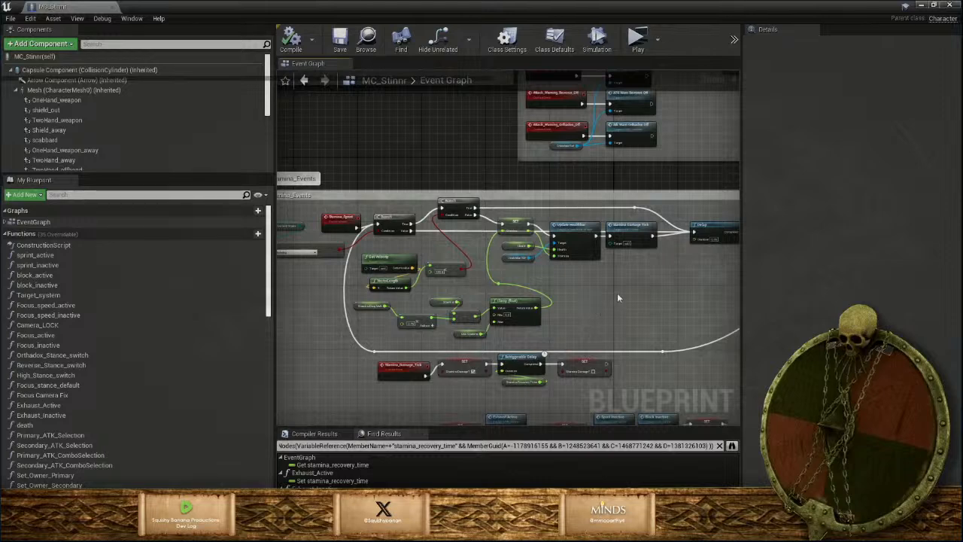
pyautogui.doubleClick(582, 239)
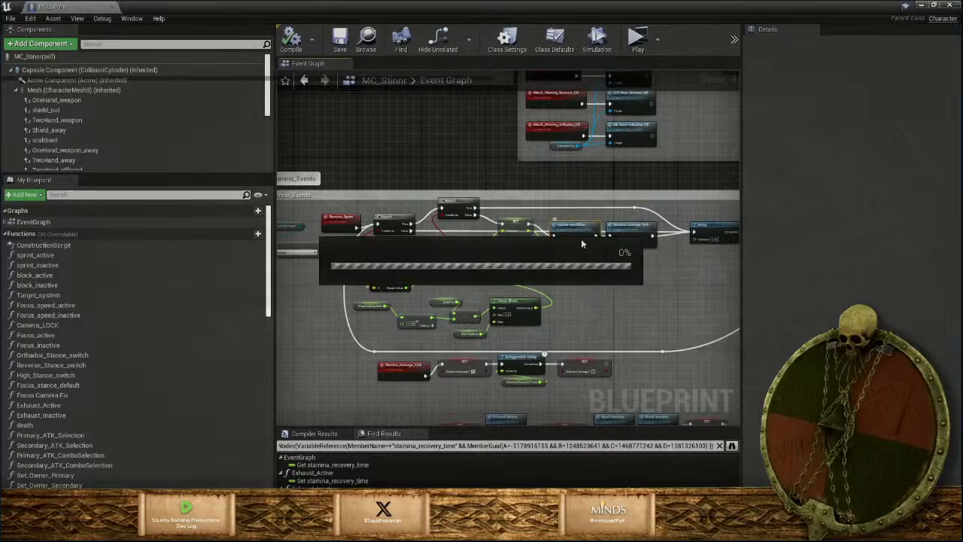
# Examine how the Update_Healthbar event in HealthBar_widget feeds health and stamina into the progress bars
pyautogui.scroll(3, 574, 246)
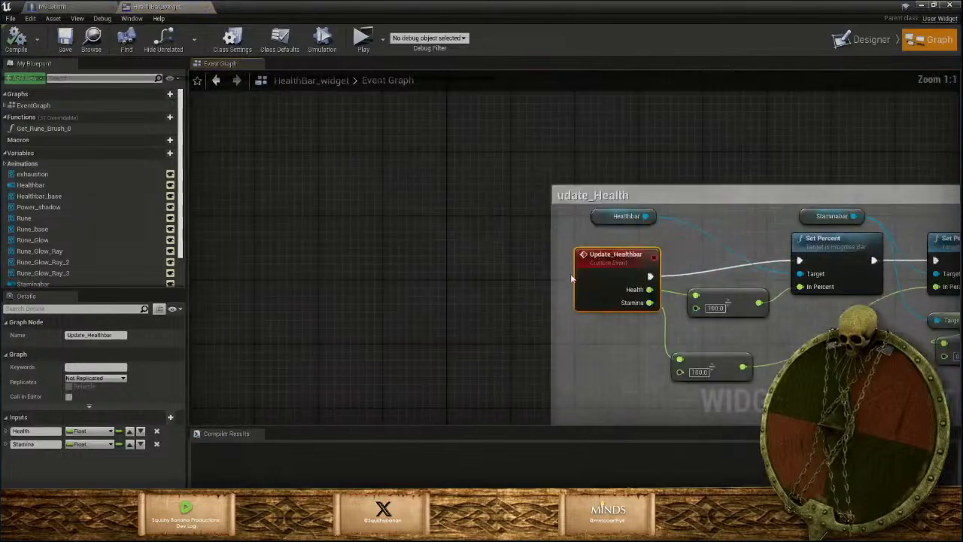
pyautogui.moveTo(596, 324); pyautogui.dragTo(455, 292, button='right')
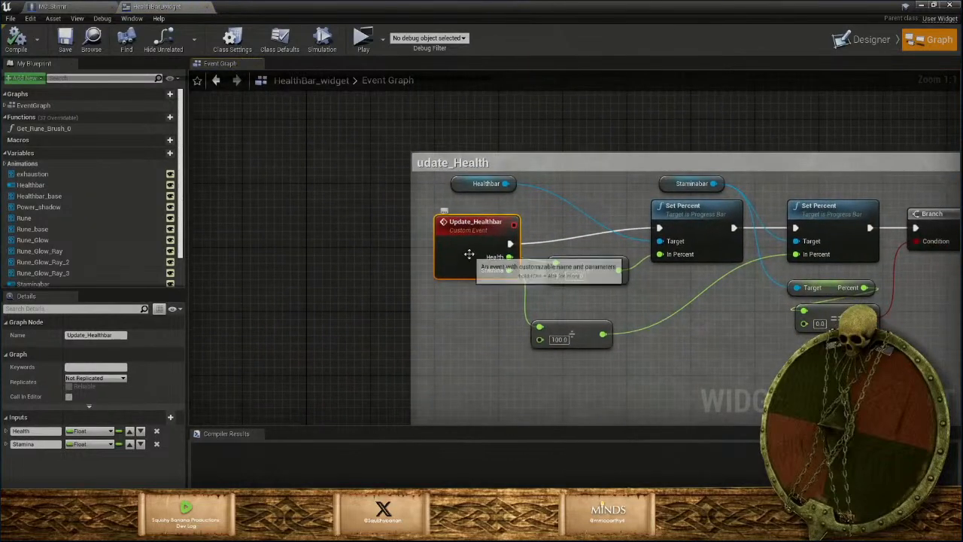
pyautogui.moveTo(469, 253); pyautogui.dragTo(471, 241)
pyautogui.scroll(-5, 508, 298)
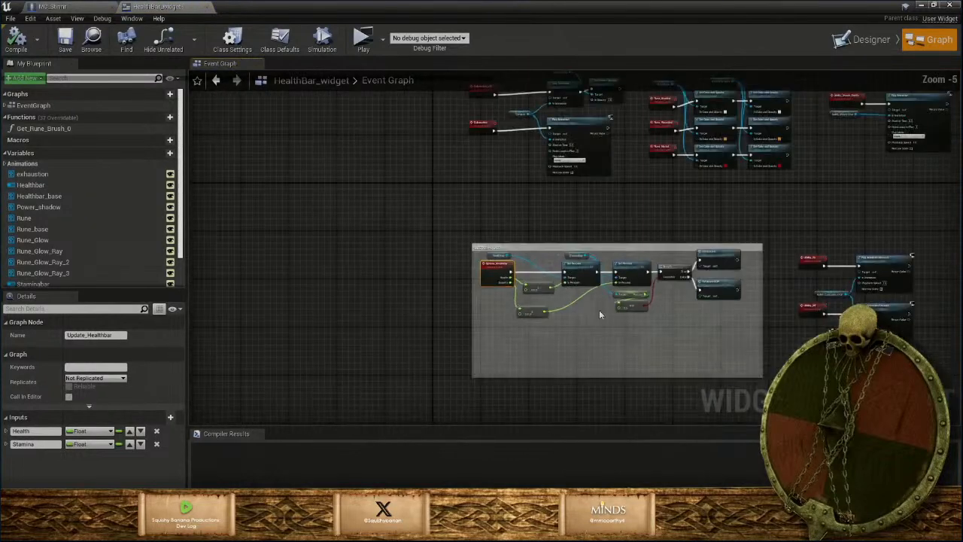
# Open HealthBar_widget's designer and look through the Stinnr_Ref properties that Healthbar_base's Brush can be bound to
pyautogui.moveTo(599, 310); pyautogui.dragTo(517, 309, button='right')
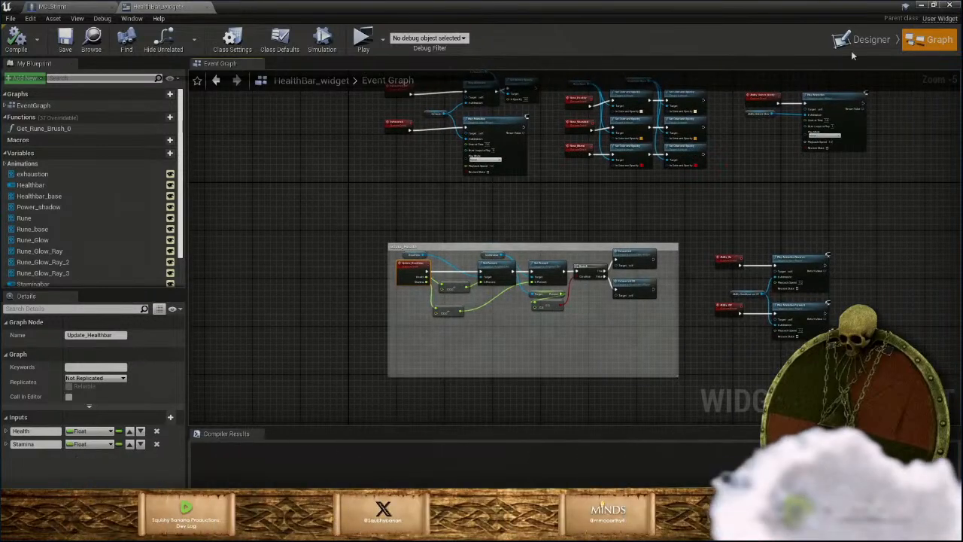
pyautogui.click(852, 49)
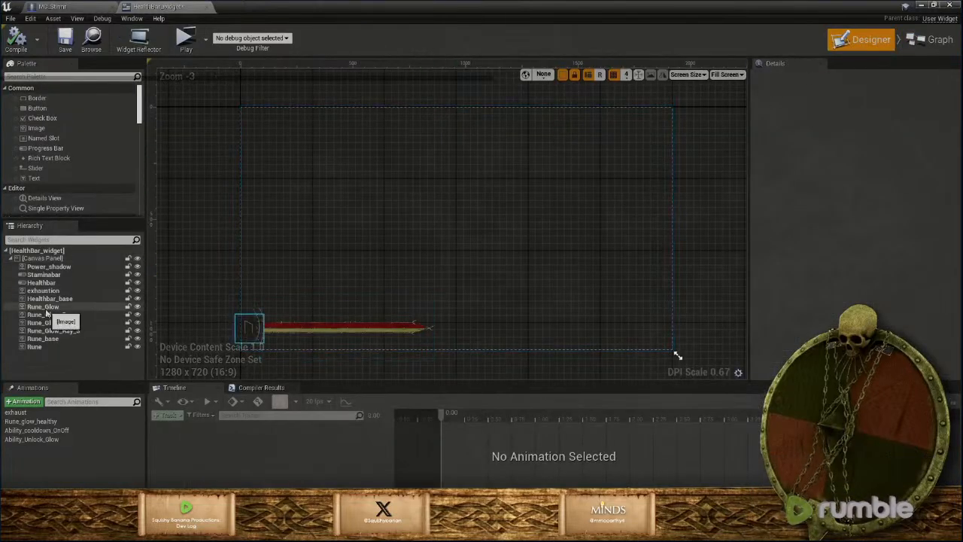
pyautogui.click(50, 299)
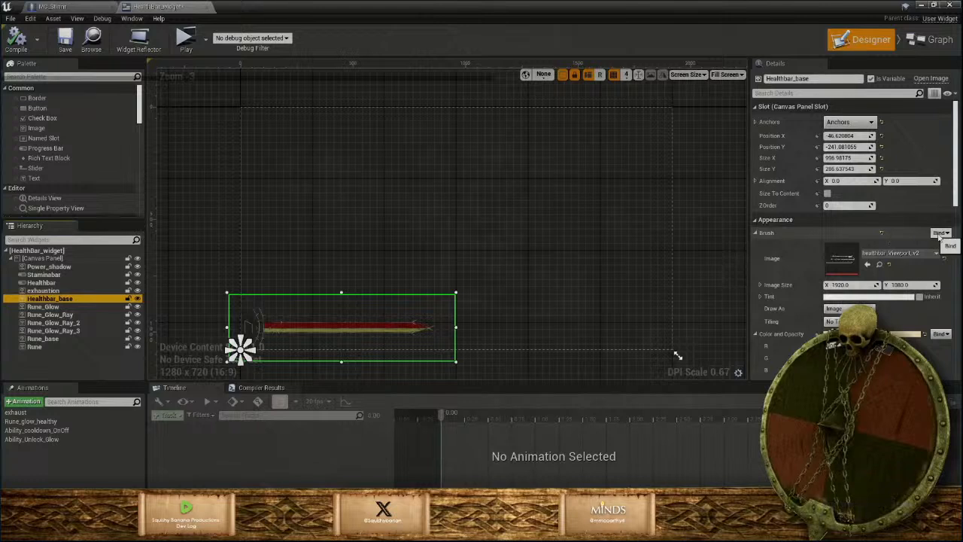
pyautogui.click(940, 233)
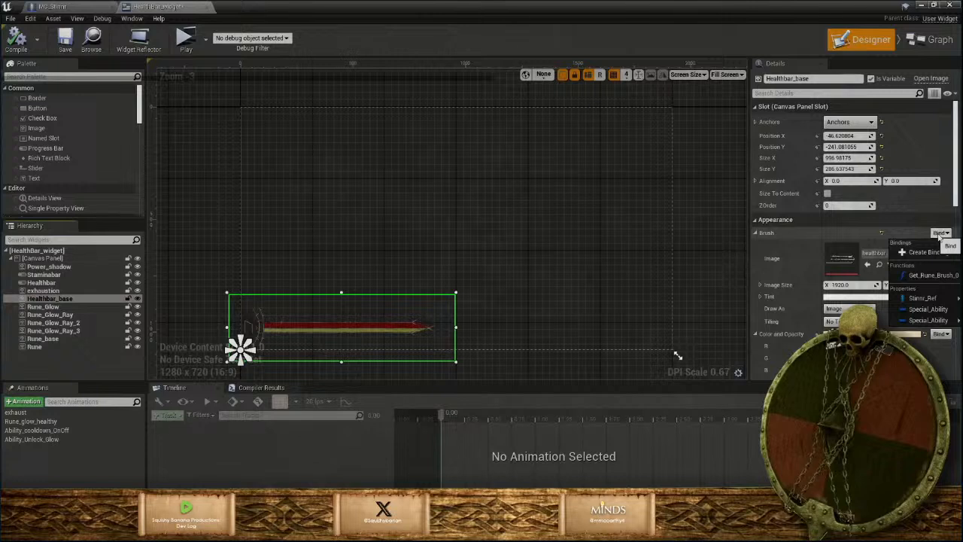
pyautogui.moveTo(937, 303)
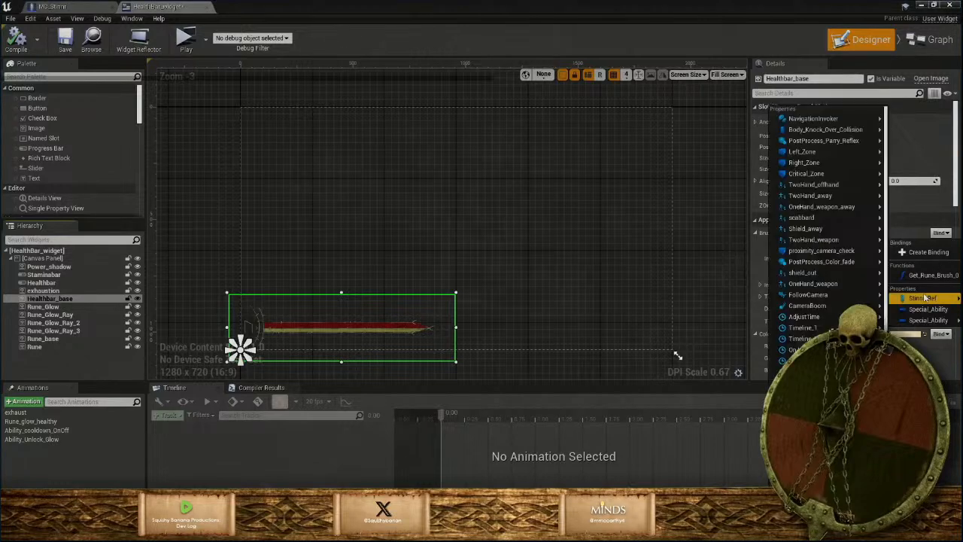
pyautogui.scroll(-6, 834, 331)
pyautogui.scroll(-10, 827, 331)
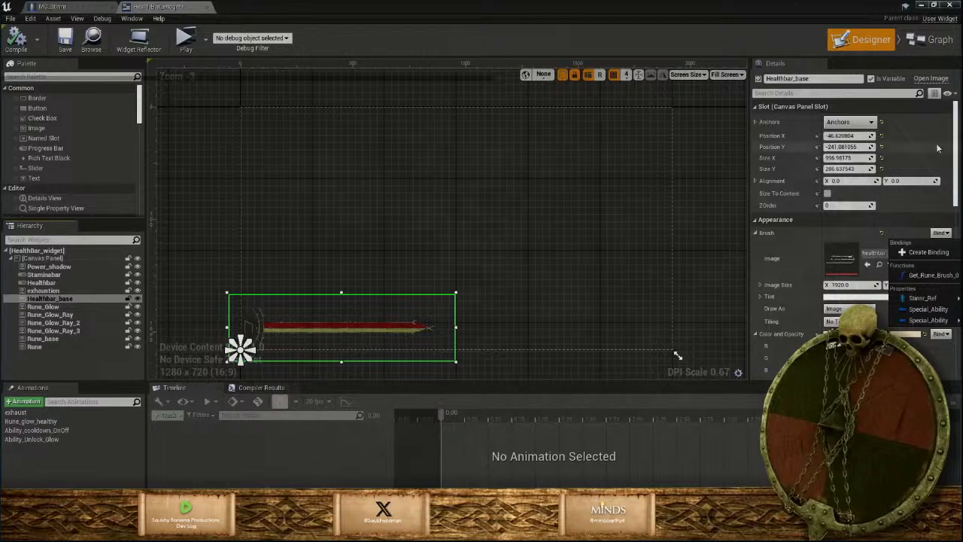
pyautogui.click(941, 158)
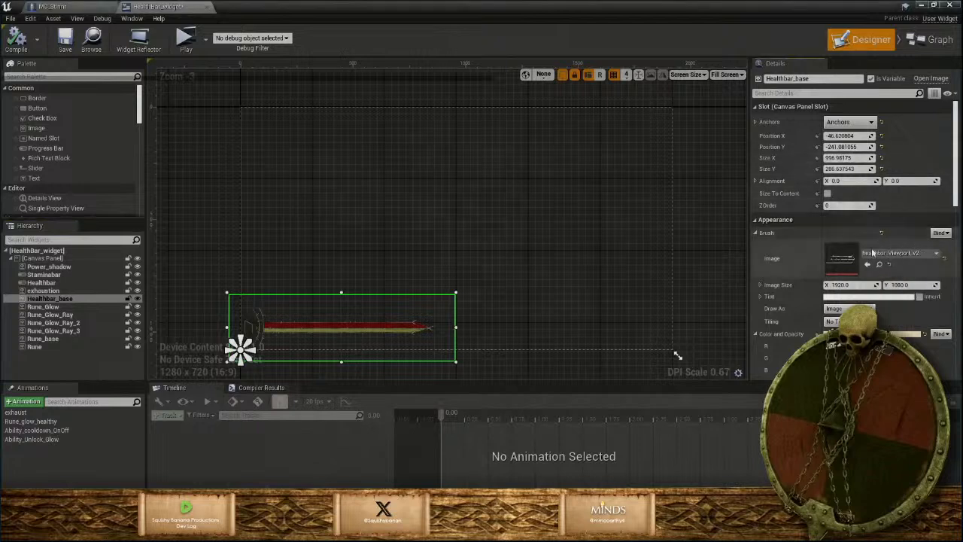
# Collapse the Brush, Behavior and Render Transform groups of Healthbar_base and look through its remaining properties
pyautogui.click(756, 233)
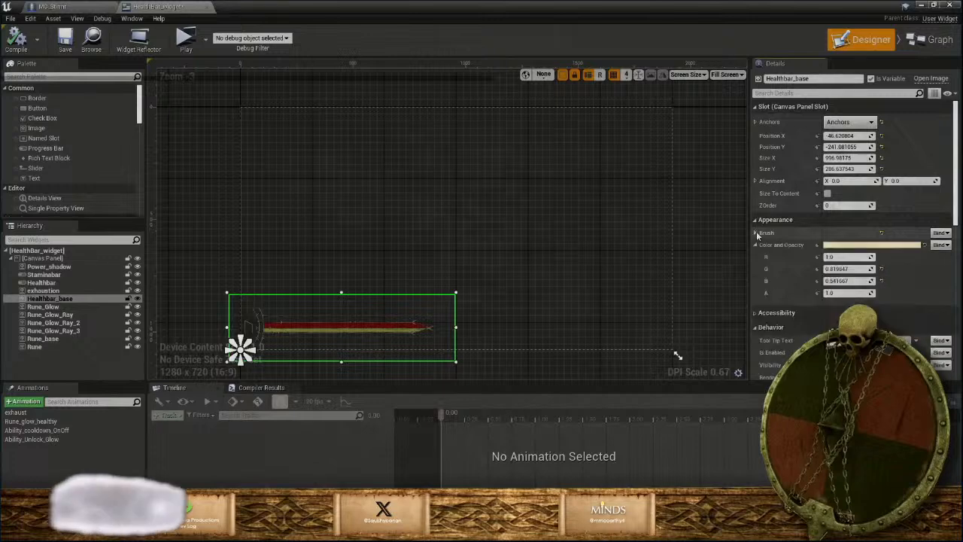
pyautogui.scroll(-1, 759, 319)
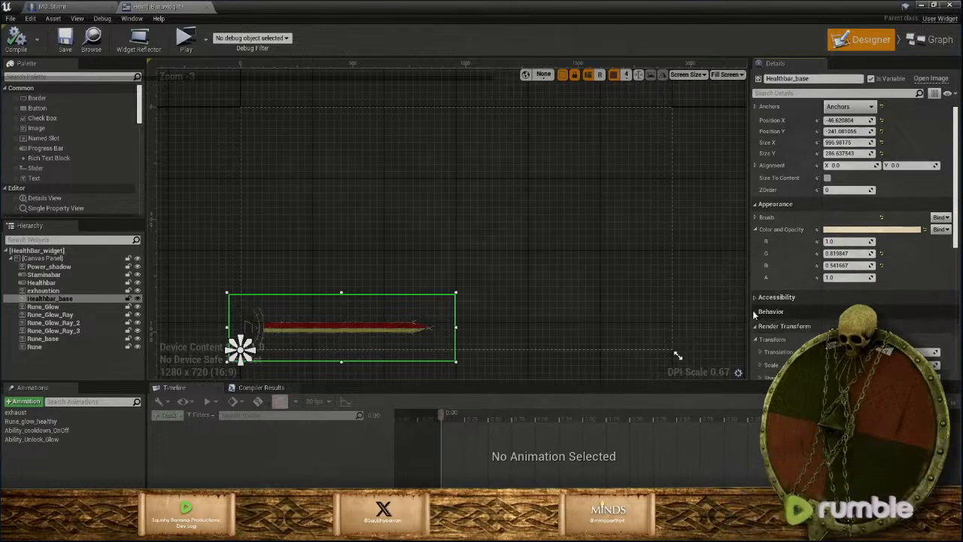
pyautogui.click(754, 311)
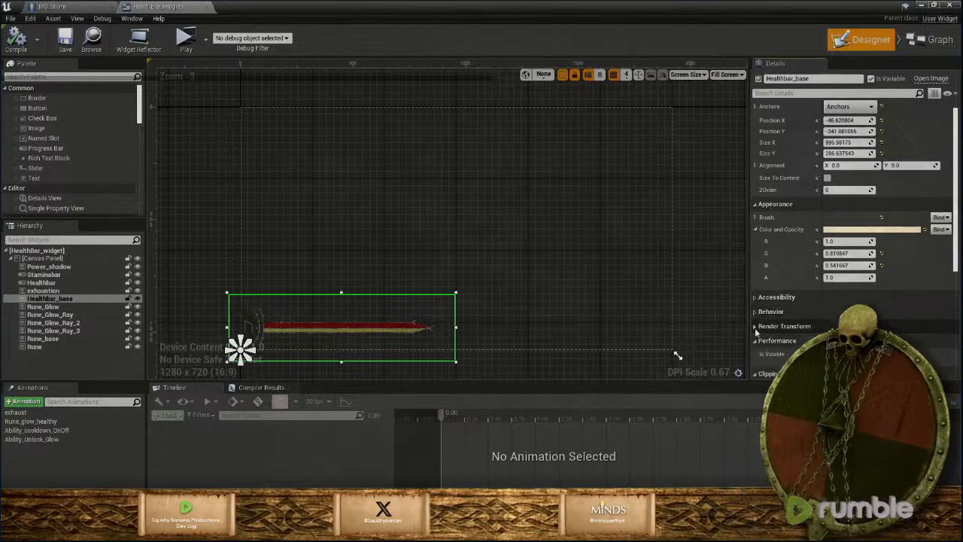
pyautogui.scroll(-10, 755, 329)
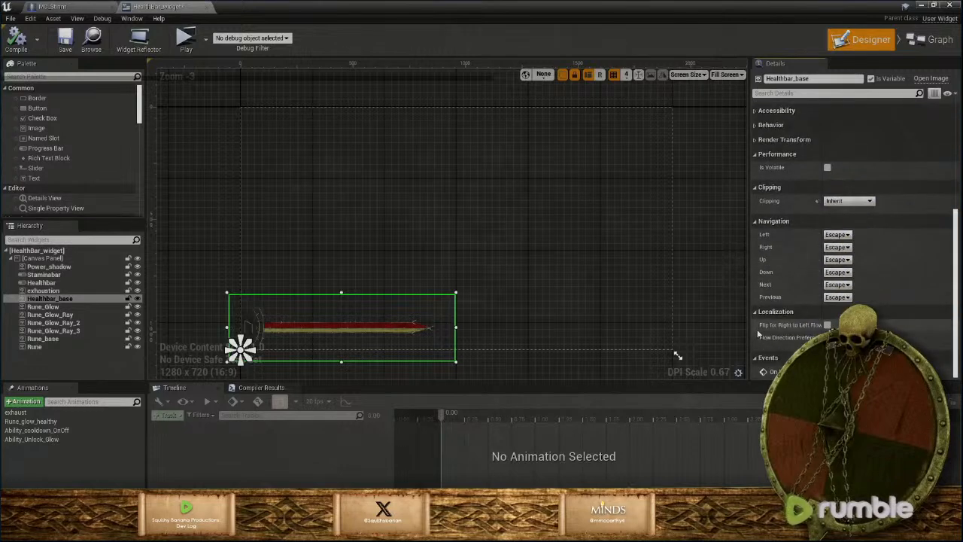
pyautogui.scroll(10, 758, 333)
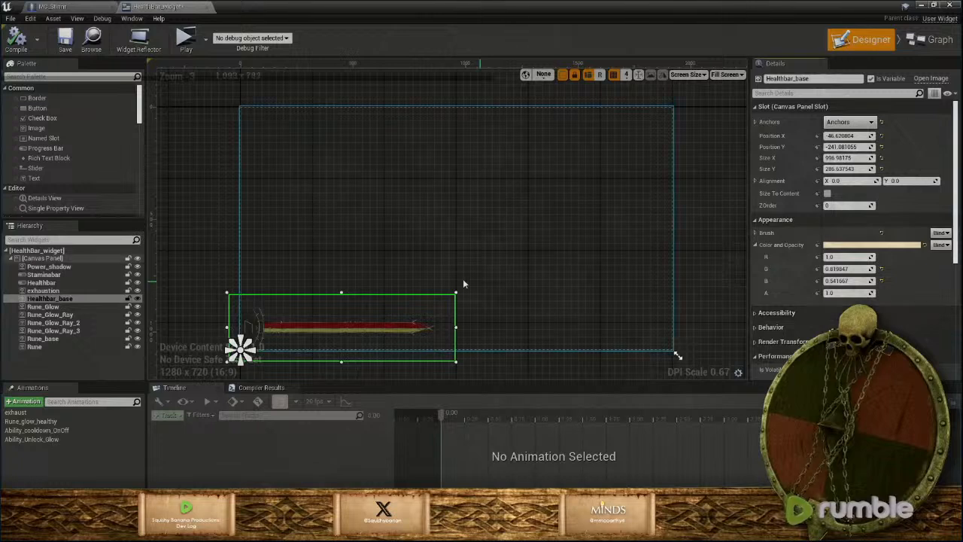
# Bind the Percent of the Healthbar progress bar to the Health variable of Stinnr_Ref
pyautogui.click(42, 282)
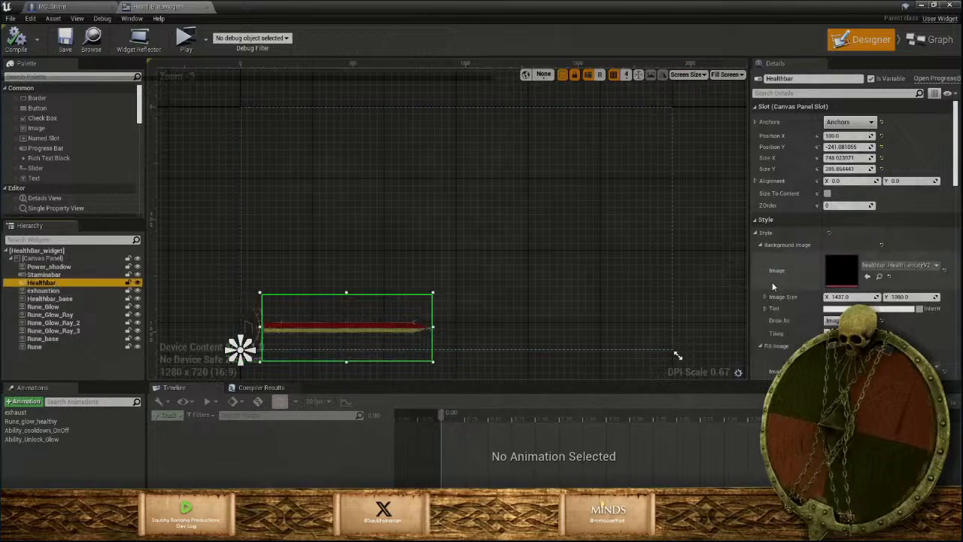
pyautogui.scroll(-1, 790, 324)
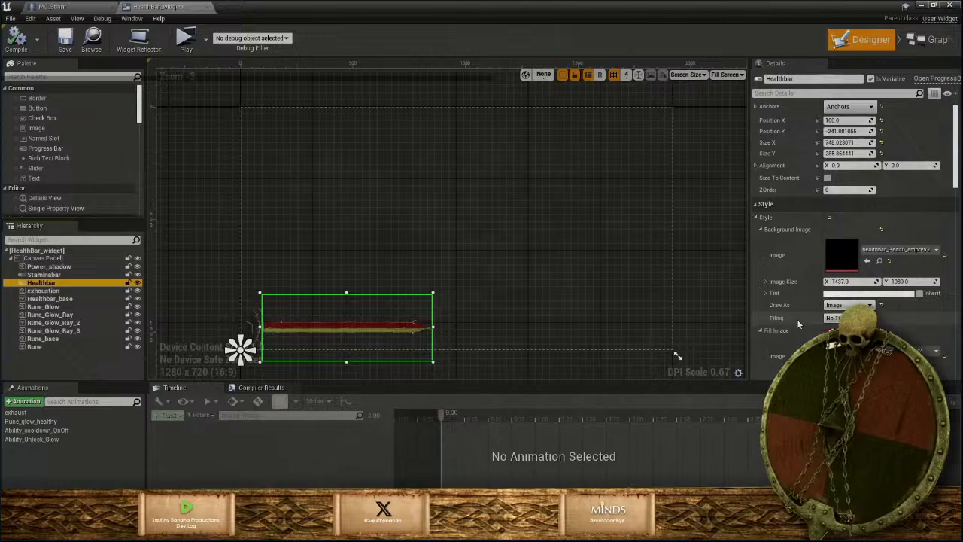
pyautogui.scroll(-5, 798, 323)
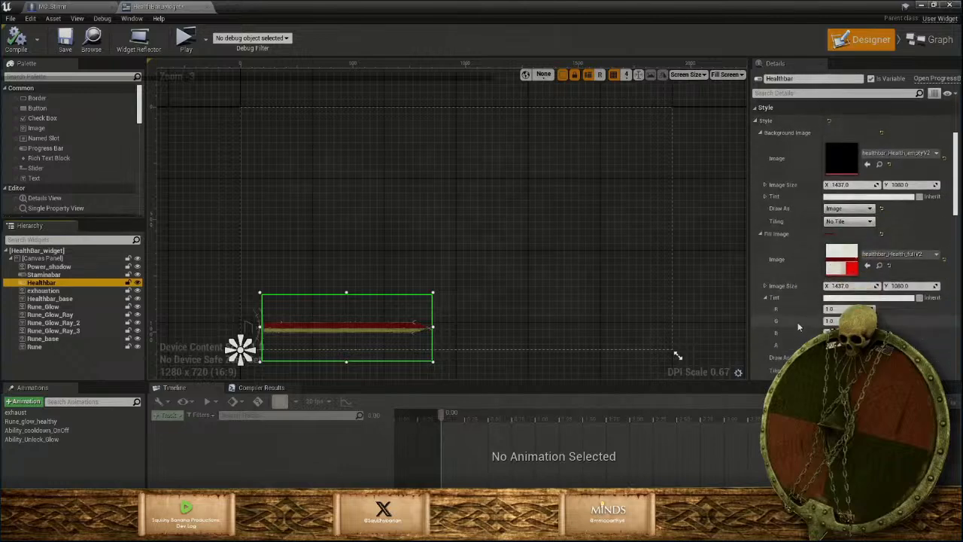
pyautogui.scroll(-3, 799, 326)
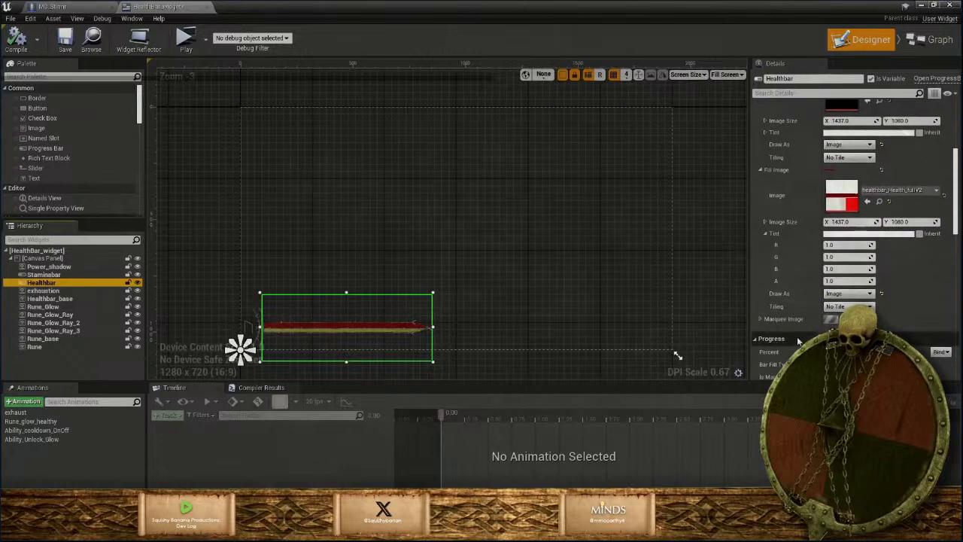
pyautogui.click(940, 351)
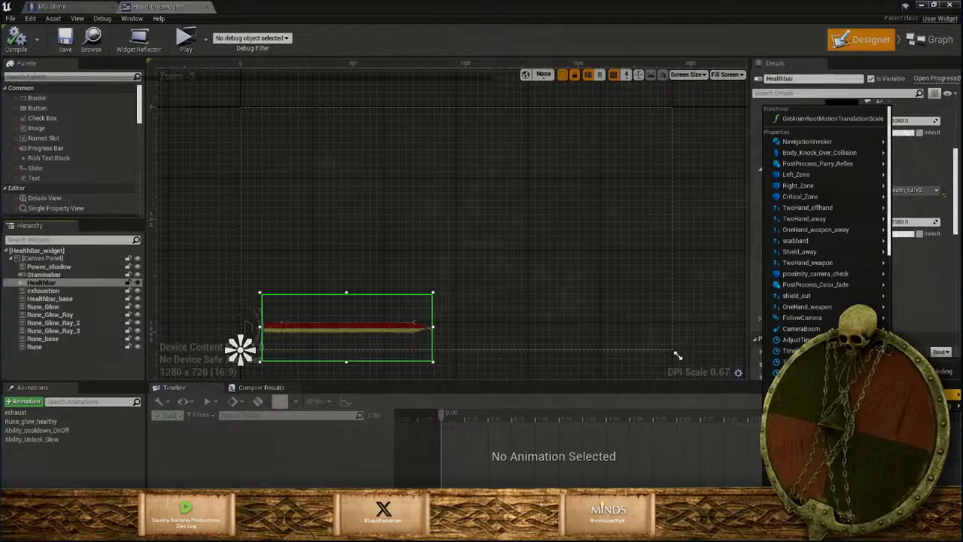
pyautogui.click(816, 422)
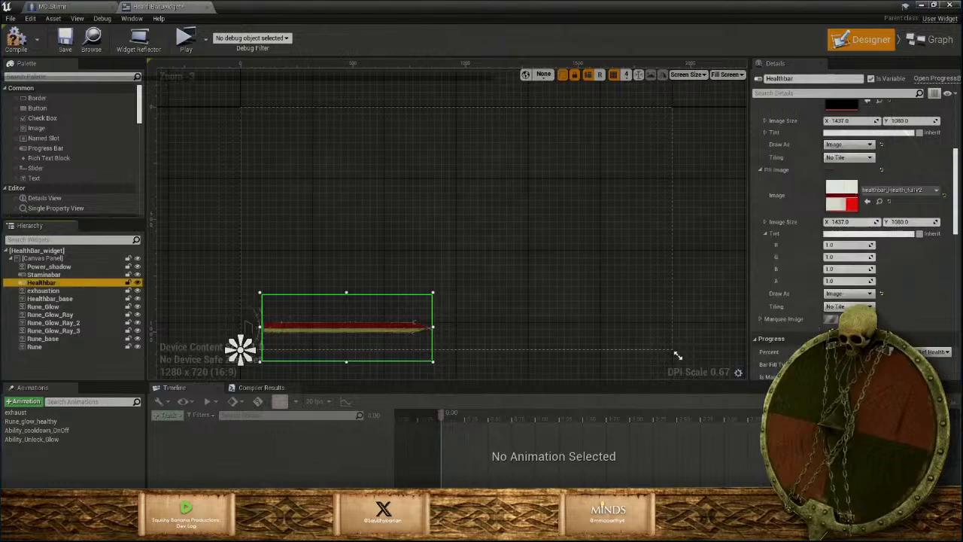
# Bind the Percent of the Staminabar progress bar to the Stamina variable of Stinnr_Ref
pyautogui.click(45, 275)
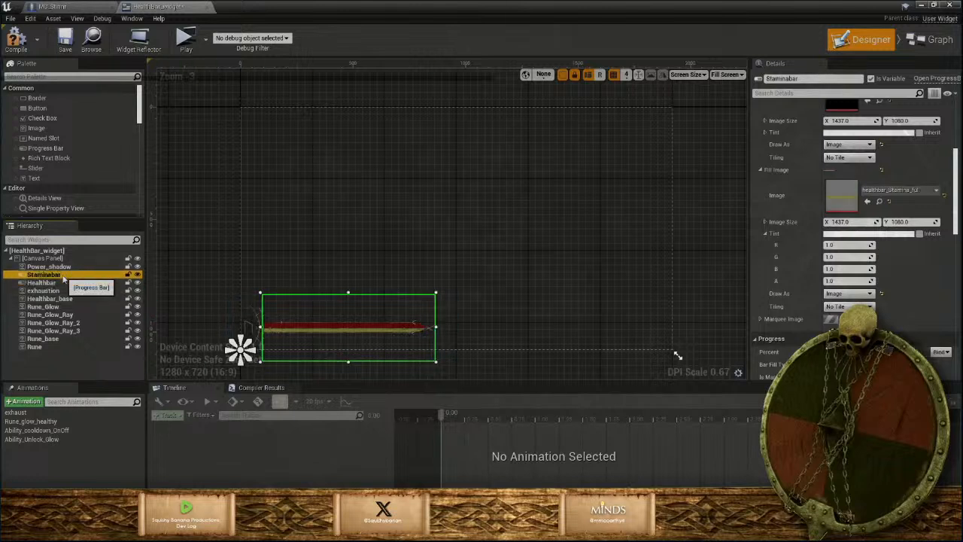
pyautogui.click(940, 352)
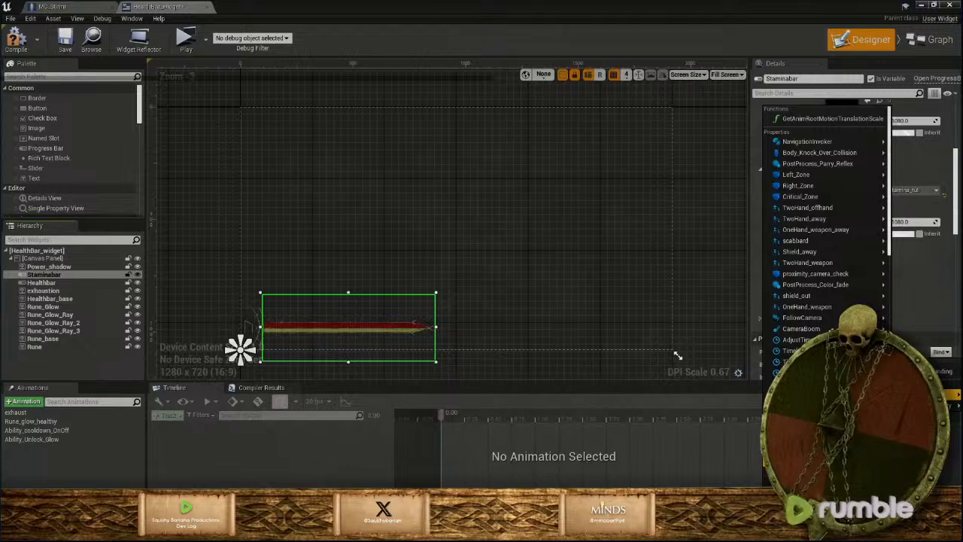
pyautogui.click(826, 461)
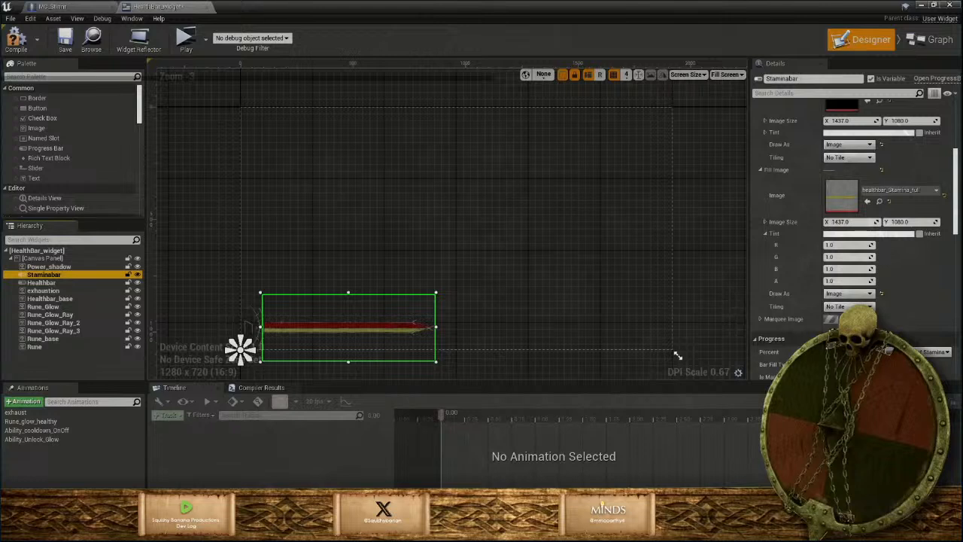
# Remove the Percent bindings from the Staminabar and Healthbar progress bars
pyautogui.click(933, 352)
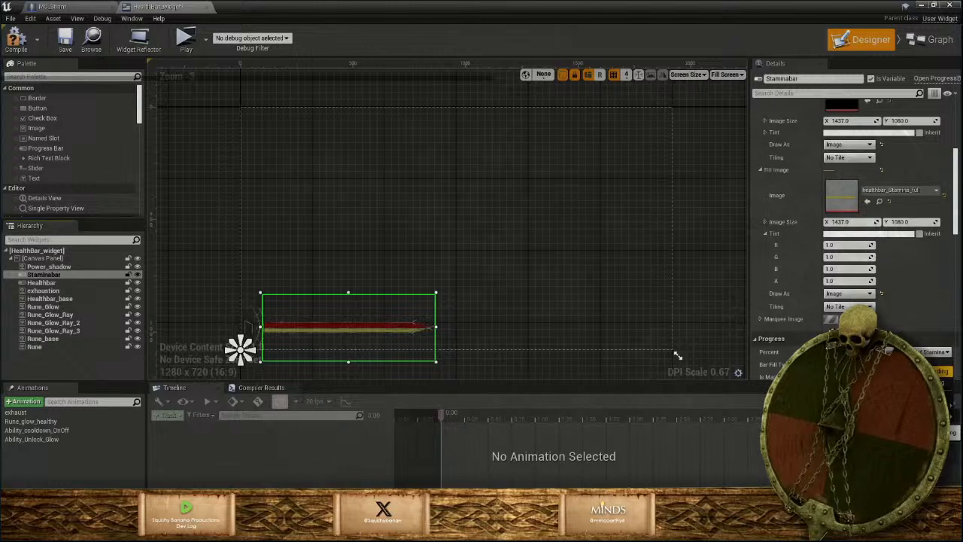
pyautogui.click(64, 283)
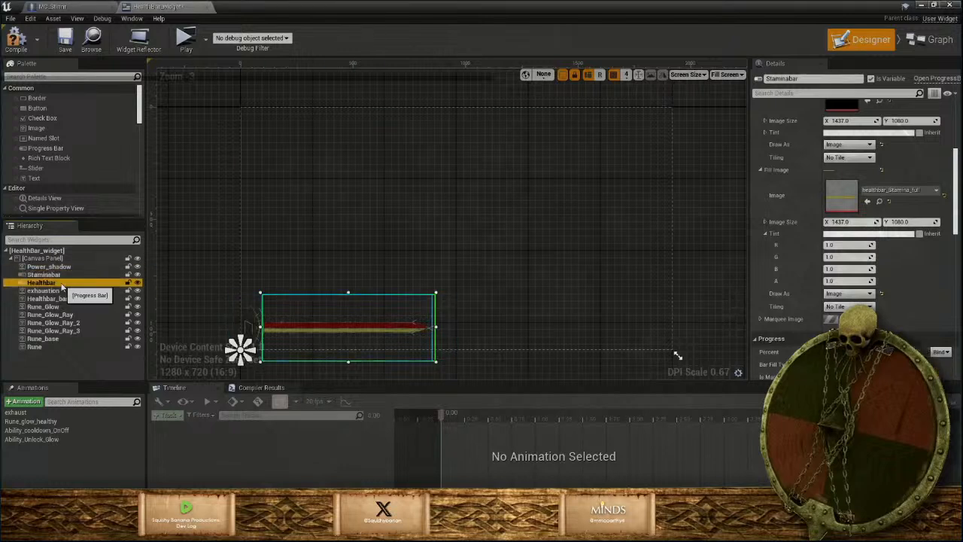
pyautogui.click(912, 353)
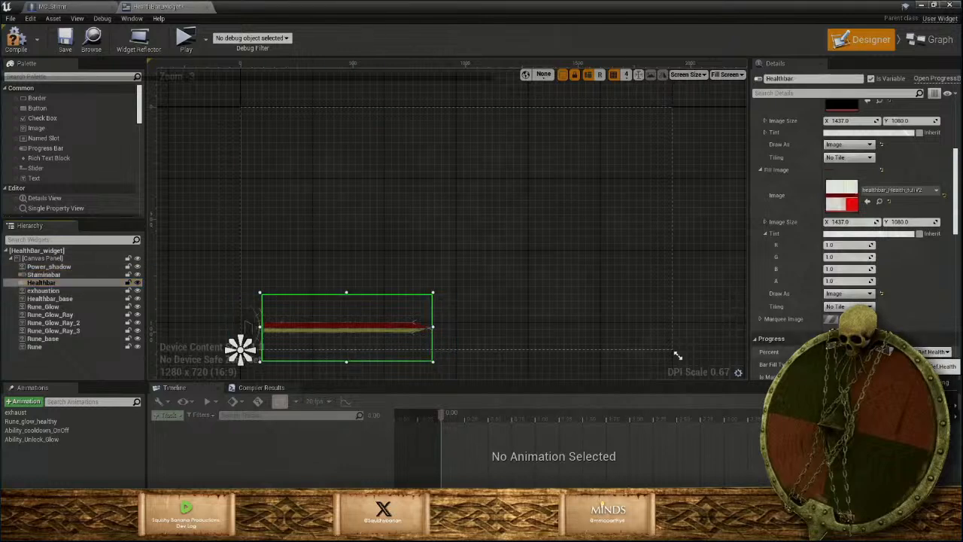
pyautogui.click(924, 370)
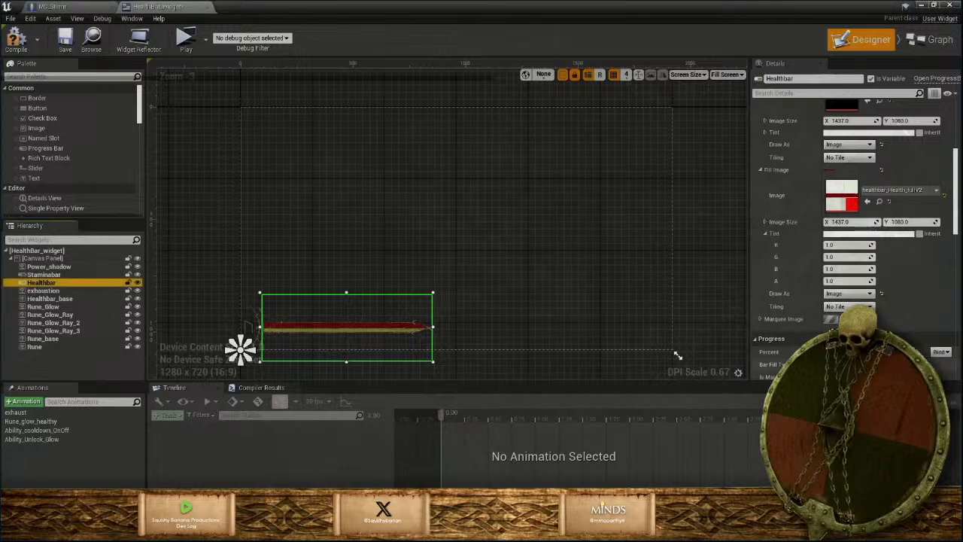
# Create a new binding function for Healthbar's Percent and move its entry node farther from the Return Node
pyautogui.click(939, 352)
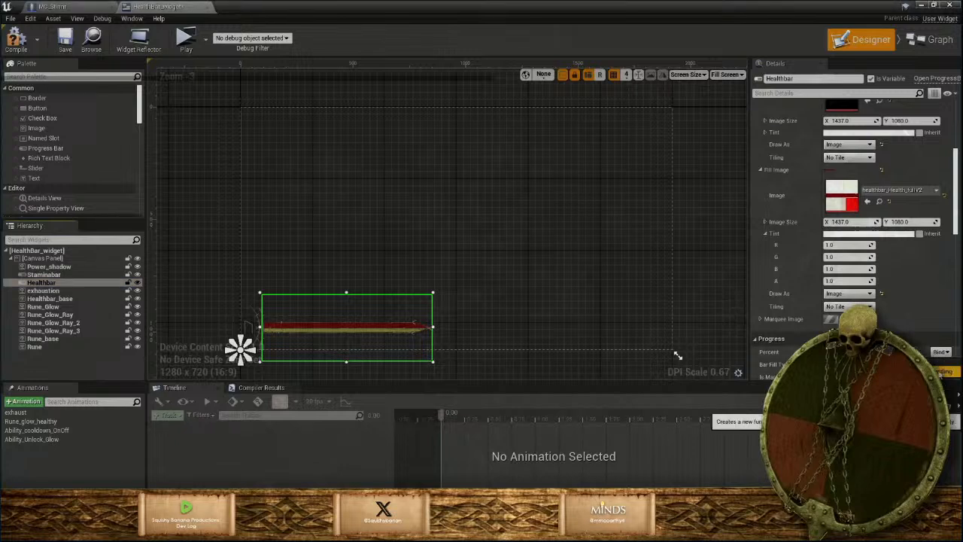
pyautogui.click(944, 371)
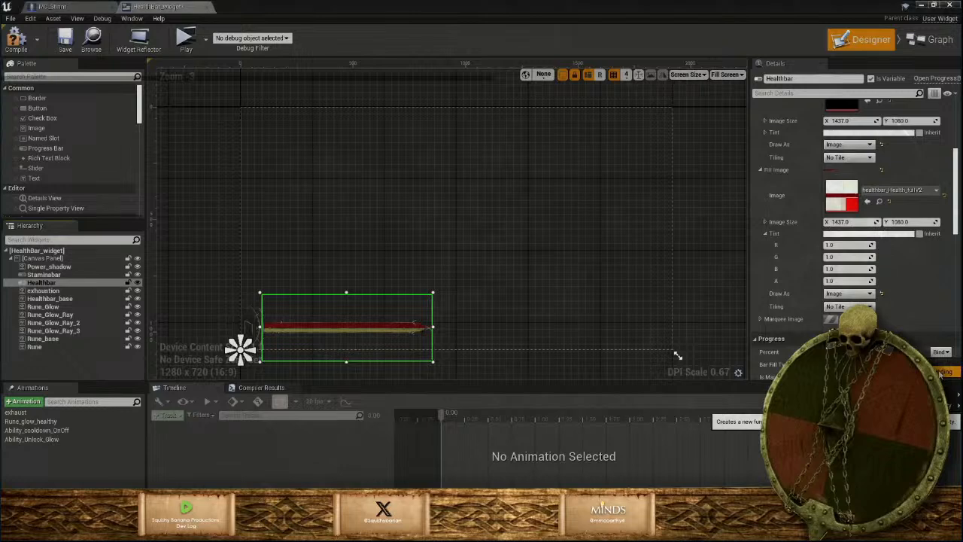
pyautogui.moveTo(613, 327); pyautogui.dragTo(667, 325, button='right')
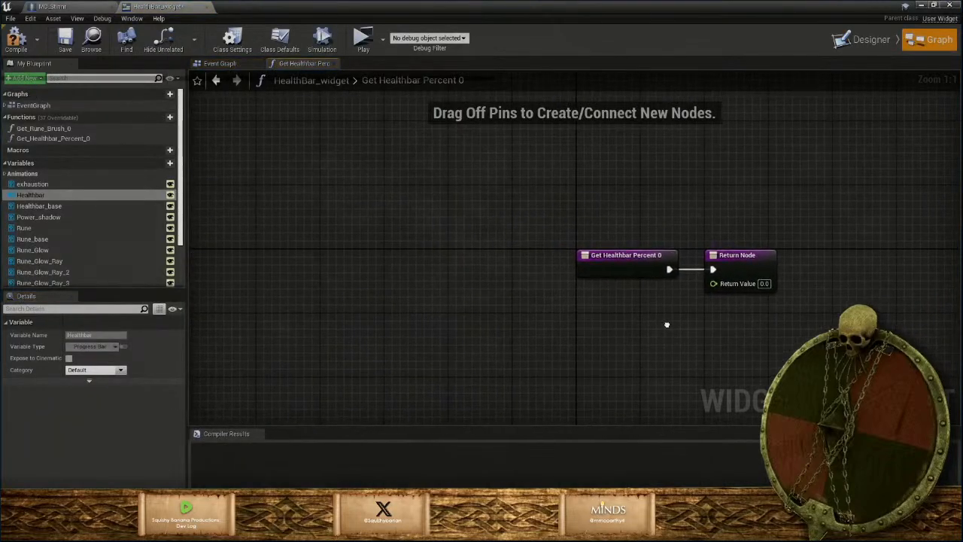
pyautogui.moveTo(622, 270); pyautogui.dragTo(528, 272)
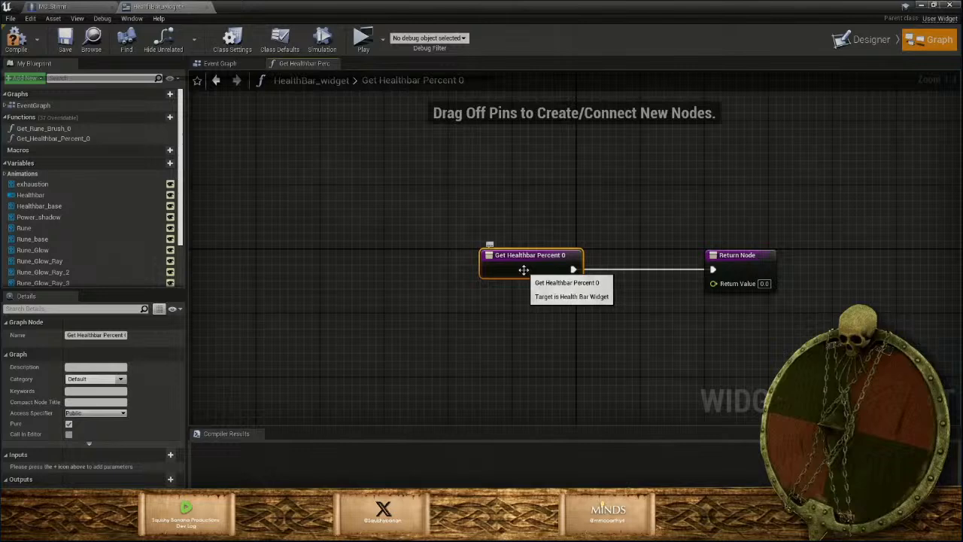
# Add a Stinnr Ref getter with its Health variable connected, and place both nodes just below the function's entry node
pyautogui.rightClick(448, 321)
pyautogui.write('get')
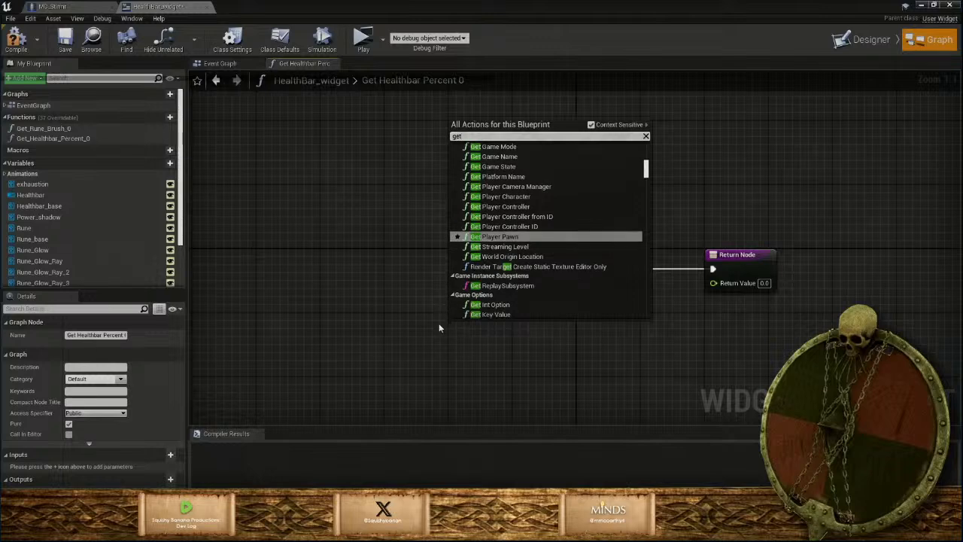
pyautogui.write('stin')
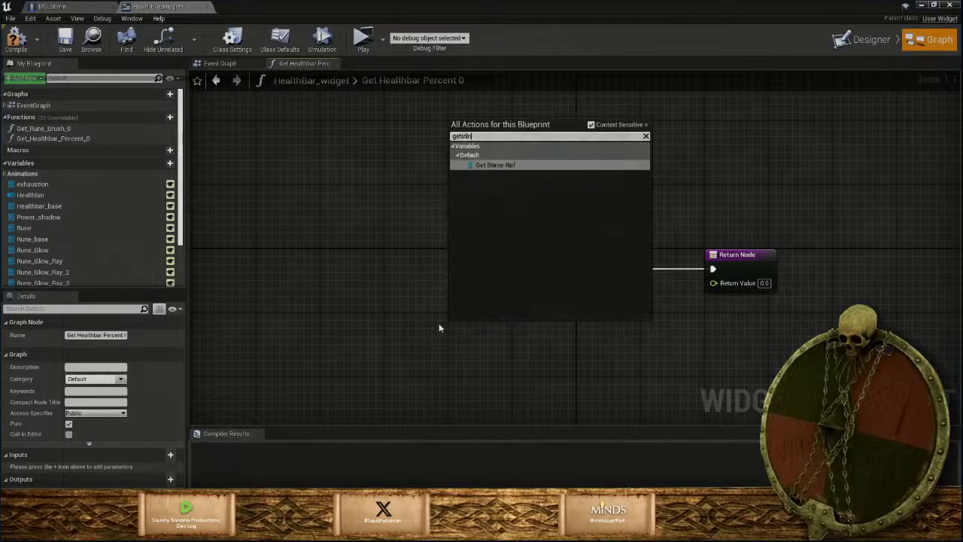
pyautogui.click(505, 165)
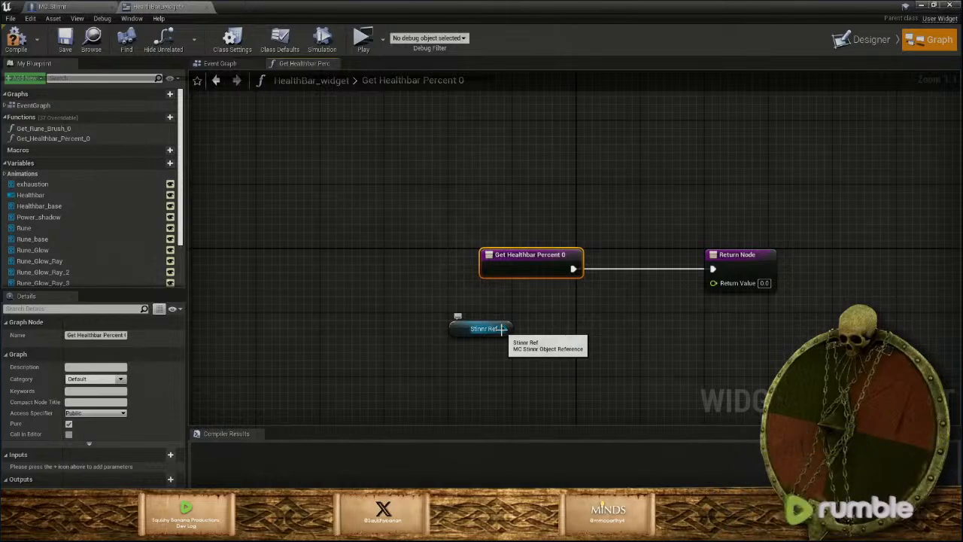
pyautogui.moveTo(501, 328); pyautogui.dragTo(553, 345)
pyautogui.write('gethea')
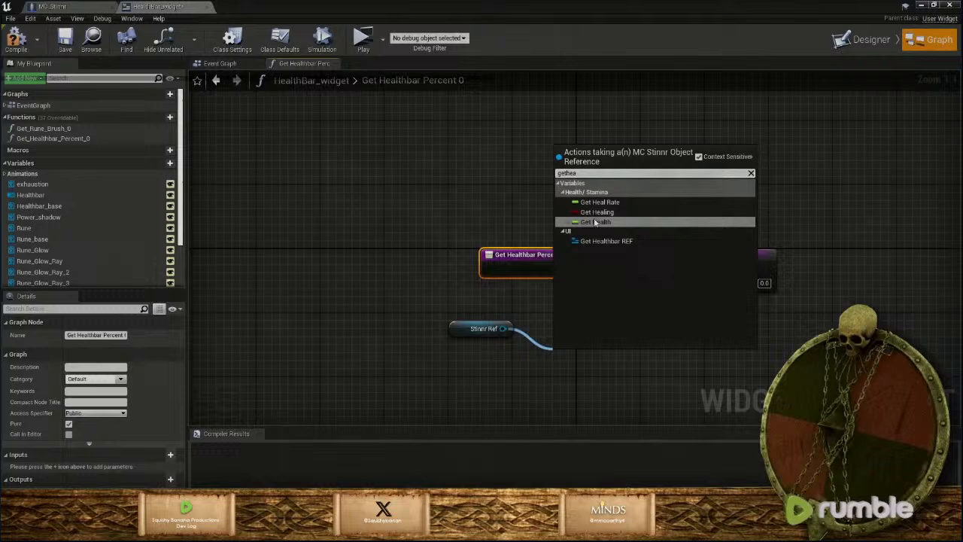
pyautogui.click(594, 222)
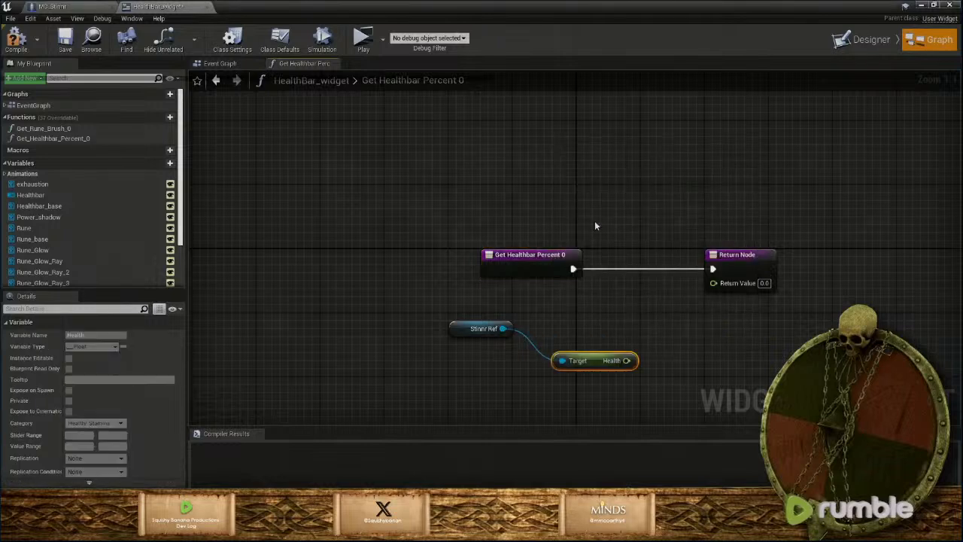
pyautogui.moveTo(590, 360); pyautogui.dragTo(564, 332)
pyautogui.moveTo(484, 289)
pyautogui.mouseDown()
pyautogui.moveTo(544, 366)
pyautogui.moveTo(526, 304)
pyautogui.mouseUp()
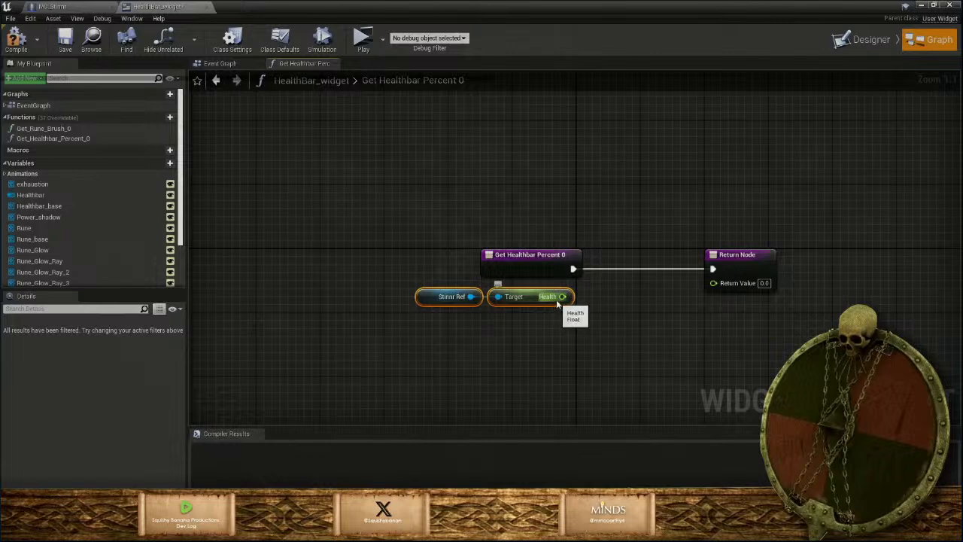
pyautogui.moveTo(562, 297)
pyautogui.mouseDown()
pyautogui.moveTo(580, 317)
pyautogui.moveTo(594, 308)
pyautogui.mouseUp()
pyautogui.write('mult')
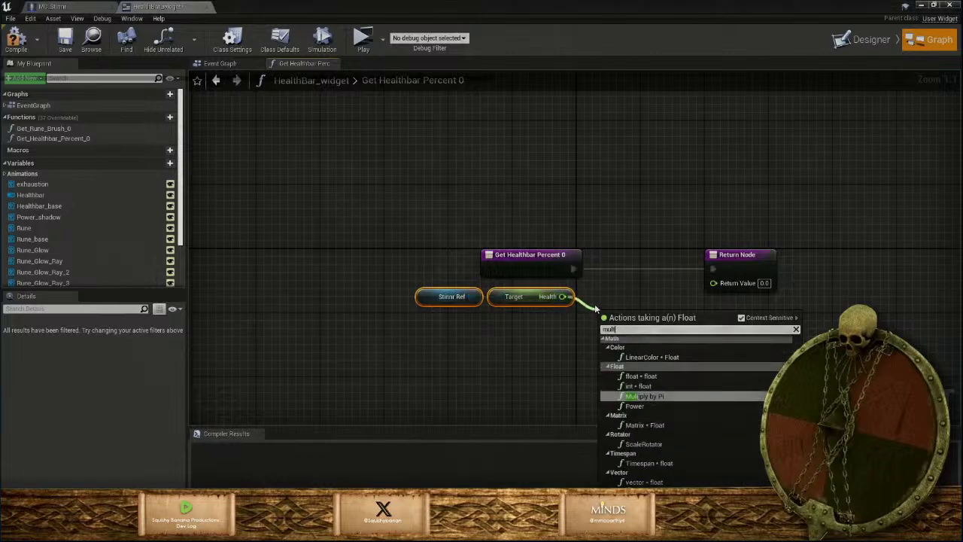
pyautogui.click(650, 376)
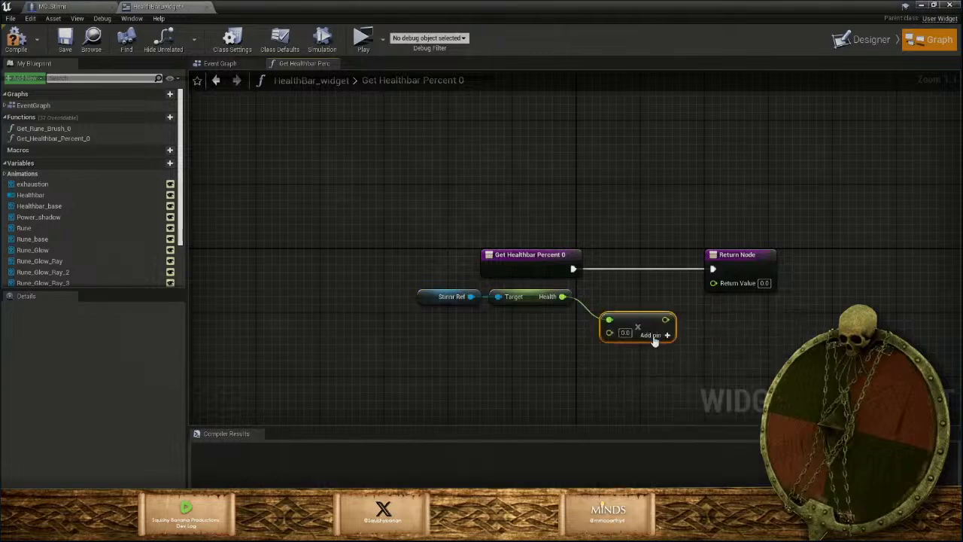
pyautogui.moveTo(643, 322); pyautogui.dragTo(628, 299)
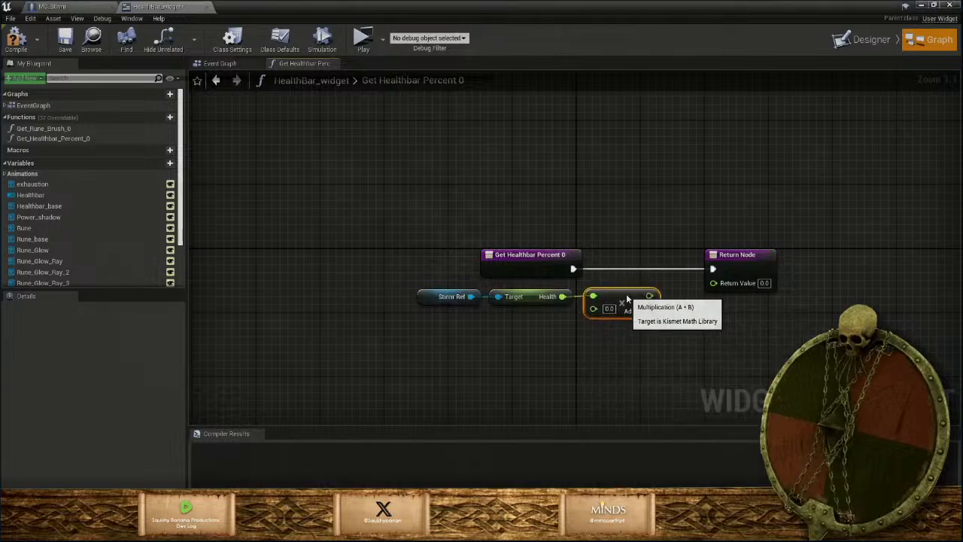
pyautogui.click(611, 308)
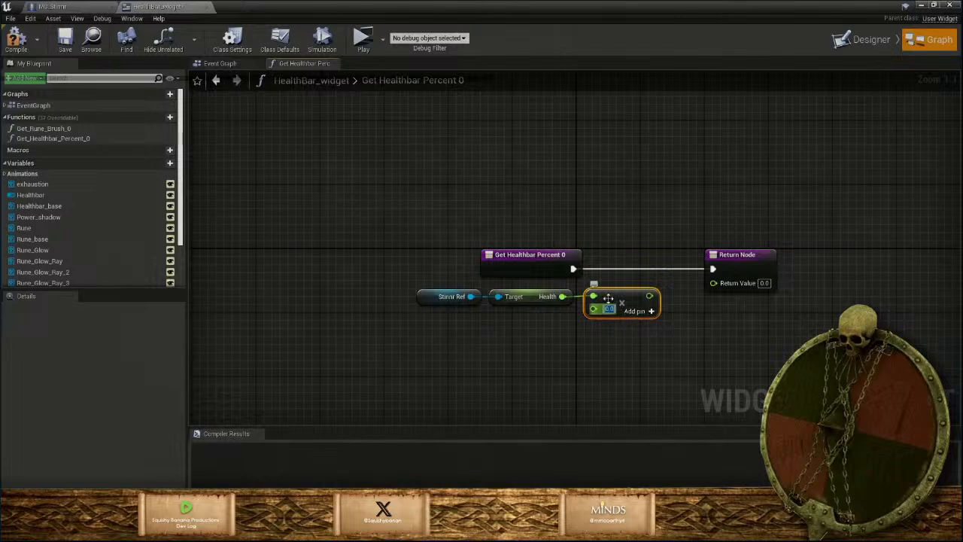
pyautogui.press('Delete')
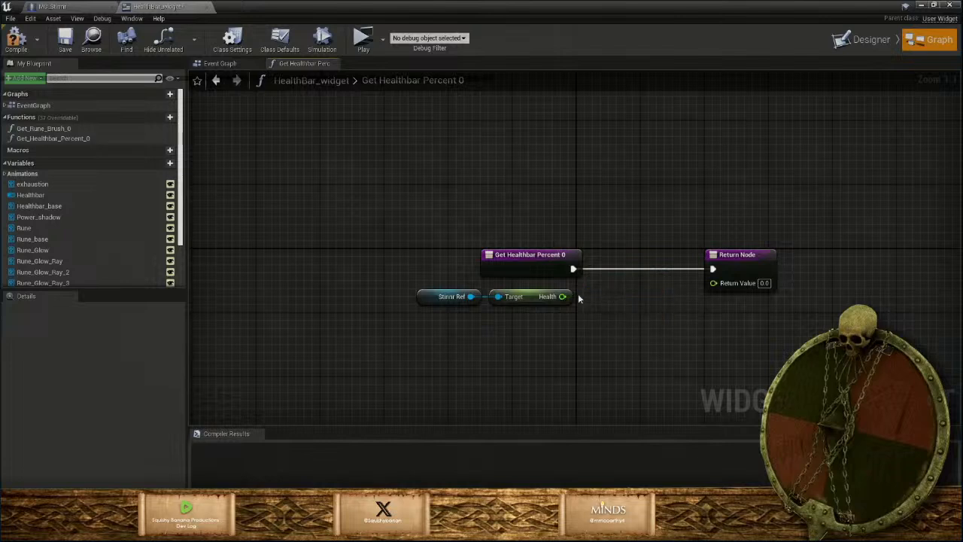
# Divide Health by 100 into the Return Value, place the division node beside the Health getter, and compile and save the widget
pyautogui.moveTo(562, 297); pyautogui.dragTo(607, 316)
pyautogui.write('div')
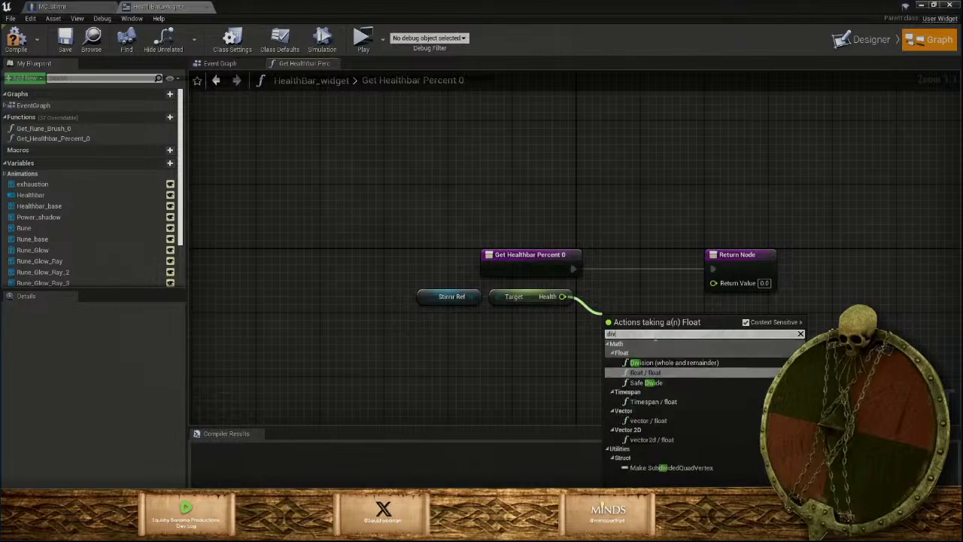
pyautogui.click(665, 372)
pyautogui.moveTo(665, 327); pyautogui.dragTo(713, 283)
pyautogui.click(625, 332)
pyautogui.write('100')
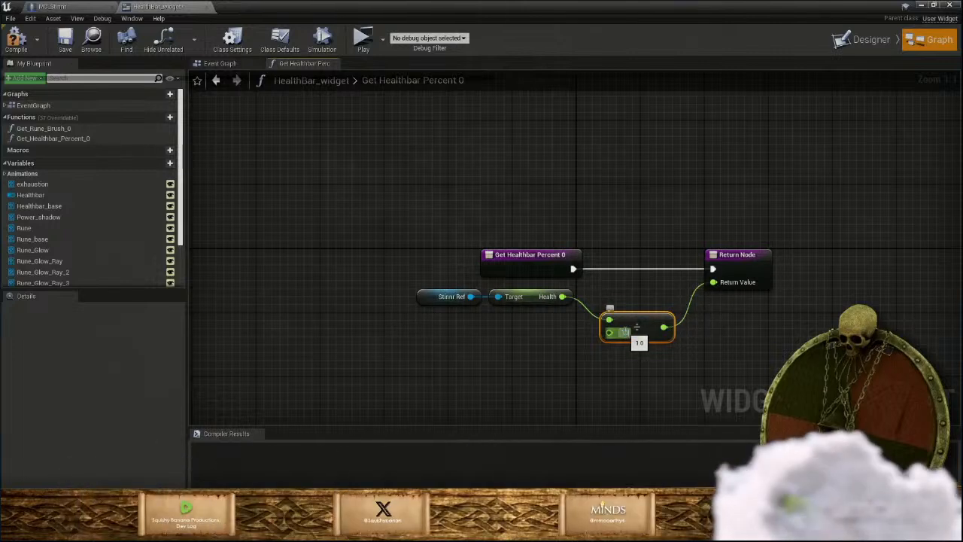
pyautogui.click(649, 350)
pyautogui.moveTo(646, 323); pyautogui.dragTo(629, 299)
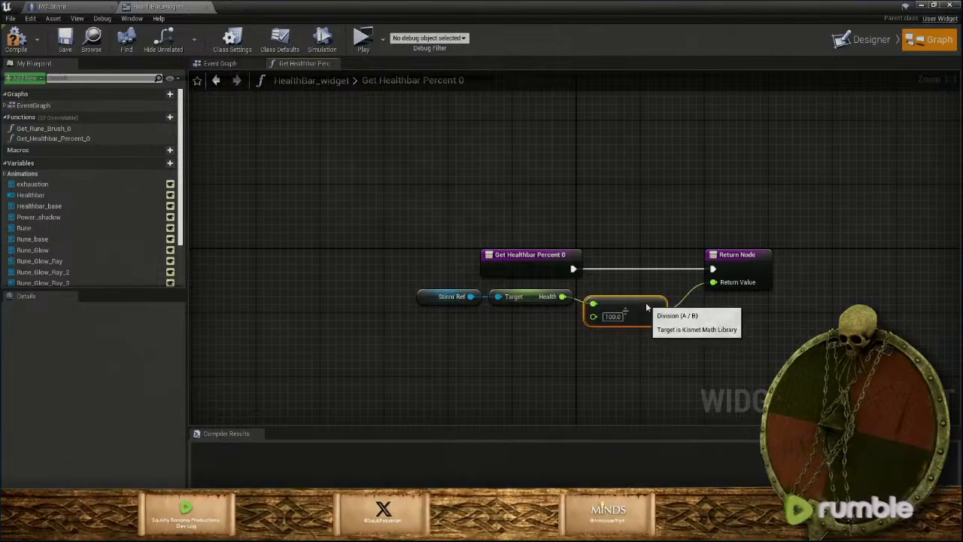
pyautogui.click(17, 39)
pyautogui.click(65, 42)
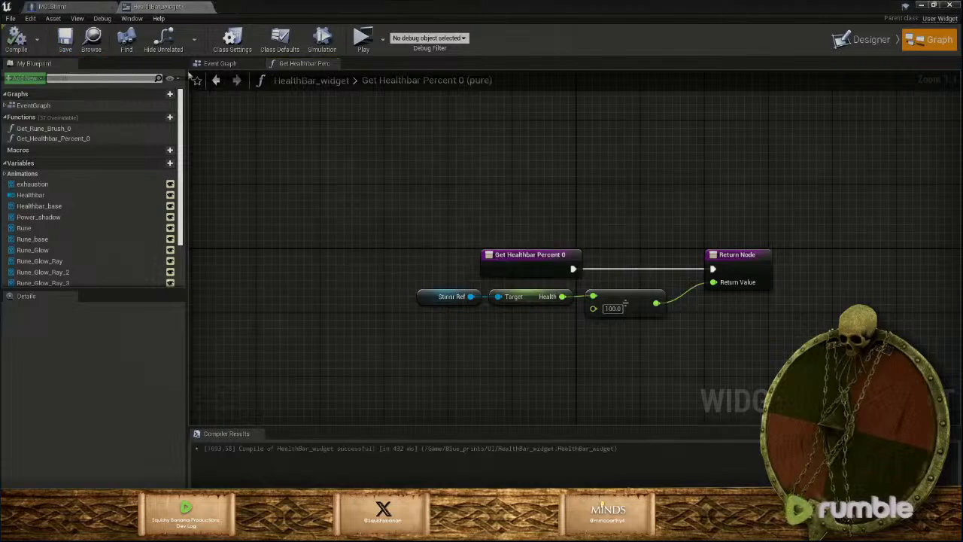
# Disconnect the Update_Healthbar event from the first Set Percent node in the Event Graph, and compile and save the widget
pyautogui.click(238, 67)
pyautogui.scroll(3, 473, 295)
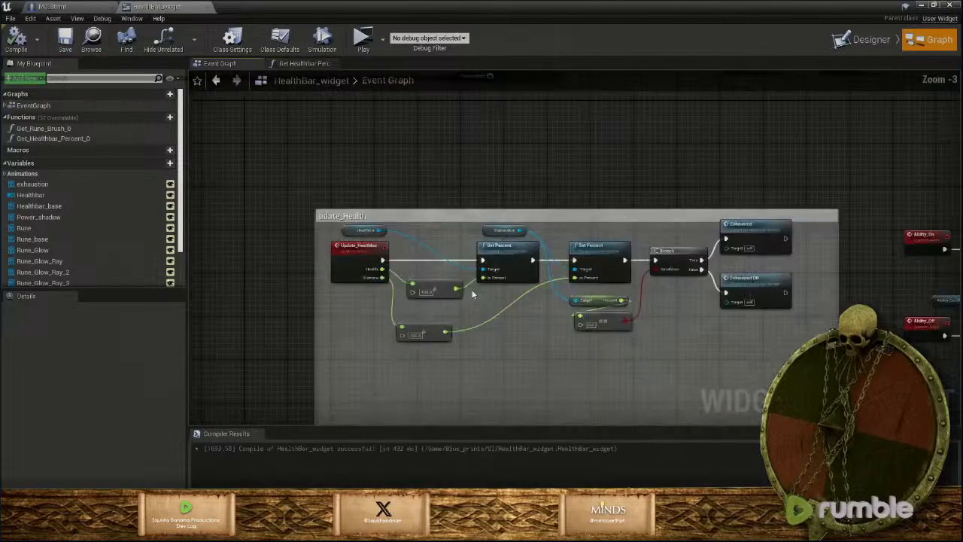
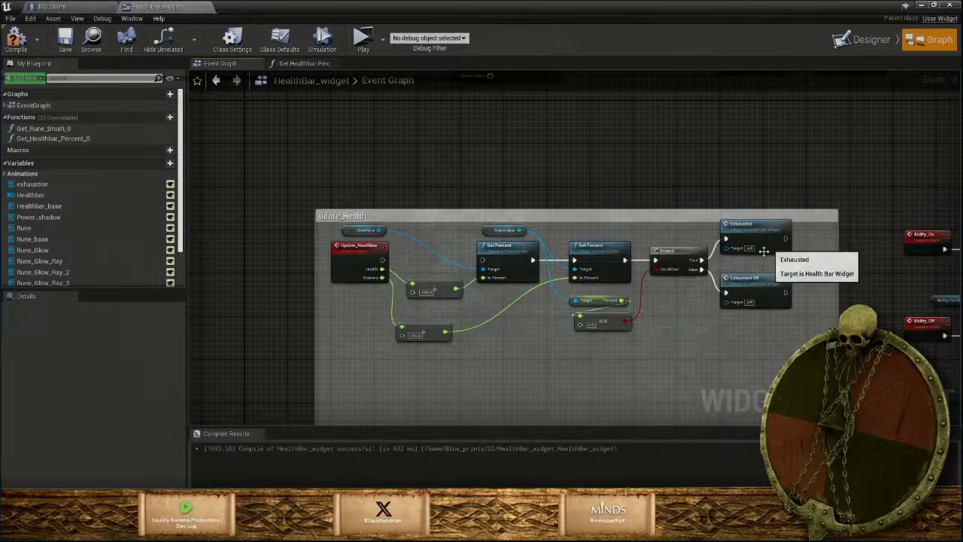
pyautogui.scroll(-3, 760, 283)
pyautogui.scroll(3, 700, 303)
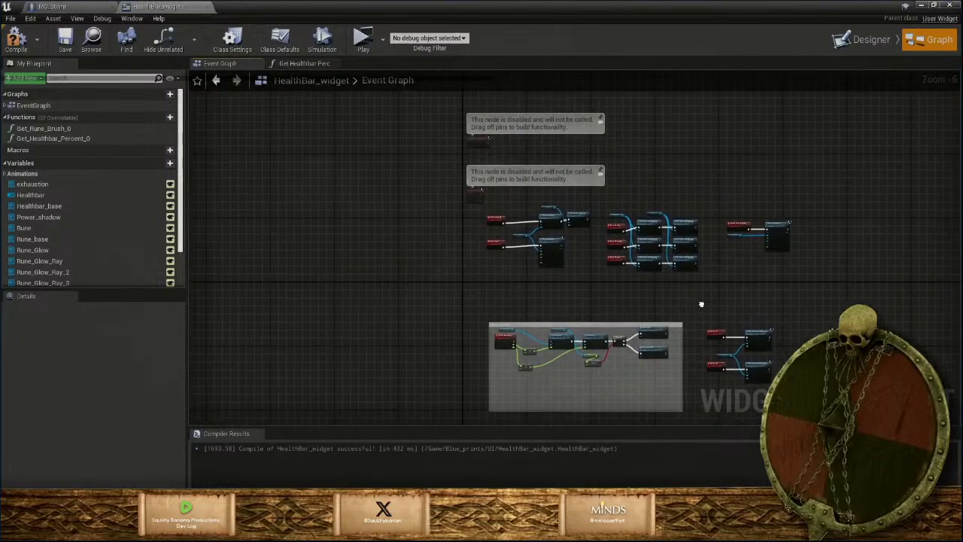
pyautogui.scroll(-3, 678, 303)
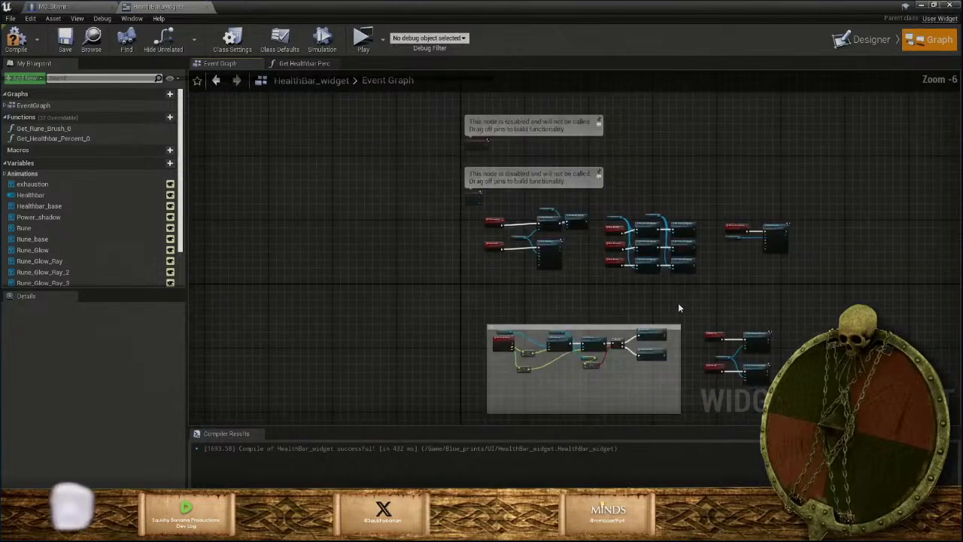
pyautogui.scroll(1, 675, 304)
pyautogui.moveTo(675, 304); pyautogui.dragTo(694, 267, button='right')
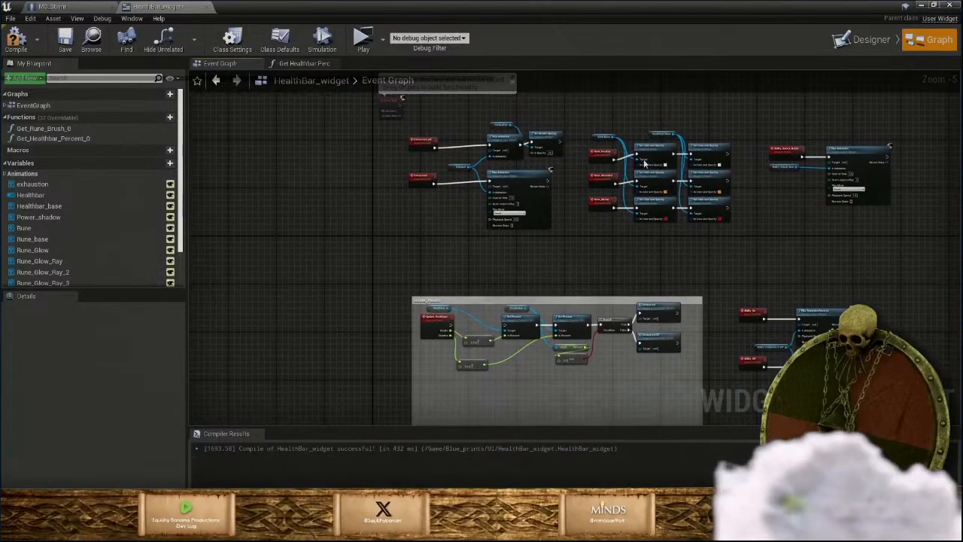
pyautogui.click(64, 41)
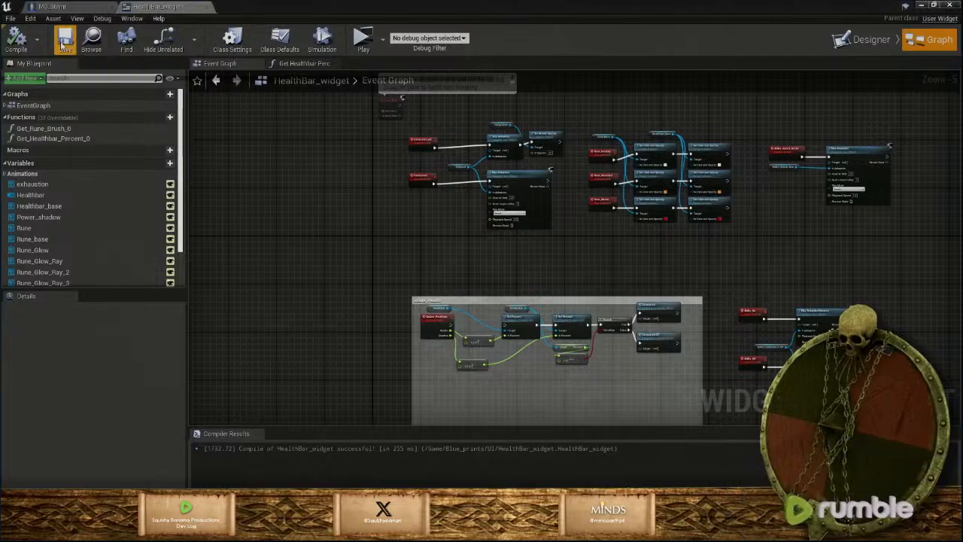
pyautogui.click(304, 64)
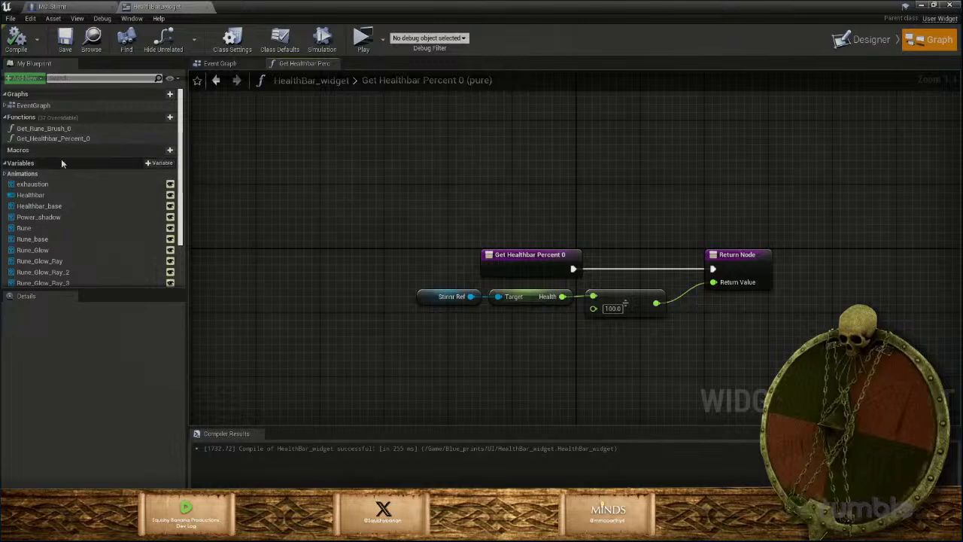
pyautogui.click(161, 117)
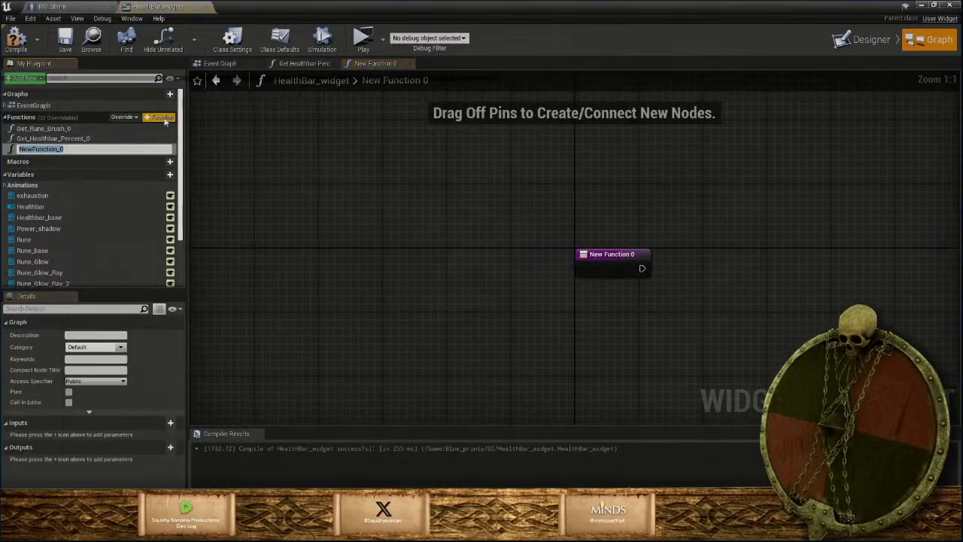
pyautogui.click(302, 193)
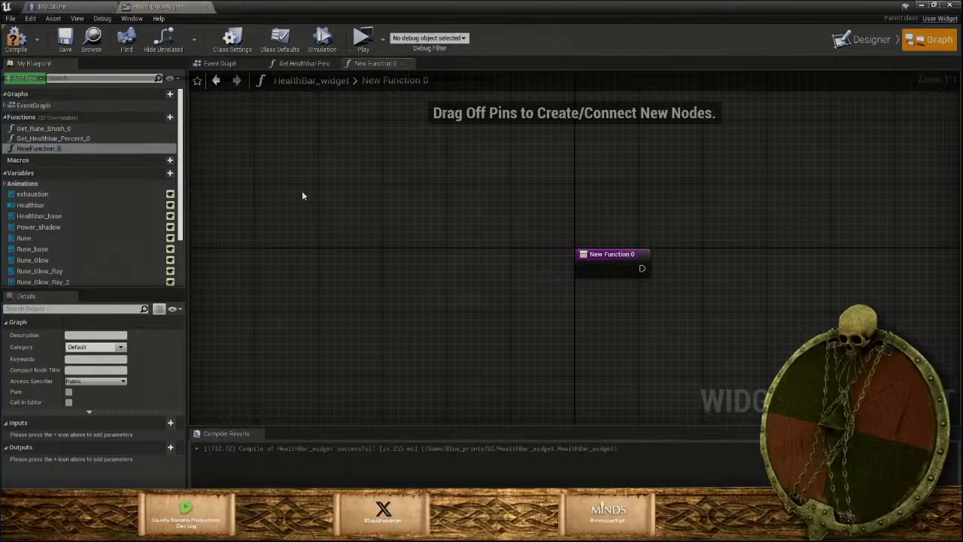
pyautogui.doubleClick(53, 149)
pyautogui.press('BackSpace')
pyautogui.press('Escape')
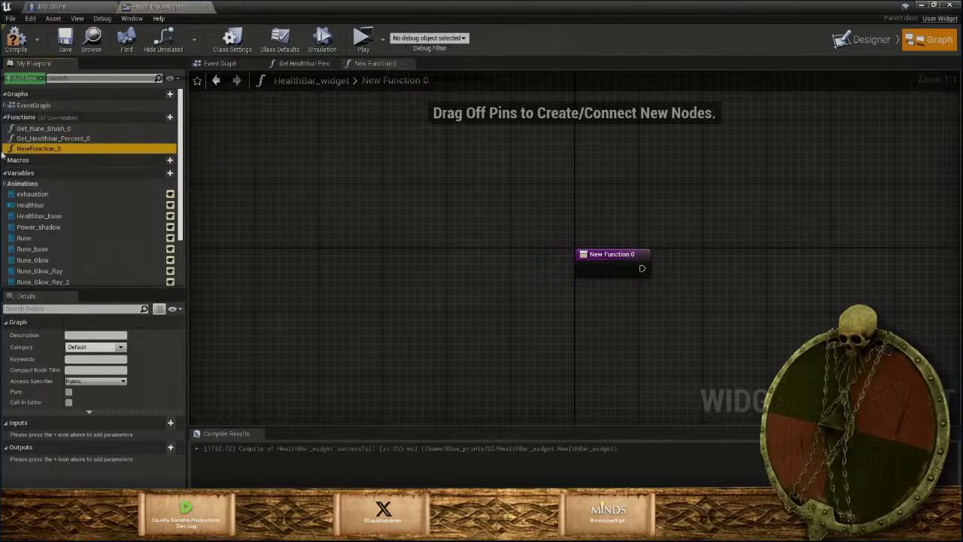
pyautogui.press('Delete')
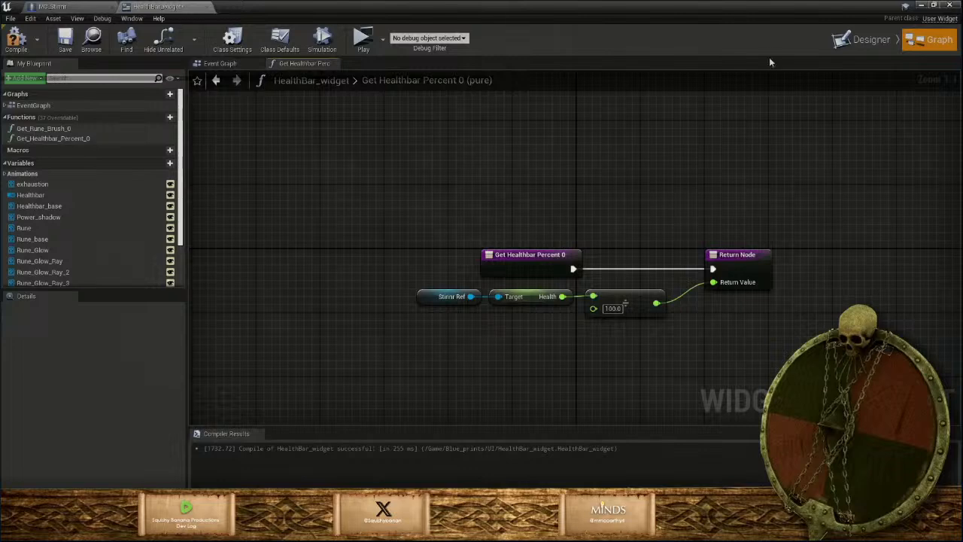
# Create a new binding function for Staminabar's Percent and move its entry node farther from the Return Node
pyautogui.click(862, 40)
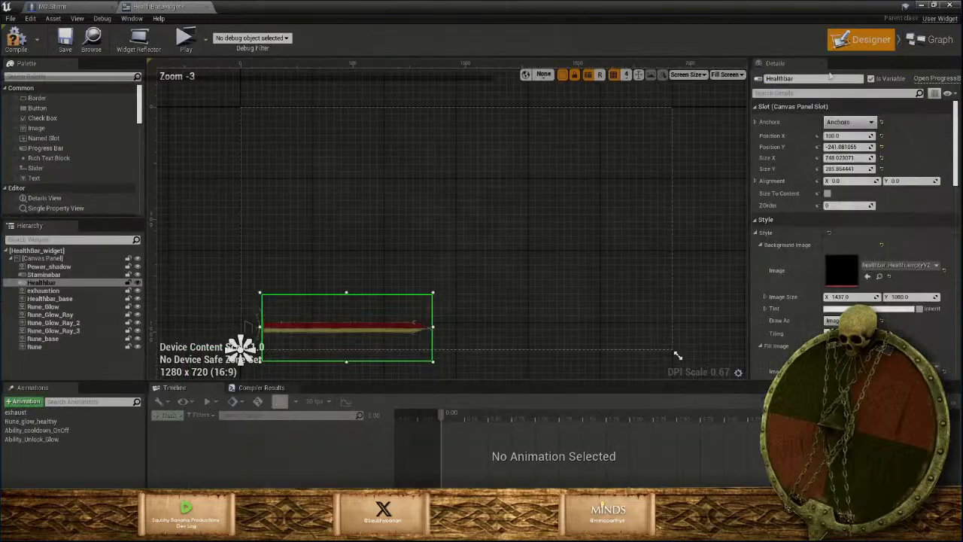
pyautogui.click(45, 275)
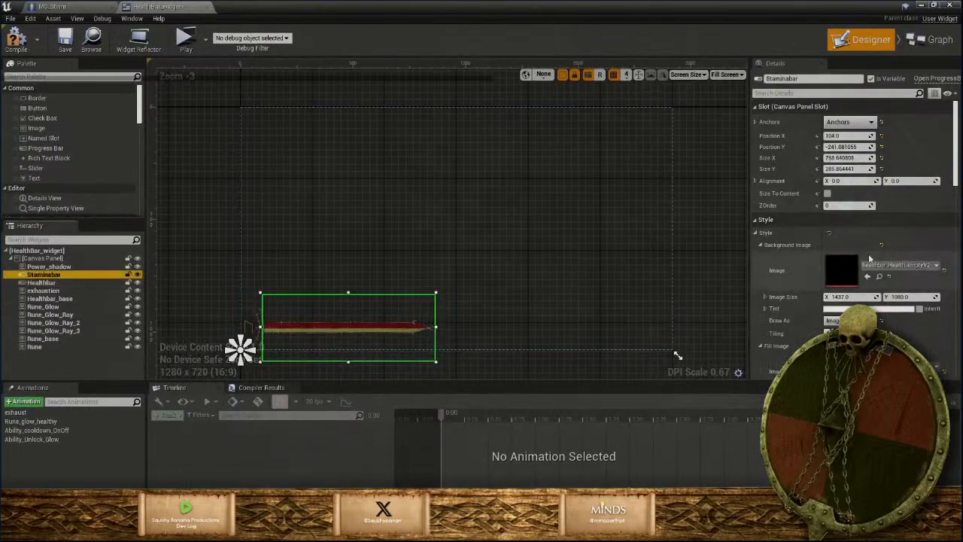
pyautogui.scroll(-1, 879, 306)
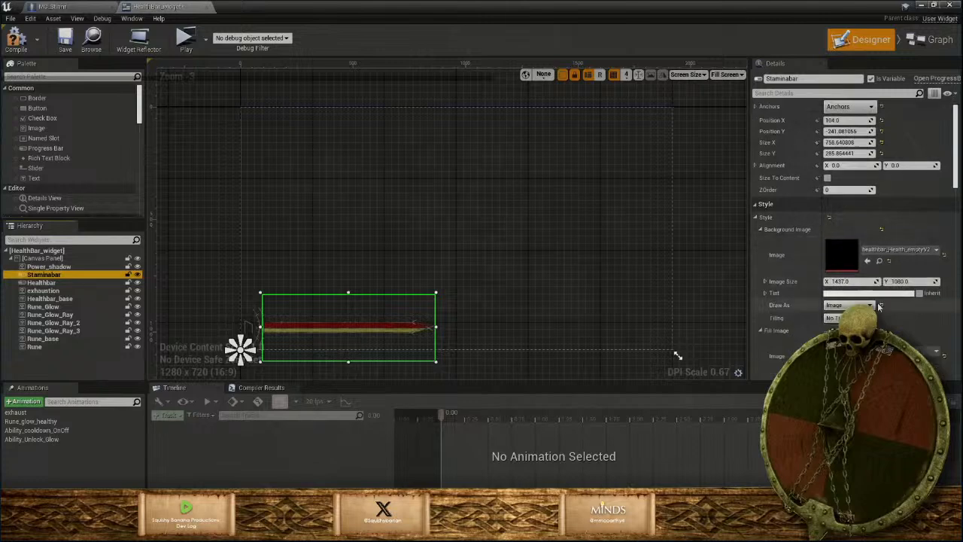
pyautogui.scroll(-3, 879, 306)
pyautogui.scroll(4, 877, 305)
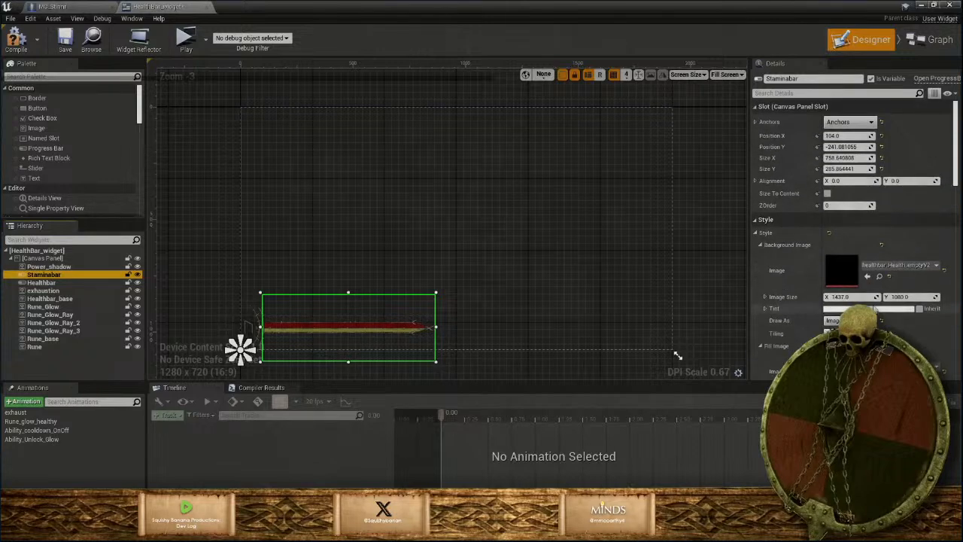
pyautogui.scroll(-15, 874, 306)
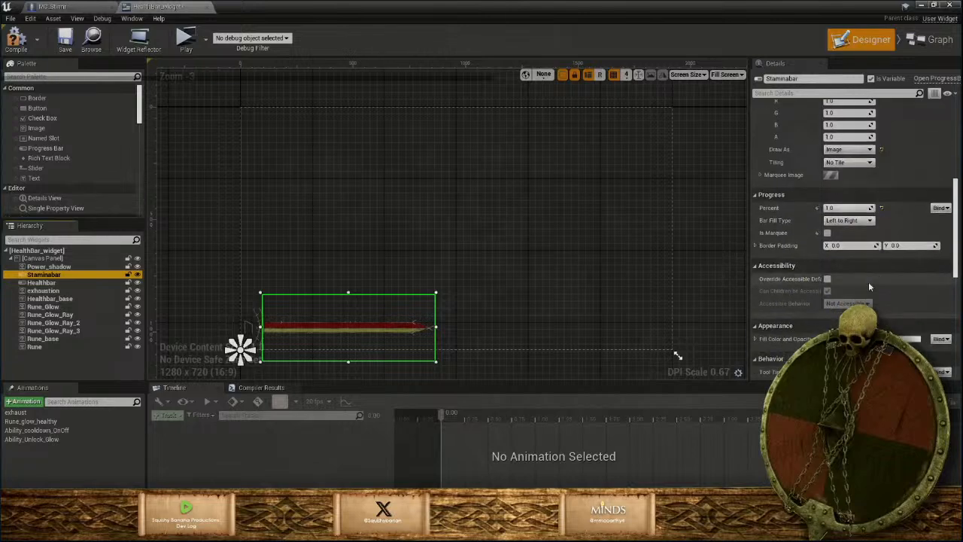
pyautogui.click(940, 207)
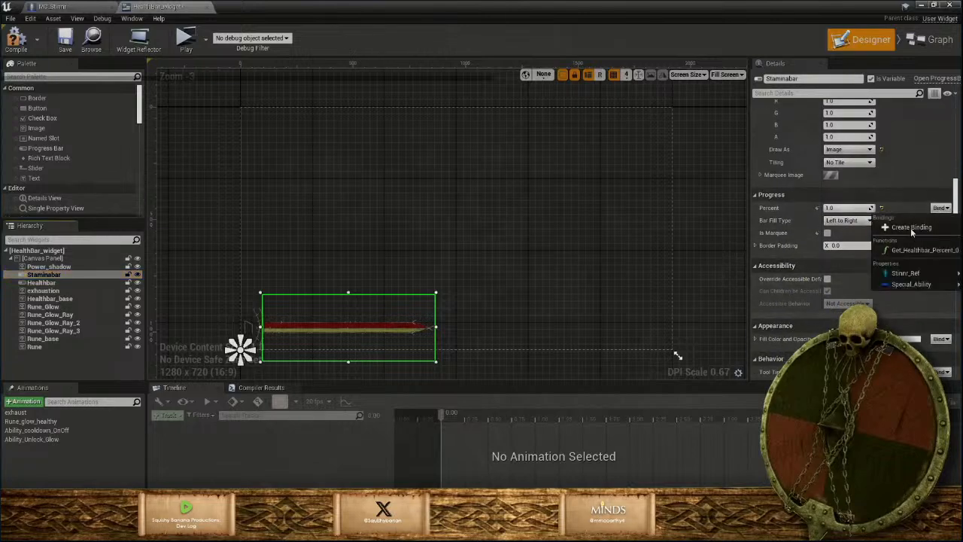
pyautogui.click(910, 227)
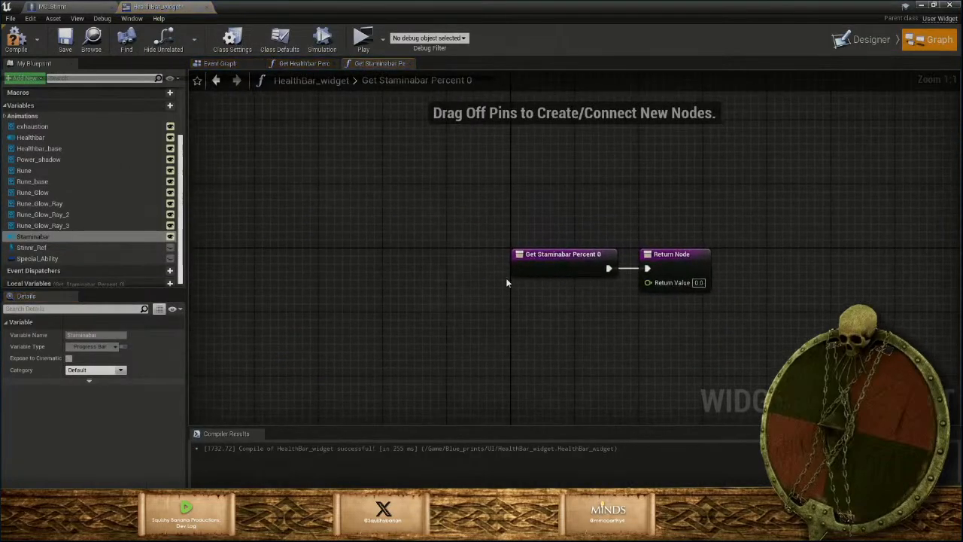
pyautogui.moveTo(536, 269); pyautogui.dragTo(456, 269)
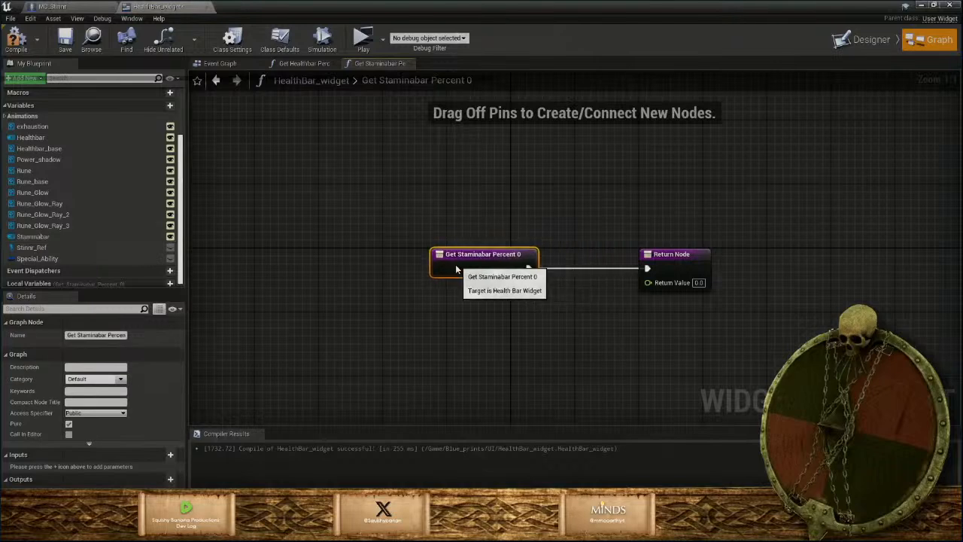
# Add a Stinnr Ref getter below the function's entry node and connect a getter for its Stamina variable
pyautogui.rightClick(407, 321)
pyautogui.write('ge')
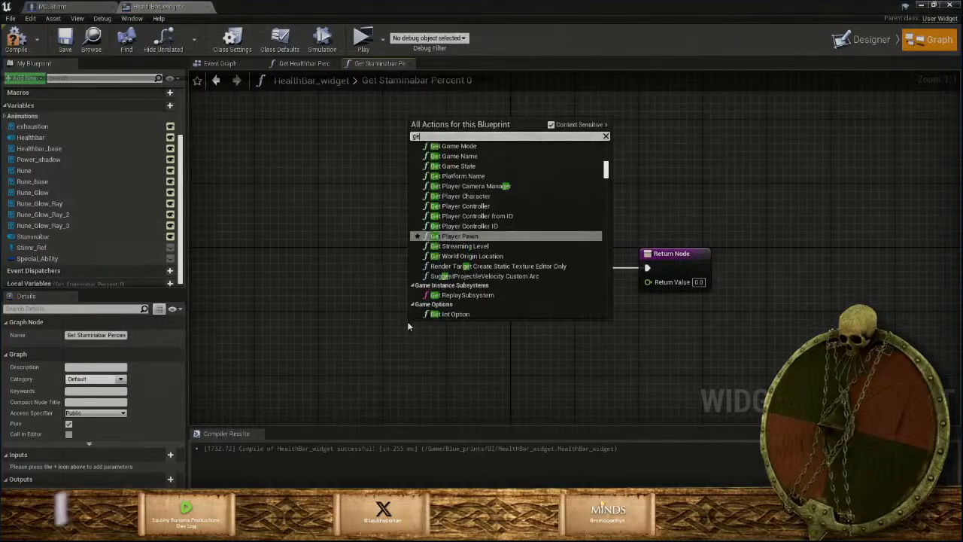
pyautogui.write('tstin')
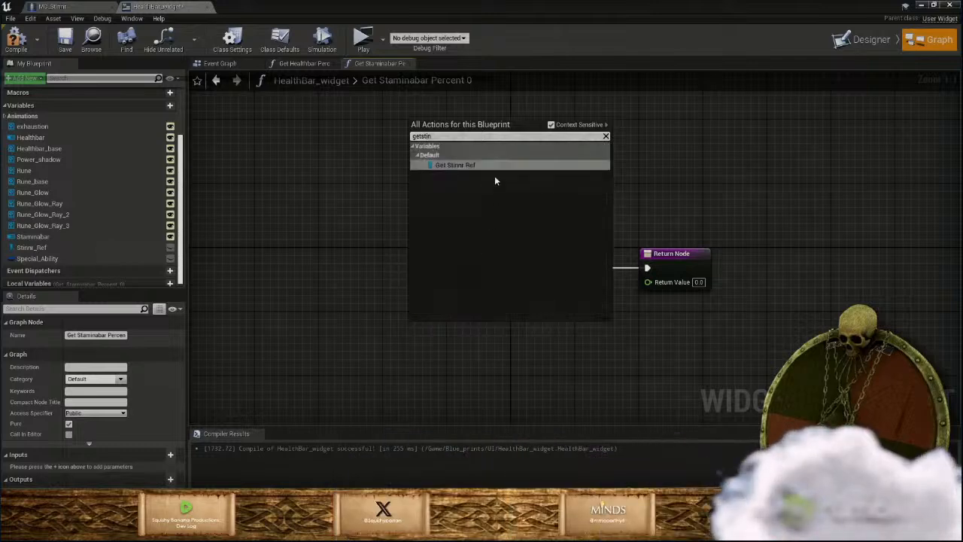
pyautogui.click(482, 166)
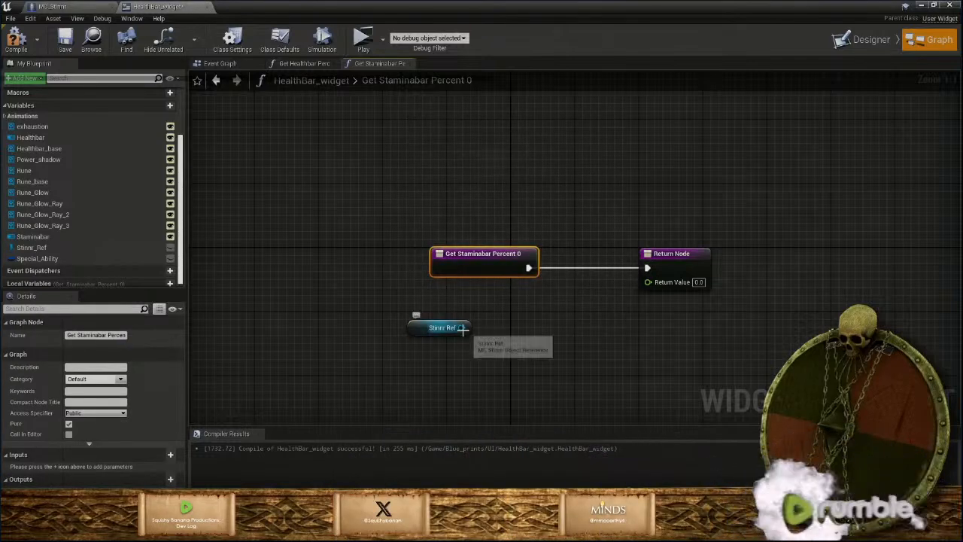
pyautogui.moveTo(462, 328); pyautogui.dragTo(518, 328)
pyautogui.write('getst')
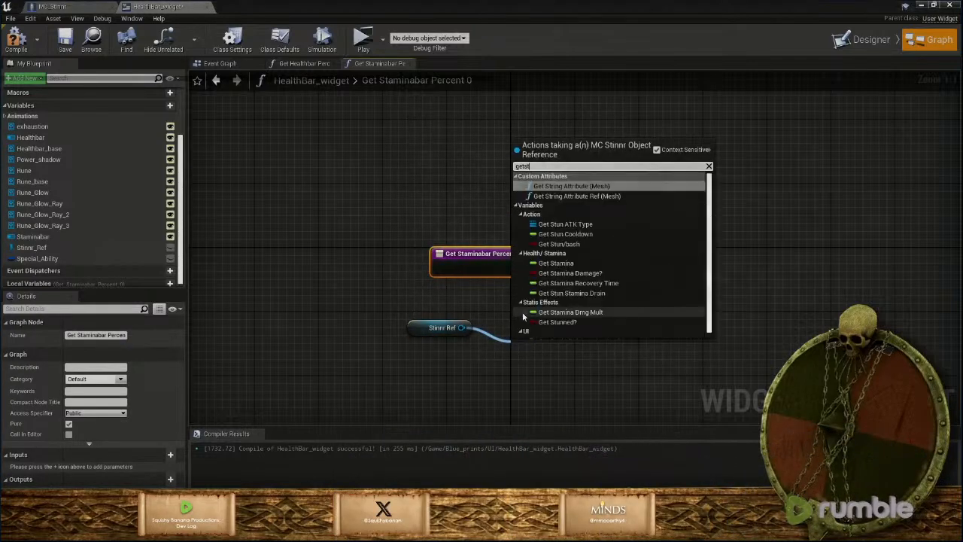
pyautogui.write('ami')
pyautogui.click(570, 196)
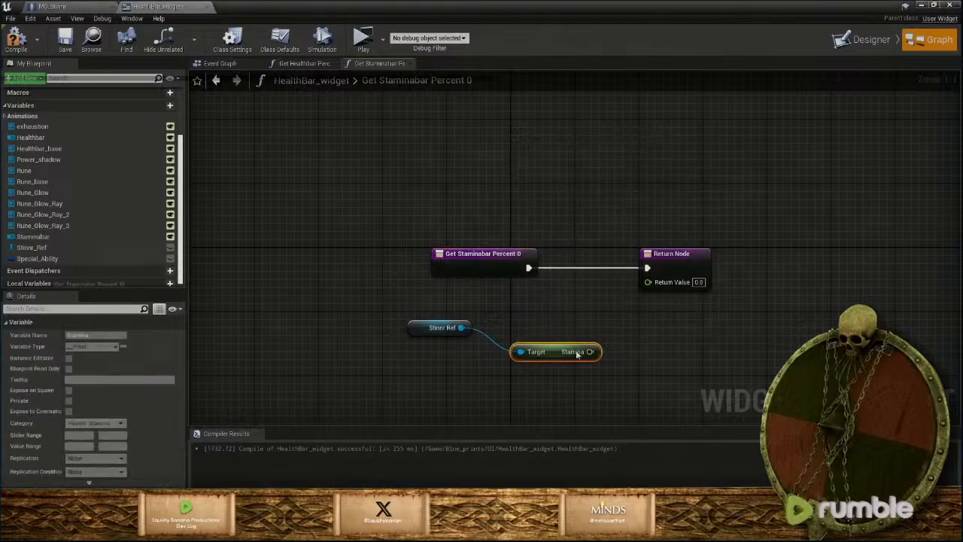
# Divide the Stamina value by 100 and feed the result into the Return Node's Return Value
pyautogui.moveTo(593, 351); pyautogui.dragTo(626, 357)
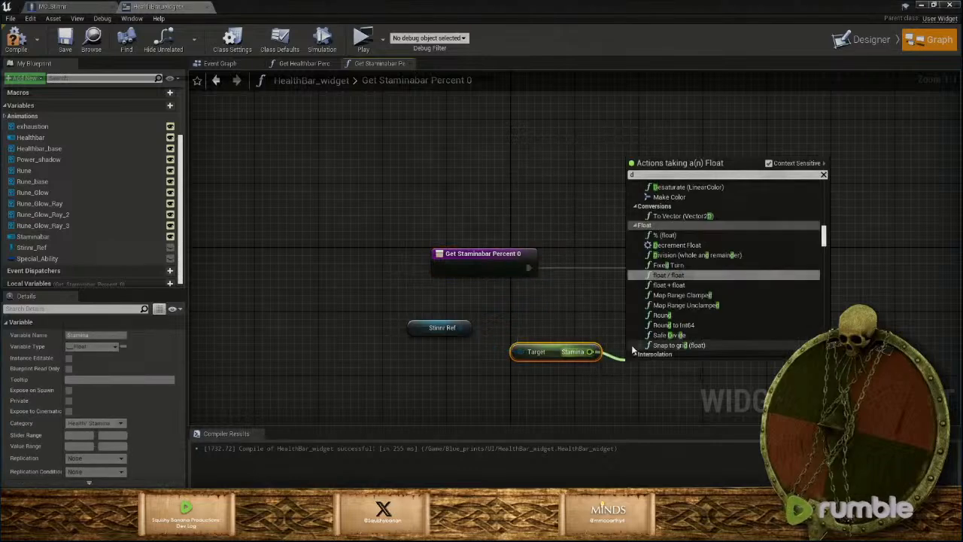
pyautogui.write('divide')
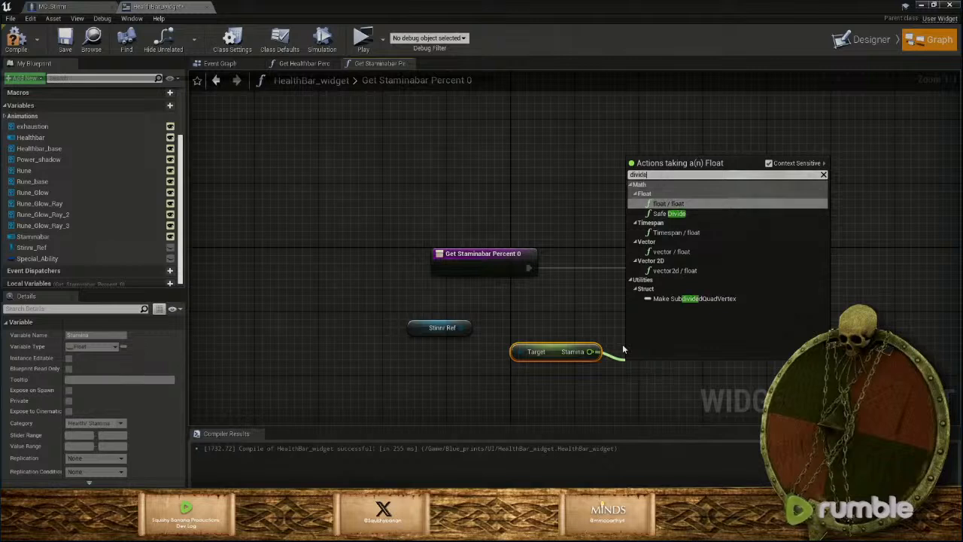
pyautogui.click(678, 213)
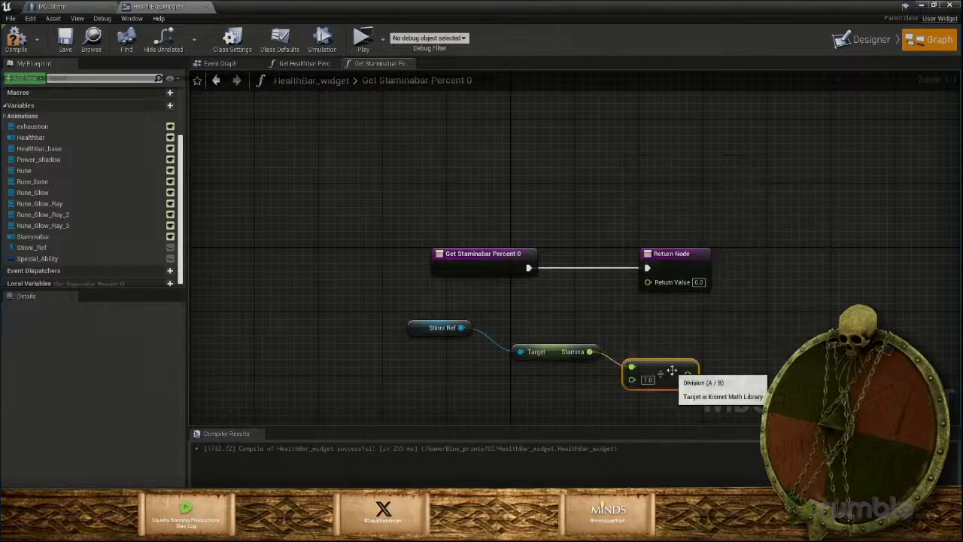
pyautogui.moveTo(675, 366); pyautogui.dragTo(651, 287)
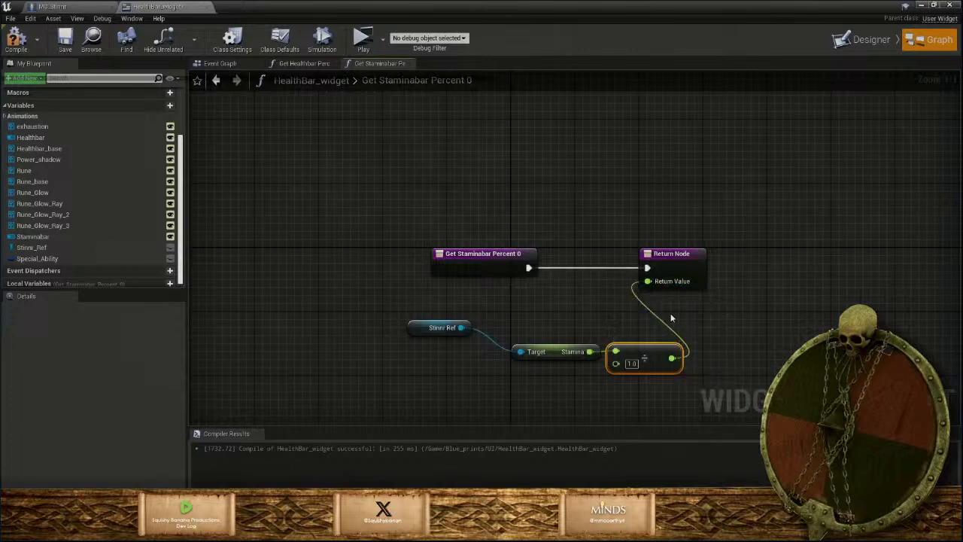
pyautogui.click(635, 364)
pyautogui.write('1')
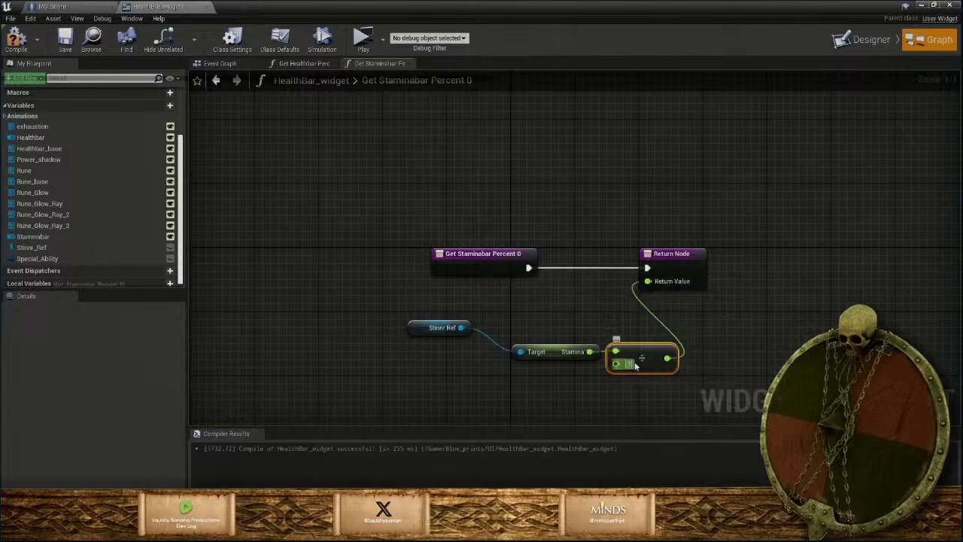
pyautogui.write('00')
pyautogui.press('Return')
# Line up the Stinnr Ref, Stamina and division nodes beneath the function's entry node, and compile the widget
pyautogui.moveTo(560, 357); pyautogui.dragTo(535, 332)
pyautogui.moveTo(664, 358); pyautogui.dragTo(642, 334)
pyautogui.moveTo(438, 299); pyautogui.dragTo(550, 301)
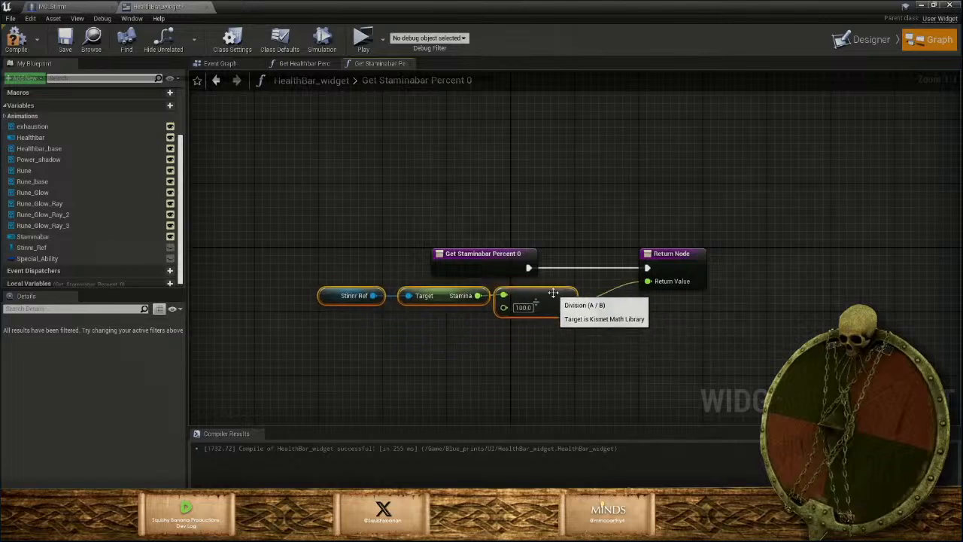
pyautogui.click(424, 311)
pyautogui.press('F7')
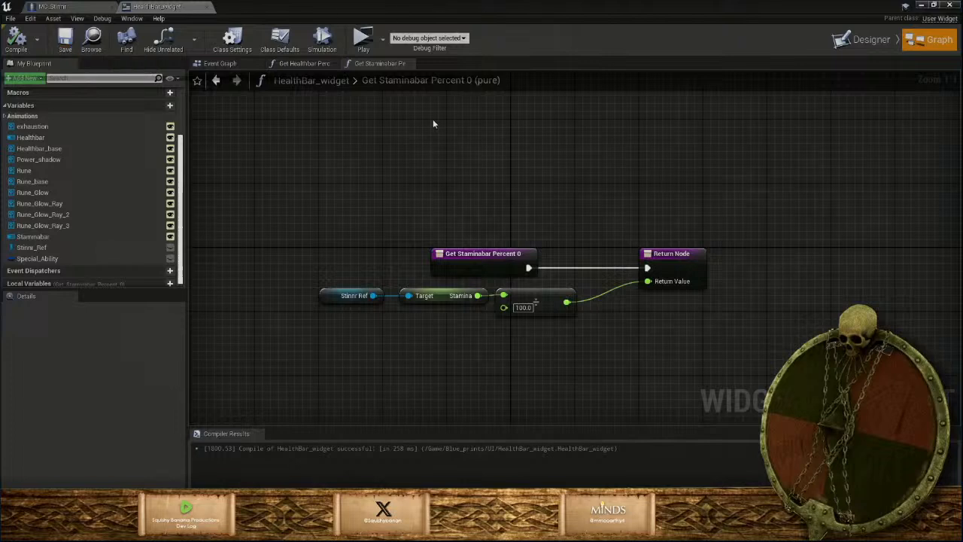
# Return to the level editor, play-test the level in a preview window, and end the session
pyautogui.click(297, 67)
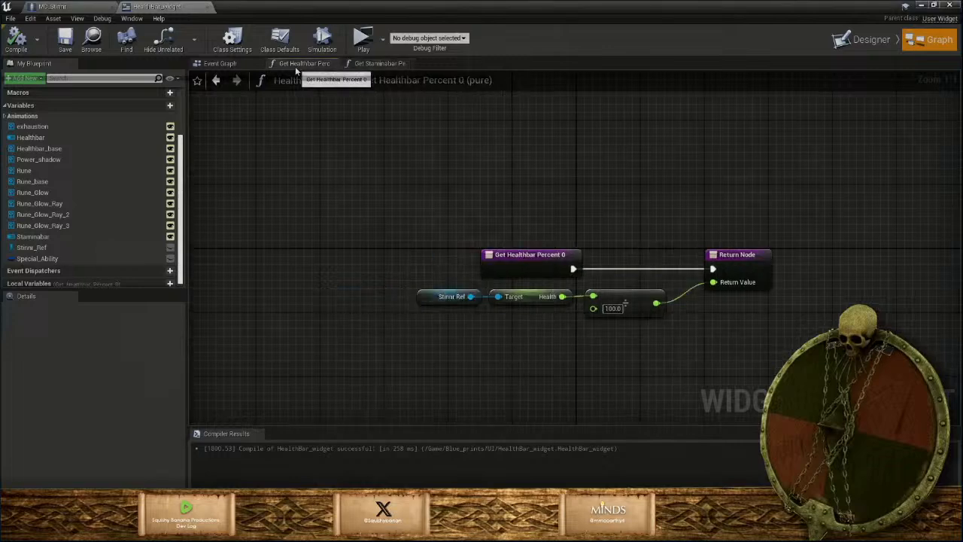
pyautogui.click(219, 63)
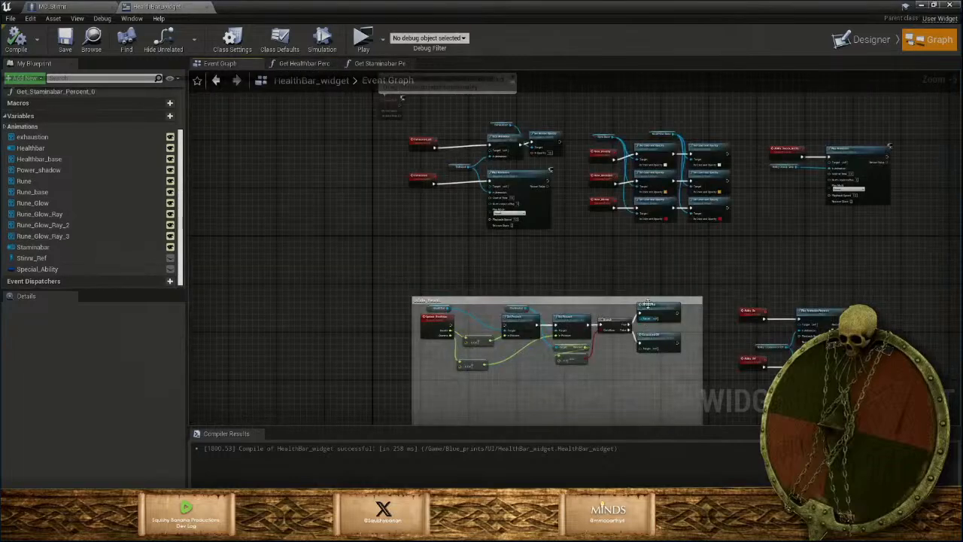
pyautogui.click(920, 6)
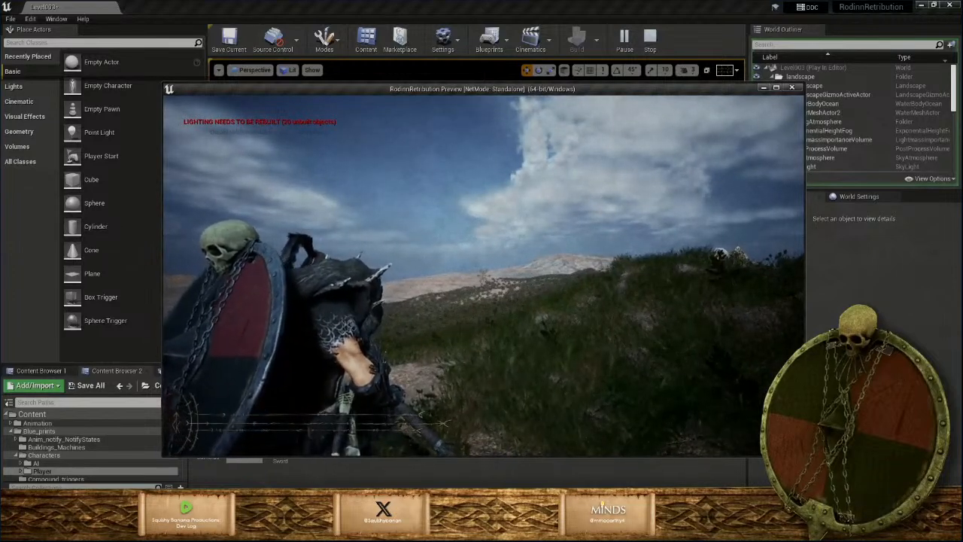
pyautogui.press('Escape')
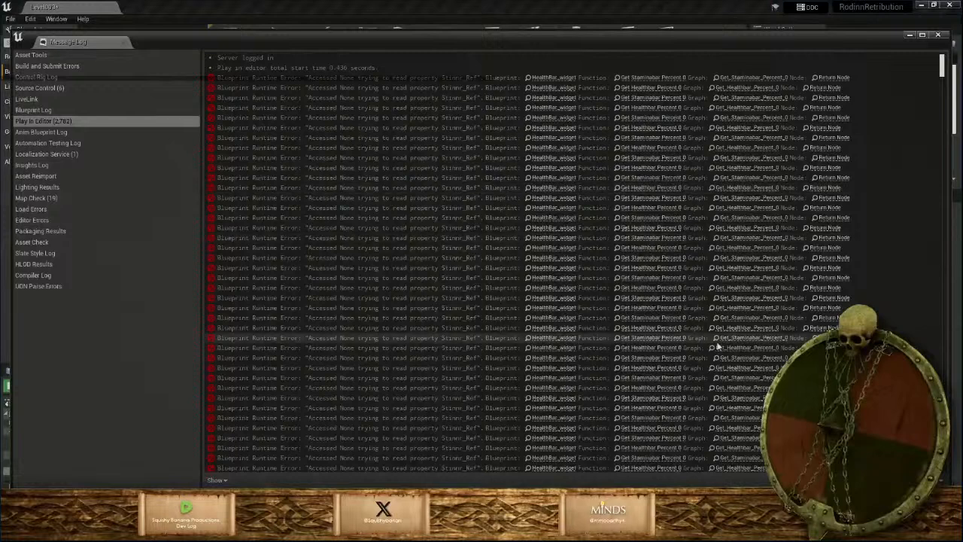
# Trace the Stinnr_Ref runtime error to its Return Node, and examine both percent functions and the widget's Event Graph
pyautogui.click(824, 79)
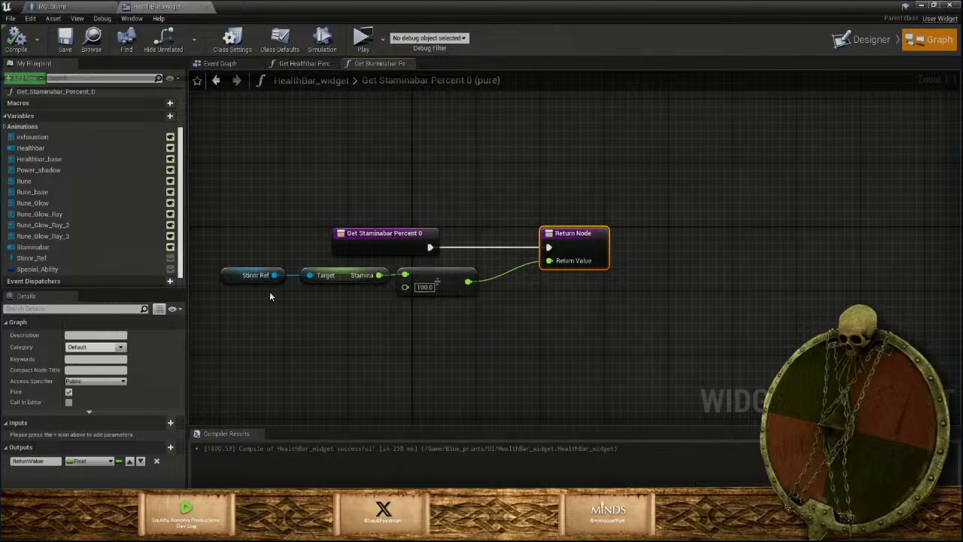
pyautogui.click(309, 63)
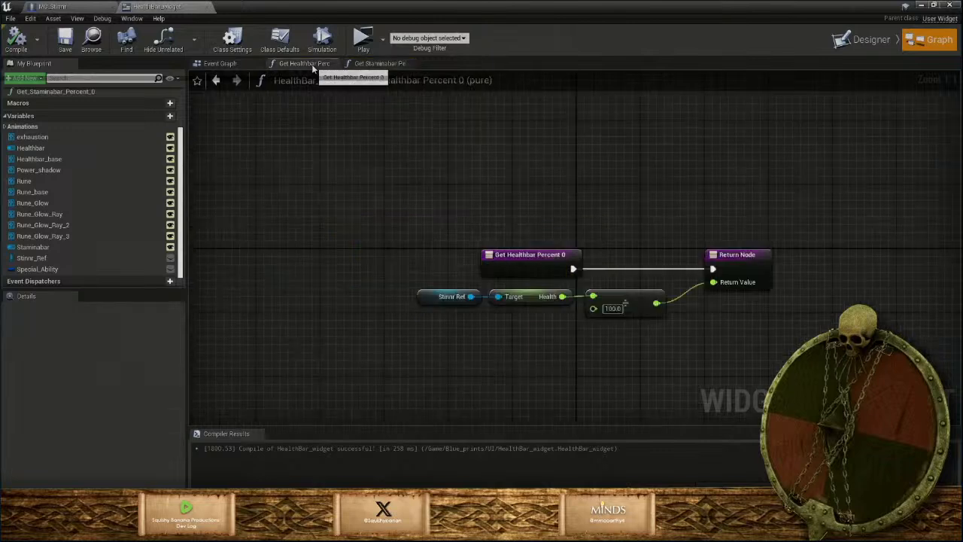
pyautogui.click(225, 63)
pyautogui.scroll(3, 500, 340)
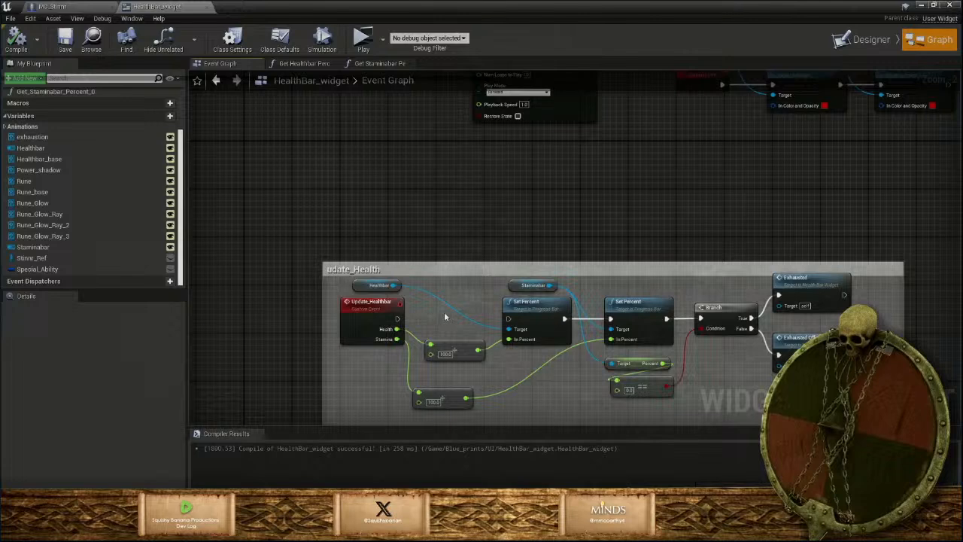
pyautogui.scroll(-1, 577, 264)
pyautogui.moveTo(683, 176); pyautogui.dragTo(554, 224, button='right')
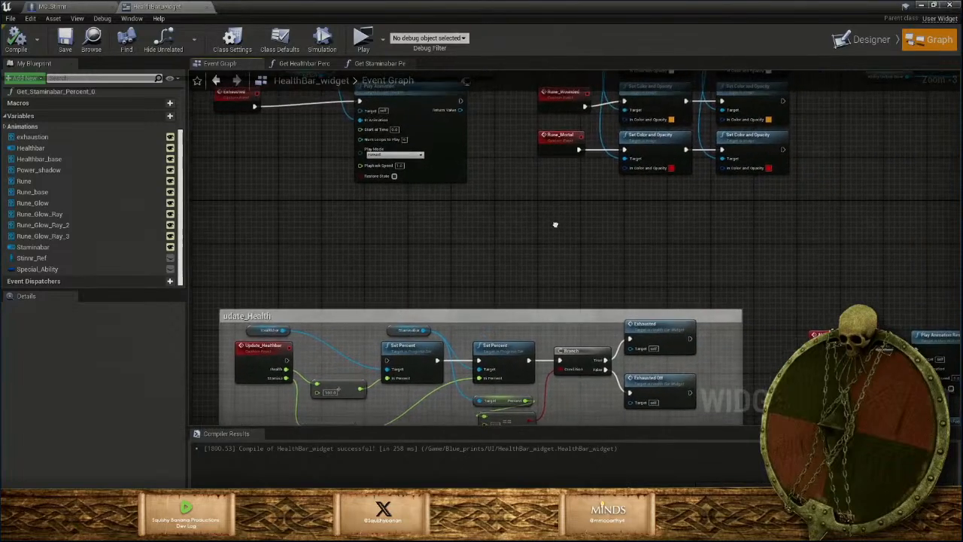
pyautogui.moveTo(536, 168); pyautogui.dragTo(628, 322, button='right')
pyautogui.scroll(-2, 575, 277)
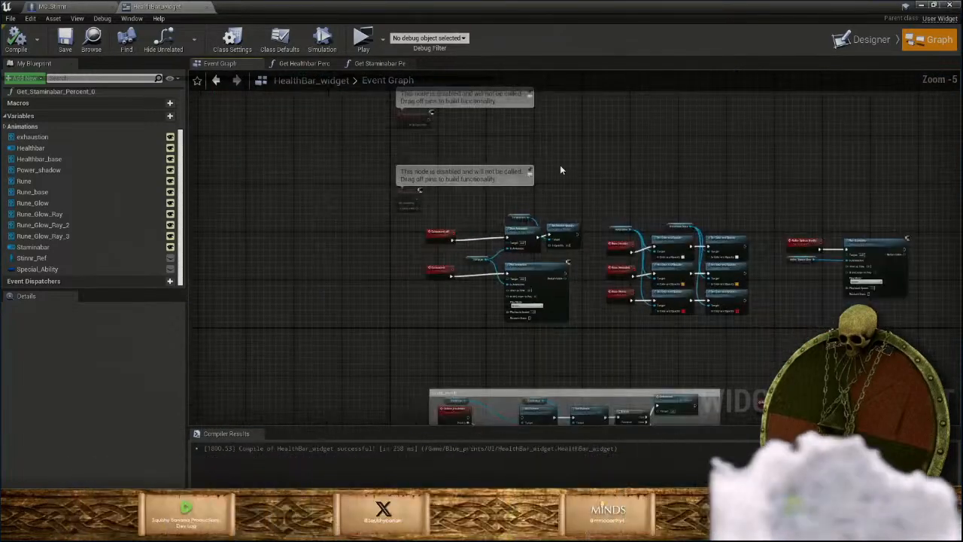
pyautogui.scroll(-1, 598, 219)
pyautogui.scroll(3, 598, 226)
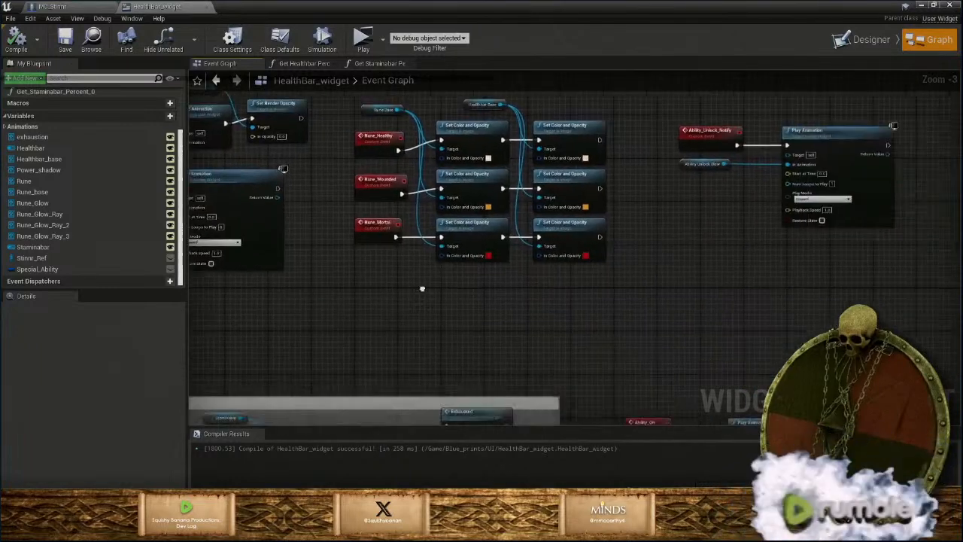
pyautogui.scroll(-2, 604, 276)
pyautogui.moveTo(634, 250); pyautogui.dragTo(581, 218, button='right')
pyautogui.moveTo(546, 138); pyautogui.dragTo(554, 215, button='right')
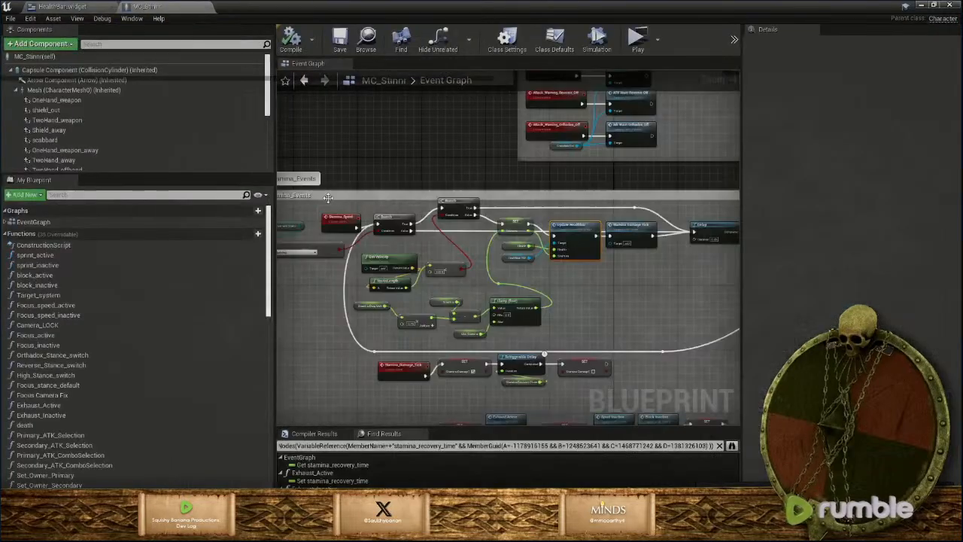
# Examine the begin_play section of MC_Stinnr's Event Graph where the Health Bar widget is created and added to the viewport
pyautogui.scroll(-3, 499, 148)
pyautogui.moveTo(499, 147); pyautogui.dragTo(535, 339, button='right')
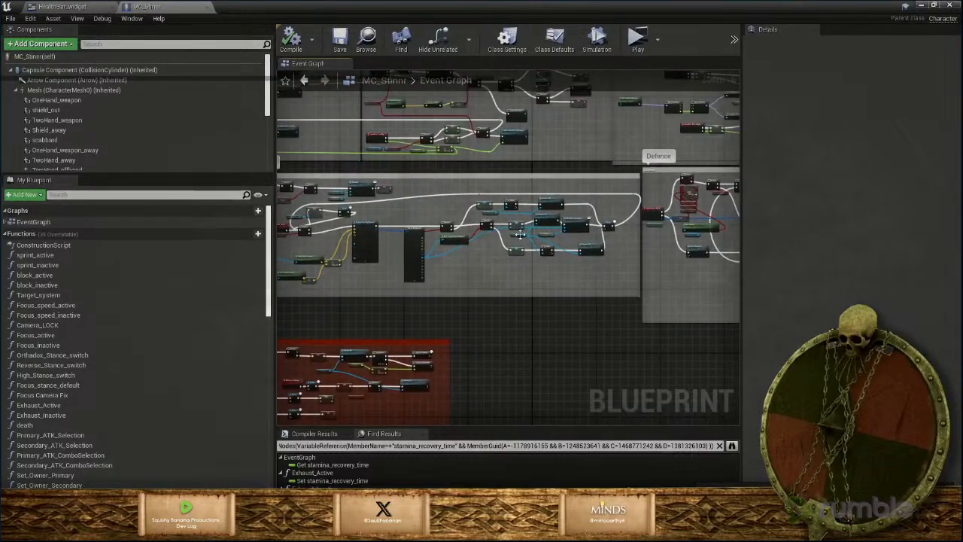
pyautogui.moveTo(540, 143); pyautogui.dragTo(582, 344, button='right')
pyautogui.scroll(-1, 500, 179)
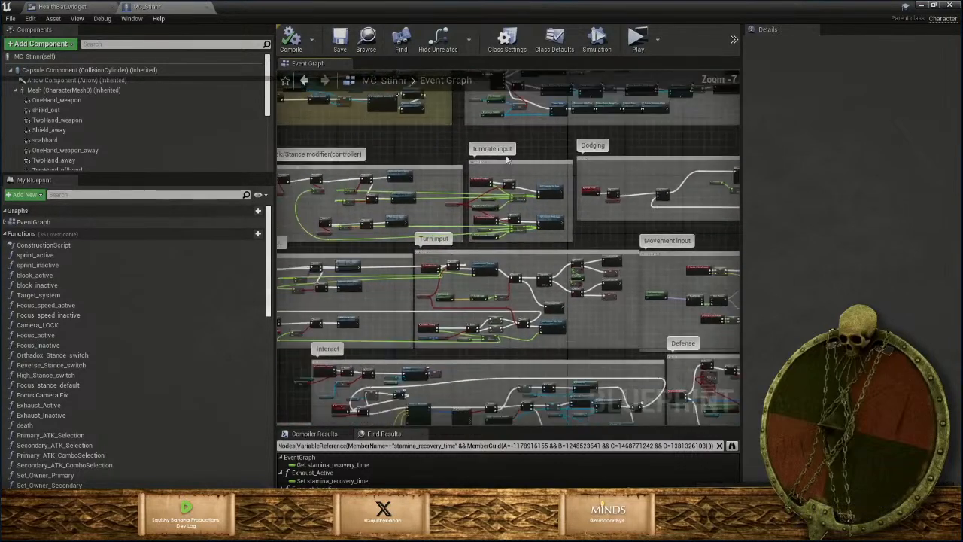
pyautogui.moveTo(509, 147); pyautogui.dragTo(540, 269, button='right')
pyautogui.scroll(4, 527, 248)
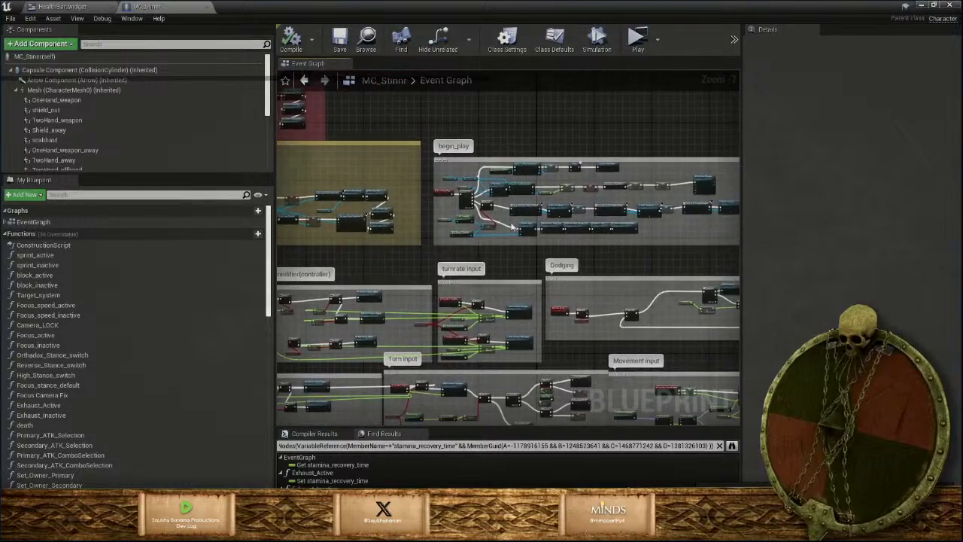
pyautogui.moveTo(514, 210); pyautogui.dragTo(391, 217, button='right')
pyautogui.scroll(1, 456, 227)
pyautogui.moveTo(586, 183); pyautogui.dragTo(484, 189, button='right')
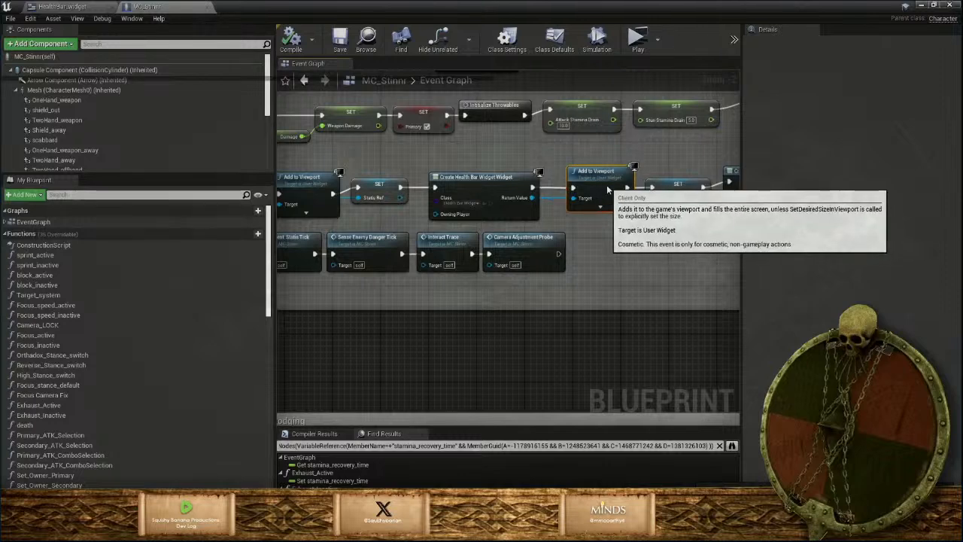
pyautogui.moveTo(612, 189); pyautogui.dragTo(599, 182)
pyautogui.moveTo(615, 239); pyautogui.dragTo(518, 236, button='right')
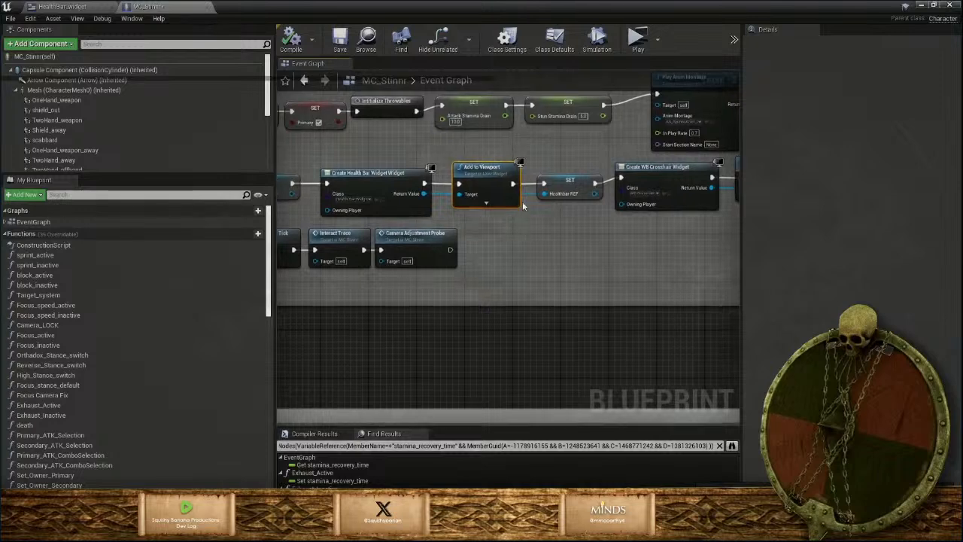
pyautogui.moveTo(497, 183)
pyautogui.mouseDown()
pyautogui.moveTo(496, 165)
pyautogui.moveTo(498, 183)
pyautogui.mouseUp()
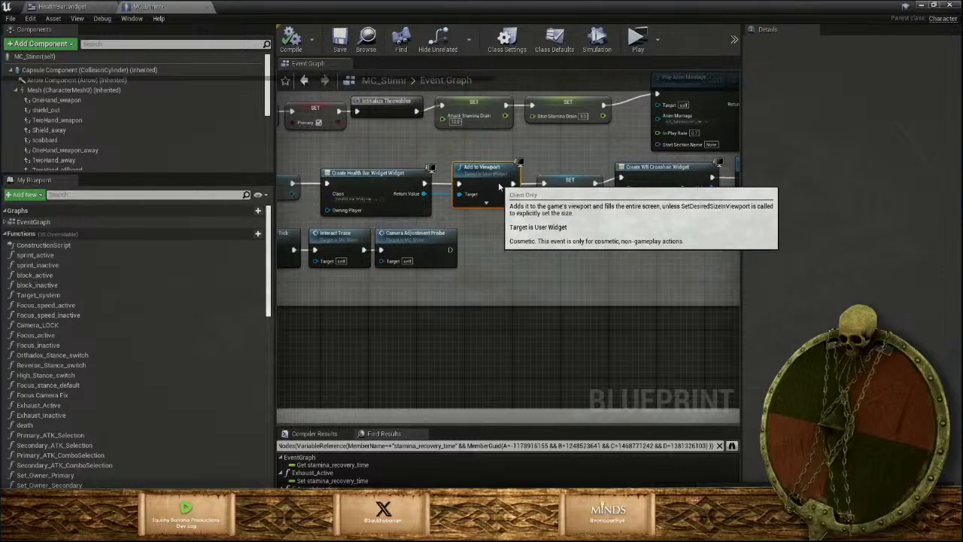
# Shift the node chain from the Health Bar's Add to Viewport through Camera PP Tick away from Create Health Bar Widget
pyautogui.moveTo(557, 222)
pyautogui.mouseDown(button='right')
pyautogui.moveTo(446, 215)
pyautogui.moveTo(563, 229)
pyautogui.moveTo(483, 234)
pyautogui.mouseUp(button='right')
pyautogui.scroll(-1, 483, 233)
pyautogui.moveTo(583, 226); pyautogui.dragTo(466, 239, button='right')
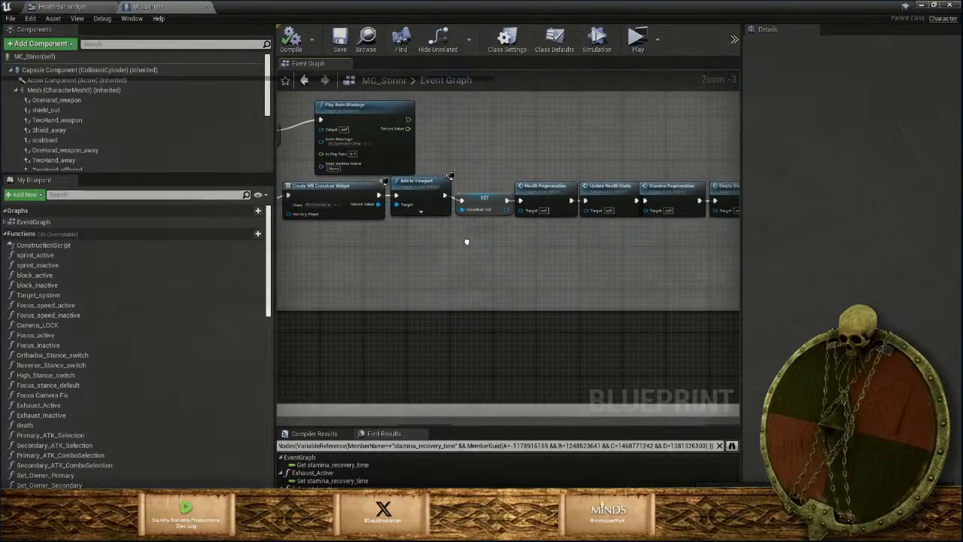
pyautogui.scroll(-2, 553, 232)
pyautogui.moveTo(553, 232); pyautogui.dragTo(638, 232, button='right')
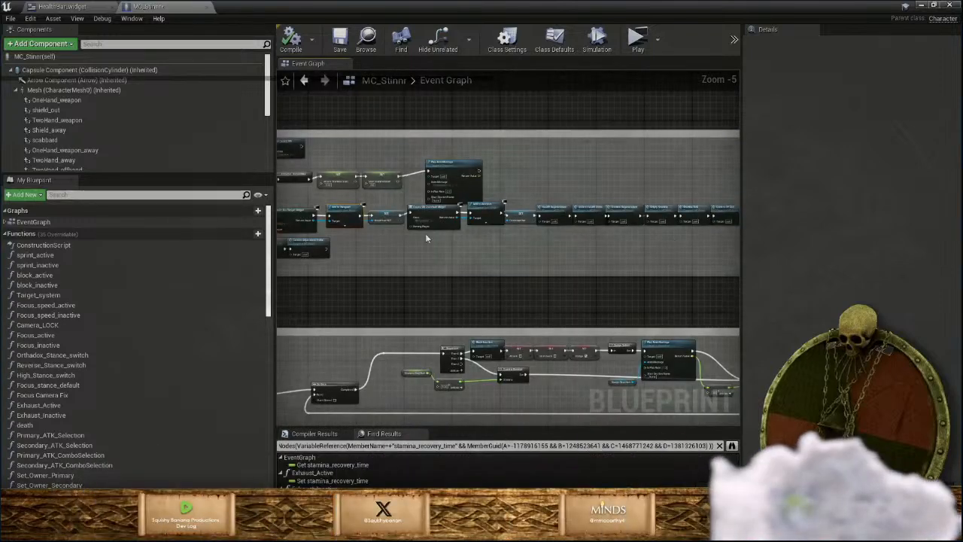
pyautogui.moveTo(352, 239); pyautogui.dragTo(656, 230)
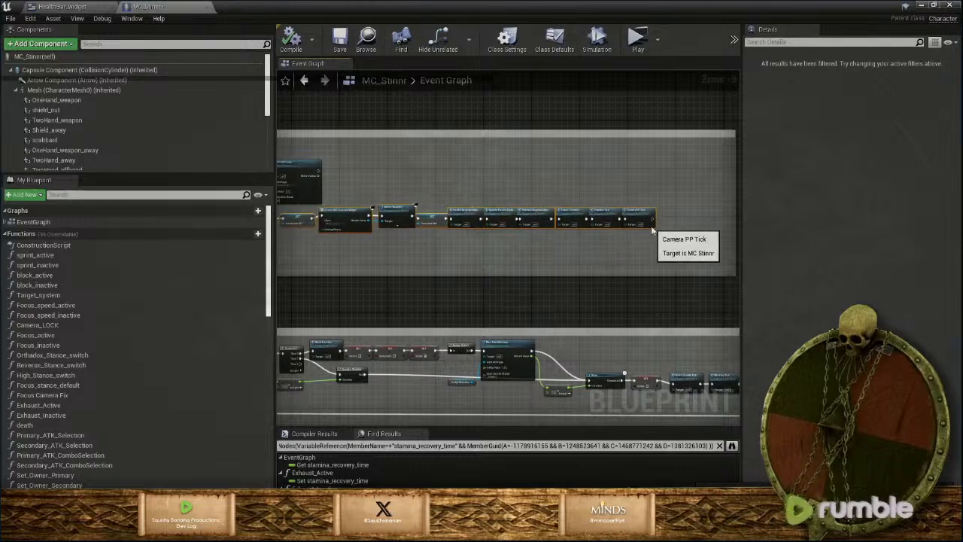
pyautogui.click(325, 254)
# Insert a Set Stinnr Ref node targeting the created widget into the execution flow between Create Health Bar Widget and Add to Viewport
pyautogui.scroll(6, 451, 249)
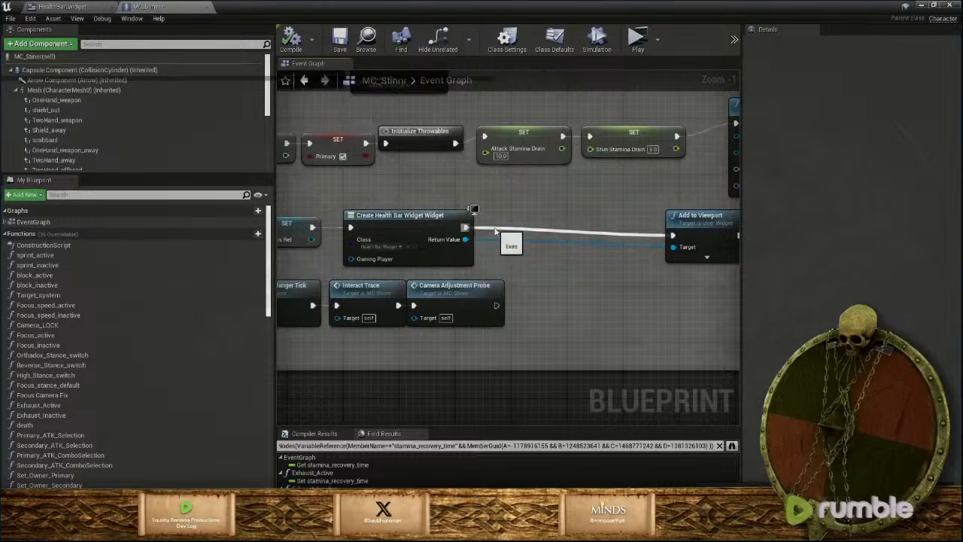
pyautogui.keyDown('alt'); pyautogui.click(466, 226); pyautogui.keyUp('alt')
pyautogui.moveTo(465, 239); pyautogui.dragTo(517, 223)
pyautogui.write('set')
pyautogui.write('st')
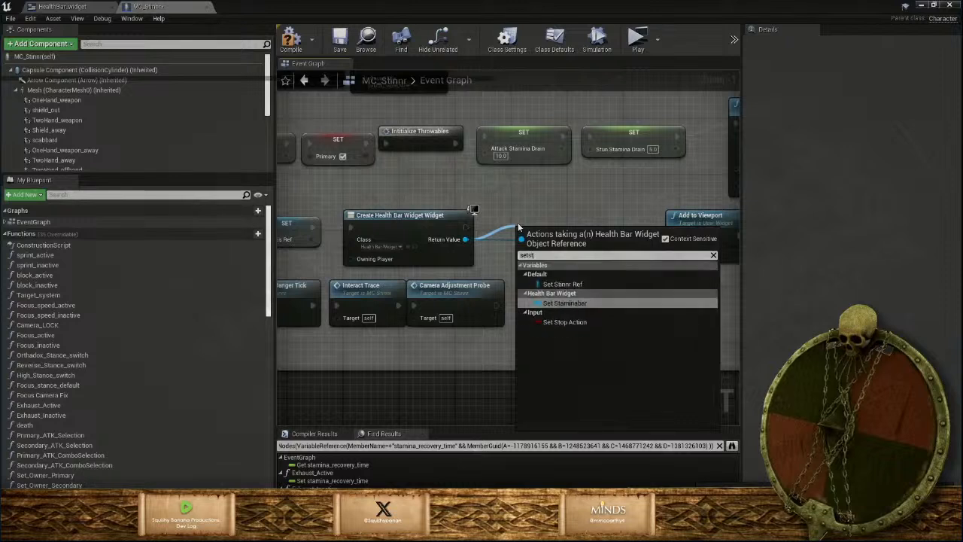
pyautogui.click(568, 290)
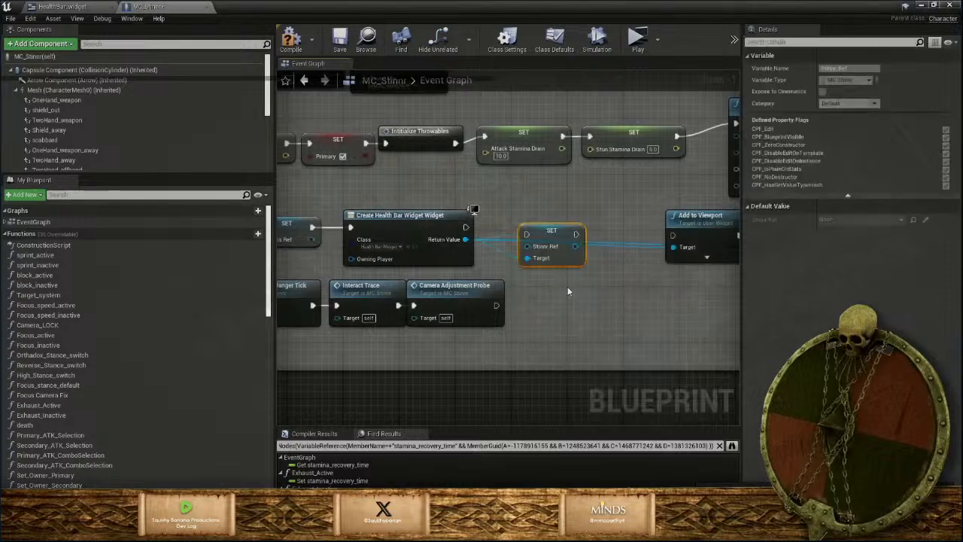
pyautogui.moveTo(466, 227)
pyautogui.mouseDown()
pyautogui.moveTo(545, 239)
pyautogui.moveTo(471, 229)
pyautogui.moveTo(673, 236)
pyautogui.mouseUp()
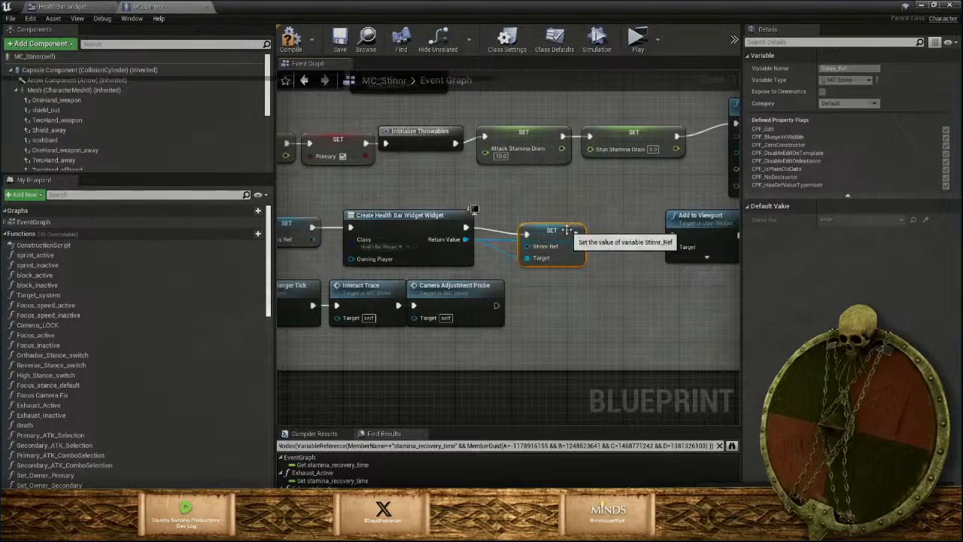
pyautogui.moveTo(570, 235); pyautogui.dragTo(622, 228)
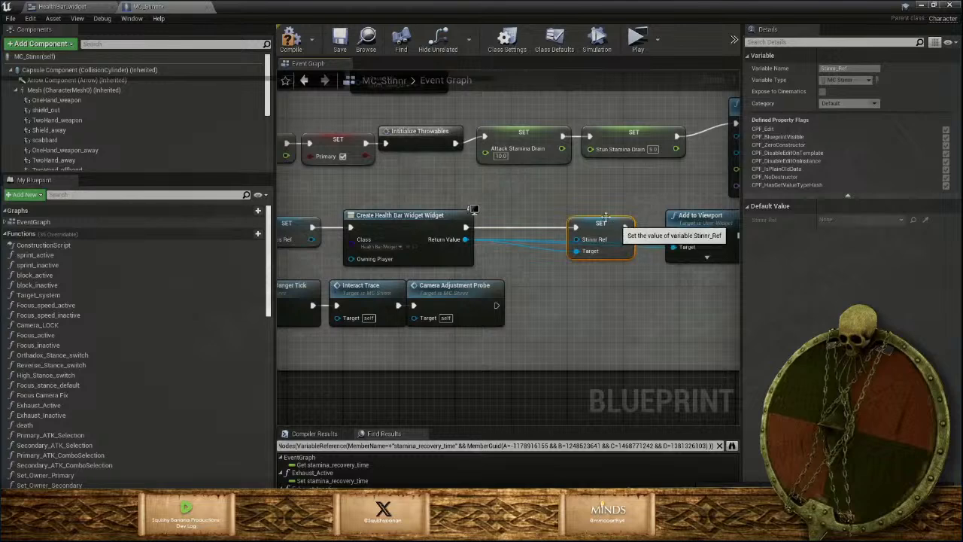
# Add a reference to self and connect it to the Set node's Stinnr Ref input
pyautogui.rightClick(487, 199)
pyautogui.write('ge')
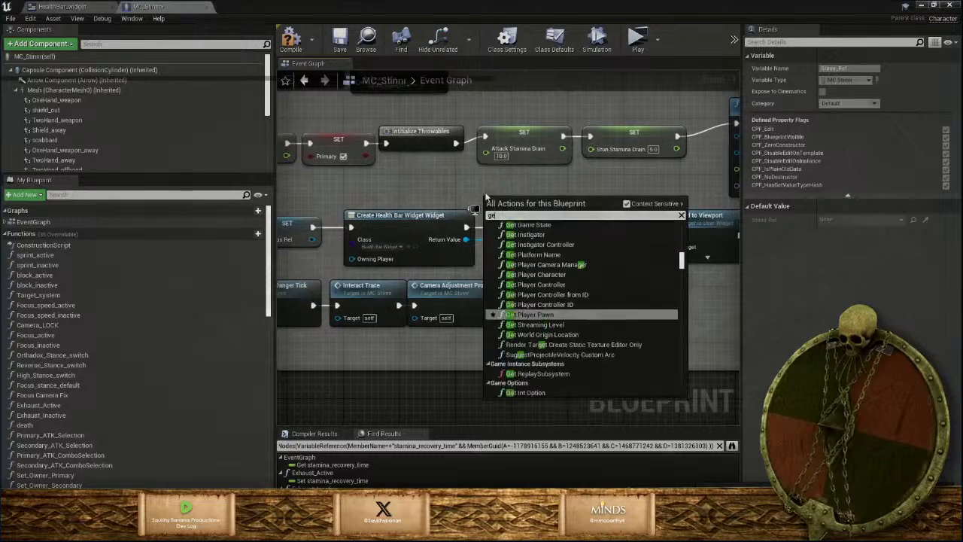
pyautogui.write('taref')
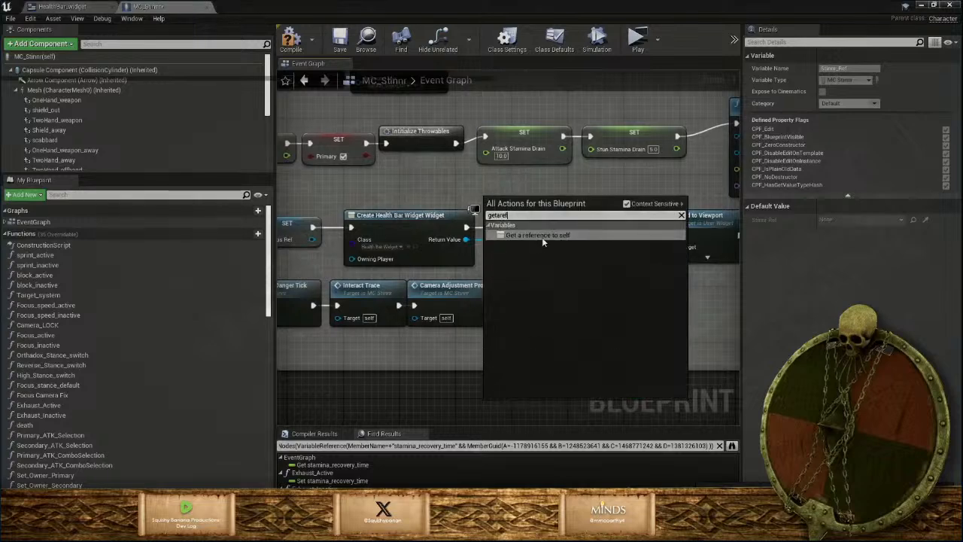
pyautogui.click(538, 235)
pyautogui.moveTo(535, 202); pyautogui.dragTo(580, 243)
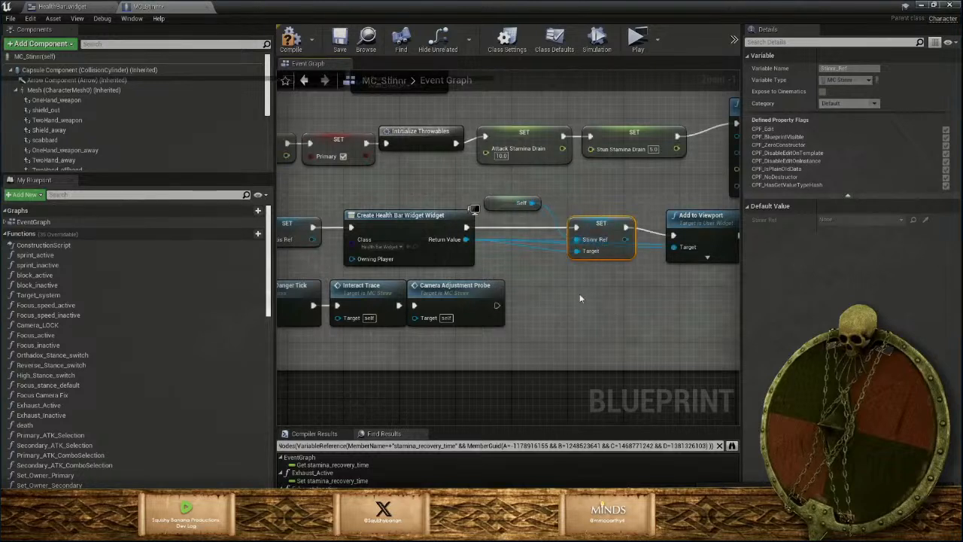
# Save MC_Stinnr and play-test the level to check the health and stamina bars
pyautogui.click(339, 44)
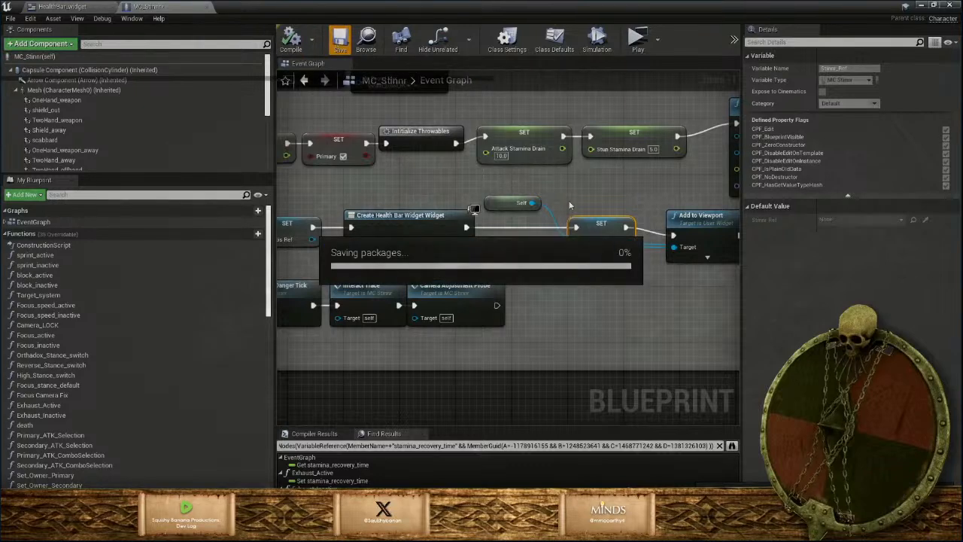
pyautogui.click(922, 6)
pyautogui.click(937, 35)
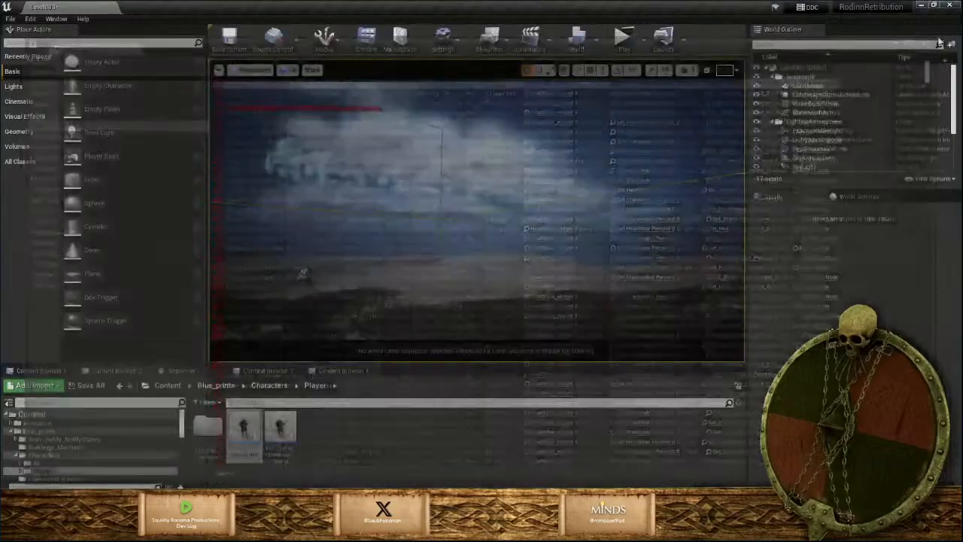
pyautogui.hotkey('alt', 'p')
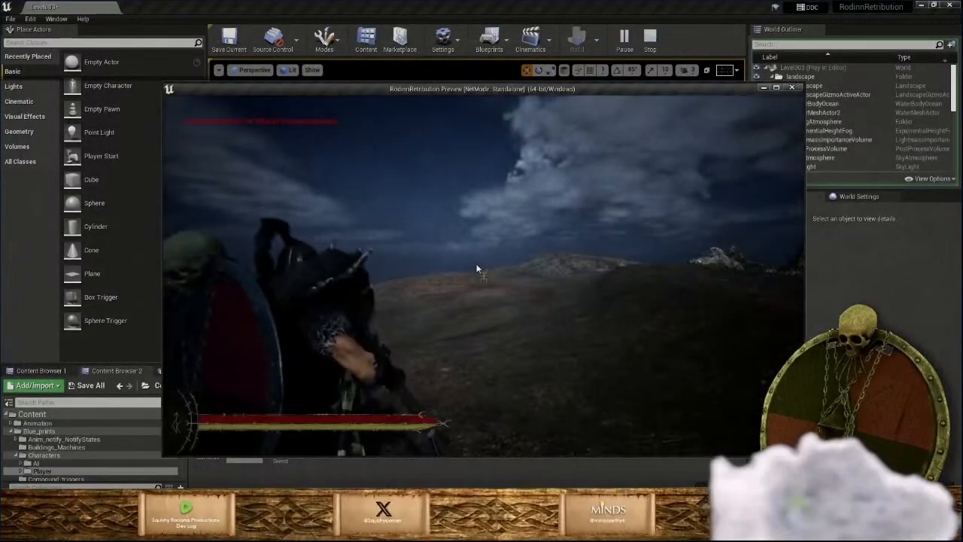
pyautogui.press('w')
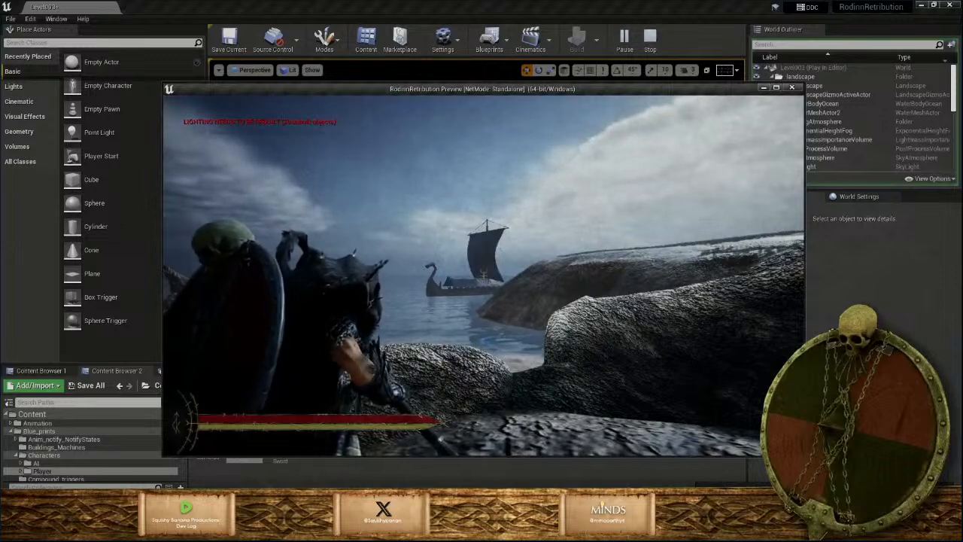
pyautogui.press('Escape')
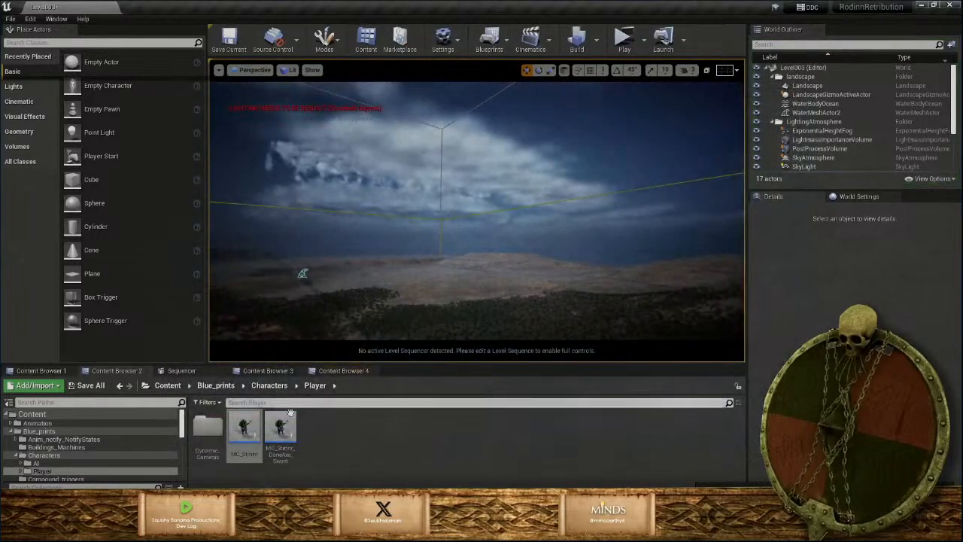
# Reopen MC_Stinnr and look through its Event Graph for the Stamina_Events section
pyautogui.doubleClick(245, 433)
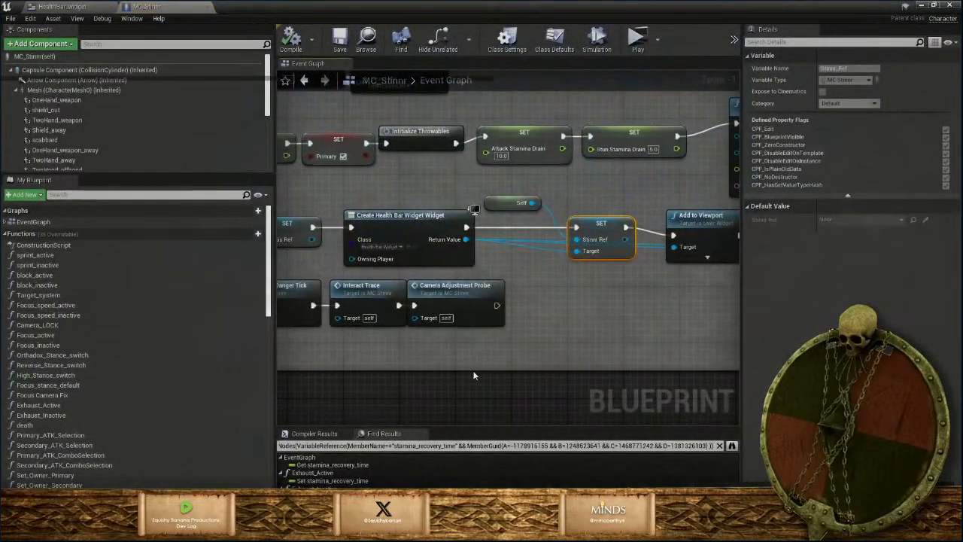
pyautogui.scroll(-5, 474, 374)
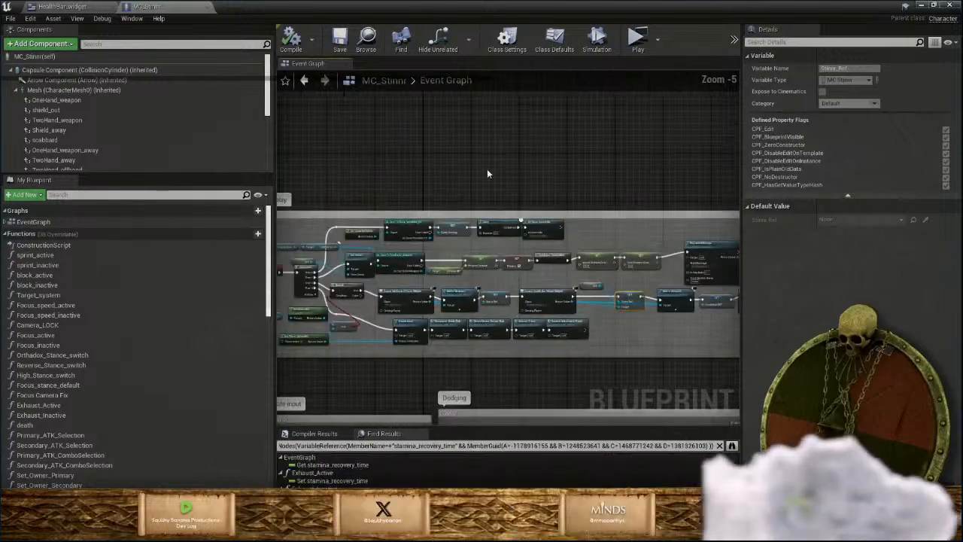
pyautogui.scroll(-1, 660, 286)
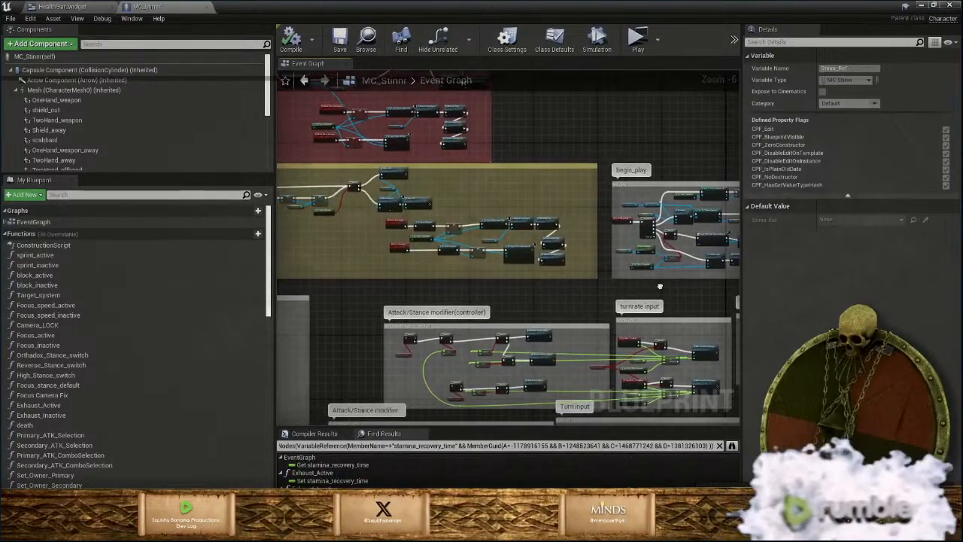
pyautogui.moveTo(660, 286); pyautogui.dragTo(639, 153, button='right')
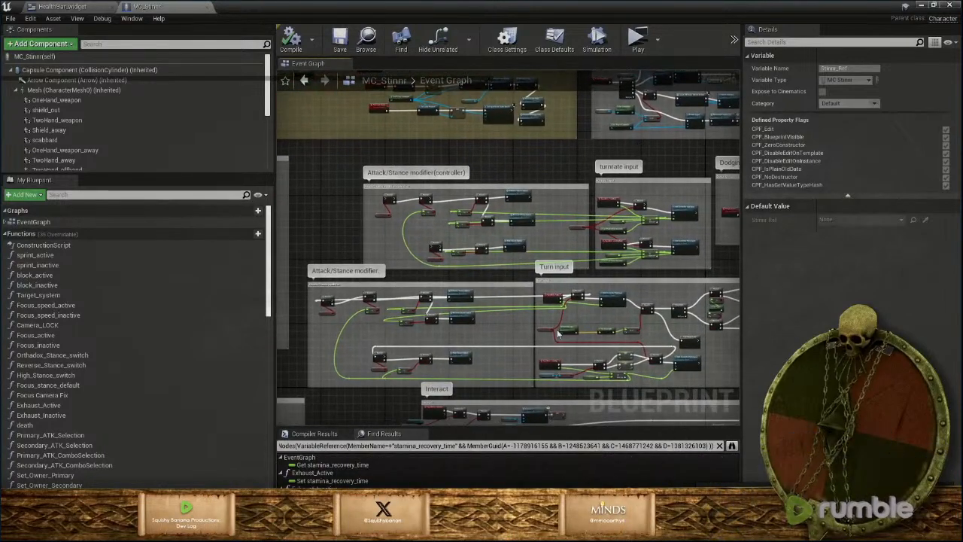
pyautogui.scroll(-2, 558, 334)
pyautogui.moveTo(482, 341); pyautogui.dragTo(551, 299, button='right')
pyautogui.moveTo(530, 206); pyautogui.dragTo(562, 244, button='right')
pyautogui.scroll(-2, 562, 245)
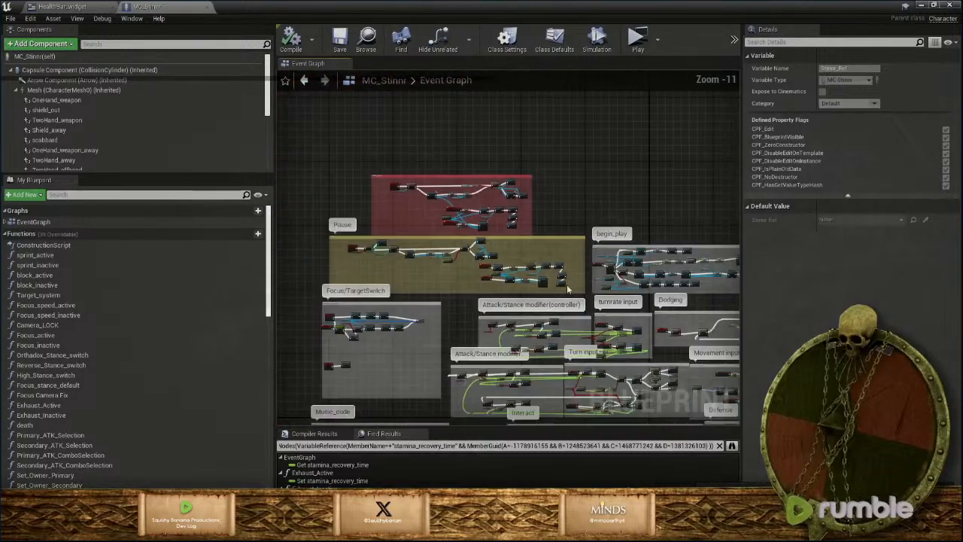
pyautogui.scroll(3, 525, 338)
pyautogui.moveTo(530, 338); pyautogui.dragTo(394, 256, button='right')
pyautogui.scroll(4, 530, 310)
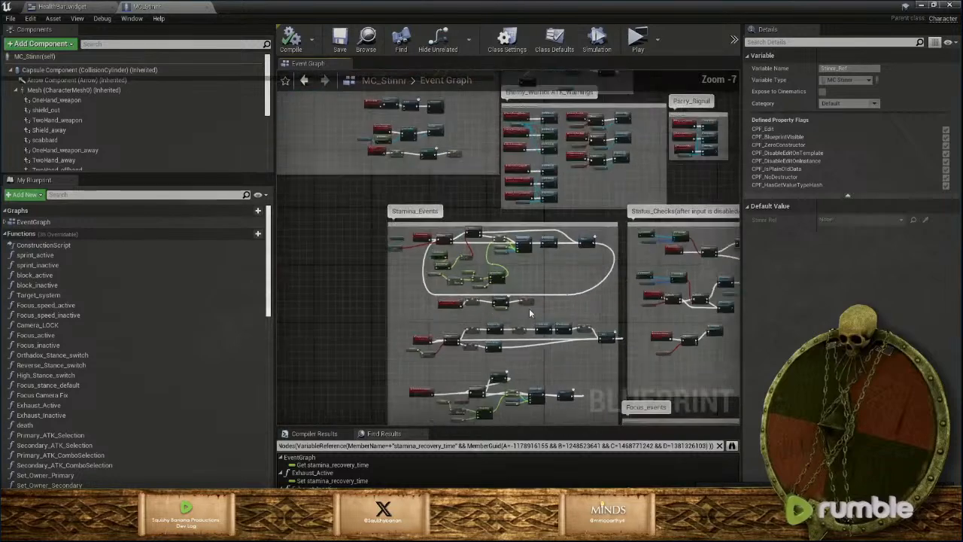
# Examine the Stamina_Sprint chain around its Set Stamina node and Update Healthbar call
pyautogui.scroll(6, 480, 328)
pyautogui.moveTo(452, 301); pyautogui.dragTo(510, 424, button='right')
pyautogui.moveTo(523, 208)
pyautogui.mouseDown(button='right')
pyautogui.moveTo(542, 313)
pyautogui.moveTo(399, 271)
pyautogui.mouseUp(button='right')
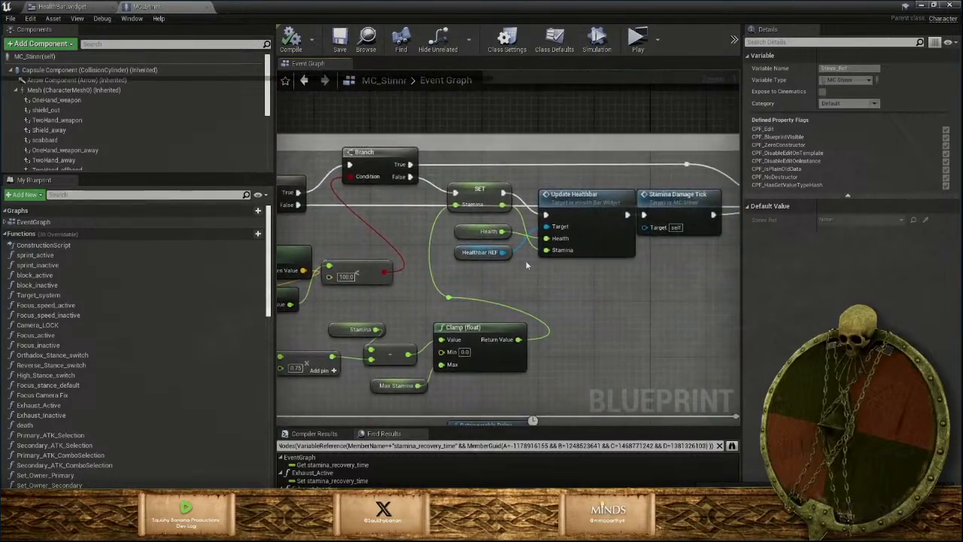
pyautogui.scroll(-1, 555, 273)
pyautogui.moveTo(594, 273)
pyautogui.mouseDown(button='right')
pyautogui.moveTo(636, 274)
pyautogui.moveTo(584, 279)
pyautogui.mouseUp(button='right')
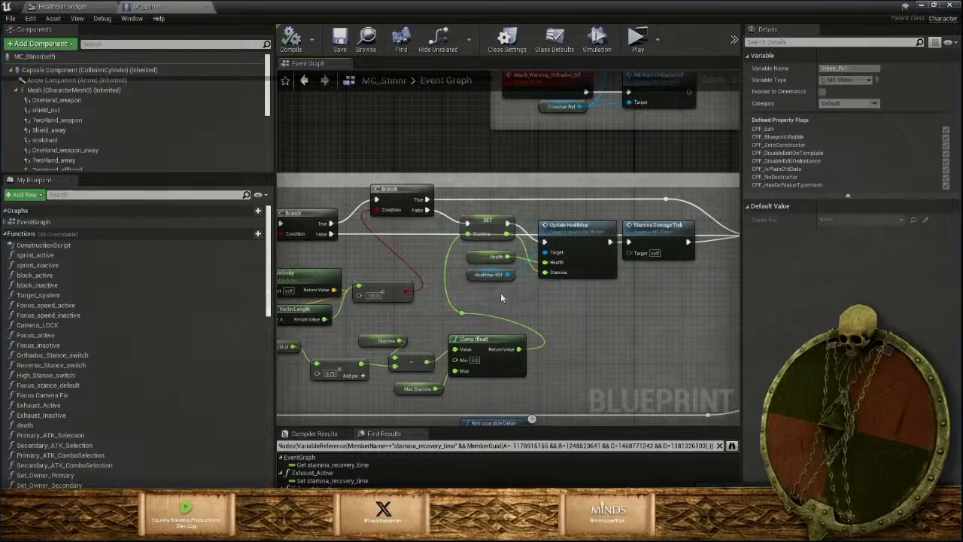
pyautogui.moveTo(500, 297); pyautogui.dragTo(522, 282, button='right')
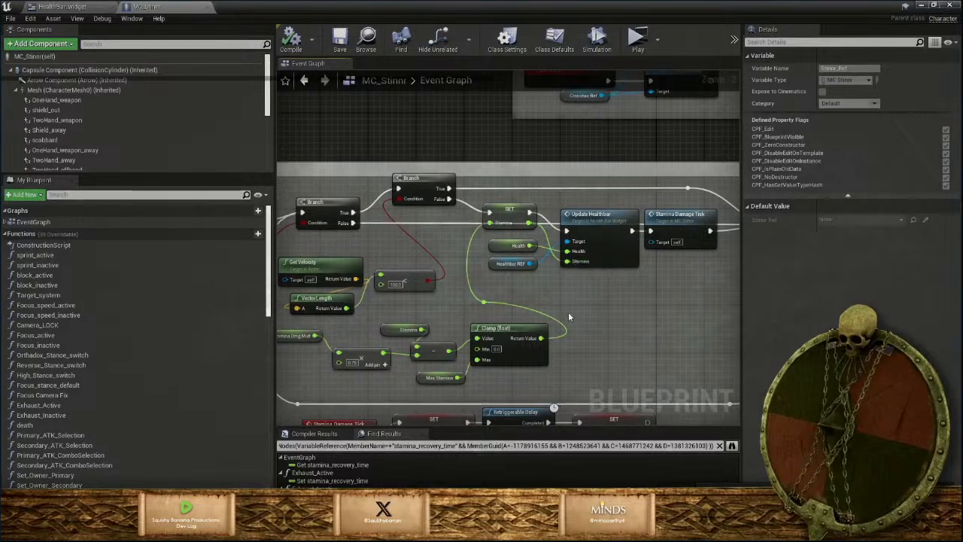
pyautogui.scroll(-3, 562, 311)
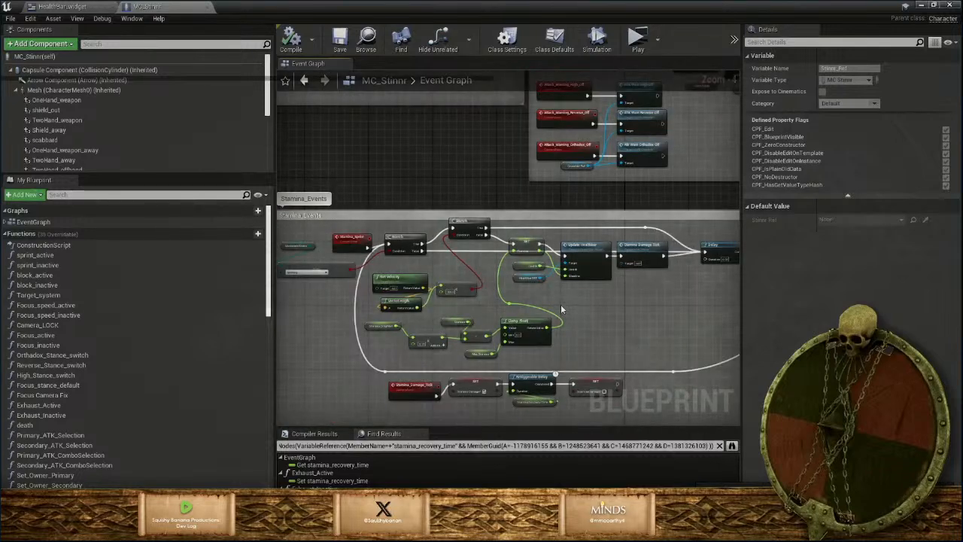
pyautogui.scroll(2, 560, 304)
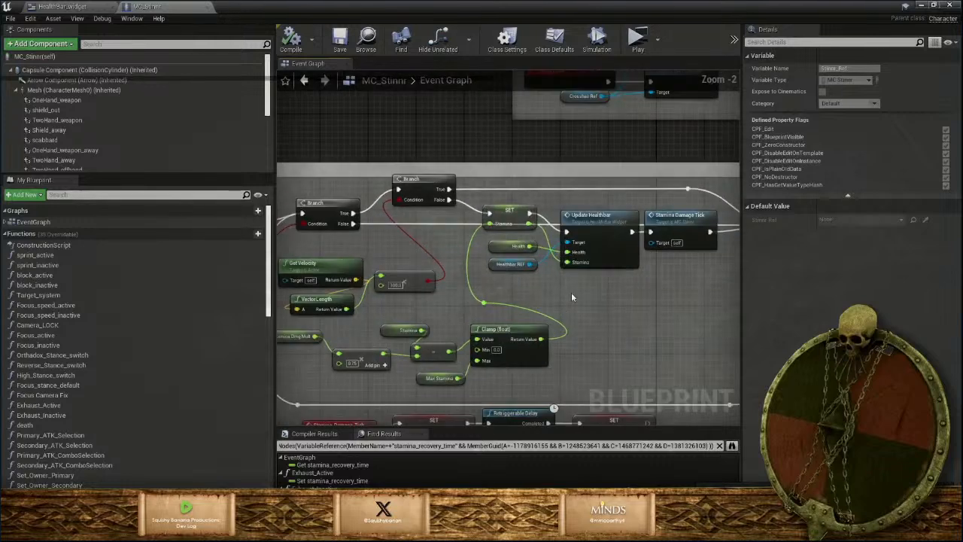
# Delete the sprint chain's Update Healthbar call with its Health and Healthbar REF getters, and connect Set Stamina directly to Stamina Damage Tick
pyautogui.click(616, 258)
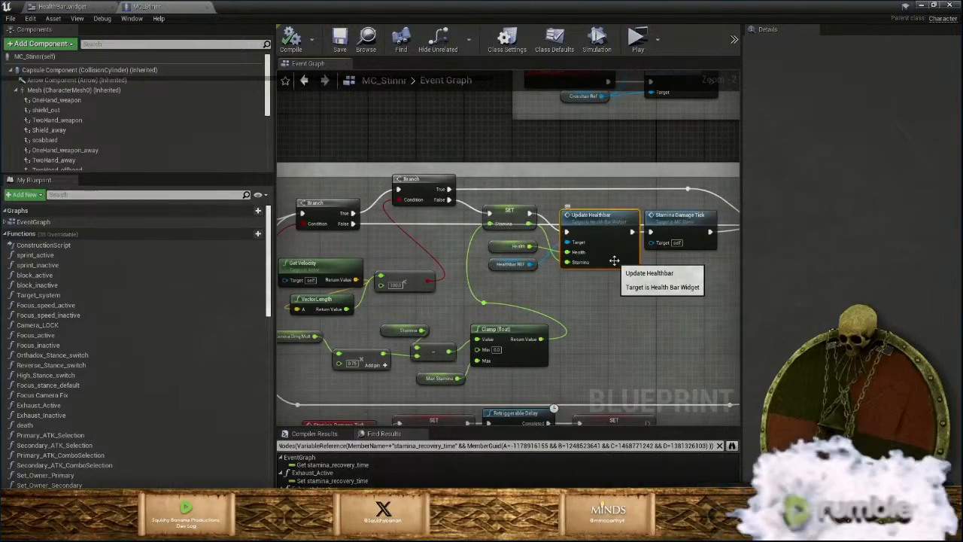
pyautogui.press('Delete')
pyautogui.moveTo(520, 265); pyautogui.dragTo(511, 250)
pyautogui.press('Delete')
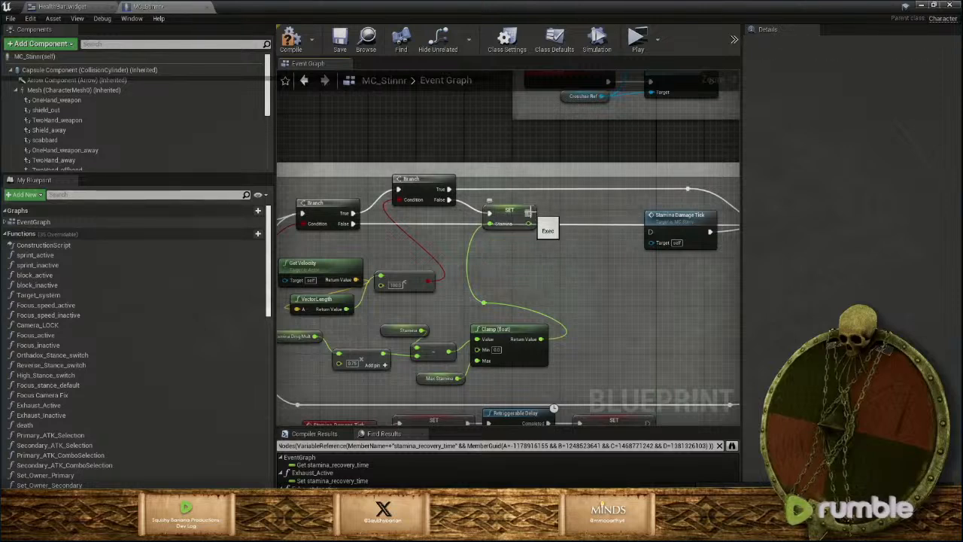
pyautogui.moveTo(529, 213); pyautogui.dragTo(651, 232)
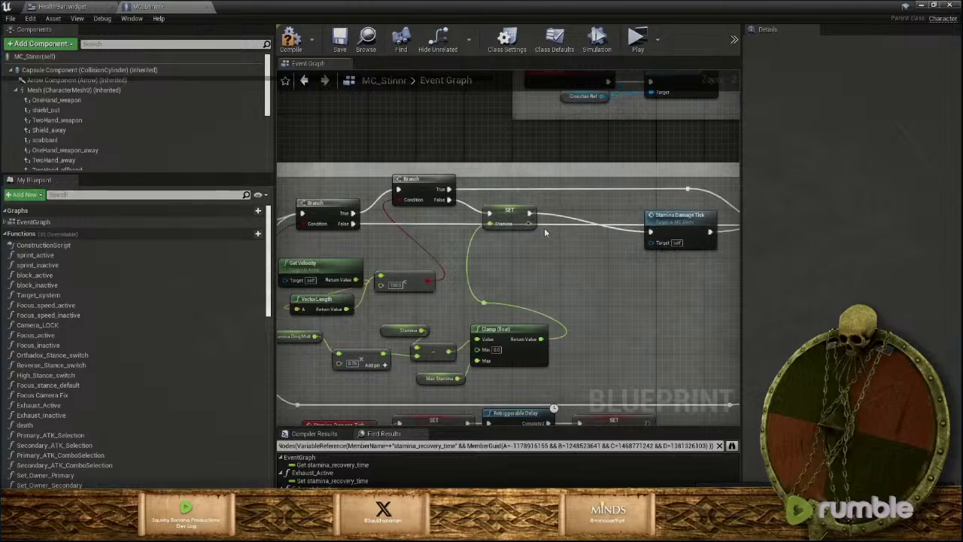
# Move the Stamina Damage Tick and Delay nodes closer to Set Stamina to close the gap
pyautogui.moveTo(655, 277); pyautogui.dragTo(522, 319, button='right')
pyautogui.moveTo(544, 255); pyautogui.dragTo(454, 243)
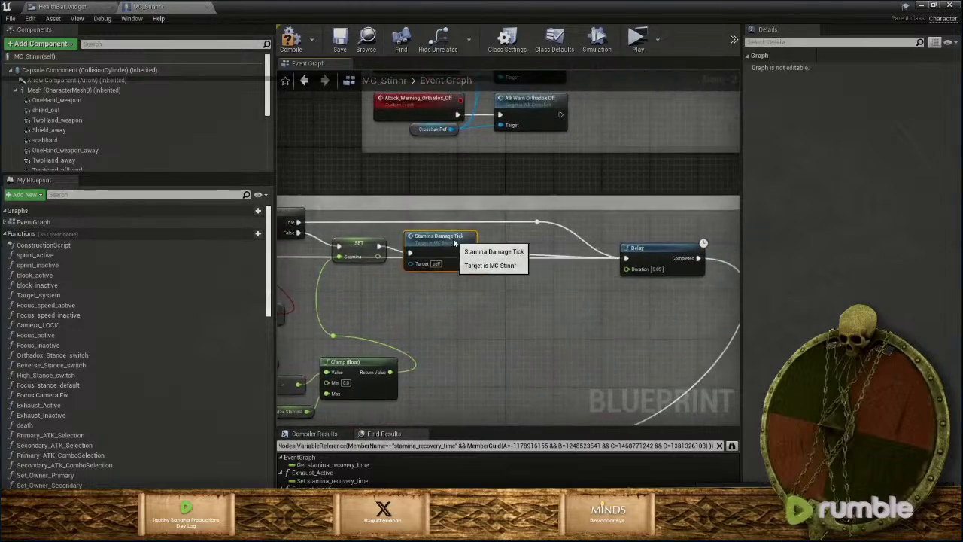
pyautogui.moveTo(505, 325); pyautogui.dragTo(470, 292, button='right')
pyautogui.moveTo(624, 223); pyautogui.dragTo(550, 223)
pyautogui.scroll(-3, 514, 292)
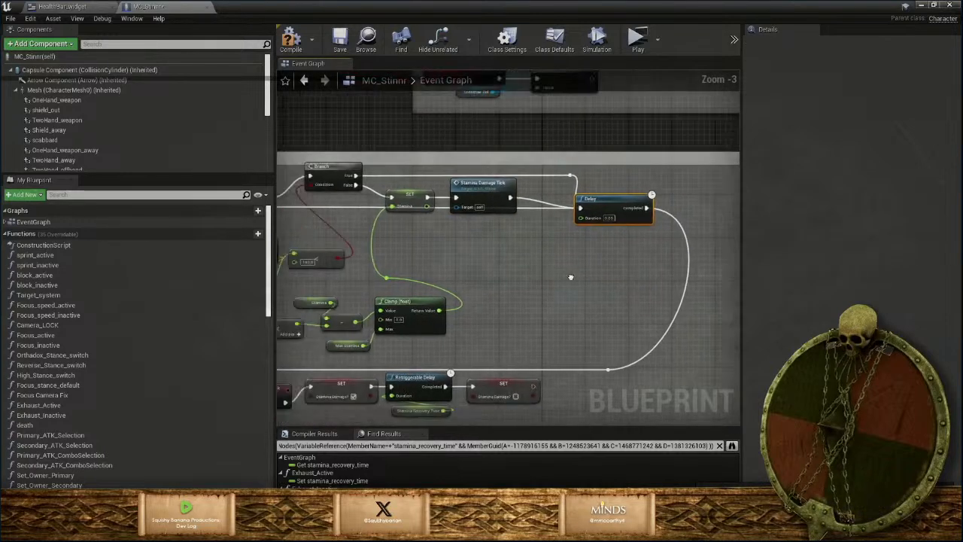
# Review the Stamina_Events section through the empty_stamina chain, and inspect the end of the Exhaust Active function
pyautogui.scroll(2, 398, 248)
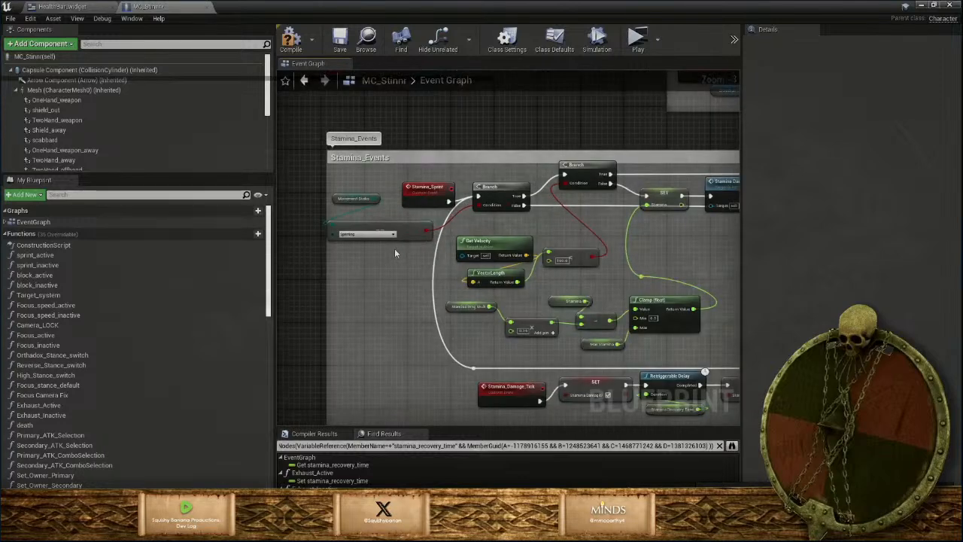
pyautogui.scroll(-1, 412, 269)
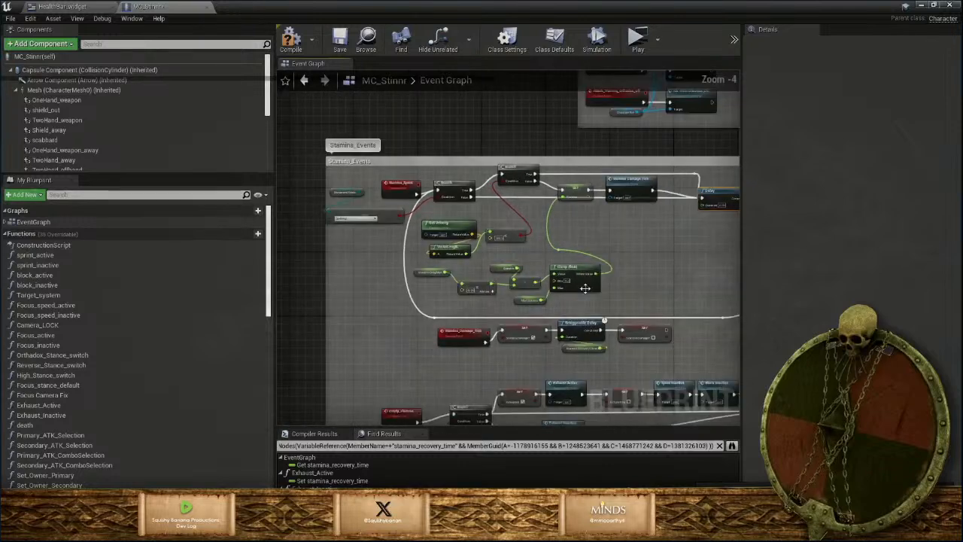
pyautogui.moveTo(593, 361); pyautogui.dragTo(552, 245, button='right')
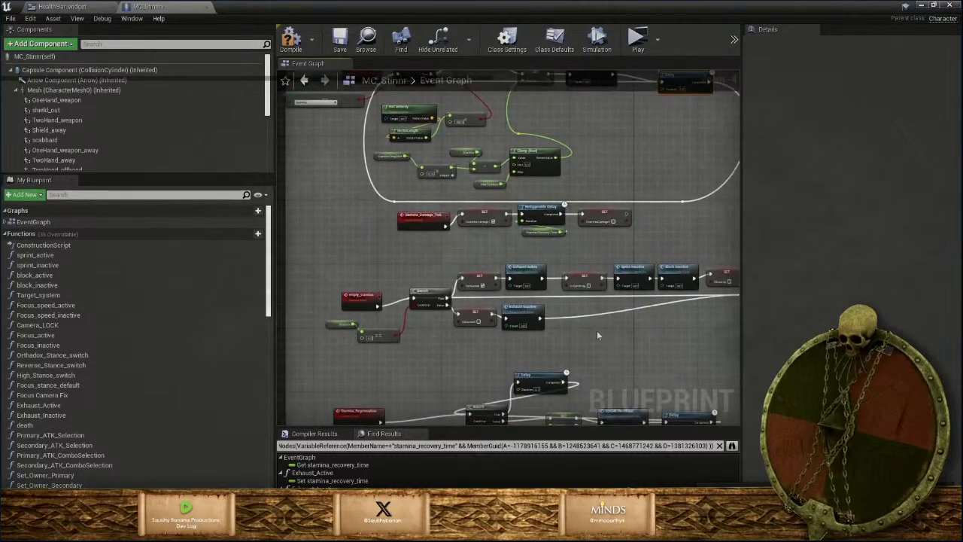
pyautogui.scroll(2, 507, 327)
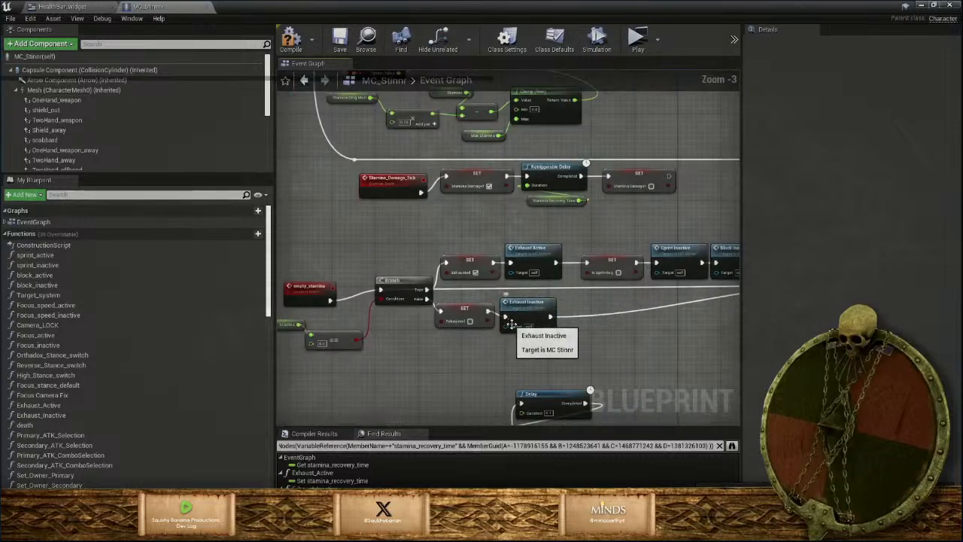
pyautogui.moveTo(625, 350); pyautogui.dragTo(476, 349, button='right')
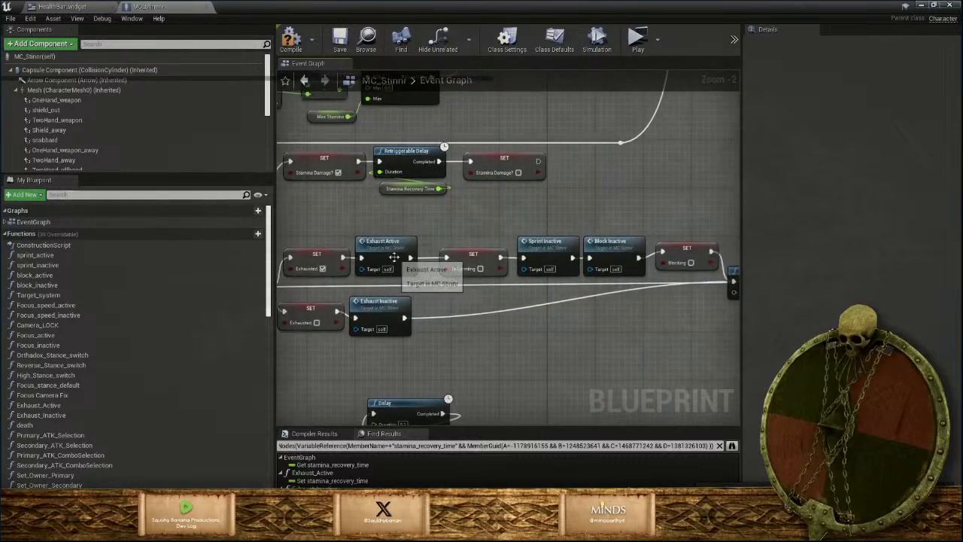
pyautogui.doubleClick(393, 256)
pyautogui.scroll(-1, 435, 344)
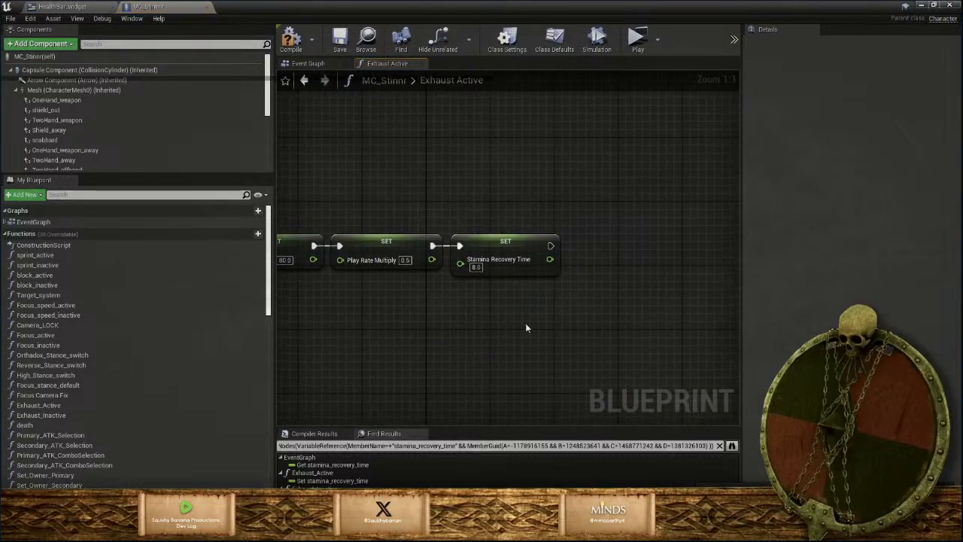
pyautogui.moveTo(547, 311); pyautogui.dragTo(546, 327, button='right')
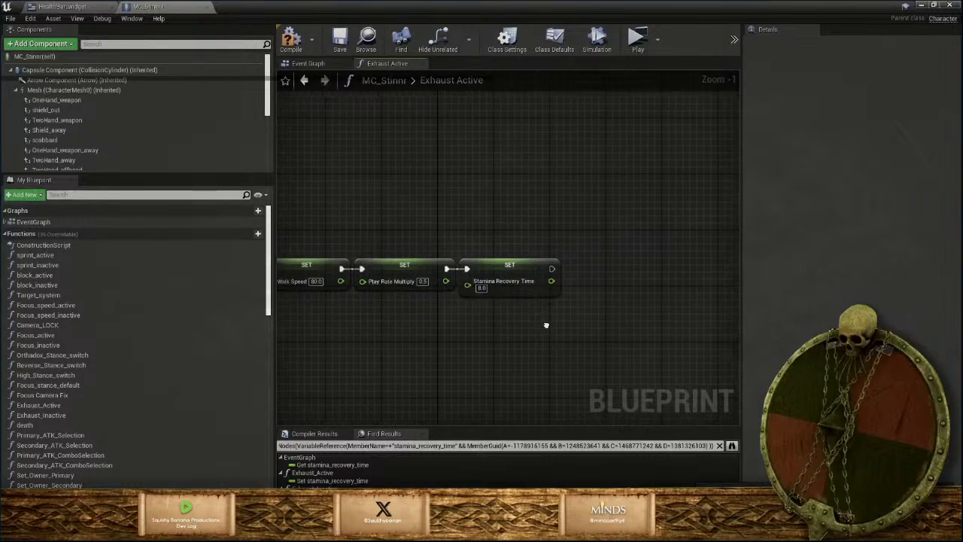
# Add a Get Healthbar REF node below the last Set nodes in the Exhaust Active function
pyautogui.rightClick(428, 323)
pyautogui.write('getheal')
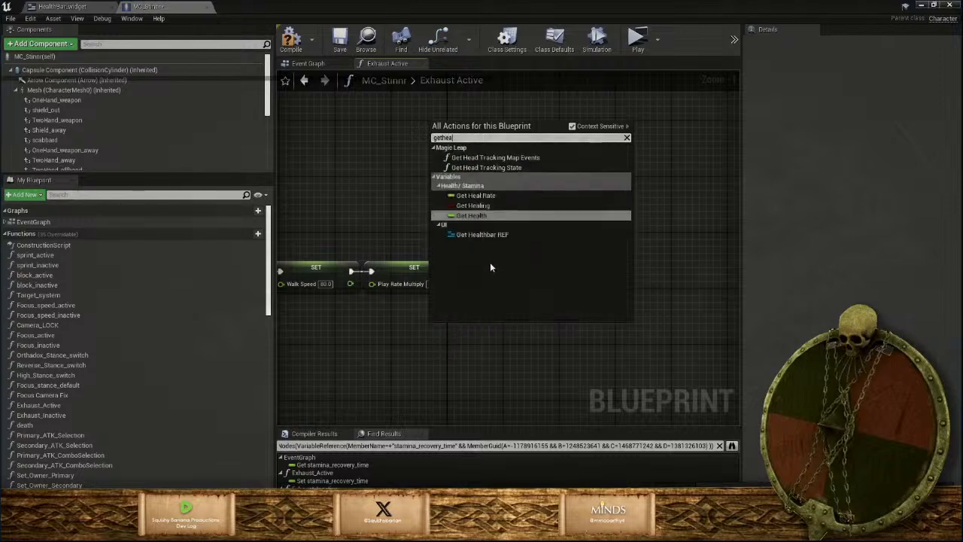
pyautogui.click(489, 234)
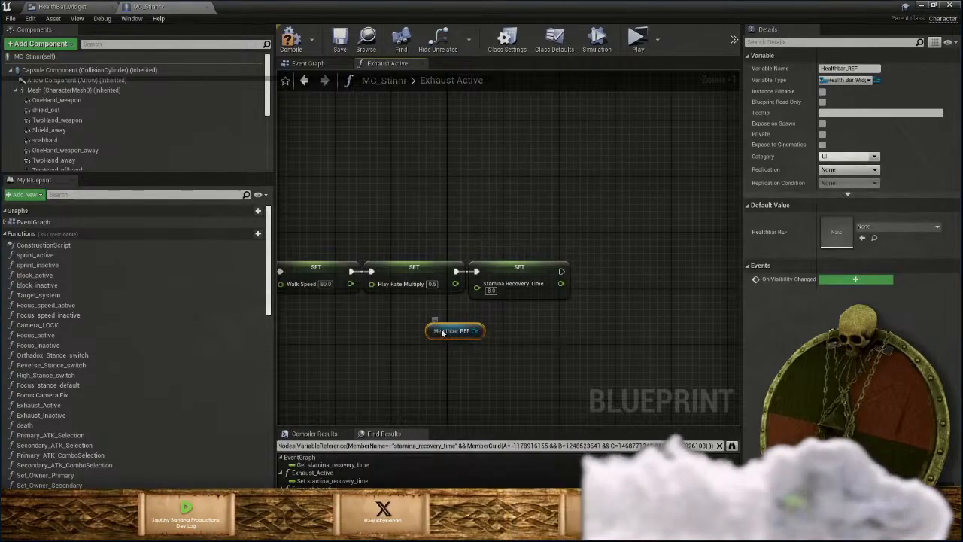
pyautogui.moveTo(431, 334); pyautogui.dragTo(465, 326)
# Delete the Update_Healthbar event logic and bar getters from HealthBar_widget's Event Graph, keeping the Exhausted and Exhausted Off calls
pyautogui.click(46, 7)
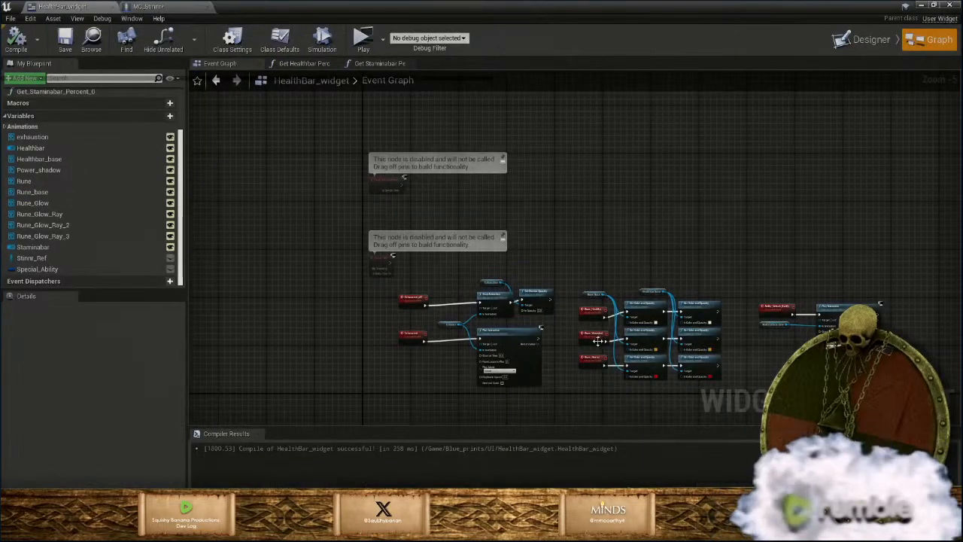
pyautogui.scroll(-2, 578, 351)
pyautogui.moveTo(540, 272); pyautogui.dragTo(515, 152, button='right')
pyautogui.scroll(3, 577, 285)
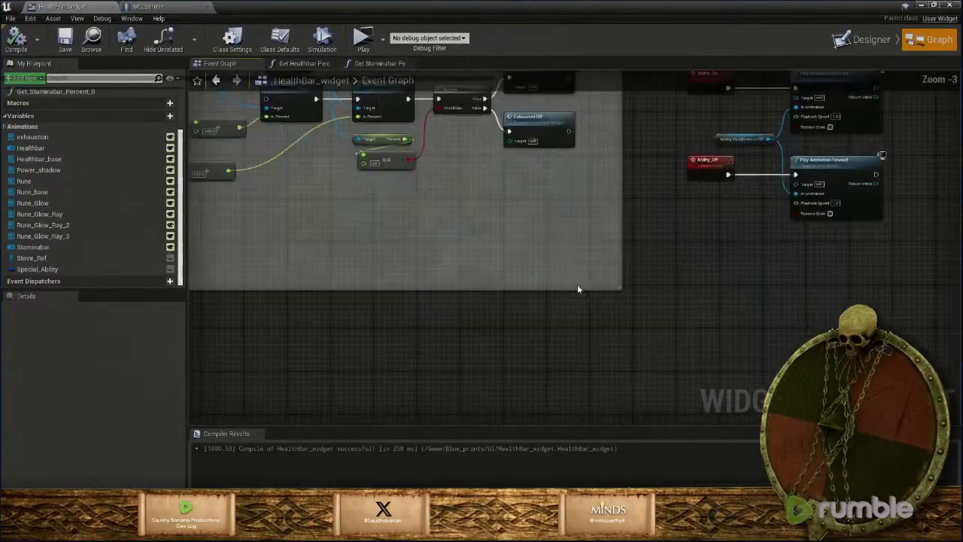
pyautogui.moveTo(502, 234); pyautogui.dragTo(637, 382, button='right')
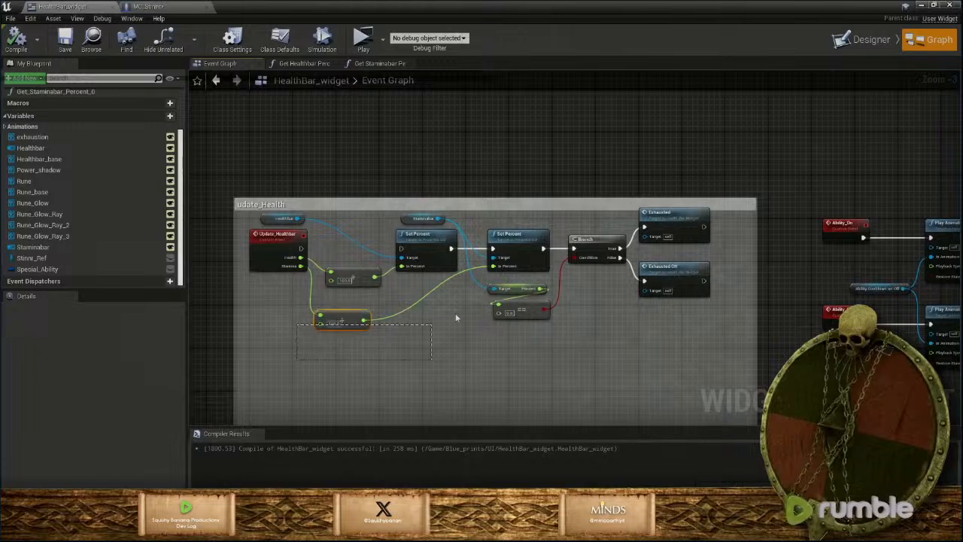
pyautogui.moveTo(455, 317); pyautogui.dragTo(583, 235)
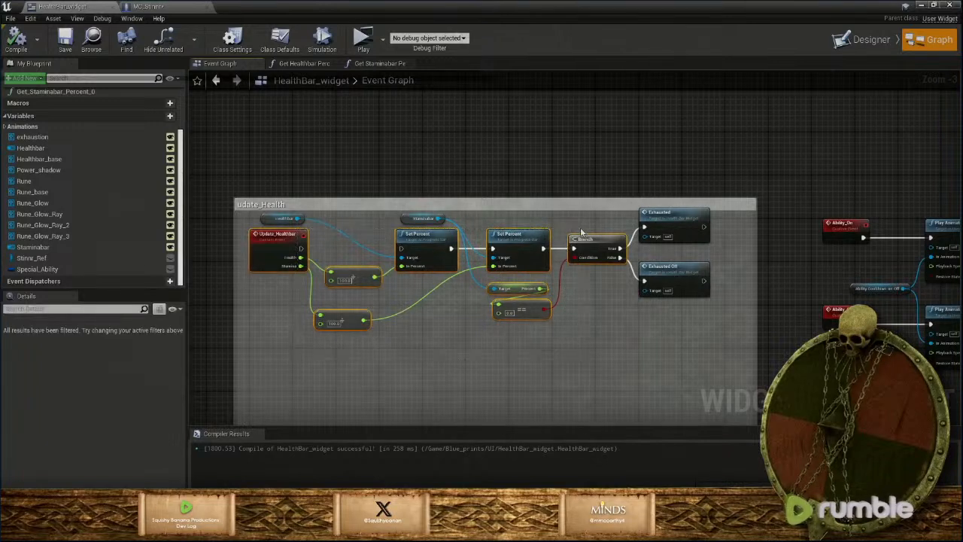
pyautogui.press('Delete')
pyautogui.moveTo(444, 261); pyautogui.dragTo(293, 223)
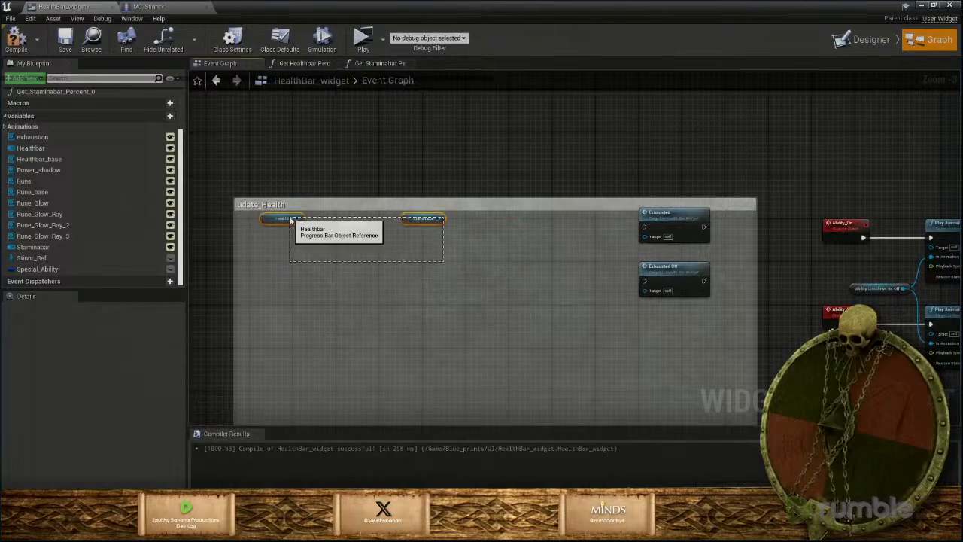
pyautogui.press('Delete')
# Rename the comment box to Exhaustion and move the Exhausted and Exhausted Off calls toward its middle
pyautogui.click(242, 204)
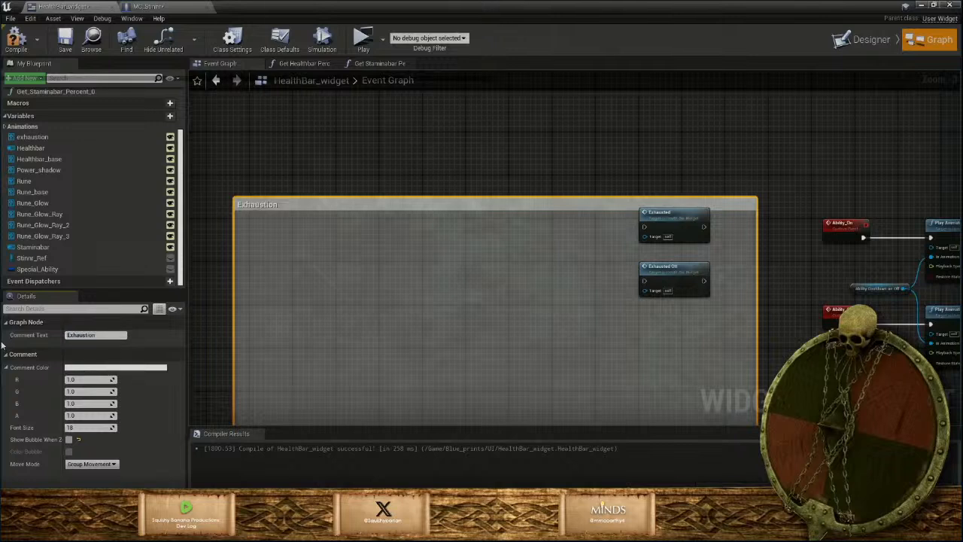
pyautogui.moveTo(647, 367); pyautogui.dragTo(492, 280)
pyautogui.click(468, 128)
pyautogui.moveTo(468, 127); pyautogui.dragTo(592, 107, button='right')
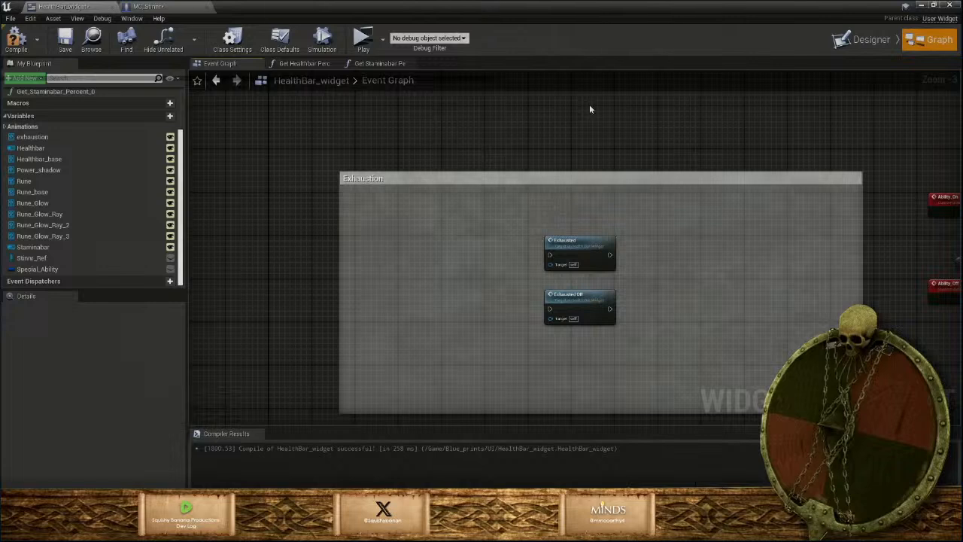
# Open the list of available blueprint actions for the empty area inside the Exhaustion comment box
pyautogui.rightClick(402, 253)
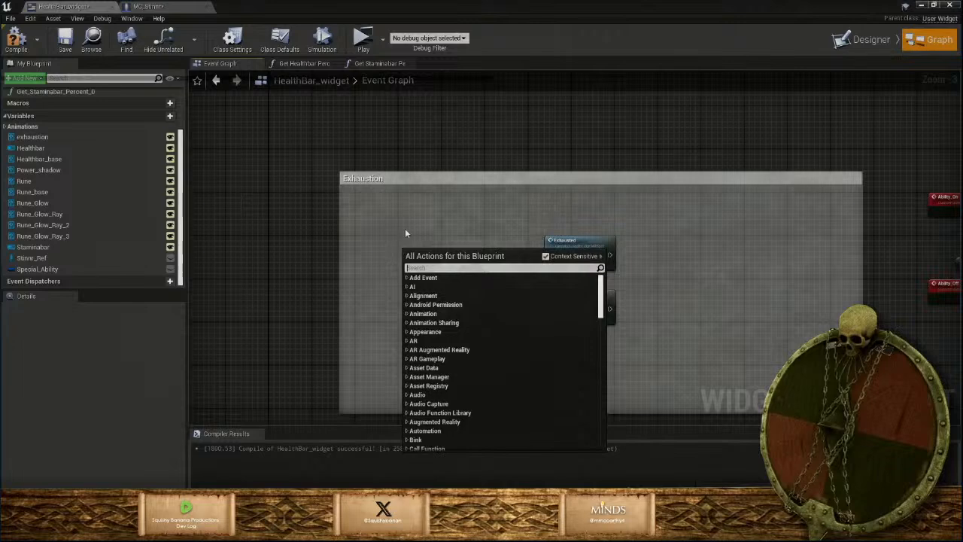
# Delete the Exhaustion comment box with its Exhausted and Exhausted Off calls from the widget's event graph, and compile and save the widget
pyautogui.click(622, 130)
pyautogui.scroll(-4, 664, 198)
pyautogui.moveTo(730, 220); pyautogui.dragTo(758, 379, button='right')
pyautogui.scroll(3, 656, 218)
pyautogui.moveTo(486, 385); pyautogui.dragTo(613, 270, button='right')
pyautogui.scroll(-2, 503, 266)
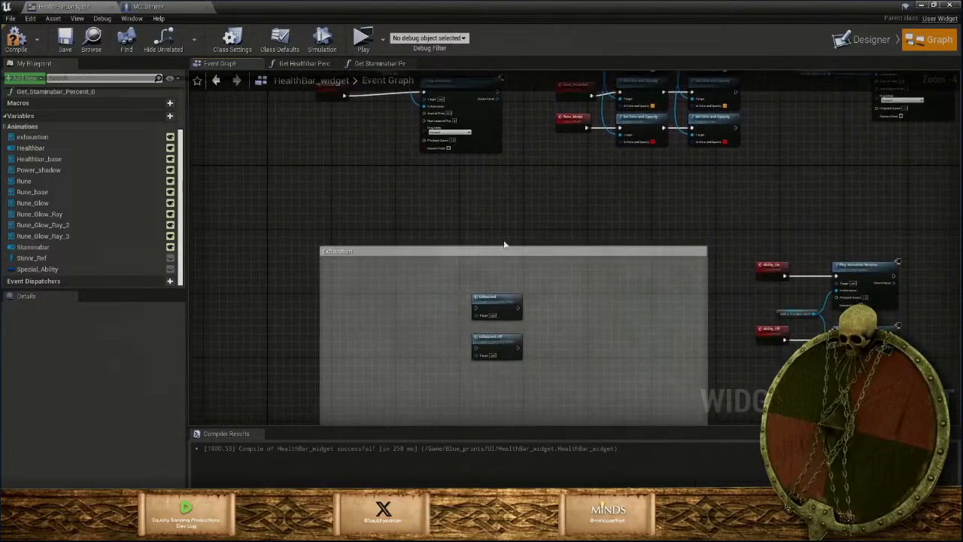
pyautogui.moveTo(378, 233); pyautogui.dragTo(600, 356)
pyautogui.press('Delete')
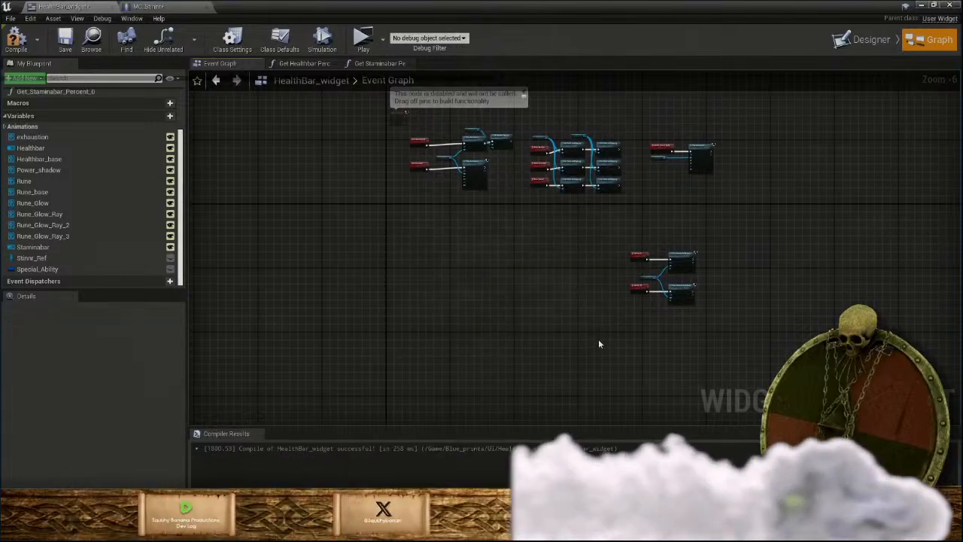
pyautogui.moveTo(454, 243); pyautogui.dragTo(477, 293, button='right')
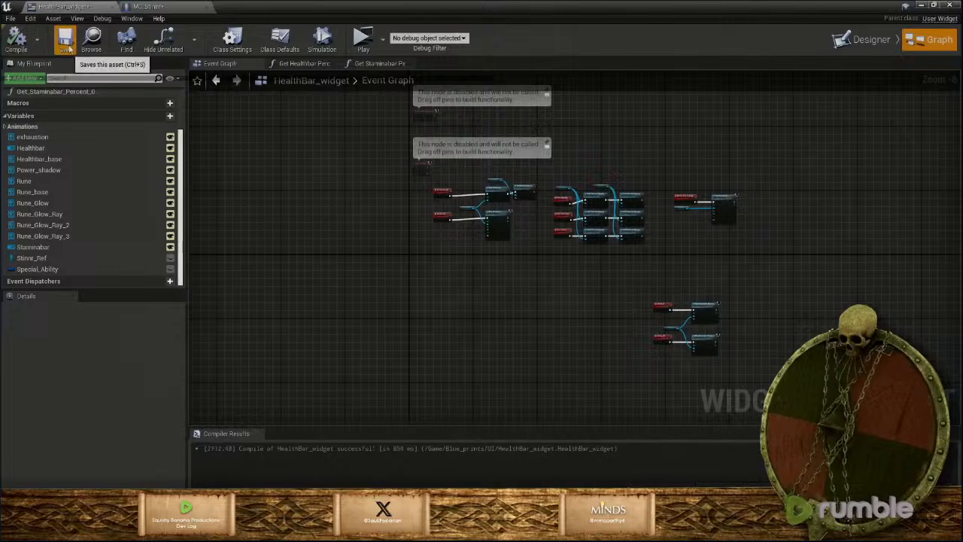
# In the MC_Stinnr blueprint's Exhaust Active function, add an Exhausted call targeting Healthbar REF
pyautogui.click(178, 7)
pyautogui.scroll(1, 446, 329)
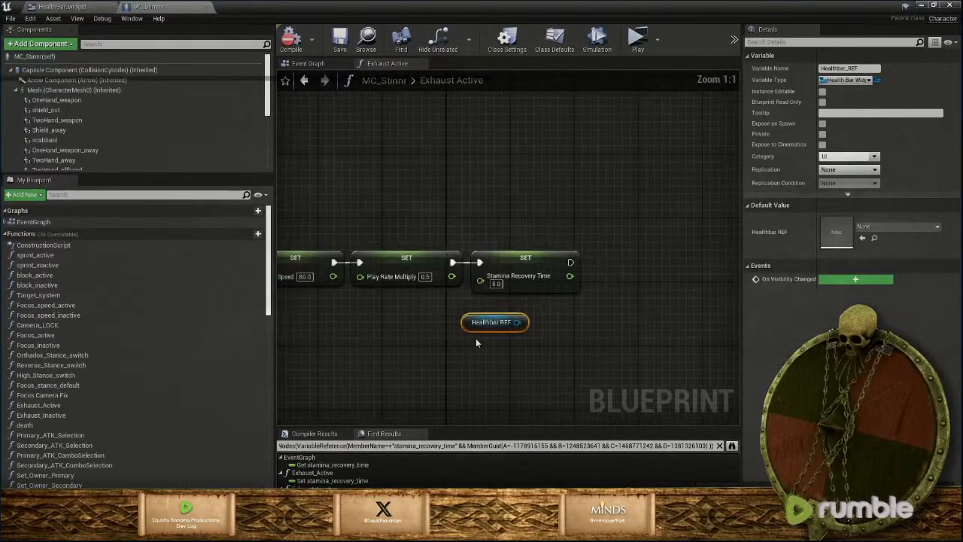
pyautogui.moveTo(566, 317); pyautogui.dragTo(475, 321, button='right')
pyautogui.moveTo(434, 326); pyautogui.dragTo(559, 272)
pyautogui.write('exh')
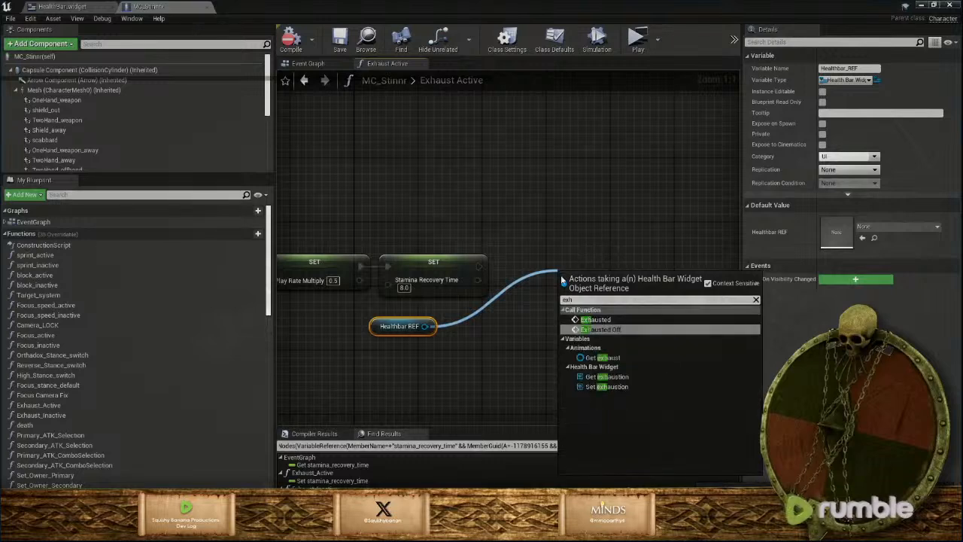
pyautogui.click(595, 320)
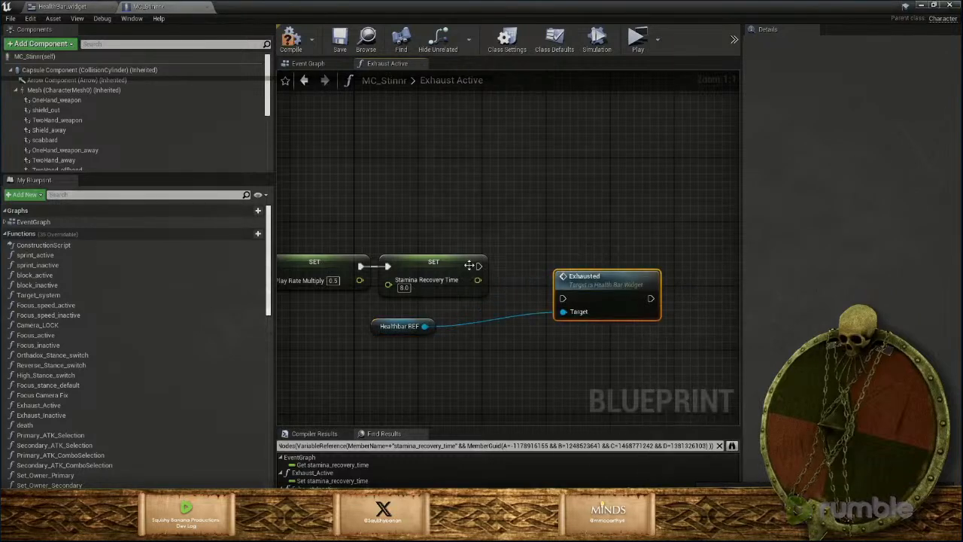
# Chain the Exhausted call after the Stamina Recovery Time setter with Healthbar REF tucked beneath, and compile and save the blueprint
pyautogui.moveTo(476, 267)
pyautogui.mouseDown()
pyautogui.moveTo(565, 299)
pyautogui.moveTo(553, 263)
pyautogui.mouseUp()
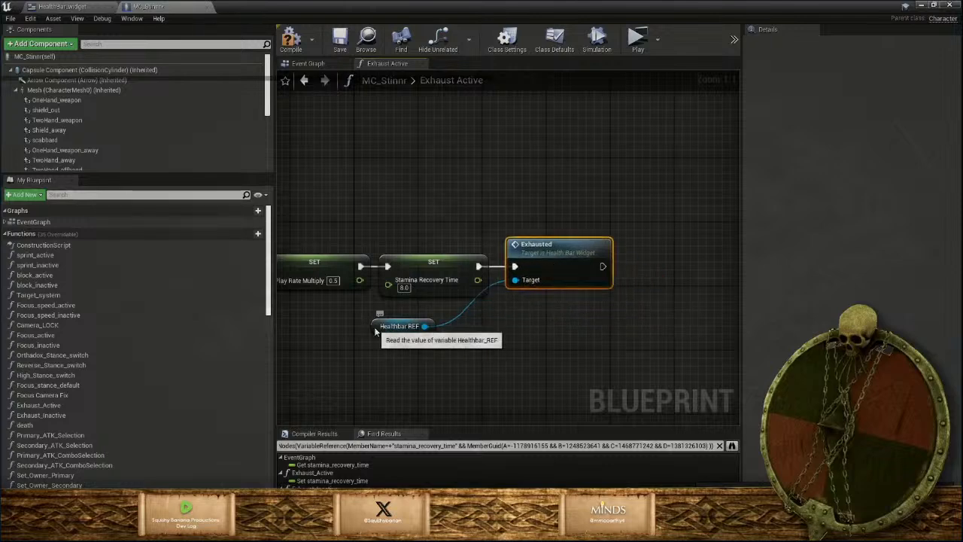
pyautogui.moveTo(375, 326); pyautogui.dragTo(442, 315)
pyautogui.click(537, 322)
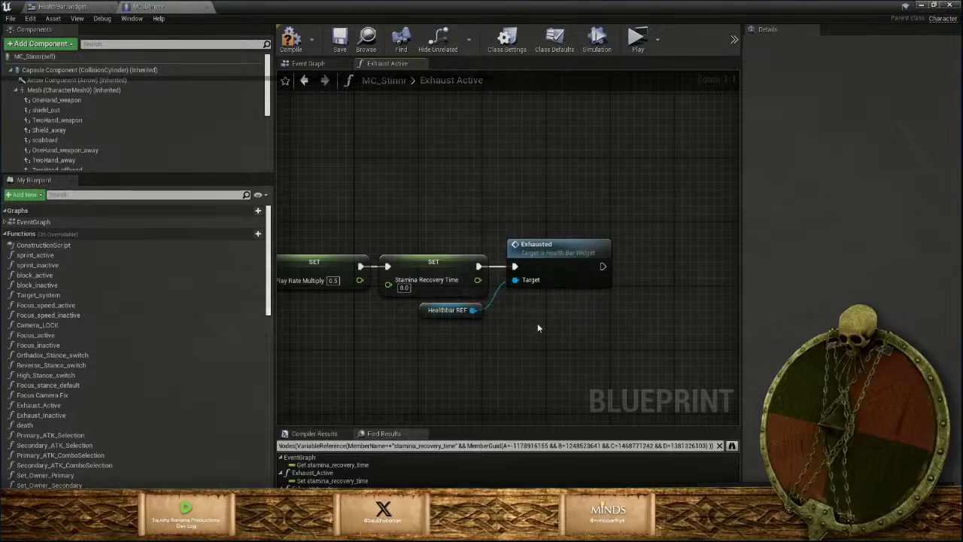
pyautogui.scroll(-4, 628, 329)
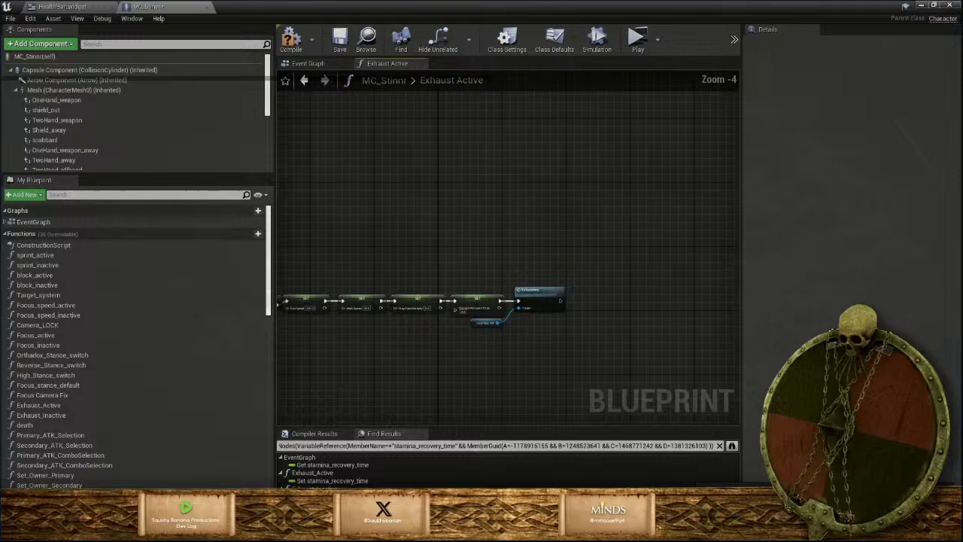
pyautogui.click(342, 43)
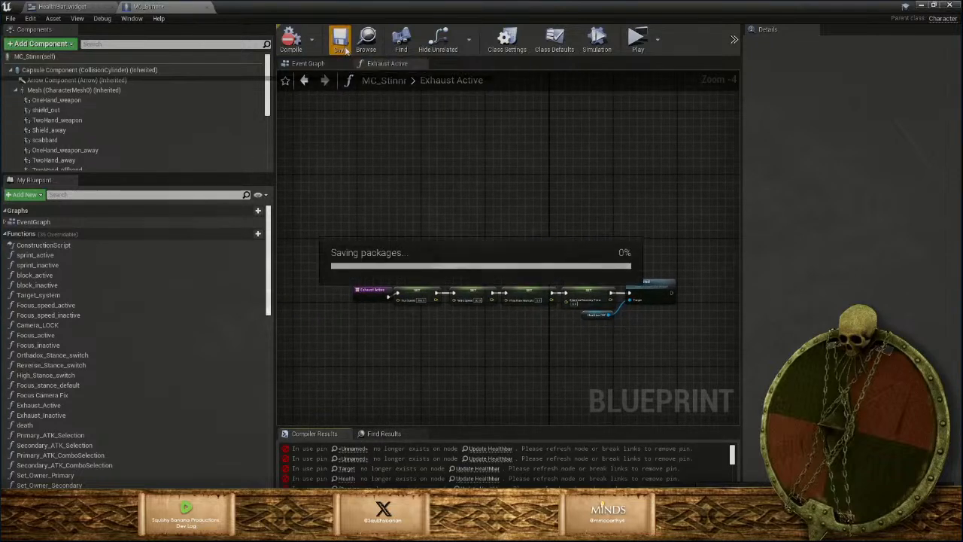
# Delete the broken Update Healthbar node after the Stamina setter with its Healthbar REF and Health inputs, linking the setter to the Delay
pyautogui.click(500, 449)
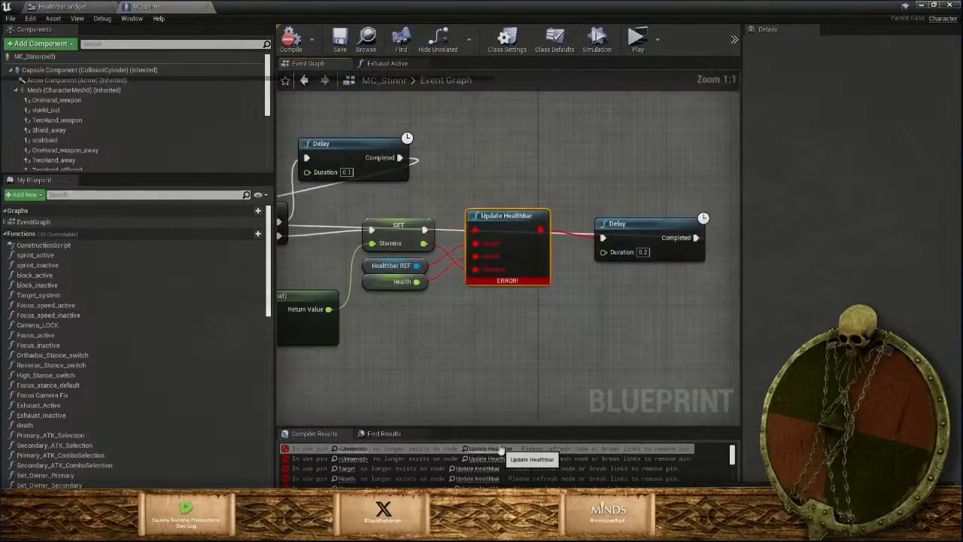
pyautogui.moveTo(434, 331); pyautogui.dragTo(522, 358, button='right')
pyautogui.moveTo(529, 331); pyautogui.dragTo(502, 299)
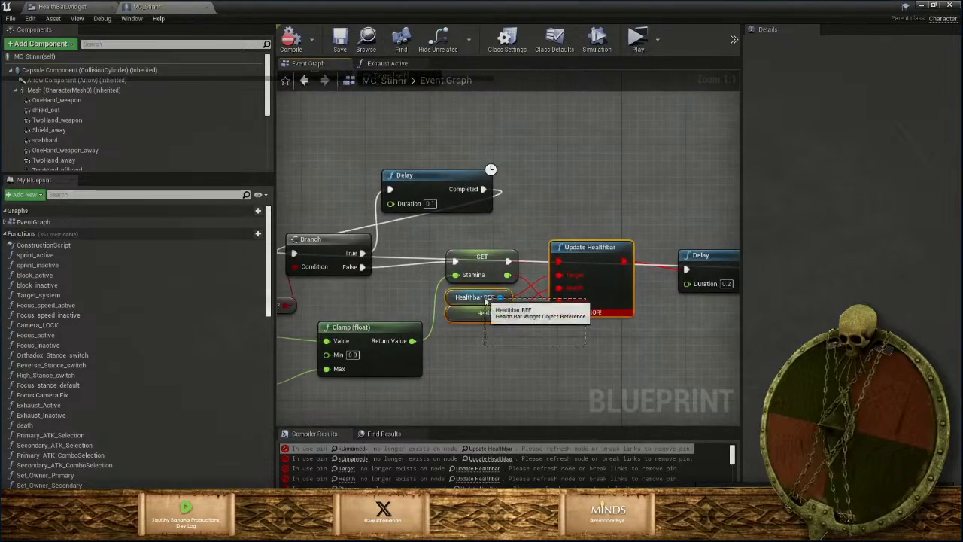
pyautogui.press('Delete')
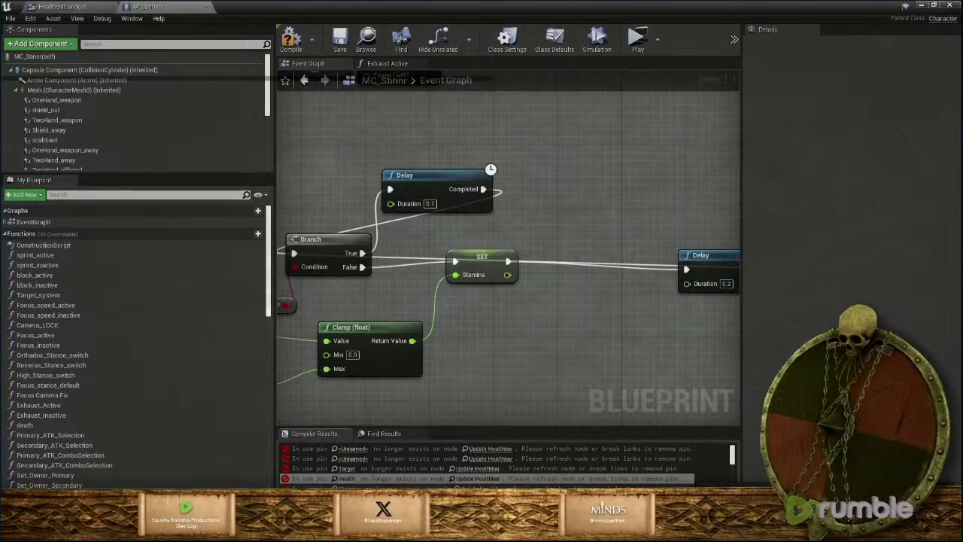
# Check the Update Healthbar errors in the compiler results and recompile the blueprint
pyautogui.scroll(2, 486, 460)
pyautogui.scroll(-1, 486, 465)
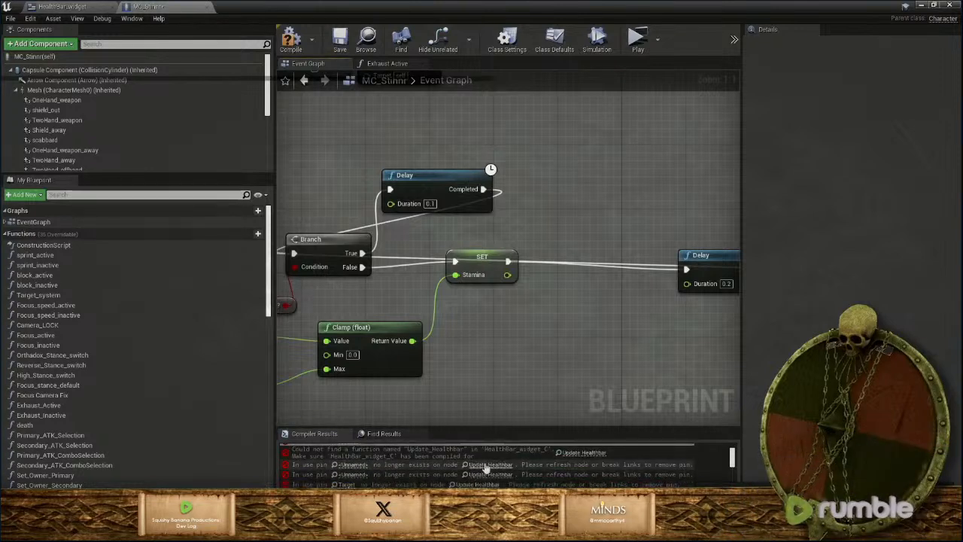
pyautogui.click(573, 455)
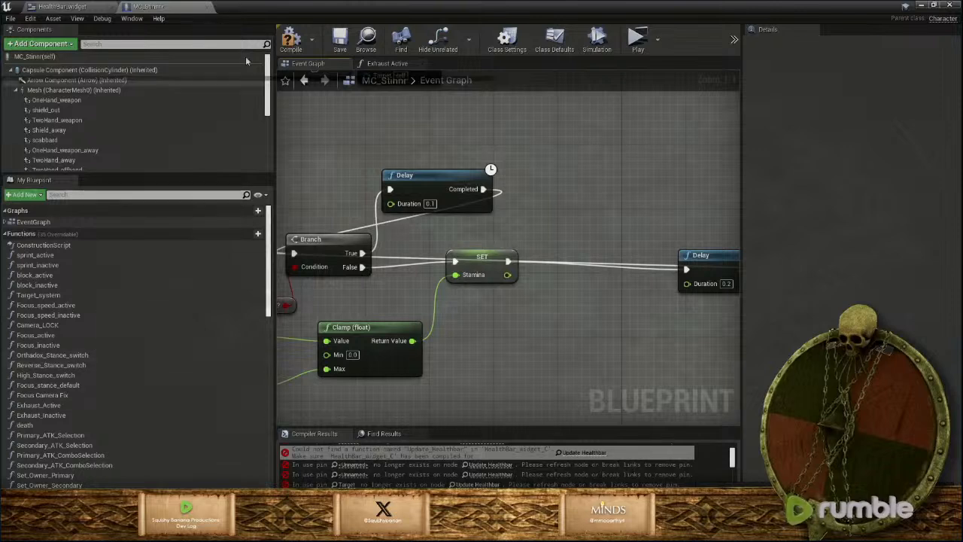
pyautogui.click(292, 39)
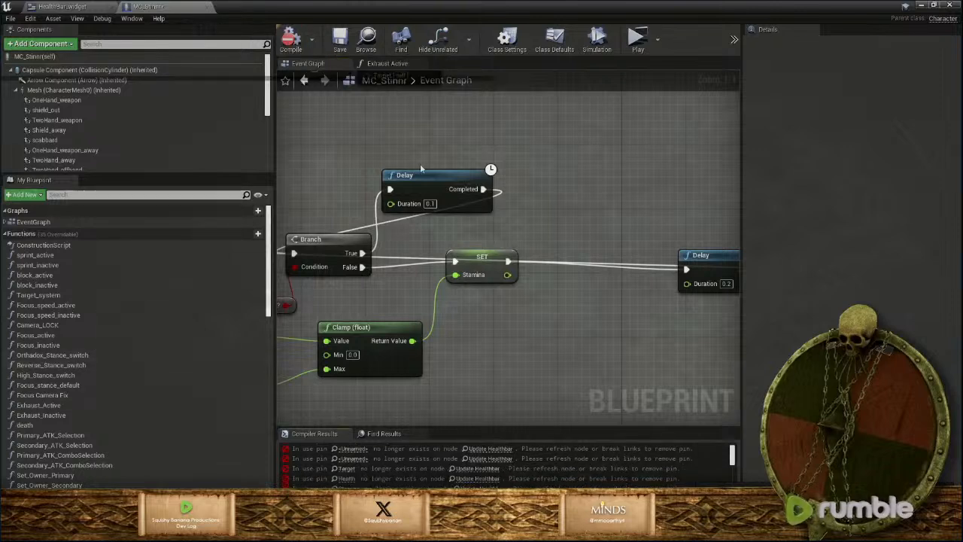
# Remove the broken Update Healthbar node and its Healthbar REF and Stamina inputs from health regeneration, and connect the Health setter to the Delay
pyautogui.click(506, 460)
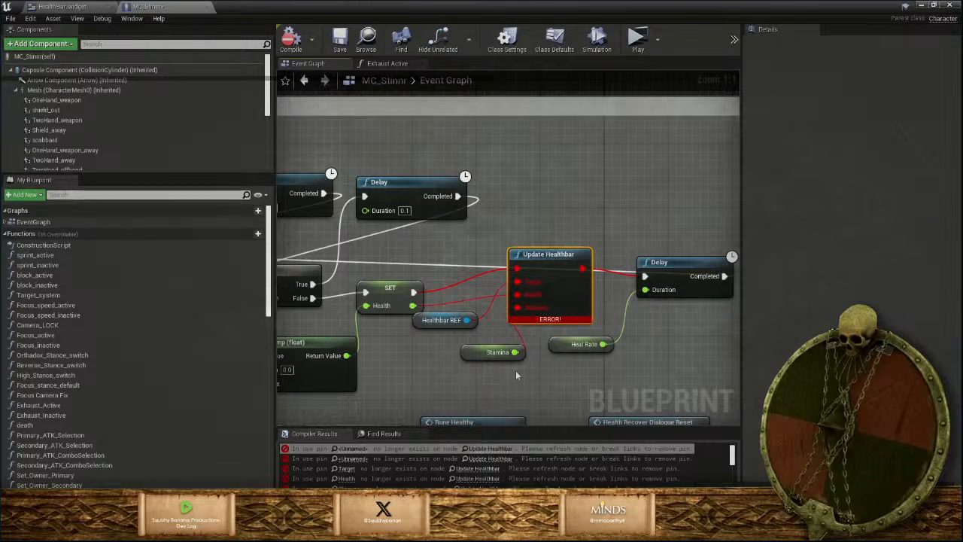
pyautogui.press('Delete')
pyautogui.moveTo(496, 370); pyautogui.dragTo(462, 322)
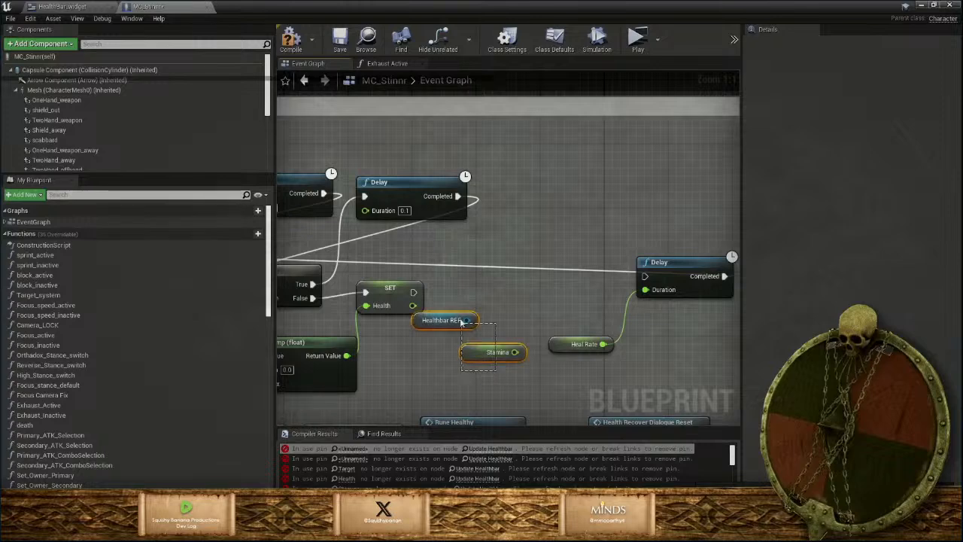
pyautogui.press('Delete')
pyautogui.moveTo(413, 291); pyautogui.dragTo(645, 277)
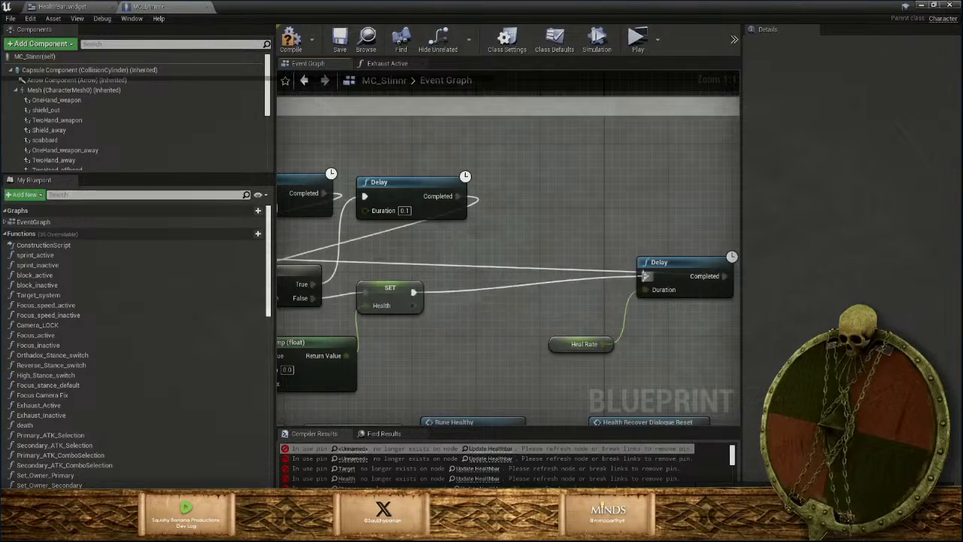
# Move the final Delay and its Heal Rate node close to the Health setter
pyautogui.scroll(-1, 464, 364)
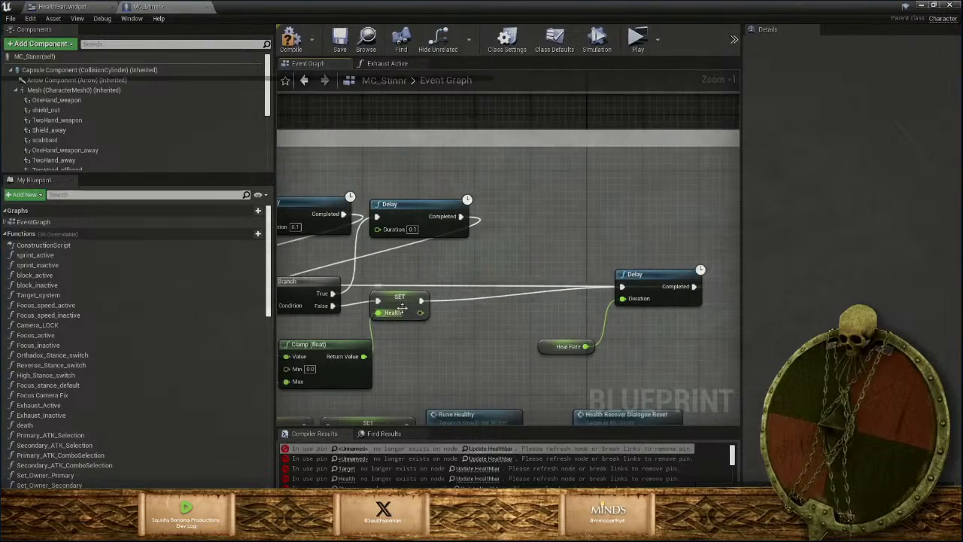
pyautogui.moveTo(549, 248); pyautogui.dragTo(708, 361)
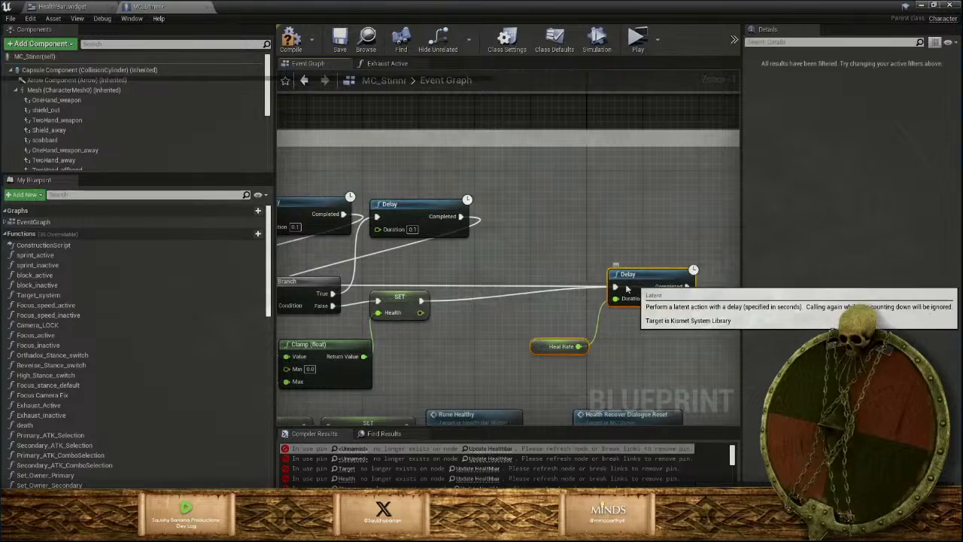
pyautogui.moveTo(661, 282); pyautogui.dragTo(504, 288)
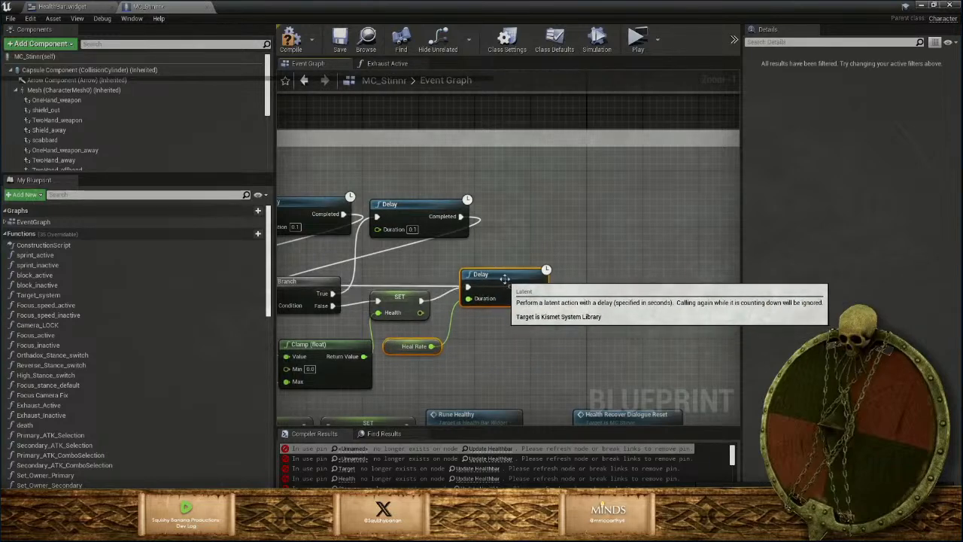
# Inspect the Health_Events section and its surroundings for remaining Update Healthbar nodes
pyautogui.moveTo(478, 349)
pyautogui.mouseDown(button='right')
pyautogui.moveTo(762, 342)
pyautogui.moveTo(717, 342)
pyautogui.mouseUp(button='right')
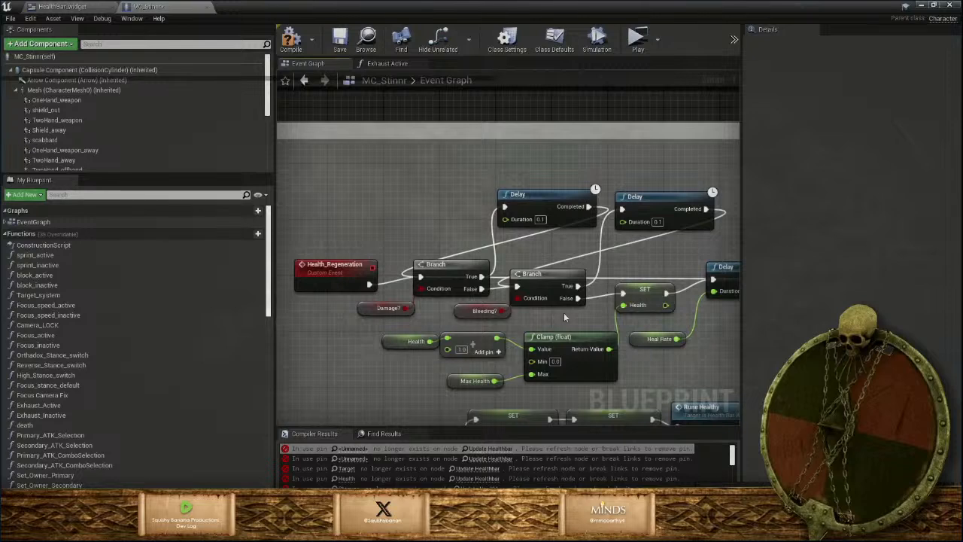
pyautogui.scroll(-1, 564, 313)
pyautogui.moveTo(548, 310)
pyautogui.mouseDown(button='right')
pyautogui.moveTo(520, 297)
pyautogui.moveTo(499, 259)
pyautogui.mouseUp(button='right')
pyautogui.scroll(-2, 500, 259)
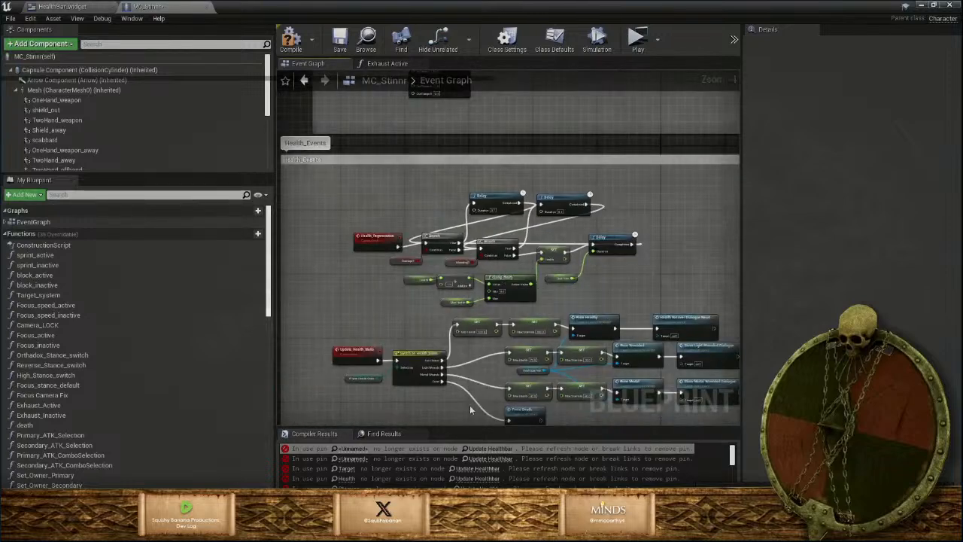
pyautogui.moveTo(470, 409); pyautogui.dragTo(452, 382, button='right')
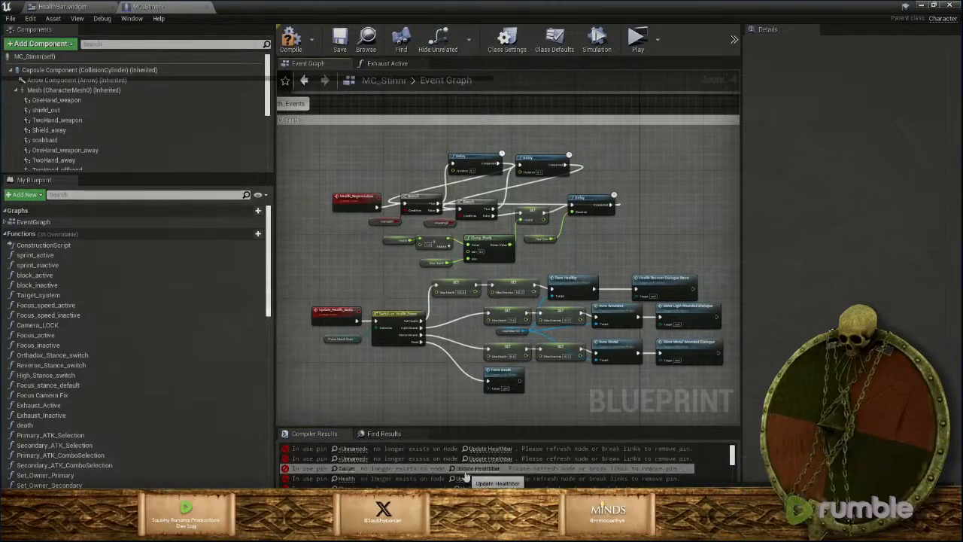
pyautogui.scroll(-2, 509, 275)
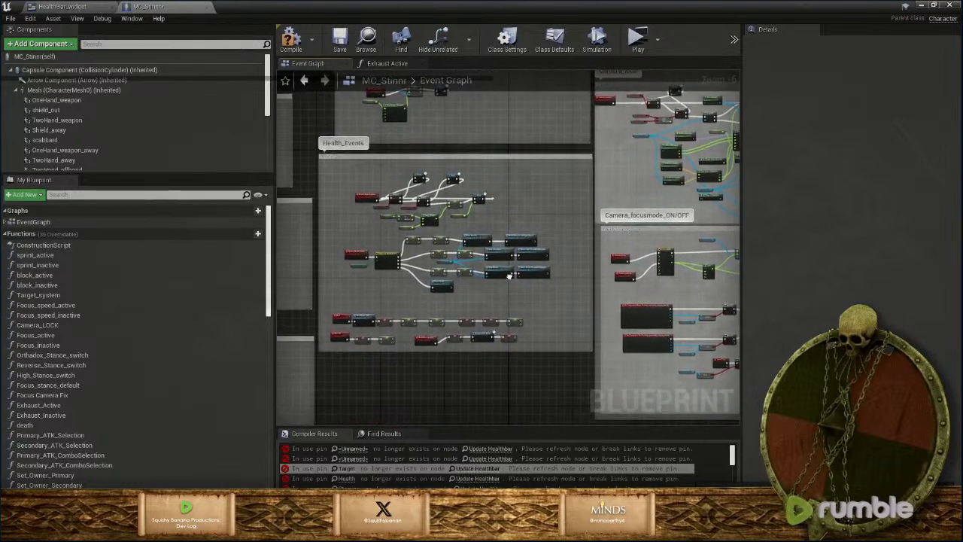
pyautogui.moveTo(510, 276); pyautogui.dragTo(439, 241, button='right')
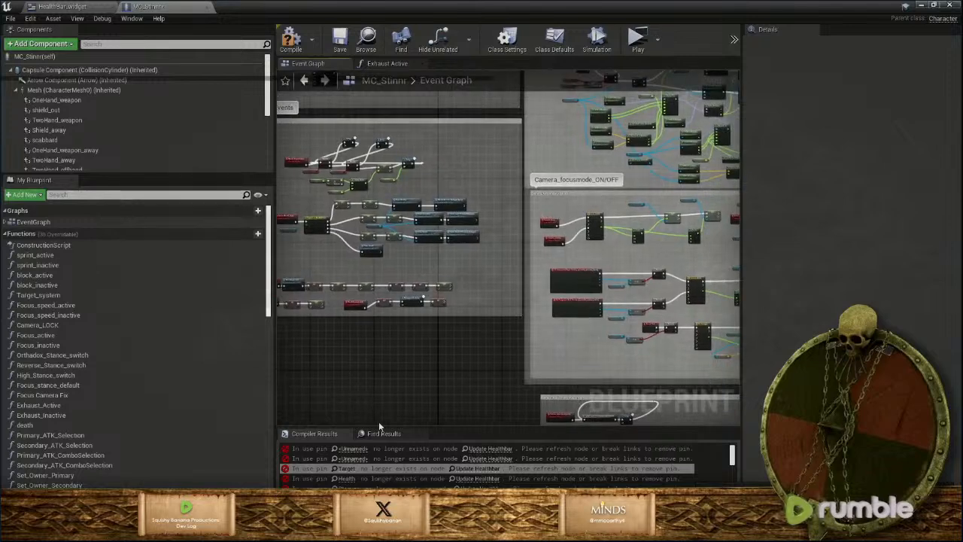
# Search the blueprint for "update" and examine the branches of the Update_Health_Statis event
pyautogui.click(384, 435)
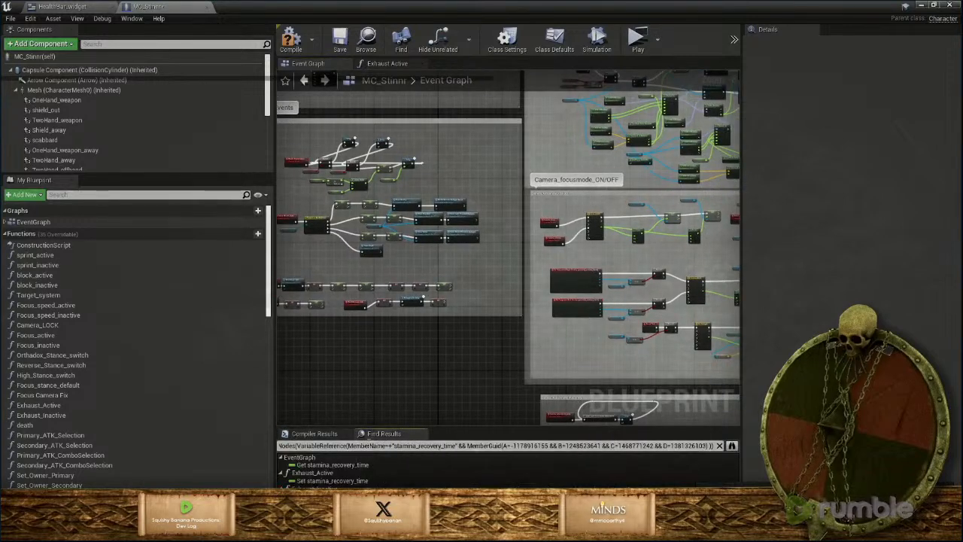
pyautogui.write('update')
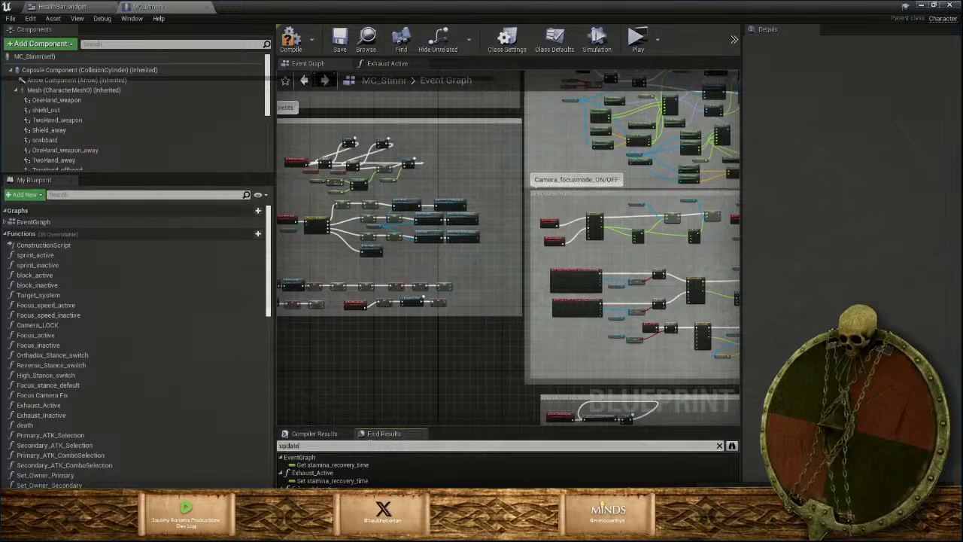
pyautogui.press('Return')
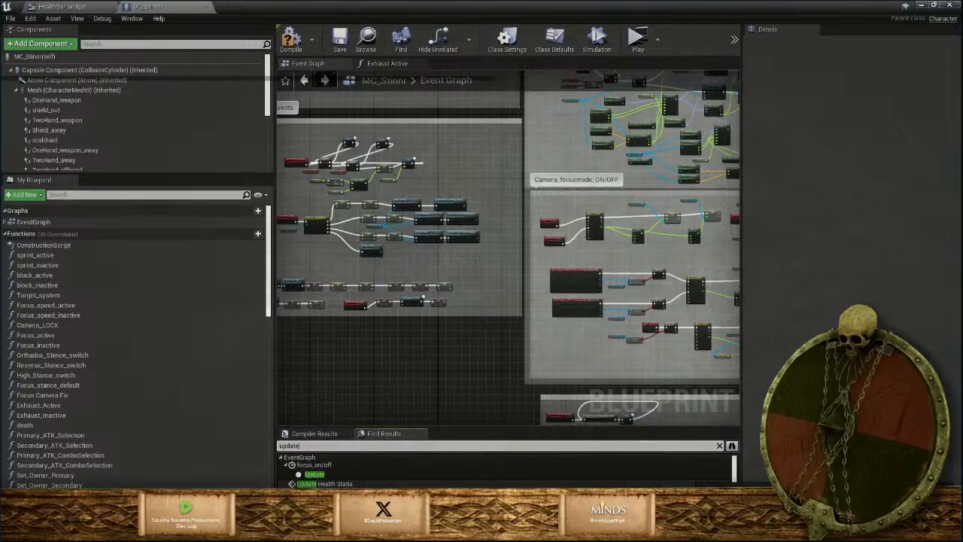
pyautogui.click(323, 484)
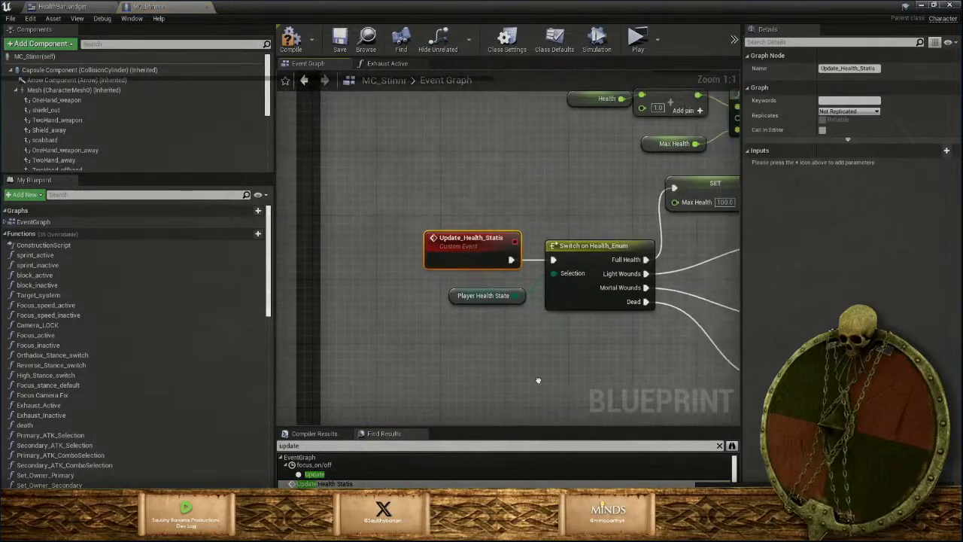
pyautogui.moveTo(538, 380); pyautogui.dragTo(338, 358, button='right')
pyautogui.scroll(-2, 579, 324)
pyautogui.moveTo(653, 324); pyautogui.dragTo(405, 319, button='right')
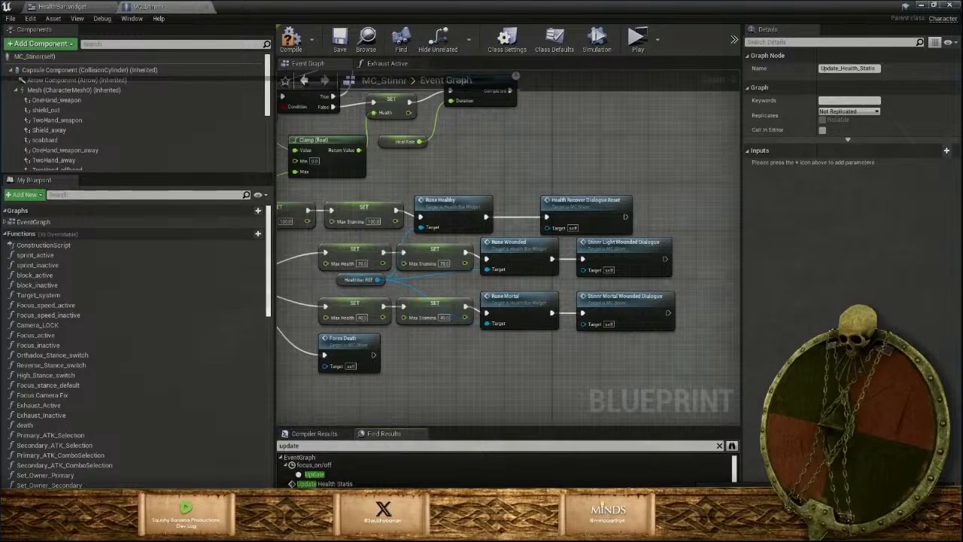
# Locate the Update Health Statis call from the search results and examine its neighbouring calls
pyautogui.click(324, 483)
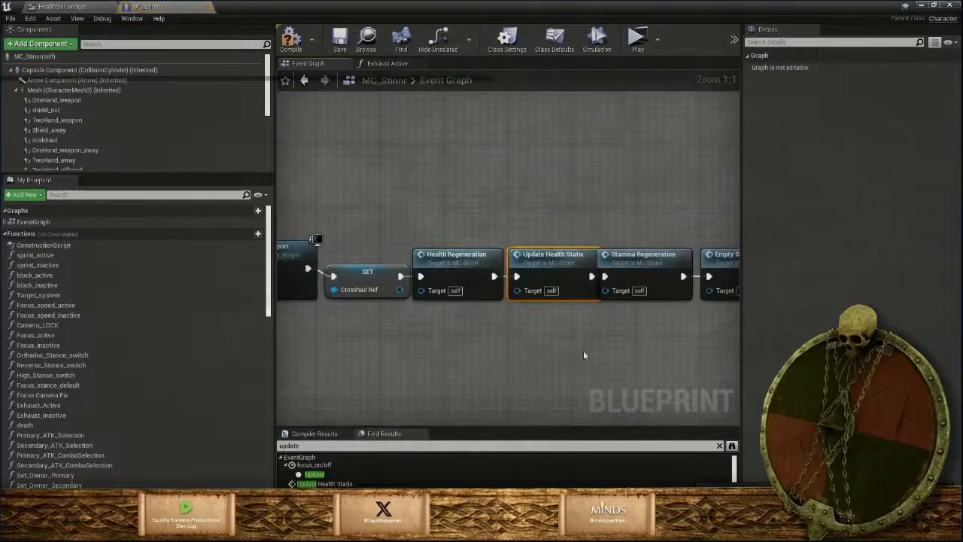
pyautogui.moveTo(583, 355); pyautogui.dragTo(487, 358, button='right')
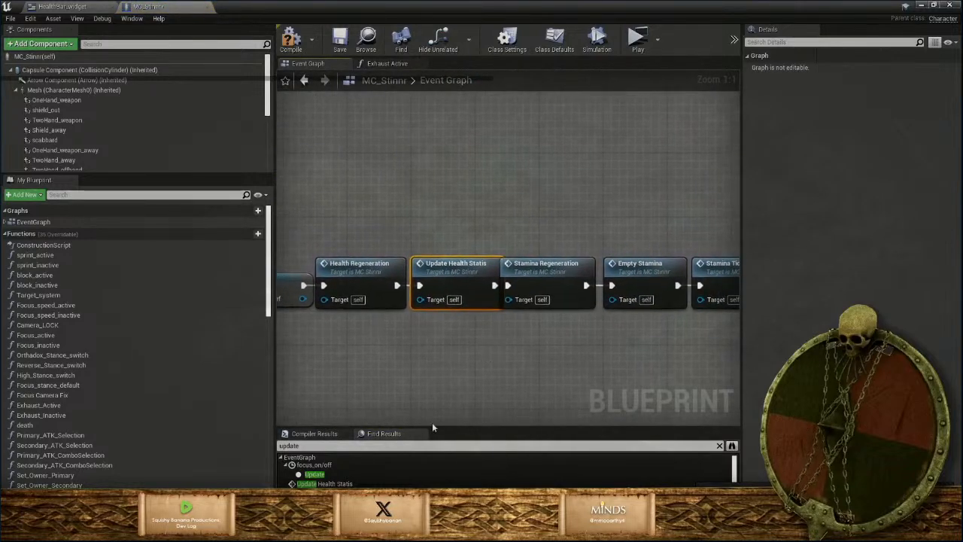
pyautogui.scroll(-1, 391, 471)
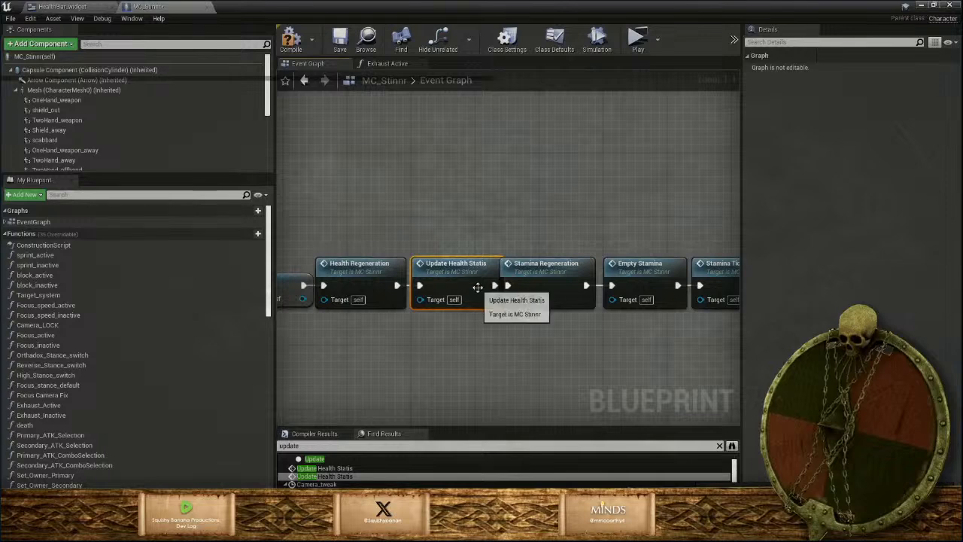
# Move the Update Health Statis call above its neighbouring calls and look through the remaining "update" search results
pyautogui.moveTo(484, 273); pyautogui.dragTo(493, 218)
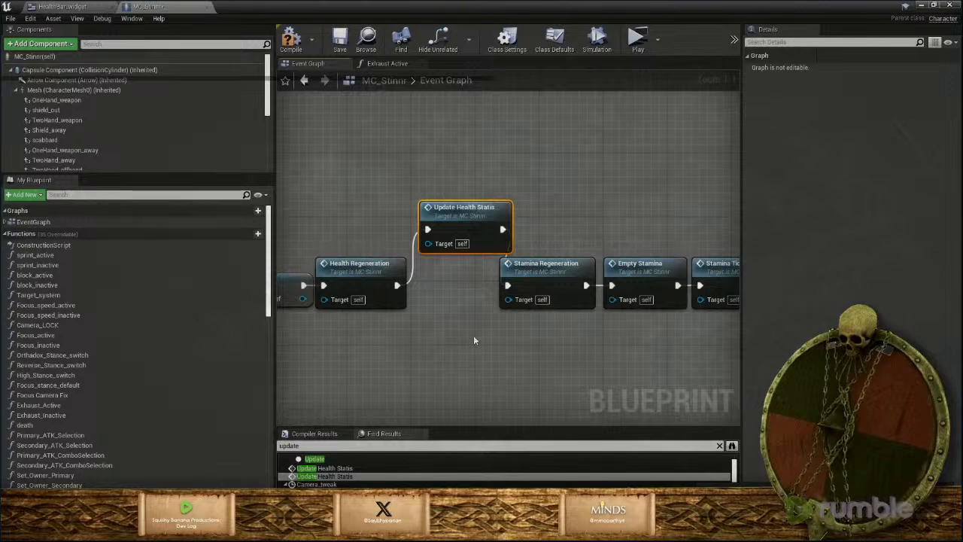
pyautogui.scroll(-7, 474, 340)
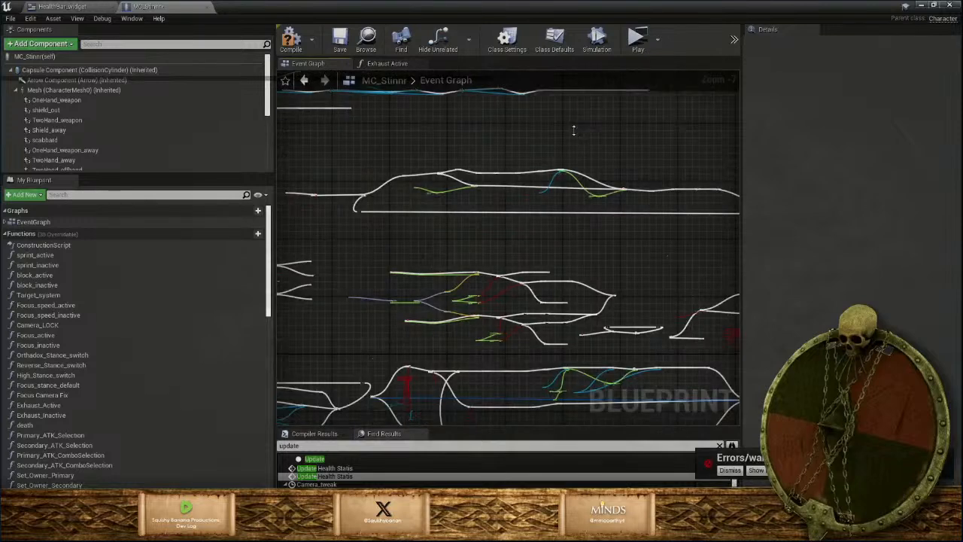
pyautogui.moveTo(574, 128); pyautogui.dragTo(594, 121, button='right')
pyautogui.scroll(3, 508, 477)
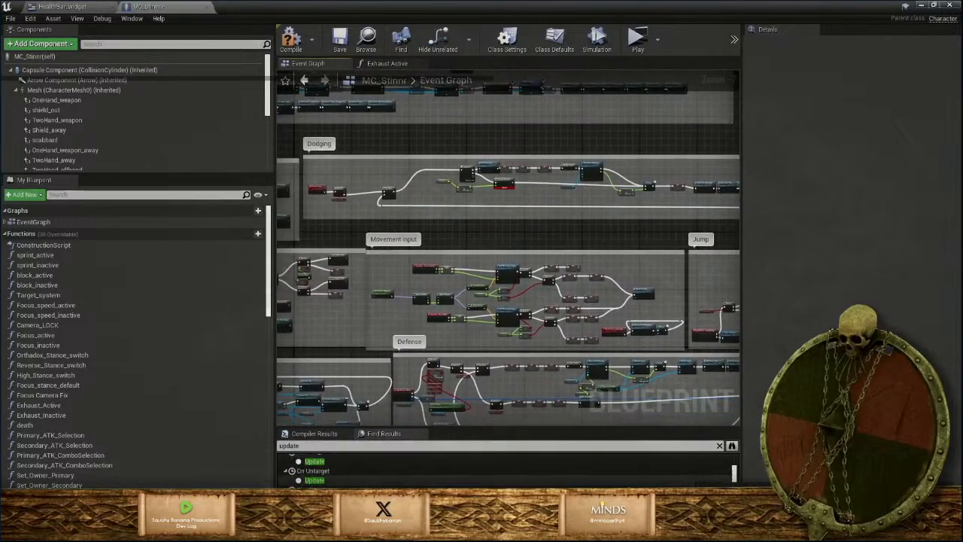
pyautogui.scroll(-3, 504, 472)
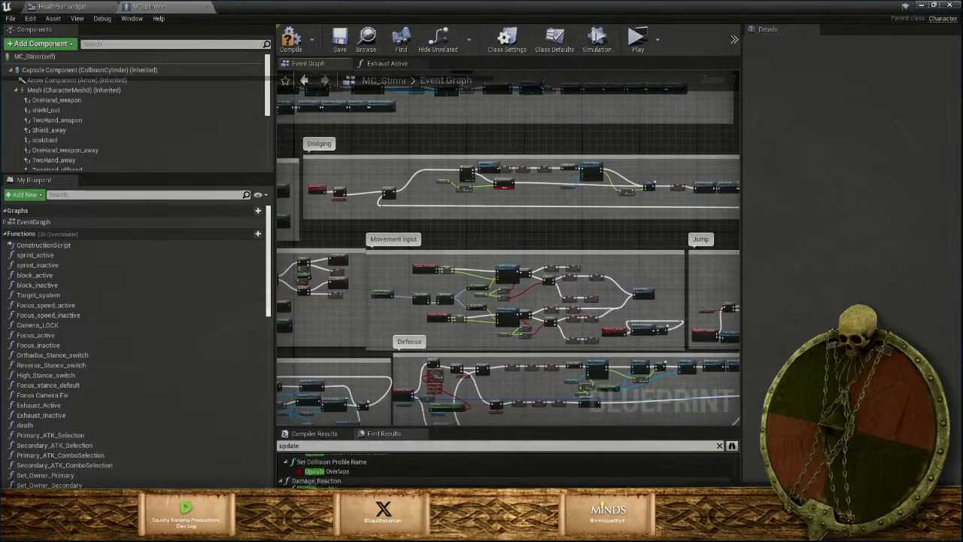
# Open the Update Healthbar result in Damage_Reaction and delete that call together with its Healthbar REF and Stamina getters
pyautogui.doubleClick(348, 482)
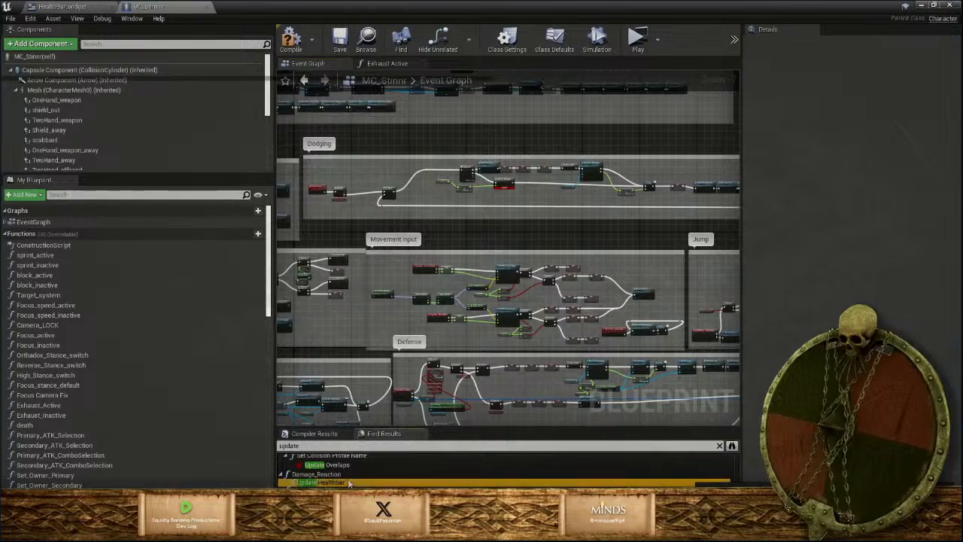
pyautogui.moveTo(504, 353); pyautogui.dragTo(397, 295)
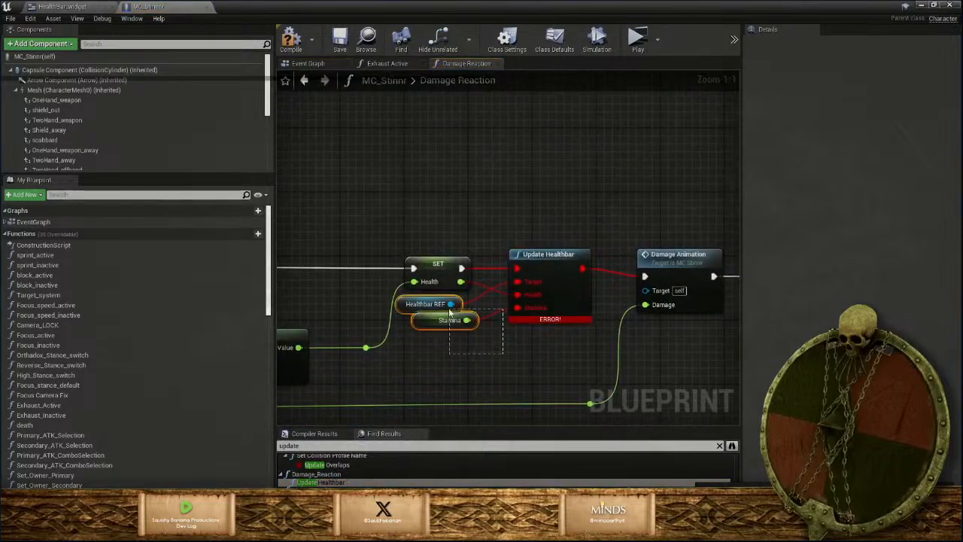
pyautogui.press('Delete')
pyautogui.click(555, 274)
pyautogui.press('Delete')
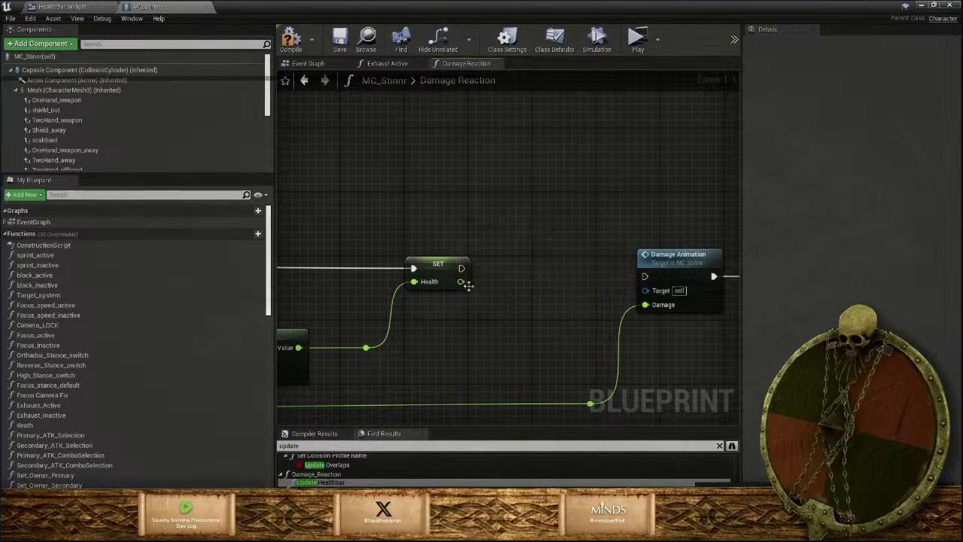
# Connect the Health setter to Damage Animation and move Damage Animation, Health Damage Tick and the reroute node close to the setter
pyautogui.moveTo(460, 268)
pyautogui.mouseDown()
pyautogui.moveTo(640, 257)
pyautogui.moveTo(645, 277)
pyautogui.mouseUp()
pyautogui.scroll(-3, 477, 317)
pyautogui.moveTo(473, 371); pyautogui.dragTo(553, 376)
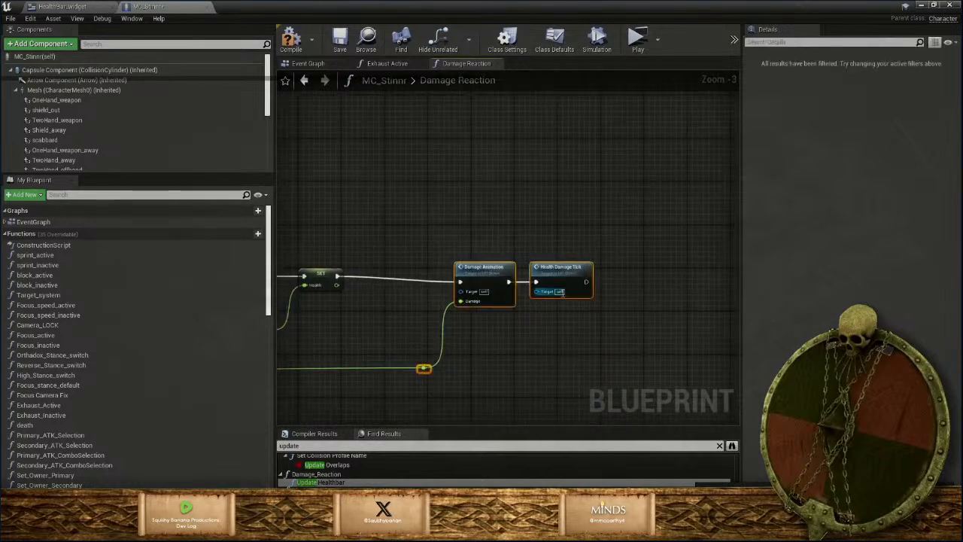
pyautogui.moveTo(575, 283); pyautogui.dragTo(474, 277)
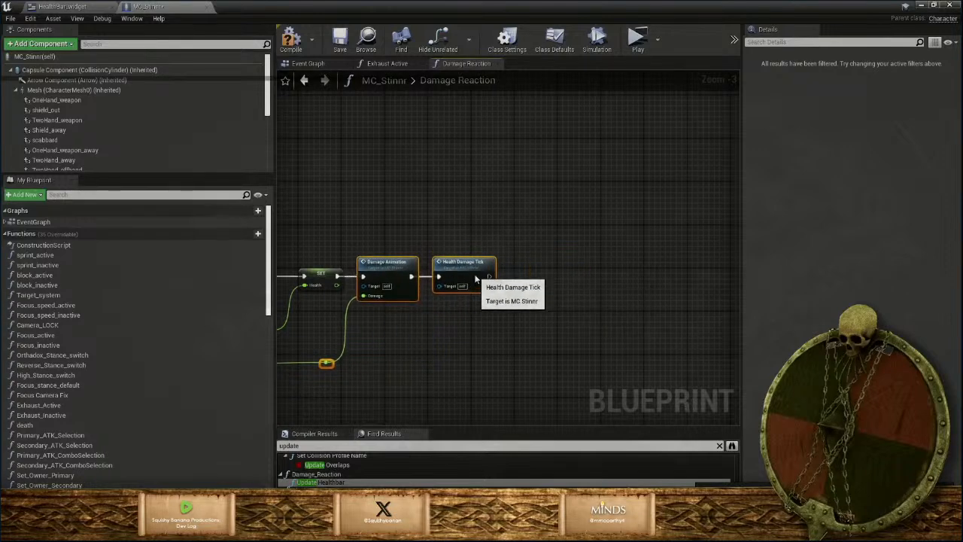
pyautogui.click(412, 397)
# Open the Update Healthbar result in Block_Reaction and delete that call together with the getters feeding it
pyautogui.doubleClick(331, 501)
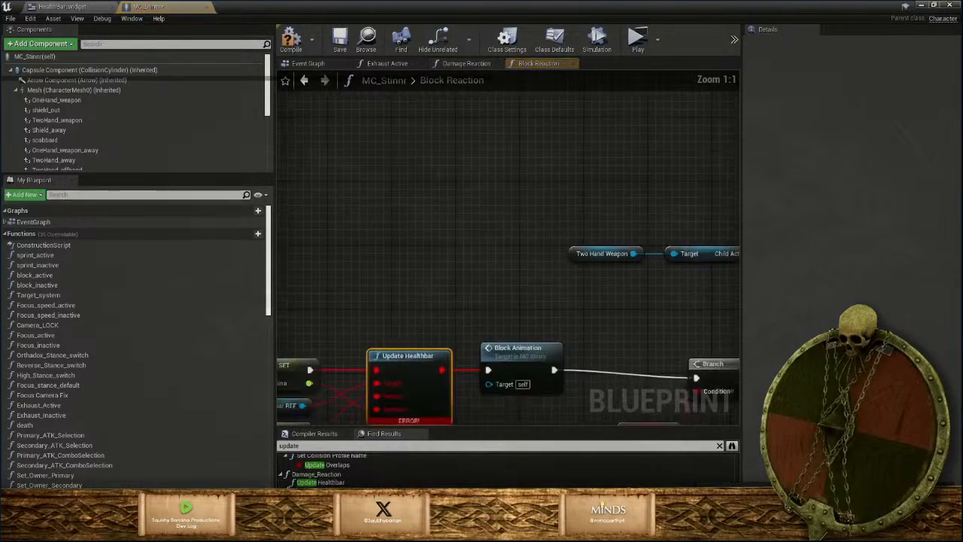
pyautogui.moveTo(376, 299); pyautogui.dragTo(394, 336)
pyautogui.press('Delete')
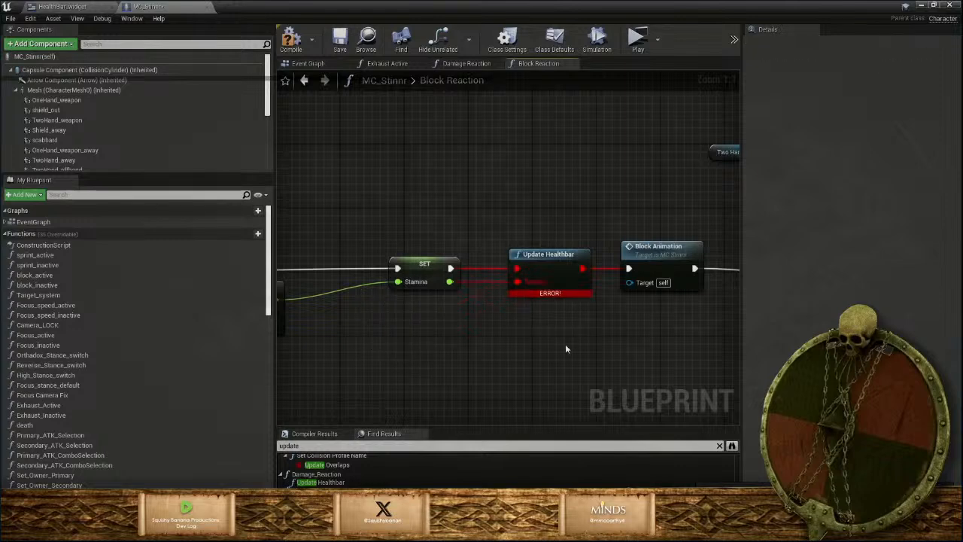
pyautogui.click(560, 276)
pyautogui.press('Delete')
# Connect the Stamina setter to Block Animation and move Block Animation with all its downstream nodes close to the setter
pyautogui.moveTo(449, 267); pyautogui.dragTo(629, 268)
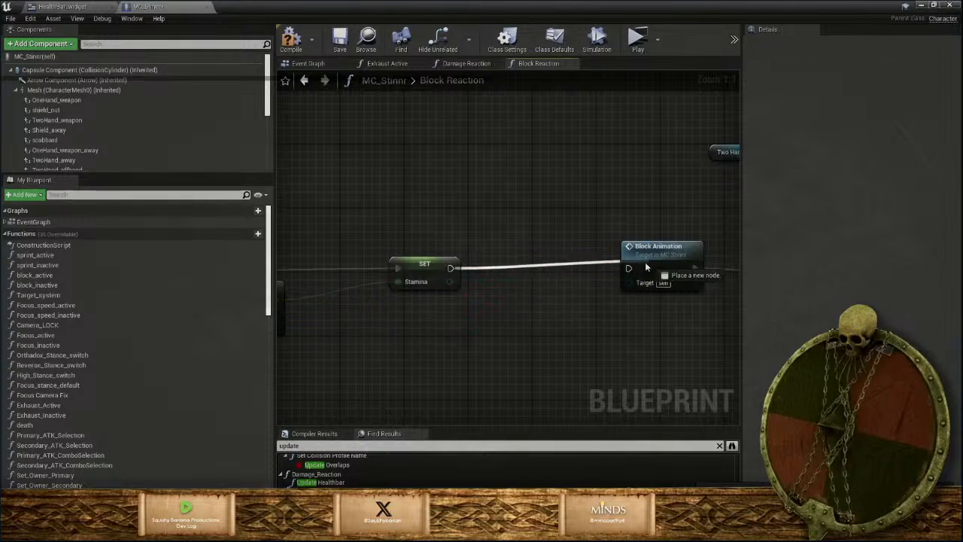
pyautogui.scroll(-3, 663, 337)
pyautogui.moveTo(663, 337); pyautogui.dragTo(475, 331, button='right')
pyautogui.scroll(-4, 477, 330)
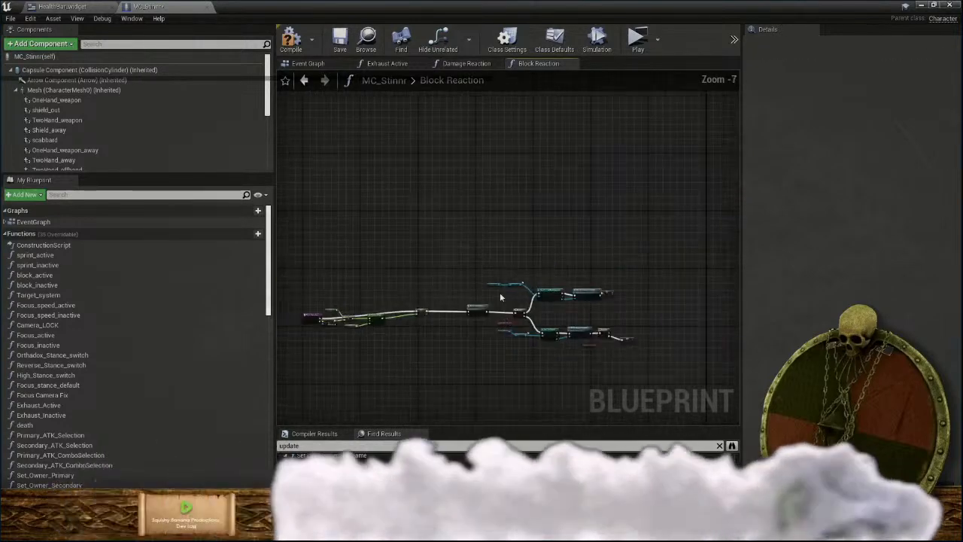
pyautogui.moveTo(484, 263); pyautogui.dragTo(658, 382)
pyautogui.scroll(5, 500, 375)
pyautogui.moveTo(402, 276); pyautogui.dragTo(601, 379, button='right')
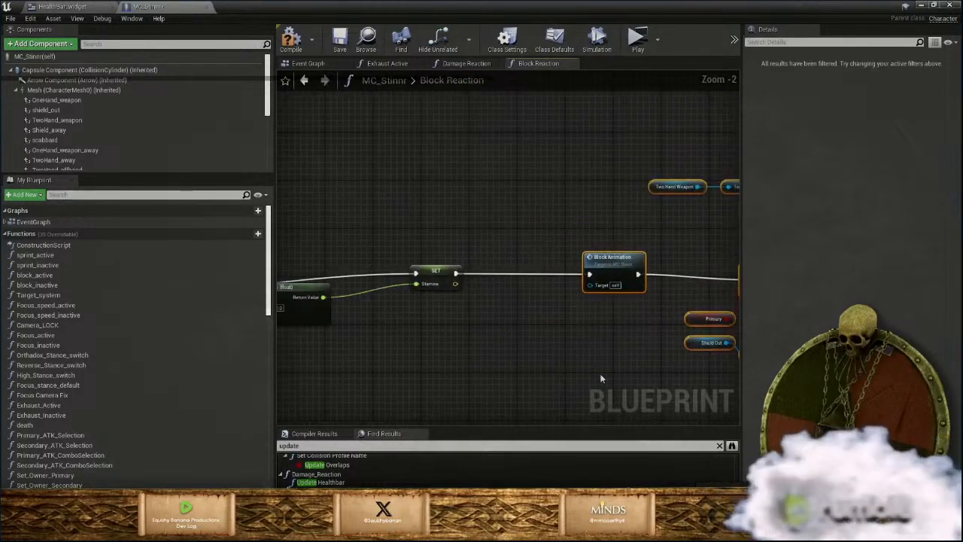
pyautogui.moveTo(606, 266); pyautogui.dragTo(498, 269)
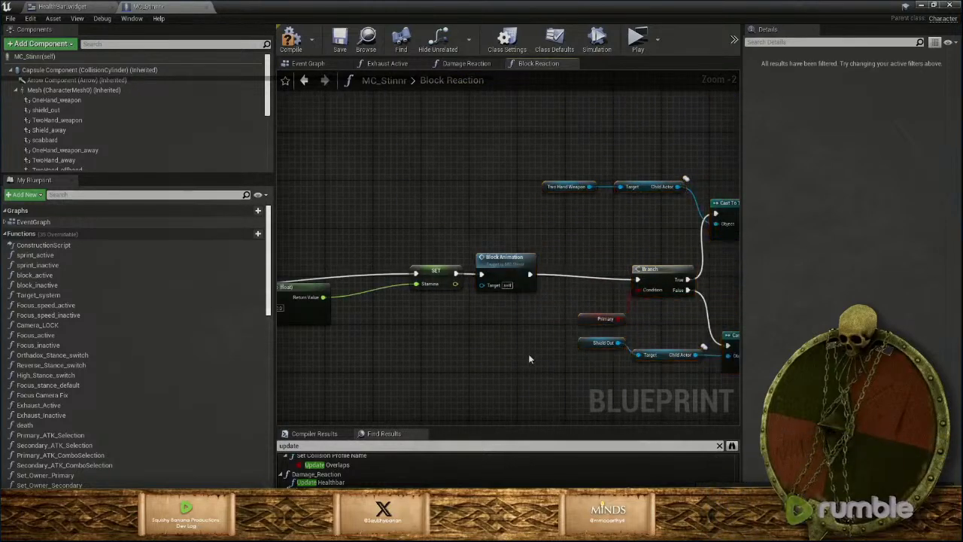
pyautogui.click(564, 361)
# Move the Branch and its downstream weapon and shield nodes close to Block Animation
pyautogui.moveTo(575, 361); pyautogui.dragTo(494, 326, button='right')
pyautogui.moveTo(505, 126); pyautogui.dragTo(722, 392)
pyautogui.moveTo(457, 314); pyautogui.dragTo(675, 320, button='right')
pyautogui.moveTo(511, 252); pyautogui.dragTo(432, 246)
pyautogui.click(377, 356)
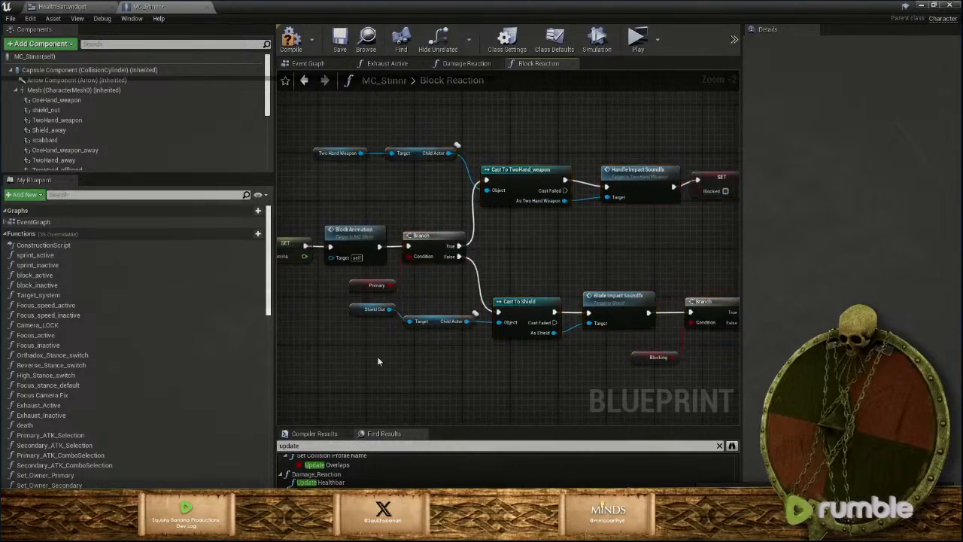
pyautogui.scroll(-2, 386, 378)
pyautogui.moveTo(386, 378); pyautogui.dragTo(520, 370, button='right')
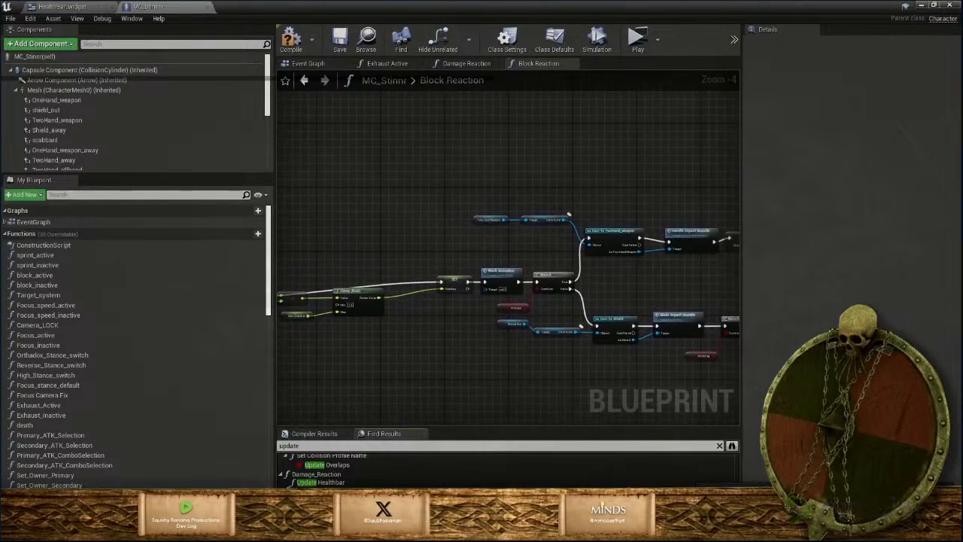
# Open the Update Healthbar result in Stamina Damage and delete that call together with its Healthbar REF and Health getters
pyautogui.doubleClick(338, 511)
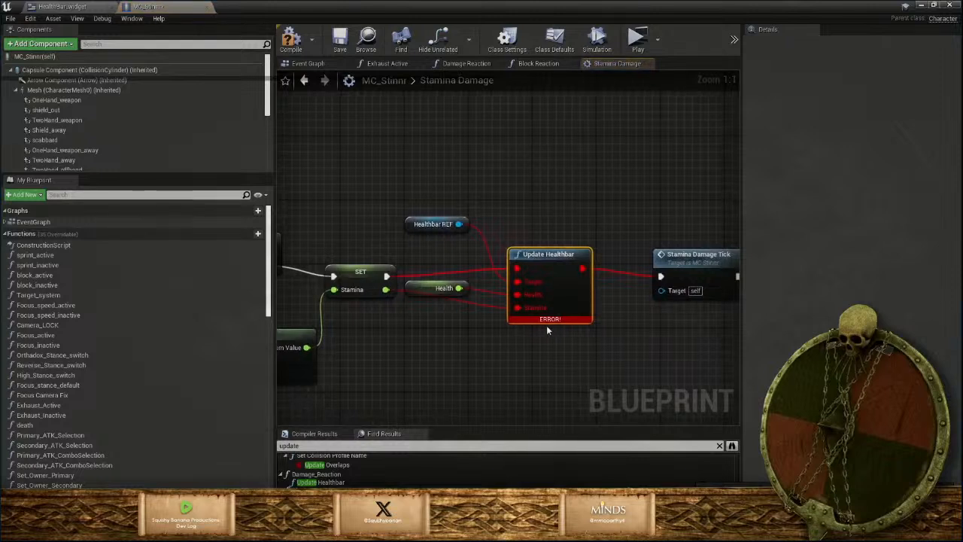
pyautogui.press('Delete')
pyautogui.moveTo(399, 211); pyautogui.dragTo(463, 343)
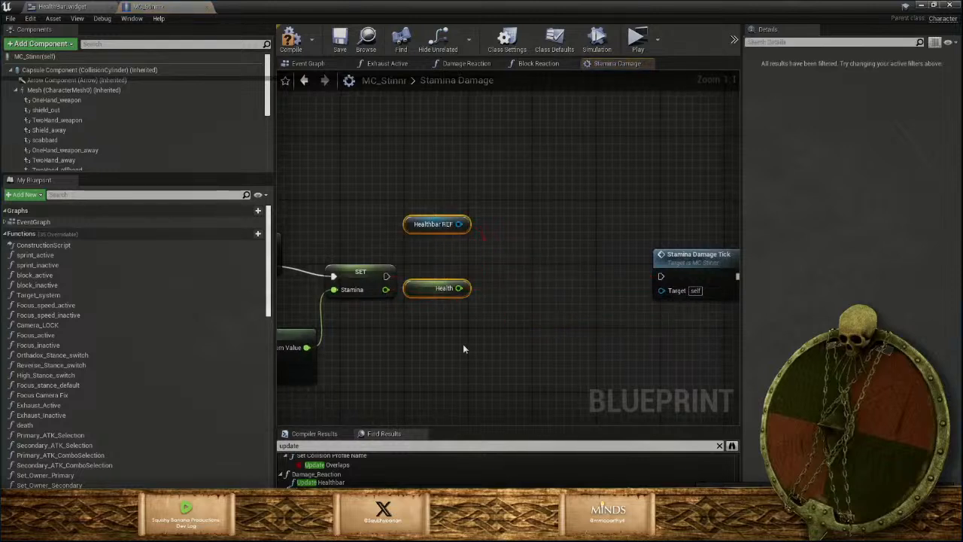
pyautogui.press('Delete')
# Connect the Stamina setter to Stamina Damage Tick and move the tick and Outputs nodes close to the setter
pyautogui.moveTo(386, 276); pyautogui.dragTo(618, 276)
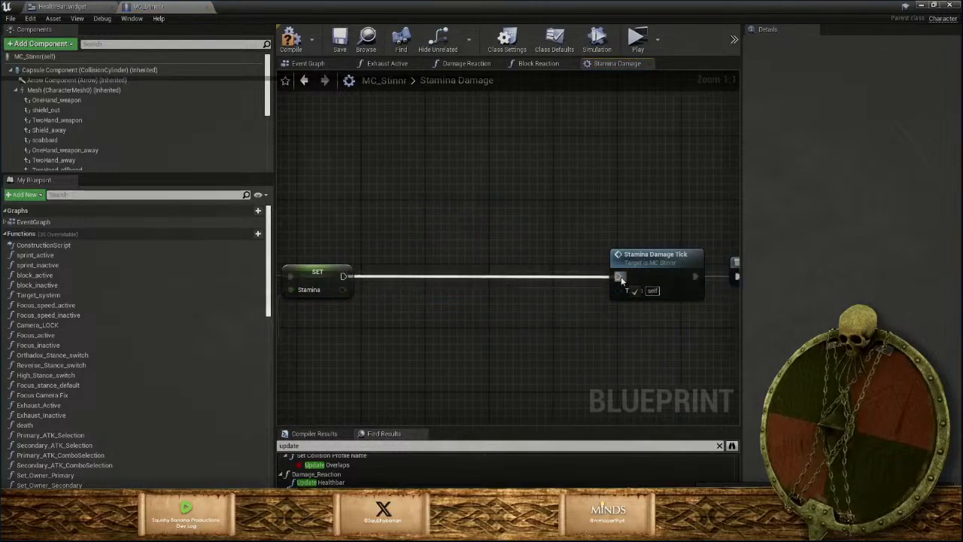
pyautogui.scroll(-4, 608, 366)
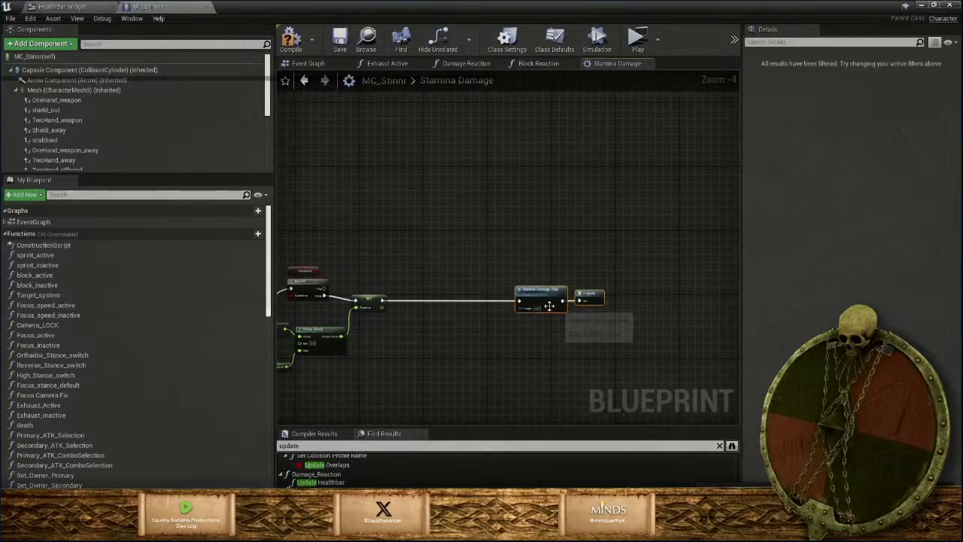
pyautogui.moveTo(470, 308); pyautogui.dragTo(429, 301)
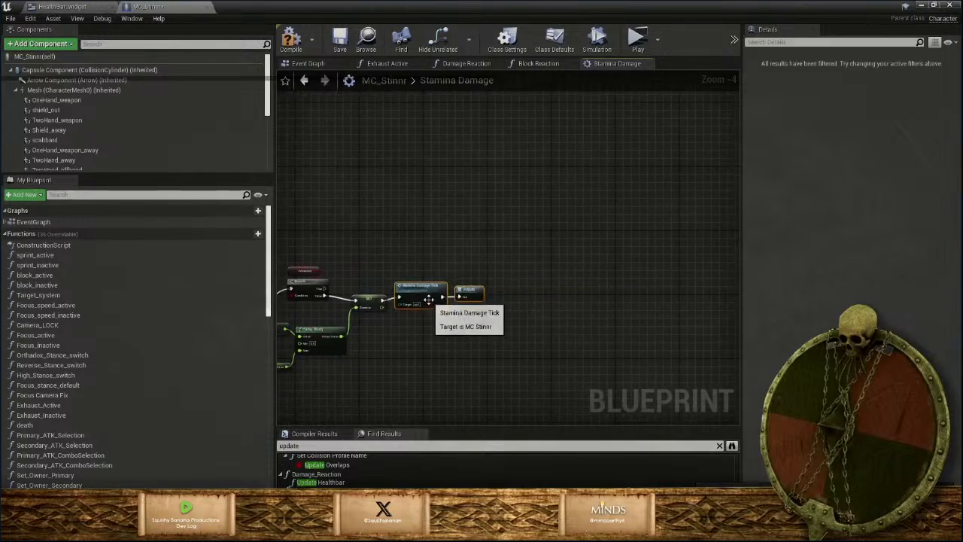
pyautogui.scroll(-2, 492, 304)
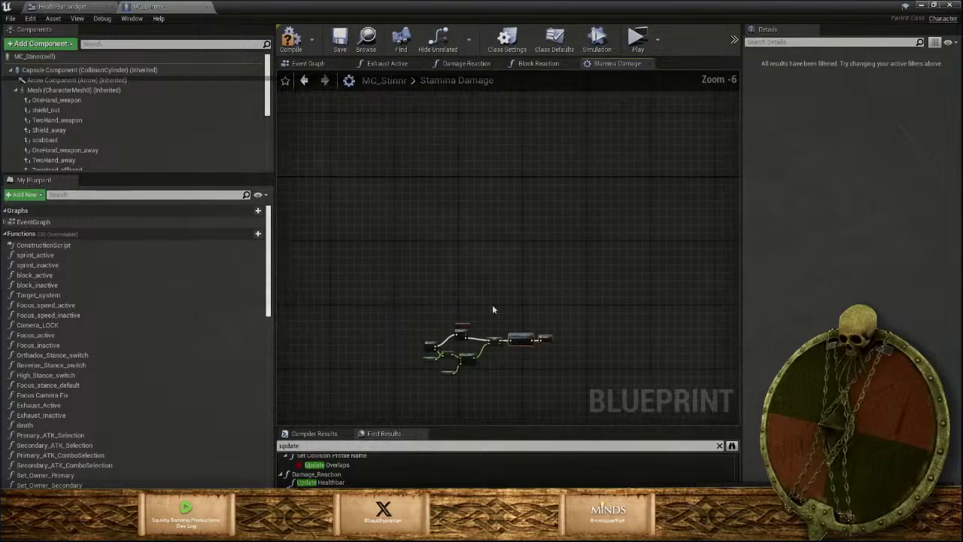
# Compile and save the character blueprint, and play-test the level to check how the health and stamina bars respond
pyautogui.click(349, 50)
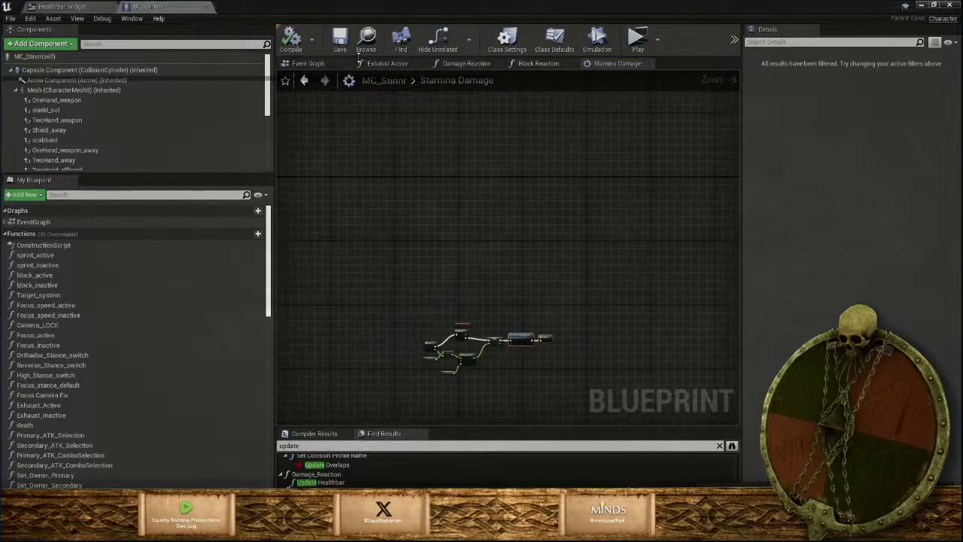
pyautogui.click(921, 6)
pyautogui.click(624, 38)
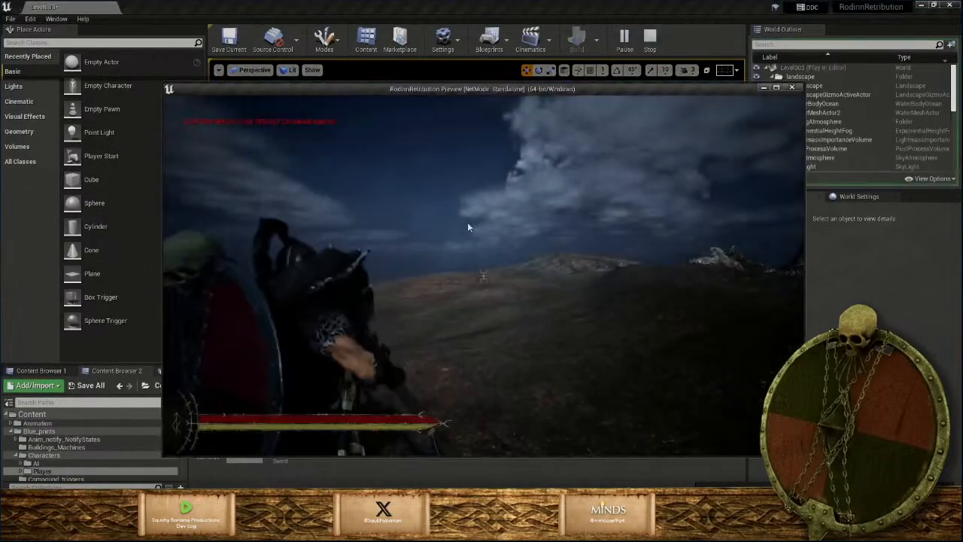
pyautogui.click(467, 224)
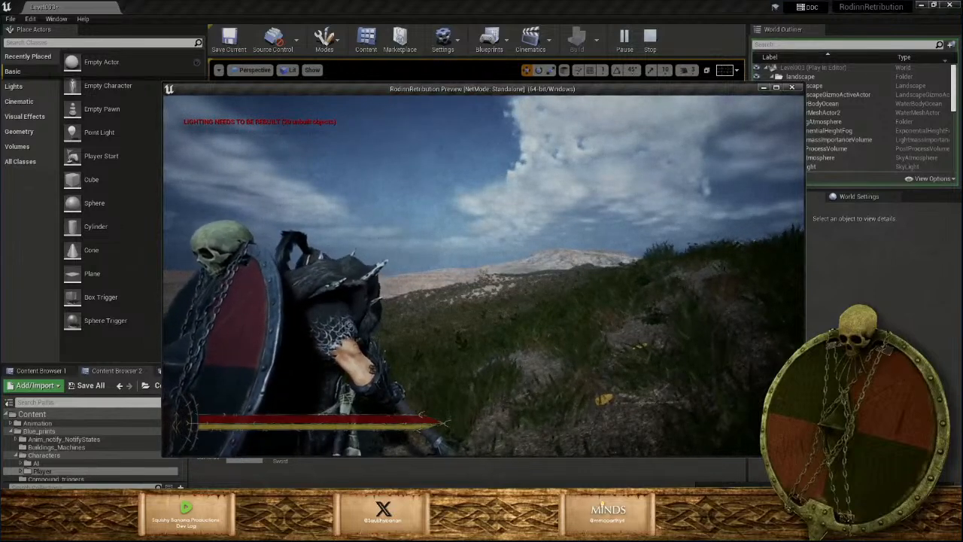
pyautogui.press('q')
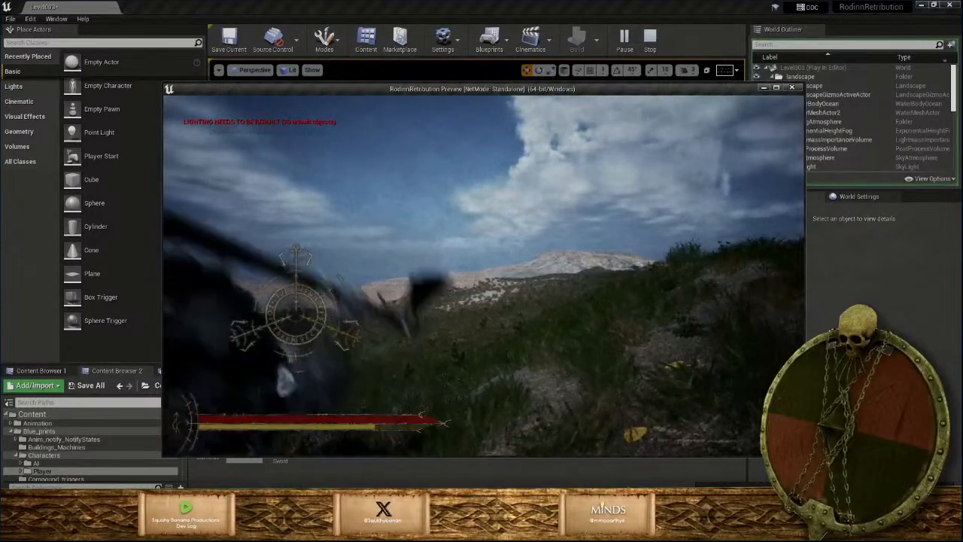
pyautogui.press('Escape')
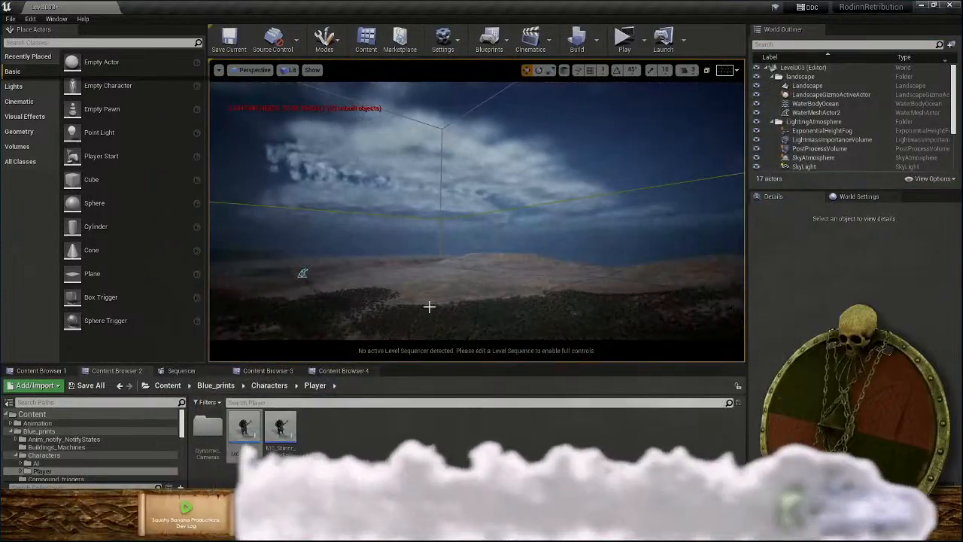
# Reopen the character blueprint and examine the Exhausted call at the end of the Exhaust_Active function
pyautogui.click(242, 429)
pyautogui.doubleClick(242, 429)
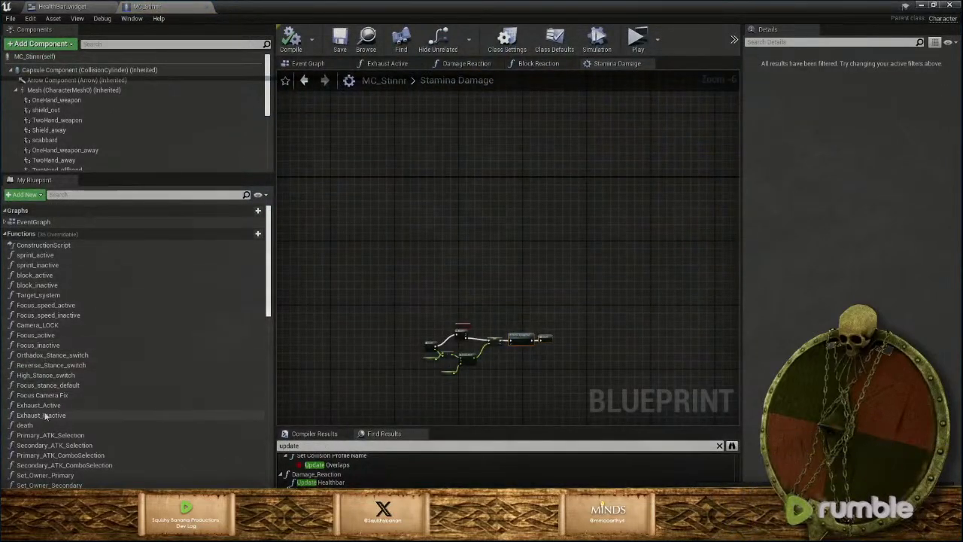
pyautogui.doubleClick(42, 405)
pyautogui.scroll(3, 647, 319)
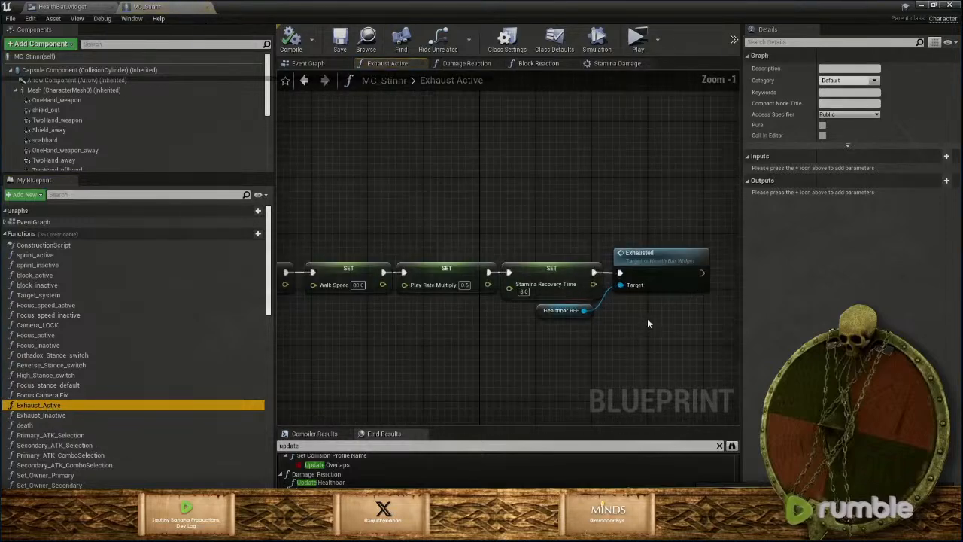
pyautogui.moveTo(529, 345); pyautogui.dragTo(465, 366, button='right')
pyautogui.scroll(-1, 476, 371)
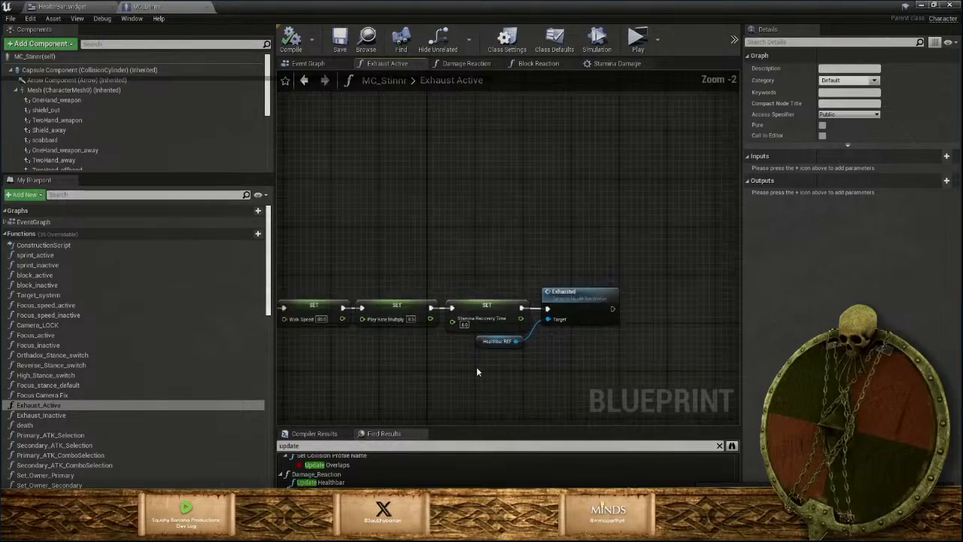
# Make room after the Walk Speed setter in Exhaust Active and insert a Set Focus Speed node there
pyautogui.moveTo(633, 376); pyautogui.dragTo(534, 306)
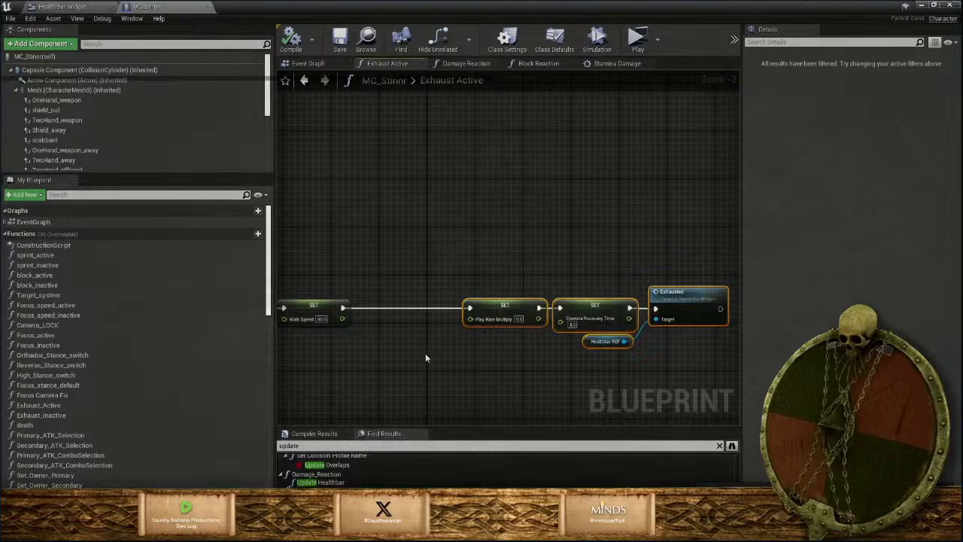
pyautogui.moveTo(425, 358); pyautogui.dragTo(591, 367, button='right')
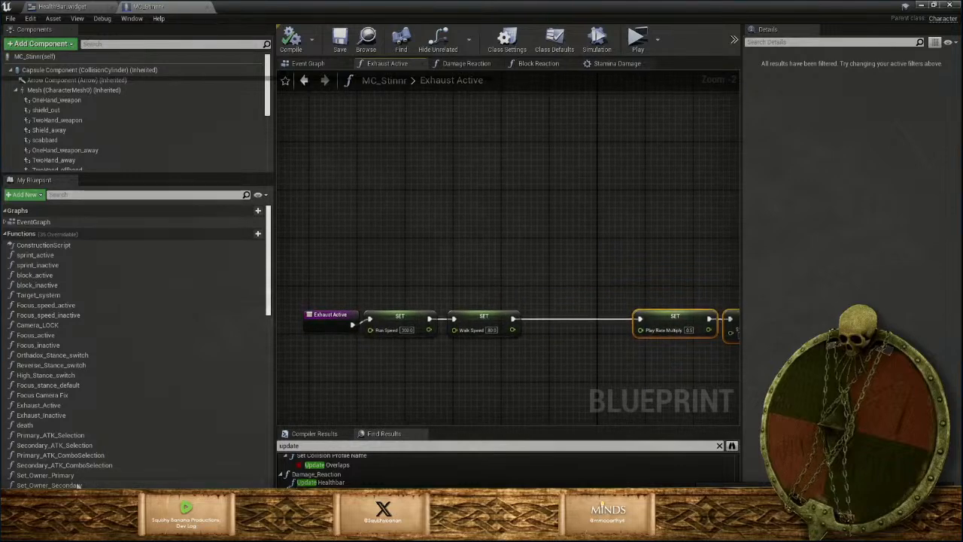
pyautogui.scroll(-3, 77, 485)
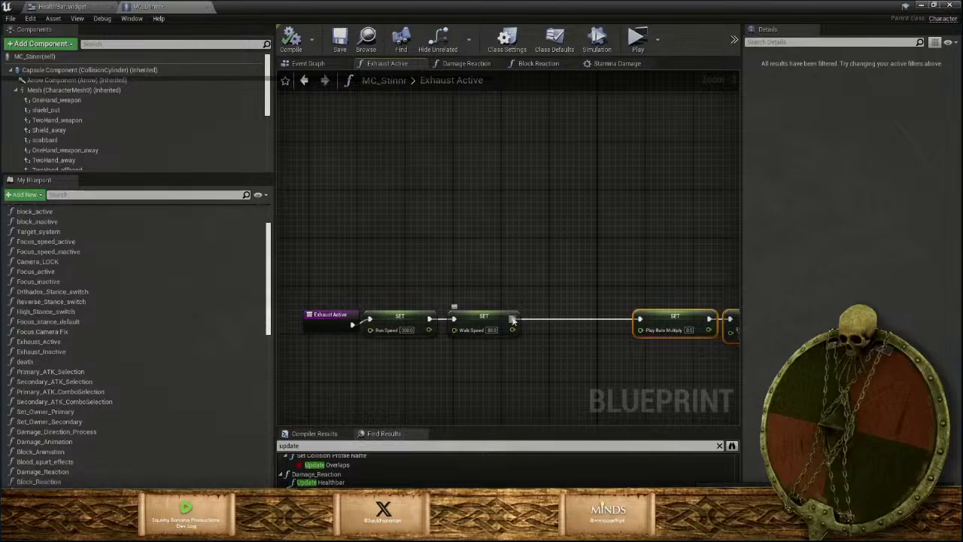
pyautogui.moveTo(546, 319); pyautogui.dragTo(542, 318)
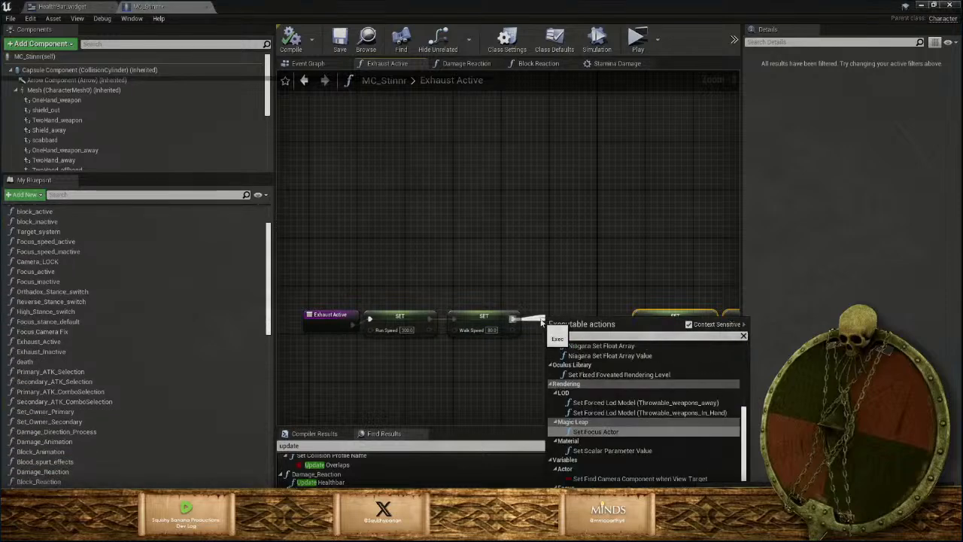
pyautogui.write('setfo')
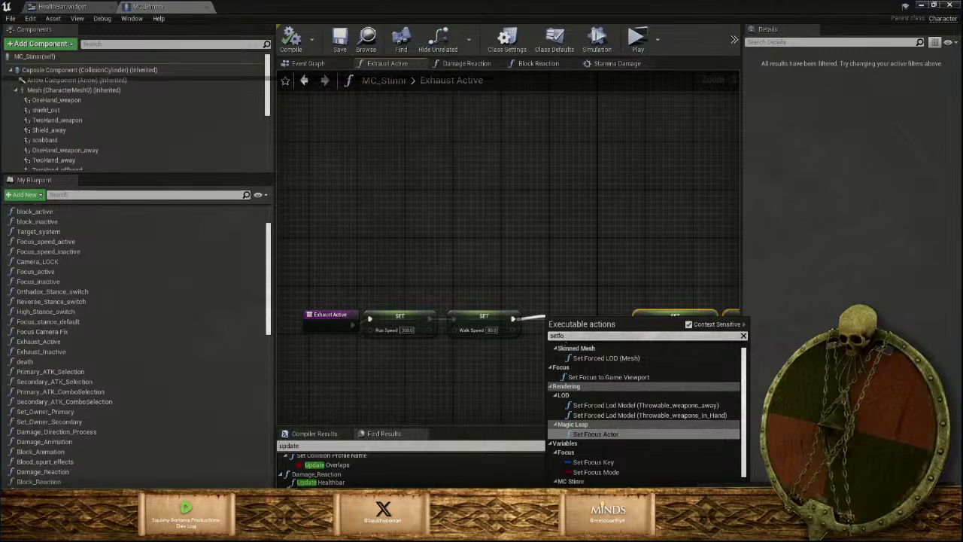
pyautogui.press('Return')
pyautogui.moveTo(589, 323); pyautogui.dragTo(575, 318)
# Move the Play Rate Multiply, Stamina Recovery Time, Healthbar REF and Exhausted nodes back beside the Focus Speed setter
pyautogui.moveTo(628, 375); pyautogui.dragTo(458, 368, button='right')
pyautogui.moveTo(533, 263)
pyautogui.mouseDown()
pyautogui.moveTo(602, 343)
pyautogui.moveTo(676, 366)
pyautogui.mouseUp()
pyautogui.moveTo(689, 314); pyautogui.dragTo(659, 315)
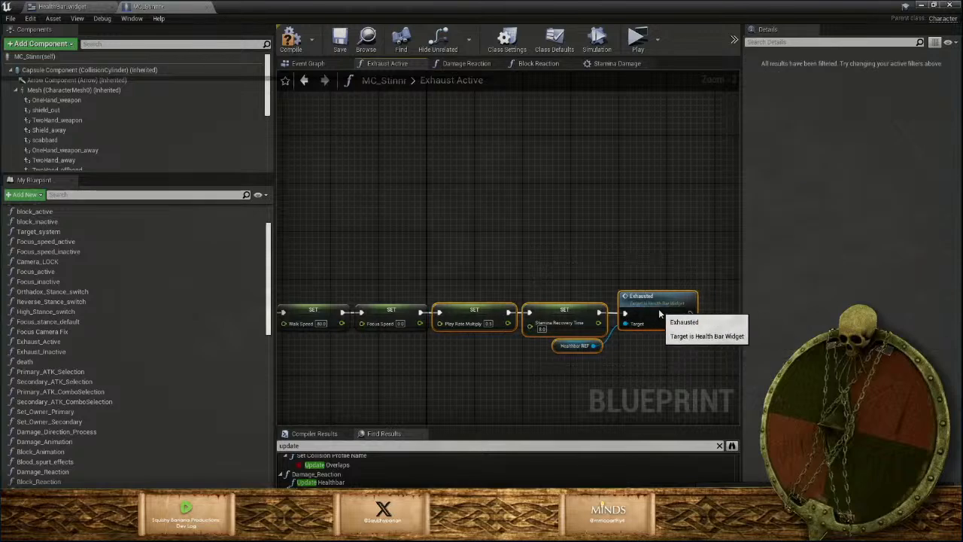
# Set the Focus Speed value to 100 in Exhaust Active
pyautogui.scroll(2, 345, 342)
pyautogui.moveTo(345, 342); pyautogui.dragTo(464, 373, button='right')
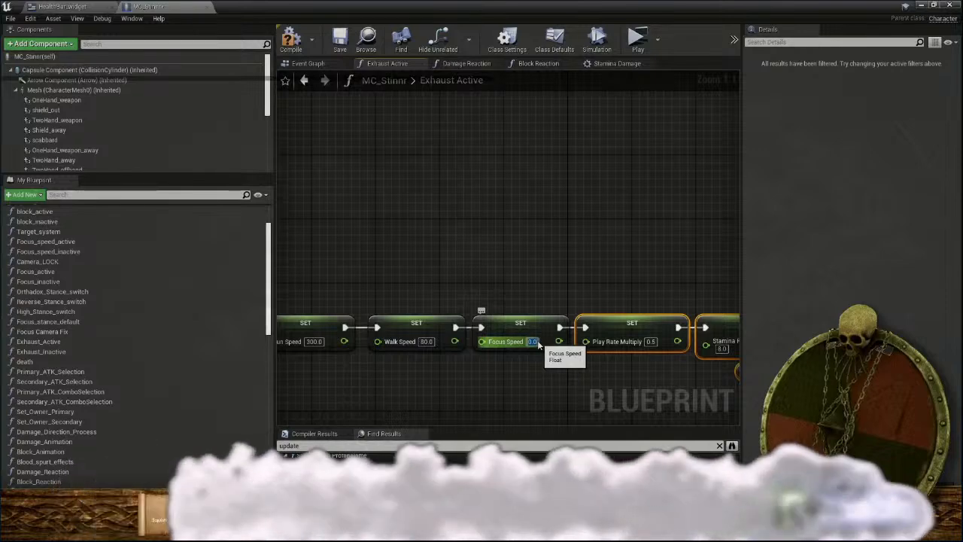
pyautogui.write('100')
pyautogui.press('Return')
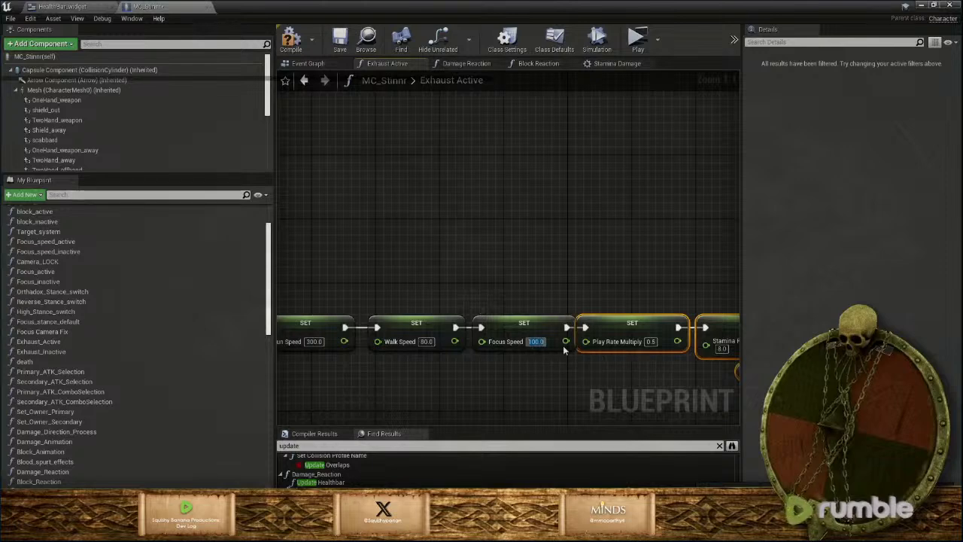
pyautogui.moveTo(544, 319); pyautogui.dragTo(539, 322)
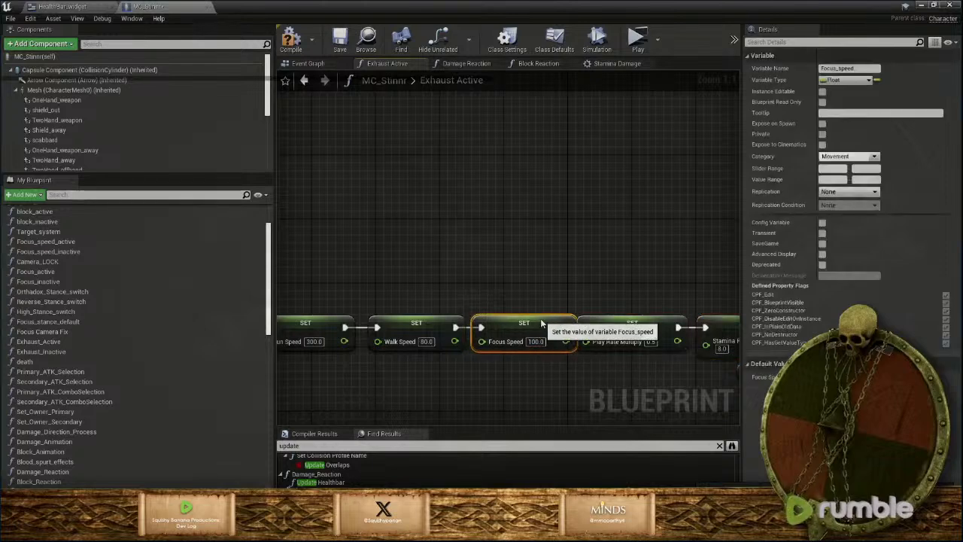
# Open the Exhausted event in the health bar widget from its call and shift its Play Animation node slightly down
pyautogui.scroll(-1, 591, 381)
pyautogui.moveTo(592, 382); pyautogui.dragTo(509, 365, button='right')
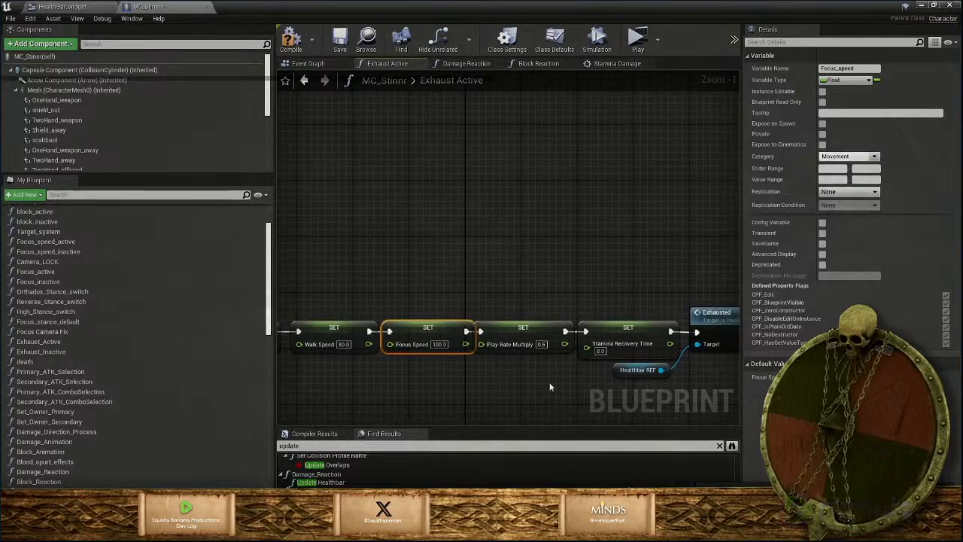
pyautogui.moveTo(549, 387); pyautogui.dragTo(425, 370, button='right')
pyautogui.doubleClick(613, 322)
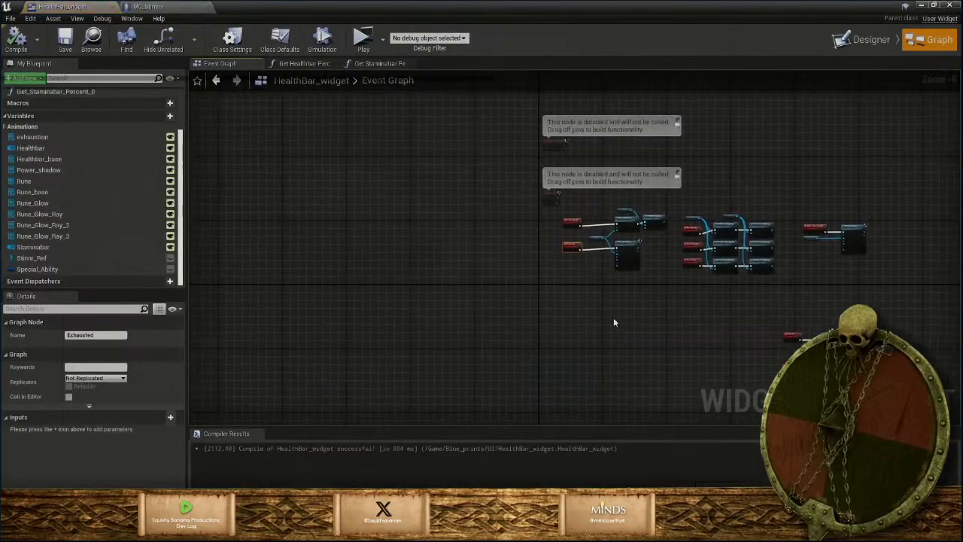
pyautogui.moveTo(645, 310); pyautogui.dragTo(518, 309, button='right')
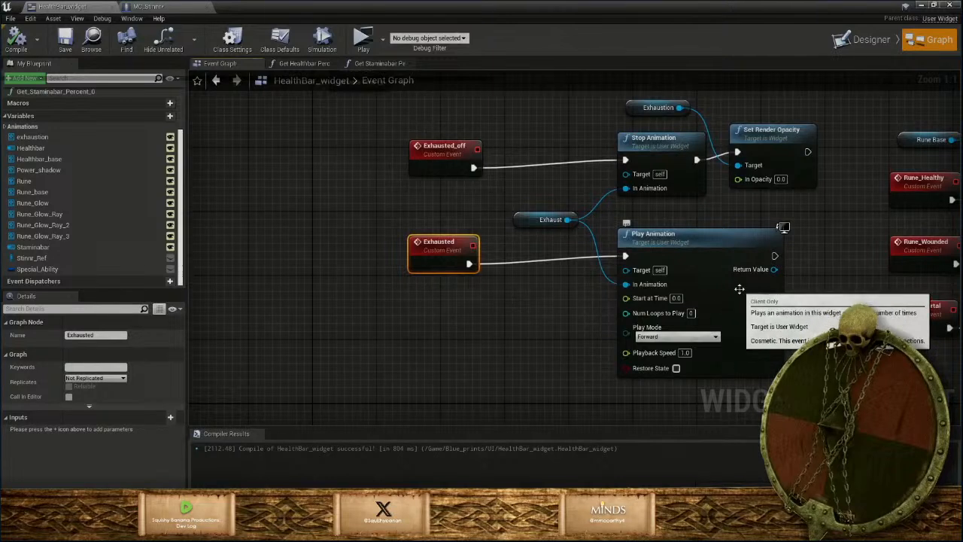
pyautogui.moveTo(739, 289); pyautogui.dragTo(738, 308)
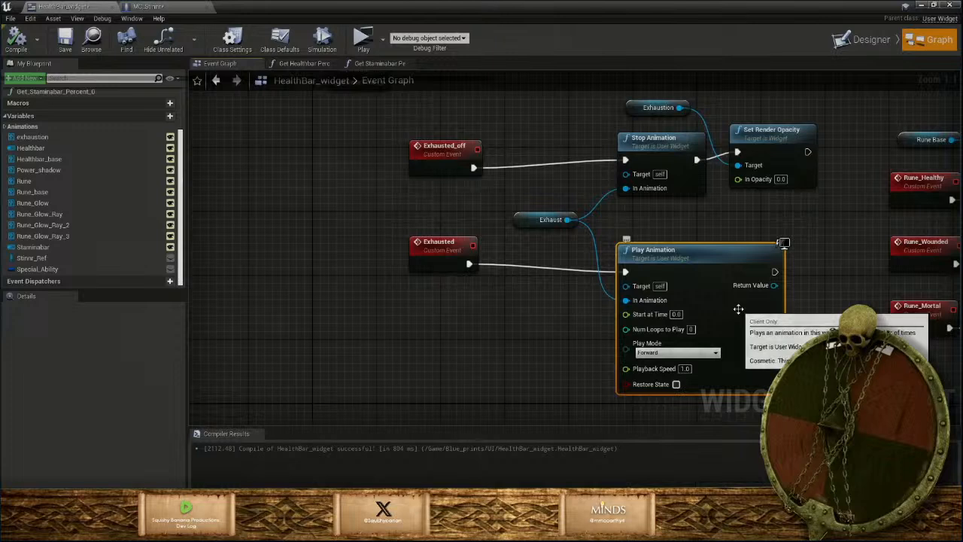
# Return to the MC_Stinnr blueprint and open the Exhaust_Inactive function at the end of its setter chain
pyautogui.click(183, 6)
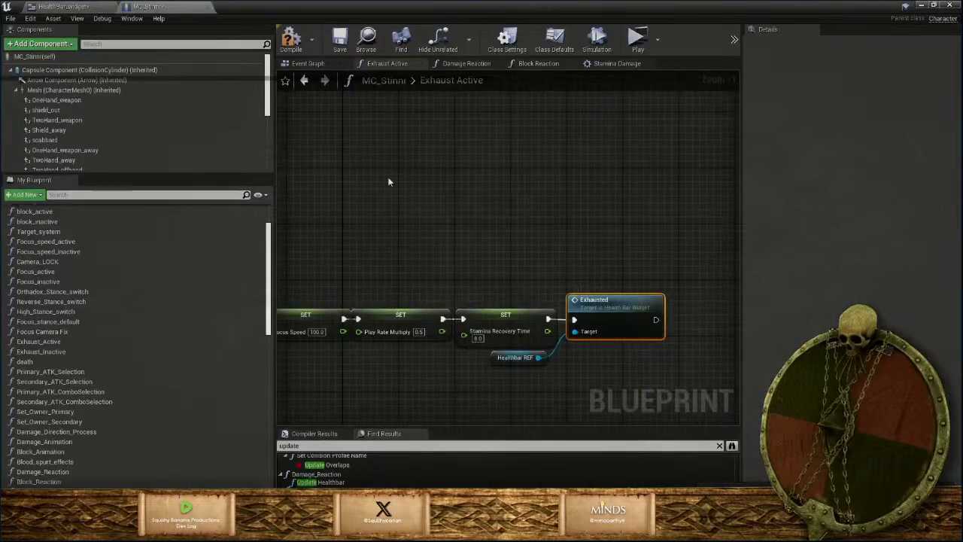
pyautogui.moveTo(367, 398); pyautogui.dragTo(596, 345, button='right')
pyautogui.scroll(-2, 440, 389)
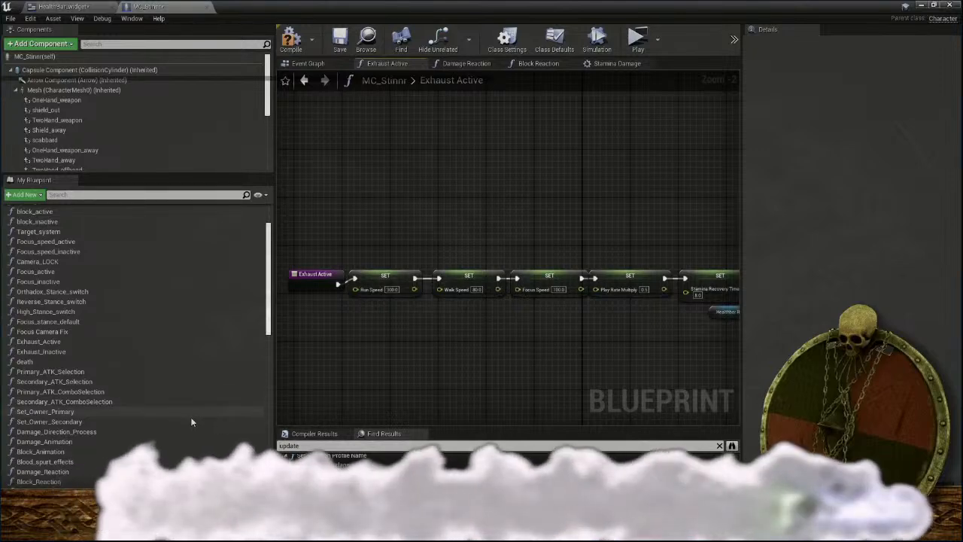
pyautogui.scroll(-1, 126, 463)
pyautogui.scroll(-3, 119, 465)
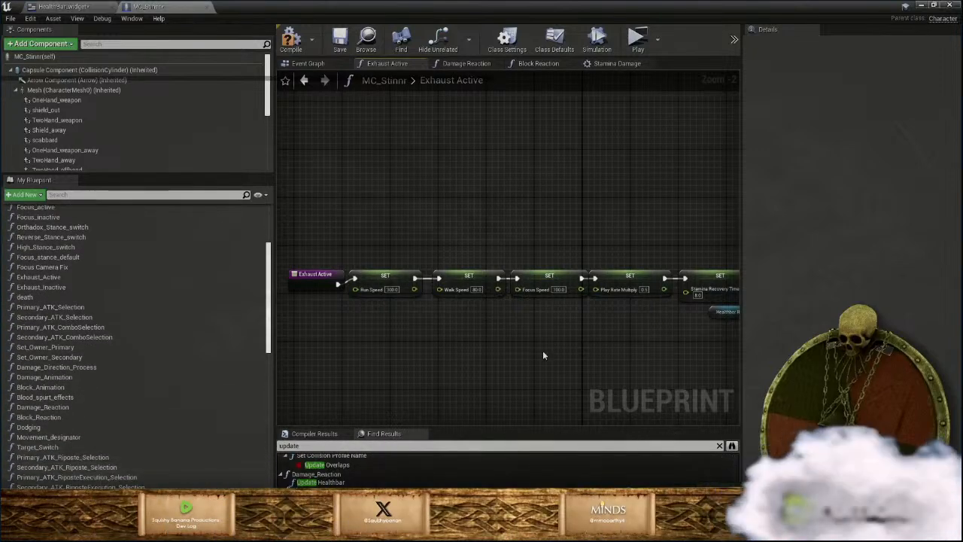
pyautogui.moveTo(542, 350); pyautogui.dragTo(651, 339, button='right')
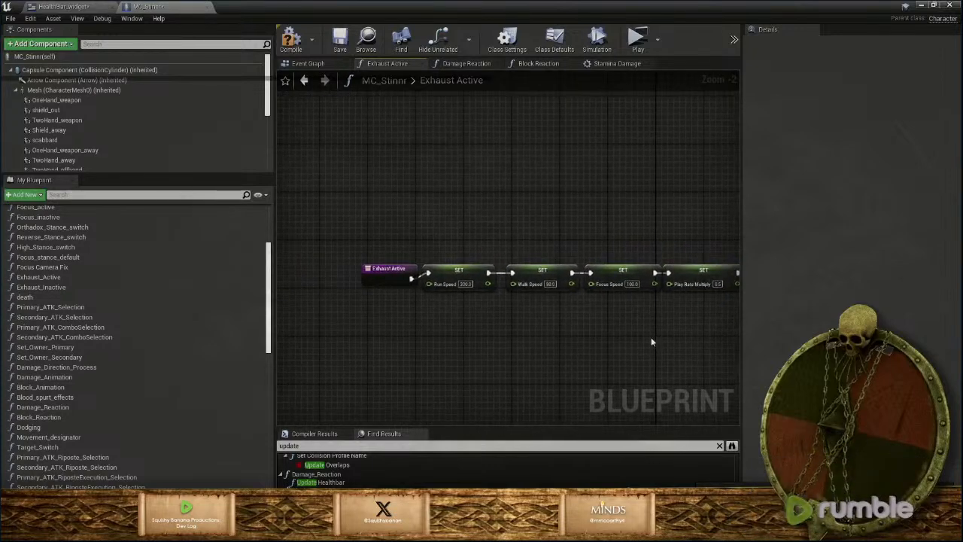
pyautogui.doubleClick(42, 287)
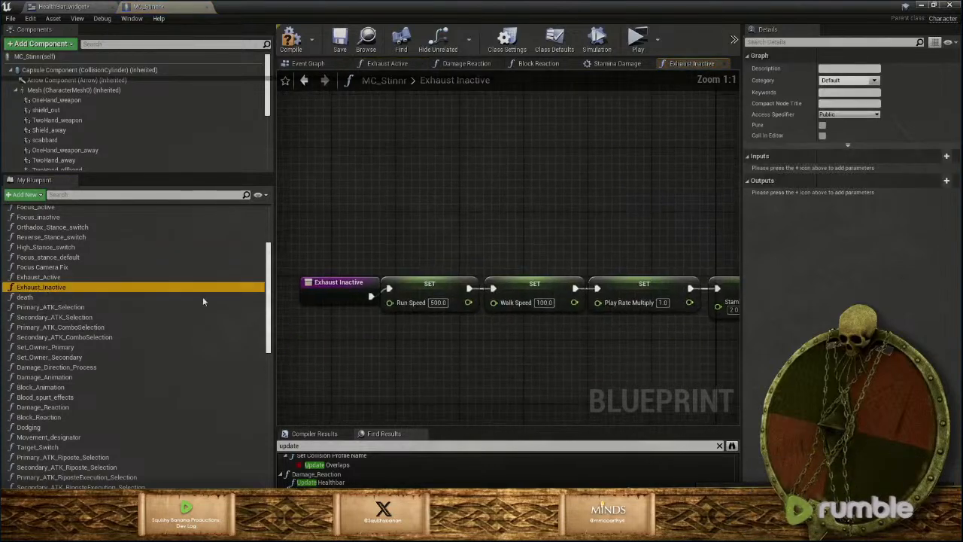
pyautogui.moveTo(637, 348); pyautogui.dragTo(478, 331, button='right')
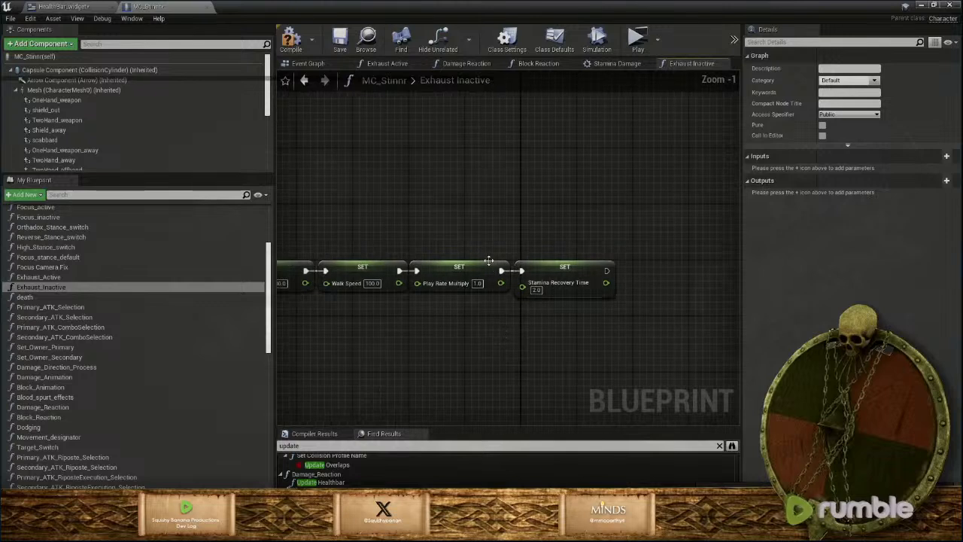
# Move the Play Rate Multiply and Stamina Recovery Time setters away from Walk Speed and break the connection between them
pyautogui.moveTo(479, 224); pyautogui.dragTo(589, 343)
pyautogui.moveTo(523, 287); pyautogui.dragTo(660, 300)
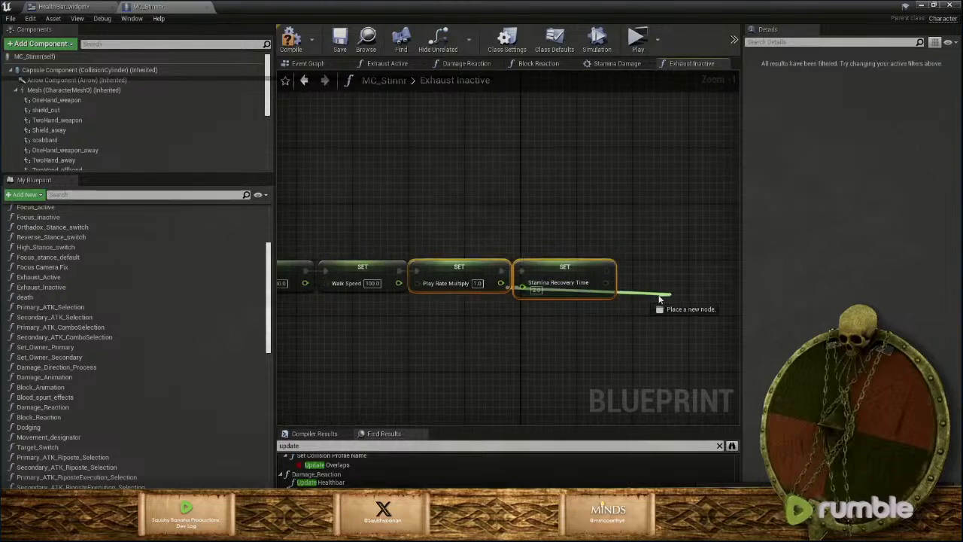
pyautogui.click(570, 324)
pyautogui.moveTo(475, 224); pyautogui.dragTo(598, 358)
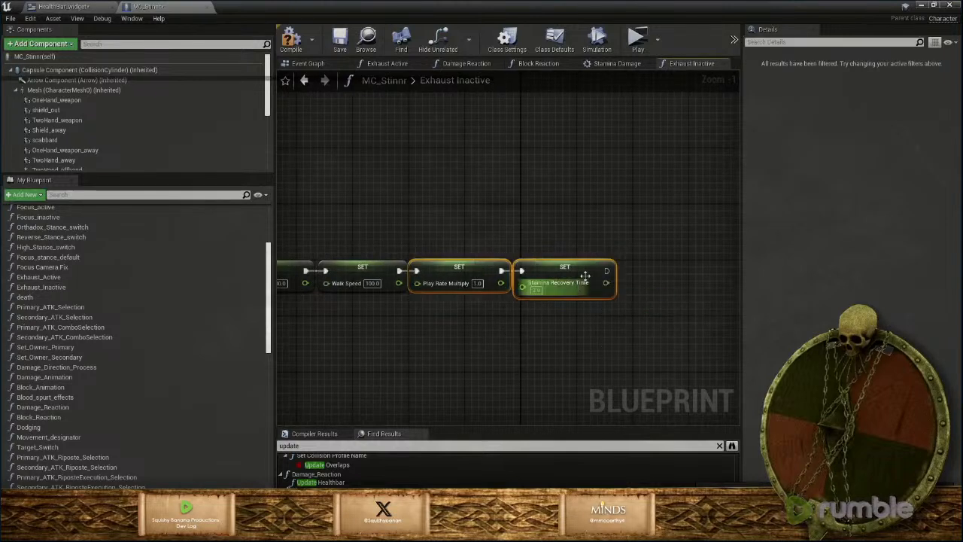
pyautogui.moveTo(431, 269); pyautogui.dragTo(555, 269)
pyautogui.keyDown('alt'); pyautogui.click(399, 270); pyautogui.keyUp('alt')
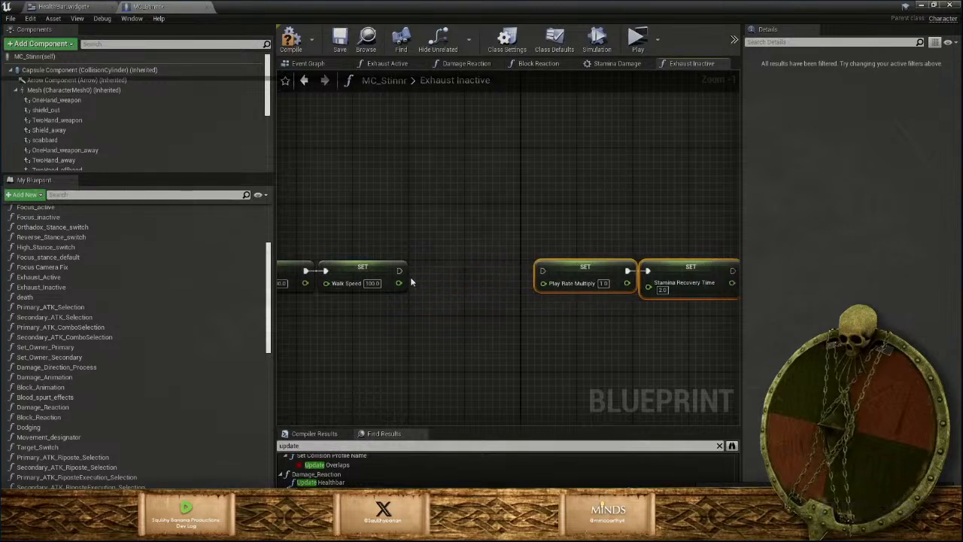
# Add a Set Focus Speed node after the Walk Speed setter in Exhaust Inactive and set its value to 200
pyautogui.moveTo(445, 275); pyautogui.dragTo(445, 277)
pyautogui.write('setf')
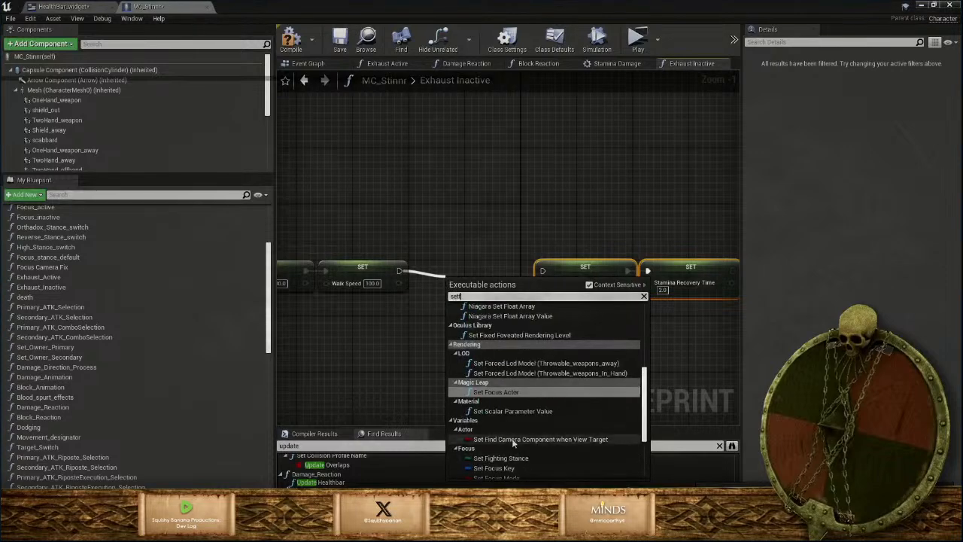
pyautogui.write('oc')
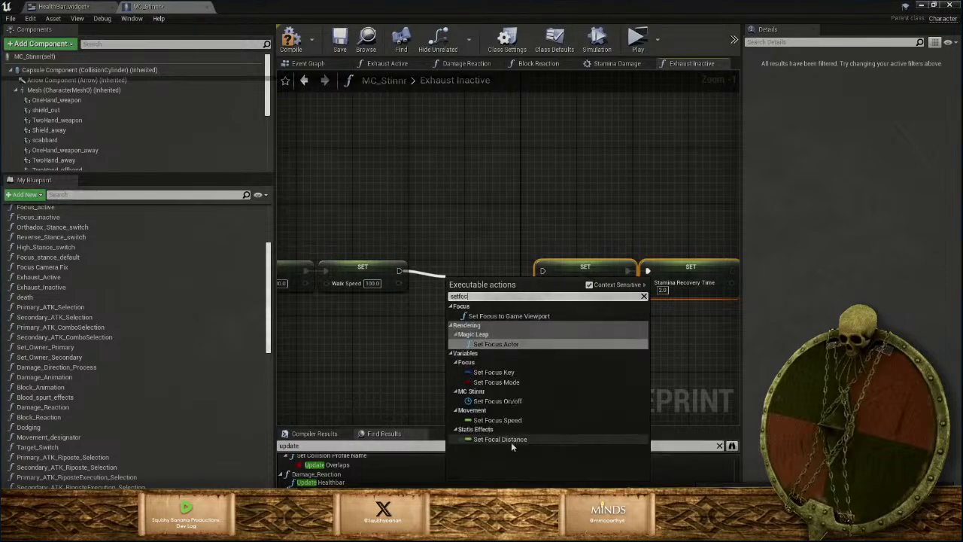
pyautogui.click(505, 421)
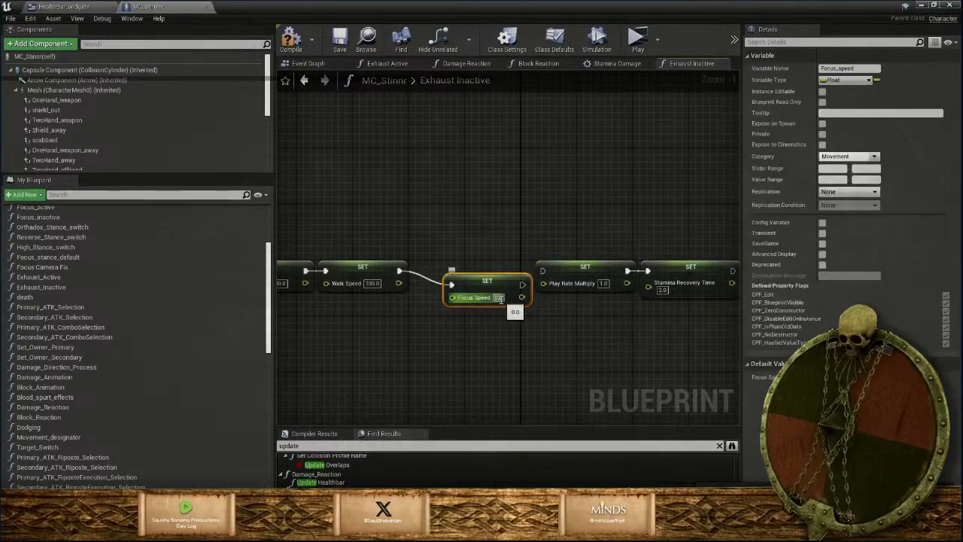
pyautogui.write('200')
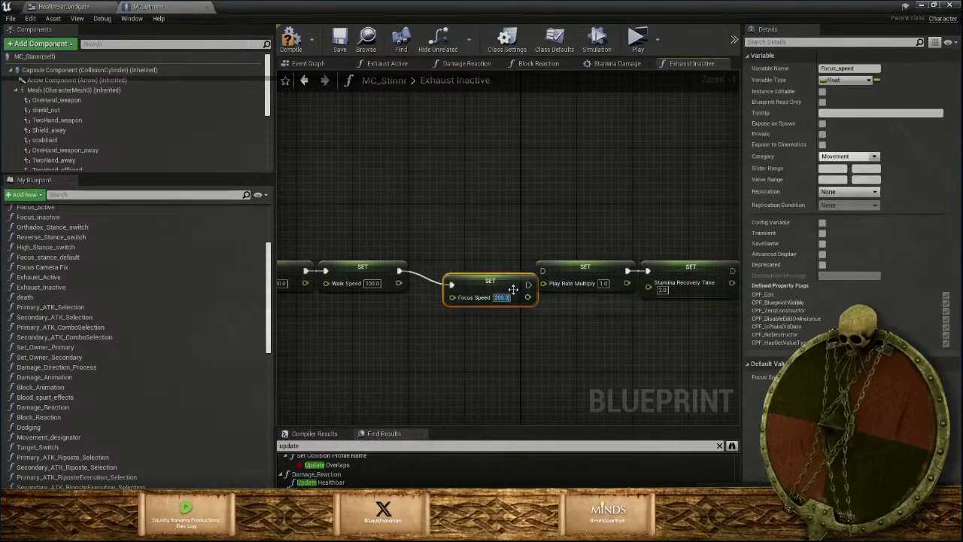
pyautogui.press('Return')
# Connect the Focus Speed setter to Play Rate Multiply in one compact row, and compile and save the blueprint
pyautogui.moveTo(509, 288); pyautogui.dragTo(615, 318)
pyautogui.scroll(-2, 546, 272)
pyautogui.moveTo(612, 269); pyautogui.dragTo(601, 270)
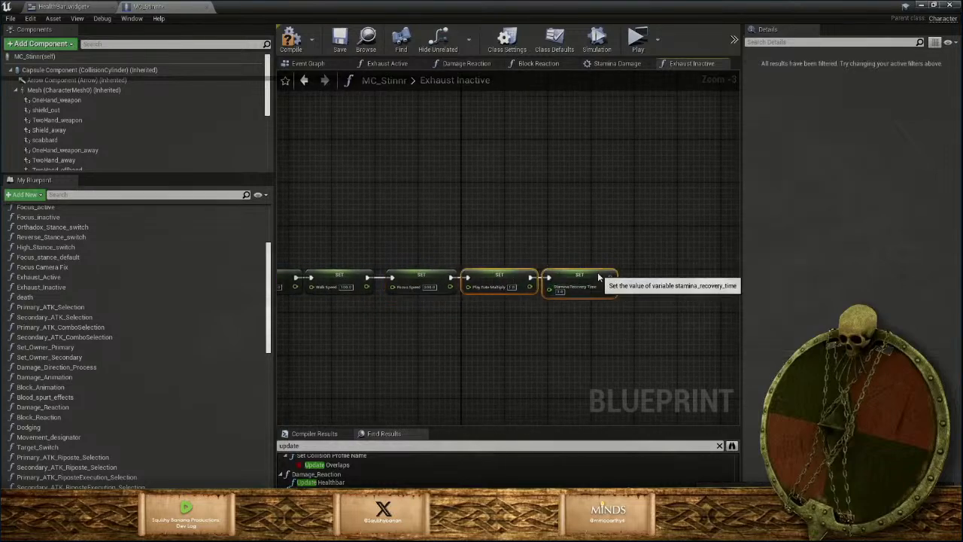
pyautogui.click(519, 337)
pyautogui.moveTo(470, 352); pyautogui.dragTo(496, 346, button='right')
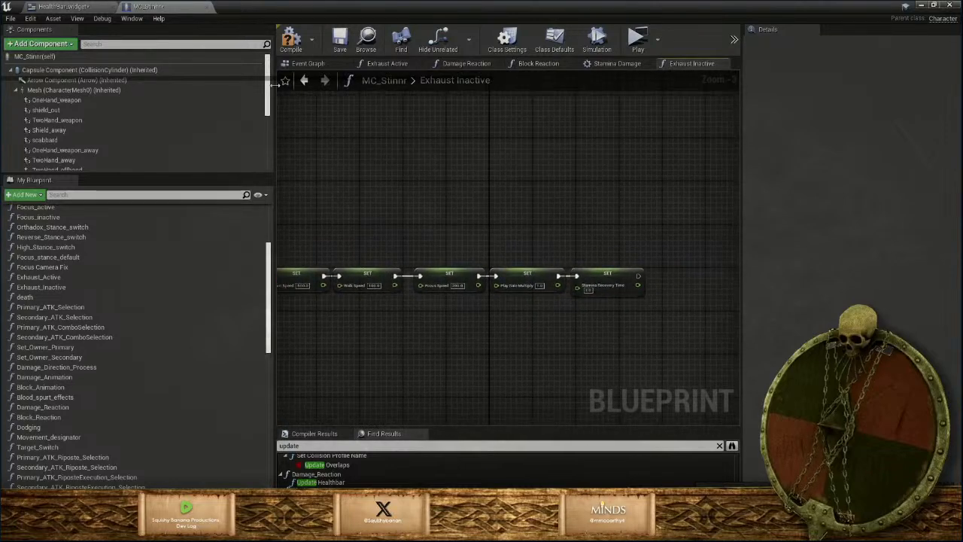
pyautogui.click(341, 51)
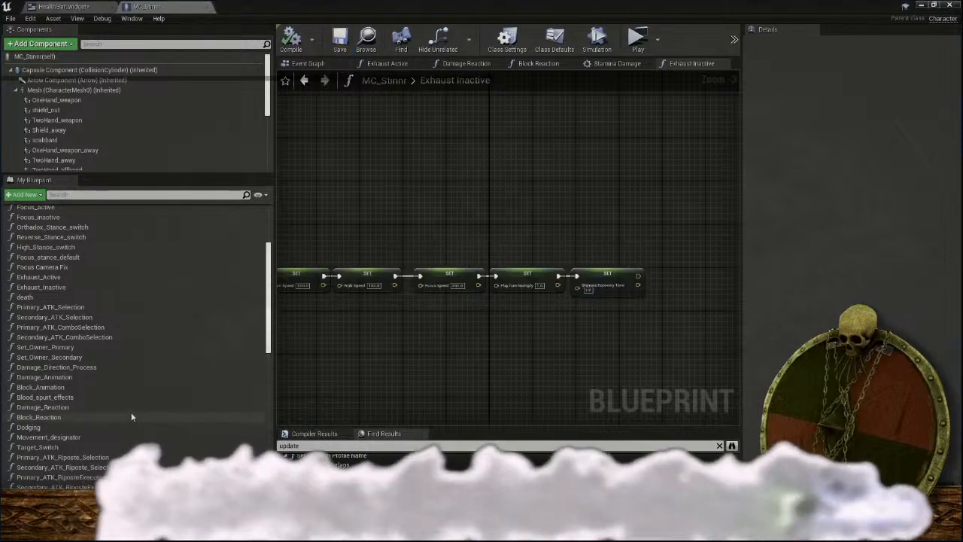
pyautogui.moveTo(404, 359); pyautogui.dragTo(296, 362, button='right')
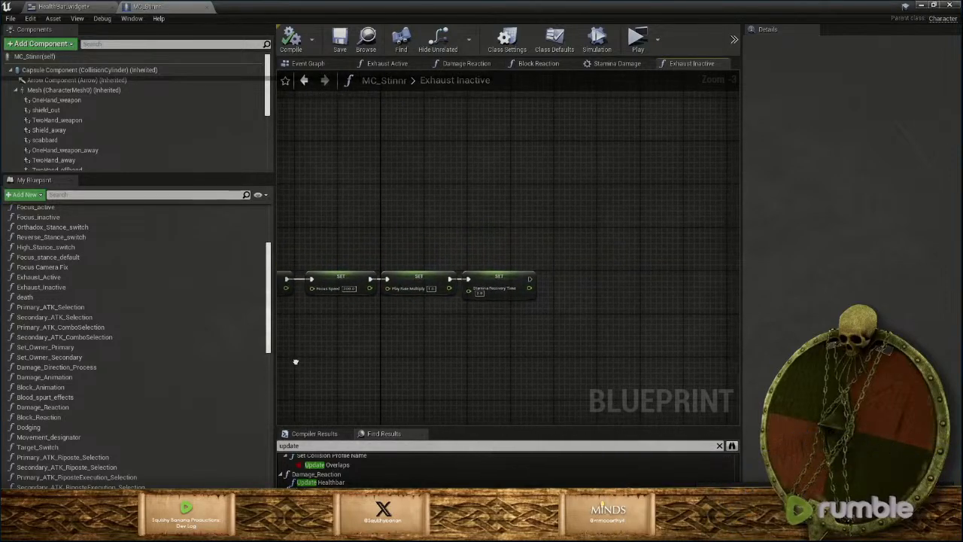
pyautogui.scroll(2, 503, 334)
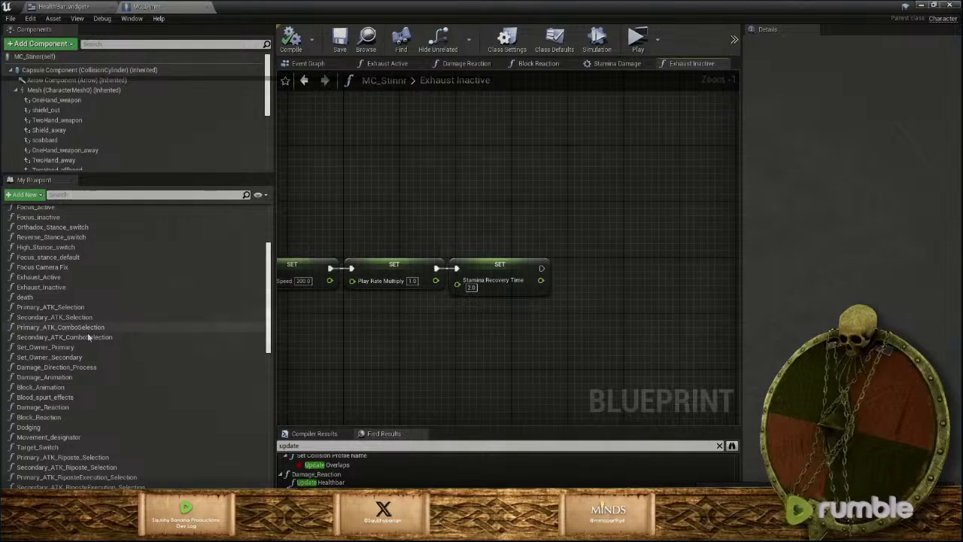
pyautogui.scroll(5, 87, 332)
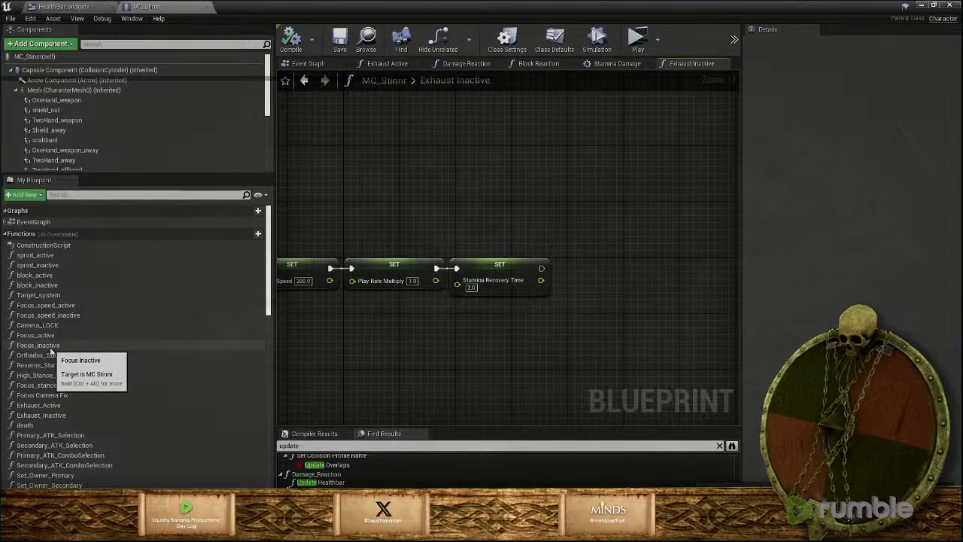
pyautogui.scroll(-3, 519, 312)
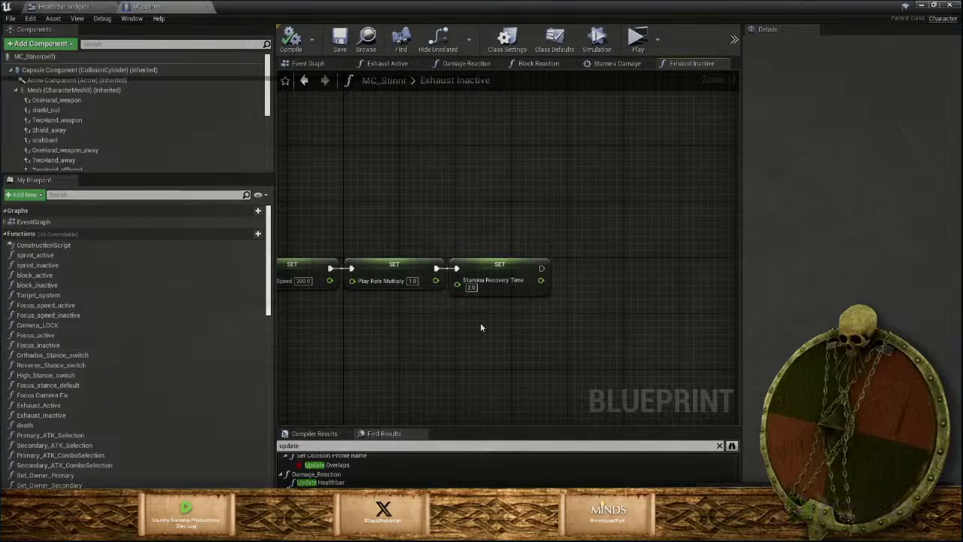
# Add a Get Healthbar REF node beneath the Stamina Recovery Time setter in Exhaust Inactive
pyautogui.moveTo(473, 349); pyautogui.dragTo(537, 338, button='right')
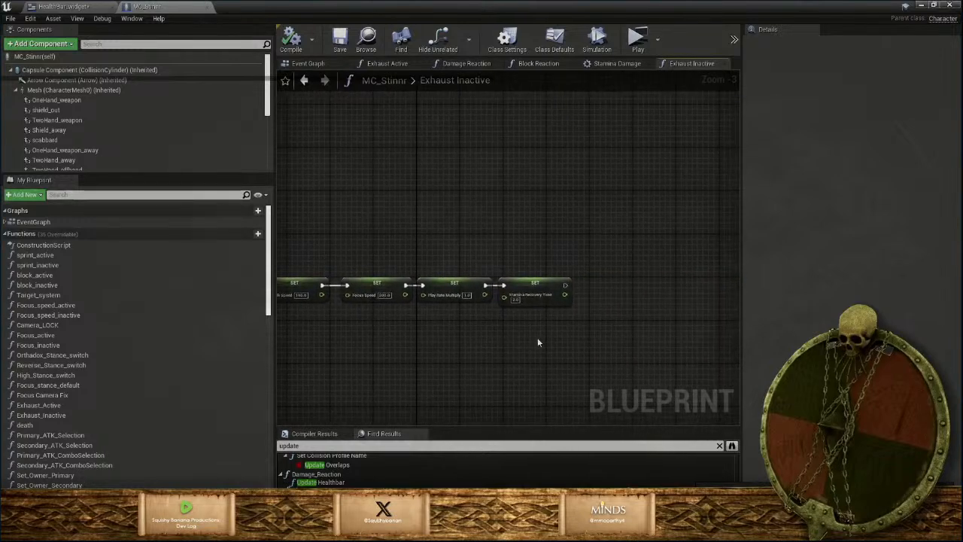
pyautogui.scroll(2, 523, 332)
pyautogui.rightClick(519, 329)
pyautogui.write('he')
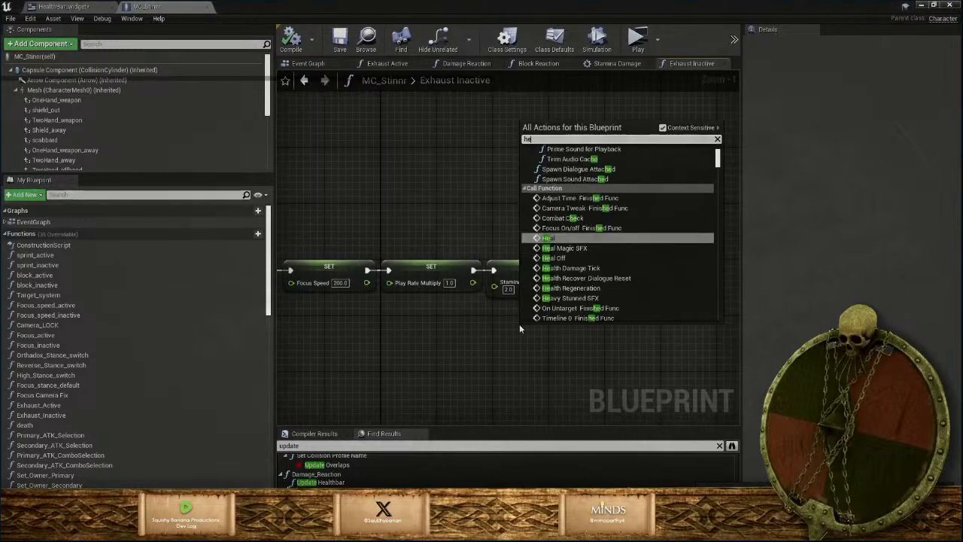
pyautogui.write('alth')
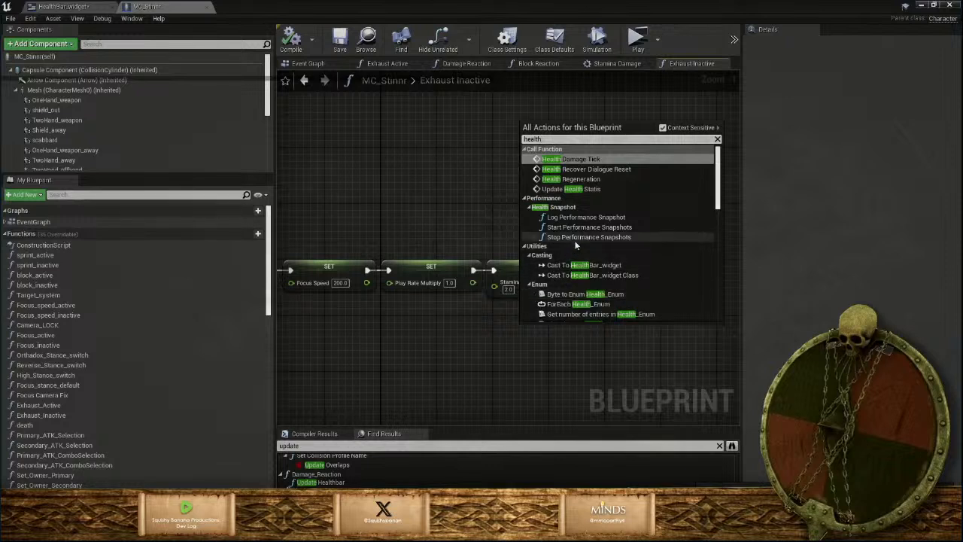
pyautogui.scroll(-3, 578, 249)
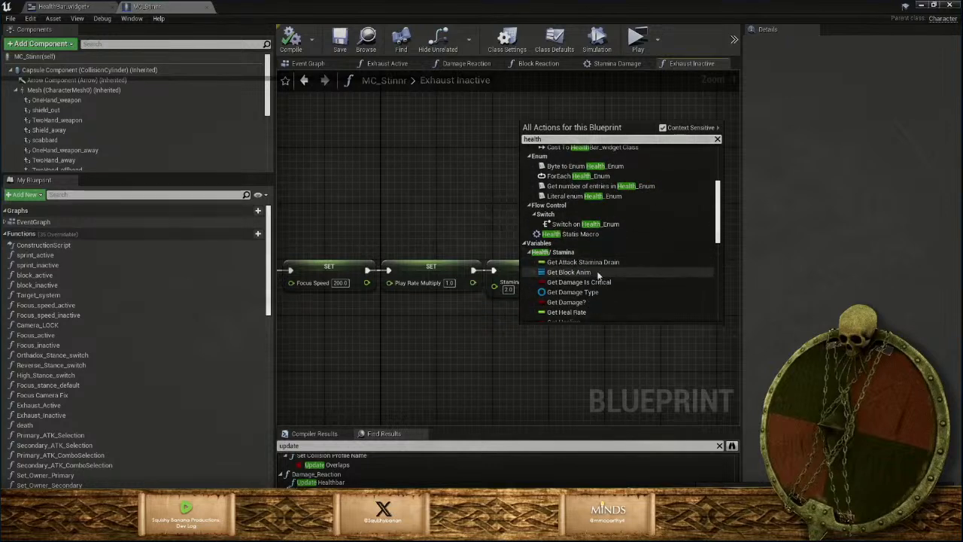
pyautogui.scroll(-2, 605, 305)
pyautogui.scroll(-3, 607, 308)
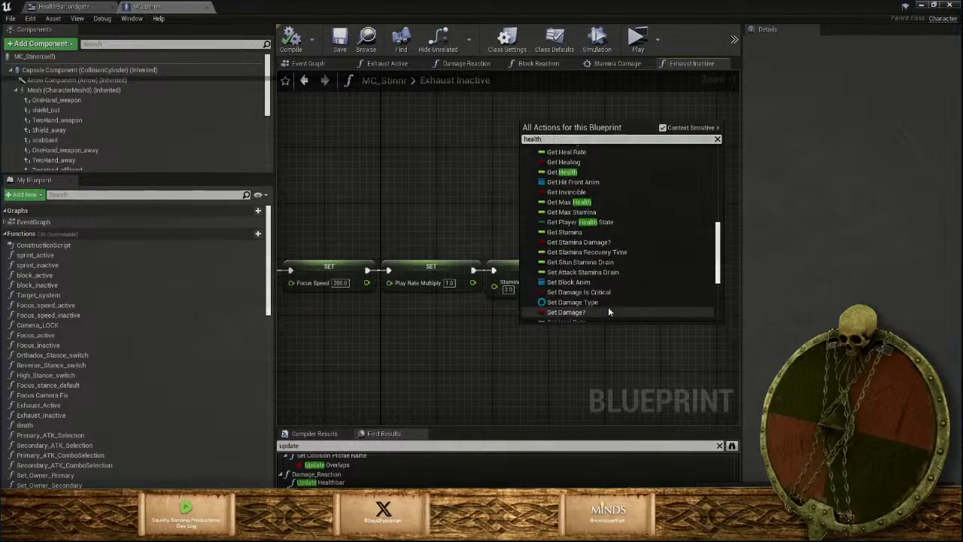
pyautogui.scroll(-4, 610, 312)
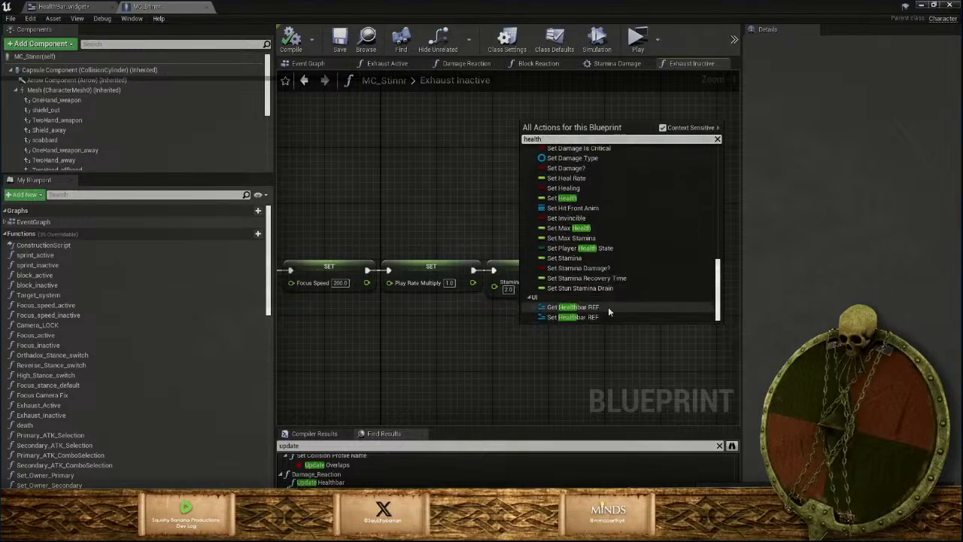
pyautogui.click(608, 308)
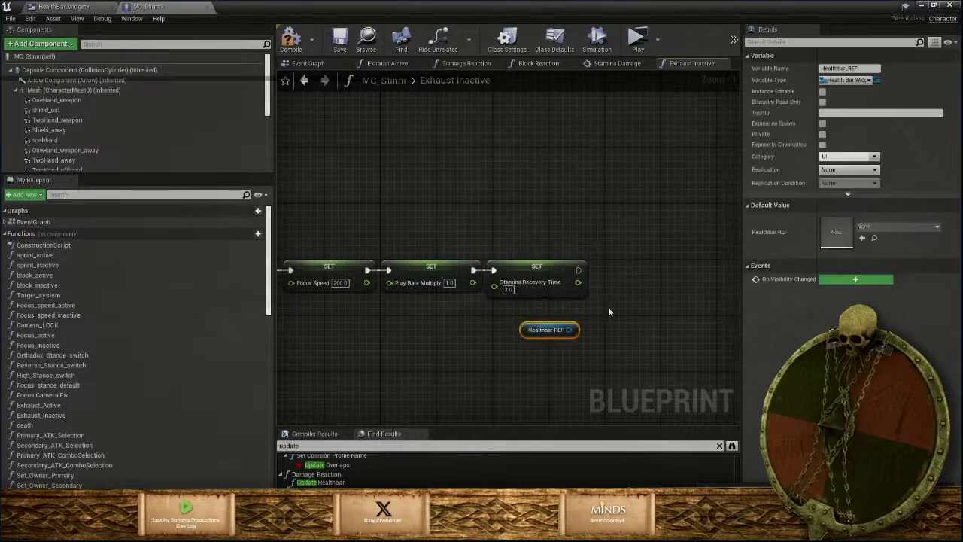
# Call Exhausted Off from Healthbar REF, run it after the Stamina Recovery Time setter, and compile and save the blueprint
pyautogui.moveTo(570, 329)
pyautogui.mouseDown()
pyautogui.moveTo(577, 336)
pyautogui.moveTo(622, 273)
pyautogui.mouseUp()
pyautogui.write('e')
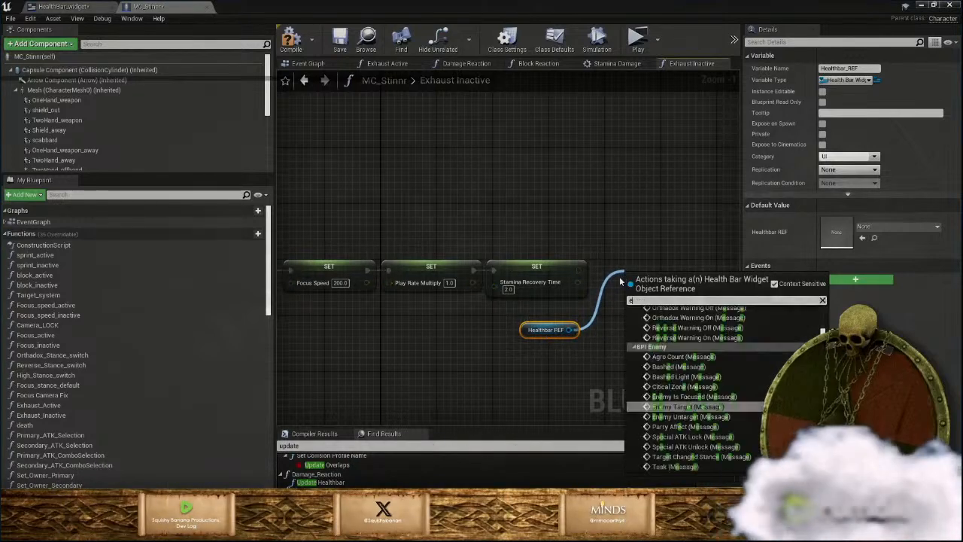
pyautogui.write('xhausted')
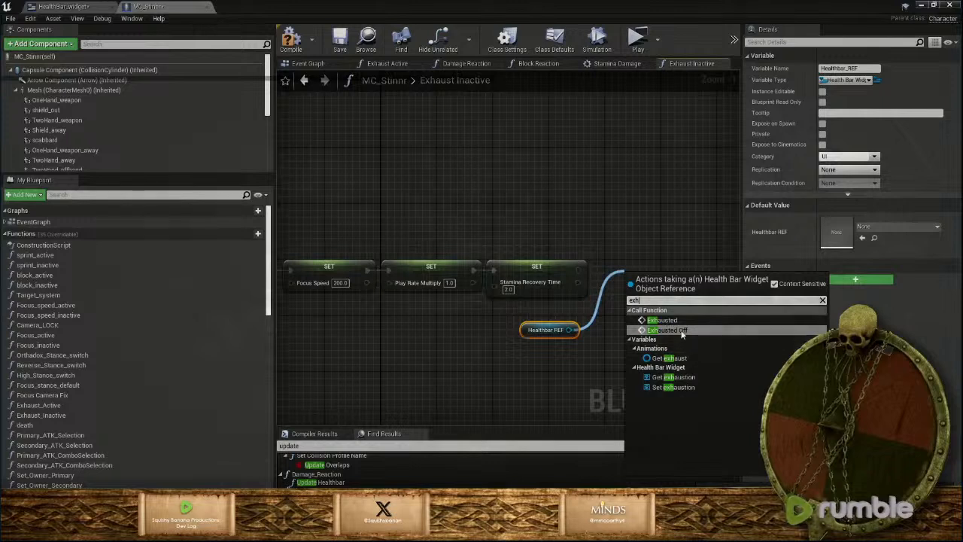
pyautogui.press('Return')
pyautogui.moveTo(581, 270); pyautogui.dragTo(651, 284)
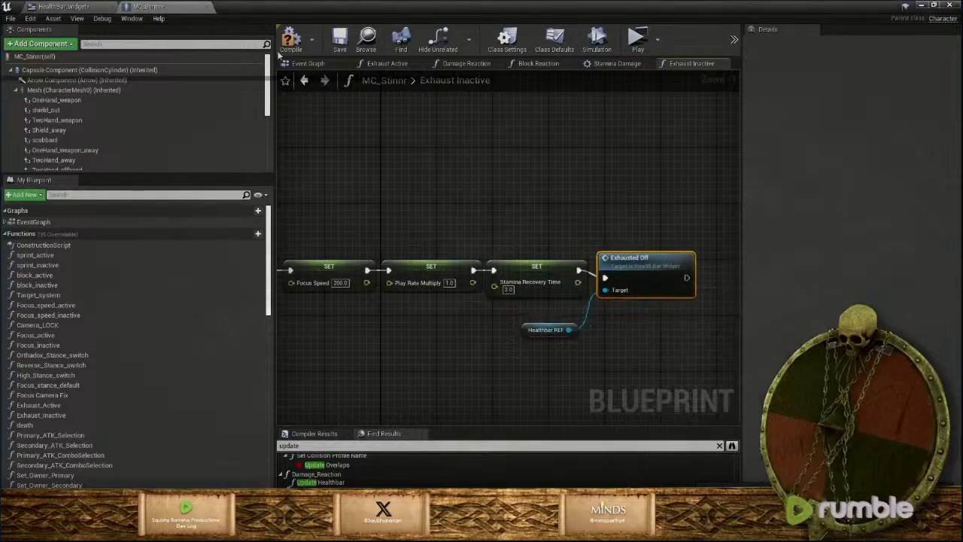
pyautogui.click(340, 41)
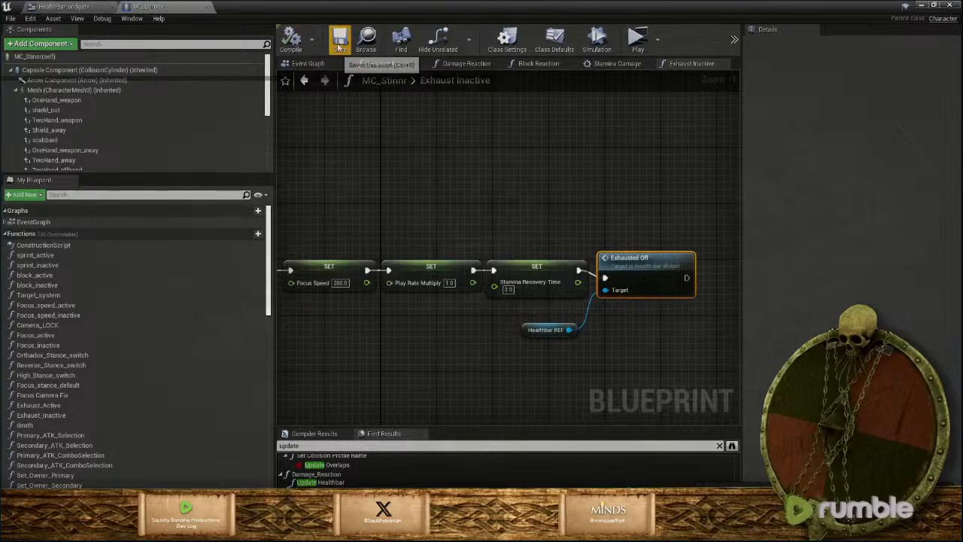
# Play-test the level from the main editor to check the exhaustion behaviour and its health bar effect
pyautogui.click(919, 6)
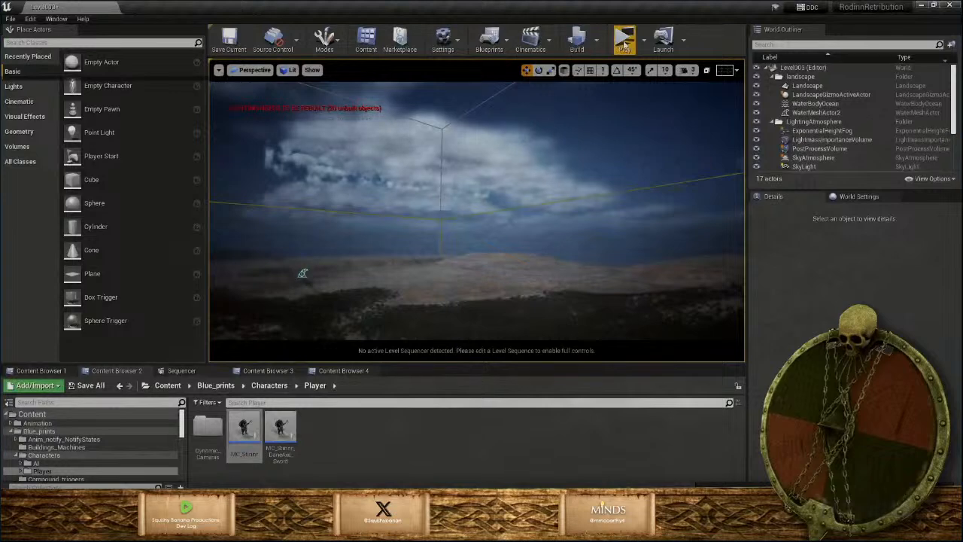
pyautogui.hotkey('alt', 'p')
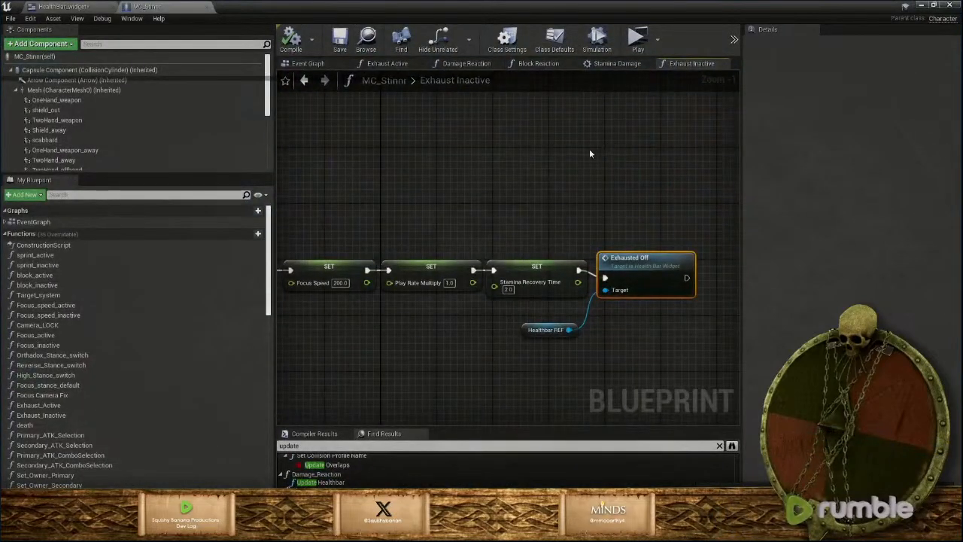
# Switch to the HealthBar_widget event graph and line up the Exhausted event with its Play Animation node
pyautogui.click(91, 8)
pyautogui.moveTo(548, 290); pyautogui.dragTo(475, 256, button='right')
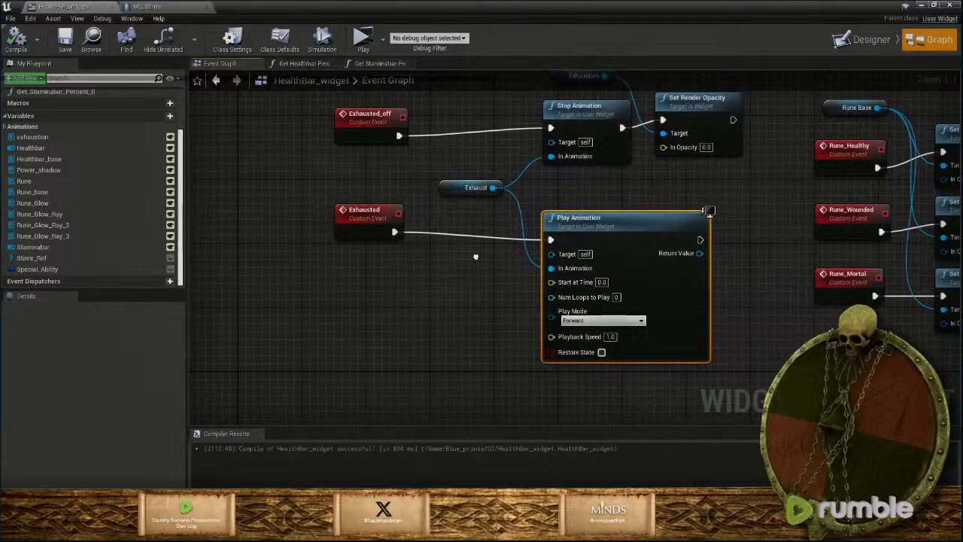
pyautogui.moveTo(475, 257); pyautogui.dragTo(407, 344, button='right')
pyautogui.click(340, 251)
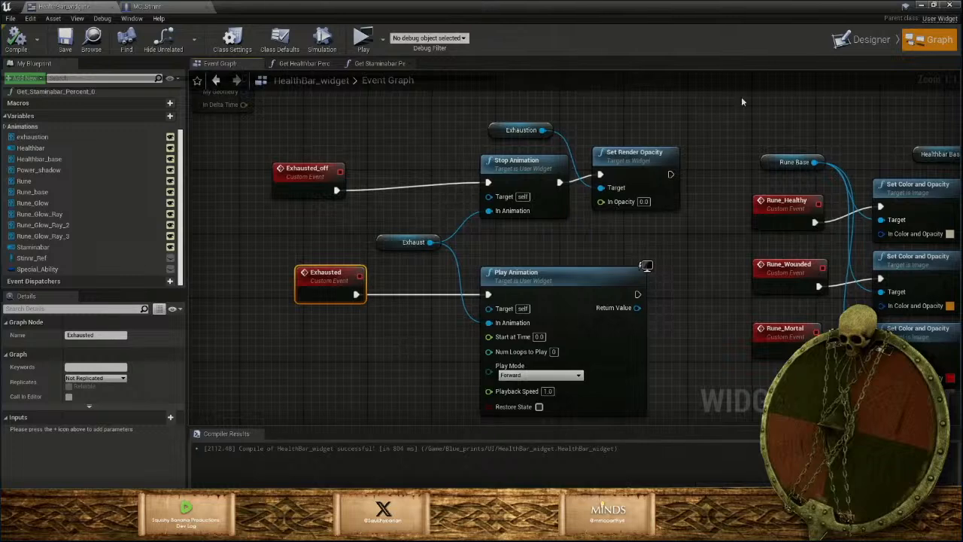
# Preview the exhaust animation in the widget designer, scrub through its render opacity keyframes, and return to the event graph
pyautogui.click(865, 39)
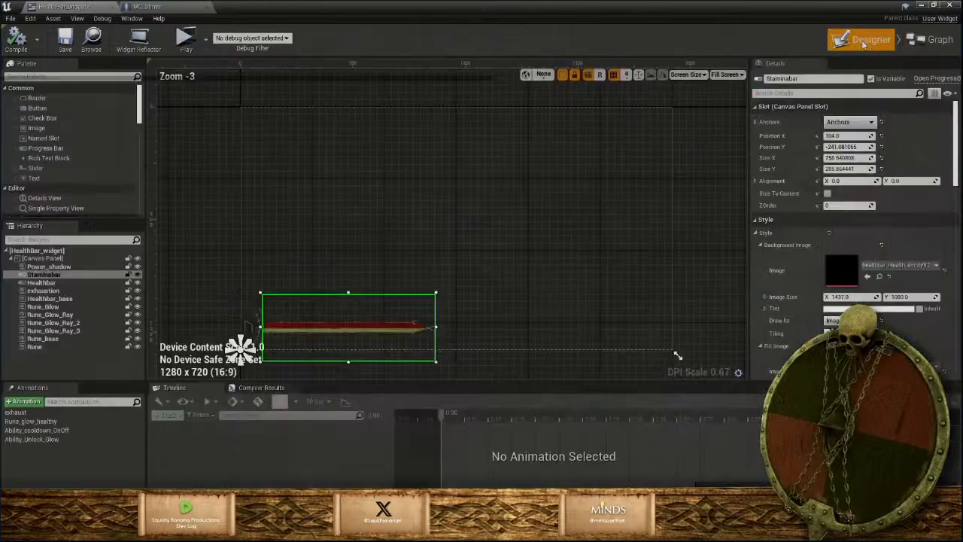
pyautogui.click(37, 412)
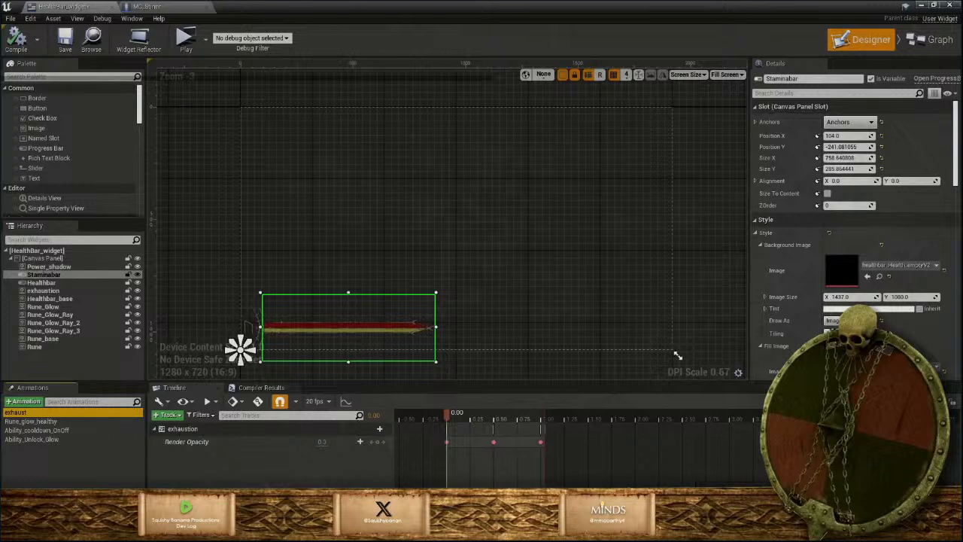
pyautogui.press('space')
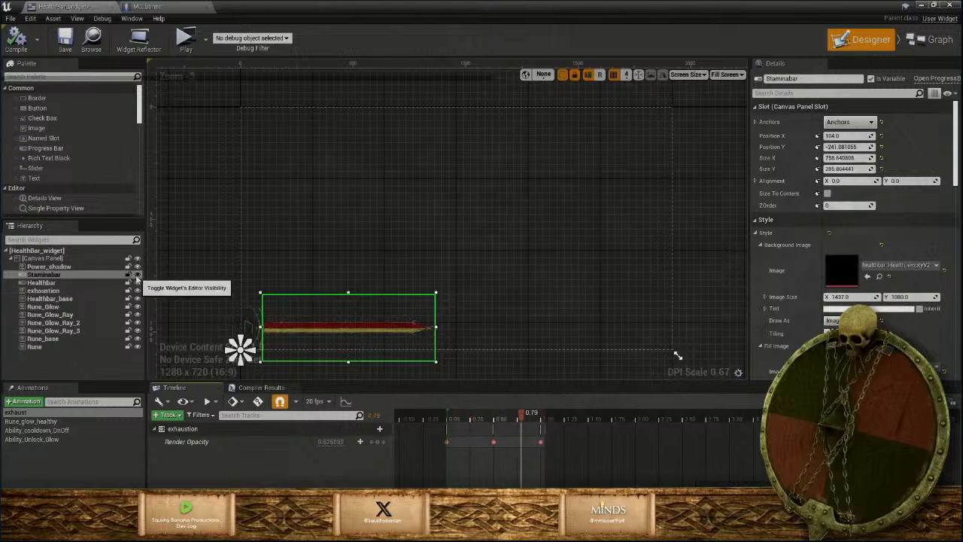
pyautogui.click(136, 278)
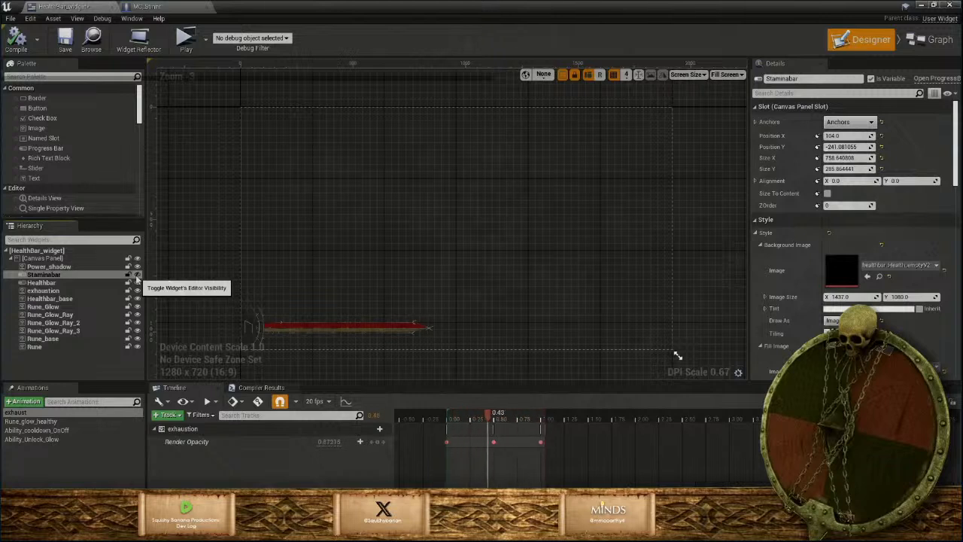
pyautogui.click(136, 278)
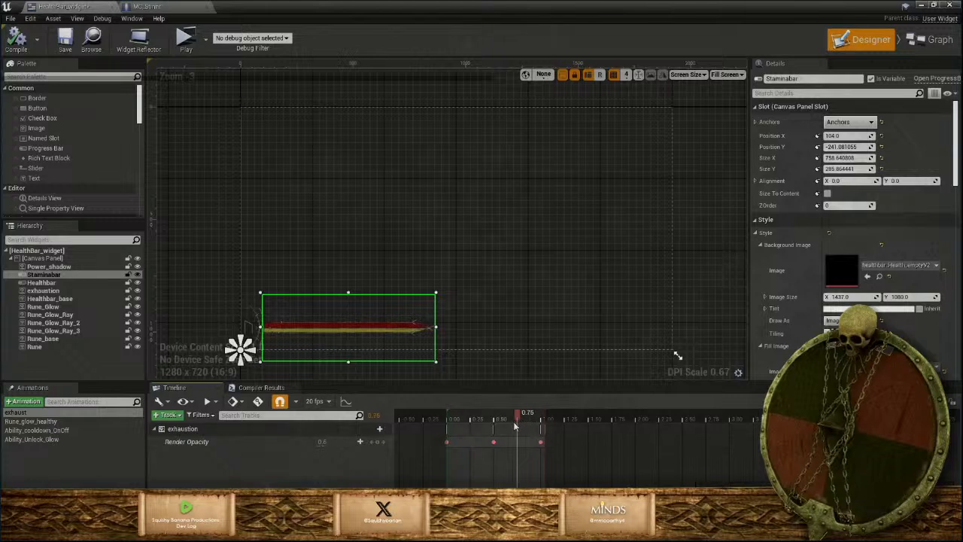
pyautogui.moveTo(464, 434); pyautogui.dragTo(531, 441)
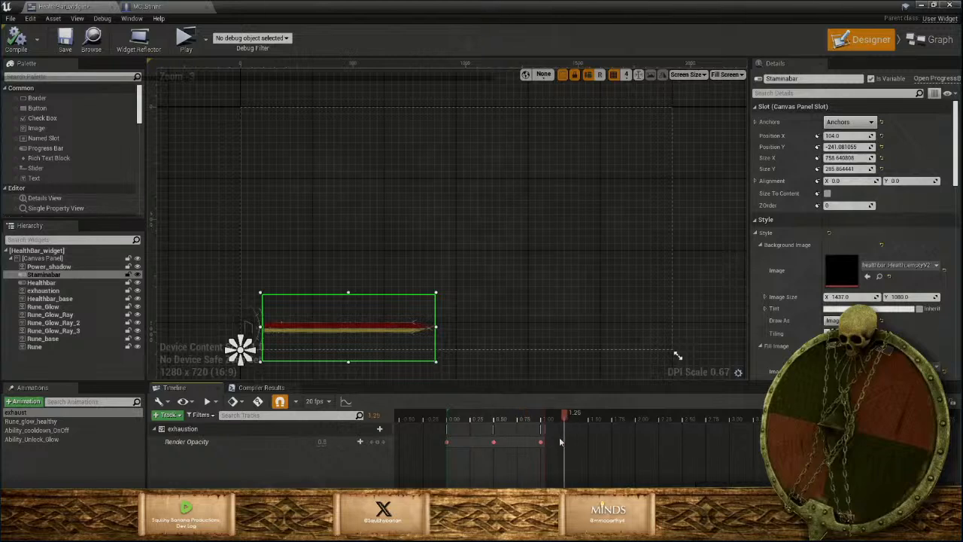
pyautogui.moveTo(453, 434)
pyautogui.mouseDown()
pyautogui.moveTo(549, 443)
pyautogui.moveTo(467, 439)
pyautogui.mouseUp()
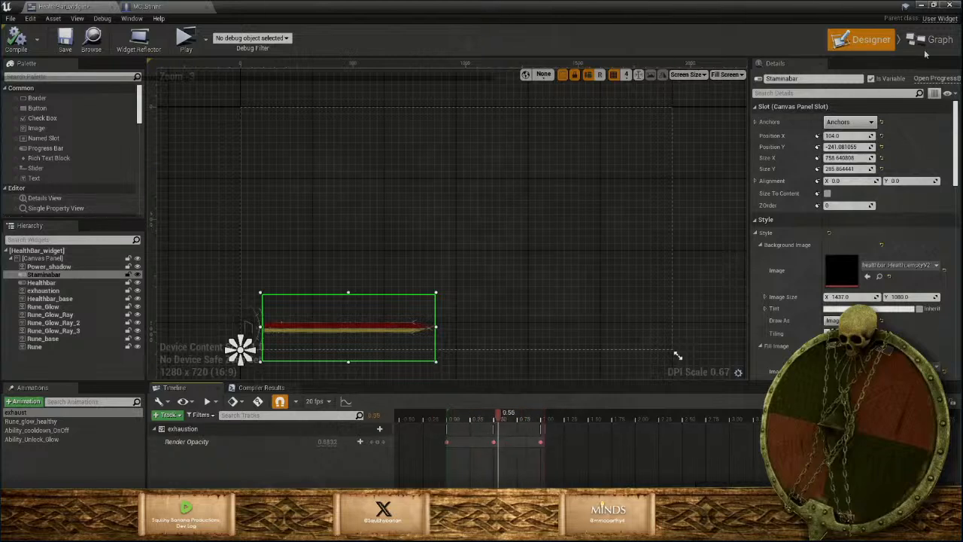
pyautogui.click(932, 39)
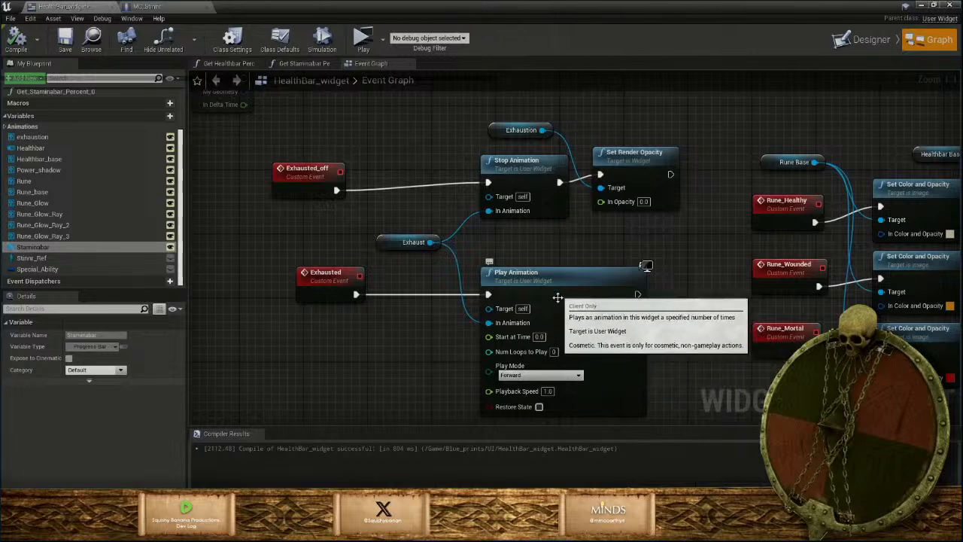
pyautogui.keyDown('alt'); pyautogui.click(383, 295); pyautogui.keyUp('alt')
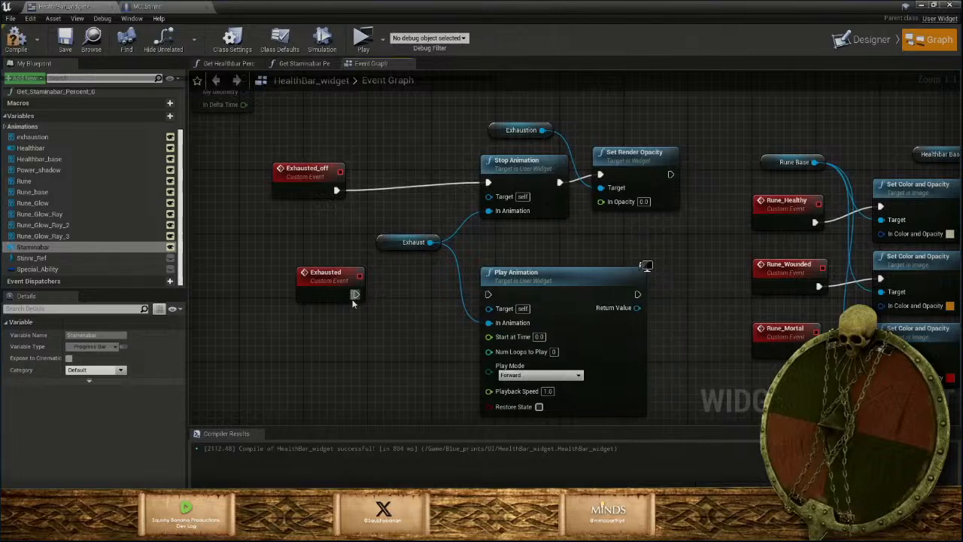
pyautogui.moveTo(329, 294); pyautogui.dragTo(265, 296)
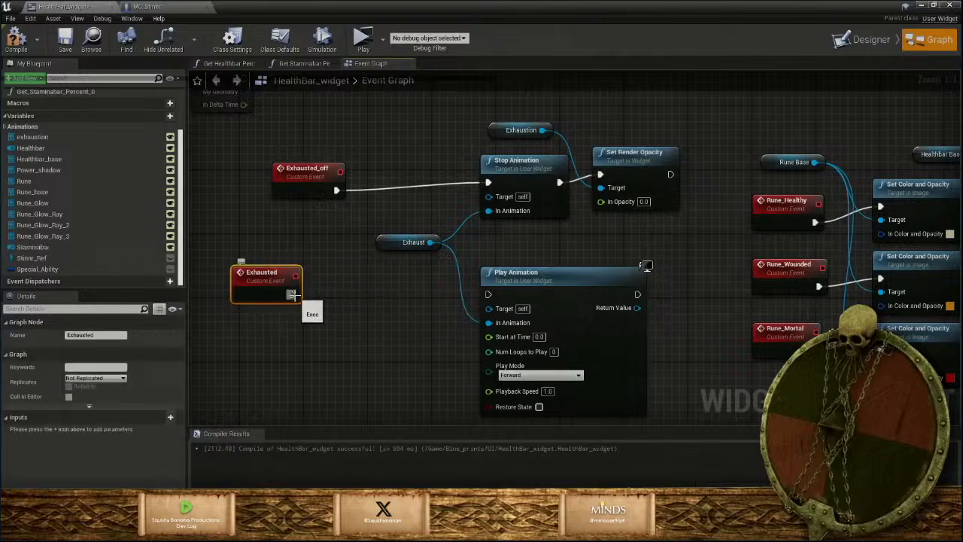
pyautogui.moveTo(291, 295); pyautogui.dragTo(337, 298)
pyautogui.write('print')
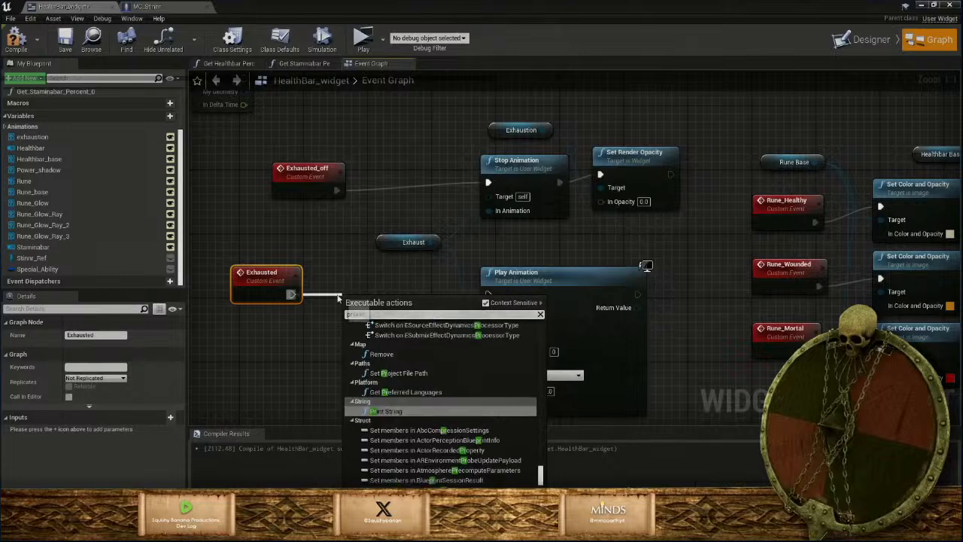
pyautogui.click(292, 355)
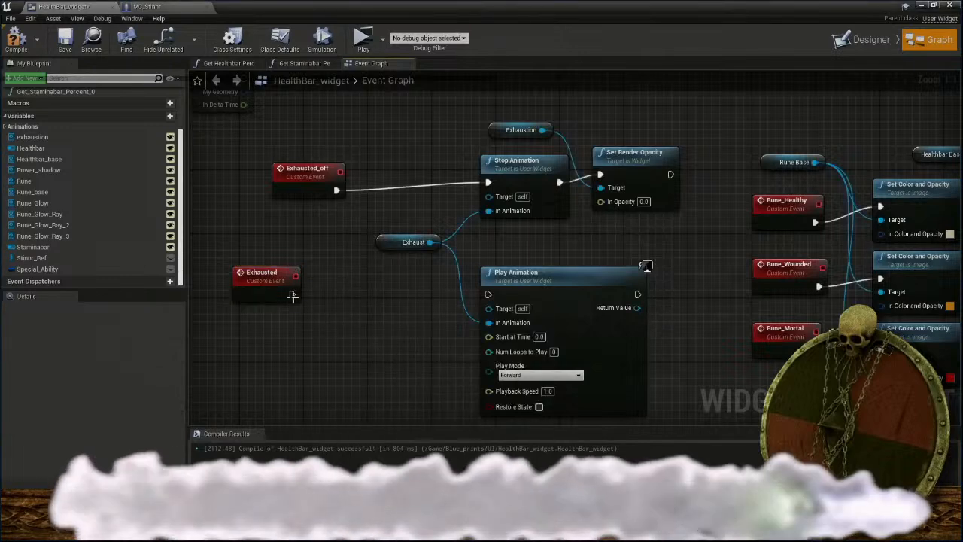
pyautogui.moveTo(292, 296); pyautogui.dragTo(488, 294)
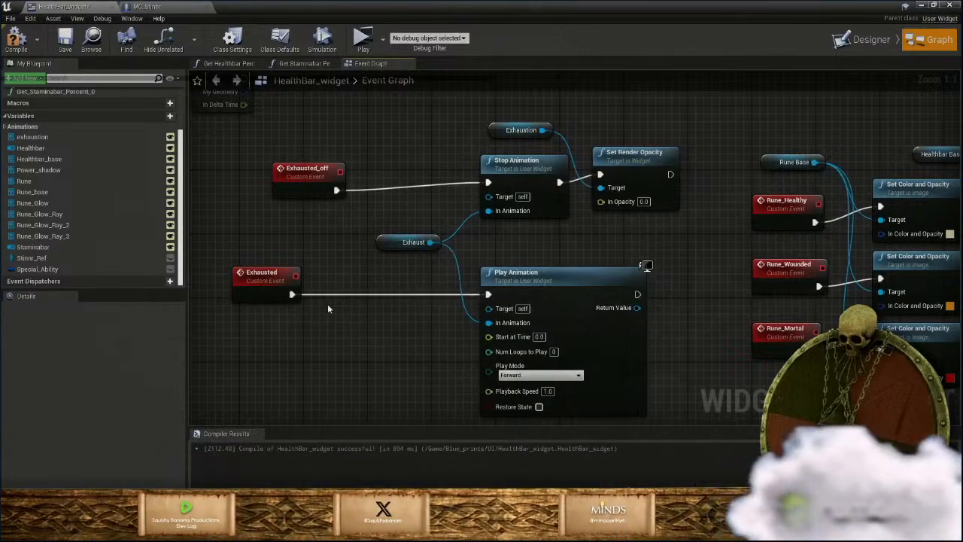
# Align the Exhausted event beneath Exhausted_off and return to the Exhaust Inactive function in MC_Stinnr
pyautogui.moveTo(261, 274); pyautogui.dragTo(299, 273)
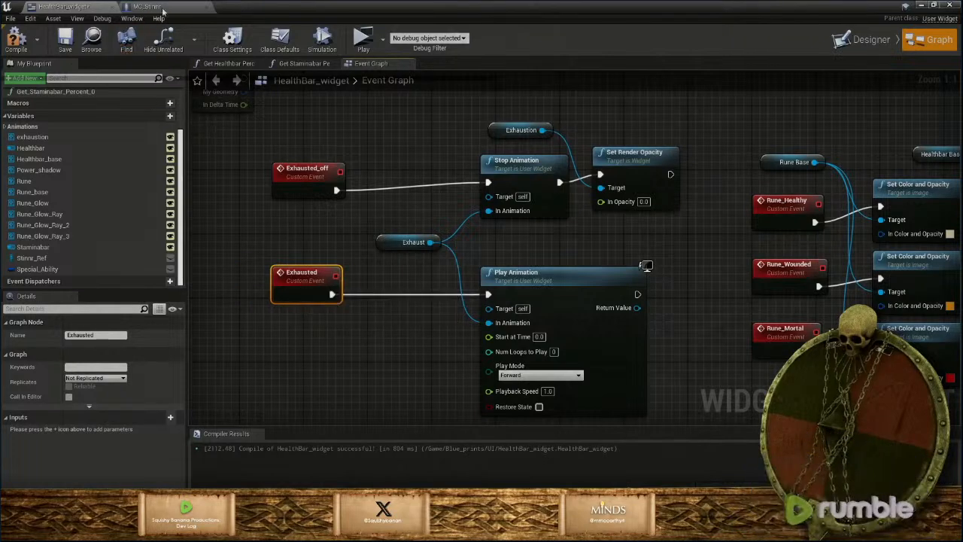
pyautogui.click(155, 7)
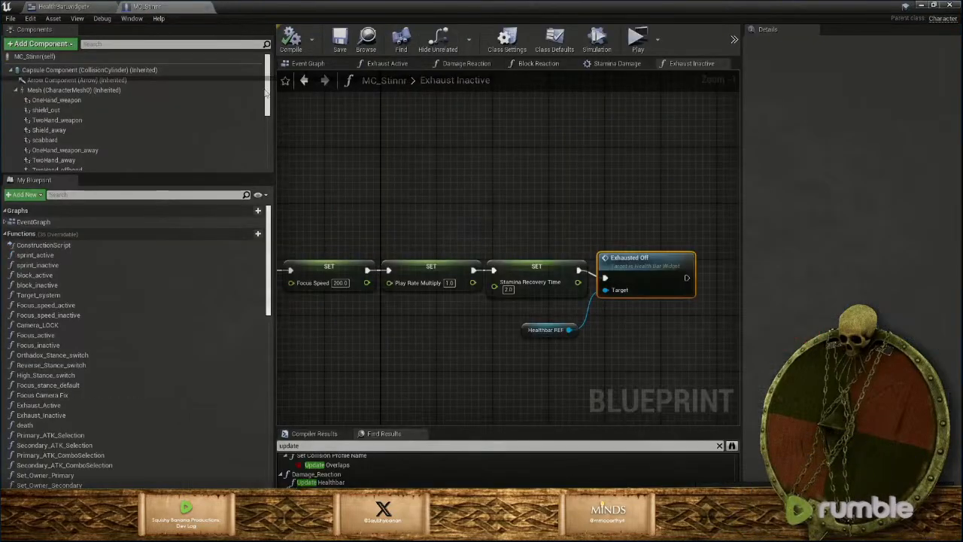
pyautogui.scroll(-1, 459, 334)
pyautogui.moveTo(459, 334)
pyautogui.mouseDown(button='right')
pyautogui.moveTo(665, 326)
pyautogui.moveTo(443, 330)
pyautogui.mouseUp(button='right')
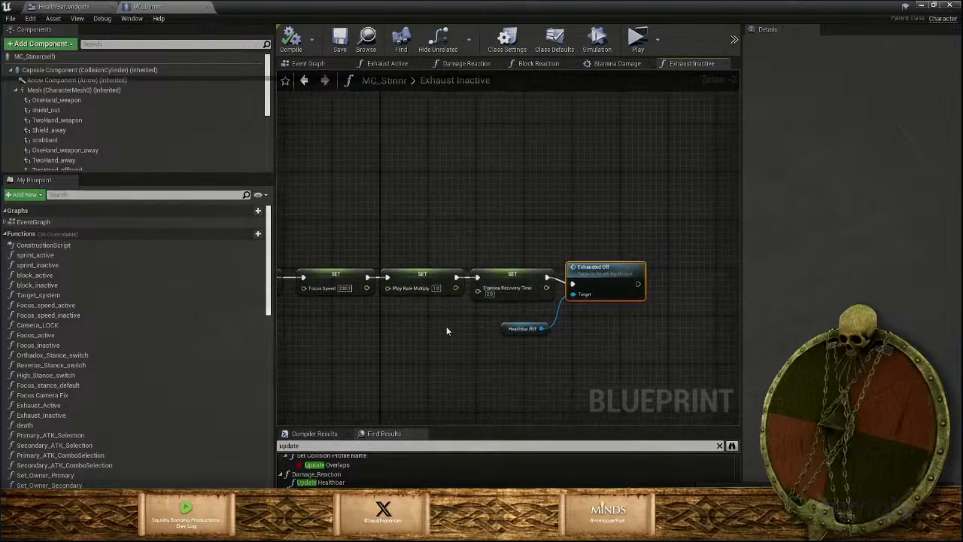
# In HealthBar_widget, insert a Print String node reading "active" between the Exhausted event and Play Animation
pyautogui.click(55, 6)
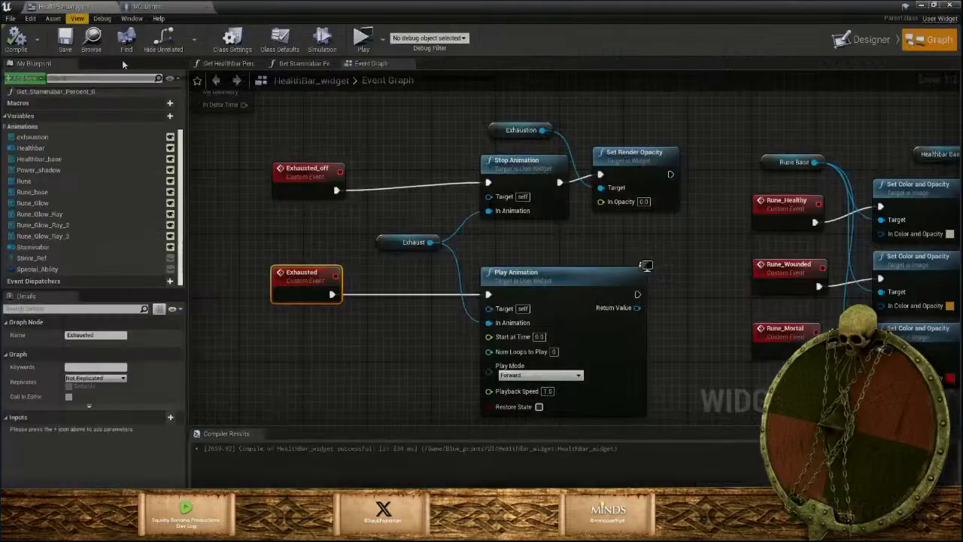
pyautogui.keyDown('alt'); pyautogui.click(358, 296); pyautogui.keyUp('alt')
pyautogui.moveTo(331, 294); pyautogui.dragTo(358, 298)
pyautogui.write('print')
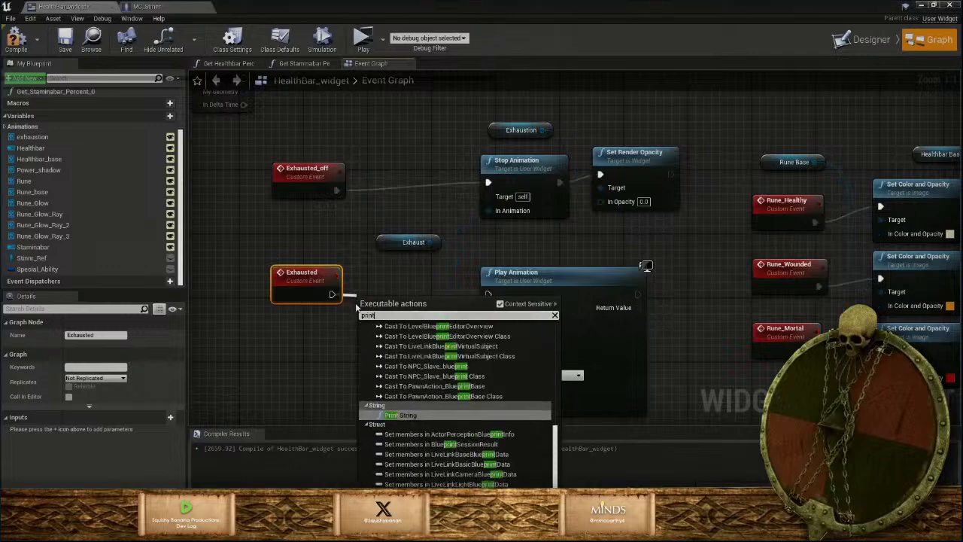
pyautogui.click(424, 415)
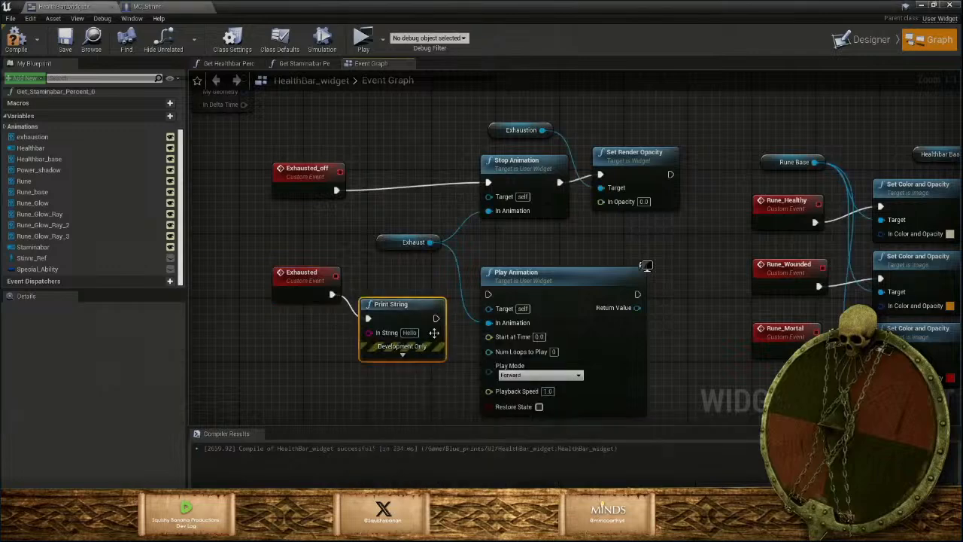
pyautogui.moveTo(436, 318); pyautogui.dragTo(488, 294)
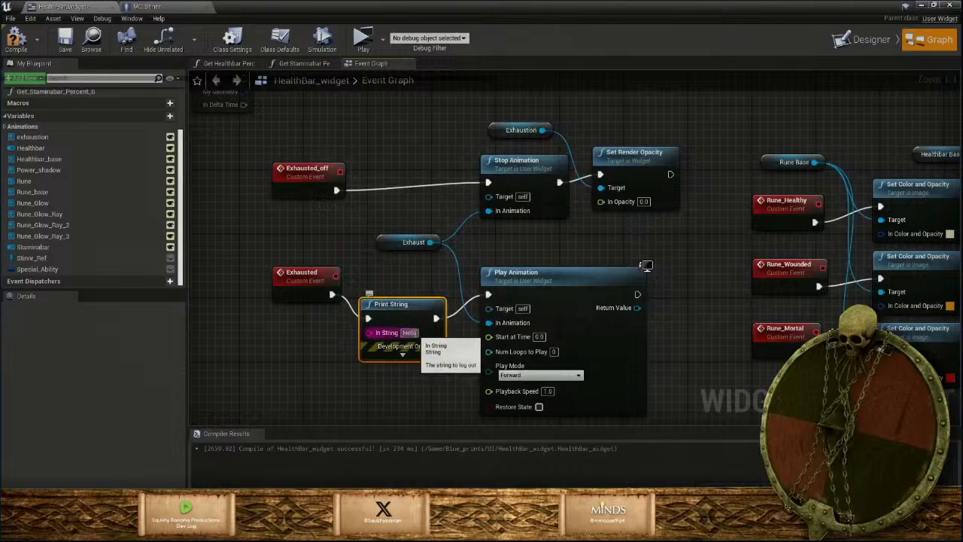
pyautogui.write('active')
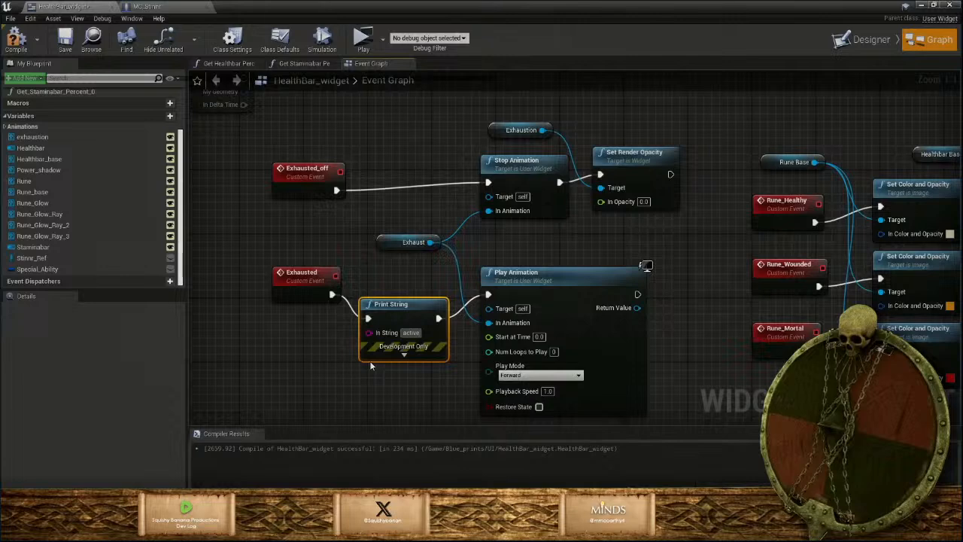
pyautogui.press('Return')
pyautogui.click(412, 413)
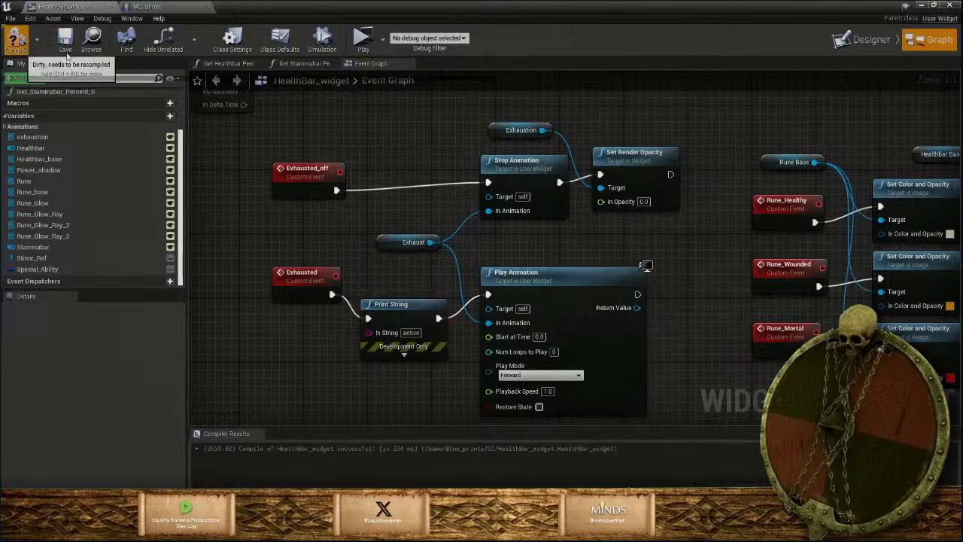
# Compile and save the widget and play-test the level to see when the Exhausted event fires
pyautogui.click(19, 42)
pyautogui.click(66, 42)
pyautogui.click(918, 6)
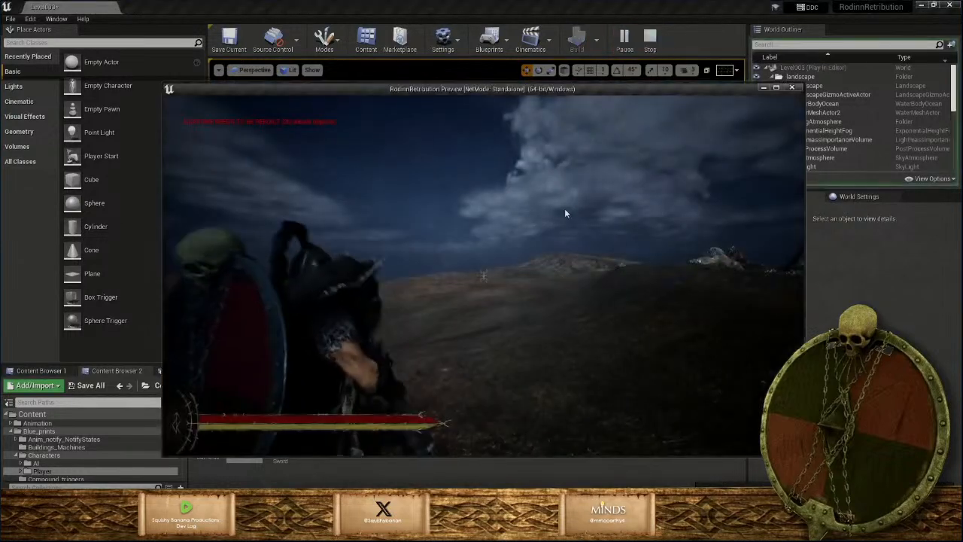
pyautogui.click(565, 210)
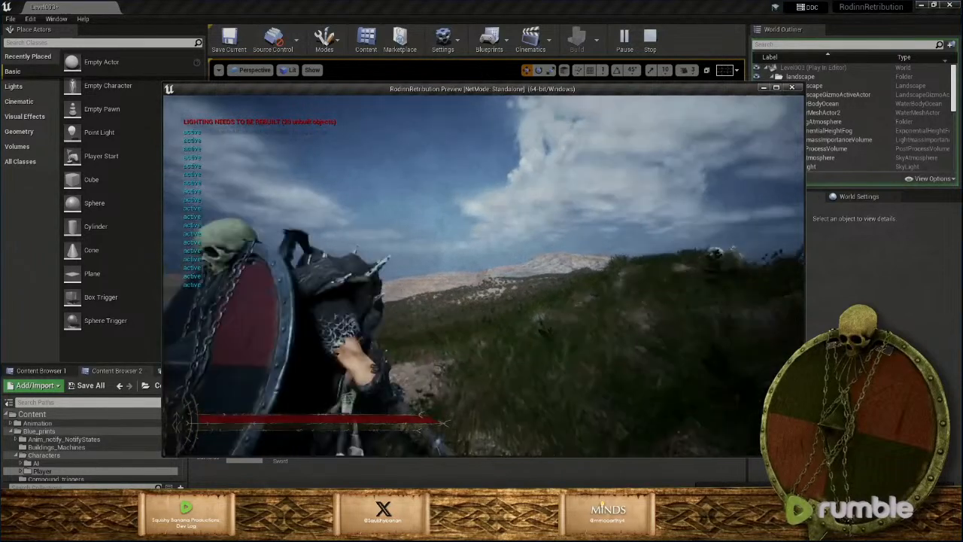
pyautogui.press('Escape')
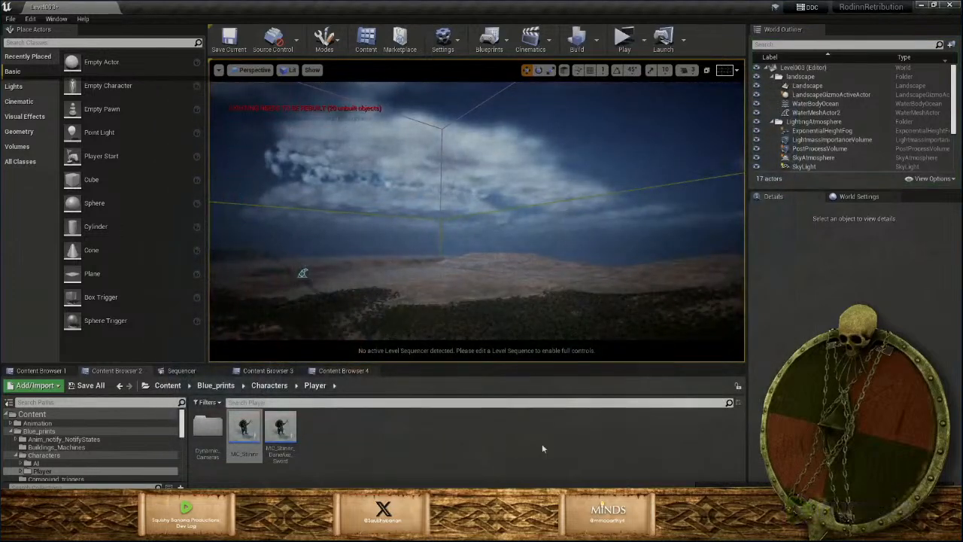
# Return to the HealthBar_widget event graph and move the Exhausted event well away from Print String to make room
pyautogui.click(502, 531)
pyautogui.click(554, 474)
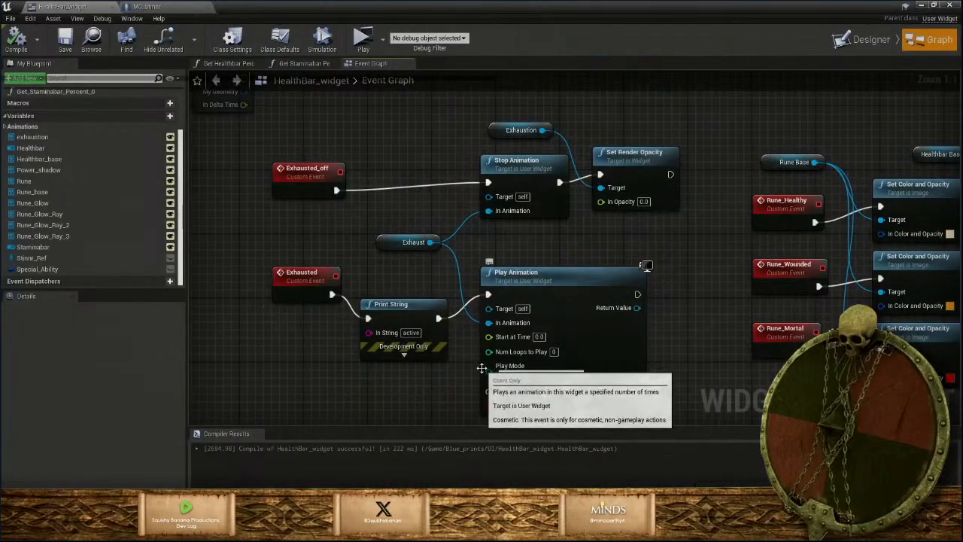
pyautogui.scroll(-1, 481, 368)
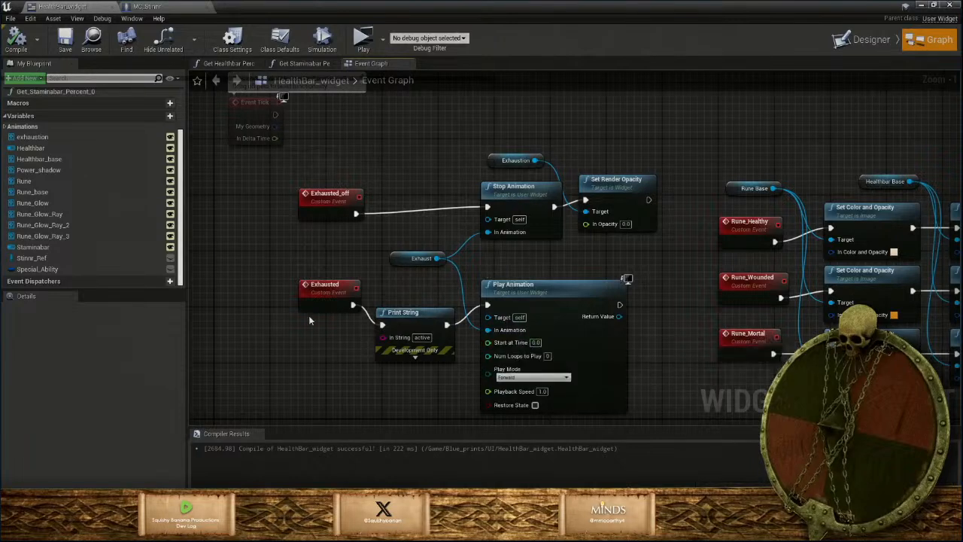
pyautogui.moveTo(325, 304); pyautogui.dragTo(314, 325)
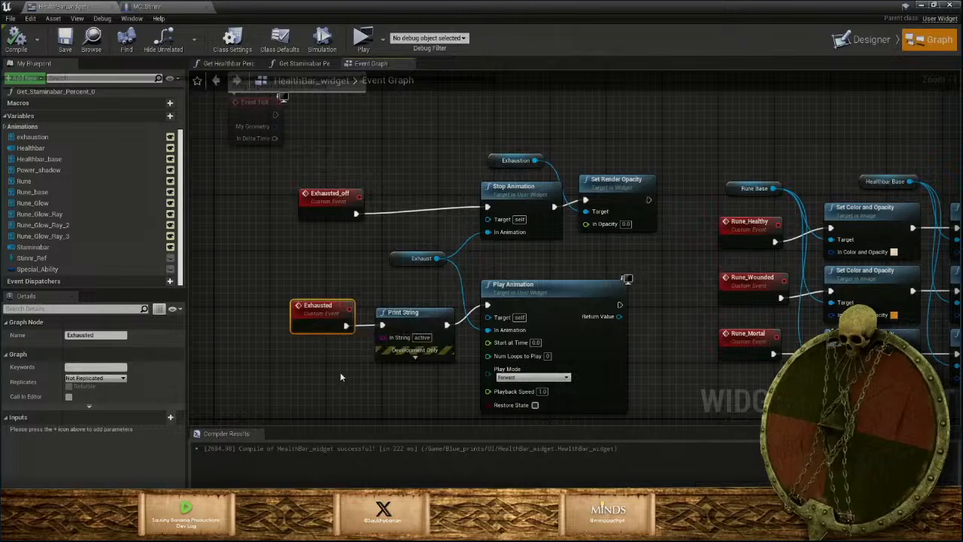
pyautogui.moveTo(312, 368); pyautogui.dragTo(453, 357, button='right')
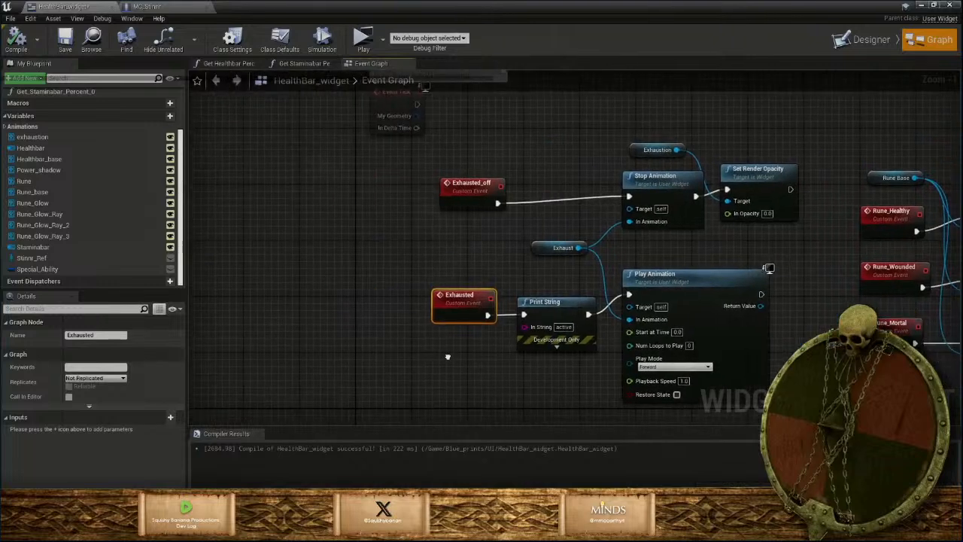
pyautogui.moveTo(461, 320); pyautogui.dragTo(343, 321)
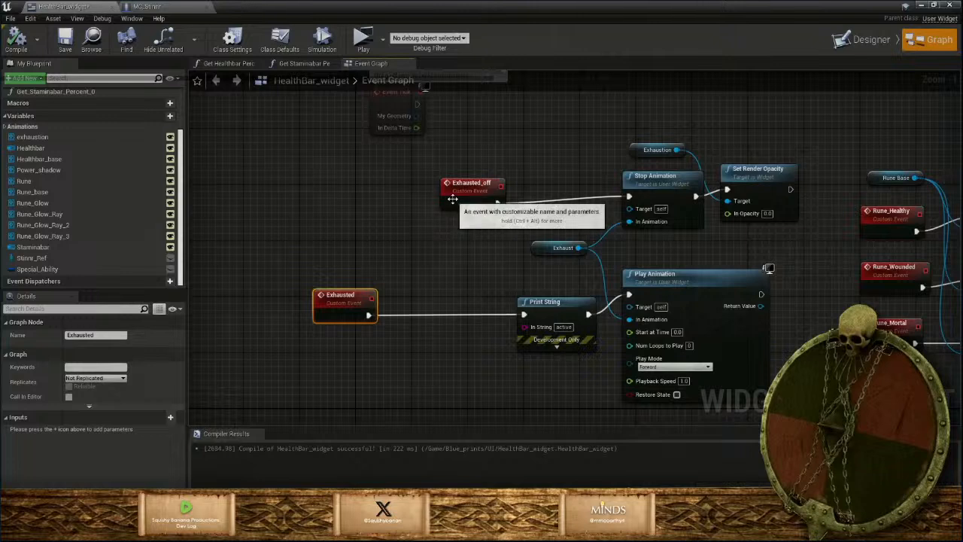
# Insert a Do Once node between Exhausted_off and Stop Animation, and wire Play Animation's execution output to its Reset
pyautogui.moveTo(452, 203)
pyautogui.mouseDown()
pyautogui.moveTo(324, 197)
pyautogui.moveTo(450, 193)
pyautogui.mouseUp()
pyautogui.write('do')
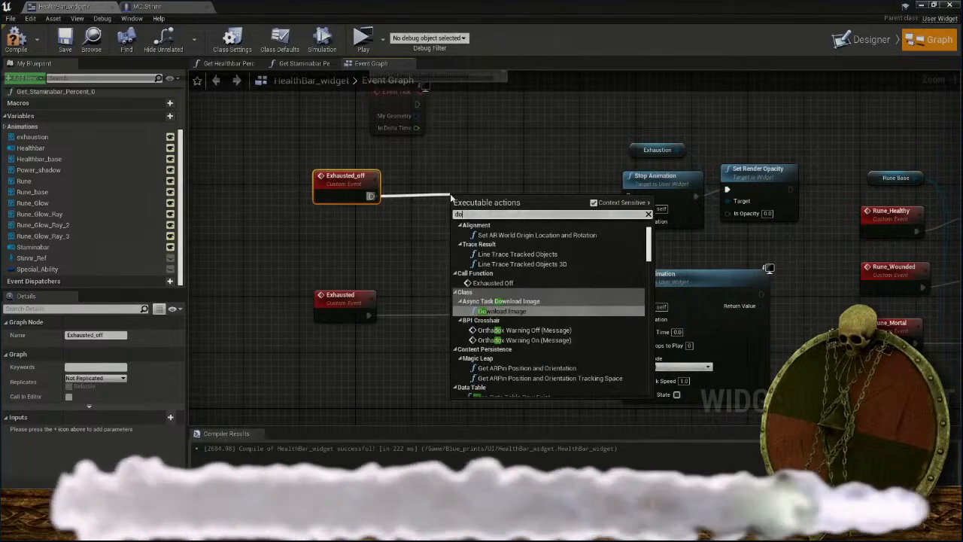
pyautogui.write('on')
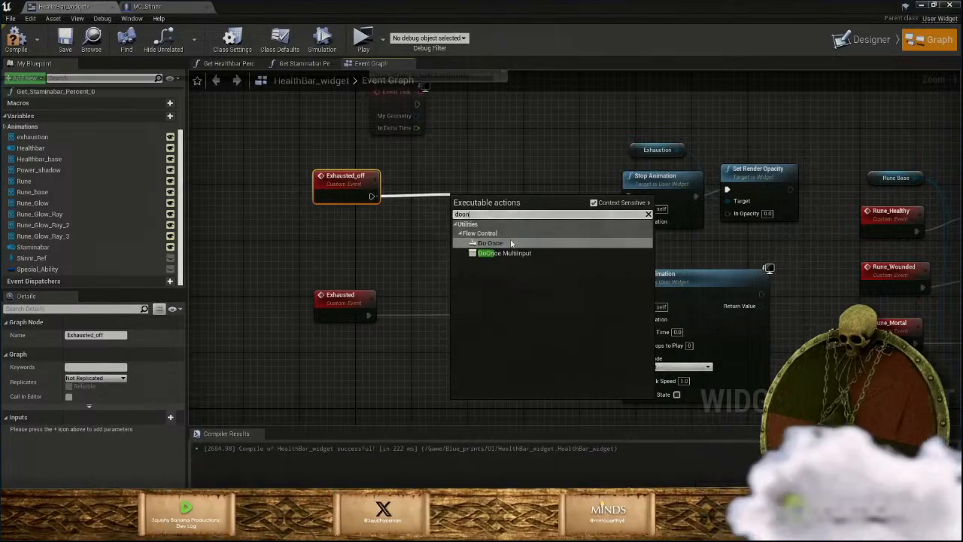
pyautogui.press('Return')
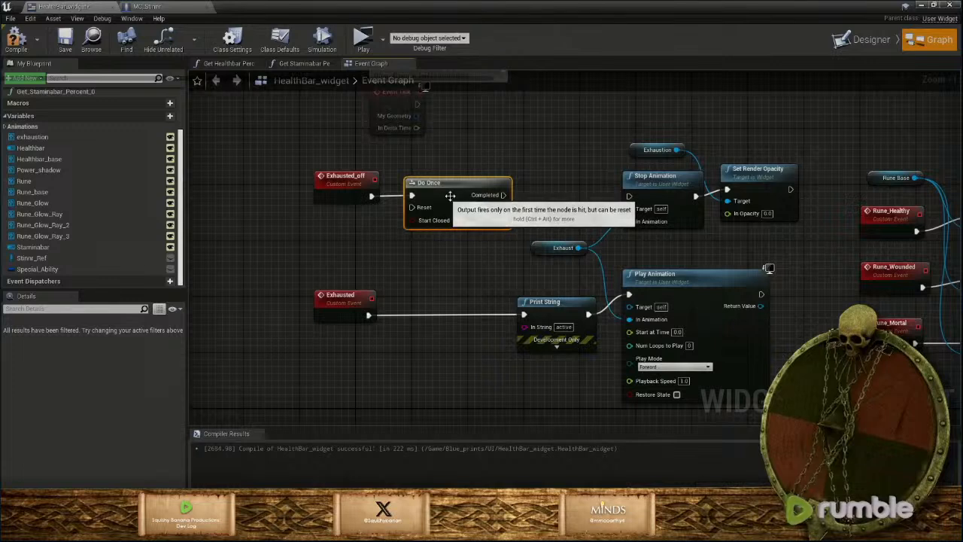
pyautogui.moveTo(503, 195); pyautogui.dragTo(630, 197)
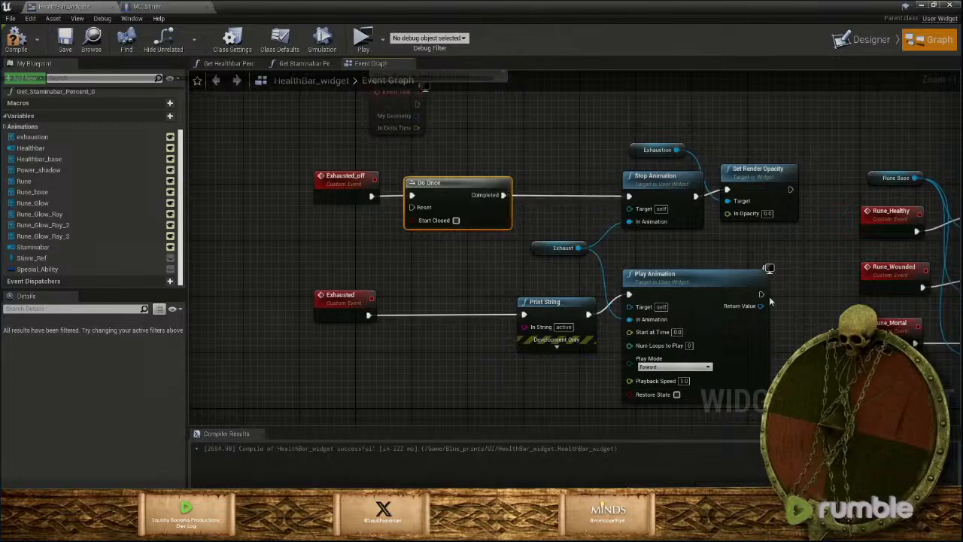
pyautogui.moveTo(761, 293); pyautogui.dragTo(414, 208)
# Insert a second Do Once between Exhausted and Print String, and wire Set Render Opacity's output to its Reset
pyautogui.moveTo(371, 315); pyautogui.dragTo(407, 309)
pyautogui.write('doo')
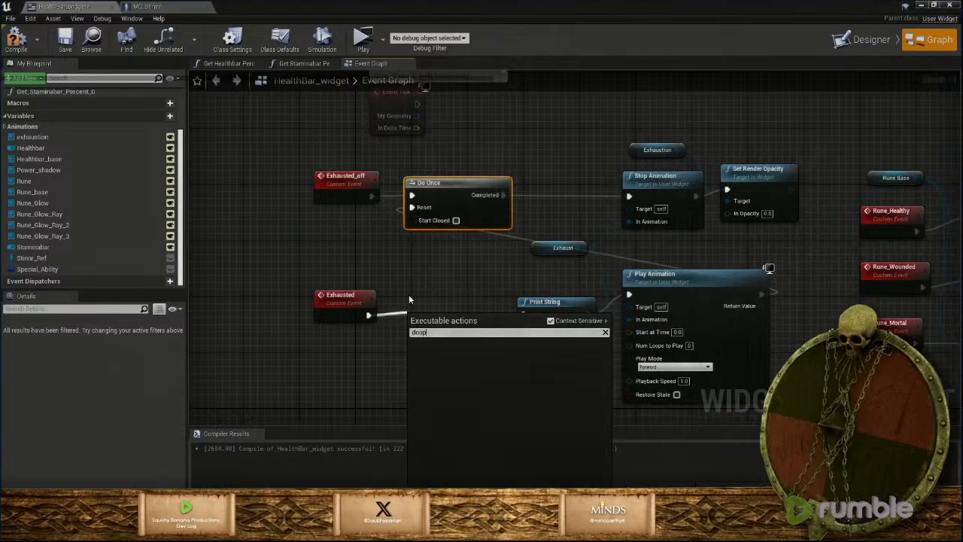
pyautogui.write('nce')
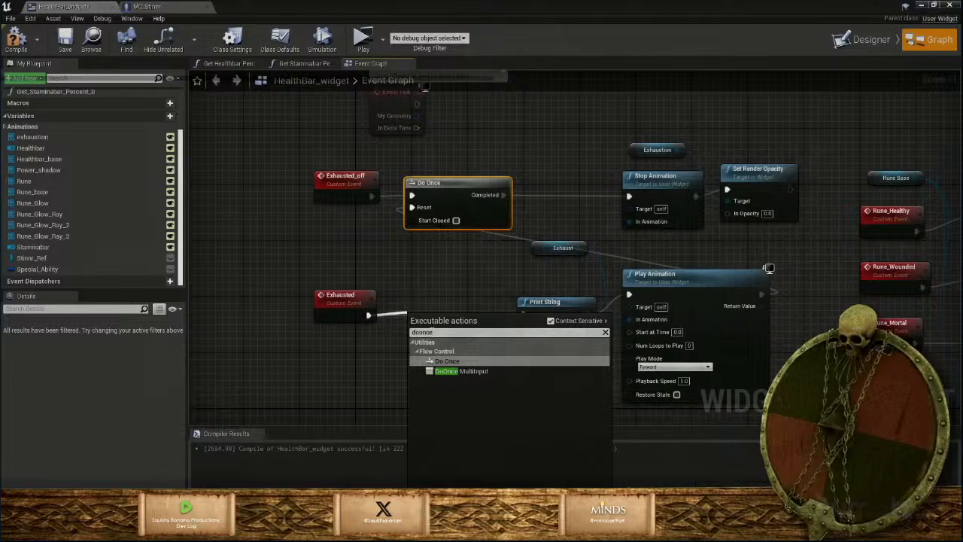
pyautogui.click(454, 363)
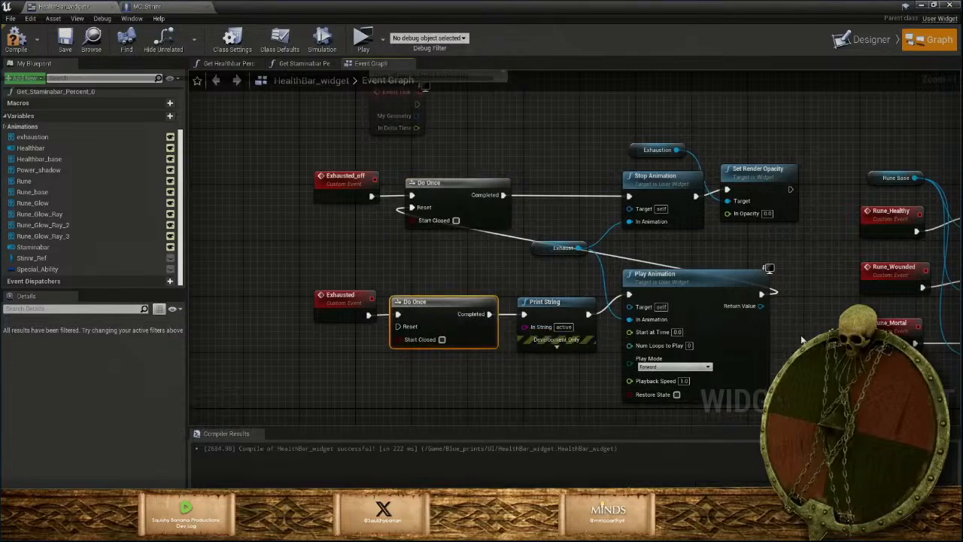
pyautogui.moveTo(791, 239); pyautogui.dragTo(762, 211, button='right')
pyautogui.moveTo(758, 162); pyautogui.dragTo(368, 299)
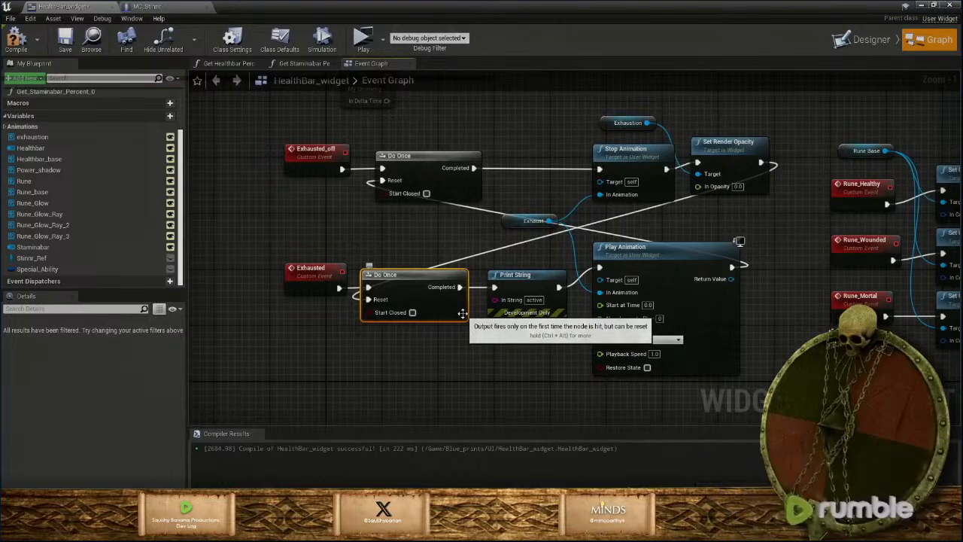
# Compile and save the widget and play-test the exhaustion effect with the Do Once nodes in place
pyautogui.click(16, 39)
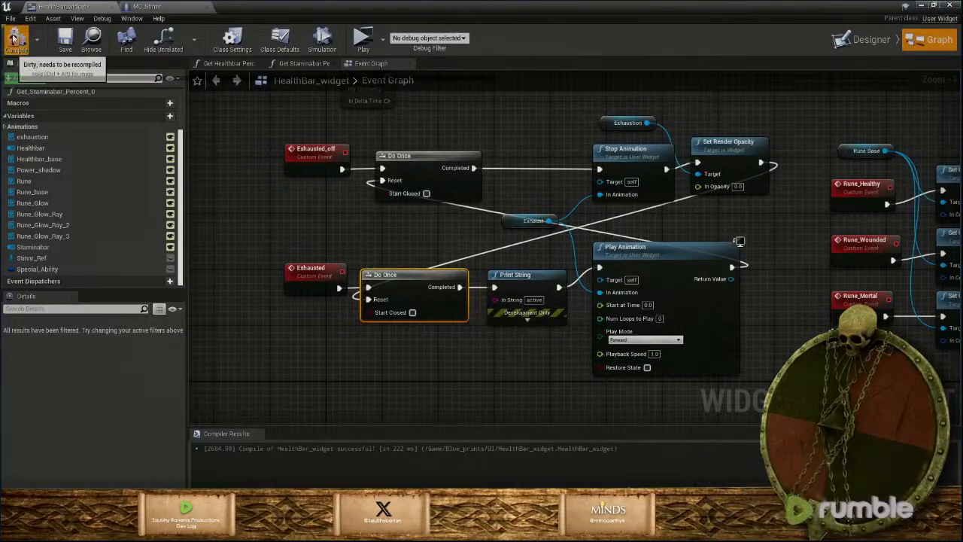
pyautogui.click(65, 42)
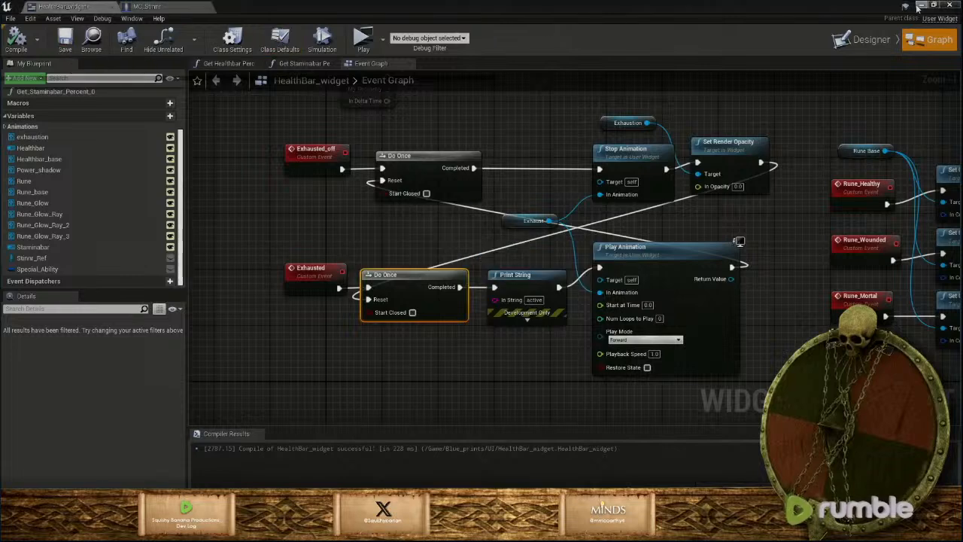
pyautogui.click(920, 5)
pyautogui.click(624, 37)
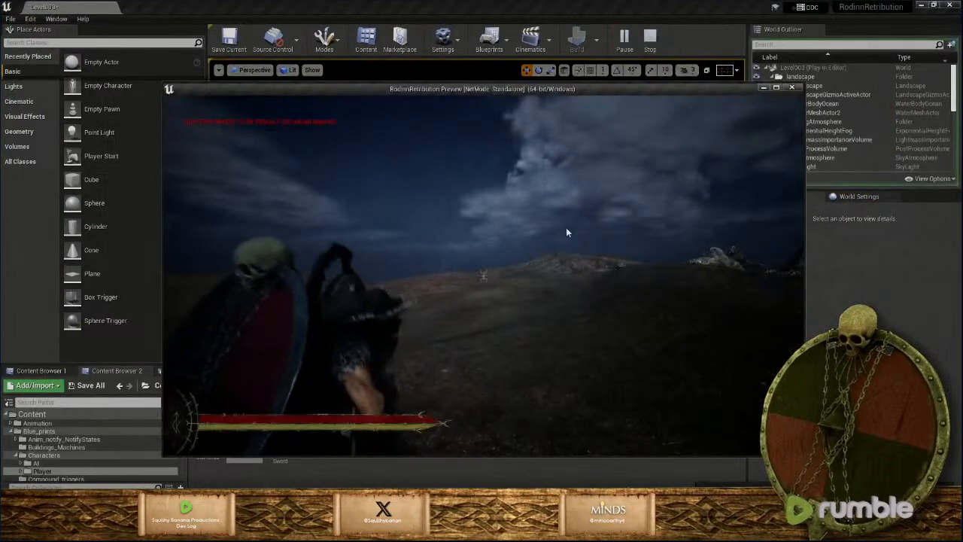
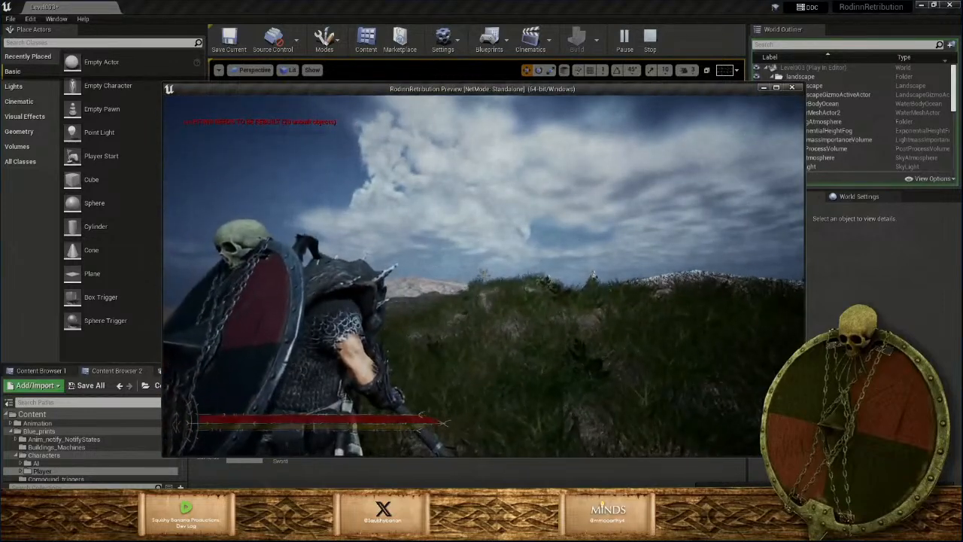
pyautogui.press('Escape')
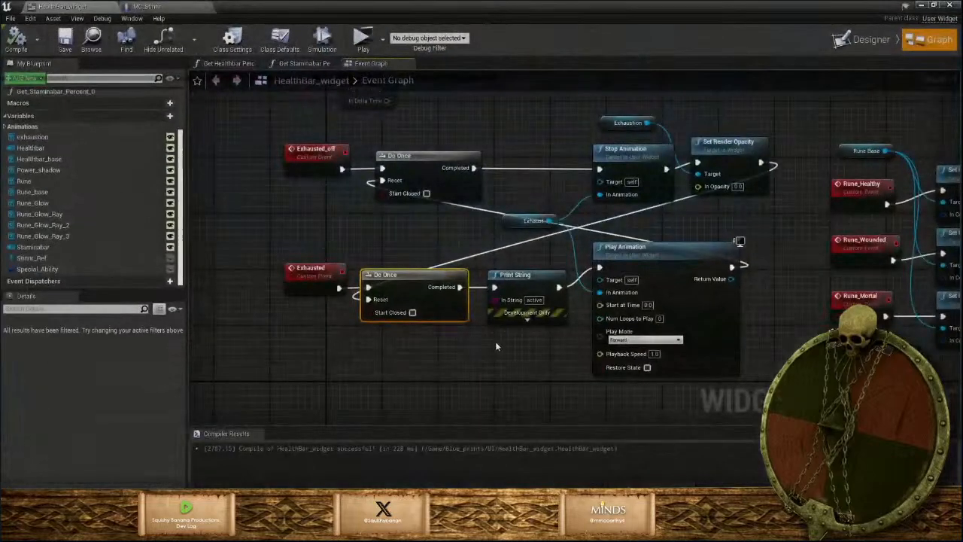
# Delete the Print String node, connect the lower Do Once directly to Play Animation, and line up the two nodes
pyautogui.scroll(-4, 495, 346)
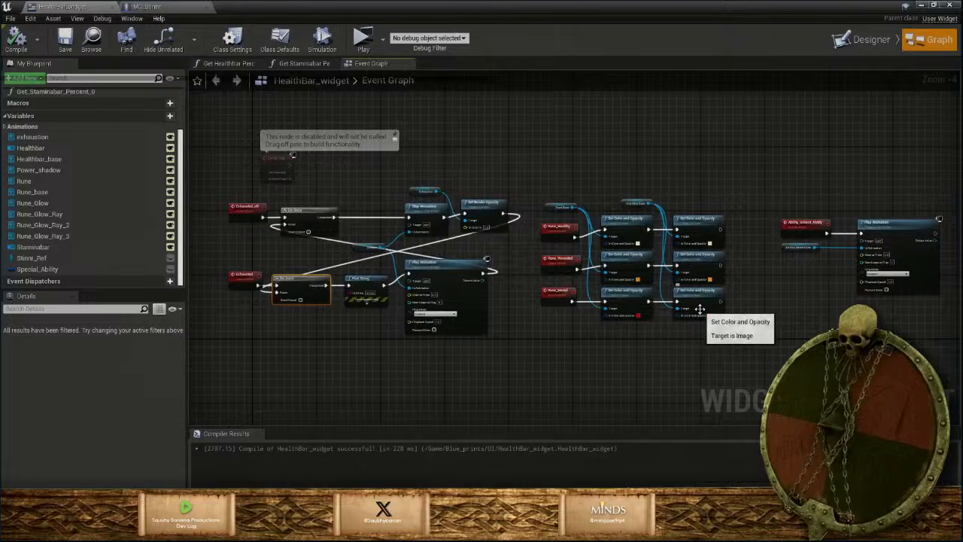
pyautogui.click(364, 283)
pyautogui.press('Delete')
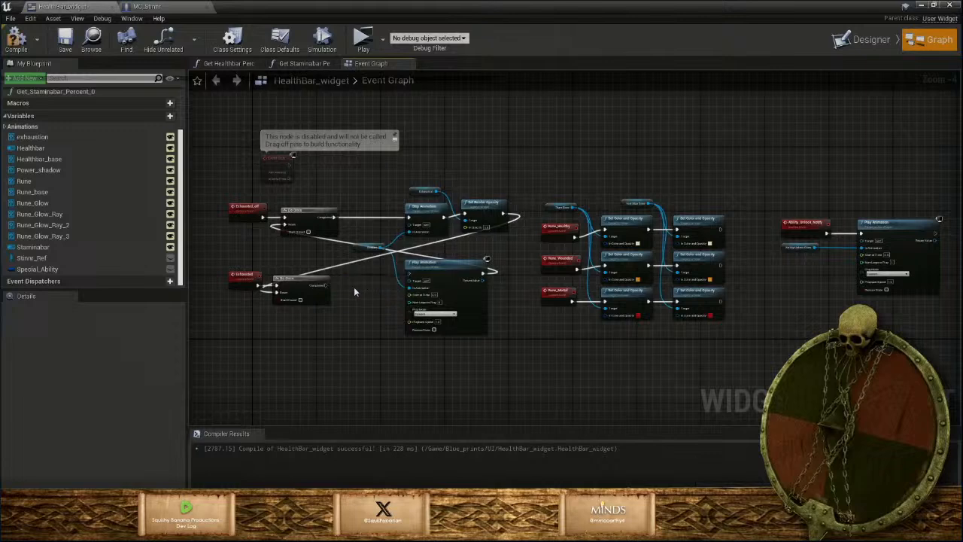
pyautogui.moveTo(325, 285); pyautogui.dragTo(456, 296)
pyautogui.click(299, 316)
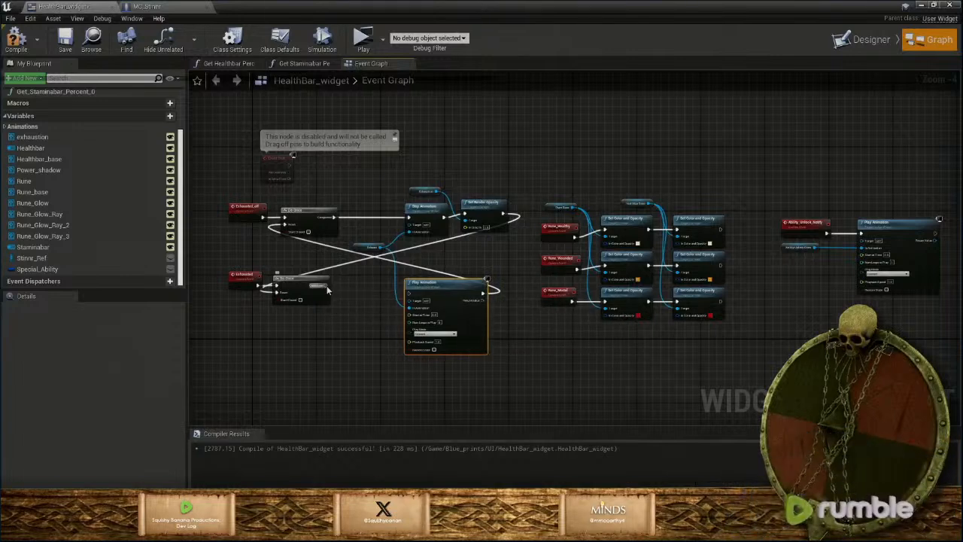
pyautogui.moveTo(325, 285); pyautogui.dragTo(410, 293)
pyautogui.moveTo(318, 301); pyautogui.dragTo(343, 308)
pyautogui.click(365, 363)
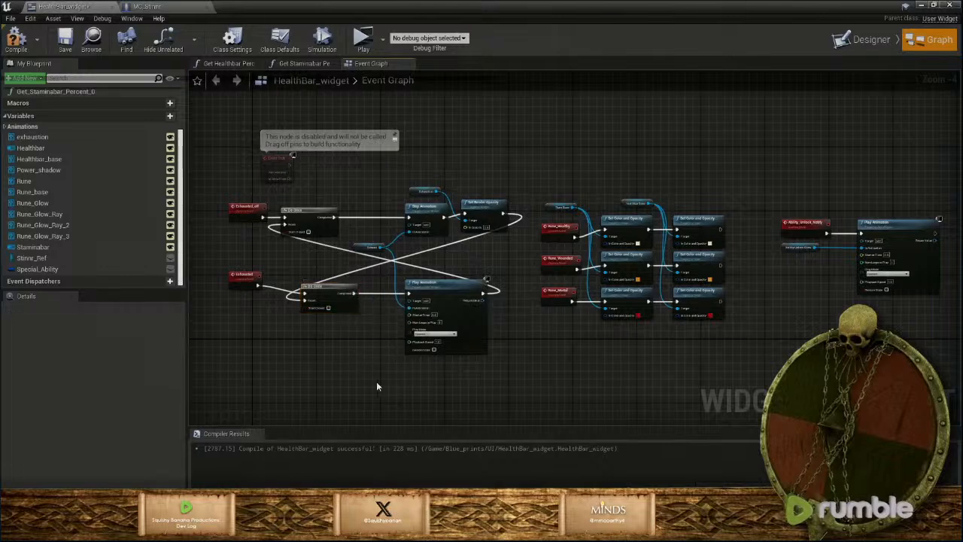
# Compile and save the widget blueprint
pyautogui.scroll(-2, 377, 386)
pyautogui.moveTo(377, 386); pyautogui.dragTo(301, 268, button='right')
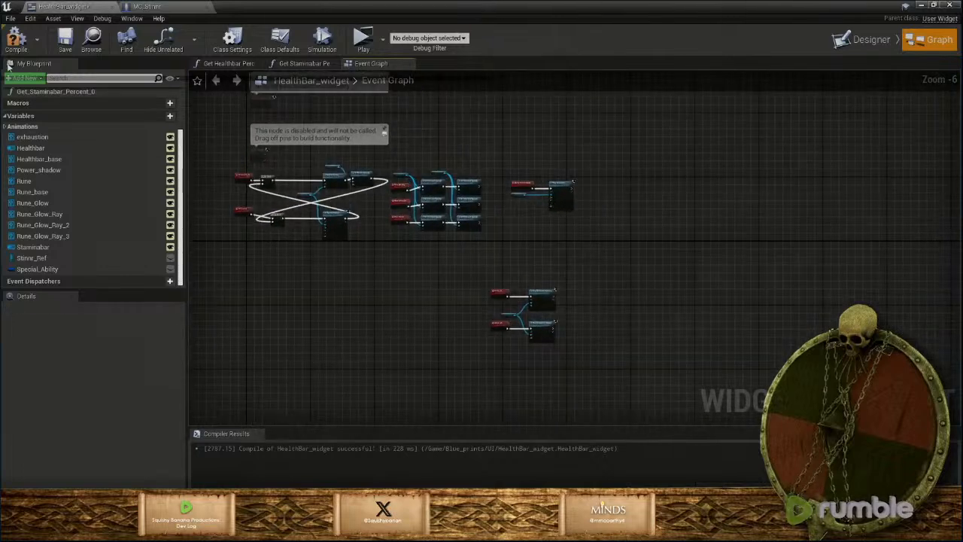
pyautogui.click(15, 38)
pyautogui.click(65, 39)
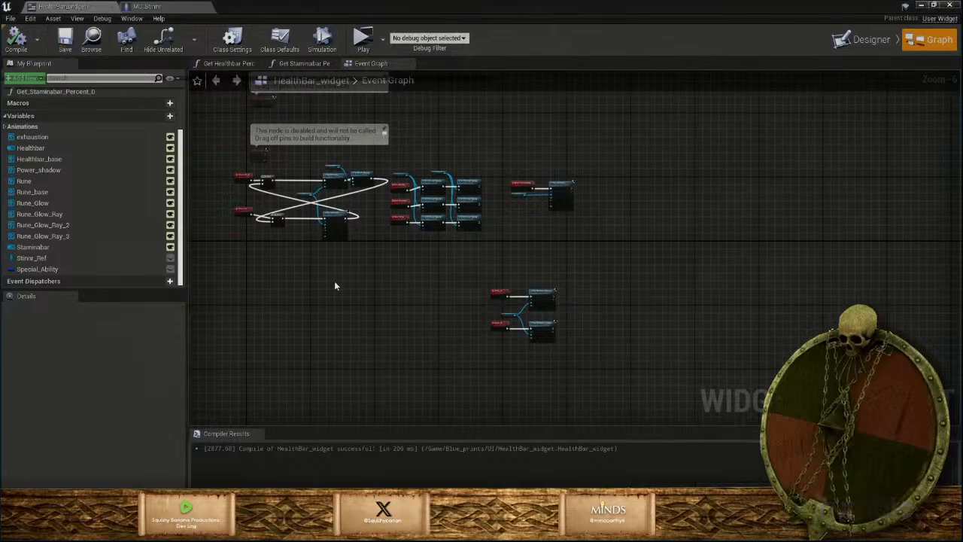
# Move the disabled Event Tick node out of the exhaustion nodes' way to sit beside the Event Construct node
pyautogui.moveTo(334, 281); pyautogui.dragTo(452, 324, button='right')
pyautogui.scroll(2, 430, 288)
pyautogui.moveTo(380, 163); pyautogui.dragTo(407, 306, button='right')
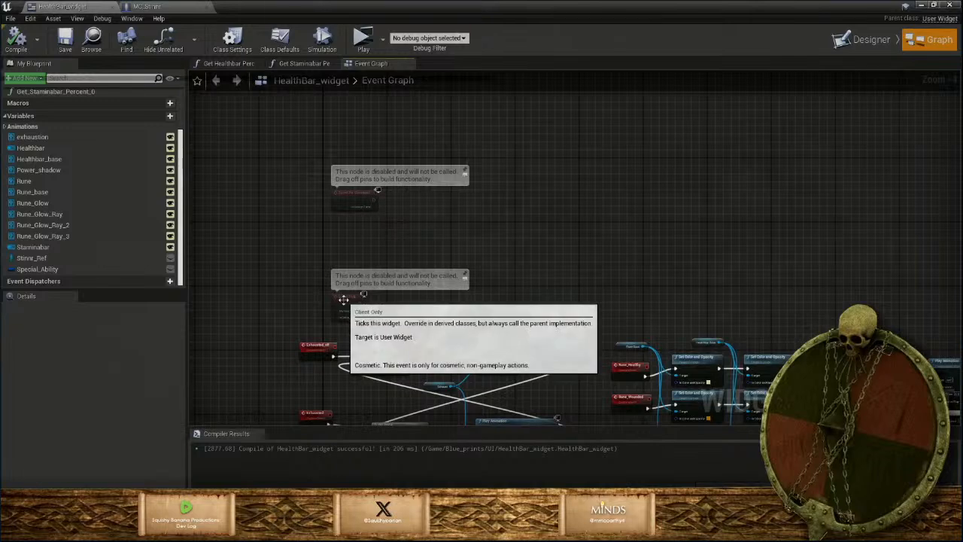
pyautogui.moveTo(350, 301); pyautogui.dragTo(520, 199)
pyautogui.moveTo(556, 246); pyautogui.dragTo(467, 306, button='right')
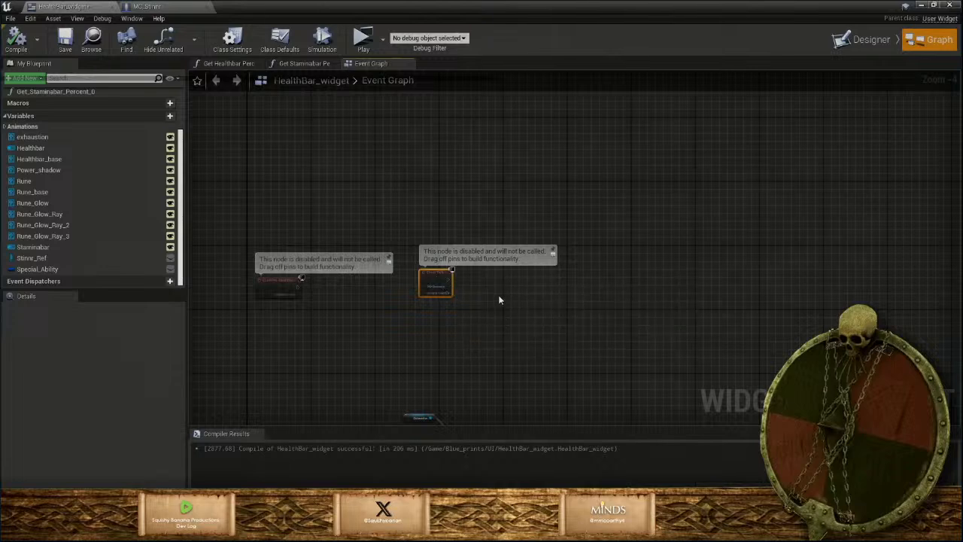
# Switch to the MC_Stinnr event graph and examine the Update_Health_Statis event and its Switch on Health_Enum branches in Health_Events
pyautogui.click(151, 6)
pyautogui.scroll(-2, 460, 286)
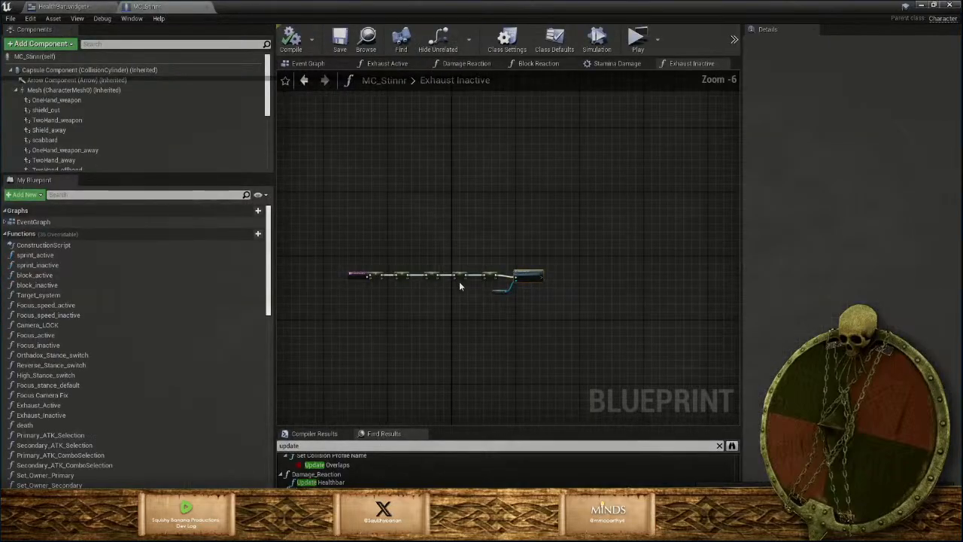
pyautogui.moveTo(460, 286); pyautogui.dragTo(521, 280, button='right')
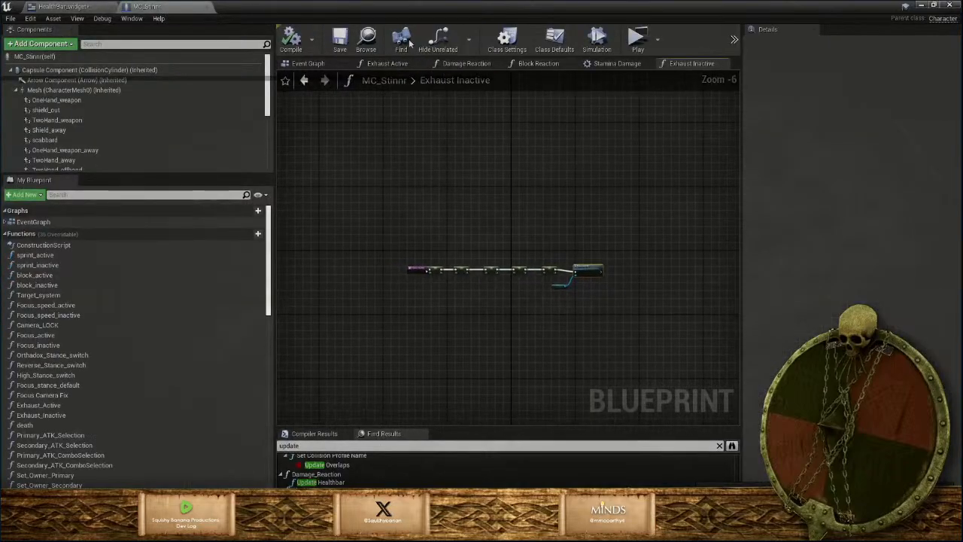
pyautogui.click(318, 65)
pyautogui.scroll(-5, 454, 323)
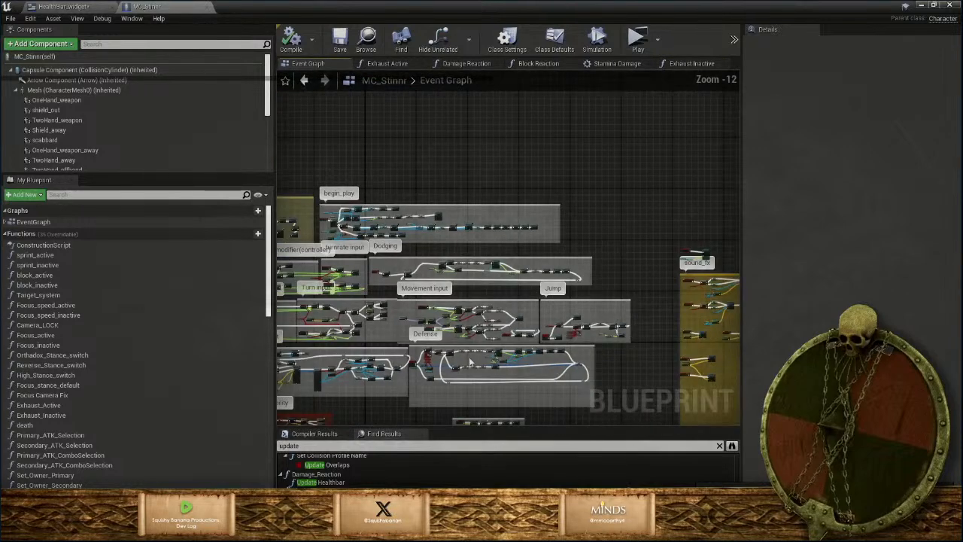
pyautogui.moveTo(466, 364); pyautogui.dragTo(629, 72, button='right')
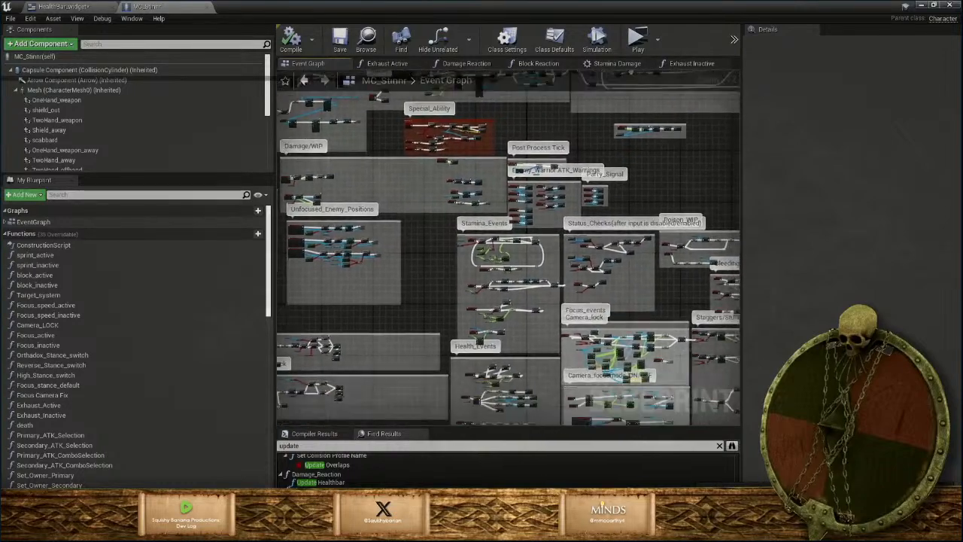
pyautogui.scroll(7, 497, 359)
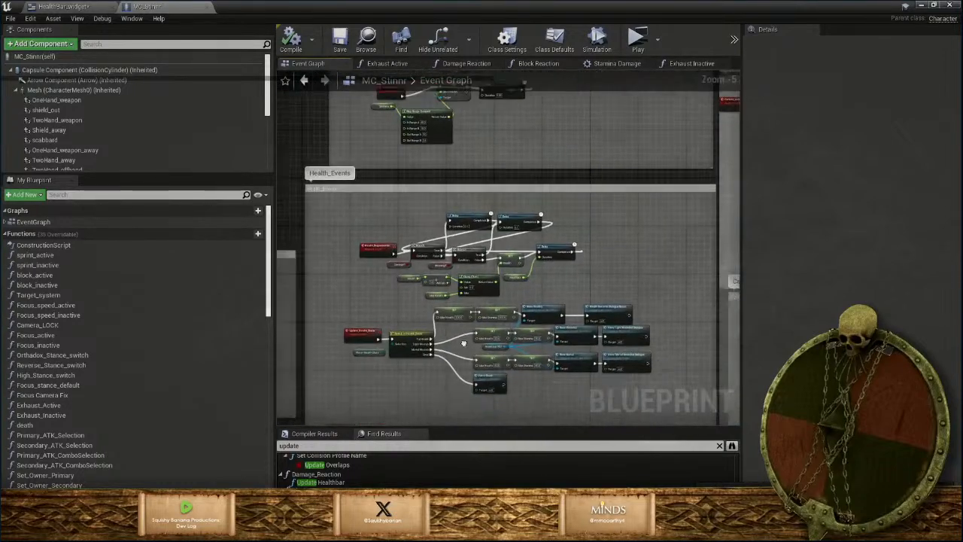
pyautogui.scroll(3, 464, 343)
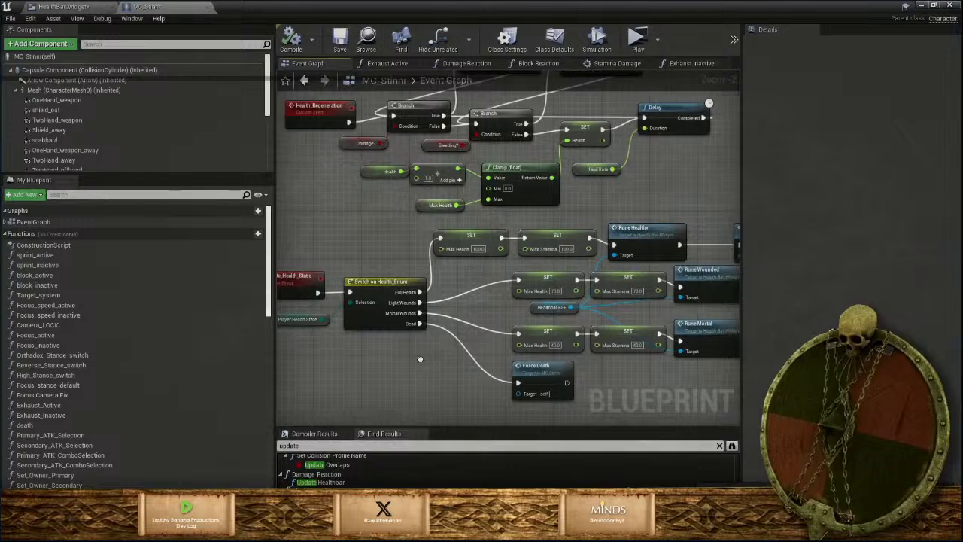
pyautogui.moveTo(420, 359); pyautogui.dragTo(503, 358, button='right')
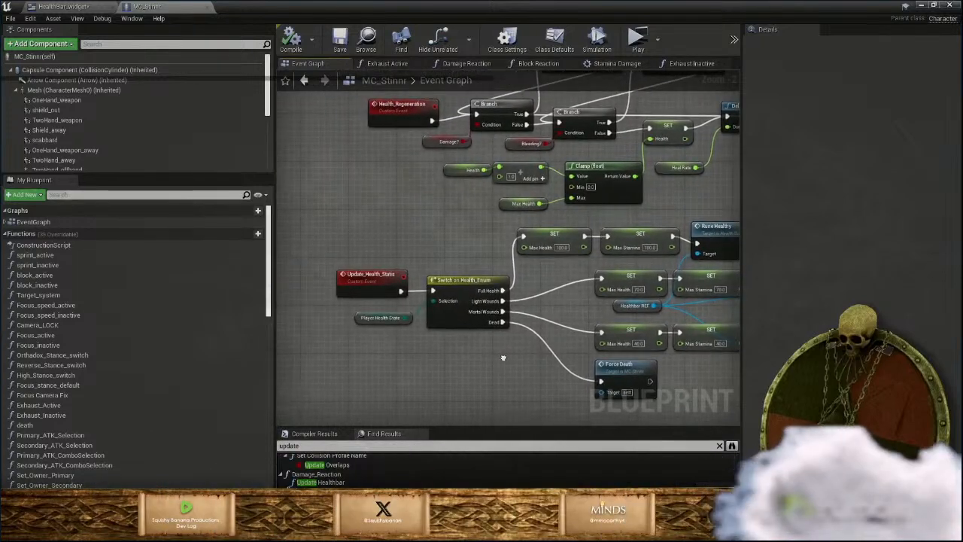
pyautogui.click(370, 292)
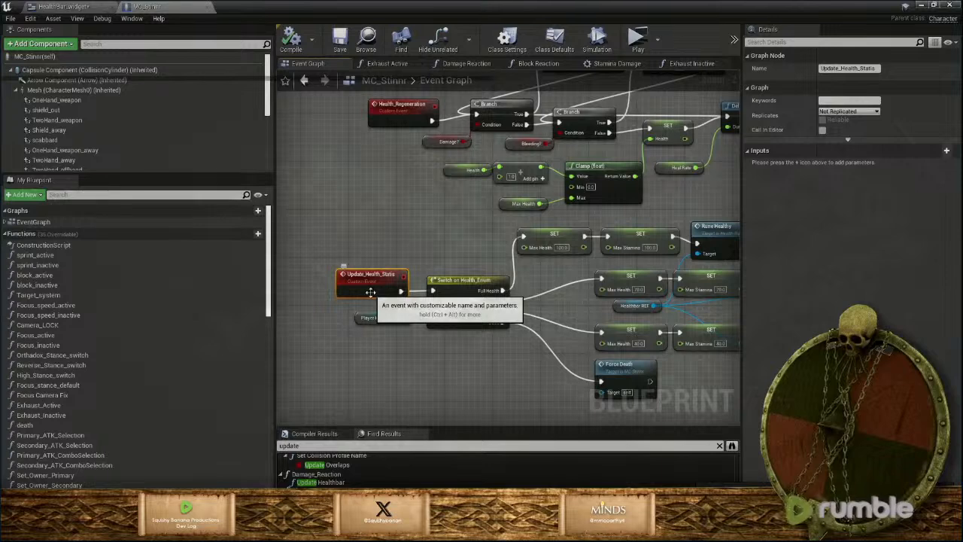
pyautogui.scroll(-5, 369, 305)
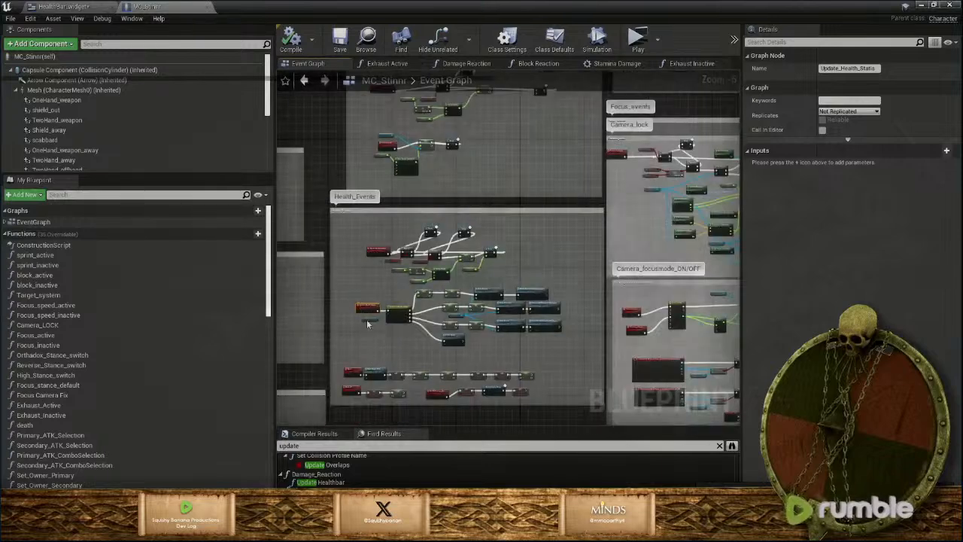
pyautogui.rightClick(366, 313)
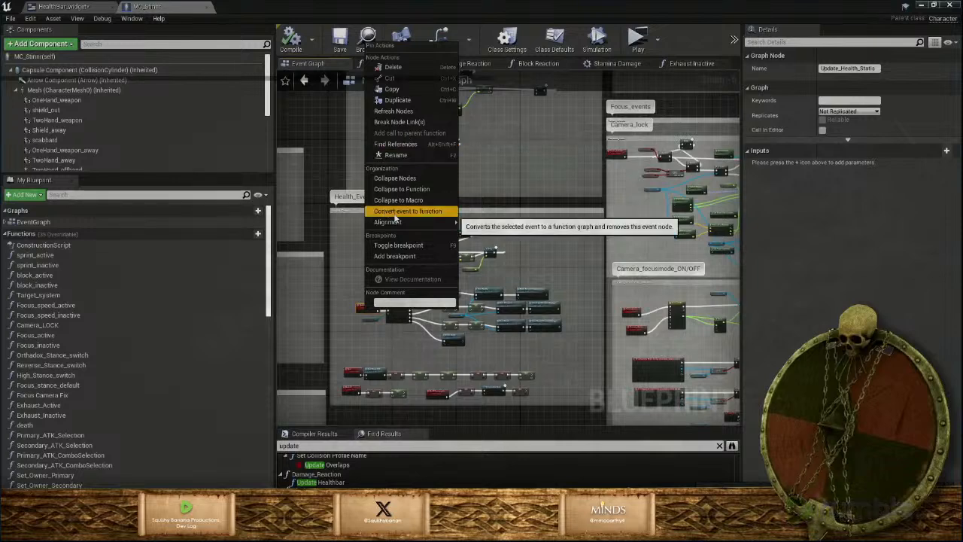
pyautogui.moveTo(395, 222)
pyautogui.click(393, 349)
# Move the Health Recover Dialogue Reset node closer to the Rune Healthy node on the Full Health branch
pyautogui.scroll(3, 414, 348)
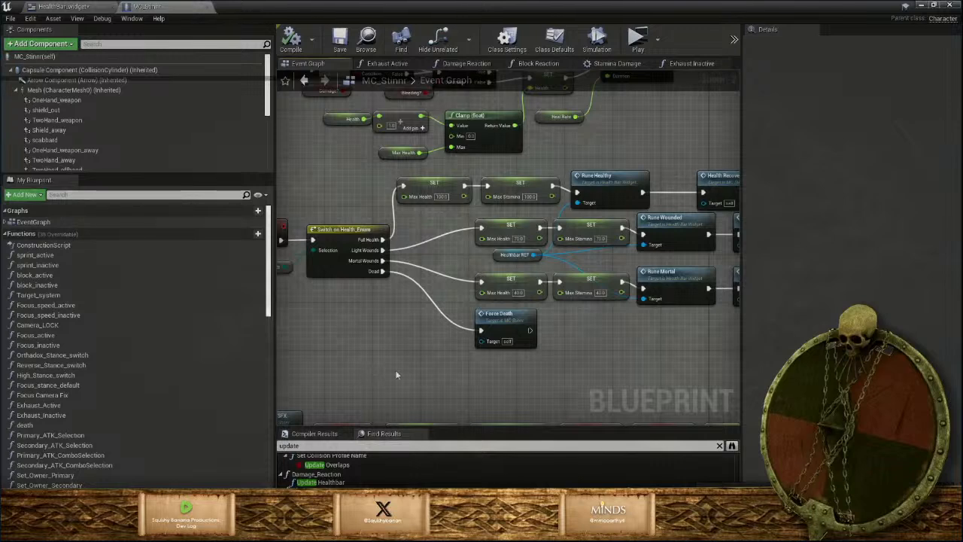
pyautogui.moveTo(679, 335); pyautogui.dragTo(483, 367, button='right')
pyautogui.moveTo(567, 218); pyautogui.dragTo(527, 220)
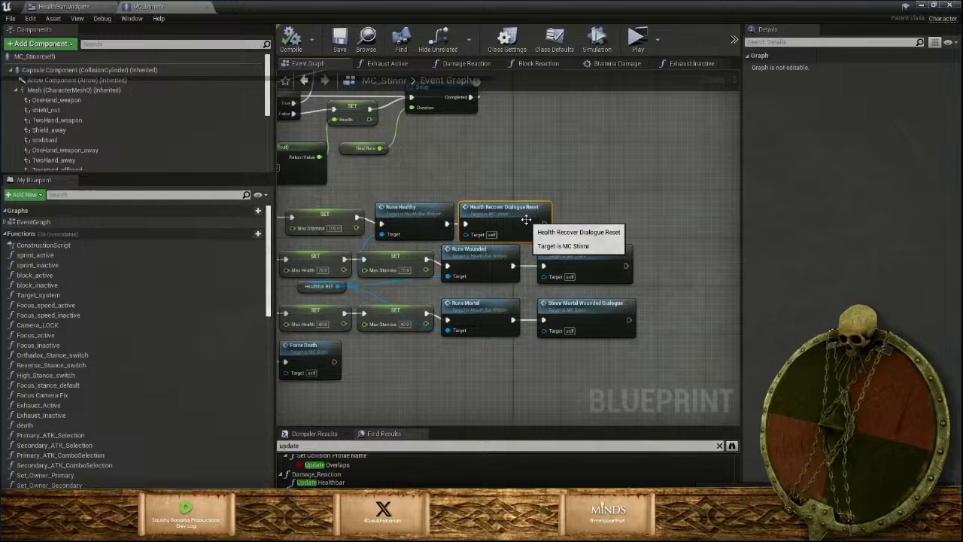
# Save the HealthBar_widget and MC_Stinnr blueprints
pyautogui.click(66, 6)
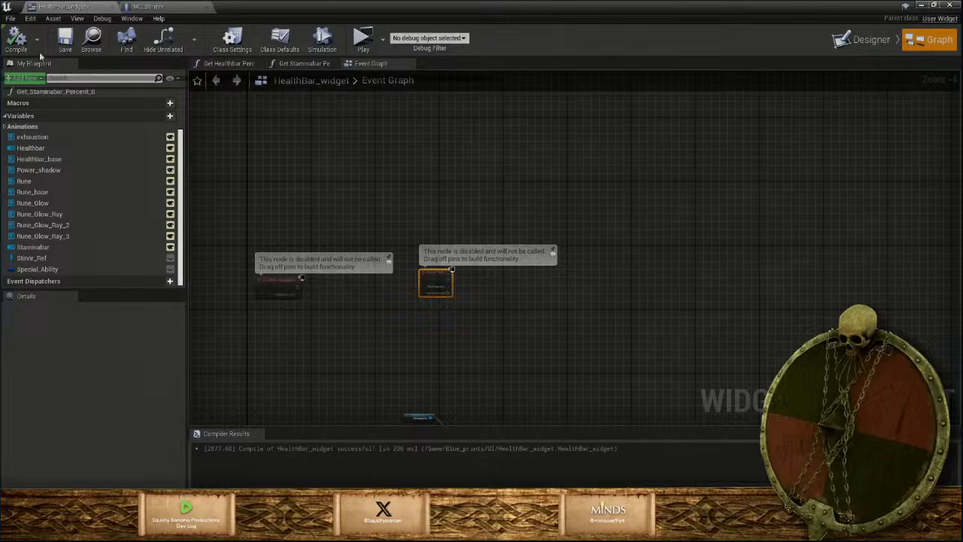
pyautogui.click(66, 45)
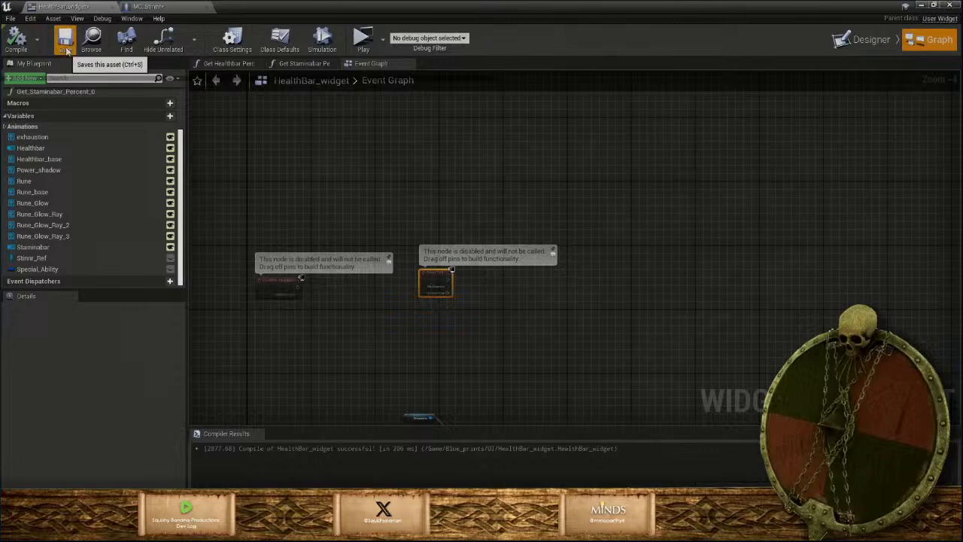
pyautogui.click(159, 9)
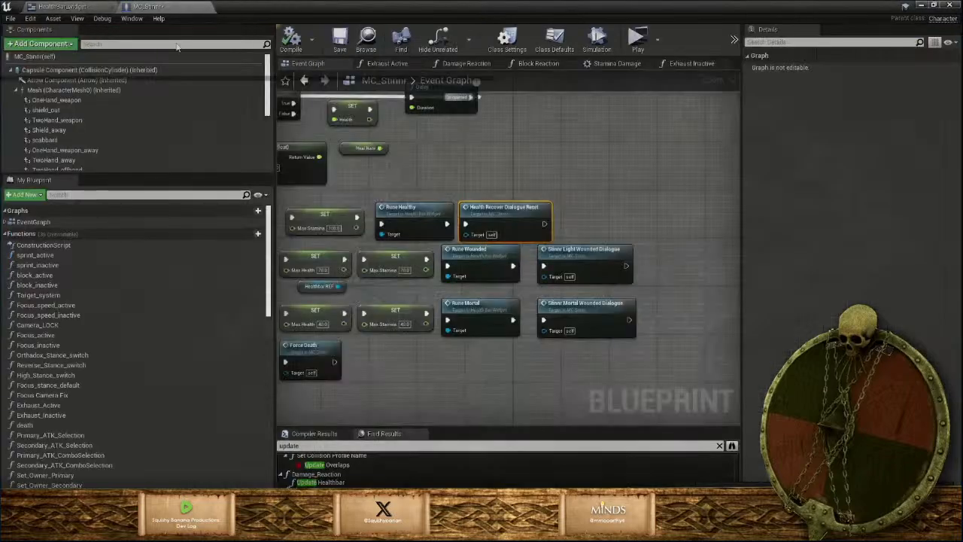
pyautogui.click(338, 43)
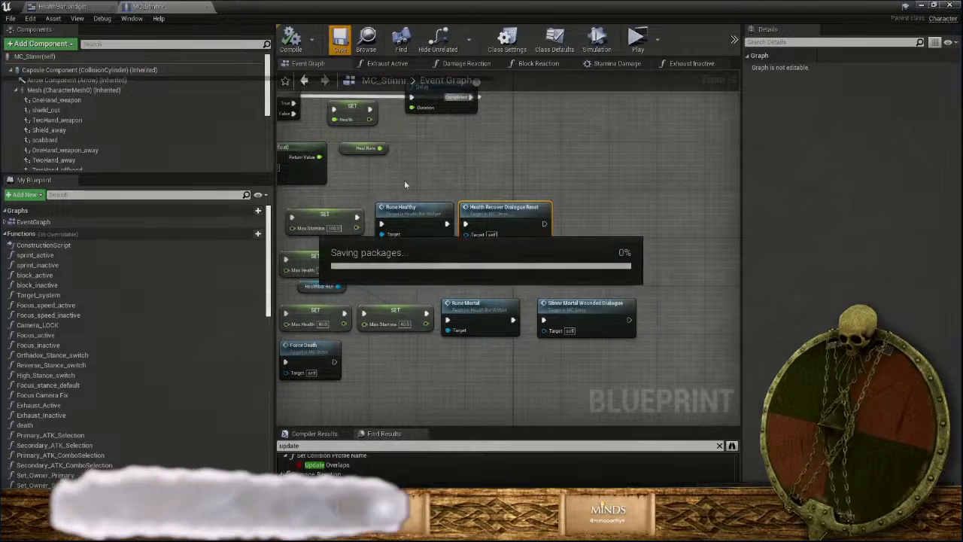
# Go to the Rune Healthy call's definition in the widget and examine the rune events' Set Color and Opacity nodes
pyautogui.doubleClick(416, 222)
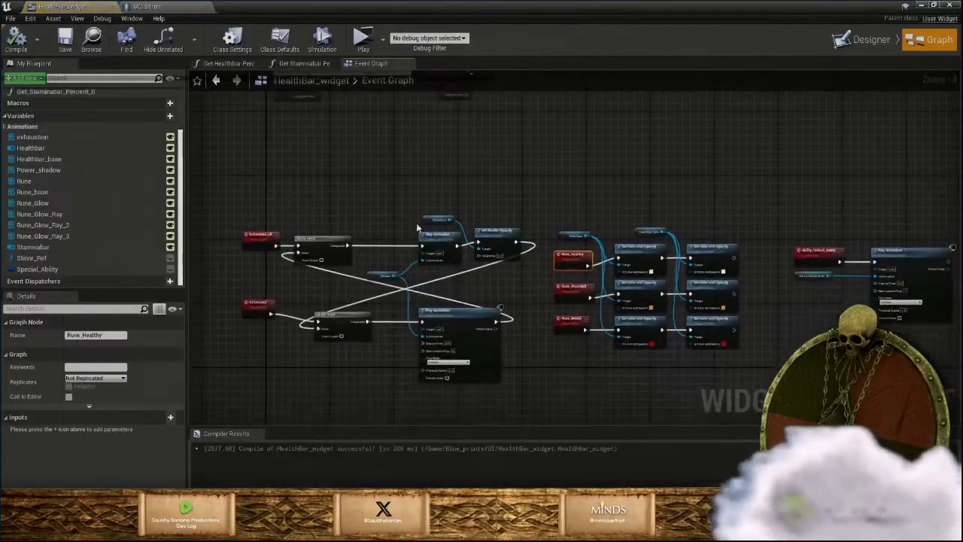
pyautogui.scroll(-1, 508, 291)
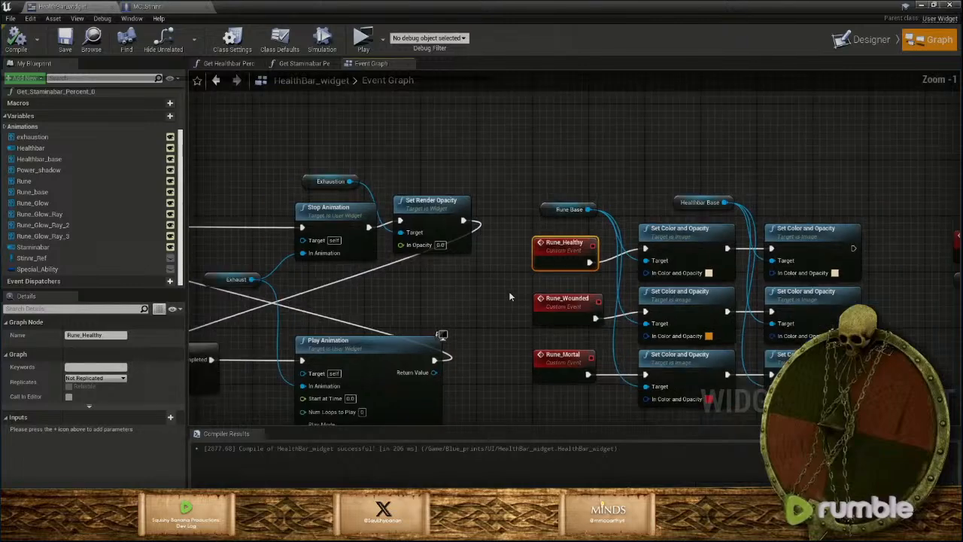
pyautogui.moveTo(530, 310); pyautogui.dragTo(331, 263, button='right')
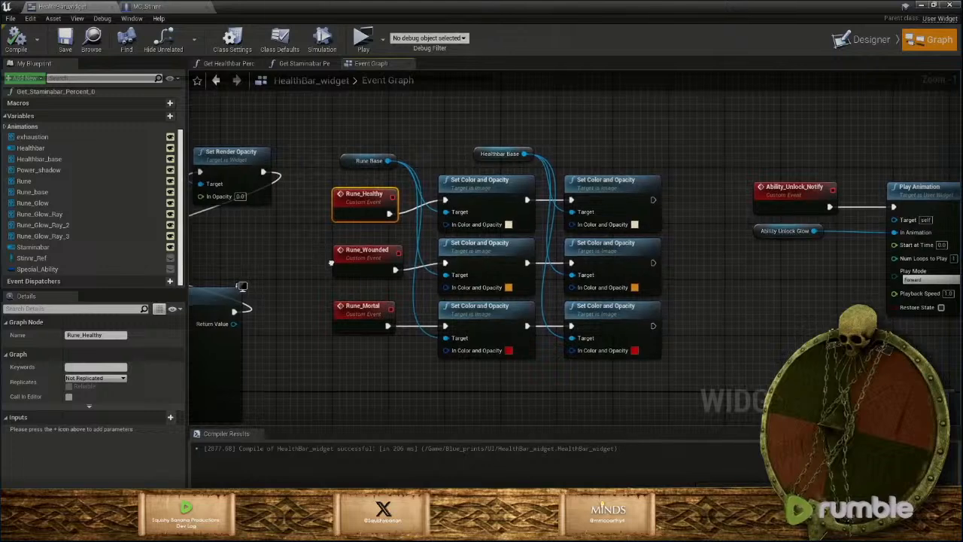
pyautogui.moveTo(331, 263); pyautogui.dragTo(267, 257, button='right')
pyautogui.scroll(-1, 596, 272)
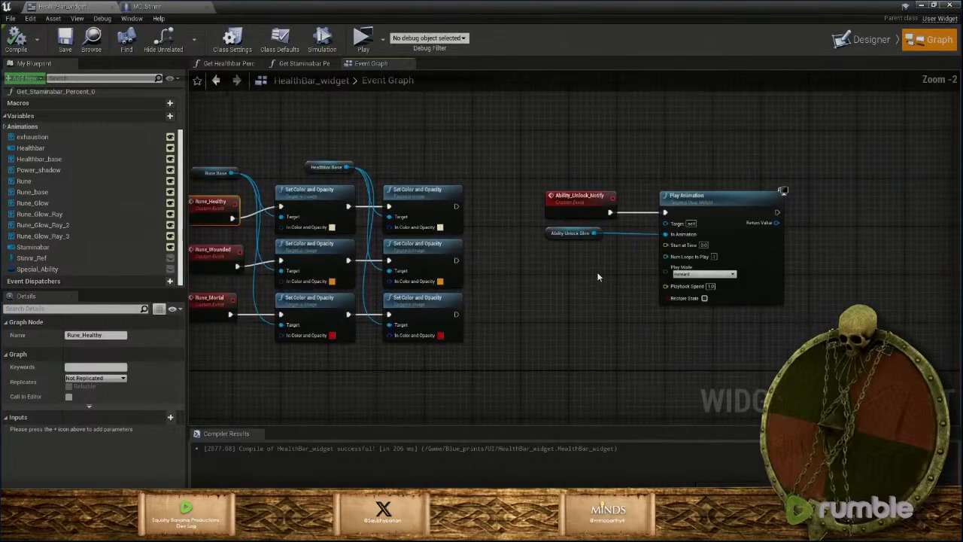
# Move the Ability_Unlock_Notify event with its Ability Unlock Glow and Play Animation nodes farther from the rune colour nodes, leaving free space between them
pyautogui.moveTo(597, 271); pyautogui.dragTo(442, 287, button='right')
pyautogui.moveTo(417, 183); pyautogui.dragTo(601, 341)
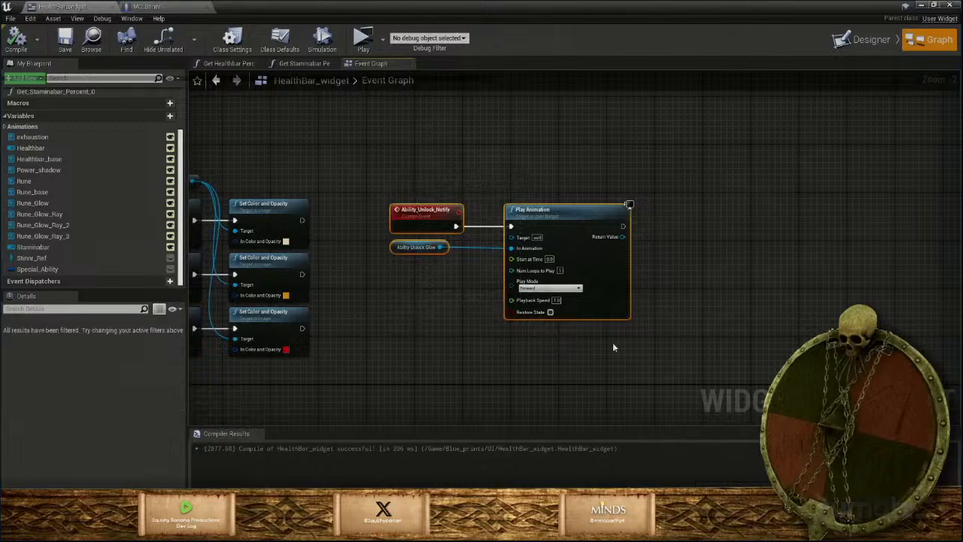
pyautogui.scroll(-1, 622, 341)
pyautogui.moveTo(622, 341); pyautogui.dragTo(557, 353, button='right')
pyautogui.moveTo(531, 240); pyautogui.dragTo(767, 238)
pyautogui.click(469, 307)
pyautogui.moveTo(451, 322); pyautogui.dragTo(672, 297, button='right')
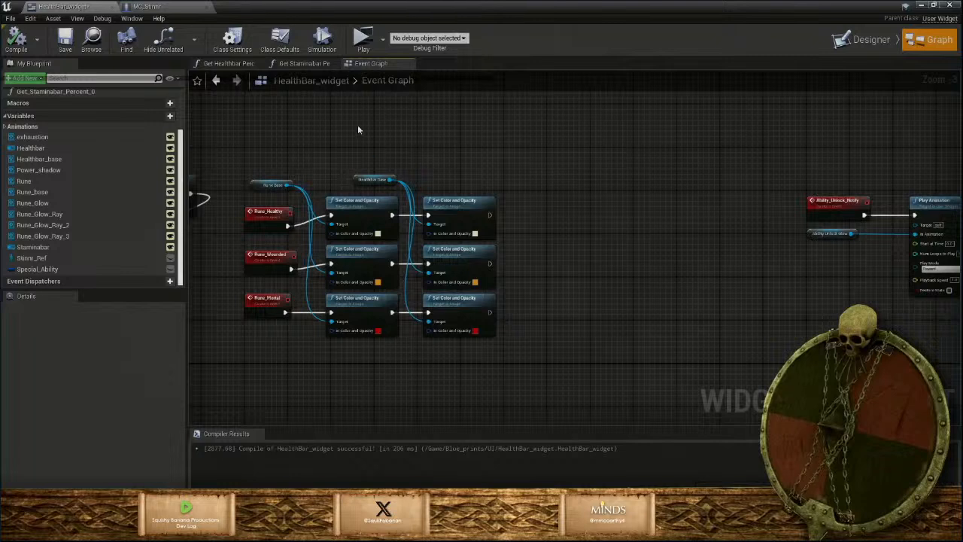
# Open the widget's designer, deselect the exhaust animation, and examine the Staminabar's style, fill image tint and progress settings
pyautogui.click(870, 41)
pyautogui.scroll(1, 451, 292)
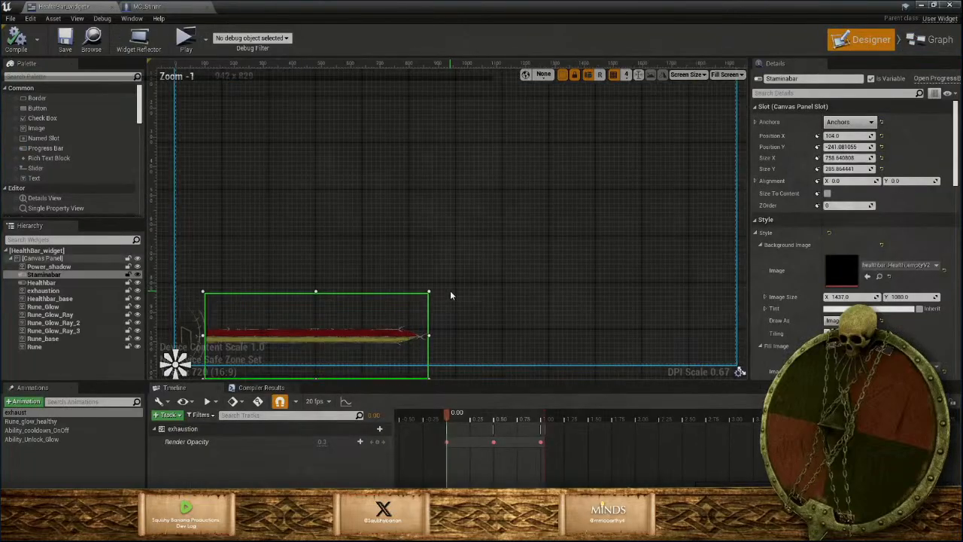
pyautogui.moveTo(514, 248); pyautogui.dragTo(610, 193, button='right')
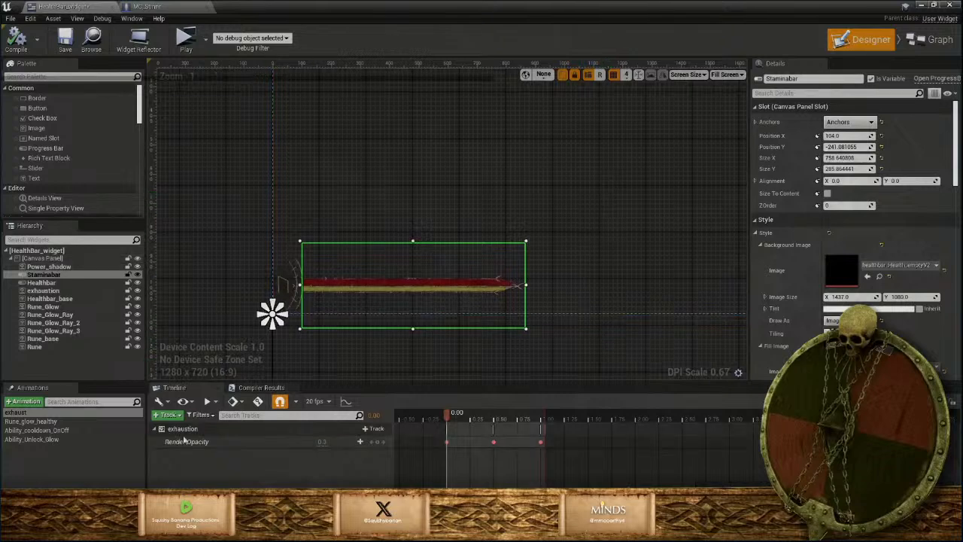
pyautogui.click(67, 479)
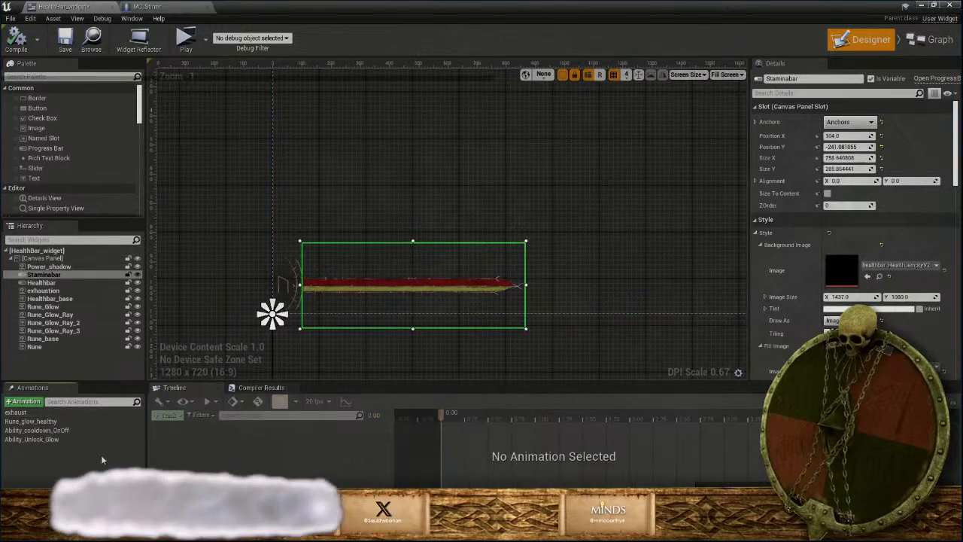
pyautogui.moveTo(588, 209); pyautogui.dragTo(611, 190, button='right')
pyautogui.scroll(1, 610, 189)
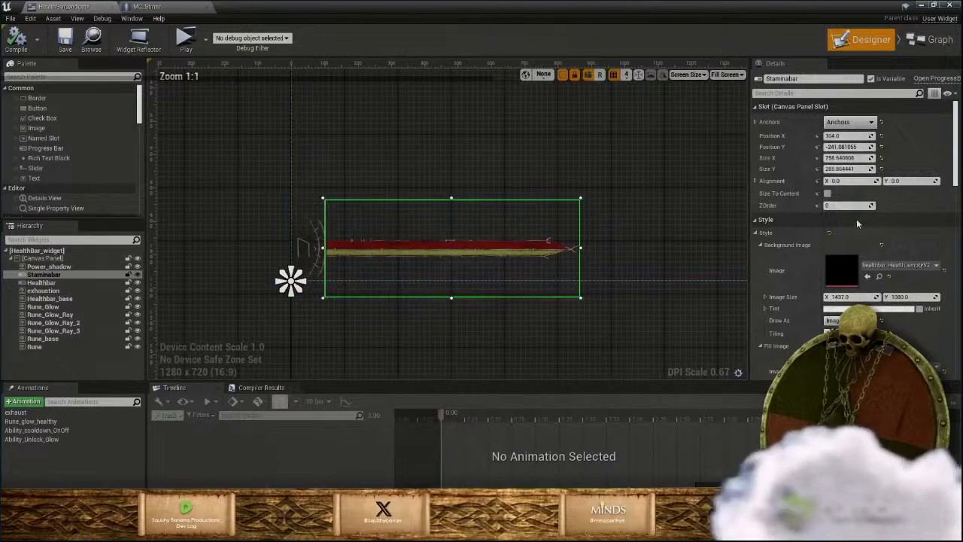
pyautogui.scroll(-2, 866, 226)
pyautogui.scroll(-2, 882, 239)
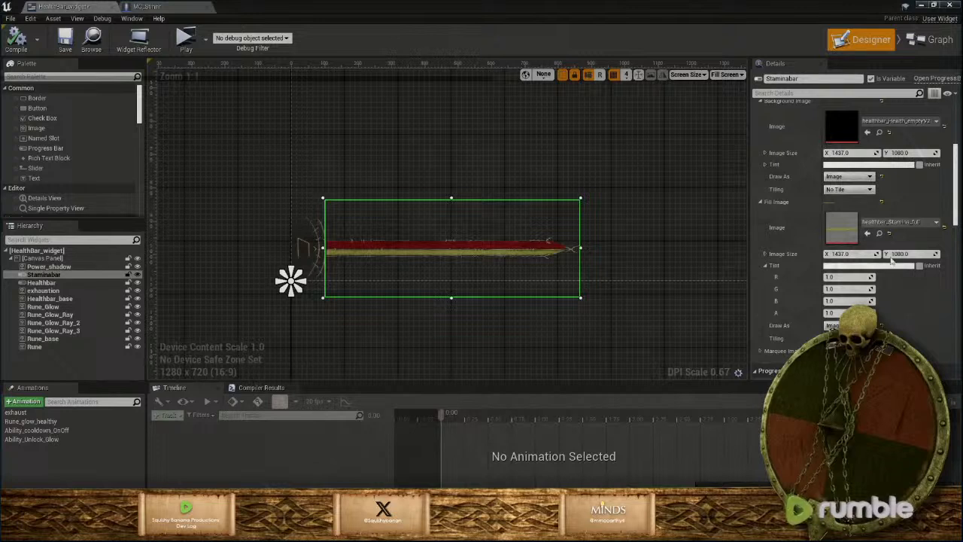
pyautogui.scroll(2, 889, 248)
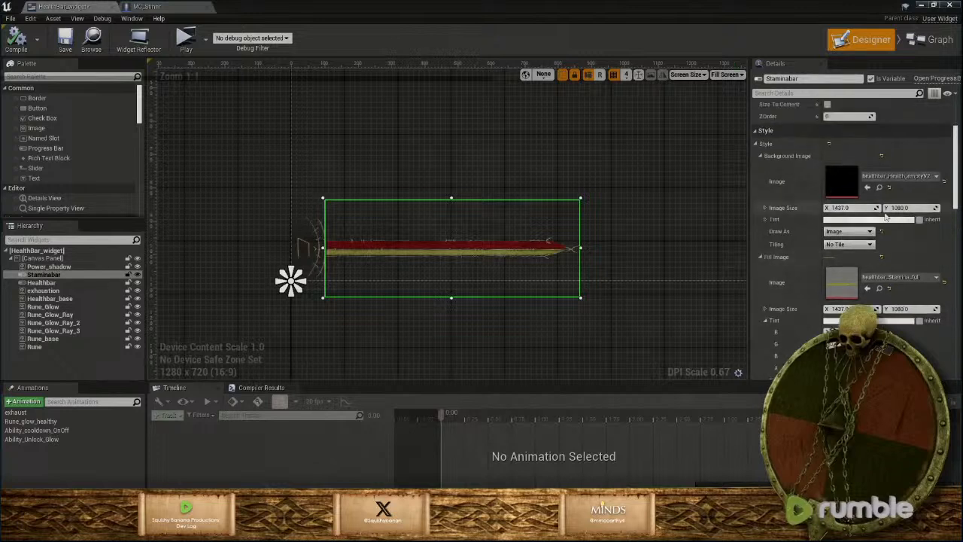
pyautogui.scroll(-4, 887, 286)
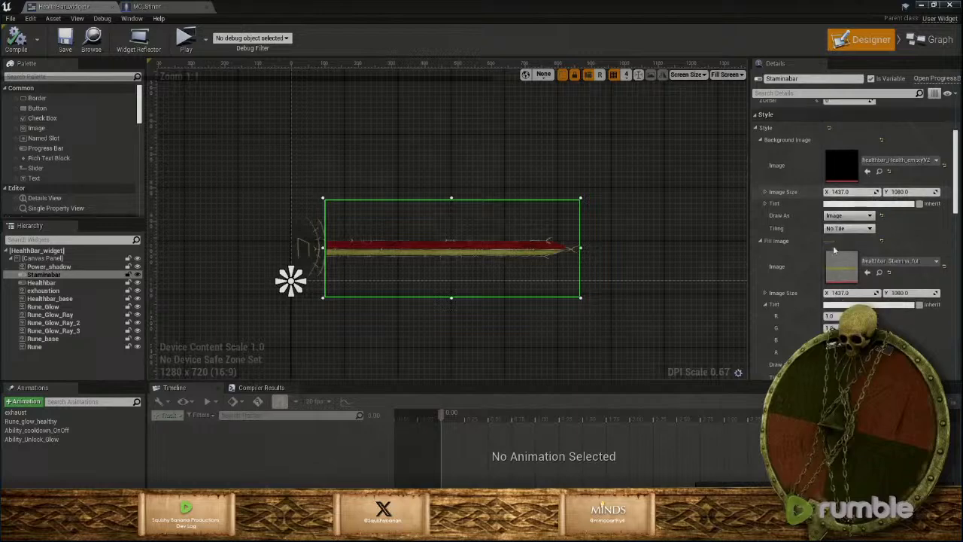
pyautogui.scroll(-3, 888, 316)
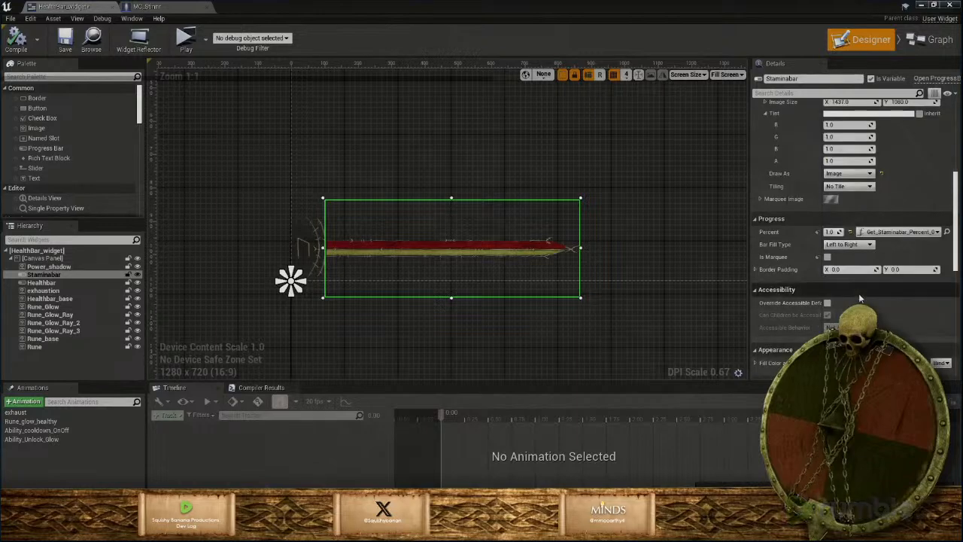
pyautogui.scroll(3, 856, 286)
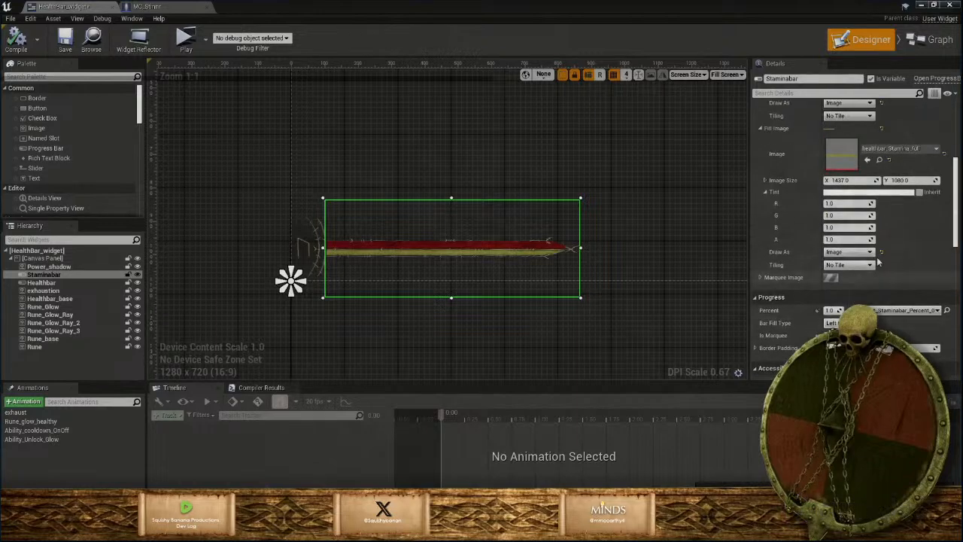
pyautogui.moveTo(956, 228); pyautogui.dragTo(956, 188)
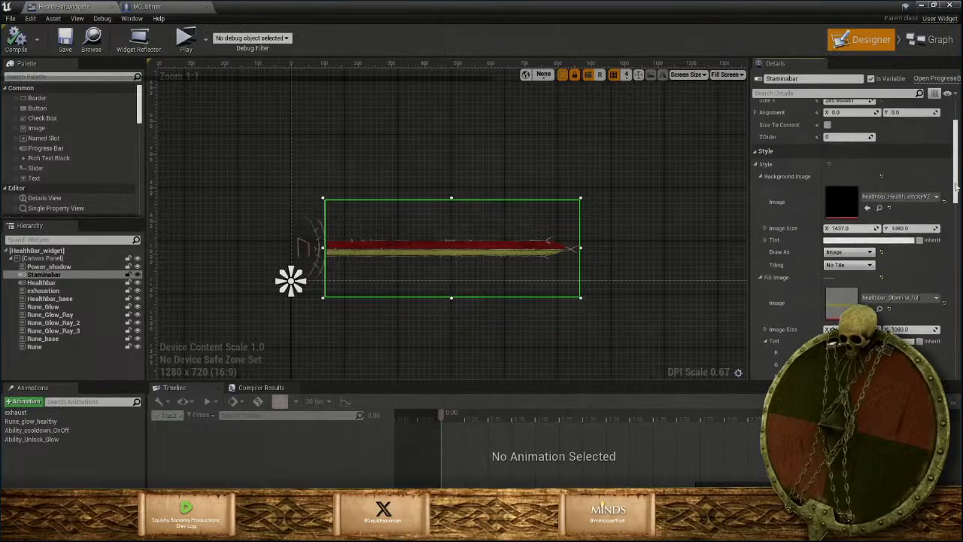
# Select the Healthbar and examine its background image, fill image and tint settings
pyautogui.click(41, 283)
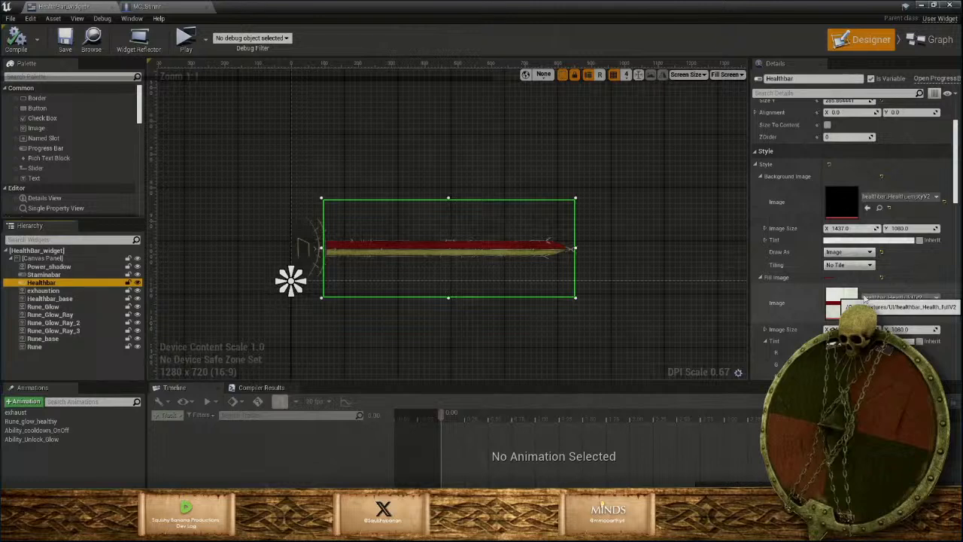
pyautogui.scroll(-1, 865, 299)
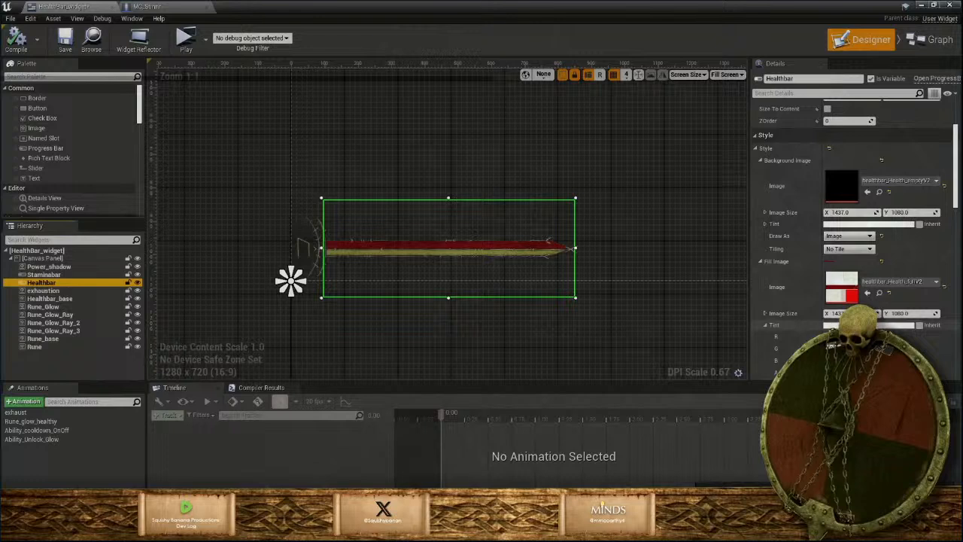
pyautogui.scroll(-2, 854, 237)
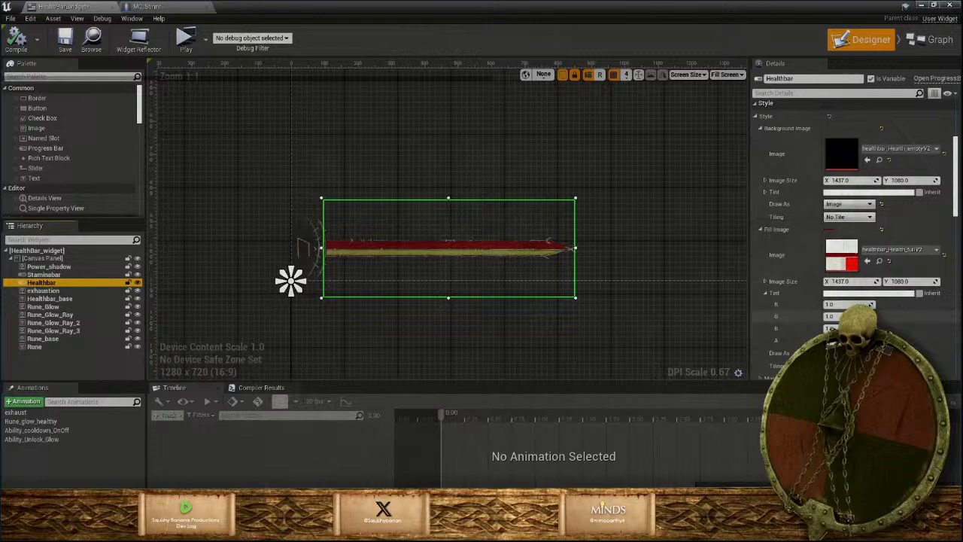
# Set the Healthbar's progress percent to 0.7
pyautogui.scroll(-6, 855, 237)
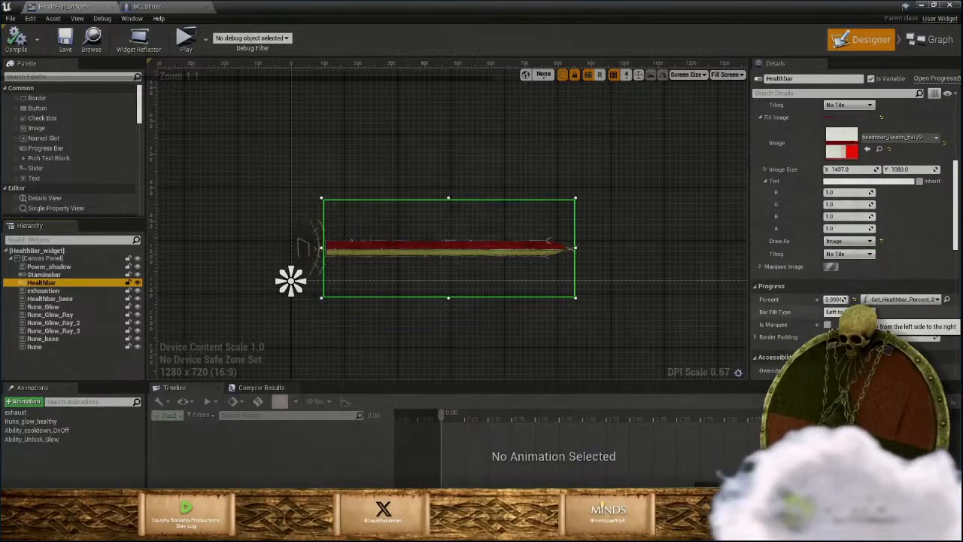
pyautogui.click(835, 300)
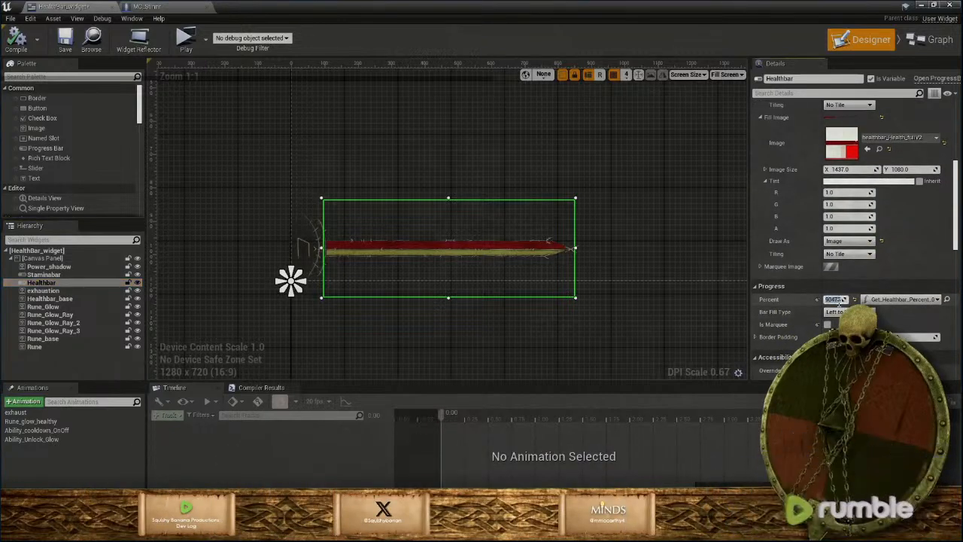
pyautogui.write('1')
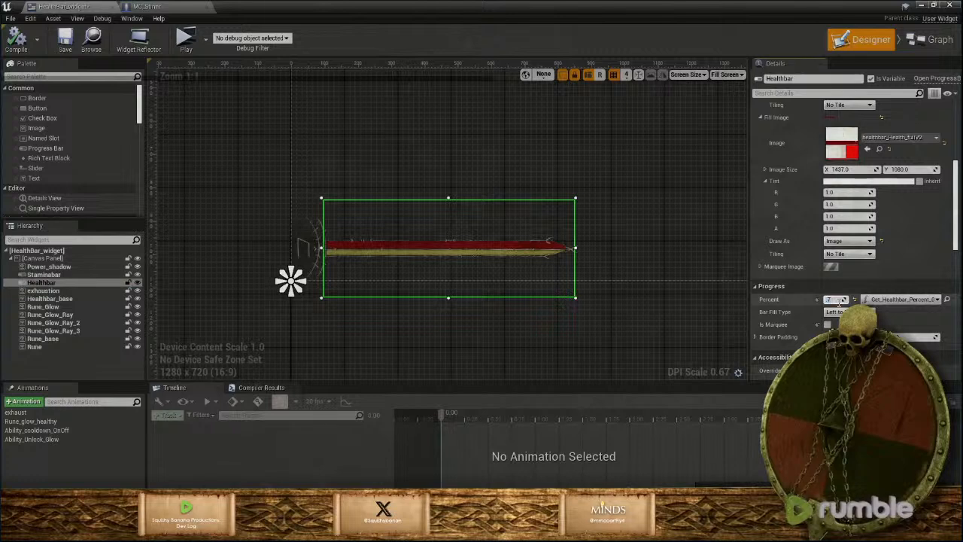
pyautogui.press('Return')
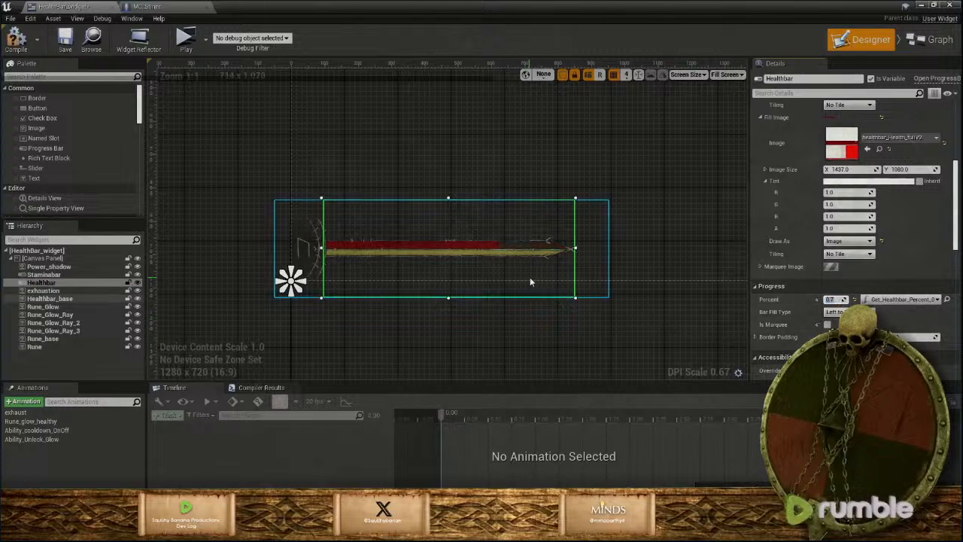
# Set the Staminabar's progress percent to 0.7
pyautogui.click(44, 274)
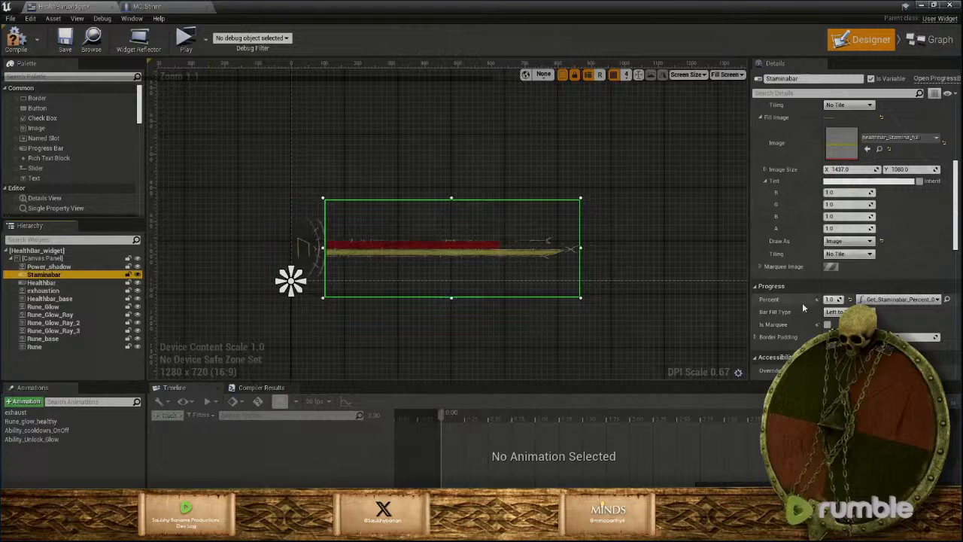
pyautogui.click(836, 300)
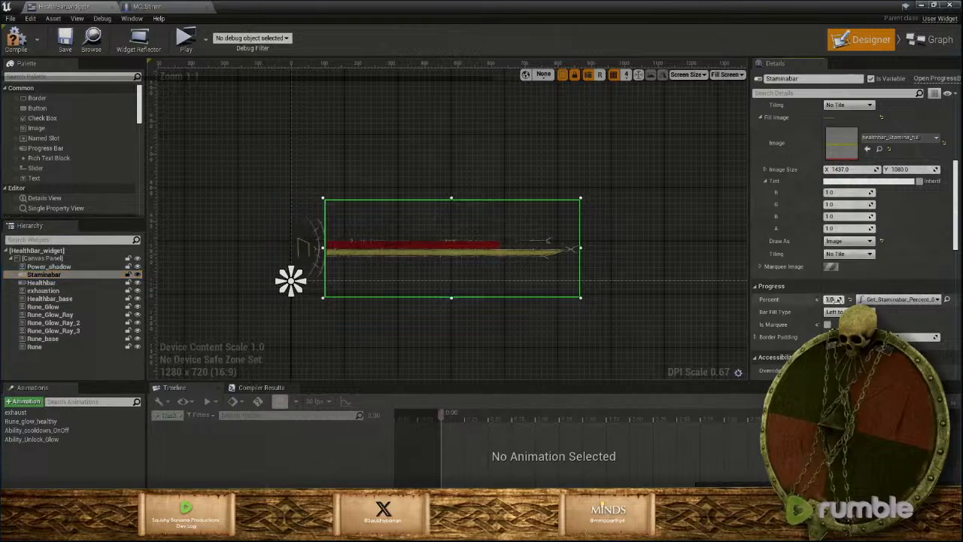
pyautogui.write('.7')
pyautogui.press('Return')
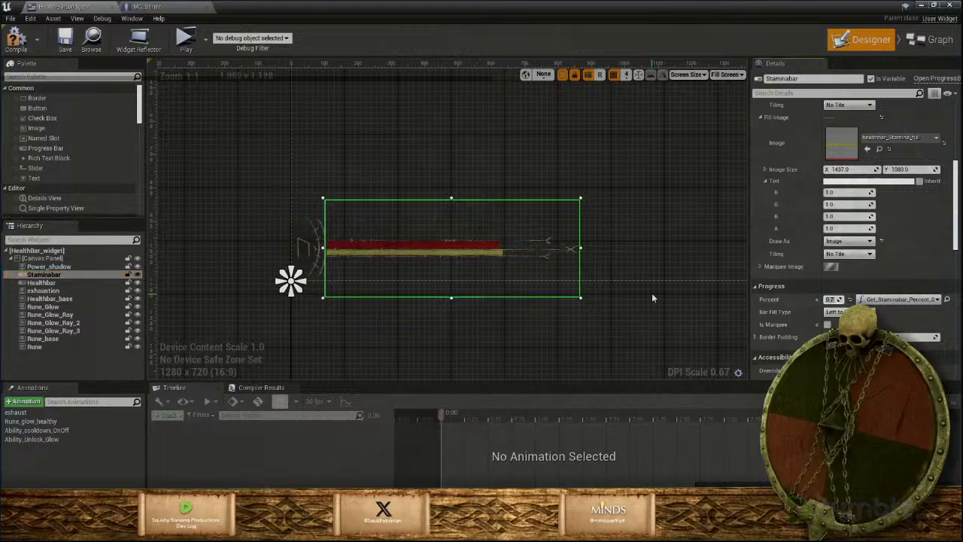
# Compare where the red and yellow fills start and end, and examine the Staminabar's and Healthbar's canvas slot position and size
pyautogui.scroll(1, 507, 276)
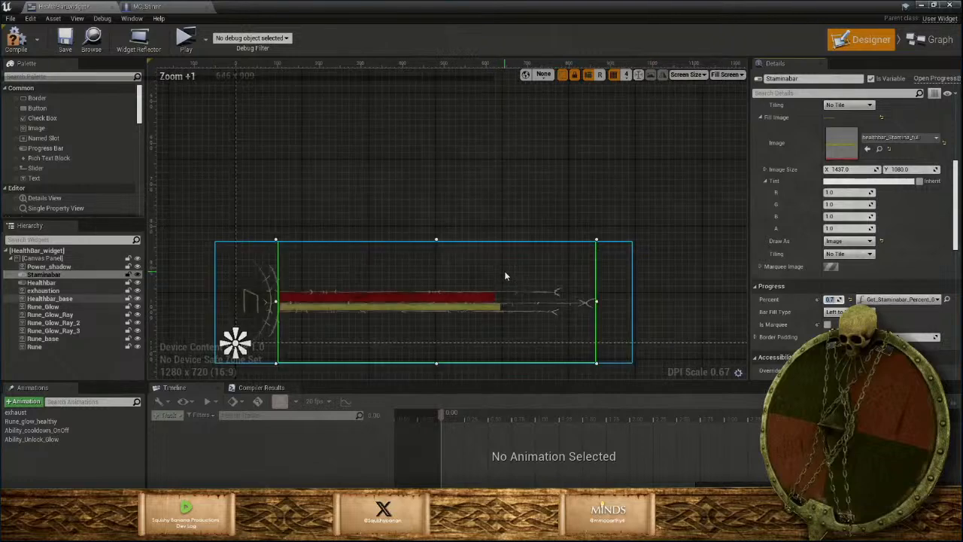
pyautogui.moveTo(547, 151); pyautogui.dragTo(578, 73, button='right')
pyautogui.scroll(1, 448, 233)
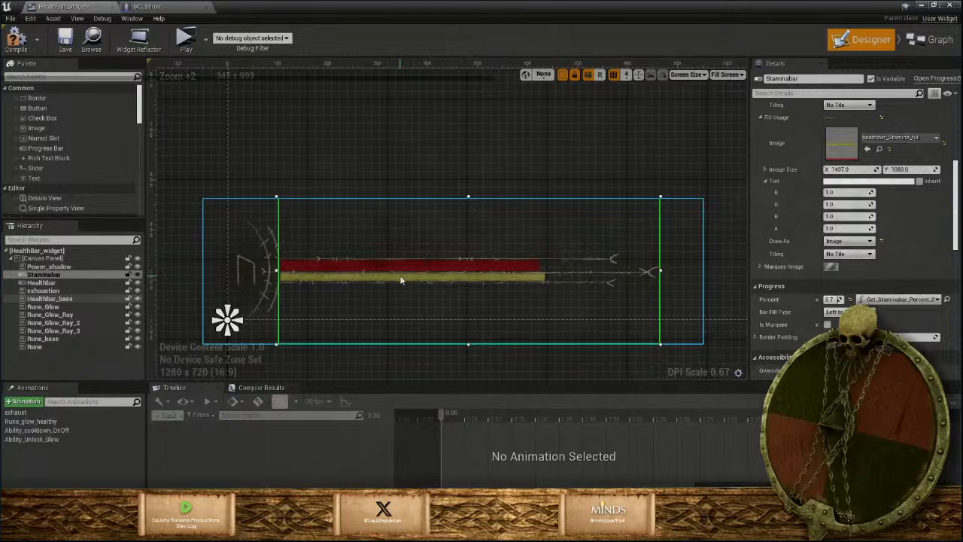
pyautogui.click(401, 280)
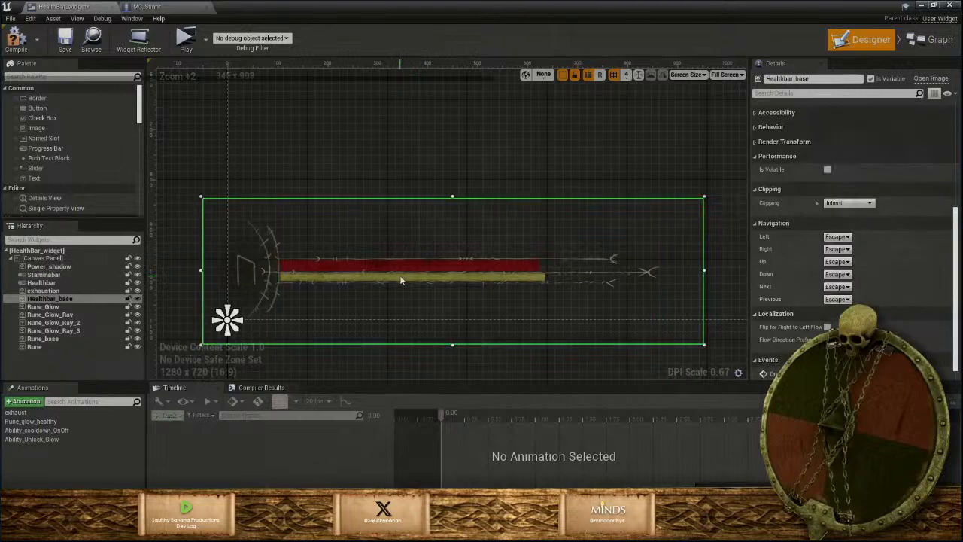
pyautogui.click(41, 283)
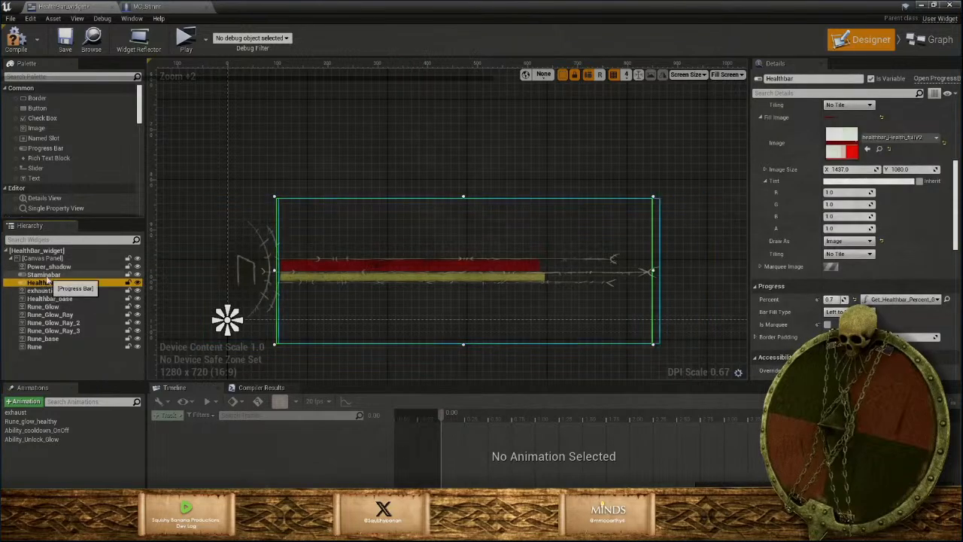
pyautogui.click(45, 275)
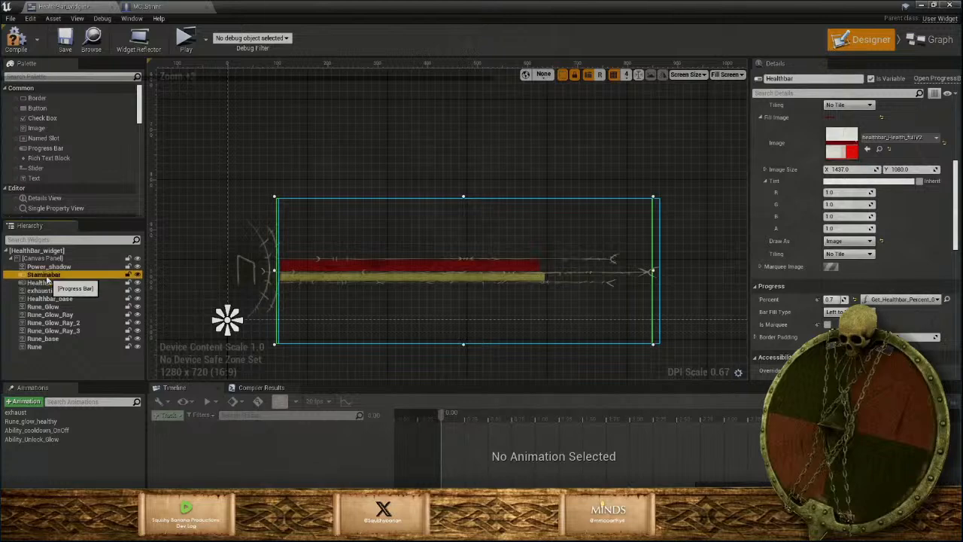
pyautogui.press('Left')
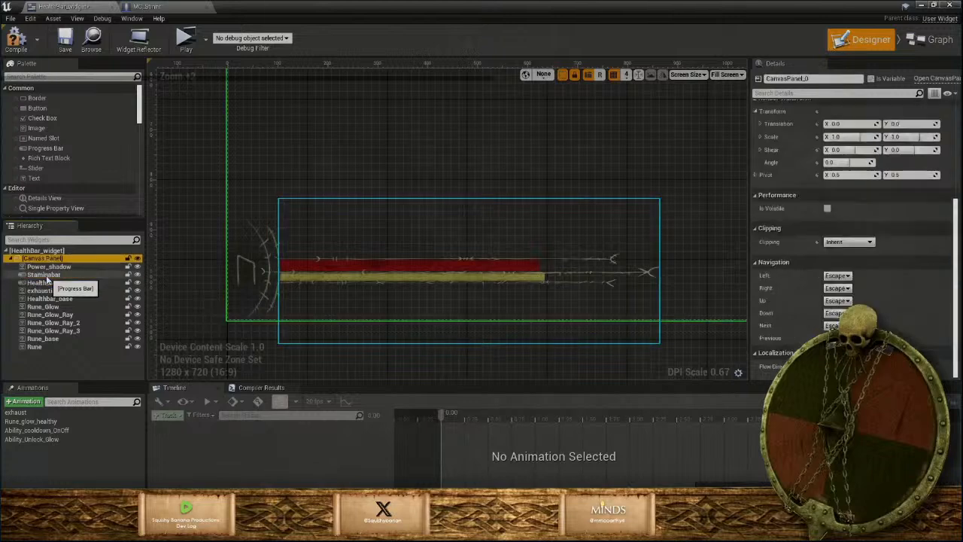
pyautogui.click(44, 276)
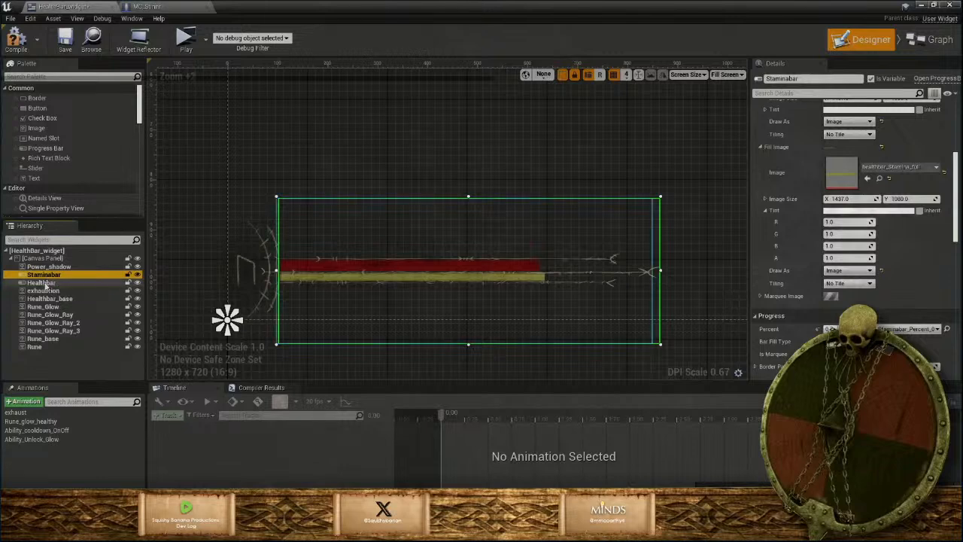
pyautogui.scroll(4, 762, 199)
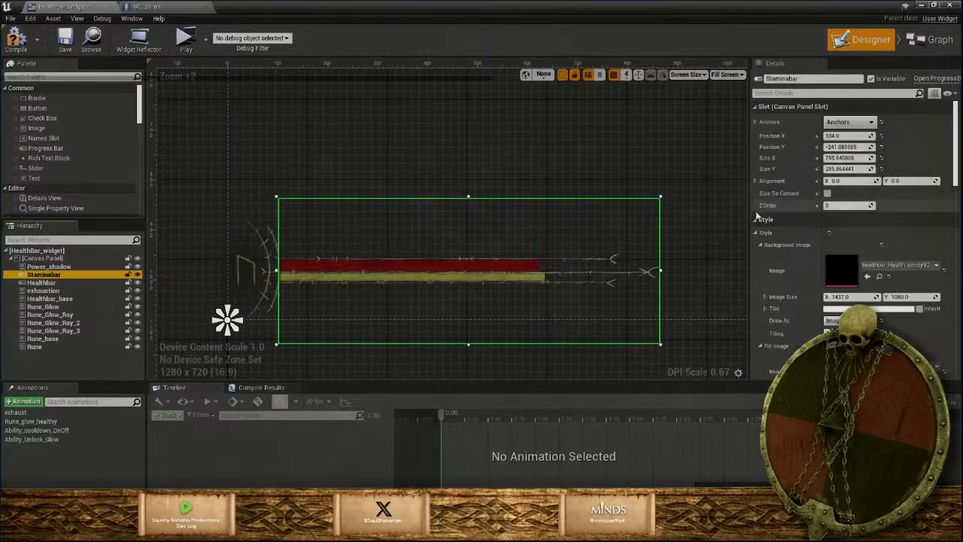
pyautogui.click(57, 284)
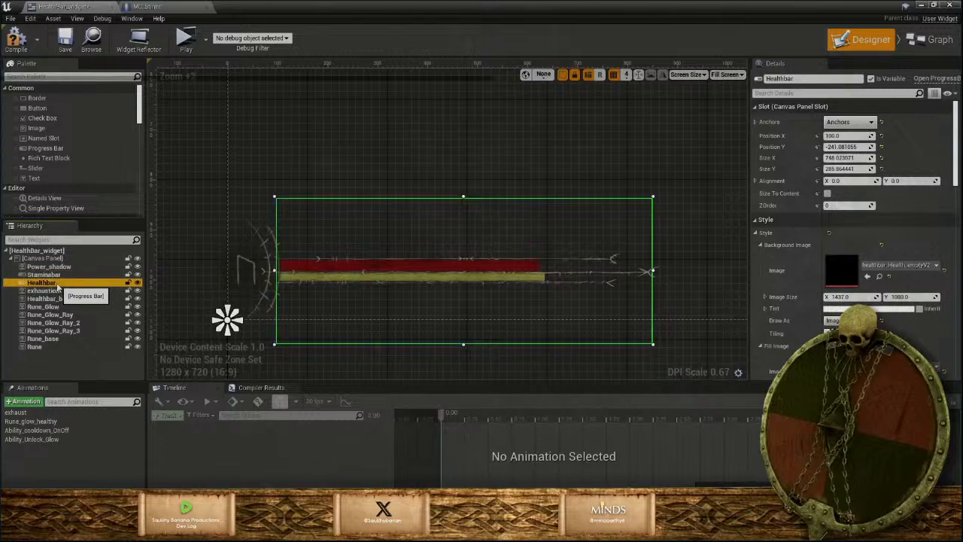
# Set the Staminabar's Position X to 100 to match the Healthbar
pyautogui.click(56, 275)
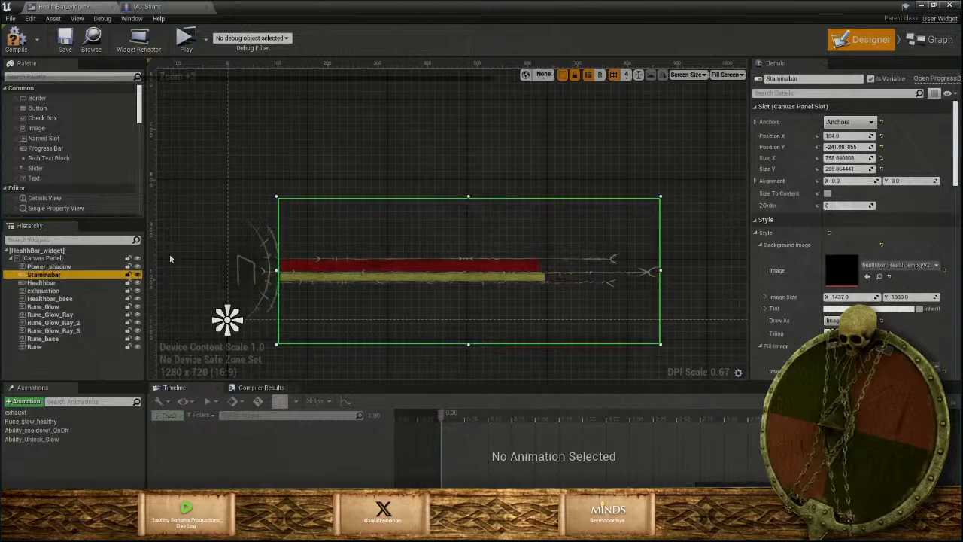
pyautogui.click(846, 137)
pyautogui.write('100')
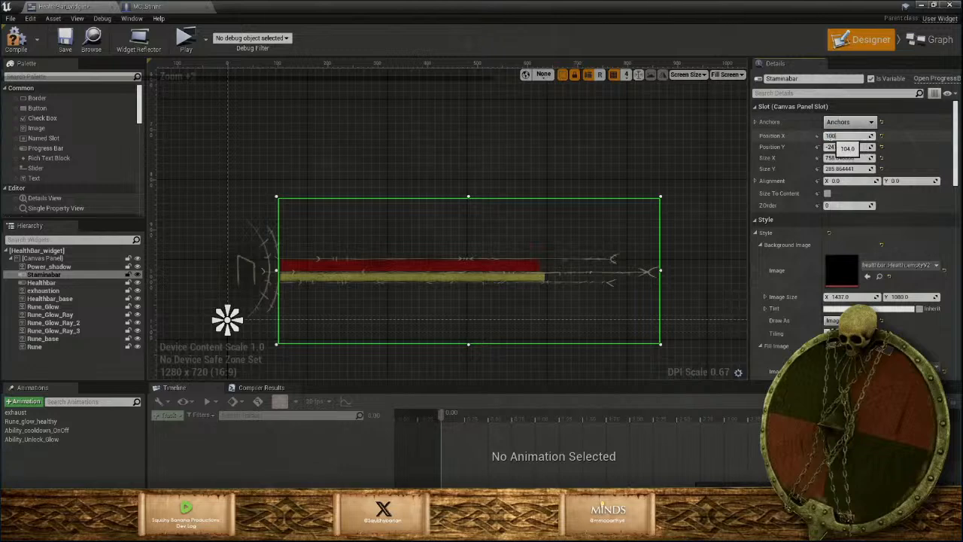
pyautogui.press('Return')
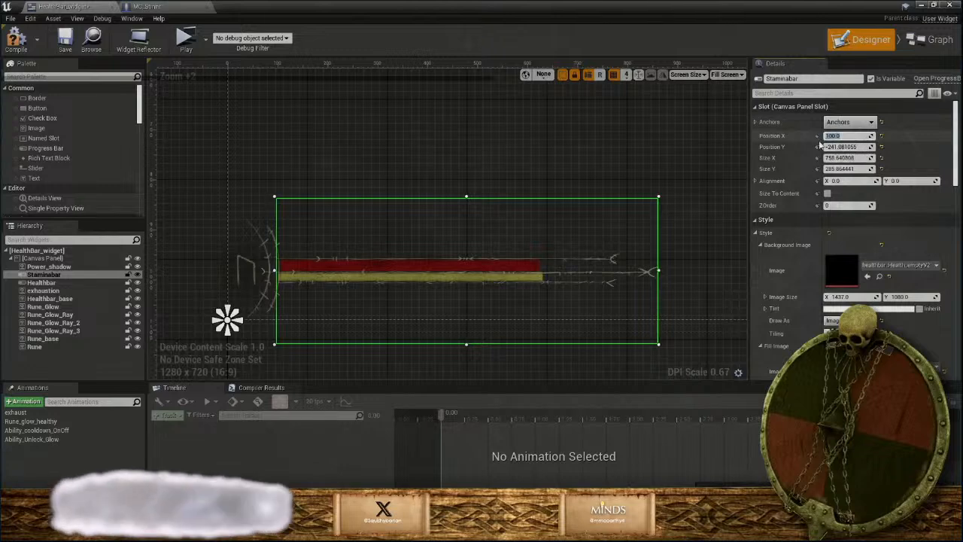
# Copy the Healthbar's Size X value of 748.023071 and apply it as the Staminabar's Size X
pyautogui.click(63, 283)
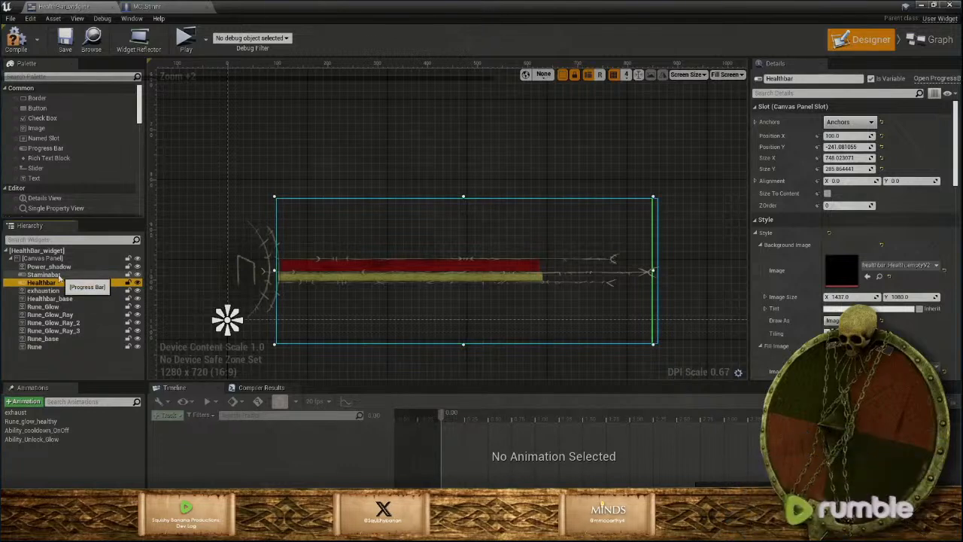
pyautogui.click(60, 275)
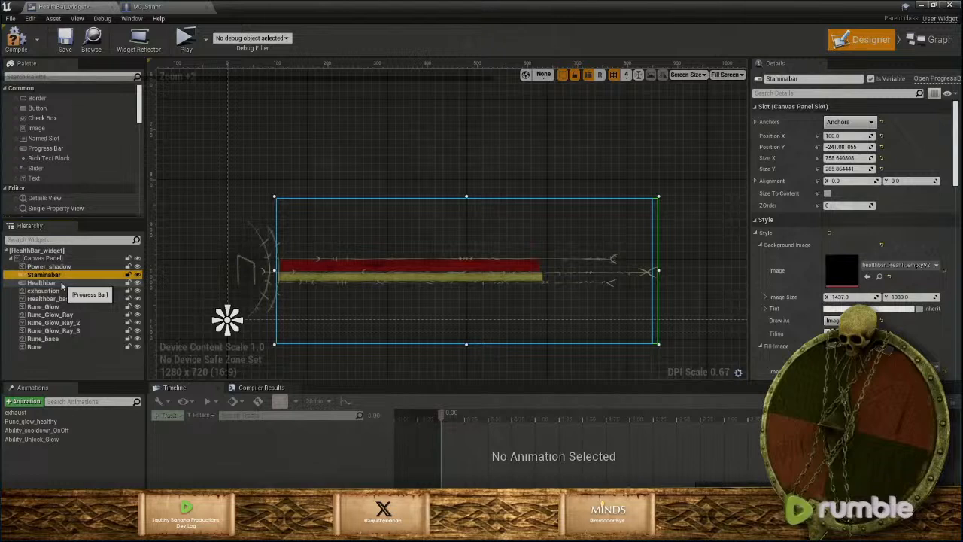
pyautogui.click(63, 283)
pyautogui.click(847, 157)
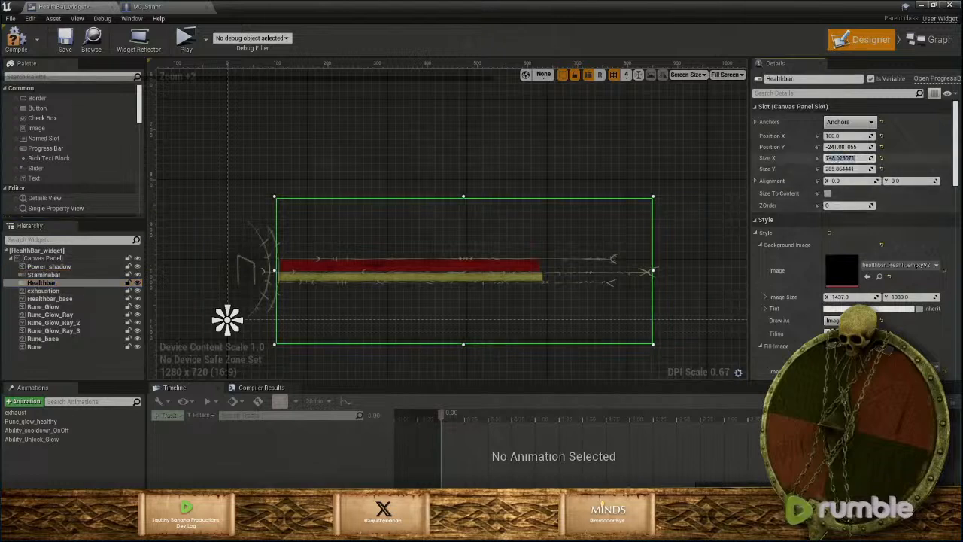
pyautogui.rightClick(836, 160)
pyautogui.click(864, 200)
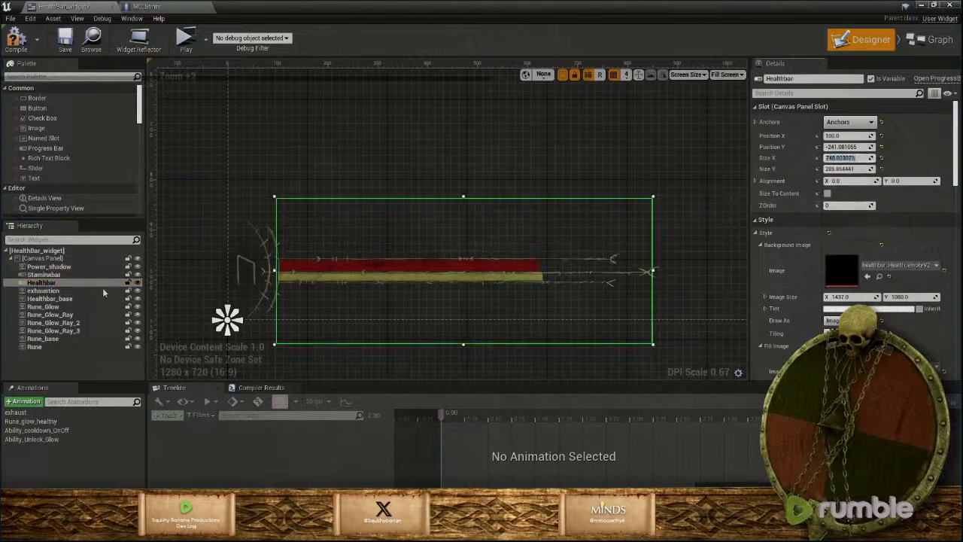
pyautogui.click(60, 274)
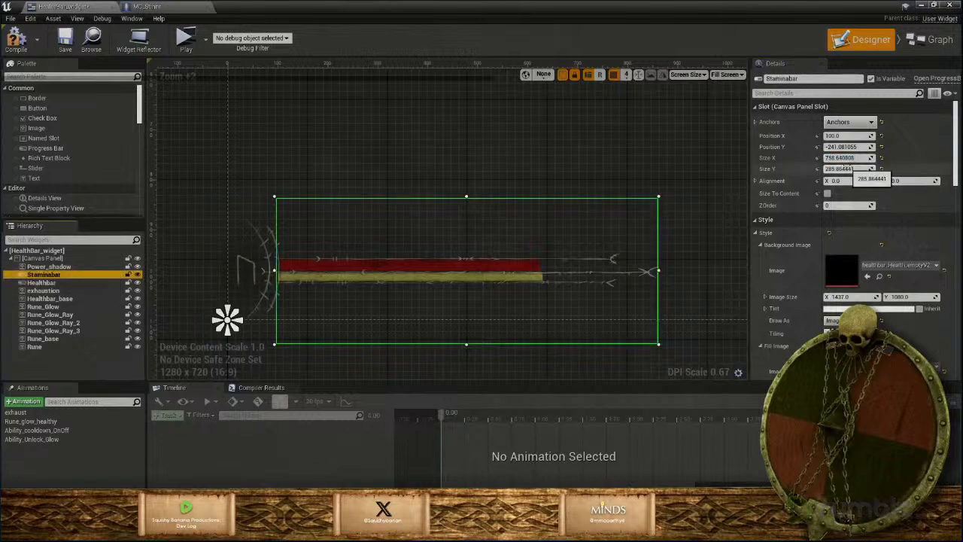
pyautogui.rightClick(838, 158)
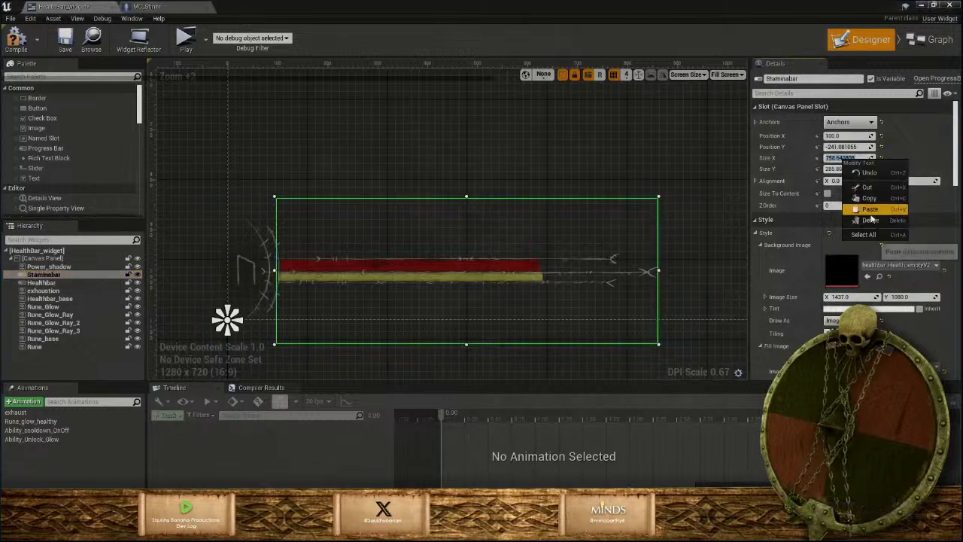
pyautogui.click(870, 210)
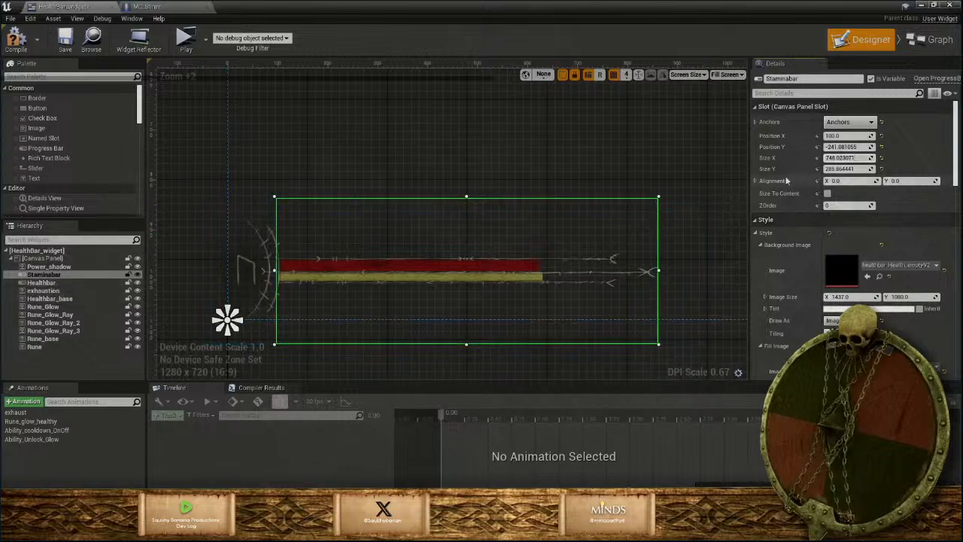
pyautogui.press('Return')
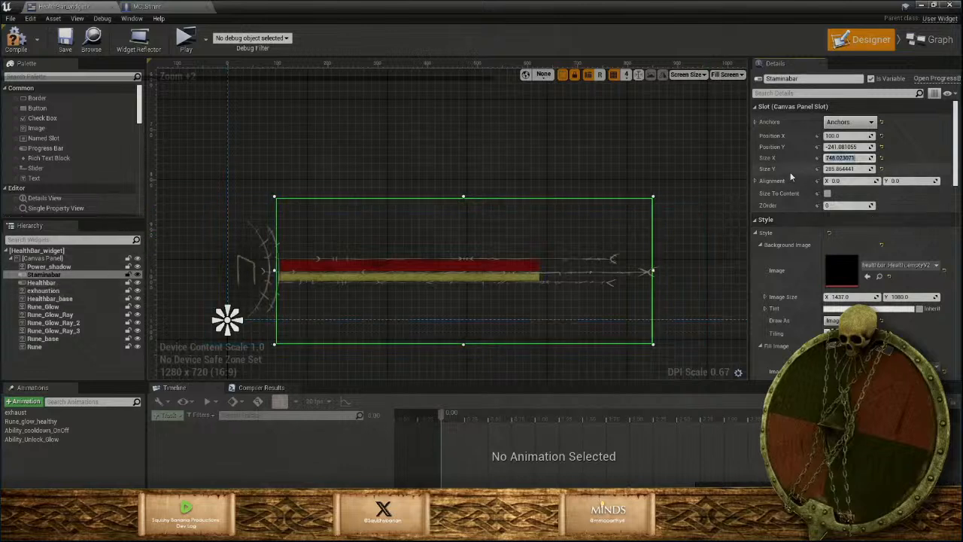
# Compare the two bars' slot settings and capture a rectangular screen snip of the designer area around the health bar widget
pyautogui.click(38, 284)
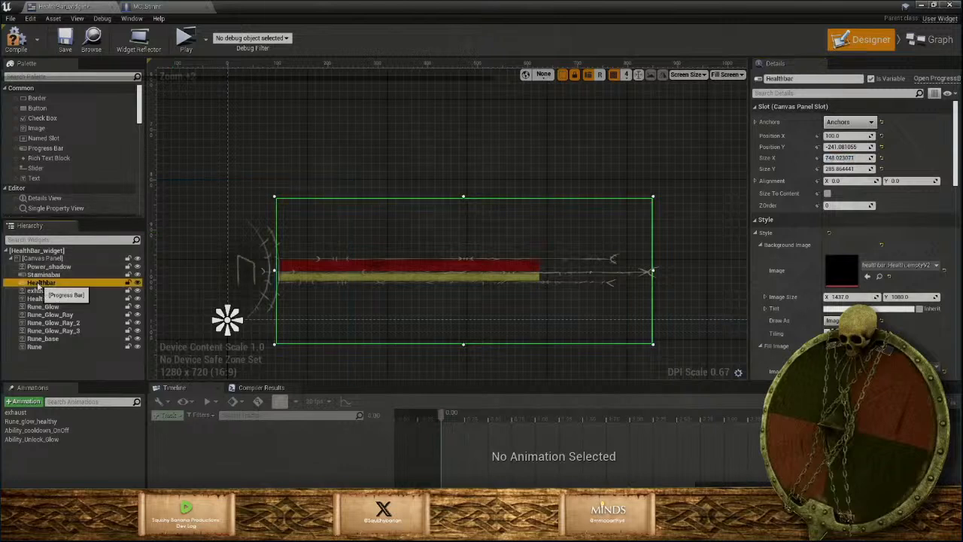
pyautogui.click(42, 275)
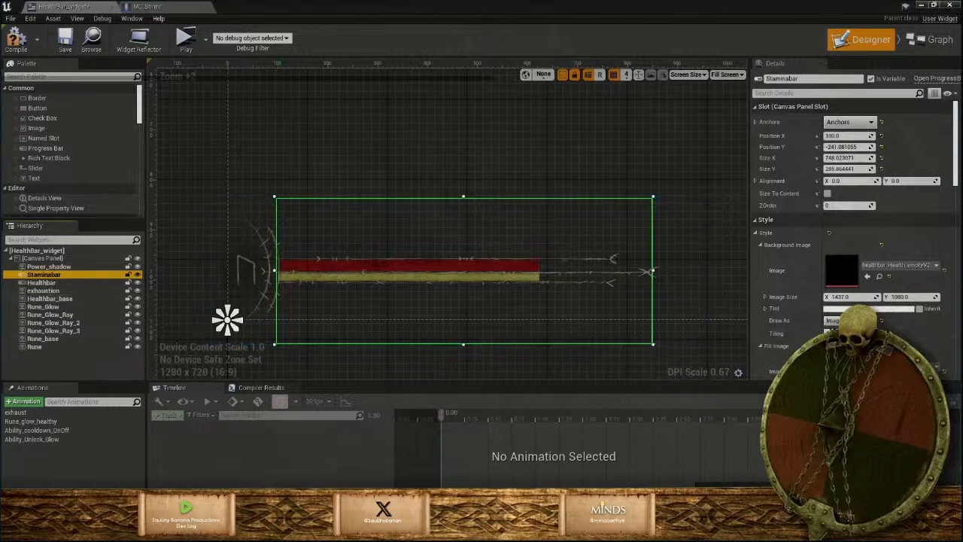
pyautogui.press('super+shift+s')
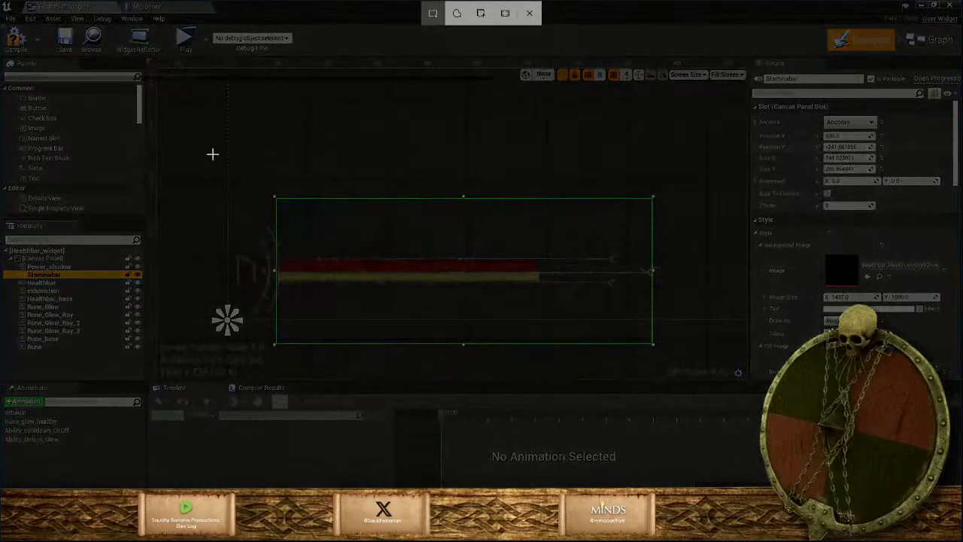
pyautogui.moveTo(225, 153); pyautogui.dragTo(669, 360)
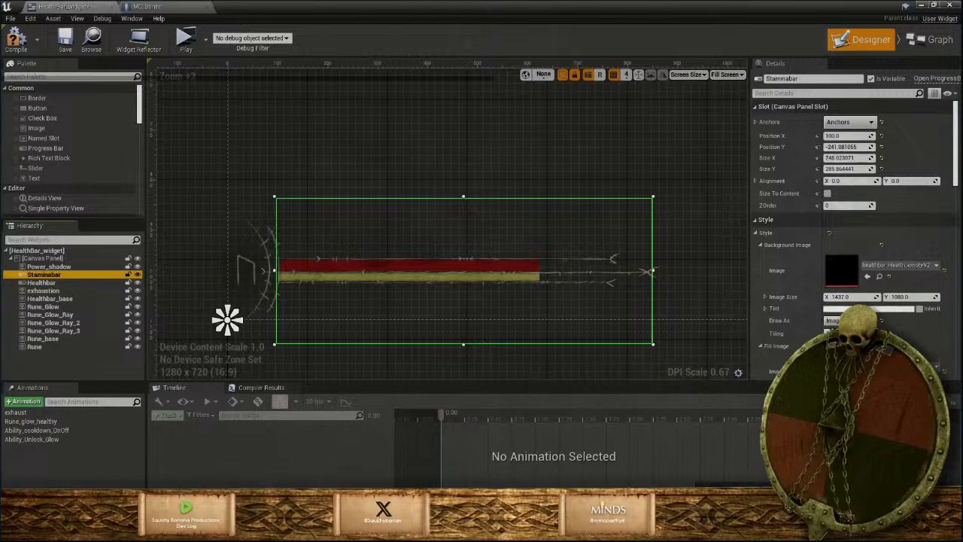
# Switch to Clip Studio Paint, open "_0000arnea female_0 002 - Copy.jpg" from the feedback screens folder, and inspect the ends of the bars
pyautogui.moveTo(503, 531)
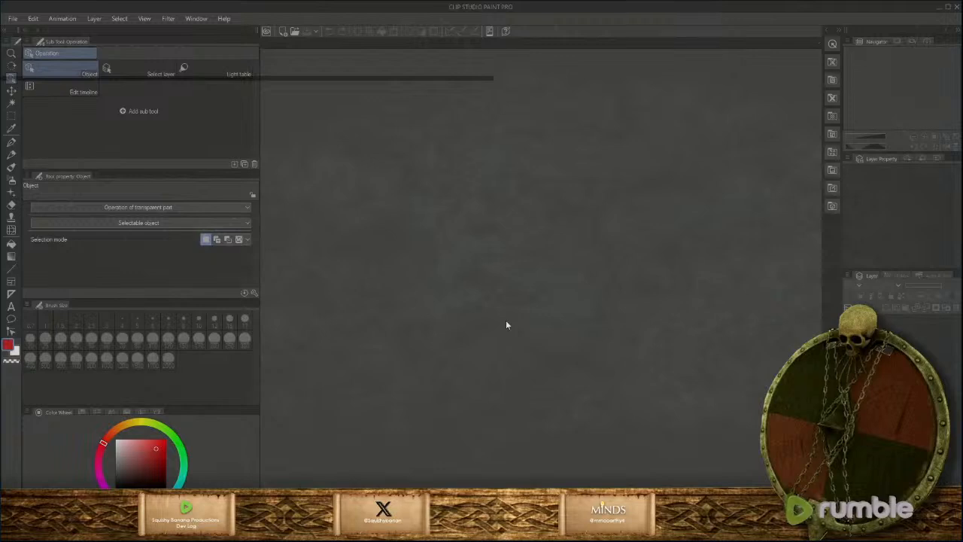
pyautogui.click(12, 21)
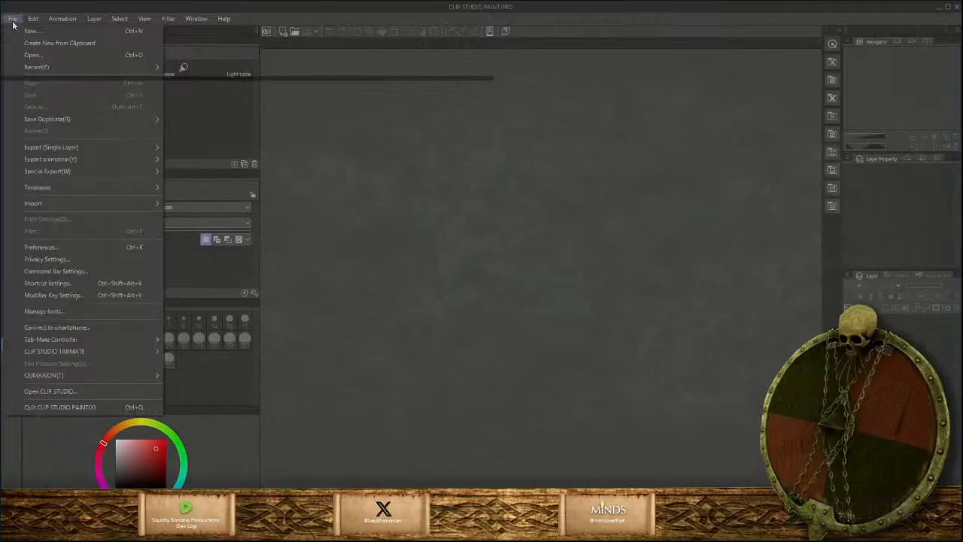
pyautogui.click(33, 57)
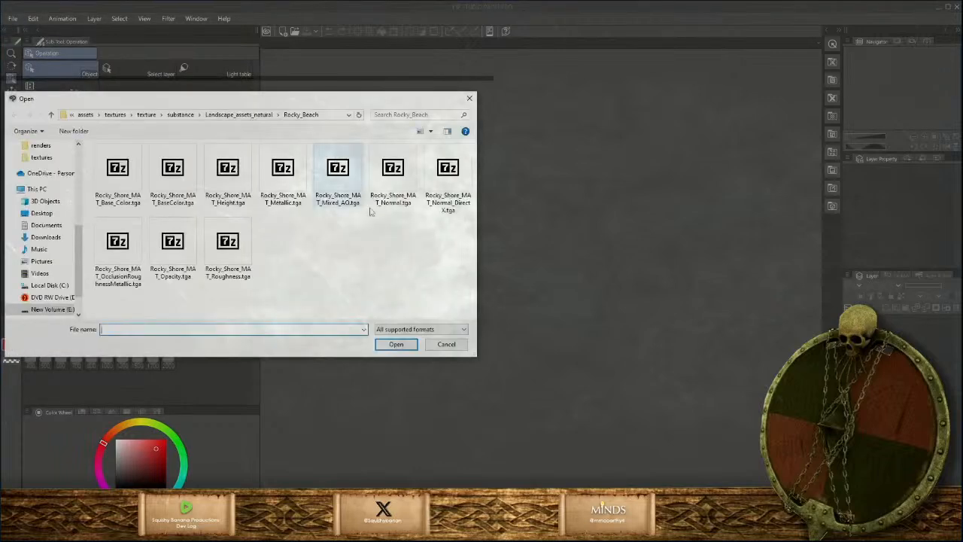
pyautogui.scroll(3, 57, 203)
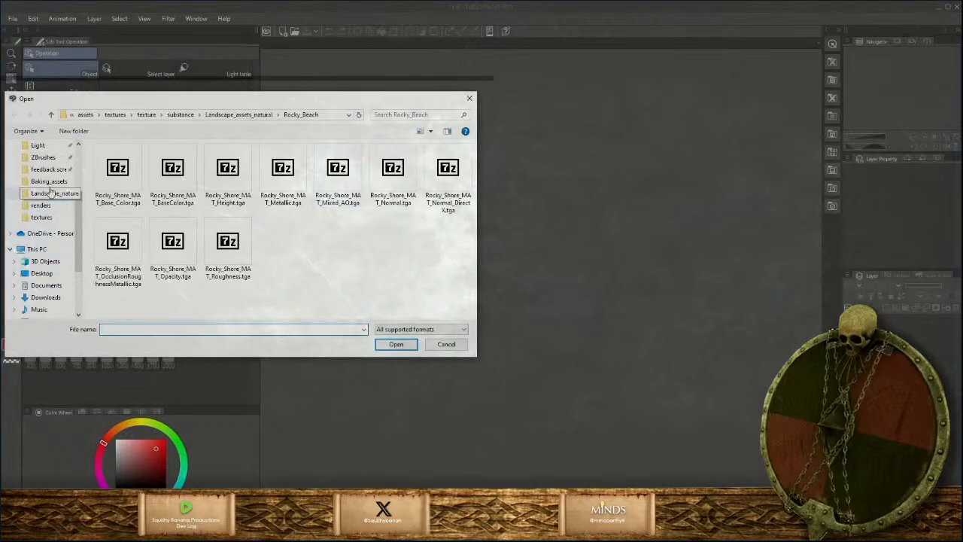
pyautogui.click(53, 169)
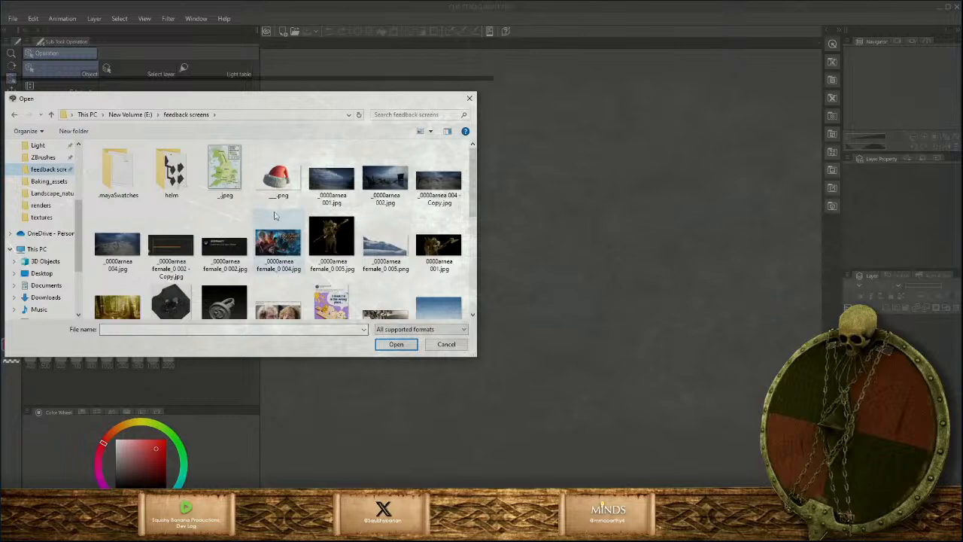
pyautogui.click(171, 244)
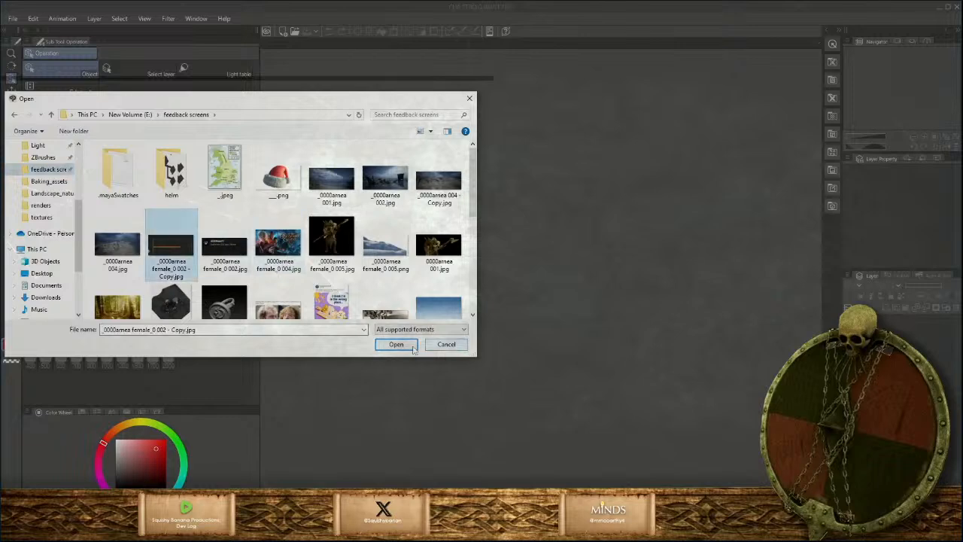
pyautogui.click(397, 344)
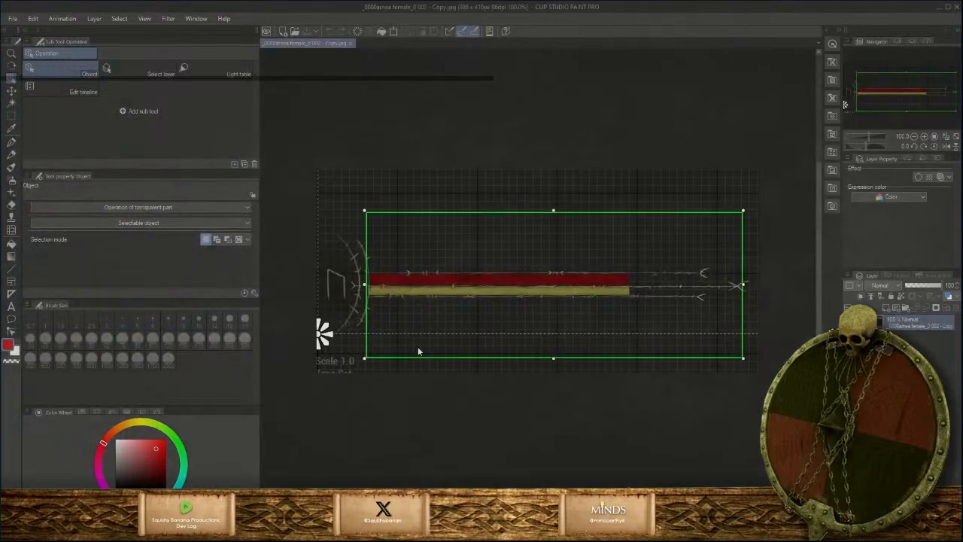
pyautogui.scroll(4, 522, 327)
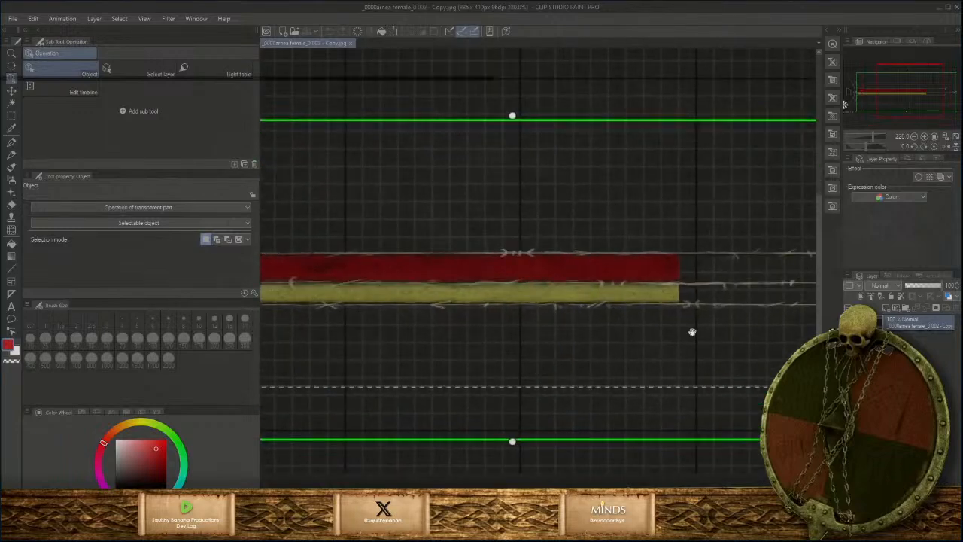
pyautogui.scroll(3, 477, 335)
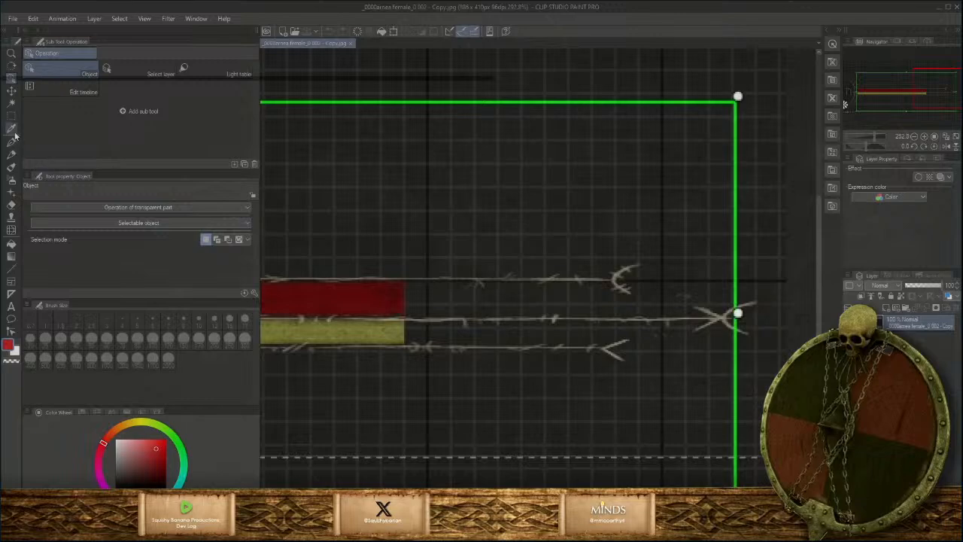
pyautogui.scroll(-8, 506, 286)
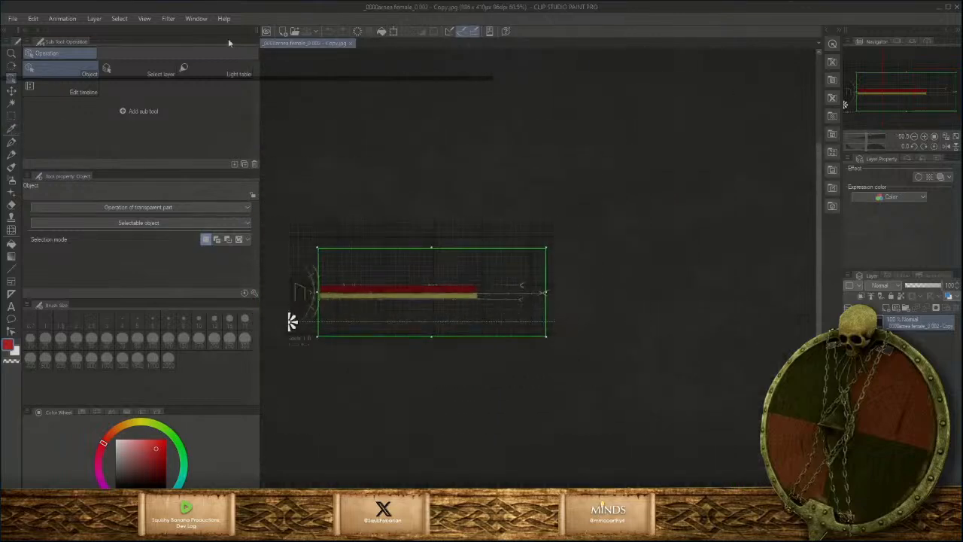
# Create a new illustration canvas 256 px wide and 256 px high
pyautogui.click(13, 18)
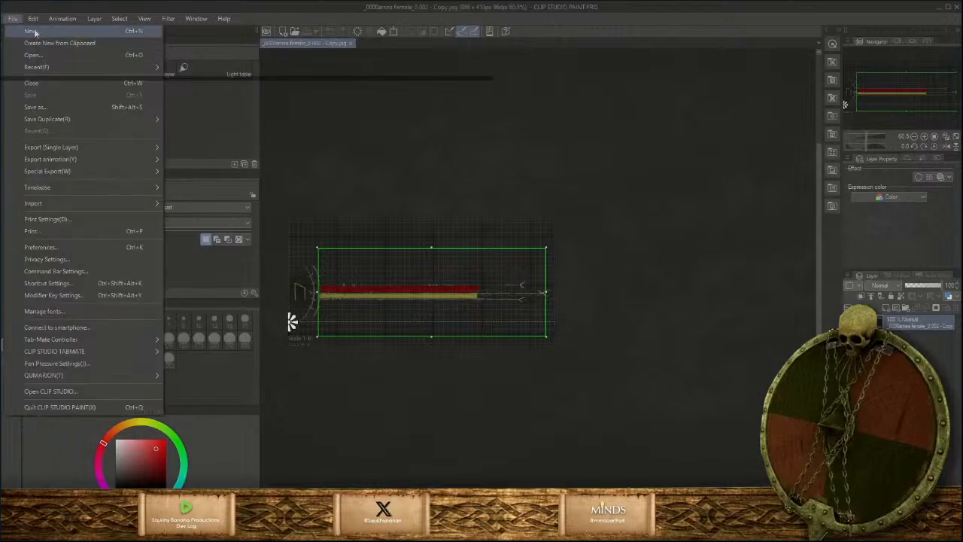
pyautogui.click(35, 33)
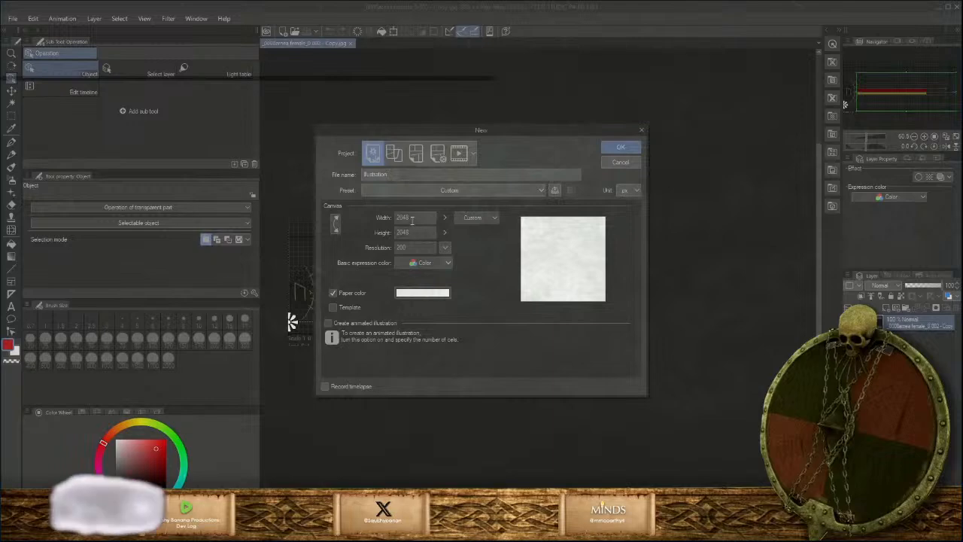
pyautogui.moveTo(413, 217); pyautogui.dragTo(351, 219)
pyautogui.write('256')
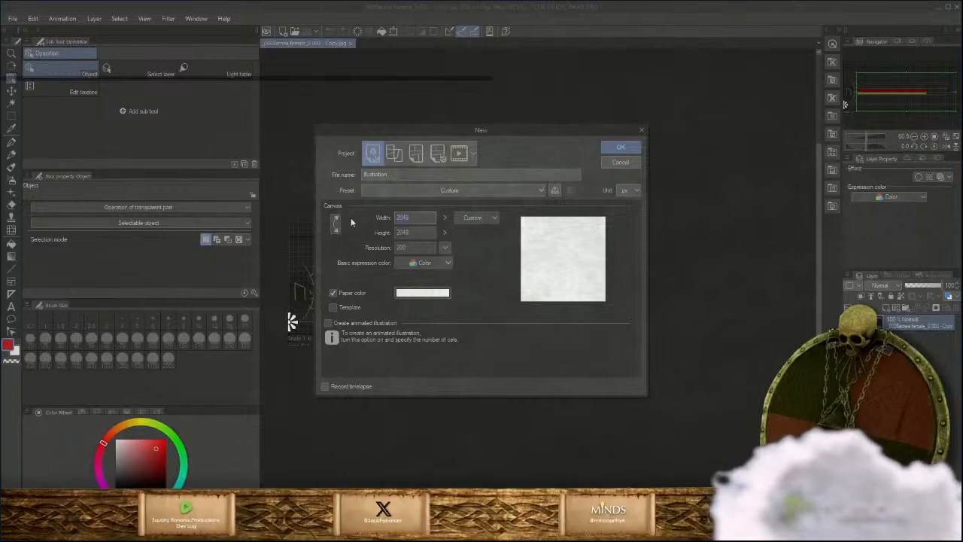
pyautogui.press('Tab')
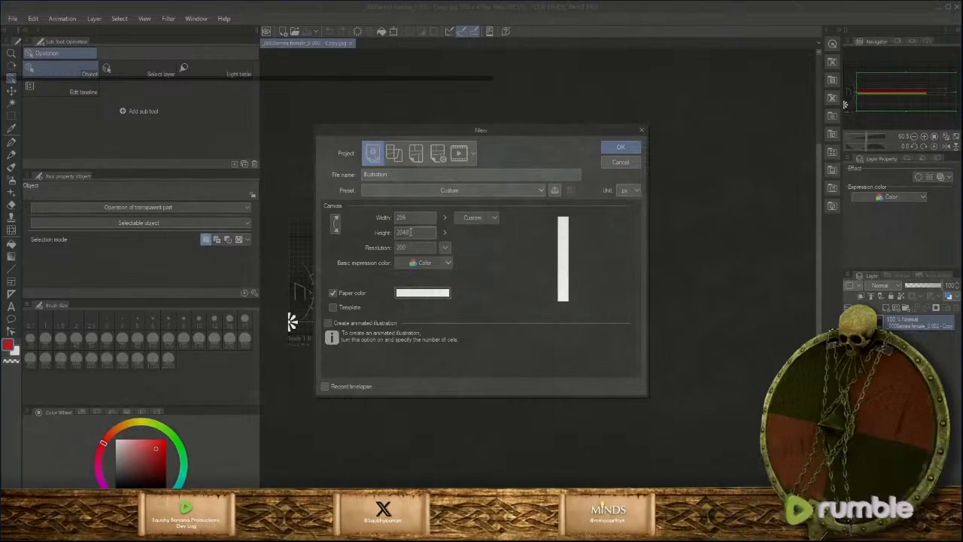
pyautogui.write('256')
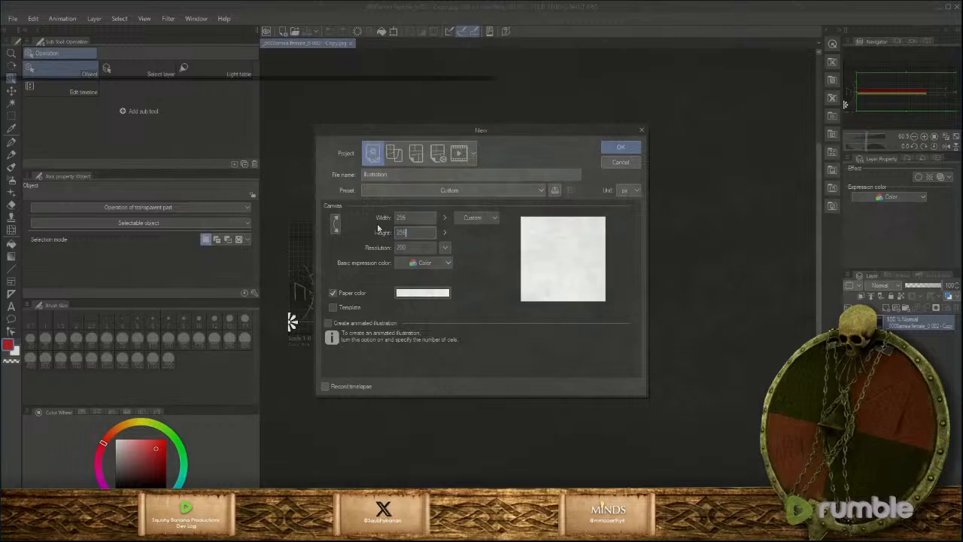
pyautogui.press('Return')
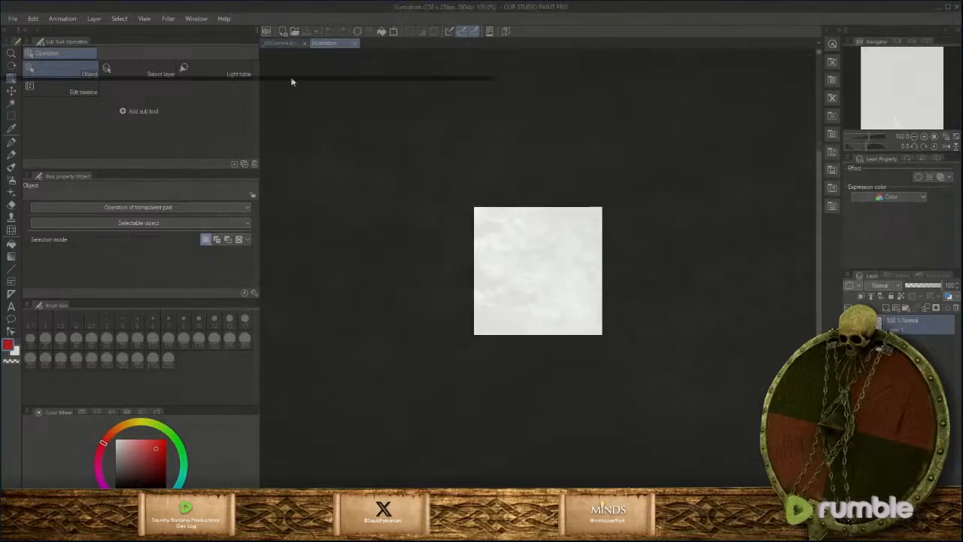
# Copy the health bar screenshot into the new canvas and position it so the ends of the fills and the arrow tips are in frame
pyautogui.click(287, 45)
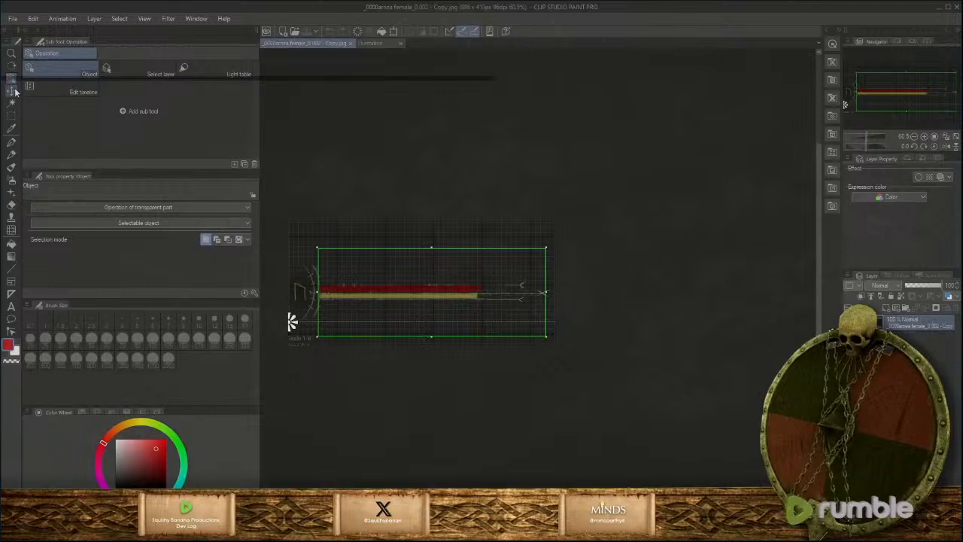
pyautogui.click(371, 43)
pyautogui.hotkey('ctrl', 'v')
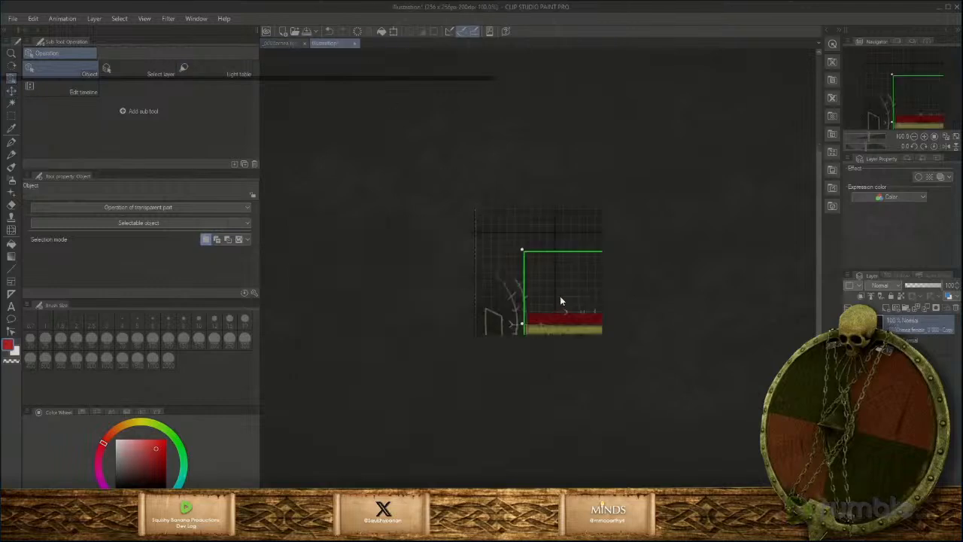
pyautogui.moveTo(549, 277); pyautogui.dragTo(542, 260)
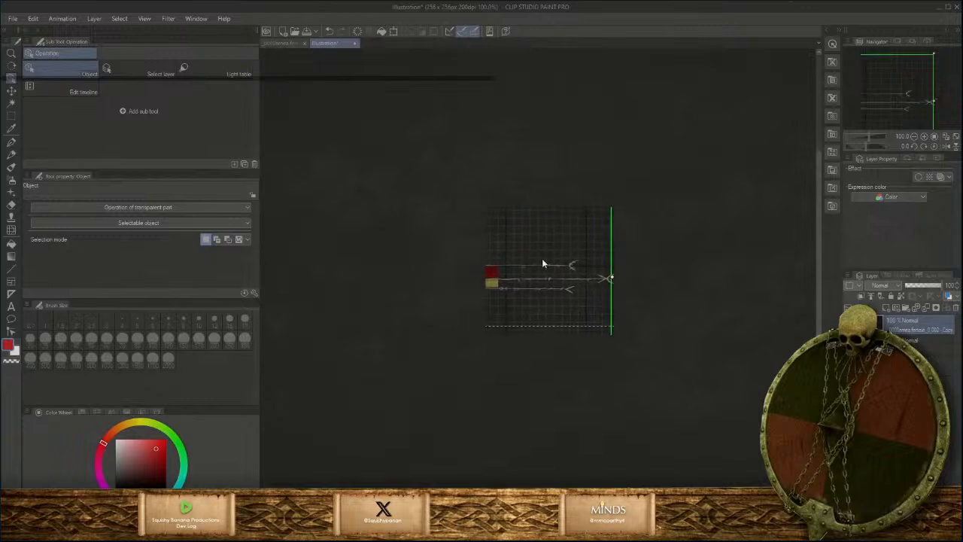
pyautogui.scroll(4, 594, 310)
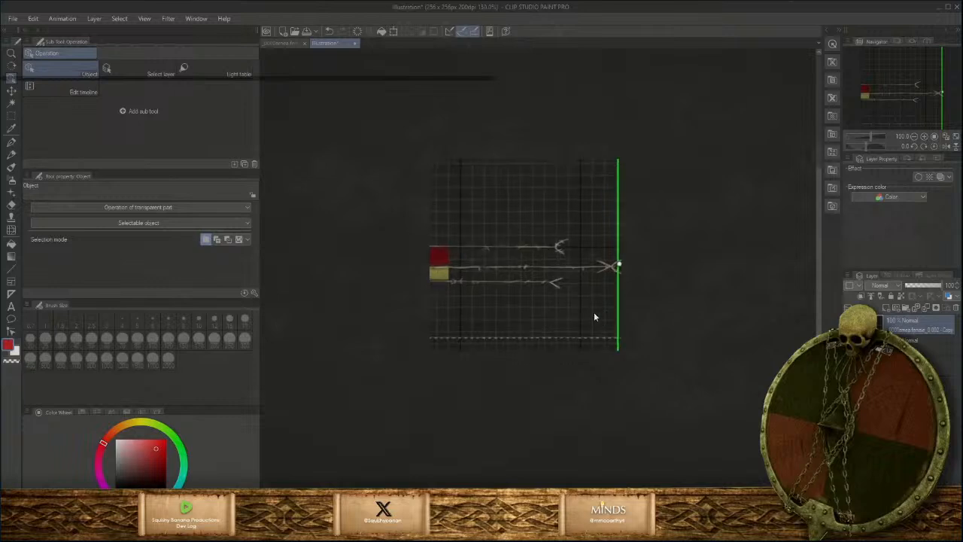
pyautogui.moveTo(594, 312); pyautogui.dragTo(622, 300)
pyautogui.scroll(2, 614, 270)
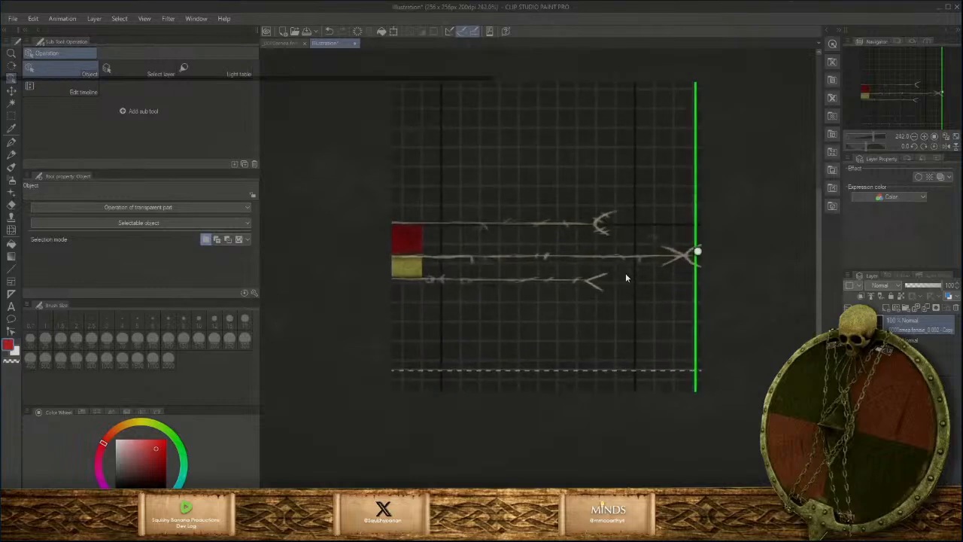
pyautogui.click(11, 116)
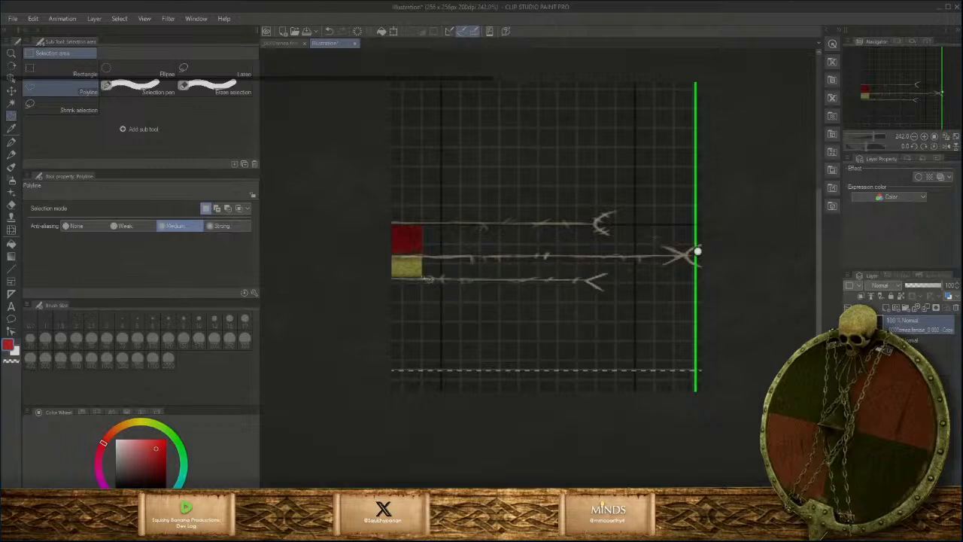
pyautogui.click(413, 281)
pyautogui.click(446, 320)
pyautogui.click(476, 289)
pyautogui.click(464, 275)
pyautogui.doubleClick(425, 278)
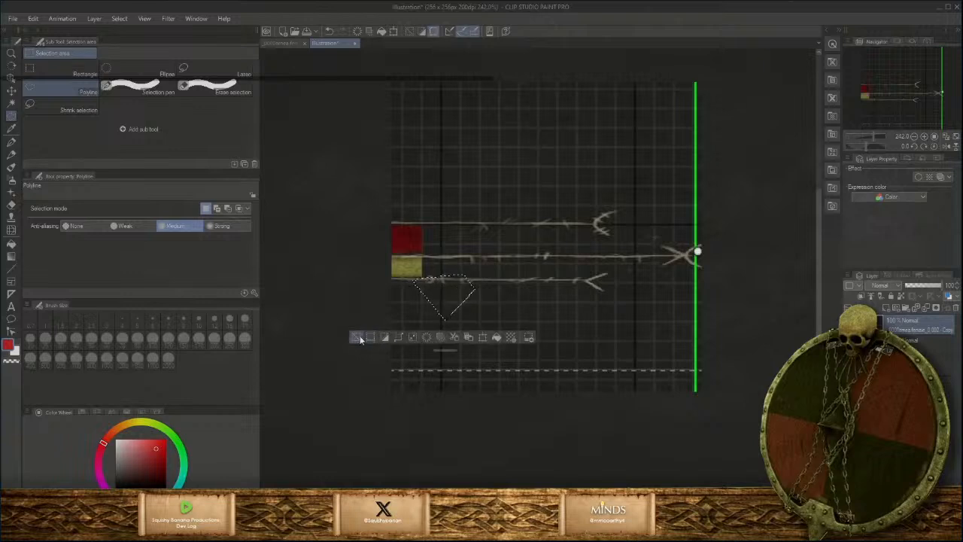
pyautogui.click(360, 339)
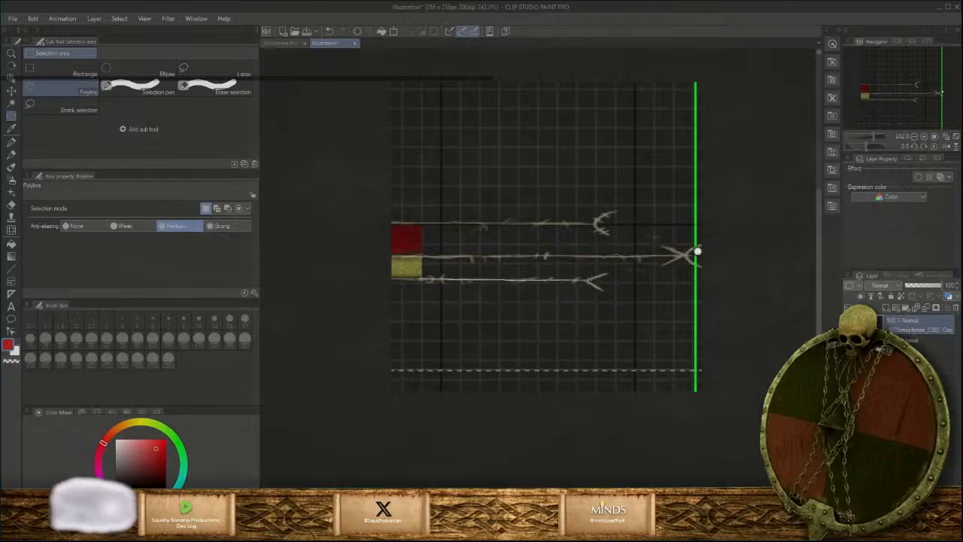
# Draw a Polyline selection around the empty part of both bars, from the ends of the fills tapering to the middle line's tip
pyautogui.click(588, 280)
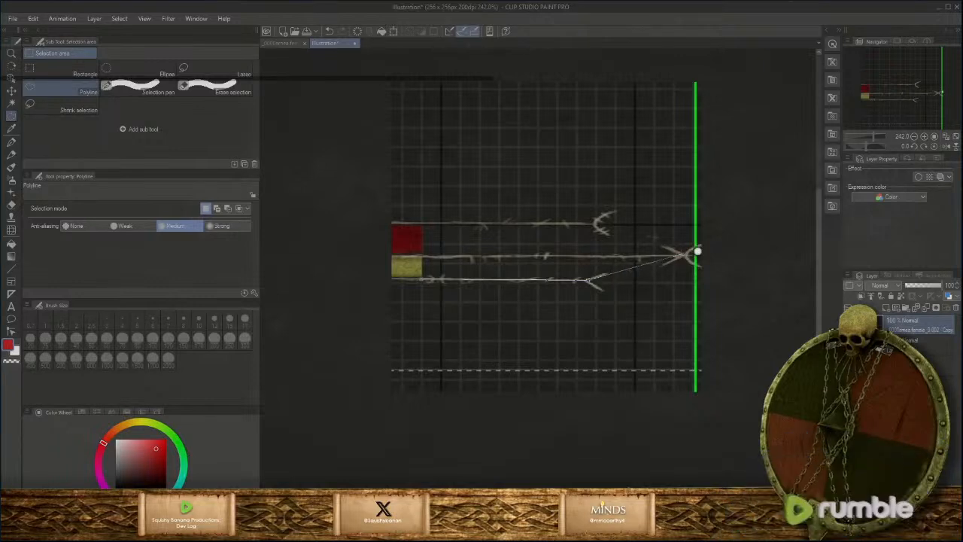
pyautogui.click(681, 256)
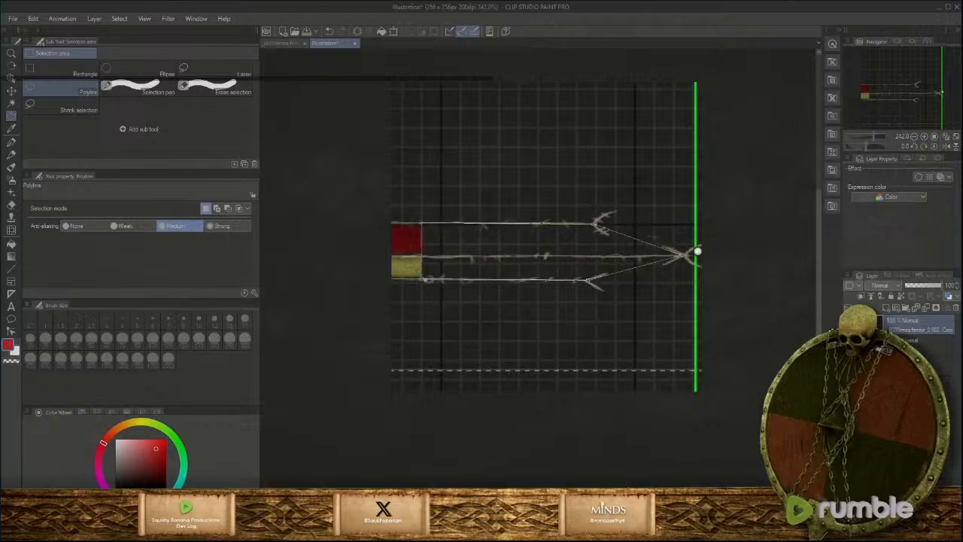
pyautogui.click(698, 252)
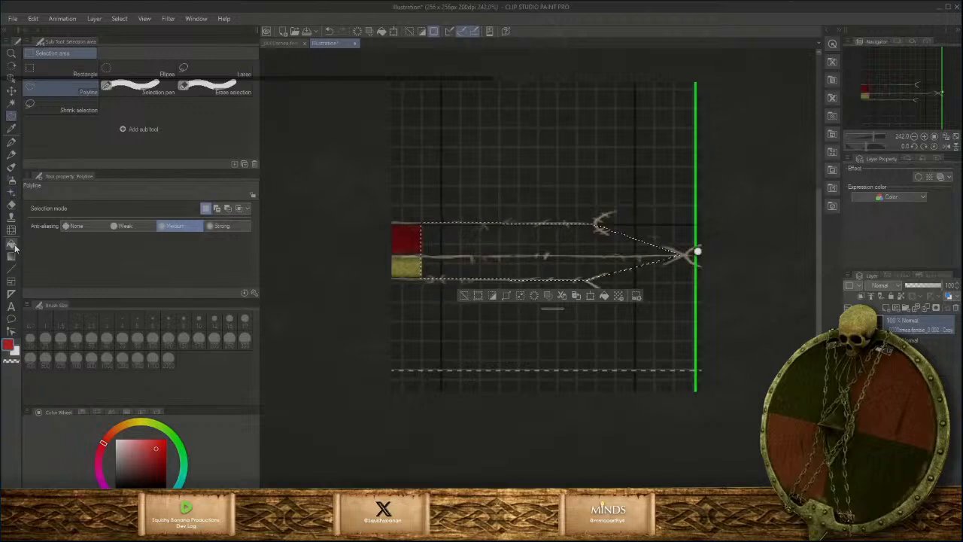
# Fill the pointed selection with solid black on a new layer above the pasted screenshot
pyautogui.click(12, 244)
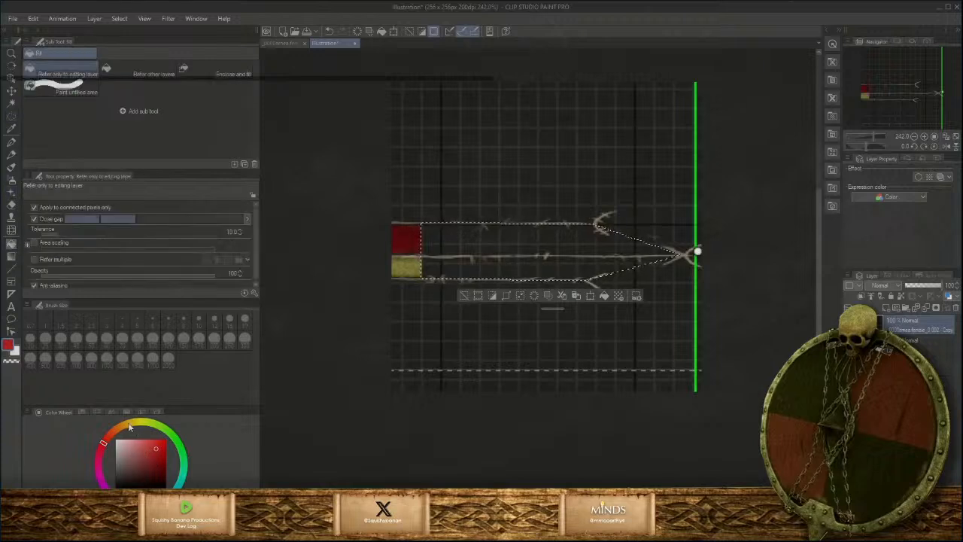
pyautogui.click(134, 475)
pyautogui.click(561, 263)
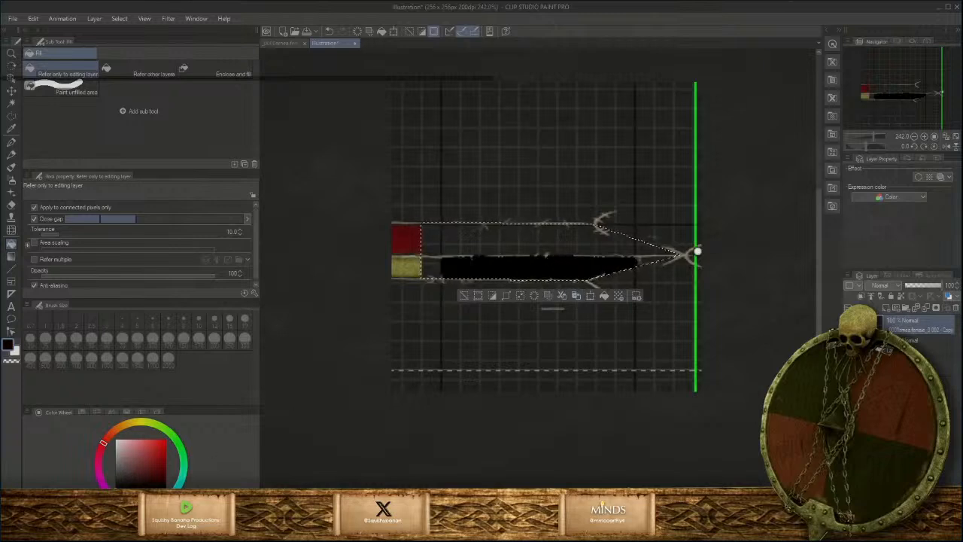
pyautogui.hotkey('ctrl', 'z')
pyautogui.click(884, 313)
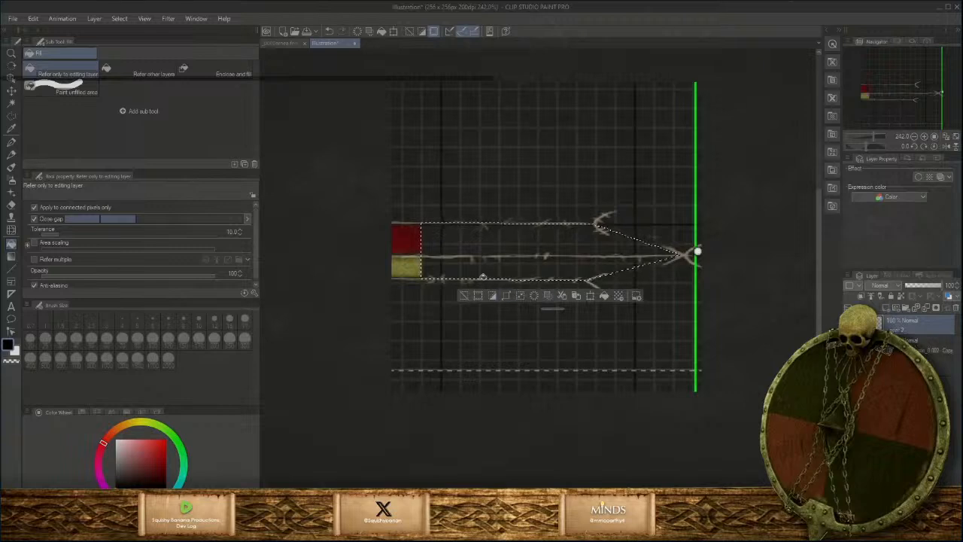
pyautogui.click(488, 265)
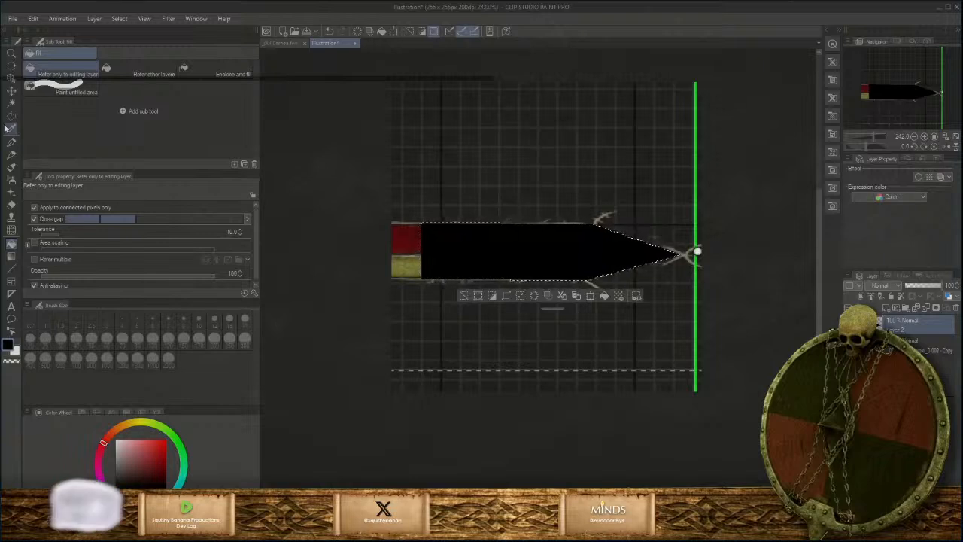
# Keep the black layer's blending mode at Normal and lower its opacity to about 45%
pyautogui.click(894, 286)
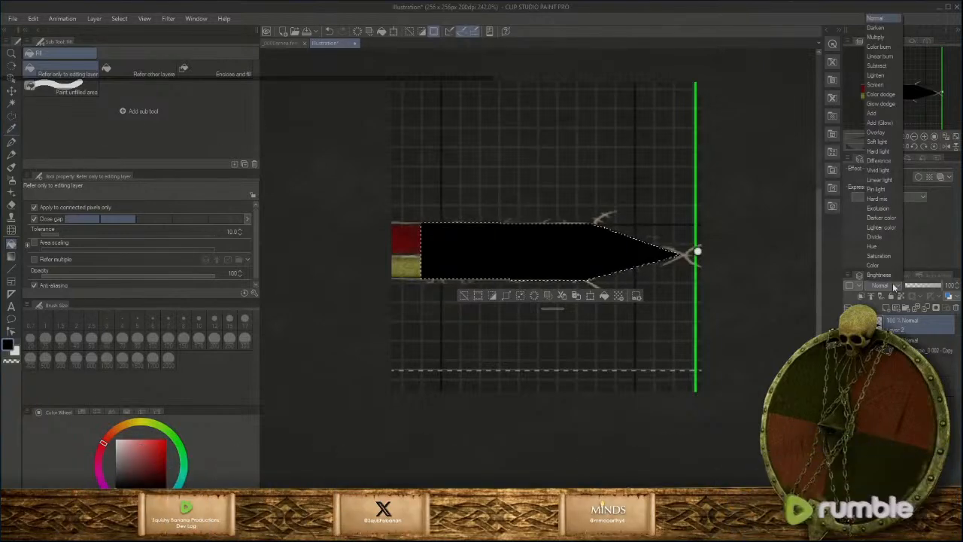
pyautogui.click(895, 286)
pyautogui.click(925, 285)
pyautogui.click(915, 285)
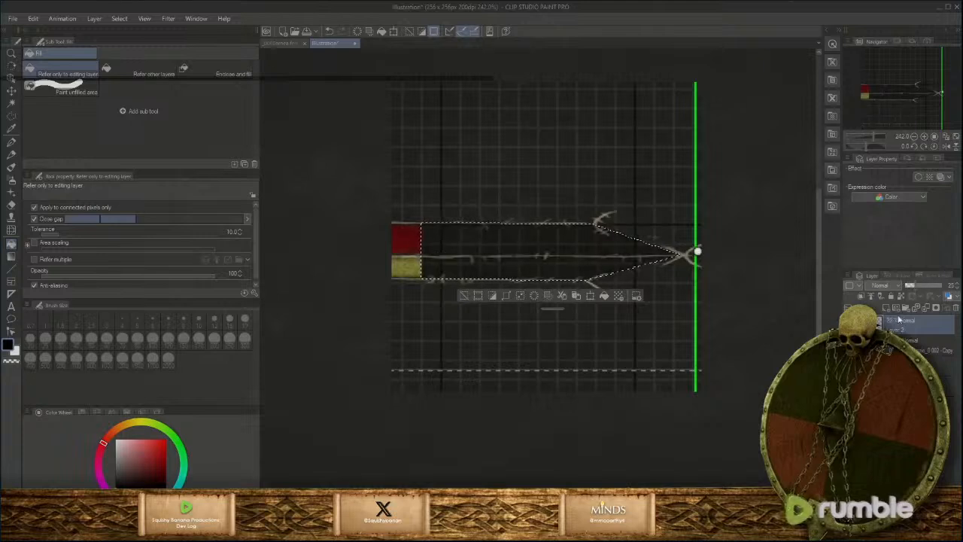
pyautogui.click(924, 287)
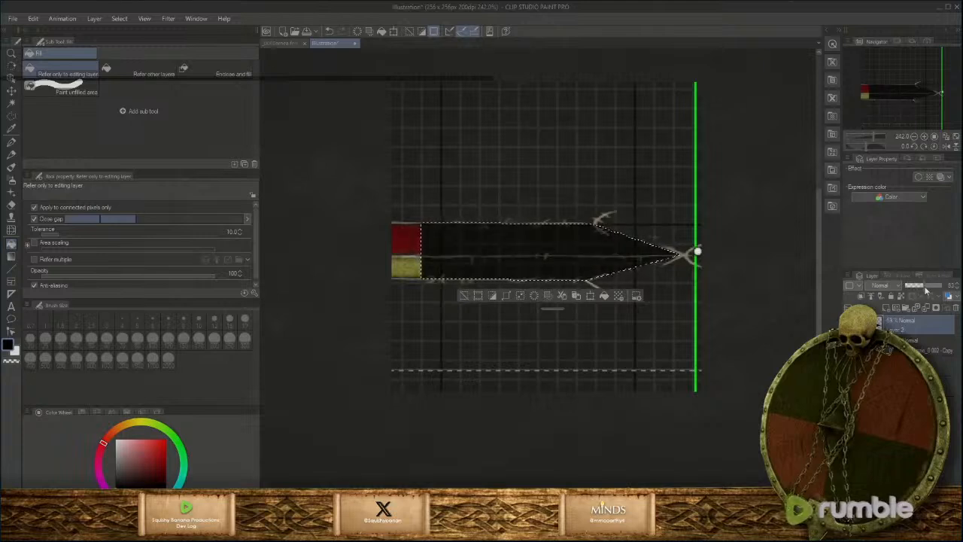
pyautogui.moveTo(924, 286); pyautogui.dragTo(922, 287)
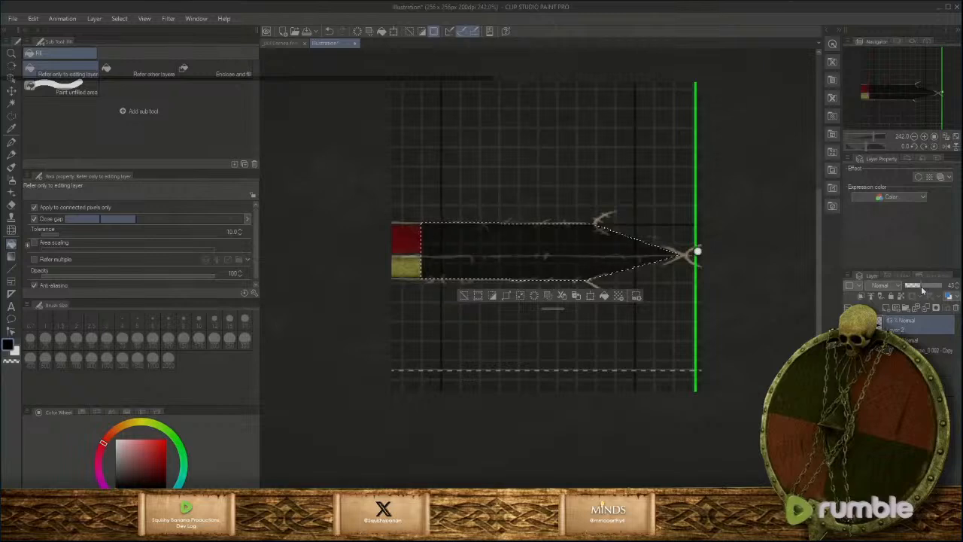
# Add a new layer above the black fill and set up the Mapping pen in golden orange at brush size 11.5
pyautogui.click(885, 309)
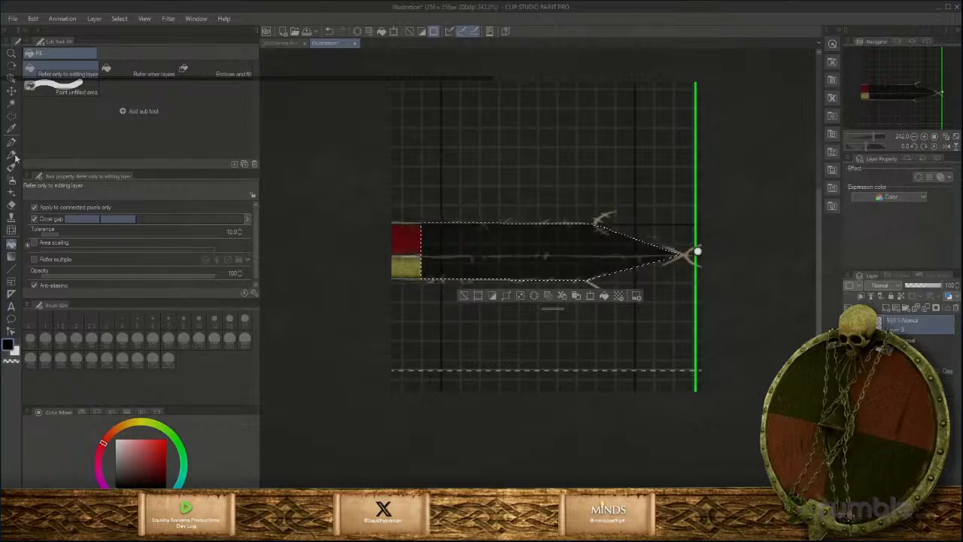
pyautogui.moveTo(123, 431); pyautogui.dragTo(128, 427)
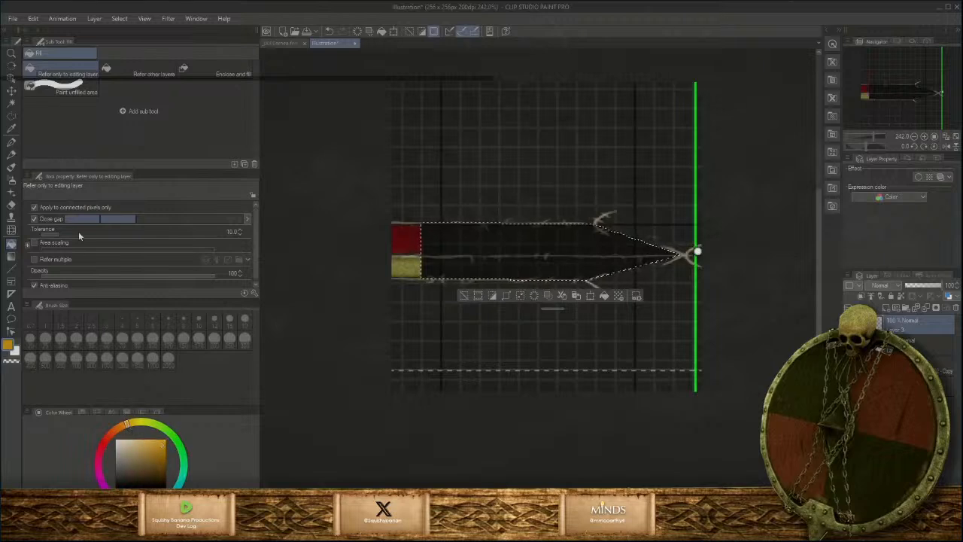
pyautogui.click(15, 155)
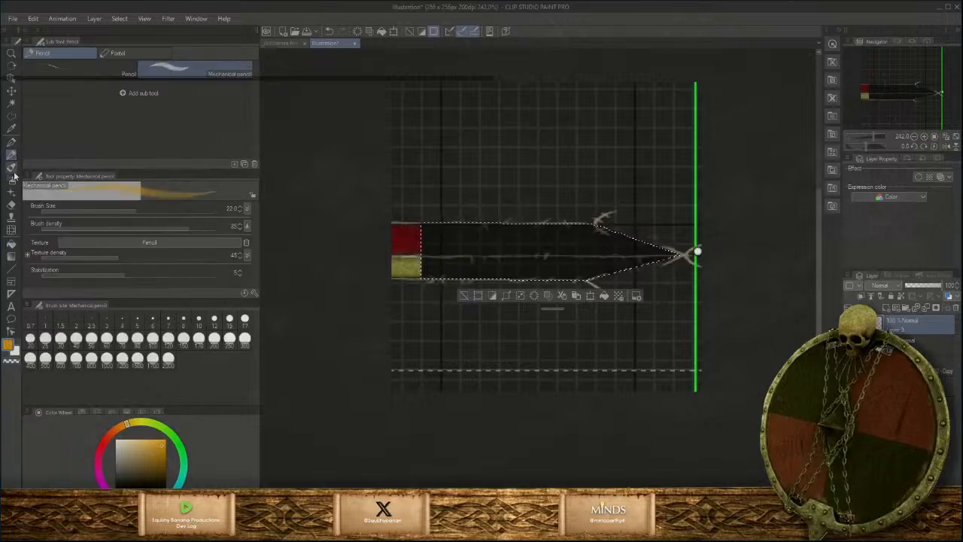
pyautogui.click(12, 146)
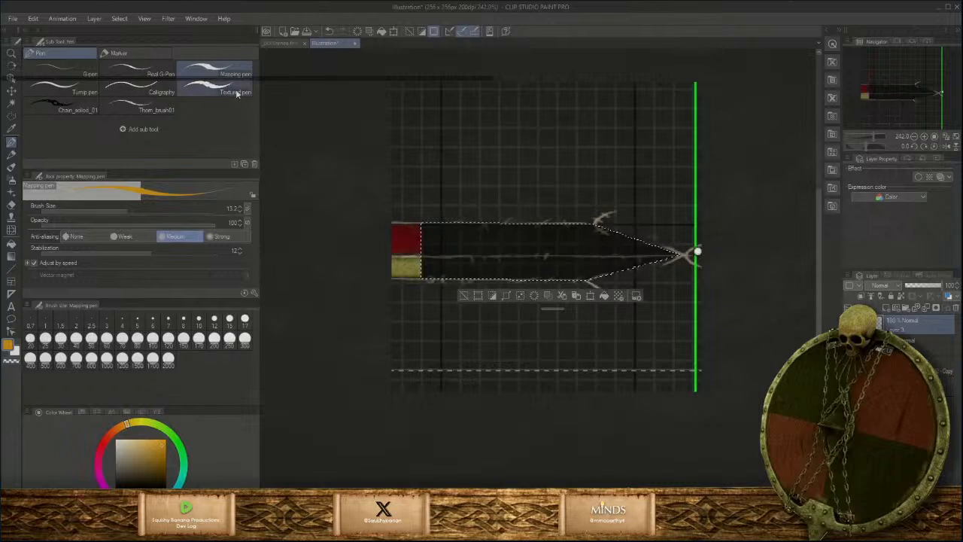
pyautogui.scroll(2, 493, 251)
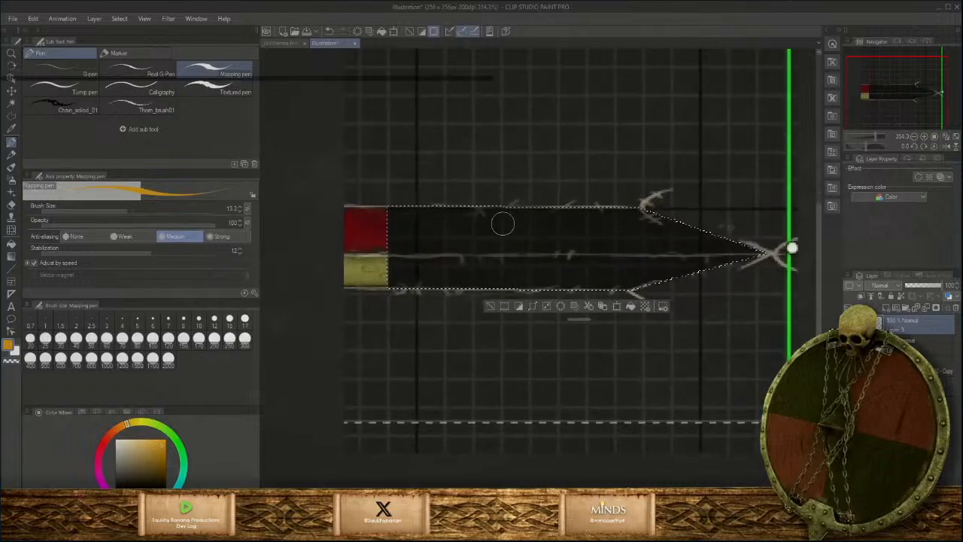
pyautogui.keyDown('ctrl'); pyautogui.keyDown('alt'); pyautogui.moveTo(497, 219); pyautogui.dragTo(508, 222); pyautogui.keyUp('alt'); pyautogui.keyUp('ctrl')
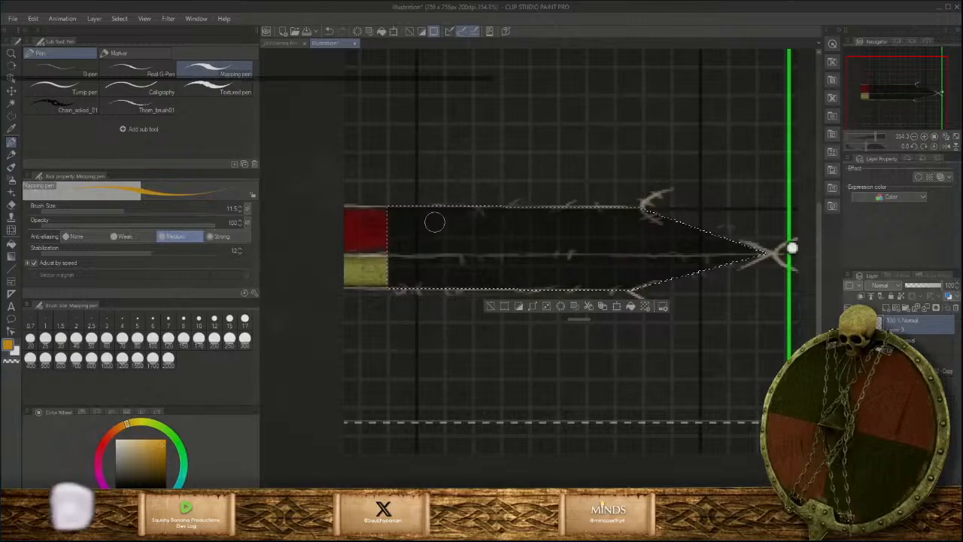
# Try slanted golden zigzag strokes across the dark bar background, and undo them
pyautogui.moveTo(470, 209)
pyautogui.mouseDown()
pyautogui.moveTo(414, 249)
pyautogui.moveTo(419, 259)
pyautogui.moveTo(389, 288)
pyautogui.mouseUp()
pyautogui.moveTo(516, 213)
pyautogui.mouseDown()
pyautogui.moveTo(477, 242)
pyautogui.moveTo(488, 254)
pyautogui.moveTo(445, 286)
pyautogui.mouseUp()
pyautogui.moveTo(557, 211); pyautogui.dragTo(490, 286)
pyautogui.hotkey('ctrl', 'z')
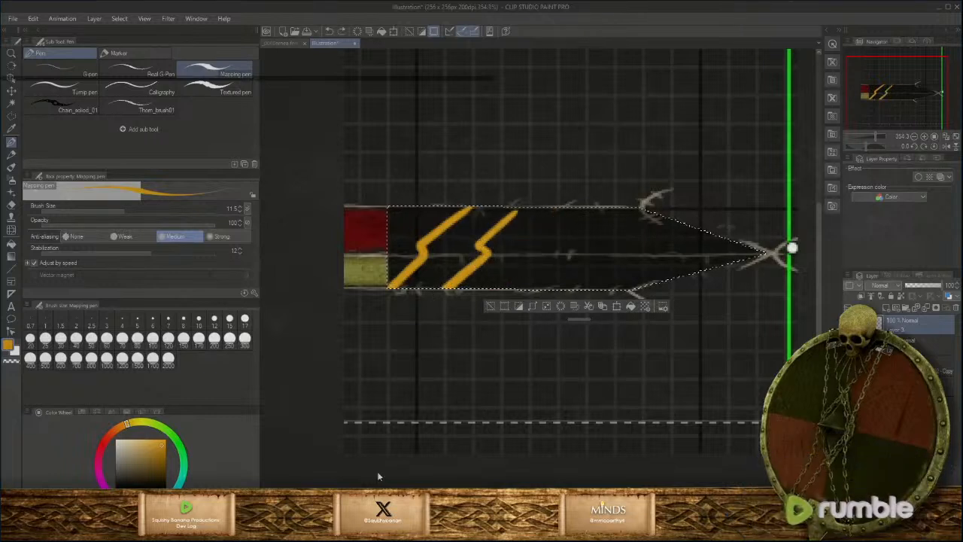
pyautogui.hotkey('ctrl', 'z')
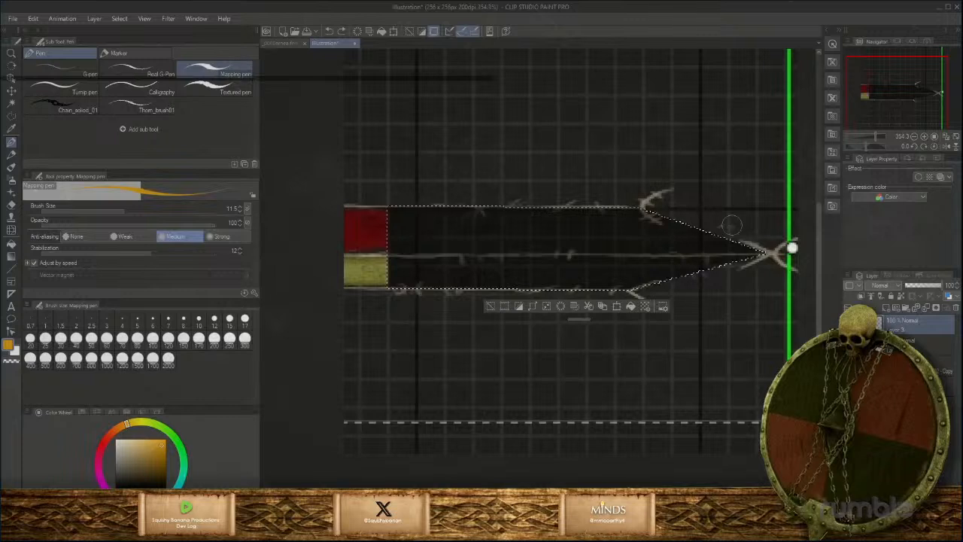
# Try a thick golden X across the bar beside the colored fills, and delete it
pyautogui.moveTo(389, 207); pyautogui.dragTo(440, 276)
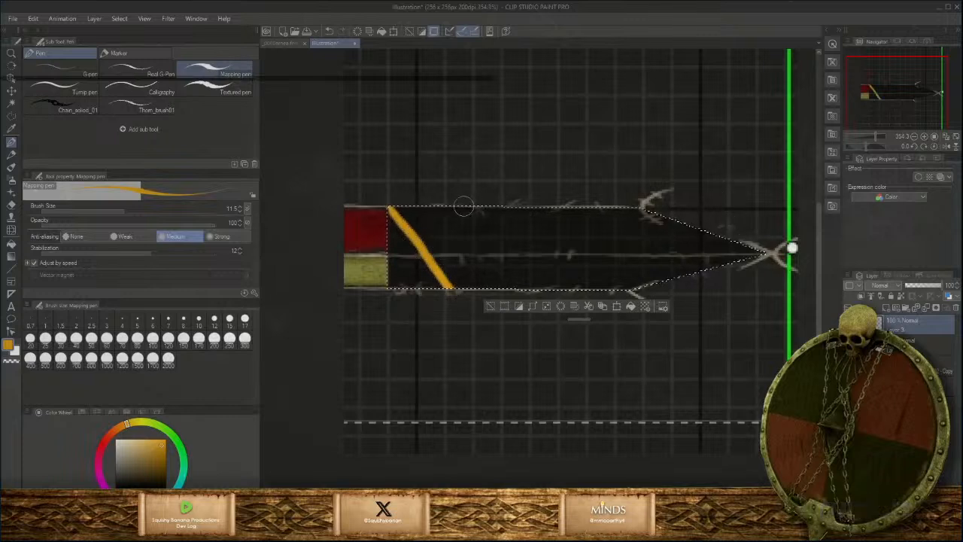
pyautogui.moveTo(460, 208); pyautogui.dragTo(393, 280)
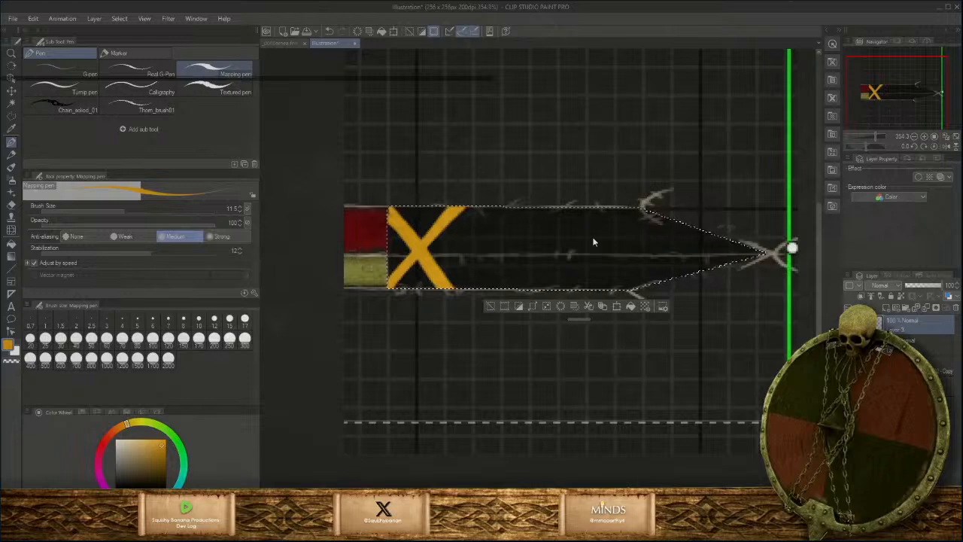
pyautogui.press('Delete')
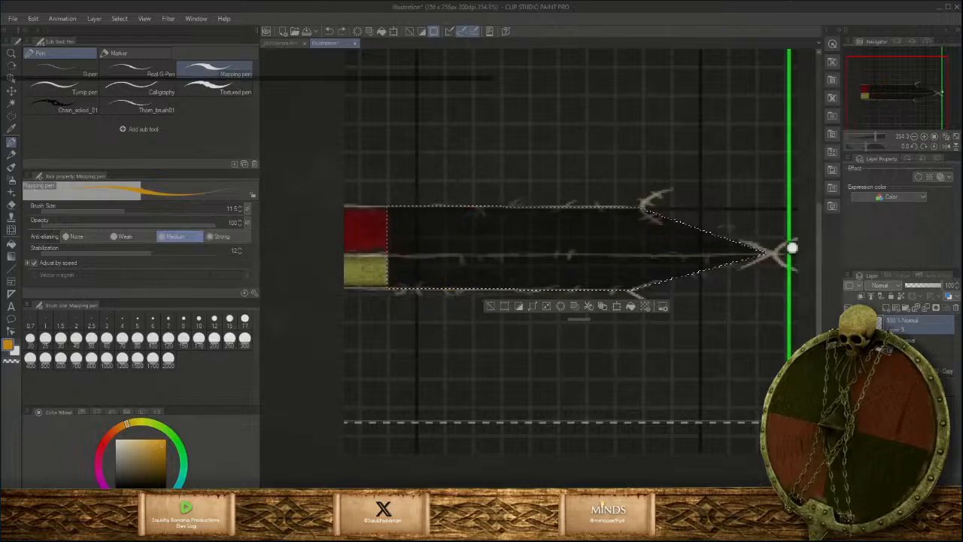
# Draw a thinner golden X with straight lines at brush size 5.1, spanning the bar's height beside the colored fills
pyautogui.keyDown('ctrl'); pyautogui.keyDown('alt'); pyautogui.moveTo(443, 257); pyautogui.dragTo(438, 248); pyautogui.keyUp('alt'); pyautogui.keyUp('ctrl')
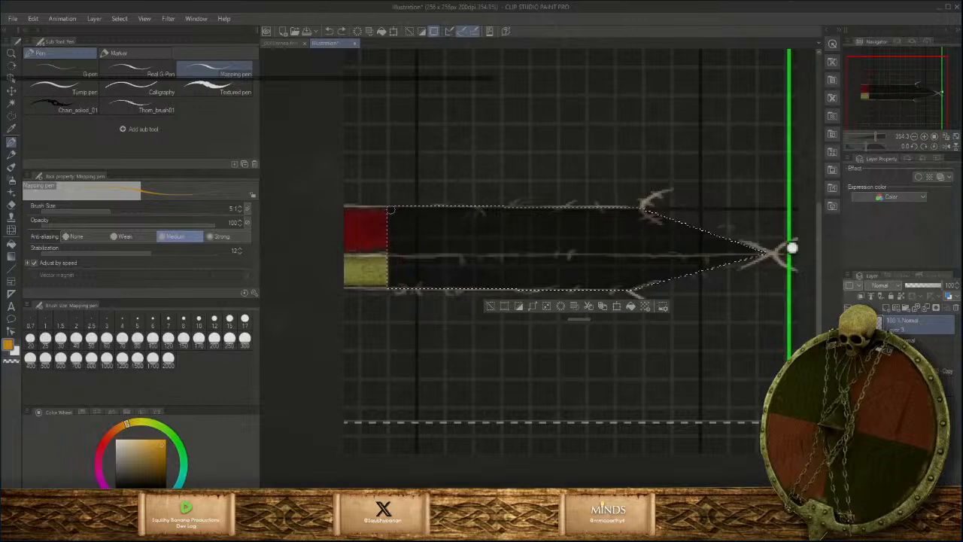
pyautogui.keyDown('shift'); pyautogui.moveTo(391, 210); pyautogui.dragTo(468, 288); pyautogui.keyUp('shift')
pyautogui.keyDown('shift'); pyautogui.moveTo(471, 209); pyautogui.dragTo(387, 289); pyautogui.keyUp('shift')
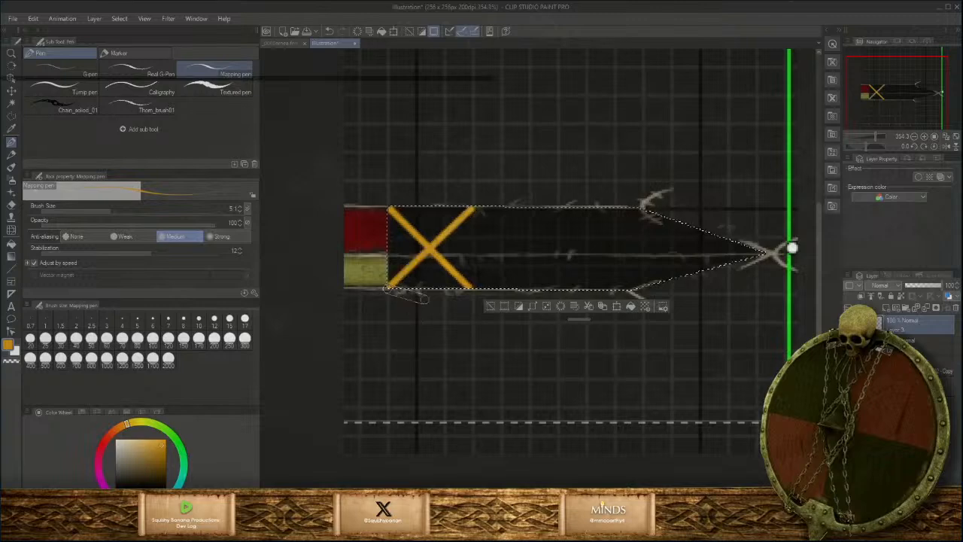
pyautogui.click(391, 210)
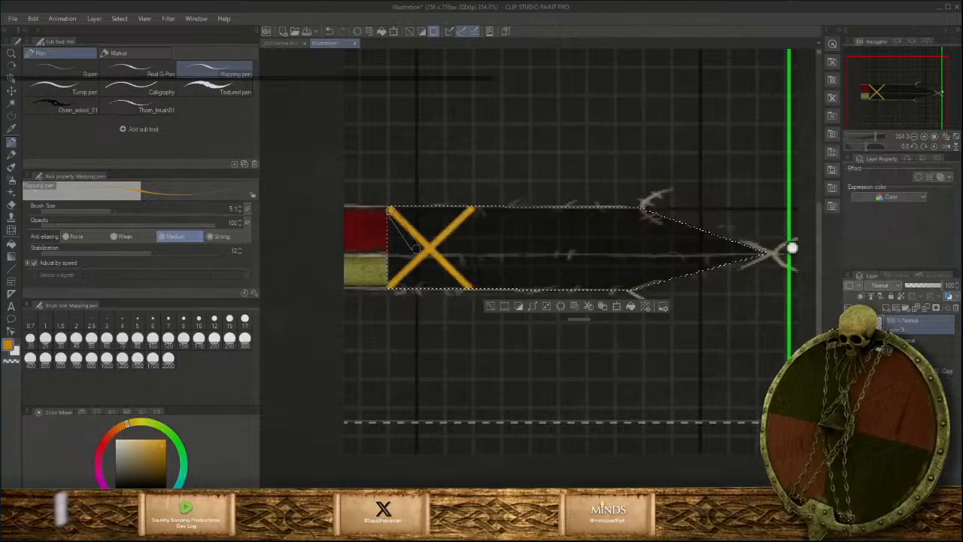
pyautogui.keyDown('shift'); pyautogui.click(470, 287); pyautogui.keyUp('shift')
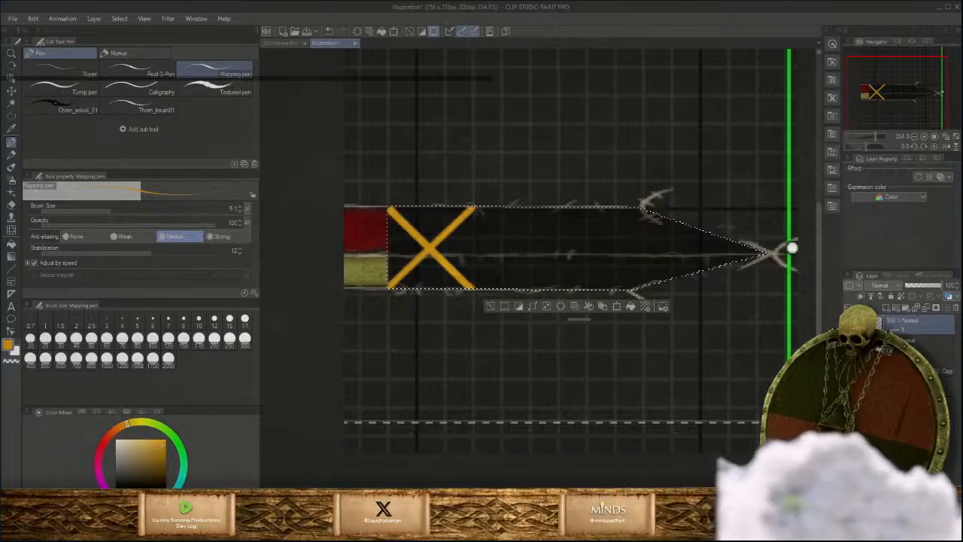
pyautogui.keyDown('shift'); pyautogui.moveTo(470, 208); pyautogui.dragTo(381, 293); pyautogui.keyUp('shift')
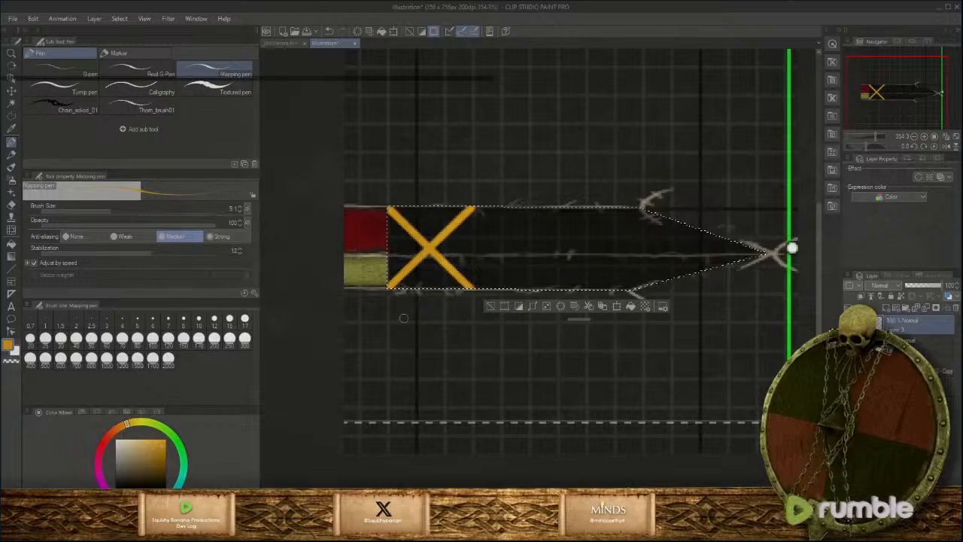
# Clear the selection, paste a copy of the X layer and shift it right until it meets the first X
pyautogui.click(11, 78)
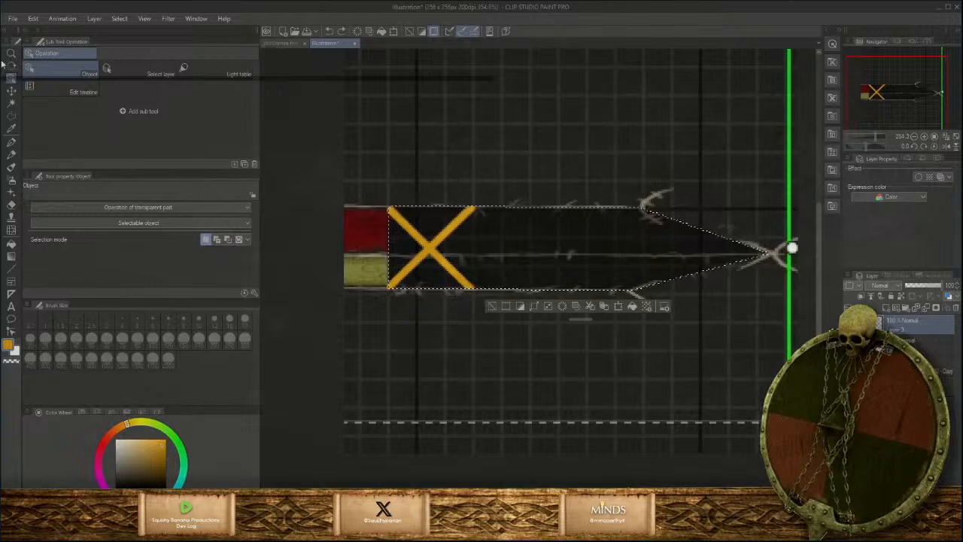
pyautogui.click(14, 115)
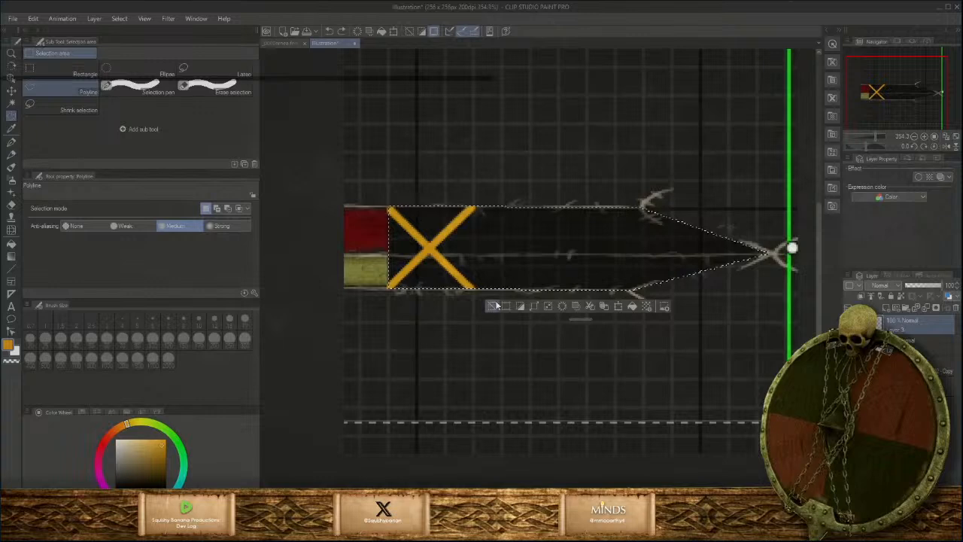
pyautogui.click(496, 305)
pyautogui.click(12, 84)
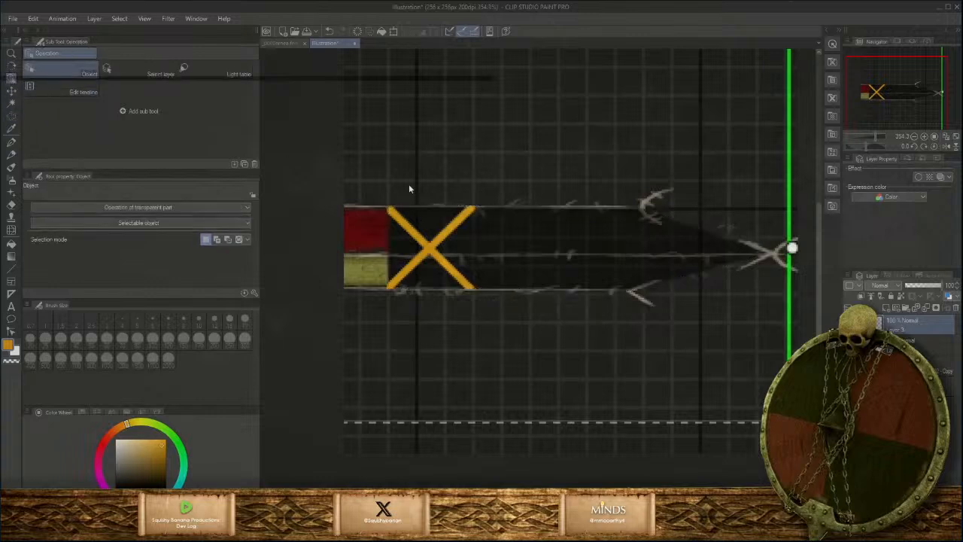
pyautogui.hotkey('ctrl', 'v')
pyautogui.press('Right')
pyautogui.press('Right')
pyautogui.press('Right')
pyautogui.press('Right')
pyautogui.press('Right')
pyautogui.press('Right')
pyautogui.press('Right')
pyautogui.press('Right')
pyautogui.press('Right')
pyautogui.press('Right')
pyautogui.press('Right')
pyautogui.press('Right')
pyautogui.press('Right')
pyautogui.press('Right')
pyautogui.press('Right')
pyautogui.press('Right')
pyautogui.press('Right')
pyautogui.press('Right')
pyautogui.press('Right')
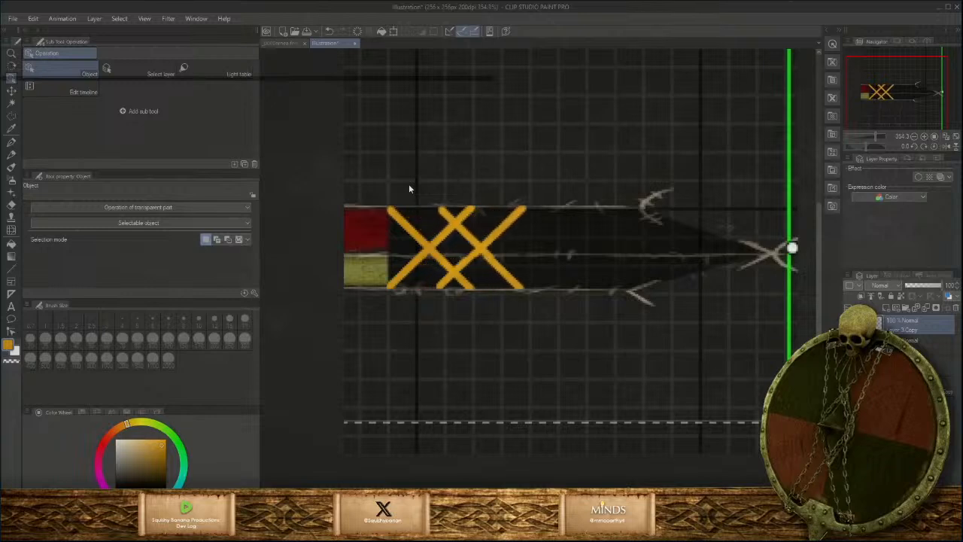
pyautogui.press('Right')
pyautogui.press('Right')
pyautogui.press('Right')
pyautogui.press('Right')
pyautogui.press('Right')
pyautogui.press('Right')
pyautogui.press('Right')
pyautogui.press('Right')
pyautogui.press('Right')
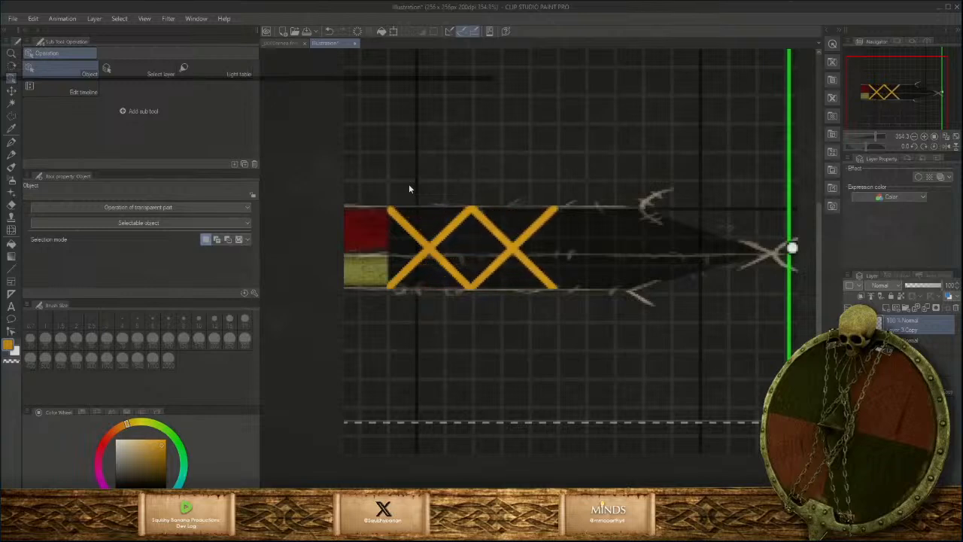
# Add a second copy of the X and shift it right to extend the lattice to where the bar starts tapering
pyautogui.press('Right')
pyautogui.press('Right')
pyautogui.press('Right')
pyautogui.press('Right')
pyautogui.press('Right')
pyautogui.press('Right')
pyautogui.press('Right')
pyautogui.press('Right')
pyautogui.press('Right')
pyautogui.press('Right')
pyautogui.press('Right')
pyautogui.press('Right')
pyautogui.press('Right')
pyautogui.press('Right')
pyautogui.press('Right')
pyautogui.press('Right')
pyautogui.press('Right')
pyautogui.press('Right')
pyautogui.press('Right')
pyautogui.press('Right')
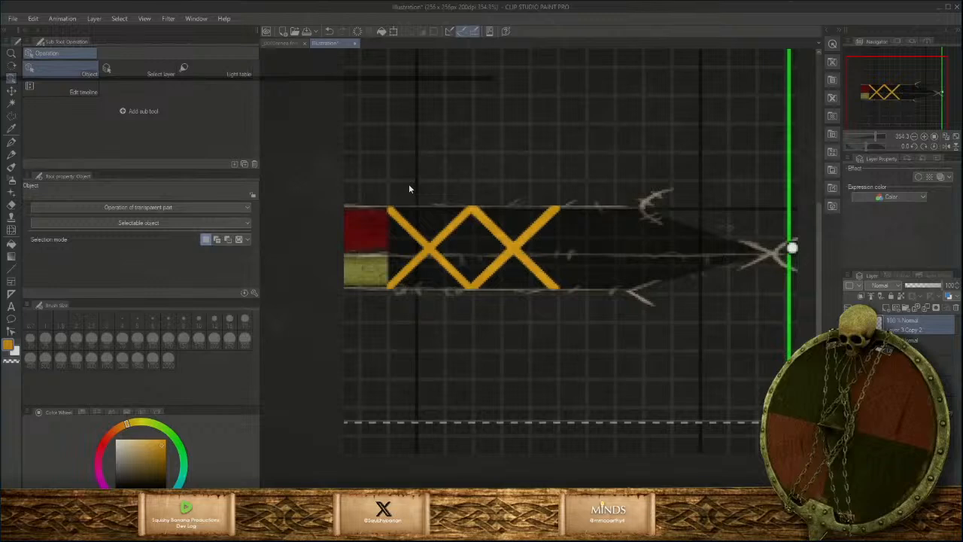
pyautogui.press('Right')
pyautogui.press('Right')
pyautogui.press('Right')
pyautogui.press('Right')
pyautogui.press('Right')
pyautogui.press('Right')
pyautogui.press('Right')
pyautogui.press('Right')
pyautogui.press('Right')
pyautogui.press('Right')
pyautogui.press('Right')
pyautogui.press('Right')
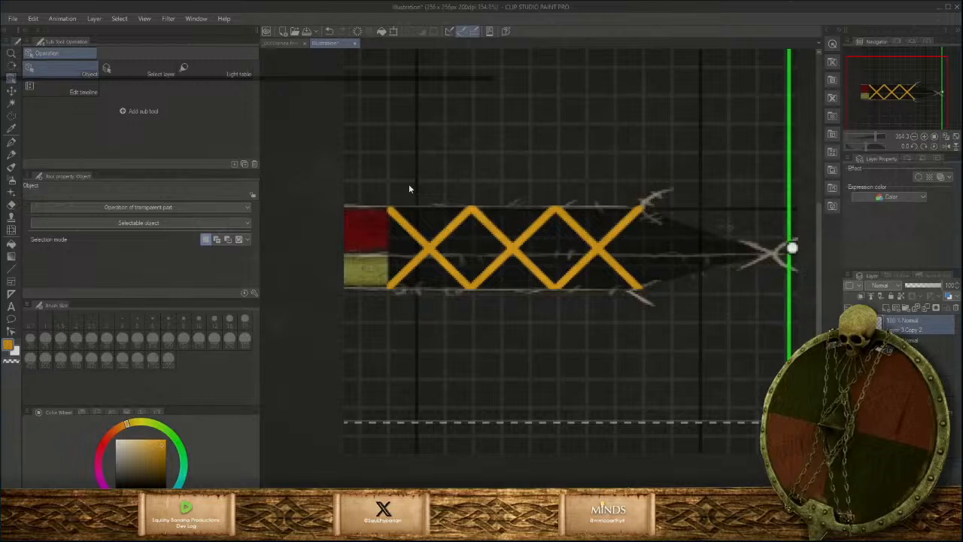
# Add a third copy of the X and shift it right so it continues the lattice over the tapered tip
pyautogui.press('Right')
pyautogui.press('Right')
pyautogui.press('Right')
pyautogui.press('Right')
pyautogui.press('Right')
pyautogui.press('Right')
pyautogui.press('Right')
pyautogui.press('Right')
pyautogui.press('Right')
pyautogui.press('Right')
pyautogui.press('Right')
pyautogui.press('Right')
pyautogui.press('Right')
pyautogui.press('Right')
pyautogui.press('Right')
pyautogui.press('Right')
pyautogui.press('Right')
pyautogui.press('Right')
pyautogui.press('Right')
pyautogui.press('Right')
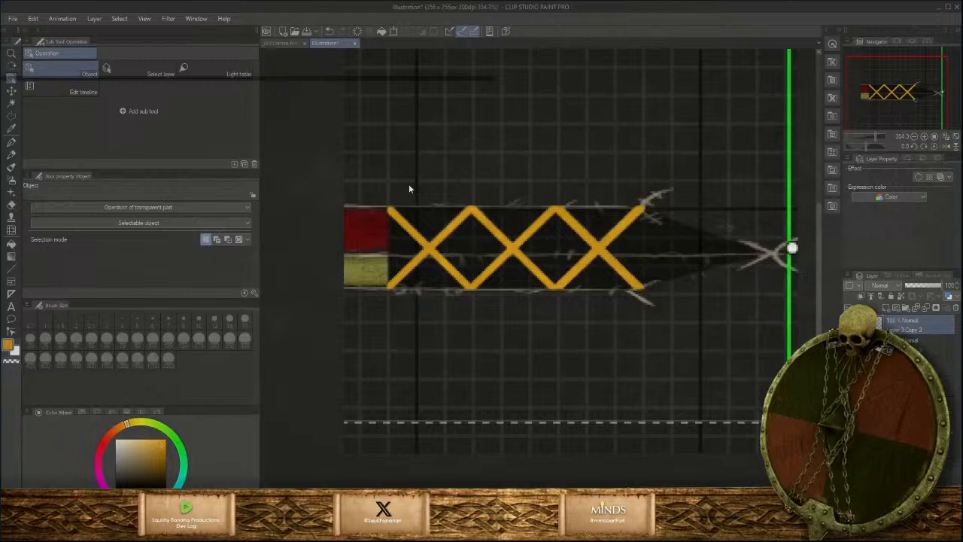
pyautogui.press('Right')
pyautogui.press('Right')
pyautogui.press('Right')
pyautogui.press('Right')
pyautogui.press('Right')
pyautogui.press('Right')
pyautogui.press('Right')
pyautogui.press('Right')
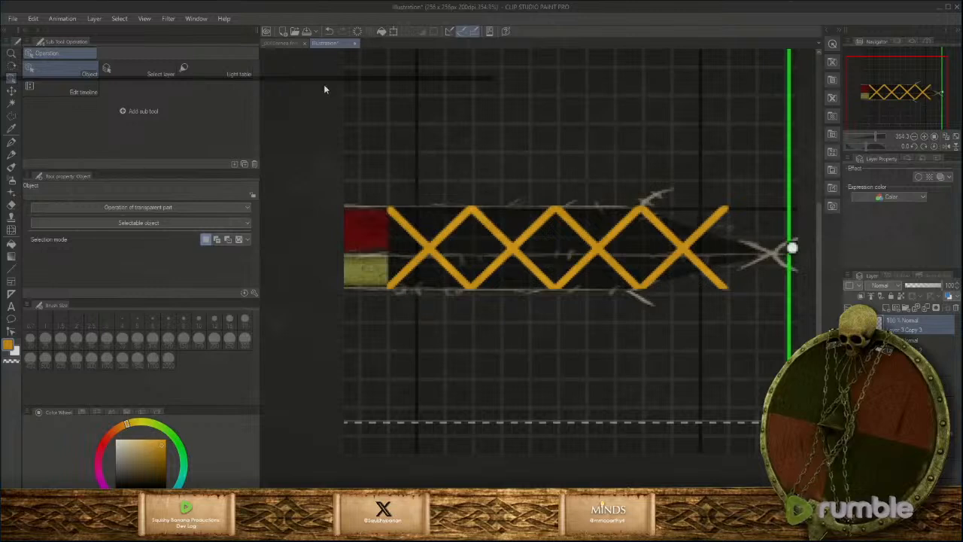
# Erase the ends of the last X that stick out past the tapered edges, using the Hard eraser at about size 8
pyautogui.press('w')
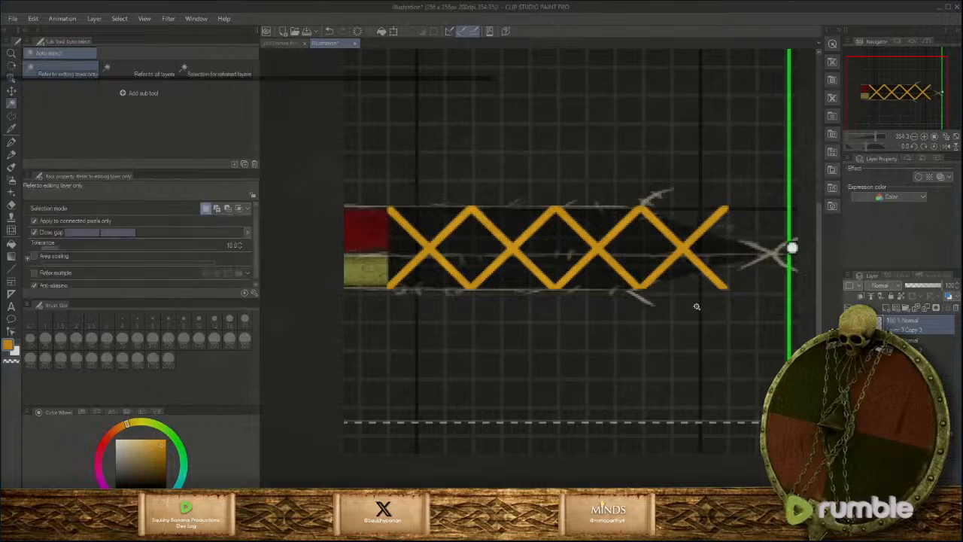
pyautogui.press('e')
pyautogui.rightClick(708, 333)
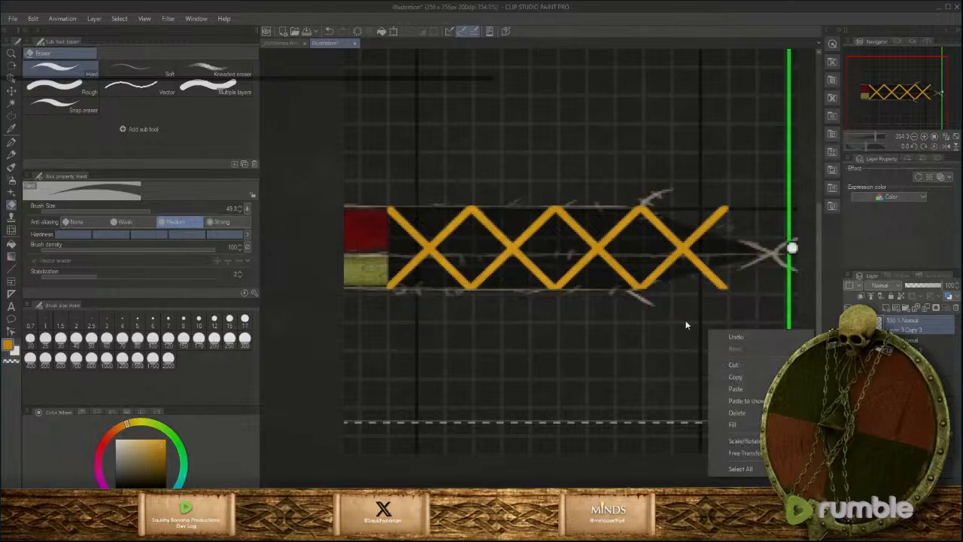
pyautogui.click(692, 302)
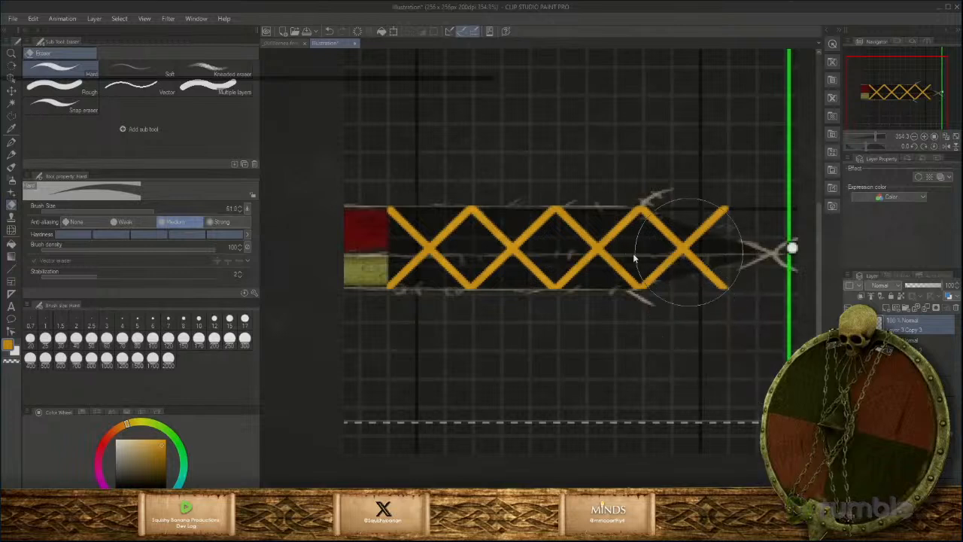
pyautogui.moveTo(689, 252)
pyautogui.keyDown('ctrl'); pyautogui.keyDown('alt'); pyautogui.mouseDown()
pyautogui.moveTo(682, 267)
pyautogui.moveTo(693, 260)
pyautogui.mouseUp(); pyautogui.keyUp('alt'); pyautogui.keyUp('ctrl')
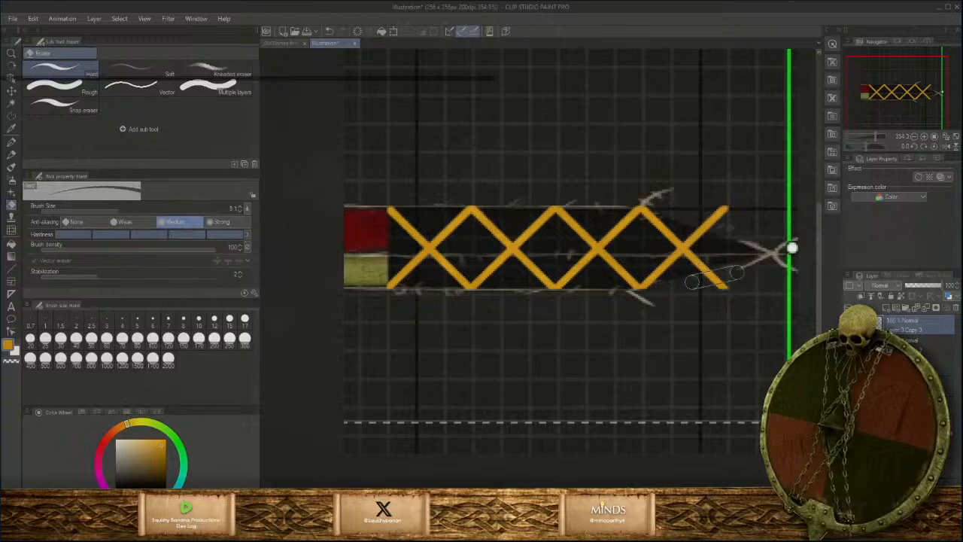
pyautogui.moveTo(692, 282); pyautogui.dragTo(739, 270)
pyautogui.hotkey('ctrl', 'z')
pyautogui.click(667, 288)
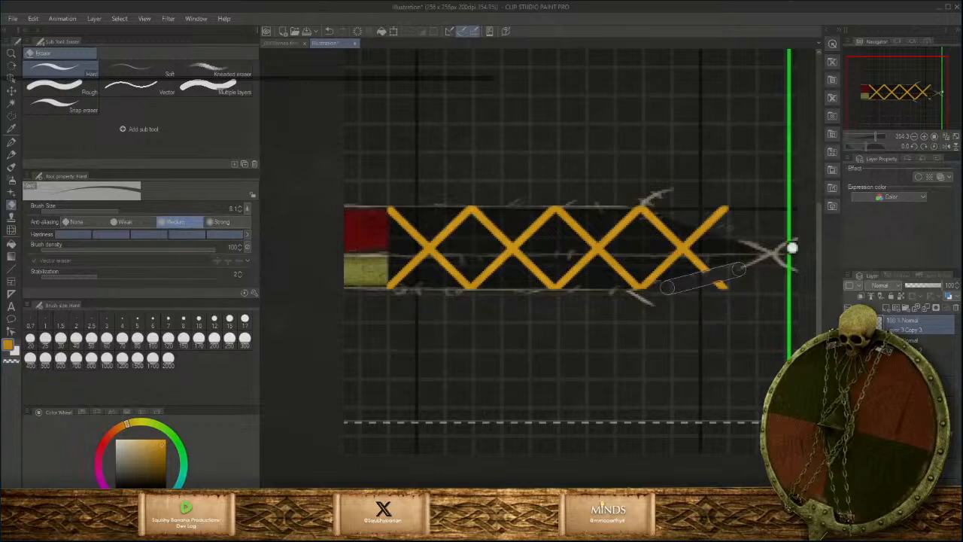
pyautogui.keyDown('shift'); pyautogui.click(738, 269); pyautogui.keyUp('shift')
pyautogui.hotkey('ctrl', 'z')
pyautogui.click(671, 287)
pyautogui.keyDown('shift'); pyautogui.click(738, 268); pyautogui.keyUp('shift')
pyautogui.moveTo(714, 278); pyautogui.dragTo(721, 285)
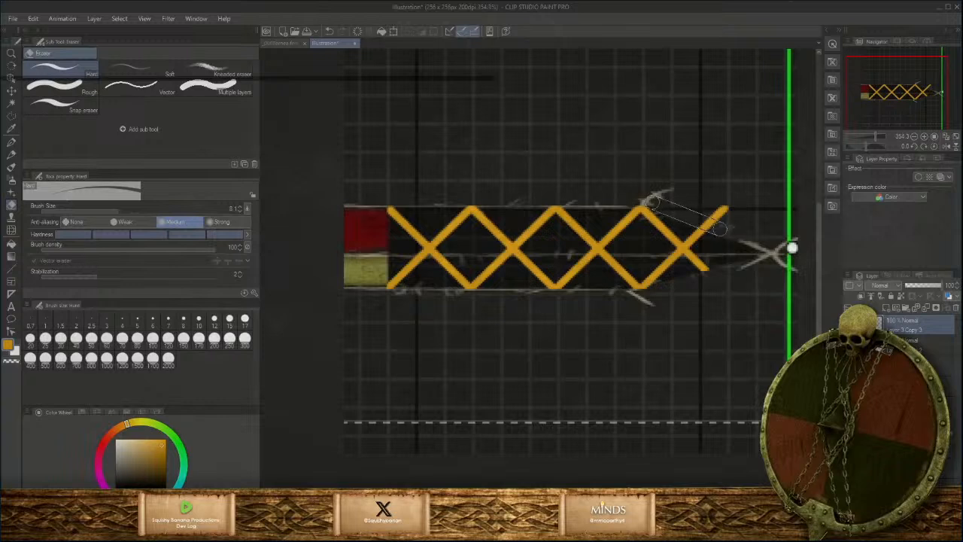
pyautogui.moveTo(706, 229); pyautogui.dragTo(724, 211)
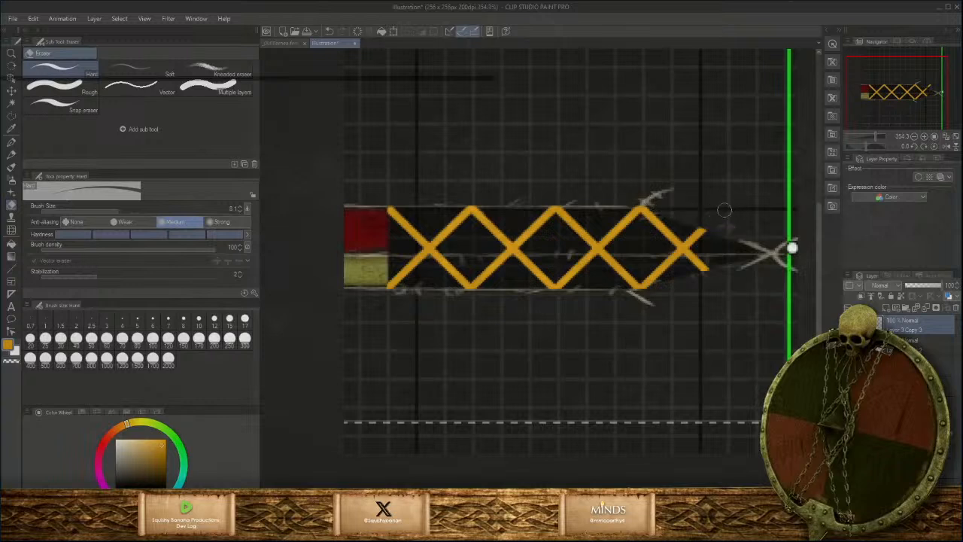
# View the latticed bar mock-up at a reduced zoom to judge how it reads at small size
pyautogui.scroll(-12, 633, 329)
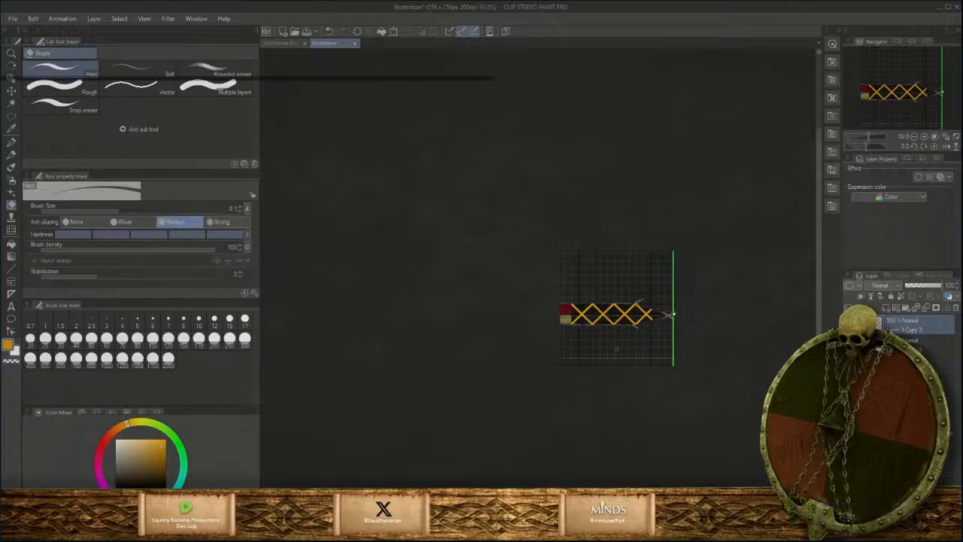
pyautogui.scroll(-1, 671, 314)
pyautogui.scroll(3, 609, 345)
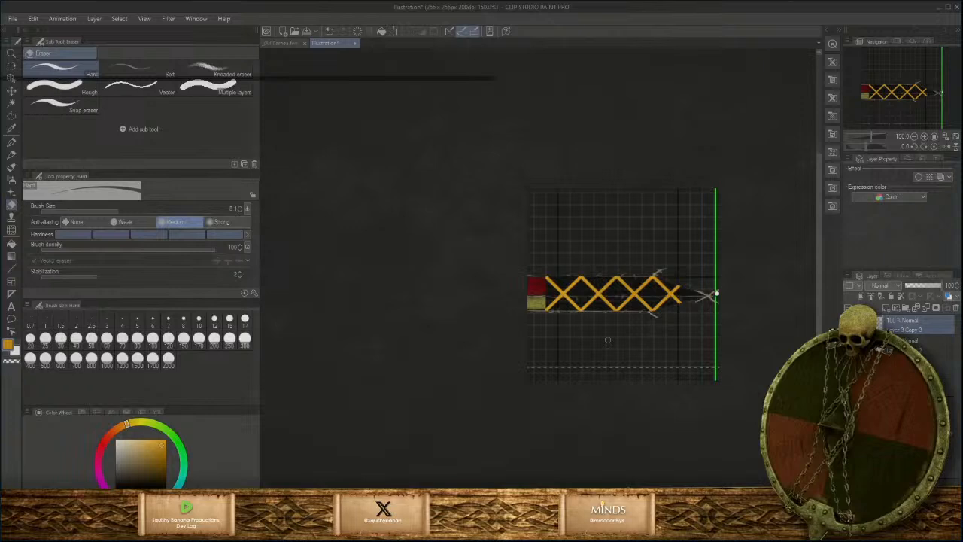
pyautogui.scroll(1, 608, 341)
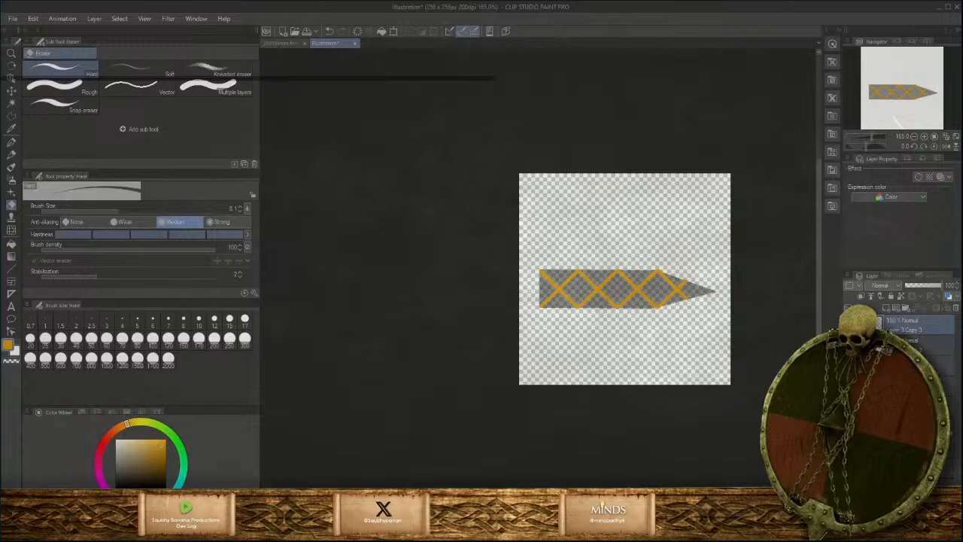
pyautogui.press('Delete')
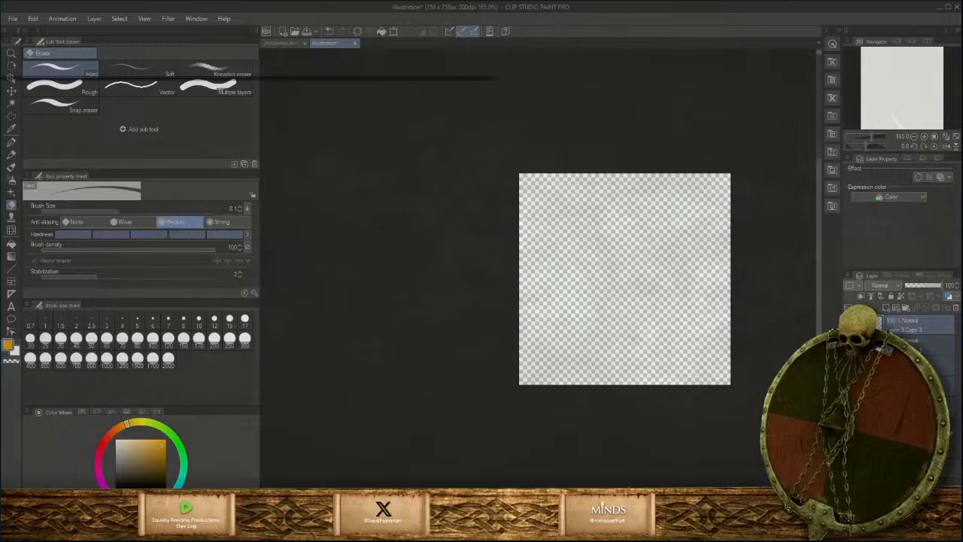
pyautogui.moveTo(500, 531)
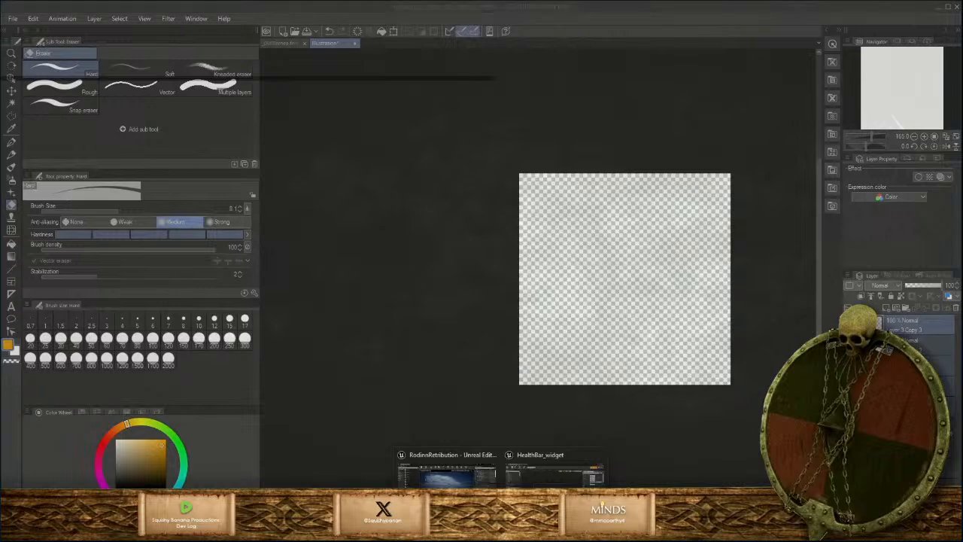
pyautogui.click(578, 479)
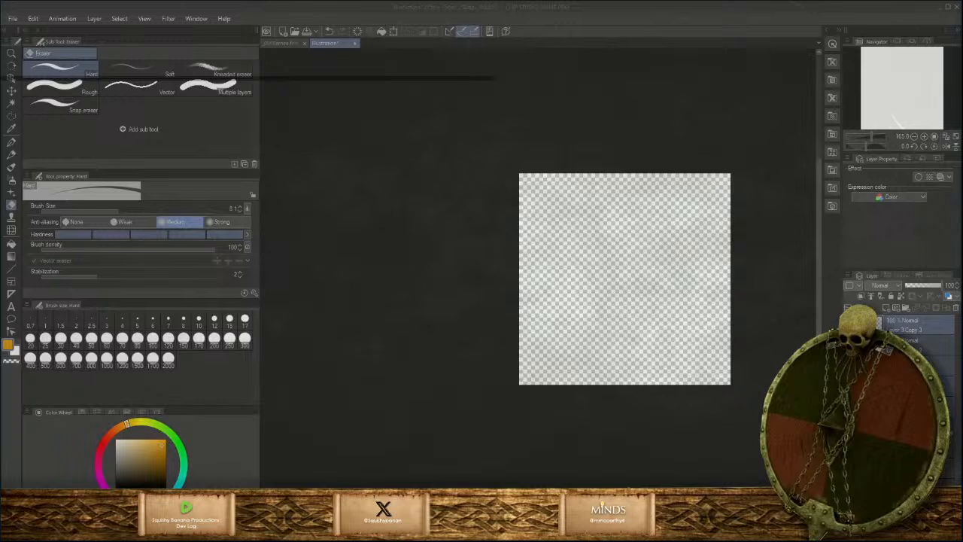
pyautogui.click(914, 405)
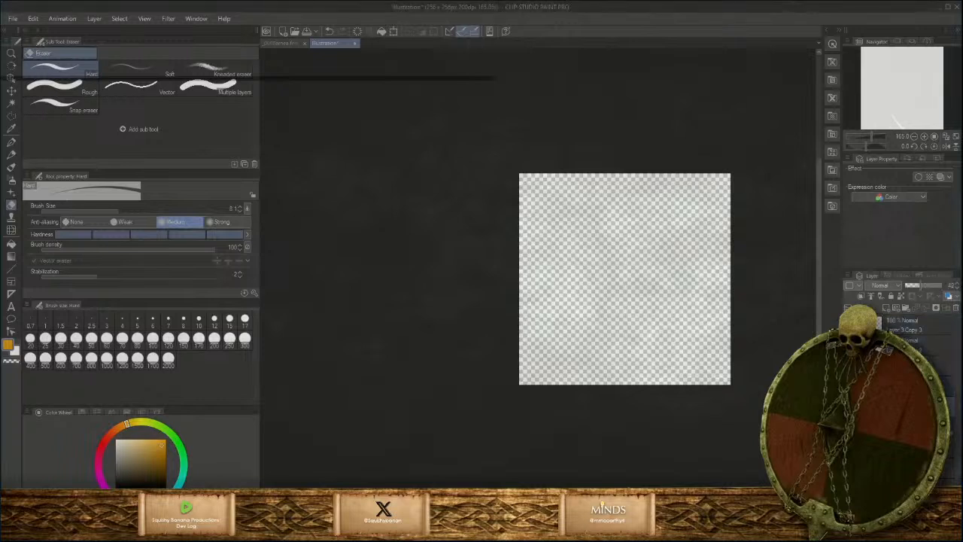
pyautogui.hotkey('ctrl', 'z')
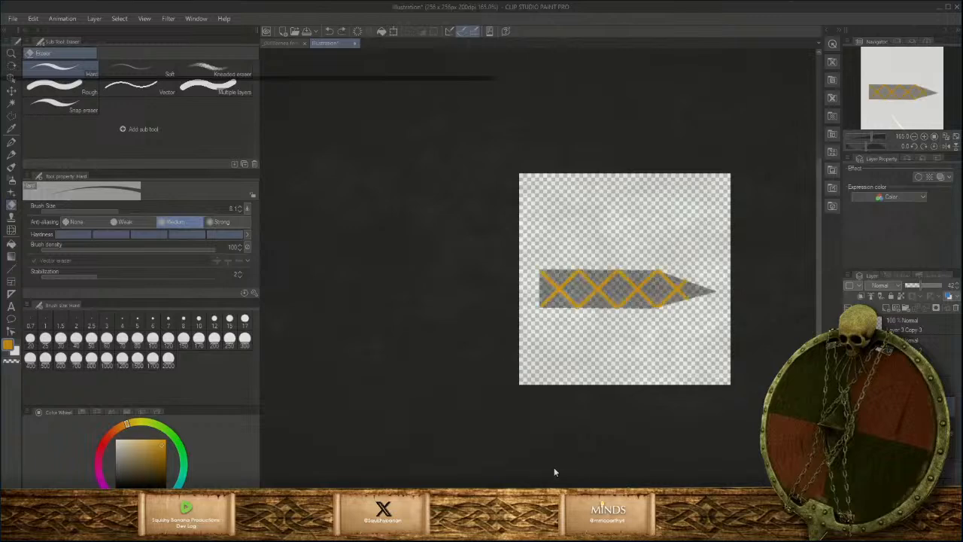
# Delete the four golden X layers that form the lattice over the translucent tapered bar
pyautogui.click(922, 365)
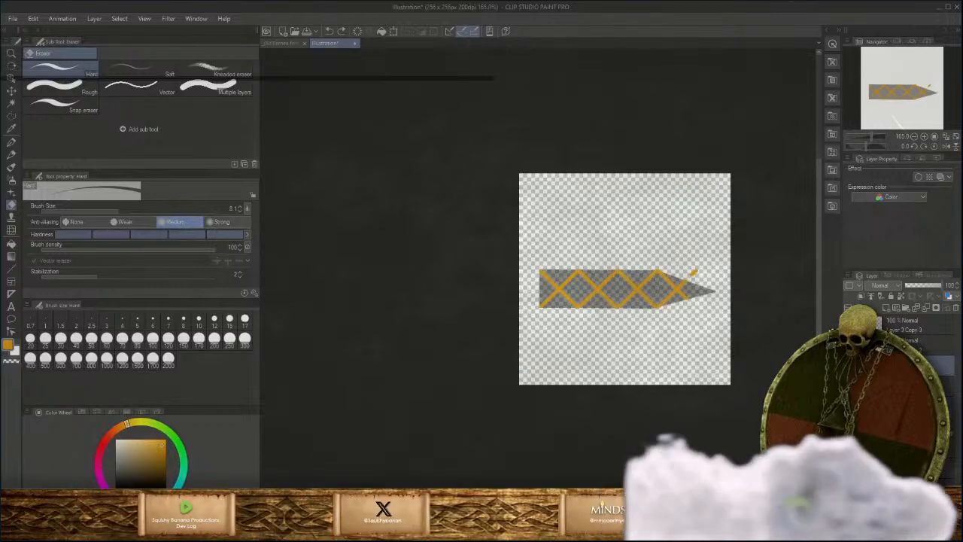
pyautogui.rightClick(922, 365)
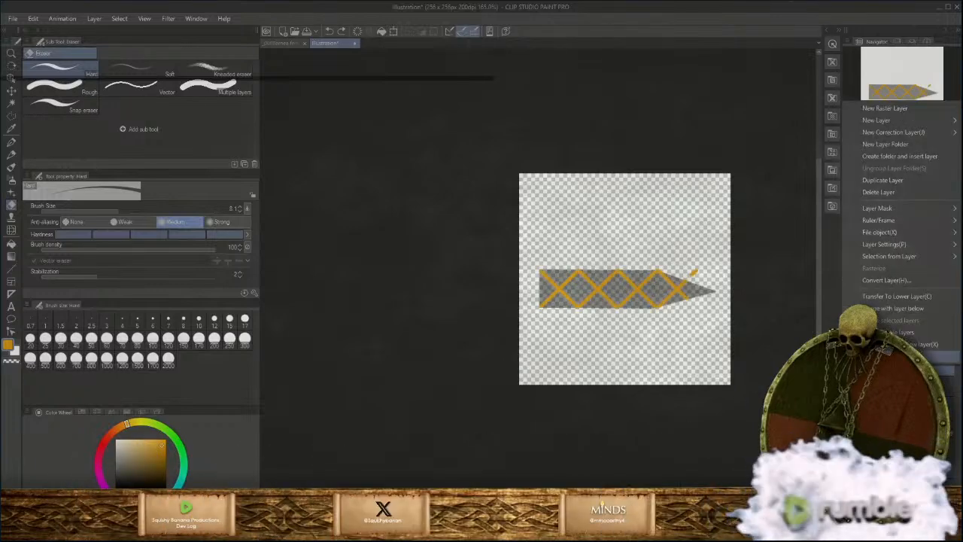
pyautogui.moveTo(883, 218)
pyautogui.click(888, 194)
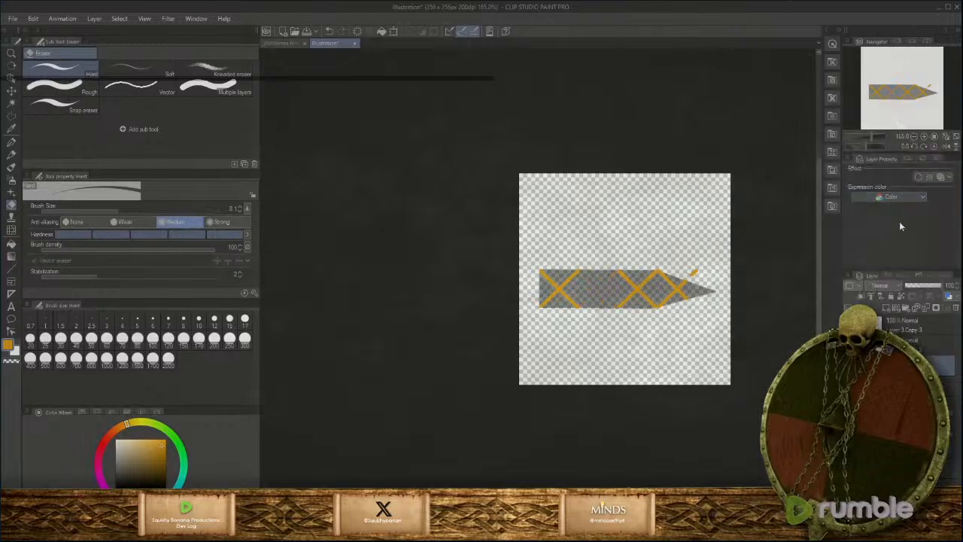
pyautogui.rightClick(922, 368)
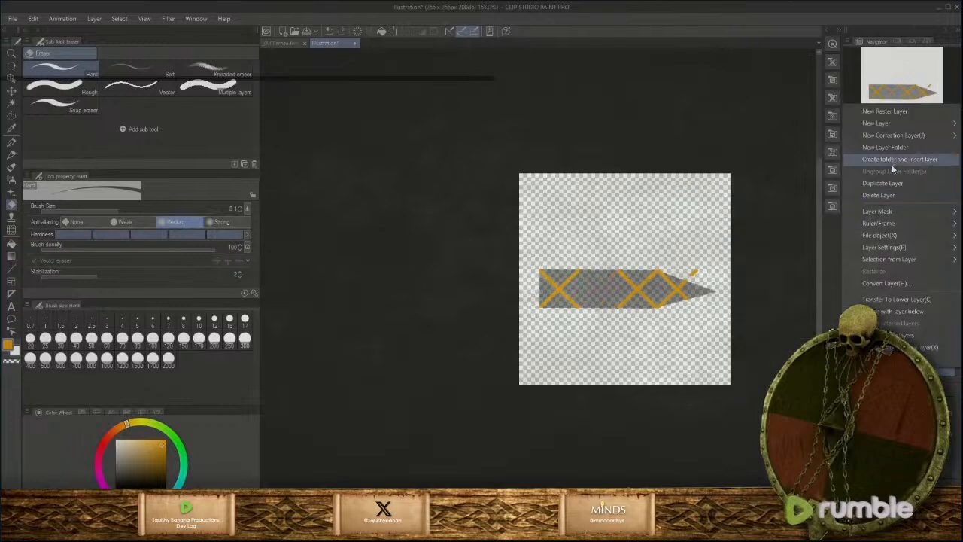
pyautogui.click(894, 195)
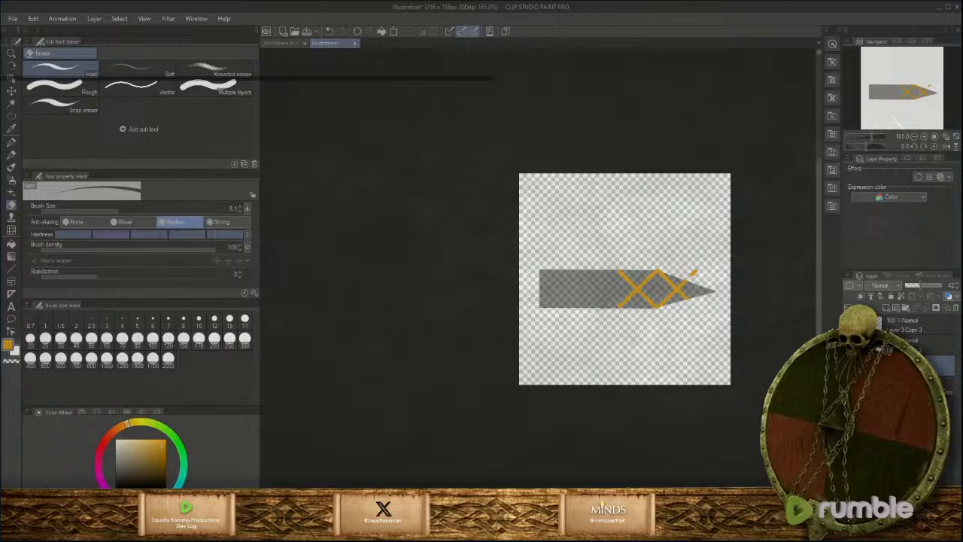
pyautogui.rightClick(922, 365)
pyautogui.moveTo(890, 115)
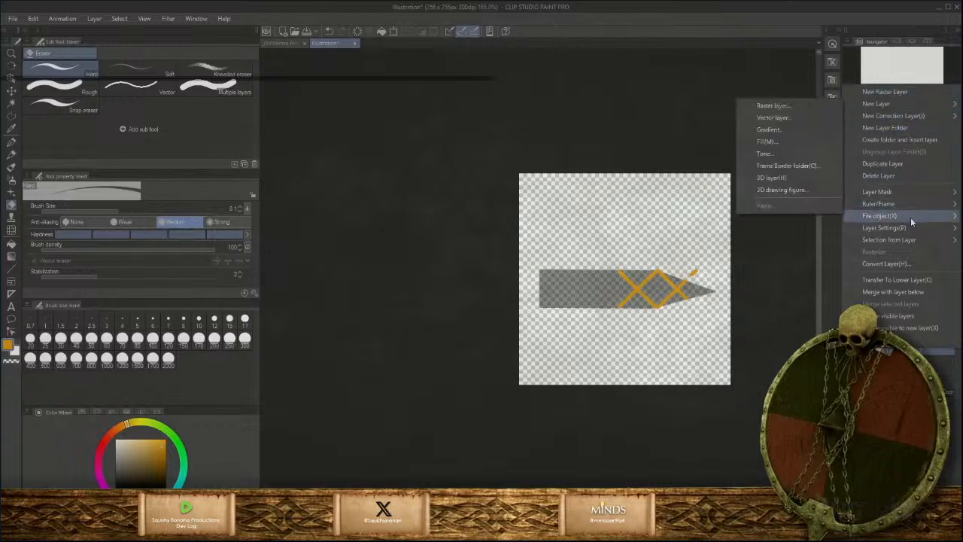
pyautogui.moveTo(880, 205)
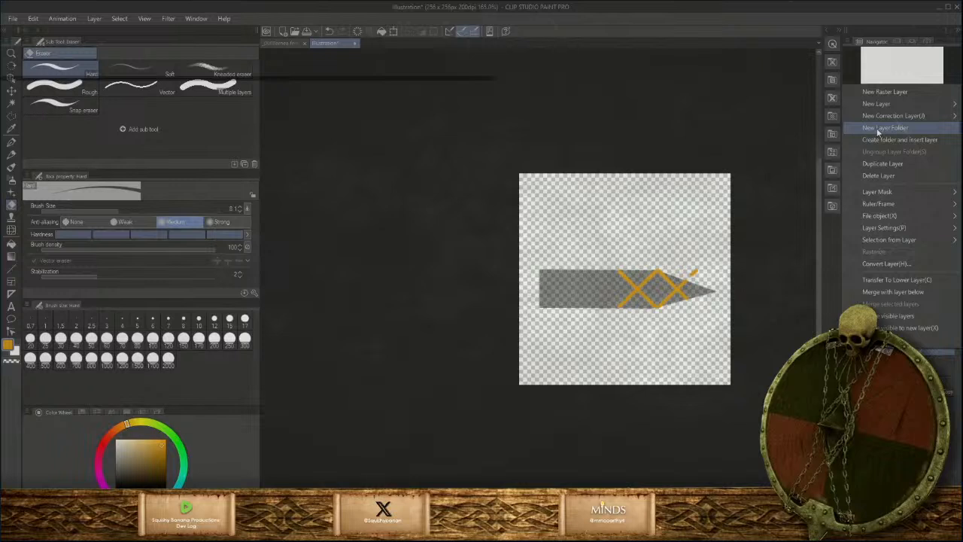
pyautogui.click(878, 175)
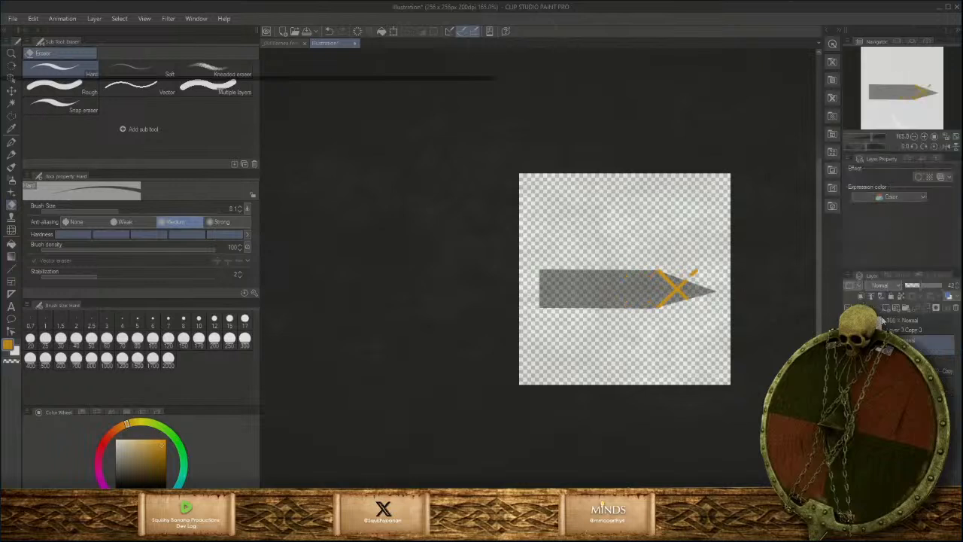
pyautogui.rightClick(890, 327)
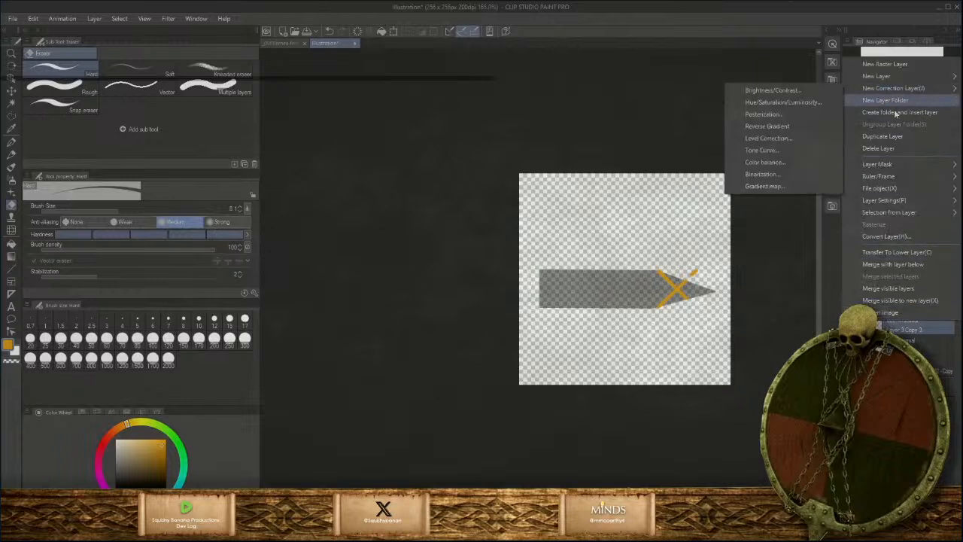
pyautogui.click(891, 146)
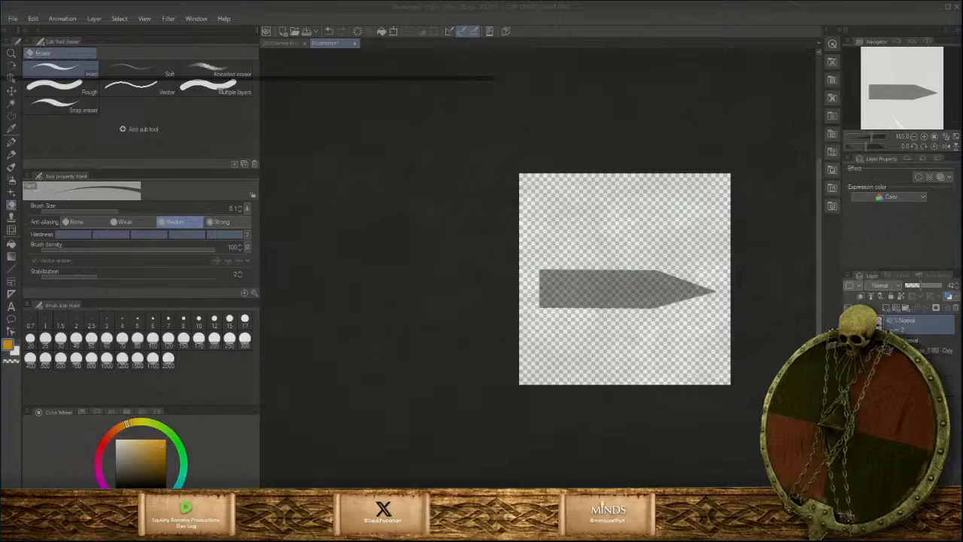
# Switch to the browser's Ka/Kaun rune page and examine the rune's glyph forms and the Von List and Kurtzahn interpretations
pyautogui.moveTo(237, 73); pyautogui.dragTo(377, 41)
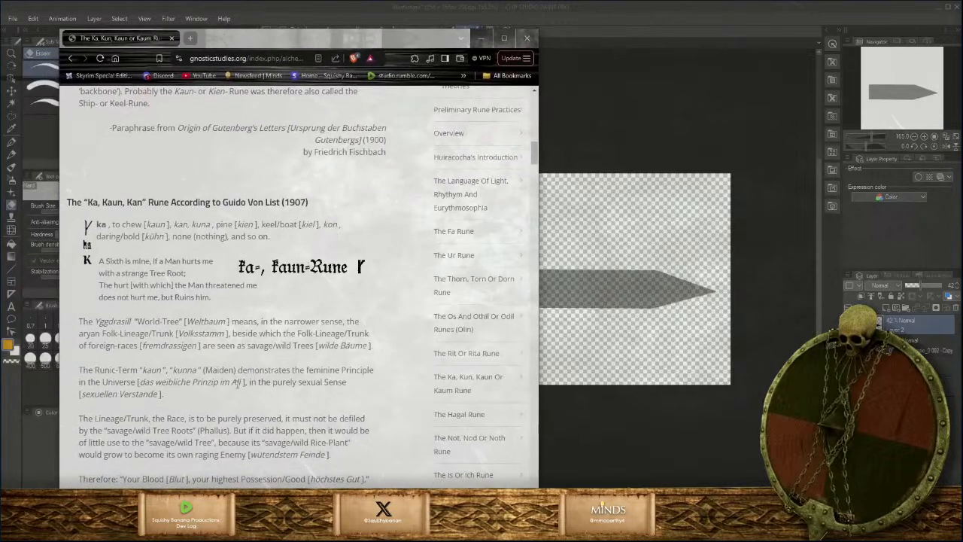
pyautogui.scroll(-2, 237, 379)
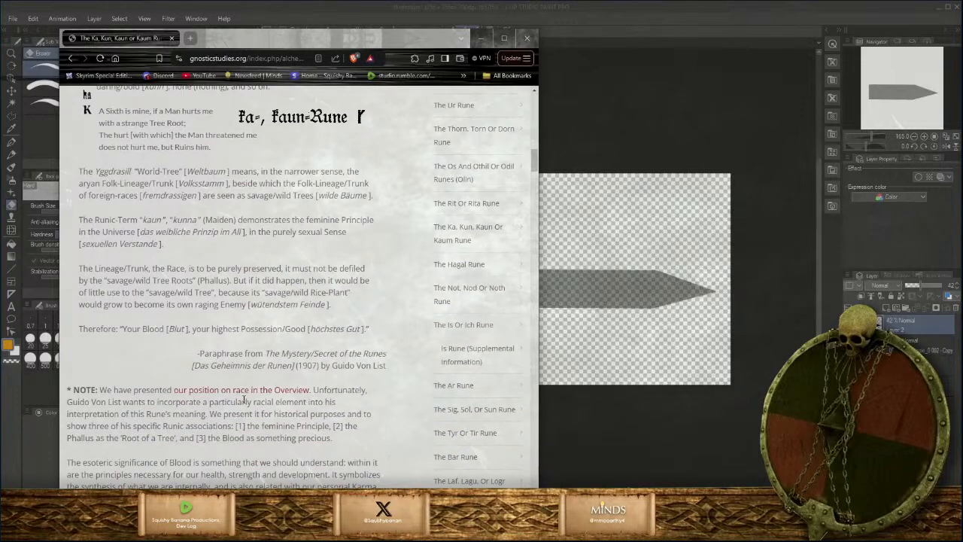
pyautogui.scroll(-1, 244, 400)
pyautogui.scroll(-1, 243, 404)
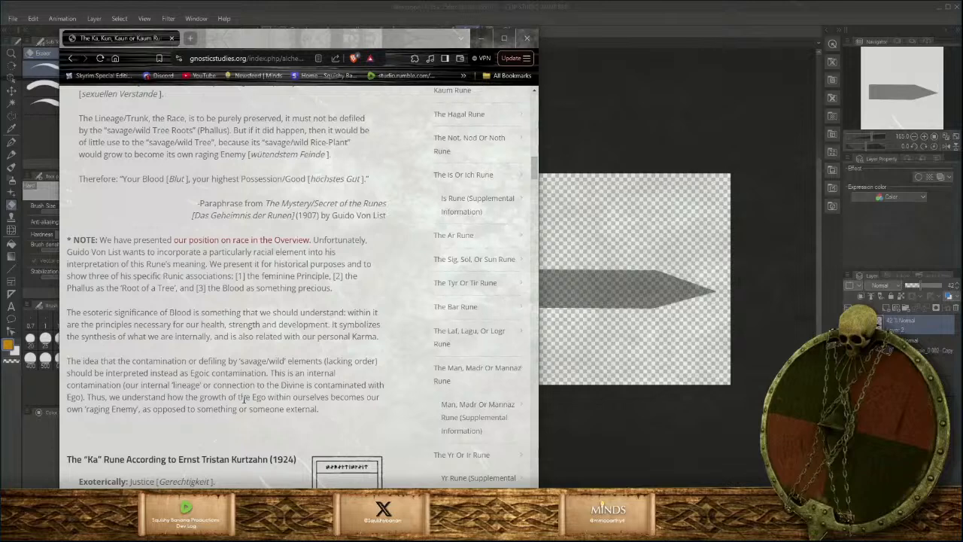
pyautogui.scroll(-2, 245, 399)
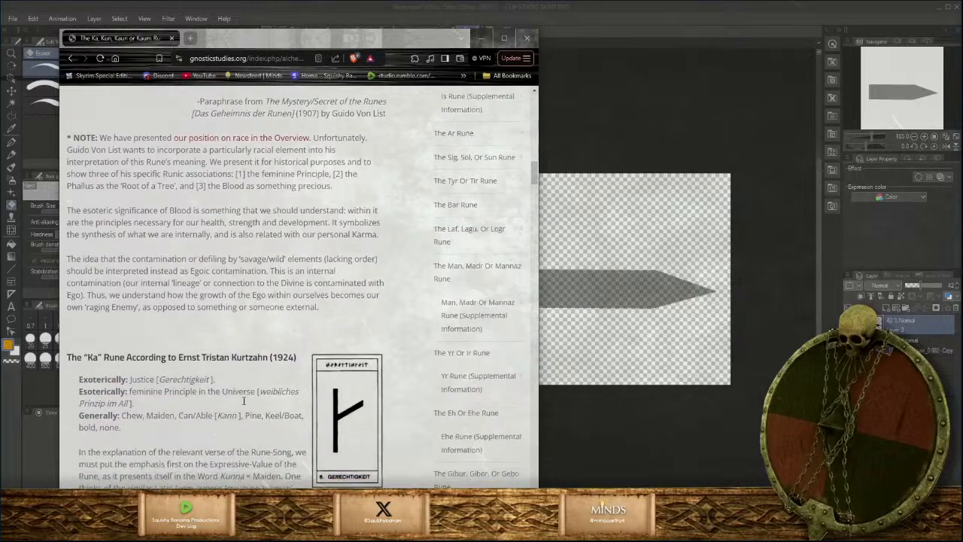
pyautogui.scroll(-1, 243, 397)
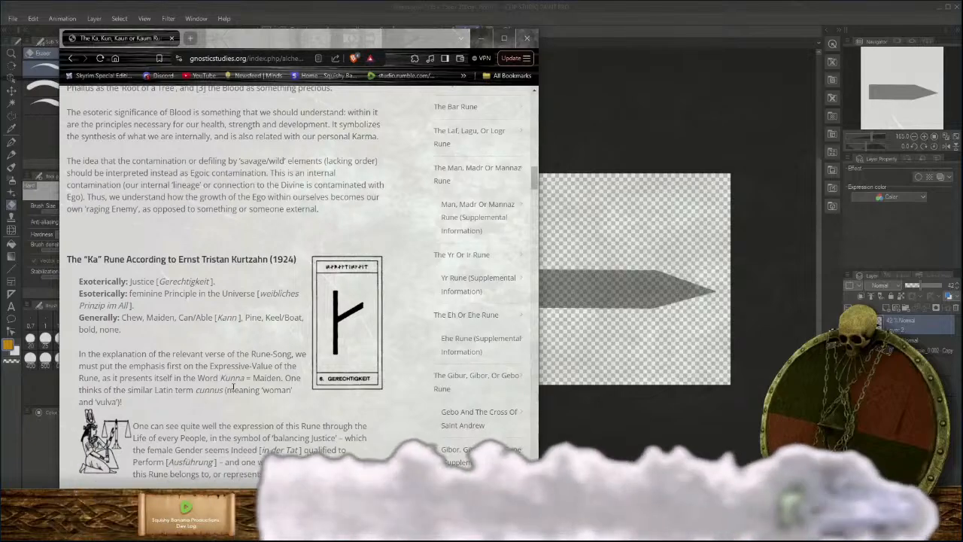
pyautogui.scroll(15, 233, 387)
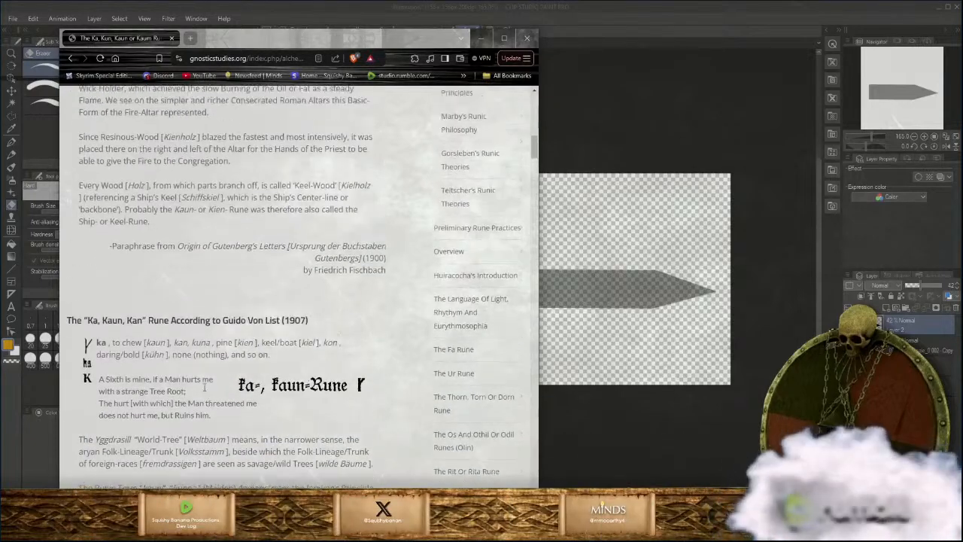
pyautogui.scroll(8, 203, 390)
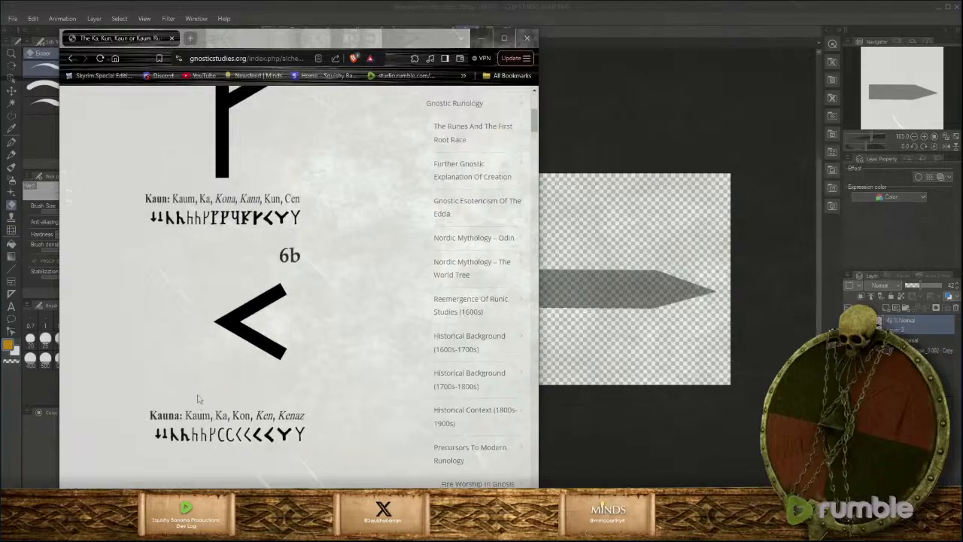
pyautogui.scroll(5, 198, 395)
pyautogui.scroll(-13, 199, 402)
pyautogui.scroll(-18, 200, 409)
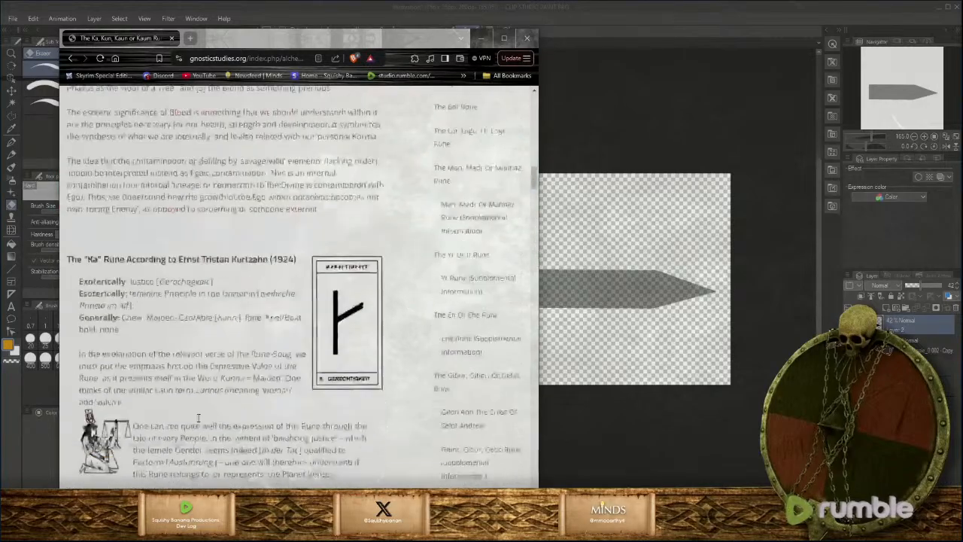
# Read on through the Gorsleben and Kummer interpretations of the Ka rune, including Kummer's body and hand exercises
pyautogui.scroll(-15, 199, 407)
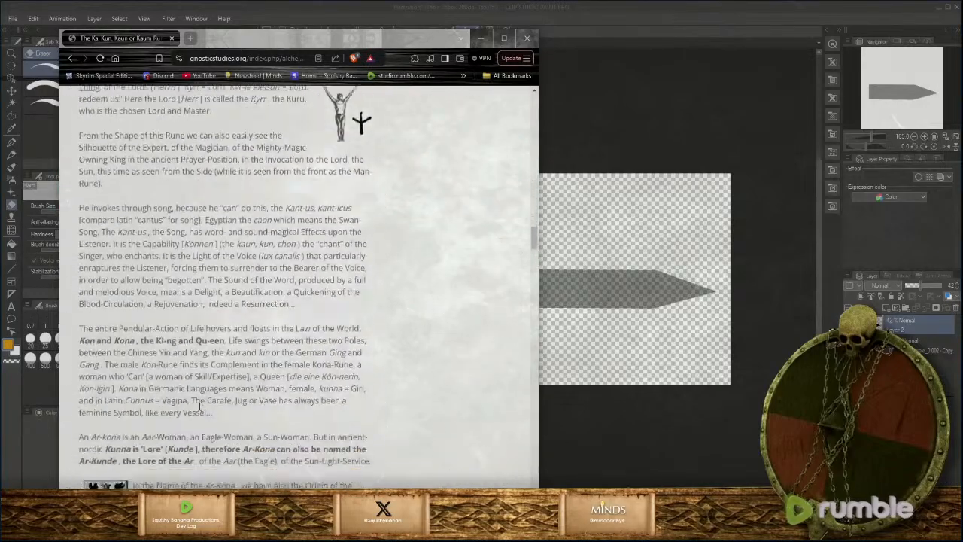
pyautogui.scroll(-8, 199, 404)
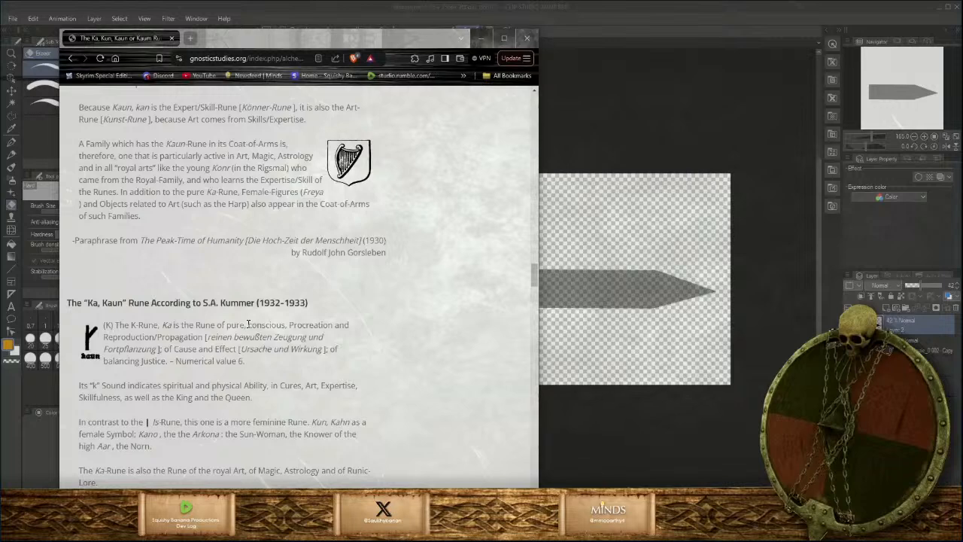
pyautogui.scroll(-3, 248, 323)
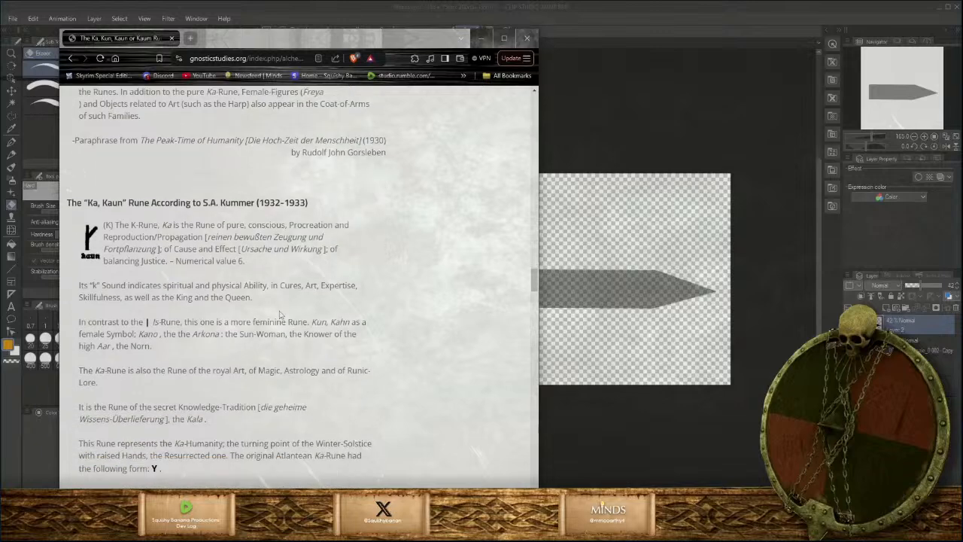
pyautogui.scroll(-1, 254, 304)
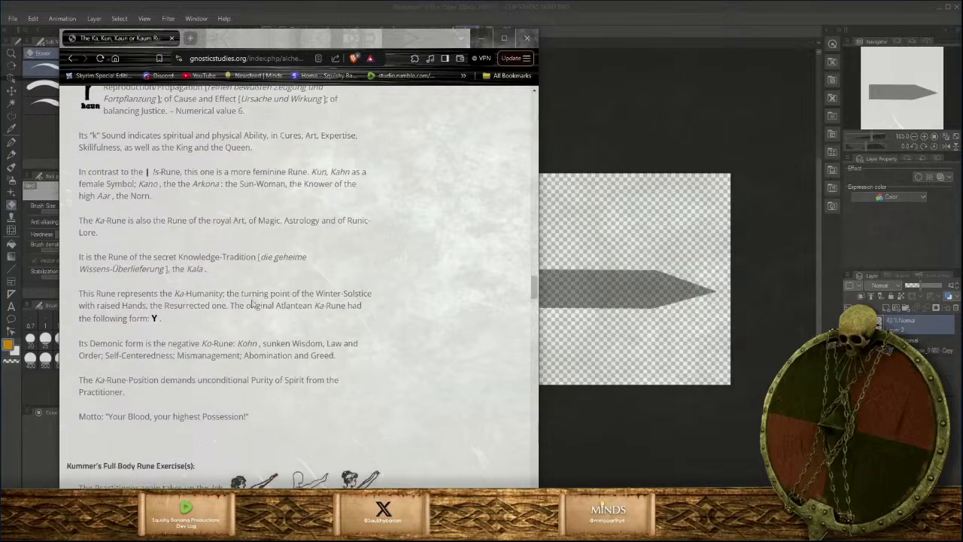
pyautogui.scroll(-1, 253, 303)
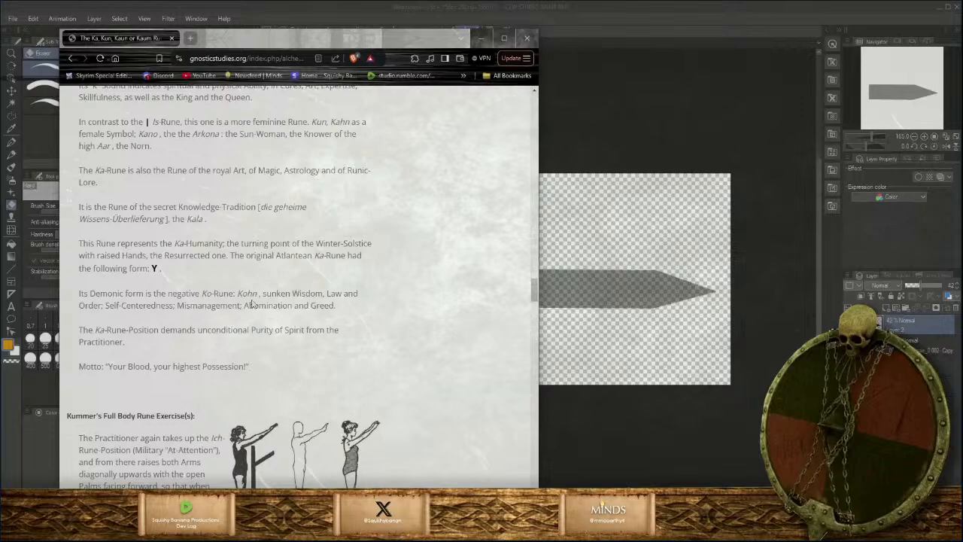
pyautogui.scroll(-3, 253, 304)
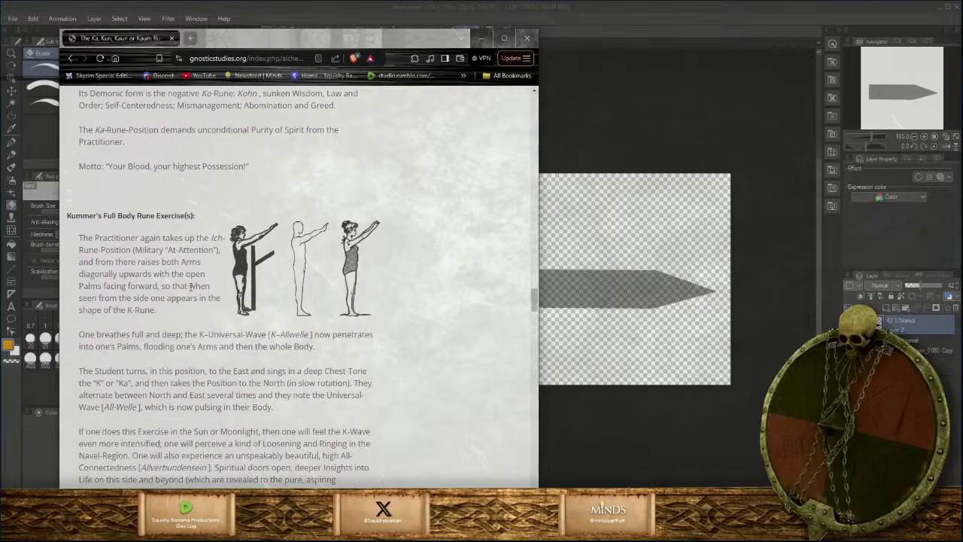
pyautogui.scroll(-15, 173, 288)
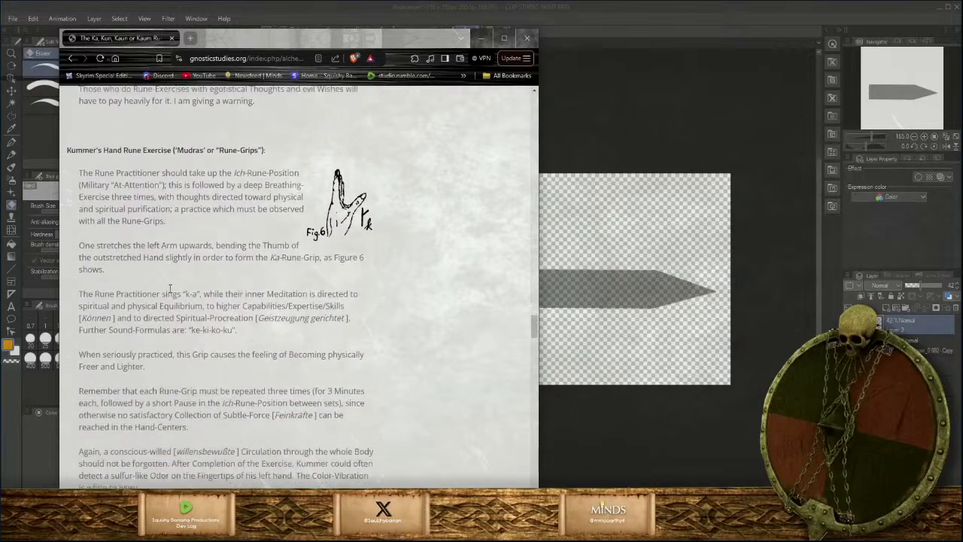
# Examine the Rosicrucian and Gnostic section on the Kaun rune according to Huiracocha for its meaning and symbolism
pyautogui.scroll(-4, 168, 284)
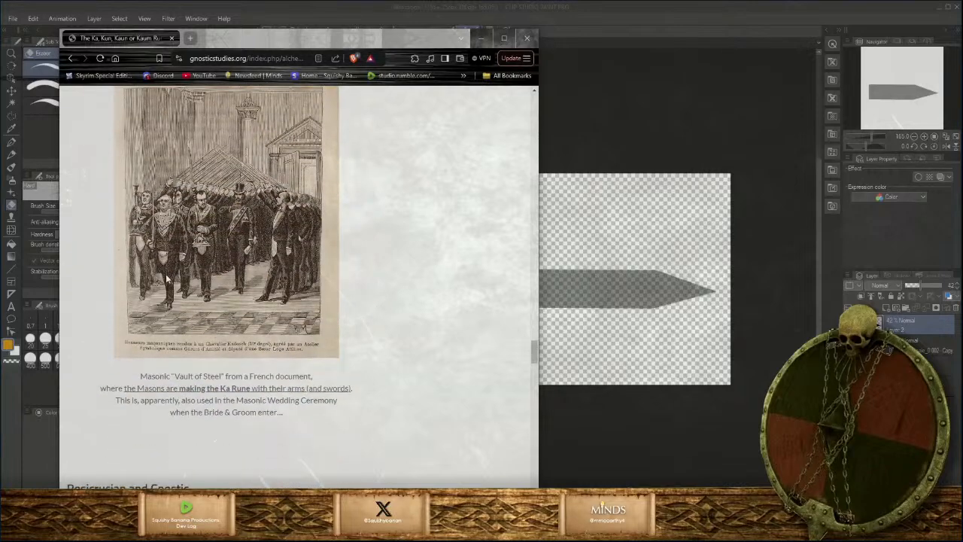
pyautogui.scroll(-4, 167, 278)
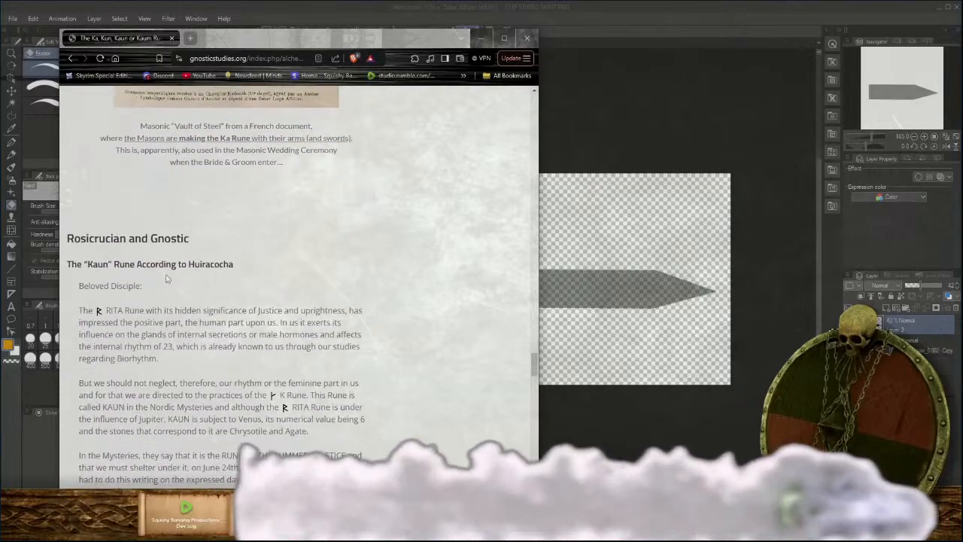
pyautogui.scroll(-1, 168, 278)
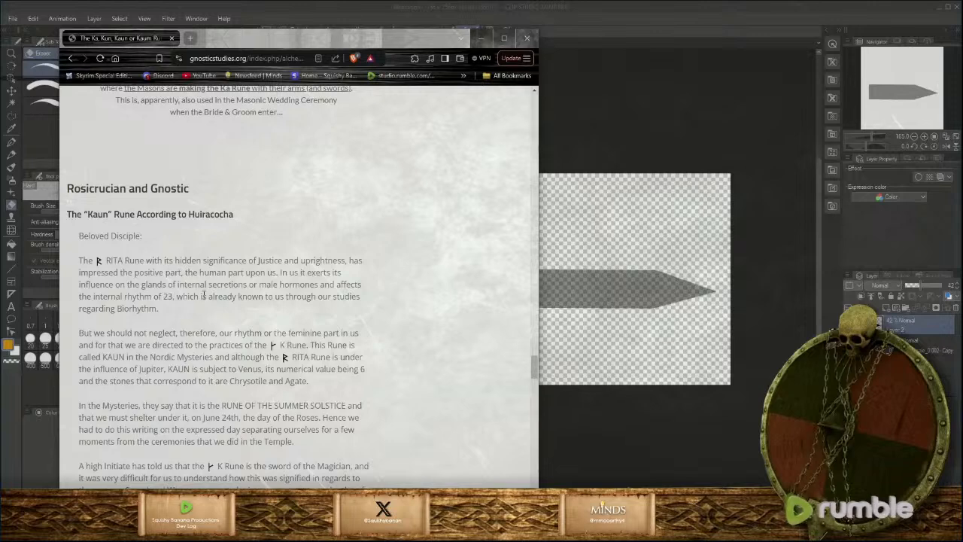
pyautogui.scroll(-1, 193, 302)
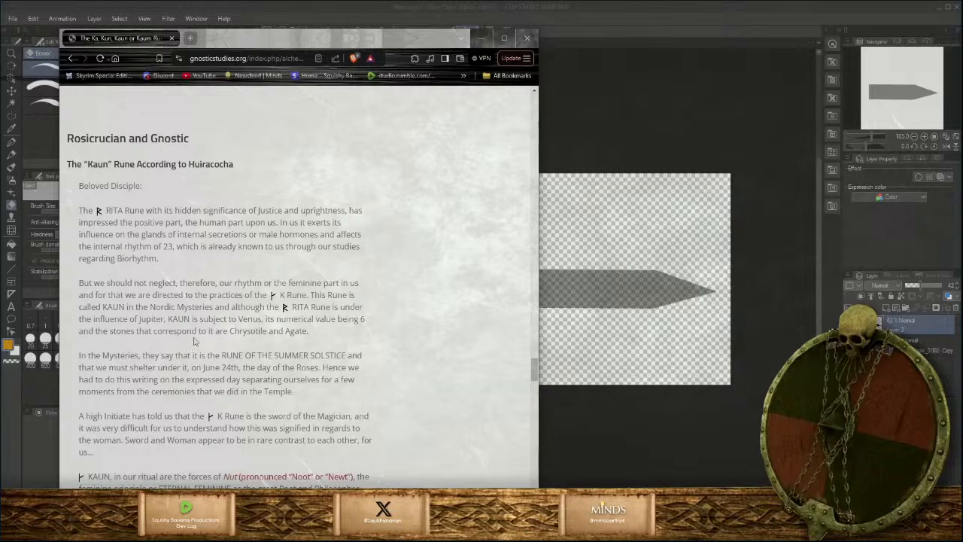
pyautogui.scroll(-2, 195, 341)
pyautogui.scroll(-2, 194, 340)
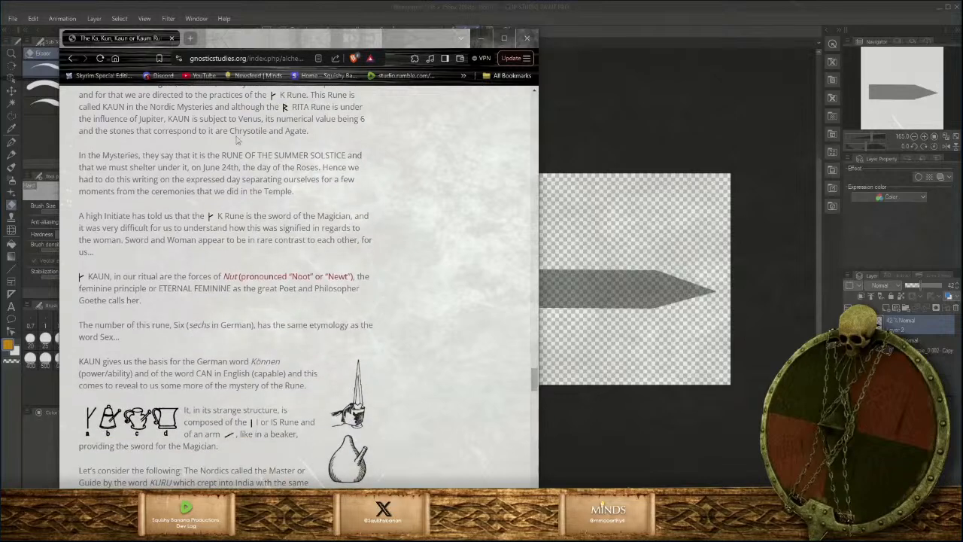
# Switch to the browser's Elder Futhark rune meanings page and skim the introduction and rune history up to the First Aett
pyautogui.moveTo(257, 45); pyautogui.dragTo(211, 0)
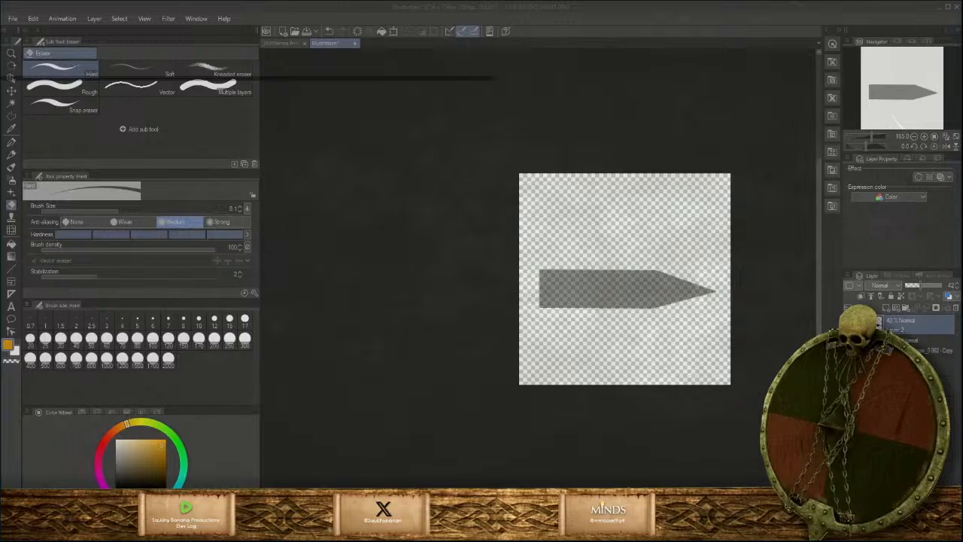
pyautogui.hotkey('alt', 'Tab')
pyautogui.scroll(-3, 372, 322)
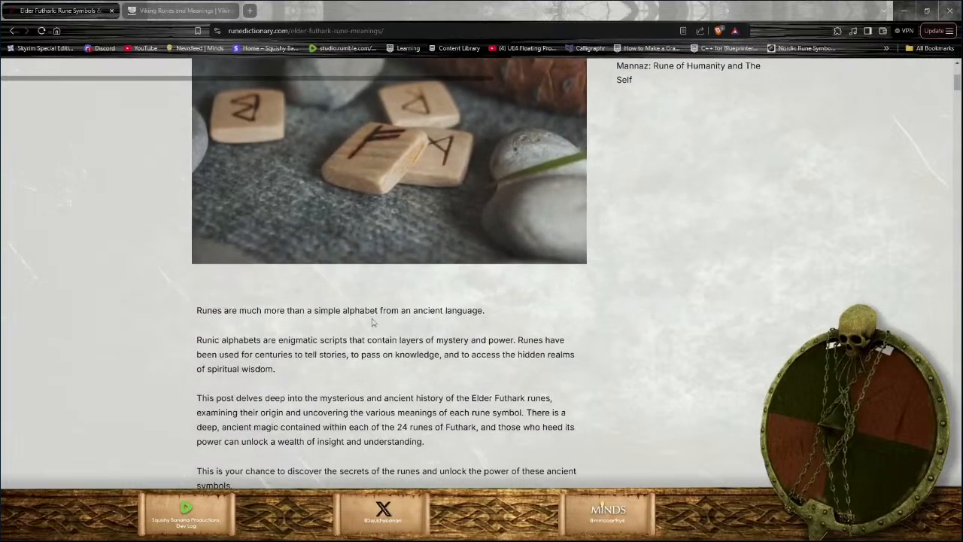
pyautogui.scroll(-4, 372, 323)
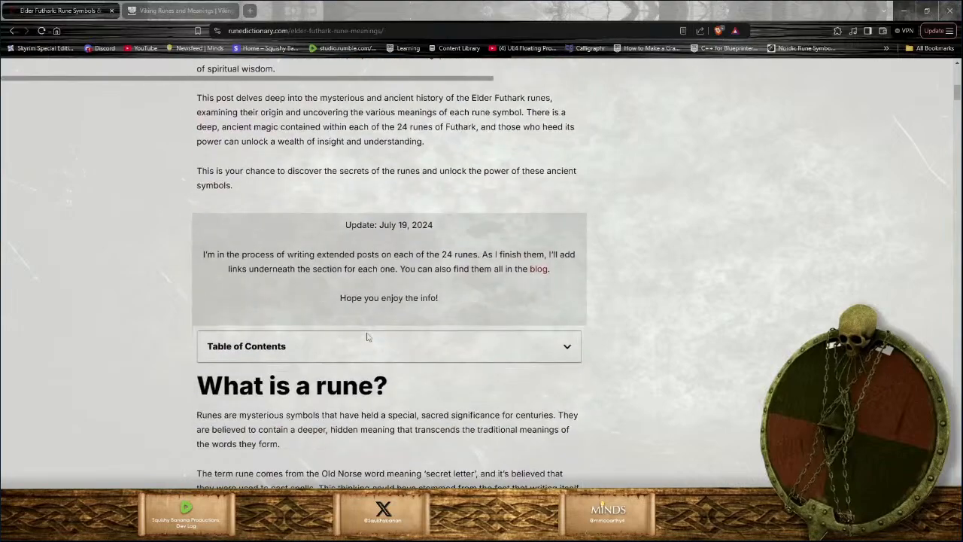
pyautogui.scroll(-9, 367, 336)
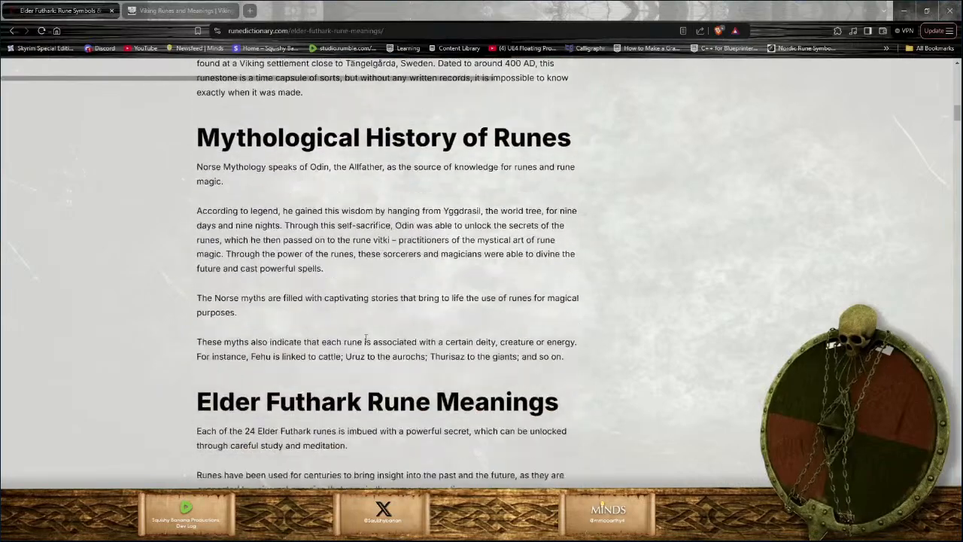
pyautogui.scroll(-12, 367, 339)
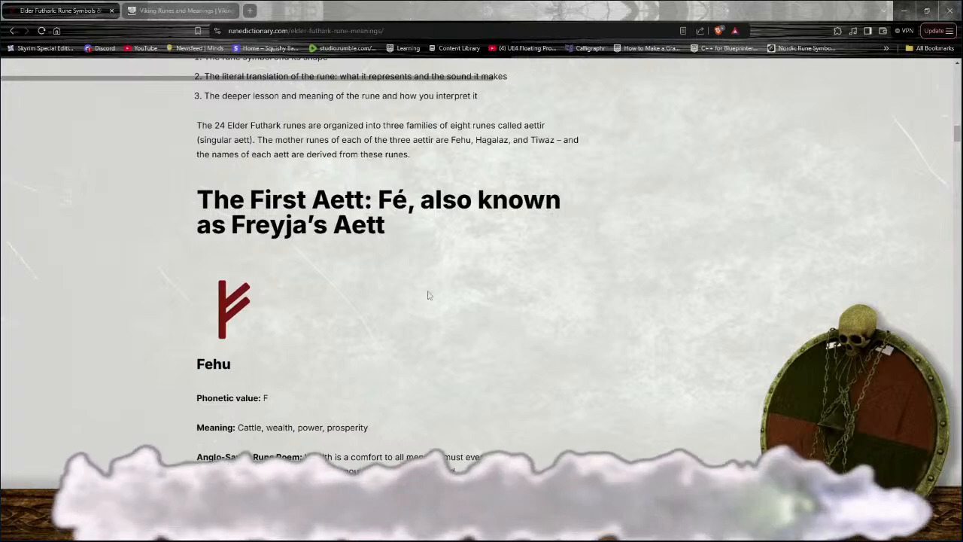
# Examine the Fehu and Uruz entries for their glyph shapes, phonetic values, meanings and rune poems
pyautogui.scroll(-3, 358, 311)
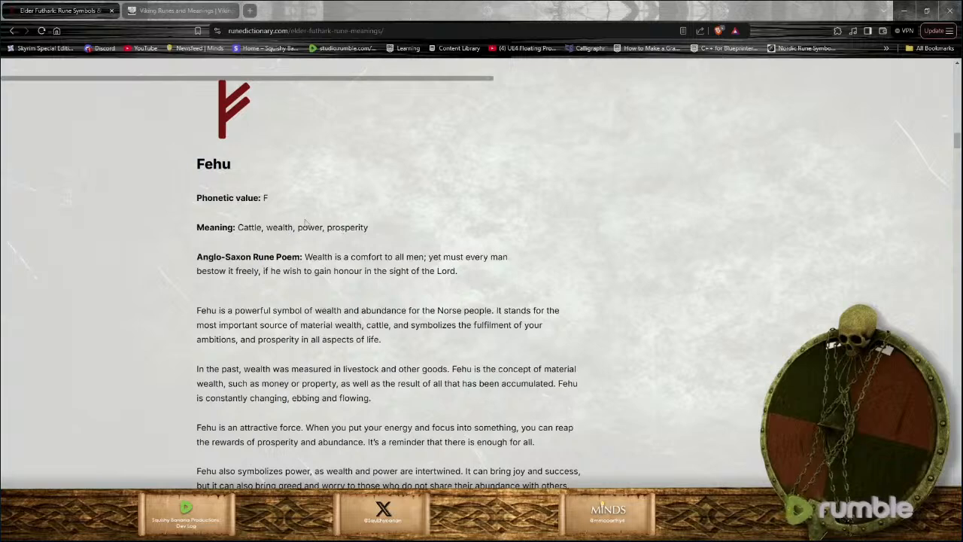
pyautogui.scroll(2, 227, 237)
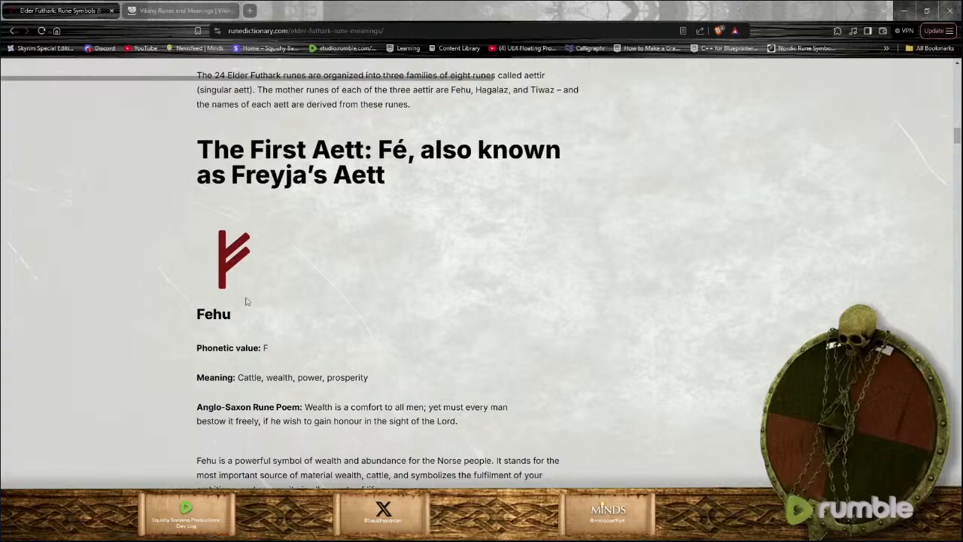
pyautogui.scroll(-4, 300, 324)
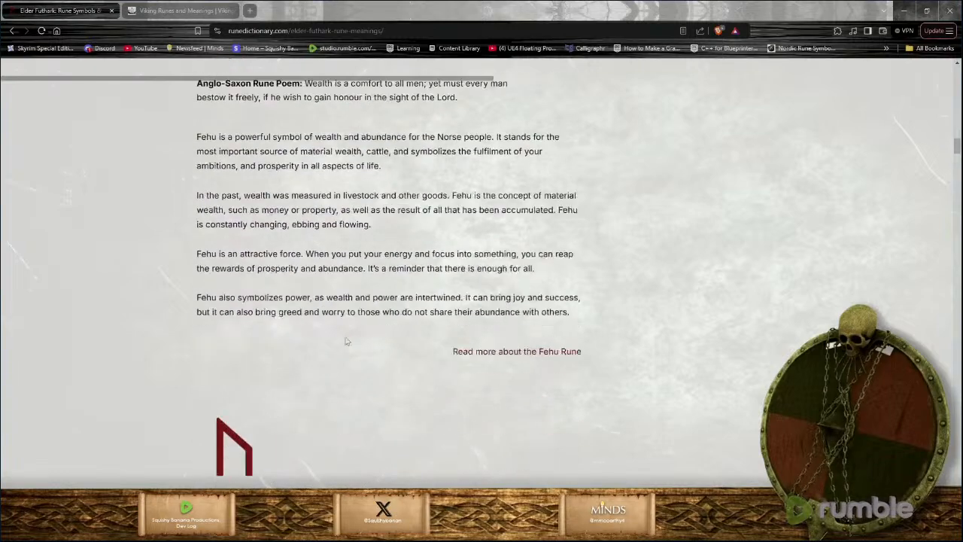
pyautogui.scroll(-3, 354, 339)
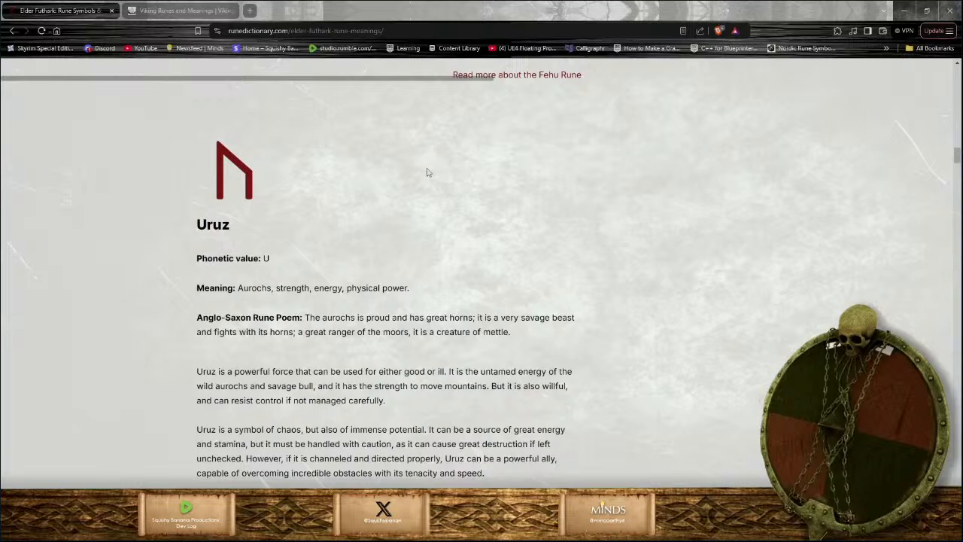
pyautogui.scroll(-5, 369, 301)
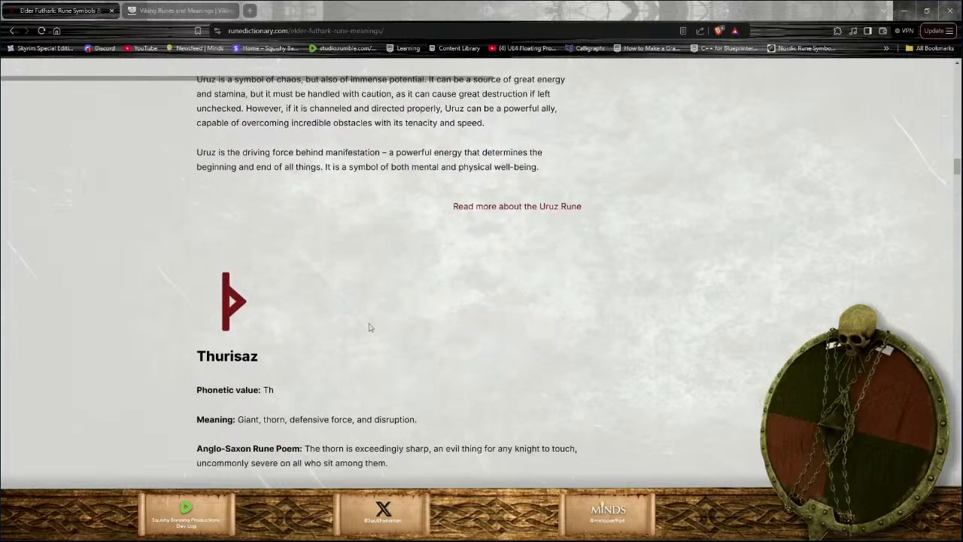
# Read on through the Thurisaz and Ansuz entries to Raidho, examining each rune's glyph and meaning
pyautogui.scroll(-1, 369, 324)
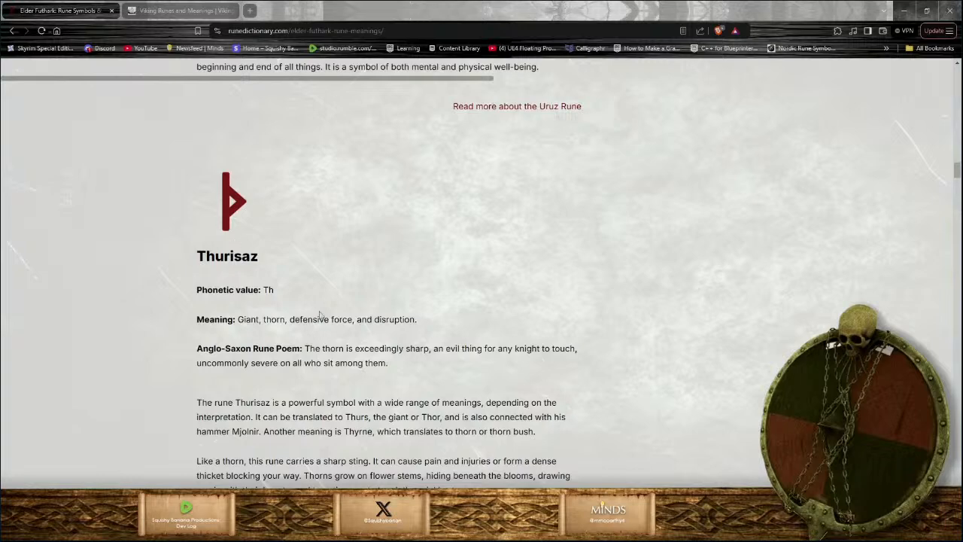
pyautogui.scroll(-3, 322, 315)
pyautogui.scroll(-3, 354, 384)
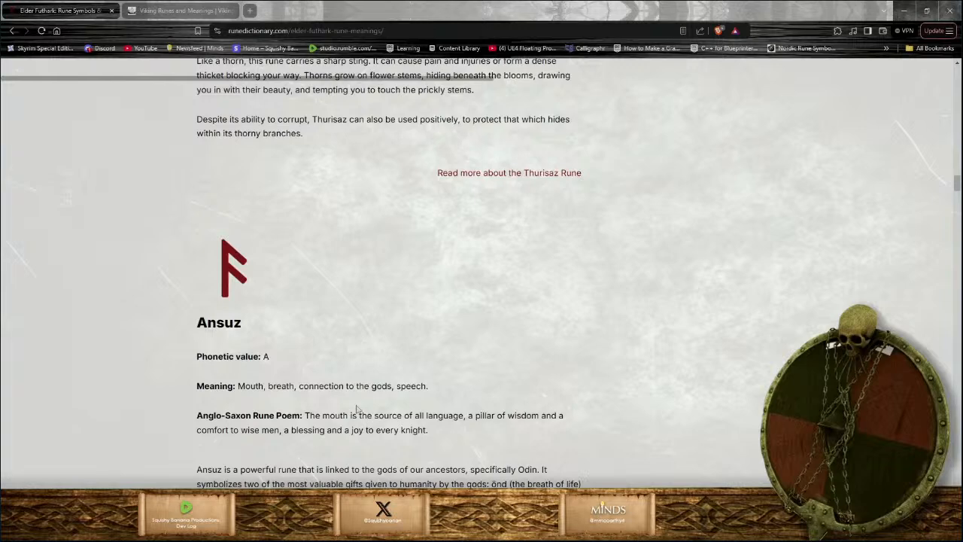
pyautogui.scroll(-4, 356, 410)
pyautogui.scroll(1, 348, 400)
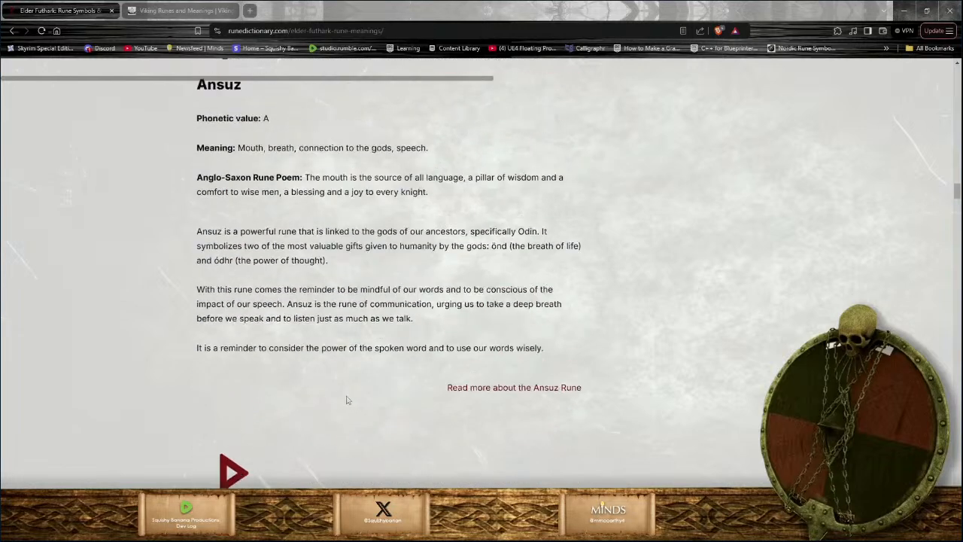
pyautogui.scroll(2, 348, 401)
pyautogui.scroll(-5, 354, 398)
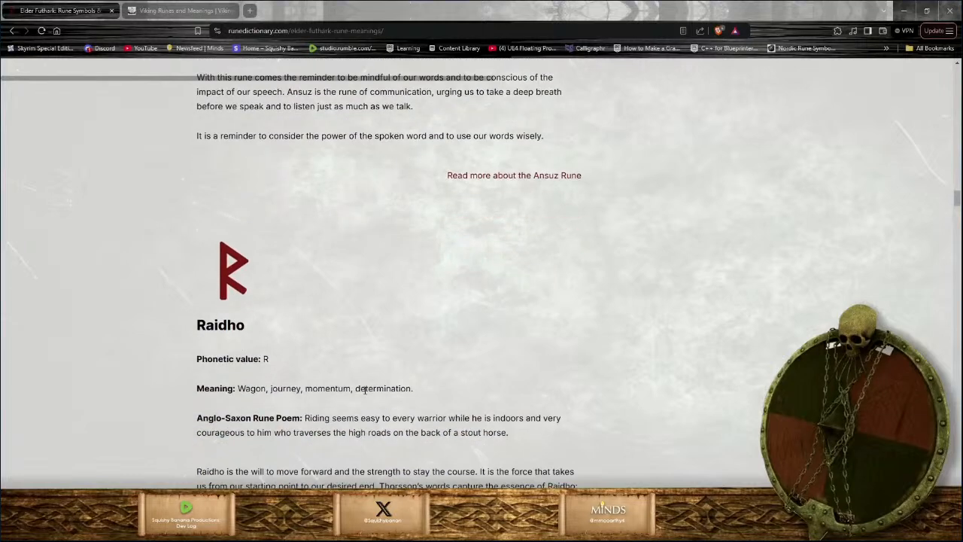
# Read the meanings of the remaining First Aett runes, from Raidho through Kenaz and Gebo to Wunjo
pyautogui.scroll(-1, 363, 391)
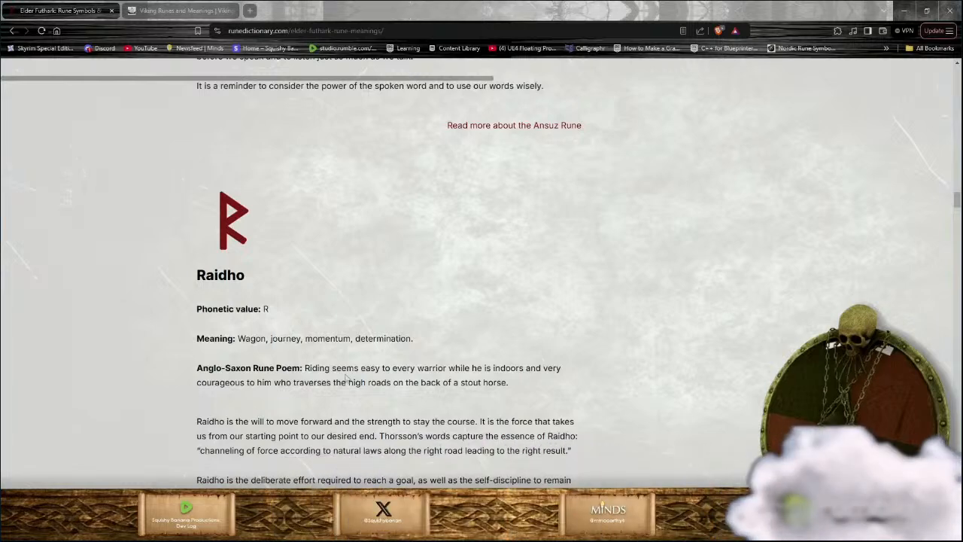
pyautogui.scroll(-1, 336, 380)
pyautogui.scroll(-5, 335, 379)
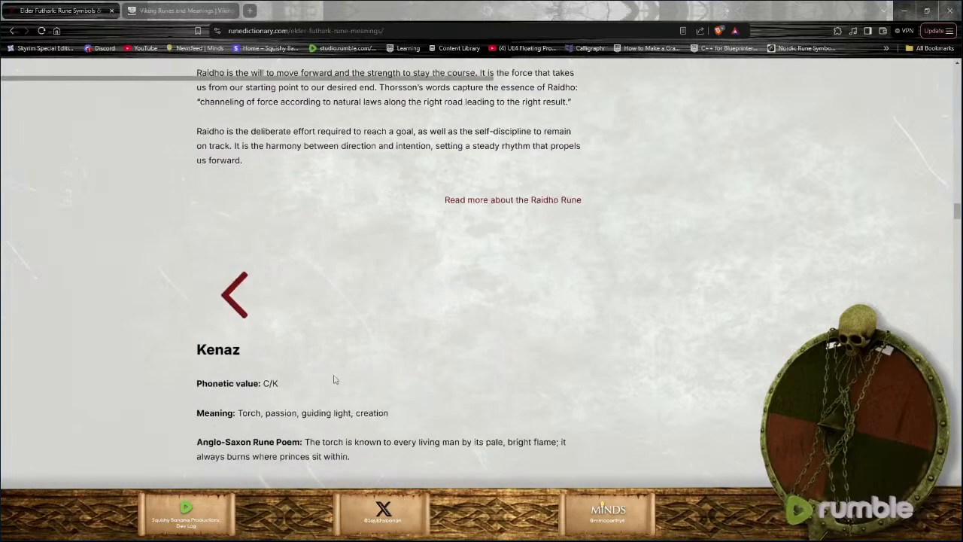
pyautogui.scroll(-1, 335, 378)
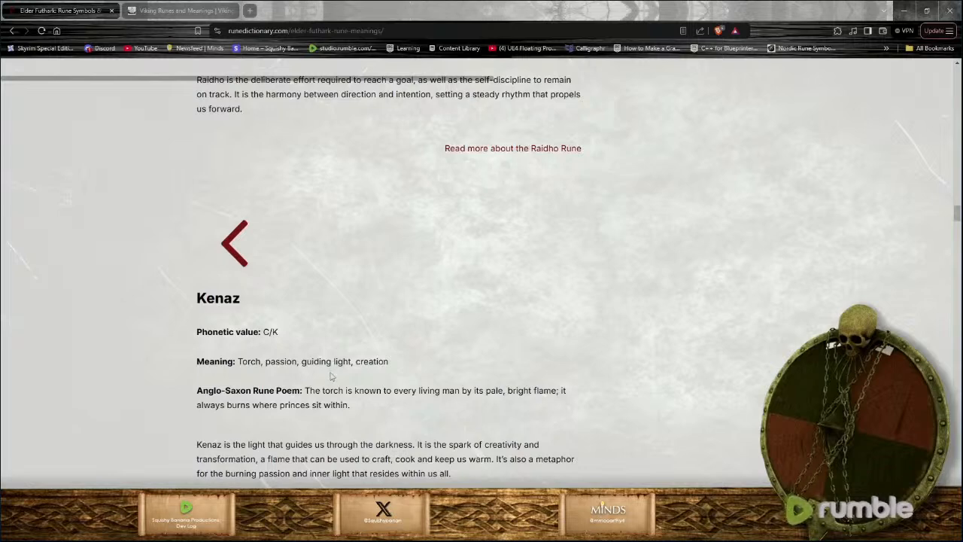
pyautogui.scroll(-8, 331, 376)
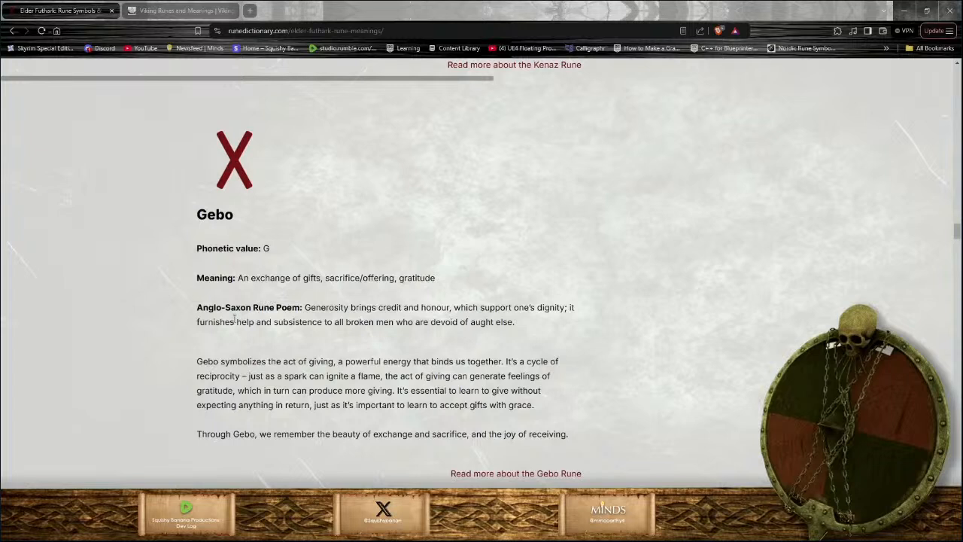
pyautogui.scroll(-5, 339, 315)
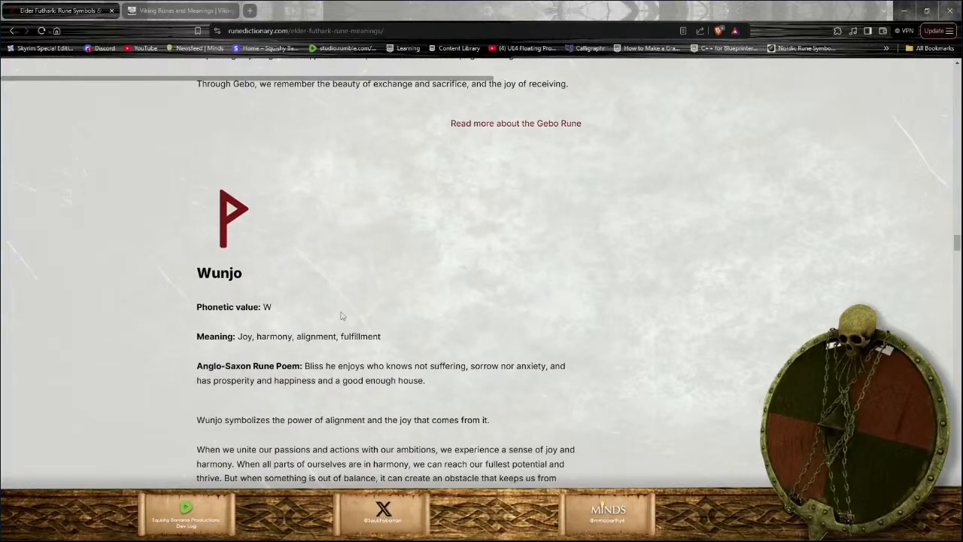
pyautogui.scroll(-4, 336, 331)
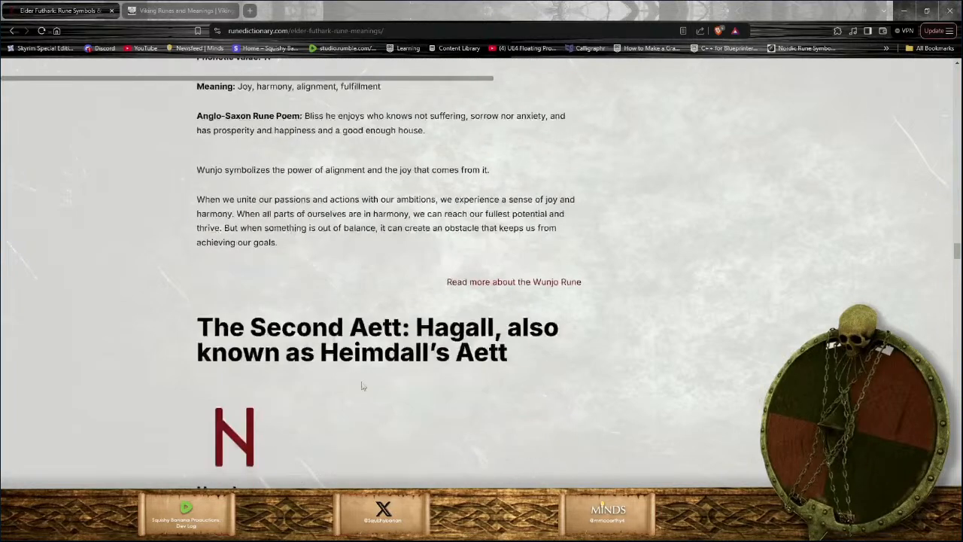
# Read the symbols, phonetic values and meanings of the Second Aett runes, from Hagalaz through Sowilo
pyautogui.scroll(-2, 368, 357)
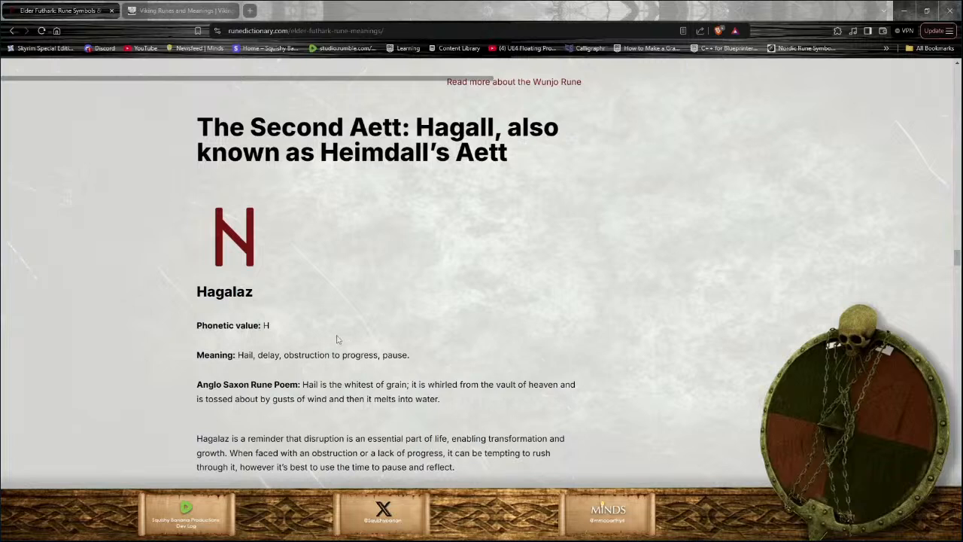
pyautogui.scroll(-5, 325, 338)
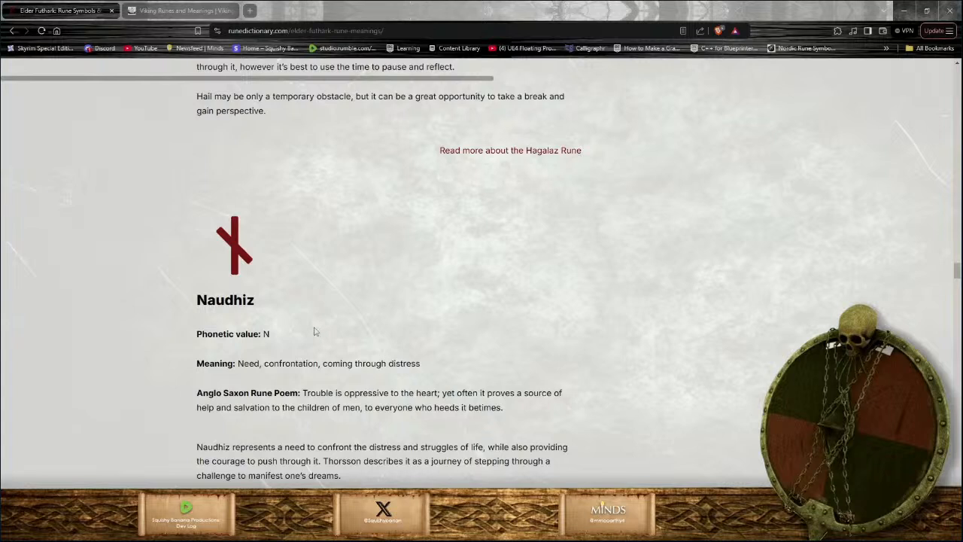
pyautogui.scroll(-3, 315, 331)
pyautogui.scroll(3, 226, 333)
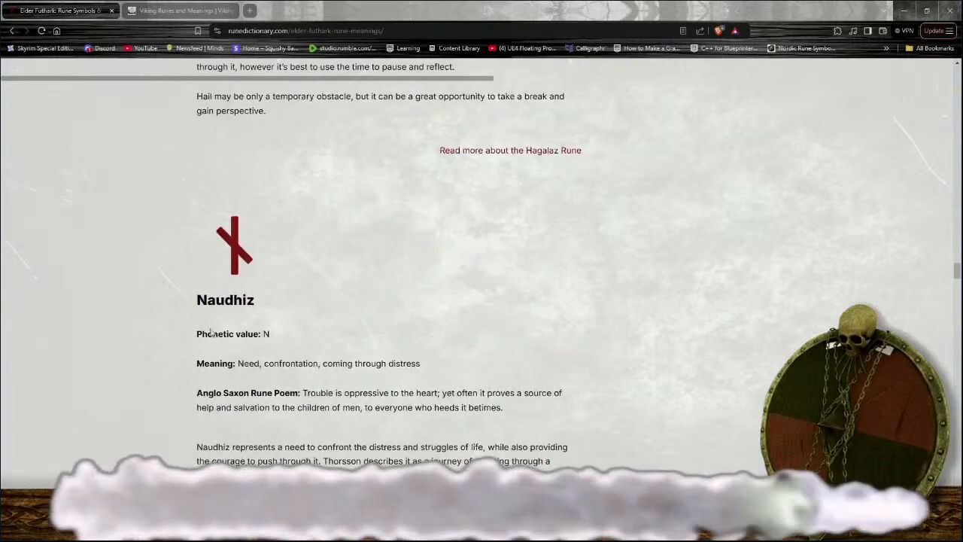
pyautogui.scroll(-4, 226, 334)
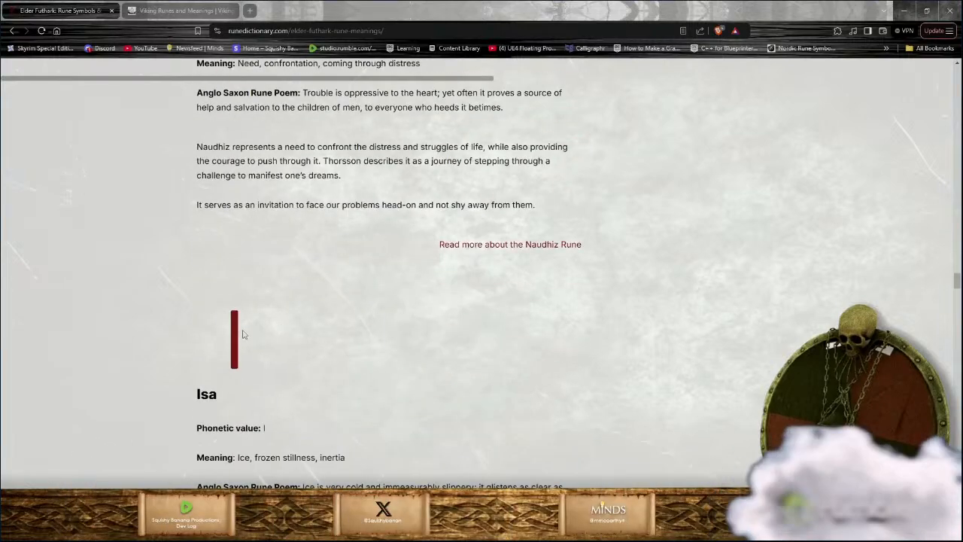
pyautogui.scroll(-4, 242, 334)
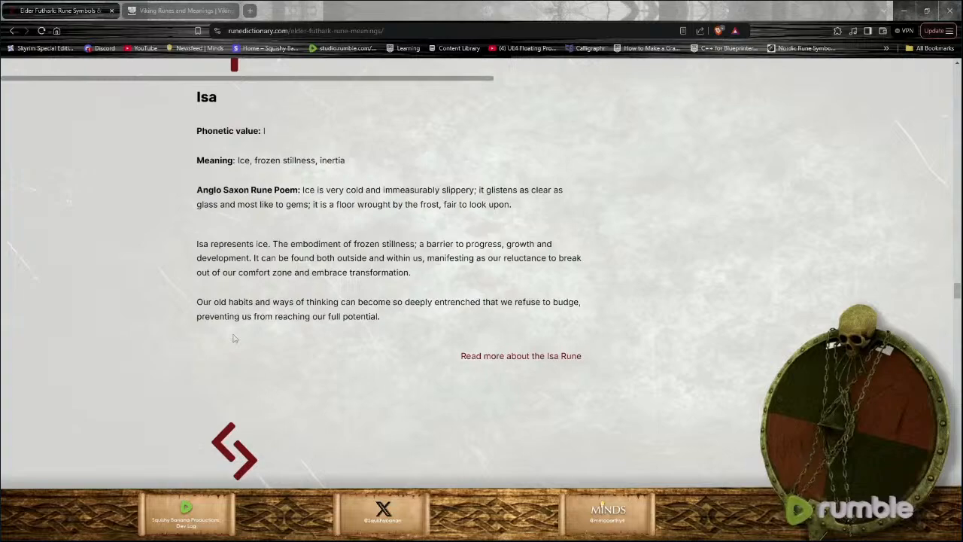
pyautogui.scroll(3, 233, 338)
pyautogui.scroll(-5, 229, 337)
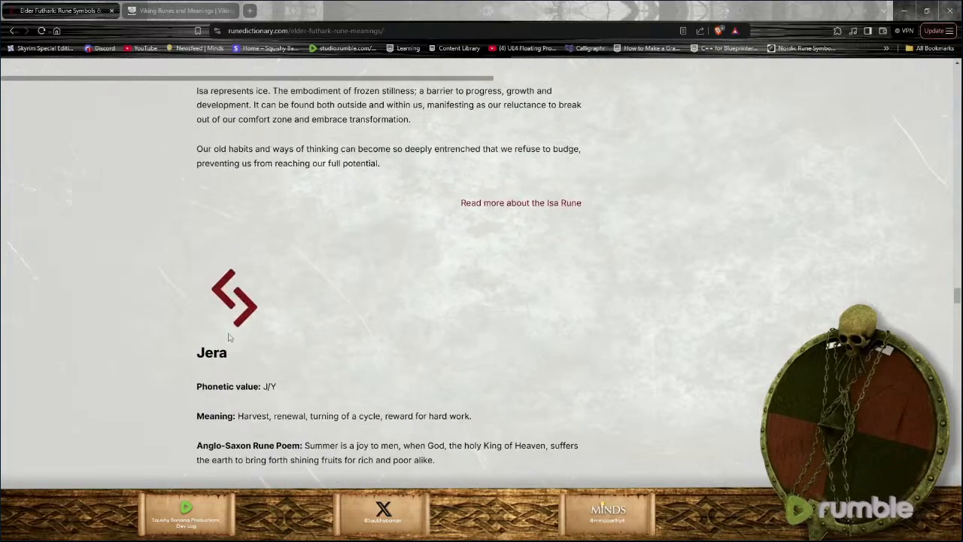
pyautogui.scroll(-5, 229, 337)
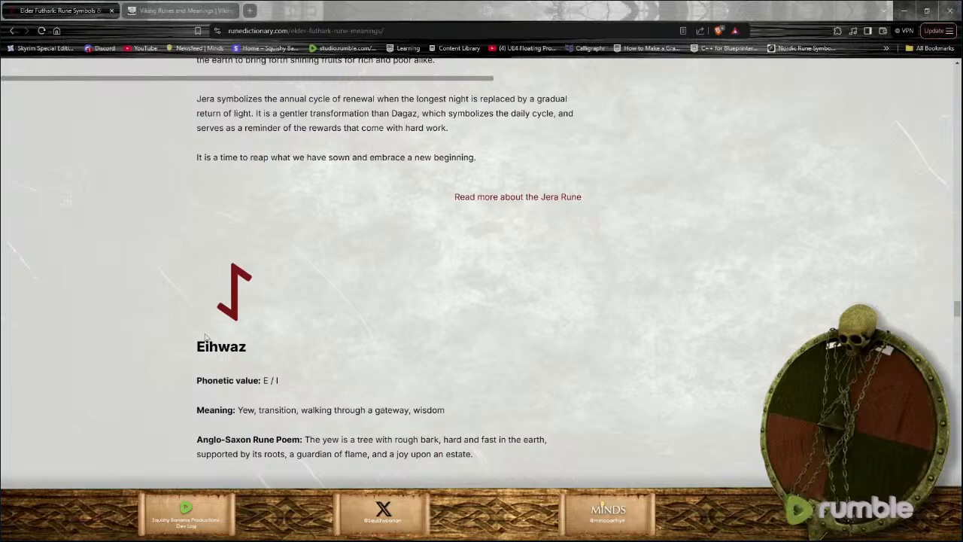
pyautogui.scroll(-7, 205, 336)
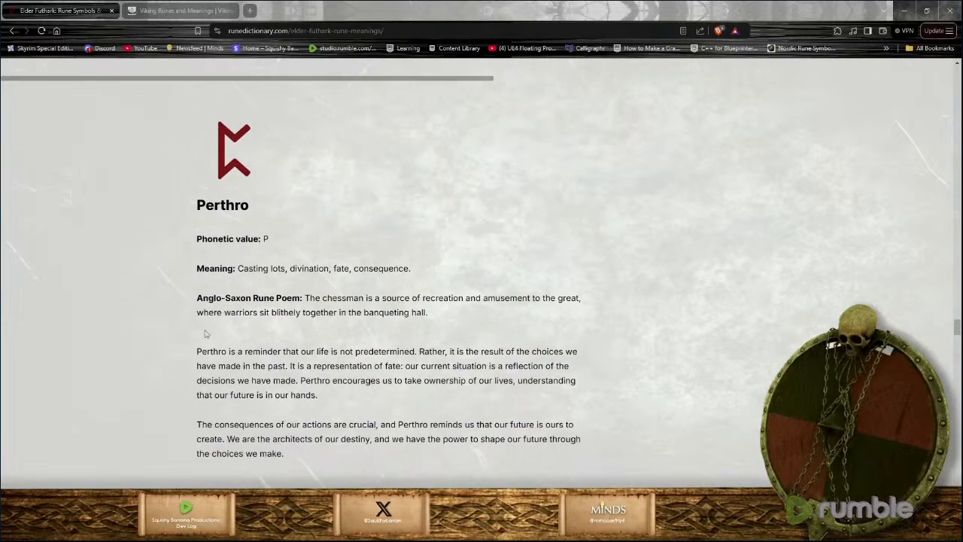
pyautogui.scroll(-1, 204, 334)
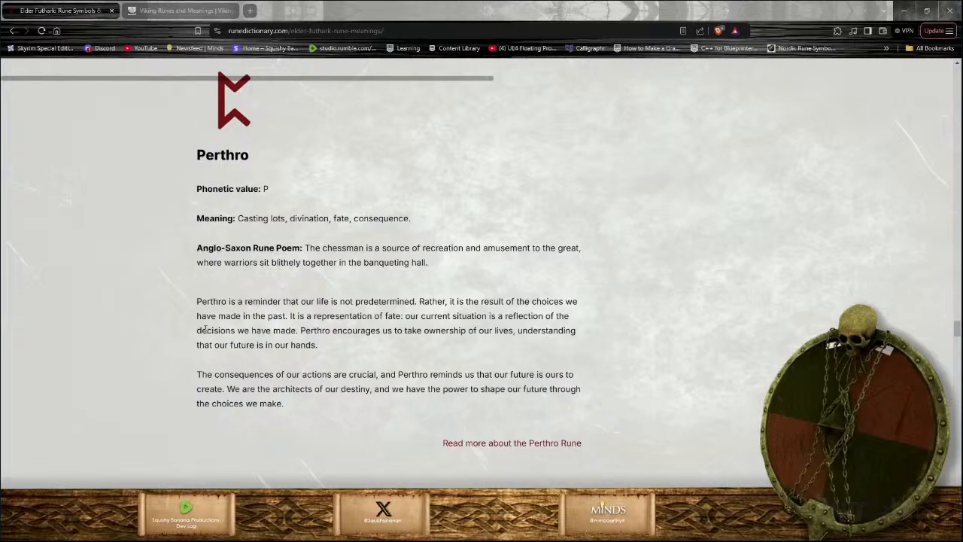
pyautogui.scroll(-3, 205, 331)
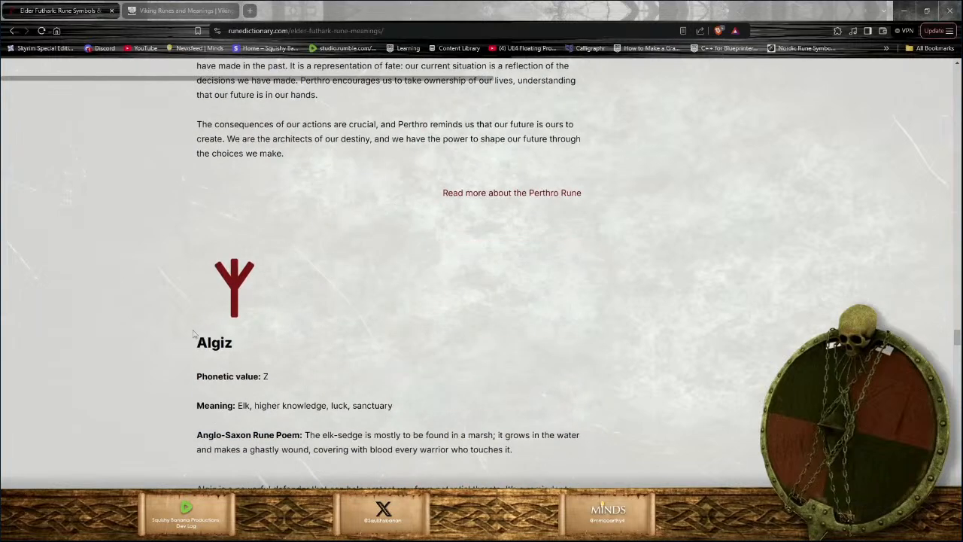
pyautogui.scroll(-6, 182, 332)
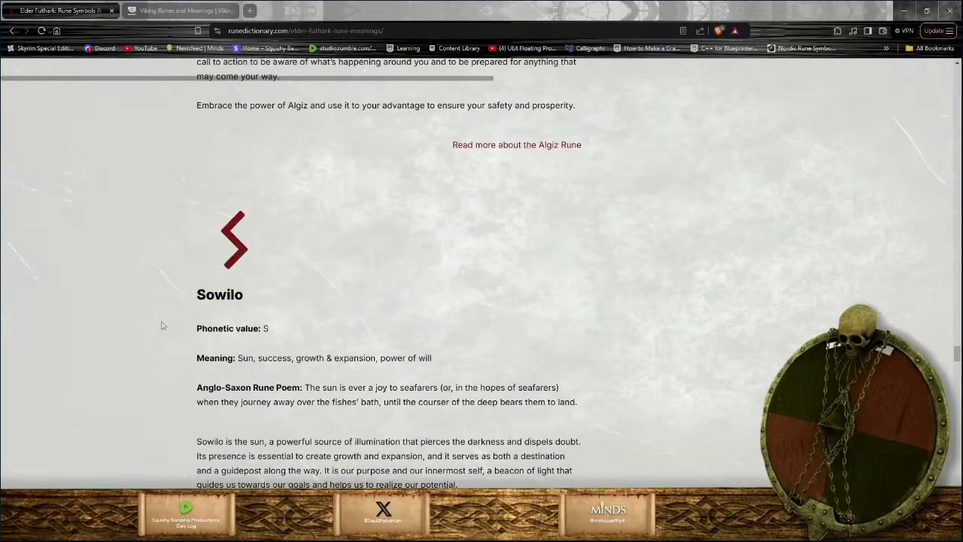
# Read the Third Aett rune entries from Tiwaz through Othala, continuing to the reader comments below the article
pyautogui.scroll(-4, 141, 338)
pyautogui.scroll(-1, 141, 338)
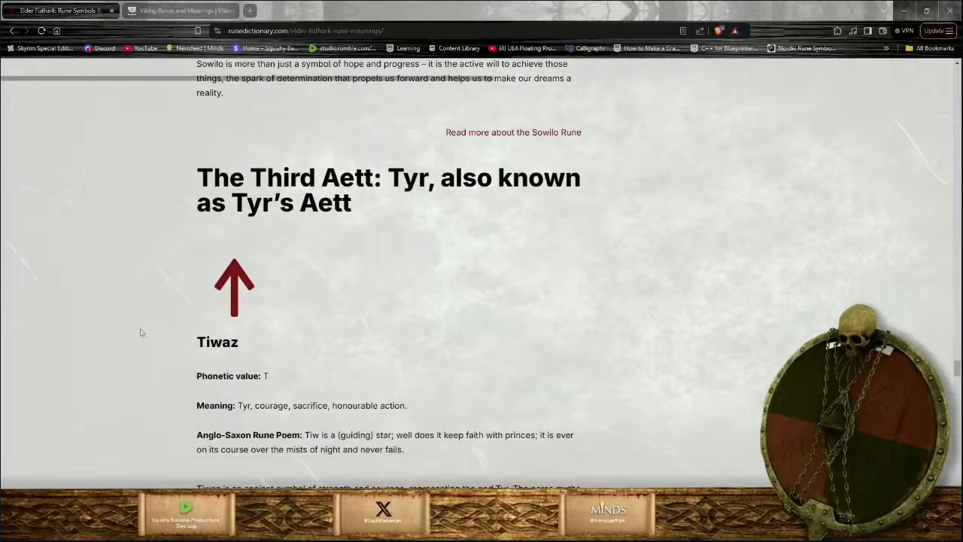
pyautogui.scroll(-5, 138, 330)
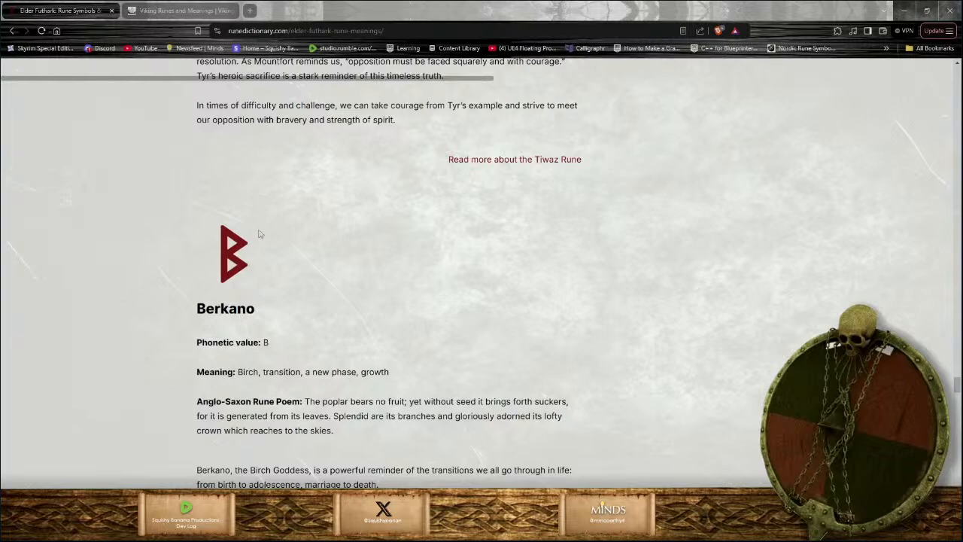
pyautogui.scroll(-5, 258, 234)
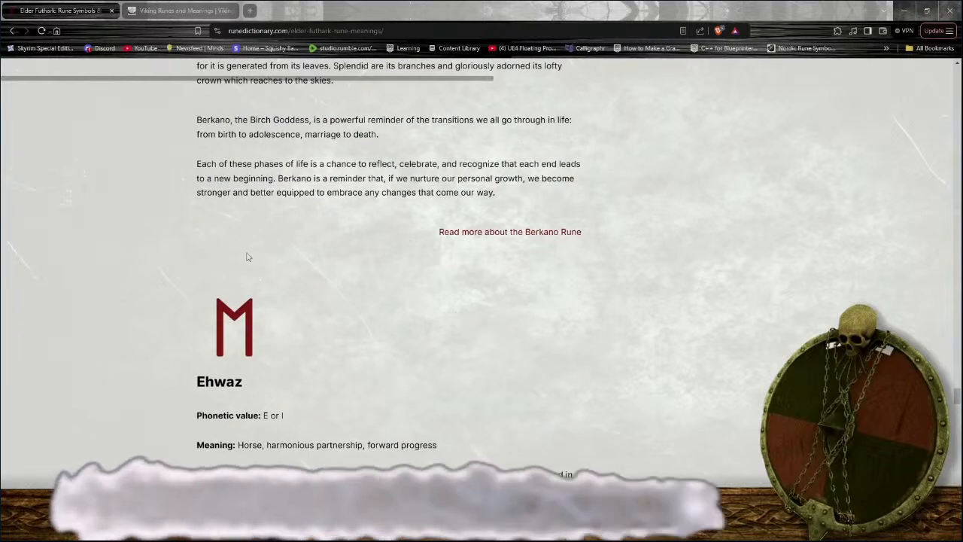
pyautogui.scroll(-6, 237, 259)
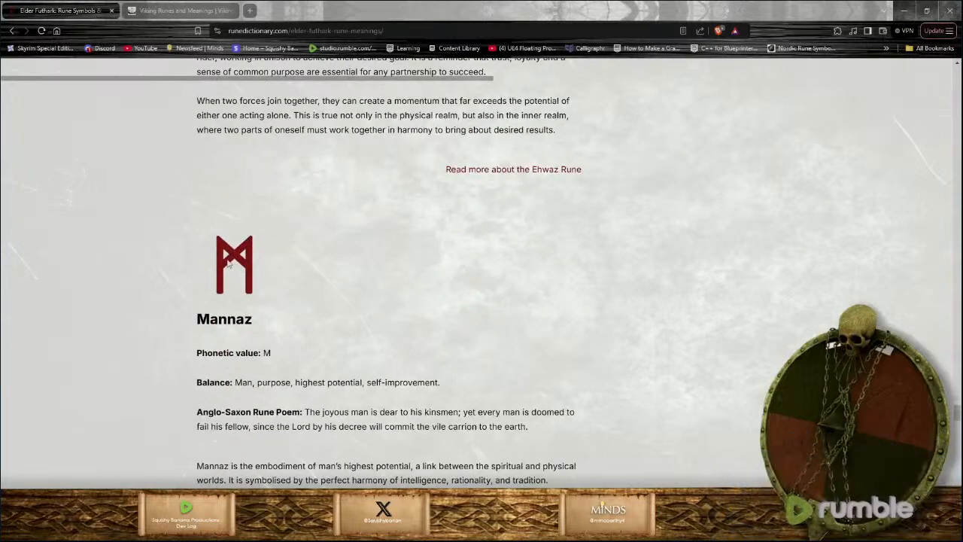
pyautogui.scroll(-5, 230, 264)
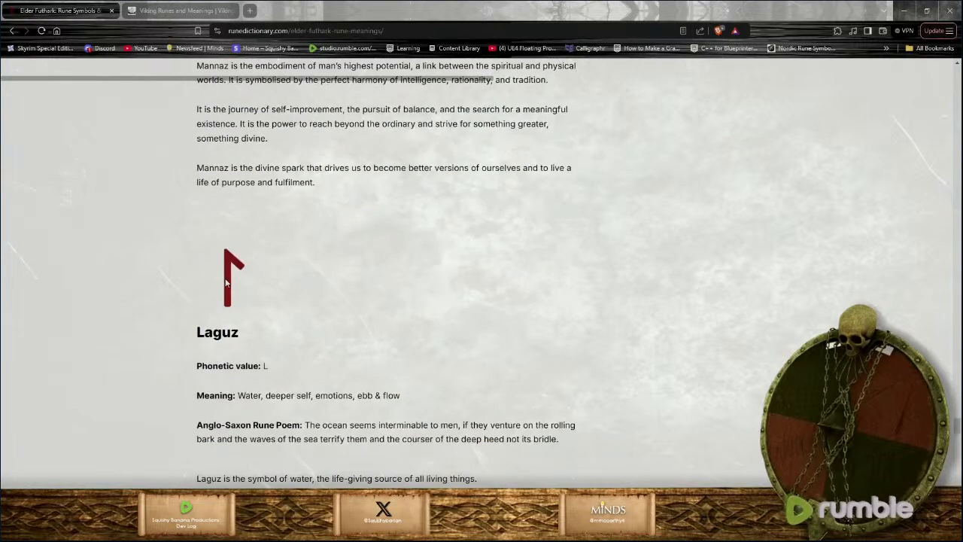
pyautogui.scroll(-5, 224, 282)
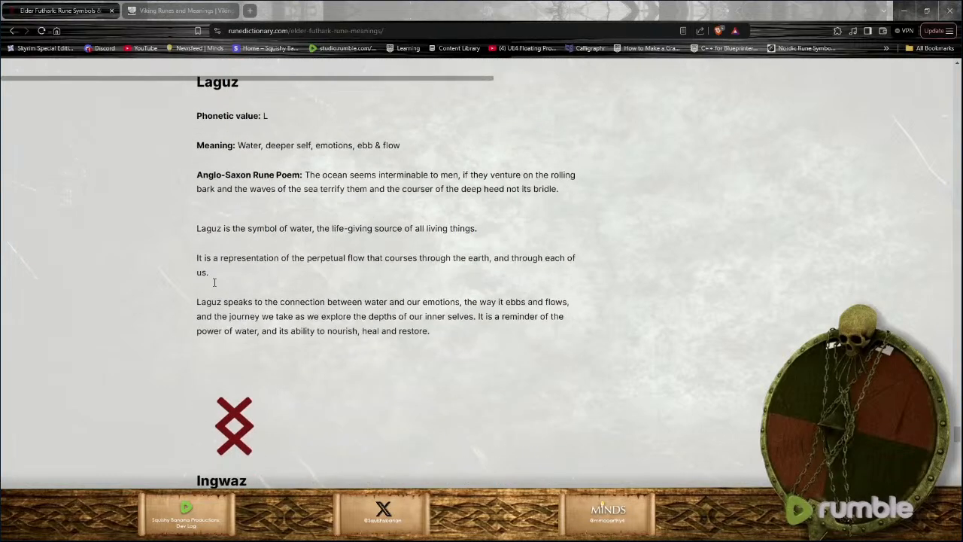
pyautogui.scroll(-2, 214, 286)
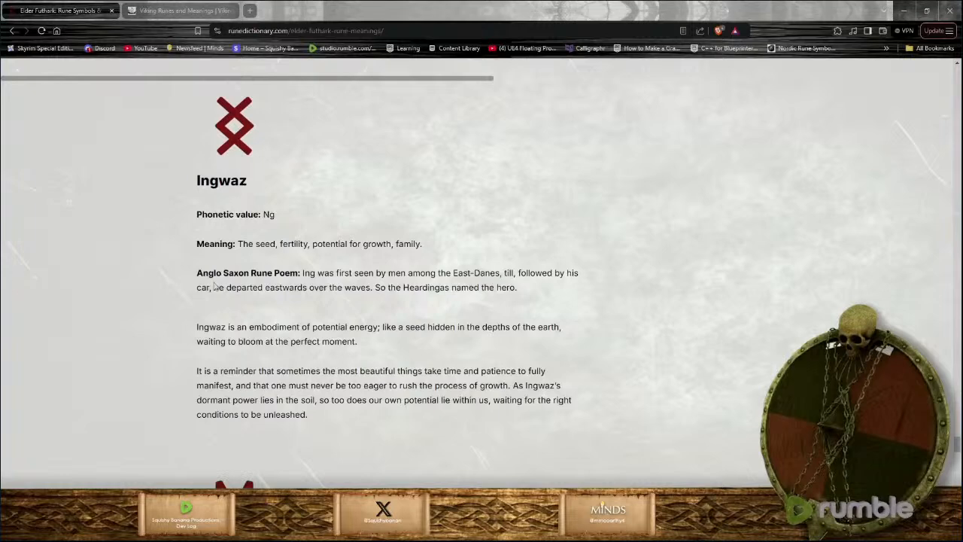
pyautogui.scroll(-3, 226, 301)
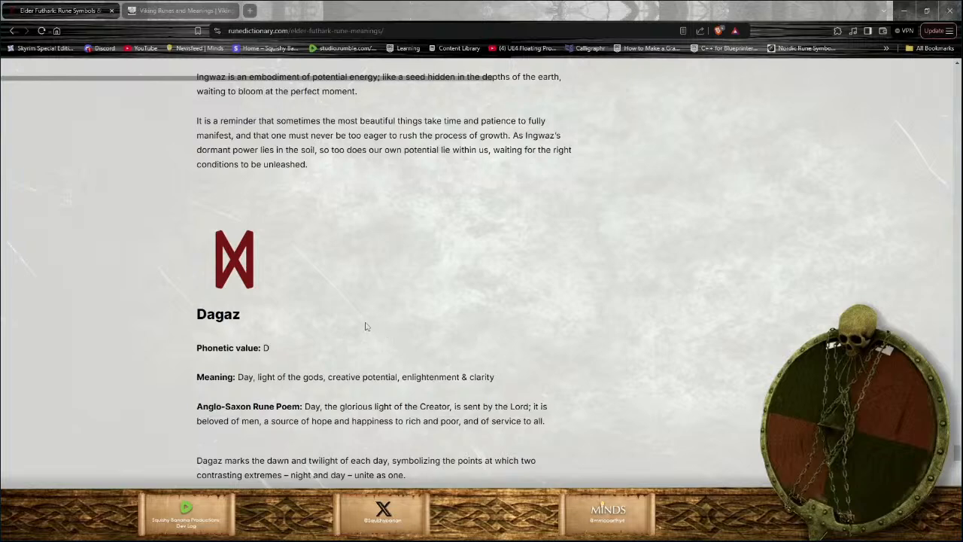
pyautogui.scroll(-1, 366, 326)
pyautogui.scroll(-4, 358, 322)
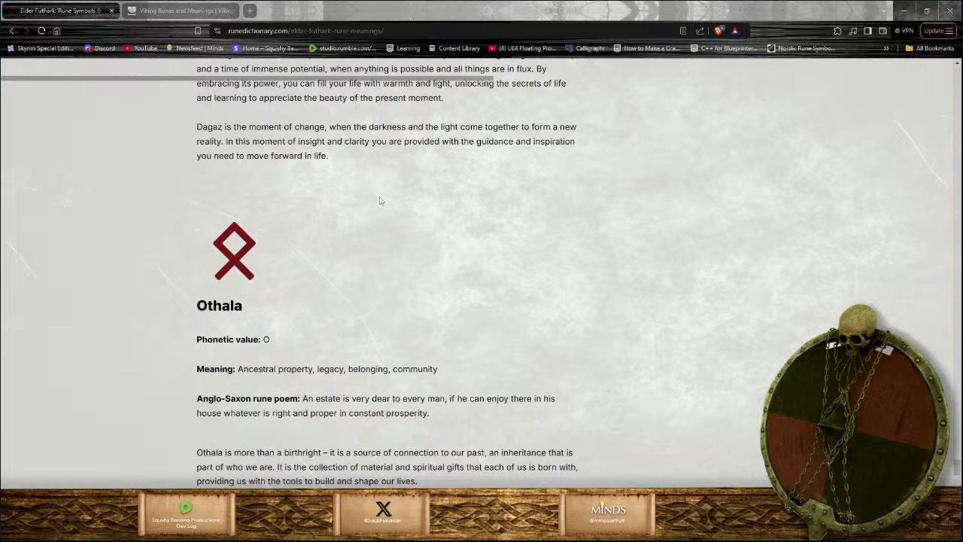
pyautogui.scroll(-8, 386, 462)
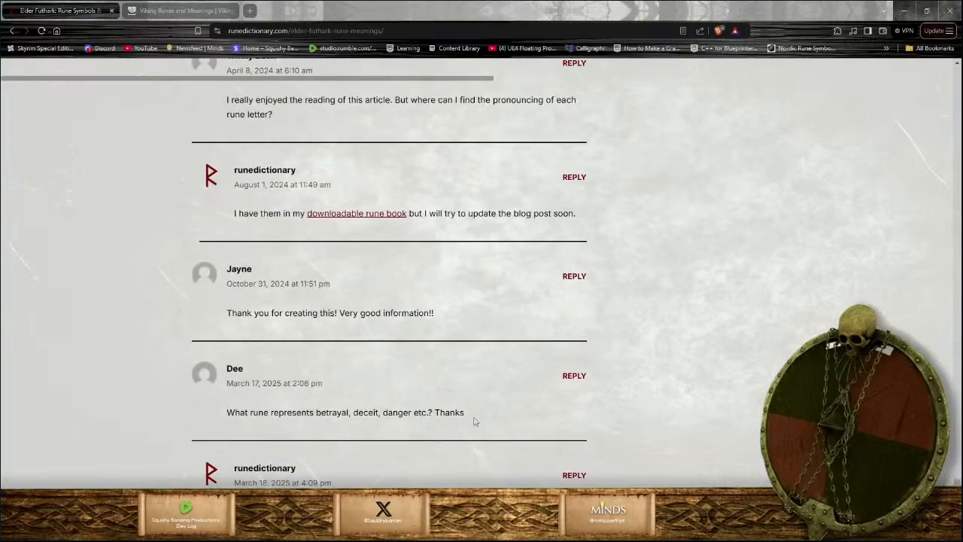
# Skim back up the rune entries to Thurisaz, and close the Elder Futhark page to show the Viking Runes guide
pyautogui.scroll(10, 475, 419)
pyautogui.scroll(20, 439, 423)
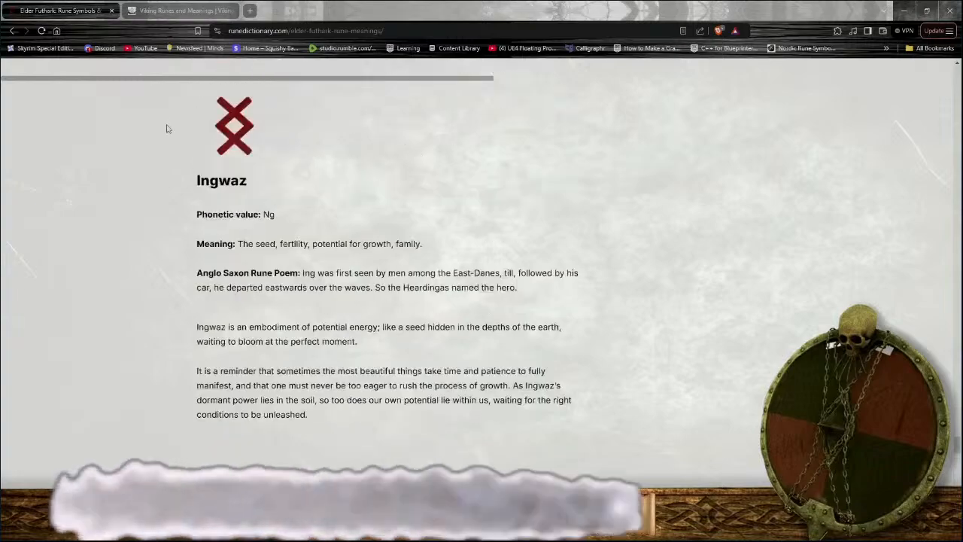
pyautogui.scroll(20, 308, 279)
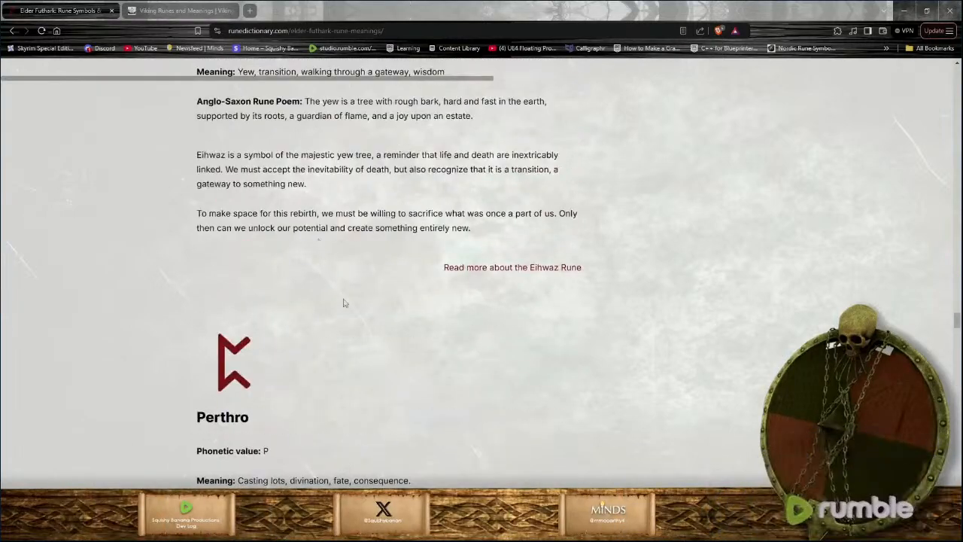
pyautogui.scroll(8, 319, 243)
pyautogui.scroll(12, 341, 239)
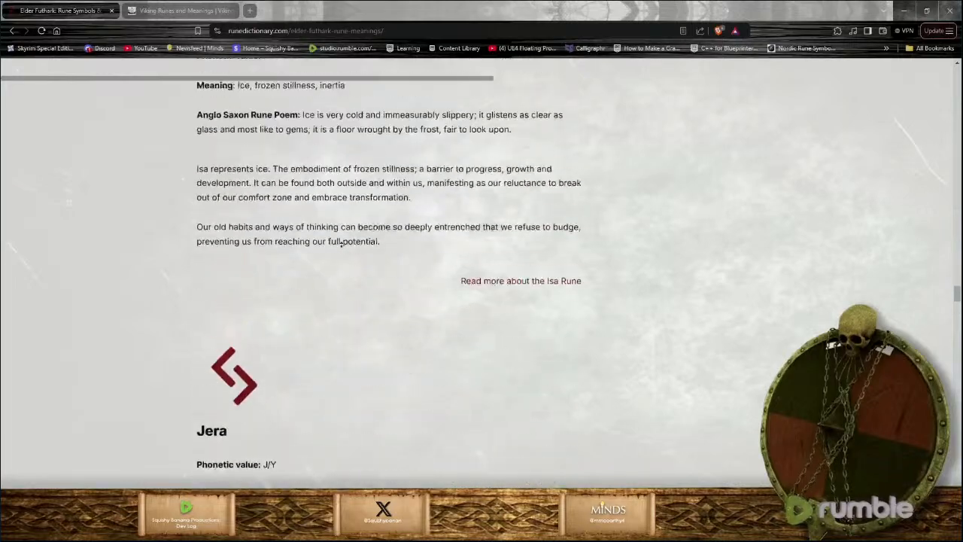
pyautogui.scroll(14, 335, 245)
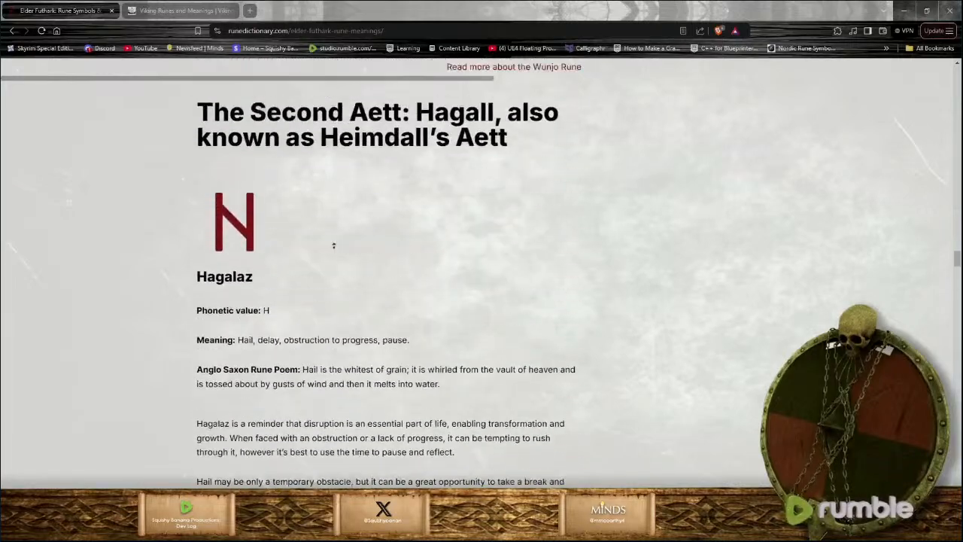
pyautogui.scroll(14, 333, 246)
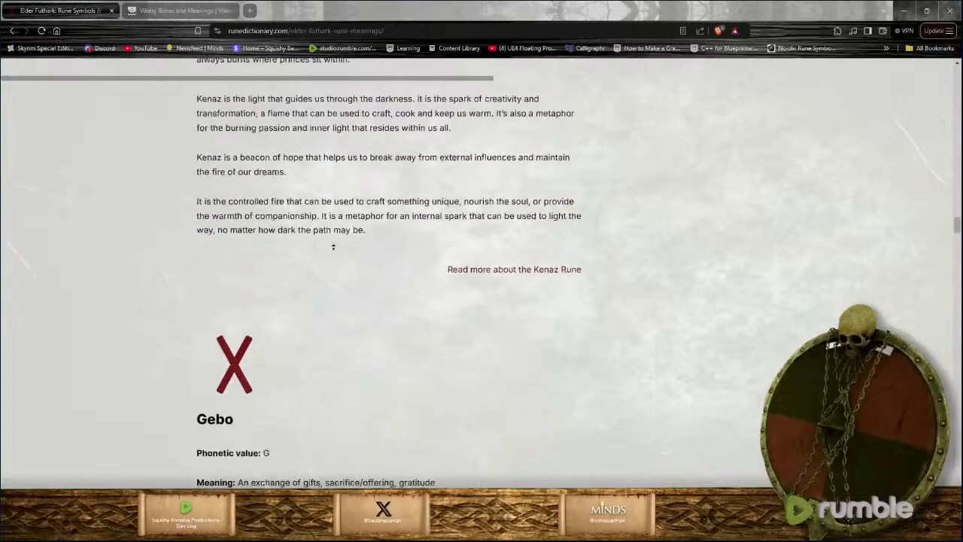
pyautogui.scroll(14, 330, 248)
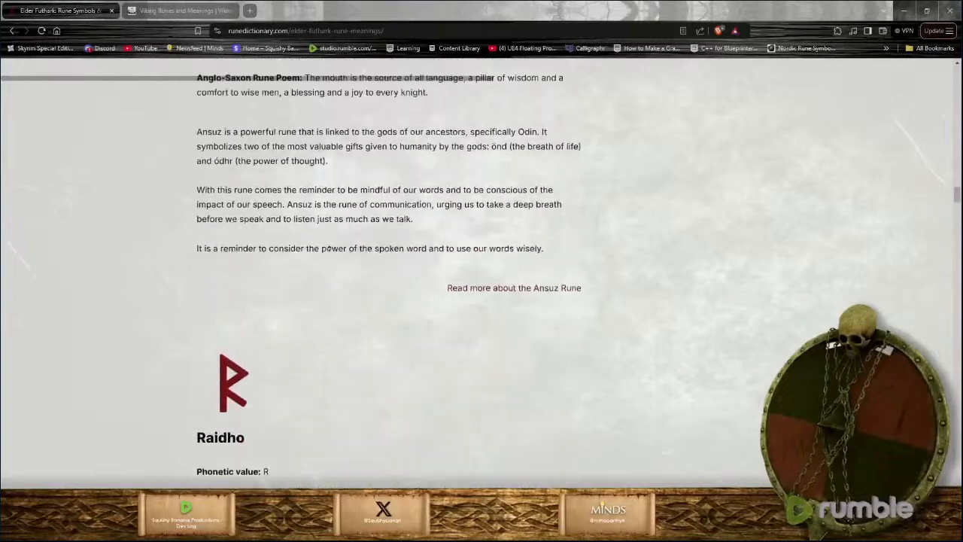
pyautogui.scroll(2, 329, 251)
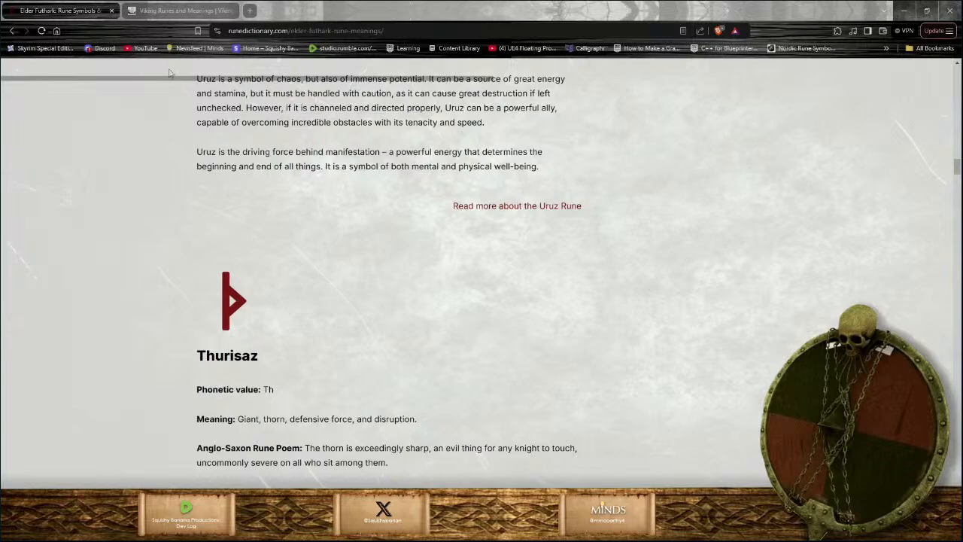
pyautogui.click(110, 11)
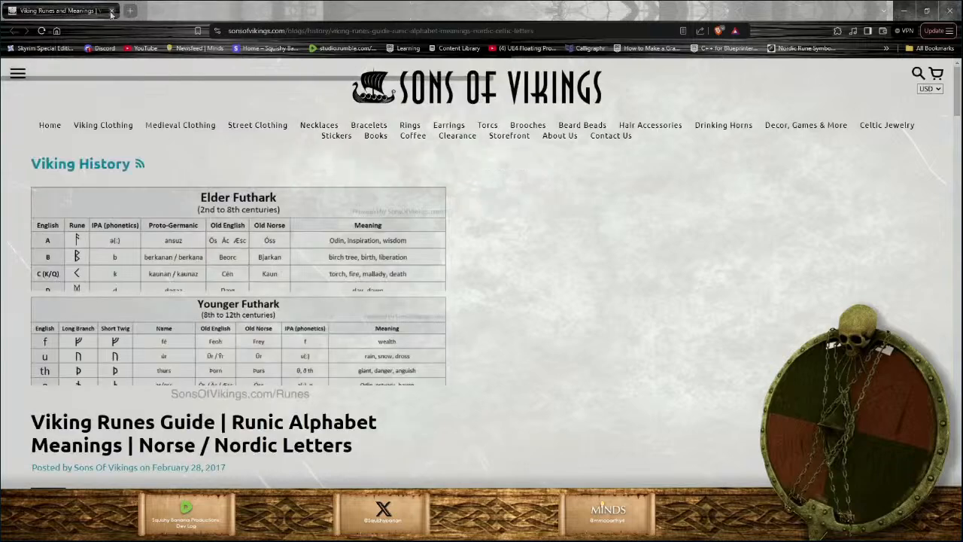
# Close the Viking Runes guide and switch to the HealthBar widget in Unreal Editor
pyautogui.click(110, 11)
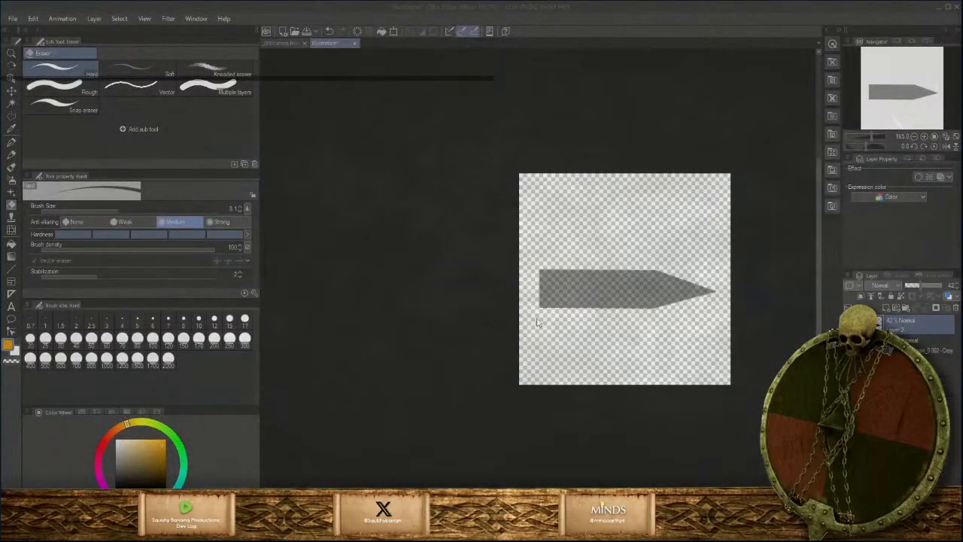
pyautogui.scroll(5, 558, 295)
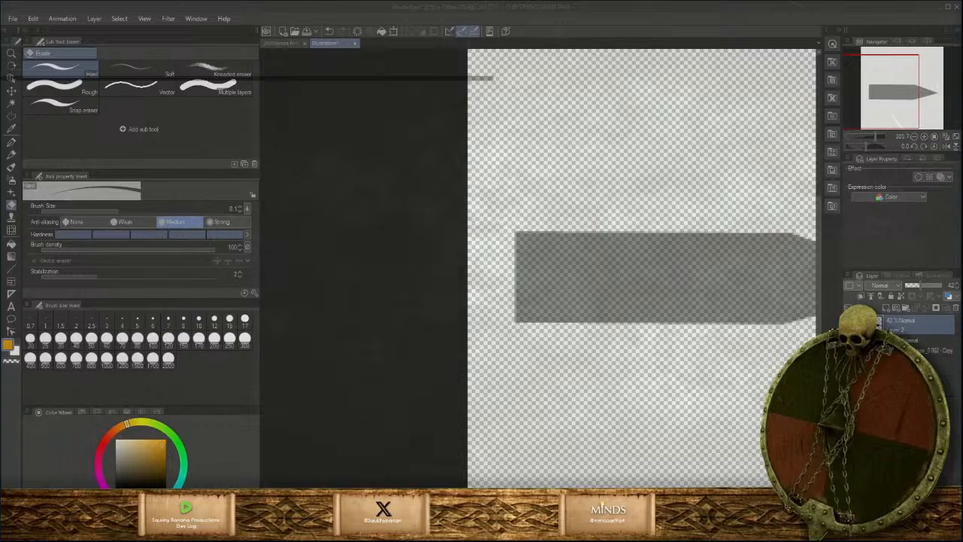
pyautogui.moveTo(502, 531)
pyautogui.click(555, 475)
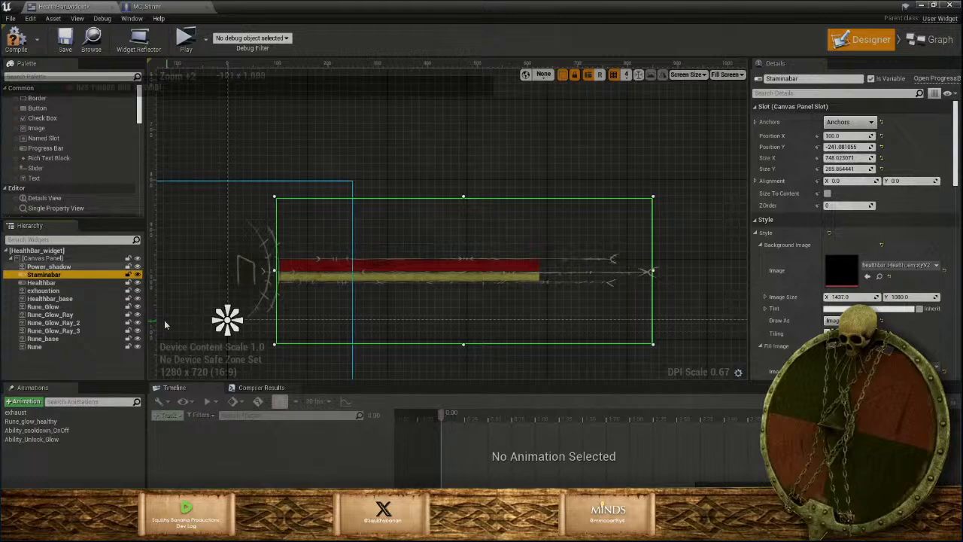
# Select Healthbar_base in the widget hierarchy and open the color picker for its Color and Opacity
pyautogui.click(61, 301)
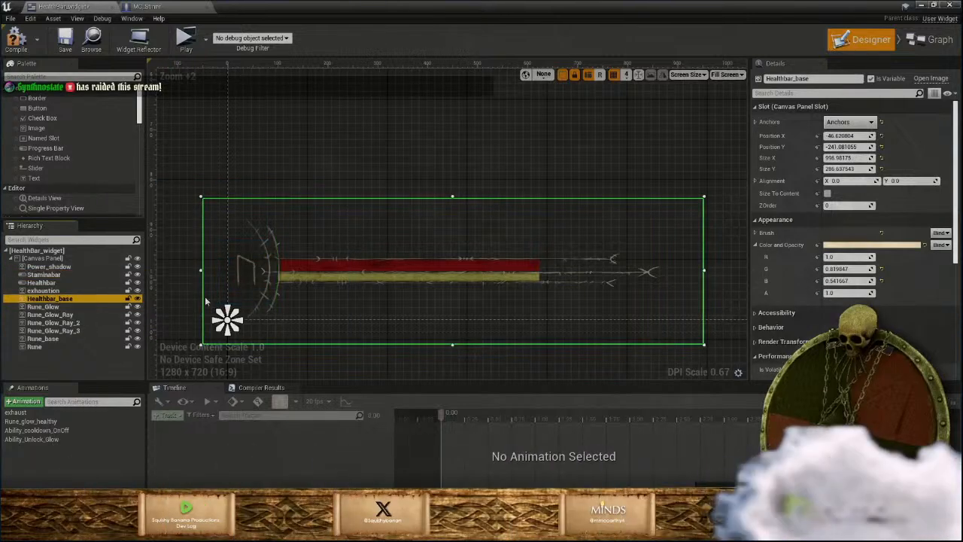
pyautogui.click(835, 248)
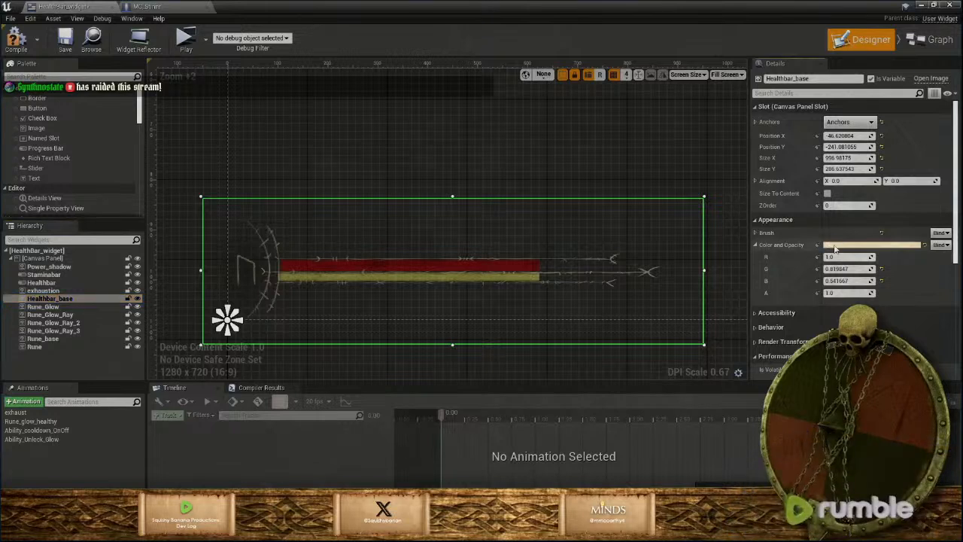
pyautogui.rightClick(836, 248)
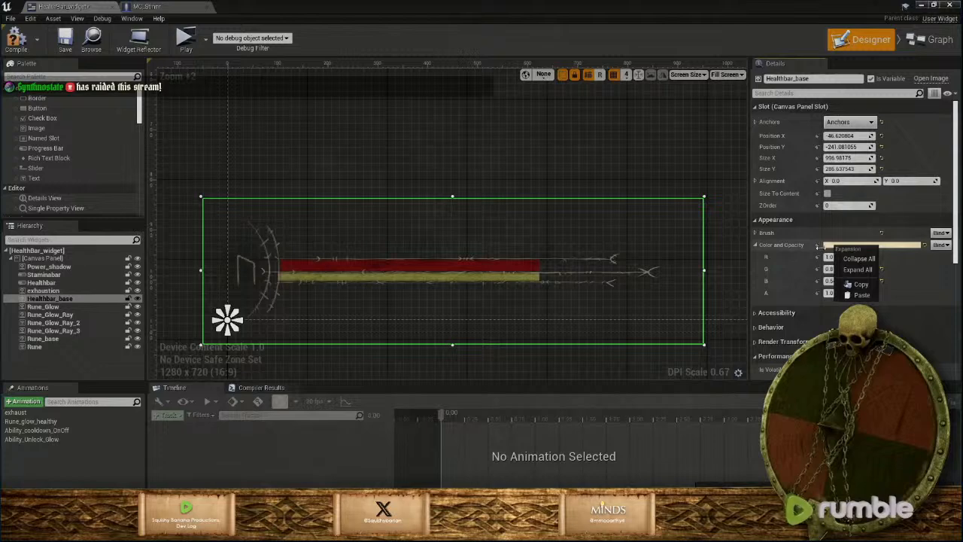
pyautogui.click(865, 245)
pyautogui.click(865, 244)
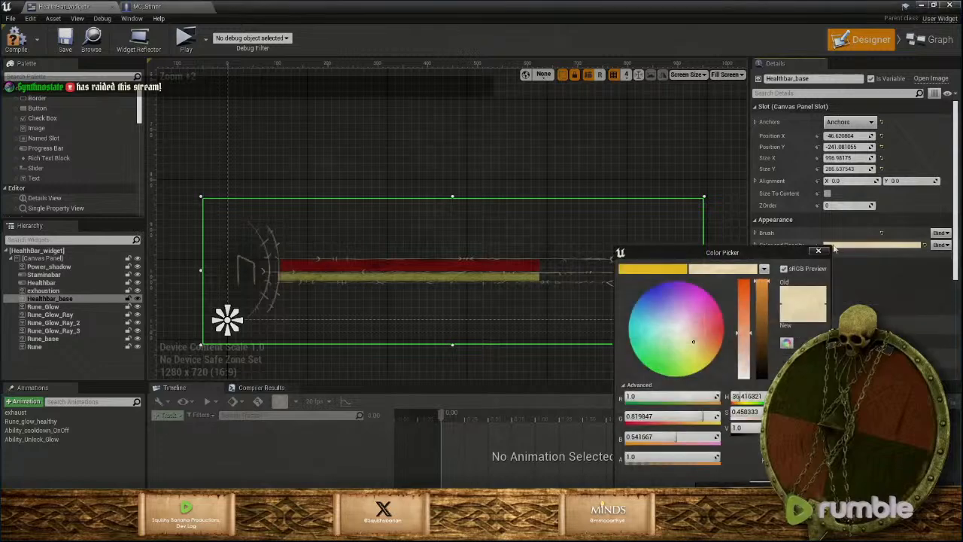
pyautogui.moveTo(730, 271)
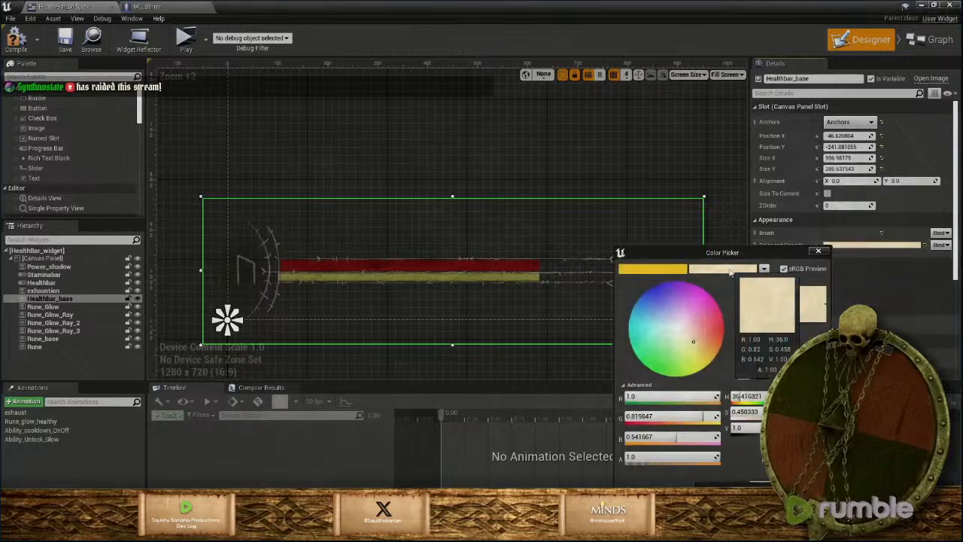
# Place a smaller Clip Studio Paint window beside Unreal's color picker and try to sample the cream Healthbar_base swatch
pyautogui.hotkey('alt', 'Tab')
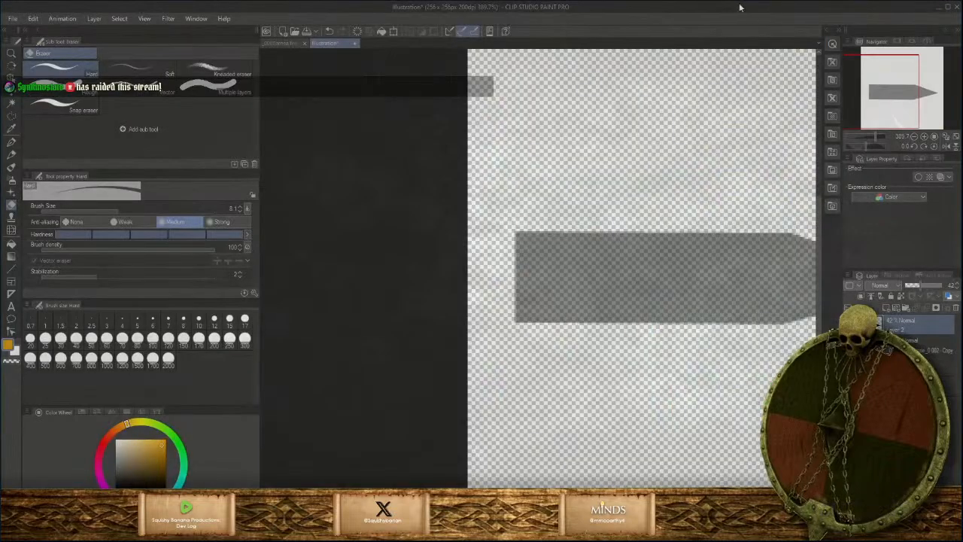
pyautogui.moveTo(739, 7)
pyautogui.mouseDown()
pyautogui.moveTo(459, 96)
pyautogui.moveTo(278, 93)
pyautogui.moveTo(343, 99)
pyautogui.moveTo(335, 97)
pyautogui.mouseUp()
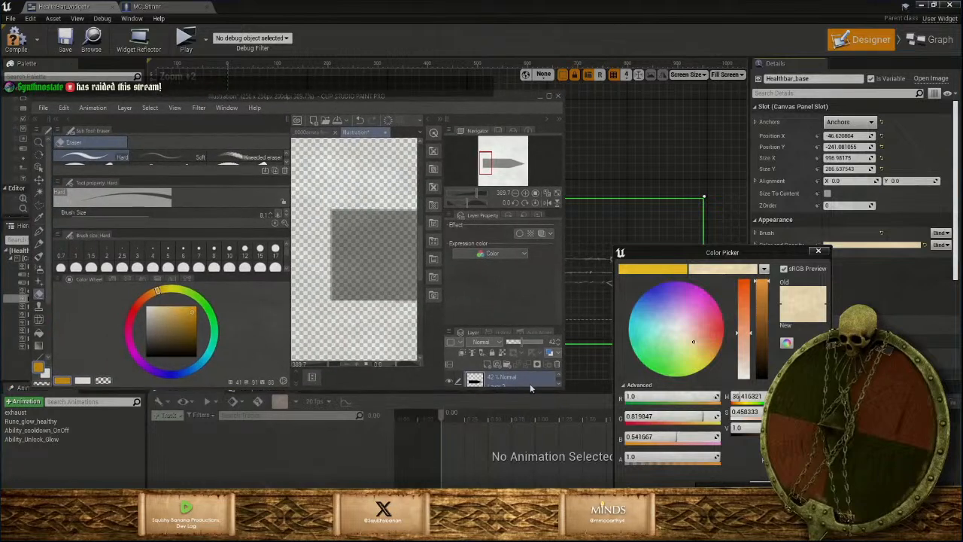
pyautogui.moveTo(162, 327); pyautogui.dragTo(197, 356)
pyautogui.moveTo(578, 388)
pyautogui.mouseDown()
pyautogui.moveTo(677, 391)
pyautogui.moveTo(799, 327)
pyautogui.moveTo(805, 307)
pyautogui.mouseUp()
pyautogui.click(796, 309)
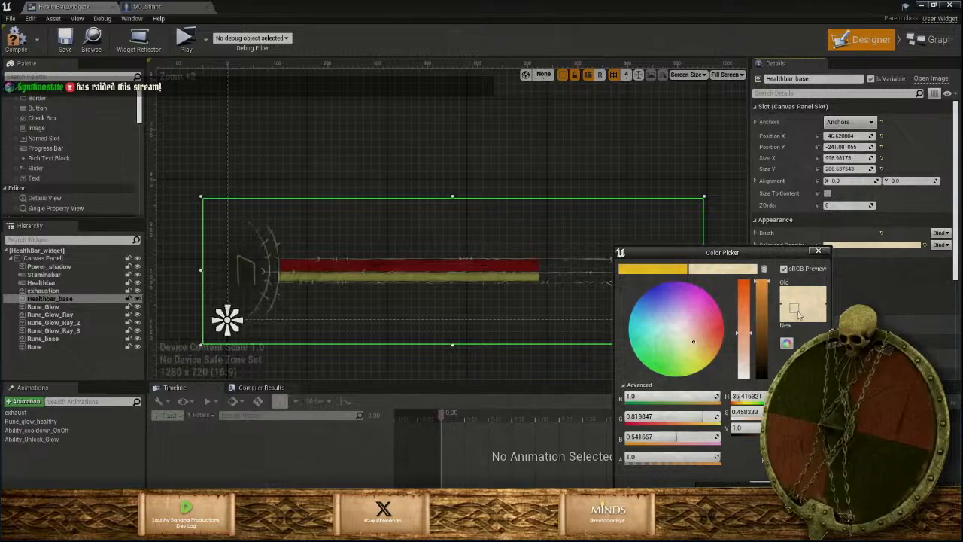
pyautogui.moveTo(798, 314); pyautogui.dragTo(792, 310)
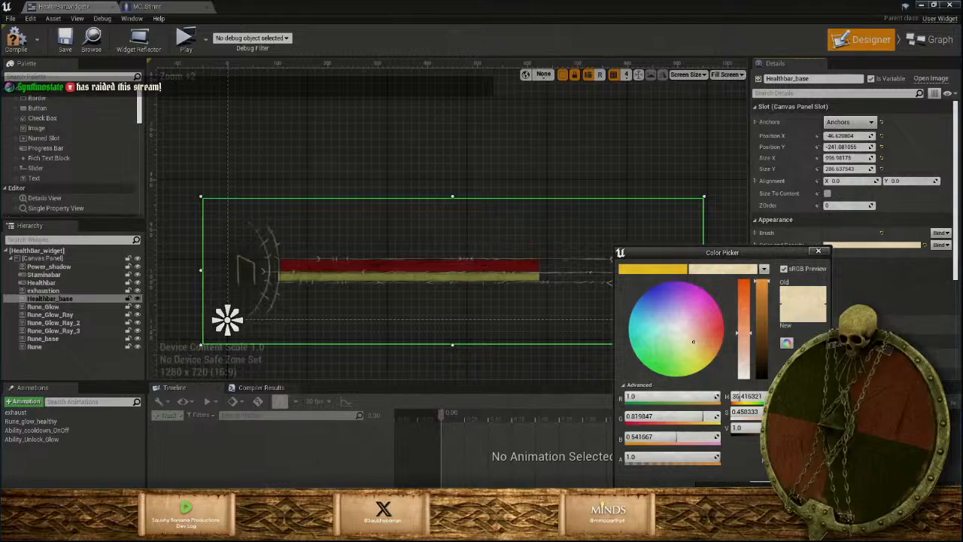
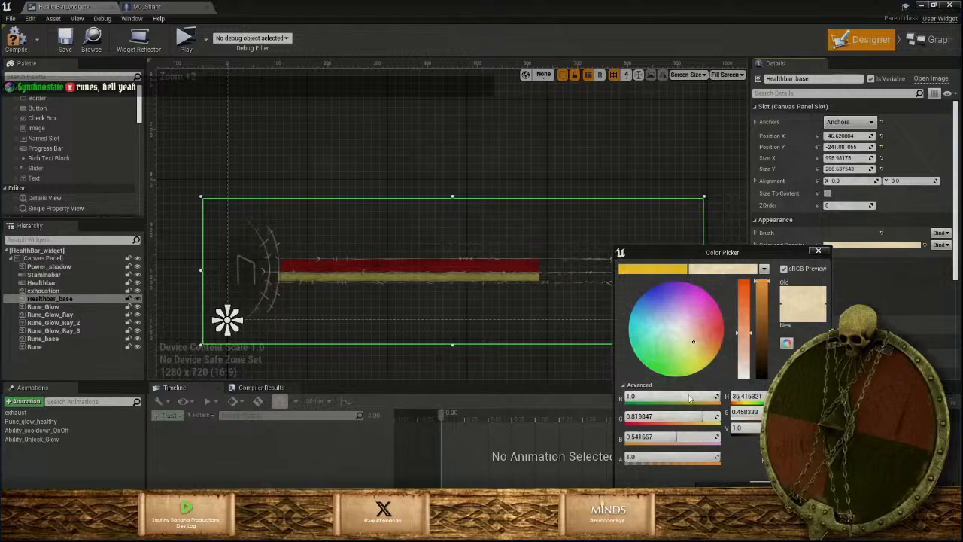
# Copy the green channel value of Healthbar_base's color from the color picker
pyautogui.doubleClick(647, 417)
pyautogui.rightClick(647, 417)
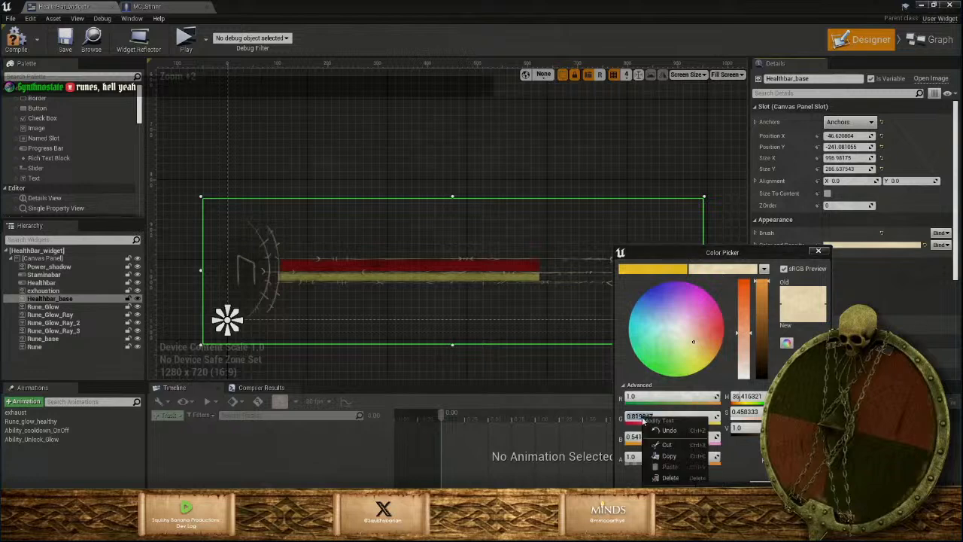
pyautogui.click(669, 456)
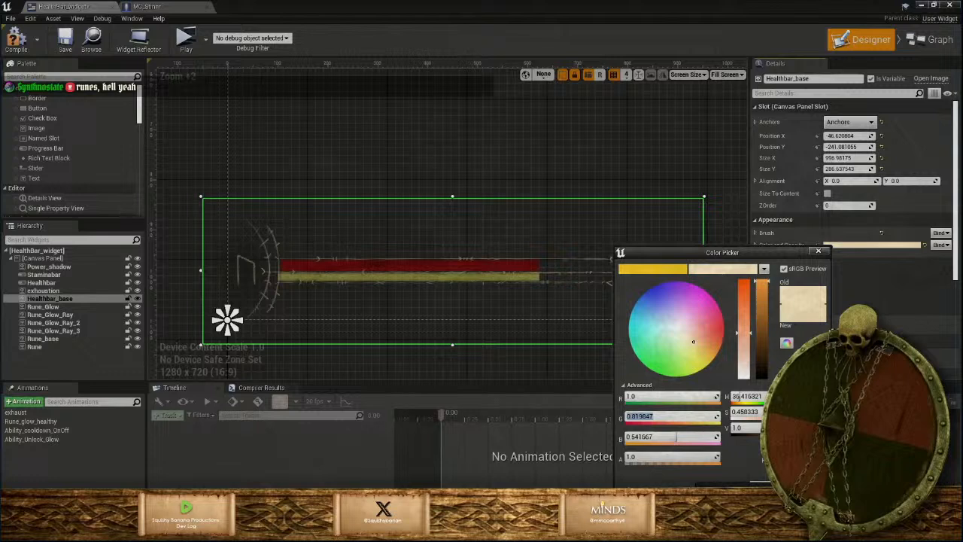
# Switch to Clip Studio Paint and maximize its window, keeping the unsaved illustration open
pyautogui.moveTo(502, 530)
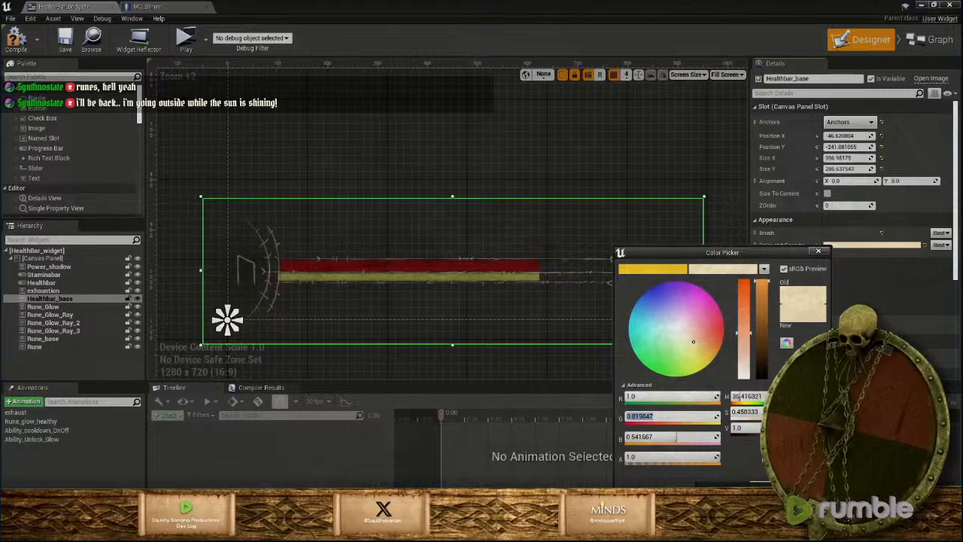
pyautogui.moveTo(549, 531)
pyautogui.click(548, 473)
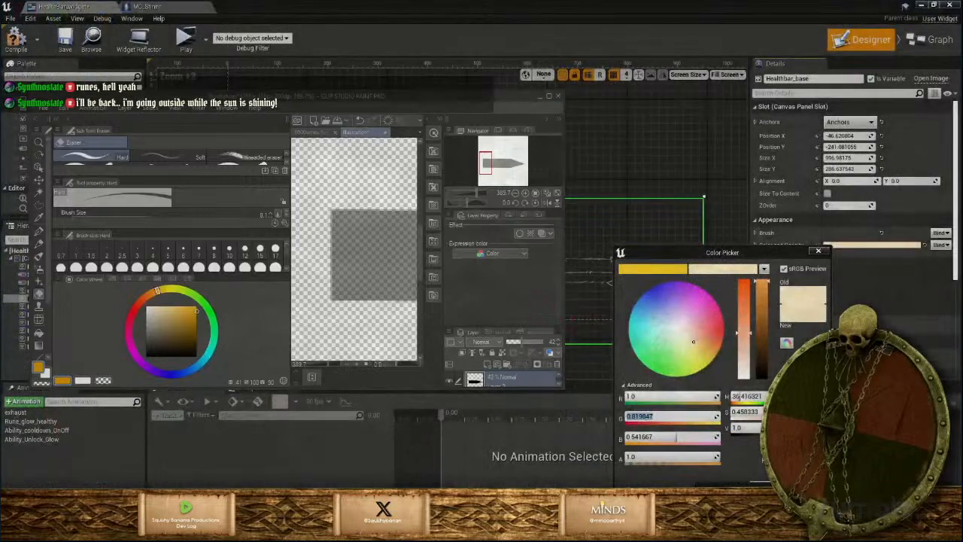
pyautogui.click(557, 98)
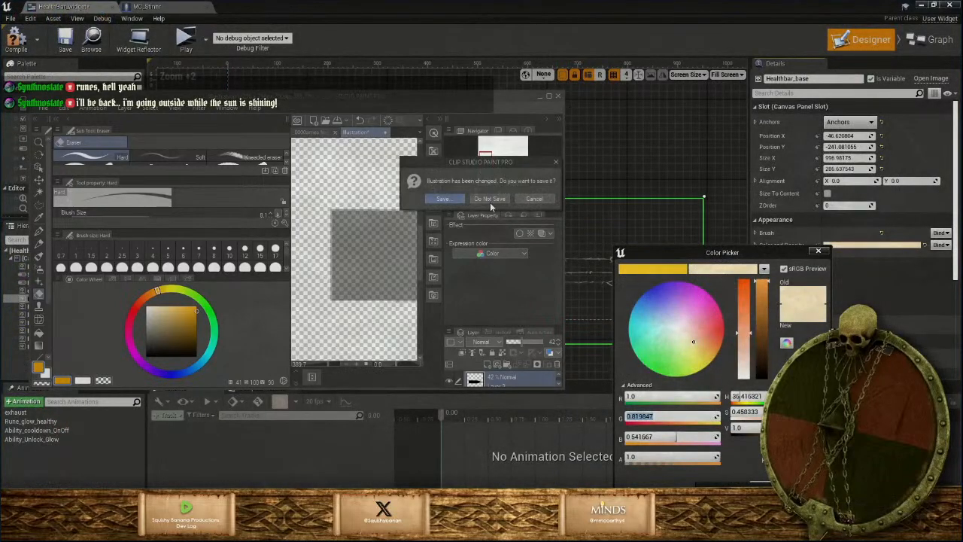
pyautogui.click(533, 199)
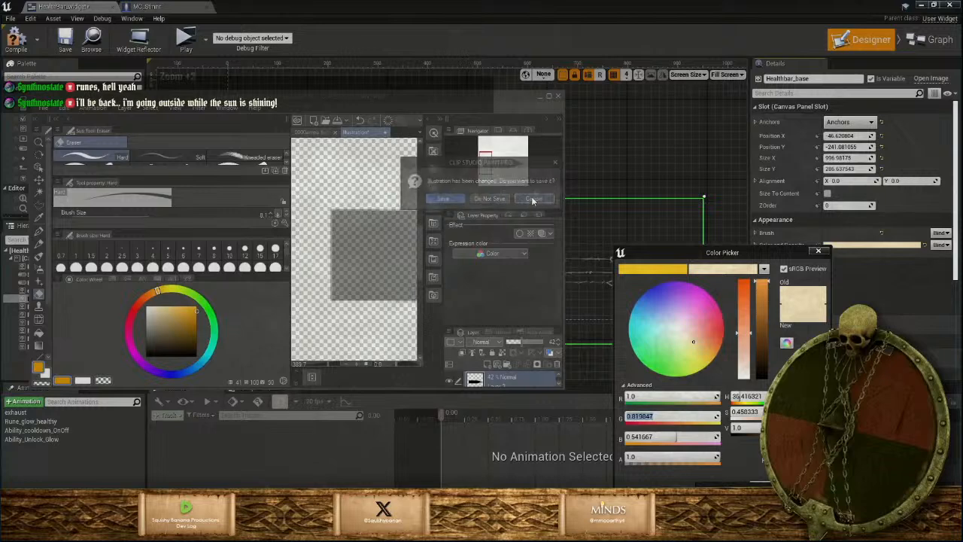
pyautogui.click(549, 96)
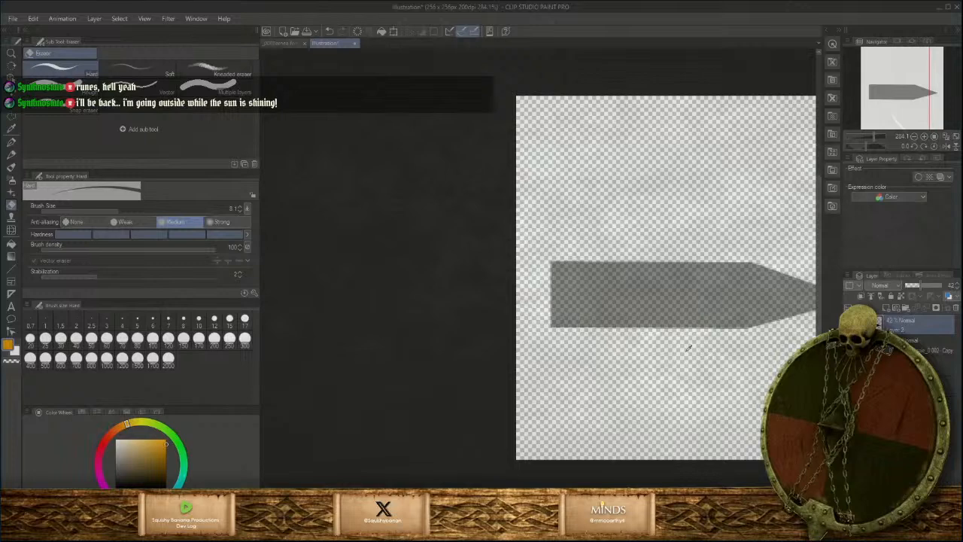
# Select the artwork layers and clear their contents, removing the grey arrow shape from the canvas
pyautogui.moveTo(463, 391)
pyautogui.mouseDown()
pyautogui.moveTo(245, 397)
pyautogui.moveTo(289, 388)
pyautogui.mouseUp()
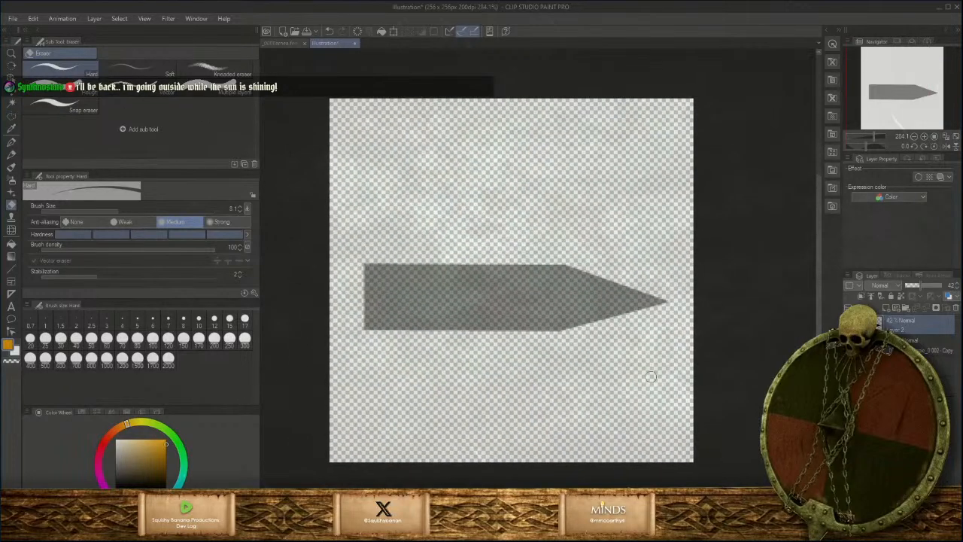
pyautogui.keyDown('shift'); pyautogui.click(930, 364); pyautogui.keyUp('shift')
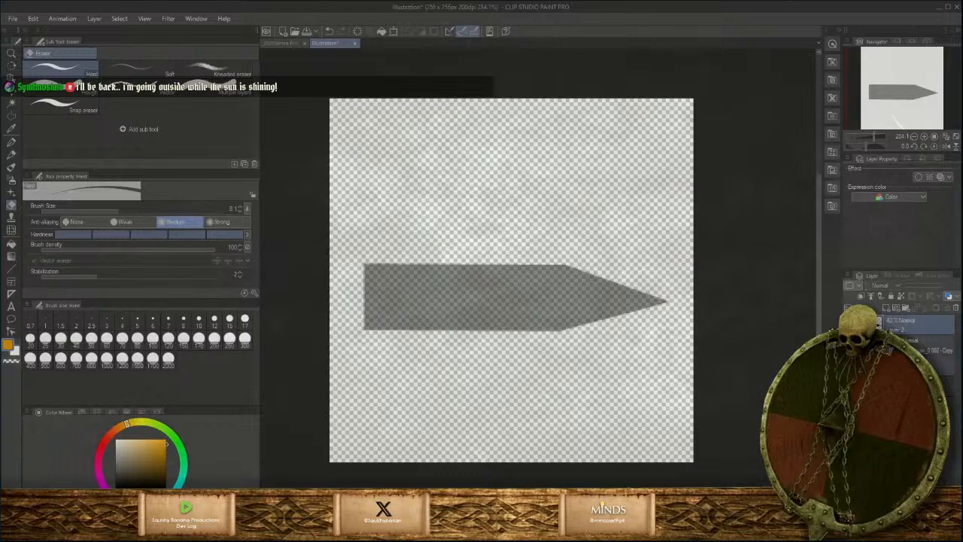
pyautogui.press('Delete')
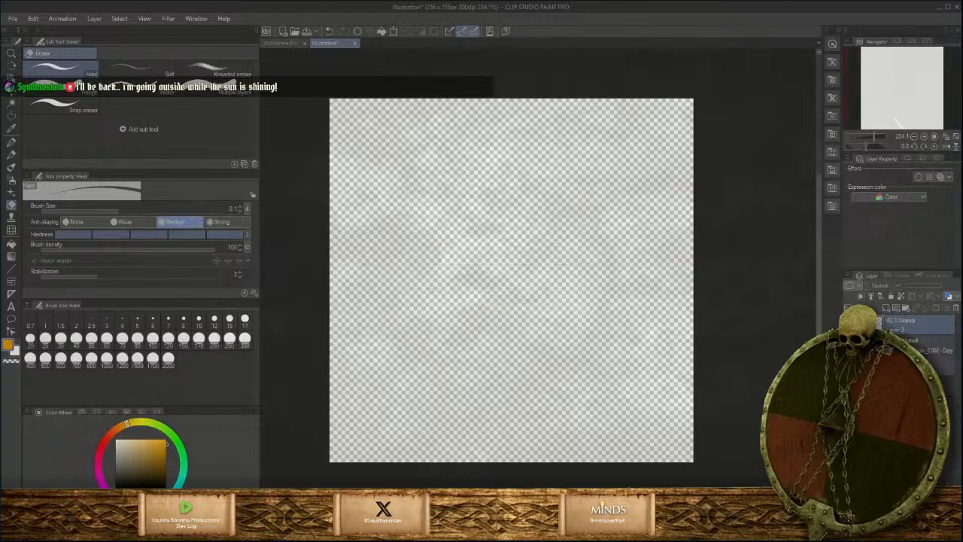
# Make black the drawing color, show the Paper layer and set its color to black
pyautogui.click(933, 386)
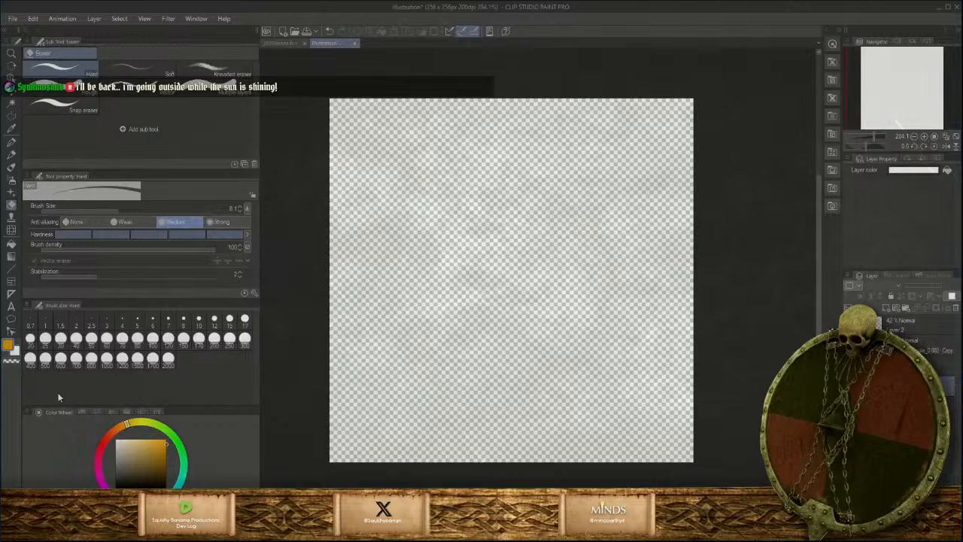
pyautogui.click(142, 487)
pyautogui.click(12, 242)
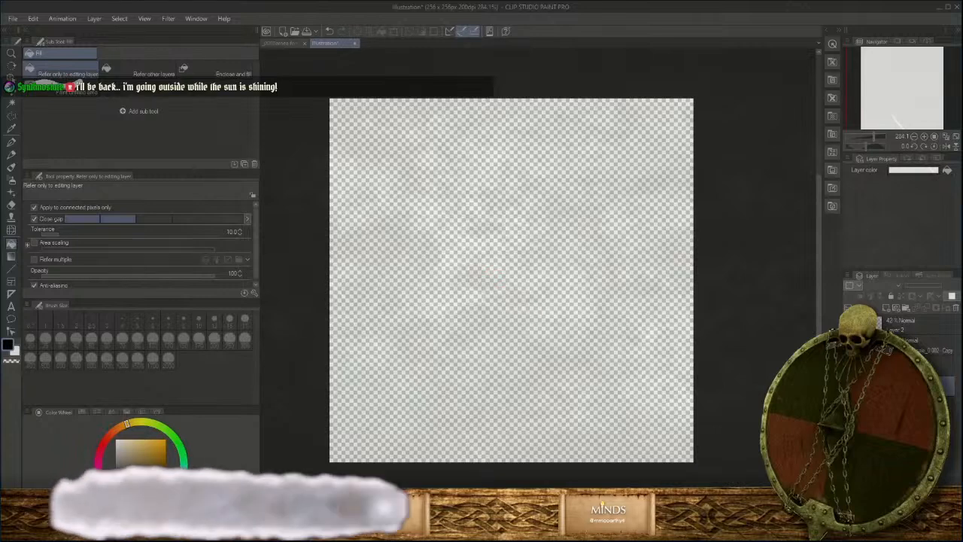
pyautogui.click(849, 385)
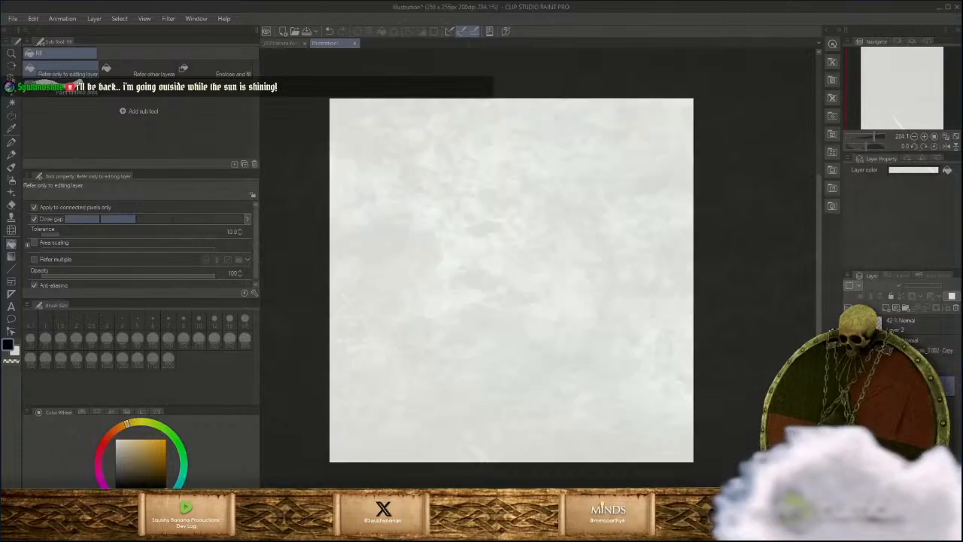
pyautogui.doubleClick(873, 385)
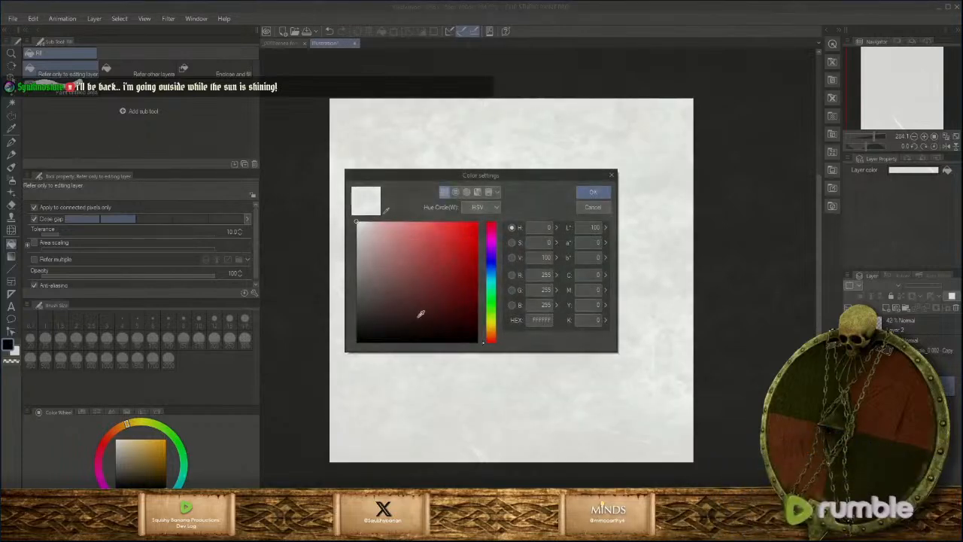
pyautogui.moveTo(422, 315); pyautogui.dragTo(567, 394)
pyautogui.click(594, 193)
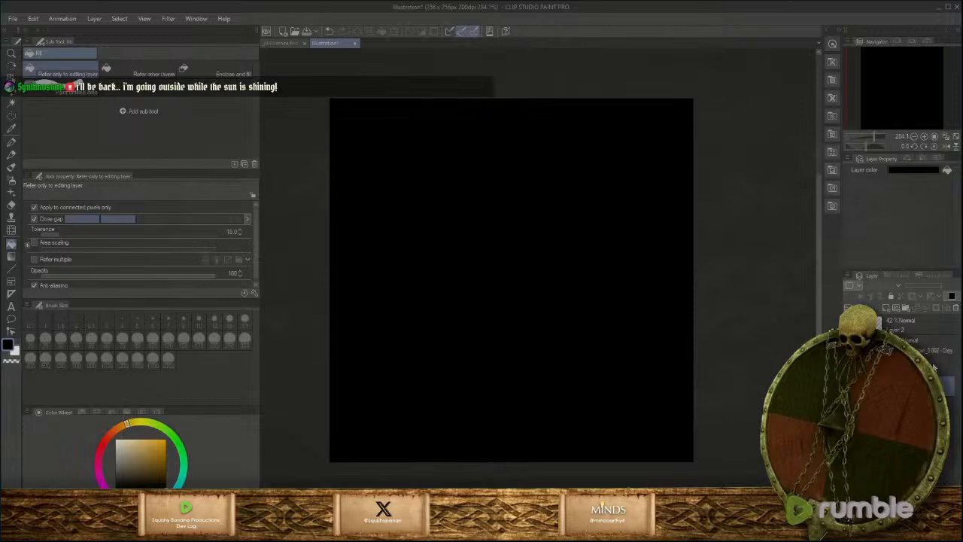
# Delete Layer 2 and the copied layer directly beneath it
pyautogui.click(933, 333)
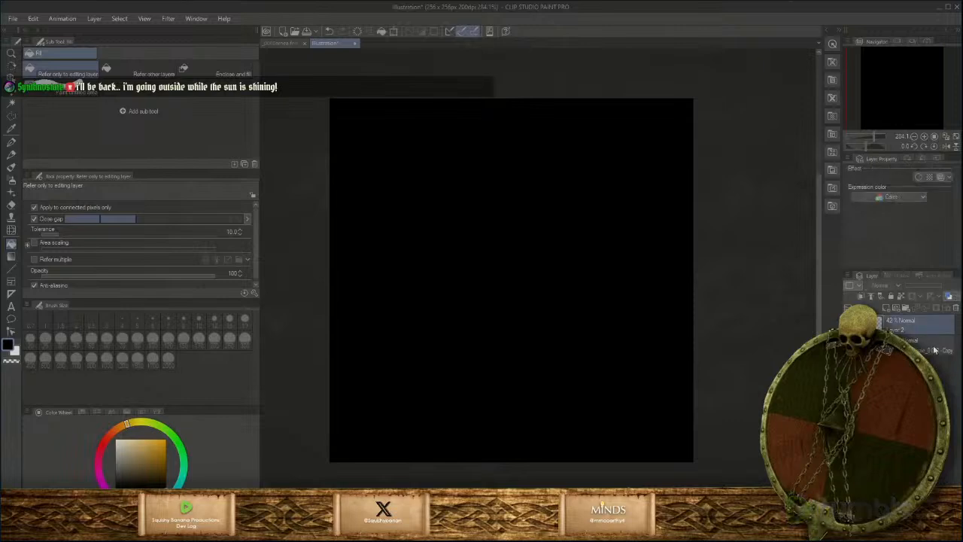
pyautogui.rightClick(927, 343)
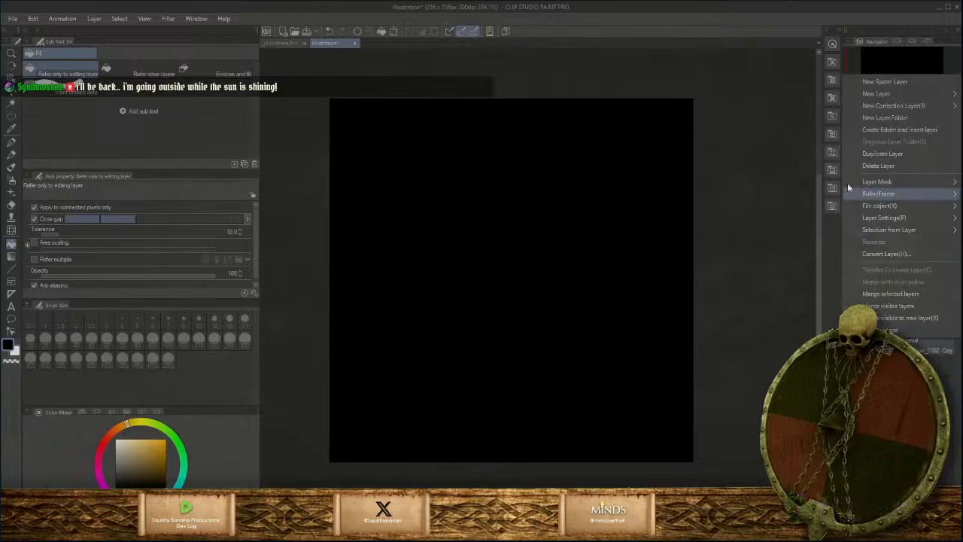
pyautogui.click(890, 166)
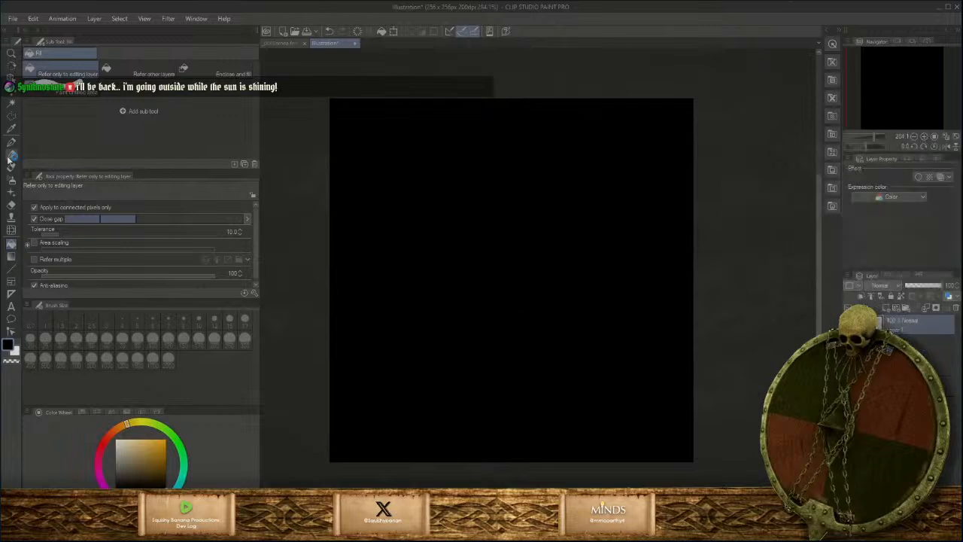
# Choose the Textured pen and set its brush size to 7.3
pyautogui.click(11, 143)
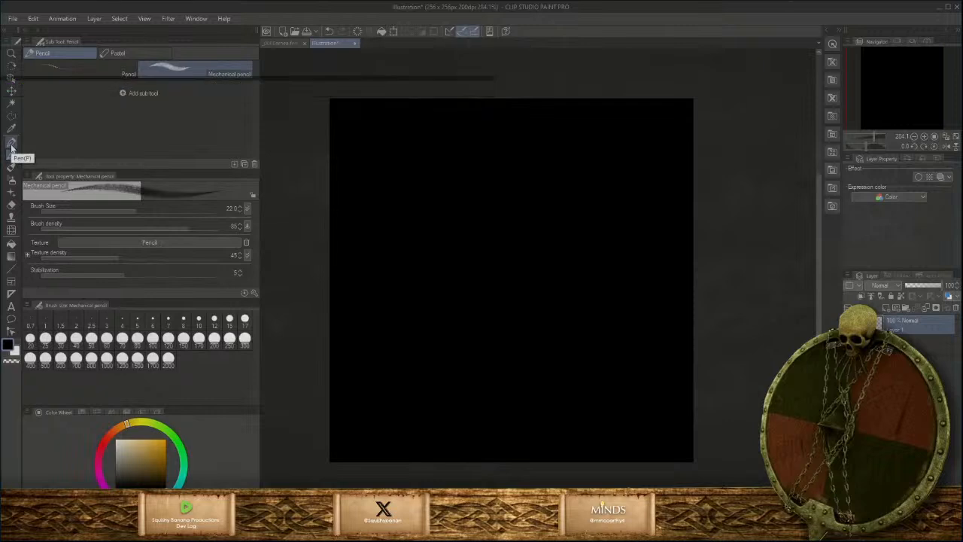
pyautogui.click(12, 143)
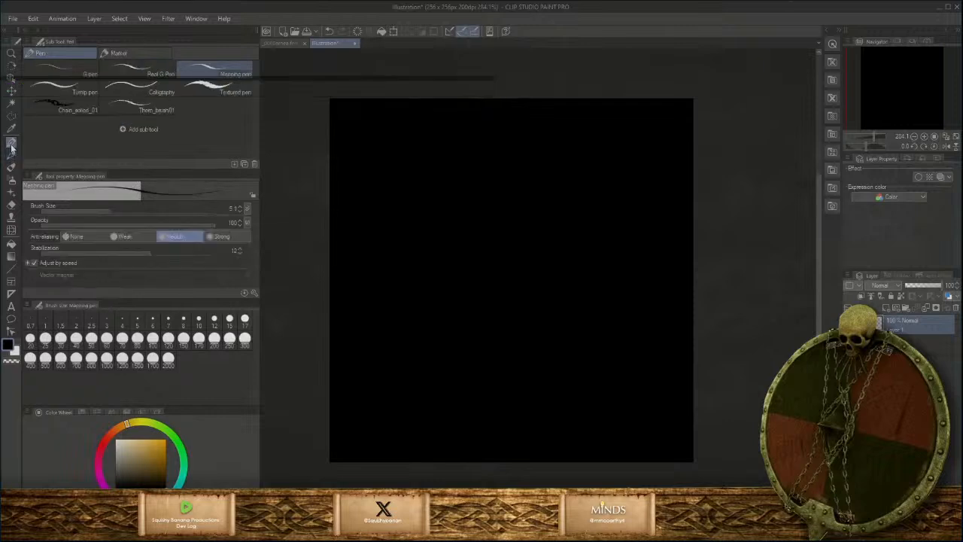
pyautogui.click(209, 91)
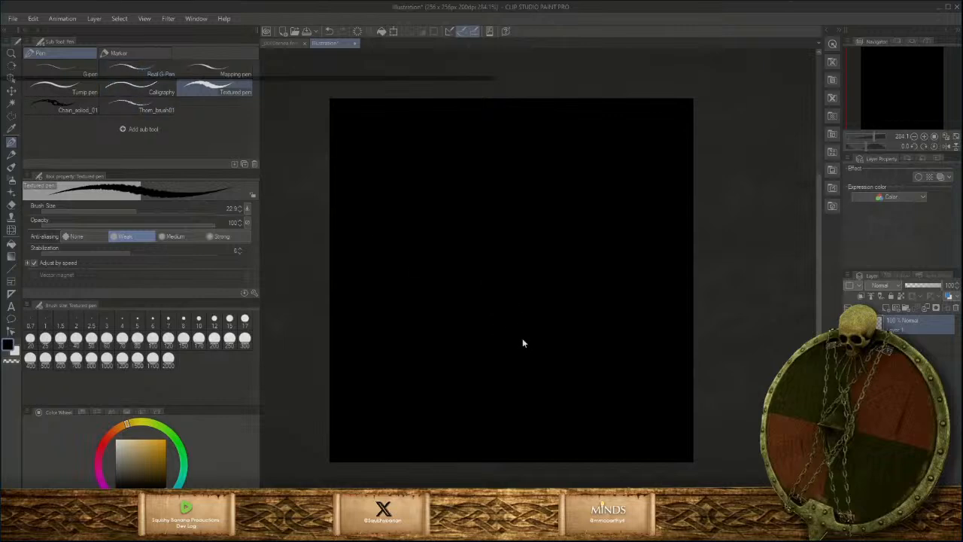
pyautogui.moveTo(511, 326)
pyautogui.keyDown('ctrl'); pyautogui.keyDown('alt'); pyautogui.mouseDown()
pyautogui.moveTo(495, 337)
pyautogui.moveTo(508, 325)
pyautogui.mouseUp(); pyautogui.keyUp('alt'); pyautogui.keyUp('ctrl')
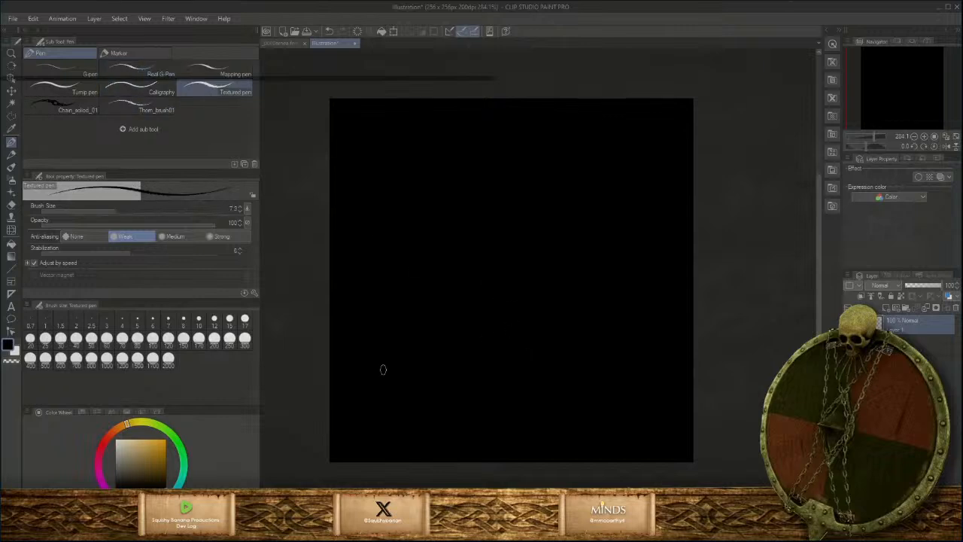
# Draw the rune's vertical stem in white with the Textured pen, running almost the full height of the canvas near its middle
pyautogui.click(133, 447)
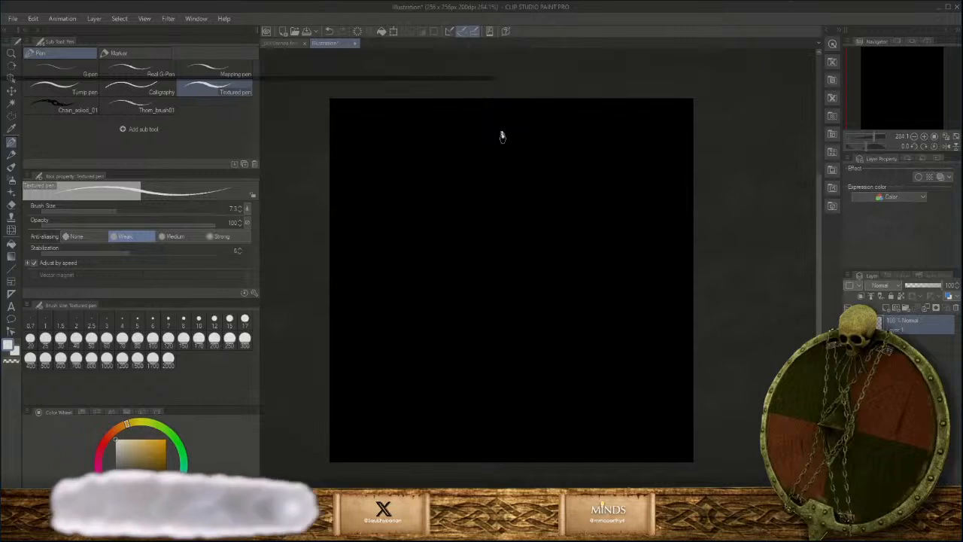
pyautogui.moveTo(502, 134); pyautogui.dragTo(501, 394)
pyautogui.moveTo(499, 348)
pyautogui.mouseDown()
pyautogui.moveTo(500, 425)
pyautogui.moveTo(499, 364)
pyautogui.mouseUp()
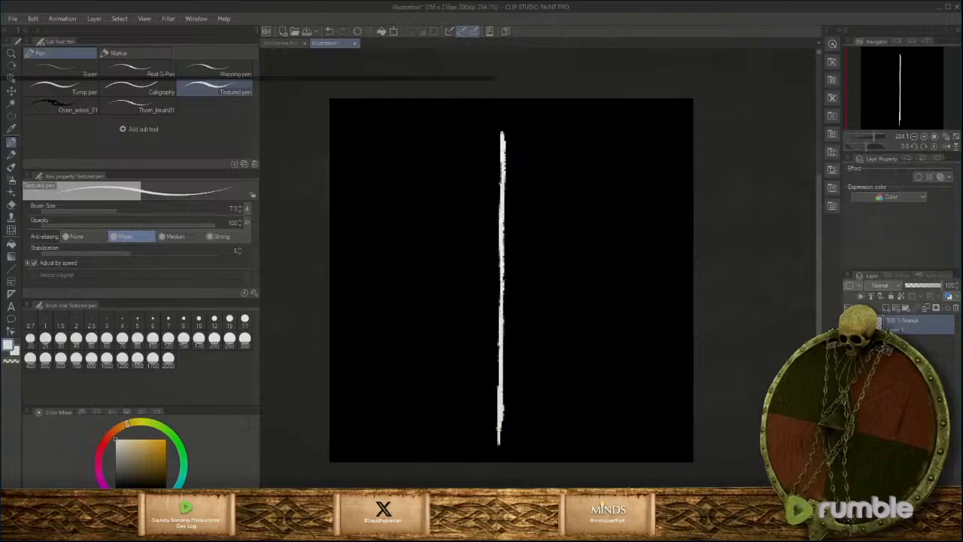
pyautogui.moveTo(501, 308); pyautogui.dragTo(503, 197)
pyautogui.moveTo(502, 117); pyautogui.dragTo(503, 142)
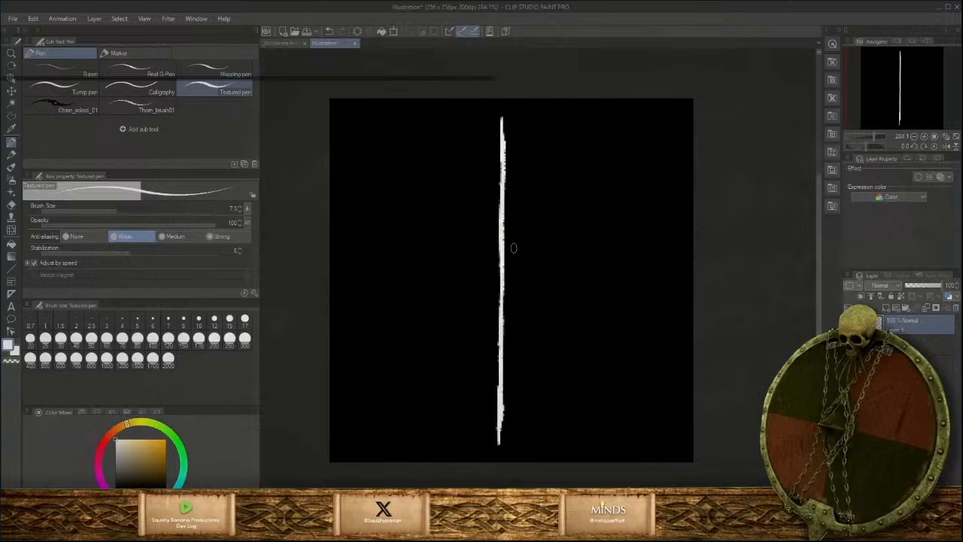
# Draw the rune's pointed bow as two angled white strokes meeting to the right of the stem's midsection
pyautogui.moveTo(503, 220); pyautogui.dragTo(552, 292)
pyautogui.moveTo(504, 340)
pyautogui.mouseDown()
pyautogui.moveTo(552, 292)
pyautogui.moveTo(507, 335)
pyautogui.mouseUp()
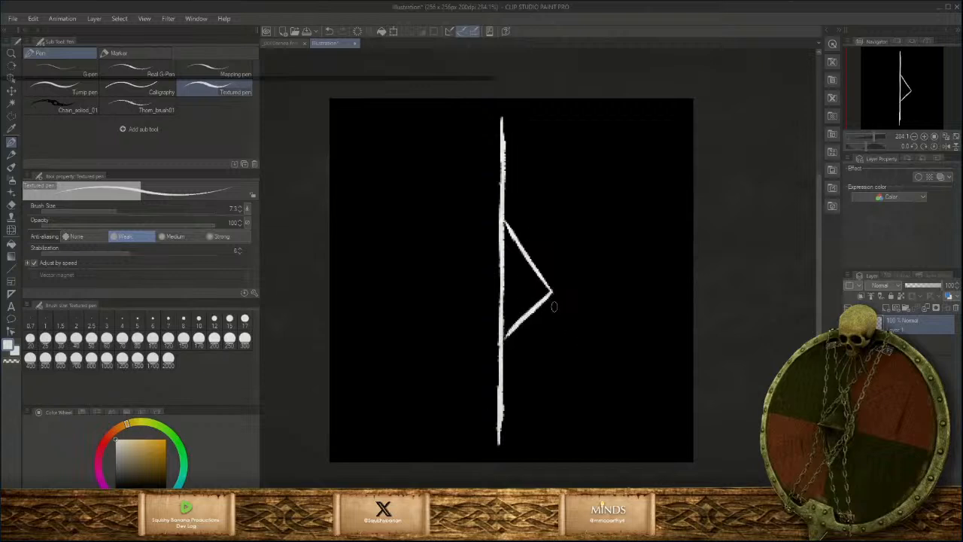
pyautogui.moveTo(551, 288)
pyautogui.mouseDown()
pyautogui.moveTo(557, 299)
pyautogui.moveTo(558, 289)
pyautogui.mouseUp()
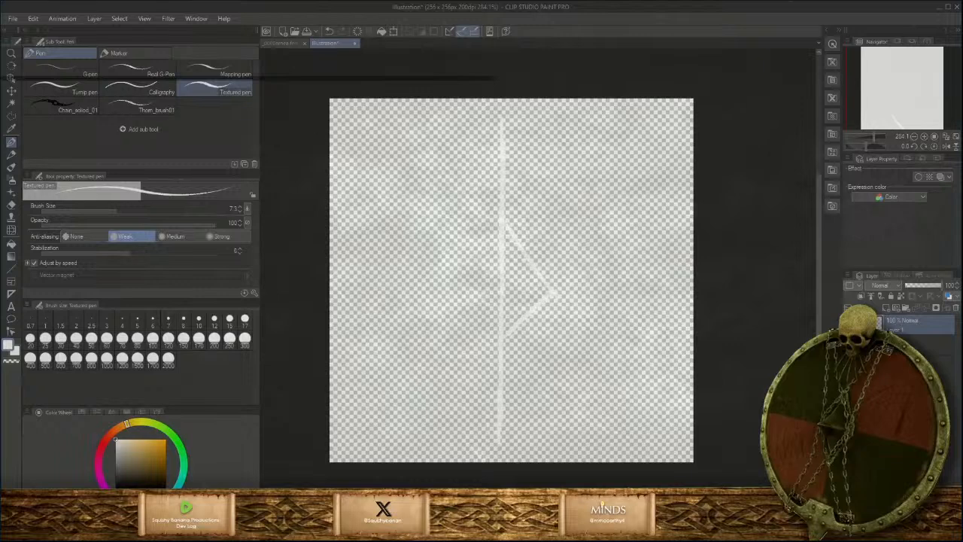
pyautogui.click(15, 19)
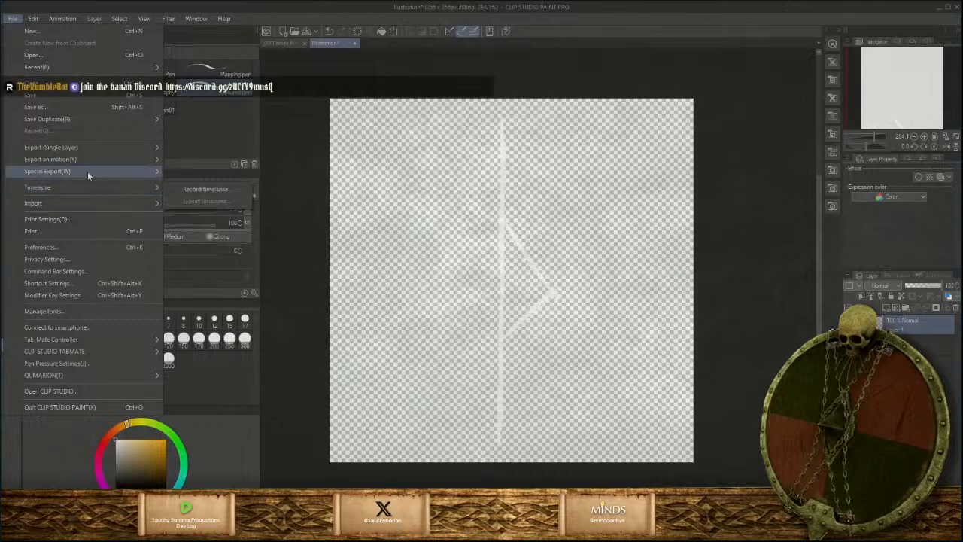
pyautogui.click(56, 109)
pyautogui.click(172, 323)
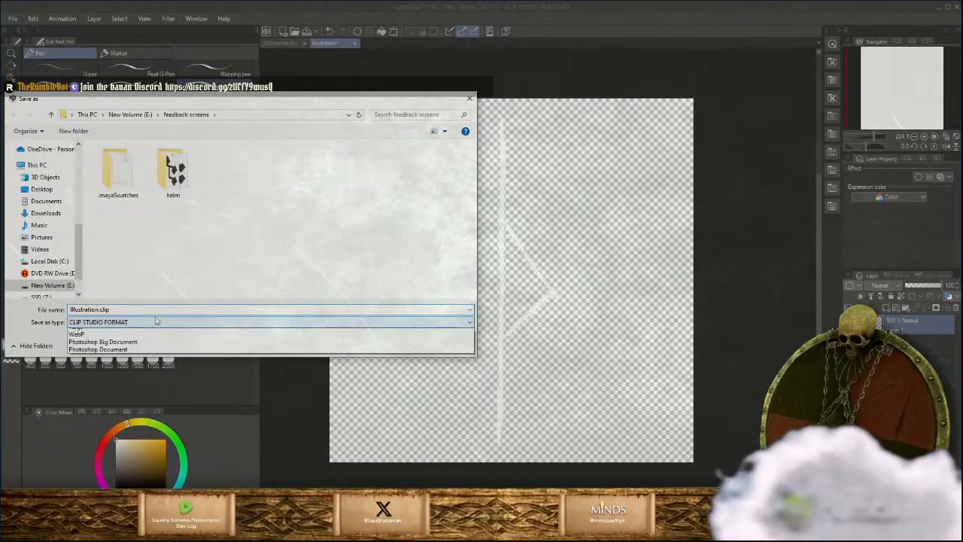
pyautogui.click(112, 355)
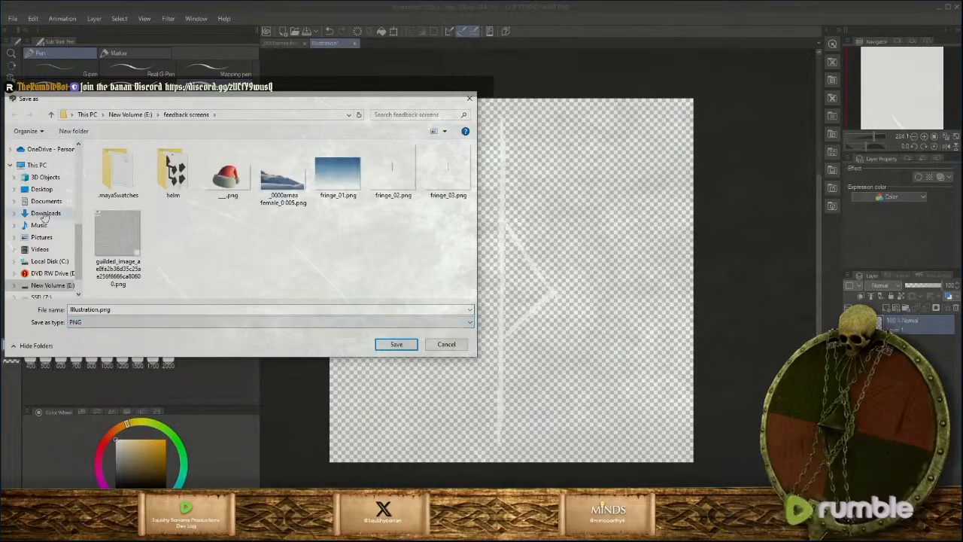
pyautogui.scroll(2, 38, 222)
pyautogui.scroll(1, 39, 222)
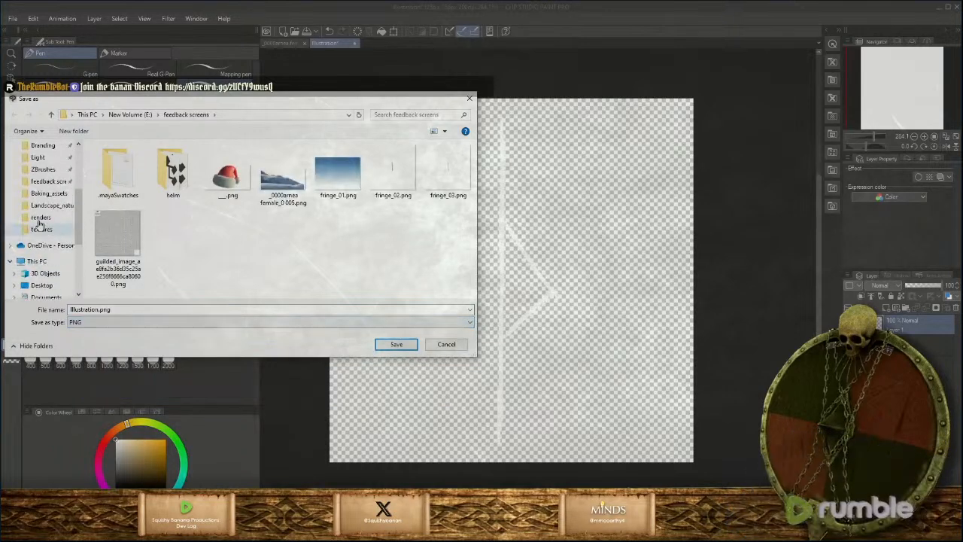
pyautogui.click(50, 218)
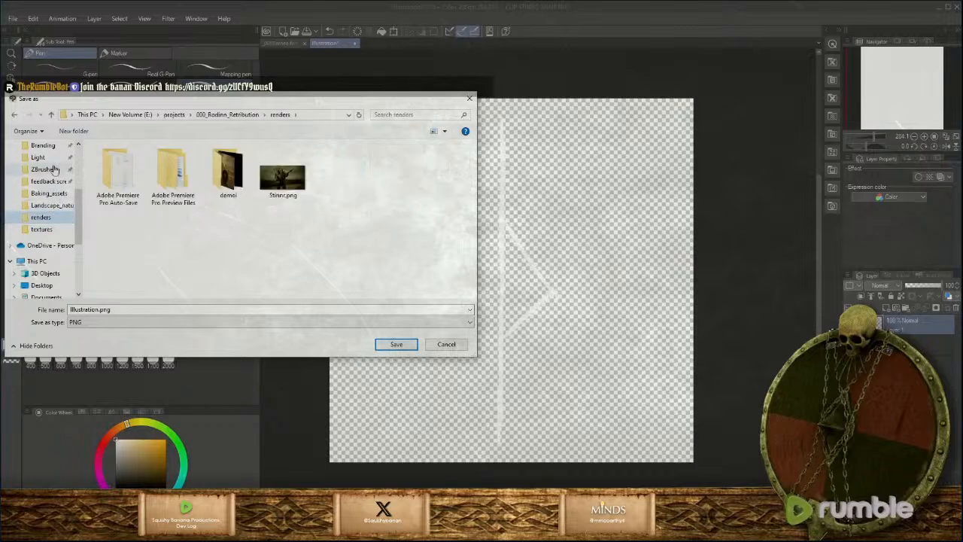
pyautogui.click(42, 229)
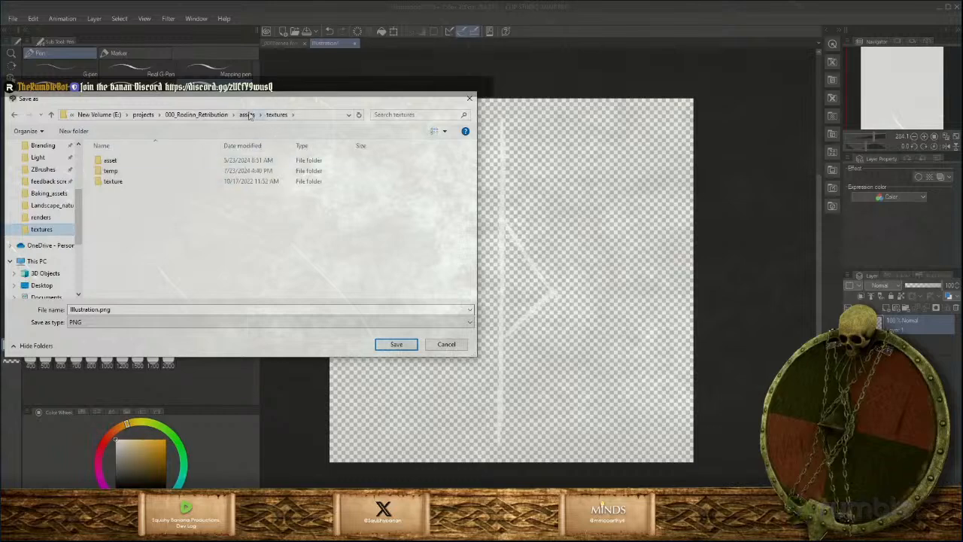
pyautogui.click(247, 114)
pyautogui.scroll(-1, 158, 218)
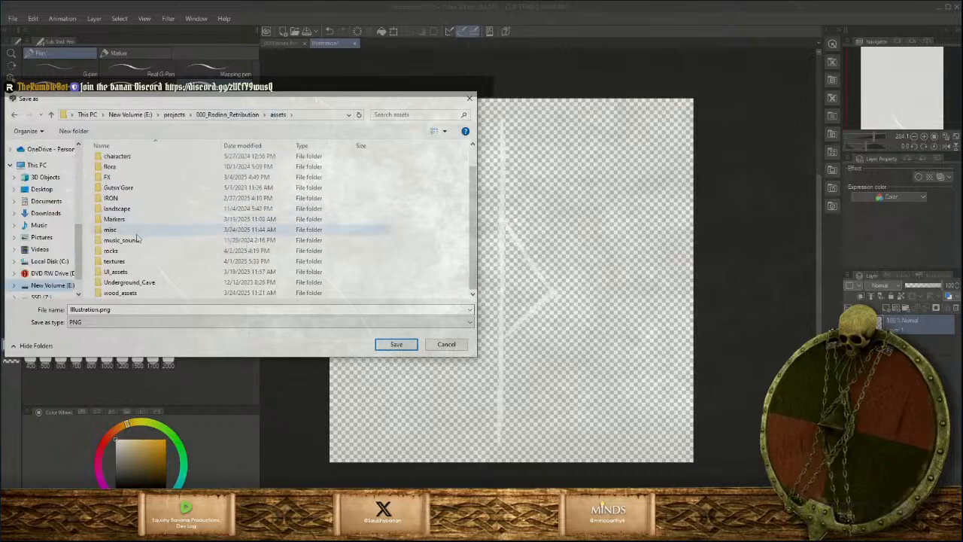
pyautogui.click(121, 271)
pyautogui.doubleClick(120, 272)
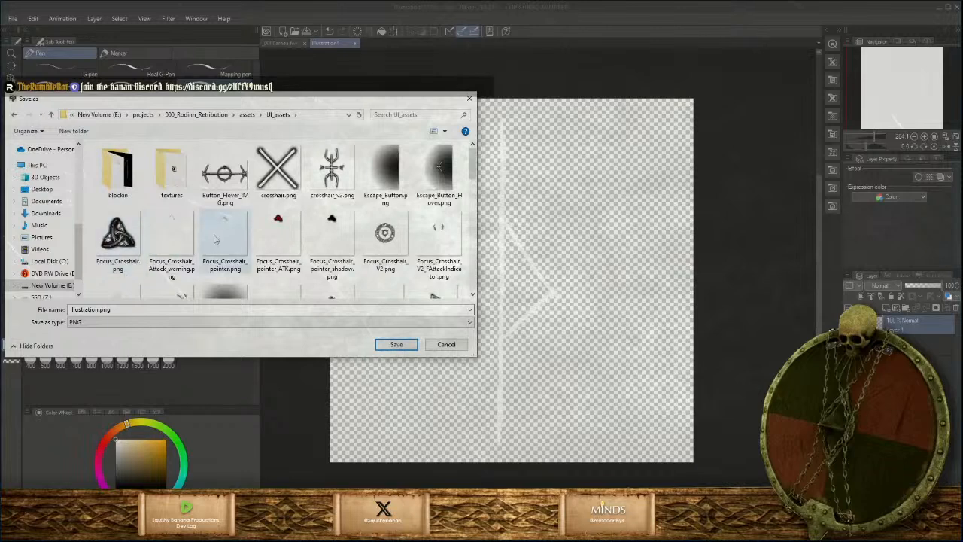
pyautogui.scroll(-3, 269, 238)
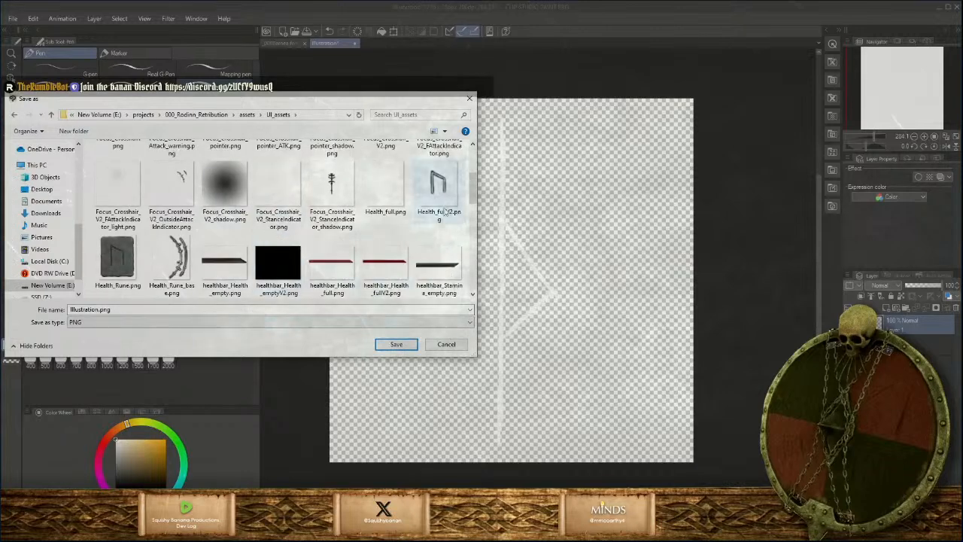
pyautogui.scroll(2, 444, 255)
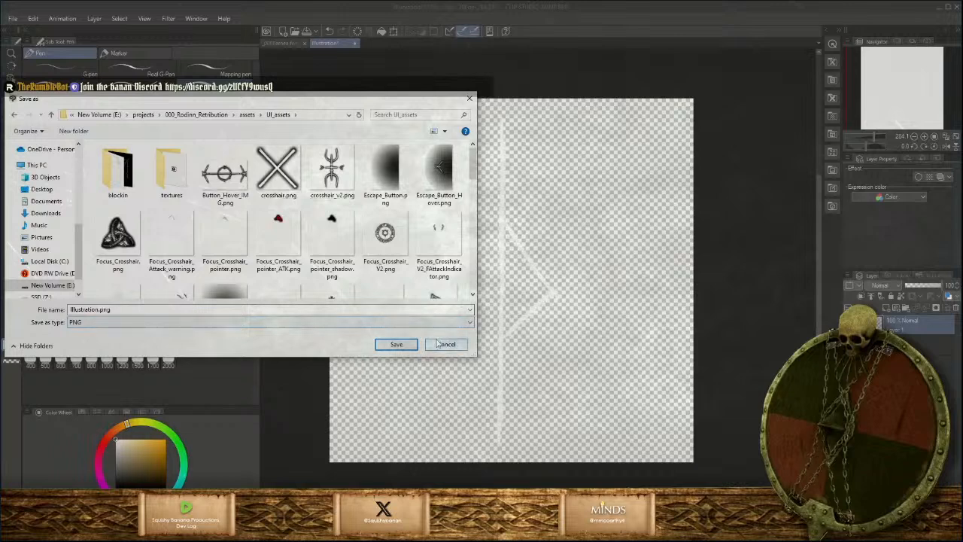
pyautogui.scroll(-3, 397, 262)
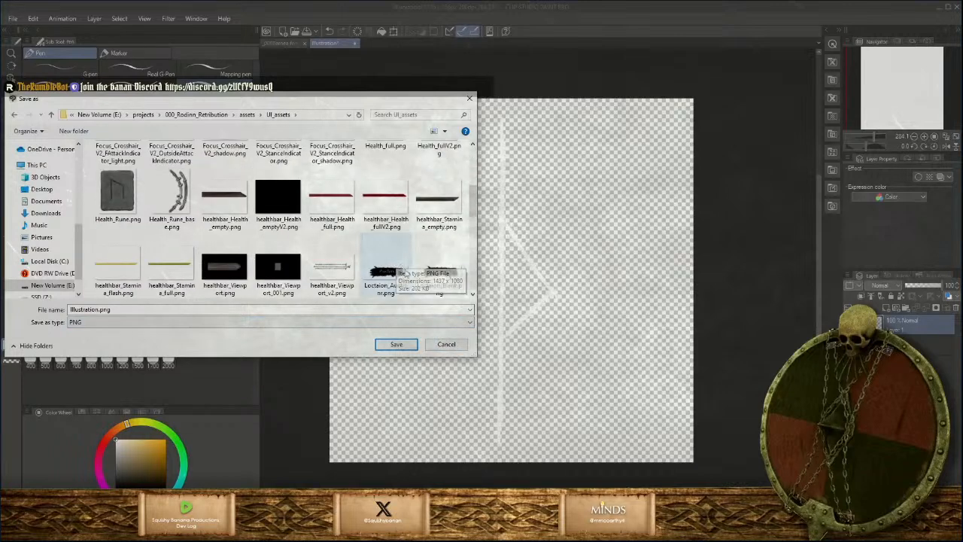
pyautogui.click(446, 345)
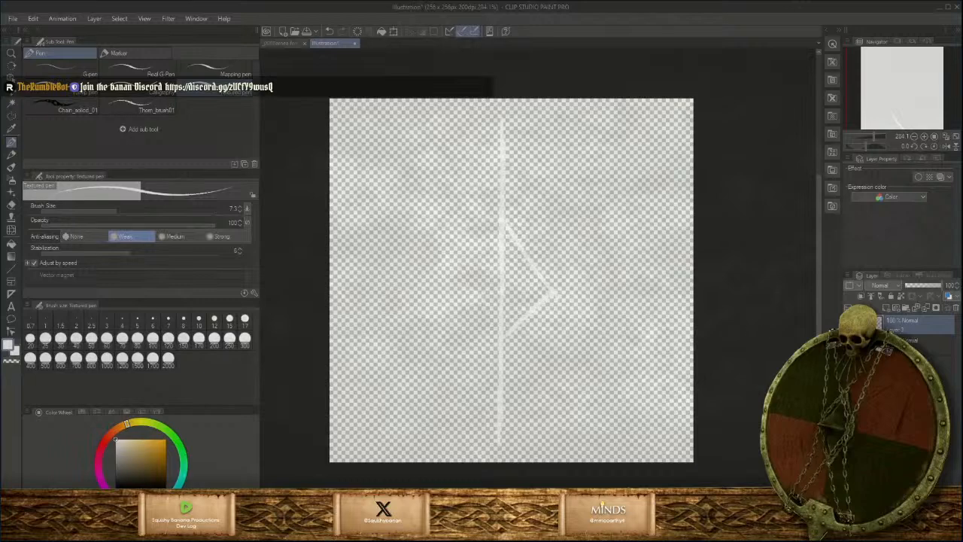
# Select the layer beneath the rune strokes and prepare the Soft airbrush in black with a brush size of about 10.7
pyautogui.click(926, 343)
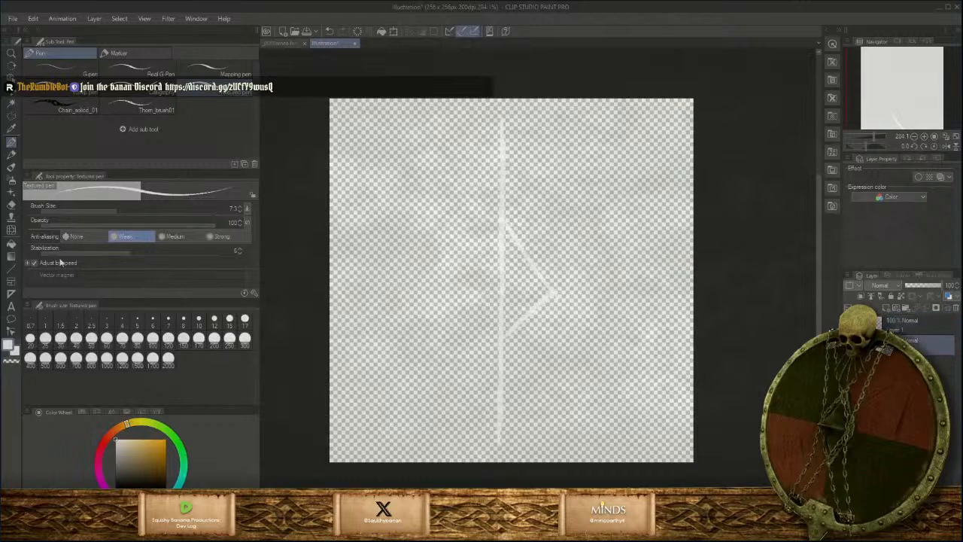
pyautogui.click(11, 182)
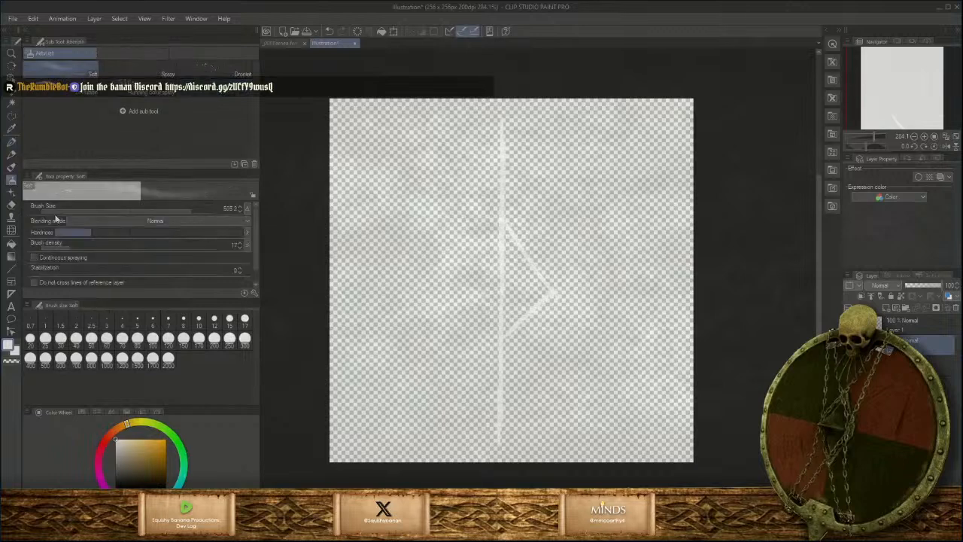
pyautogui.press('x')
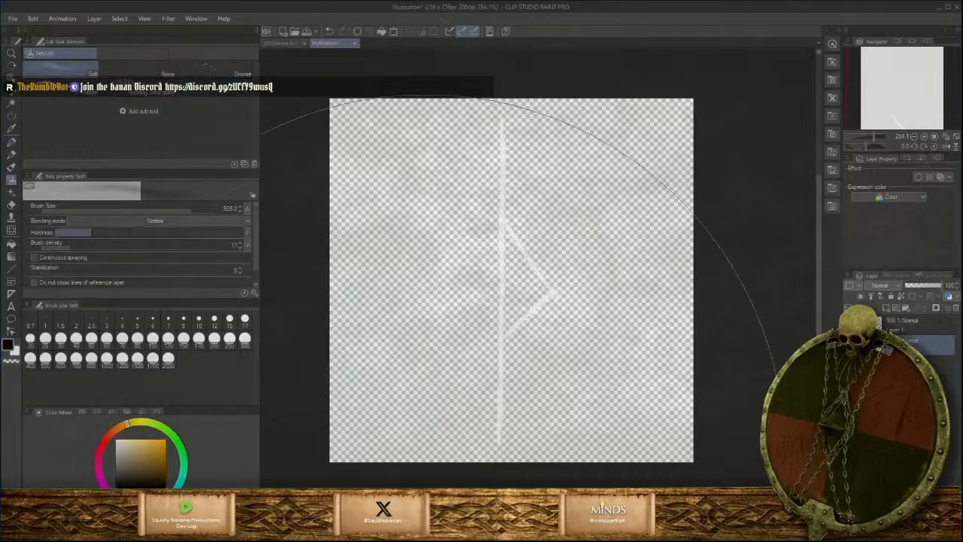
pyautogui.rightClick(485, 362)
pyautogui.click(487, 260)
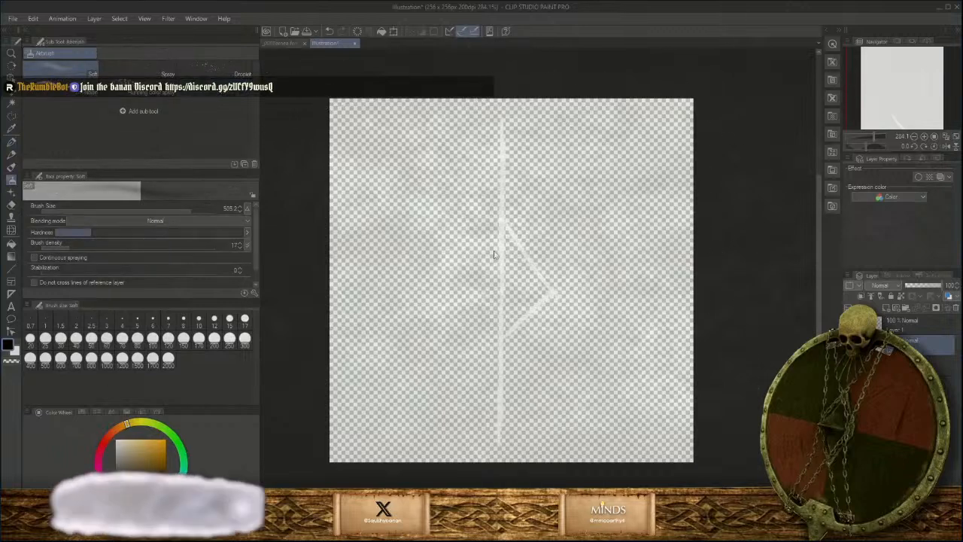
pyautogui.moveTo(527, 282)
pyautogui.keyDown('ctrl'); pyautogui.keyDown('alt'); pyautogui.mouseDown()
pyautogui.moveTo(555, 321)
pyautogui.moveTo(505, 272)
pyautogui.moveTo(481, 60)
pyautogui.moveTo(604, 73)
pyautogui.moveTo(605, 136)
pyautogui.moveTo(619, 165)
pyautogui.mouseUp(); pyautogui.keyUp('alt'); pyautogui.keyUp('ctrl')
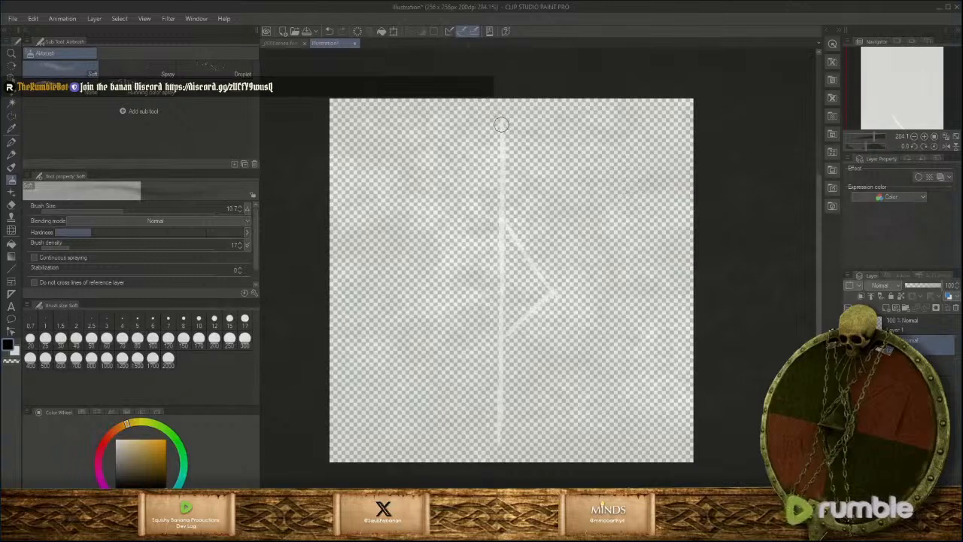
# Airbrush a soft black shadow along the full length of the rune's stem using repeated straight strokes
pyautogui.keyDown('shift'); pyautogui.moveTo(504, 180); pyautogui.dragTo(499, 426); pyautogui.keyUp('shift')
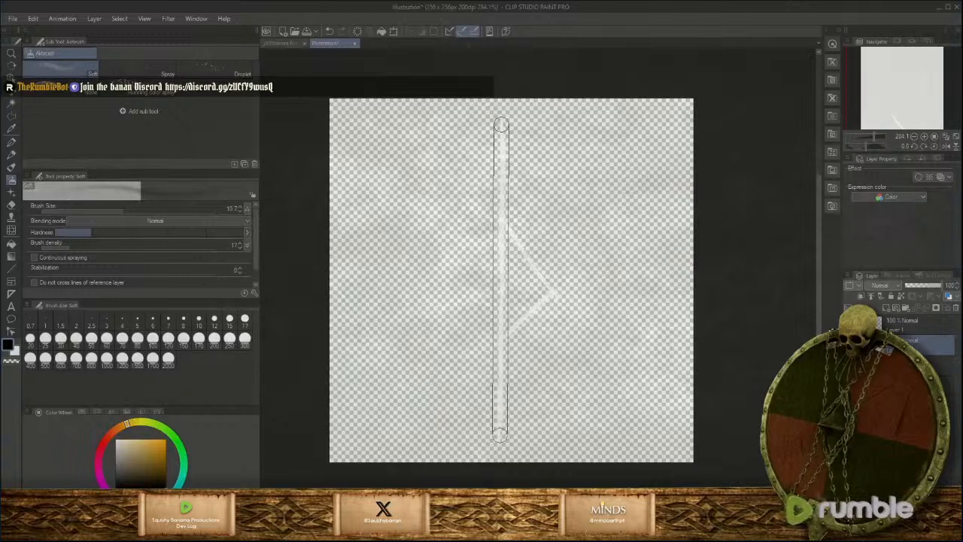
pyautogui.keyDown('shift'); pyautogui.click(500, 435); pyautogui.keyUp('shift')
pyautogui.keyDown('shift'); pyautogui.click(502, 118); pyautogui.keyUp('shift')
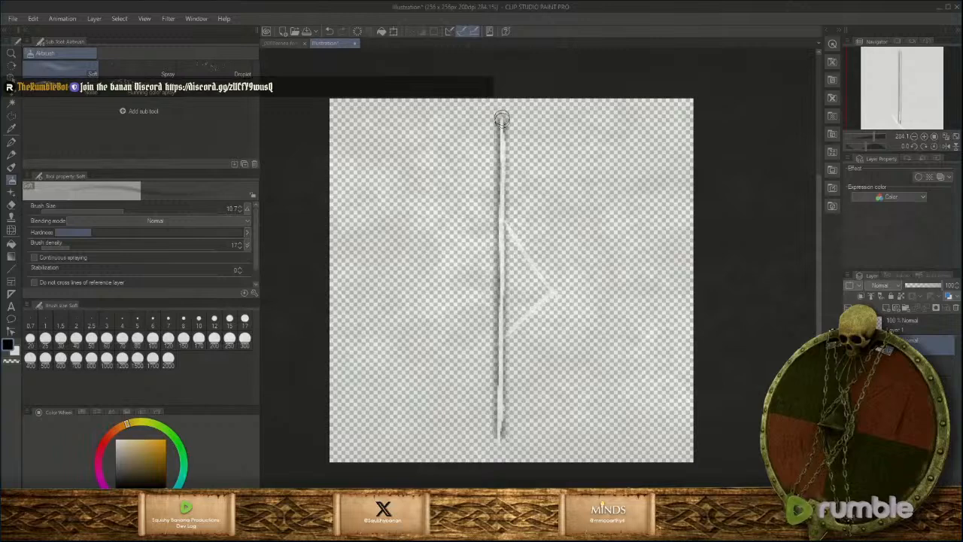
pyautogui.keyDown('shift'); pyautogui.click(499, 434); pyautogui.keyUp('shift')
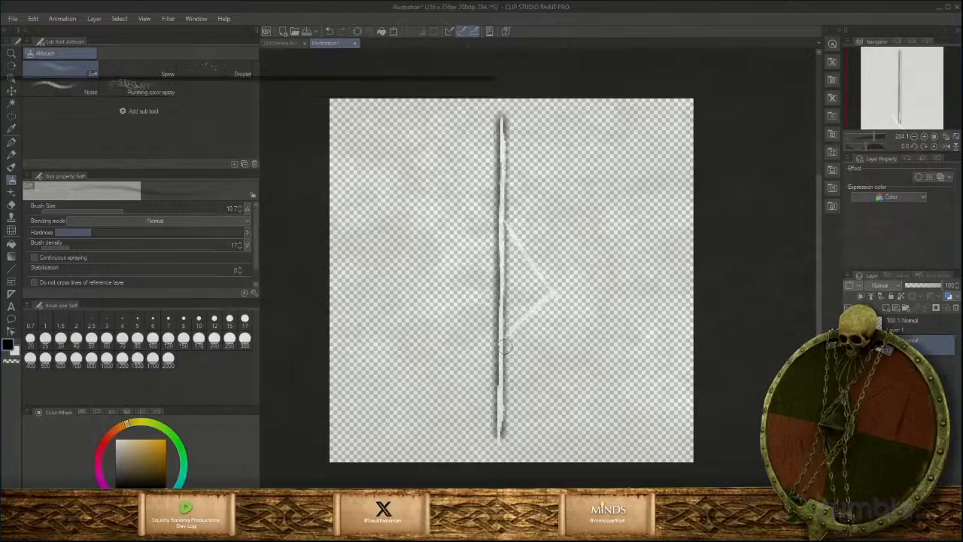
# Airbrush black shadows along both angled bow strokes and darken the shading around the stem and the bow's tip
pyautogui.keyDown('shift'); pyautogui.click(554, 289); pyautogui.keyUp('shift')
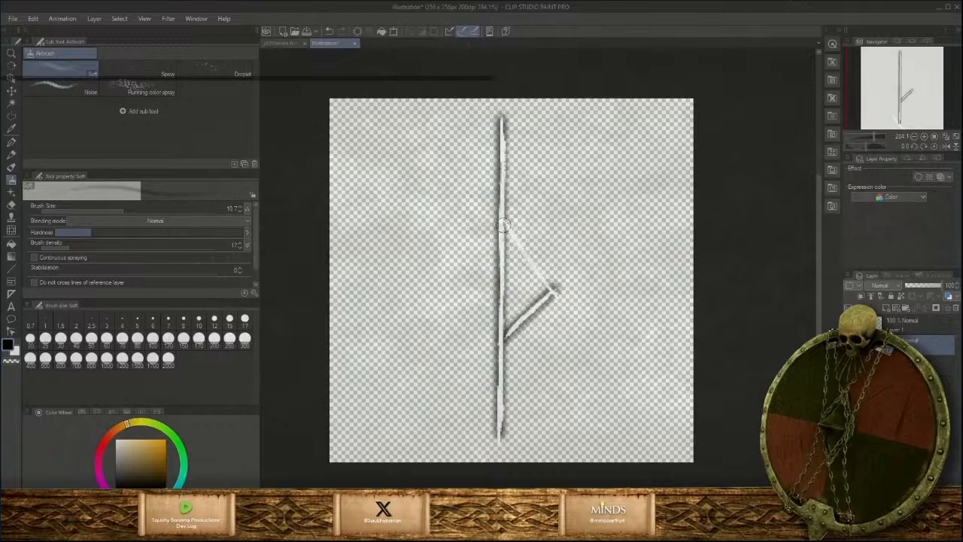
pyautogui.keyDown('shift'); pyautogui.click(552, 289); pyautogui.keyUp('shift')
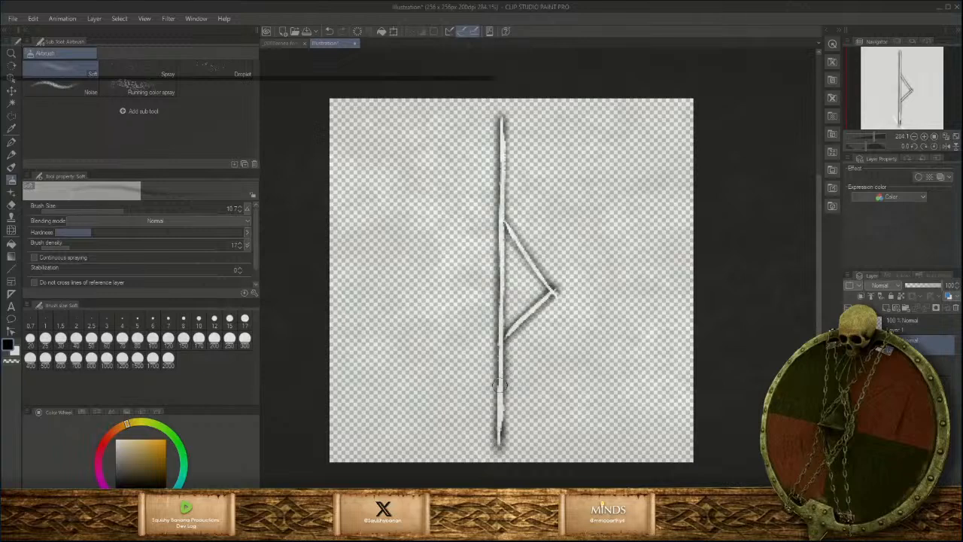
pyautogui.moveTo(521, 246); pyautogui.dragTo(555, 295)
pyautogui.moveTo(505, 228); pyautogui.dragTo(506, 115)
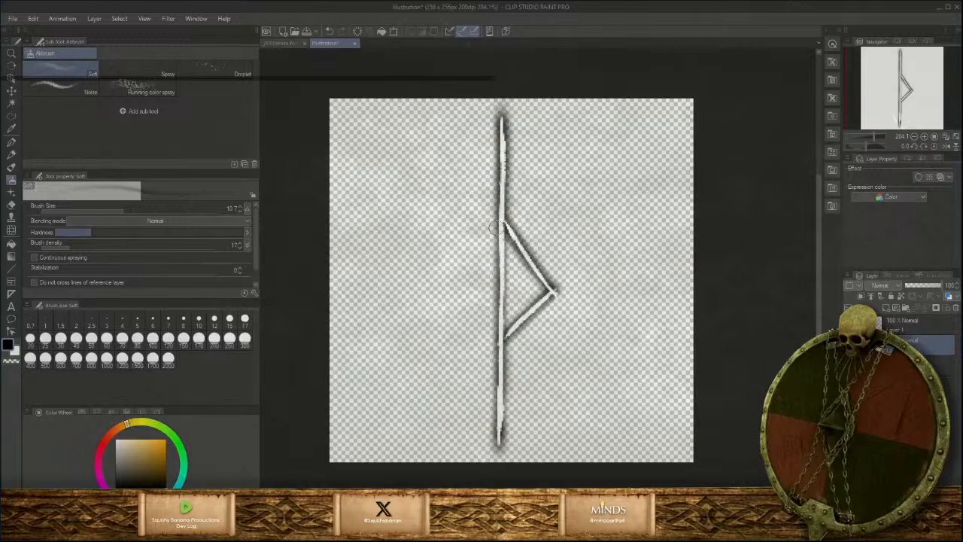
pyautogui.moveTo(497, 228)
pyautogui.mouseDown()
pyautogui.moveTo(509, 316)
pyautogui.moveTo(510, 249)
pyautogui.moveTo(512, 346)
pyautogui.moveTo(513, 332)
pyautogui.mouseUp()
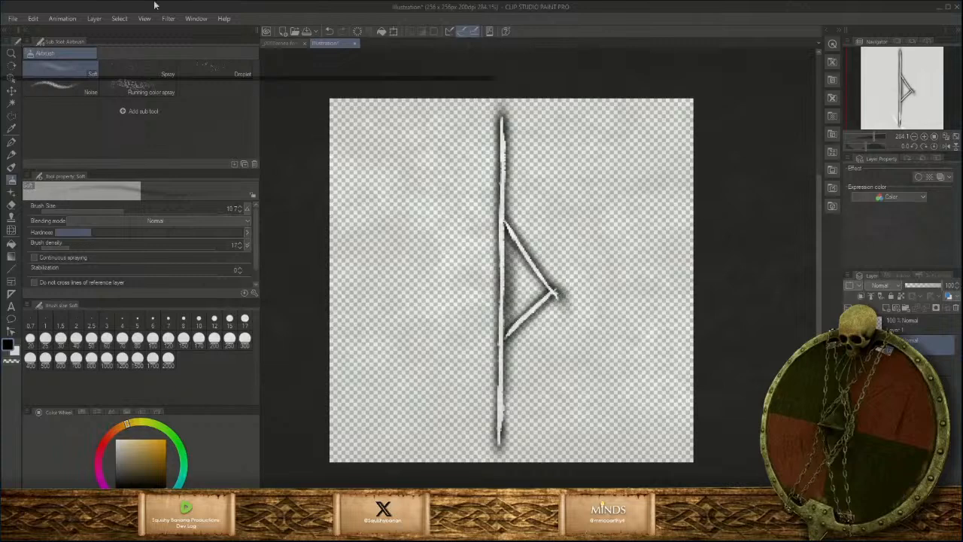
# Save the rune illustration in CLIP STUDIO FORMAT as Health_Cap_Rune in the 000_Rodinn_Retribution project's assets/UI_assets folder
pyautogui.click(12, 18)
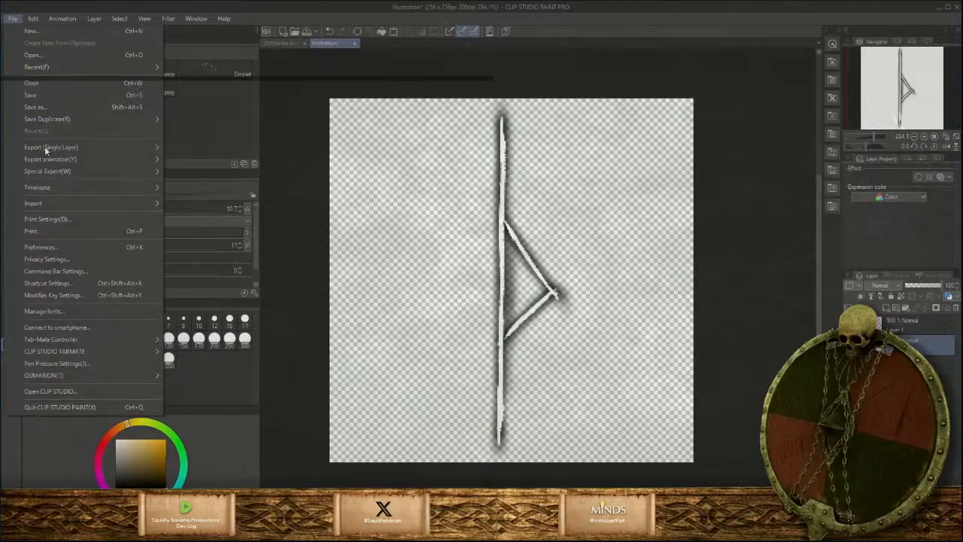
pyautogui.click(49, 104)
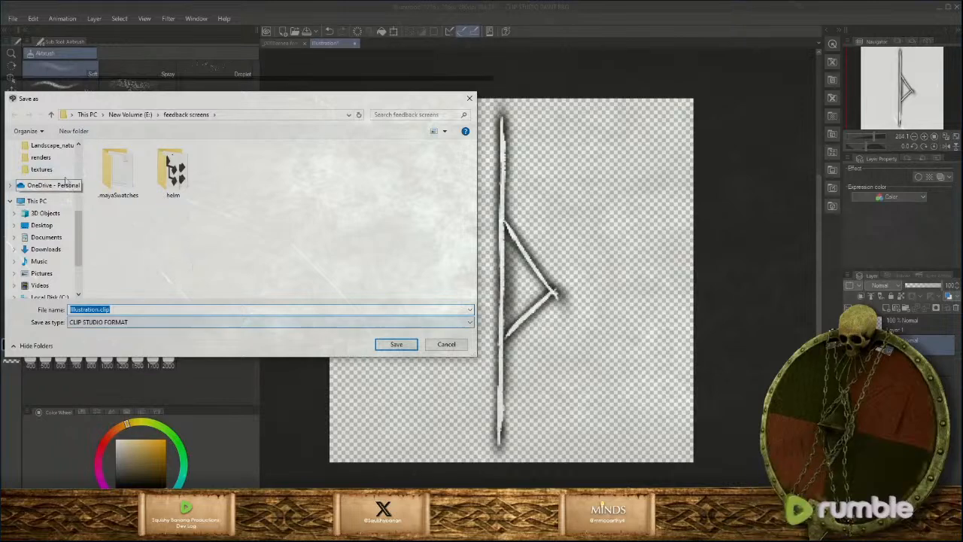
pyautogui.click(55, 158)
pyautogui.click(45, 169)
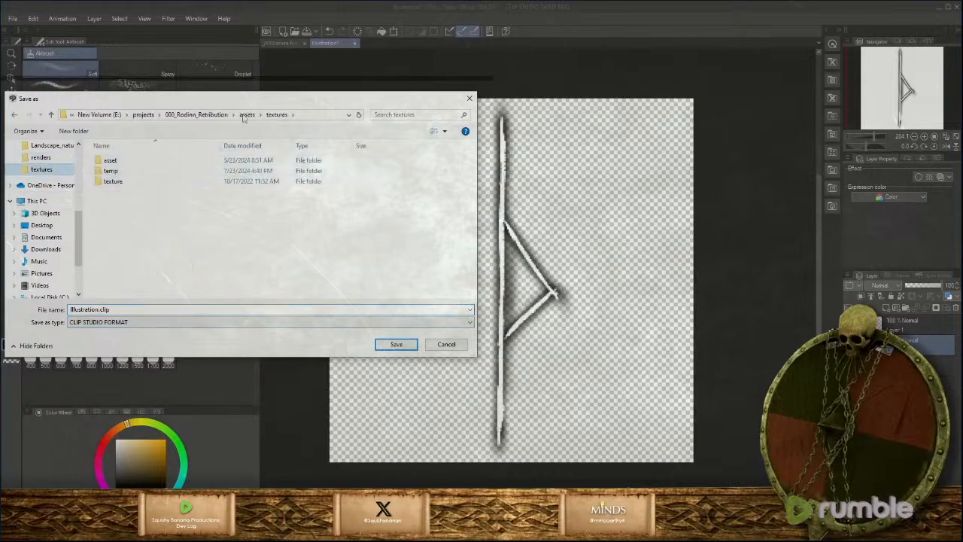
pyautogui.click(249, 114)
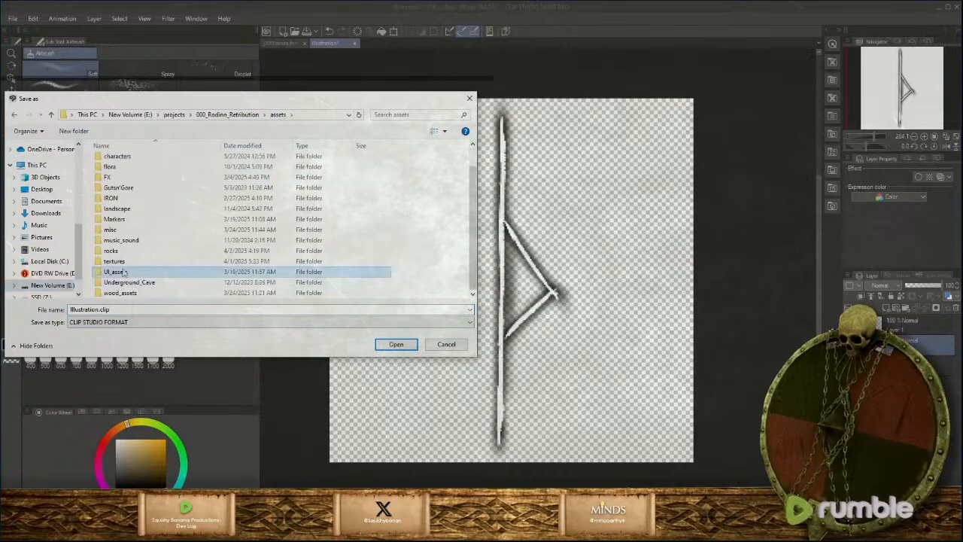
pyautogui.doubleClick(121, 268)
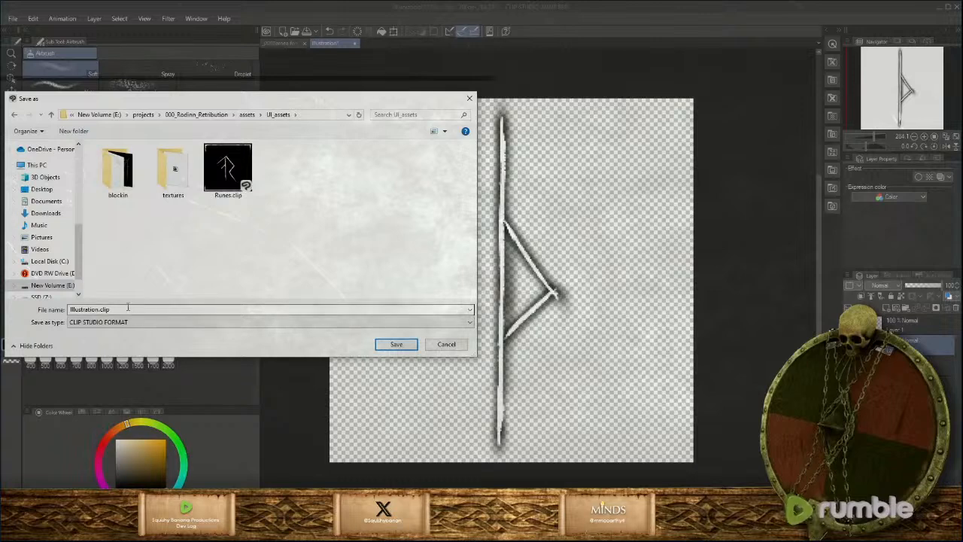
pyautogui.doubleClick(128, 307)
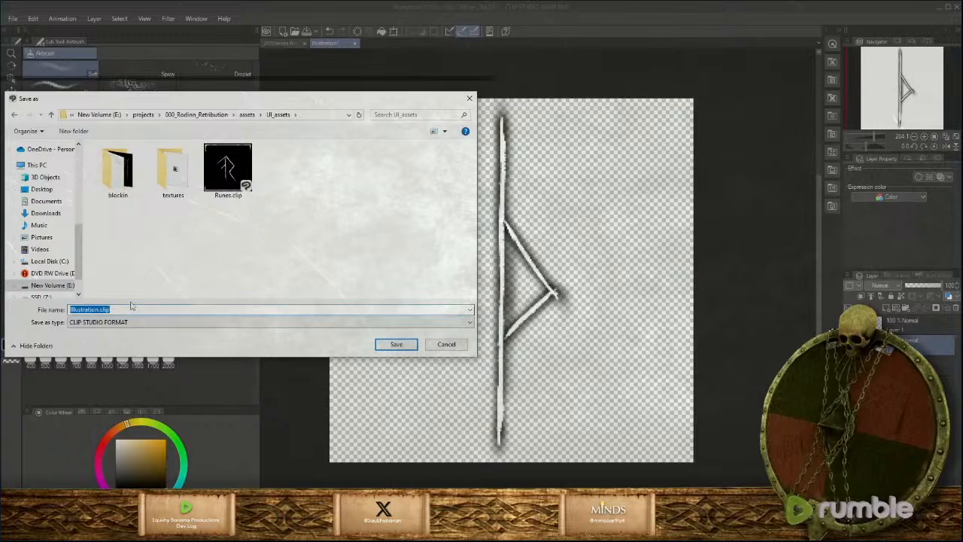
pyautogui.write('Health')
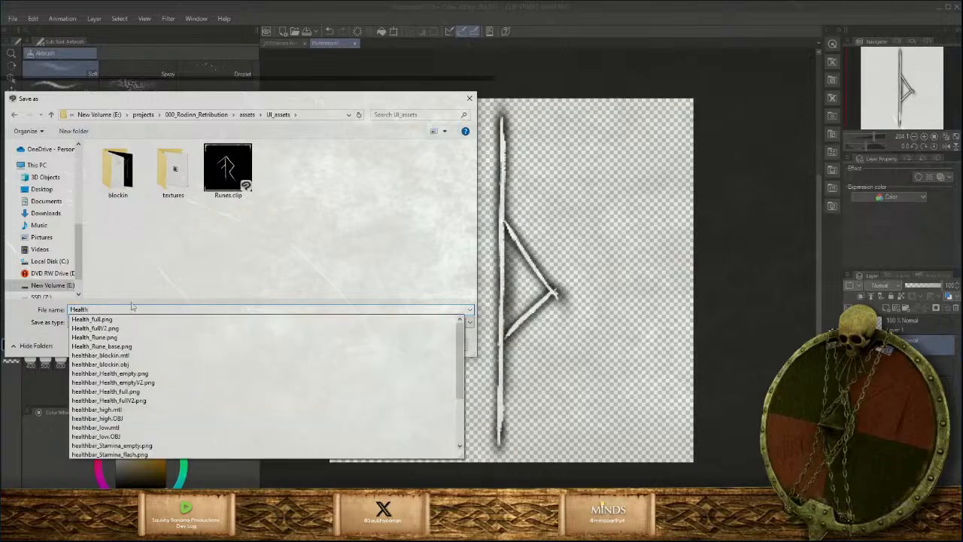
pyautogui.write('_Cap_Rune')
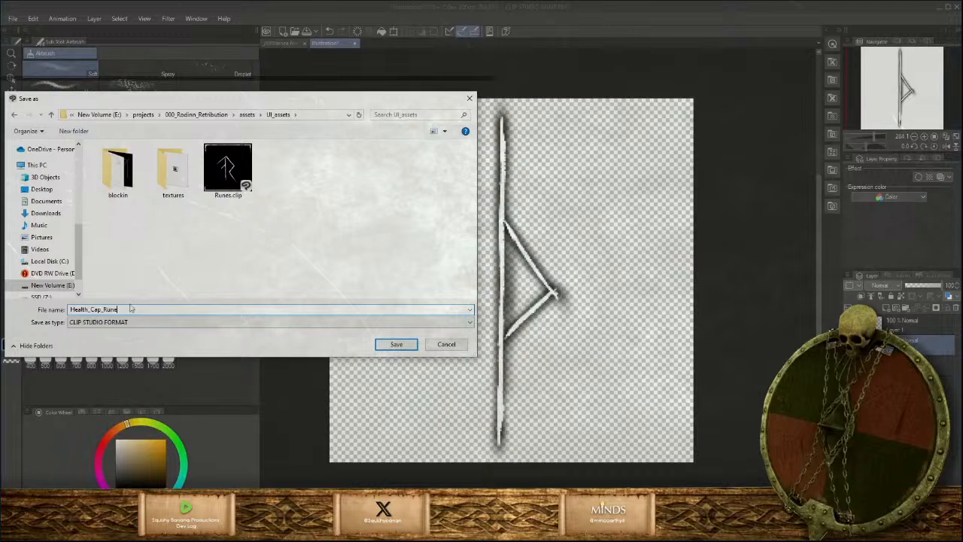
pyautogui.press('Return')
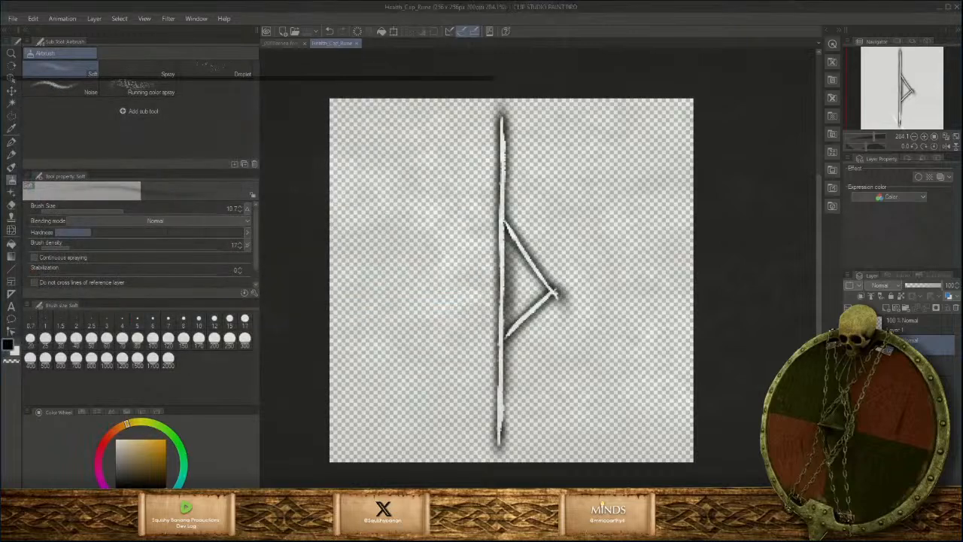
# Switch to Unreal Editor, minimize the health bar widget editor and browse to the Content/textures/UI folder in the level editor
pyautogui.click(511, 474)
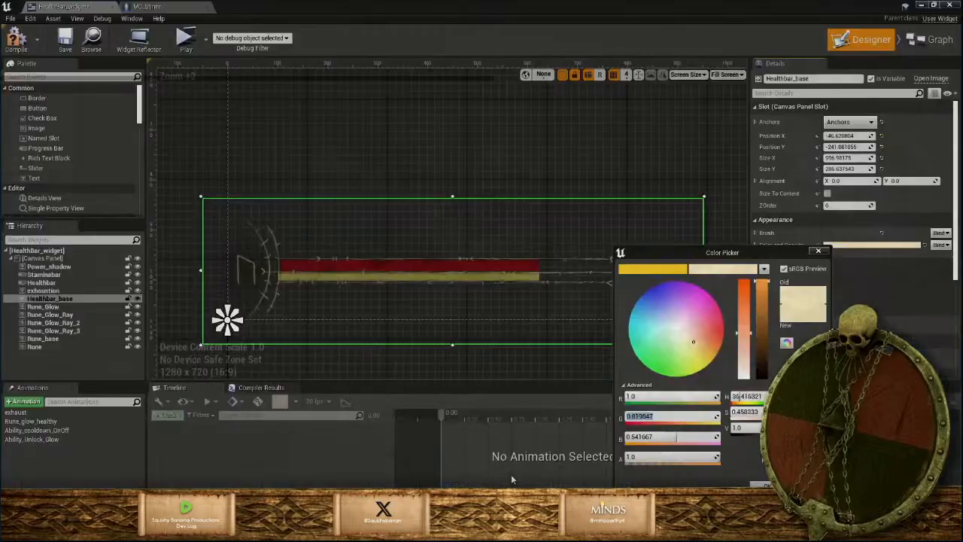
pyautogui.click(922, 5)
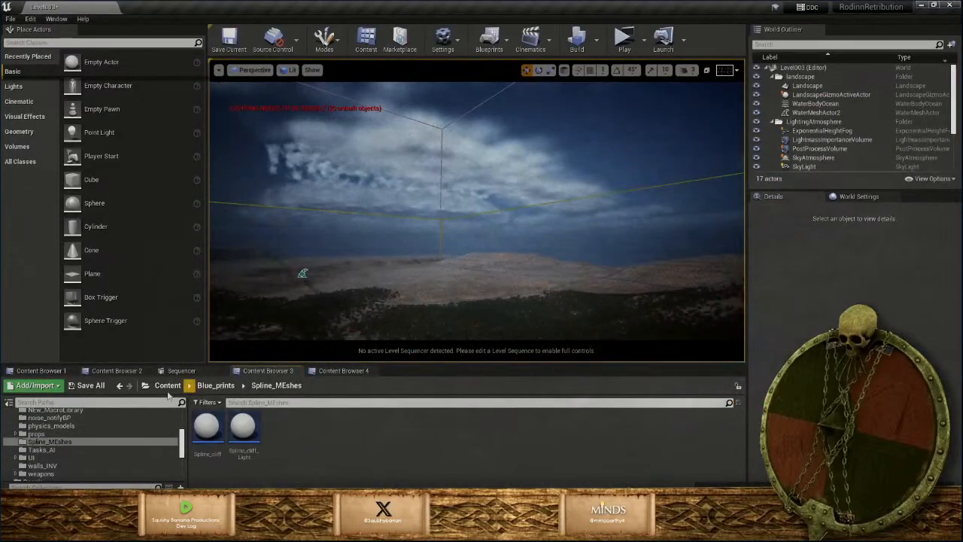
pyautogui.click(167, 385)
pyautogui.scroll(-1, 621, 471)
pyautogui.doubleClick(716, 435)
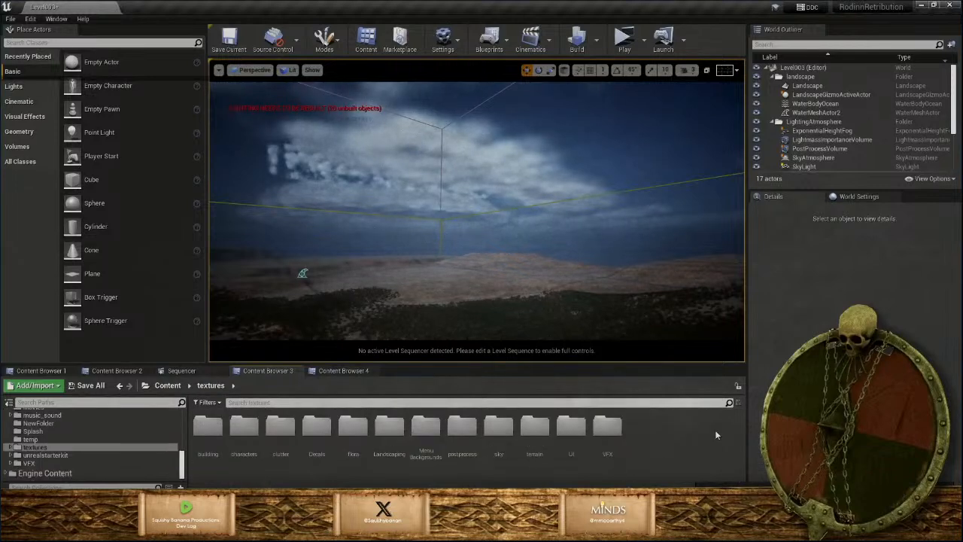
pyautogui.doubleClick(571, 428)
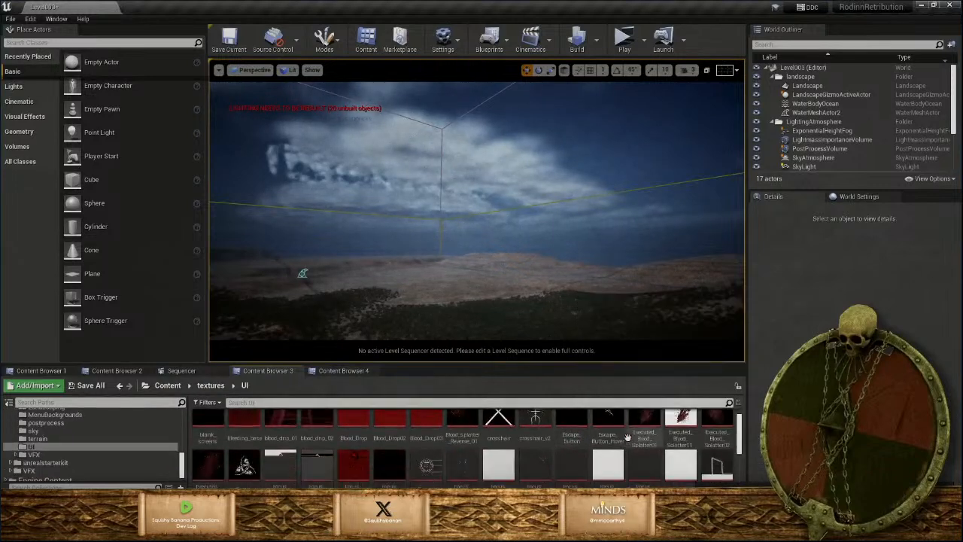
pyautogui.scroll(-5, 641, 463)
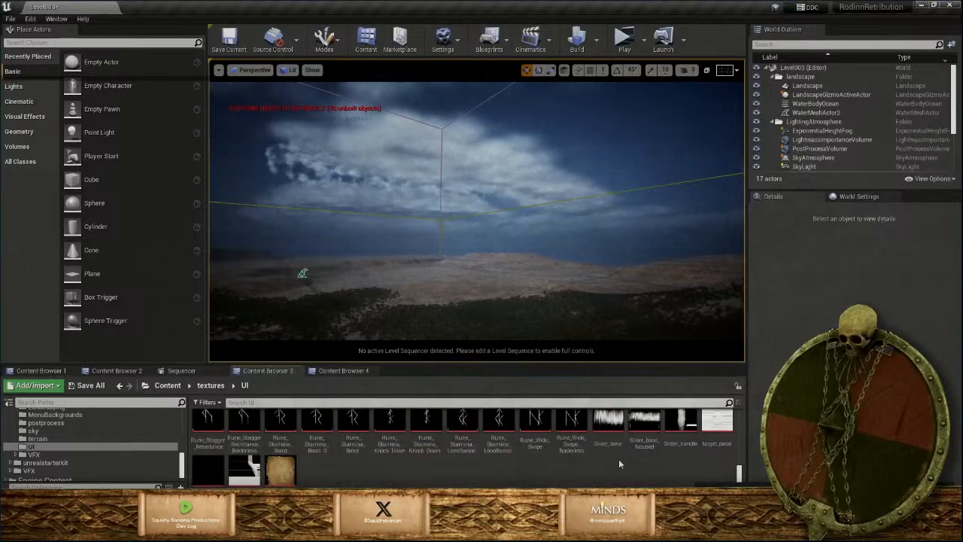
# Start an asset import into /Game/textures/UI and browse to the project's assets/UI_assets folder on disk
pyautogui.rightClick(331, 483)
pyautogui.moveTo(346, 472)
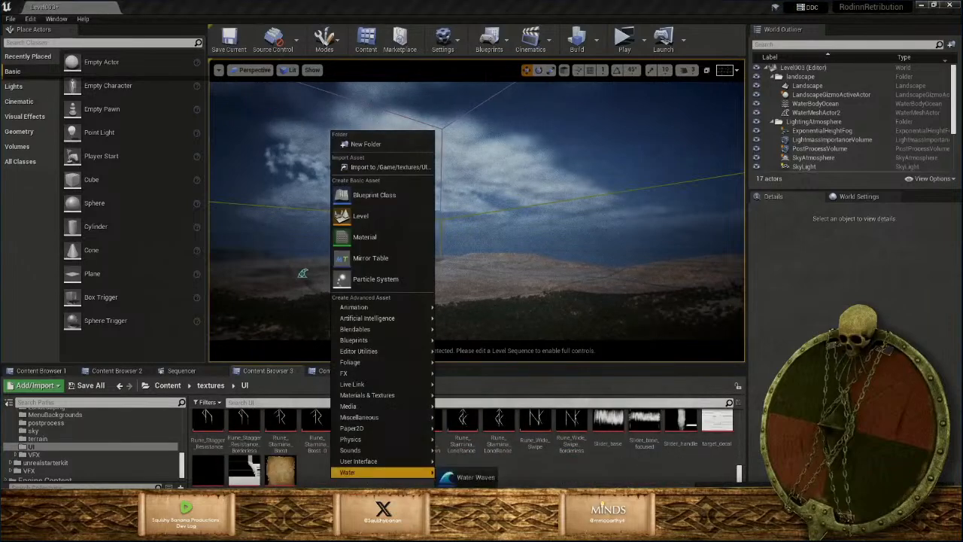
pyautogui.moveTo(368, 308)
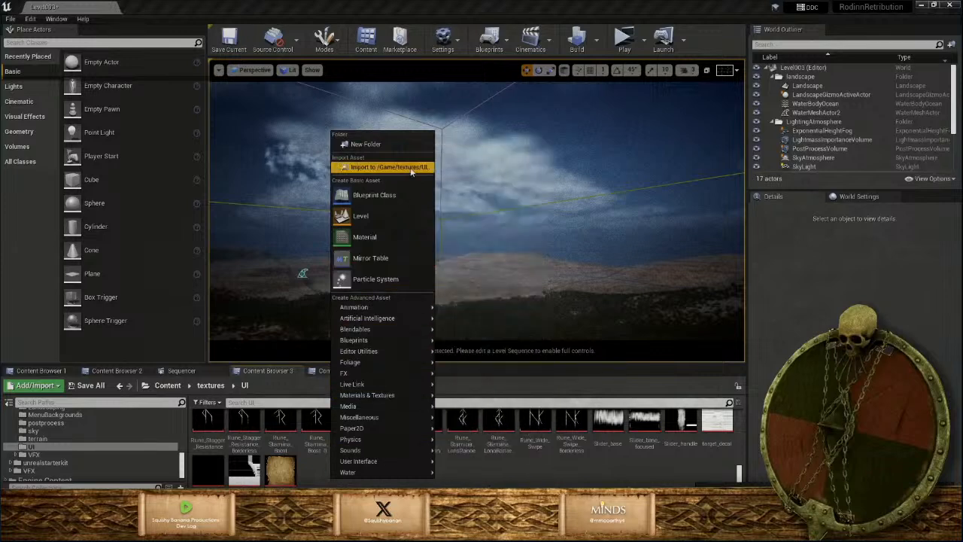
pyautogui.click(390, 168)
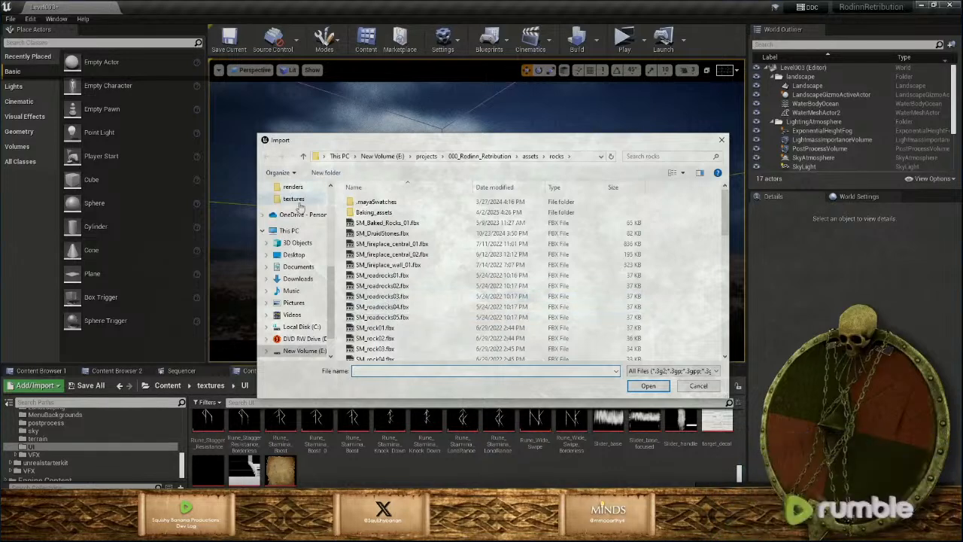
pyautogui.click(293, 199)
pyautogui.click(499, 156)
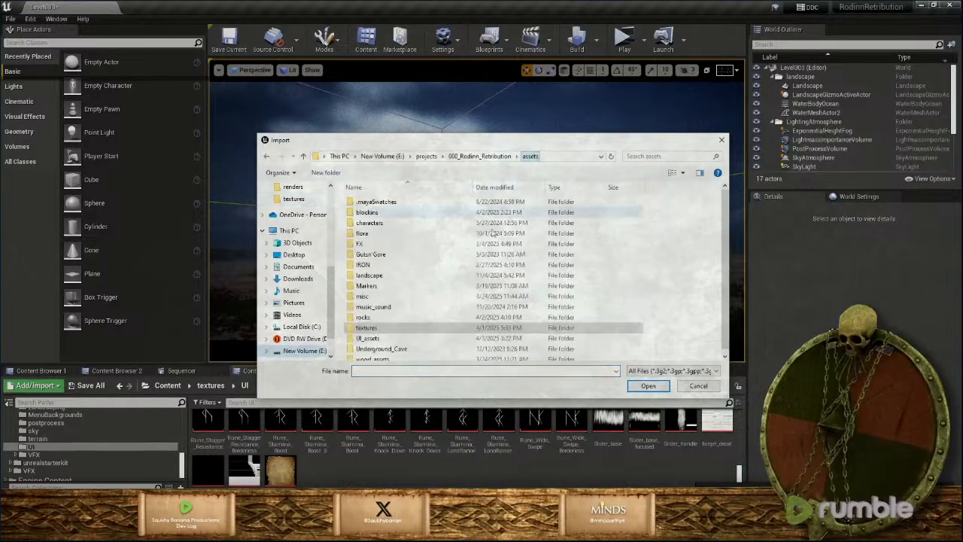
pyautogui.doubleClick(369, 334)
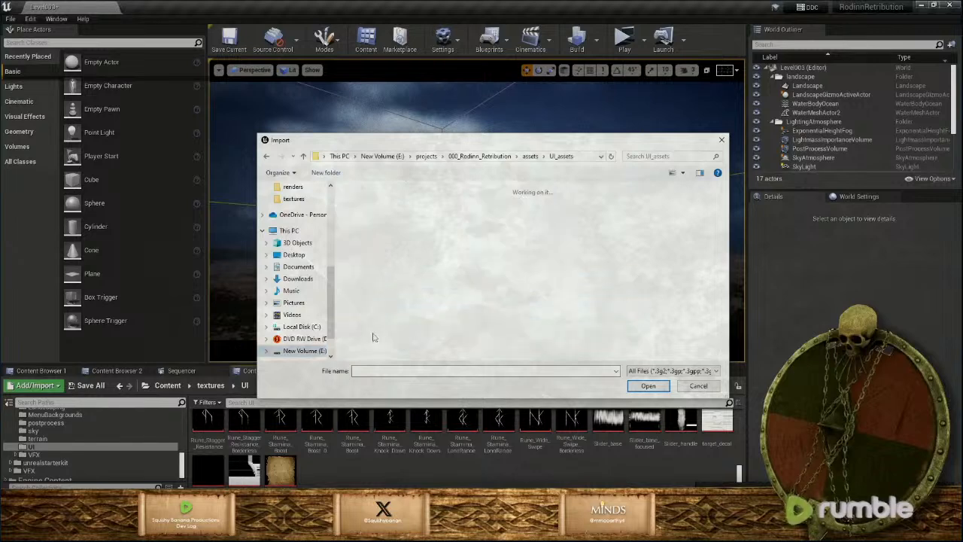
# Look through the UI_assets files for an importable image of the health cap rune
pyautogui.scroll(-6, 512, 273)
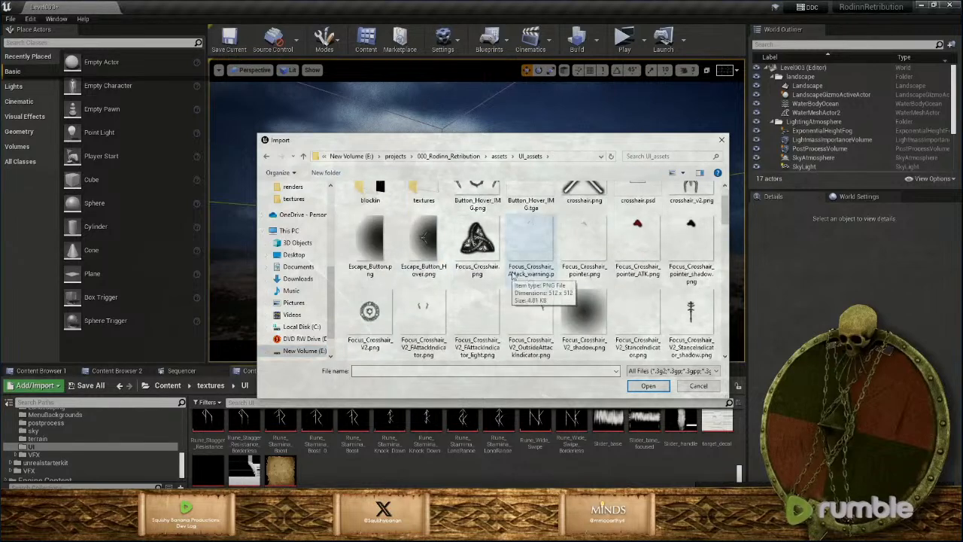
pyautogui.scroll(-5, 547, 304)
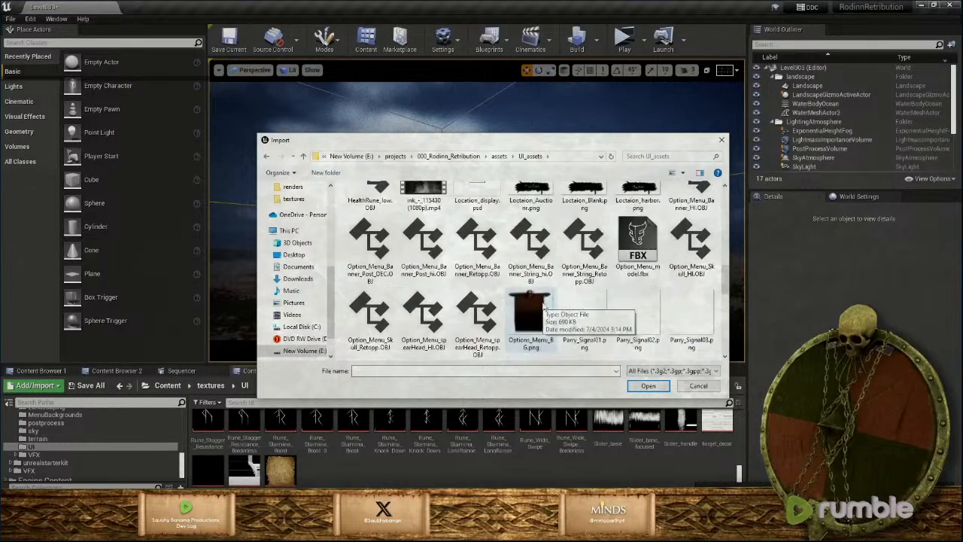
pyautogui.scroll(4, 531, 306)
pyautogui.scroll(-8, 531, 306)
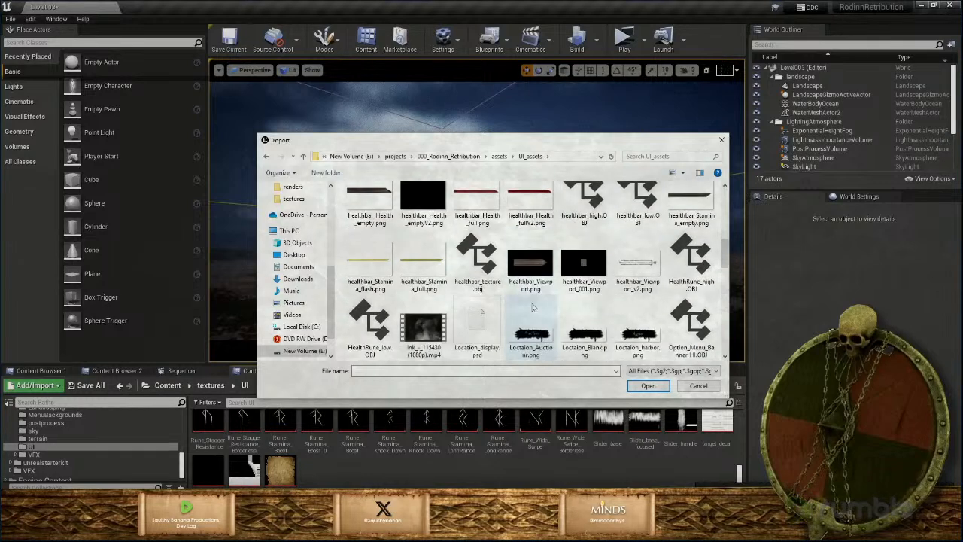
pyautogui.scroll(-3, 534, 315)
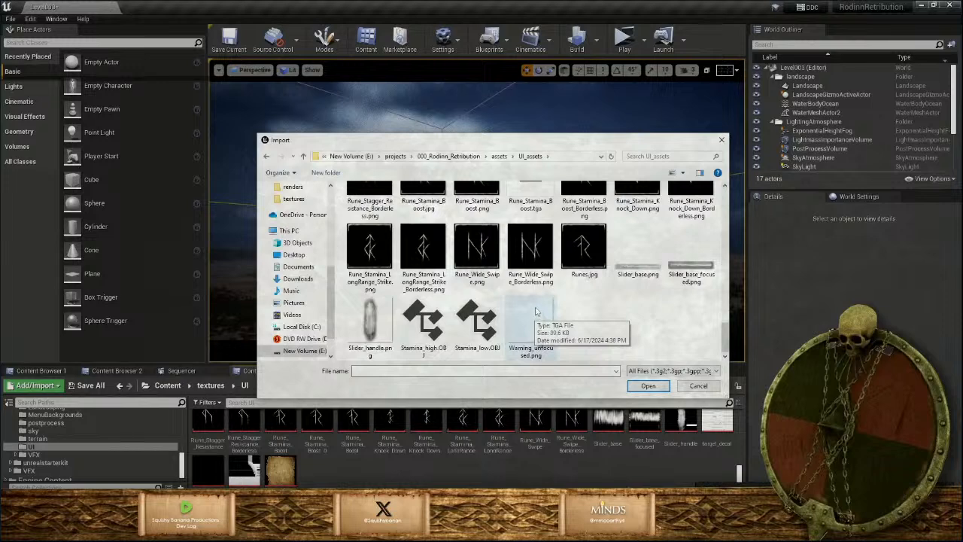
pyautogui.scroll(2, 537, 310)
pyautogui.scroll(3, 535, 310)
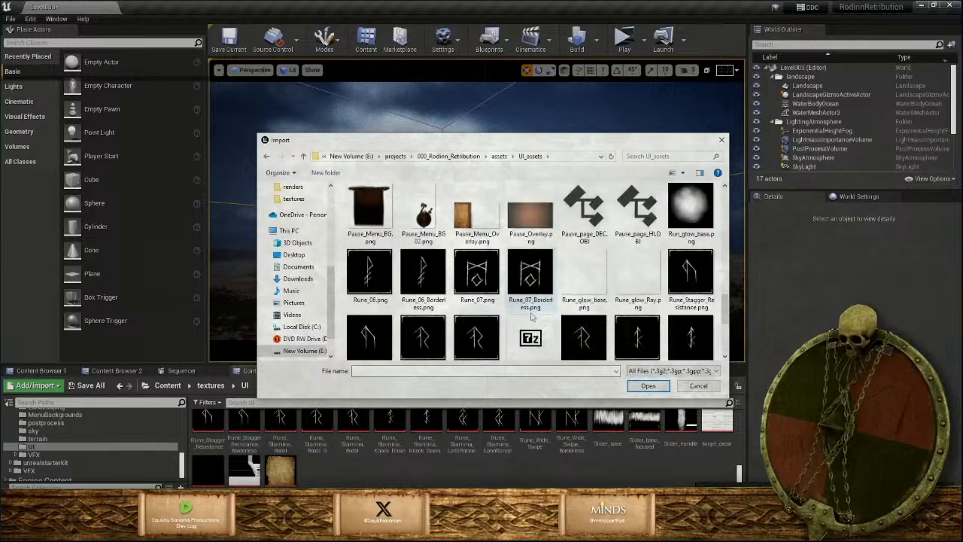
pyautogui.scroll(3, 530, 316)
pyautogui.scroll(3, 527, 322)
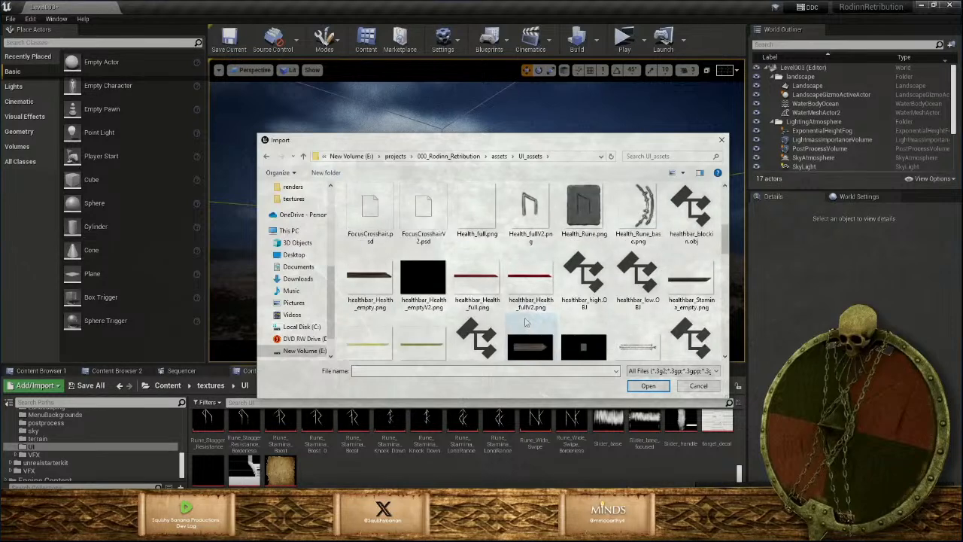
pyautogui.scroll(3, 525, 321)
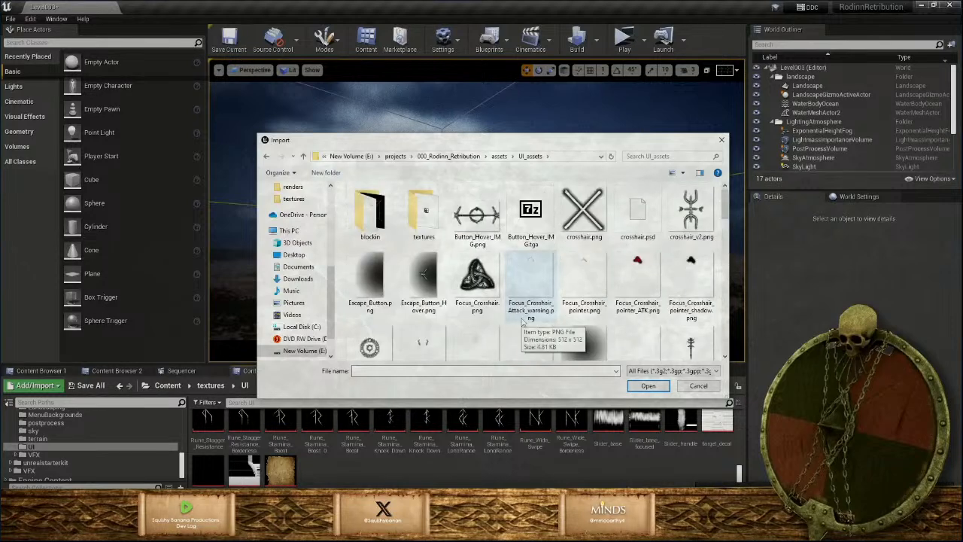
pyautogui.scroll(-2, 525, 322)
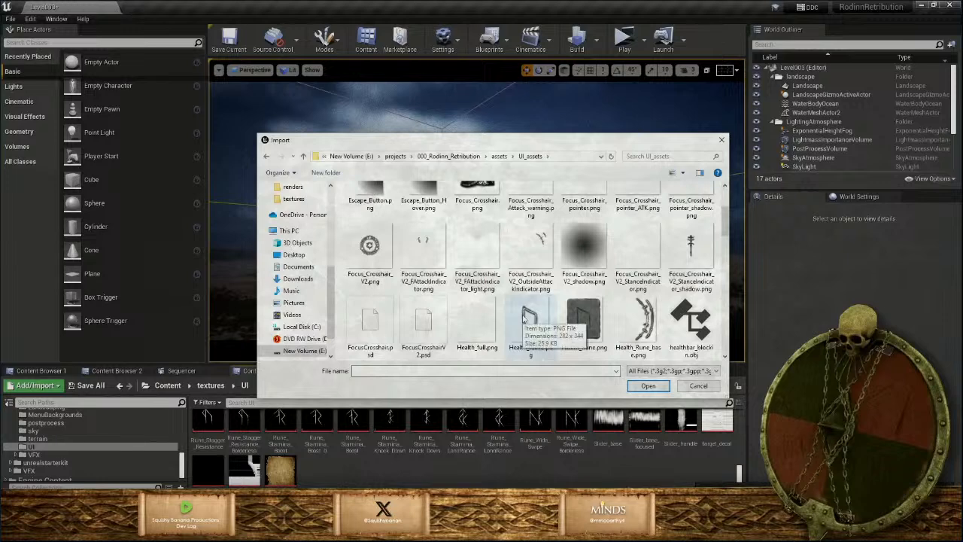
pyautogui.scroll(1, 527, 320)
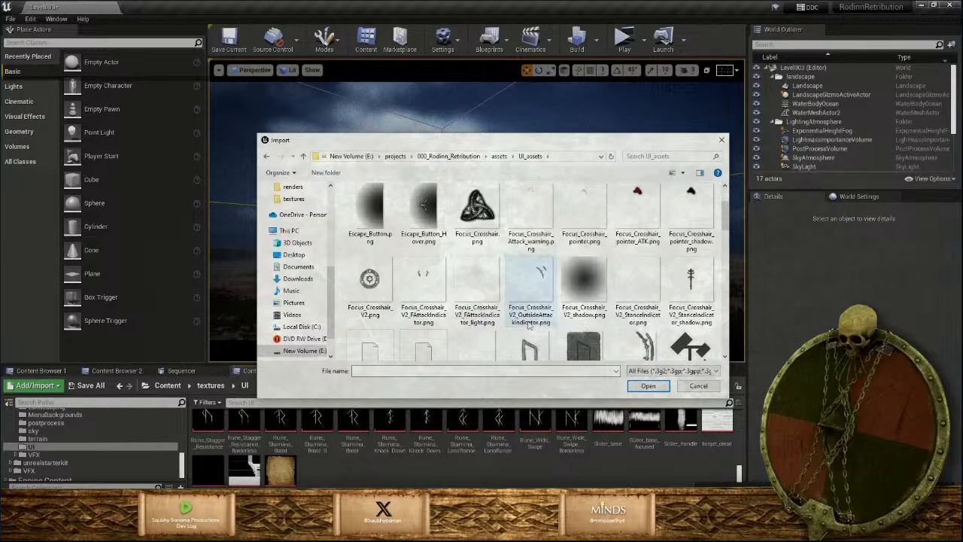
pyautogui.scroll(-2, 527, 322)
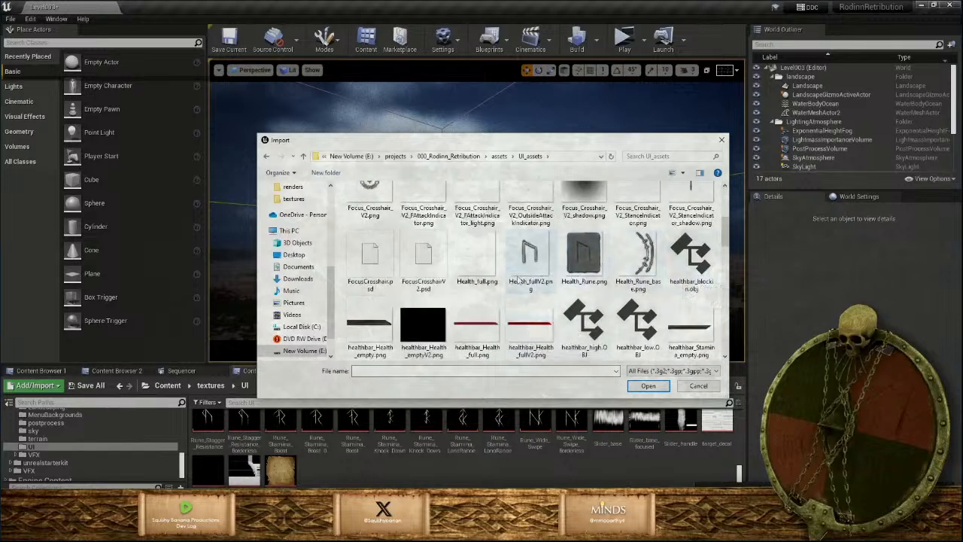
pyautogui.scroll(-1, 510, 278)
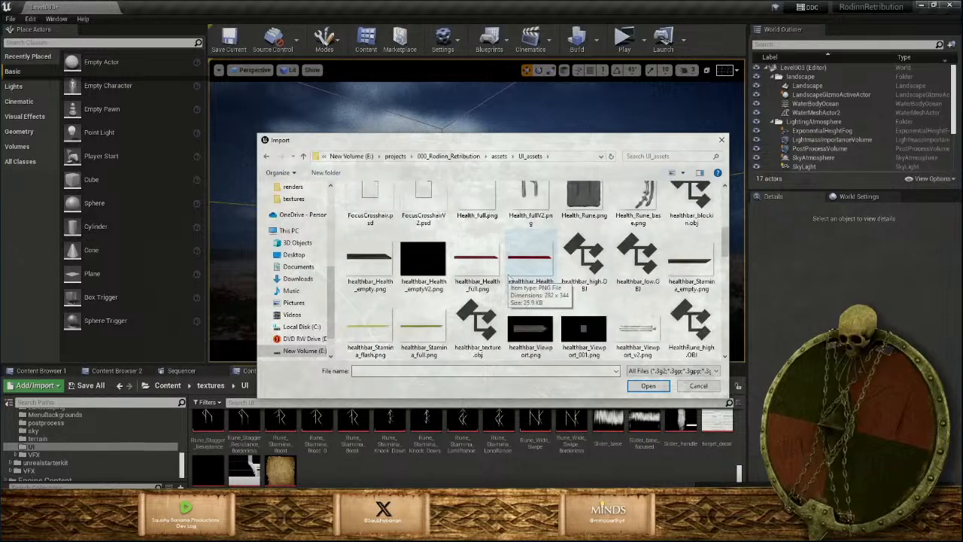
pyautogui.scroll(-1, 499, 294)
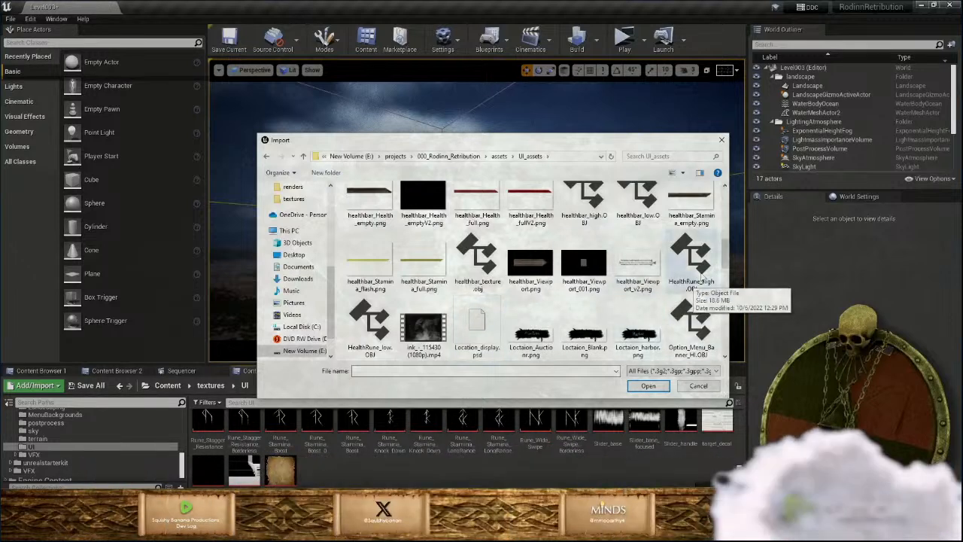
pyautogui.scroll(-1, 649, 321)
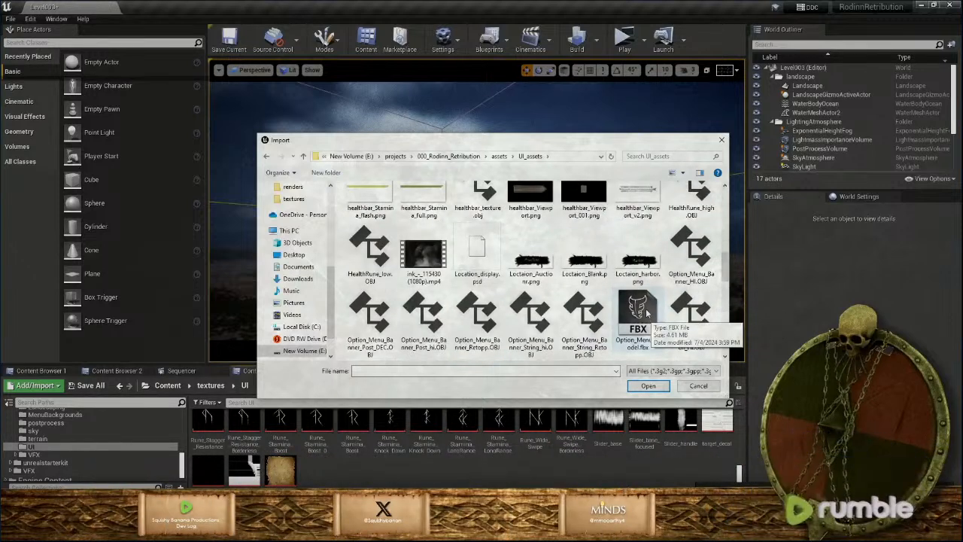
pyautogui.scroll(1, 646, 312)
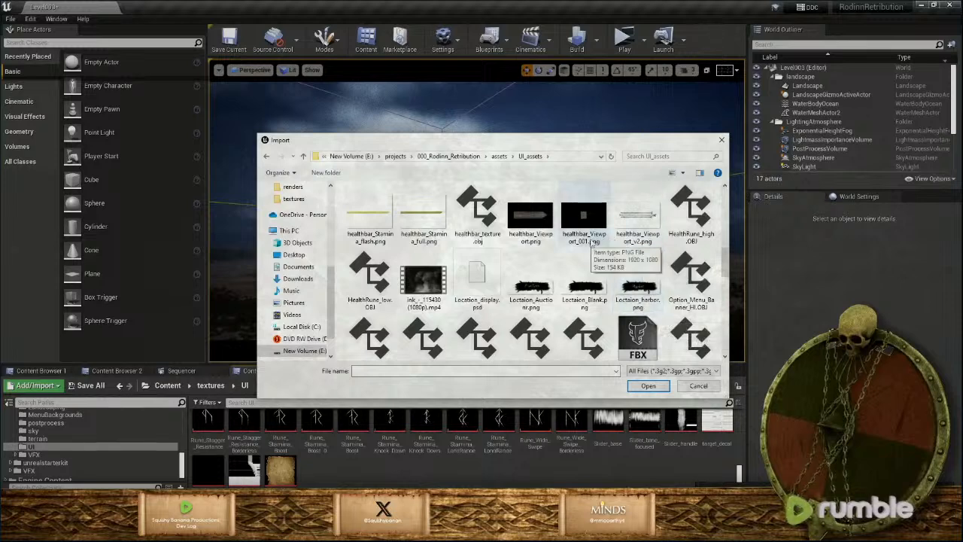
pyautogui.scroll(1, 594, 240)
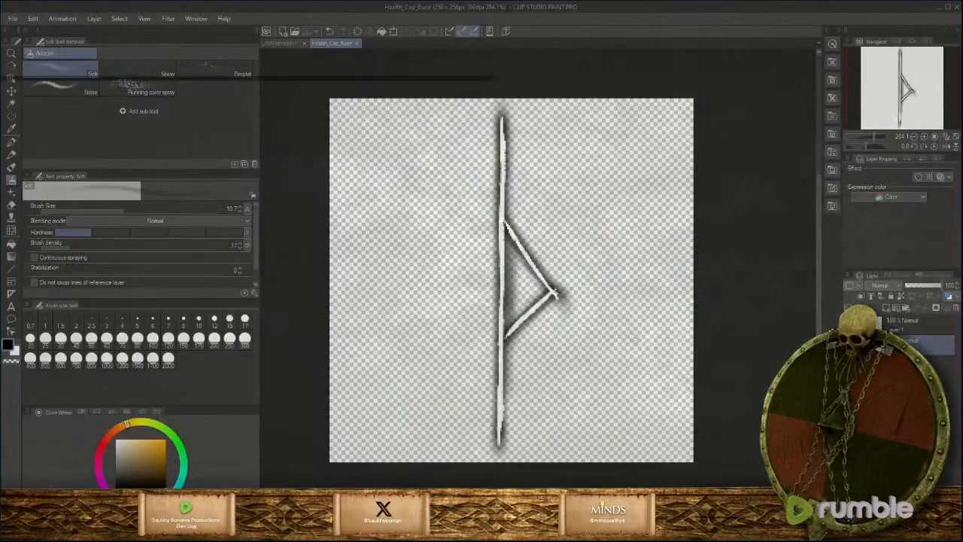
# Save the rune illustration as Health_Cap_Rune.png in PNG format in the UI_assets folder, accepting the loss of layer information
pyautogui.click(13, 18)
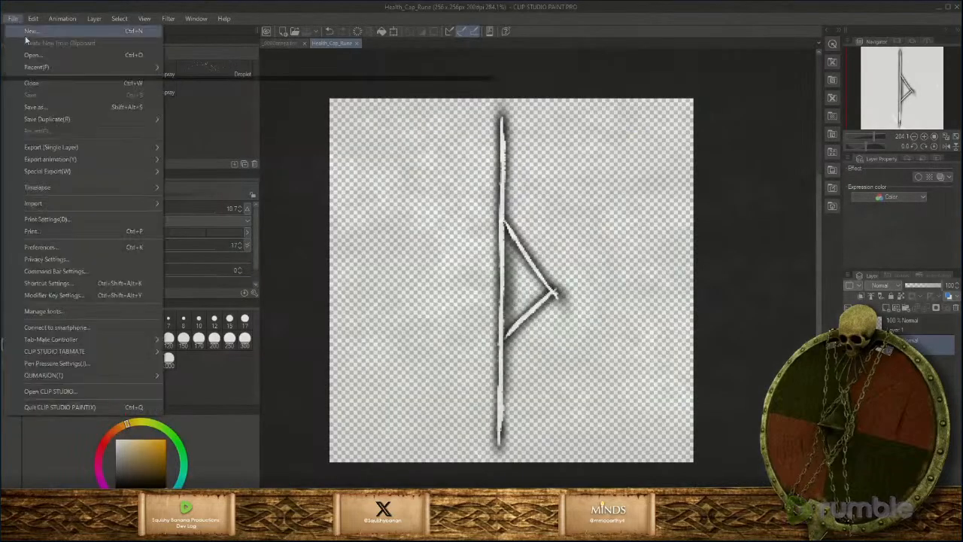
pyautogui.click(34, 106)
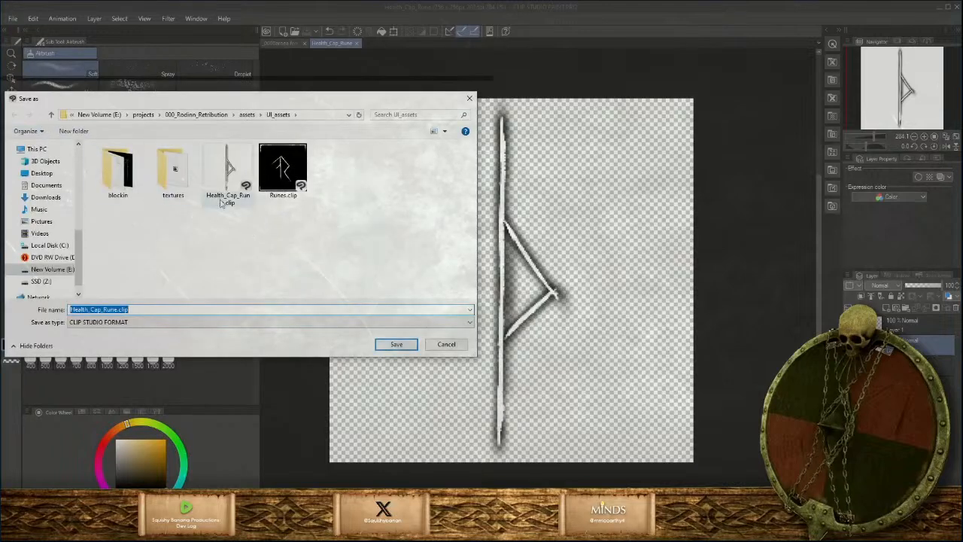
pyautogui.click(222, 204)
pyautogui.click(133, 323)
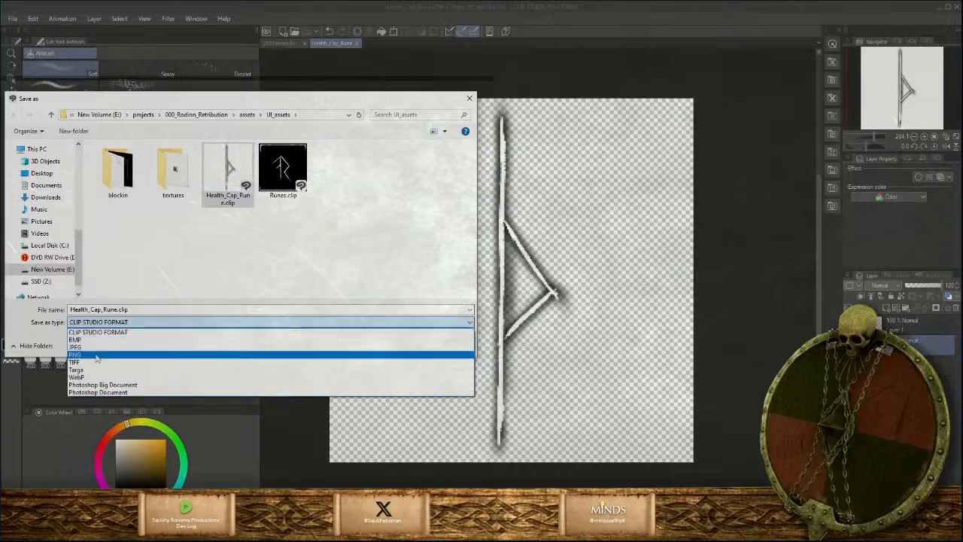
pyautogui.click(90, 355)
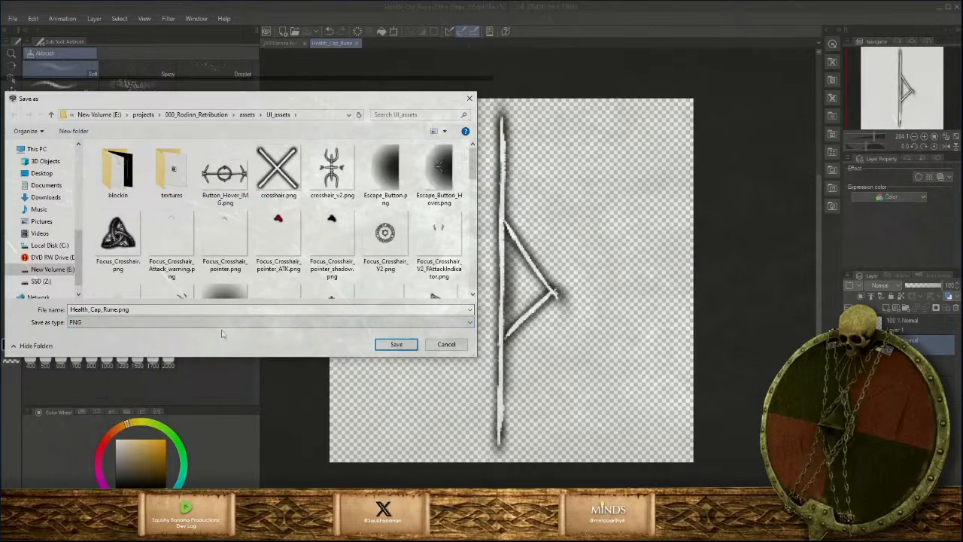
pyautogui.click(397, 344)
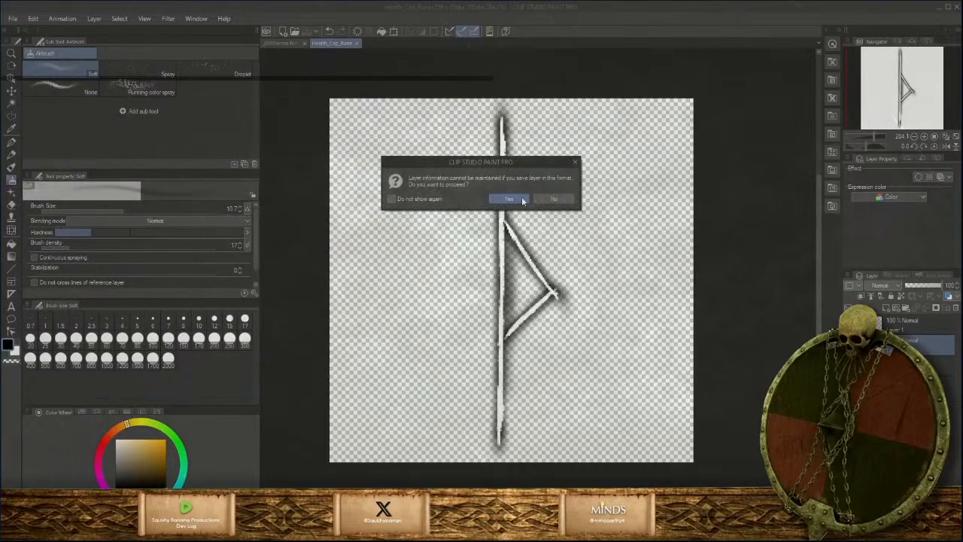
pyautogui.click(521, 200)
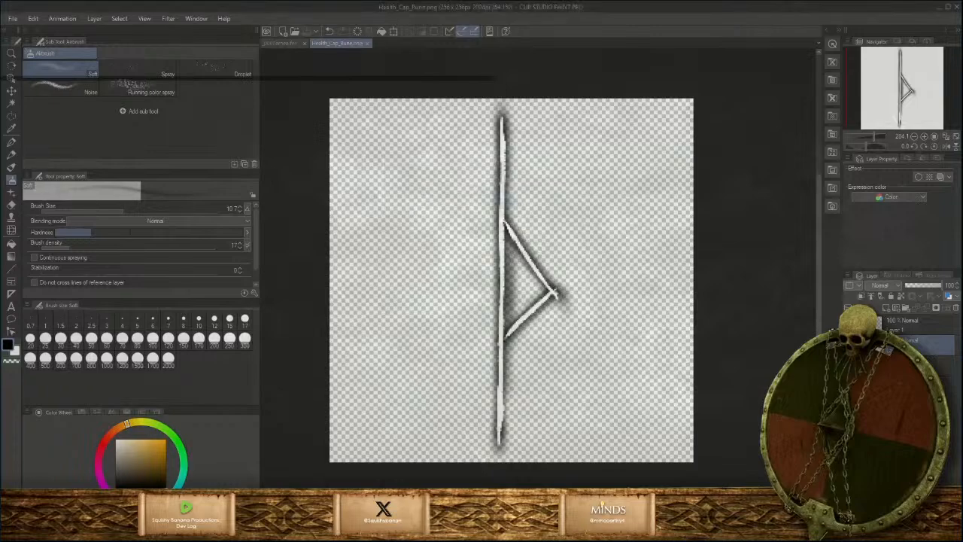
# Switch to Unreal Editor, close the Color Picker window and return to the open asset import
pyautogui.click(536, 473)
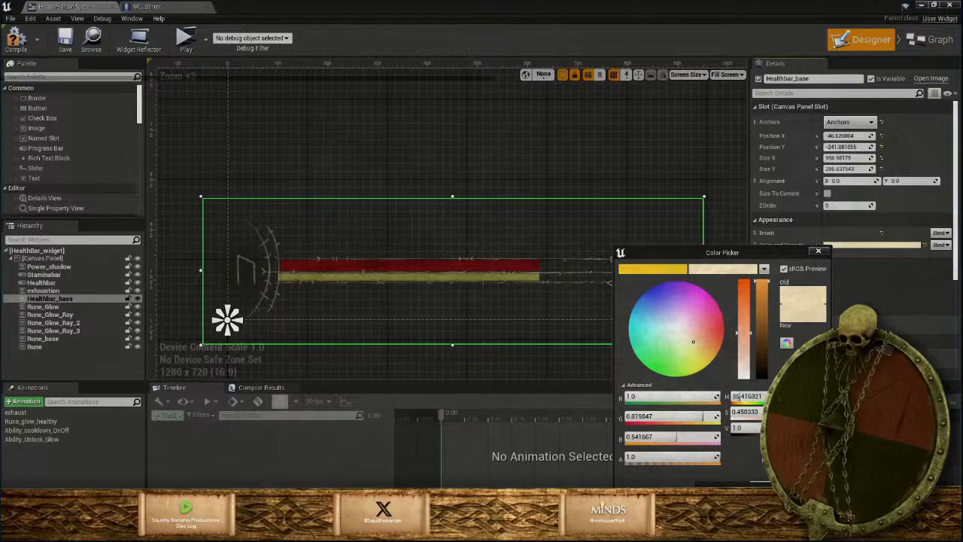
pyautogui.moveTo(506, 531)
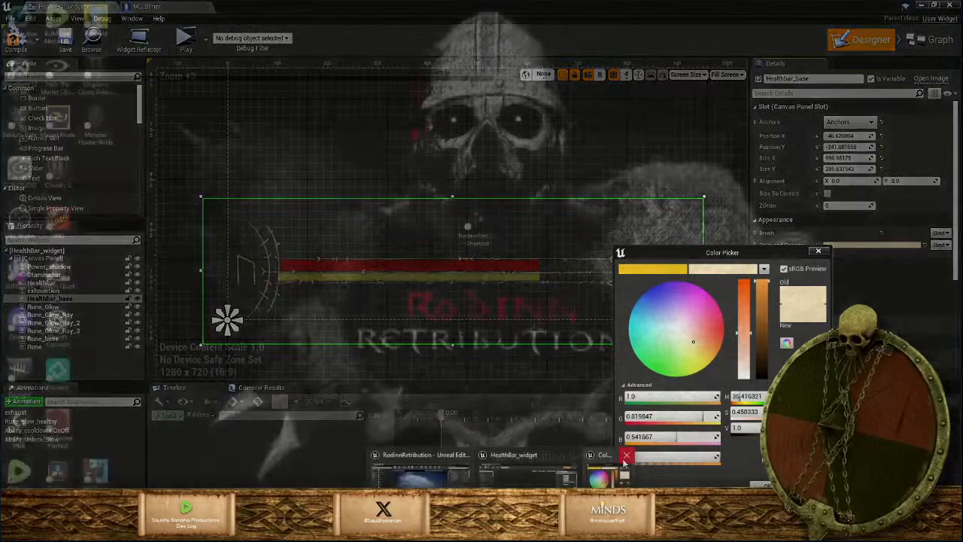
pyautogui.click(626, 456)
pyautogui.click(602, 455)
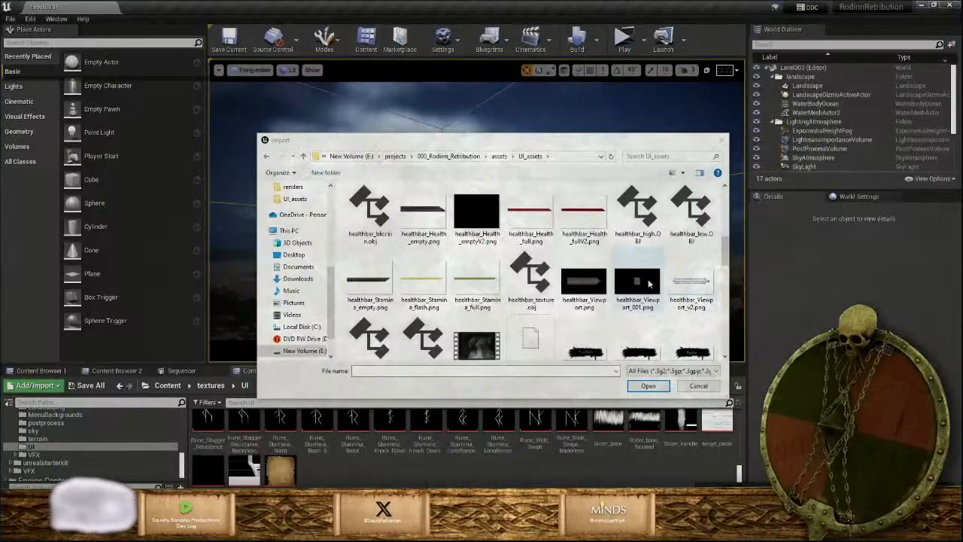
# Import Health_Cap_Rune.png from the UI_assets folder into the textures/UI content folder
pyautogui.scroll(-1, 591, 284)
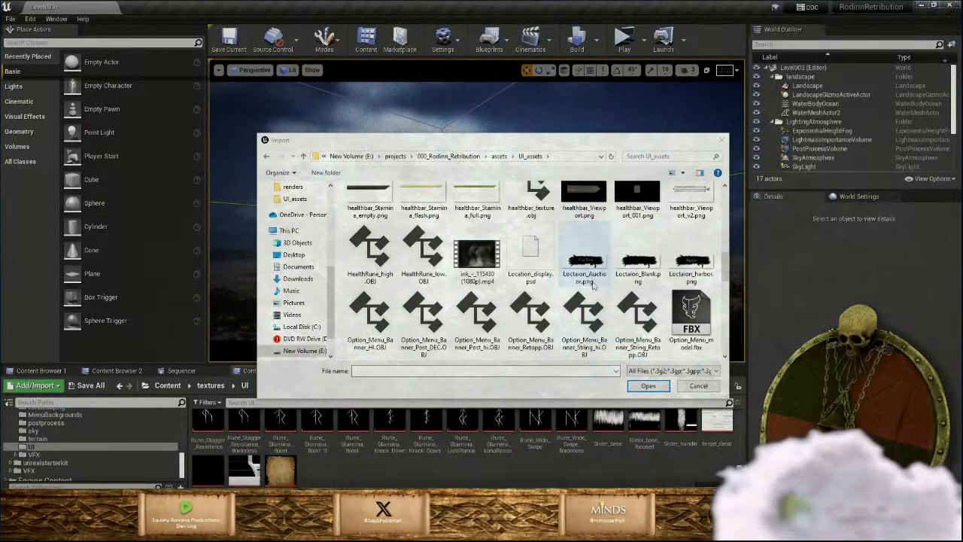
pyautogui.scroll(4, 586, 284)
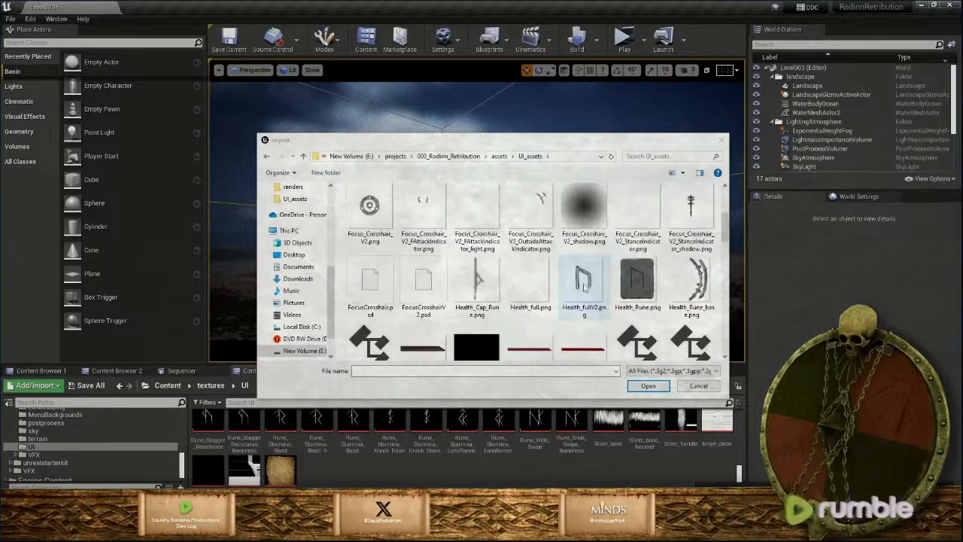
pyautogui.click(477, 284)
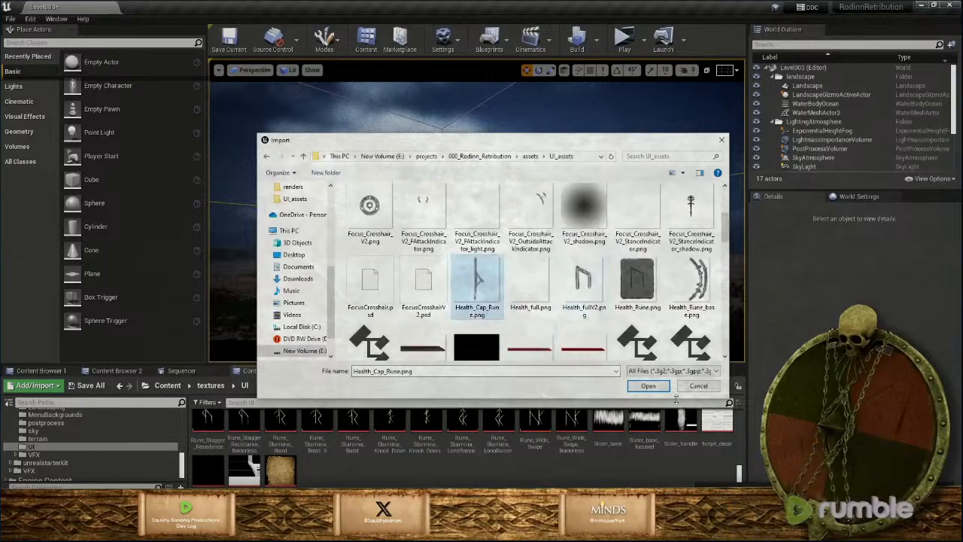
pyautogui.click(648, 386)
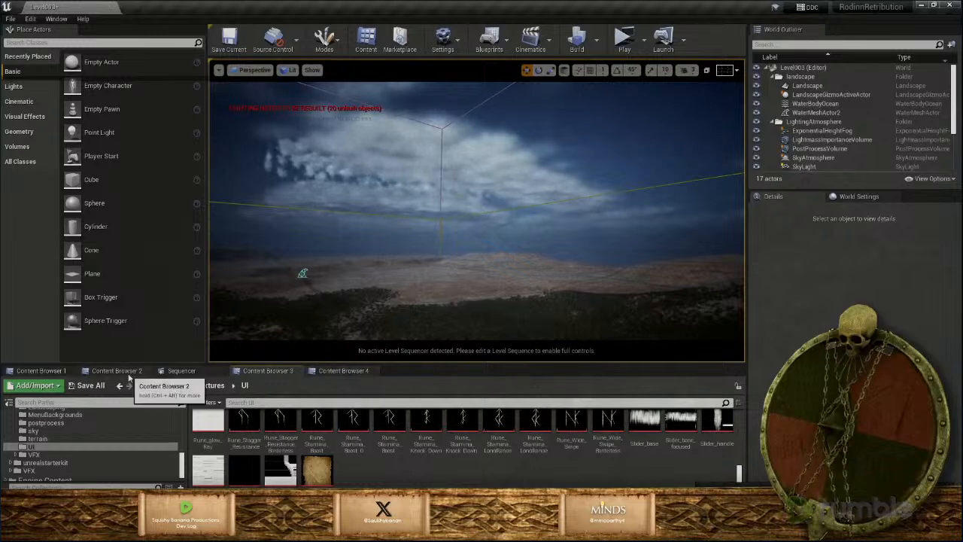
# Open the MC_Stinnr player blueprint, follow its Rune Wounded node into HealthBar_widget and switch to the widget's Designer view
pyautogui.click(128, 372)
pyautogui.click(343, 371)
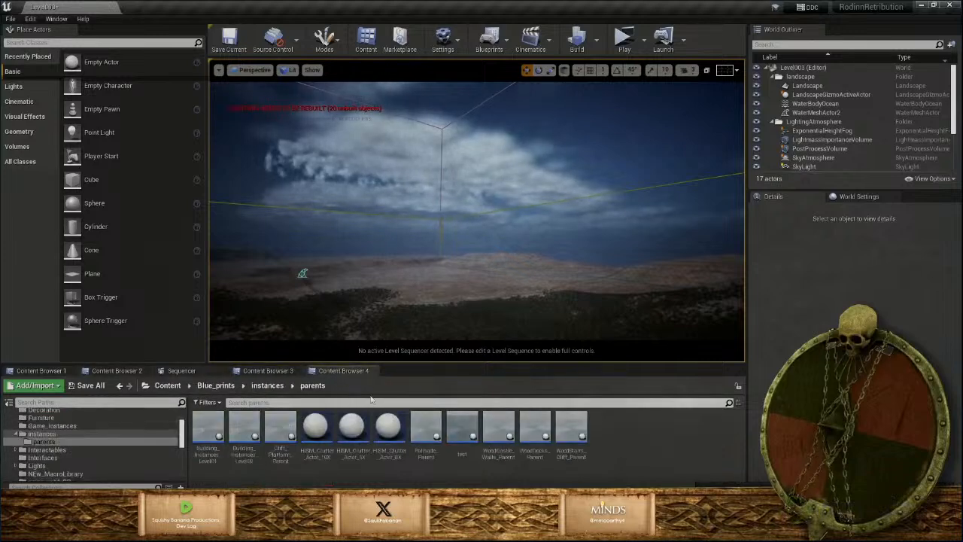
pyautogui.click(268, 370)
pyautogui.click(136, 372)
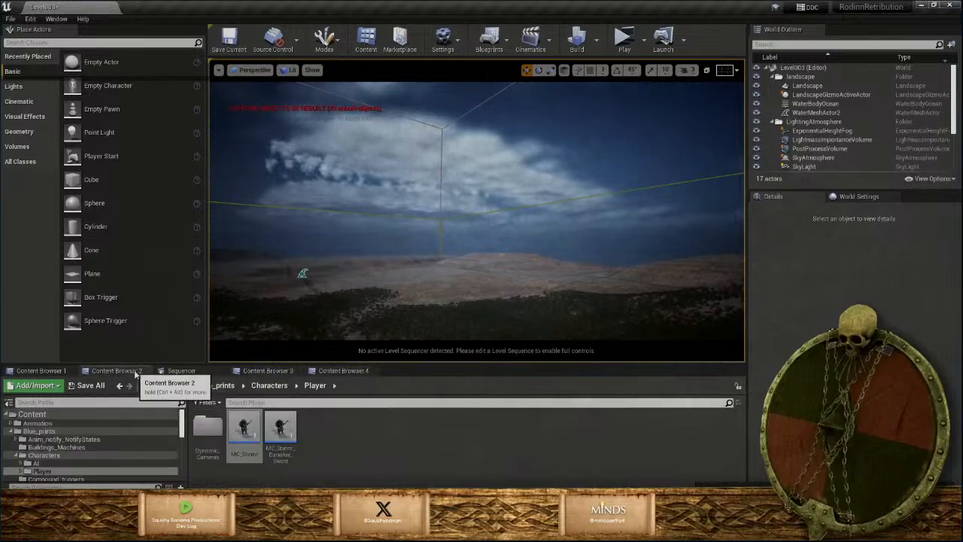
pyautogui.doubleClick(247, 431)
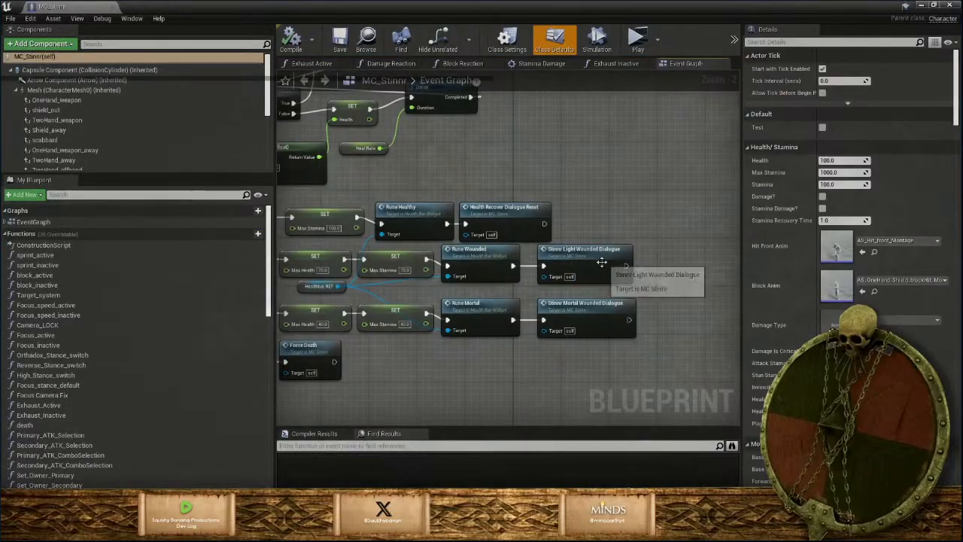
pyautogui.doubleClick(476, 273)
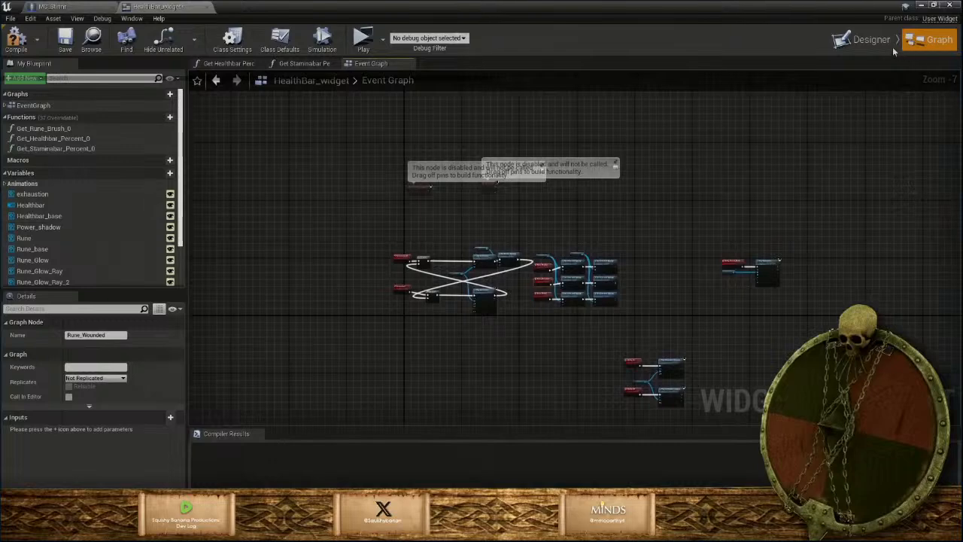
pyautogui.click(876, 42)
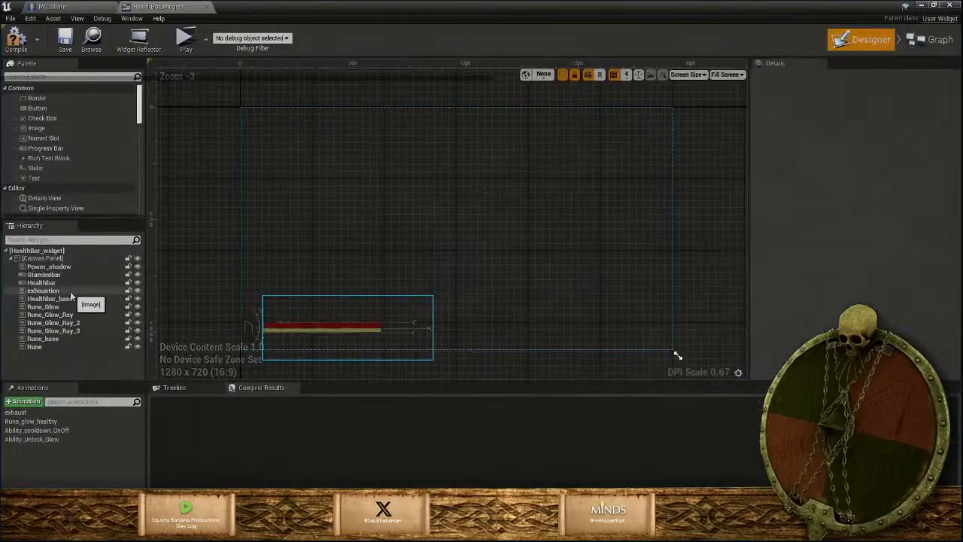
# Add an Image widget to the Canvas Panel hierarchy between exhaustion and Healthbar_base
pyautogui.scroll(3, 393, 338)
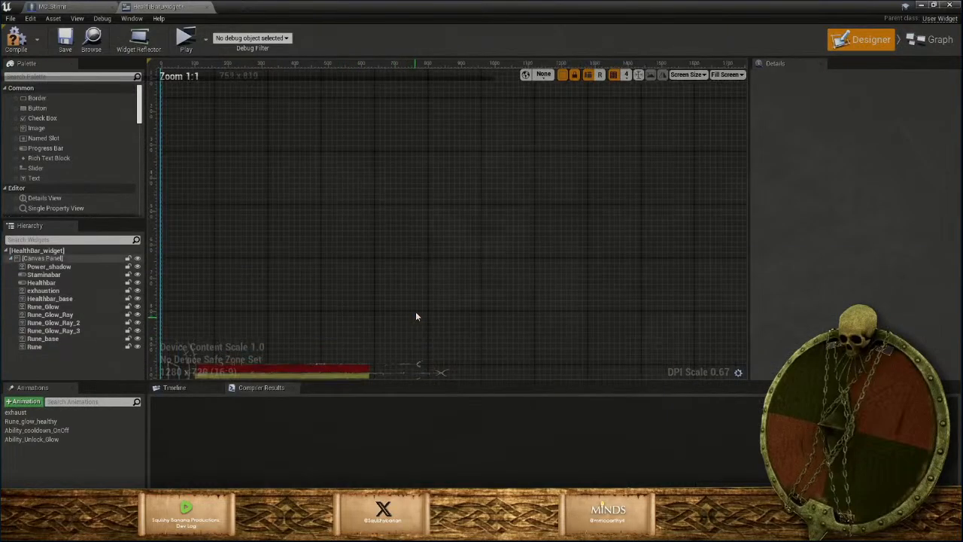
pyautogui.scroll(-2, 444, 265)
pyautogui.moveTo(465, 223); pyautogui.dragTo(536, 156, button='right')
pyautogui.scroll(1, 508, 214)
pyautogui.scroll(1, 508, 217)
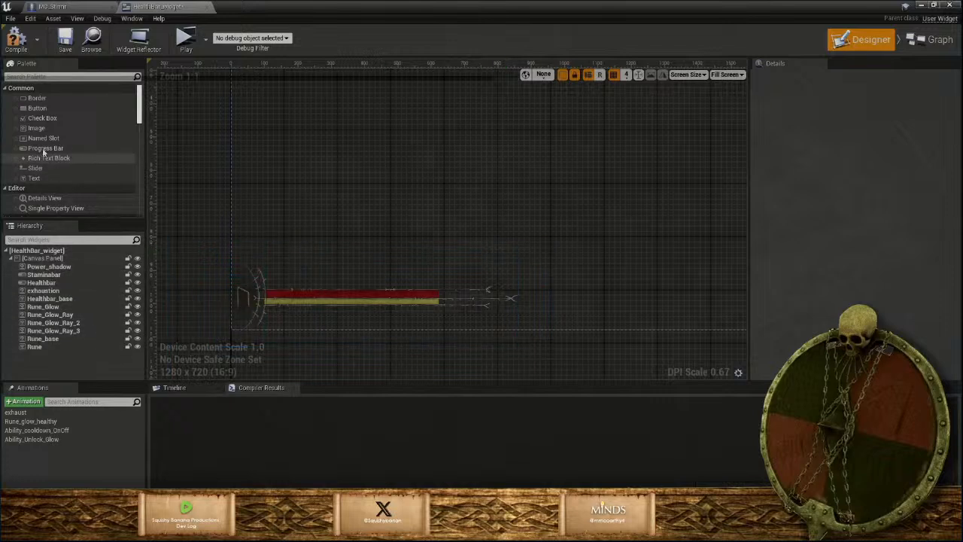
pyautogui.moveTo(45, 134)
pyautogui.mouseDown()
pyautogui.moveTo(82, 185)
pyautogui.moveTo(72, 347)
pyautogui.moveTo(59, 299)
pyautogui.mouseUp()
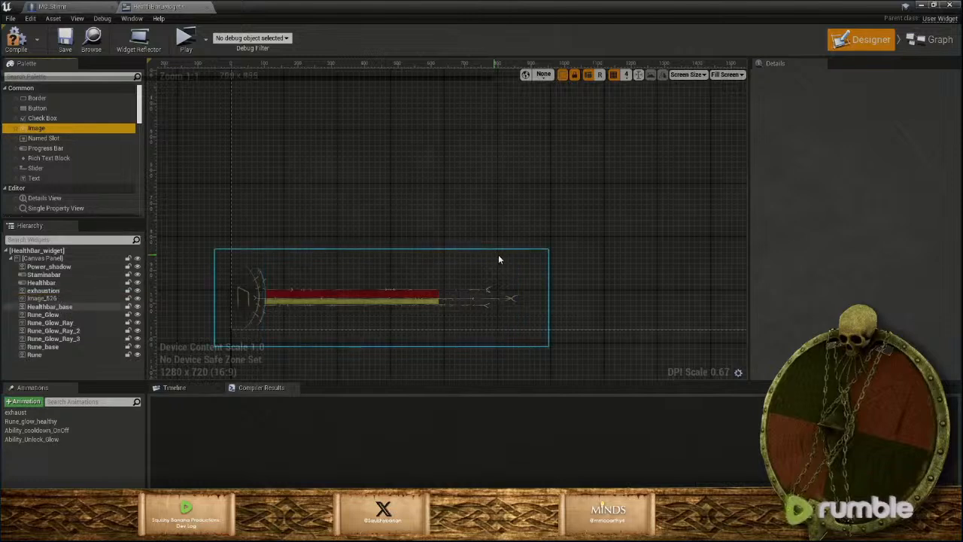
pyautogui.click(352, 233)
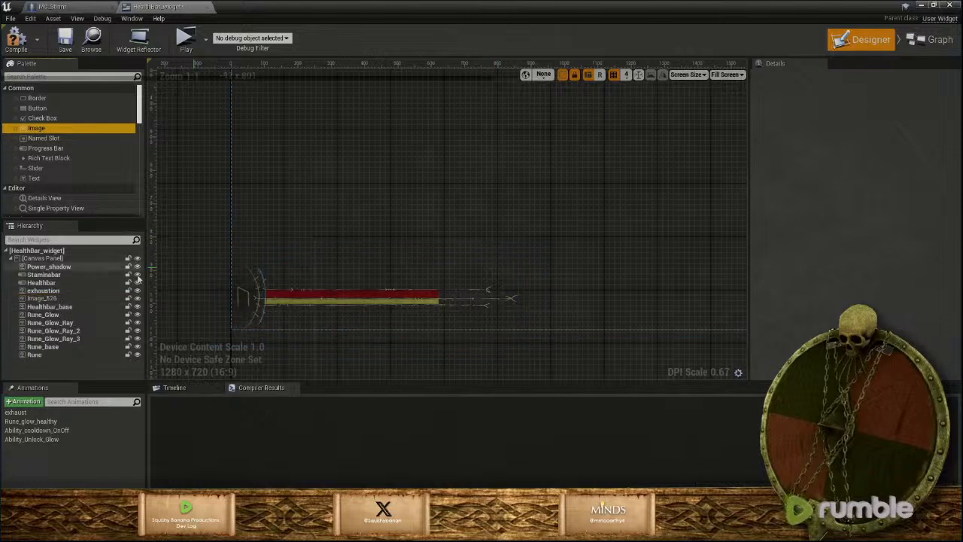
# Rename the new image widget to Health_Cap
pyautogui.click(66, 298)
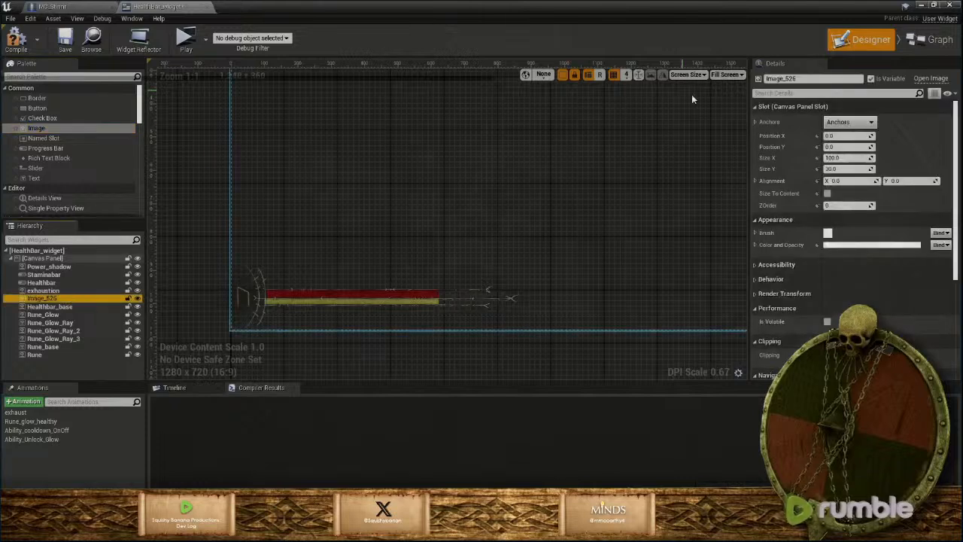
pyautogui.moveTo(811, 79); pyautogui.dragTo(666, 84)
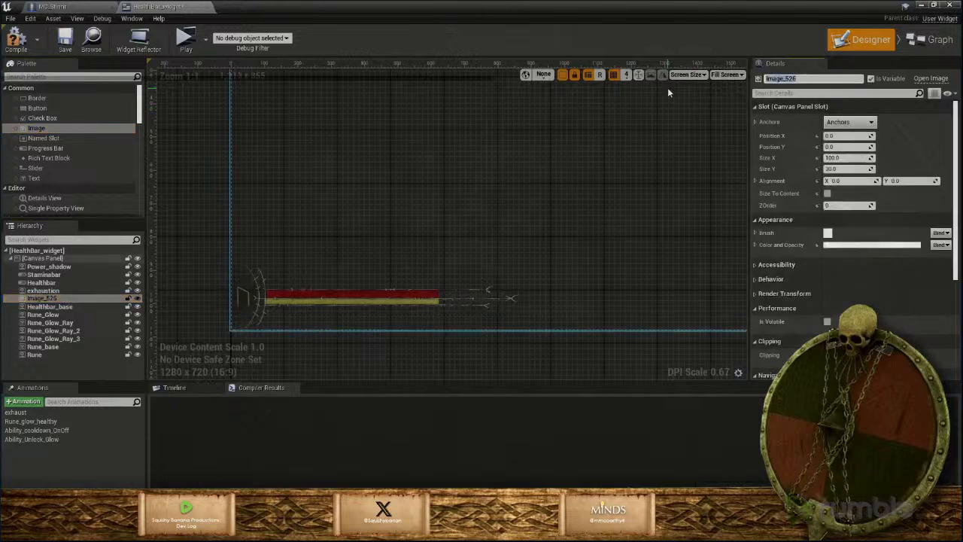
pyautogui.write('Health_Cap')
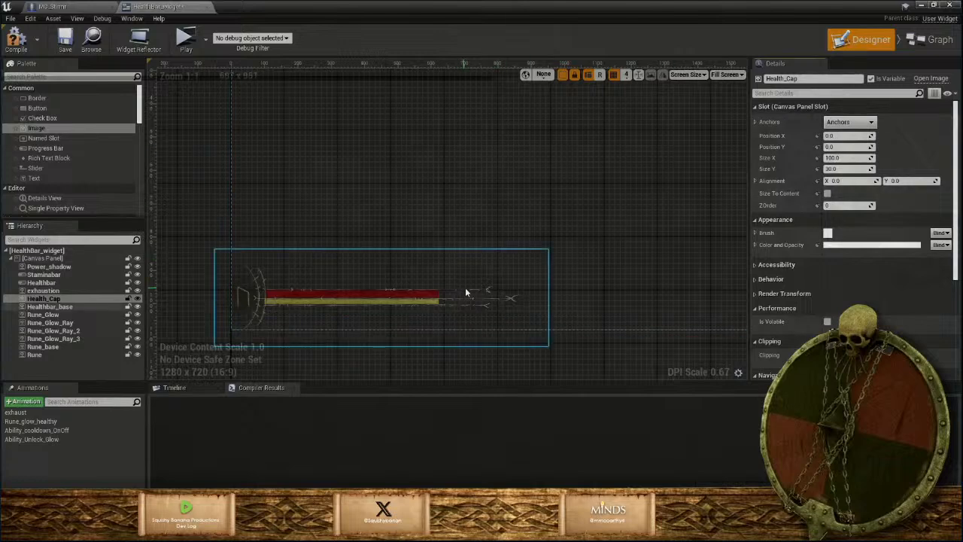
# Set the Health_Cap widget's brush image to the Health_Cap_Rune texture
pyautogui.scroll(1, 470, 294)
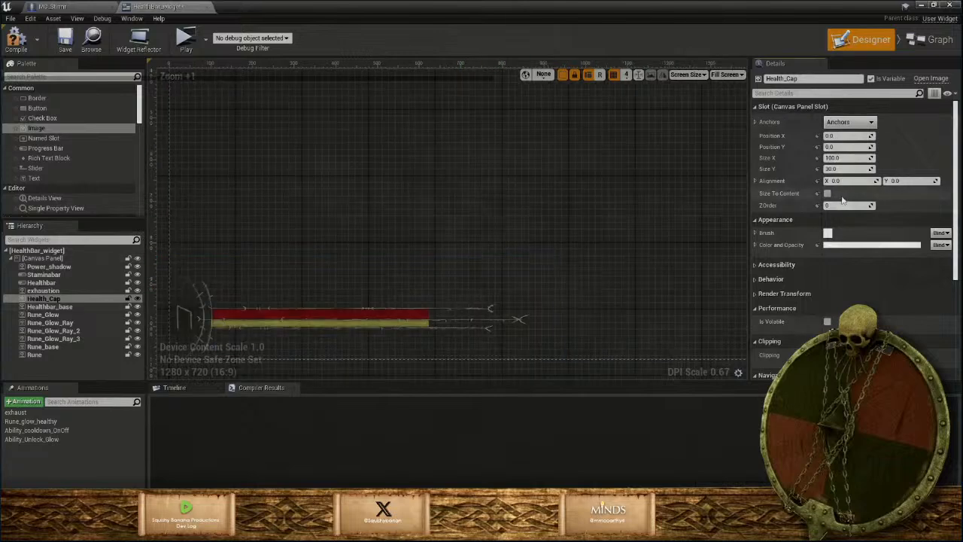
pyautogui.scroll(-1, 865, 222)
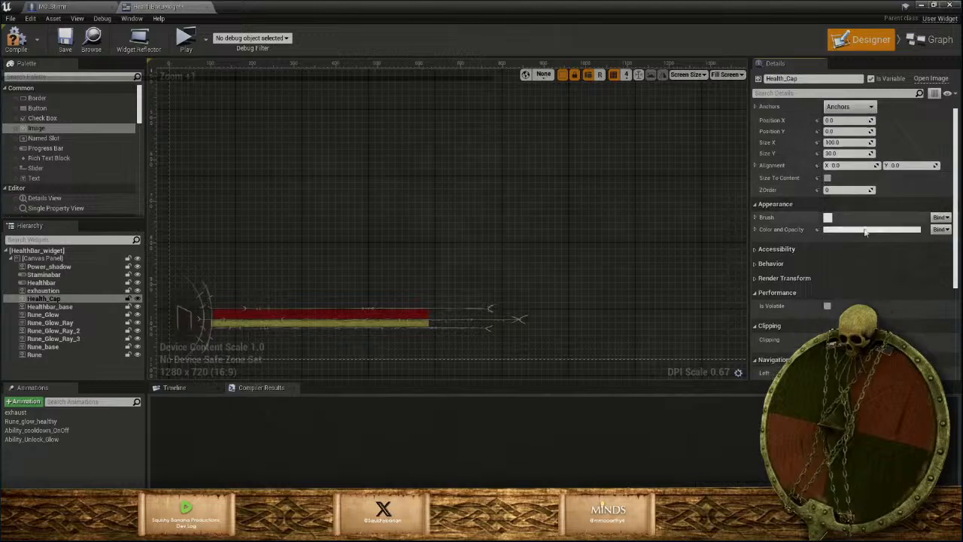
pyautogui.scroll(-1, 873, 223)
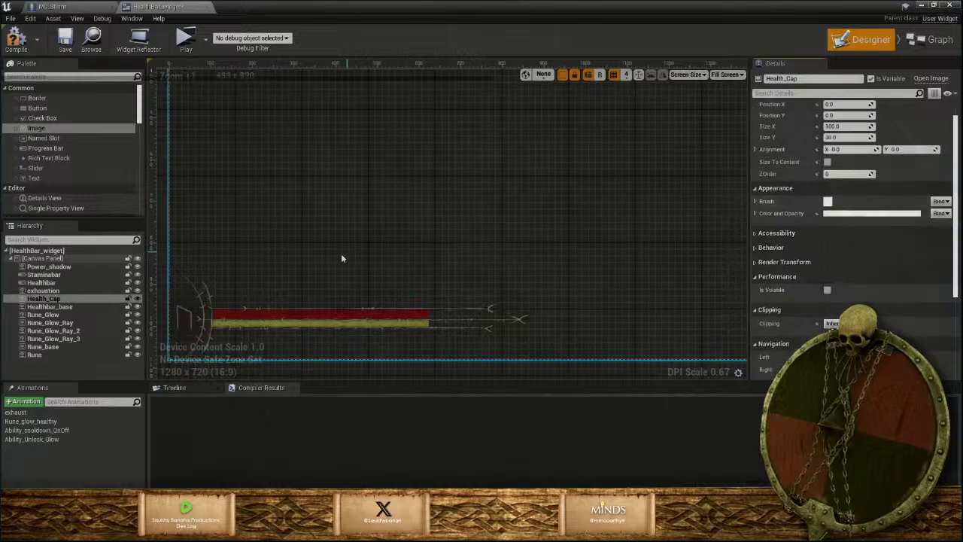
pyautogui.click(756, 201)
pyautogui.click(909, 222)
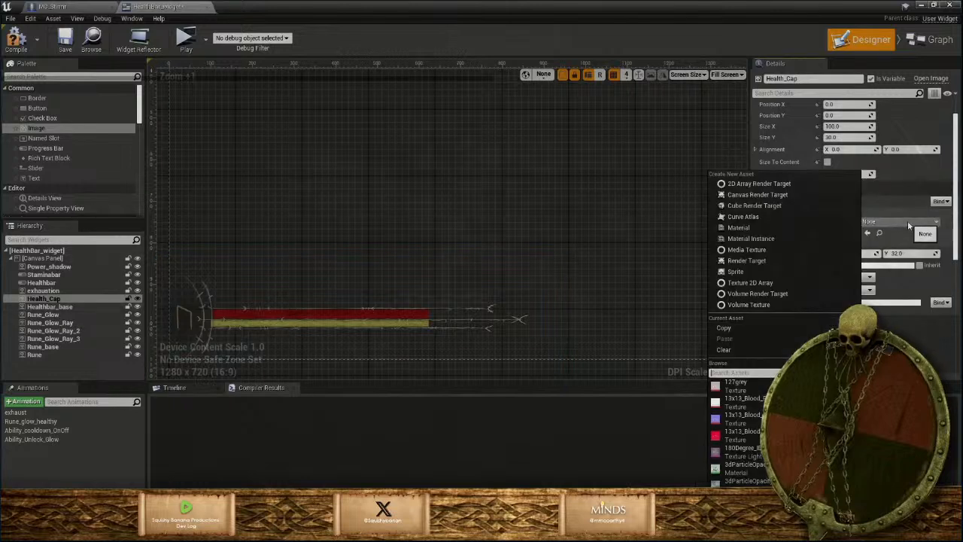
pyautogui.write('health')
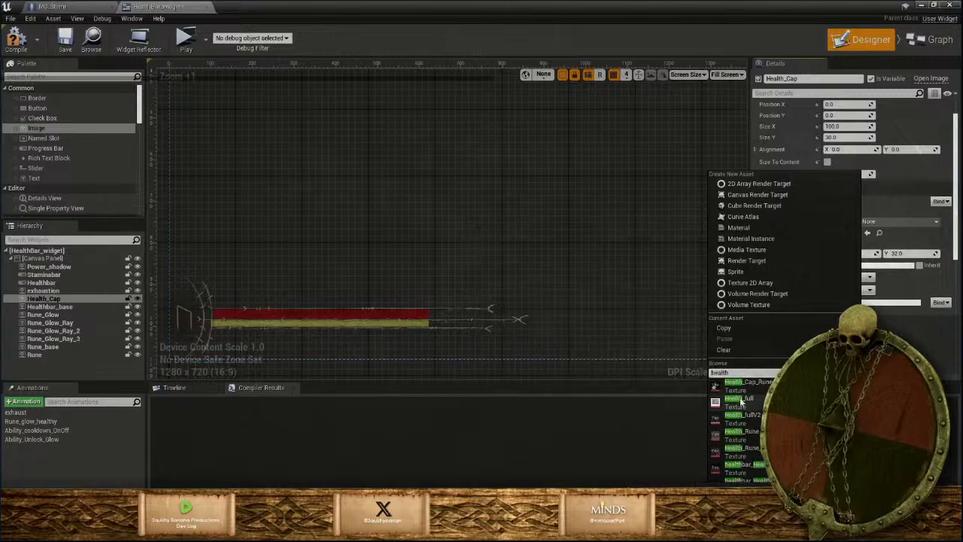
pyautogui.click(741, 385)
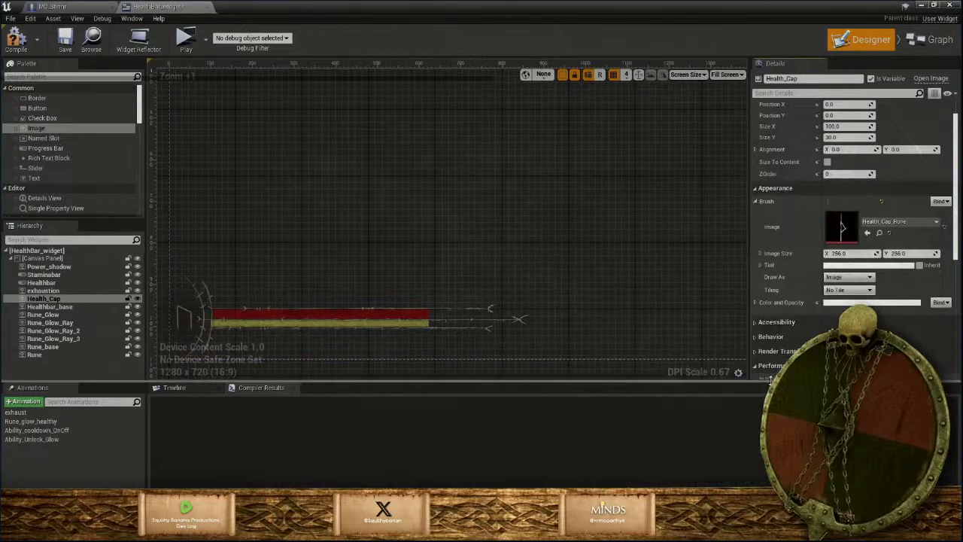
# Anchor the Health_Cap image to the bottom-left corner of the canvas
pyautogui.scroll(-4, 484, 232)
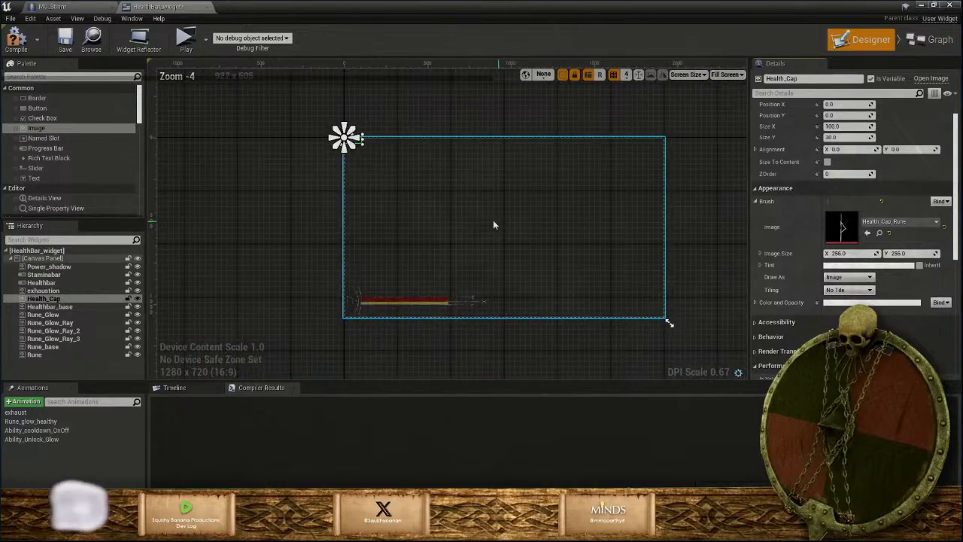
pyautogui.scroll(2, 481, 223)
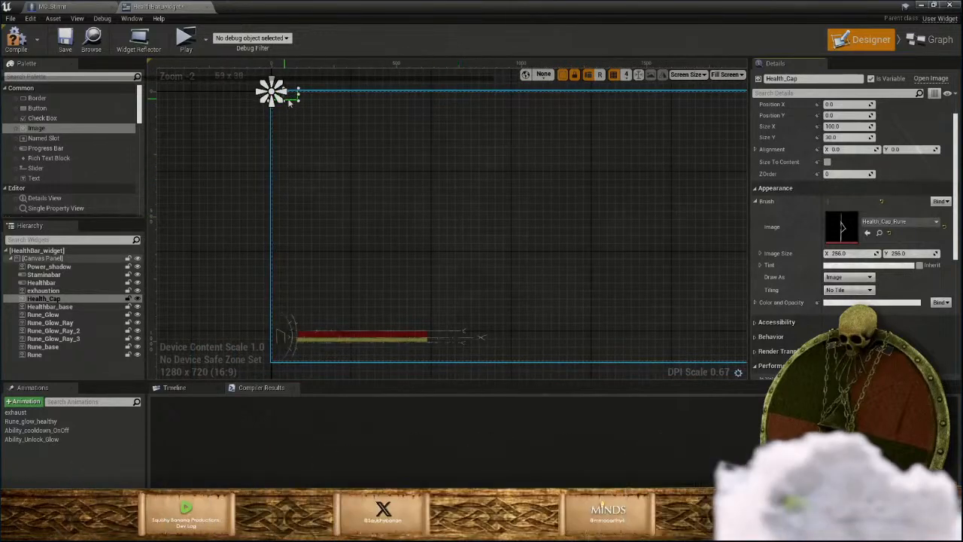
pyautogui.scroll(2, 806, 192)
pyautogui.click(864, 124)
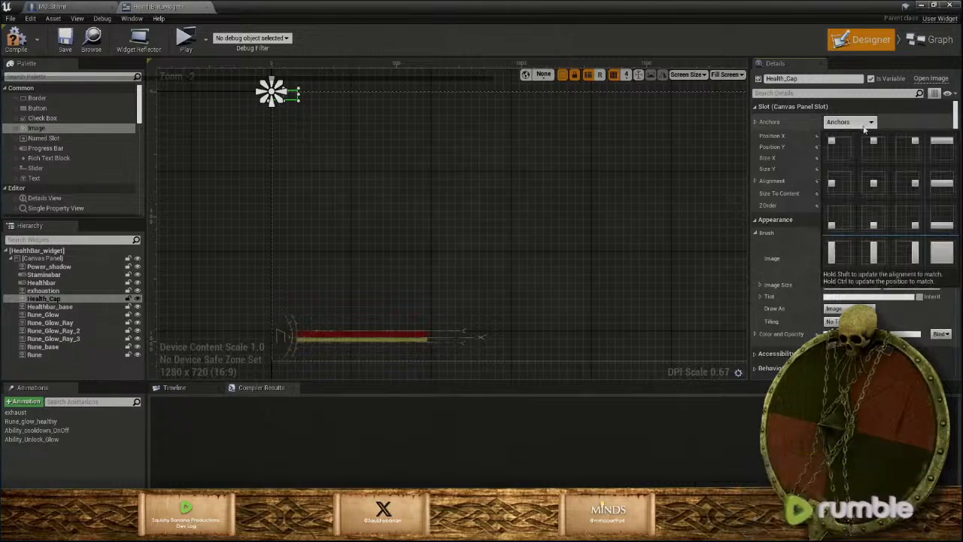
pyautogui.click(834, 225)
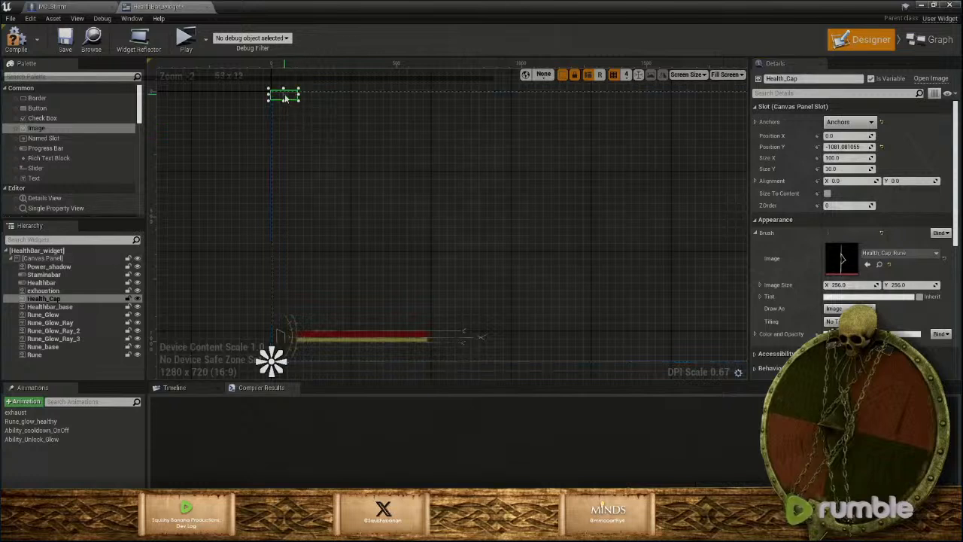
# Move the Health_Cap image onto the tip of the health and stamina bars and set its Size Y to 100
pyautogui.moveTo(285, 99); pyautogui.dragTo(294, 104)
pyautogui.moveTo(350, 233); pyautogui.dragTo(435, 340)
pyautogui.scroll(5, 444, 331)
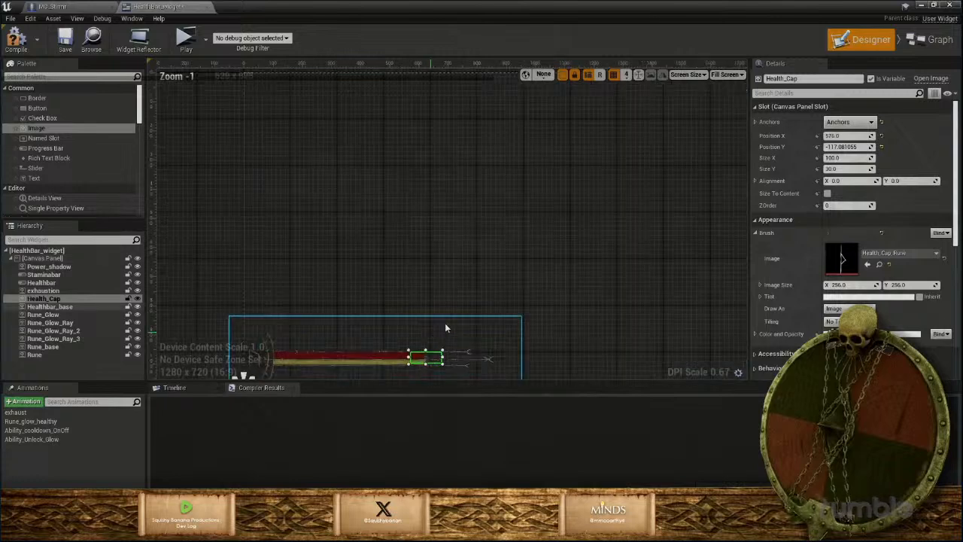
pyautogui.moveTo(454, 317); pyautogui.dragTo(490, 176, button='right')
pyautogui.scroll(5, 458, 223)
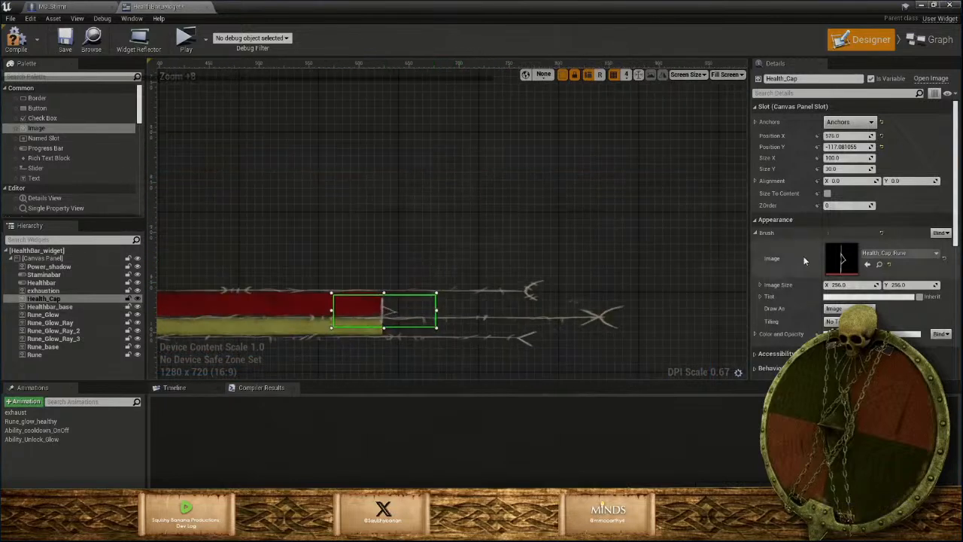
pyautogui.click(843, 168)
pyautogui.write('100')
pyautogui.press('Return')
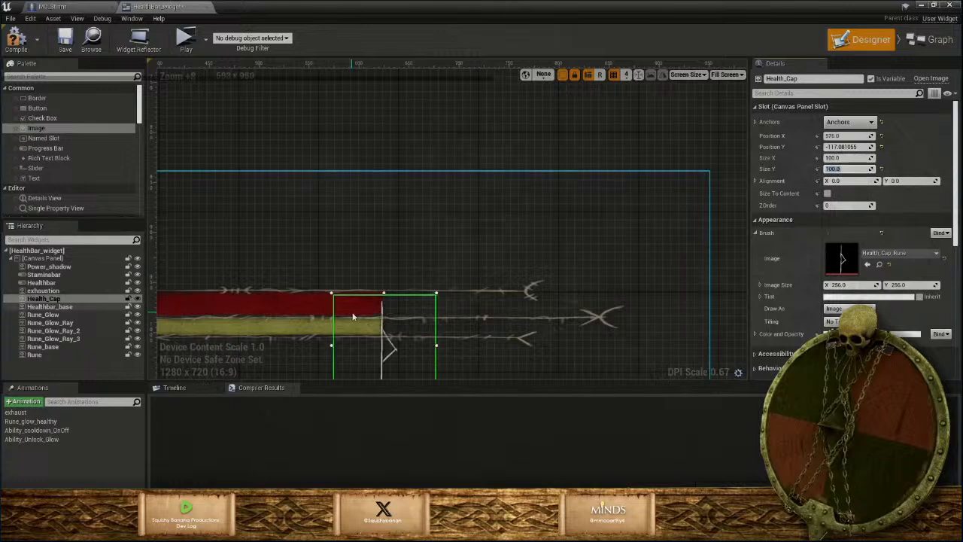
# Try to nudge the Health_Cap image upward directly on the canvas, undoing each accidental move of Healthbar_base
pyautogui.moveTo(398, 356); pyautogui.dragTo(401, 345)
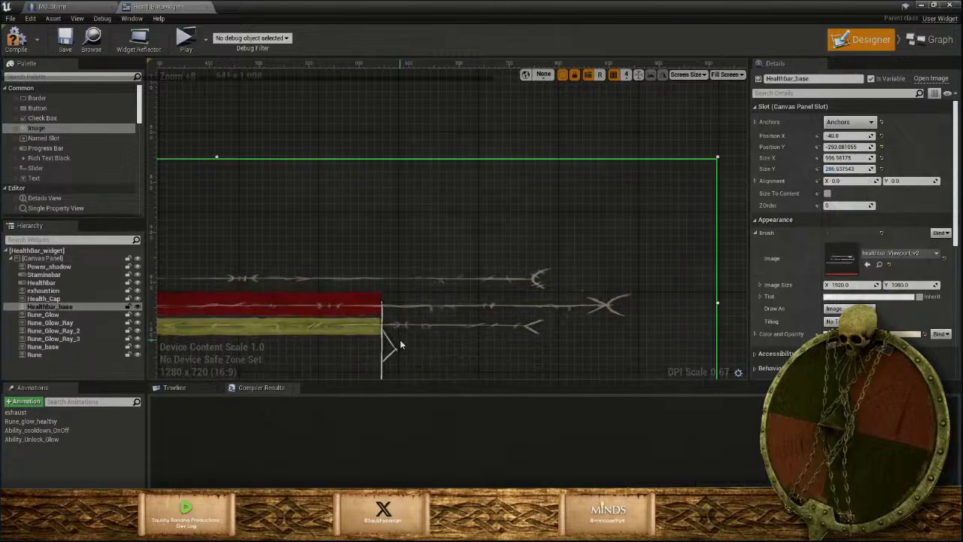
pyautogui.hotkey('ctrl', 'z')
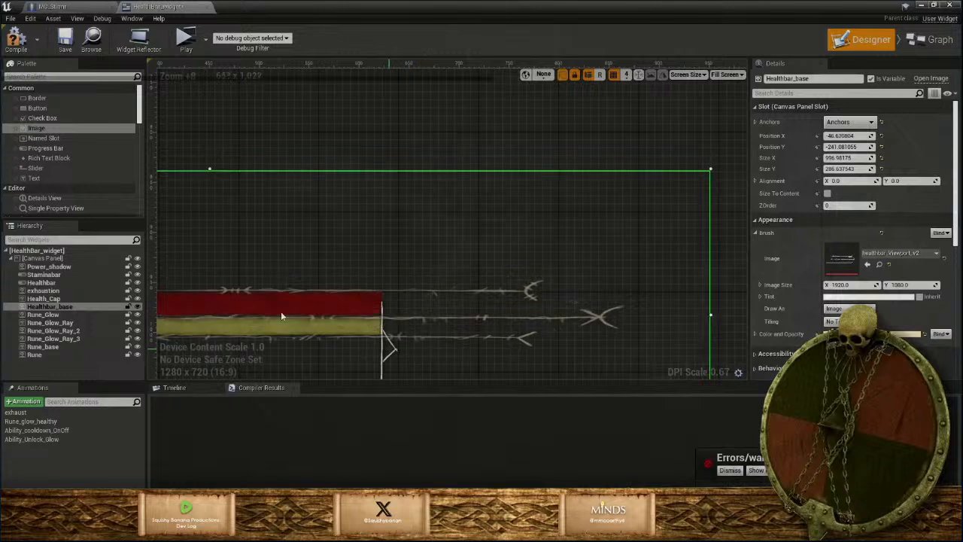
pyautogui.click(55, 300)
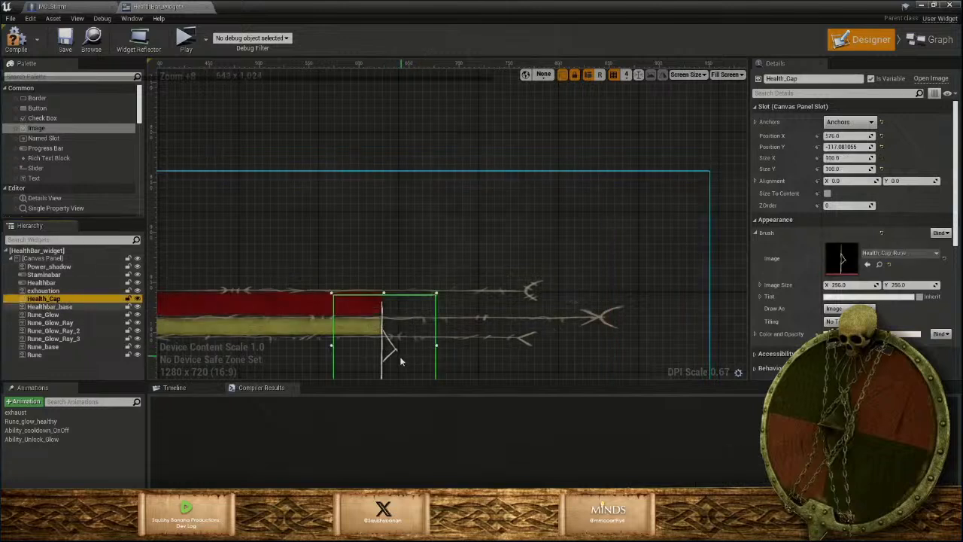
pyautogui.moveTo(388, 362); pyautogui.dragTo(391, 344)
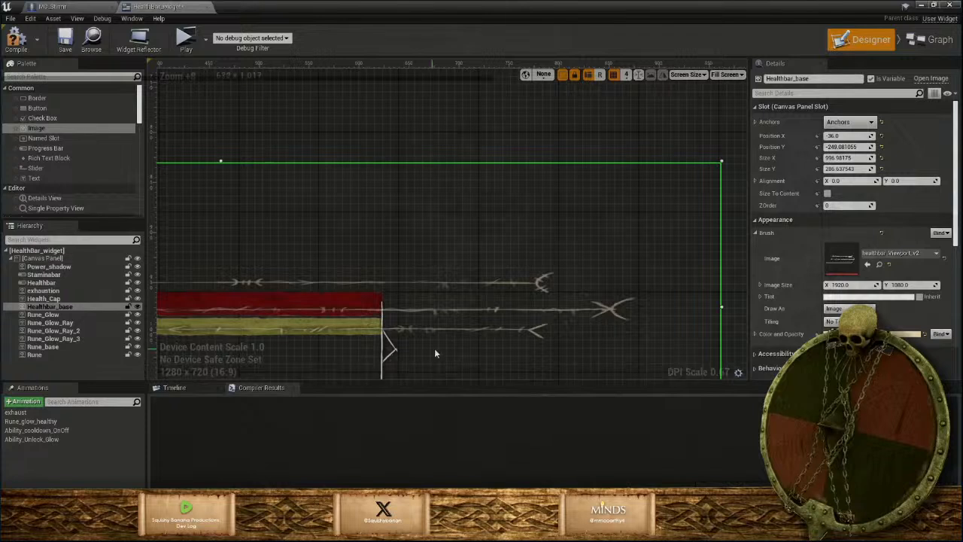
pyautogui.hotkey('ctrl', 'z')
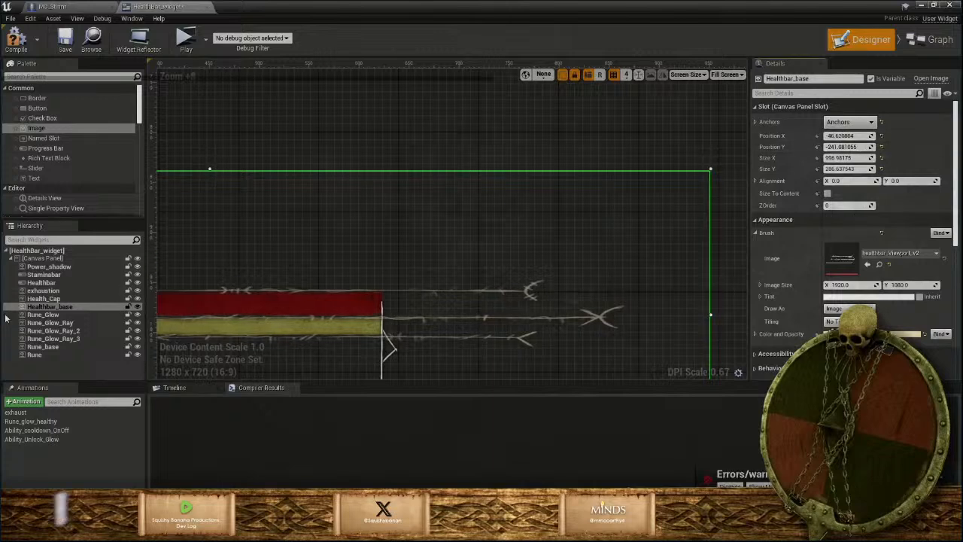
# Select Health_Cap and adjust its Position X, trying 580 and settling on 575
pyautogui.click(44, 299)
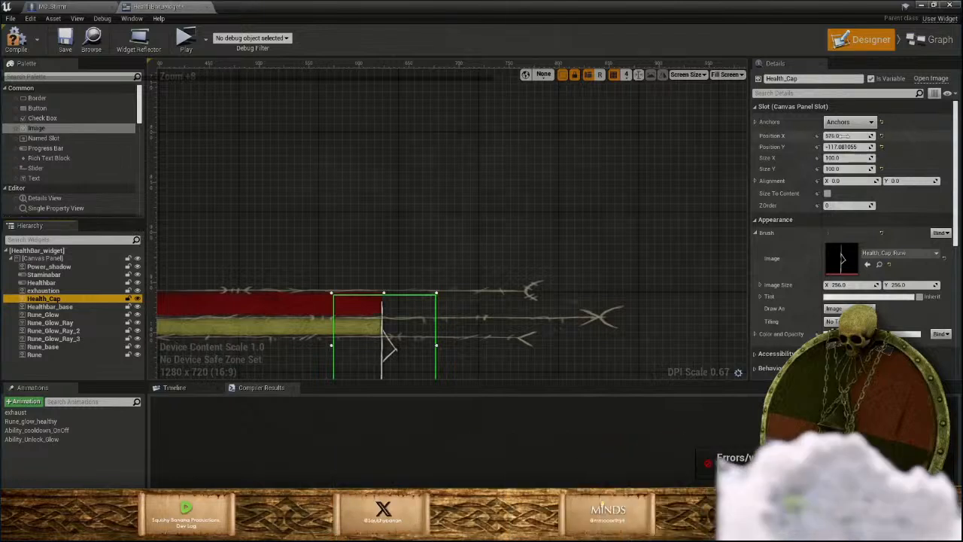
pyautogui.moveTo(846, 136)
pyautogui.mouseDown()
pyautogui.moveTo(873, 136)
pyautogui.moveTo(832, 136)
pyautogui.moveTo(848, 136)
pyautogui.mouseUp()
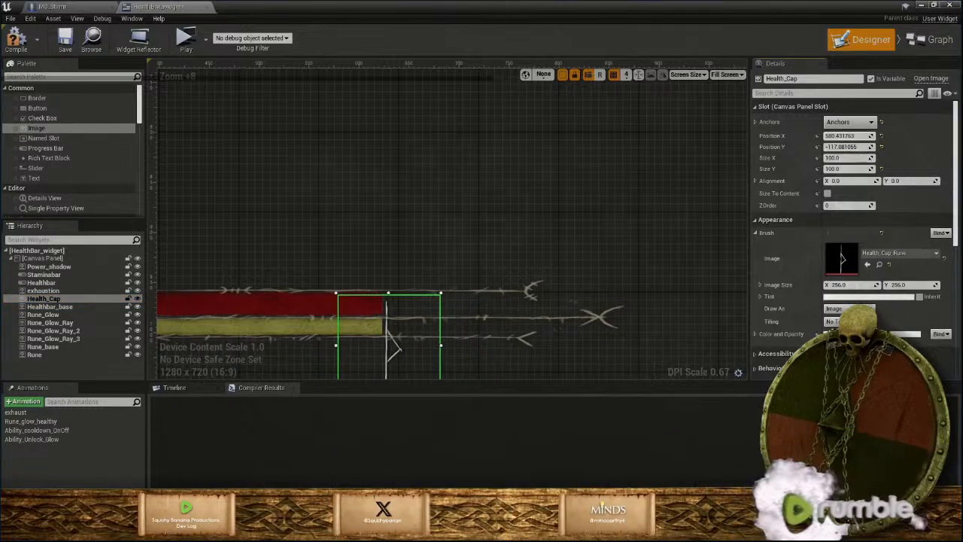
pyautogui.click(848, 136)
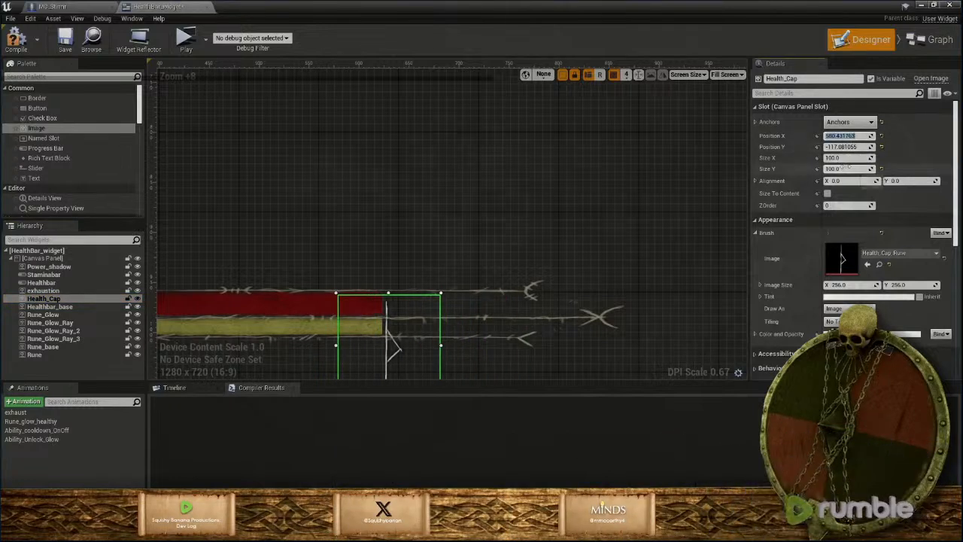
pyautogui.write('580')
pyautogui.press('Return')
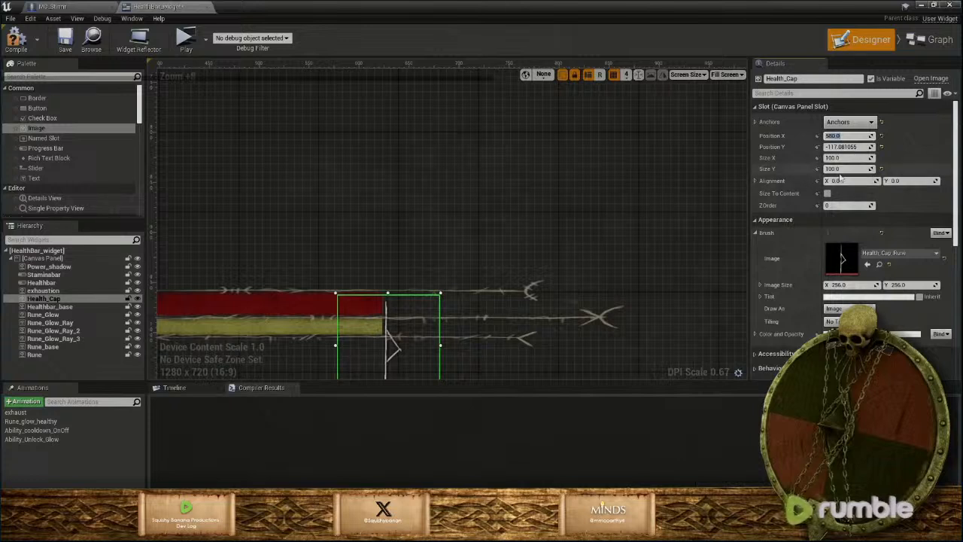
pyautogui.click(845, 135)
pyautogui.write('575')
pyautogui.press('Return')
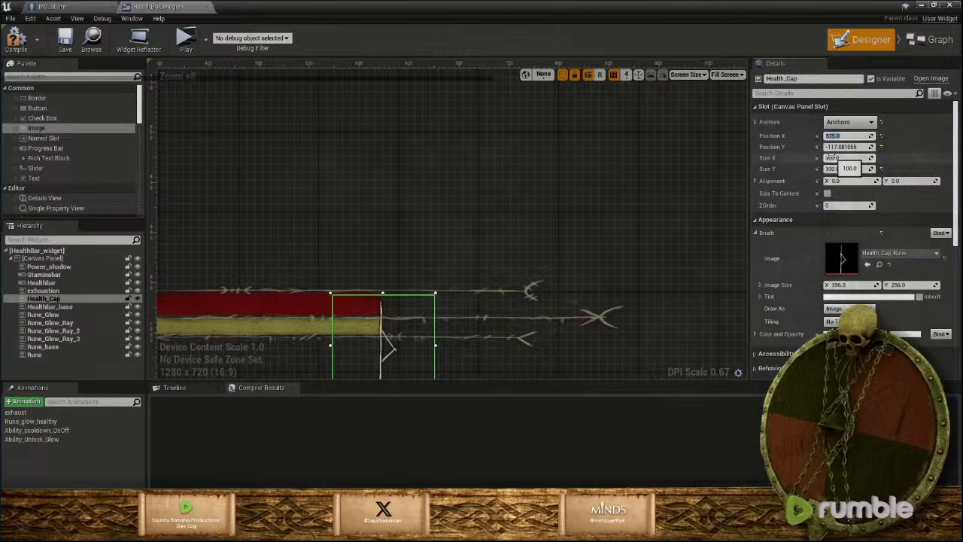
# Raise the Health_Cap image to a Position Y of about -147.56 so it is vertically centred on the bars
pyautogui.click(848, 147)
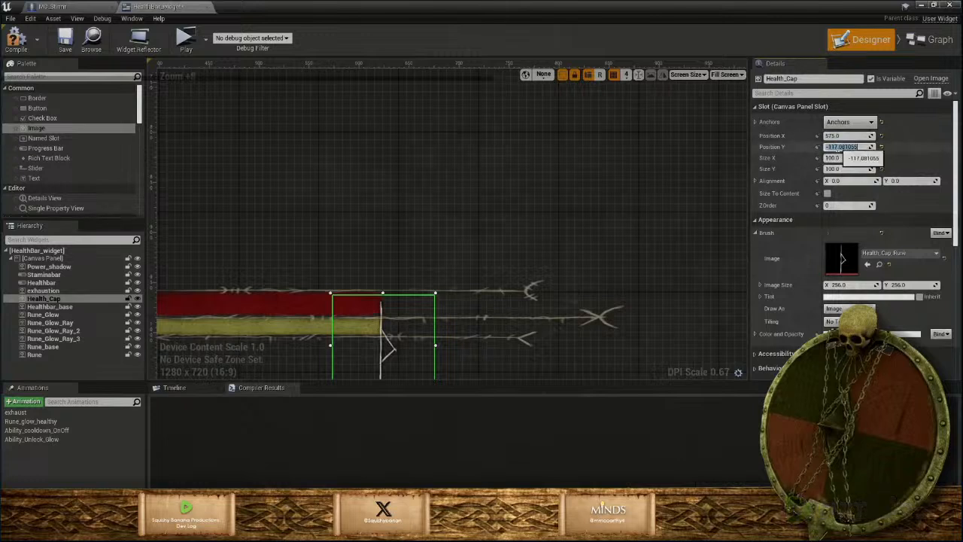
pyautogui.write('-11')
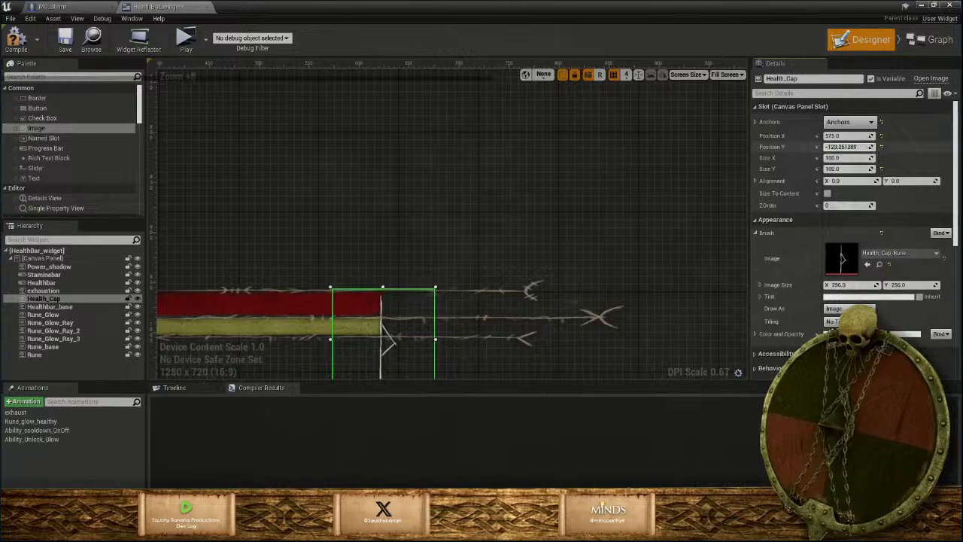
pyautogui.moveTo(849, 147); pyautogui.dragTo(839, 147)
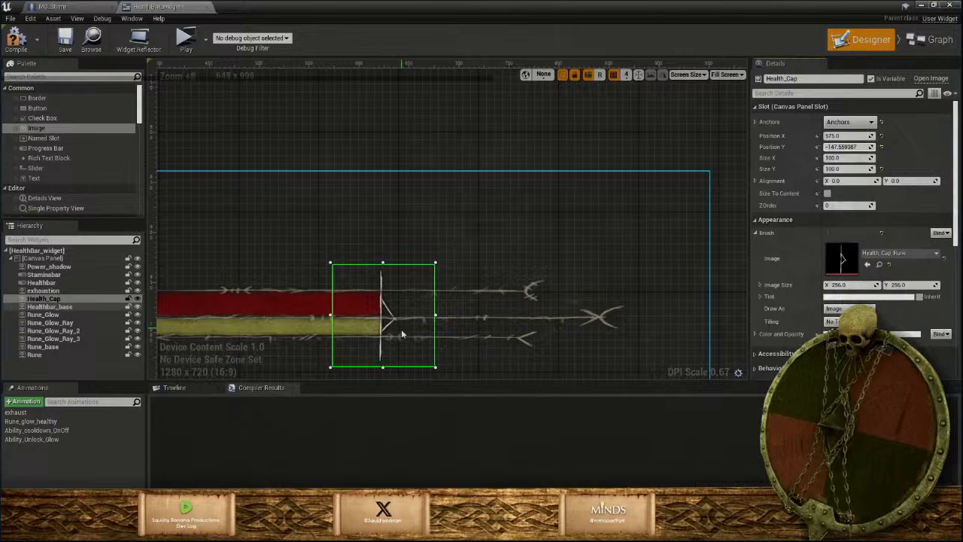
# Deselect the image and examine the rune cap's placement and legibility on the health bar at several zoom levels
pyautogui.scroll(-14, 401, 333)
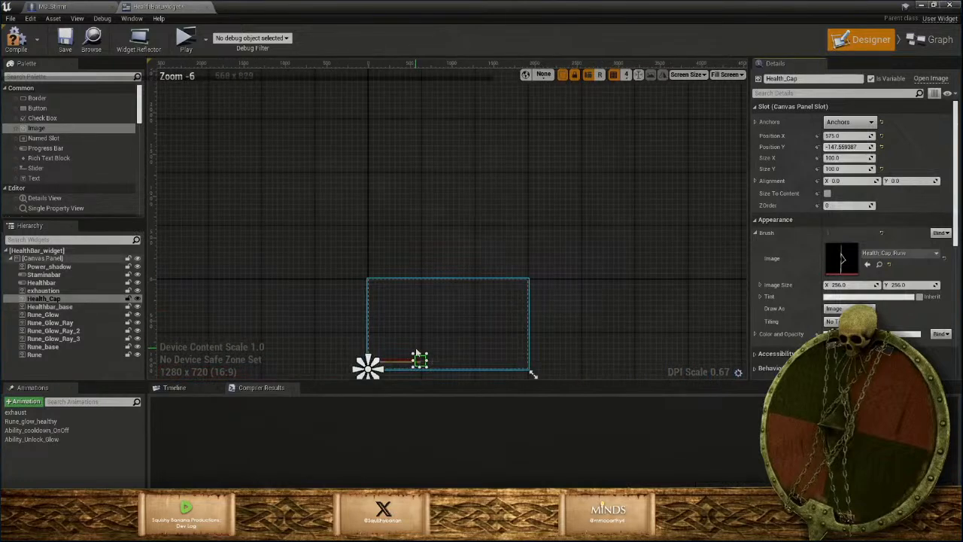
pyautogui.scroll(9, 418, 357)
pyautogui.scroll(2, 457, 256)
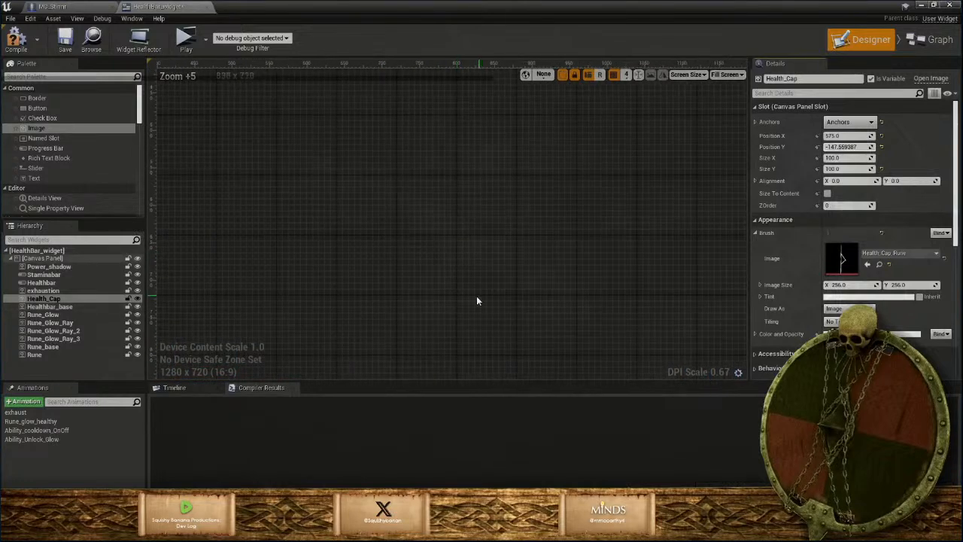
pyautogui.click(472, 283)
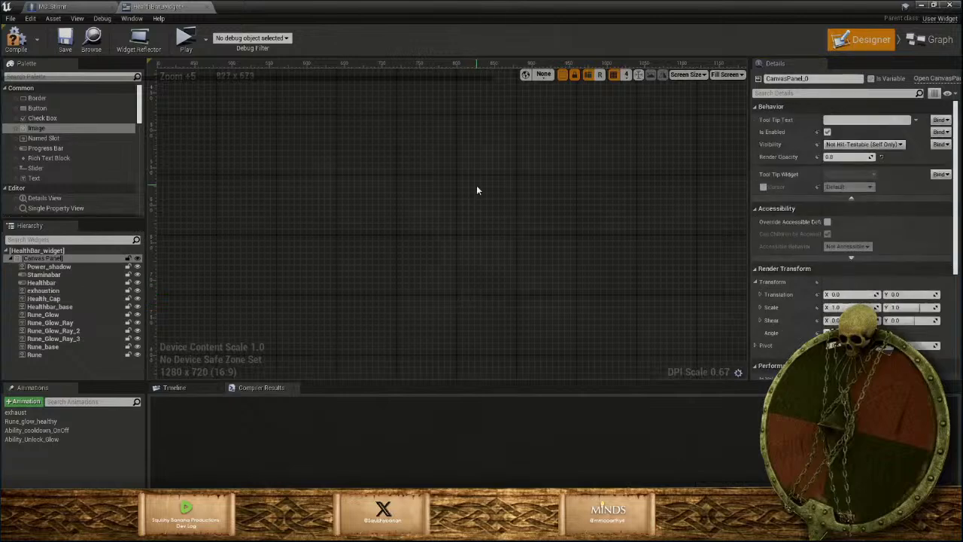
pyautogui.scroll(-8, 440, 302)
pyautogui.moveTo(441, 294)
pyautogui.mouseDown(button='right')
pyautogui.moveTo(453, 188)
pyautogui.moveTo(446, 190)
pyautogui.moveTo(489, 66)
pyautogui.moveTo(486, 107)
pyautogui.mouseUp(button='right')
pyautogui.scroll(4, 448, 272)
pyautogui.scroll(3, 533, 202)
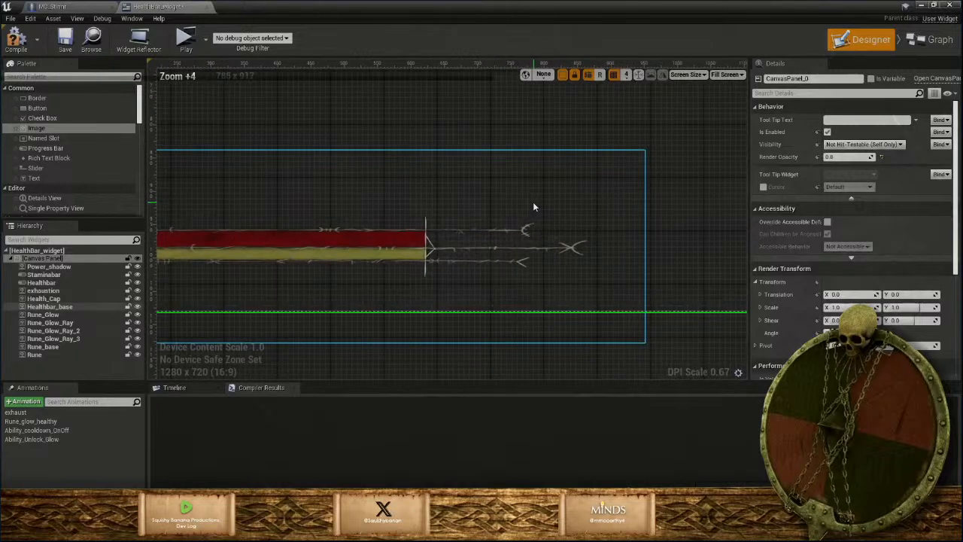
pyautogui.scroll(-1, 532, 201)
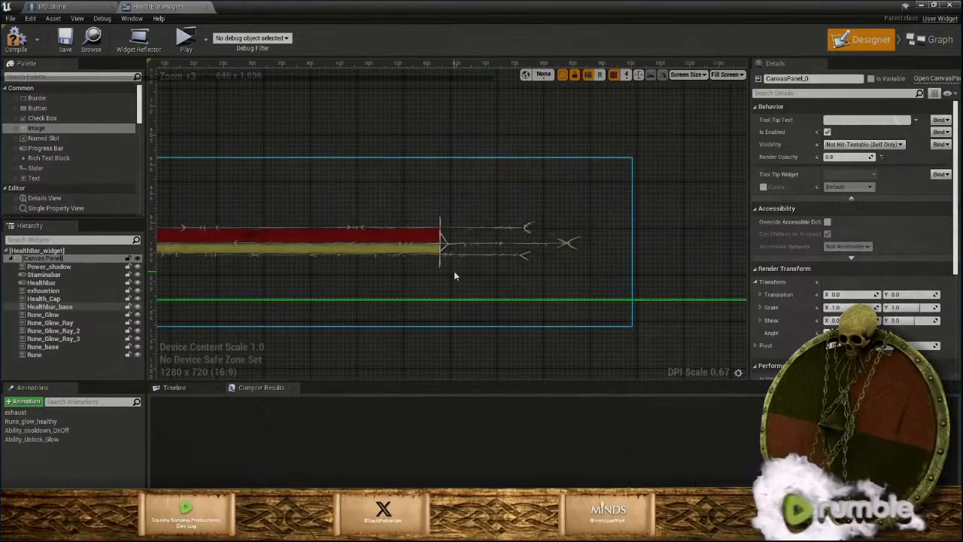
pyautogui.scroll(2, 454, 271)
pyautogui.moveTo(492, 265); pyautogui.dragTo(510, 197, button='right')
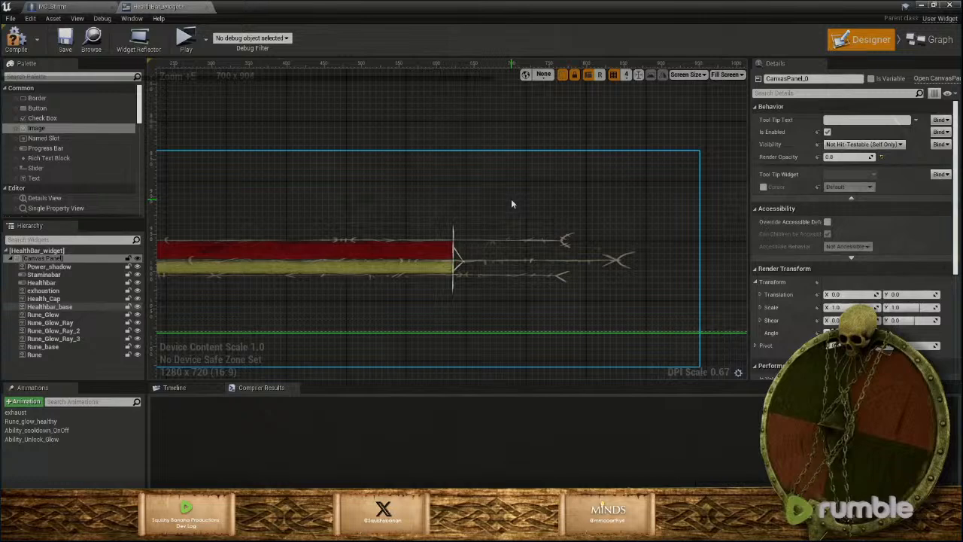
pyautogui.scroll(-5, 508, 202)
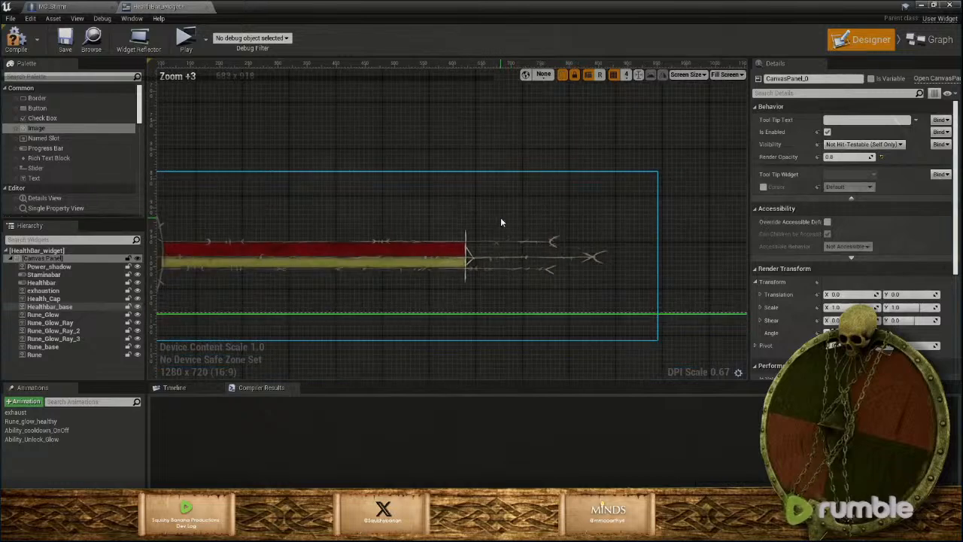
pyautogui.scroll(-1, 527, 246)
pyautogui.scroll(5, 530, 252)
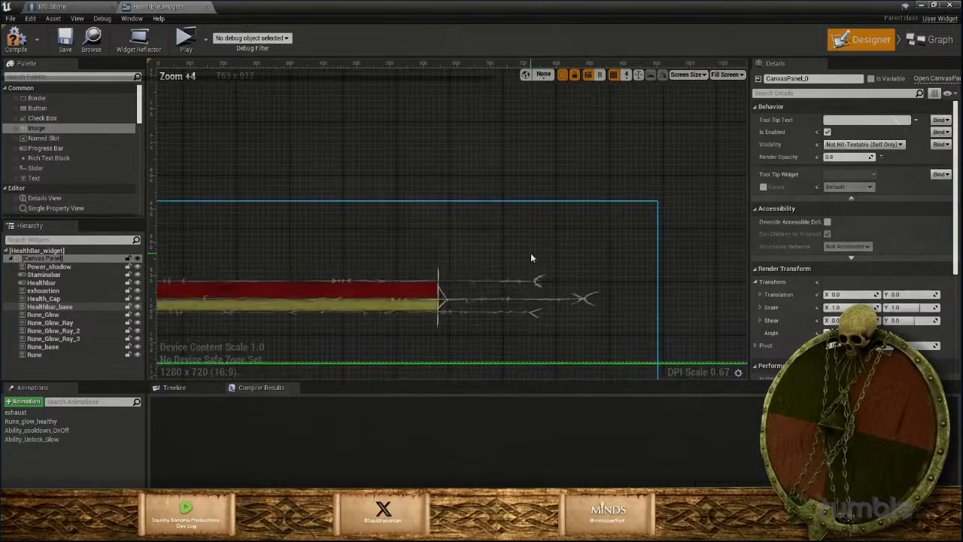
pyautogui.moveTo(528, 252); pyautogui.dragTo(597, 174, button='right')
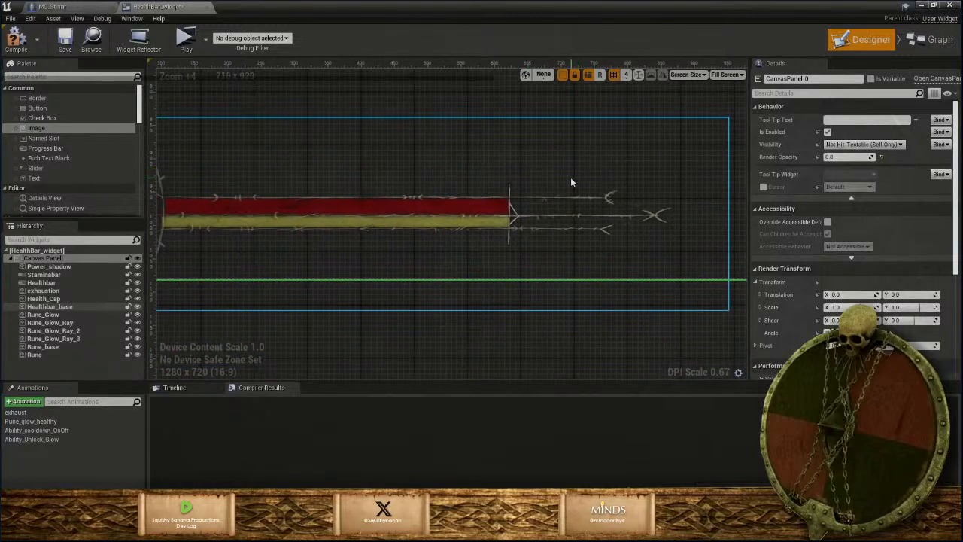
pyautogui.scroll(-4, 571, 182)
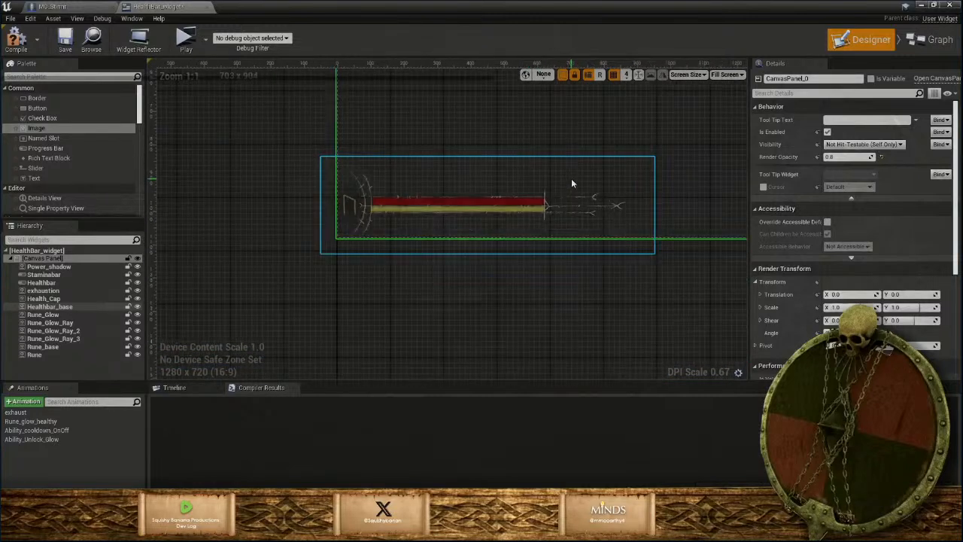
pyautogui.scroll(5, 593, 193)
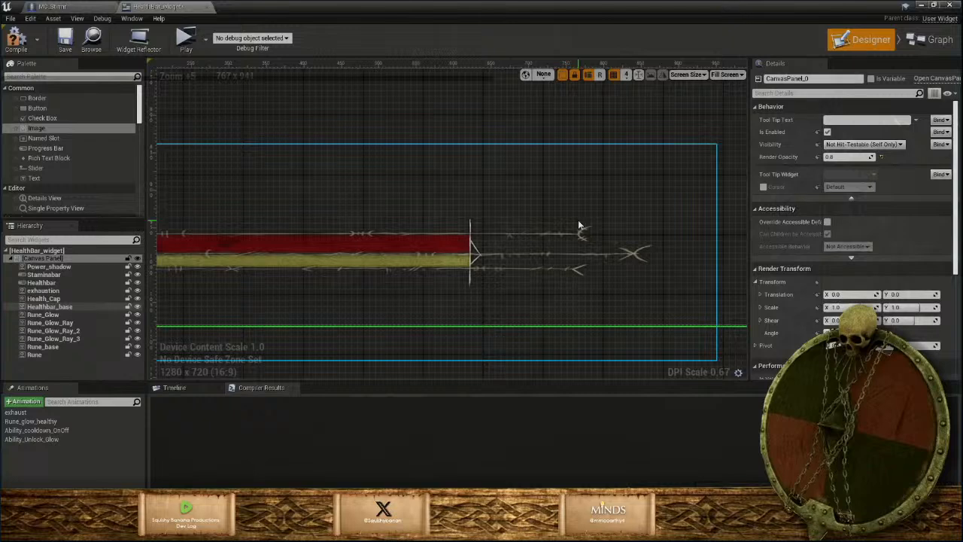
pyautogui.scroll(-5, 579, 225)
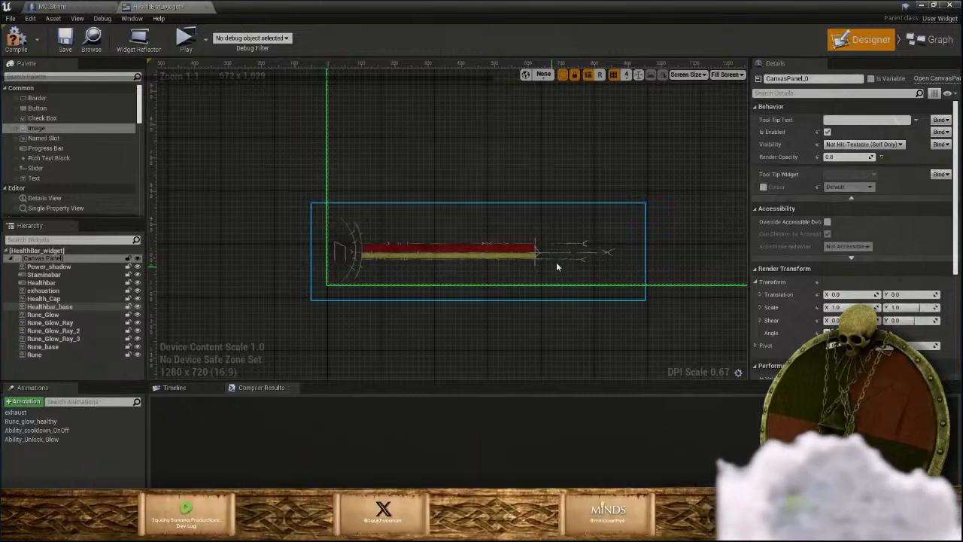
pyautogui.scroll(2, 602, 251)
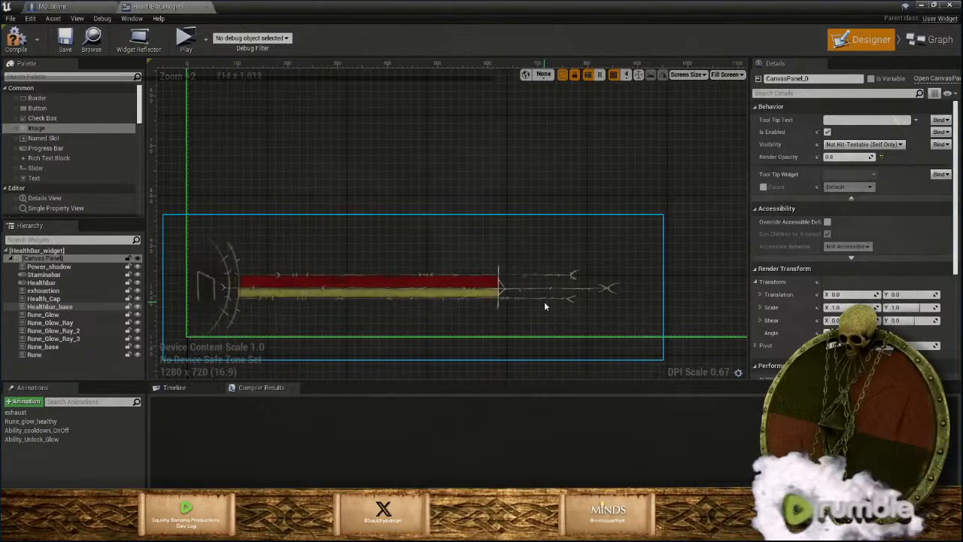
pyautogui.scroll(2, 543, 305)
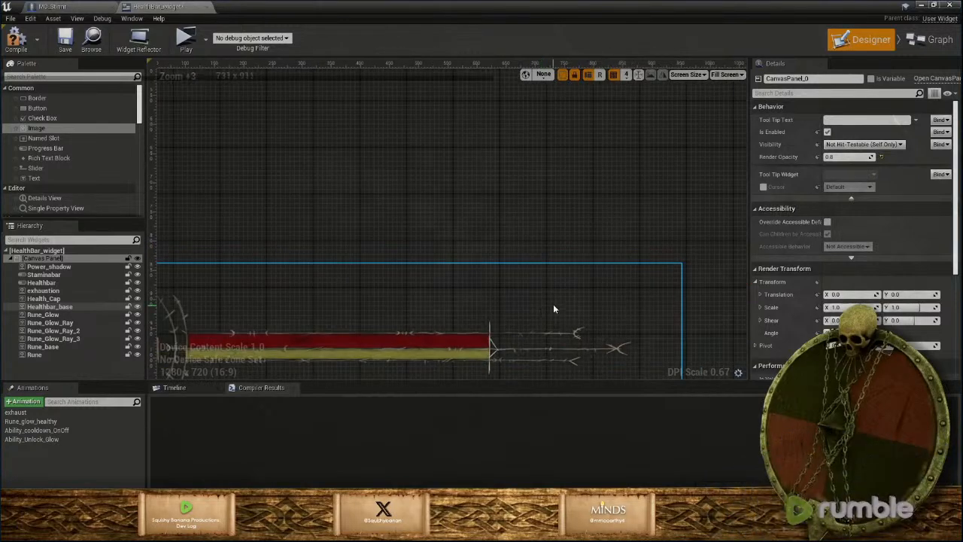
pyautogui.moveTo(553, 308); pyautogui.dragTo(589, 218, button='right')
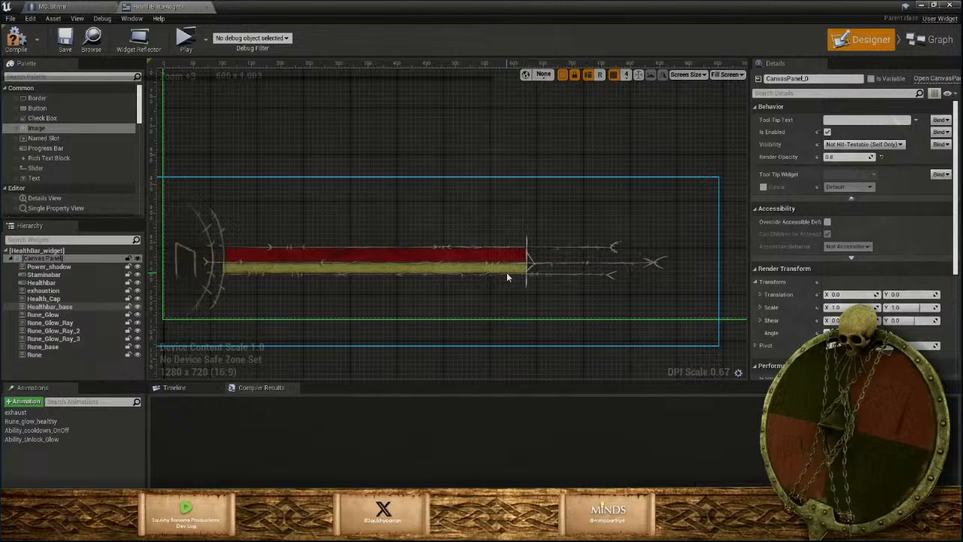
# Switch to Clip Studio Paint, hide the dark shadow layer of Health_Cap_Rune.png and bring up the health bar screenshot document
pyautogui.moveTo(379, 531)
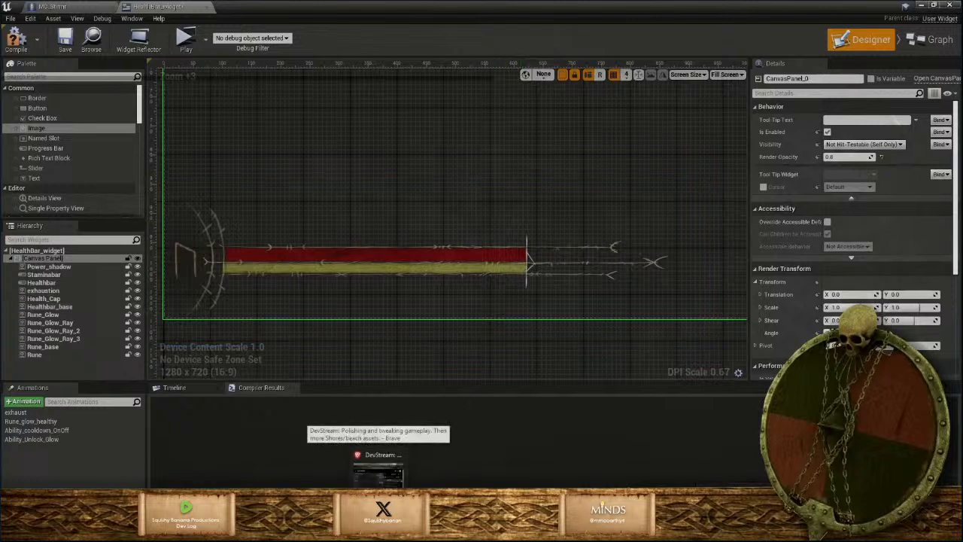
pyautogui.click(488, 531)
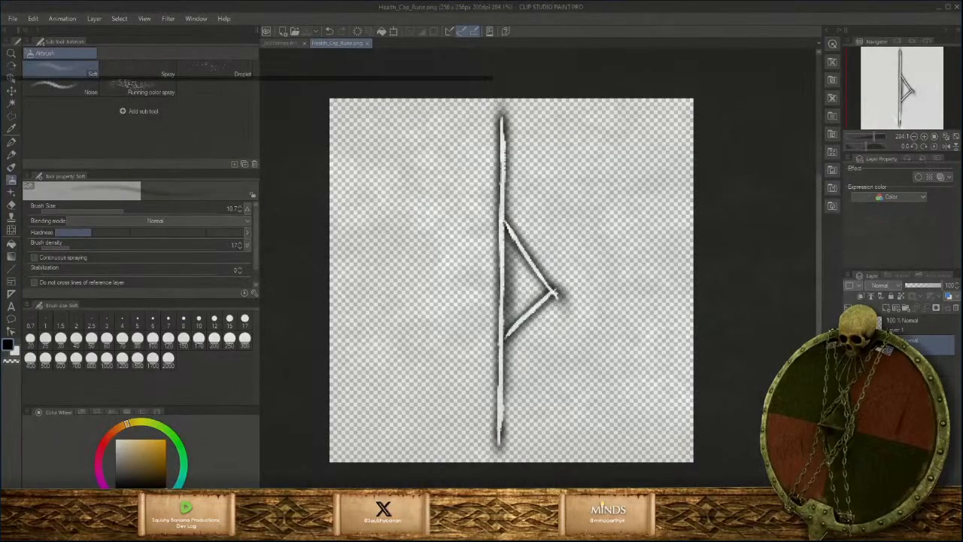
pyautogui.click(850, 344)
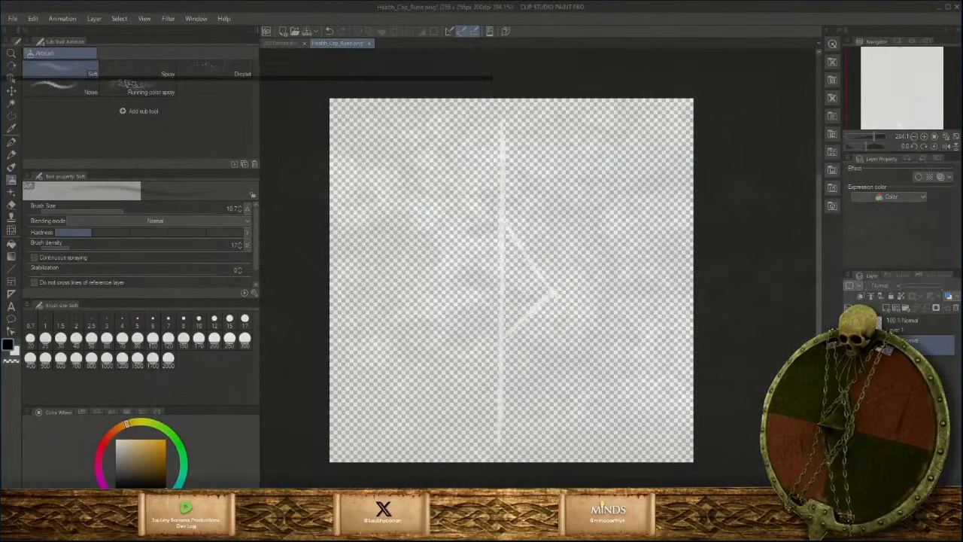
pyautogui.click(293, 47)
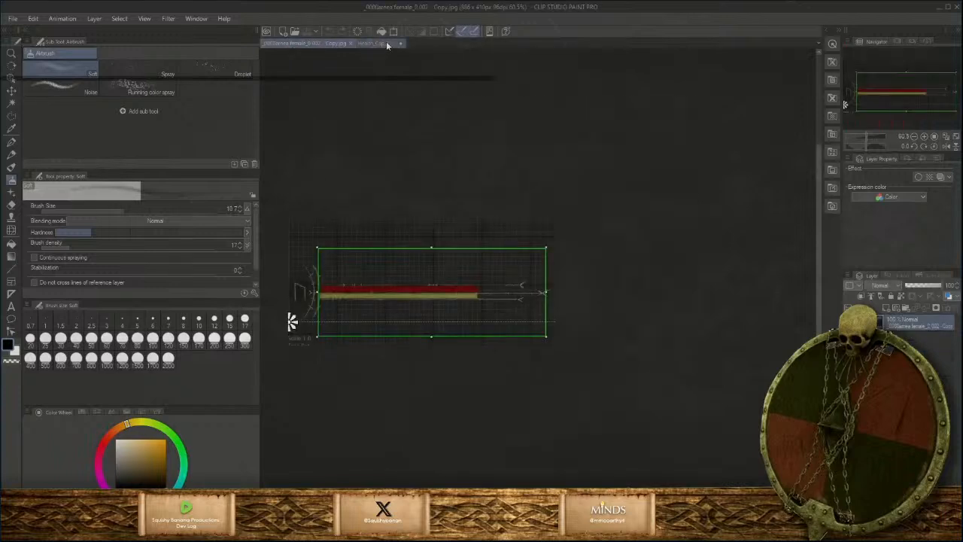
# Return to Health_Cap_Rune.png and delete its shadow and rune layers to leave the canvas empty
pyautogui.click(385, 44)
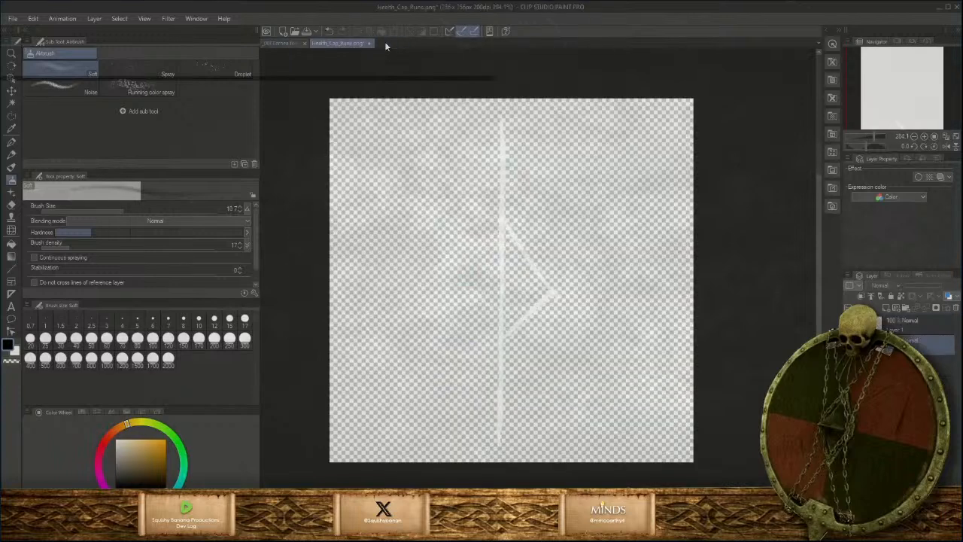
pyautogui.rightClick(920, 348)
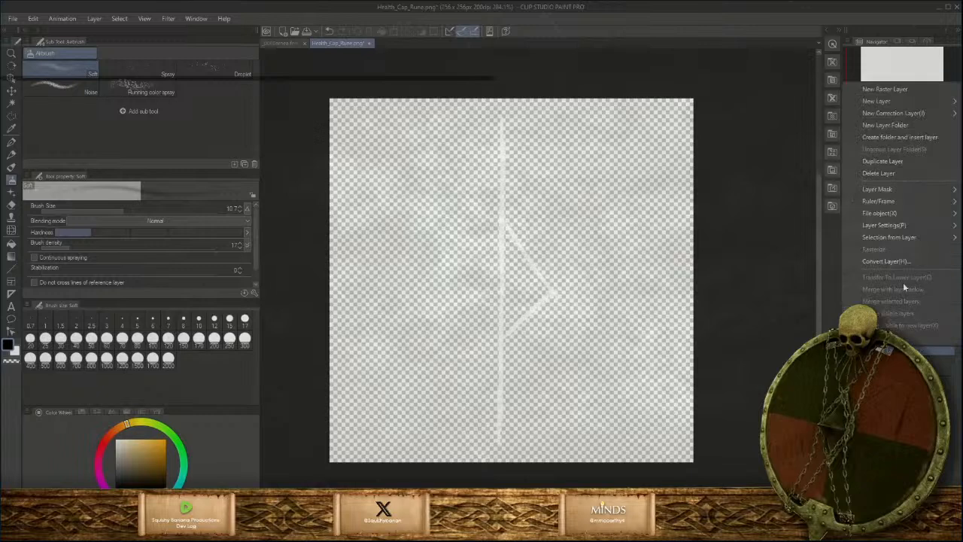
pyautogui.click(888, 173)
pyautogui.rightClick(902, 327)
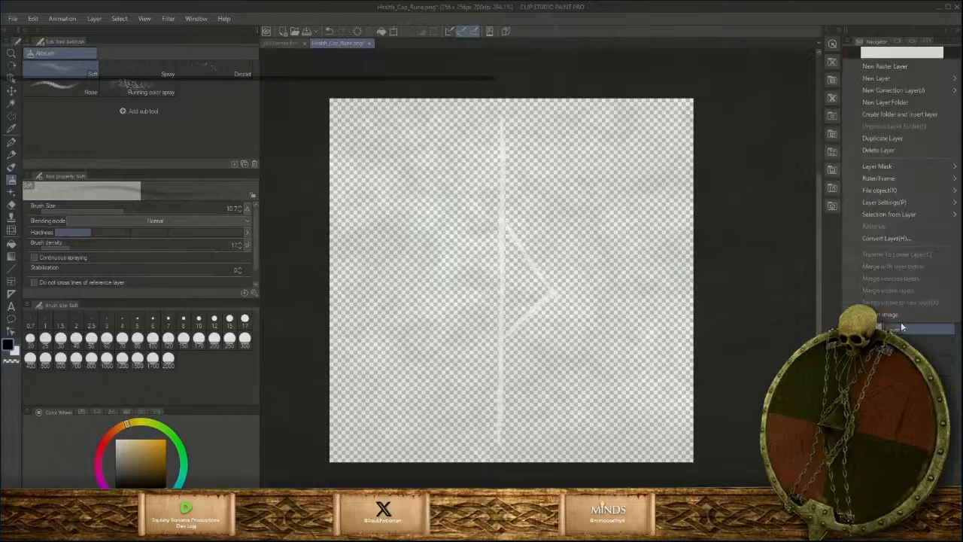
pyautogui.click(884, 151)
pyautogui.scroll(-2, 591, 340)
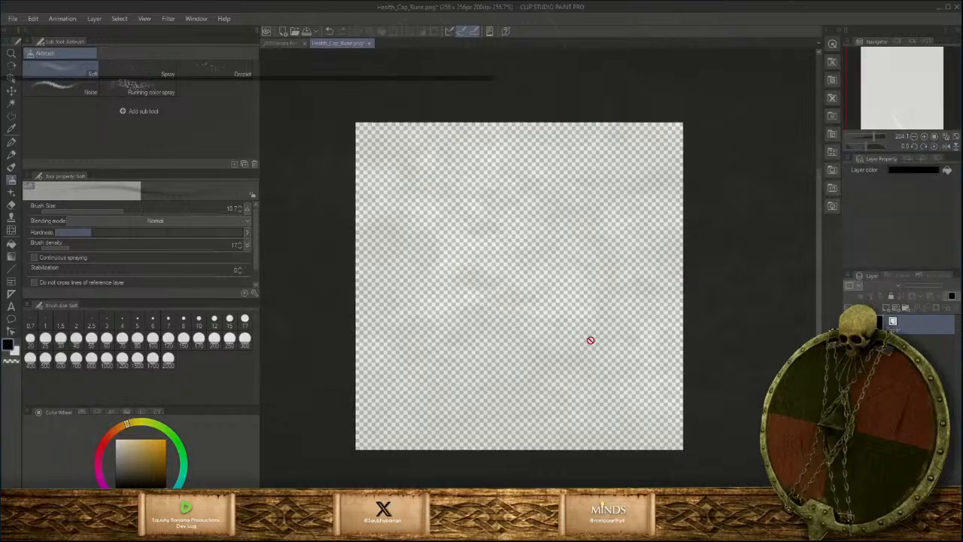
# Copy the health bar screenshot from its document and paste it into Health_Cap_Rune.png
pyautogui.click(281, 43)
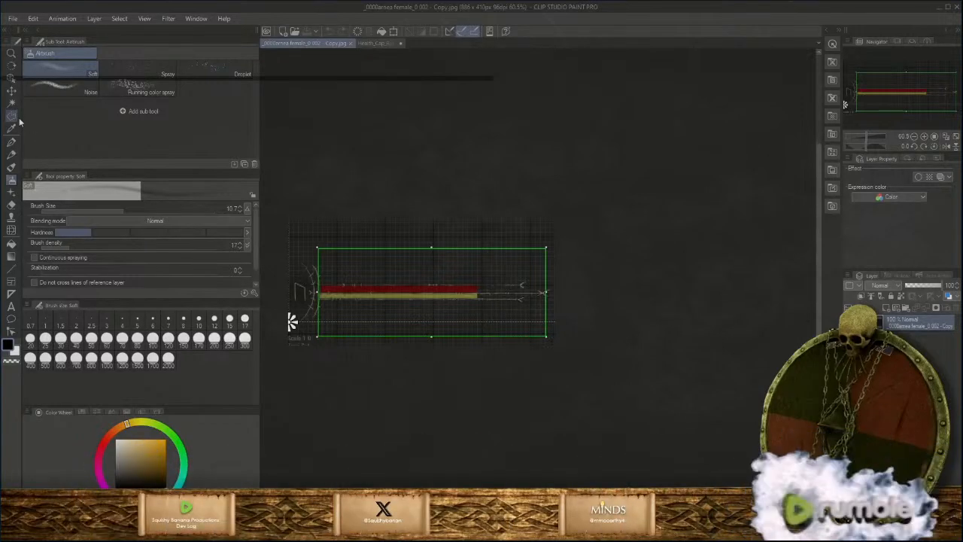
pyautogui.click(11, 78)
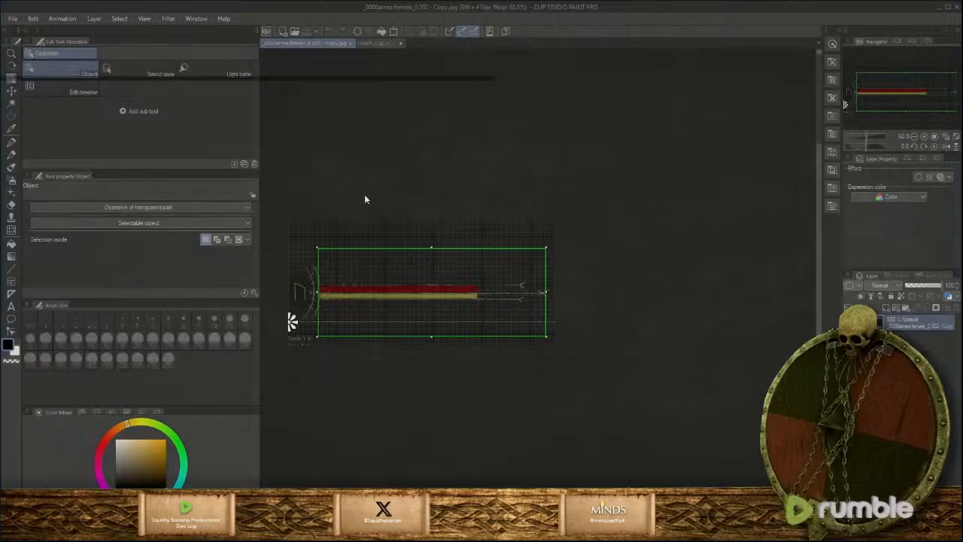
pyautogui.click(375, 43)
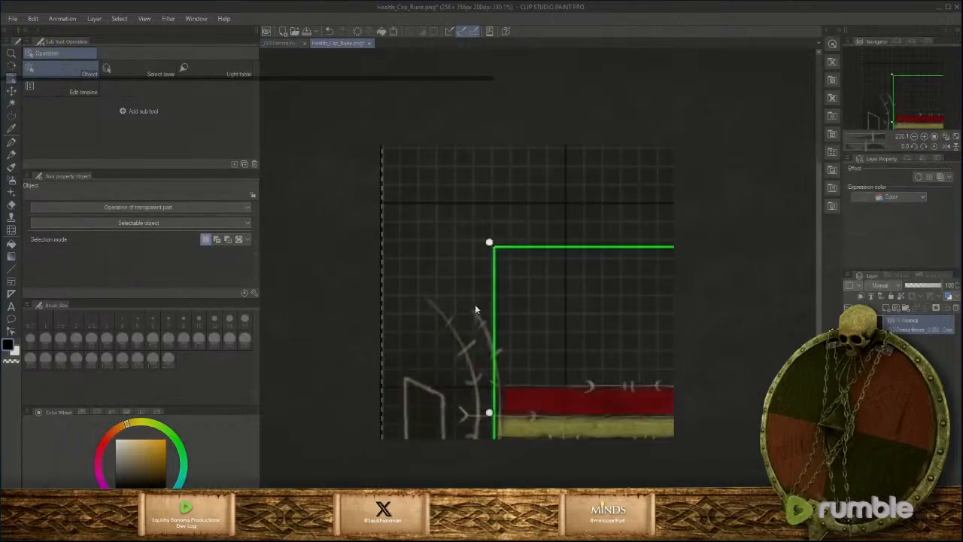
# Scale the pasted screenshot to 61% and position it so the pointed end of the bars lies within the canvas
pyautogui.scroll(-2, 484, 312)
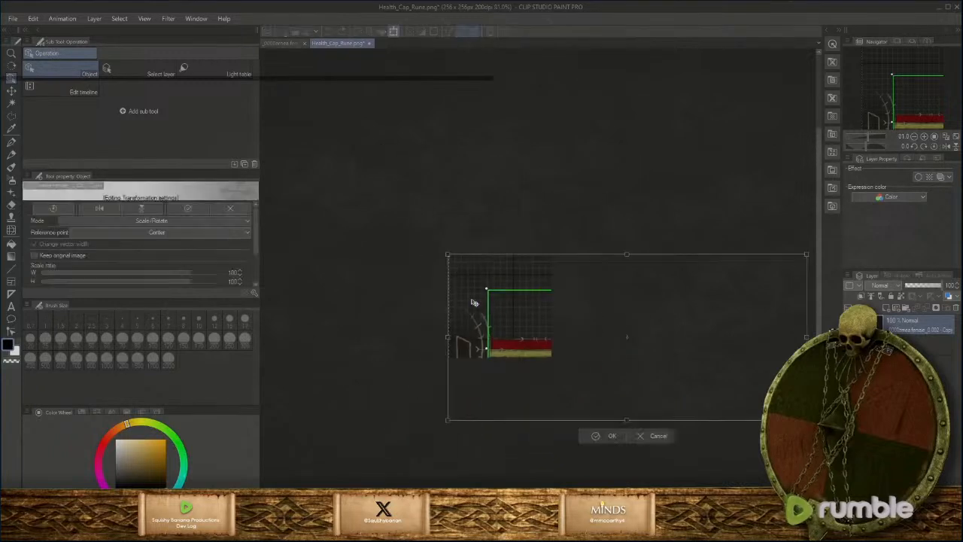
pyautogui.hotkey('ctrl', 't')
pyautogui.moveTo(496, 284); pyautogui.dragTo(625, 358)
pyautogui.moveTo(671, 380); pyautogui.dragTo(426, 302)
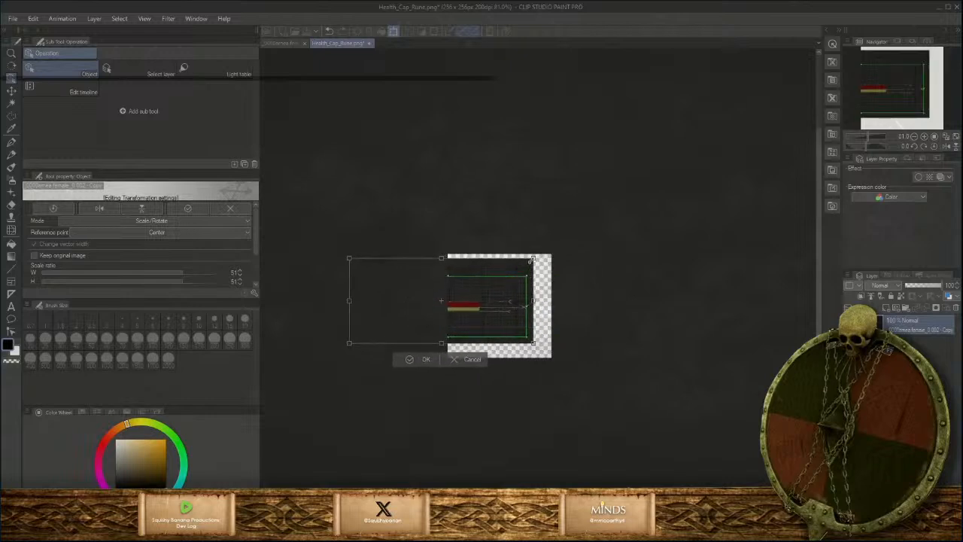
pyautogui.moveTo(532, 258); pyautogui.dragTo(569, 235)
pyautogui.moveTo(524, 295); pyautogui.dragTo(499, 313)
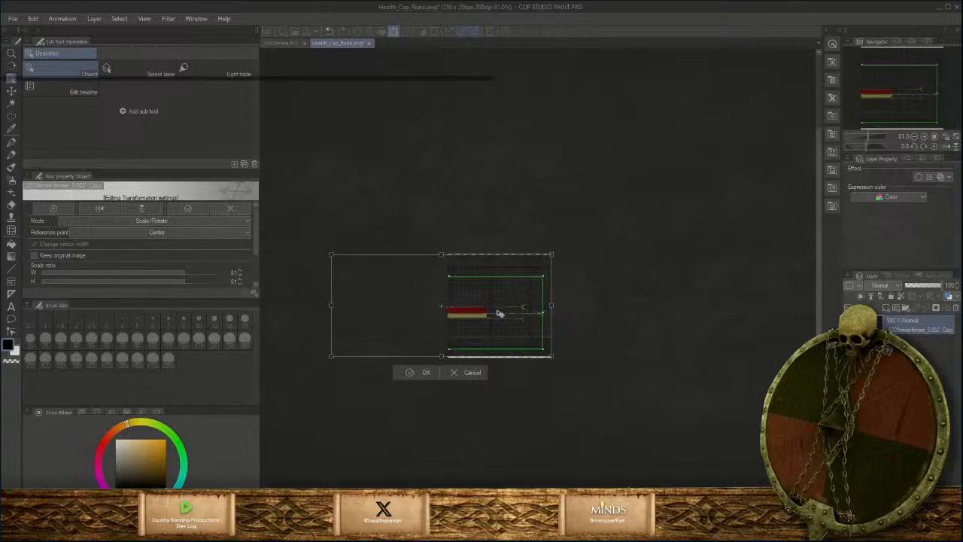
pyautogui.click(412, 372)
# Draw a polyline selection around the empty bar end, from the end of the coloured bars to the pointed tip
pyautogui.scroll(5, 514, 344)
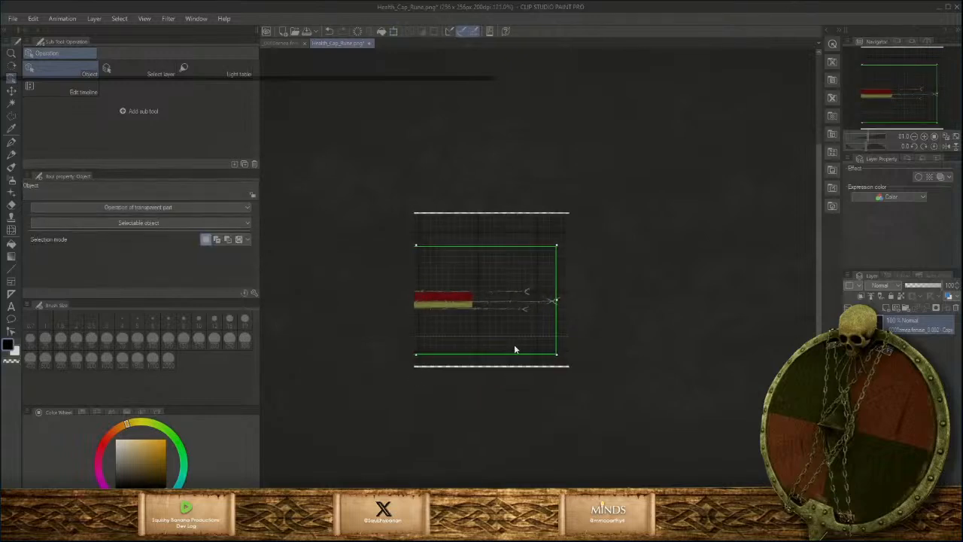
pyautogui.scroll(2, 514, 349)
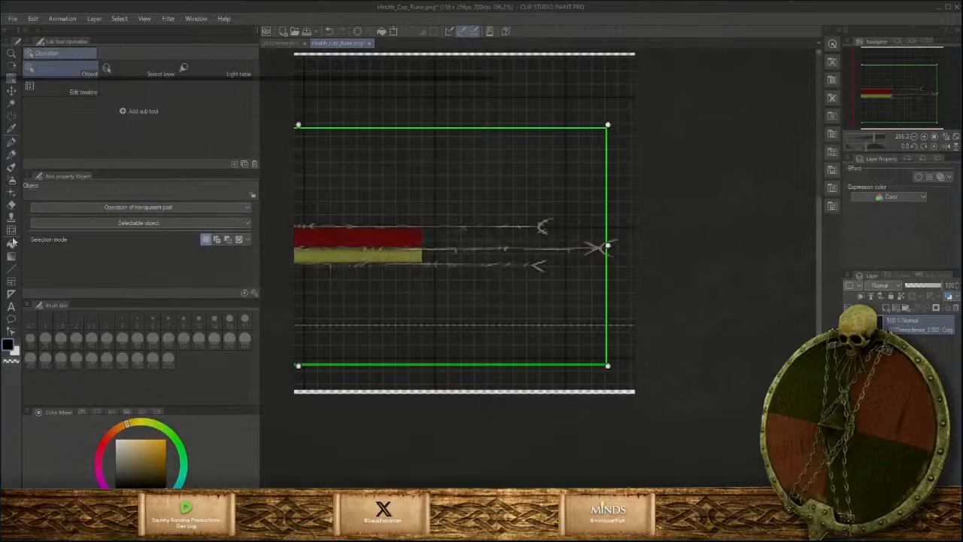
pyautogui.click(12, 115)
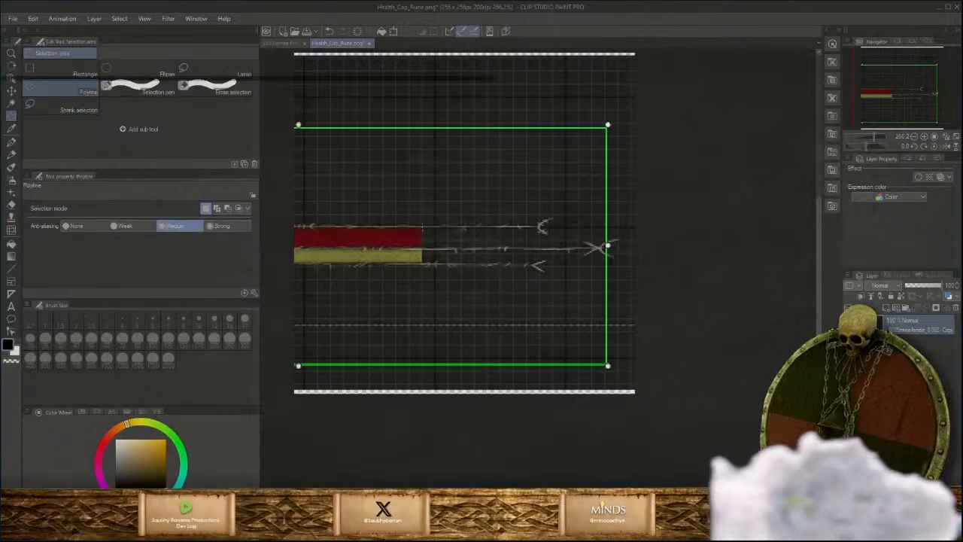
pyautogui.click(422, 226)
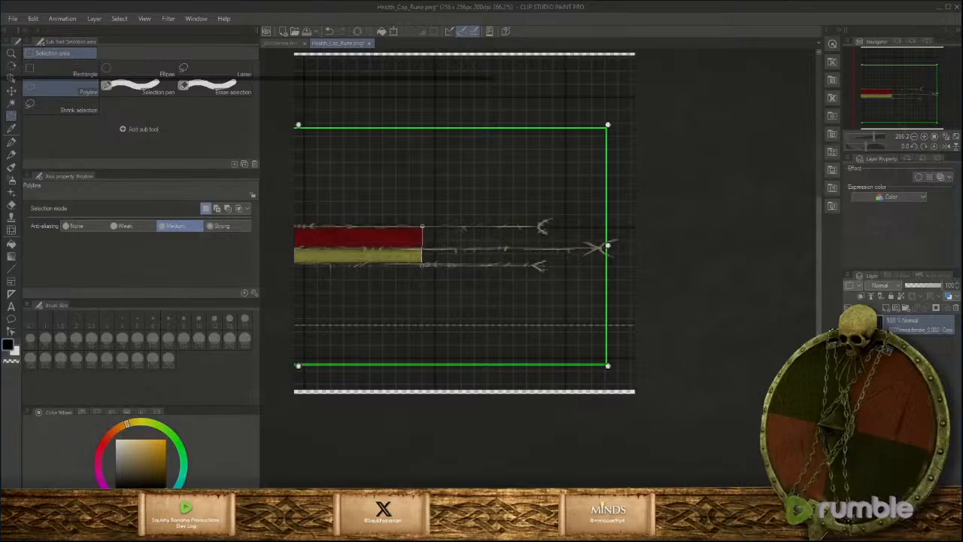
pyautogui.click(536, 265)
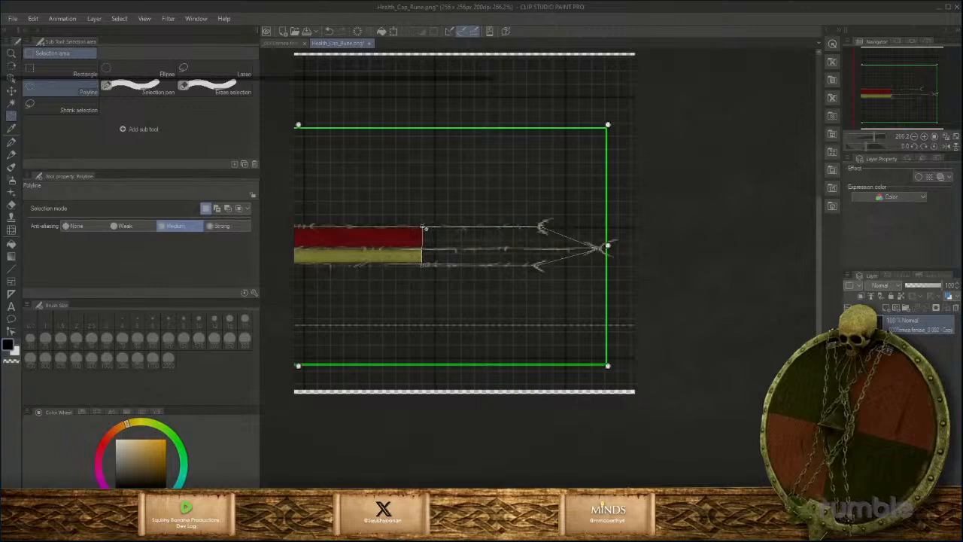
pyautogui.click(422, 265)
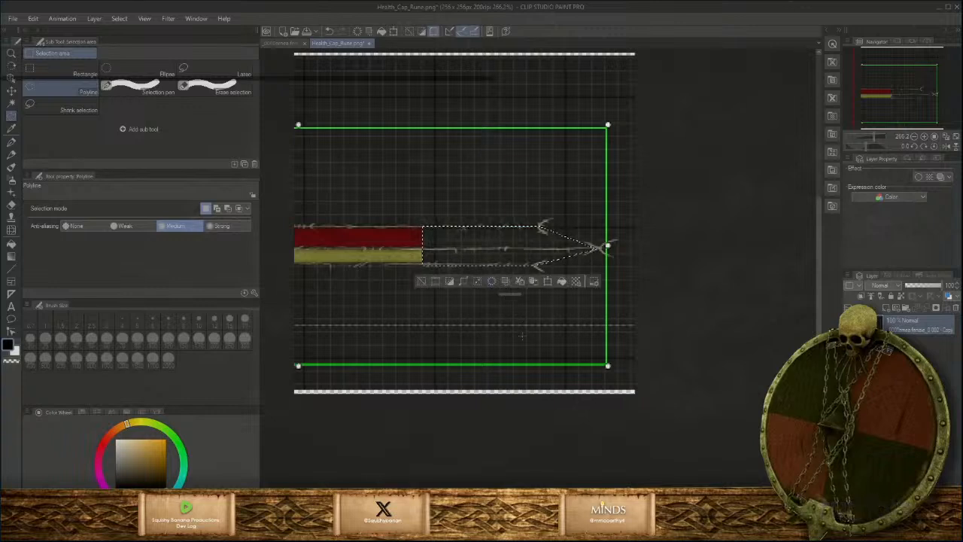
# Fill the selected bar end with black on a new layer, then deselect it and hide the screenshot layer
pyautogui.click(11, 245)
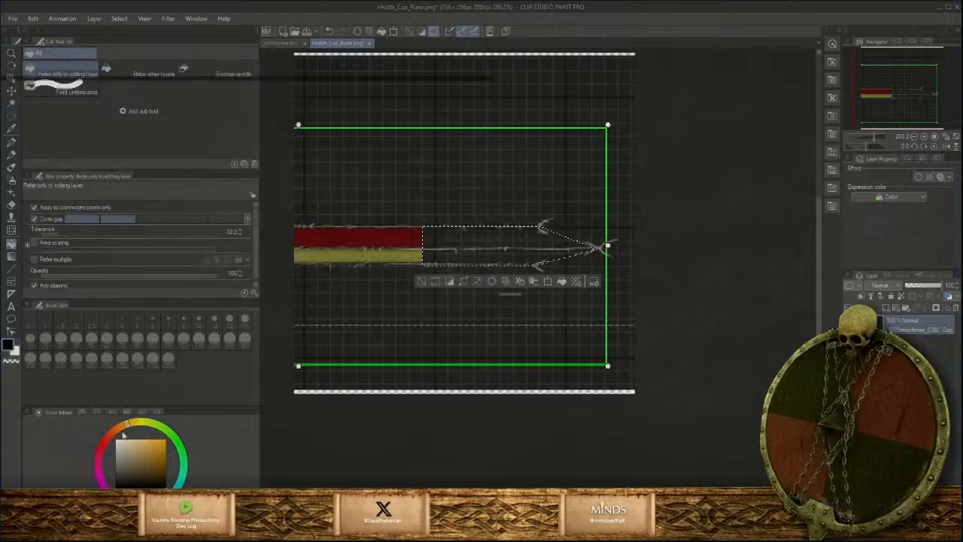
pyautogui.click(452, 256)
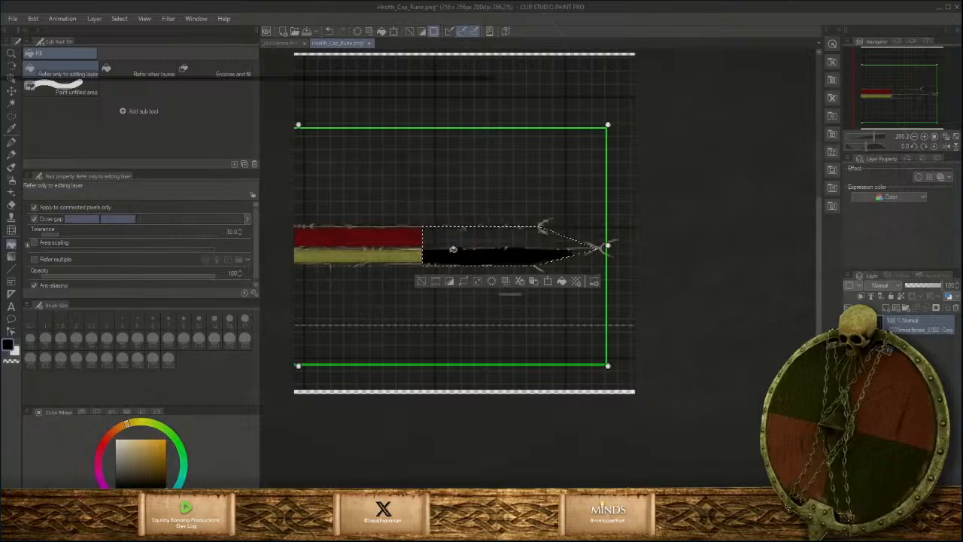
pyautogui.hotkey('ctrl', 'z')
pyautogui.click(886, 308)
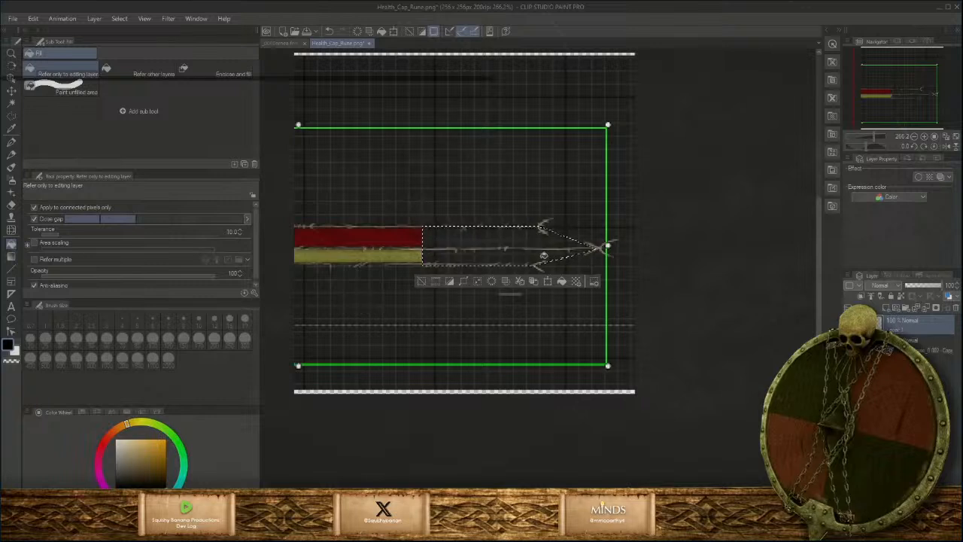
pyautogui.click(544, 255)
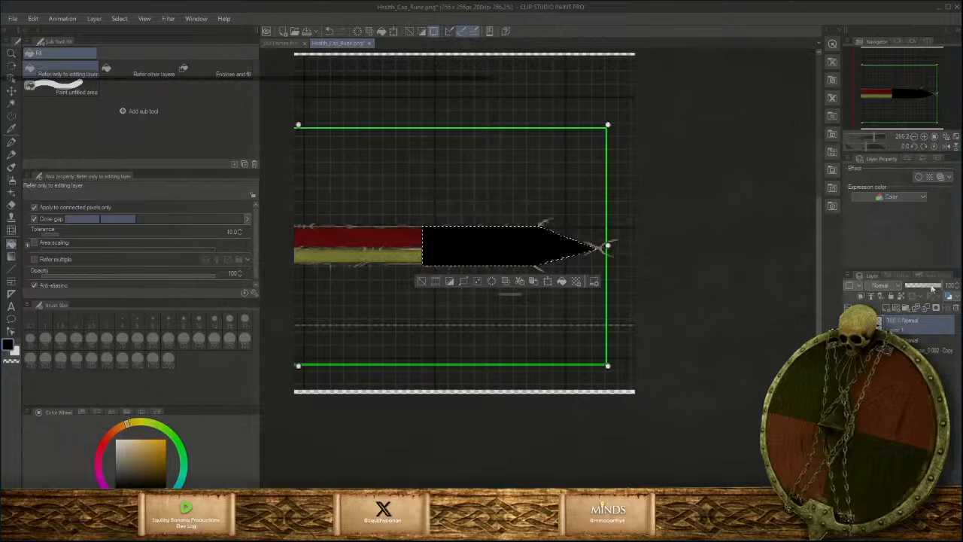
pyautogui.moveTo(933, 288); pyautogui.dragTo(959, 284)
pyautogui.click(421, 283)
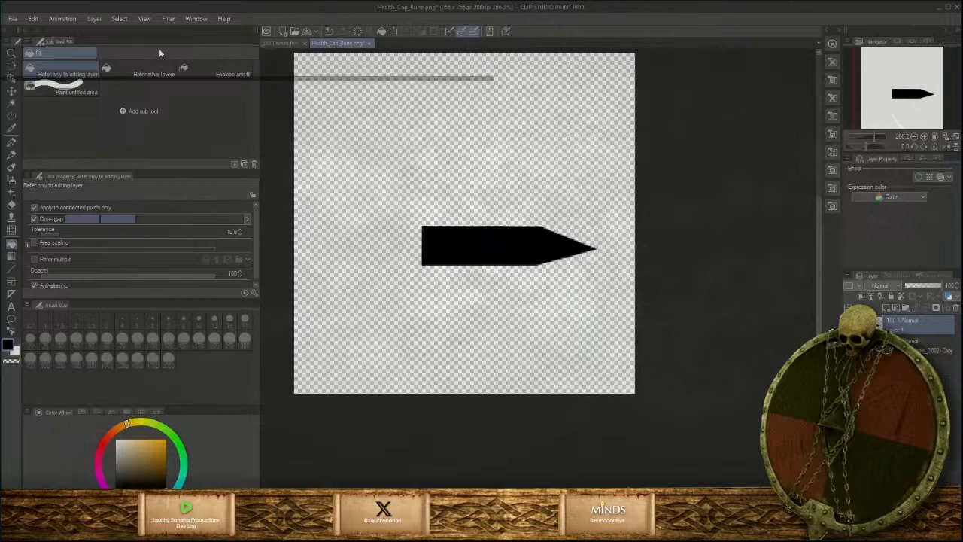
# Save the black shape as a PNG named Health_Cap_Fill.png in the UI_assets folder, accepting the loss of layer information
pyautogui.click(13, 17)
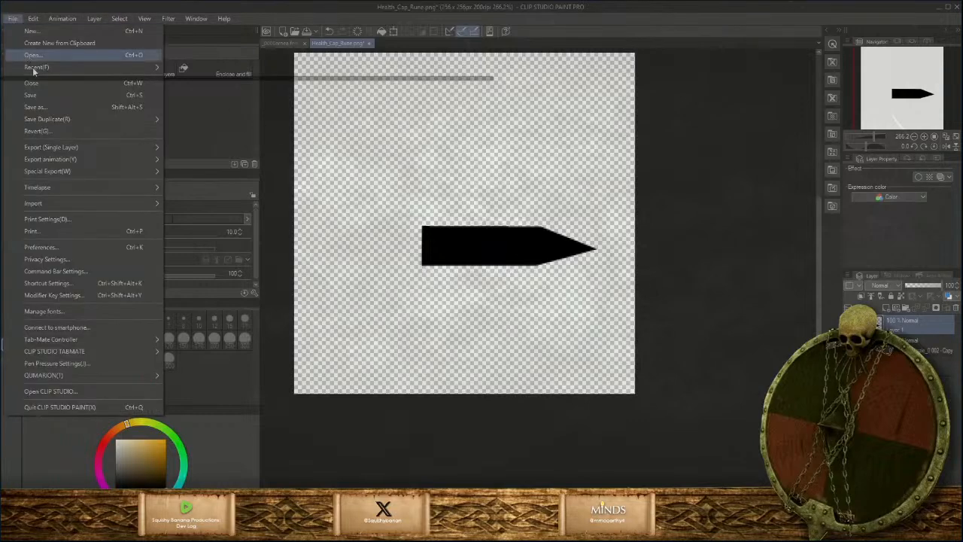
pyautogui.click(35, 107)
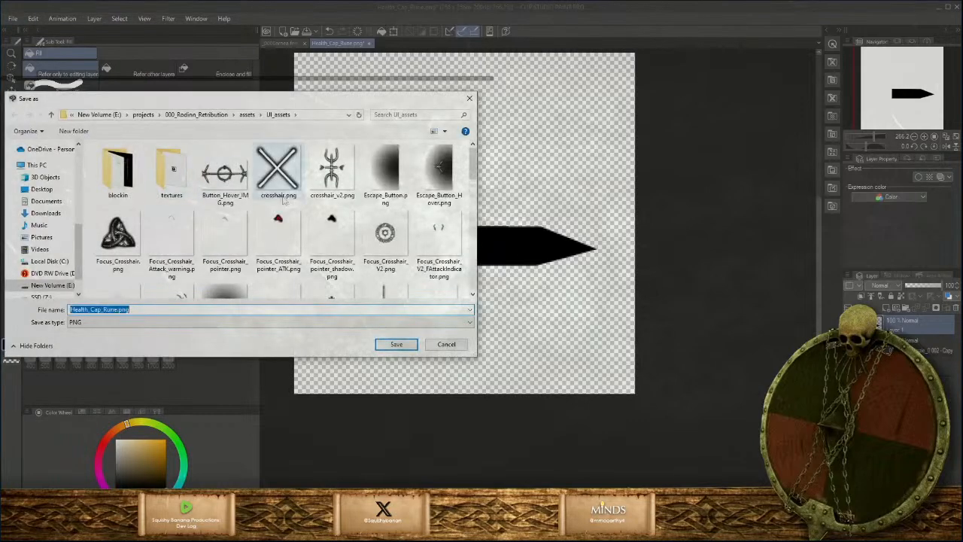
pyautogui.scroll(-3, 308, 218)
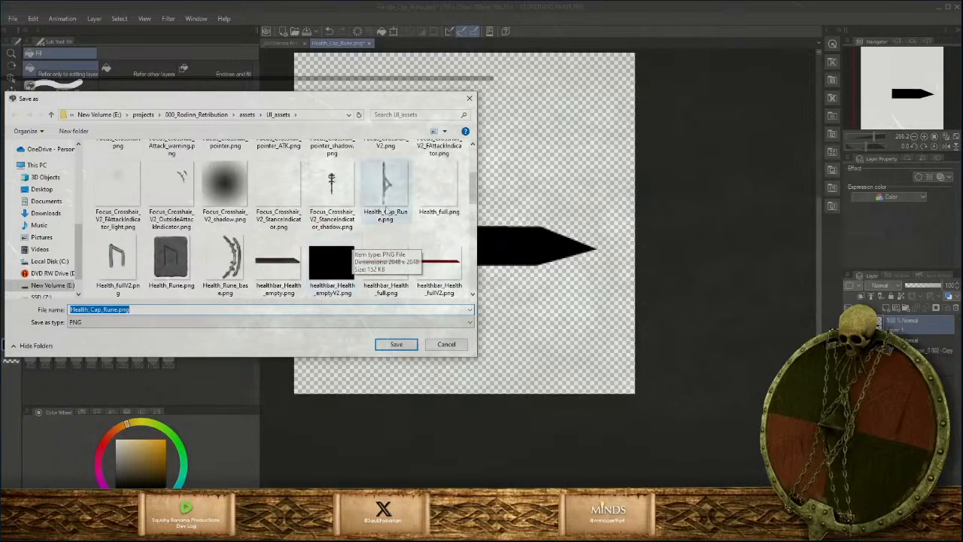
pyautogui.click(386, 213)
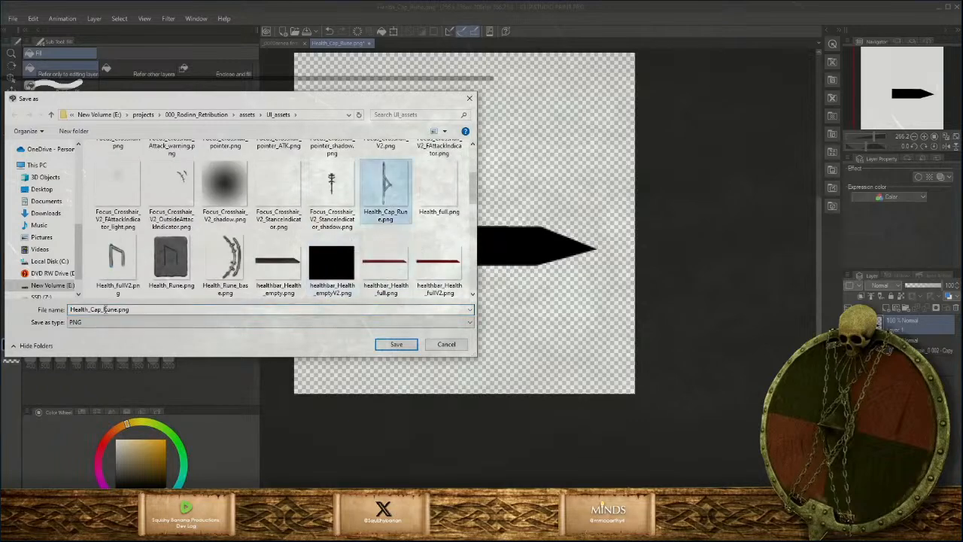
pyautogui.moveTo(103, 310); pyautogui.dragTo(118, 309)
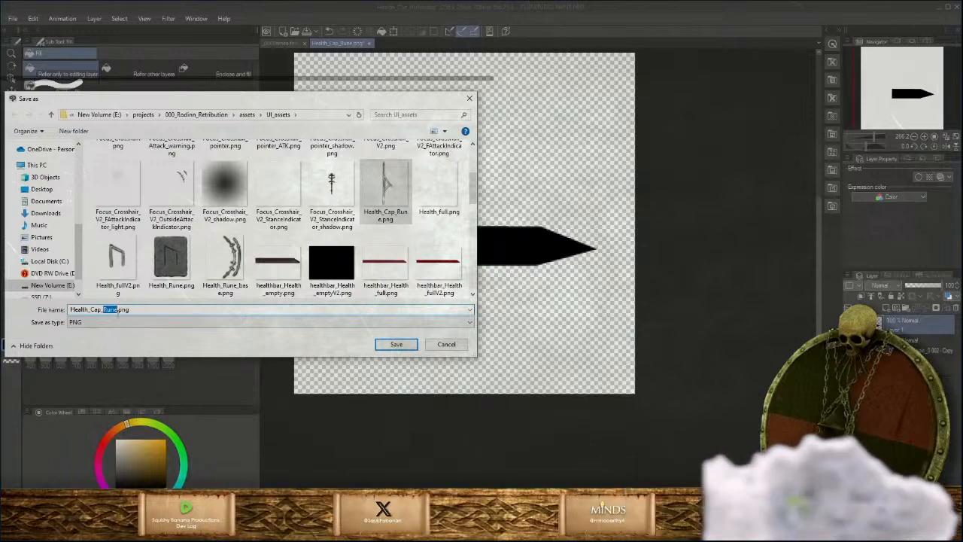
pyautogui.write('Sh')
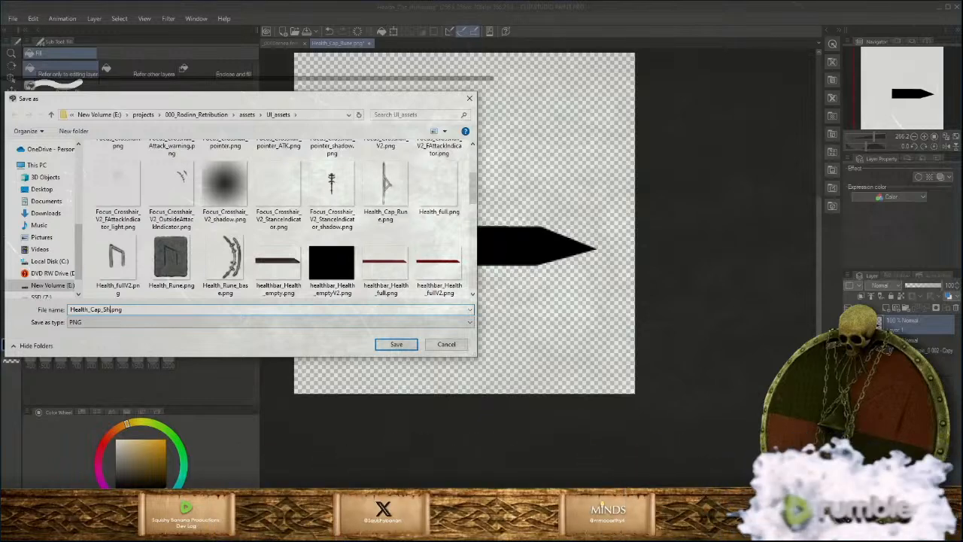
pyautogui.write('adow')
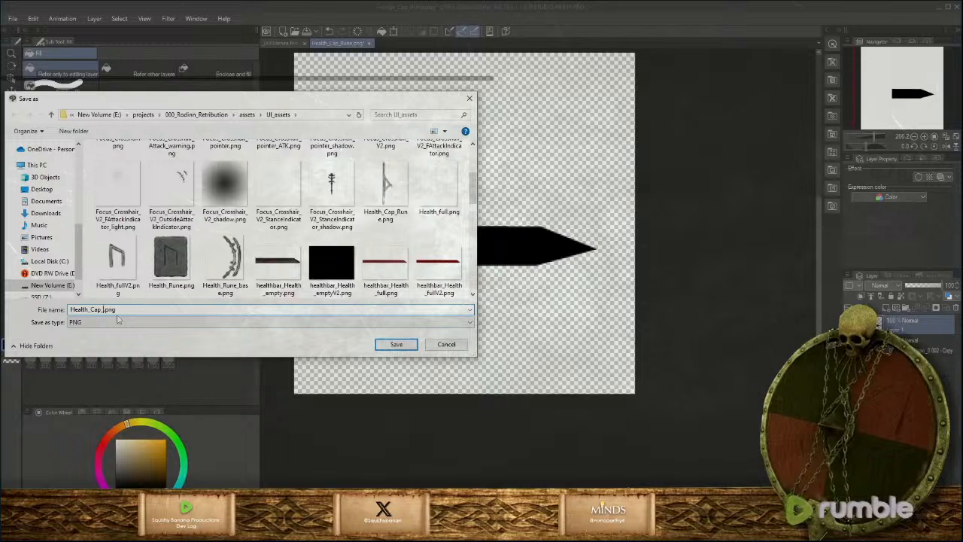
pyautogui.press('Return')
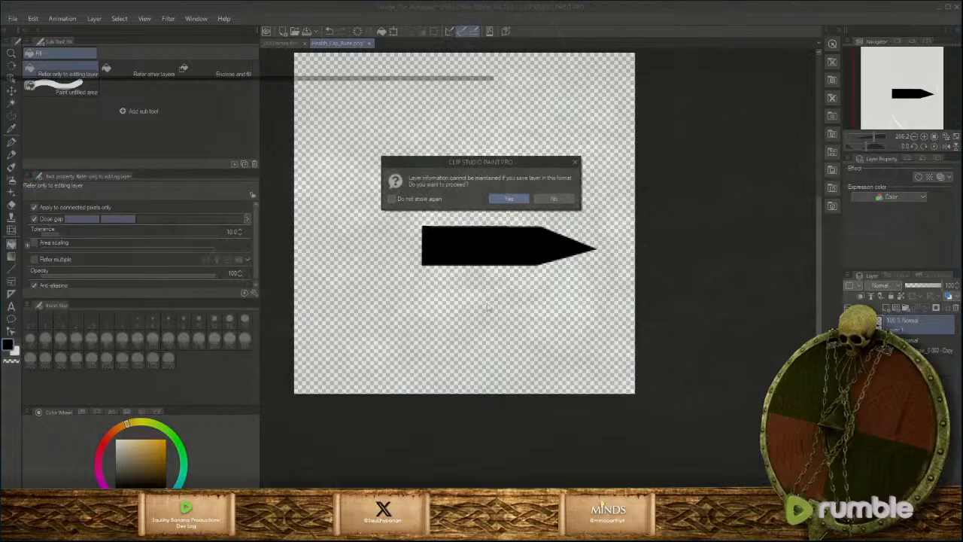
pyautogui.click(516, 199)
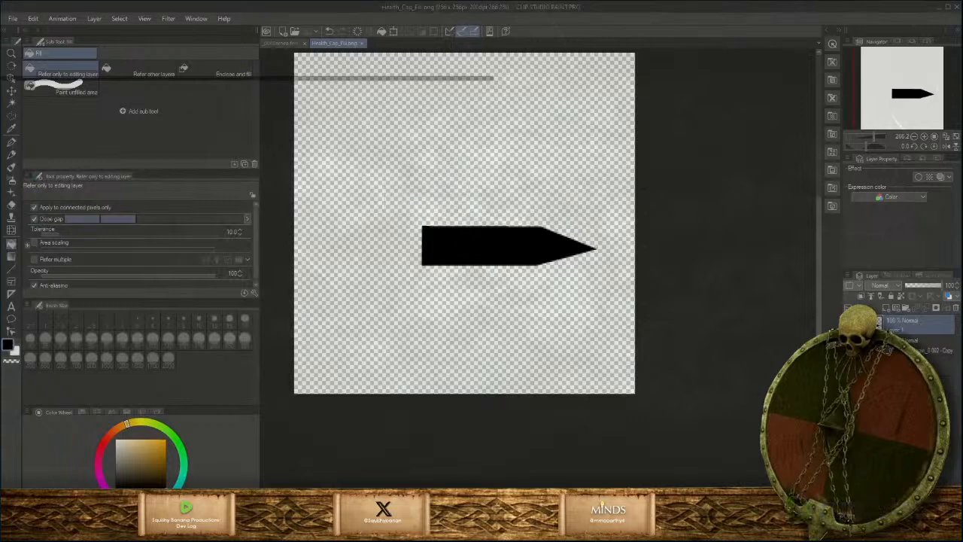
# Switch to Unreal Editor and import Health_Cap_Fill.png from the UI_assets folder into Content/textures/UI
pyautogui.click(544, 471)
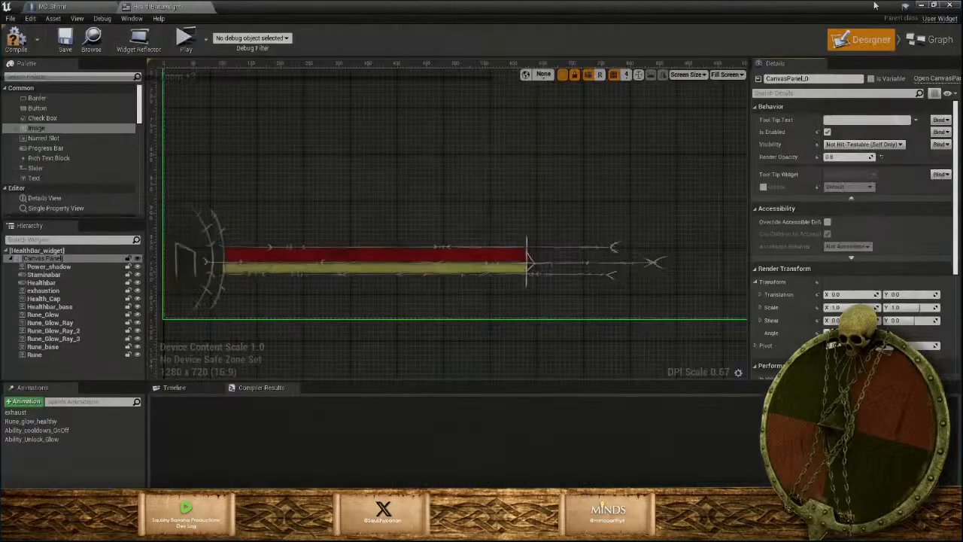
pyautogui.click(922, 5)
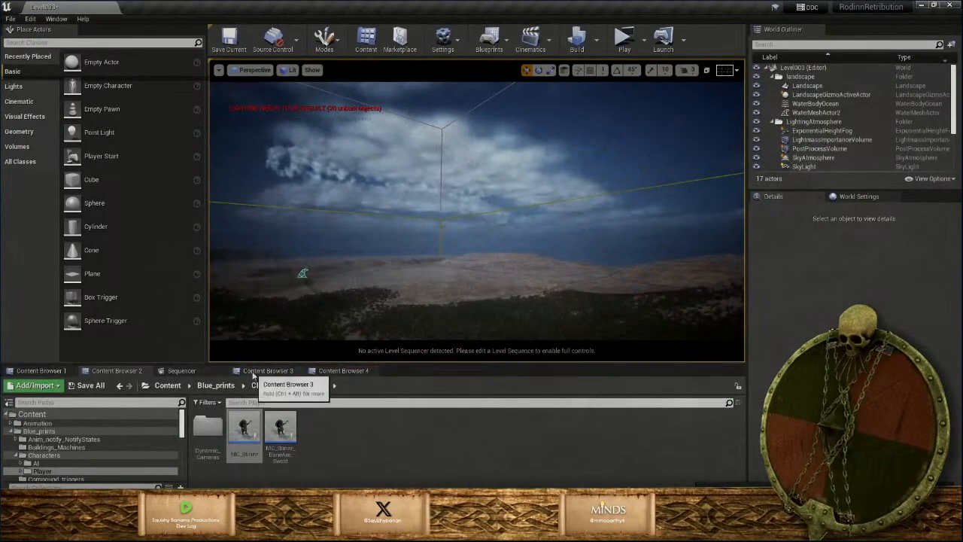
pyautogui.click(256, 371)
pyautogui.rightClick(385, 470)
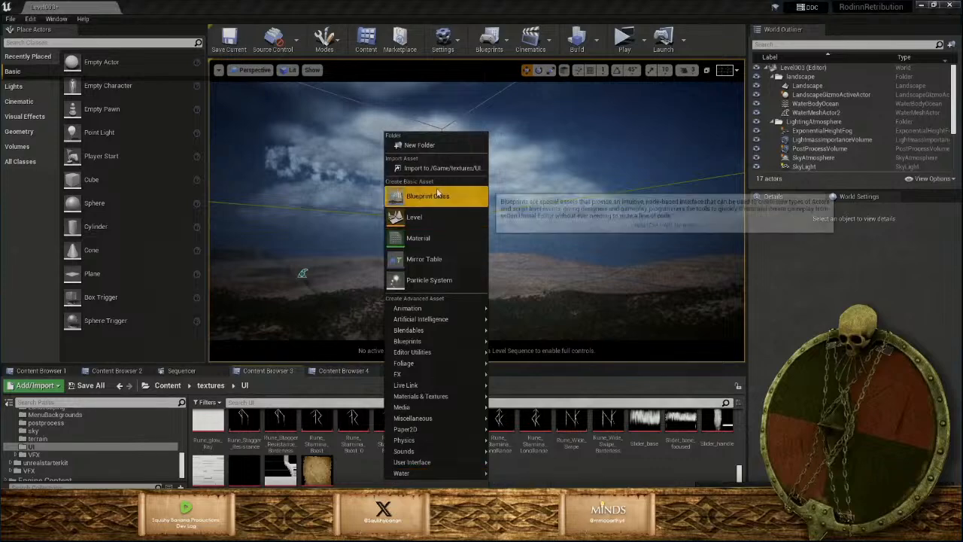
pyautogui.click(441, 168)
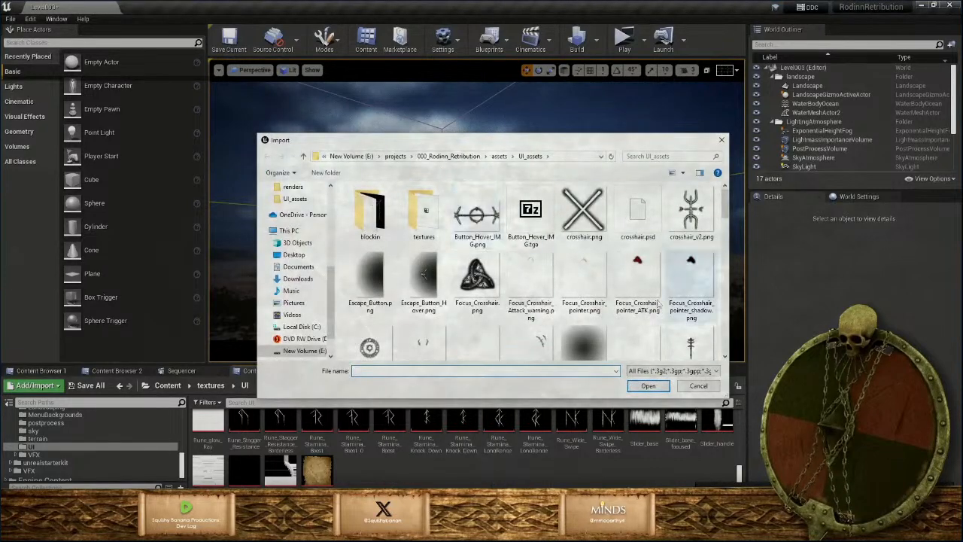
pyautogui.scroll(-5, 610, 279)
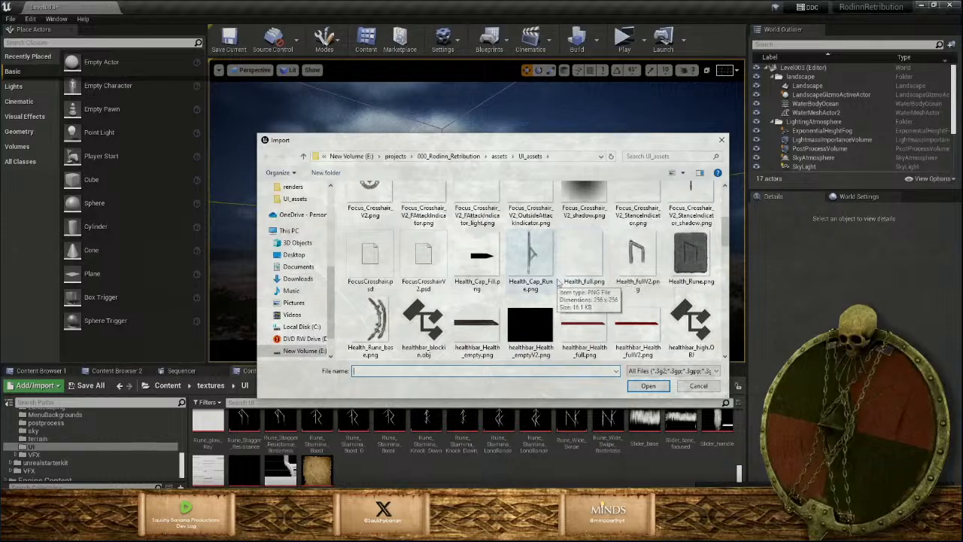
pyautogui.click(477, 259)
pyautogui.click(646, 386)
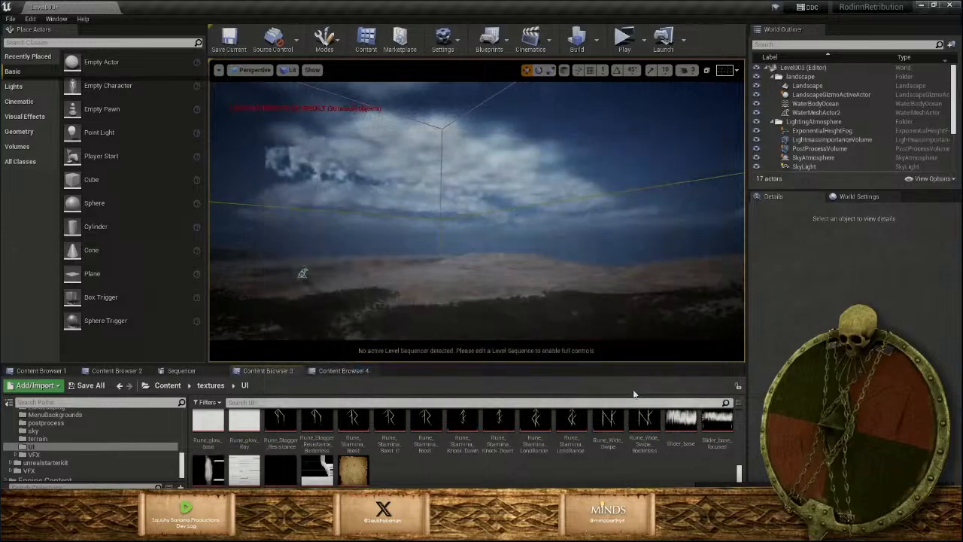
# Locate and select the imported Health_Cap_Fill texture among the textures/UI assets
pyautogui.scroll(1, 593, 472)
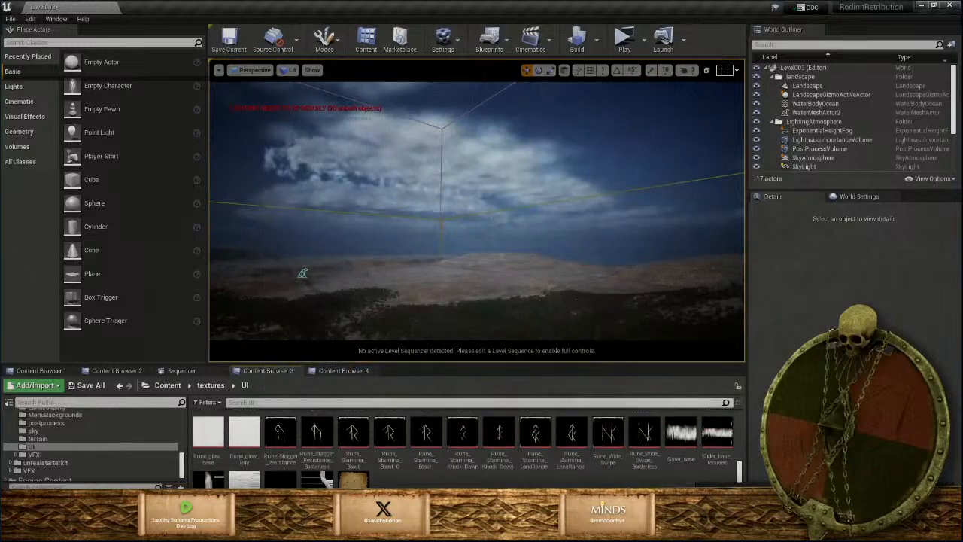
pyautogui.scroll(5, 552, 474)
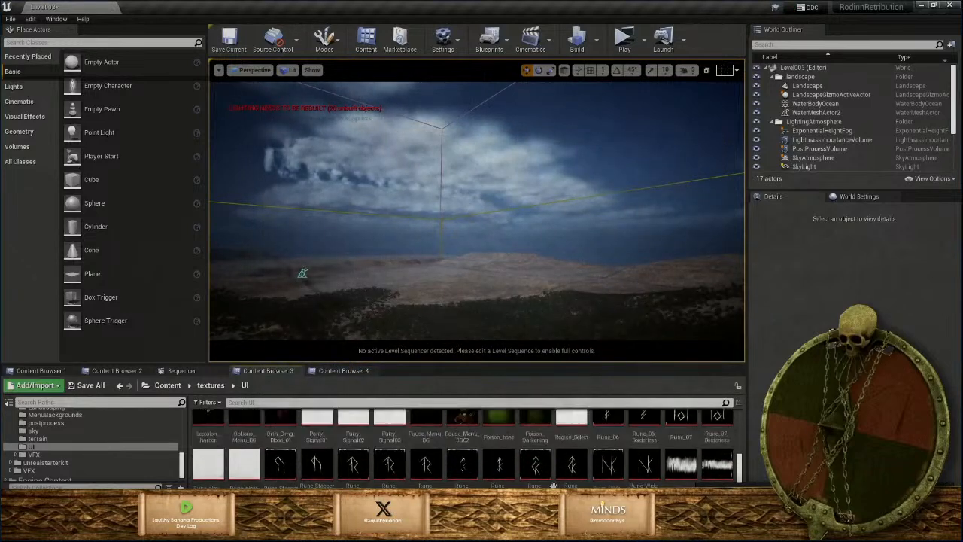
pyautogui.scroll(-5, 552, 478)
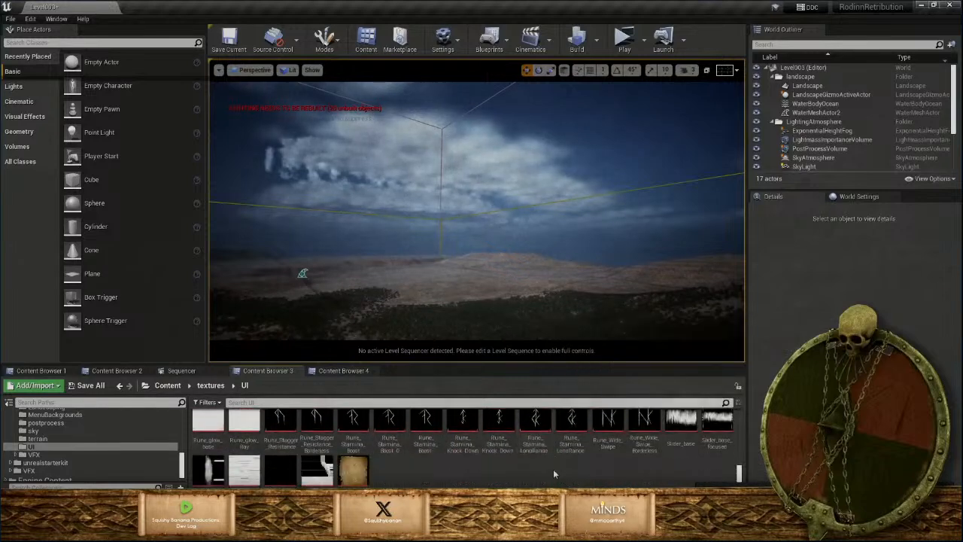
pyautogui.scroll(5, 553, 473)
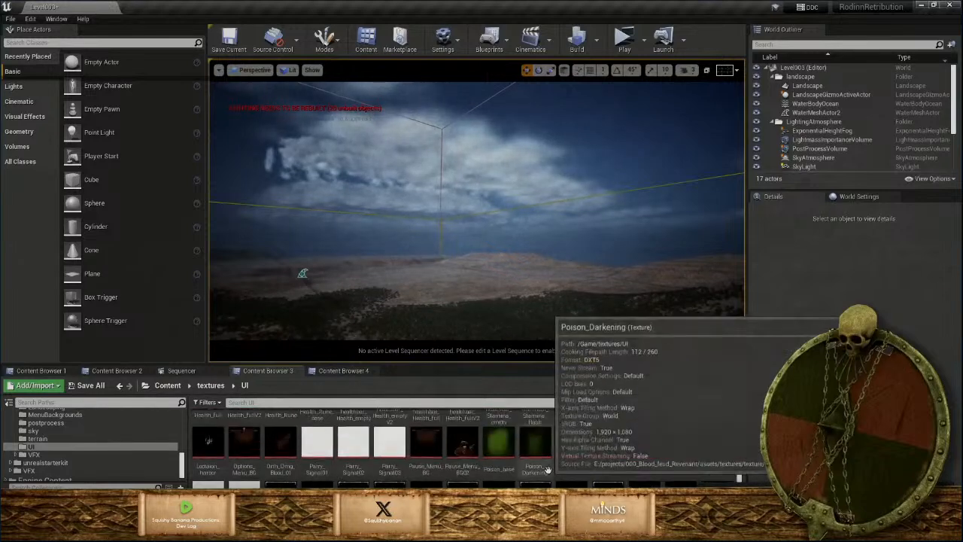
pyautogui.scroll(2, 552, 469)
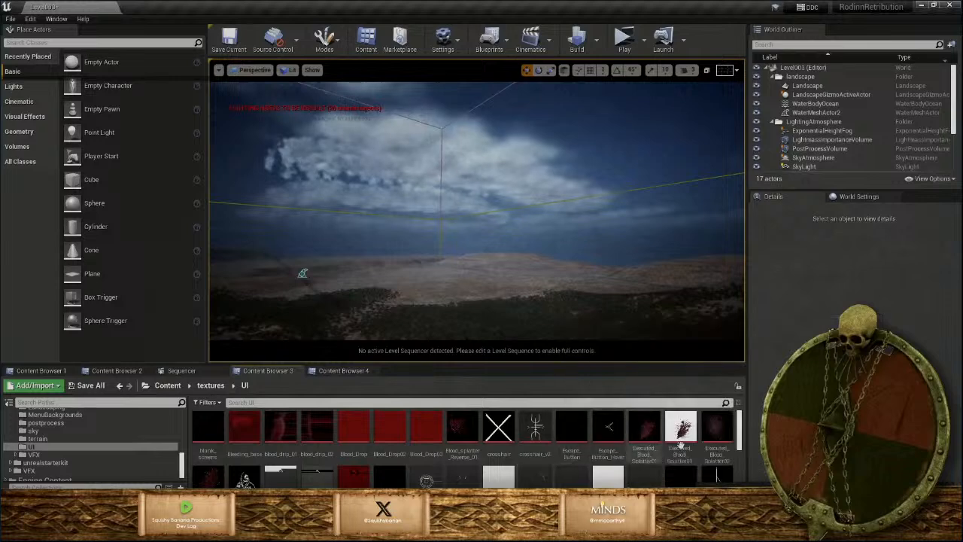
pyautogui.scroll(-2, 680, 446)
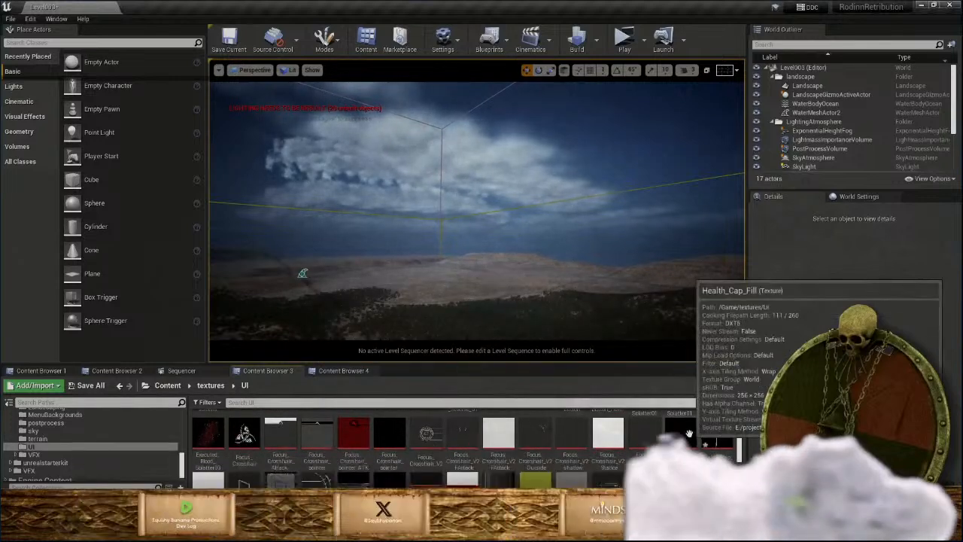
pyautogui.click(684, 437)
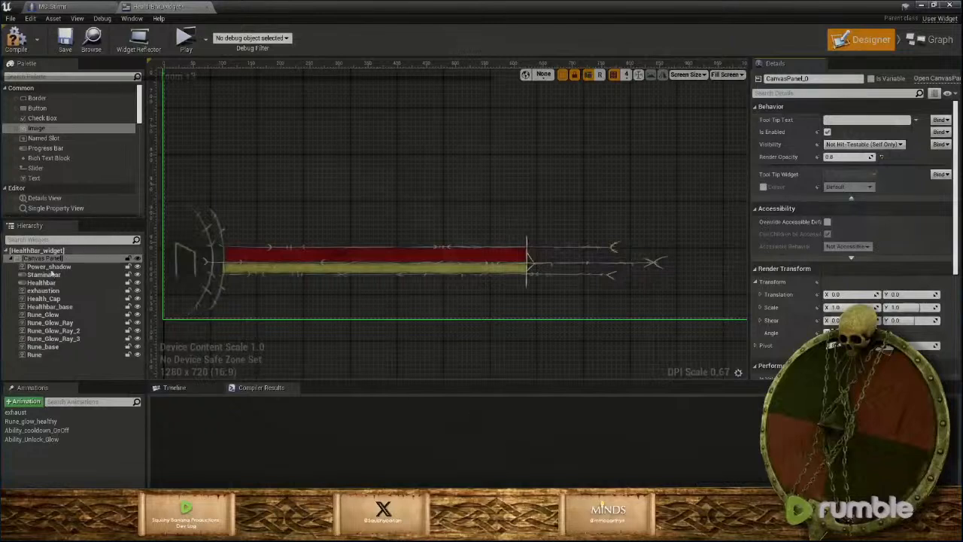
# Duplicate the Health_Cap image in the HealthBar widget and assign the Health_Cap_Fill texture to the copy
pyautogui.click(53, 299)
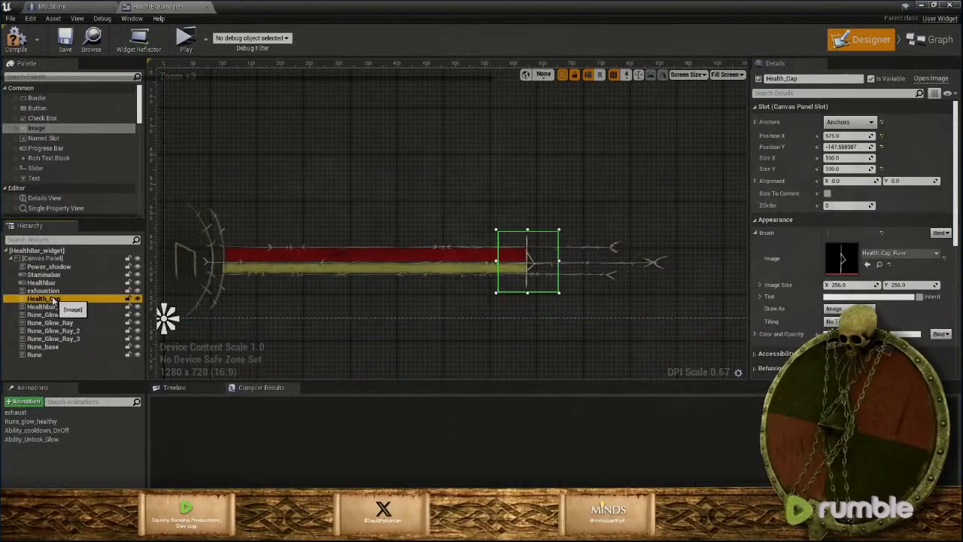
pyautogui.hotkey('ctrl', 'd')
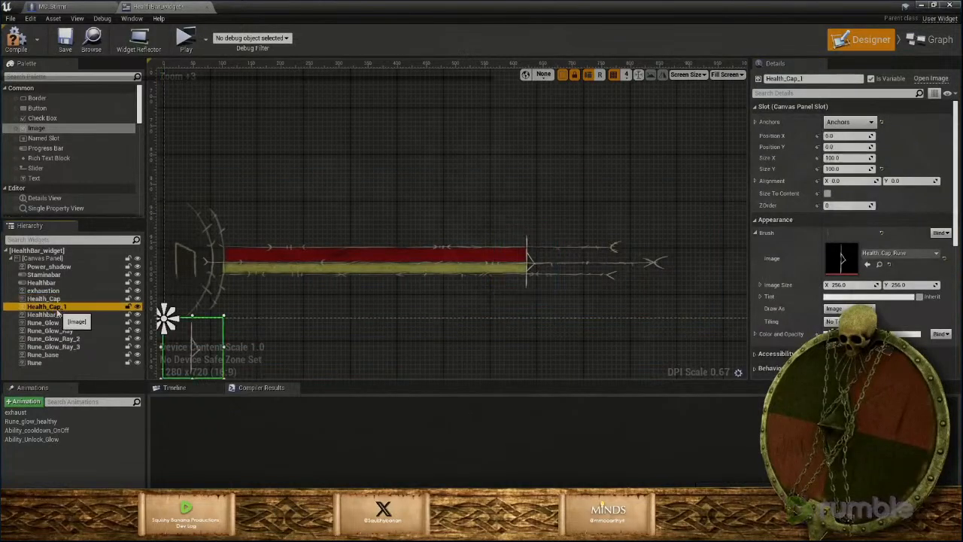
pyautogui.moveTo(58, 313)
pyautogui.mouseDown()
pyautogui.moveTo(58, 300)
pyautogui.moveTo(54, 308)
pyautogui.mouseUp()
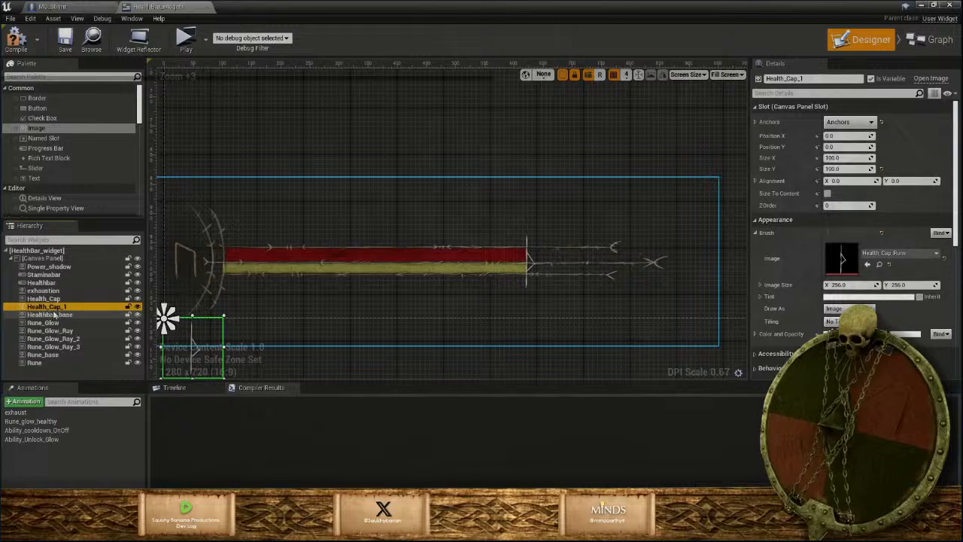
pyautogui.click(899, 252)
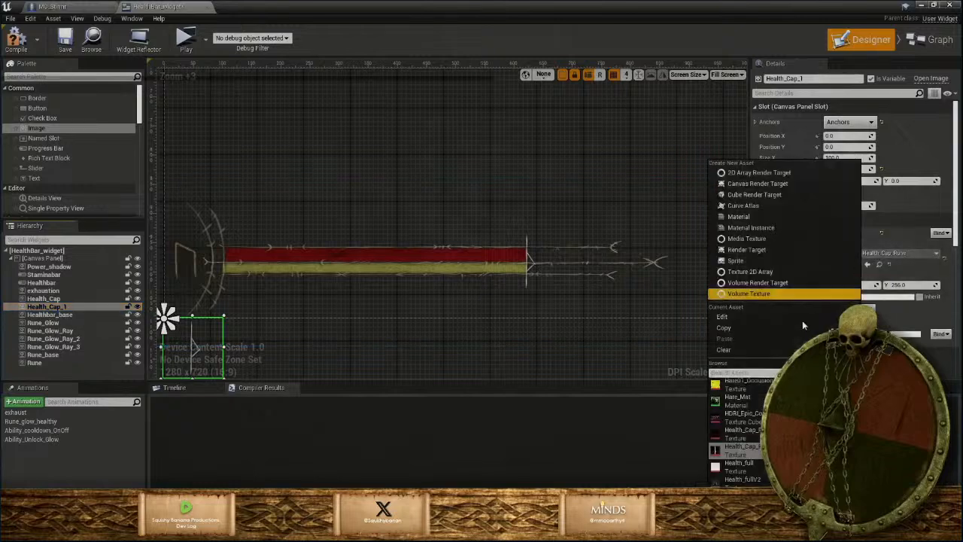
pyautogui.click(762, 434)
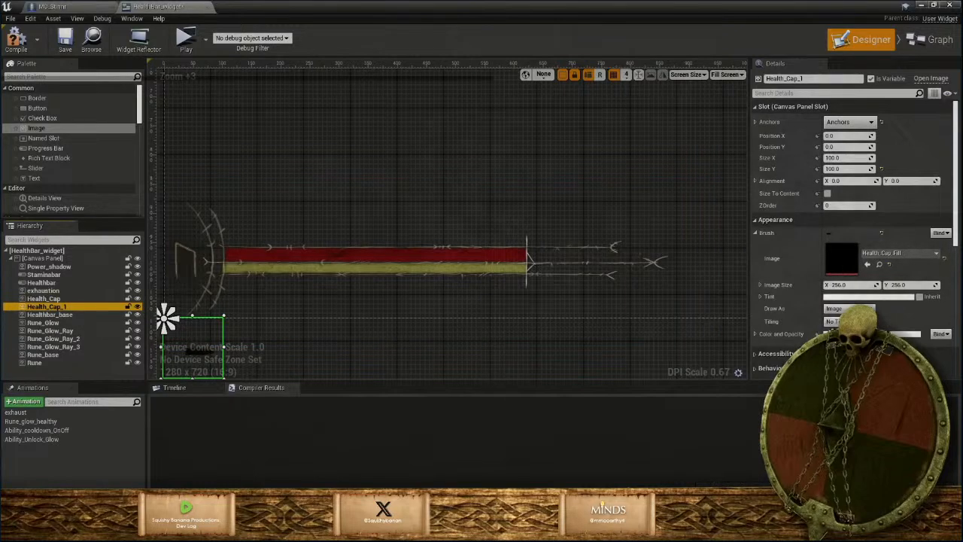
# Position the duplicate at the bars' end at about X 584, Y -153, and reorder it above Health_Cap in the hierarchy
pyautogui.moveTo(192, 357)
pyautogui.mouseDown()
pyautogui.moveTo(518, 312)
pyautogui.moveTo(540, 274)
pyautogui.moveTo(532, 265)
pyautogui.mouseUp()
pyautogui.scroll(3, 534, 267)
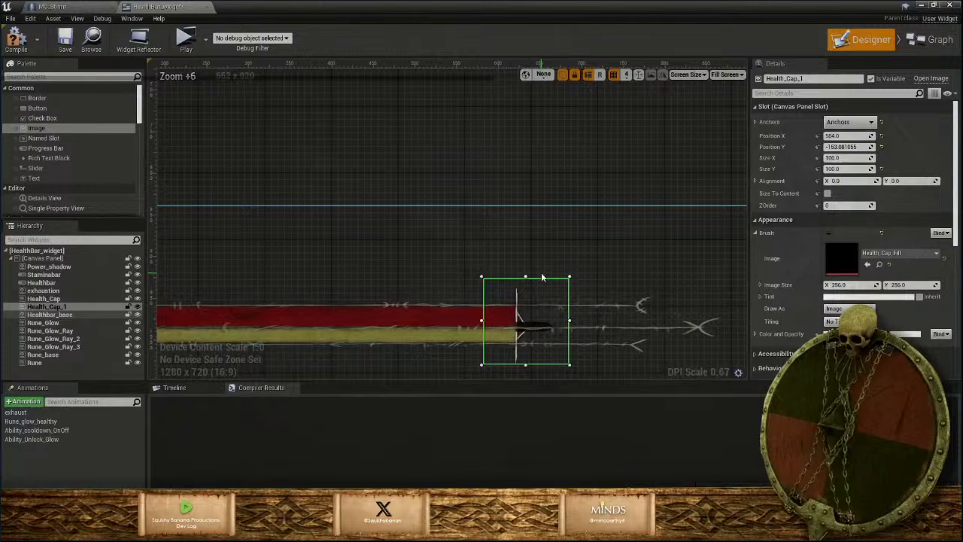
pyautogui.scroll(1, 542, 277)
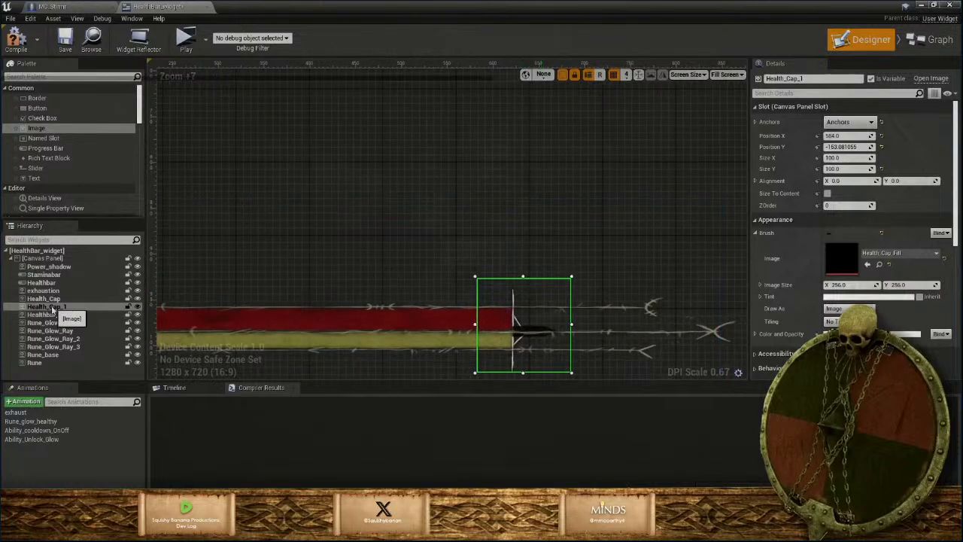
pyautogui.moveTo(52, 312); pyautogui.dragTo(56, 301)
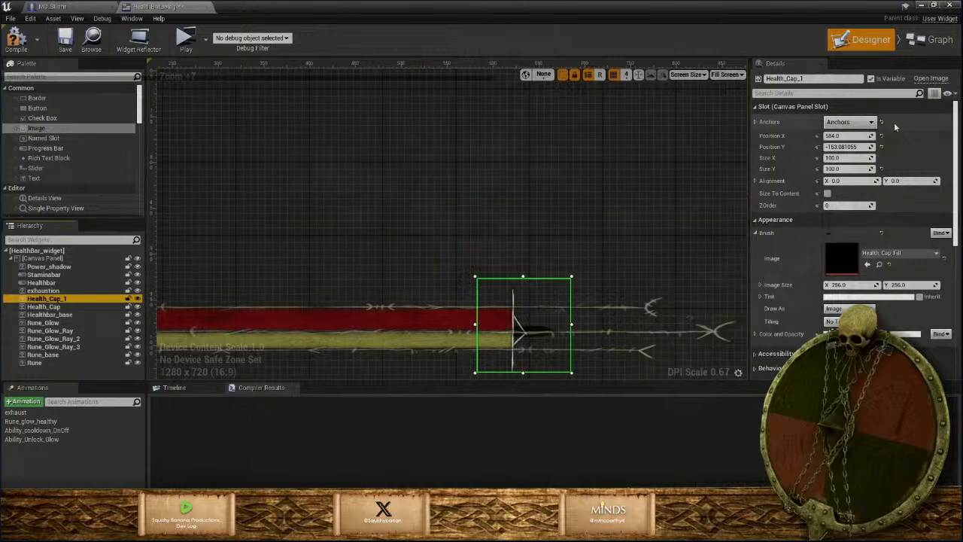
# Rename the duplicated image to Health_Cap_fill_mild
pyautogui.click(802, 78)
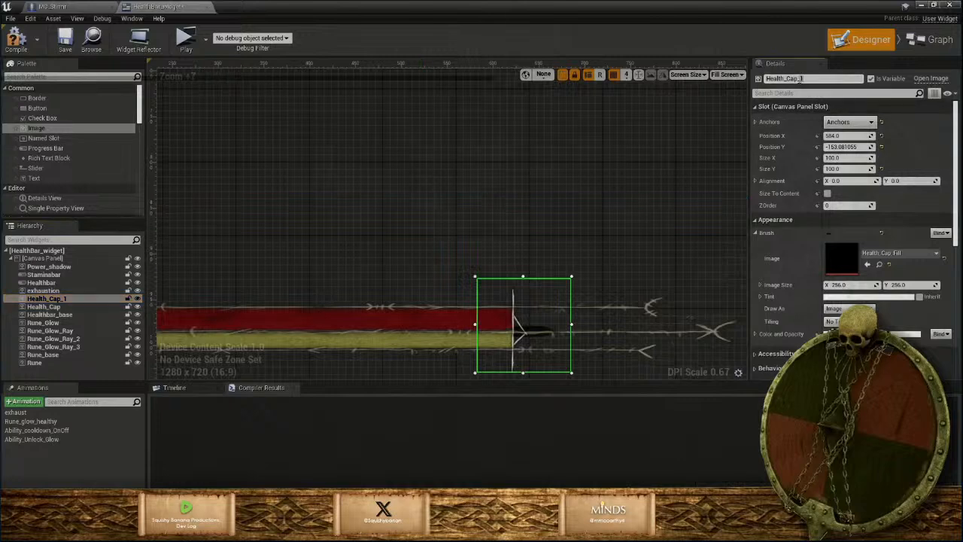
pyautogui.press('BackSpace')
pyautogui.write('fill')
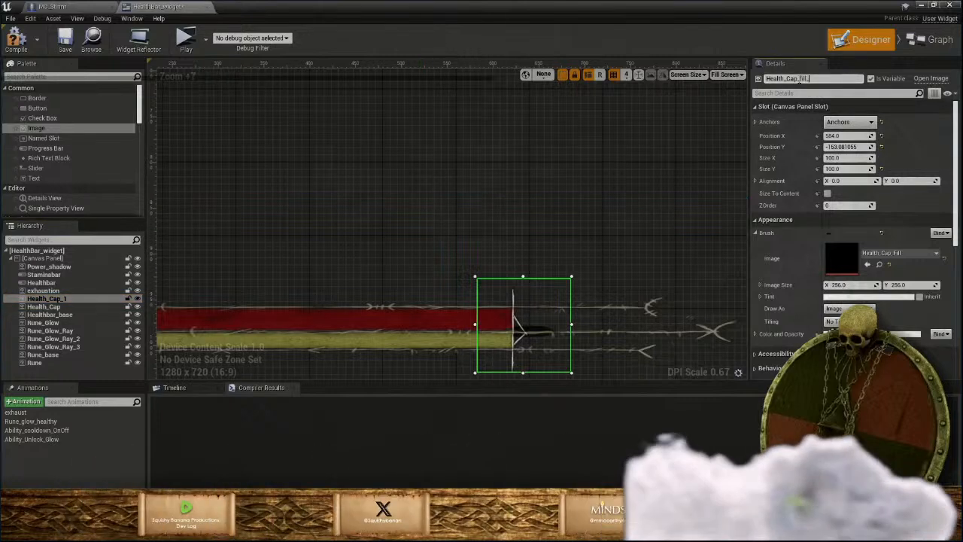
pyautogui.write('_mild')
pyautogui.press('Return')
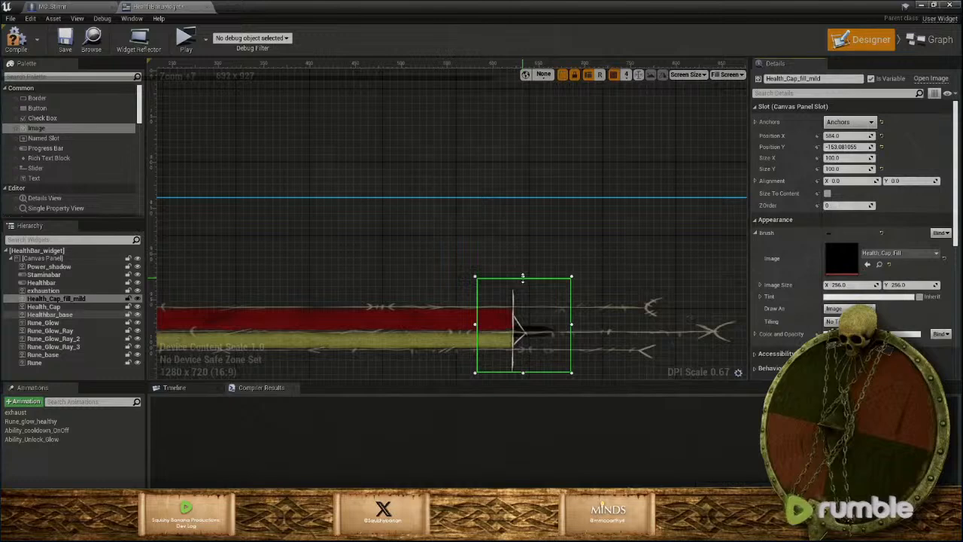
# Stretch Health_Cap_fill_mild over the empty bar end to about 291 wide by 317 high, with Position Y at about -284
pyautogui.moveTo(523, 277); pyautogui.dragTo(525, 242)
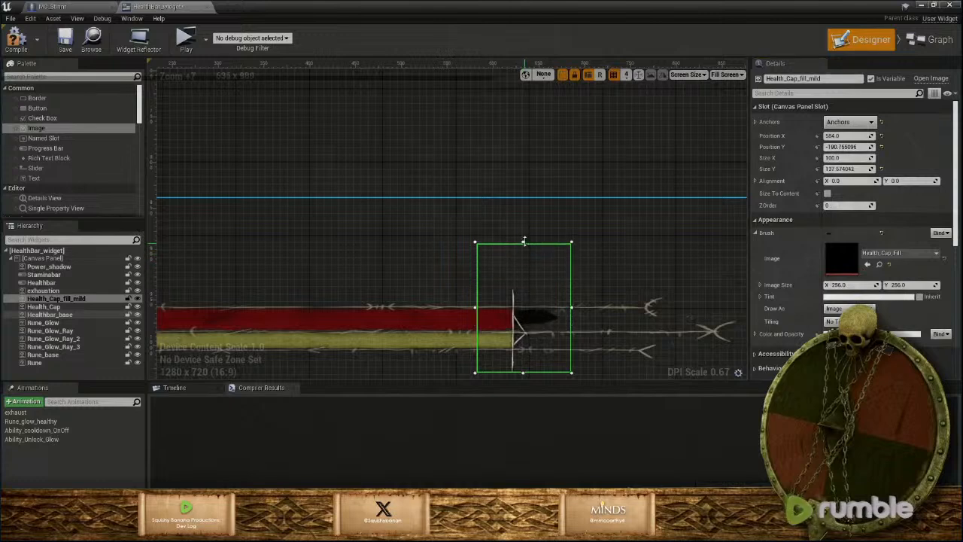
pyautogui.scroll(-2, 519, 322)
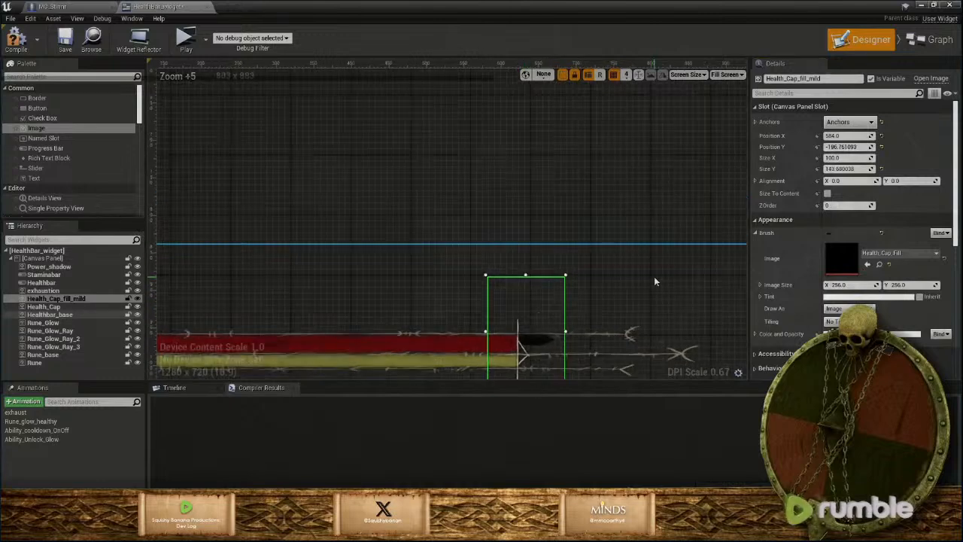
pyautogui.moveTo(651, 253); pyautogui.dragTo(620, 147, button='right')
pyautogui.scroll(2, 553, 201)
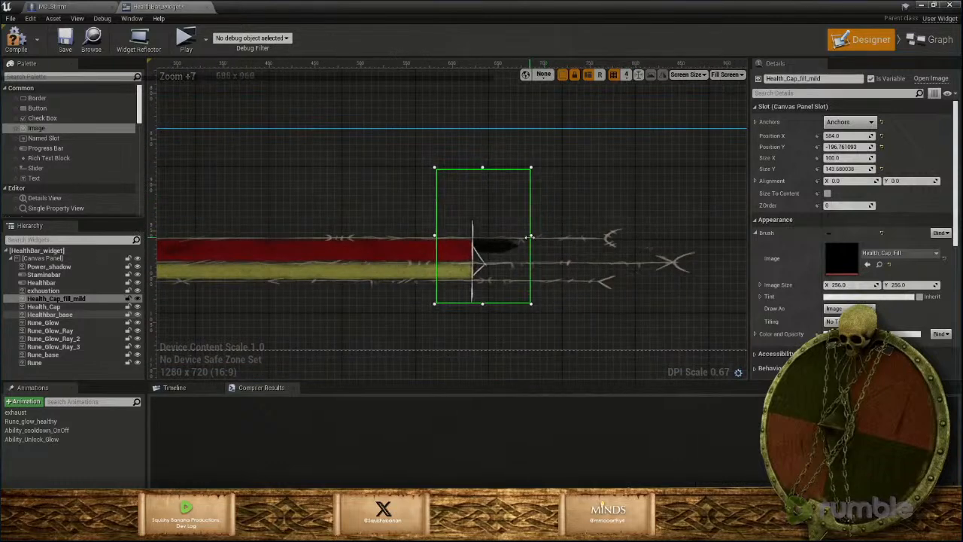
pyautogui.moveTo(529, 238); pyautogui.dragTo(699, 248)
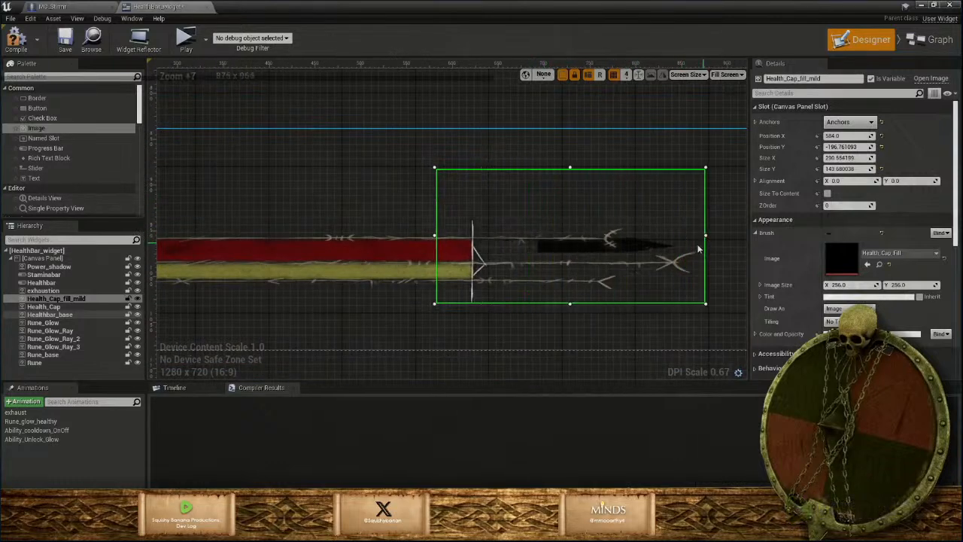
pyautogui.moveTo(569, 302); pyautogui.dragTo(575, 355)
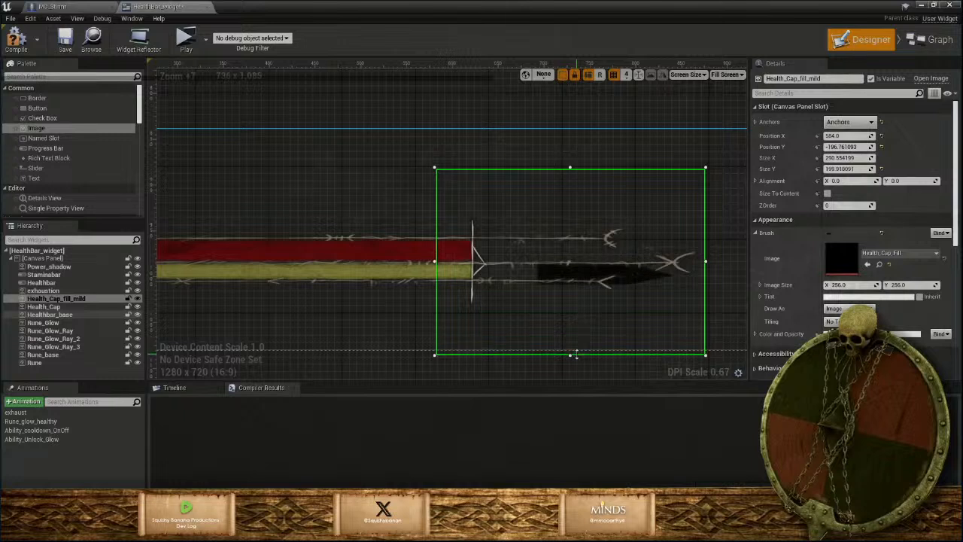
pyautogui.moveTo(570, 164); pyautogui.dragTo(577, 119)
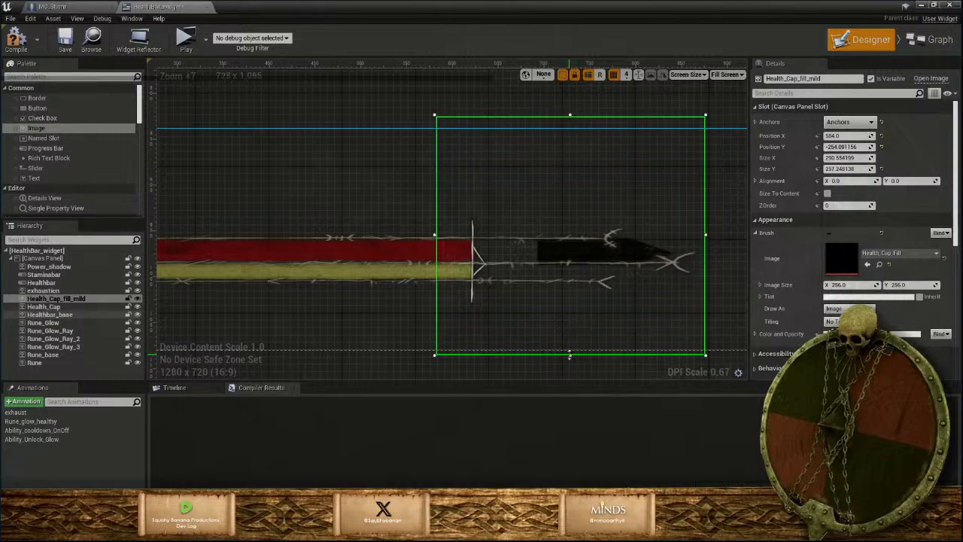
pyautogui.moveTo(569, 355); pyautogui.dragTo(571, 381)
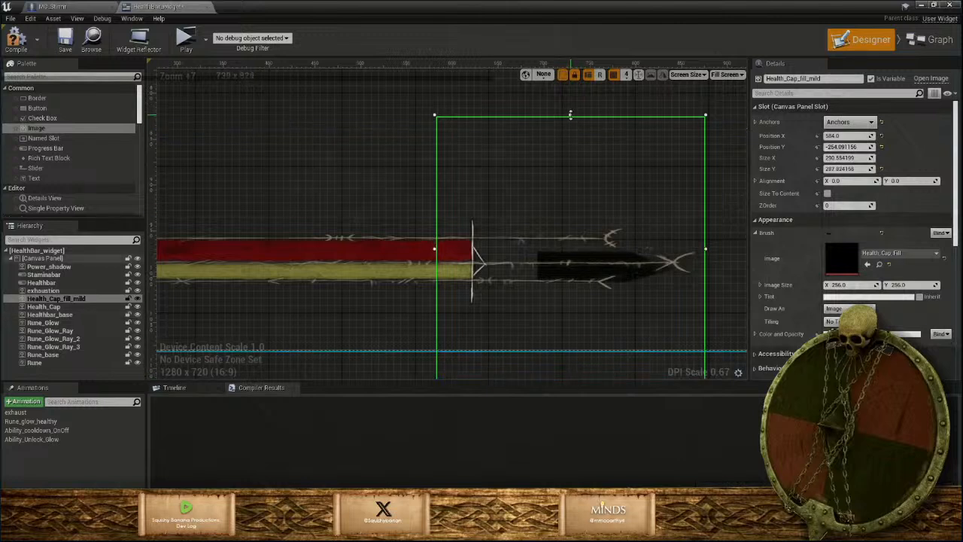
pyautogui.moveTo(571, 114); pyautogui.dragTo(570, 89)
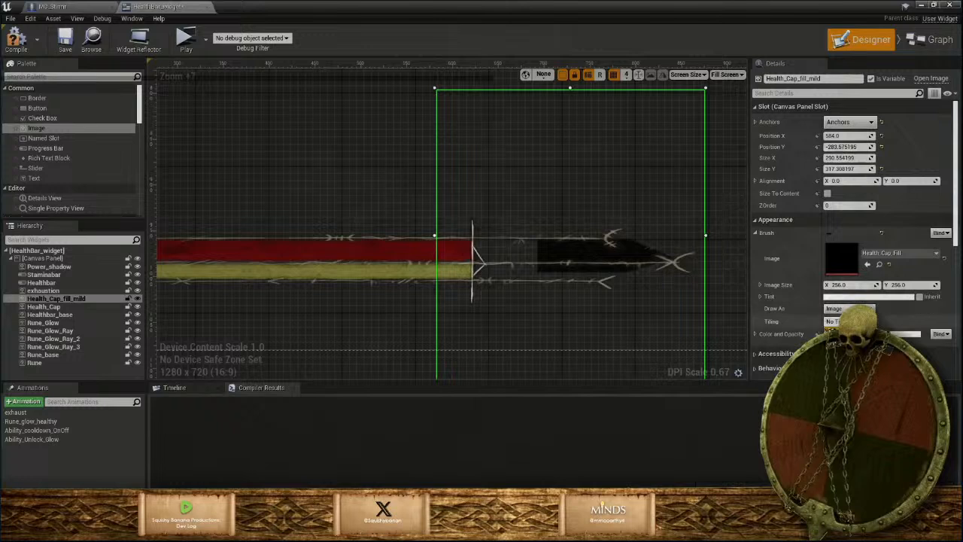
# Try the Box and then the Border draw mode for the Health_Cap_fill_mild brush
pyautogui.click(857, 321)
pyautogui.click(857, 309)
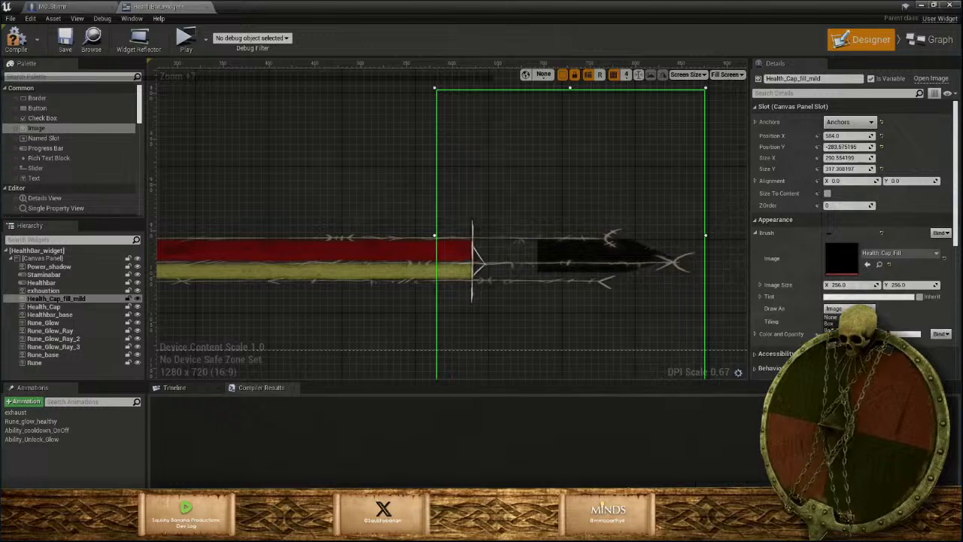
pyautogui.click(855, 323)
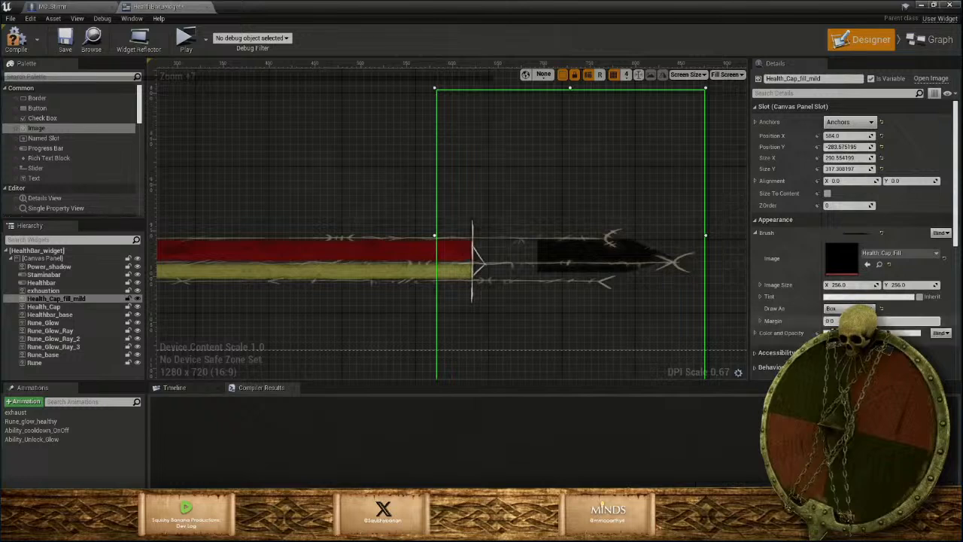
pyautogui.click(854, 309)
pyautogui.click(854, 329)
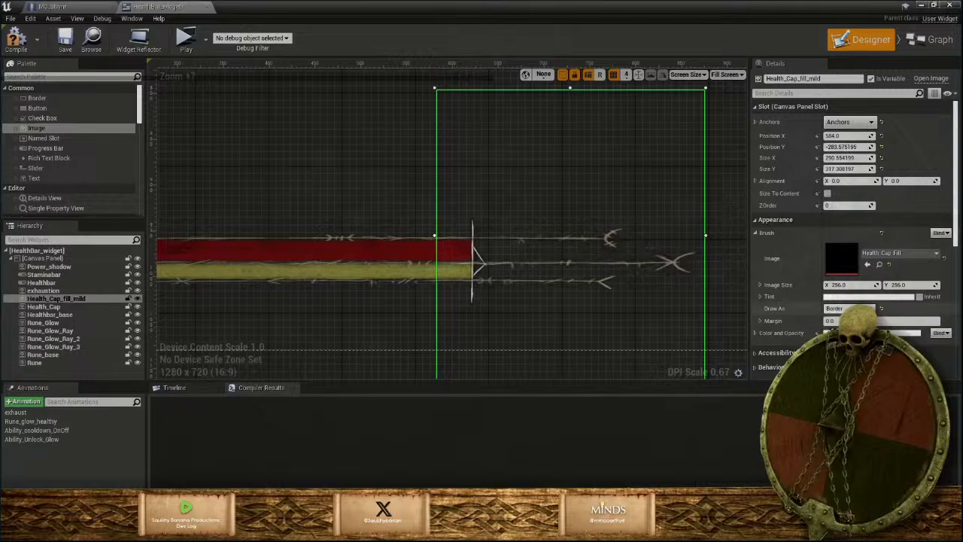
# Set the Health_Cap_fill_mild brush to draw as Image and stretch it vertically to about 348 high, with Position Y at about -300
pyautogui.click(855, 310)
pyautogui.click(853, 336)
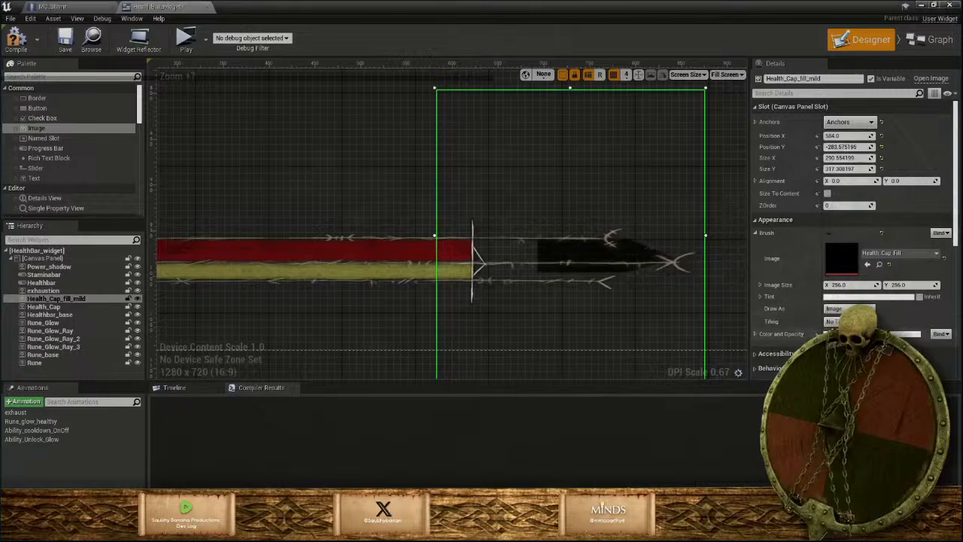
pyautogui.scroll(-1, 638, 326)
pyautogui.moveTo(643, 328); pyautogui.dragTo(550, 145, button='right')
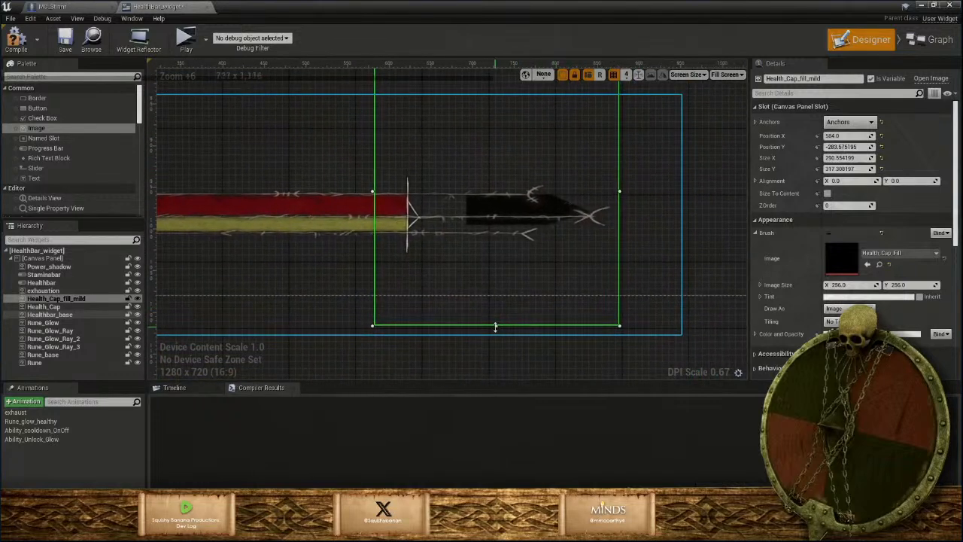
pyautogui.moveTo(495, 326); pyautogui.dragTo(499, 336)
pyautogui.scroll(2, 523, 268)
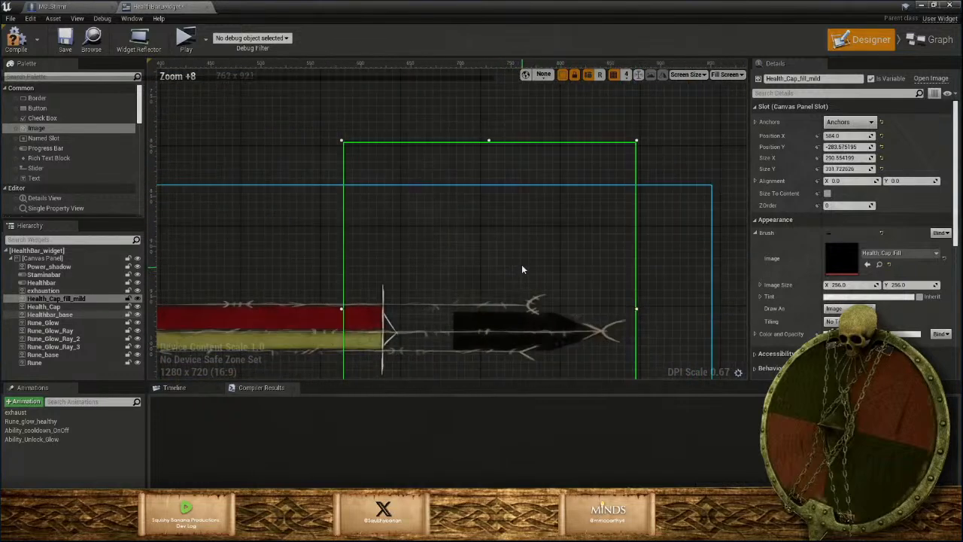
pyautogui.scroll(-1, 523, 268)
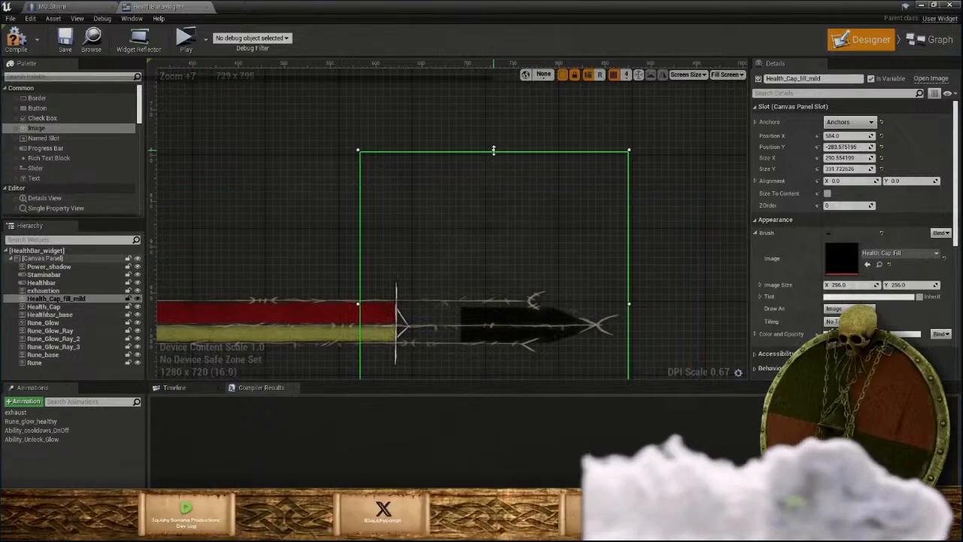
pyautogui.moveTo(493, 150); pyautogui.dragTo(493, 138)
pyautogui.scroll(-2, 627, 274)
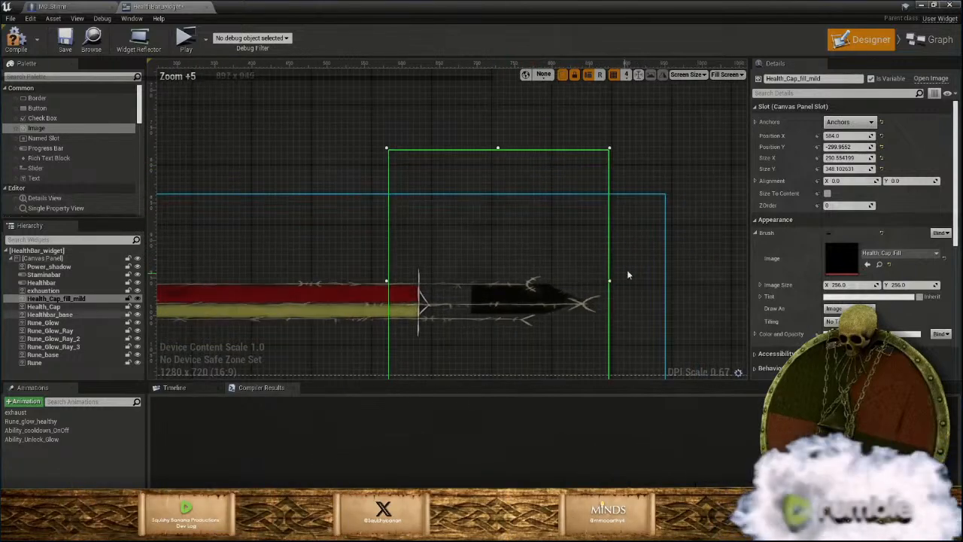
# Enlarge Health_Cap_fill_mild to about 419 wide by 368 high, positioned at about X 470, Y -307, so the black fill meets the coloured bars
pyautogui.moveTo(628, 274); pyautogui.dragTo(618, 115, button='right')
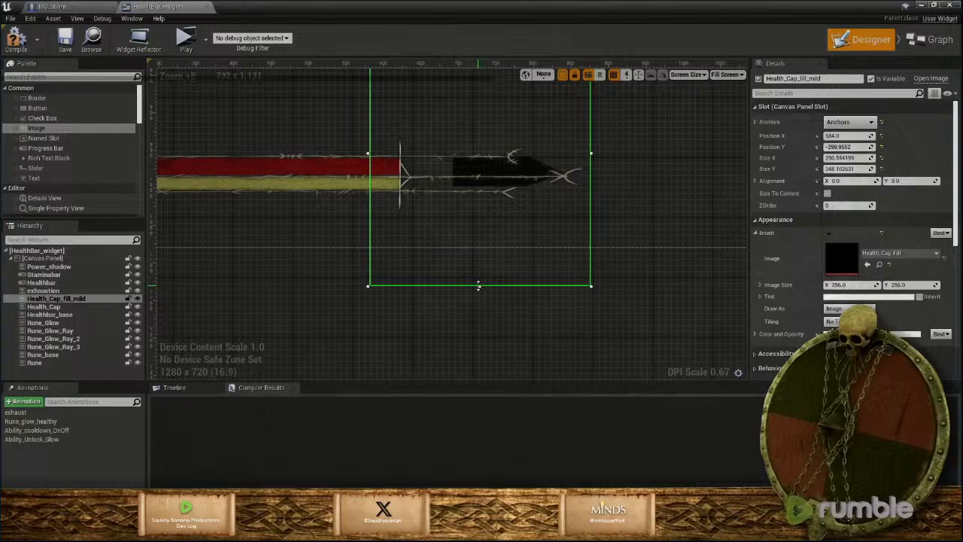
pyautogui.moveTo(479, 286); pyautogui.dragTo(479, 296)
pyautogui.moveTo(500, 123); pyautogui.dragTo(501, 206, button='right')
pyautogui.scroll(2, 501, 206)
pyautogui.scroll(-2, 501, 205)
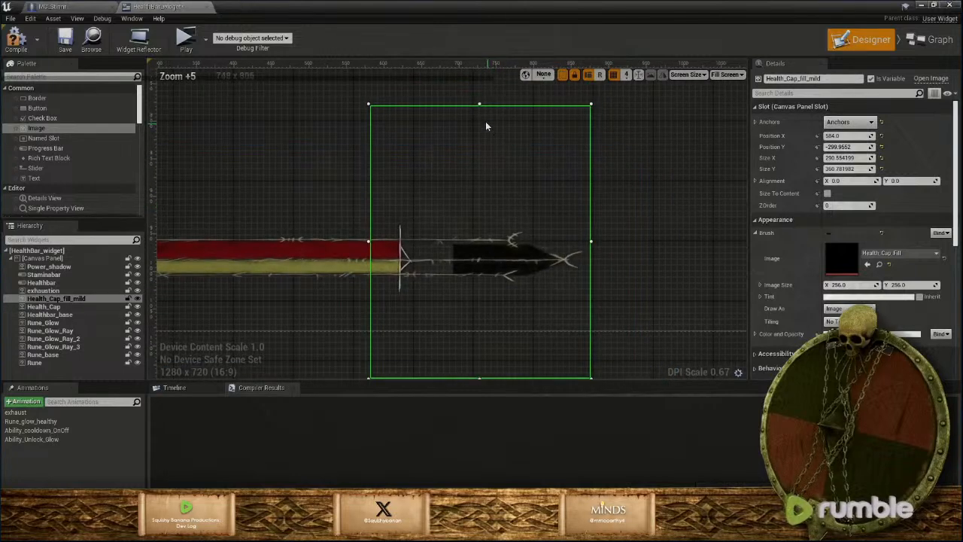
pyautogui.moveTo(480, 103); pyautogui.dragTo(479, 98)
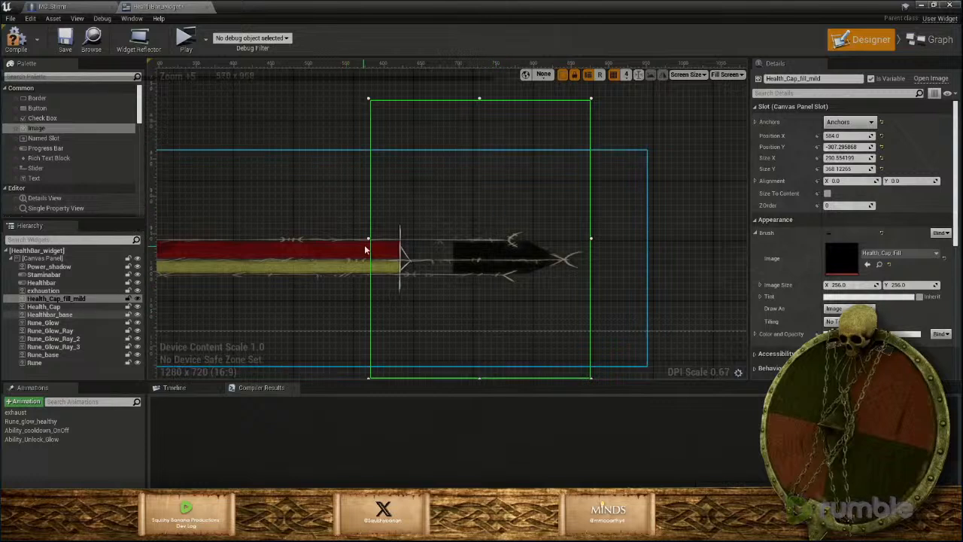
pyautogui.moveTo(368, 238); pyautogui.dragTo(281, 233)
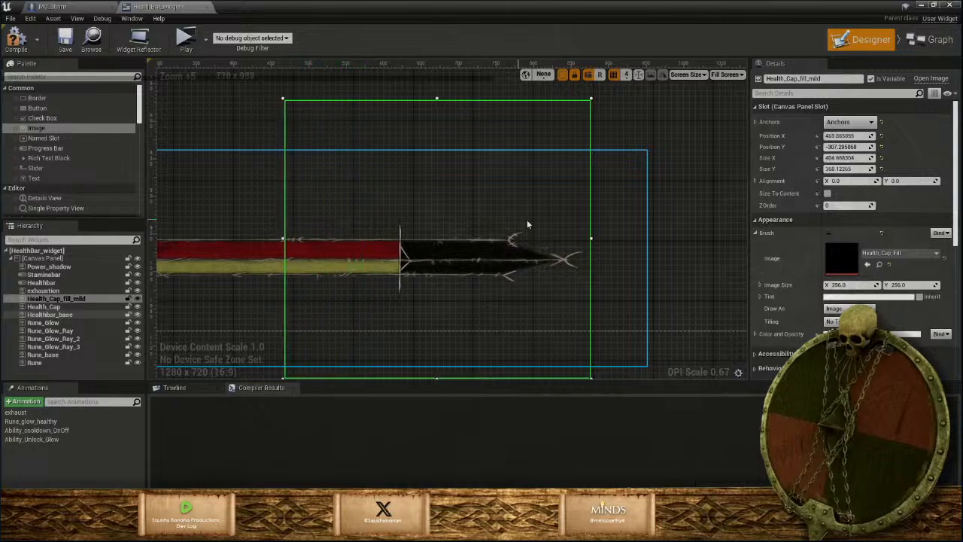
pyautogui.moveTo(592, 239); pyautogui.dragTo(602, 239)
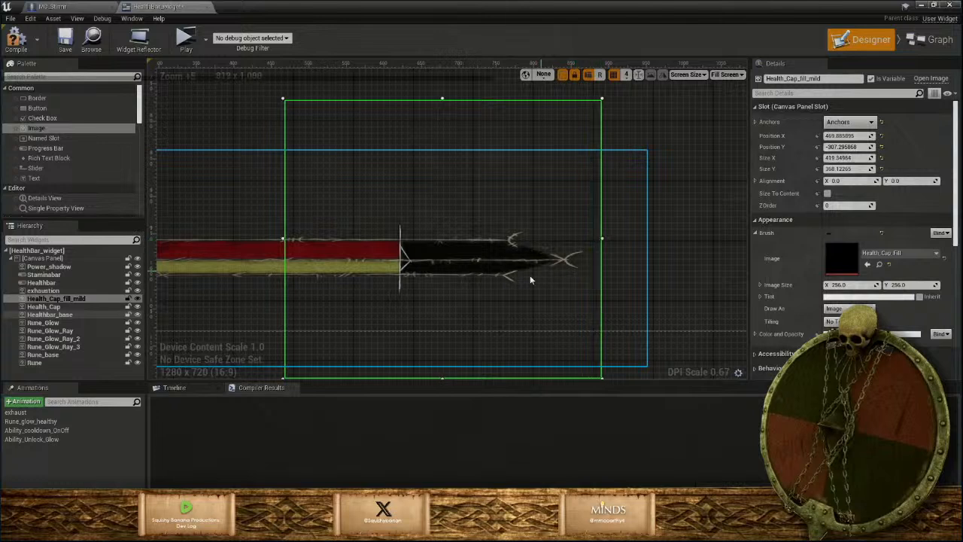
# Lower the alpha of Health_Cap_fill_mild's Color and Opacity to make the black fill more transparent
pyautogui.scroll(-2, 850, 286)
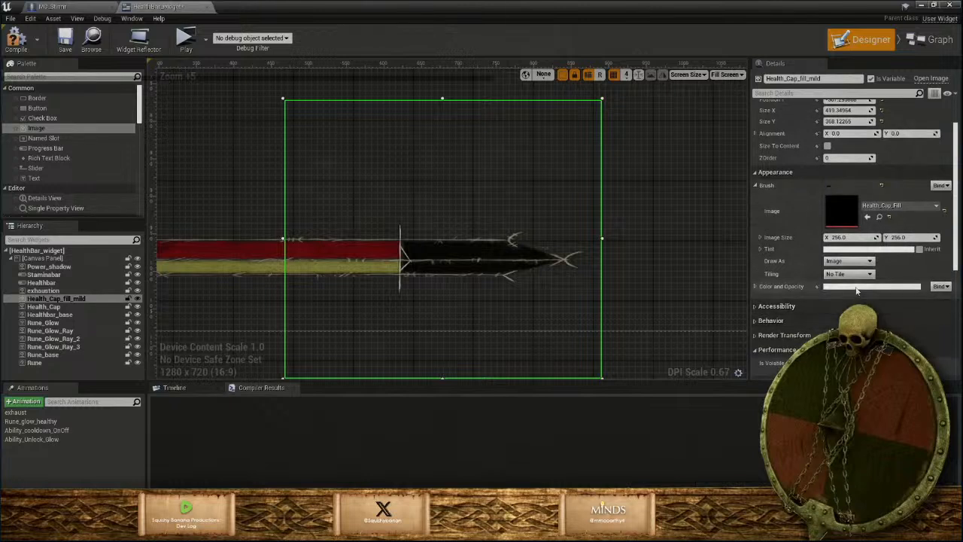
pyautogui.click(756, 286)
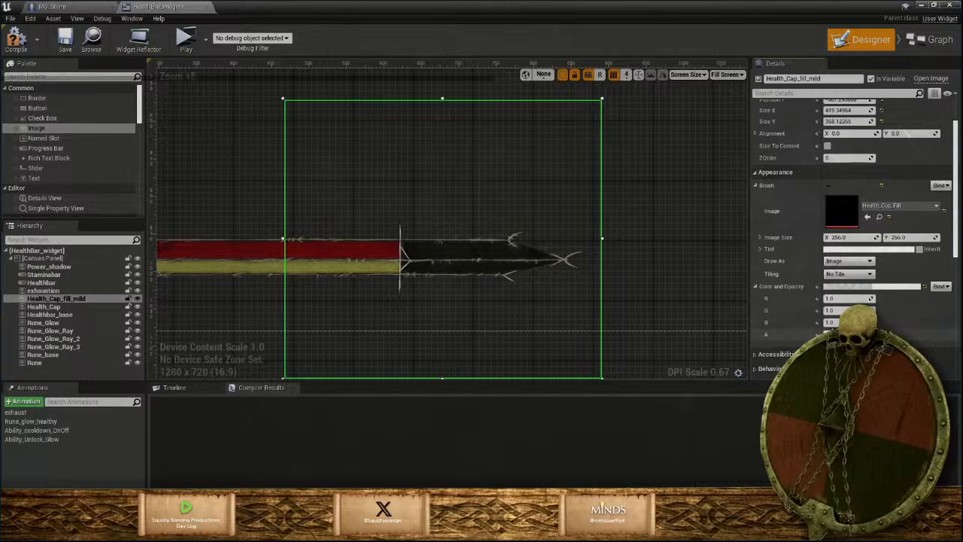
pyautogui.scroll(-2, 490, 320)
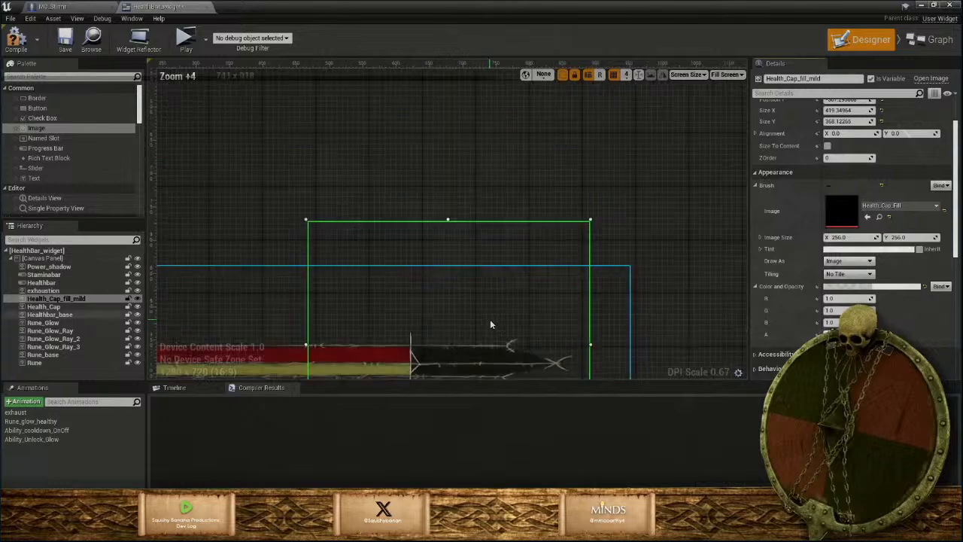
pyautogui.scroll(1, 508, 320)
pyautogui.moveTo(623, 231); pyautogui.dragTo(640, 124, button='right')
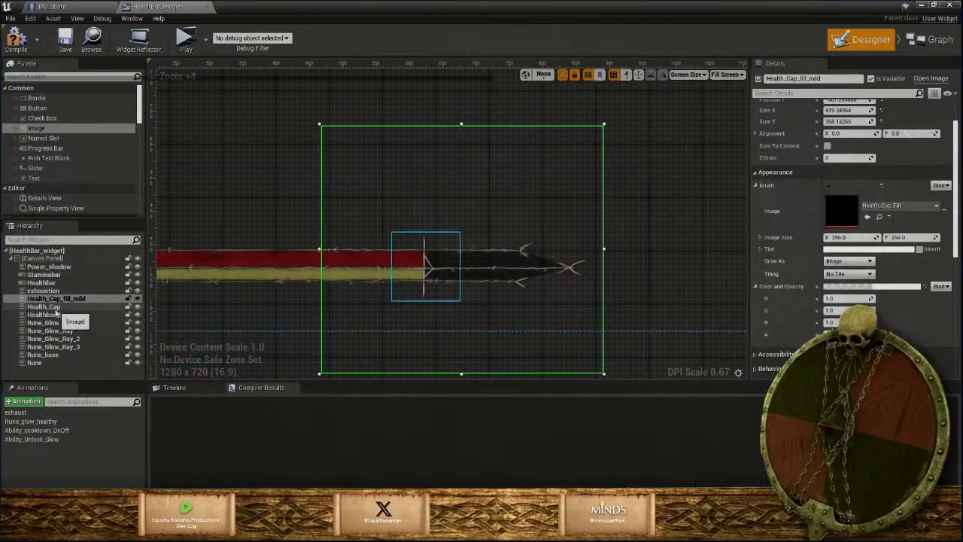
# Copy the Color and Opacity value of Healthbar_base and paste it onto Health_Cap
pyautogui.click(58, 310)
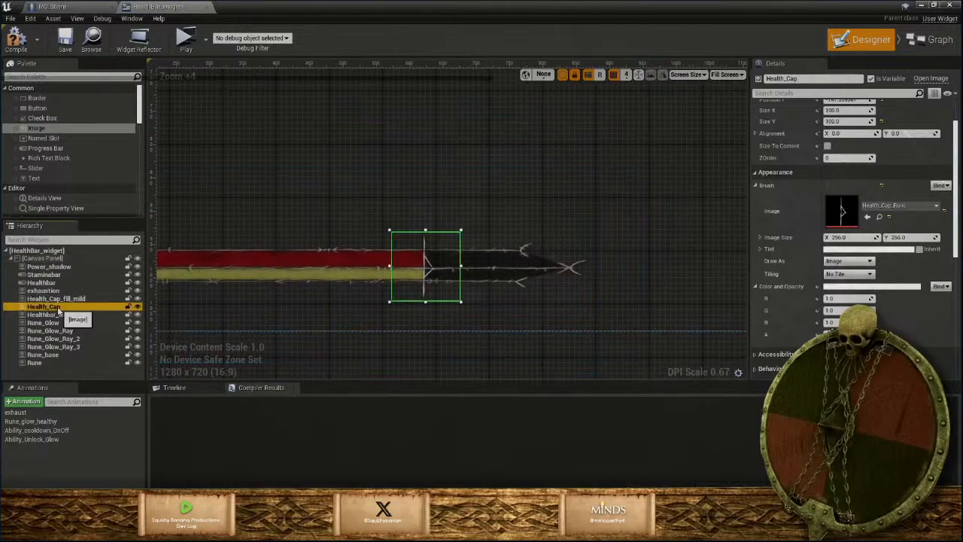
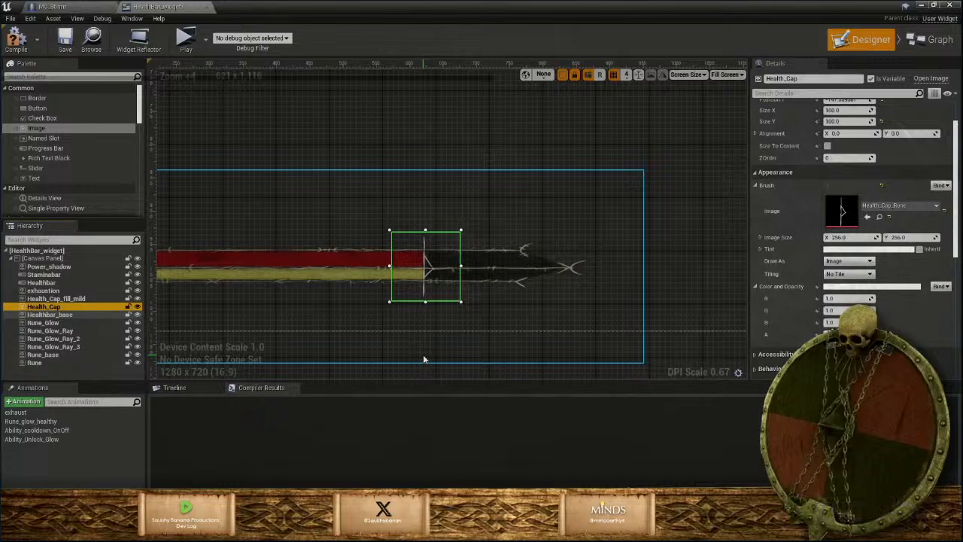
pyautogui.click(73, 315)
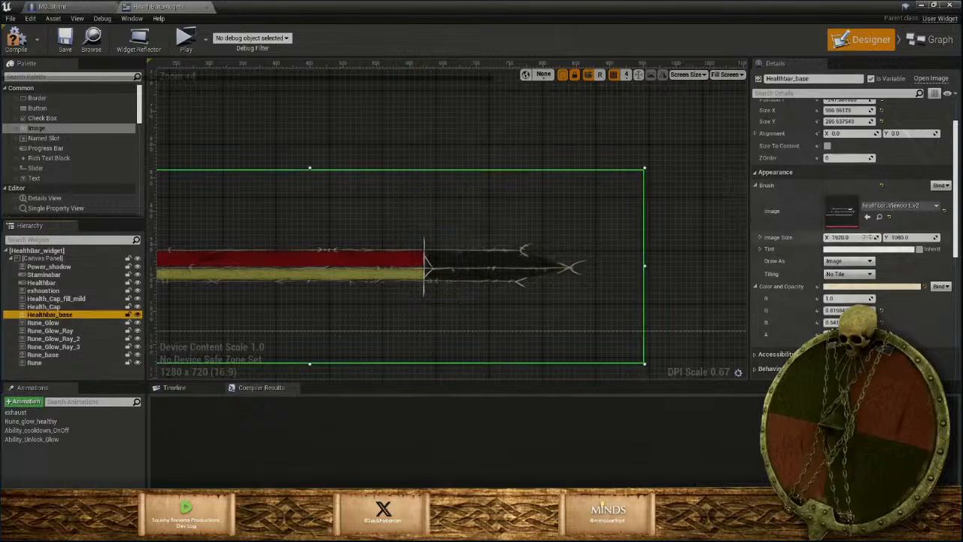
pyautogui.rightClick(880, 288)
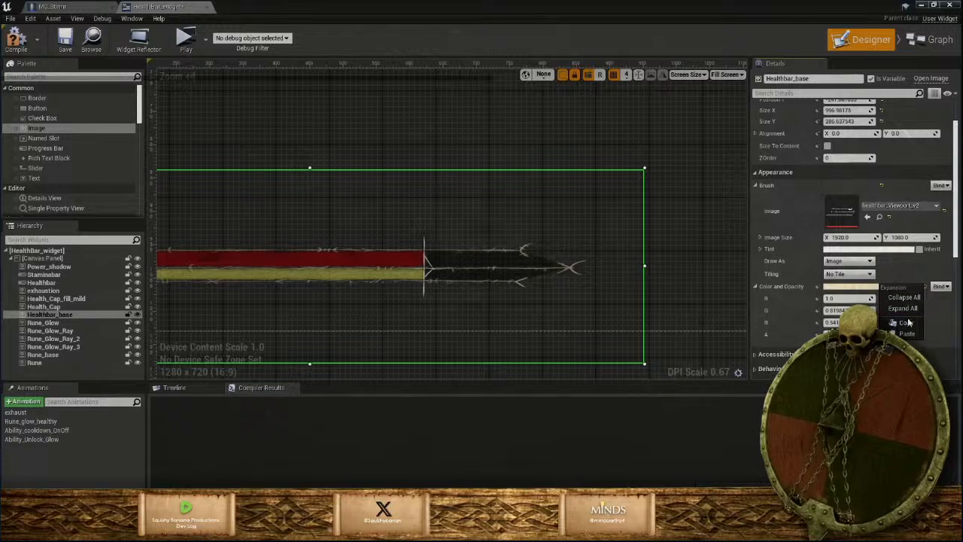
pyautogui.click(906, 322)
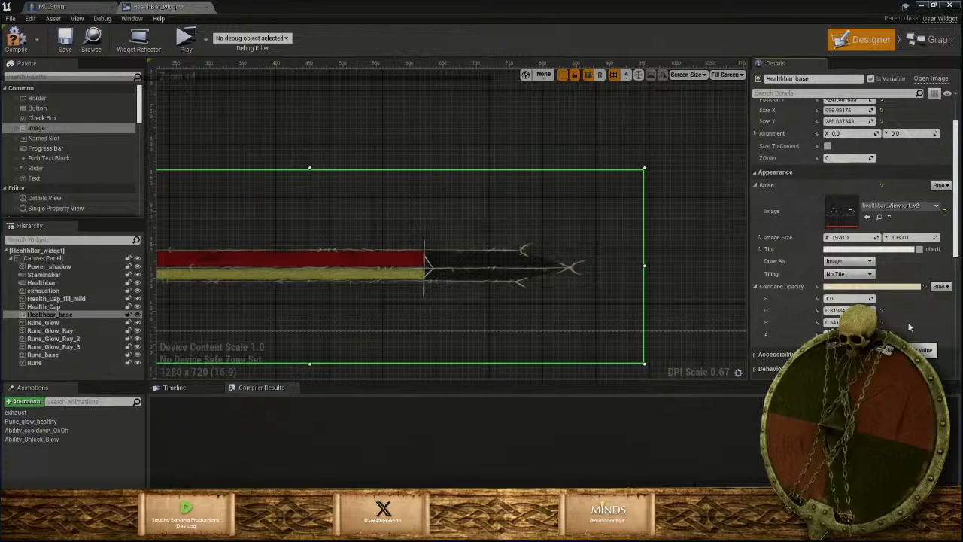
pyautogui.click(43, 306)
pyautogui.rightClick(862, 292)
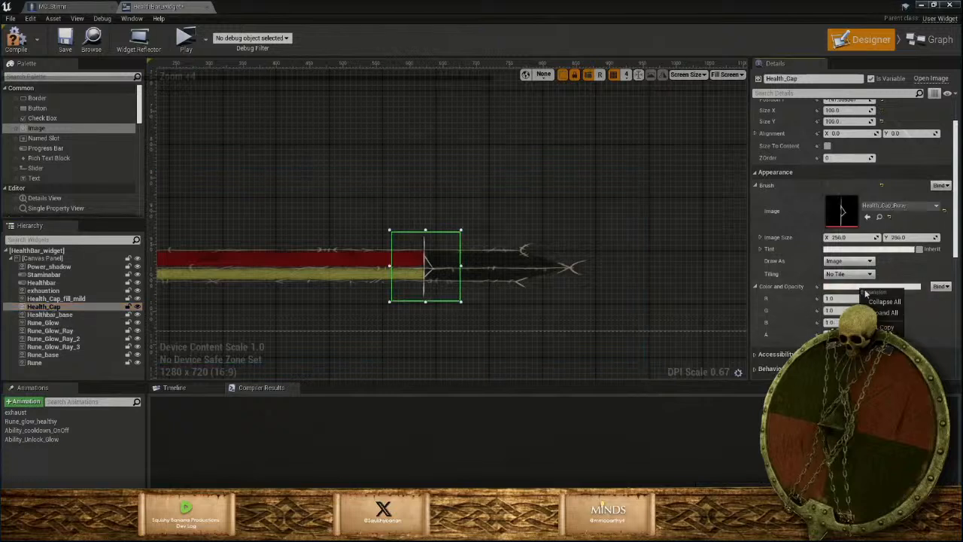
pyautogui.click(884, 331)
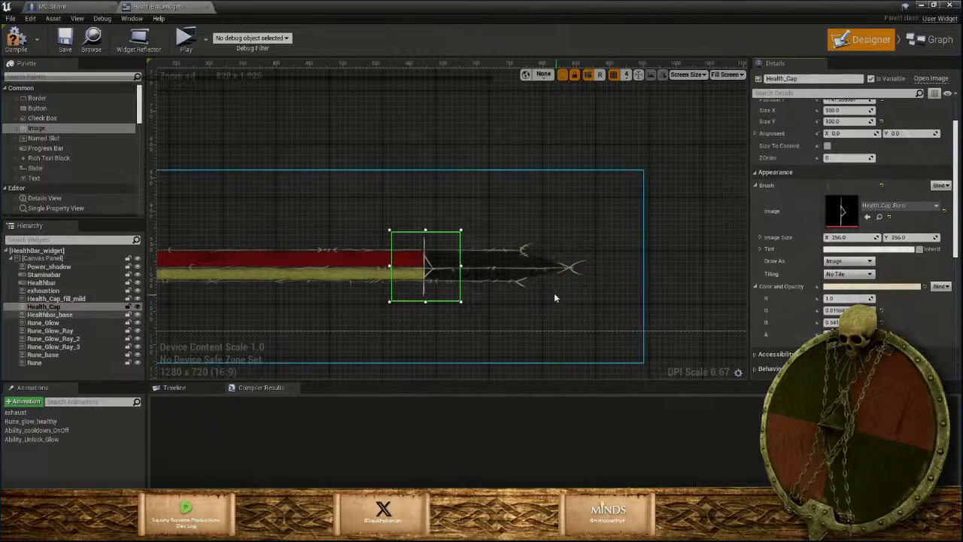
# Reorder Health_Cap below Healthbar_base in the widget hierarchy
pyautogui.scroll(3, 373, 285)
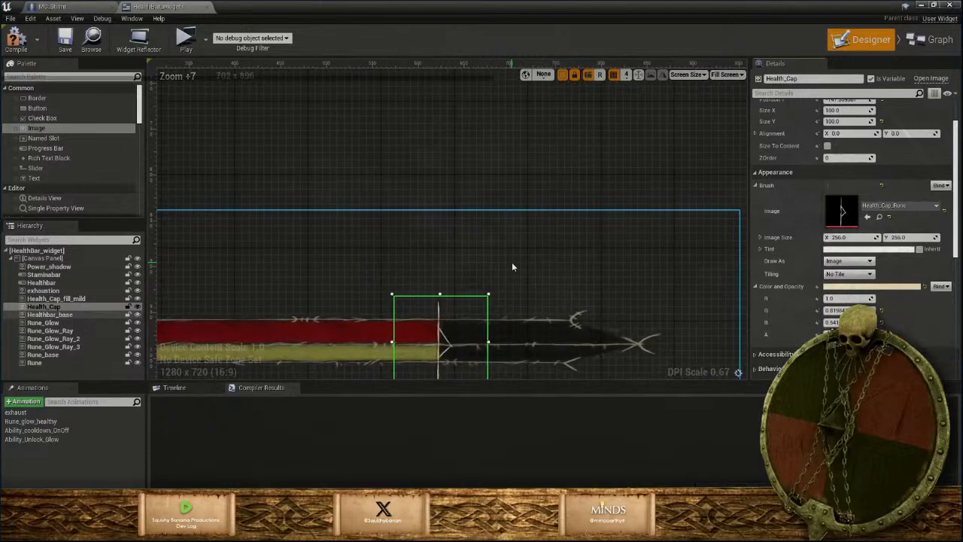
pyautogui.scroll(2, 512, 263)
pyautogui.moveTo(510, 265); pyautogui.dragTo(545, 170, button='right')
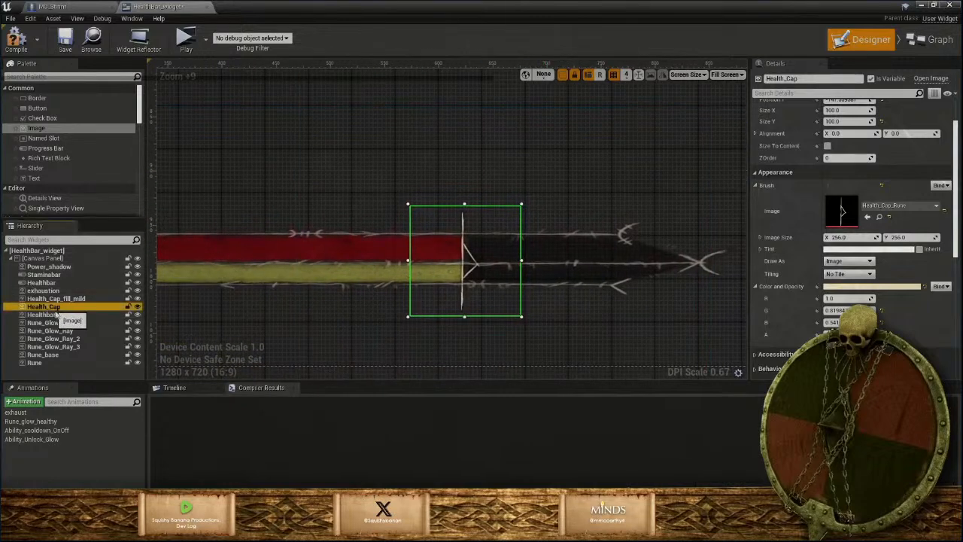
pyautogui.click(53, 310)
pyautogui.moveTo(53, 312); pyautogui.dragTo(51, 319)
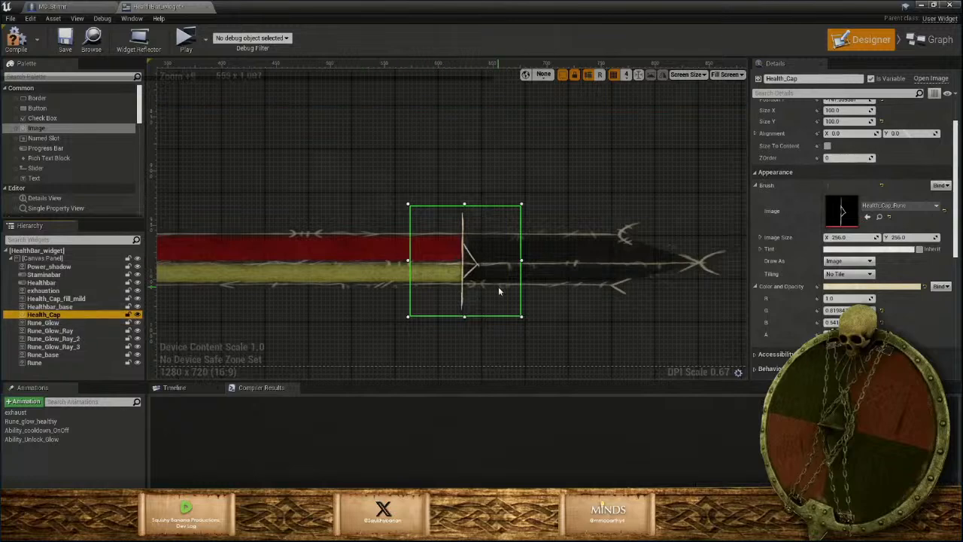
# Select Healthbar_base and examine the whole health bar with its filled end and rune cap
pyautogui.moveTo(558, 143); pyautogui.dragTo(557, 226, button='right')
pyautogui.scroll(-1, 557, 226)
pyautogui.click(558, 226)
pyautogui.scroll(-2, 570, 249)
pyautogui.scroll(-5, 569, 248)
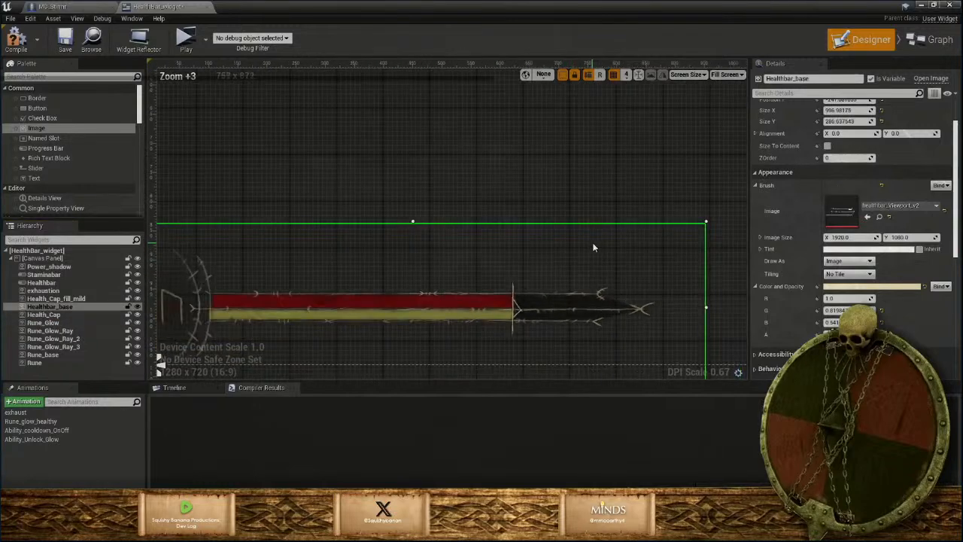
pyautogui.scroll(-1, 666, 225)
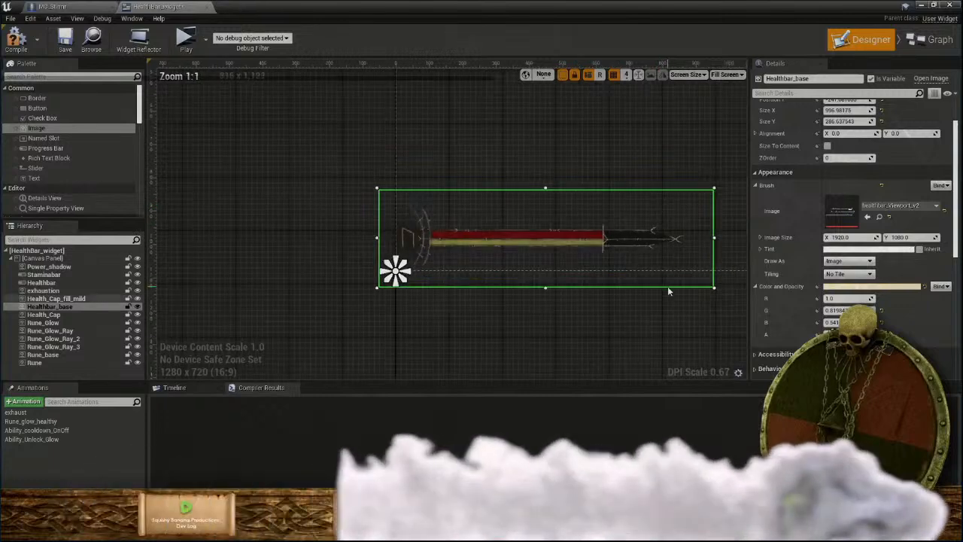
pyautogui.moveTo(631, 316); pyautogui.dragTo(505, 322, button='right')
pyautogui.scroll(3, 525, 301)
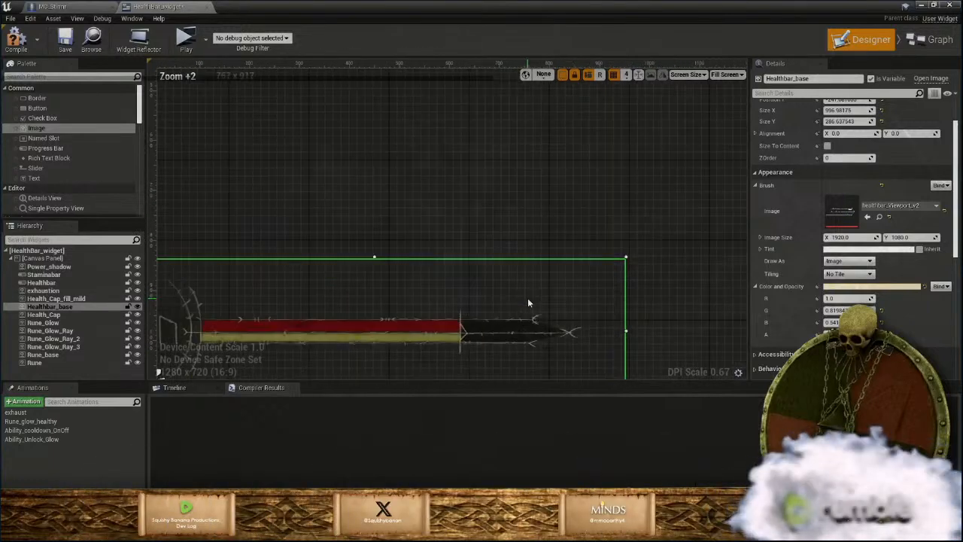
pyautogui.scroll(-1, 616, 119)
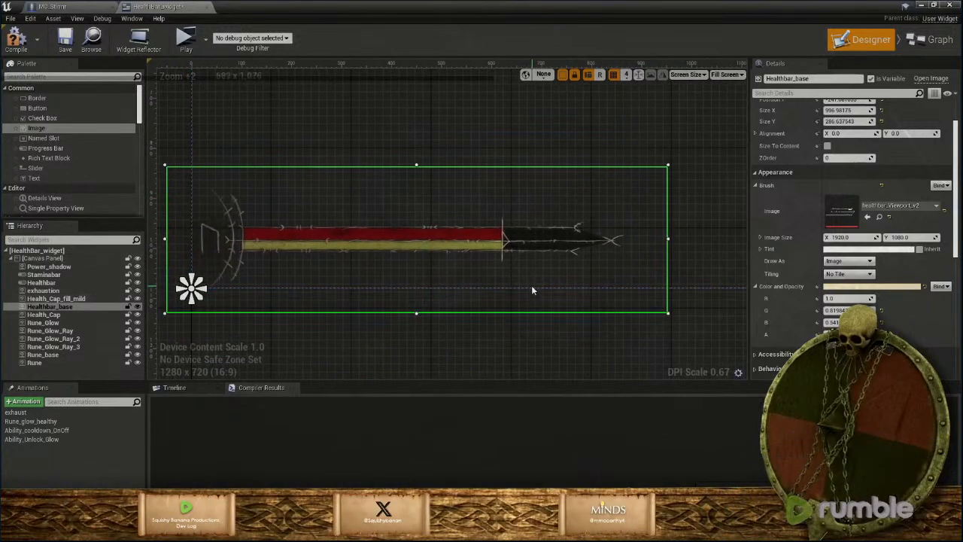
# Look through Healthbar_base's Accessibility, Behavior, Render Transform and Clipping settings for its opacity control
pyautogui.scroll(-3, 799, 287)
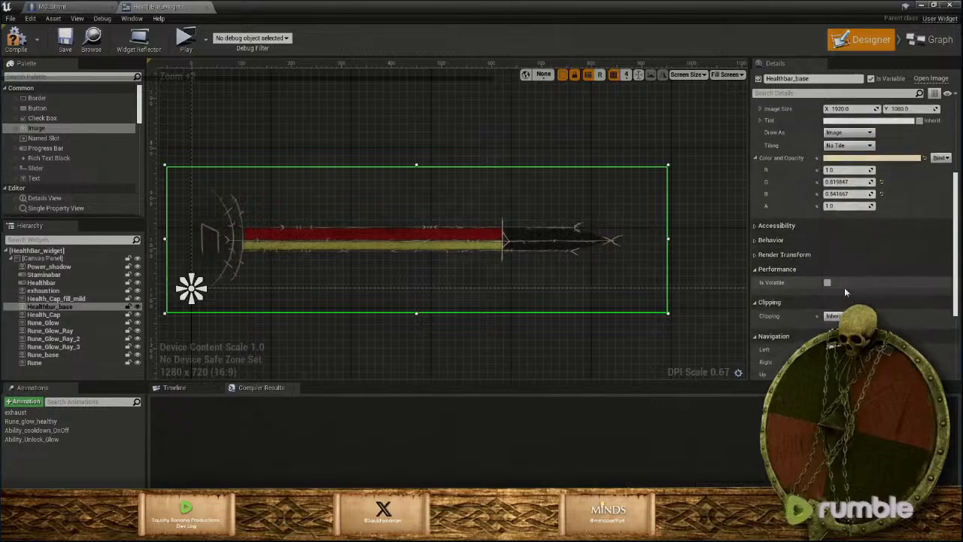
pyautogui.scroll(-2, 844, 288)
pyautogui.click(757, 226)
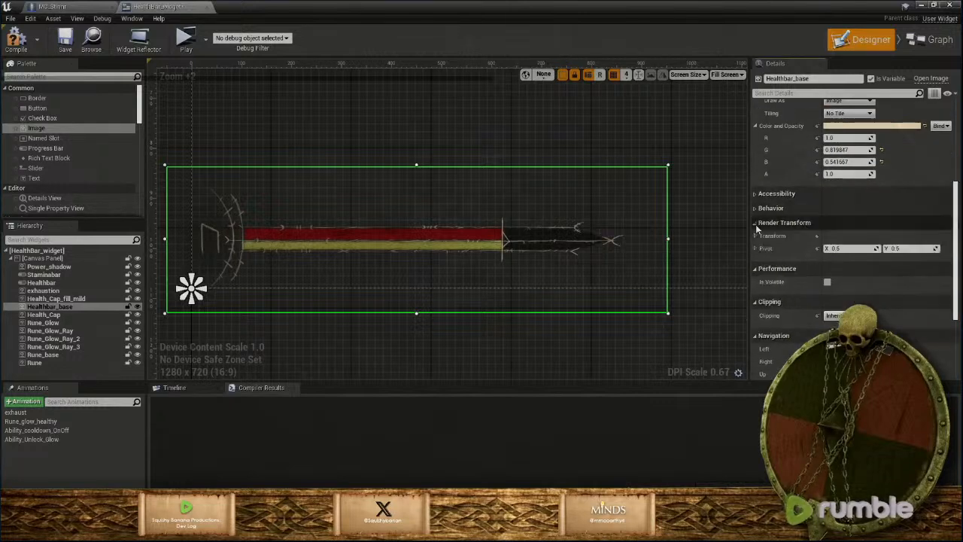
pyautogui.click(756, 226)
pyautogui.click(756, 225)
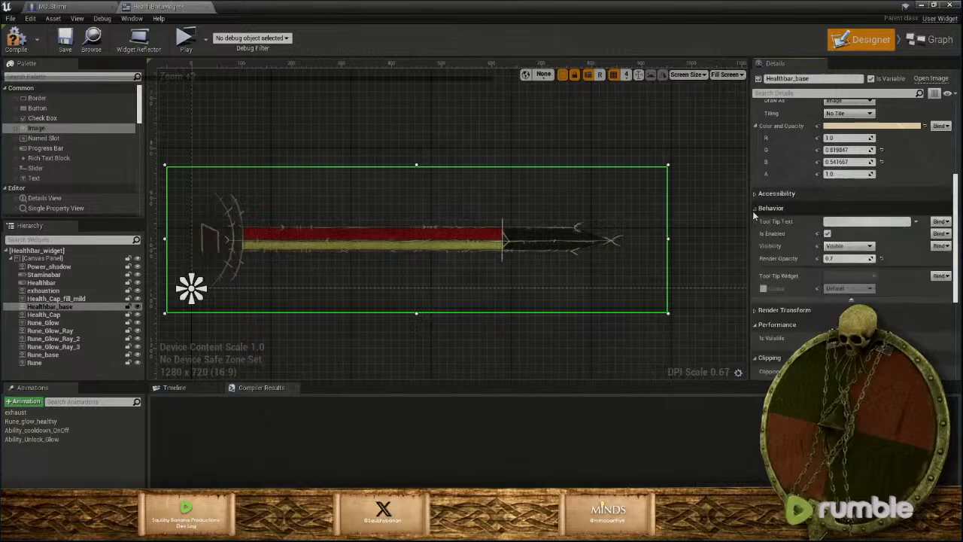
pyautogui.click(757, 225)
pyautogui.click(758, 196)
pyautogui.click(758, 197)
pyautogui.scroll(-3, 805, 280)
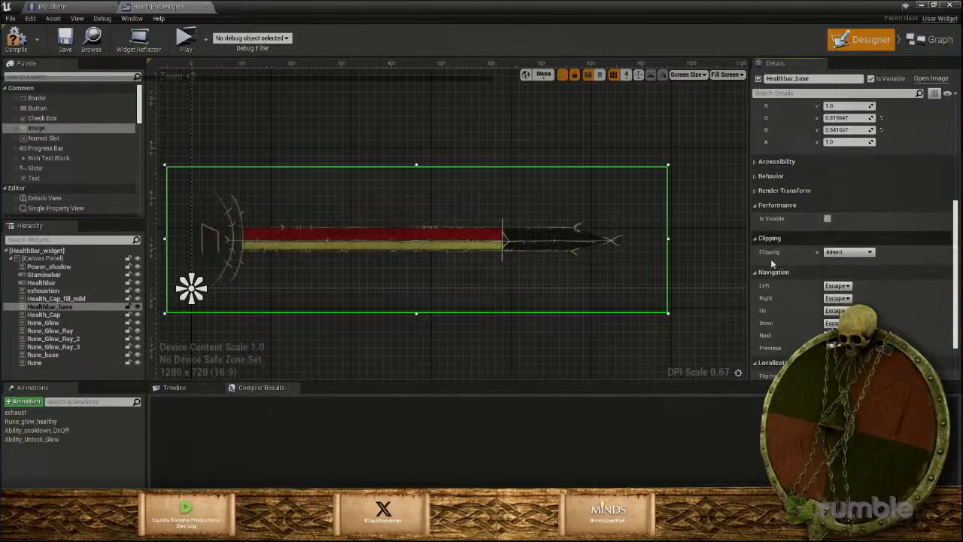
pyautogui.scroll(5, 827, 316)
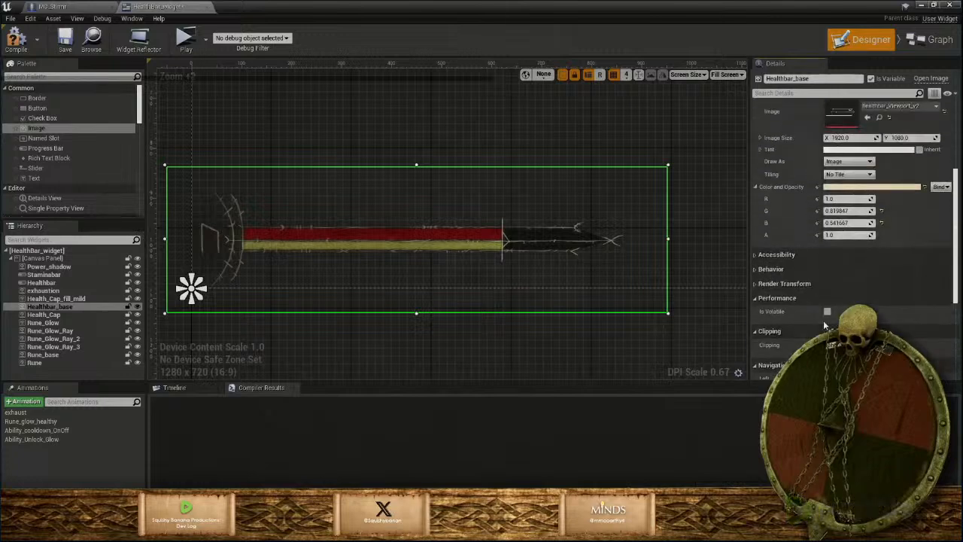
pyautogui.scroll(1, 808, 301)
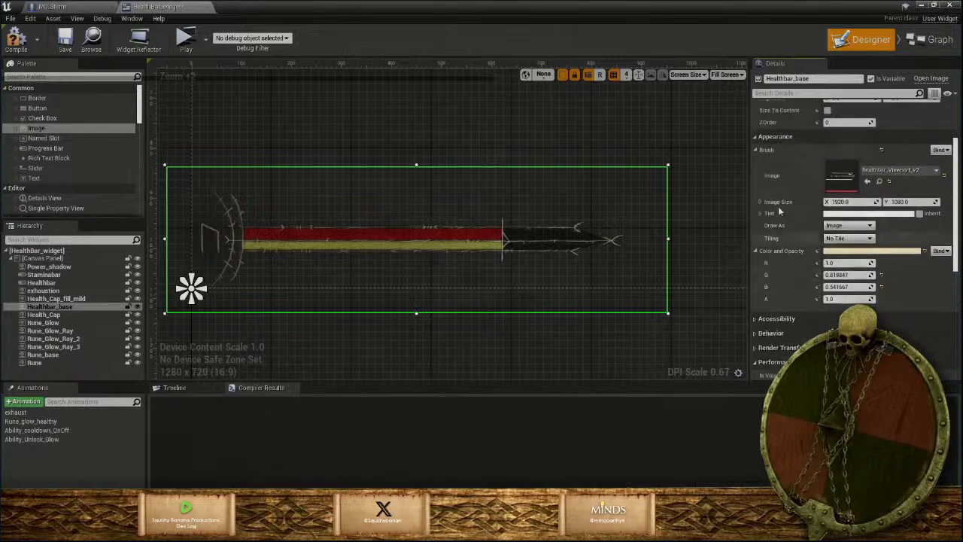
# Collapse Healthbar_base's Appearance and Performance settings, check its Render Transform, and expose the Render Opacity setting under Behavior
pyautogui.click(755, 149)
pyautogui.click(756, 137)
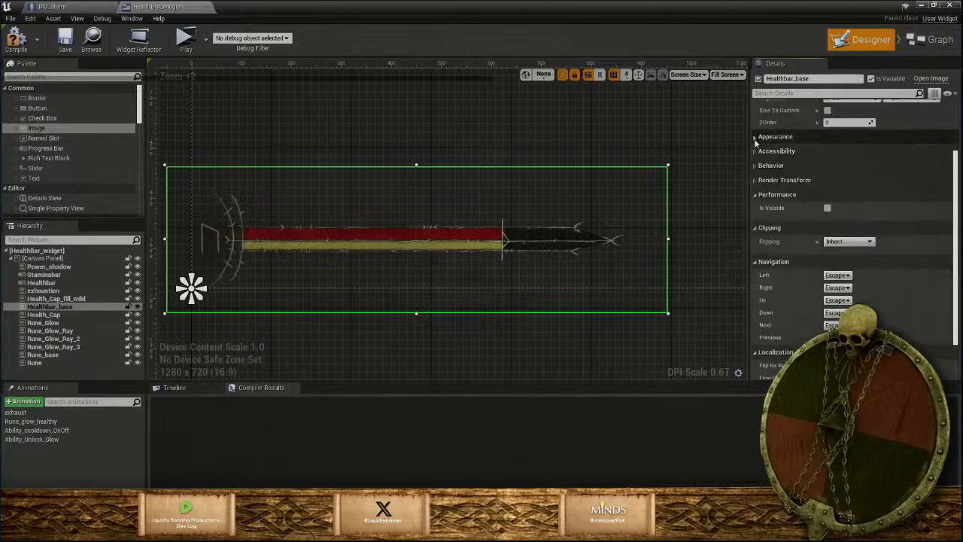
pyautogui.scroll(3, 781, 262)
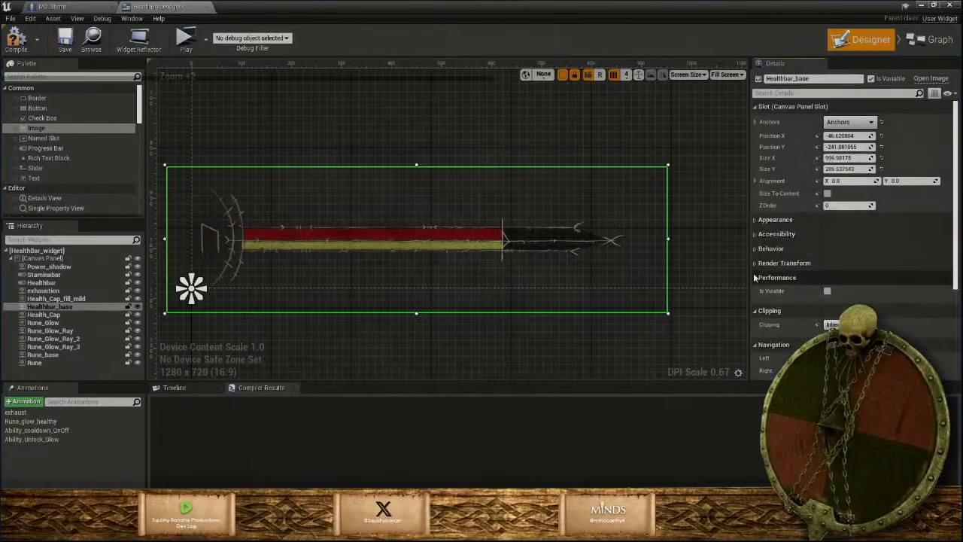
pyautogui.click(757, 279)
pyautogui.click(757, 265)
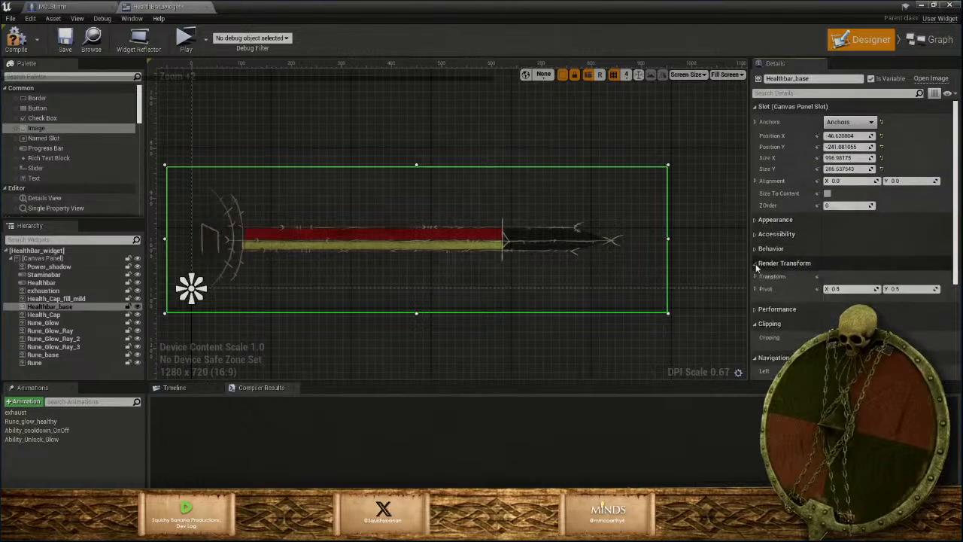
pyautogui.click(755, 276)
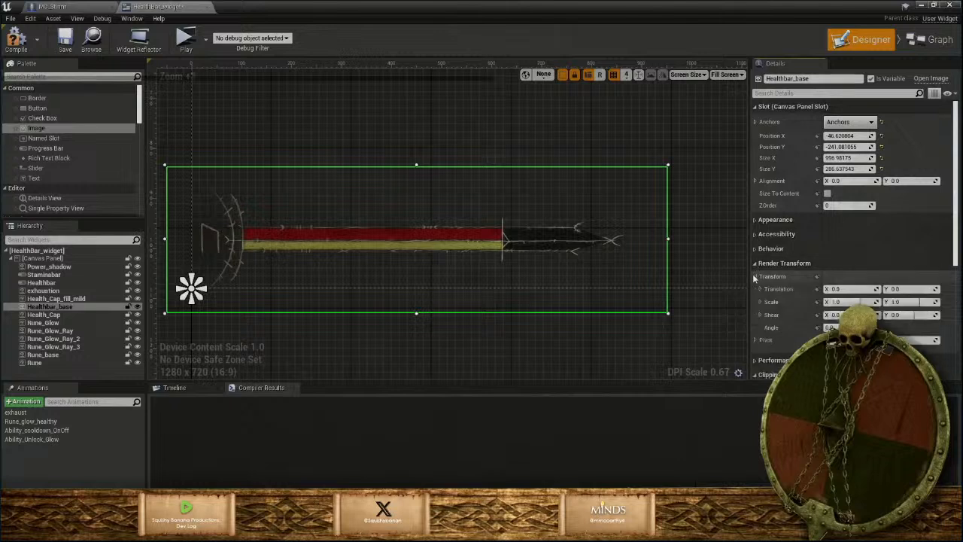
pyautogui.click(755, 277)
pyautogui.click(755, 249)
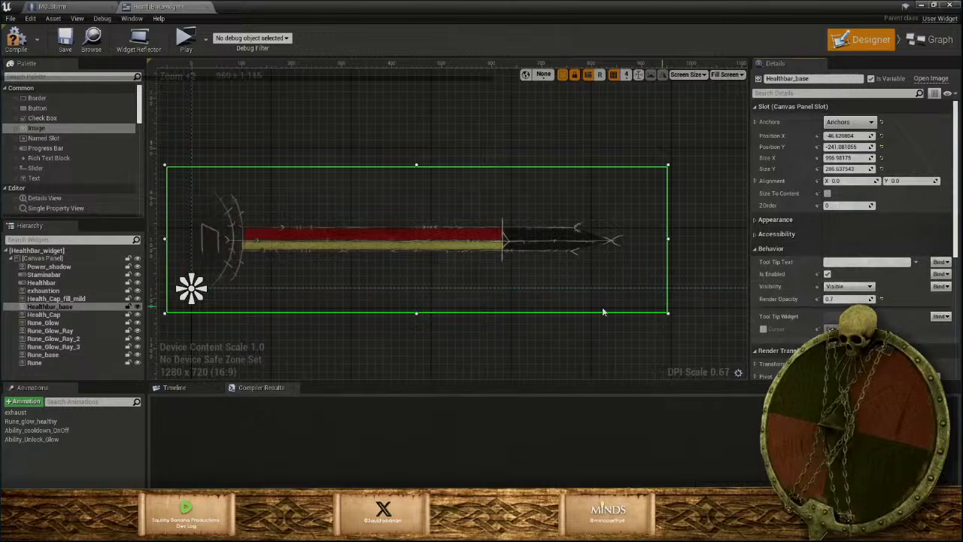
# Set the Render Opacity of Health_Cap to 0
pyautogui.click(73, 300)
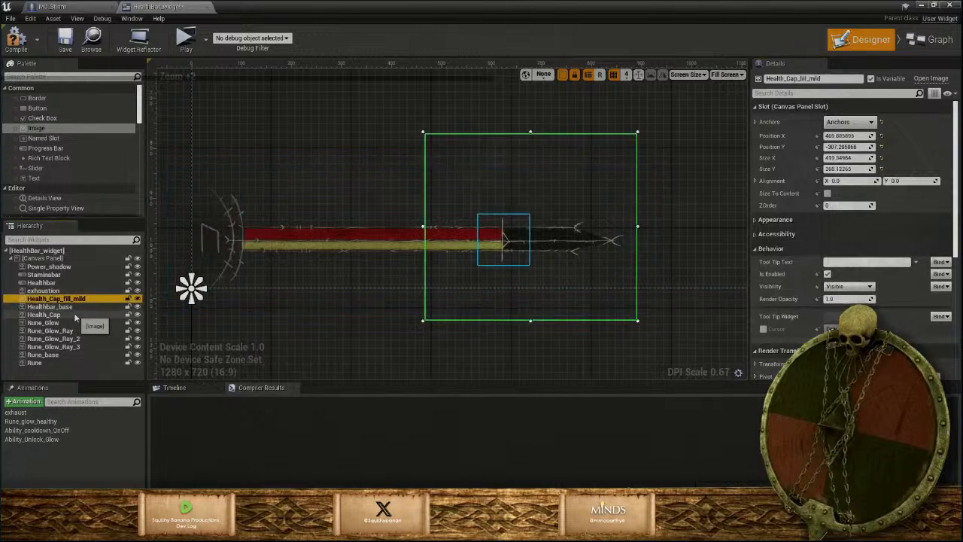
pyautogui.click(75, 315)
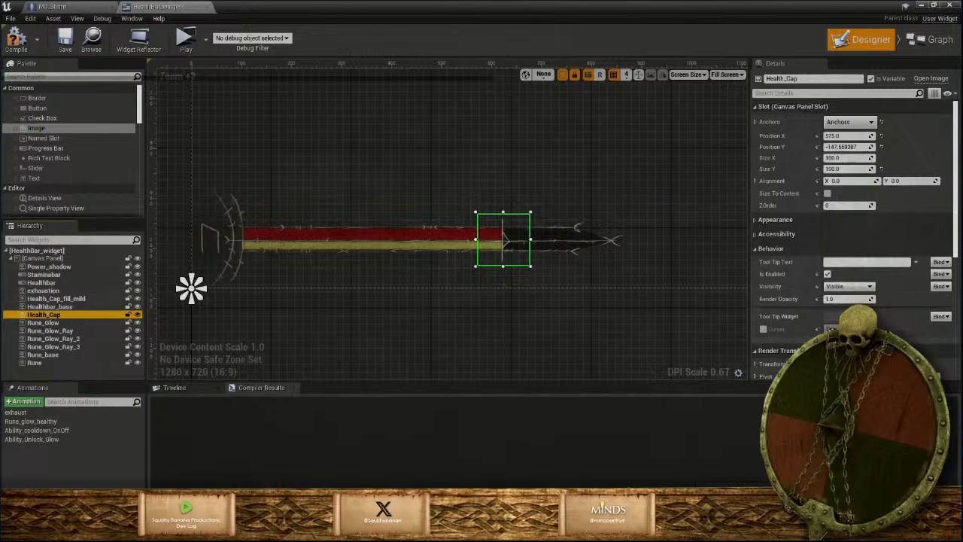
pyautogui.click(842, 299)
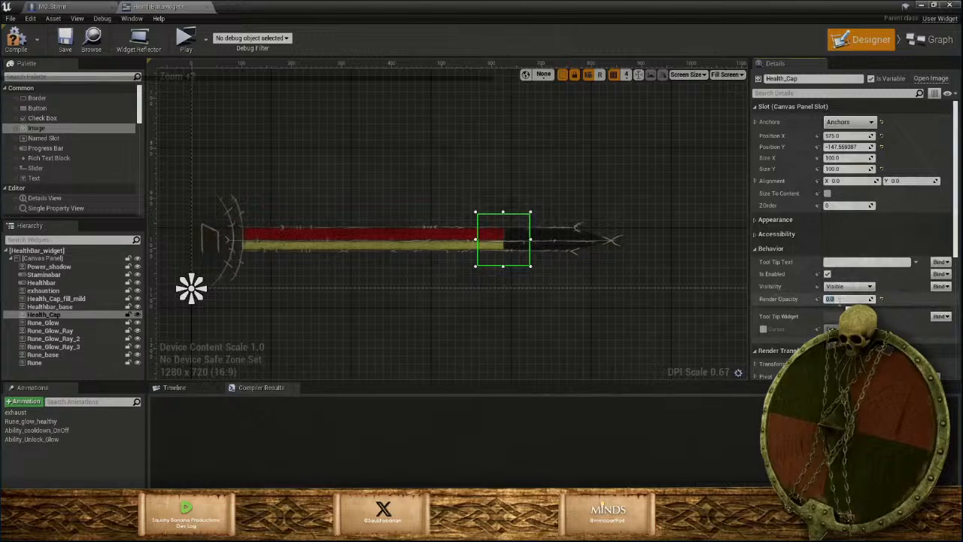
# Set the Render Opacity of Health_Cap_fill_mild to 0, then compile and save the widget
pyautogui.click(74, 298)
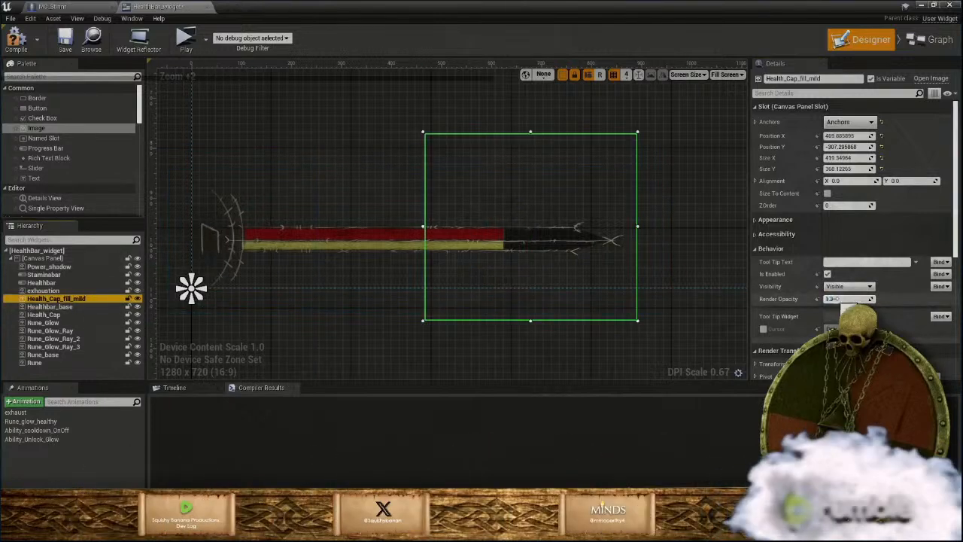
pyautogui.write('0')
pyautogui.press('Return')
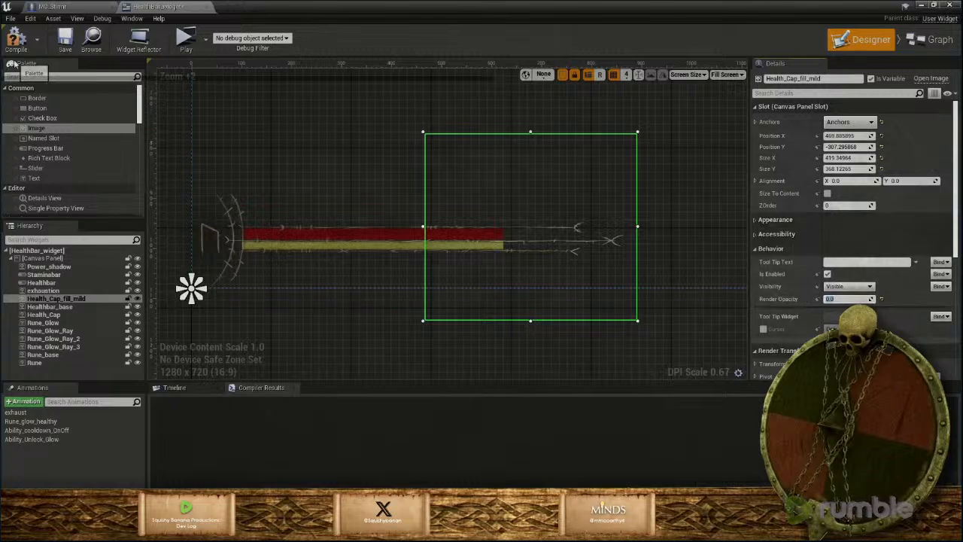
pyautogui.click(65, 41)
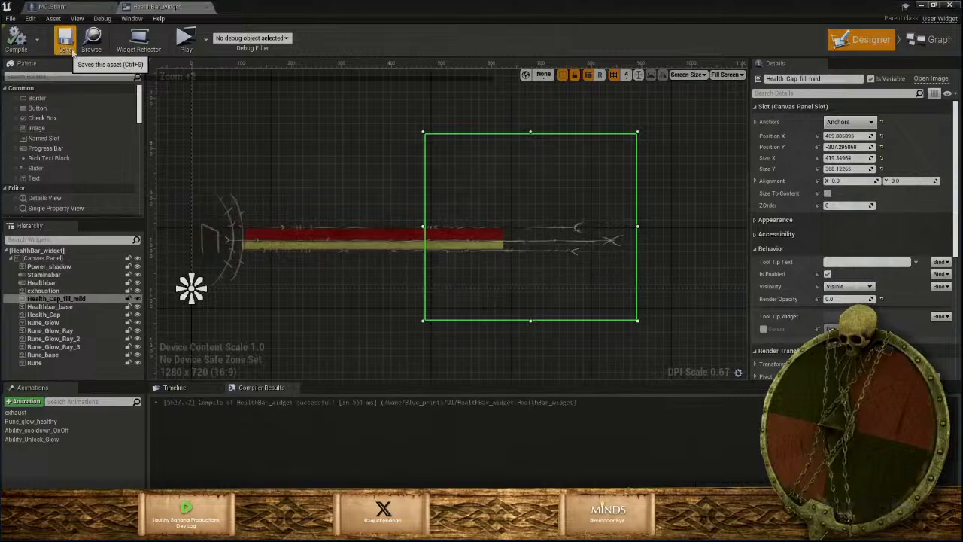
# In the widget's Event Graph, add a Health_Cap_fill_mild reference beside the rune events with a Set Render Opacity node targeting it
pyautogui.click(930, 41)
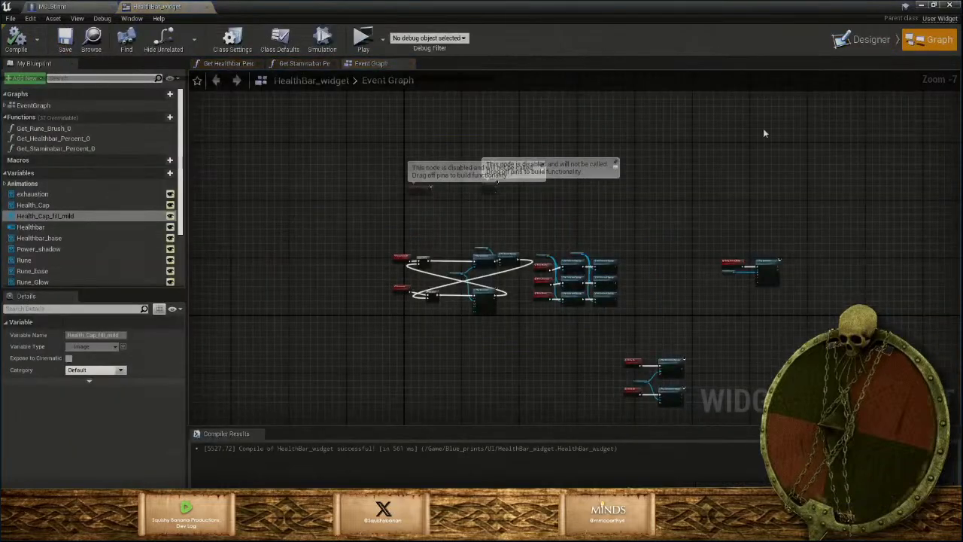
pyautogui.scroll(4, 641, 298)
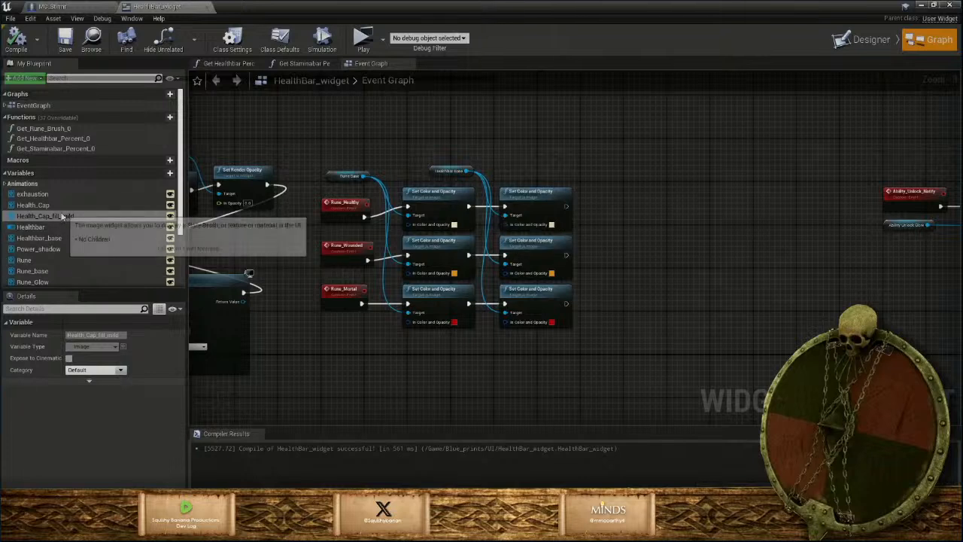
pyautogui.moveTo(63, 217); pyautogui.dragTo(465, 259)
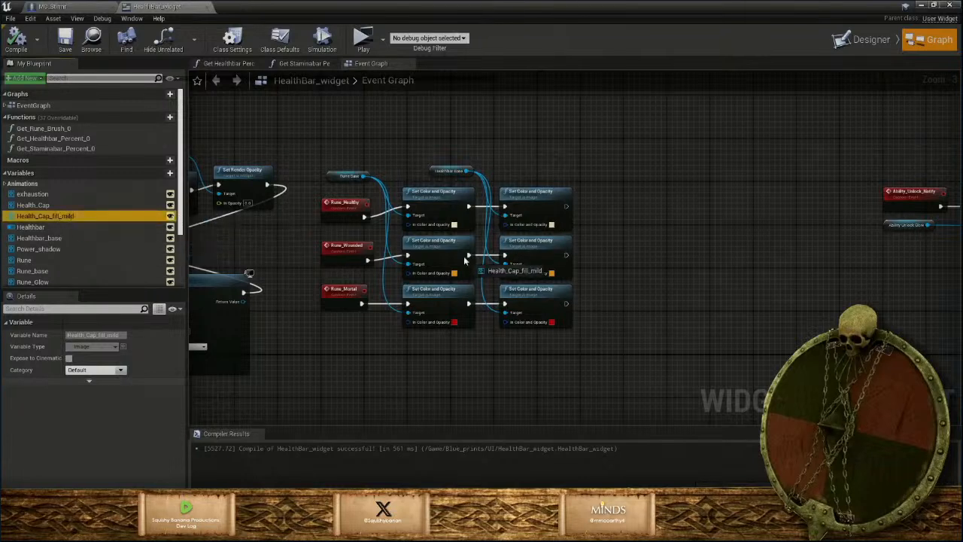
pyautogui.moveTo(630, 242)
pyautogui.mouseDown()
pyautogui.moveTo(604, 236)
pyautogui.moveTo(644, 244)
pyautogui.moveTo(637, 261)
pyautogui.mouseUp()
pyautogui.click(623, 244)
pyautogui.write('se')
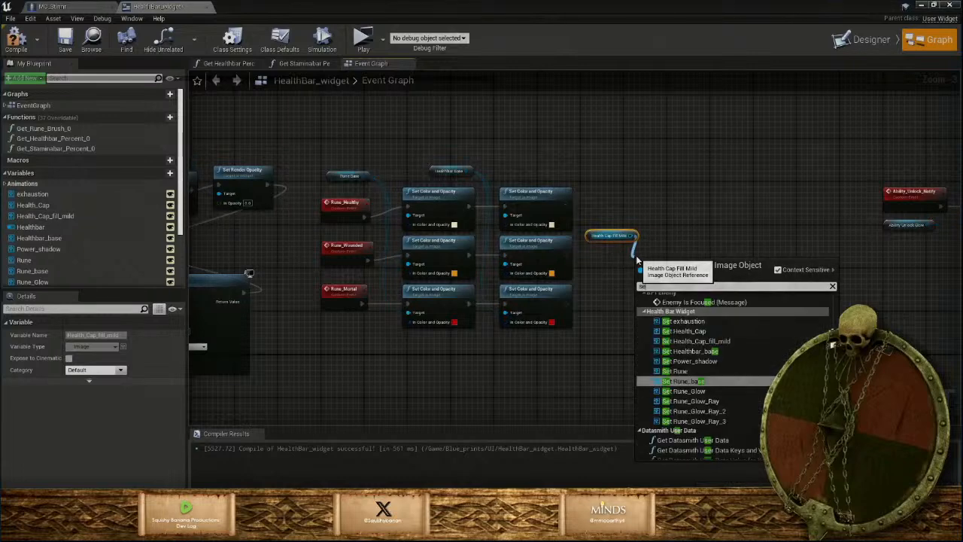
pyautogui.write('trender')
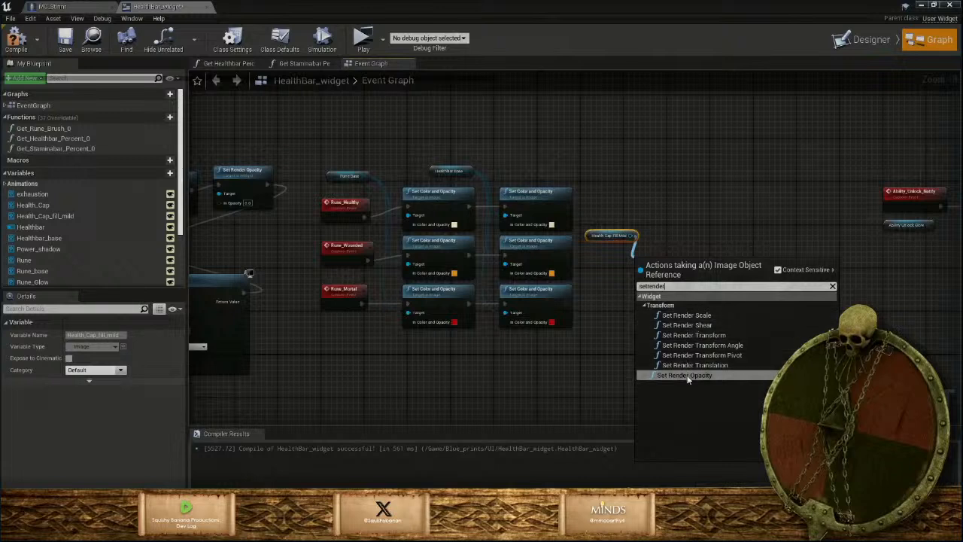
pyautogui.click(682, 375)
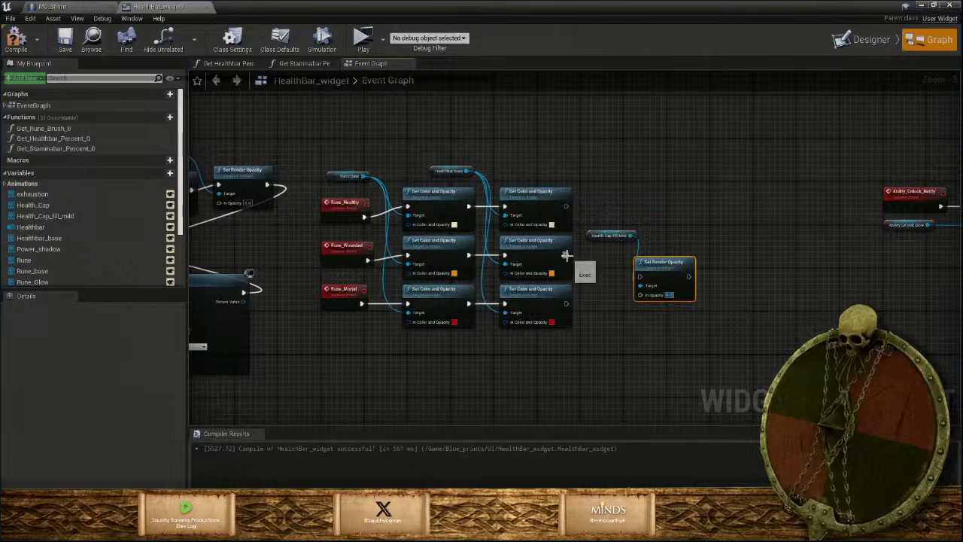
# Connect Set Render Opacity after the Rune_Wounded event's last Set Color and Opacity node, with In Opacity set to 0.7
pyautogui.moveTo(566, 256); pyautogui.dragTo(666, 258)
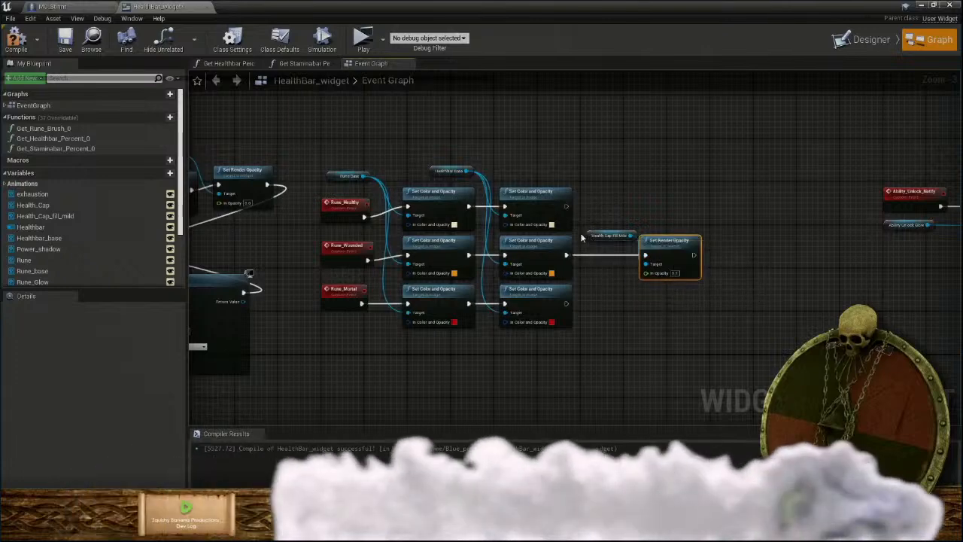
pyautogui.moveTo(589, 239); pyautogui.dragTo(568, 235)
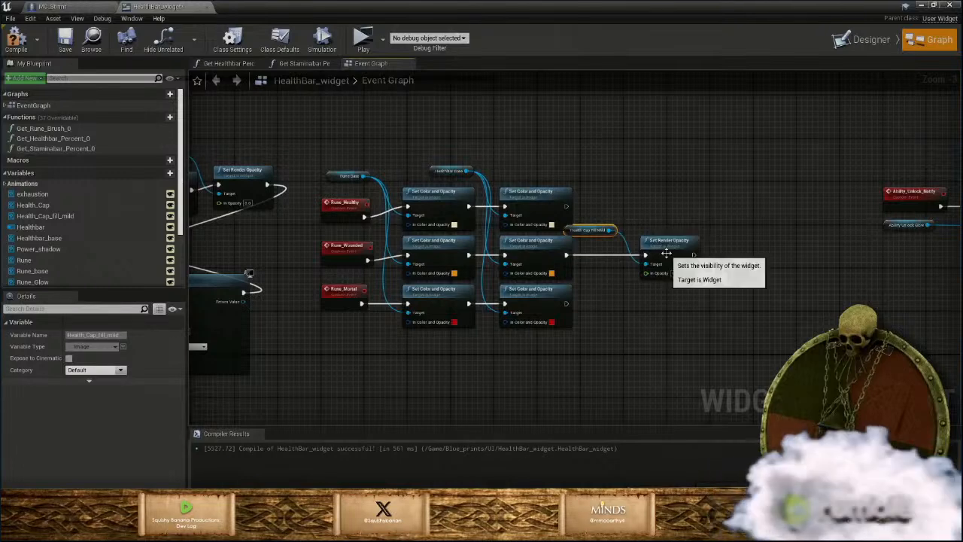
pyautogui.moveTo(663, 257); pyautogui.dragTo(603, 257)
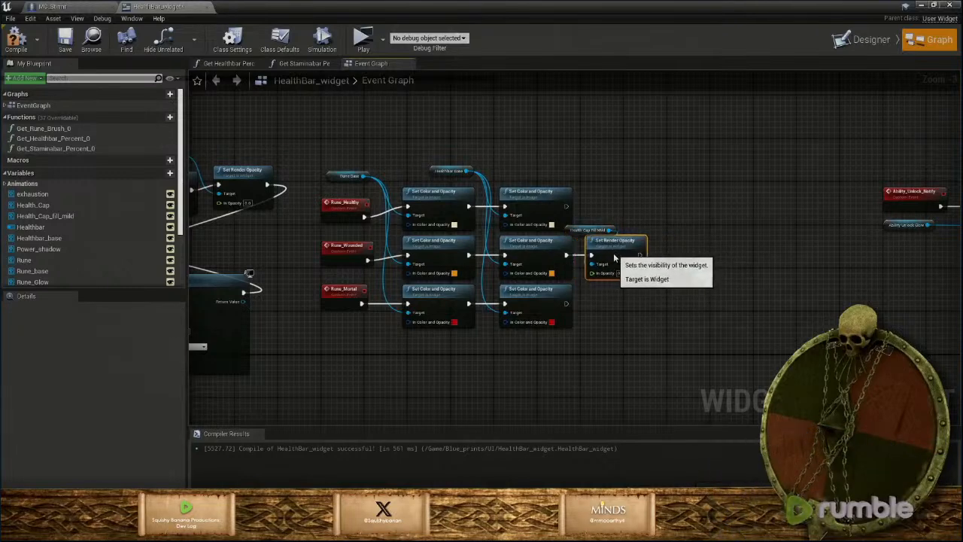
# Space out the new nodes, placing Set Render Opacity farther along the Rune_Wounded row and the Health Cap Fill Mild reference above the rows
pyautogui.scroll(3, 674, 264)
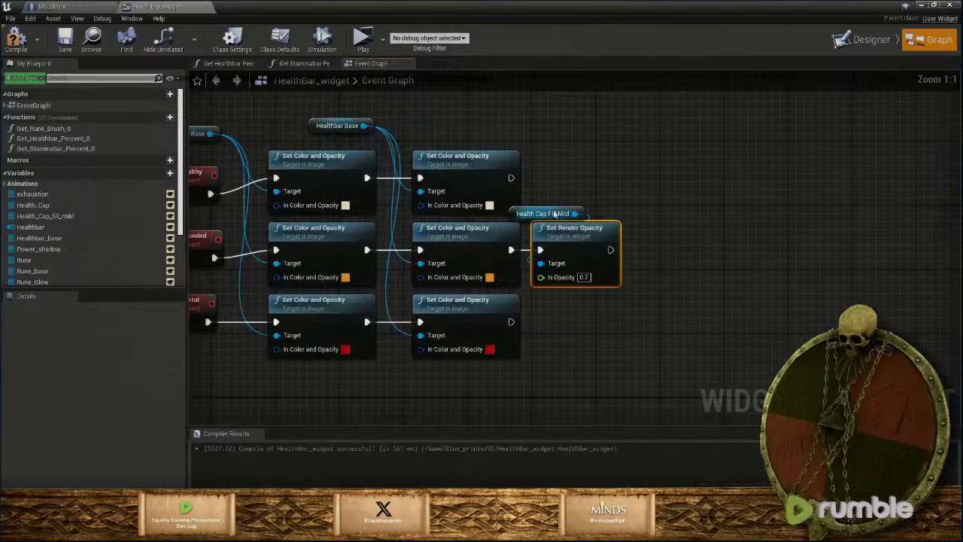
pyautogui.moveTo(555, 214)
pyautogui.mouseDown()
pyautogui.moveTo(517, 219)
pyautogui.moveTo(578, 205)
pyautogui.moveTo(571, 197)
pyautogui.mouseUp()
pyautogui.moveTo(593, 251); pyautogui.dragTo(713, 250)
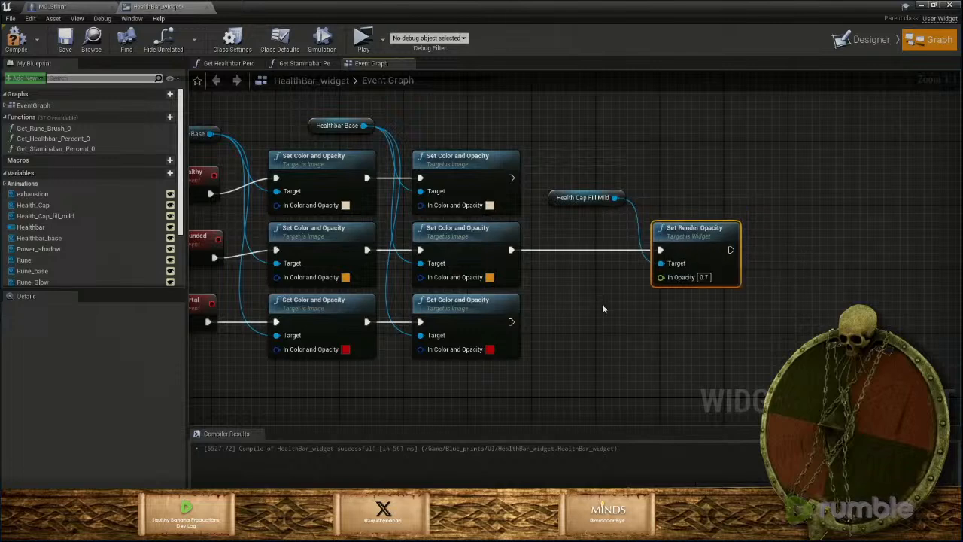
pyautogui.moveTo(602, 308); pyautogui.dragTo(602, 343, button='right')
pyautogui.moveTo(557, 233); pyautogui.dragTo(514, 156)
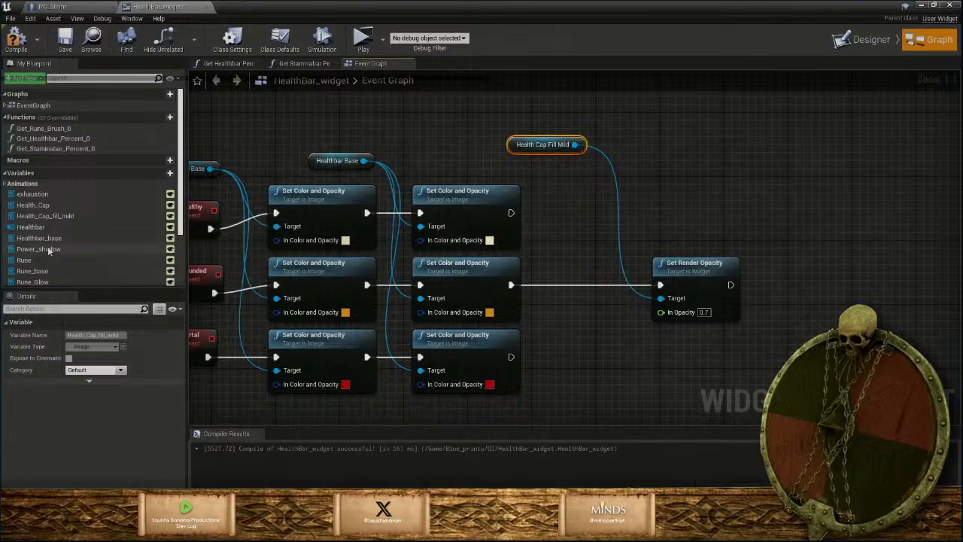
# Add a Health_Cap reference with its own Set Render Opacity node at In Opacity 0.7, chained after the Health_Cap_fill_mild opacity node
pyautogui.click(50, 206)
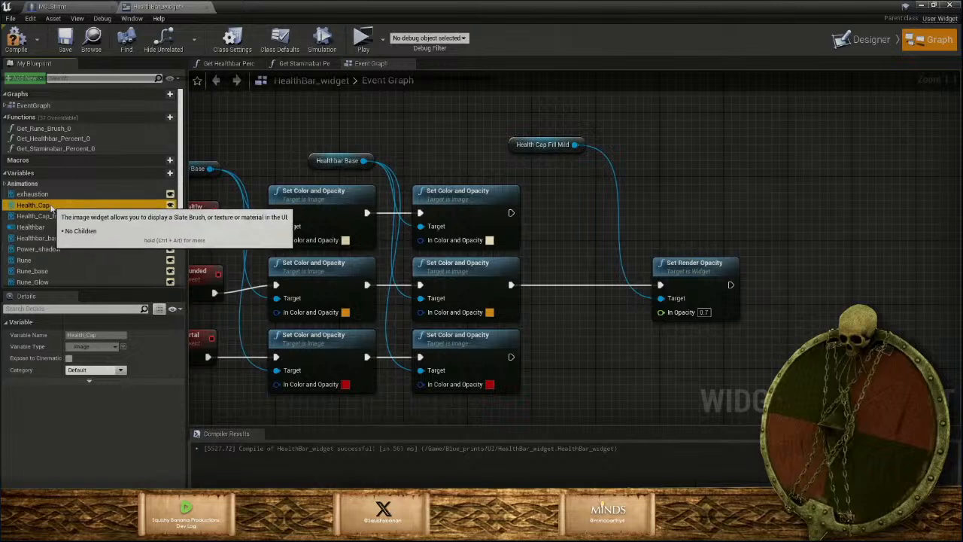
pyautogui.moveTo(51, 207); pyautogui.dragTo(758, 279)
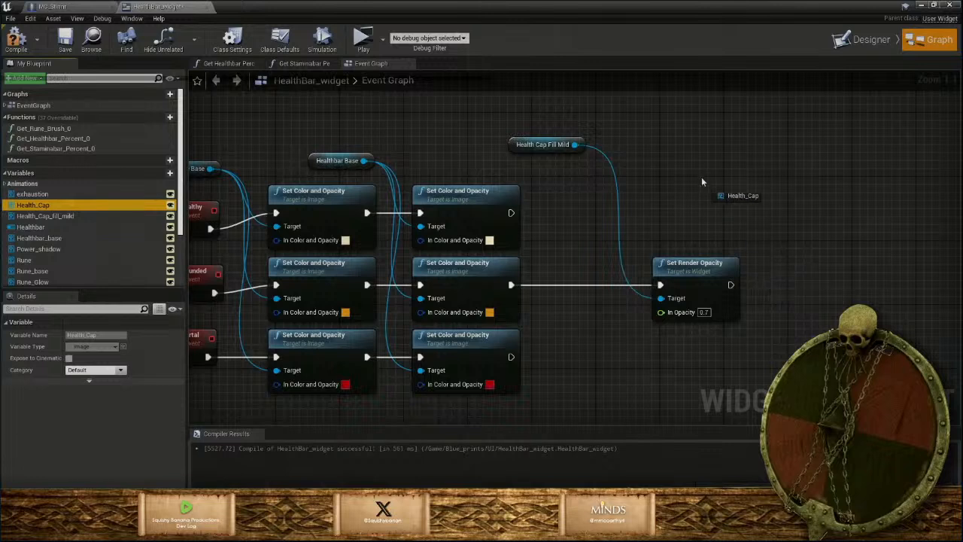
pyautogui.moveTo(548, 120)
pyautogui.keyDown('ctrl'); pyautogui.mouseDown()
pyautogui.moveTo(519, 126)
pyautogui.moveTo(798, 266)
pyautogui.moveTo(782, 291)
pyautogui.mouseUp(); pyautogui.keyUp('ctrl')
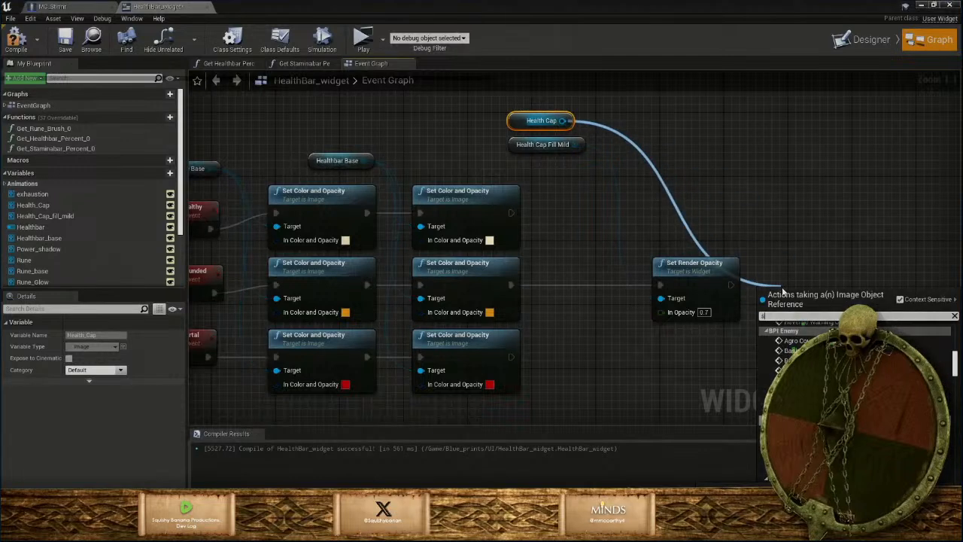
pyautogui.write('setrender')
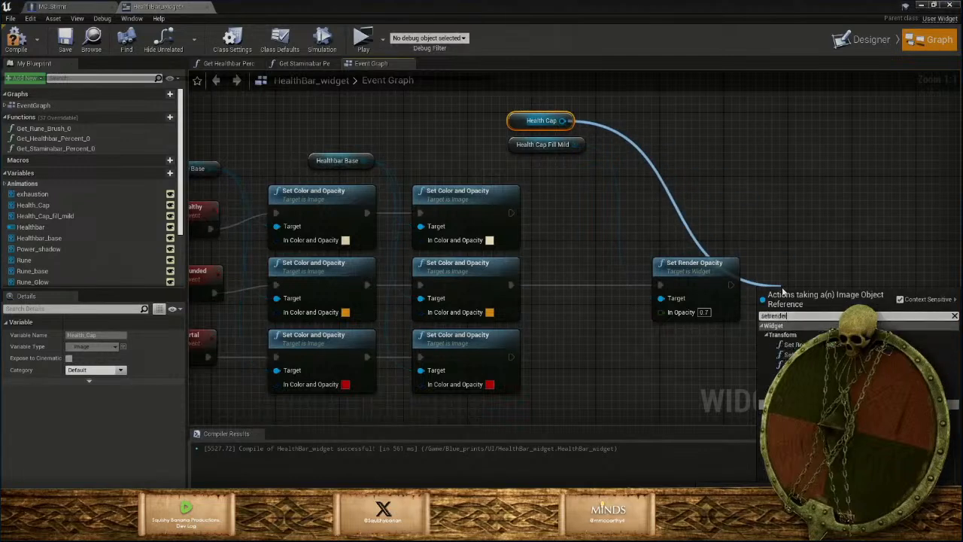
pyautogui.press('Return')
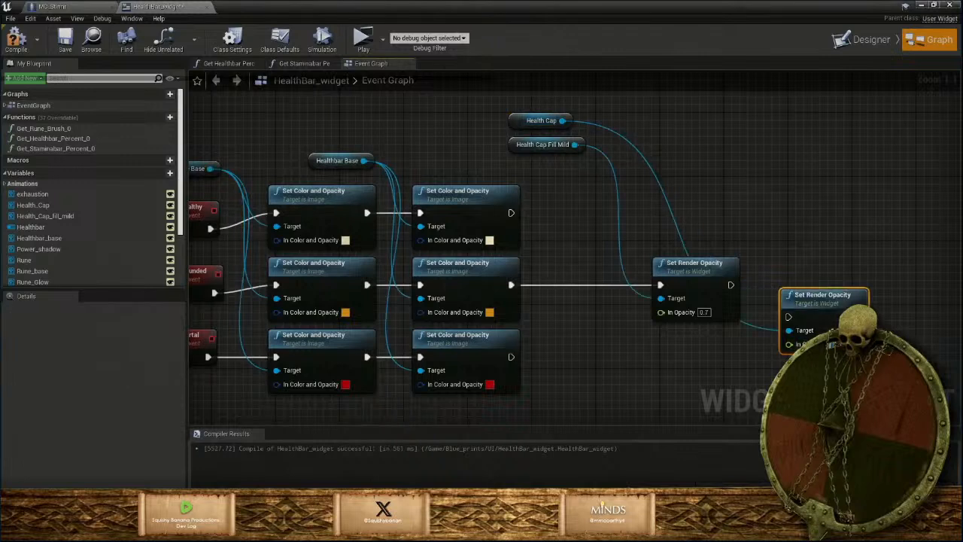
pyautogui.moveTo(798, 311); pyautogui.dragTo(764, 284)
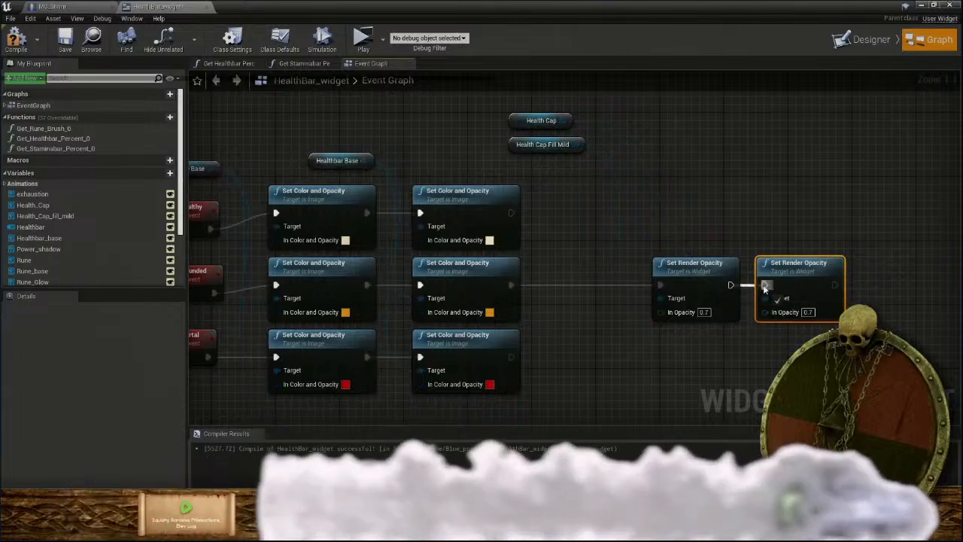
# Compile the HealthBar widget and check the rune calls in the MC_Stinnr Event Graph
pyautogui.click(16, 39)
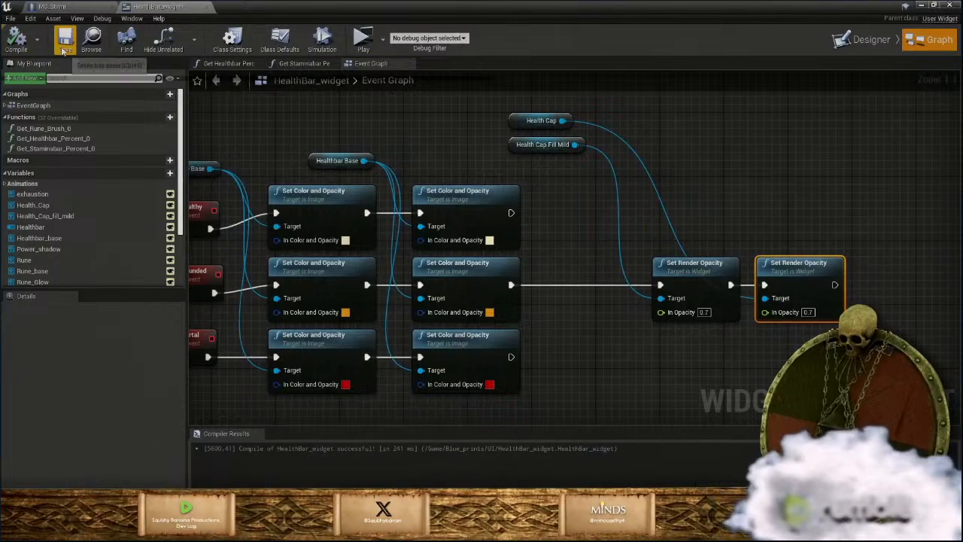
pyautogui.click(82, 7)
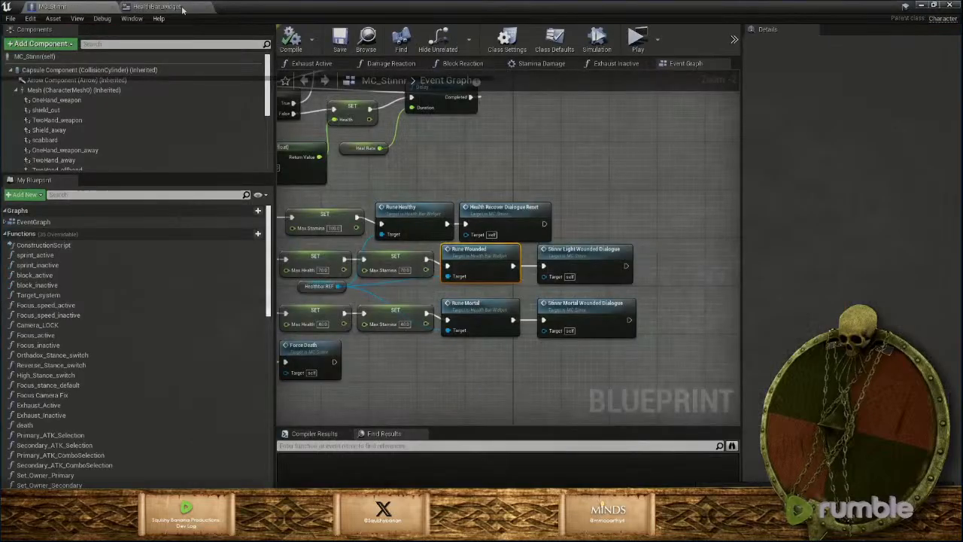
pyautogui.click(175, 9)
# In the widget's Designer view, set the Health_Cap image's Render Opacity to 0.7
pyautogui.click(865, 39)
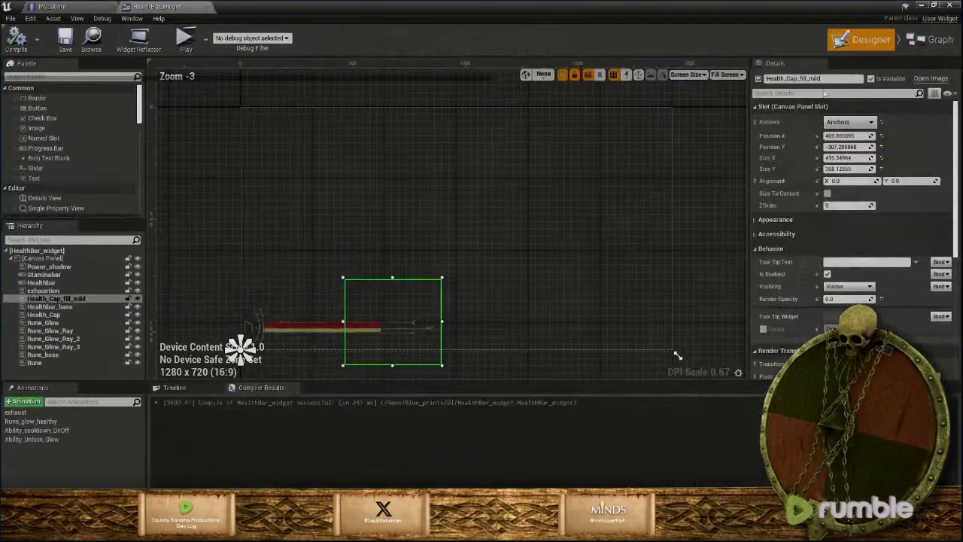
pyautogui.click(45, 314)
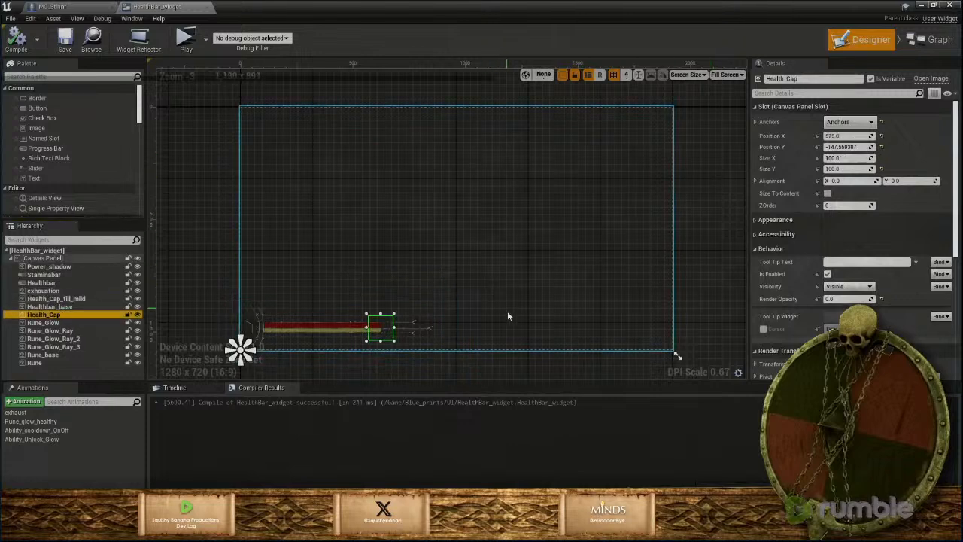
pyautogui.scroll(3, 508, 316)
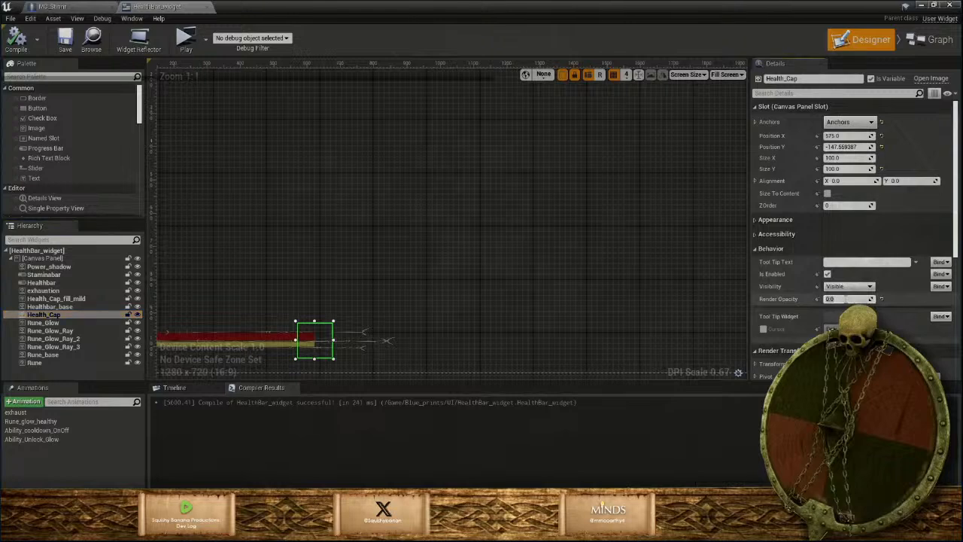
pyautogui.scroll(-3, 340, 319)
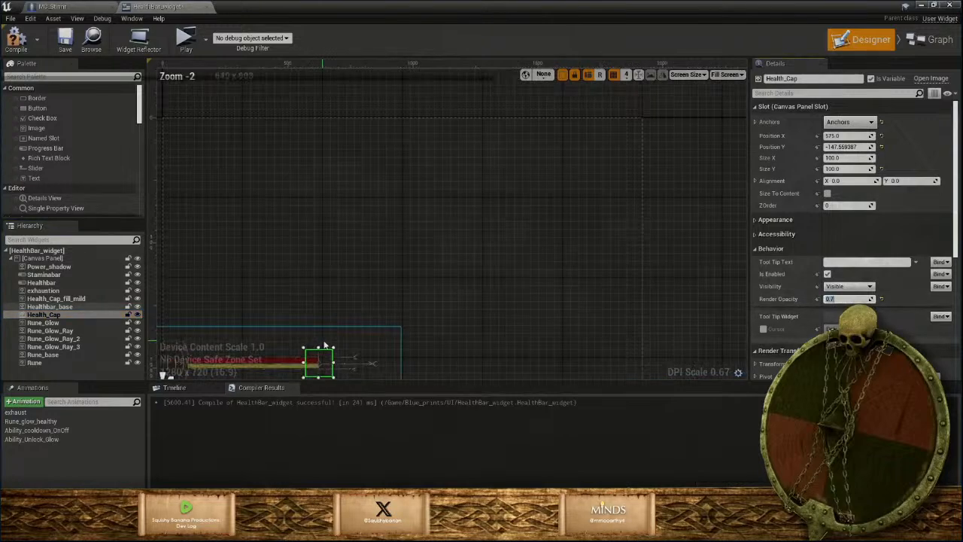
# Adjust the Health_Cap image's Position Y to about -147.43 at the end of the health bar
pyautogui.scroll(3, 341, 319)
pyautogui.moveTo(341, 320)
pyautogui.mouseDown(button='right')
pyautogui.moveTo(349, 254)
pyautogui.moveTo(446, 160)
pyautogui.moveTo(432, 219)
pyautogui.mouseUp(button='right')
pyautogui.scroll(2, 348, 253)
pyautogui.scroll(2, 394, 251)
pyautogui.scroll(1, 433, 220)
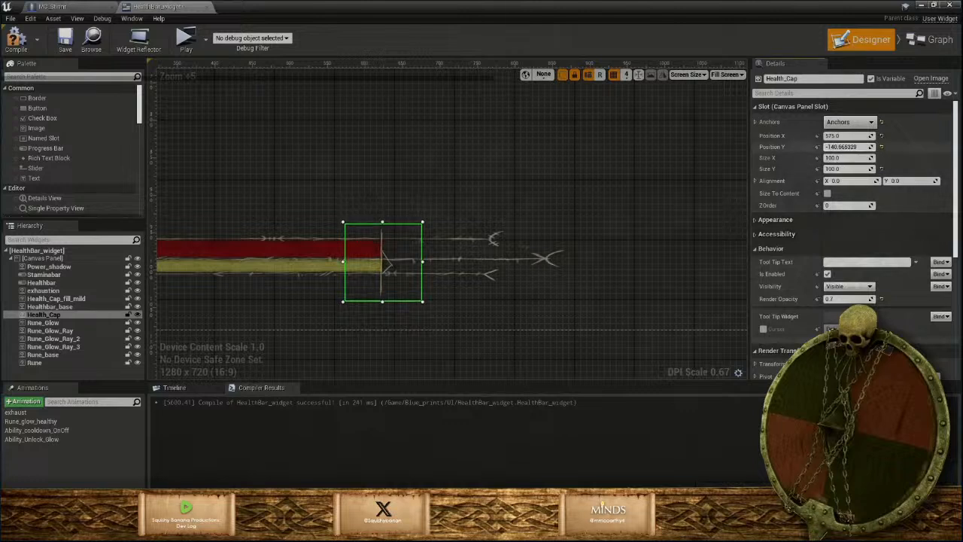
pyautogui.moveTo(848, 147); pyautogui.dragTo(843, 146)
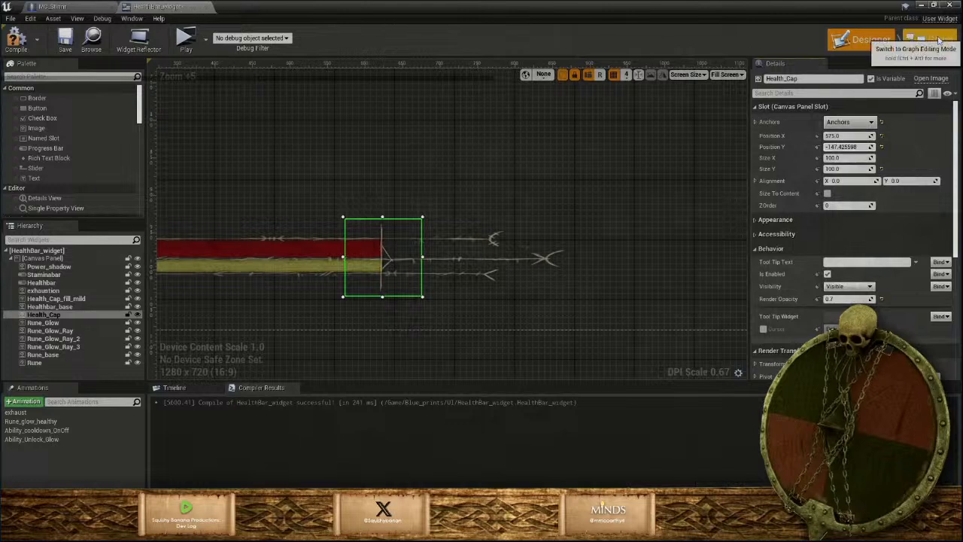
# In the widget's Event Graph, search the actions available from the Health Cap reference for "set po"
pyautogui.click(939, 40)
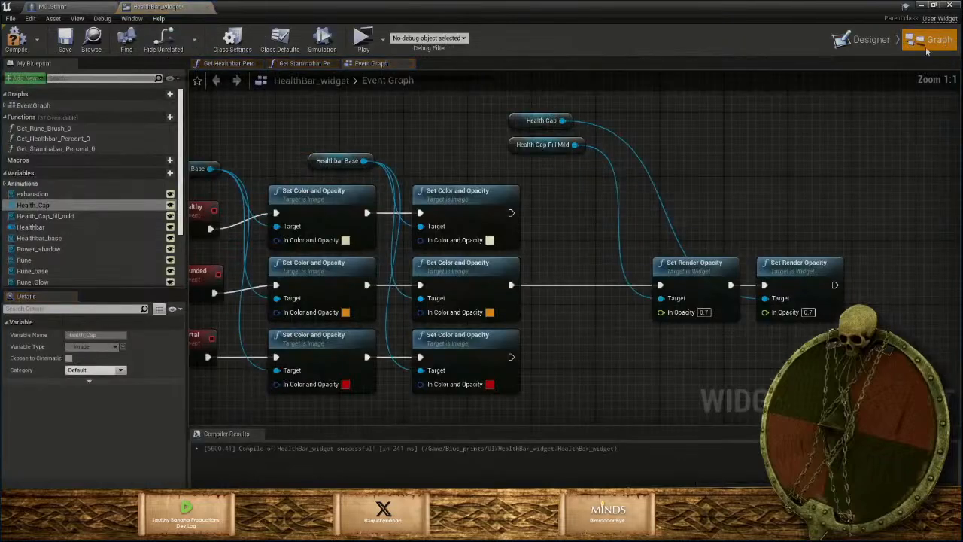
pyautogui.moveTo(588, 334); pyautogui.dragTo(460, 333, button='right')
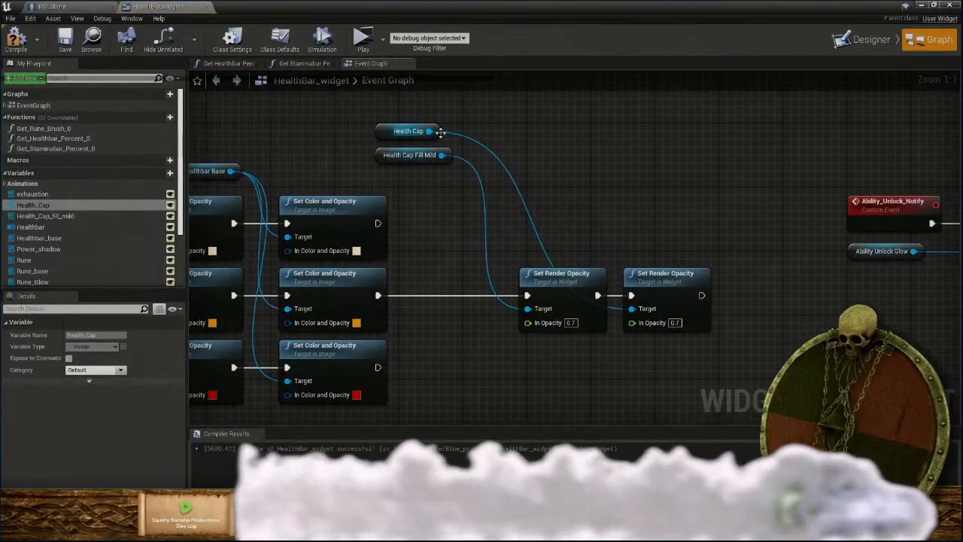
pyautogui.moveTo(429, 131)
pyautogui.mouseDown()
pyautogui.moveTo(715, 193)
pyautogui.moveTo(716, 284)
pyautogui.mouseUp()
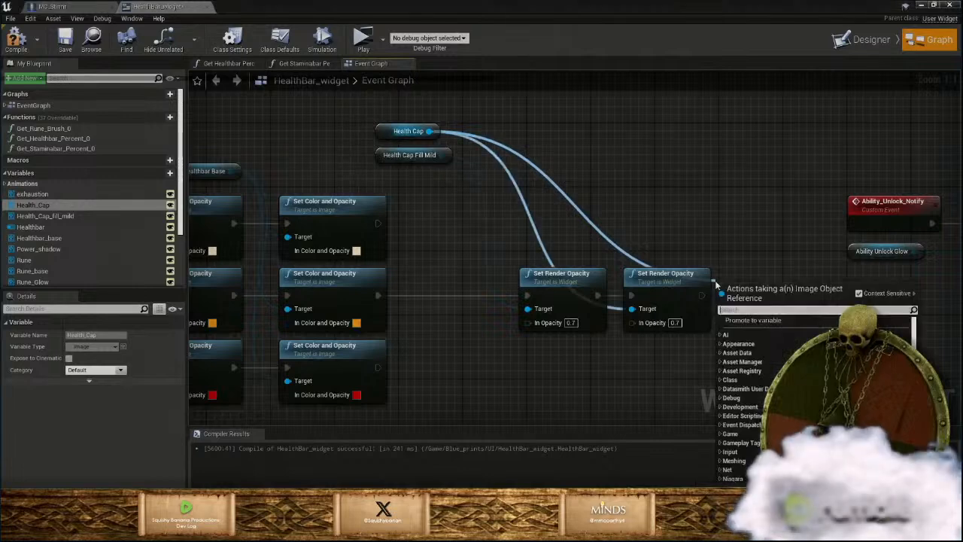
pyautogui.write('set')
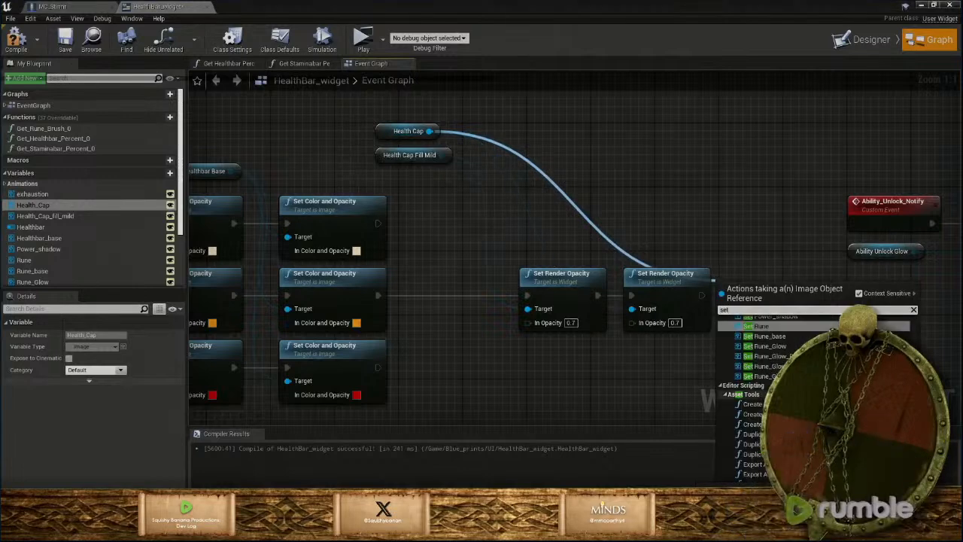
pyautogui.scroll(3, 816, 395)
pyautogui.scroll(-2, 816, 395)
pyautogui.scroll(-2, 817, 395)
pyautogui.scroll(2, 816, 395)
pyautogui.scroll(2, 816, 395)
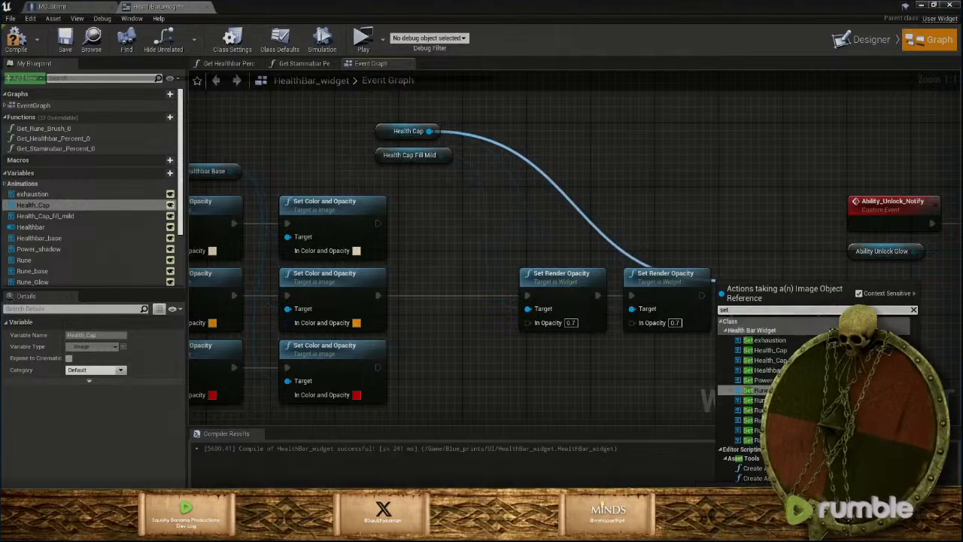
pyautogui.write('p')
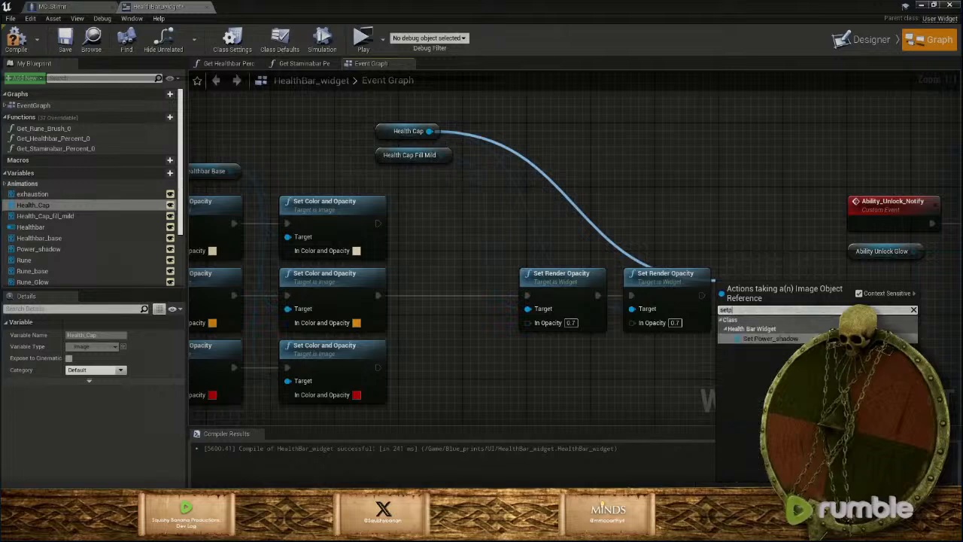
pyautogui.press('BackSpace')
pyautogui.press('BackSpace')
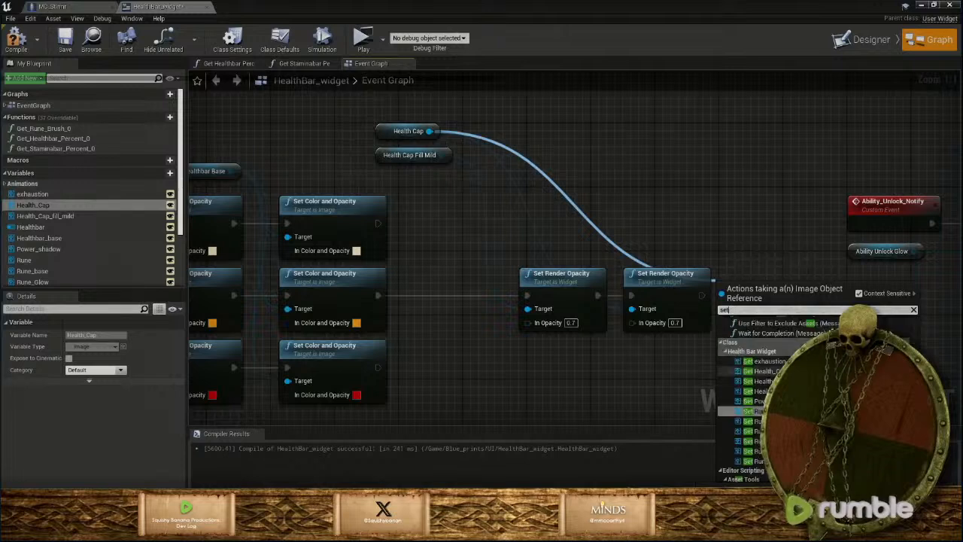
pyautogui.write('po')
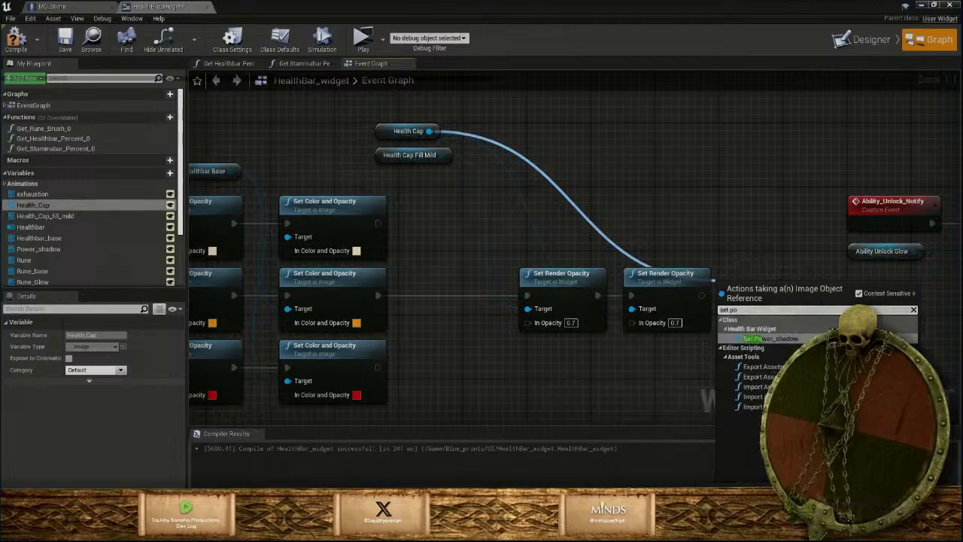
pyautogui.press('BackSpace')
pyautogui.press('BackSpace')
pyautogui.press('BackSpace')
pyautogui.press('BackSpace')
pyautogui.press('BackSpace')
pyautogui.press('BackSpace')
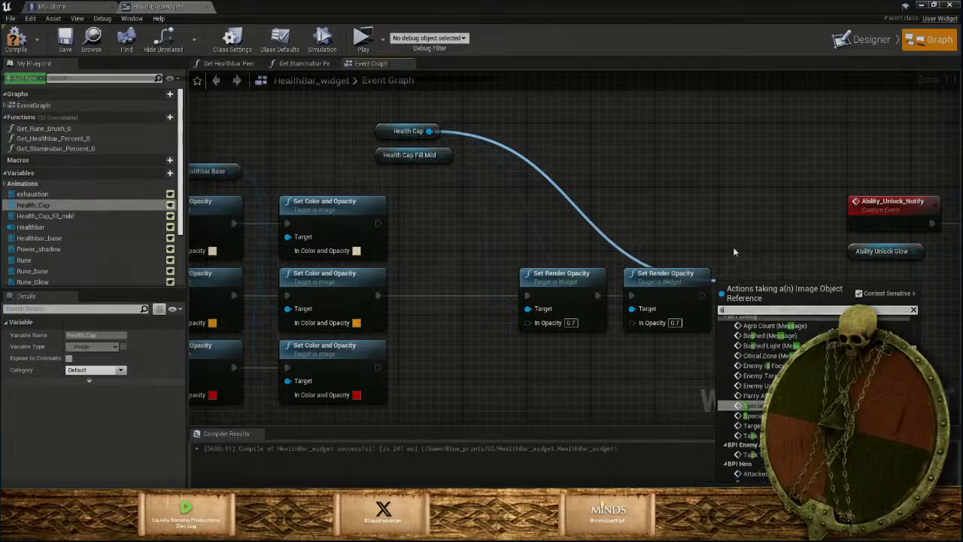
pyautogui.click(704, 208)
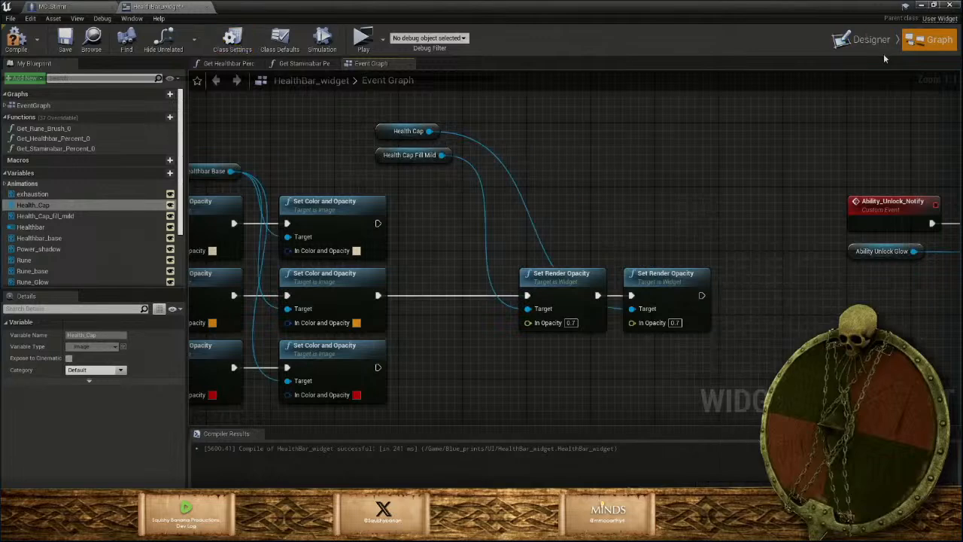
# Try out the Health_Cap image's render transform translation in the Designer and set its X back to 0
pyautogui.click(864, 40)
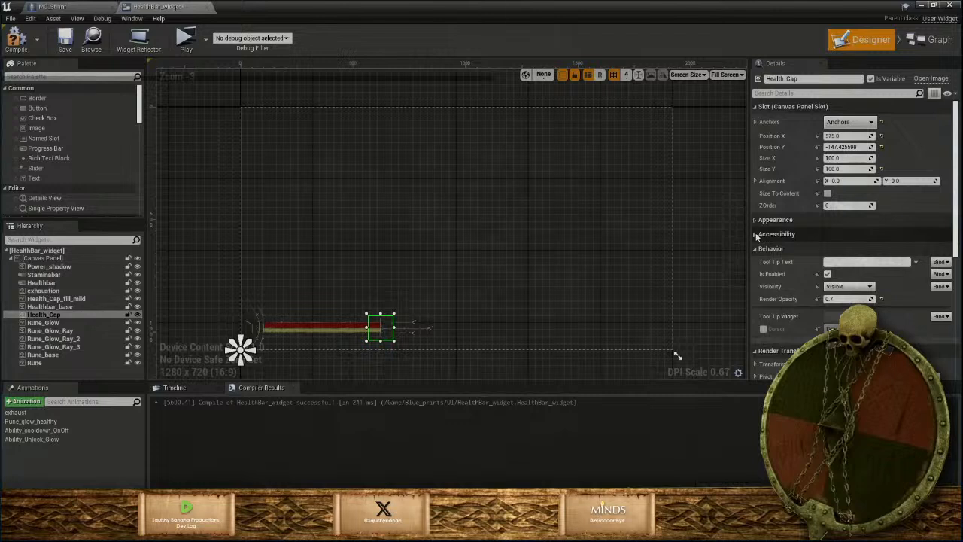
pyautogui.click(756, 233)
pyautogui.click(755, 233)
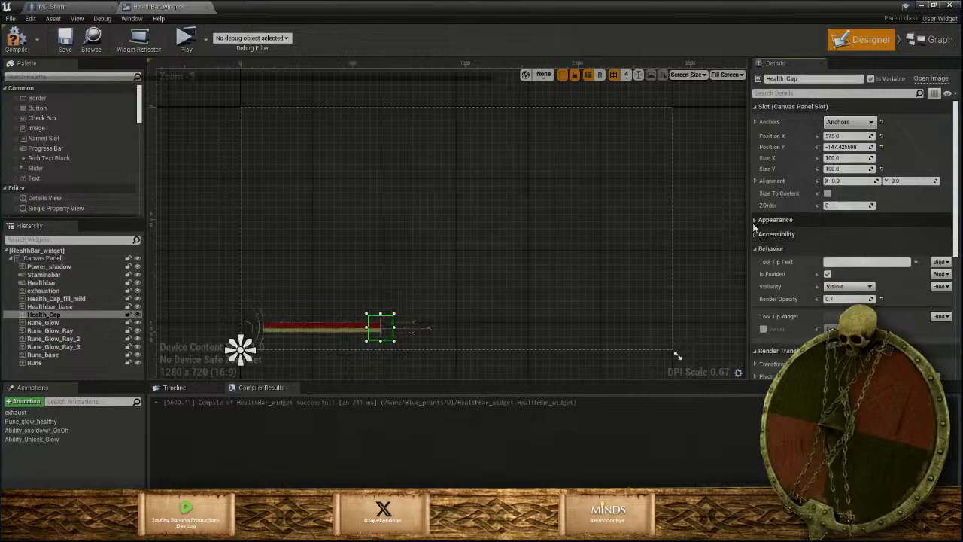
pyautogui.click(754, 219)
pyautogui.click(754, 220)
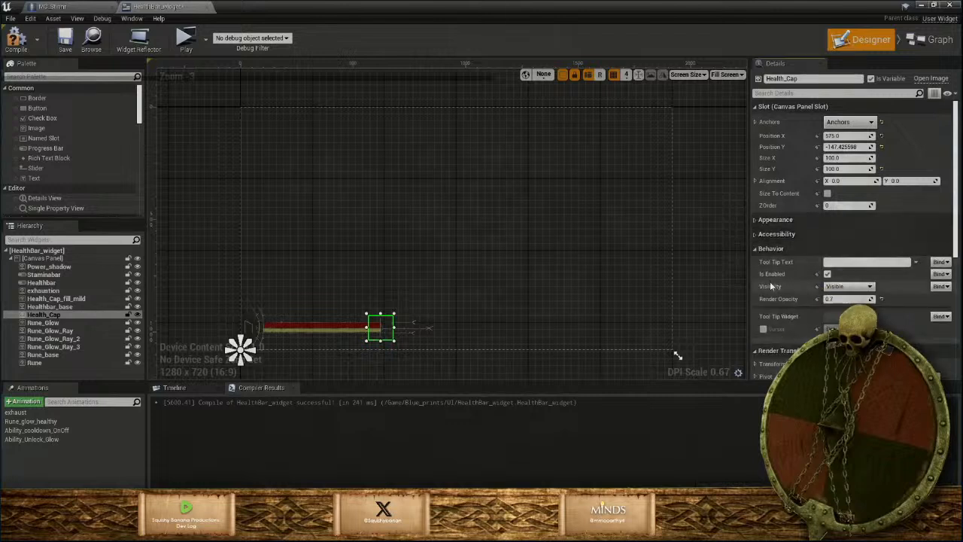
pyautogui.click(755, 234)
pyautogui.click(755, 234)
pyautogui.scroll(-2, 798, 324)
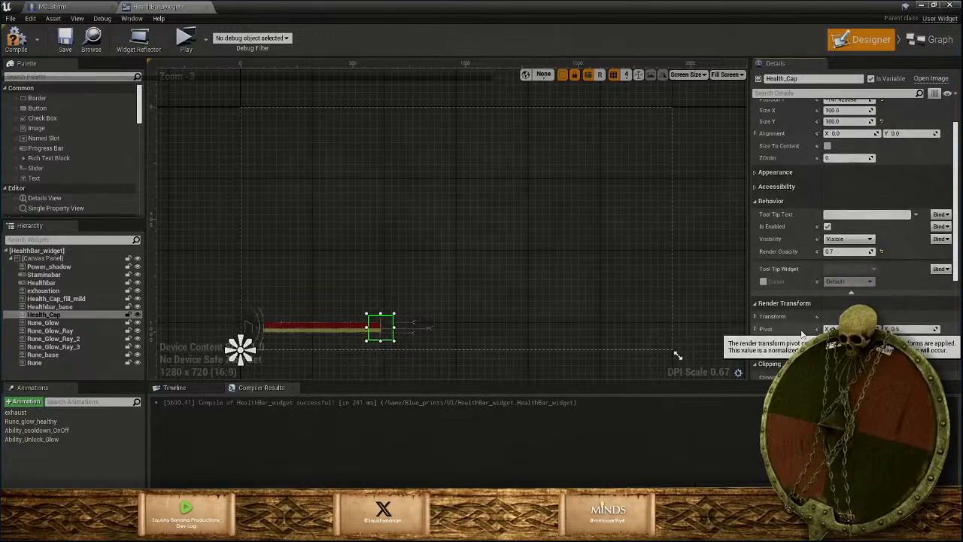
pyautogui.click(756, 316)
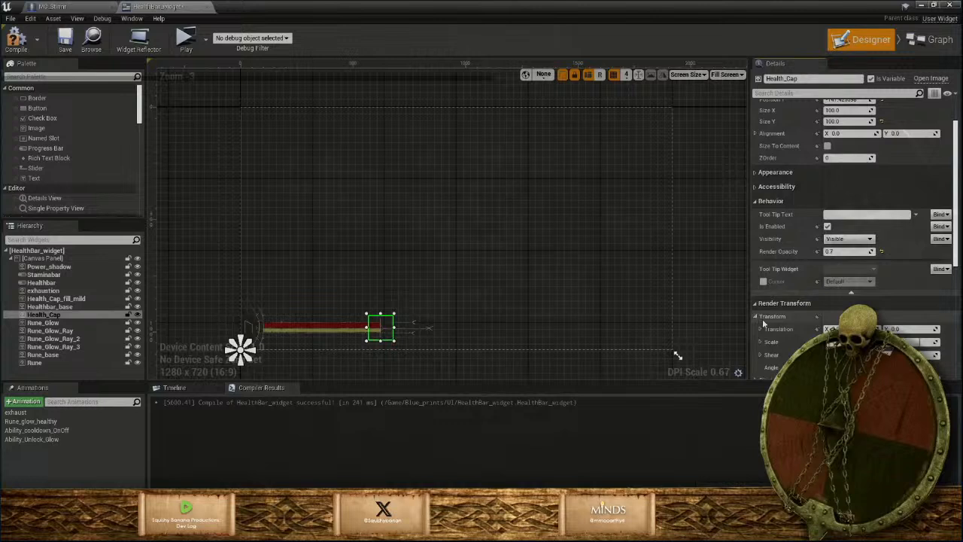
pyautogui.scroll(-1, 764, 323)
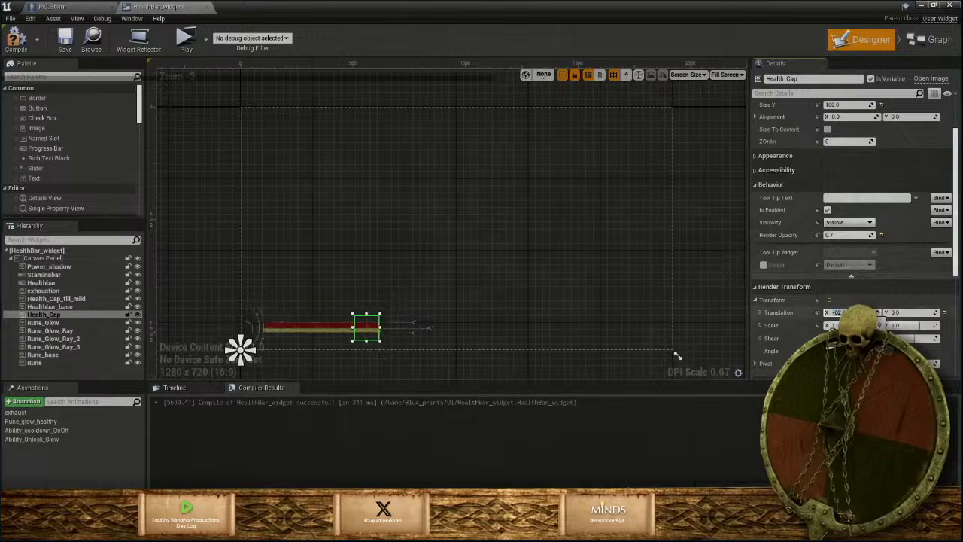
pyautogui.write('0')
pyautogui.press('Return')
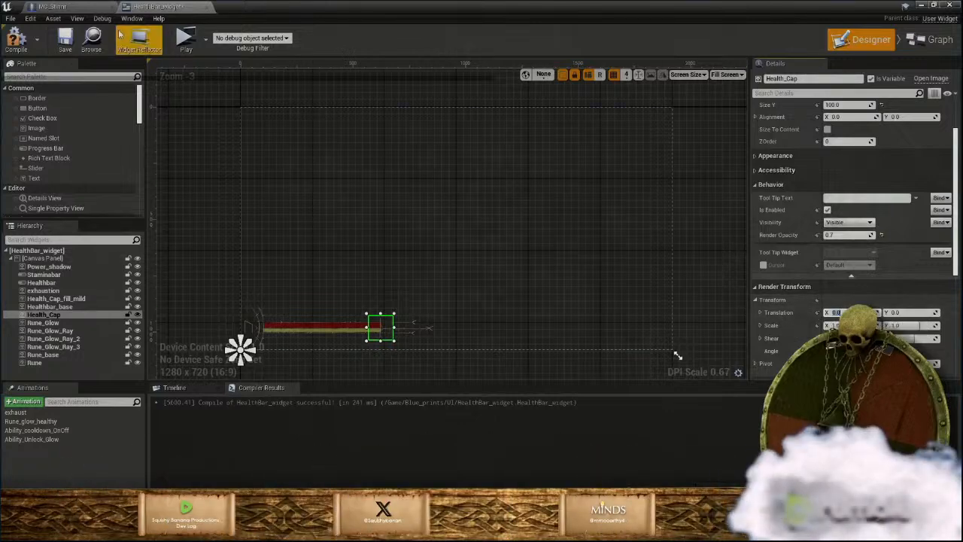
# In the HealthBar_widget event graph, add a Set Render Transform node targeting the Health Cap reference
pyautogui.click(90, 8)
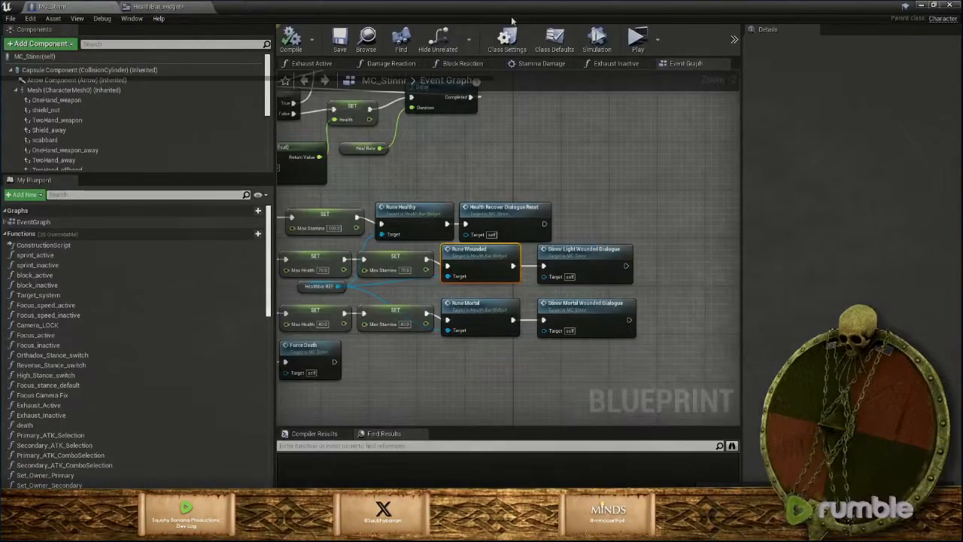
pyautogui.click(174, 6)
pyautogui.click(930, 40)
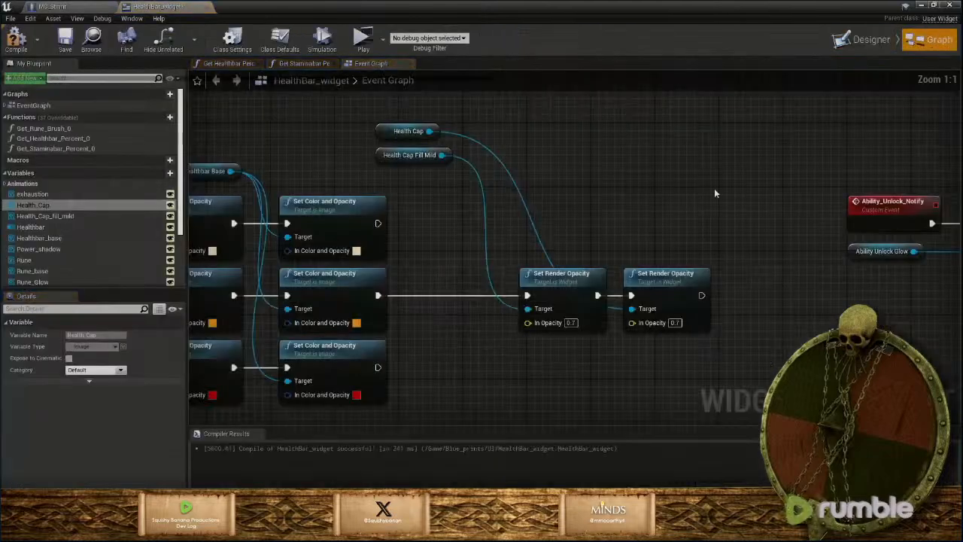
pyautogui.moveTo(429, 131); pyautogui.dragTo(669, 189)
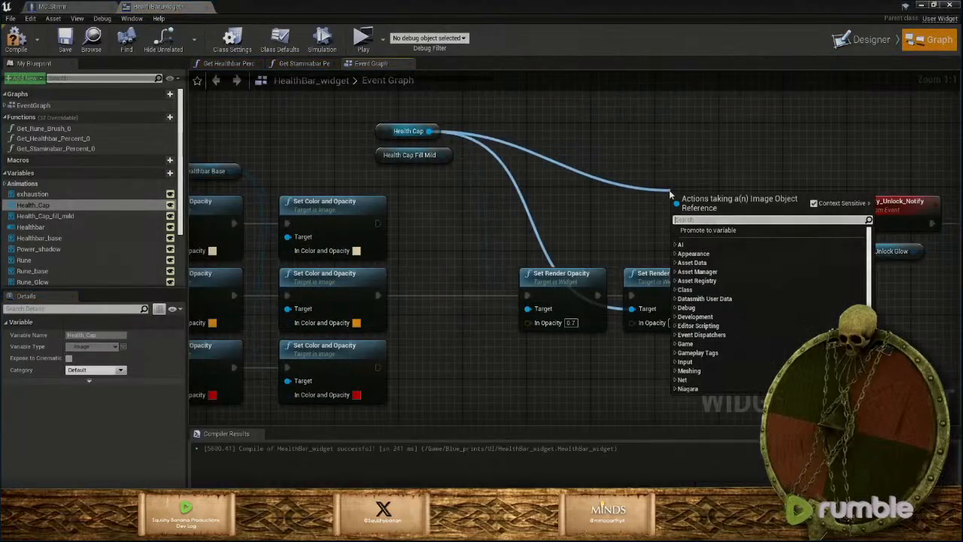
pyautogui.write('re')
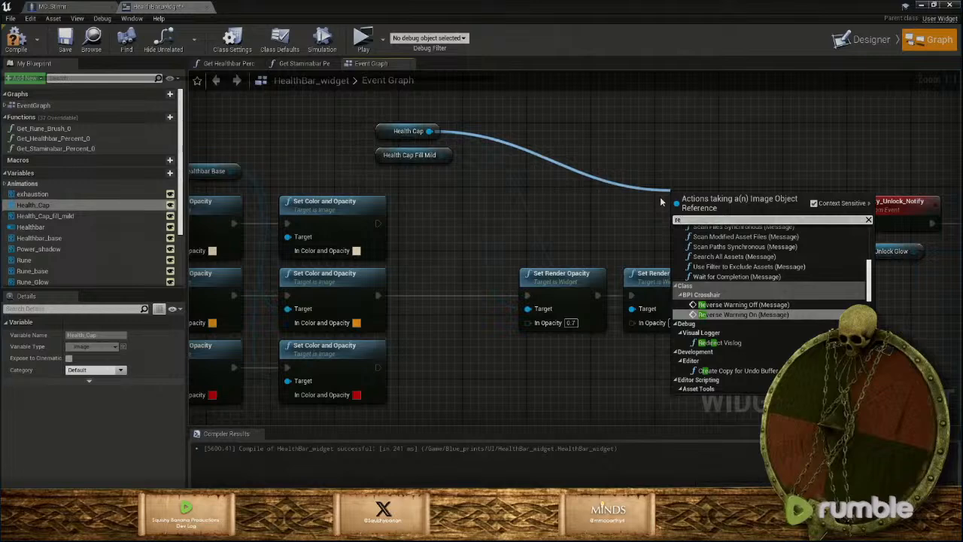
pyautogui.write('nder')
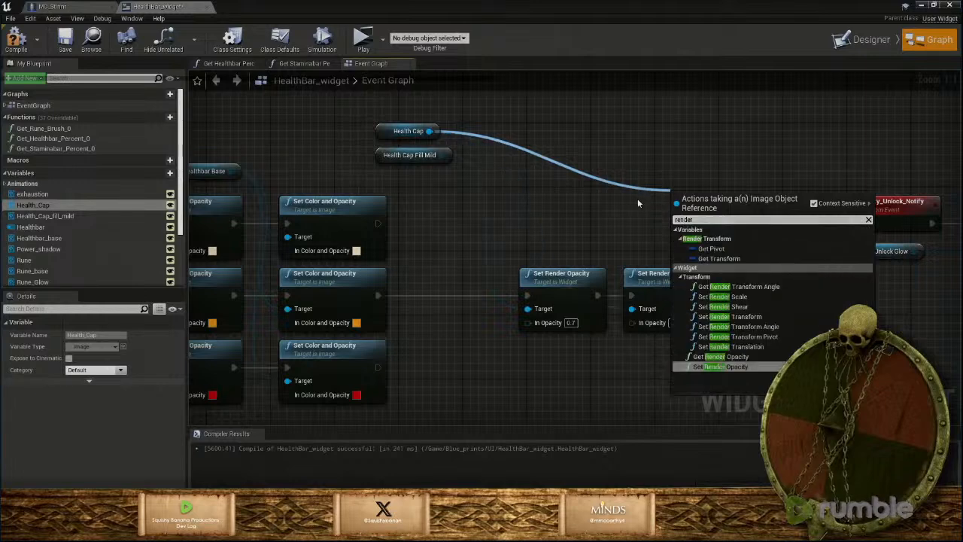
pyautogui.click(758, 319)
# Place the Set Render Transform node after the second Set Render Opacity node and connect their execution pins
pyautogui.moveTo(761, 328); pyautogui.dragTo(662, 283, button='right')
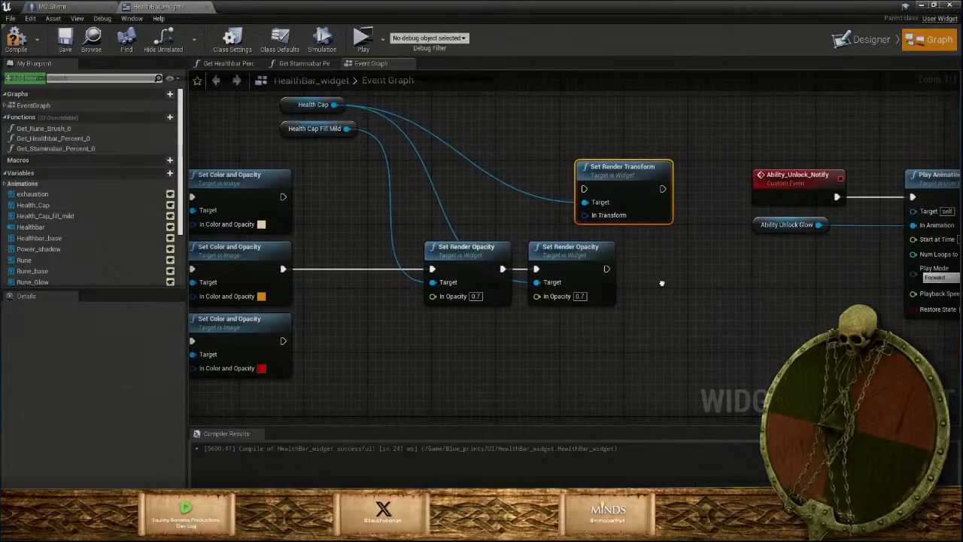
pyautogui.moveTo(637, 205); pyautogui.dragTo(694, 285)
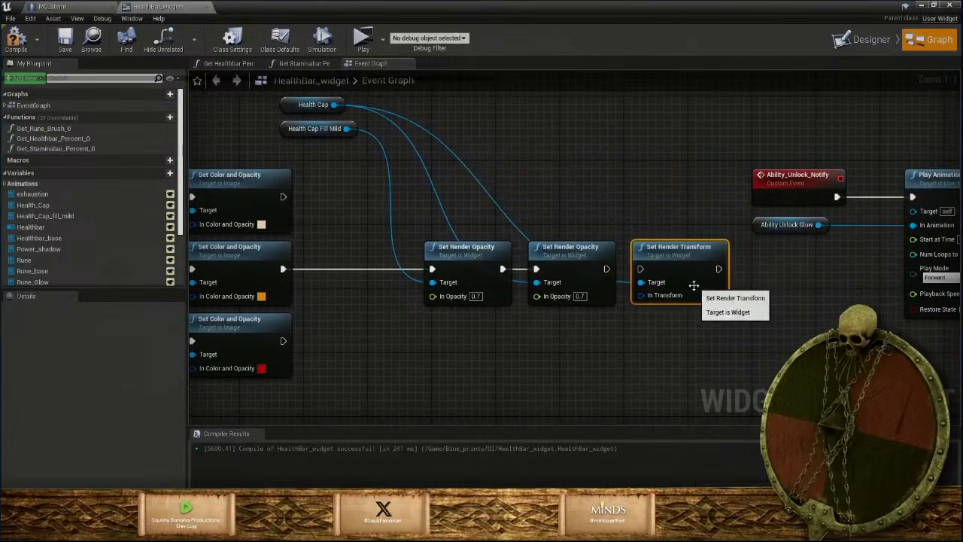
pyautogui.moveTo(608, 268); pyautogui.dragTo(641, 269)
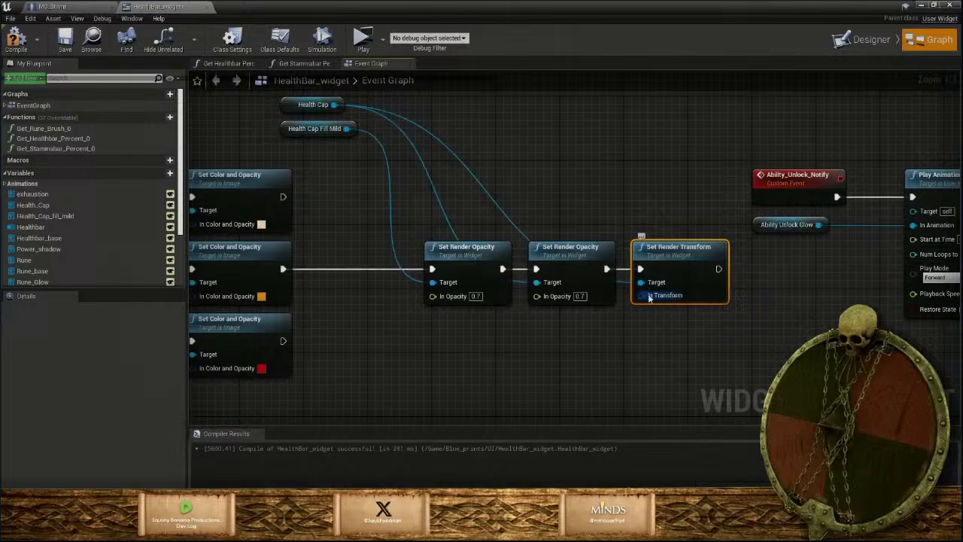
# Promote the node's In Transform input to a variable and move its getter above the Set Render Opacity row
pyautogui.rightClick(640, 295)
pyautogui.click(661, 312)
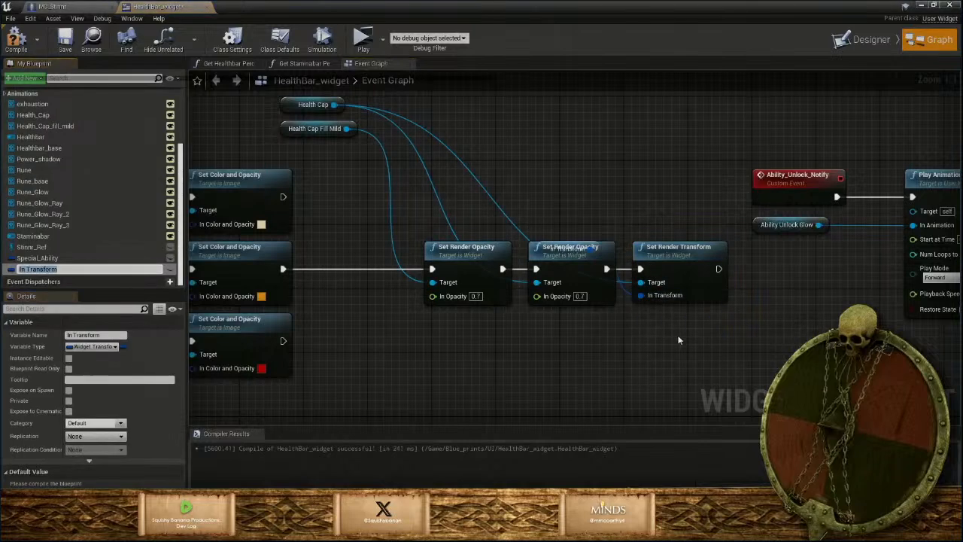
pyautogui.moveTo(563, 259); pyautogui.dragTo(562, 299)
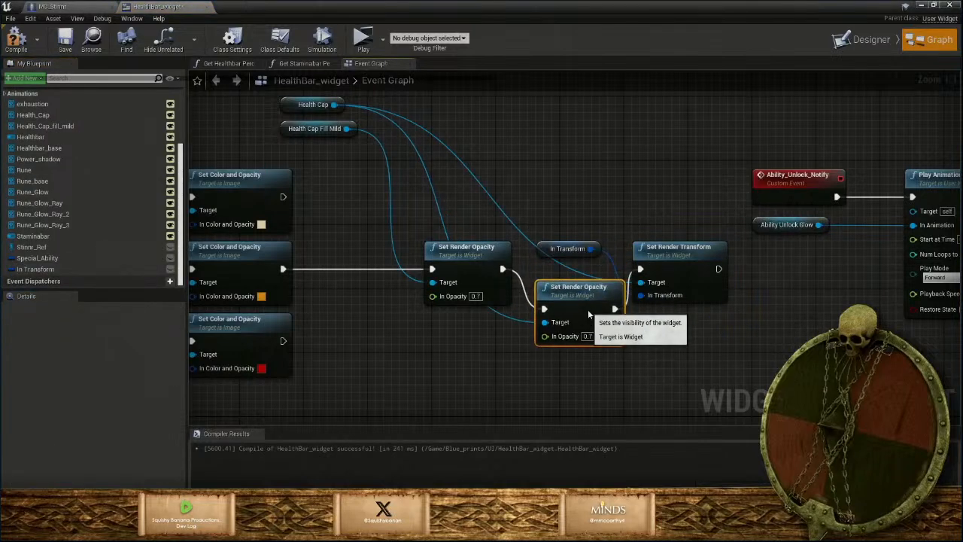
pyautogui.moveTo(547, 242); pyautogui.dragTo(547, 155)
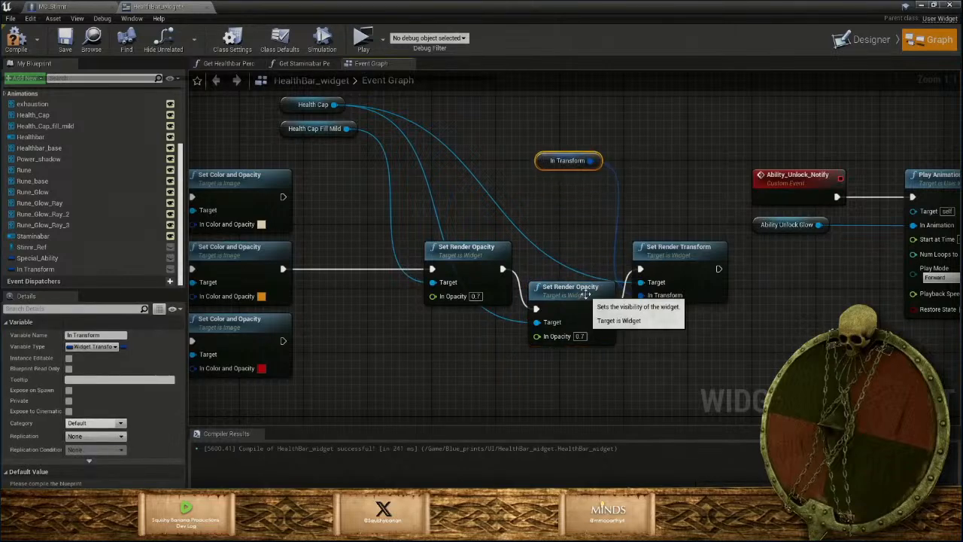
pyautogui.moveTo(579, 295); pyautogui.dragTo(578, 254)
pyautogui.moveTo(578, 254); pyautogui.dragTo(592, 319, button='right')
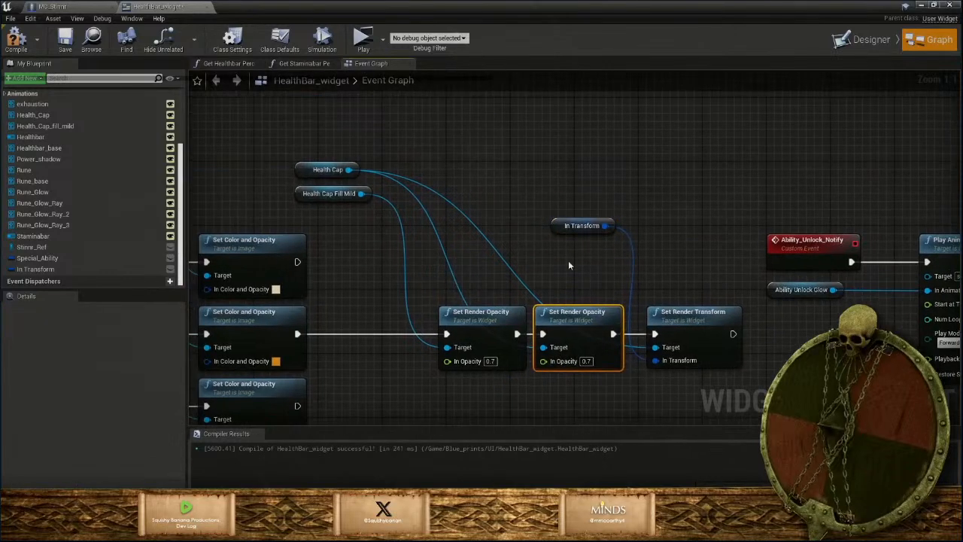
# Rename the In Transform variable to Mildly_wounded, and compile and save the widget blueprint
pyautogui.click(49, 269)
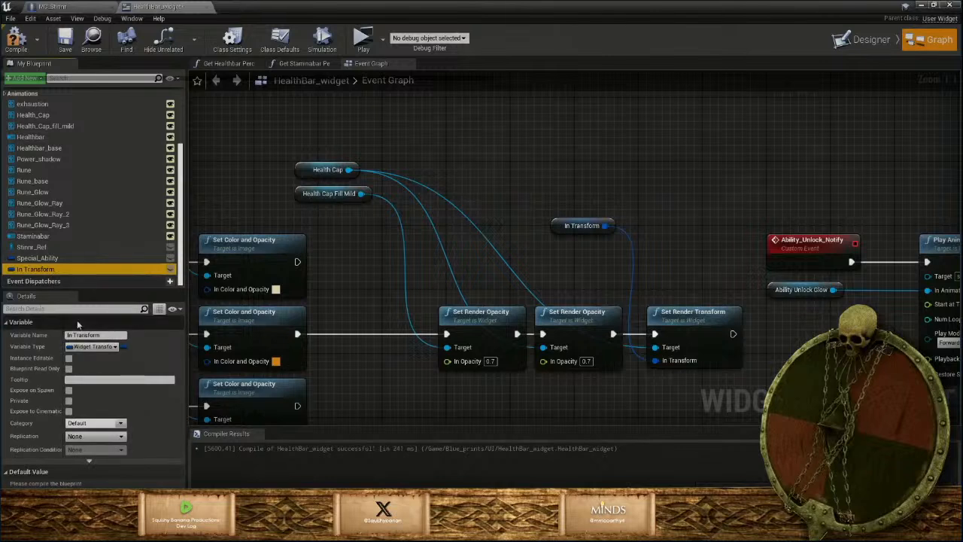
pyautogui.click(112, 336)
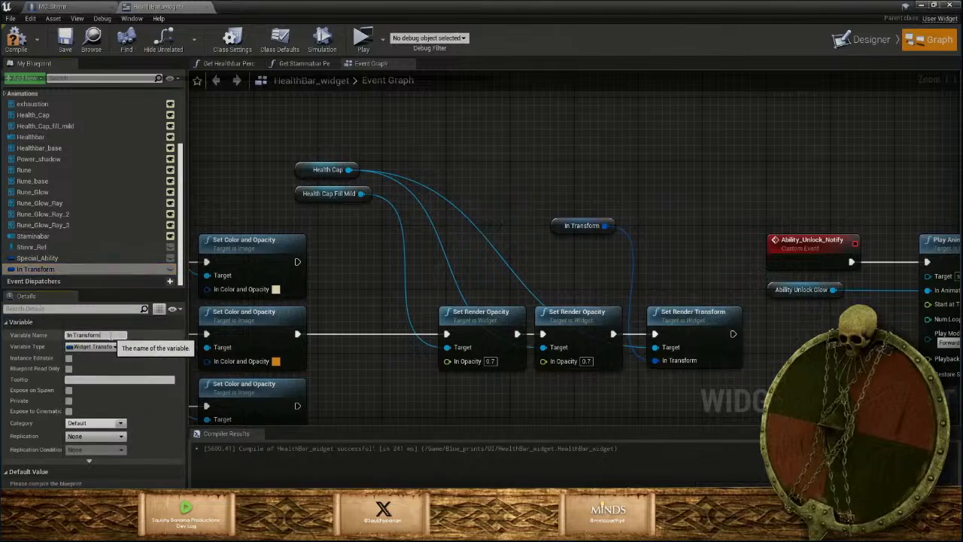
pyautogui.write('Mildly_wounded')
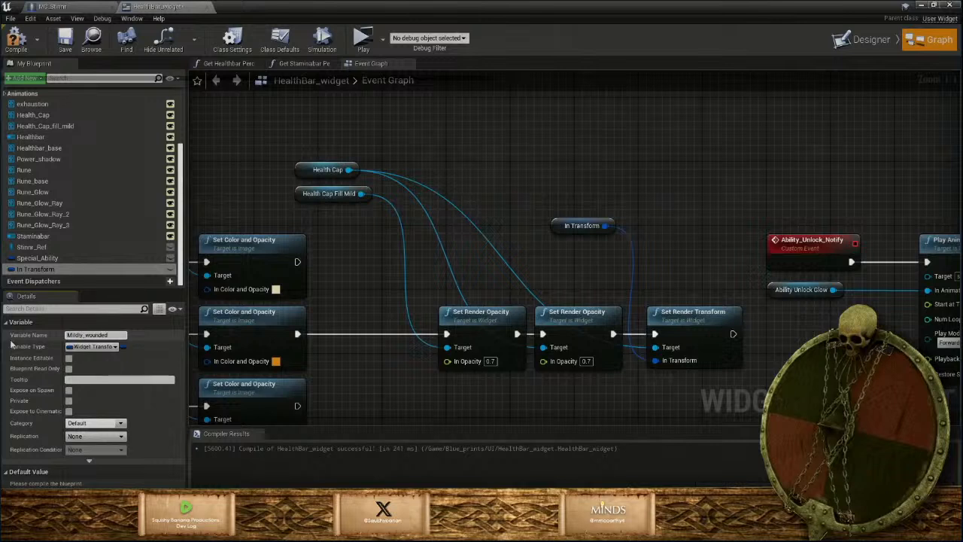
pyautogui.press('Return')
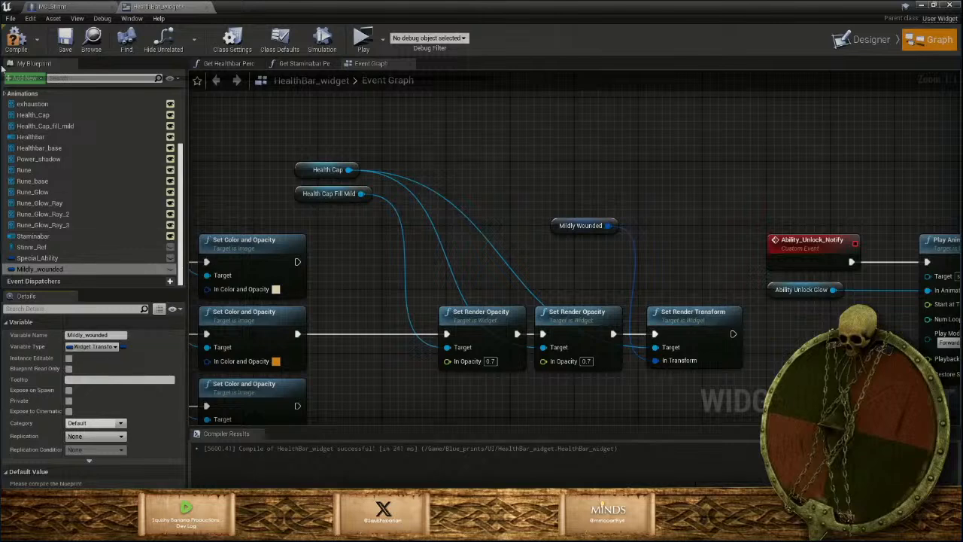
pyautogui.click(16, 41)
pyautogui.click(75, 40)
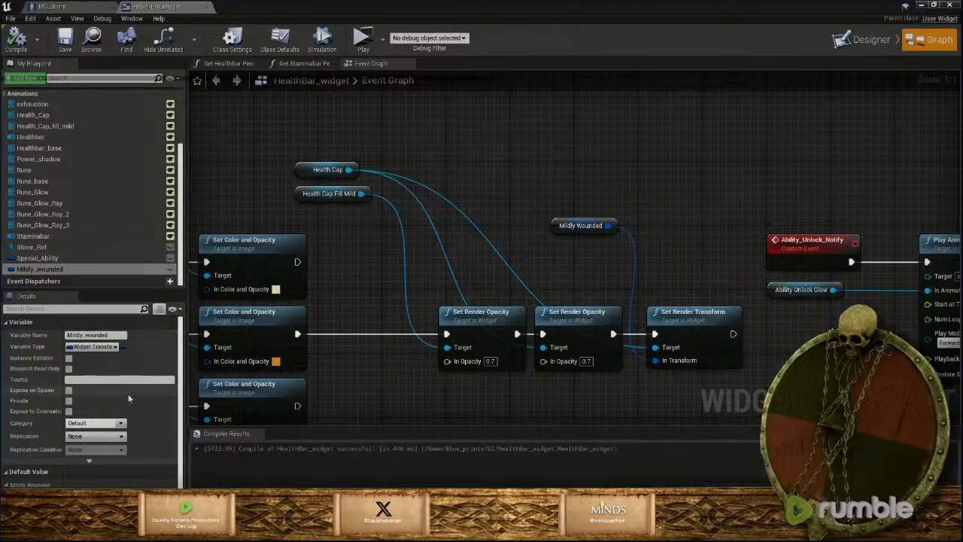
# Duplicate the Mildly_wounded variable as Mortally_wounded, and compile and save the widget blueprint
pyautogui.scroll(-2, 128, 394)
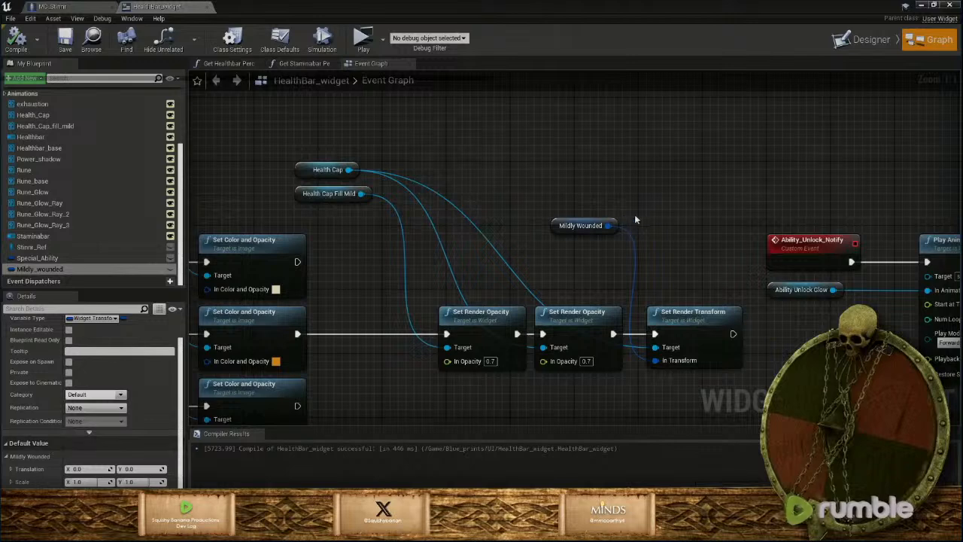
pyautogui.click(53, 271)
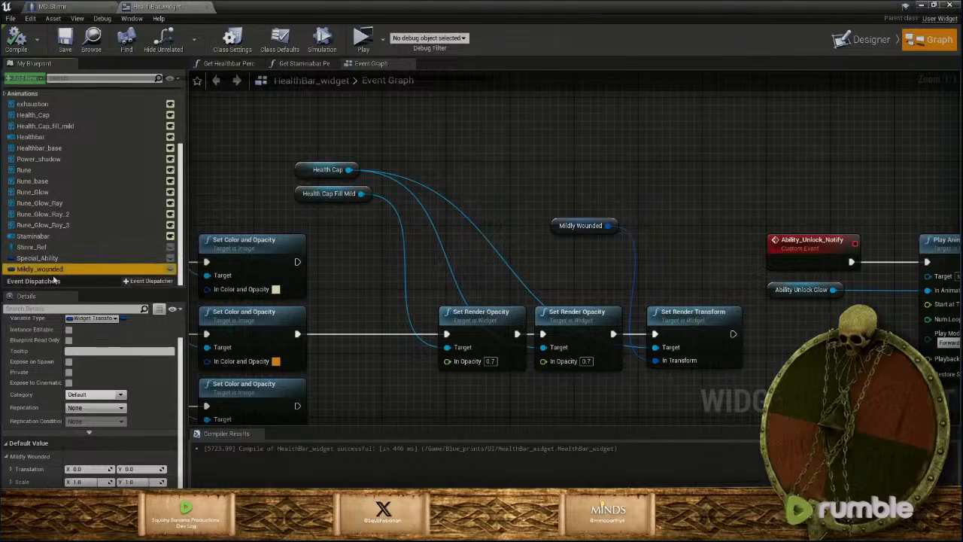
pyautogui.hotkey('ctrl', 'w')
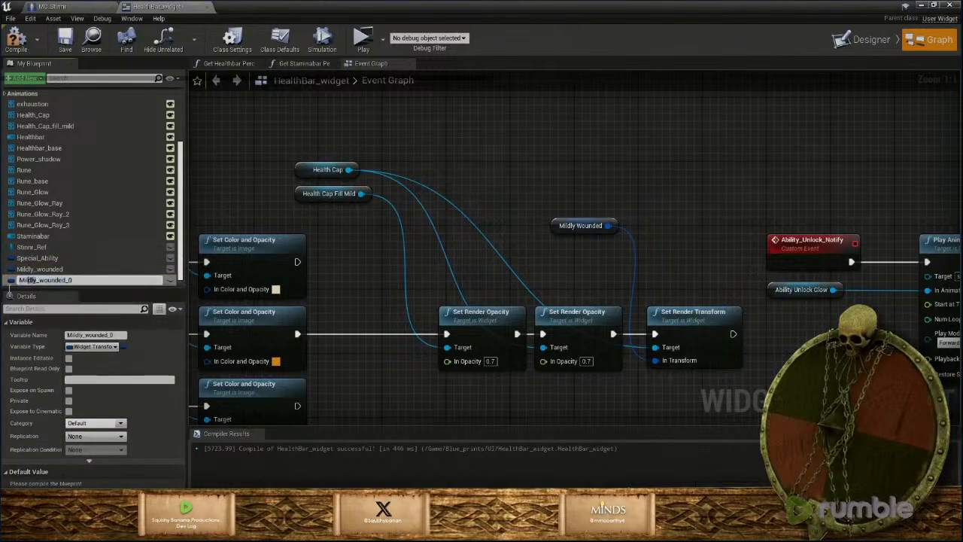
pyautogui.write('M')
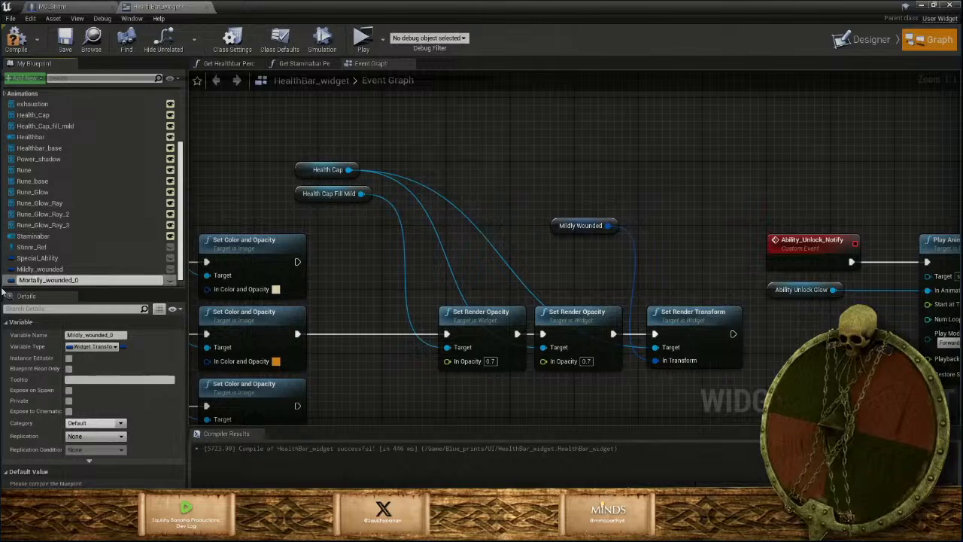
pyautogui.press('Return')
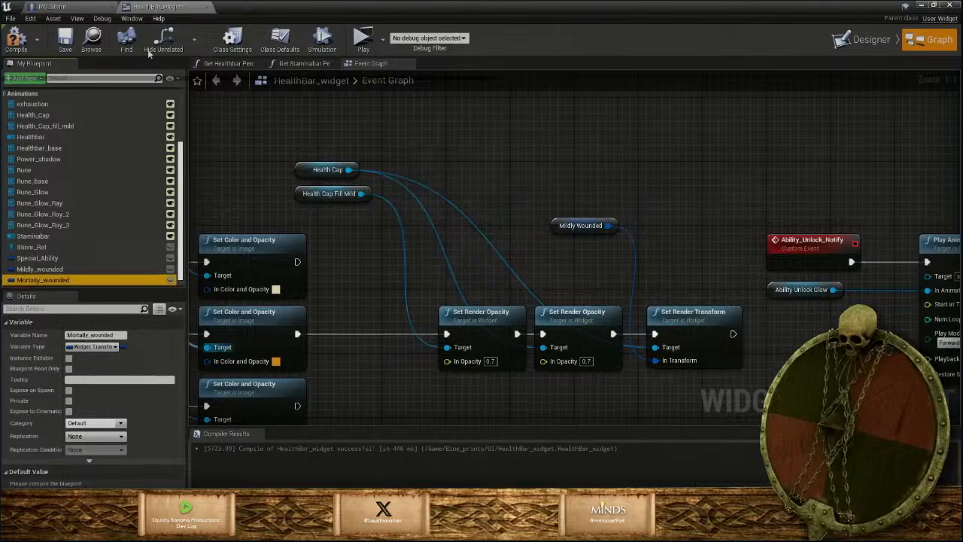
pyautogui.click(16, 39)
pyautogui.click(66, 44)
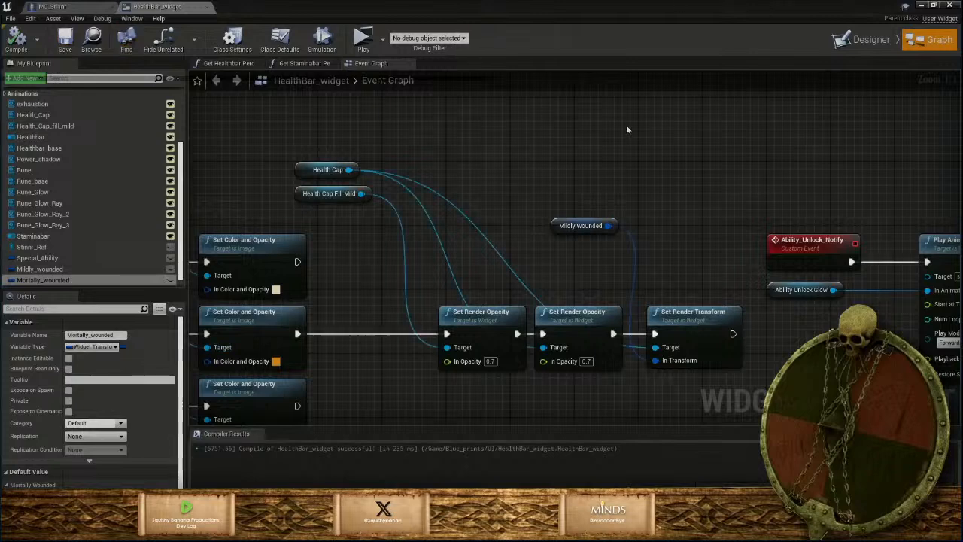
# In the Designer, set the progress Percent of both the Staminabar and the Healthbar to 0.4
pyautogui.click(872, 44)
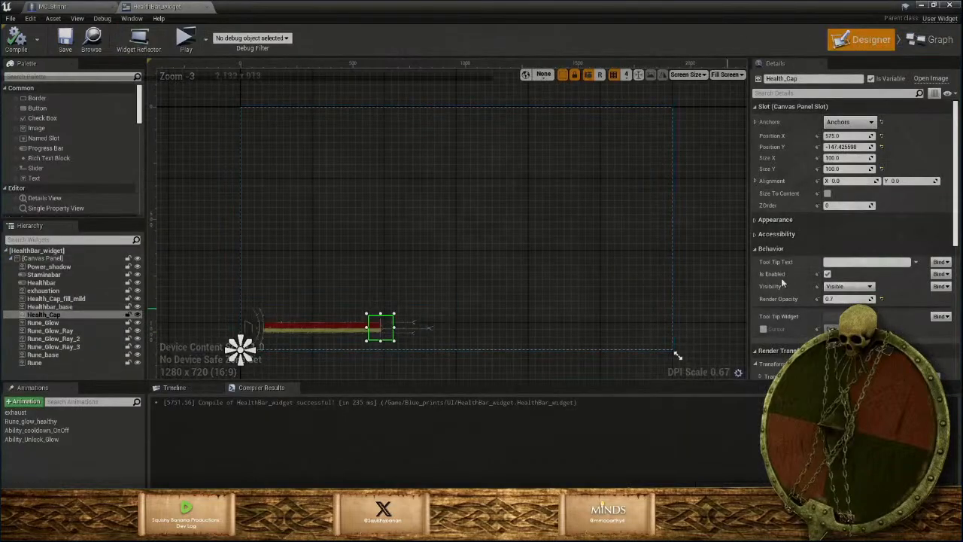
pyautogui.click(43, 275)
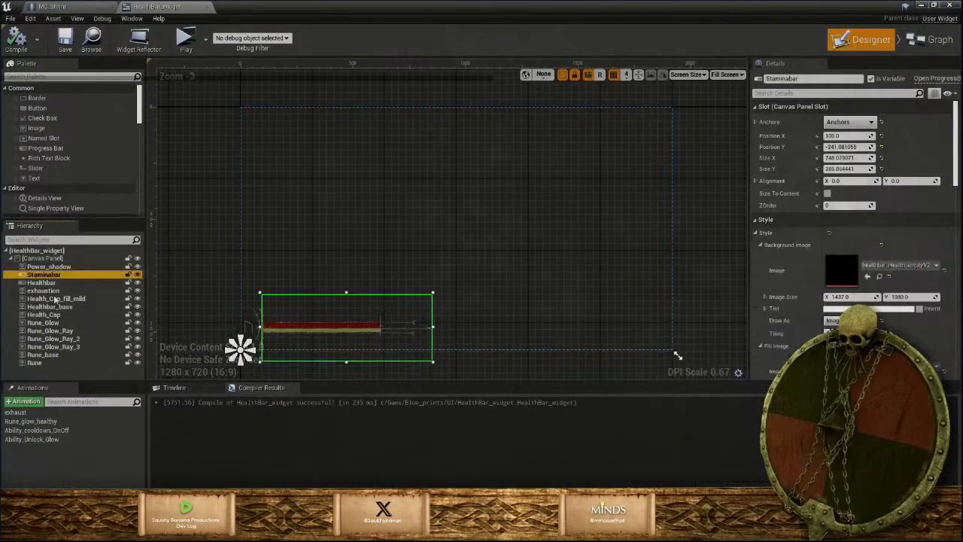
pyautogui.keyDown('ctrl'); pyautogui.click(42, 282); pyautogui.keyUp('ctrl')
pyautogui.scroll(-8, 850, 226)
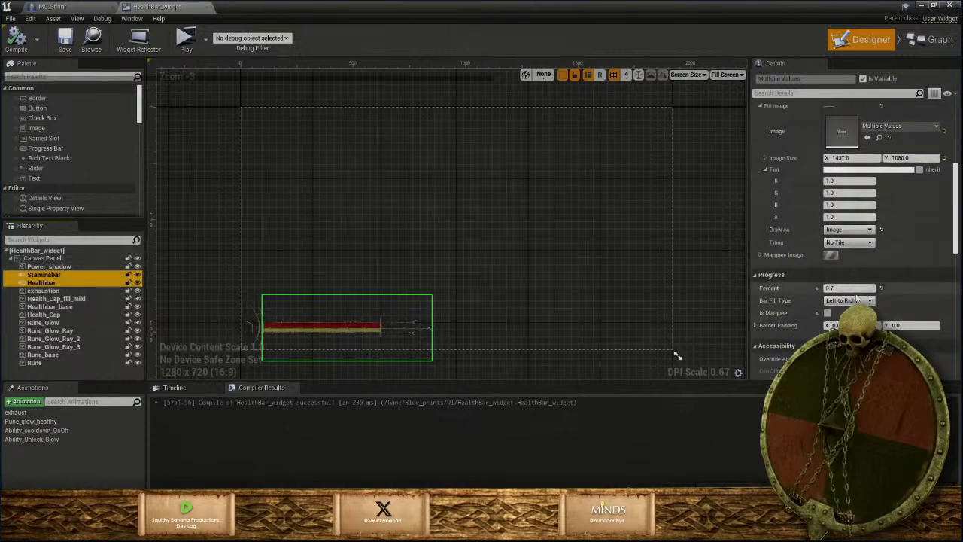
pyautogui.click(851, 288)
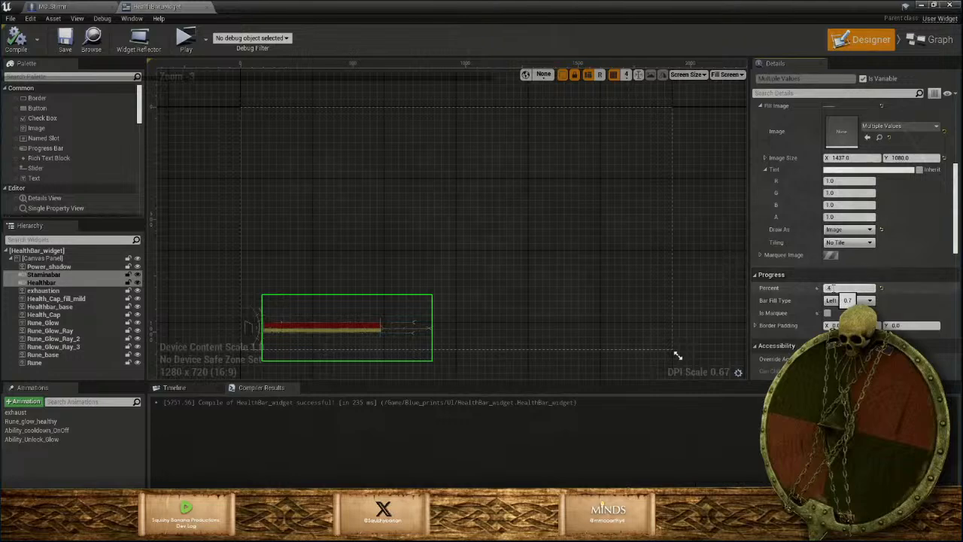
pyautogui.scroll(2, 375, 319)
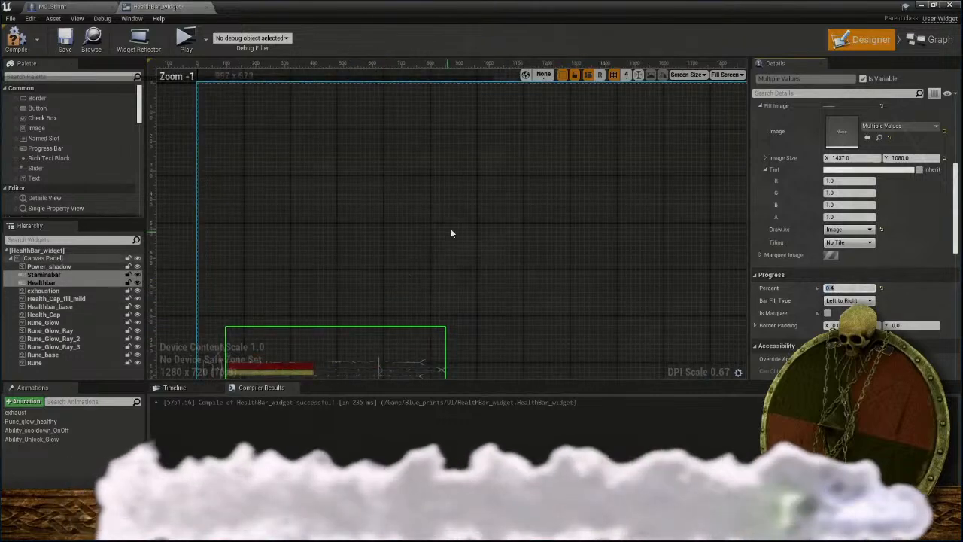
# Select the Health_Cap image and shift its Translation X to -220, near the filled ends of the bars
pyautogui.moveTo(520, 163)
pyautogui.mouseDown(button='right')
pyautogui.moveTo(548, 131)
pyautogui.moveTo(598, 102)
pyautogui.mouseUp(button='right')
pyautogui.scroll(1, 497, 219)
pyautogui.click(468, 261)
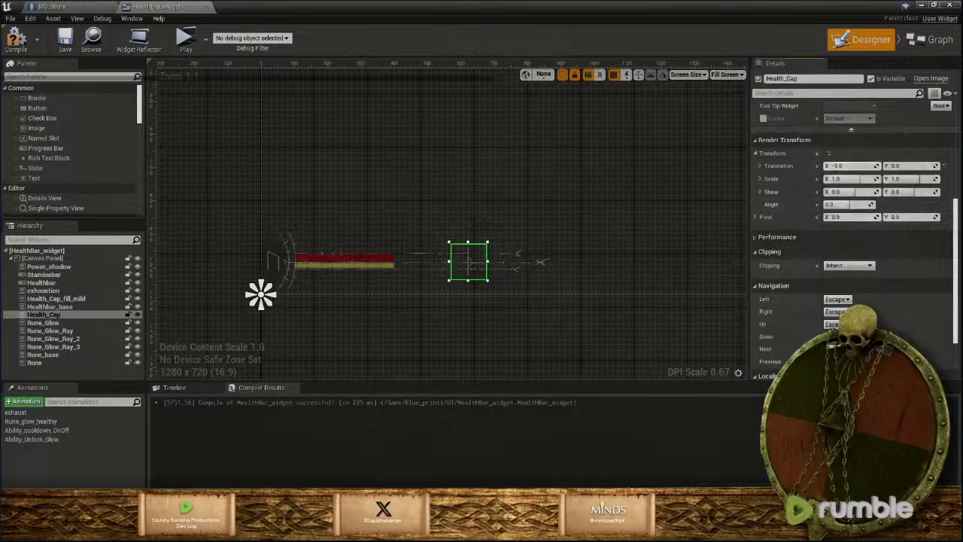
pyautogui.moveTo(850, 165); pyautogui.dragTo(775, 166)
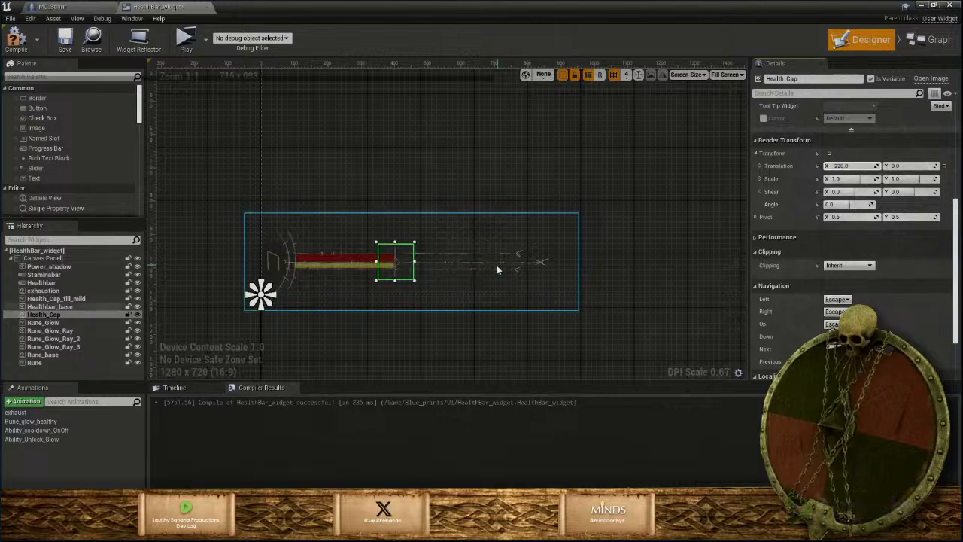
# Fine-tune Health_Cap's Translation X, trying -225 and settling on -223, to align it with the filled ends of the bars
pyautogui.scroll(4, 504, 273)
pyautogui.moveTo(559, 226); pyautogui.dragTo(529, 123, button='right')
pyautogui.scroll(7, 525, 168)
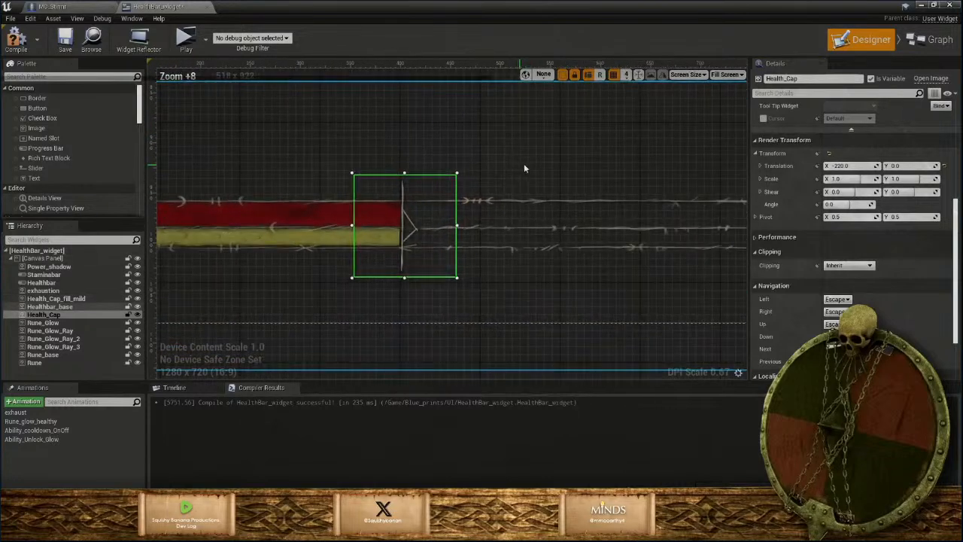
pyautogui.click(848, 166)
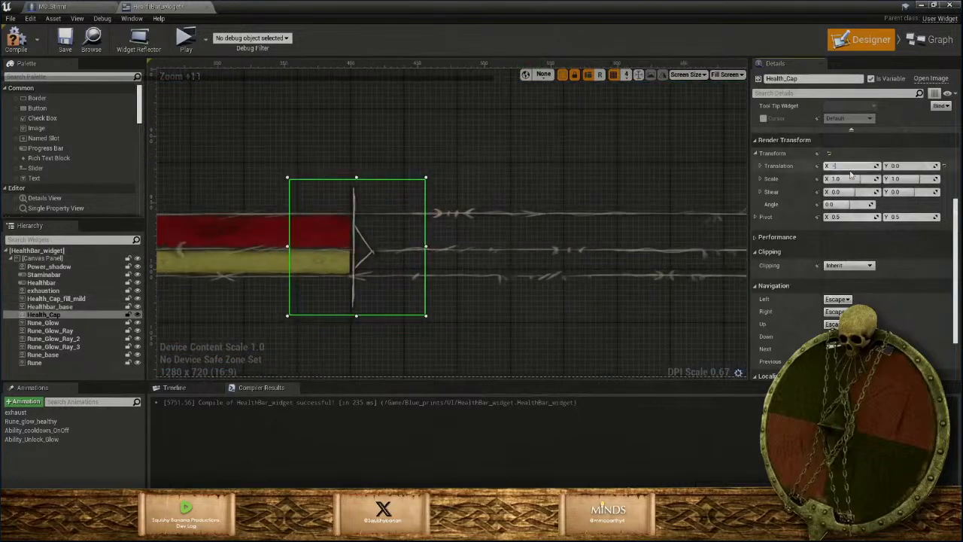
pyautogui.press('Return')
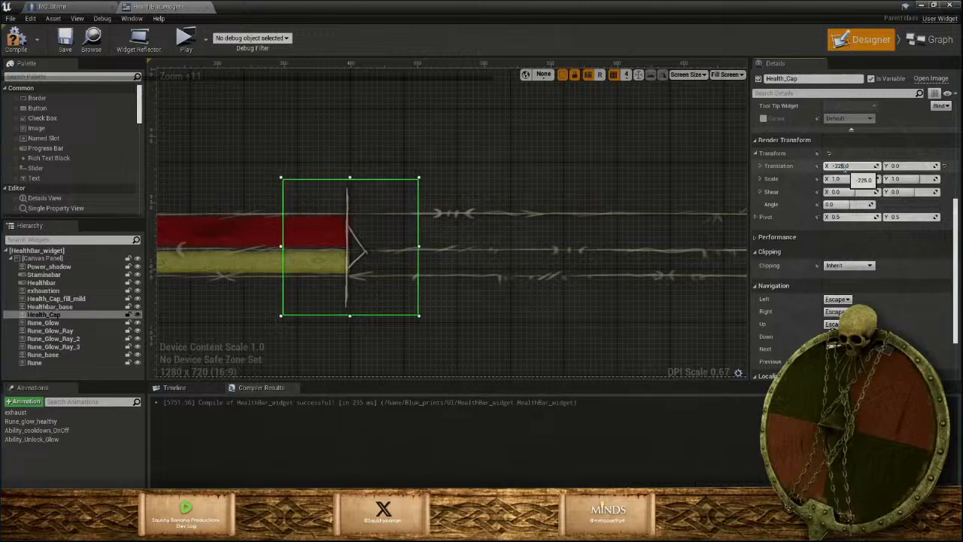
pyautogui.press('Return')
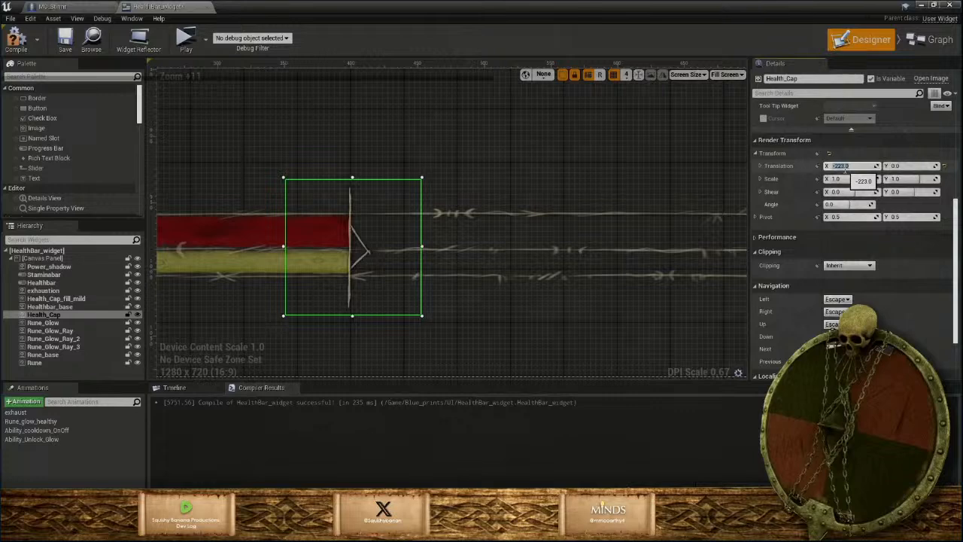
# Check the wounded-state nodes in MC_Stinnr's Event Graph, and reset Health_Cap's Translation X to 0 in the widget Designer
pyautogui.click(83, 7)
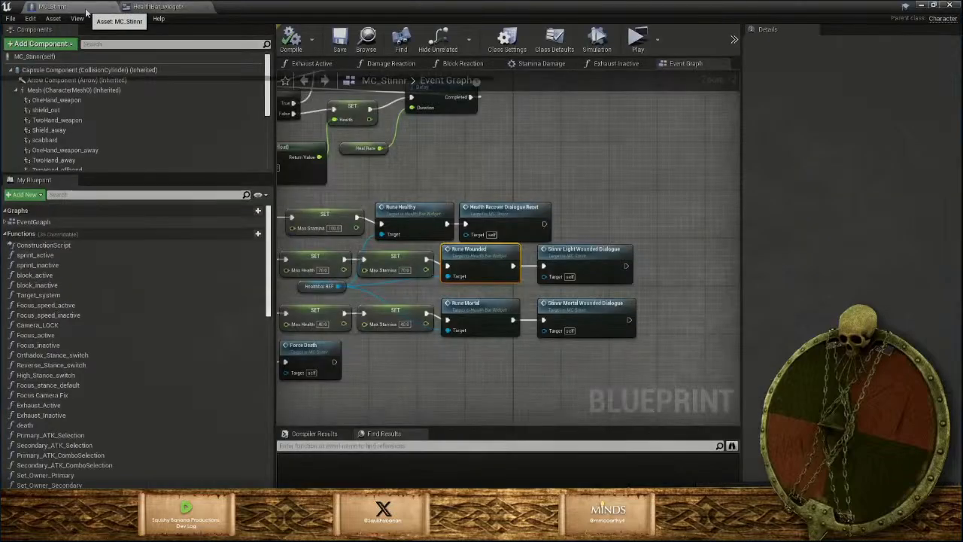
pyautogui.click(172, 8)
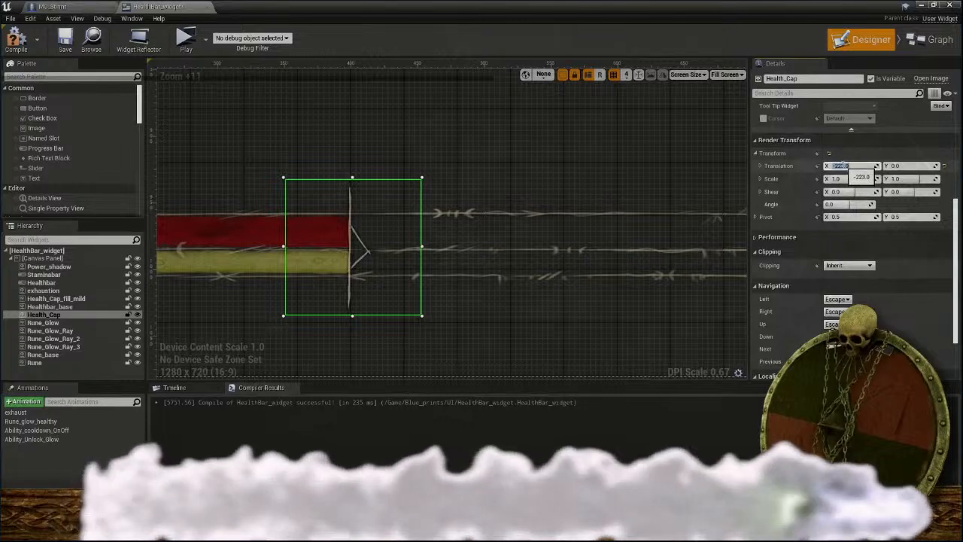
pyautogui.write('0')
pyautogui.press('Return')
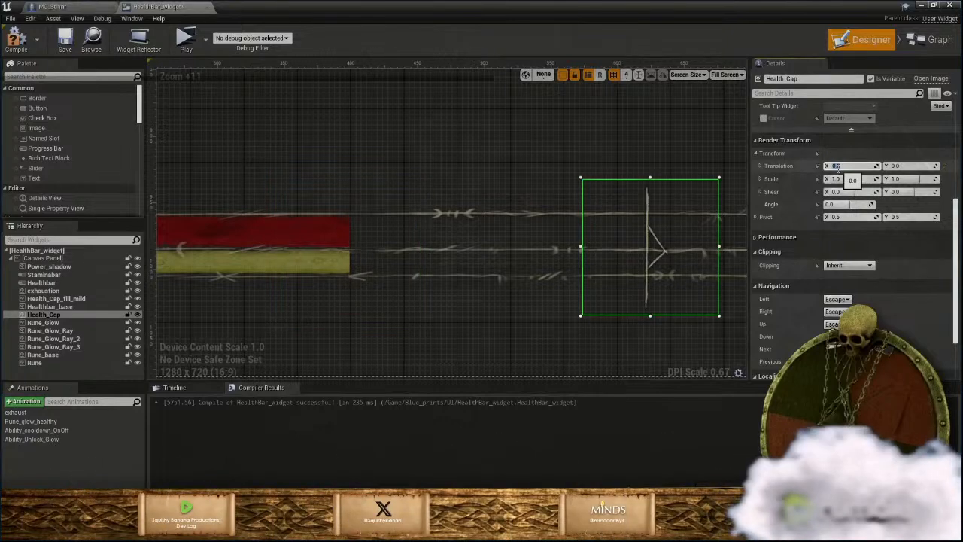
# In the widget's Event Graph, set the Mortally_wounded variable's default Translation X to -223
pyautogui.click(930, 41)
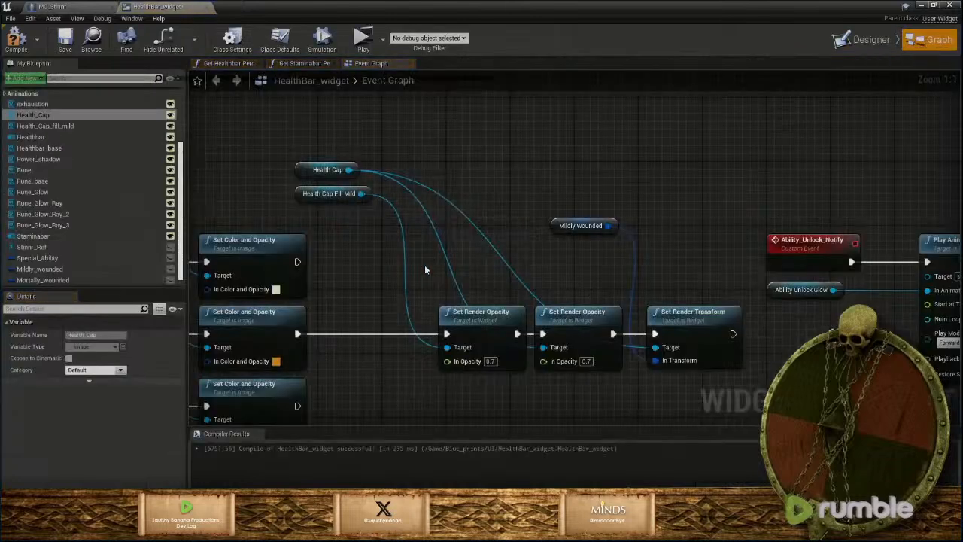
pyautogui.click(60, 280)
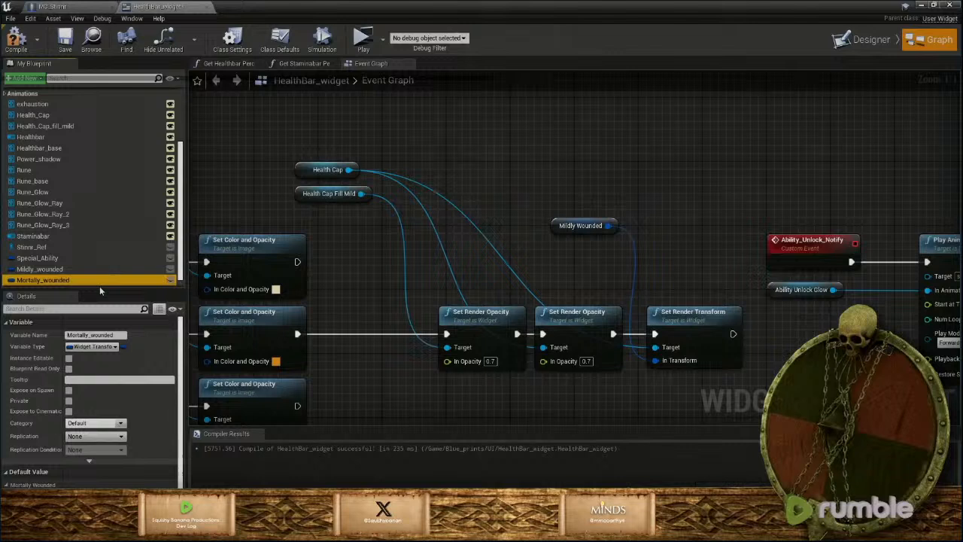
pyautogui.click(170, 381)
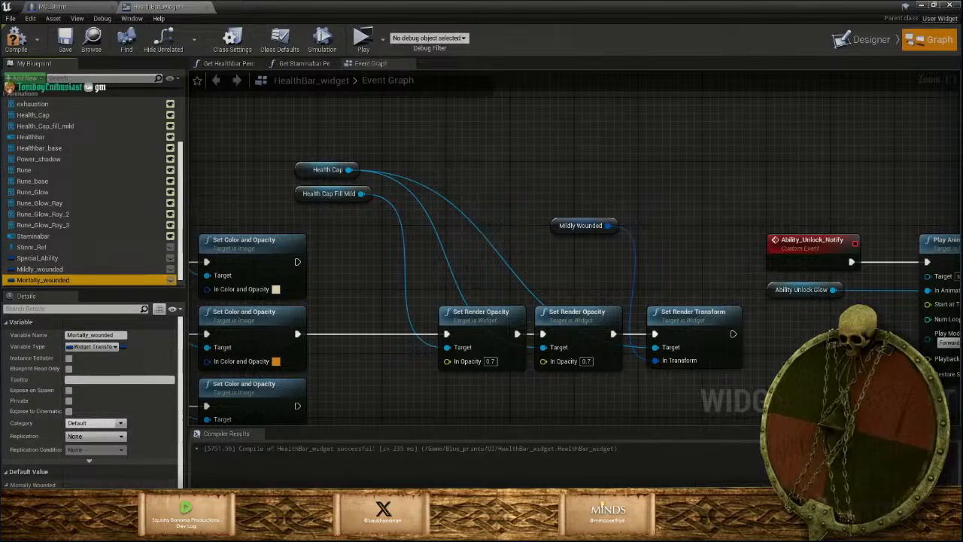
pyautogui.click(179, 384)
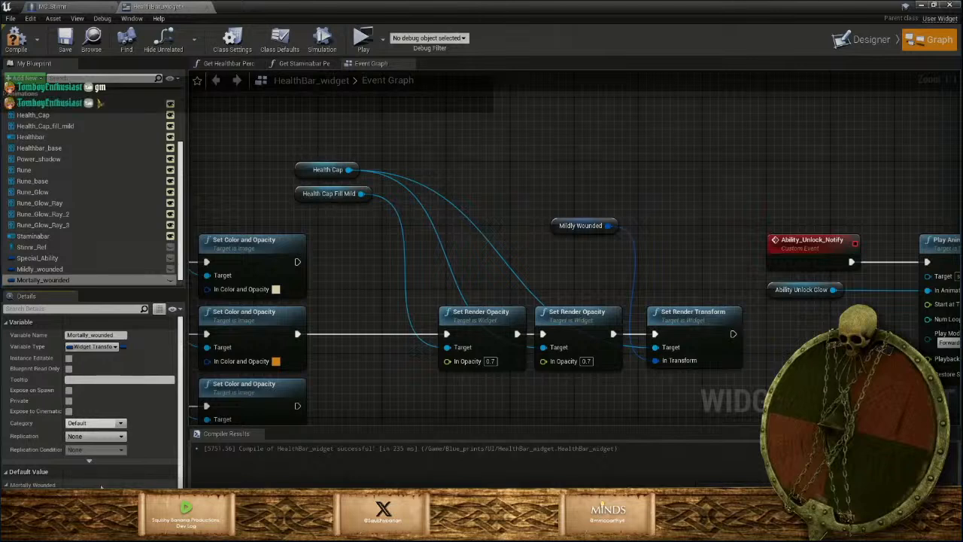
pyautogui.scroll(-2, 143, 481)
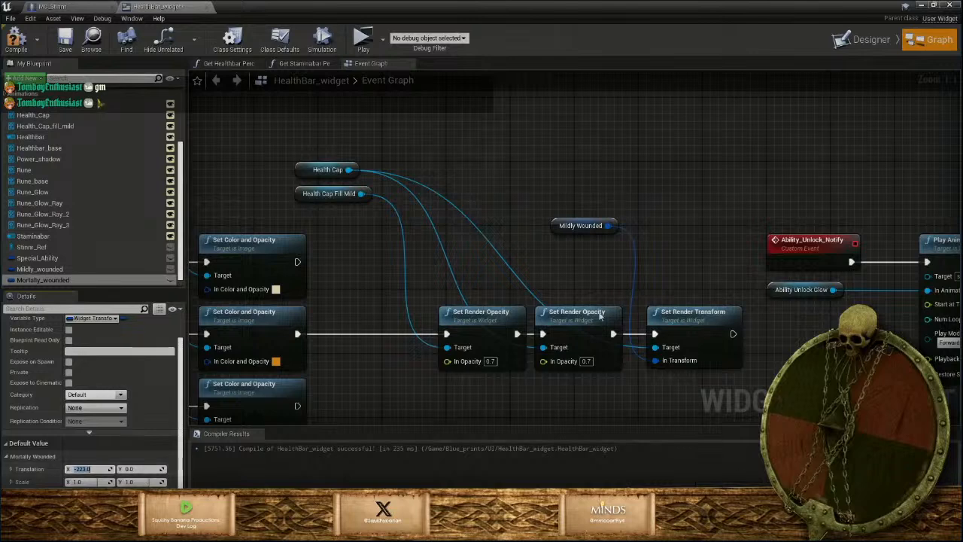
pyautogui.scroll(-1, 643, 411)
pyautogui.moveTo(640, 384); pyautogui.dragTo(617, 324, button='right')
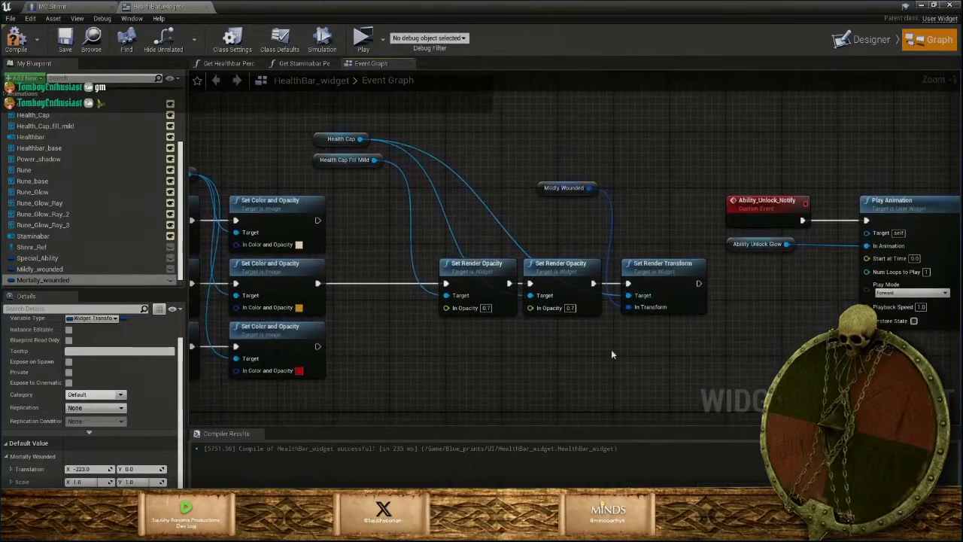
pyautogui.moveTo(567, 359); pyautogui.dragTo(582, 384, button='right')
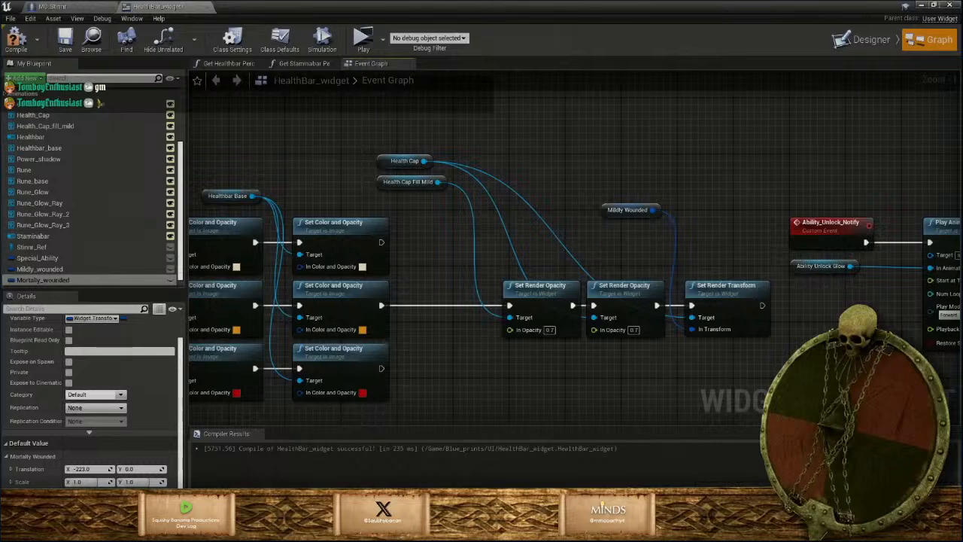
# Switch to Clip Studio Paint, erase the black cap shape in Health_Cap_Fill.png with a 74.9 Hard eraser, and show and select the screenshot layer
pyautogui.moveTo(502, 532)
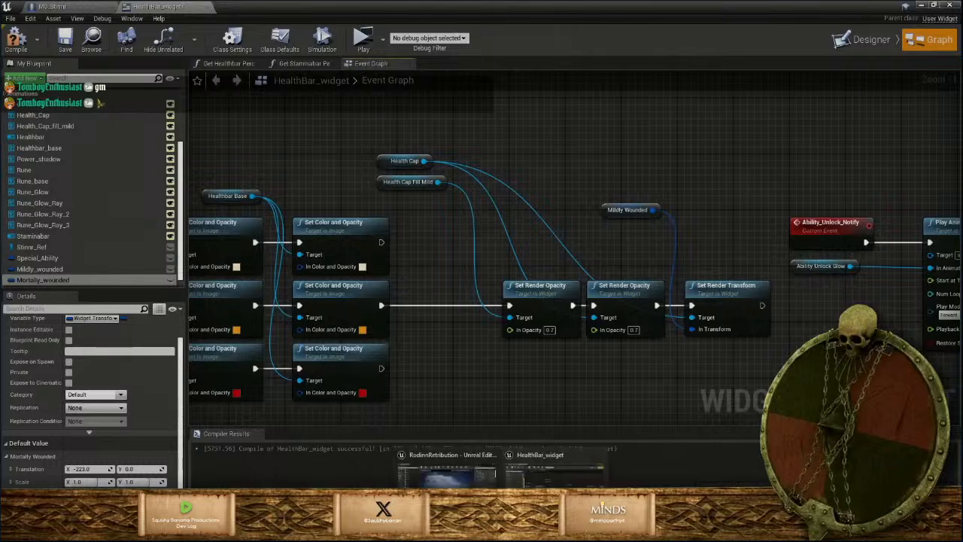
pyautogui.click(527, 531)
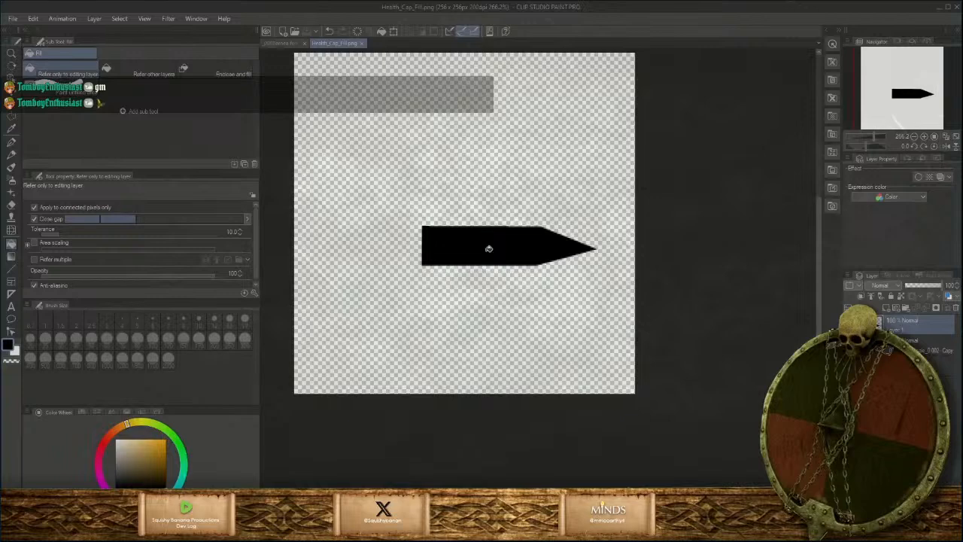
pyautogui.scroll(-2, 489, 248)
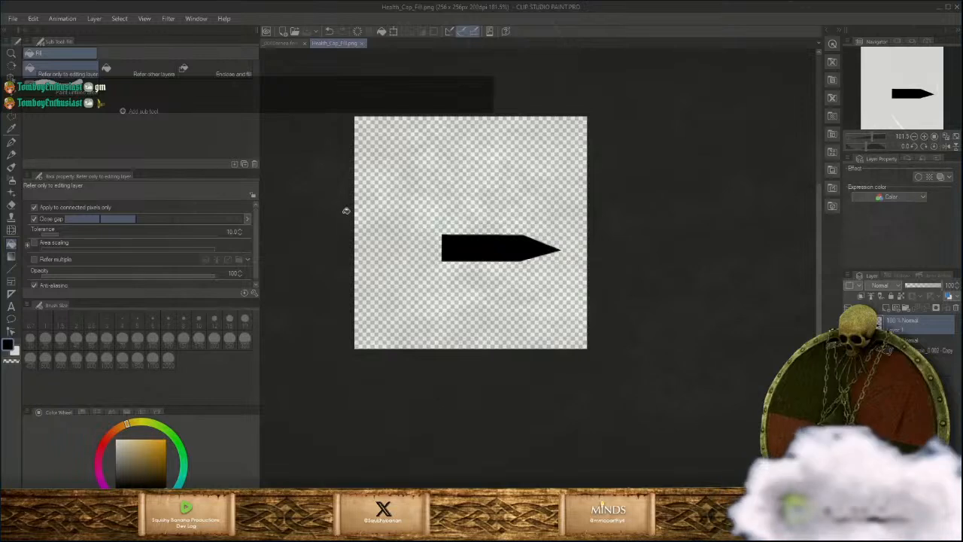
pyautogui.press('e')
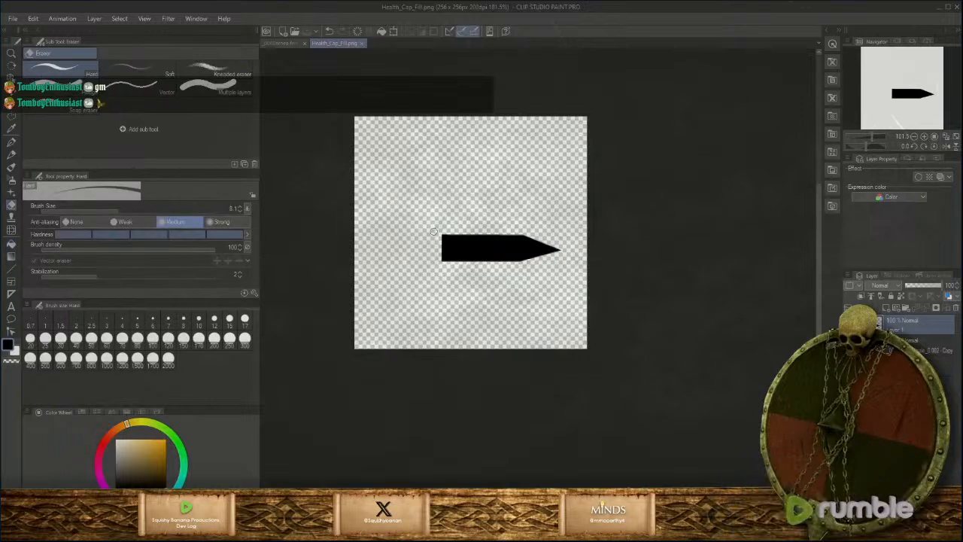
pyautogui.moveTo(444, 233)
pyautogui.keyDown('ctrl'); pyautogui.keyDown('alt'); pyautogui.mouseDown()
pyautogui.moveTo(475, 236)
pyautogui.moveTo(429, 248)
pyautogui.moveTo(563, 263)
pyautogui.mouseUp(); pyautogui.keyUp('alt'); pyautogui.keyUp('ctrl')
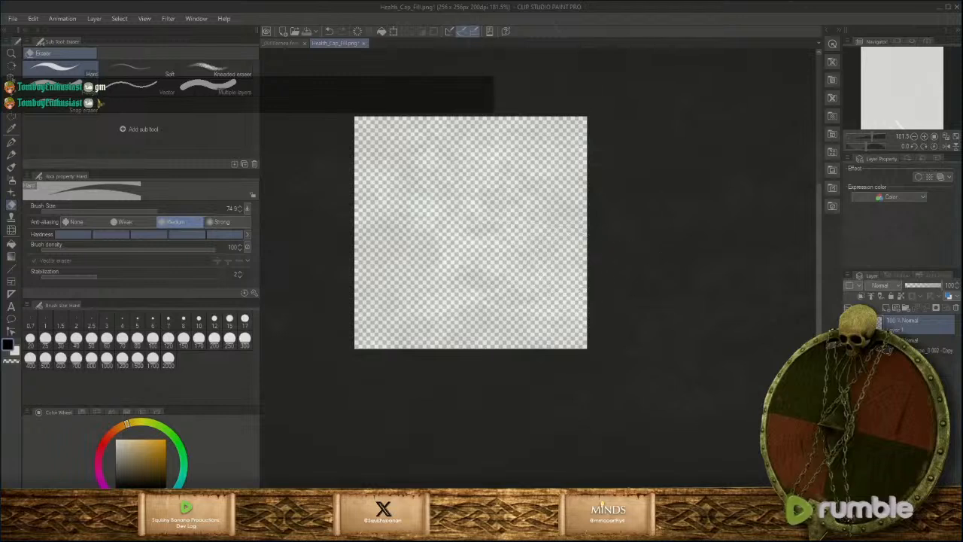
pyautogui.click(922, 350)
pyautogui.click(849, 346)
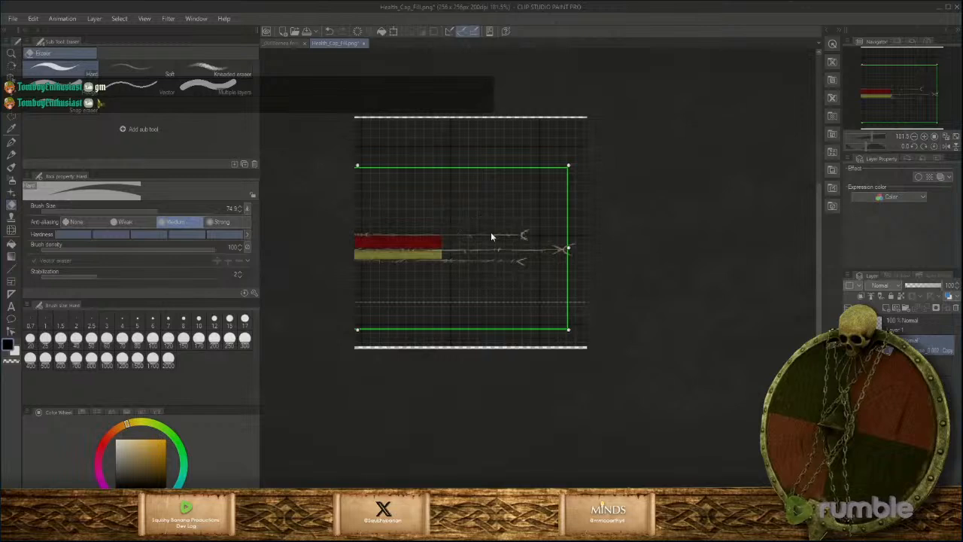
pyautogui.hotkey('ctrl', 't')
pyautogui.moveTo(587, 347); pyautogui.dragTo(494, 270)
pyautogui.moveTo(429, 228); pyautogui.dragTo(552, 245)
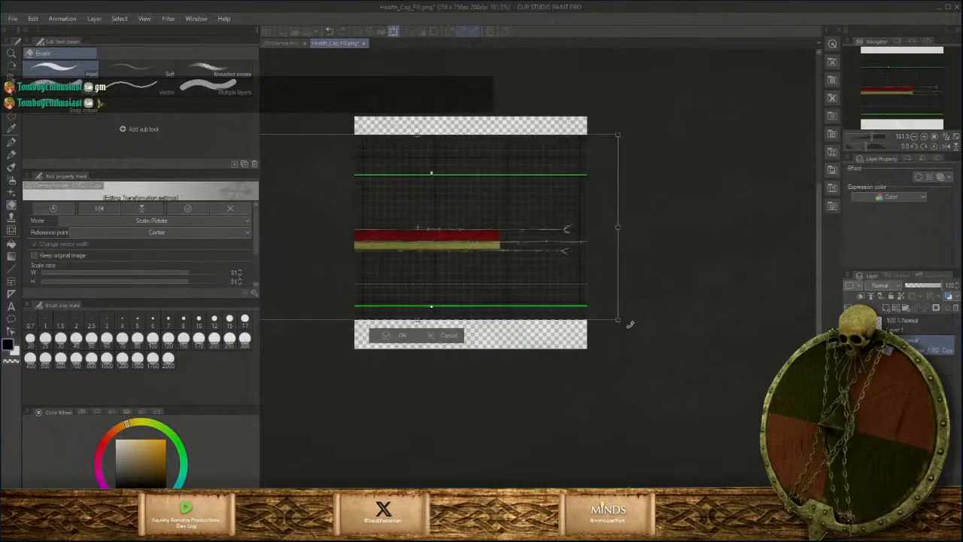
pyautogui.moveTo(616, 321); pyautogui.dragTo(537, 283)
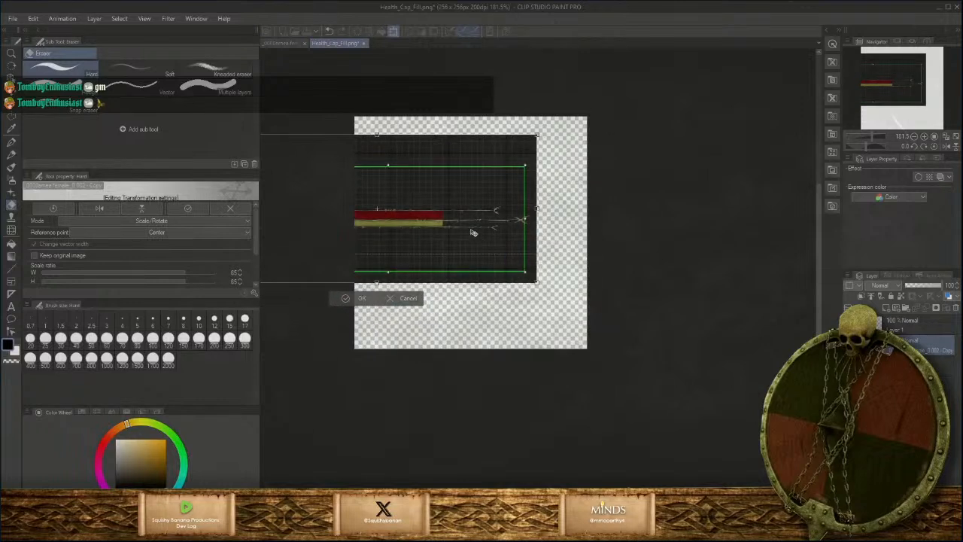
pyautogui.moveTo(467, 222); pyautogui.dragTo(565, 262)
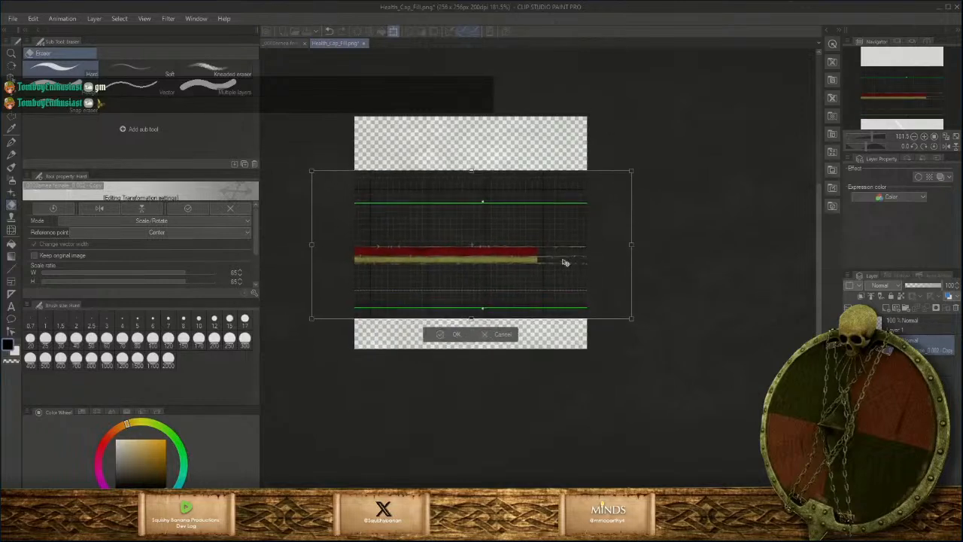
pyautogui.moveTo(631, 321); pyautogui.dragTo(602, 300)
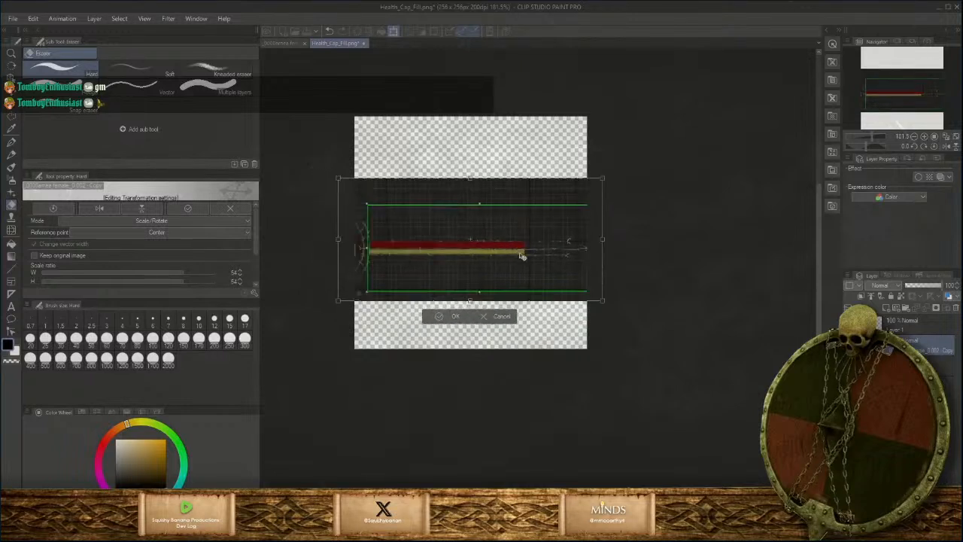
pyautogui.click(496, 317)
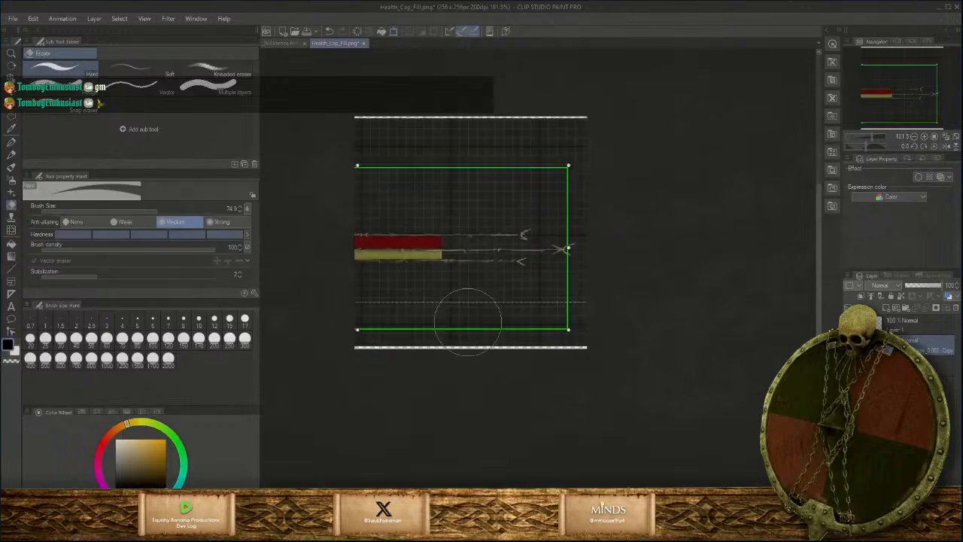
# Clear the old screenshot layer and copy the full health bar screenshot from the other open document into Health_Cap_Fill.png
pyautogui.press('Delete')
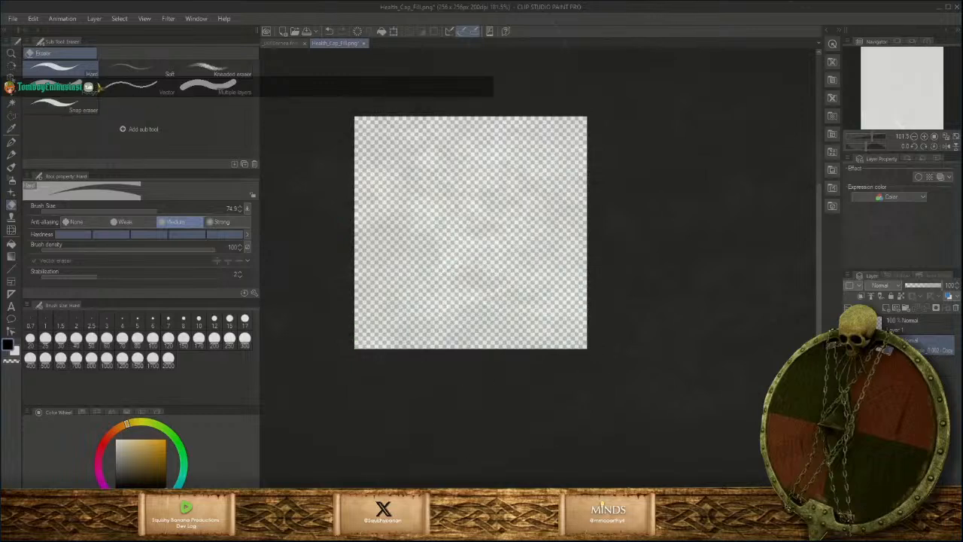
pyautogui.moveTo(501, 532)
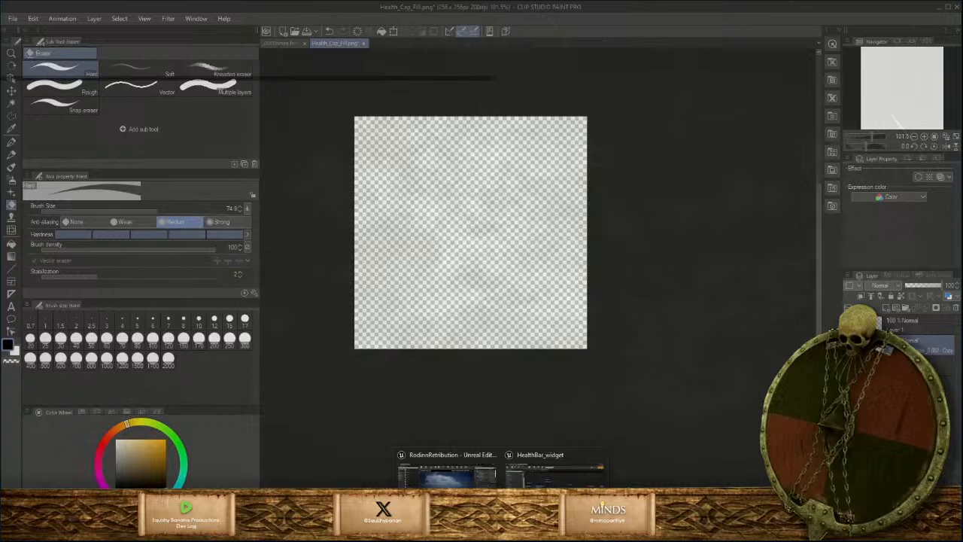
pyautogui.click(269, 42)
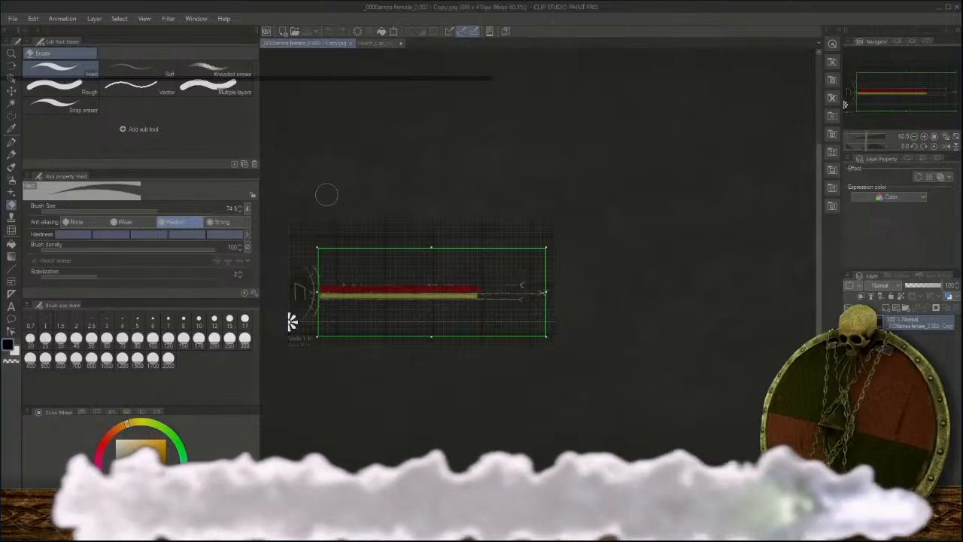
pyautogui.click(384, 45)
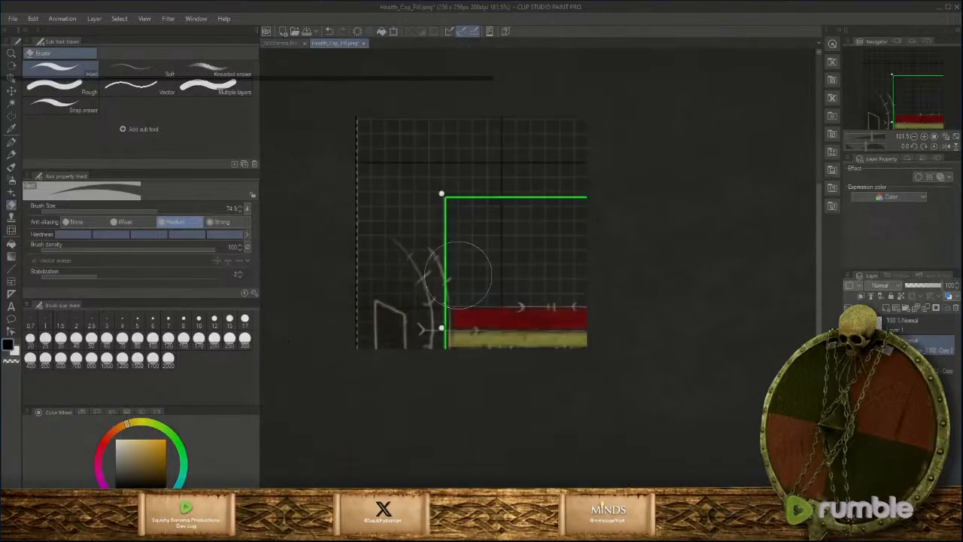
# Scale the pasted screenshot layer down to 33% and position it so the health bar spans the width of the canvas
pyautogui.hotkey('ctrl', 't')
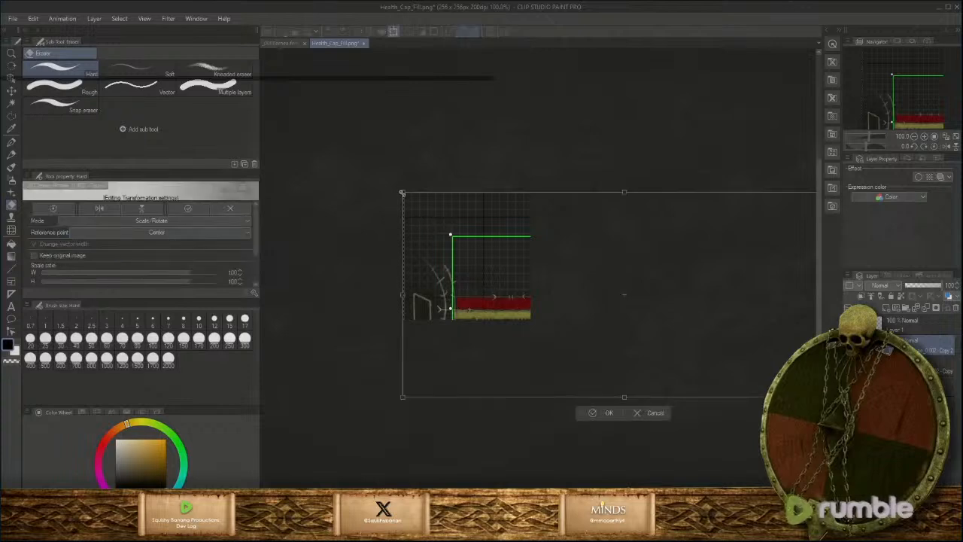
pyautogui.moveTo(403, 192); pyautogui.dragTo(591, 283)
pyautogui.moveTo(645, 339); pyautogui.dragTo(405, 252)
pyautogui.moveTo(355, 193); pyautogui.dragTo(442, 235)
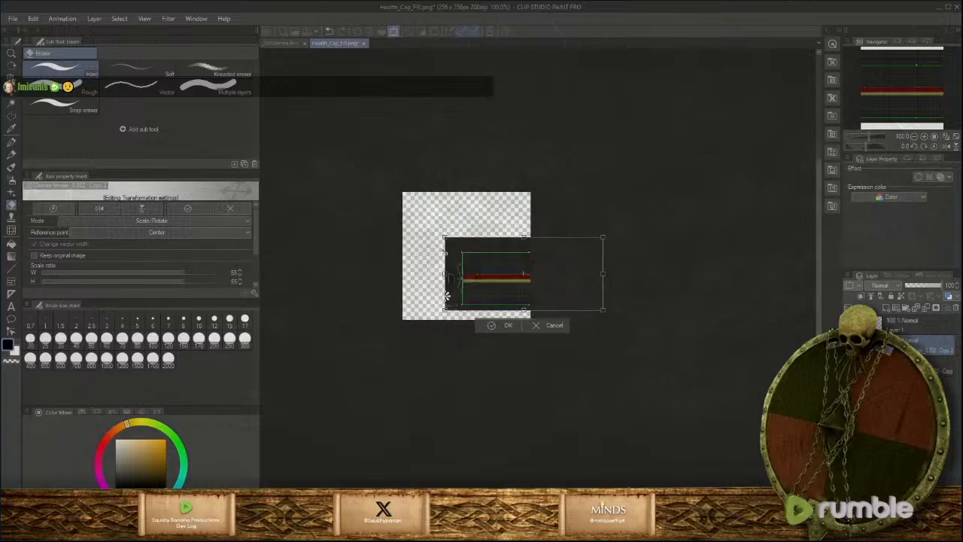
pyautogui.moveTo(485, 282); pyautogui.dragTo(436, 258)
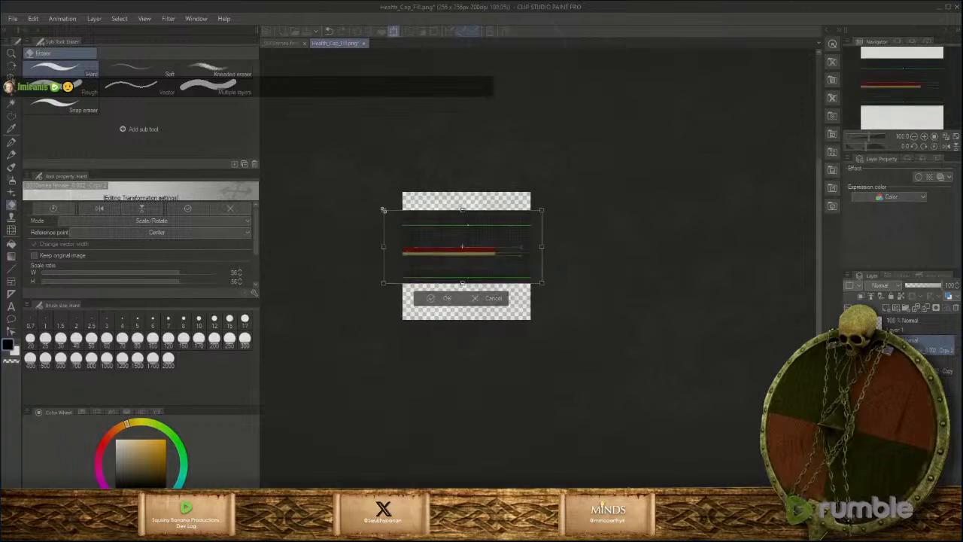
pyautogui.moveTo(384, 210); pyautogui.dragTo(422, 229)
pyautogui.moveTo(462, 268); pyautogui.dragTo(446, 263)
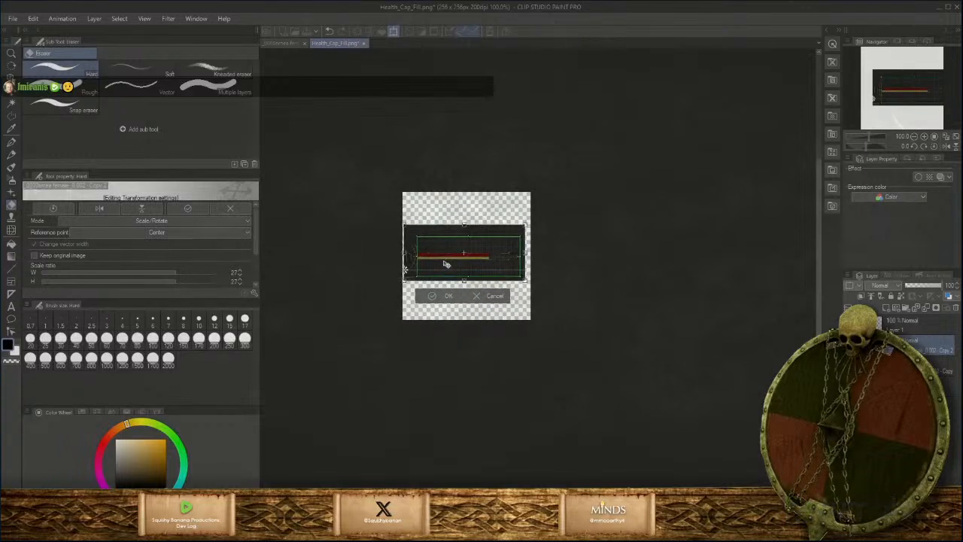
pyautogui.scroll(2, 460, 272)
pyautogui.scroll(1, 496, 289)
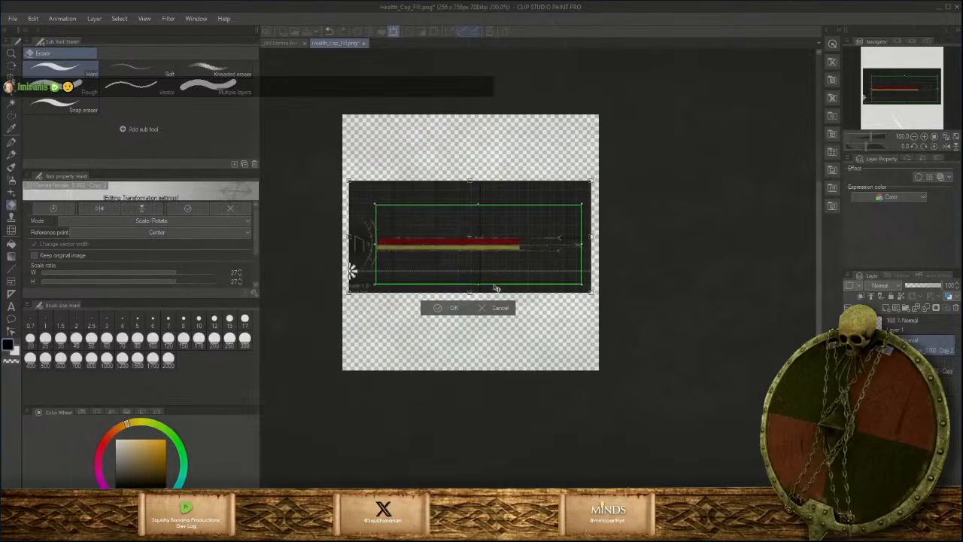
pyautogui.moveTo(592, 236); pyautogui.dragTo(605, 247)
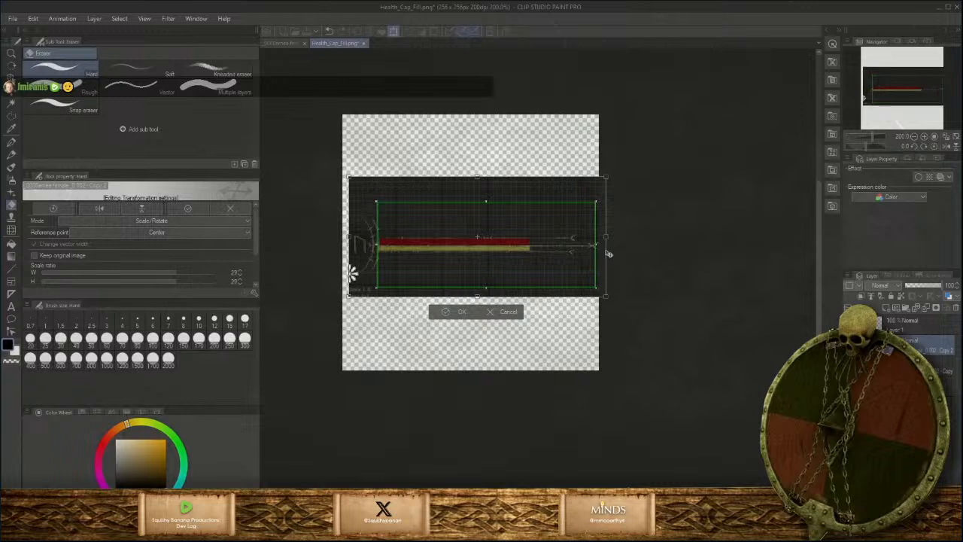
pyautogui.moveTo(352, 273); pyautogui.dragTo(317, 240)
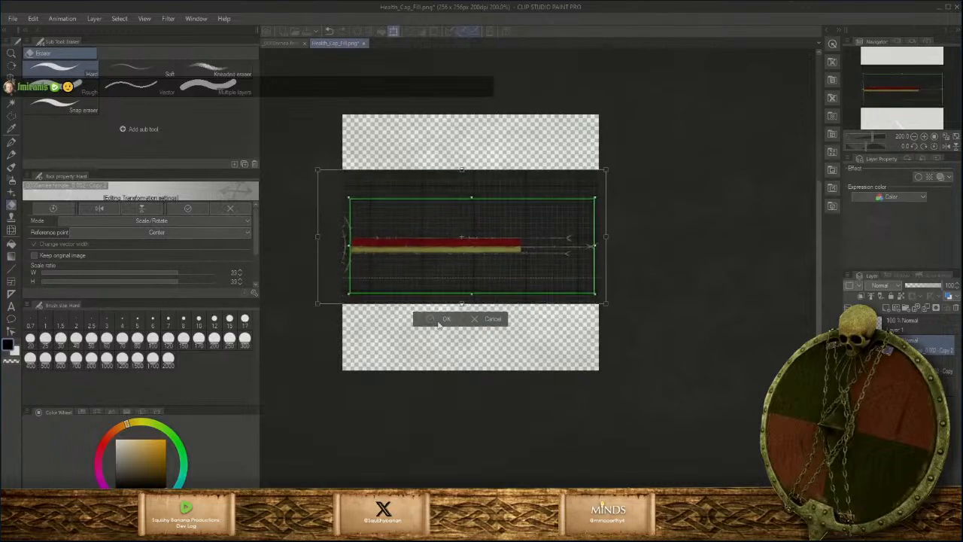
pyautogui.press('Return')
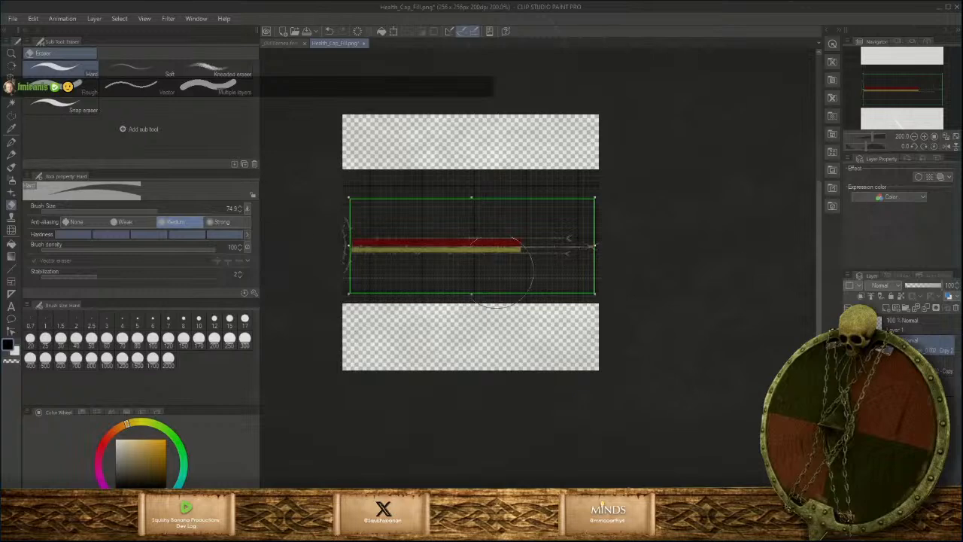
# Make a polyline selection around the full health bar outline, from its flat left end to the pointed right tip
pyautogui.scroll(3, 464, 267)
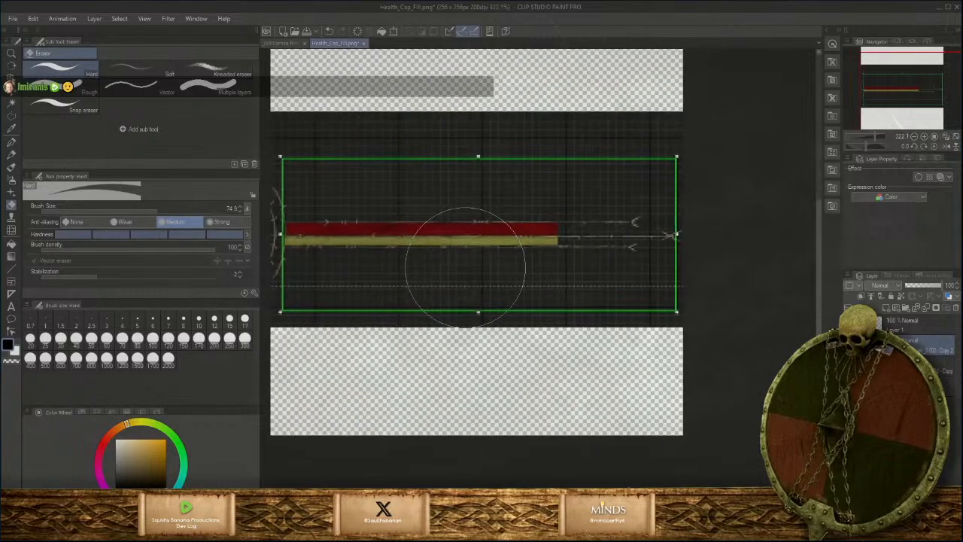
pyautogui.click(12, 115)
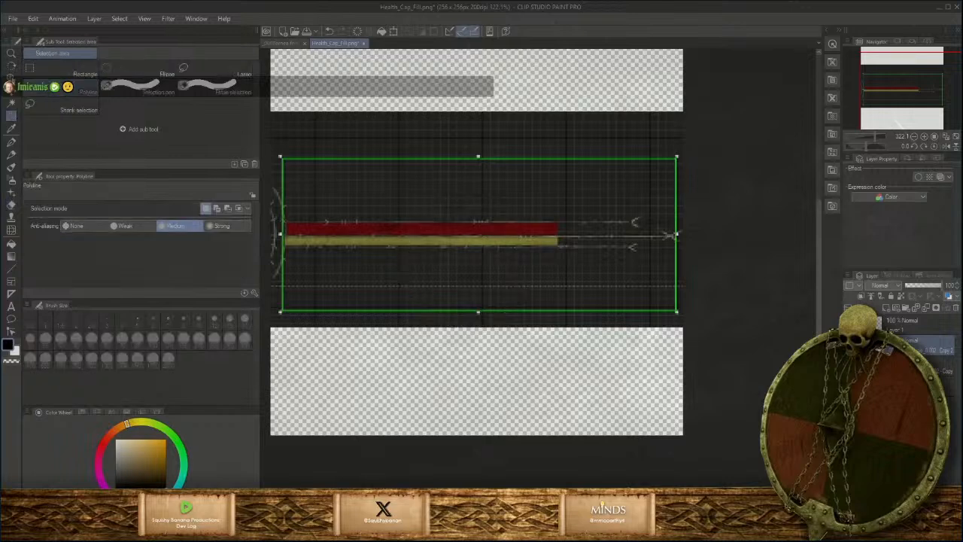
pyautogui.click(285, 221)
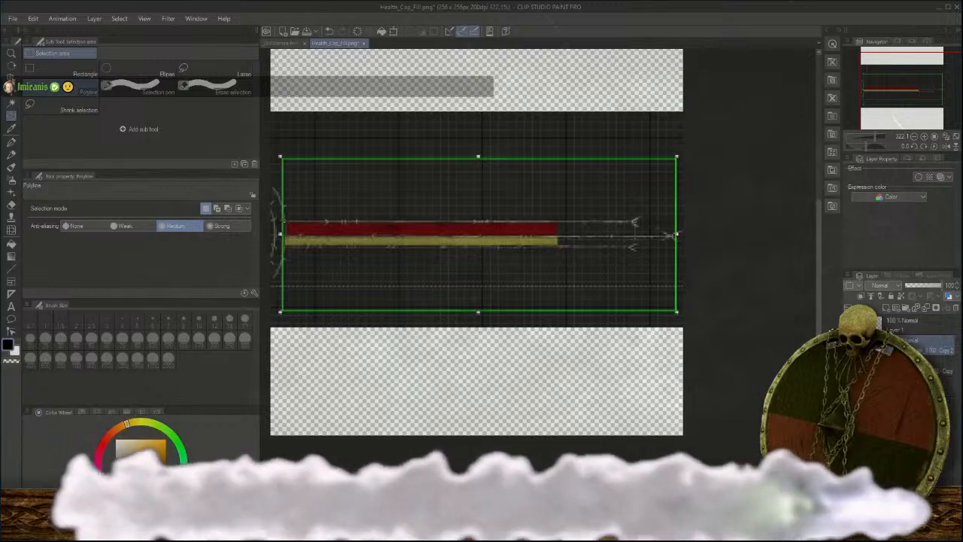
pyautogui.click(636, 222)
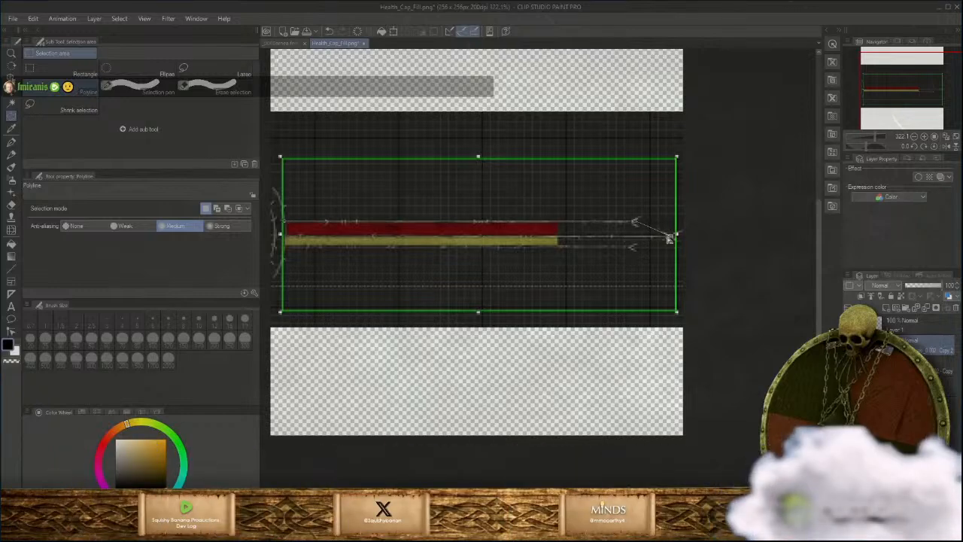
pyautogui.click(669, 235)
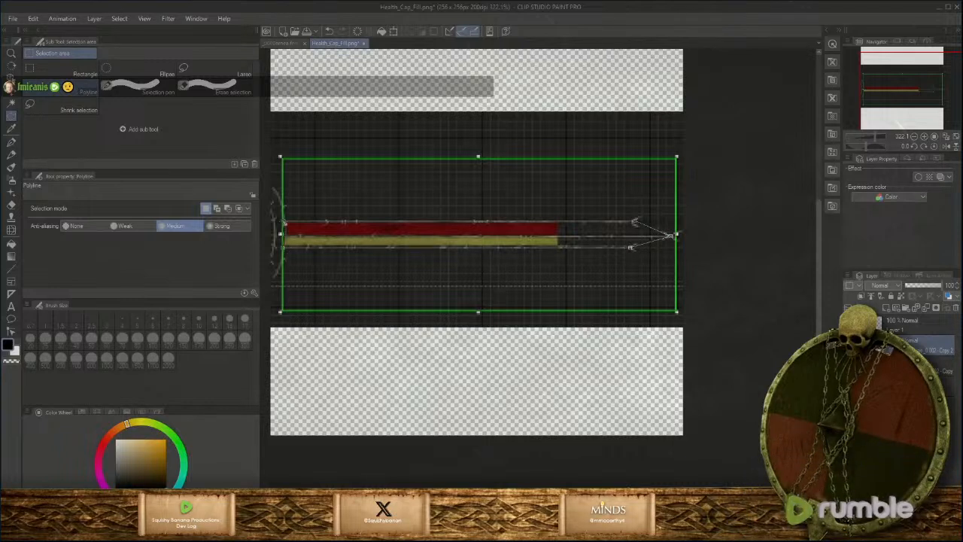
pyautogui.doubleClick(284, 250)
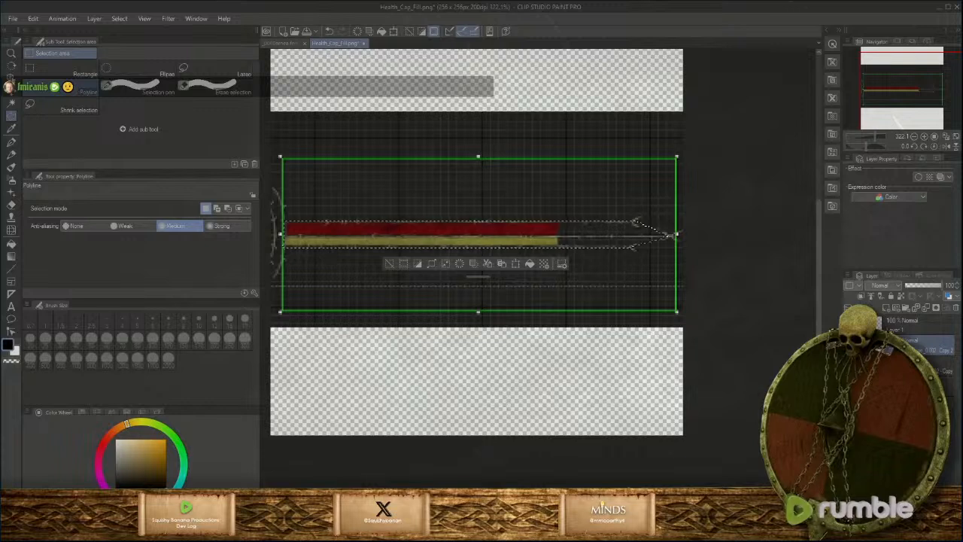
# Fill the selected bar shape with black on the top layer, hide the screenshot layer and clear the selection
pyautogui.click(943, 329)
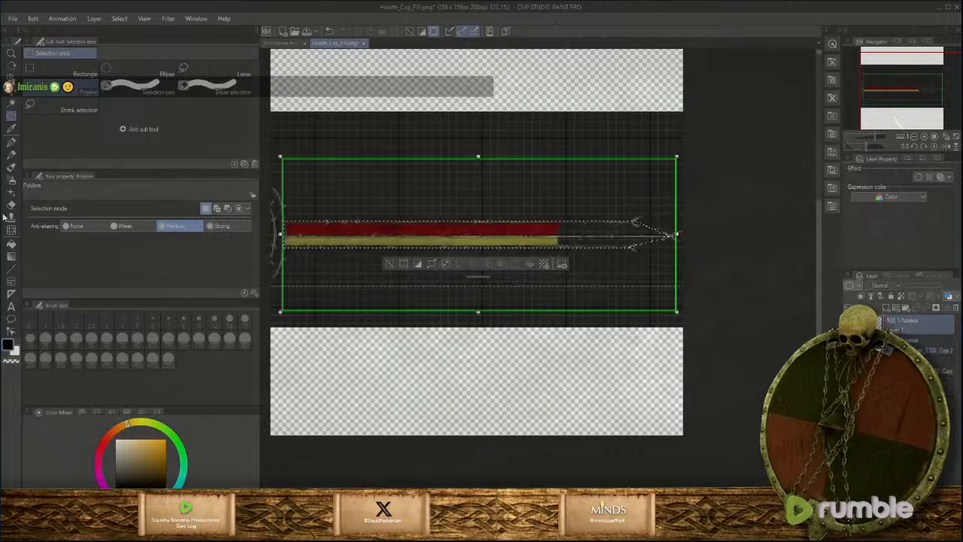
pyautogui.click(11, 245)
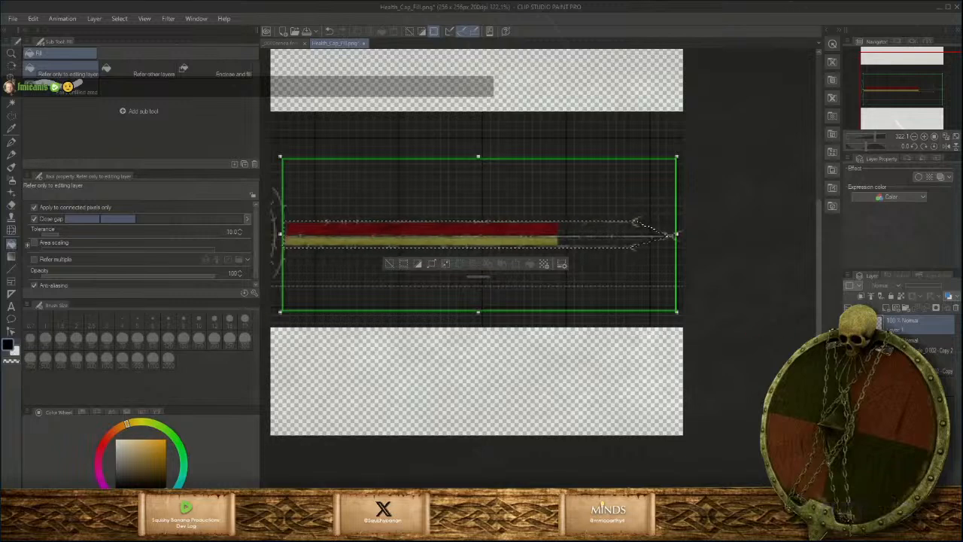
pyautogui.click(591, 237)
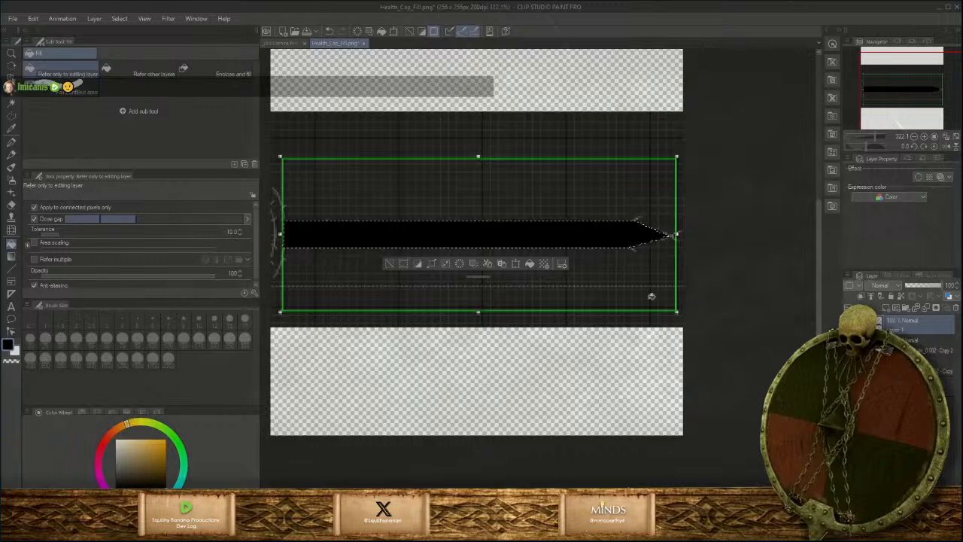
pyautogui.hotkey('ctrl', 'd')
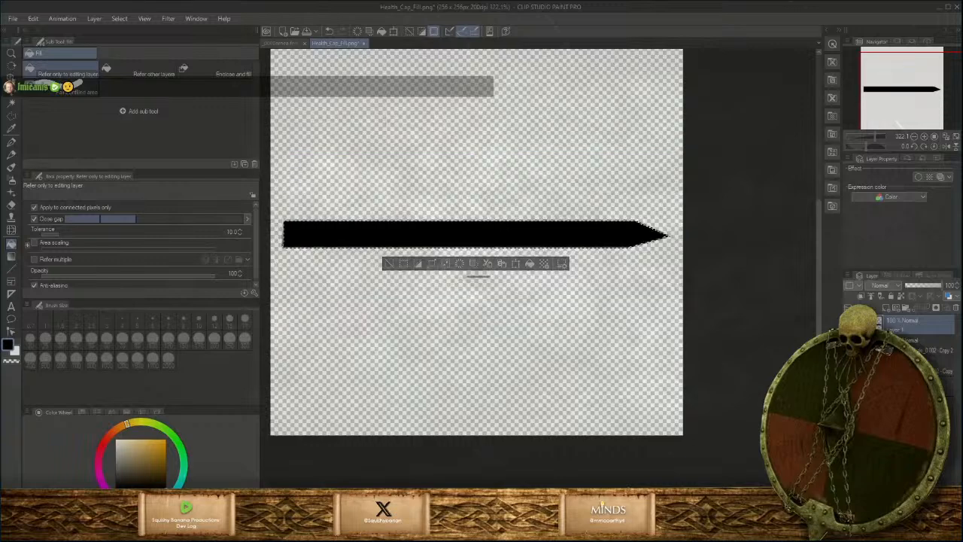
pyautogui.click(389, 263)
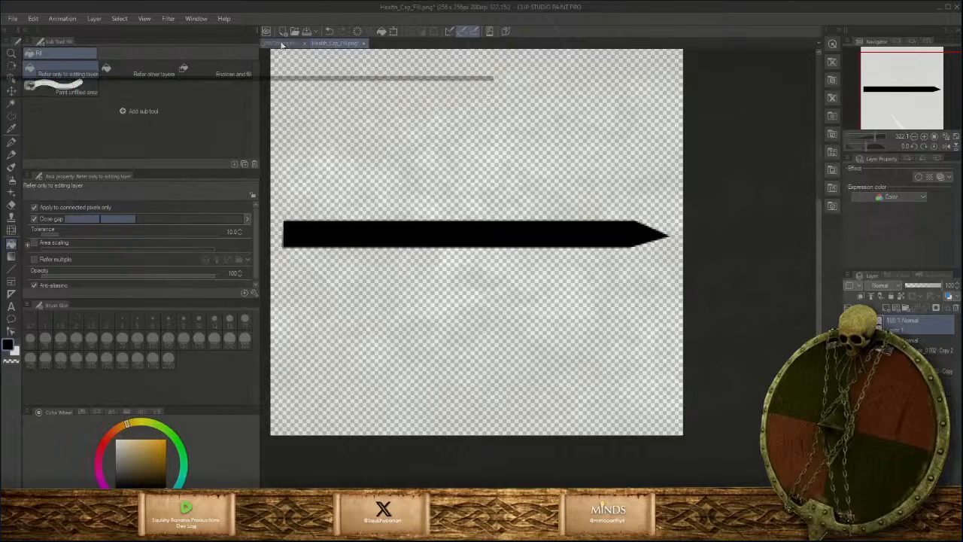
# Save the image as a PNG over the existing Health_Cap_Fill.png in UI_assets, accepting the loss of layer information
pyautogui.click(13, 18)
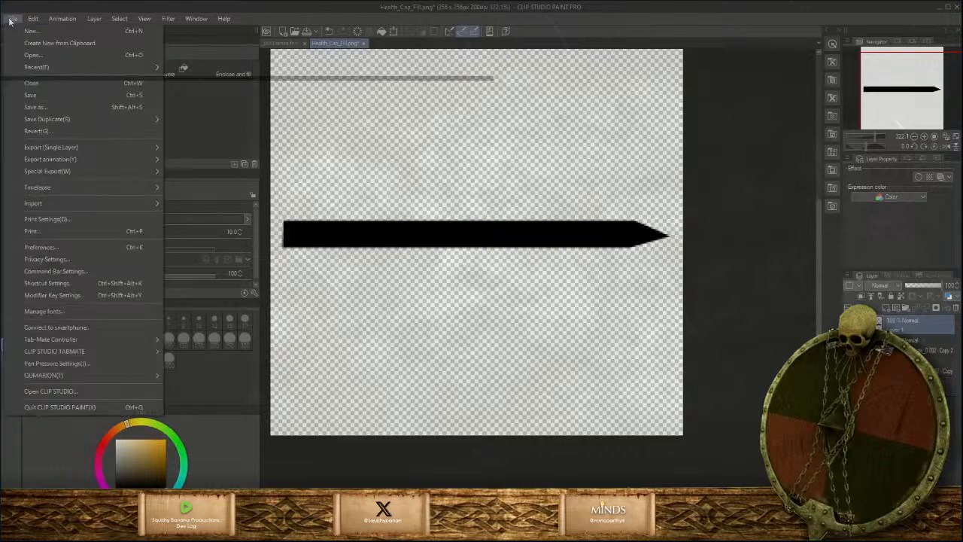
pyautogui.click(41, 111)
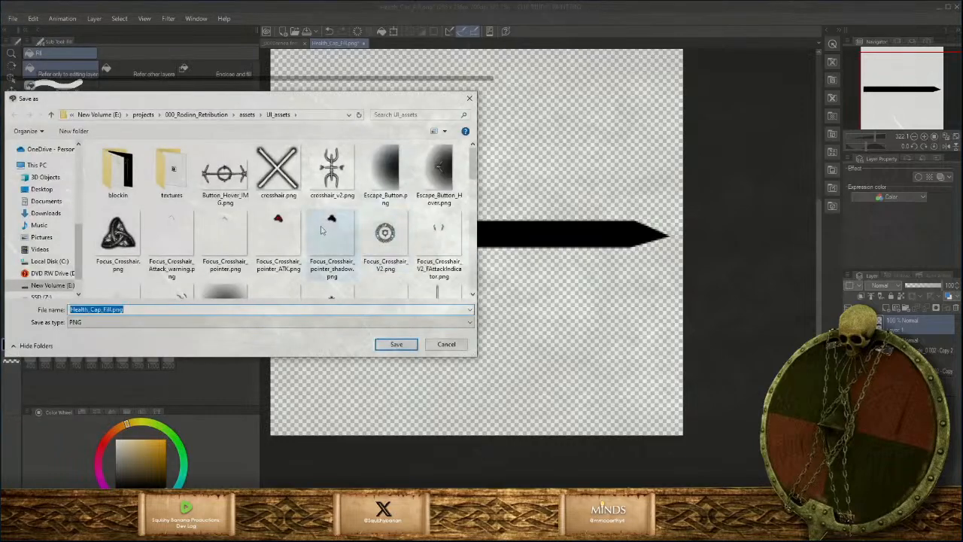
pyautogui.scroll(-5, 338, 238)
pyautogui.scroll(3, 343, 239)
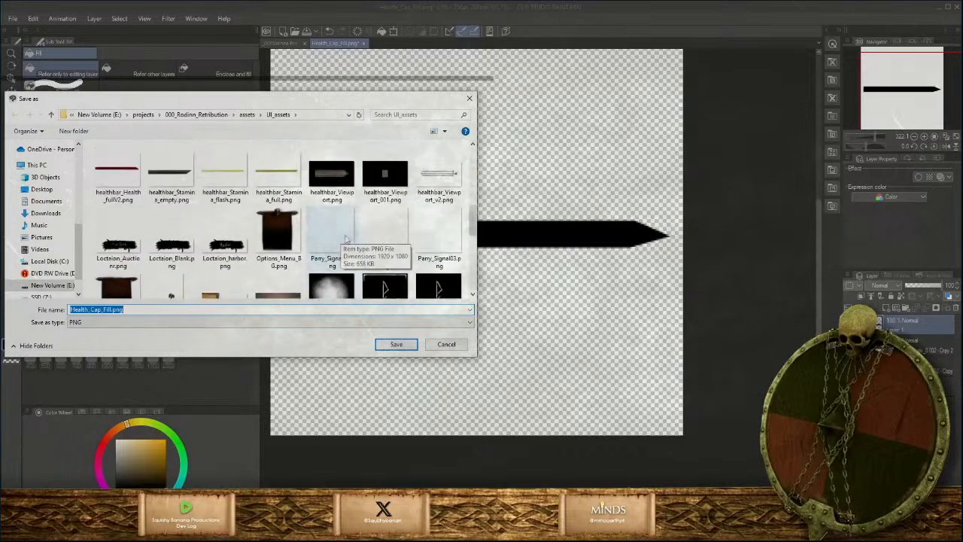
pyautogui.scroll(1, 345, 240)
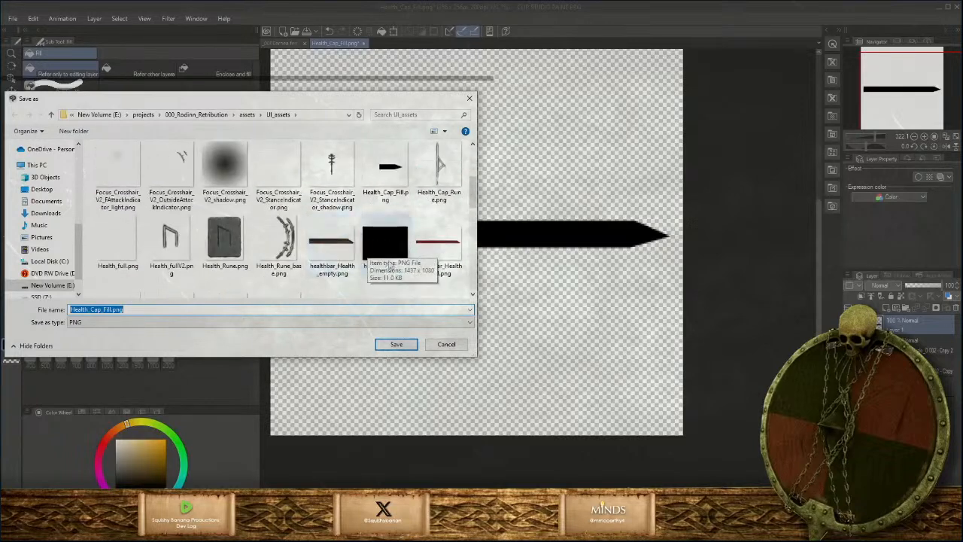
pyautogui.click(386, 170)
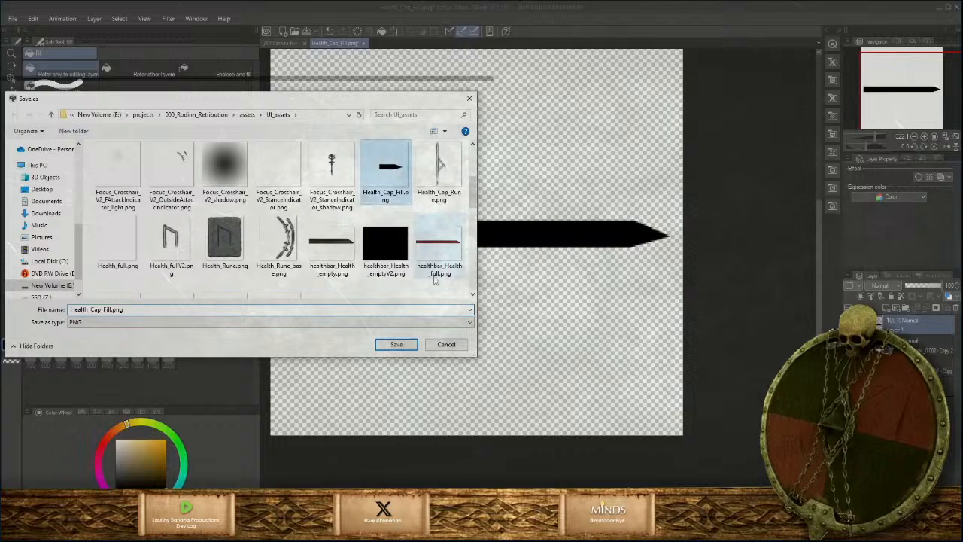
pyautogui.click(397, 344)
pyautogui.click(504, 267)
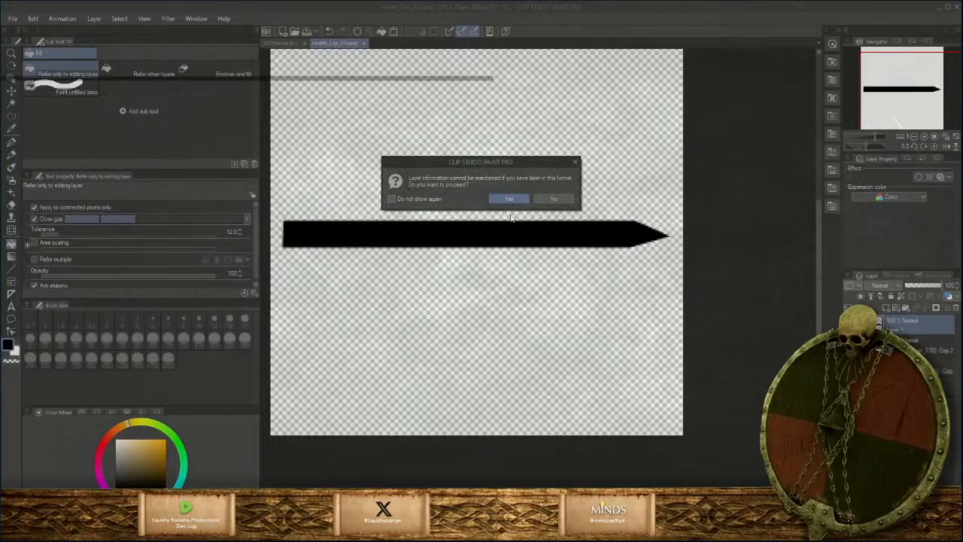
pyautogui.click(509, 197)
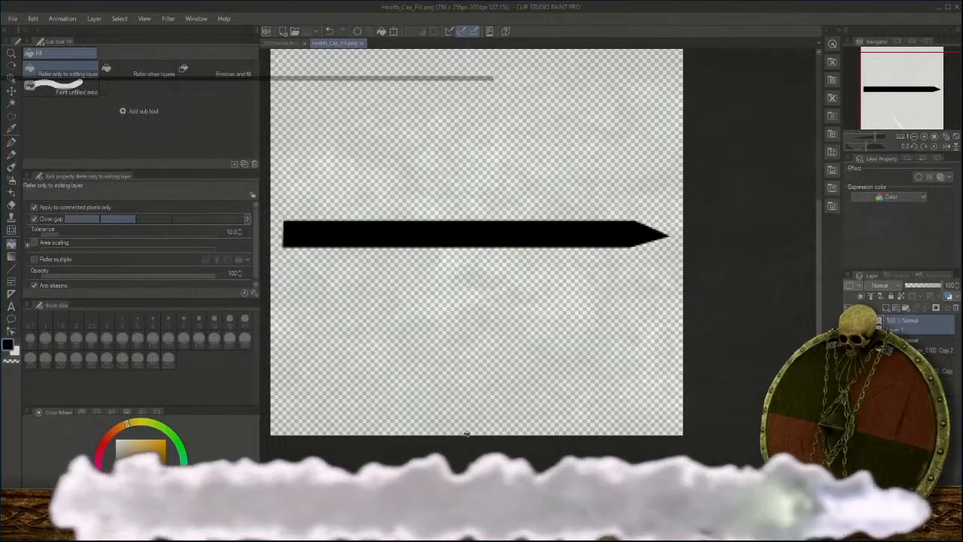
# Switch to HealthBar_widget in Unreal Editor and rename the Health_Cap_fill_mild image to Health_Cap_fill in the Designer
pyautogui.moveTo(501, 531)
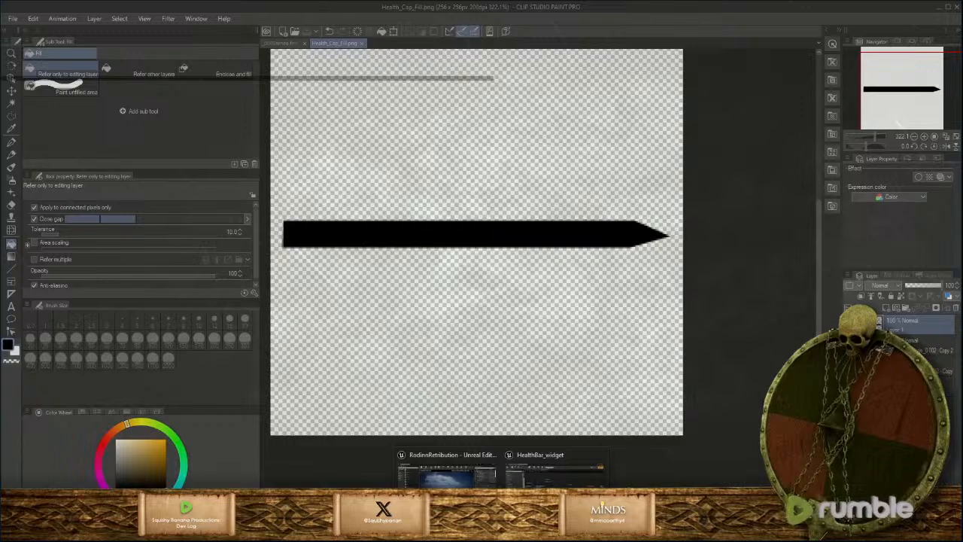
pyautogui.click(554, 472)
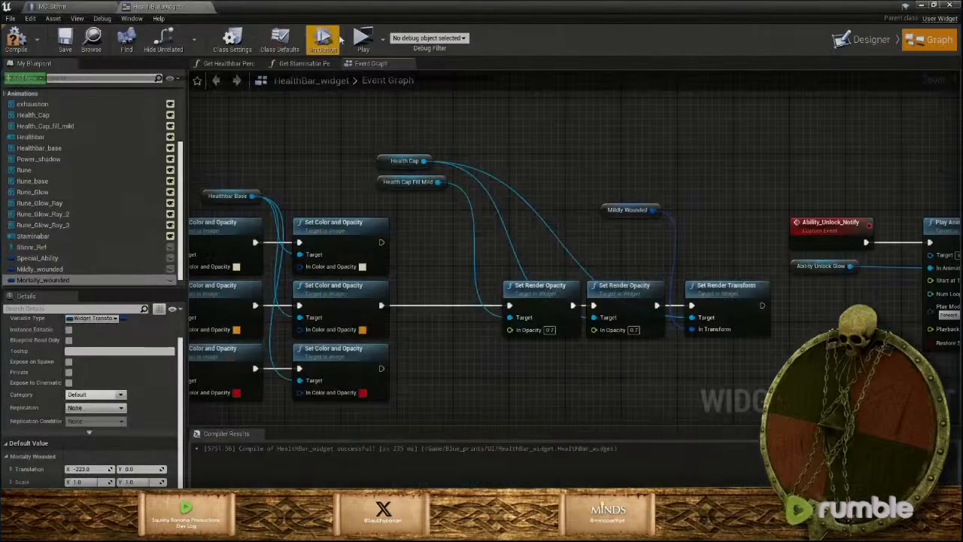
pyautogui.click(865, 41)
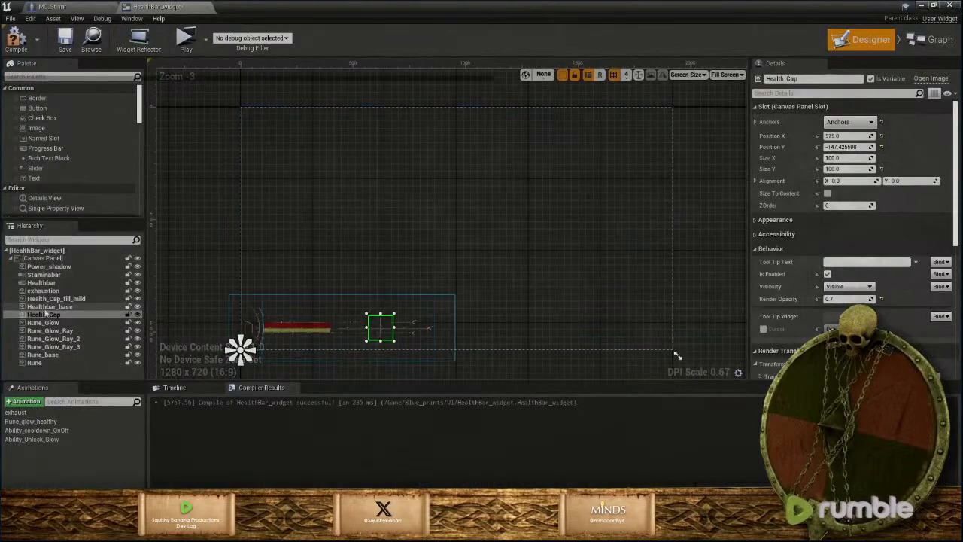
pyautogui.click(66, 298)
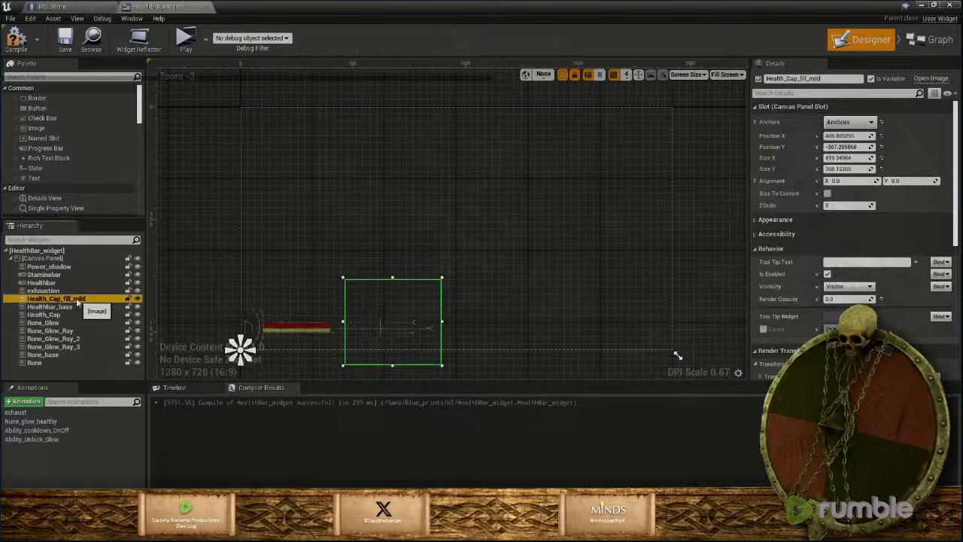
pyautogui.moveTo(823, 80); pyautogui.dragTo(809, 84)
pyautogui.press('BackSpace')
pyautogui.press('Return')
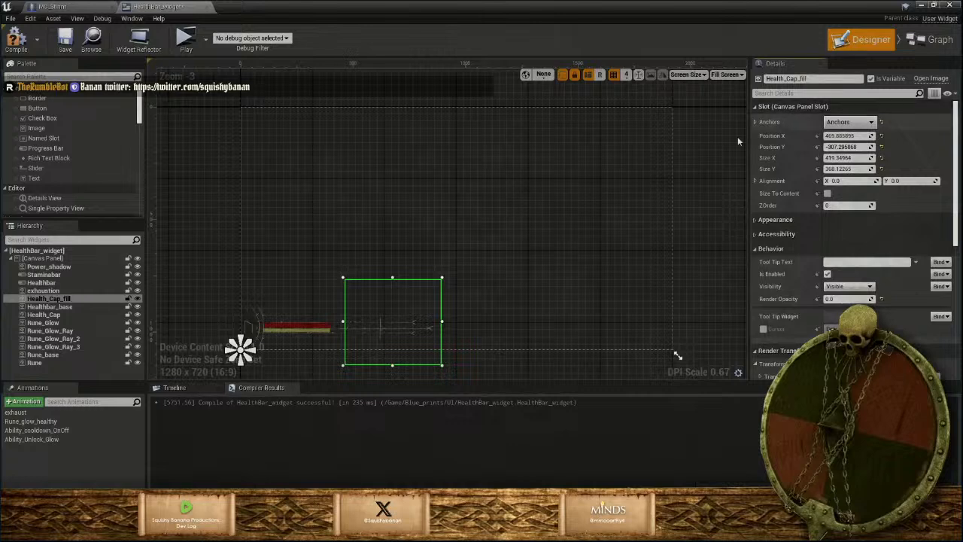
# Set the Health_Cap_fill image's Render Opacity to 1
pyautogui.scroll(3, 369, 329)
pyautogui.moveTo(490, 209); pyautogui.dragTo(531, 131, button='right')
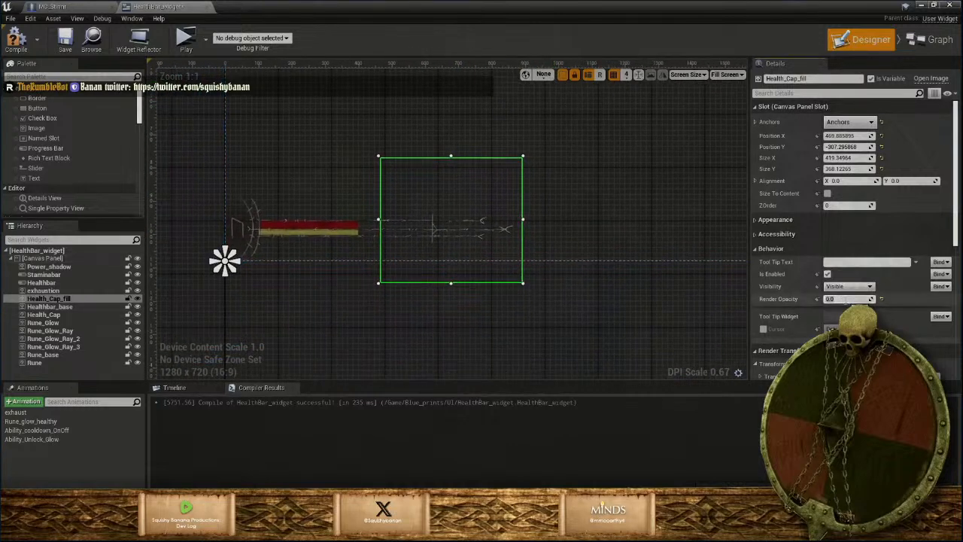
pyautogui.click(849, 298)
pyautogui.write('1')
pyautogui.press('Return')
pyautogui.scroll(3, 470, 225)
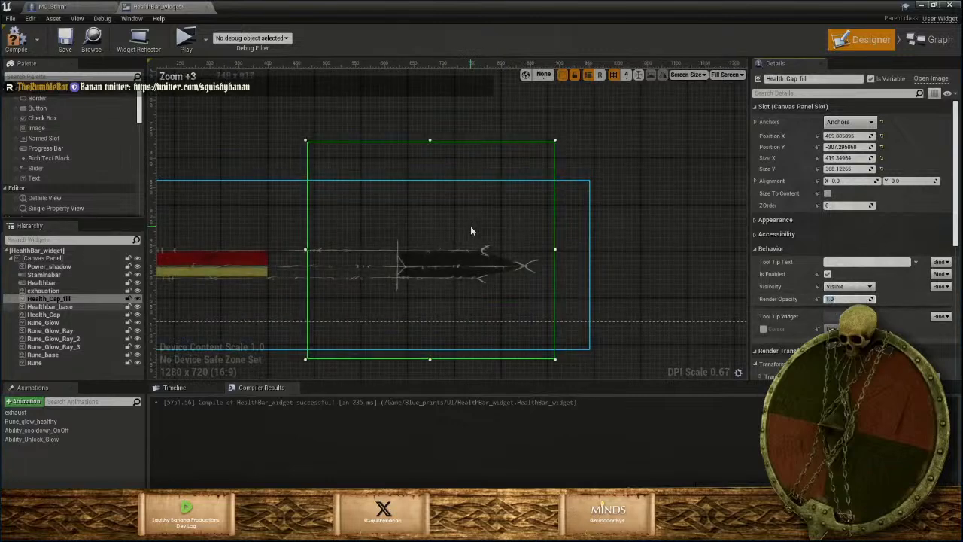
pyautogui.moveTo(470, 225)
pyautogui.mouseDown(button='right')
pyautogui.moveTo(609, 202)
pyautogui.moveTo(678, 208)
pyautogui.moveTo(604, 207)
pyautogui.mouseUp(button='right')
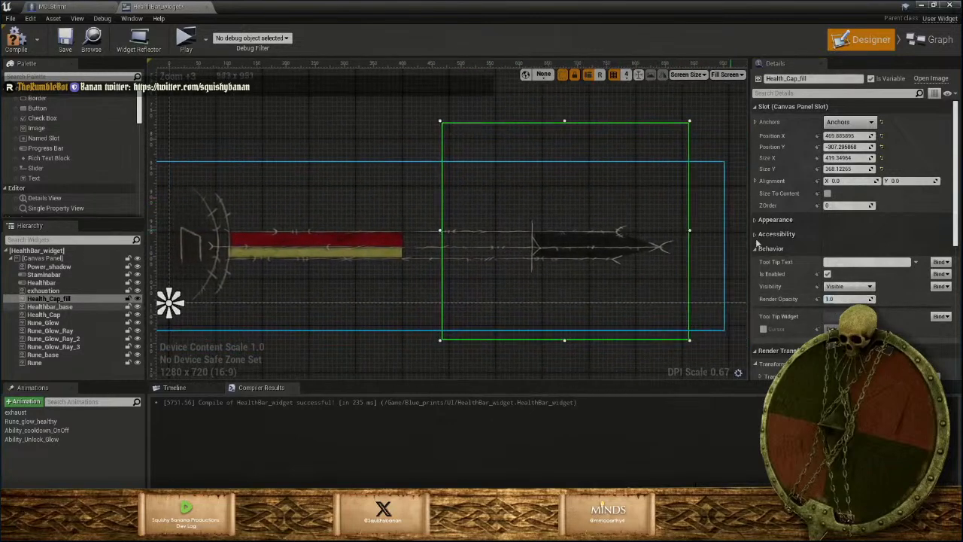
pyautogui.scroll(-2, 758, 241)
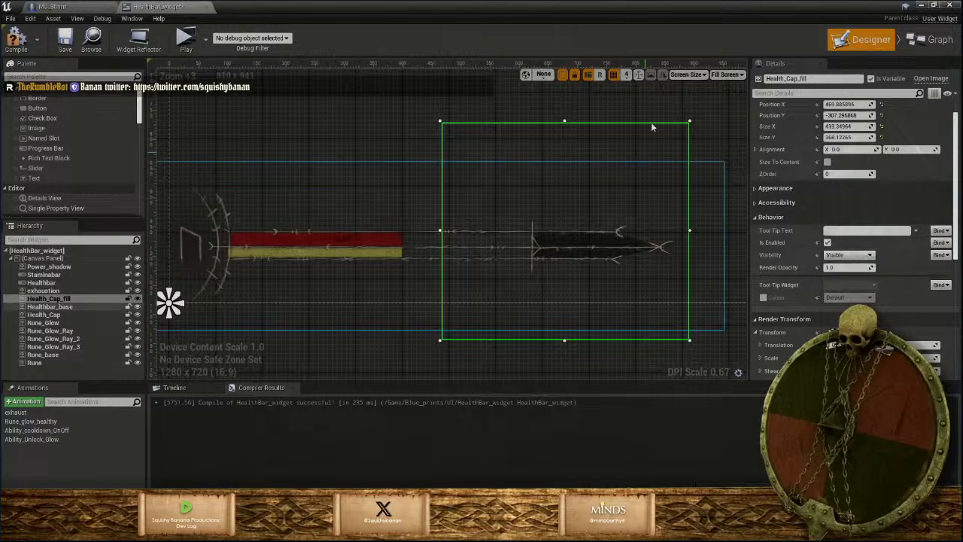
# Reimport the Health_Cap_Fill texture in the textures/UI content folder of the level editor
pyautogui.click(918, 6)
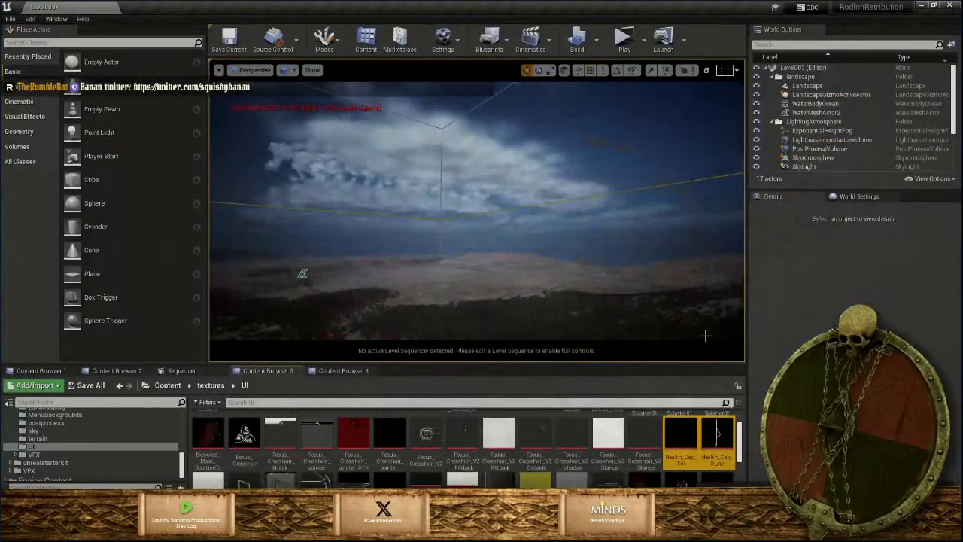
pyautogui.rightClick(674, 440)
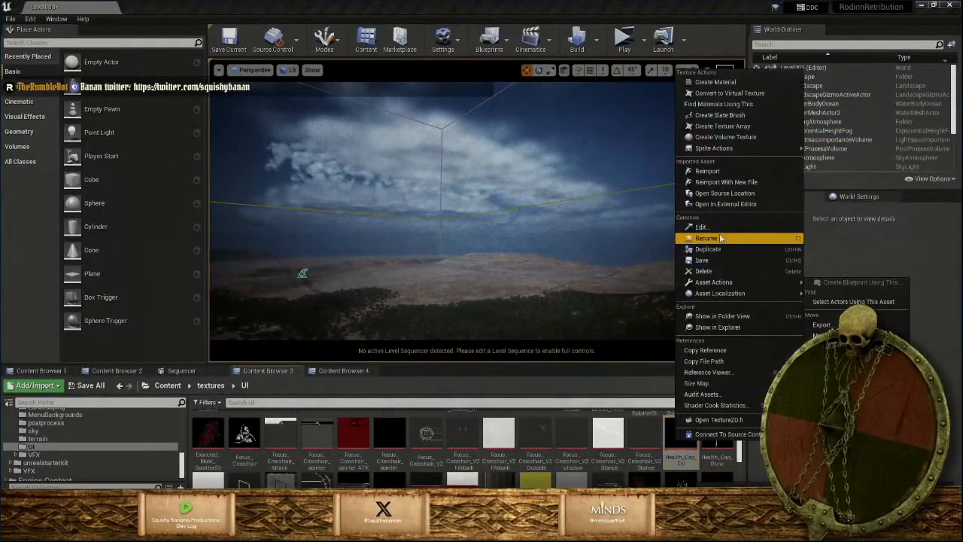
pyautogui.click(714, 172)
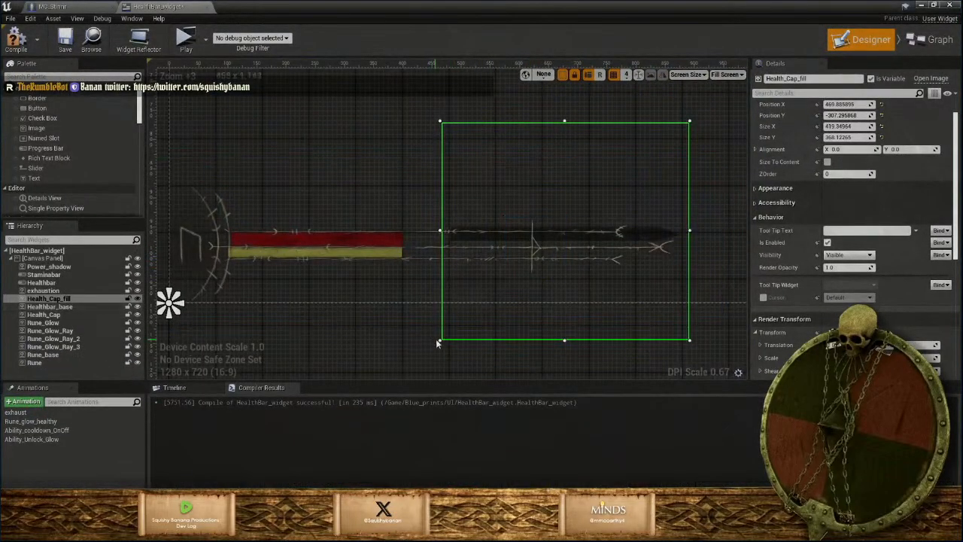
# Enlarge the Health_Cap_fill image to about 809 × 614 and nudge it down over the health bar to Position Y -412
pyautogui.moveTo(440, 341); pyautogui.dragTo(214, 361)
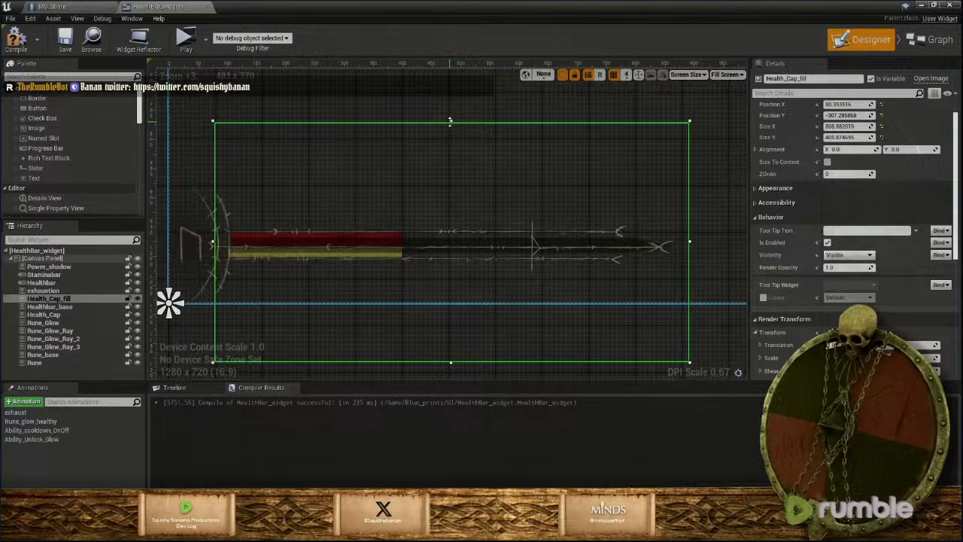
pyautogui.moveTo(451, 122); pyautogui.dragTo(447, 14)
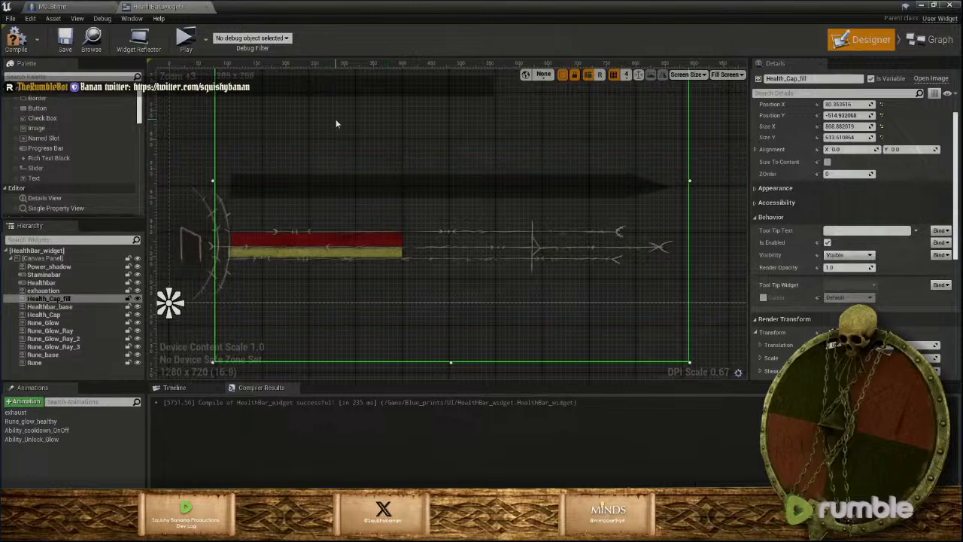
pyautogui.press('Down')
pyautogui.press('Down')
pyautogui.press('Down')
pyautogui.press('Down')
pyautogui.press('Down')
pyautogui.press('Down')
pyautogui.press('Down')
pyautogui.press('Down')
pyautogui.press('Down')
pyautogui.press('Down')
pyautogui.press('Down')
pyautogui.press('Down')
pyautogui.press('Down')
pyautogui.press('Down')
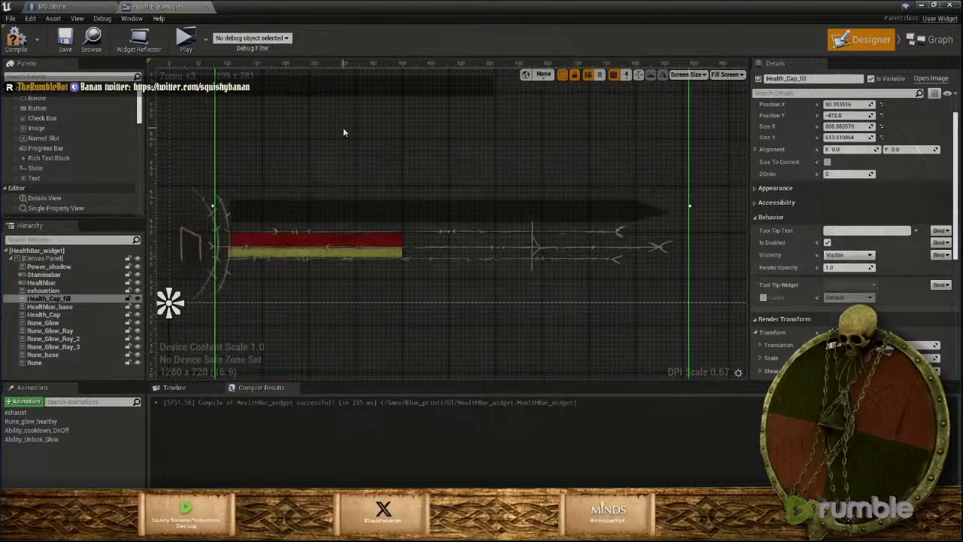
pyautogui.press('Down')
pyautogui.press('Down')
pyautogui.press('Down')
pyautogui.press('Down')
pyautogui.press('Down')
pyautogui.press('Down')
pyautogui.press('Down')
pyautogui.press('Down')
pyautogui.press('Down')
pyautogui.press('Down')
pyautogui.press('Down')
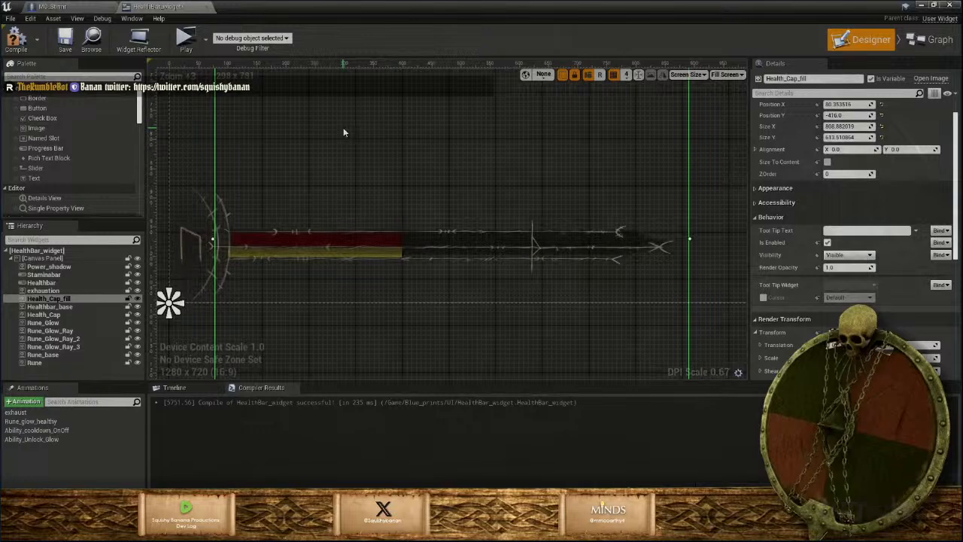
pyautogui.press('Down')
# Fine-tune the Health_Cap_fill image's size to about 780 × 635 and move it directly below Power_shadow in the widget hierarchy
pyautogui.scroll(3, 391, 177)
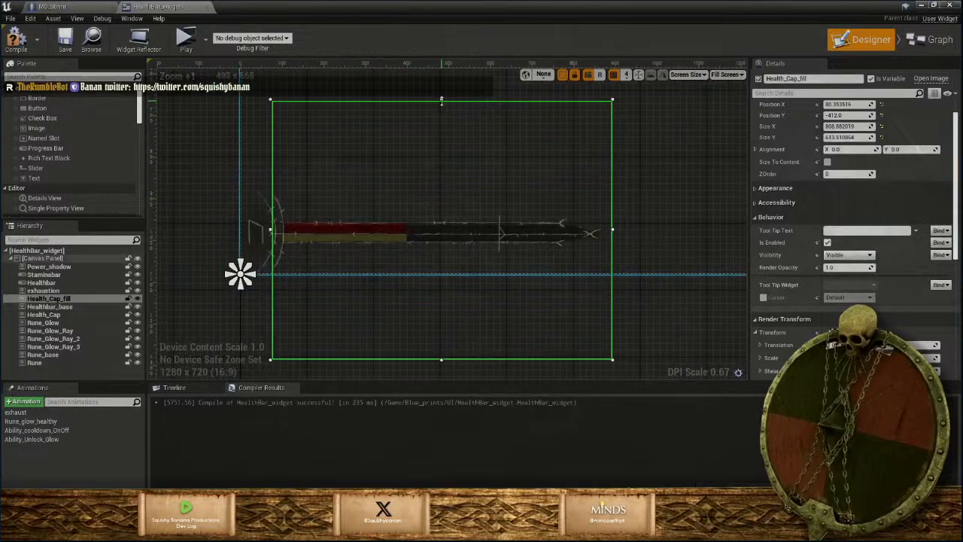
pyautogui.moveTo(441, 100); pyautogui.dragTo(441, 96)
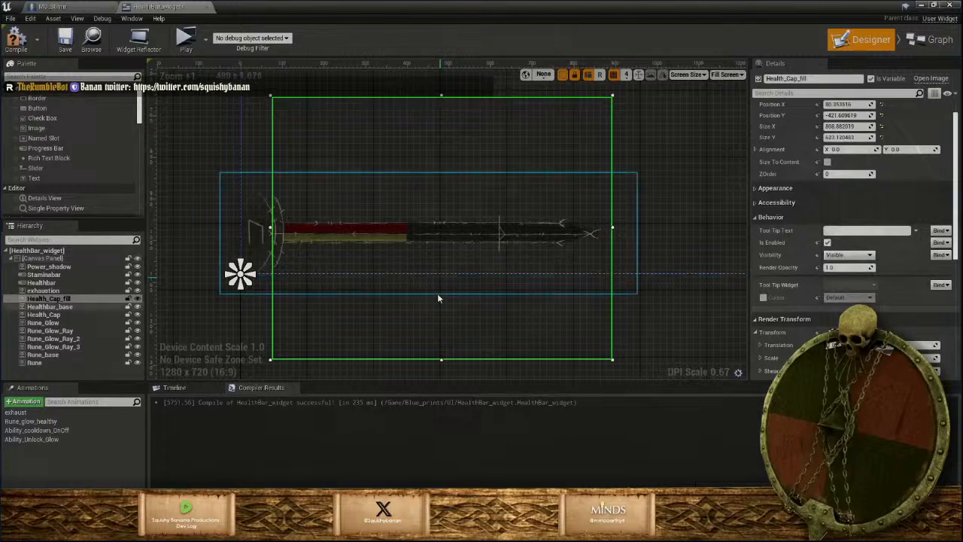
pyautogui.moveTo(441, 359); pyautogui.dragTo(441, 363)
pyautogui.moveTo(441, 96); pyautogui.dragTo(443, 91)
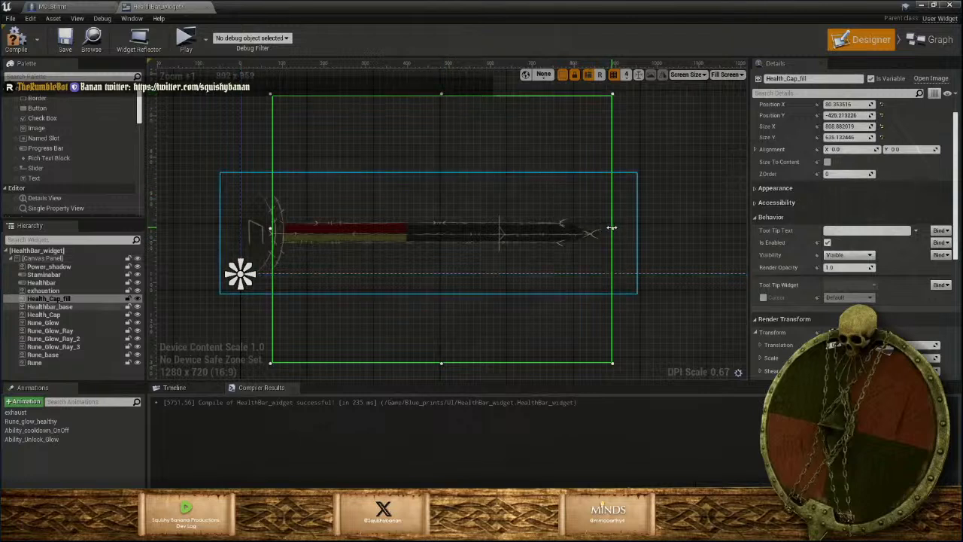
pyautogui.moveTo(612, 227); pyautogui.dragTo(600, 230)
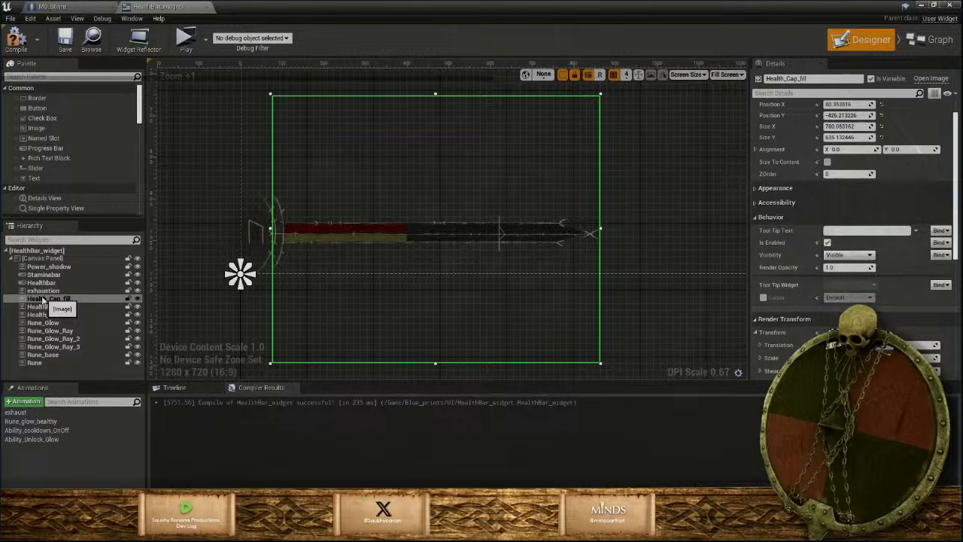
pyautogui.moveTo(44, 299); pyautogui.dragTo(49, 270)
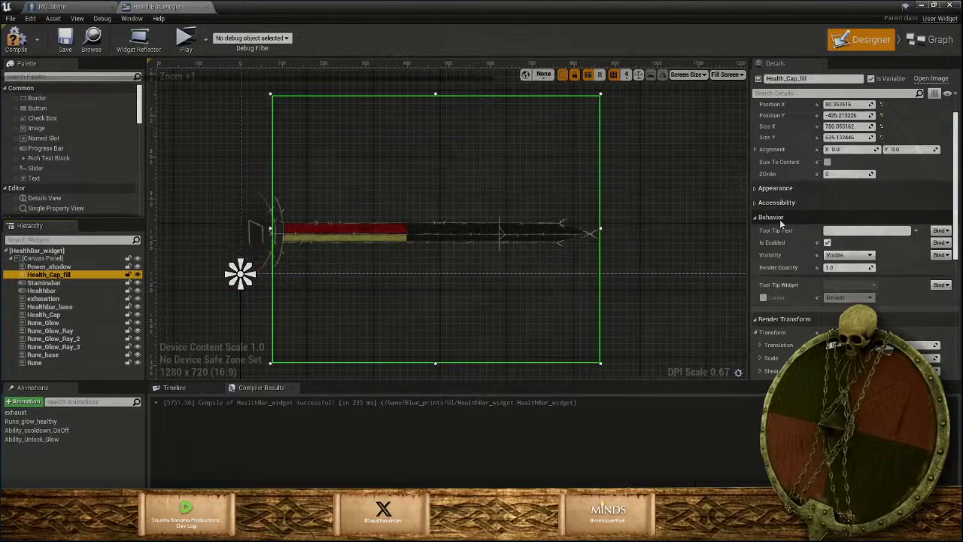
# Examine the Health_Cap_fill image's properties, including its Clipping setting
pyautogui.scroll(1, 780, 219)
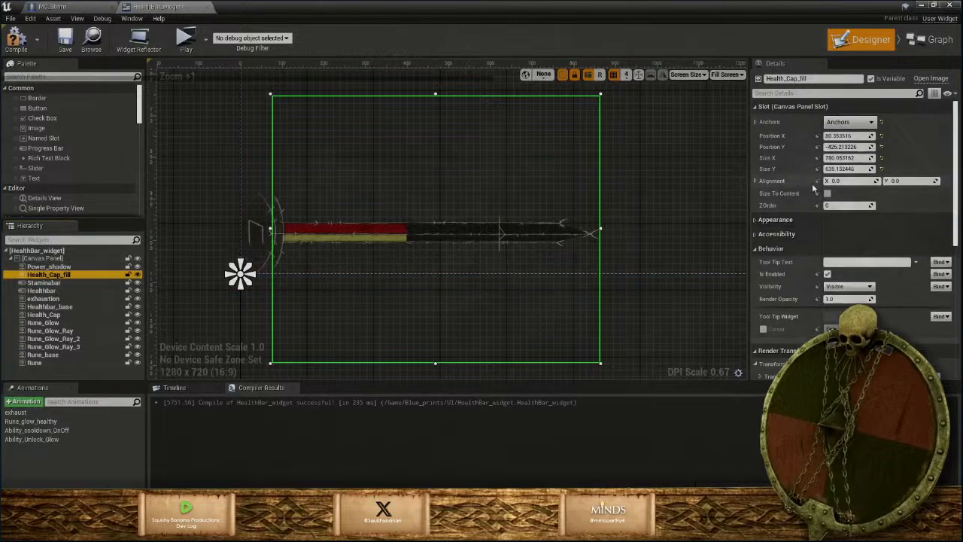
pyautogui.scroll(-1, 815, 217)
pyautogui.scroll(-8, 814, 218)
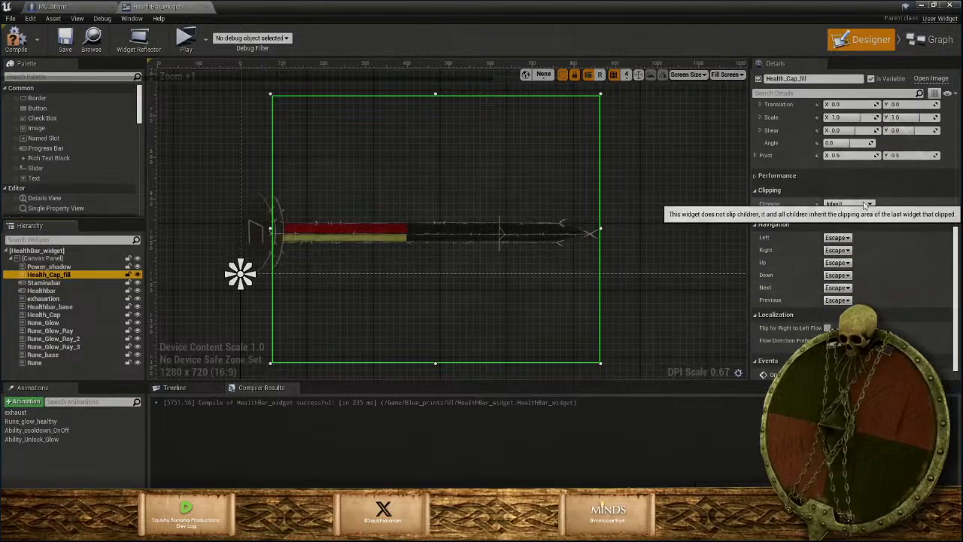
pyautogui.scroll(-1, 866, 205)
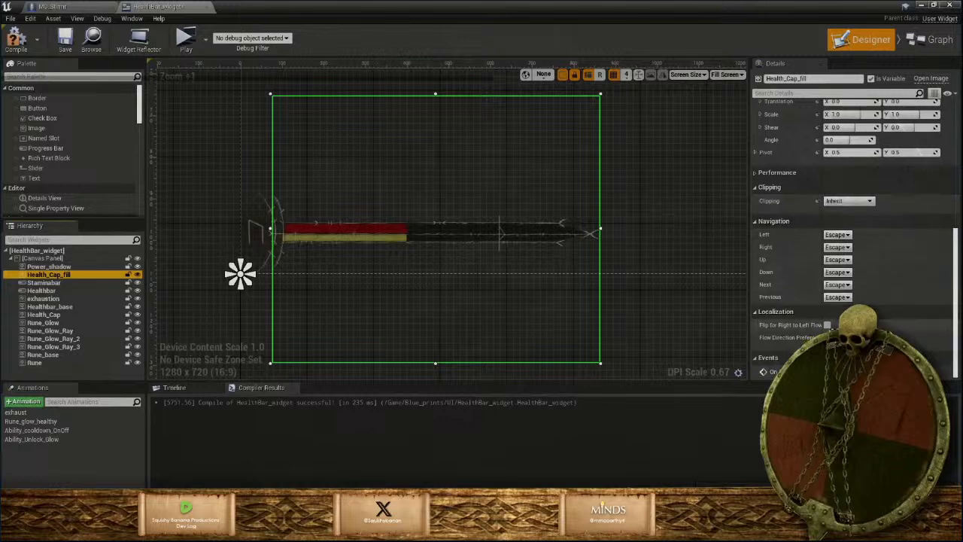
pyautogui.scroll(10, 838, 316)
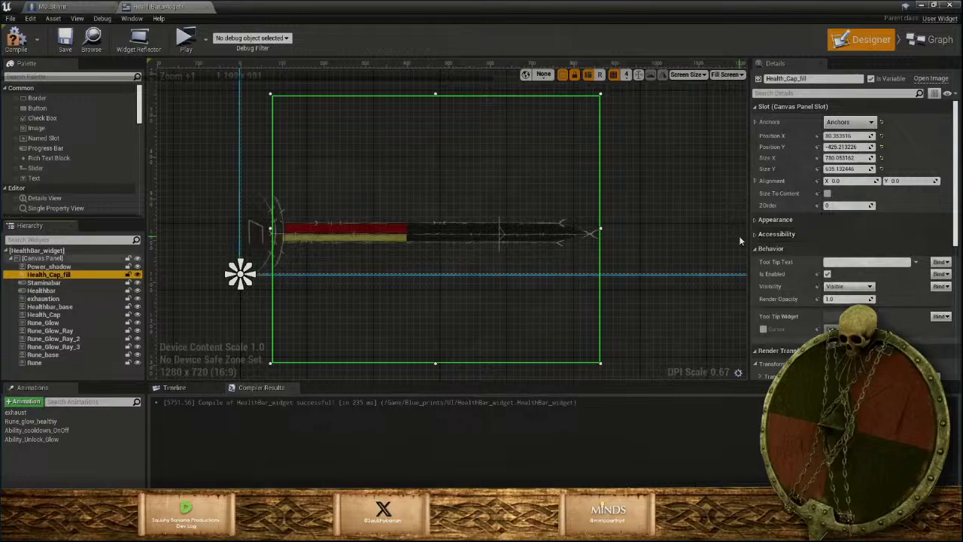
pyautogui.click(73, 273)
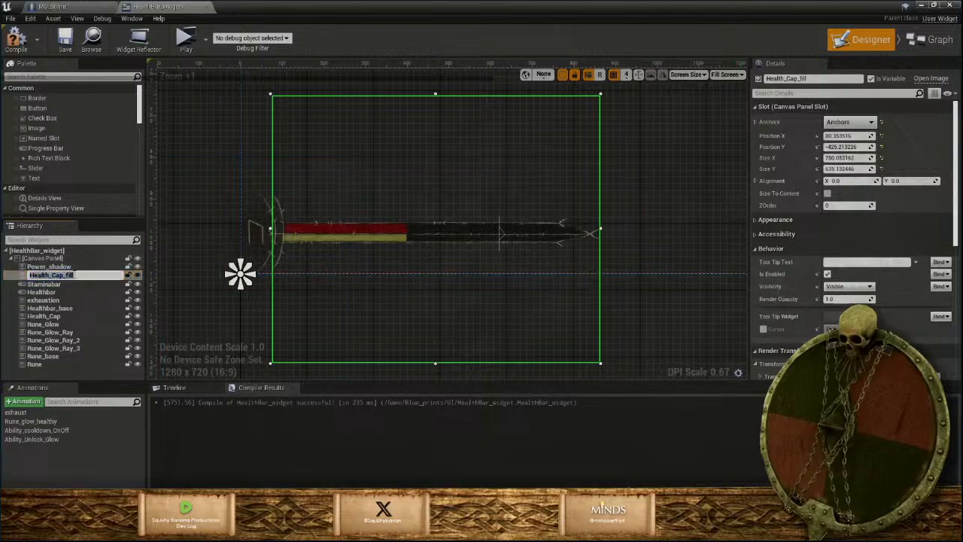
pyautogui.click(11, 277)
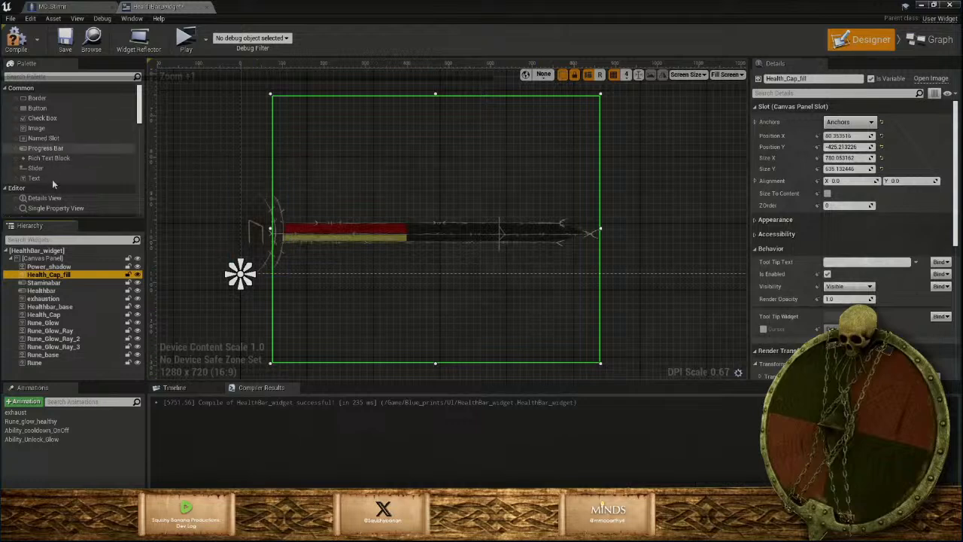
# Add a Size Box below Power_shadow in the widget hierarchy and nest the Health_Cap_fill image inside it
pyautogui.scroll(-1, 59, 204)
pyautogui.scroll(-1, 59, 208)
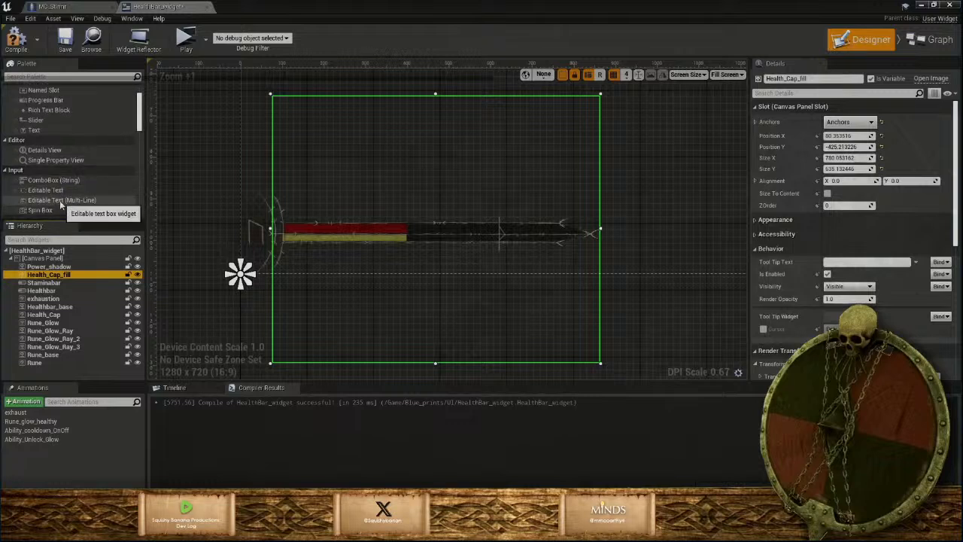
pyautogui.scroll(-1, 60, 203)
pyautogui.scroll(-4, 60, 202)
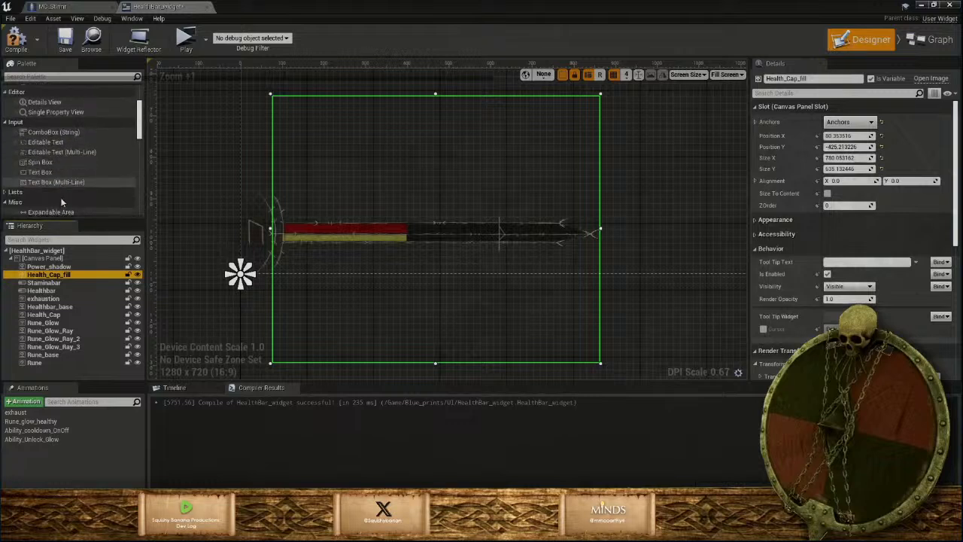
pyautogui.scroll(3, 77, 129)
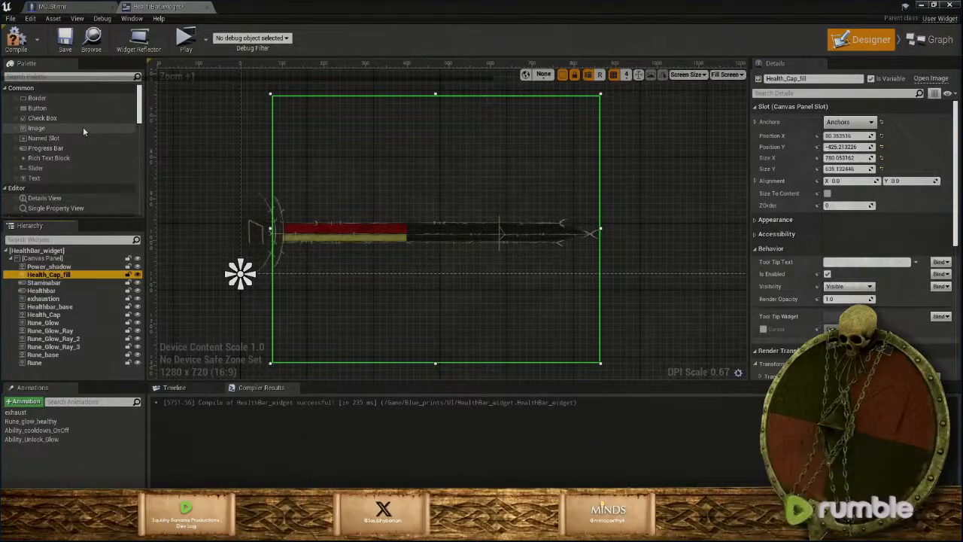
pyautogui.scroll(-4, 83, 127)
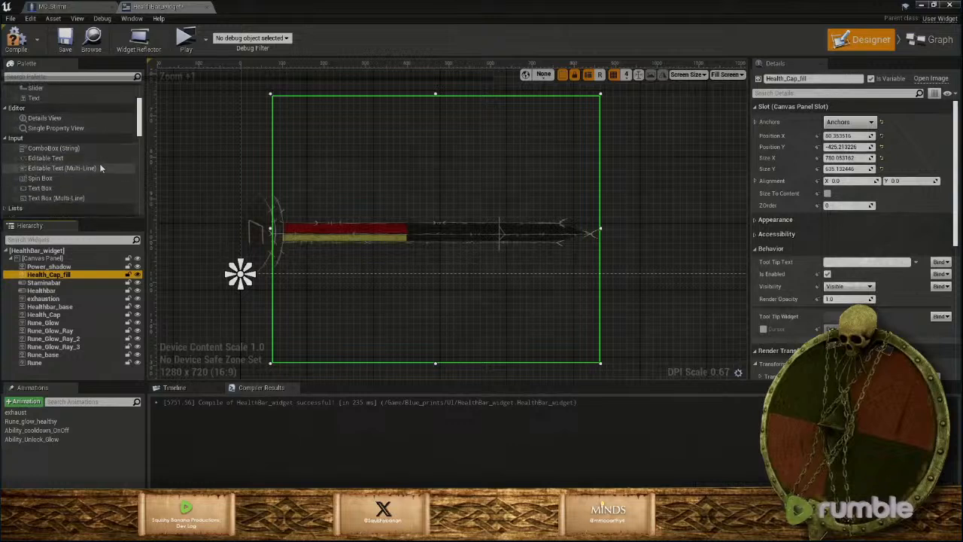
pyautogui.scroll(-1, 97, 170)
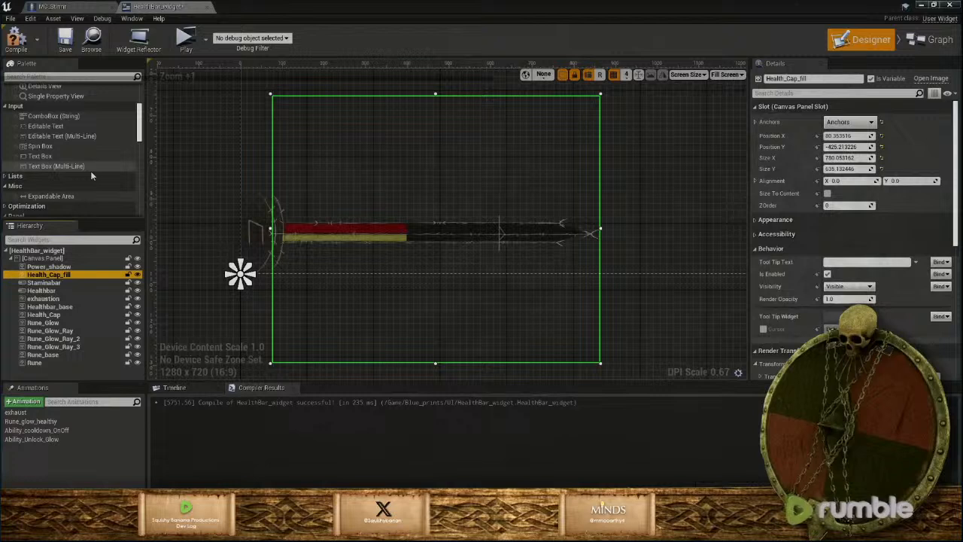
pyautogui.scroll(-1, 91, 171)
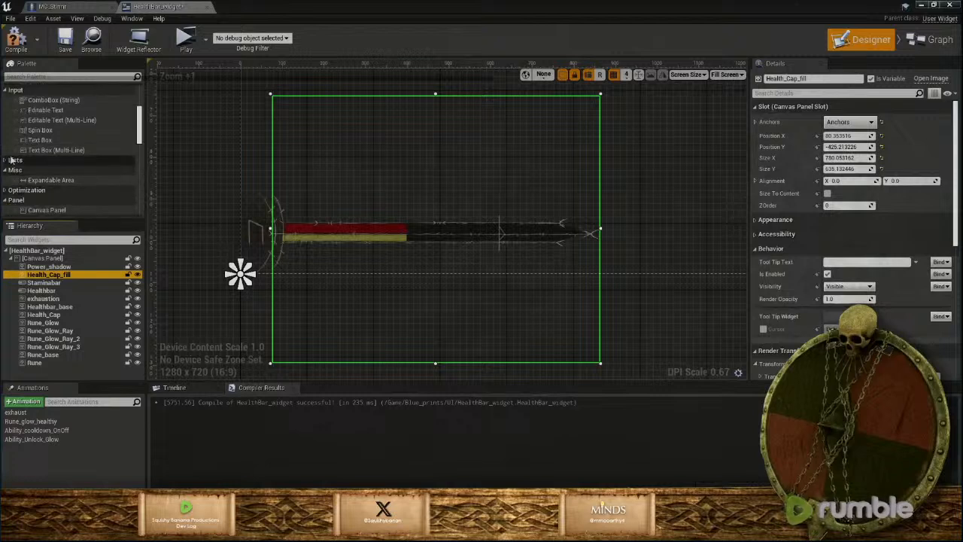
pyautogui.scroll(-1, 82, 177)
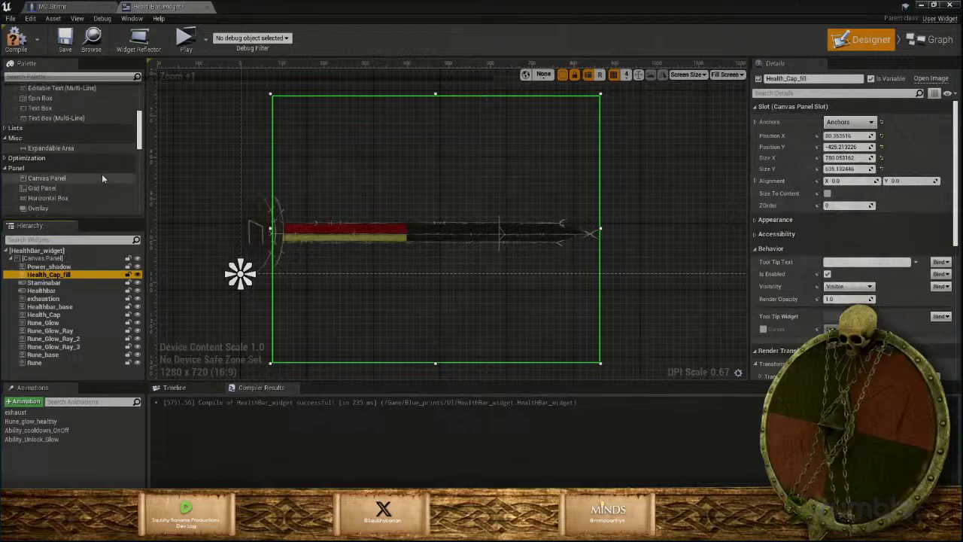
pyautogui.scroll(-1, 80, 190)
pyautogui.scroll(-1, 80, 190)
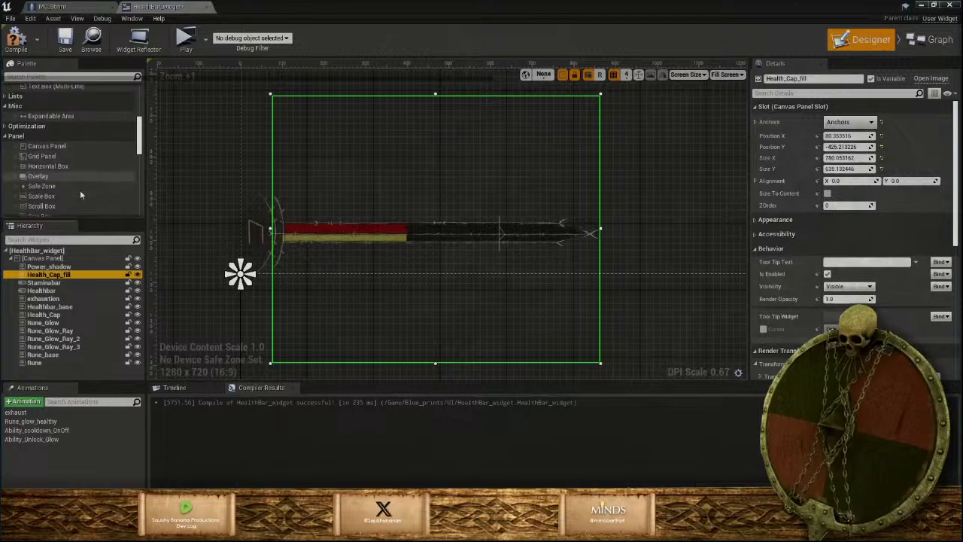
pyautogui.scroll(-2, 75, 193)
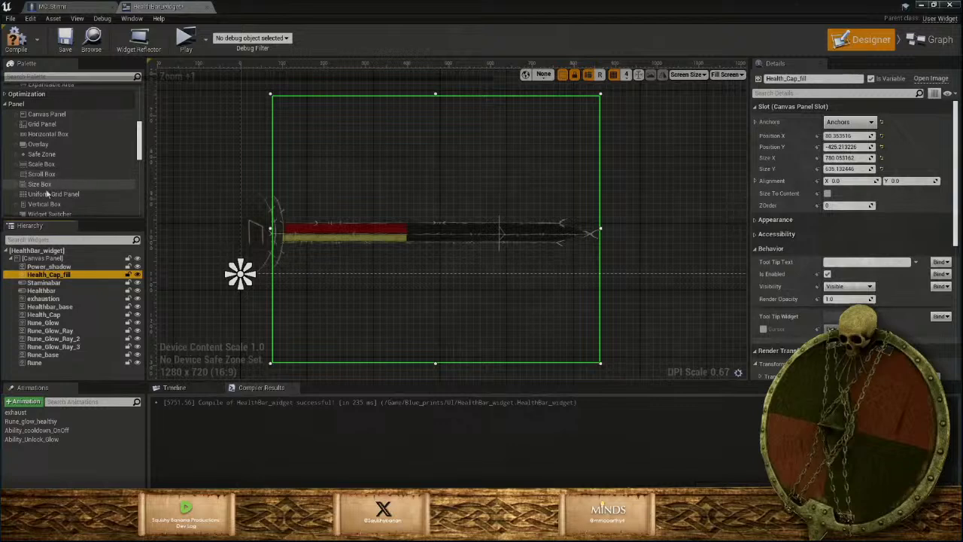
pyautogui.moveTo(39, 183)
pyautogui.mouseDown()
pyautogui.moveTo(60, 263)
pyautogui.moveTo(54, 277)
pyautogui.mouseUp()
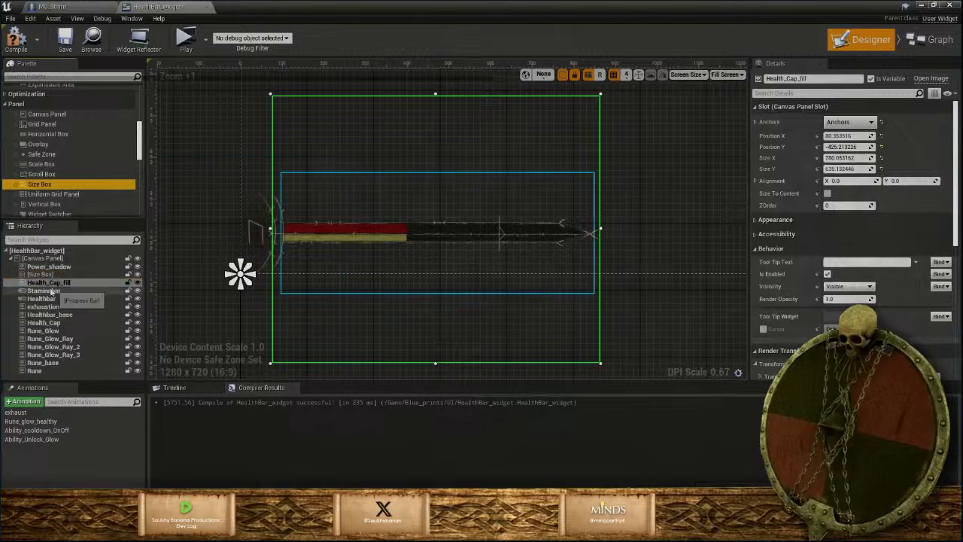
pyautogui.click(49, 280)
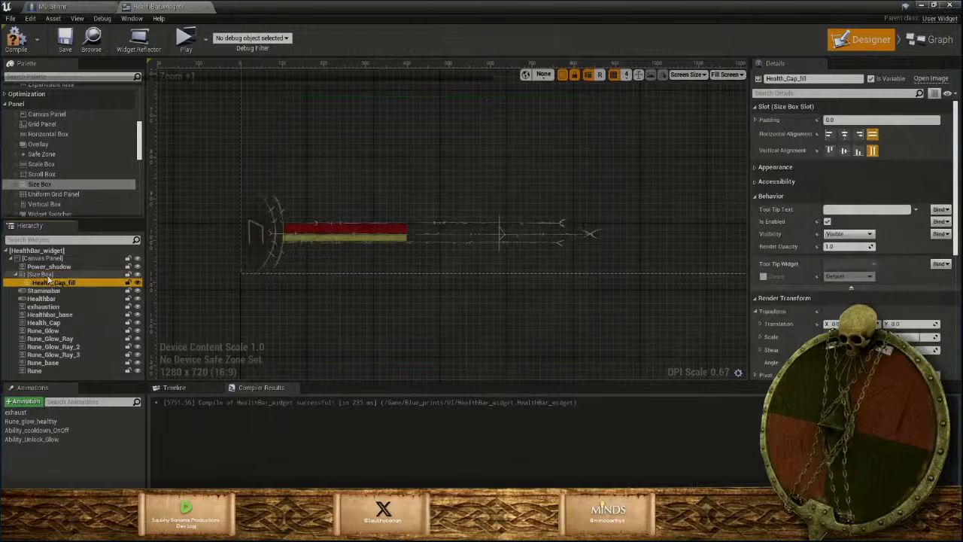
# Resize the Size Box on the canvas to about 494 × 524, with its left edge extended to about X -31
pyautogui.click(53, 276)
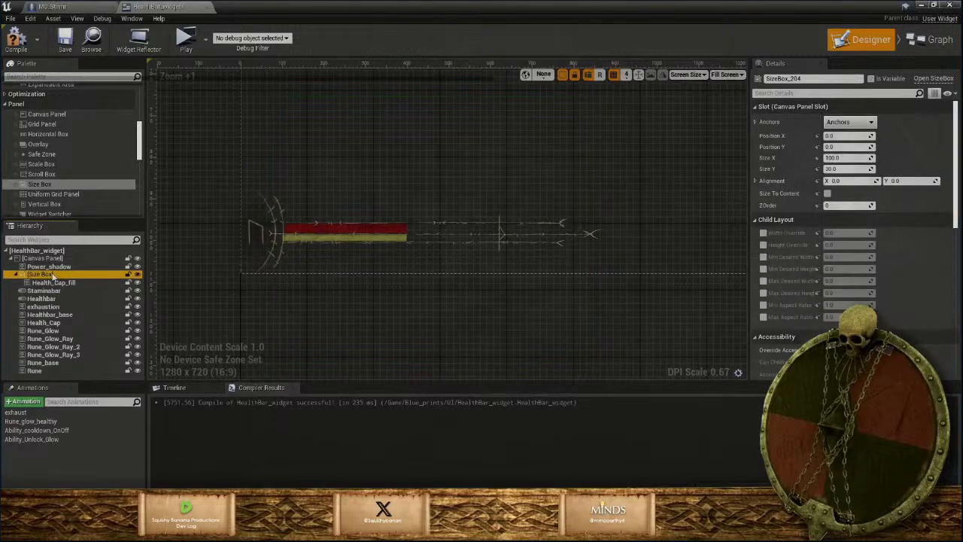
pyautogui.scroll(-4, 551, 295)
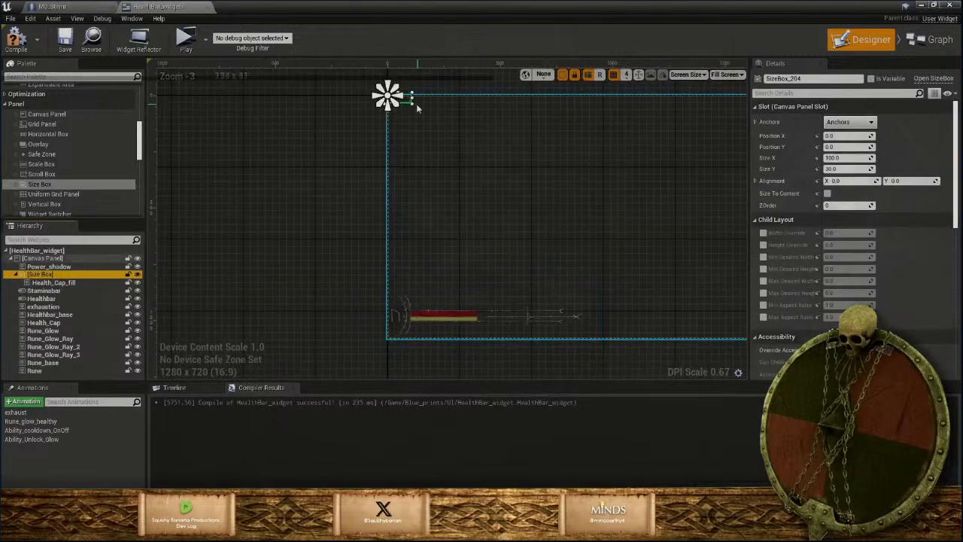
pyautogui.moveTo(411, 100); pyautogui.dragTo(494, 215)
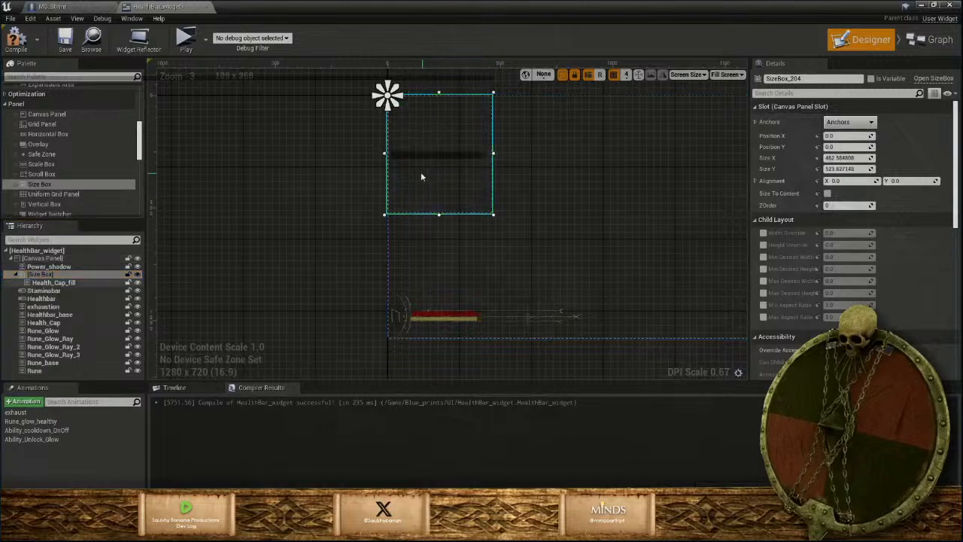
pyautogui.moveTo(388, 156); pyautogui.dragTo(378, 178)
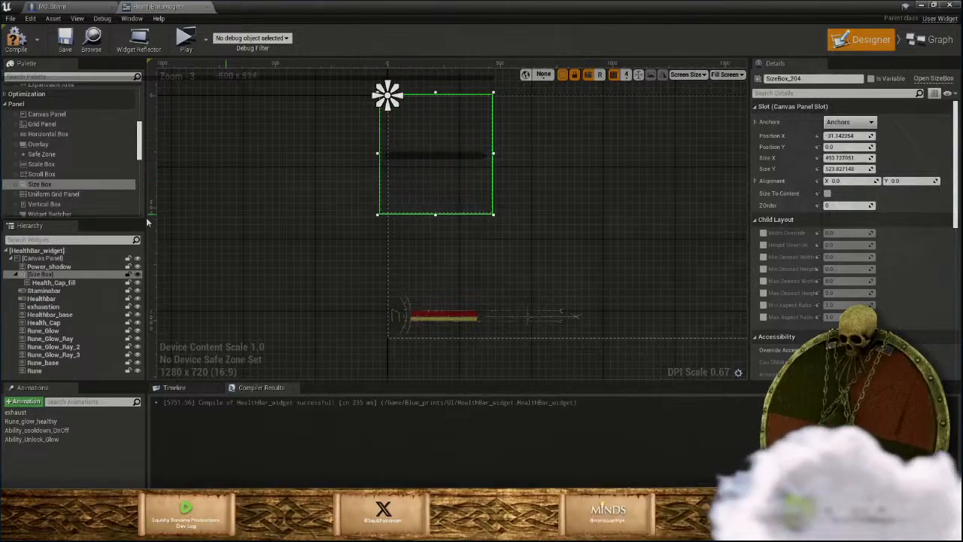
# Move the Health_Cap_fill image out of the Size Box in the widget hierarchy and delete the empty Size Box
pyautogui.click(54, 275)
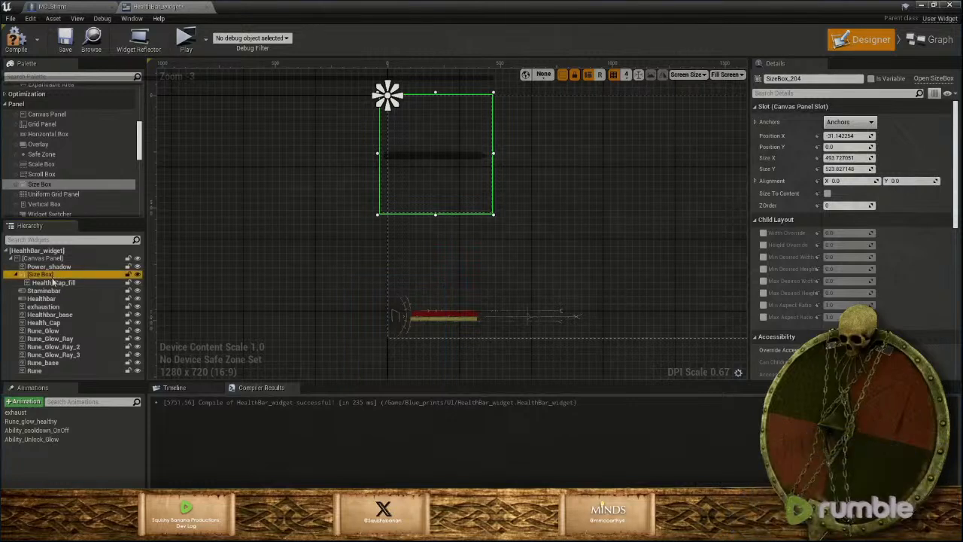
pyautogui.press('Delete')
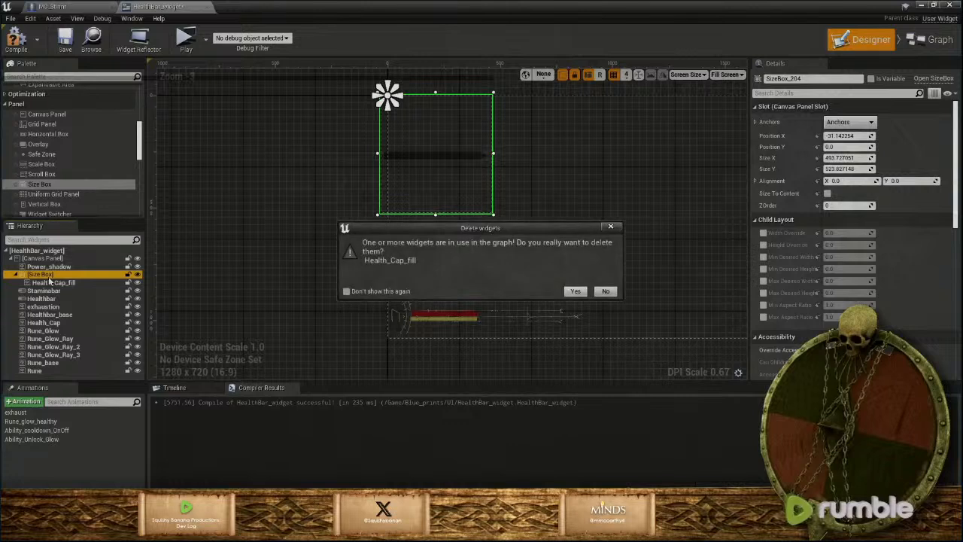
pyautogui.click(606, 291)
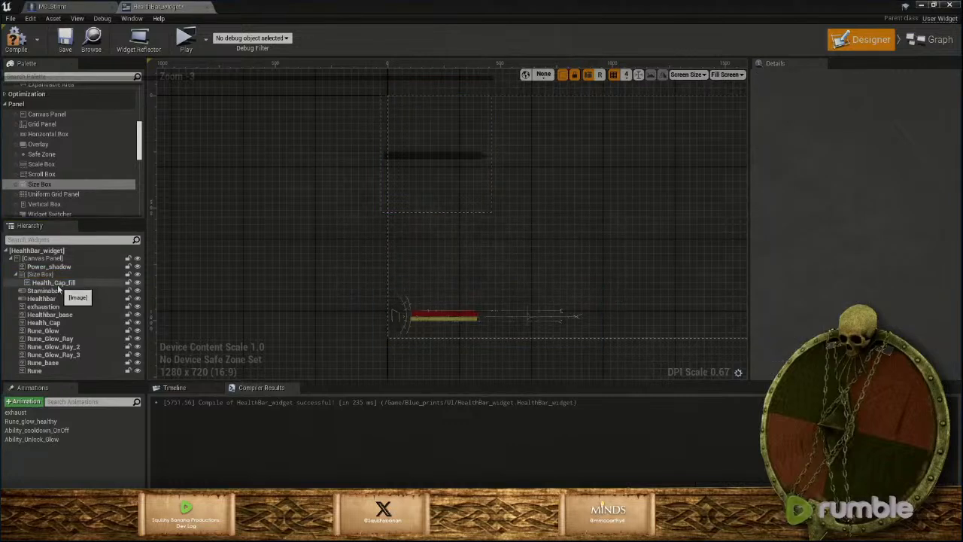
pyautogui.moveTo(54, 284)
pyautogui.mouseDown()
pyautogui.moveTo(43, 261)
pyautogui.moveTo(45, 272)
pyautogui.mouseUp()
pyautogui.click(43, 283)
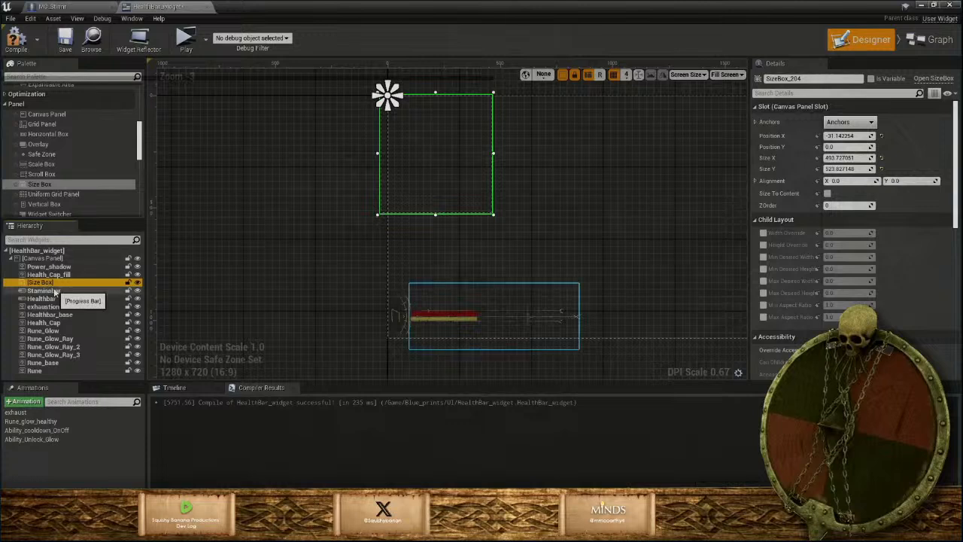
pyautogui.press('Delete')
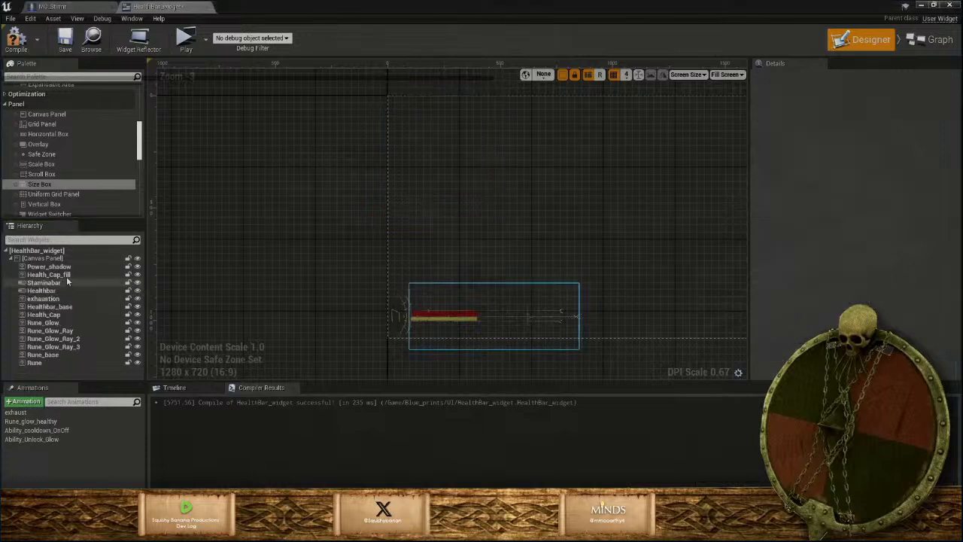
# Anchor the Health_Cap_fill image to the canvas's bottom-left corner and enlarge it to about 1437 × 911
pyautogui.click(67, 276)
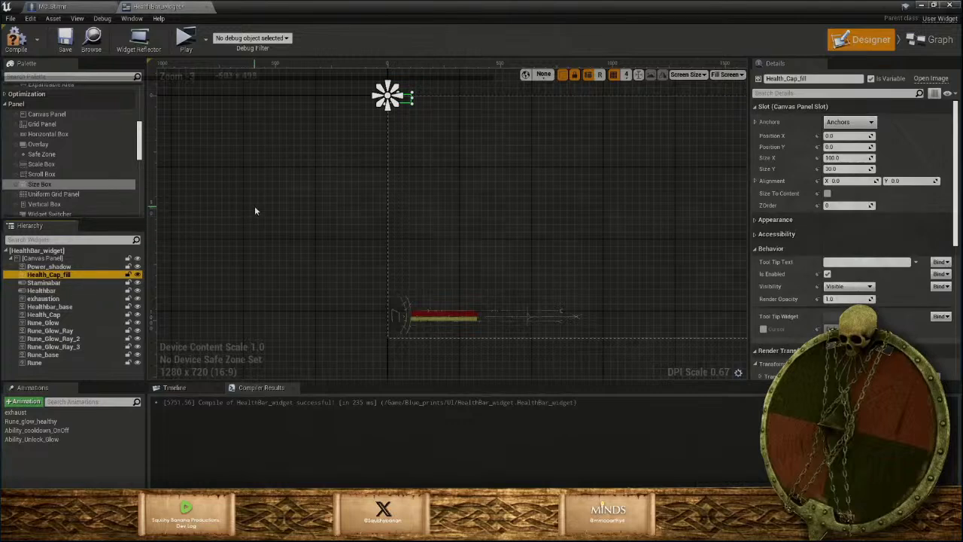
pyautogui.moveTo(388, 106); pyautogui.dragTo(387, 97)
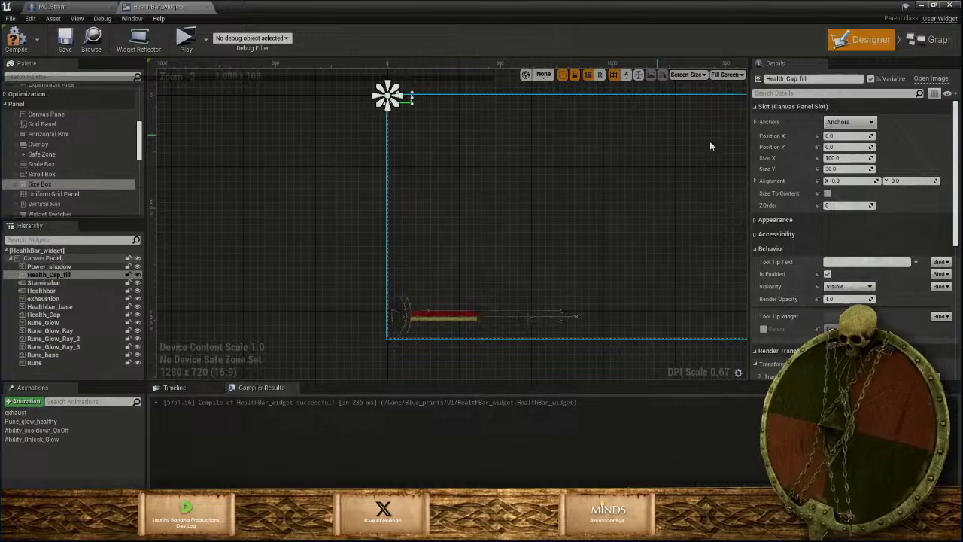
pyautogui.click(848, 122)
pyautogui.click(835, 208)
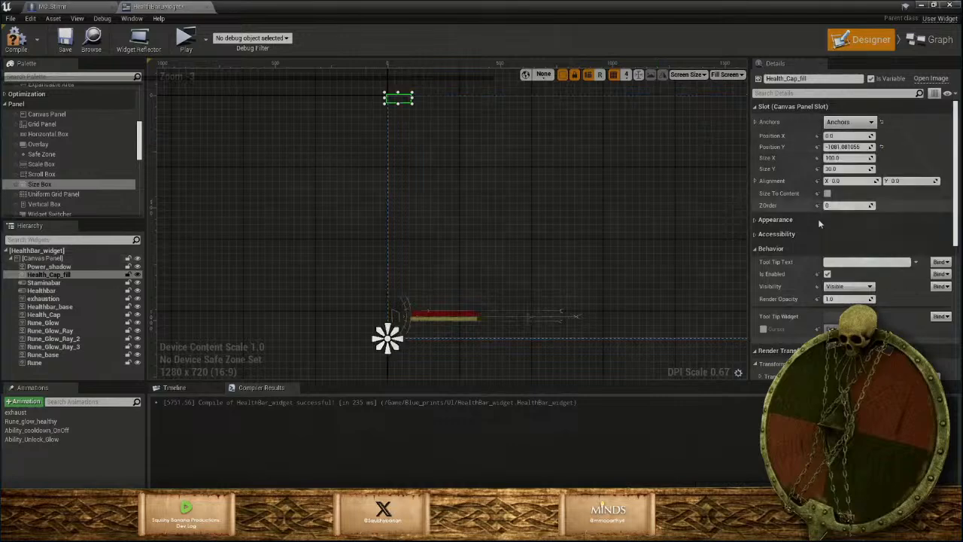
pyautogui.moveTo(500, 243); pyautogui.dragTo(441, 203, button='right')
pyautogui.scroll(4, 442, 209)
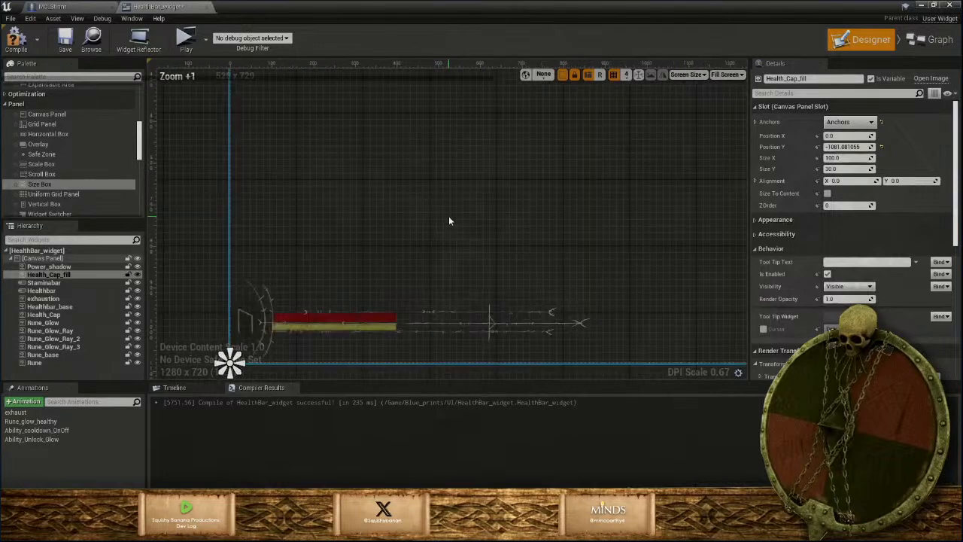
pyautogui.scroll(-6, 449, 216)
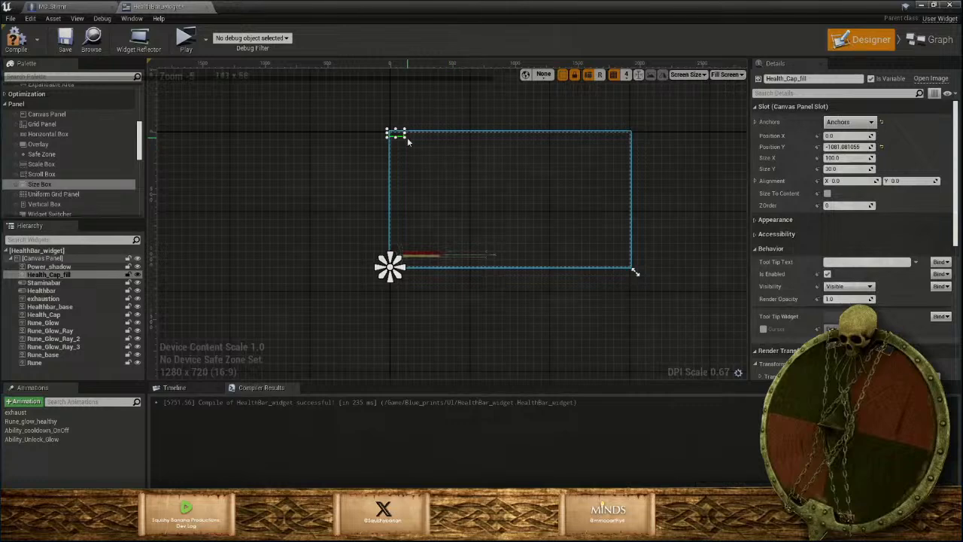
pyautogui.moveTo(405, 137)
pyautogui.mouseDown()
pyautogui.moveTo(577, 223)
pyautogui.moveTo(578, 264)
pyautogui.moveTo(573, 247)
pyautogui.mouseUp()
pyautogui.scroll(4, 472, 223)
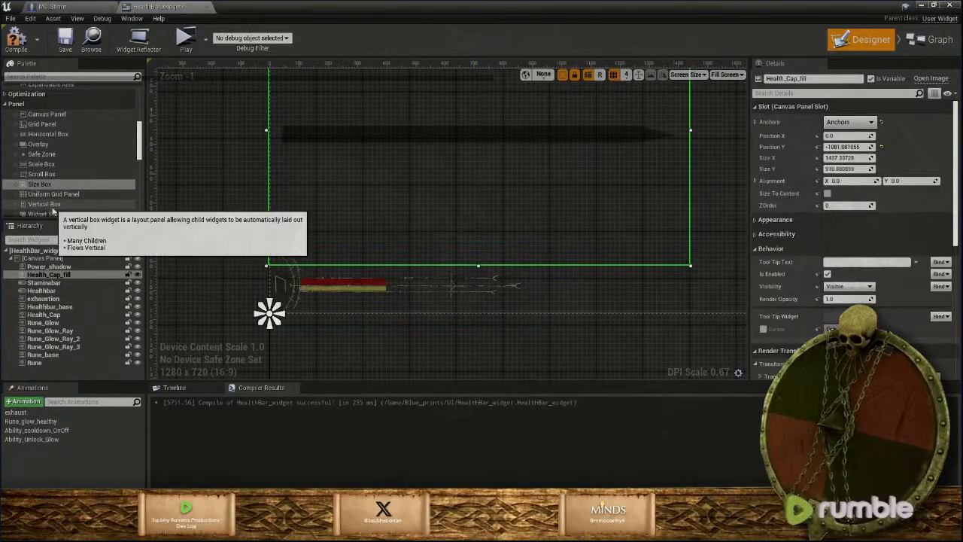
# Examine the available palette widgets and the Health_Cap_fill image's properties, including its Appearance settings and Brush binding options
pyautogui.scroll(-1, 55, 205)
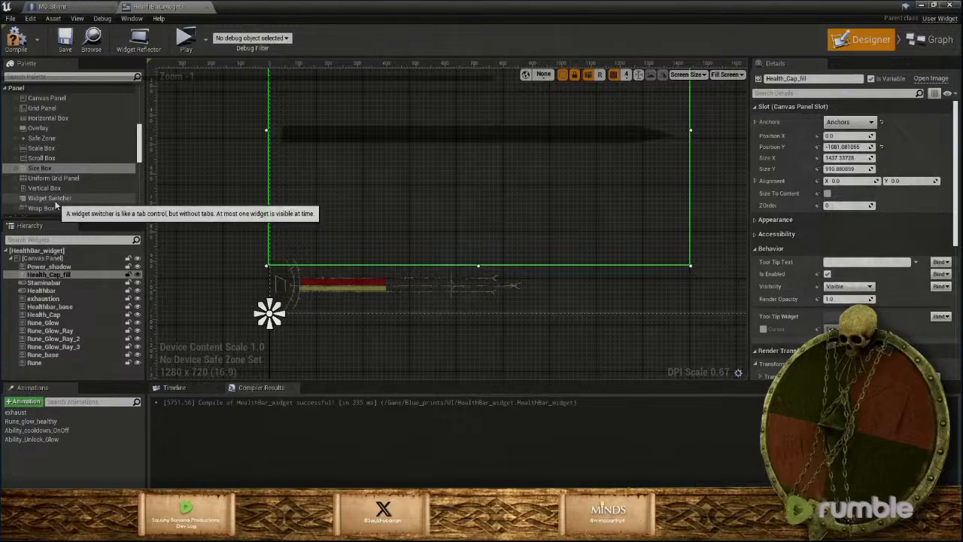
pyautogui.scroll(-3, 57, 208)
pyautogui.scroll(-3, 58, 207)
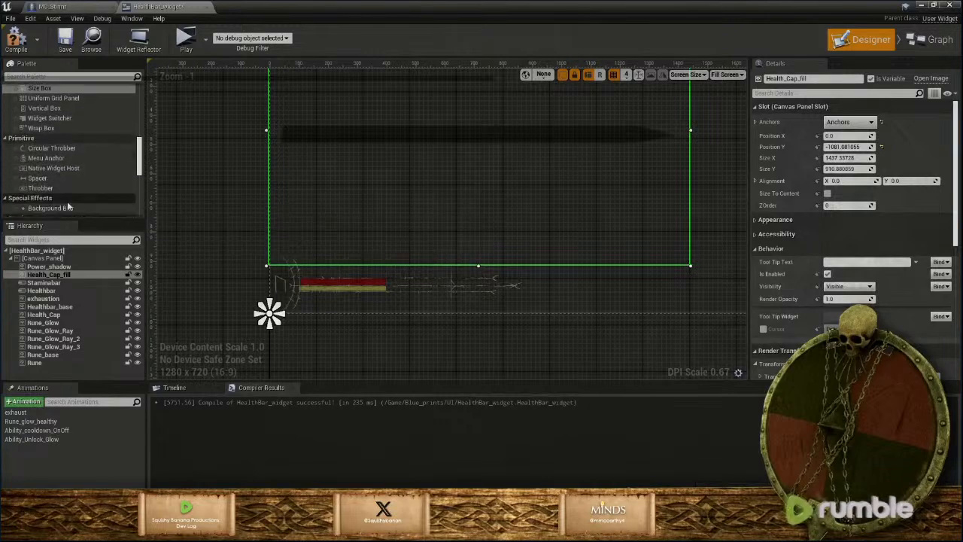
pyautogui.scroll(-4, 71, 197)
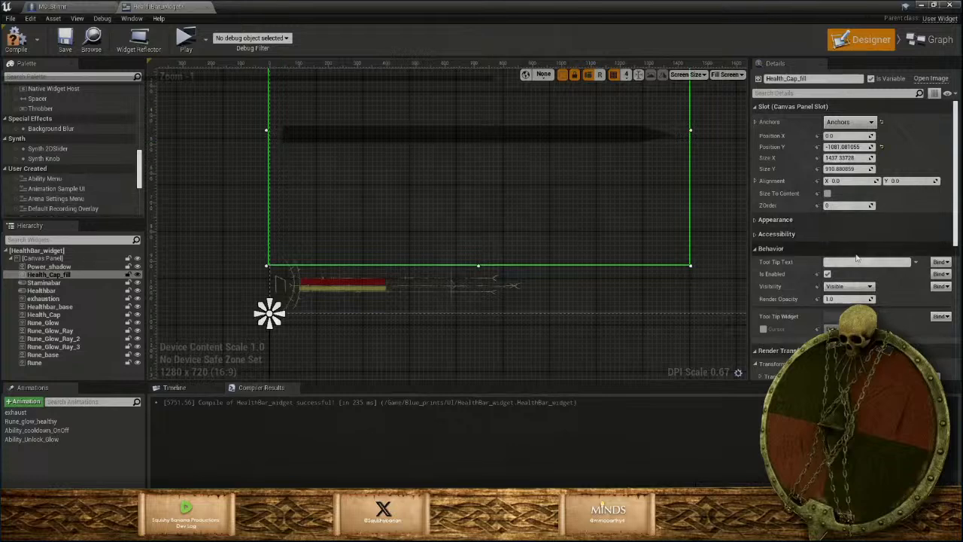
pyautogui.scroll(-4, 826, 219)
pyautogui.scroll(-5, 825, 215)
pyautogui.scroll(9, 824, 210)
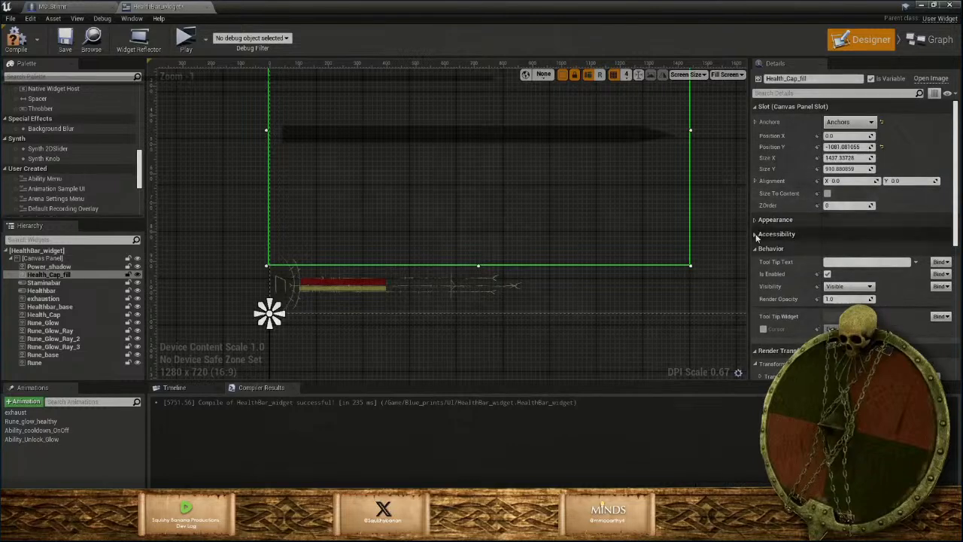
pyautogui.click(755, 221)
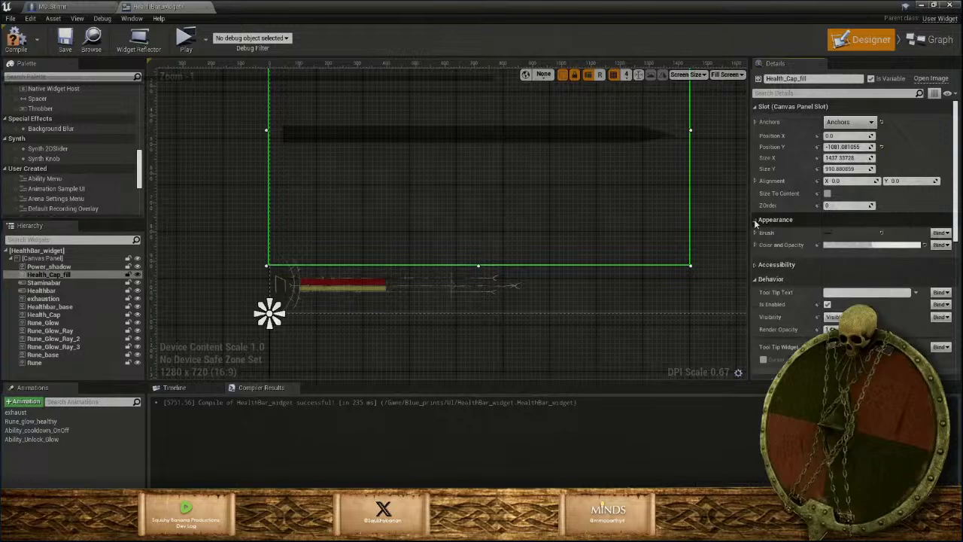
pyautogui.click(941, 233)
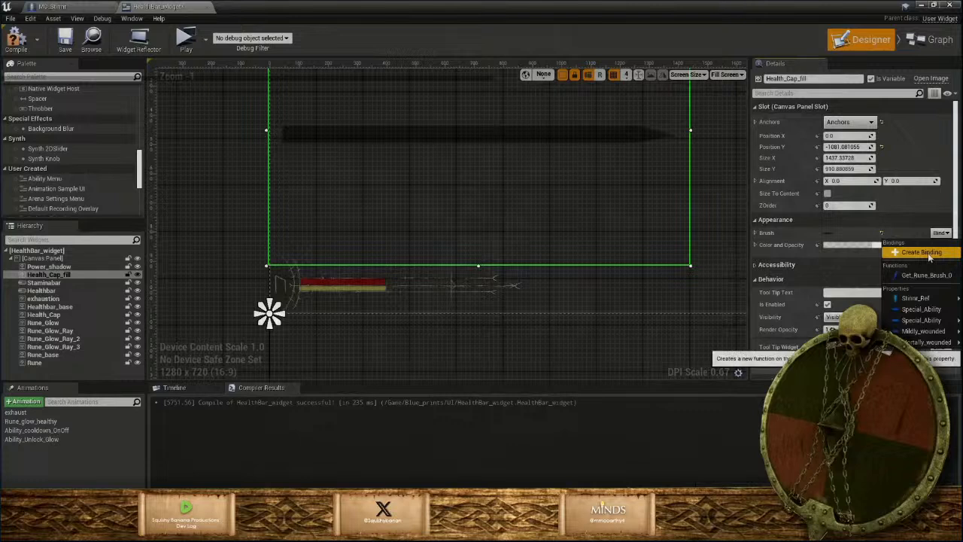
pyautogui.click(906, 234)
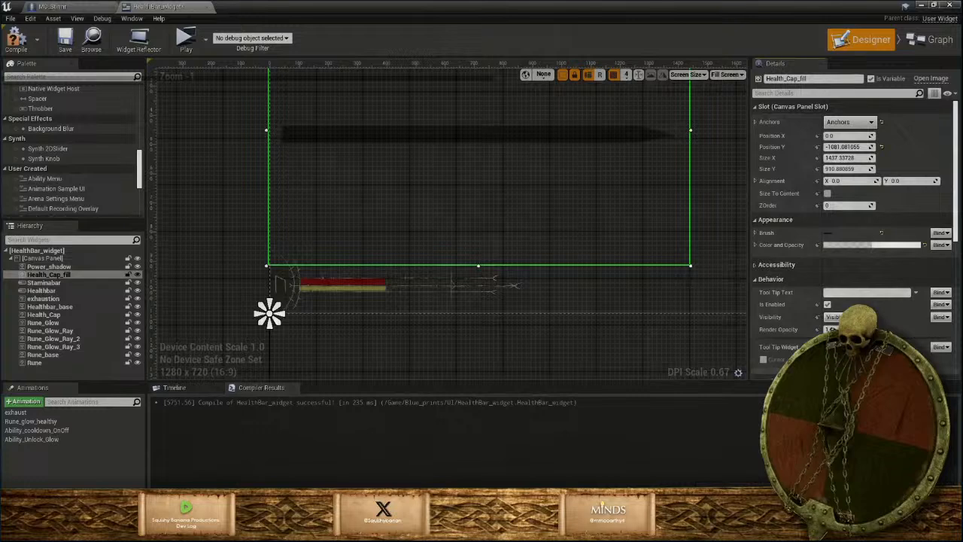
# Switch to Clip Studio Paint, show the widget screenshot layer beneath the black cap fill, and lower the fill layer's opacity to 43%
pyautogui.hotkey('alt', 'Tab')
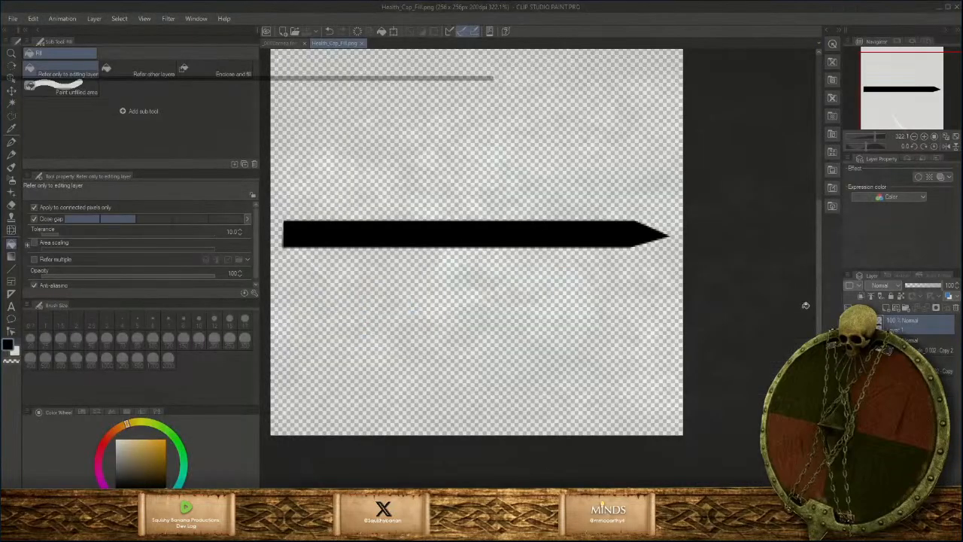
pyautogui.hotkey('ctrl', 't')
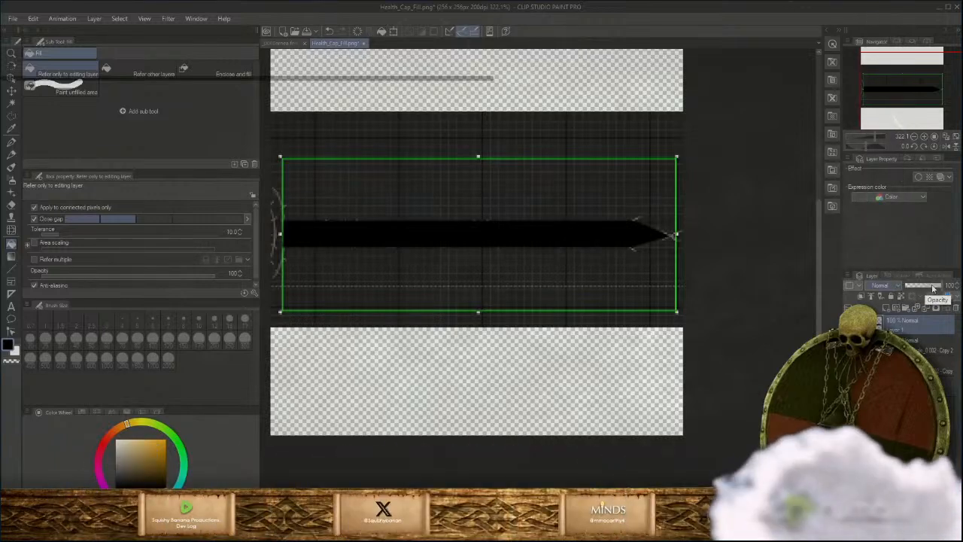
pyautogui.moveTo(937, 286); pyautogui.dragTo(922, 292)
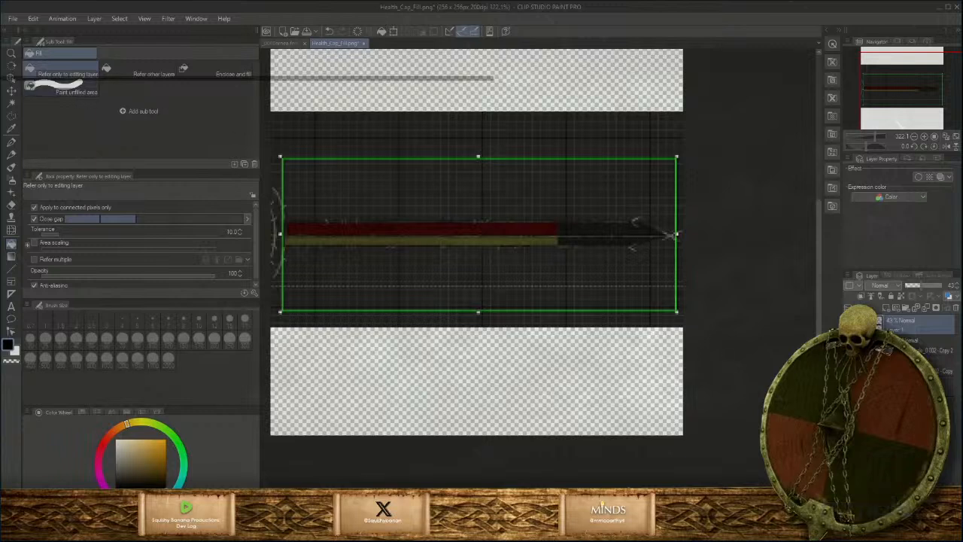
# Erase the part of the cap fill covering the red and yellow bars, hide the screenshot layer, and restore the fill's opacity to 100%
pyautogui.click(12, 115)
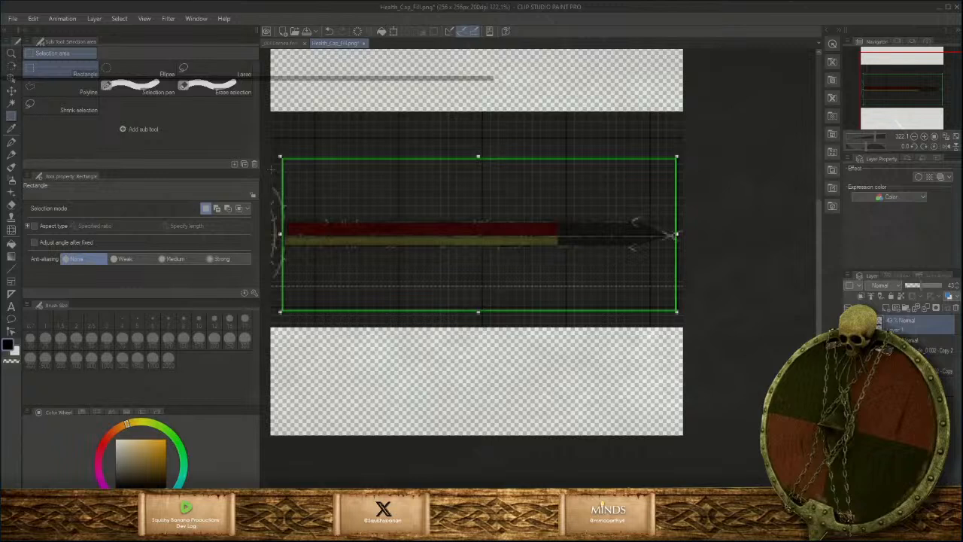
pyautogui.moveTo(271, 170)
pyautogui.mouseDown()
pyautogui.moveTo(388, 238)
pyautogui.moveTo(557, 286)
pyautogui.mouseUp()
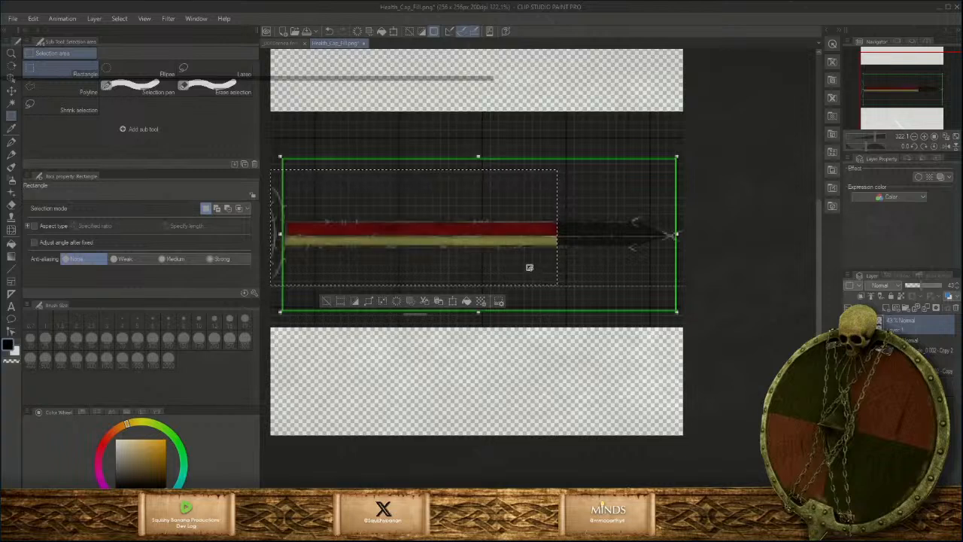
pyautogui.click(329, 301)
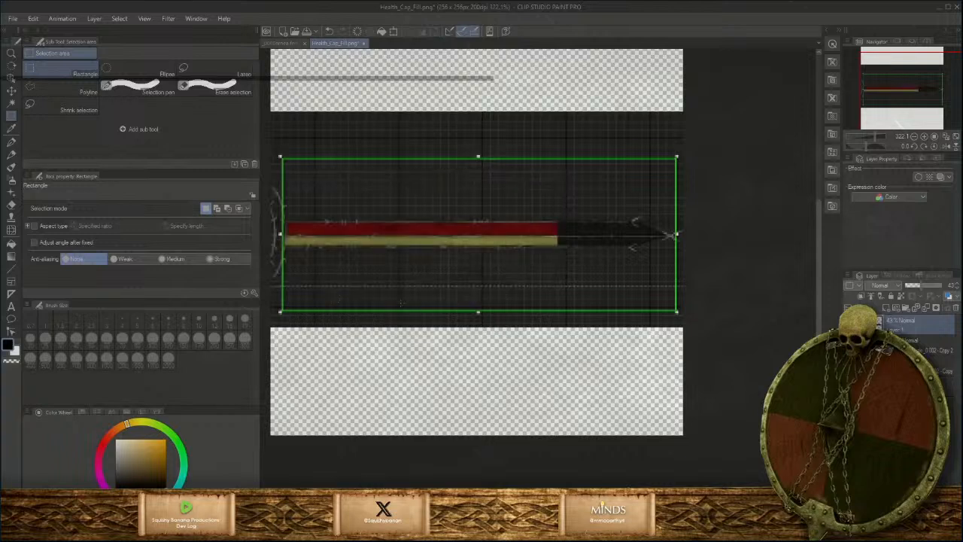
pyautogui.click(848, 345)
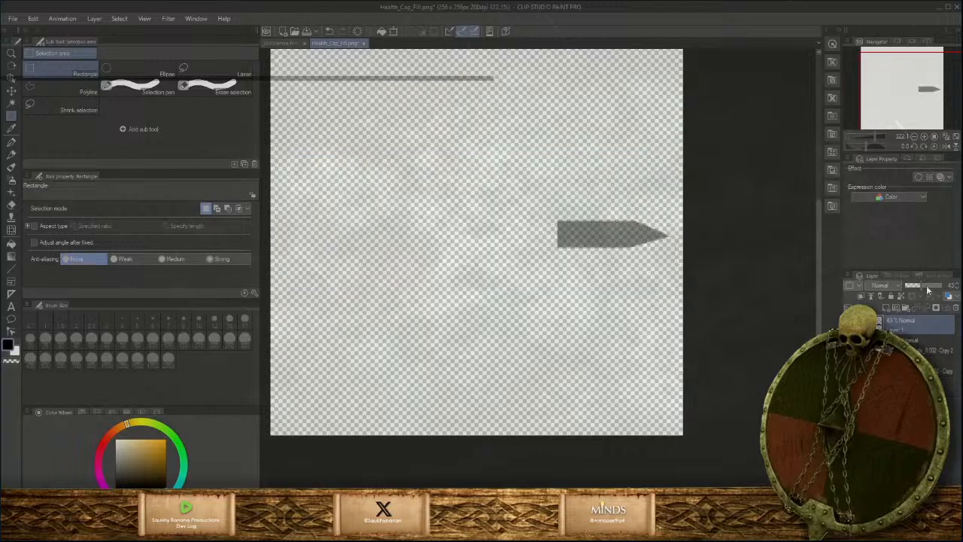
pyautogui.moveTo(927, 290); pyautogui.dragTo(958, 288)
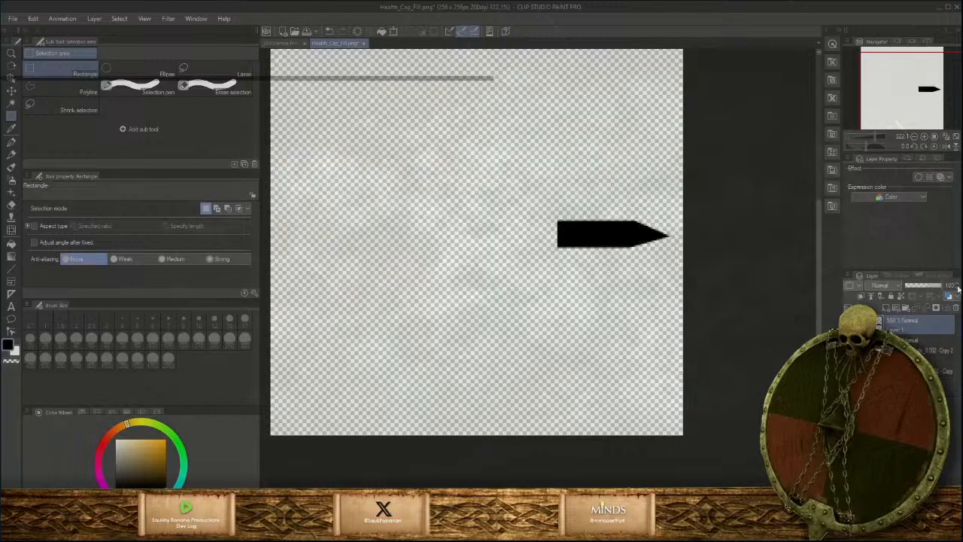
# Save the shortened fill as a new PNG named Health_Cap_Fill_mild.png in the UI_assets folder, accepting the loss of layer information
pyautogui.click(12, 19)
pyautogui.click(46, 107)
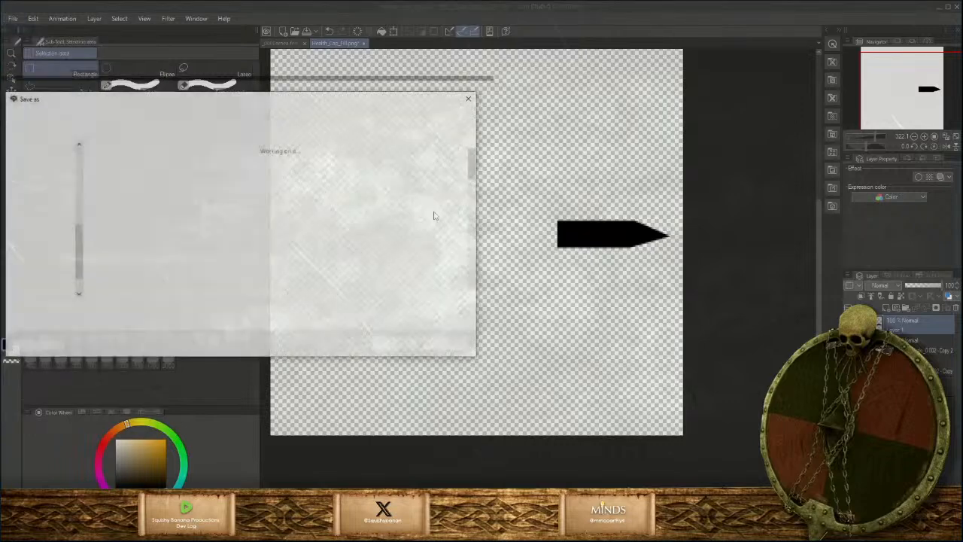
pyautogui.scroll(-5, 393, 194)
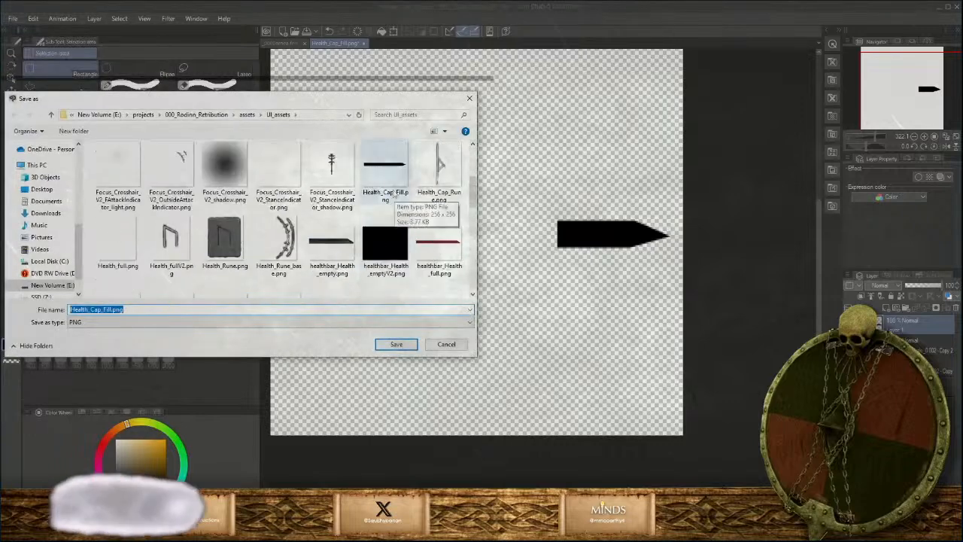
pyautogui.click(392, 194)
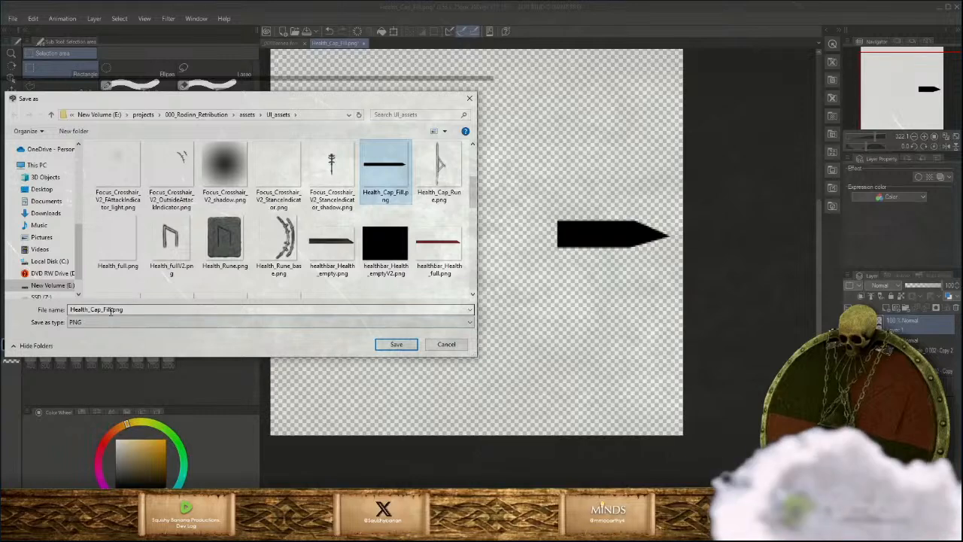
pyautogui.click(110, 310)
pyautogui.click(111, 310)
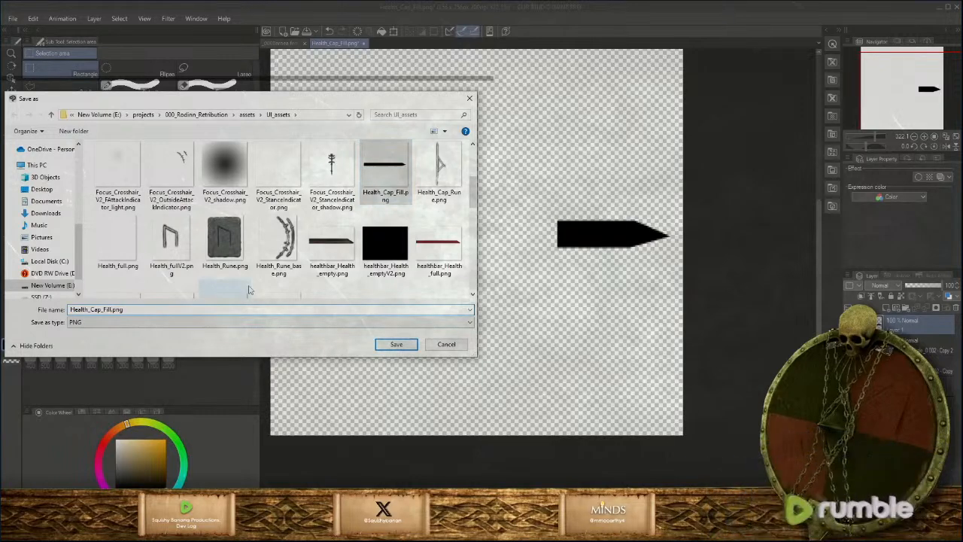
pyautogui.press('Return')
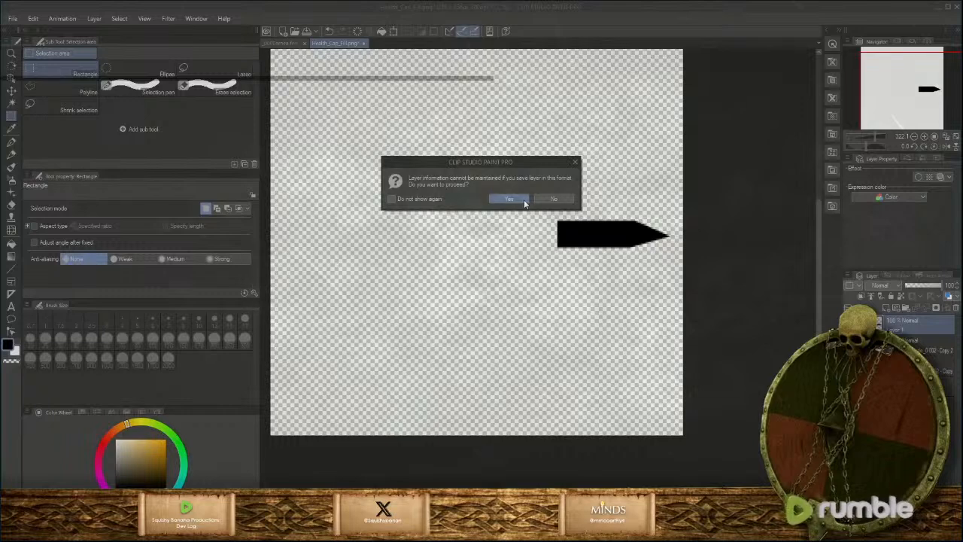
pyautogui.click(524, 200)
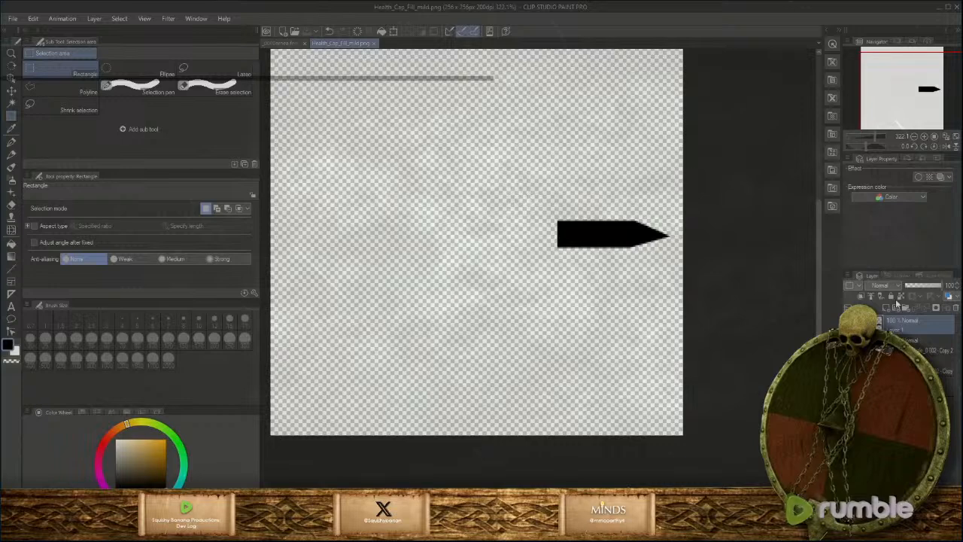
# Show the widget screenshot layer behind the mild fill again and switch back to the HealthBar_widget in Unreal Editor
pyautogui.hotkey('ctrl', 'v')
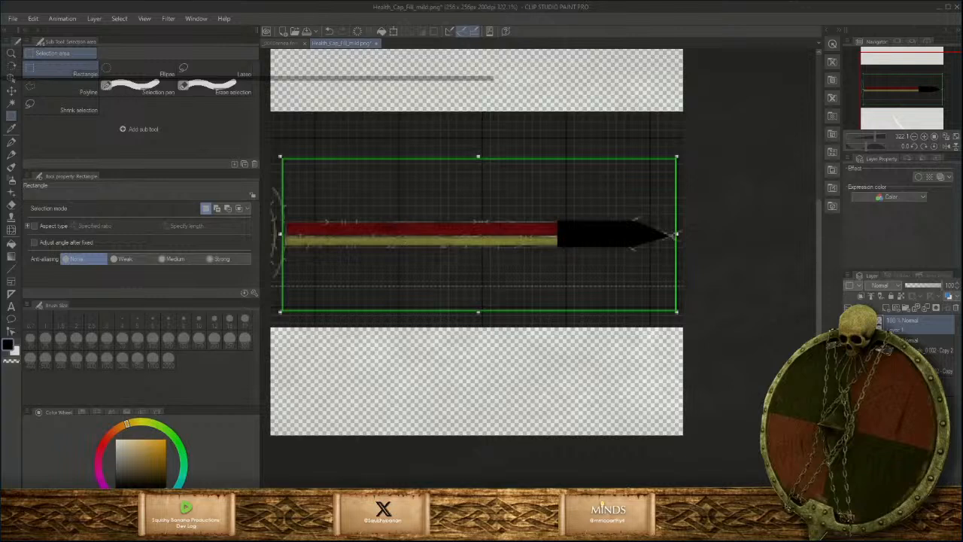
pyautogui.click(507, 529)
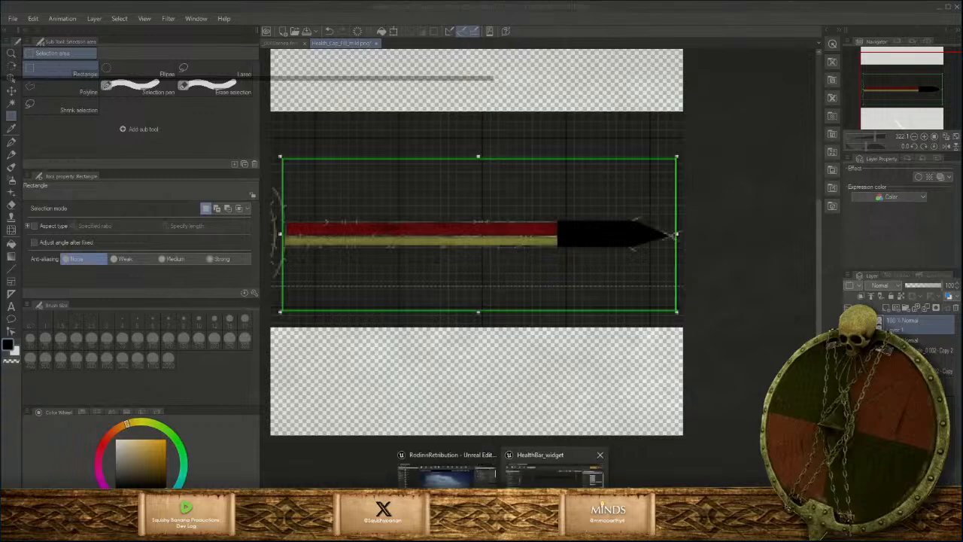
pyautogui.click(552, 493)
pyautogui.scroll(3, 387, 305)
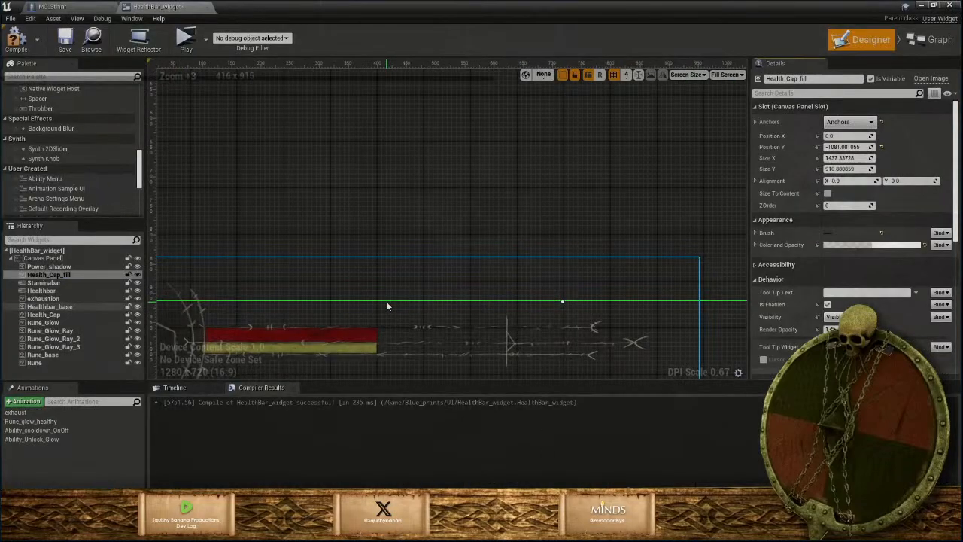
# Compare the red and yellow bars in the HealthBar_widget designer with the mild cap fill over the screenshot in Clip Studio Paint
pyautogui.moveTo(420, 316); pyautogui.dragTo(527, 221, button='right')
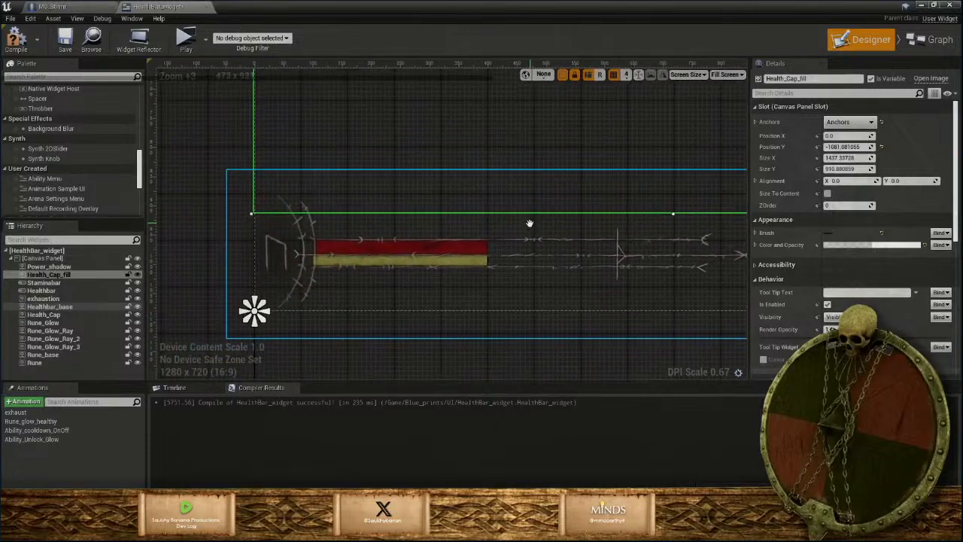
pyautogui.scroll(1, 510, 252)
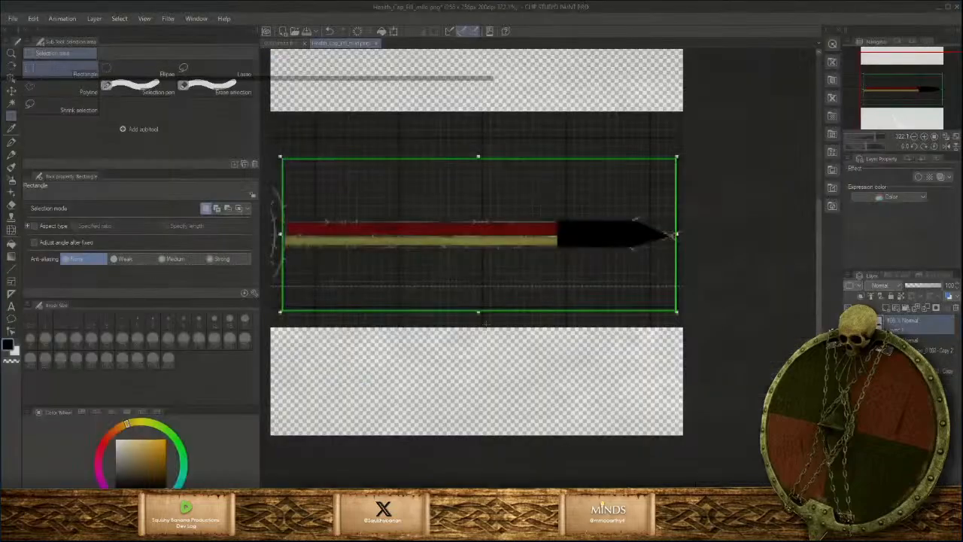
pyautogui.scroll(1, 517, 257)
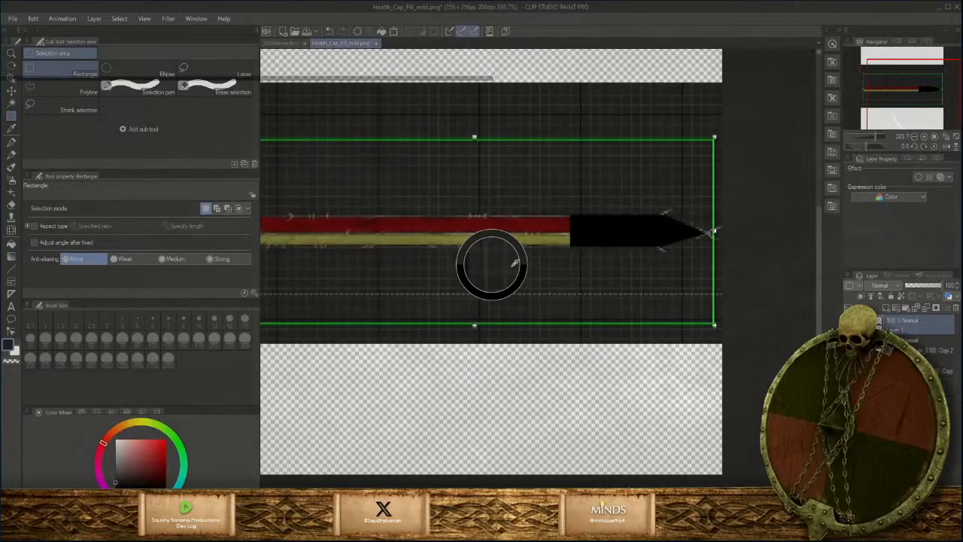
pyautogui.scroll(-1, 409, 383)
pyautogui.scroll(-1, 425, 376)
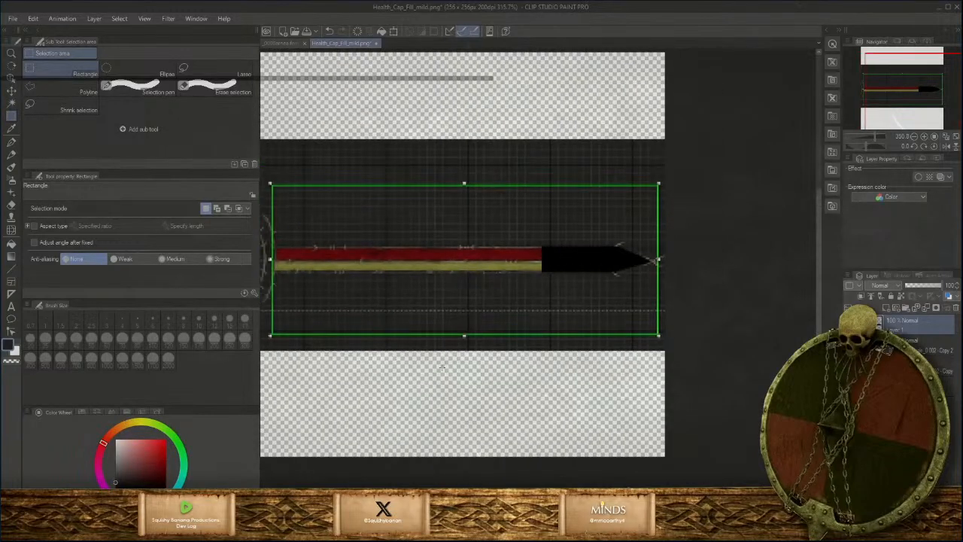
pyautogui.scroll(5, 330, 286)
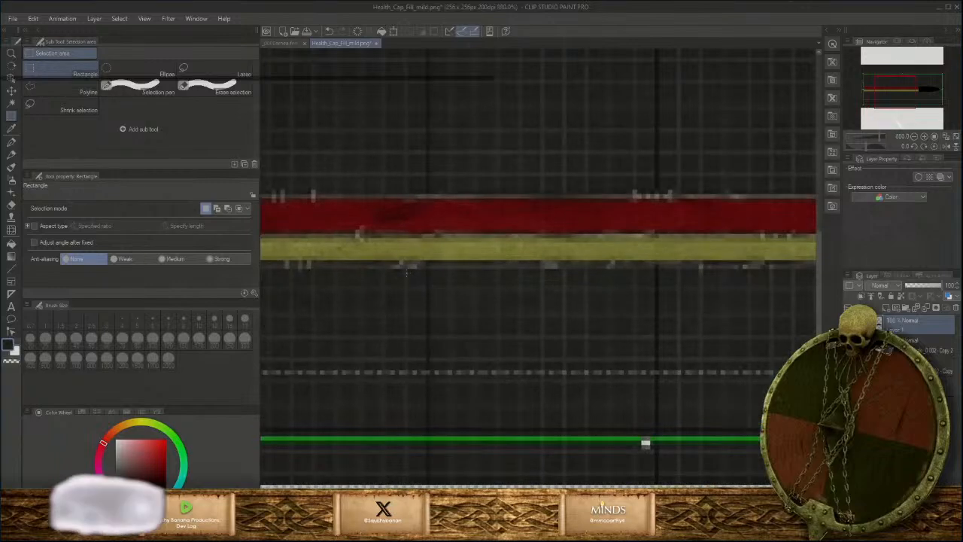
pyautogui.scroll(-5, 407, 273)
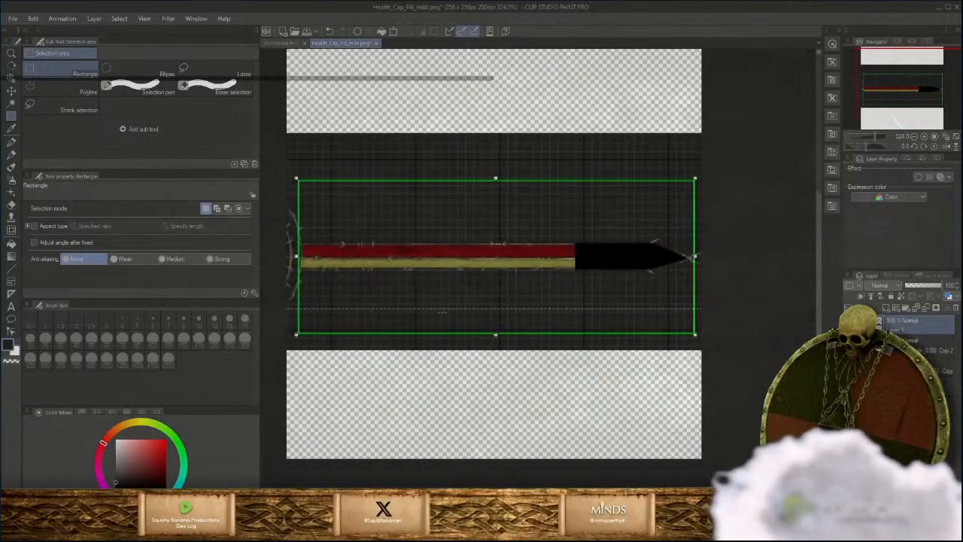
pyautogui.moveTo(415, 281); pyautogui.dragTo(516, 273, button='middle')
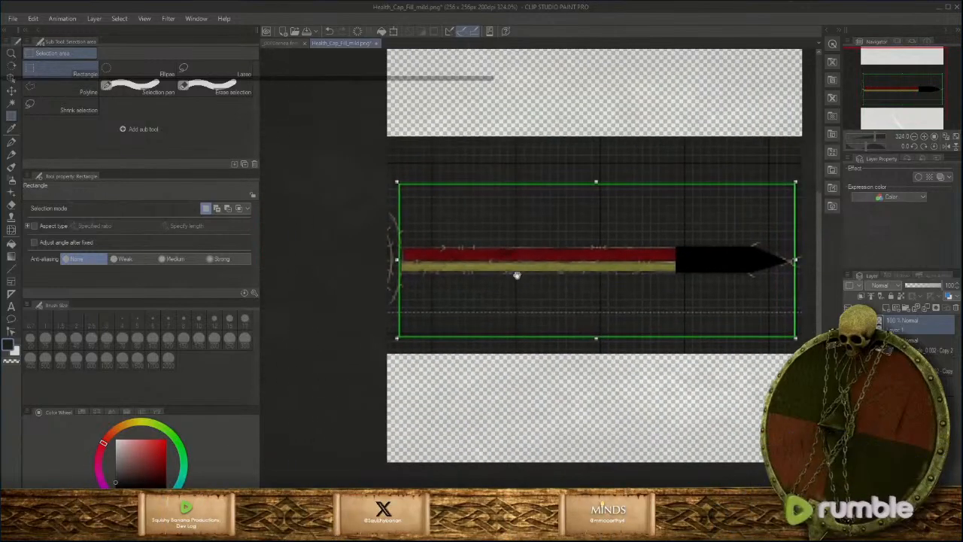
pyautogui.scroll(2, 516, 275)
pyautogui.scroll(2, 516, 275)
pyautogui.scroll(-2, 516, 275)
pyautogui.scroll(1, 510, 297)
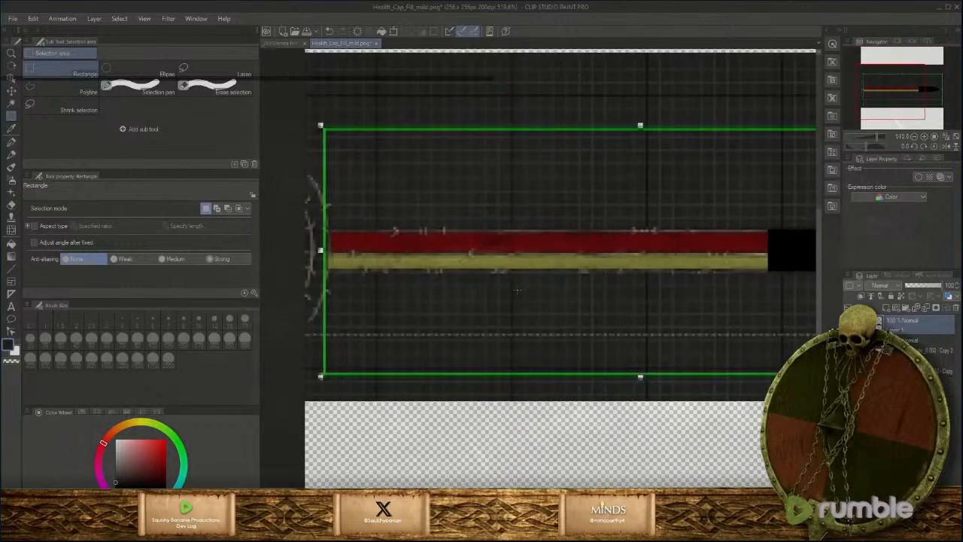
pyautogui.scroll(-1, 511, 295)
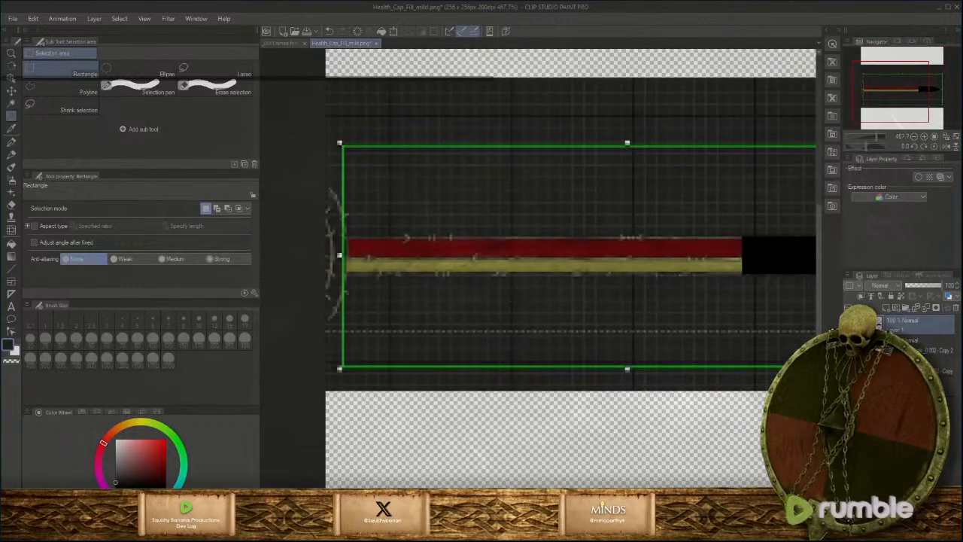
pyautogui.click(553, 468)
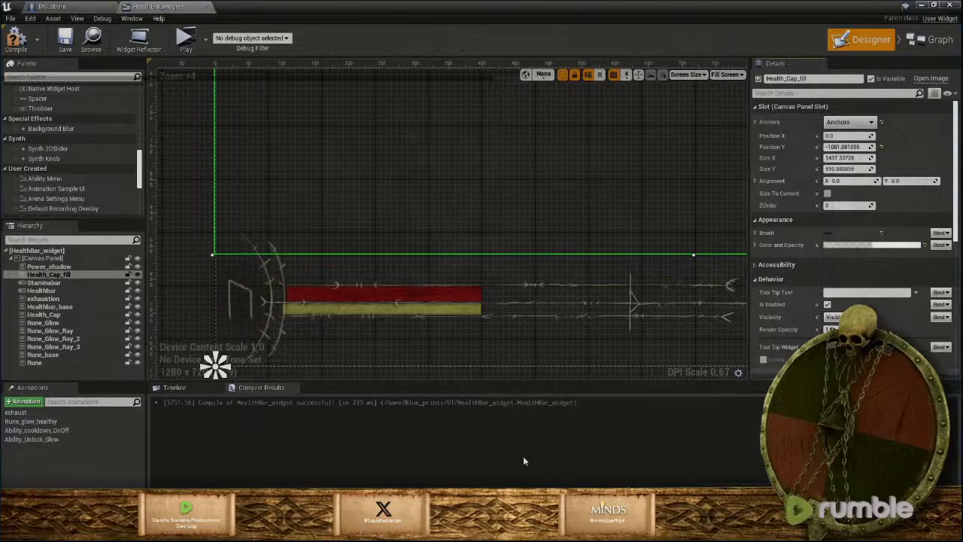
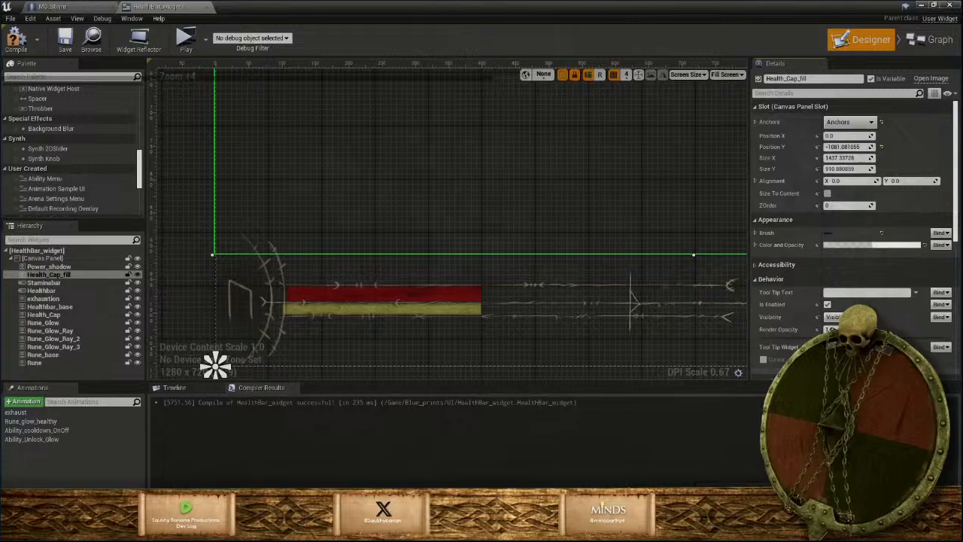
# In Clip Studio Paint, restore the full-length fill, erase its left part to just past the bars' middle at 43% opacity, hide the screenshot, and reset opacity to 100%
pyautogui.hotkey('alt', 'Tab')
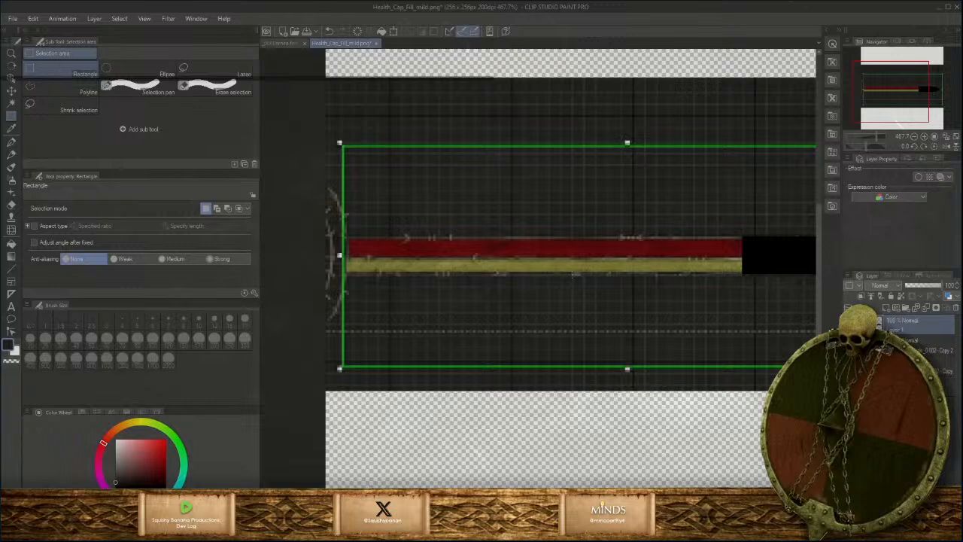
pyautogui.click(920, 285)
pyautogui.moveTo(326, 163); pyautogui.dragTo(741, 330)
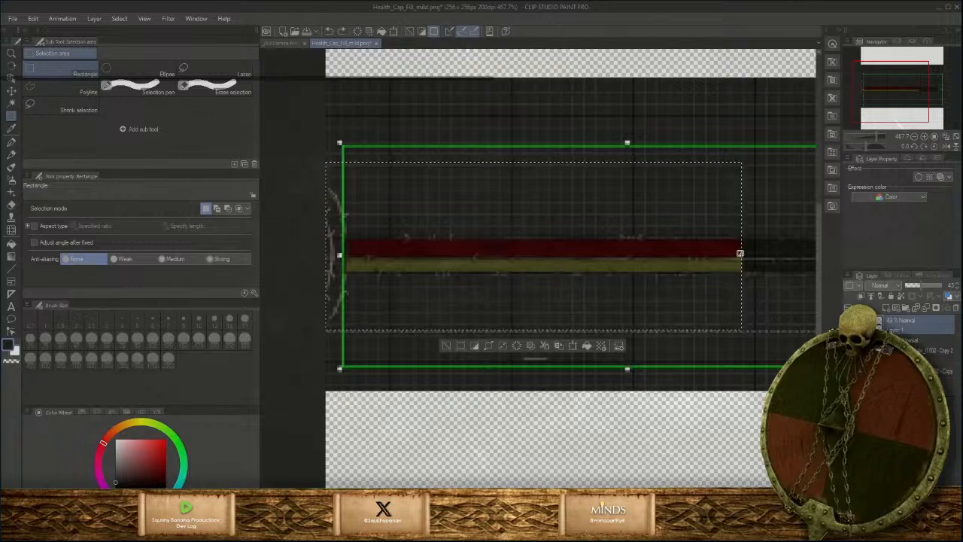
pyautogui.moveTo(740, 254); pyautogui.dragTo(573, 258)
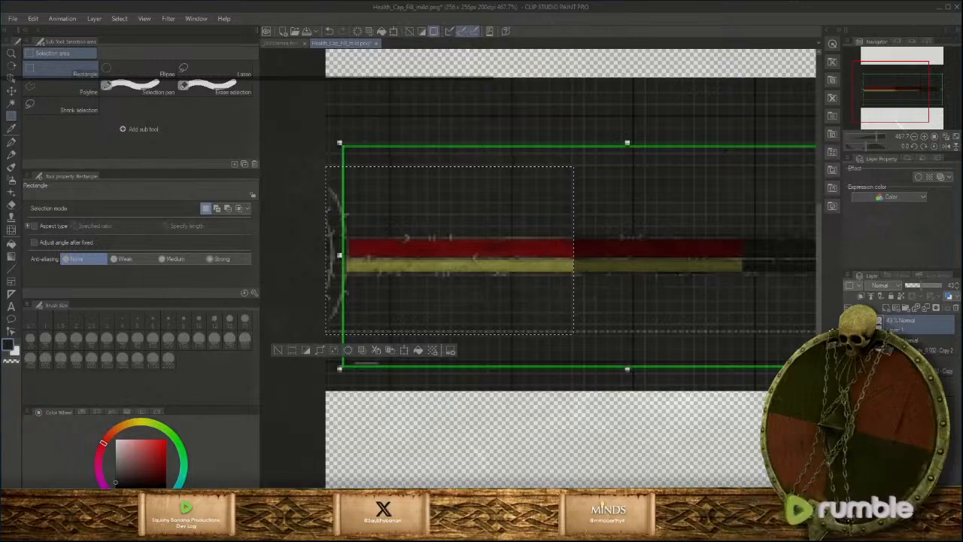
pyautogui.click(848, 346)
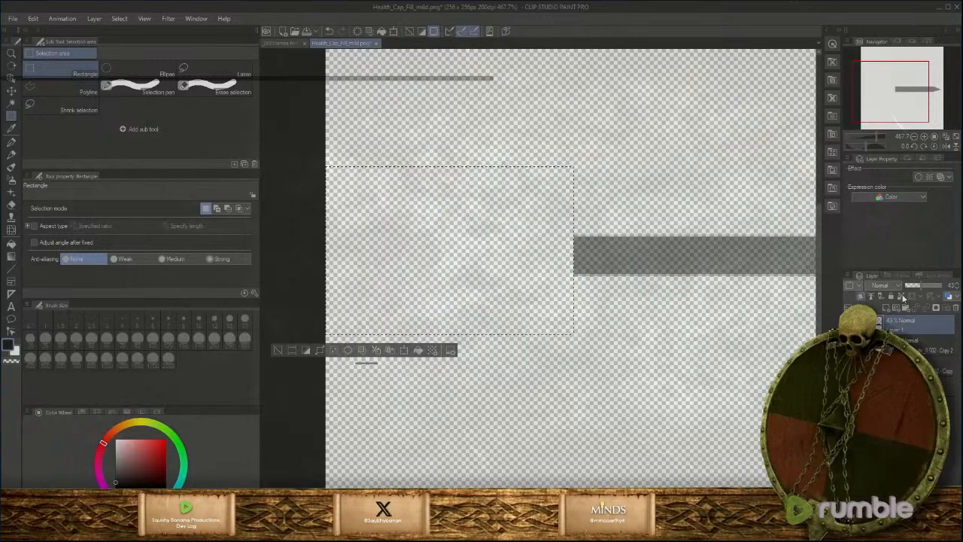
pyautogui.moveTo(924, 292); pyautogui.dragTo(953, 290)
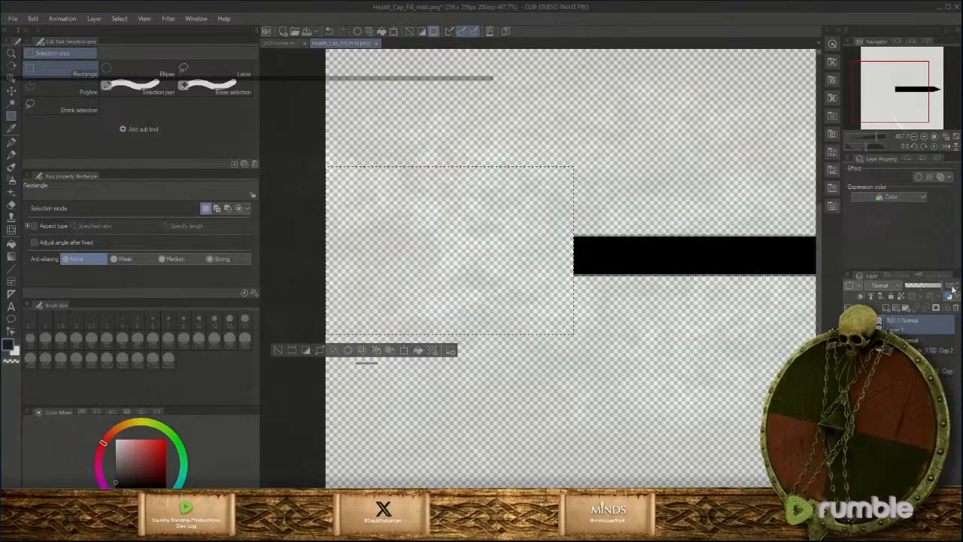
# Save the longer fill over the existing Health_Cap_Fill.png in the UI_assets folder and clear the selection
pyautogui.click(13, 19)
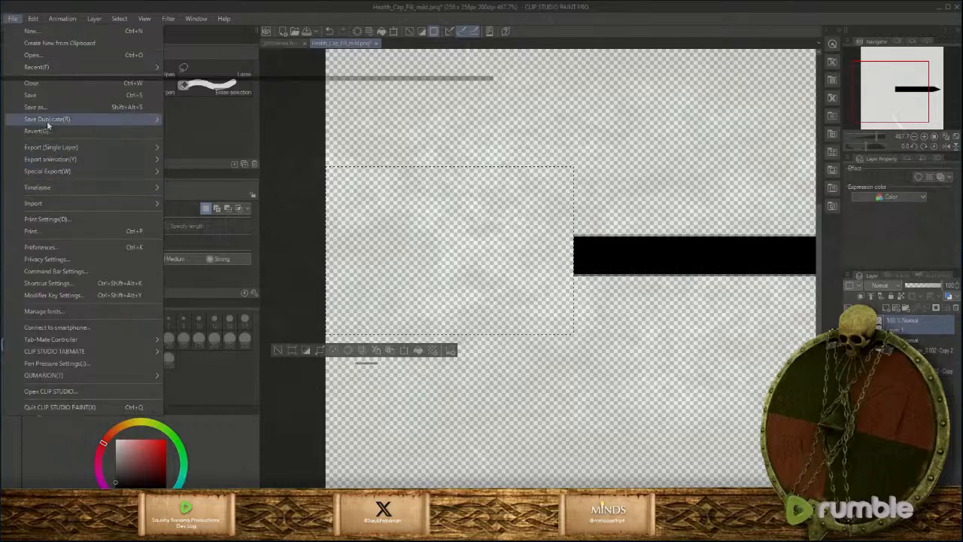
pyautogui.click(38, 109)
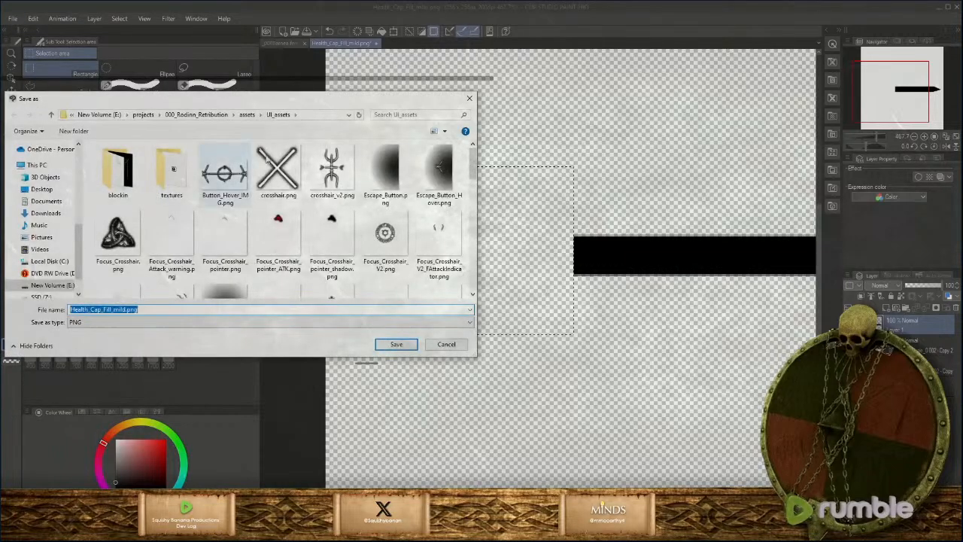
pyautogui.click(385, 167)
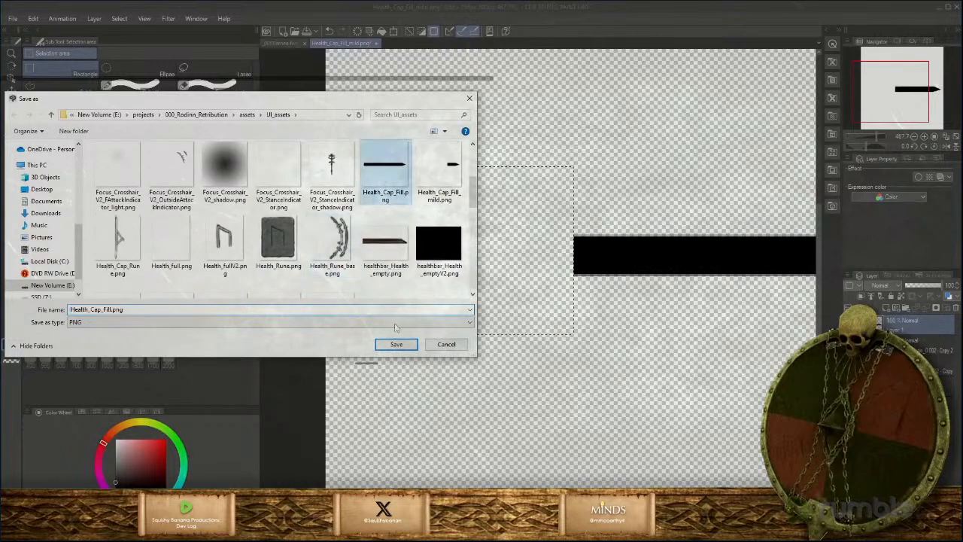
pyautogui.click(396, 346)
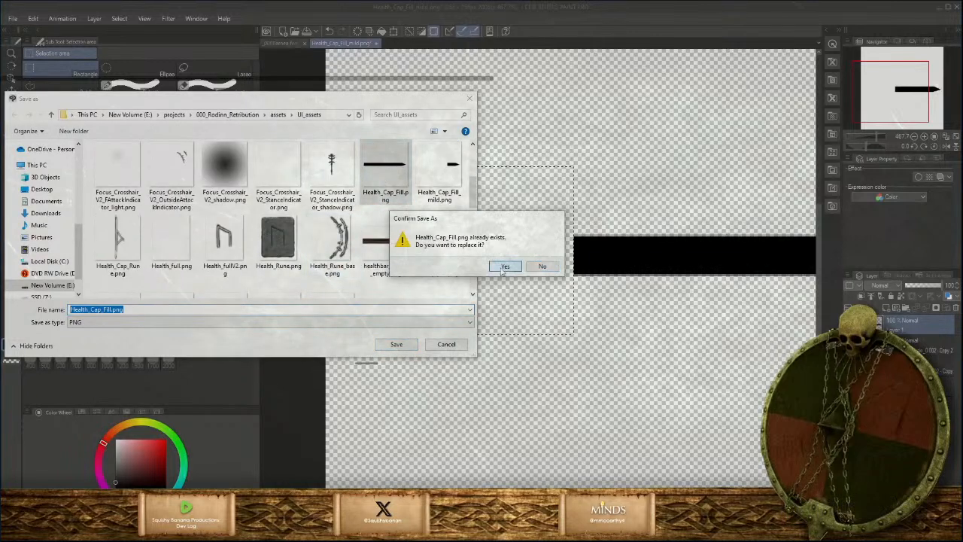
pyautogui.click(504, 267)
pyautogui.click(509, 200)
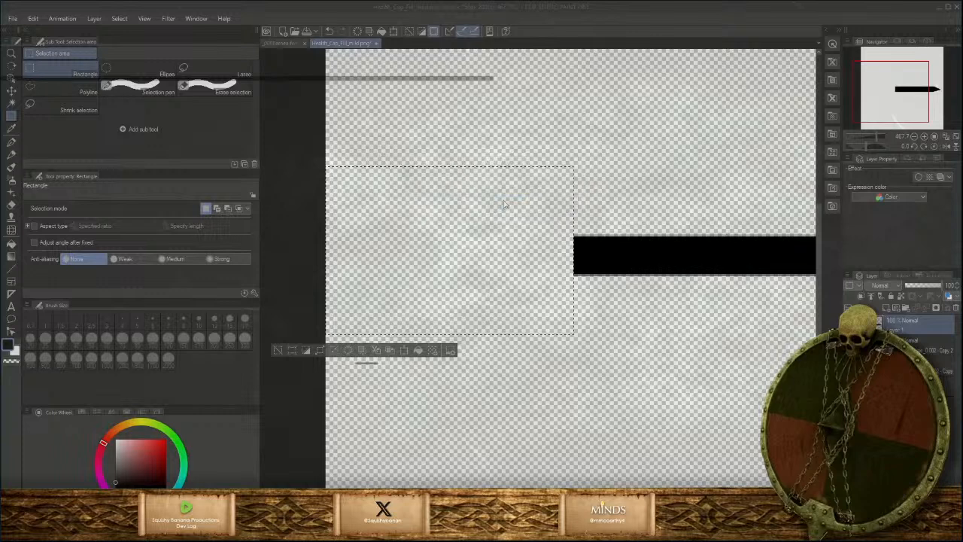
pyautogui.click(277, 352)
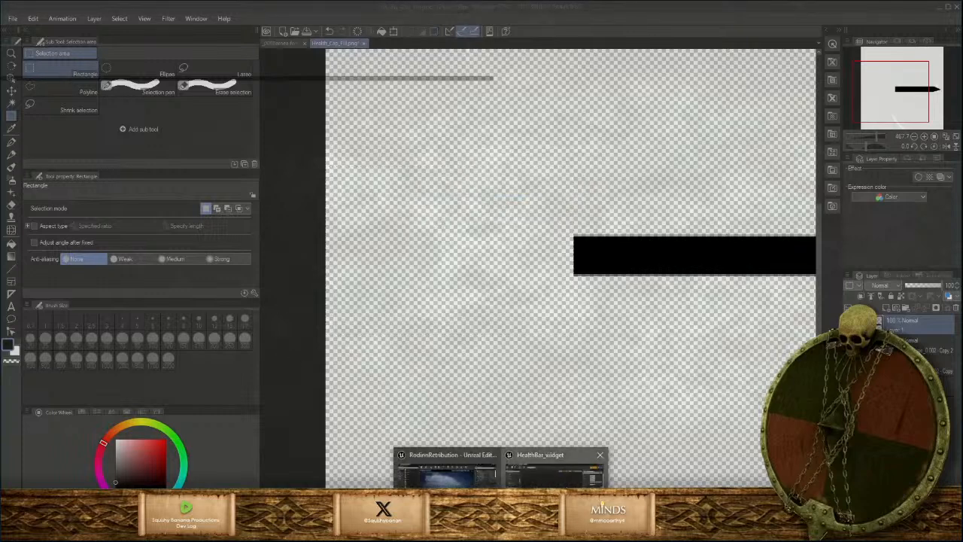
# Switch to the main Unreal Editor window and reimport the Health_Cap_Fill texture in the textures/UI folder
pyautogui.click(559, 470)
pyautogui.scroll(-4, 496, 304)
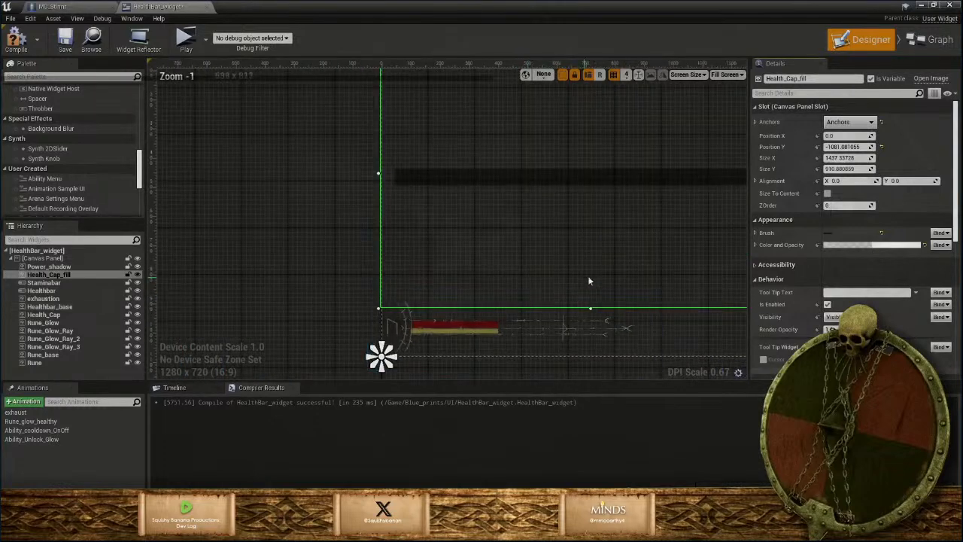
pyautogui.moveTo(628, 257); pyautogui.dragTo(534, 252, button='right')
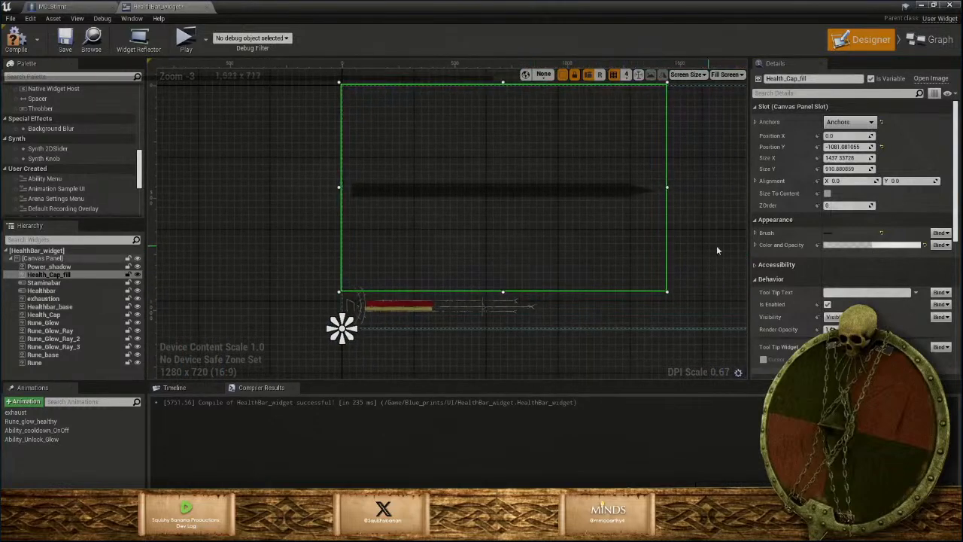
pyautogui.click(922, 5)
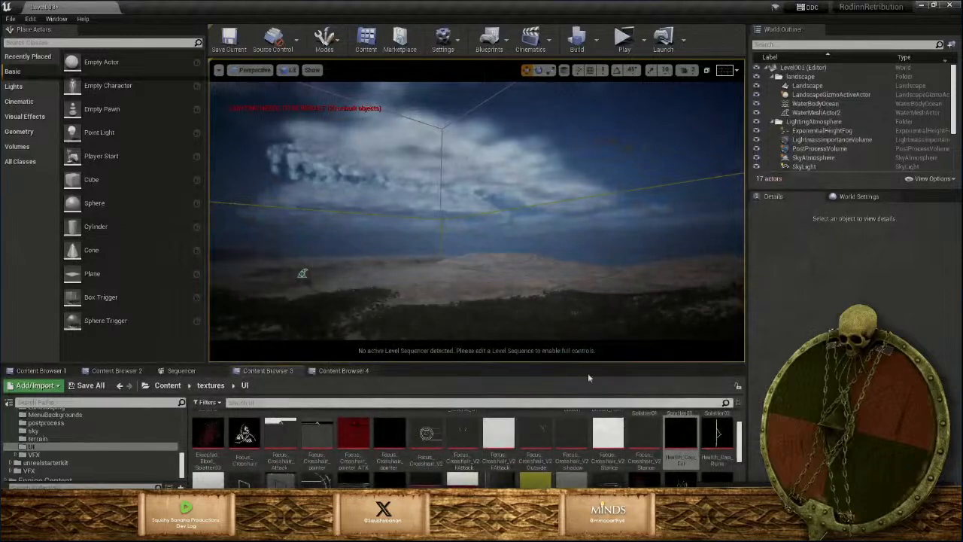
pyautogui.scroll(-3, 600, 460)
pyautogui.scroll(-3, 600, 460)
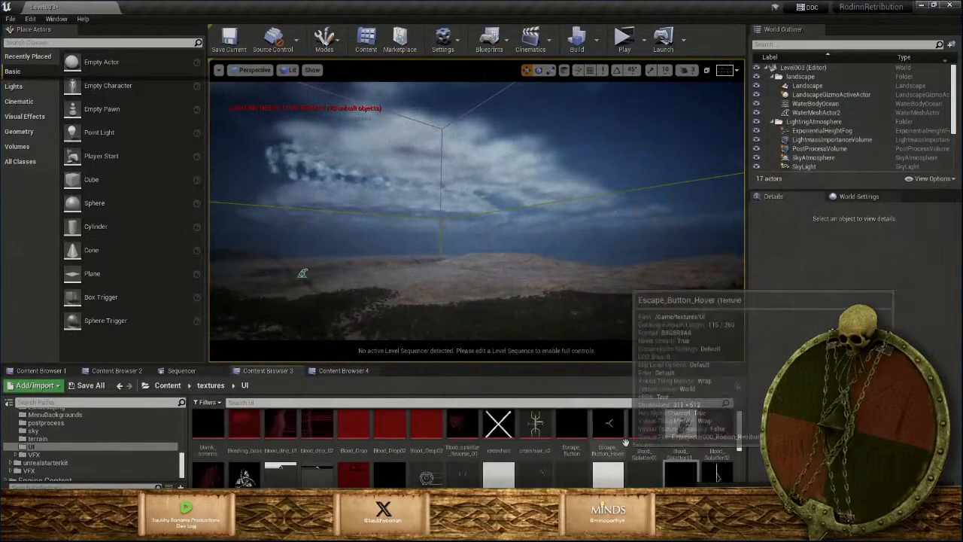
pyautogui.rightClick(673, 479)
pyautogui.click(725, 214)
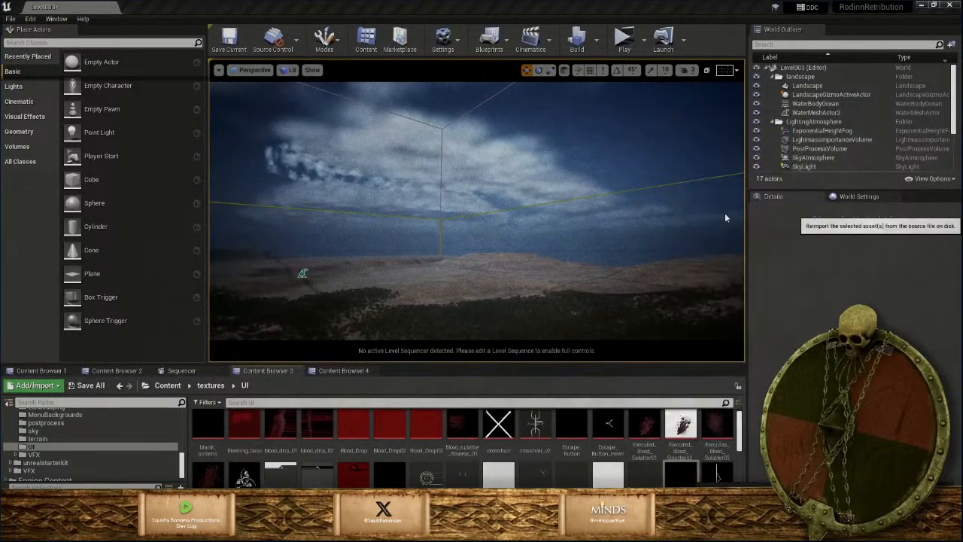
pyautogui.scroll(-1, 679, 464)
pyautogui.scroll(-1, 679, 465)
pyautogui.click(676, 429)
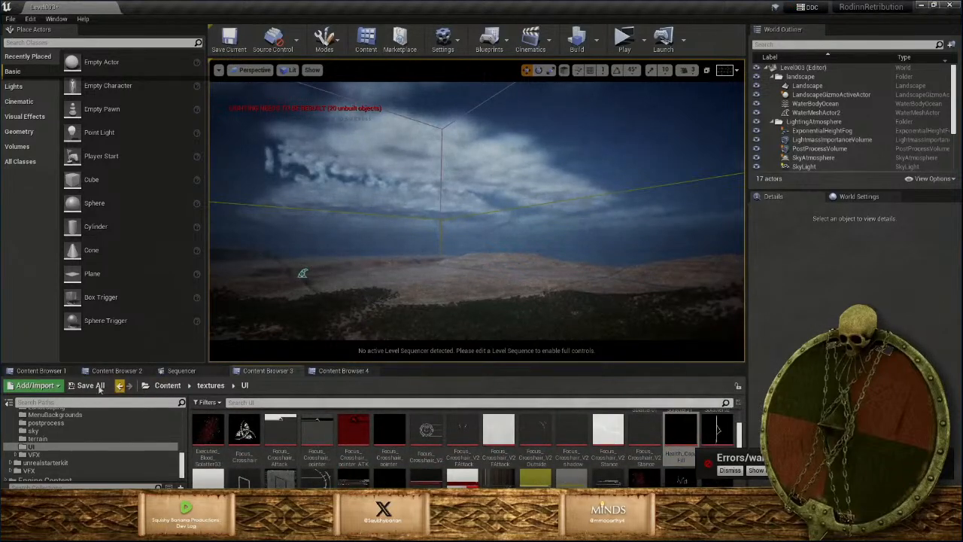
# Import Health_Cap_Fill_mild.png from UI_assets into the textures/UI folder, save the new texture, and return to the HealthBar_widget
pyautogui.click(53, 386)
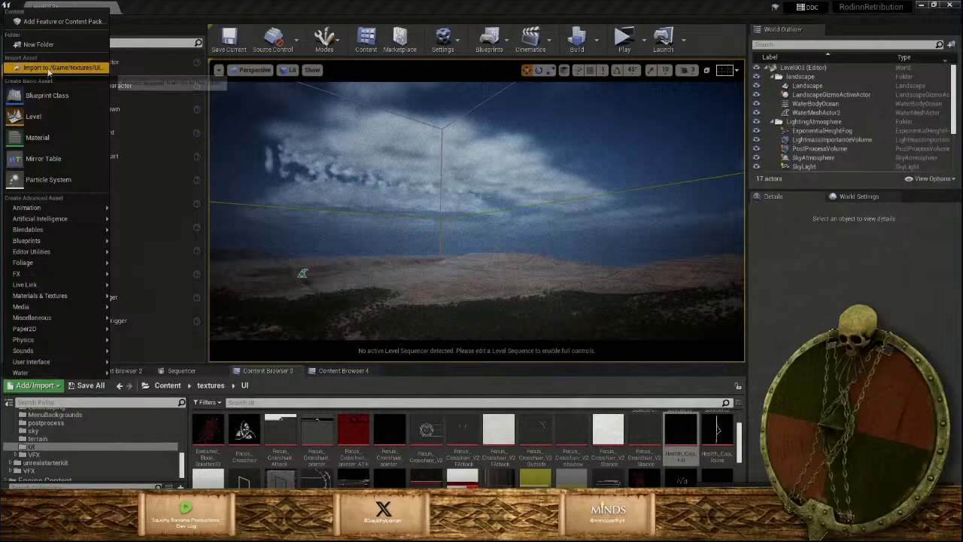
pyautogui.click(48, 68)
pyautogui.scroll(-3, 579, 279)
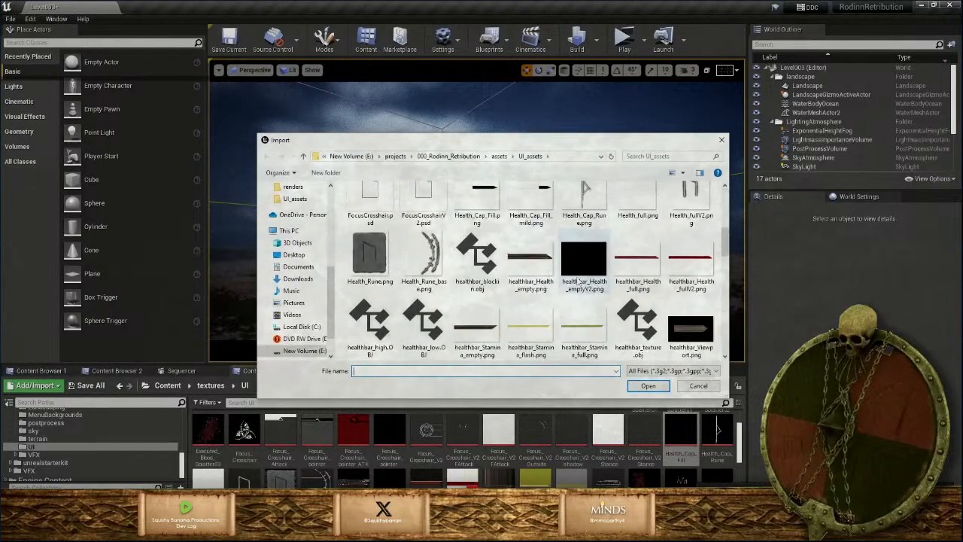
pyautogui.scroll(1, 579, 279)
pyautogui.click(530, 212)
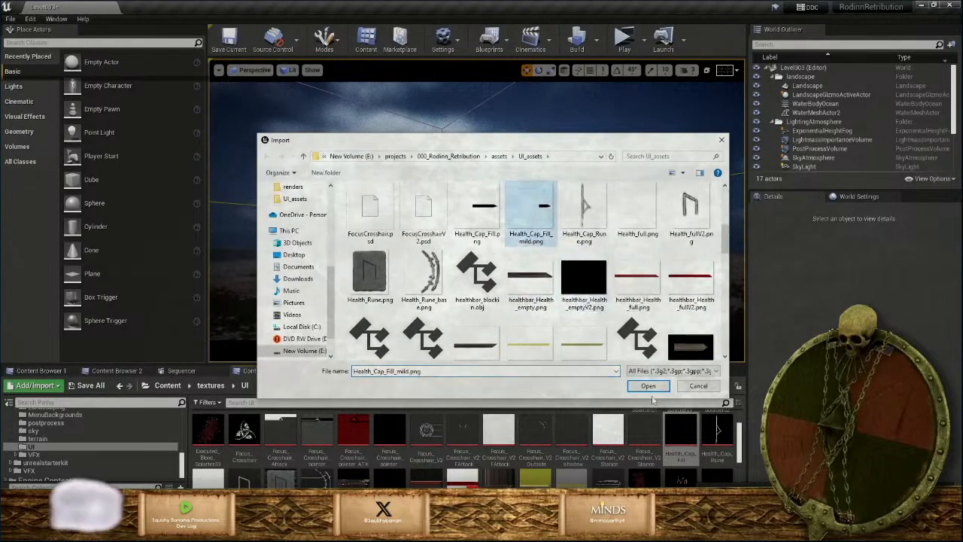
pyautogui.click(648, 386)
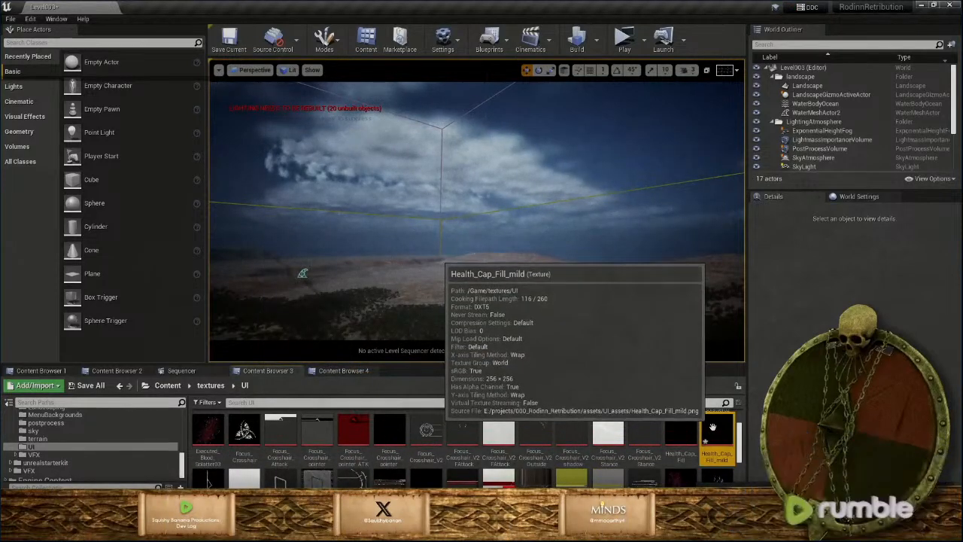
pyautogui.click(715, 433)
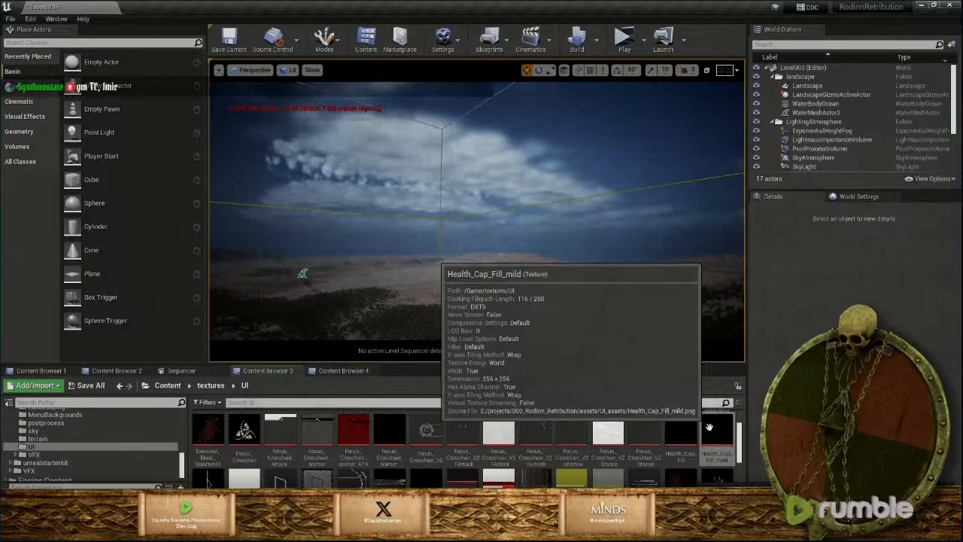
pyautogui.moveTo(502, 530)
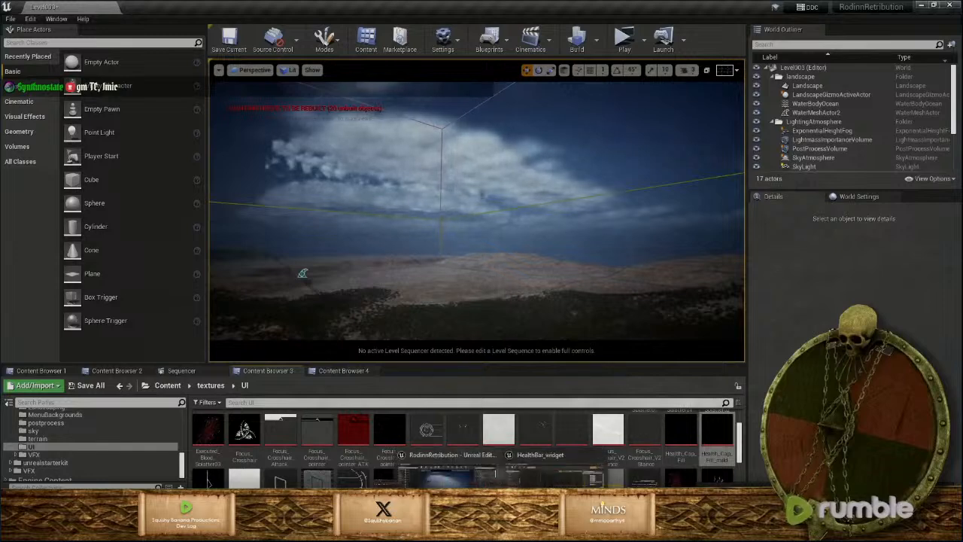
pyautogui.click(557, 483)
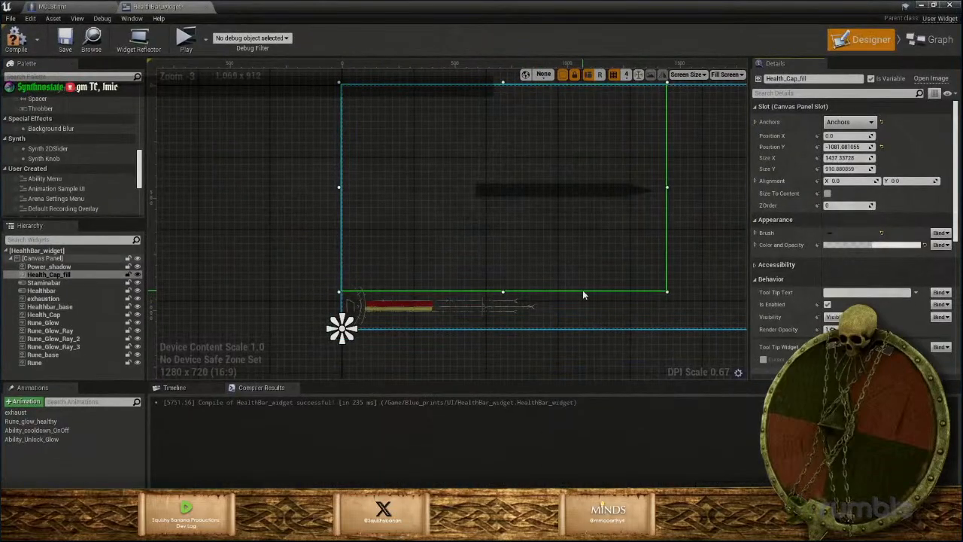
# Set the brush image of the Health_Cap_fill widget to the Health_Cap_Fill_mild texture
pyautogui.scroll(-2, 542, 341)
pyautogui.scroll(5, 542, 341)
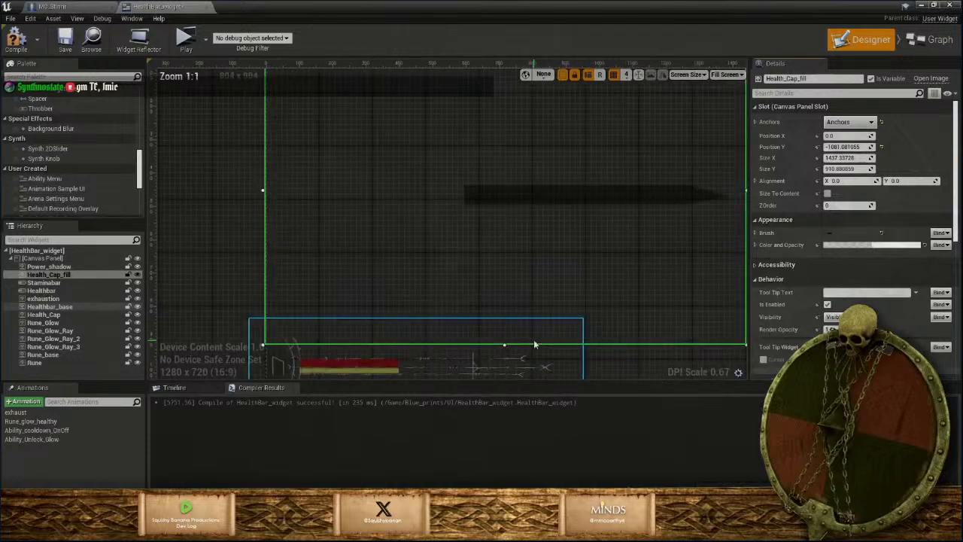
pyautogui.moveTo(470, 244); pyautogui.dragTo(486, 60, button='right')
pyautogui.moveTo(522, 273); pyautogui.dragTo(539, 376, button='right')
pyautogui.scroll(1, 539, 325)
pyautogui.moveTo(577, 268); pyautogui.dragTo(563, 140, button='right')
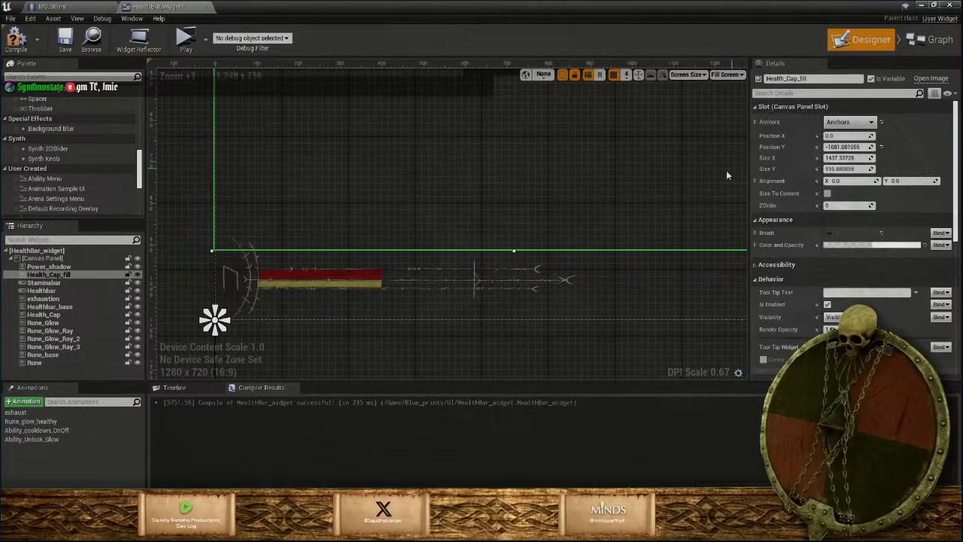
pyautogui.click(756, 233)
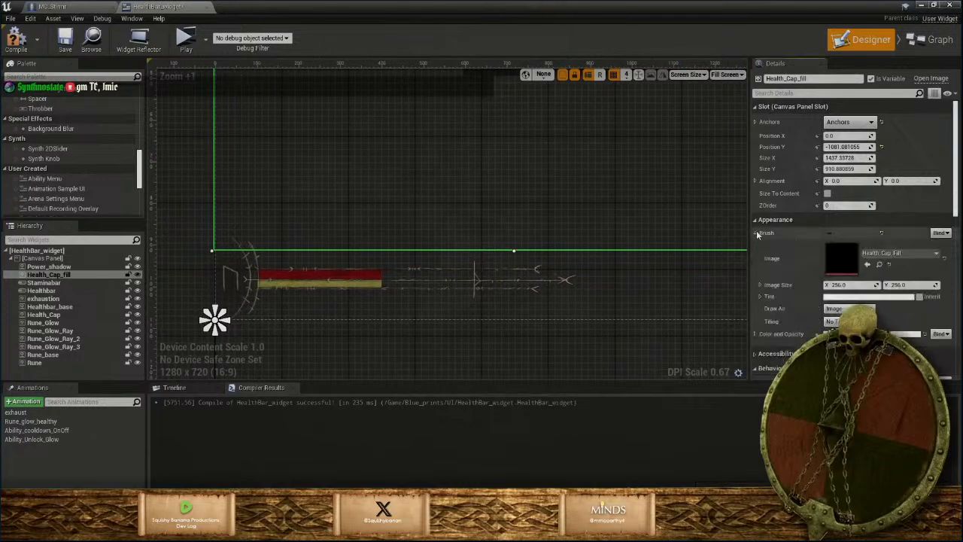
pyautogui.click(926, 255)
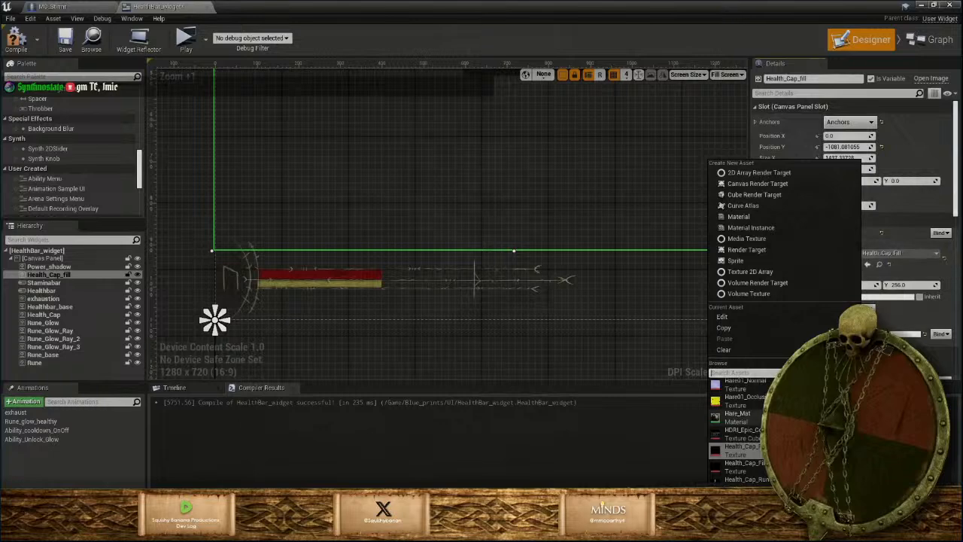
pyautogui.click(745, 467)
pyautogui.scroll(-2, 560, 191)
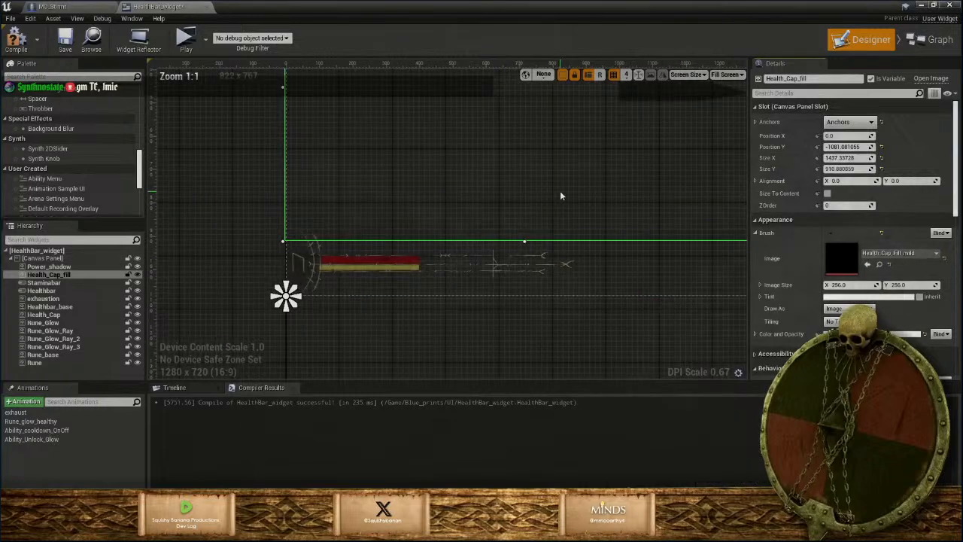
# Move the Health_Cap_fill image over the far end of the bars at X -372, Y -516 and reduce its height to about 822
pyautogui.moveTo(670, 105)
pyautogui.mouseDown()
pyautogui.moveTo(644, 115)
pyautogui.moveTo(605, 188)
pyautogui.moveTo(562, 231)
pyautogui.moveTo(562, 254)
pyautogui.mouseUp()
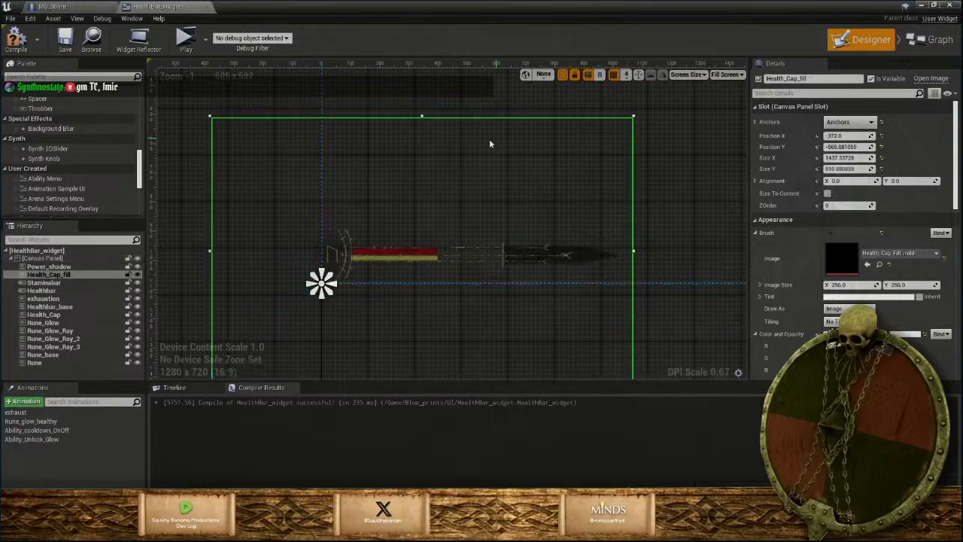
pyautogui.moveTo(421, 115); pyautogui.dragTo(430, 137)
pyautogui.moveTo(574, 261)
pyautogui.mouseDown()
pyautogui.moveTo(576, 248)
pyautogui.moveTo(631, 278)
pyautogui.mouseUp()
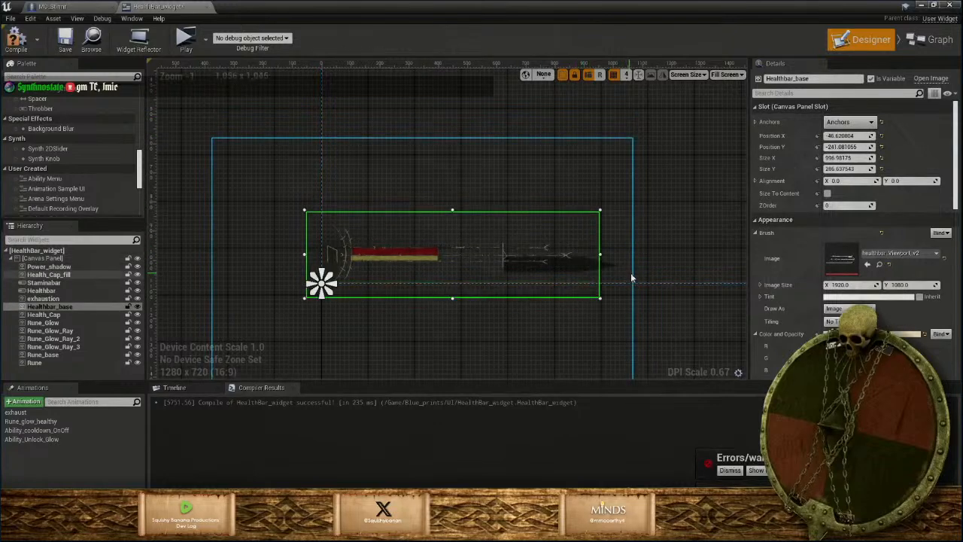
pyautogui.click(622, 263)
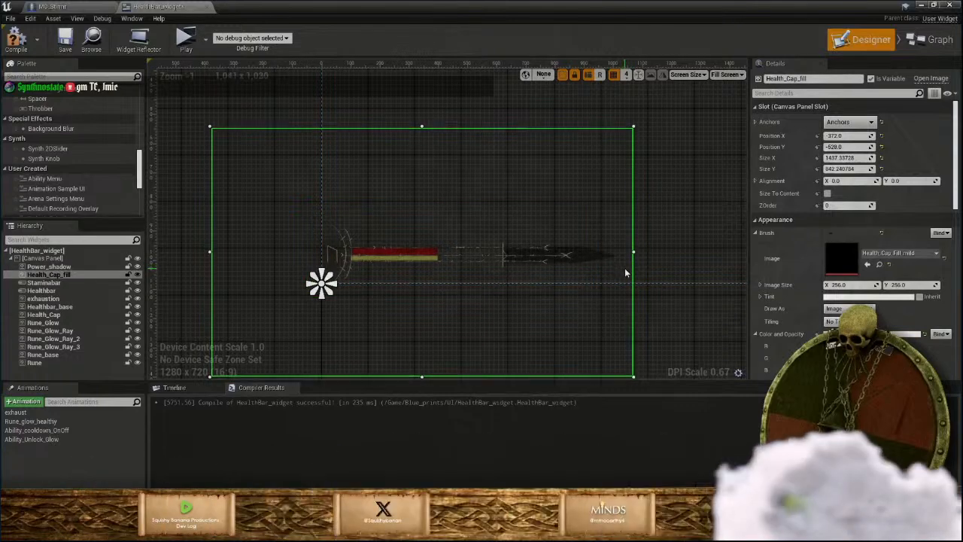
pyautogui.scroll(3, 580, 285)
pyautogui.scroll(1, 583, 276)
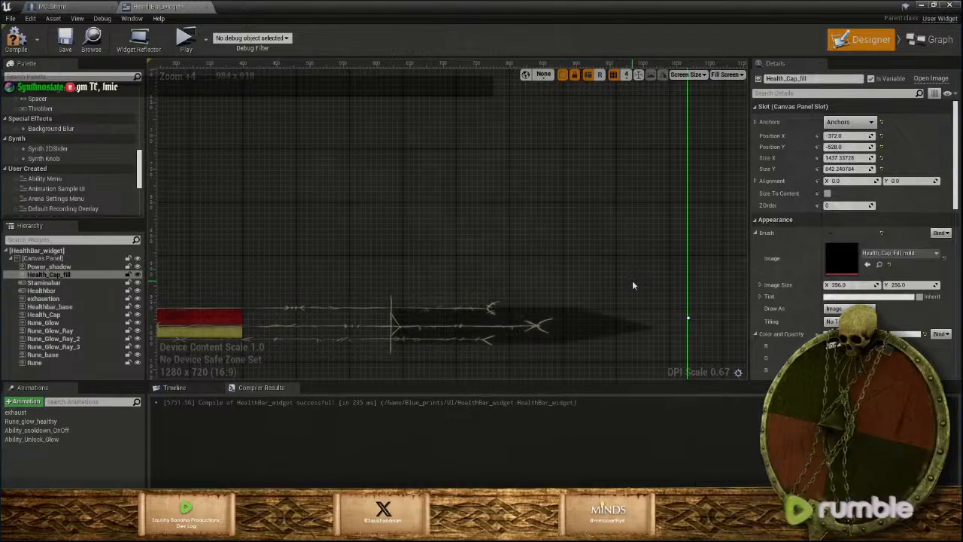
pyautogui.scroll(-4, 632, 280)
pyautogui.moveTo(451, 178); pyautogui.dragTo(451, 182)
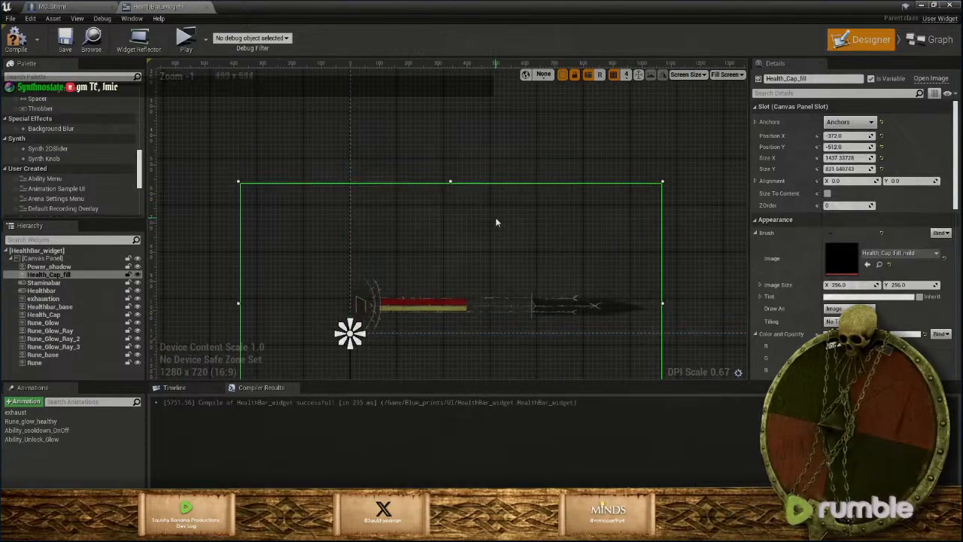
pyautogui.scroll(4, 578, 301)
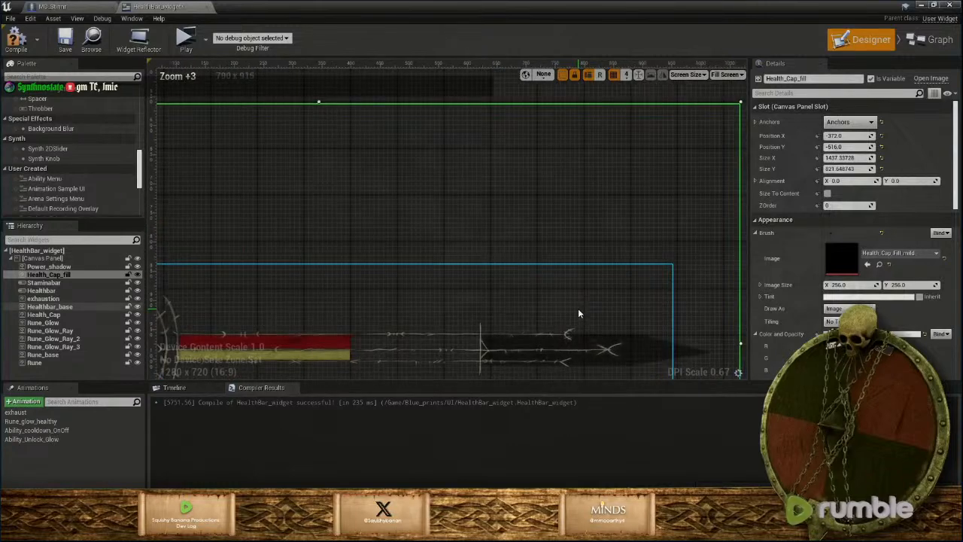
pyautogui.scroll(-4, 578, 308)
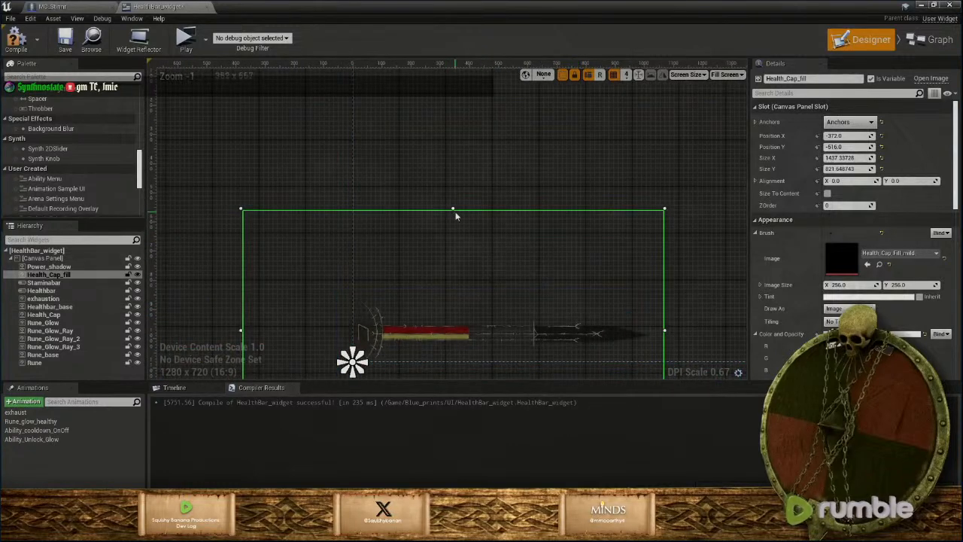
# Shrink the Health_Cap_fill image's height to about 710 and raise it to Y -464, aligning the dark fill vertically with the bars
pyautogui.moveTo(454, 209); pyautogui.dragTo(461, 246)
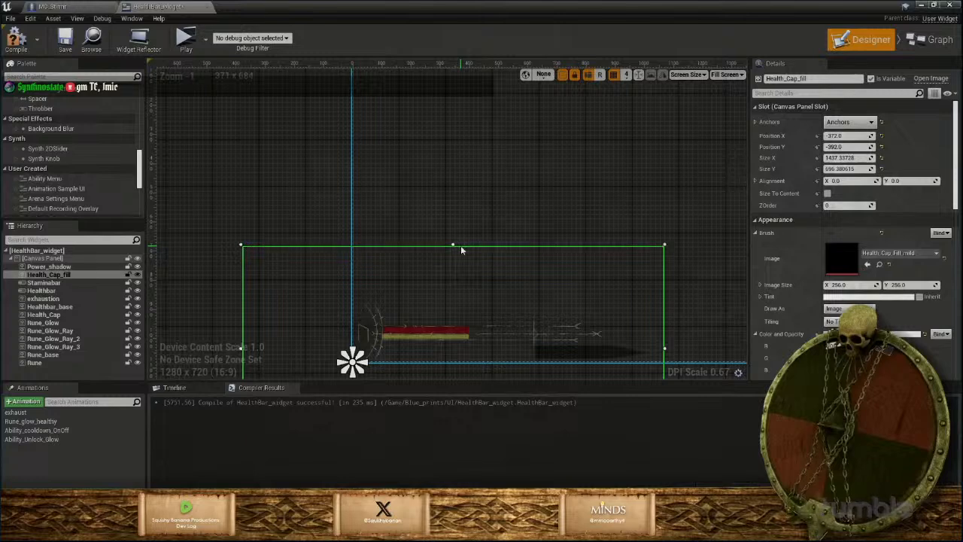
pyautogui.press('Up')
pyautogui.press('Up')
pyautogui.press('Up')
pyautogui.press('Up')
pyautogui.press('Up')
pyautogui.press('Up')
pyautogui.press('Up')
pyautogui.press('Up')
pyautogui.press('Up')
pyautogui.press('Up')
pyautogui.press('Up')
pyautogui.press('Up')
pyautogui.press('Up')
pyautogui.press('Up')
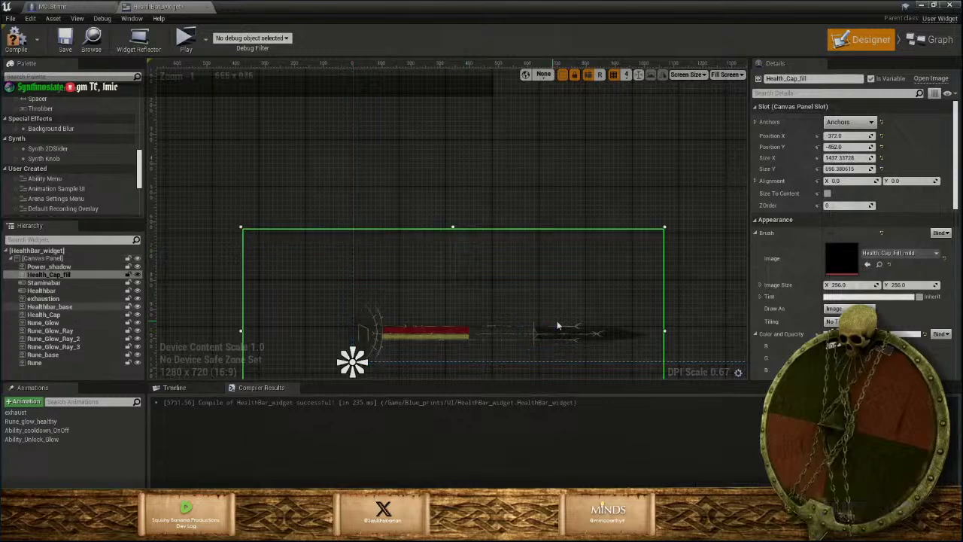
pyautogui.scroll(5, 591, 301)
pyautogui.moveTo(598, 215)
pyautogui.mouseDown(button='right')
pyautogui.moveTo(597, 158)
pyautogui.moveTo(608, 194)
pyautogui.mouseUp(button='right')
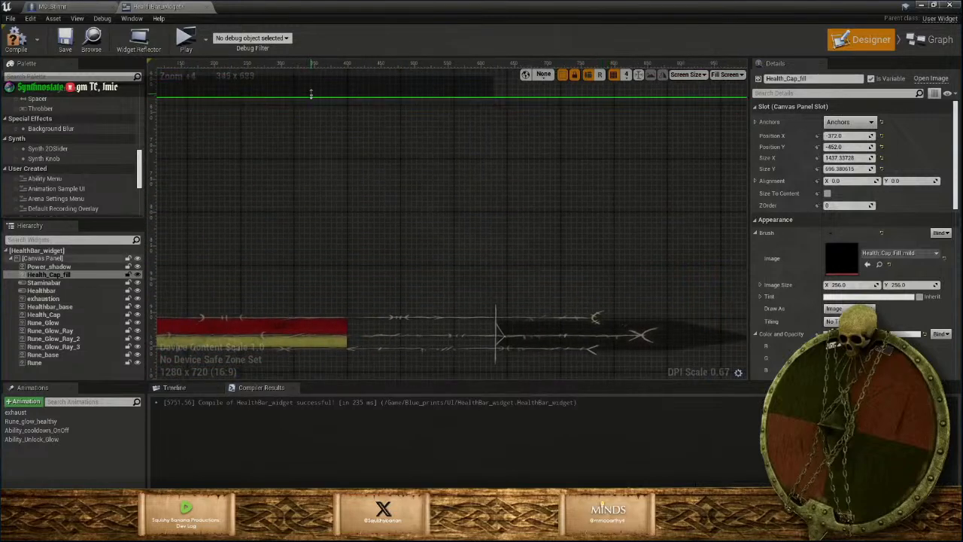
pyautogui.moveTo(310, 94); pyautogui.dragTo(311, 91)
pyautogui.press('Up')
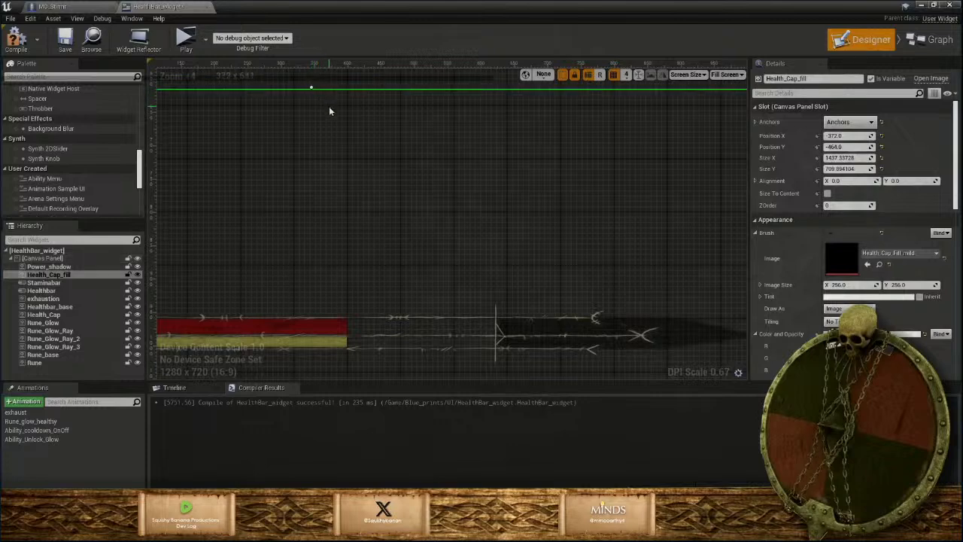
# Narrow the Health_Cap_fill image to about 1113 wide and shift it right until the fill starts at the cap marker, about X -150
pyautogui.scroll(-3, 662, 292)
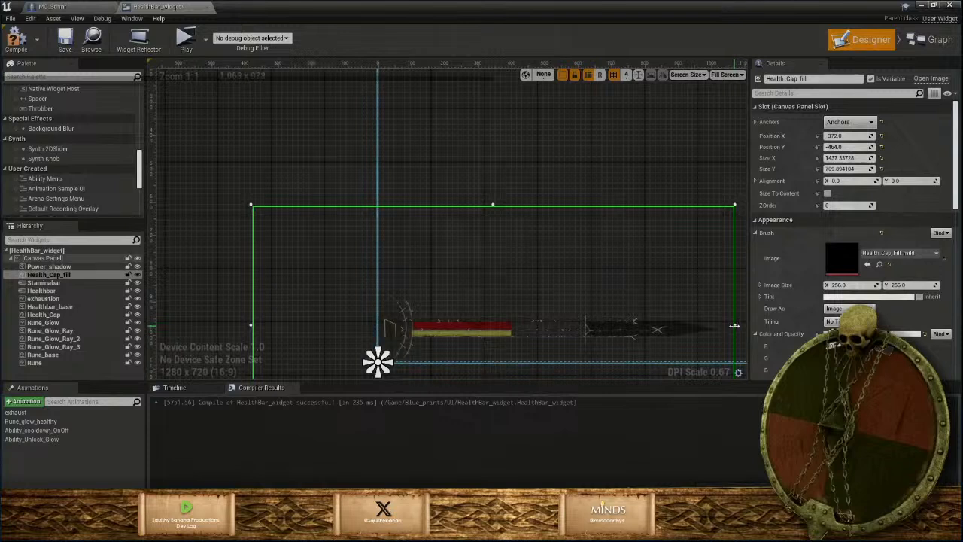
pyautogui.moveTo(712, 325); pyautogui.dragTo(666, 325)
pyautogui.press('Right')
pyautogui.press('Right')
pyautogui.press('Right')
pyautogui.press('Right')
pyautogui.press('Right')
pyautogui.press('Right')
pyautogui.press('Right')
pyautogui.press('Right')
pyautogui.press('Right')
pyautogui.press('Right')
pyautogui.press('Right')
pyautogui.press('Right')
pyautogui.press('Right')
pyautogui.press('Right')
pyautogui.press('Right')
pyautogui.press('Right')
pyautogui.press('Right')
pyautogui.press('Right')
pyautogui.press('Right')
pyautogui.press('Right')
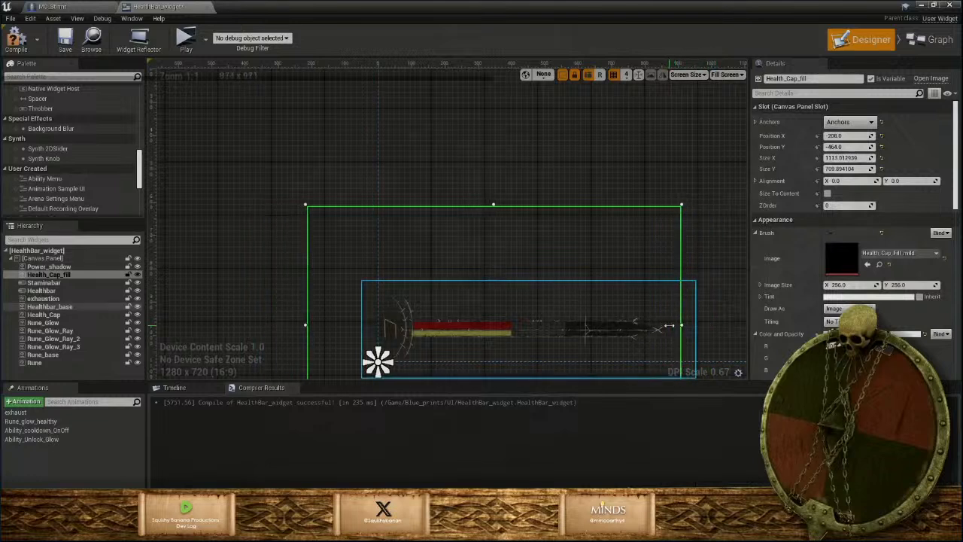
pyautogui.press('Right')
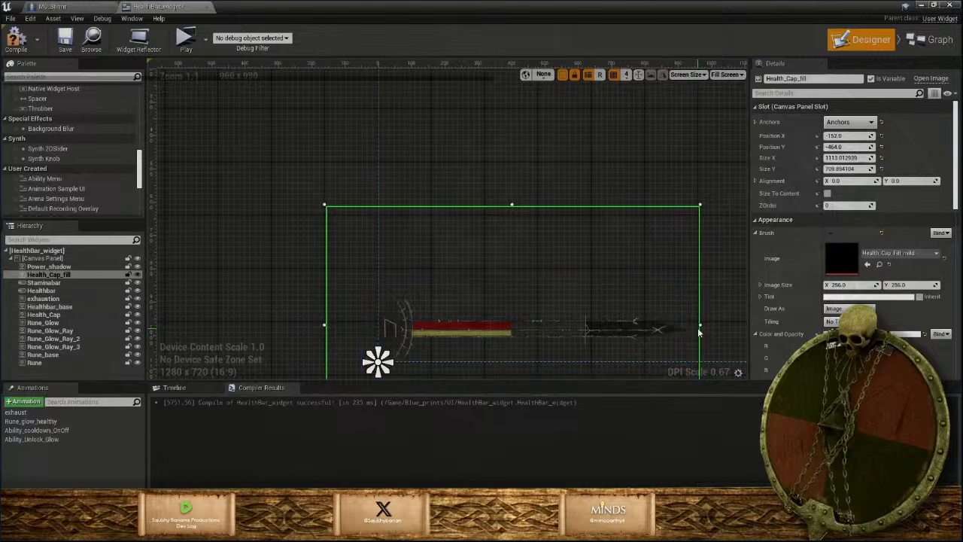
# Narrow the Health_Cap_fill image further to about 999 and shift it right to X -68, with the fill starting at the cap marker
pyautogui.moveTo(660, 327); pyautogui.dragTo(657, 327)
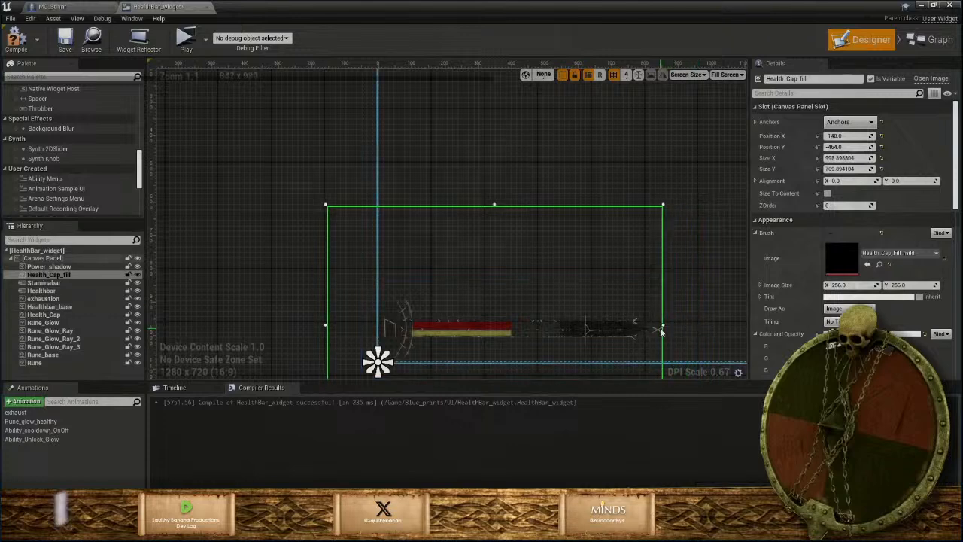
pyautogui.press('Right')
pyautogui.press('Right')
pyautogui.press('Right')
pyautogui.press('Right')
pyautogui.press('Right')
pyautogui.press('Right')
pyautogui.press('Right')
pyautogui.press('Right')
pyautogui.press('Right')
pyautogui.press('Right')
pyautogui.press('Right')
pyautogui.press('Right')
pyautogui.press('Right')
pyautogui.press('Right')
pyautogui.press('Right')
pyautogui.press('Right')
pyautogui.press('Right')
pyautogui.press('Right')
pyautogui.press('Right')
pyautogui.press('Right')
pyautogui.press('Left')
pyautogui.press('Left')
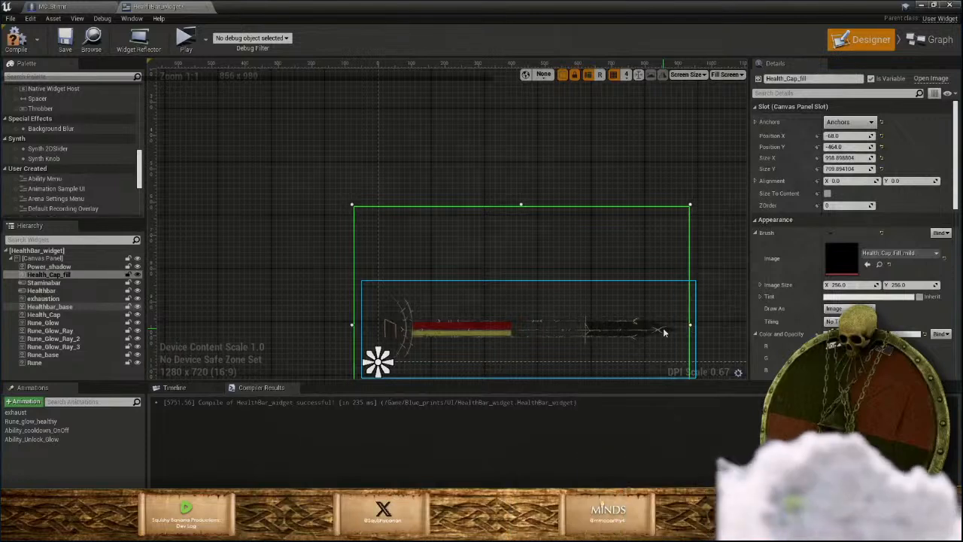
# Reduce the Health_Cap_fill image's width to about 813 and place it at X 56, fitting the fill between the cap marker and bar tip
pyautogui.moveTo(688, 324); pyautogui.dragTo(625, 326)
pyautogui.press('Right')
pyautogui.press('Right')
pyautogui.press('Right')
pyautogui.press('Right')
pyautogui.press('Right')
pyautogui.press('Right')
pyautogui.press('Right')
pyautogui.press('Right')
pyautogui.press('Right')
pyautogui.press('Right')
pyautogui.press('Right')
pyautogui.press('Right')
pyautogui.press('Right')
pyautogui.press('Right')
pyautogui.press('Right')
pyautogui.press('Right')
pyautogui.press('Right')
pyautogui.press('Right')
pyautogui.press('Right')
pyautogui.press('Right')
pyautogui.press('Right')
pyautogui.press('Right')
pyautogui.press('Right')
pyautogui.press('Right')
pyautogui.press('Right')
pyautogui.press('Right')
pyautogui.press('Right')
pyautogui.press('Right')
pyautogui.press('Right')
pyautogui.press('Right')
pyautogui.press('Right')
pyautogui.press('Right')
pyautogui.press('Right')
pyautogui.press('Right')
pyautogui.press('Right')
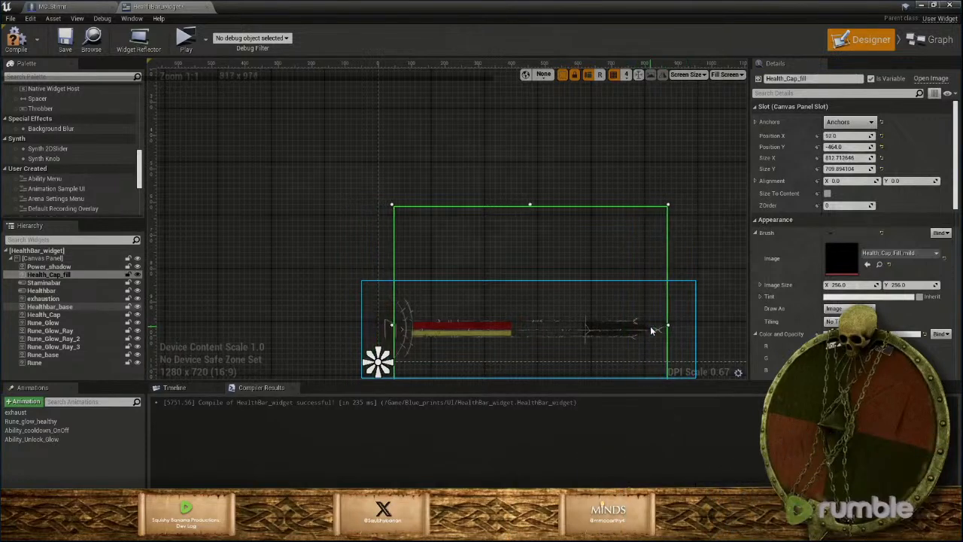
# Fine-tune the Health_Cap_fill image's height to about 705 at Y about -459, keeping the fill within the bar outlines
pyautogui.scroll(4, 648, 349)
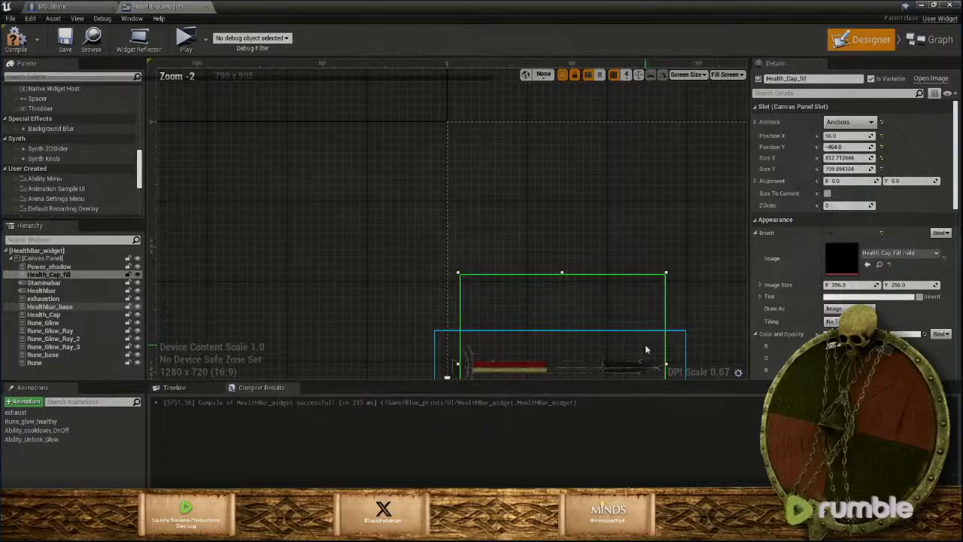
pyautogui.moveTo(580, 200); pyautogui.dragTo(581, 101, button='right')
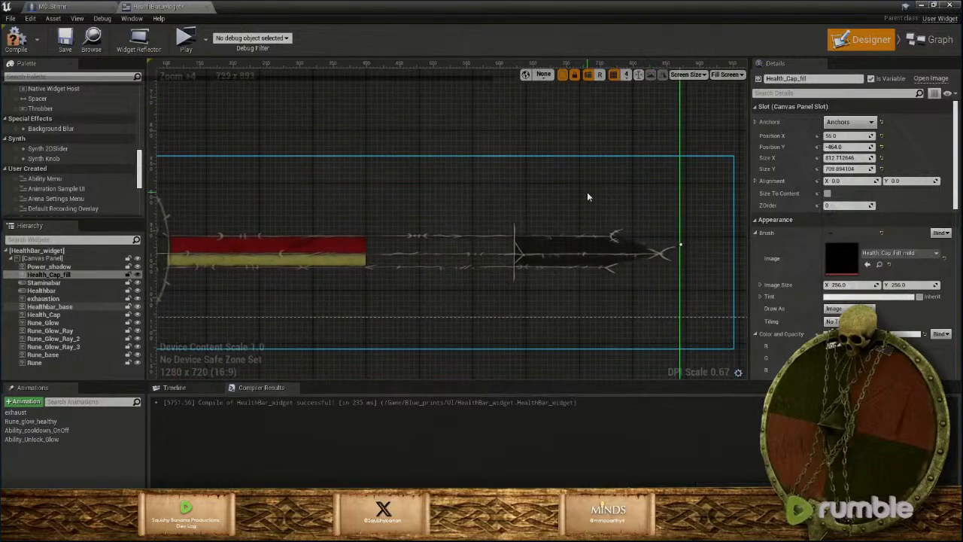
pyautogui.scroll(2, 592, 202)
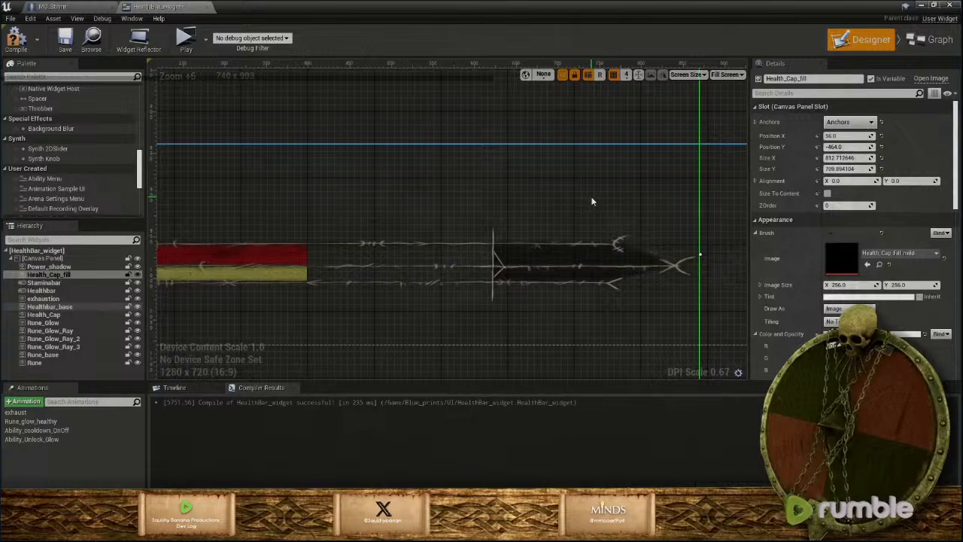
pyautogui.scroll(-5, 591, 199)
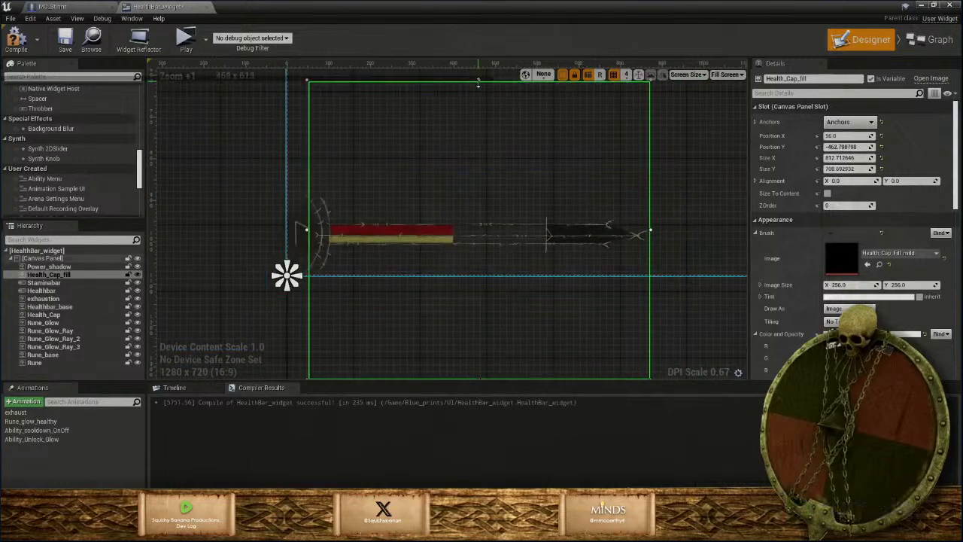
pyautogui.moveTo(478, 83); pyautogui.dragTo(480, 84)
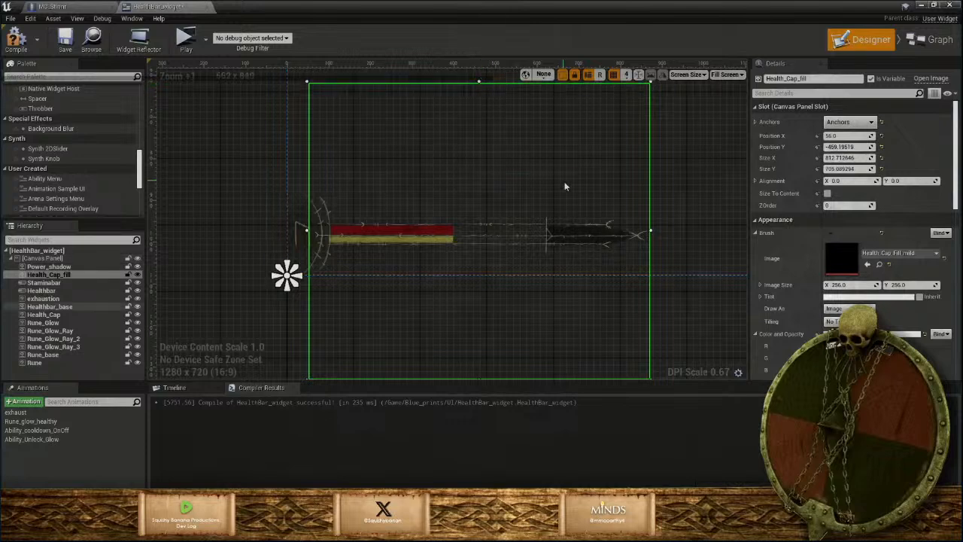
pyautogui.scroll(4, 587, 219)
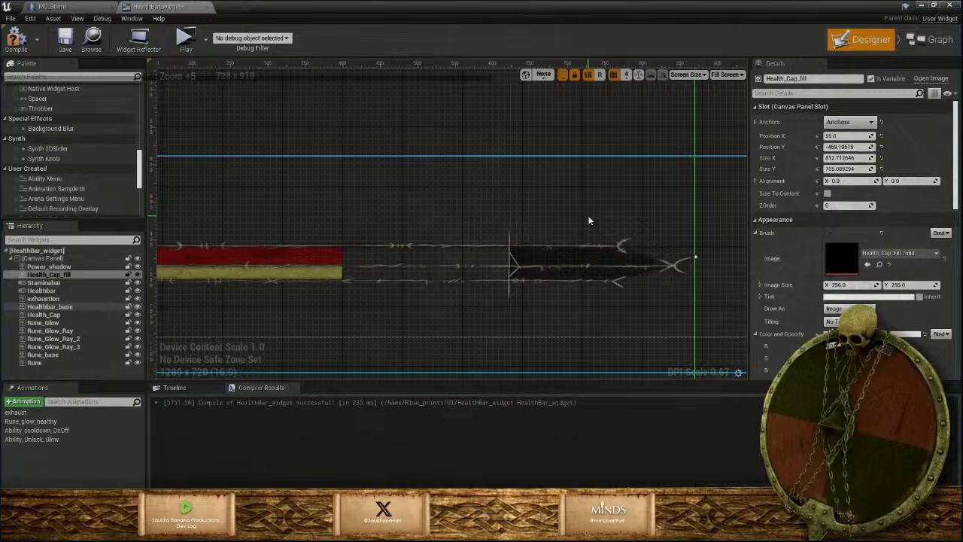
pyautogui.scroll(-2, 589, 221)
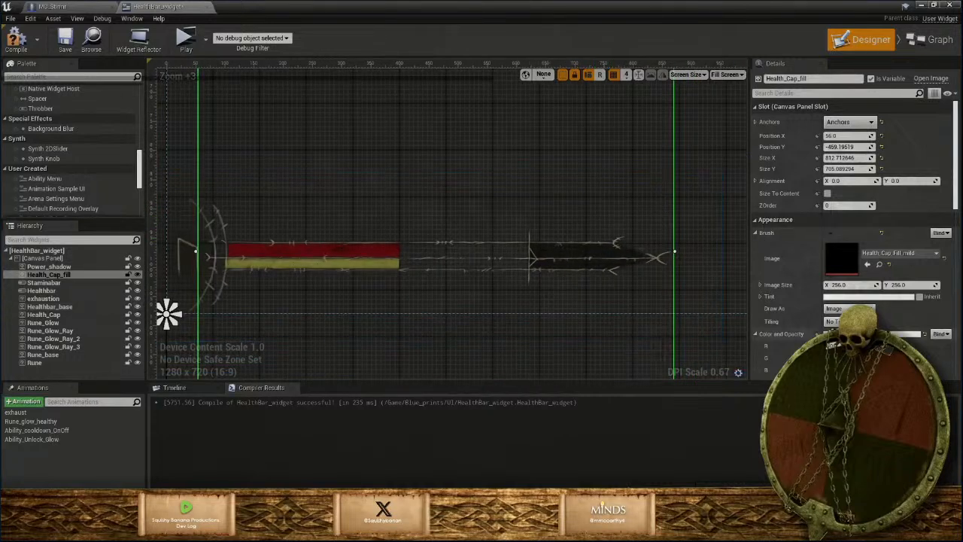
# Switch the Health_Cap_fill widget's brush image to the longer Health_Cap_Fill texture
pyautogui.click(930, 260)
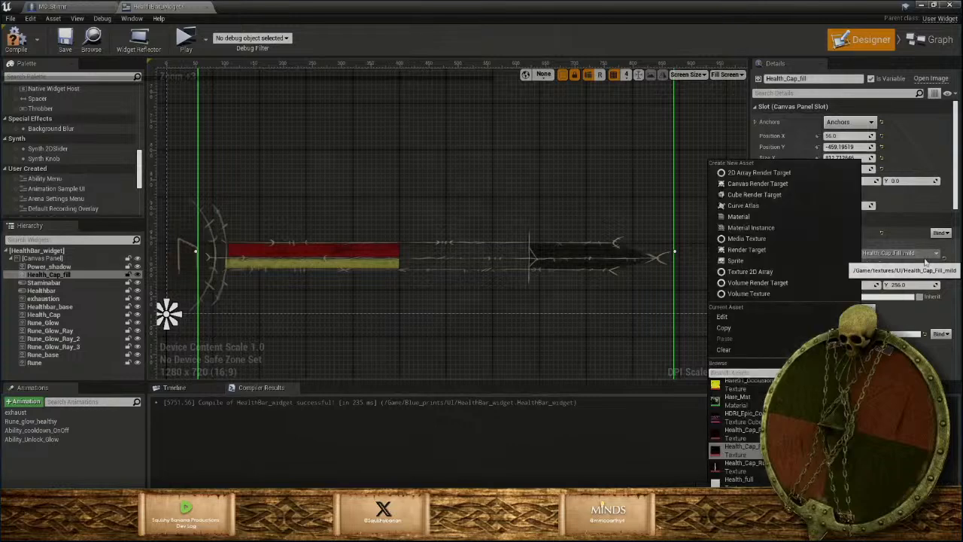
pyautogui.click(743, 451)
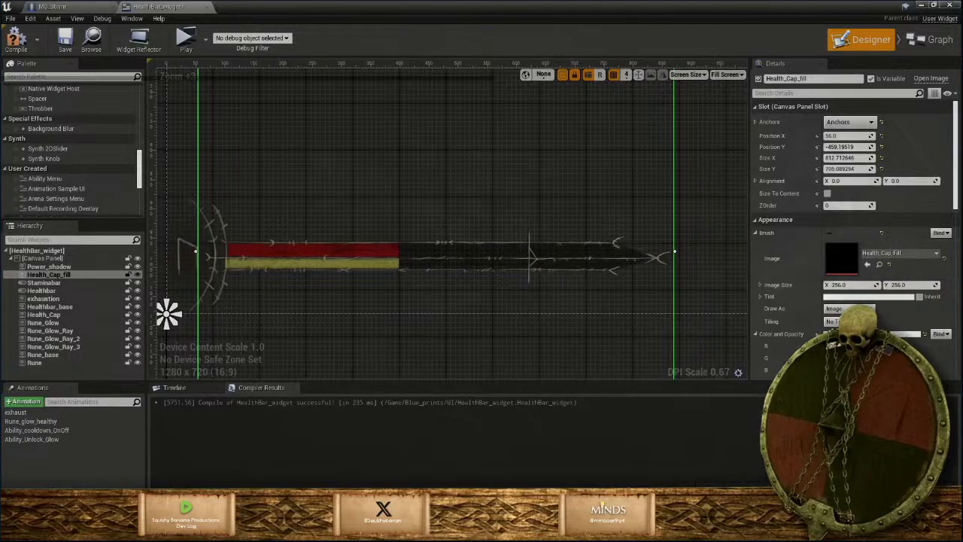
pyautogui.scroll(4, 398, 279)
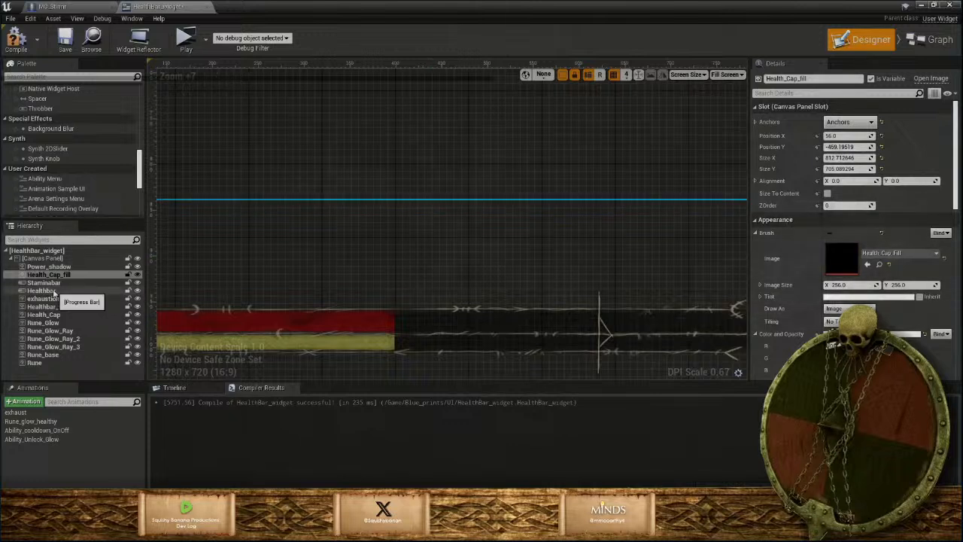
# Set the Healthbar progress bar's Percent to 0.25
pyautogui.click(96, 291)
pyautogui.scroll(-5, 876, 314)
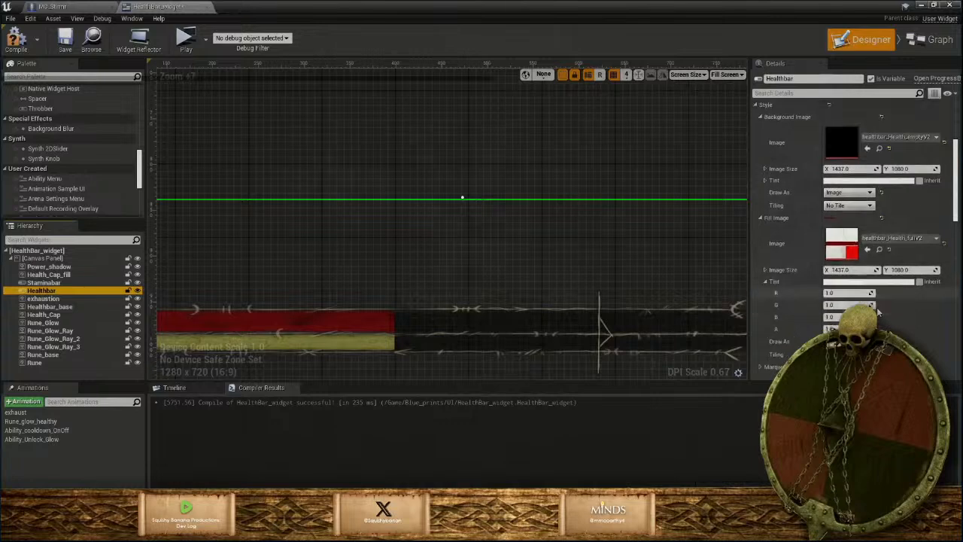
pyautogui.scroll(-2, 876, 314)
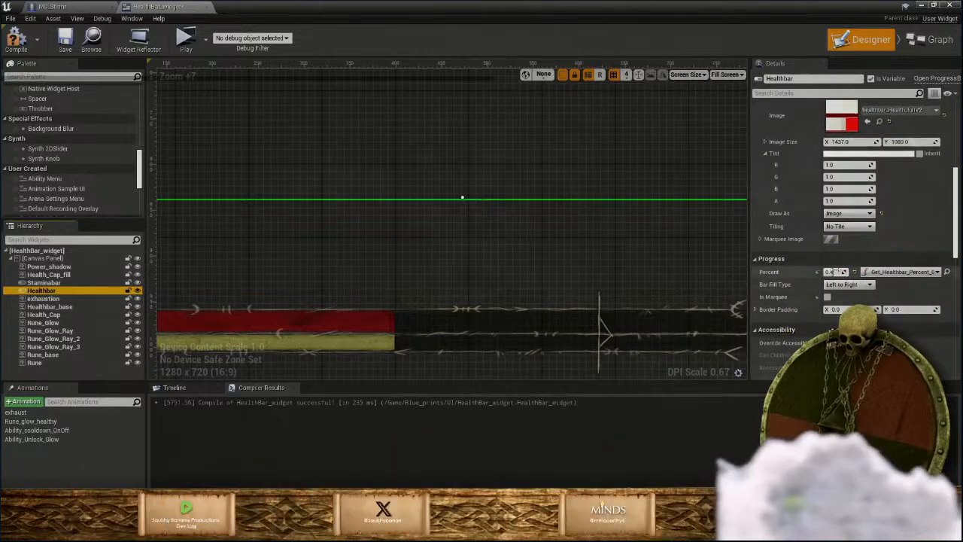
pyautogui.write('0.25')
pyautogui.press('Return')
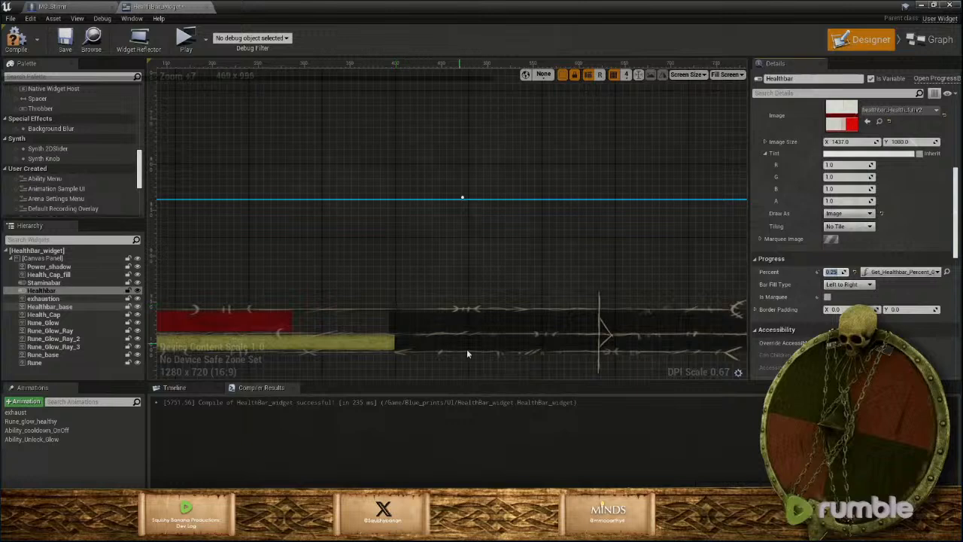
# Switch to Clip Studio Paint and erase a narrow strip from the black fill's left end, using the health bar screenshot layer as reference
pyautogui.moveTo(378, 531)
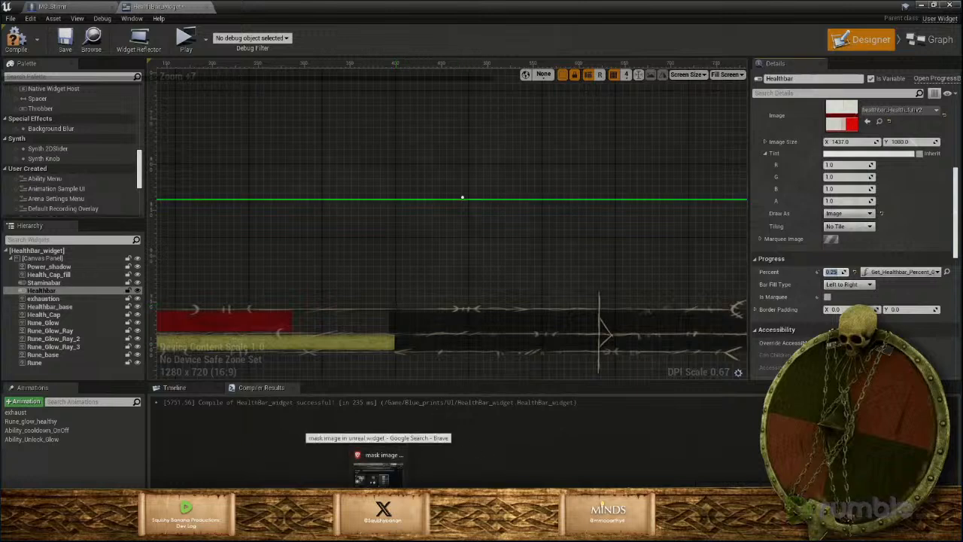
pyautogui.moveTo(502, 531)
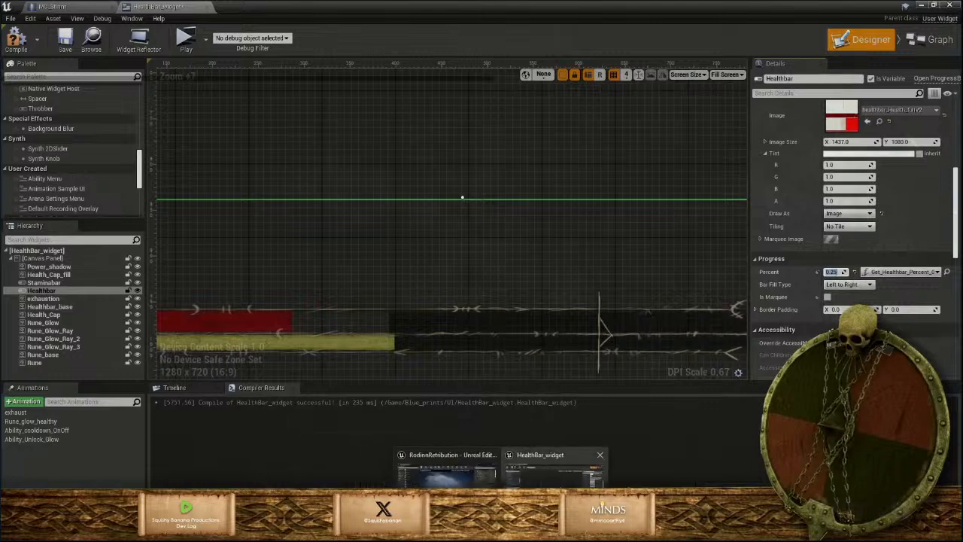
pyautogui.click(556, 493)
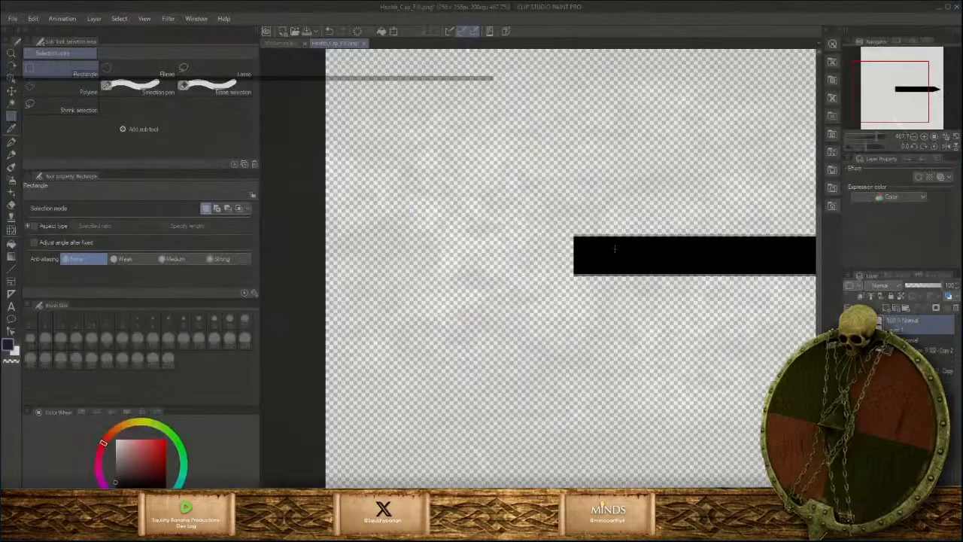
pyautogui.hotkey('ctrl', 'v')
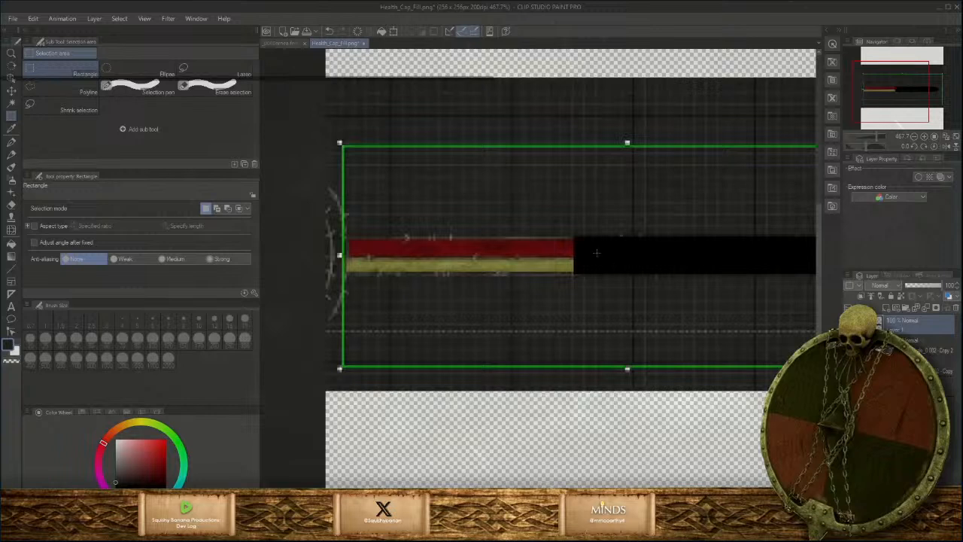
pyautogui.press('e')
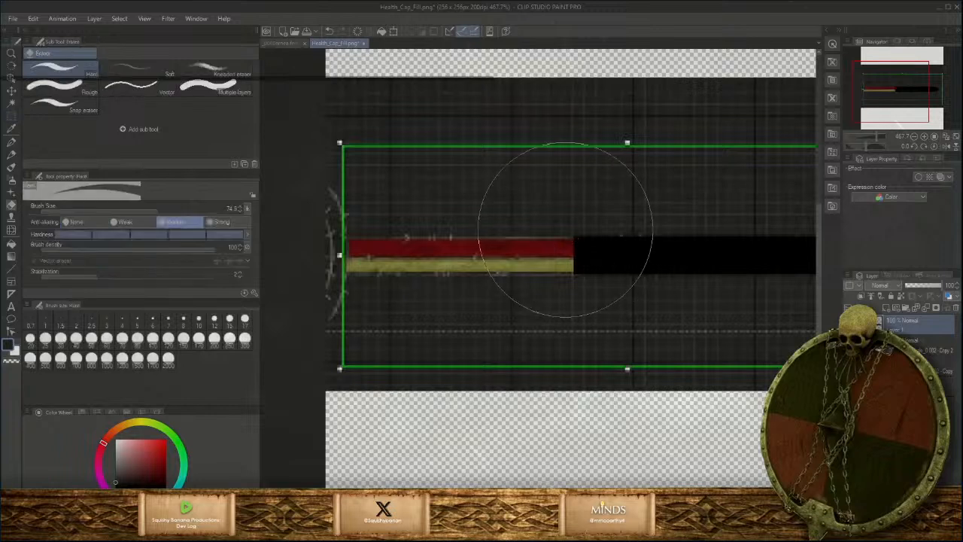
pyautogui.keyDown('ctrl'); pyautogui.keyDown('alt'); pyautogui.moveTo(471, 216); pyautogui.dragTo(470, 217); pyautogui.keyUp('alt'); pyautogui.keyUp('ctrl')
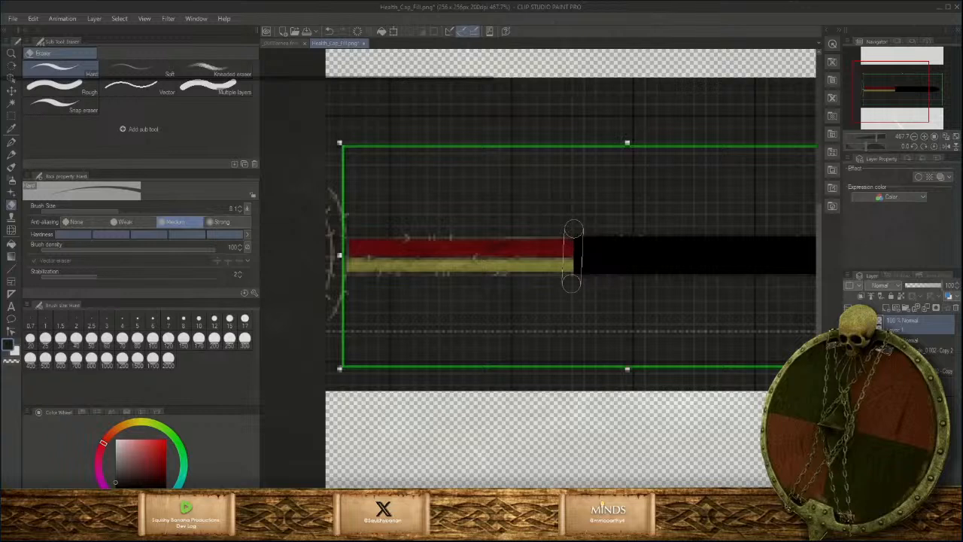
pyautogui.keyDown('shift'); pyautogui.click(574, 284); pyautogui.keyUp('shift')
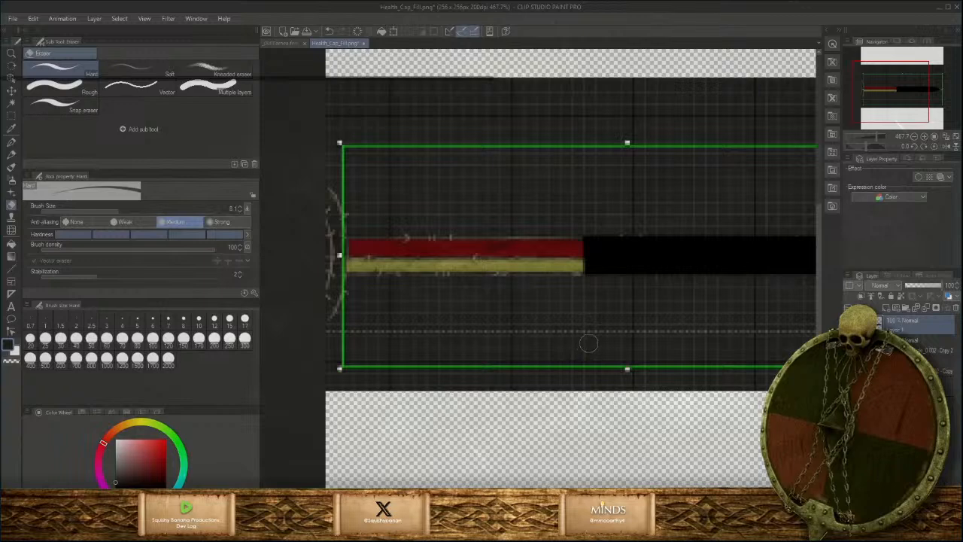
pyautogui.scroll(-1, 588, 344)
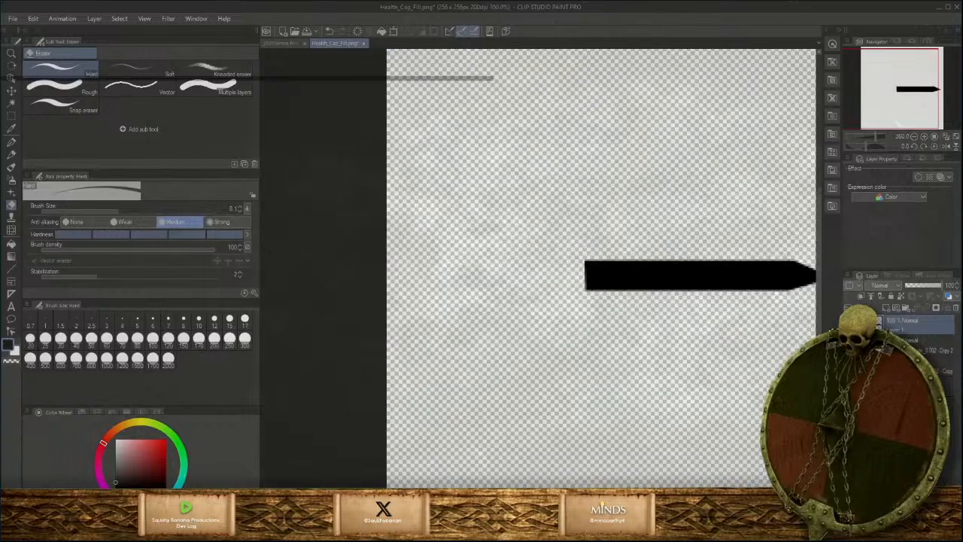
# Save the trimmed fill as a PNG in the UI_assets folder, replacing Health_Cap_Fill.png
pyautogui.click(12, 19)
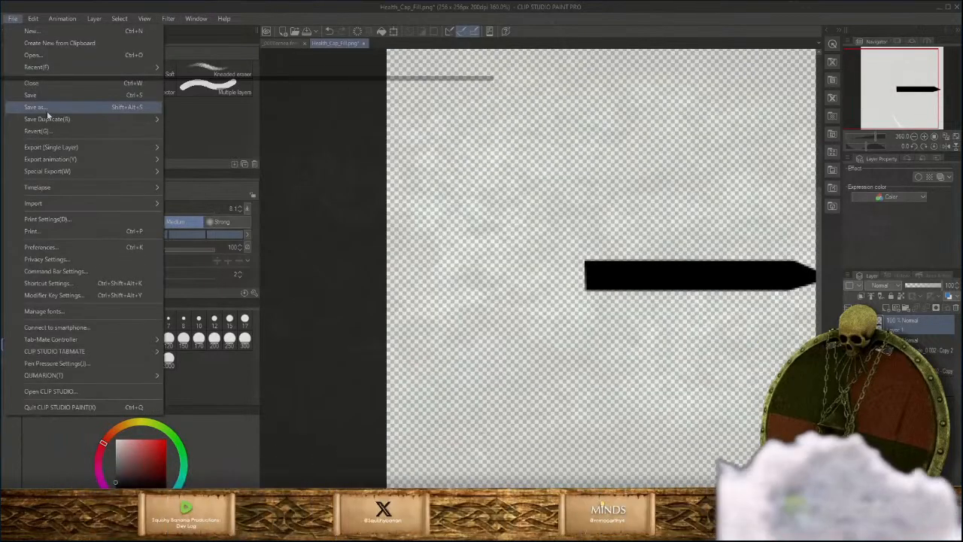
pyautogui.click(53, 105)
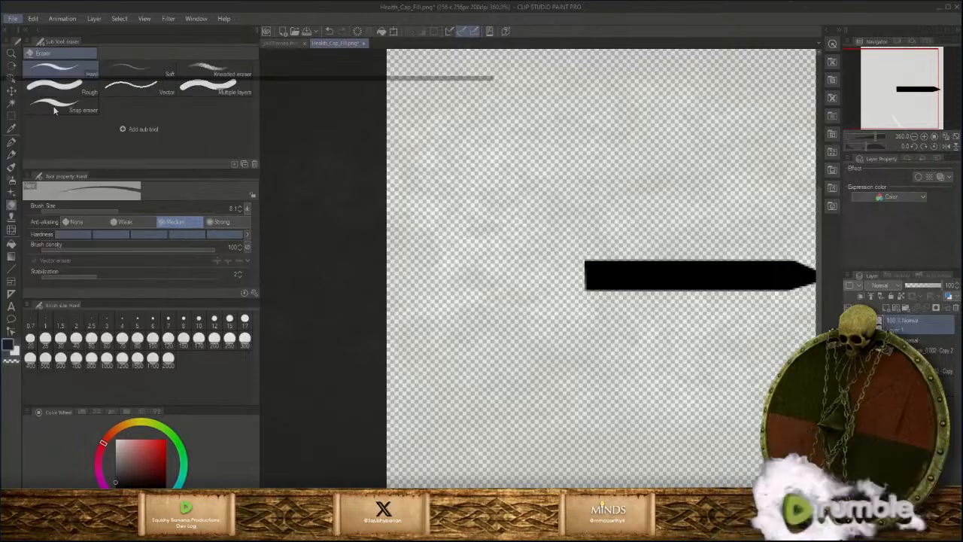
pyautogui.scroll(-1, 371, 256)
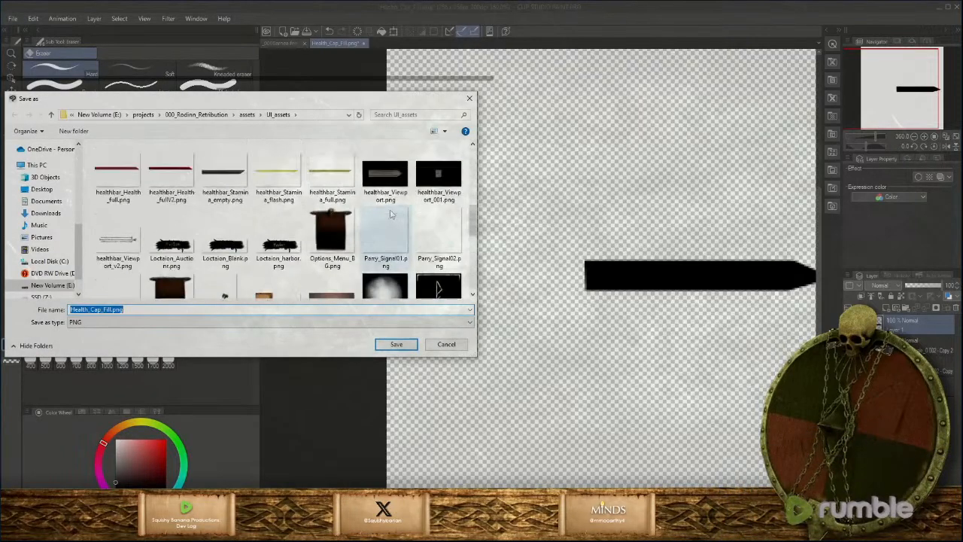
pyautogui.scroll(1, 387, 183)
pyautogui.scroll(1, 404, 262)
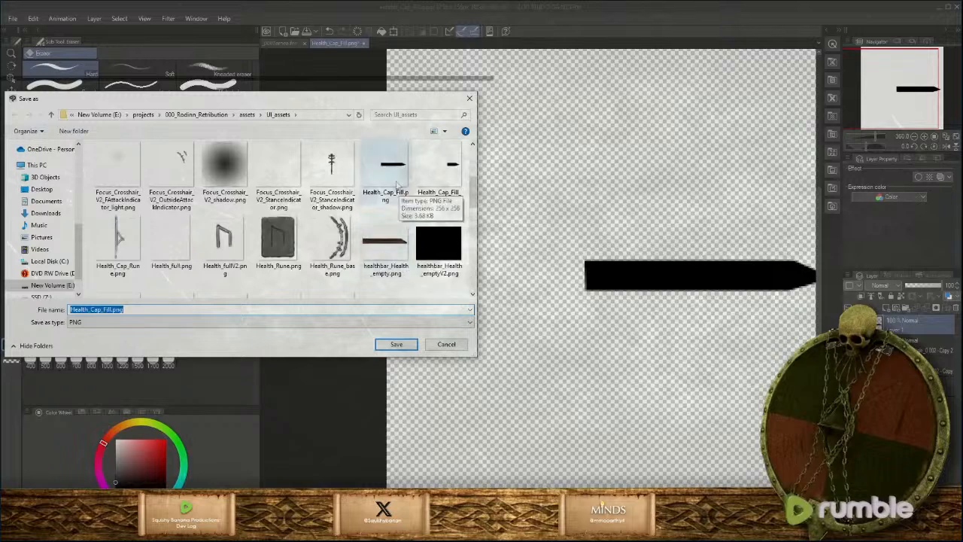
pyautogui.click(385, 169)
pyautogui.click(406, 346)
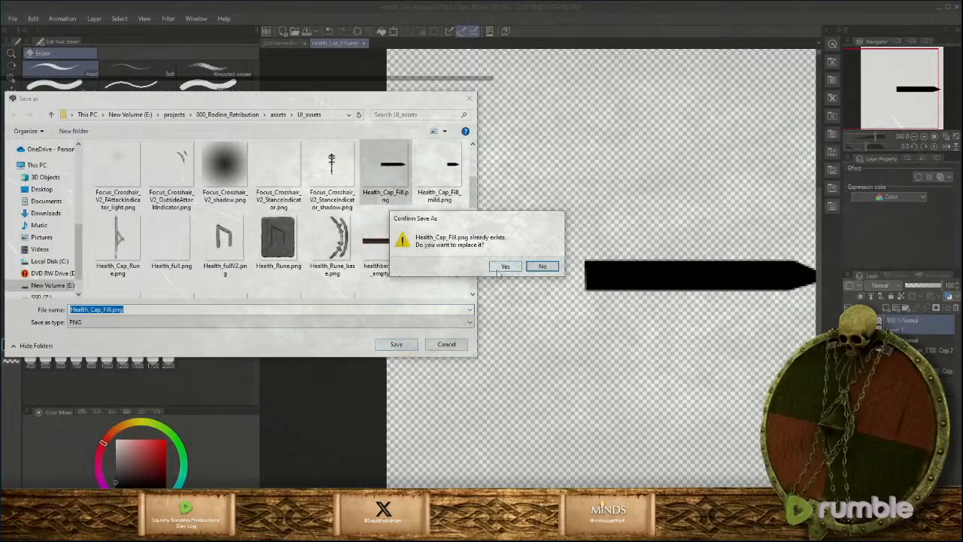
pyautogui.click(500, 268)
pyautogui.click(509, 200)
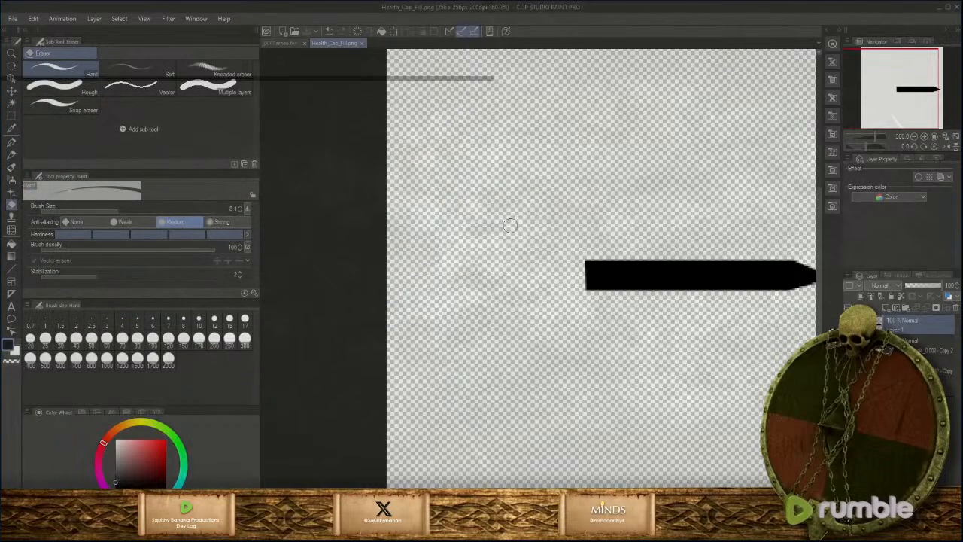
# Switch to Unreal Editor, reimport the Health_Cap_Fill texture, and inspect the fill's left edge in HealthBar_widget
pyautogui.moveTo(500, 533)
pyautogui.click(555, 471)
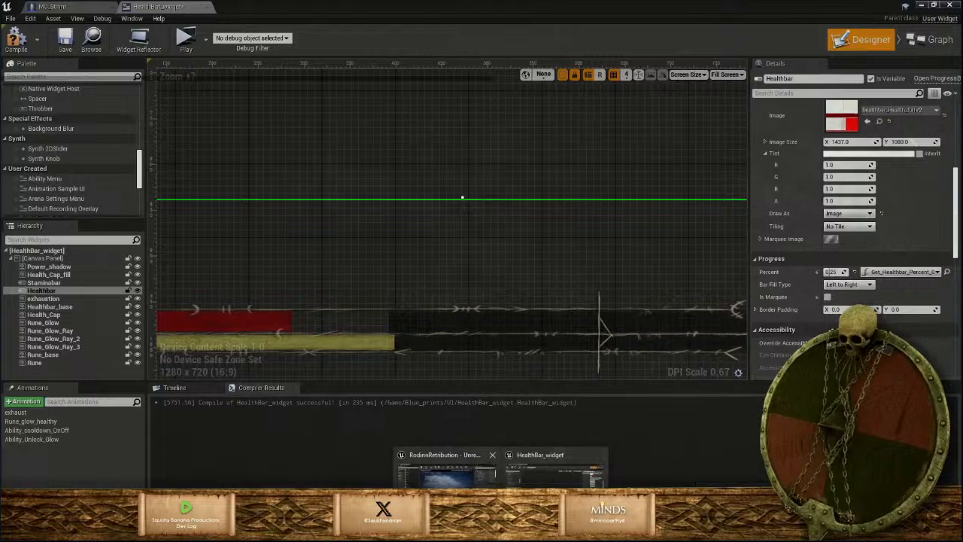
pyautogui.click(921, 5)
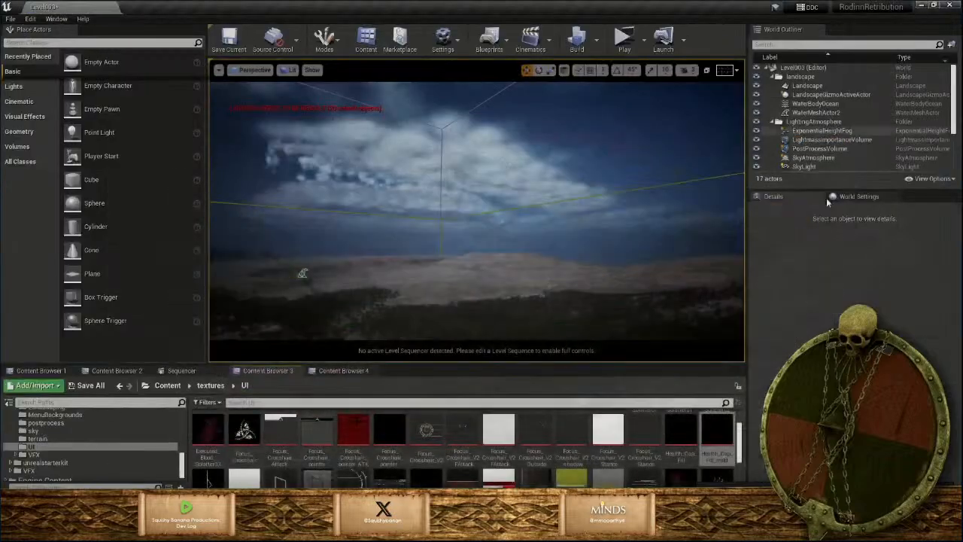
pyautogui.rightClick(693, 440)
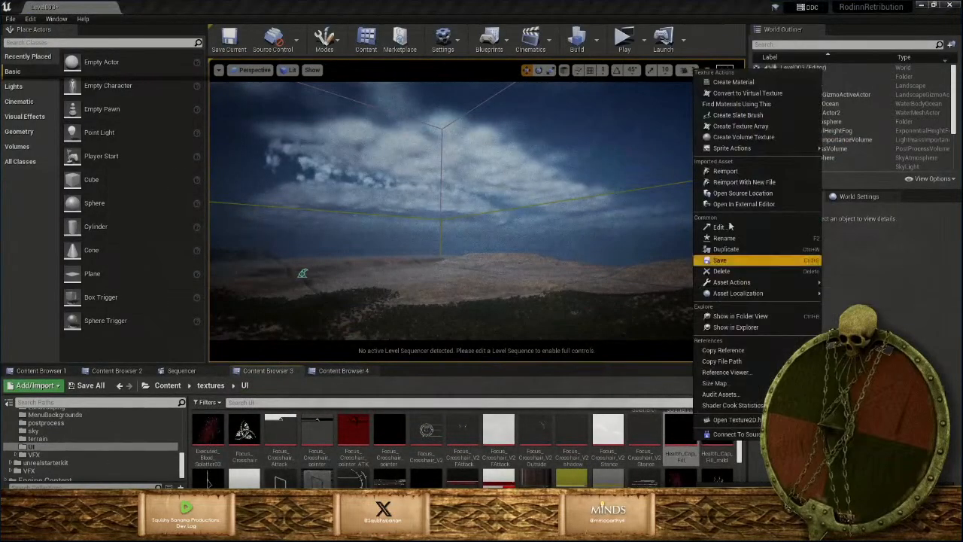
pyautogui.click(726, 171)
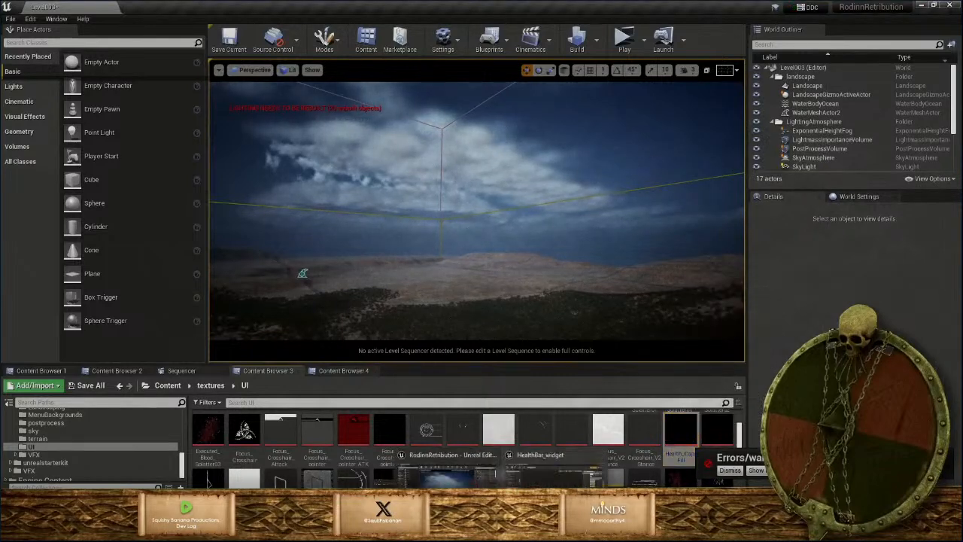
pyautogui.click(590, 486)
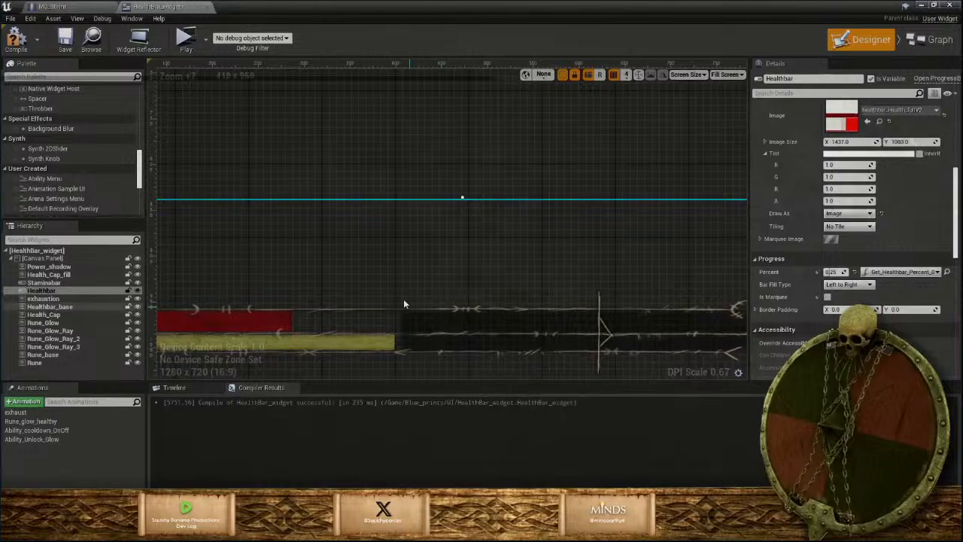
pyautogui.scroll(3, 420, 310)
pyautogui.scroll(-6, 419, 310)
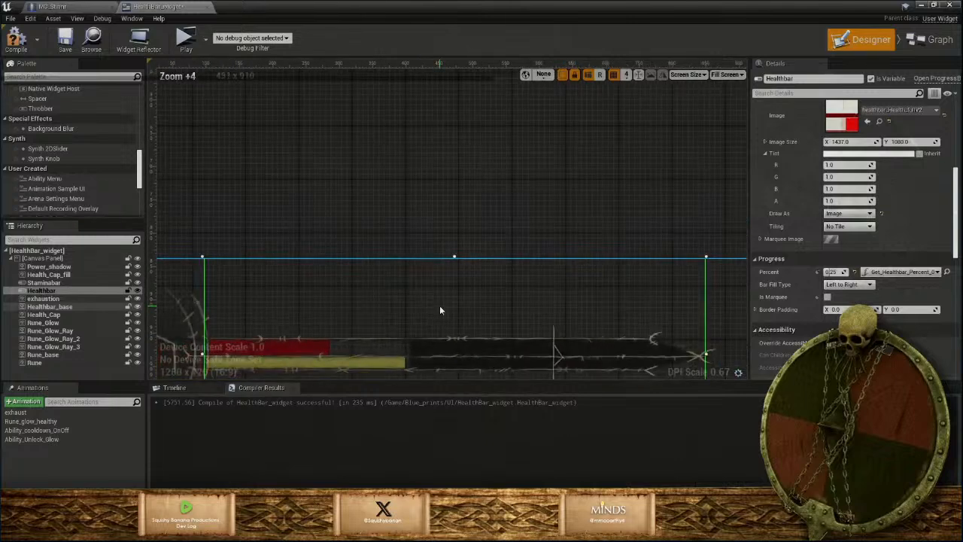
pyautogui.scroll(6, 440, 310)
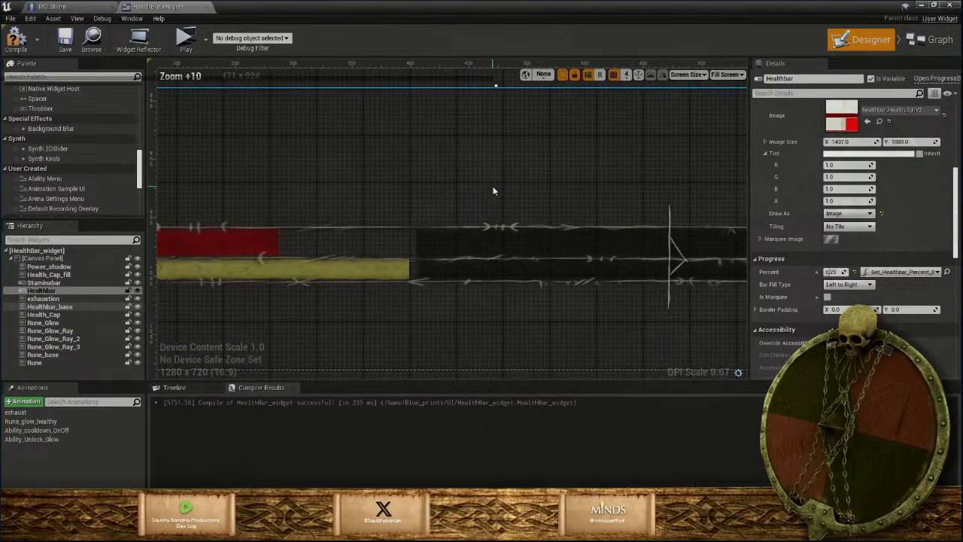
pyautogui.scroll(3, 493, 191)
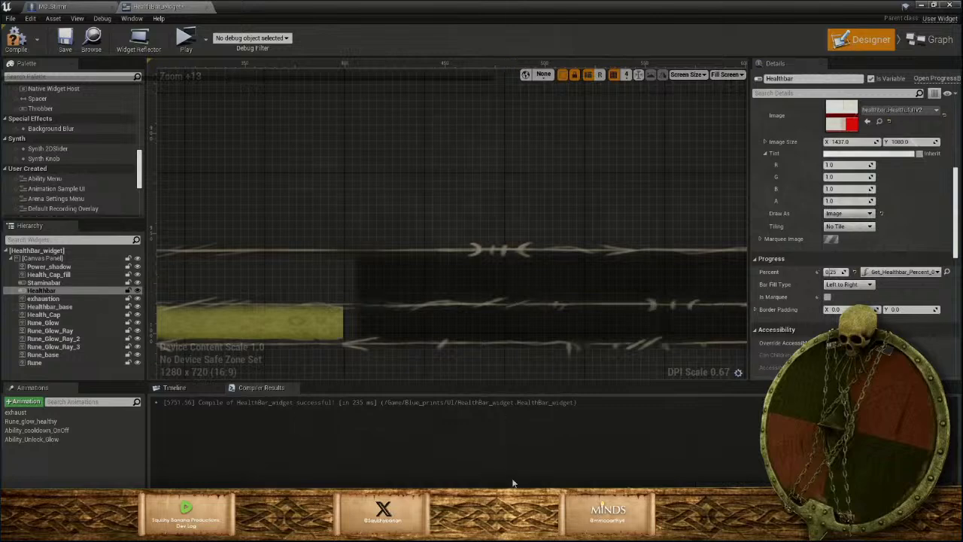
# Switch to Clip Studio Paint and try to clean up the black fill's left edge with the Hard eraser at size 2
pyautogui.moveTo(503, 533)
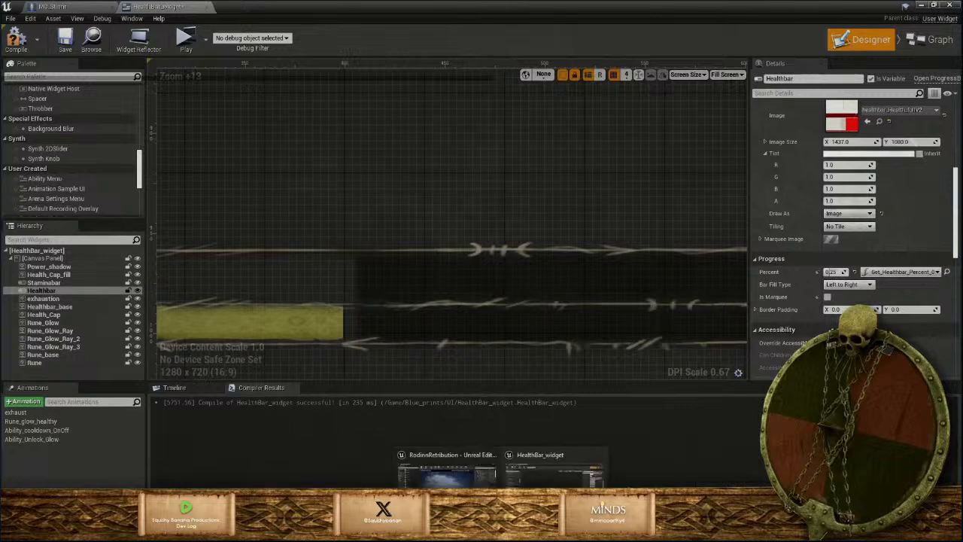
pyautogui.moveTo(551, 533)
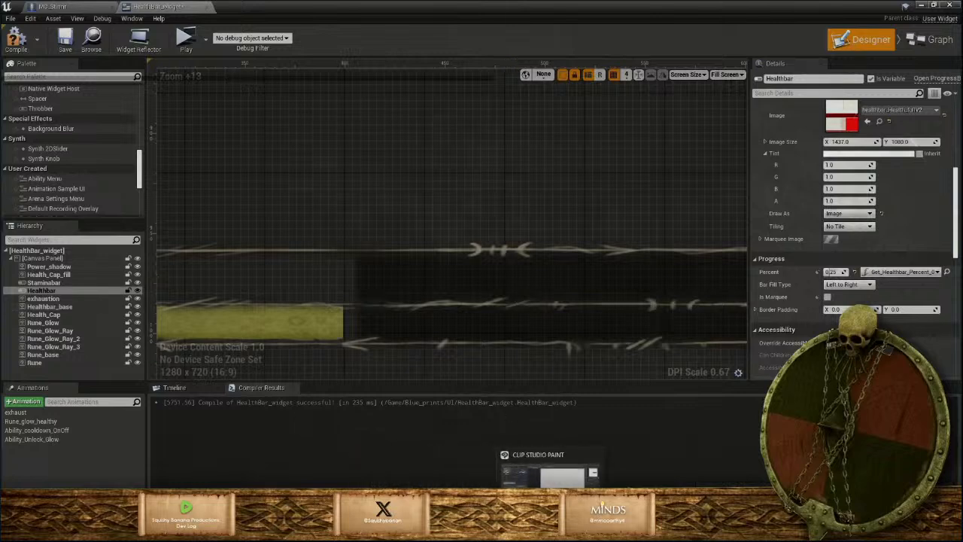
pyautogui.click(560, 474)
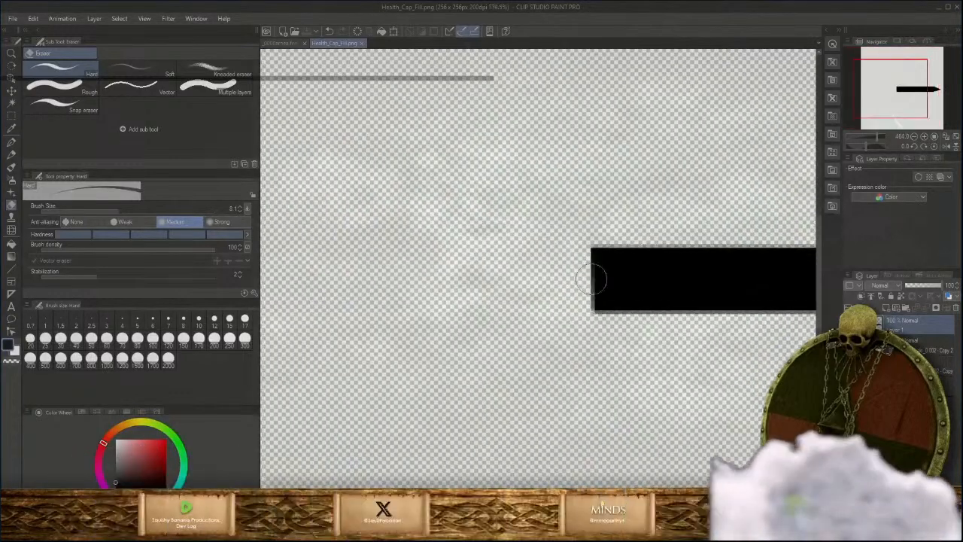
pyautogui.scroll(1, 592, 280)
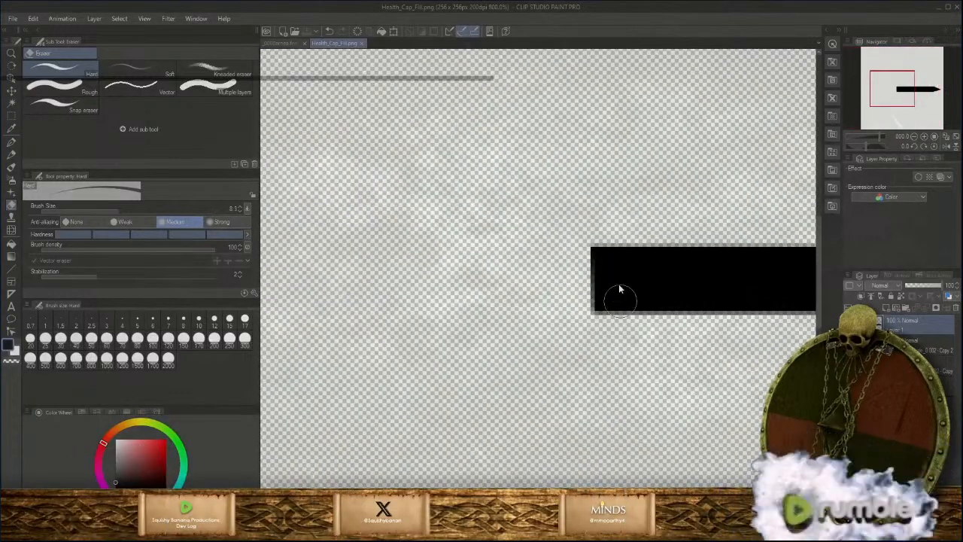
pyautogui.moveTo(619, 285)
pyautogui.keyDown('ctrl'); pyautogui.keyDown('alt'); pyautogui.mouseDown()
pyautogui.moveTo(607, 287)
pyautogui.moveTo(620, 298)
pyautogui.mouseUp(); pyautogui.keyUp('alt'); pyautogui.keyUp('ctrl')
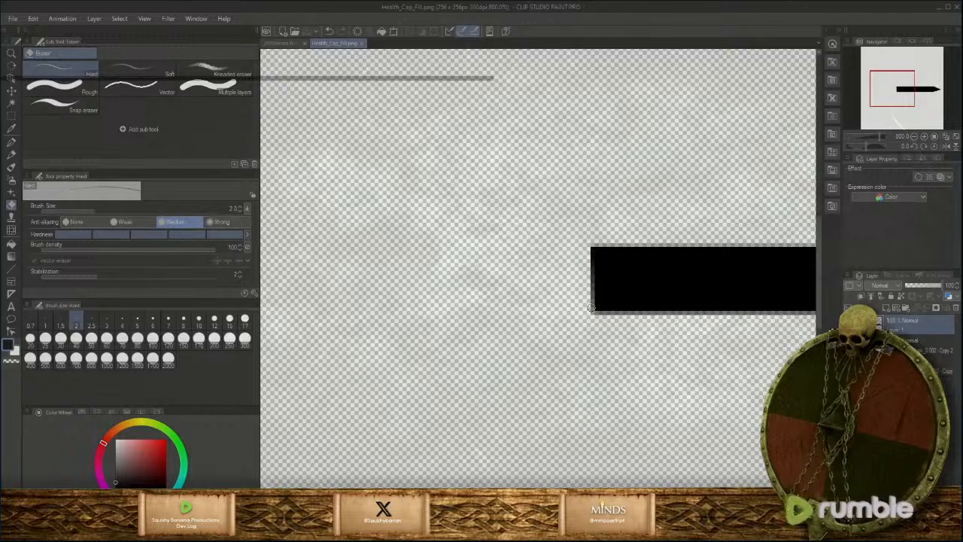
pyautogui.keyDown('alt'); pyautogui.click(640, 287); pyautogui.keyUp('alt')
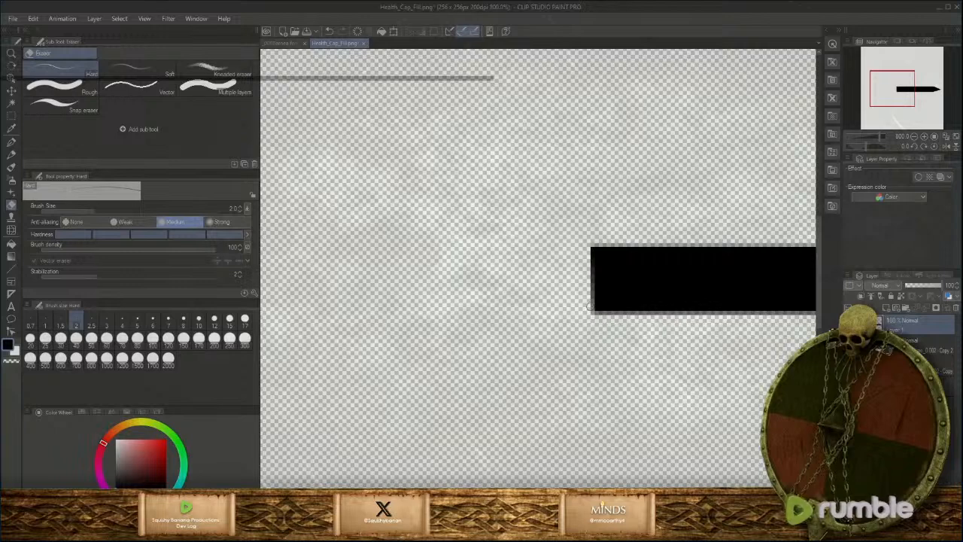
pyautogui.moveTo(589, 308)
pyautogui.mouseDown()
pyautogui.moveTo(589, 248)
pyautogui.moveTo(589, 309)
pyautogui.mouseUp()
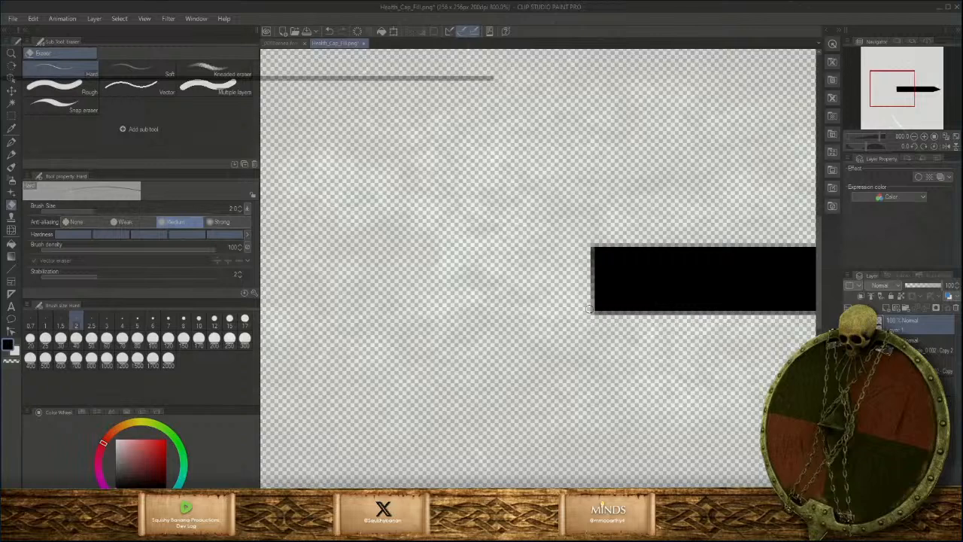
# Try evening out the black fill's left edge with the Mapping pen, and undo the edge touch-up strokes
pyautogui.press('p')
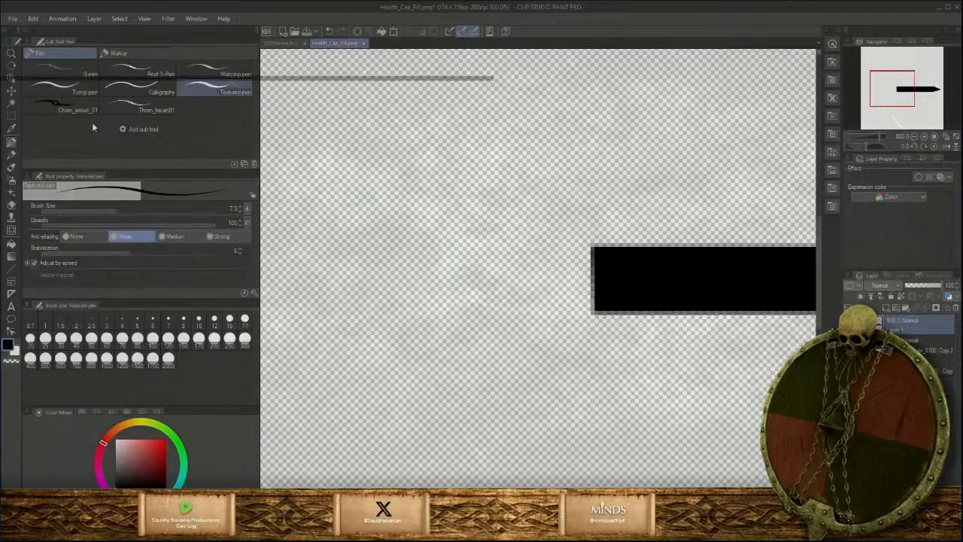
pyautogui.click(130, 72)
pyautogui.click(218, 71)
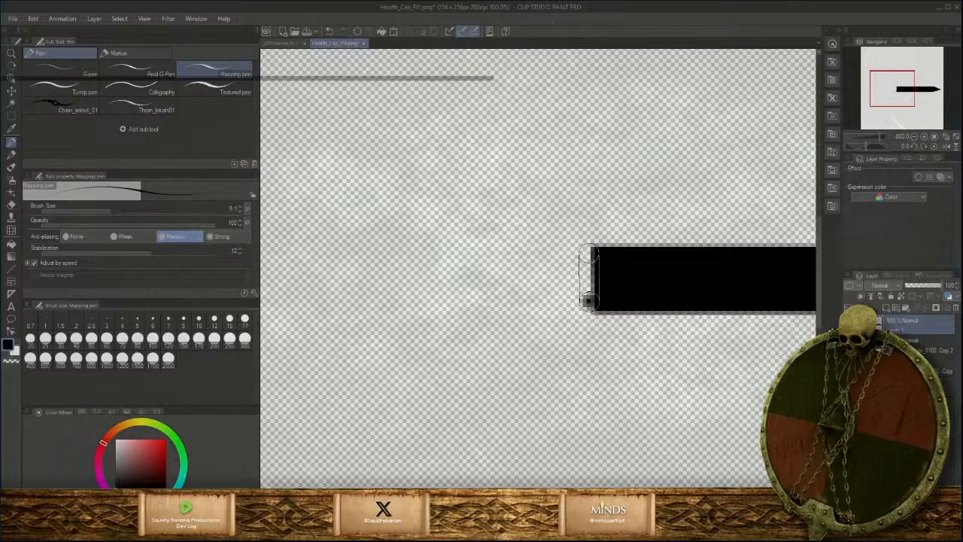
pyautogui.moveTo(588, 301)
pyautogui.mouseDown()
pyautogui.moveTo(589, 257)
pyautogui.moveTo(589, 303)
pyautogui.mouseUp()
pyautogui.hotkey('ctrl', 'z')
pyautogui.hotkey('ctrl', 'z')
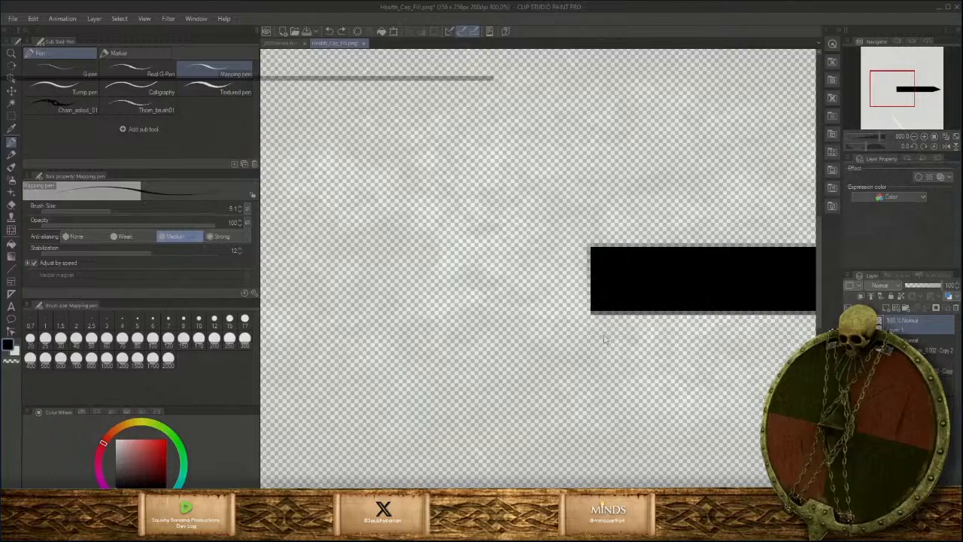
# Undo back to the rectangular selection beside the black fill, nudge it right over the fill's end, and delete the overlapped strip
pyautogui.hotkey('ctrl', 'z')
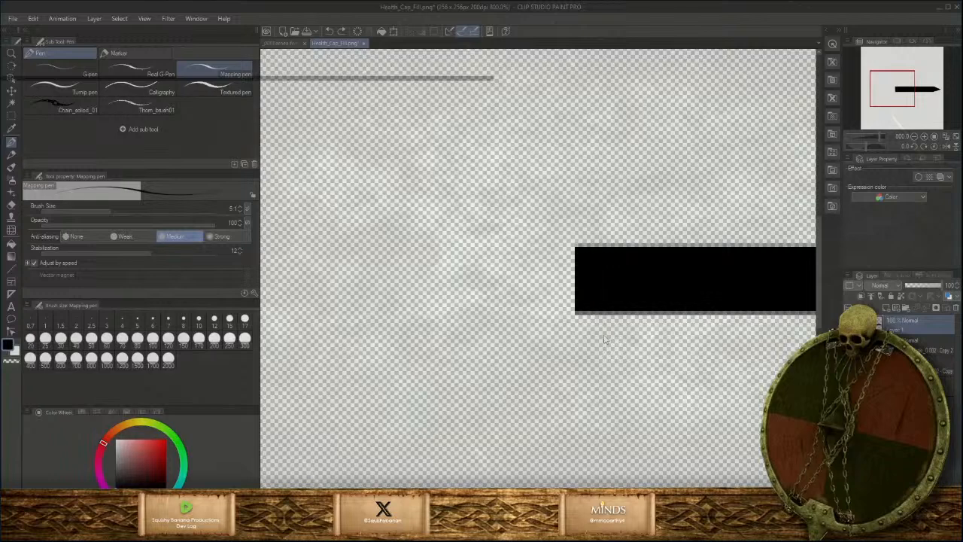
pyautogui.hotkey('ctrl', 'z')
pyautogui.hotkey('ctrl', 'z')
pyautogui.hotkey('ctrl', 'y')
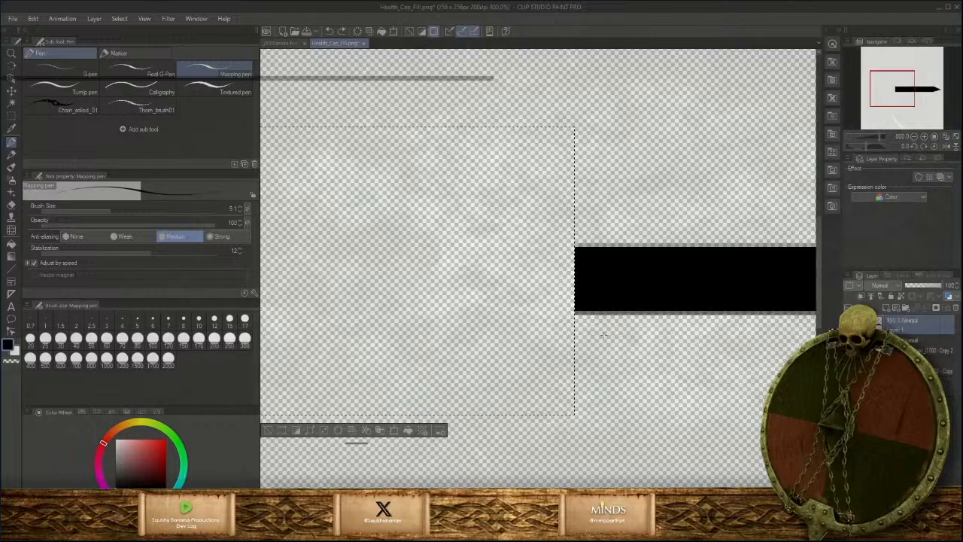
pyautogui.press('Right')
pyautogui.press('Delete')
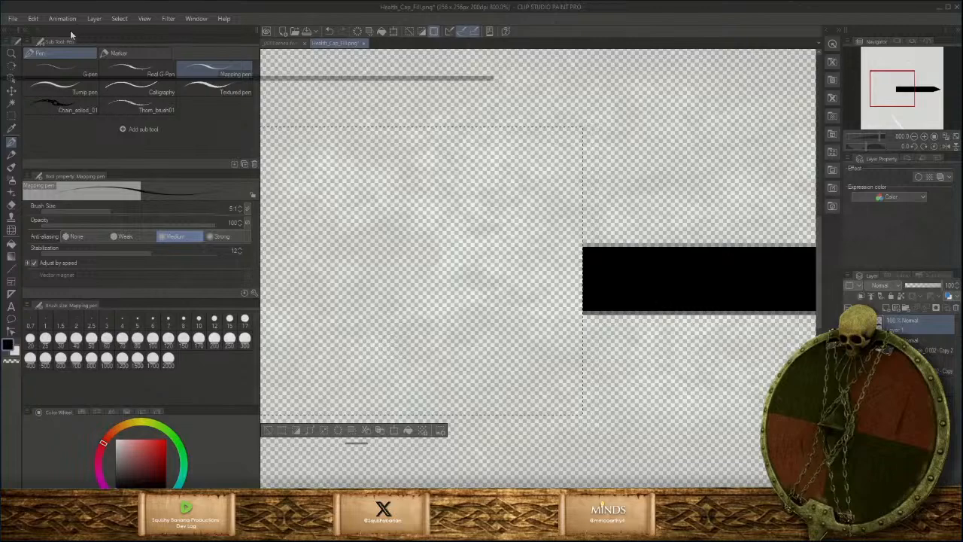
# Save the trimmed fill as Health_Cap_Fill.png in the UI_assets folder, replacing the existing PNG and accepting the loss of layer information
pyautogui.click(13, 18)
pyautogui.click(54, 111)
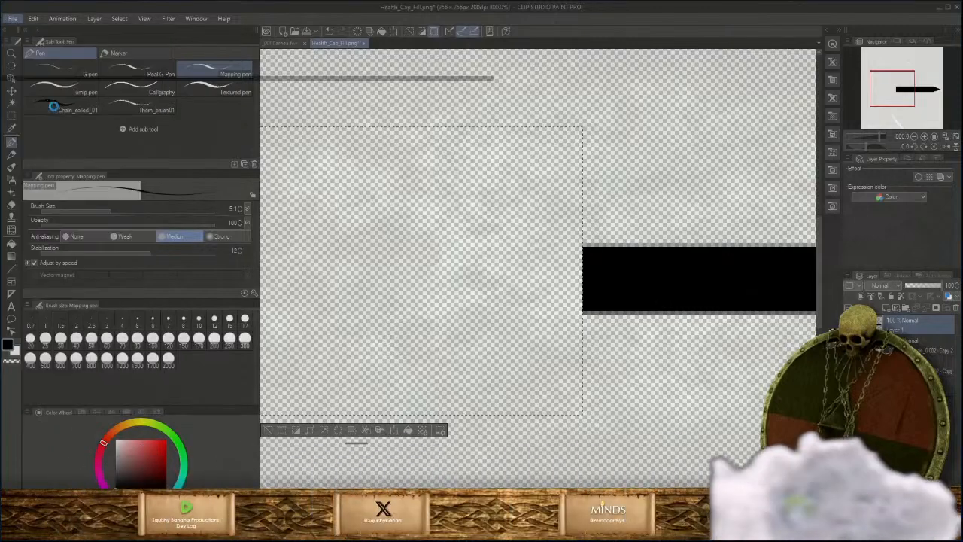
pyautogui.scroll(1, 323, 245)
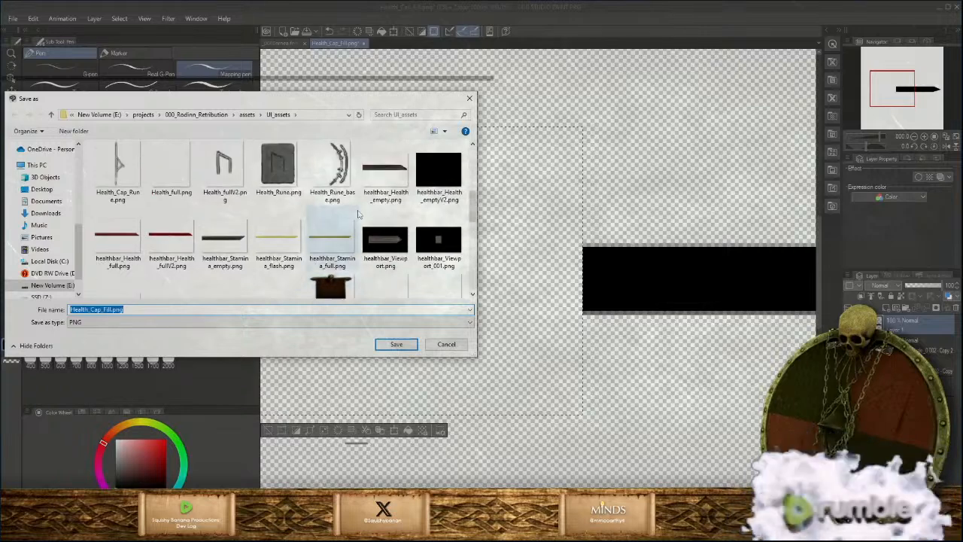
pyautogui.scroll(2, 391, 184)
pyautogui.click(395, 187)
pyautogui.click(396, 343)
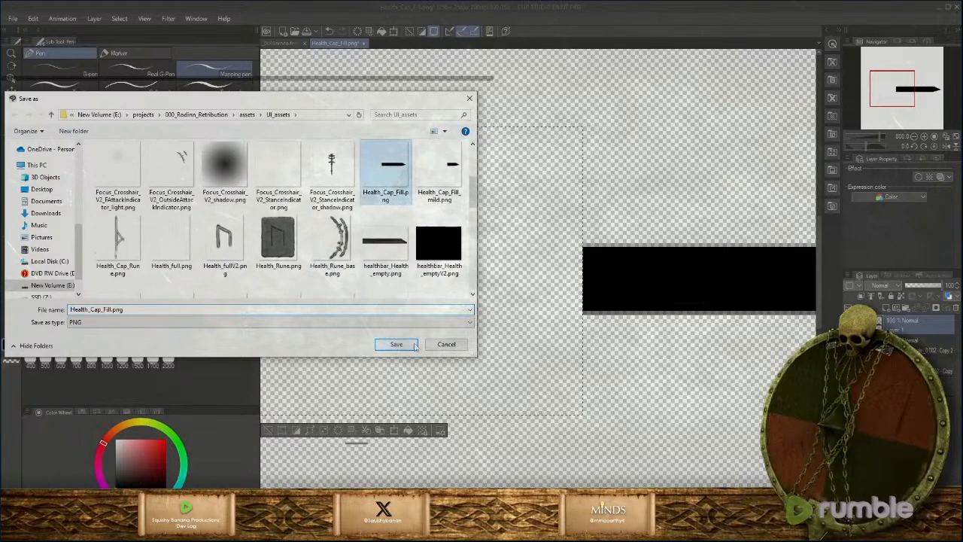
pyautogui.click(498, 268)
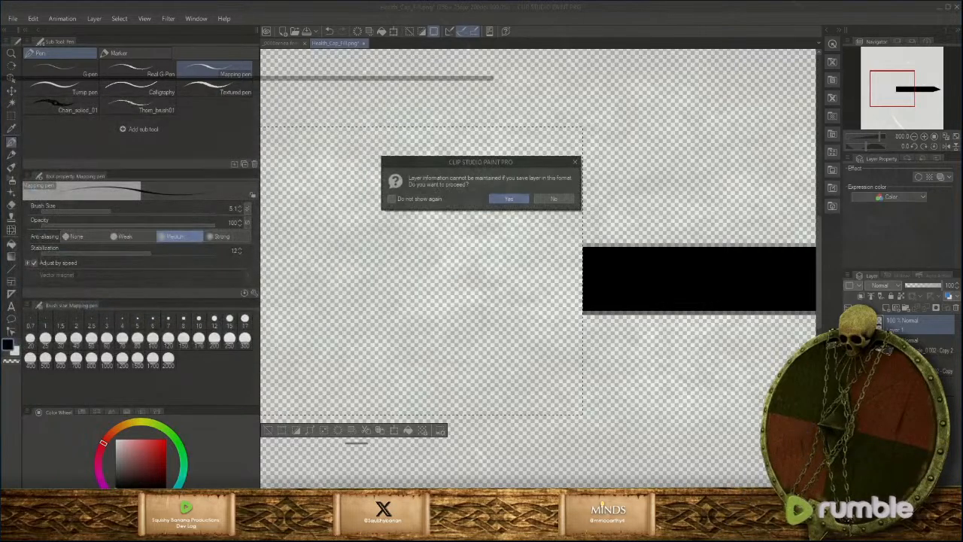
pyautogui.press('Return')
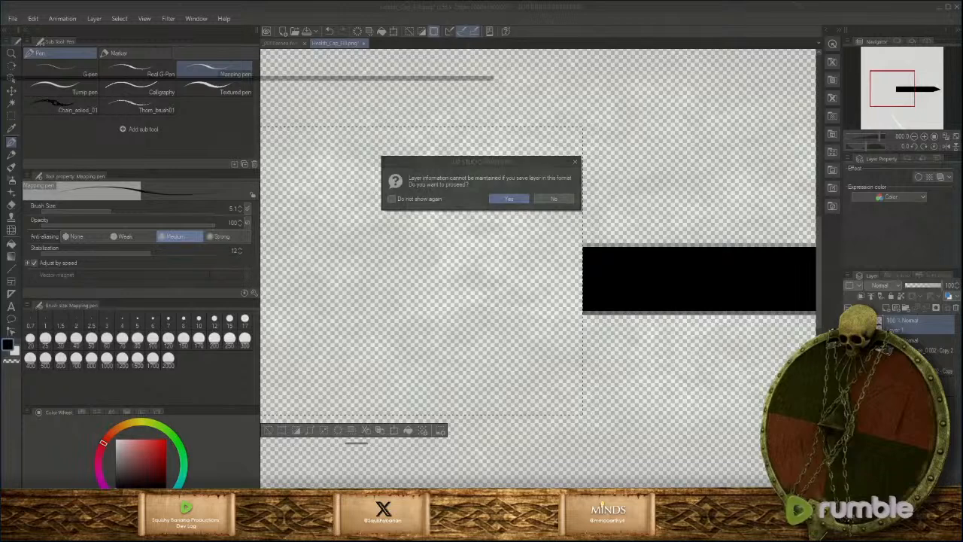
pyautogui.click(511, 200)
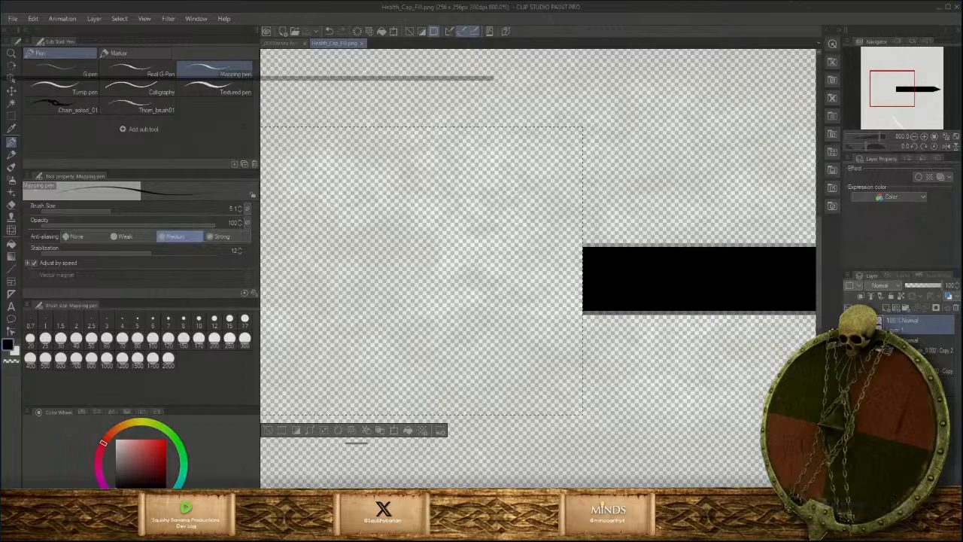
# Switch to Unreal Editor, reimport and save the Healthbar's healthbar_Health_emptyV2 background texture, and compile and save HealthBar_widget
pyautogui.click(555, 481)
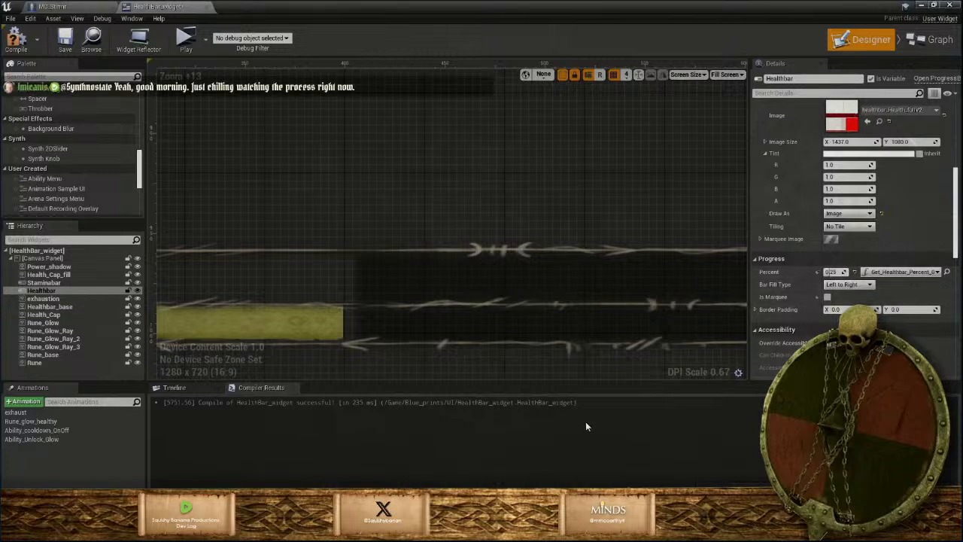
pyautogui.scroll(4, 804, 255)
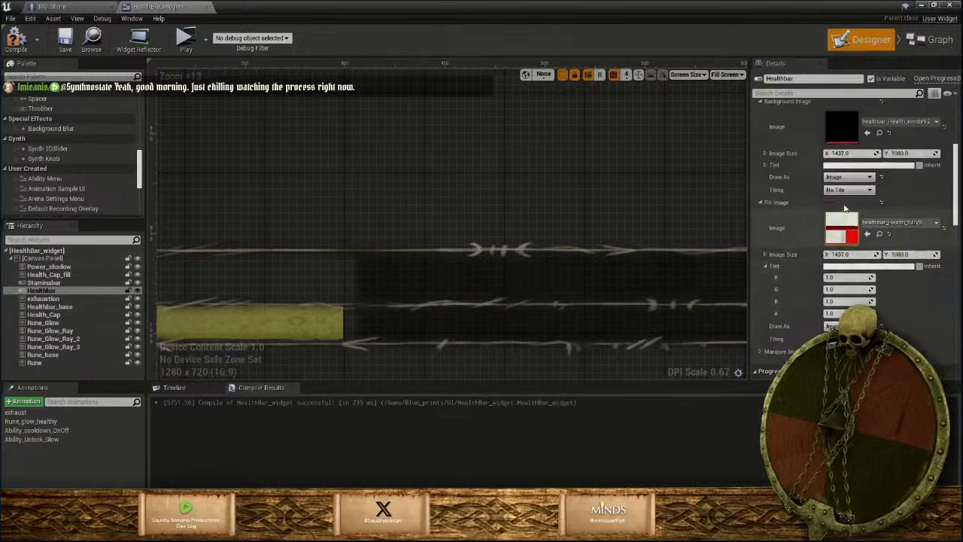
pyautogui.doubleClick(823, 132)
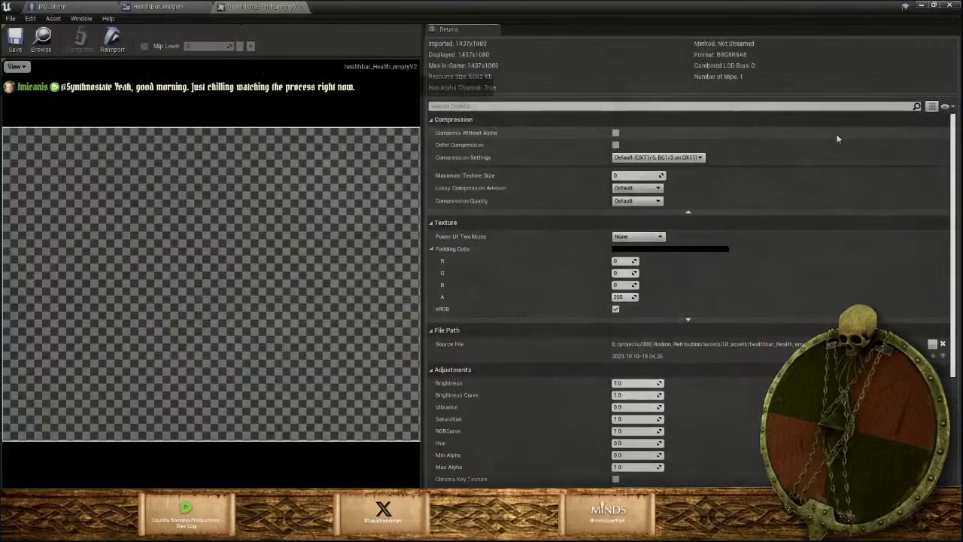
pyautogui.click(111, 42)
pyautogui.click(160, 7)
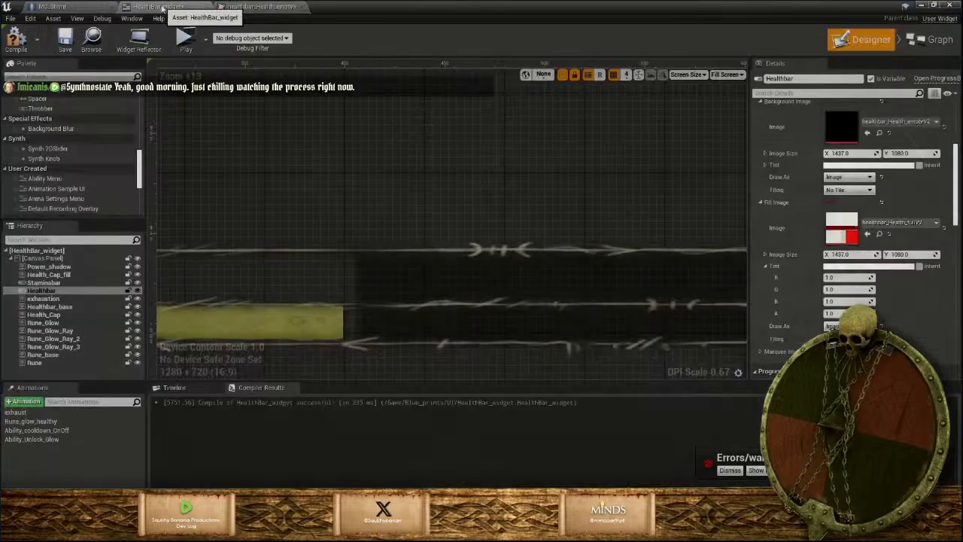
pyautogui.click(257, 7)
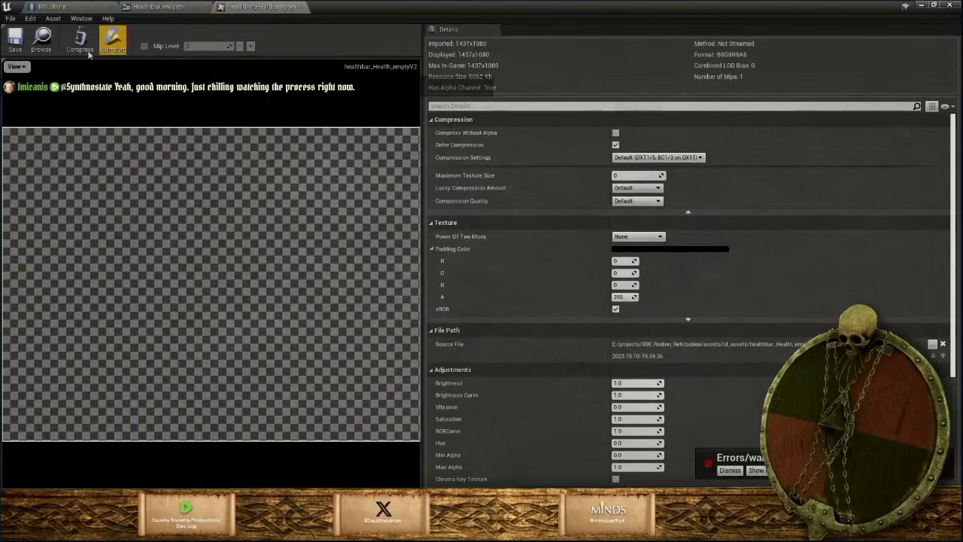
pyautogui.click(21, 41)
pyautogui.click(179, 7)
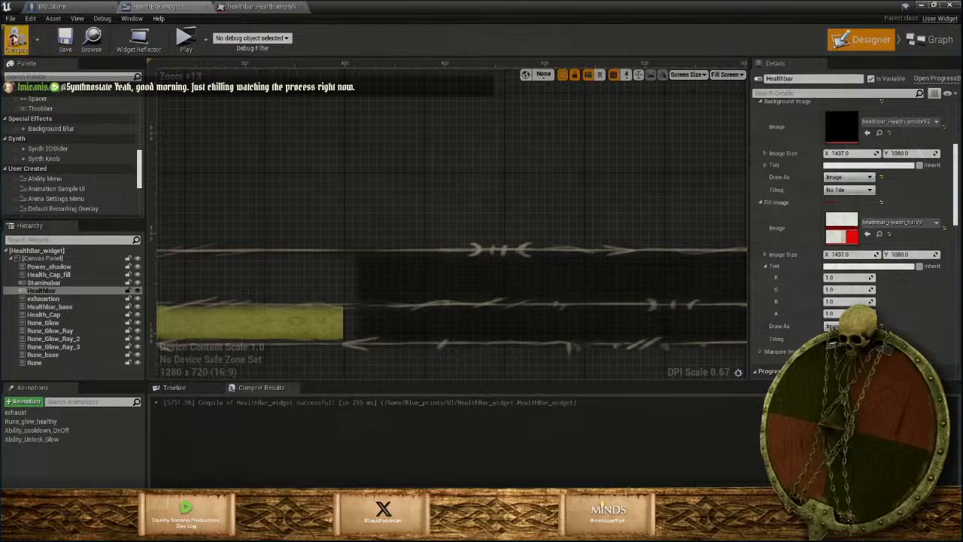
pyautogui.click(66, 43)
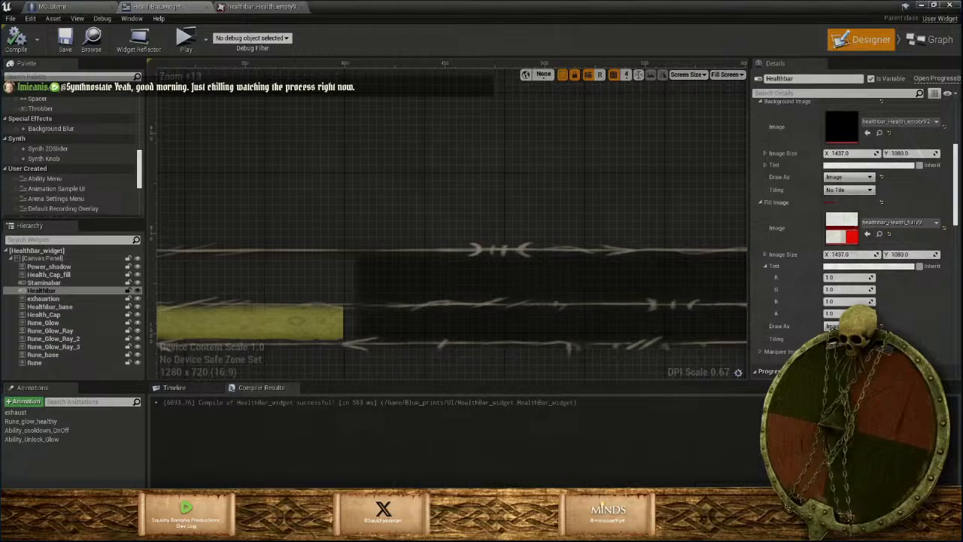
# Switch to Clip Studio Paint and save the image over Health_Cap_Fill.png in UI_assets once more
pyautogui.hotkey('alt', 'Tab')
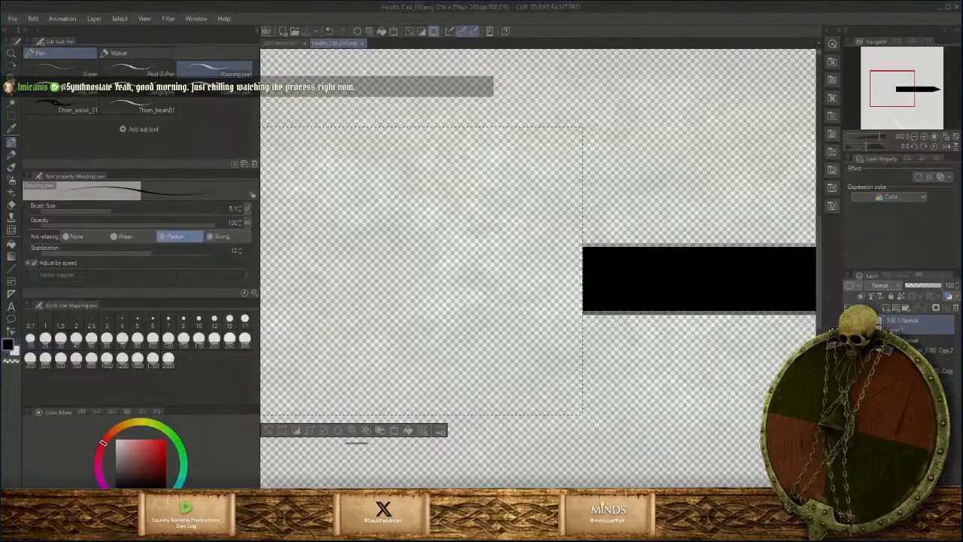
pyautogui.click(15, 19)
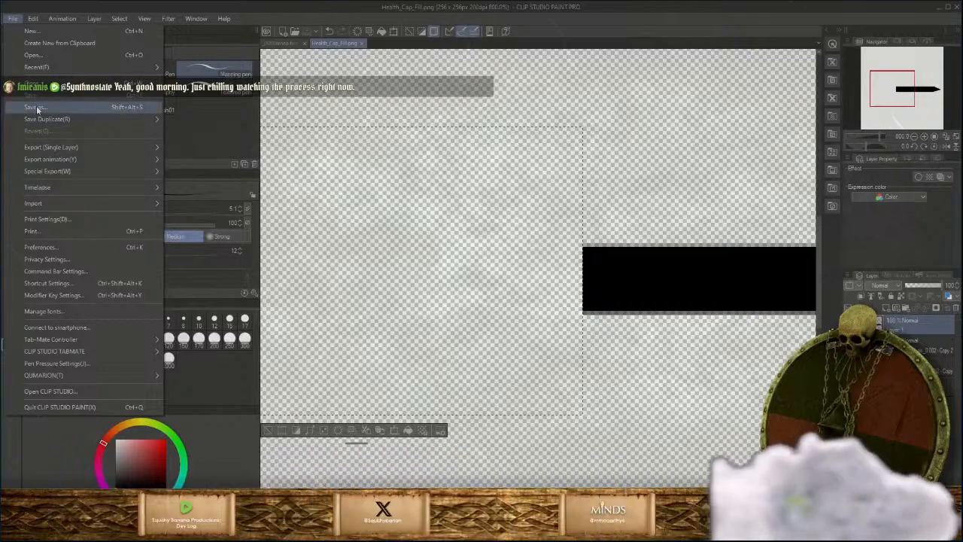
pyautogui.click(36, 109)
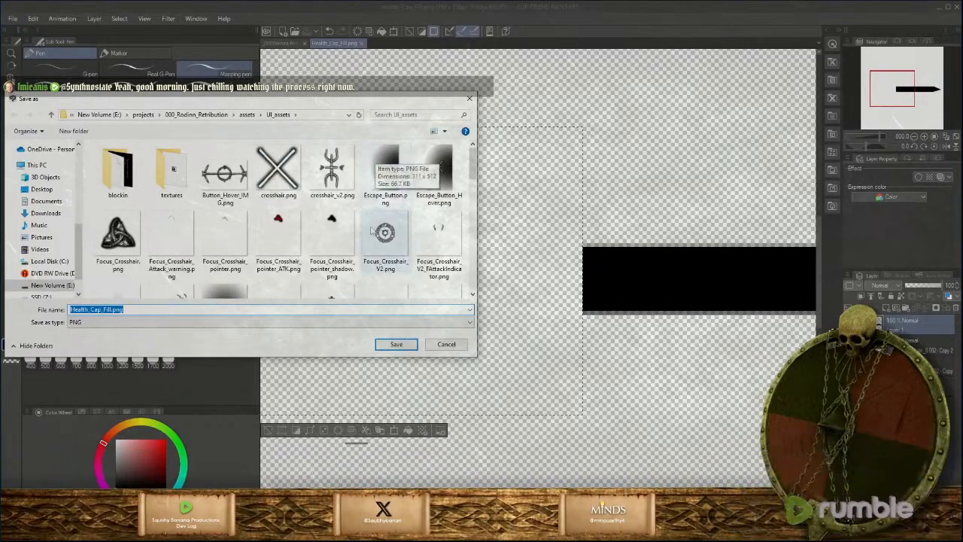
pyautogui.scroll(-10, 371, 232)
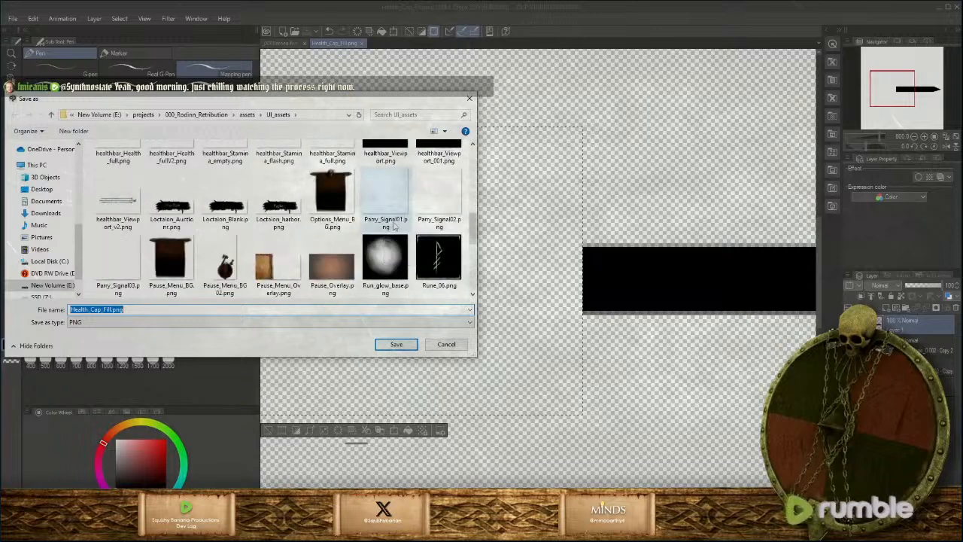
pyautogui.scroll(-3, 392, 226)
pyautogui.scroll(8, 391, 195)
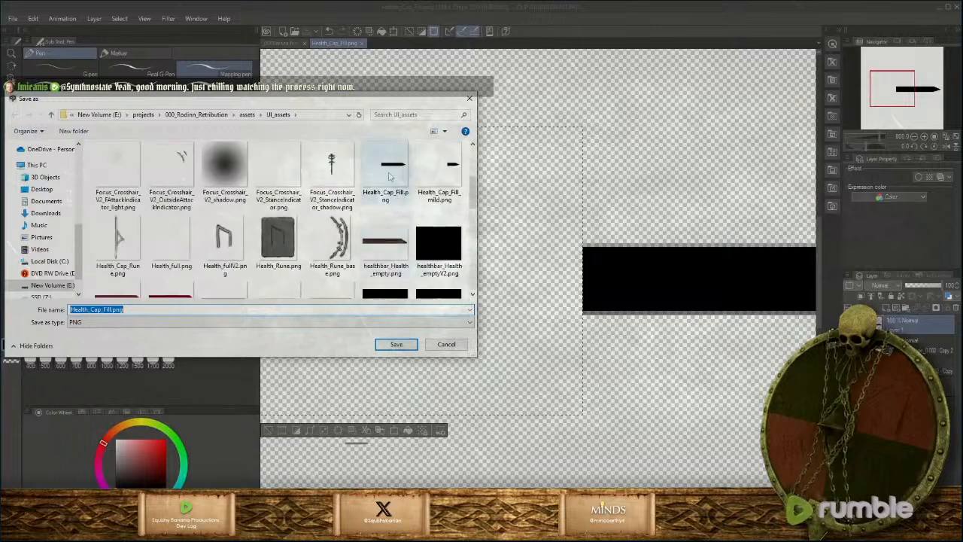
pyautogui.click(389, 176)
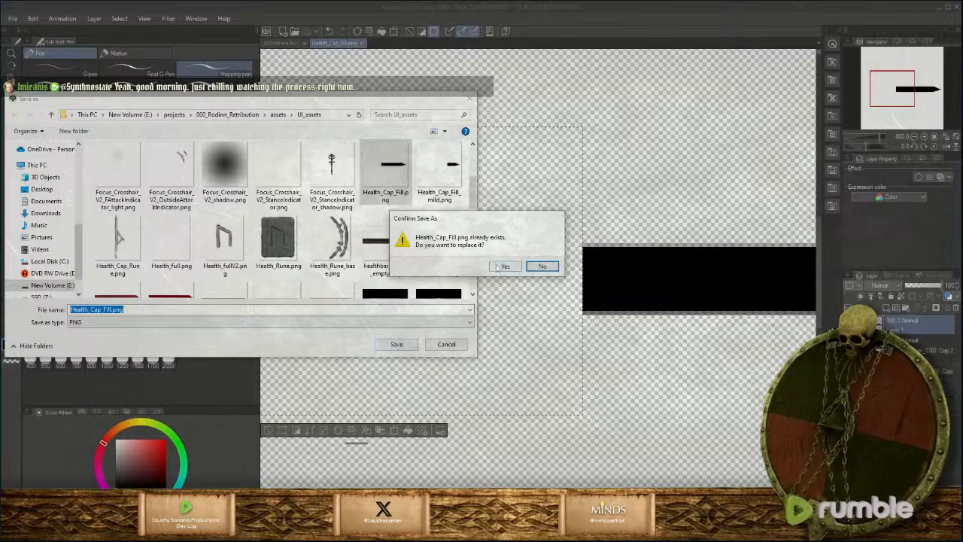
pyautogui.click(504, 265)
pyautogui.click(517, 199)
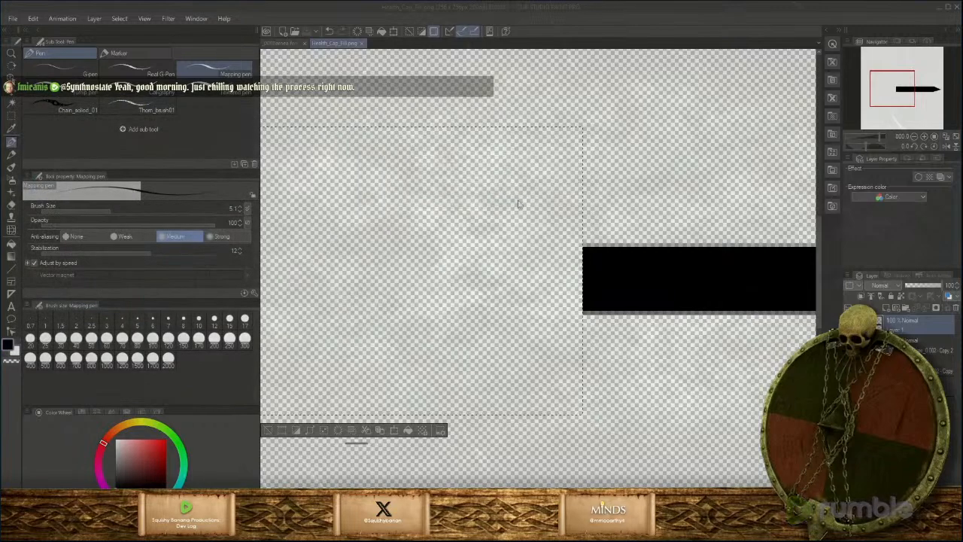
# Switch to Unreal Editor, reimport the healthbar_Health_emptyV2 texture again, and close it
pyautogui.click(553, 459)
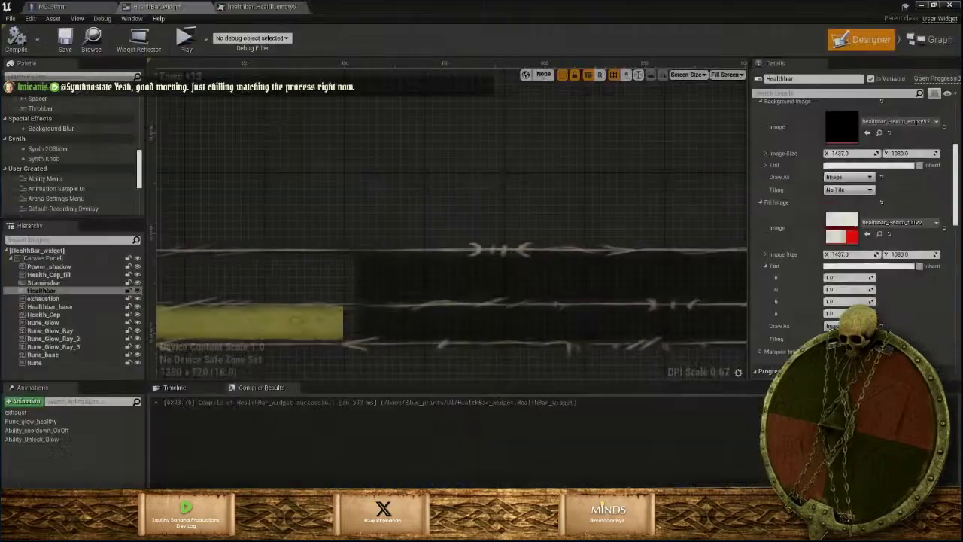
pyautogui.click(259, 7)
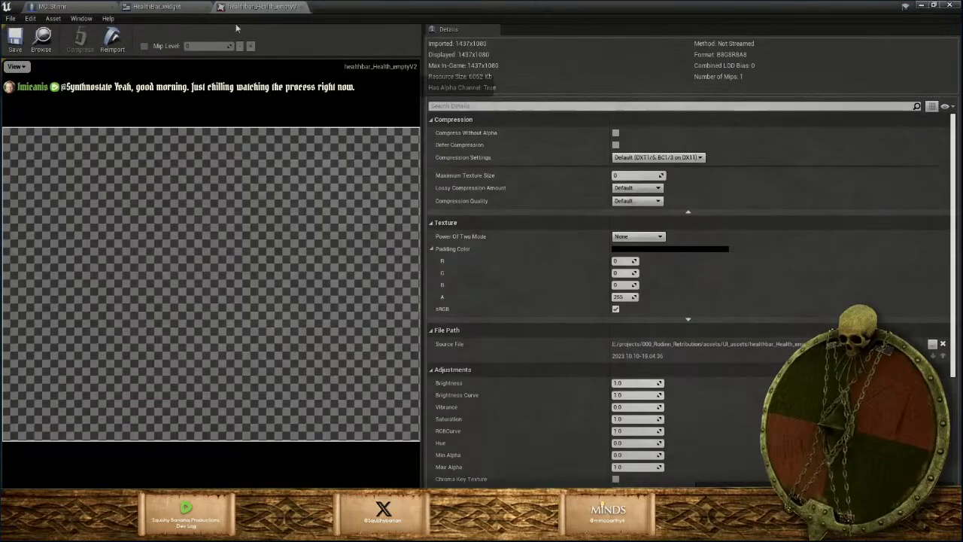
pyautogui.click(112, 42)
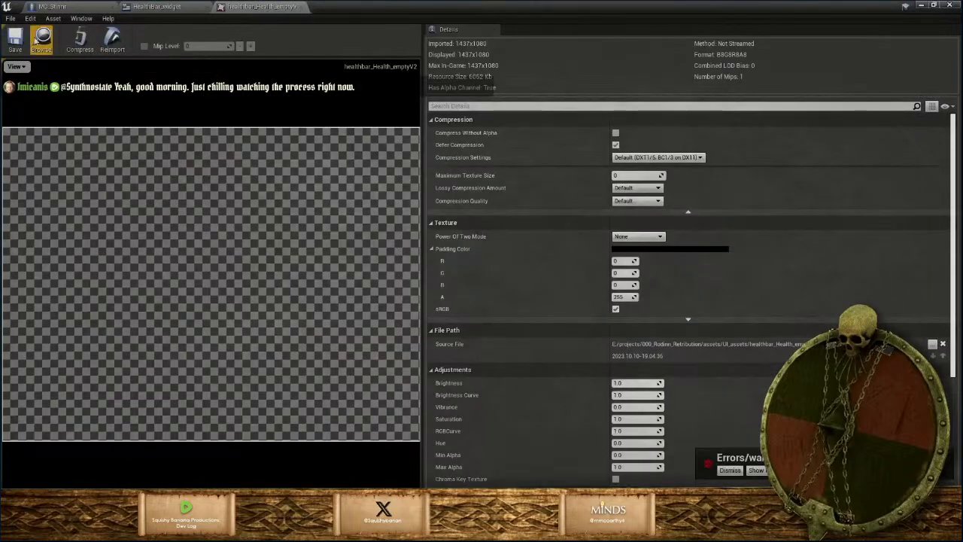
pyautogui.click(295, 6)
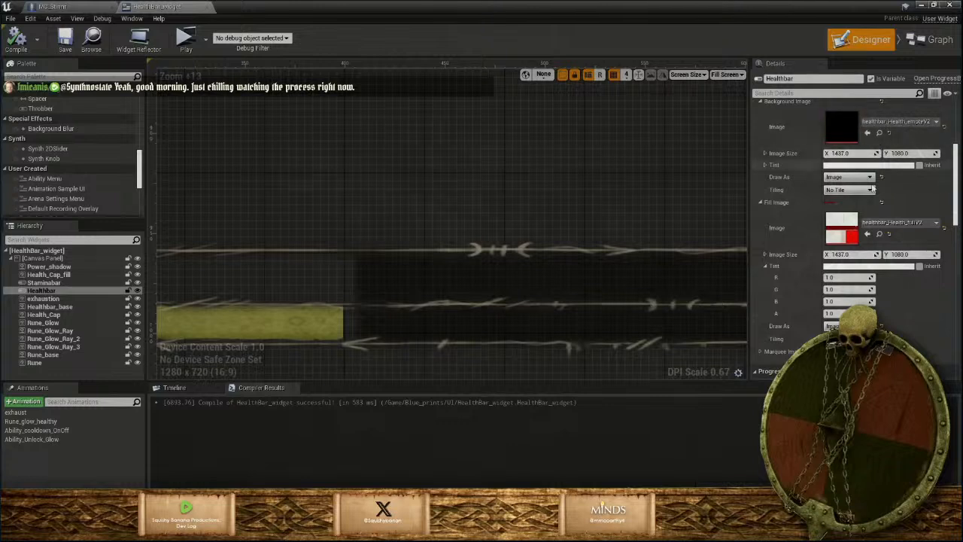
# Reimport and save the texture used by the Health_Cap_fill image, and check the whole health bar in HealthBar_widget
pyautogui.scroll(2, 835, 181)
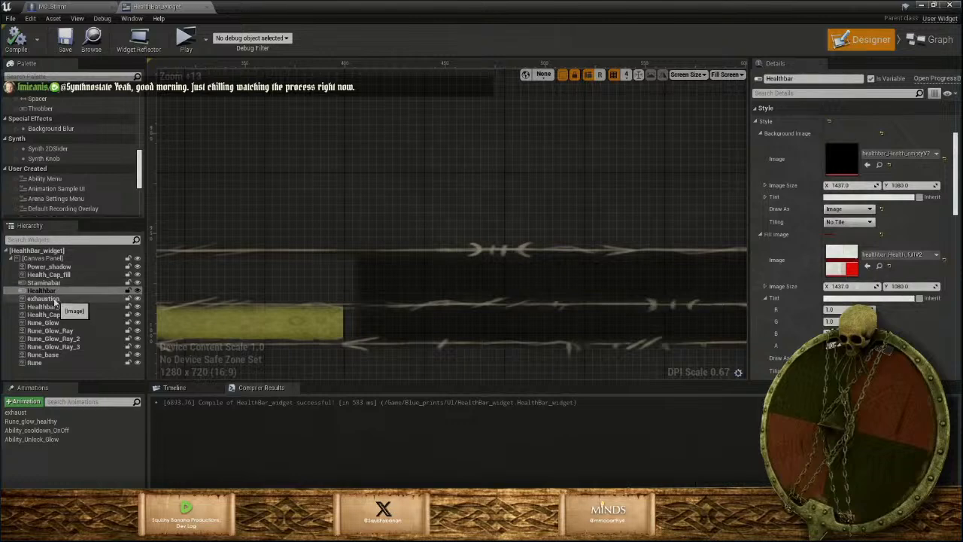
pyautogui.click(65, 276)
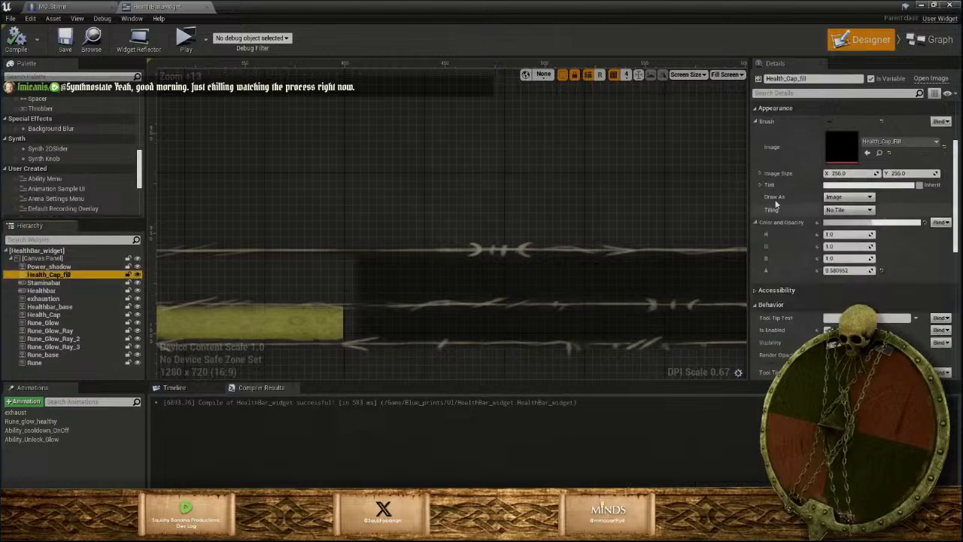
pyautogui.doubleClick(841, 143)
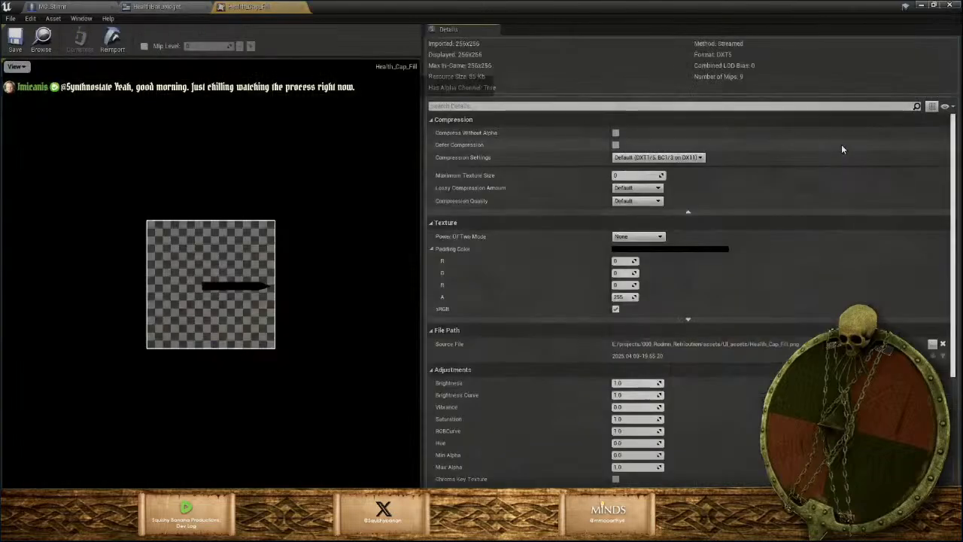
pyautogui.click(111, 42)
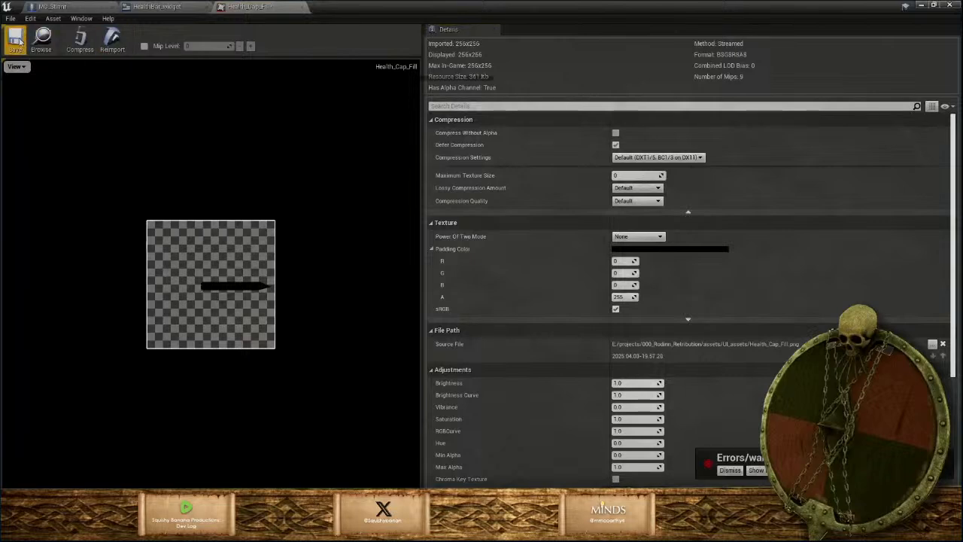
pyautogui.click(183, 7)
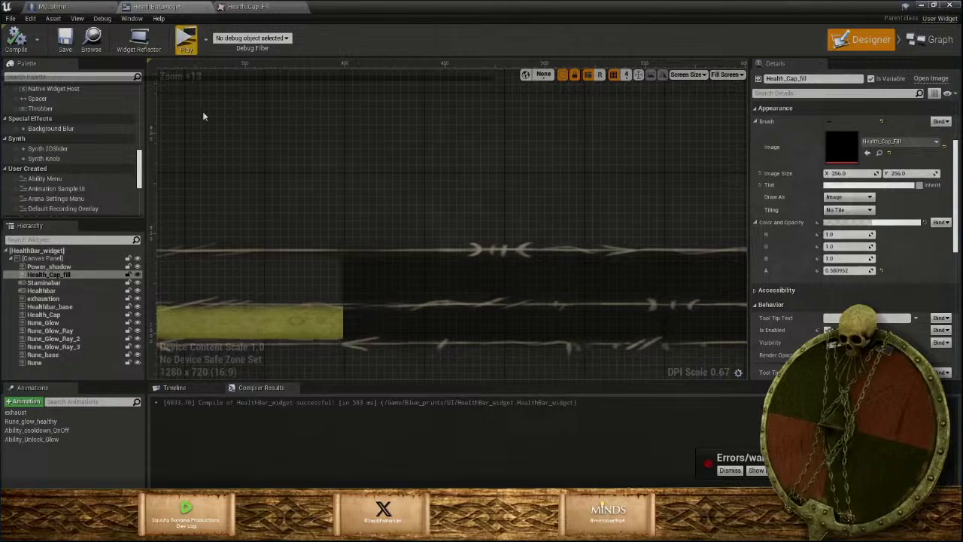
pyautogui.scroll(-4, 375, 328)
pyautogui.scroll(-4, 384, 308)
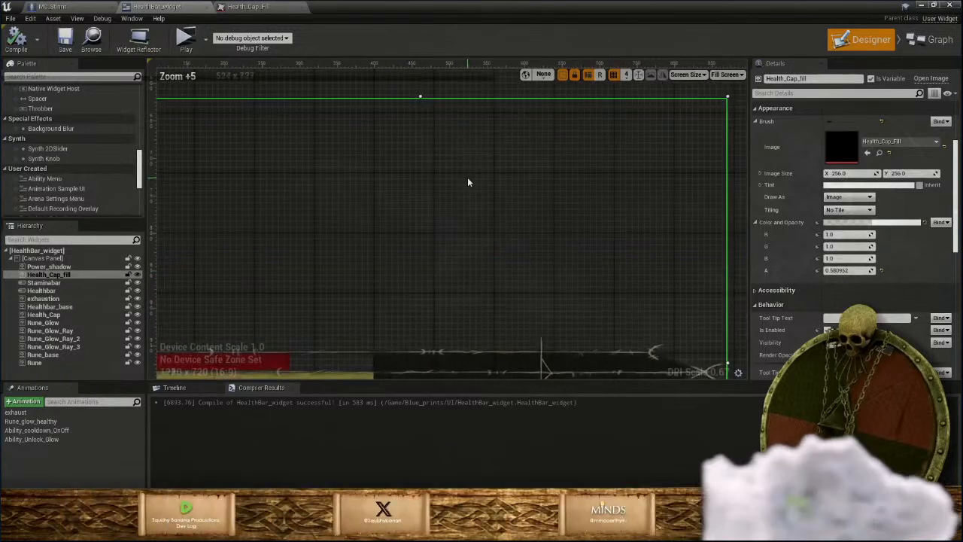
pyautogui.moveTo(468, 176)
pyautogui.mouseDown(button='right')
pyautogui.moveTo(479, 102)
pyautogui.moveTo(471, 58)
pyautogui.moveTo(466, 100)
pyautogui.moveTo(477, 103)
pyautogui.mouseUp(button='right')
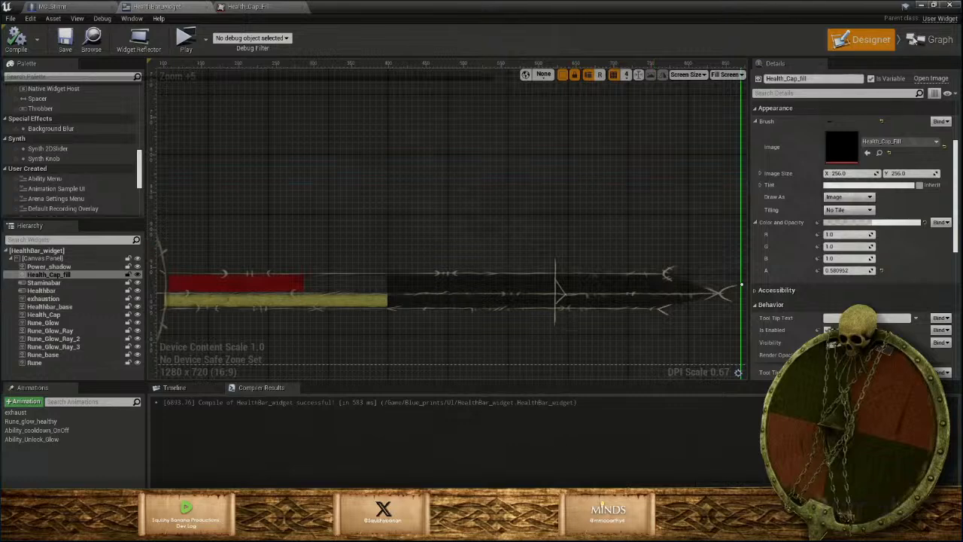
pyautogui.click(930, 41)
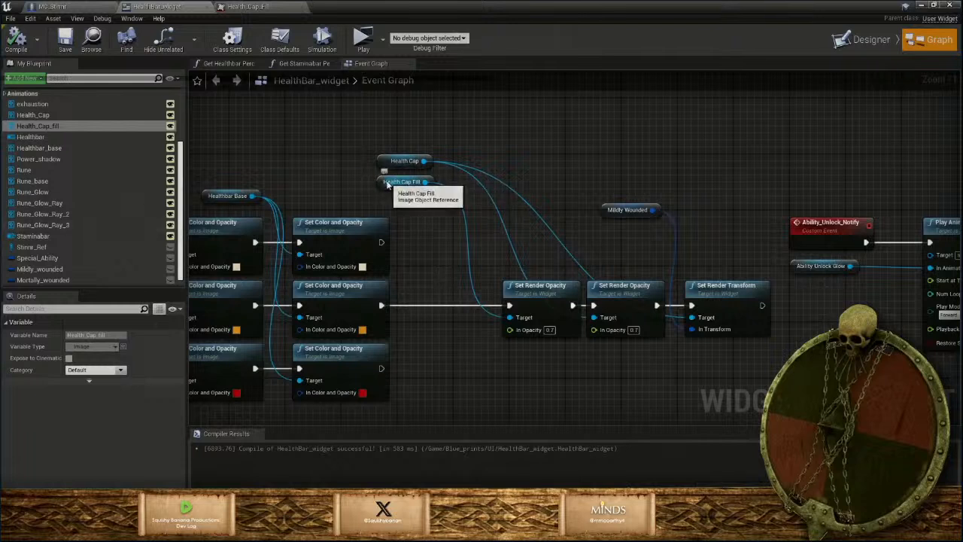
pyautogui.moveTo(424, 181); pyautogui.dragTo(416, 302)
pyautogui.write('se')
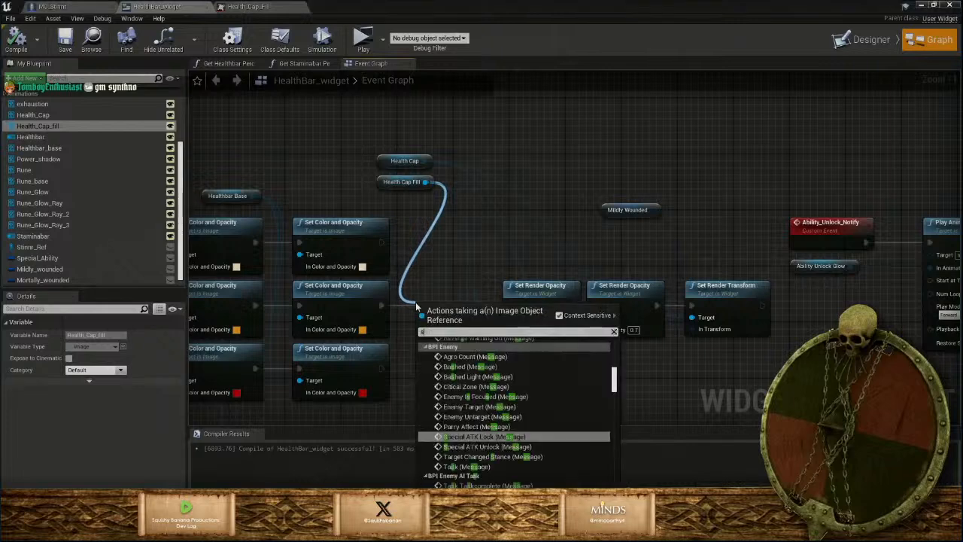
pyautogui.write('t')
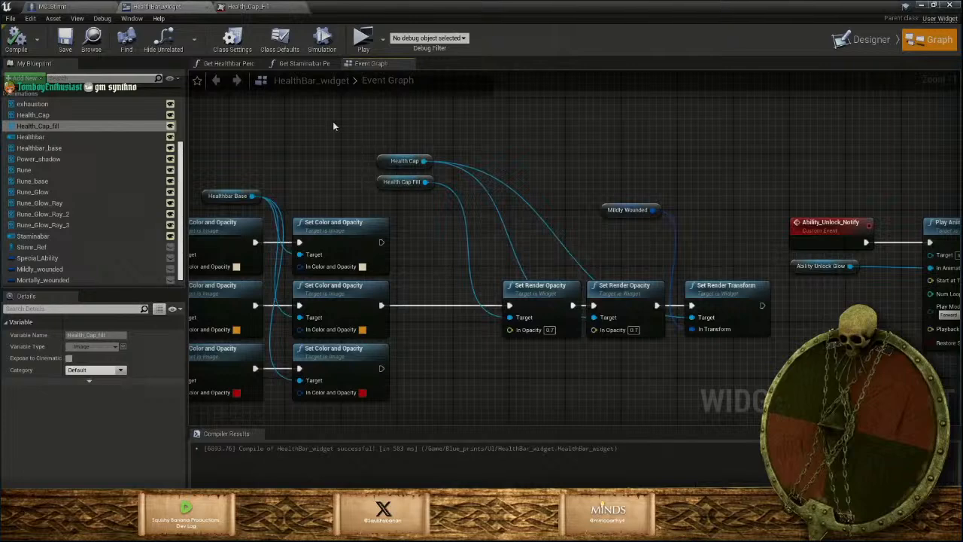
pyautogui.click(861, 40)
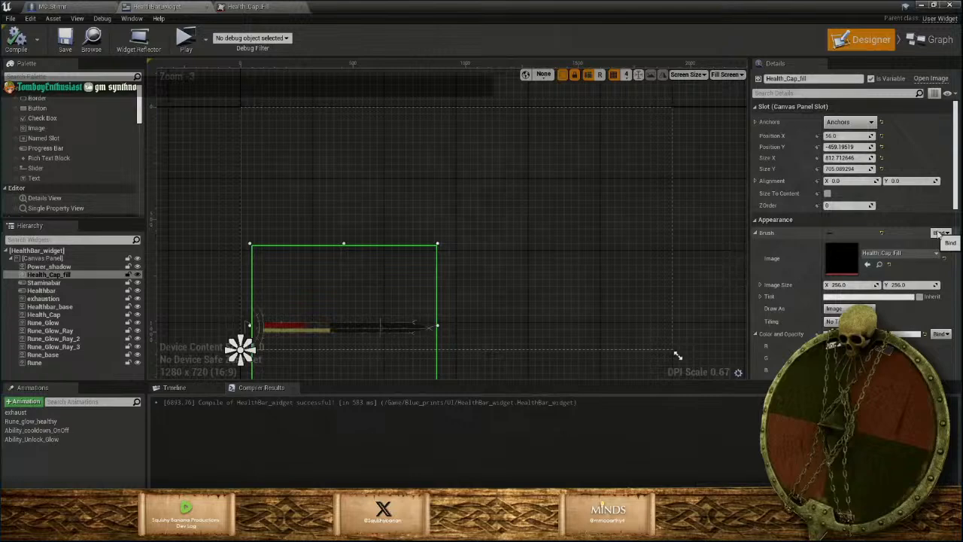
# Create a new binding for the Health_Cap_fill image's Brush and move the binding function's Return Node farther from its entry node
pyautogui.scroll(-1, 940, 233)
pyautogui.click(941, 202)
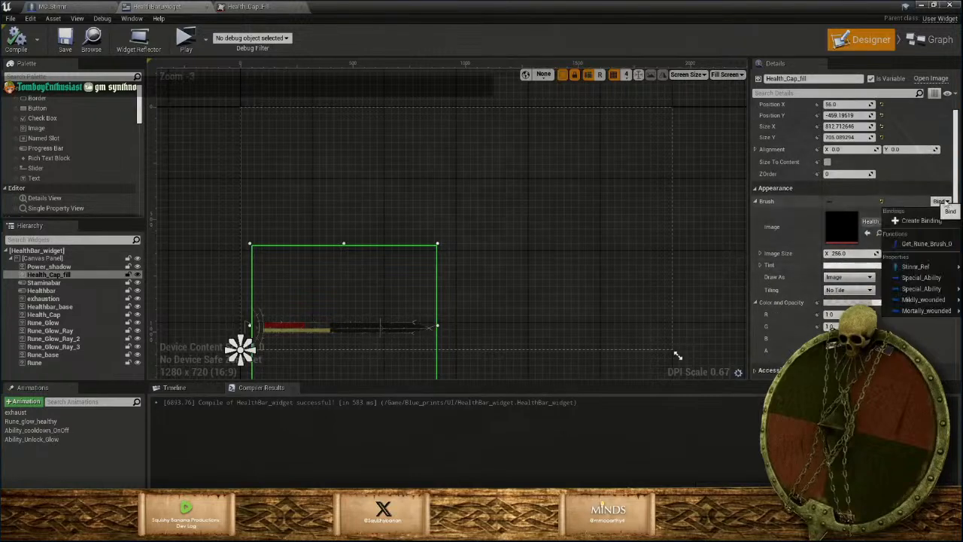
pyautogui.click(916, 220)
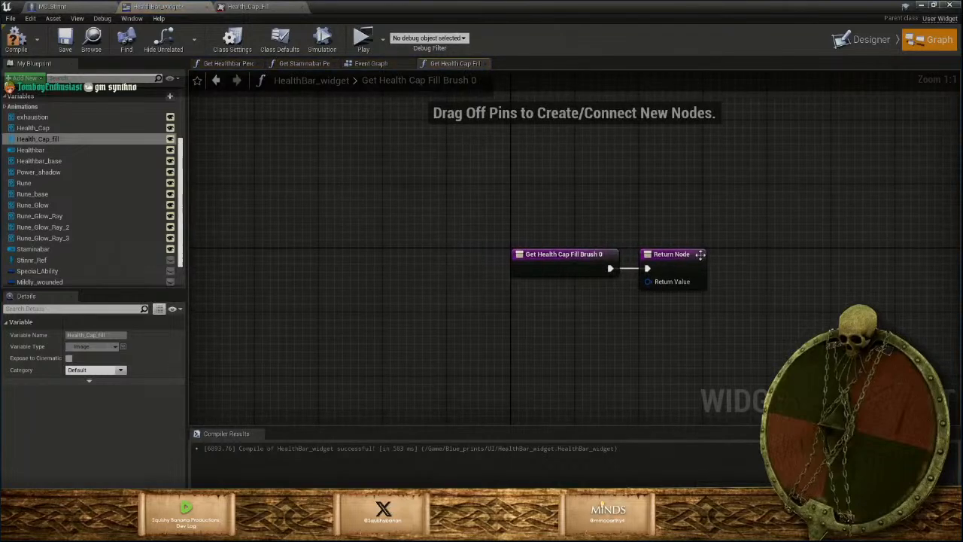
pyautogui.moveTo(686, 255); pyautogui.dragTo(808, 265)
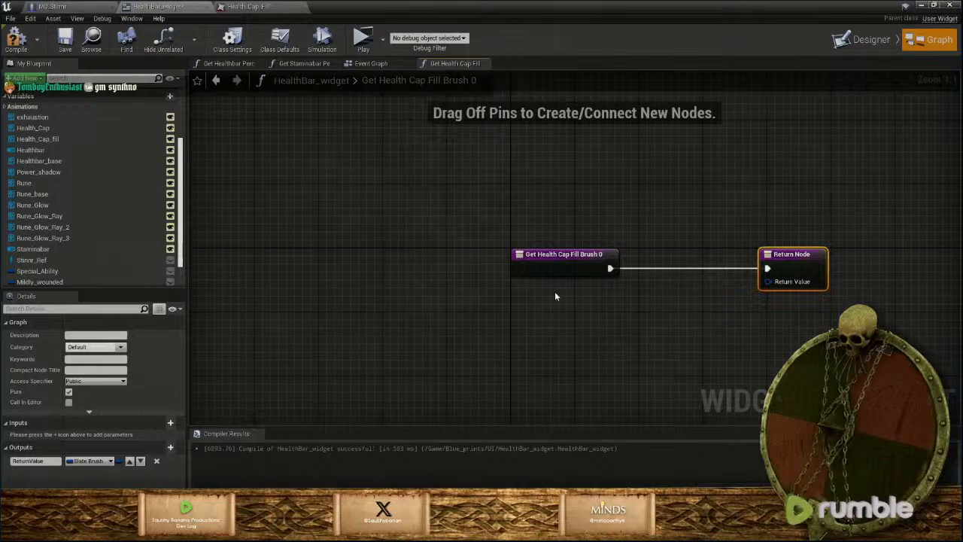
# Add a Get Stinnr Ref node below the entry node of the Health Cap Fill brush function
pyautogui.rightClick(505, 307)
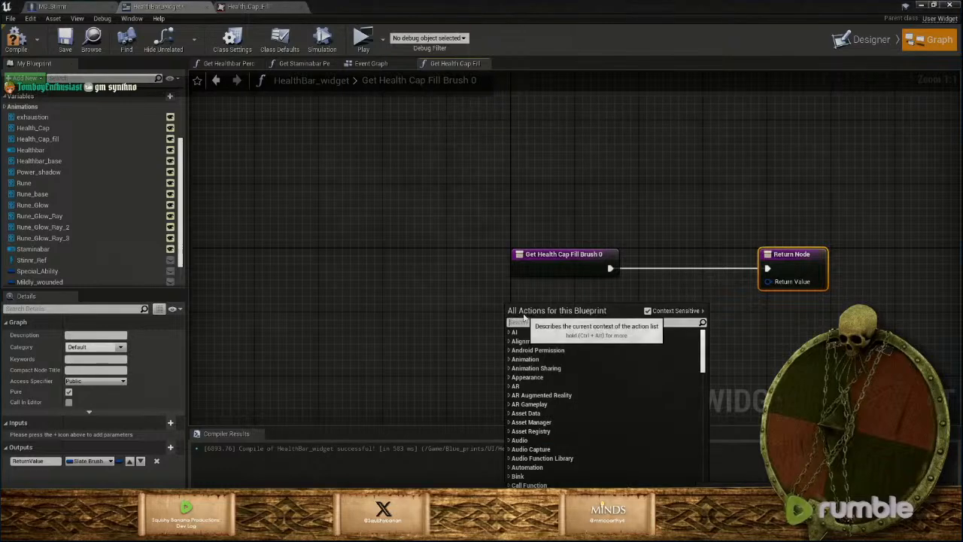
pyautogui.write('getstinnr')
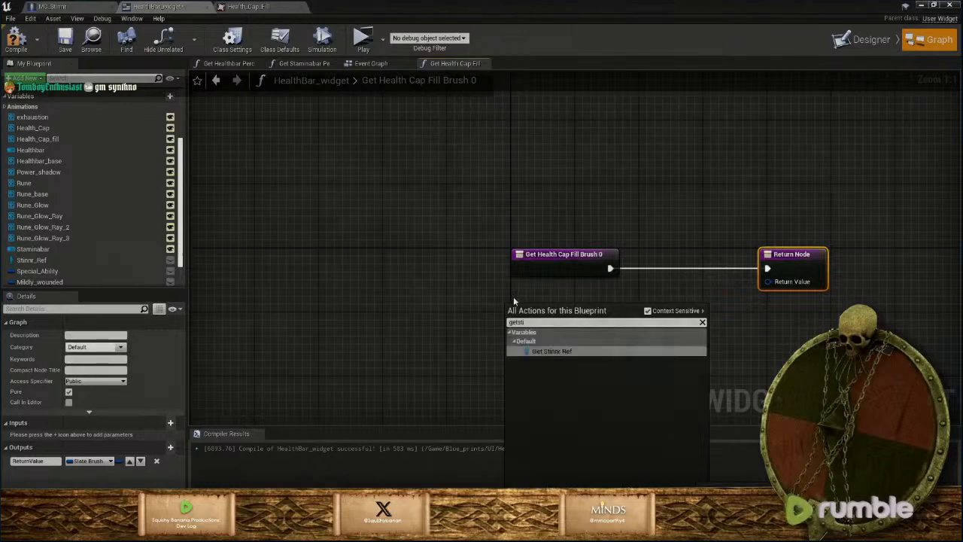
pyautogui.click(552, 351)
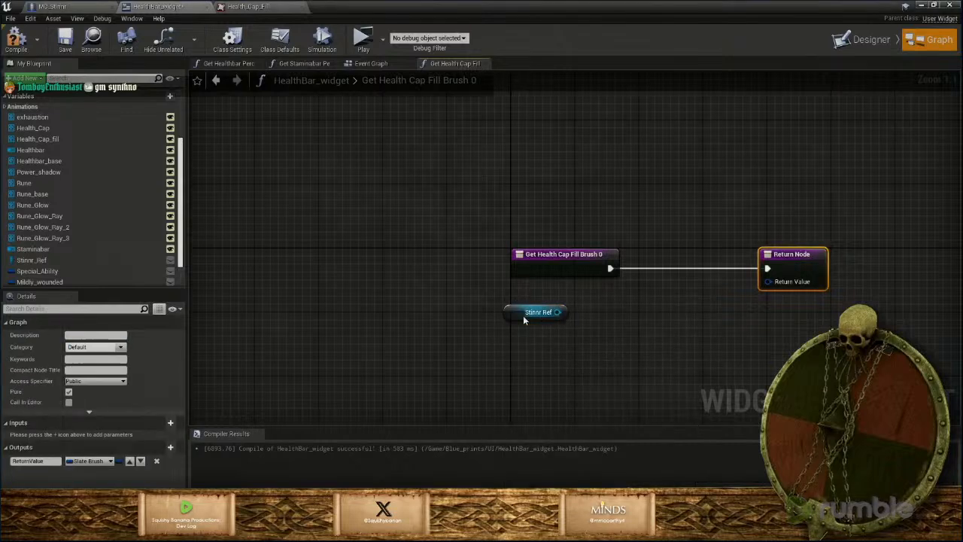
# Check the health state switch in MC_Stinnr's event graph, then get Player Health State from Stinnr Ref in the HealthBar_widget brush function
pyautogui.click(76, 6)
pyautogui.scroll(3, 717, 367)
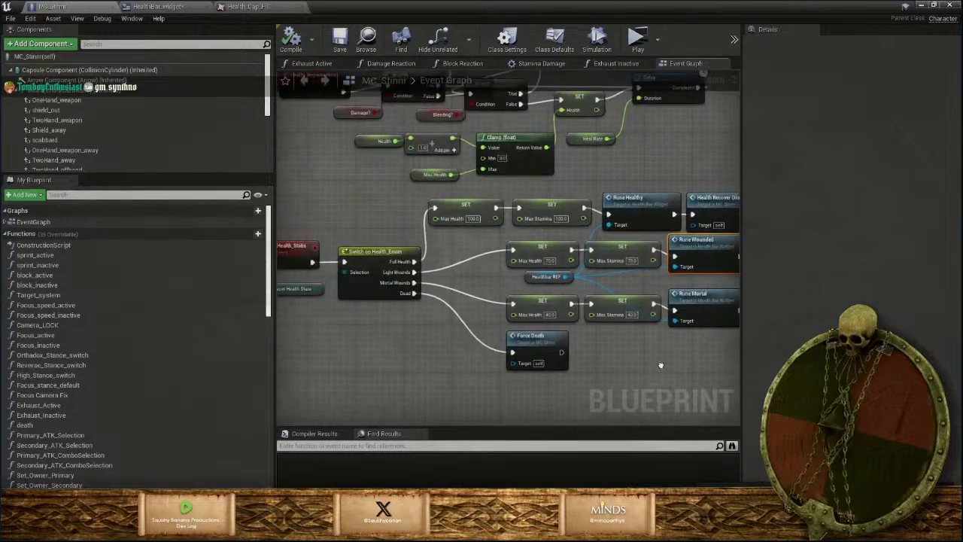
pyautogui.scroll(2, 426, 296)
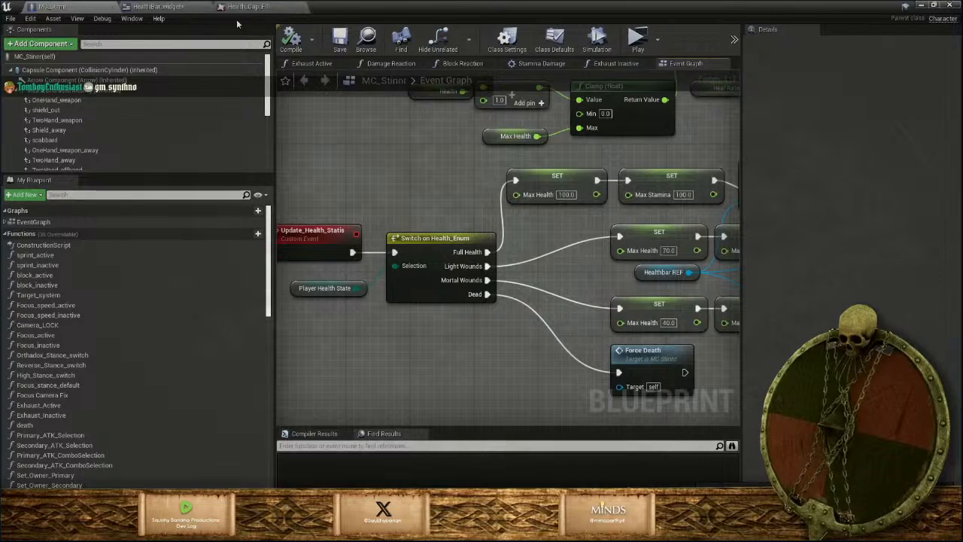
pyautogui.click(181, 7)
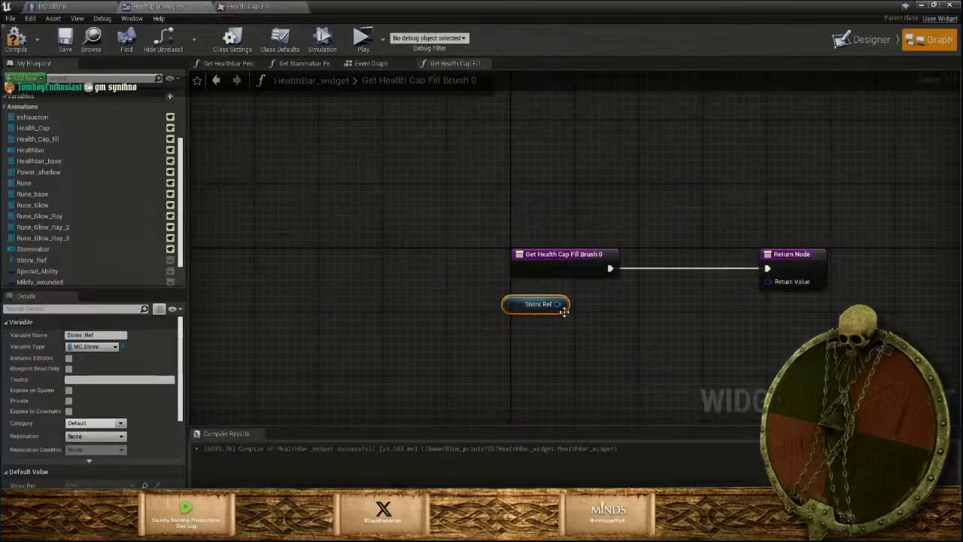
pyautogui.moveTo(557, 304); pyautogui.dragTo(606, 308)
pyautogui.write('player')
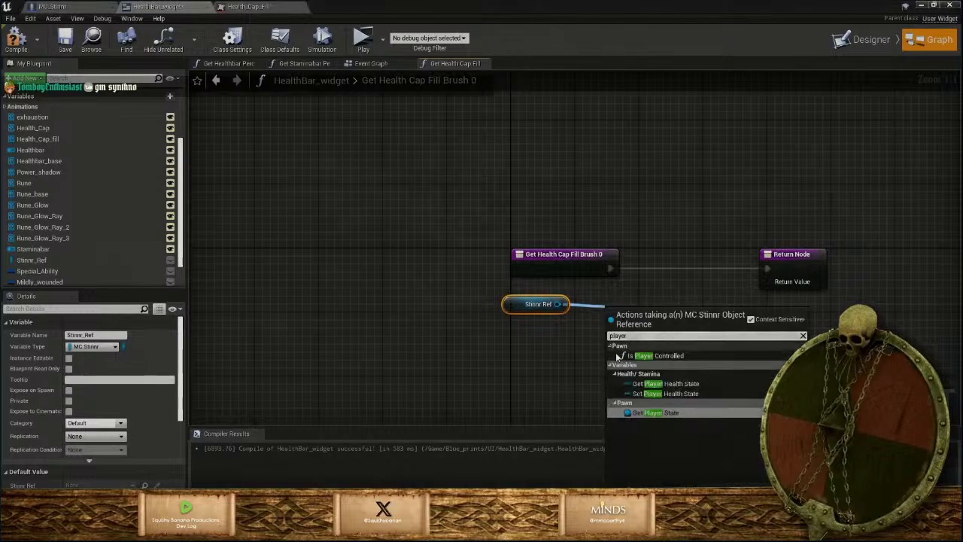
pyautogui.click(666, 384)
pyautogui.moveTo(651, 344); pyautogui.dragTo(510, 353, button='right')
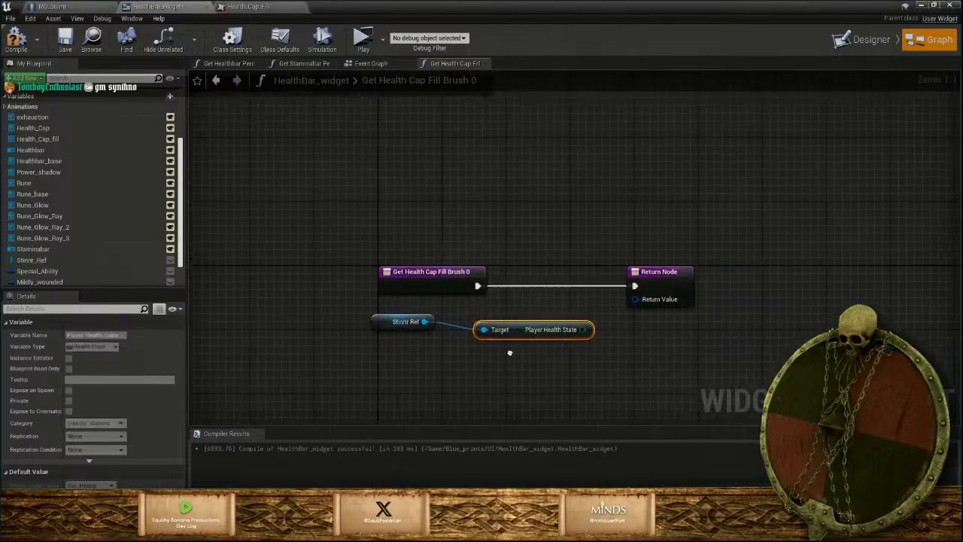
pyautogui.moveTo(515, 333); pyautogui.dragTo(481, 325)
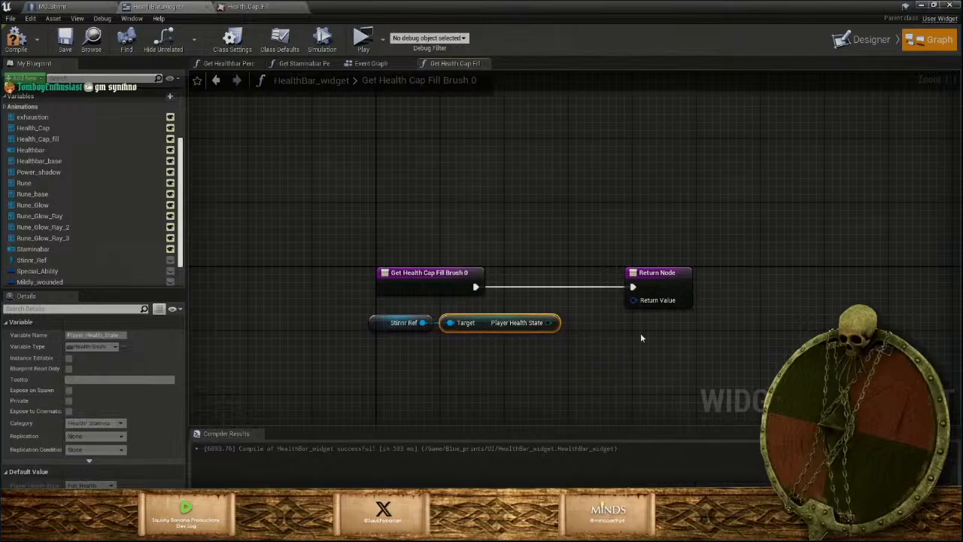
# Disconnect the entry node from the Return Node and run it into a Switch on Health_Enum fed by Player Health State
pyautogui.moveTo(642, 337); pyautogui.dragTo(505, 350, button='right')
pyautogui.moveTo(500, 301); pyautogui.dragTo(652, 301)
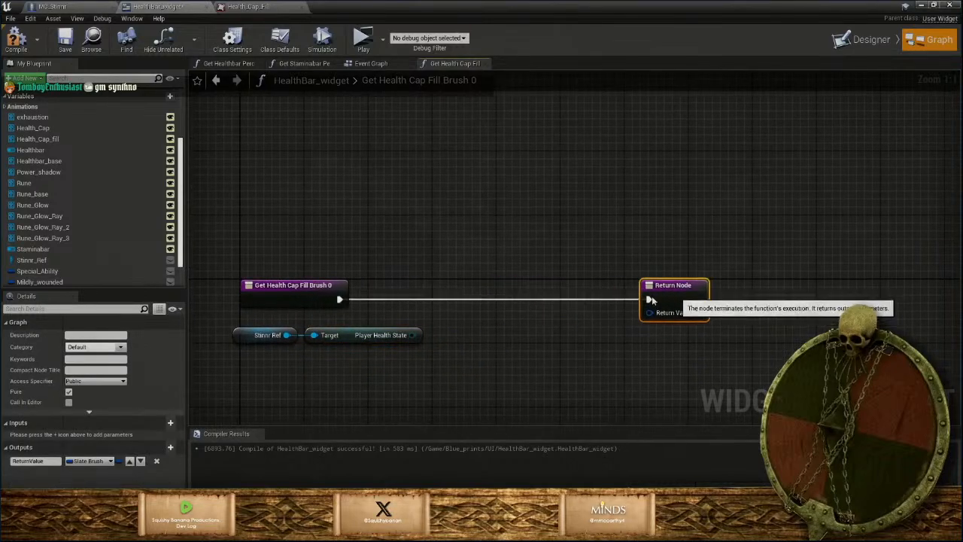
pyautogui.click(499, 297)
pyautogui.keyDown('alt'); pyautogui.click(488, 300); pyautogui.keyUp('alt')
pyautogui.moveTo(415, 335); pyautogui.dragTo(461, 303)
pyautogui.write('switch')
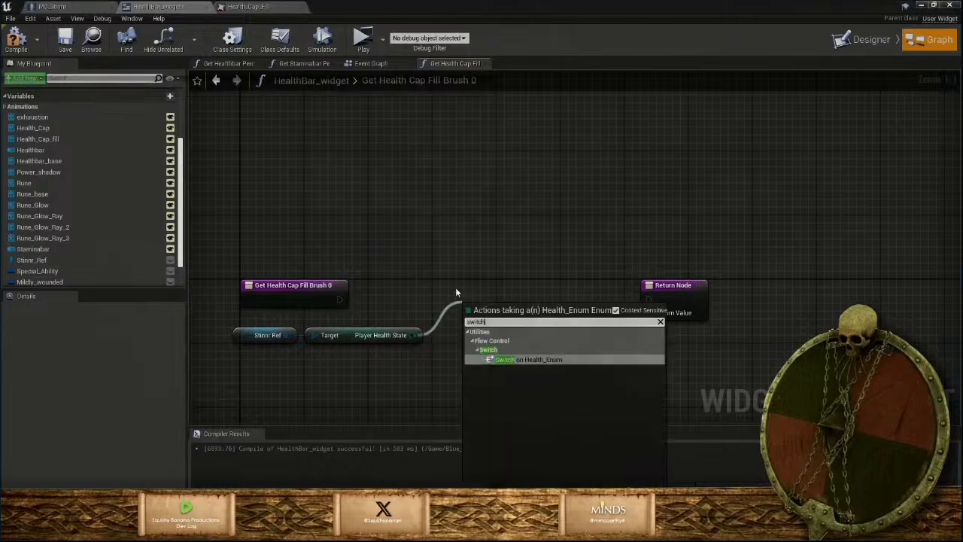
pyautogui.click(550, 361)
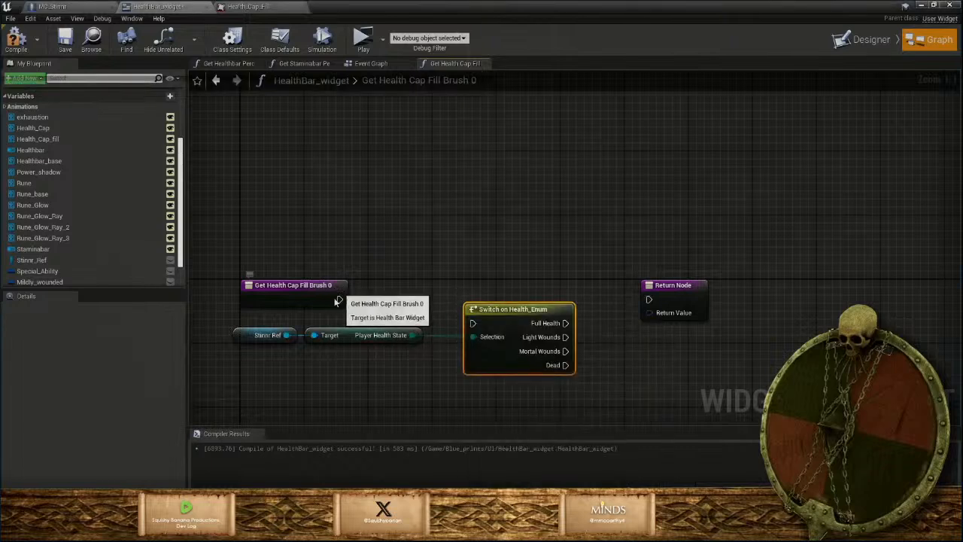
pyautogui.moveTo(340, 299)
pyautogui.mouseDown()
pyautogui.moveTo(472, 323)
pyautogui.moveTo(487, 295)
pyautogui.mouseUp()
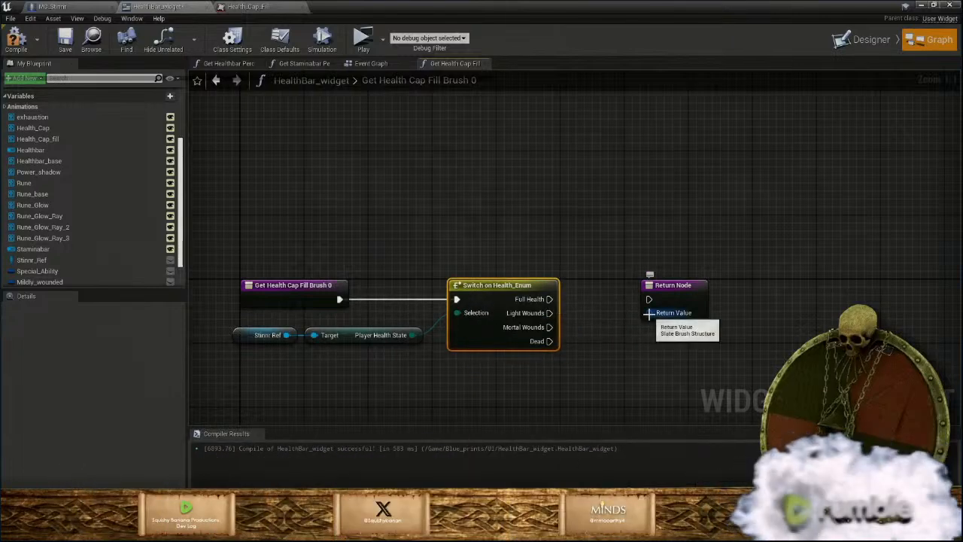
# Promote the Return Node's Return Value to a variable, place its getter below the Return Node, and compile and save the widget
pyautogui.moveTo(650, 313); pyautogui.dragTo(545, 277, button='right')
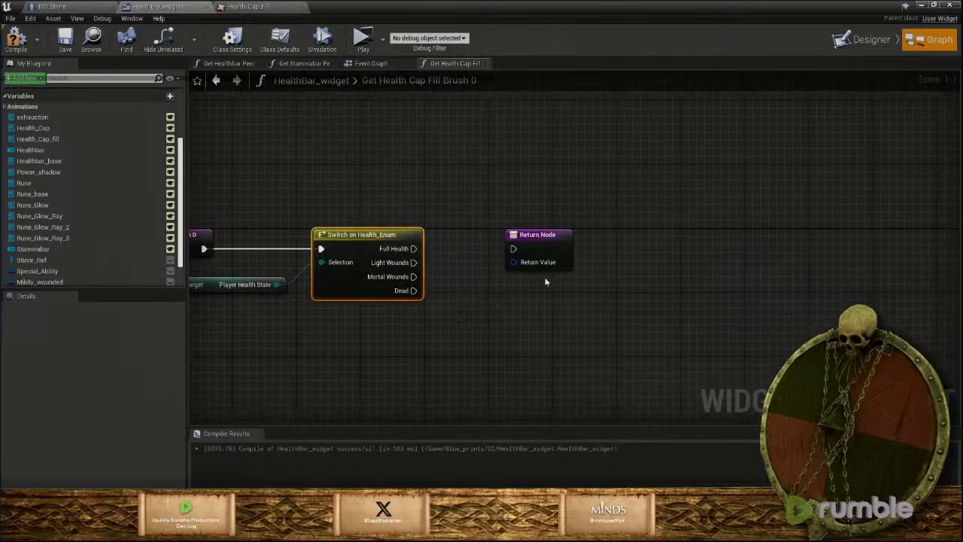
pyautogui.moveTo(545, 259); pyautogui.dragTo(679, 250)
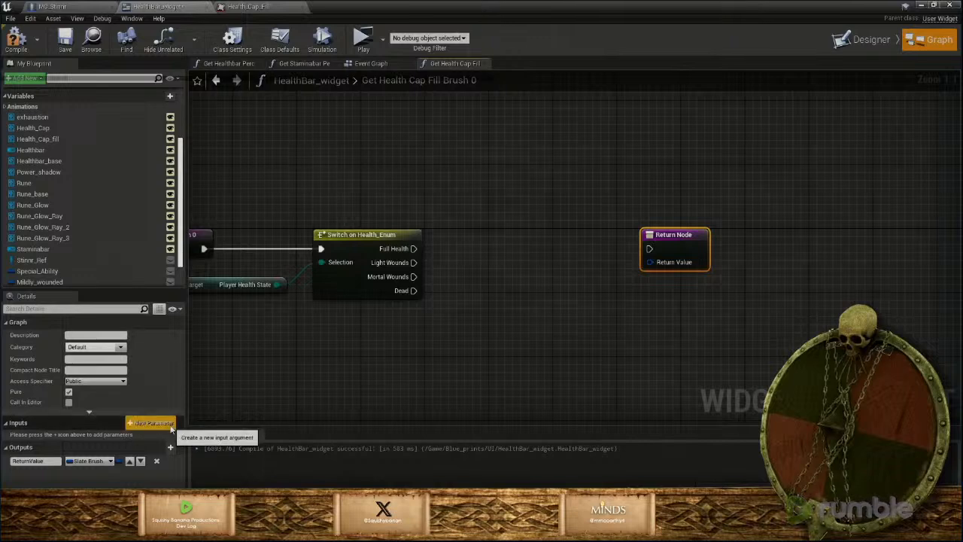
pyautogui.rightClick(651, 263)
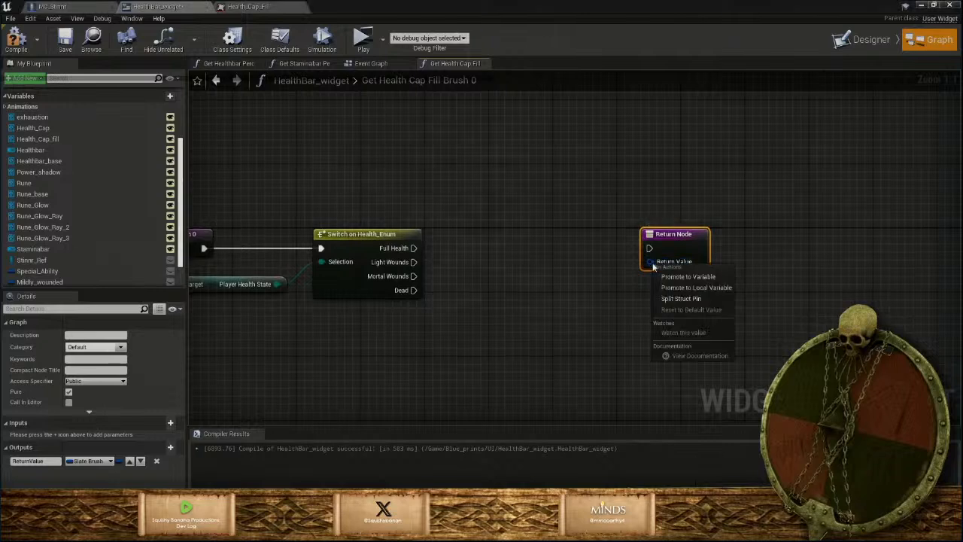
pyautogui.click(688, 277)
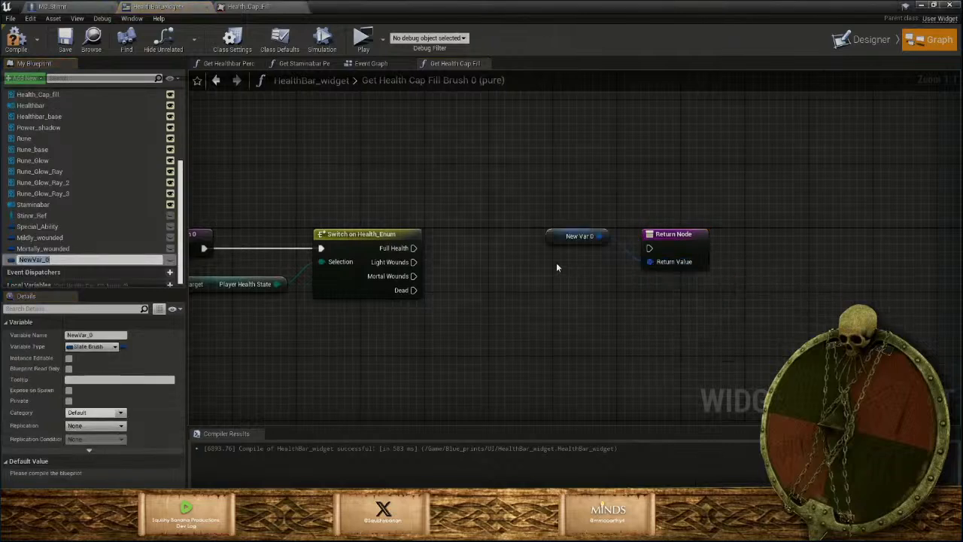
pyautogui.moveTo(547, 241); pyautogui.dragTo(547, 325)
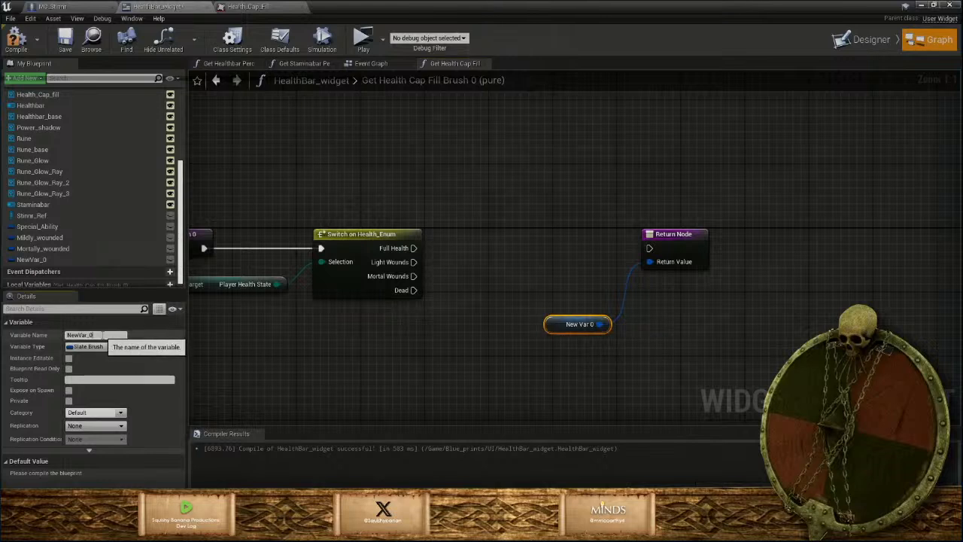
pyautogui.click(15, 39)
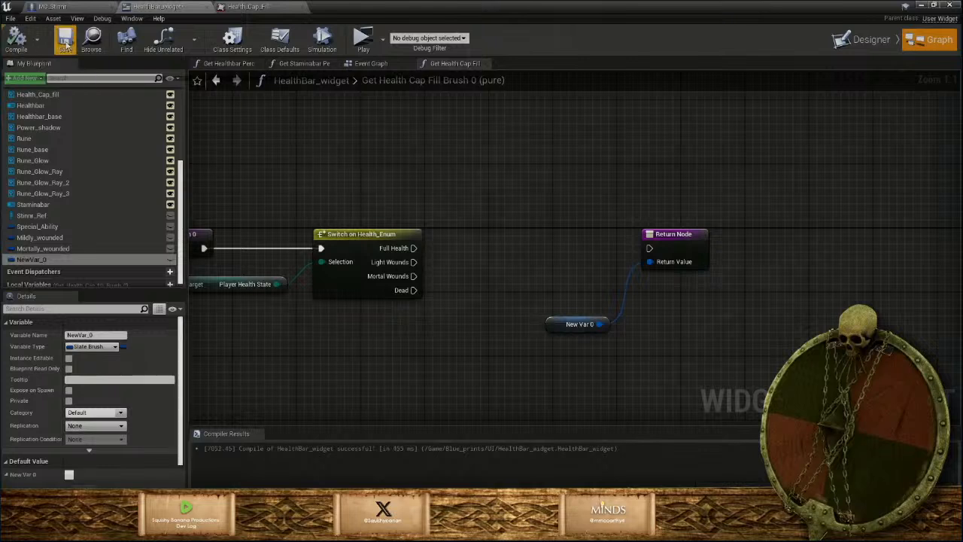
pyautogui.click(65, 41)
# Rename the promoted Slate Brush variable as Health_Cap_Fill_Style and compile the widget
pyautogui.scroll(-4, 70, 456)
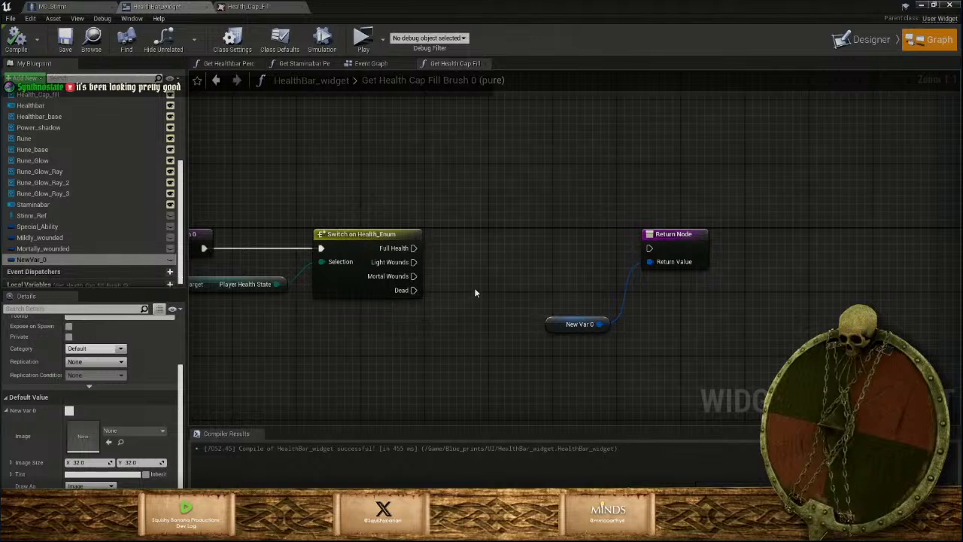
pyautogui.scroll(4, 132, 346)
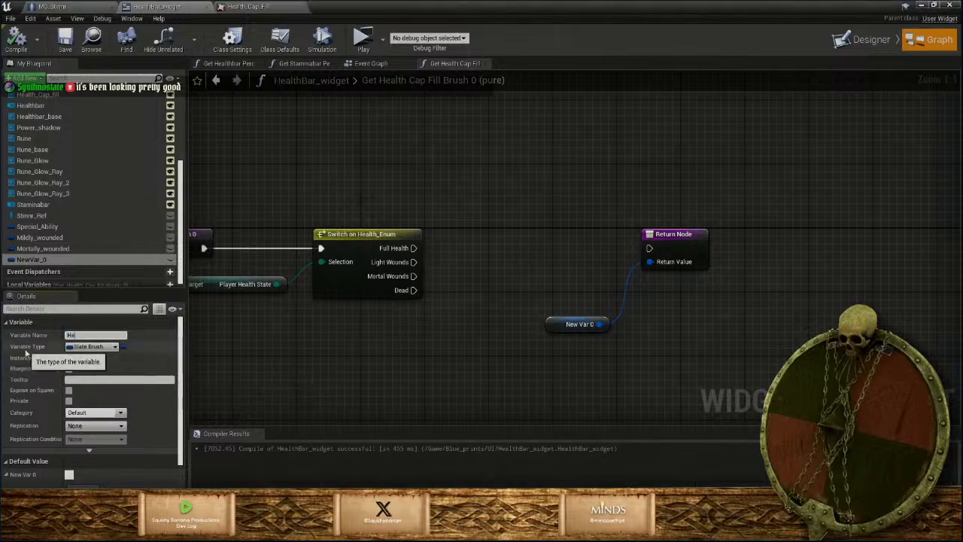
pyautogui.write('Cap')
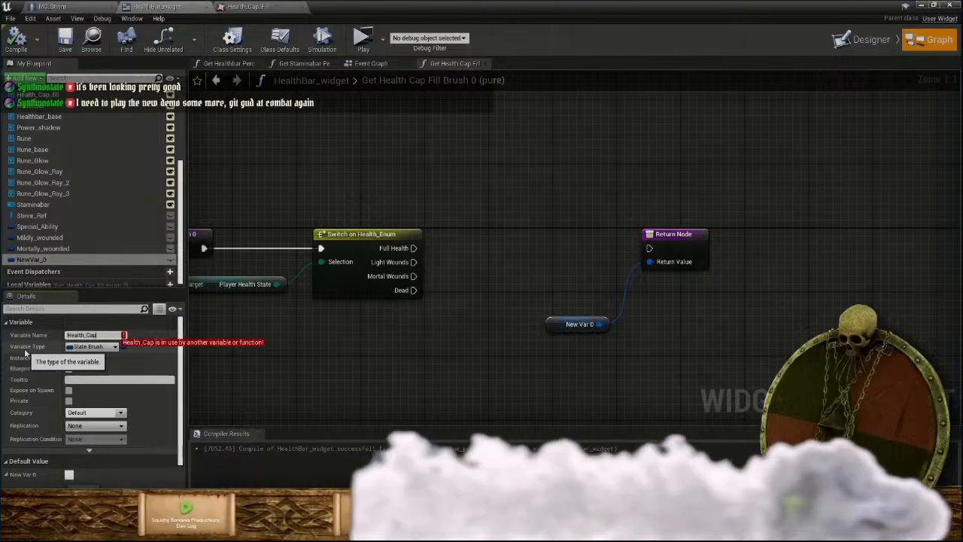
pyautogui.write('_Fill')
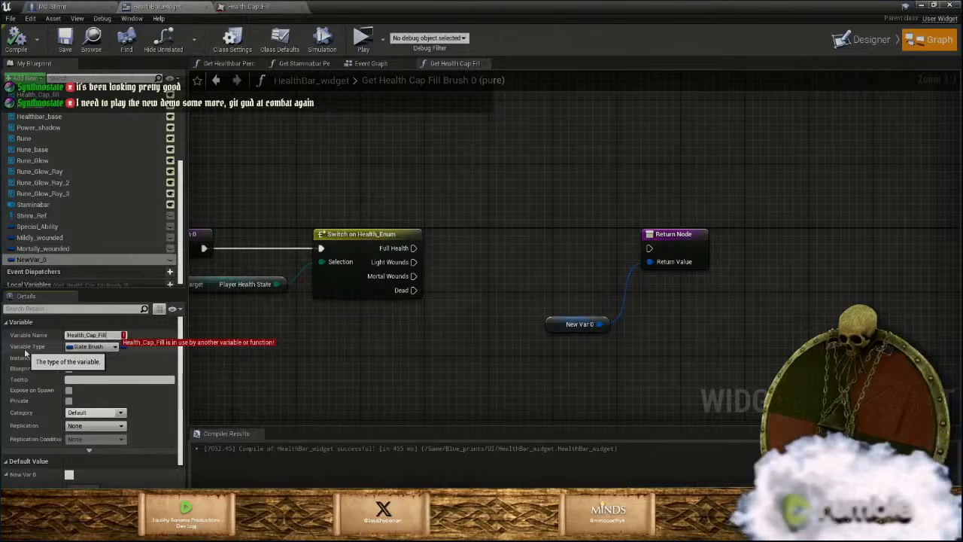
pyautogui.write('_St')
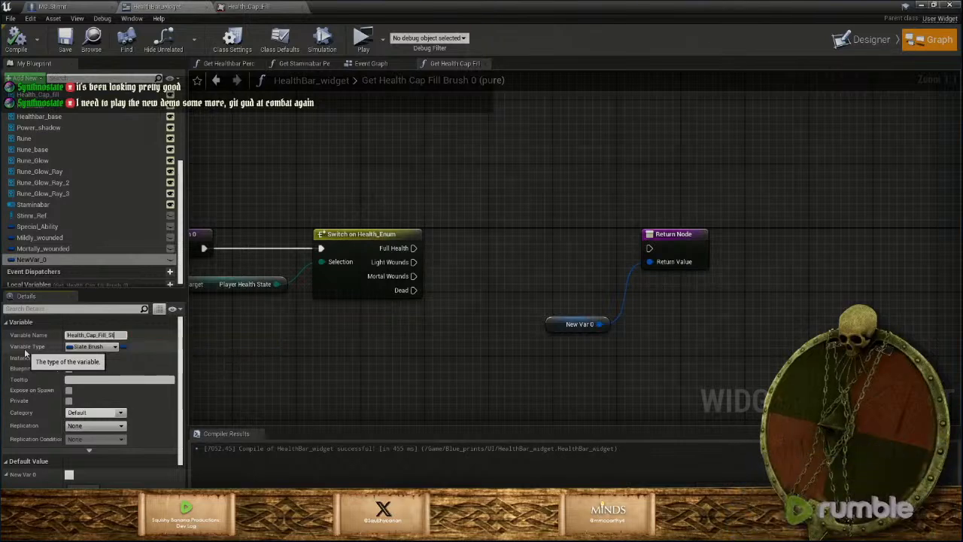
pyautogui.write('yle')
pyautogui.press('Return')
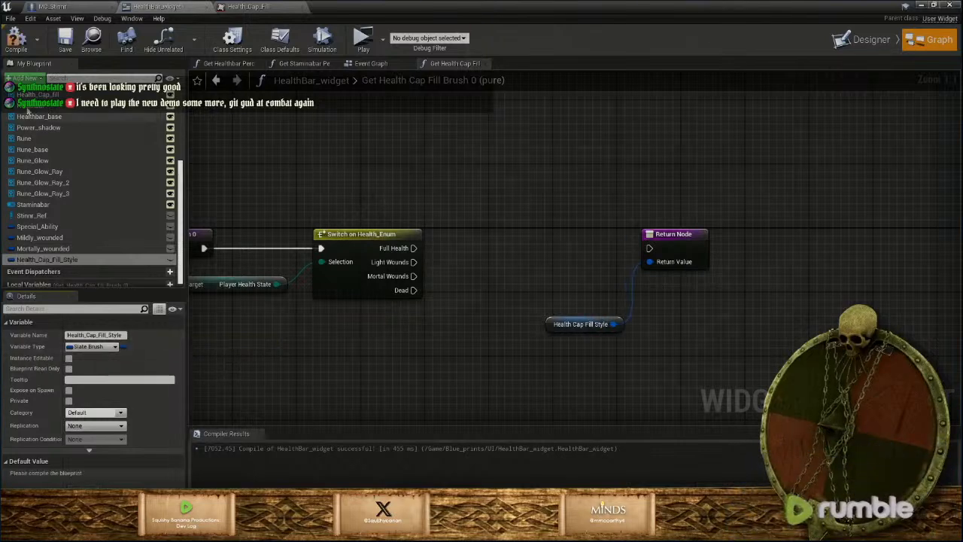
pyautogui.click(17, 38)
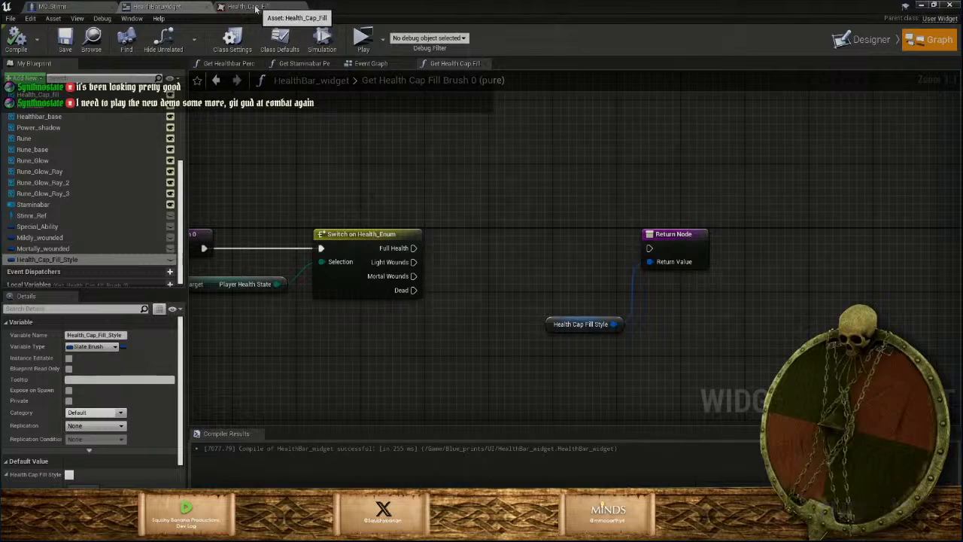
# Copy the Health_Cap_fill image's Brush settings and paste them into the default value of the Health_Cap_Fill_Style variable
pyautogui.click(873, 44)
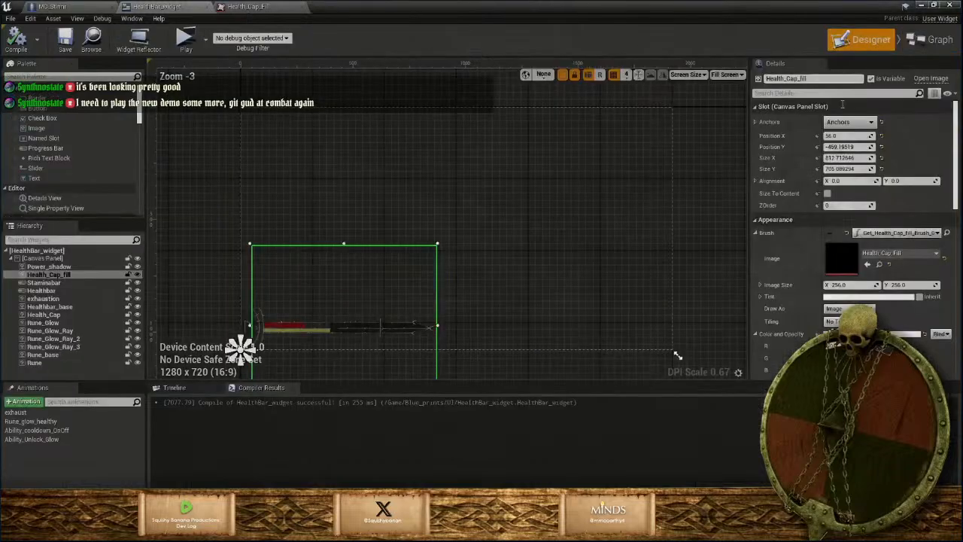
pyautogui.rightClick(794, 231)
pyautogui.click(824, 271)
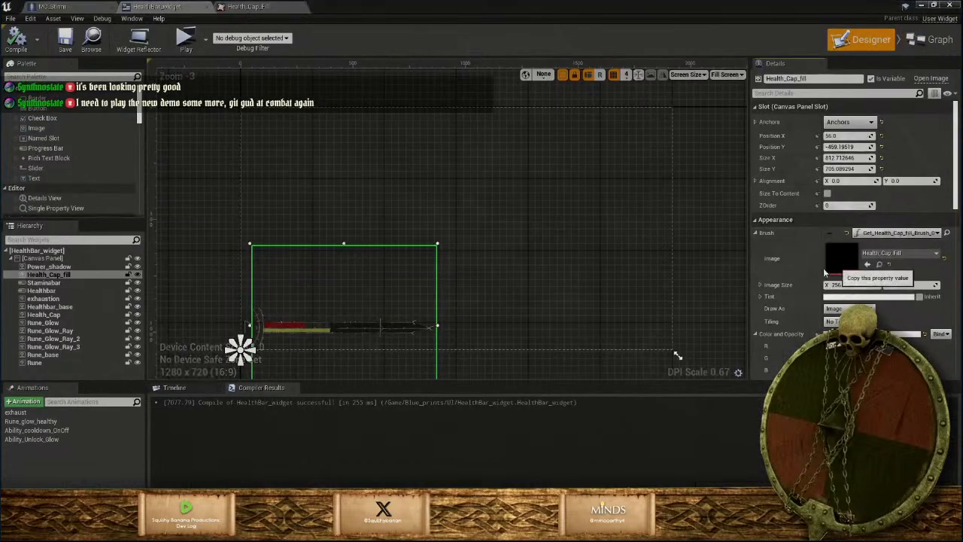
pyautogui.click(933, 39)
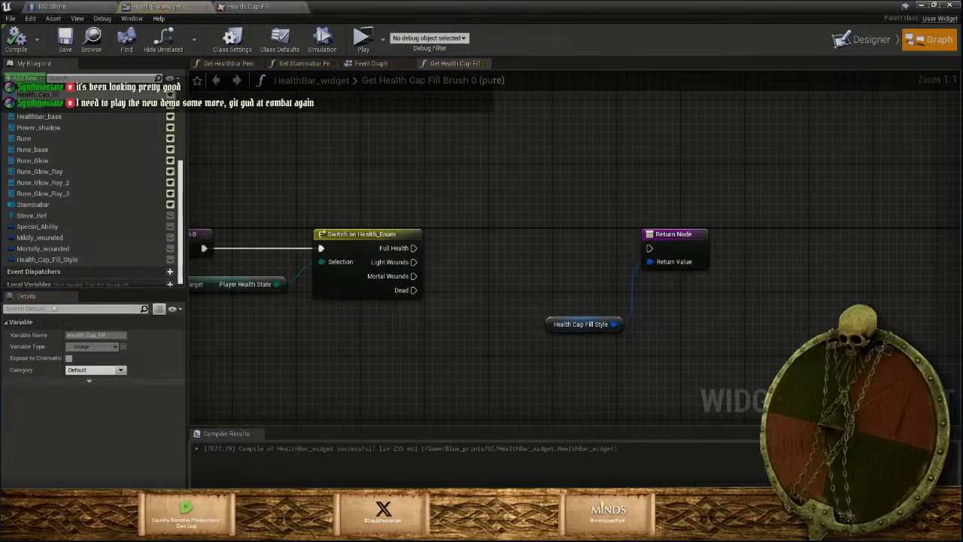
pyautogui.click(41, 259)
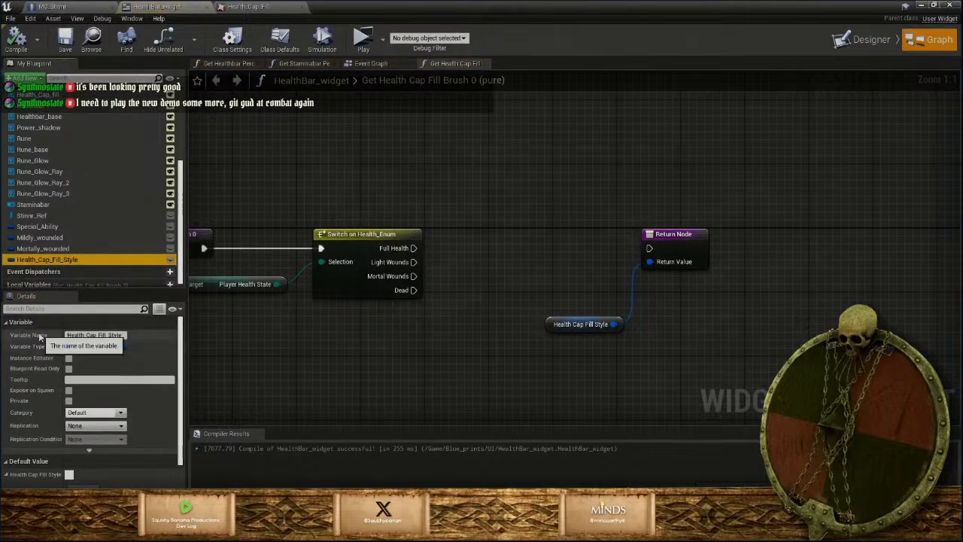
pyautogui.rightClick(34, 480)
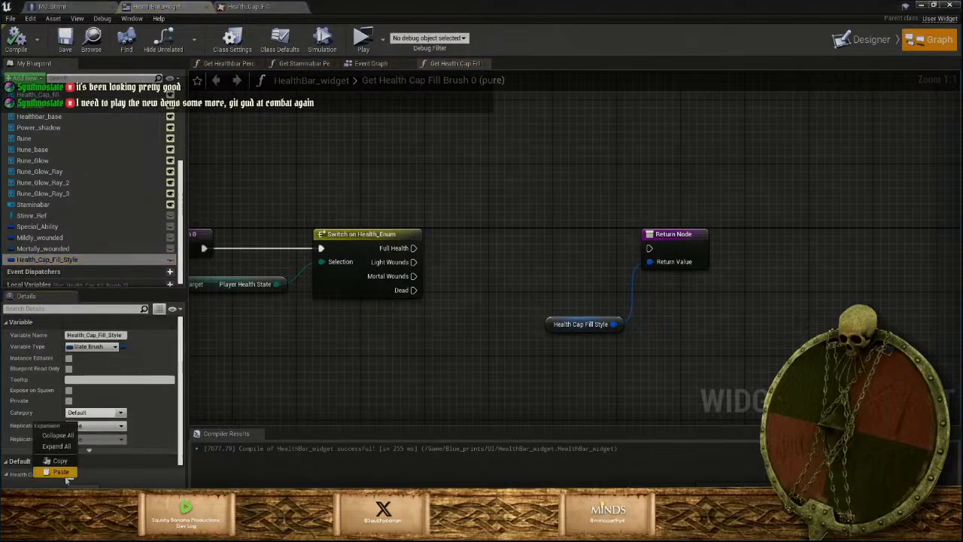
pyautogui.click(60, 471)
pyautogui.scroll(-2, 101, 464)
pyautogui.scroll(-1, 122, 450)
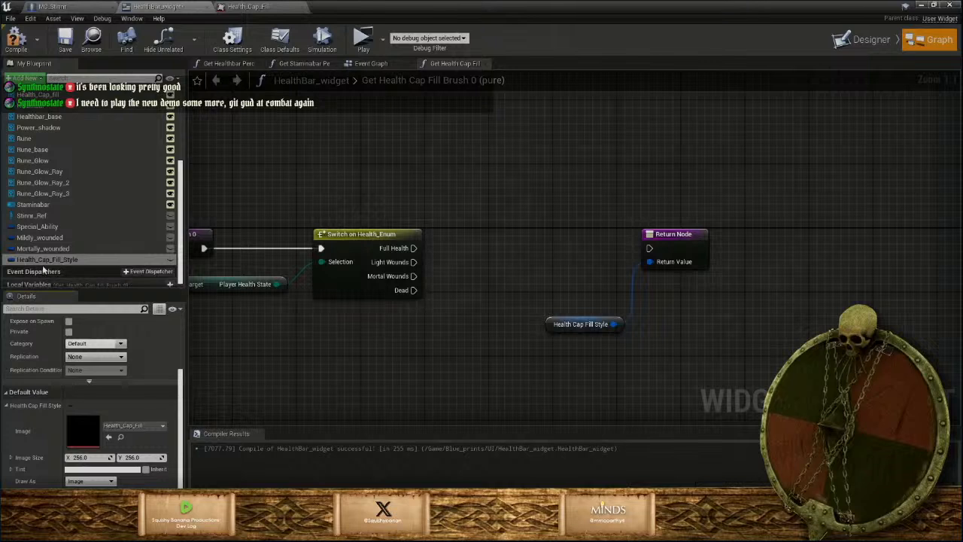
# Place a Health_Cap_Fill_Style getter above the Health_Enum switch and search for a set action on its Slate Brush output
pyautogui.moveTo(39, 263)
pyautogui.mouseDown()
pyautogui.moveTo(301, 189)
pyautogui.moveTo(333, 190)
pyautogui.mouseUp()
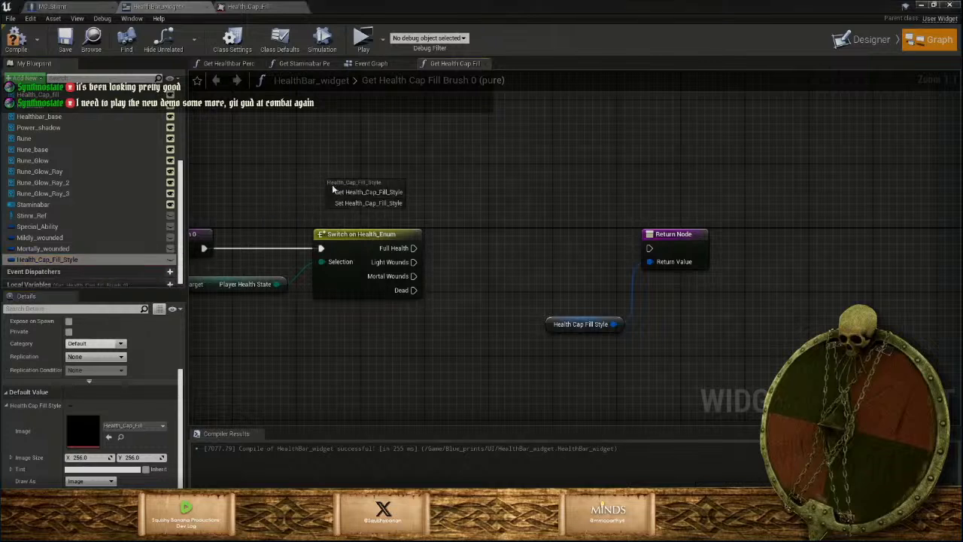
pyautogui.click(368, 192)
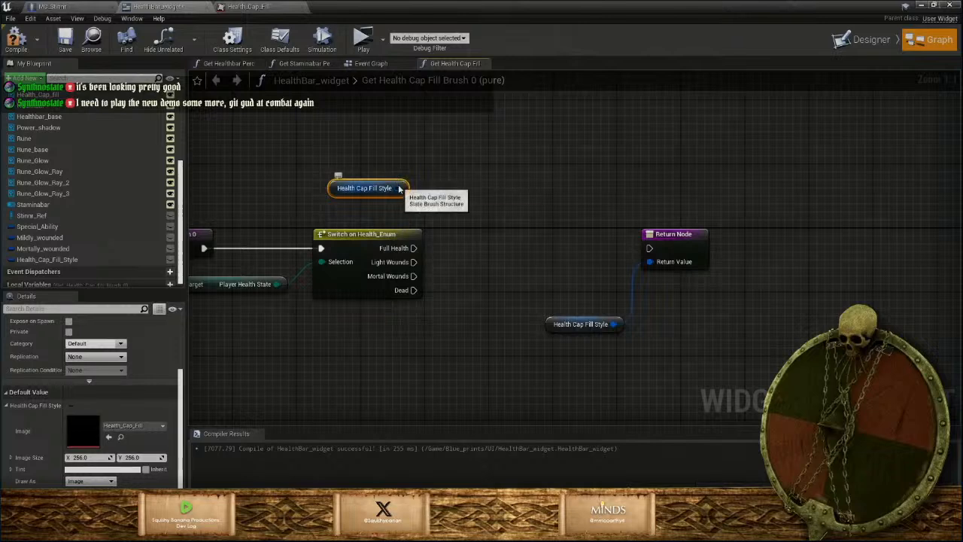
pyautogui.moveTo(396, 188); pyautogui.dragTo(512, 243)
pyautogui.write('set')
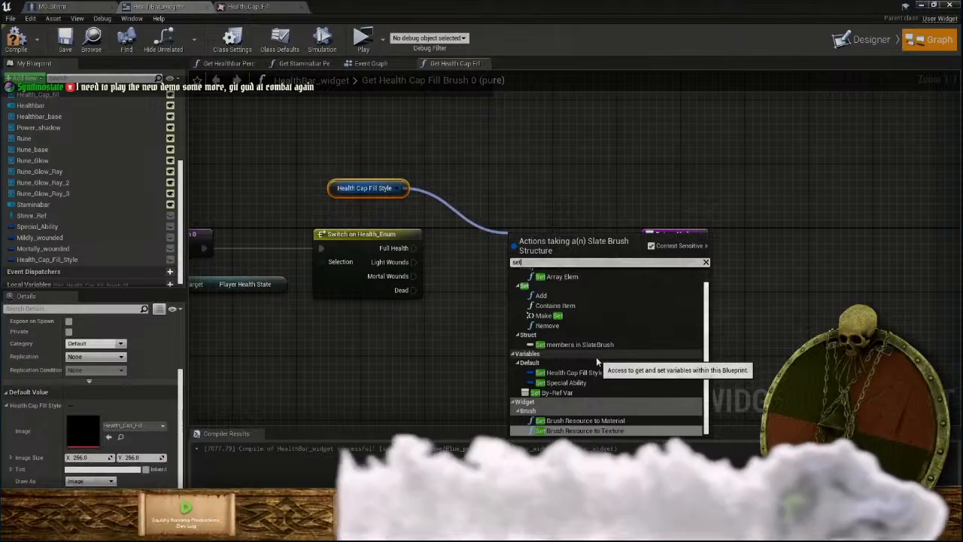
pyautogui.write('i')
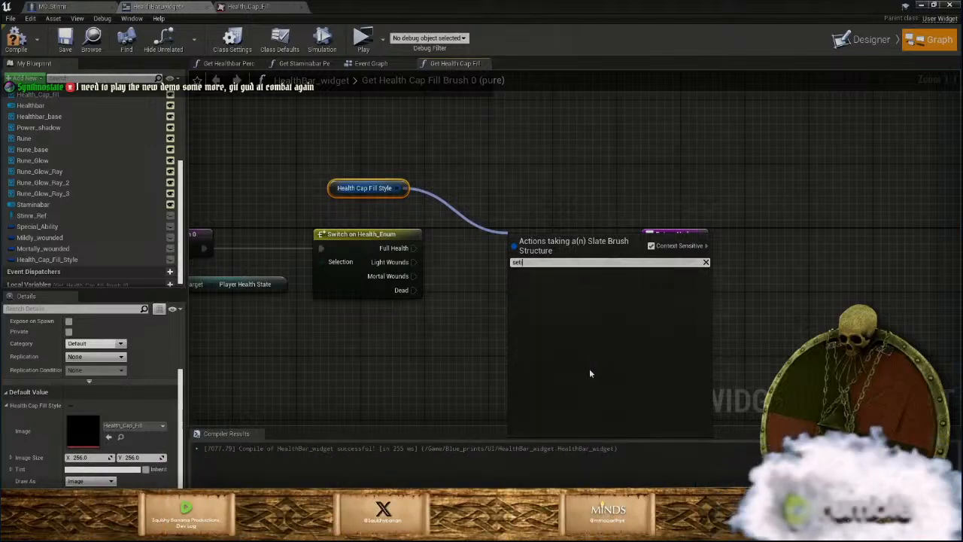
pyautogui.press('BackSpace')
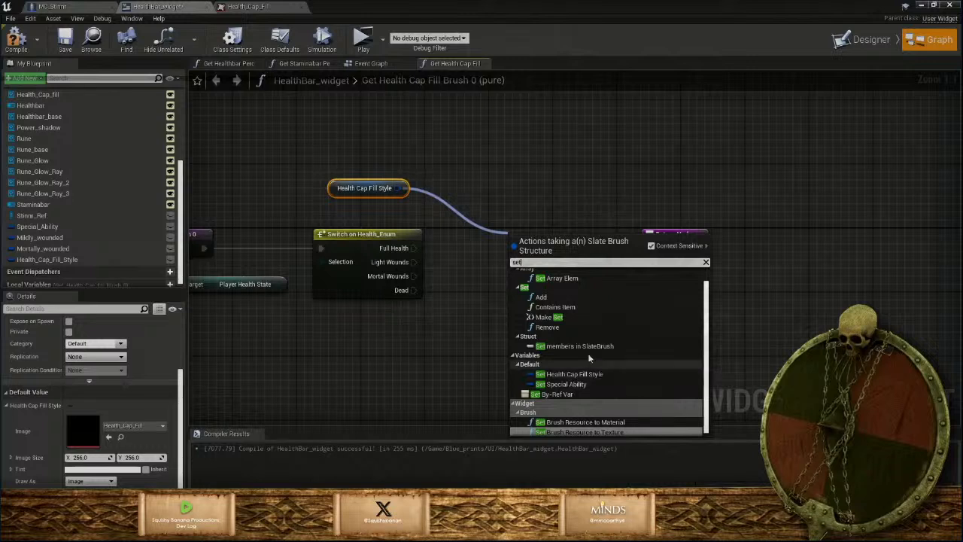
pyautogui.scroll(1, 572, 310)
pyautogui.scroll(-1, 572, 310)
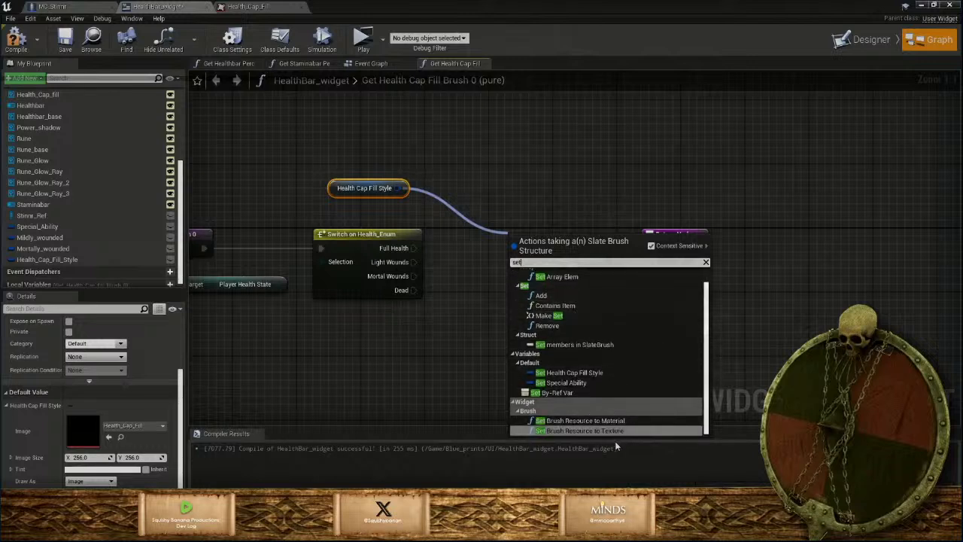
pyautogui.click(437, 392)
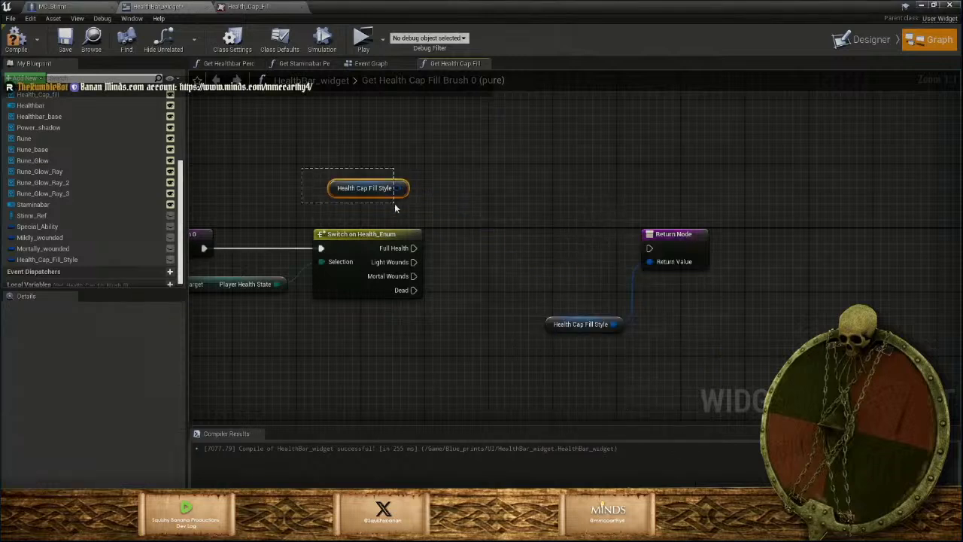
pyautogui.moveTo(394, 203); pyautogui.dragTo(394, 203)
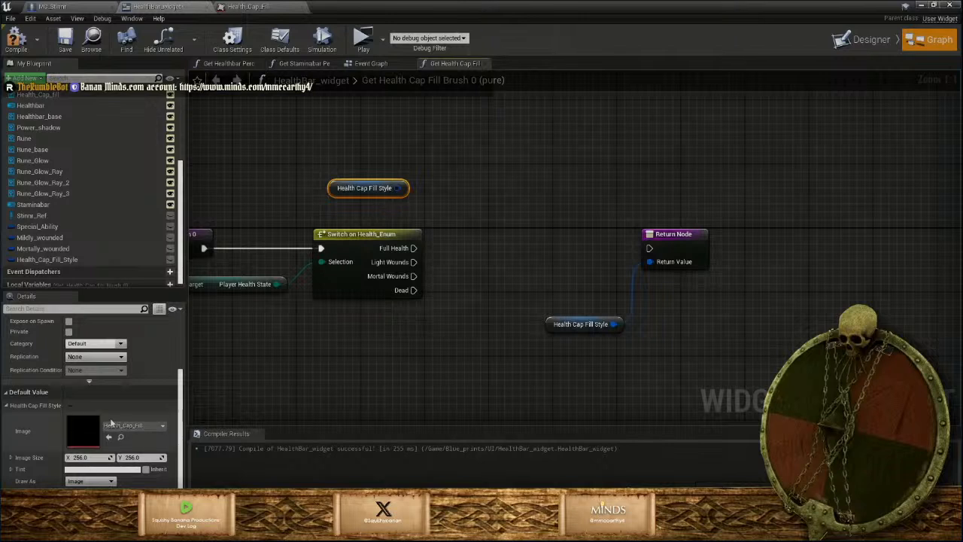
# Examine the Health_Cap_Fill texture and the brush settings of the Health_Cap_fill image in the widget's Designer view
pyautogui.click(254, 8)
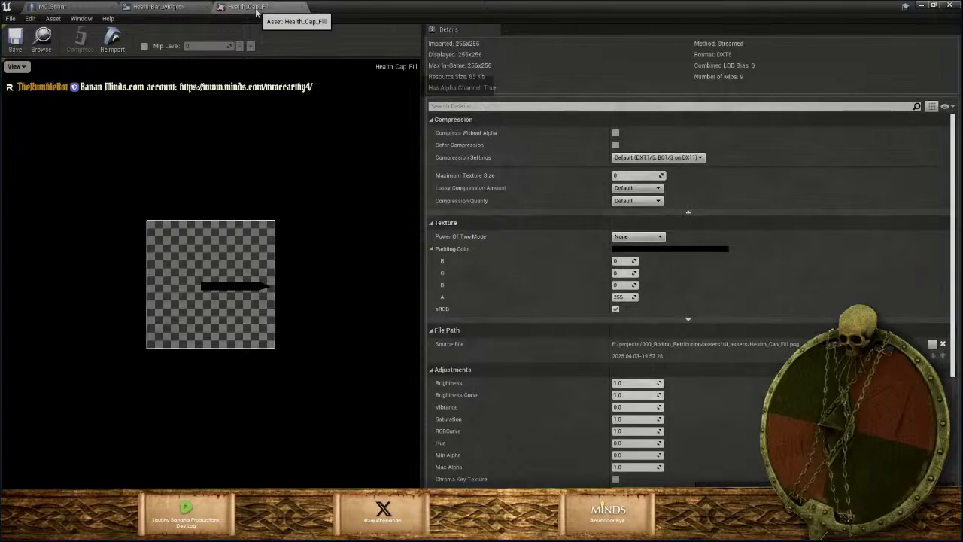
pyautogui.click(189, 8)
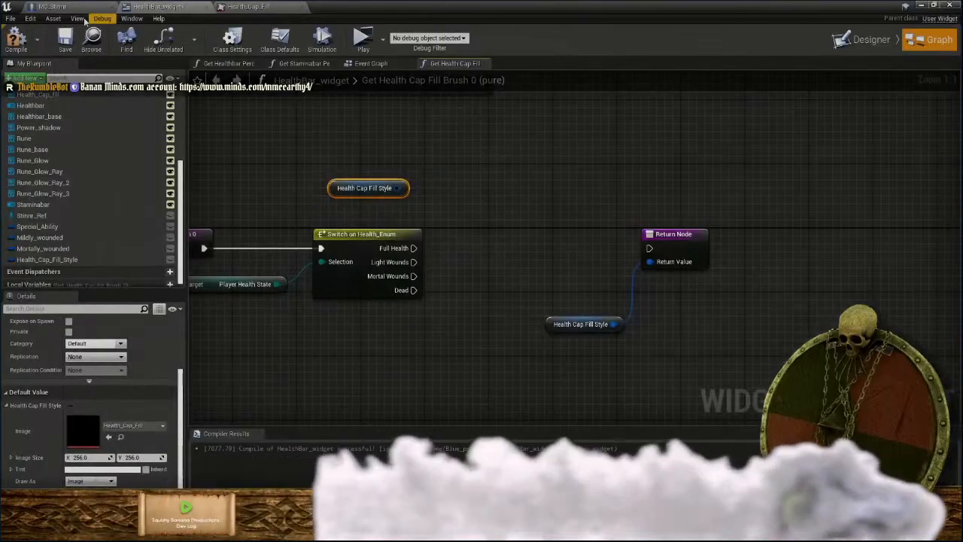
pyautogui.click(863, 39)
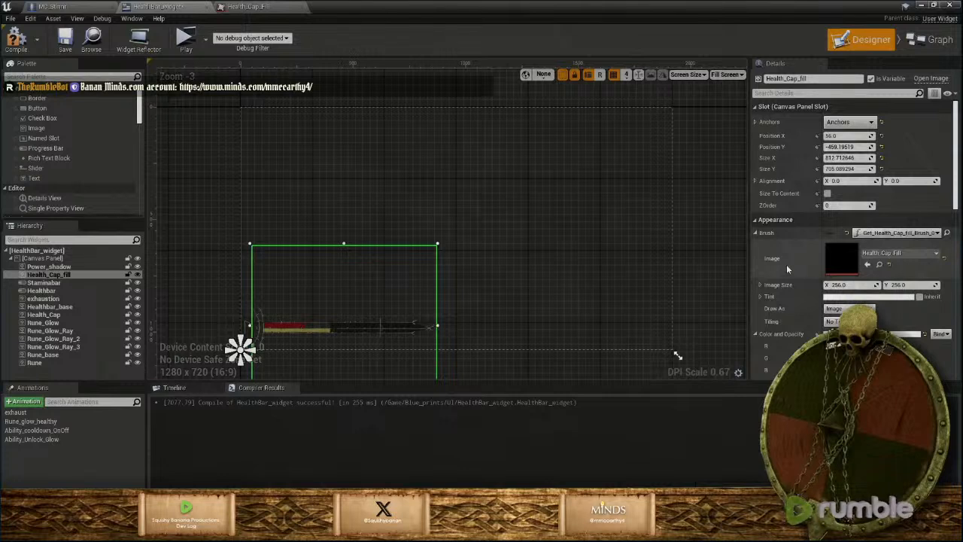
pyautogui.click(756, 234)
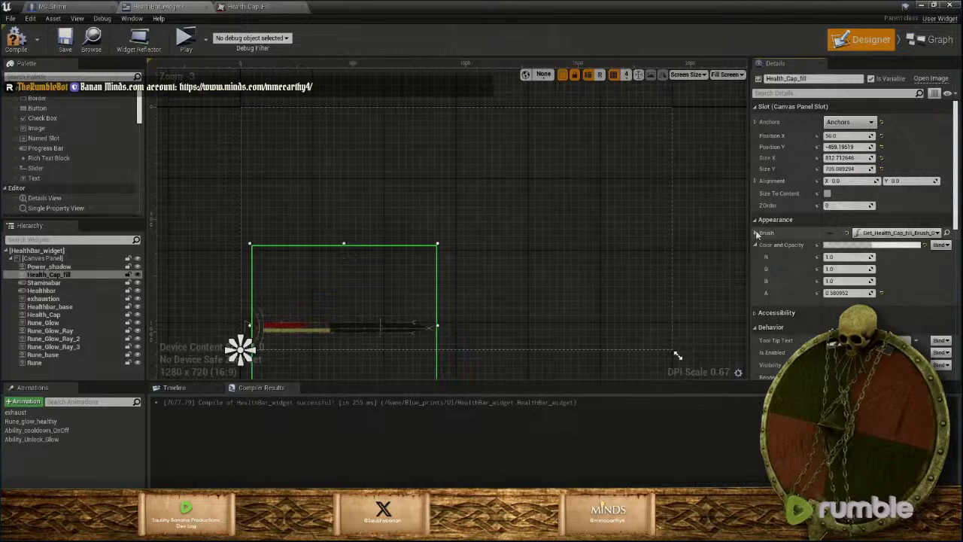
pyautogui.click(756, 233)
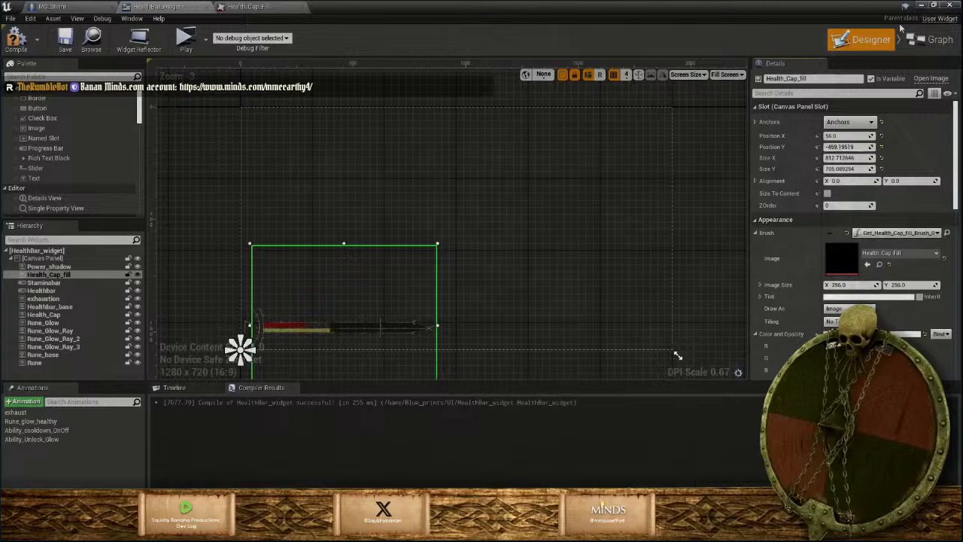
pyautogui.click(933, 39)
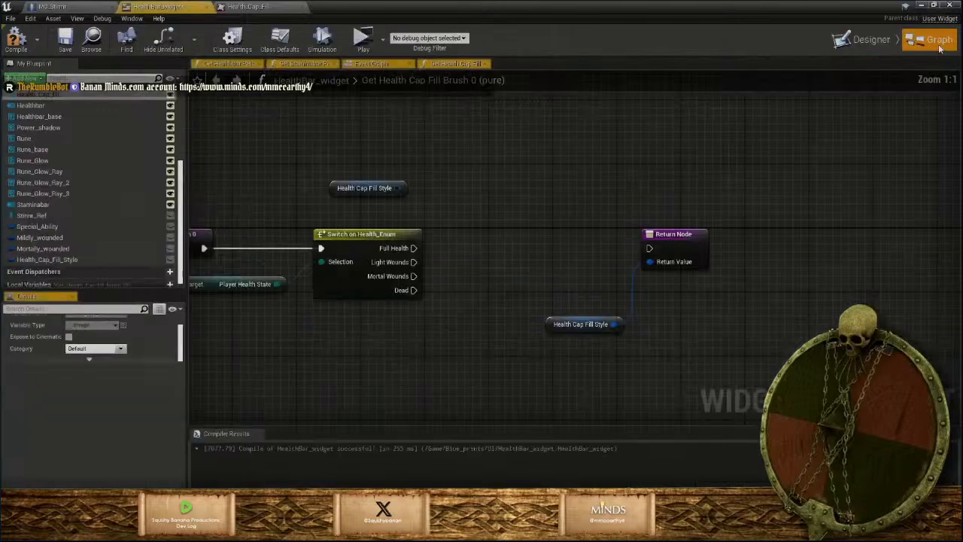
# Duplicate the Health_Cap_Fill_Style variable and name the copy Health_Cap_Fill_Style_Full_Health
pyautogui.click(75, 256)
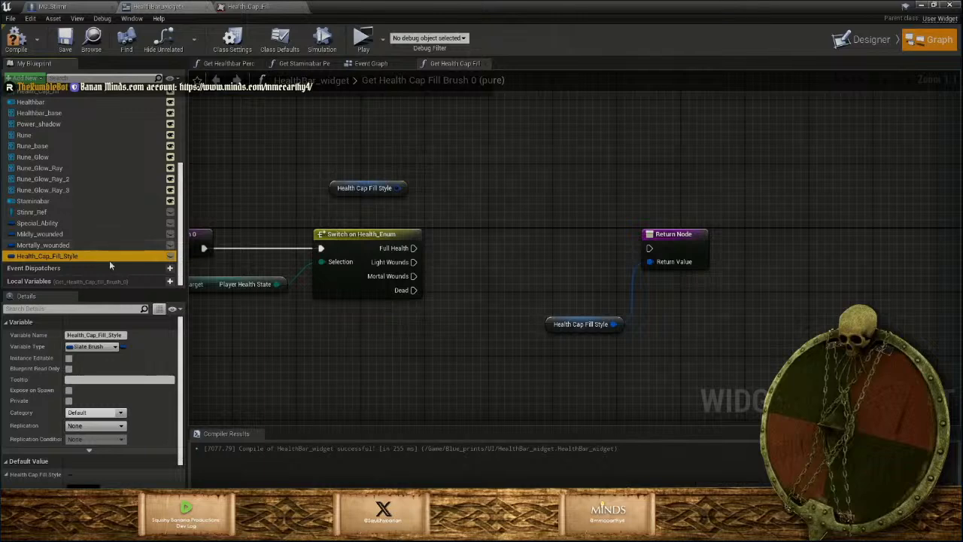
pyautogui.press('super')
pyautogui.click(118, 203)
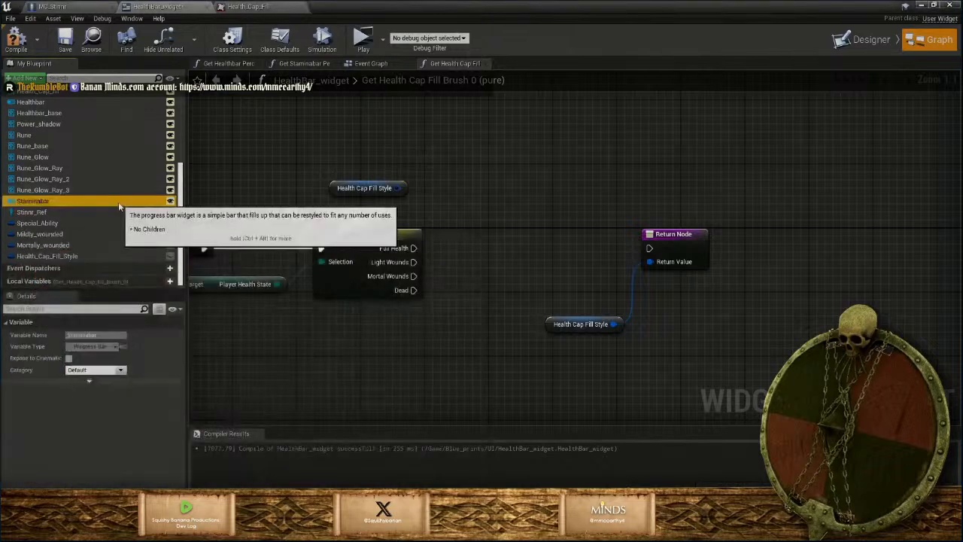
pyautogui.click(47, 245)
pyautogui.click(48, 237)
pyautogui.click(52, 255)
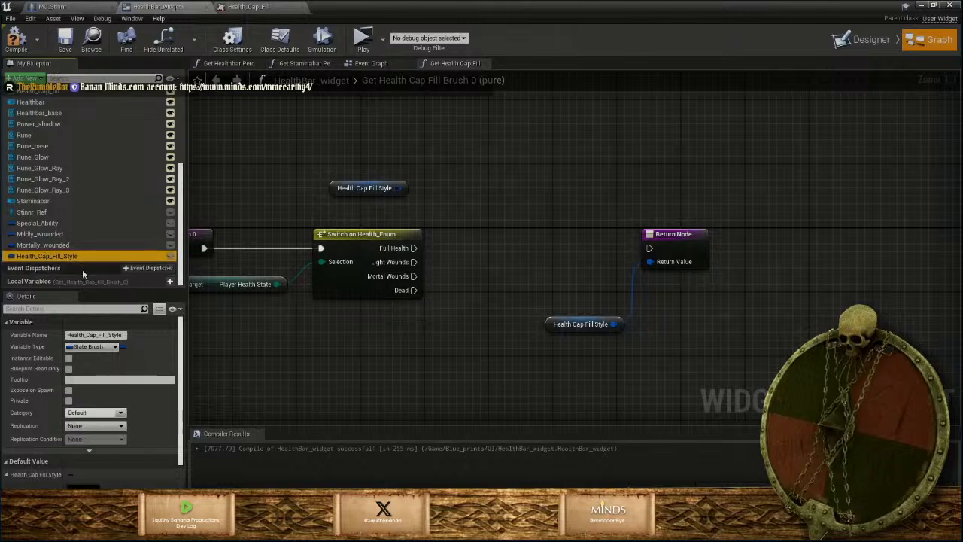
pyautogui.hotkey('ctrl', 'w')
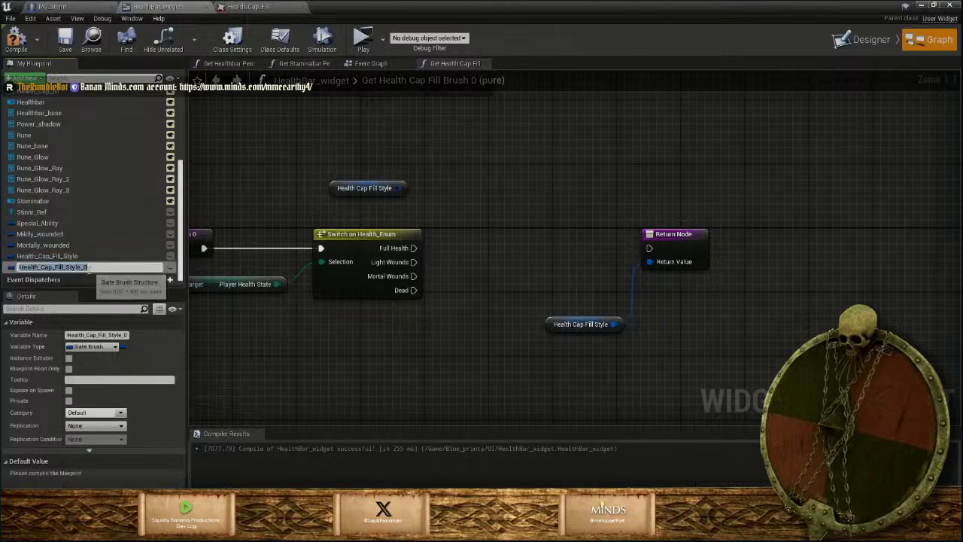
pyautogui.click(86, 269)
pyautogui.press('Return')
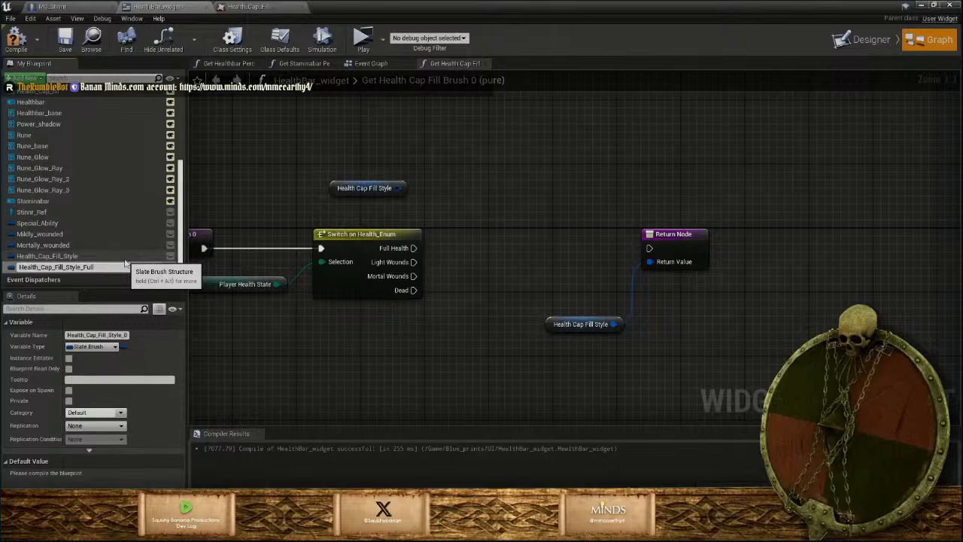
pyautogui.write('eal')
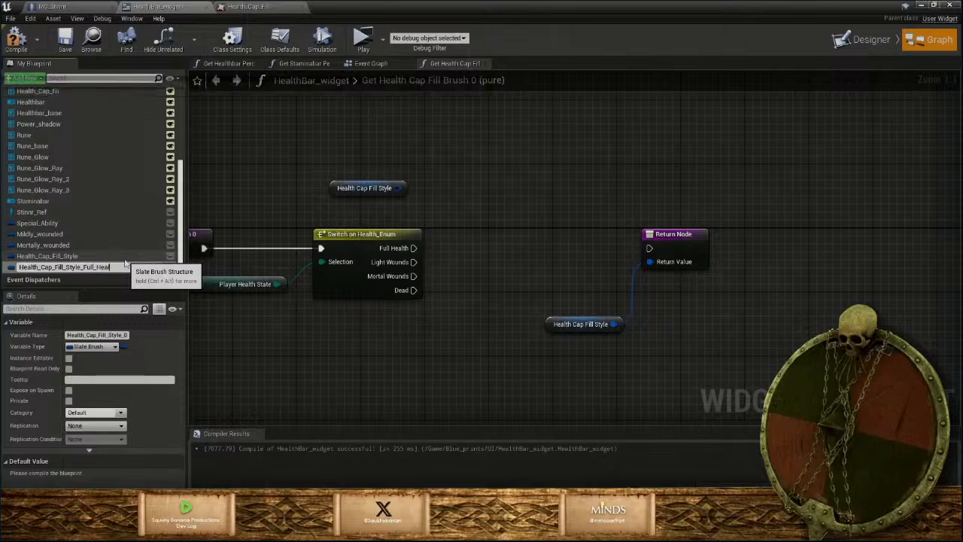
pyautogui.write('th')
pyautogui.press('Return')
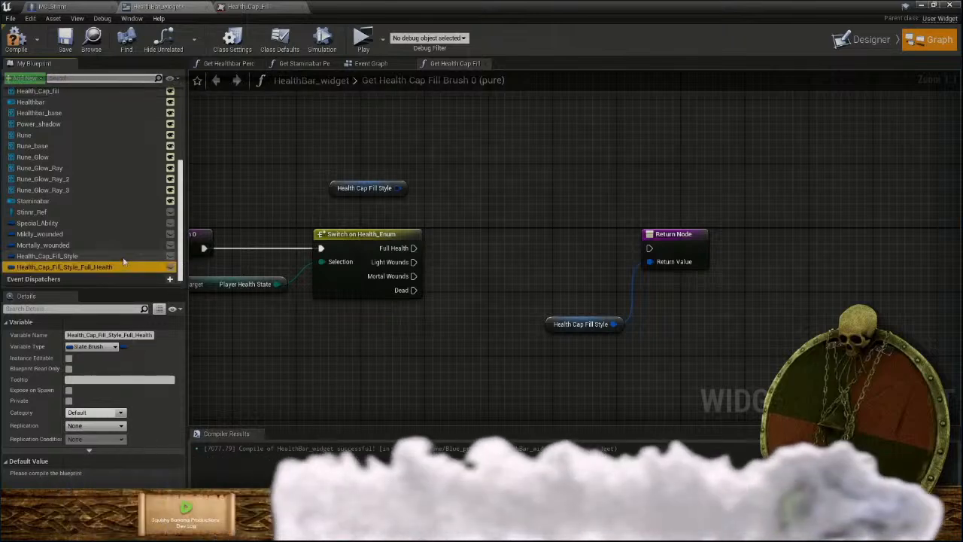
# Rename the original Health_Cap_Fill_Style variable as Health_Cap_Fill_Lightwound
pyautogui.click(90, 257)
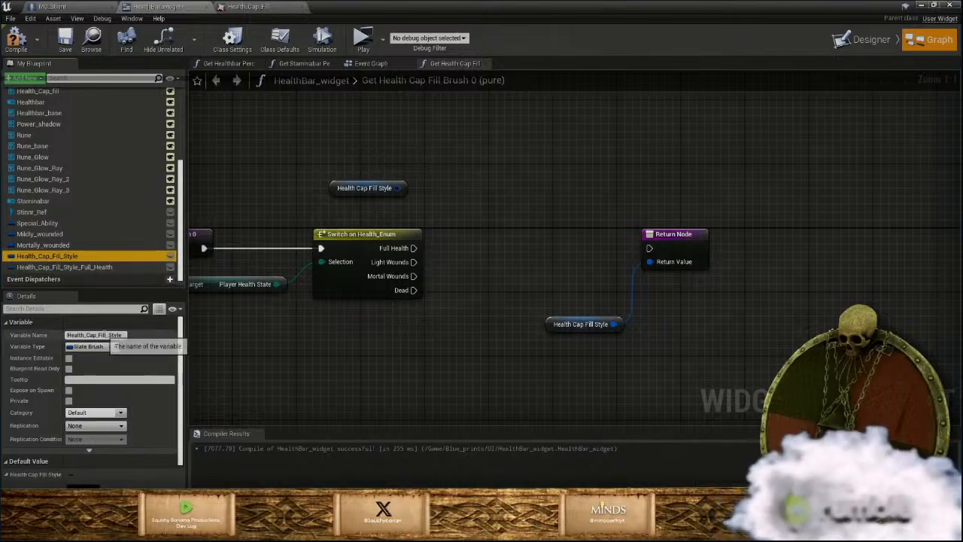
pyautogui.click(111, 336)
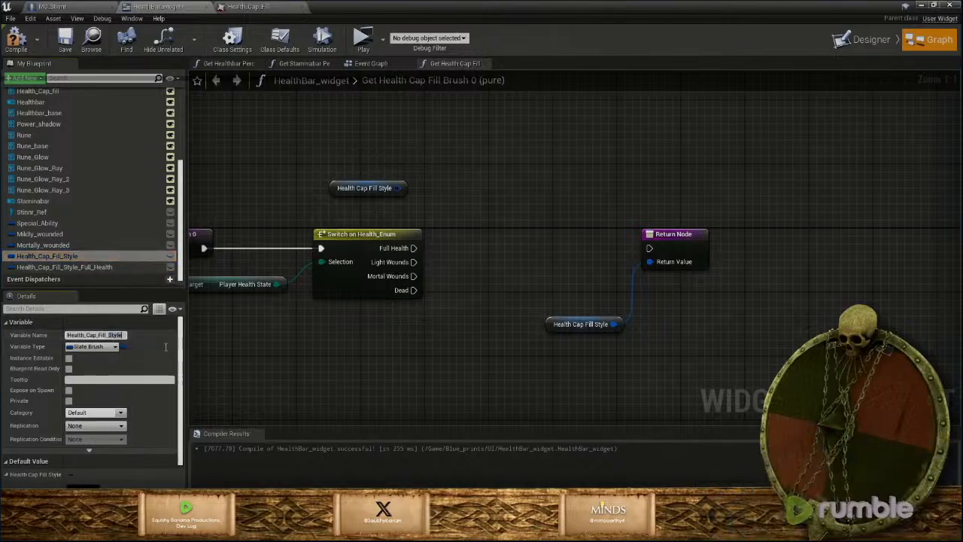
pyautogui.press('End')
pyautogui.press('BackSpace')
pyautogui.press('BackSpace')
pyautogui.press('BackSpace')
pyautogui.press('BackSpace')
pyautogui.press('BackSpace')
pyautogui.write('wound')
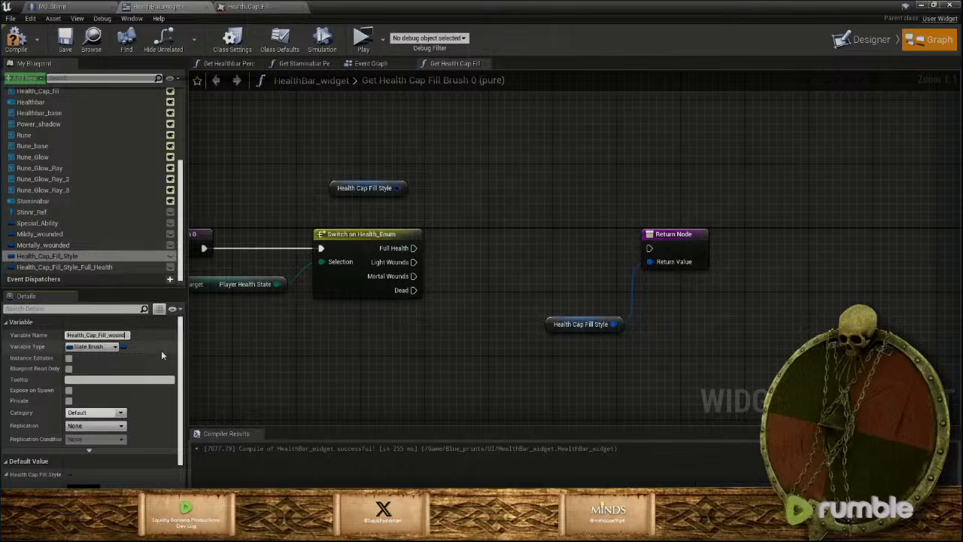
pyautogui.press('BackSpace')
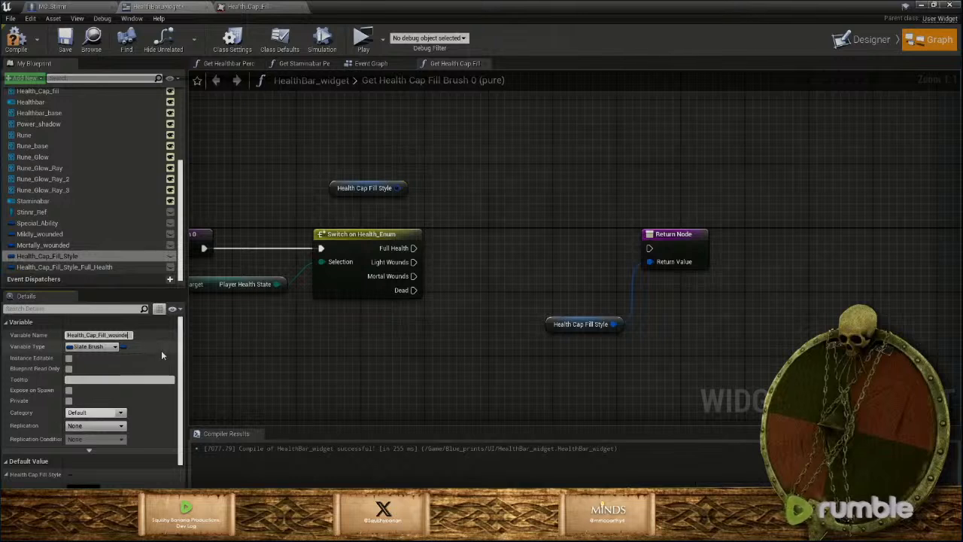
pyautogui.press('BackSpace')
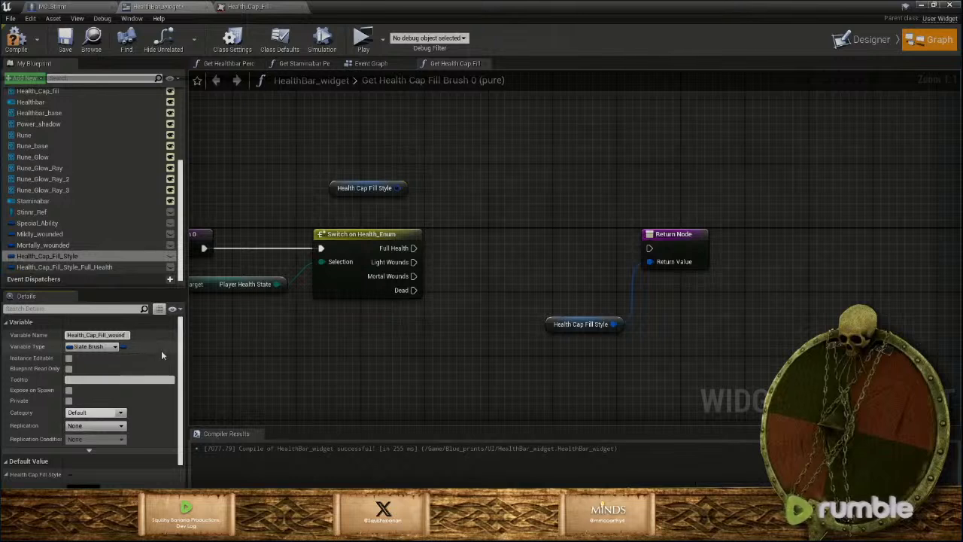
pyautogui.press('BackSpace')
pyautogui.press('BackSpace')
pyautogui.press('BackSpace')
pyautogui.press('BackSpace')
pyautogui.press('BackSpace')
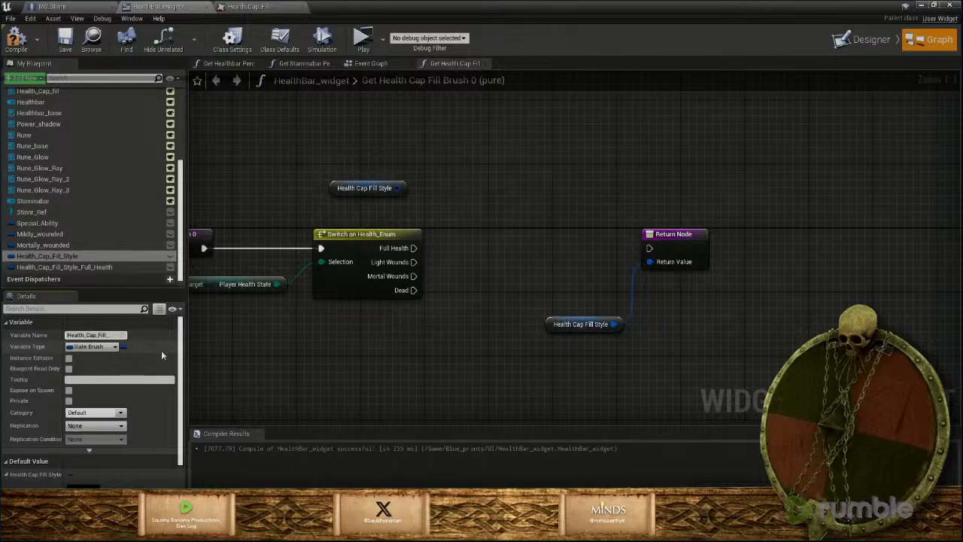
pyautogui.write('Lightwoun')
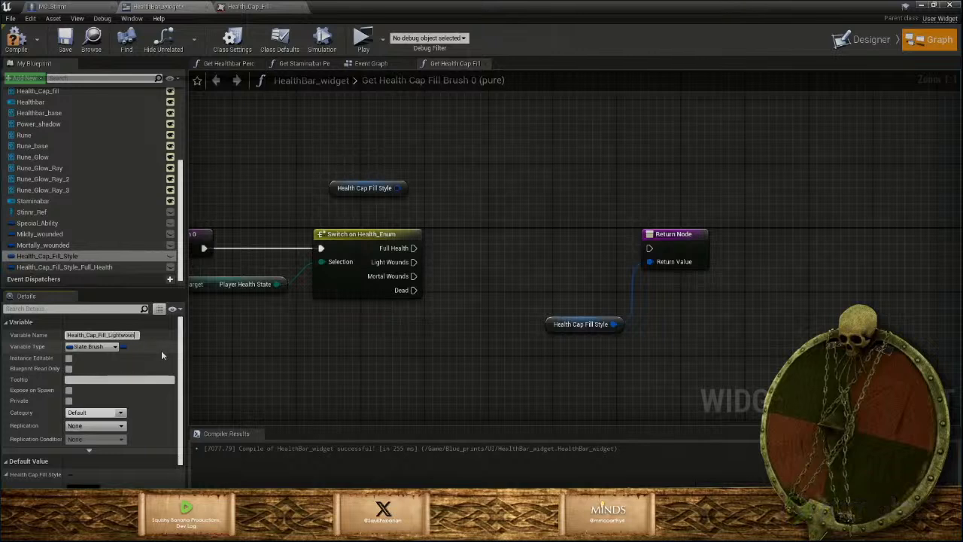
pyautogui.write('d')
pyautogui.press('Return')
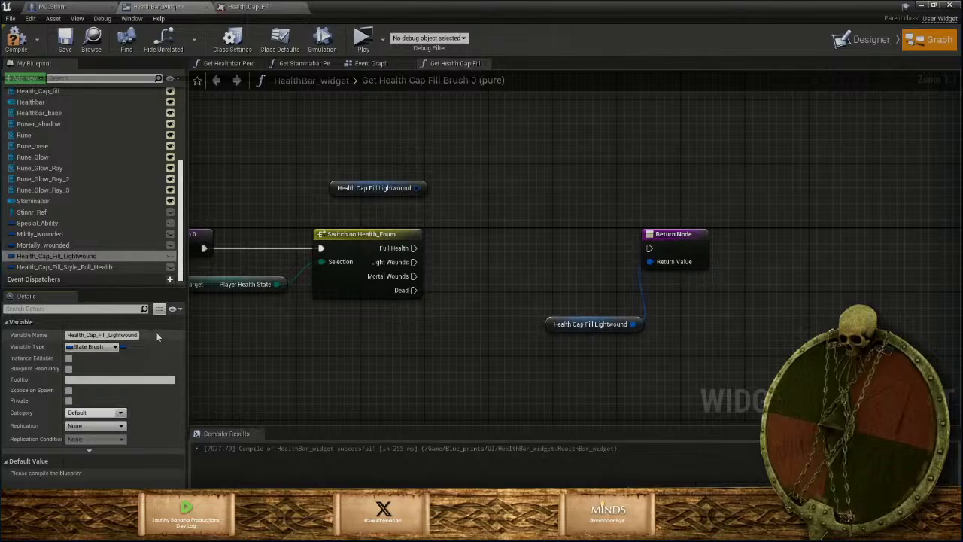
# Duplicate the Health_Cap_Fill_Lightwound variable and name the copy Health_Cap_Fill_MortalWound
pyautogui.hotkey('ctrl', 'w')
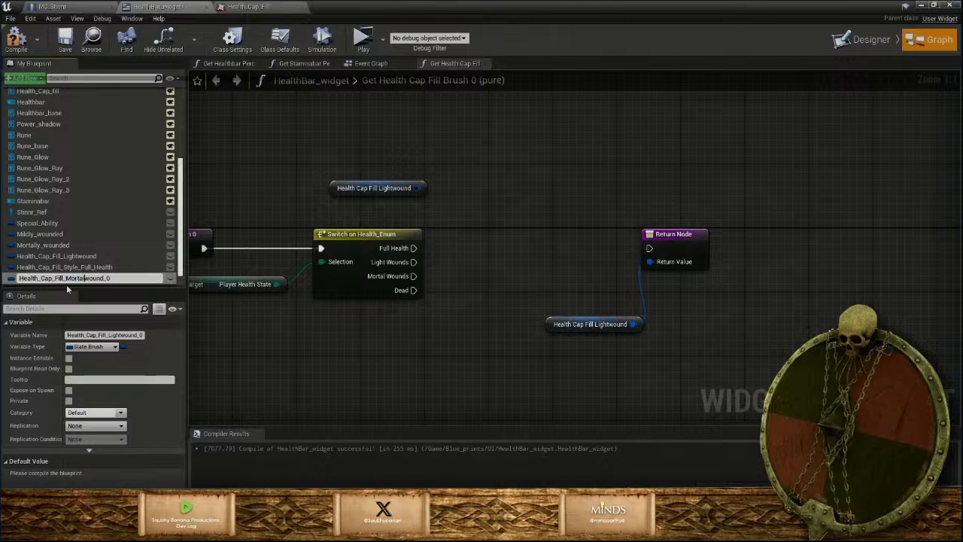
pyautogui.press('BackSpace')
pyautogui.write('W')
pyautogui.press('BackSpace')
pyautogui.press('BackSpace')
pyautogui.press('Return')
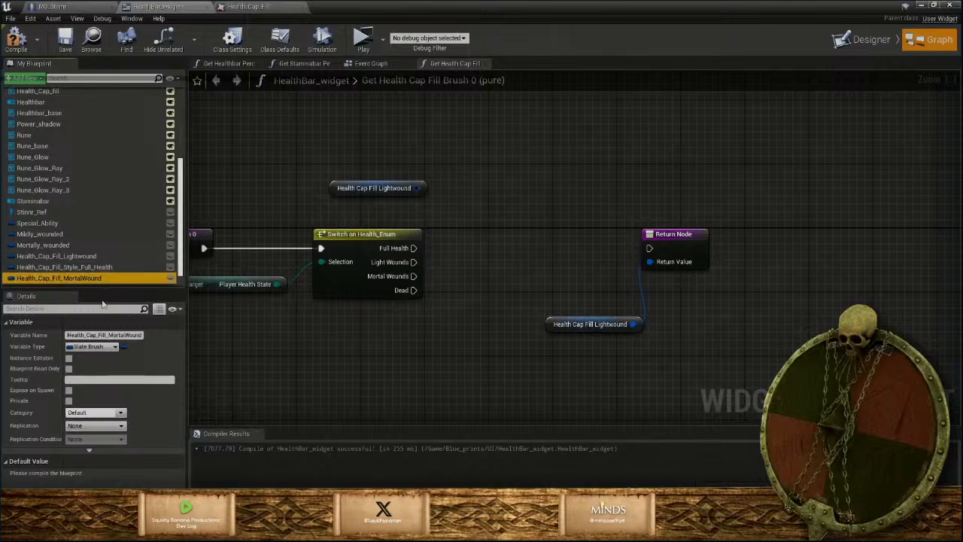
# Compile and save the widget, and clear the default image of the Health_Cap_Fill_Style_Full_Health variable
pyautogui.click(80, 268)
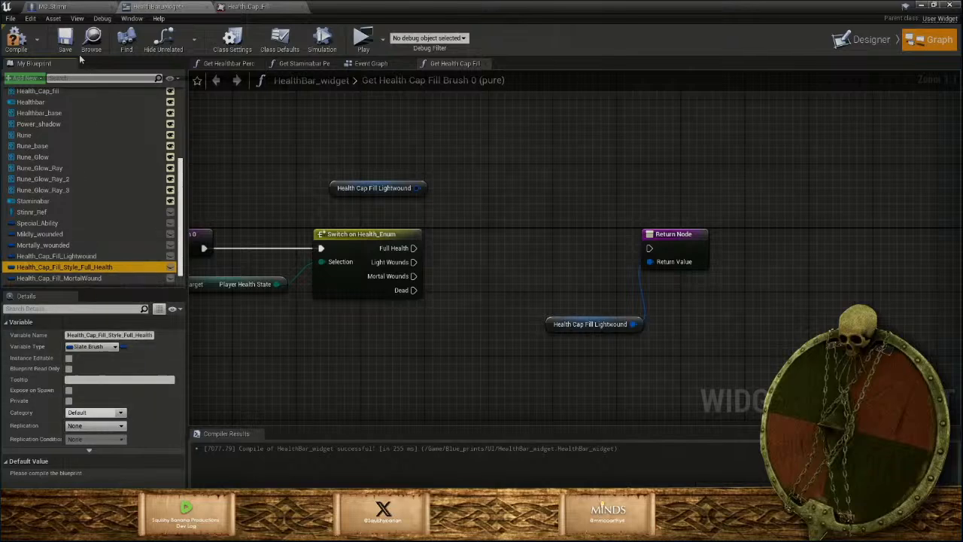
pyautogui.click(17, 39)
pyautogui.click(63, 39)
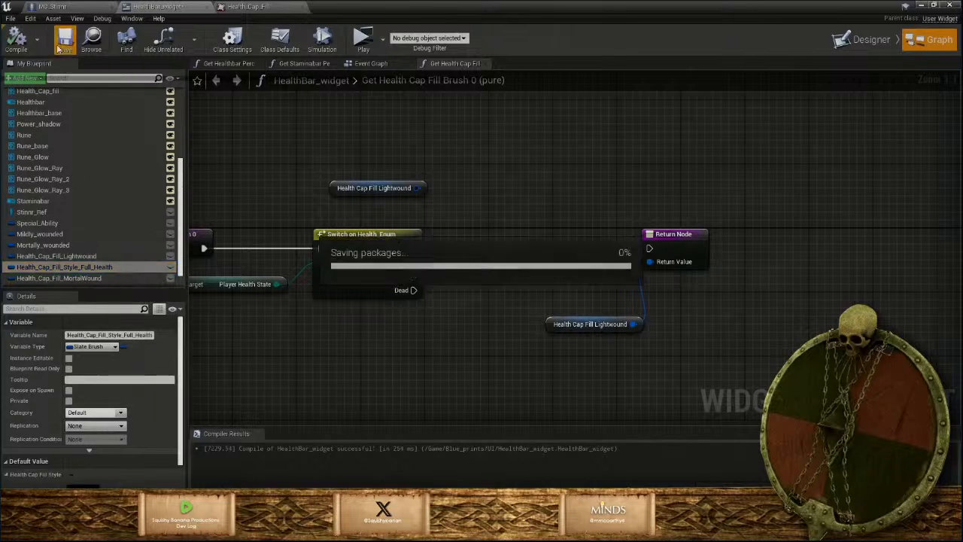
pyautogui.scroll(-2, 155, 476)
pyautogui.click(148, 463)
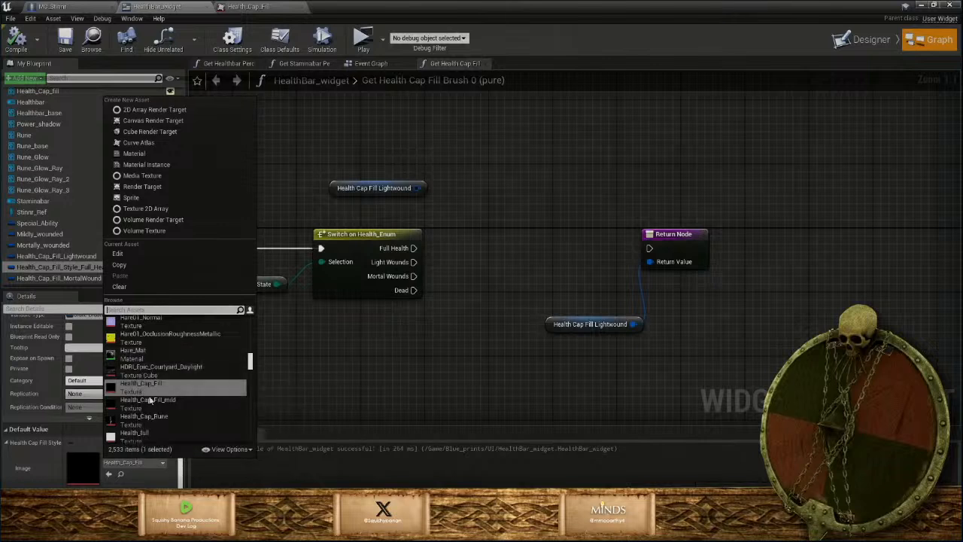
pyautogui.click(119, 286)
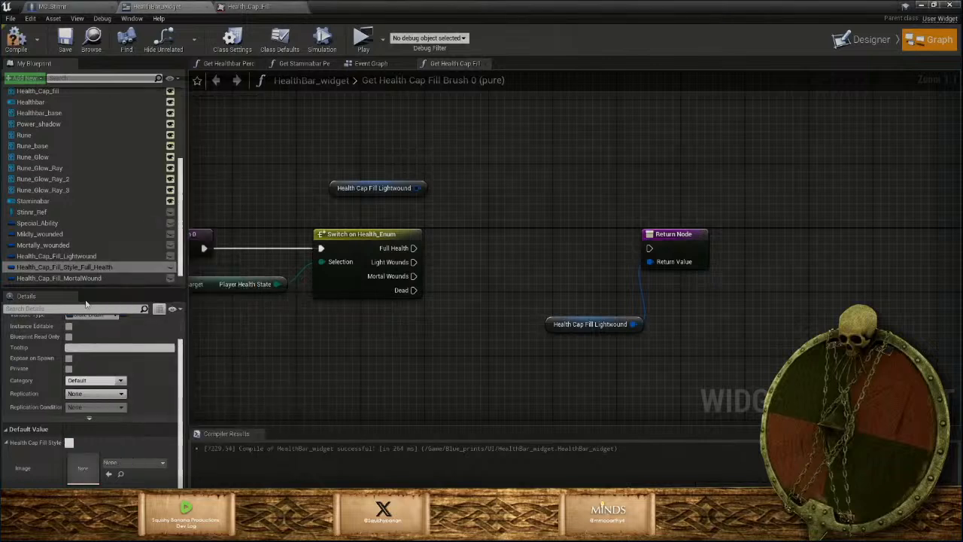
# Set the tint alpha of the full-health brush variable's default value to 0 and recompile the widget
pyautogui.scroll(-2, 83, 463)
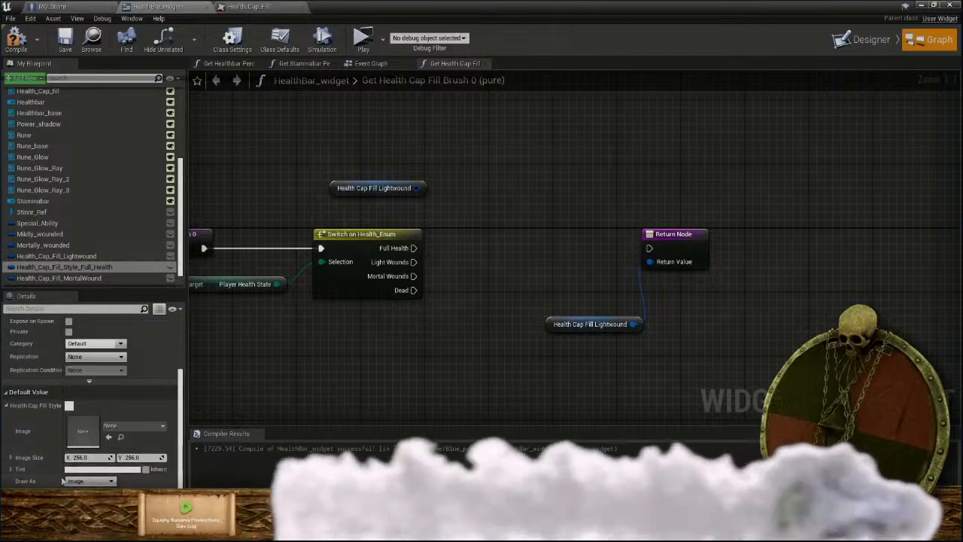
pyautogui.click(12, 469)
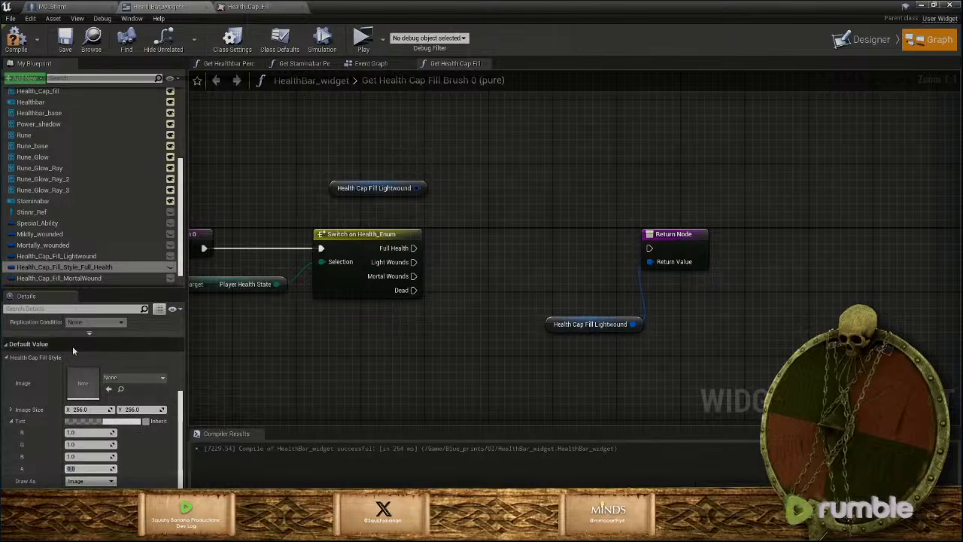
pyautogui.scroll(2, 73, 350)
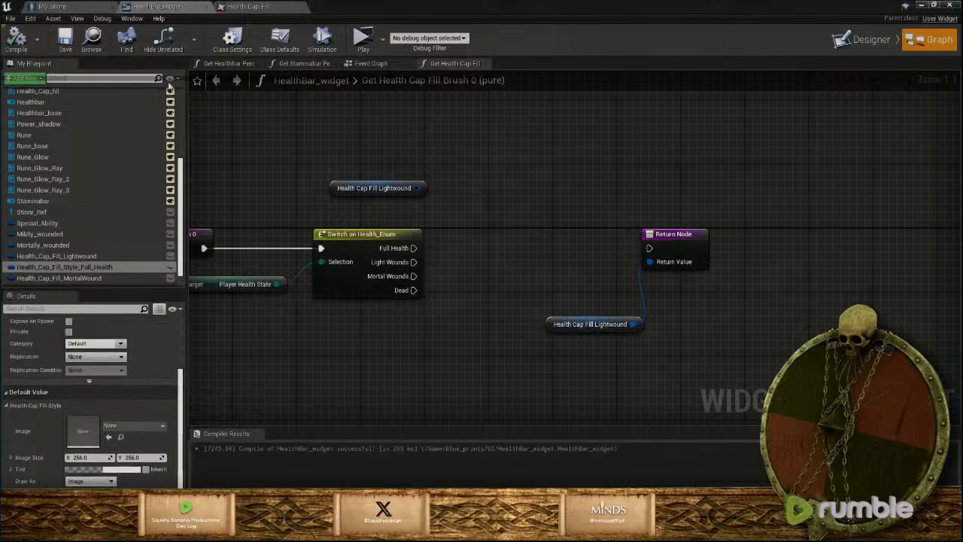
# Set the default image of the Health_Cap_Fill_Lightwound variable to the Health_Cap_Fill_mild texture
pyautogui.click(60, 256)
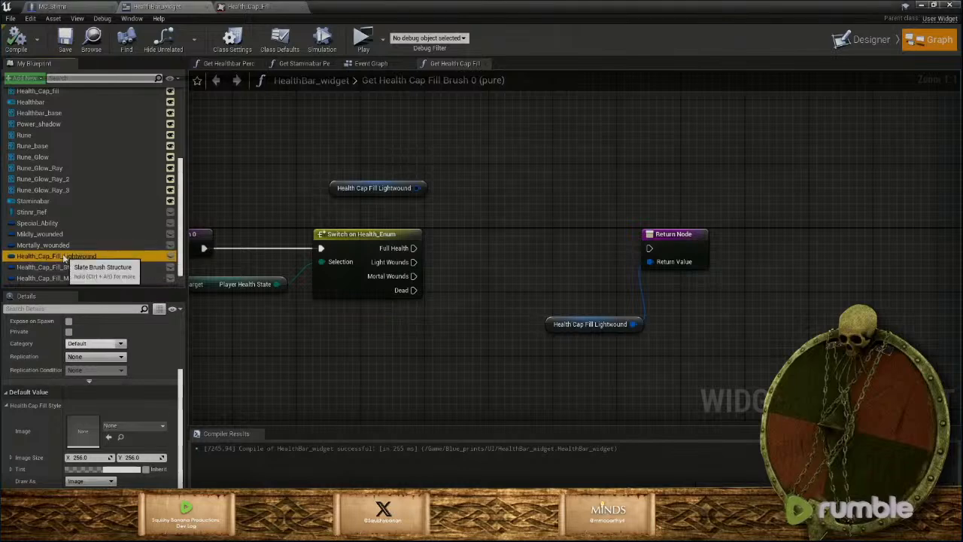
pyautogui.click(151, 426)
pyautogui.click(155, 363)
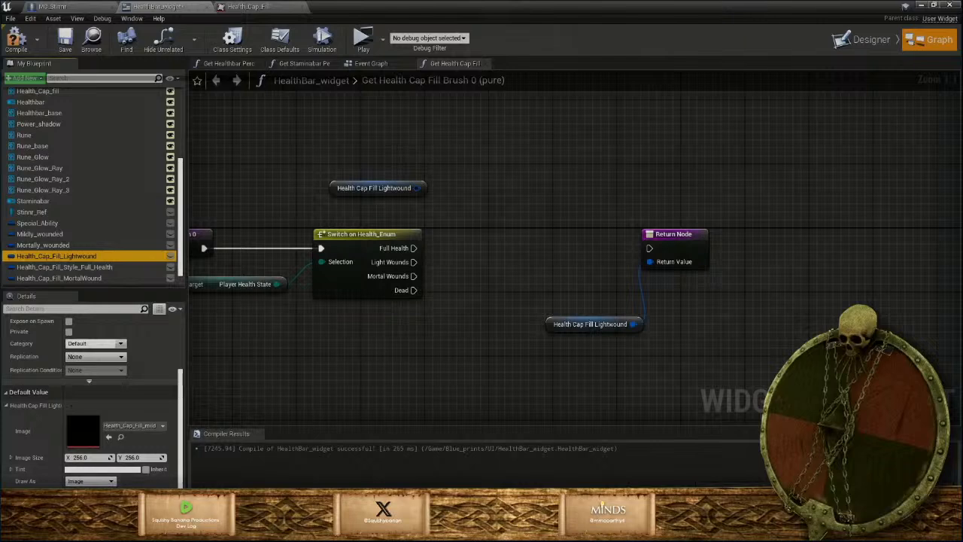
# Compile and save the widget, and select the Health_Cap_Fill_MortalWound variable to show its details
pyautogui.click(16, 39)
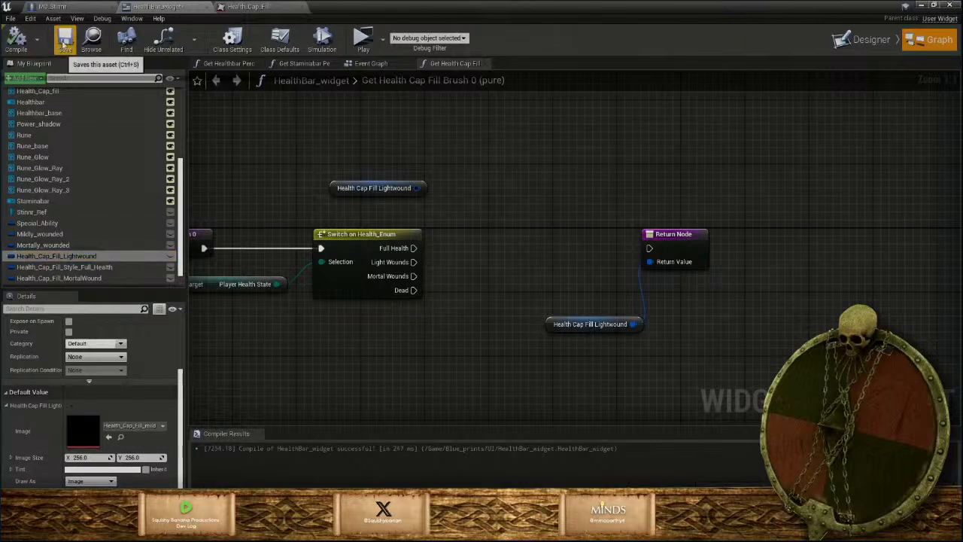
pyautogui.click(65, 39)
pyautogui.click(75, 279)
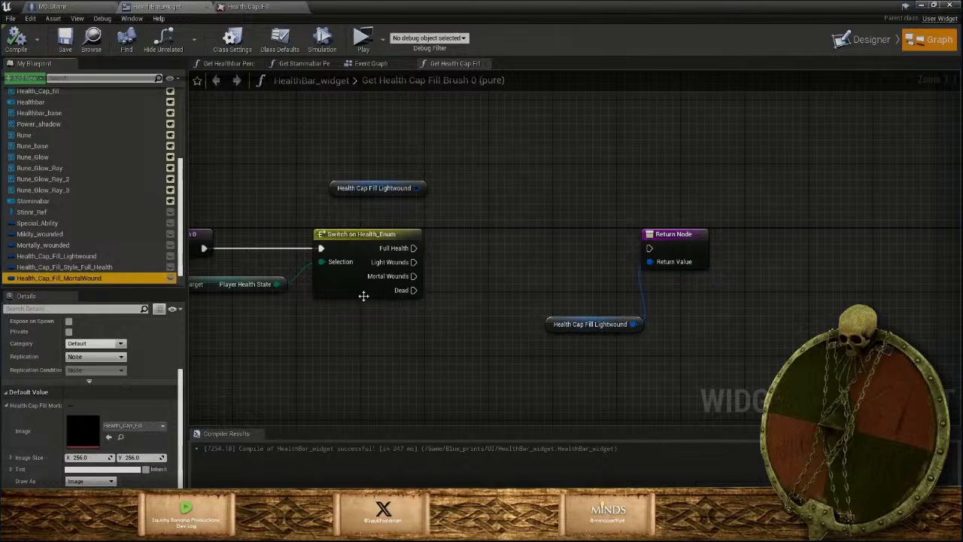
# Add getters for Health_Cap_Fill_Style_Full_Health and Health_Cap_Fill_MortalWound beside the Lightwound getter above the Switch on Health_Enum node
pyautogui.moveTo(64, 267)
pyautogui.mouseDown()
pyautogui.moveTo(316, 236)
pyautogui.moveTo(313, 211)
pyautogui.moveTo(330, 204)
pyautogui.mouseUp()
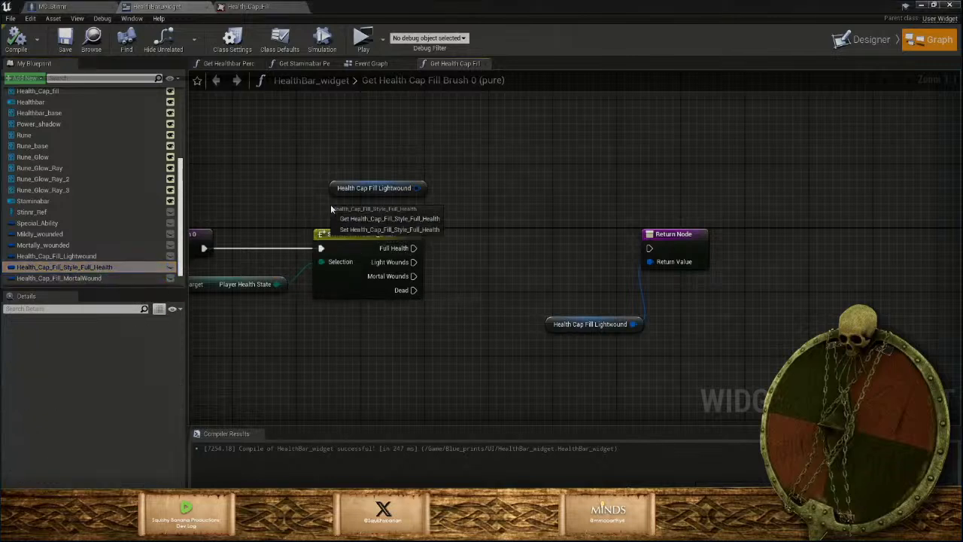
pyautogui.click(387, 219)
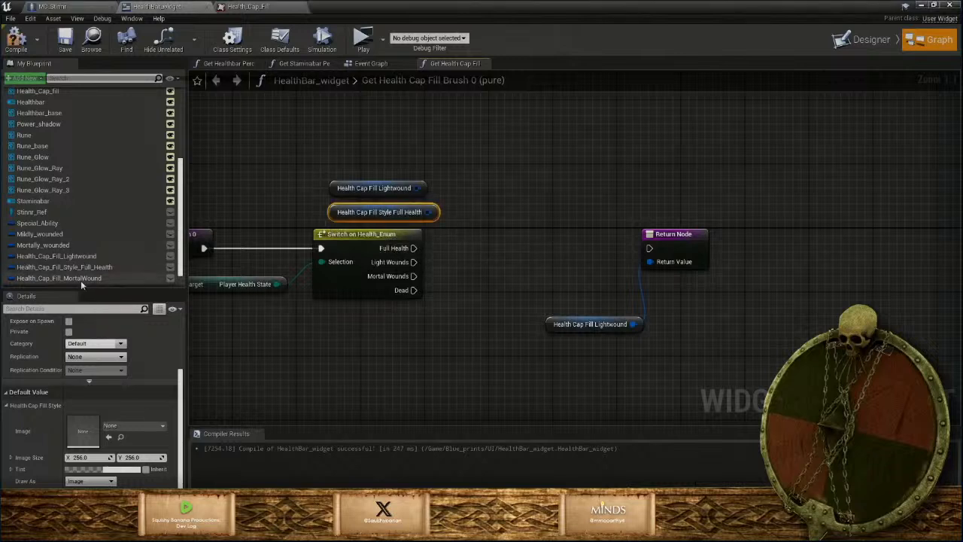
pyautogui.moveTo(80, 280)
pyautogui.mouseDown()
pyautogui.moveTo(346, 172)
pyautogui.moveTo(339, 152)
pyautogui.mouseUp()
pyautogui.click(360, 163)
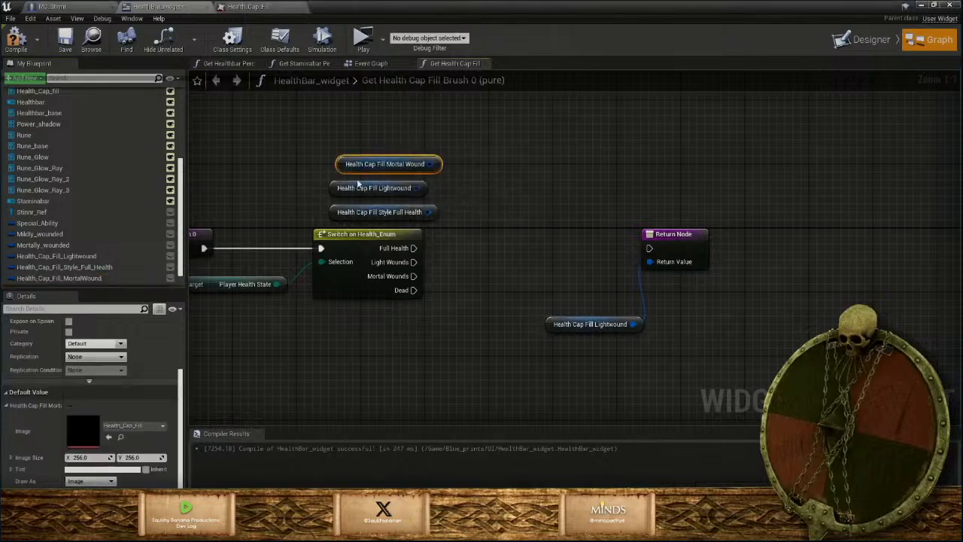
# Replace the Lightwound getter feeding the Return Node with a variable promoted from Return Value, named Current_style_Health_cap, and place its getter lower
pyautogui.click(550, 324)
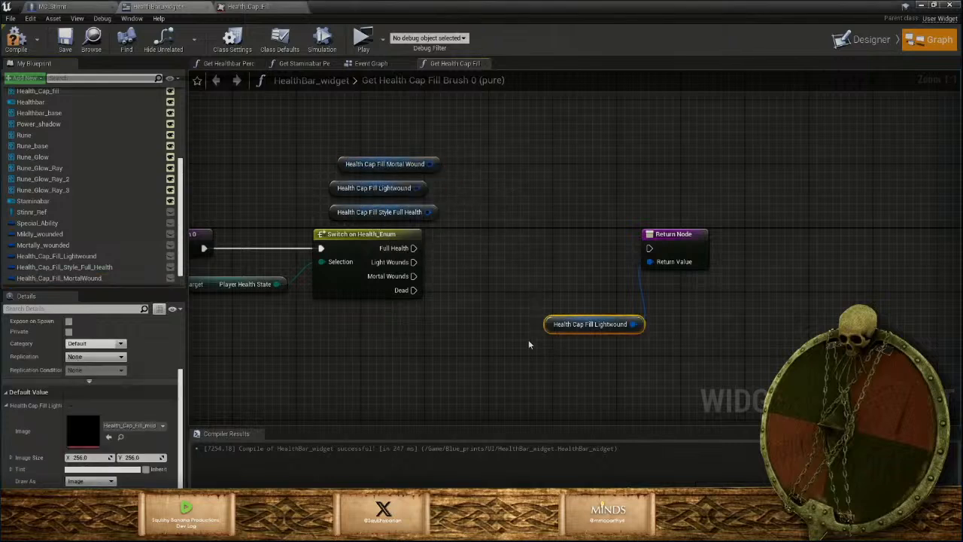
pyautogui.press('Delete')
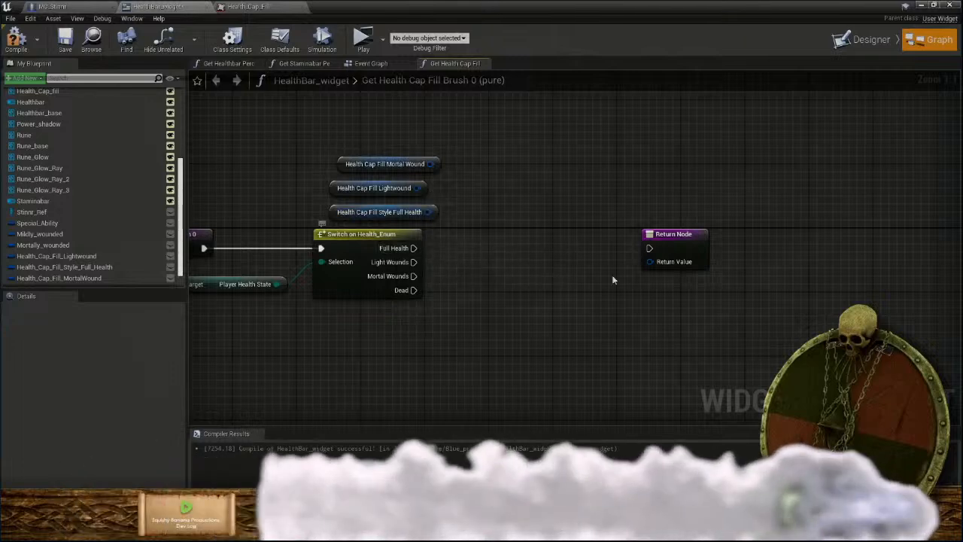
pyautogui.rightClick(650, 262)
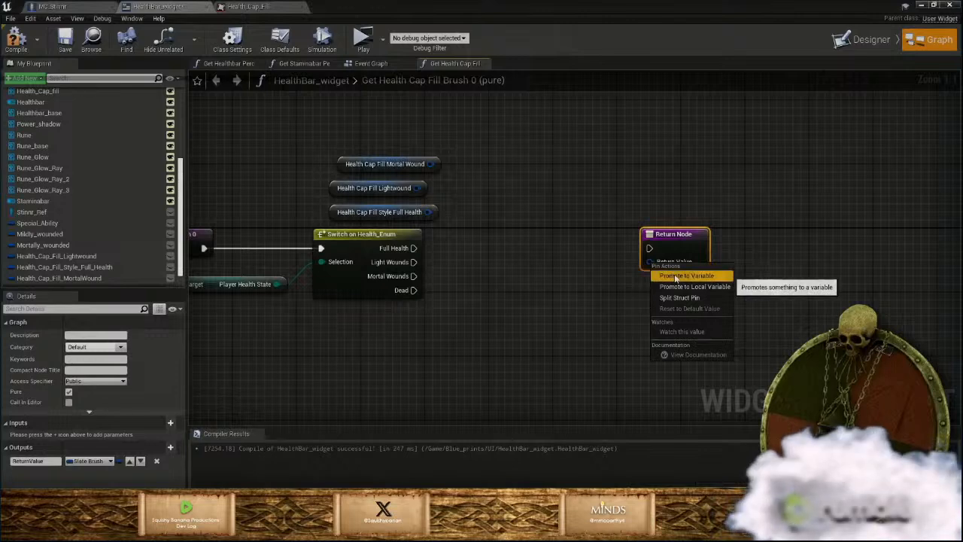
pyautogui.click(675, 275)
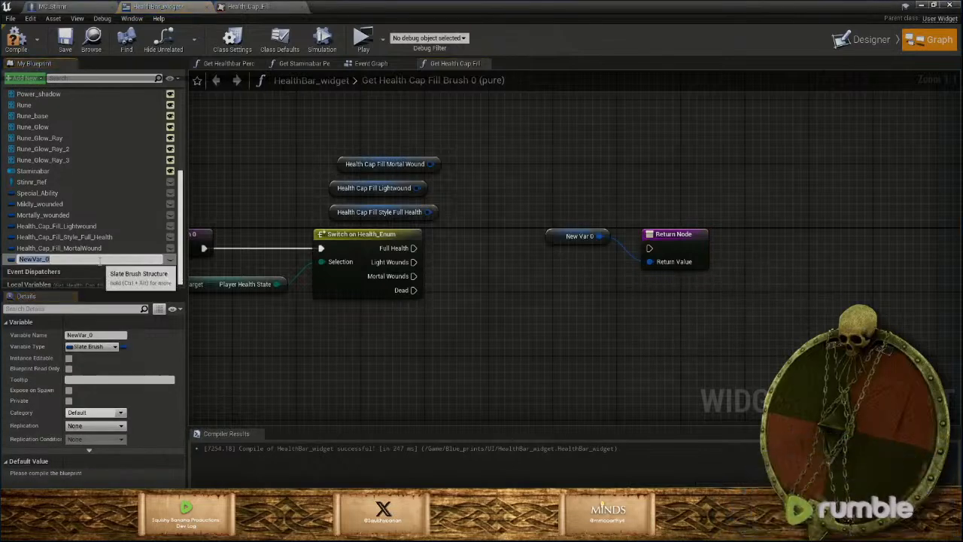
pyautogui.write('Current')
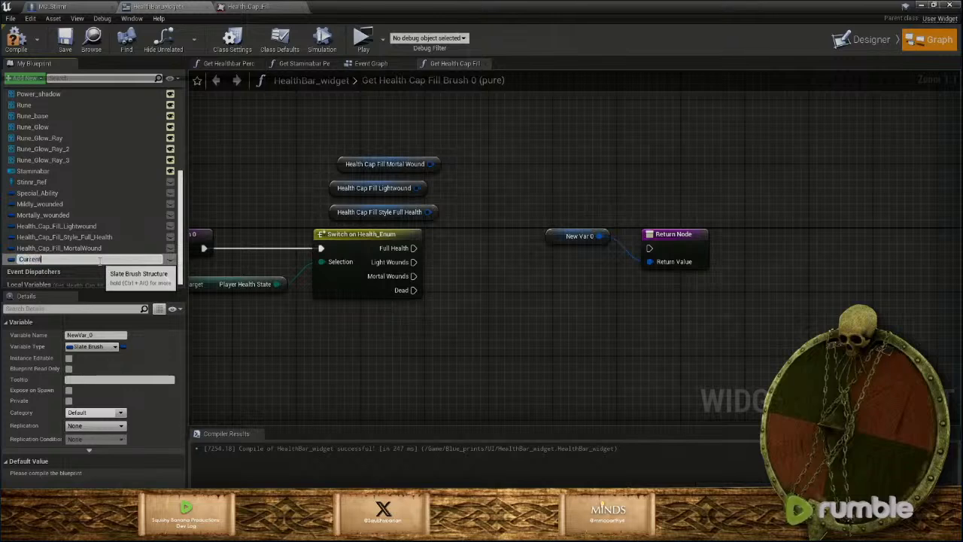
pyautogui.write('_style')
pyautogui.press('Return')
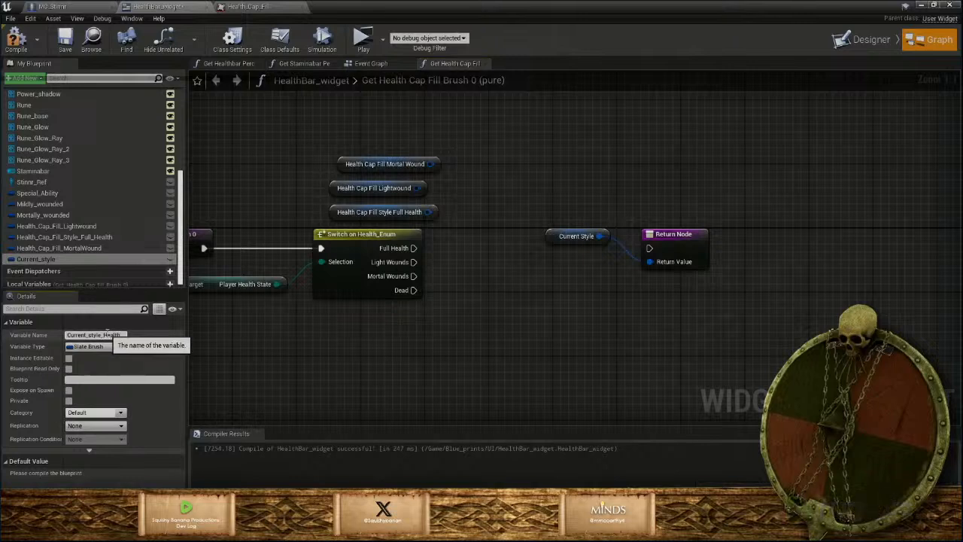
pyautogui.press('Return')
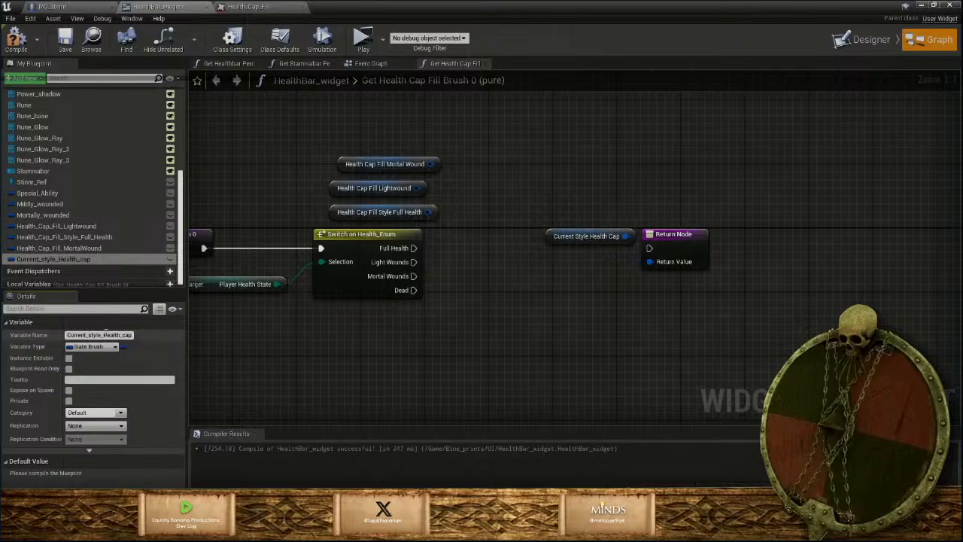
pyautogui.moveTo(557, 236); pyautogui.dragTo(561, 300)
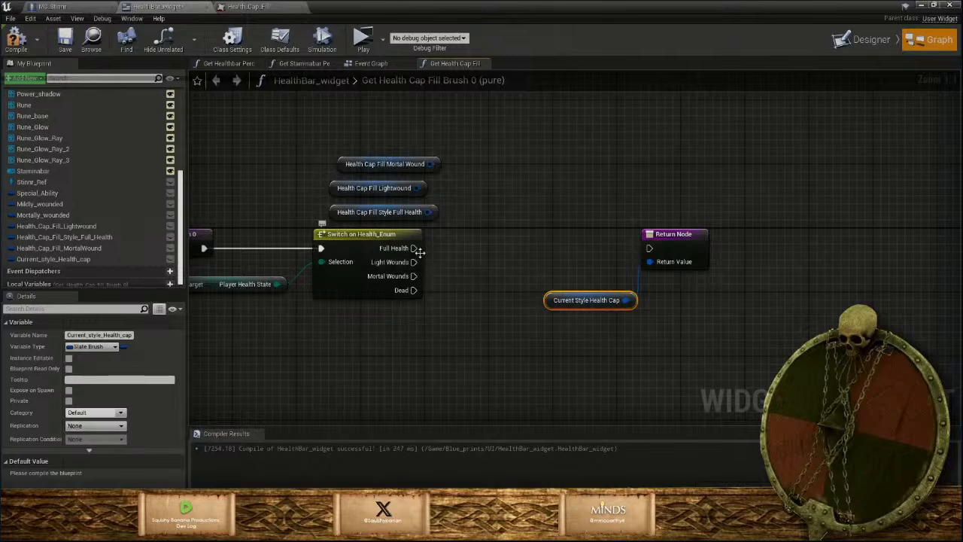
# Add a setter for Current_style_Health_cap on the switch's Full Health output and feed it the Health Cap Fill Style Full Health getter
pyautogui.moveTo(414, 247)
pyautogui.mouseDown()
pyautogui.moveTo(477, 243)
pyautogui.moveTo(471, 235)
pyautogui.mouseUp()
pyautogui.write('set')
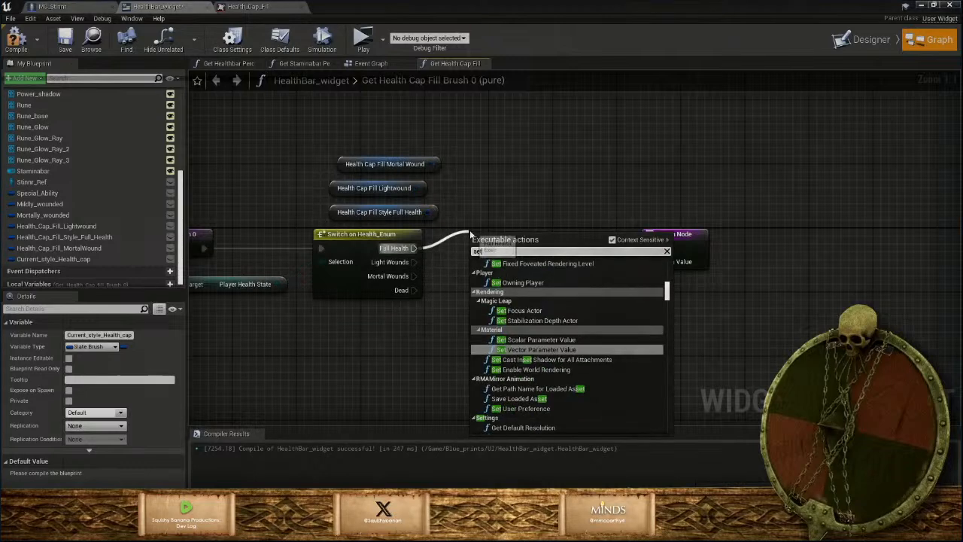
pyautogui.write('cu')
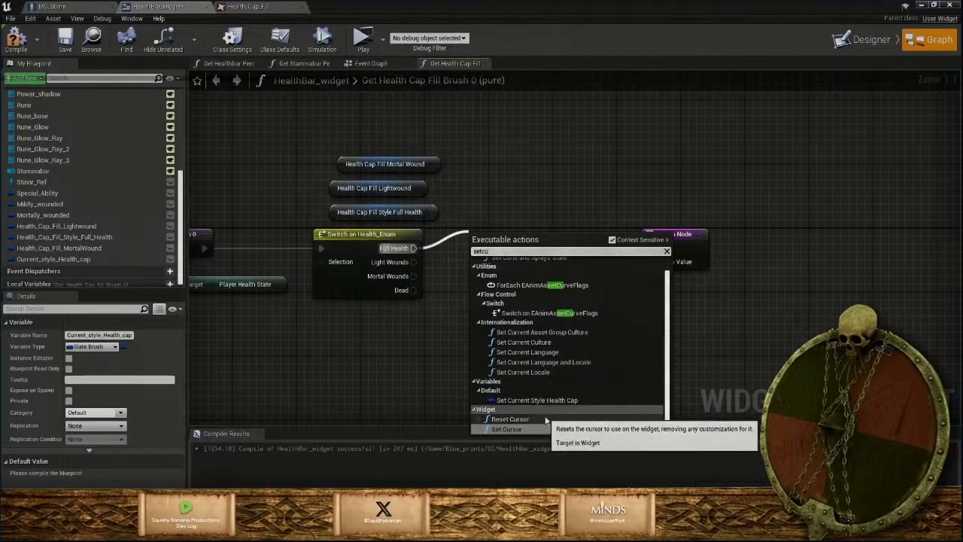
pyautogui.write('rre')
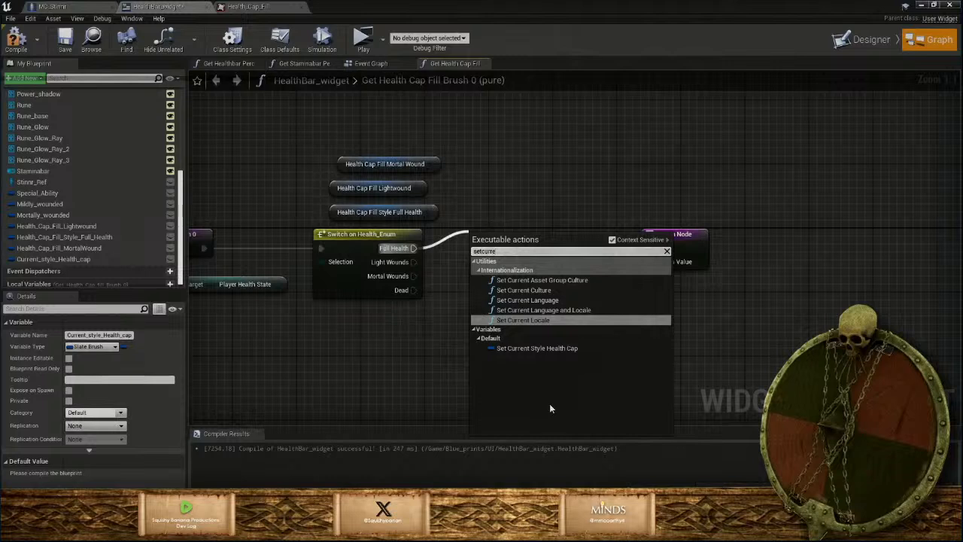
pyautogui.click(548, 348)
pyautogui.moveTo(553, 242); pyautogui.dragTo(553, 225)
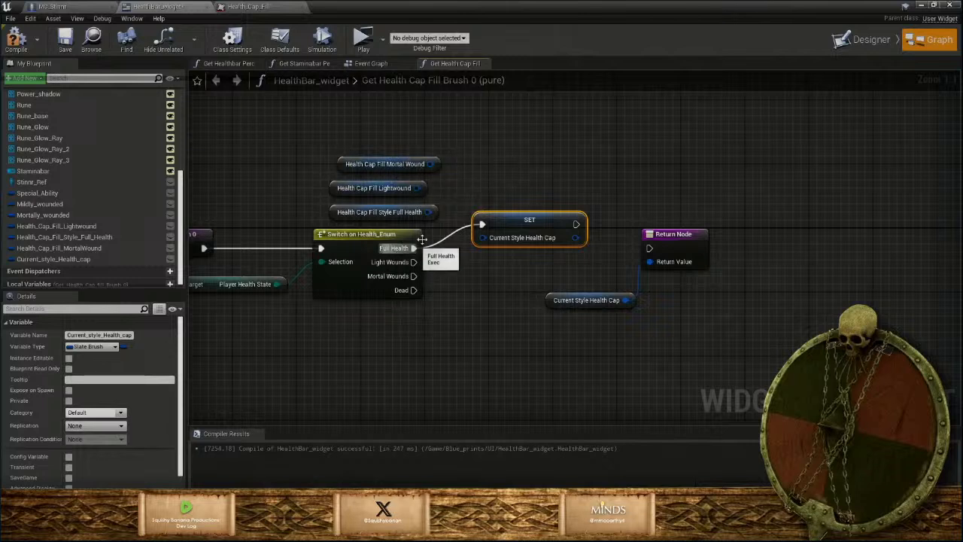
pyautogui.moveTo(429, 212); pyautogui.dragTo(475, 240)
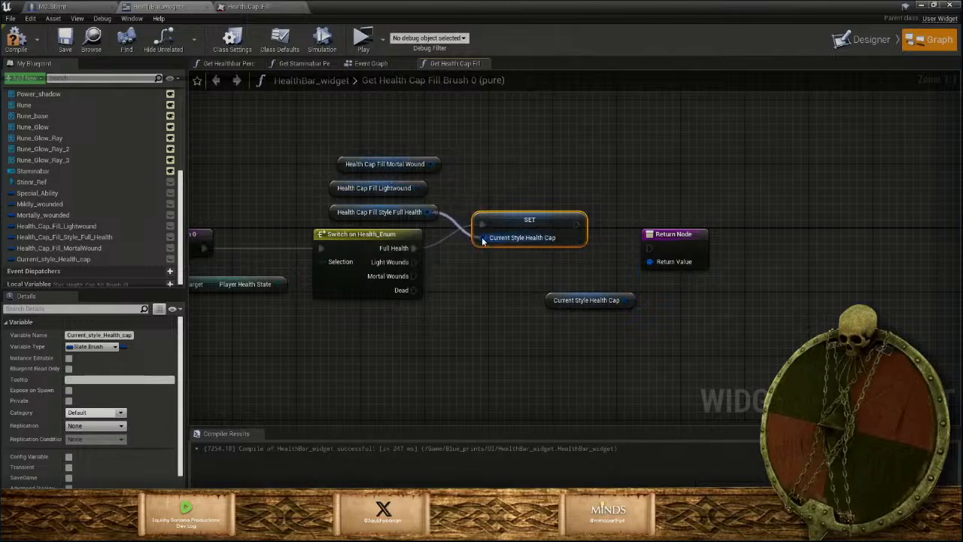
# Copy the Current Style Health Cap setter for the Light Wounds output and feed it the Health Cap Fill Lightwound getter
pyautogui.hotkey('ctrl', 'c')
pyautogui.hotkey('ctrl', 'v')
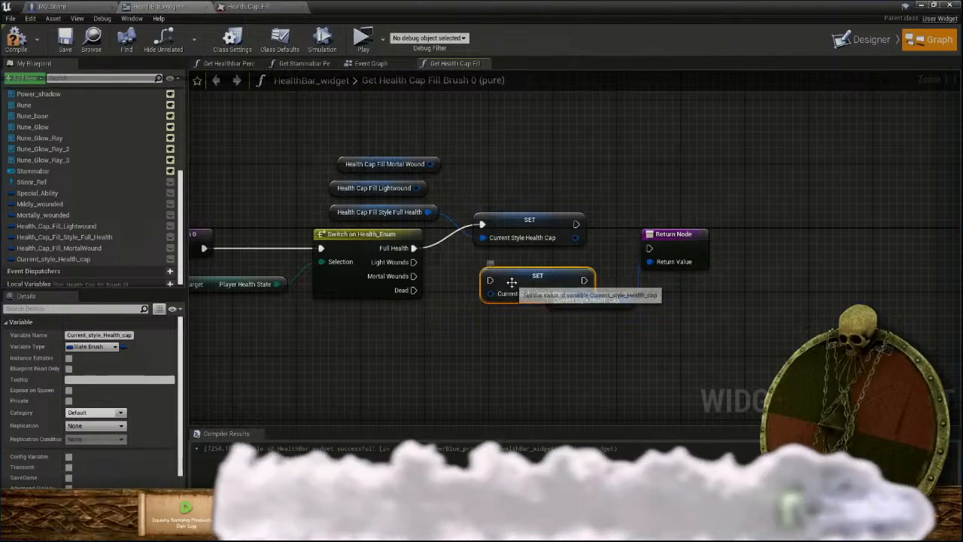
pyautogui.moveTo(511, 282); pyautogui.dragTo(504, 265)
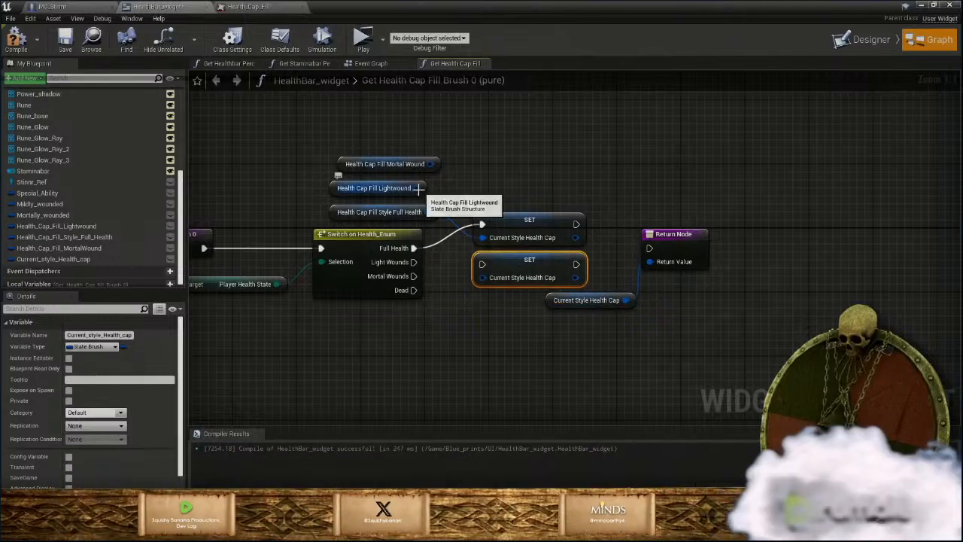
pyautogui.moveTo(416, 188); pyautogui.dragTo(483, 277)
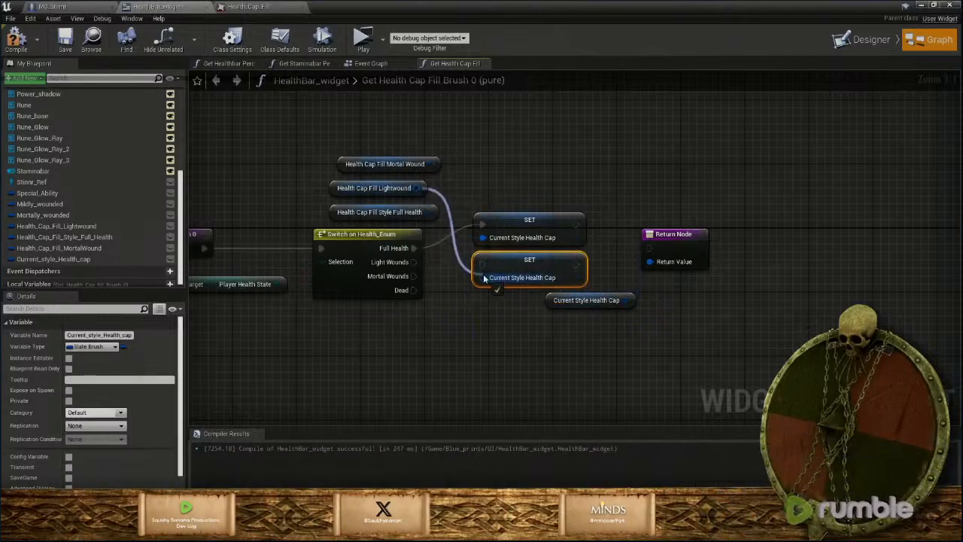
pyautogui.moveTo(416, 264); pyautogui.dragTo(483, 264)
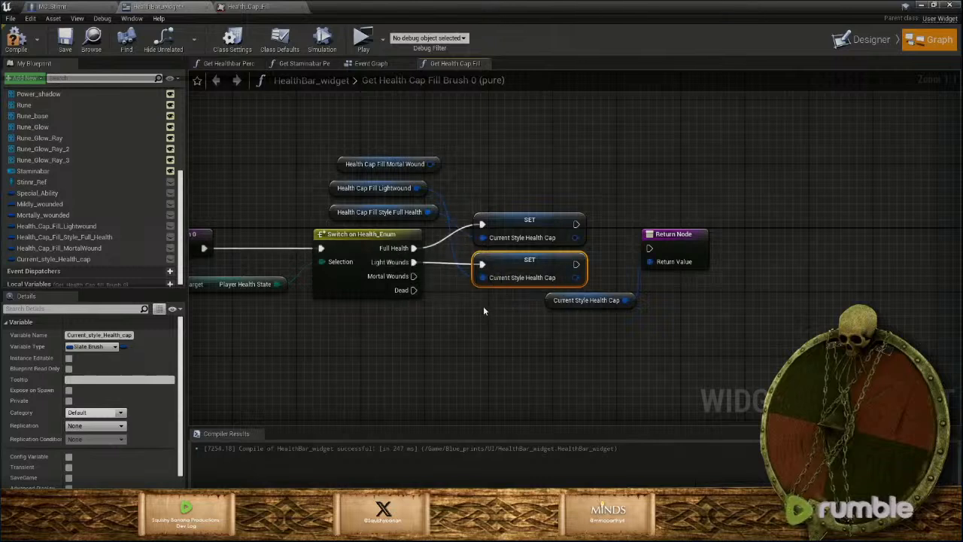
# Add a third Current Style Health Cap setter, fed by the Mortal Wound getter and run from the Mortal Wounds output
pyautogui.hotkey('ctrl', 'v')
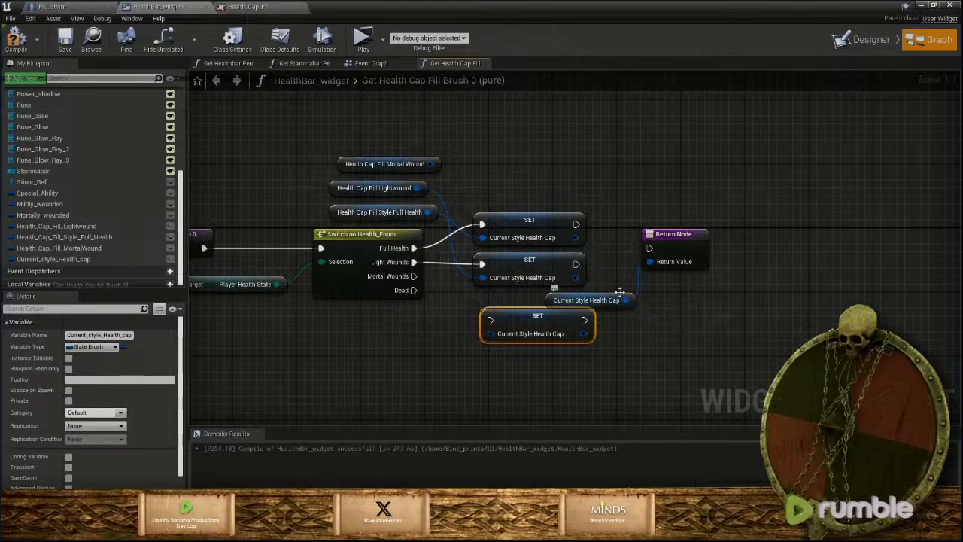
pyautogui.moveTo(634, 298); pyautogui.dragTo(717, 325)
pyautogui.moveTo(554, 316); pyautogui.dragTo(547, 300)
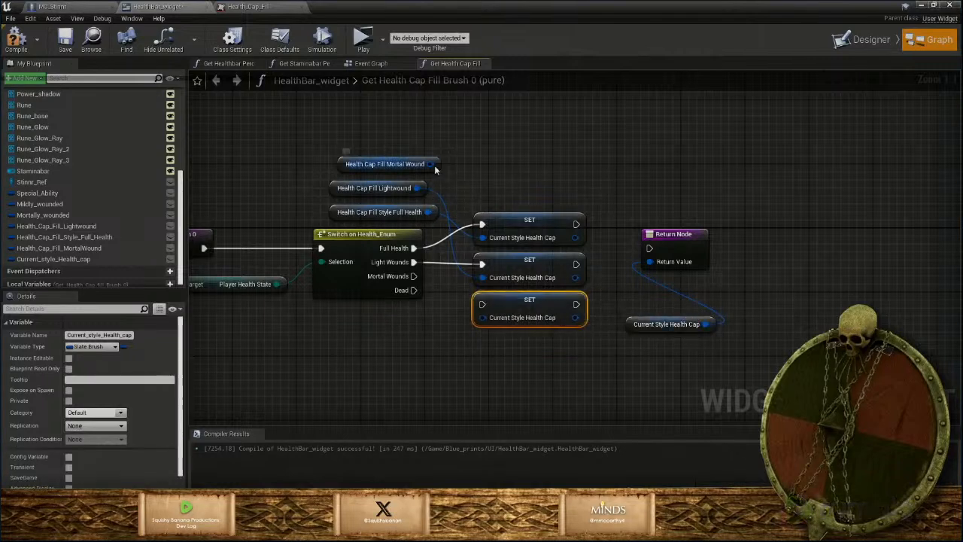
pyautogui.moveTo(430, 164); pyautogui.dragTo(482, 318)
pyautogui.moveTo(414, 275); pyautogui.dragTo(482, 304)
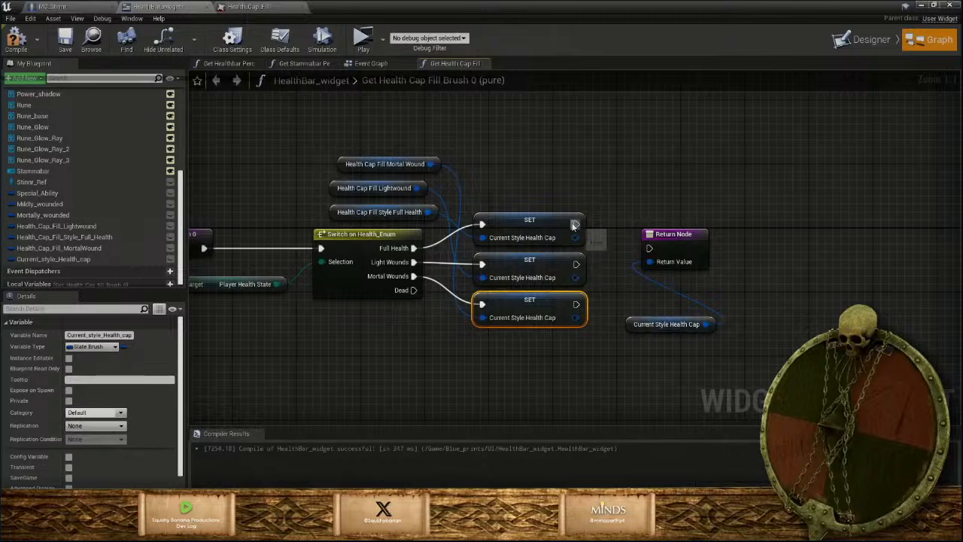
# Connect the execution outputs of all three Current Style Health Cap setters to the Return Node
pyautogui.moveTo(576, 224); pyautogui.dragTo(647, 248)
pyautogui.moveTo(576, 264); pyautogui.dragTo(648, 250)
pyautogui.moveTo(576, 302); pyautogui.dragTo(648, 251)
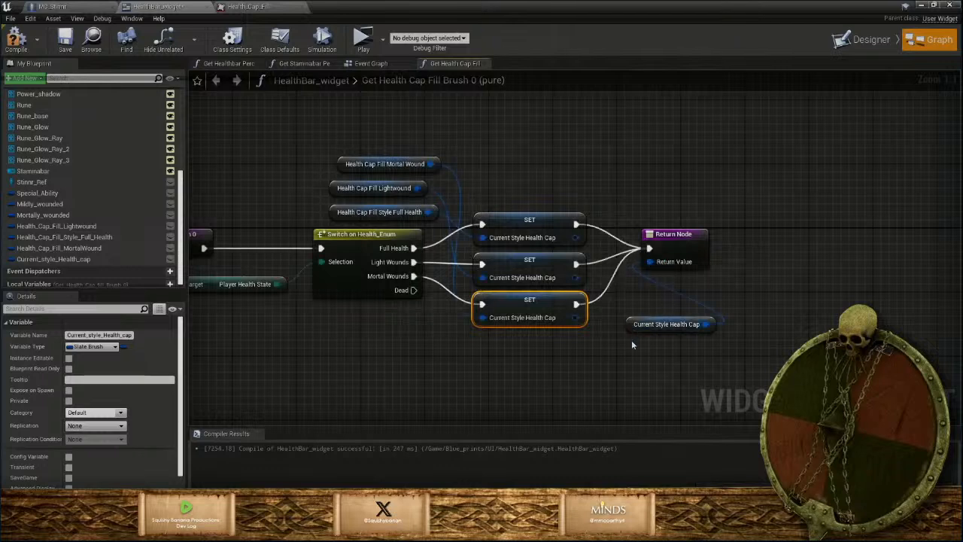
# Try wiring the setters' value outputs to Return Value, and reconnect the Current Style Health Cap getter in their place
pyautogui.moveTo(574, 318)
pyautogui.mouseDown()
pyautogui.moveTo(625, 316)
pyautogui.moveTo(650, 261)
pyautogui.mouseUp()
pyautogui.moveTo(582, 277); pyautogui.dragTo(651, 262)
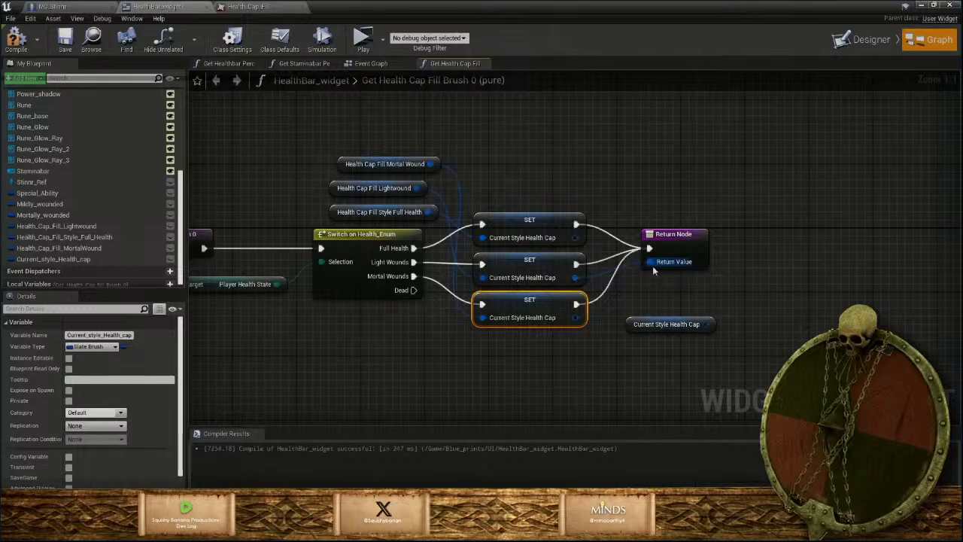
pyautogui.moveTo(705, 325)
pyautogui.mouseDown()
pyautogui.moveTo(652, 265)
pyautogui.moveTo(673, 283)
pyautogui.mouseUp()
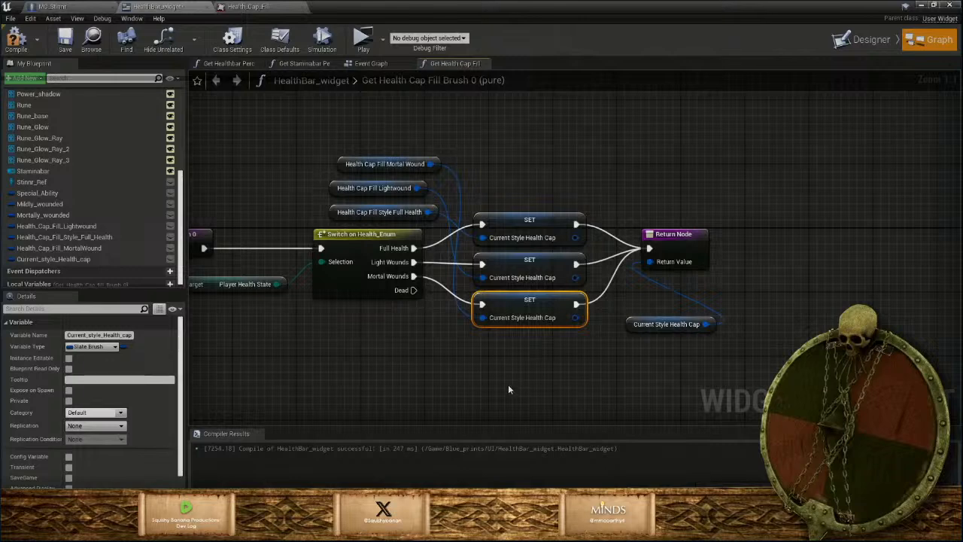
# Compile and save the widget with the finished brush function
pyautogui.moveTo(404, 393); pyautogui.dragTo(544, 380, button='right')
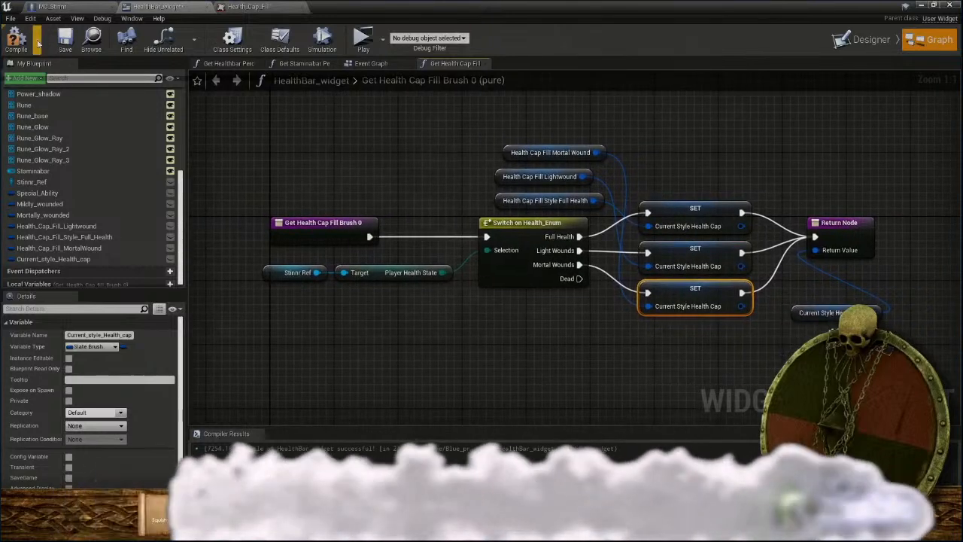
pyautogui.click(65, 42)
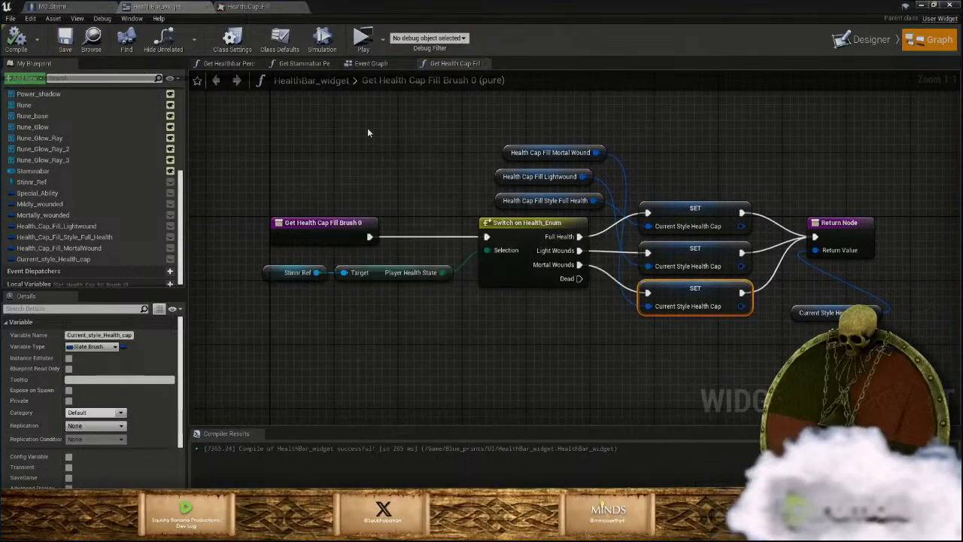
# In the Designer, clear the brush image of the Health_Cap_fill element and make it transparent through Color and Opacity
pyautogui.click(863, 40)
pyautogui.scroll(-1, 419, 289)
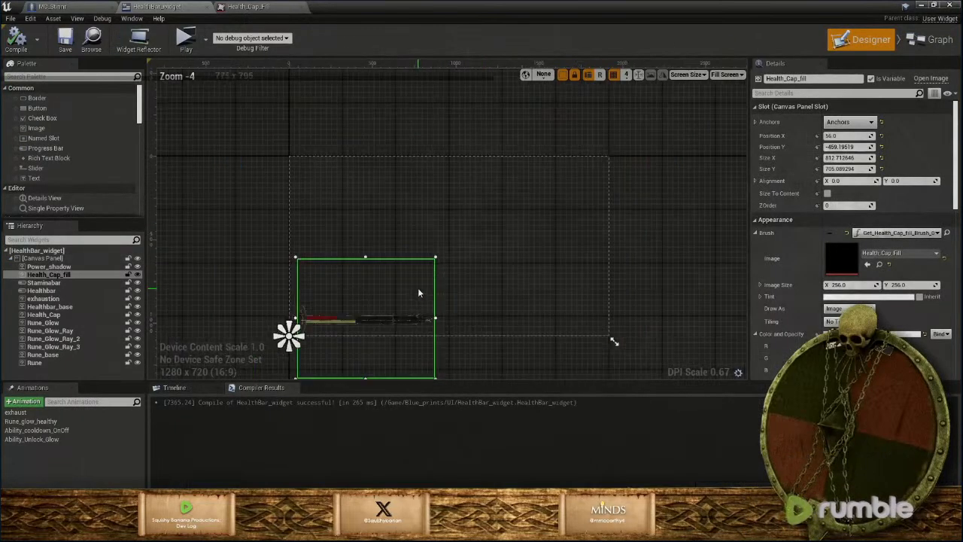
pyautogui.scroll(2, 419, 289)
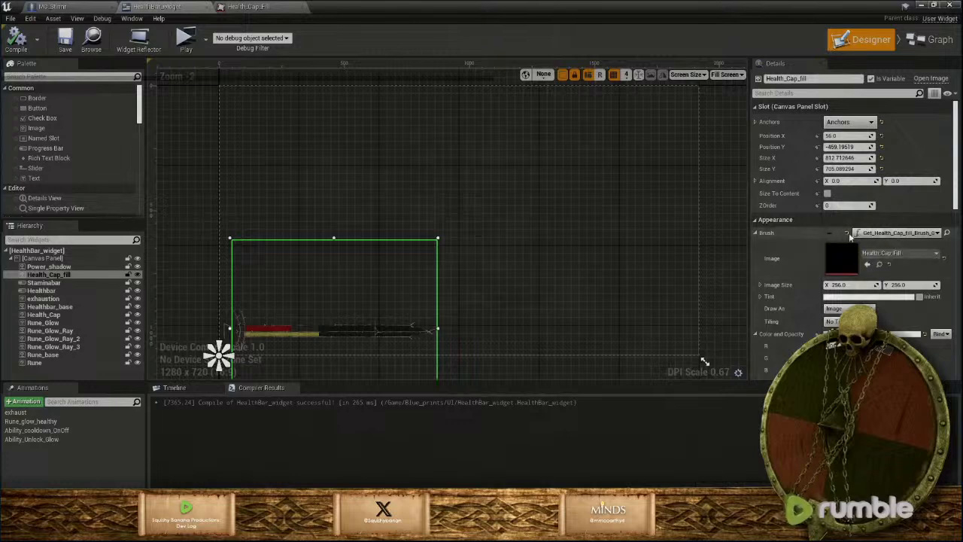
pyautogui.click(900, 253)
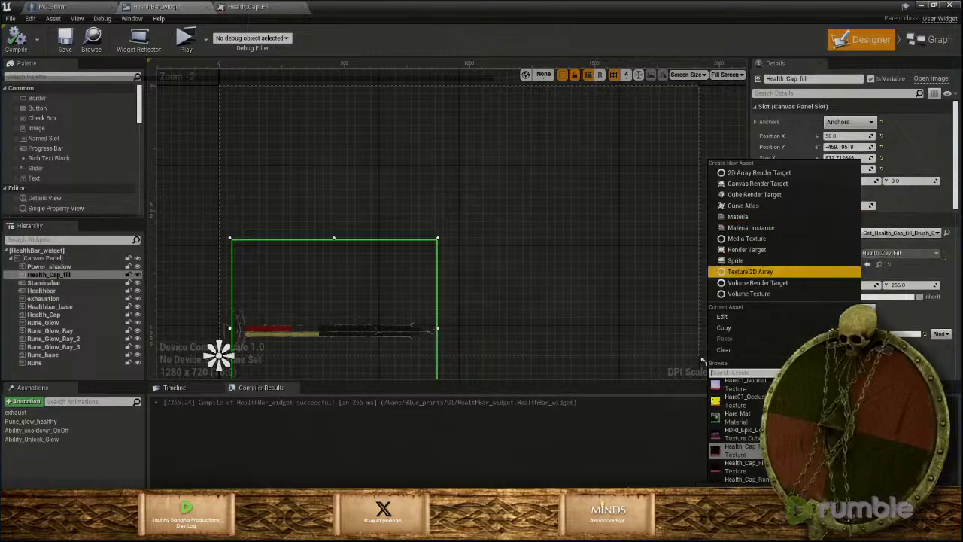
pyautogui.click(753, 354)
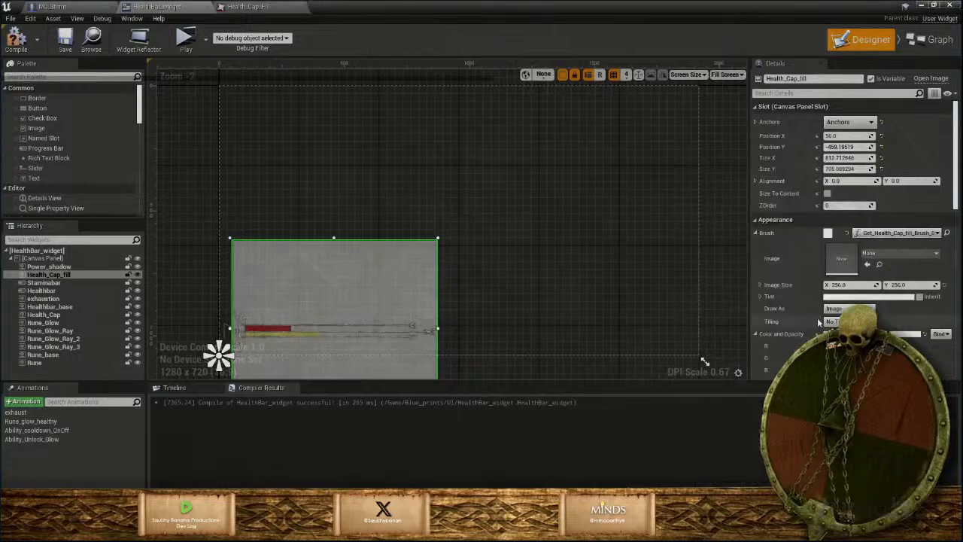
pyautogui.scroll(-2, 855, 236)
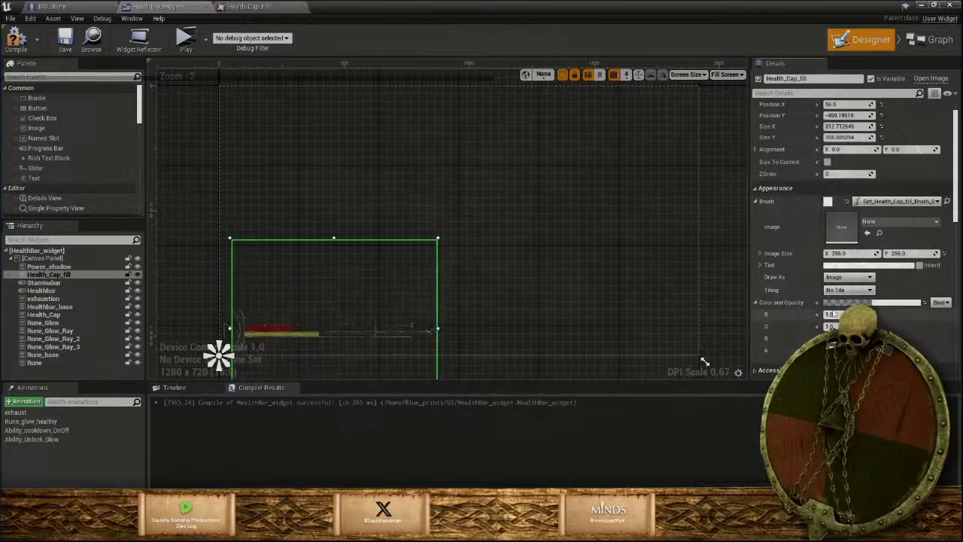
# Compile and save the widget with the edited Health_Cap_fill element
pyautogui.scroll(2, 759, 152)
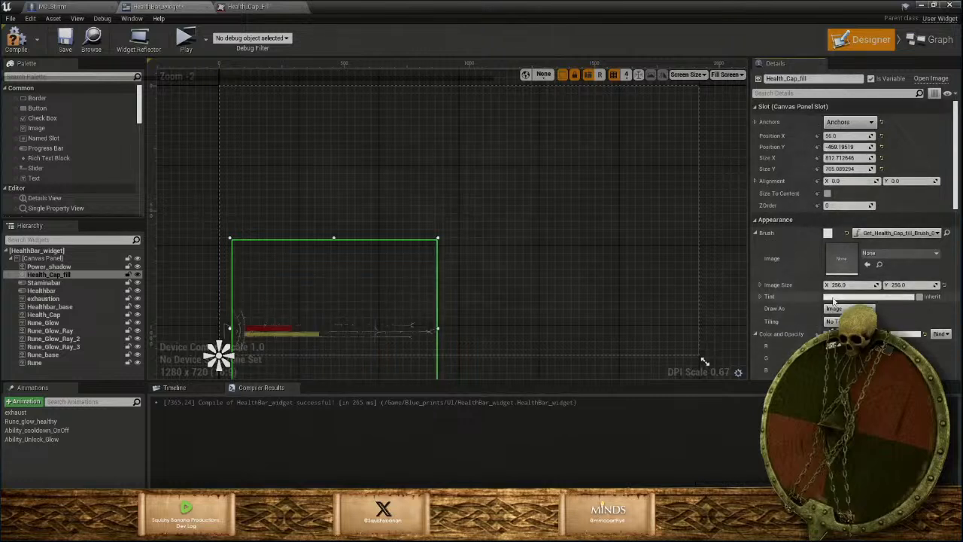
pyautogui.click(15, 37)
pyautogui.click(65, 42)
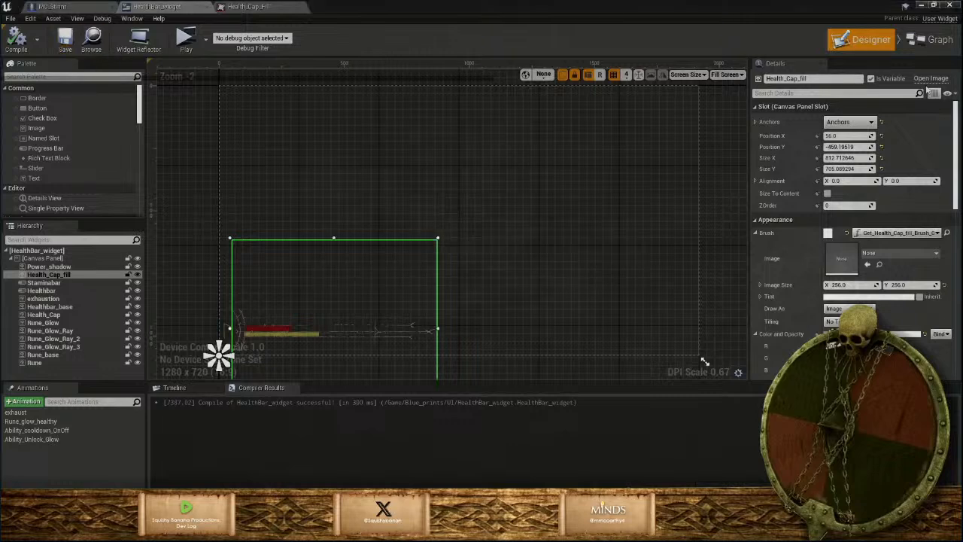
# In the Event Graph, delete the Health Cap Fill getter with its Set Render Opacity node, and reconnect the wounded row to the remaining Set Render Opacity
pyautogui.click(933, 39)
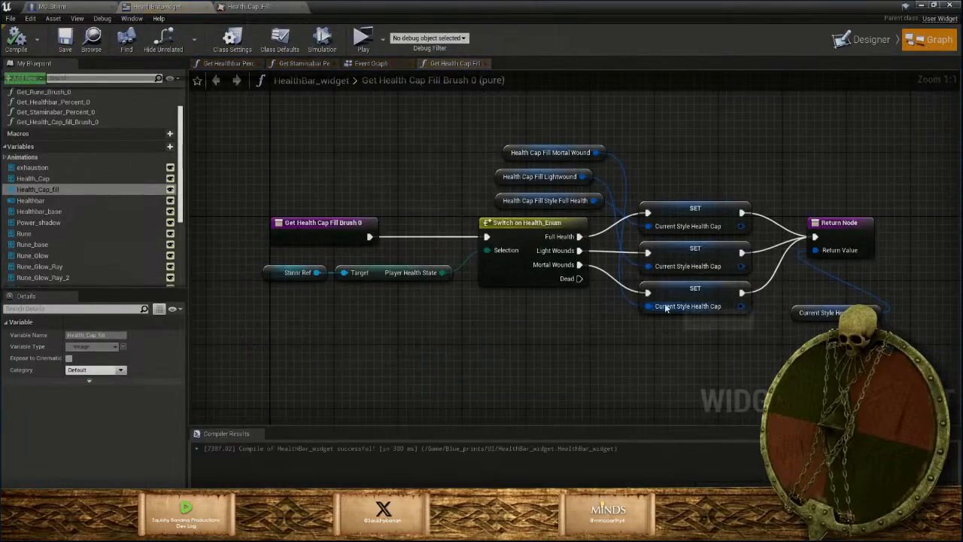
pyautogui.scroll(1, 598, 325)
pyautogui.click(371, 64)
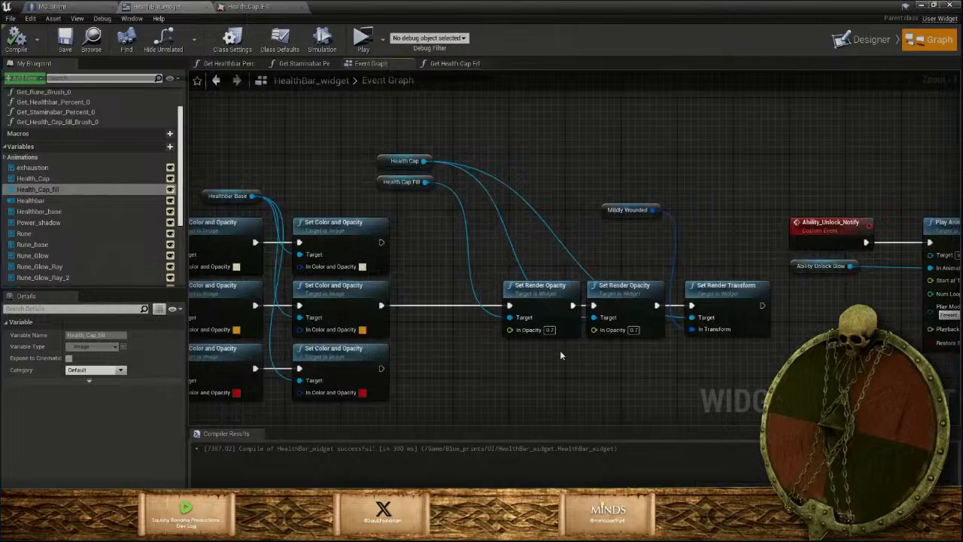
pyautogui.moveTo(559, 362)
pyautogui.mouseDown(button='right')
pyautogui.moveTo(541, 354)
pyautogui.moveTo(549, 359)
pyautogui.mouseUp(button='right')
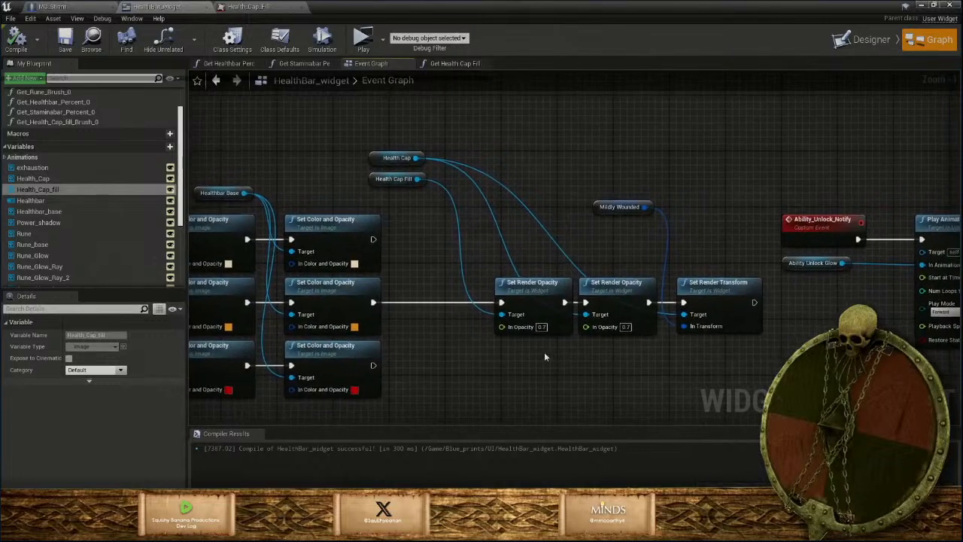
pyautogui.click(533, 312)
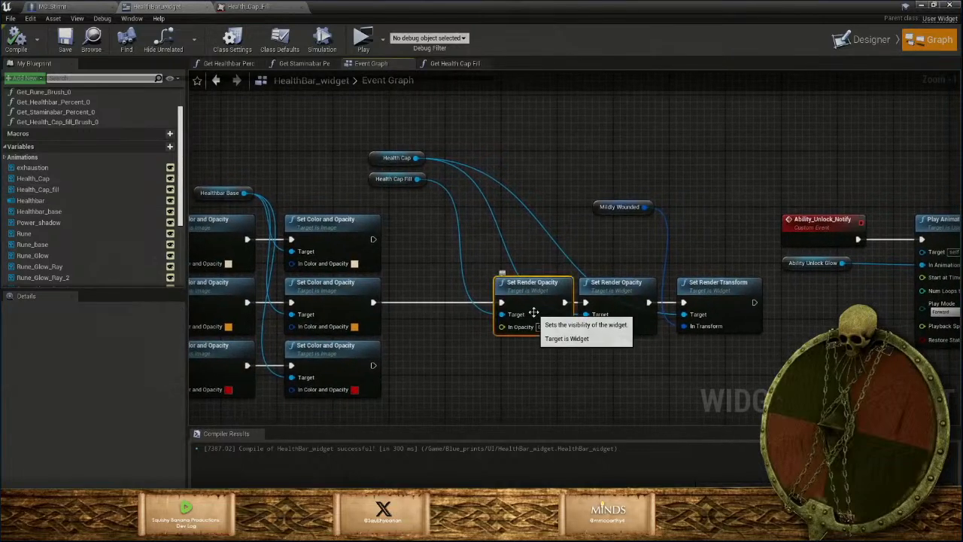
pyautogui.press('Delete')
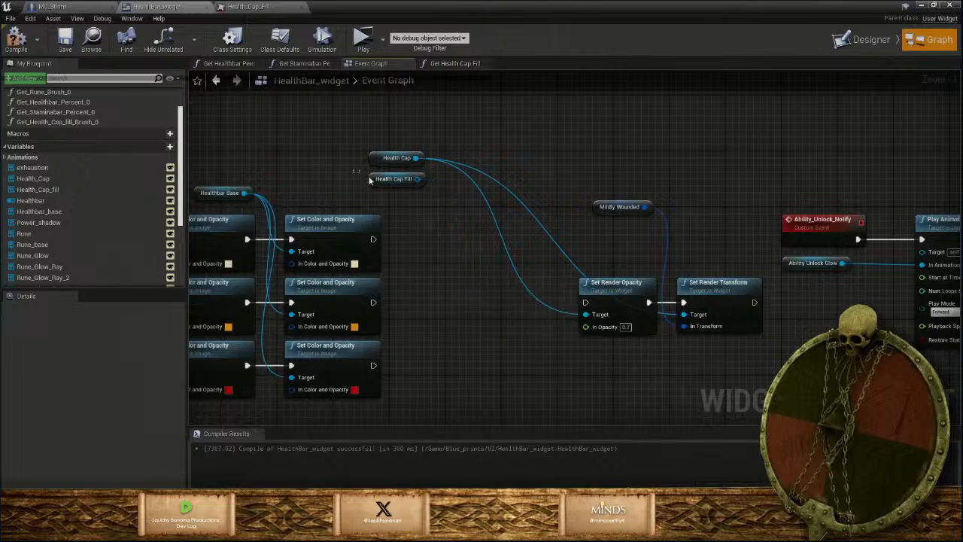
pyautogui.click(372, 179)
pyautogui.press('Delete')
pyautogui.moveTo(373, 302); pyautogui.dragTo(586, 302)
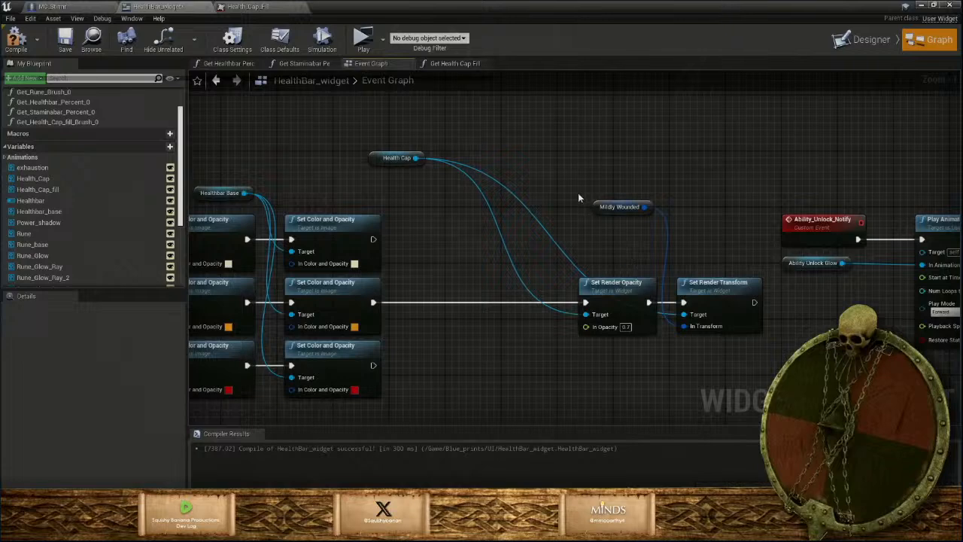
# Move the Health Cap and Mildly Wounded getters and the render nodes closer to the Set Color and Opacity rows
pyautogui.moveTo(409, 135)
pyautogui.mouseDown()
pyautogui.moveTo(706, 369)
pyautogui.moveTo(516, 226)
pyautogui.moveTo(386, 147)
pyautogui.mouseUp()
pyautogui.moveTo(617, 301); pyautogui.dragTo(479, 302)
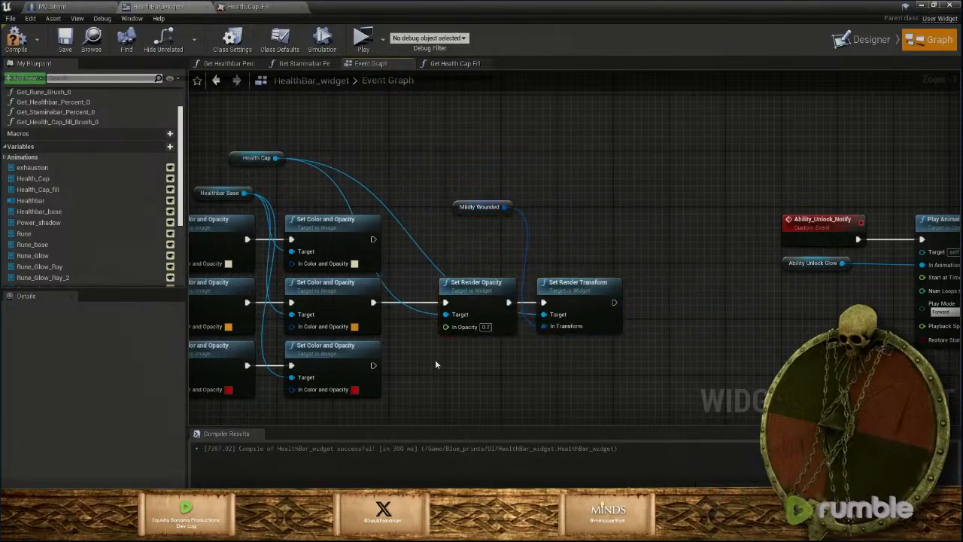
pyautogui.click(321, 197)
pyautogui.moveTo(321, 197); pyautogui.dragTo(427, 212, button='right')
pyautogui.moveTo(337, 173)
pyautogui.mouseDown()
pyautogui.moveTo(385, 176)
pyautogui.moveTo(421, 194)
pyautogui.mouseUp()
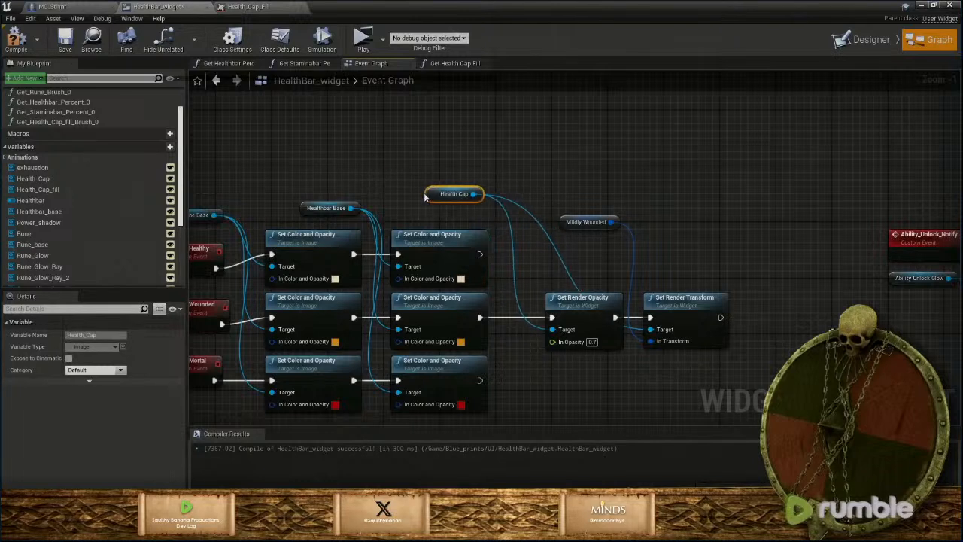
# Duplicate the Set Render Opacity and Set Render Transform pair into the Rune_Healthy row, and connect Mildly Wounded to the copy's In Transform
pyautogui.click(582, 375)
pyautogui.moveTo(611, 342); pyautogui.dragTo(707, 376)
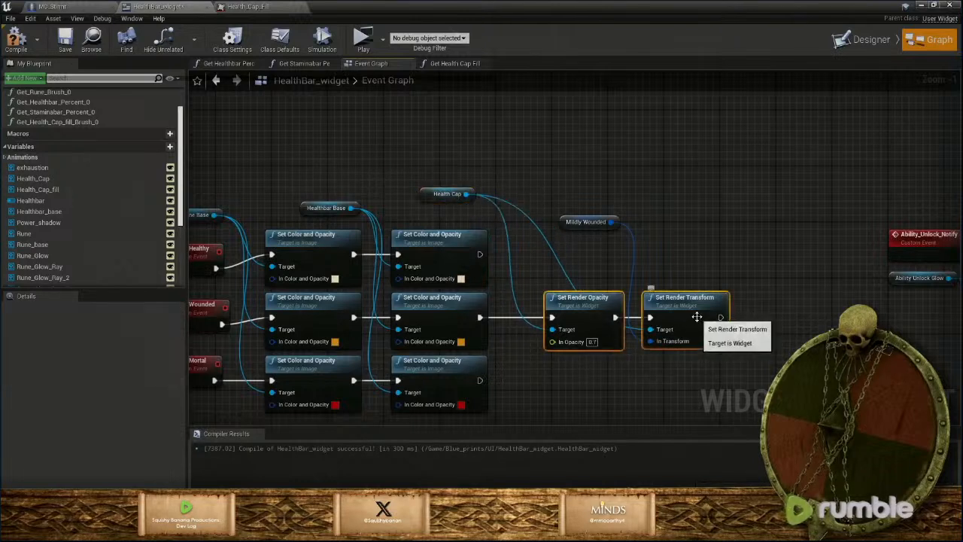
pyautogui.hotkey('ctrl', 'v')
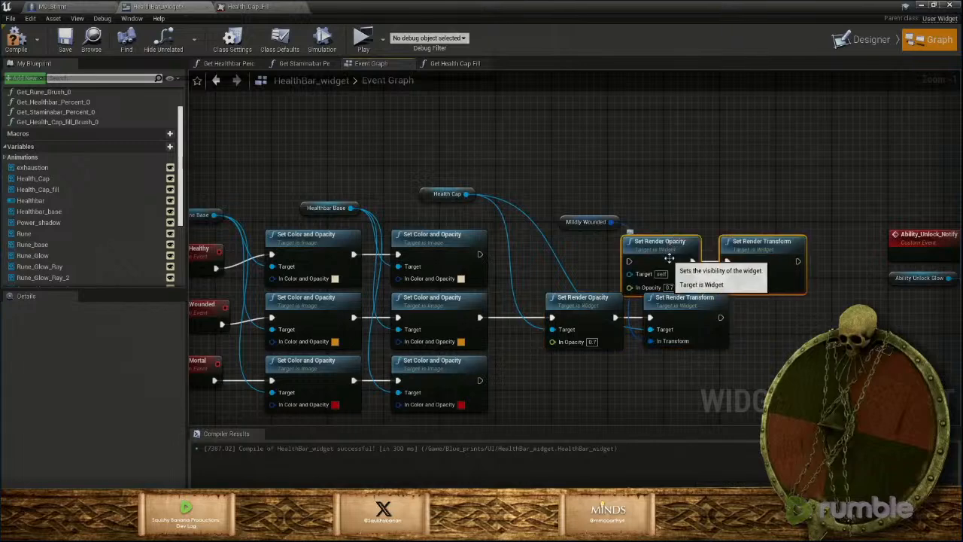
pyautogui.moveTo(671, 239); pyautogui.dragTo(585, 257)
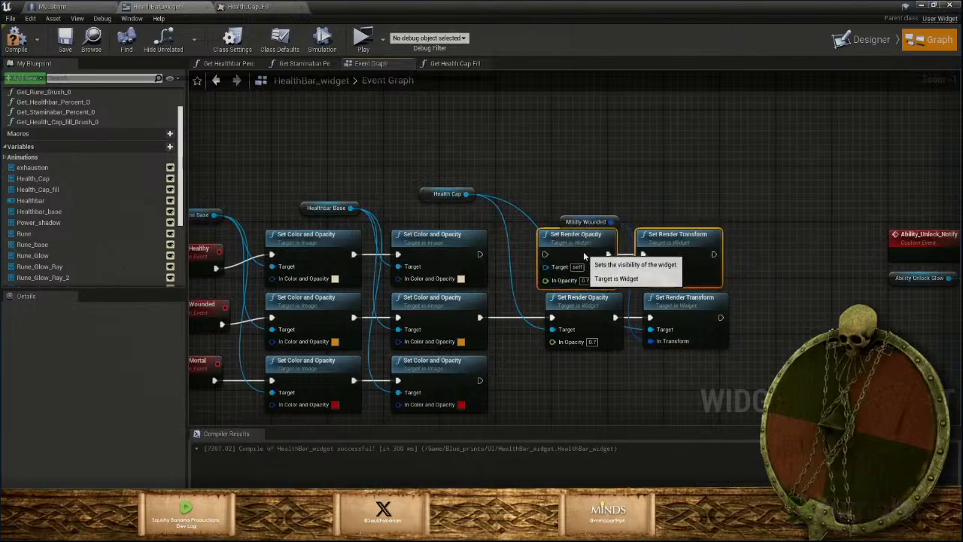
pyautogui.click(610, 219)
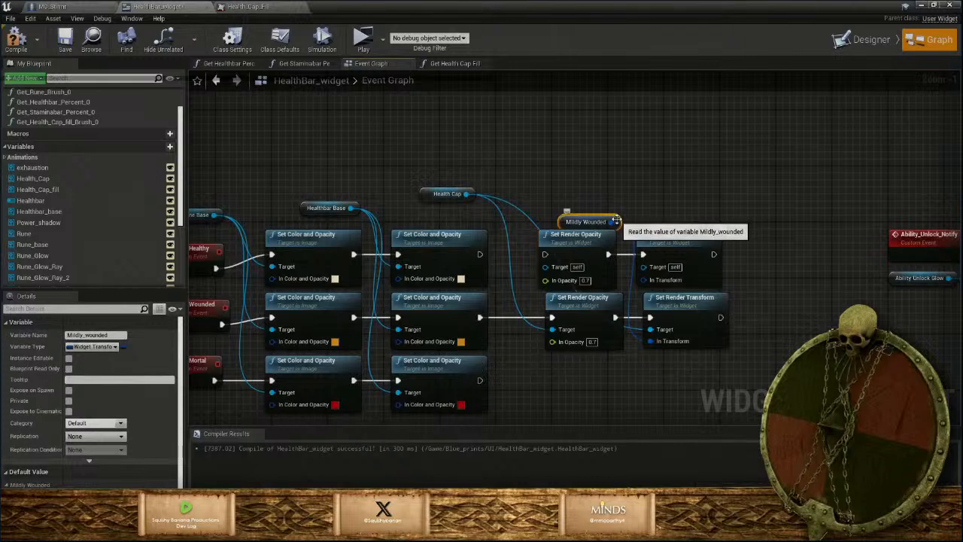
pyautogui.moveTo(611, 219); pyautogui.dragTo(636, 287)
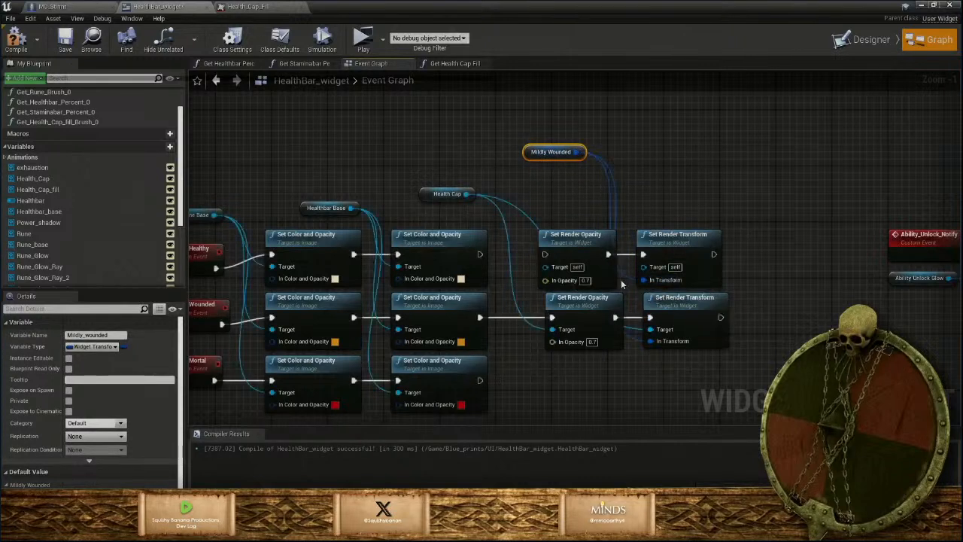
# Connect the healthy row's last Set Color and Opacity to the copied Set Render Opacity, and set its In Opacity to 0.0
pyautogui.moveTo(478, 258); pyautogui.dragTo(488, 262)
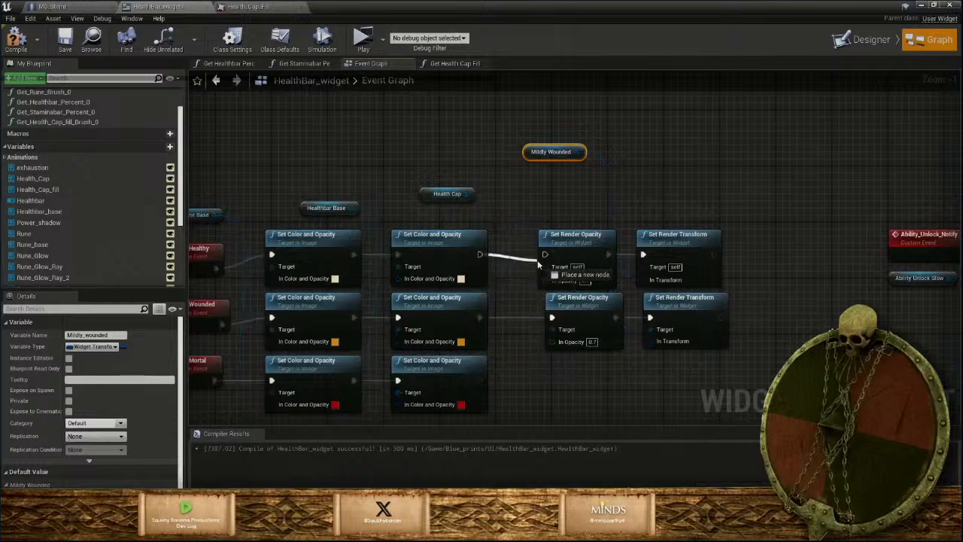
pyautogui.moveTo(550, 258); pyautogui.dragTo(550, 259)
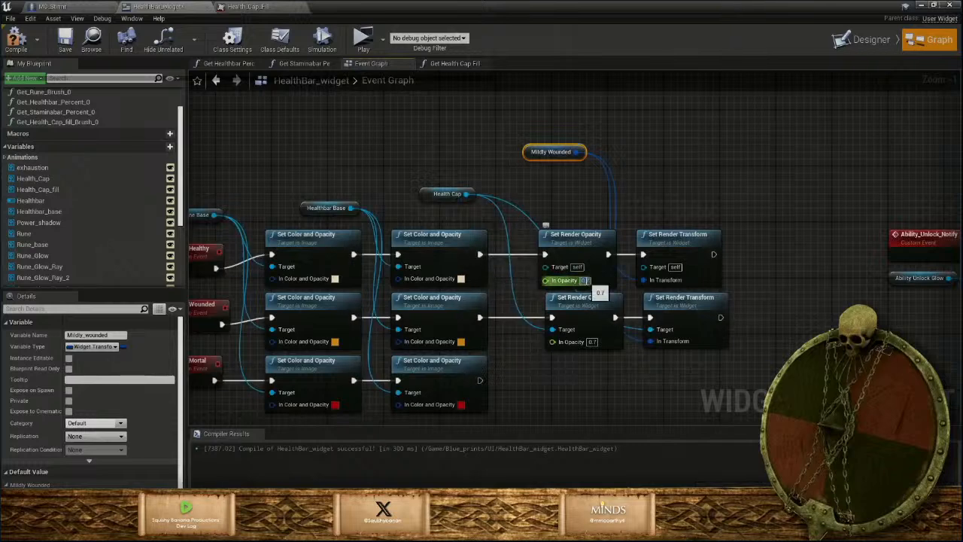
pyautogui.click(595, 391)
# Copy one Set Render Opacity and Set Render Transform pair into the Rune_Mortal row, wiring in its execution and the Health Cap target
pyautogui.moveTo(595, 392); pyautogui.dragTo(590, 322, button='right')
pyautogui.moveTo(561, 179); pyautogui.dragTo(662, 305)
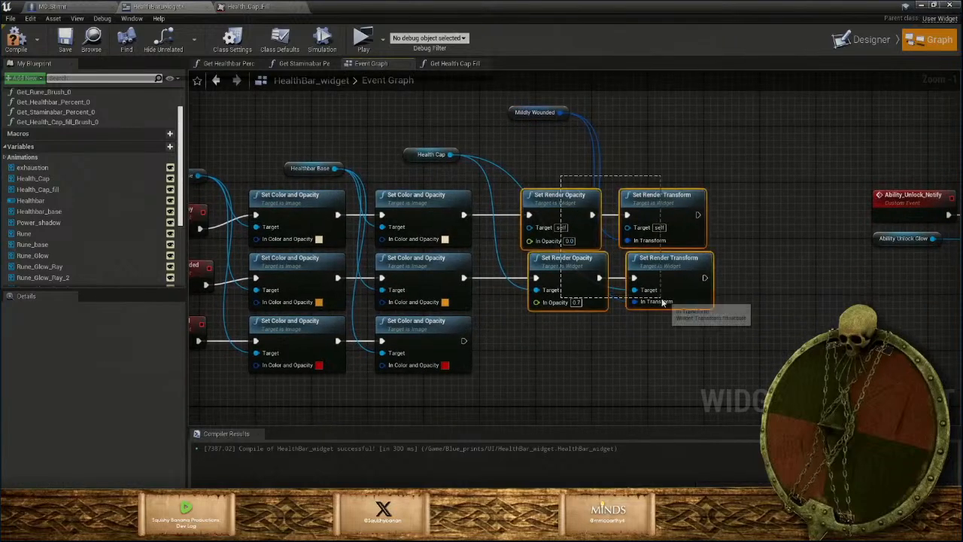
pyautogui.hotkey('ctrl', 'c')
pyautogui.hotkey('ctrl', 'v')
pyautogui.moveTo(628, 369); pyautogui.dragTo(591, 354)
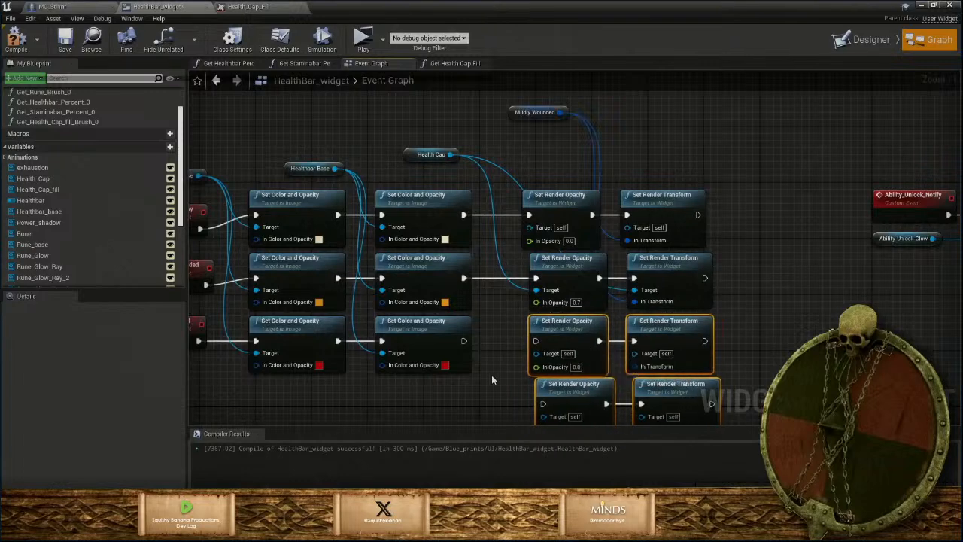
pyautogui.scroll(-1, 492, 375)
pyautogui.moveTo(519, 389); pyautogui.dragTo(660, 413)
pyautogui.press('Delete')
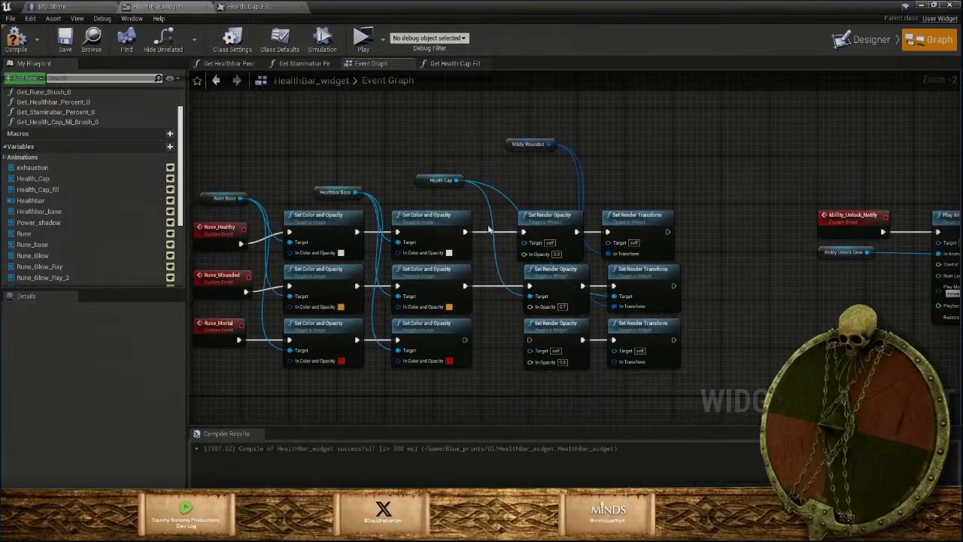
pyautogui.moveTo(456, 180); pyautogui.dragTo(533, 355)
pyautogui.moveTo(464, 339); pyautogui.dragTo(531, 340)
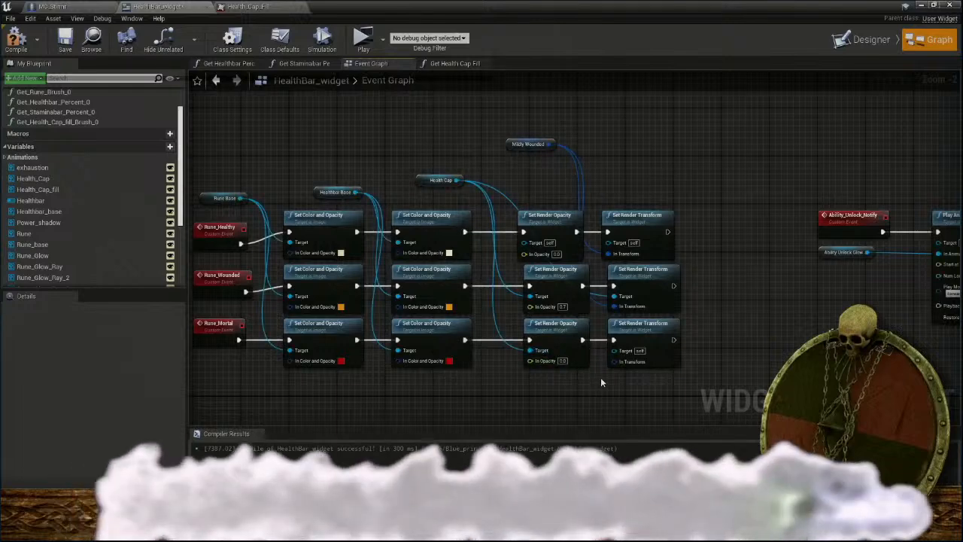
# Connect a Mortally_wounded getter to In Transform on the mortal row's Set Render Transform, and set that row's In Opacity to 0.7
pyautogui.moveTo(600, 377); pyautogui.dragTo(518, 363, button='right')
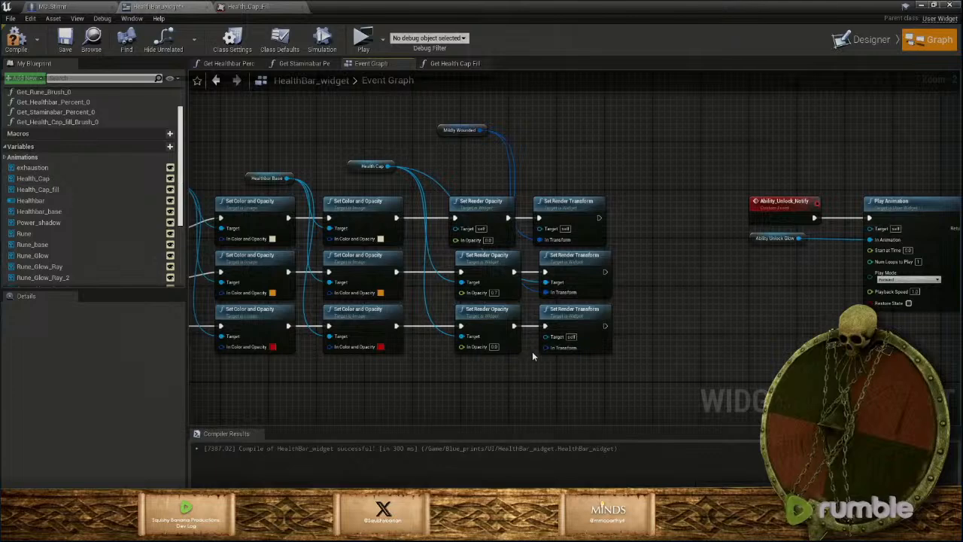
pyautogui.scroll(-5, 36, 268)
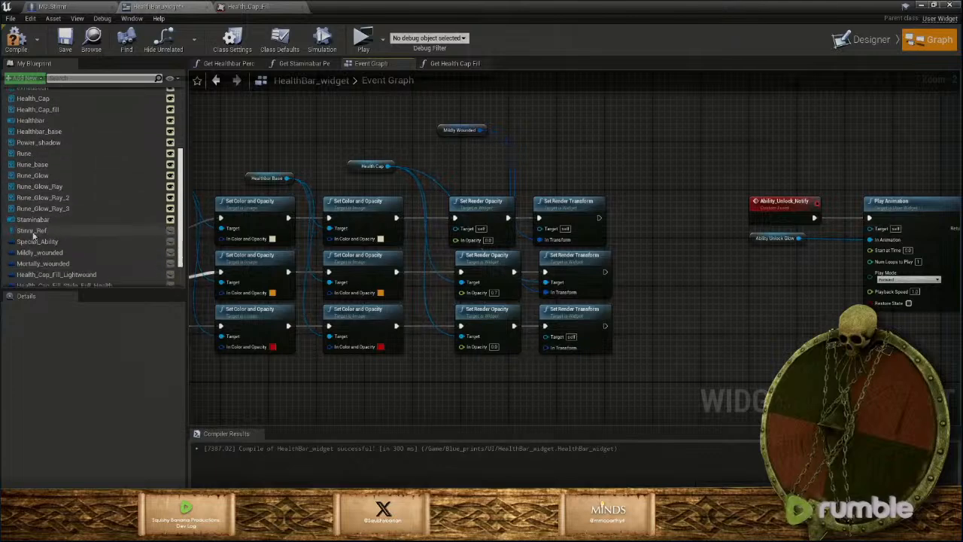
pyautogui.moveTo(43, 225); pyautogui.dragTo(392, 195)
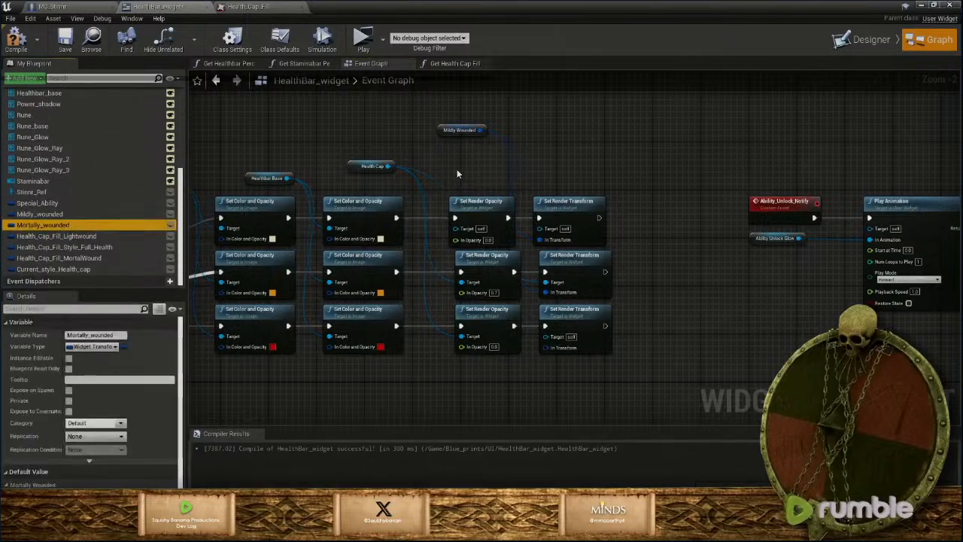
pyautogui.moveTo(457, 174); pyautogui.dragTo(466, 177)
pyautogui.moveTo(43, 224); pyautogui.dragTo(547, 343)
pyautogui.click(478, 175)
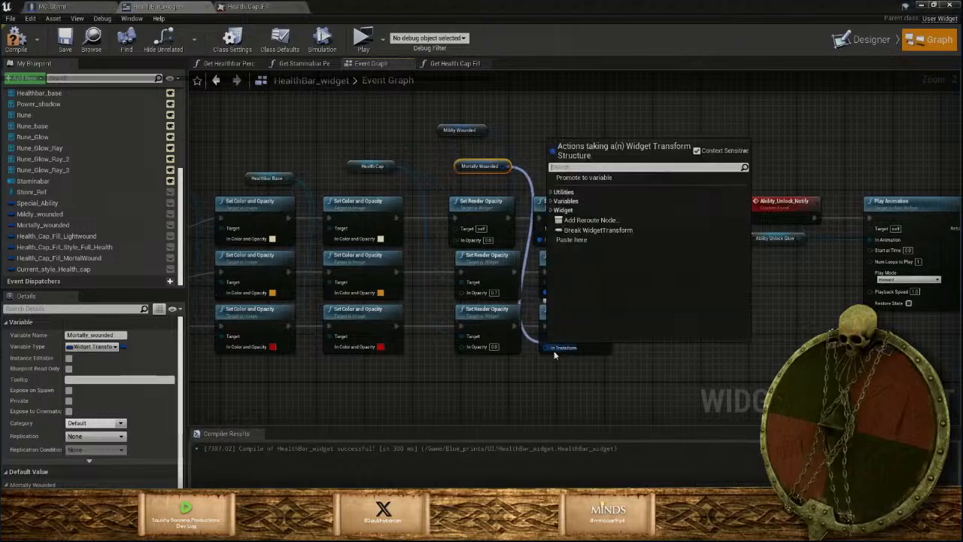
pyautogui.click(507, 187)
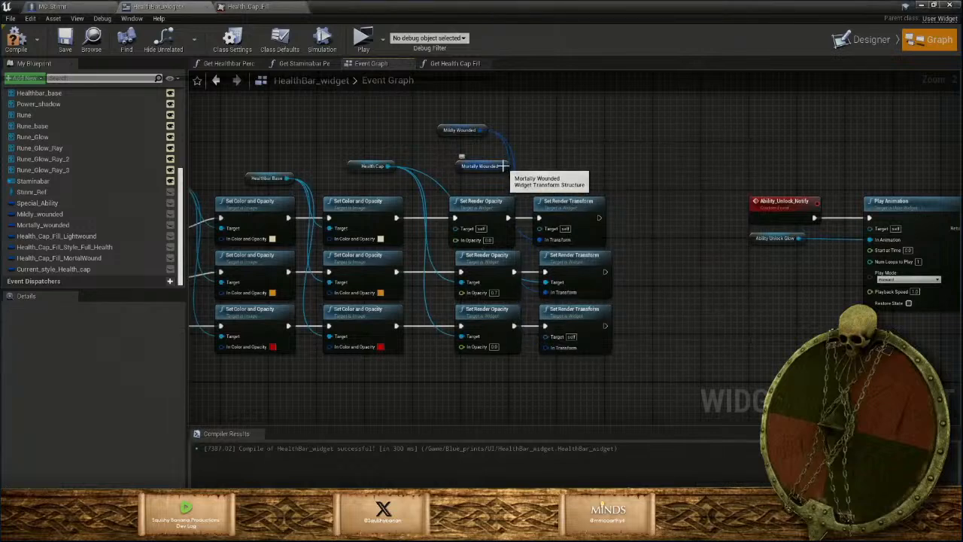
pyautogui.moveTo(510, 166); pyautogui.dragTo(553, 347)
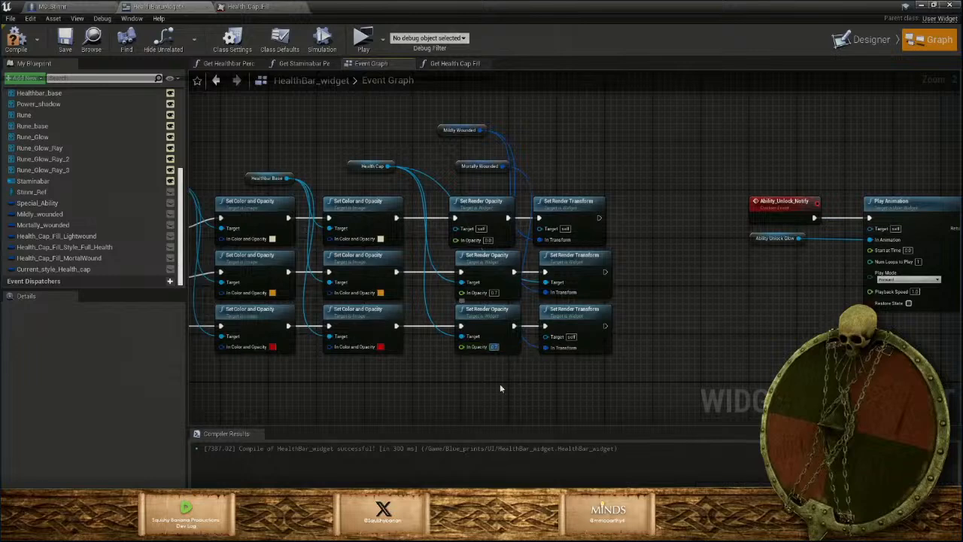
# Shift the render nodes and transform getters aside, and place copies of the three Set Color and Opacity nodes in the gap
pyautogui.scroll(-2, 497, 385)
pyautogui.scroll(2, 488, 381)
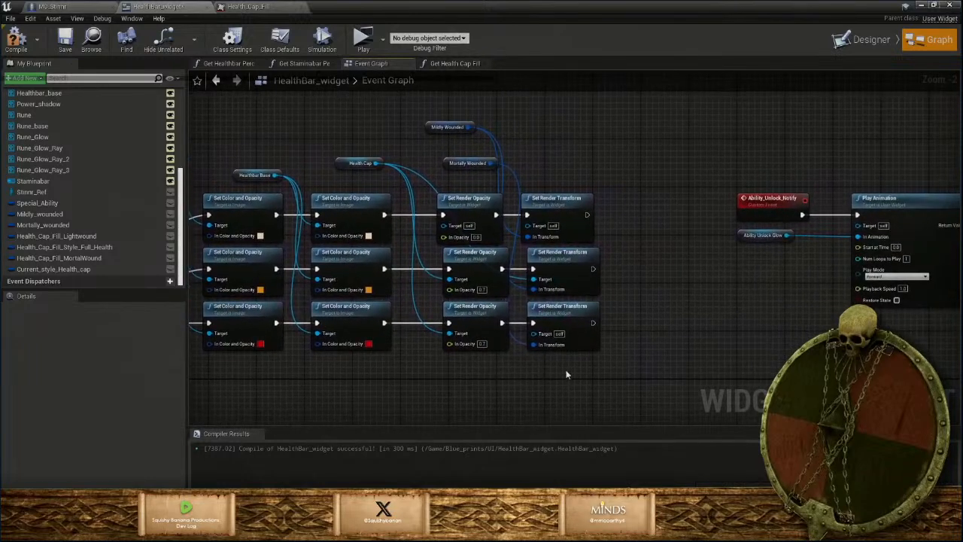
pyautogui.moveTo(566, 374); pyautogui.dragTo(426, 119)
pyautogui.moveTo(491, 211); pyautogui.dragTo(566, 212)
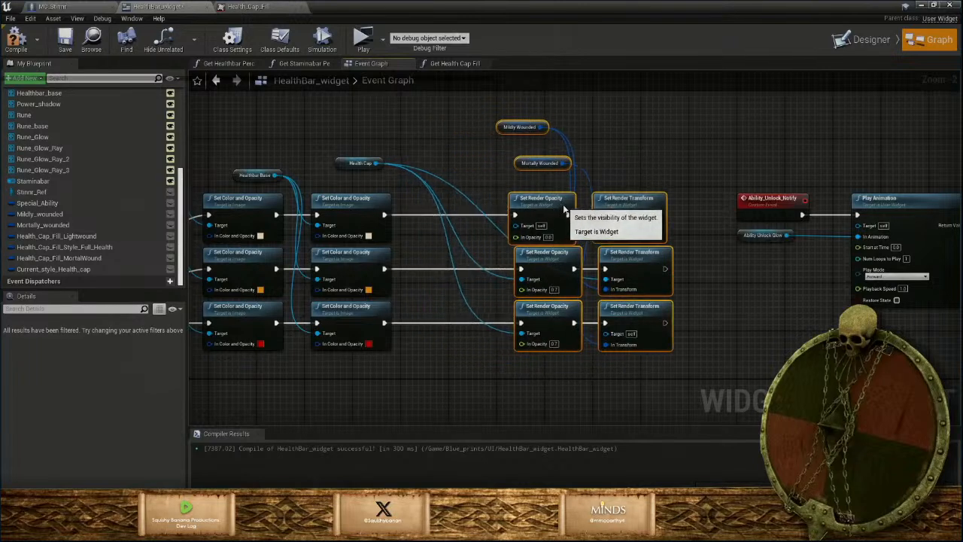
pyautogui.moveTo(368, 376); pyautogui.dragTo(465, 224)
# Chain each copied Set Color and Opacity node into its row's execution, between the existing colour node and Set Render Opacity
pyautogui.moveTo(384, 215); pyautogui.dragTo(421, 218)
pyautogui.moveTo(384, 269); pyautogui.dragTo(419, 269)
pyautogui.moveTo(385, 323); pyautogui.dragTo(419, 323)
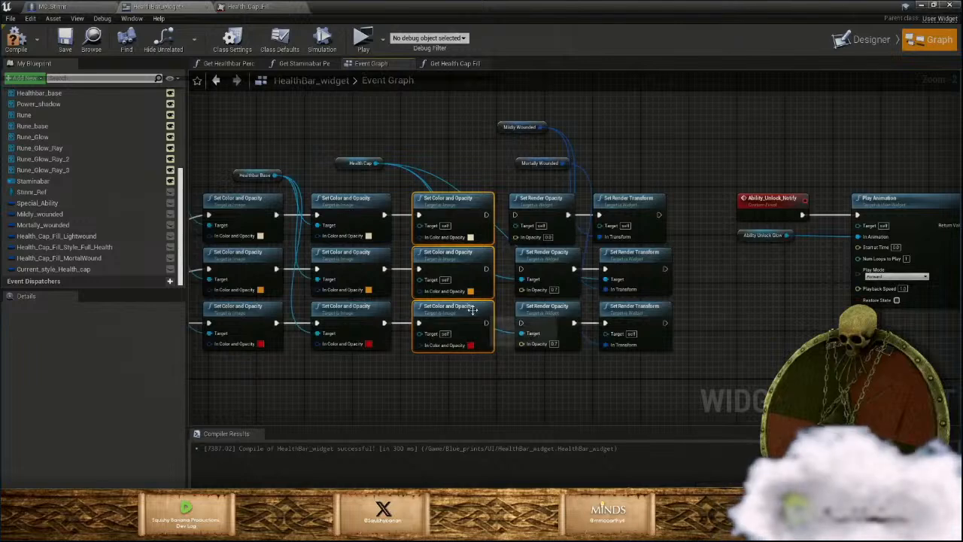
pyautogui.moveTo(486, 322); pyautogui.dragTo(520, 322)
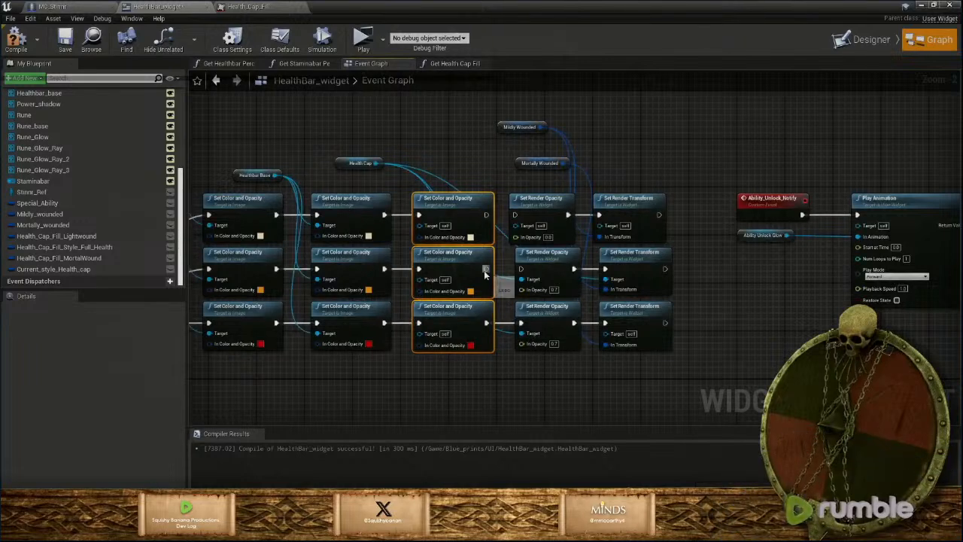
pyautogui.moveTo(486, 274); pyautogui.dragTo(521, 269)
pyautogui.moveTo(486, 215)
pyautogui.mouseDown()
pyautogui.moveTo(529, 218)
pyautogui.moveTo(516, 216)
pyautogui.mouseUp()
# Connect the Health Cap getter to the Target of all three copied Set Color and Opacity nodes
pyautogui.moveTo(375, 164); pyautogui.dragTo(418, 225)
pyautogui.moveTo(375, 163)
pyautogui.mouseDown()
pyautogui.moveTo(399, 198)
pyautogui.moveTo(419, 279)
pyautogui.mouseUp()
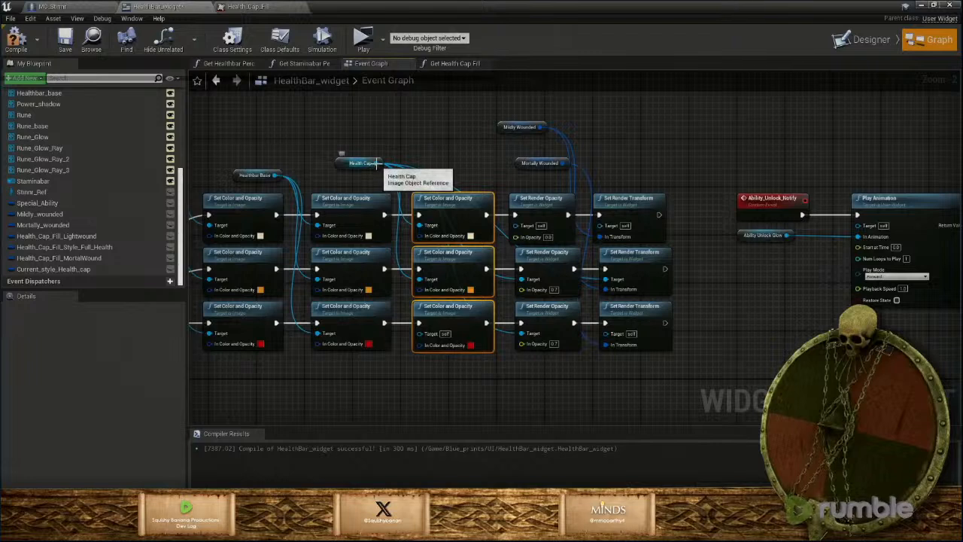
pyautogui.moveTo(374, 163); pyautogui.dragTo(420, 333)
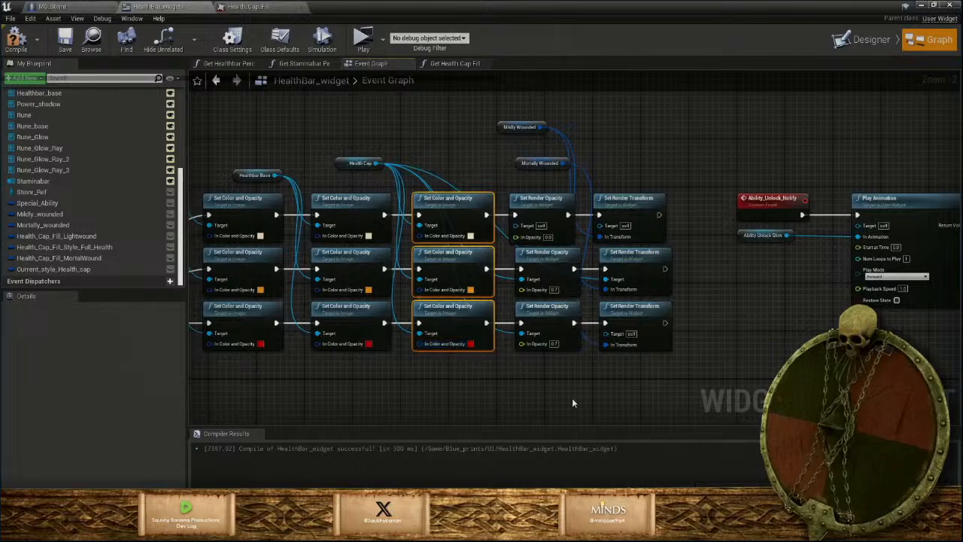
pyautogui.scroll(-1, 584, 360)
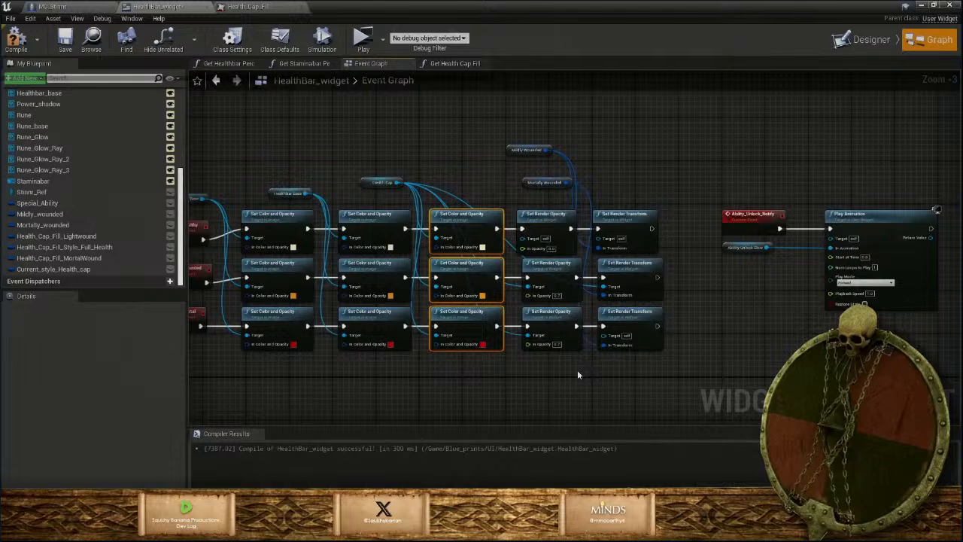
pyautogui.scroll(-1, 578, 374)
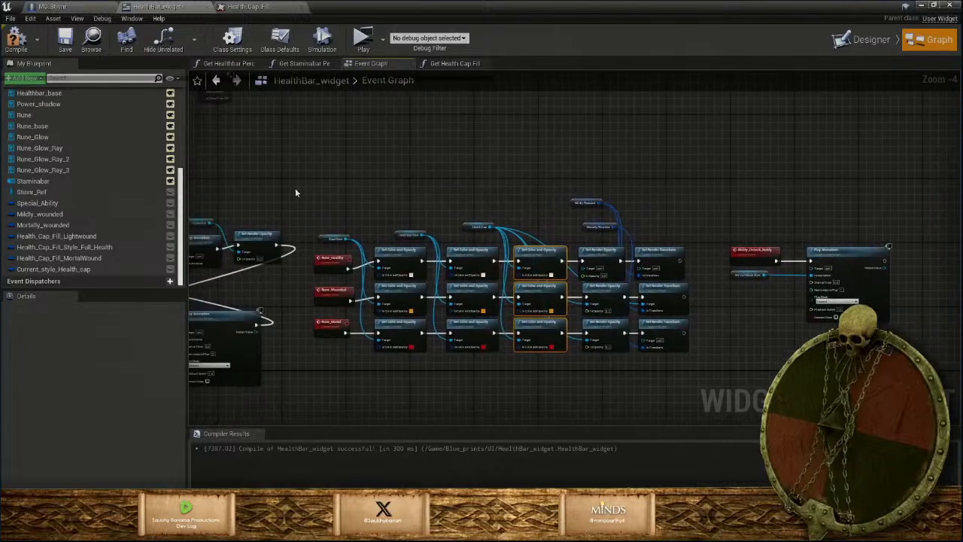
# Save the health bar widget and, in MC_Stinnr's Event Graph, delete the Print String, Delay, conversion and variable nodes beside the 1 key event
pyautogui.click(65, 39)
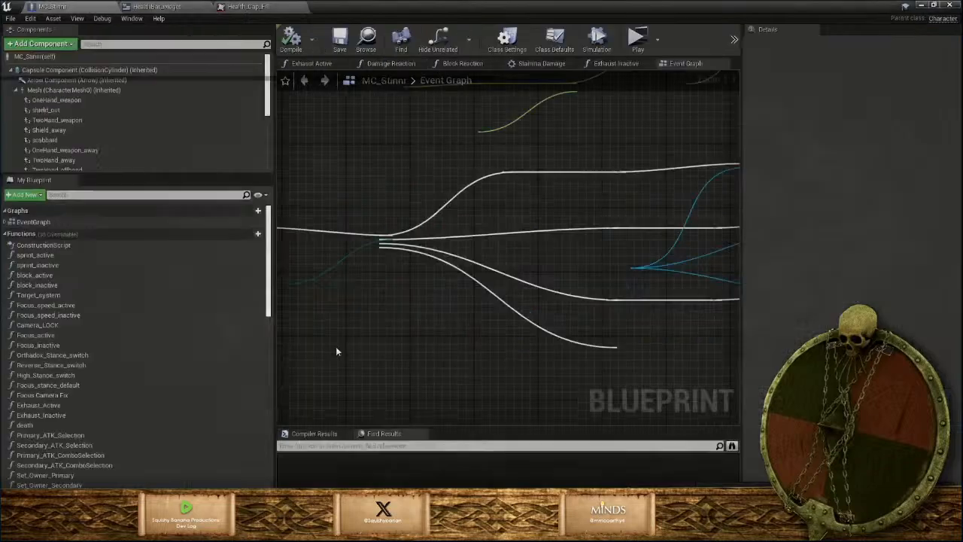
pyautogui.scroll(-5, 338, 349)
pyautogui.scroll(2, 724, 243)
pyautogui.moveTo(723, 244); pyautogui.dragTo(738, 266, button='right')
pyautogui.moveTo(385, 257); pyautogui.dragTo(739, 276, button='right')
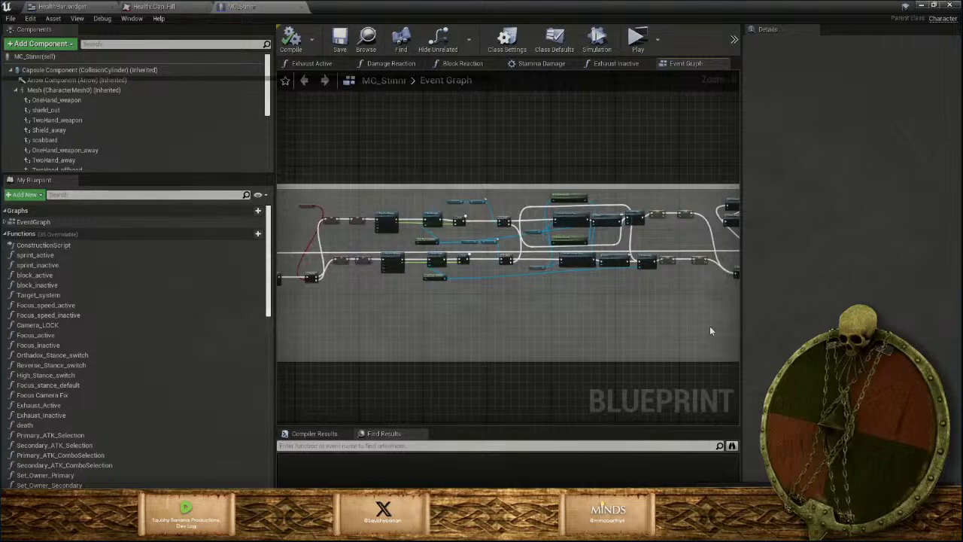
pyautogui.scroll(-3, 528, 292)
pyautogui.moveTo(657, 188); pyautogui.dragTo(515, 298, button='right')
pyautogui.scroll(11, 538, 252)
pyautogui.moveTo(621, 249); pyautogui.dragTo(505, 292, button='right')
pyautogui.scroll(-2, 505, 292)
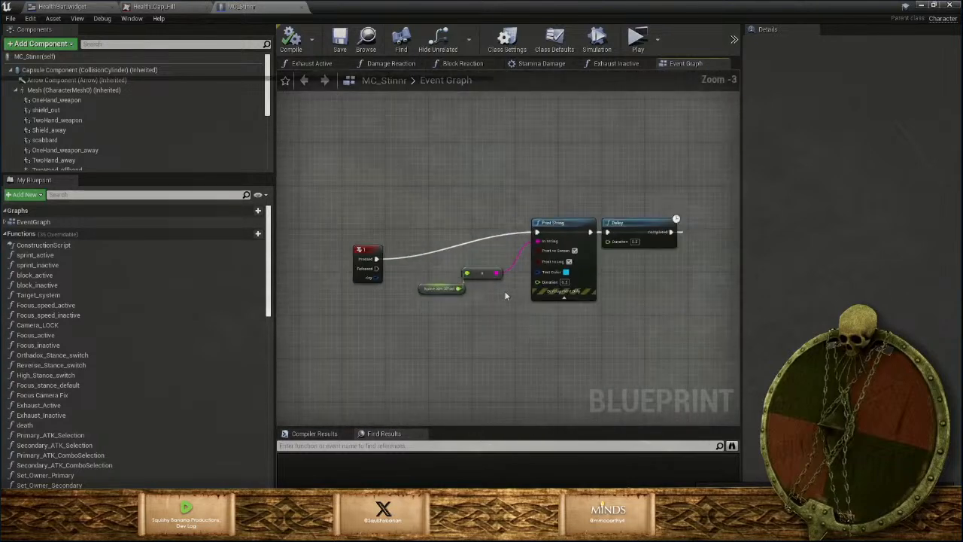
pyautogui.moveTo(608, 340); pyautogui.dragTo(604, 332)
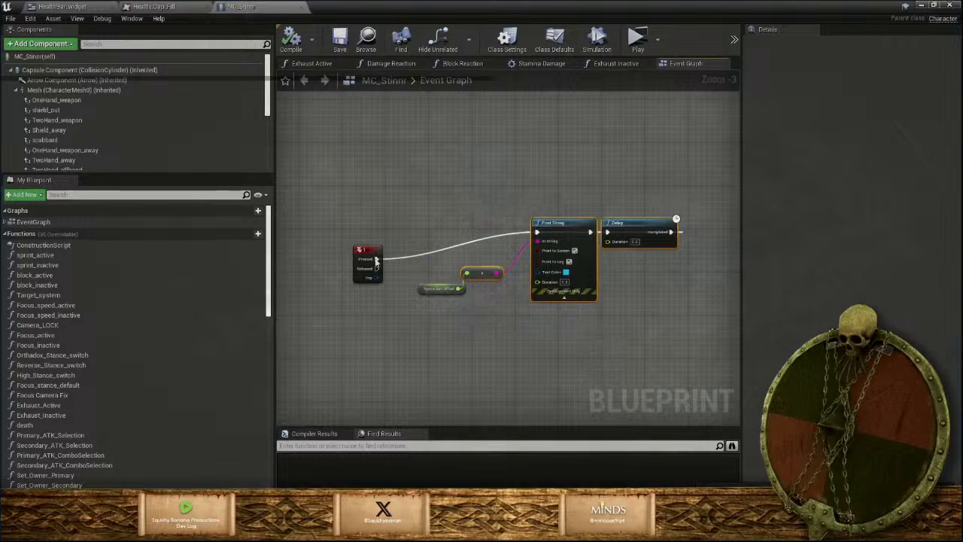
pyautogui.press('Delete')
pyautogui.moveTo(425, 274); pyautogui.dragTo(457, 303)
pyautogui.press('Delete')
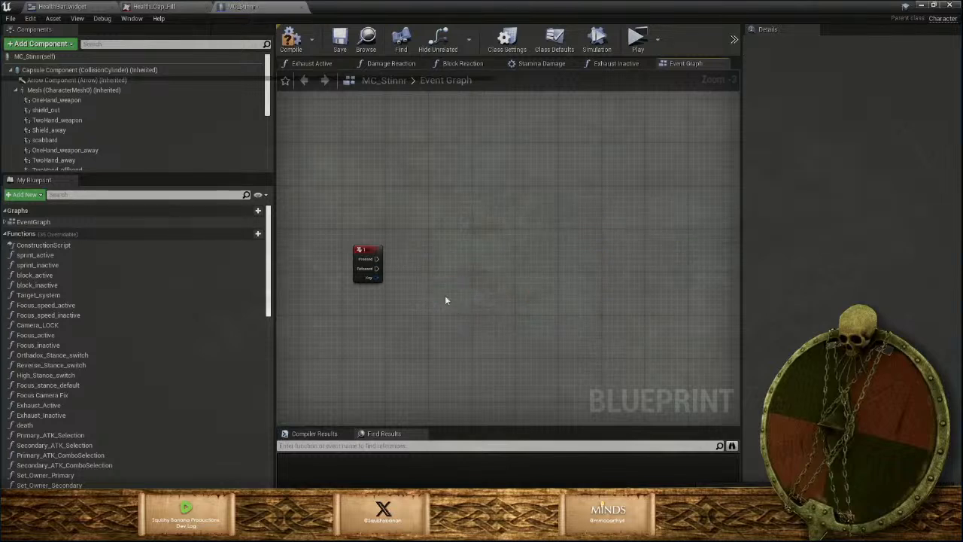
# Add an Apply Damage node driven by the Pressed output of the 1 key event
pyautogui.moveTo(376, 258); pyautogui.dragTo(498, 233)
pyautogui.write('apply damage')
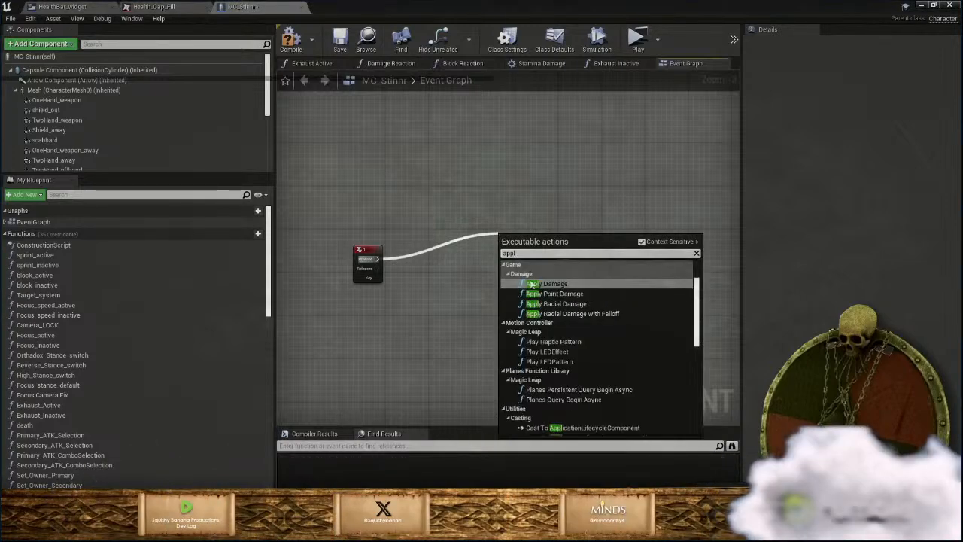
pyautogui.click(555, 283)
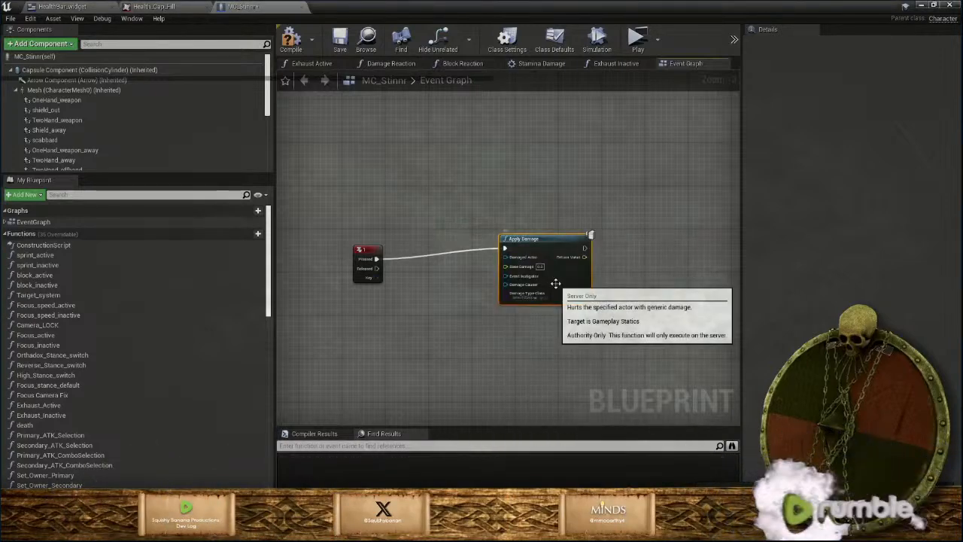
# Add a reference to self above the 1 key event and connect it to Apply Damage's Damaged Actor
pyautogui.rightClick(371, 215)
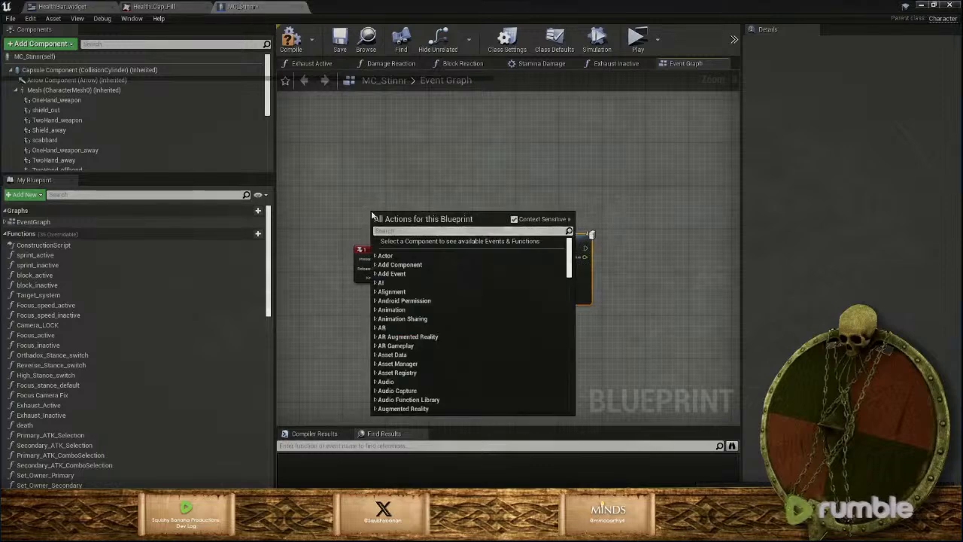
pyautogui.write('getarefe')
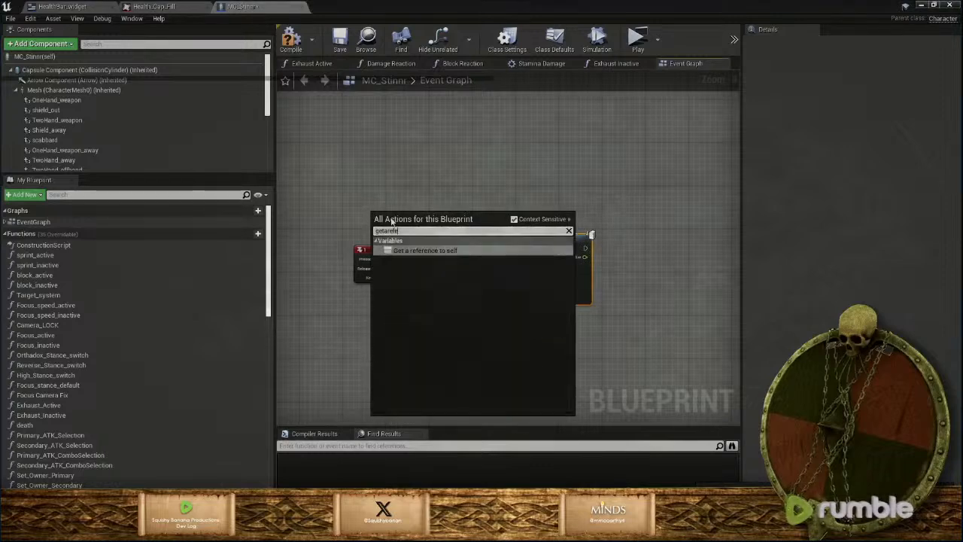
pyautogui.click(430, 250)
pyautogui.scroll(2, 398, 218)
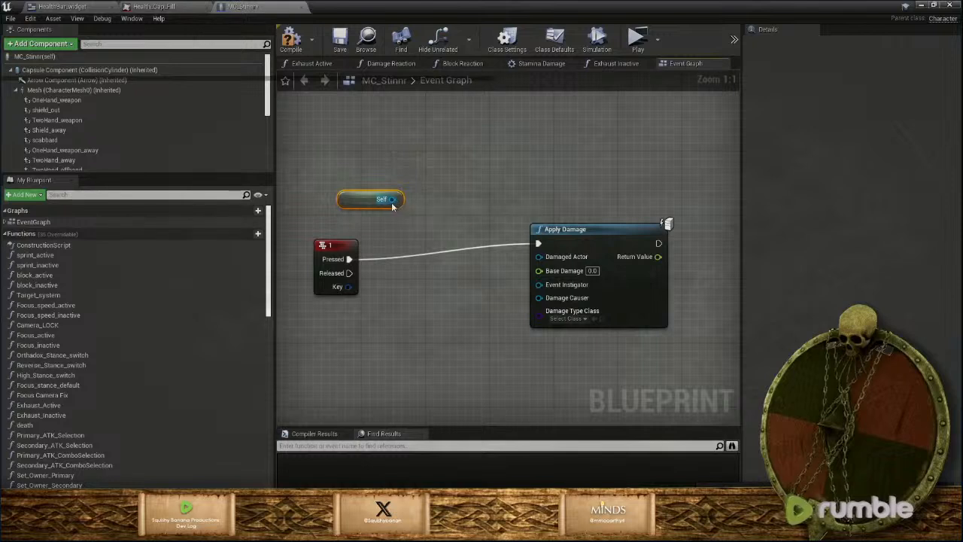
pyautogui.moveTo(392, 198); pyautogui.dragTo(539, 256)
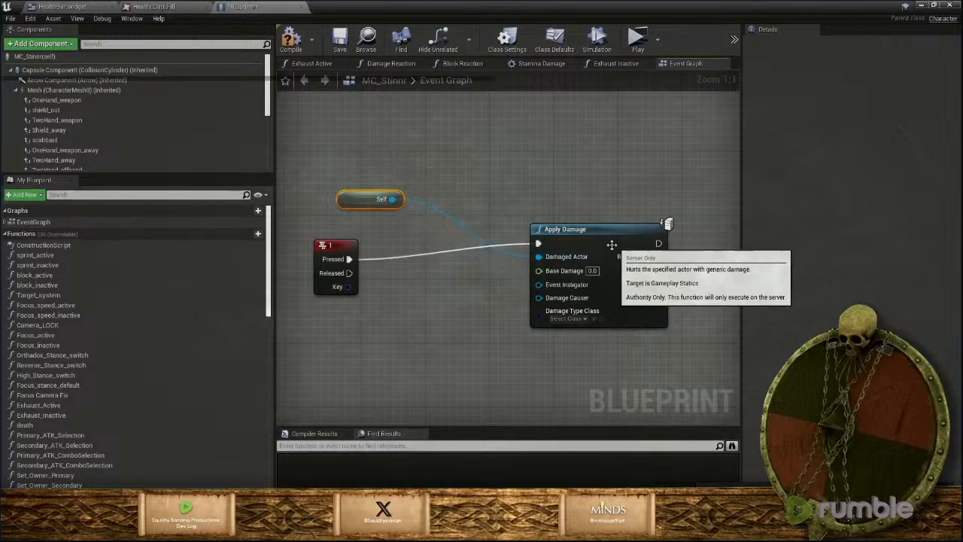
# Move Apply Damage closer to the key event, set its Base Damage to 30, and compile and save the blueprint
pyautogui.moveTo(612, 244); pyautogui.dragTo(477, 273)
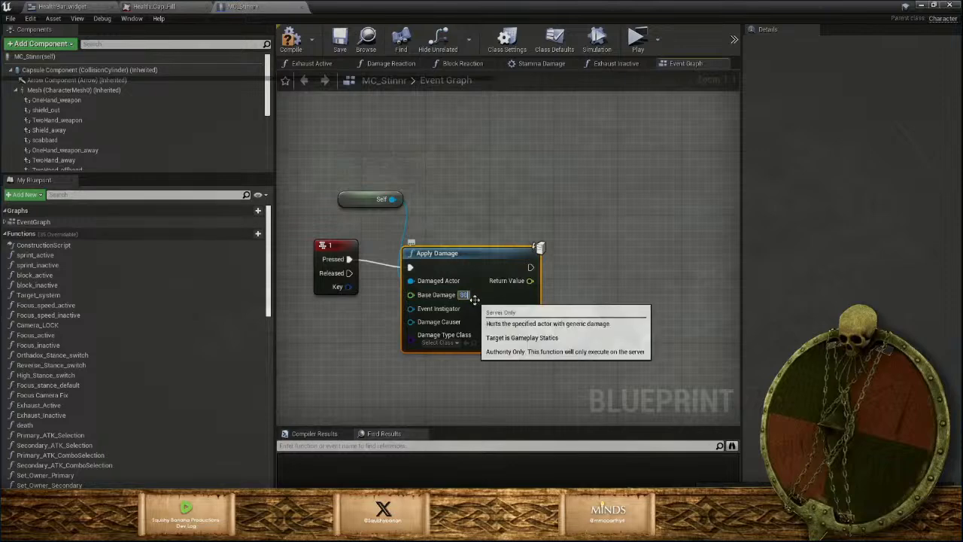
pyautogui.press('Return')
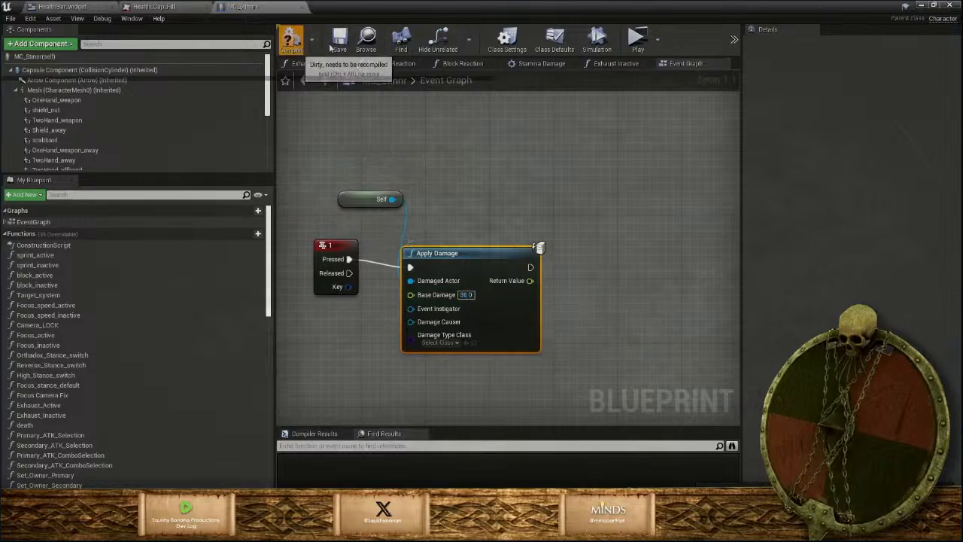
pyautogui.click(340, 41)
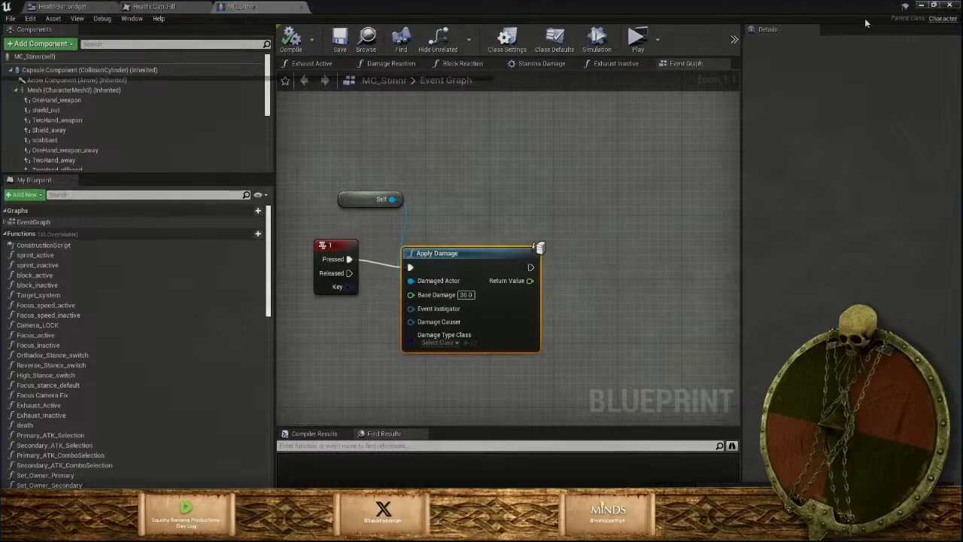
# Play-test the level with the character to check how the health bar responds to damage, and end the session
pyautogui.click(921, 6)
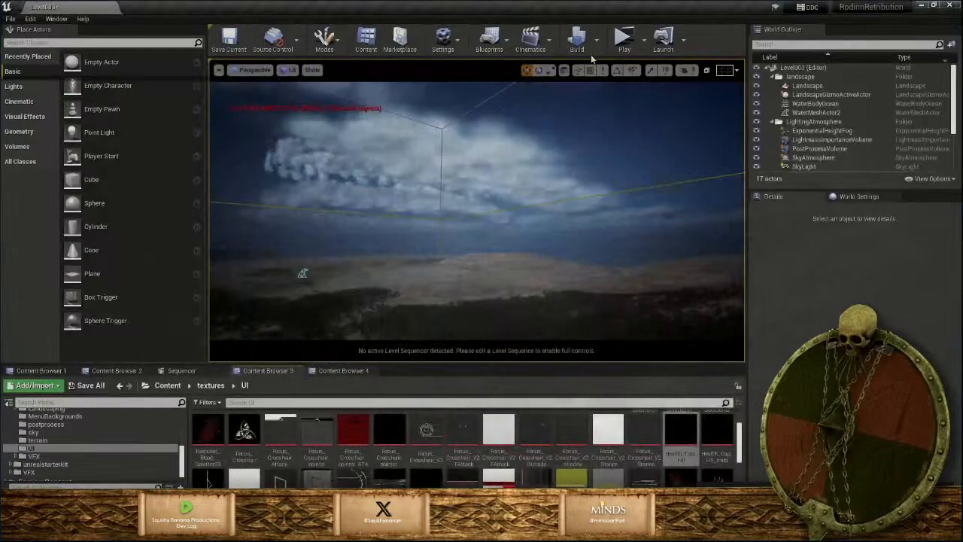
pyautogui.click(621, 44)
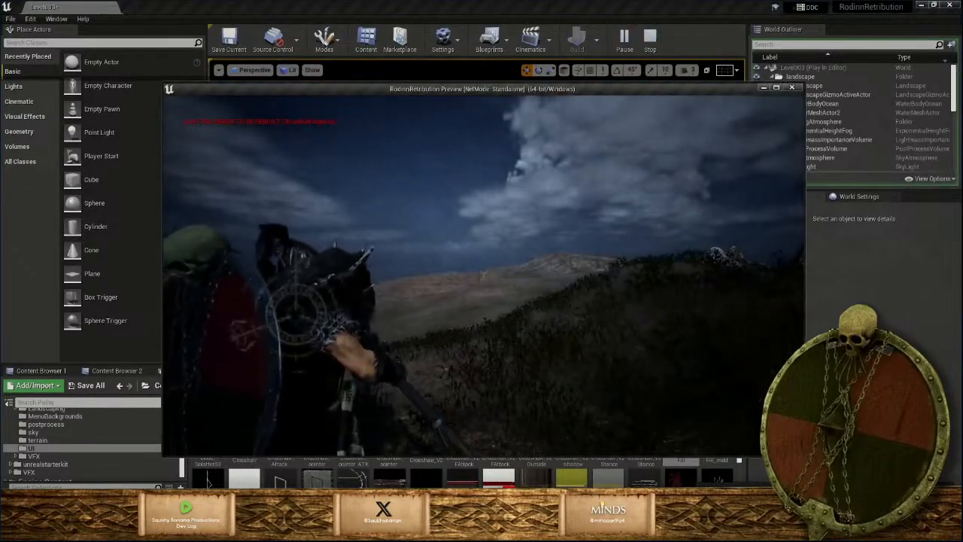
pyautogui.press('w')
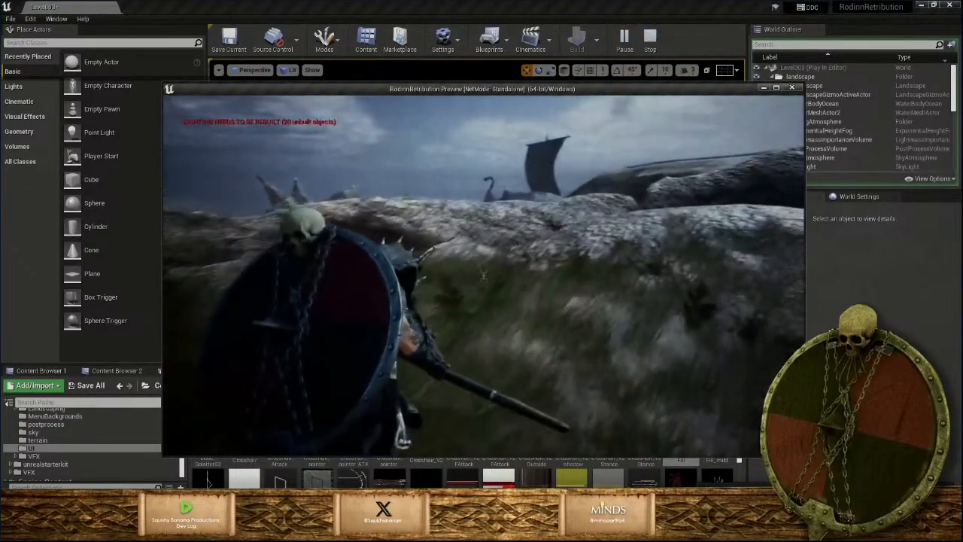
pyautogui.press('w')
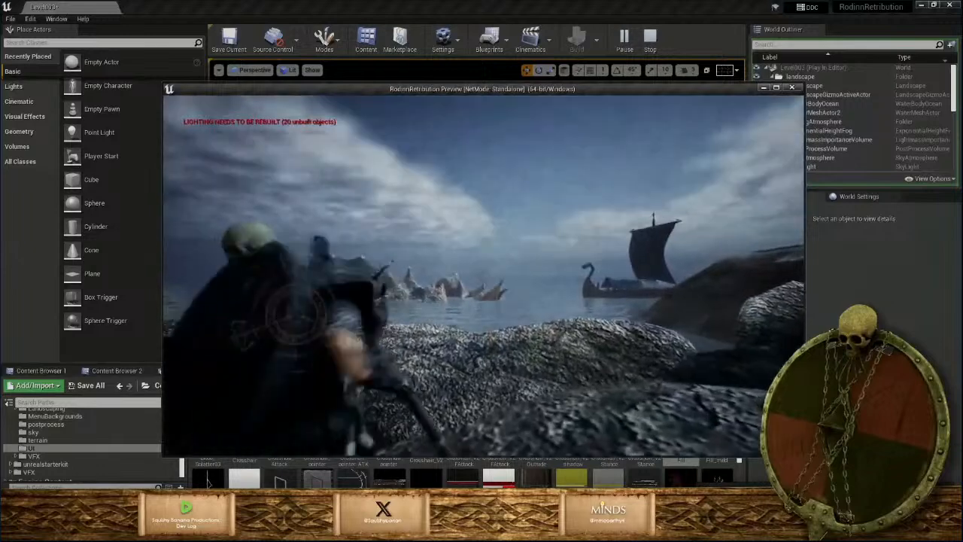
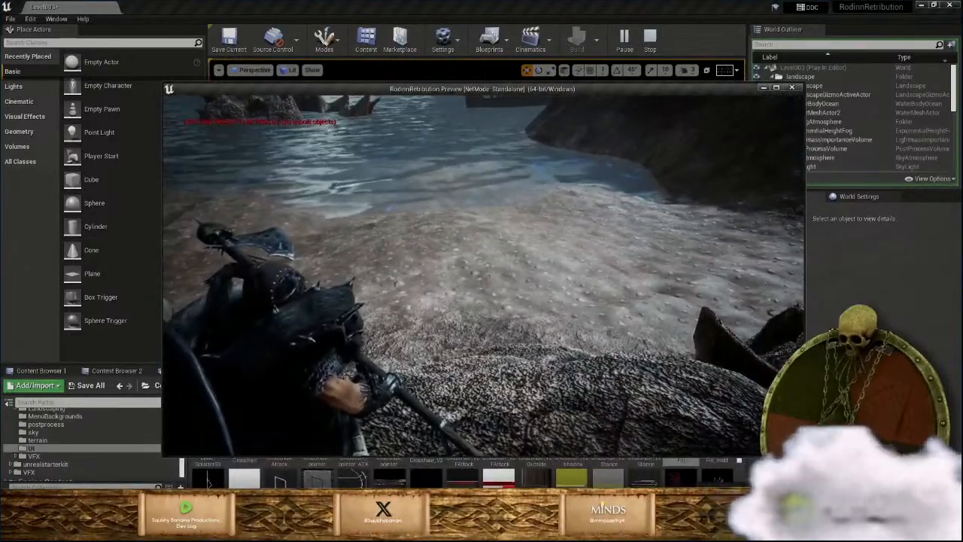
pyautogui.press('Escape')
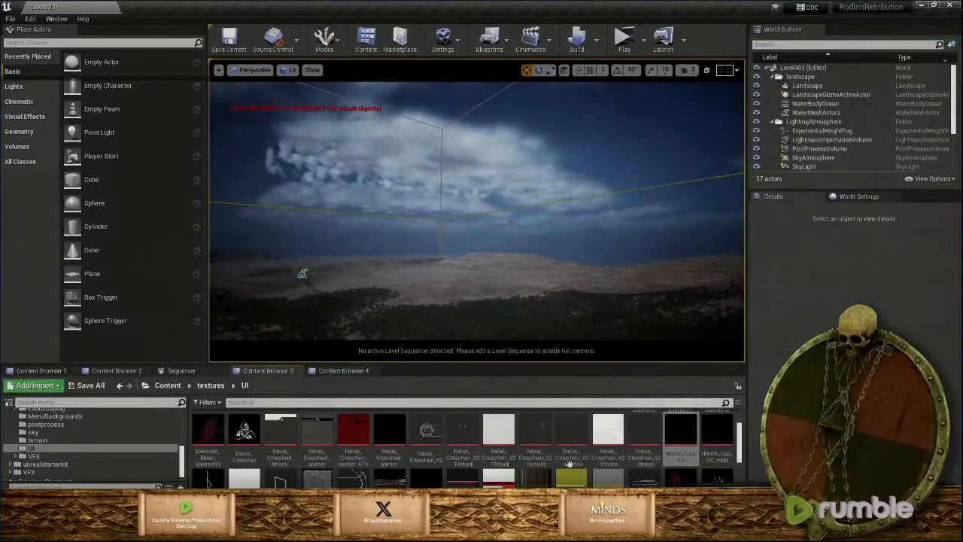
# Return to the blueprint editor and open HealthBar_widget in its Designer view
pyautogui.click(501, 531)
pyautogui.click(556, 489)
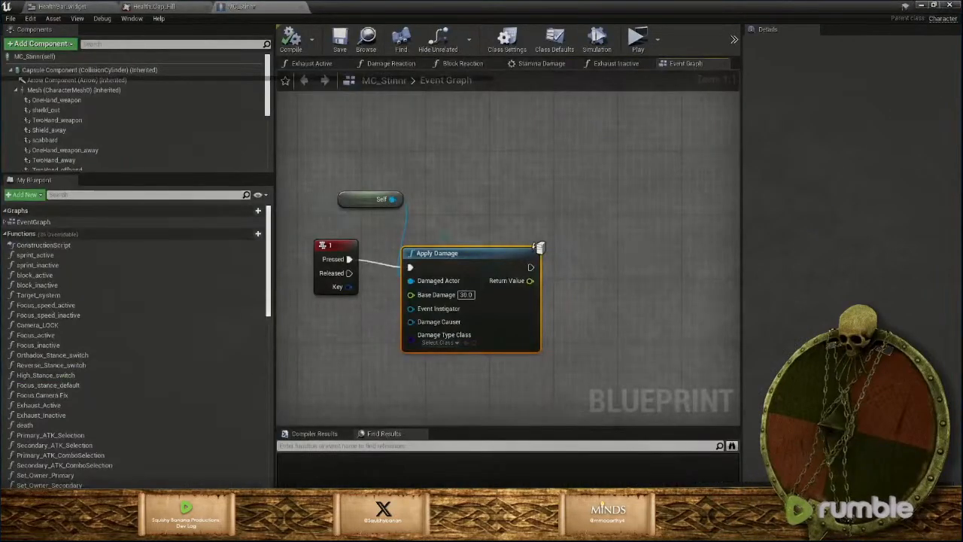
pyautogui.scroll(-6, 423, 370)
pyautogui.moveTo(551, 263)
pyautogui.mouseDown(button='right')
pyautogui.moveTo(483, 312)
pyautogui.moveTo(443, 364)
pyautogui.moveTo(383, 399)
pyautogui.mouseUp(button='right')
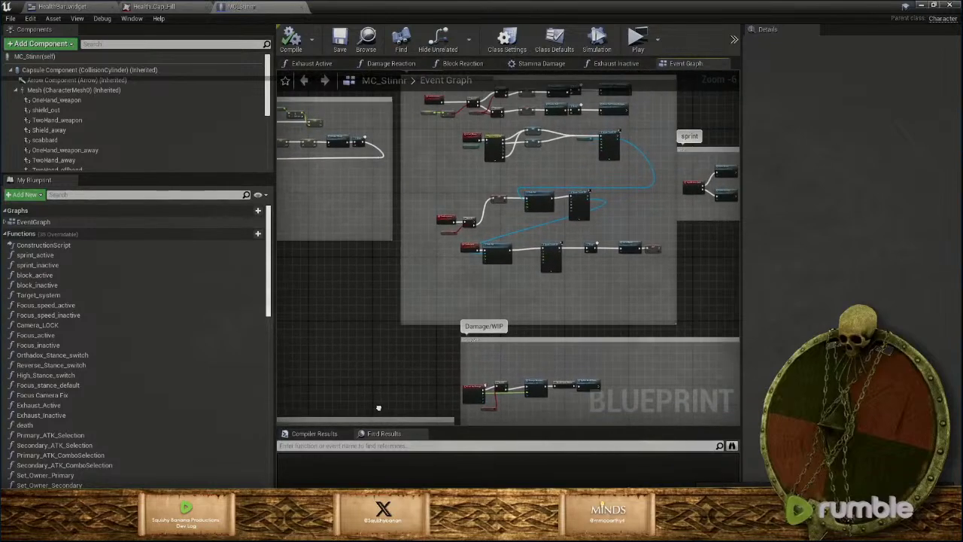
pyautogui.click(75, 8)
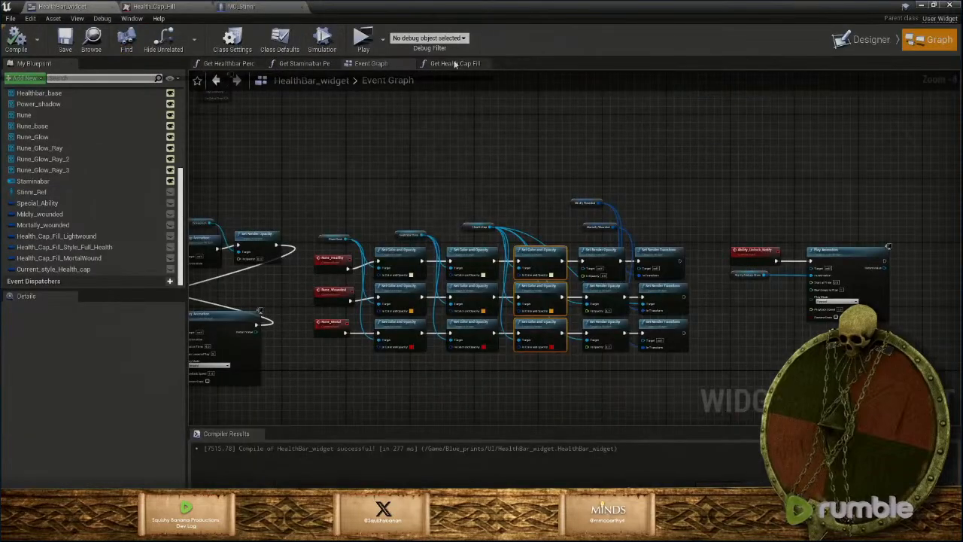
pyautogui.click(862, 39)
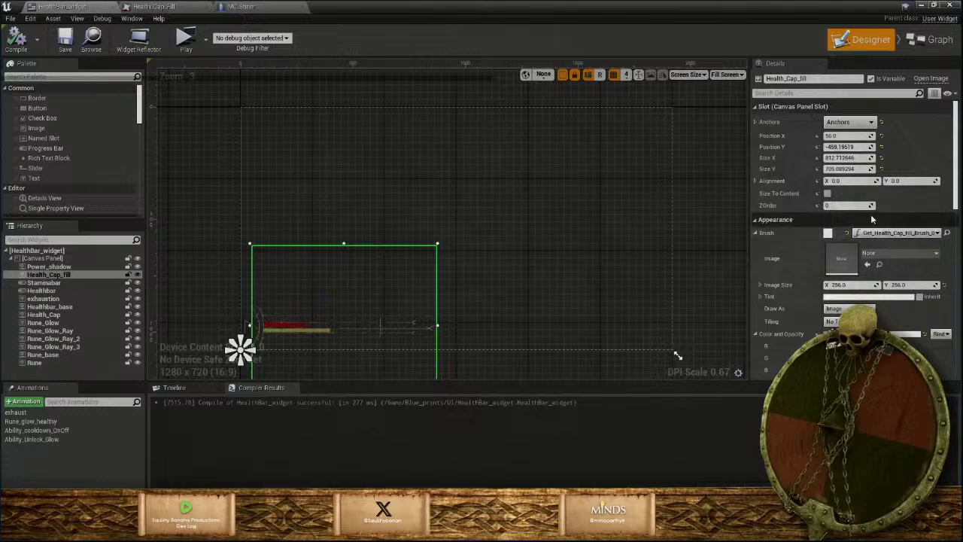
pyautogui.scroll(-1, 856, 305)
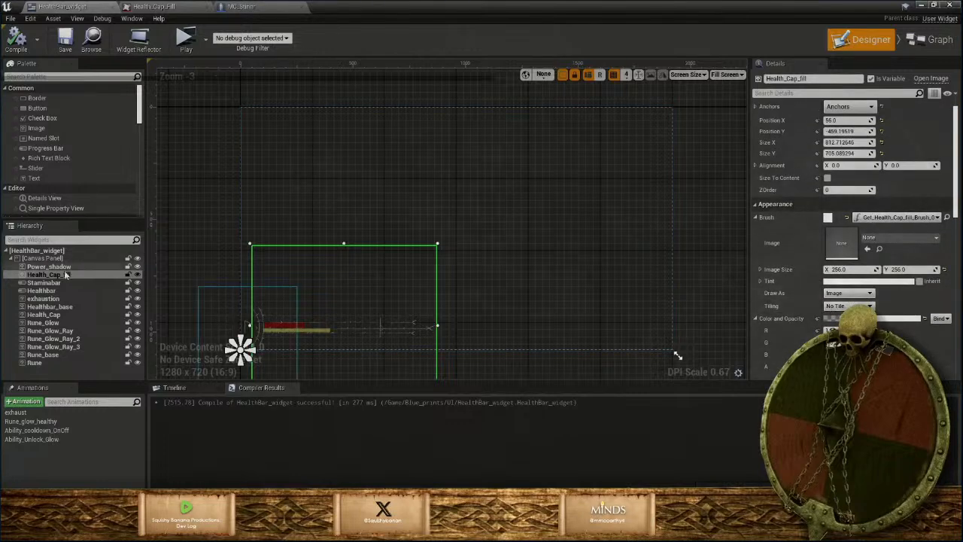
# Set the Percent of both Staminabar and Healthbar to 1.0, and compile and save the widget
pyautogui.click(53, 283)
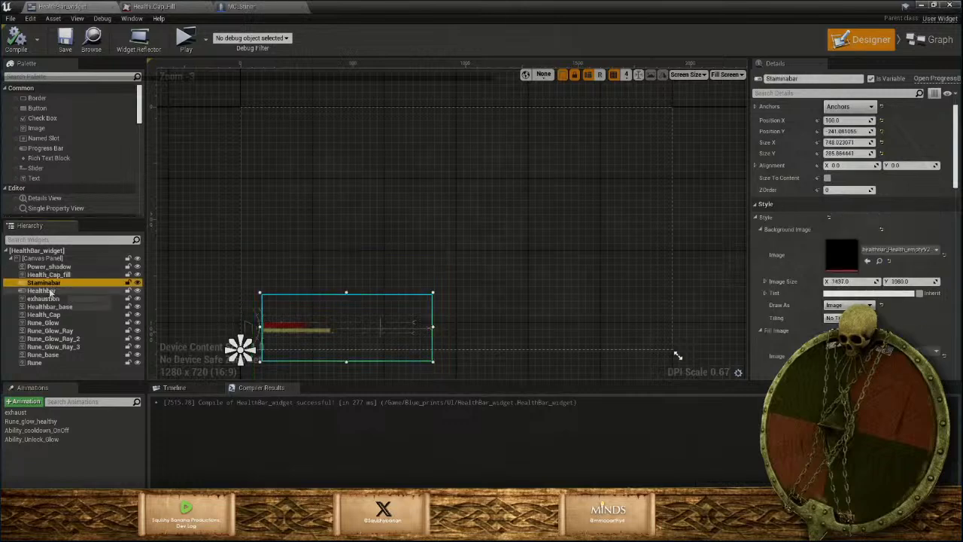
pyautogui.keyDown('ctrl'); pyautogui.click(50, 292); pyautogui.keyUp('ctrl')
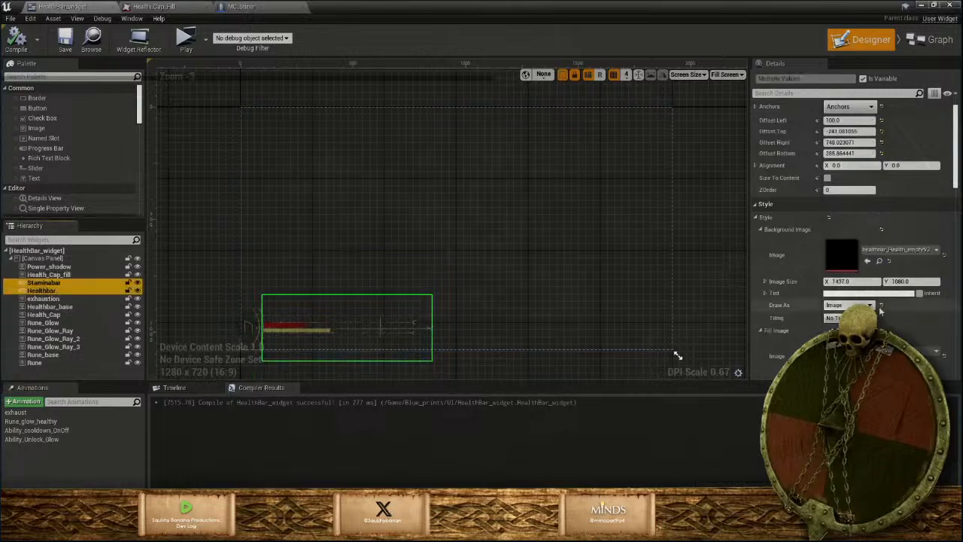
pyautogui.scroll(-3, 883, 311)
pyautogui.scroll(-2, 883, 305)
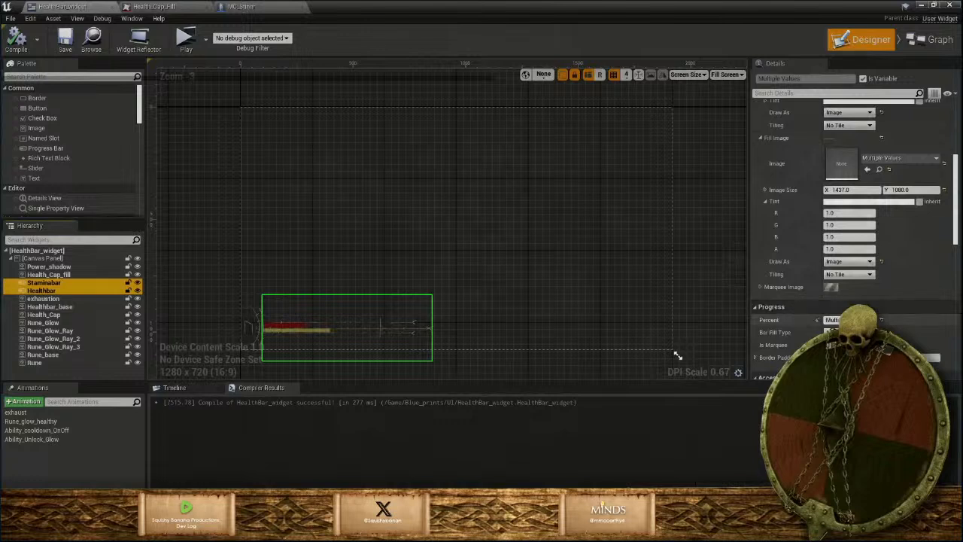
pyautogui.click(856, 319)
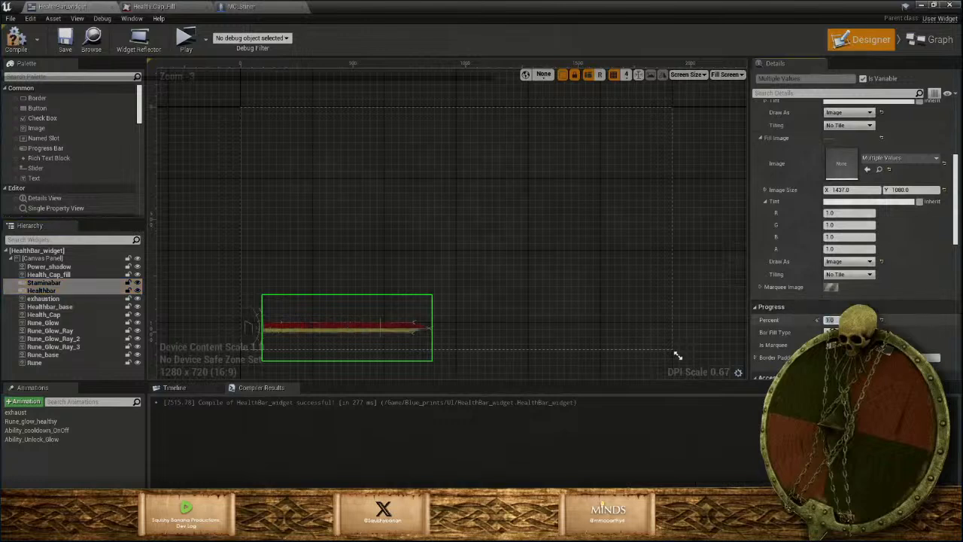
pyautogui.click(73, 49)
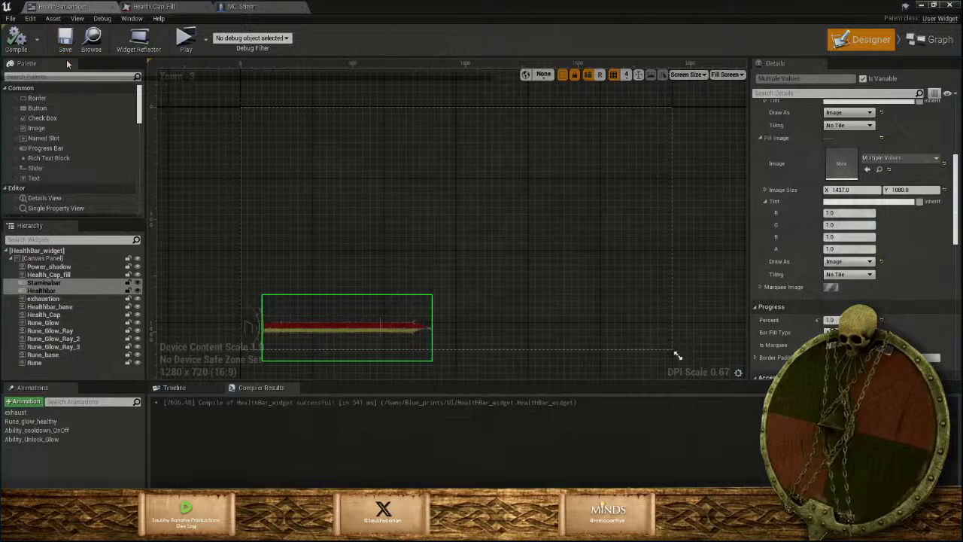
# Set the Render Opacity of the Health_Cap image to 0, and compile and save the widget
pyautogui.click(48, 274)
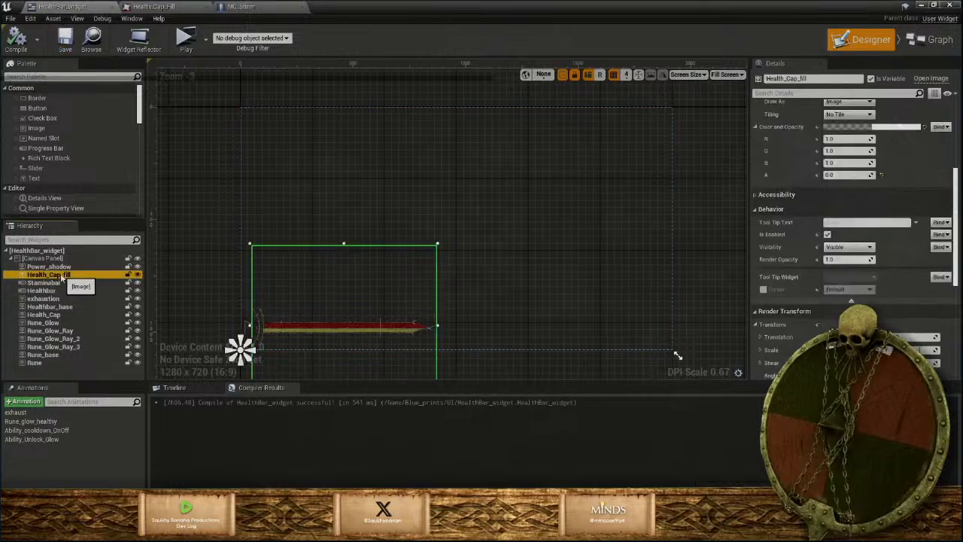
pyautogui.click(45, 315)
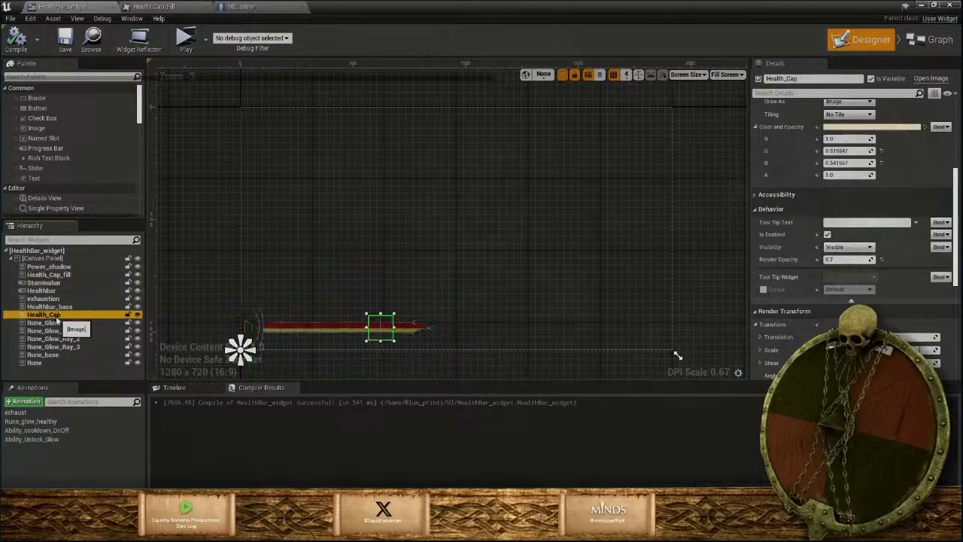
pyautogui.click(837, 261)
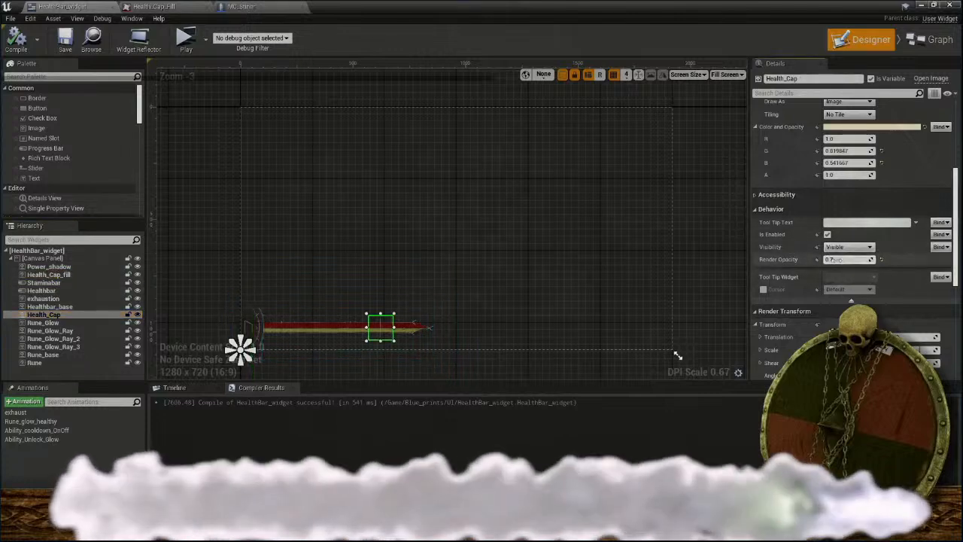
pyautogui.write('0')
pyautogui.press('Return')
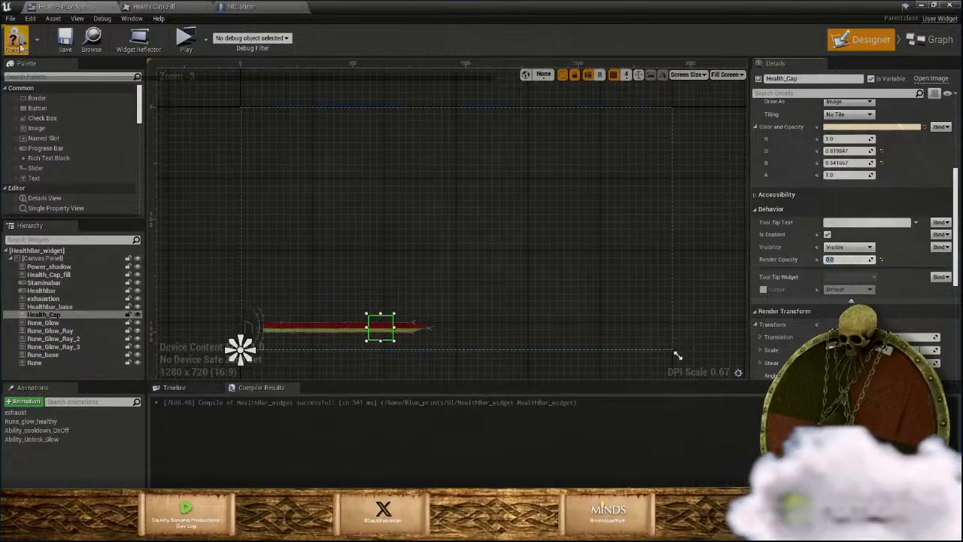
pyautogui.click(65, 41)
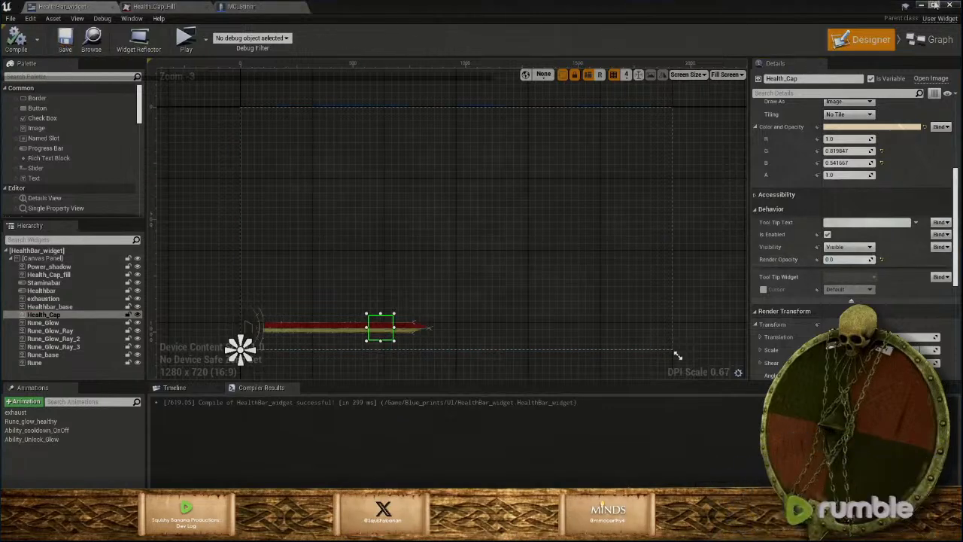
# Play-test the level to check how the health bar appears at game start, and end the session
pyautogui.click(921, 6)
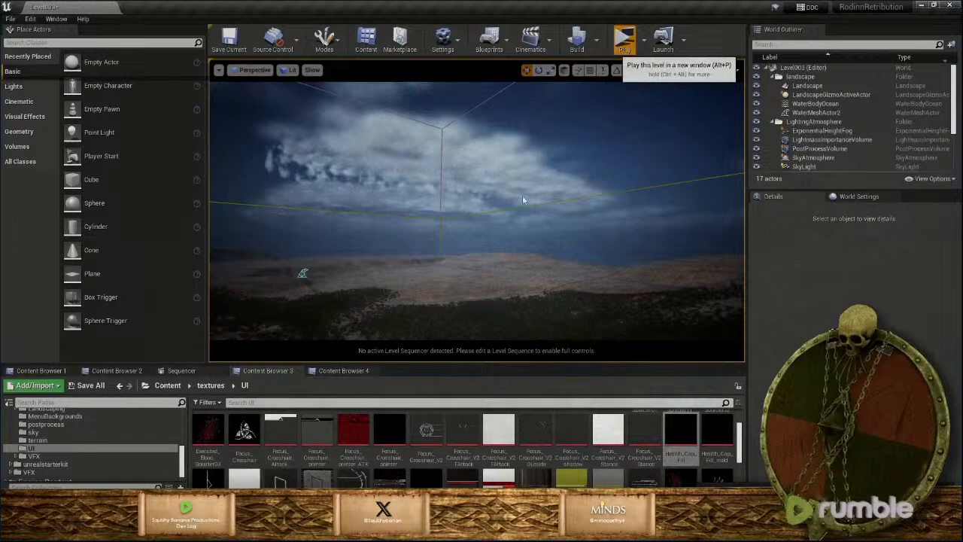
pyautogui.click(624, 41)
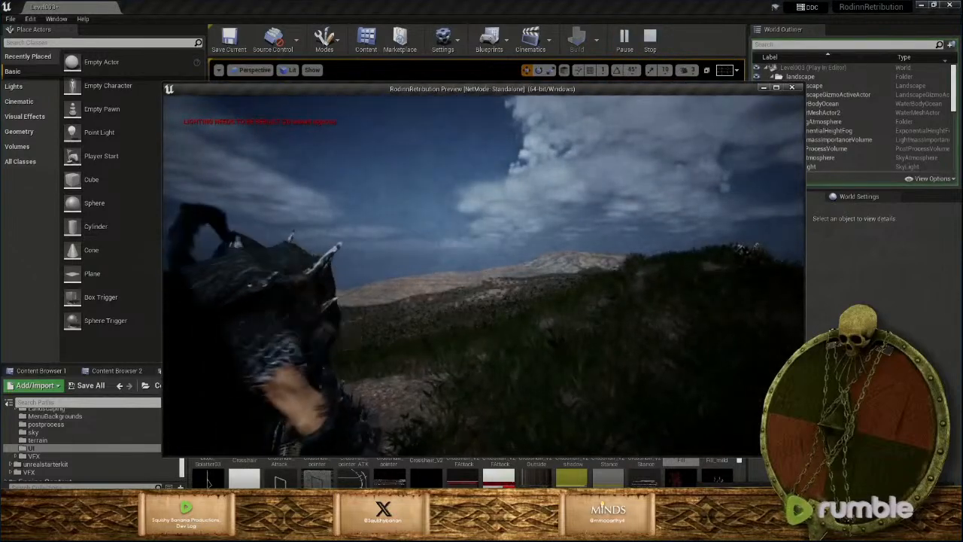
pyautogui.press('Escape')
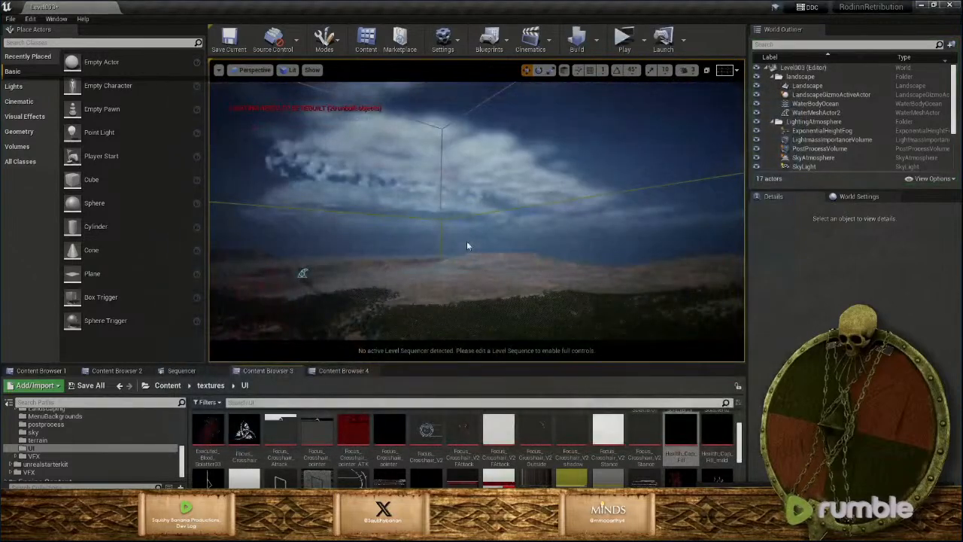
# Return to the HealthBar_widget editor and save the widget
pyautogui.click(502, 531)
pyautogui.click(555, 498)
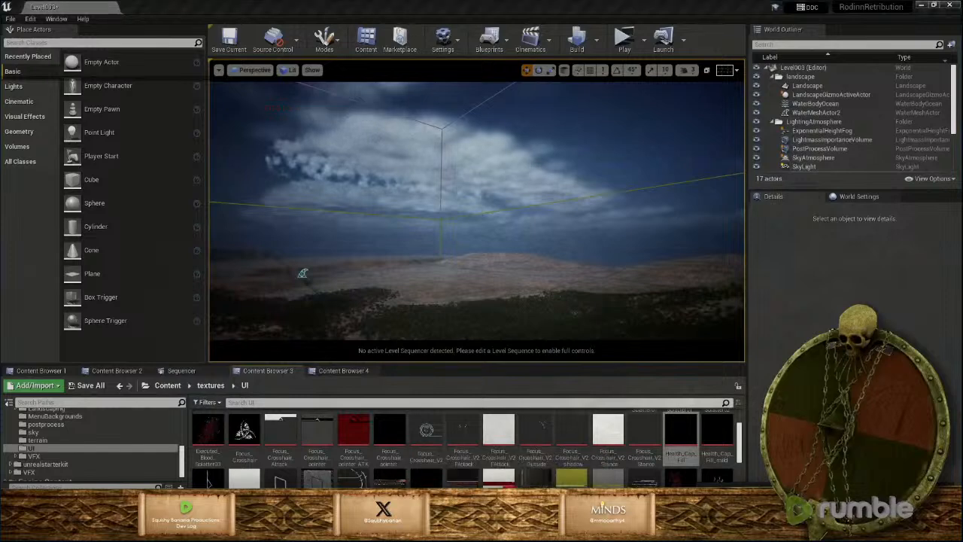
pyautogui.hotkey('ctrl', 's')
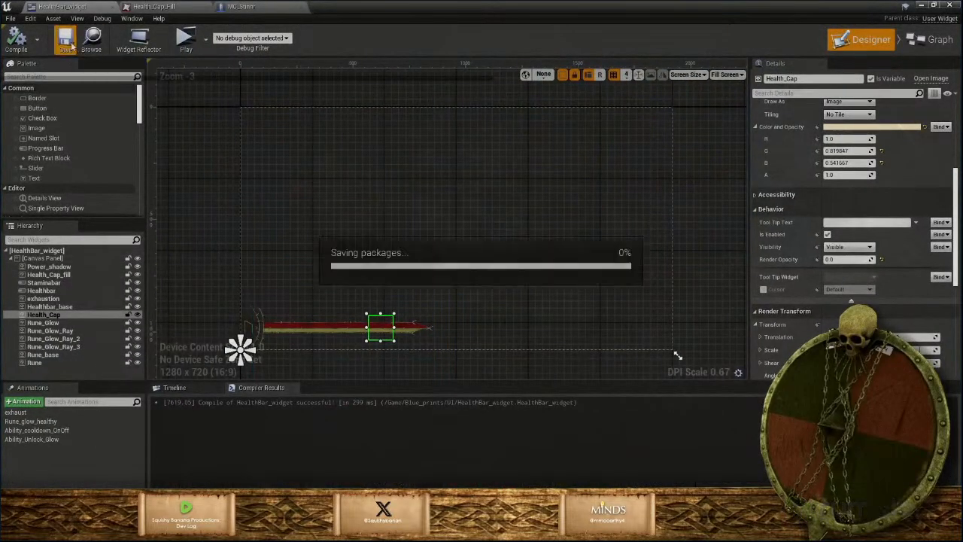
# In MC_Stinnr's Event Graph, move the Set Stinnr Ref and Self nodes closer to Create Health Bar Widget
pyautogui.click(241, 6)
pyautogui.scroll(-7, 644, 240)
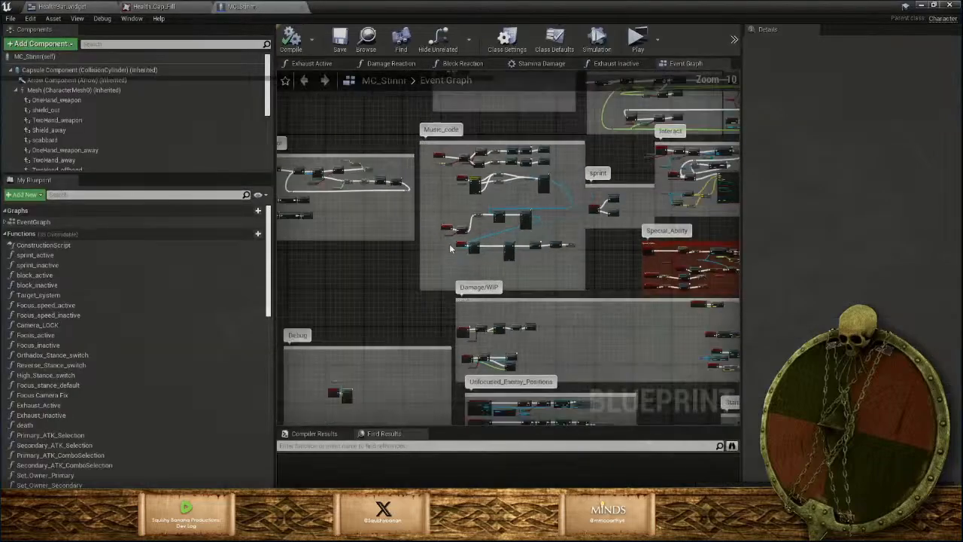
pyautogui.scroll(10, 643, 239)
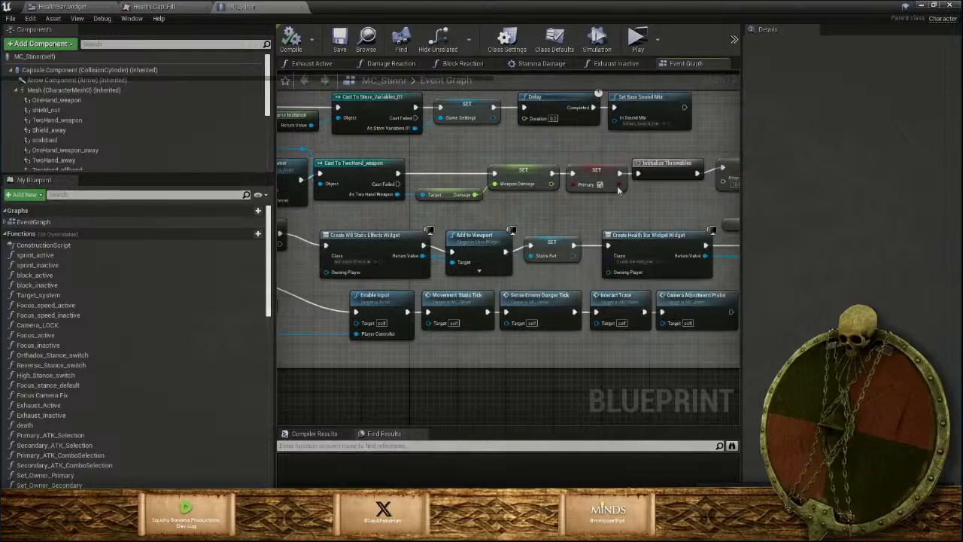
pyautogui.moveTo(626, 213); pyautogui.dragTo(547, 166, button='right')
pyautogui.scroll(2, 567, 235)
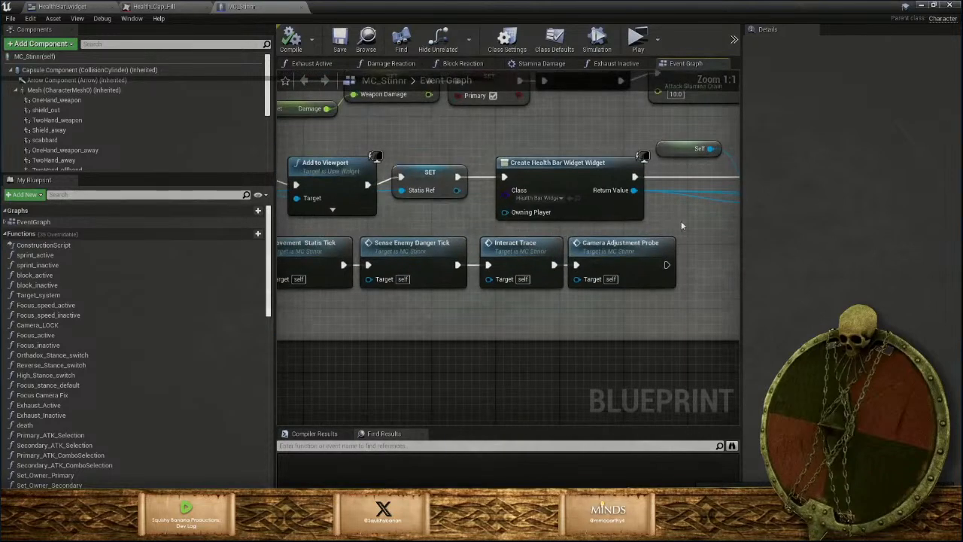
pyautogui.moveTo(682, 224); pyautogui.dragTo(487, 262, button='right')
pyautogui.moveTo(571, 231); pyautogui.dragTo(510, 223)
pyautogui.moveTo(477, 189)
pyautogui.mouseDown()
pyautogui.moveTo(429, 174)
pyautogui.moveTo(389, 182)
pyautogui.mouseUp()
# Line up the health bar's Add to Viewport, Set Healthbar REF and Create WB Crosshair Widget nodes closely after Set Stinnr Ref
pyautogui.moveTo(593, 279); pyautogui.dragTo(453, 268, button='right')
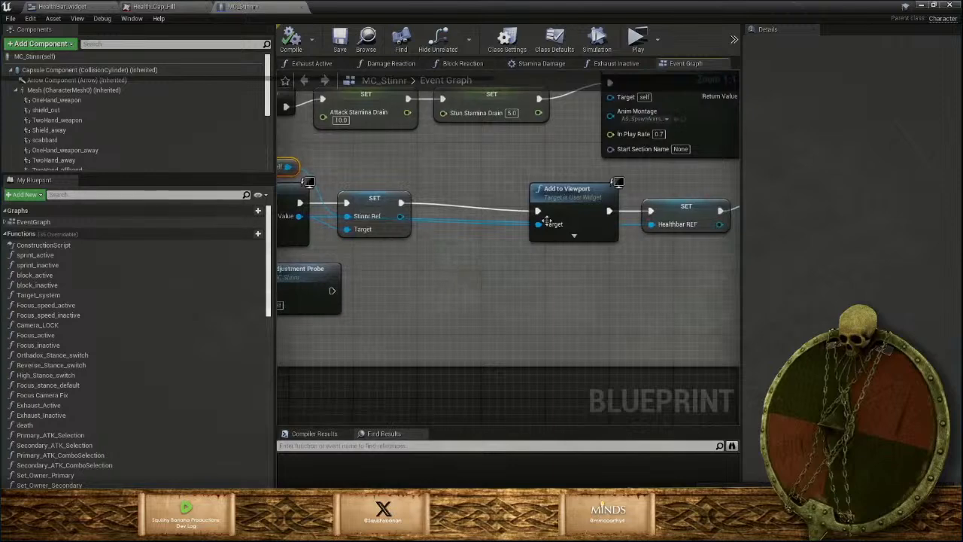
pyautogui.moveTo(547, 220); pyautogui.dragTo(452, 211)
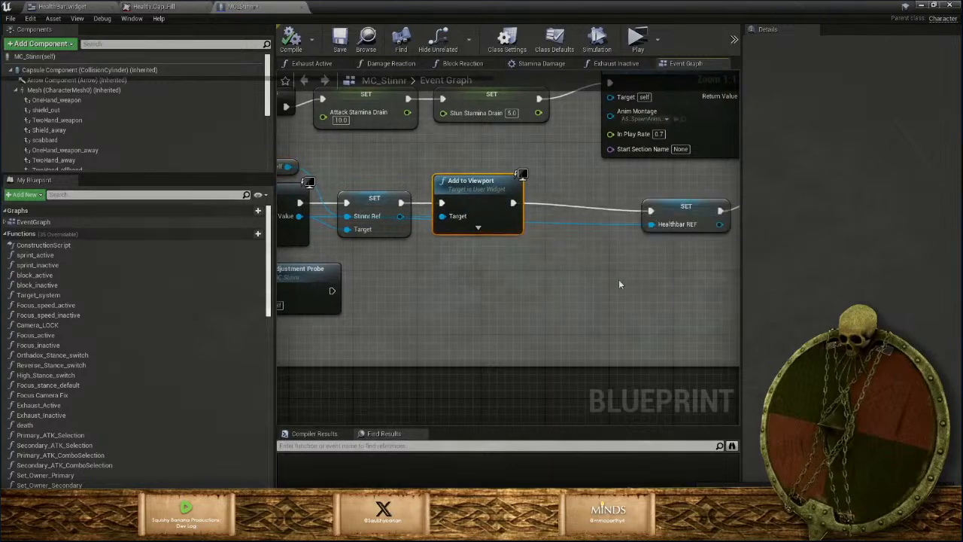
pyautogui.moveTo(619, 284); pyautogui.dragTo(476, 283, button='right')
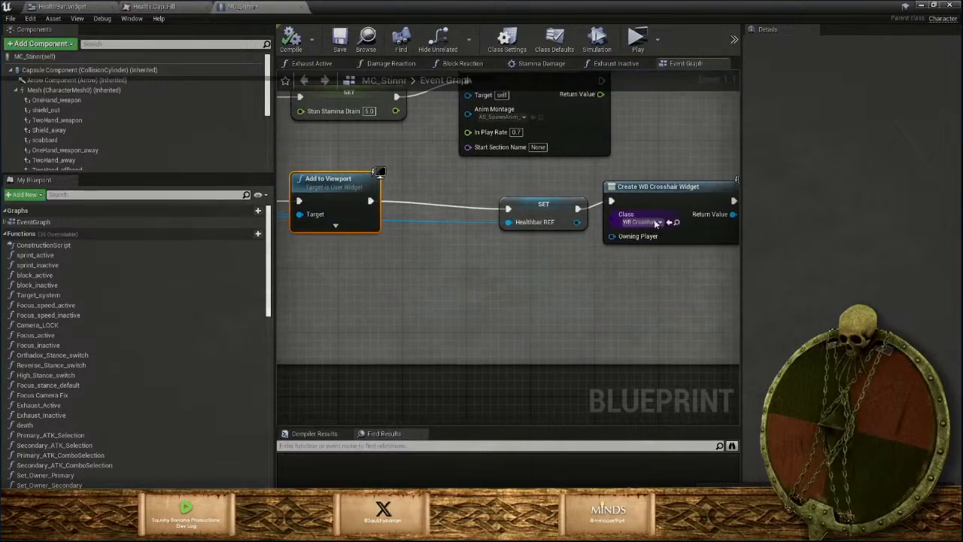
pyautogui.moveTo(547, 214); pyautogui.dragTo(459, 193)
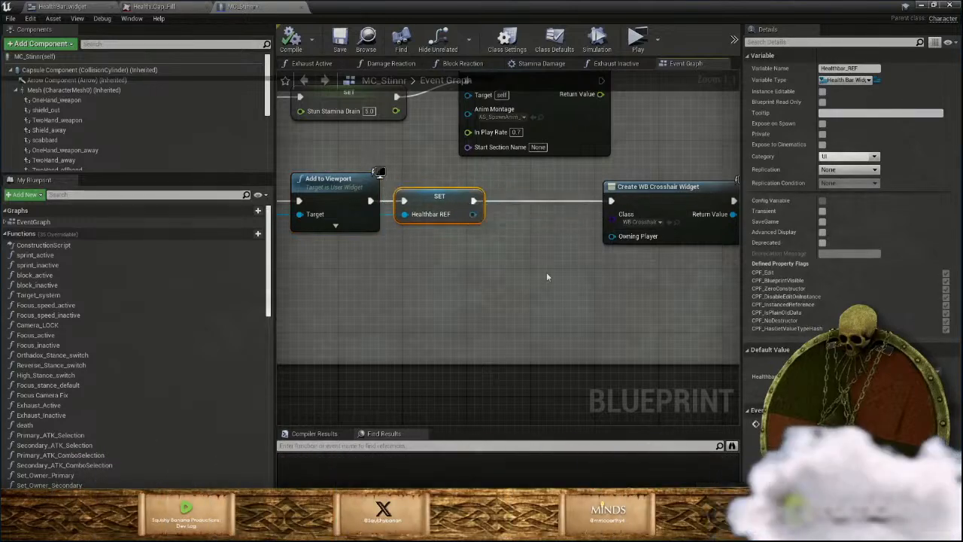
pyautogui.click(652, 202)
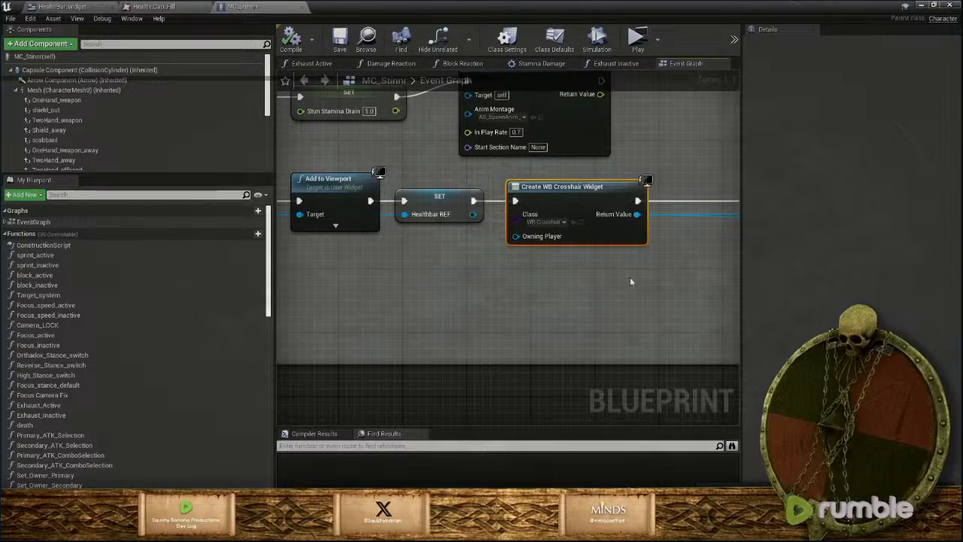
# Move the crosshair's Add to Viewport node and the chain after it next to Create WB Crosshair Widget, and save MC_Stinnr
pyautogui.moveTo(629, 277); pyautogui.dragTo(499, 268, button='right')
pyautogui.scroll(-2, 557, 259)
pyautogui.moveTo(595, 266); pyautogui.dragTo(507, 275, button='right')
pyautogui.scroll(-1, 507, 275)
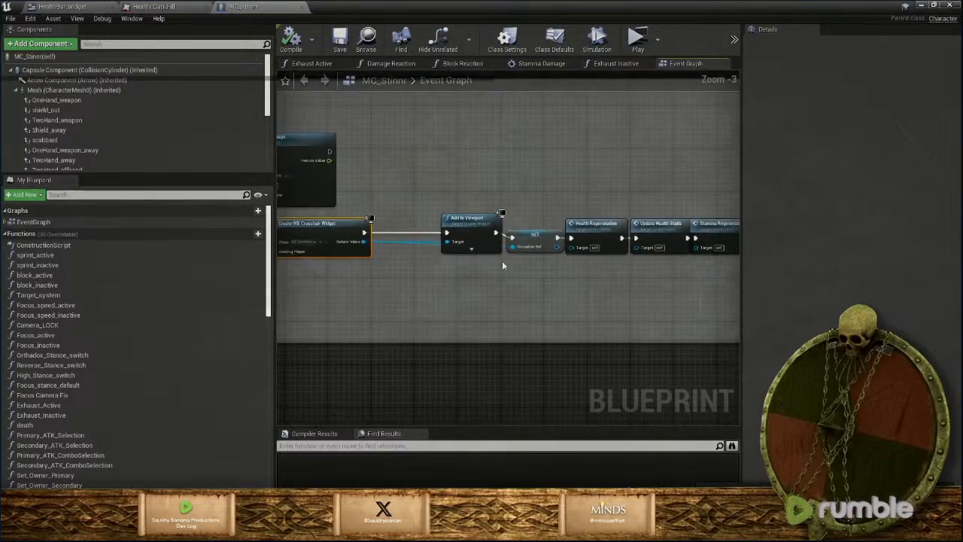
pyautogui.moveTo(705, 268); pyautogui.dragTo(560, 294)
pyautogui.moveTo(389, 256); pyautogui.dragTo(778, 259, button='right')
pyautogui.moveTo(526, 233); pyautogui.dragTo(469, 233)
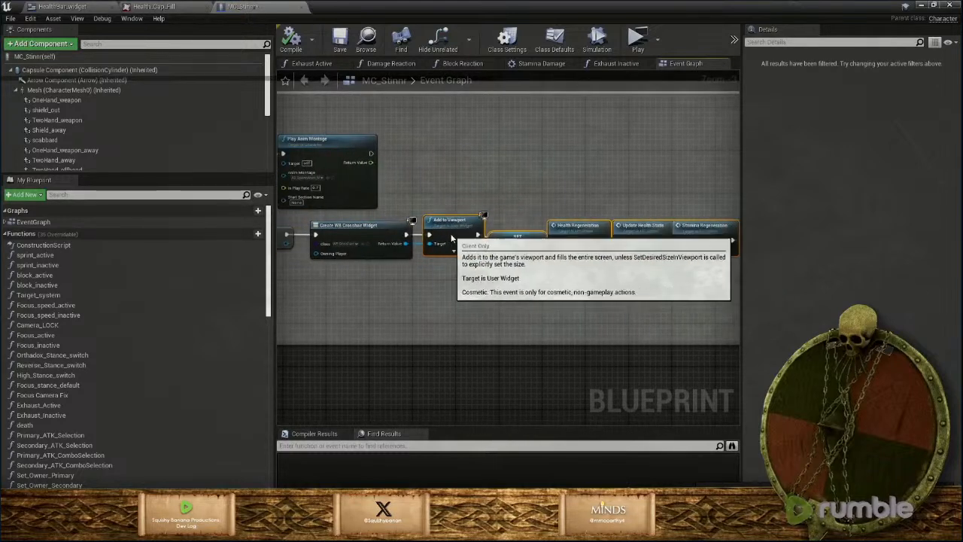
pyautogui.moveTo(381, 299); pyautogui.dragTo(527, 315, button='right')
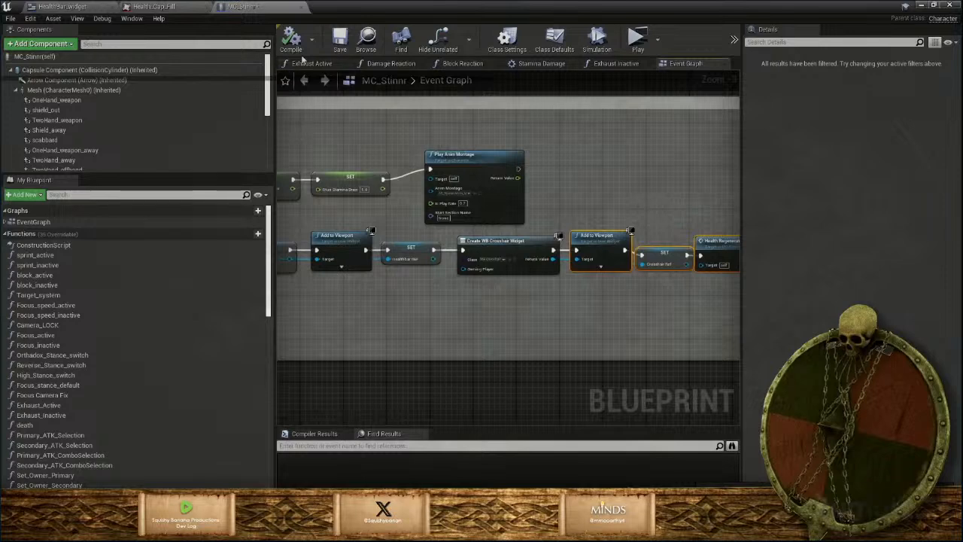
pyautogui.click(332, 54)
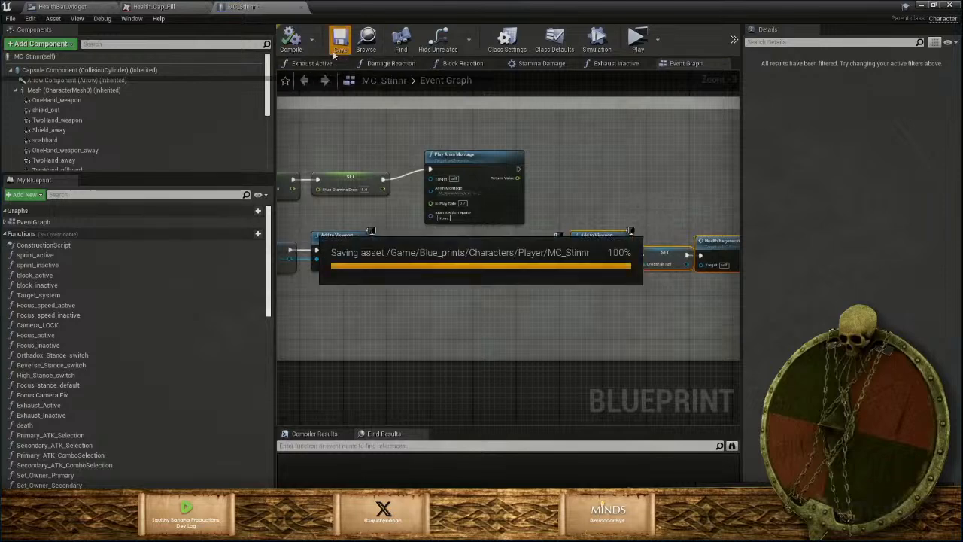
# Play-test the level again after the MC_Stinnr node changes to check the health bar, and end the session
pyautogui.click(923, 5)
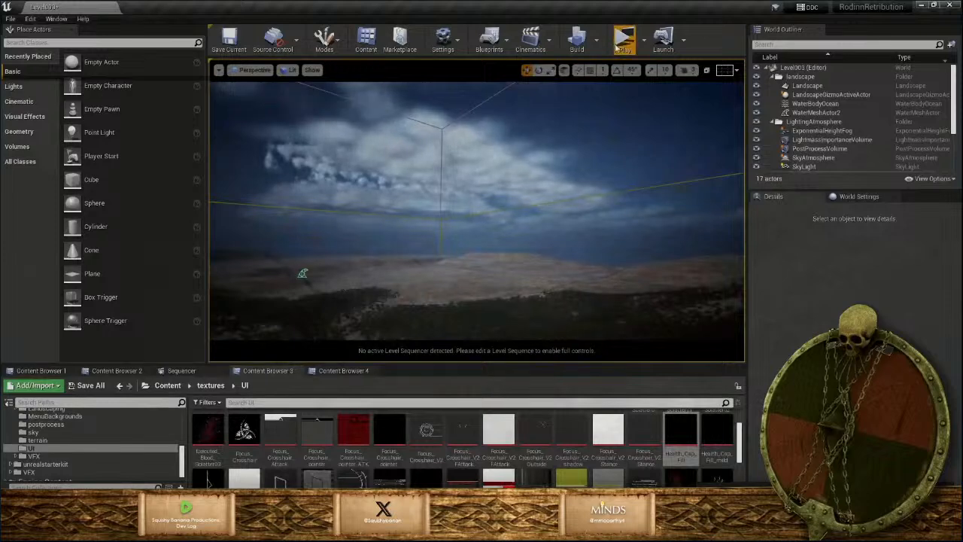
pyautogui.click(623, 41)
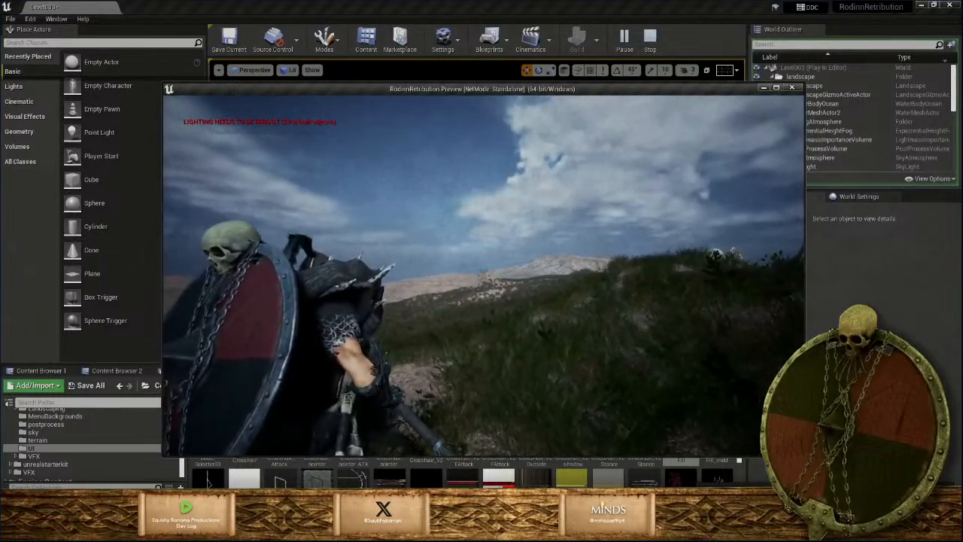
pyautogui.press('Escape')
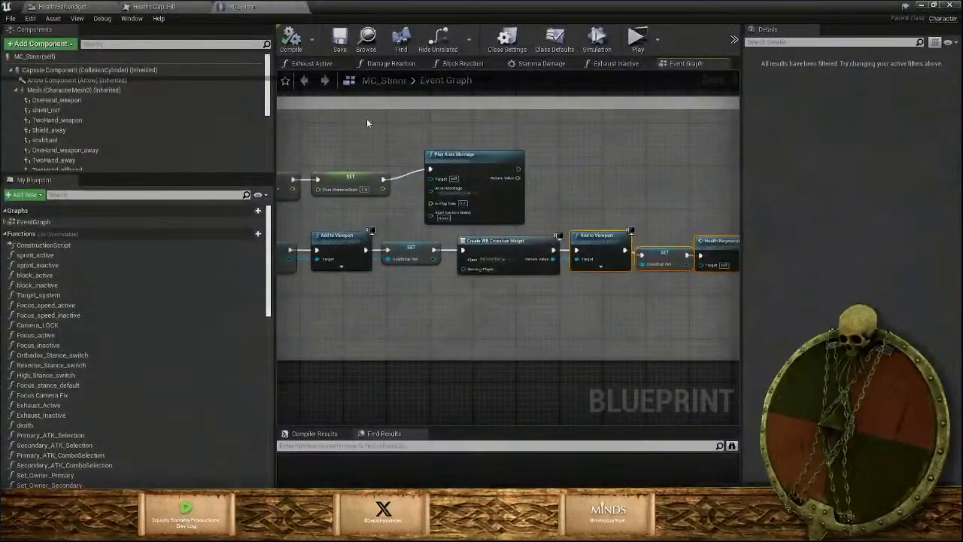
# Open HealthBar_widget in its Designer view and inspect its elements, from the Canvas Panel and Health_Cap_fill down to Rune
pyautogui.click(83, 7)
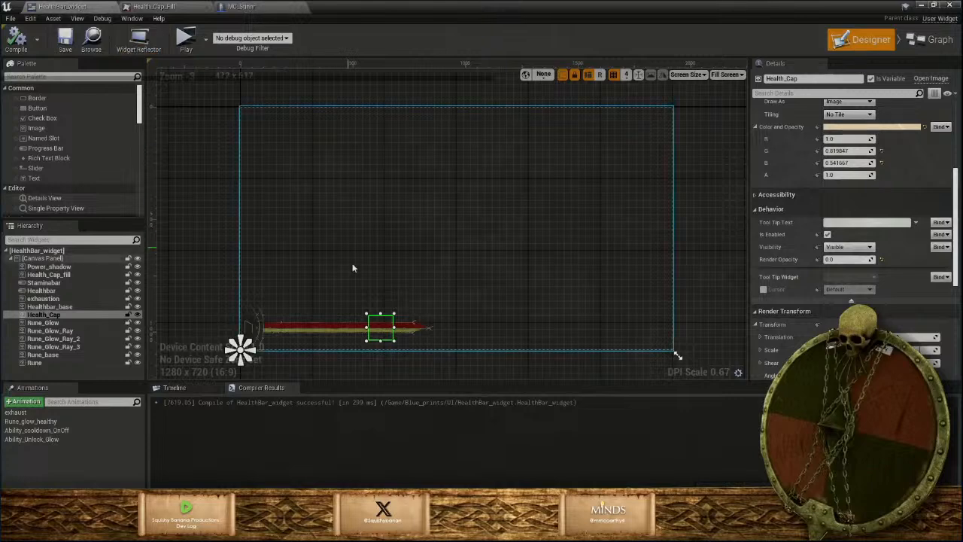
pyautogui.moveTo(177, 245); pyautogui.dragTo(276, 167, button='right')
pyautogui.scroll(3, 336, 218)
pyautogui.scroll(1, 335, 232)
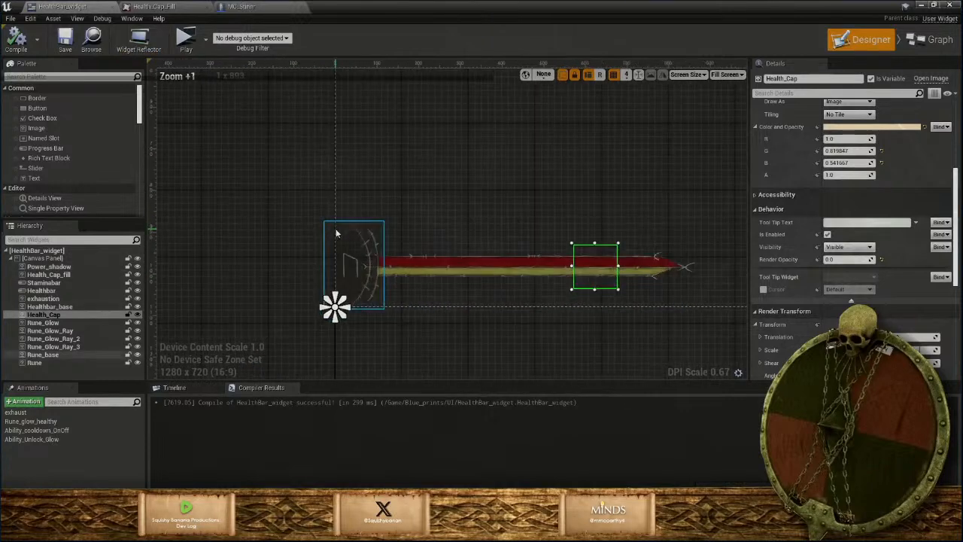
pyautogui.click(50, 259)
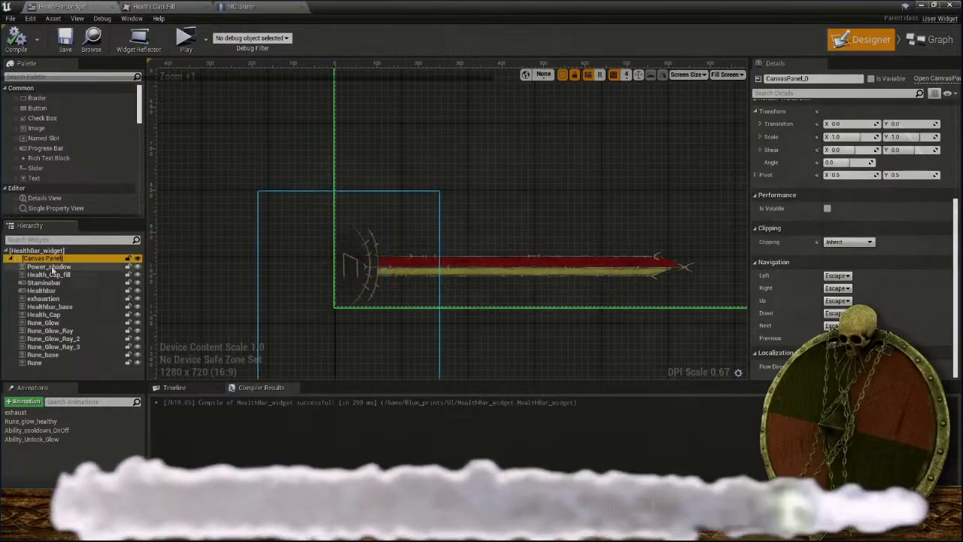
pyautogui.click(50, 275)
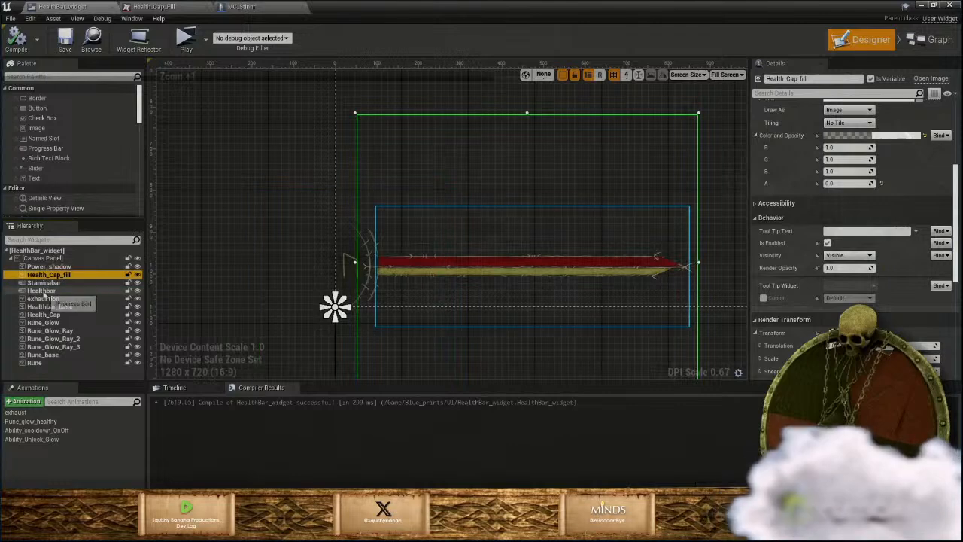
pyautogui.click(43, 292)
pyautogui.click(43, 300)
pyautogui.click(47, 315)
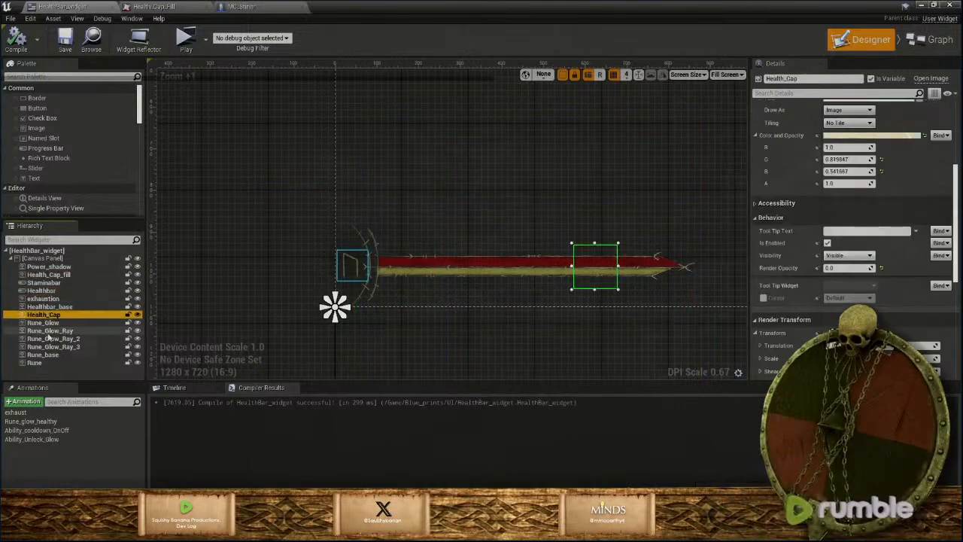
pyautogui.click(49, 331)
pyautogui.click(45, 354)
pyautogui.click(40, 364)
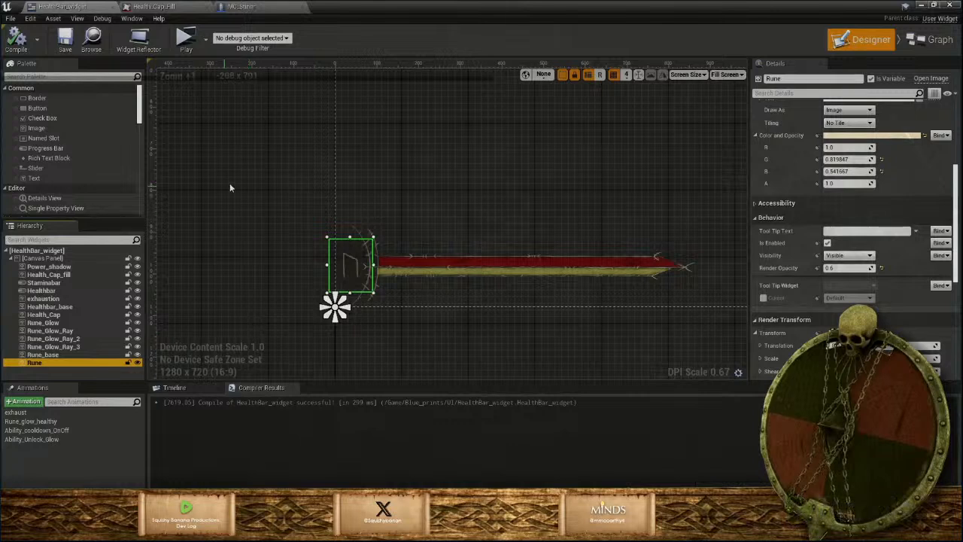
pyautogui.moveTo(288, 183); pyautogui.dragTo(195, 183, button='right')
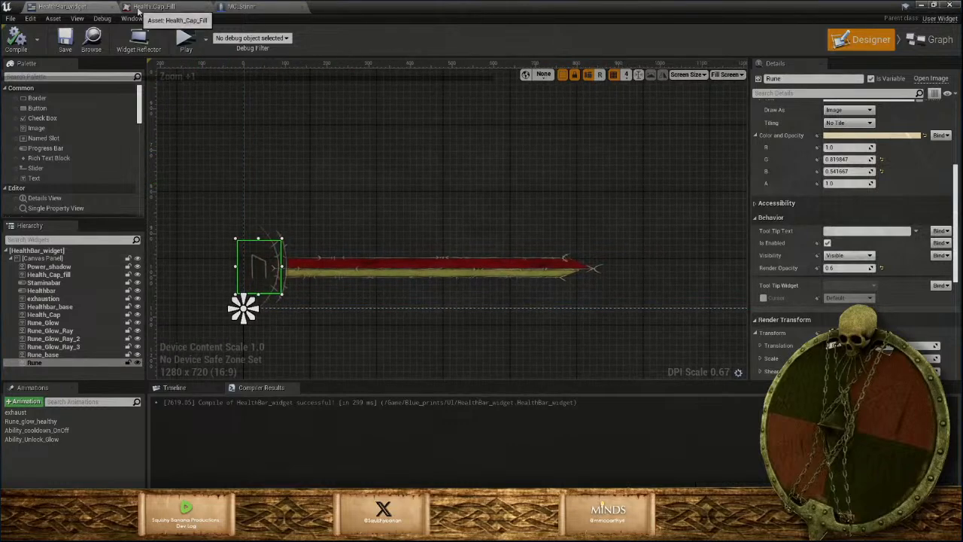
# Open the widget's Event Graph and examine its exhaustion, rune state and disabled event nodes
pyautogui.click(938, 40)
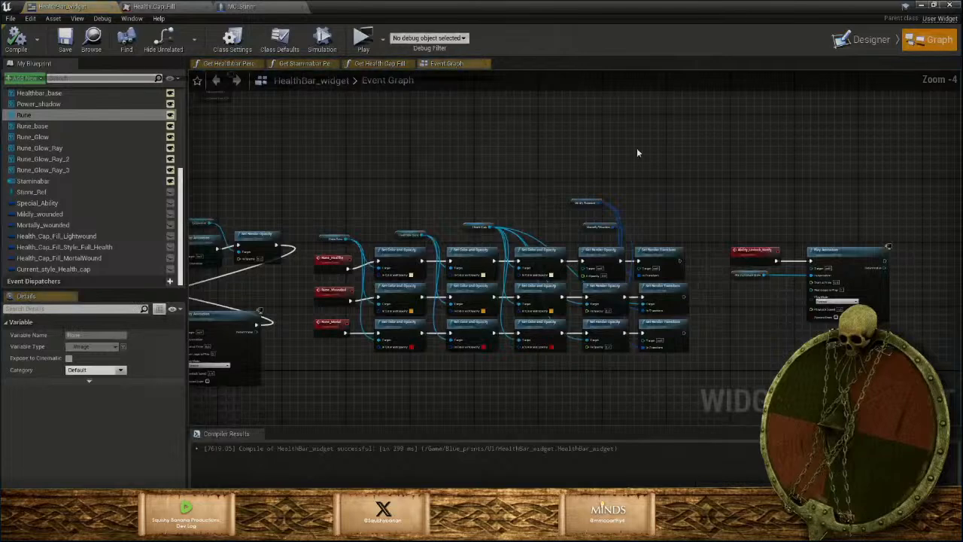
pyautogui.scroll(-4, 483, 198)
pyautogui.scroll(4, 482, 198)
pyautogui.moveTo(414, 209); pyautogui.dragTo(578, 213, button='right')
pyautogui.moveTo(433, 258); pyautogui.dragTo(404, 72, button='right')
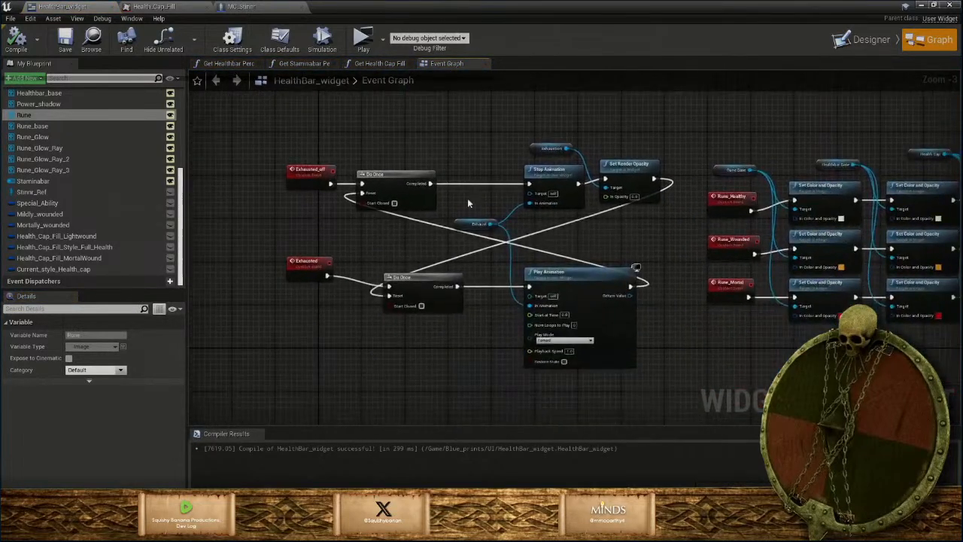
pyautogui.scroll(-2, 511, 239)
pyautogui.moveTo(786, 297); pyautogui.dragTo(567, 261, button='right')
pyautogui.moveTo(767, 257); pyautogui.dragTo(707, 144, button='right')
pyautogui.scroll(-4, 642, 278)
pyautogui.moveTo(645, 256); pyautogui.dragTo(650, 387, button='right')
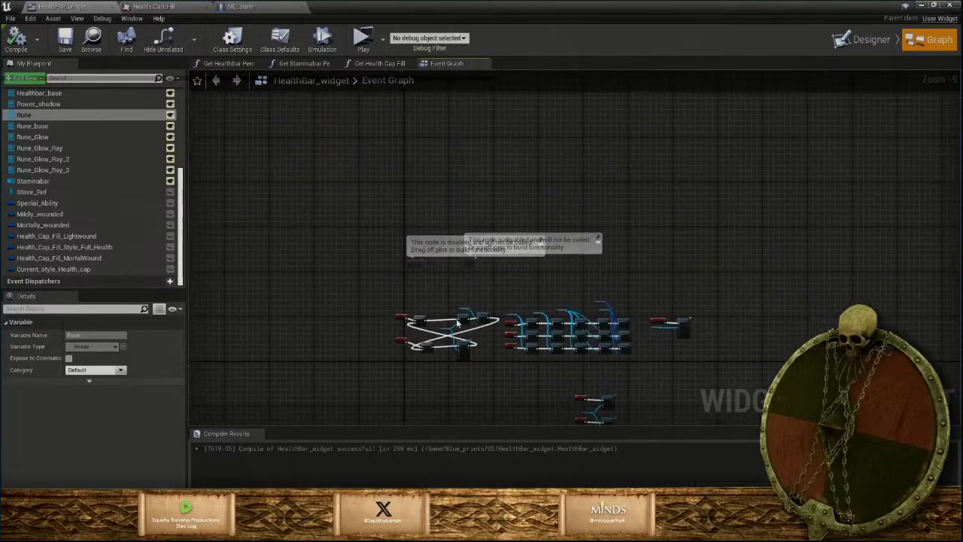
# Add an Event Construct node above the exhaustion logic and connect a Print String node to it
pyautogui.scroll(6, 517, 271)
pyautogui.rightClick(513, 241)
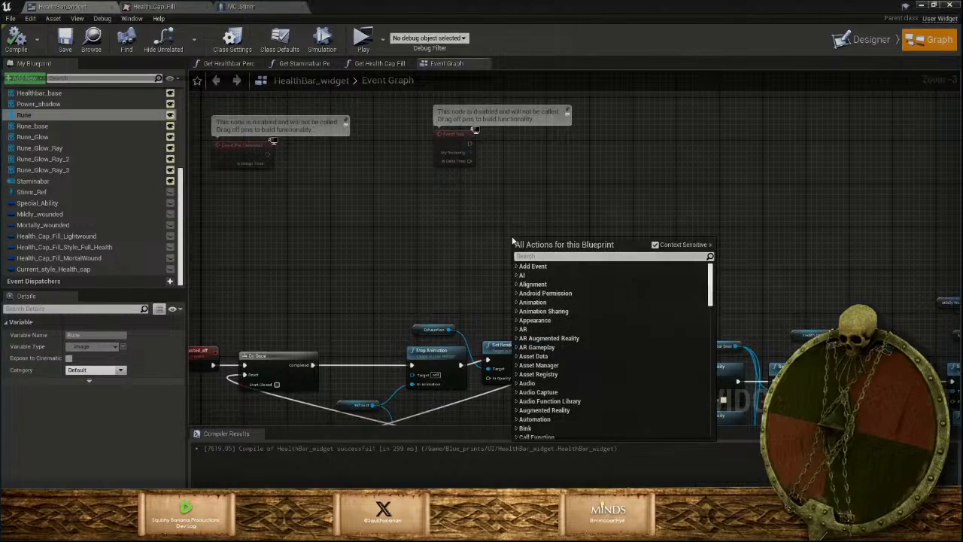
pyautogui.write('eventc')
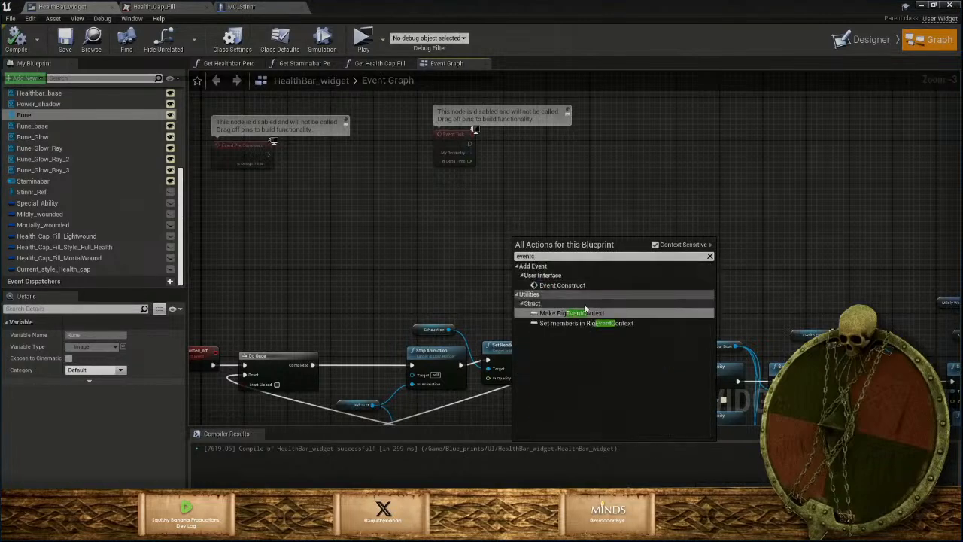
pyautogui.click(581, 287)
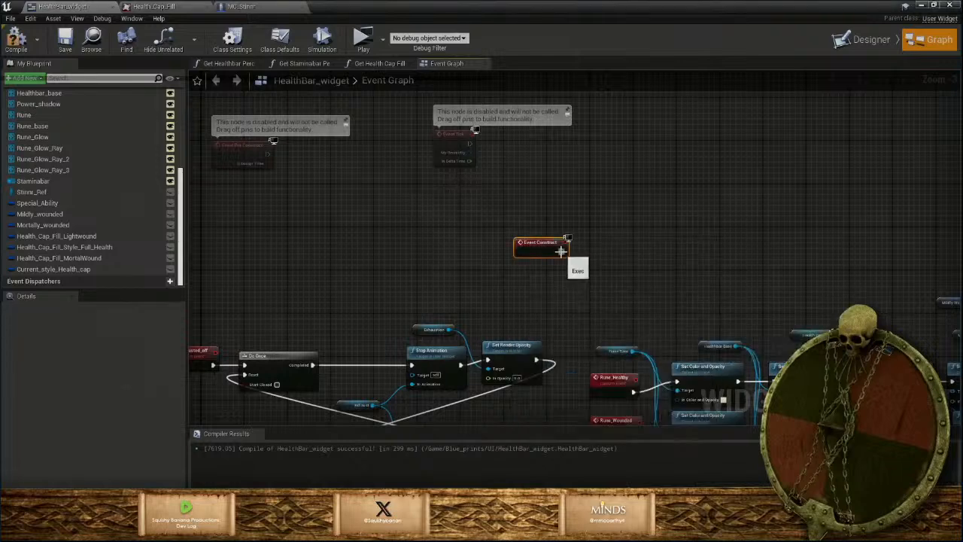
pyautogui.moveTo(561, 252); pyautogui.dragTo(587, 250)
pyautogui.write('pr')
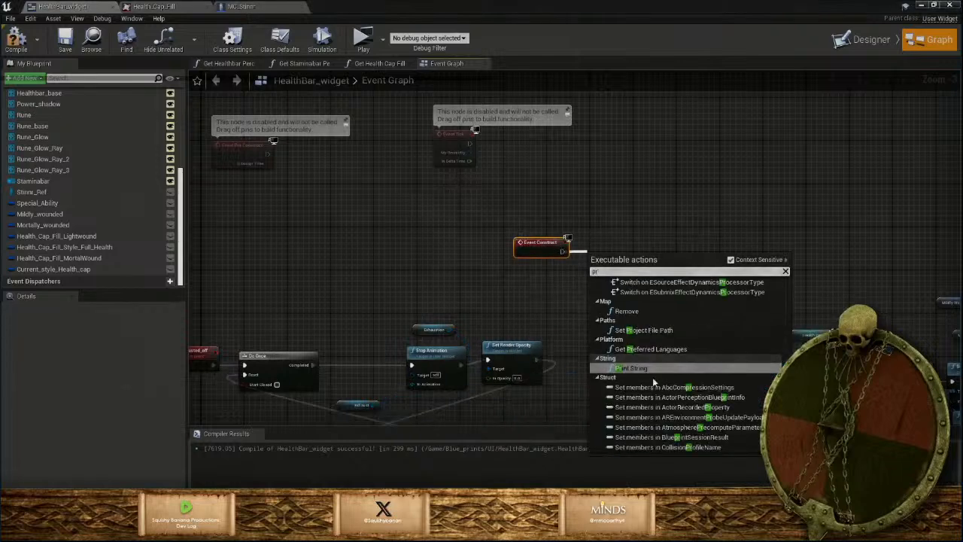
pyautogui.click(640, 368)
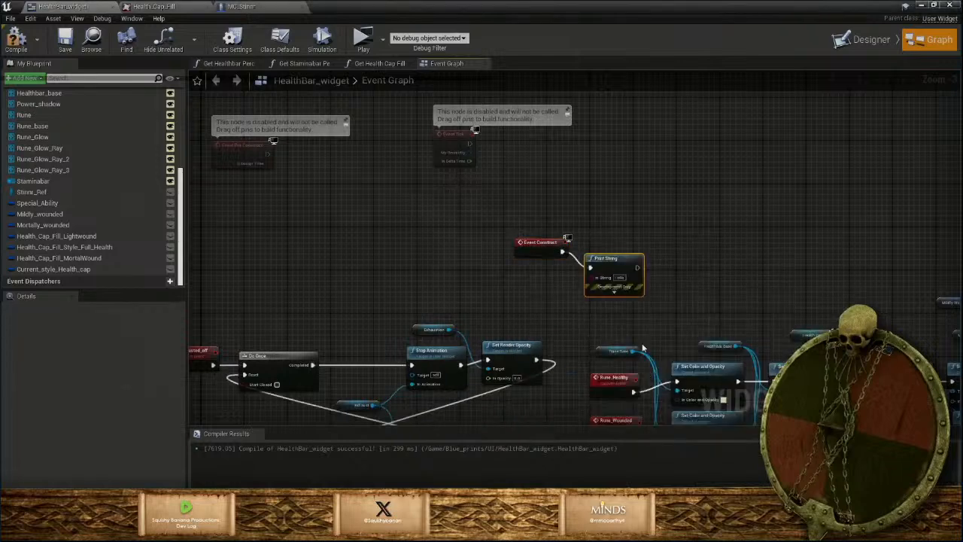
# Compile HealthBar_widget and play-test the level with the Print String node on Event Construct, ending the session
pyautogui.click(15, 41)
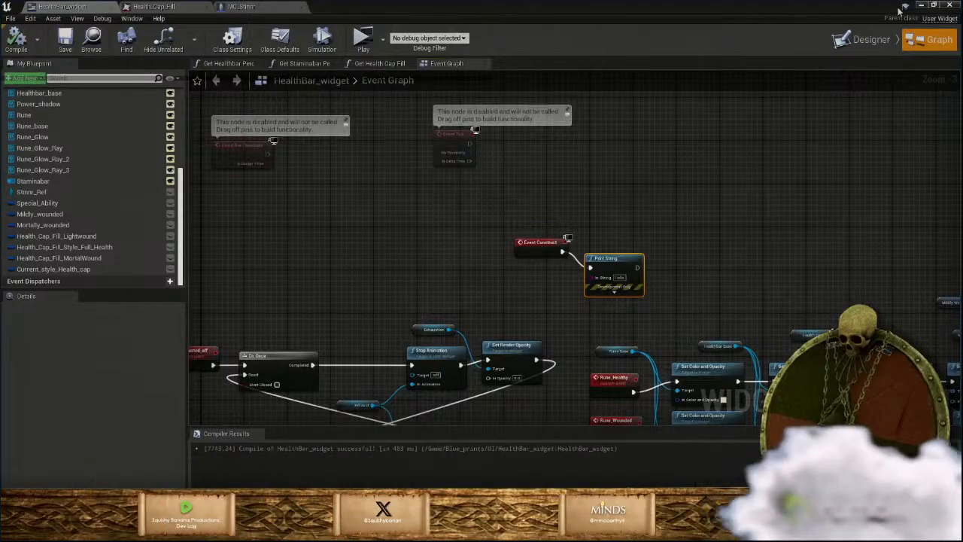
pyautogui.click(922, 7)
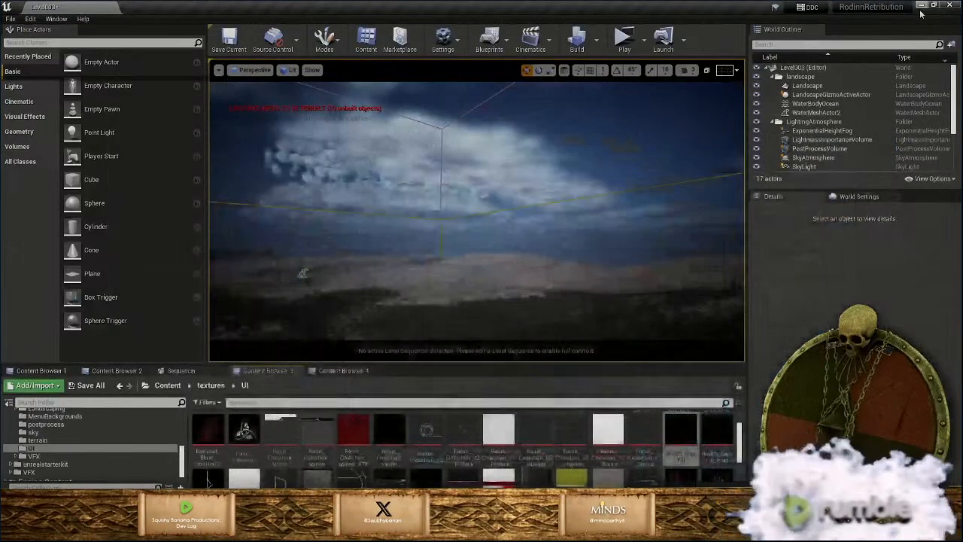
pyautogui.click(626, 39)
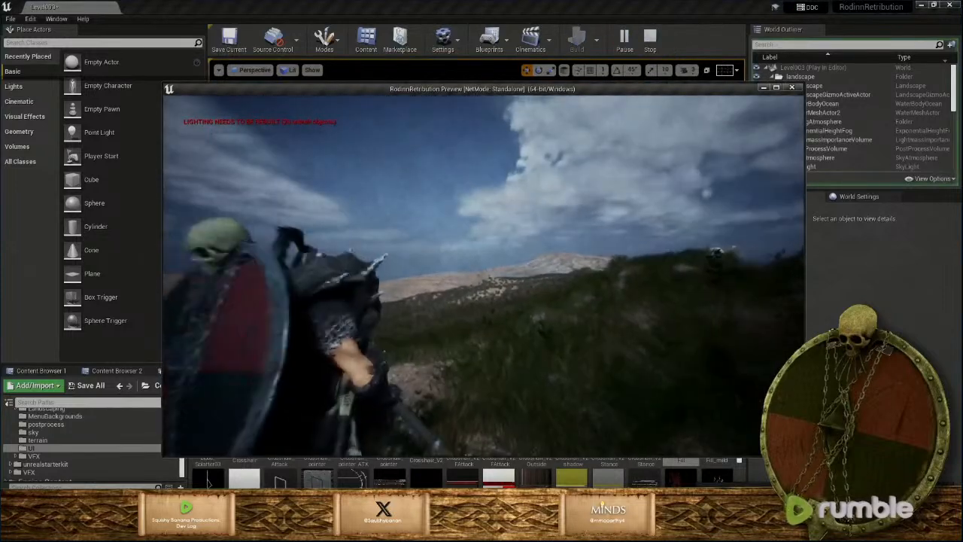
pyautogui.press('Escape')
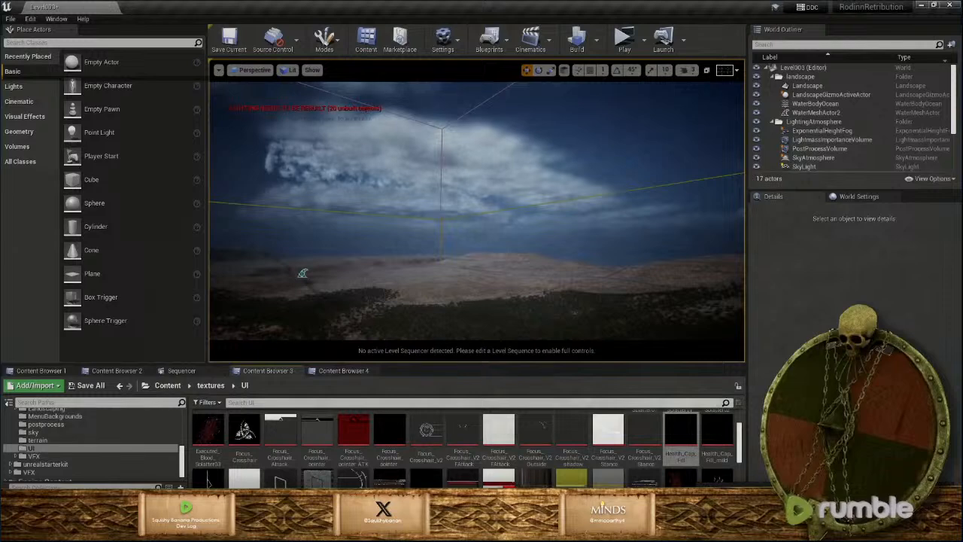
# Return to the widget's Event Graph and delete the Print String node connected to Event Construct
pyautogui.moveTo(502, 529)
pyautogui.click(556, 488)
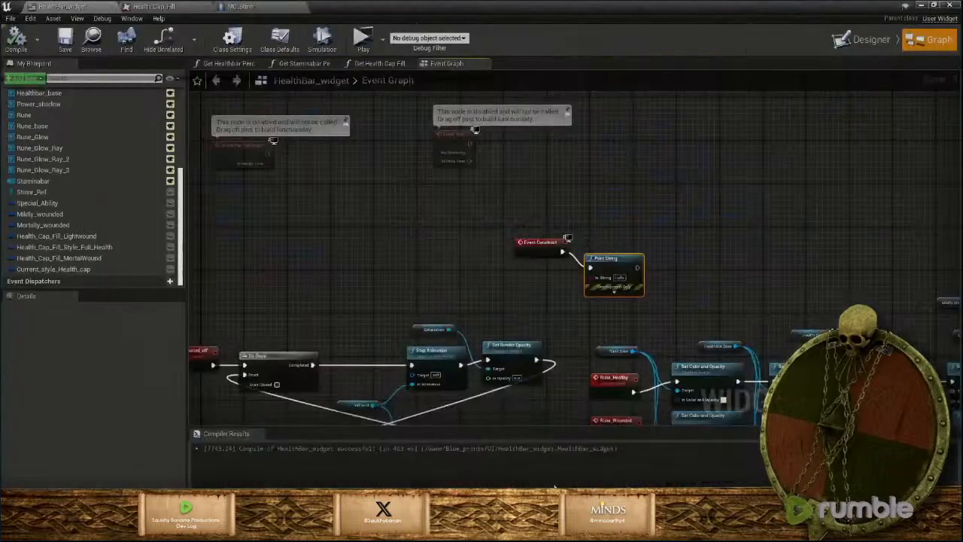
pyautogui.press('Delete')
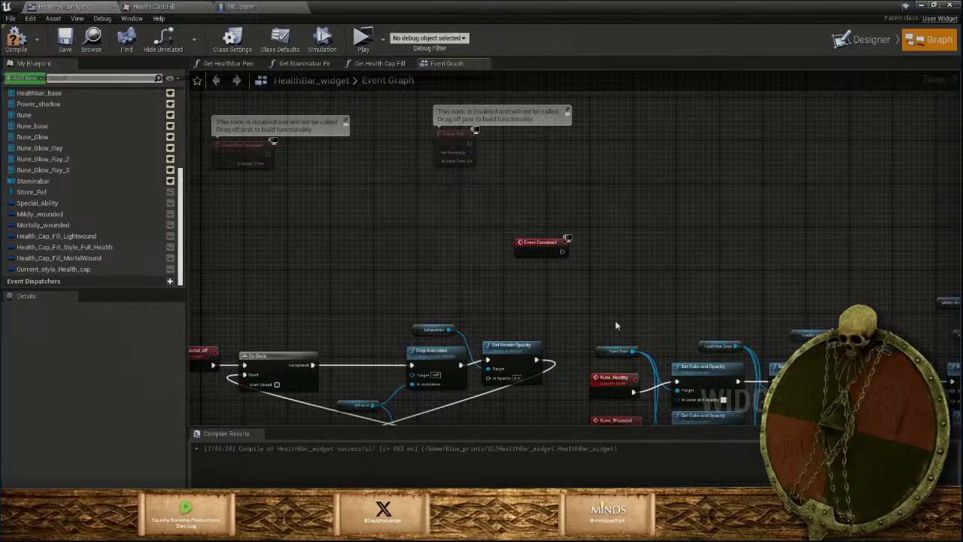
# Inspect the details of the Canvas Panel, Power_shadow, Health_Cap_fill and Staminabar in the widget's Designer view
pyautogui.click(856, 45)
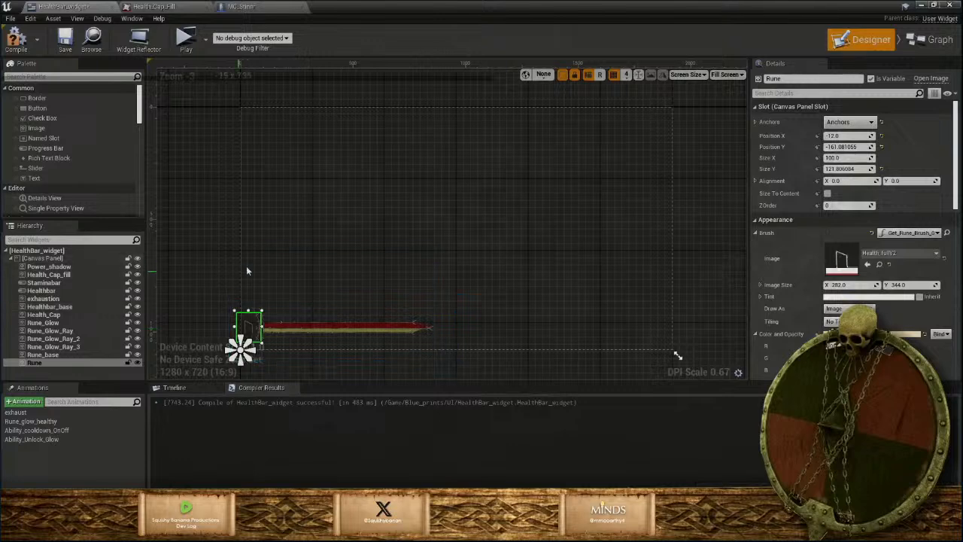
pyautogui.moveTo(197, 228)
pyautogui.mouseDown(button='right')
pyautogui.moveTo(208, 144)
pyautogui.moveTo(222, 171)
pyautogui.mouseUp(button='right')
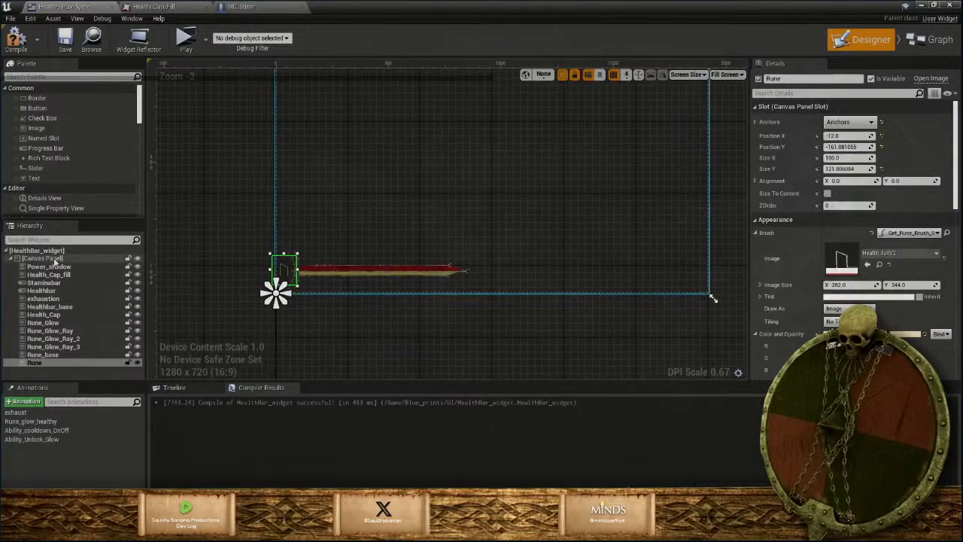
pyautogui.click(46, 258)
pyautogui.scroll(-3, 815, 294)
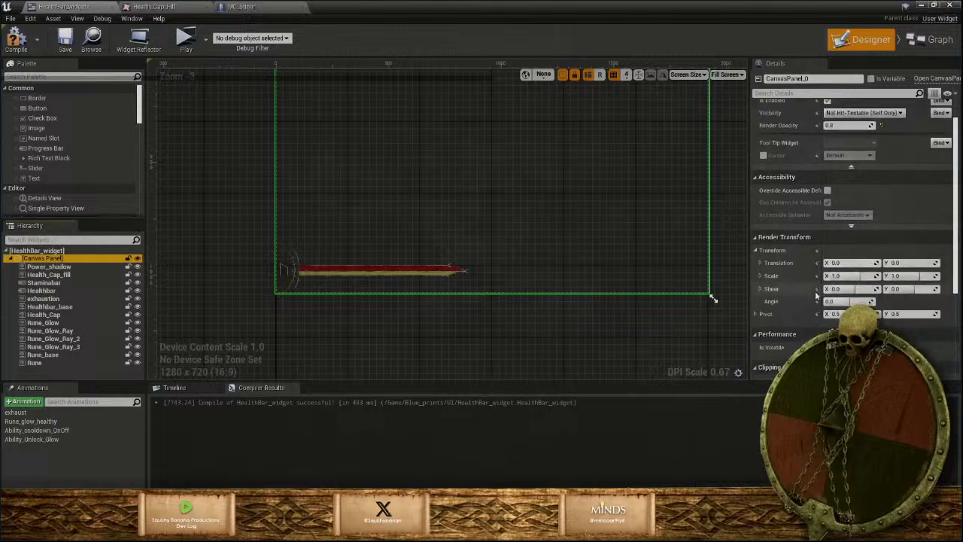
pyautogui.scroll(3, 815, 295)
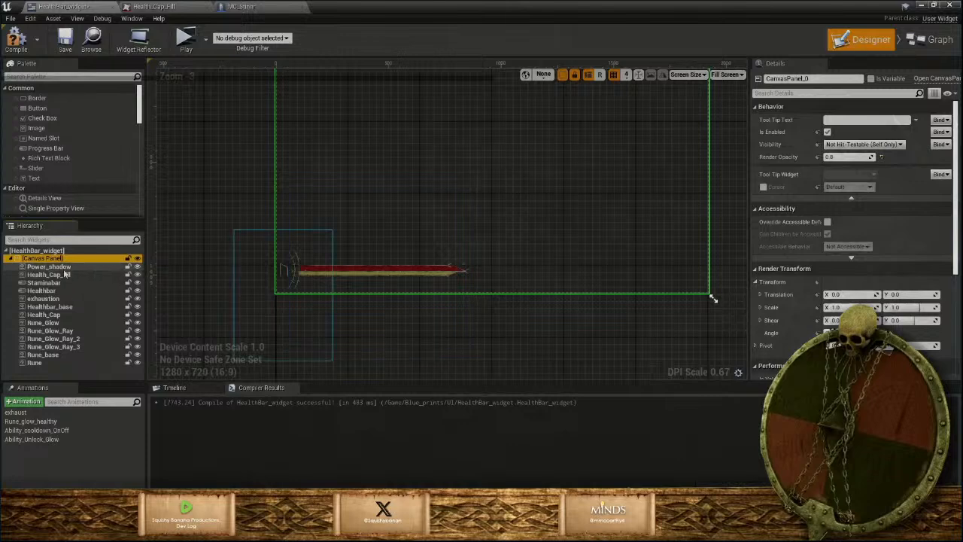
pyautogui.click(65, 269)
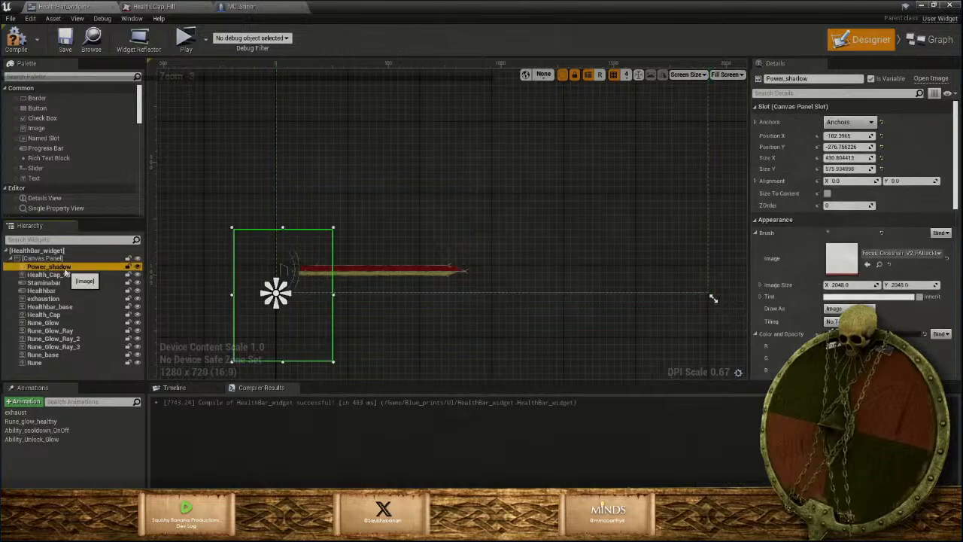
pyautogui.click(64, 276)
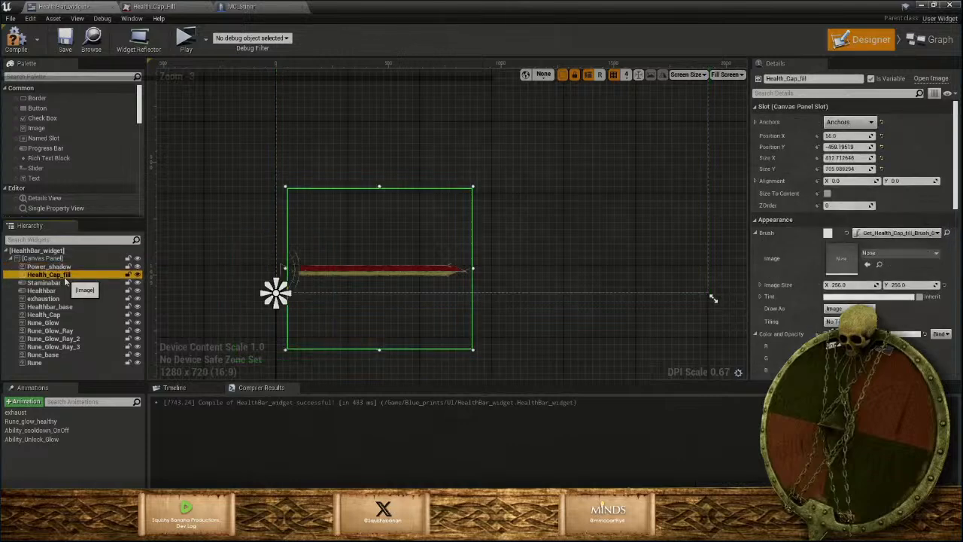
pyautogui.scroll(-5, 855, 225)
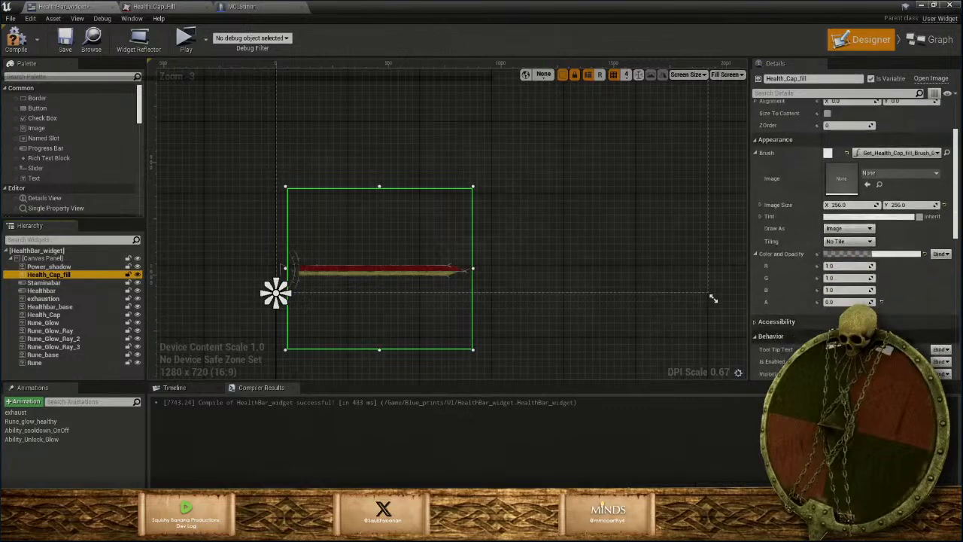
pyautogui.click(60, 266)
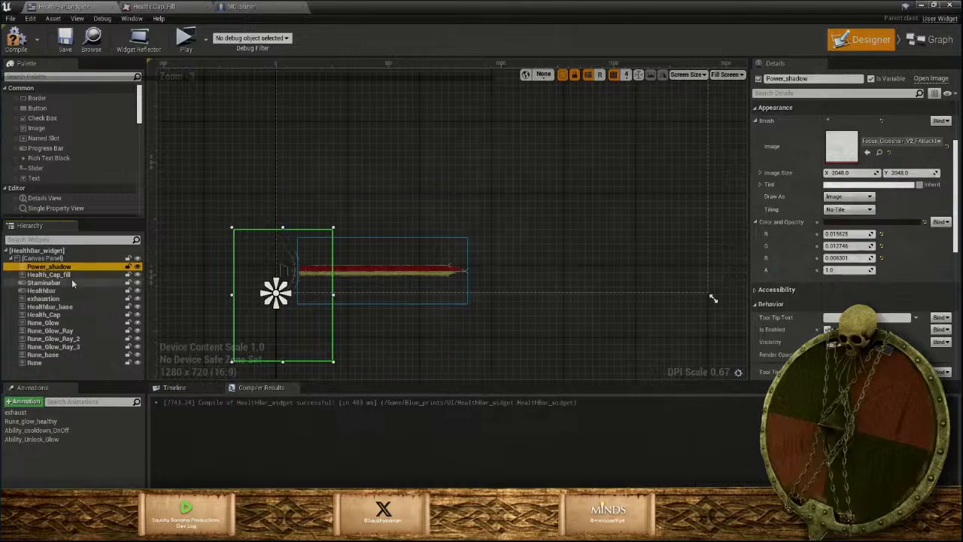
pyautogui.click(70, 283)
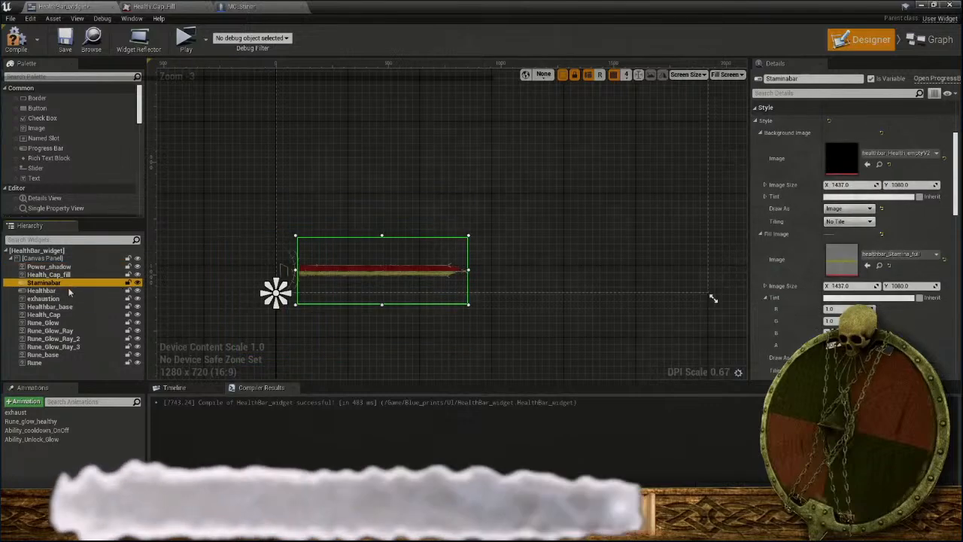
pyautogui.scroll(-5, 851, 225)
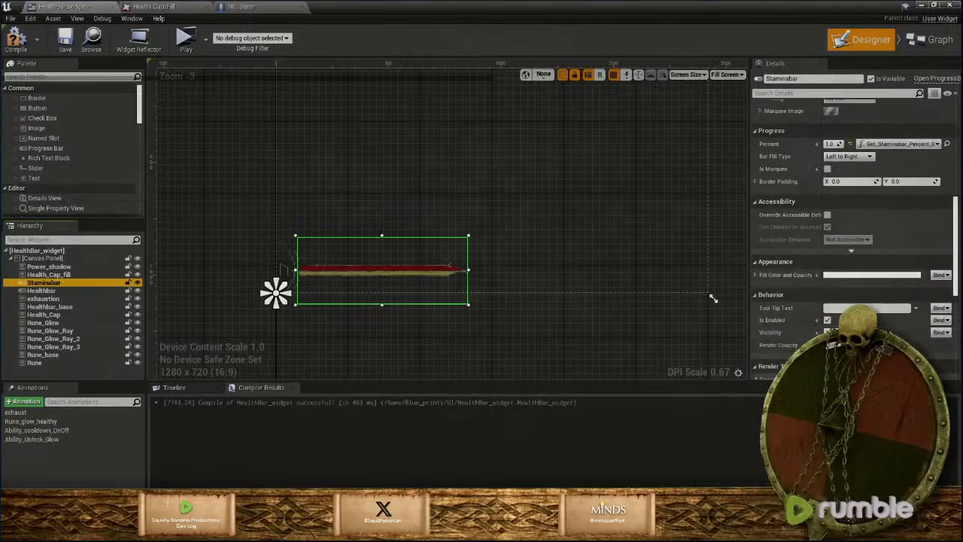
# Inspect the remaining widget elements one by one, from Healthbar and exhaustion through the rune glow rays to Rune
pyautogui.click(43, 290)
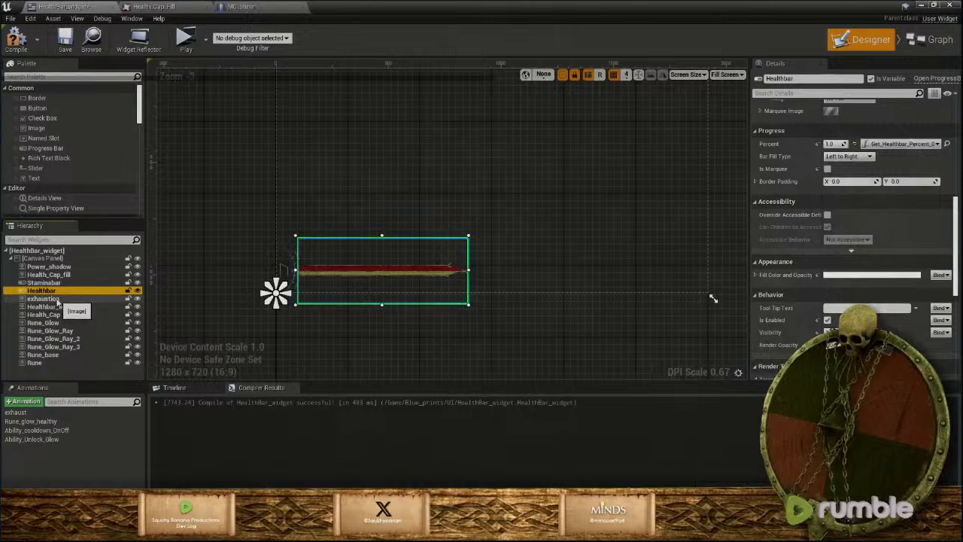
pyautogui.click(57, 299)
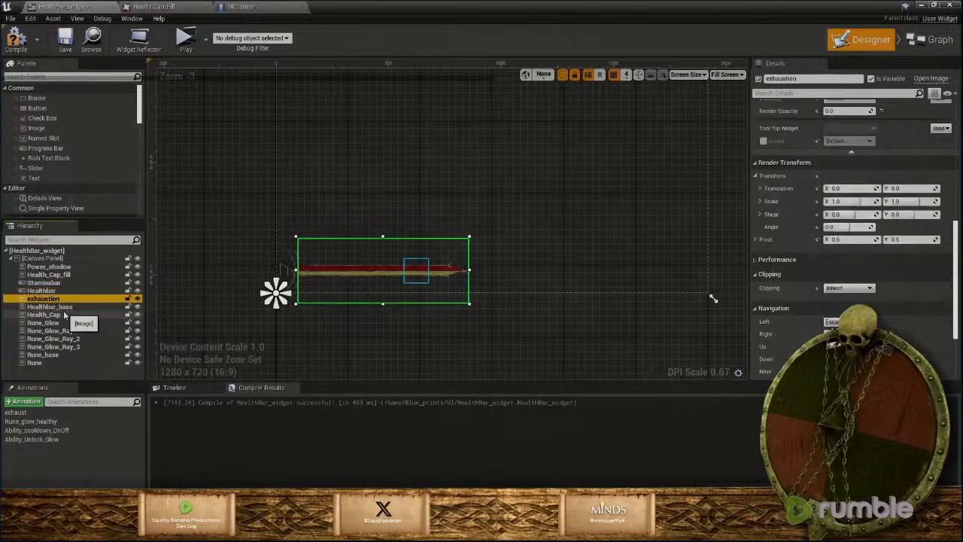
pyautogui.click(64, 307)
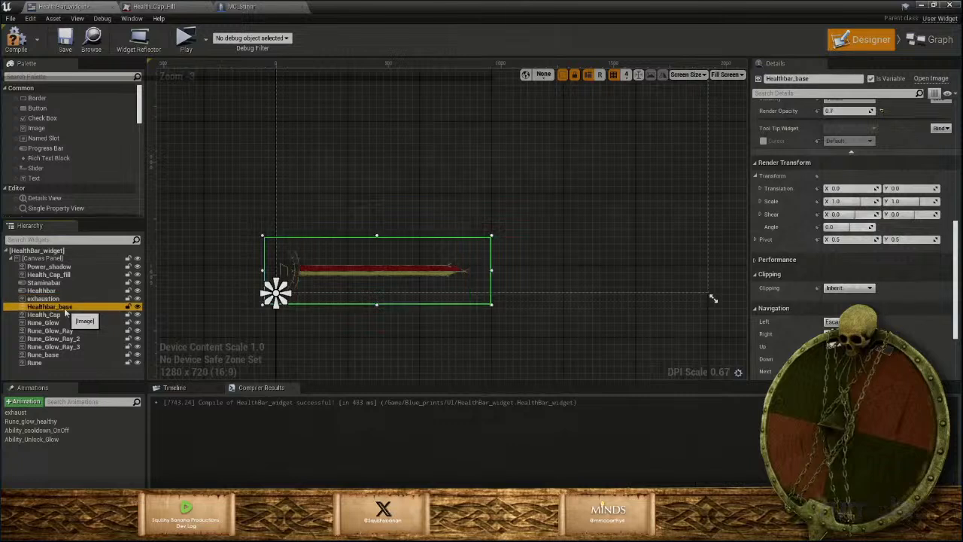
pyautogui.click(60, 316)
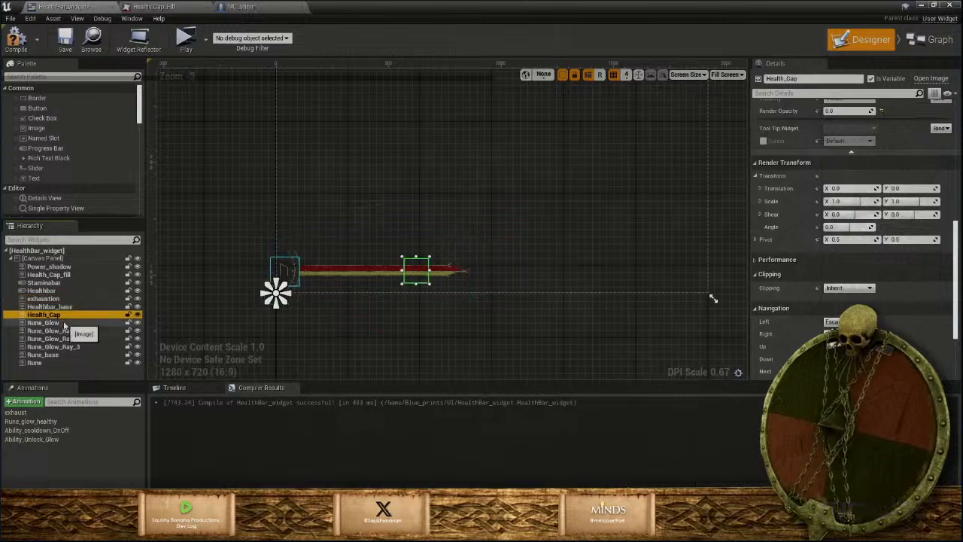
pyautogui.click(65, 324)
pyautogui.click(74, 331)
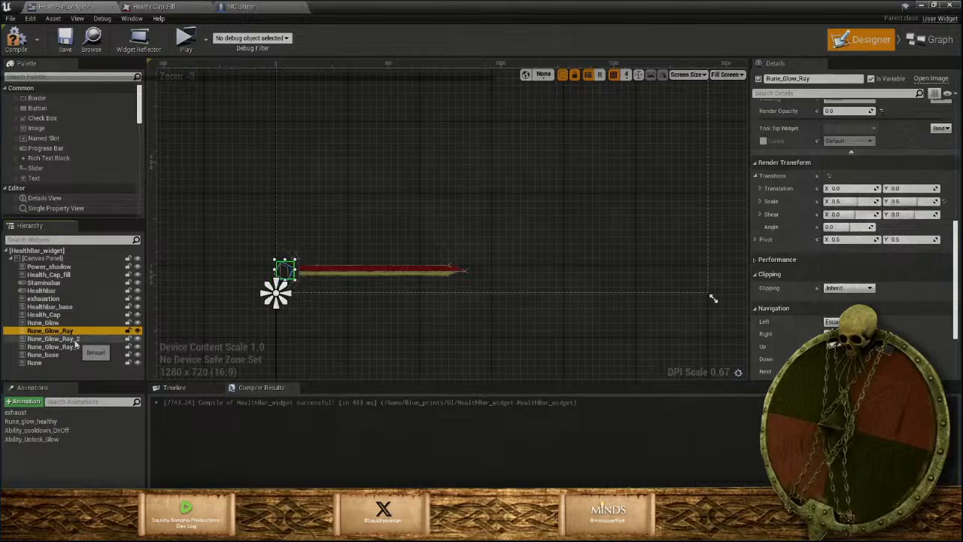
pyautogui.click(74, 340)
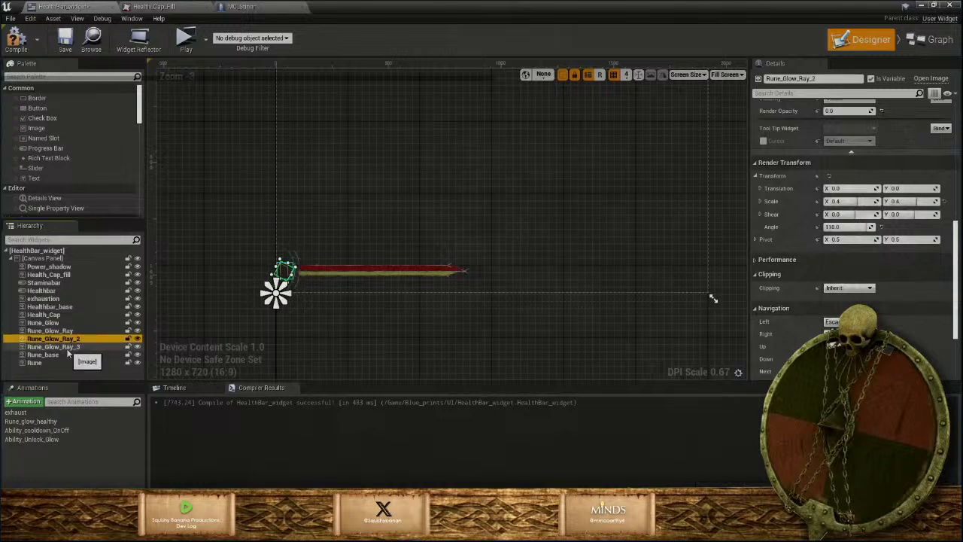
pyautogui.click(67, 348)
pyautogui.click(63, 355)
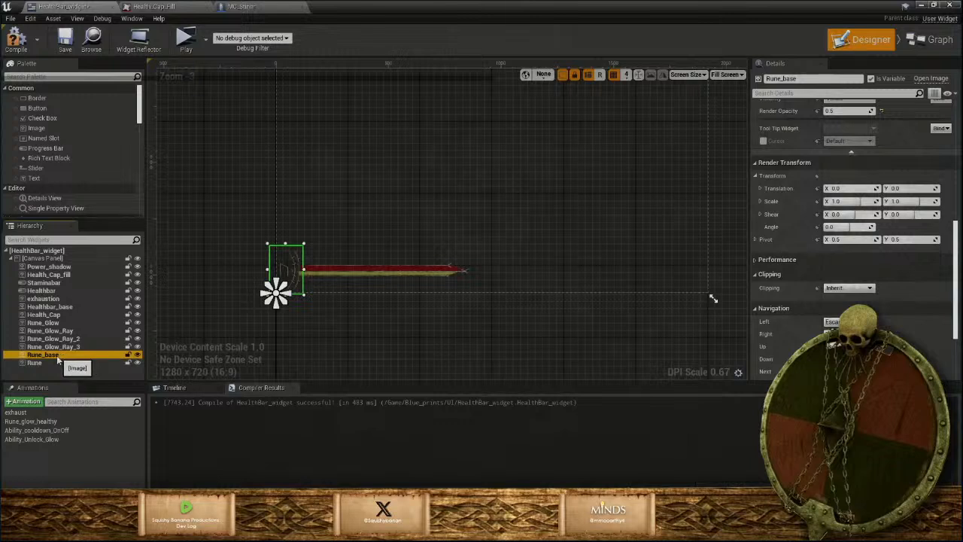
pyautogui.click(44, 364)
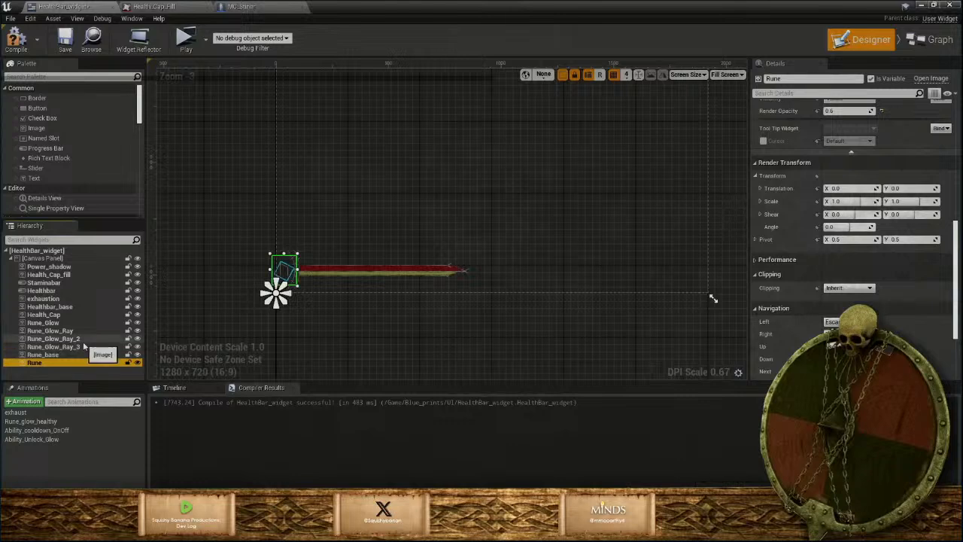
# Recompile the widget without the Print String node, play-test the level again and end the session
pyautogui.click(23, 48)
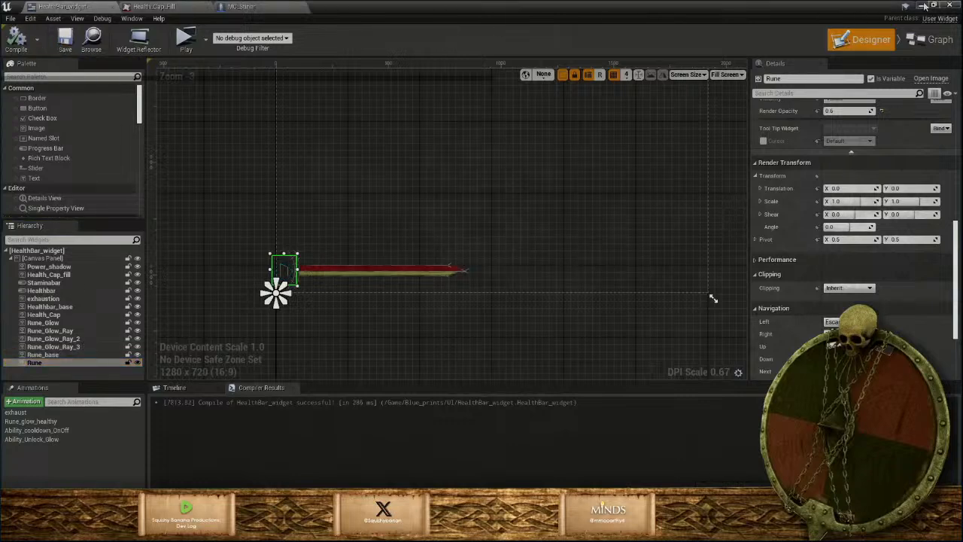
pyautogui.click(920, 6)
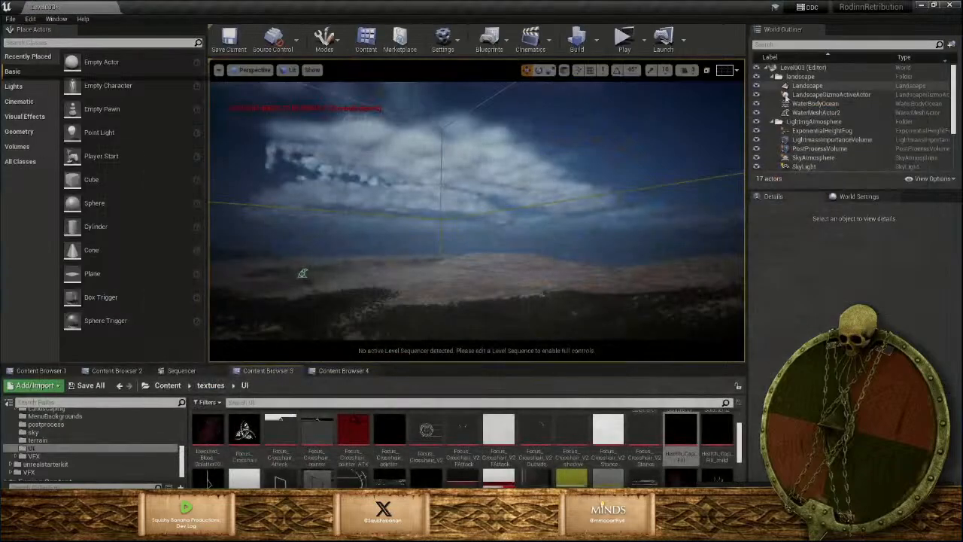
pyautogui.click(623, 38)
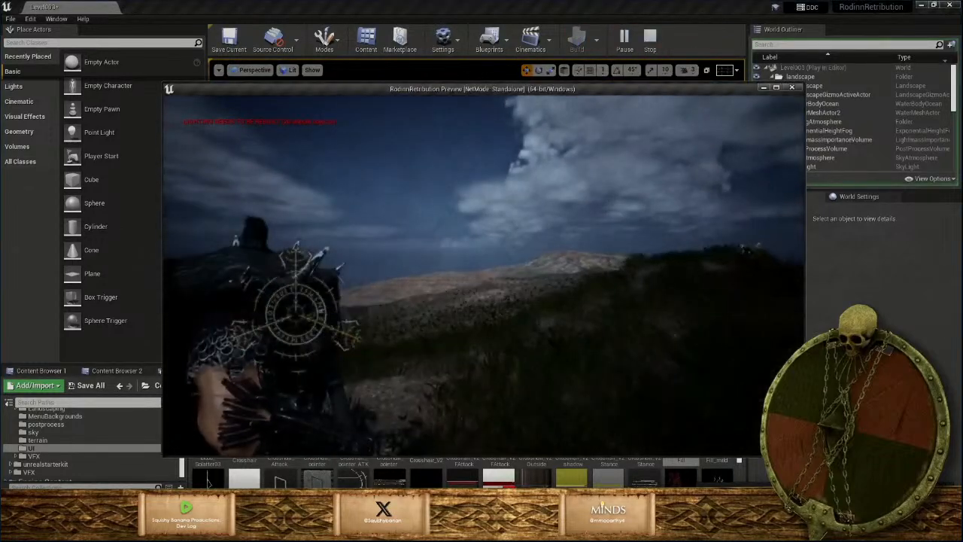
pyautogui.press('Escape')
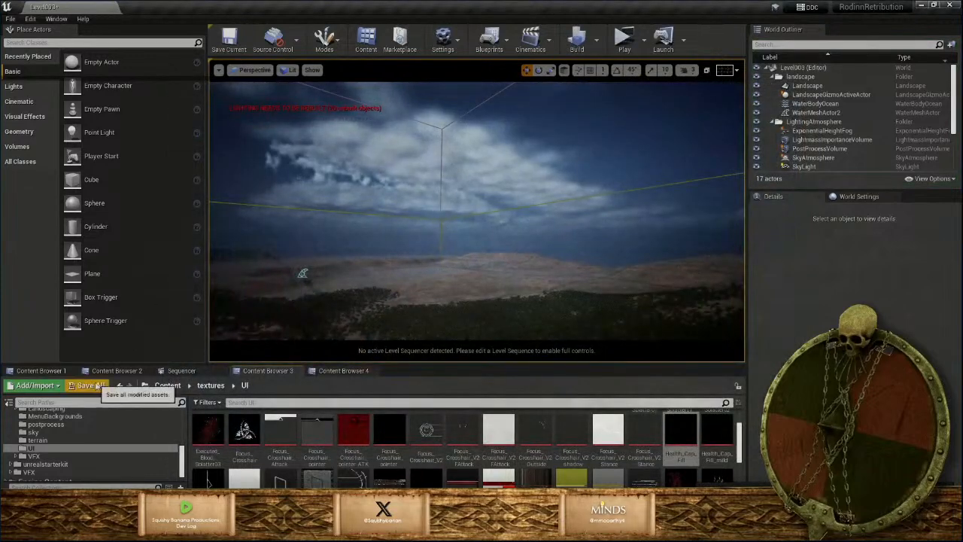
# Save all modified assets and restart the editor with the RodinnRetribution project
pyautogui.click(89, 385)
pyautogui.click(569, 358)
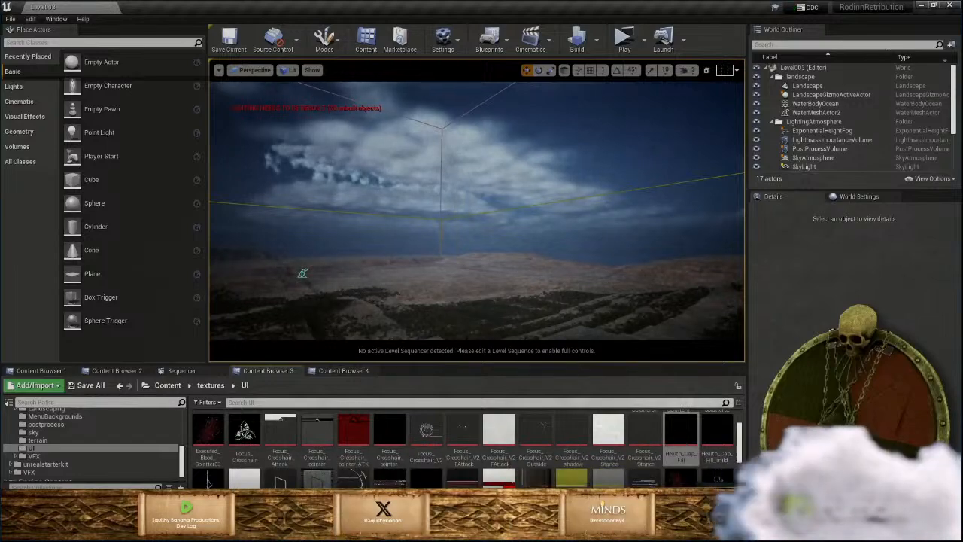
pyautogui.click(921, 6)
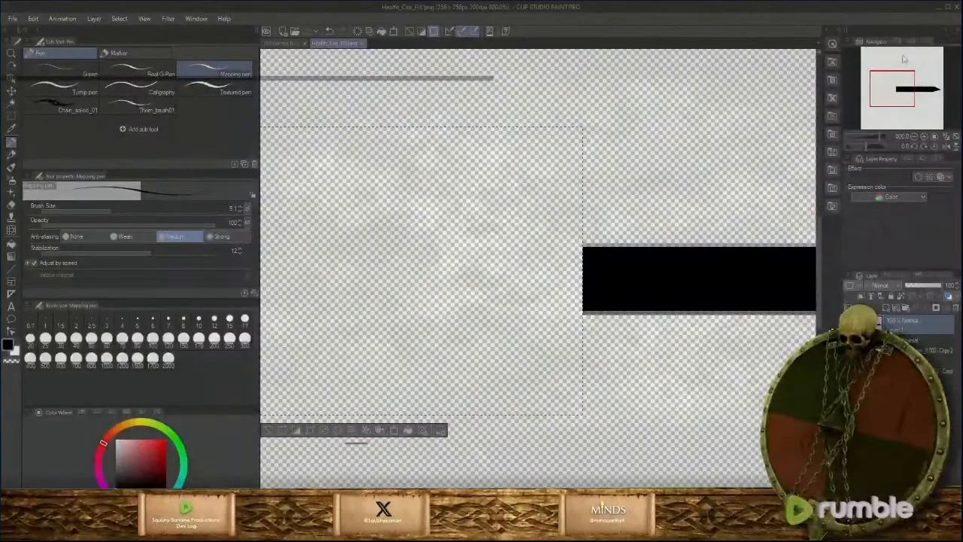
pyautogui.click(958, 7)
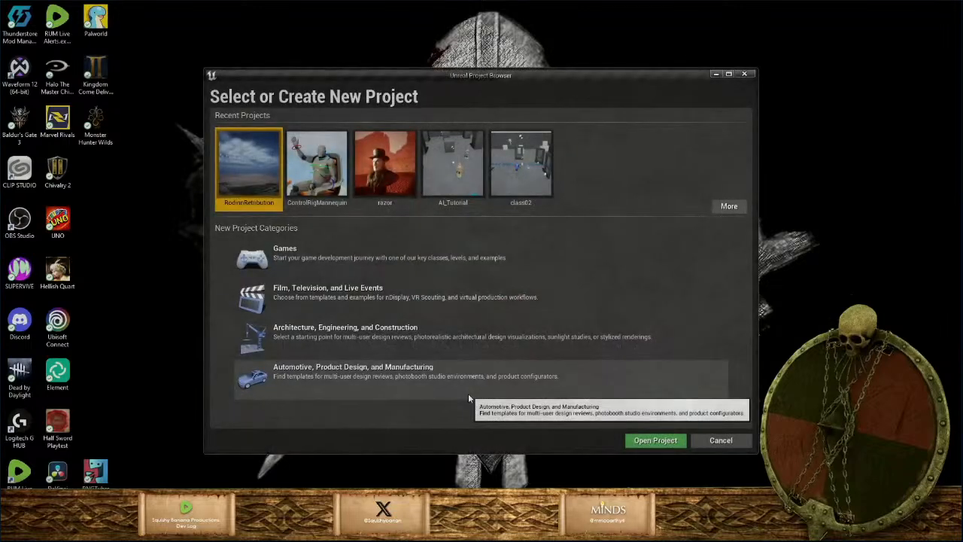
pyautogui.click(649, 443)
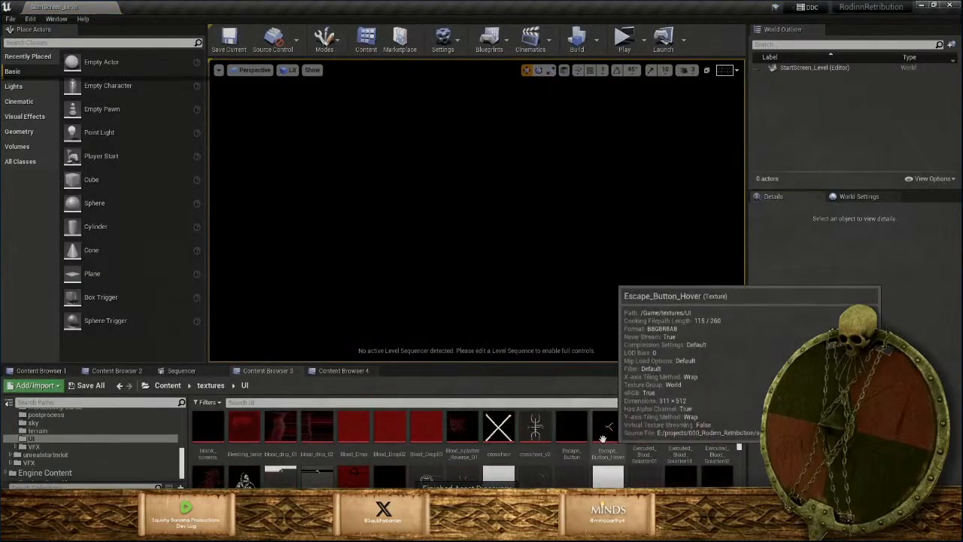
# Maximize the restored asset editor window and bring up HealthBar_widget in its Designer view
pyautogui.click(345, 371)
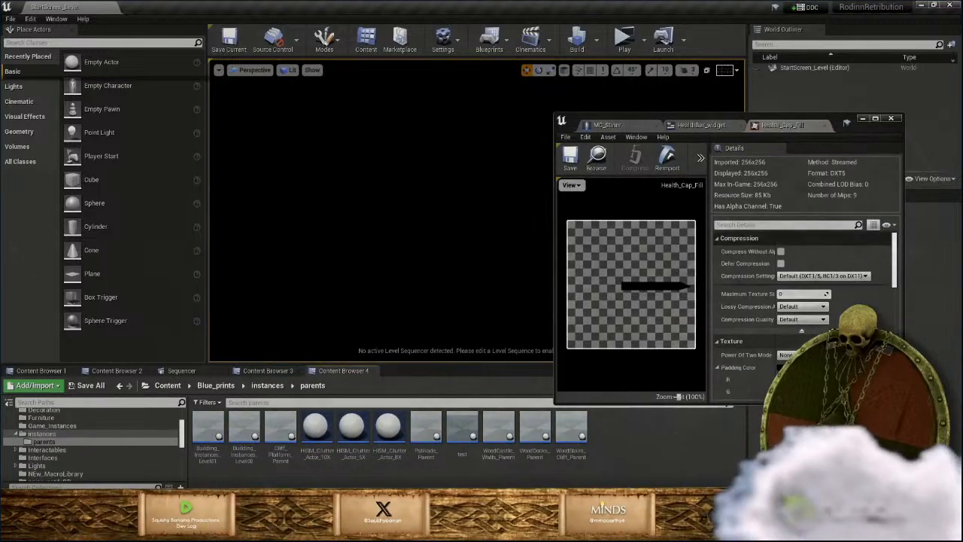
pyautogui.click(875, 119)
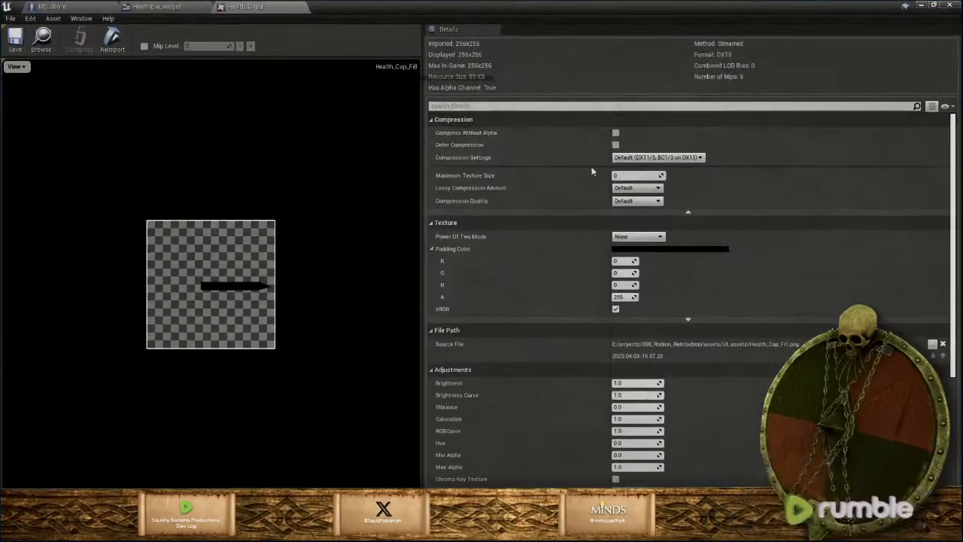
pyautogui.click(167, 7)
pyautogui.click(341, 337)
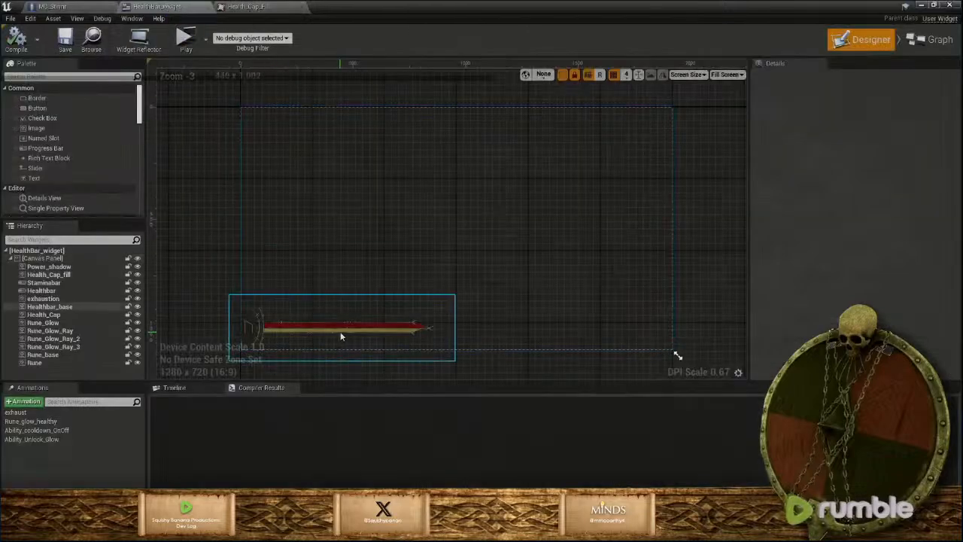
# Switch to the main level editor and open Level003 from the levels folder
pyautogui.click(919, 6)
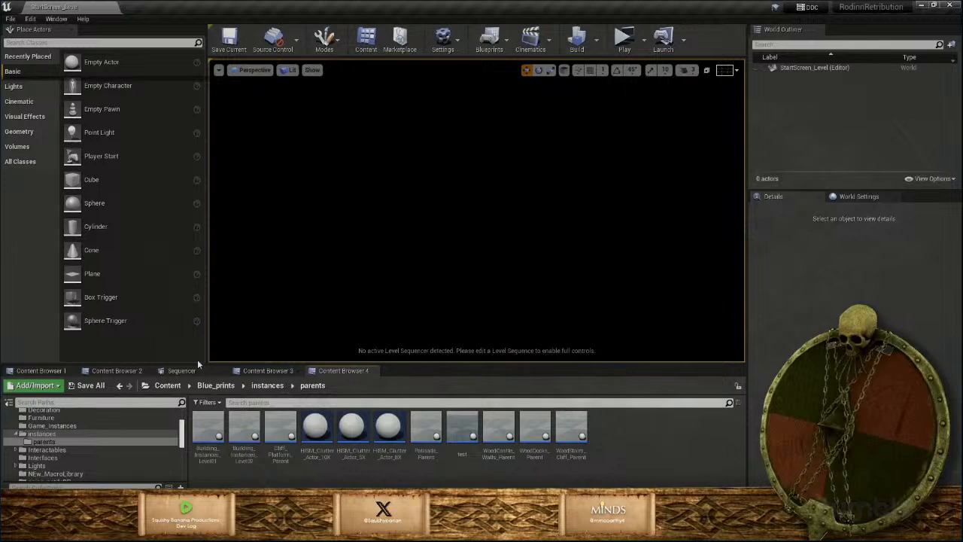
pyautogui.click(114, 371)
pyautogui.click(43, 371)
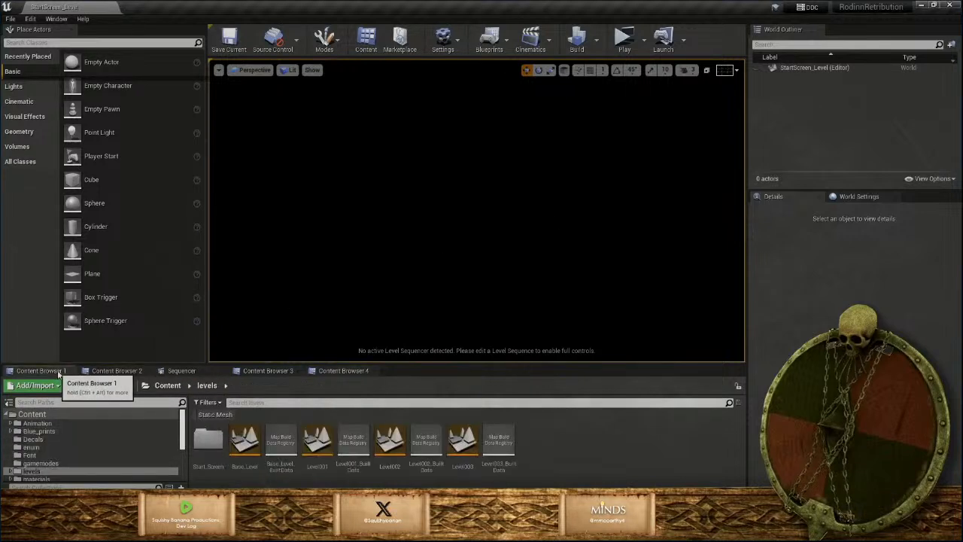
pyautogui.doubleClick(457, 448)
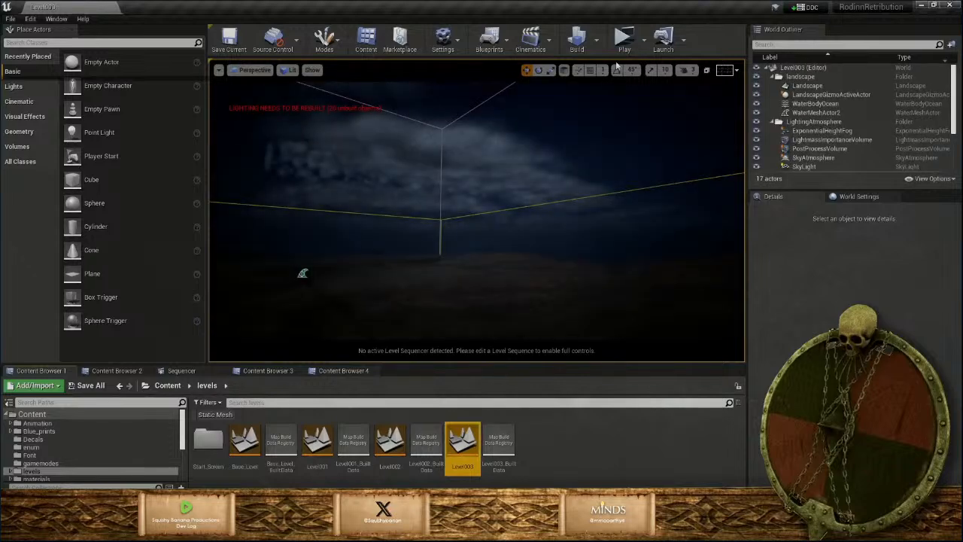
# Play-test Level003 by walking the character forward over the grass to the shoreline, and end the session
pyautogui.click(624, 41)
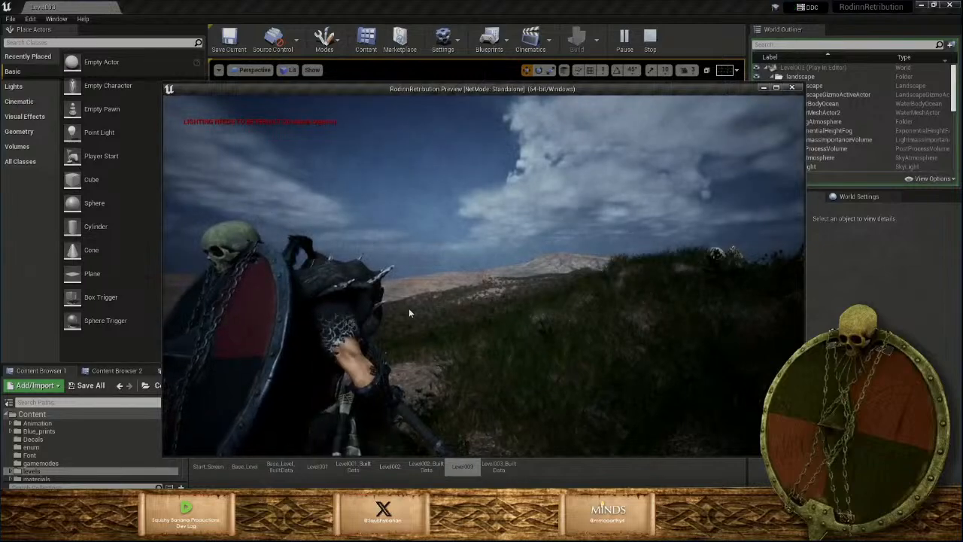
pyautogui.click(409, 309)
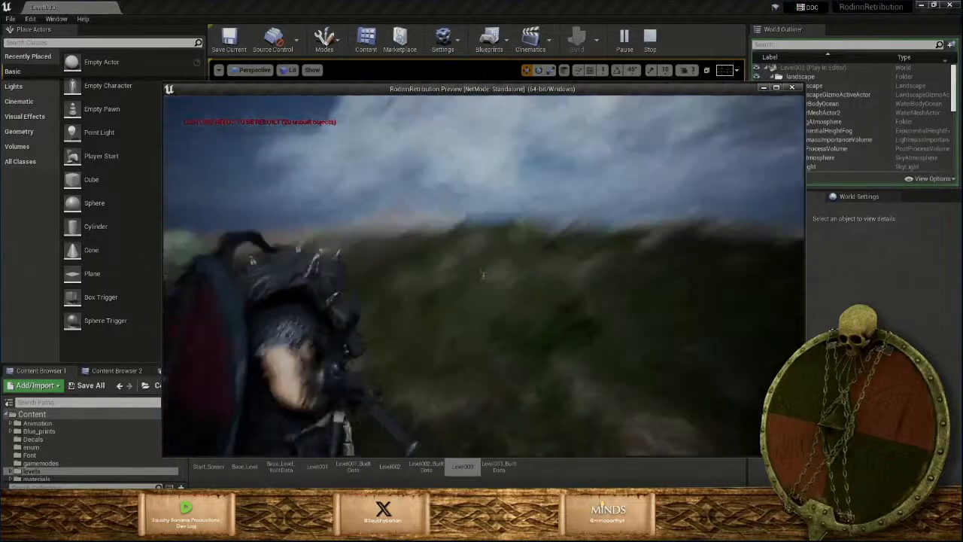
pyautogui.press('w')
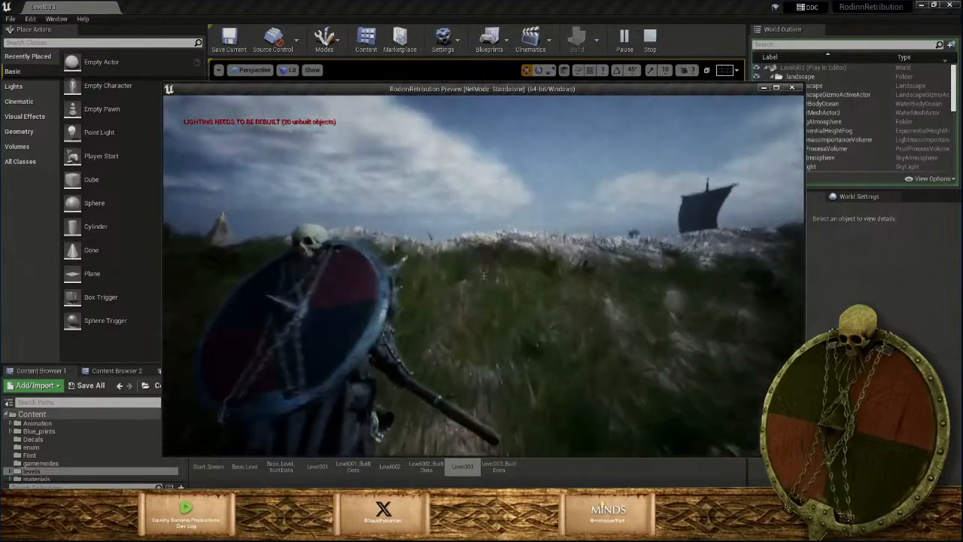
pyautogui.press('w')
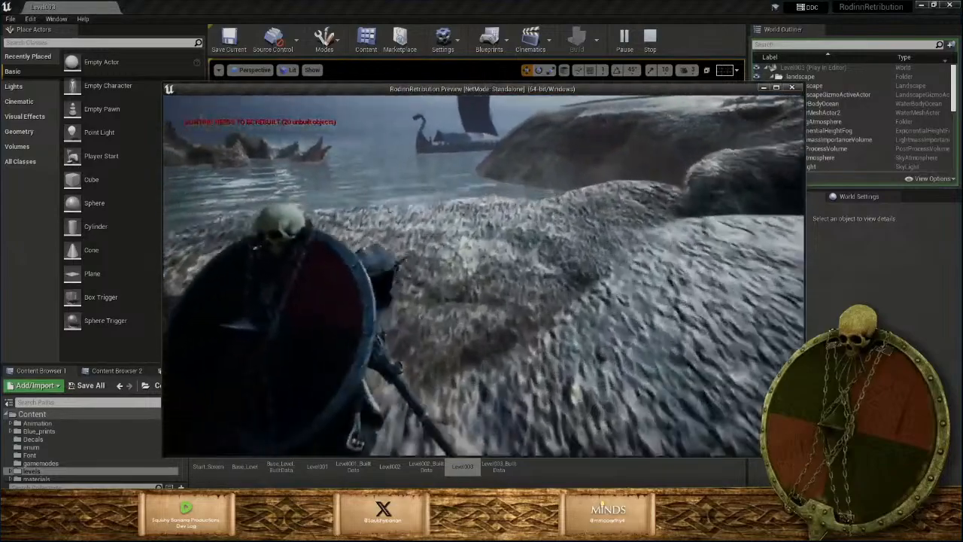
pyautogui.press('w')
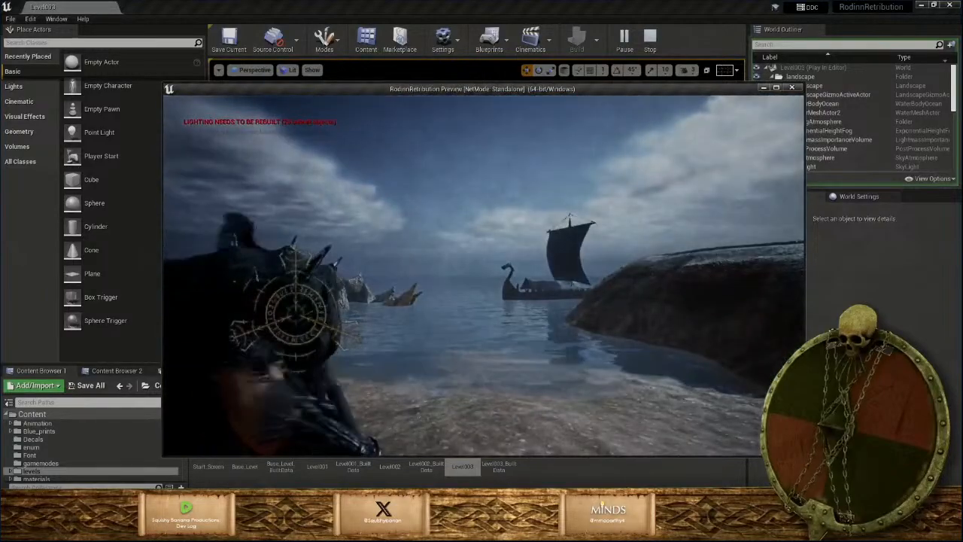
pyautogui.press('Escape')
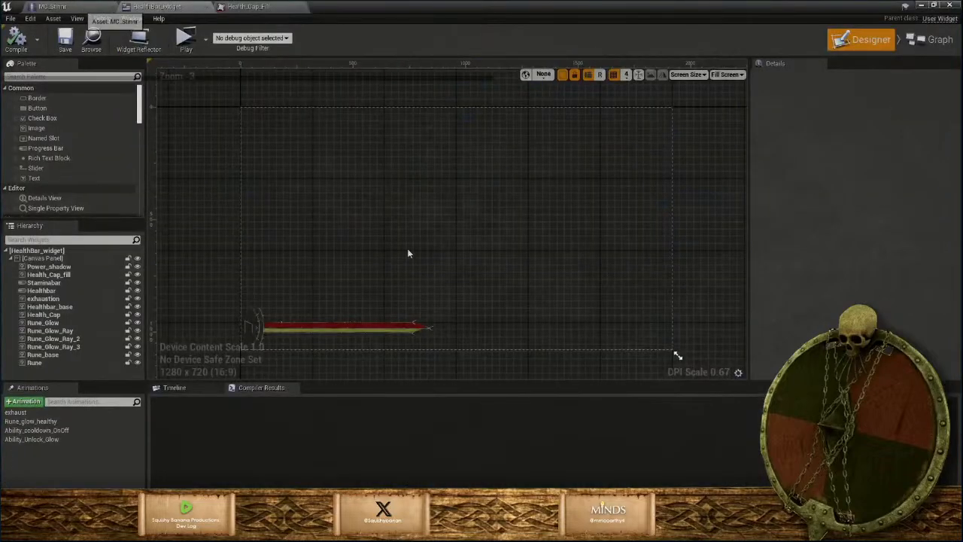
# Bring up the MC_Stinnr Event Graph at the nodes that create the Health Bar Widget
pyautogui.click(75, 7)
pyautogui.scroll(-2, 505, 231)
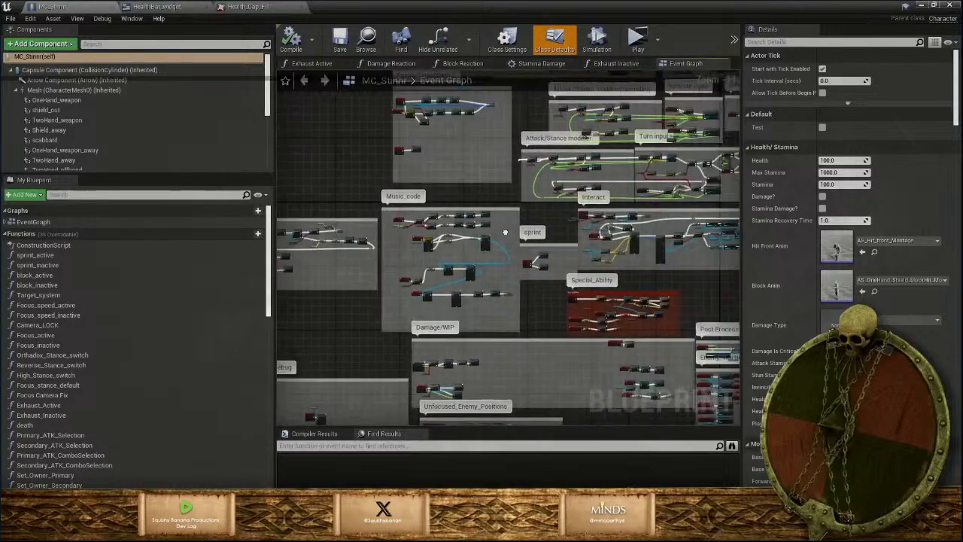
pyautogui.scroll(10, 505, 232)
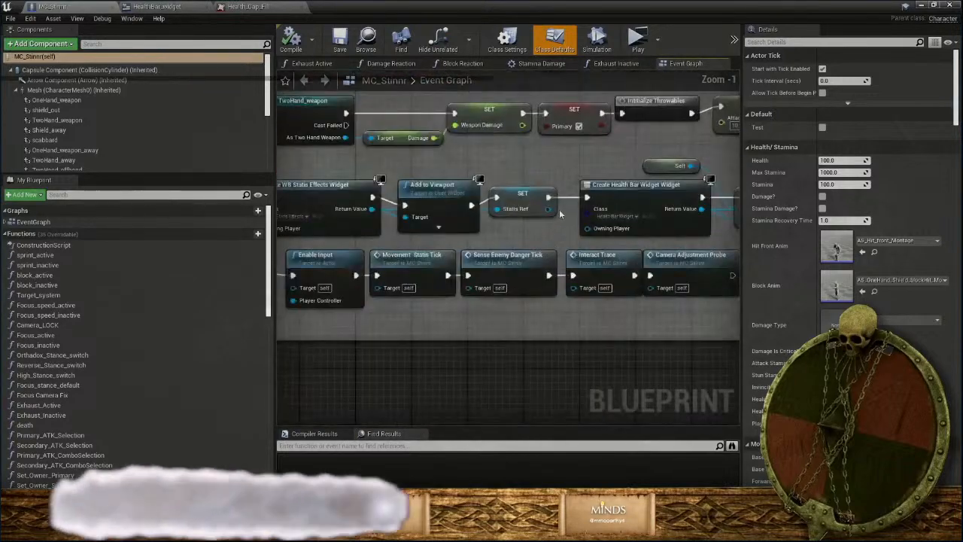
pyautogui.scroll(1, 559, 214)
pyautogui.moveTo(557, 212); pyautogui.dragTo(331, 204, button='right')
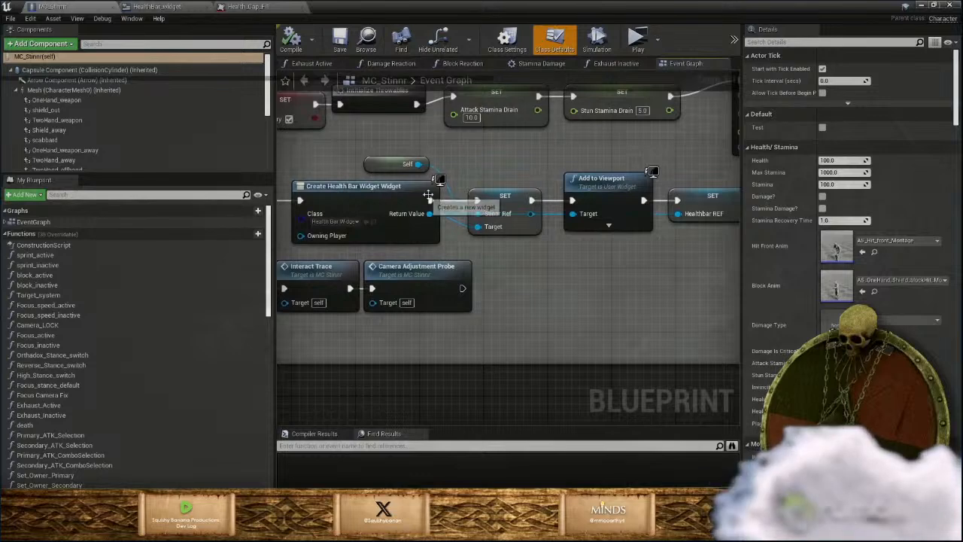
# Rearrange the Stinnr Ref, Add to Viewport and Healthbar REF nodes into one straight row after the widget creation node and save MC_Stinnr
pyautogui.moveTo(525, 202)
pyautogui.mouseDown()
pyautogui.moveTo(525, 172)
pyautogui.moveTo(521, 185)
pyautogui.mouseUp()
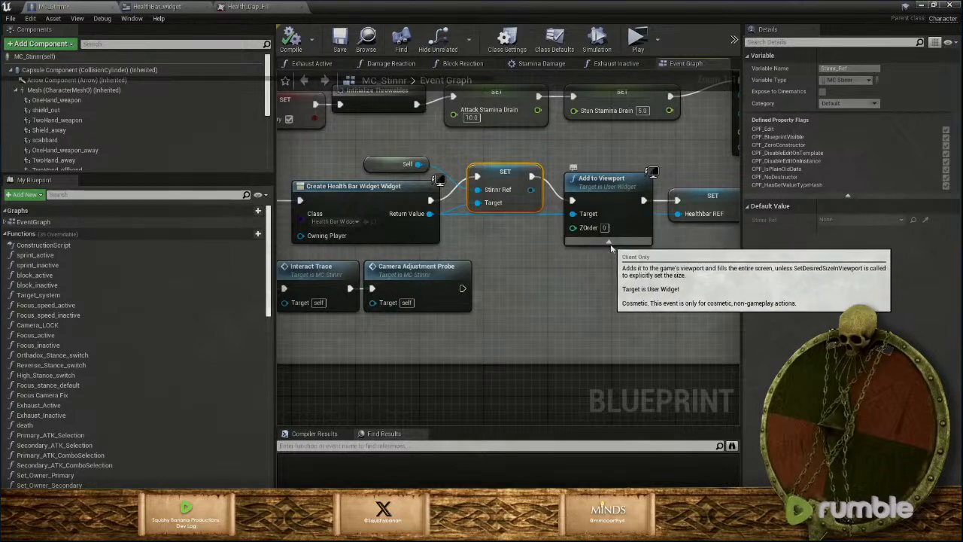
pyautogui.moveTo(609, 253); pyautogui.dragTo(470, 252, button='right')
pyautogui.moveTo(472, 219); pyautogui.dragTo(475, 187)
pyautogui.moveTo(575, 202)
pyautogui.mouseDown()
pyautogui.moveTo(580, 240)
pyautogui.moveTo(580, 208)
pyautogui.mouseUp()
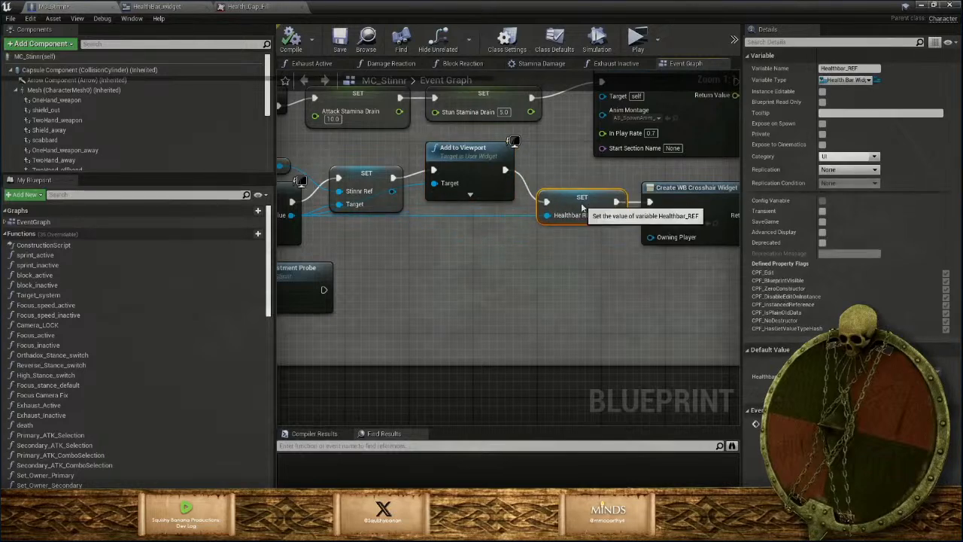
pyautogui.click(489, 184)
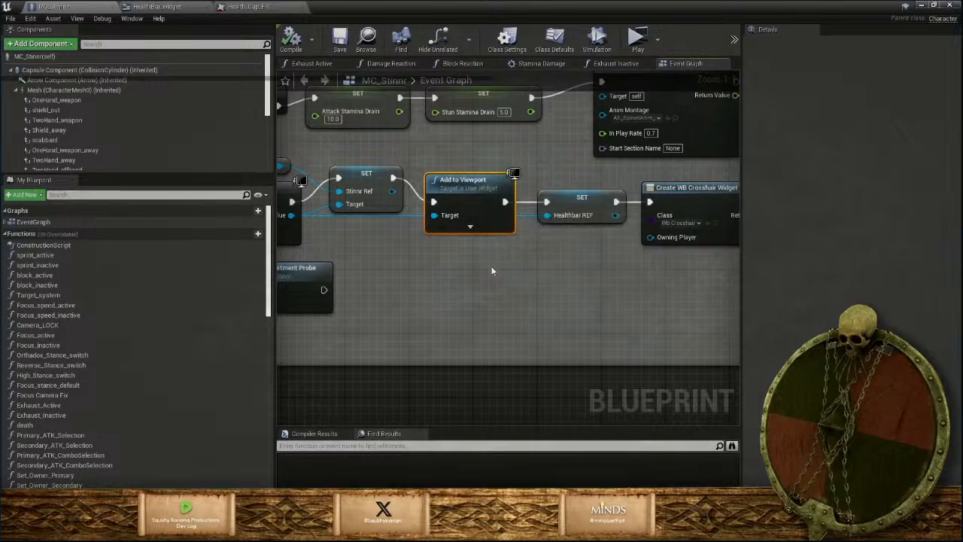
pyautogui.moveTo(490, 207); pyautogui.dragTo(626, 255, button='right')
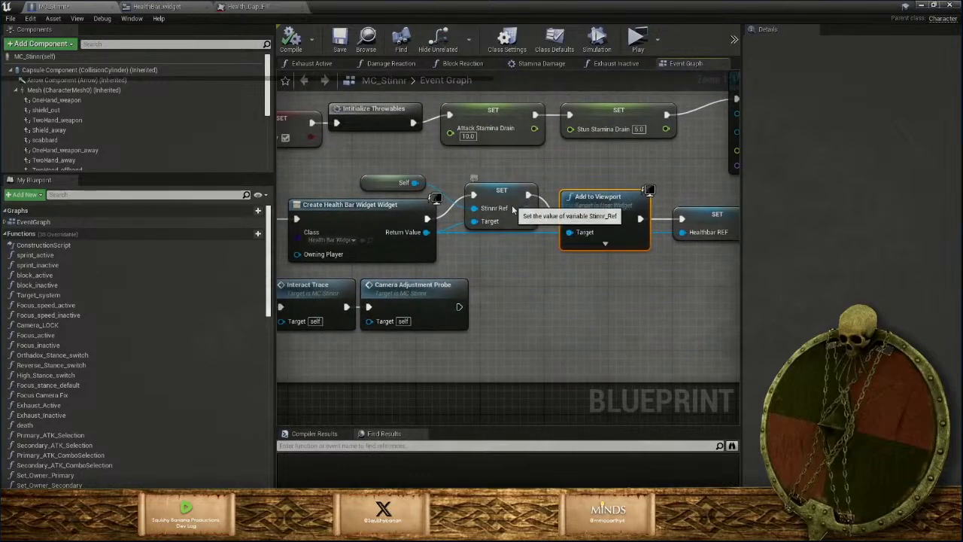
pyautogui.moveTo(522, 203); pyautogui.dragTo(522, 228)
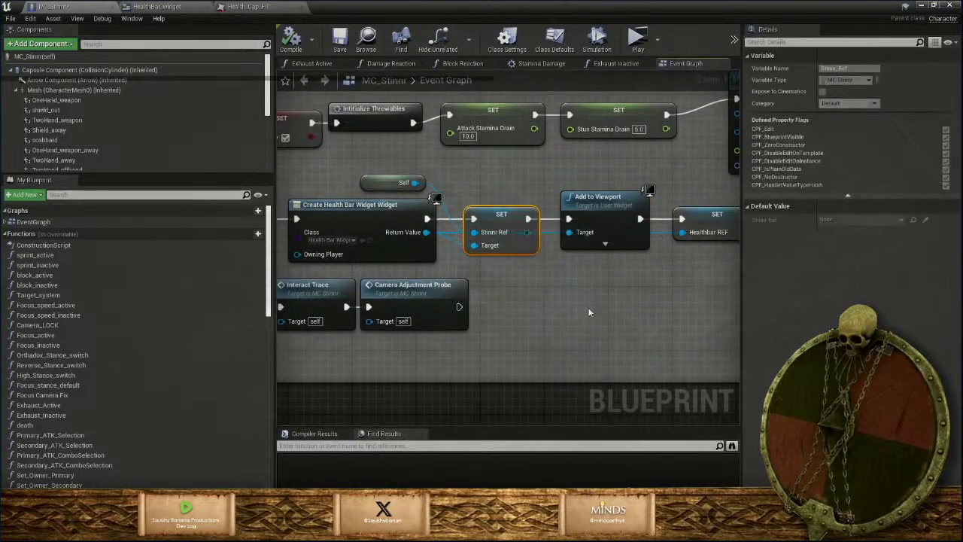
pyautogui.scroll(-1, 589, 312)
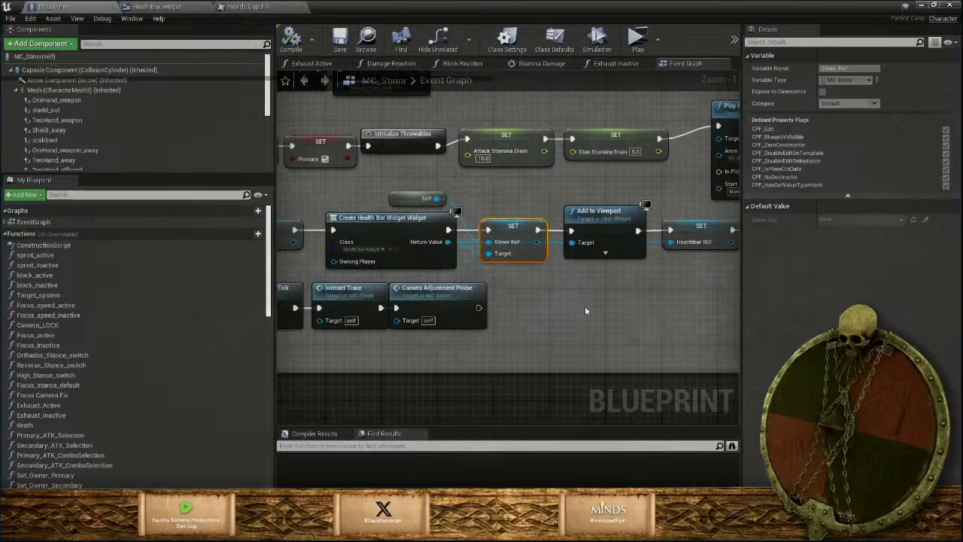
pyautogui.click(340, 41)
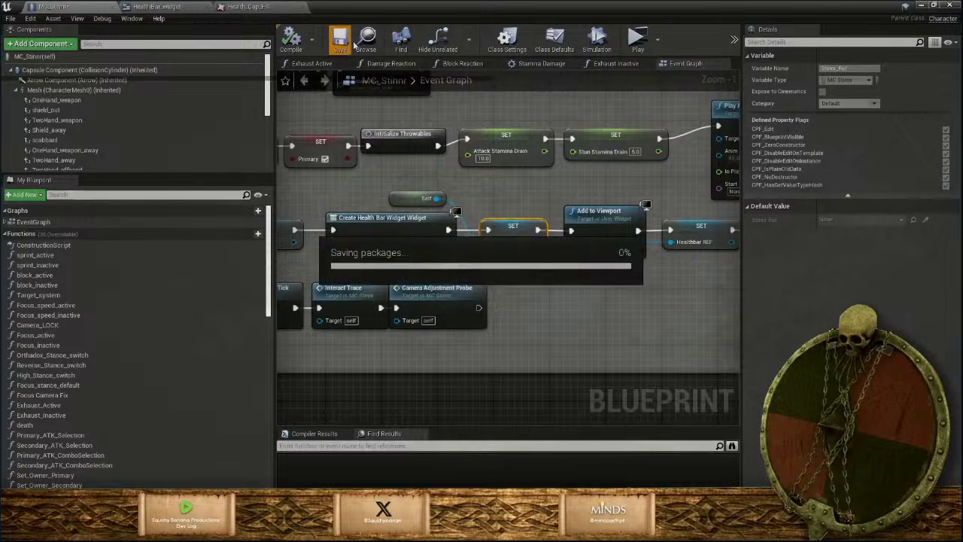
# Return to the HealthBar_widget Designer and add a new widget animation named Healthbar_ON
pyautogui.click(239, 7)
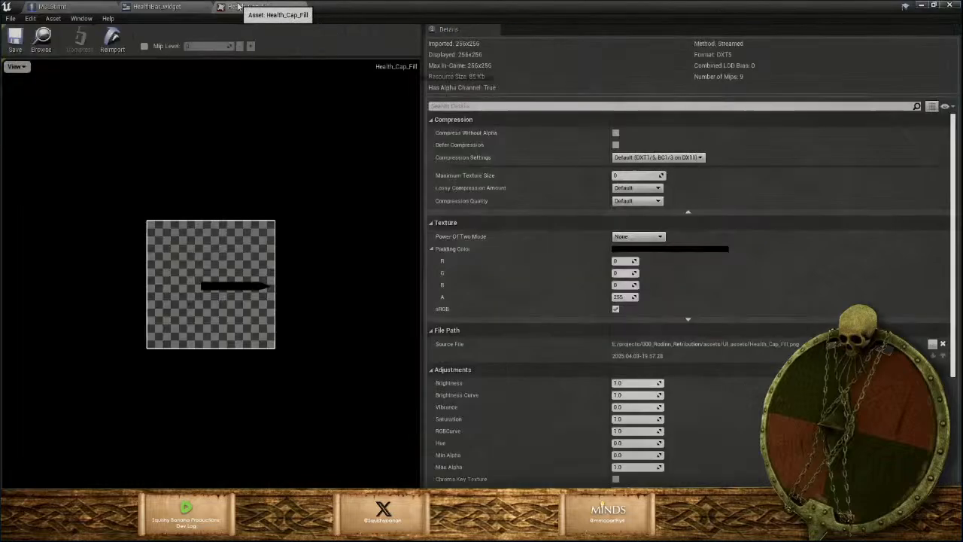
pyautogui.click(156, 6)
pyautogui.scroll(-1, 361, 315)
pyautogui.click(359, 319)
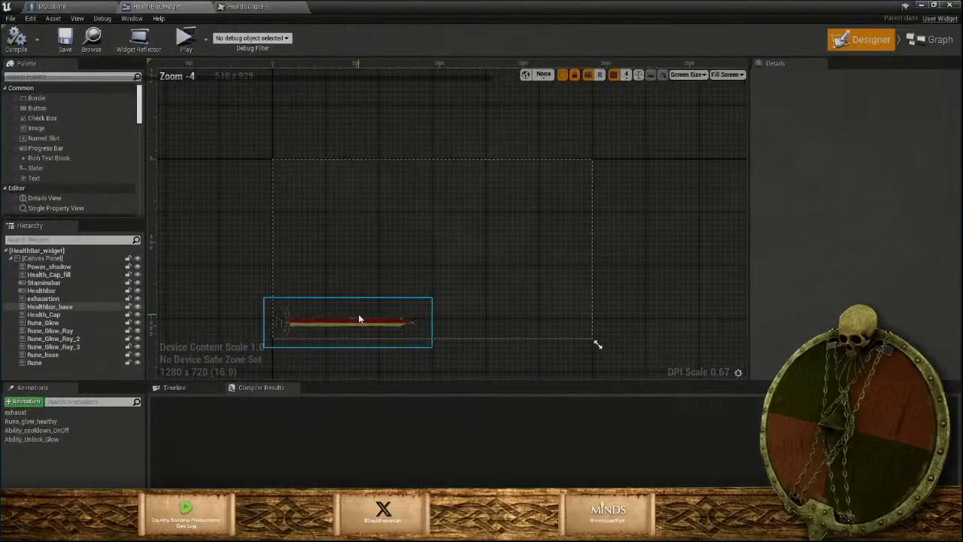
pyautogui.moveTo(359, 328)
pyautogui.mouseDown(button='right')
pyautogui.moveTo(391, 250)
pyautogui.moveTo(430, 205)
pyautogui.mouseUp(button='right')
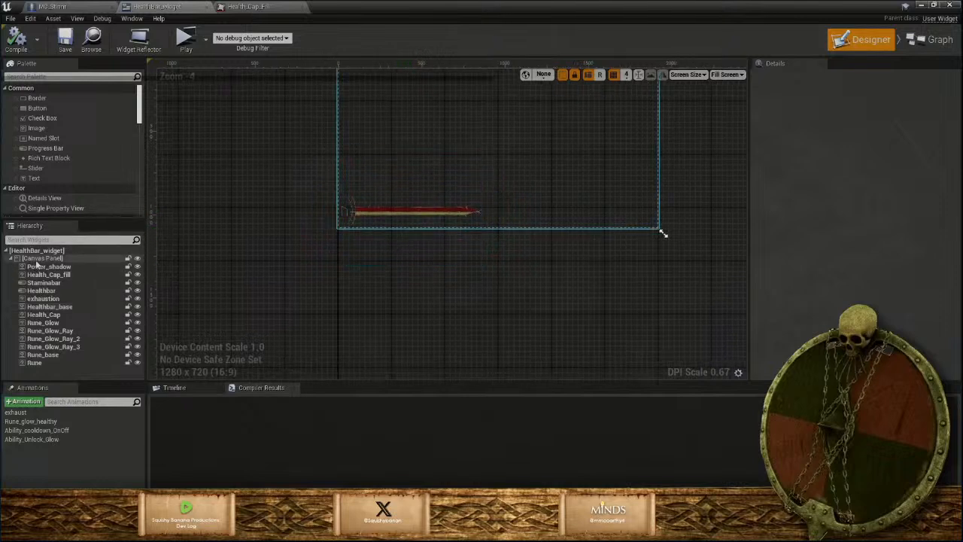
pyautogui.click(24, 403)
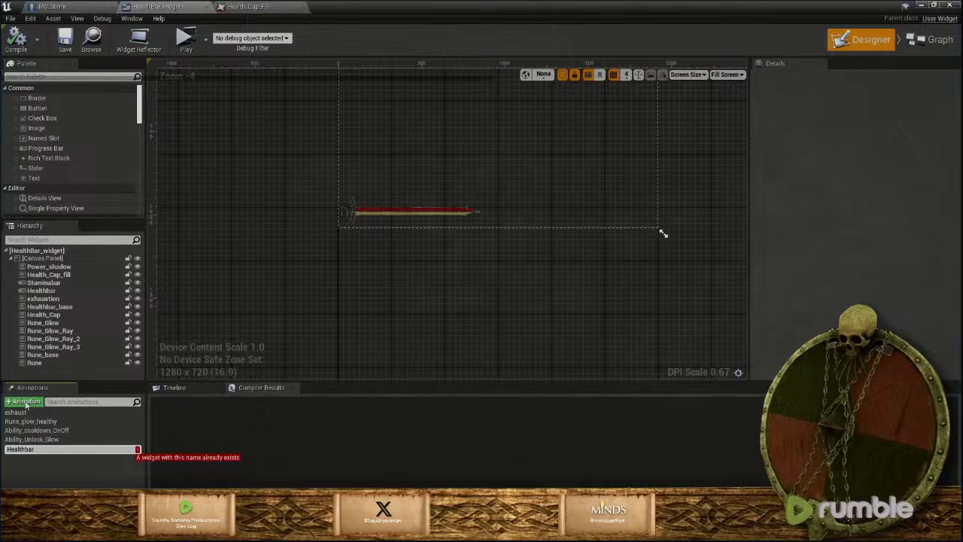
pyautogui.write('_ON')
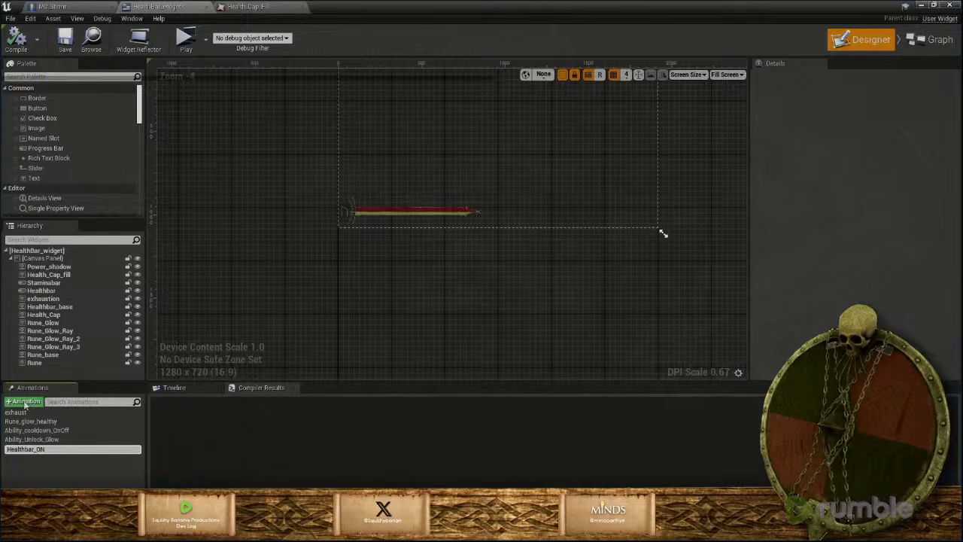
pyautogui.press('Return')
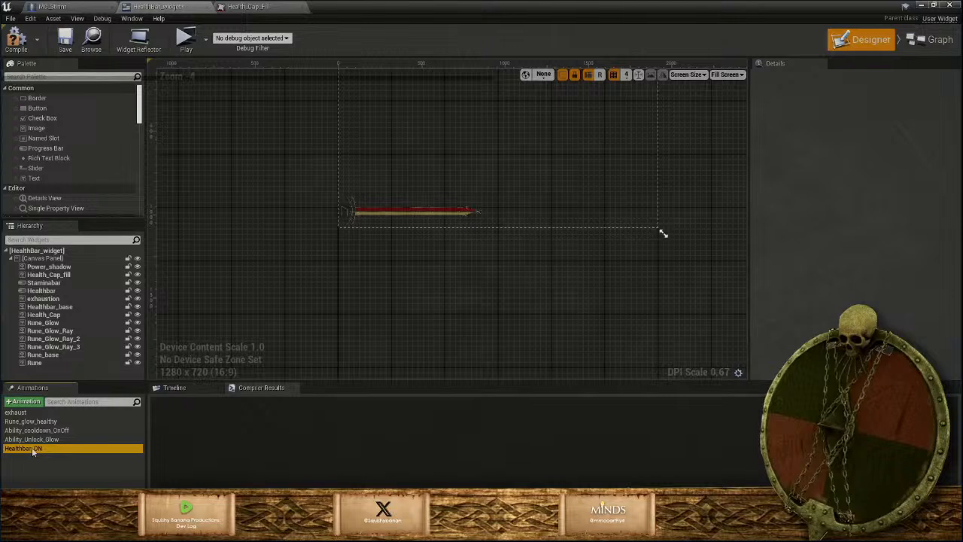
# Show the Healthbar_ON timeline and add a Render Opacity keyframe for the Canvas Panel at 0.00
pyautogui.click(191, 387)
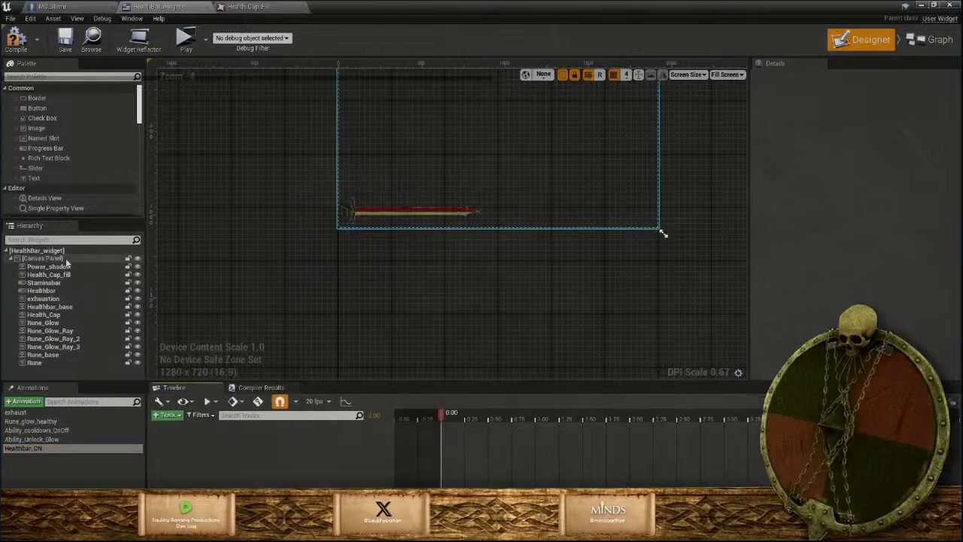
pyautogui.click(338, 226)
pyautogui.click(817, 157)
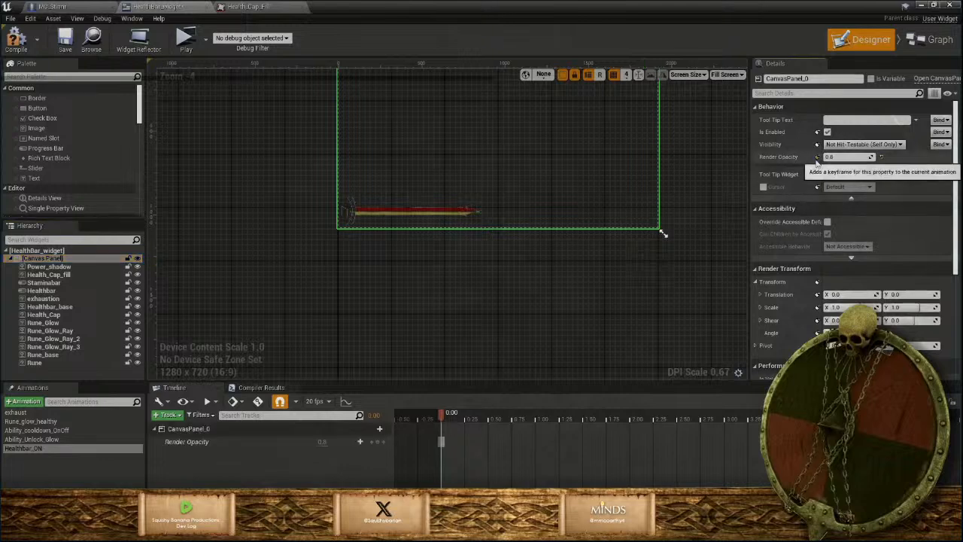
# Add Render Opacity keyframes at 0.00 for Power_shadow and Health_Cap_fill to the Healthbar_ON animation
pyautogui.click(75, 267)
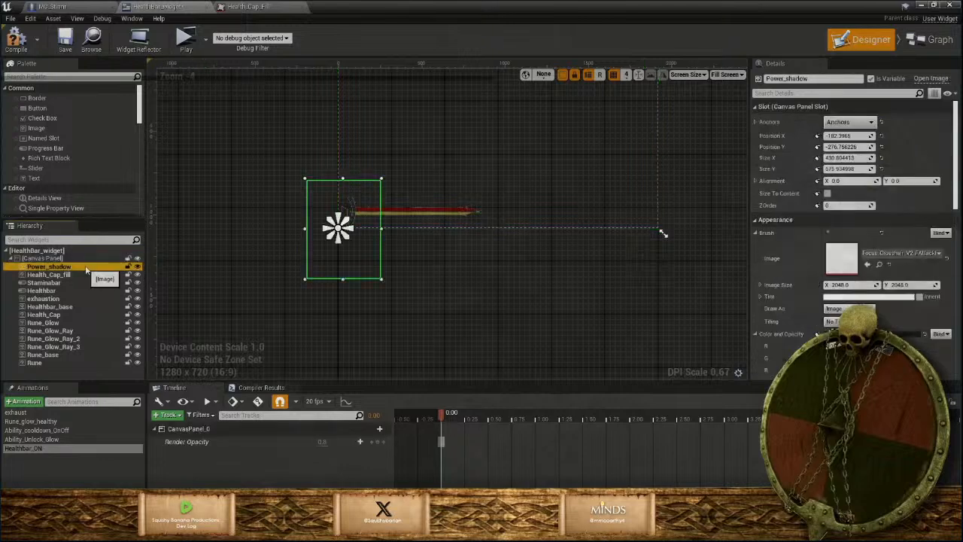
pyautogui.scroll(-5, 804, 286)
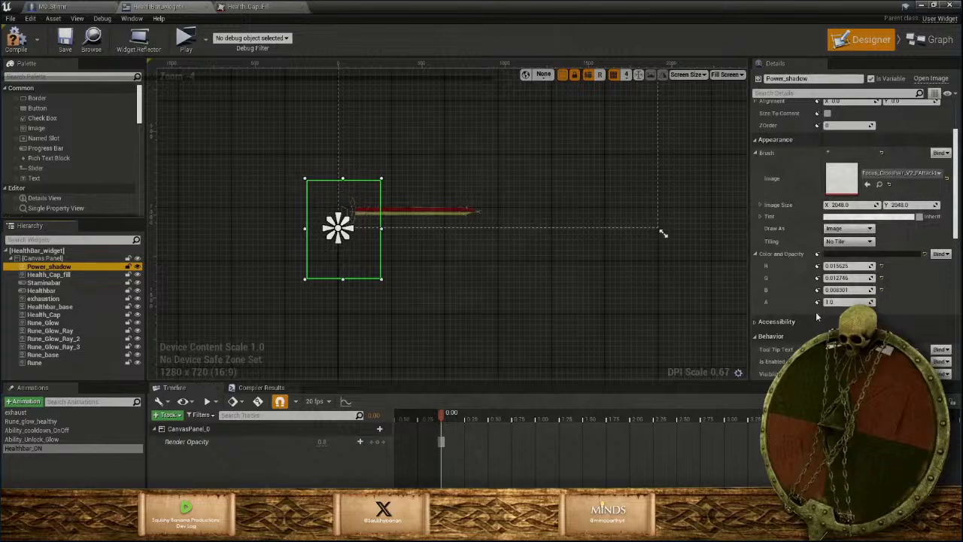
pyautogui.click(817, 323)
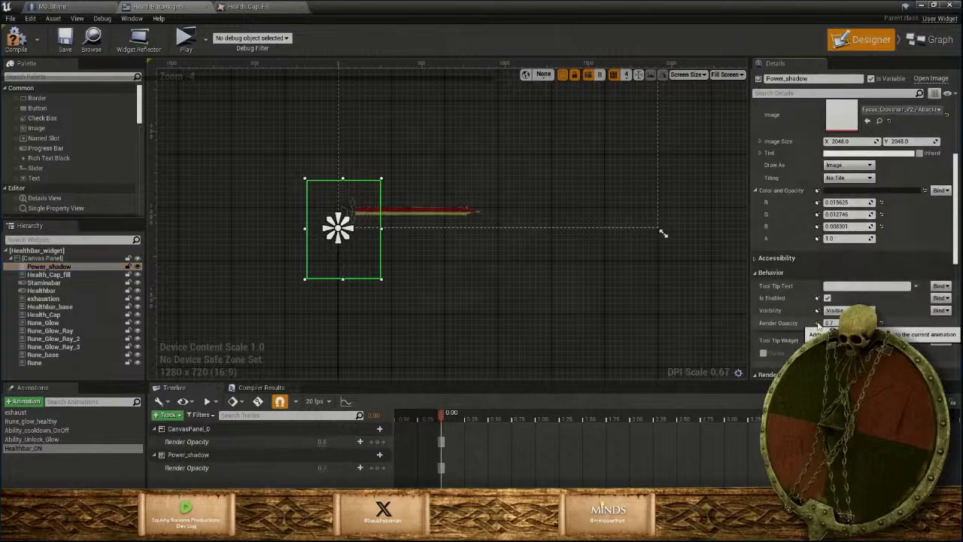
pyautogui.click(67, 275)
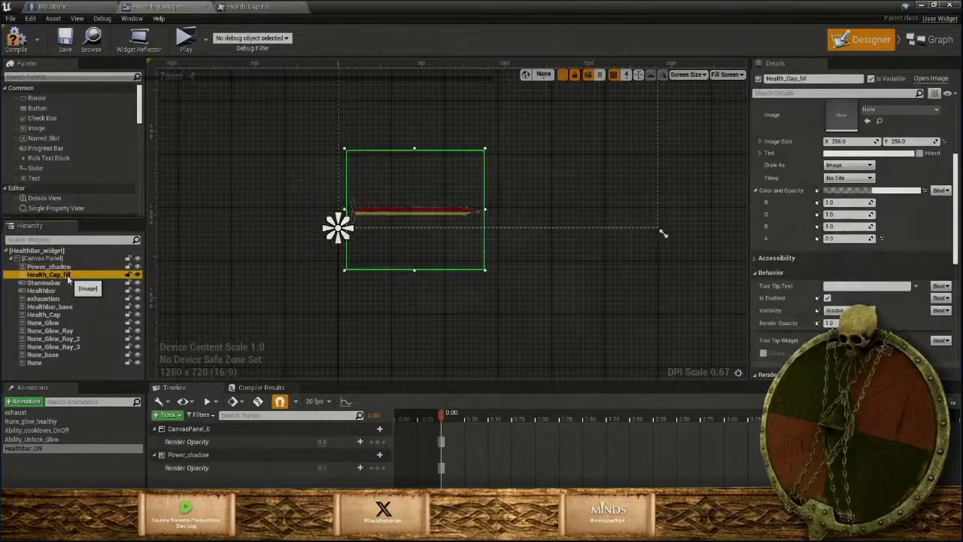
pyautogui.click(818, 323)
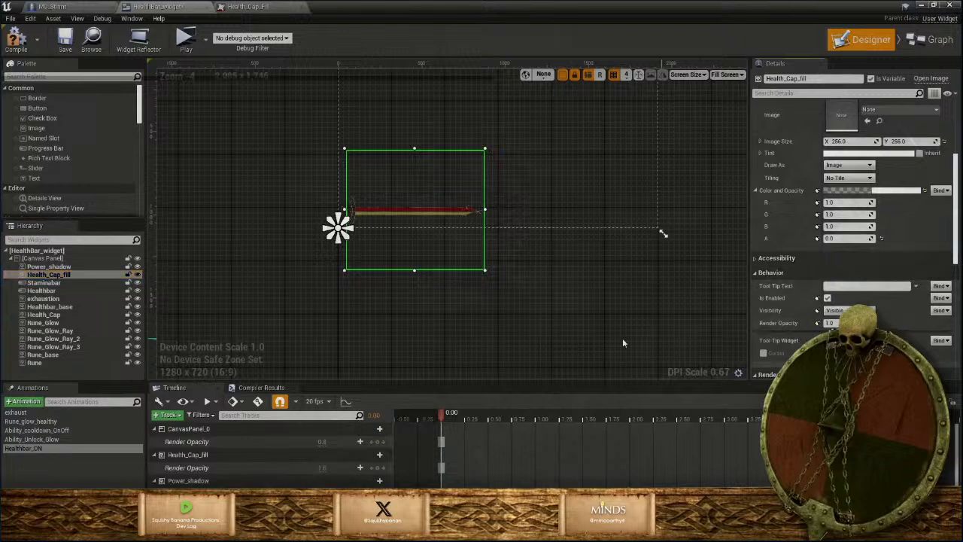
# Add a Render Opacity keyframe at 0.00 for Healthbar to the Healthbar_ON animation and check the exhaustion image's Render Opacity setting
pyautogui.click(45, 282)
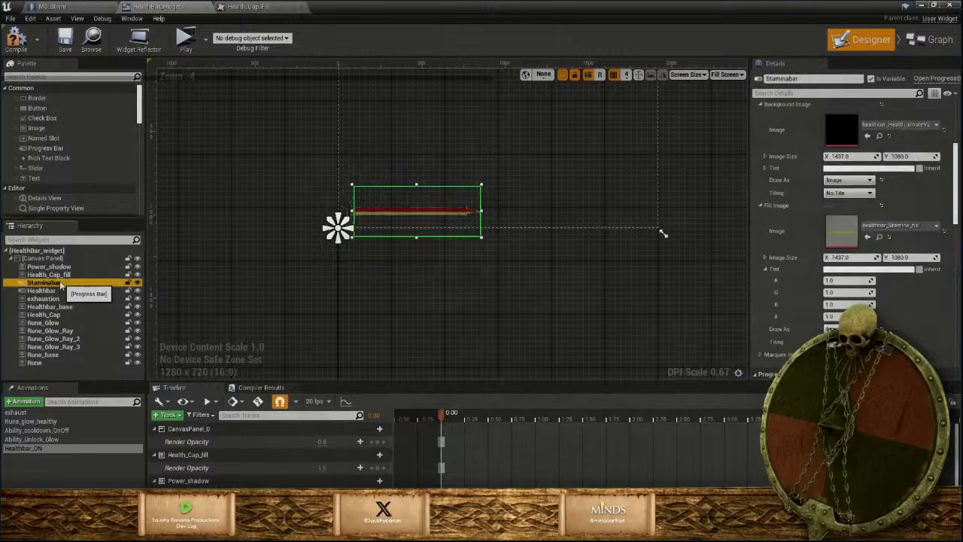
pyautogui.scroll(-5, 850, 226)
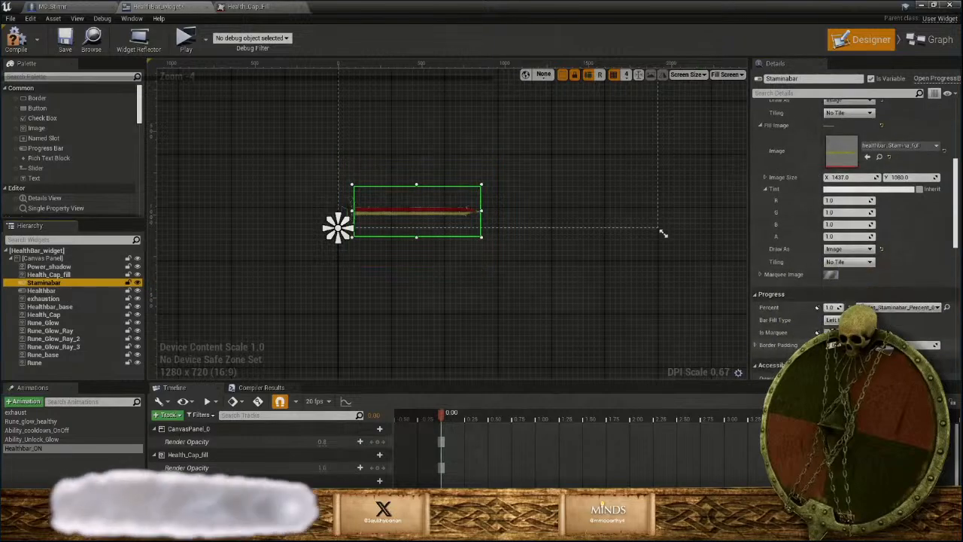
pyautogui.scroll(-2, 851, 226)
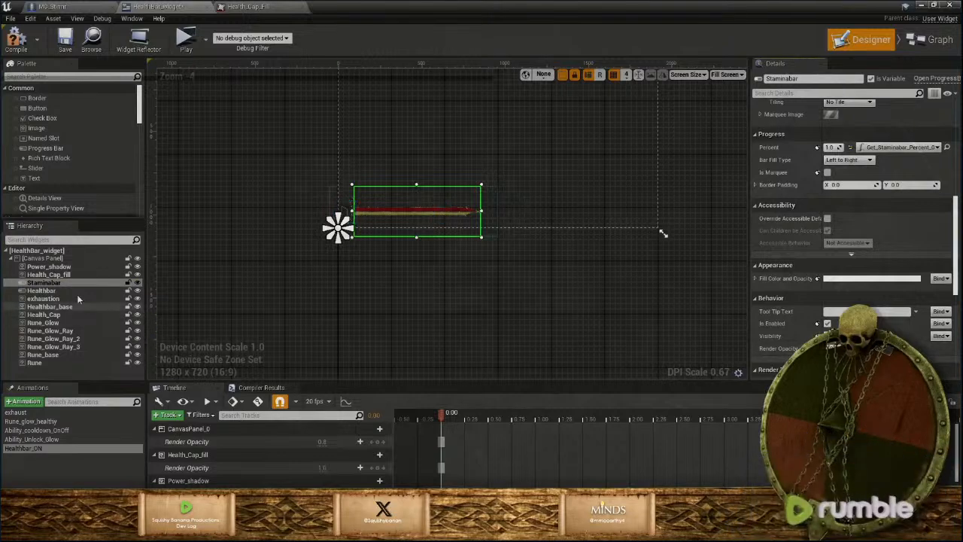
pyautogui.click(42, 291)
pyautogui.scroll(-1, 884, 292)
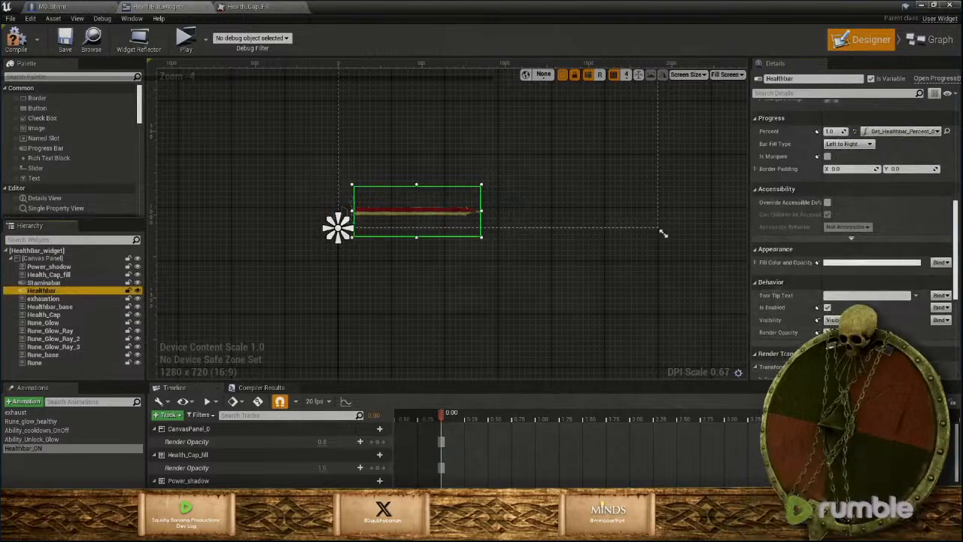
pyautogui.click(817, 333)
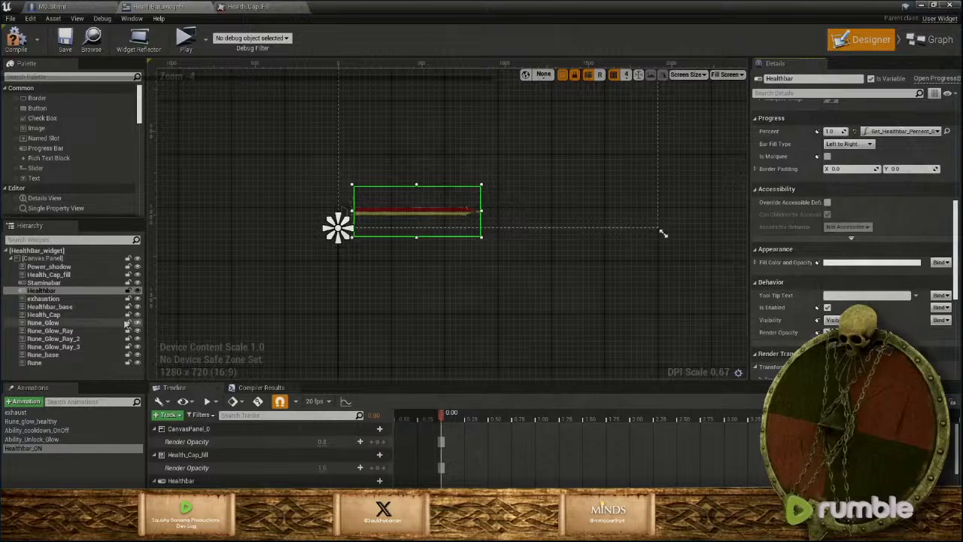
pyautogui.click(43, 298)
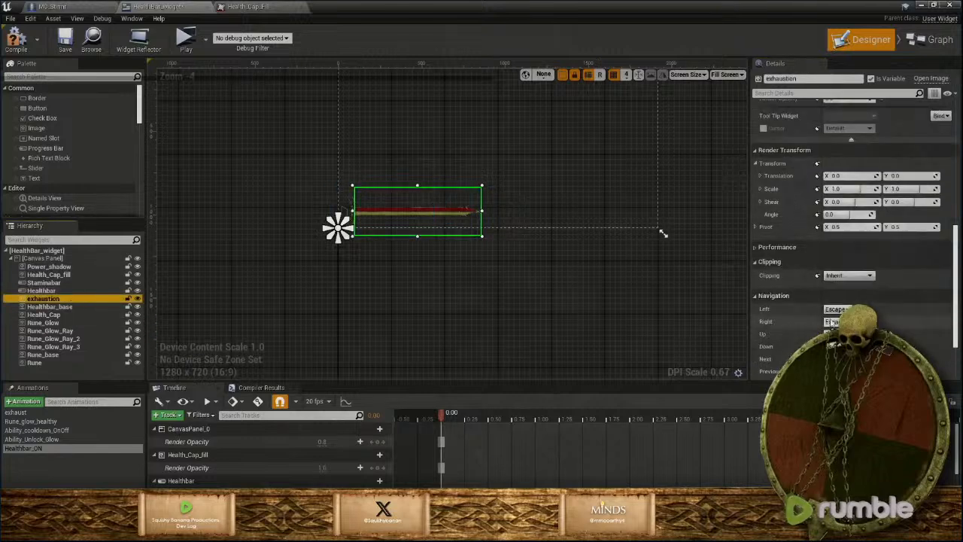
pyautogui.scroll(-4, 854, 225)
pyautogui.scroll(6, 854, 226)
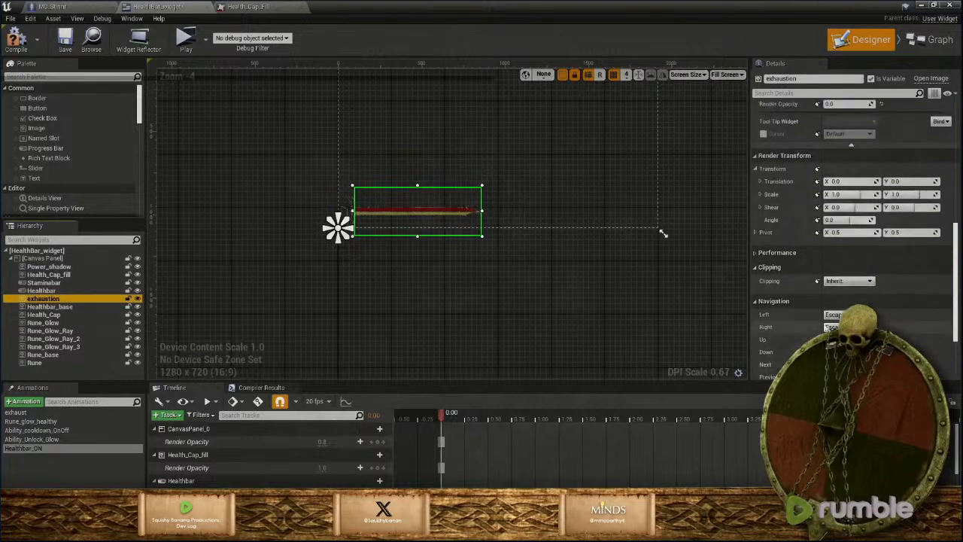
pyautogui.scroll(3, 818, 197)
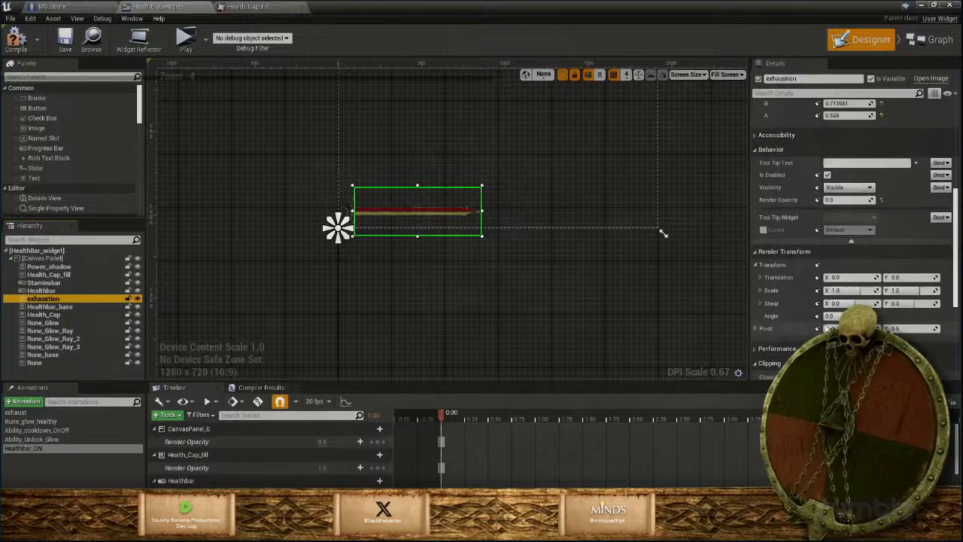
# Set the Canvas Panel's Visibility to Visible, then compile and save HealthBar_widget
pyautogui.click(45, 258)
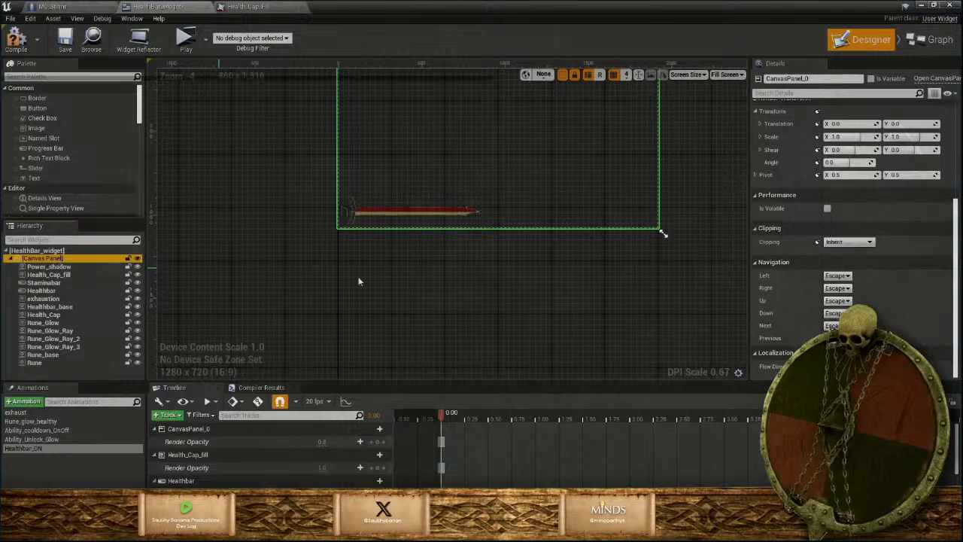
pyautogui.scroll(3, 862, 301)
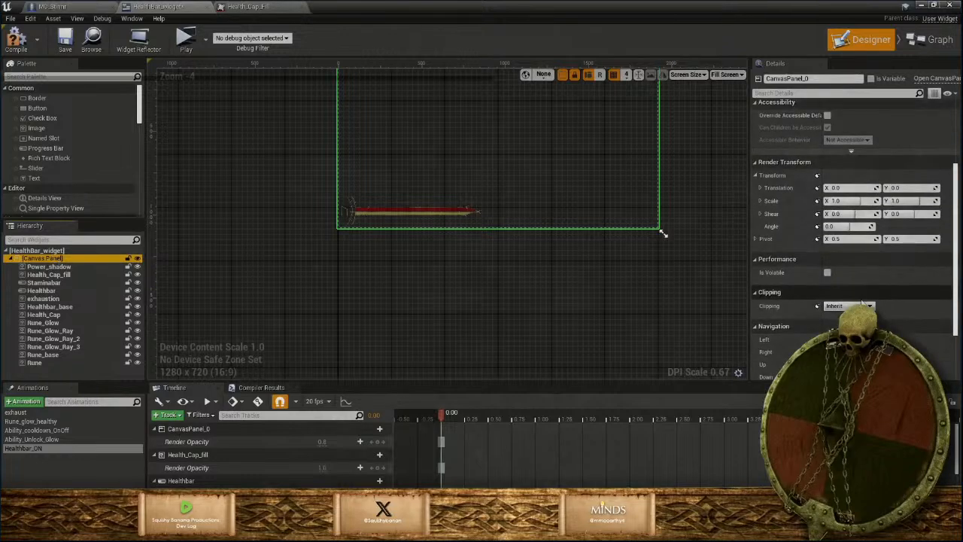
pyautogui.scroll(5, 862, 301)
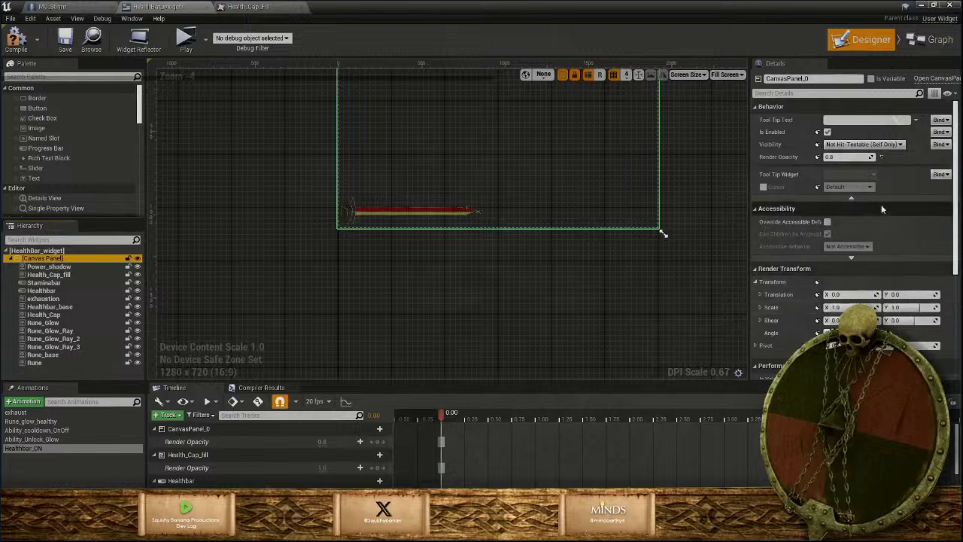
pyautogui.click(894, 145)
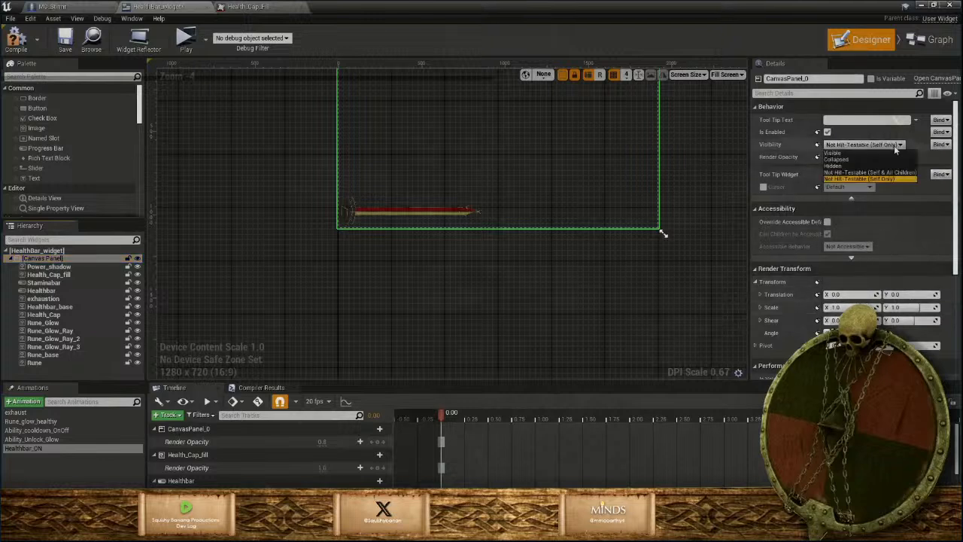
pyautogui.click(833, 153)
pyautogui.click(18, 39)
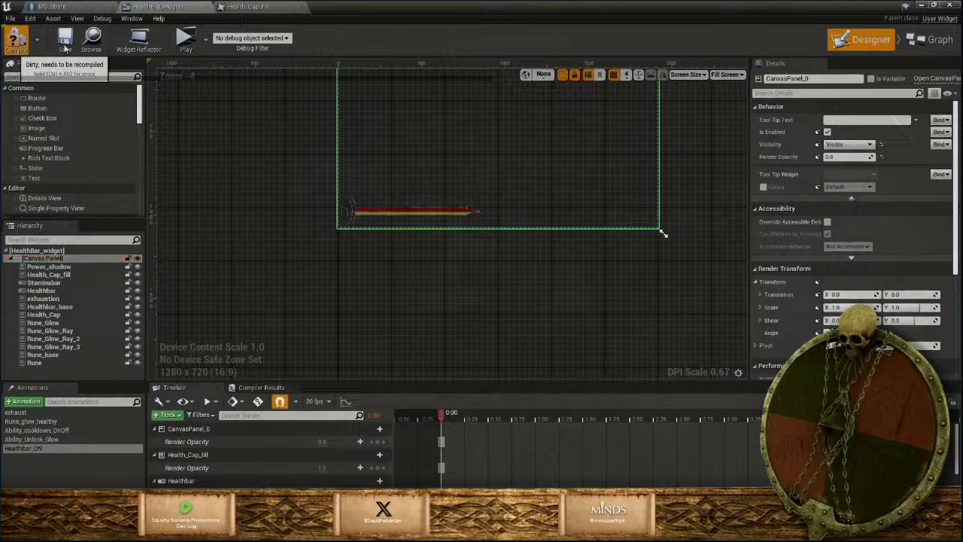
pyautogui.click(65, 41)
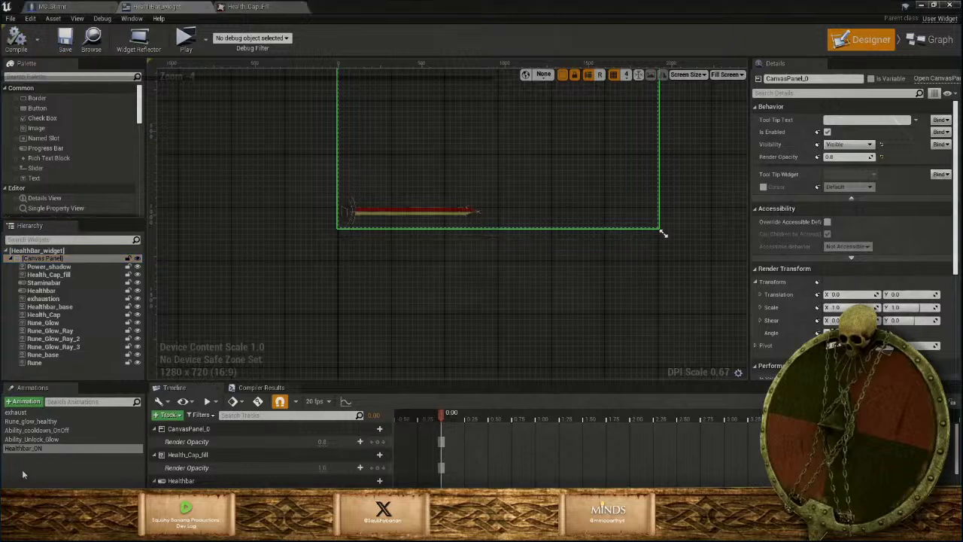
# Delete the Healthbar_ON animation and run a short play test of the level
pyautogui.click(30, 449)
pyautogui.press('Delete')
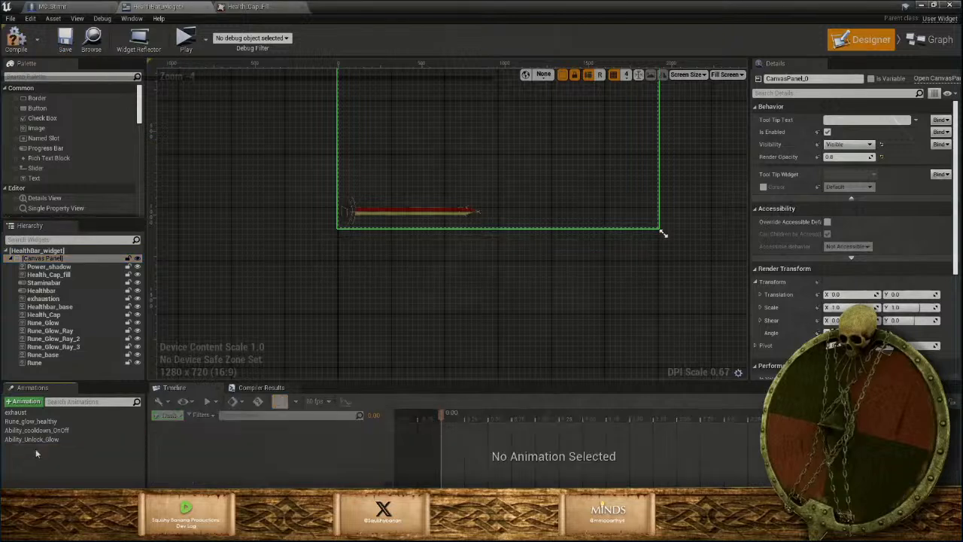
pyautogui.click(923, 6)
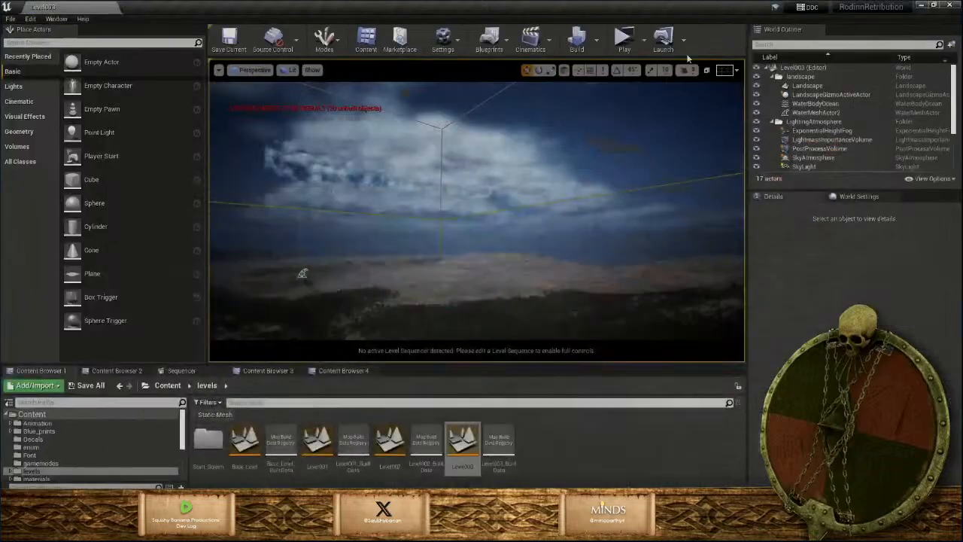
pyautogui.click(625, 44)
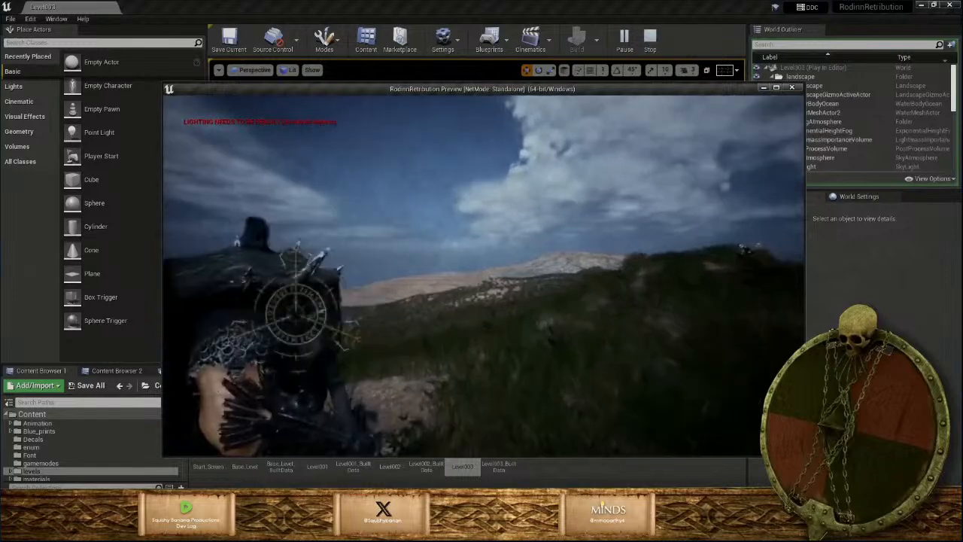
pyautogui.press('Escape')
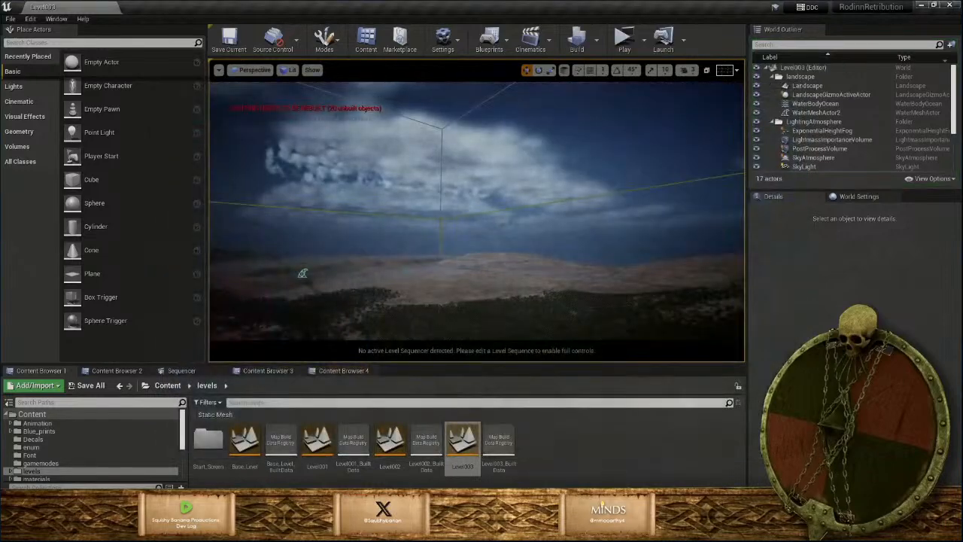
# Return to HealthBar_widget, recompile and save it, and play-test the level again
pyautogui.click(498, 530)
pyautogui.click(552, 485)
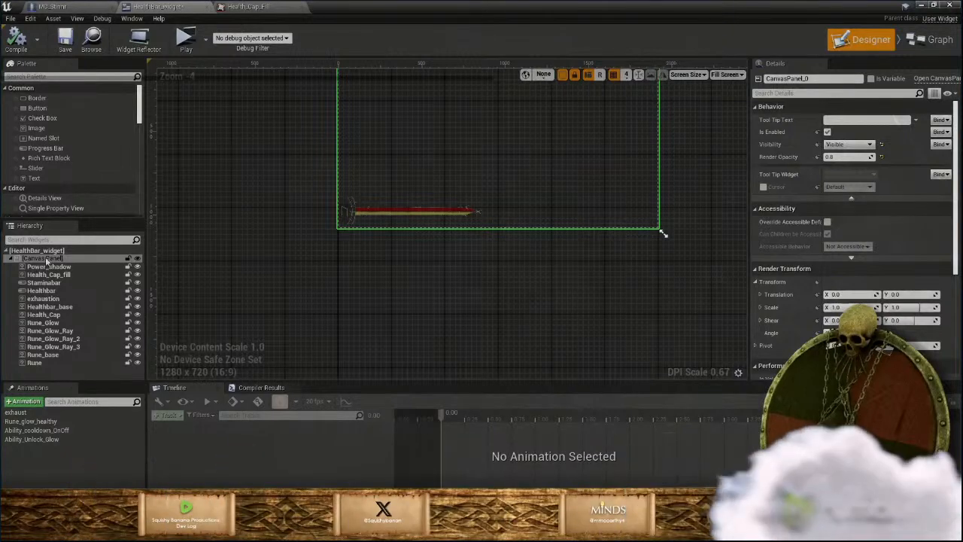
pyautogui.click(45, 251)
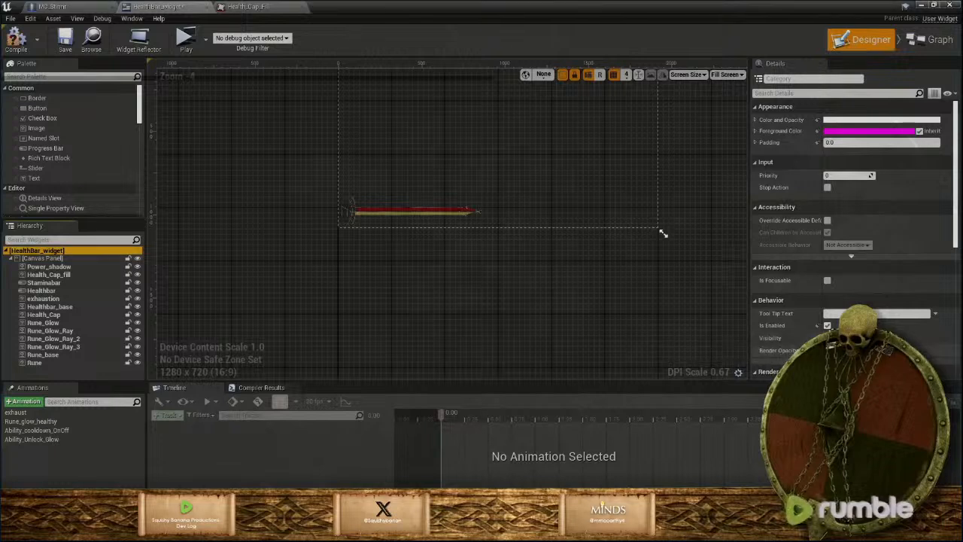
pyautogui.click(18, 43)
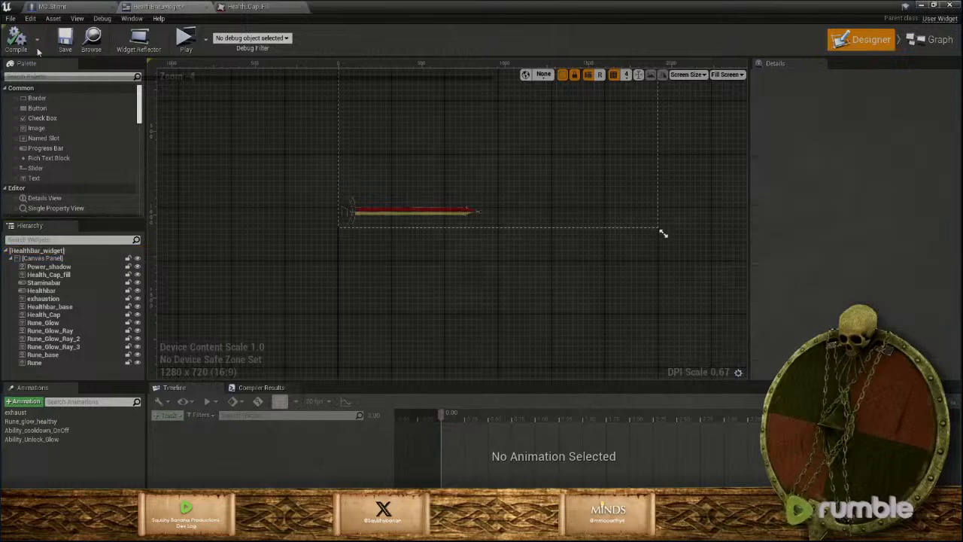
pyautogui.click(76, 45)
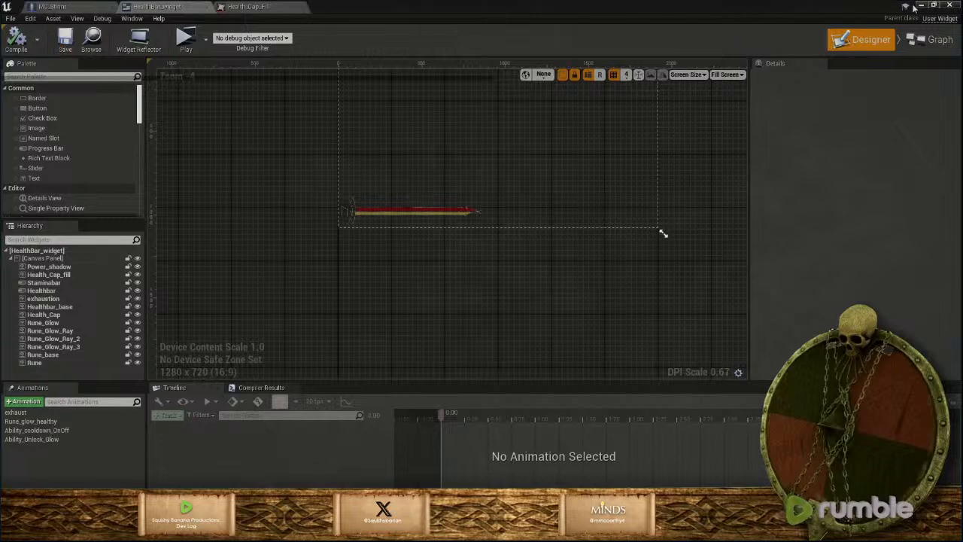
pyautogui.click(920, 6)
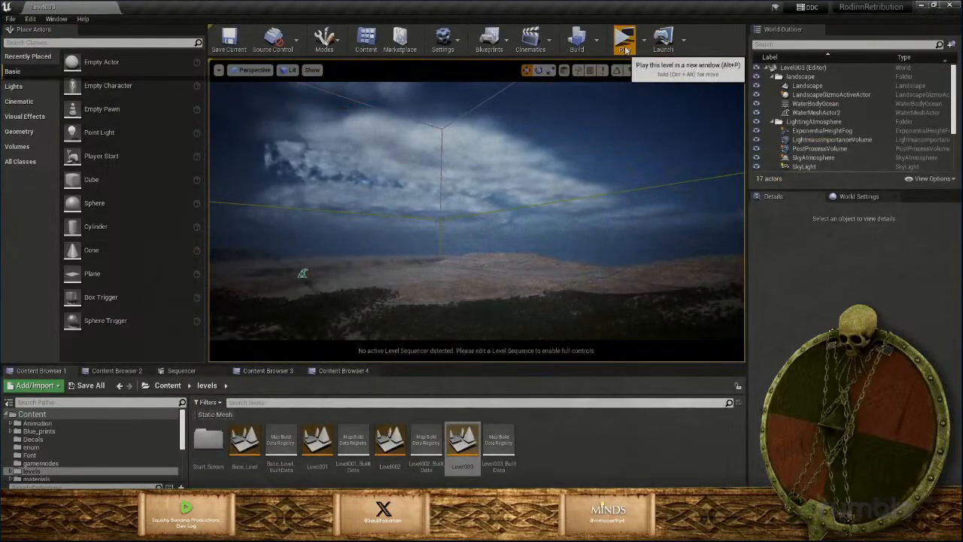
pyautogui.click(624, 39)
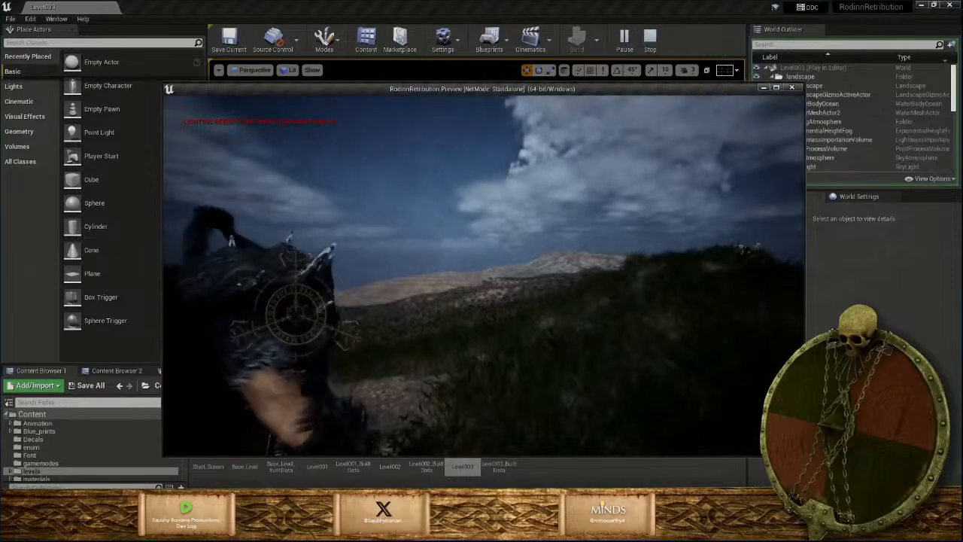
pyautogui.press('Escape')
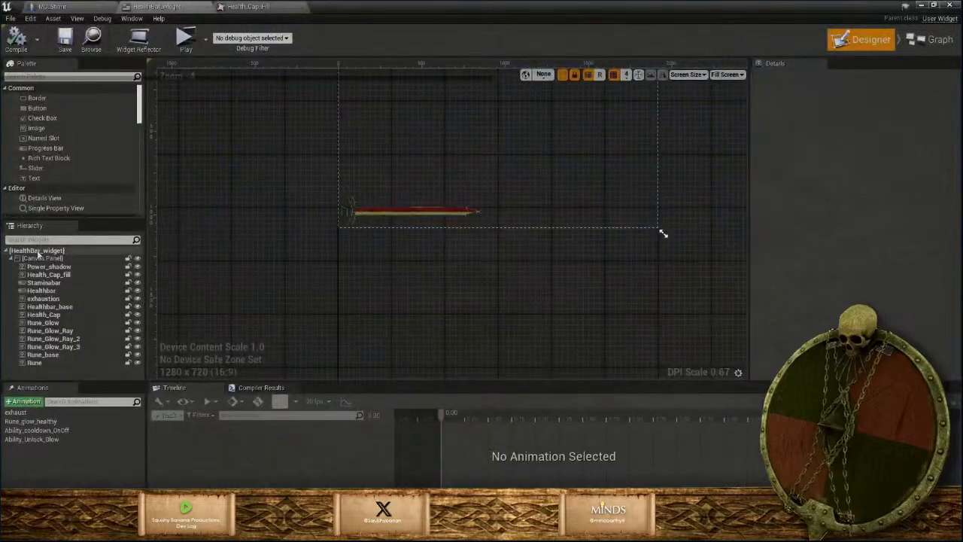
# Set the Visibility of the root HealthBar_widget to Not Hit-Testable (Self & All Children), save the widget and return to the level editor
pyautogui.click(37, 251)
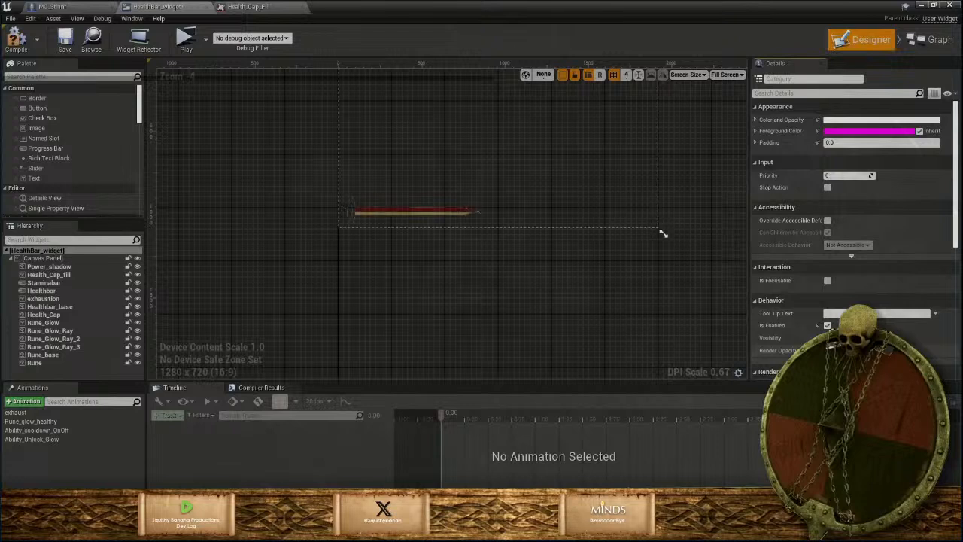
pyautogui.click(55, 260)
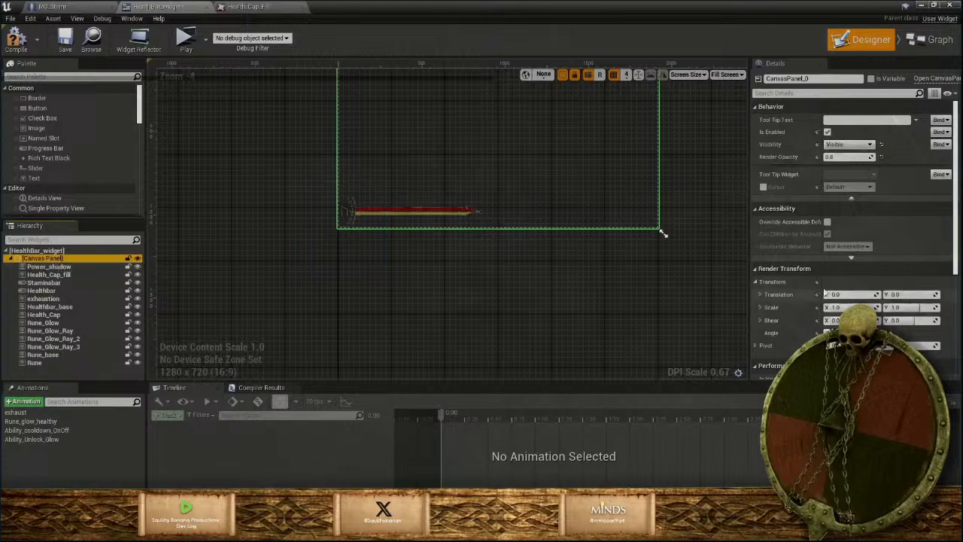
pyautogui.scroll(-5, 828, 293)
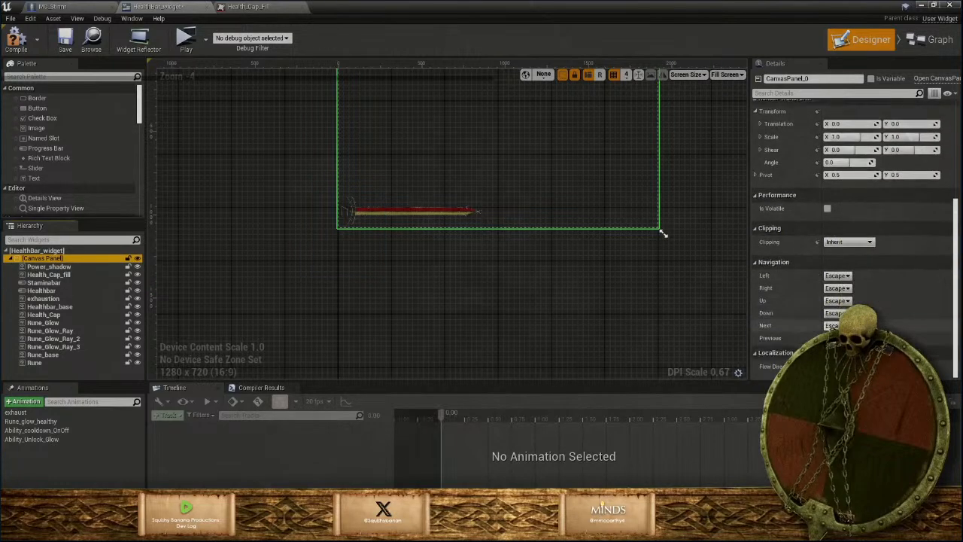
pyautogui.scroll(5, 851, 149)
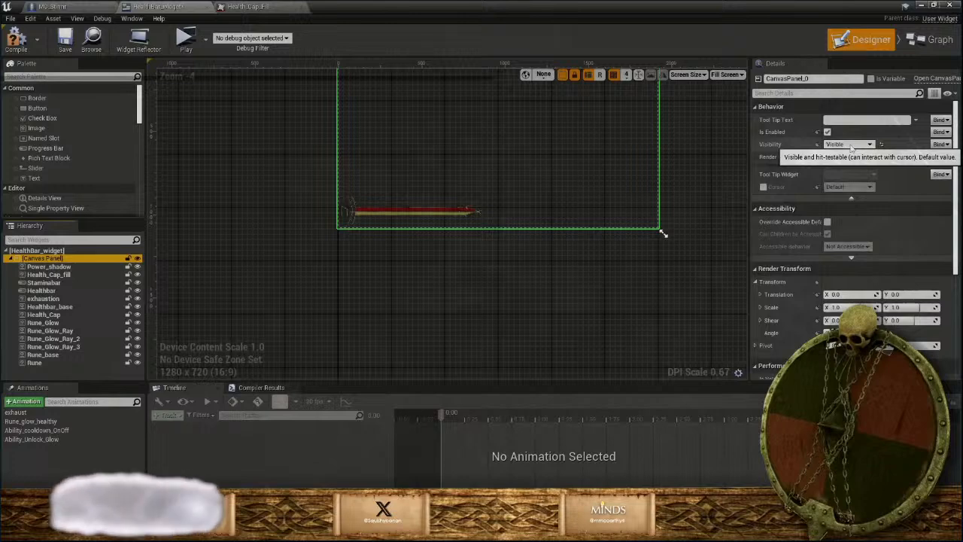
pyautogui.click(850, 145)
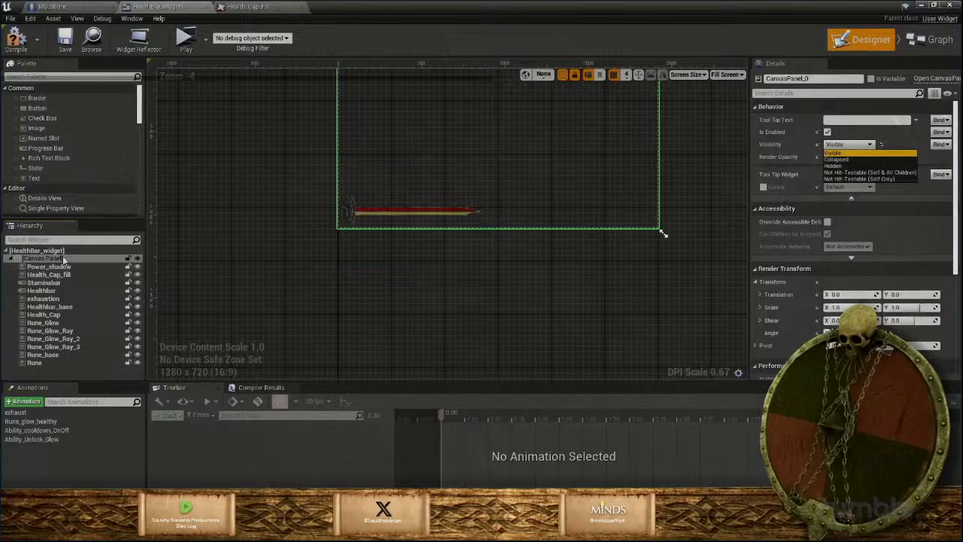
pyautogui.click(37, 250)
pyautogui.scroll(-3, 828, 241)
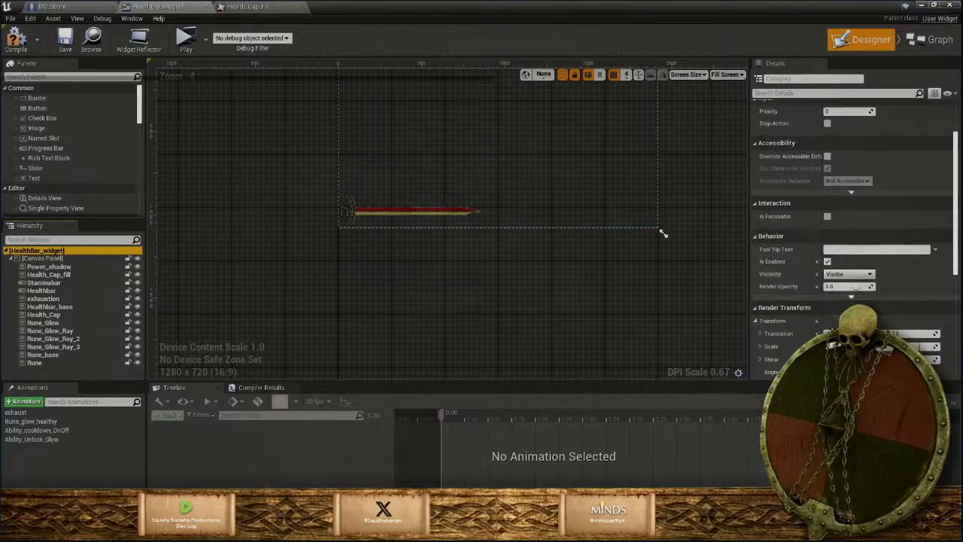
pyautogui.click(850, 274)
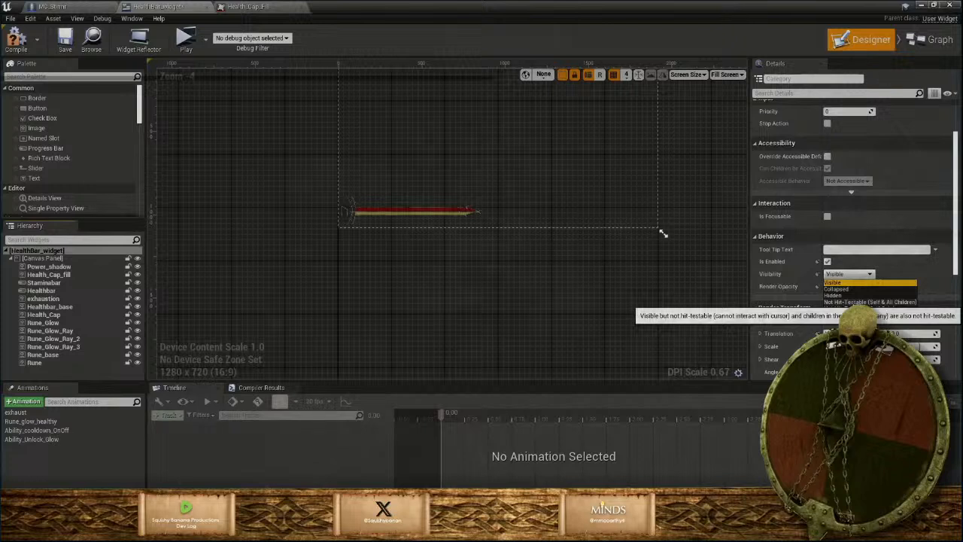
pyautogui.click(869, 302)
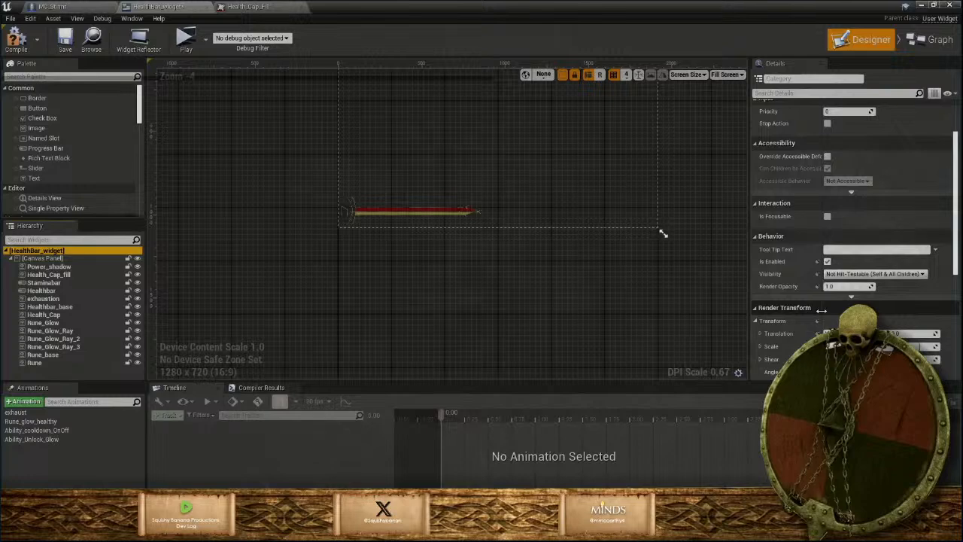
pyautogui.click(65, 38)
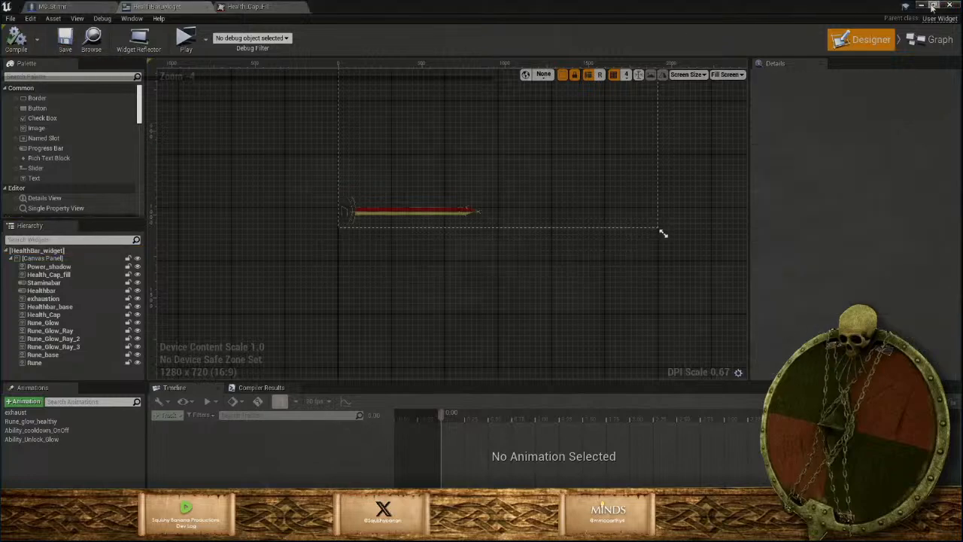
pyautogui.click(932, 6)
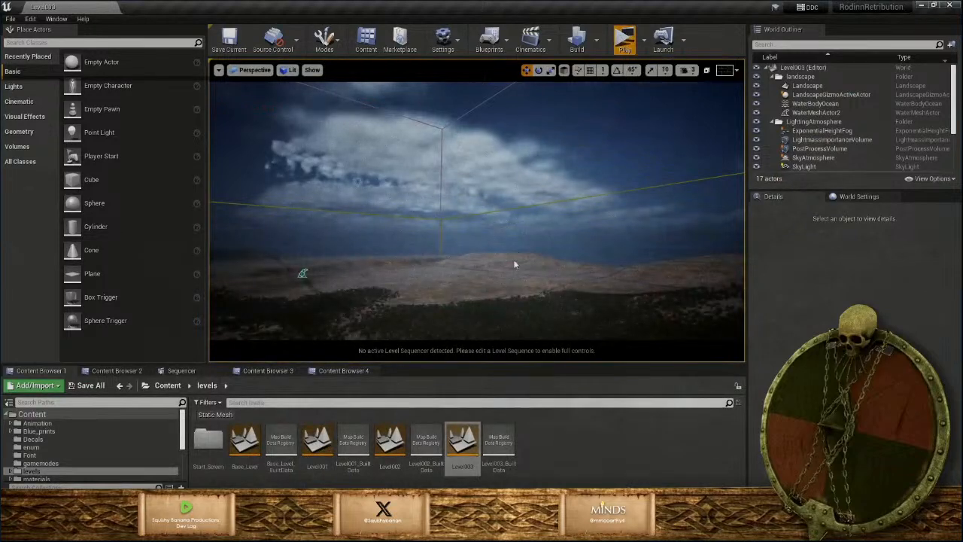
# Run another play test of the level and check the event graph of HealthBar_widget
pyautogui.hotkey('alt', 'p')
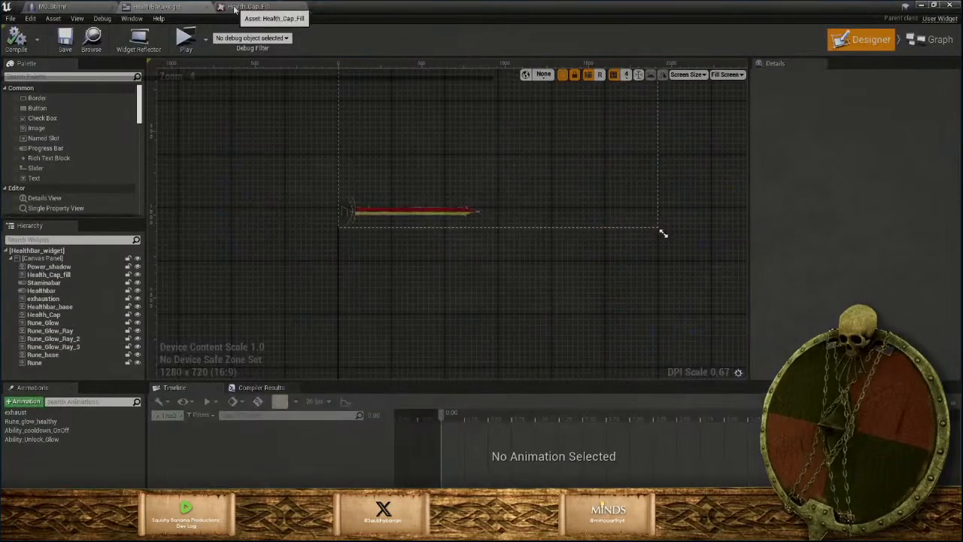
pyautogui.click(939, 40)
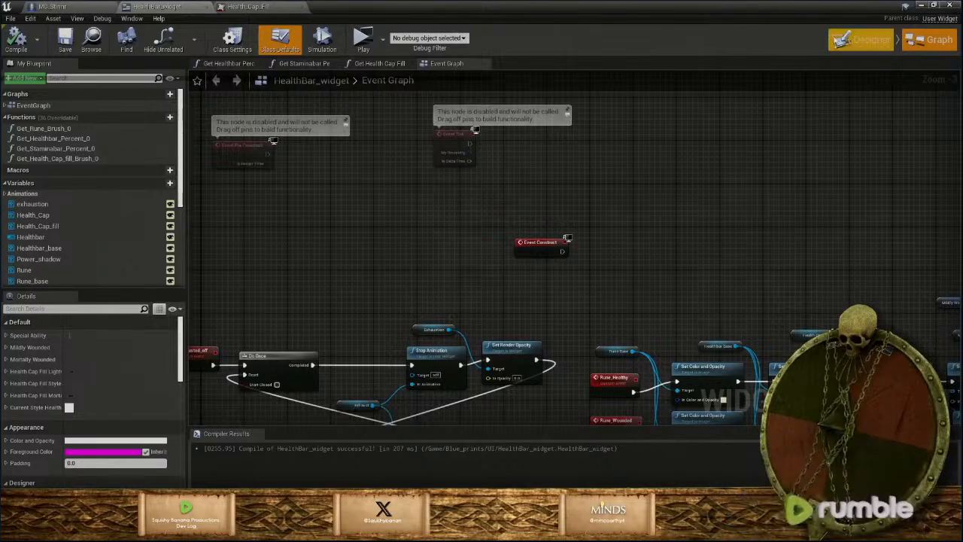
pyautogui.click(861, 39)
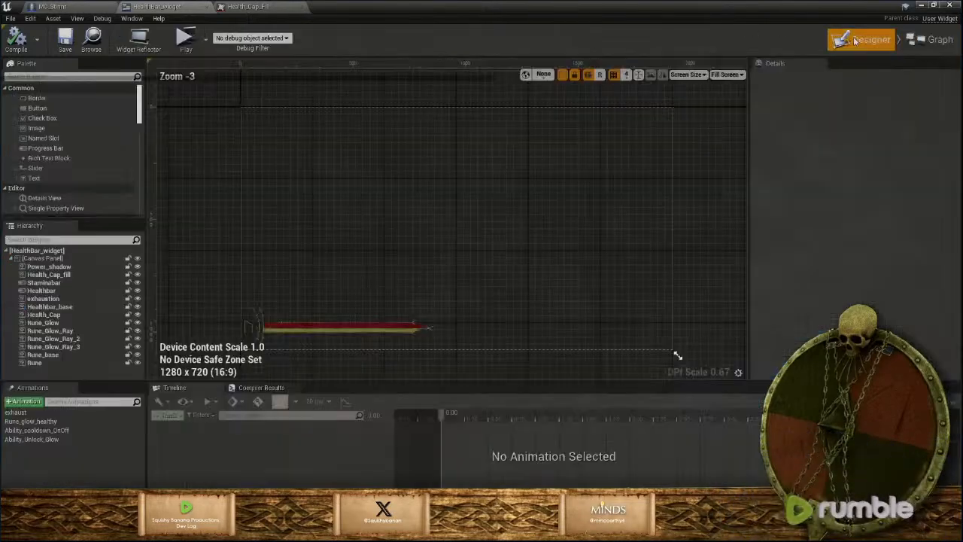
# Create a new widget animation named ON in HealthBar_widget and open it in the timeline
pyautogui.click(74, 260)
pyautogui.click(25, 401)
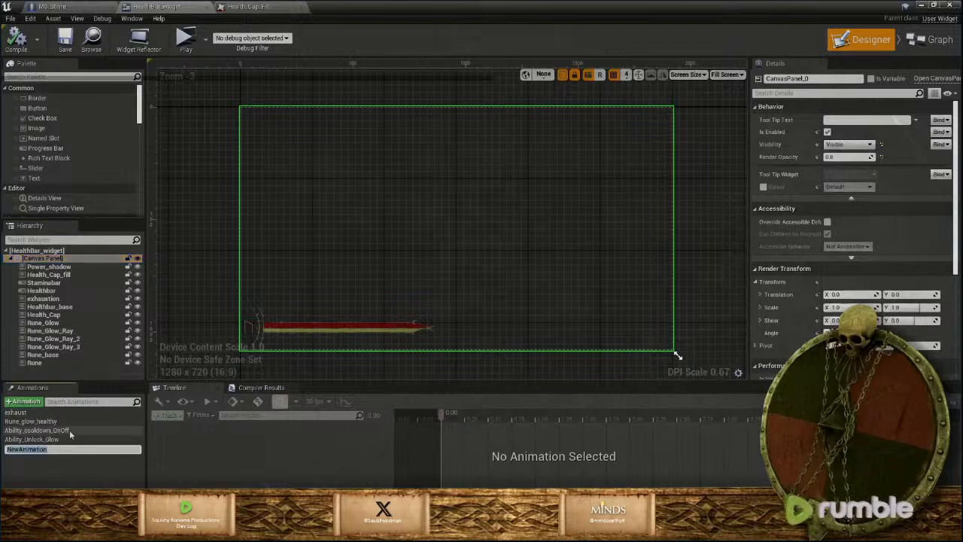
pyautogui.write('ON')
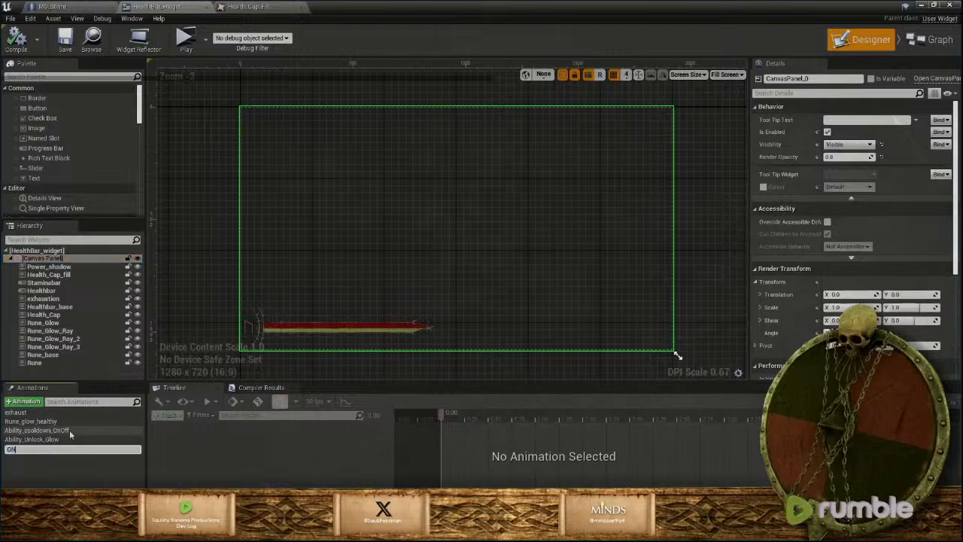
pyautogui.press('Return')
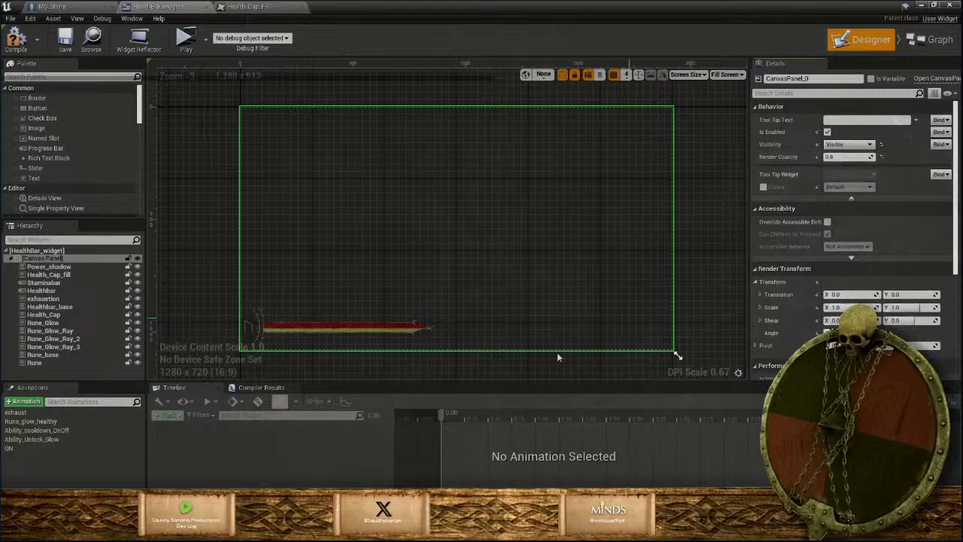
pyautogui.click(12, 450)
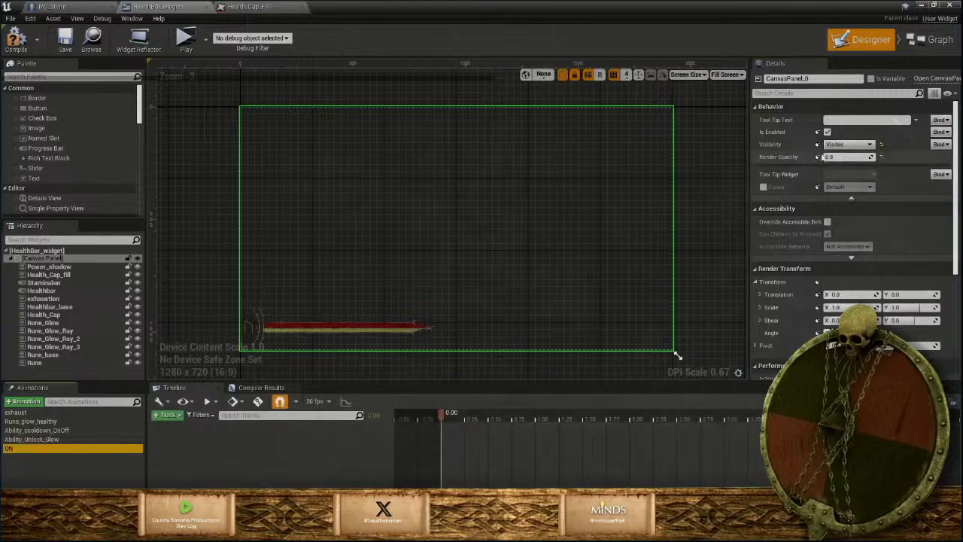
# Add Render Opacity keyframes at 0.00 in the ON animation for the Canvas Panel and the root HealthBar_widget
pyautogui.click(818, 156)
pyautogui.click(42, 250)
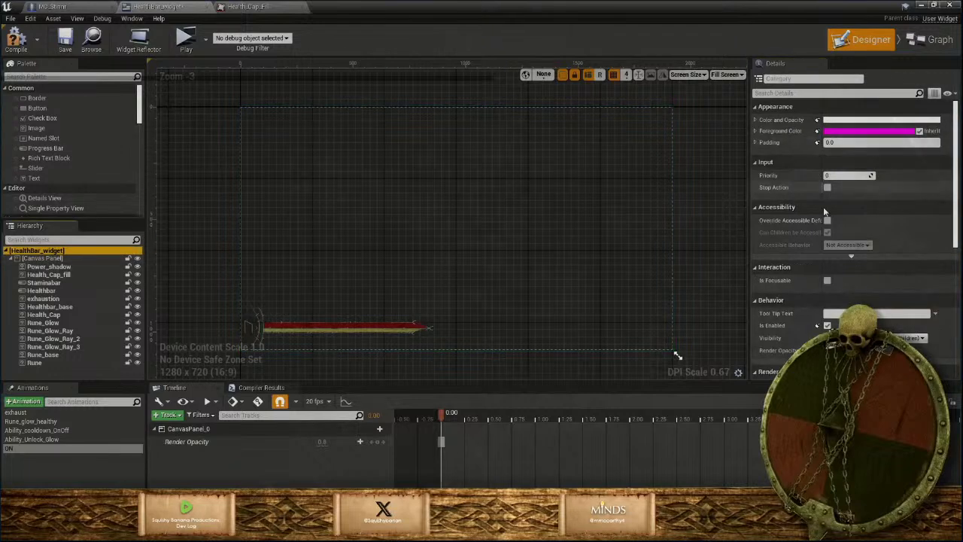
pyautogui.scroll(-2, 828, 226)
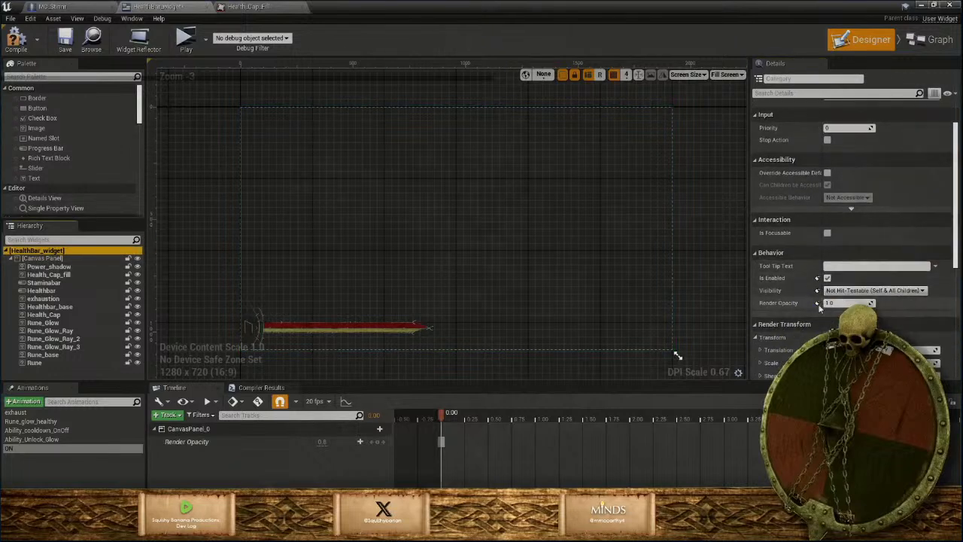
pyautogui.click(818, 304)
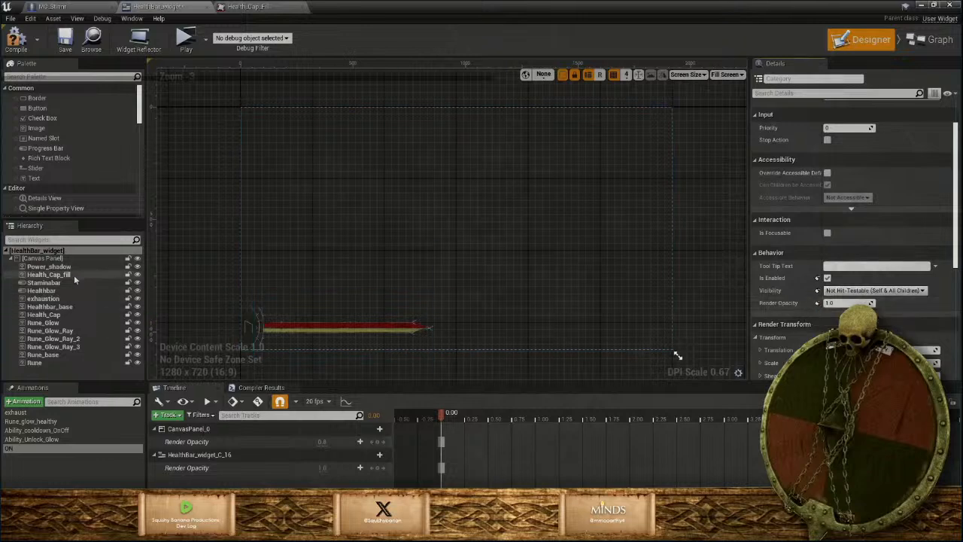
# Key the Render Opacity of Health_Cap_fill at 0.00 in the ON animation
pyautogui.click(68, 274)
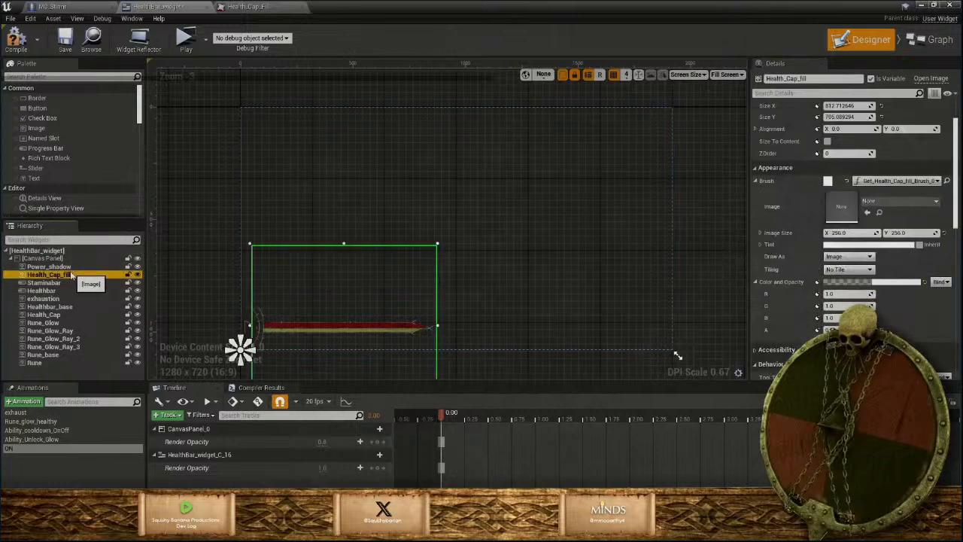
pyautogui.click(755, 168)
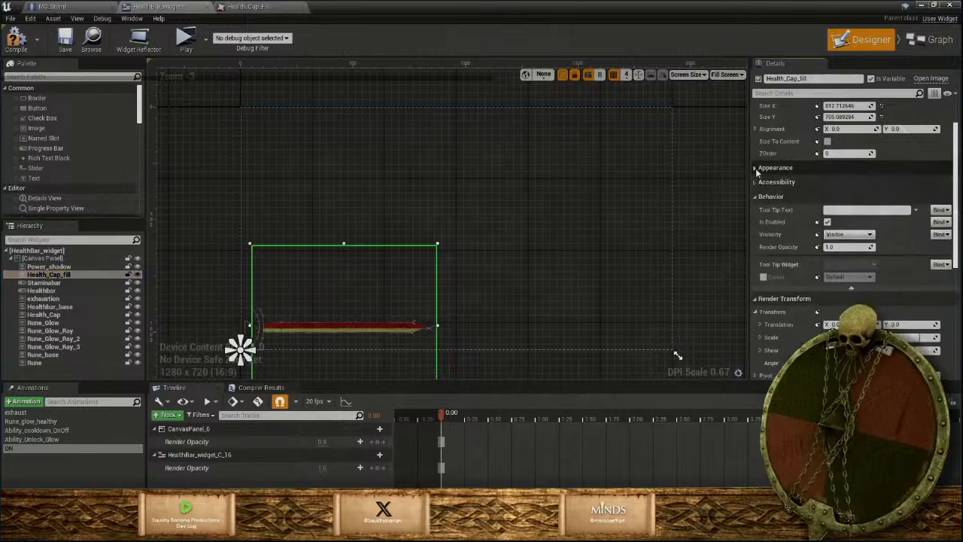
pyautogui.click(756, 168)
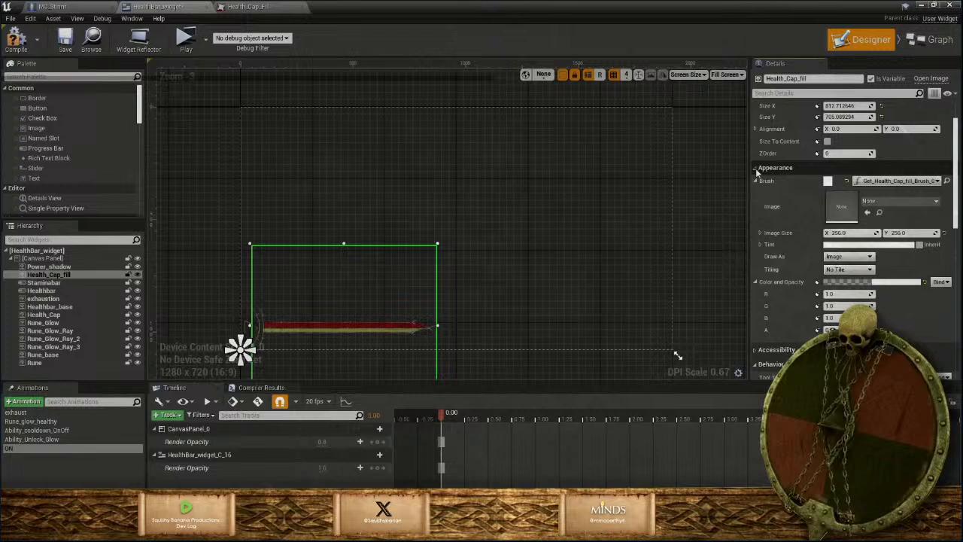
pyautogui.click(756, 168)
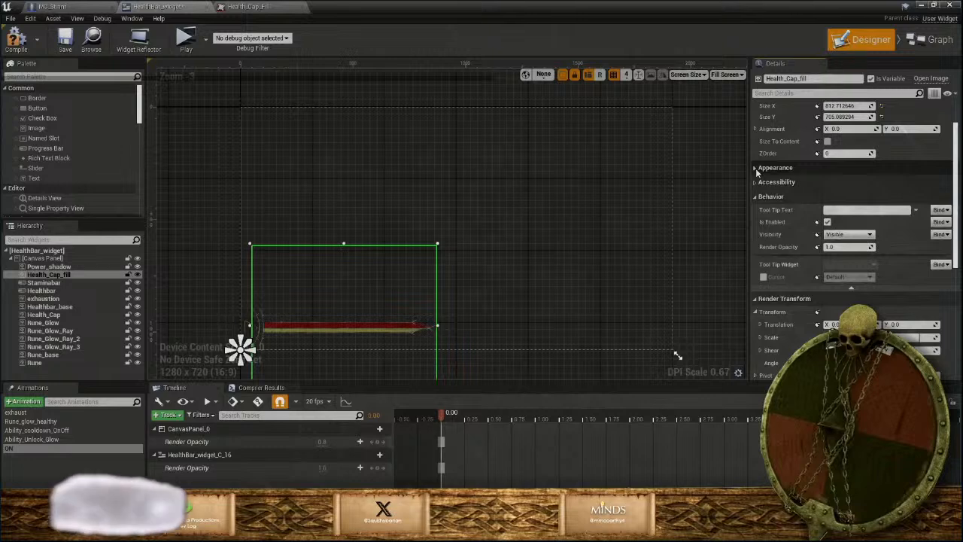
pyautogui.click(817, 248)
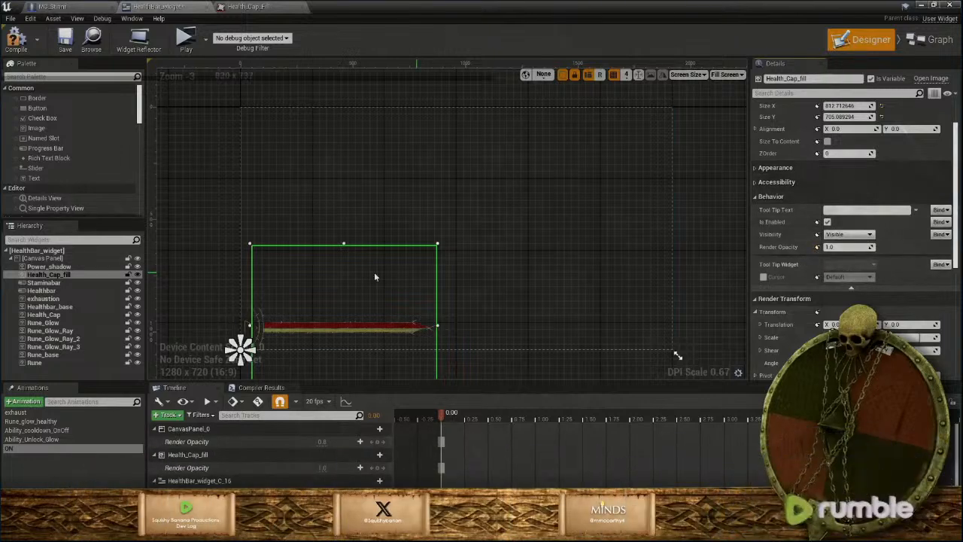
# Key the Render Opacity of Staminabar and Healthbar at 0.00 in the ON animation
pyautogui.click(75, 283)
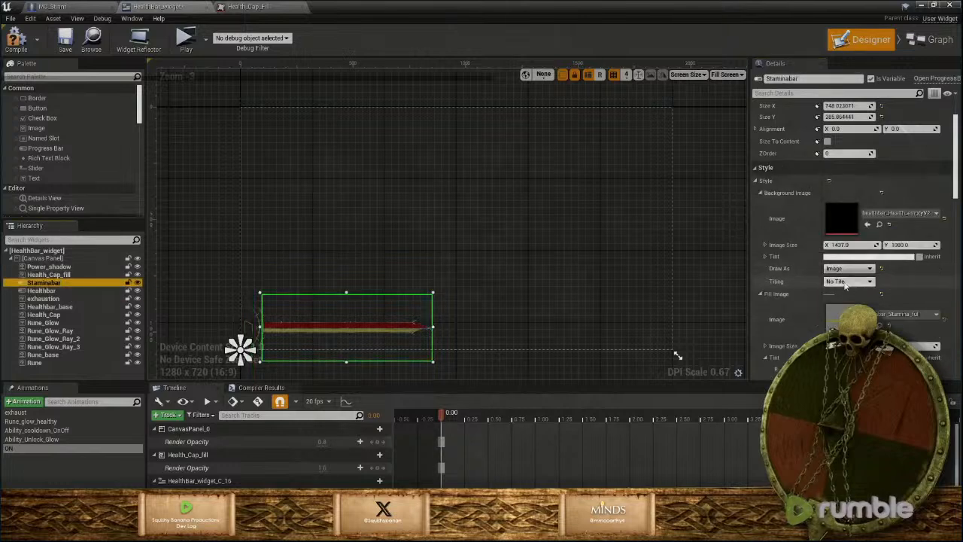
pyautogui.scroll(-1, 823, 269)
pyautogui.click(775, 151)
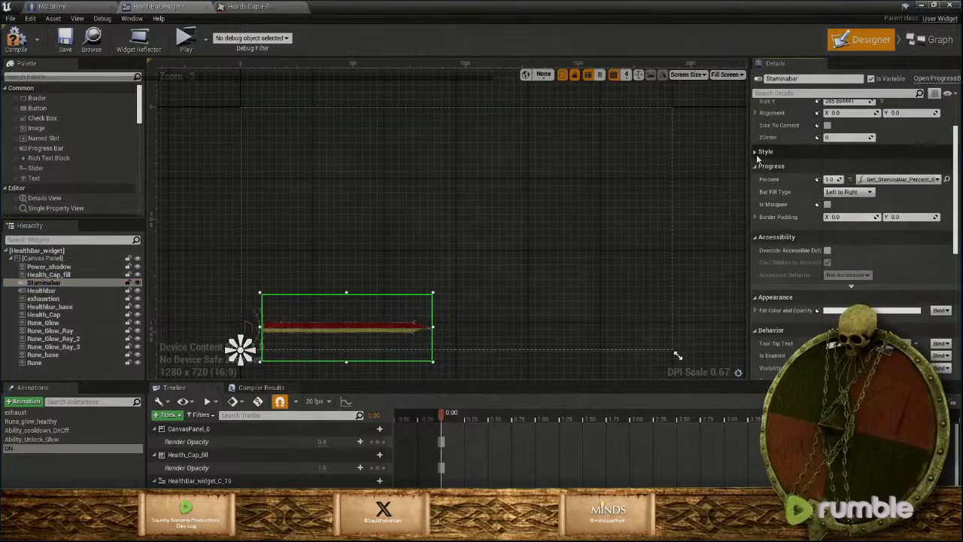
pyautogui.click(768, 166)
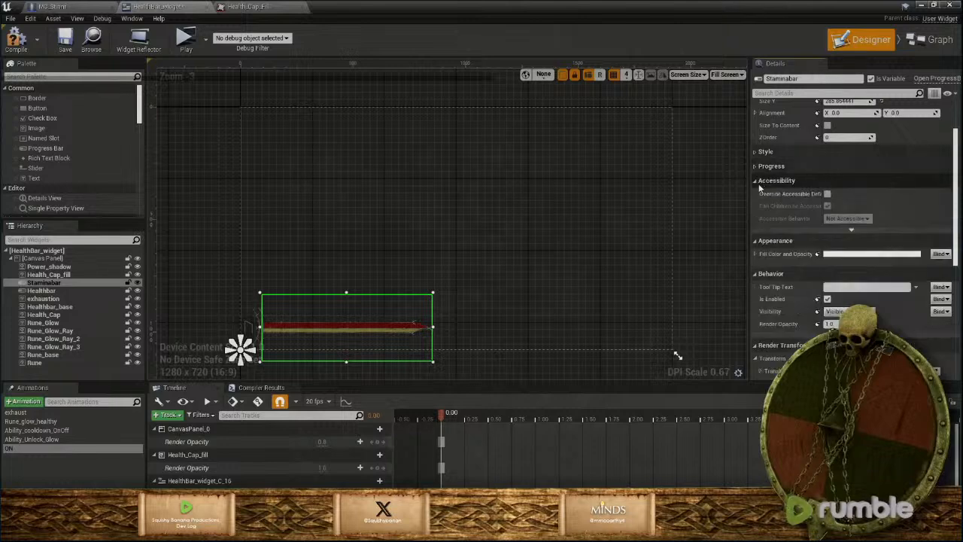
pyautogui.click(761, 184)
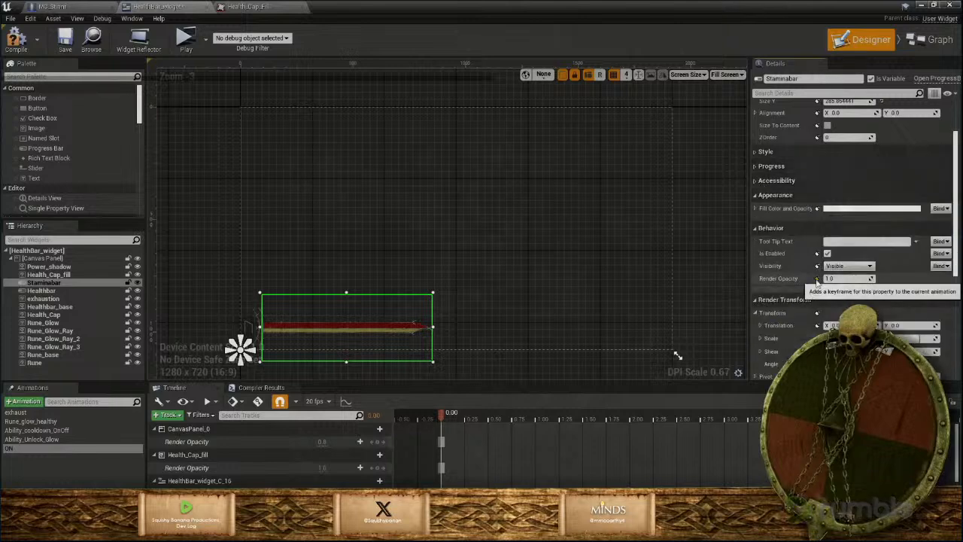
pyautogui.click(78, 291)
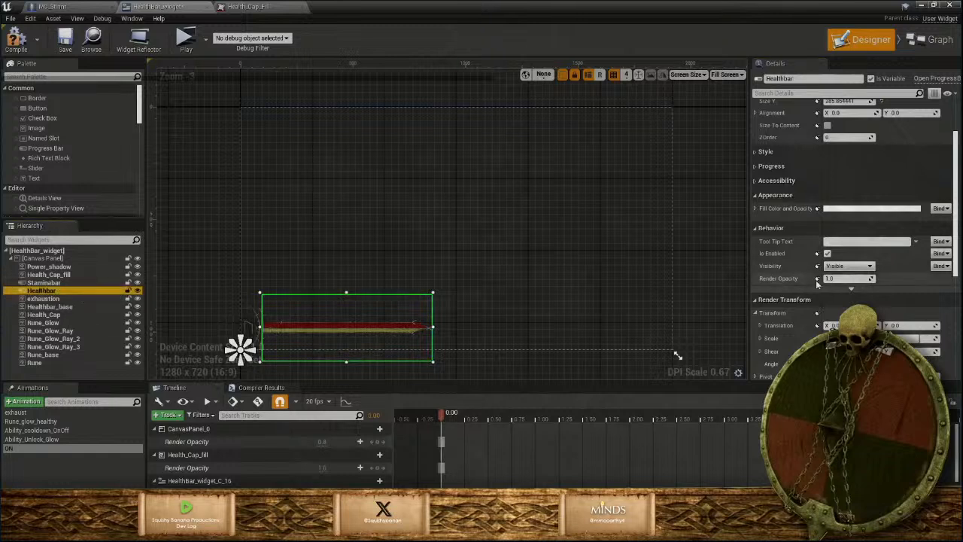
# Add Render Opacity keyframes at 0.00 for exhaustion, Healthbar_base and Health_Cap in the ON animation
pyautogui.click(75, 298)
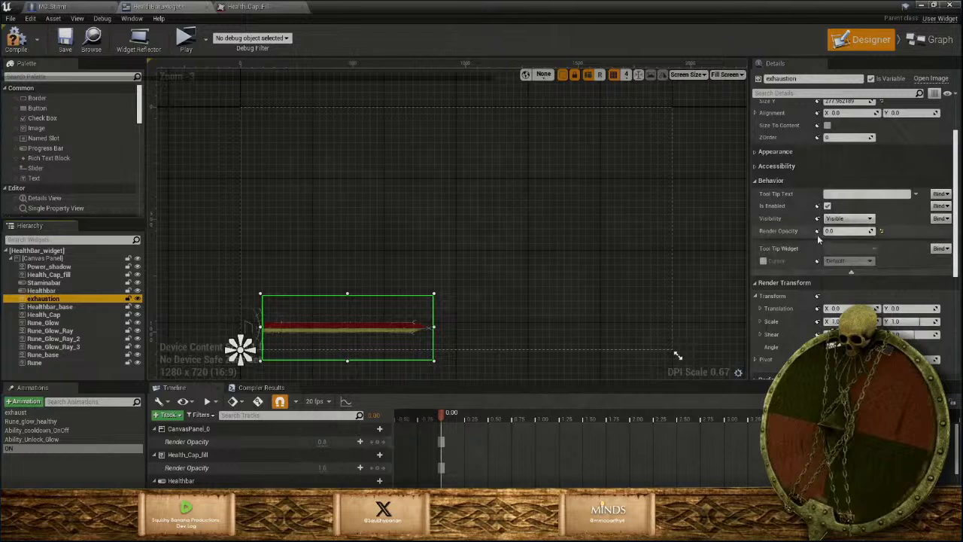
pyautogui.click(881, 231)
pyautogui.click(49, 306)
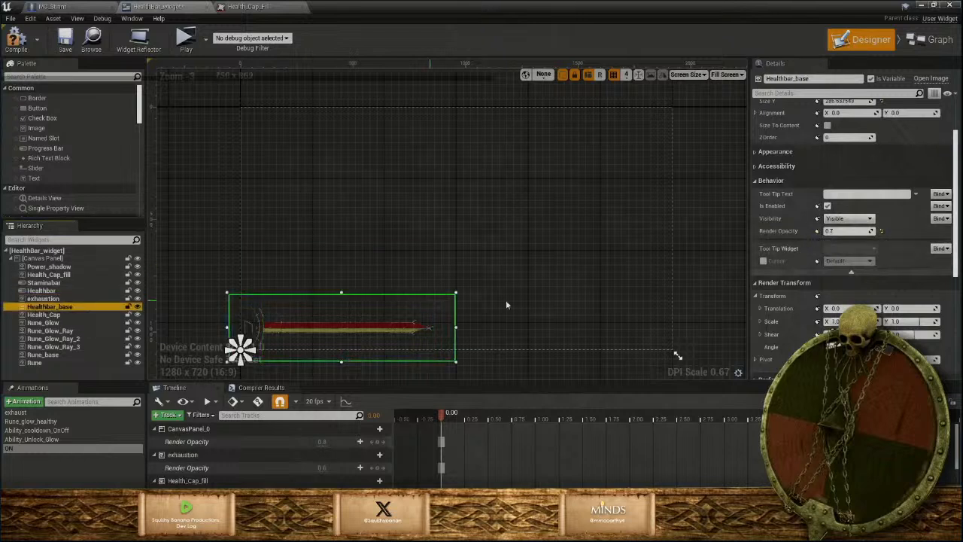
pyautogui.click(817, 232)
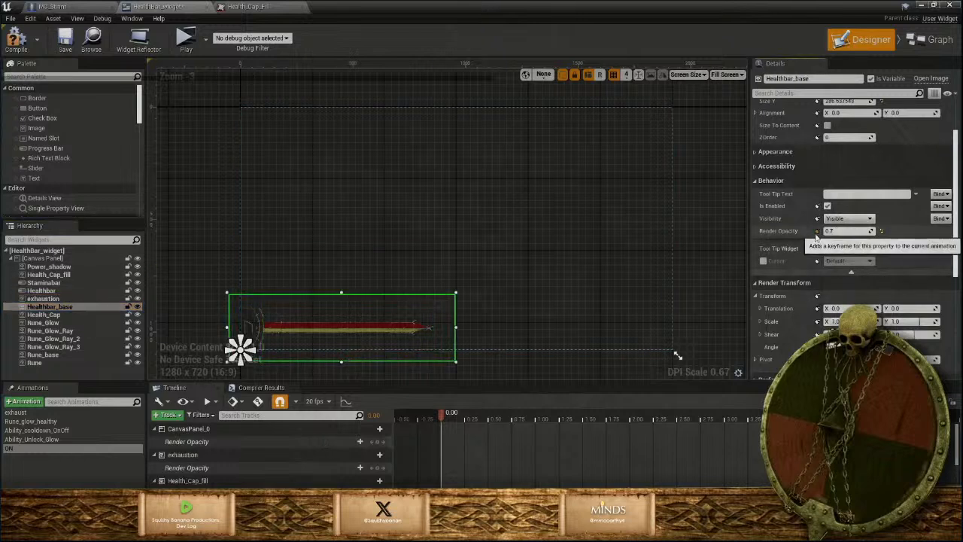
pyautogui.click(72, 314)
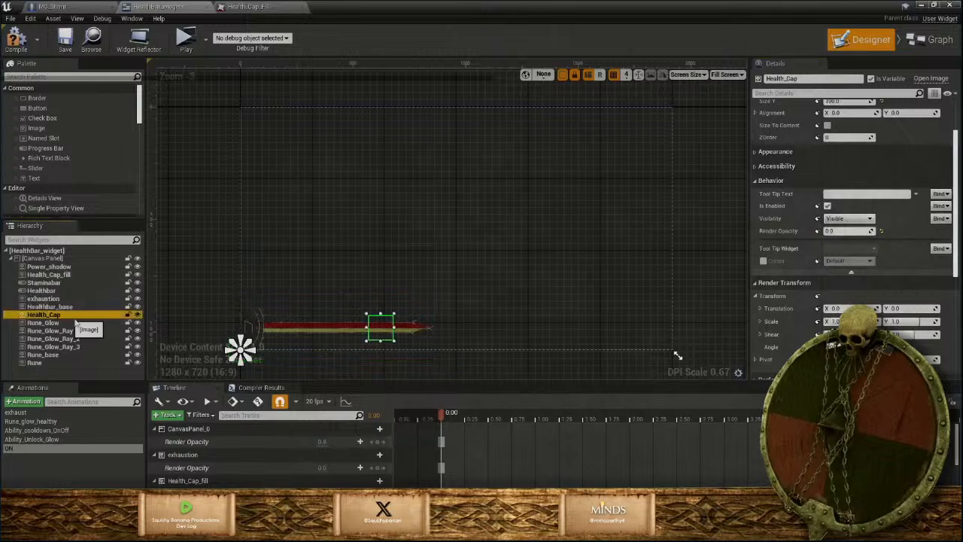
pyautogui.click(818, 231)
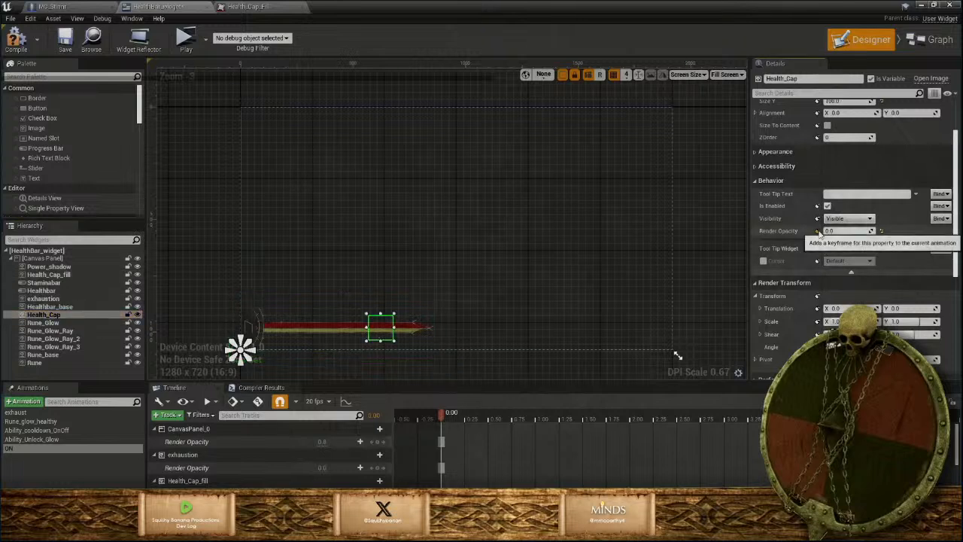
# Add Render Opacity keyframes at 0.00 for Rune_Glow, Rune_Glow_Ray, Rune_Glow_Ray_2 and Rune_Glow_Ray_3 in the ON animation
pyautogui.click(43, 322)
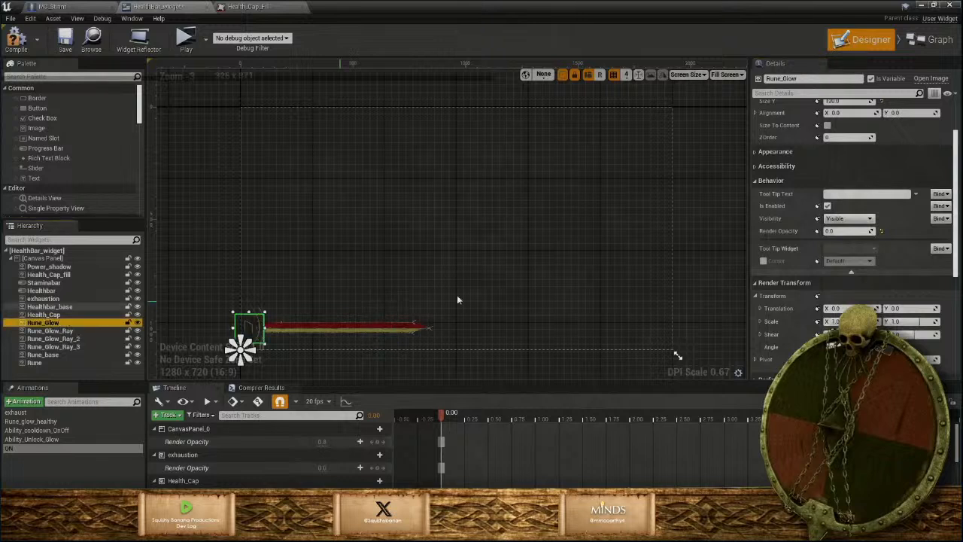
pyautogui.click(818, 232)
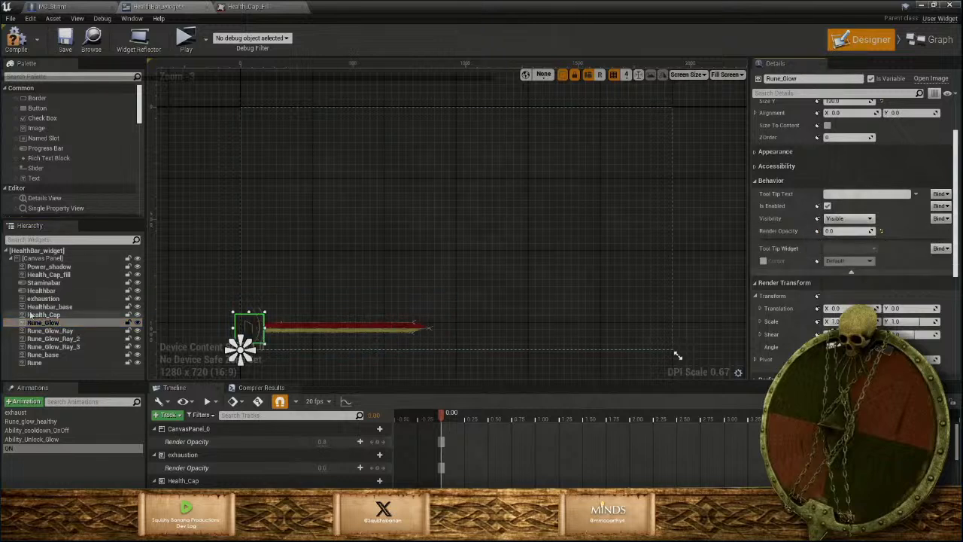
pyautogui.click(50, 331)
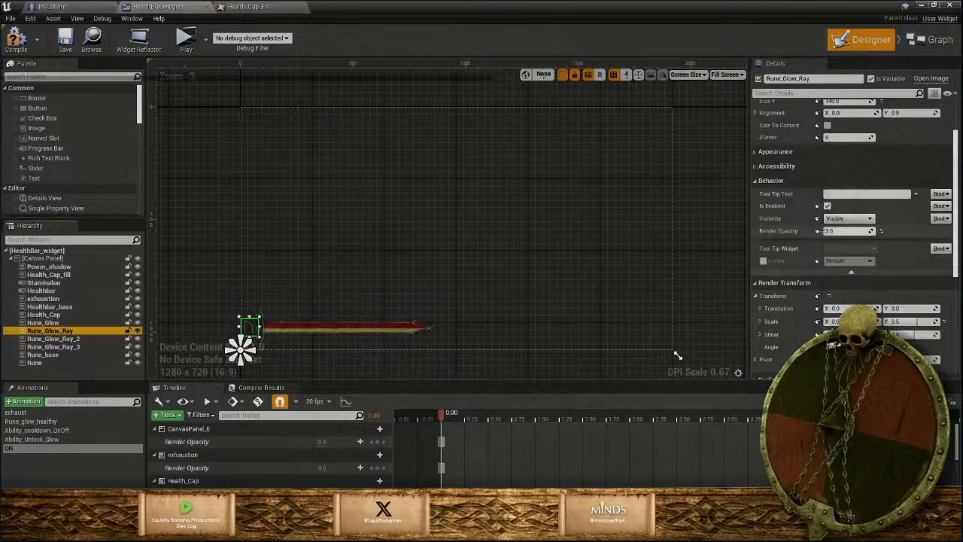
pyautogui.click(818, 231)
pyautogui.click(64, 339)
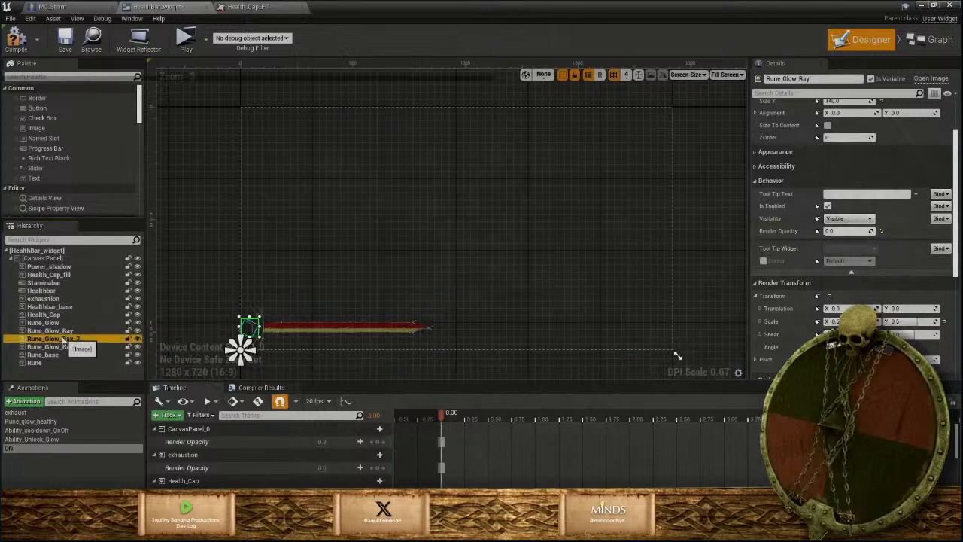
pyautogui.click(818, 231)
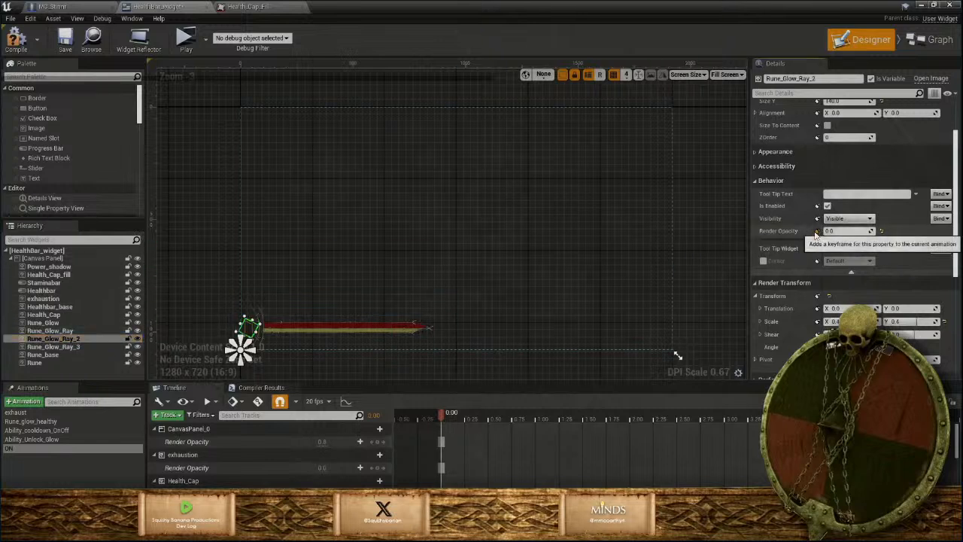
pyautogui.click(90, 347)
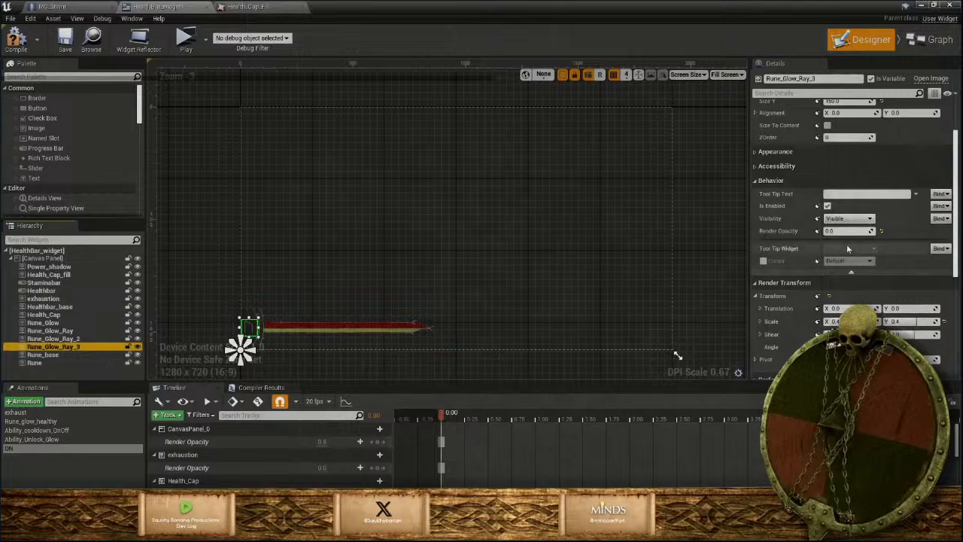
pyautogui.click(818, 232)
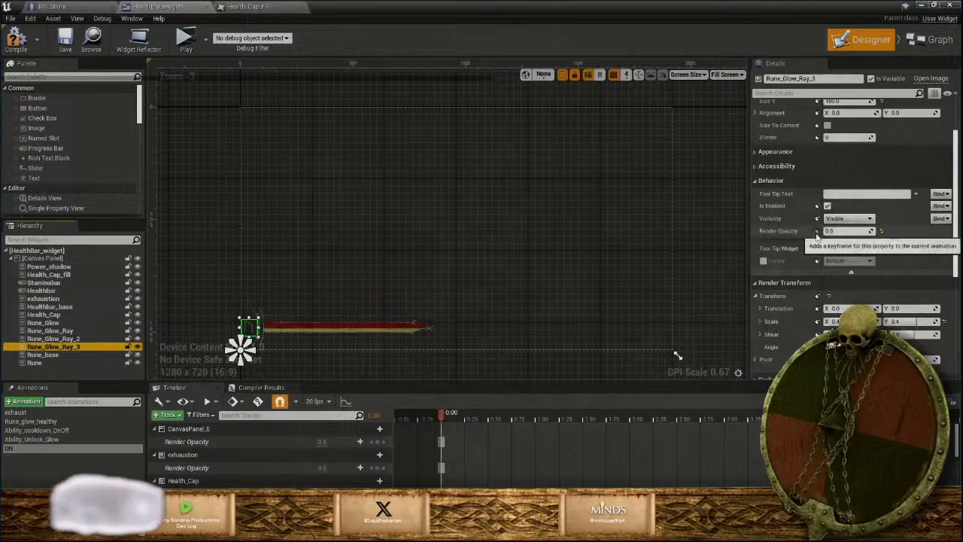
# Key the Render Opacity of Rune_base and Rune at 0.00 in the ON animation
pyautogui.click(45, 355)
pyautogui.click(818, 231)
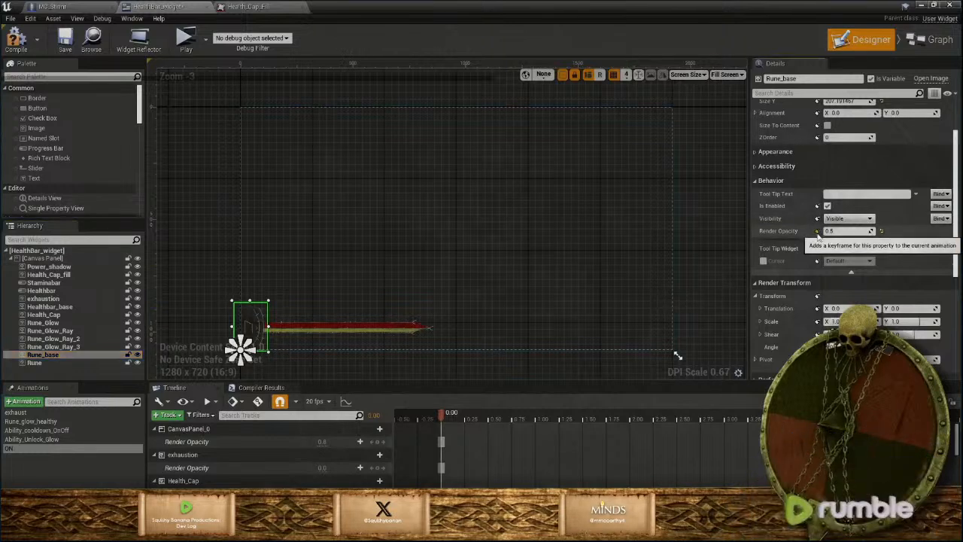
pyautogui.click(34, 363)
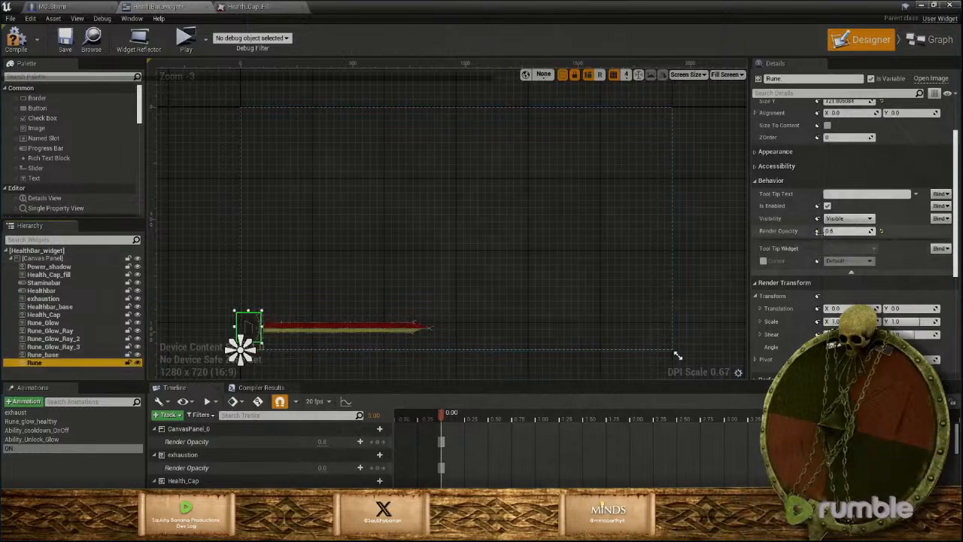
pyautogui.click(818, 231)
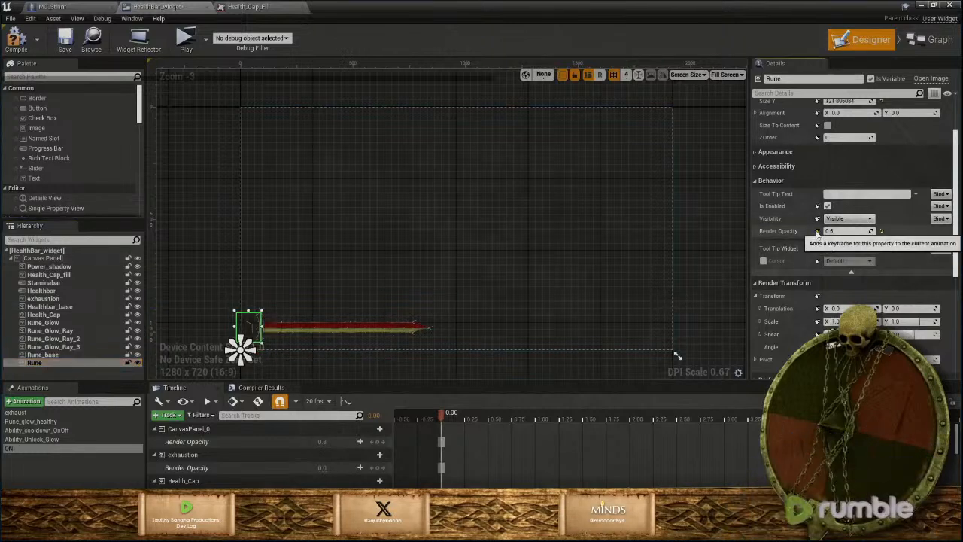
# Compile and save the health bar widget, and run Level003 to check the bar in play
pyautogui.click(16, 43)
pyautogui.click(66, 42)
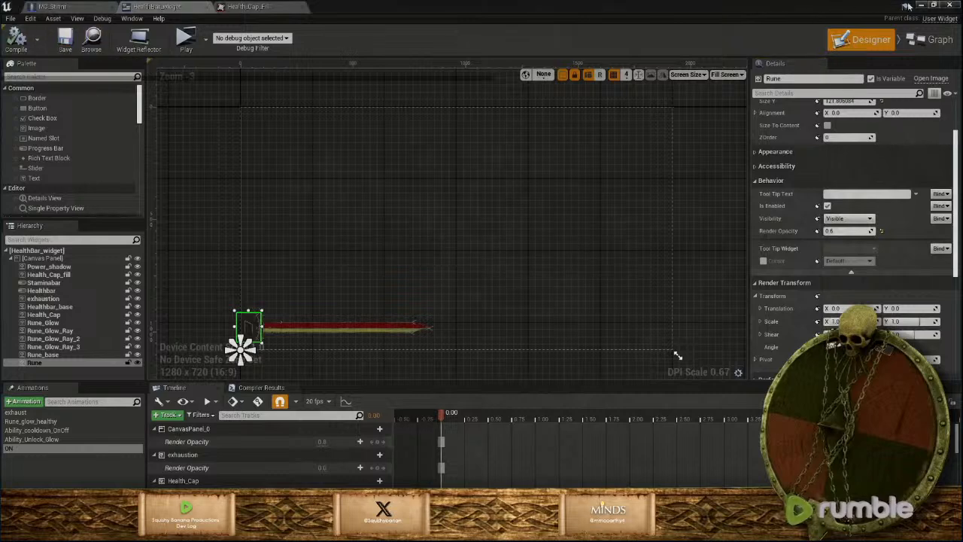
pyautogui.click(921, 6)
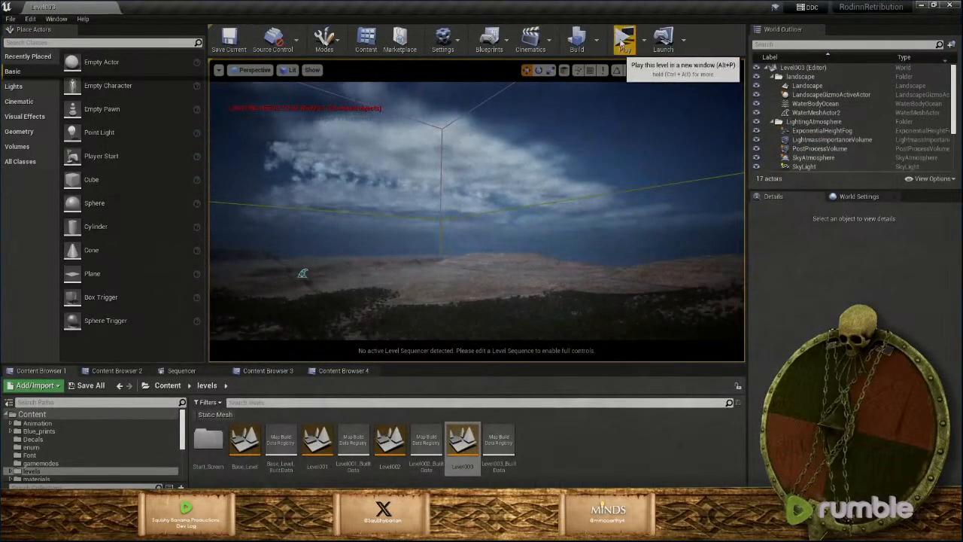
pyautogui.click(623, 41)
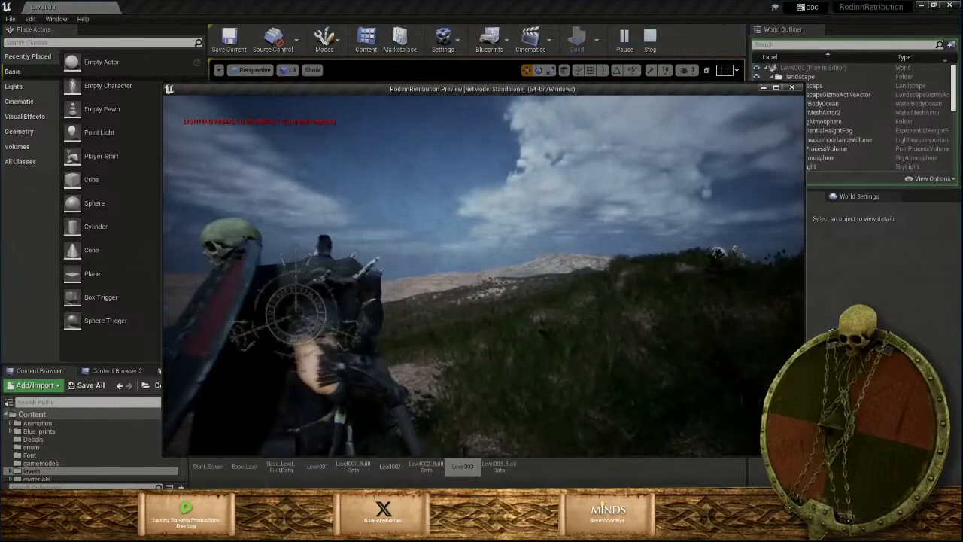
pyautogui.press('Escape')
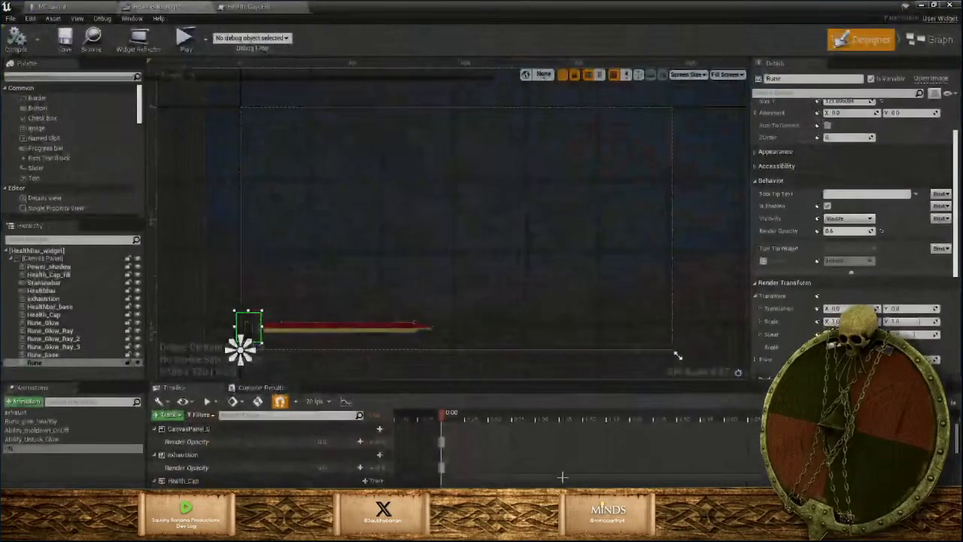
# In the widget's event graph, connect Health Cap to the unlinked targets of the Rune_Healthy and Rune_Mortal opacity and transform nodes, and recompile and save
pyautogui.click(933, 40)
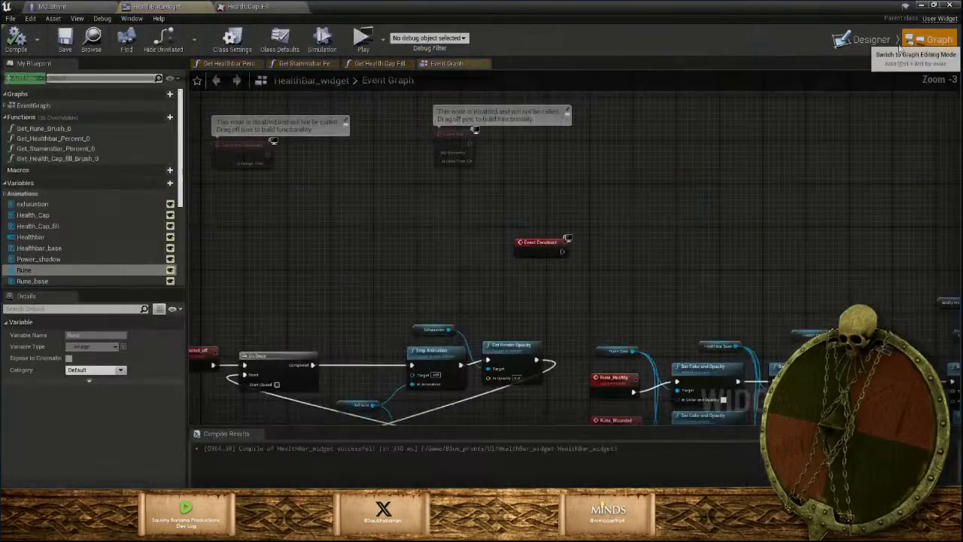
pyautogui.moveTo(617, 278); pyautogui.dragTo(387, 101, button='right')
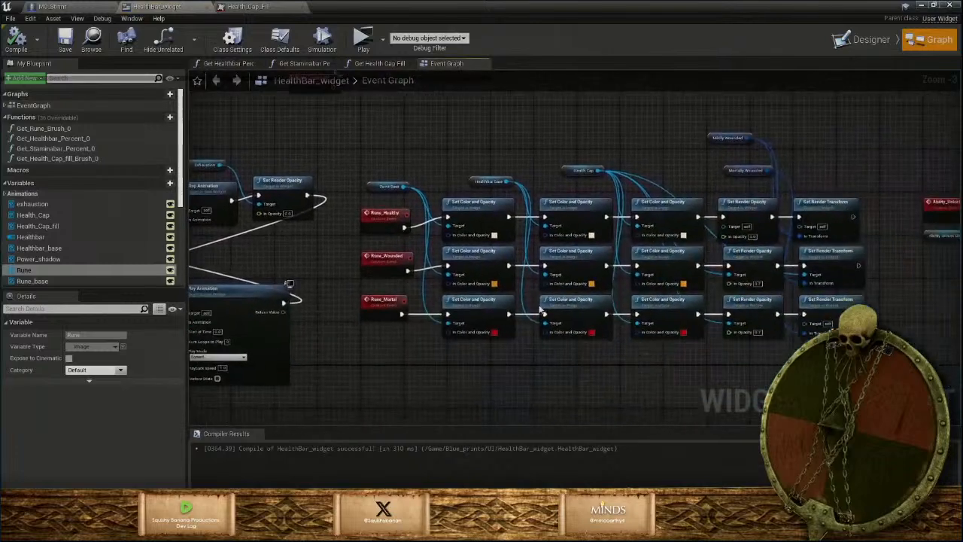
pyautogui.moveTo(618, 367); pyautogui.dragTo(485, 396, button='right')
pyautogui.scroll(2, 615, 286)
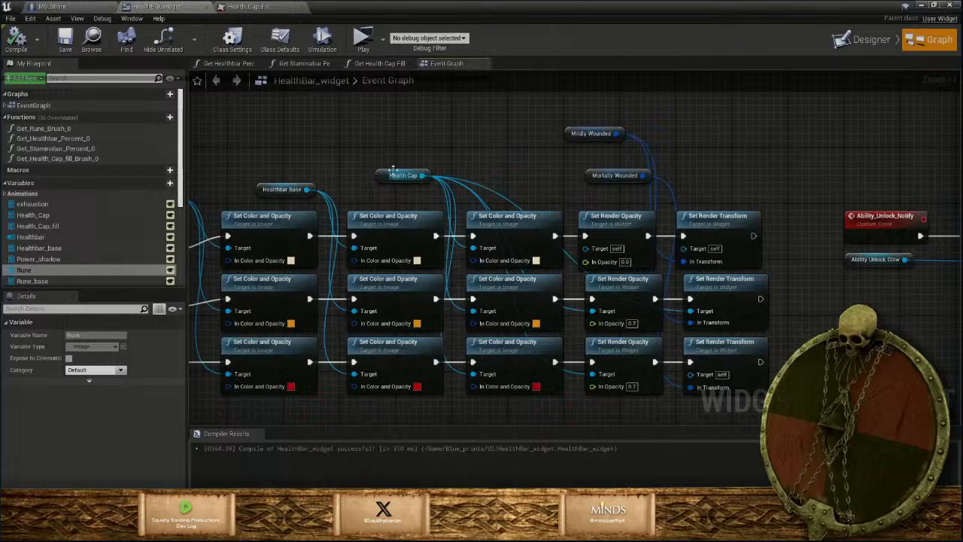
pyautogui.moveTo(423, 175); pyautogui.dragTo(585, 249)
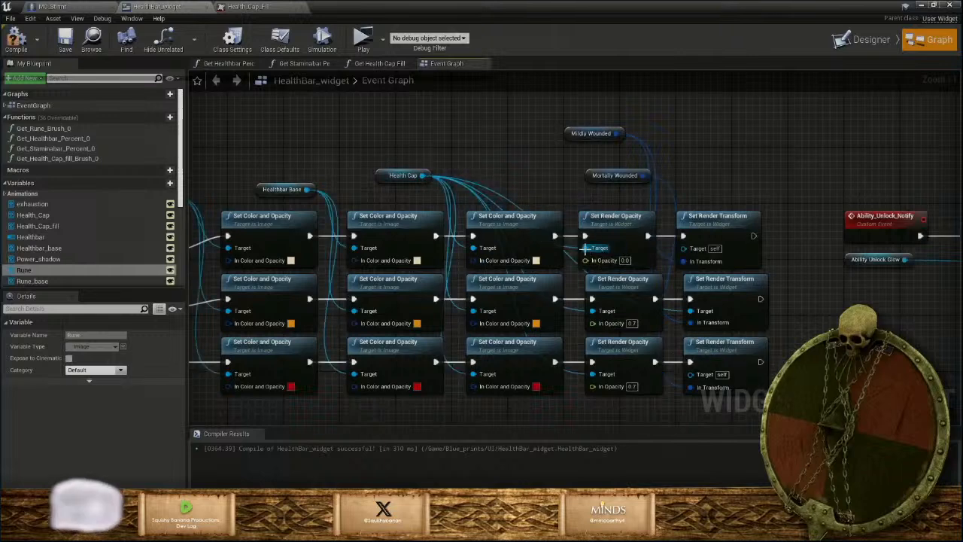
pyautogui.moveTo(422, 175)
pyautogui.mouseDown()
pyautogui.moveTo(645, 229)
pyautogui.moveTo(684, 249)
pyautogui.mouseUp()
pyautogui.moveTo(423, 175)
pyautogui.mouseDown()
pyautogui.moveTo(696, 367)
pyautogui.moveTo(690, 374)
pyautogui.mouseUp()
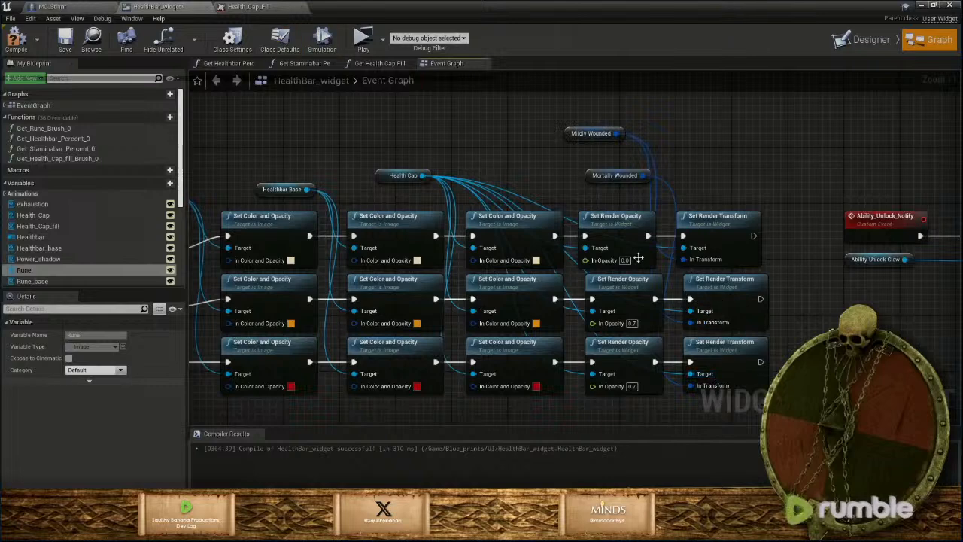
pyautogui.click(64, 51)
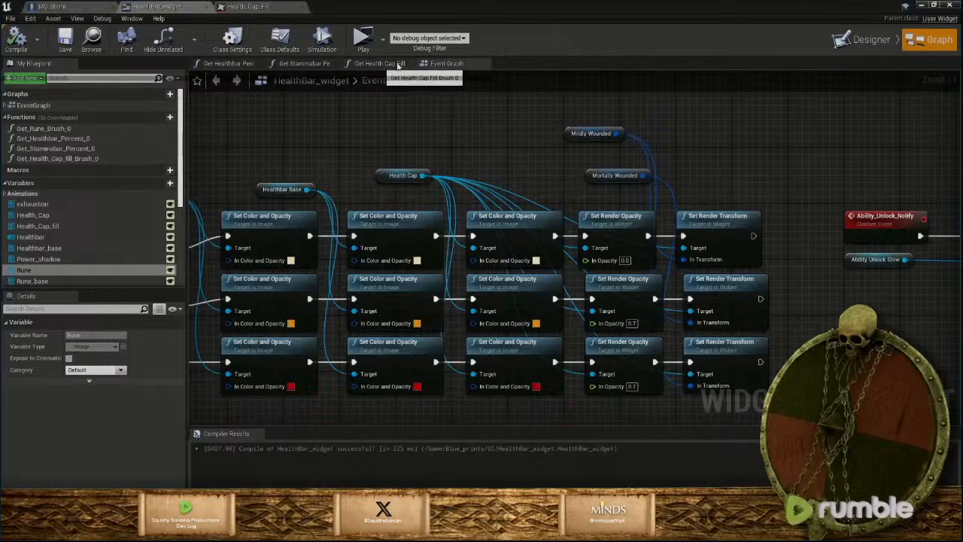
# Playtest the level and walk the character around to check the health bar, ending the session and returning to the level editor
pyautogui.click(921, 6)
pyautogui.click(623, 44)
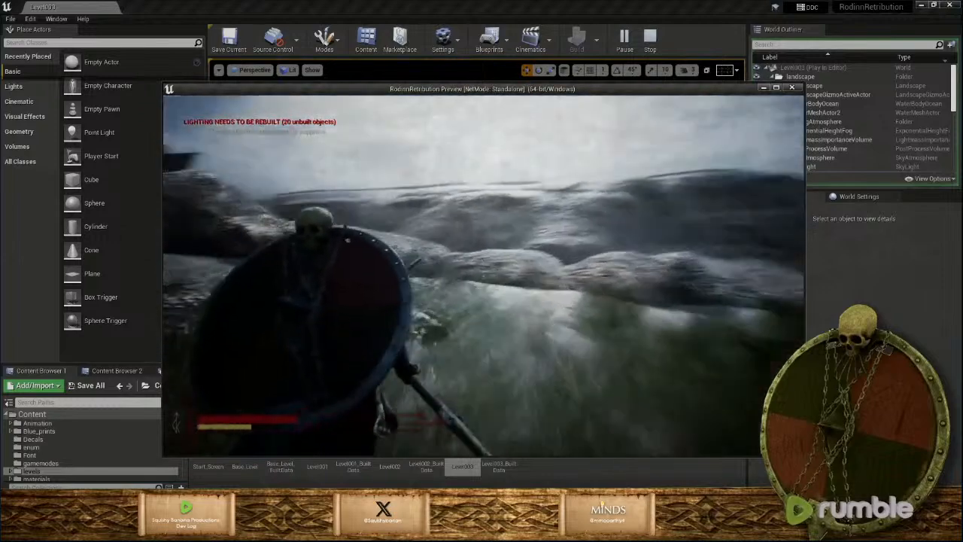
pyautogui.press('w')
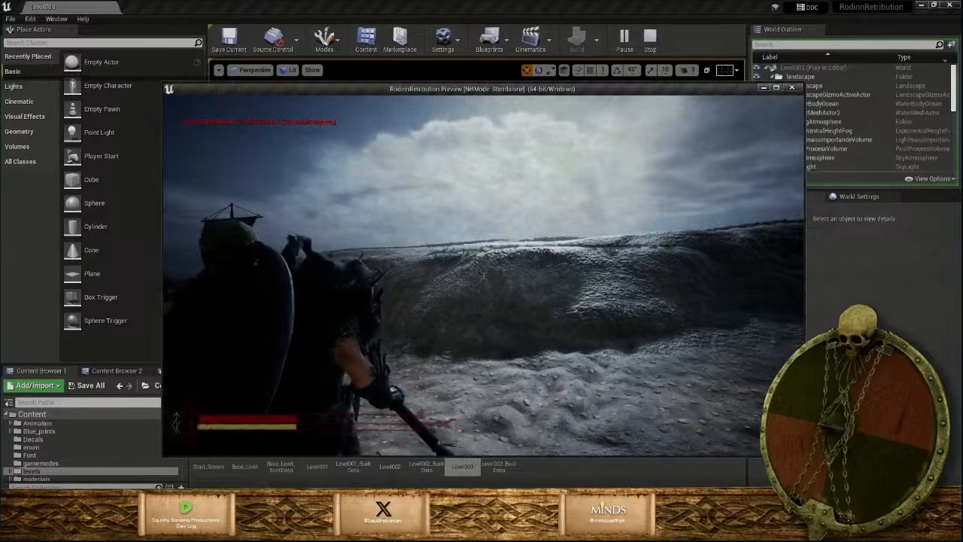
pyautogui.press('Escape')
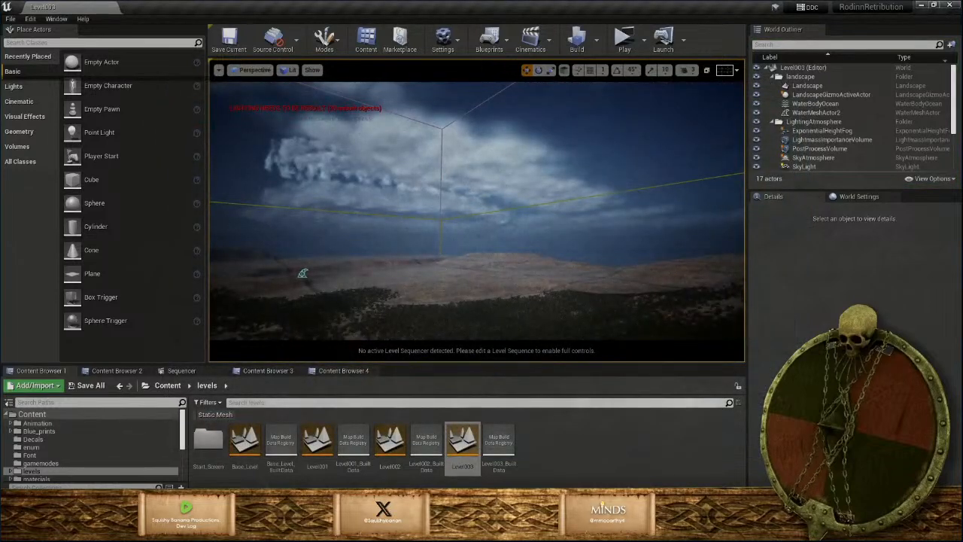
pyautogui.click(519, 455)
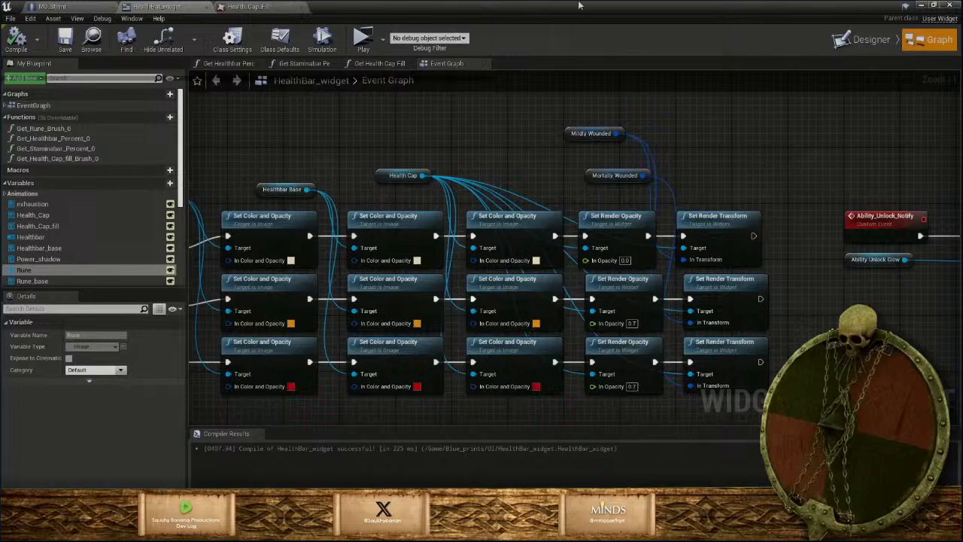
pyautogui.click(923, 6)
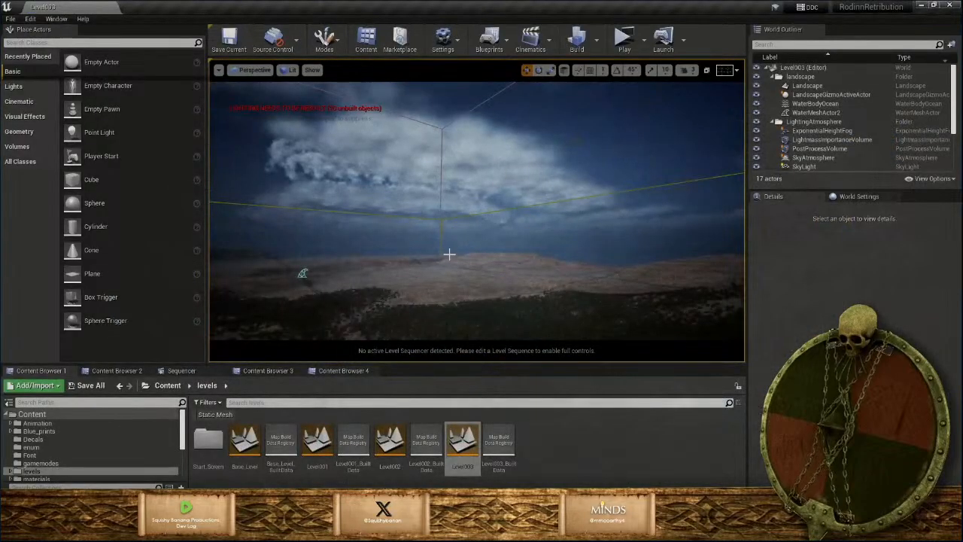
# Bring the rocky ridge into view and find the Healing_Shrine blueprint in Blue_prints/Interactables/Shrines
pyautogui.moveTo(457, 265); pyautogui.dragTo(662, 278, button='right')
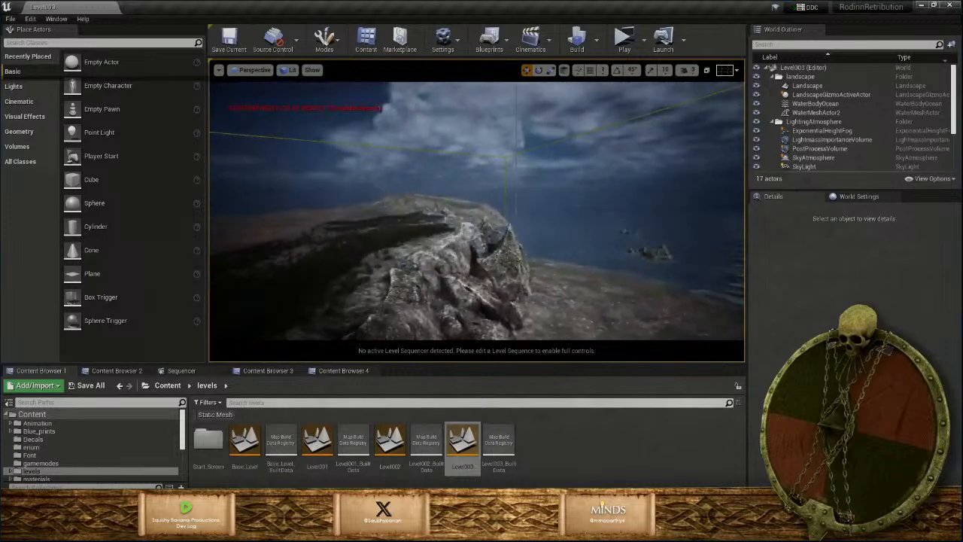
pyautogui.moveTo(527, 263); pyautogui.dragTo(640, 315, button='right')
pyautogui.click(267, 370)
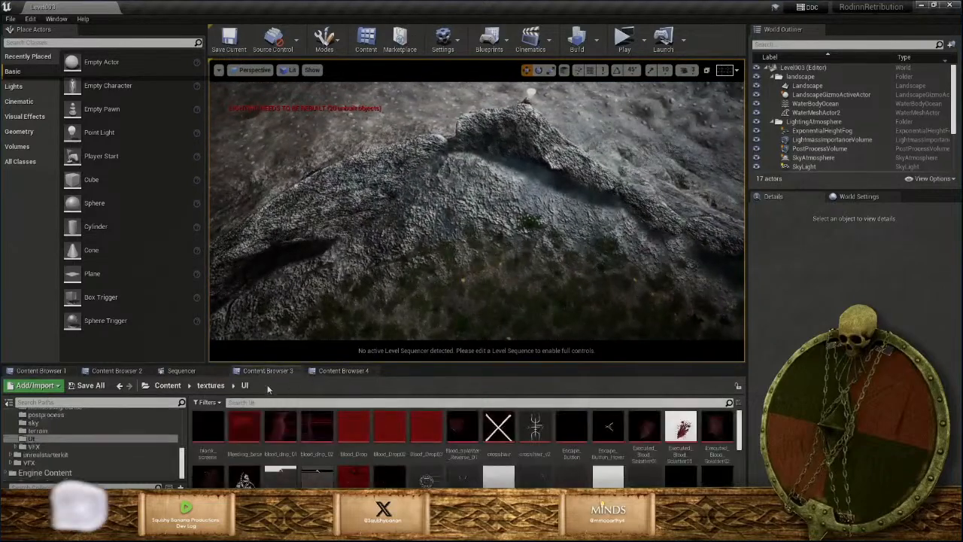
pyautogui.click(147, 385)
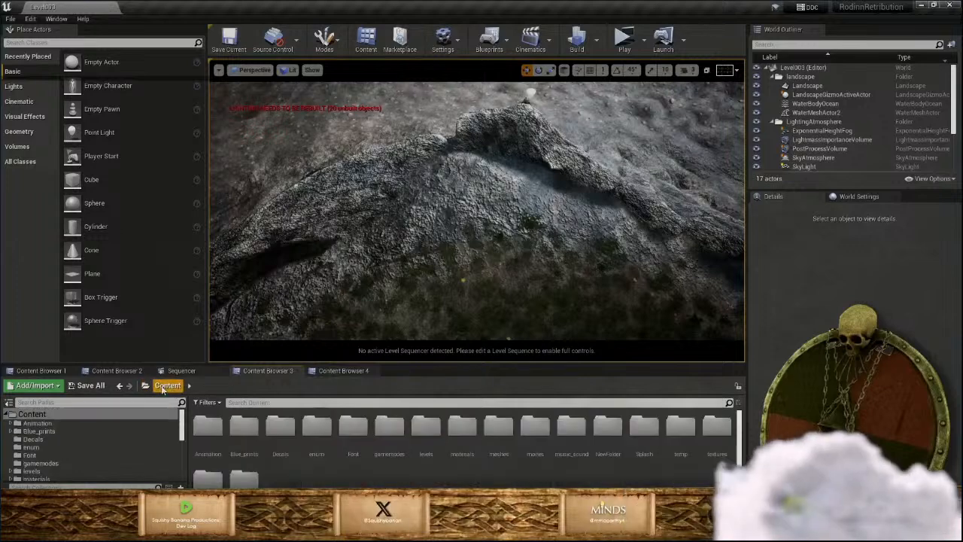
pyautogui.doubleClick(251, 442)
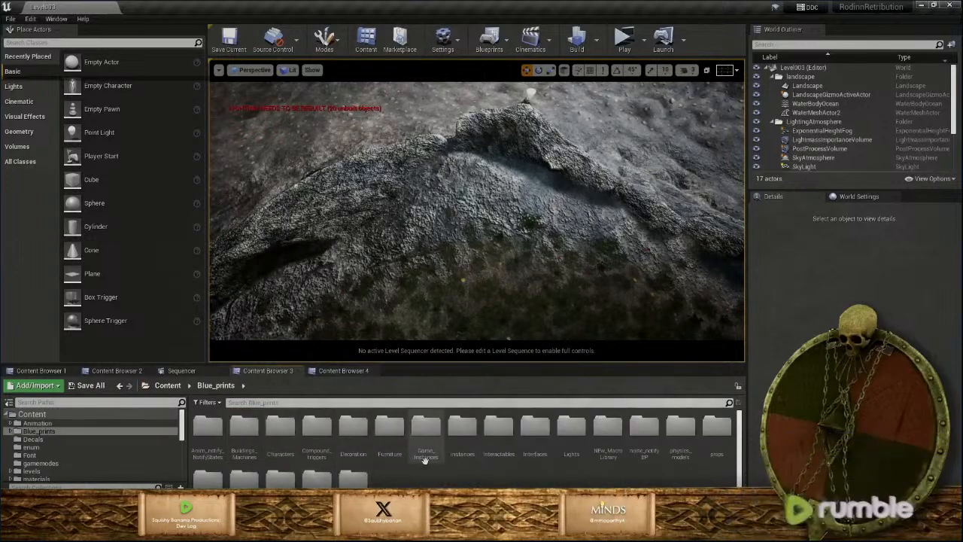
pyautogui.doubleClick(505, 440)
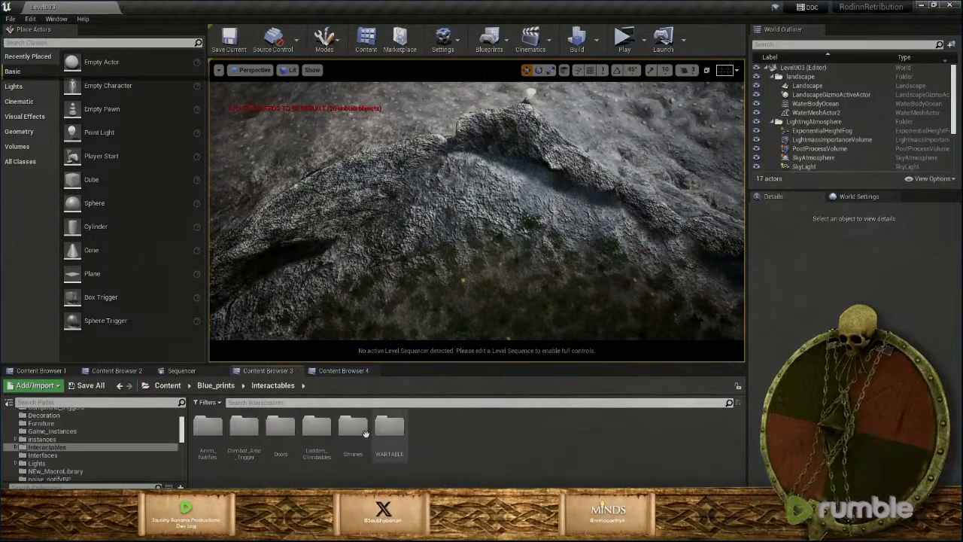
pyautogui.doubleClick(365, 434)
pyautogui.click(208, 433)
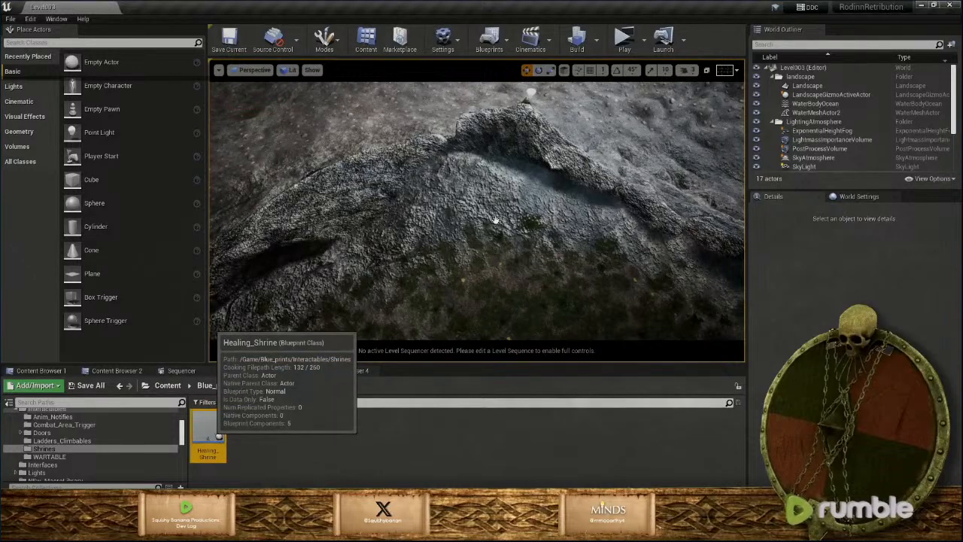
# Place the Healing_Shrine on the rocky ridge, adjust its height to the ground and rotate it roughly a quarter turn about its vertical axis
pyautogui.moveTo(495, 220); pyautogui.dragTo(495, 197)
pyautogui.press('w')
pyautogui.moveTo(495, 197)
pyautogui.mouseDown(button='right')
pyautogui.moveTo(500, 234)
pyautogui.moveTo(538, 236)
pyautogui.moveTo(556, 197)
pyautogui.moveTo(588, 188)
pyautogui.mouseUp(button='right')
pyautogui.press('a')
pyautogui.moveTo(531, 245); pyautogui.dragTo(531, 212)
pyautogui.press('e')
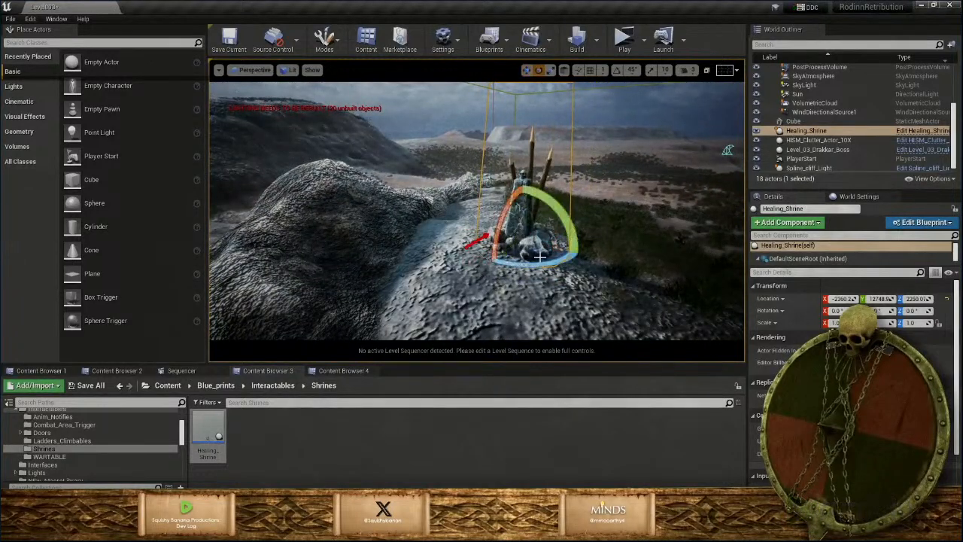
pyautogui.moveTo(534, 260); pyautogui.dragTo(525, 195)
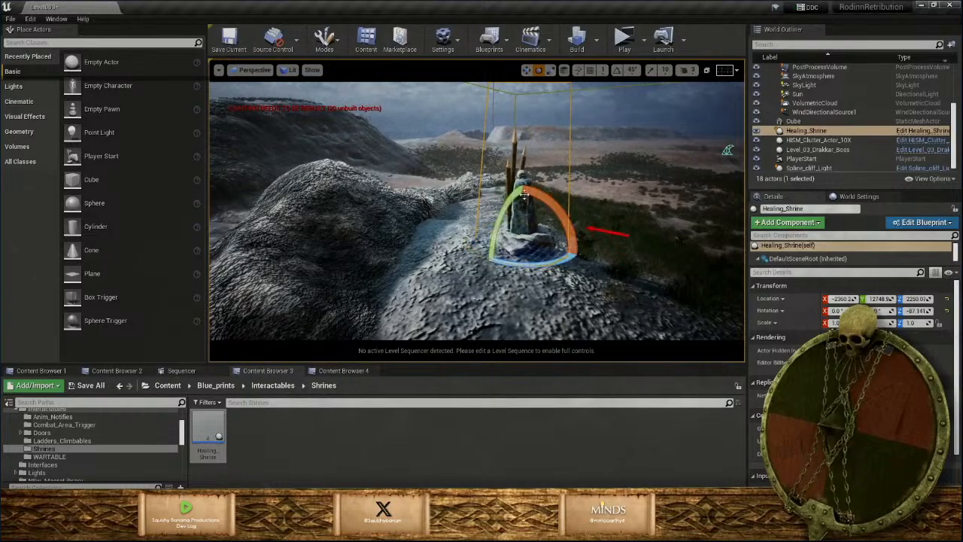
pyautogui.press('Escape')
# Inspect the healing shrine's placement and facing on the ridge from several distances
pyautogui.press('w')
pyautogui.moveTo(552, 206)
pyautogui.mouseDown(button='right')
pyautogui.moveTo(527, 233)
pyautogui.moveTo(496, 224)
pyautogui.moveTo(485, 199)
pyautogui.moveTo(497, 180)
pyautogui.moveTo(470, 171)
pyautogui.moveTo(421, 194)
pyautogui.moveTo(463, 211)
pyautogui.moveTo(547, 207)
pyautogui.mouseUp(button='right')
pyautogui.press('s')
pyautogui.press('s')
pyautogui.press('w')
pyautogui.press('w')
pyautogui.press('s')
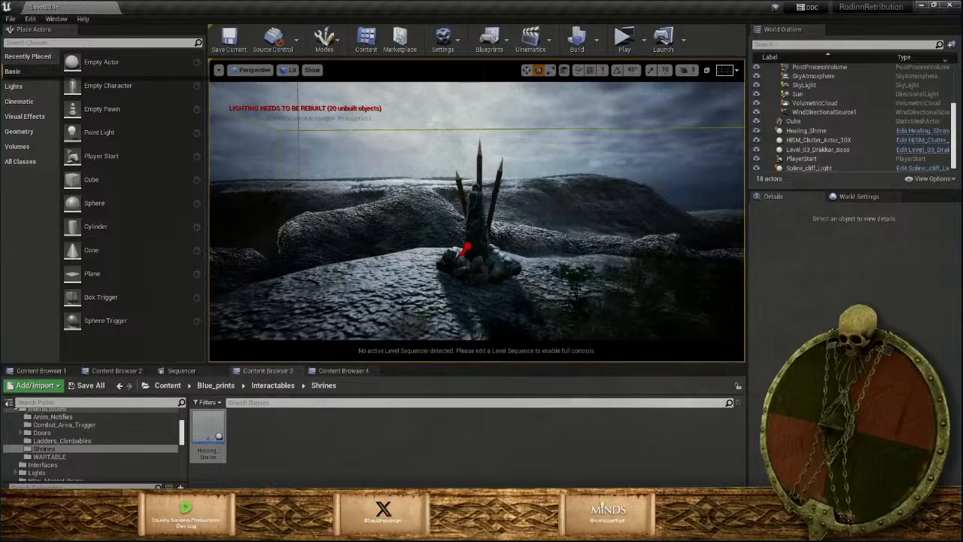
# In the health bar widget's Get Health Cap Fill Brush function, delete the Player Health State getter and the Switch on Health_Enum node
pyautogui.click(502, 531)
pyautogui.click(555, 482)
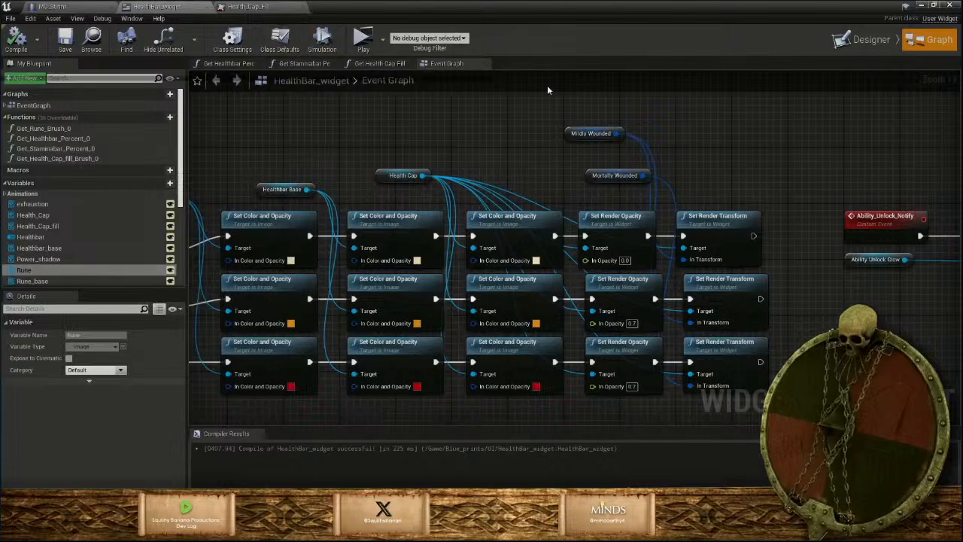
pyautogui.click(365, 64)
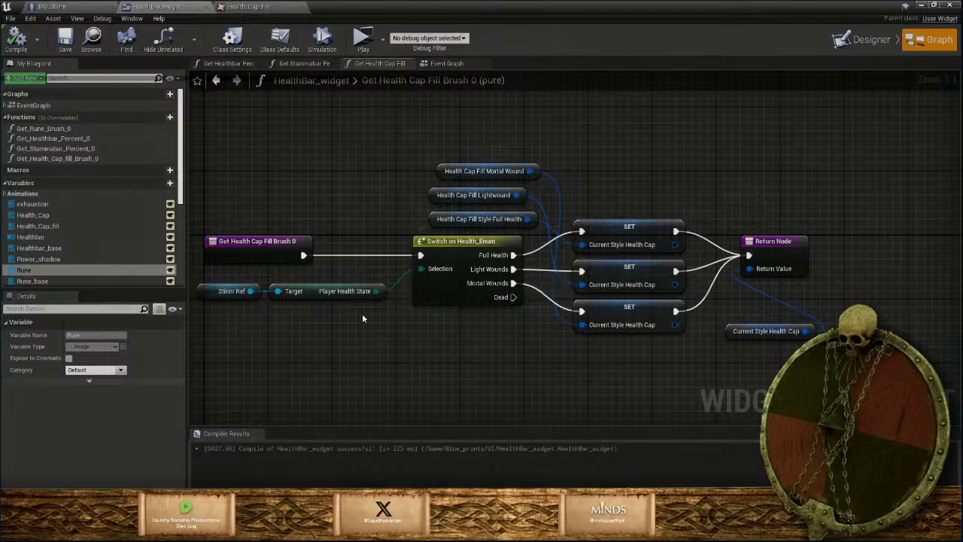
pyautogui.moveTo(346, 277); pyautogui.dragTo(356, 311)
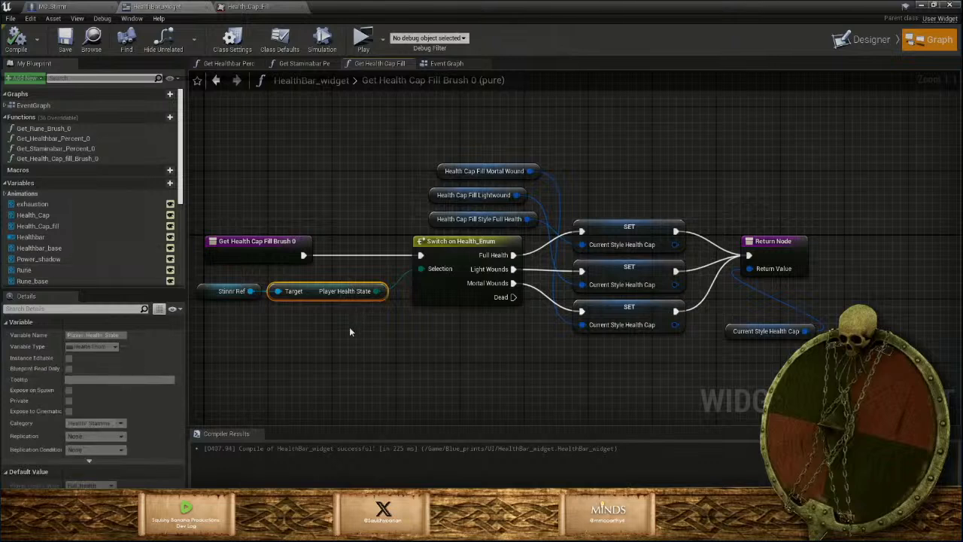
pyautogui.press('Delete')
pyautogui.click(493, 252)
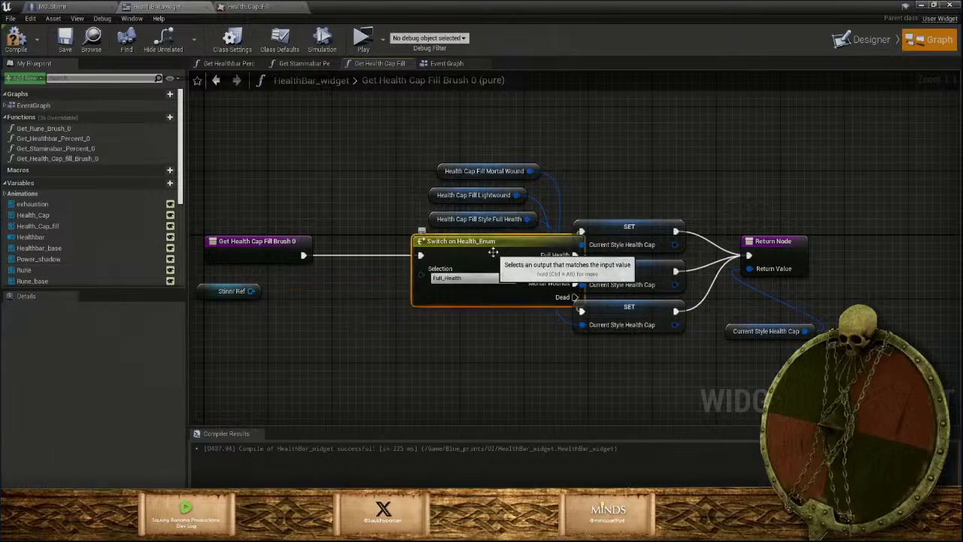
pyautogui.press('Delete')
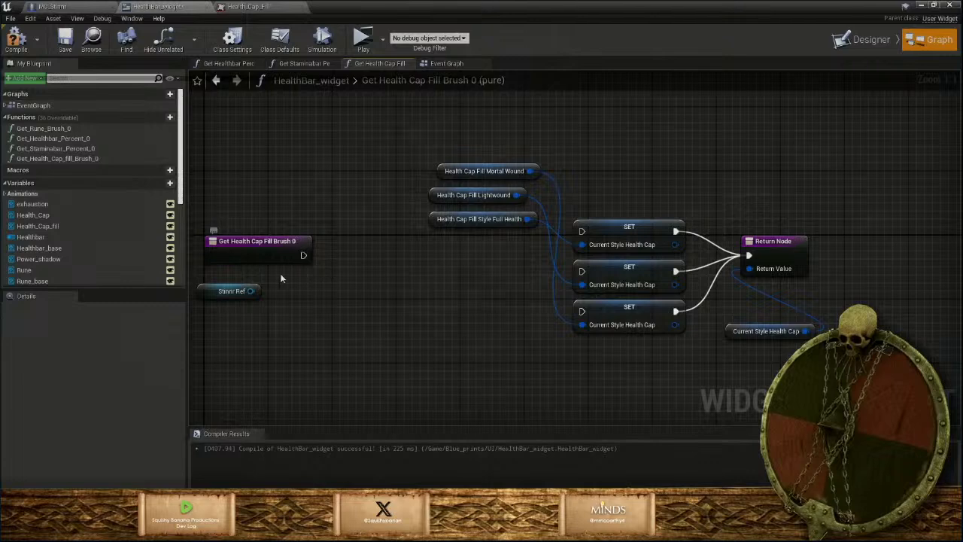
# Add a Get Max Health node from the Stinnr Ref and place it right beside the reference
pyautogui.moveTo(251, 290); pyautogui.dragTo(313, 302)
pyautogui.write('g')
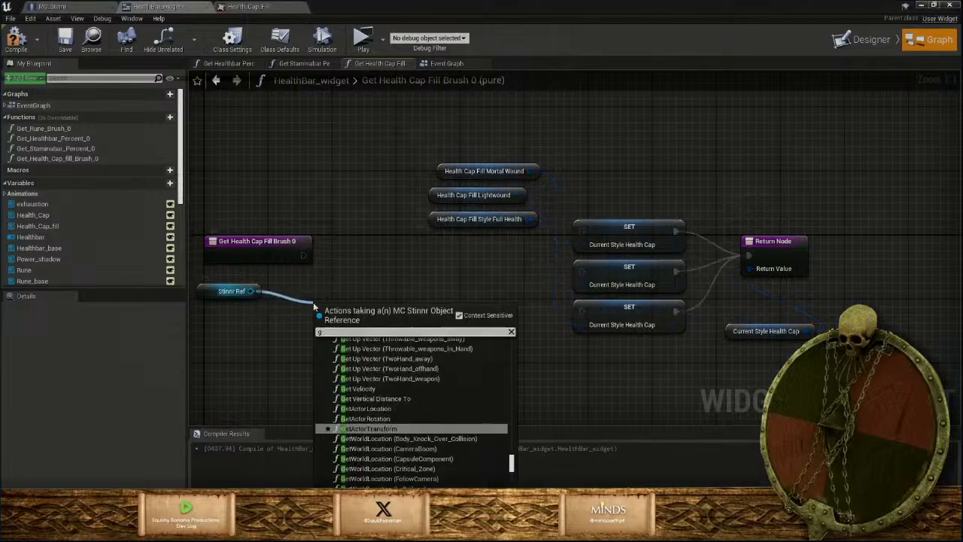
pyautogui.write('etmax')
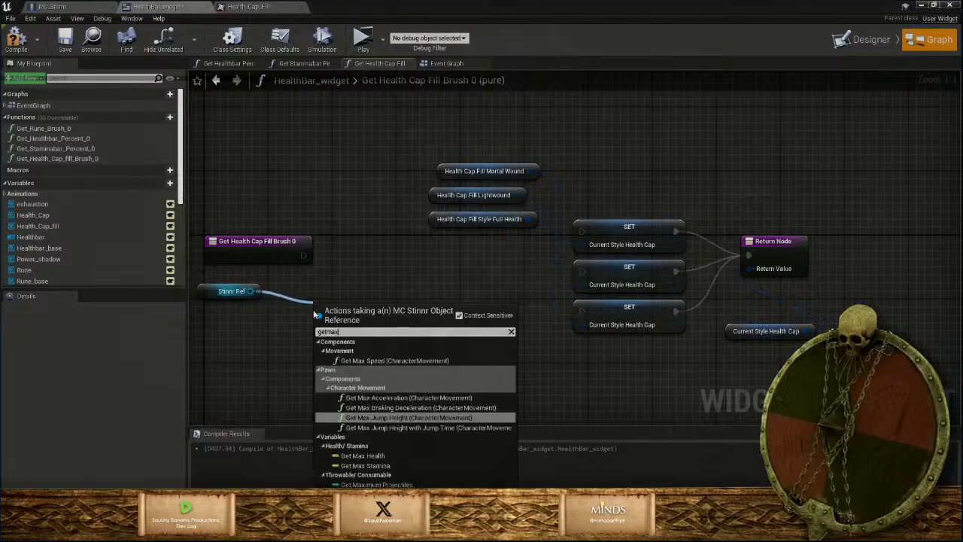
pyautogui.click(376, 456)
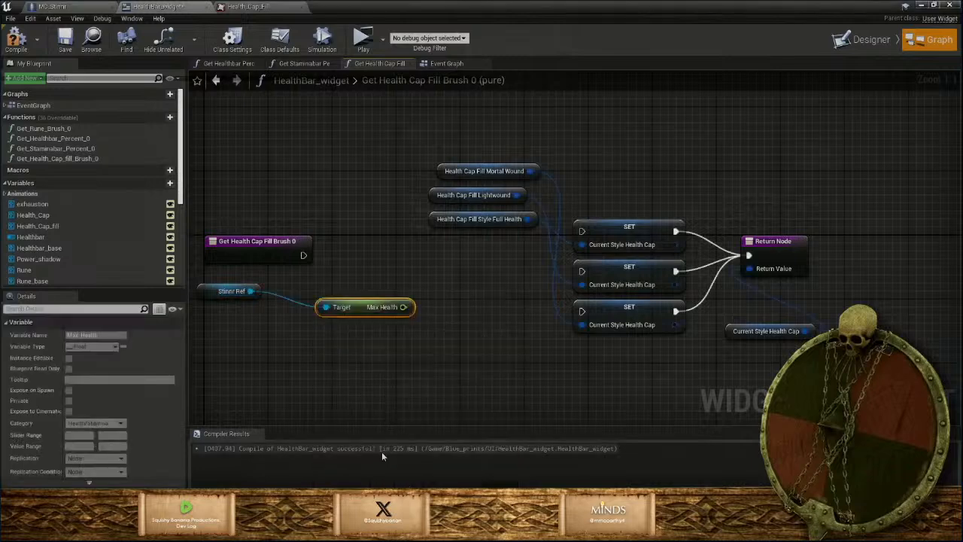
pyautogui.moveTo(358, 307); pyautogui.dragTo(313, 295)
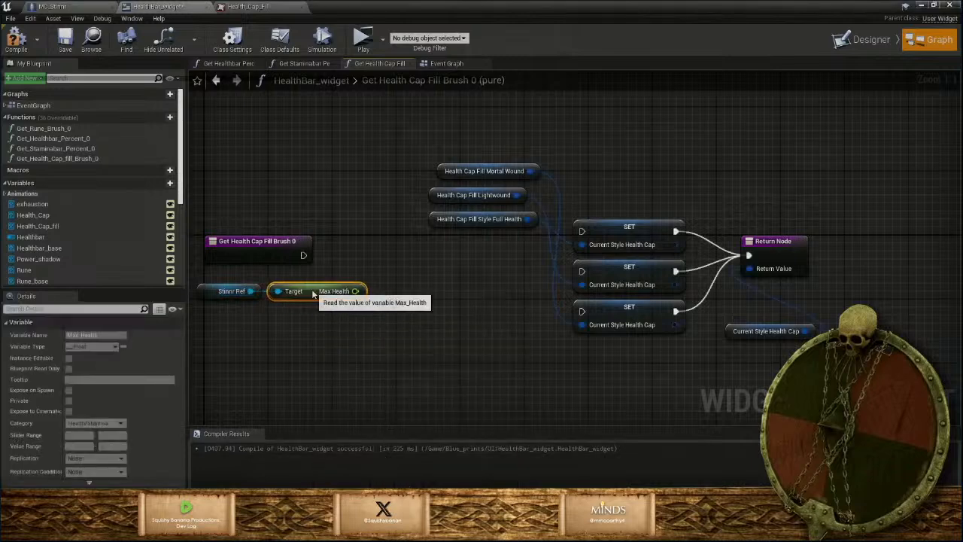
# Add a Branch after the function's entry node and a float > float comparison fed by Max Health
pyautogui.moveTo(302, 256); pyautogui.dragTo(412, 264)
pyautogui.write('branch')
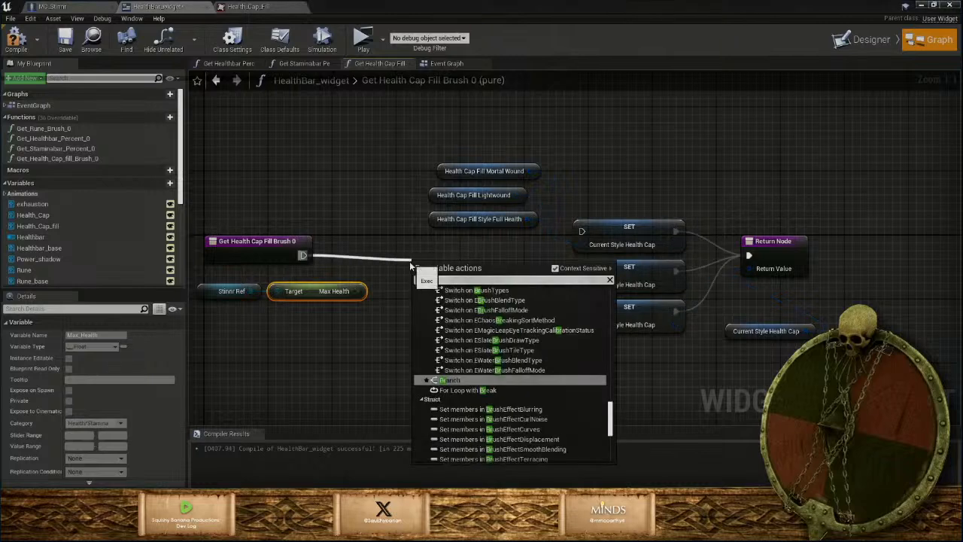
pyautogui.press('Return')
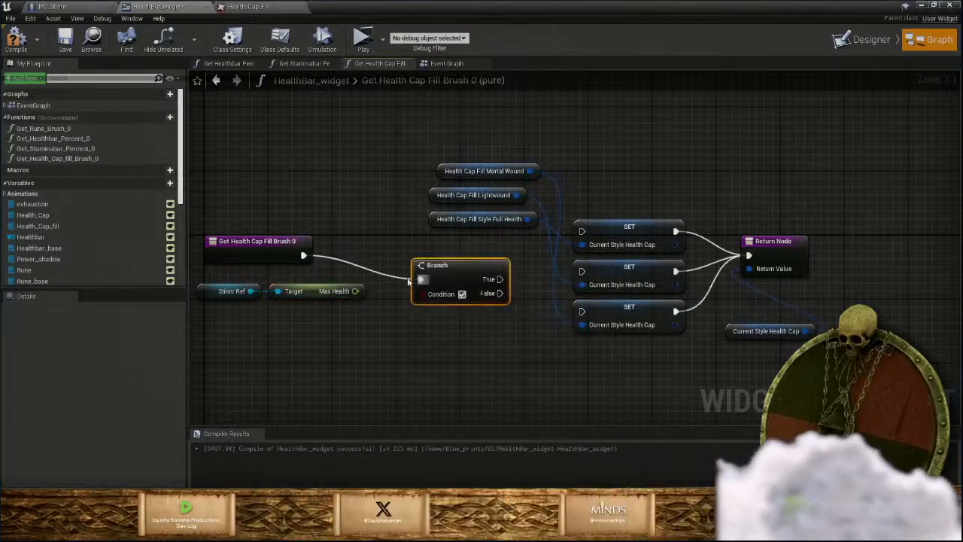
pyautogui.moveTo(354, 291); pyautogui.dragTo(368, 332)
pyautogui.write('greater')
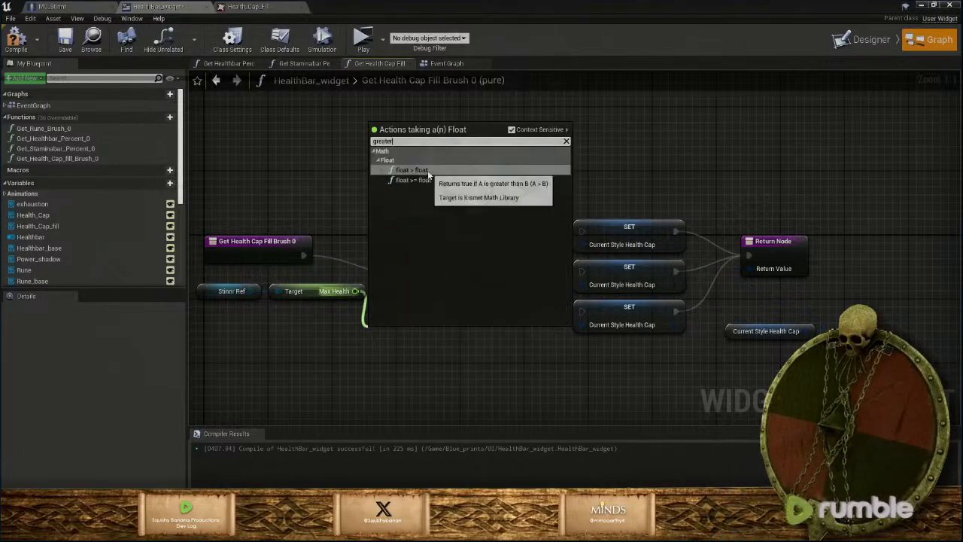
pyautogui.click(429, 180)
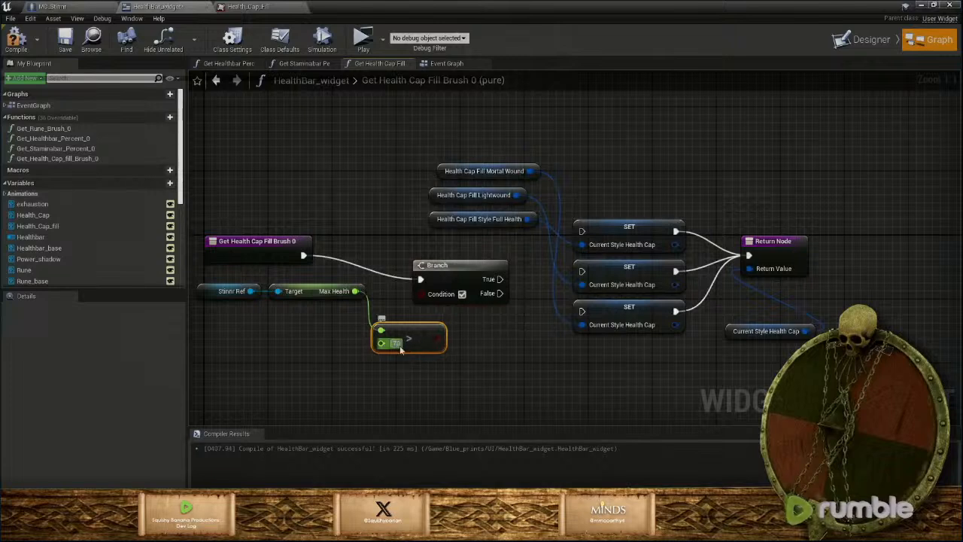
# Set the Max Health greater-than threshold to 70 and connect the comparison's result to the Branch condition
pyautogui.press('Return')
pyautogui.moveTo(440, 339); pyautogui.dragTo(423, 295)
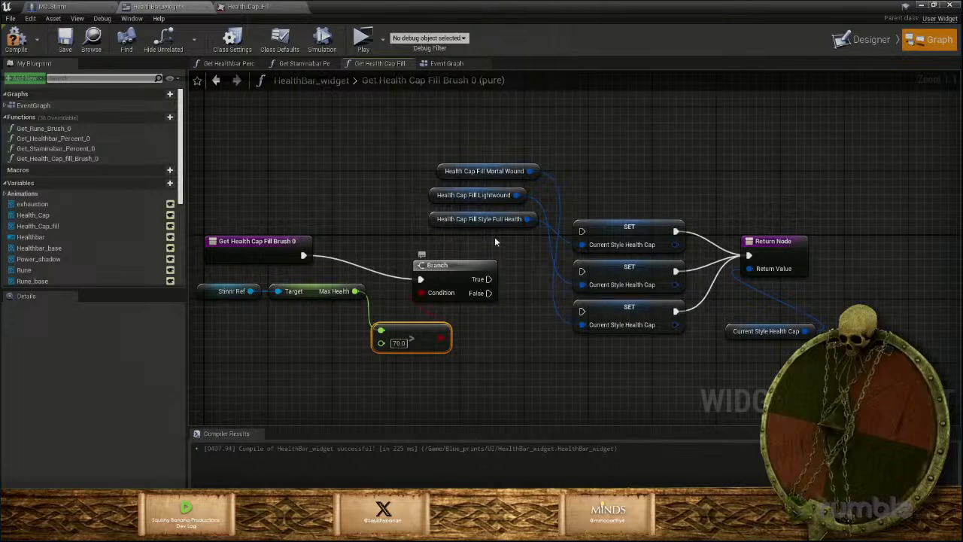
# Stack the Full Health and Lightwound getters above Mortal Wound, and align the Branch and comparison nodes beside the function entry and Max Health
pyautogui.moveTo(443, 220); pyautogui.dragTo(446, 139)
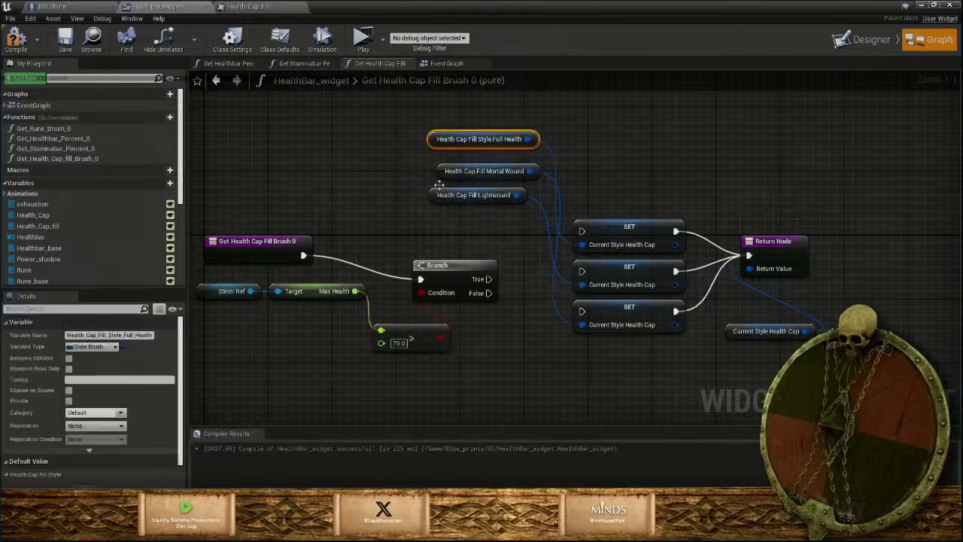
pyautogui.moveTo(438, 196); pyautogui.dragTo(441, 157)
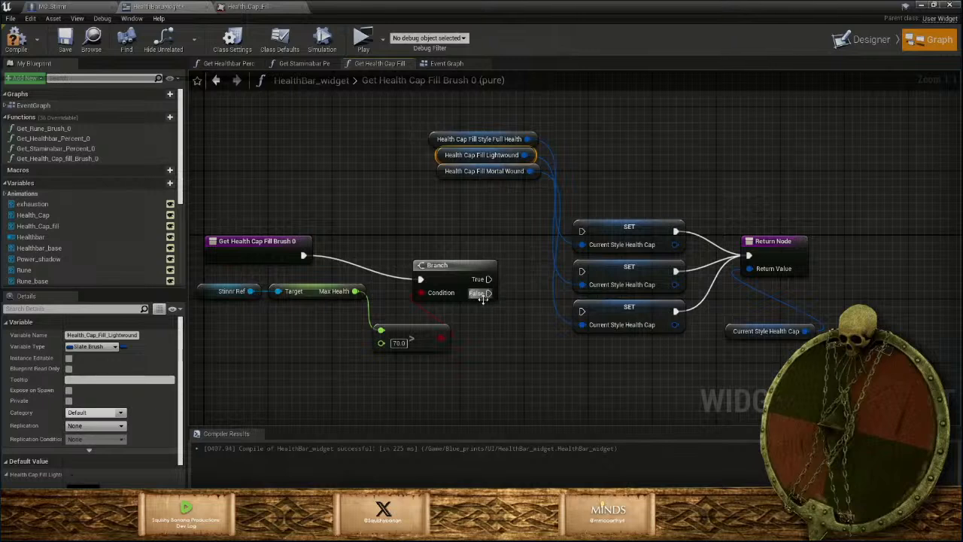
pyautogui.moveTo(451, 265); pyautogui.dragTo(403, 242)
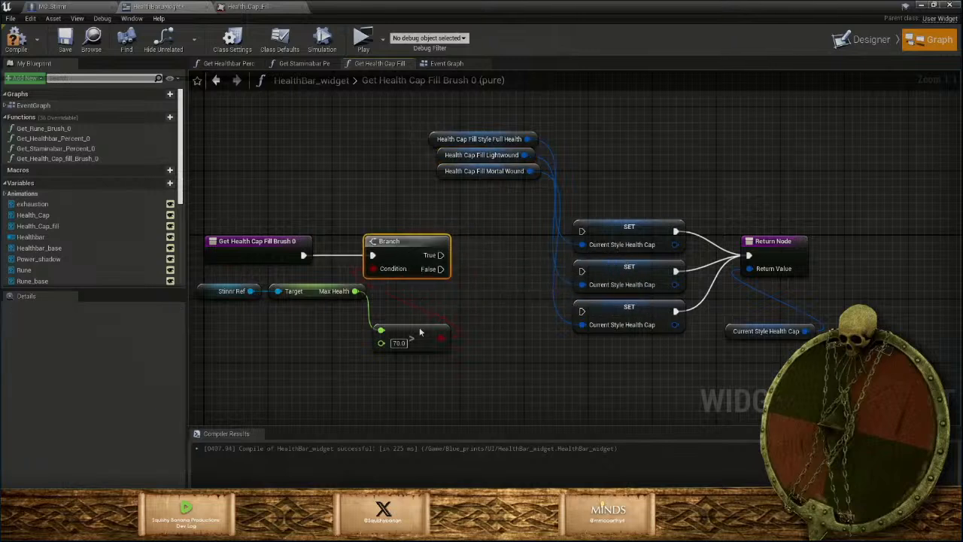
pyautogui.moveTo(414, 337); pyautogui.dragTo(338, 320)
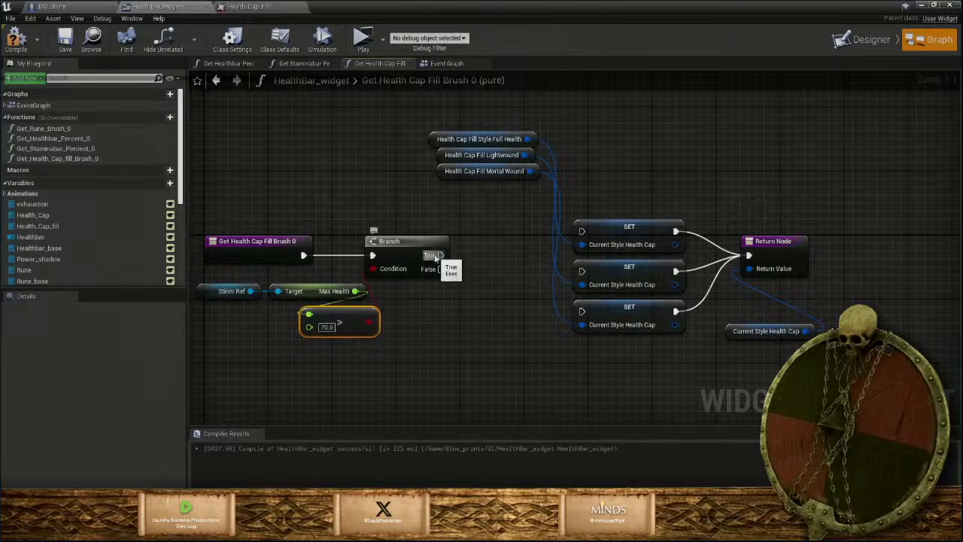
# Connect the Branch's True output to the Full Health SET node, and add a second Branch on its False output
pyautogui.moveTo(437, 256); pyautogui.dragTo(582, 232)
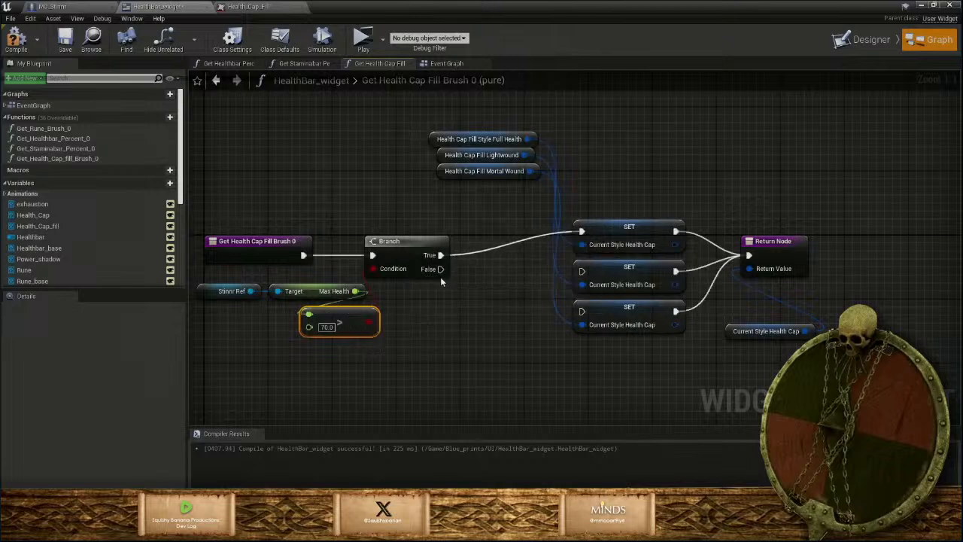
pyautogui.moveTo(438, 269); pyautogui.dragTo(459, 306)
pyautogui.write('br')
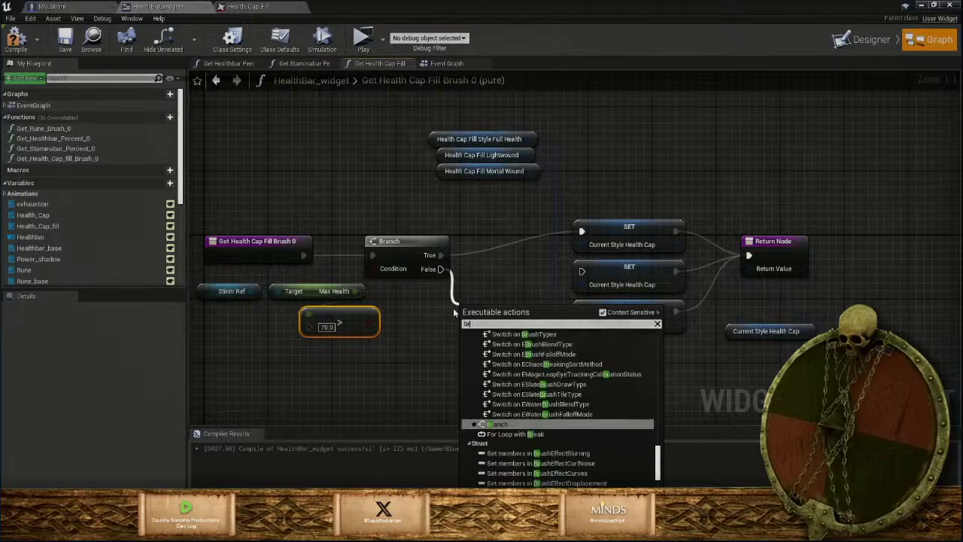
pyautogui.click(501, 425)
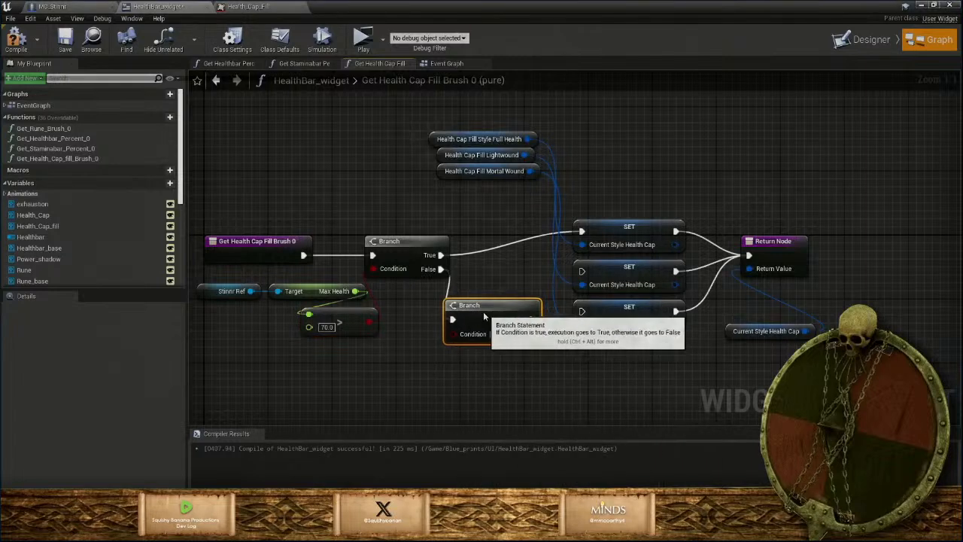
pyautogui.moveTo(474, 304); pyautogui.dragTo(475, 312)
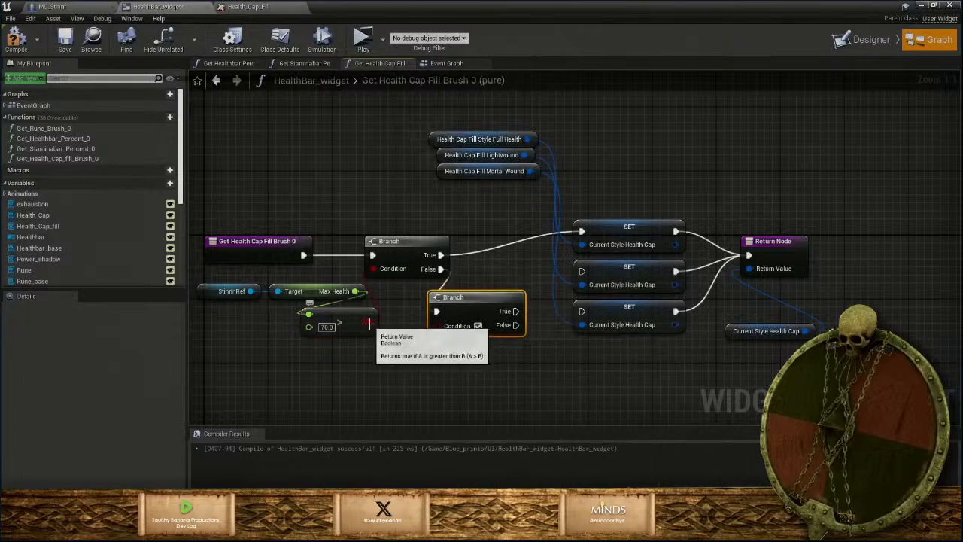
# Add a float less-than comparison of Max Health against 40 and connect its result to the second Branch's condition
pyautogui.moveTo(369, 323)
pyautogui.mouseDown()
pyautogui.moveTo(355, 297)
pyautogui.moveTo(311, 352)
pyautogui.moveTo(326, 360)
pyautogui.moveTo(312, 356)
pyautogui.mouseUp()
pyautogui.write('gr')
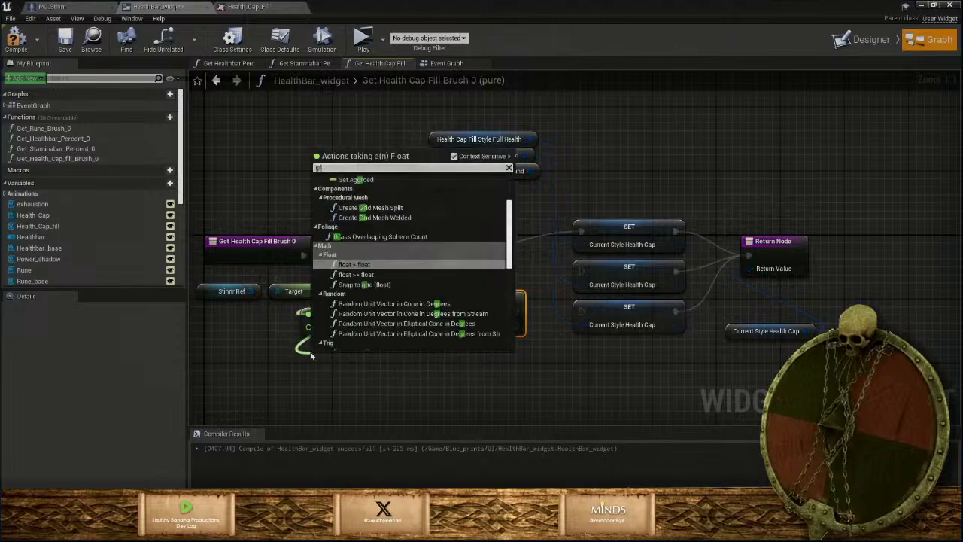
pyautogui.write('ea')
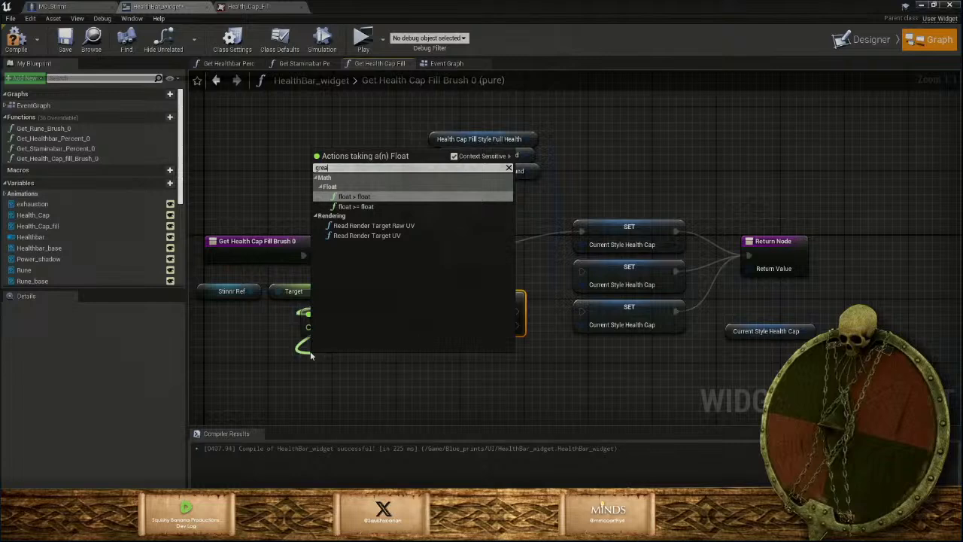
pyautogui.press('BackSpace')
pyautogui.press('BackSpace')
pyautogui.press('BackSpace')
pyautogui.press('BackSpace')
pyautogui.write('less')
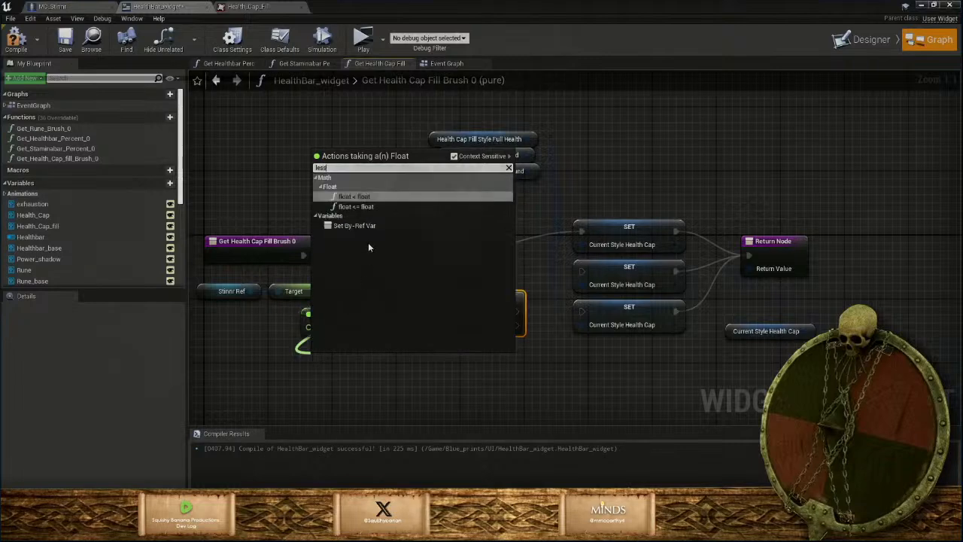
pyautogui.click(354, 197)
pyautogui.click(334, 375)
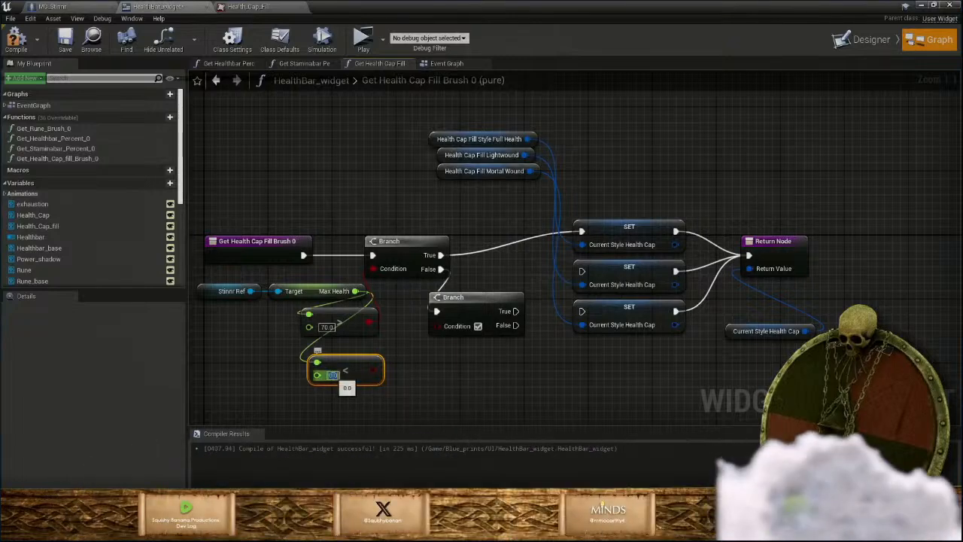
pyautogui.write('40')
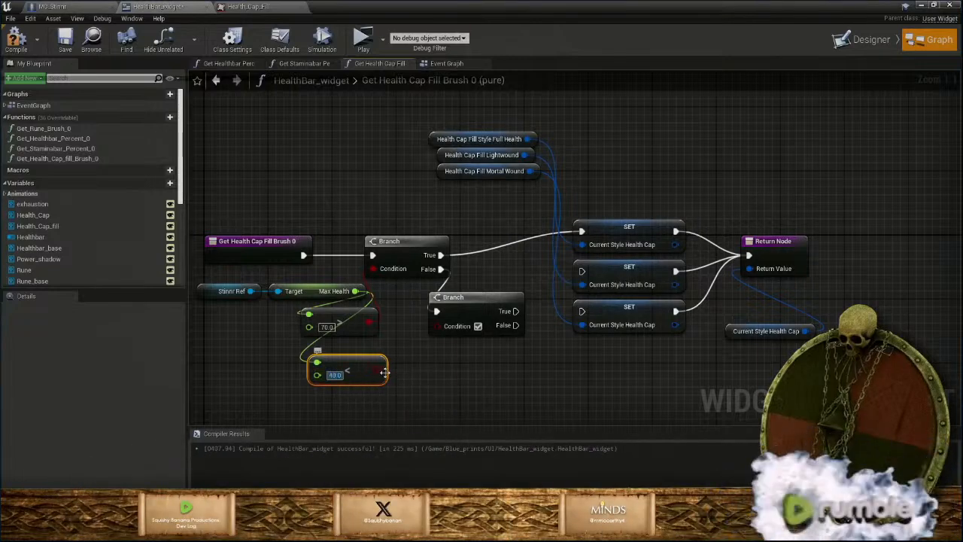
pyautogui.moveTo(365, 376); pyautogui.dragTo(438, 326)
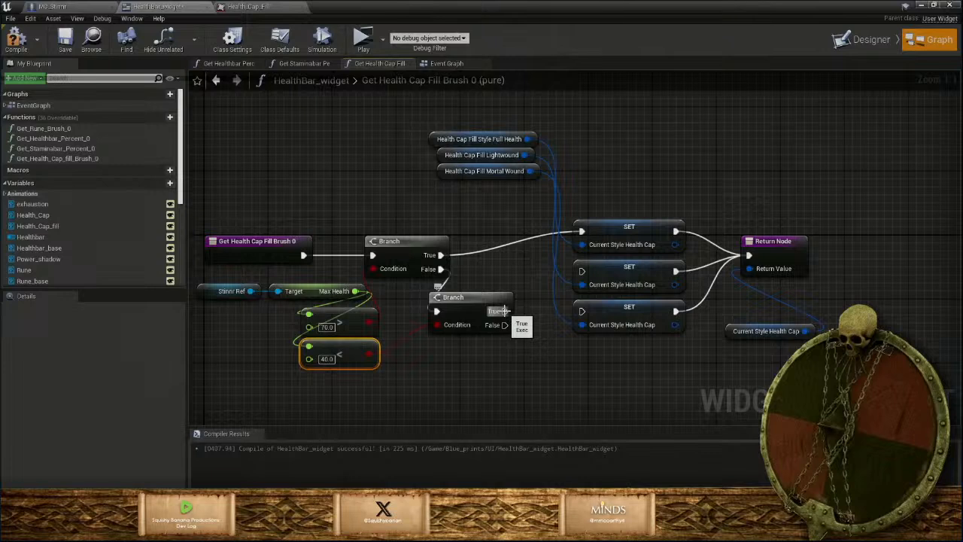
# Connect the second Branch's True output to the Mortal Wound SET and False to the Lightwound SET, space out their getters, and save the widget
pyautogui.moveTo(503, 310); pyautogui.dragTo(584, 311)
pyautogui.moveTo(439, 176); pyautogui.dragTo(442, 192)
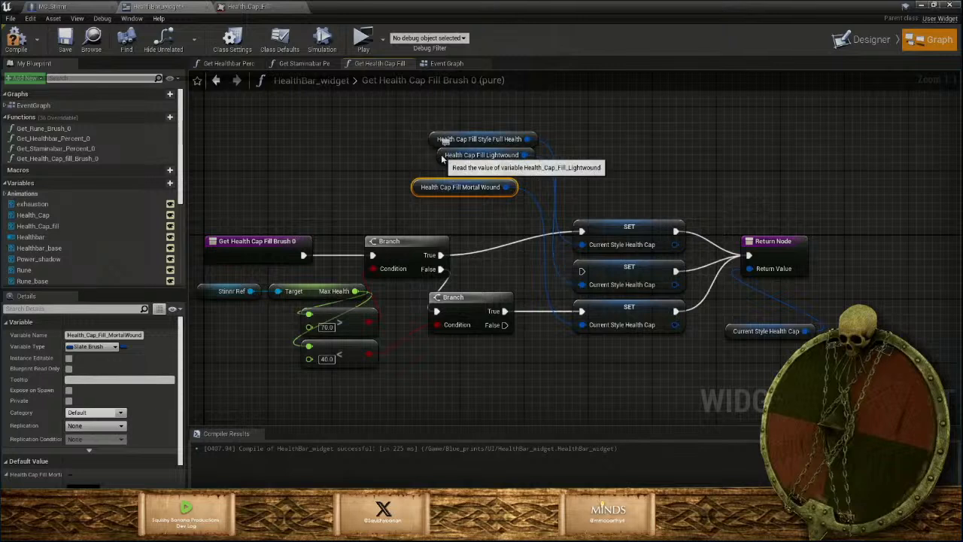
pyautogui.moveTo(443, 157); pyautogui.dragTo(427, 165)
pyautogui.moveTo(502, 332); pyautogui.dragTo(581, 271)
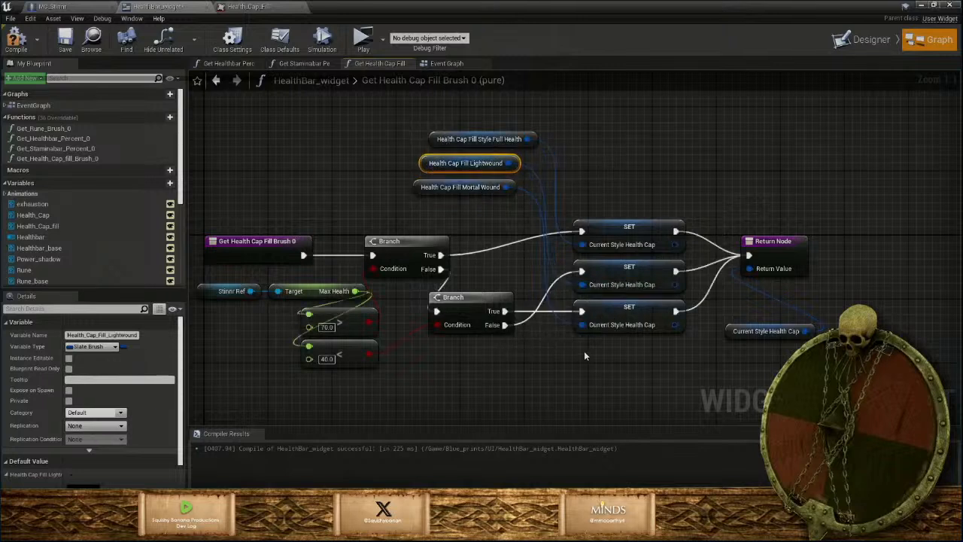
pyautogui.click(69, 45)
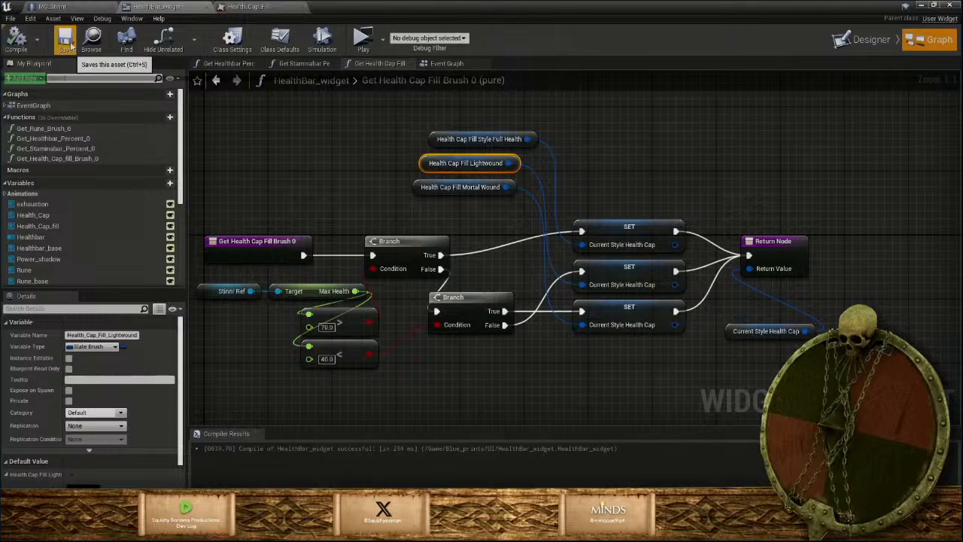
# Play-test the level from the main editor to check the health cap fill, and end the preview
pyautogui.click(921, 5)
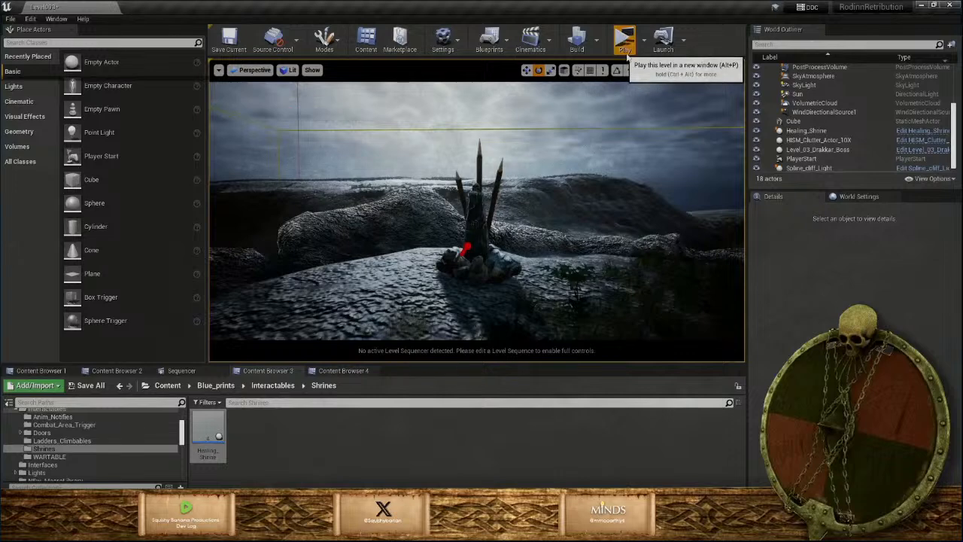
pyautogui.click(624, 37)
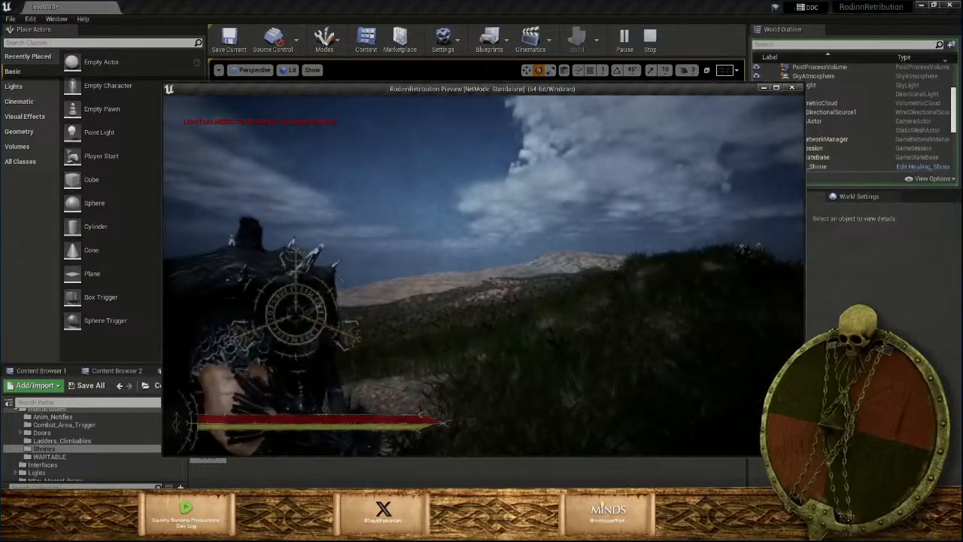
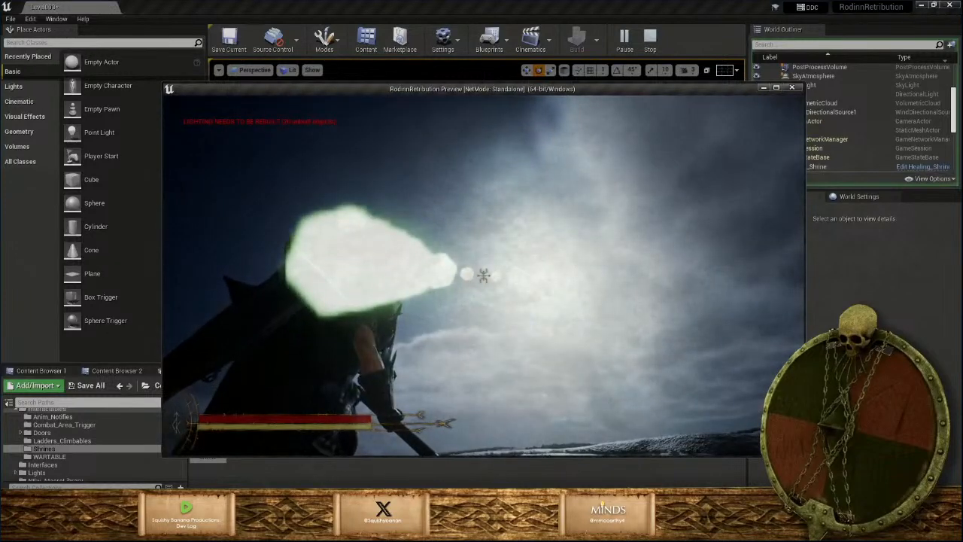
pyautogui.press('Escape')
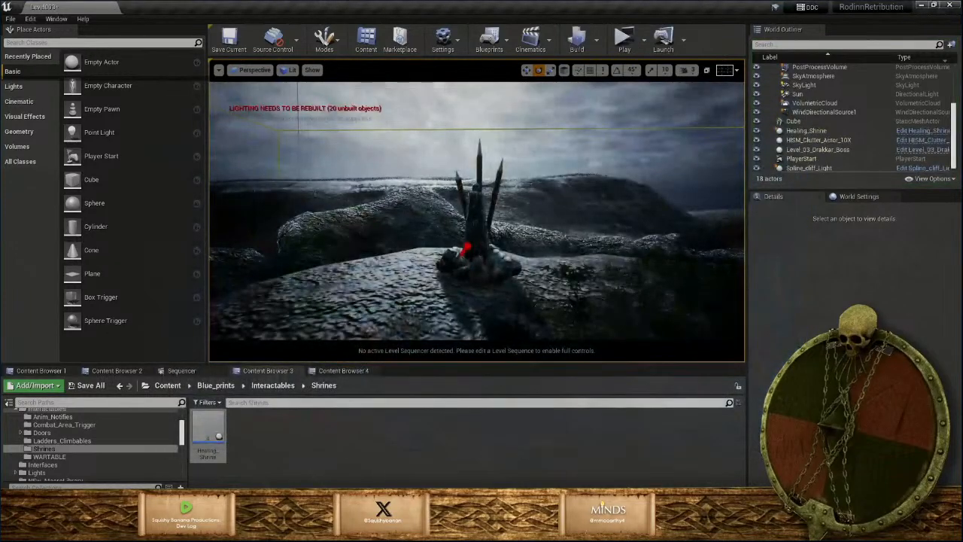
# Return to the HealthBar_widget designer view and delete the ON animation
pyautogui.click(503, 533)
pyautogui.click(555, 489)
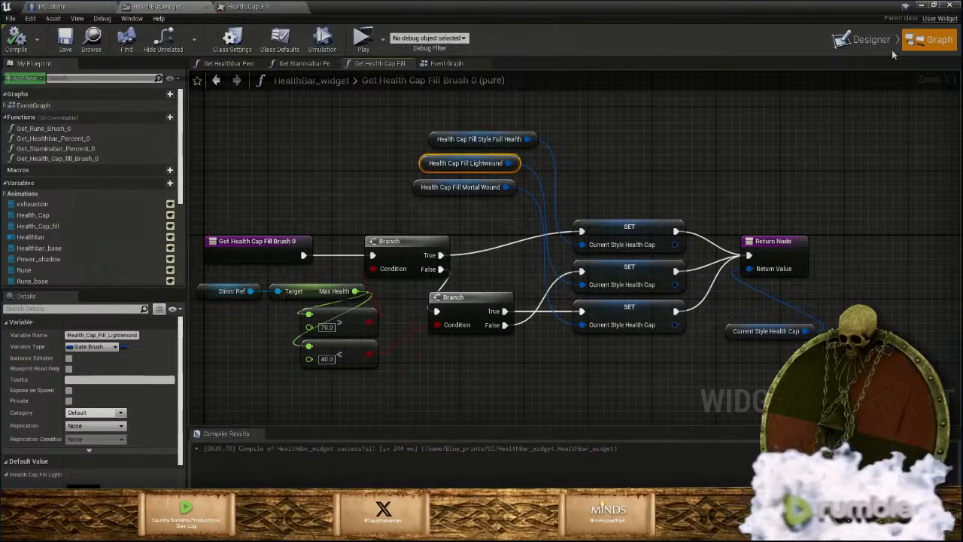
pyautogui.click(872, 41)
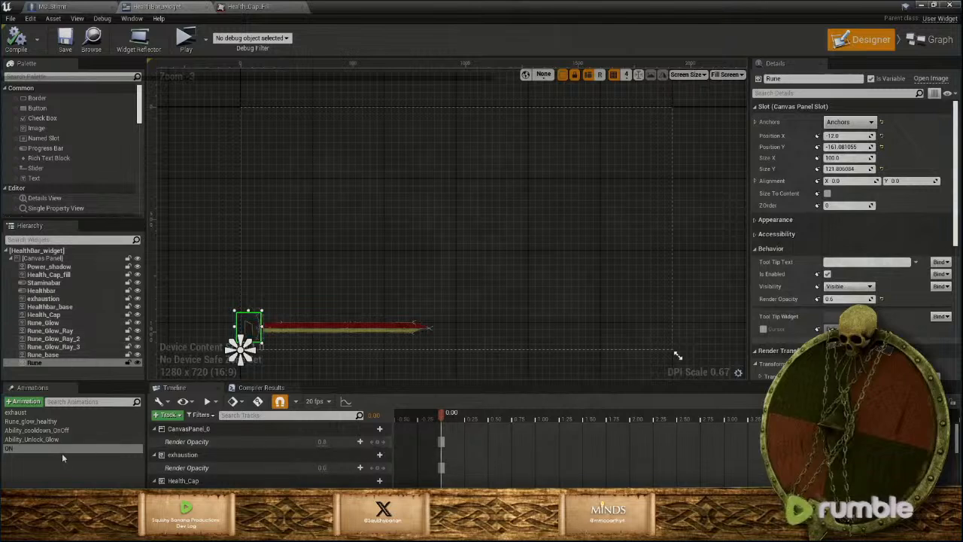
pyautogui.press('Delete')
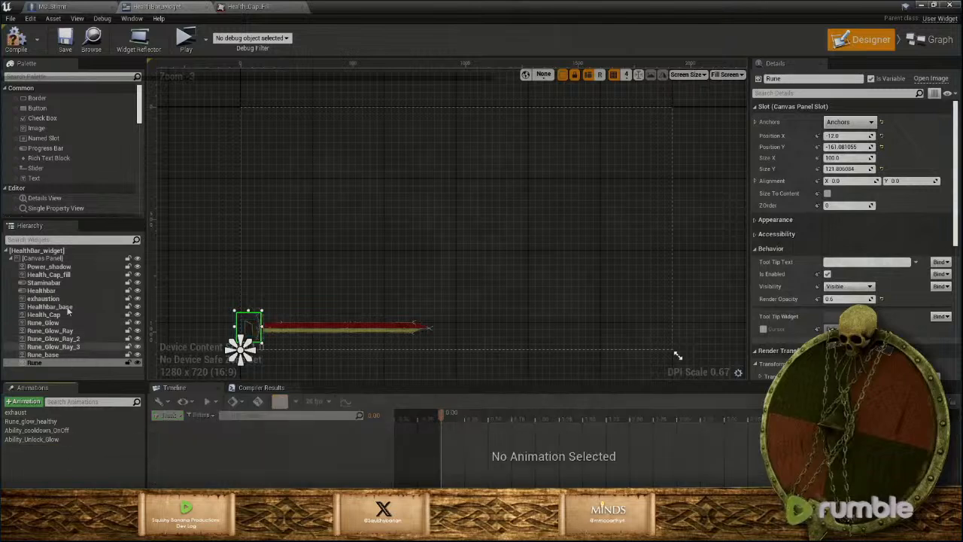
# Reset the Health_Cap_fill image's color and opacity so its alpha is 1.0
pyautogui.click(64, 276)
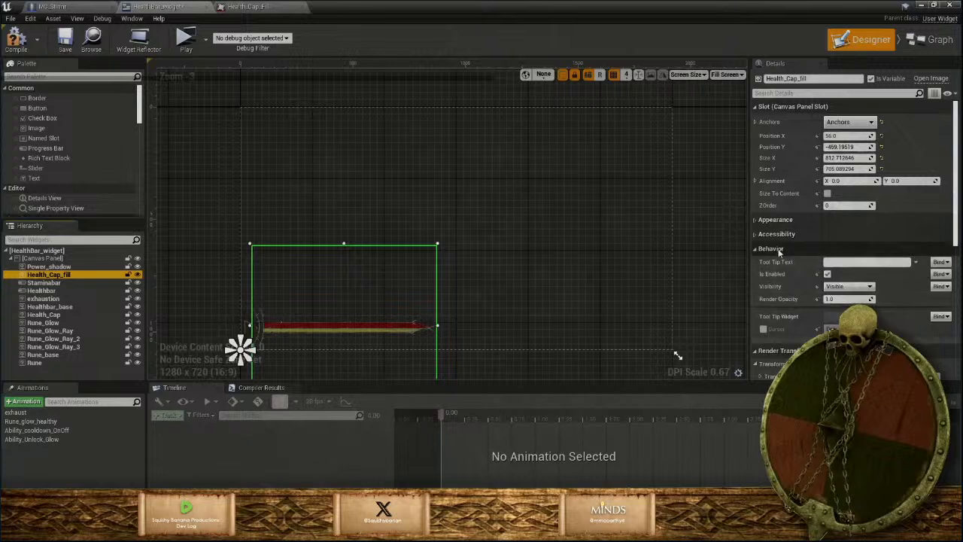
pyautogui.click(756, 220)
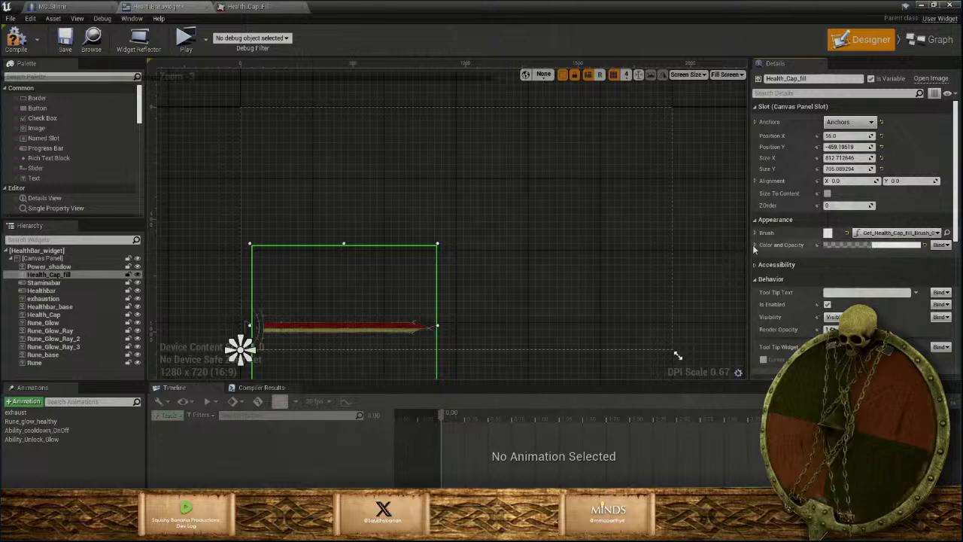
pyautogui.click(754, 245)
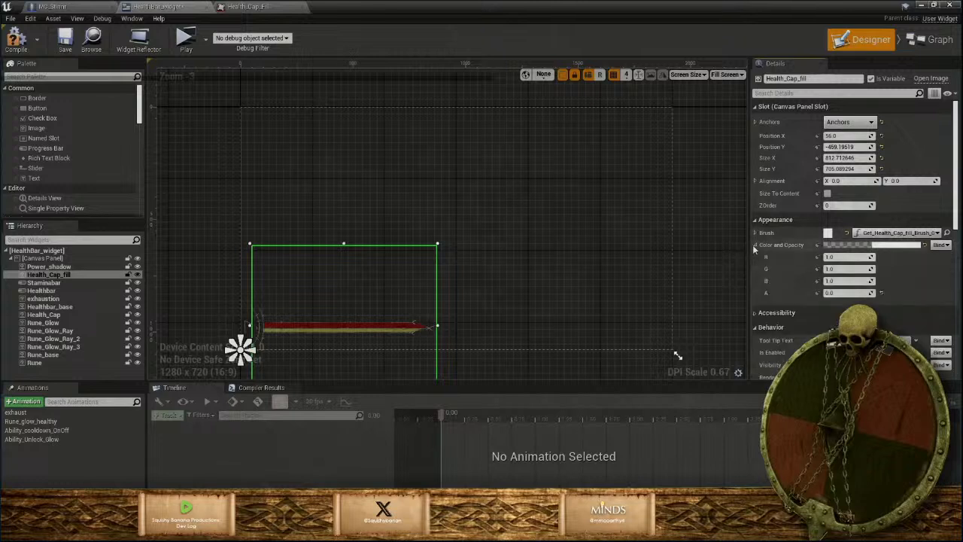
pyautogui.click(882, 293)
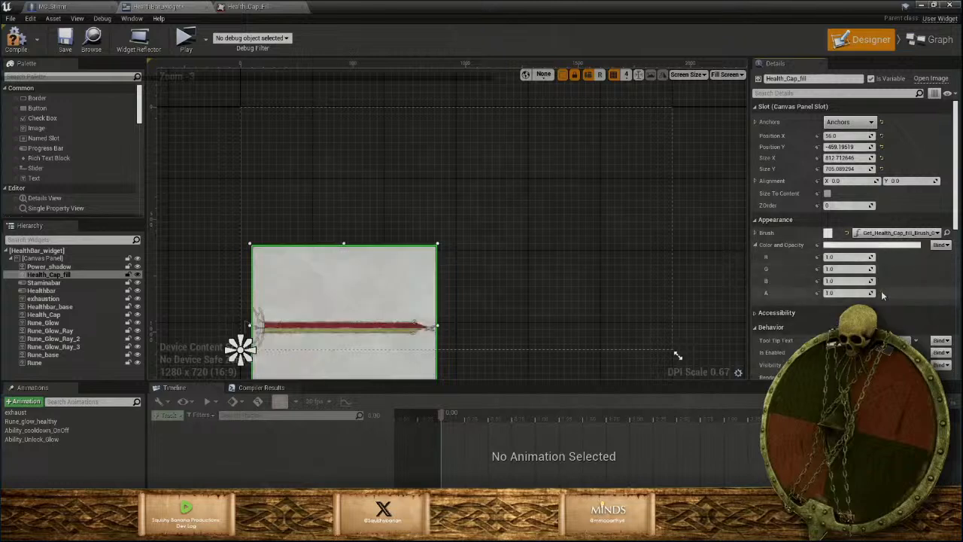
# Assign the Health_Cap_Fill asset as the brush image of the Health_Cap_fill widget
pyautogui.click(756, 233)
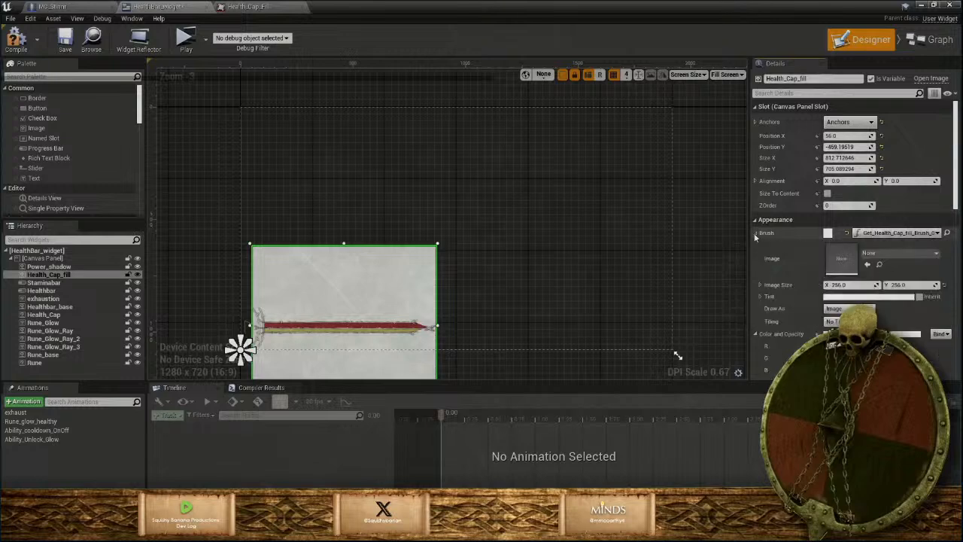
pyautogui.click(871, 255)
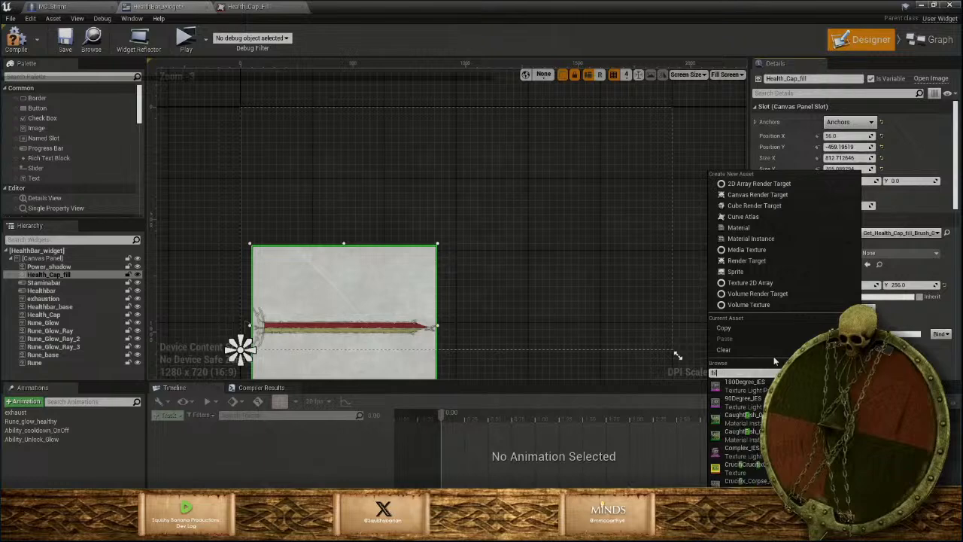
pyautogui.click(759, 382)
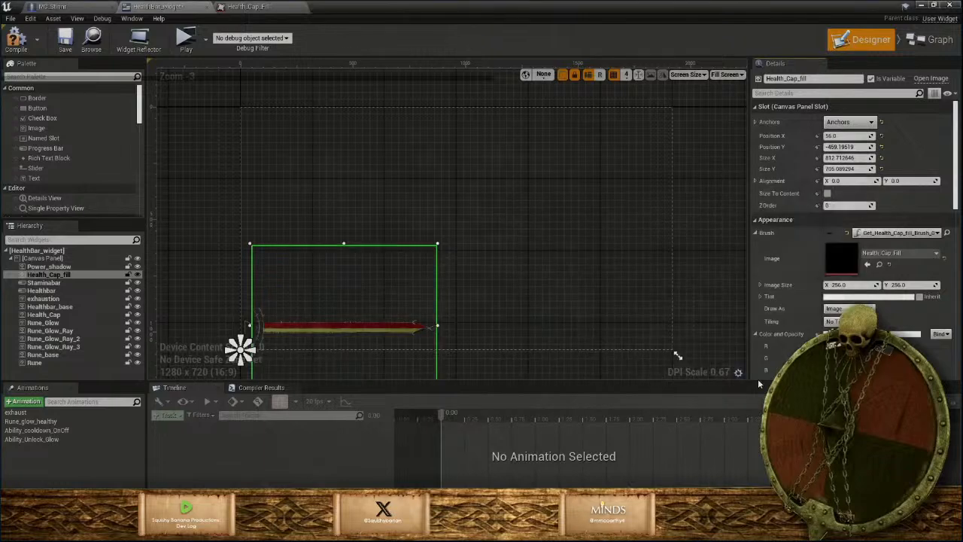
# Inspect the end of the health bar up close, and compile and save the widget blueprint
pyautogui.scroll(5, 437, 348)
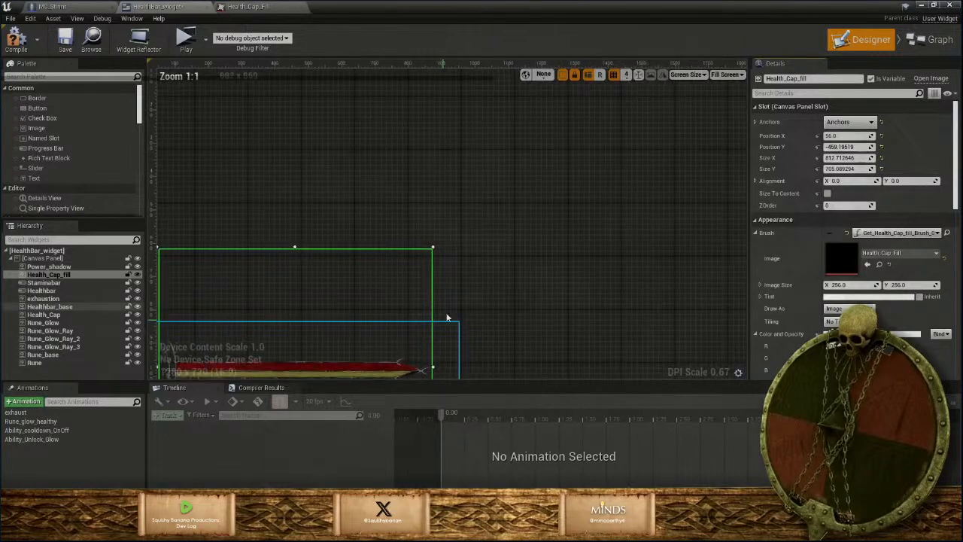
pyautogui.moveTo(516, 176)
pyautogui.mouseDown(button='right')
pyautogui.moveTo(525, 156)
pyautogui.moveTo(528, 179)
pyautogui.mouseUp(button='right')
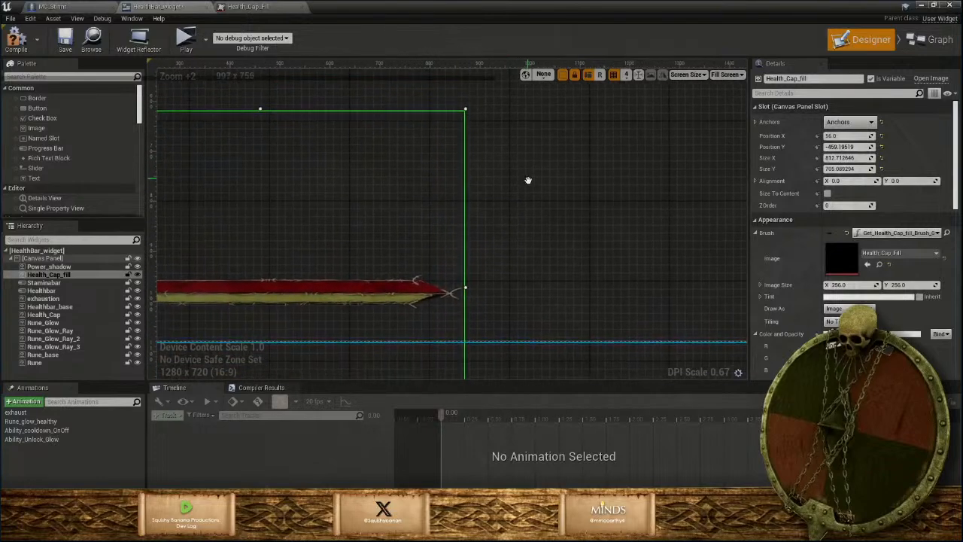
pyautogui.click(11, 42)
pyautogui.click(73, 42)
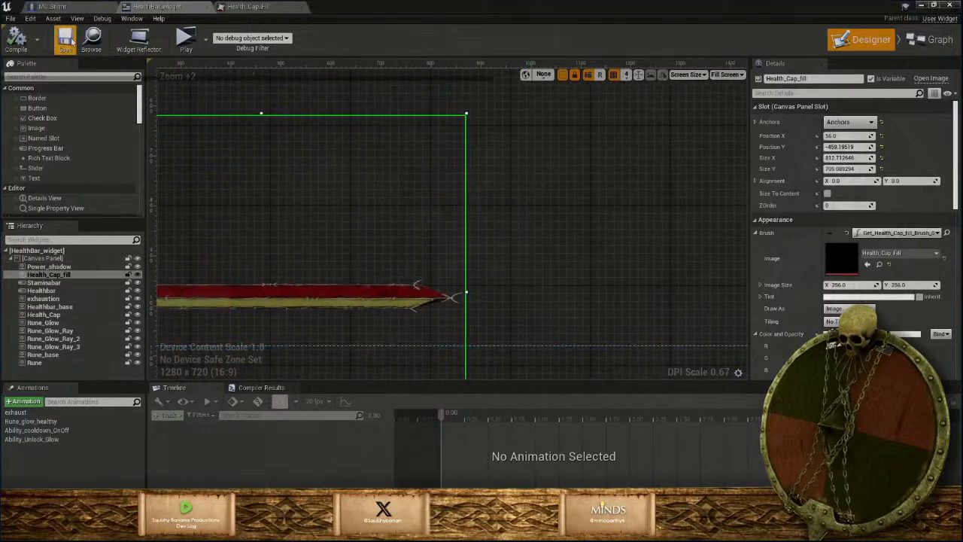
# Play-test the level, moving the character around and damaging him to check how the health bar's cap fill responds
pyautogui.click(923, 6)
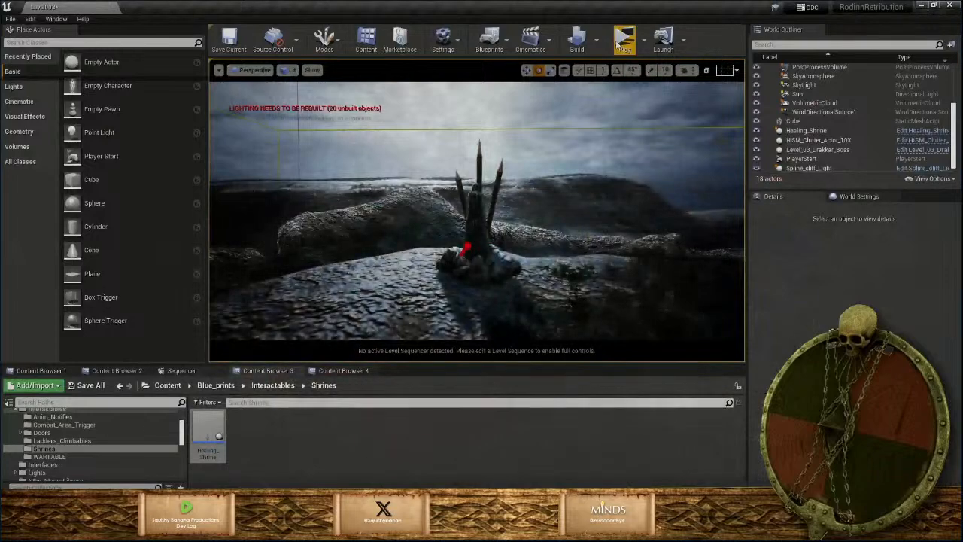
pyautogui.click(624, 42)
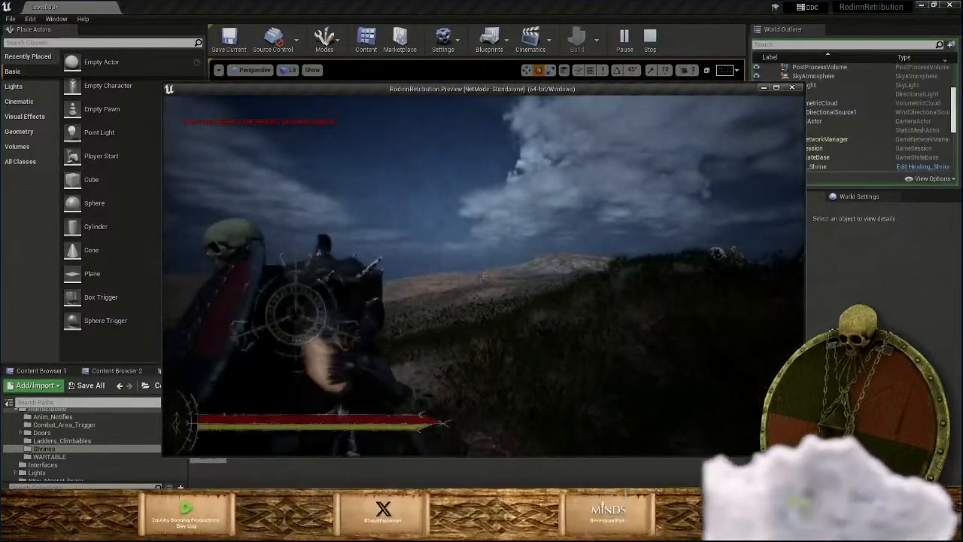
pyautogui.press('w')
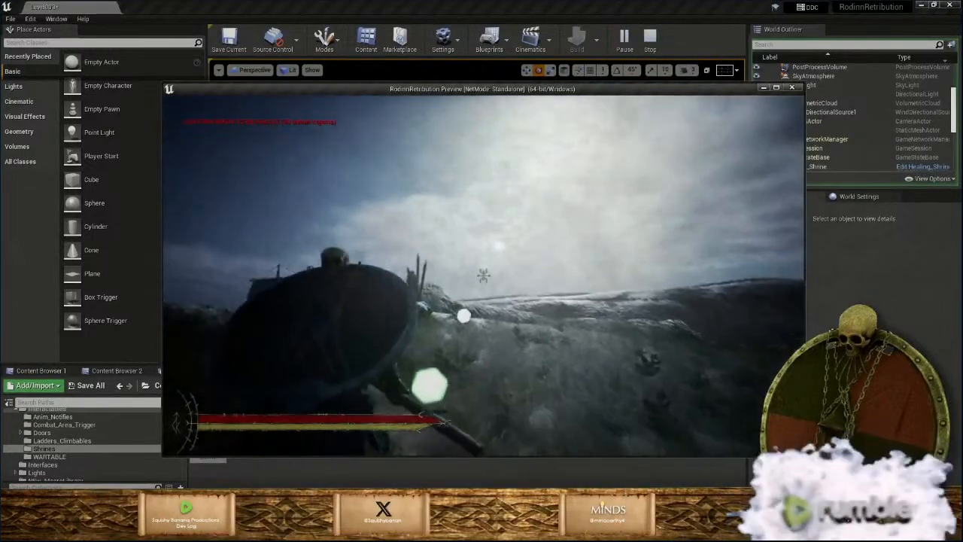
pyautogui.press('w')
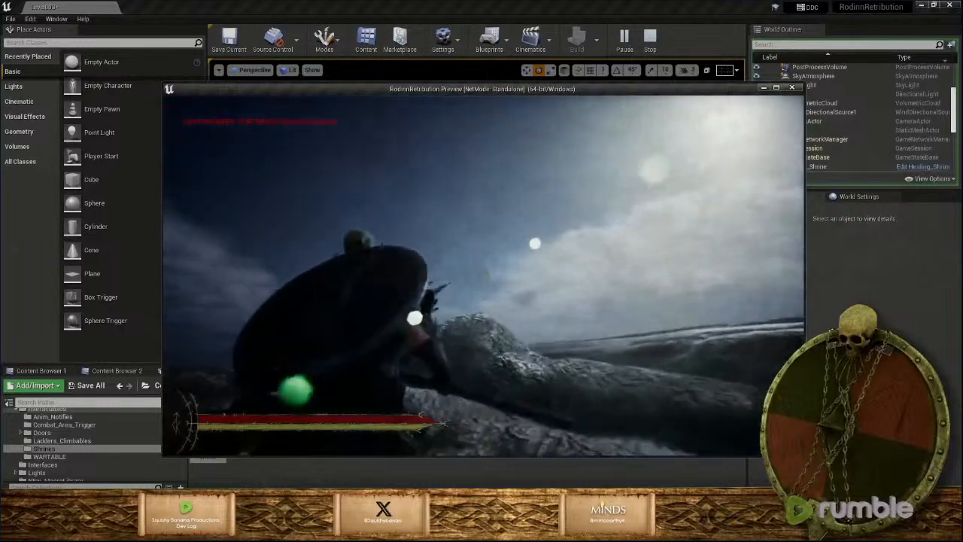
pyautogui.press('w')
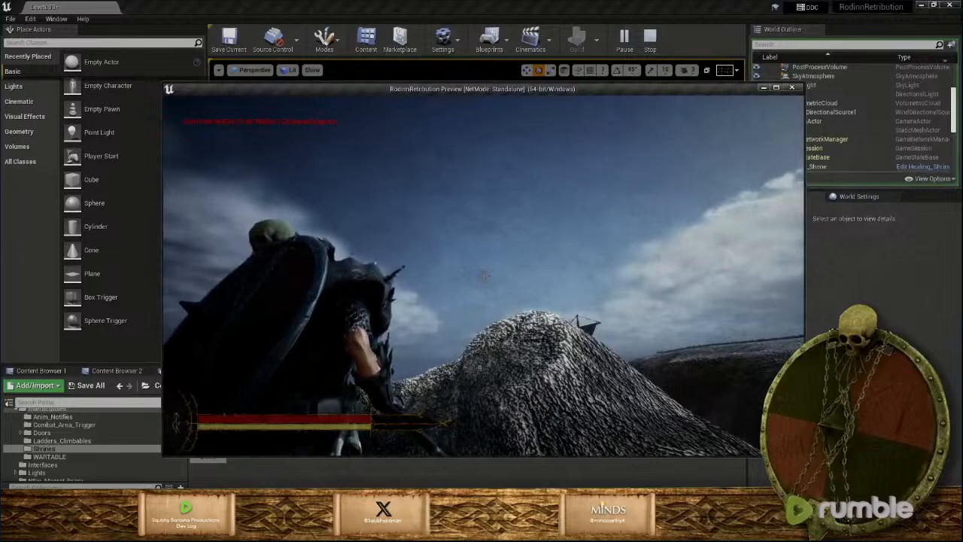
pyautogui.press('w')
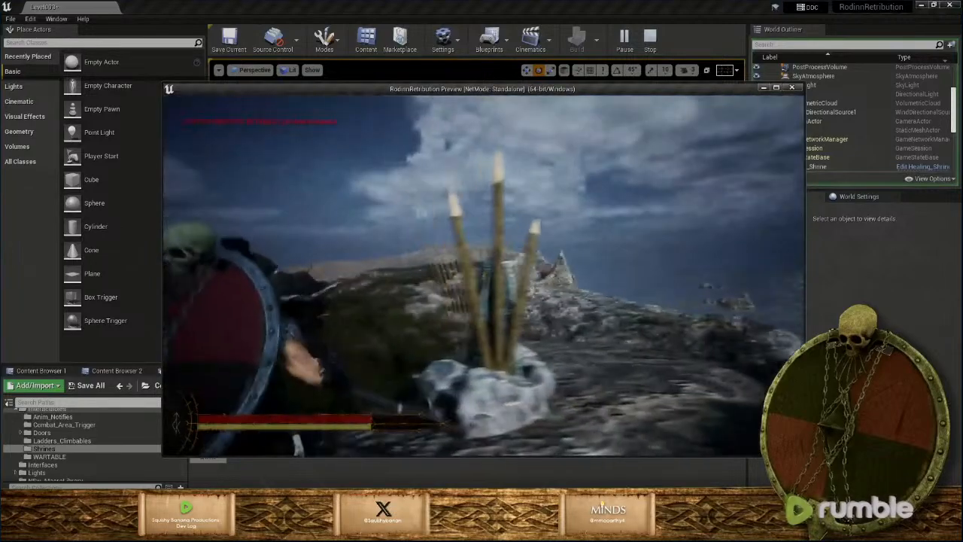
pyautogui.press('w')
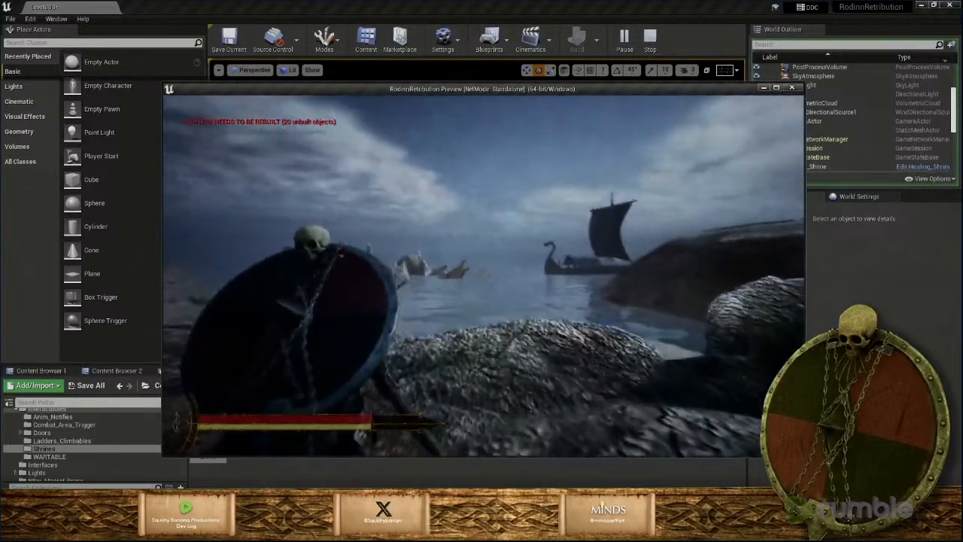
pyautogui.press('w')
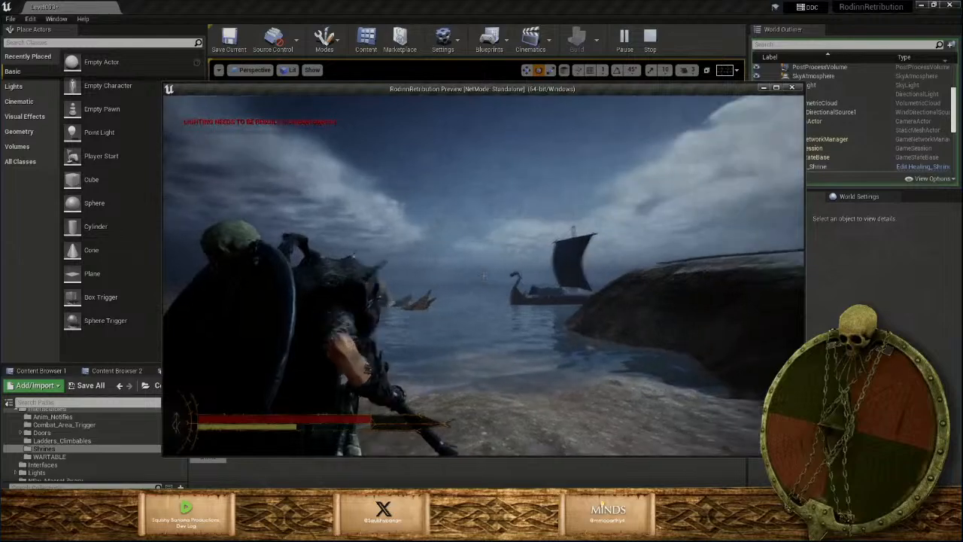
pyautogui.press('e')
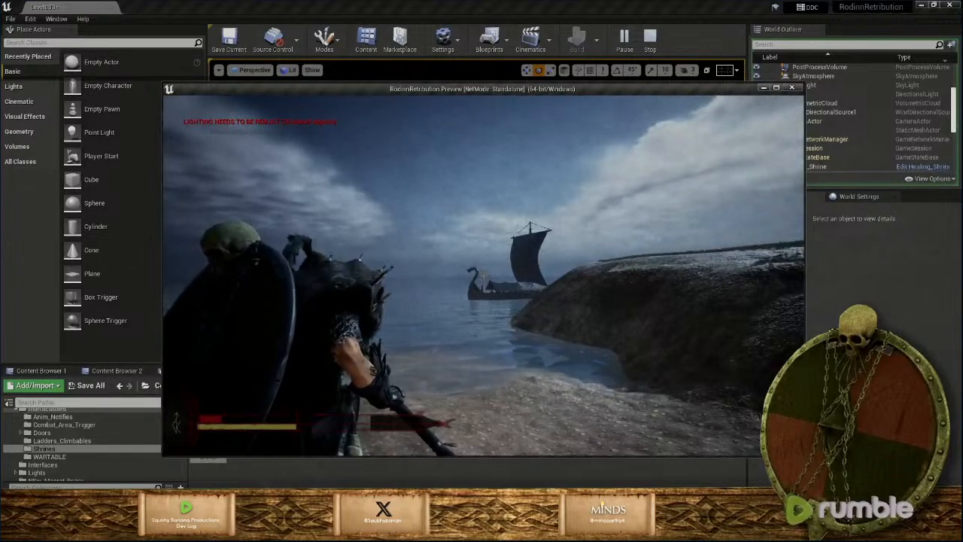
pyautogui.press('Escape')
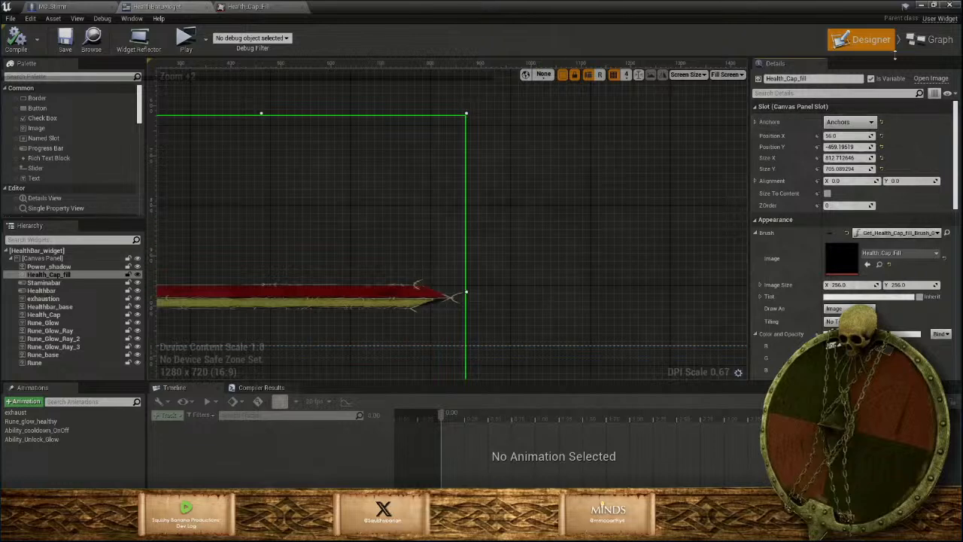
# Run the level preview once more to view the health bar at full health, and stop it
pyautogui.click(921, 6)
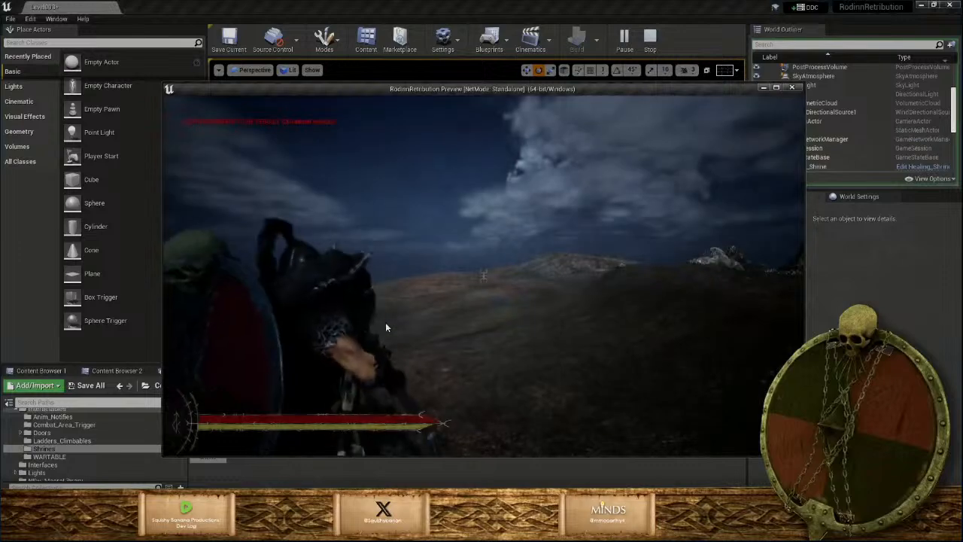
pyautogui.click(385, 322)
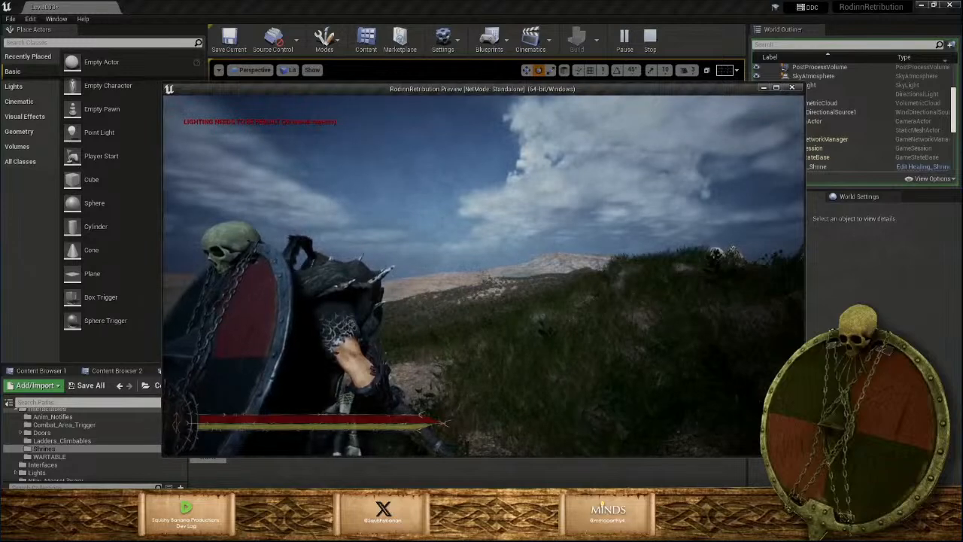
pyautogui.press('Escape')
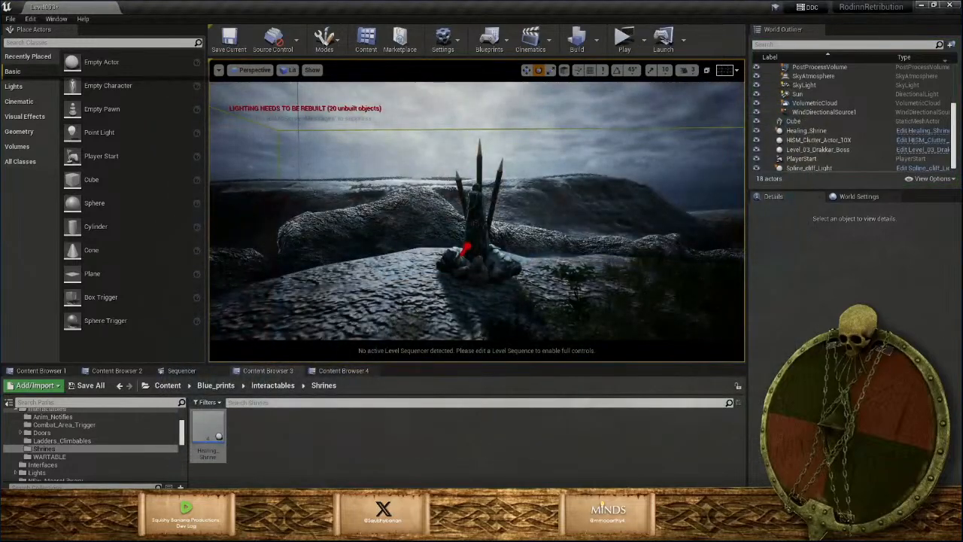
# In the MC_Stinnr event graph, set the Base Damage of the Apply Damage test node to 20.0, and compile and save the blueprint
pyautogui.click(501, 531)
pyautogui.click(532, 478)
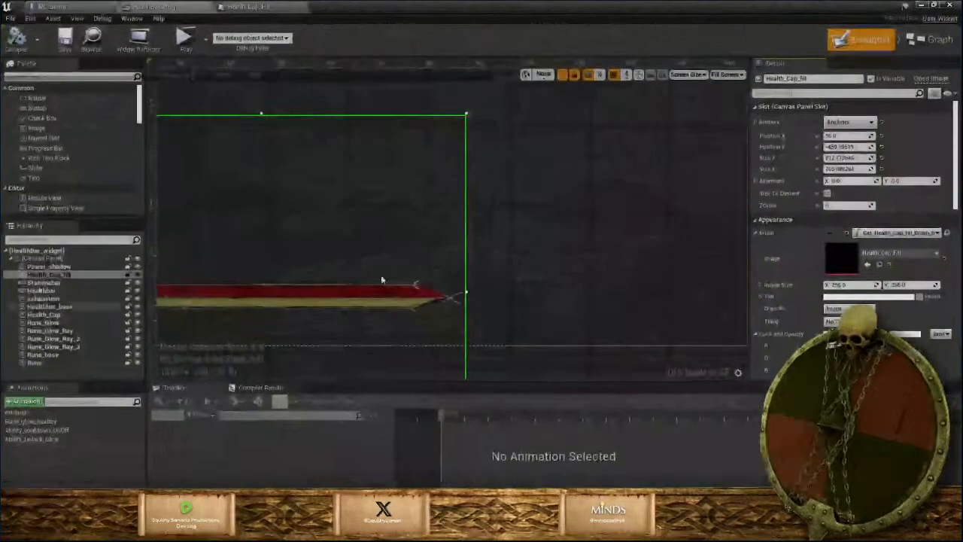
pyautogui.click(74, 9)
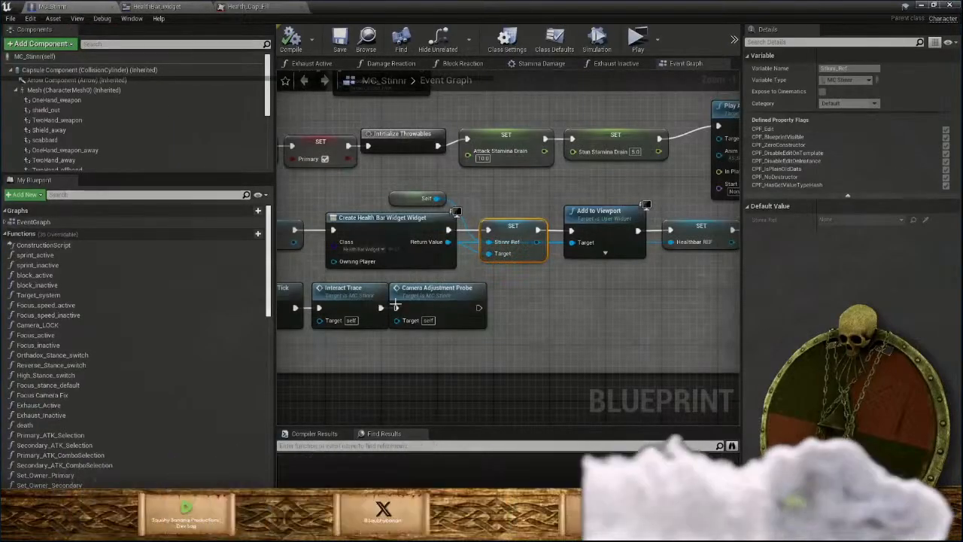
pyautogui.scroll(-4, 508, 248)
pyautogui.scroll(-5, 564, 238)
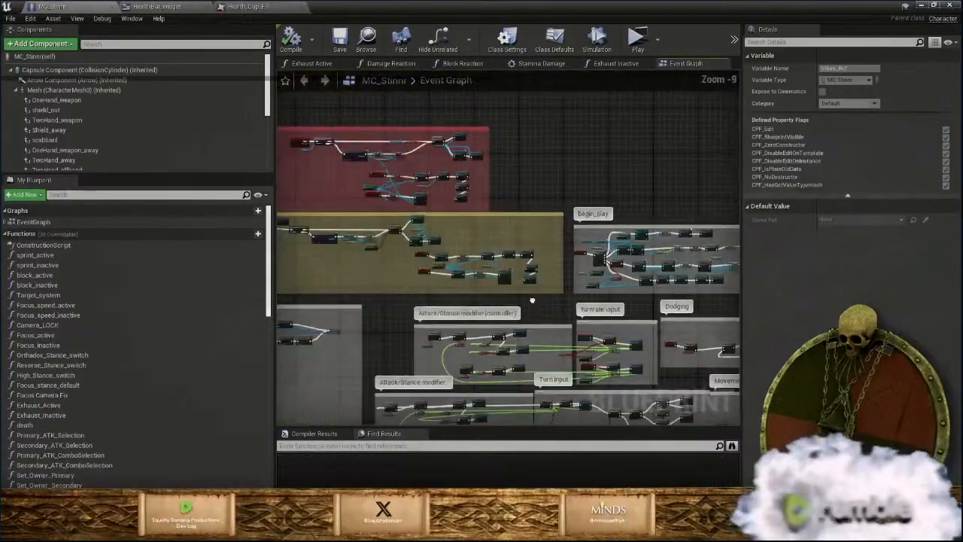
pyautogui.scroll(8, 565, 238)
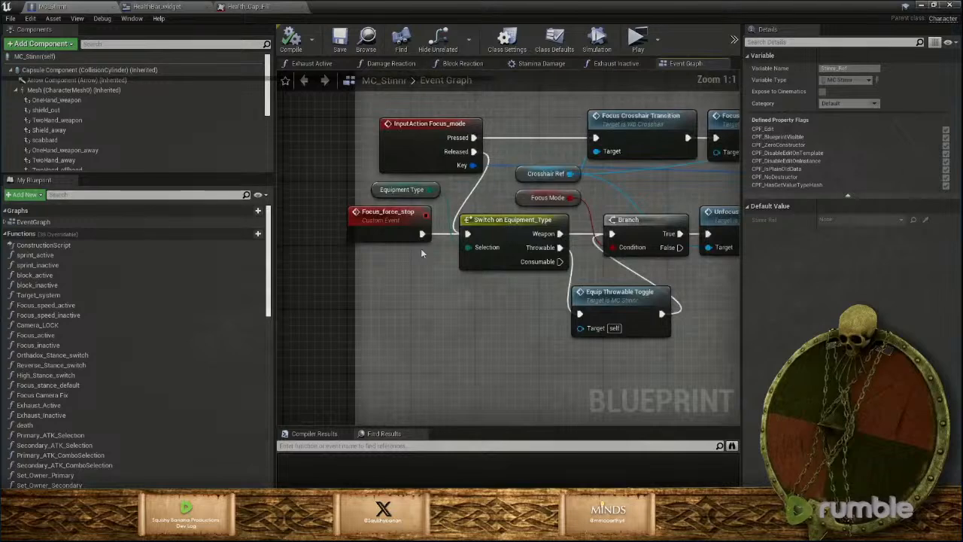
pyautogui.scroll(-5, 439, 323)
pyautogui.scroll(-1, 439, 324)
pyautogui.moveTo(439, 324); pyautogui.dragTo(526, 85, button='right')
pyautogui.scroll(-5, 378, 262)
pyautogui.moveTo(333, 210); pyautogui.dragTo(537, 74, button='right')
pyautogui.scroll(10, 564, 318)
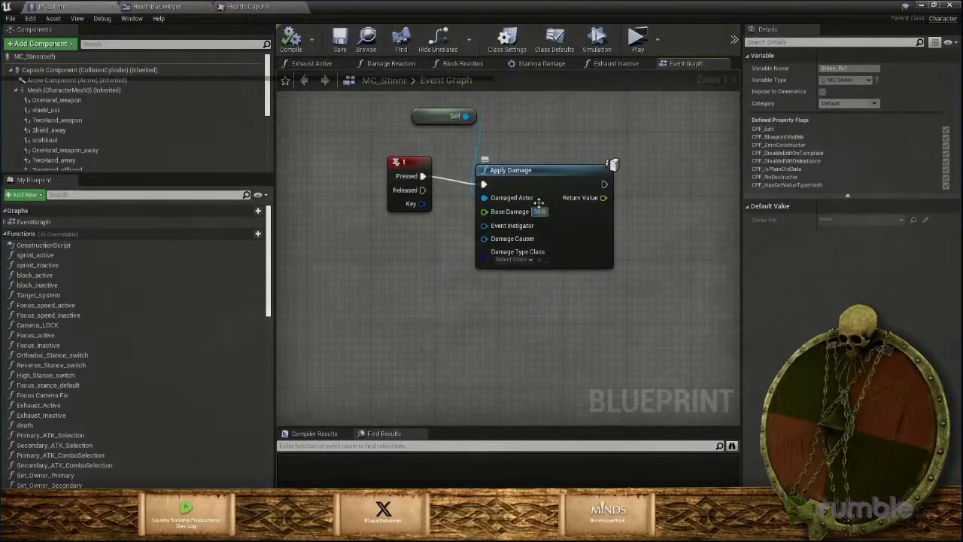
pyautogui.click(536, 212)
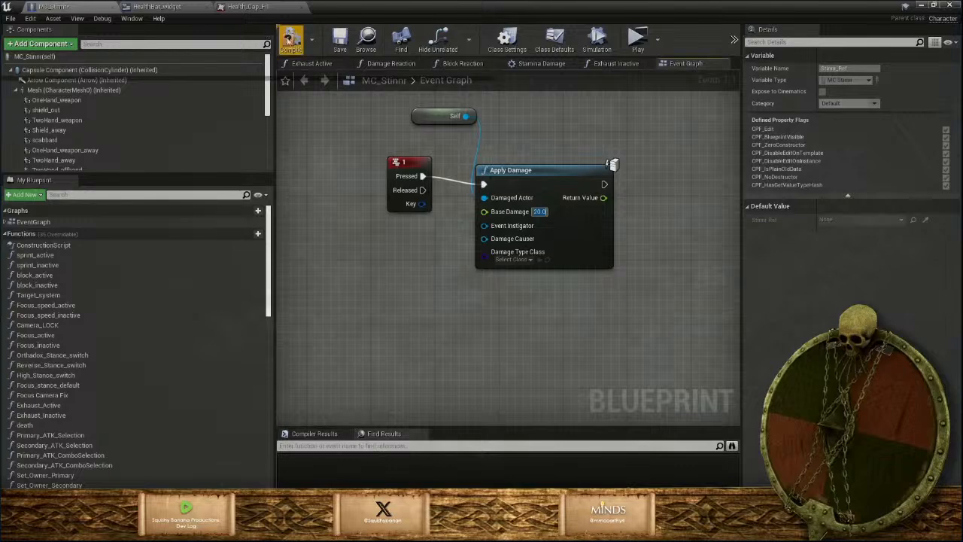
pyautogui.click(289, 42)
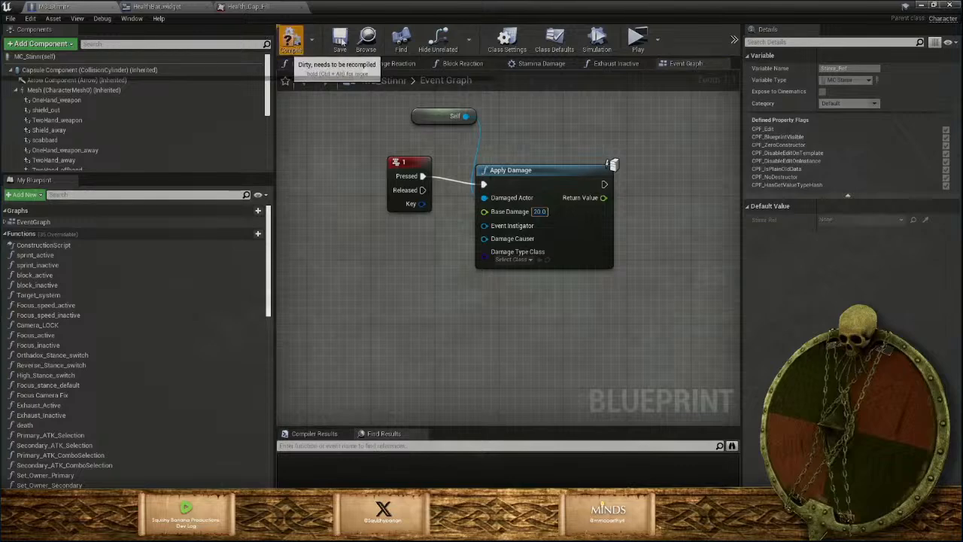
pyautogui.click(340, 41)
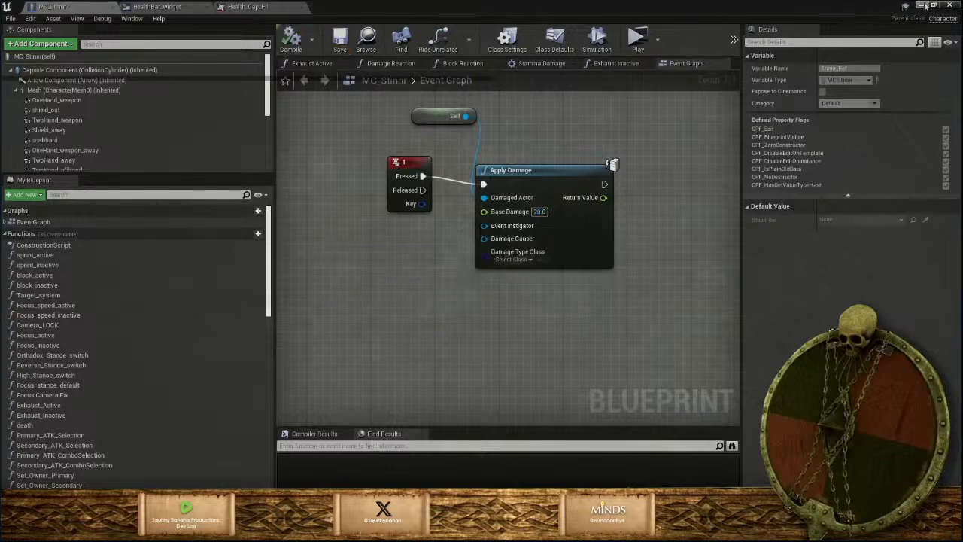
# Play-test the level with the adjusted damage to compare the cap fill's wound styles as health drops
pyautogui.click(921, 5)
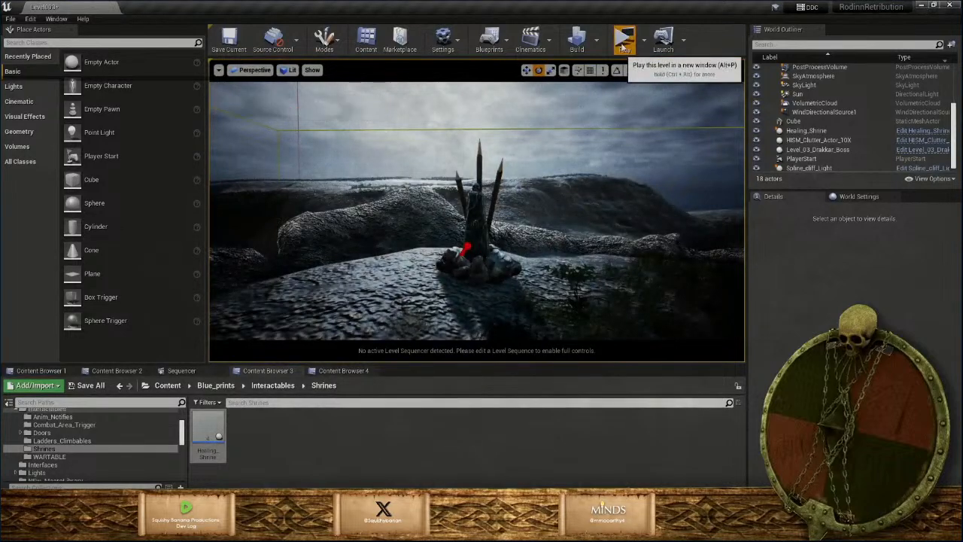
pyautogui.click(623, 46)
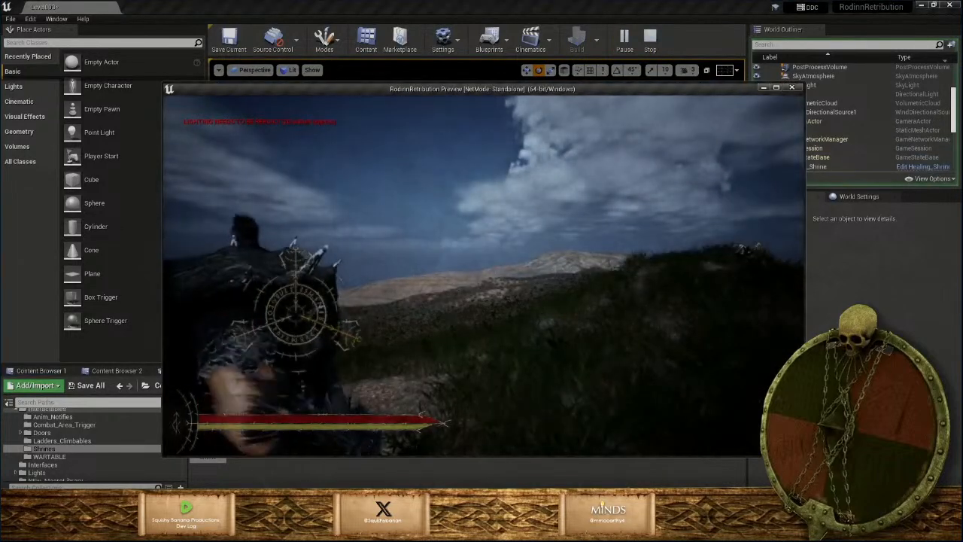
pyautogui.press('w')
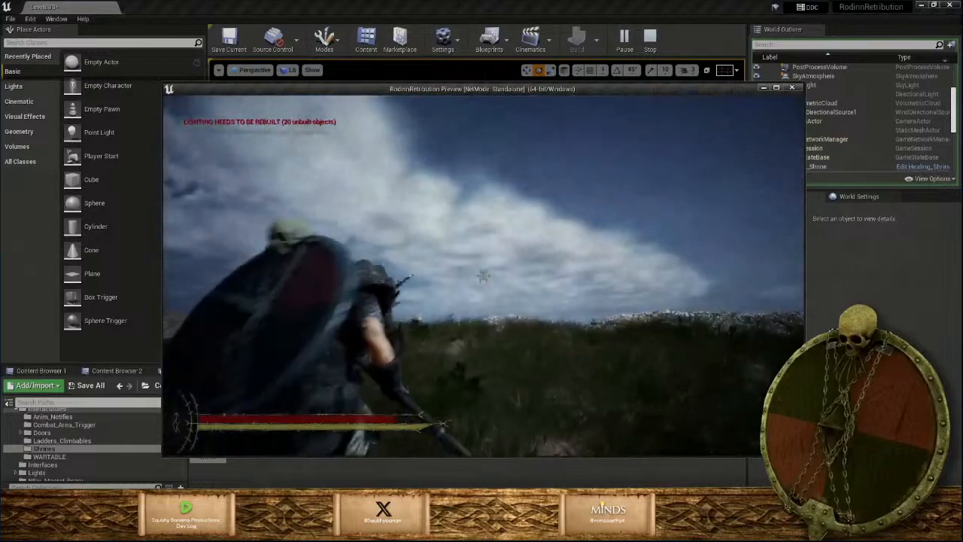
pyautogui.press('w')
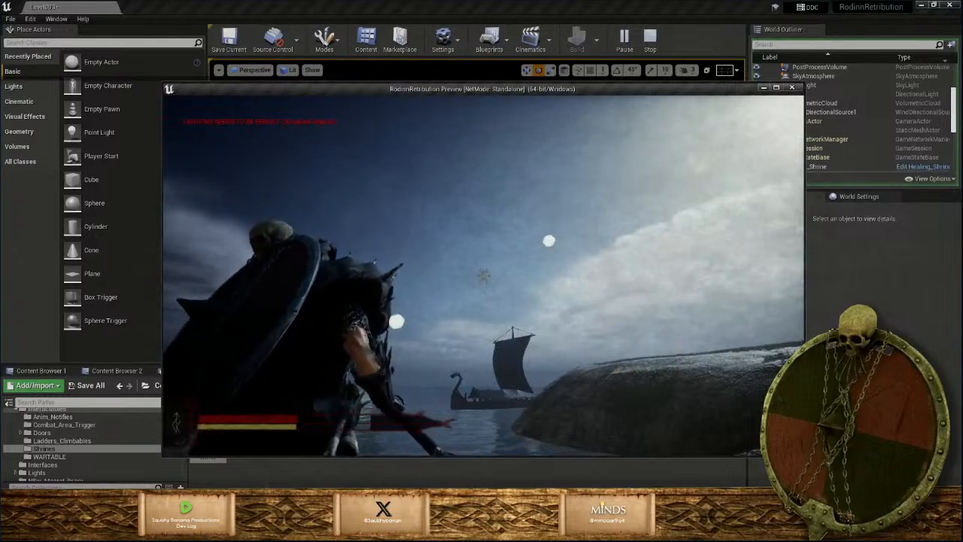
pyautogui.press('Escape')
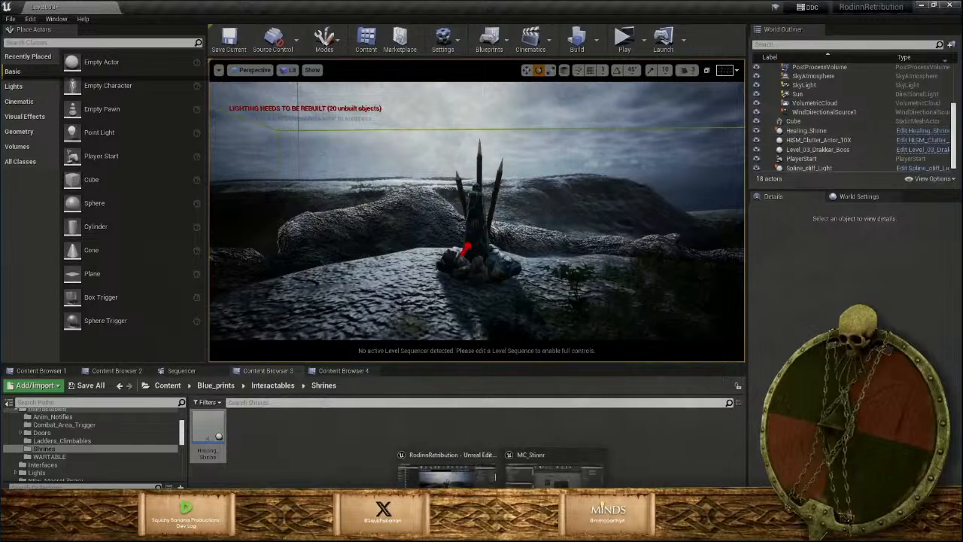
# Examine the Health_Cap_fill brush binding in HealthBar_widget and the Lightwound and Mortal Wound style variables in its function graph
pyautogui.click(554, 488)
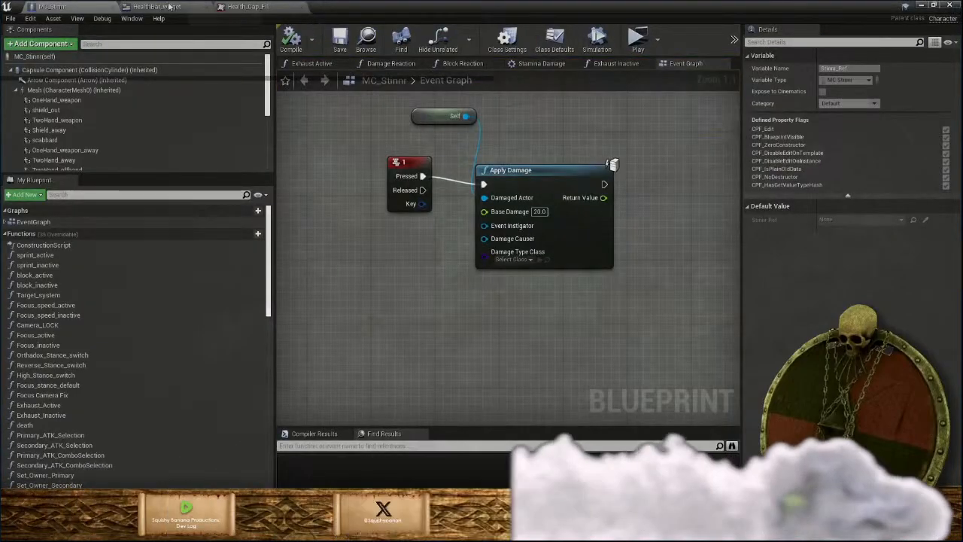
pyautogui.click(158, 6)
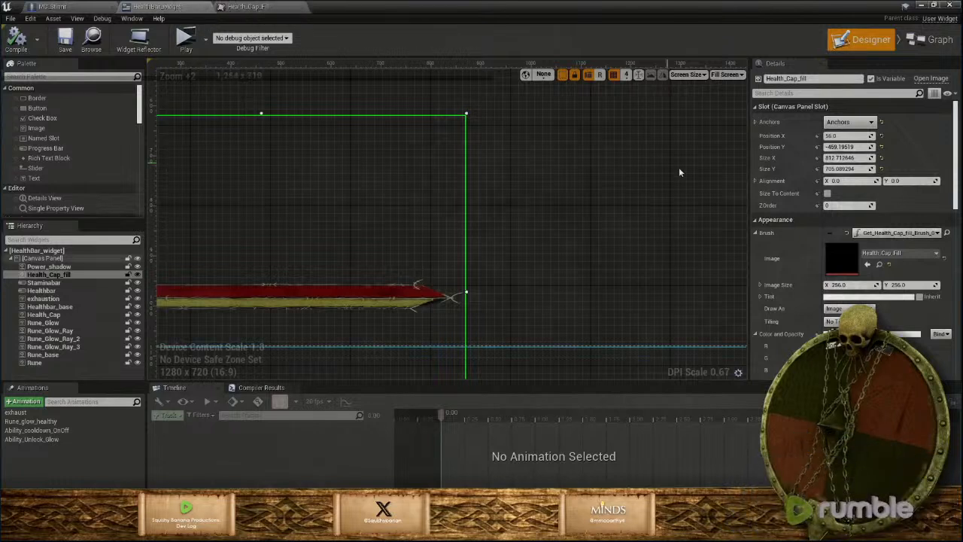
pyautogui.click(882, 238)
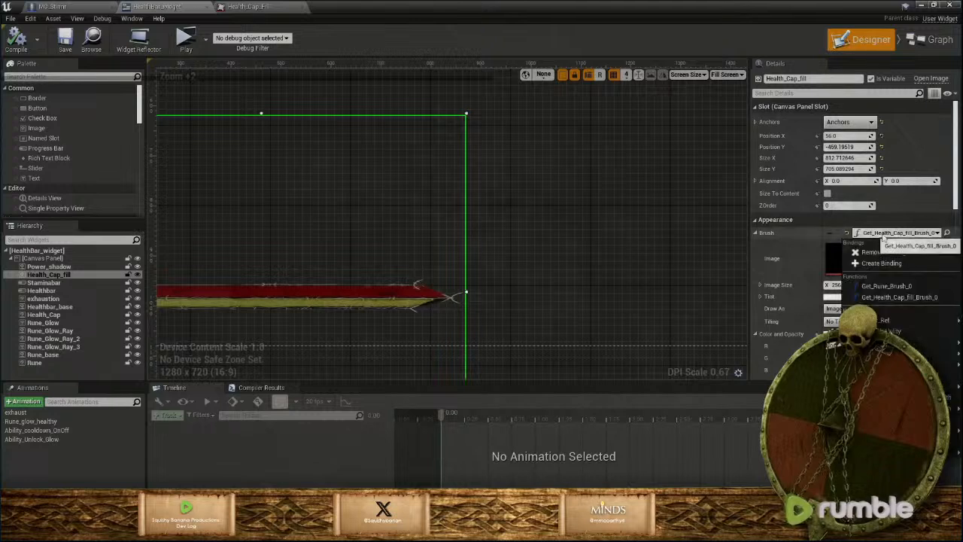
pyautogui.click(884, 236)
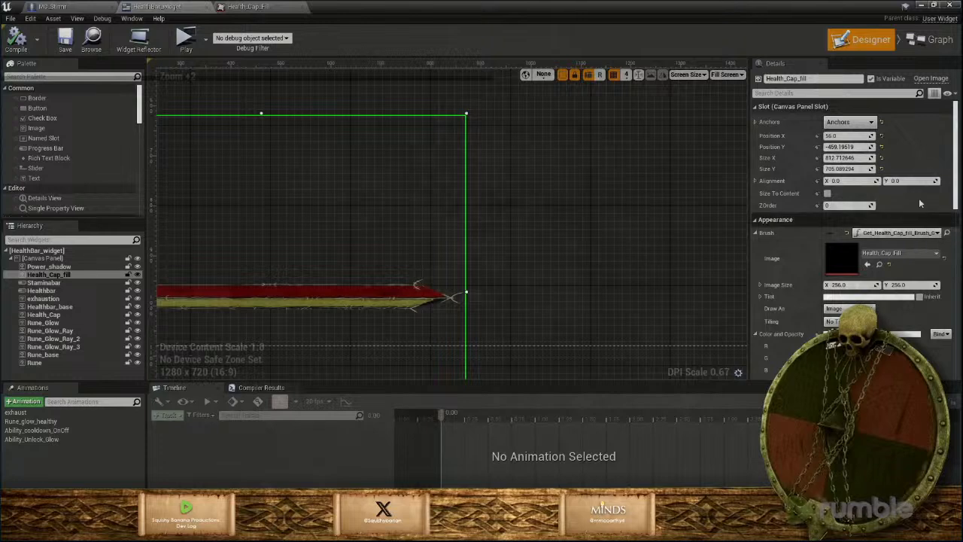
pyautogui.click(933, 39)
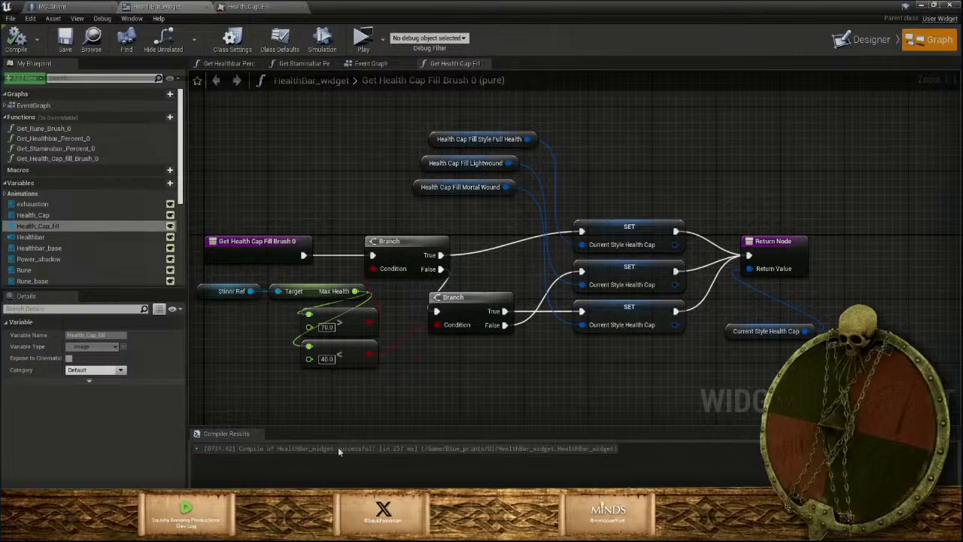
pyautogui.click(424, 163)
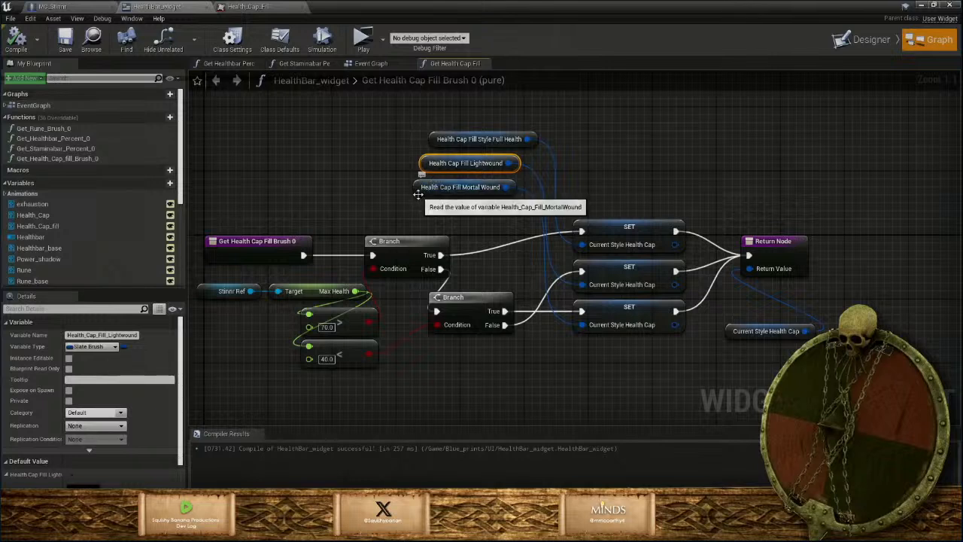
pyautogui.click(420, 188)
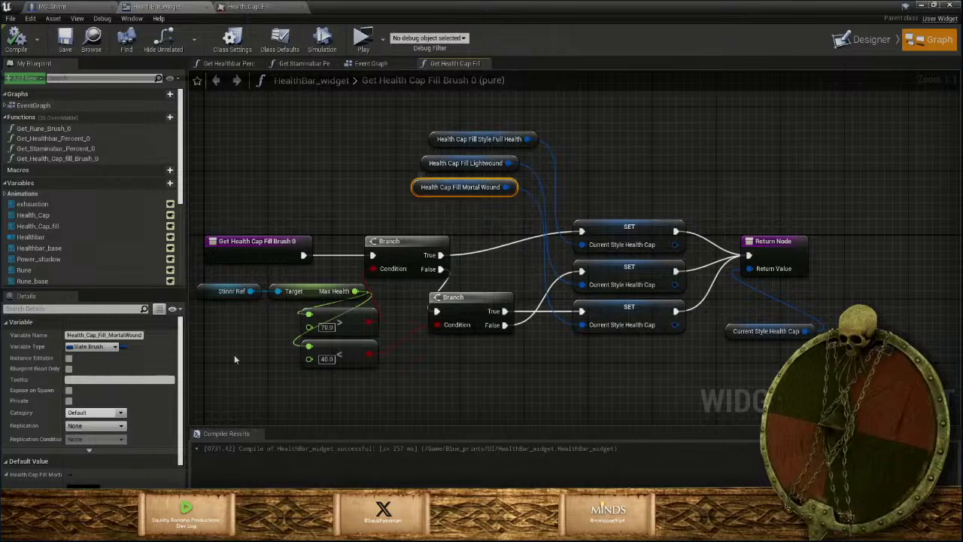
pyautogui.scroll(-3, 158, 474)
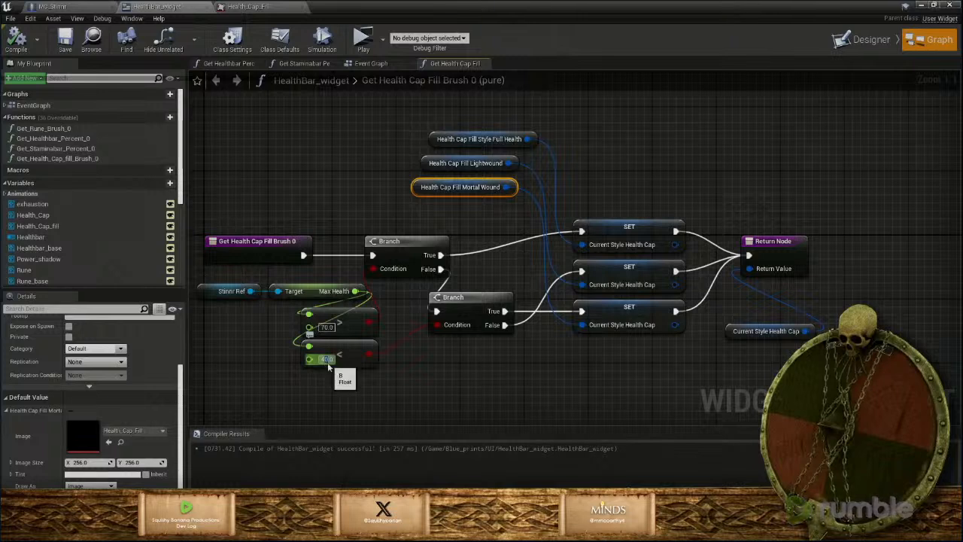
# Set the less-than comparison of Max Health in the Get Health Cap Fill Brush function to 41.0
pyautogui.click(326, 359)
pyautogui.write('41')
pyautogui.press('Return')
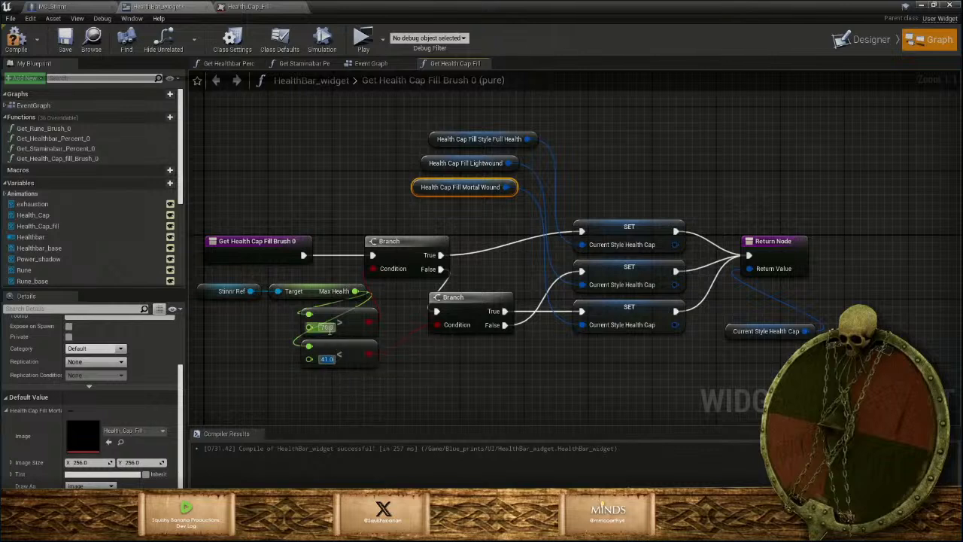
# Replace the less-than comparison of Max Health with a float greater-than comparison against 40.0
pyautogui.click(325, 359)
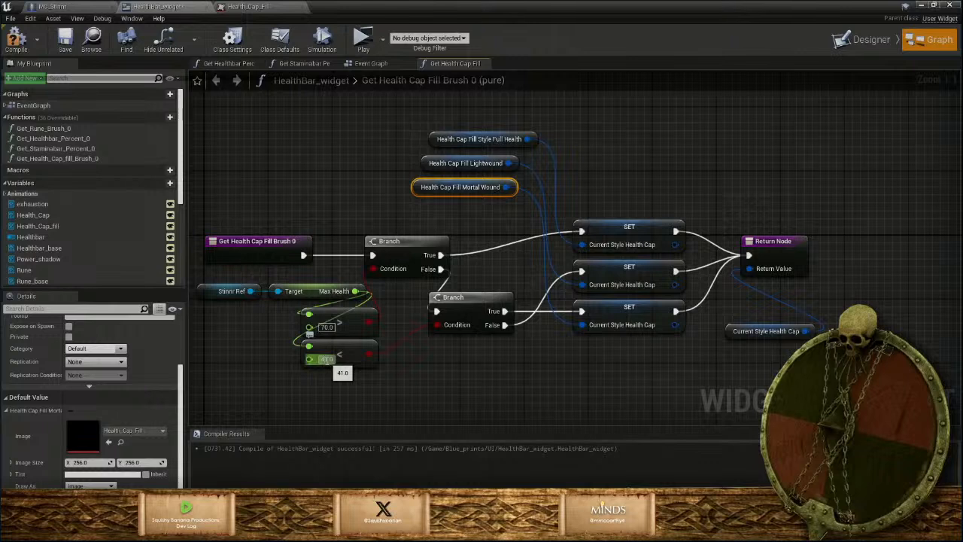
pyautogui.click(351, 364)
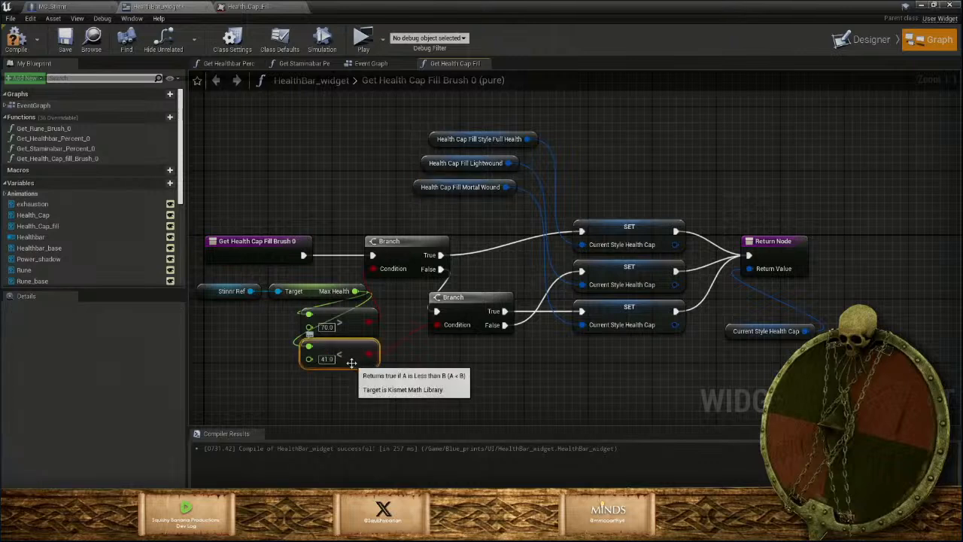
pyautogui.press('Delete')
pyautogui.moveTo(355, 292); pyautogui.dragTo(310, 352)
pyautogui.write('great')
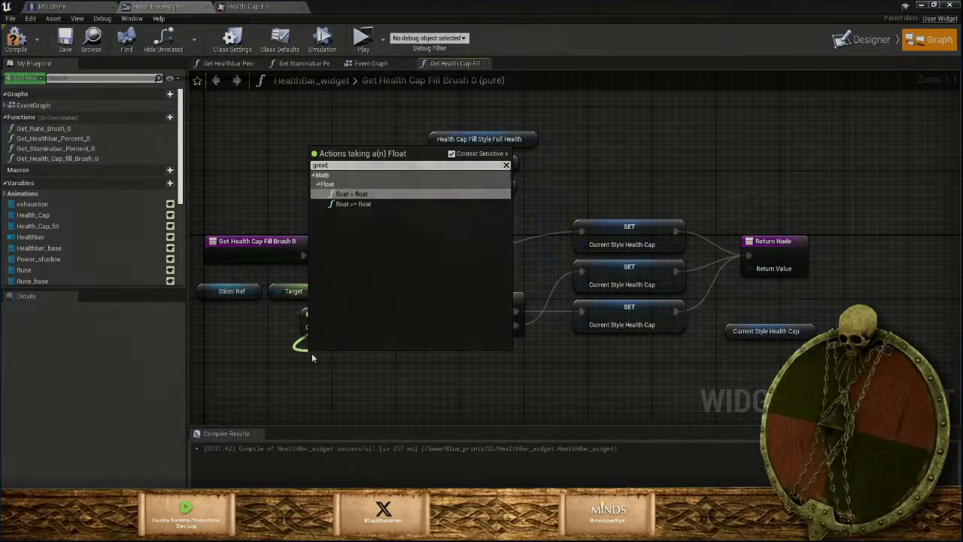
pyautogui.press('Return')
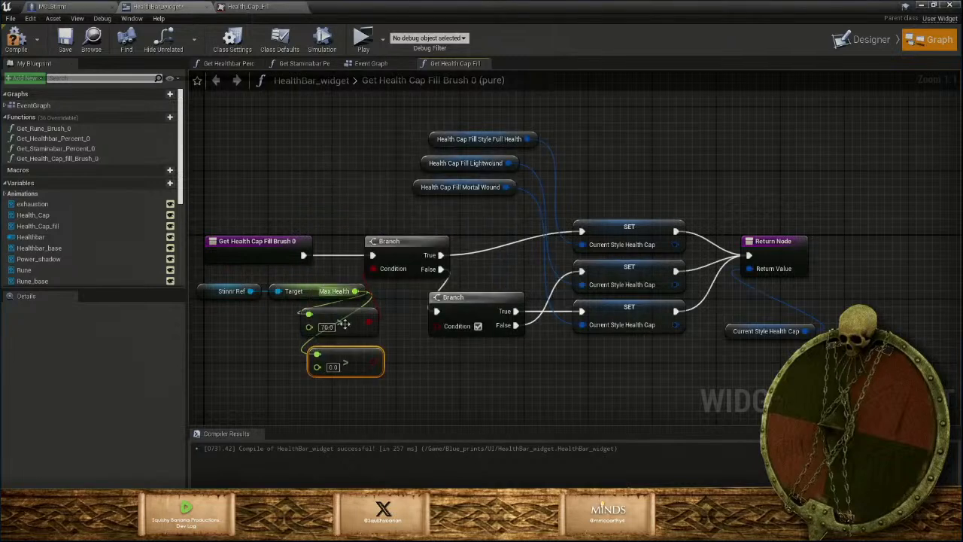
pyautogui.click(333, 368)
pyautogui.write('40')
pyautogui.press('Return')
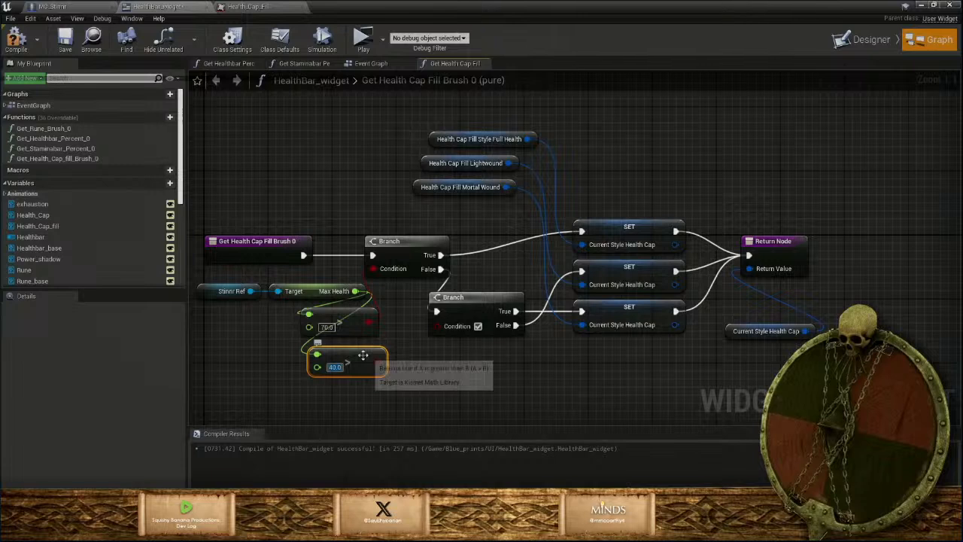
# Connect the greater-than result to the second Branch's Condition and route that Branch's True output to the middle Current Style Health Cap SET node
pyautogui.moveTo(364, 357); pyautogui.dragTo(356, 350)
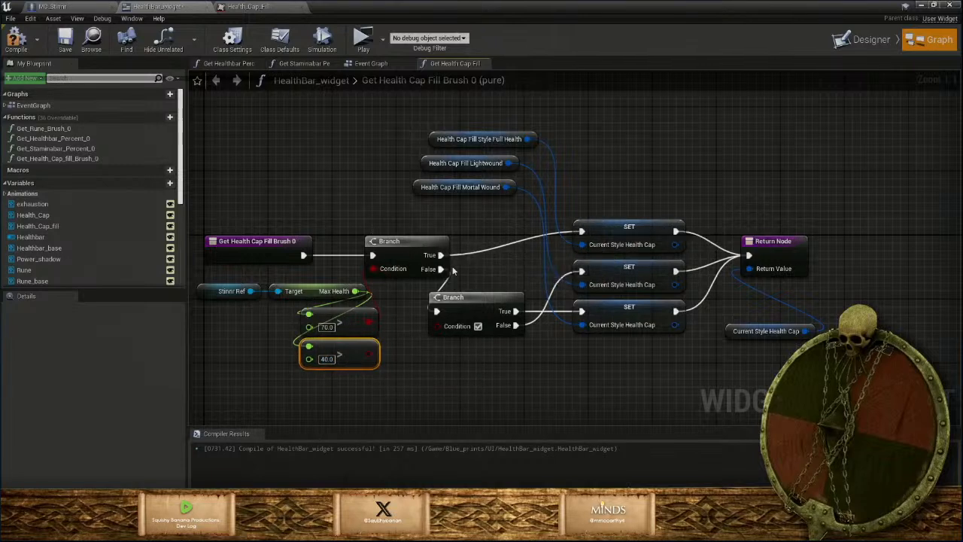
pyautogui.moveTo(368, 354); pyautogui.dragTo(437, 325)
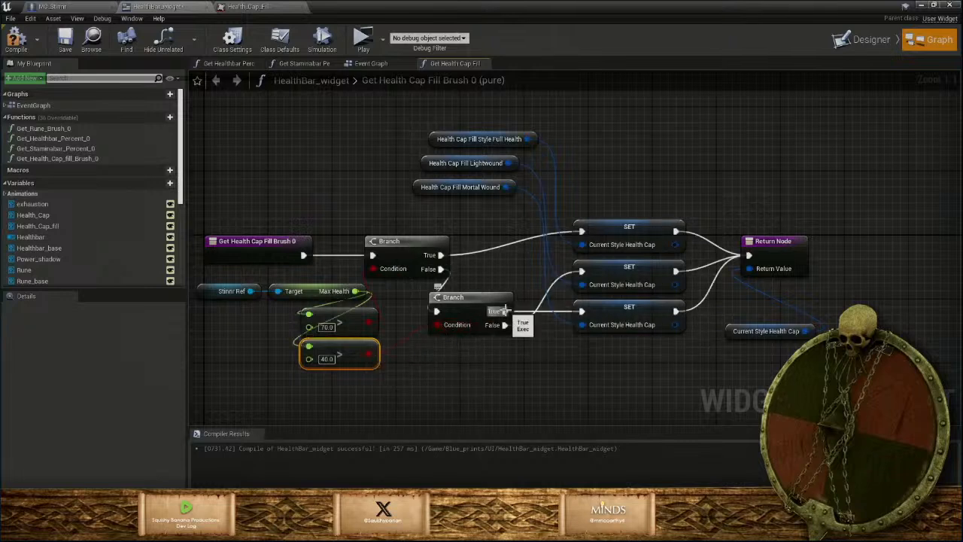
pyautogui.moveTo(504, 311); pyautogui.dragTo(583, 271)
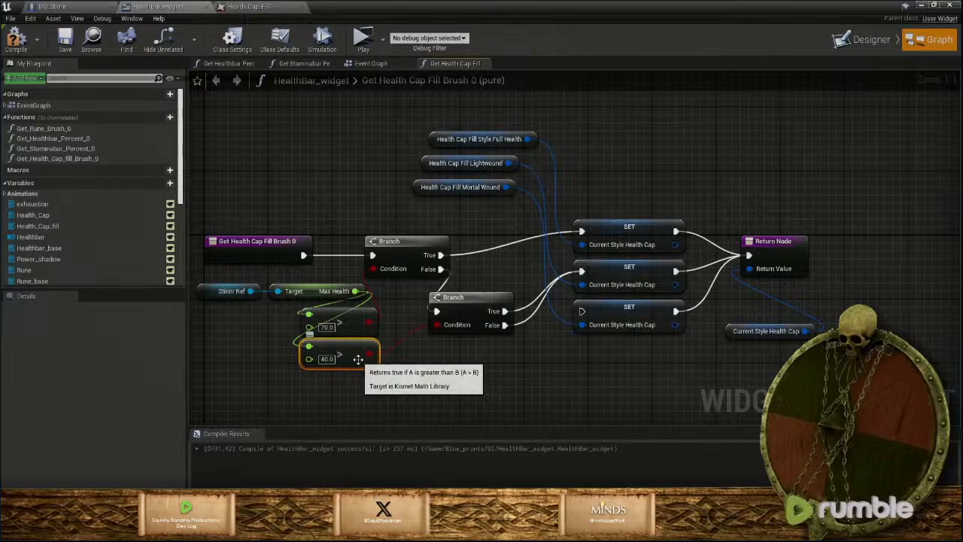
# Try an Equal (float) comparison of Max Health against 40.0 as the second Branch's Condition instead of the greater-than node
pyautogui.press('Delete')
pyautogui.moveTo(355, 291)
pyautogui.mouseDown()
pyautogui.moveTo(331, 365)
pyautogui.moveTo(324, 357)
pyautogui.mouseUp()
pyautogui.write('equ')
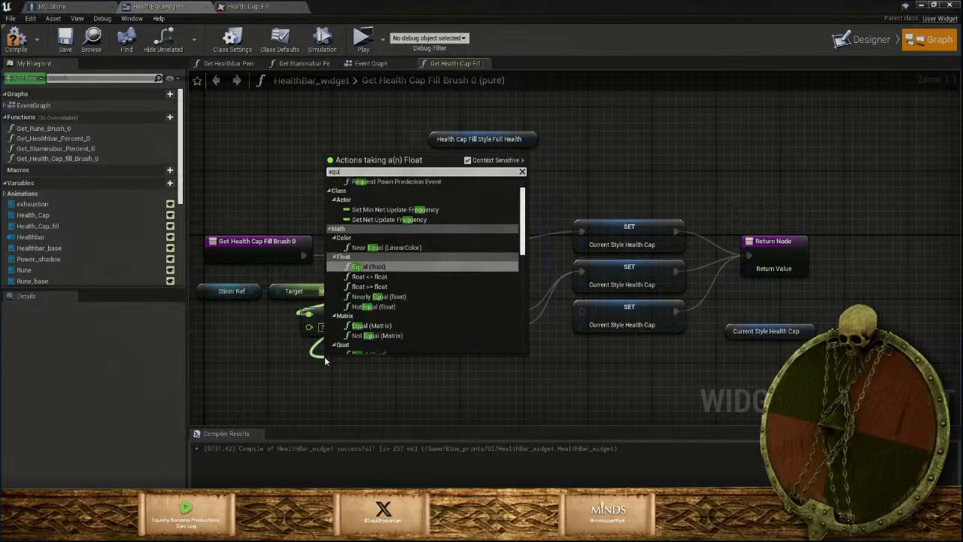
pyautogui.click(385, 267)
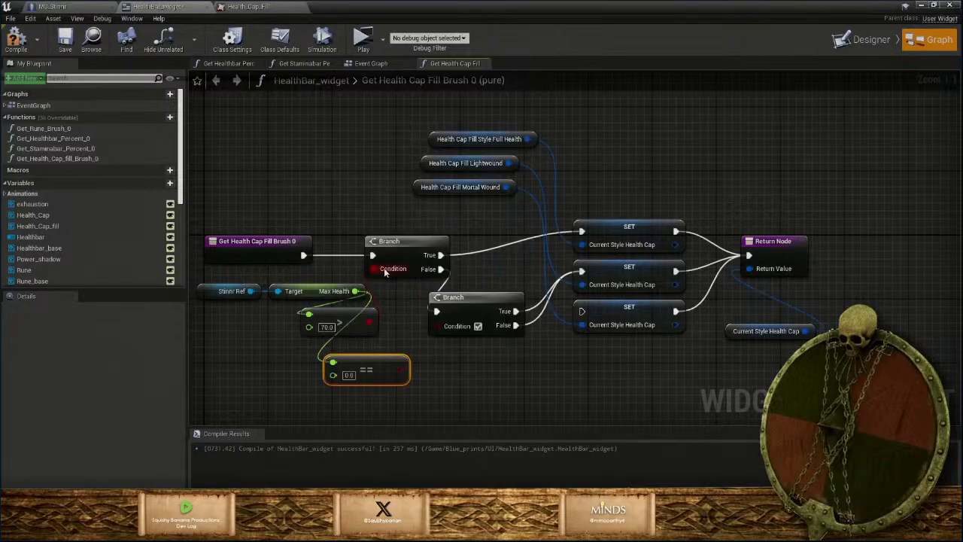
pyautogui.click(349, 375)
pyautogui.write('40')
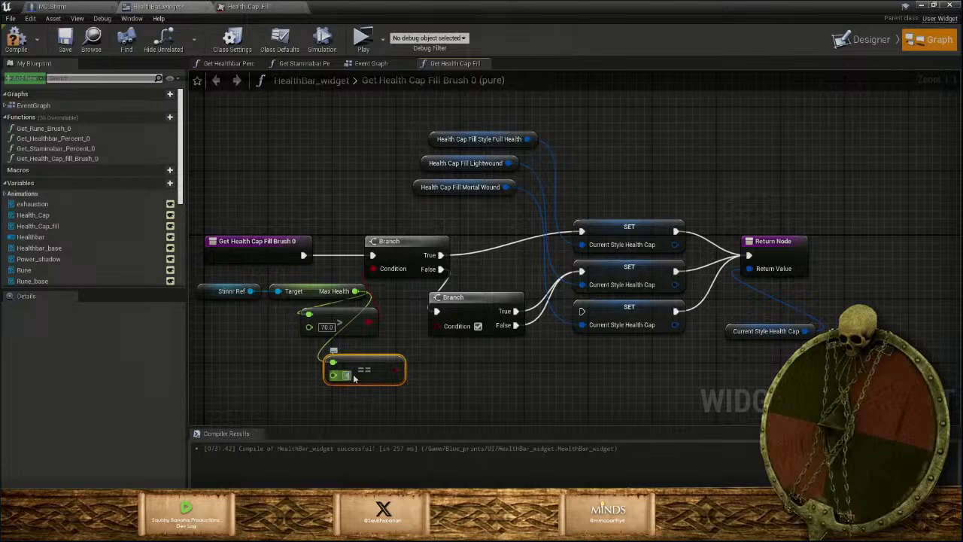
pyautogui.moveTo(387, 362); pyautogui.dragTo(436, 325)
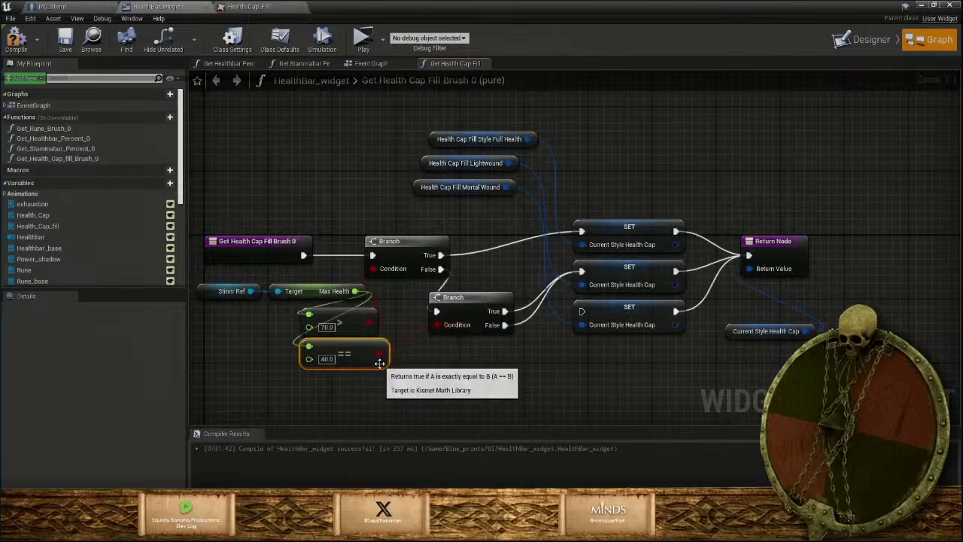
pyautogui.moveTo(376, 355); pyautogui.dragTo(369, 355)
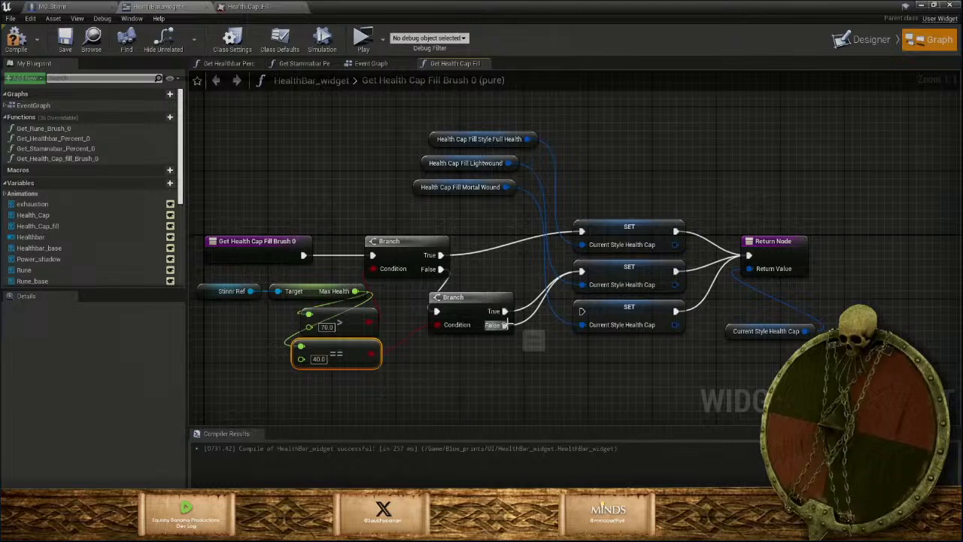
# Route the second Branch's False output to the lowest SET node, and replace the Equal node with a greater-than comparison of Max Health
pyautogui.moveTo(506, 325); pyautogui.dragTo(582, 312)
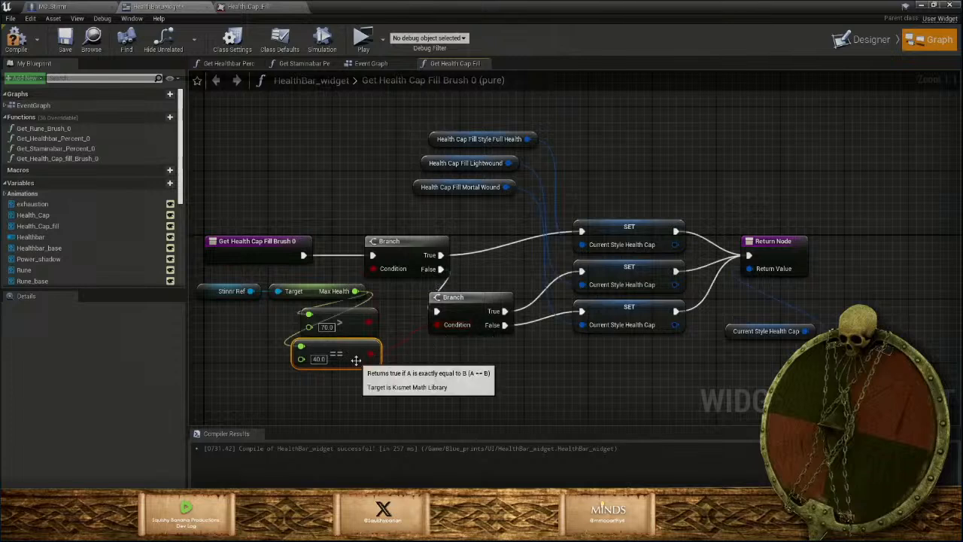
pyautogui.press('Delete')
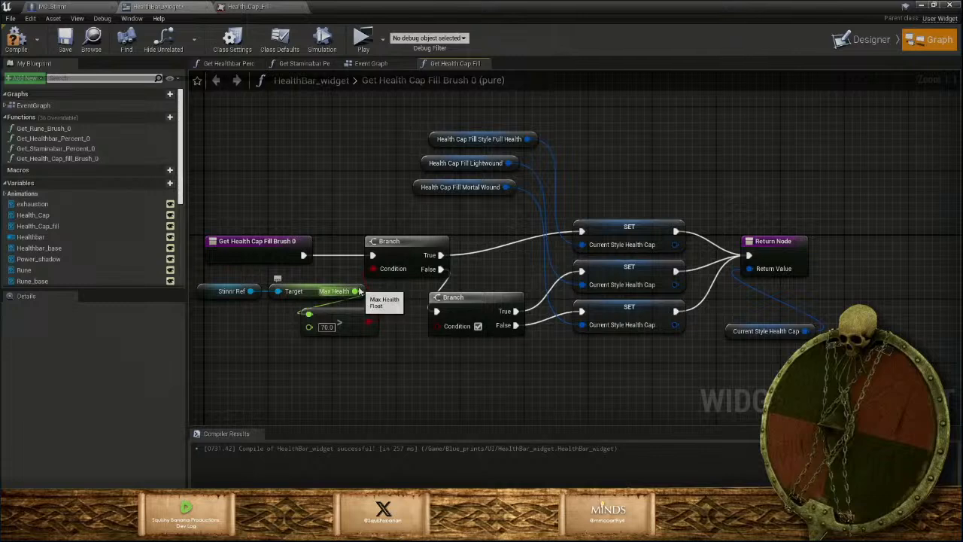
pyautogui.moveTo(356, 291); pyautogui.dragTo(305, 364)
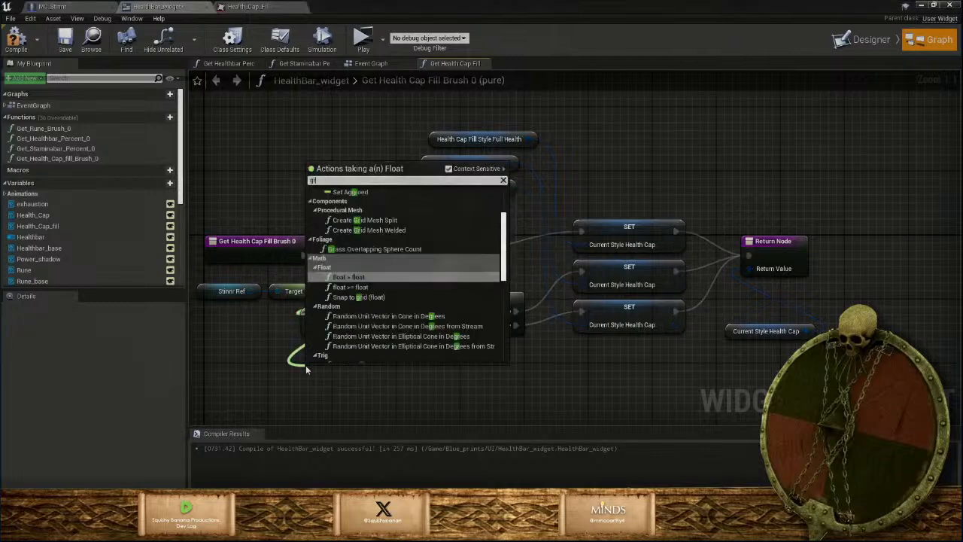
pyautogui.write('greater')
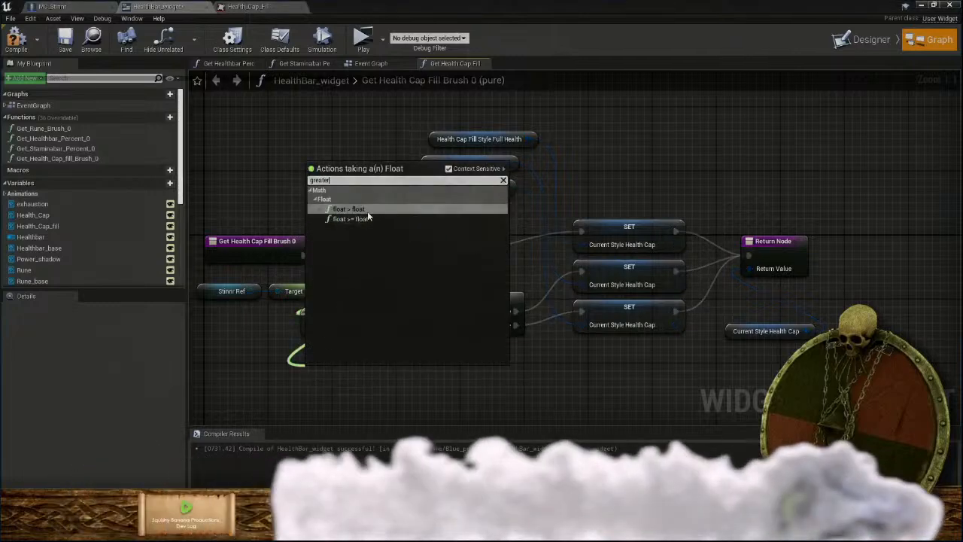
pyautogui.click(348, 209)
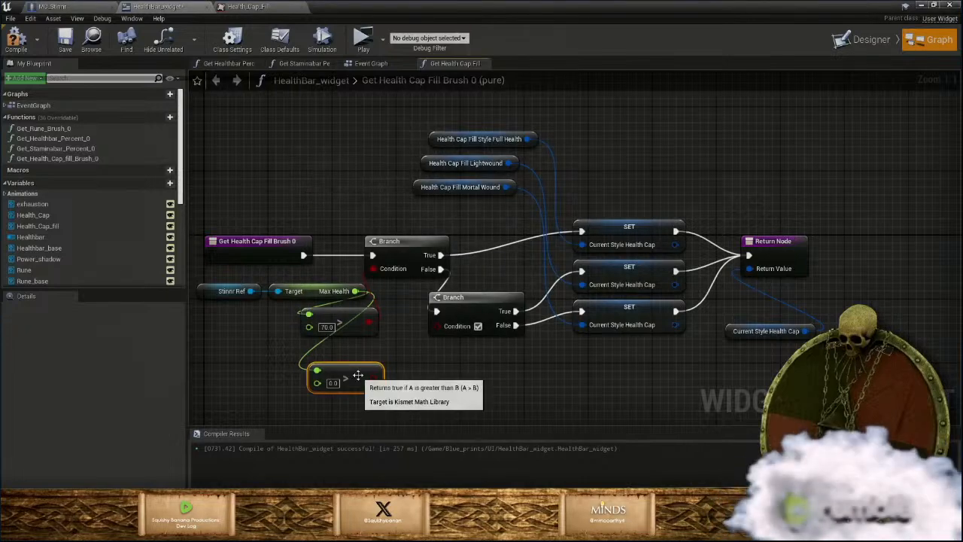
pyautogui.moveTo(355, 376); pyautogui.dragTo(347, 353)
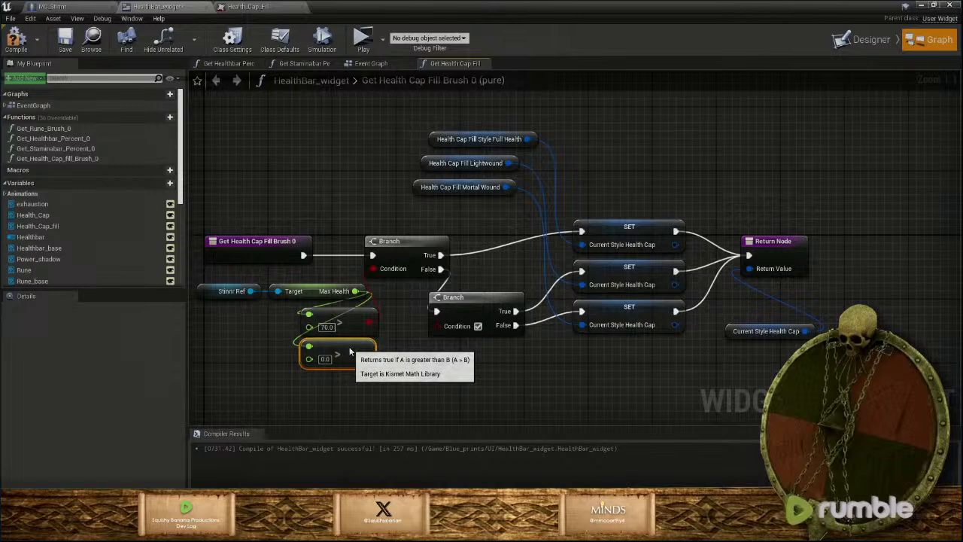
# Drive the second Branch's Condition with the new Max Health greater-than comparison set to 40.0, and compile the widget
pyautogui.click(324, 359)
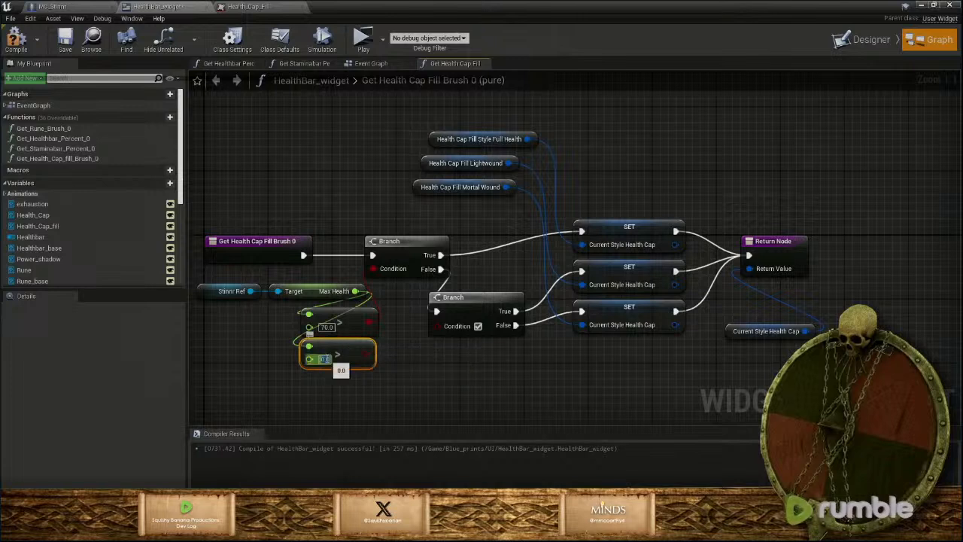
pyautogui.write('41')
pyautogui.press('Return')
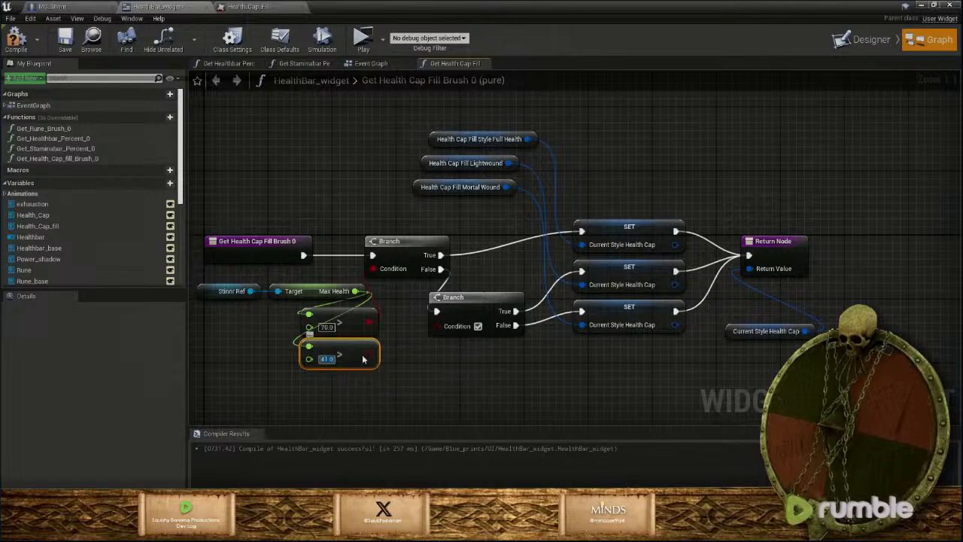
pyautogui.moveTo(369, 354); pyautogui.dragTo(444, 329)
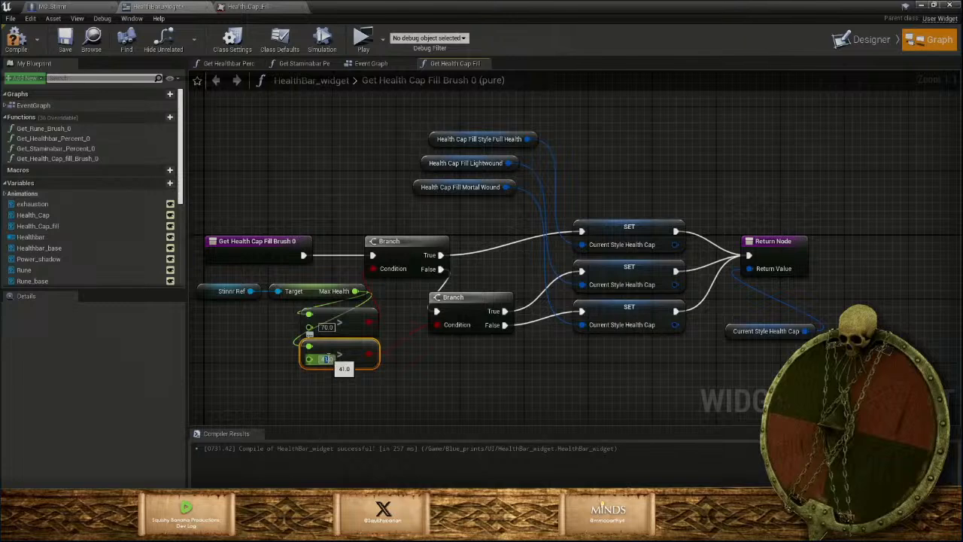
pyautogui.click(16, 39)
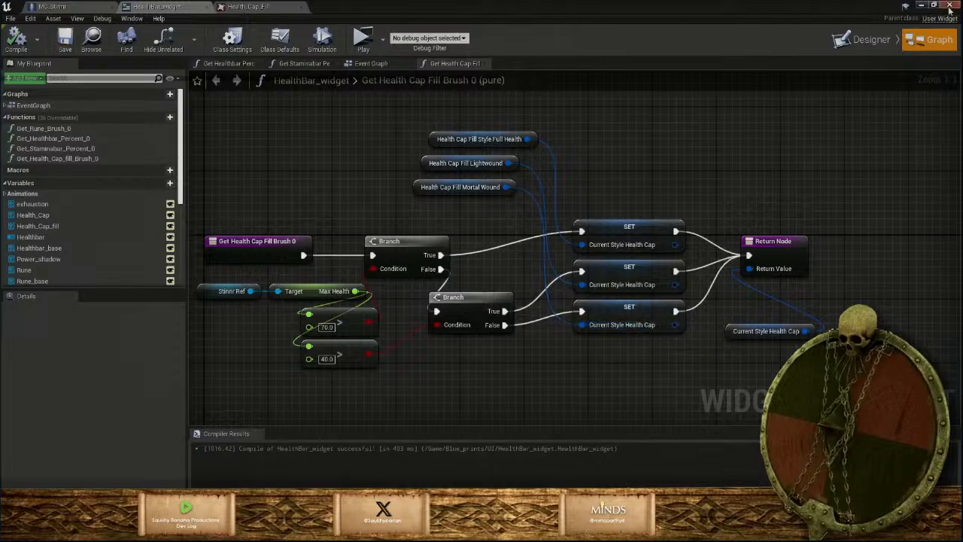
# Play-test the level and worship the healing shrine while wounded to check how the health bar's cap fill changes style
pyautogui.click(922, 5)
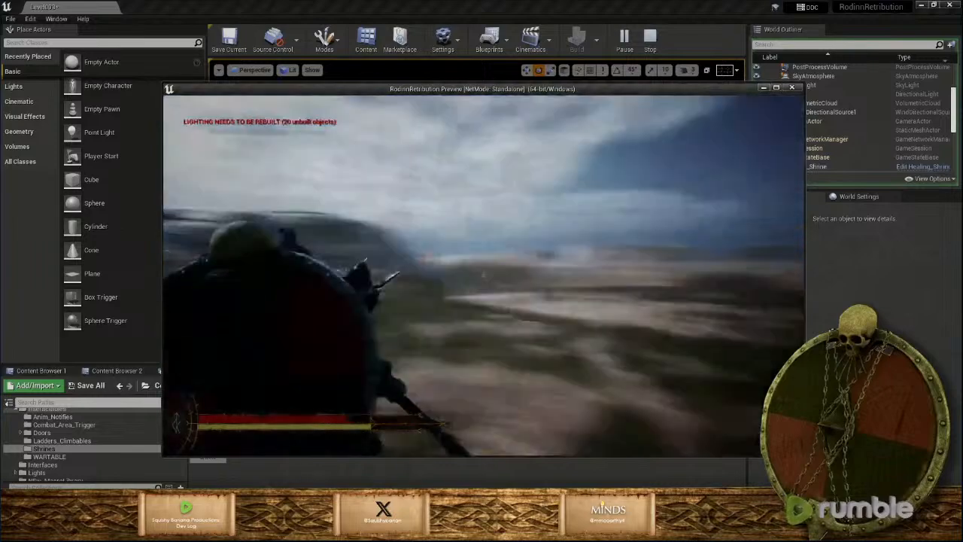
pyautogui.press('w')
pyautogui.press('w')
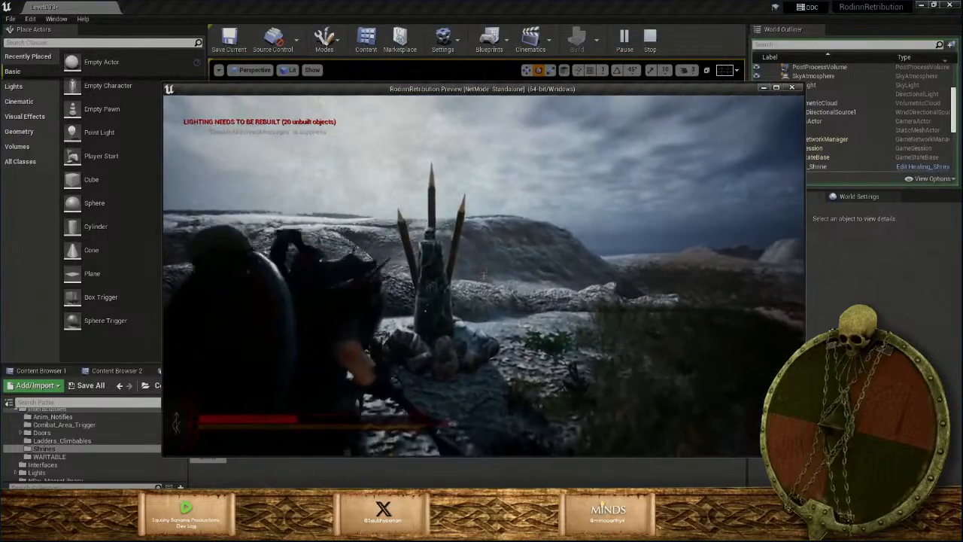
pyautogui.press('w')
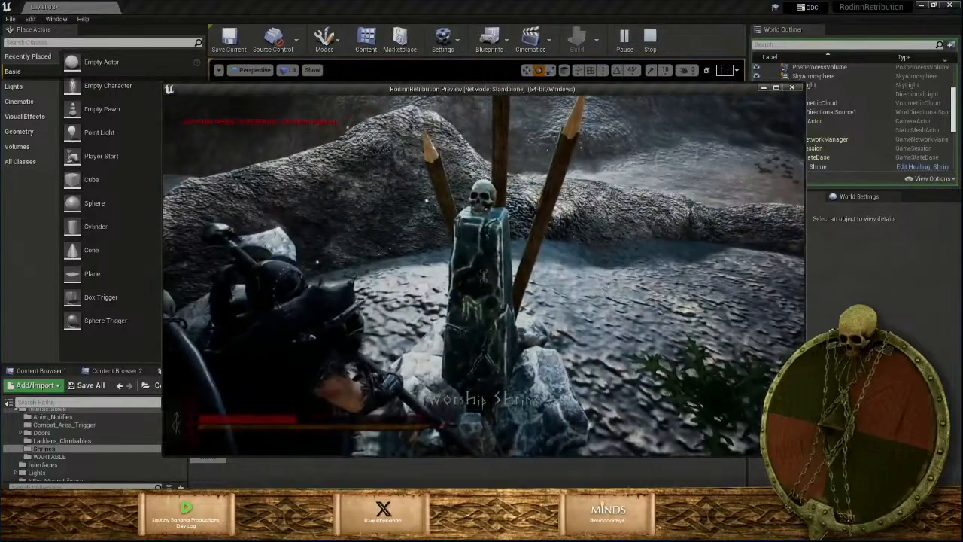
pyautogui.press('w')
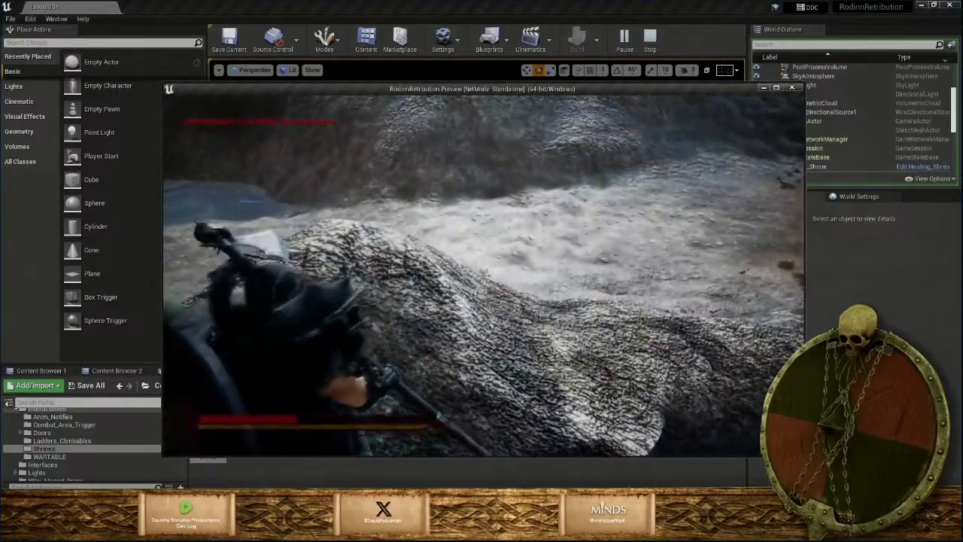
pyautogui.press('w')
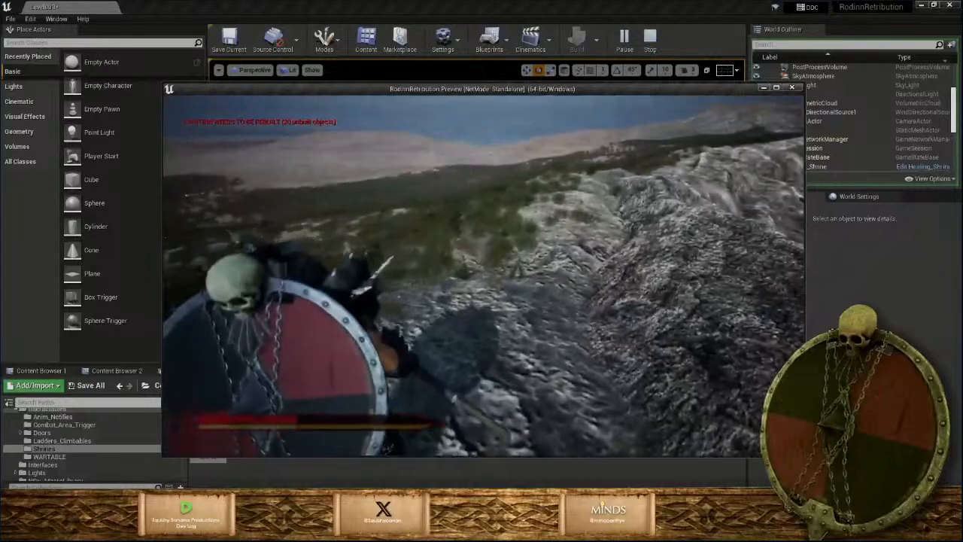
pyautogui.press('w')
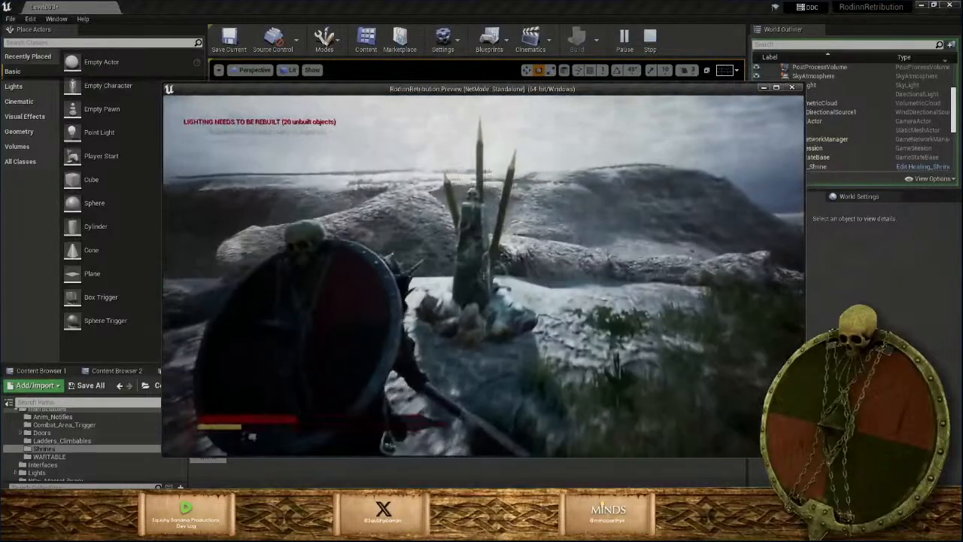
pyautogui.press('w')
pyautogui.press('e')
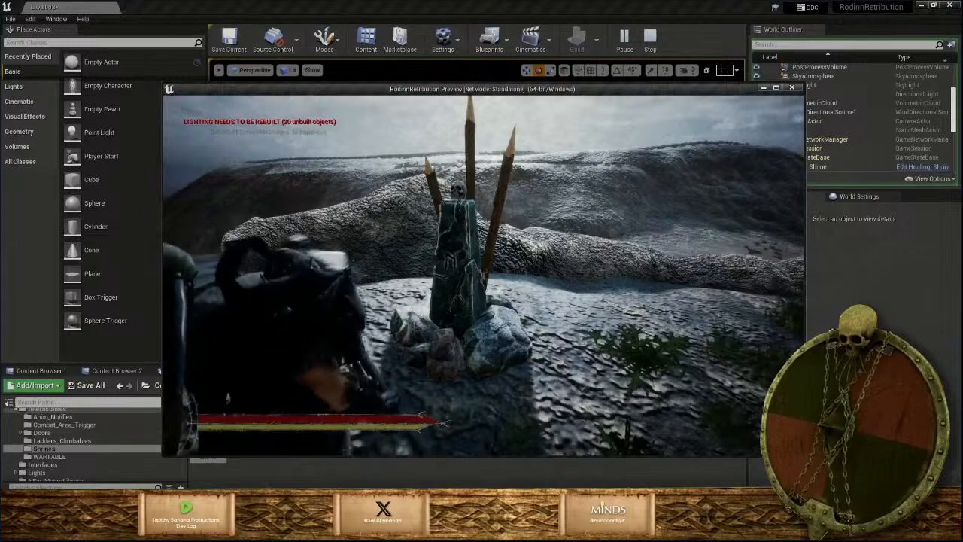
pyautogui.press('w')
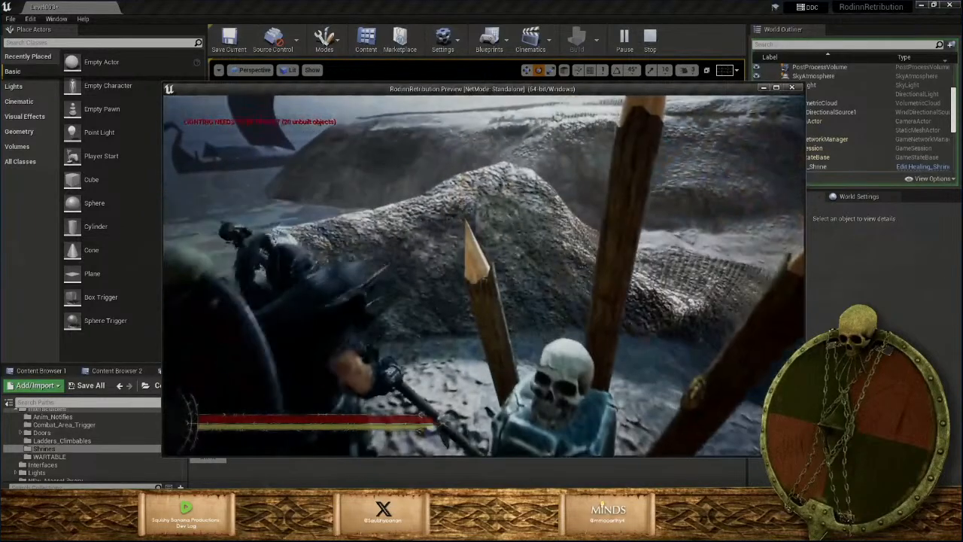
pyautogui.press('s')
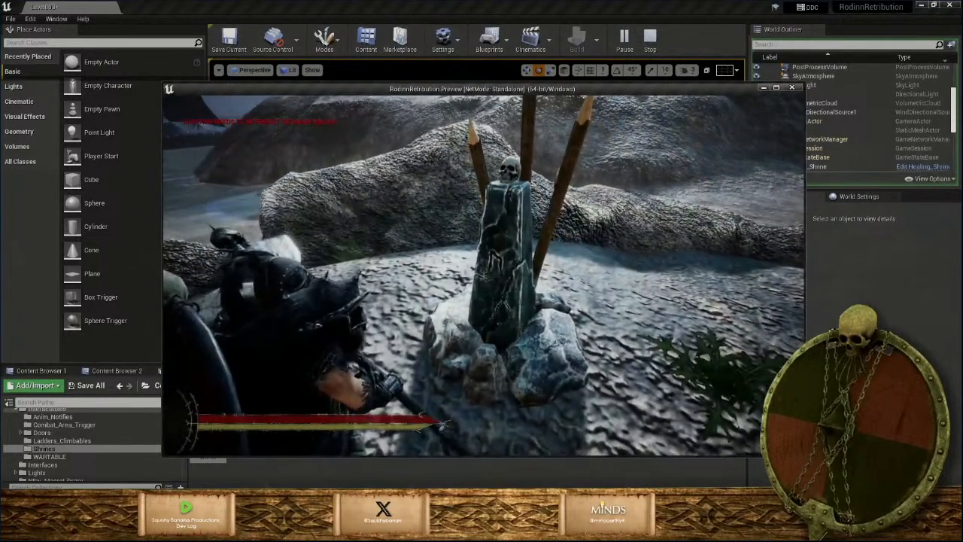
pyautogui.press('w')
pyautogui.press('Escape')
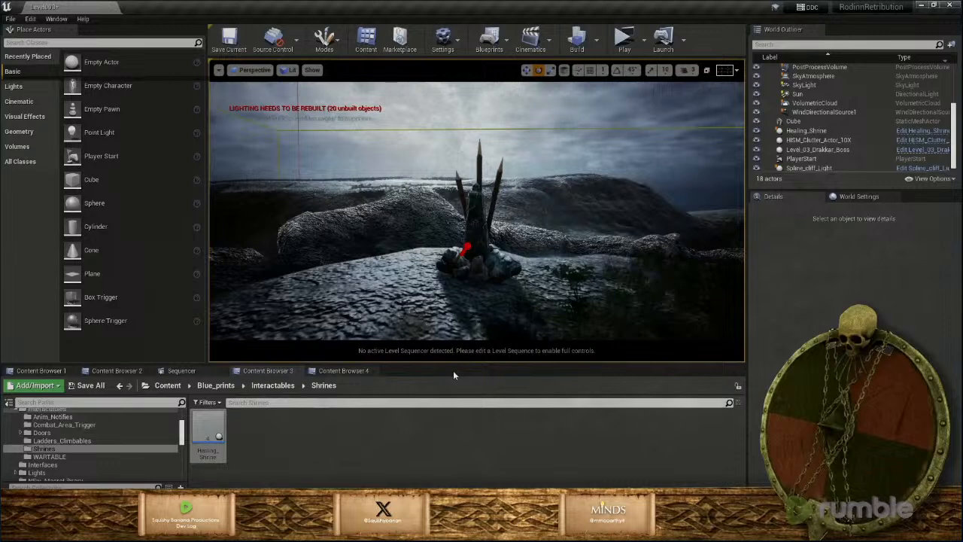
# Play-test the level, running the character to the healing shrine to check how quickly stamina recovers, and end the session
pyautogui.moveTo(426, 197); pyautogui.dragTo(322, 214, button='right')
pyautogui.press('w')
pyautogui.press('w')
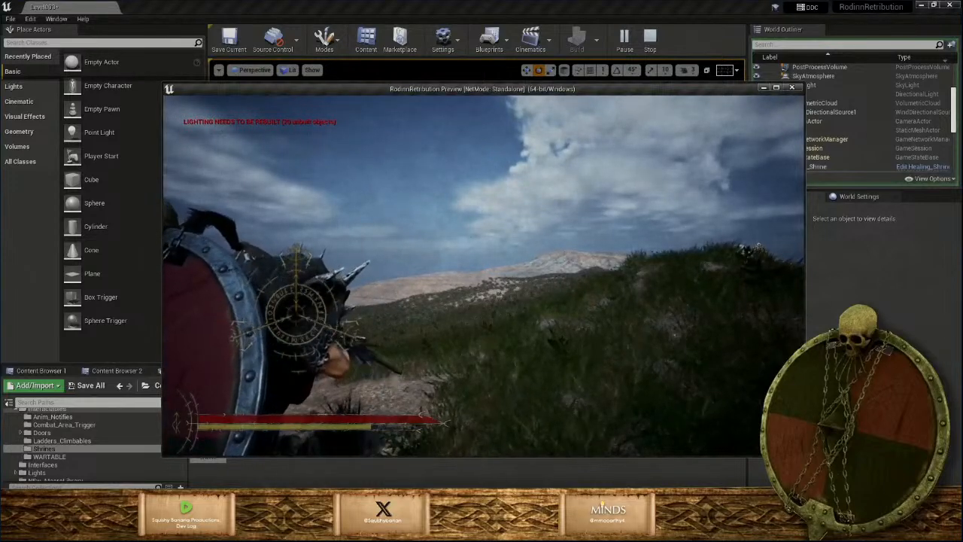
pyautogui.press('w')
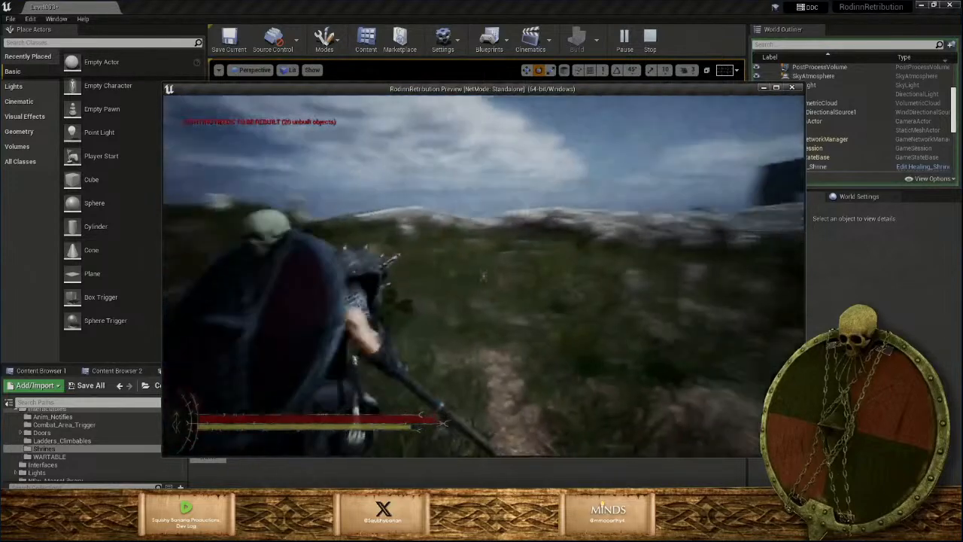
pyautogui.press('w')
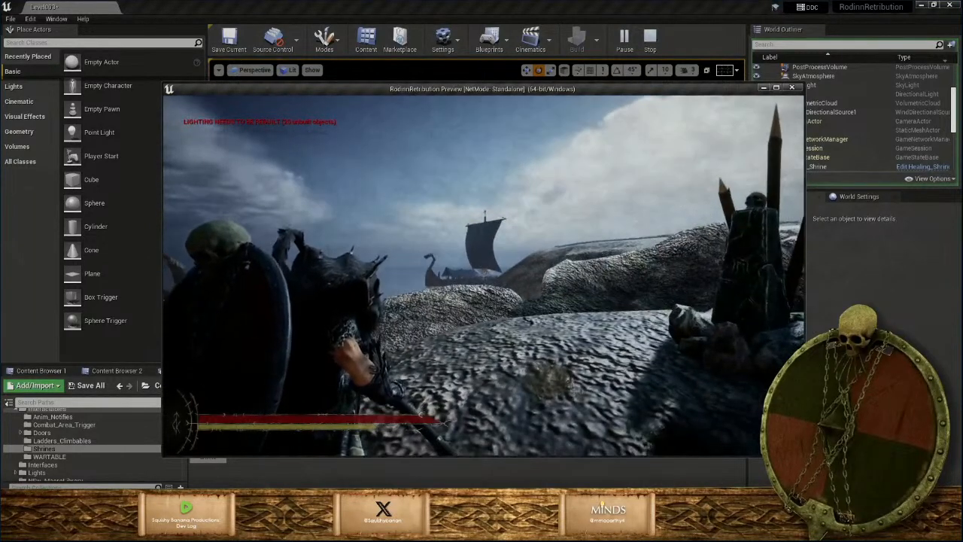
pyautogui.press('Escape')
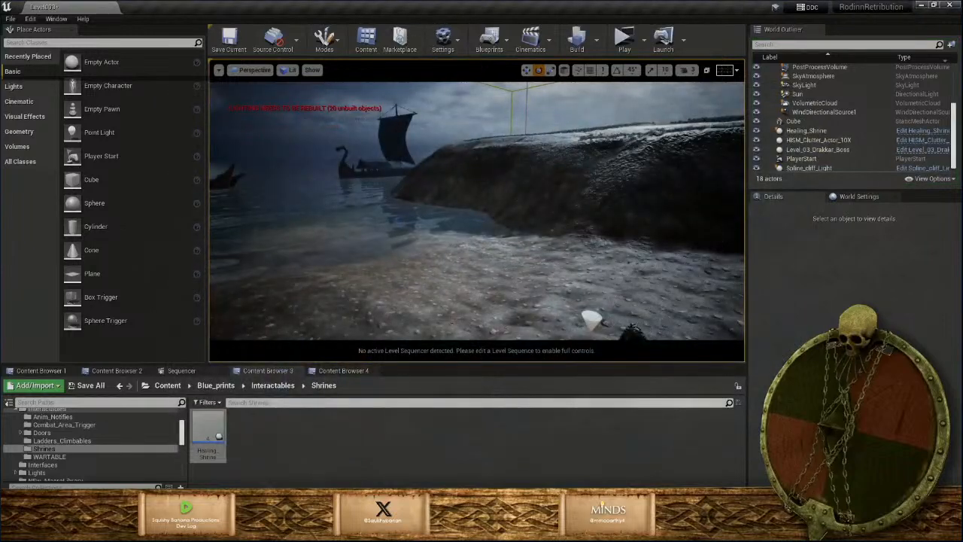
# Search the MC_Stinnr blueprint for "recovery" and open the Stamina Recovery Time SET node in the Exhaust Inactive function
pyautogui.click(502, 533)
pyautogui.click(555, 481)
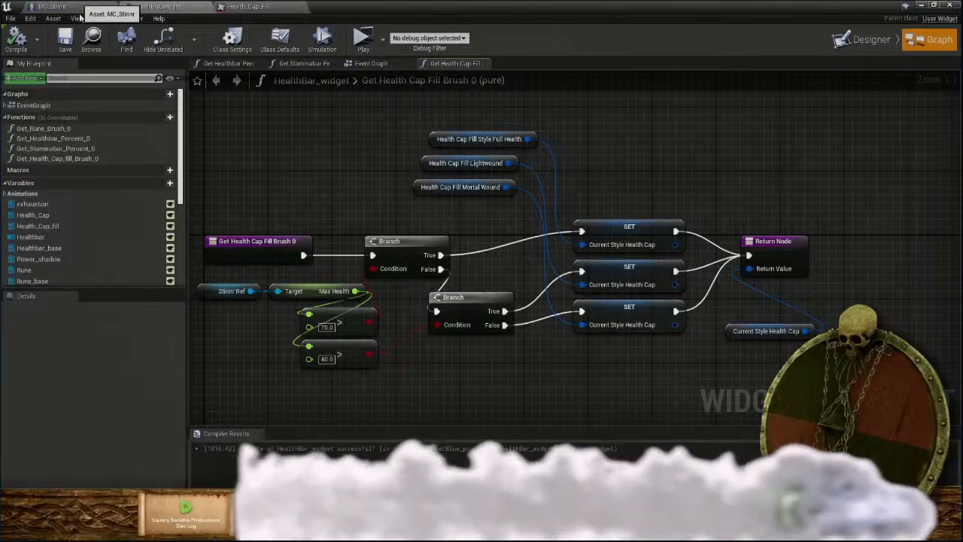
pyautogui.click(78, 10)
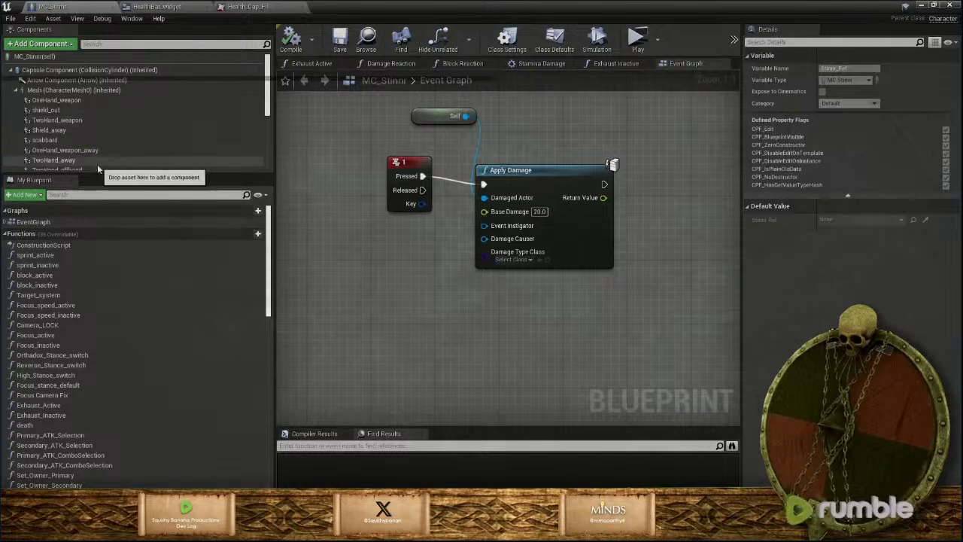
pyautogui.scroll(-4, 98, 170)
pyautogui.scroll(-15, 93, 417)
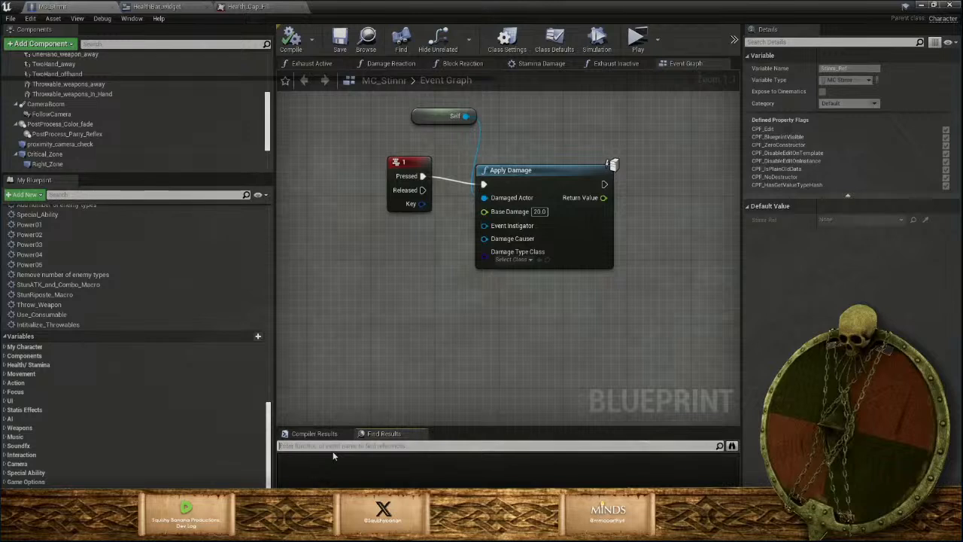
pyautogui.write('recovery')
pyautogui.press('Return')
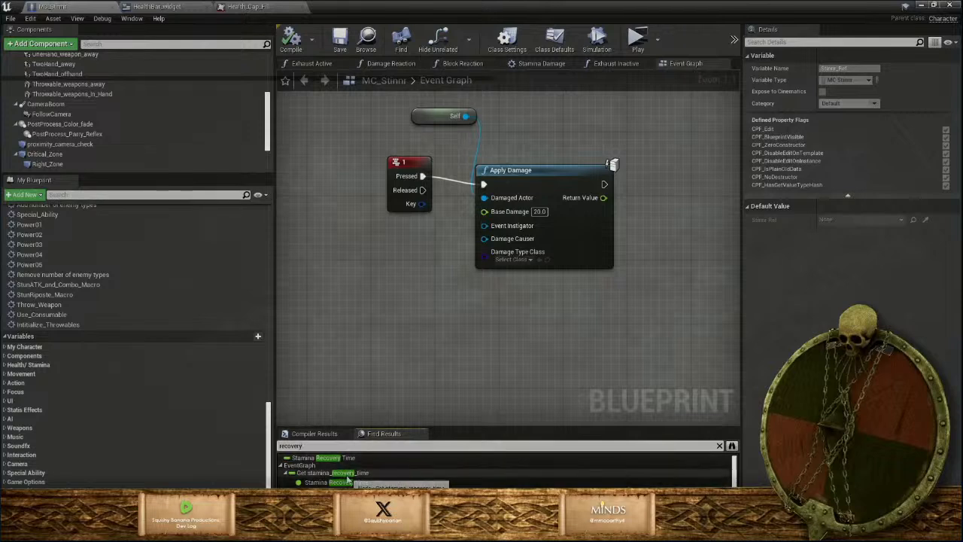
pyautogui.scroll(-3, 348, 479)
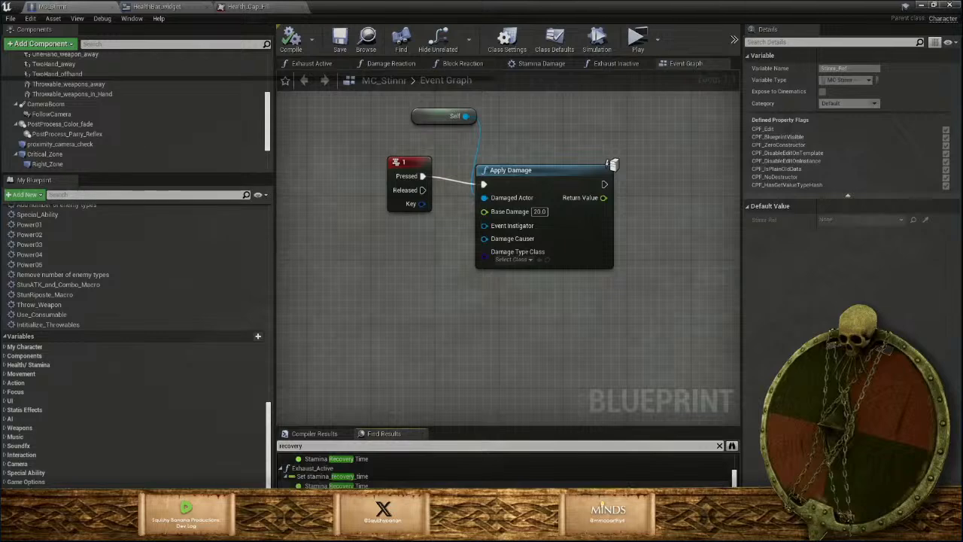
pyautogui.click(339, 476)
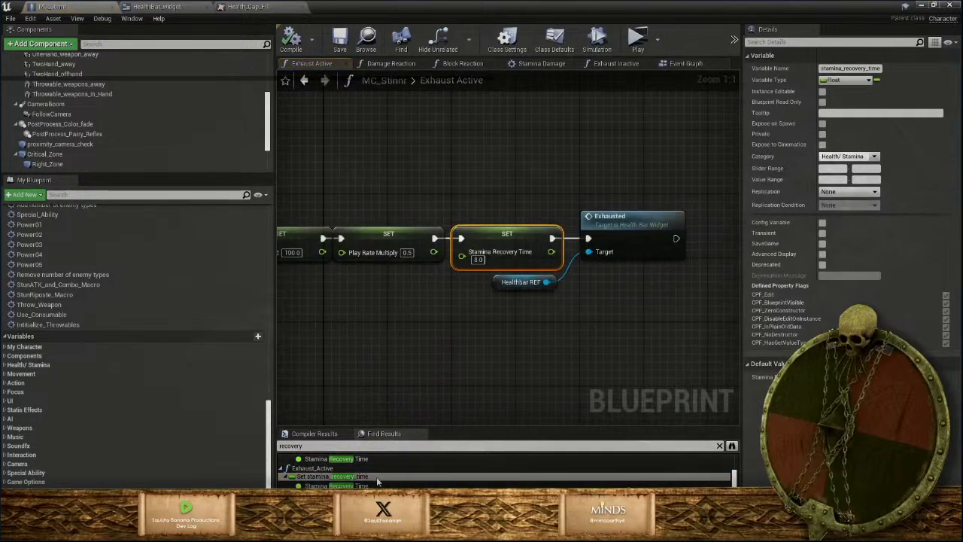
pyautogui.doubleClick(354, 459)
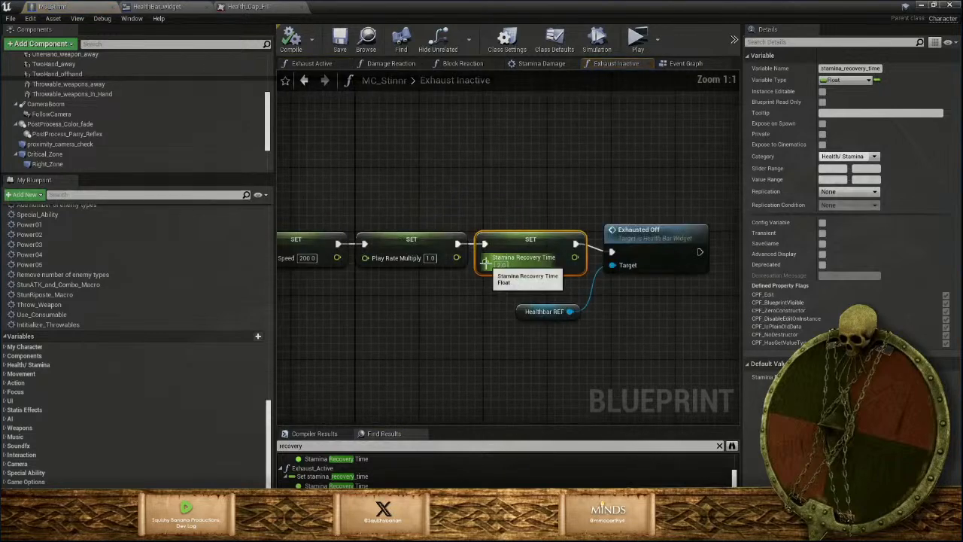
# Set Stamina Recovery Time to 1.5 in Exhaust Inactive, compile and save MC_Stinnr, and return to the level editor
pyautogui.click(503, 266)
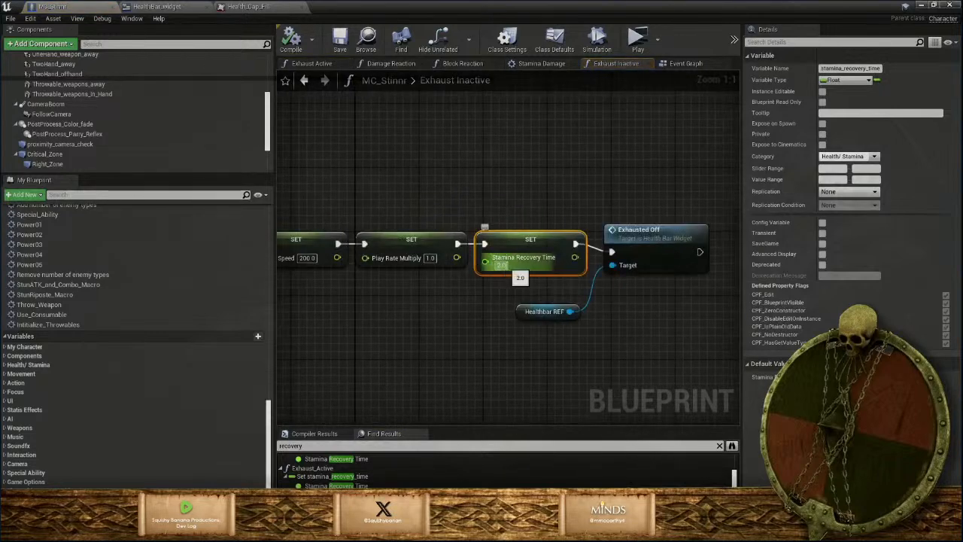
pyautogui.write('1.5')
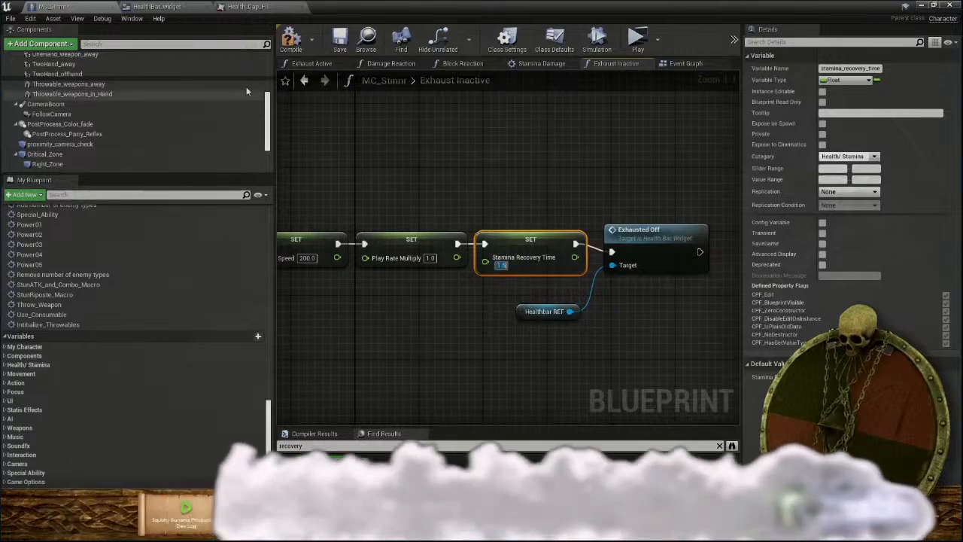
pyautogui.click(290, 41)
pyautogui.click(339, 42)
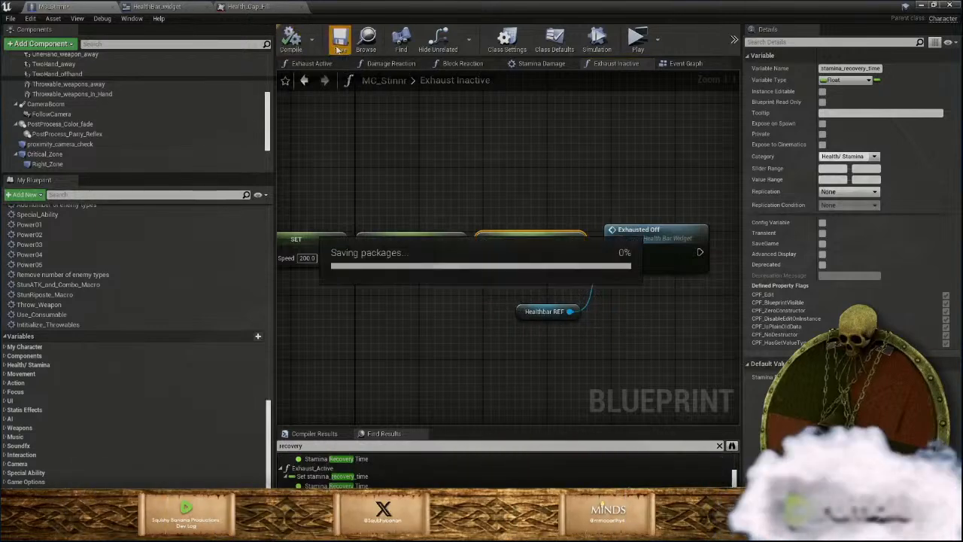
pyautogui.click(920, 6)
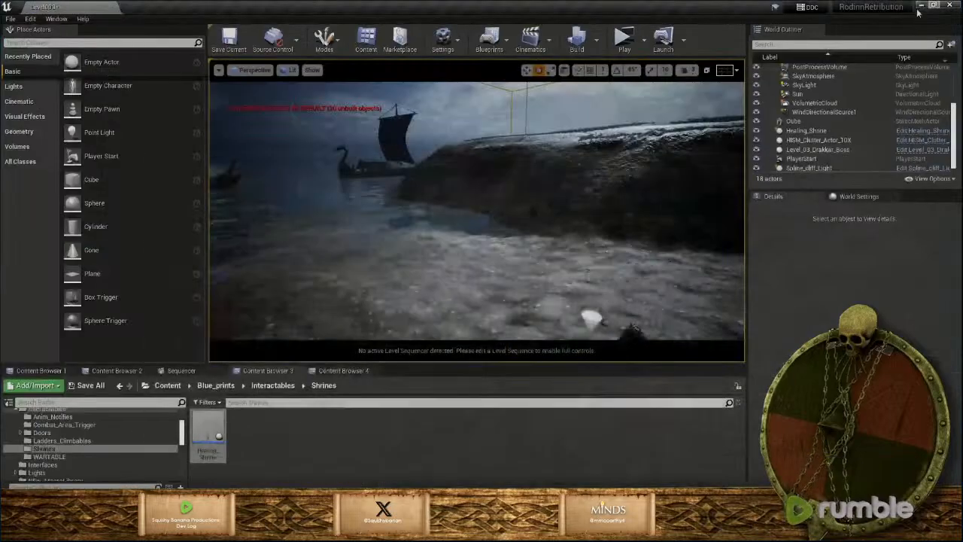
# Play-test the level again, running past the healing shrine to check the new stamina recovery time, and end the session
pyautogui.click(622, 39)
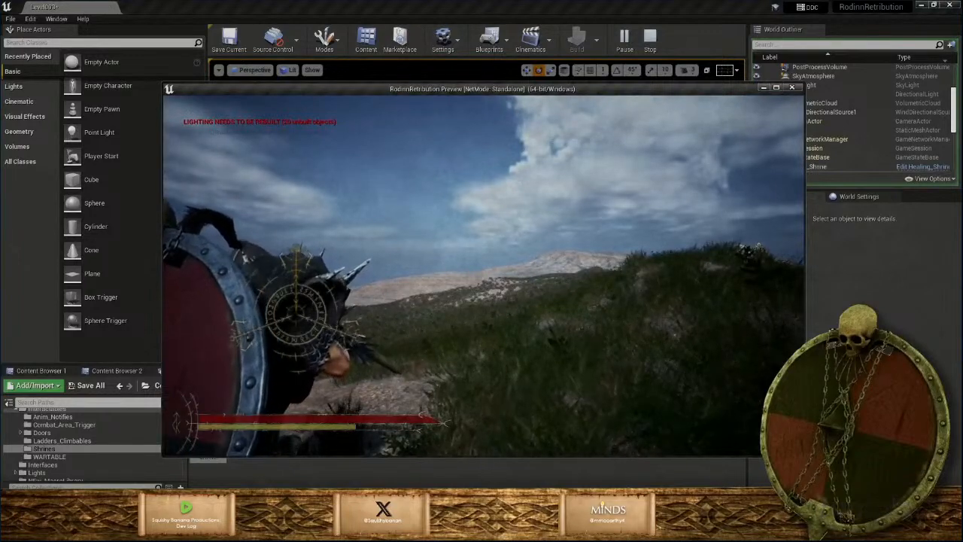
pyautogui.press('w')
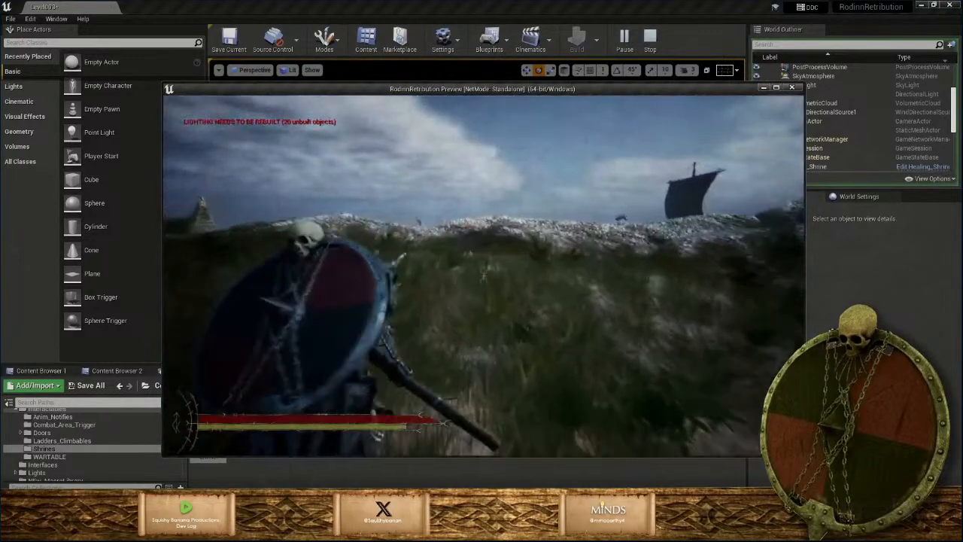
pyautogui.press('w')
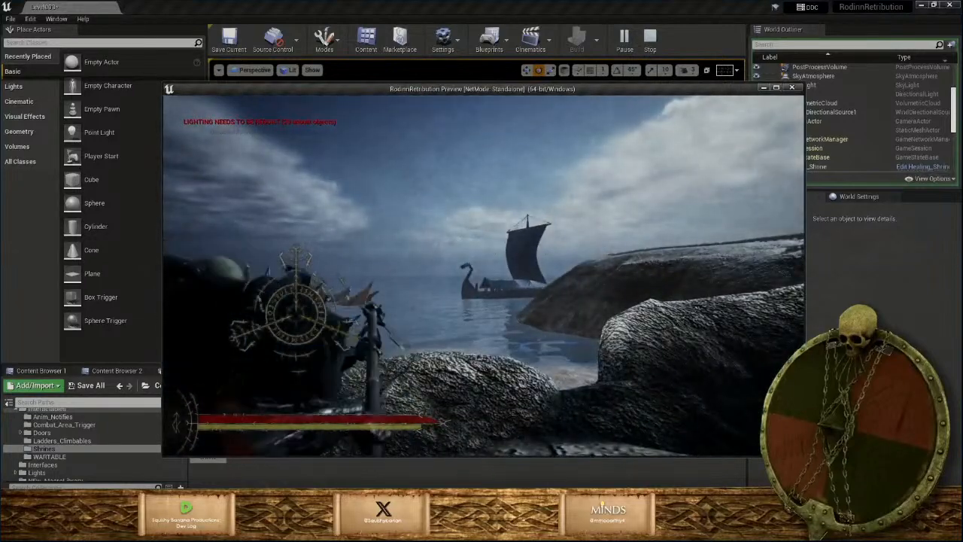
pyautogui.press('w')
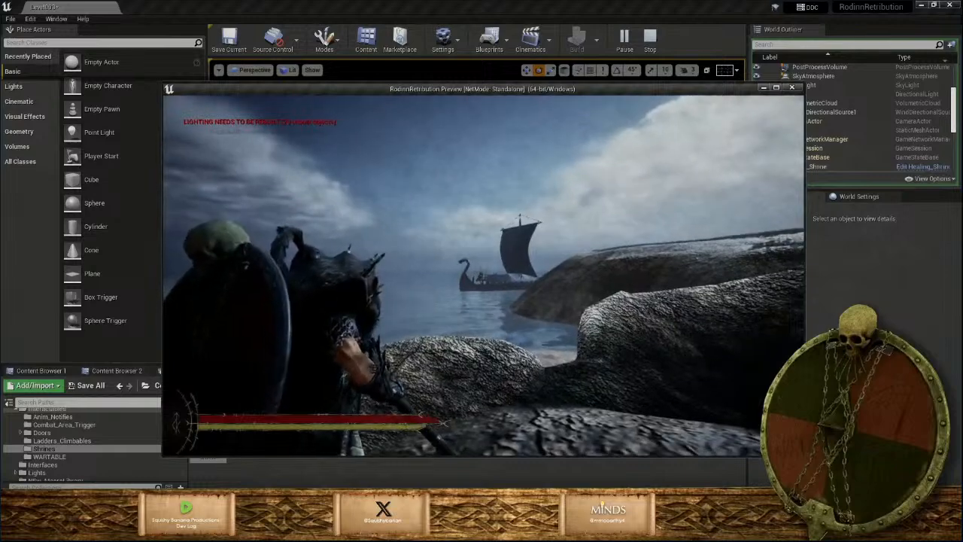
pyautogui.press('w')
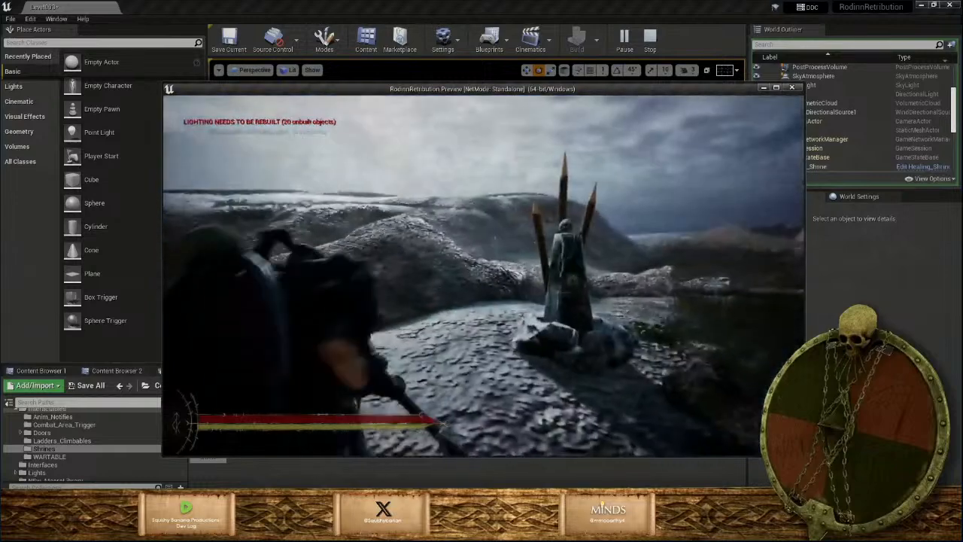
pyautogui.press('w')
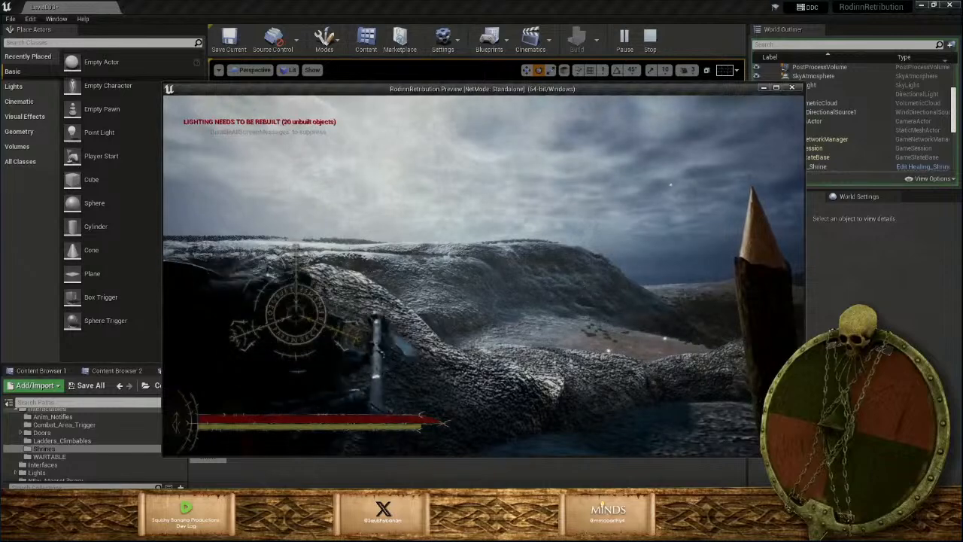
pyautogui.press('w')
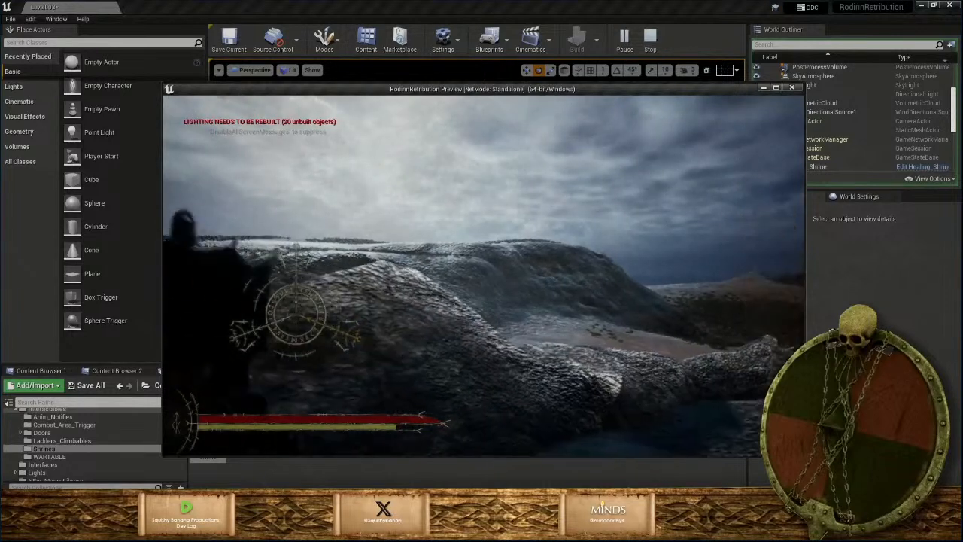
pyautogui.press('s')
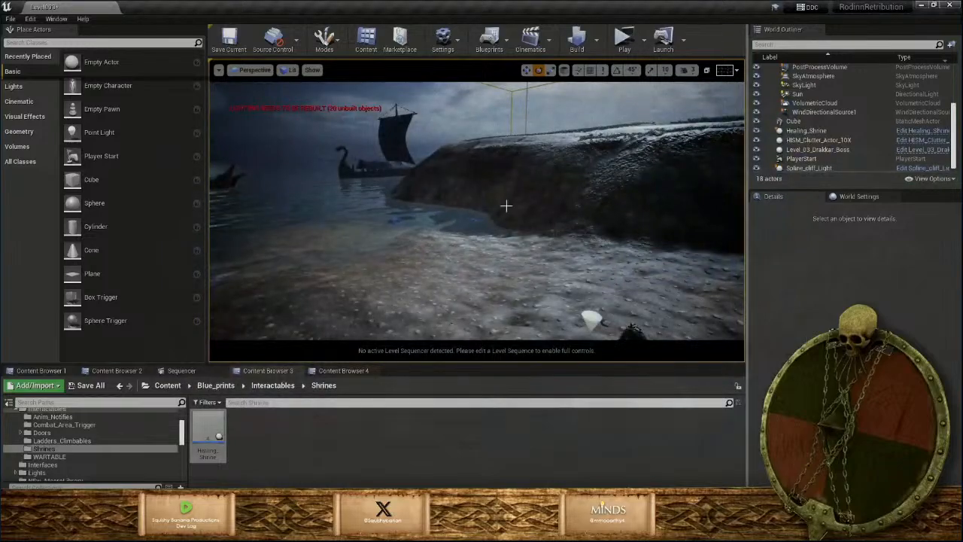
# Switch to landscape editing and erode the rocky shoreline cliff with the Erosion tool at strength 0.1
pyautogui.moveTo(506, 205); pyautogui.dragTo(633, 232, button='right')
pyautogui.click(320, 42)
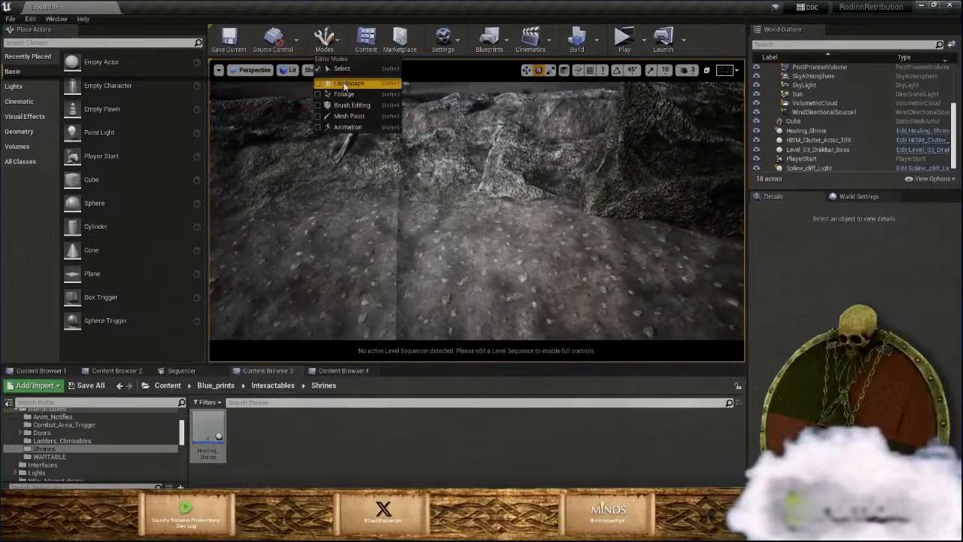
pyautogui.click(343, 83)
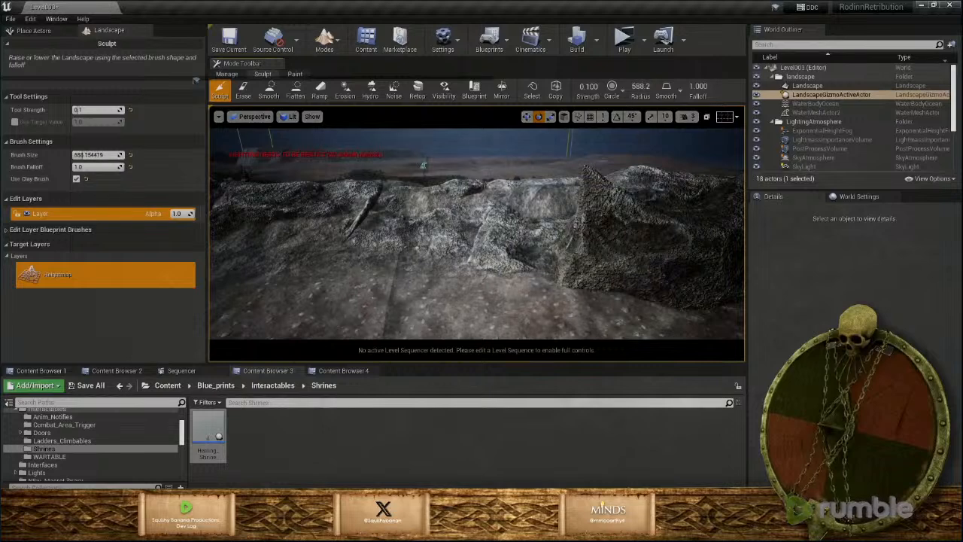
pyautogui.moveTo(549, 203)
pyautogui.mouseDown(button='right')
pyautogui.moveTo(536, 156)
pyautogui.moveTo(542, 207)
pyautogui.mouseUp(button='right')
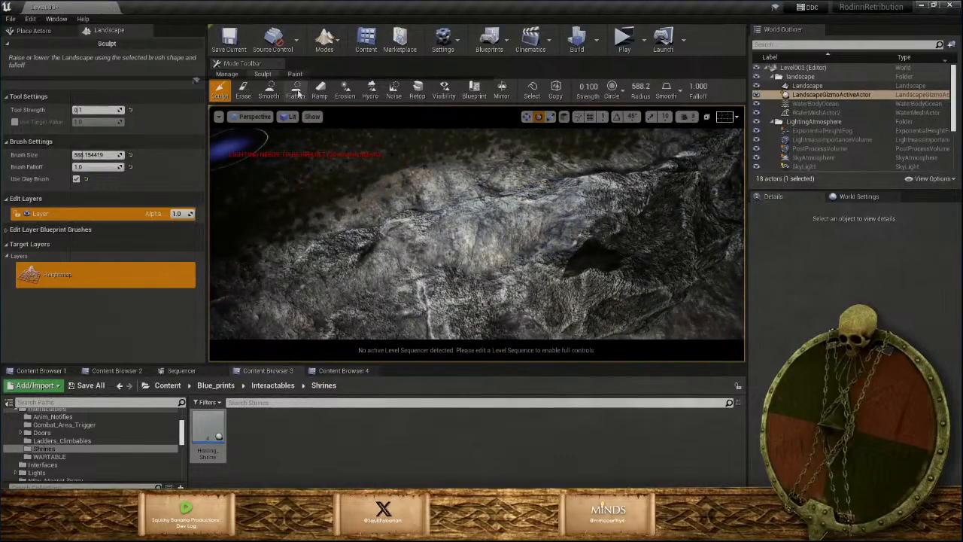
pyautogui.click(344, 90)
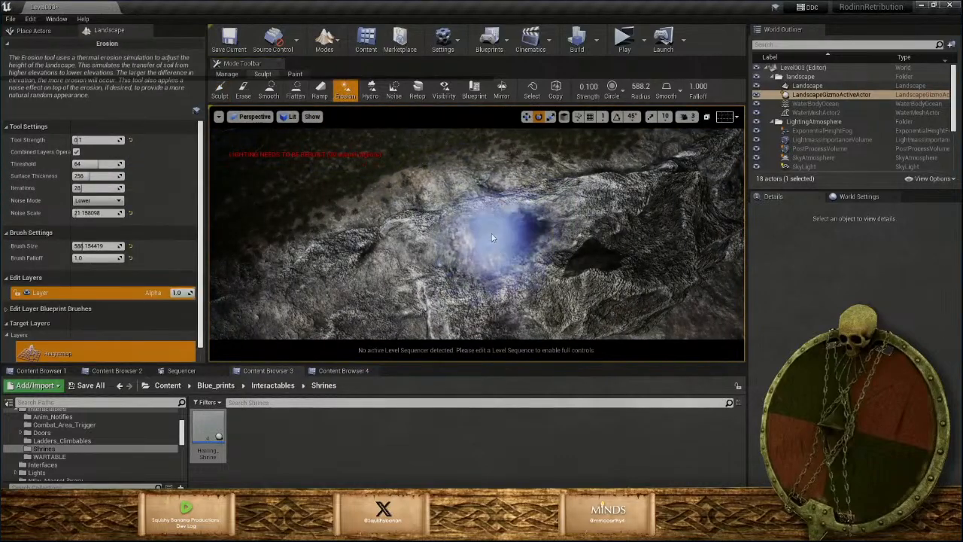
pyautogui.moveTo(539, 257); pyautogui.dragTo(606, 240, button='right')
pyautogui.moveTo(475, 278)
pyautogui.mouseDown(button='right')
pyautogui.moveTo(506, 254)
pyautogui.moveTo(519, 284)
pyautogui.moveTo(475, 278)
pyautogui.mouseUp(button='right')
pyautogui.moveTo(476, 277)
pyautogui.mouseDown()
pyautogui.moveTo(428, 280)
pyautogui.moveTo(456, 290)
pyautogui.moveTo(563, 259)
pyautogui.mouseUp()
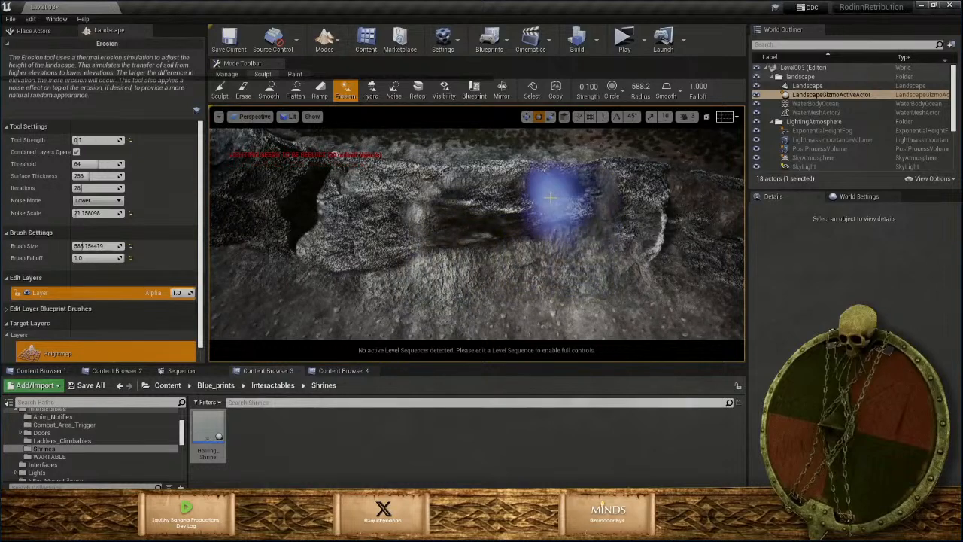
pyautogui.moveTo(550, 197)
pyautogui.mouseDown()
pyautogui.moveTo(430, 198)
pyautogui.moveTo(570, 301)
pyautogui.moveTo(609, 288)
pyautogui.mouseUp()
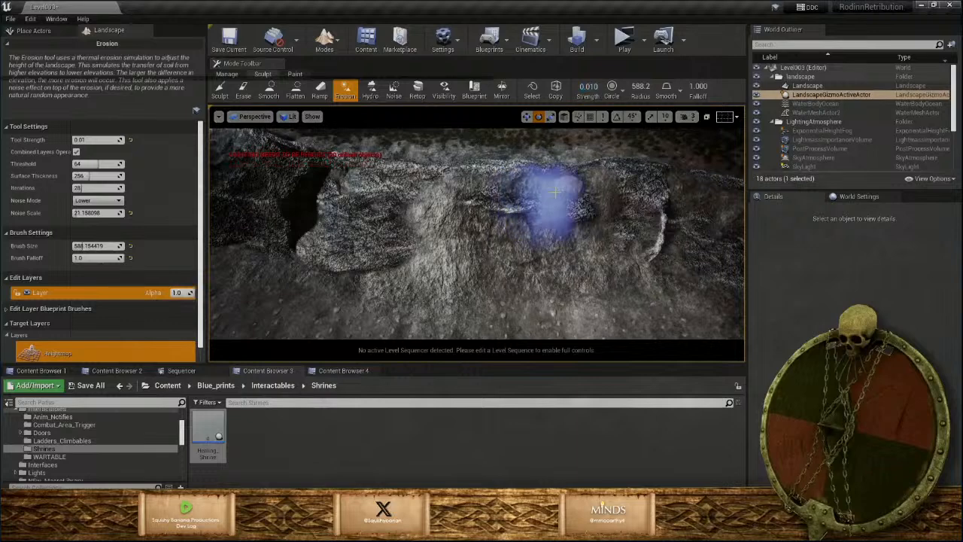
# Lower the Erosion tool strength to 0.01 and erode the cliff ridge and its slopes more gently
pyautogui.moveTo(512, 203)
pyautogui.mouseDown()
pyautogui.moveTo(499, 258)
pyautogui.moveTo(559, 269)
pyautogui.moveTo(499, 279)
pyautogui.moveTo(545, 281)
pyautogui.moveTo(425, 282)
pyautogui.moveTo(448, 248)
pyautogui.moveTo(451, 304)
pyautogui.moveTo(434, 304)
pyautogui.moveTo(624, 279)
pyautogui.moveTo(623, 204)
pyautogui.moveTo(605, 160)
pyautogui.moveTo(615, 195)
pyautogui.moveTo(732, 198)
pyautogui.moveTo(660, 281)
pyautogui.moveTo(622, 276)
pyautogui.mouseUp()
pyautogui.moveTo(622, 276)
pyautogui.mouseDown(button='right')
pyautogui.moveTo(700, 240)
pyautogui.moveTo(752, 252)
pyautogui.mouseUp(button='right')
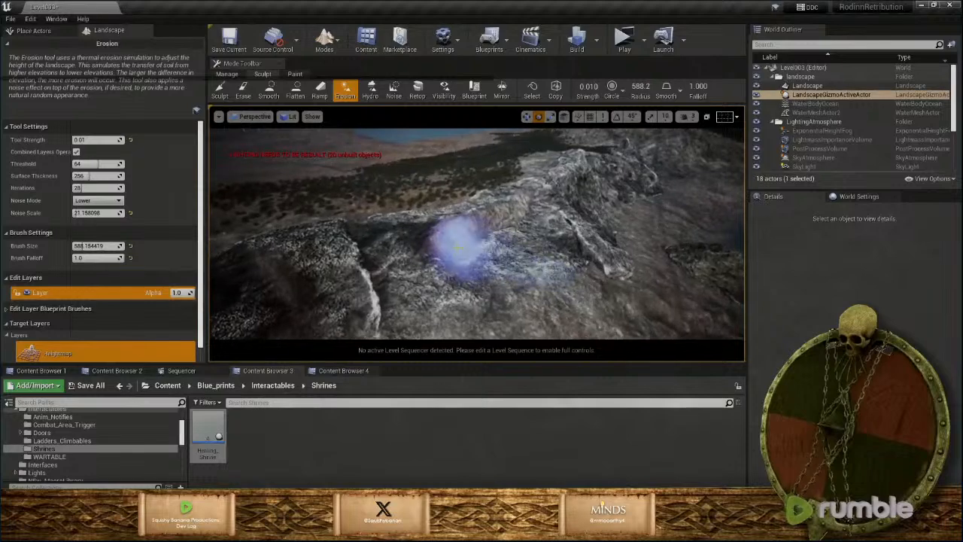
pyautogui.moveTo(458, 243); pyautogui.dragTo(519, 216)
pyautogui.moveTo(390, 238); pyautogui.dragTo(477, 254)
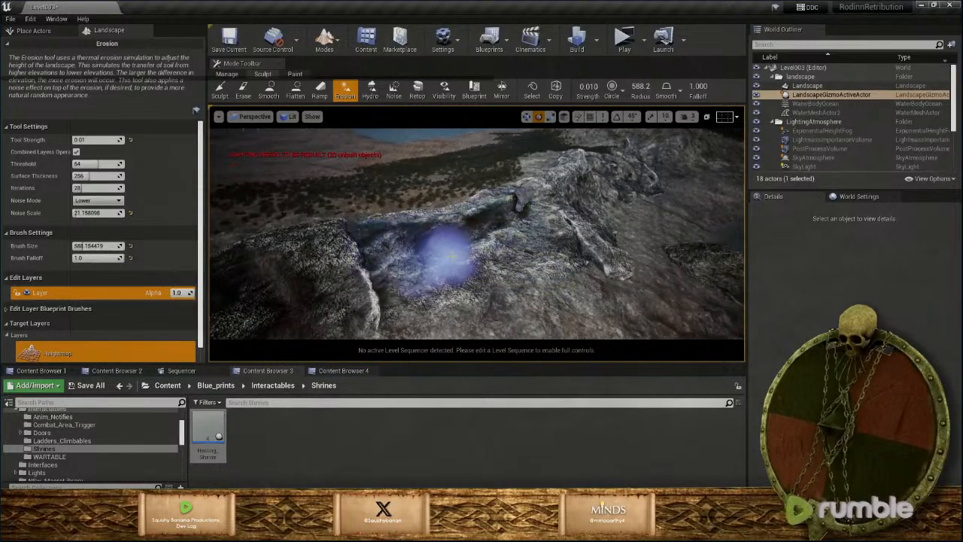
# Smooth the eroded cliff rock with the Smooth tool at strength 0.01 and check the reshaped shoreline
pyautogui.moveTo(477, 253)
pyautogui.mouseDown(button='right')
pyautogui.moveTo(500, 244)
pyautogui.moveTo(503, 202)
pyautogui.moveTo(553, 207)
pyautogui.moveTo(558, 218)
pyautogui.moveTo(535, 246)
pyautogui.moveTo(556, 244)
pyautogui.moveTo(558, 255)
pyautogui.moveTo(487, 267)
pyautogui.moveTo(468, 252)
pyautogui.moveTo(443, 264)
pyautogui.mouseUp(button='right')
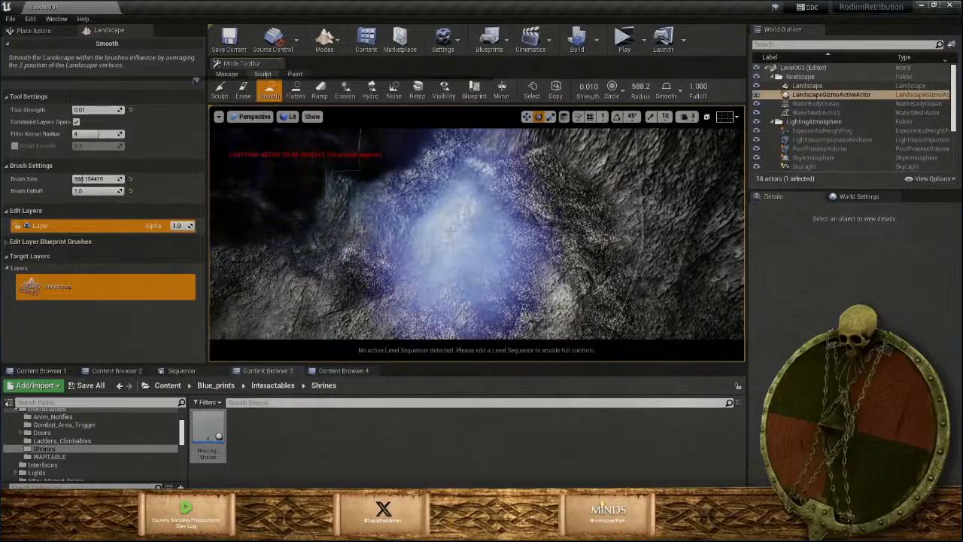
pyautogui.moveTo(450, 232); pyautogui.dragTo(476, 210)
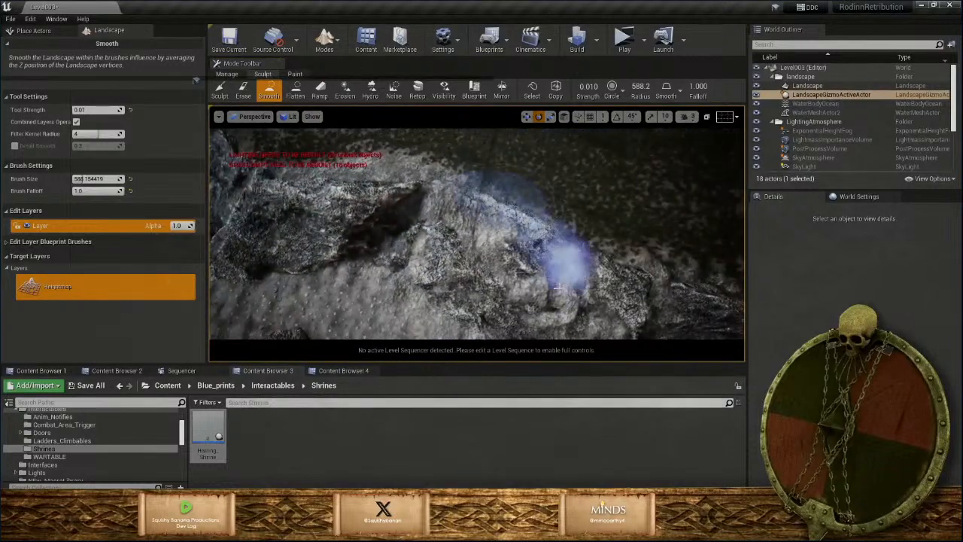
pyautogui.moveTo(542, 293); pyautogui.dragTo(421, 241, button='right')
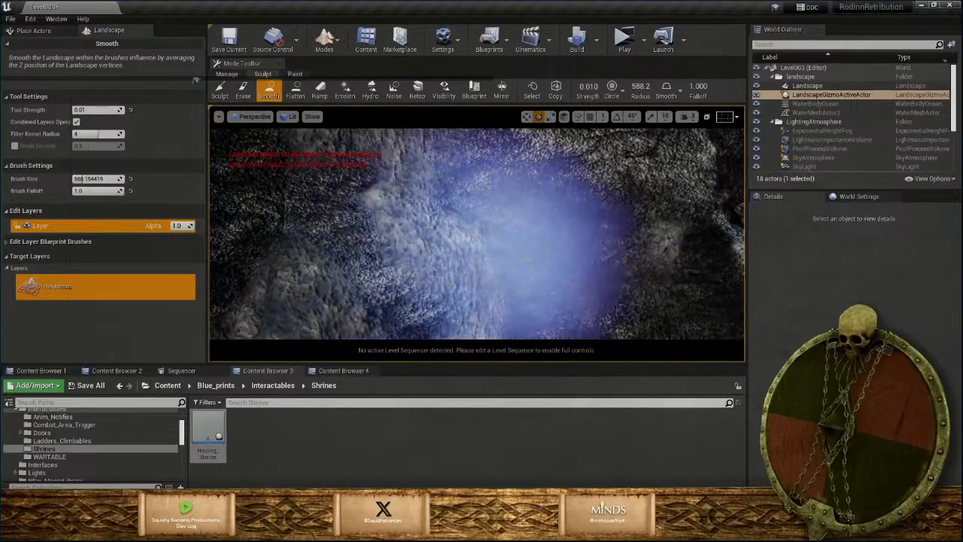
pyautogui.moveTo(528, 258)
pyautogui.mouseDown(button='right')
pyautogui.moveTo(496, 241)
pyautogui.moveTo(481, 189)
pyautogui.mouseUp(button='right')
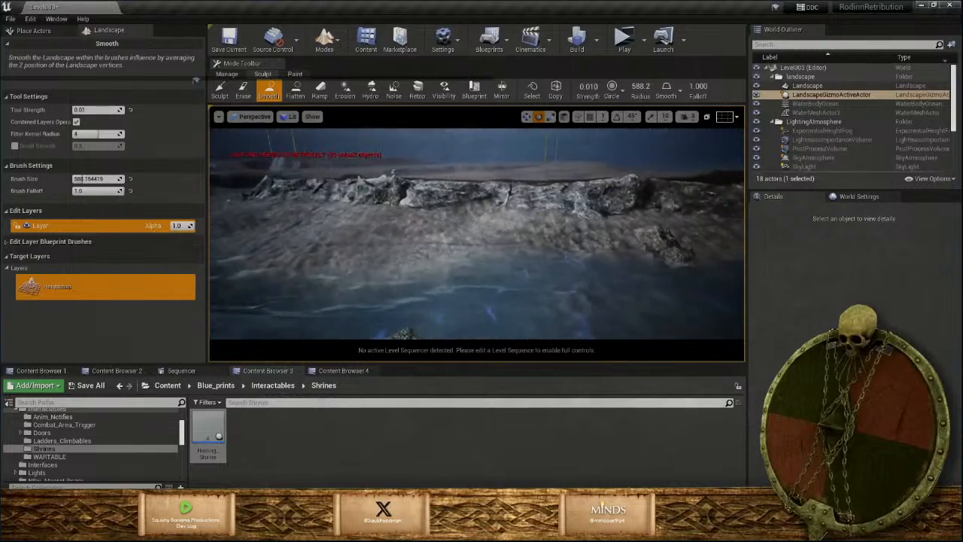
# Open the Spline_MEshes blueprint folder inside Blue_prints and bring the dark sea cliff near the longship into view
pyautogui.press('s')
pyautogui.moveTo(482, 233); pyautogui.dragTo(410, 237, button='right')
pyautogui.click(216, 385)
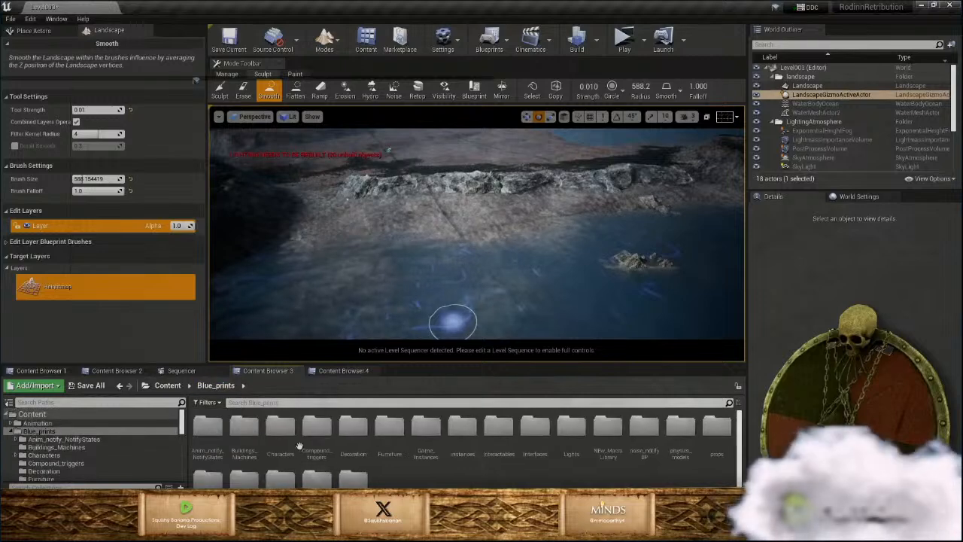
pyautogui.scroll(-1, 489, 474)
pyautogui.doubleClick(208, 468)
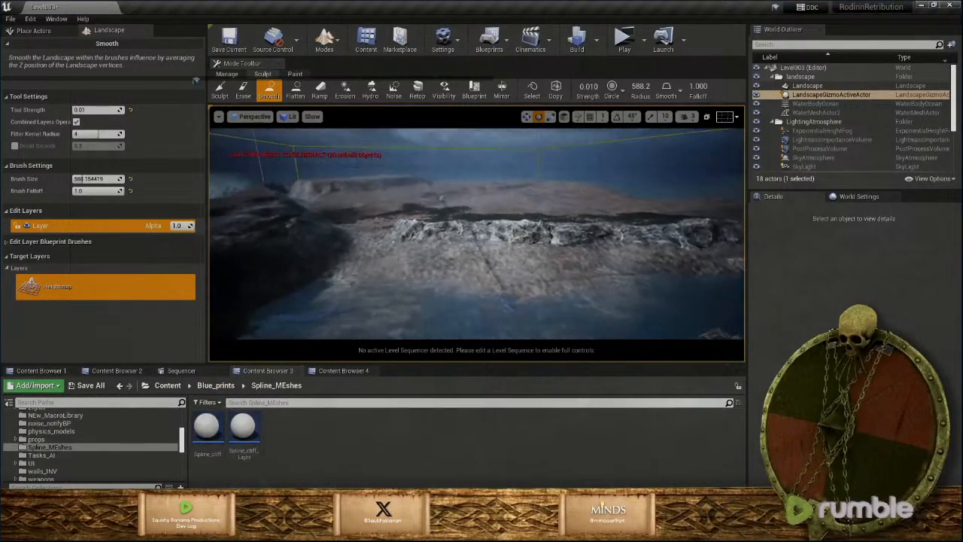
pyautogui.moveTo(477, 237); pyautogui.dragTo(455, 243, button='right')
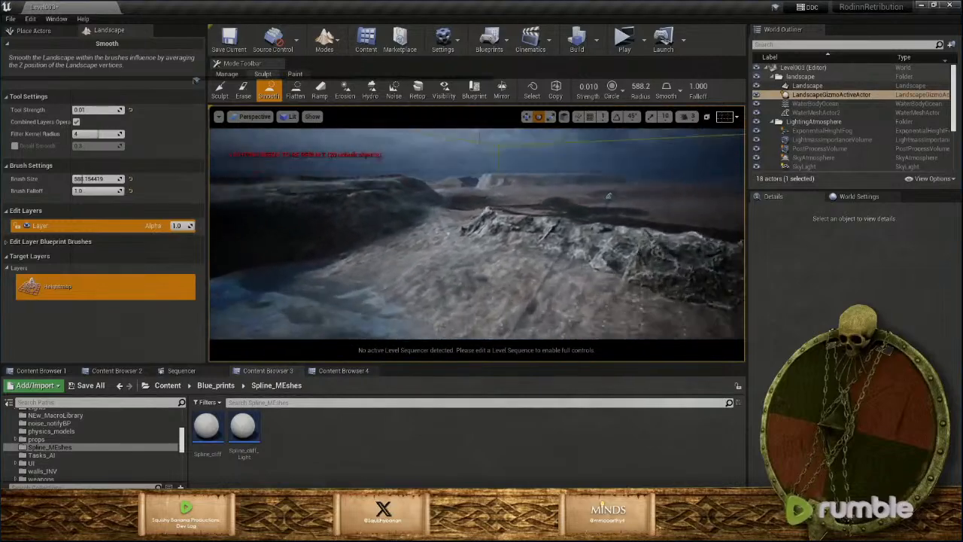
pyautogui.moveTo(608, 197); pyautogui.dragTo(594, 202, button='right')
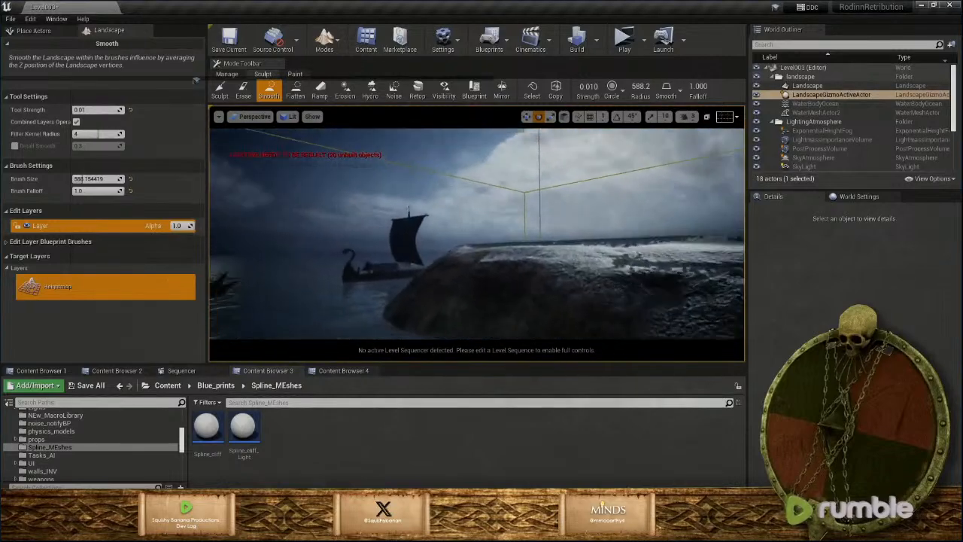
pyautogui.moveTo(477, 234); pyautogui.dragTo(483, 278, button='right')
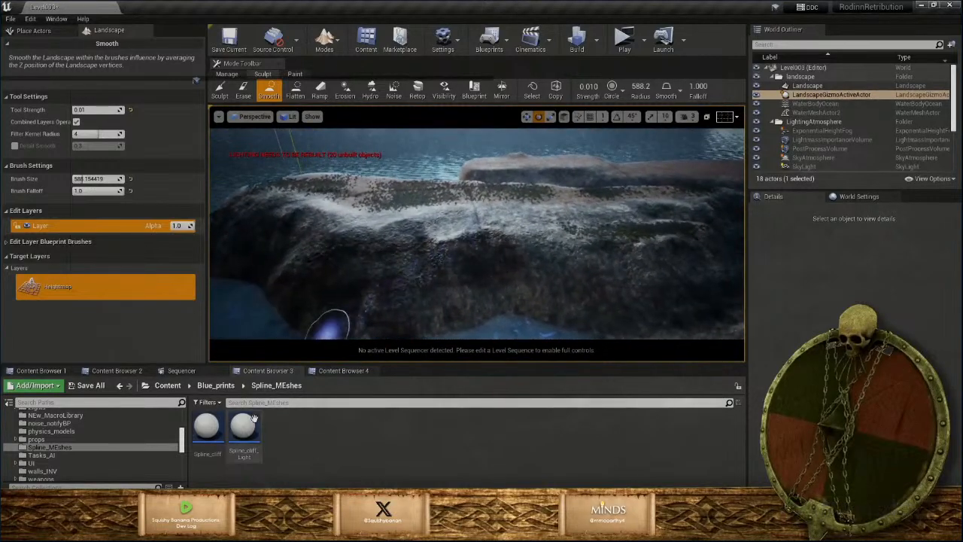
# Place the Spline_cliff_Light blueprint on the dark cliff face above the water and inspect it
pyautogui.moveTo(243, 428)
pyautogui.mouseDown()
pyautogui.moveTo(322, 397)
pyautogui.moveTo(398, 307)
pyautogui.moveTo(389, 290)
pyautogui.mouseUp()
pyautogui.moveTo(387, 286)
pyautogui.mouseDown(button='right')
pyautogui.moveTo(381, 320)
pyautogui.moveTo(397, 269)
pyautogui.mouseUp(button='right')
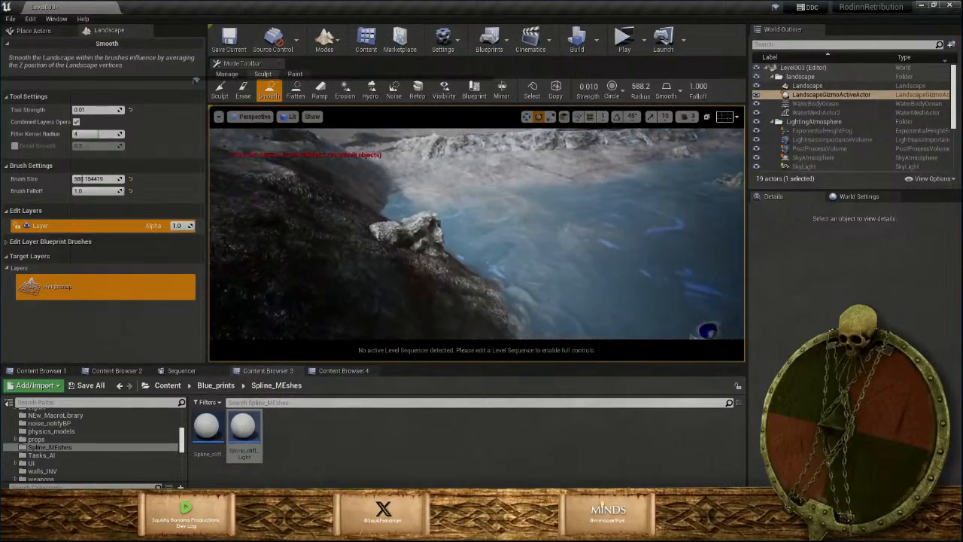
pyautogui.moveTo(397, 278)
pyautogui.mouseDown(button='right')
pyautogui.moveTo(396, 253)
pyautogui.moveTo(371, 292)
pyautogui.moveTo(385, 286)
pyautogui.mouseUp(button='right')
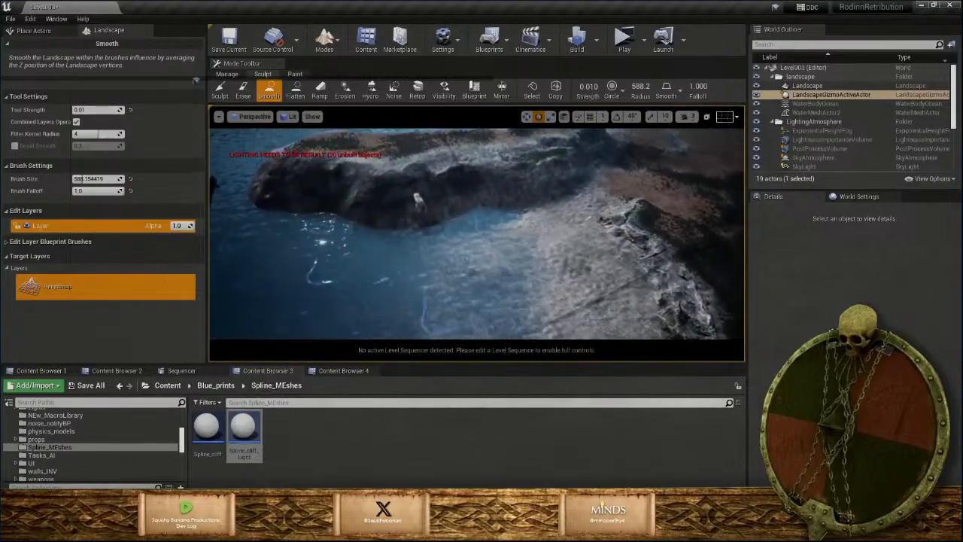
pyautogui.moveTo(385, 286); pyautogui.dragTo(375, 264, button='right')
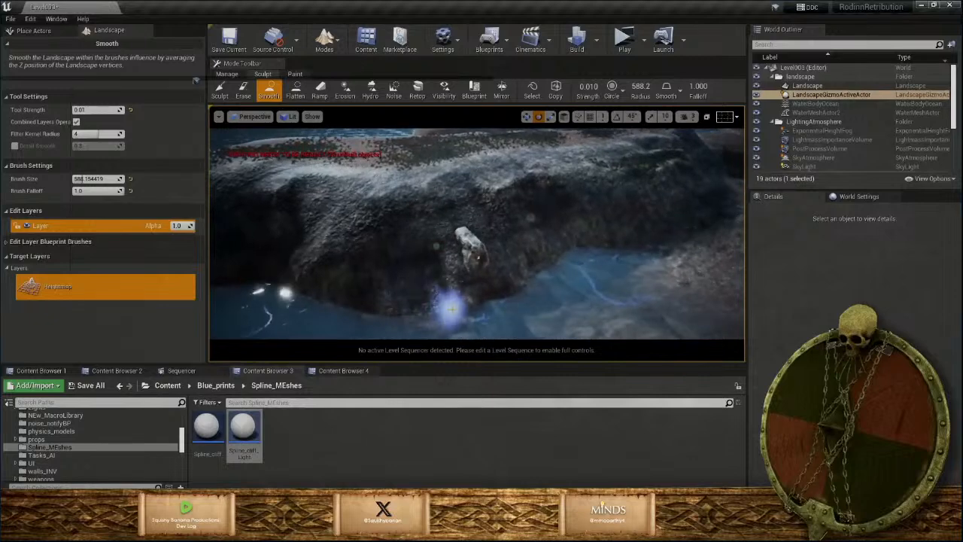
# Switch the editor to Select mode and delete the Spline_cliff_Light rock from the cliff face
pyautogui.click(324, 41)
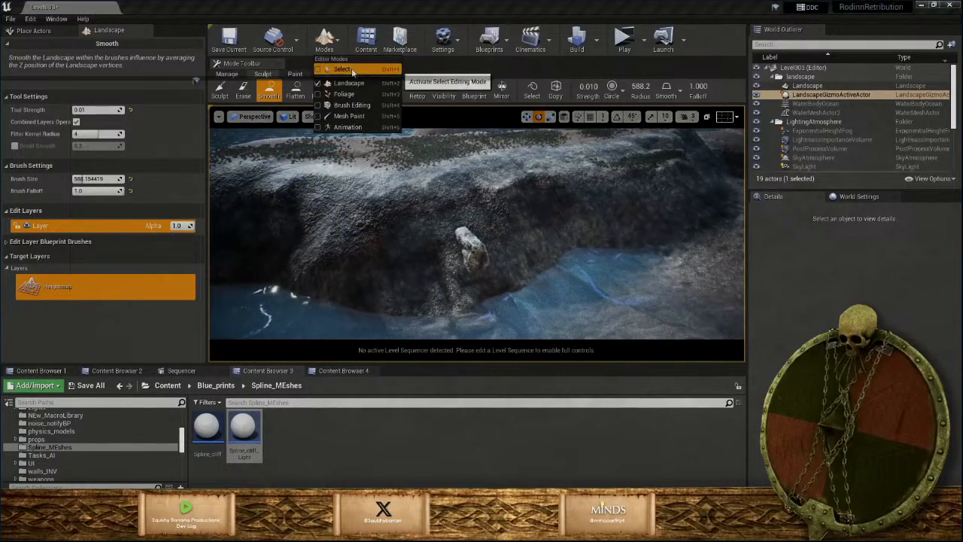
pyautogui.click(353, 66)
pyautogui.click(468, 224)
pyautogui.press('Delete')
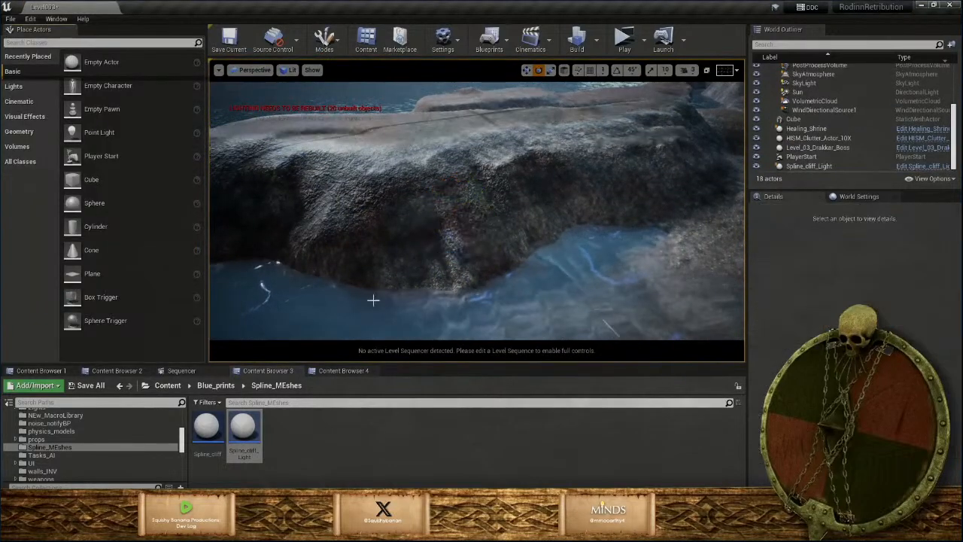
# Place the Spline_cliff blueprint on the cliff face and rotate it to about -95 degrees around Z
pyautogui.moveTo(207, 429); pyautogui.dragTo(490, 258)
pyautogui.moveTo(489, 258); pyautogui.dragTo(498, 238, button='right')
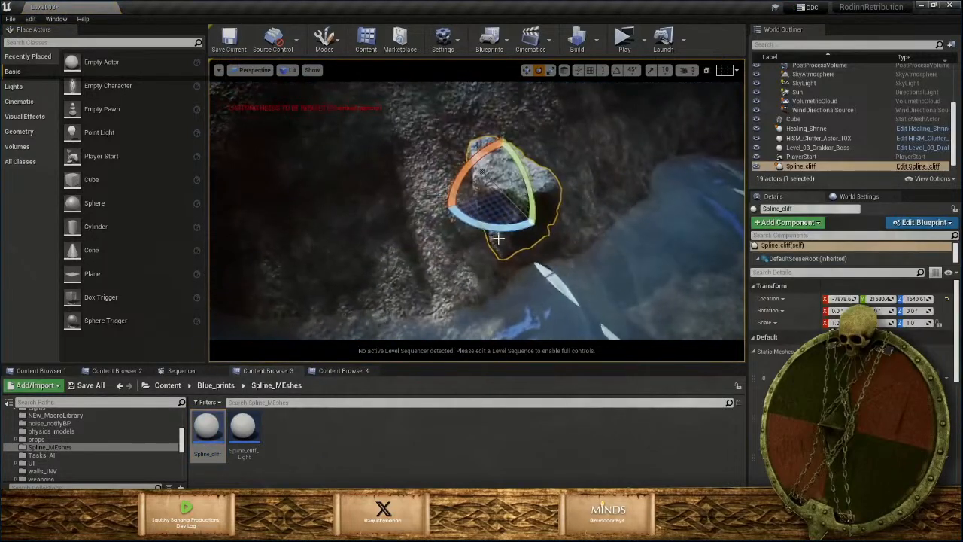
pyautogui.moveTo(496, 229)
pyautogui.mouseDown()
pyautogui.moveTo(526, 235)
pyautogui.moveTo(490, 246)
pyautogui.mouseUp()
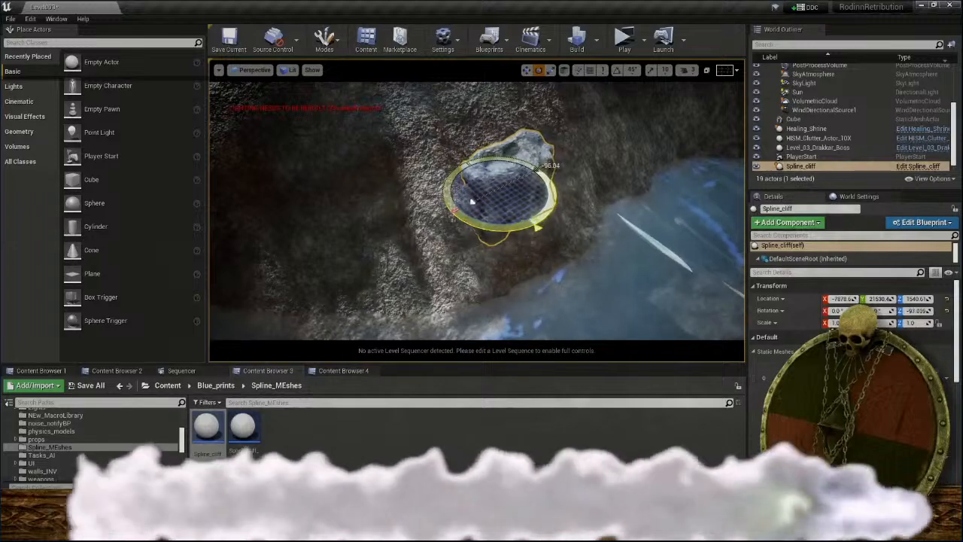
pyautogui.moveTo(491, 247); pyautogui.dragTo(441, 225, button='right')
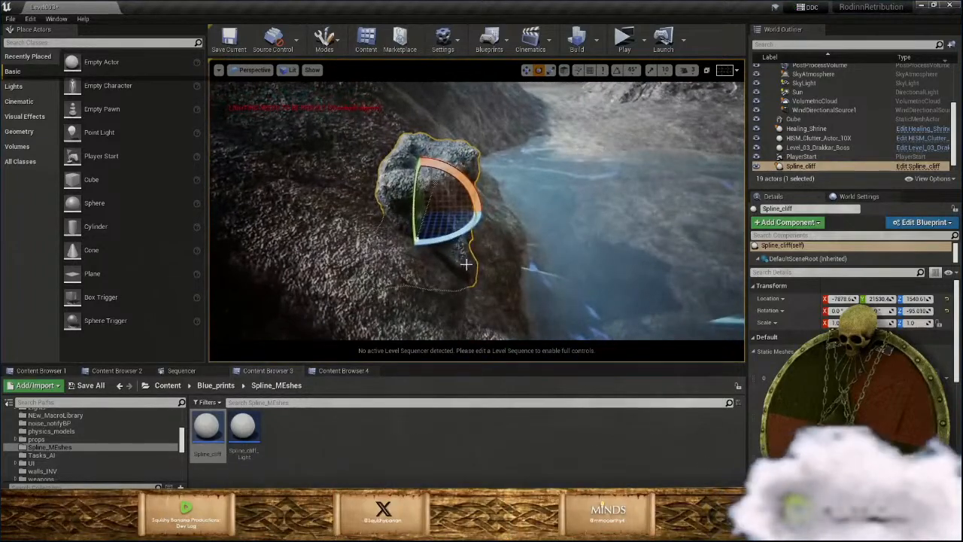
# Enlarge the Spline_cliff rock to a Z scale of about 2.88 and tilt it about -42 degrees to follow the slope
pyautogui.press('r')
pyautogui.moveTo(439, 226); pyautogui.dragTo(467, 210)
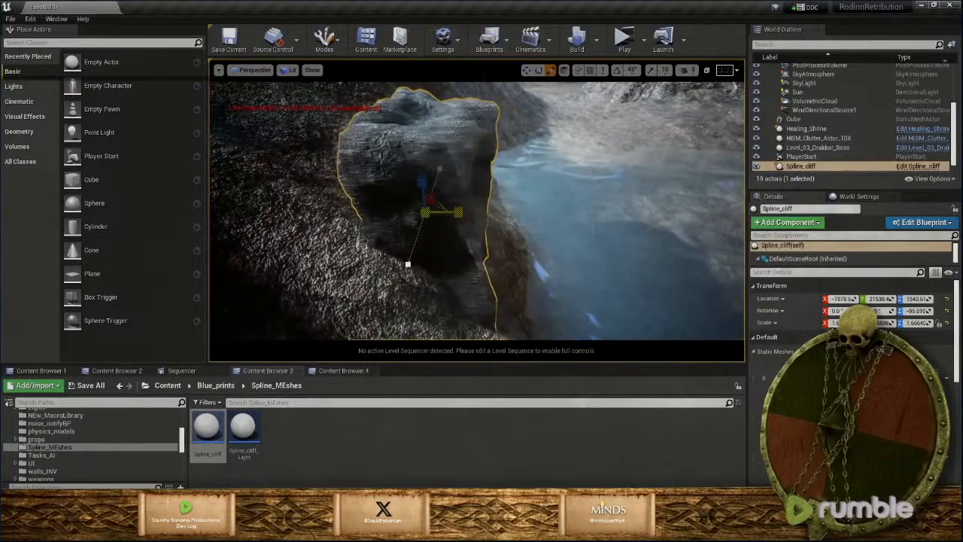
pyautogui.moveTo(475, 237)
pyautogui.mouseDown(button='right')
pyautogui.moveTo(485, 233)
pyautogui.moveTo(475, 237)
pyautogui.mouseUp(button='right')
pyautogui.press('e')
pyautogui.moveTo(476, 237); pyautogui.dragTo(464, 199)
pyautogui.moveTo(464, 199); pyautogui.dragTo(446, 228, button='right')
pyautogui.press('r')
pyautogui.moveTo(462, 226); pyautogui.dragTo(490, 210)
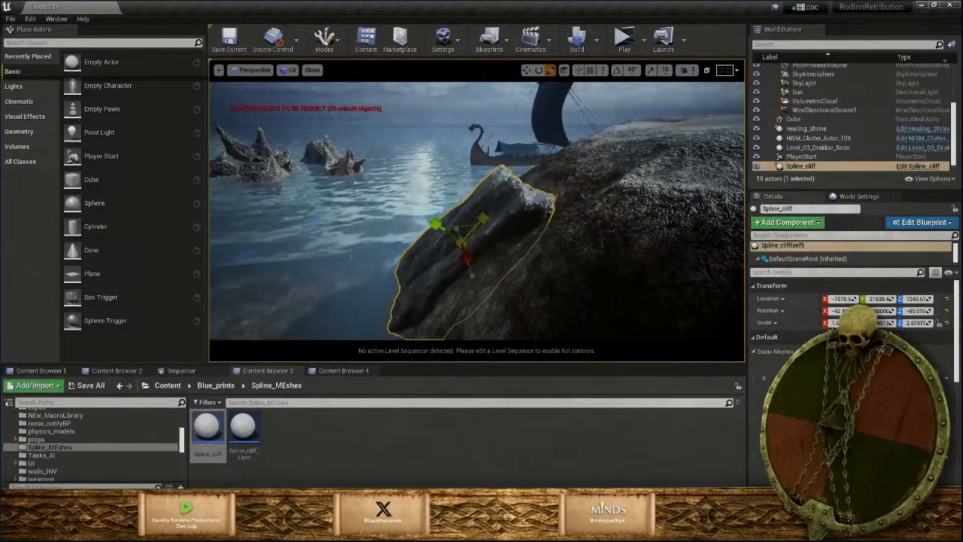
# Scale the Spline_cliff rock up to about 3.76 in Z and move it against the cliff at about X -8292, Y 21566, Z 1160
pyautogui.moveTo(490, 210); pyautogui.dragTo(503, 188, button='right')
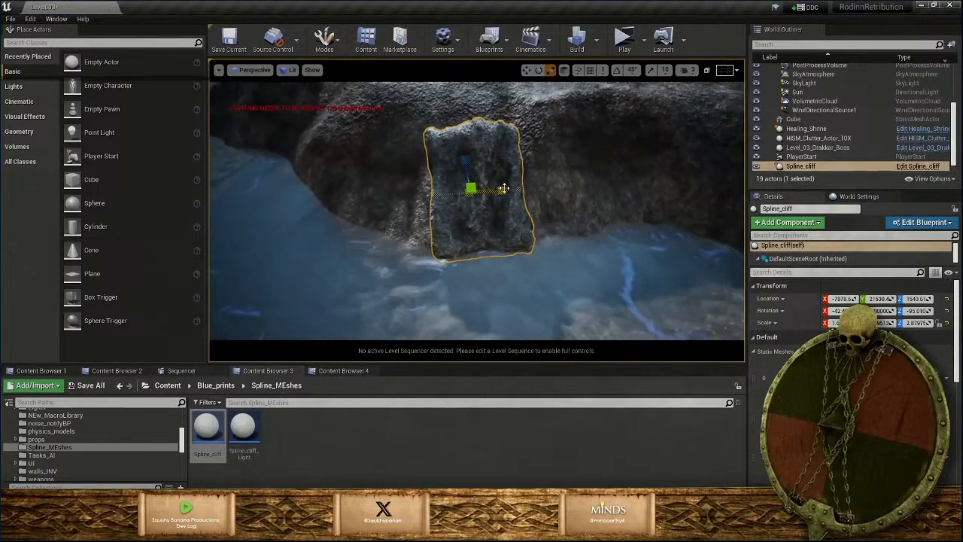
pyautogui.moveTo(431, 214)
pyautogui.mouseDown(button='right')
pyautogui.moveTo(481, 196)
pyautogui.moveTo(431, 214)
pyautogui.mouseUp(button='right')
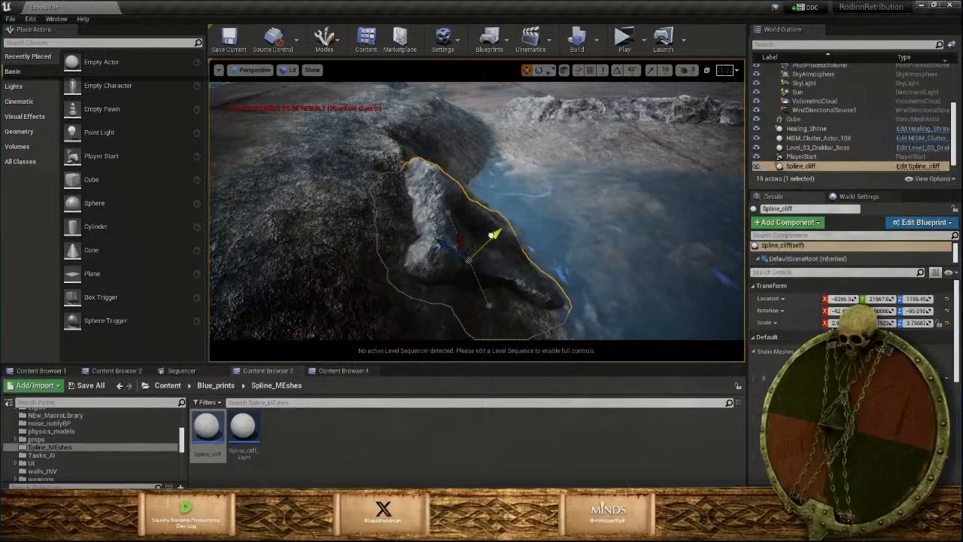
pyautogui.moveTo(494, 240)
pyautogui.mouseDown(button='right')
pyautogui.moveTo(482, 259)
pyautogui.moveTo(444, 268)
pyautogui.moveTo(289, 239)
pyautogui.moveTo(320, 240)
pyautogui.moveTo(301, 301)
pyautogui.moveTo(482, 242)
pyautogui.moveTo(489, 250)
pyautogui.mouseUp(button='right')
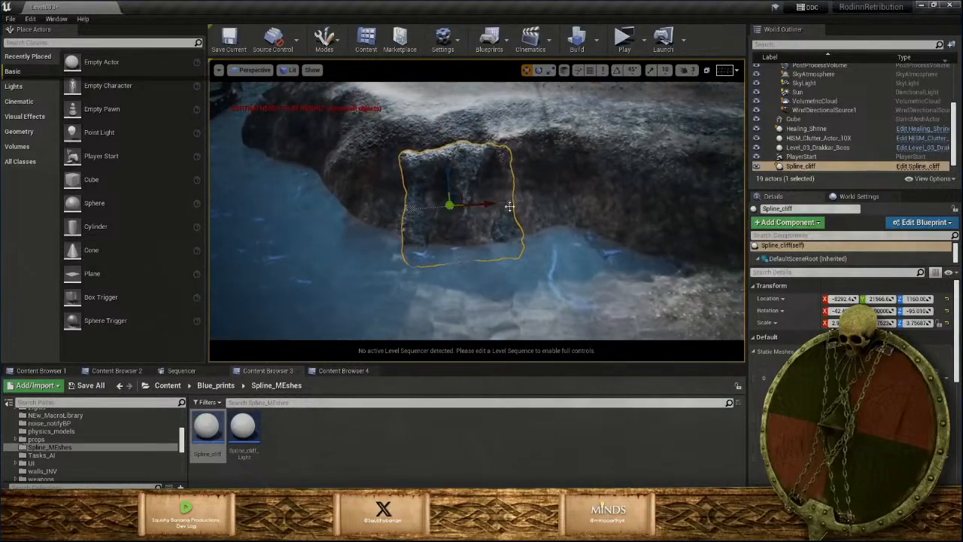
pyautogui.moveTo(509, 202); pyautogui.dragTo(481, 227, button='right')
# Reposition the cliff rock's spline end point and adjust its tangent handle so the mesh bends along the cliff face
pyautogui.click(553, 235)
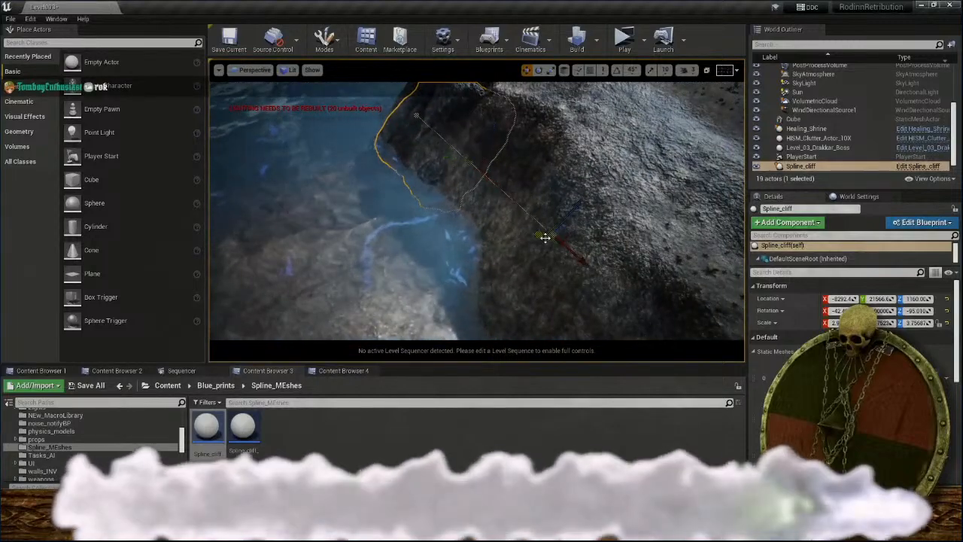
pyautogui.moveTo(543, 237); pyautogui.dragTo(553, 246)
pyautogui.moveTo(550, 245); pyautogui.dragTo(564, 177, button='right')
pyautogui.moveTo(550, 245); pyautogui.dragTo(519, 256, button='right')
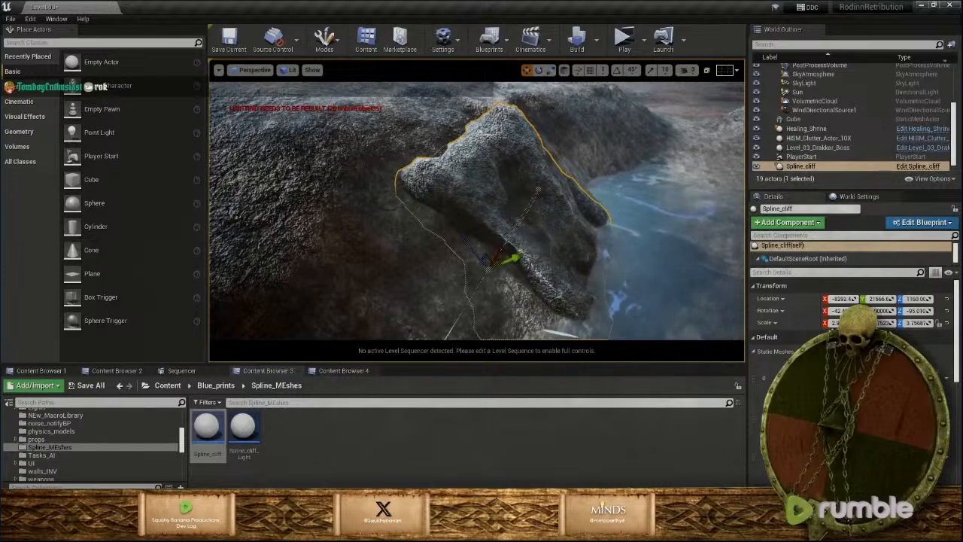
pyautogui.moveTo(519, 256); pyautogui.dragTo(489, 284, button='right')
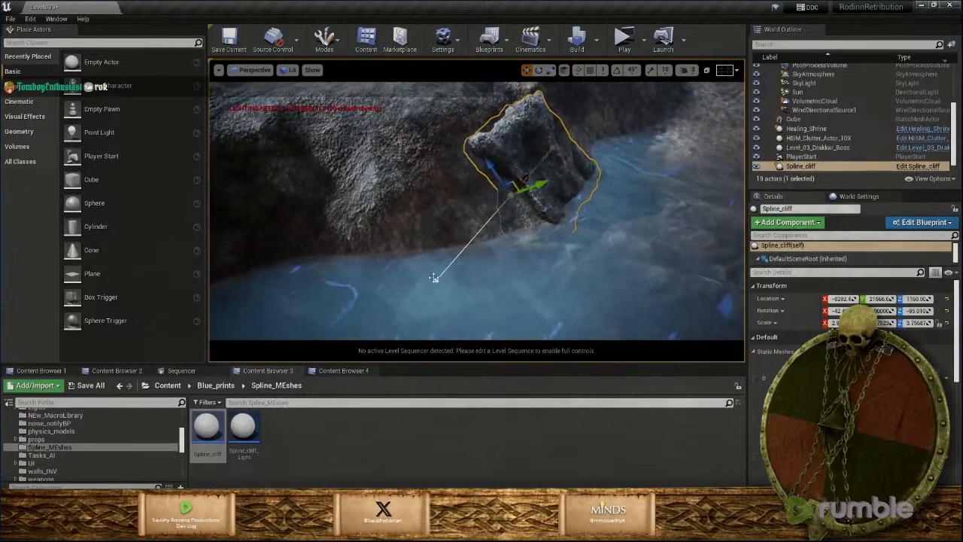
pyautogui.click(435, 279)
pyautogui.moveTo(457, 263); pyautogui.dragTo(475, 246)
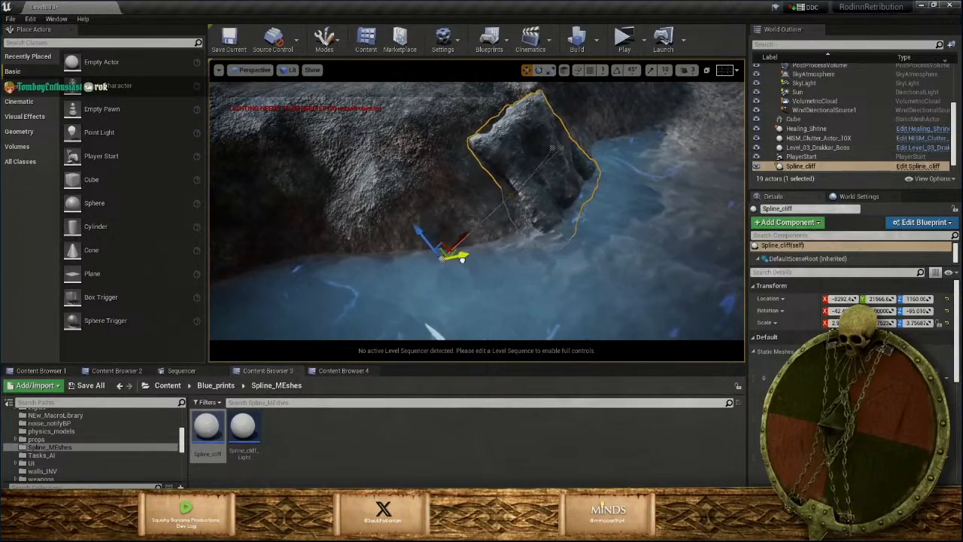
# Extend the Spline_cliff with another section along the dark cliff face above the water
pyautogui.moveTo(468, 258); pyautogui.dragTo(473, 291, button='right')
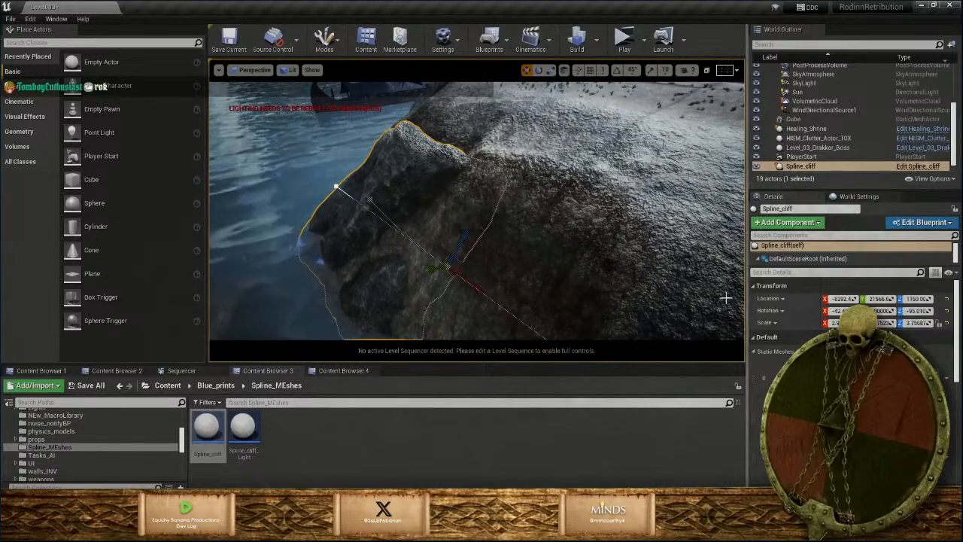
pyautogui.moveTo(474, 290); pyautogui.dragTo(428, 246, button='right')
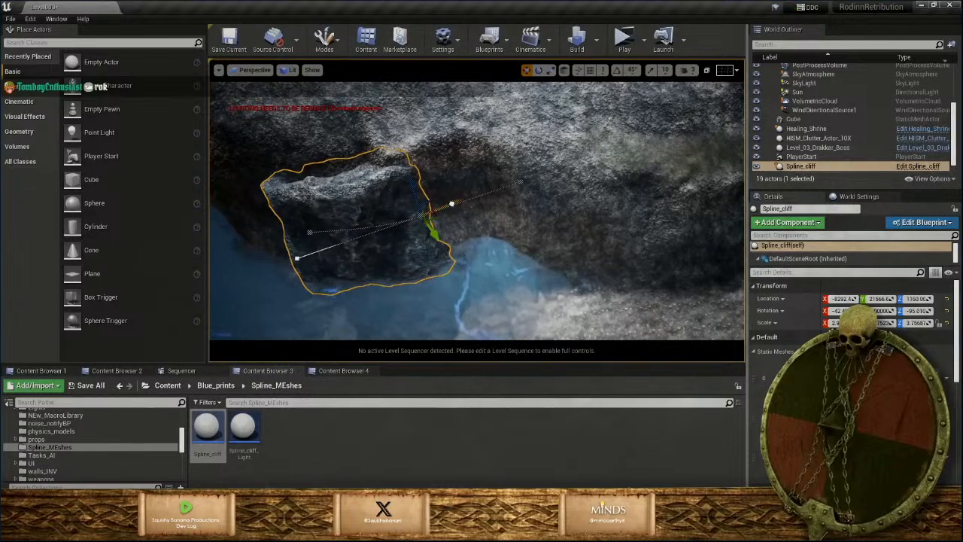
pyautogui.moveTo(452, 203); pyautogui.dragTo(505, 237)
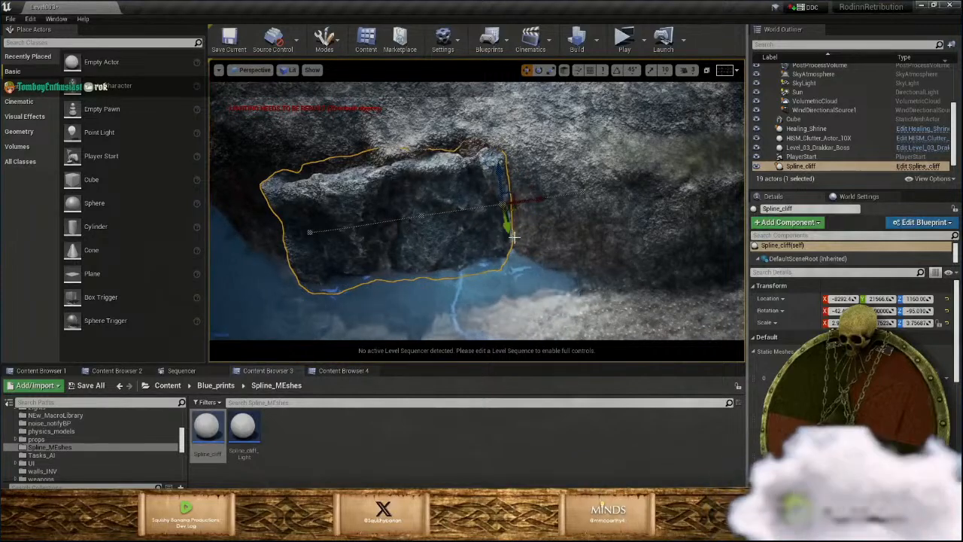
# Adjust the spline points and tangents around the added section to seat the mesh against the cliff, undoing one adjustment
pyautogui.click(591, 201)
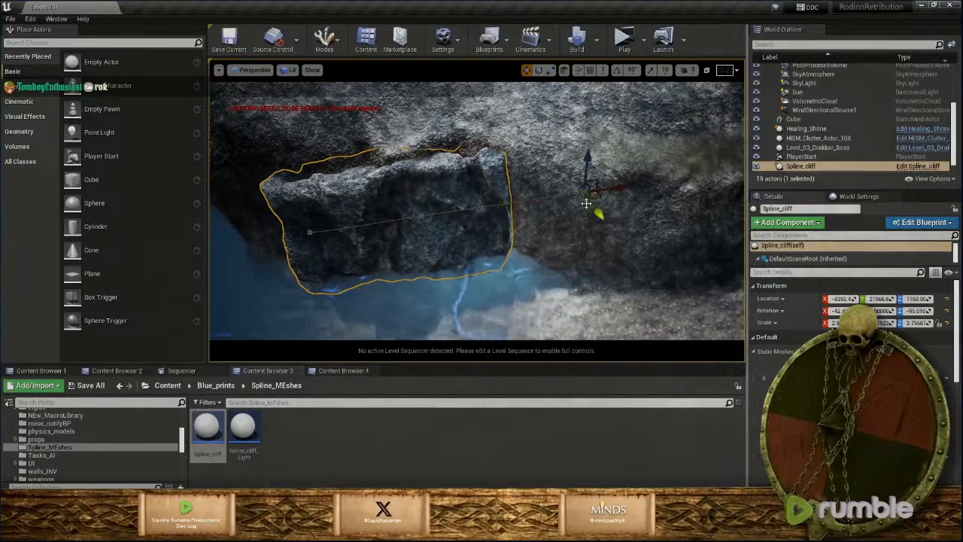
pyautogui.moveTo(605, 226); pyautogui.dragTo(605, 223)
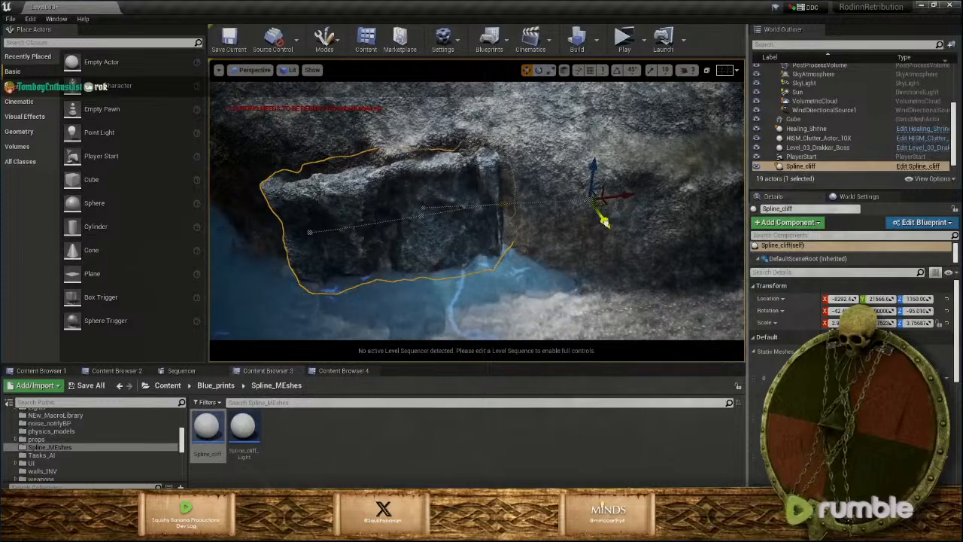
pyautogui.hotkey('ctrl', 'z')
pyautogui.click(423, 218)
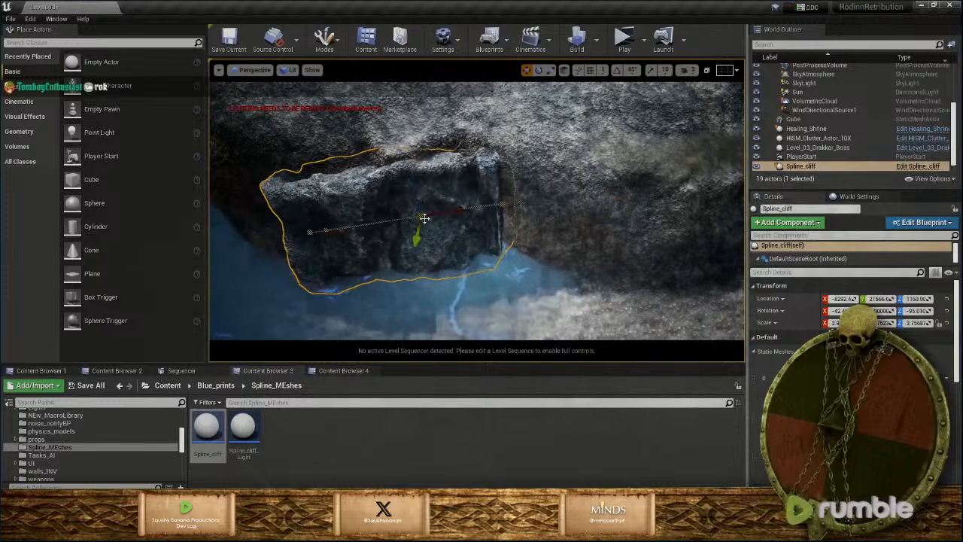
pyautogui.moveTo(510, 211); pyautogui.dragTo(432, 262, button='right')
pyautogui.click(445, 194)
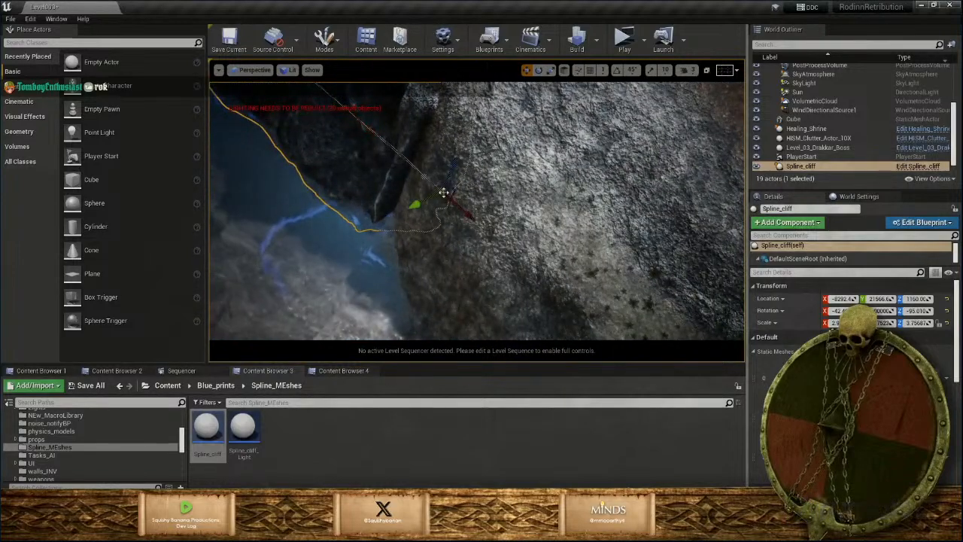
pyautogui.moveTo(446, 194); pyautogui.dragTo(437, 171, button='right')
pyautogui.moveTo(427, 231)
pyautogui.mouseDown()
pyautogui.moveTo(399, 237)
pyautogui.moveTo(427, 236)
pyautogui.mouseUp()
# Shift the Spline_cliff's end point sideways along the dark cliff to bend the mesh toward the rock face
pyautogui.moveTo(437, 241); pyautogui.dragTo(504, 221, button='right')
pyautogui.click(502, 227)
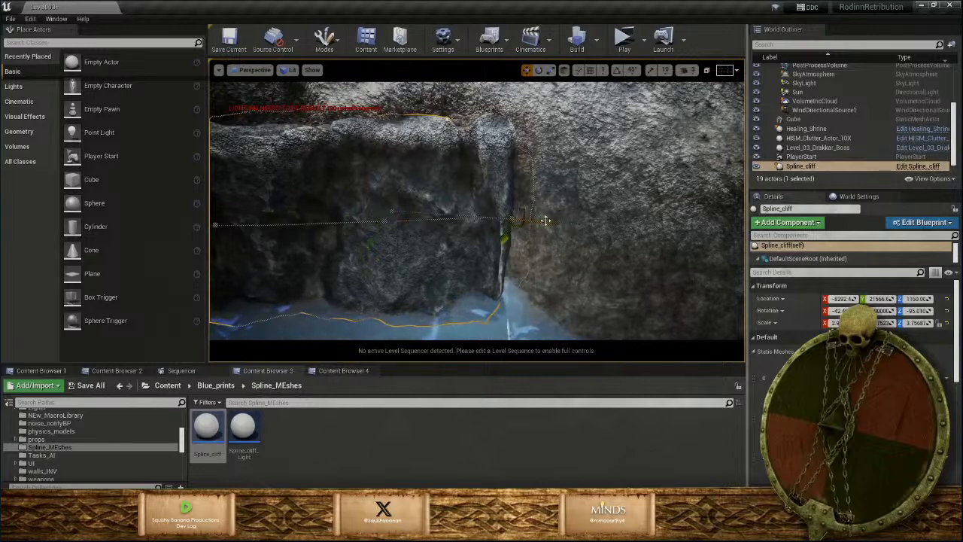
pyautogui.moveTo(562, 222); pyautogui.dragTo(466, 223, button='right')
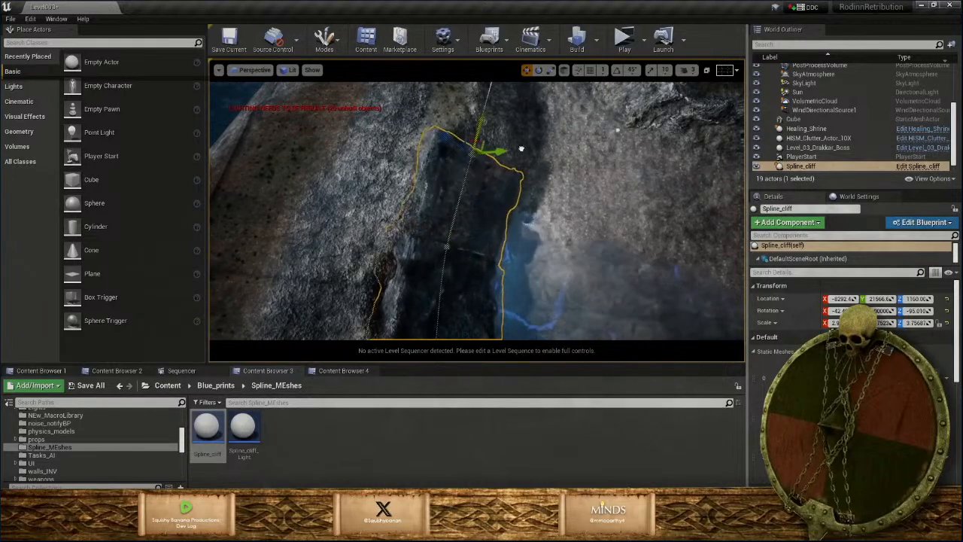
pyautogui.moveTo(499, 141); pyautogui.dragTo(519, 141)
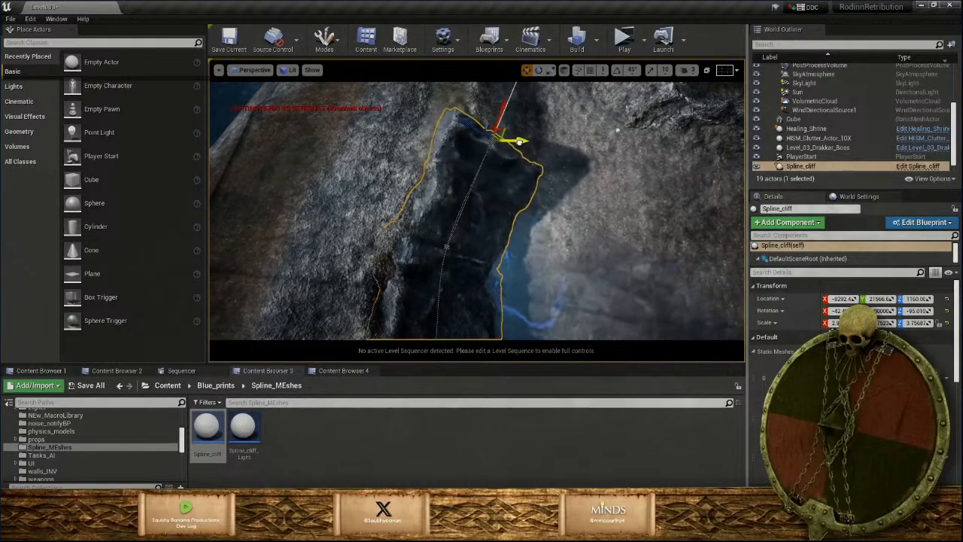
pyautogui.moveTo(518, 141); pyautogui.dragTo(521, 113, button='right')
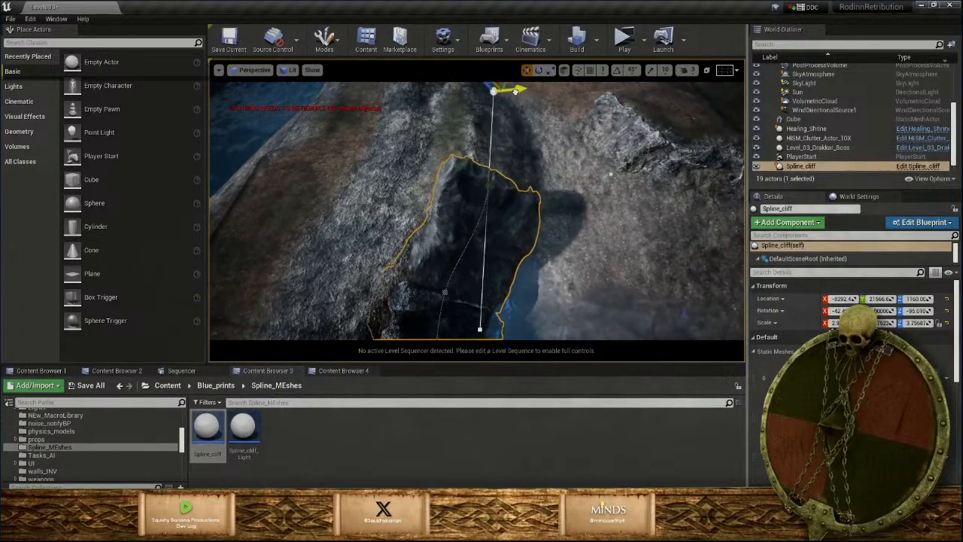
pyautogui.moveTo(515, 91); pyautogui.dragTo(451, 196, button='right')
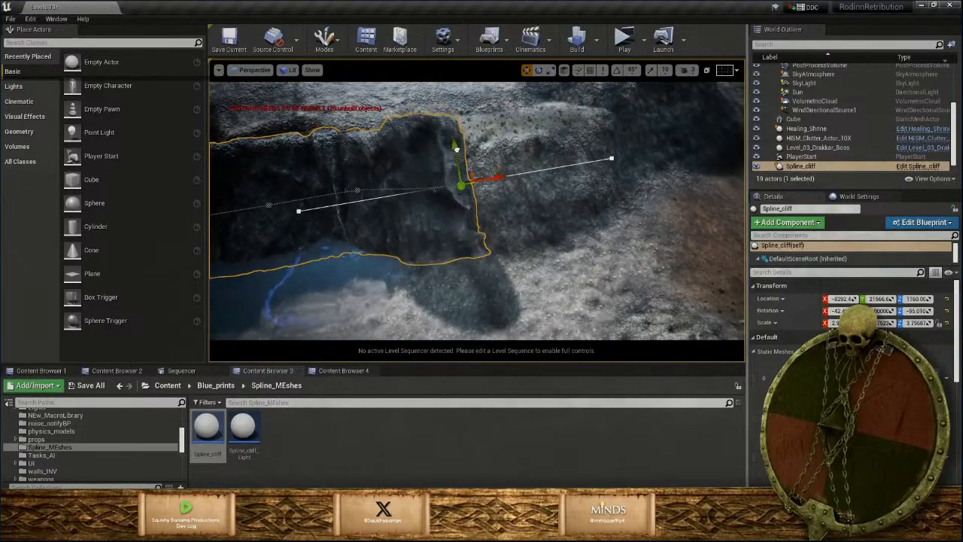
# Push the spline's end point into the rock face and stretch the cliff mesh further along the slope above the beach
pyautogui.moveTo(457, 175); pyautogui.dragTo(500, 214, button='right')
pyautogui.moveTo(419, 194); pyautogui.dragTo(423, 199, button='right')
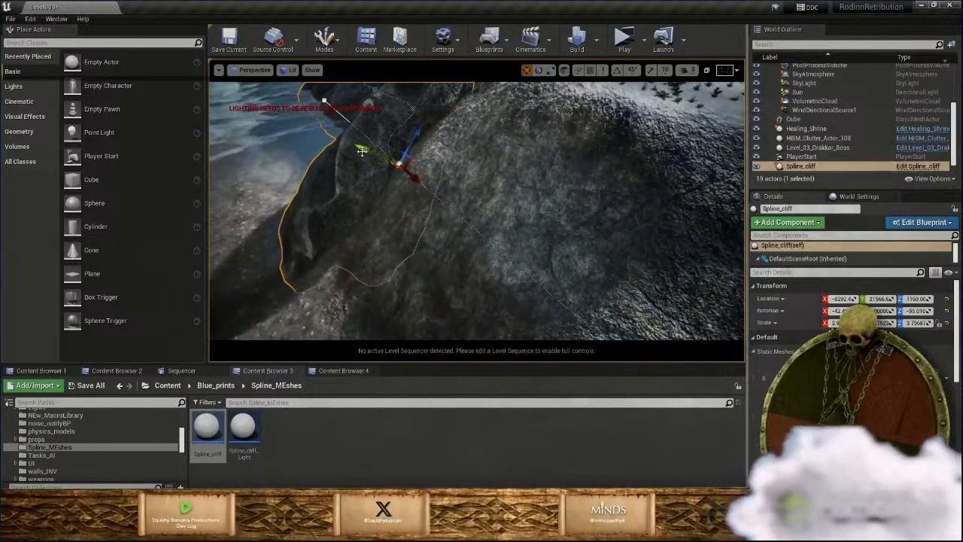
pyautogui.moveTo(365, 151); pyautogui.dragTo(660, 251)
pyautogui.moveTo(482, 214); pyautogui.dragTo(587, 245, button='right')
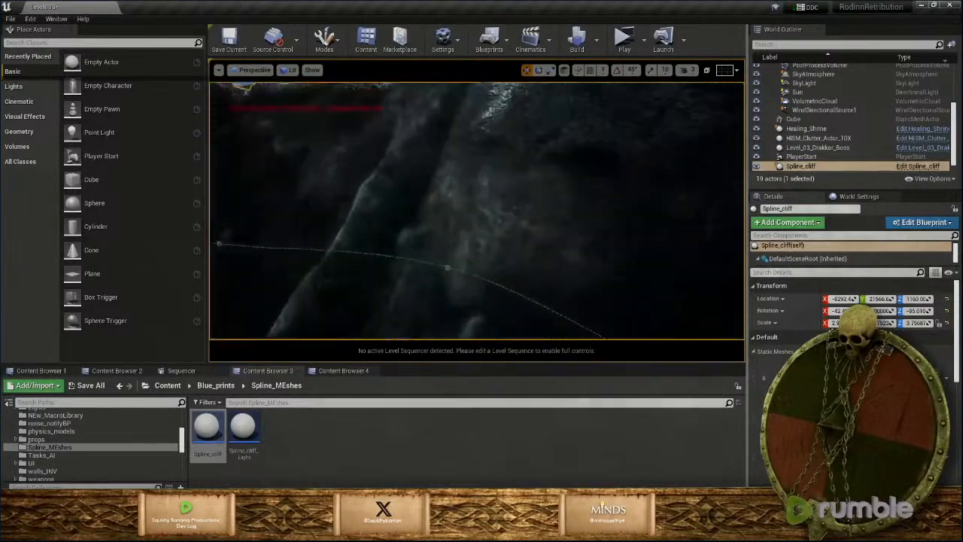
pyautogui.press('s')
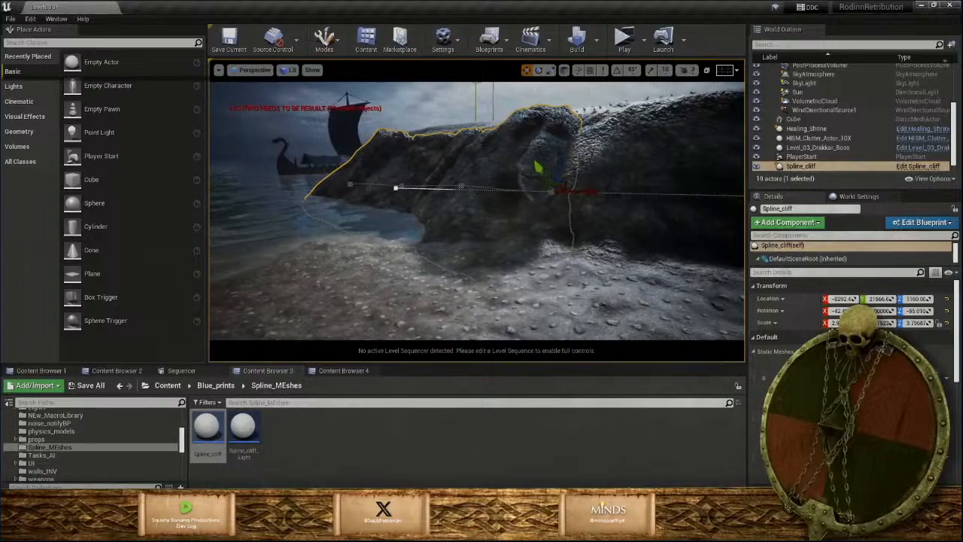
pyautogui.press('w')
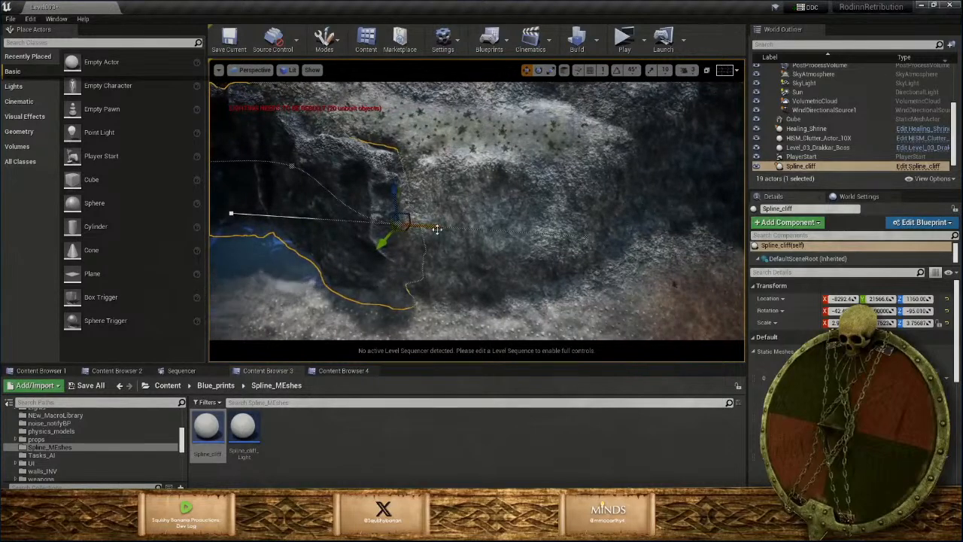
pyautogui.moveTo(438, 229); pyautogui.dragTo(485, 234)
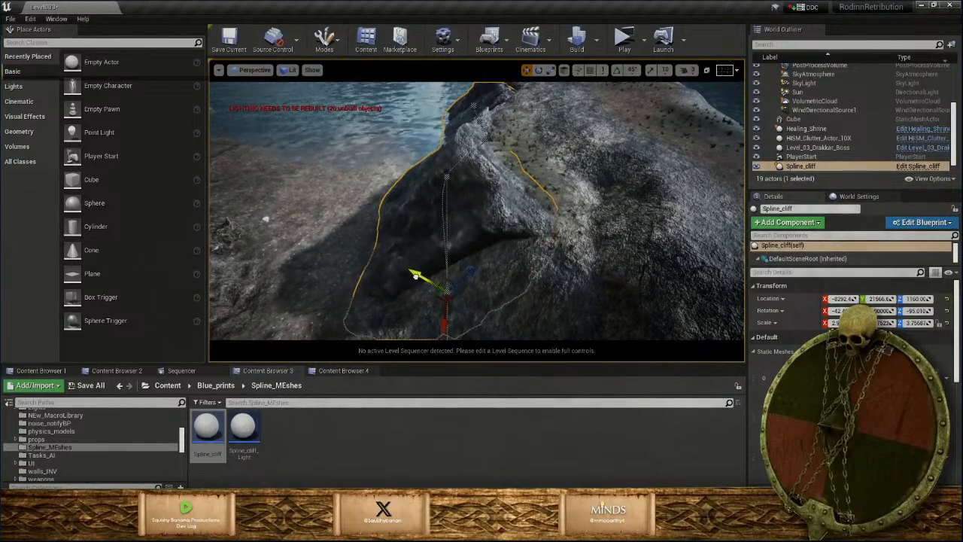
# Extend the Spline_cliff with another section along the rock face, then raise its end point and push it into the slope
pyautogui.moveTo(477, 210); pyautogui.dragTo(621, 282, button='right')
pyautogui.moveTo(467, 324); pyautogui.dragTo(406, 280, button='right')
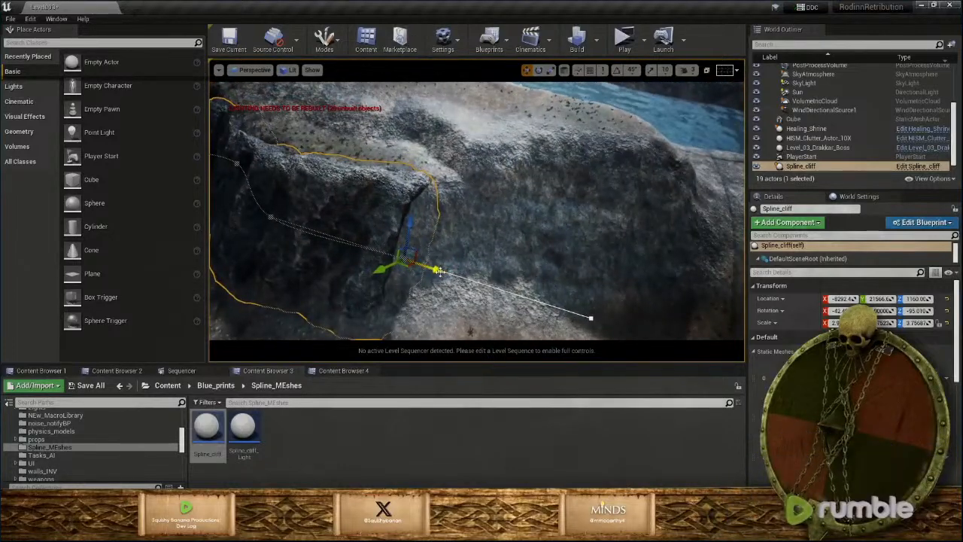
pyautogui.keyDown('alt'); pyautogui.moveTo(441, 267); pyautogui.dragTo(604, 252); pyautogui.keyUp('alt')
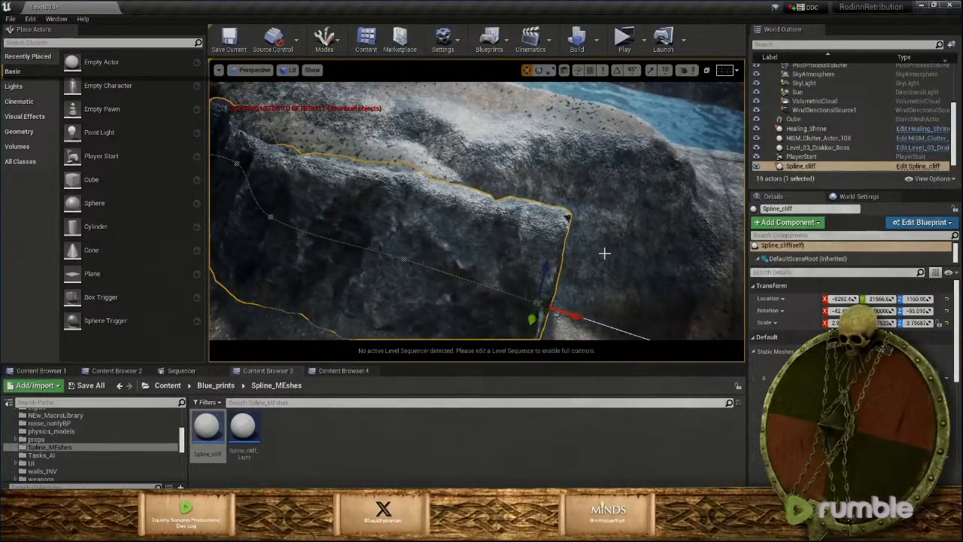
pyautogui.moveTo(547, 270); pyautogui.dragTo(552, 253)
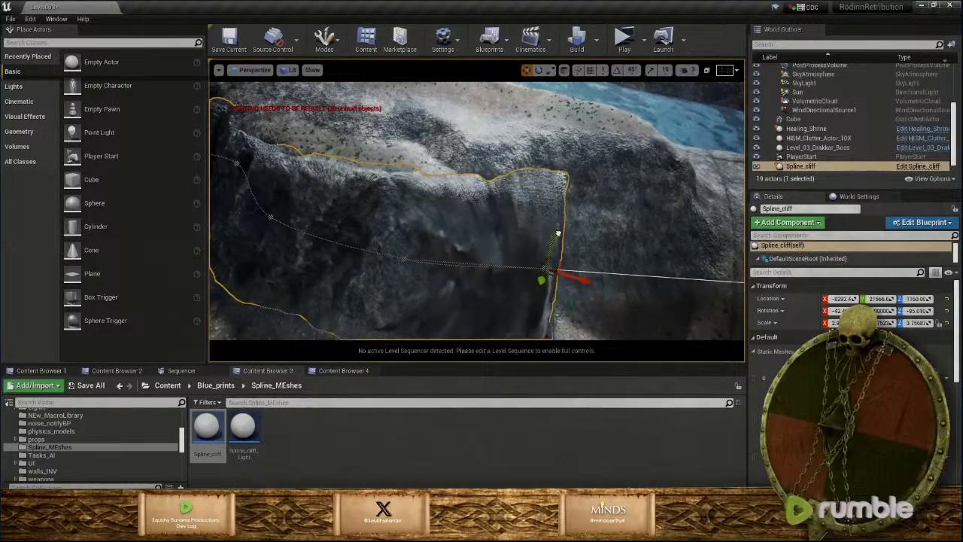
pyautogui.moveTo(558, 227); pyautogui.dragTo(550, 215, button='right')
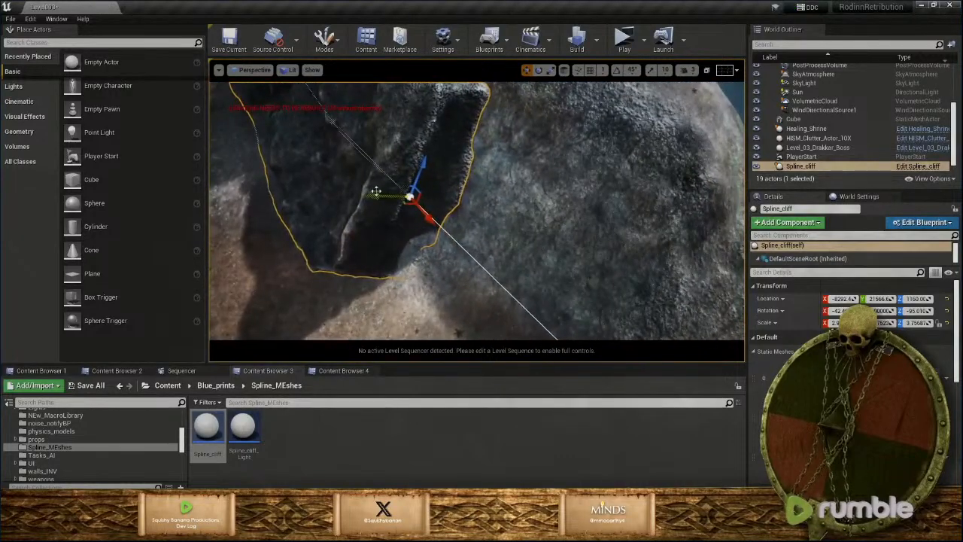
pyautogui.moveTo(377, 194); pyautogui.dragTo(450, 188)
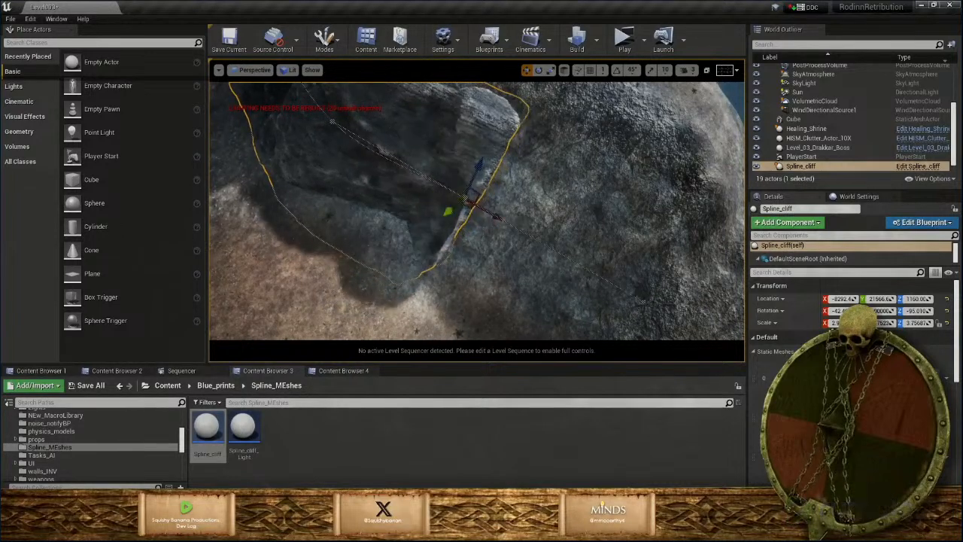
# Adjust the spline's beach-side end point so the cliff mesh sinks into the rocky slope
pyautogui.moveTo(477, 211); pyautogui.dragTo(461, 174, button='right')
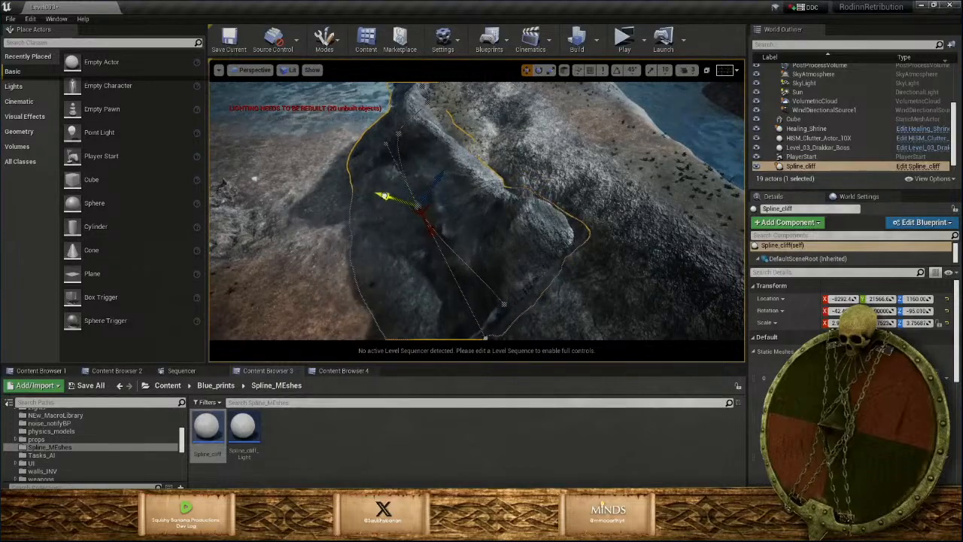
pyautogui.moveTo(382, 195); pyautogui.dragTo(436, 202, button='right')
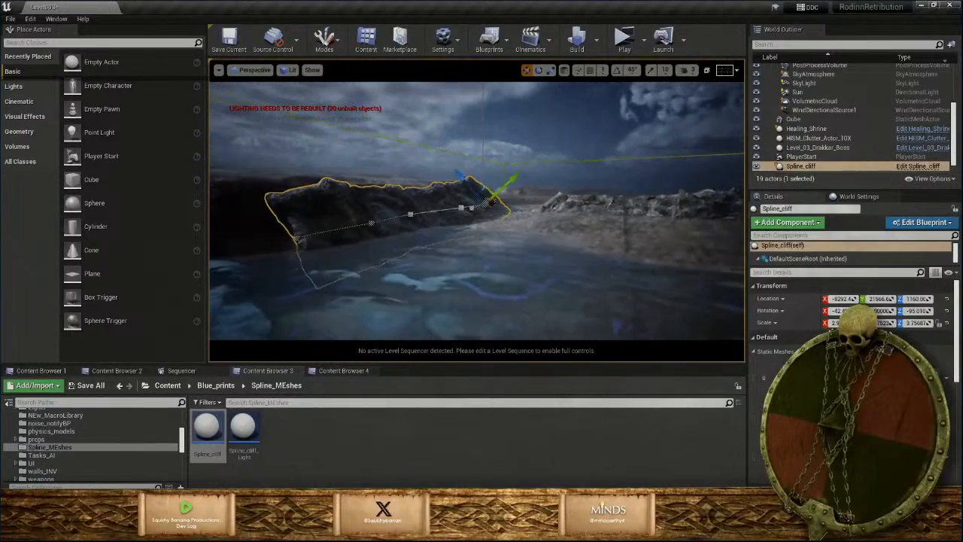
pyautogui.moveTo(468, 206); pyautogui.dragTo(489, 206, button='right')
pyautogui.press('w')
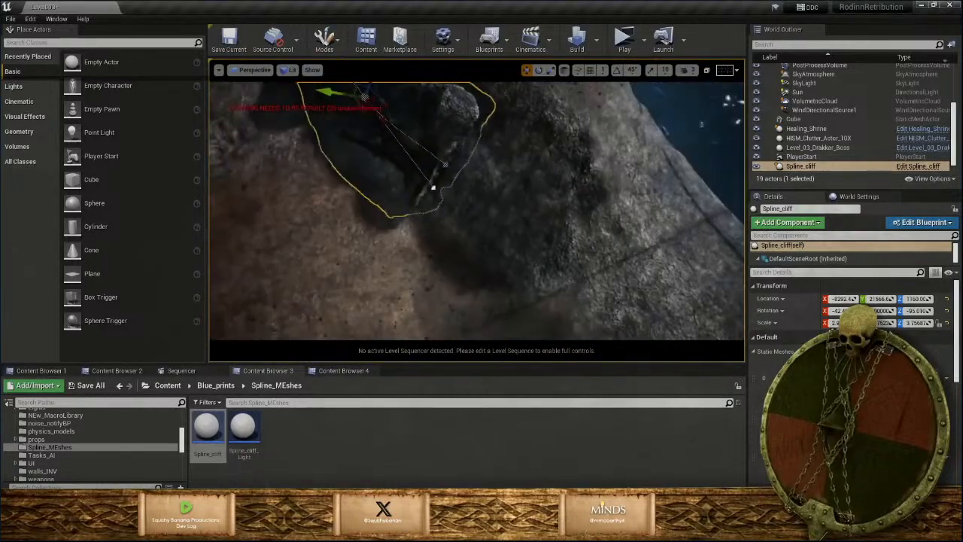
pyautogui.press('w')
pyautogui.moveTo(419, 220); pyautogui.dragTo(419, 220, button='right')
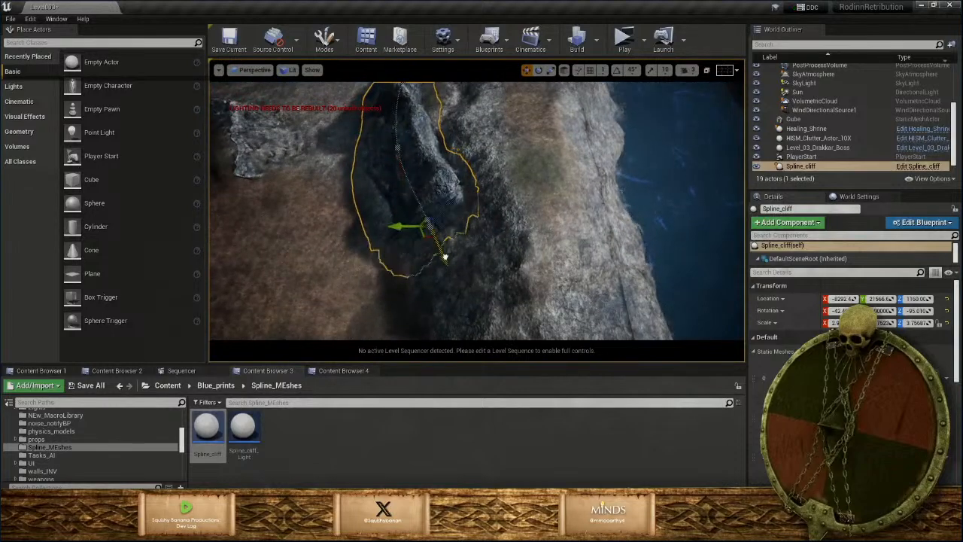
pyautogui.moveTo(490, 336); pyautogui.dragTo(463, 365, button='right')
pyautogui.press('w')
pyautogui.moveTo(486, 275); pyautogui.dragTo(491, 245, button='right')
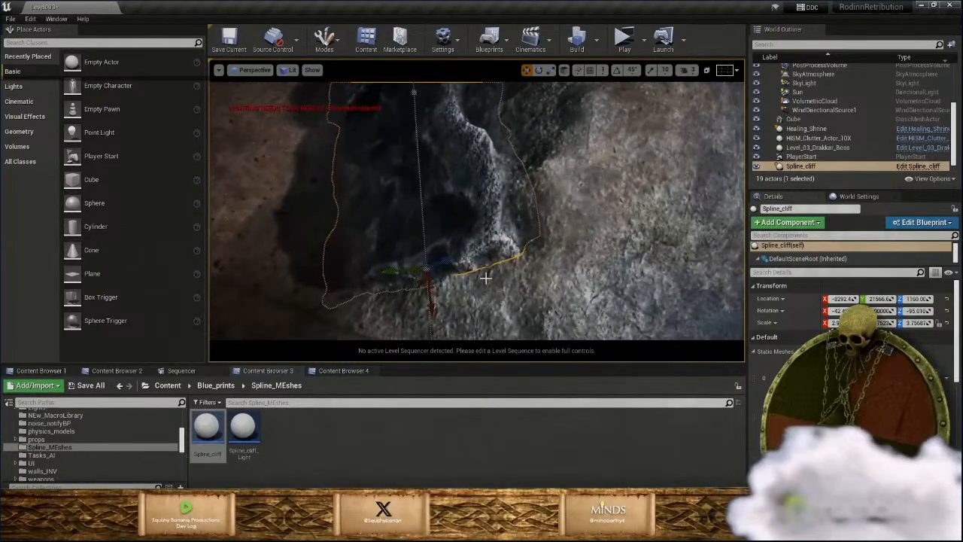
pyautogui.moveTo(446, 259); pyautogui.dragTo(486, 252)
pyautogui.moveTo(489, 261); pyautogui.dragTo(462, 254, button='right')
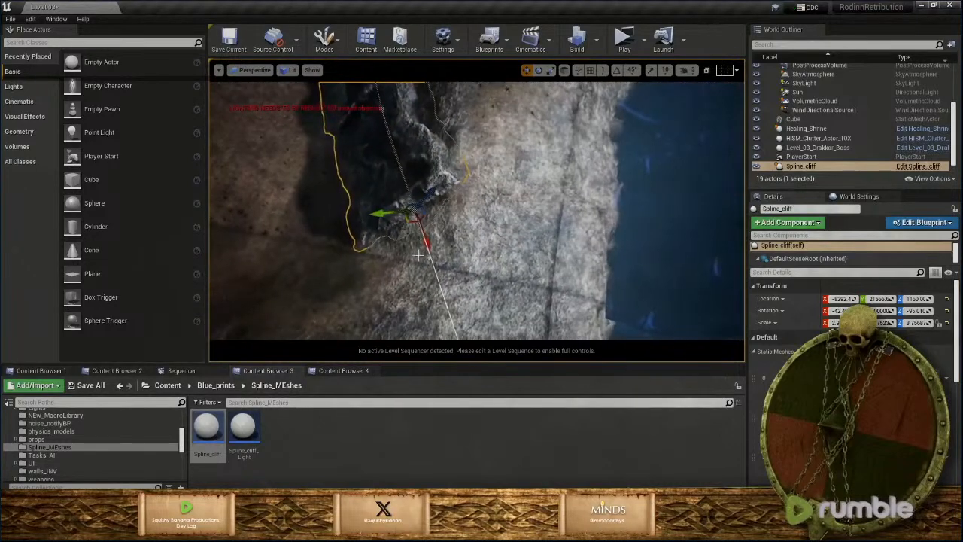
# Add a section at the beach-side end of the spline and bend it over the ridge toward the water
pyautogui.moveTo(435, 246); pyautogui.dragTo(484, 289)
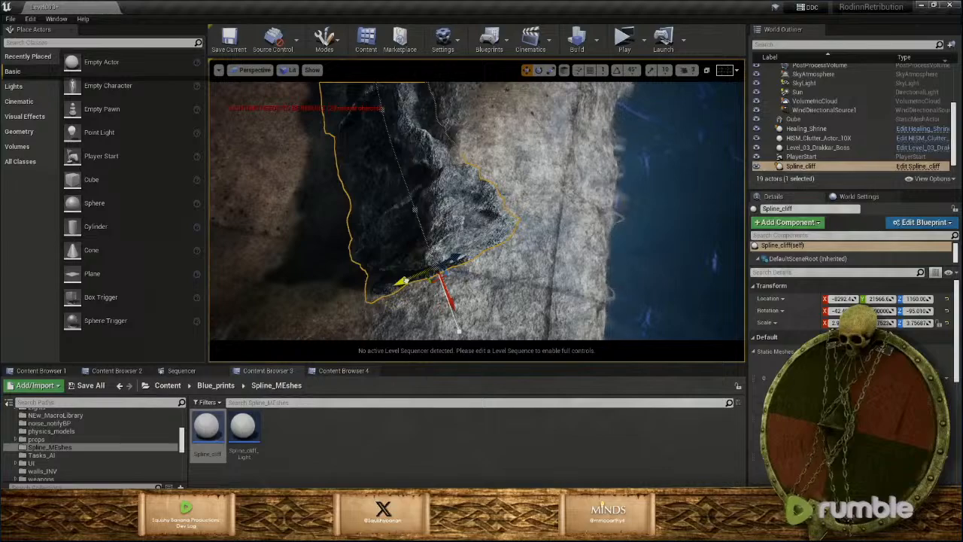
pyautogui.moveTo(406, 279); pyautogui.dragTo(506, 261)
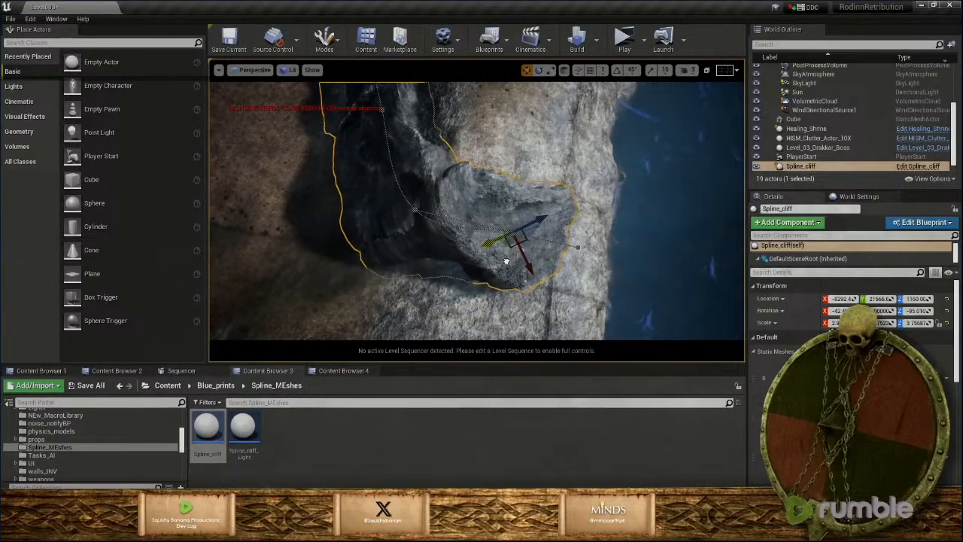
pyautogui.moveTo(505, 261); pyautogui.dragTo(504, 297, button='right')
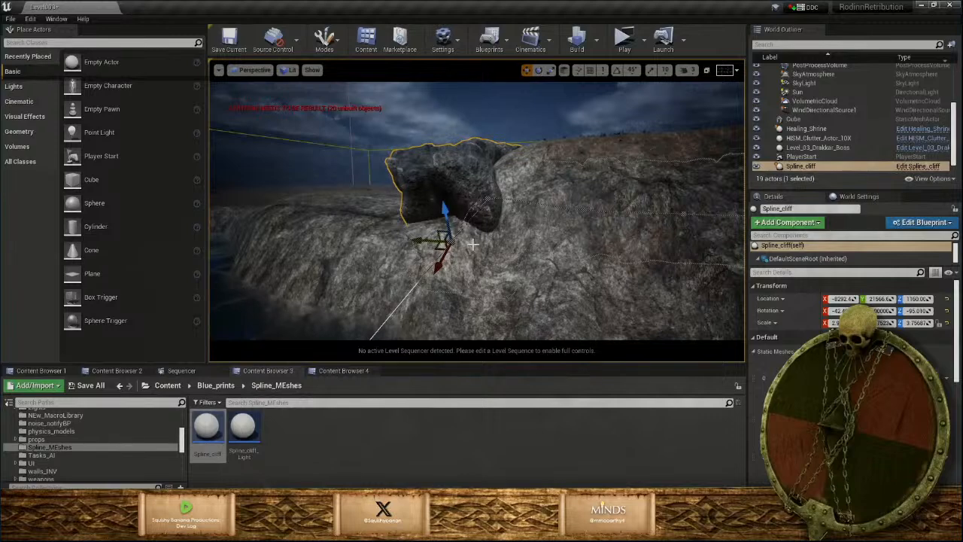
pyautogui.moveTo(472, 243); pyautogui.dragTo(442, 232, button='right')
# Rotate the ridge-side end point and slide it along the rock so the last section wraps over the ridge
pyautogui.press('e')
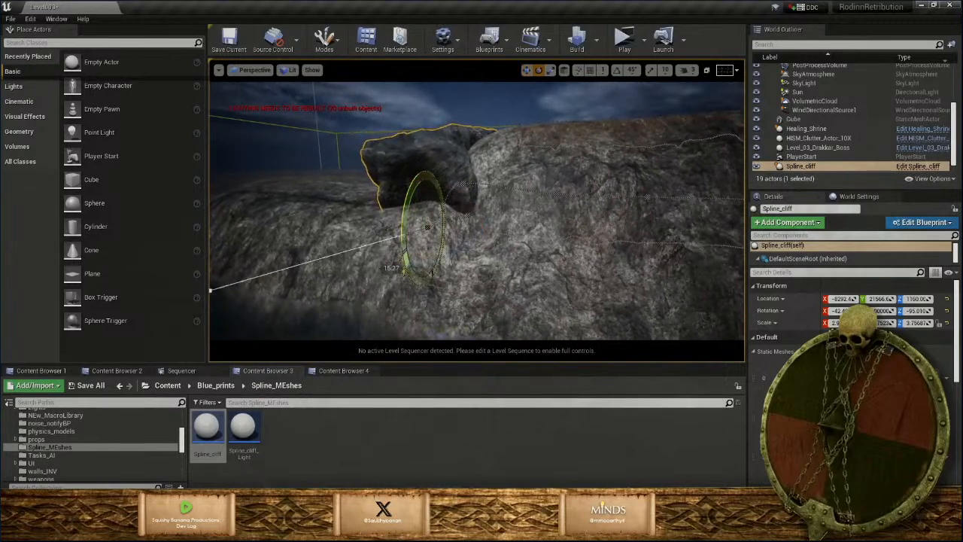
pyautogui.moveTo(427, 226)
pyautogui.mouseDown()
pyautogui.moveTo(449, 235)
pyautogui.moveTo(398, 229)
pyautogui.moveTo(410, 231)
pyautogui.mouseUp()
pyautogui.press('w')
pyautogui.moveTo(410, 231); pyautogui.dragTo(455, 238, button='right')
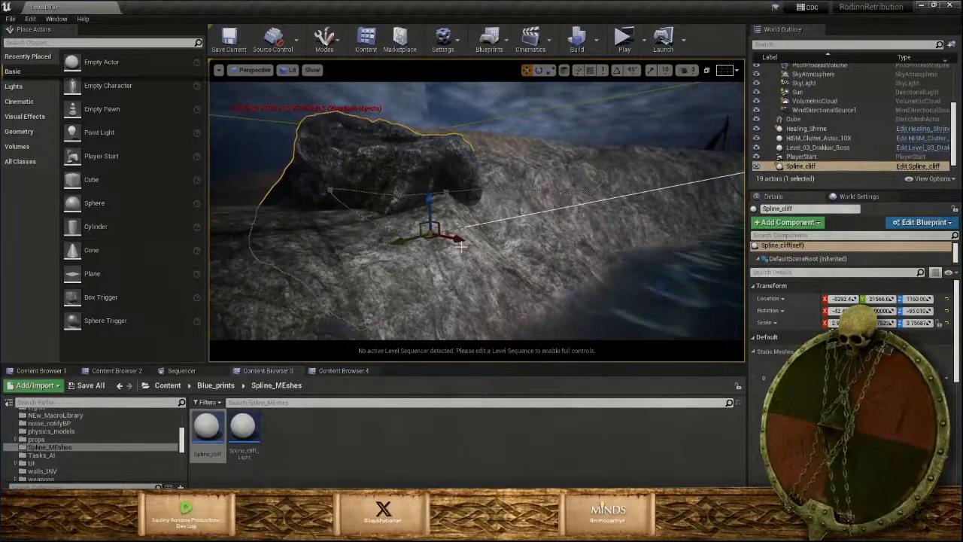
pyautogui.moveTo(465, 241); pyautogui.dragTo(495, 247)
pyautogui.press('e')
pyautogui.moveTo(493, 204); pyautogui.dragTo(503, 186)
# Pull the ridge-side end point inward from above and deselect the Spline_cliff
pyautogui.moveTo(503, 187)
pyautogui.mouseDown(button='right')
pyautogui.moveTo(489, 191)
pyautogui.moveTo(498, 205)
pyautogui.moveTo(489, 192)
pyautogui.moveTo(496, 184)
pyautogui.moveTo(489, 234)
pyautogui.moveTo(507, 192)
pyautogui.mouseUp(button='right')
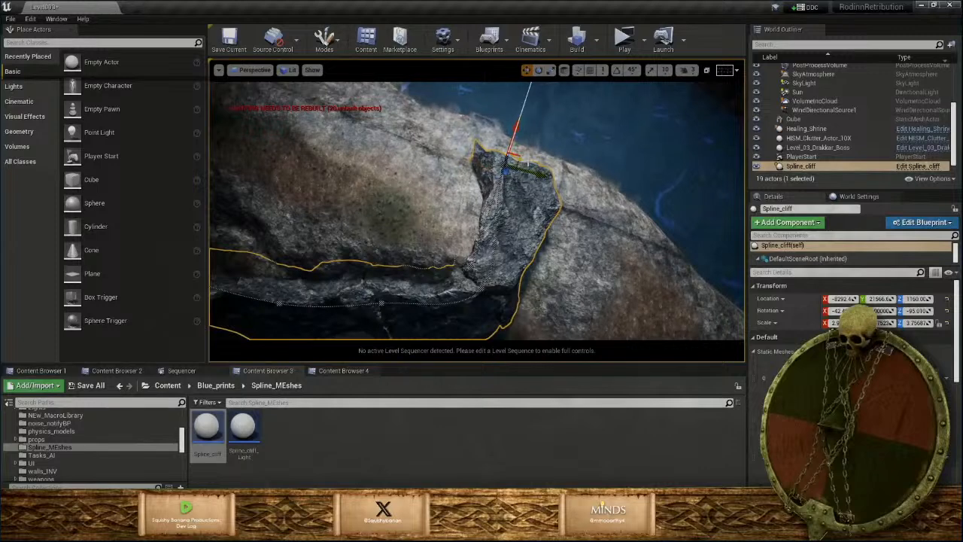
pyautogui.moveTo(512, 158); pyautogui.dragTo(468, 155)
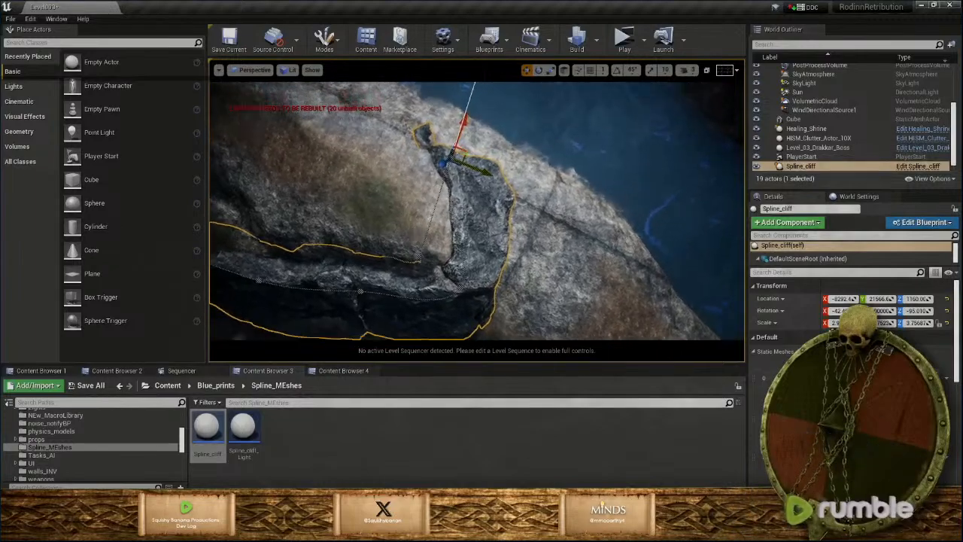
pyautogui.moveTo(473, 175); pyautogui.dragTo(506, 197, button='right')
pyautogui.press('Escape')
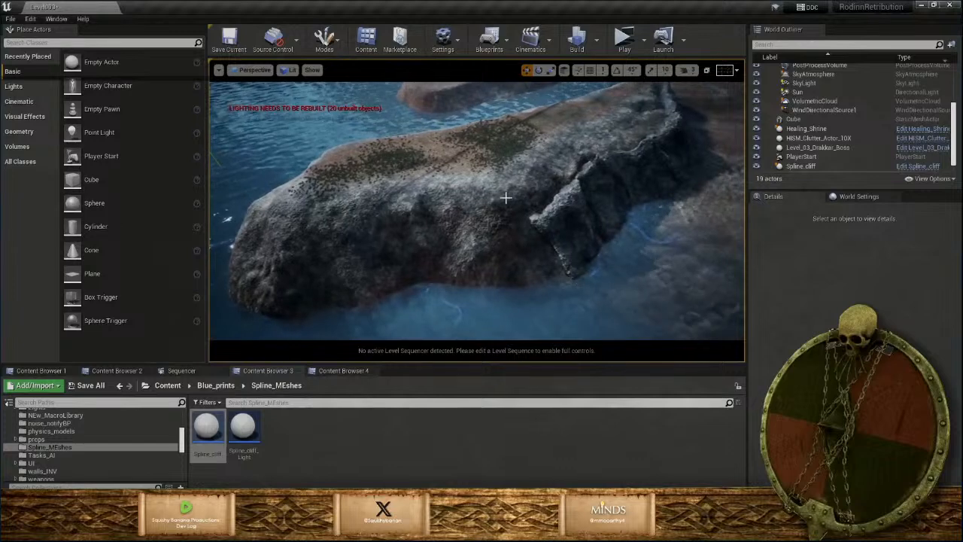
# Extend the Spline_cliff's opposite end with a section along the headland above the water and lower its end point
pyautogui.click(565, 256)
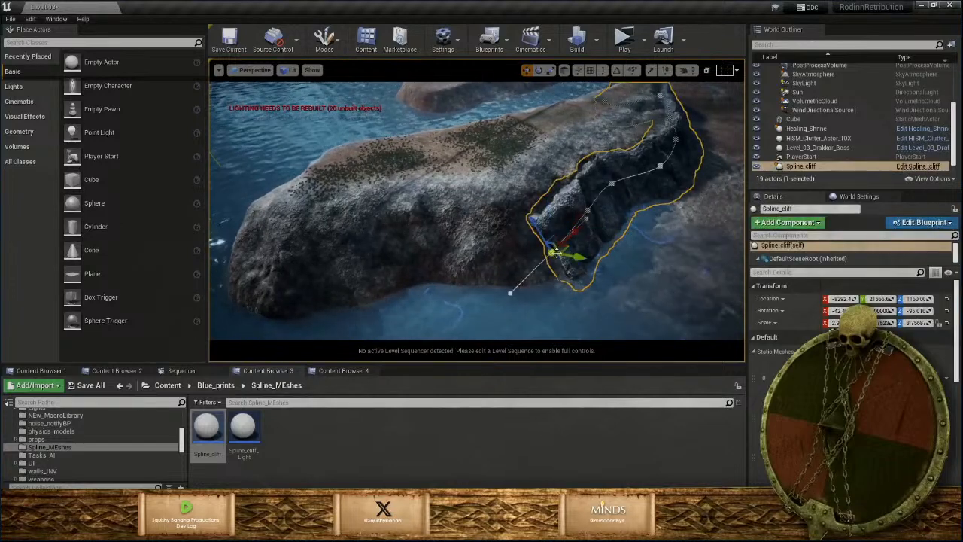
pyautogui.moveTo(571, 232); pyautogui.dragTo(554, 241)
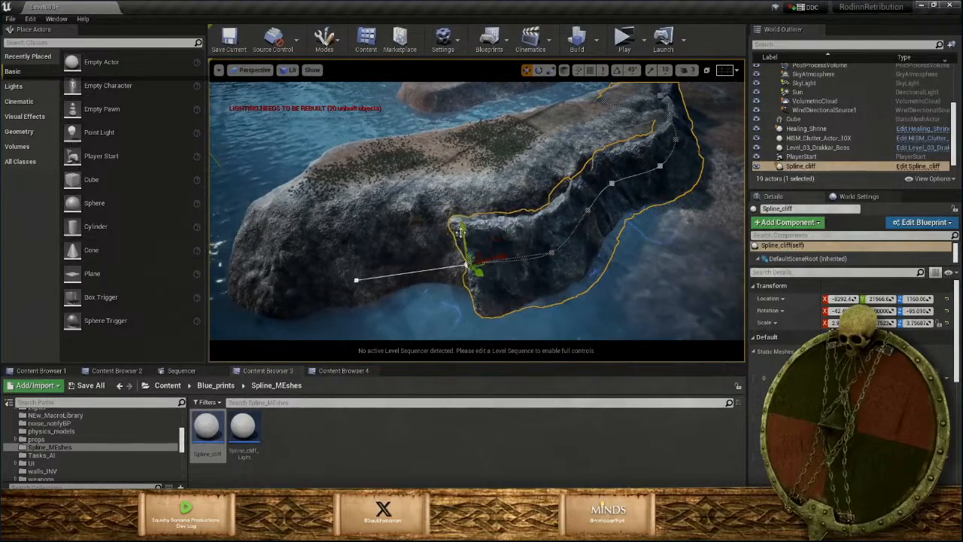
pyautogui.moveTo(461, 232); pyautogui.dragTo(508, 244, button='right')
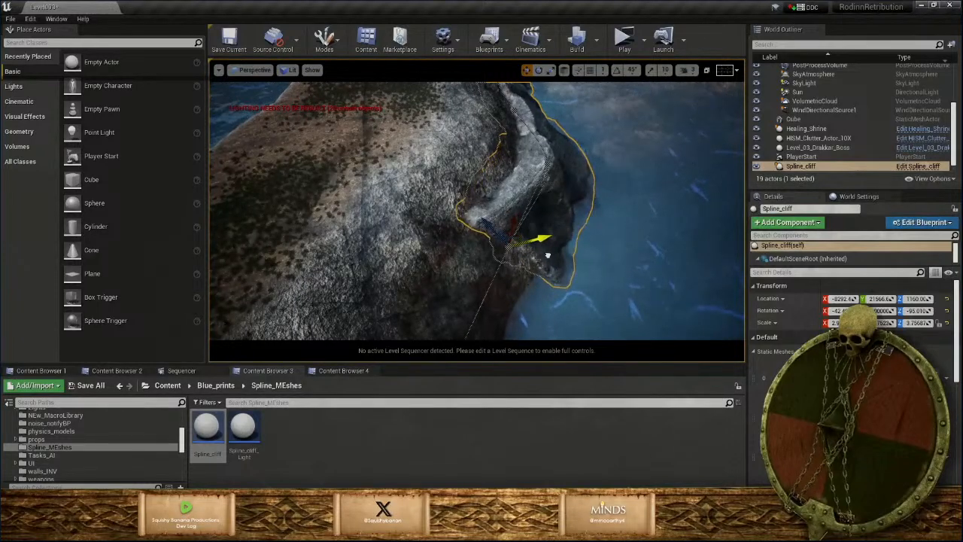
pyautogui.moveTo(489, 219); pyautogui.dragTo(502, 233)
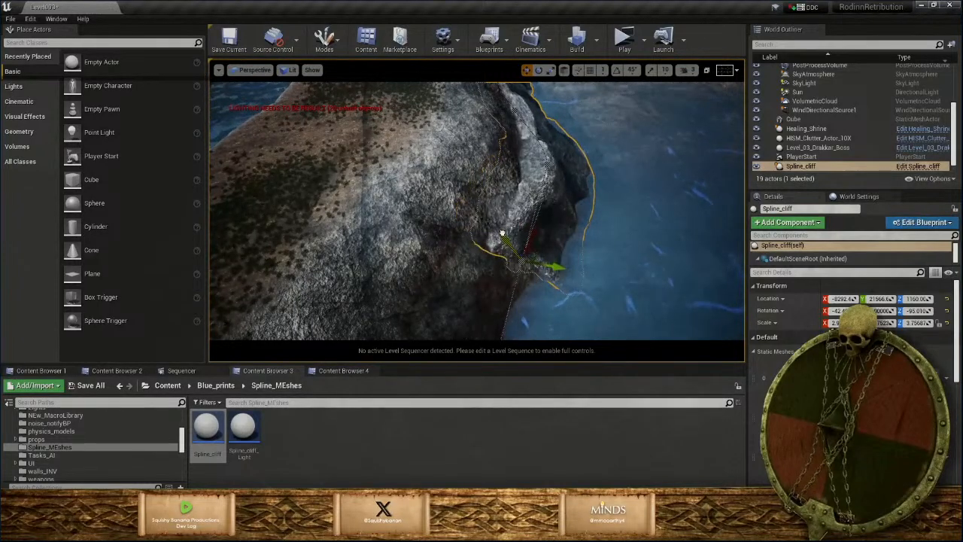
pyautogui.moveTo(560, 280)
pyautogui.mouseDown(button='right')
pyautogui.moveTo(545, 278)
pyautogui.moveTo(560, 280)
pyautogui.mouseUp(button='right')
# Reposition the new headland section's end point and pull its tangent handle to curve the mesh along the shoreline
pyautogui.moveTo(570, 263); pyautogui.dragTo(432, 327)
pyautogui.moveTo(432, 327); pyautogui.dragTo(431, 340, button='right')
pyautogui.click(322, 295)
pyautogui.moveTo(309, 305); pyautogui.dragTo(337, 273, button='right')
pyautogui.moveTo(337, 273); pyautogui.dragTo(344, 304)
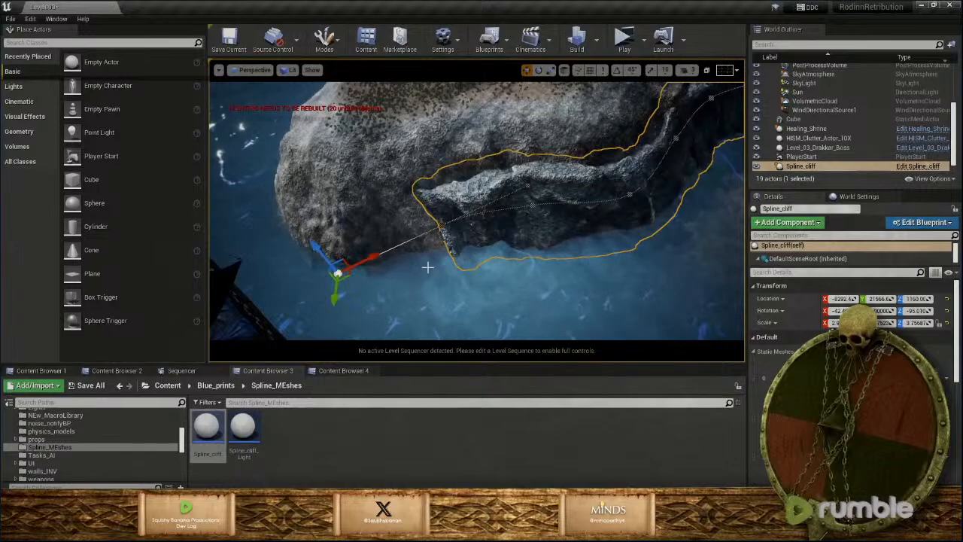
# Pull the Spline_cliff's headland end point in against the rock and turn its last section toward the slope
pyautogui.click(456, 237)
pyautogui.moveTo(474, 209); pyautogui.dragTo(402, 216)
pyautogui.press('e')
pyautogui.moveTo(402, 216); pyautogui.dragTo(538, 263, button='right')
pyautogui.press('w')
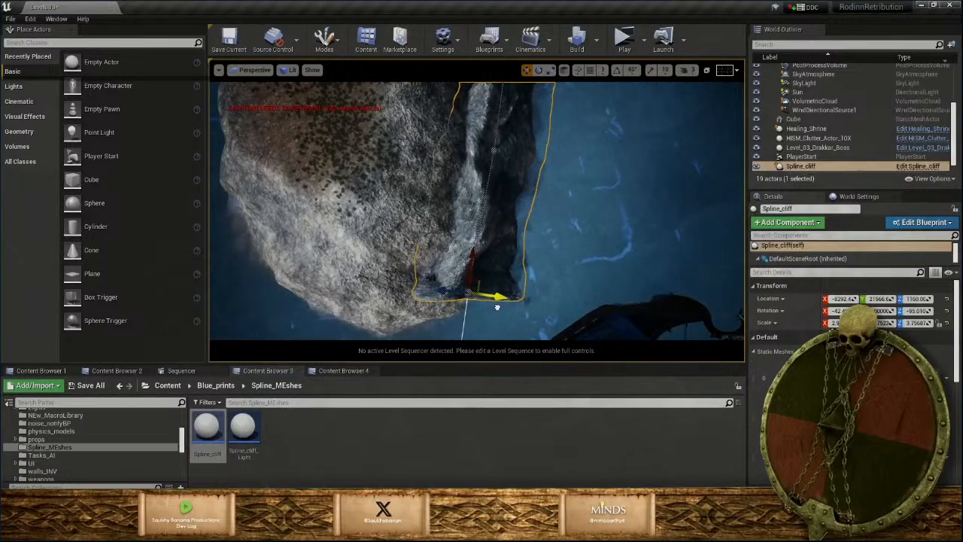
pyautogui.moveTo(497, 307); pyautogui.dragTo(526, 235, button='right')
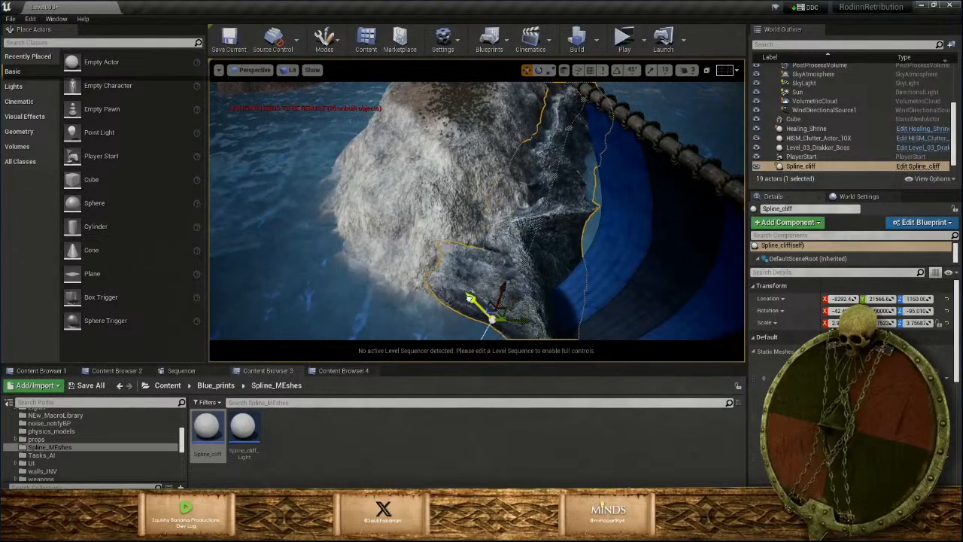
pyautogui.moveTo(477, 211); pyautogui.dragTo(482, 226, button='right')
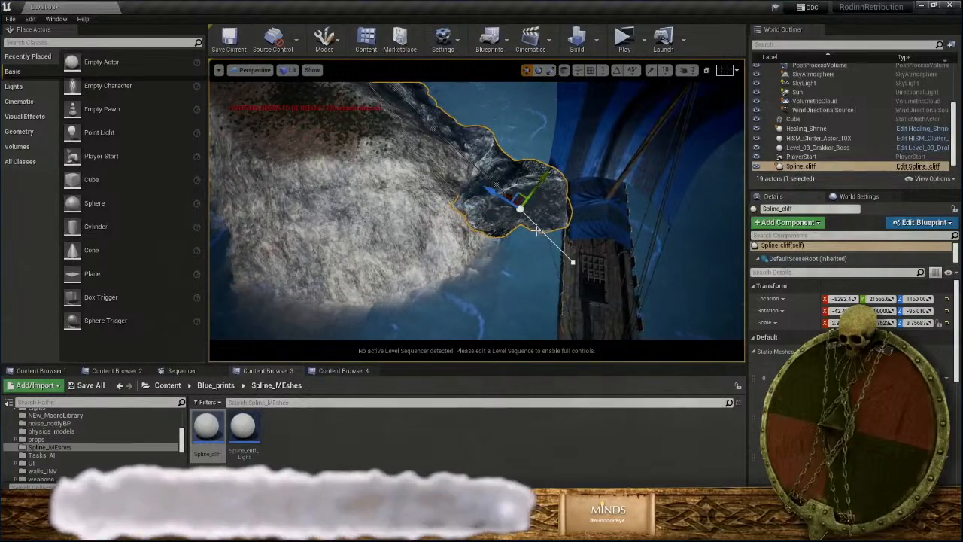
# Slide the headland end point across the rock face beside the ship to reposition the Spline_cliff's last section
pyautogui.moveTo(492, 193); pyautogui.dragTo(512, 202)
pyautogui.moveTo(534, 233); pyautogui.dragTo(553, 226, button='right')
pyautogui.moveTo(477, 211)
pyautogui.mouseDown(button='right')
pyautogui.moveTo(594, 207)
pyautogui.moveTo(482, 210)
pyautogui.mouseUp(button='right')
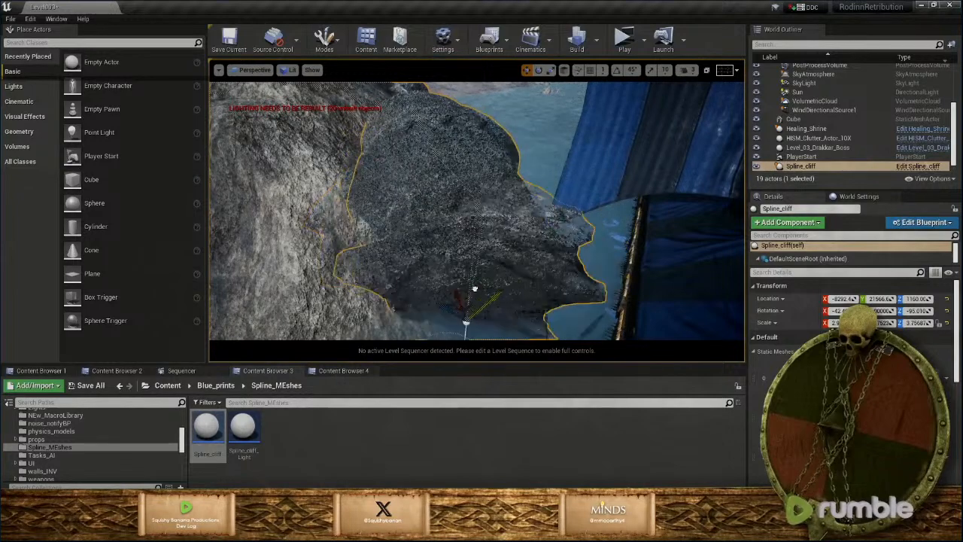
pyautogui.moveTo(475, 289); pyautogui.dragTo(409, 309)
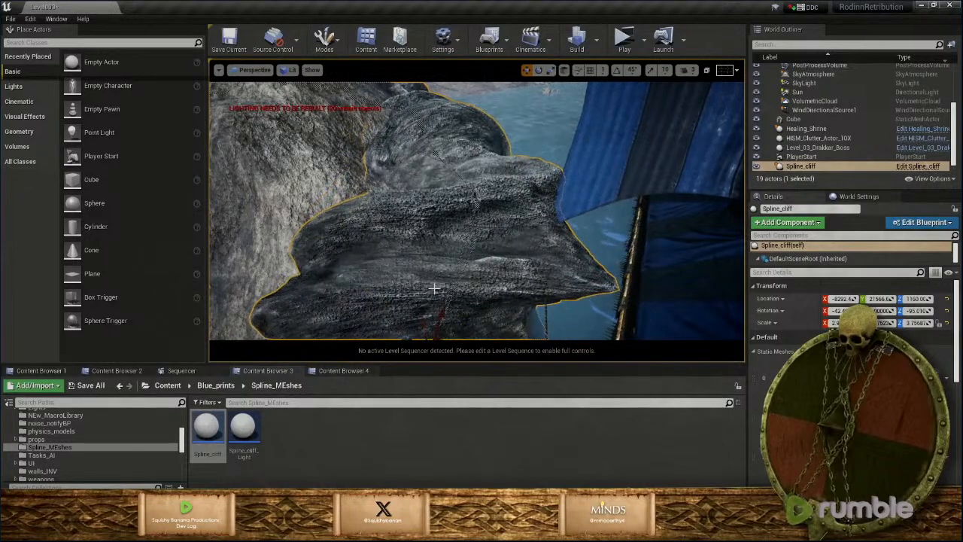
pyautogui.moveTo(434, 288); pyautogui.dragTo(297, 305, button='right')
# Rotate the headland end point to tilt the Spline_cliff's last section back against the rock
pyautogui.moveTo(438, 157); pyautogui.dragTo(445, 139)
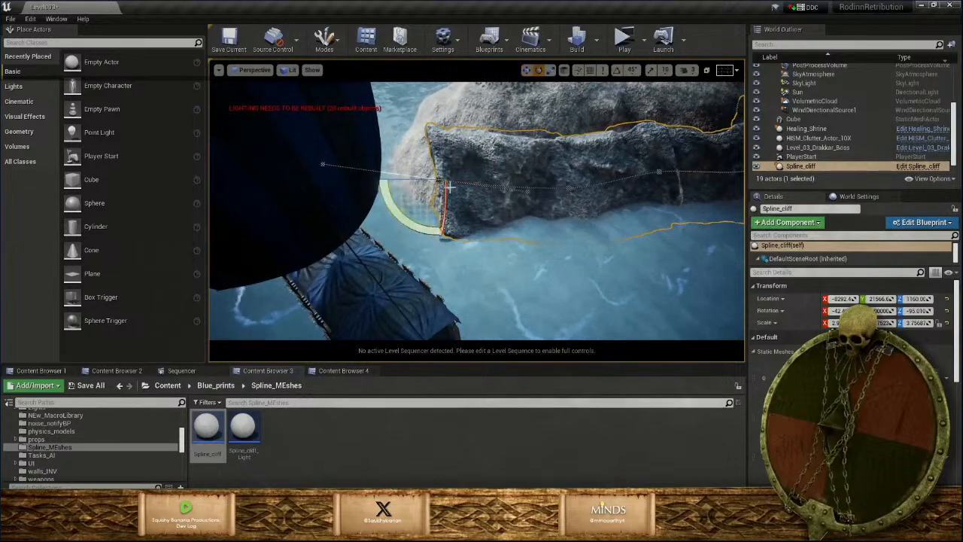
pyautogui.moveTo(410, 221); pyautogui.dragTo(399, 209)
pyautogui.moveTo(436, 177); pyautogui.dragTo(439, 198)
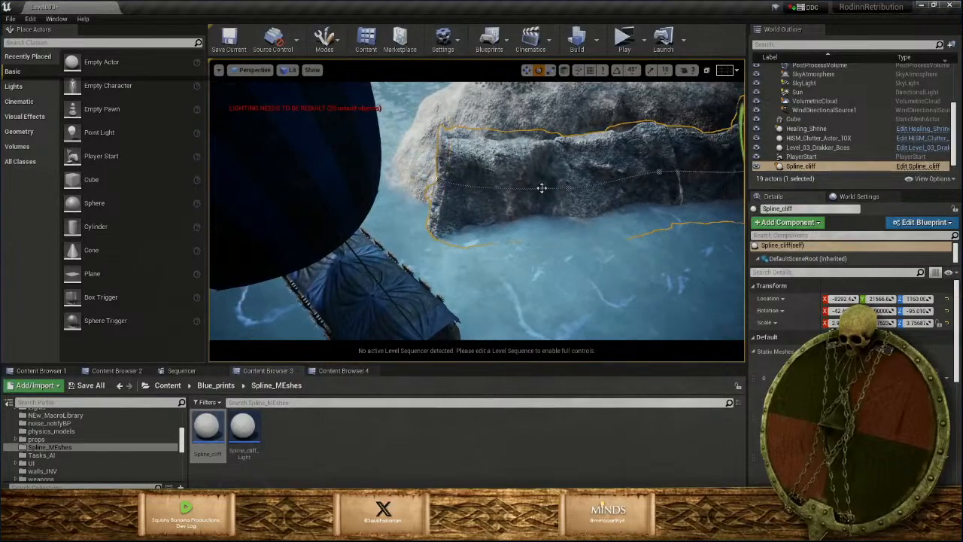
pyautogui.moveTo(542, 188)
pyautogui.mouseDown(button='right')
pyautogui.moveTo(535, 169)
pyautogui.moveTo(519, 161)
pyautogui.moveTo(560, 190)
pyautogui.mouseUp(button='right')
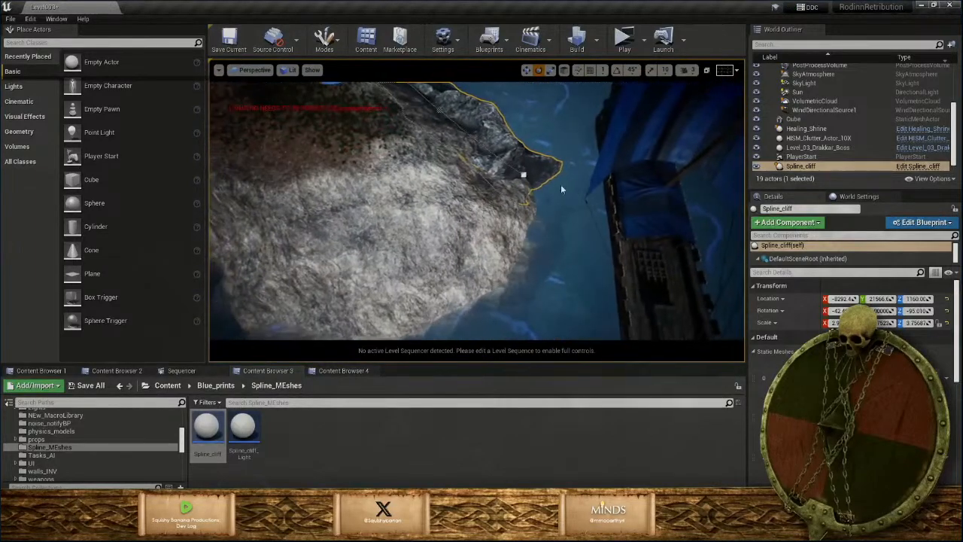
# Try to shift the Spline_cliff's headland end point sideways along the shoreline, and undo that move
pyautogui.click(523, 175)
pyautogui.press('w')
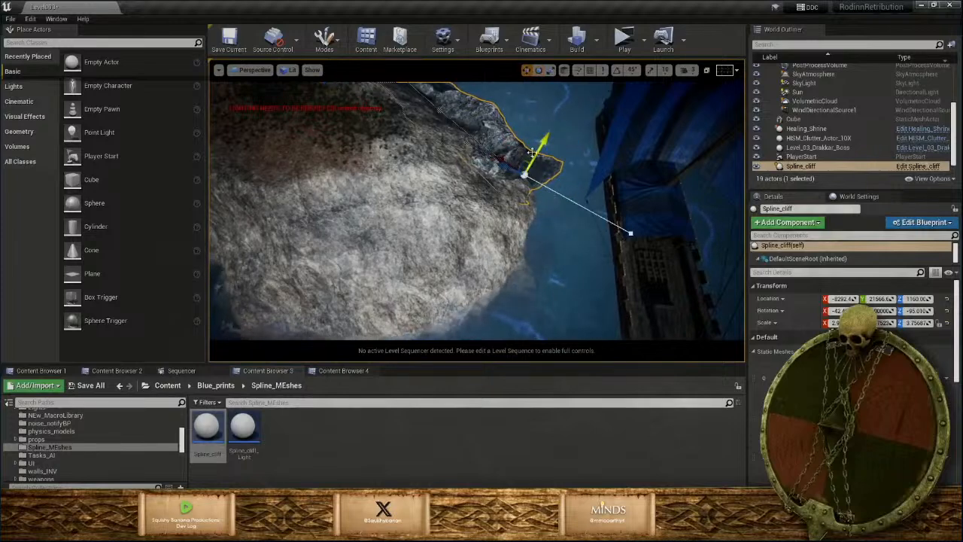
pyautogui.moveTo(541, 142); pyautogui.dragTo(518, 189)
pyautogui.hotkey('ctrl', 'z')
pyautogui.moveTo(473, 264); pyautogui.dragTo(473, 264, button='right')
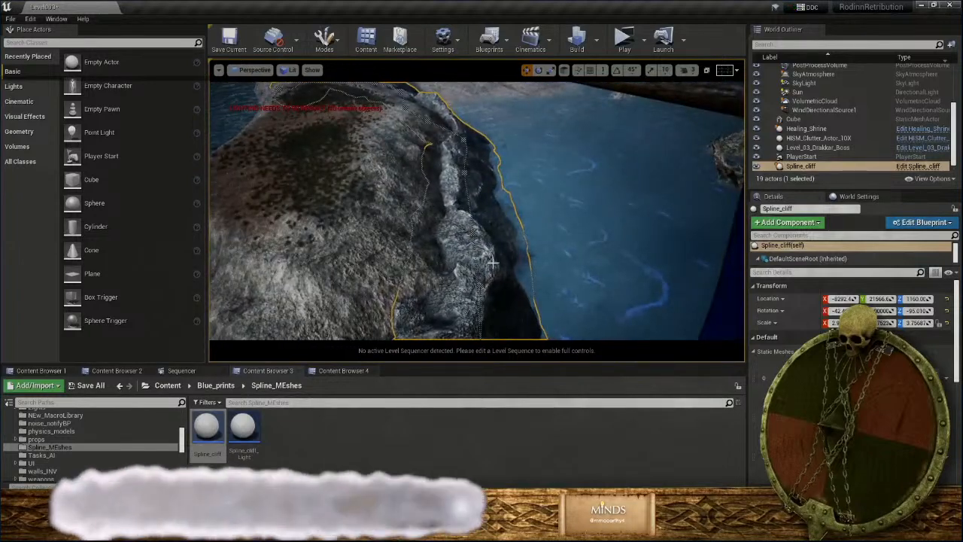
pyautogui.hotkey('alt', 'p')
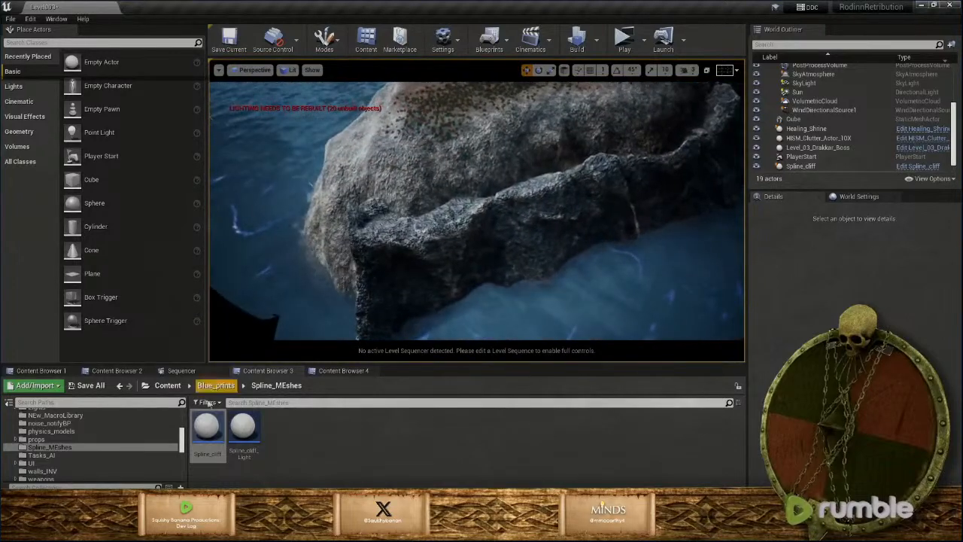
# Place a second Spline_cliff on the headland slope above the first cliff and rotate it
pyautogui.click(208, 432)
pyautogui.moveTo(315, 292); pyautogui.dragTo(395, 184)
pyautogui.press('e')
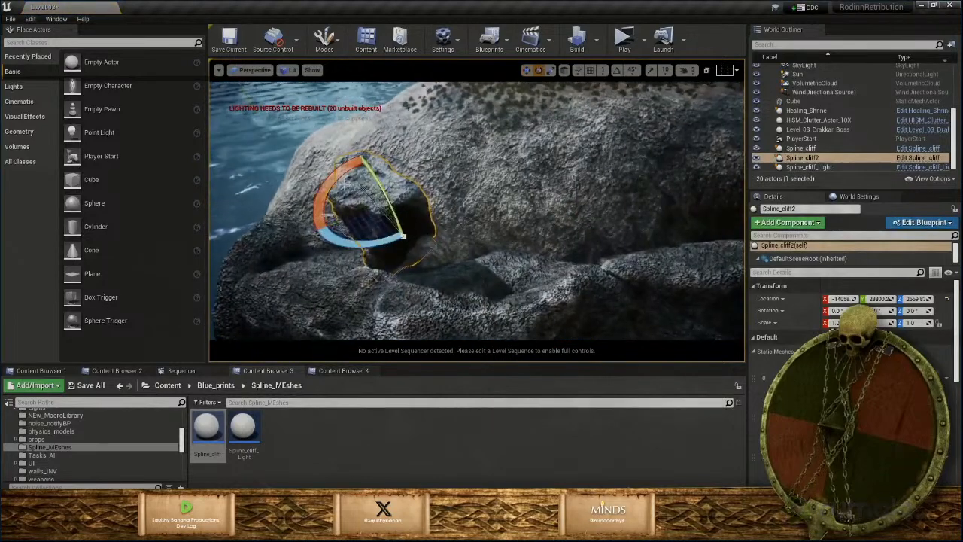
pyautogui.moveTo(342, 177); pyautogui.dragTo(348, 187)
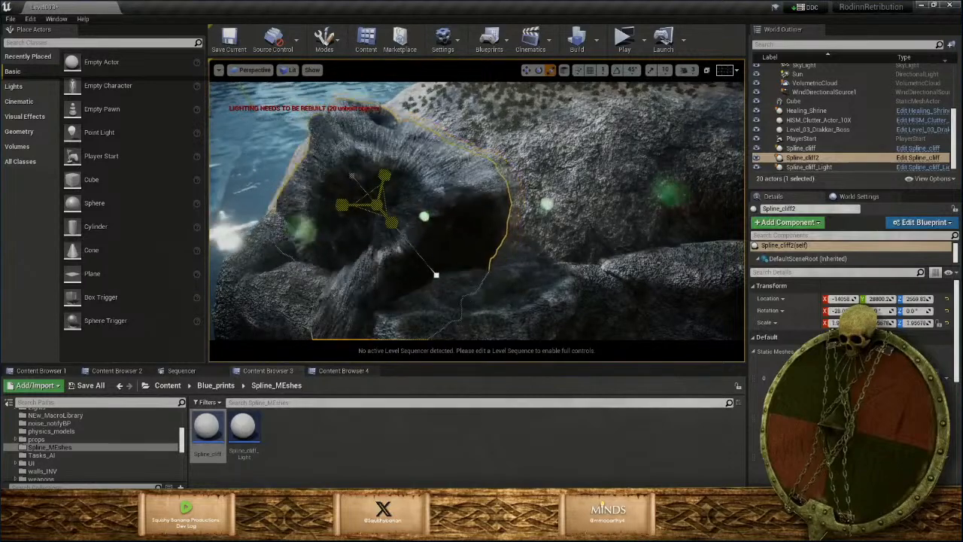
# Scale the second Spline_cliff to about 2.23 and sink it into the rock behind the first cliff
pyautogui.press('w')
pyautogui.moveTo(405, 220)
pyautogui.mouseDown(button='right')
pyautogui.moveTo(412, 218)
pyautogui.moveTo(405, 221)
pyautogui.mouseUp(button='right')
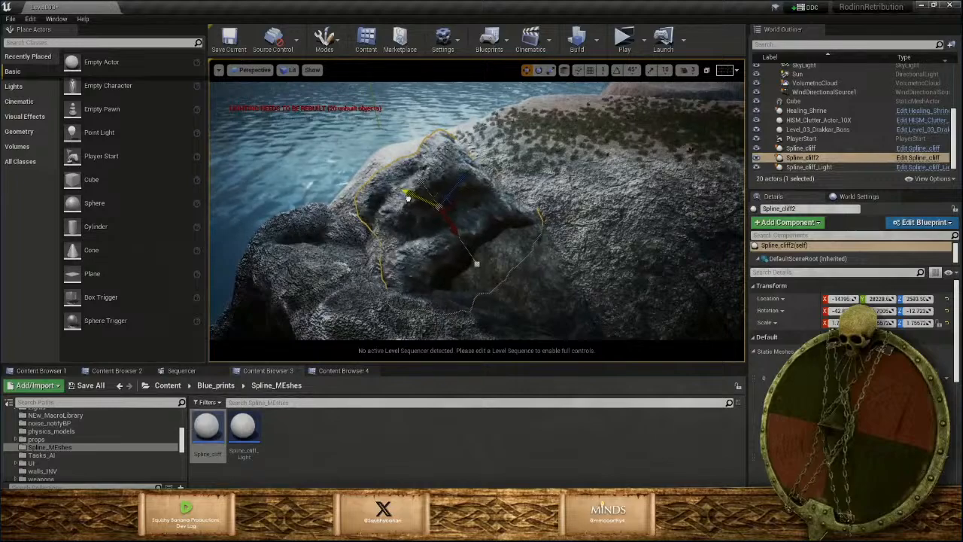
pyautogui.moveTo(418, 204); pyautogui.dragTo(453, 236, button='right')
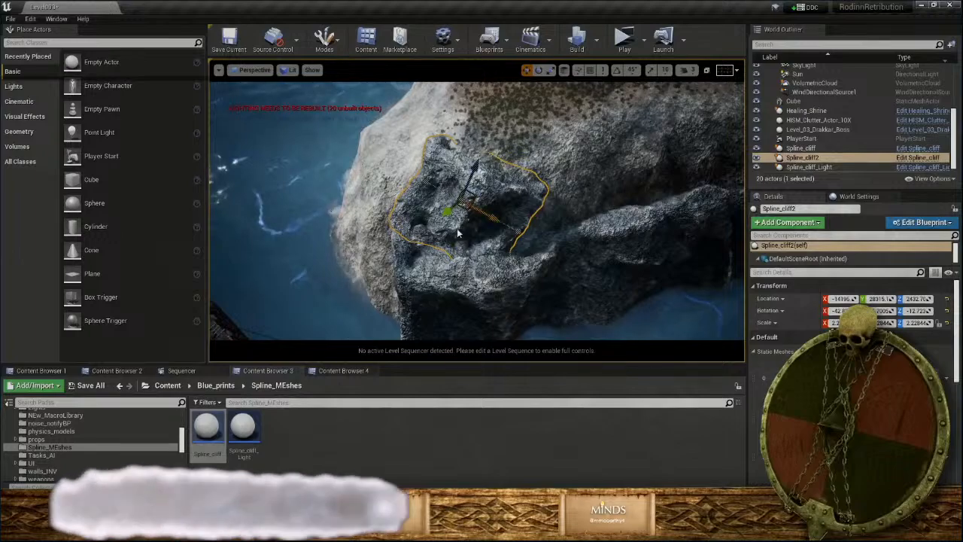
pyautogui.press('Escape')
# Move Spline_cliff2's end point so its section runs along the headland slope and meets the rock
pyautogui.moveTo(473, 174); pyautogui.dragTo(461, 248, button='right')
pyautogui.click(475, 251)
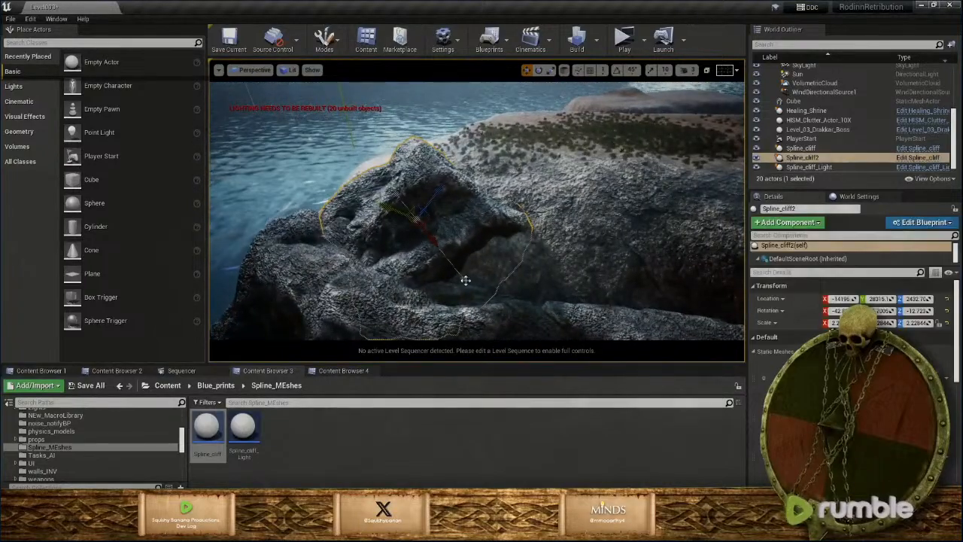
pyautogui.moveTo(440, 280)
pyautogui.mouseDown(button='right')
pyautogui.moveTo(470, 295)
pyautogui.moveTo(437, 281)
pyautogui.mouseUp(button='right')
pyautogui.moveTo(407, 260); pyautogui.dragTo(445, 238)
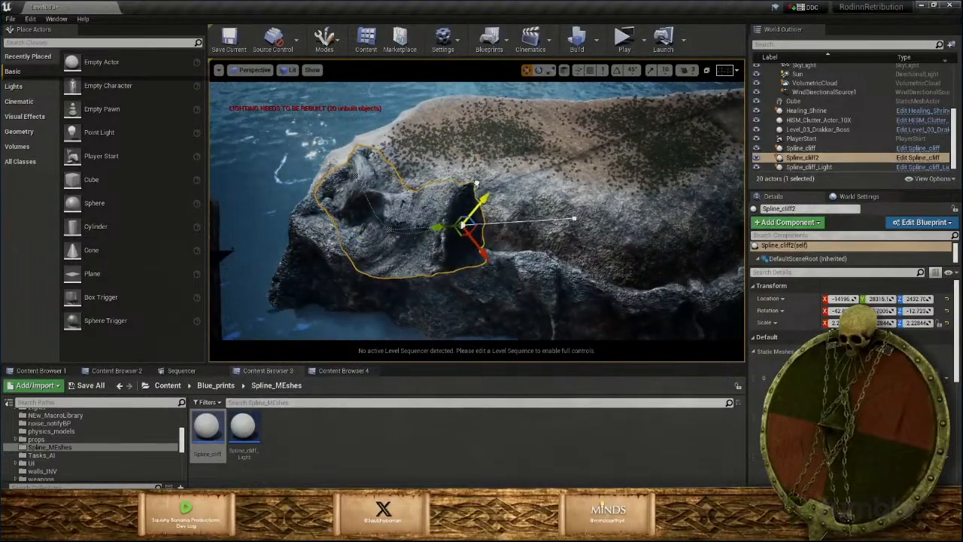
pyautogui.moveTo(476, 186); pyautogui.dragTo(498, 198, button='right')
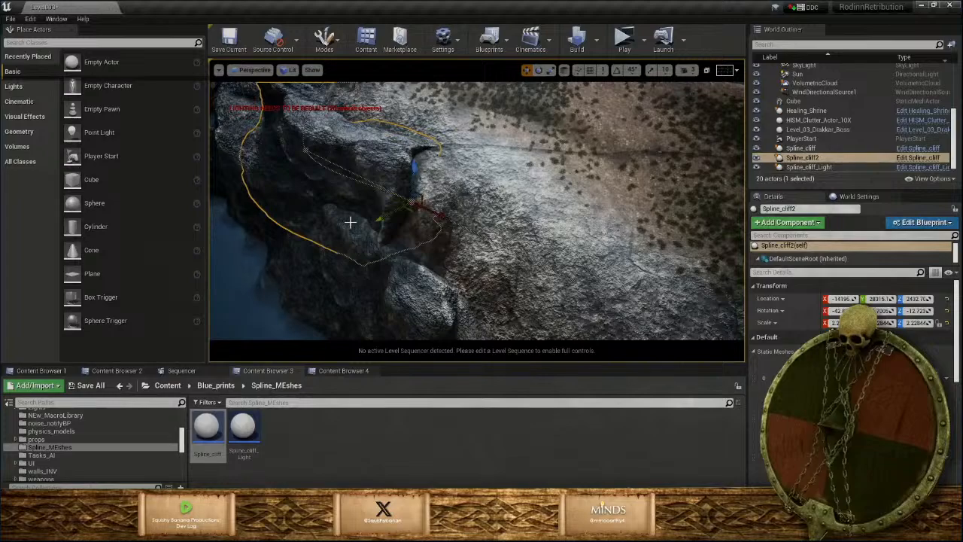
pyautogui.moveTo(351, 222); pyautogui.dragTo(383, 177, button='right')
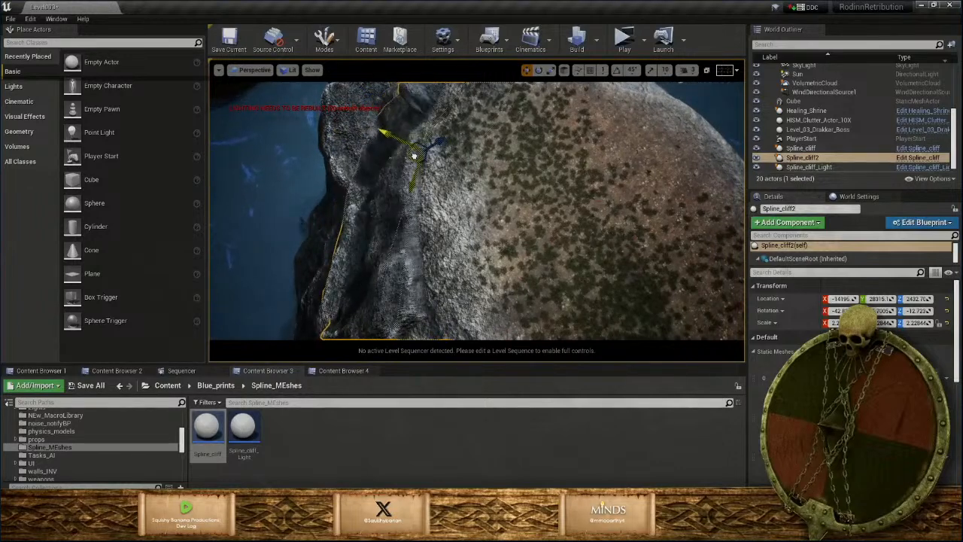
pyautogui.moveTo(409, 156); pyautogui.dragTo(442, 147, button='right')
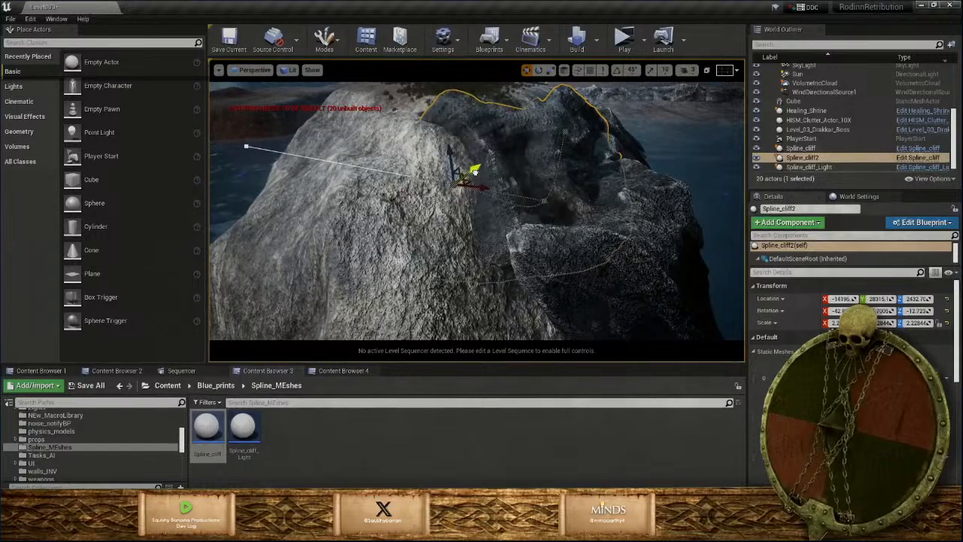
# Extend Spline_cliff2 with a straight section along the slope above the first cliff
pyautogui.moveTo(511, 183); pyautogui.dragTo(461, 176, button='right')
pyautogui.click(461, 176)
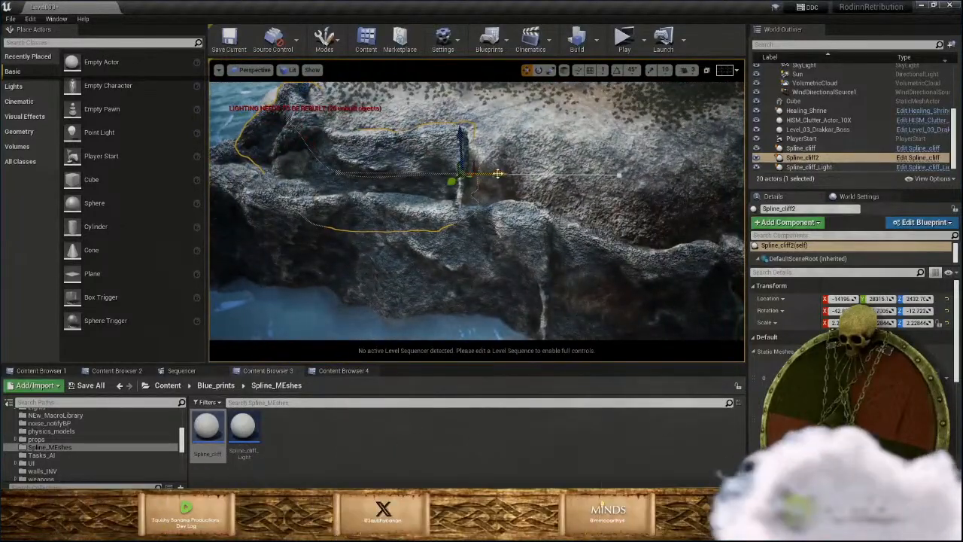
pyautogui.moveTo(499, 185); pyautogui.dragTo(627, 199)
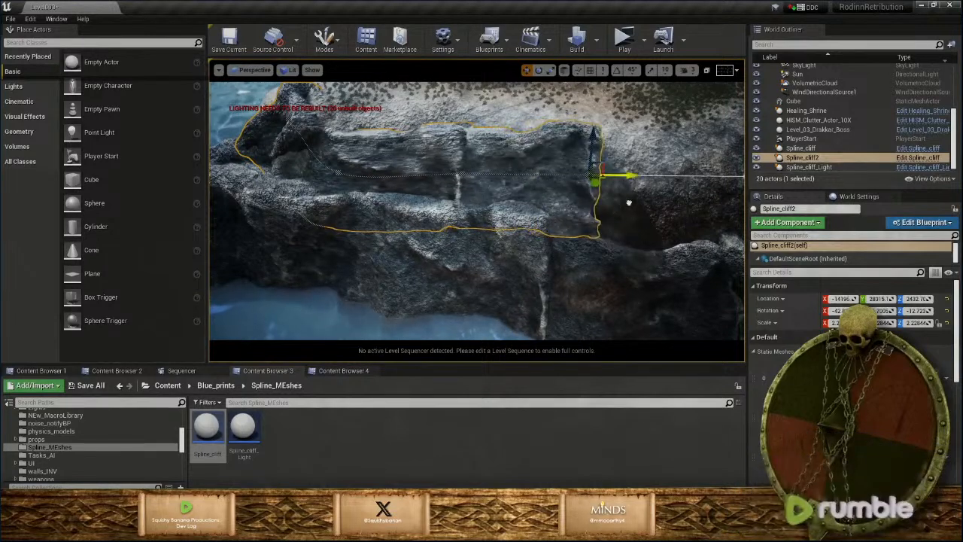
# Push the new section's end point inward so Spline_cliff2 sits against the slope
pyautogui.moveTo(599, 143); pyautogui.dragTo(626, 173, button='right')
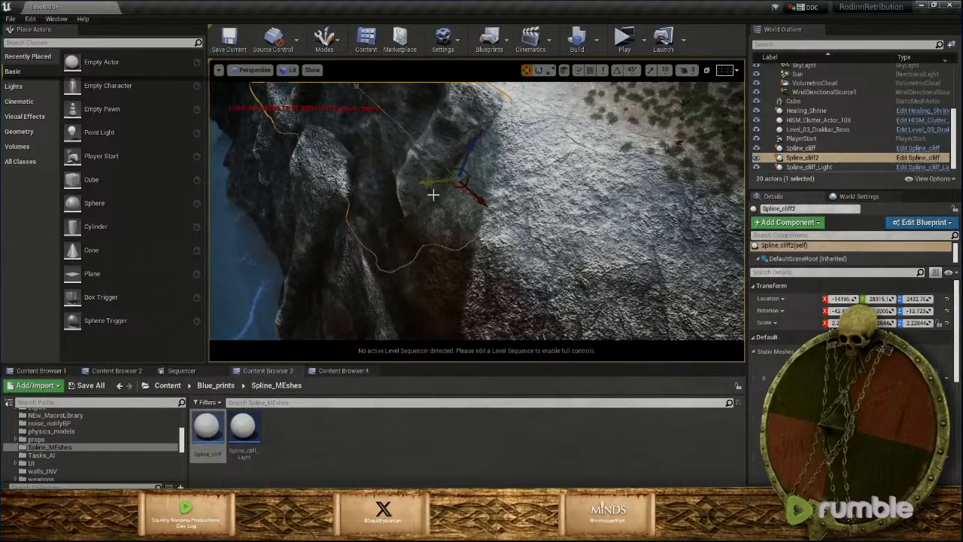
pyautogui.moveTo(433, 195); pyautogui.dragTo(434, 216, button='right')
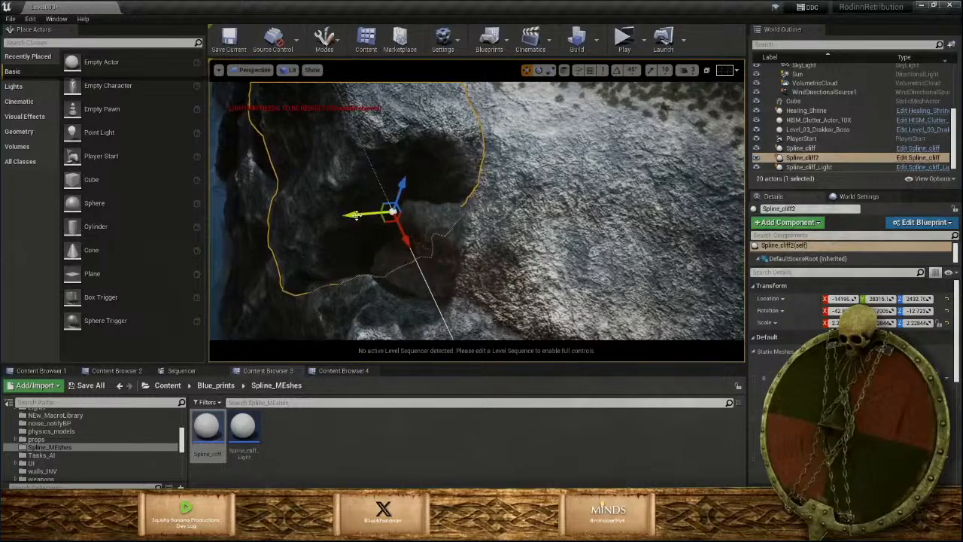
pyautogui.moveTo(360, 214); pyautogui.dragTo(406, 216)
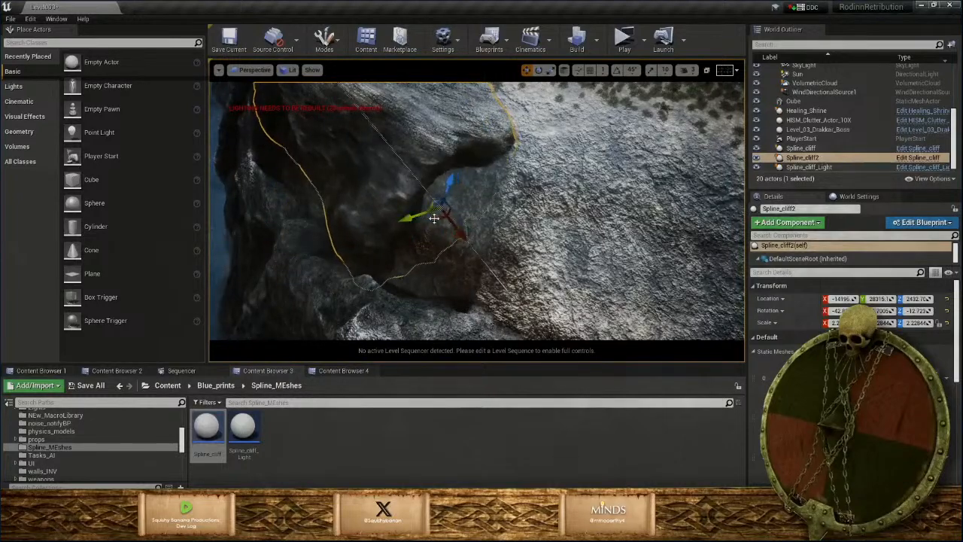
# Try to extend Spline_cliff2 with a further section along the ridge and lower the spline point joining it
pyautogui.moveTo(435, 218); pyautogui.dragTo(400, 286, button='right')
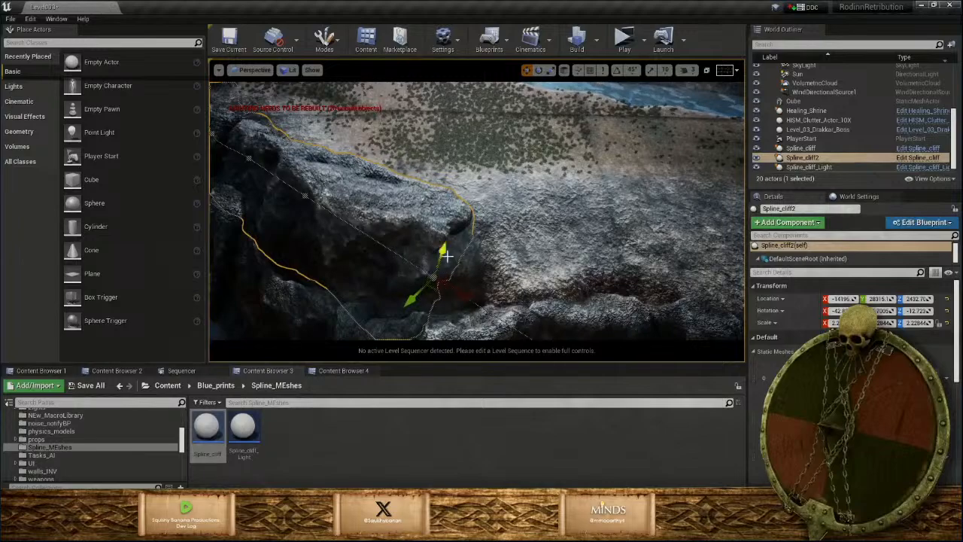
pyautogui.moveTo(447, 257); pyautogui.dragTo(435, 222, button='right')
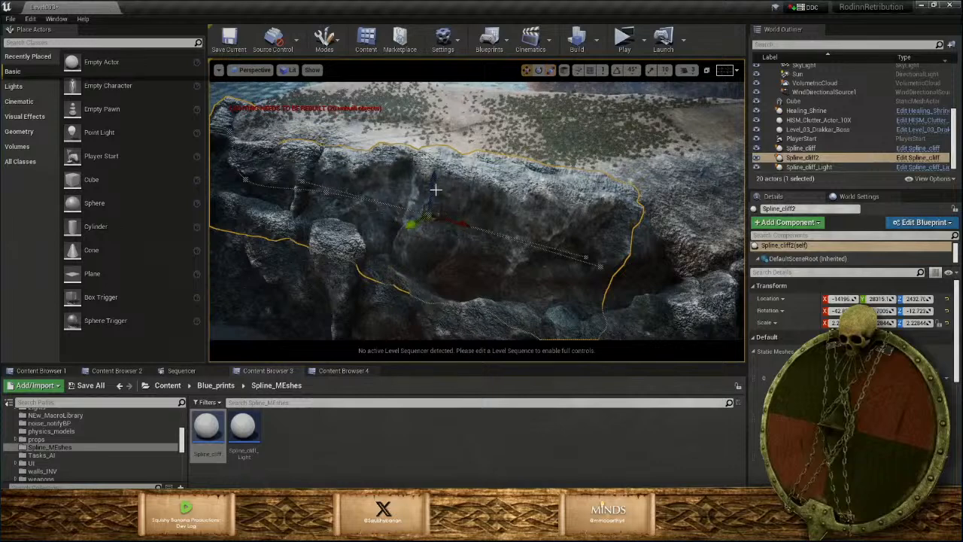
pyautogui.moveTo(434, 180); pyautogui.dragTo(431, 217)
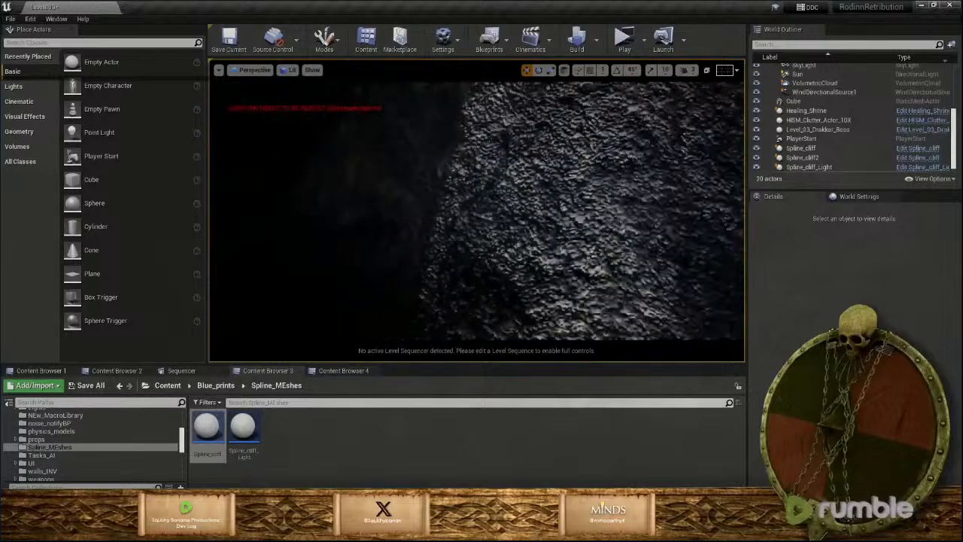
# Reselect Spline_cliff2 and extend its end with a section curving along the ridge toward the upper cliff
pyautogui.click(391, 185)
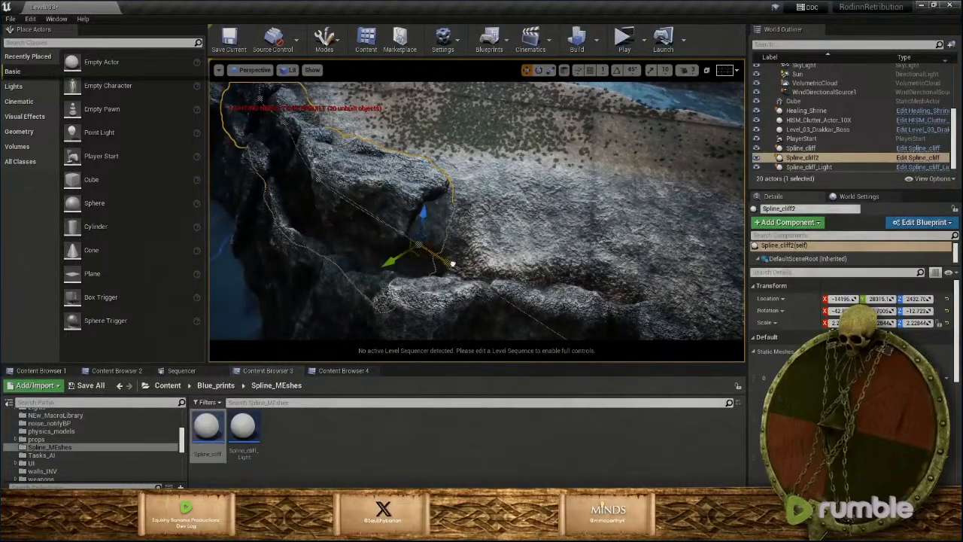
pyautogui.moveTo(520, 292); pyautogui.dragTo(559, 258)
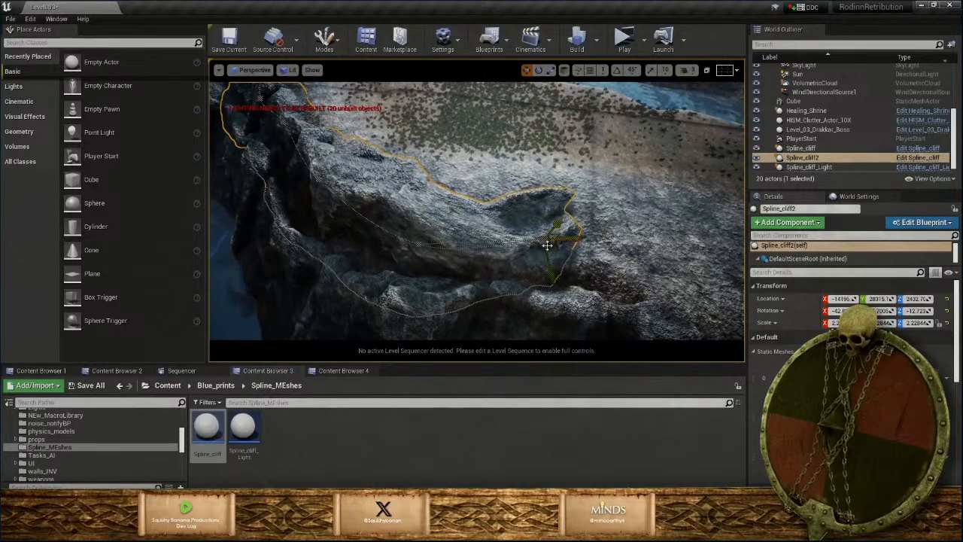
pyautogui.moveTo(547, 246); pyautogui.dragTo(479, 232, button='right')
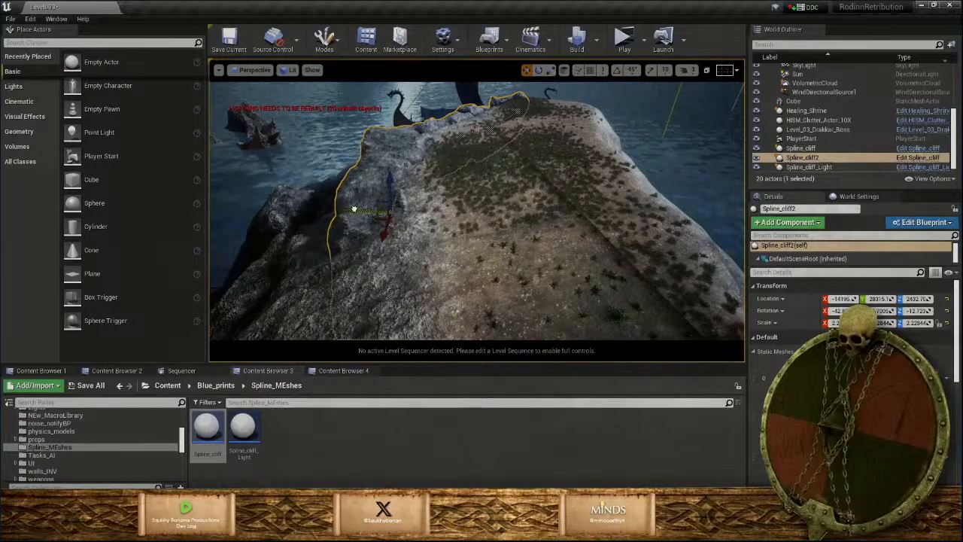
# Raise and reposition Spline_cliff2's far end point so the last section blends into the rock beside the upper cliff
pyautogui.moveTo(479, 232); pyautogui.dragTo(741, 329, button='right')
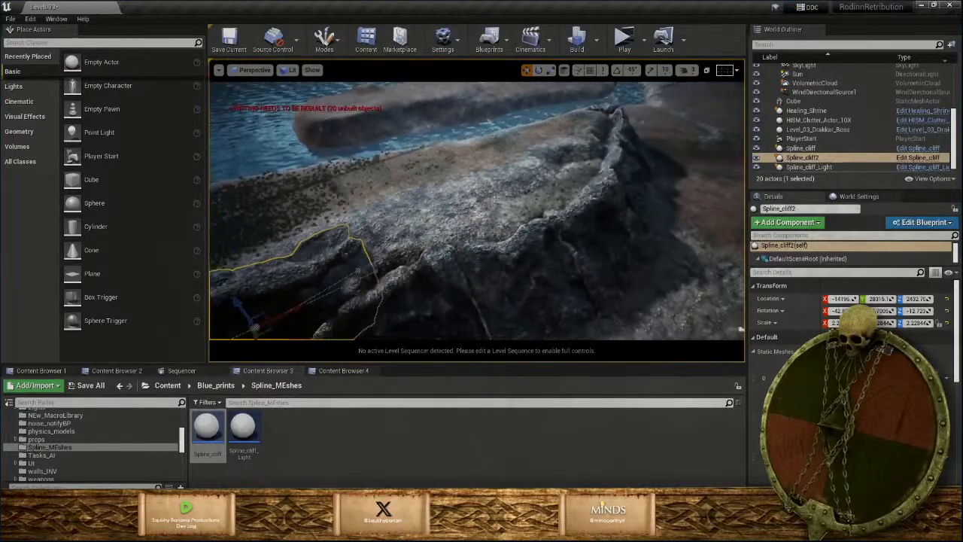
pyautogui.moveTo(477, 211); pyautogui.dragTo(418, 262, button='right')
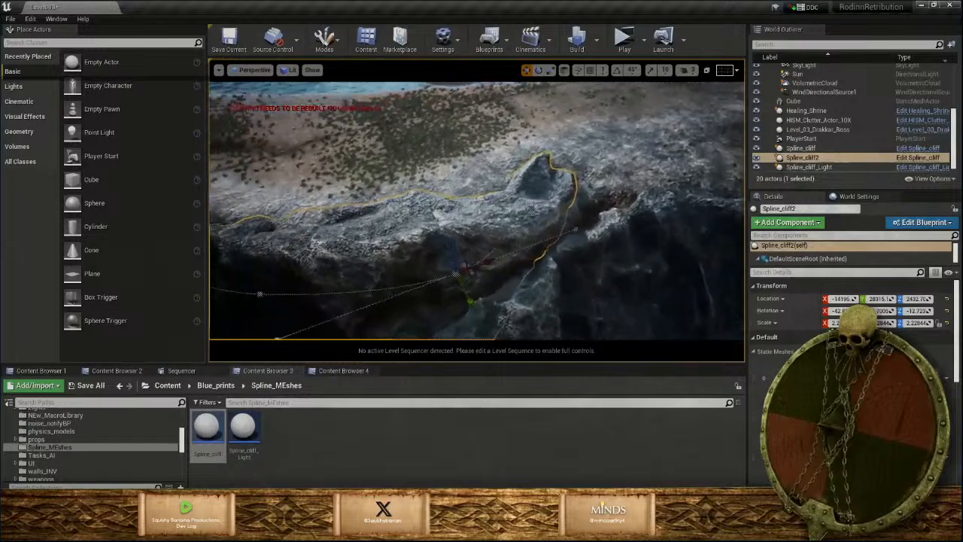
pyautogui.moveTo(485, 231); pyautogui.dragTo(549, 232, button='right')
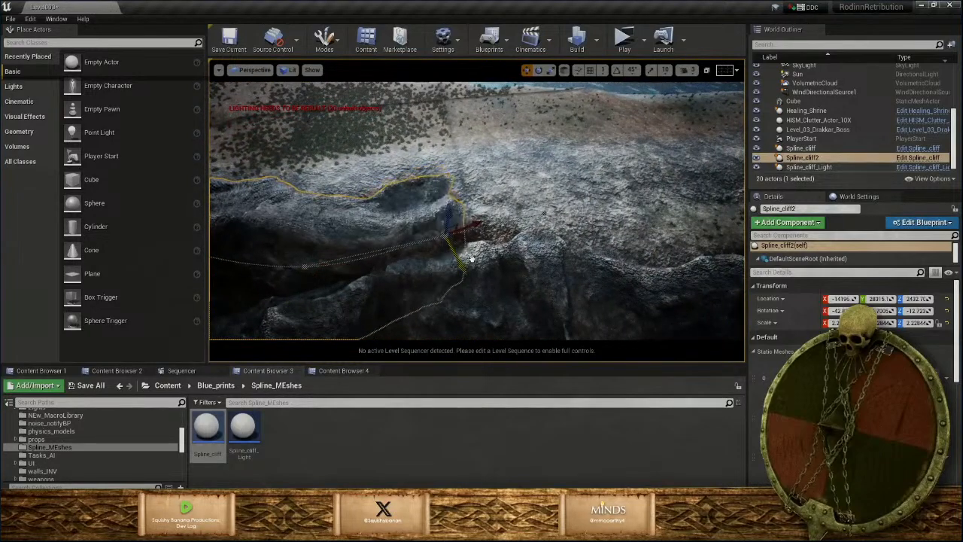
pyautogui.moveTo(451, 215); pyautogui.dragTo(453, 199)
pyautogui.moveTo(467, 218); pyautogui.dragTo(366, 231, button='right')
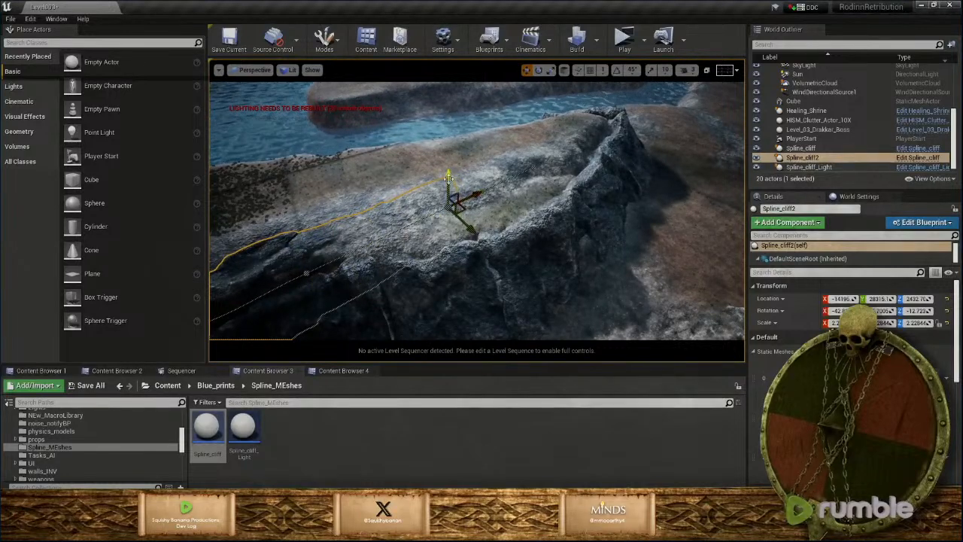
# Tilt Spline_cliff2's end point, then raise and shift the spline point on the upper slope so the mesh hugs the headland
pyautogui.moveTo(450, 174); pyautogui.dragTo(449, 165)
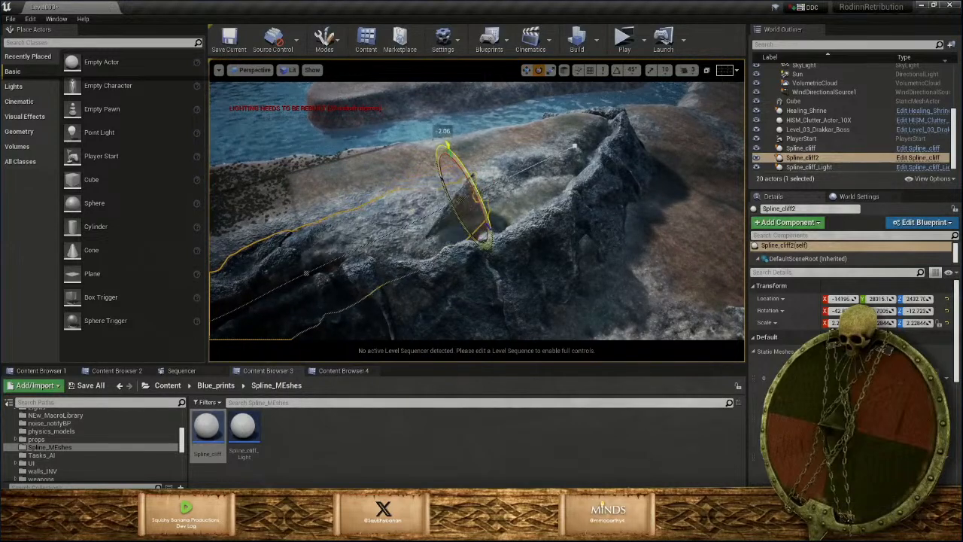
pyautogui.moveTo(460, 210); pyautogui.dragTo(559, 172, button='right')
pyautogui.press('w')
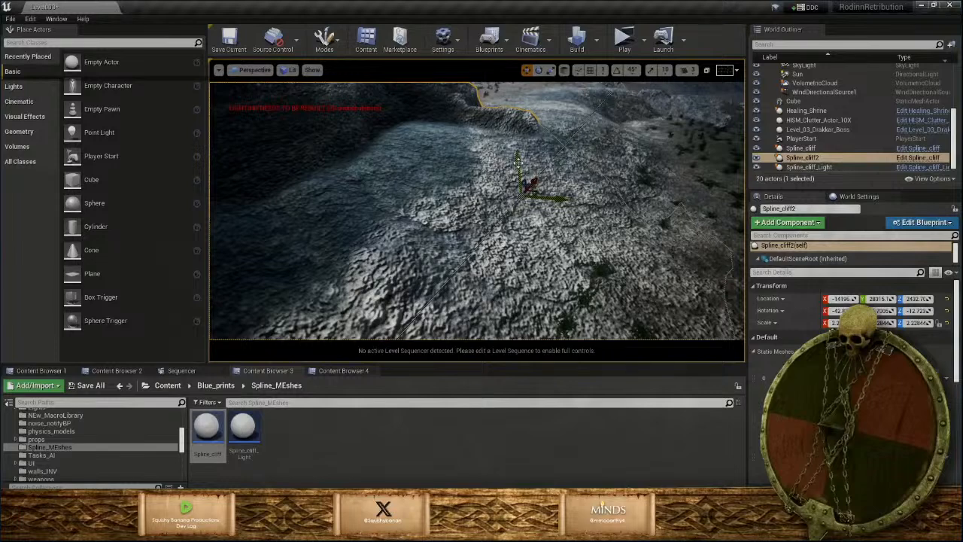
pyautogui.moveTo(512, 145); pyautogui.dragTo(513, 134)
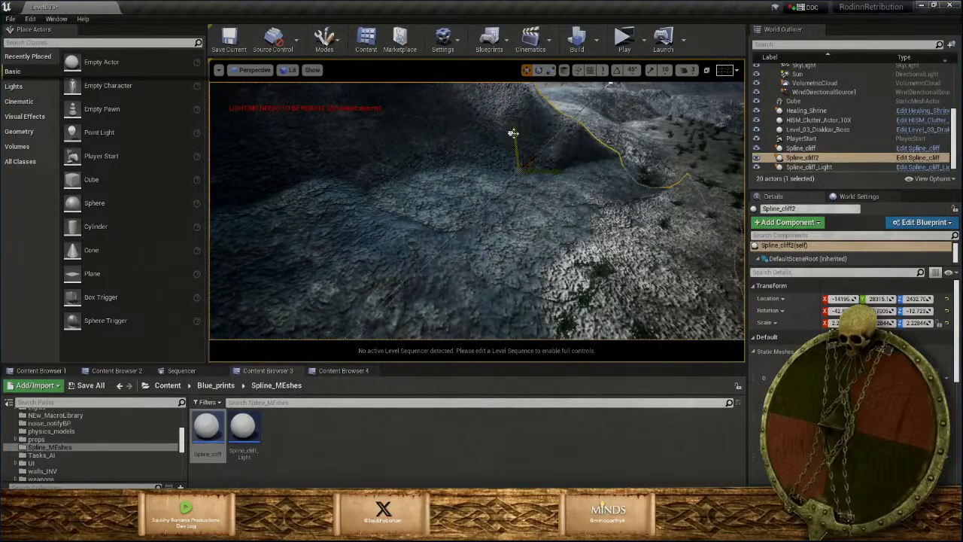
pyautogui.moveTo(556, 171); pyautogui.dragTo(620, 176)
pyautogui.moveTo(620, 176); pyautogui.dragTo(509, 287, button='right')
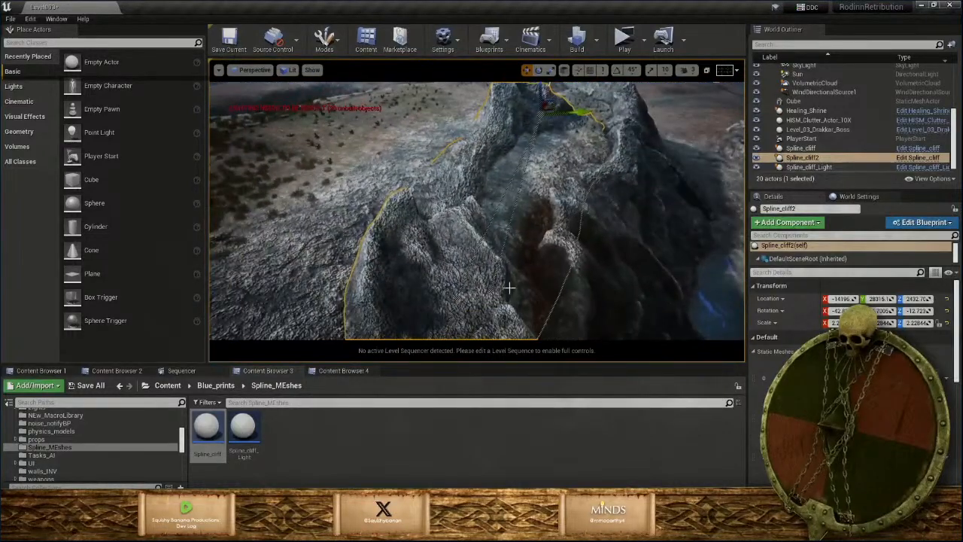
# Rotate the Spline_cliff2 point on the ridge slightly and shift it sideways to smooth the overlapping rock sections
pyautogui.moveTo(475, 230); pyautogui.dragTo(511, 233, button='right')
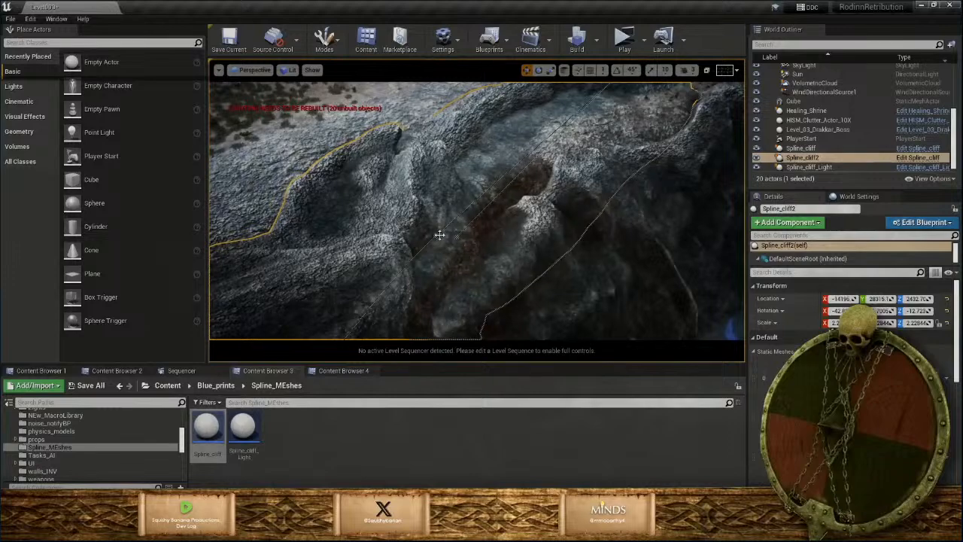
pyautogui.moveTo(441, 232); pyautogui.dragTo(463, 219, button='right')
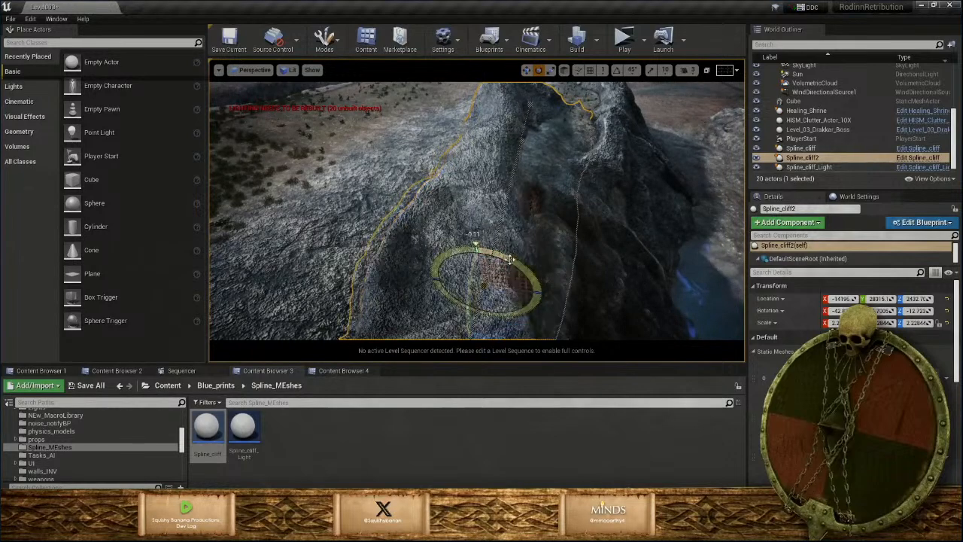
pyautogui.click(509, 259)
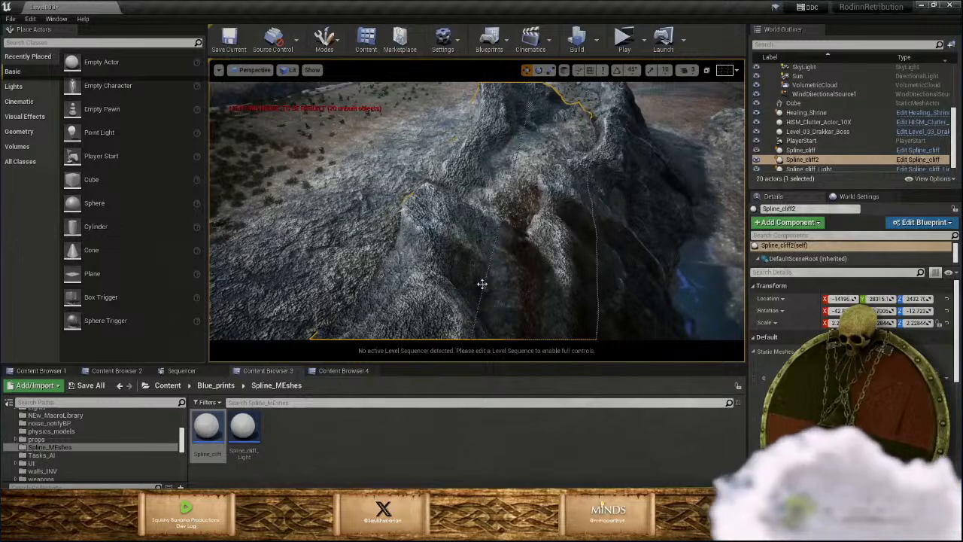
pyautogui.click(484, 285)
pyautogui.moveTo(523, 291); pyautogui.dragTo(541, 297)
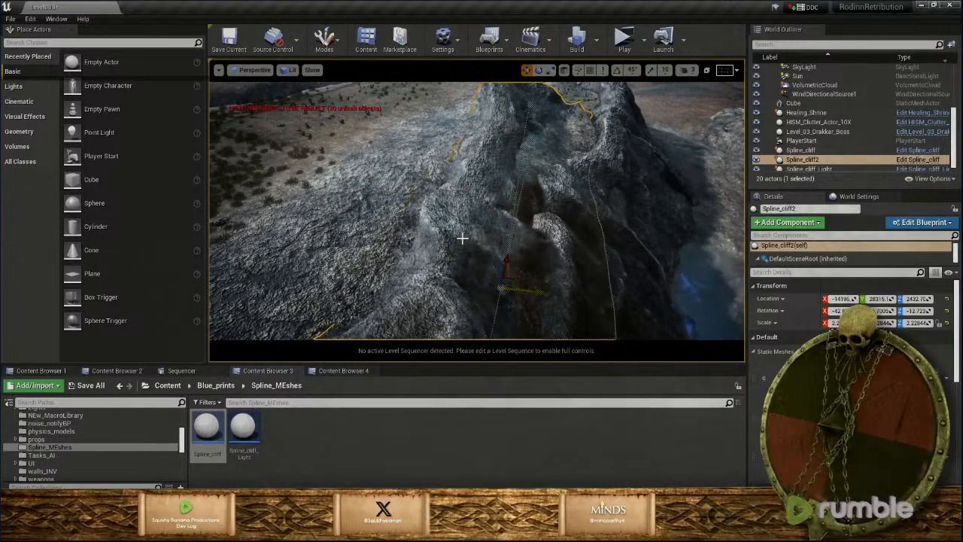
pyautogui.press('Escape')
# Select Spline_cliff2's end point and extend the cliff down the slope into the gap between the ridges
pyautogui.moveTo(463, 239); pyautogui.dragTo(403, 211, button='right')
pyautogui.click(403, 212)
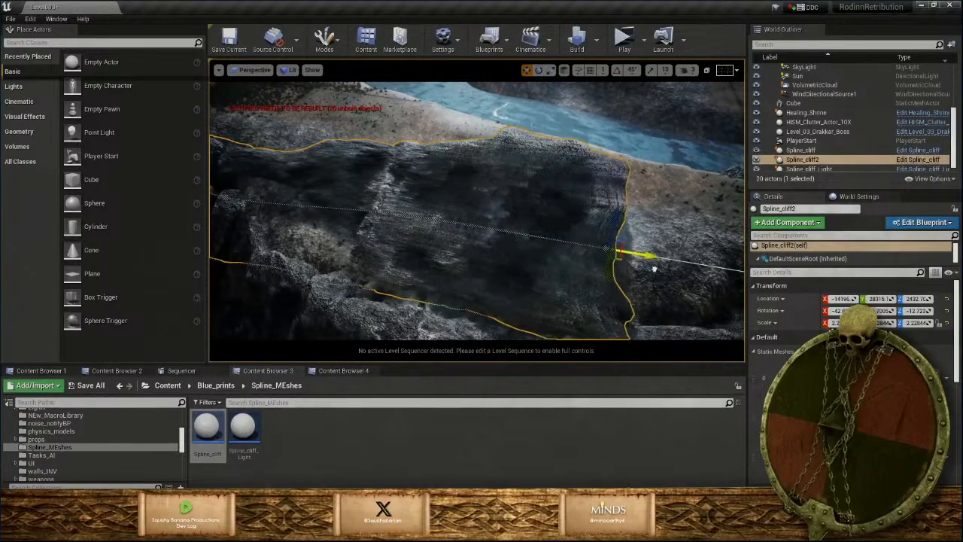
pyautogui.moveTo(661, 270); pyautogui.dragTo(487, 258, button='right')
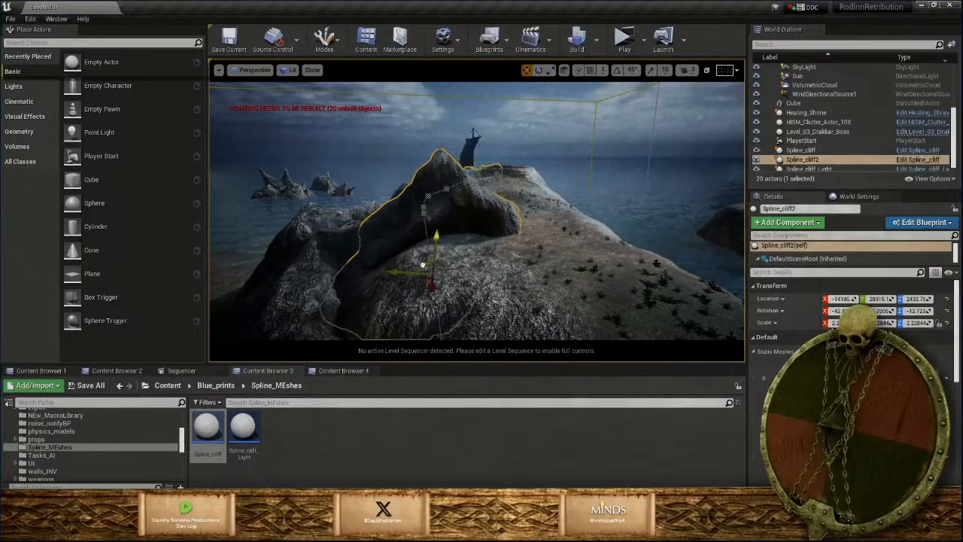
pyautogui.moveTo(428, 270)
pyautogui.mouseDown(button='right')
pyautogui.moveTo(466, 244)
pyautogui.moveTo(441, 265)
pyautogui.mouseUp(button='right')
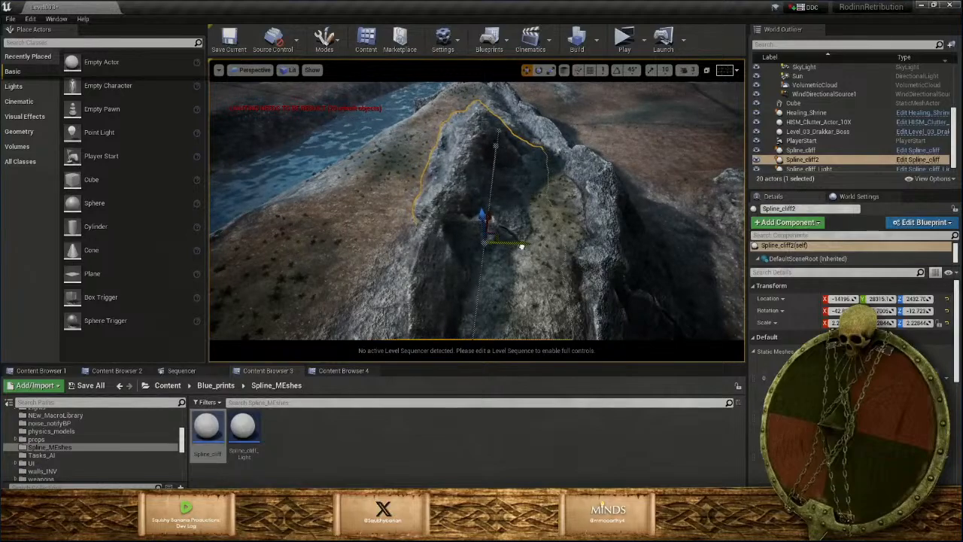
pyautogui.moveTo(513, 246); pyautogui.dragTo(468, 238, button='right')
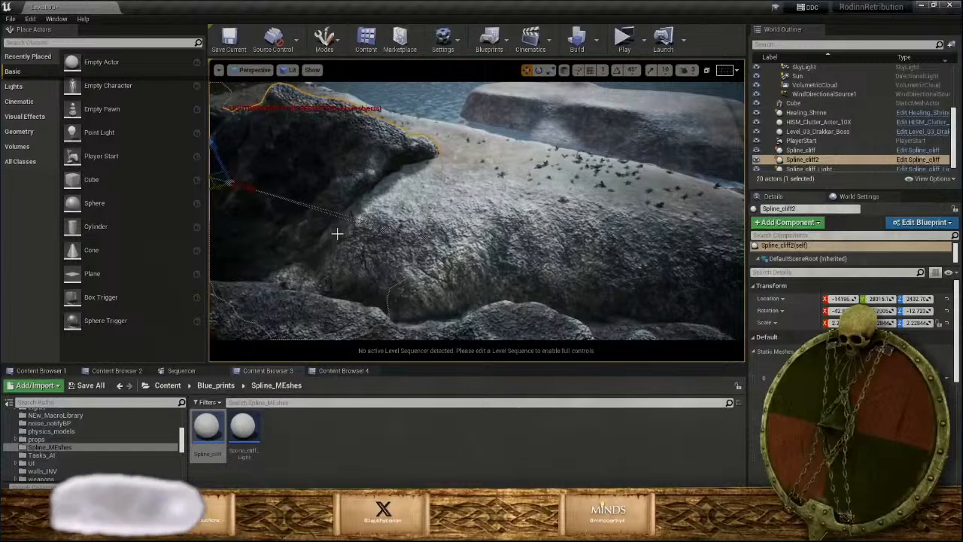
# Lower Spline_cliff2's newest end point and extend the cliff with further sections behind the outer rim until both cliffs meet
pyautogui.click(383, 228)
pyautogui.moveTo(373, 194); pyautogui.dragTo(380, 214)
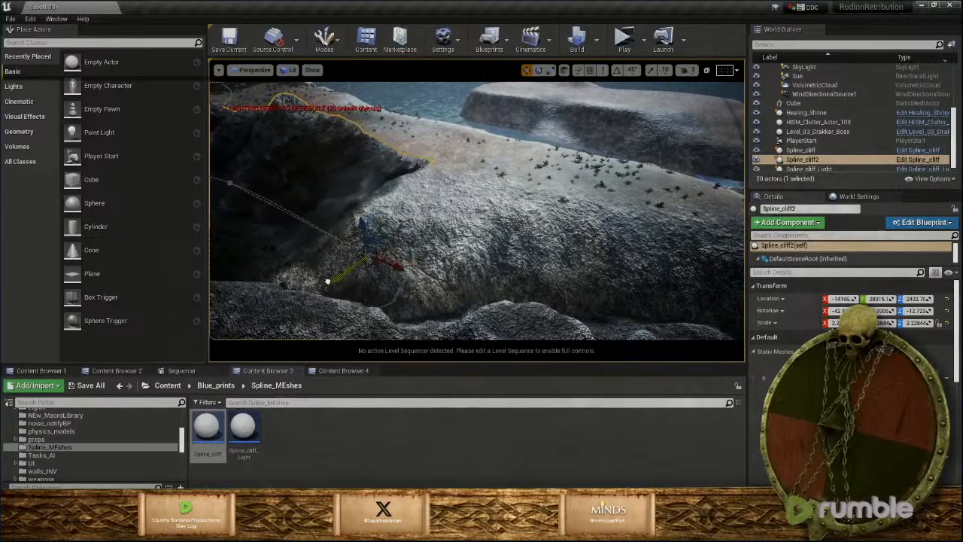
pyautogui.moveTo(346, 246); pyautogui.dragTo(386, 211, button='right')
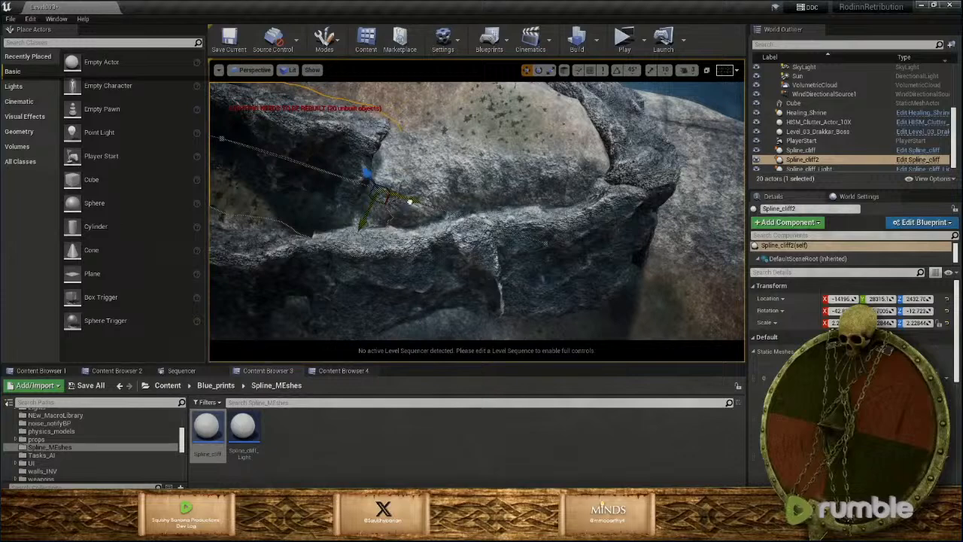
pyautogui.moveTo(405, 202); pyautogui.dragTo(394, 198)
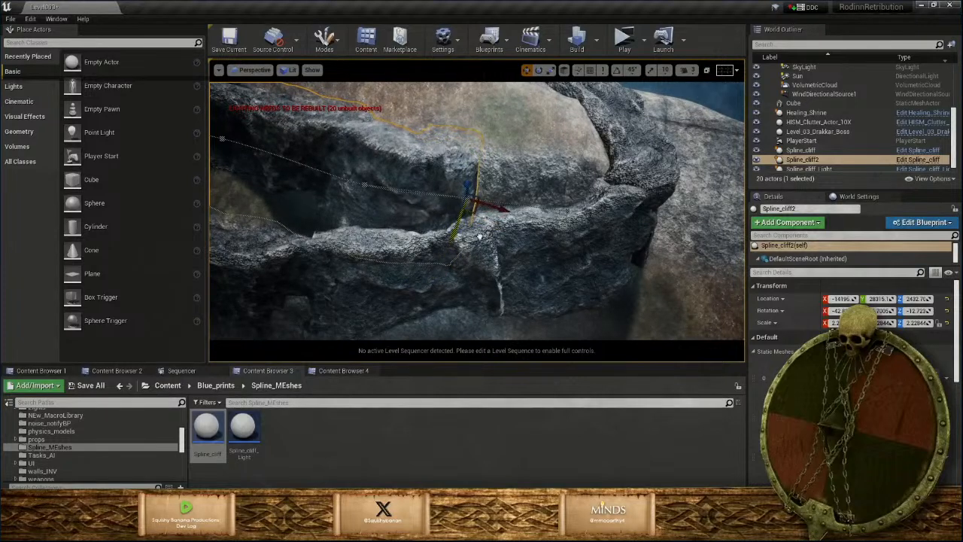
pyautogui.moveTo(483, 236); pyautogui.dragTo(493, 231, button='right')
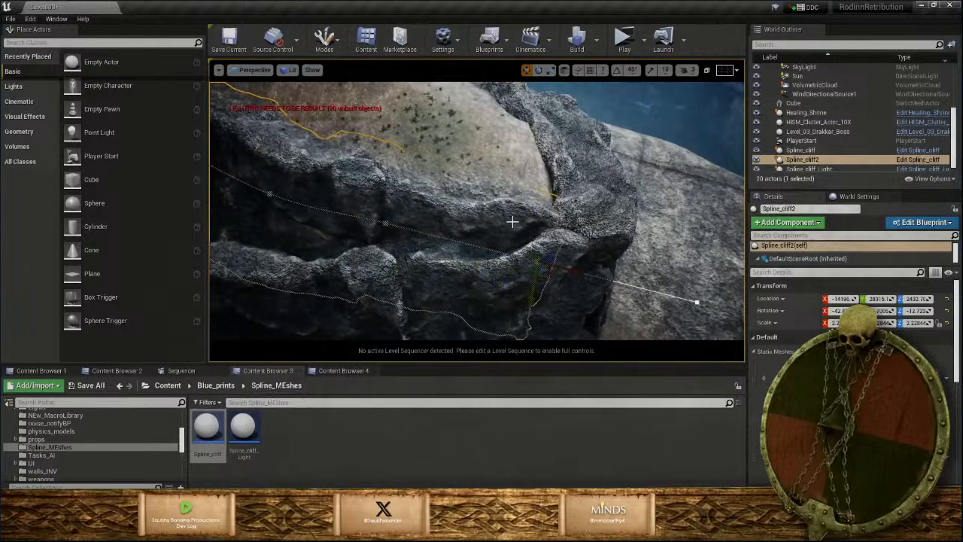
pyautogui.press('Escape')
# Select HISM_Clutter_Actor_10X on the rocky slope beside the inlet and bring its static mesh slots into view
pyautogui.moveTo(512, 221)
pyautogui.mouseDown(button='right')
pyautogui.moveTo(489, 248)
pyautogui.moveTo(467, 218)
pyautogui.moveTo(486, 226)
pyautogui.moveTo(481, 237)
pyautogui.moveTo(442, 237)
pyautogui.moveTo(476, 226)
pyautogui.moveTo(471, 248)
pyautogui.moveTo(454, 227)
pyautogui.moveTo(511, 228)
pyautogui.mouseUp(button='right')
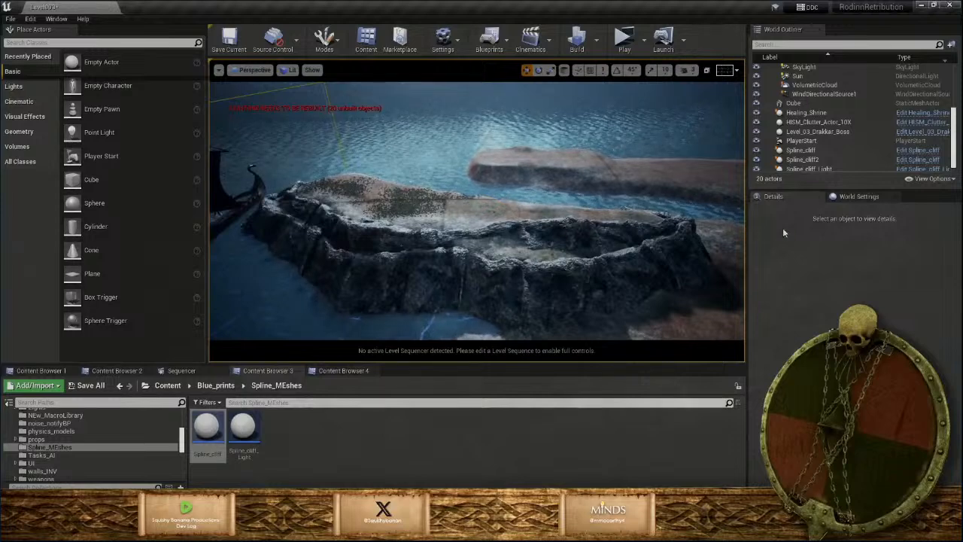
pyautogui.moveTo(611, 273); pyautogui.dragTo(585, 253, button='right')
pyautogui.click(499, 223)
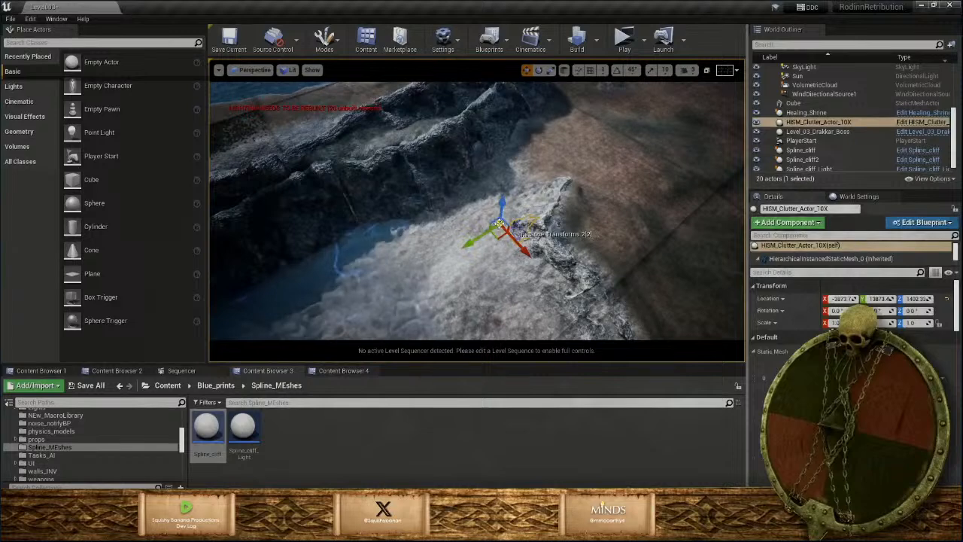
pyautogui.scroll(-5, 933, 412)
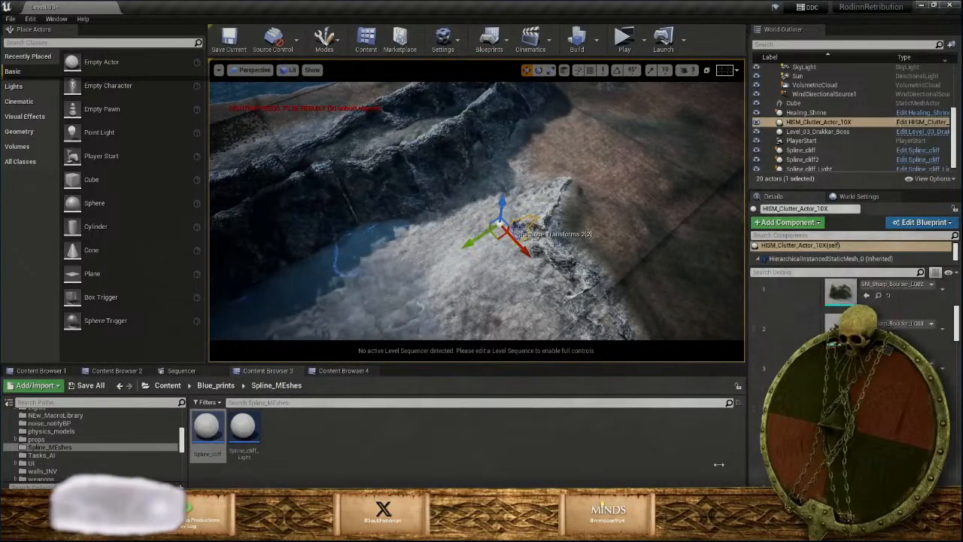
# Browse the project assets to Content/meshes/static/landscape and locate the SM_Small_Rock_cliff meshes
pyautogui.click(41, 371)
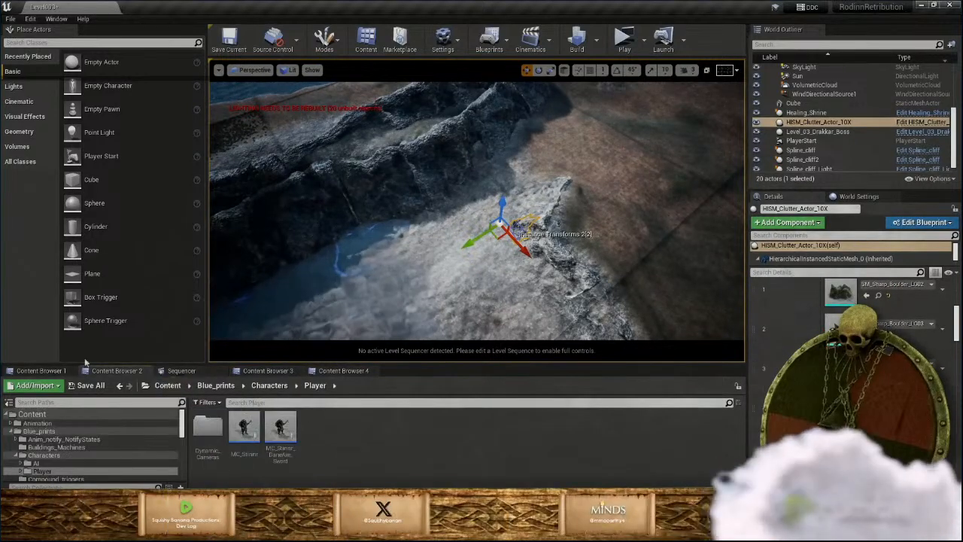
pyautogui.click(42, 373)
pyautogui.click(263, 372)
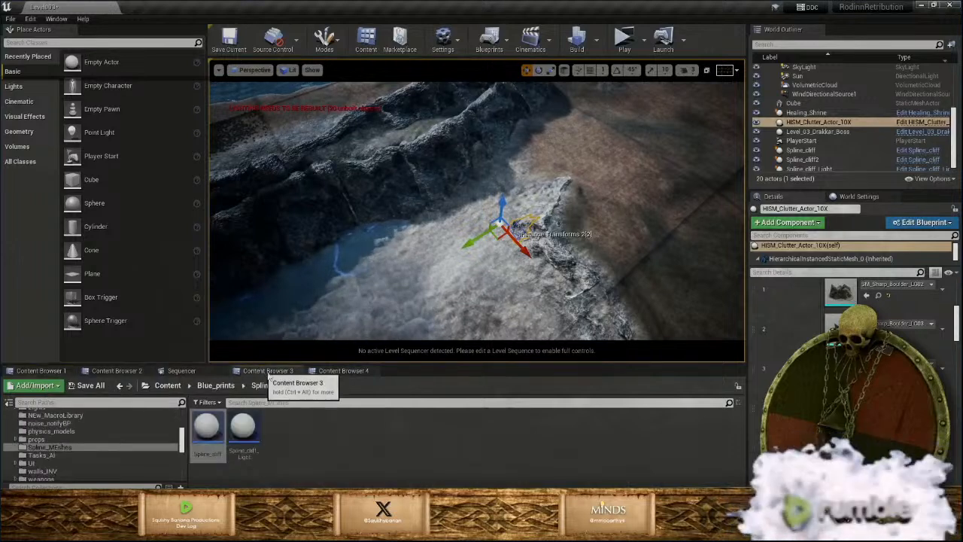
pyautogui.click(353, 376)
pyautogui.click(216, 385)
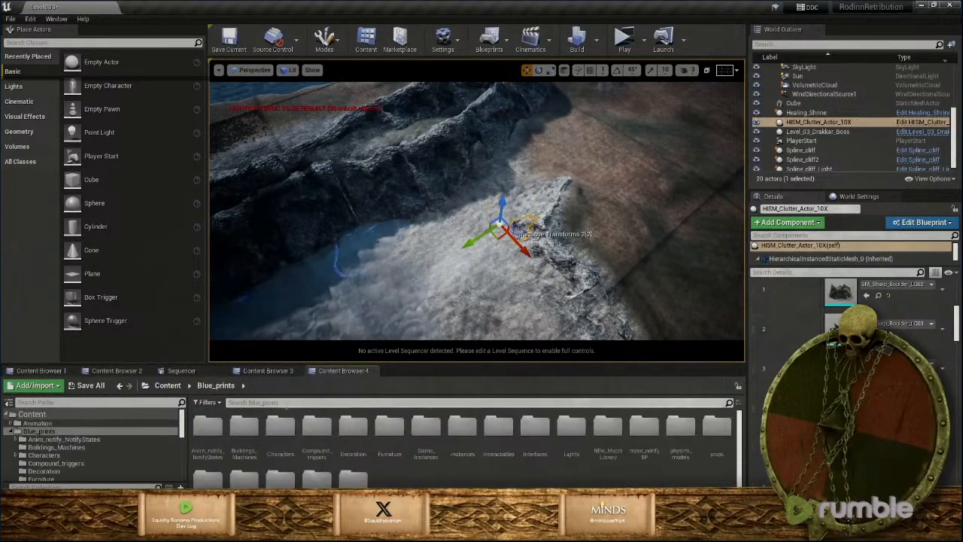
pyautogui.click(167, 385)
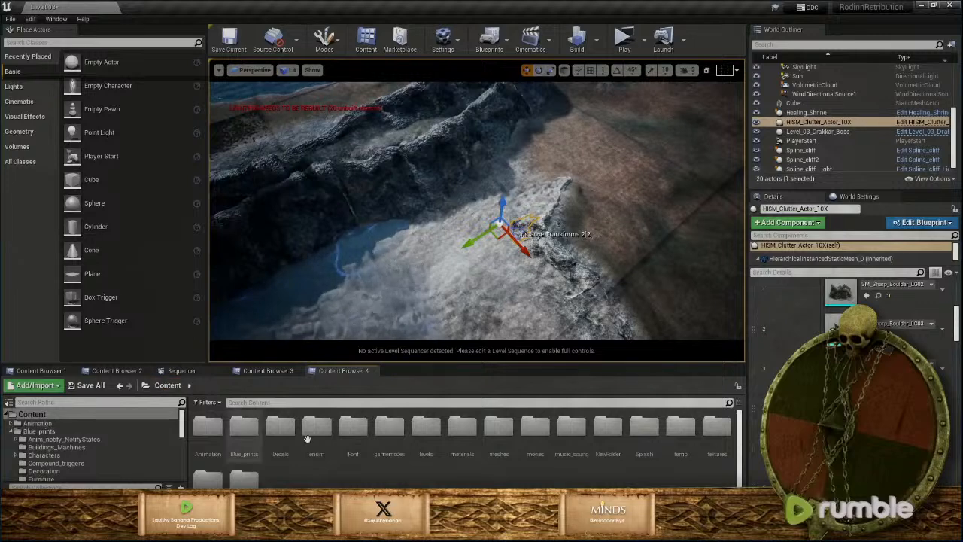
pyautogui.doubleClick(498, 440)
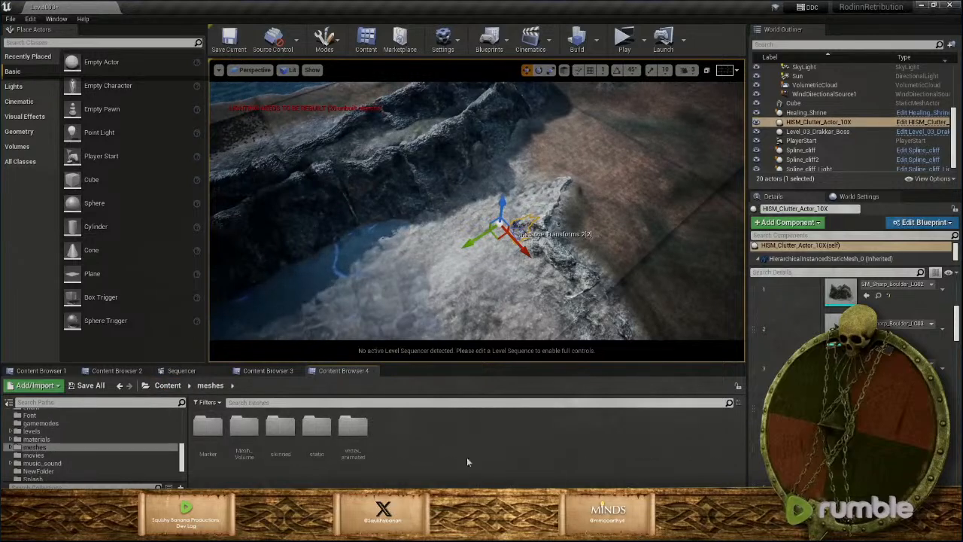
pyautogui.doubleClick(317, 440)
pyautogui.doubleClick(316, 440)
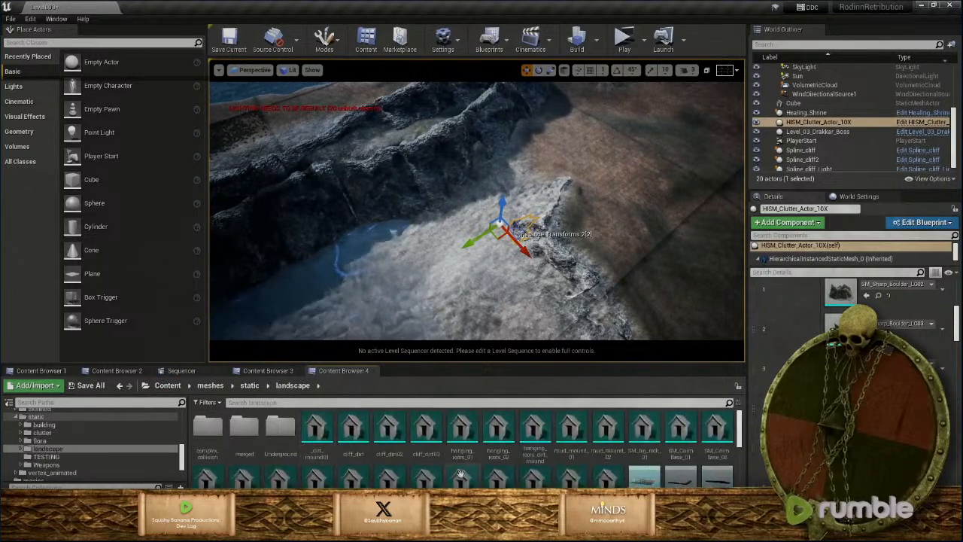
pyautogui.scroll(-2, 490, 459)
pyautogui.scroll(-2, 655, 462)
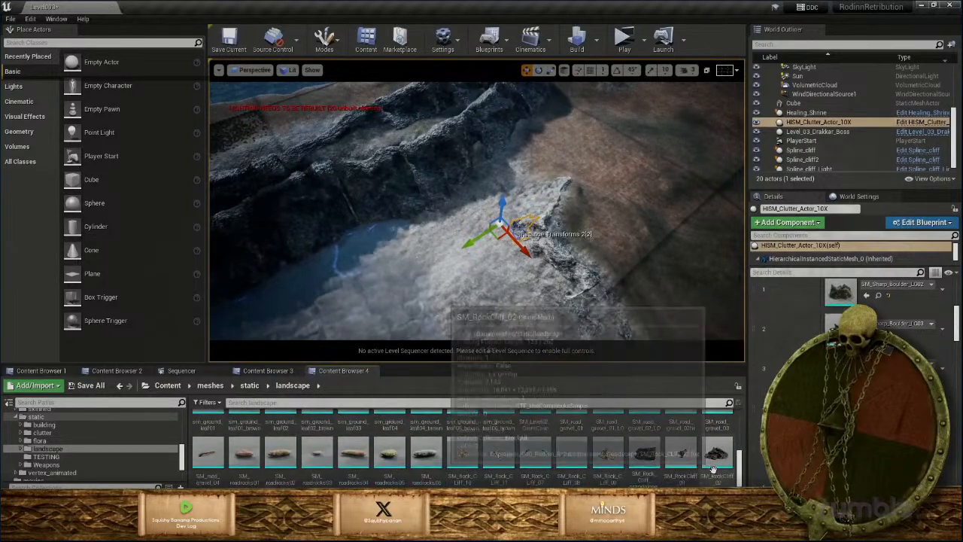
pyautogui.scroll(-2, 717, 468)
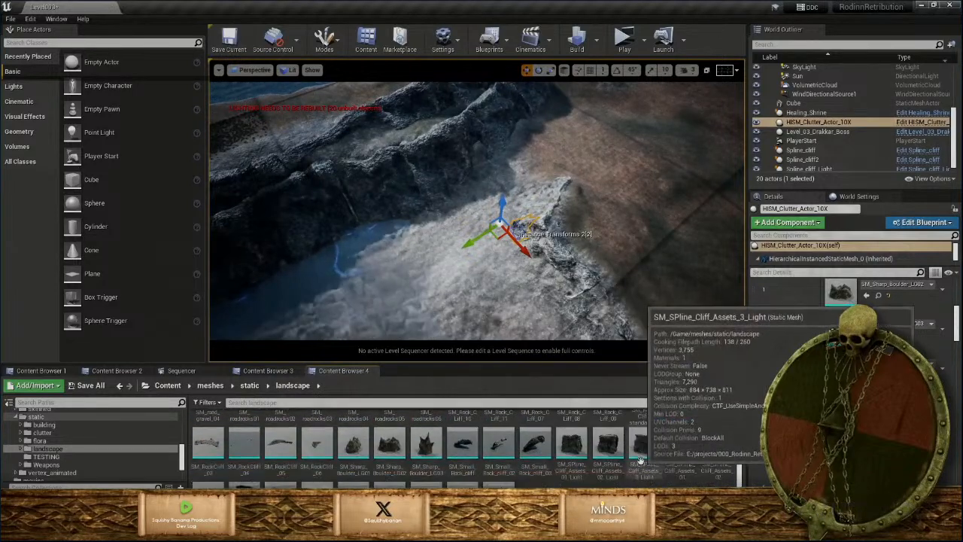
pyautogui.scroll(-1, 636, 464)
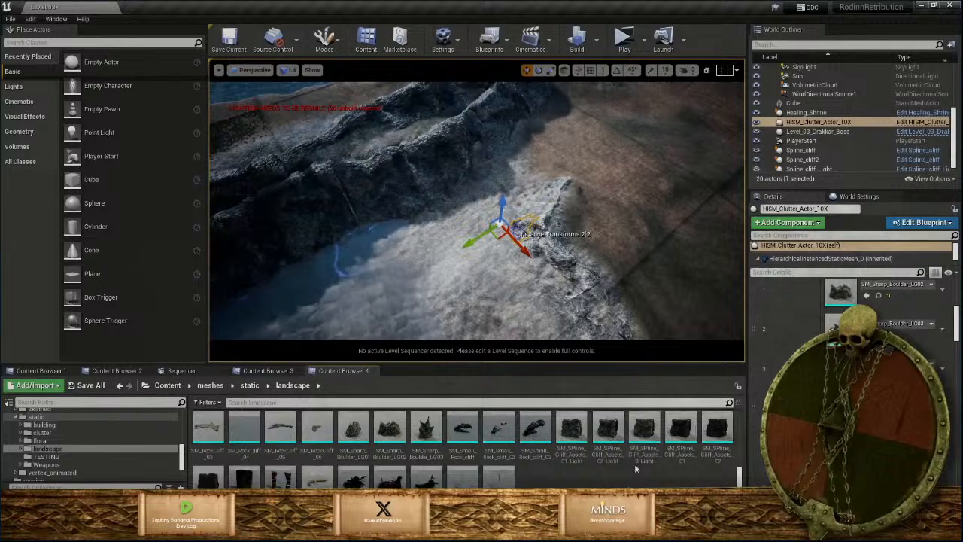
# Assign SM_Small_Rock_cliff, SM_Small_Rock_cliff_02 and SM_Small_Rock_cliff_03 to the next static mesh slots of HISM_Clutter_Actor_10X
pyautogui.click(477, 419)
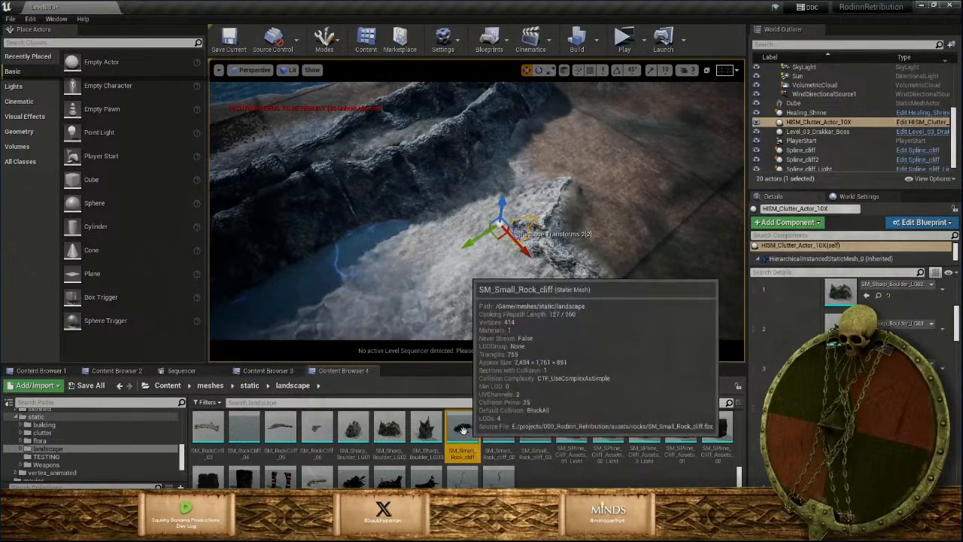
pyautogui.moveTo(462, 429); pyautogui.dragTo(489, 407)
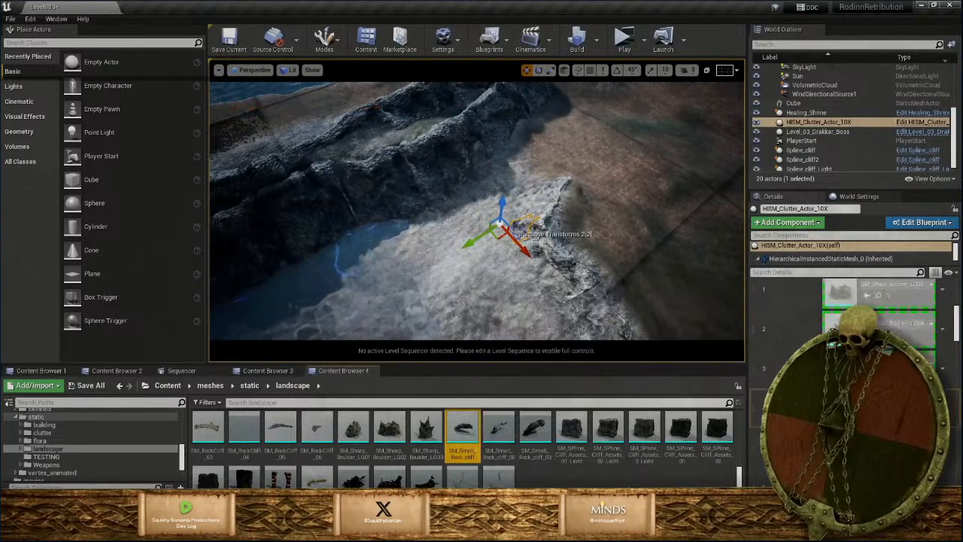
pyautogui.click(499, 428)
pyautogui.moveTo(820, 416); pyautogui.dragTo(841, 408)
pyautogui.click(533, 438)
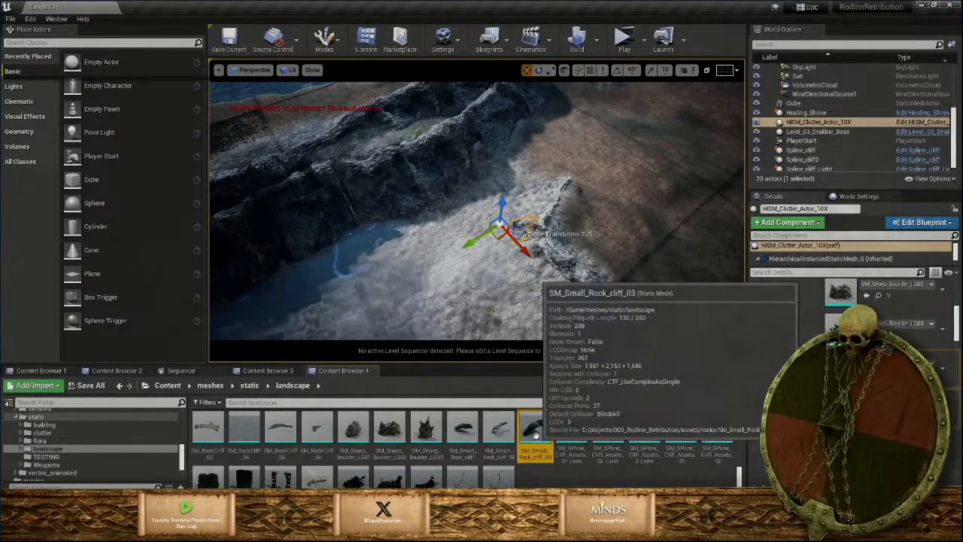
pyautogui.moveTo(530, 437); pyautogui.dragTo(751, 444)
pyautogui.moveTo(832, 343); pyautogui.dragTo(832, 343)
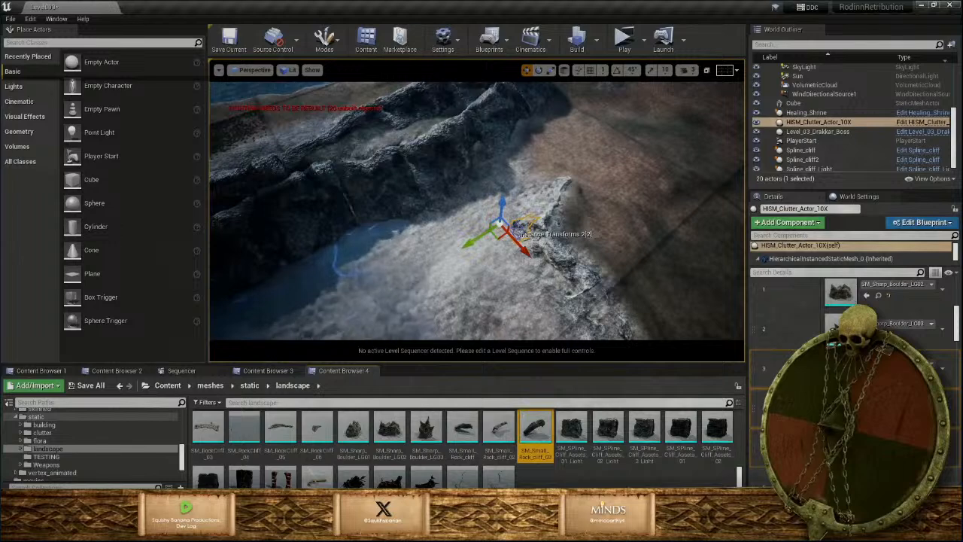
# Add a first instance to the Instance Transforms 5 array of HISM_Clutter_Actor_10X
pyautogui.scroll(-5, 833, 343)
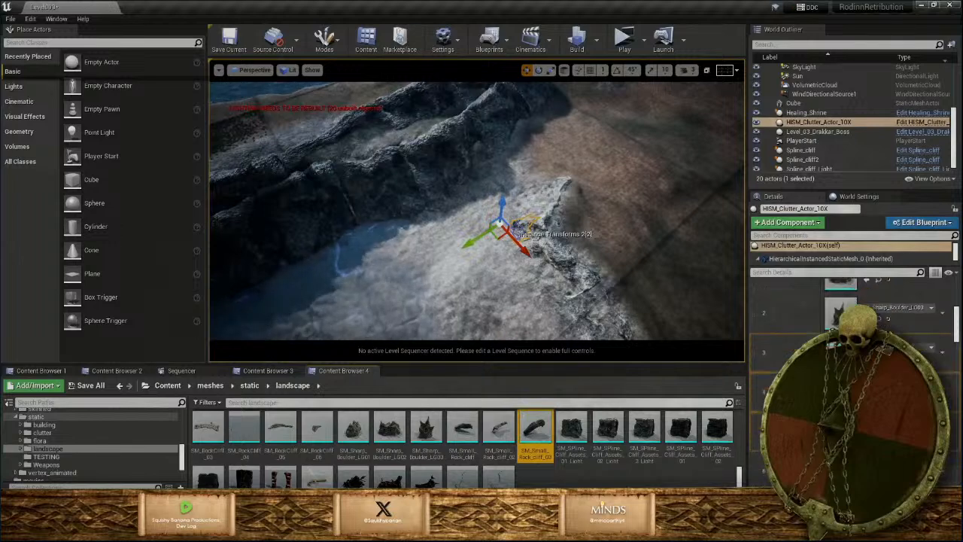
pyautogui.scroll(-6, 833, 343)
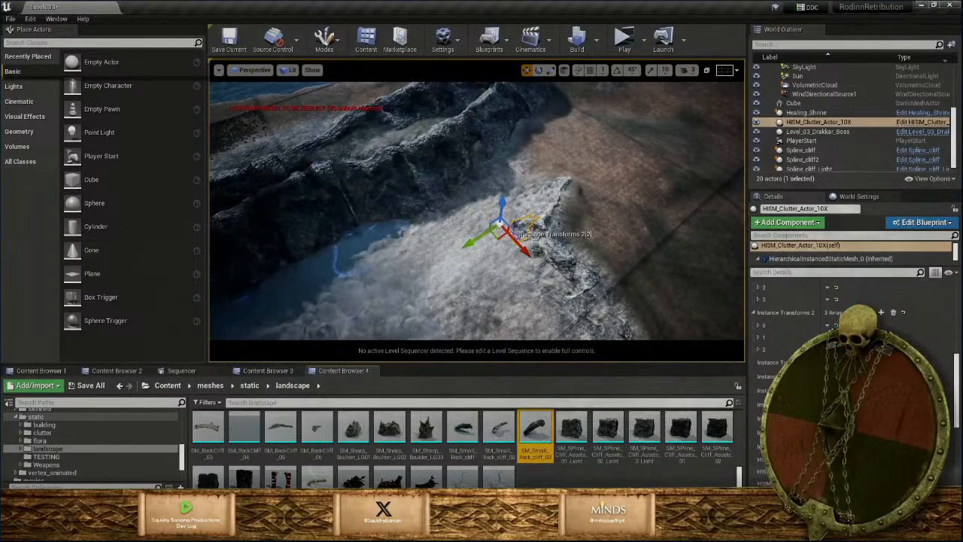
pyautogui.click(881, 390)
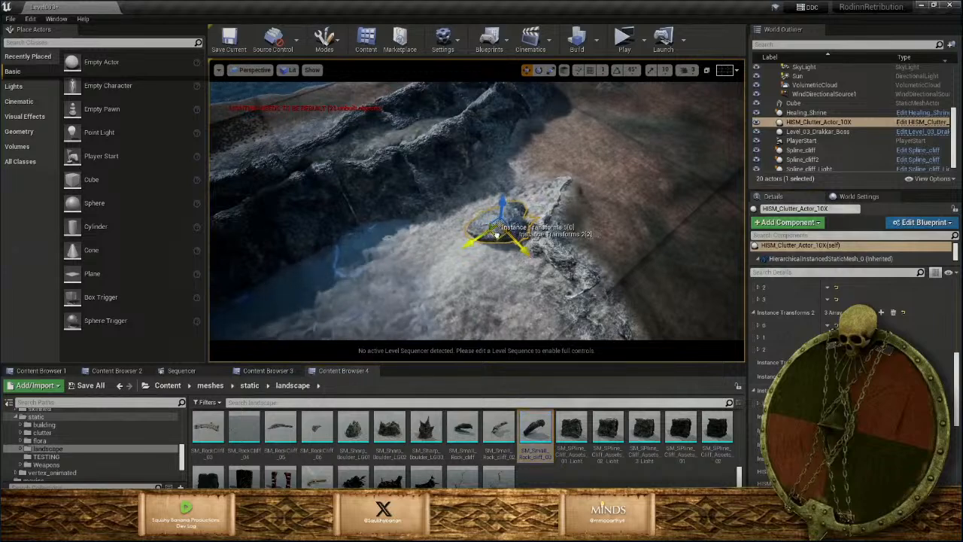
# Move the Instance Transforms 5 rock from the slope onto the dark cliff face at the water's edge
pyautogui.moveTo(496, 236); pyautogui.dragTo(341, 241)
pyautogui.moveTo(350, 237)
pyautogui.mouseDown(button='right')
pyautogui.moveTo(289, 233)
pyautogui.moveTo(350, 244)
pyautogui.mouseUp(button='right')
pyautogui.moveTo(535, 286); pyautogui.dragTo(508, 288, button='right')
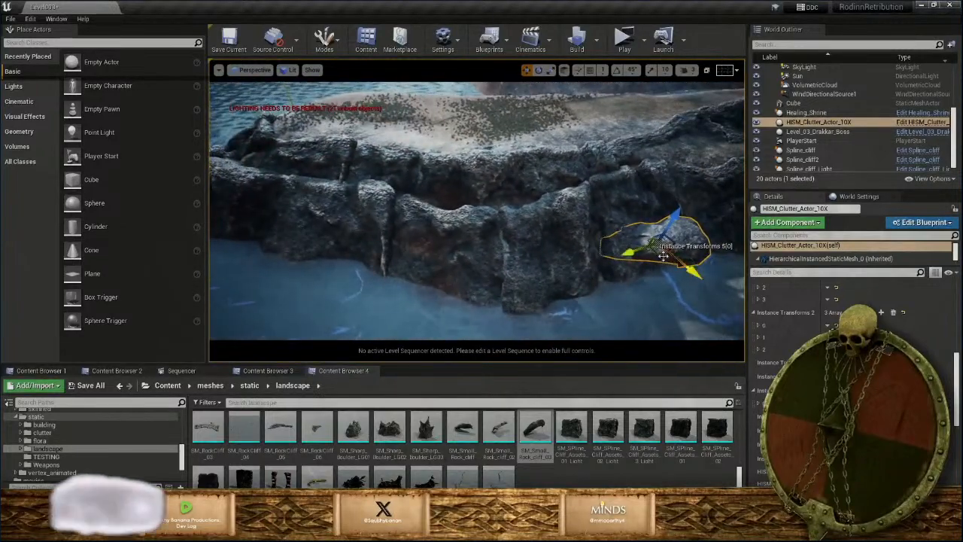
pyautogui.moveTo(659, 260); pyautogui.dragTo(397, 228)
pyautogui.moveTo(397, 228); pyautogui.dragTo(449, 260, button='right')
# Rotate and enlarge the Instance Transforms 5 rock and settle it into the cliff beside the water
pyautogui.press('e')
pyautogui.moveTo(487, 248); pyautogui.dragTo(486, 249)
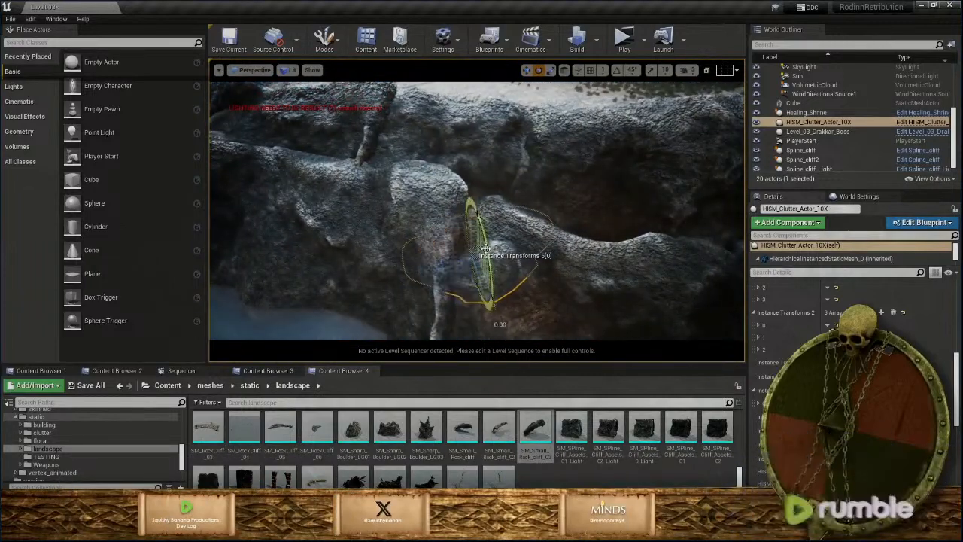
pyautogui.moveTo(489, 304); pyautogui.dragTo(487, 305)
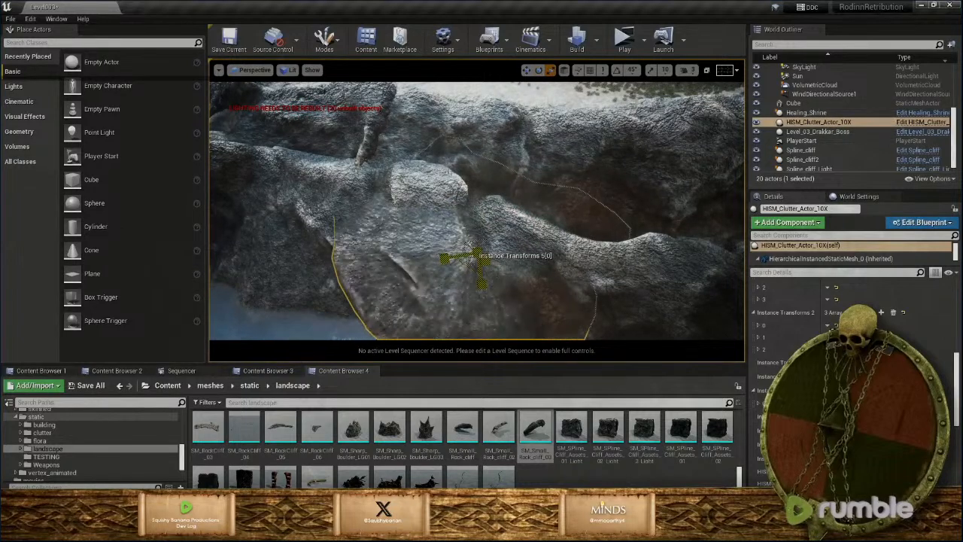
pyautogui.moveTo(485, 308); pyautogui.dragTo(486, 308)
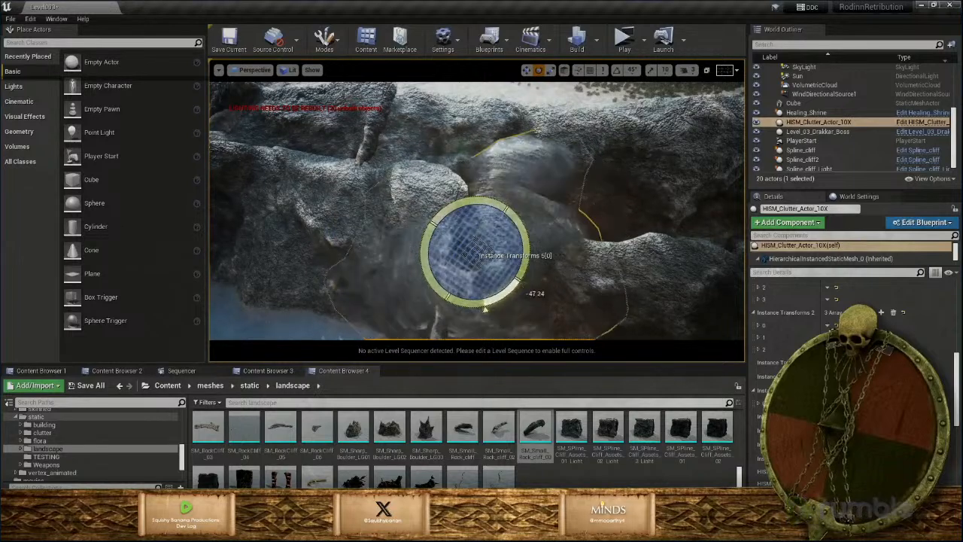
pyautogui.moveTo(485, 309); pyautogui.dragTo(485, 308)
pyautogui.moveTo(485, 300); pyautogui.dragTo(512, 187, button='right')
pyautogui.press('w')
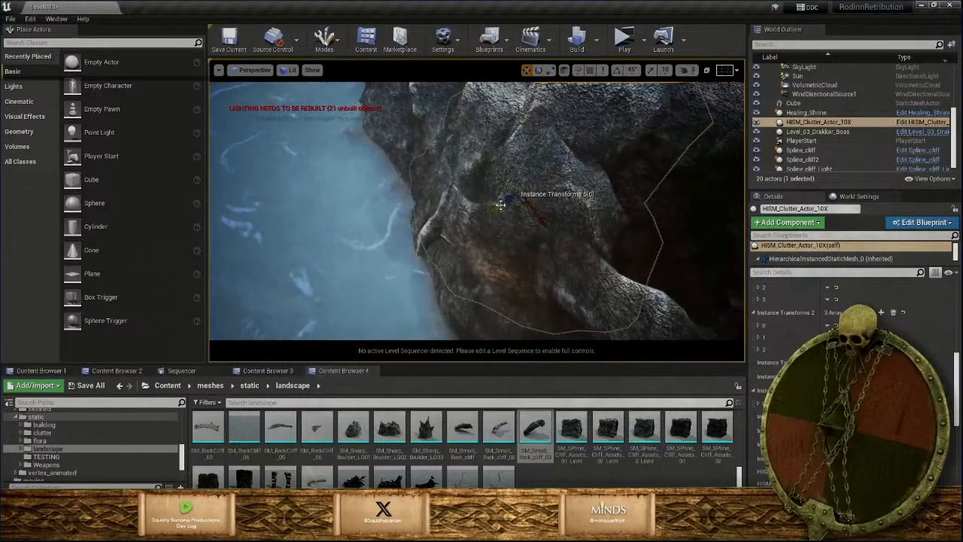
pyautogui.moveTo(509, 202)
pyautogui.mouseDown()
pyautogui.moveTo(490, 213)
pyautogui.moveTo(501, 212)
pyautogui.mouseUp()
pyautogui.press('Escape')
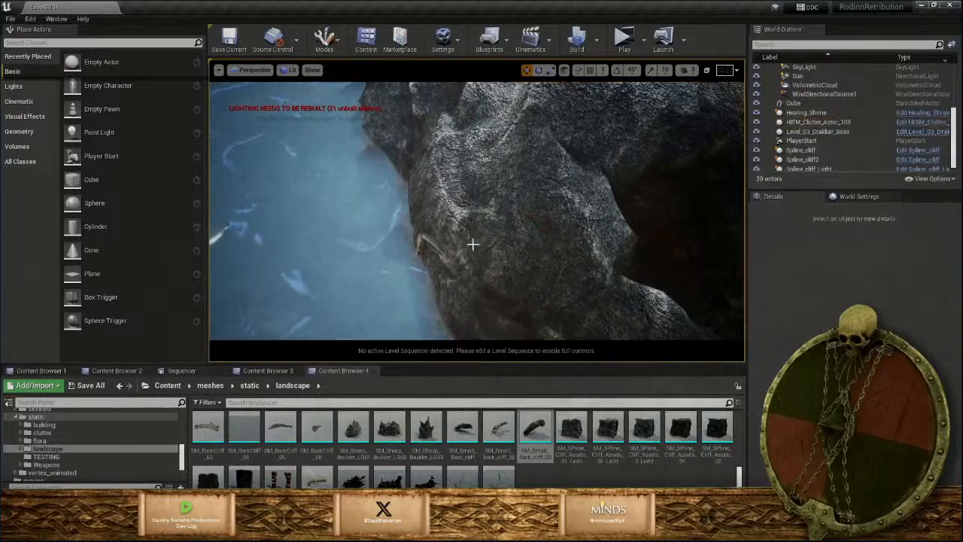
# Add a first instance to the Instance Transforms 4 array of HISM_Clutter_Actor_10X and move it beside the Instance Transforms 5 rock
pyautogui.moveTo(473, 243); pyautogui.dragTo(444, 169, button='right')
pyautogui.moveTo(477, 210); pyautogui.dragTo(536, 179, button='right')
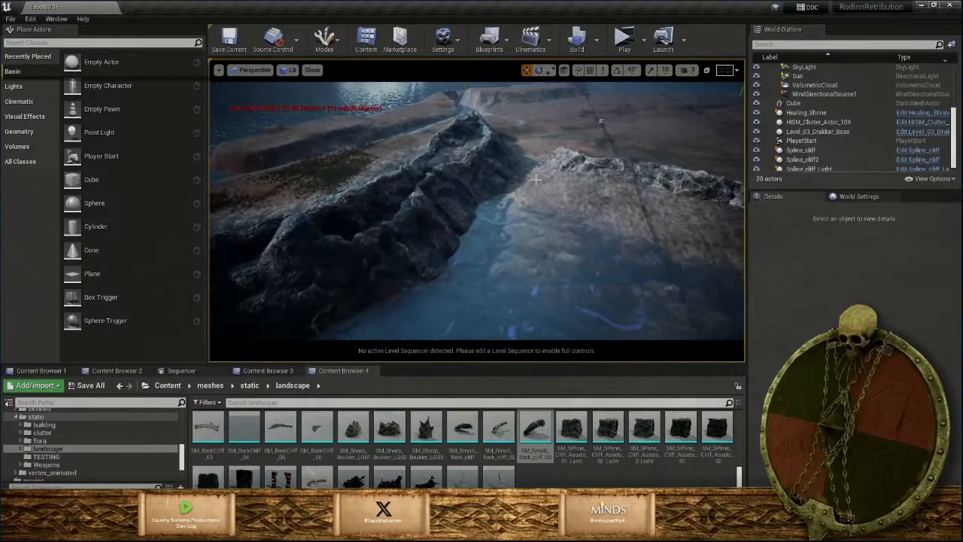
pyautogui.click(555, 171)
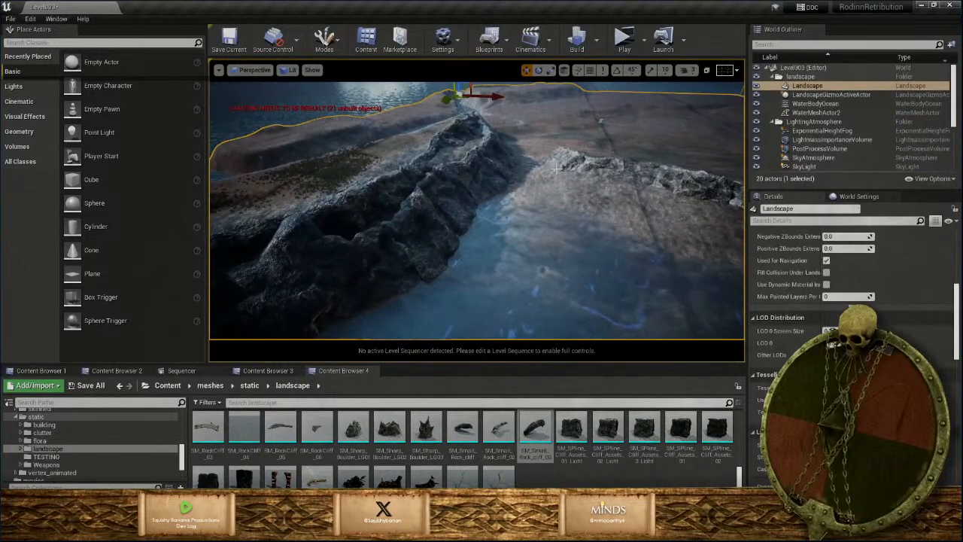
pyautogui.click(295, 254)
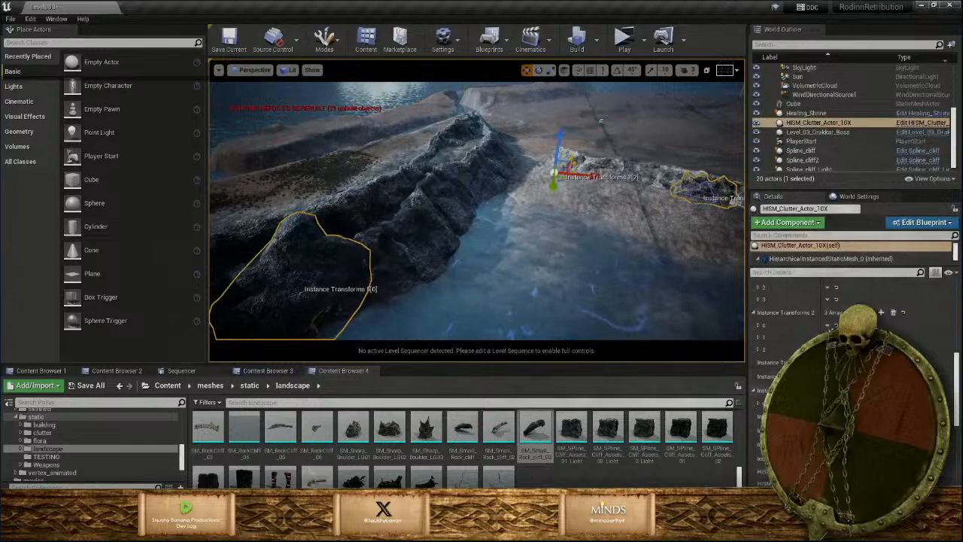
pyautogui.click(881, 376)
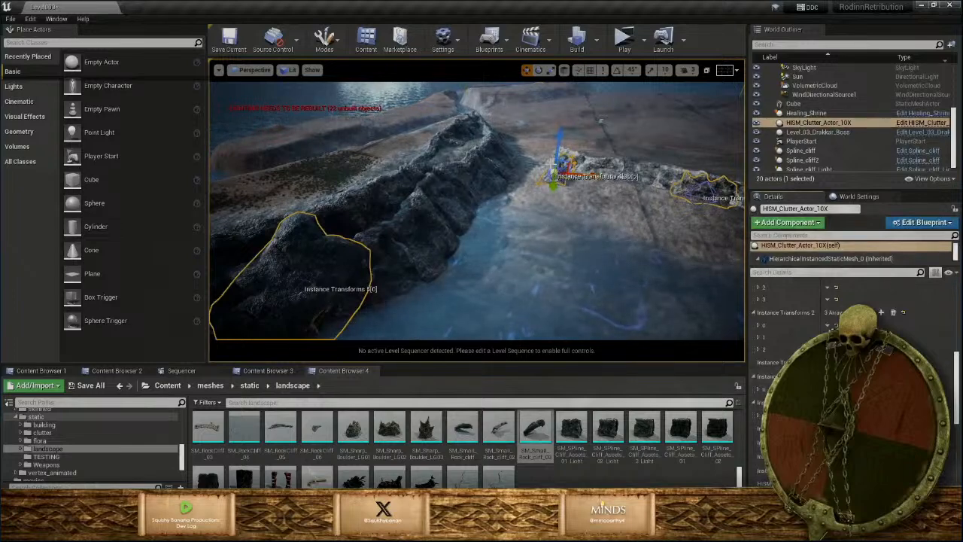
pyautogui.moveTo(422, 261); pyautogui.dragTo(264, 337)
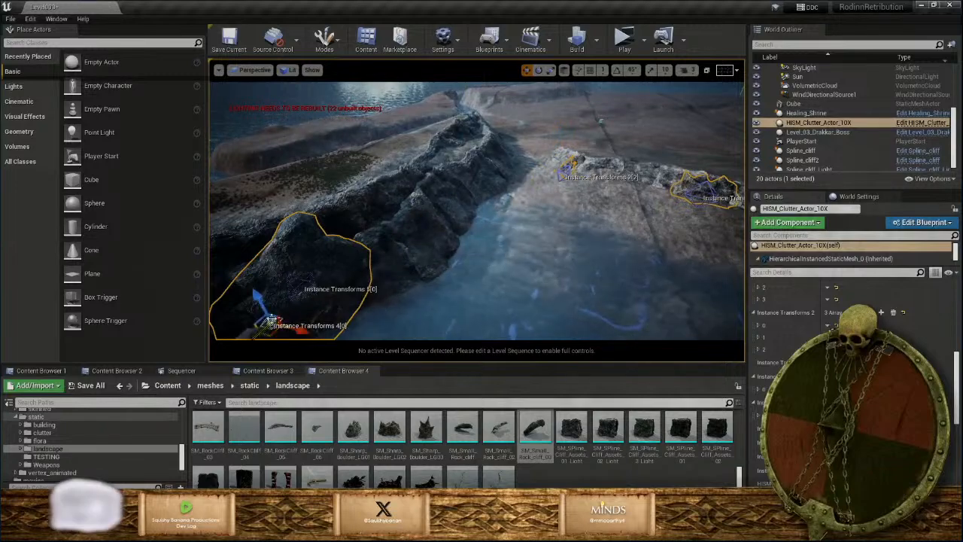
pyautogui.moveTo(264, 337); pyautogui.dragTo(419, 314, button='right')
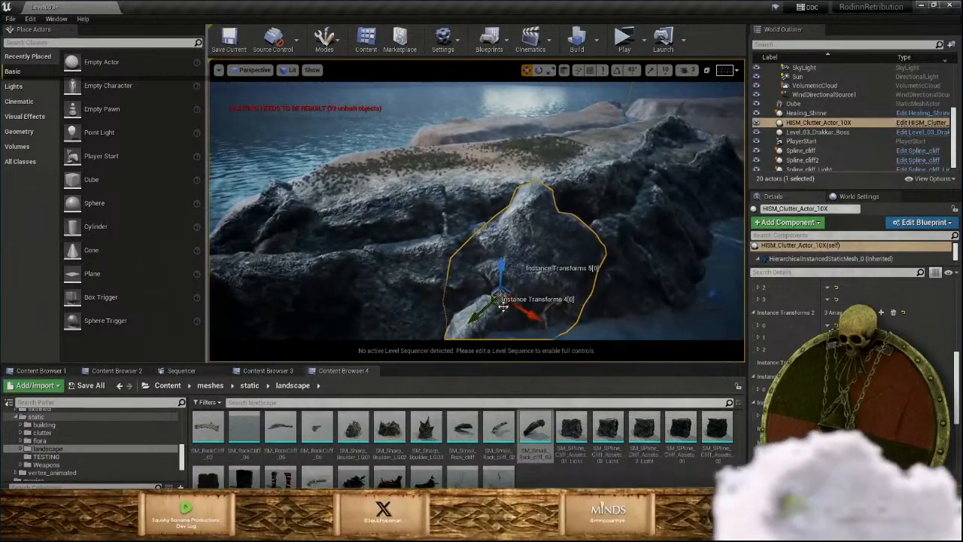
# Shift the Instance Transforms 4 rock along the cliff away from the Instance Transforms 5 rock, rotating and enlarging it there
pyautogui.moveTo(502, 307); pyautogui.dragTo(359, 299)
pyautogui.press('e')
pyautogui.moveTo(343, 331); pyautogui.dragTo(387, 323)
pyautogui.press('r')
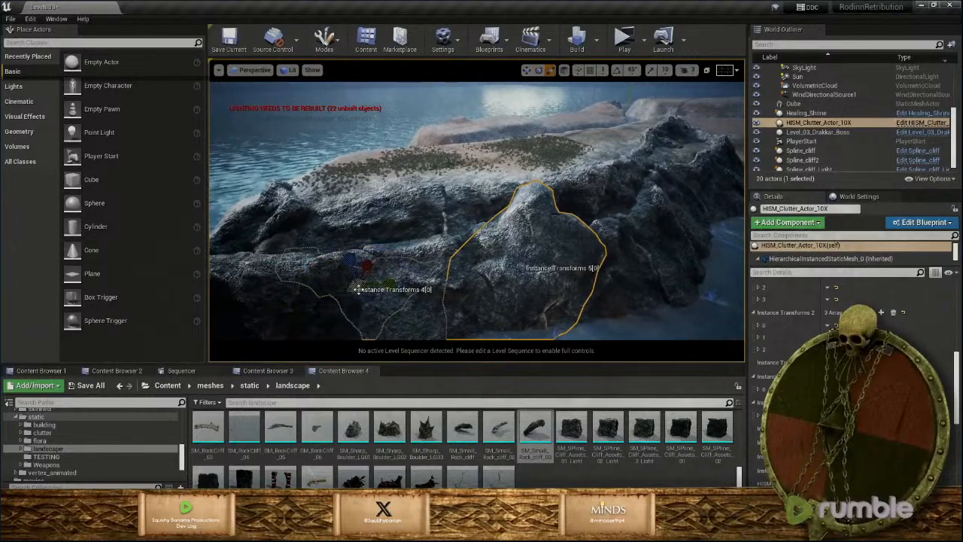
pyautogui.moveTo(356, 287); pyautogui.dragTo(421, 248)
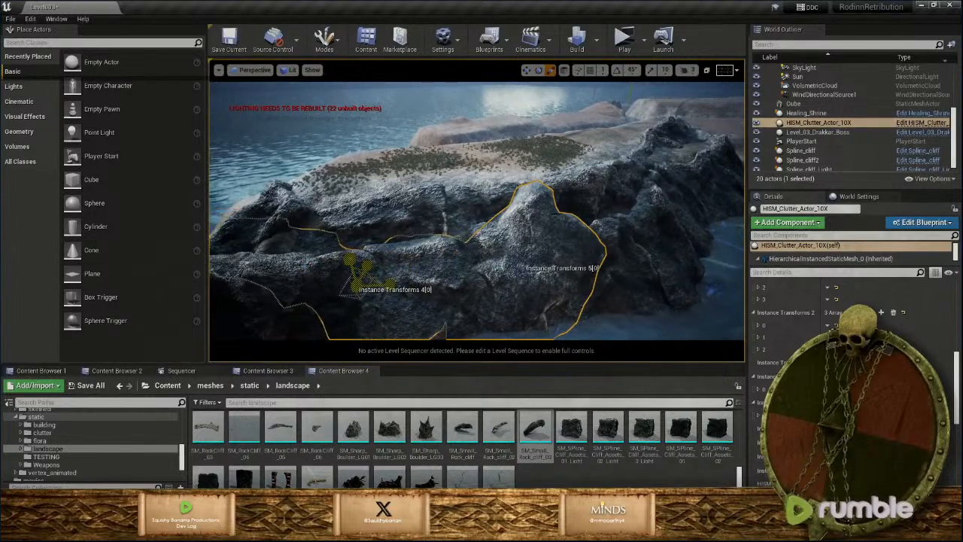
# Raise the Instance Transforms 4 rock so it covers the upper end of the headland cliff
pyautogui.moveTo(407, 278); pyautogui.dragTo(511, 271, button='right')
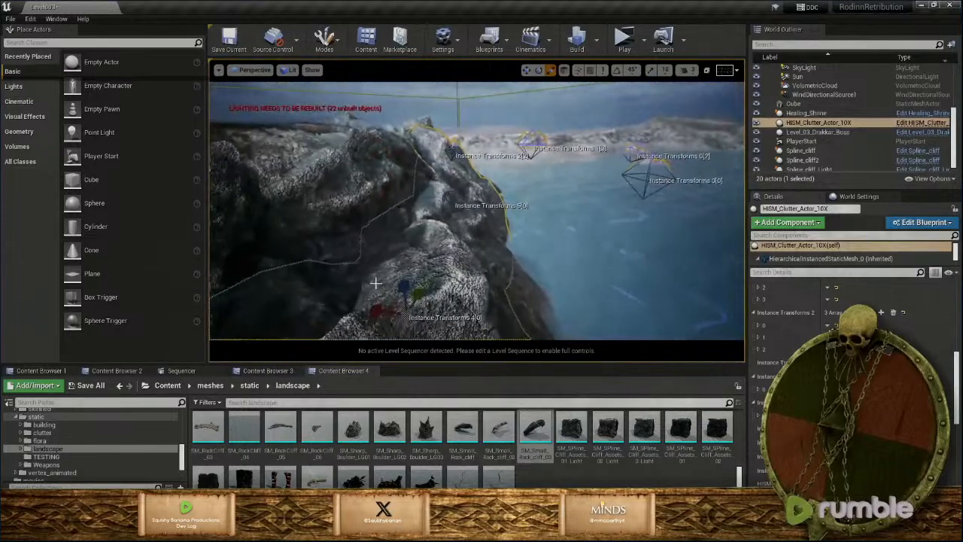
pyautogui.press('w')
pyautogui.moveTo(416, 292); pyautogui.dragTo(408, 234)
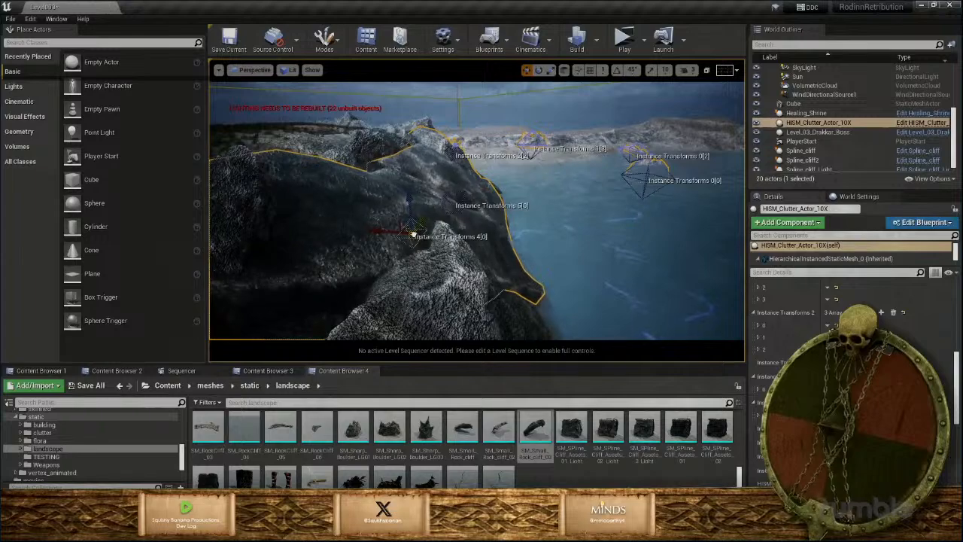
pyautogui.press('Escape')
pyautogui.moveTo(339, 248); pyautogui.dragTo(331, 271, button='right')
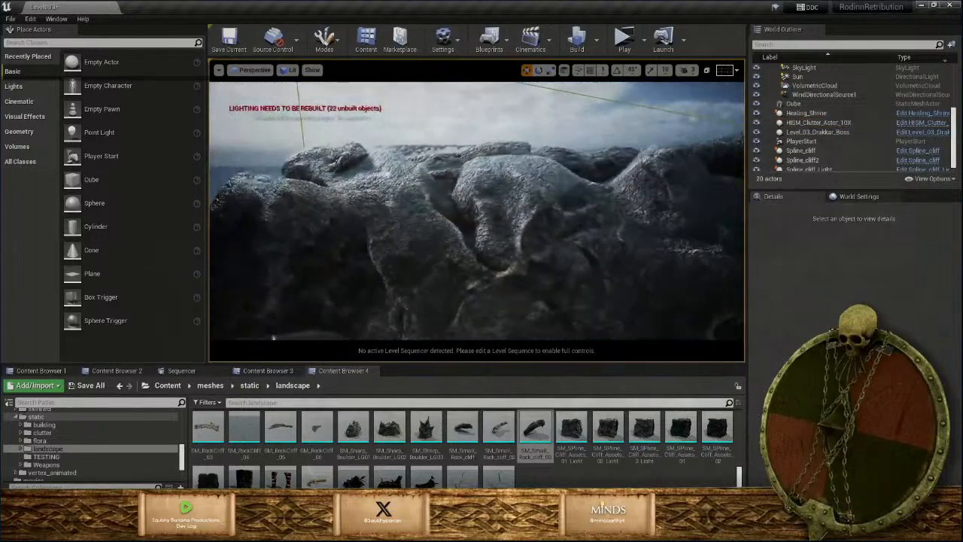
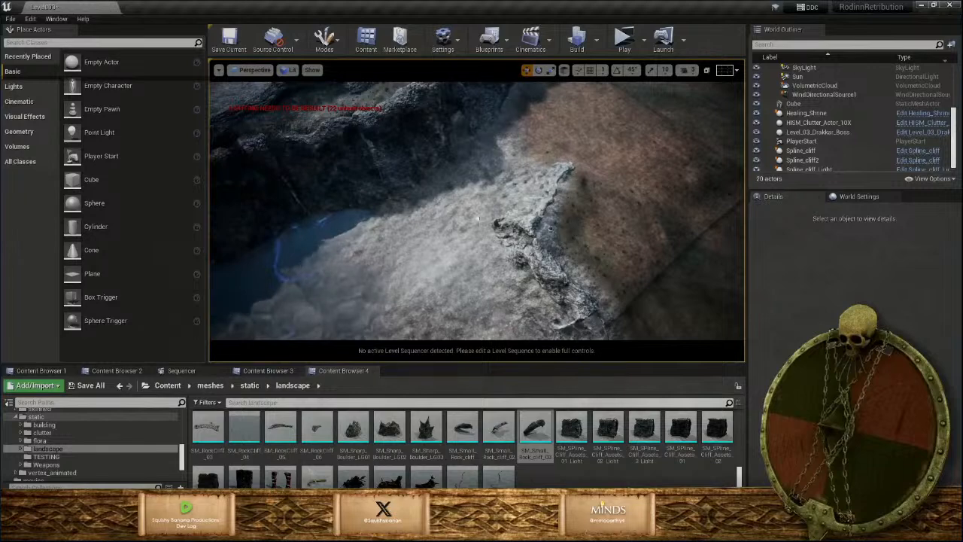
# Add a first instance to the Instance Transforms 3 array of HISM_Clutter_Actor_10X and move it to the cliff face above the inlet
pyautogui.click(477, 218)
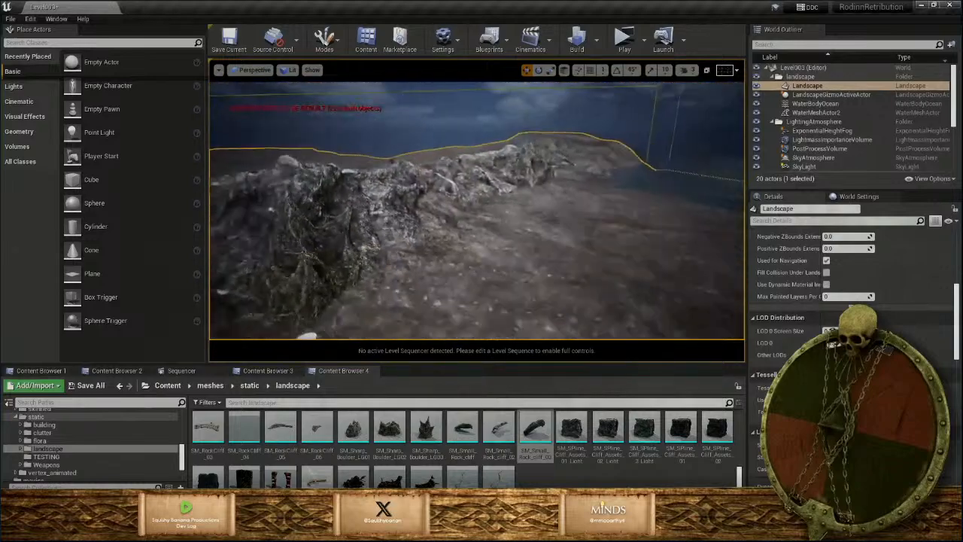
pyautogui.moveTo(478, 218); pyautogui.dragTo(575, 275, button='right')
pyautogui.click(572, 260)
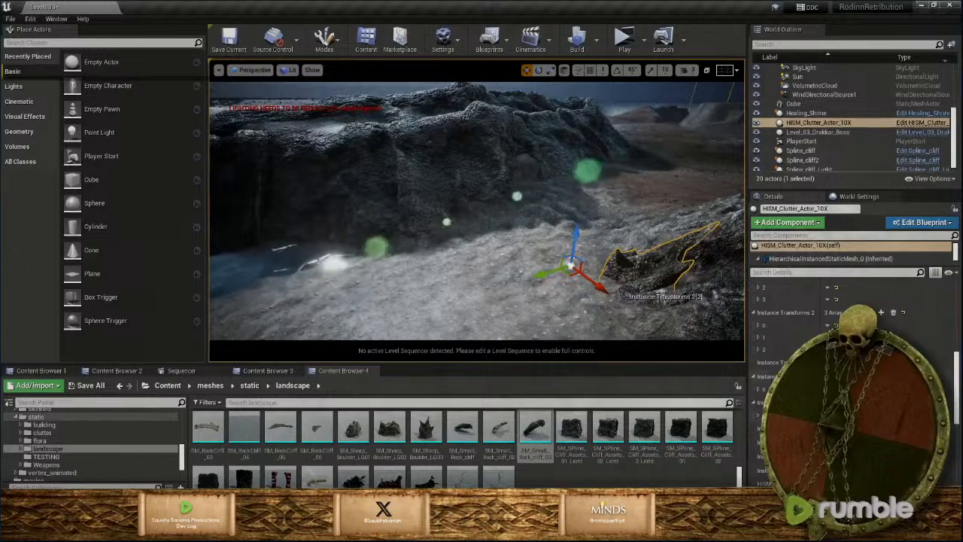
pyautogui.click(881, 363)
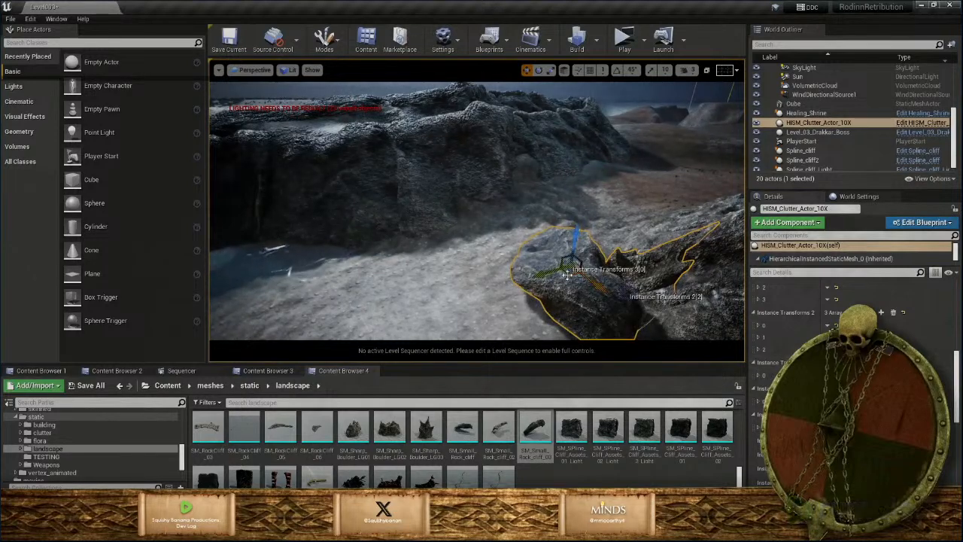
pyautogui.moveTo(568, 274); pyautogui.dragTo(339, 213)
pyautogui.moveTo(339, 213); pyautogui.dragTo(279, 179, button='right')
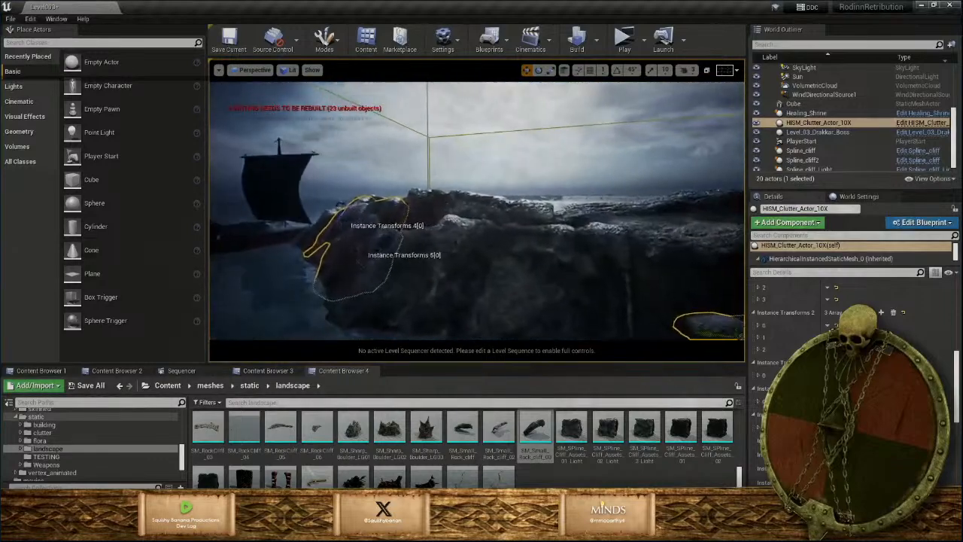
pyautogui.press('f')
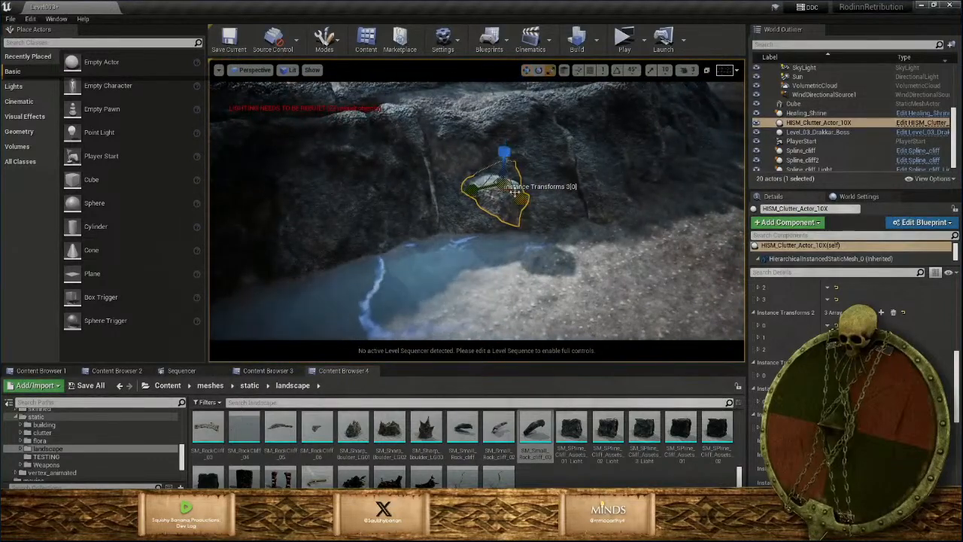
# Rotate the enlarged Instance Transforms 3 rock so it slopes down the cliff toward the water
pyautogui.press('e')
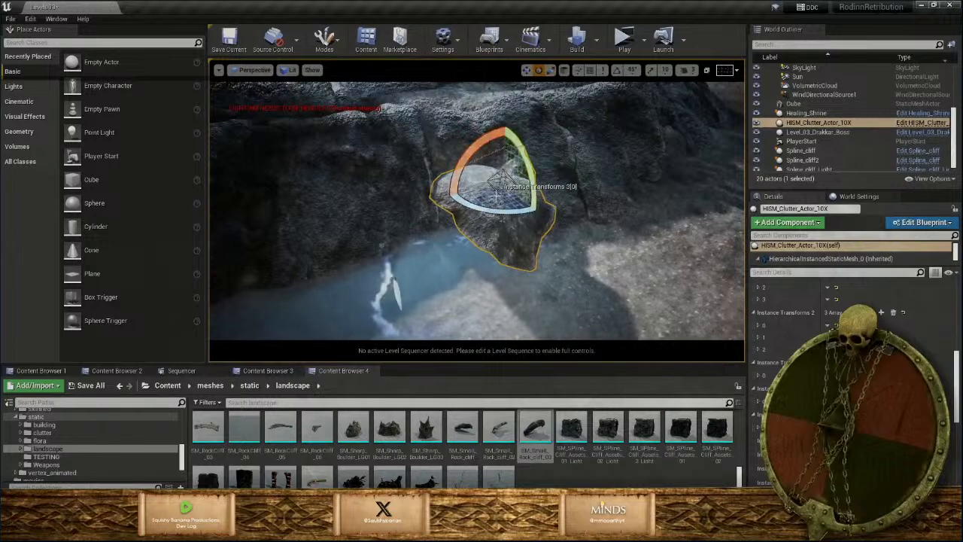
pyautogui.moveTo(490, 184); pyautogui.dragTo(498, 229)
pyautogui.moveTo(518, 146); pyautogui.dragTo(410, 158)
pyautogui.press('w')
pyautogui.press('f')
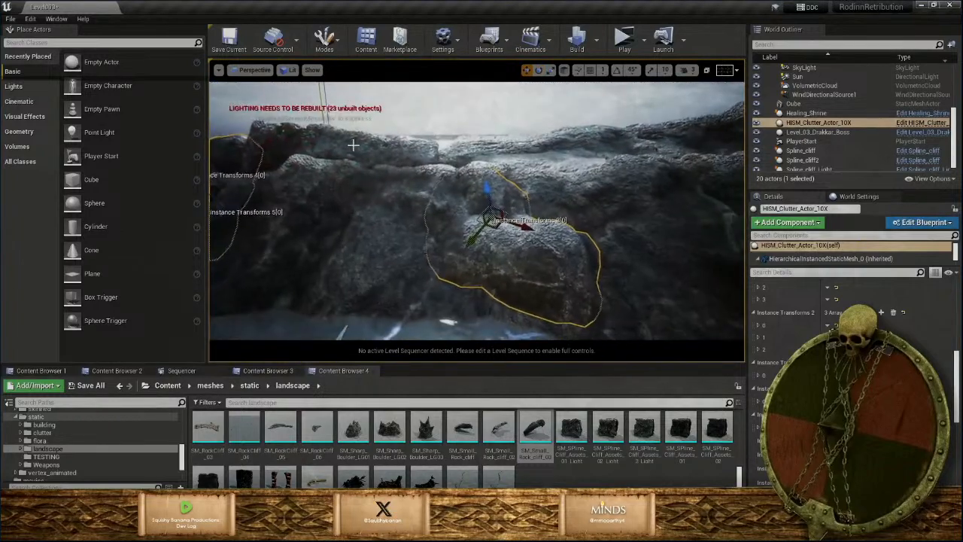
pyautogui.press('e')
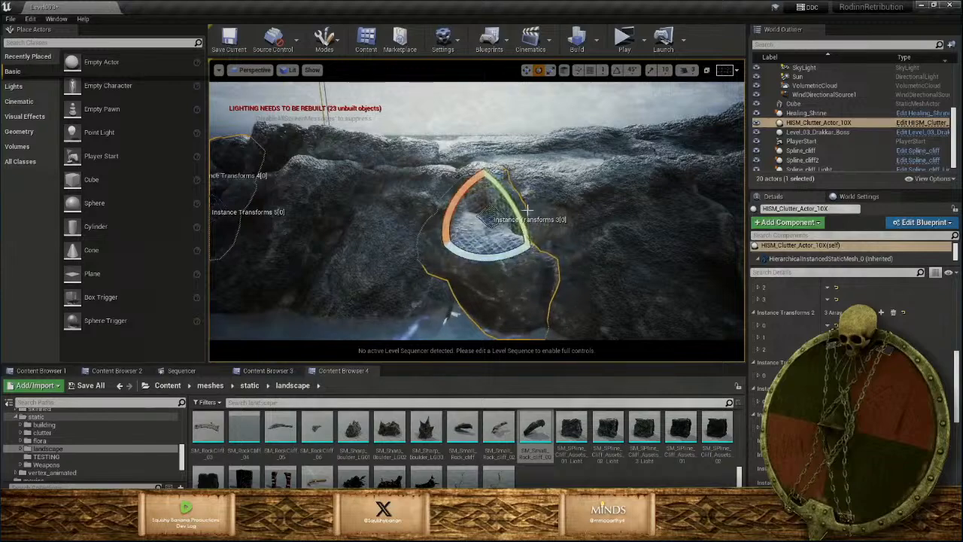
pyautogui.press('w')
# Nudge the Instance Transforms 3 rock along the cliff face so it protrudes at the waterline
pyautogui.moveTo(505, 211); pyautogui.dragTo(575, 209, button='right')
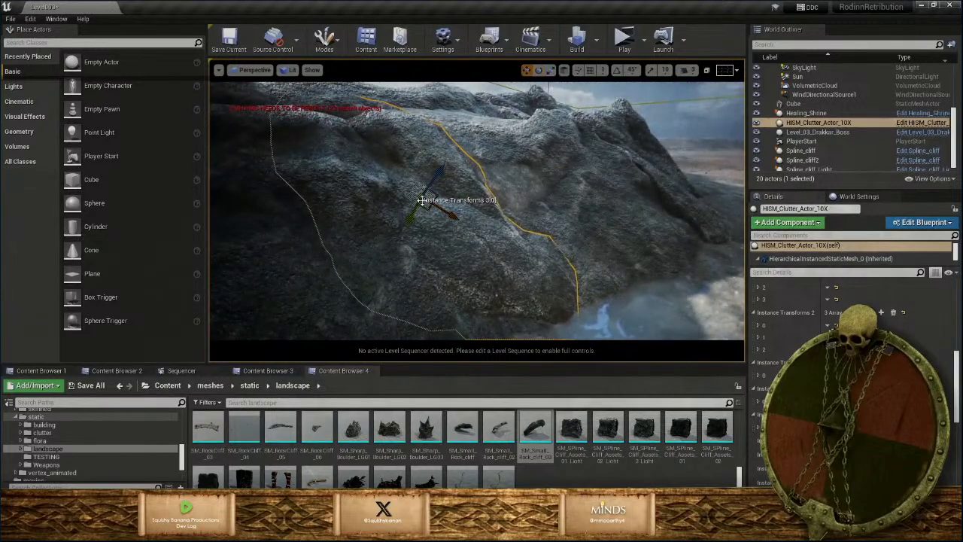
pyautogui.moveTo(422, 201); pyautogui.dragTo(463, 208)
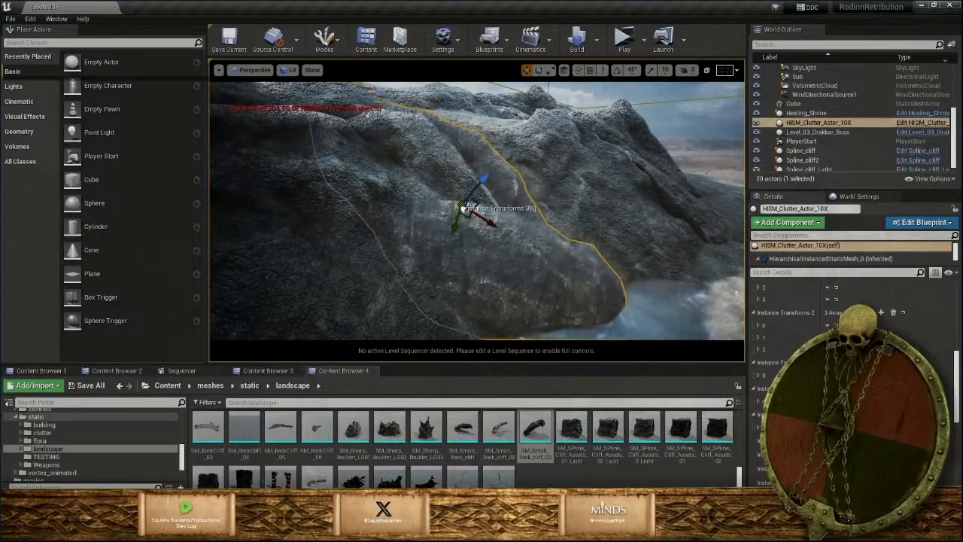
pyautogui.press('Escape')
pyautogui.moveTo(535, 261); pyautogui.dragTo(588, 243, button='right')
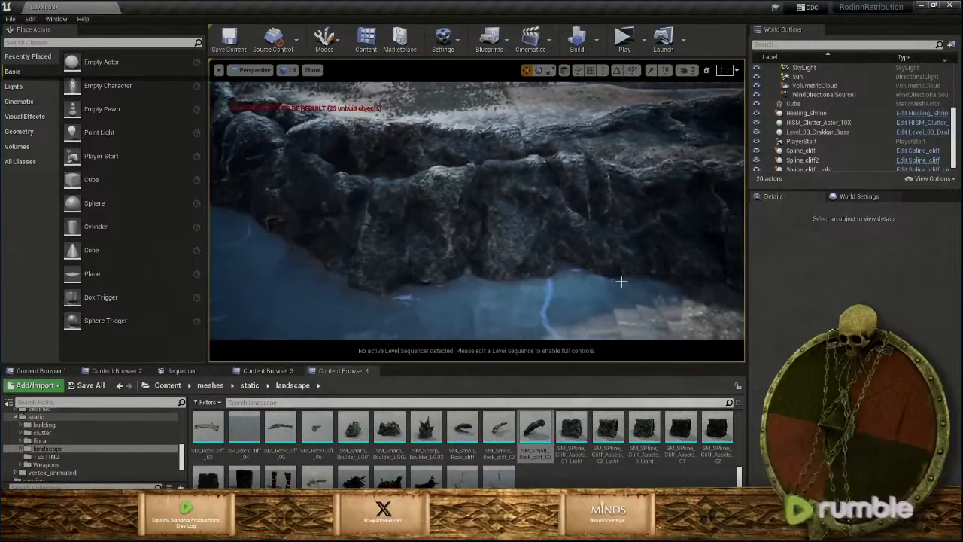
# Add a second instance to the Instance Transforms 3 array of HISM_Clutter_Actor_10X and move it along the cliff face beside the first rock
pyautogui.click(588, 243)
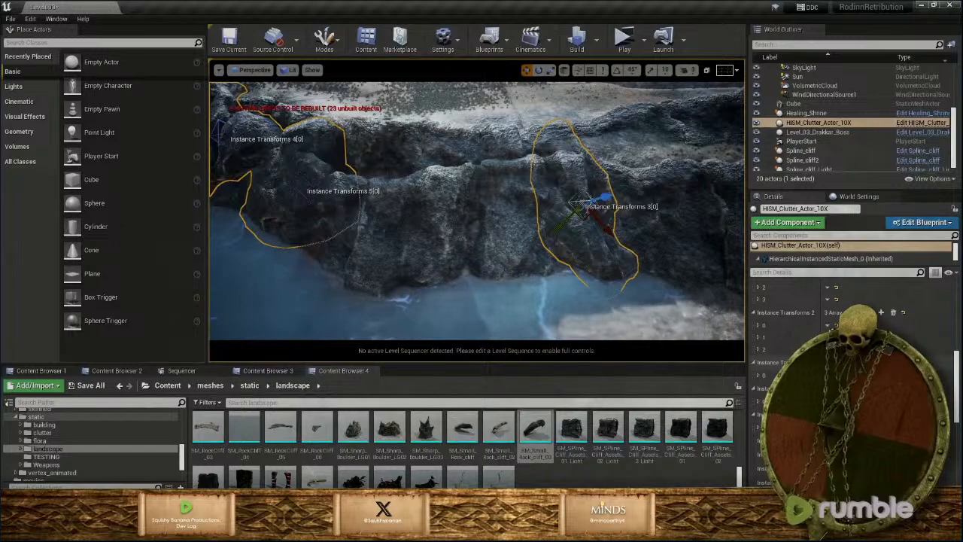
pyautogui.moveTo(554, 250); pyautogui.dragTo(613, 254, button='right')
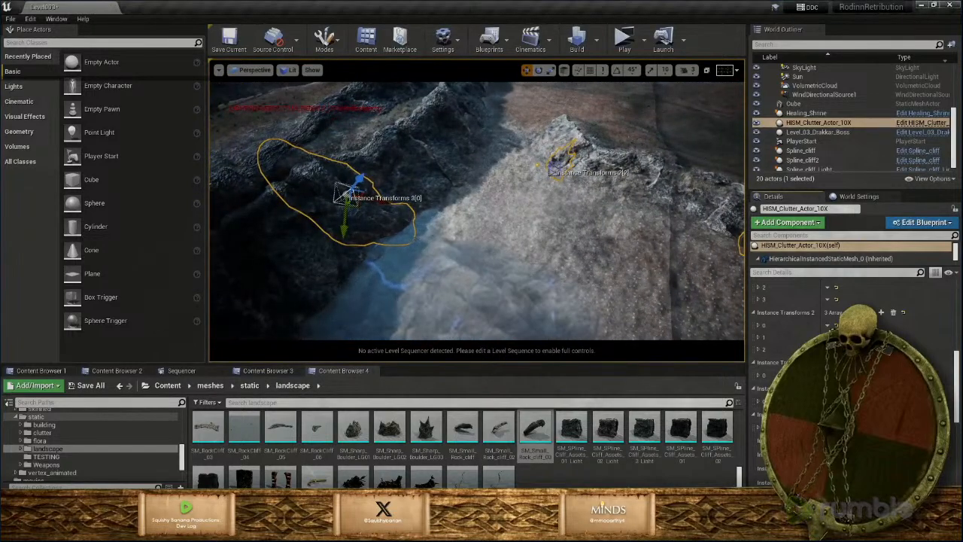
pyautogui.click(882, 362)
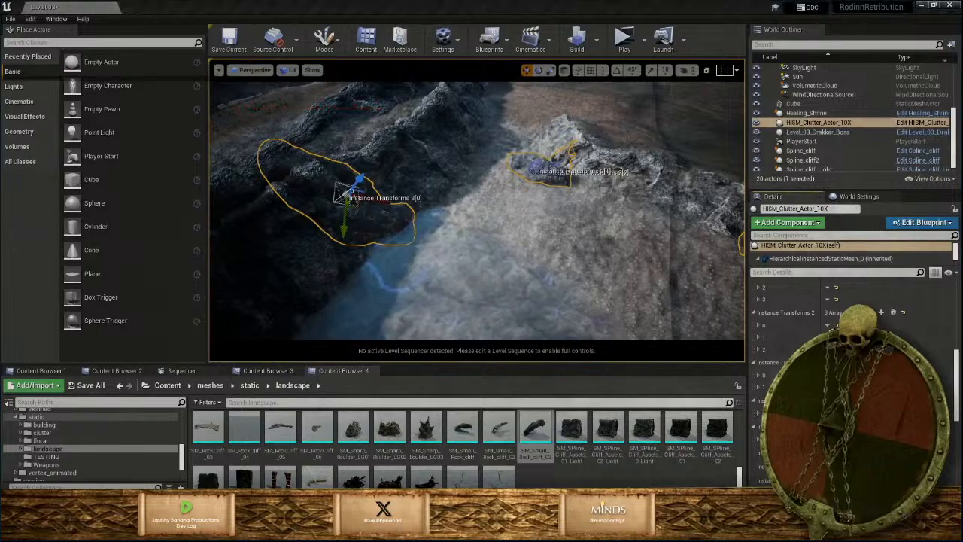
pyautogui.click(799, 423)
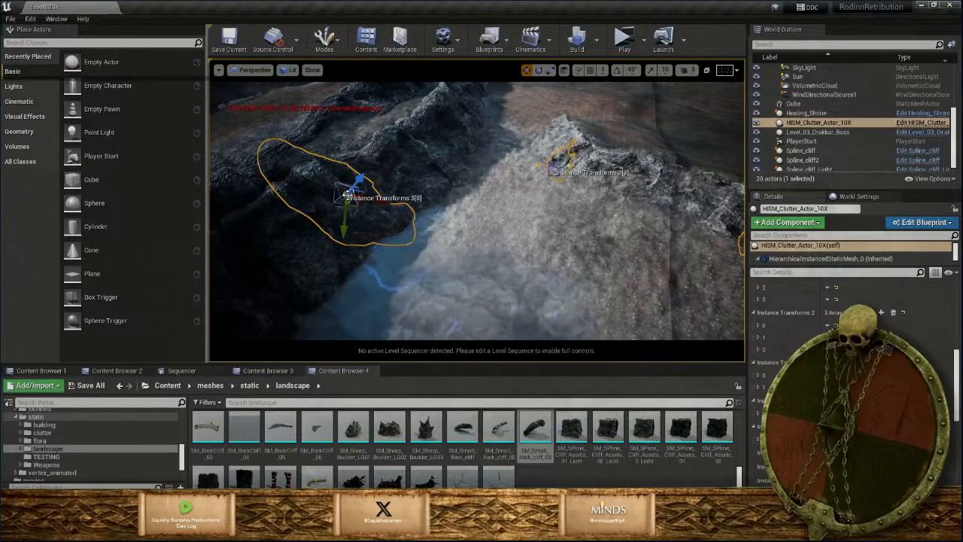
pyautogui.moveTo(348, 194); pyautogui.dragTo(226, 192, button='right')
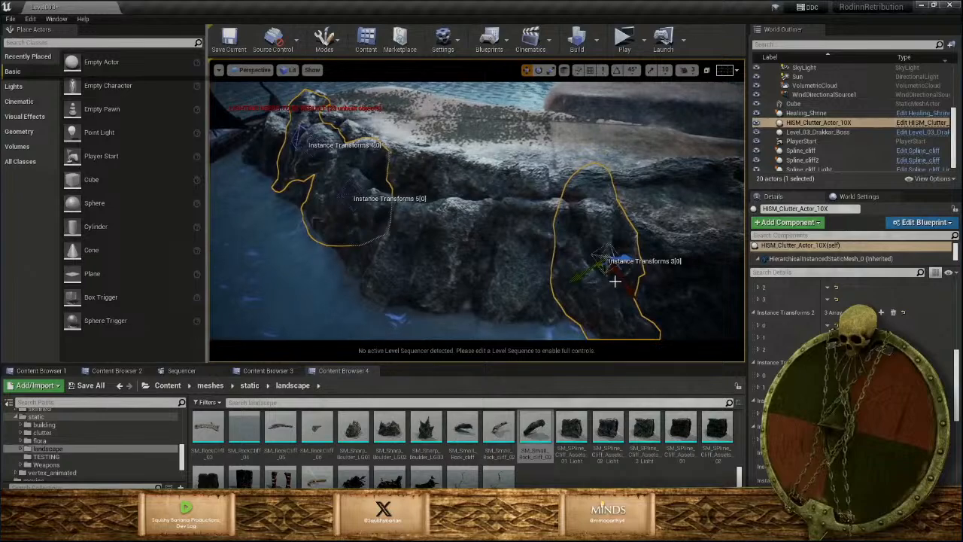
pyautogui.moveTo(605, 276); pyautogui.dragTo(457, 258)
# Rotate the second Instance Transforms 3 rock and shift it into the headland cliff so it blends with the ridge
pyautogui.press('e')
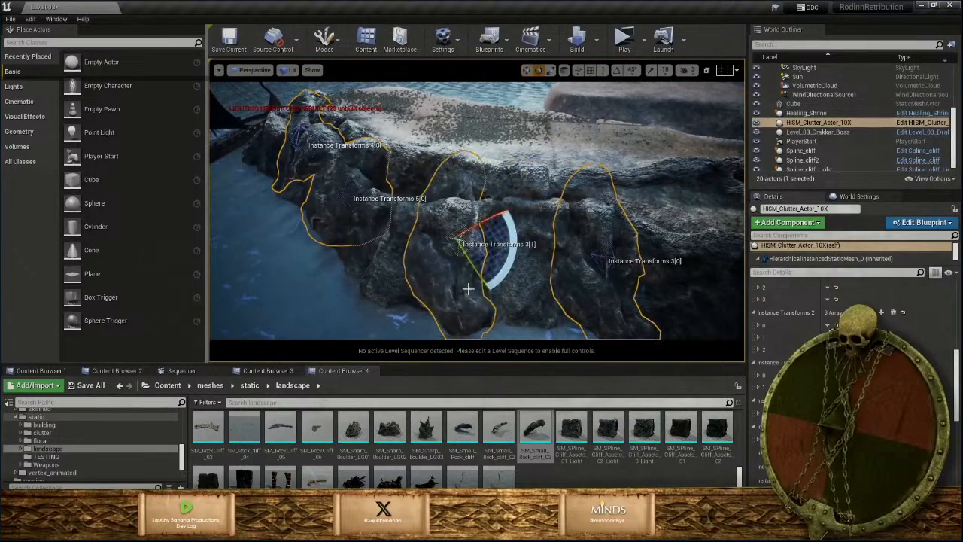
pyautogui.moveTo(490, 288); pyautogui.dragTo(514, 237)
pyautogui.moveTo(514, 236); pyautogui.dragTo(447, 263, button='right')
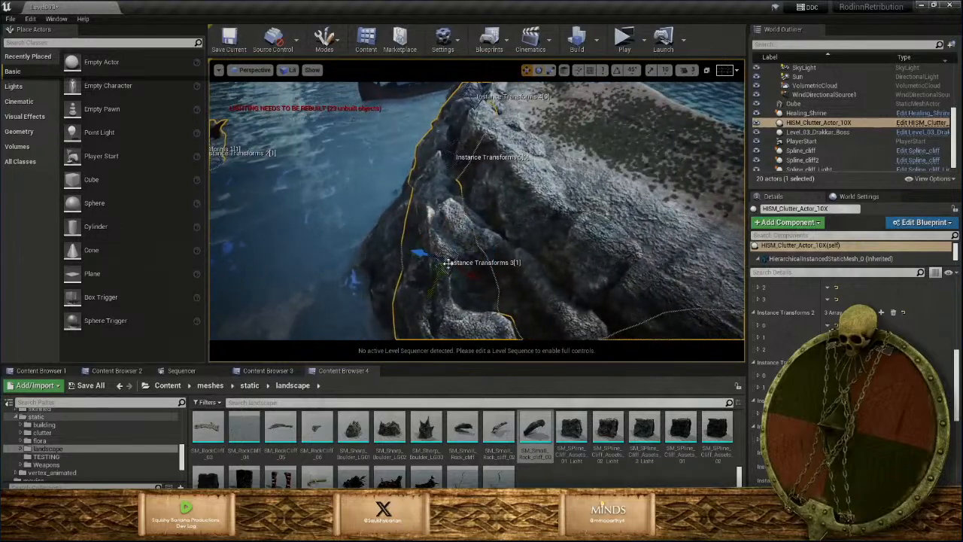
pyautogui.moveTo(448, 263); pyautogui.dragTo(489, 207)
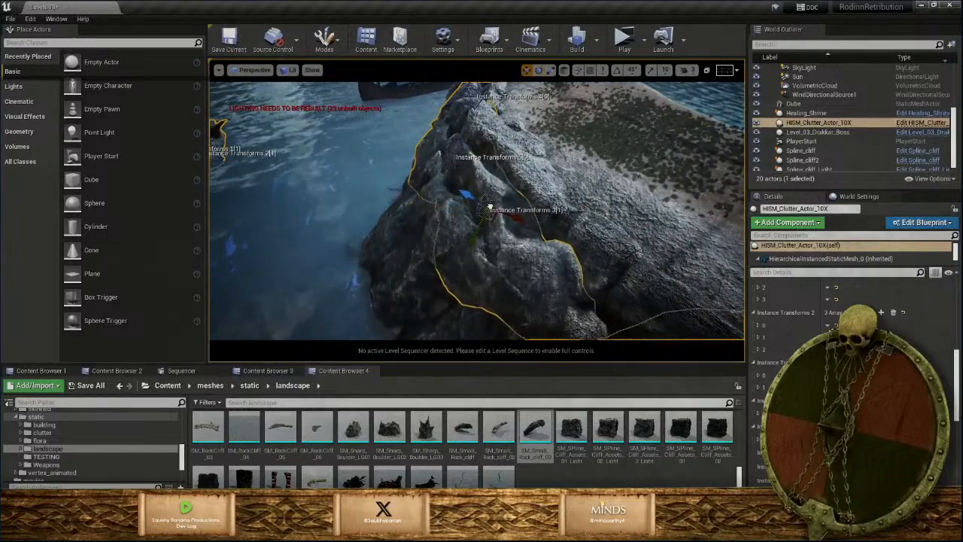
pyautogui.moveTo(489, 207); pyautogui.dragTo(457, 215, button='right')
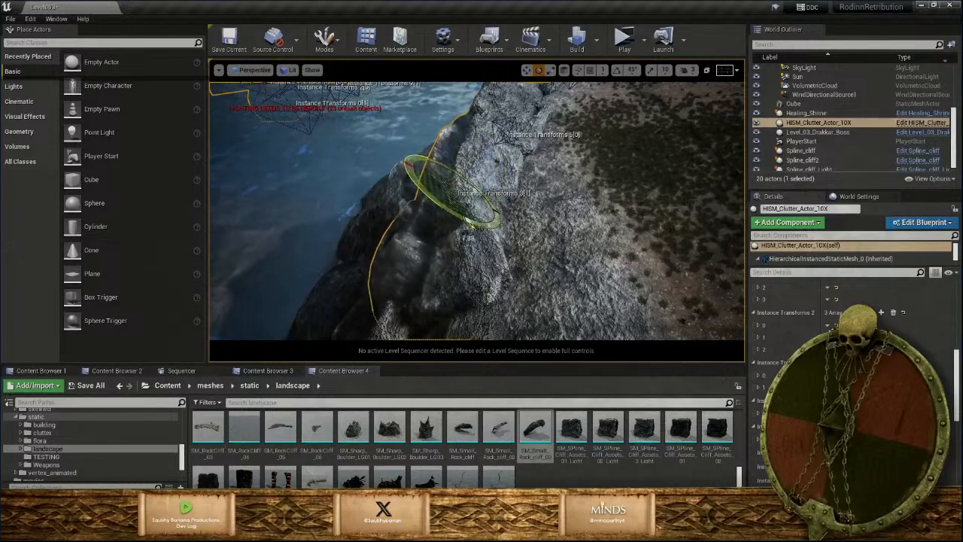
pyautogui.press('Escape')
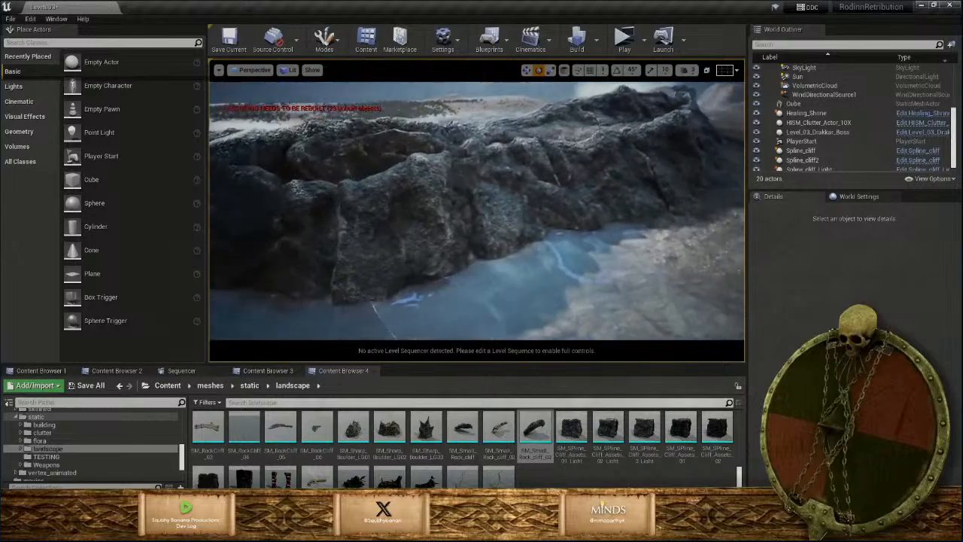
# Add a second Instance Transforms 5 rock and move it from the beach to the foot of the headland's inland cliff face
pyautogui.moveTo(477, 210)
pyautogui.mouseDown(button='right')
pyautogui.moveTo(557, 226)
pyautogui.moveTo(639, 207)
pyautogui.moveTo(542, 207)
pyautogui.moveTo(481, 226)
pyautogui.moveTo(440, 199)
pyautogui.moveTo(490, 203)
pyautogui.moveTo(474, 200)
pyautogui.mouseUp(button='right')
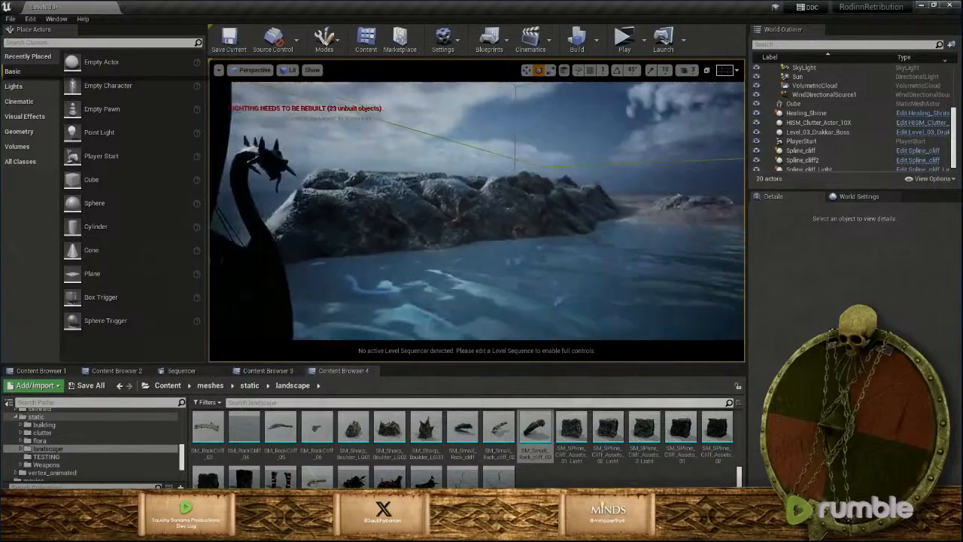
pyautogui.moveTo(738, 295)
pyautogui.mouseDown(button='right')
pyautogui.moveTo(703, 295)
pyautogui.moveTo(726, 295)
pyautogui.mouseUp(button='right')
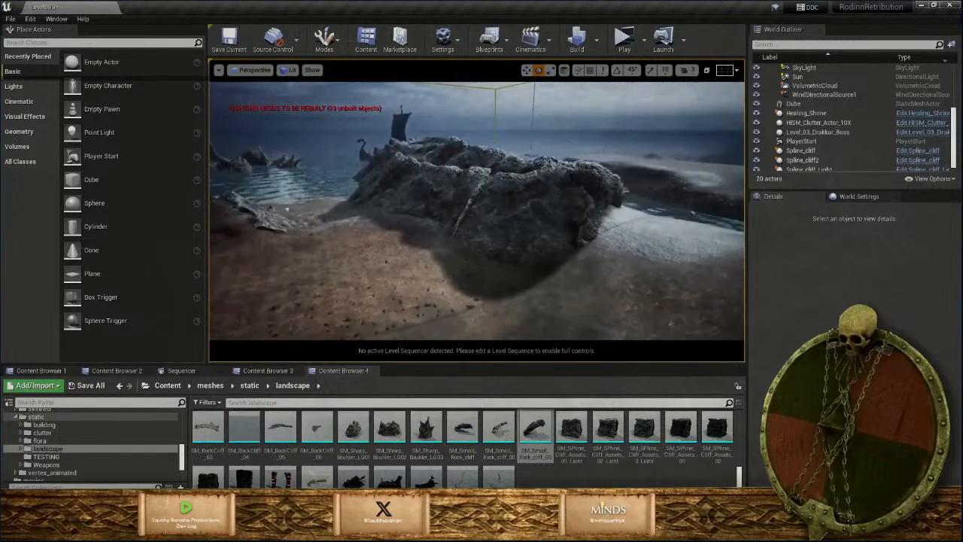
pyautogui.moveTo(727, 295); pyautogui.dragTo(222, 262, button='right')
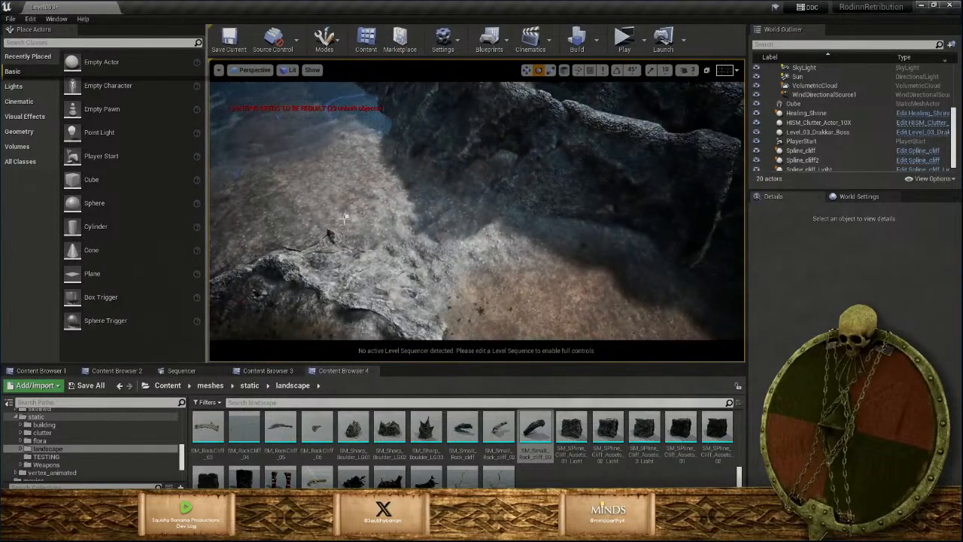
pyautogui.click(347, 219)
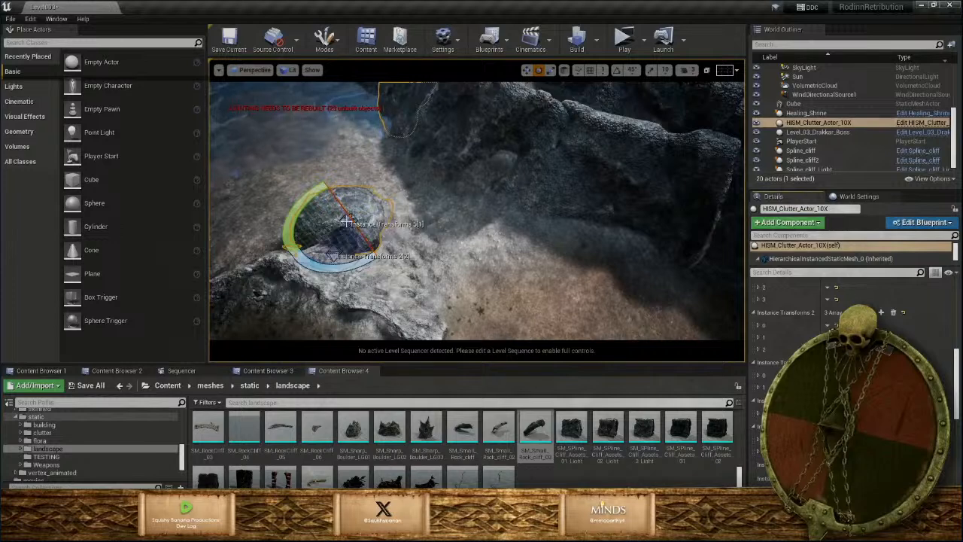
pyautogui.press('w')
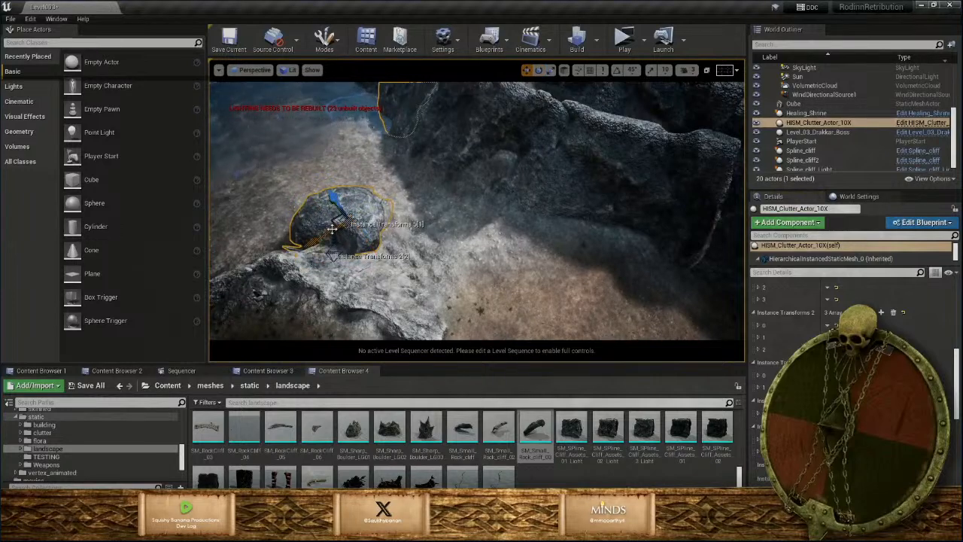
pyautogui.moveTo(318, 248); pyautogui.dragTo(649, 252)
pyautogui.moveTo(649, 252); pyautogui.dragTo(568, 299, button='right')
# Rotate and reposition the second Instance Transforms 5 rock so it covers the seam in the inland cliff face
pyautogui.press('e')
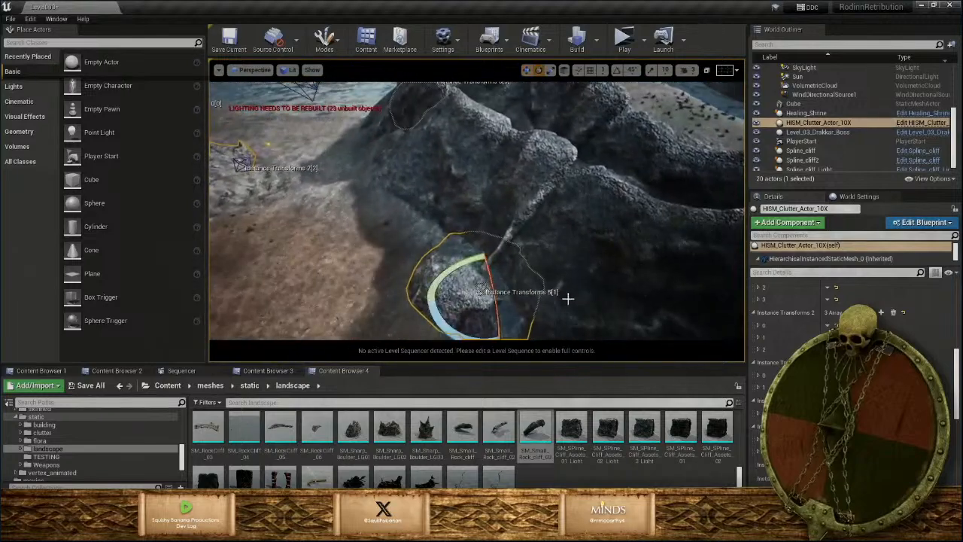
pyautogui.moveTo(486, 275); pyautogui.dragTo(452, 259)
pyautogui.press('e')
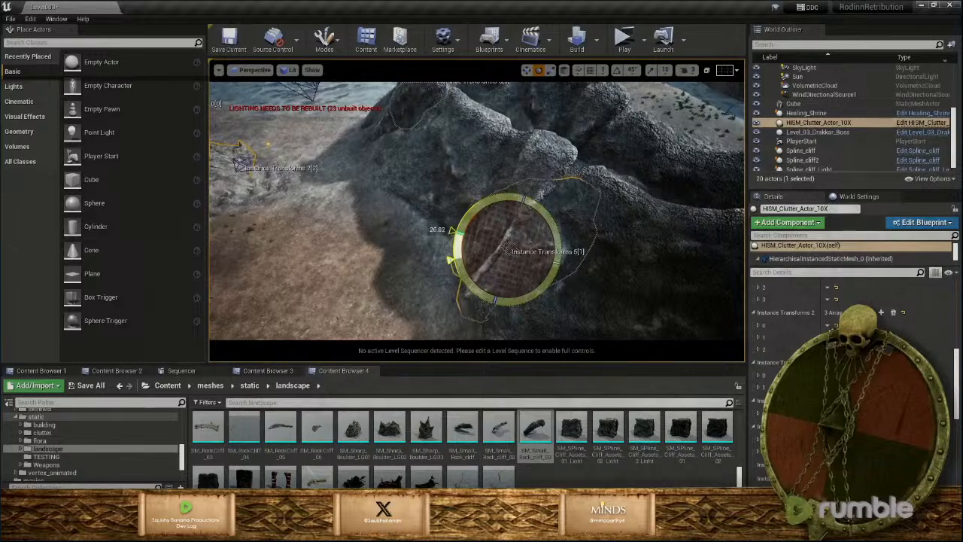
pyautogui.moveTo(499, 220)
pyautogui.mouseDown(button='right')
pyautogui.moveTo(493, 248)
pyautogui.moveTo(499, 203)
pyautogui.mouseUp(button='right')
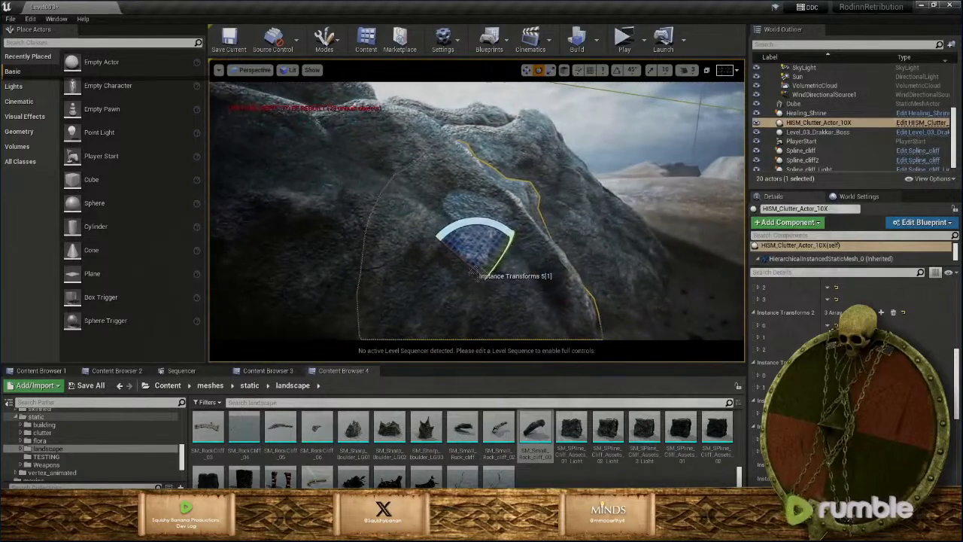
pyautogui.press('w')
pyautogui.moveTo(464, 277); pyautogui.dragTo(472, 218, button='right')
pyautogui.press('Escape')
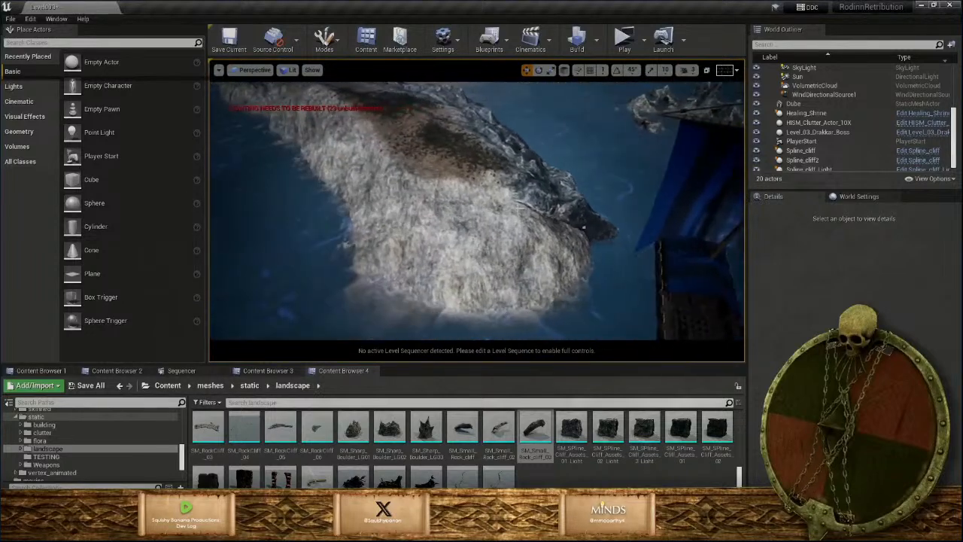
# Place a new Spline_cliff blueprint on the bare shoreline and move it beside the end of the existing cliff at the water's edge
pyautogui.click(578, 213)
pyautogui.click(264, 371)
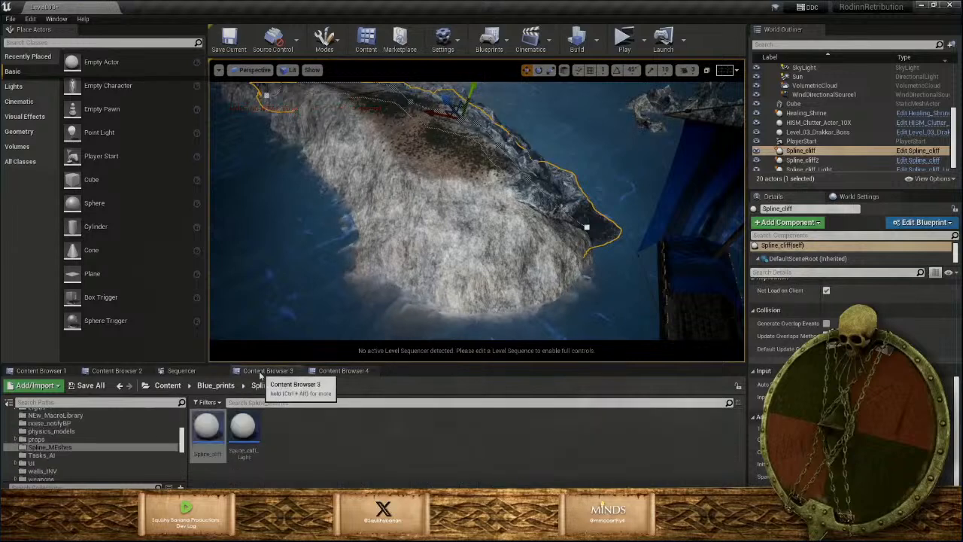
pyautogui.click(208, 430)
pyautogui.moveTo(480, 308); pyautogui.dragTo(489, 273)
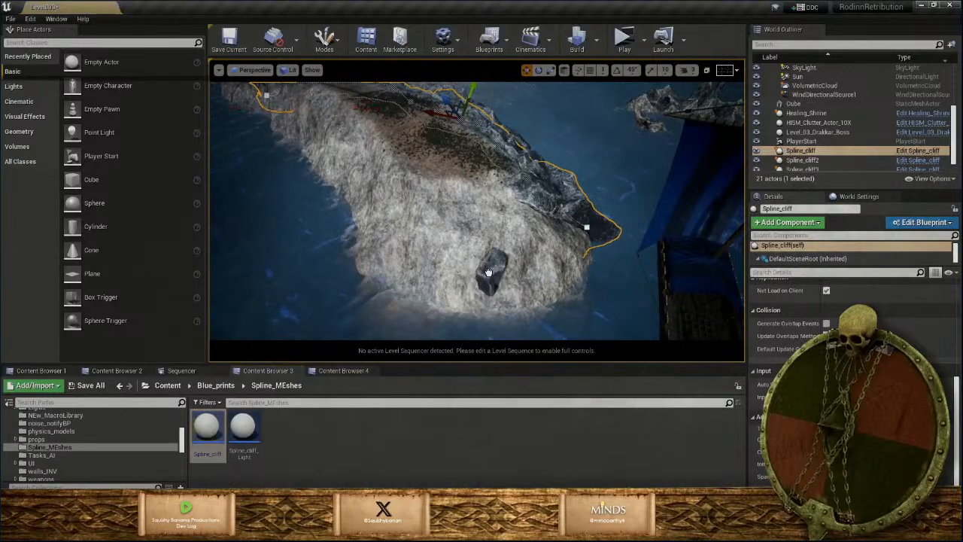
pyautogui.click(292, 121)
pyautogui.moveTo(292, 120); pyautogui.dragTo(271, 151, button='right')
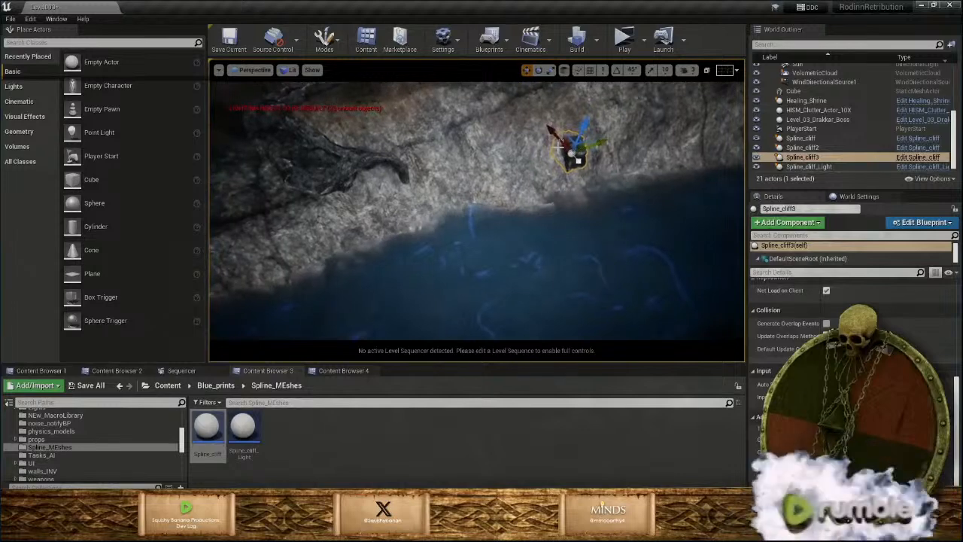
pyautogui.moveTo(619, 135); pyautogui.dragTo(455, 194)
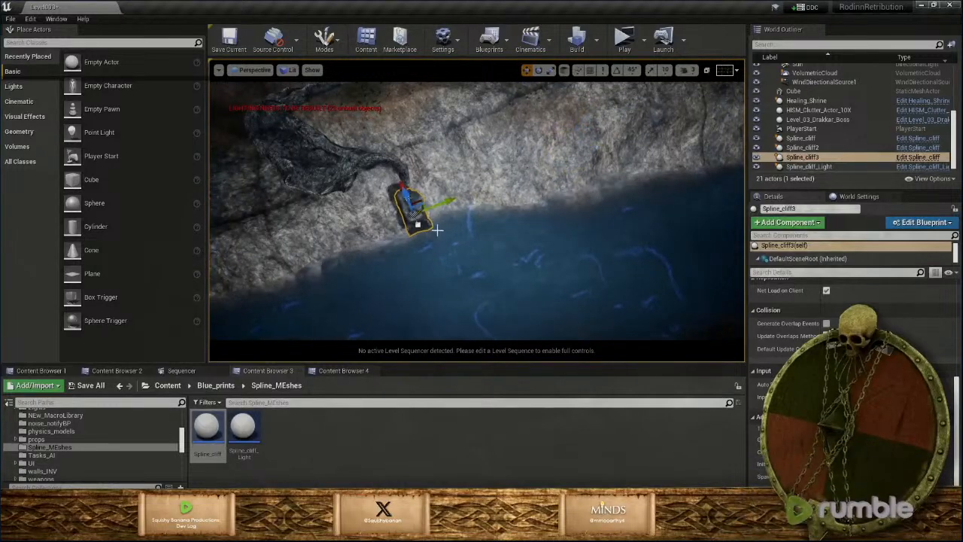
# Rotate the new spline cliff to follow the shoreline and scale it up to match the neighbouring cliff
pyautogui.press('e')
pyautogui.moveTo(407, 254); pyautogui.dragTo(376, 247)
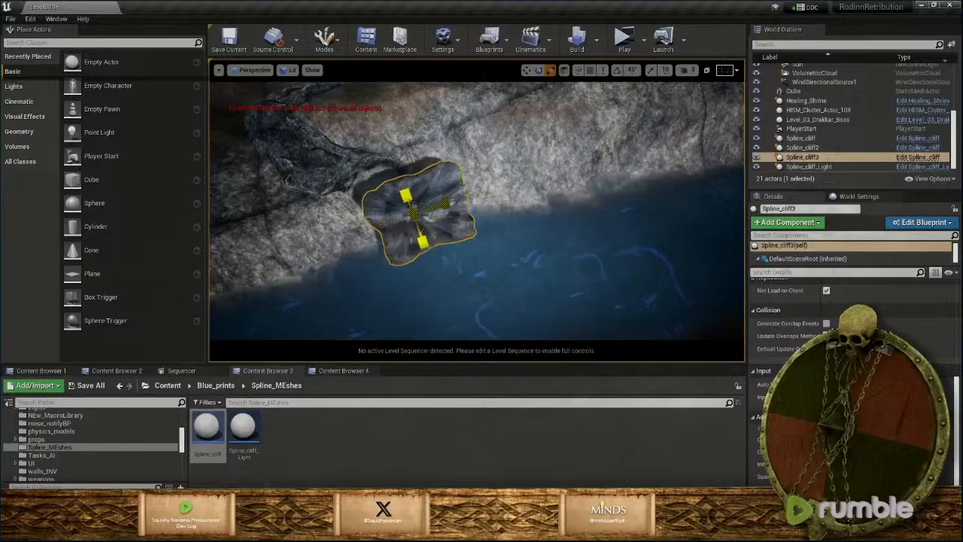
pyautogui.moveTo(414, 216); pyautogui.dragTo(493, 220, button='right')
pyautogui.moveTo(454, 248); pyautogui.dragTo(486, 210, button='right')
pyautogui.press('e')
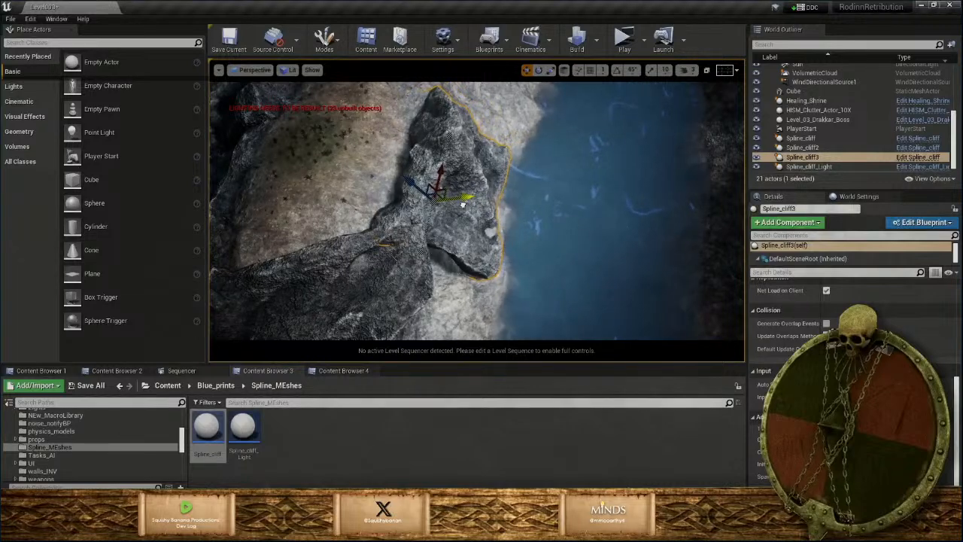
# Refine the new spline cliff's scale and position so it meets the existing cliff and sits down into the water
pyautogui.moveTo(463, 204); pyautogui.dragTo(493, 261, button='right')
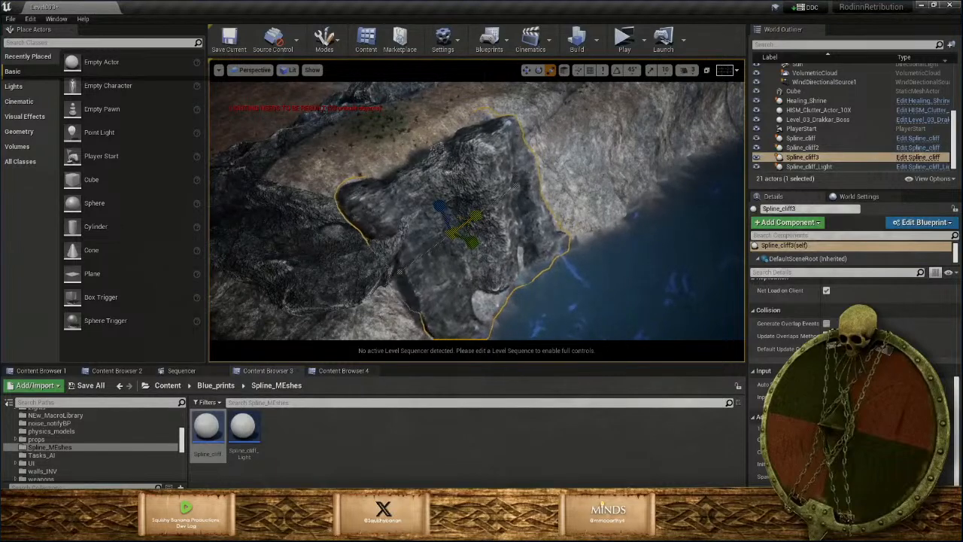
pyautogui.moveTo(468, 220)
pyautogui.mouseDown()
pyautogui.moveTo(440, 197)
pyautogui.moveTo(451, 224)
pyautogui.mouseUp()
pyautogui.press('w')
pyautogui.moveTo(477, 260); pyautogui.dragTo(482, 263)
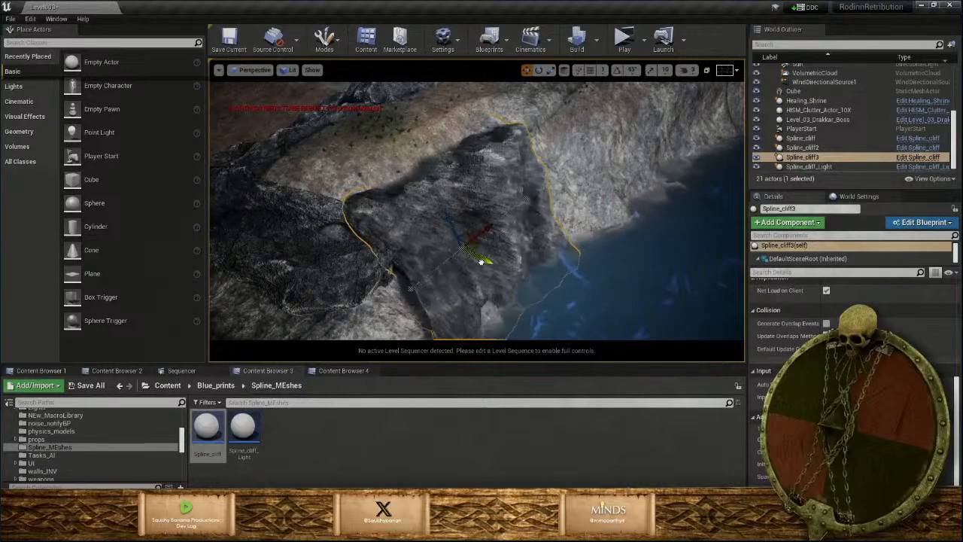
pyautogui.press('Escape')
pyautogui.moveTo(496, 206)
pyautogui.mouseDown(button='right')
pyautogui.moveTo(526, 143)
pyautogui.moveTo(598, 160)
pyautogui.moveTo(603, 244)
pyautogui.moveTo(590, 275)
pyautogui.moveTo(578, 214)
pyautogui.moveTo(578, 245)
pyautogui.moveTo(506, 210)
pyautogui.mouseUp(button='right')
pyautogui.press('w')
pyautogui.moveTo(507, 211); pyautogui.dragTo(507, 166)
pyautogui.moveTo(587, 289); pyautogui.dragTo(314, 191, button='right')
# Extend the new spline cliff along the bare shoreline by adding a spline point beyond its end point
pyautogui.click(346, 199)
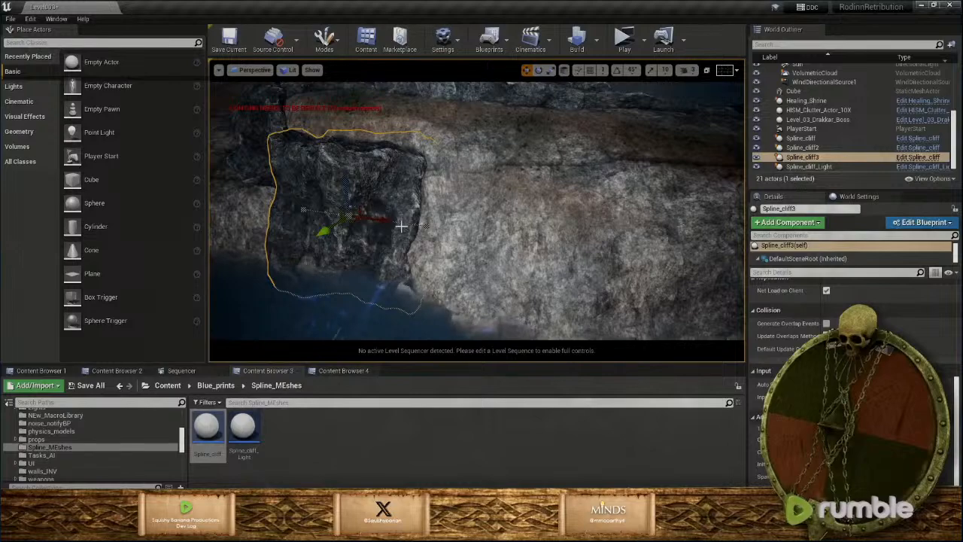
pyautogui.click(425, 226)
pyautogui.moveTo(425, 226); pyautogui.dragTo(455, 262, button='right')
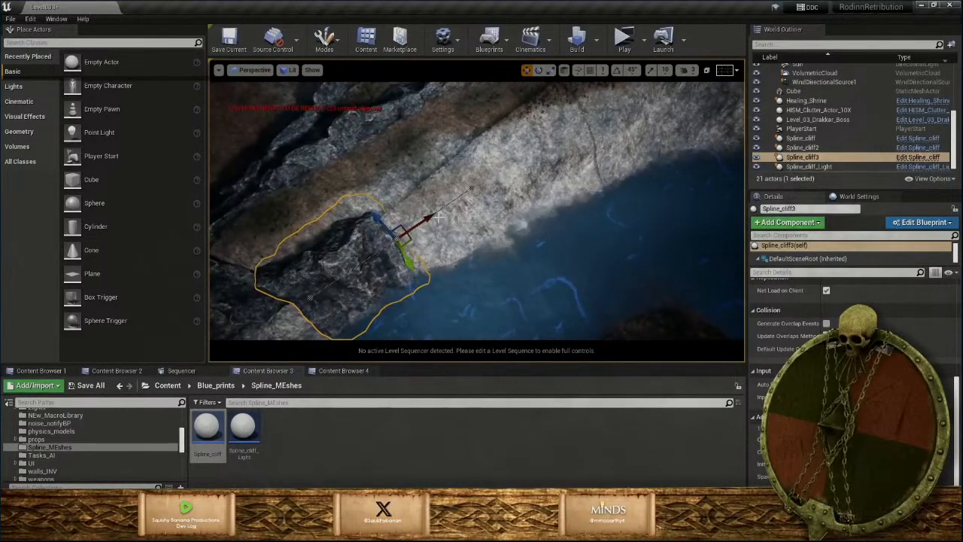
pyautogui.moveTo(438, 217); pyautogui.dragTo(449, 216)
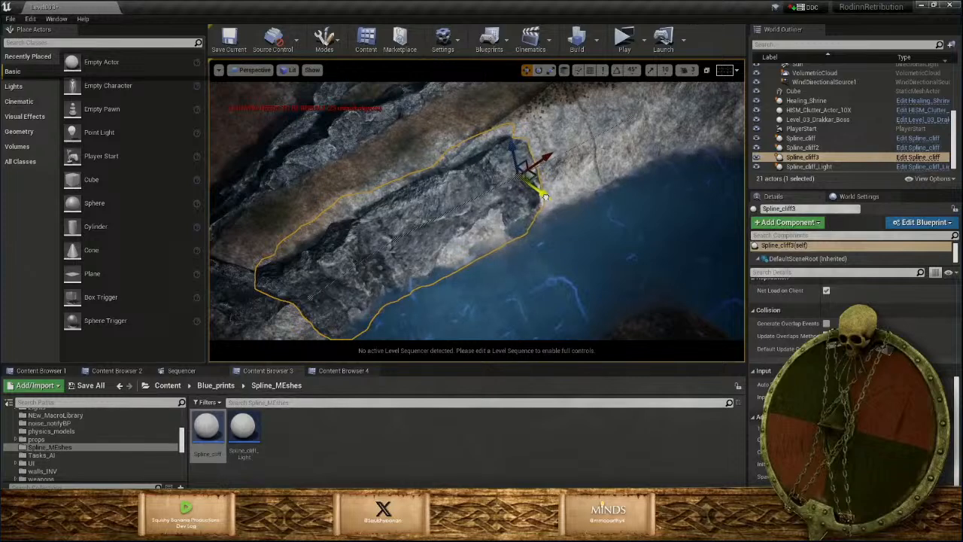
# Adjust the start and middle points of the new spline cliff so its curve follows the waterline
pyautogui.click(395, 239)
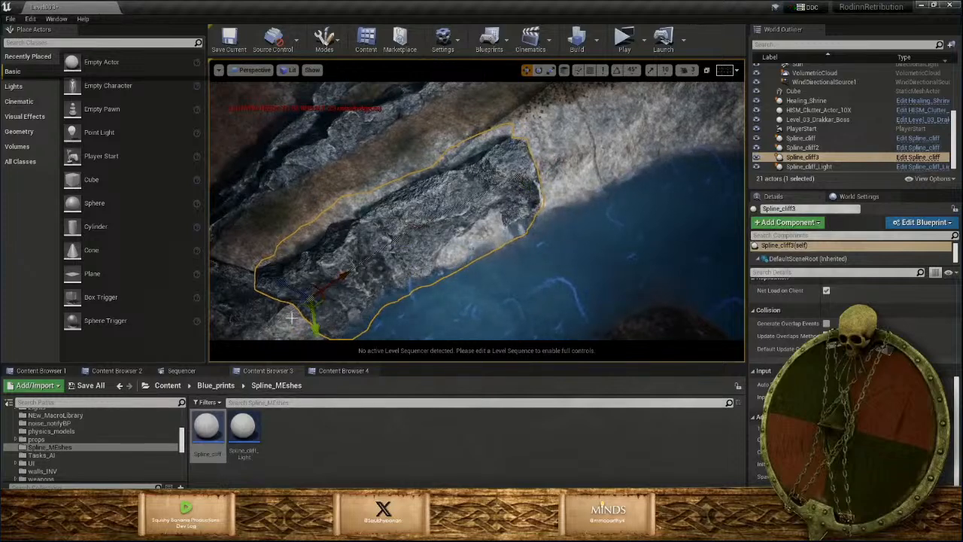
pyautogui.click(398, 239)
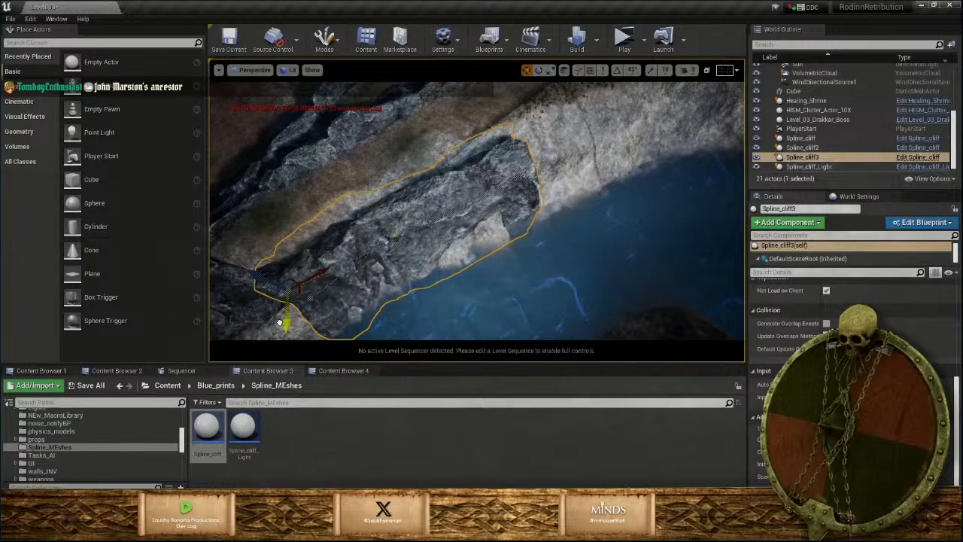
pyautogui.moveTo(443, 200); pyautogui.dragTo(423, 206, button='right')
pyautogui.click(373, 188)
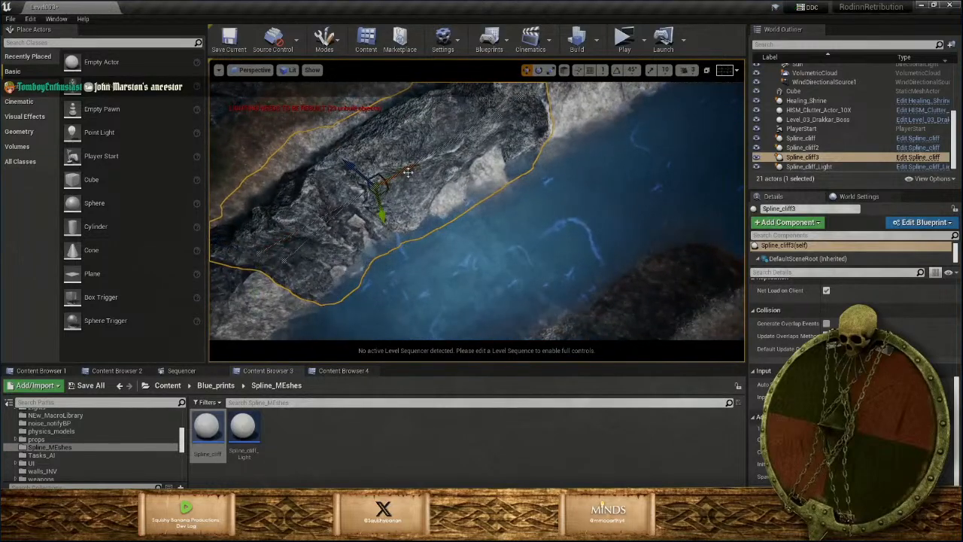
pyautogui.moveTo(409, 173); pyautogui.dragTo(441, 174)
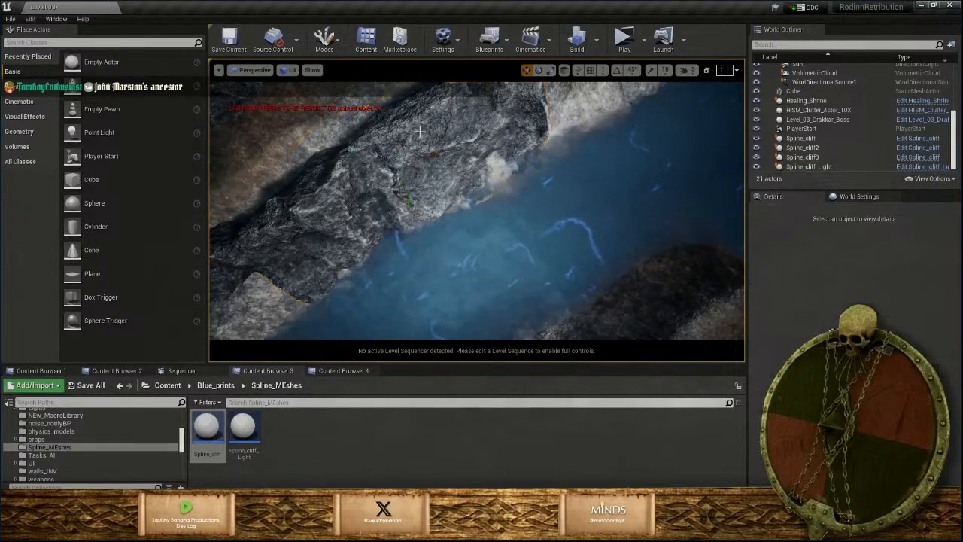
# Select the newest spline cliff (Spline_cliff3) and extend its end further along the bare shoreline toward the headland
pyautogui.moveTo(477, 211); pyautogui.dragTo(462, 245, button='right')
pyautogui.moveTo(437, 149)
pyautogui.mouseDown(button='right')
pyautogui.moveTo(448, 148)
pyautogui.moveTo(437, 149)
pyautogui.mouseUp(button='right')
pyautogui.click(437, 149)
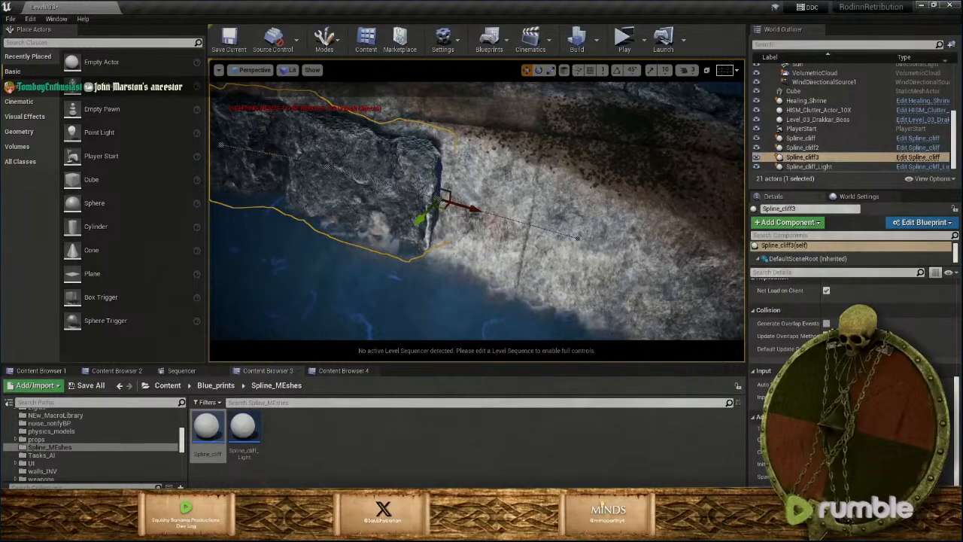
pyautogui.moveTo(468, 210); pyautogui.dragTo(468, 210, button='right')
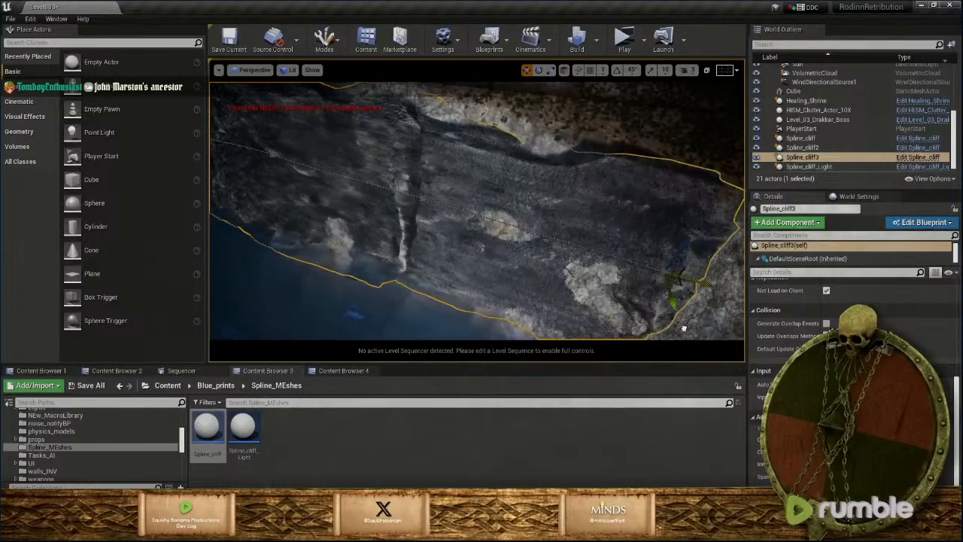
pyautogui.moveTo(684, 328); pyautogui.dragTo(600, 231, button='right')
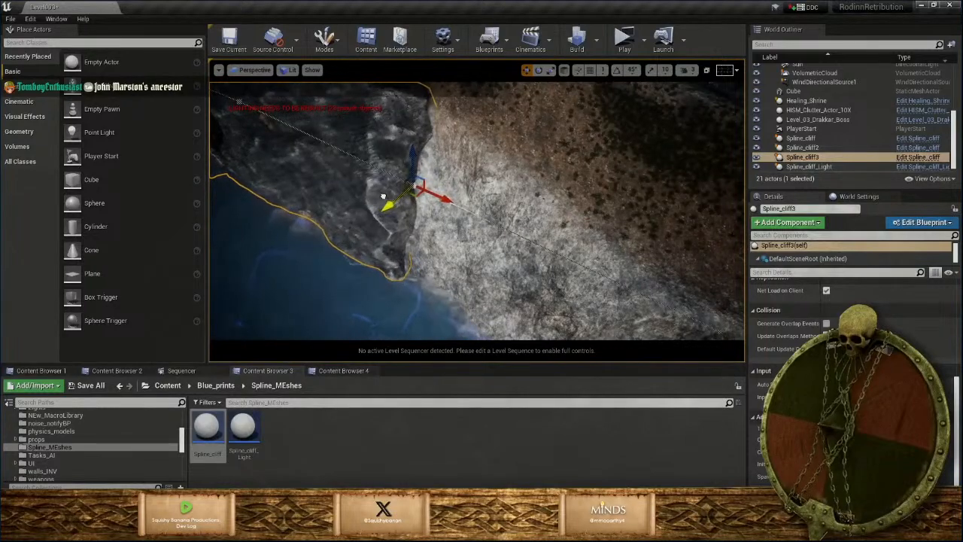
# Fit the spline cliff's end against the slope and stretch it across the bare rock near the headland's tip
pyautogui.moveTo(383, 196)
pyautogui.mouseDown(button='right')
pyautogui.moveTo(323, 147)
pyautogui.moveTo(335, 151)
pyautogui.moveTo(325, 160)
pyautogui.moveTo(342, 181)
pyautogui.moveTo(331, 154)
pyautogui.moveTo(305, 158)
pyautogui.moveTo(278, 188)
pyautogui.moveTo(285, 207)
pyautogui.moveTo(297, 192)
pyautogui.moveTo(275, 211)
pyautogui.moveTo(319, 179)
pyautogui.moveTo(309, 184)
pyautogui.moveTo(374, 193)
pyautogui.mouseUp(button='right')
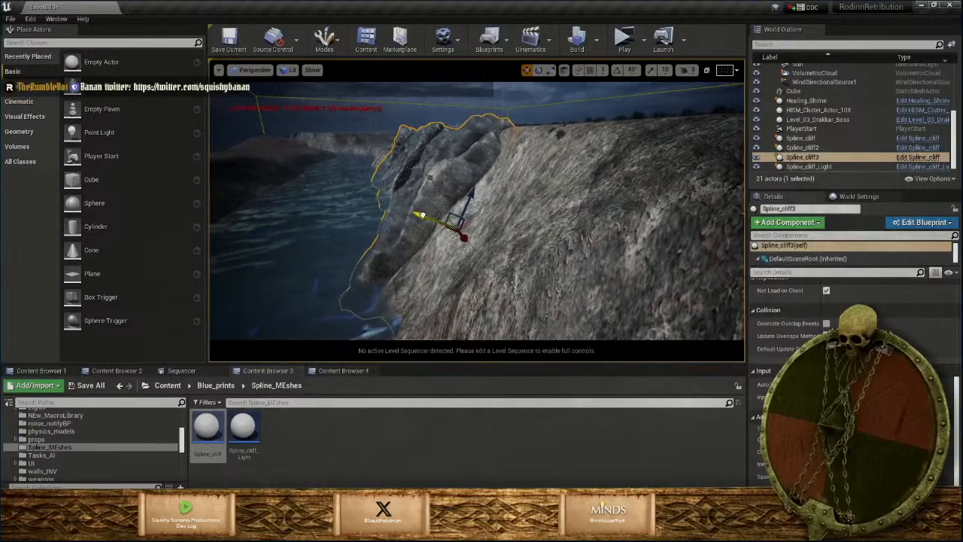
pyautogui.moveTo(429, 216); pyautogui.dragTo(402, 215, button='right')
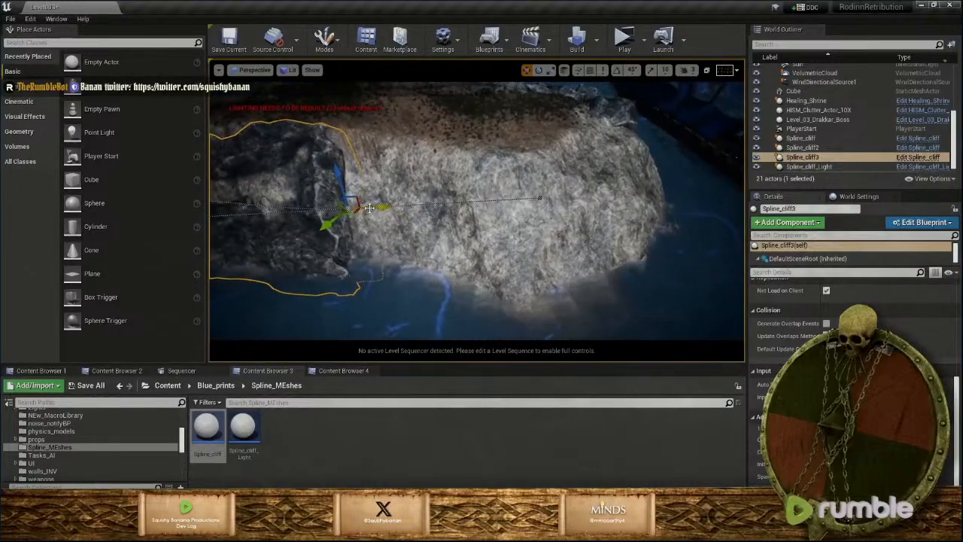
pyautogui.moveTo(382, 208); pyautogui.dragTo(444, 222)
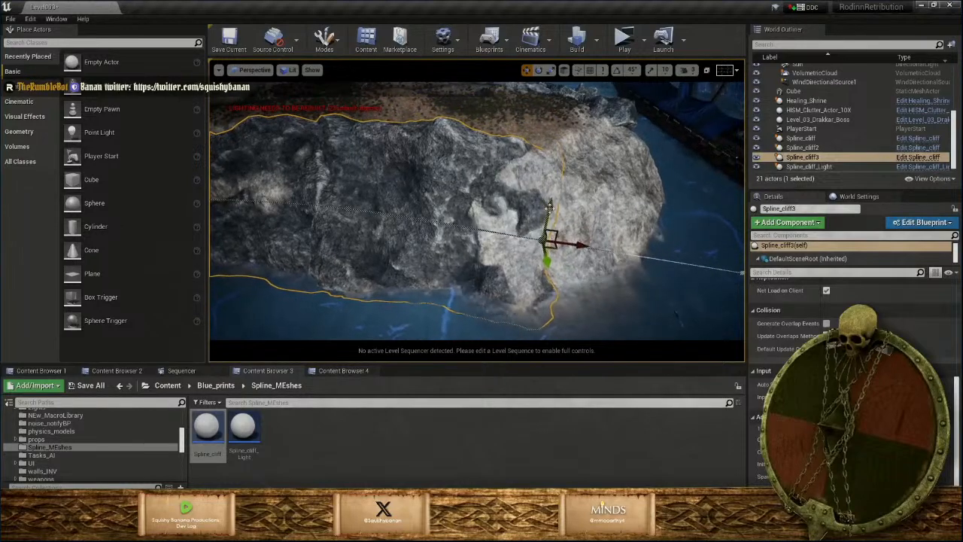
pyautogui.moveTo(549, 207); pyautogui.dragTo(483, 187, button='right')
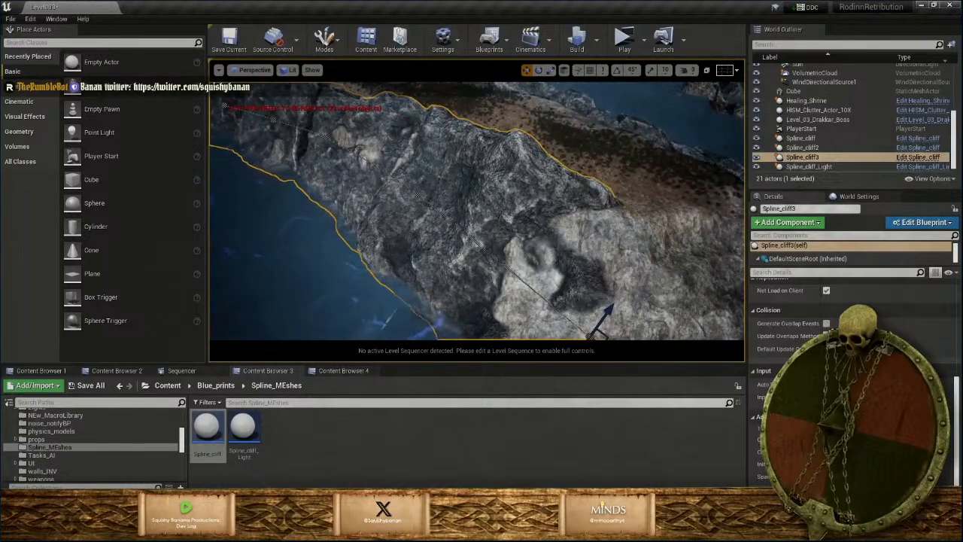
pyautogui.click(416, 194)
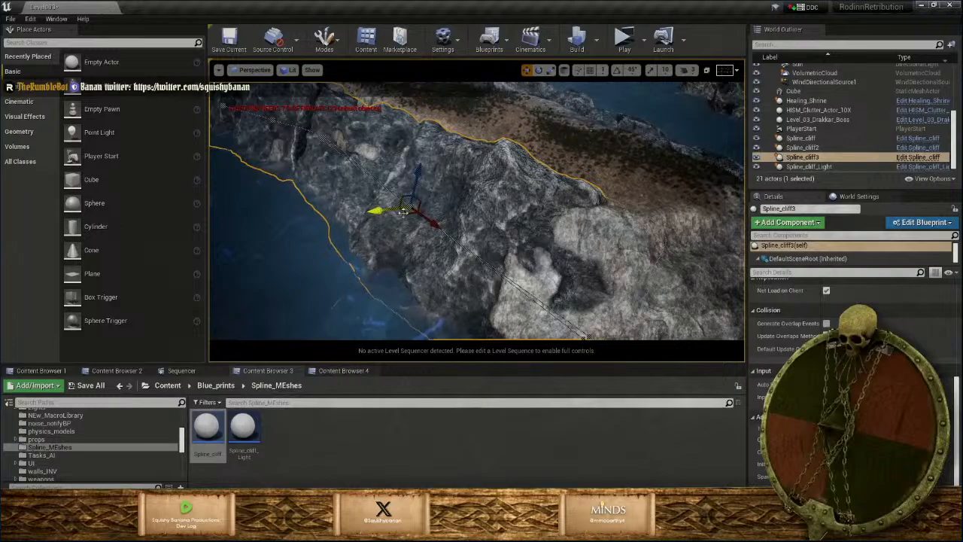
pyautogui.moveTo(403, 212); pyautogui.dragTo(485, 220, button='right')
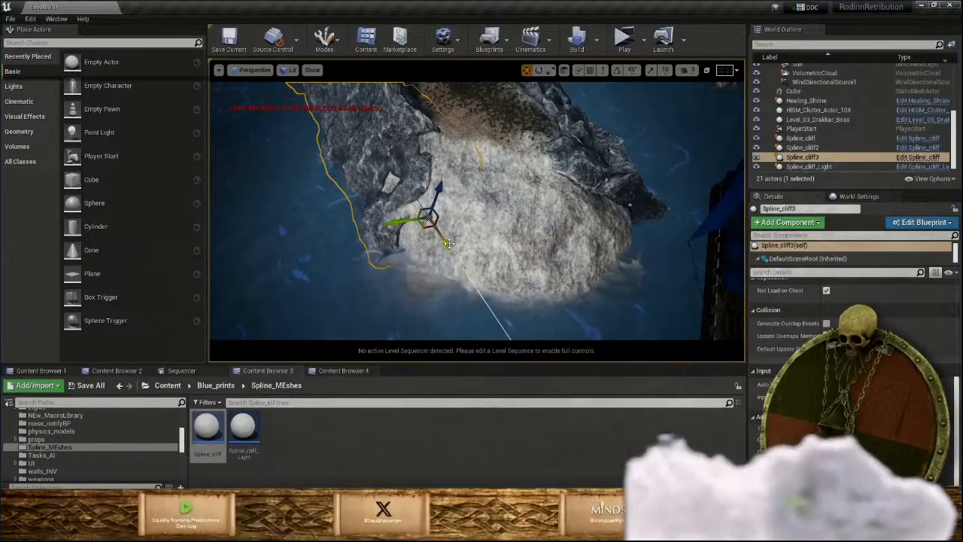
# Carry the spline cliff's end around the headland's bare tip and rotate the end point toward the opposite cliff
pyautogui.moveTo(448, 243); pyautogui.dragTo(547, 295)
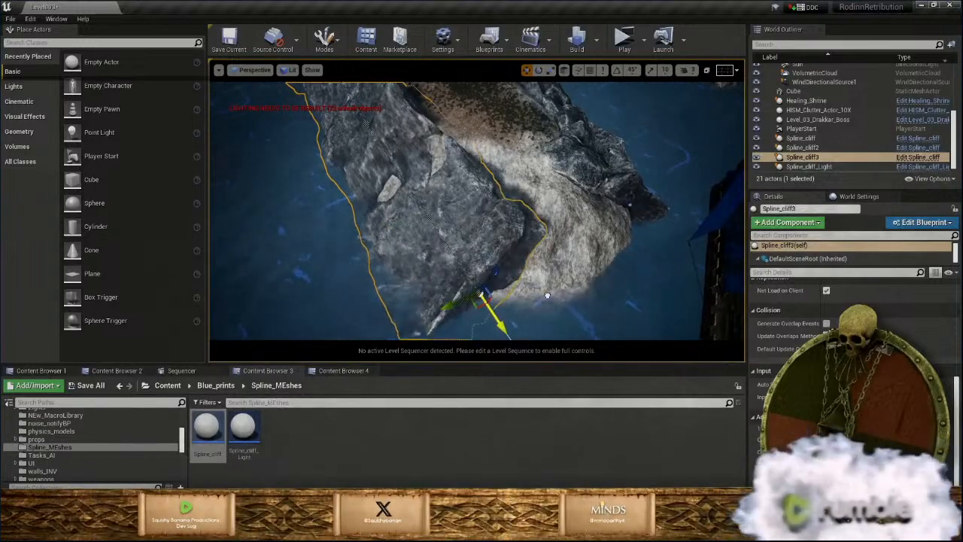
pyautogui.moveTo(499, 252); pyautogui.dragTo(508, 234)
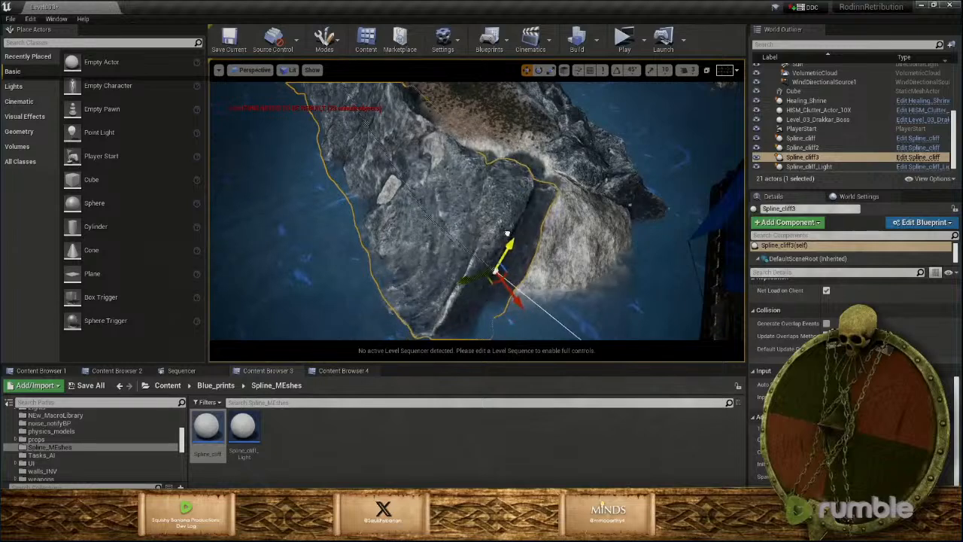
pyautogui.moveTo(475, 278); pyautogui.dragTo(529, 278)
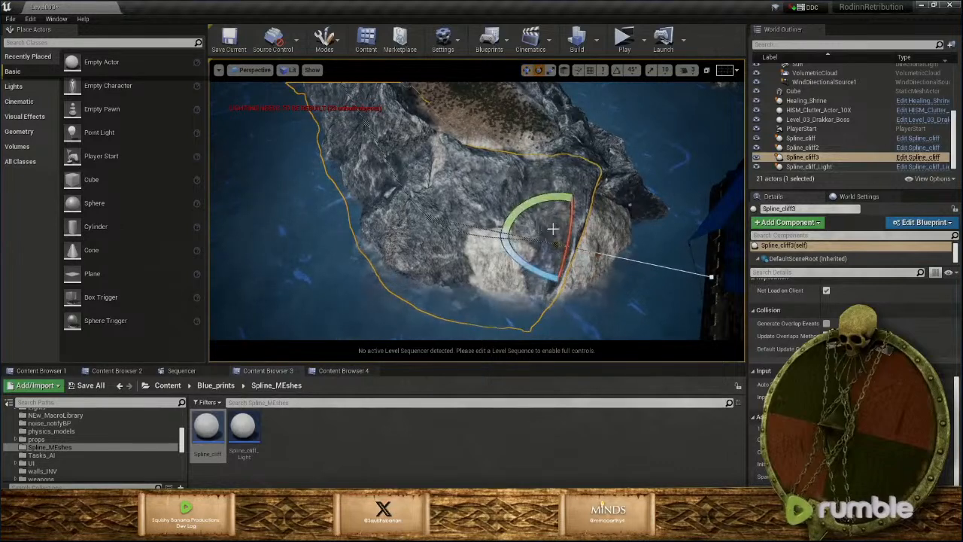
pyautogui.moveTo(524, 208); pyautogui.dragTo(540, 246)
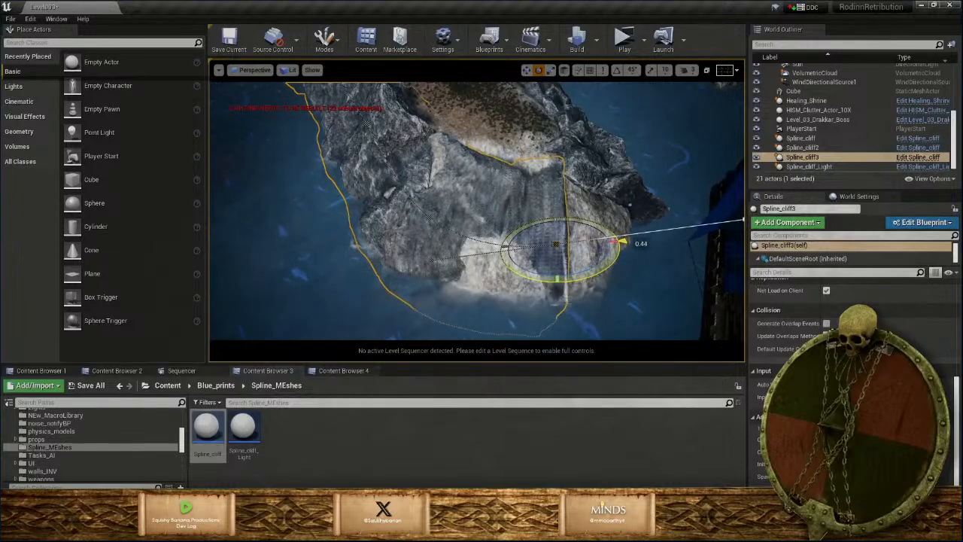
# Move the spline cliff's end point to meet the opposite cliff and select the earlier spline points to reshape the curve
pyautogui.moveTo(593, 279); pyautogui.dragTo(595, 297, button='right')
pyautogui.press('w')
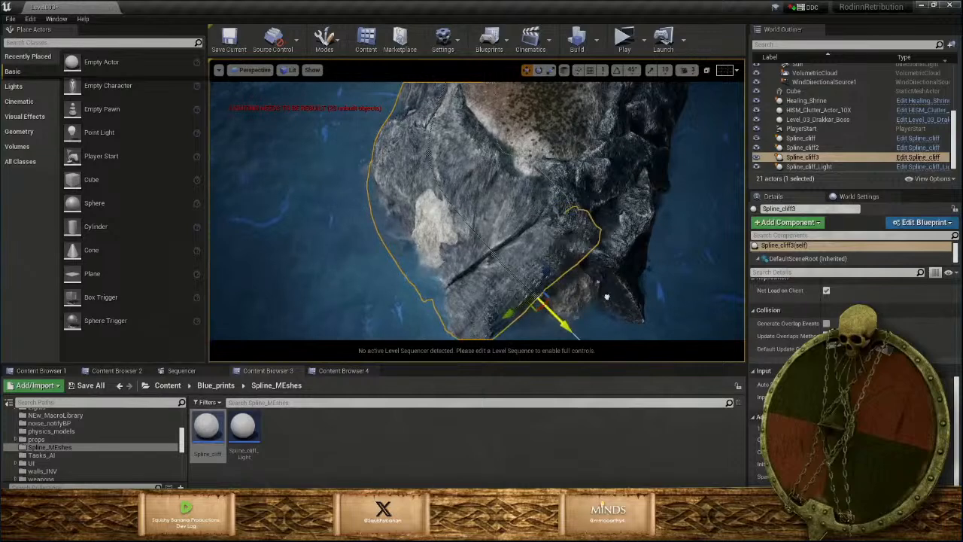
pyautogui.moveTo(618, 298); pyautogui.dragTo(640, 303)
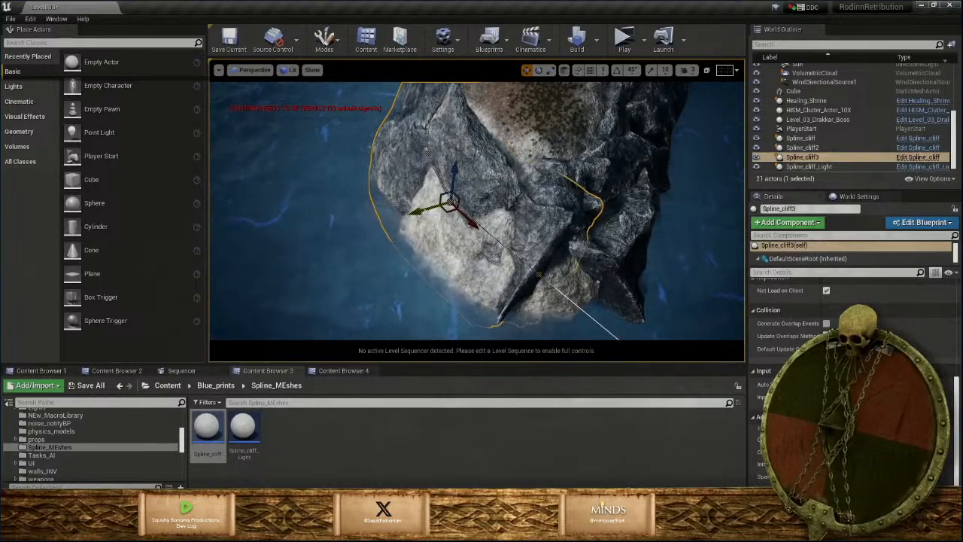
pyautogui.click(429, 153)
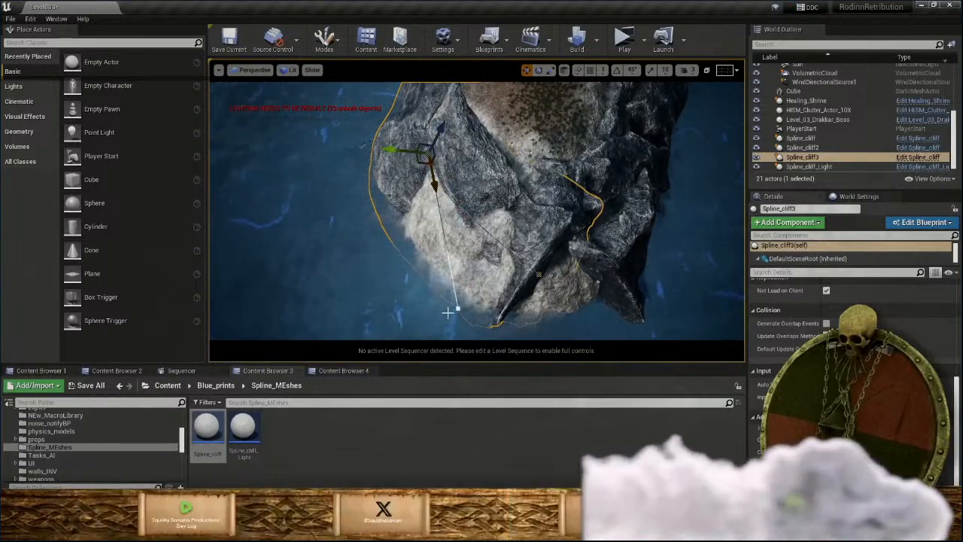
# Reshape the seaward end of Spline_cliff3 by pulling its end tangent handle outward and nudging the end point along the cliff
pyautogui.click(456, 308)
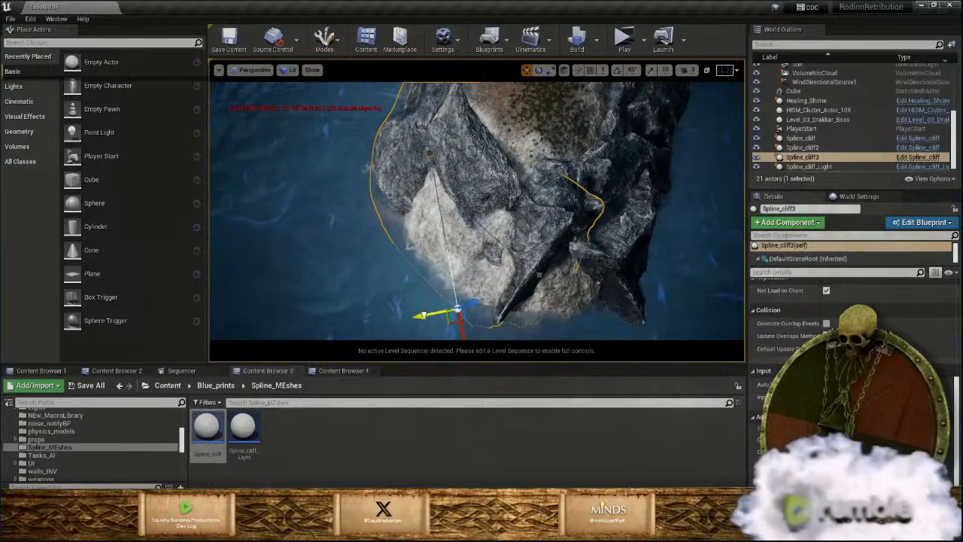
pyautogui.moveTo(423, 314); pyautogui.dragTo(378, 309)
pyautogui.moveTo(410, 172); pyautogui.dragTo(380, 172, button='right')
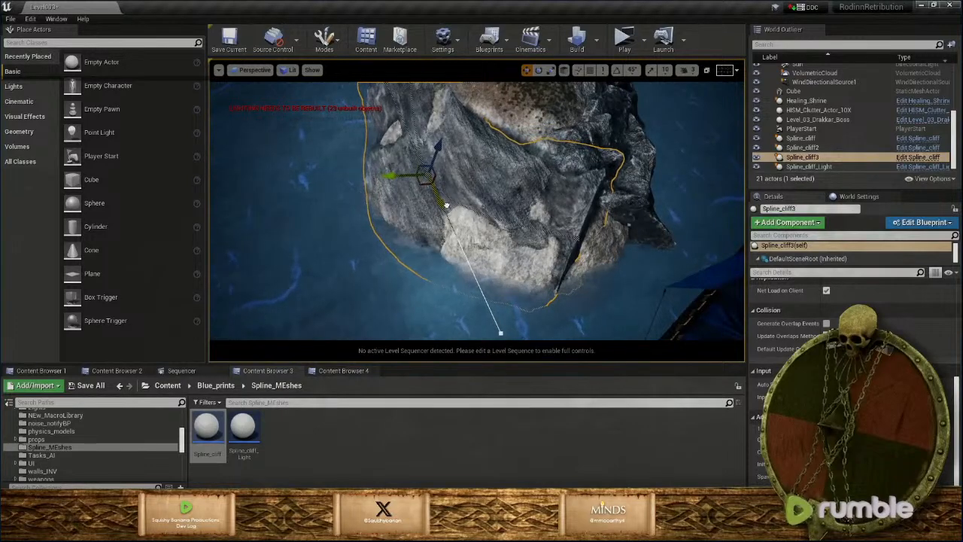
pyautogui.moveTo(446, 204); pyautogui.dragTo(451, 210)
pyautogui.moveTo(451, 210); pyautogui.dragTo(534, 159, button='right')
# Add another rock to Instance Transforms 3 of HISM_Clutter_Actor_10X and move it to the peninsula tip beside the ship
pyautogui.click(522, 200)
pyautogui.moveTo(523, 200); pyautogui.dragTo(587, 173, button='right')
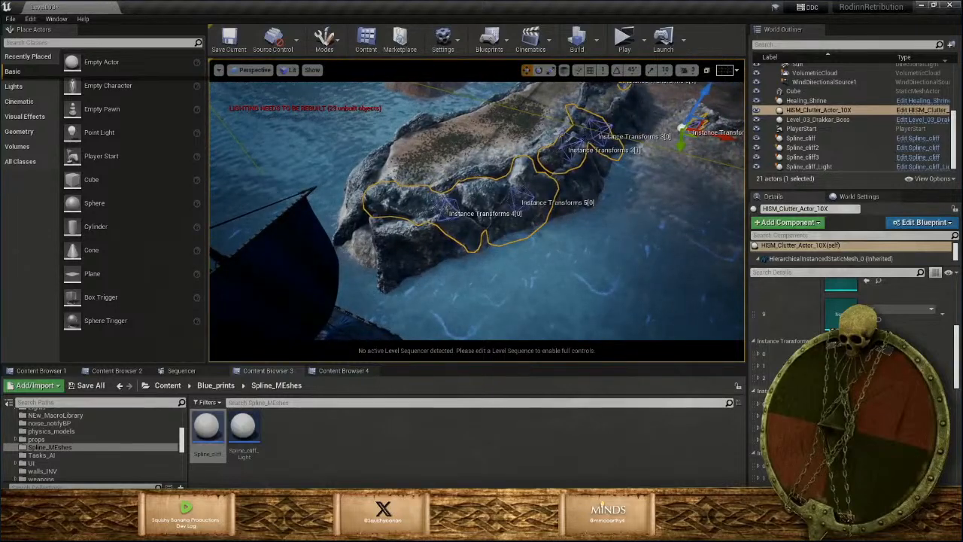
pyautogui.scroll(-3, 851, 376)
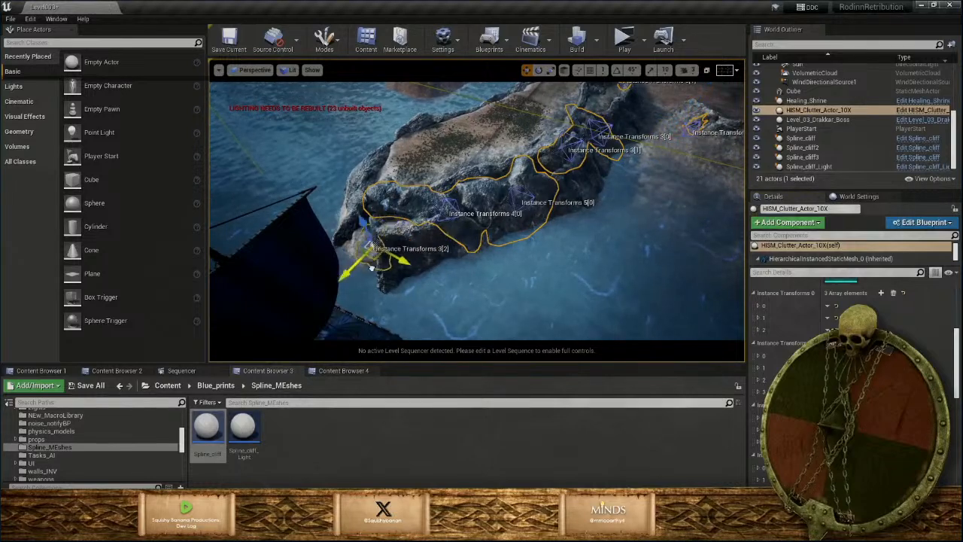
pyautogui.press('w')
pyautogui.moveTo(372, 268)
pyautogui.mouseDown(button='right')
pyautogui.moveTo(343, 289)
pyautogui.moveTo(358, 278)
pyautogui.moveTo(382, 282)
pyautogui.mouseUp(button='right')
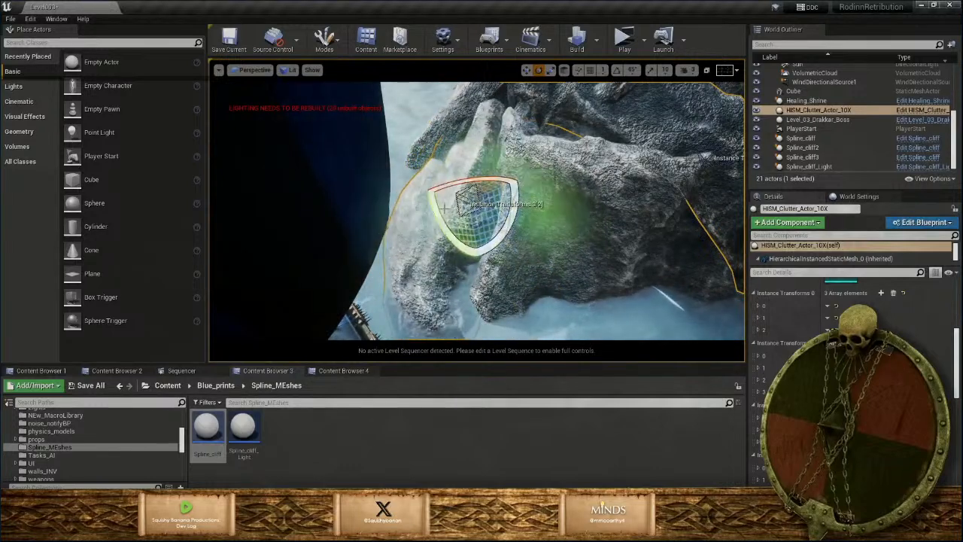
# Rotate the rock at the peninsula tip beside the ship so that it blends into the cliff
pyautogui.moveTo(444, 209); pyautogui.dragTo(452, 235)
pyautogui.moveTo(451, 234); pyautogui.dragTo(503, 162, button='right')
pyautogui.keyDown('ctrl'); pyautogui.click(439, 179); pyautogui.keyUp('ctrl')
pyautogui.click(520, 147)
pyautogui.press('Escape')
# Add another rock to Instance Transforms 5 of HISM_Clutter_Actor_10X and move it over the pale cliff patch at the tip
pyautogui.click(510, 153)
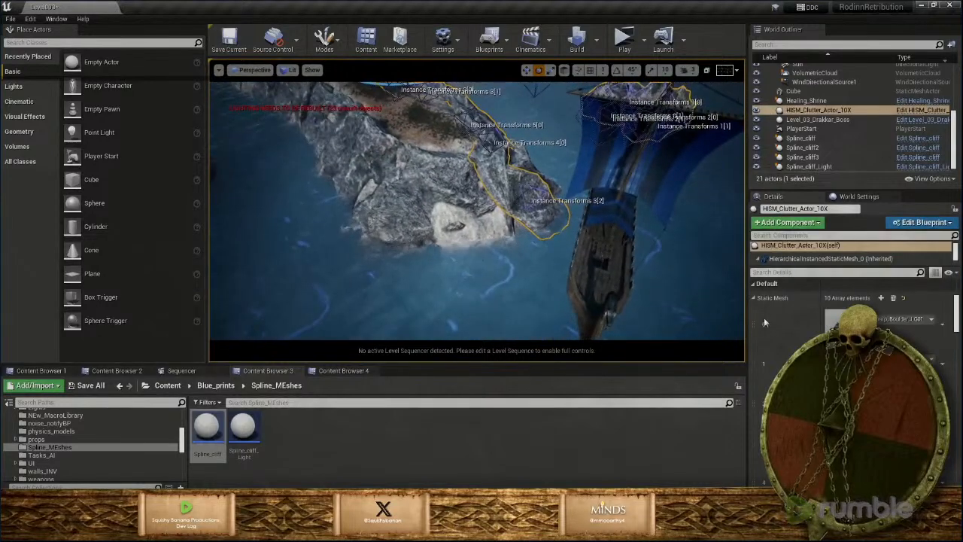
pyautogui.scroll(-8, 843, 339)
pyautogui.scroll(-6, 843, 338)
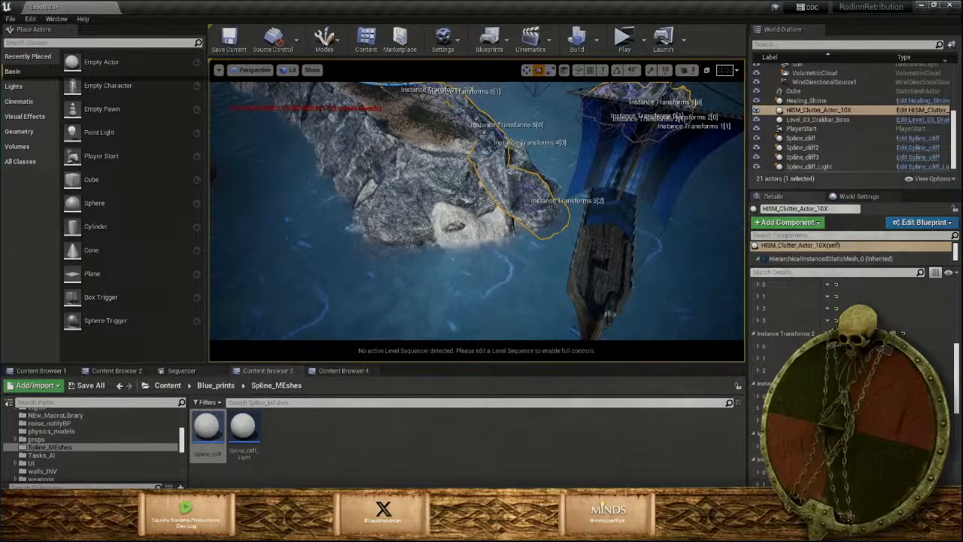
pyautogui.moveTo(482, 210)
pyautogui.mouseDown(button='right')
pyautogui.moveTo(469, 171)
pyautogui.moveTo(470, 197)
pyautogui.mouseUp(button='right')
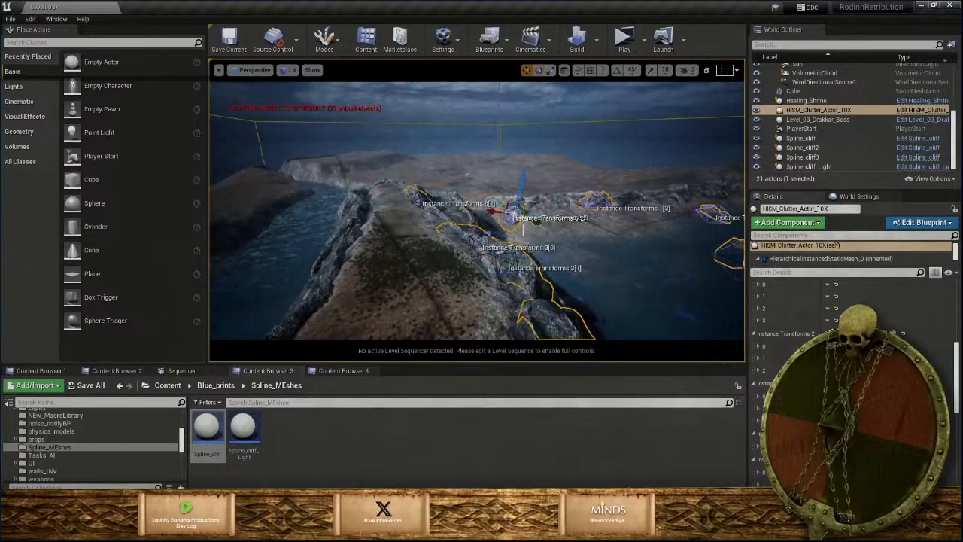
pyautogui.moveTo(522, 229); pyautogui.dragTo(567, 283, button='right')
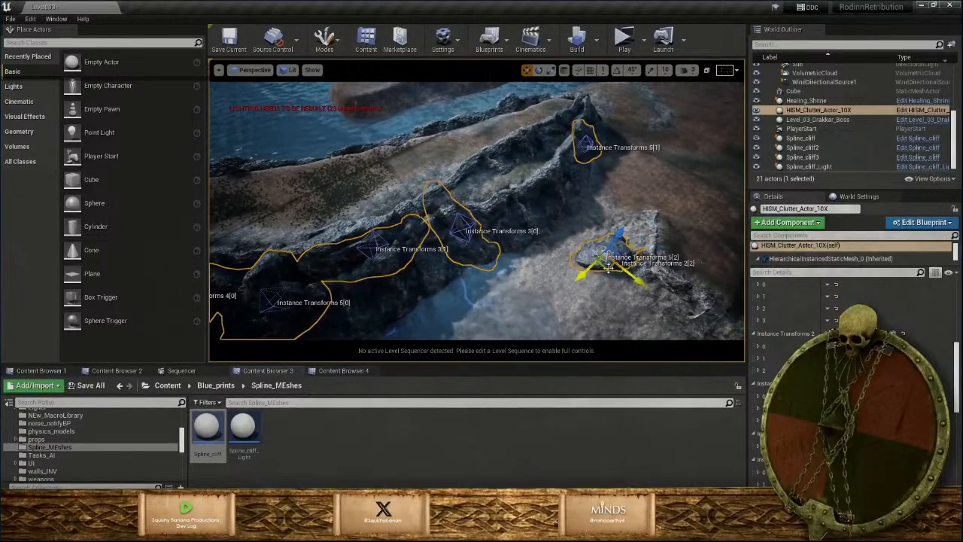
pyautogui.moveTo(297, 182); pyautogui.dragTo(560, 268, button='right')
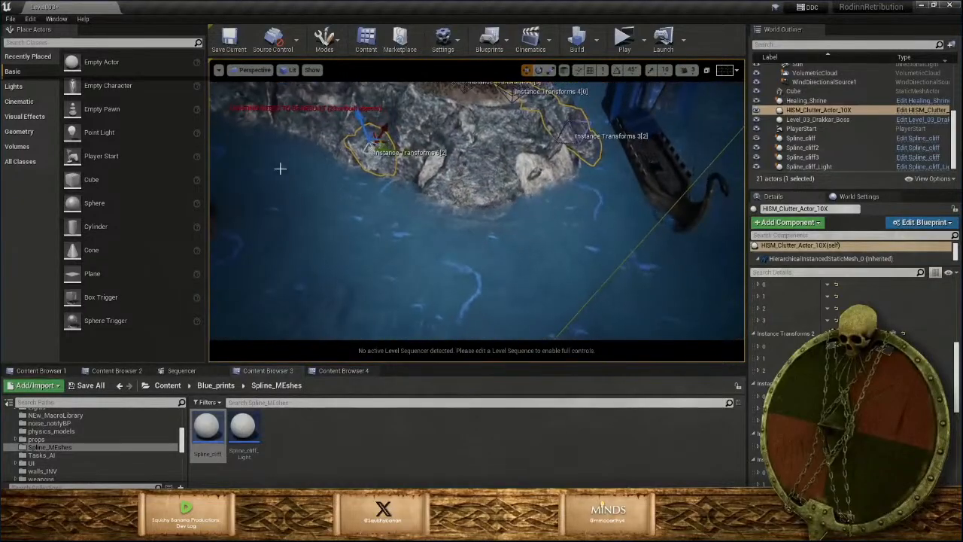
pyautogui.moveTo(280, 168)
pyautogui.mouseDown(button='right')
pyautogui.moveTo(281, 134)
pyautogui.moveTo(283, 173)
pyautogui.mouseUp(button='right')
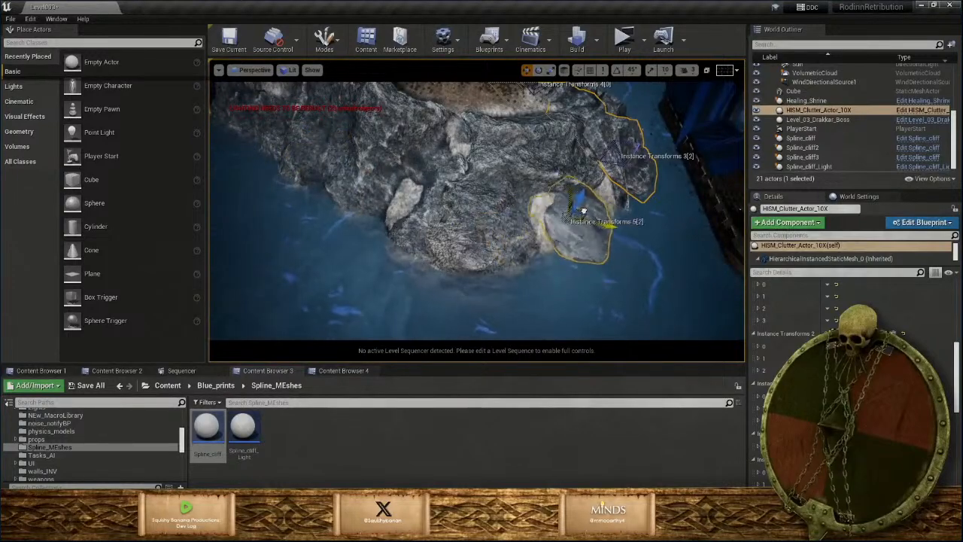
# Rotate rock instance 5[2] at the waterline and scale it up to cover the pale cliff patch
pyautogui.moveTo(579, 214); pyautogui.dragTo(590, 194, button='right')
pyautogui.press('e')
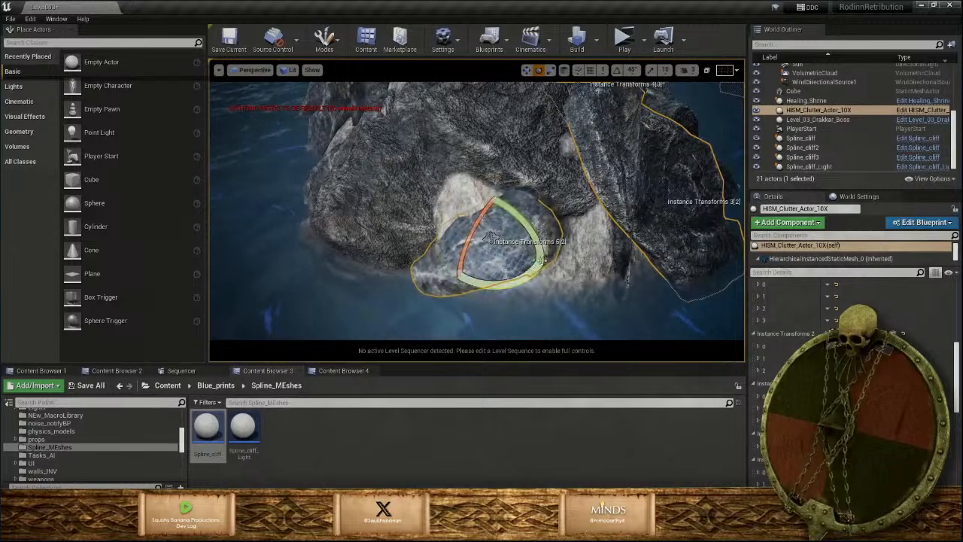
pyautogui.moveTo(540, 260); pyautogui.dragTo(519, 218)
pyautogui.press('r')
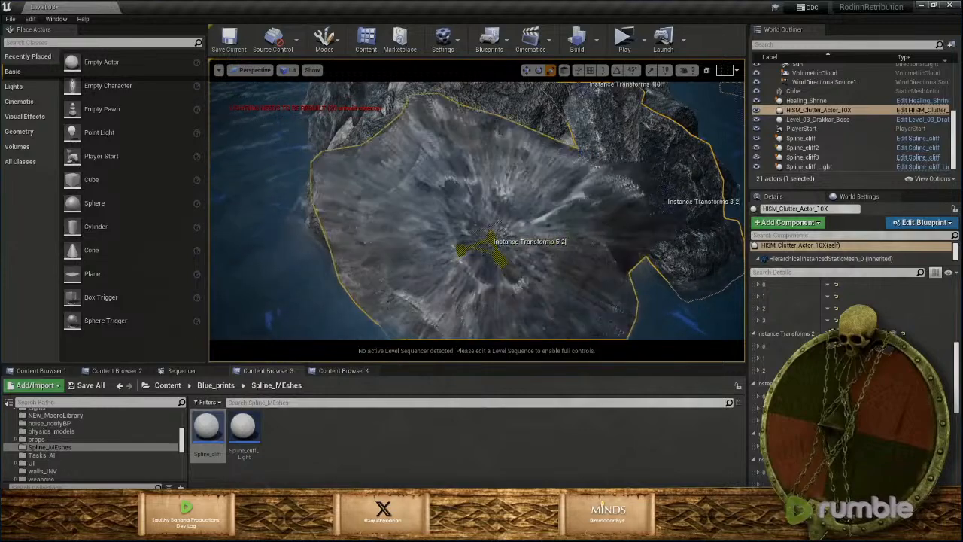
# Move the enlarged rock instance 5[2] into the cliff face and shift it sideways along the waterline, leaving nothing selected
pyautogui.press('w')
pyautogui.moveTo(500, 259); pyautogui.dragTo(490, 220)
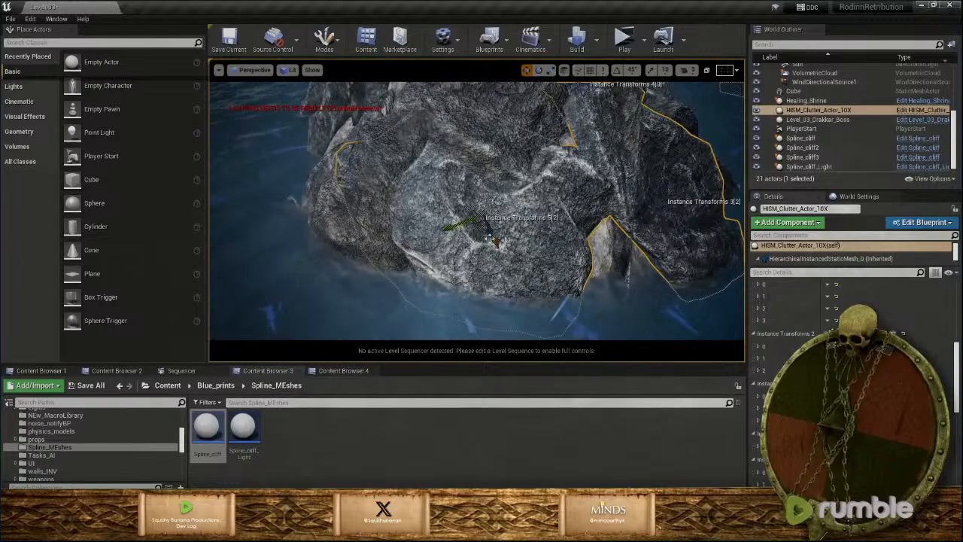
pyautogui.moveTo(490, 239); pyautogui.dragTo(498, 260, button='right')
pyautogui.press('s')
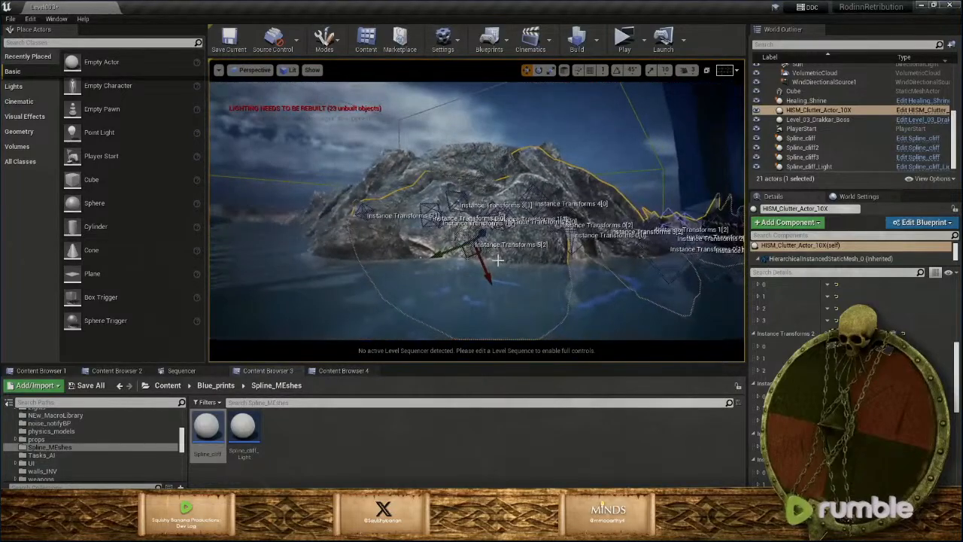
pyautogui.moveTo(467, 257); pyautogui.dragTo(488, 258)
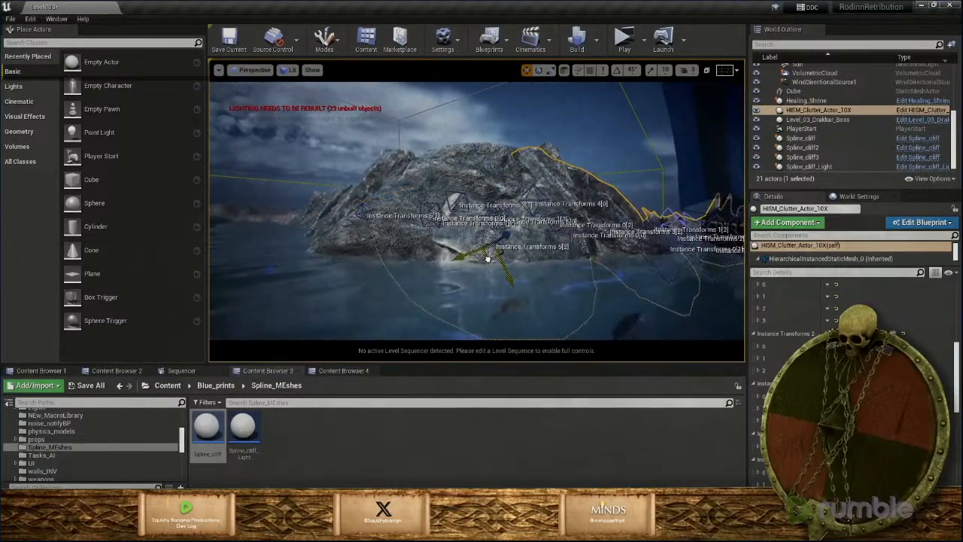
pyautogui.press('Escape')
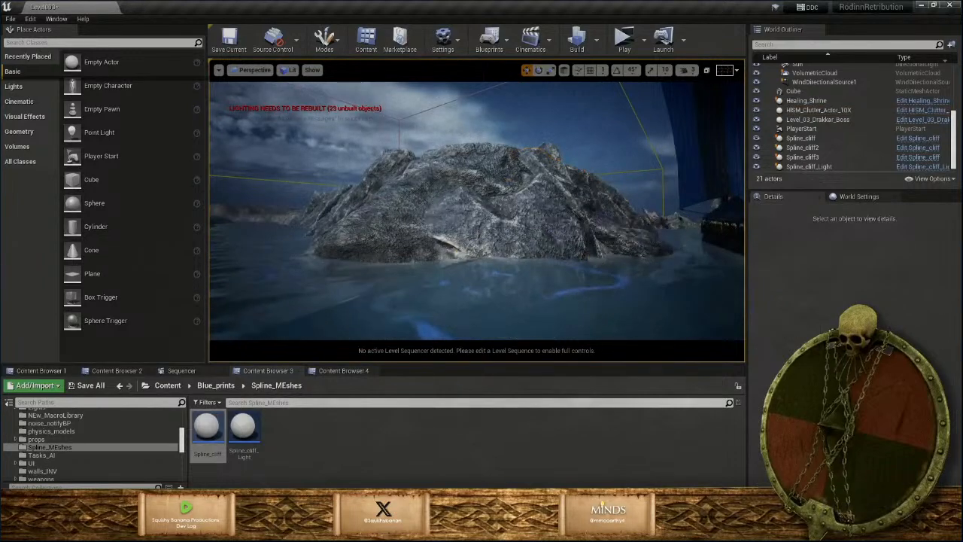
# Add another rock to Instance Transforms 4 of HISM_Clutter_Actor_10X and move it against the peninsula's long outer cliff wall
pyautogui.press('w')
pyautogui.moveTo(481, 233); pyautogui.dragTo(442, 276, button='right')
pyautogui.press('s')
pyautogui.press('w')
pyautogui.press('s')
pyautogui.press('s')
pyautogui.press('w')
pyautogui.click(608, 275)
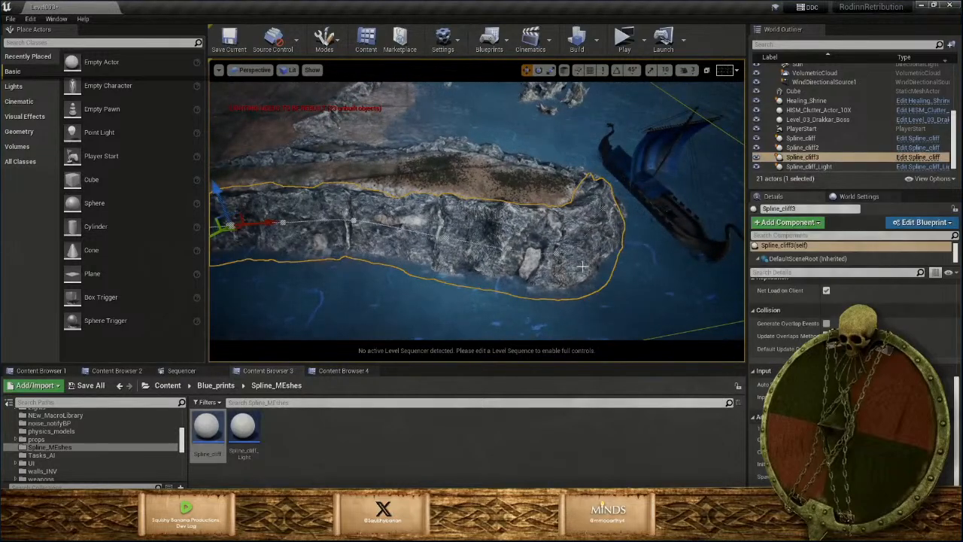
pyautogui.click(624, 237)
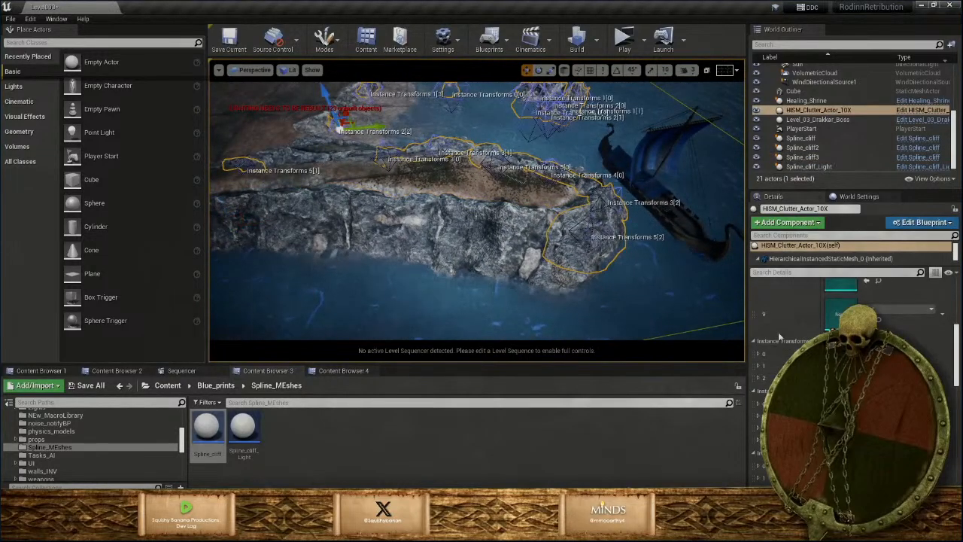
pyautogui.scroll(-7, 939, 374)
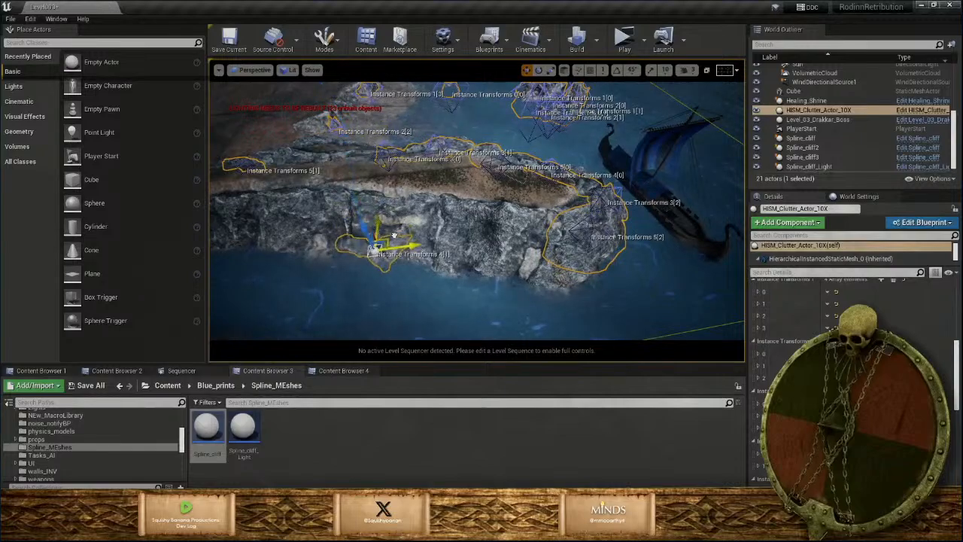
# Scale up rock instance 4[1] on the peninsula's outer cliff wall
pyautogui.moveTo(394, 236); pyautogui.dragTo(406, 252, button='right')
pyautogui.press('r')
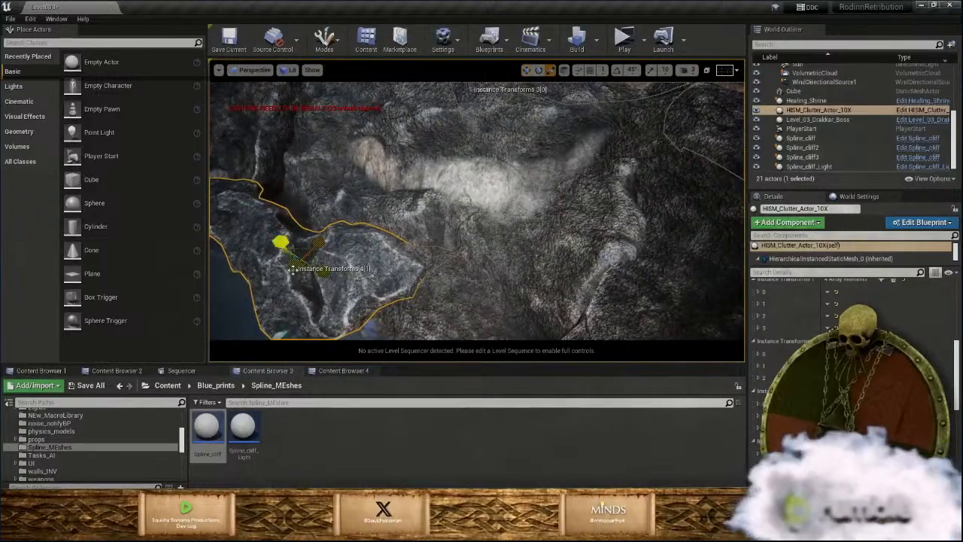
pyautogui.moveTo(293, 269); pyautogui.dragTo(311, 248)
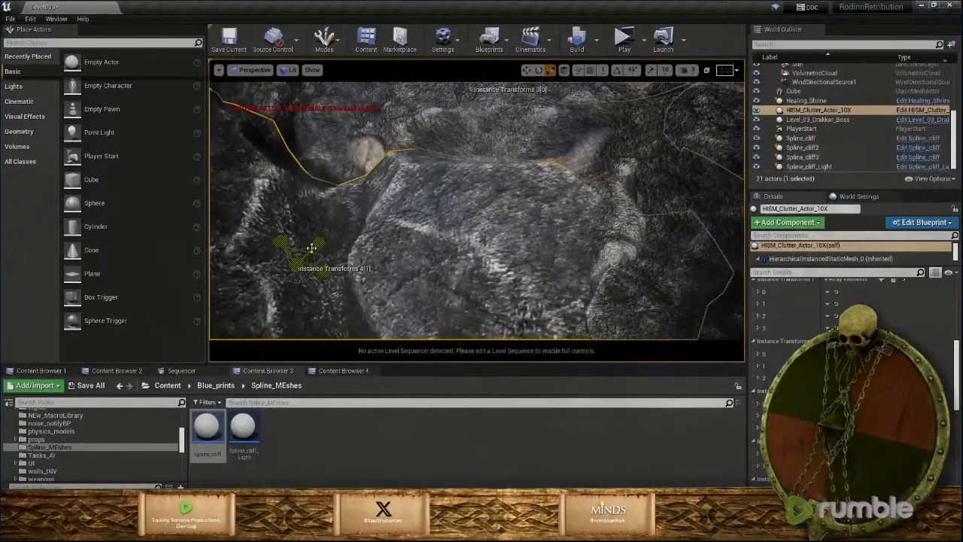
# Rotate rock instance 4[1] to follow the outer cliff wall and shift it toward the cliff edge
pyautogui.press('s')
pyautogui.moveTo(398, 256); pyautogui.dragTo(372, 247, button='right')
pyautogui.press('e')
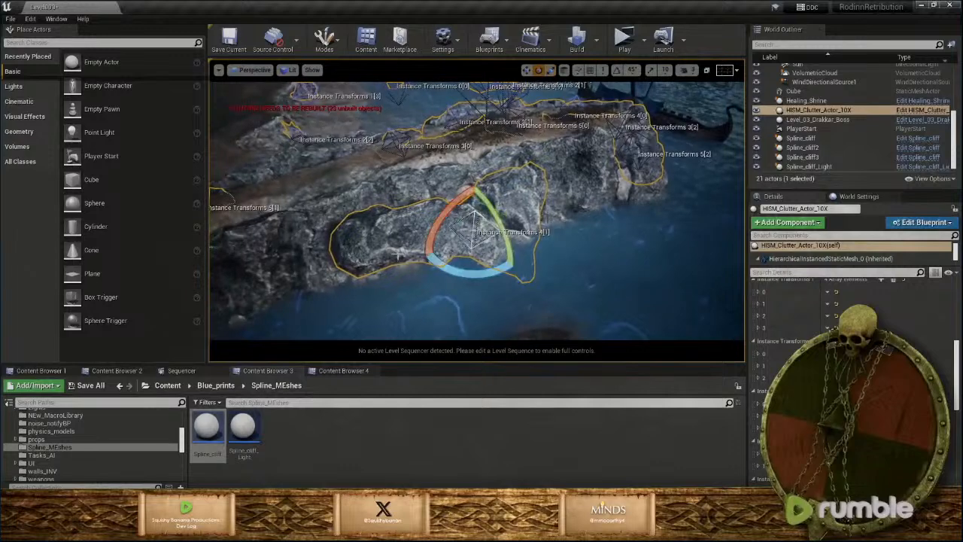
pyautogui.moveTo(467, 272); pyautogui.dragTo(430, 242)
pyautogui.moveTo(454, 225); pyautogui.dragTo(444, 281, button='right')
pyautogui.press('w')
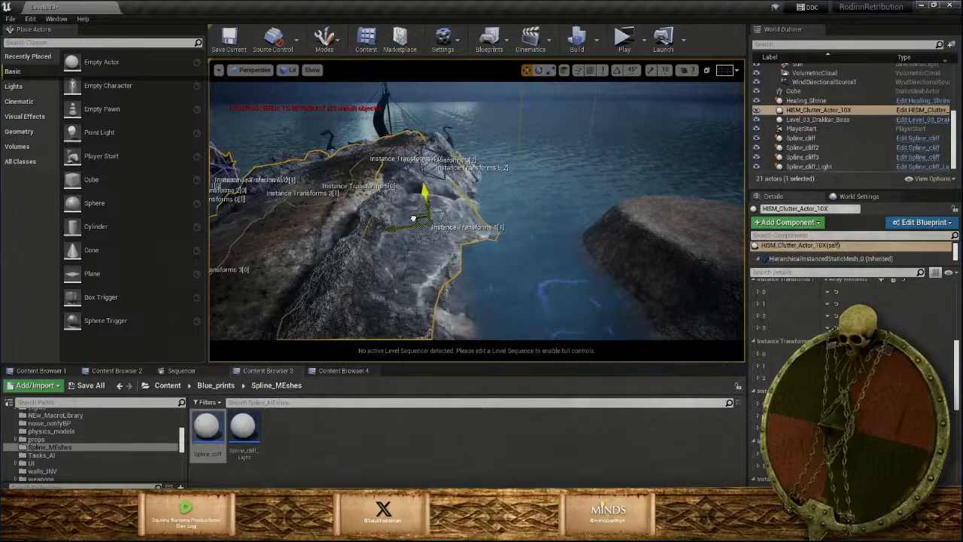
# Tilt rock instance 4[1] to match the cliff slope and reposition it against the wall, viewed from near water level
pyautogui.moveTo(419, 225); pyautogui.dragTo(451, 207, button='right')
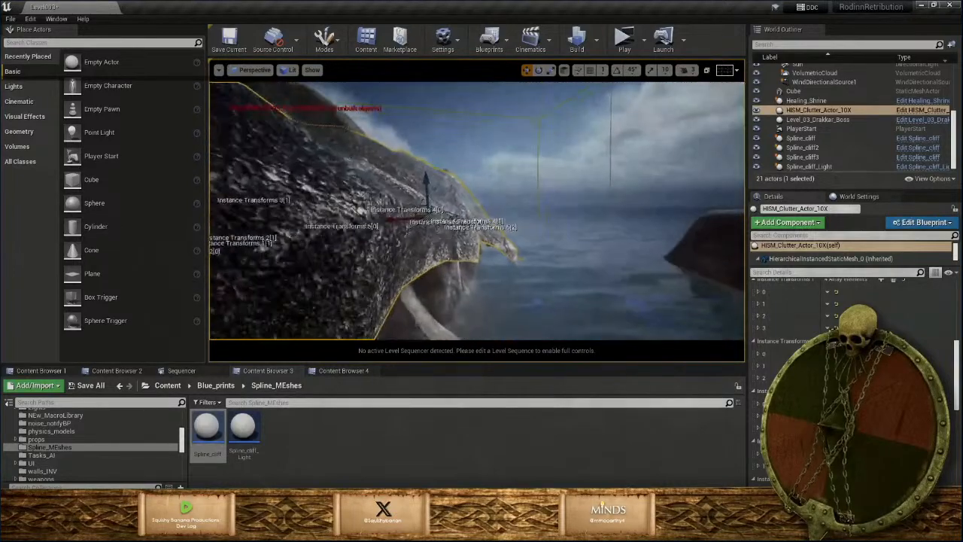
pyautogui.press('e')
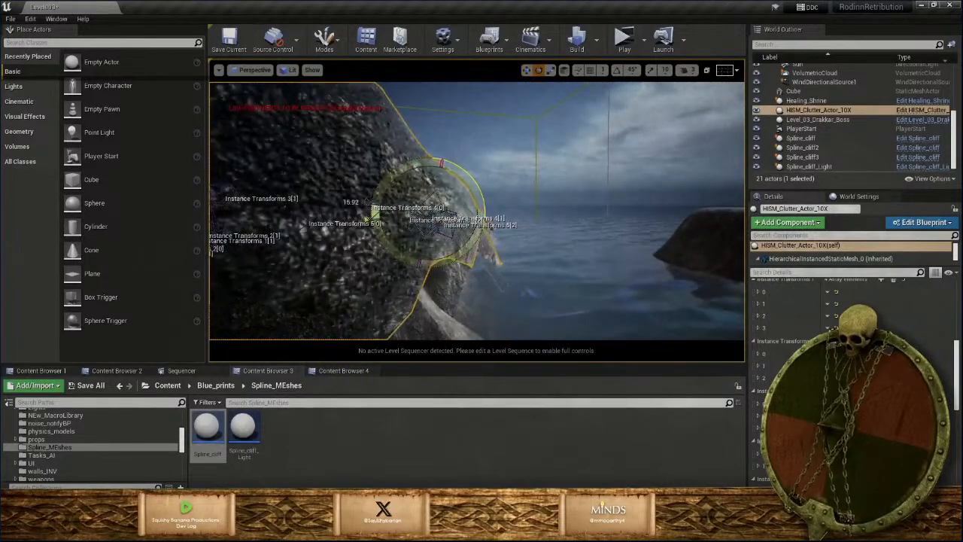
pyautogui.moveTo(419, 205); pyautogui.dragTo(413, 206)
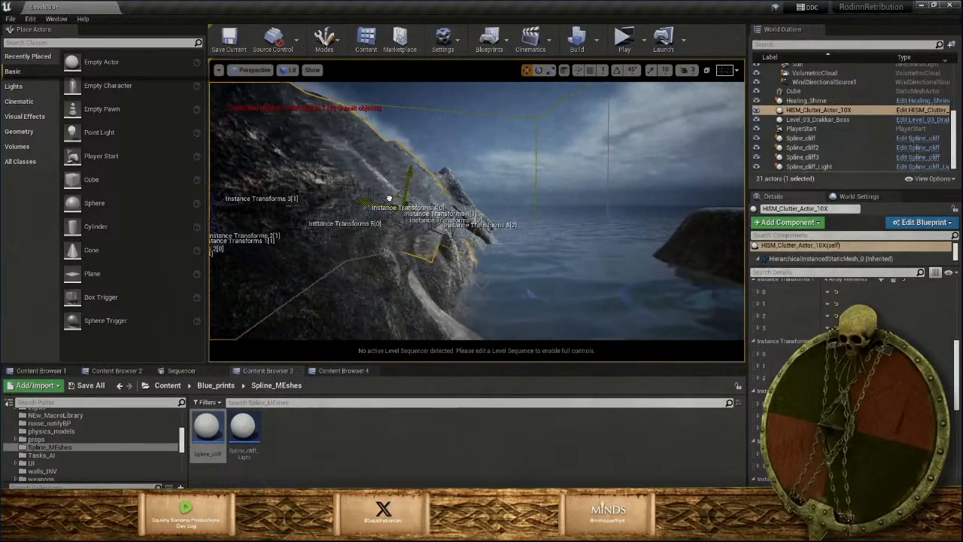
pyautogui.press('Escape')
# Lower rock instance 4[1] where it rises above the grassy top of the peninsula
pyautogui.moveTo(329, 205); pyautogui.dragTo(363, 219, button='right')
pyautogui.click(588, 192)
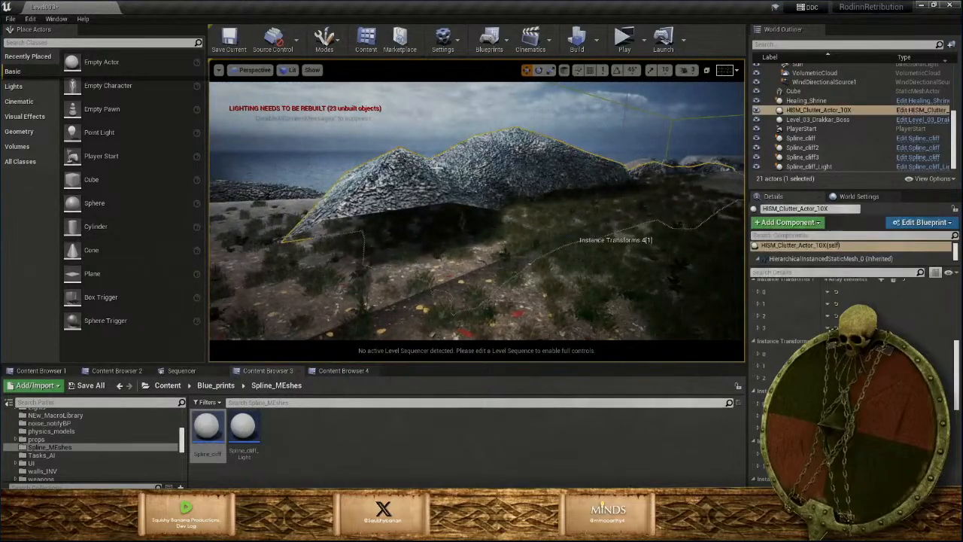
pyautogui.press('f')
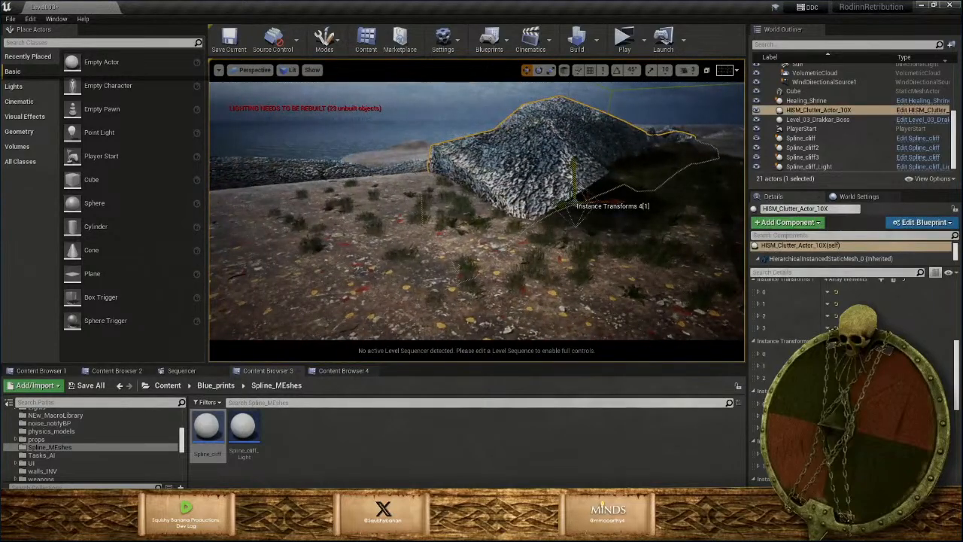
pyautogui.moveTo(573, 160); pyautogui.dragTo(571, 172)
pyautogui.press('Escape')
# Rescale rock instance 4[1] to fit the outer cliff wall, and clear the selection
pyautogui.moveTo(559, 134); pyautogui.dragTo(602, 135, button='right')
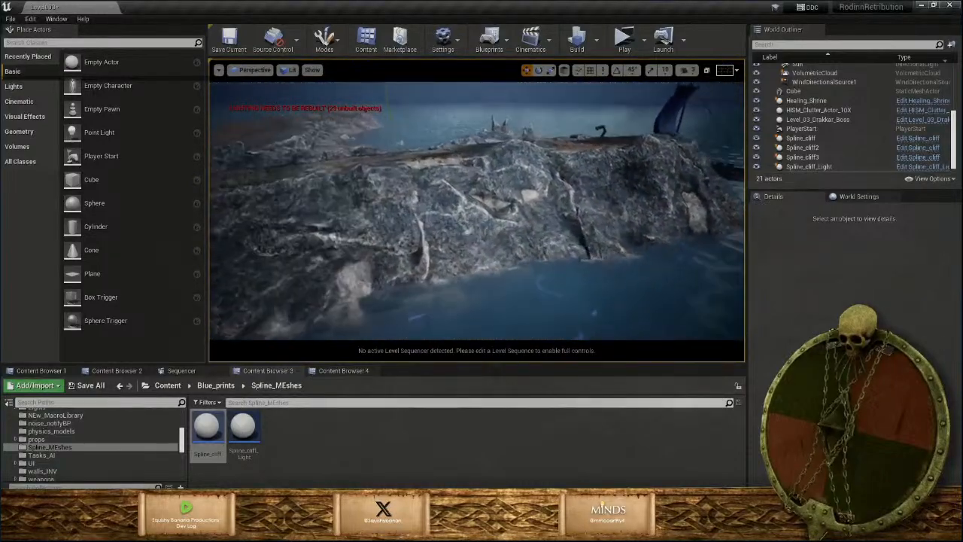
pyautogui.moveTo(477, 211); pyautogui.dragTo(469, 192, button='right')
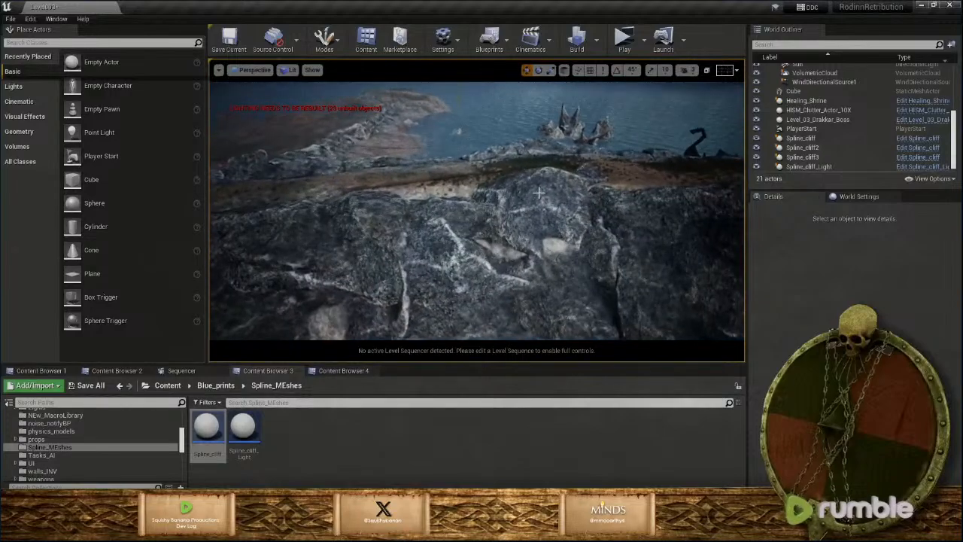
pyautogui.click(539, 193)
pyautogui.moveTo(539, 192); pyautogui.dragTo(486, 213, button='right')
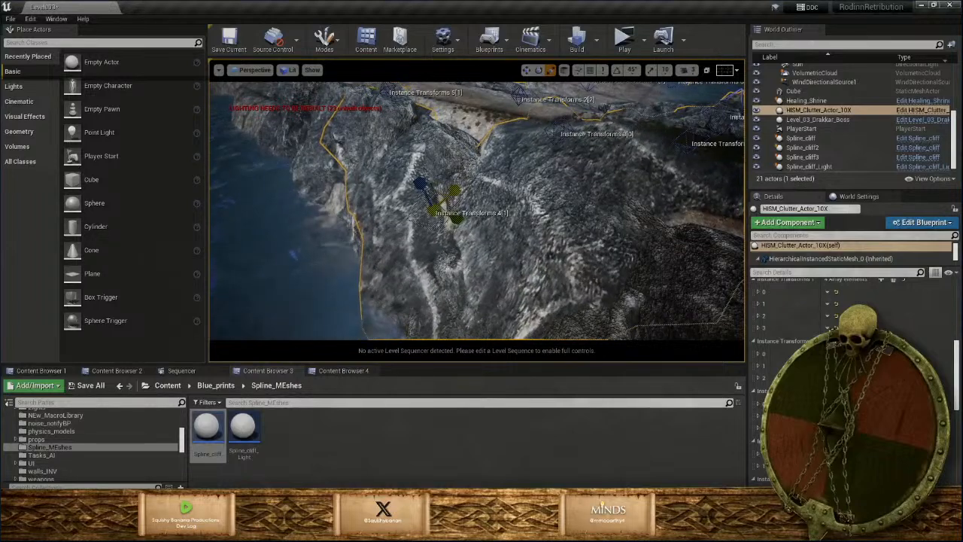
pyautogui.press('Escape')
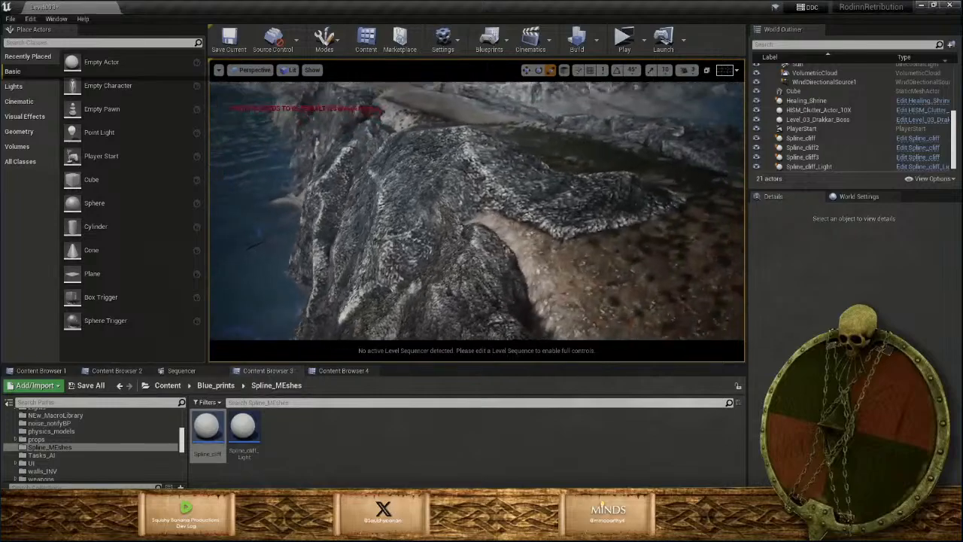
# Reposition rock instance 4[1] along the edge of the peninsula's top, deselect it and check the whole cliff
pyautogui.moveTo(477, 211); pyautogui.dragTo(531, 221, button='right')
pyautogui.press('w')
pyautogui.click(532, 225)
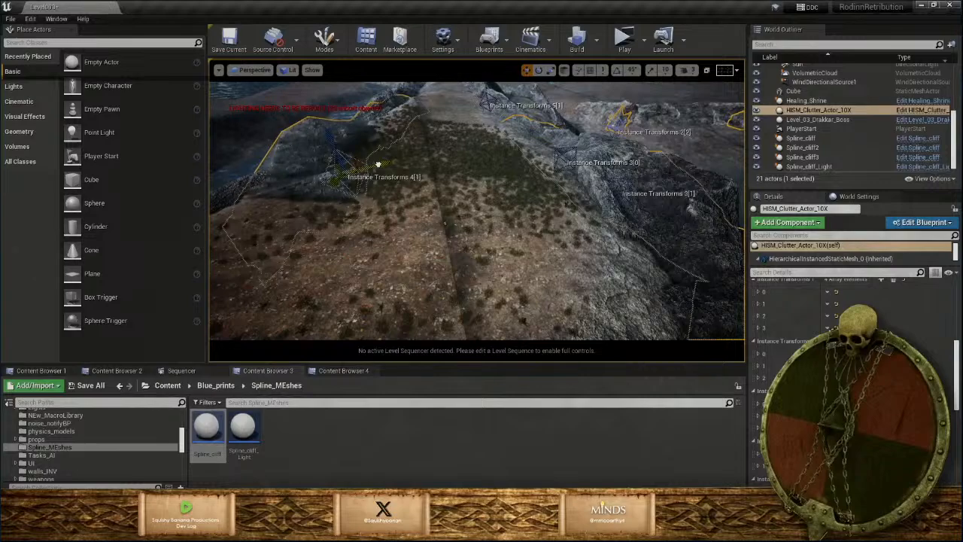
pyautogui.press('Escape')
pyautogui.moveTo(291, 139); pyautogui.dragTo(277, 199, button='right')
pyautogui.moveTo(714, 218); pyautogui.dragTo(701, 215, button='right')
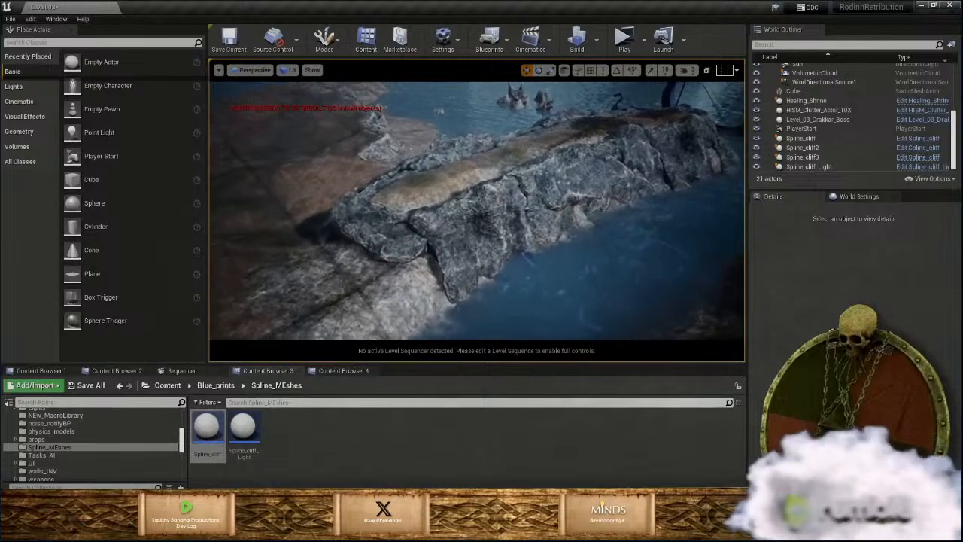
# Move rock instance 3[3] of HISM_Clutter_Actor_10X from the beach to the water at the foot of the peninsula's outer cliff
pyautogui.click(653, 237)
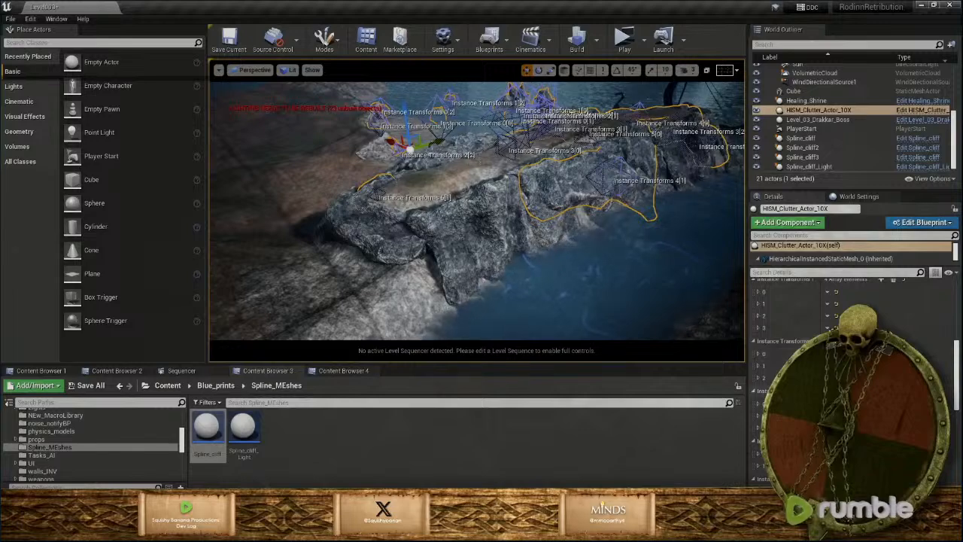
pyautogui.moveTo(418, 167)
pyautogui.mouseDown(button='right')
pyautogui.moveTo(423, 141)
pyautogui.moveTo(410, 132)
pyautogui.moveTo(417, 166)
pyautogui.mouseUp(button='right')
pyautogui.press('w')
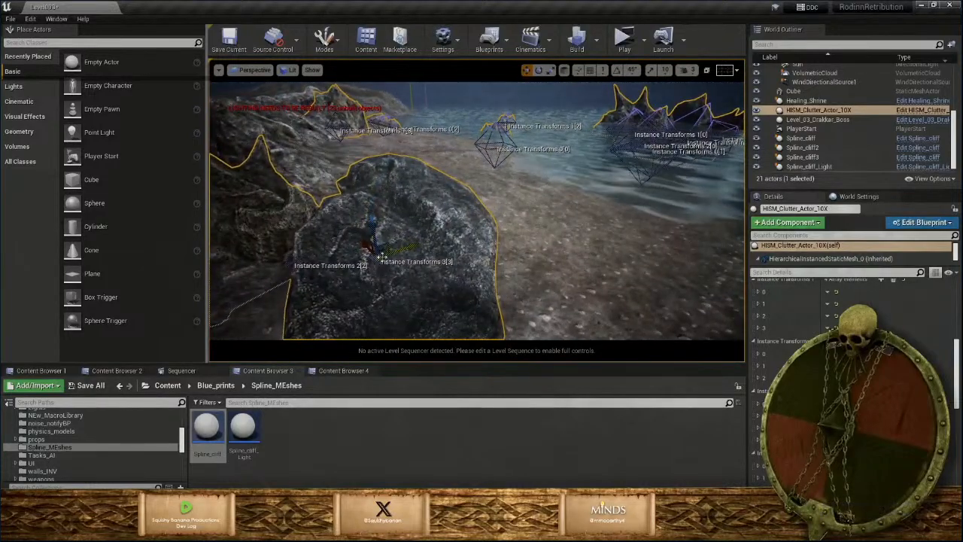
pyautogui.press('s')
pyautogui.moveTo(383, 267); pyautogui.dragTo(370, 201, button='right')
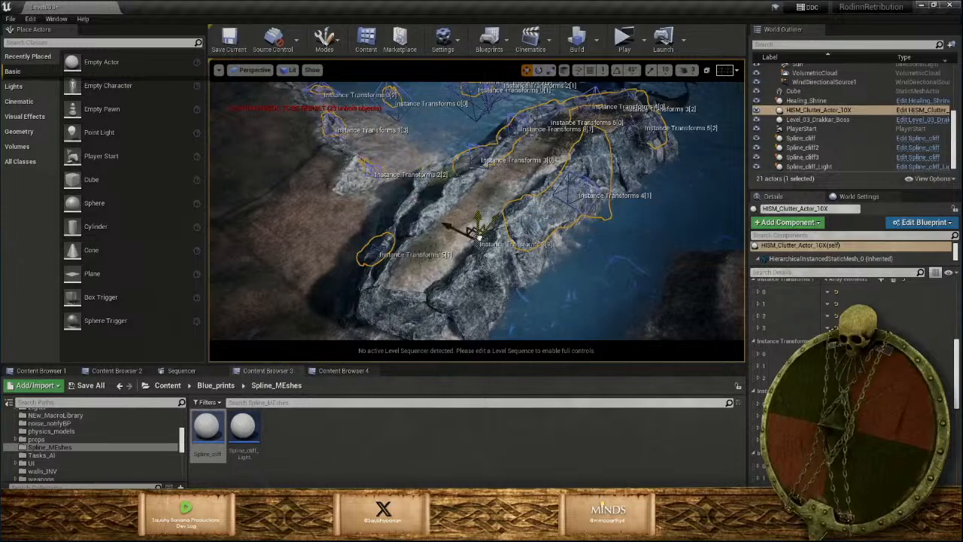
pyautogui.moveTo(545, 299); pyautogui.dragTo(556, 287)
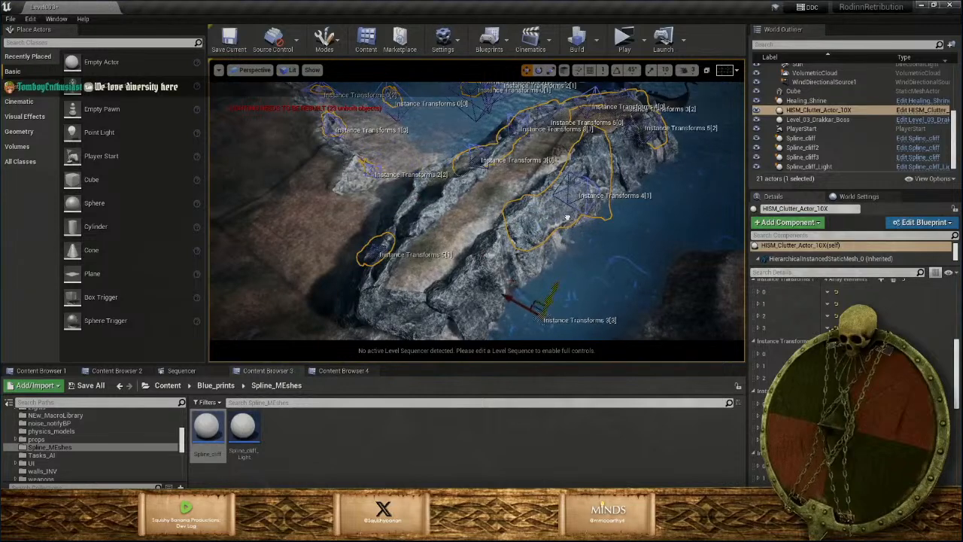
# Rotate and enlarge rock instance 3[3], fit it against the cliff foot at the waterline, and clear the selection
pyautogui.moveTo(576, 224); pyautogui.dragTo(578, 230, button='right')
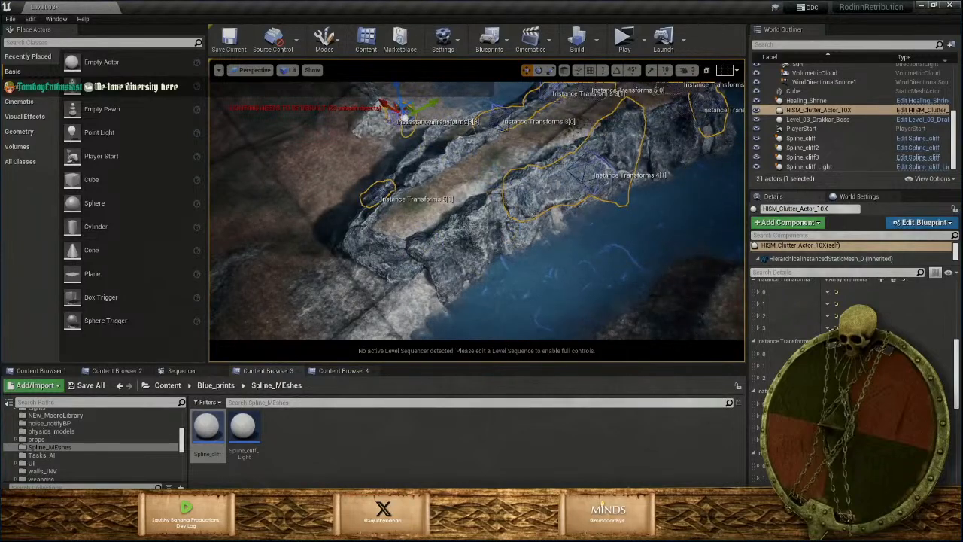
pyautogui.moveTo(520, 278)
pyautogui.mouseDown(button='right')
pyautogui.moveTo(519, 297)
pyautogui.moveTo(519, 218)
pyautogui.moveTo(520, 301)
pyautogui.moveTo(519, 234)
pyautogui.moveTo(513, 291)
pyautogui.mouseUp(button='right')
pyautogui.press('e')
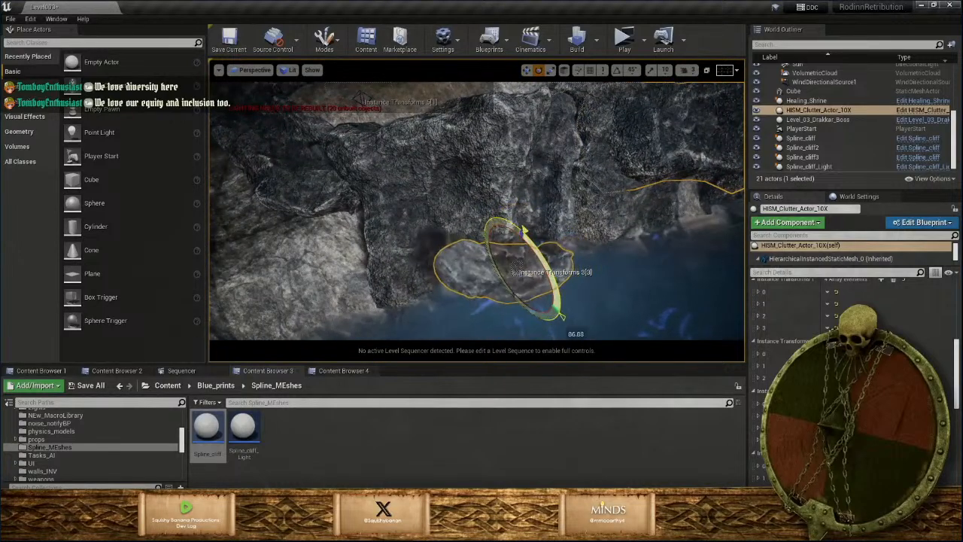
pyautogui.moveTo(489, 262); pyautogui.dragTo(545, 298)
pyautogui.press('r')
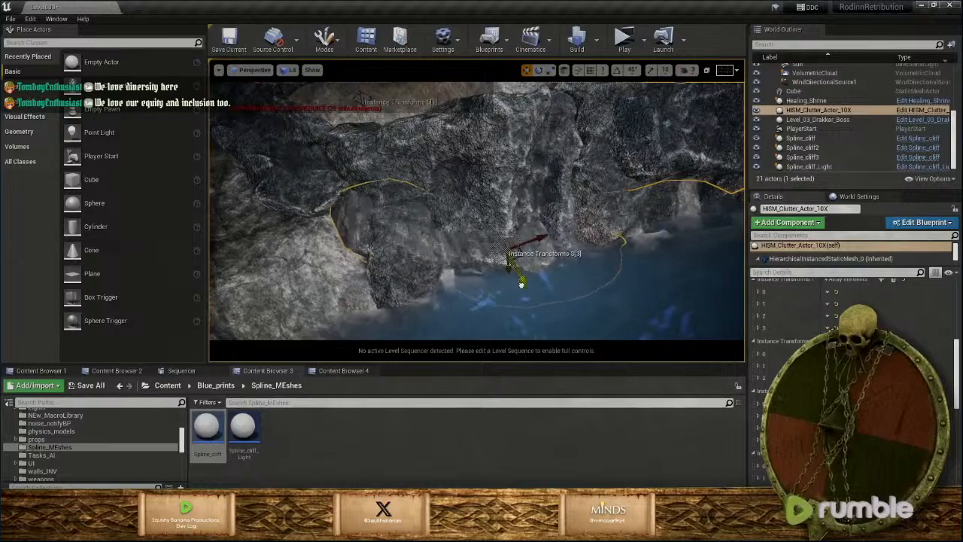
pyautogui.press('Escape')
# Add a new rock instance to Instance Transforms 1 of HISM_Clutter_Actor_10X and move it onto the peninsula's outer cliff edge
pyautogui.moveTo(526, 301); pyautogui.dragTo(643, 252, button='right')
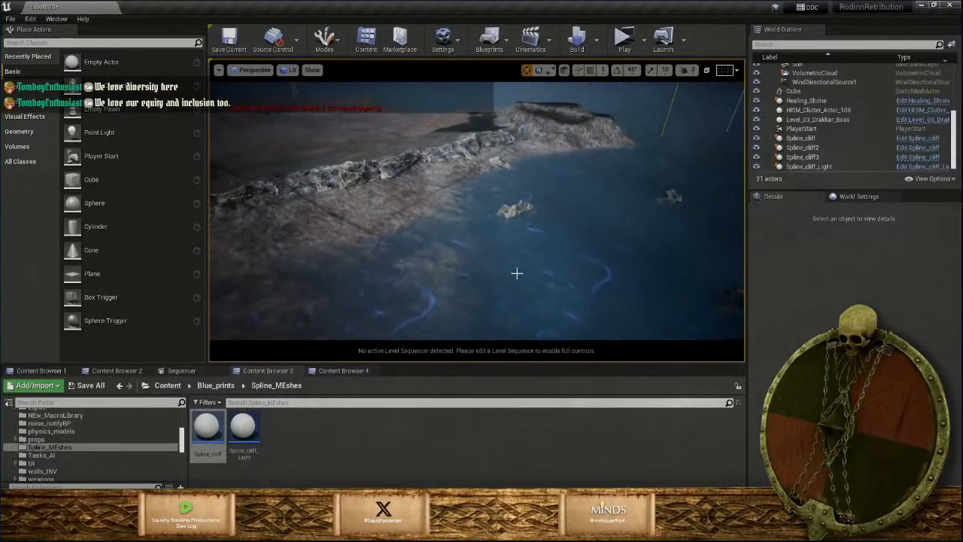
pyautogui.click(506, 211)
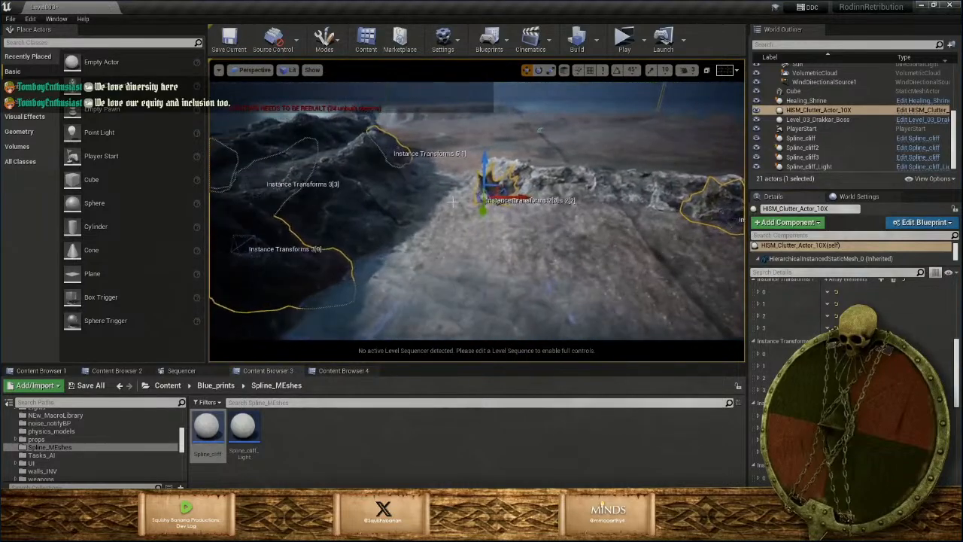
pyautogui.scroll(-2, 800, 311)
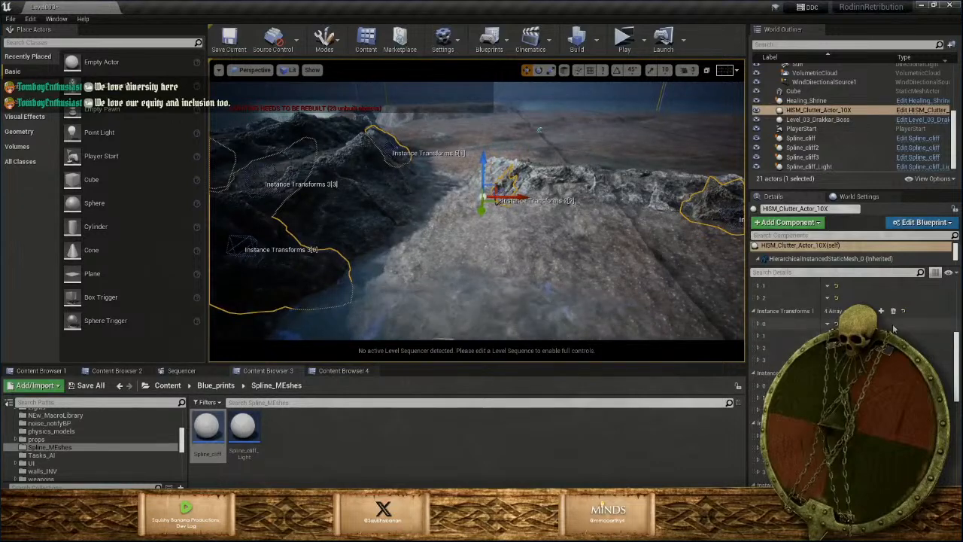
pyautogui.press('w')
pyautogui.moveTo(450, 231); pyautogui.dragTo(471, 214, button='right')
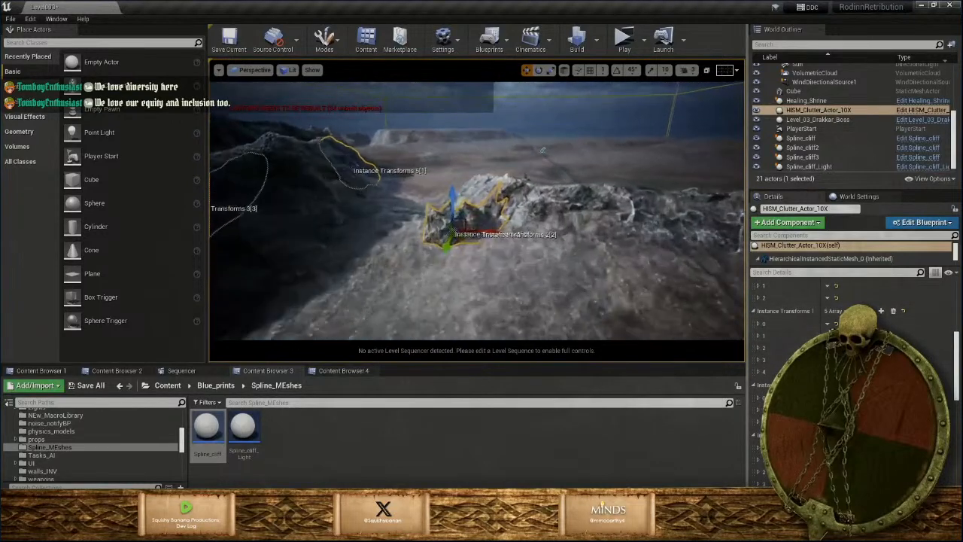
pyautogui.moveTo(466, 249); pyautogui.dragTo(432, 289, button='right')
pyautogui.press('s')
pyautogui.moveTo(527, 192); pyautogui.dragTo(290, 269)
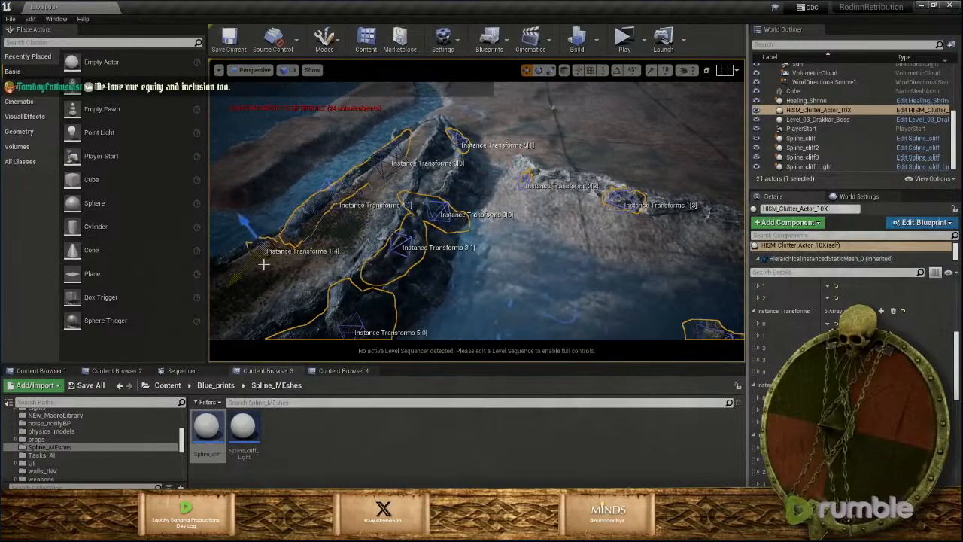
# Enlarge and rotate rock instance 1[4], lower it against the outer cliff at water level, and deselect it
pyautogui.press('f')
pyautogui.moveTo(264, 265); pyautogui.dragTo(302, 271, button='right')
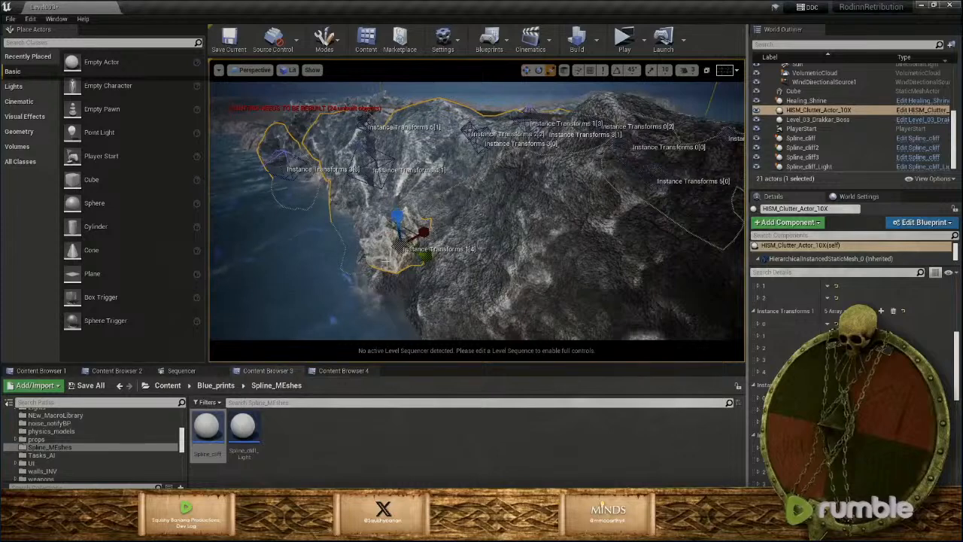
pyautogui.moveTo(400, 246); pyautogui.dragTo(356, 252)
pyautogui.press('e')
pyautogui.press('w')
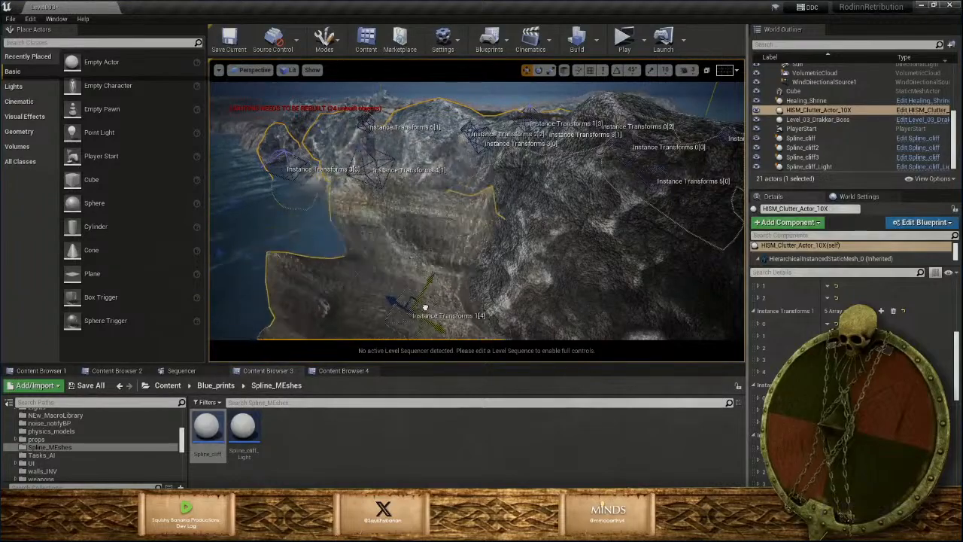
pyautogui.moveTo(489, 258)
pyautogui.mouseDown(button='right')
pyautogui.moveTo(485, 210)
pyautogui.moveTo(489, 257)
pyautogui.mouseUp(button='right')
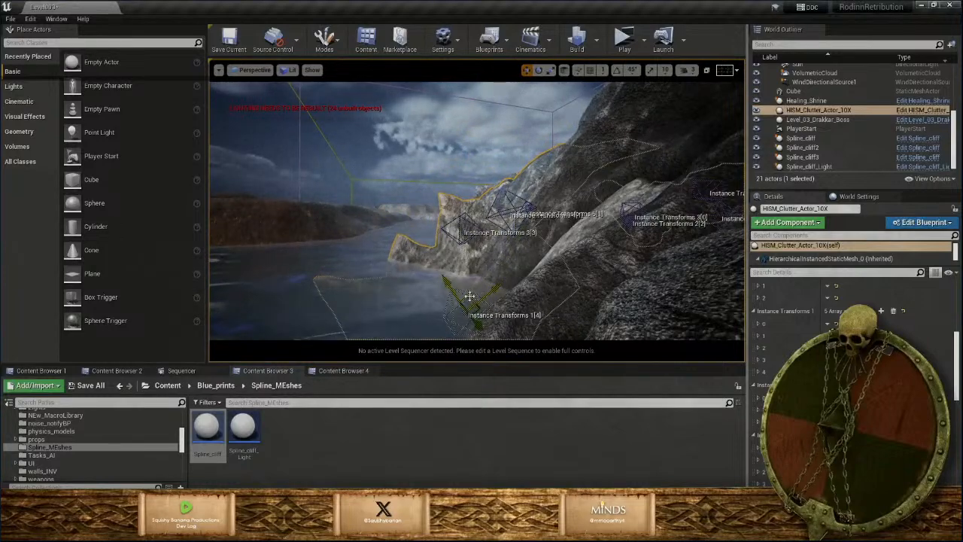
pyautogui.press('Escape')
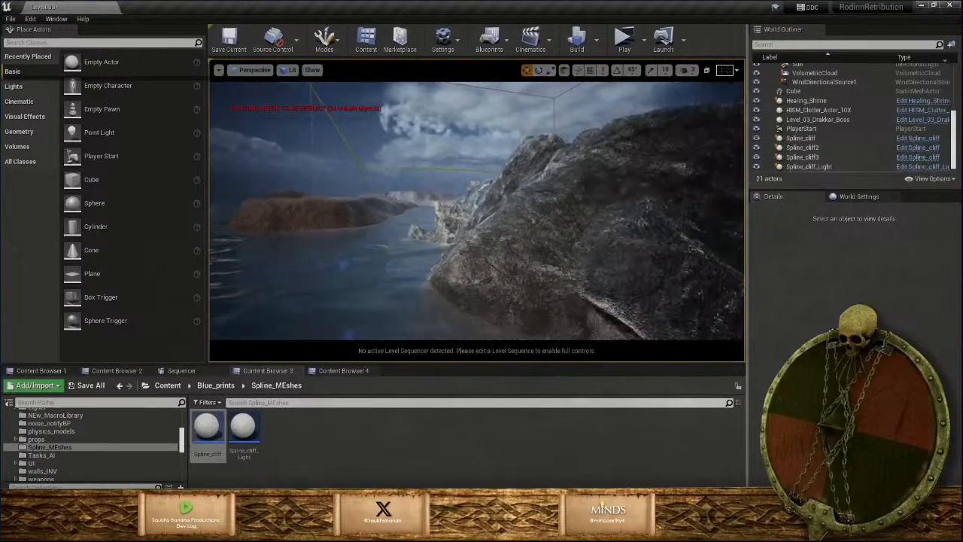
# Check the peninsula from above and save the modified level Level003
pyautogui.moveTo(476, 226); pyautogui.dragTo(457, 245, button='right')
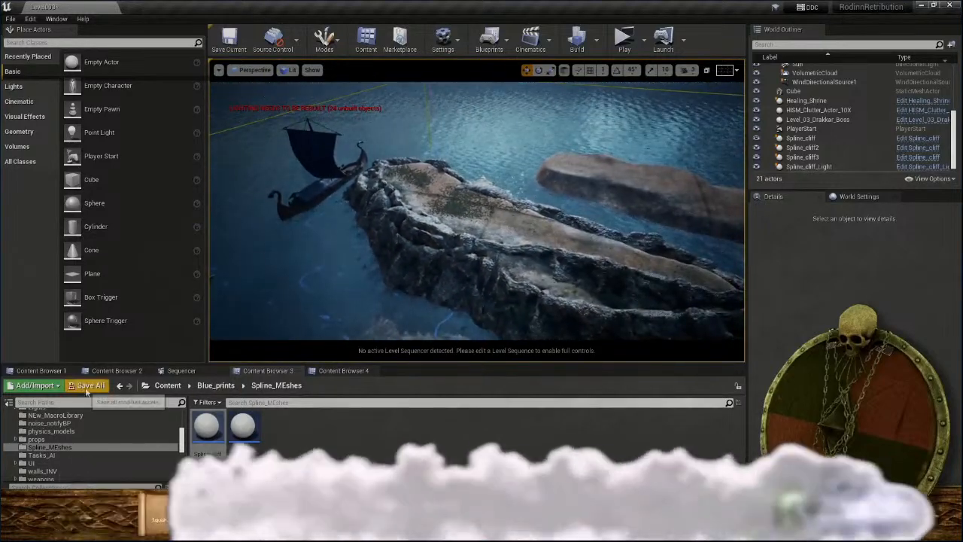
pyautogui.click(87, 386)
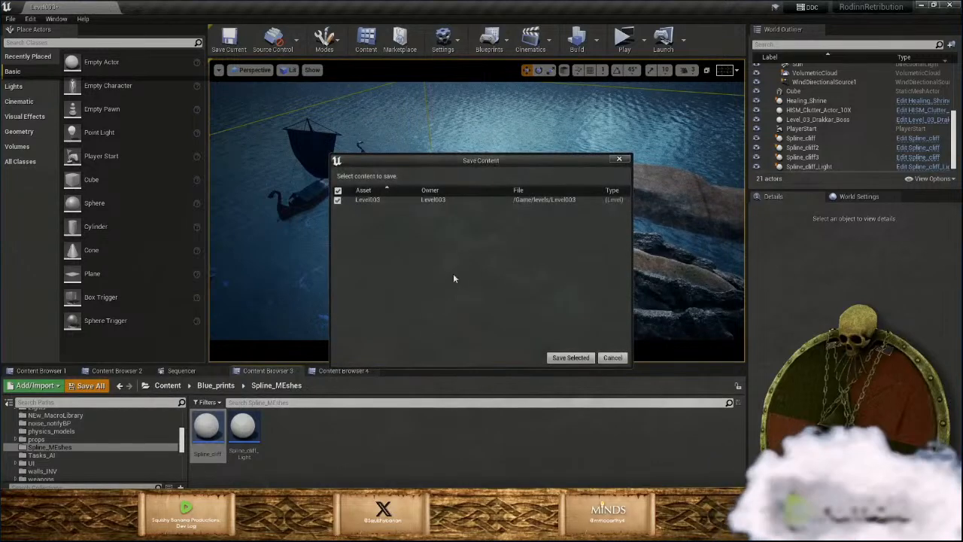
pyautogui.click(562, 356)
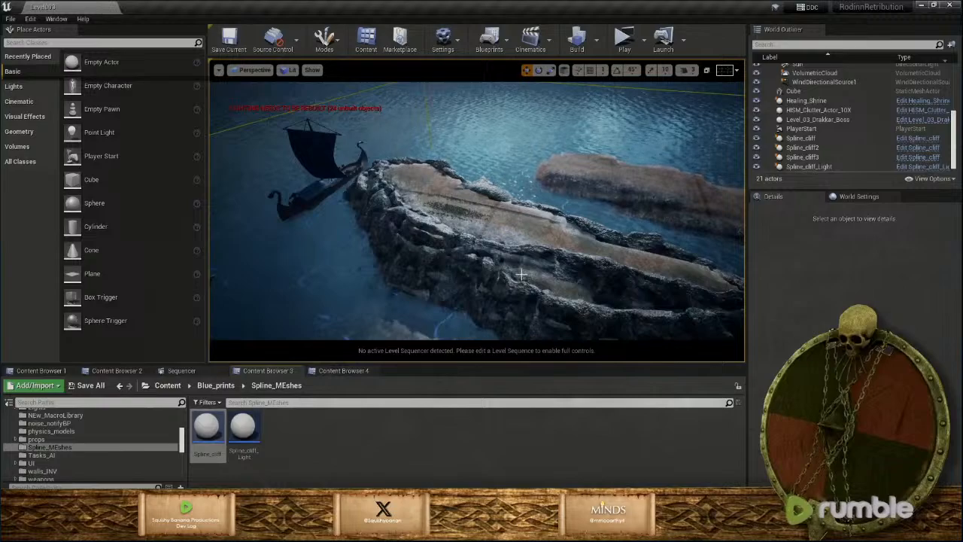
# Switch to foliage painting mode with the grassy top of the peninsula in close view
pyautogui.press('w')
pyautogui.moveTo(522, 274); pyautogui.dragTo(554, 290, button='right')
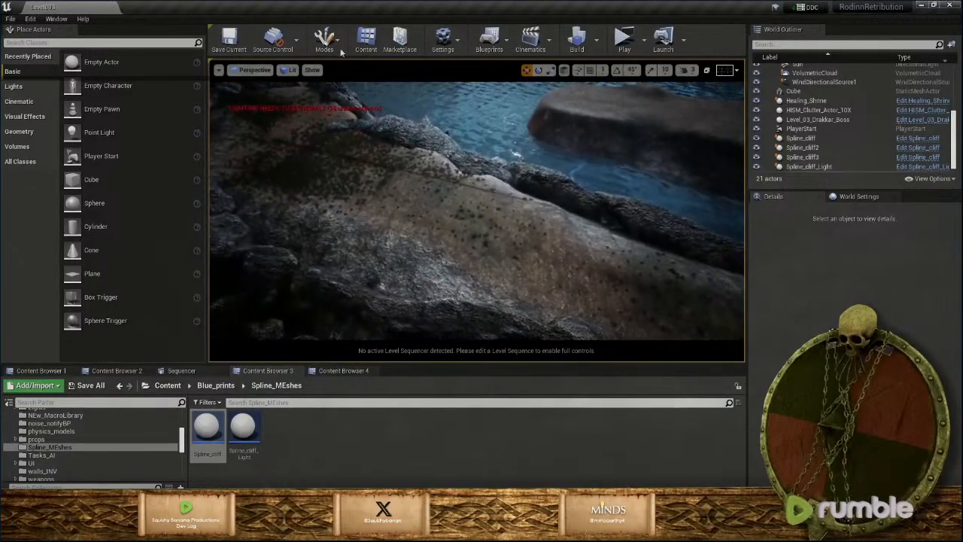
pyautogui.click(340, 49)
pyautogui.click(335, 96)
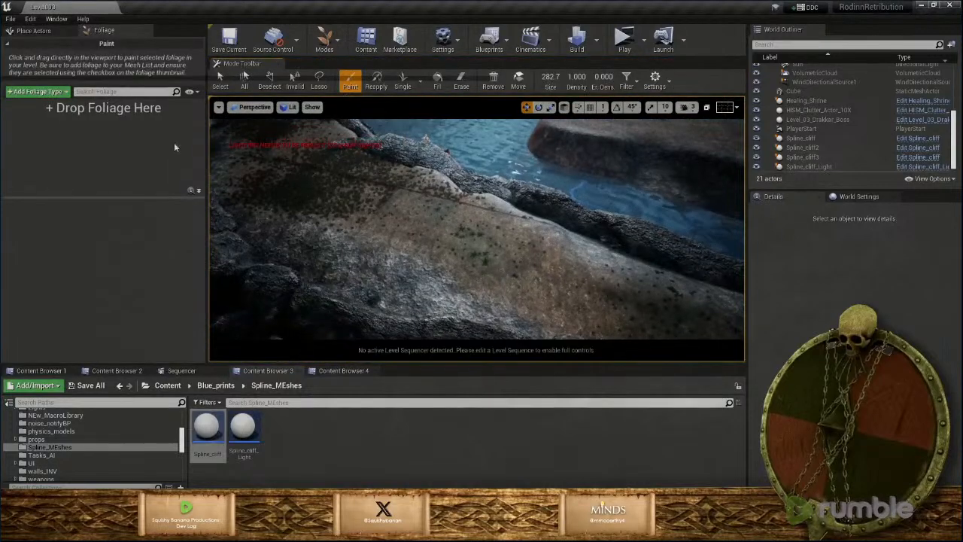
# Open the foliage_inst folder under meshes/vertex_animated/foliage in the fourth content browser
pyautogui.click(341, 370)
pyautogui.click(167, 385)
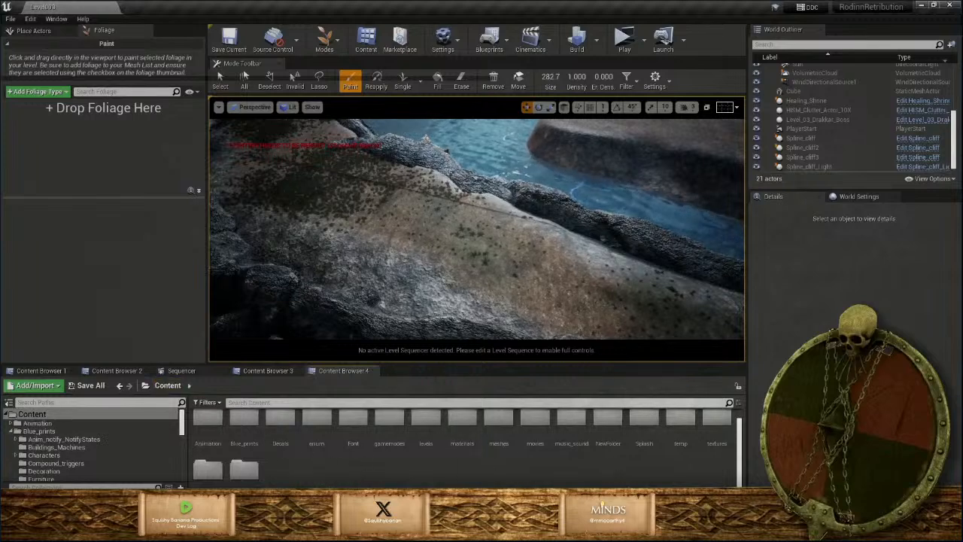
pyautogui.click(498, 439)
pyautogui.doubleClick(497, 438)
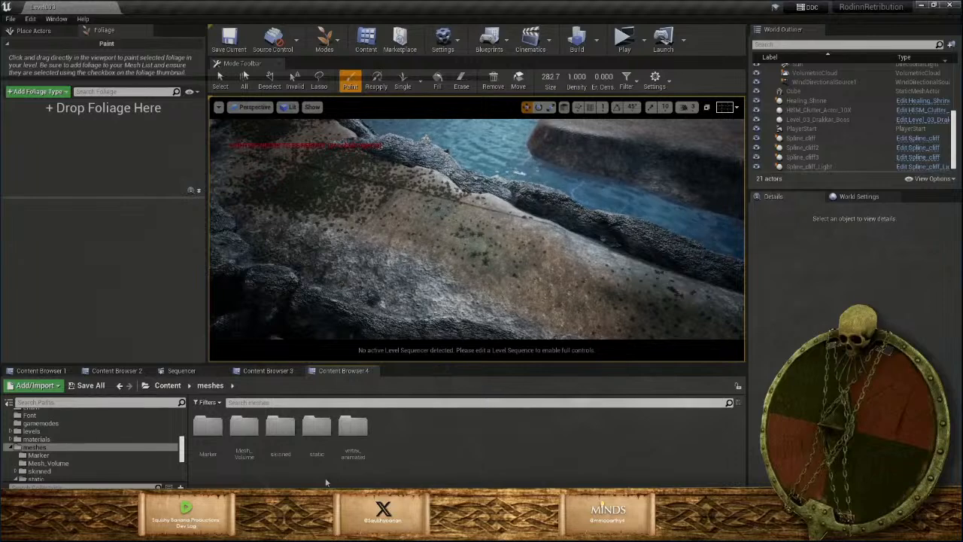
pyautogui.doubleClick(353, 431)
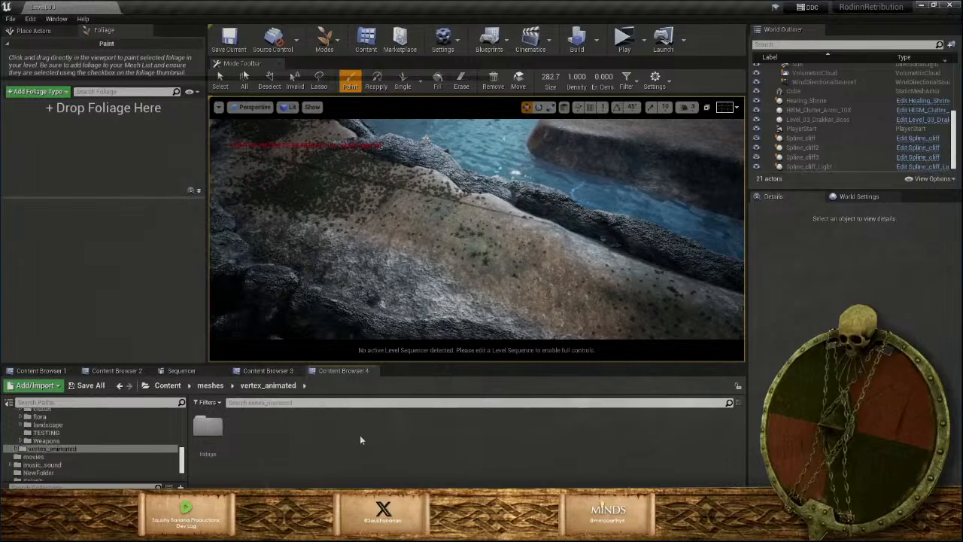
pyautogui.click(212, 428)
pyautogui.doubleClick(207, 428)
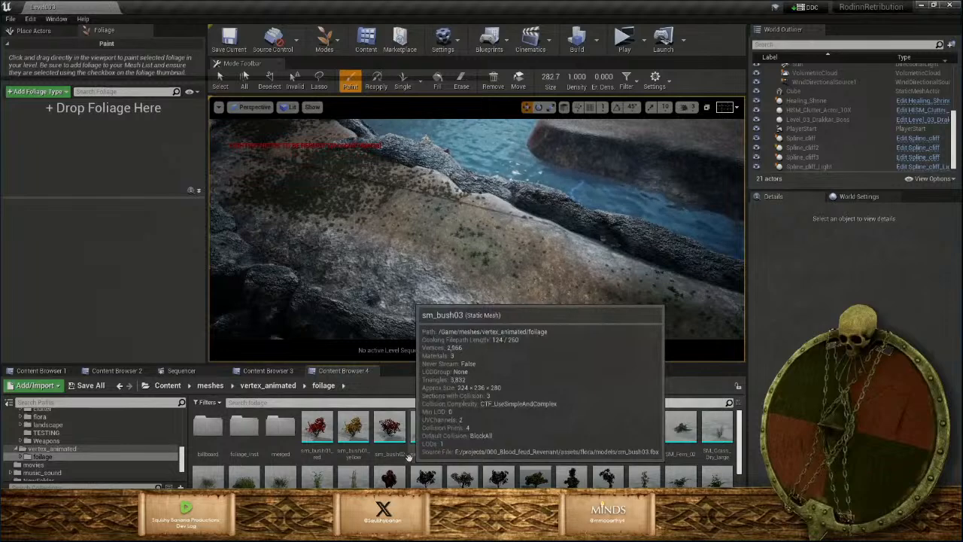
pyautogui.click(257, 438)
pyautogui.doubleClick(257, 437)
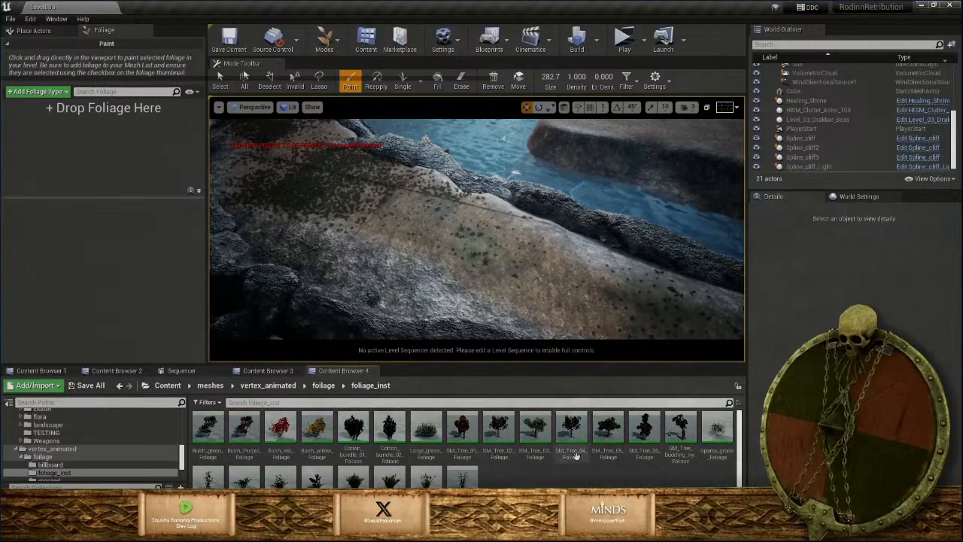
# Add the six foliage types SM_Tree_01 through SM_Tree_06 to the foliage palette
pyautogui.moveTo(614, 449); pyautogui.dragTo(124, 152)
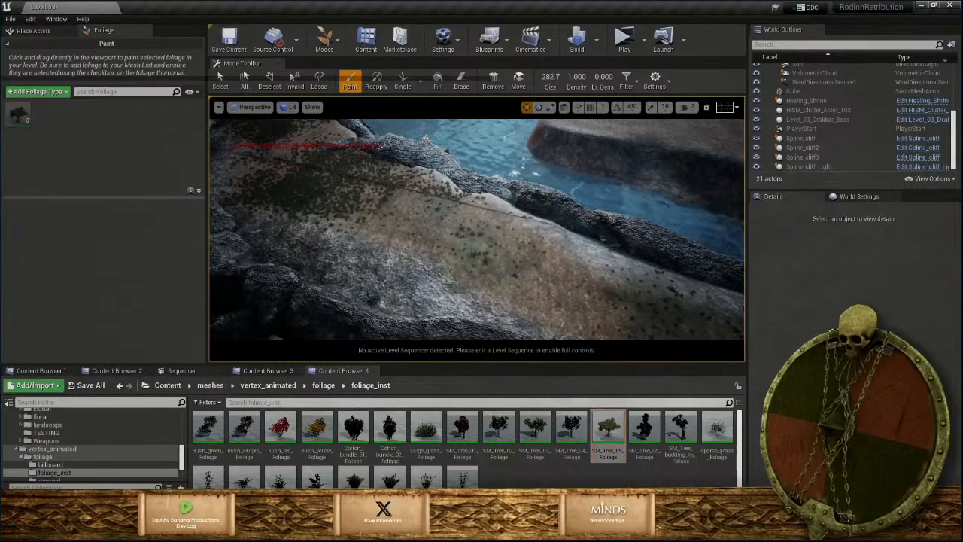
pyautogui.moveTo(569, 430); pyautogui.dragTo(85, 146)
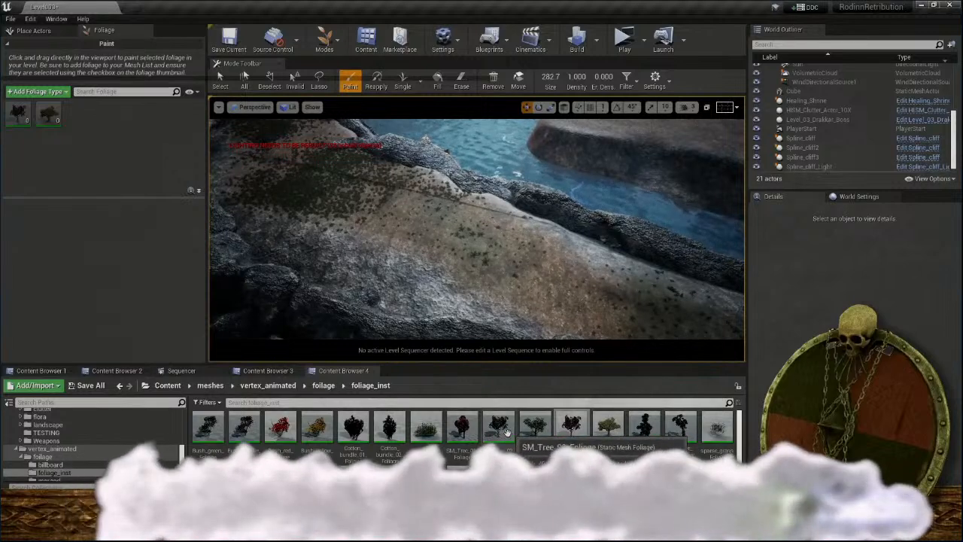
pyautogui.moveTo(506, 450); pyautogui.dragTo(115, 146)
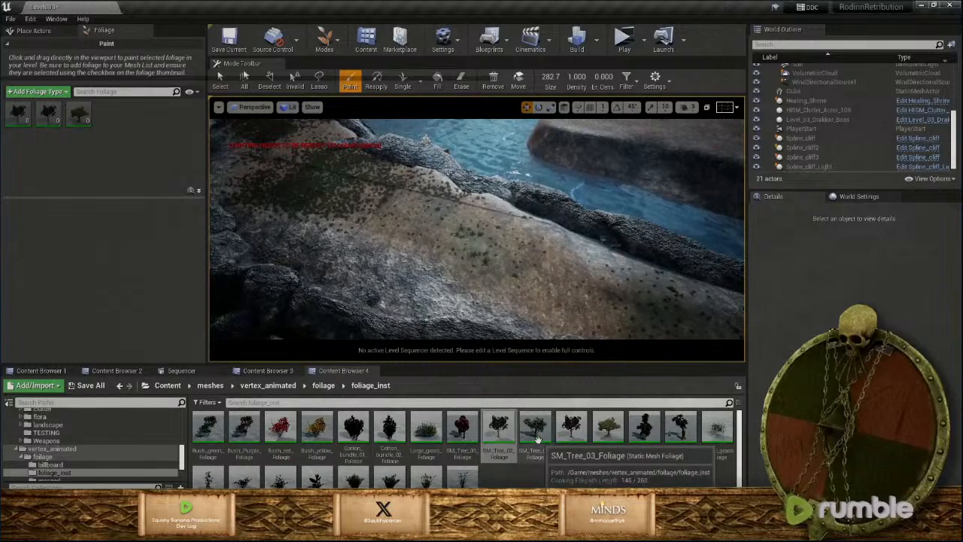
pyautogui.moveTo(535, 437); pyautogui.dragTo(88, 163)
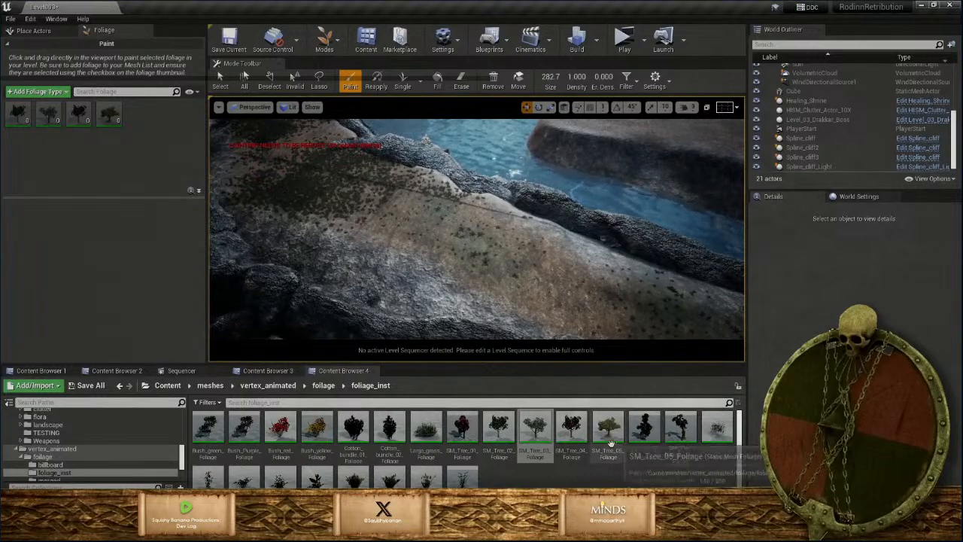
pyautogui.moveTo(656, 448); pyautogui.dragTo(146, 140)
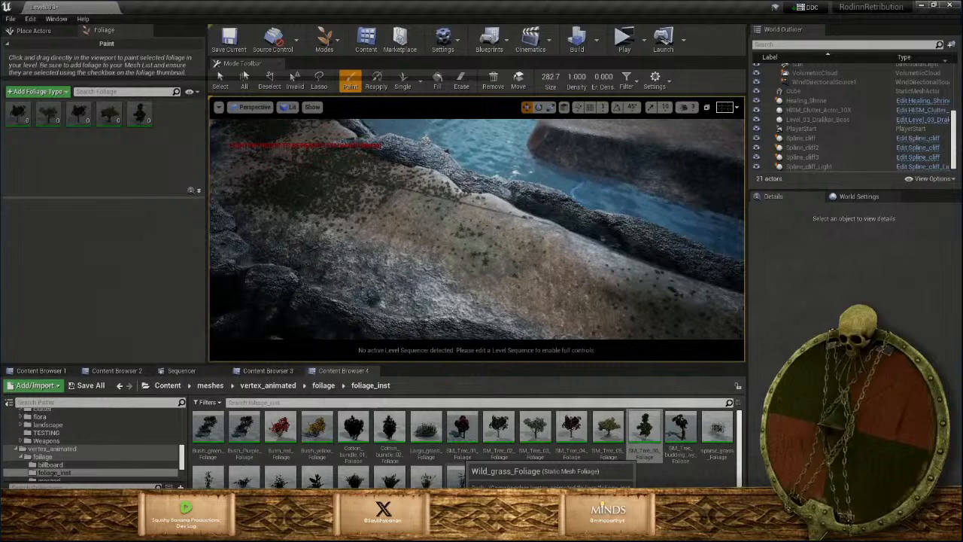
pyautogui.moveTo(461, 427); pyautogui.dragTo(160, 151)
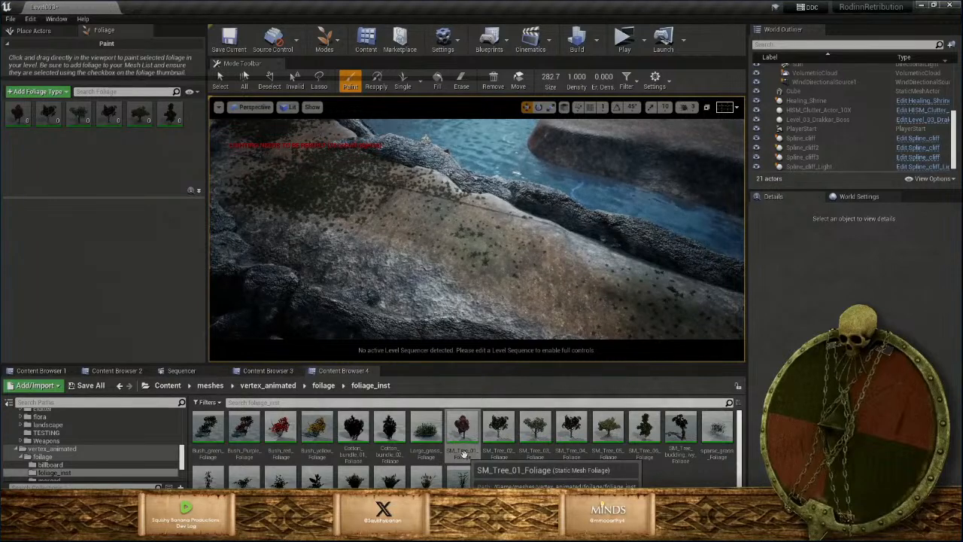
# Add the yellow, red, purple and green bush foliage types to the foliage palette
pyautogui.moveTo(317, 432); pyautogui.dragTo(169, 188)
pyautogui.moveTo(280, 430); pyautogui.dragTo(121, 180)
pyautogui.moveTo(244, 422); pyautogui.dragTo(143, 197)
pyautogui.moveTo(202, 427); pyautogui.dragTo(140, 170)
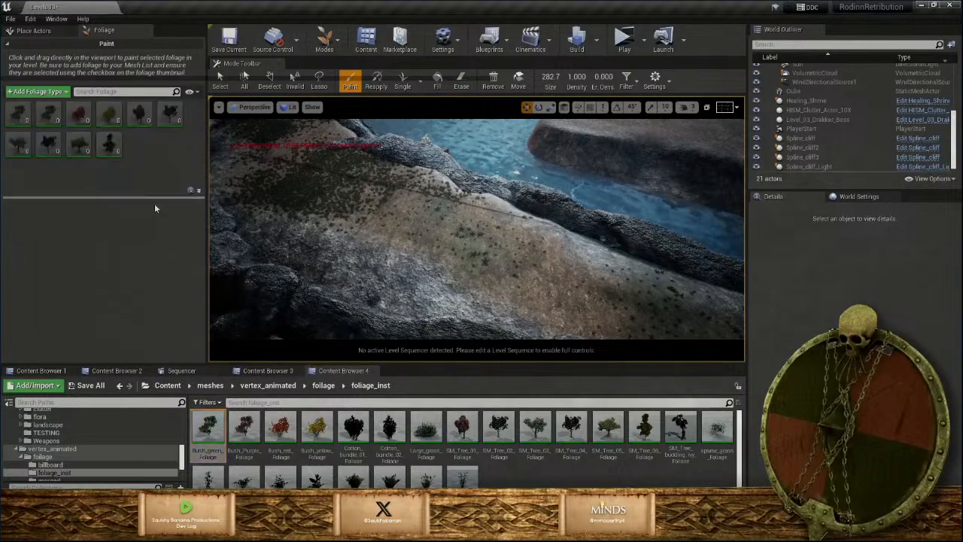
# Activate SM_Tree_01 through SM_Tree_05 in the foliage palette and switch to single-instance placement
pyautogui.click(138, 113)
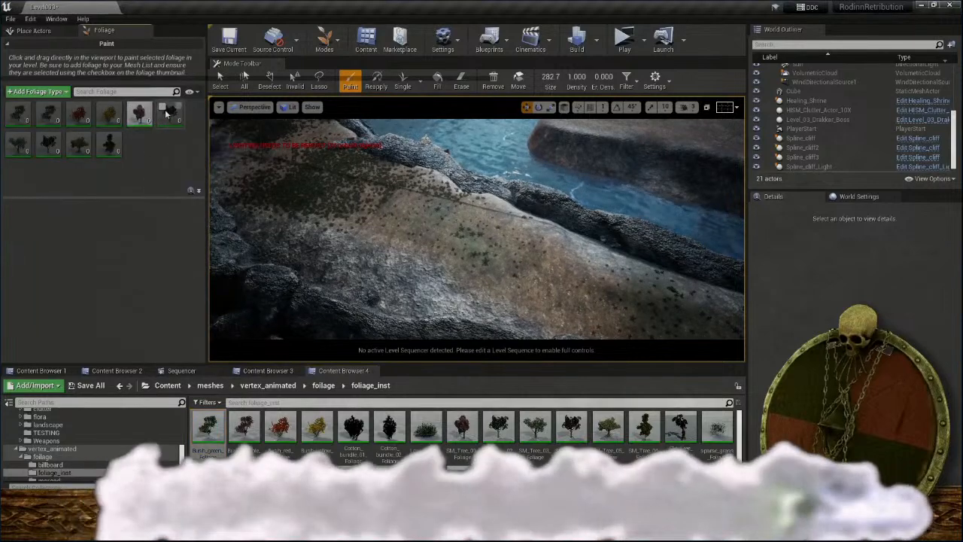
pyautogui.click(164, 112)
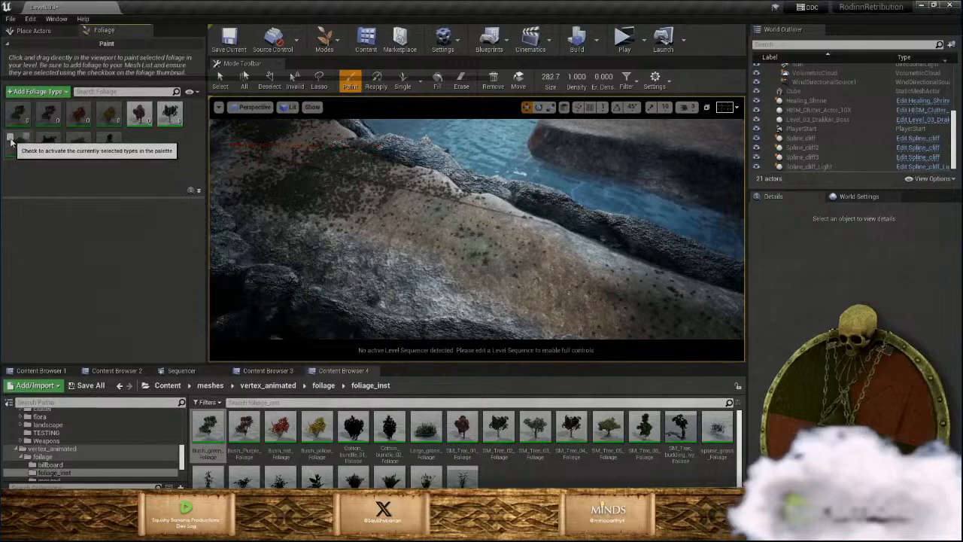
pyautogui.click(13, 141)
pyautogui.click(43, 141)
pyautogui.click(73, 140)
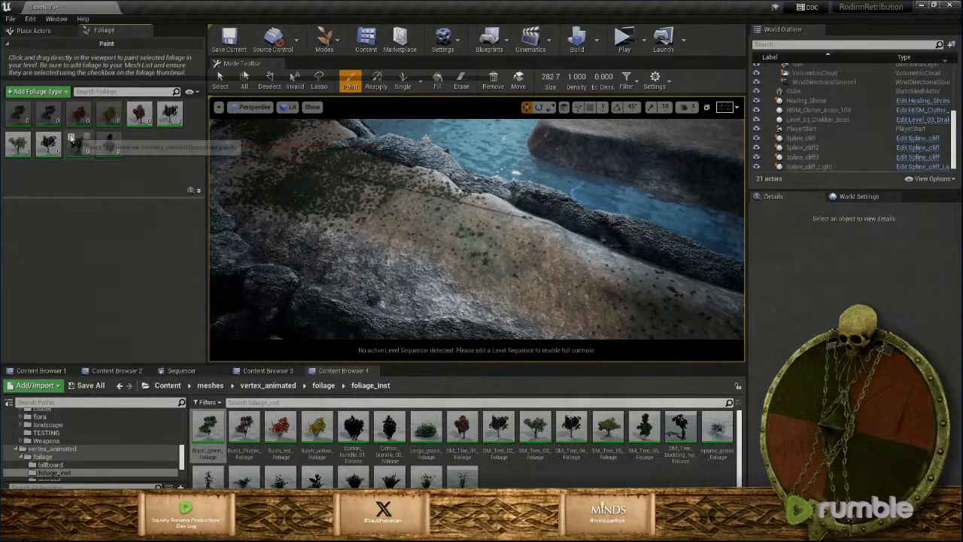
pyautogui.click(402, 81)
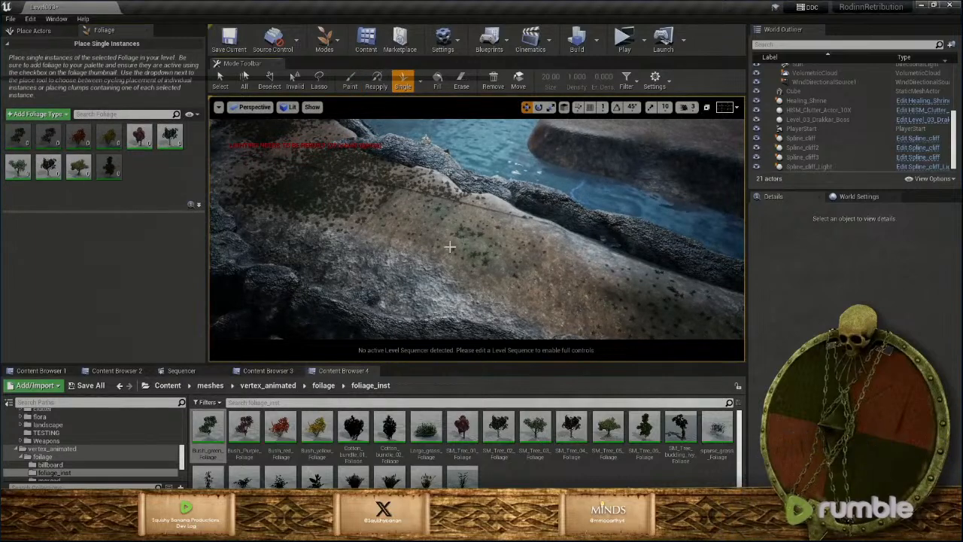
# Try placing a single red tree on the grassy top of the peninsula, and undo the placement
pyautogui.moveTo(502, 269); pyautogui.dragTo(274, 220, button='right')
pyautogui.click(506, 238)
pyautogui.press('w')
pyautogui.press('s')
pyautogui.press('w')
pyautogui.press('a')
pyautogui.press('w')
pyautogui.press('s')
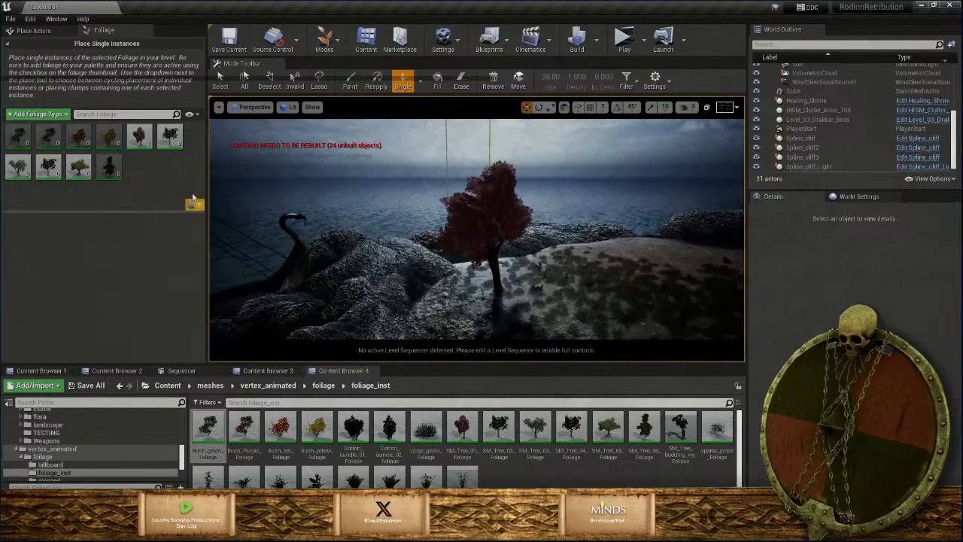
pyautogui.hotkey('ctrl', 'z')
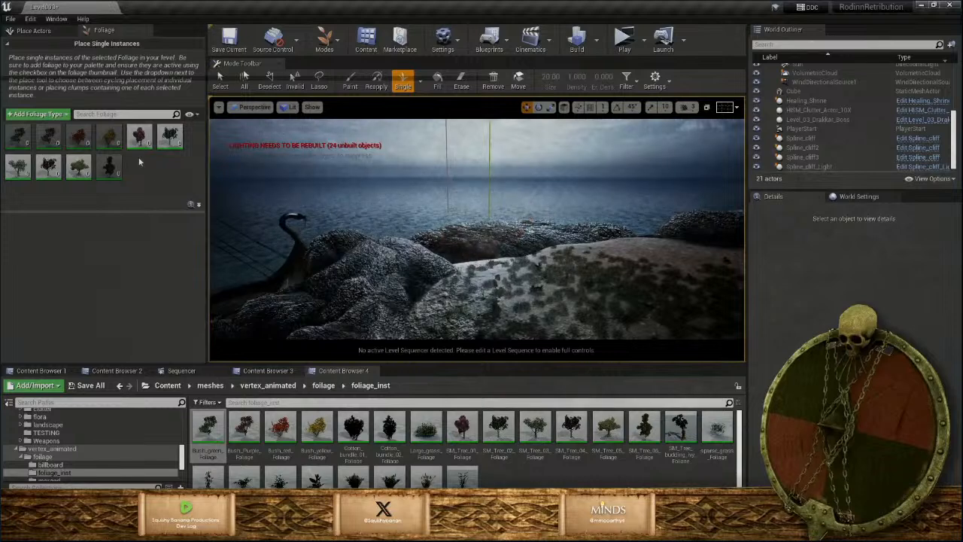
# Deactivate SM_Tree_01 and SM_Tree_04, activate SM_Tree_06, and select the four active tree types in the palette
pyautogui.click(129, 127)
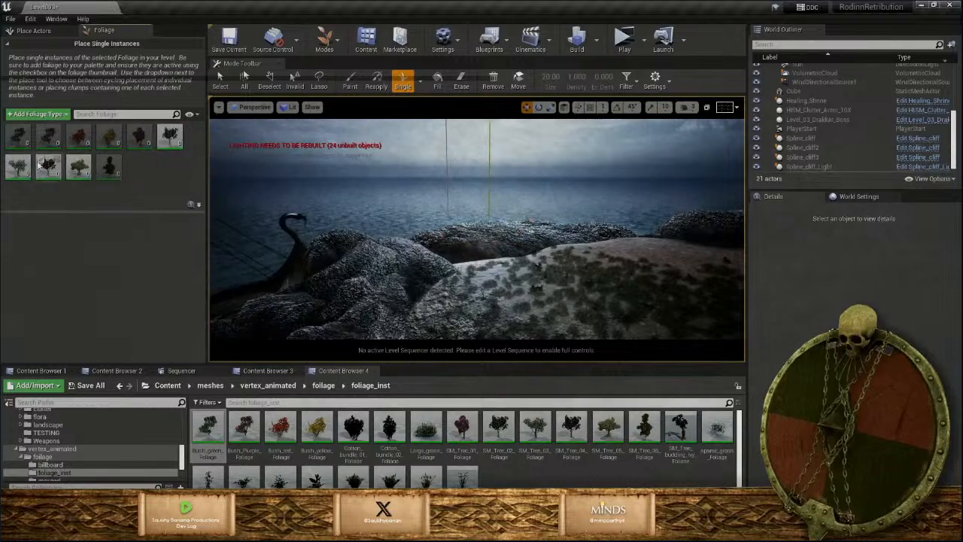
pyautogui.click(102, 161)
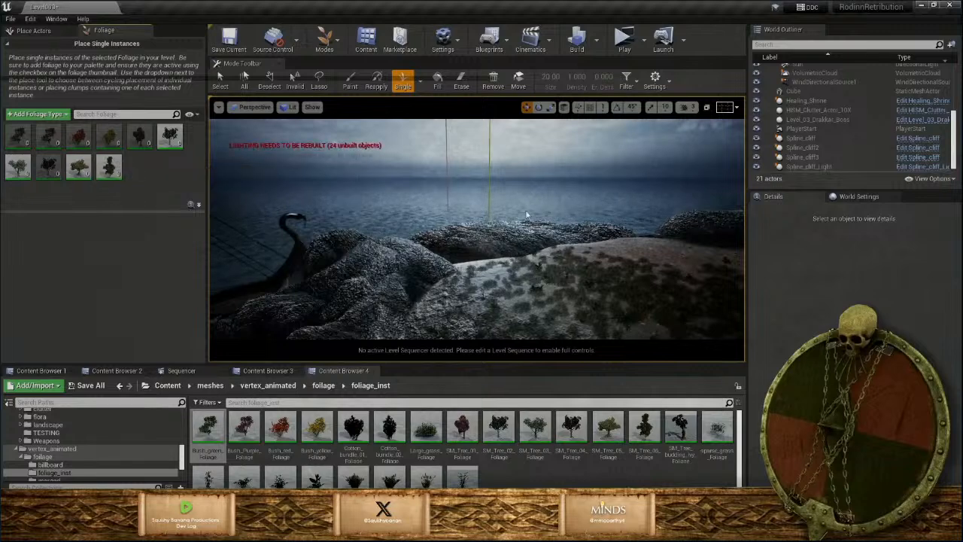
pyautogui.click(169, 135)
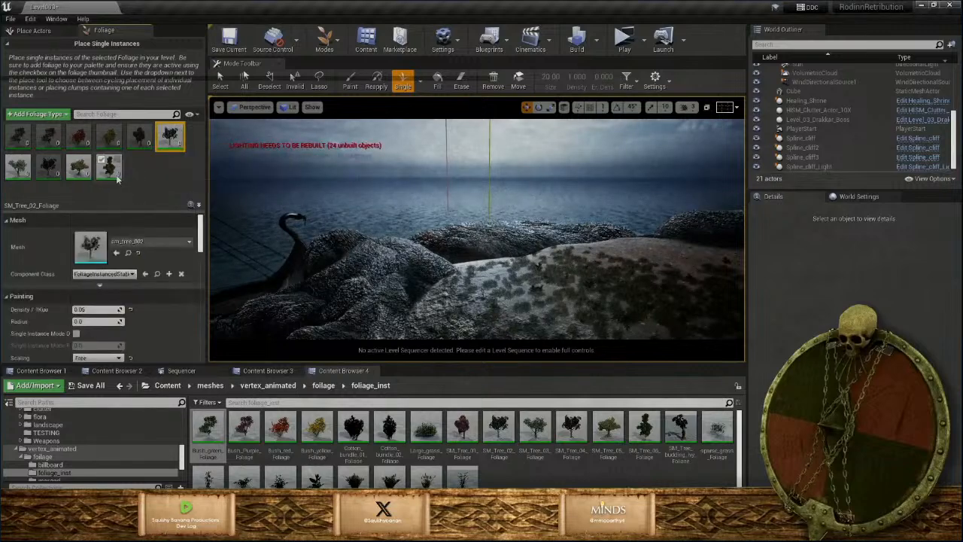
pyautogui.keyDown('ctrl'); pyautogui.click(110, 169); pyautogui.keyUp('ctrl')
pyautogui.keyDown('ctrl'); pyautogui.click(78, 167); pyautogui.keyUp('ctrl')
pyautogui.keyDown('ctrl'); pyautogui.click(18, 167); pyautogui.keyUp('ctrl')
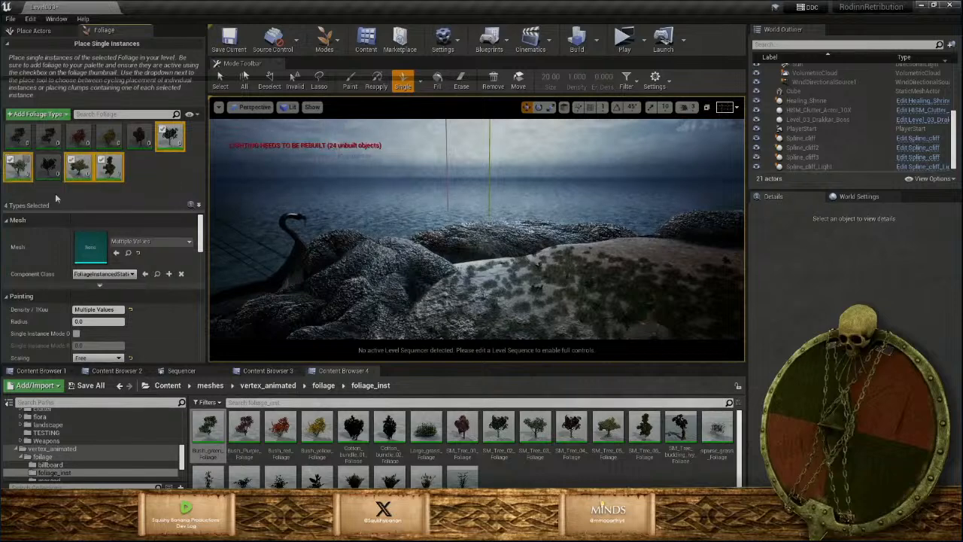
# Set the painting density of the four selected tree types to 1
pyautogui.scroll(-2, 113, 301)
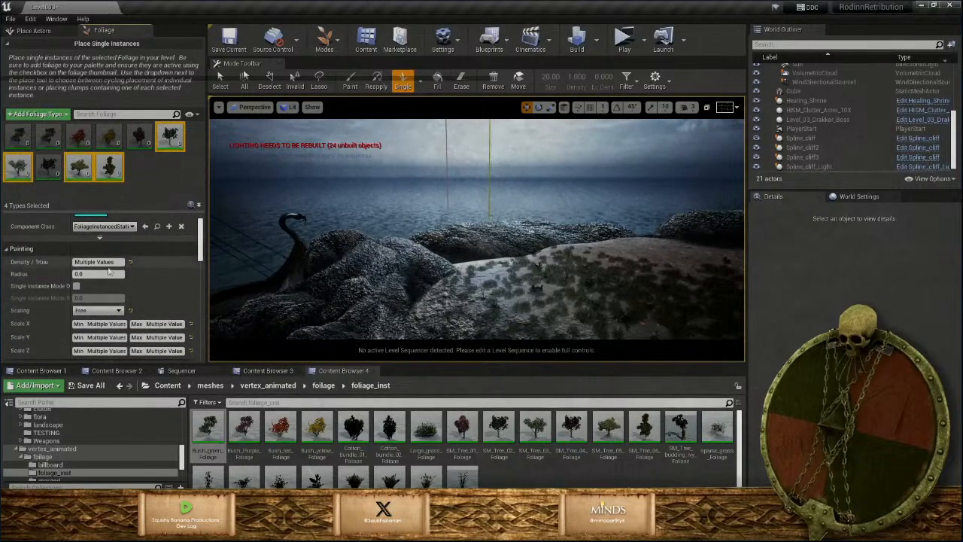
pyautogui.click(101, 262)
pyautogui.write('1')
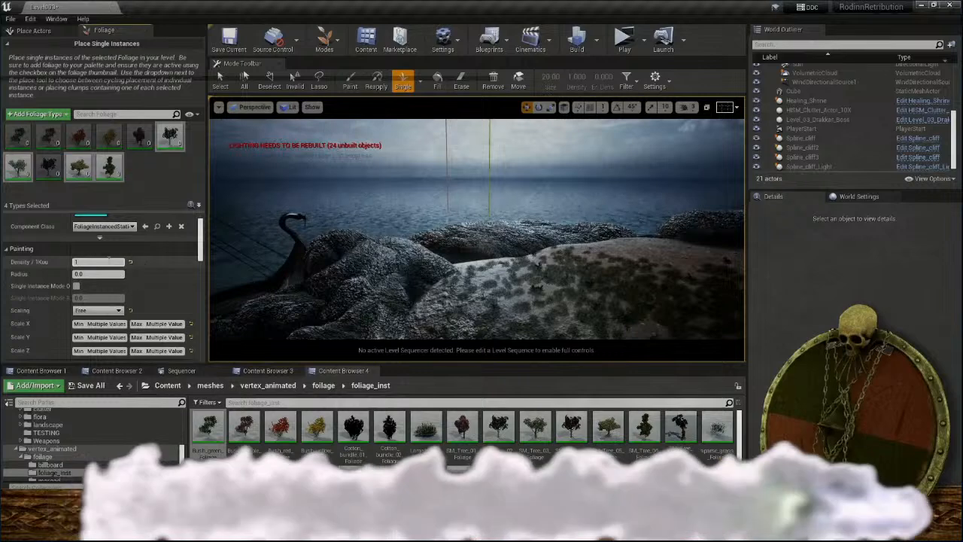
pyautogui.press('Return')
# Reset the X, Y and Z scale ranges of the selected tree types and set each to minimum 2.0 and maximum 4.0
pyautogui.scroll(-1, 98, 307)
pyautogui.scroll(-1, 99, 307)
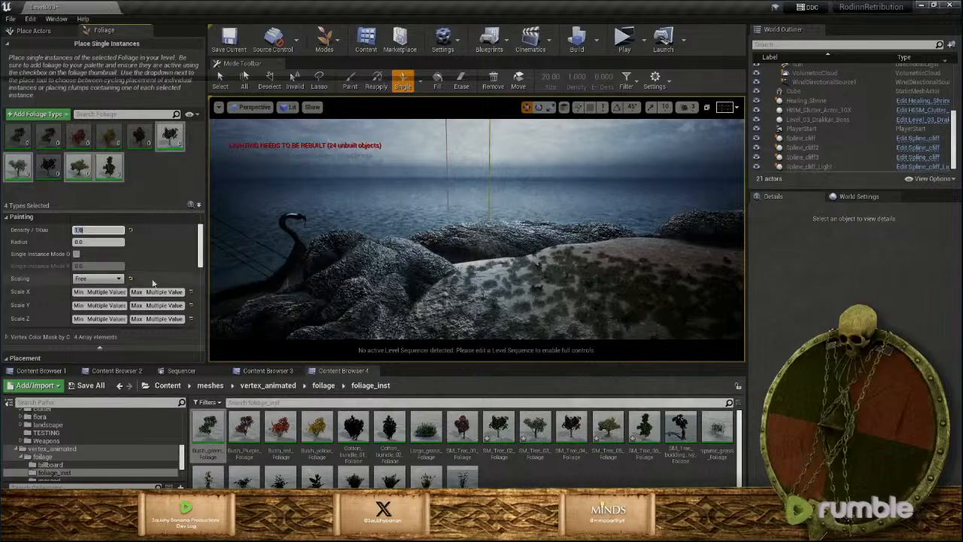
pyautogui.click(191, 293)
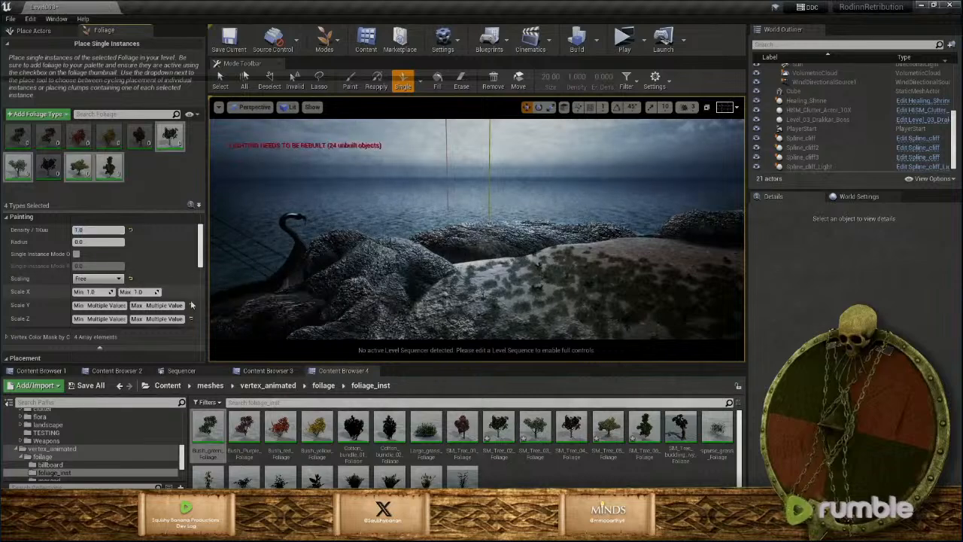
pyautogui.click(190, 305)
pyautogui.click(192, 319)
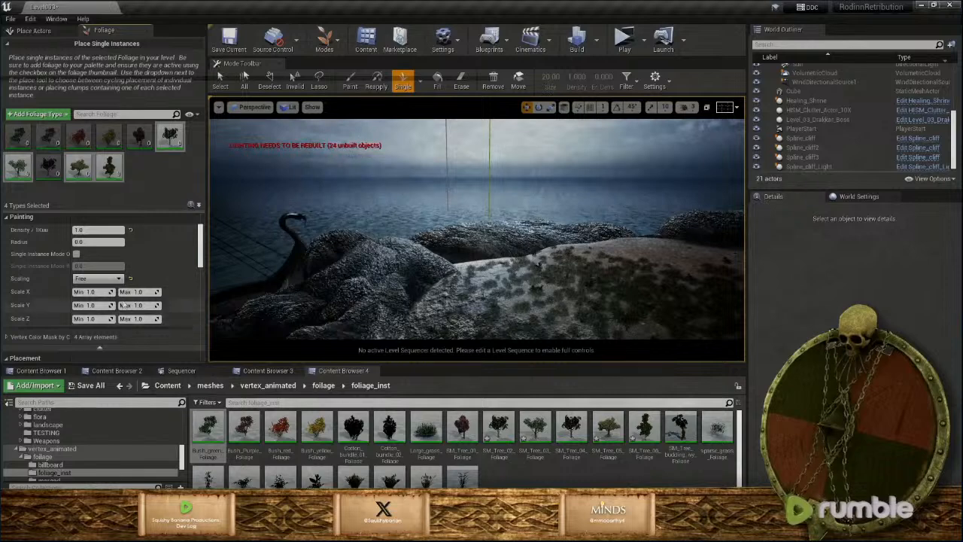
pyautogui.click(100, 291)
pyautogui.write('2')
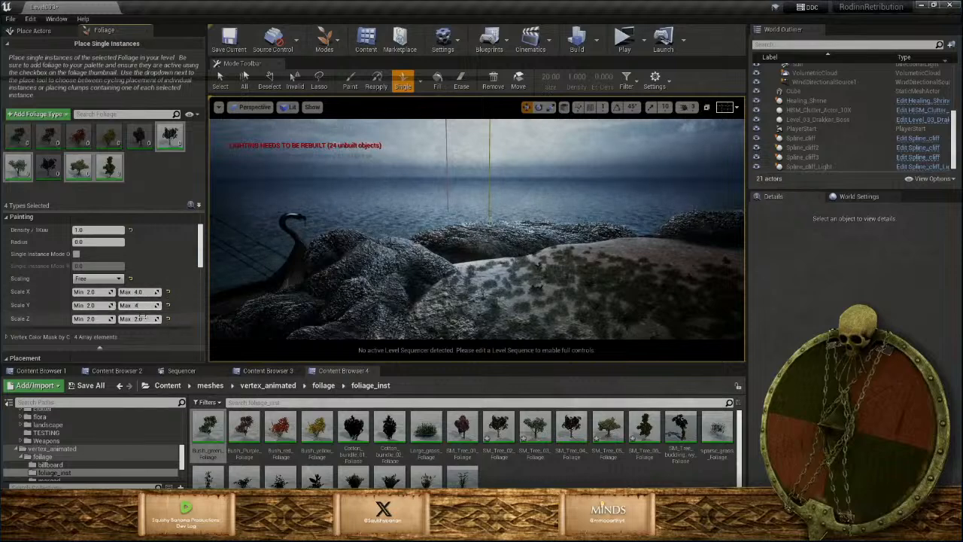
pyautogui.press('Return')
# Try placing one enlarged tree on the peninsula's top near the ship, and undo the placement
pyautogui.press('w')
pyautogui.moveTo(424, 264); pyautogui.dragTo(511, 338, button='right')
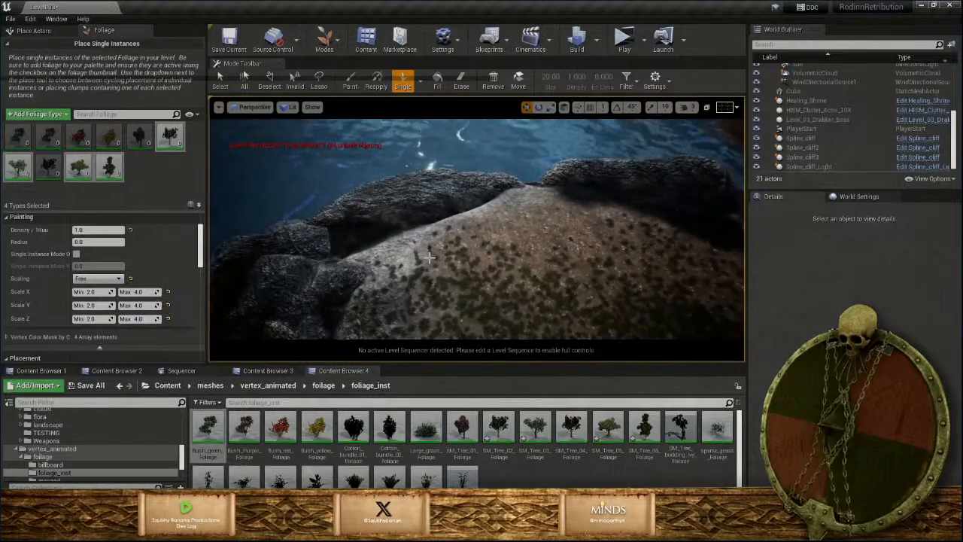
pyautogui.click(421, 267)
pyautogui.moveTo(421, 266); pyautogui.dragTo(433, 218, button='right')
pyautogui.press('s')
pyautogui.press('w')
pyautogui.press('s')
pyautogui.moveTo(447, 284)
pyautogui.mouseDown(button='right')
pyautogui.moveTo(456, 281)
pyautogui.moveTo(446, 285)
pyautogui.mouseUp(button='right')
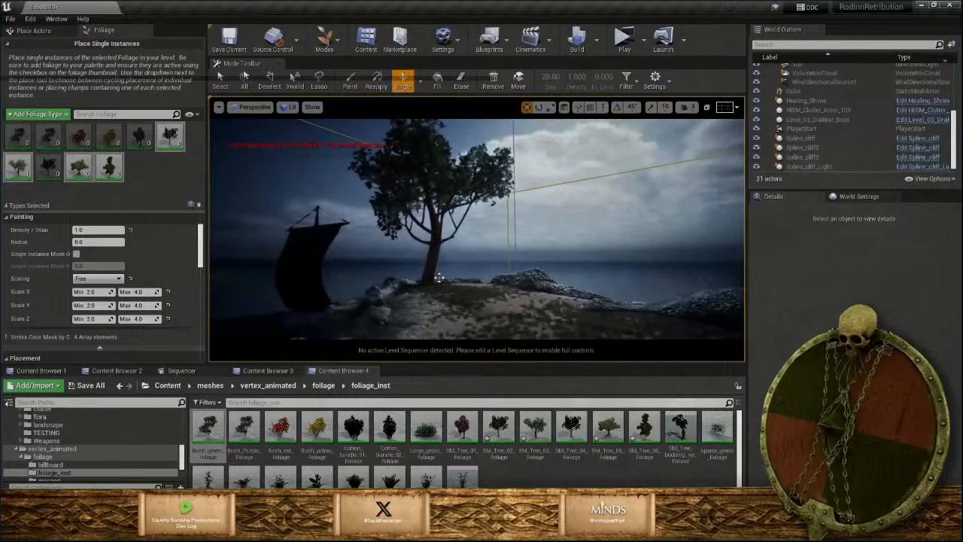
pyautogui.hotkey('ctrl', 'z')
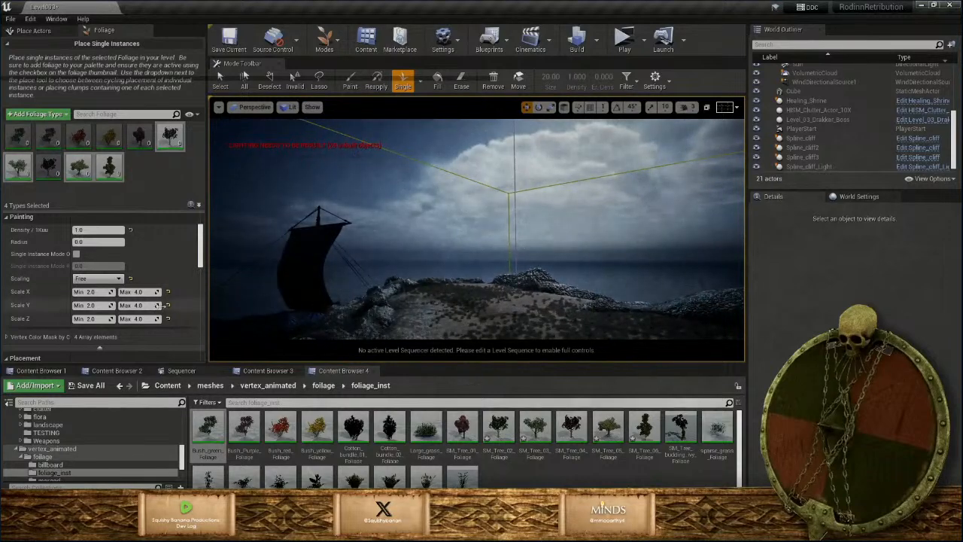
# Set the selected tree types' minimum scale to 1.5 on all axes and the maximum X and Y scale to 2.5
pyautogui.click(143, 292)
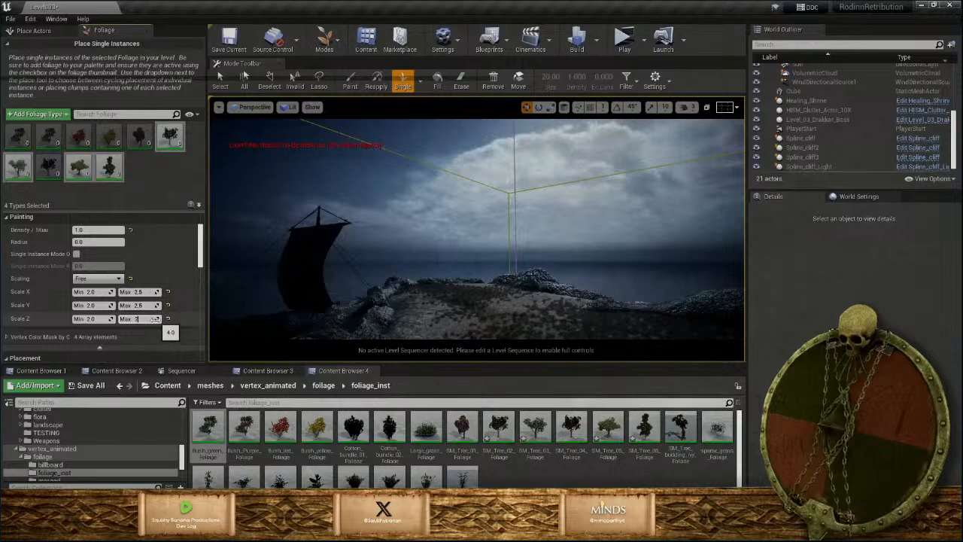
pyautogui.click(98, 291)
pyautogui.write('1.5')
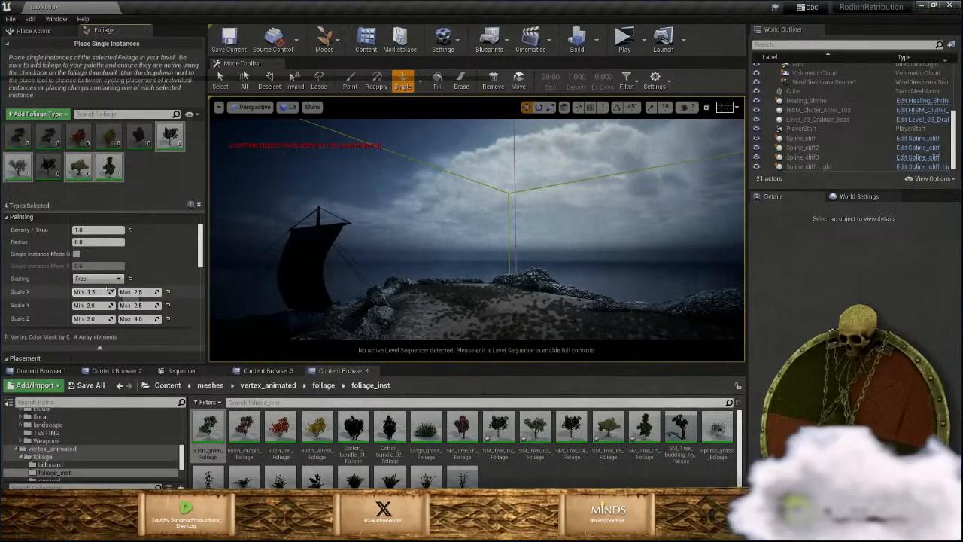
pyautogui.click(107, 306)
pyautogui.write('1.5')
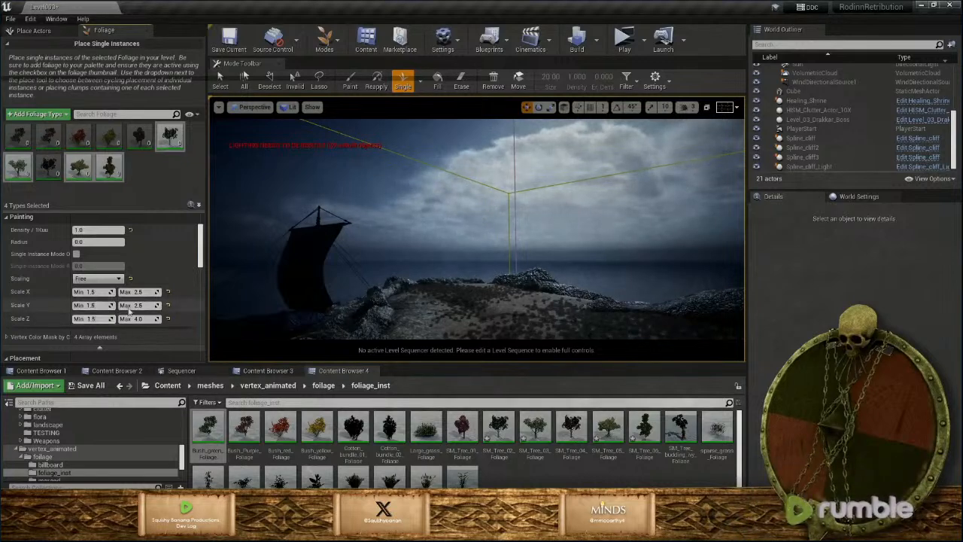
# Place a cluster of single trees on the grassy top of the peninsula near the ship
pyautogui.moveTo(319, 247); pyautogui.dragTo(319, 248, button='right')
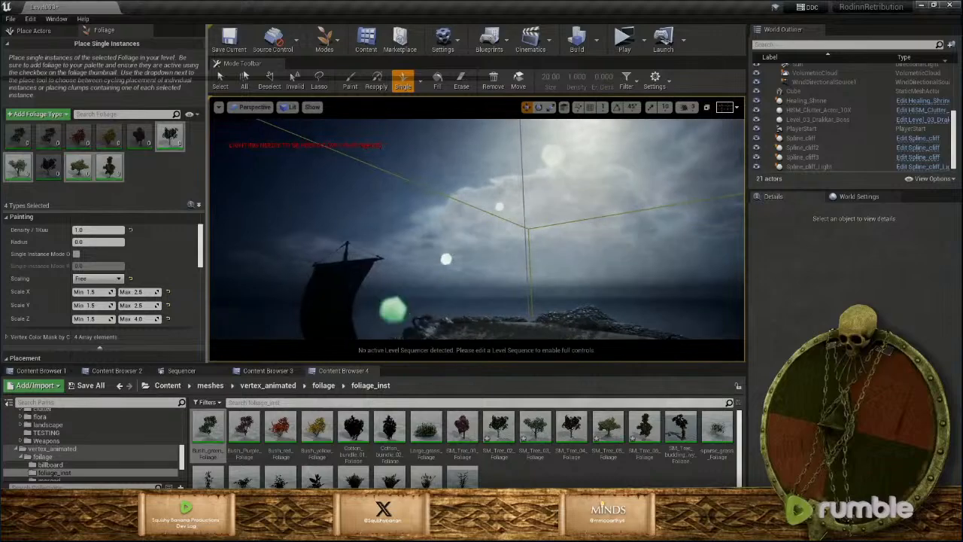
pyautogui.moveTo(431, 223); pyautogui.dragTo(432, 224, button='right')
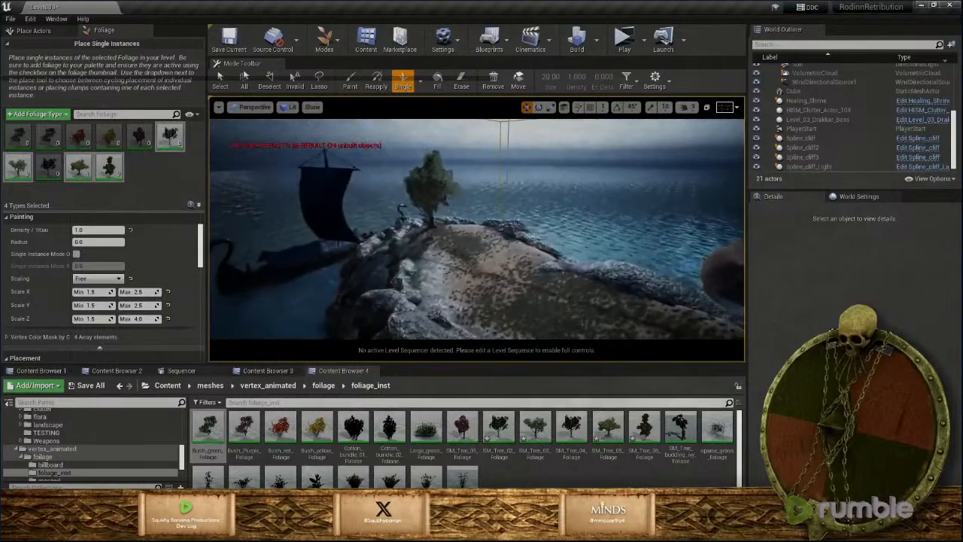
pyautogui.moveTo(474, 289); pyautogui.dragTo(455, 297, button='right')
pyautogui.scroll(3, 474, 289)
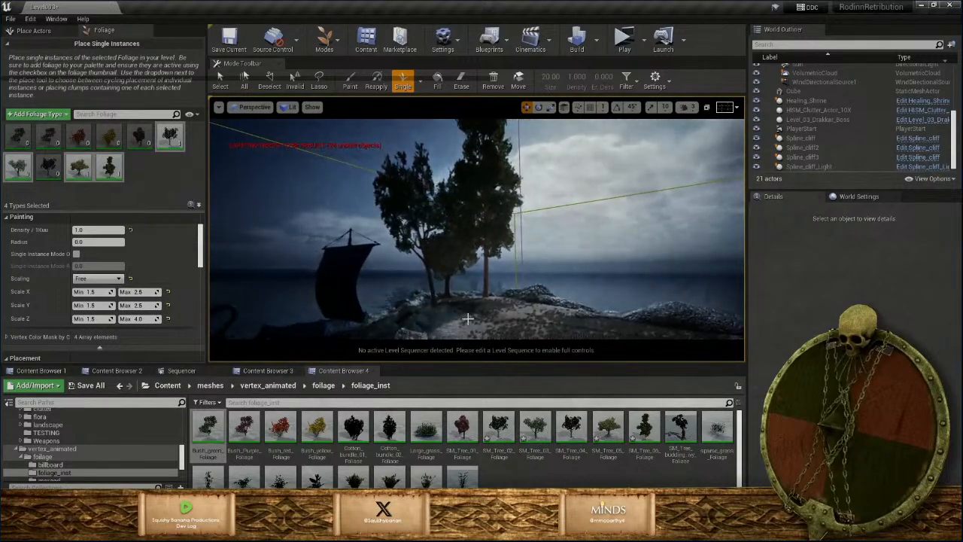
pyautogui.click(458, 317)
pyautogui.moveTo(517, 316); pyautogui.dragTo(512, 320, button='right')
pyautogui.click(496, 302)
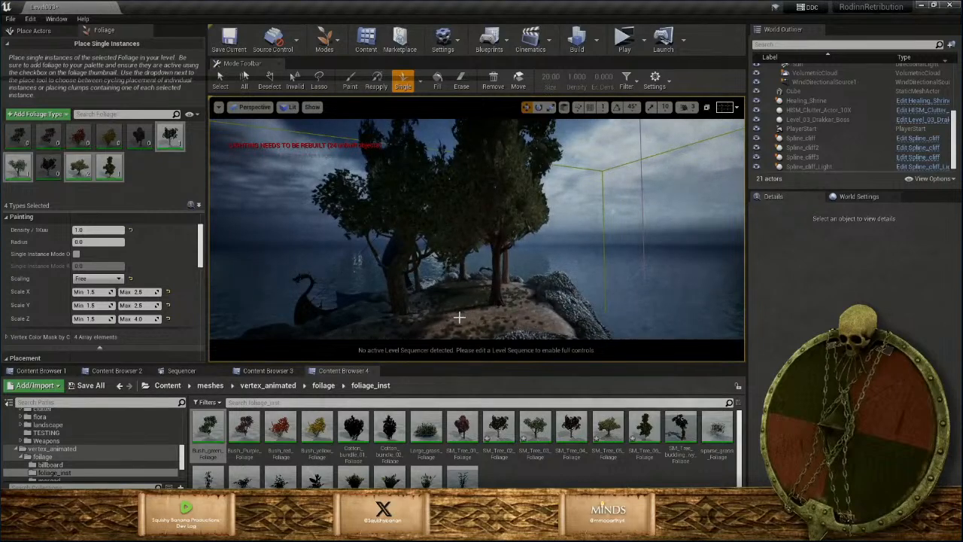
pyautogui.moveTo(458, 298); pyautogui.dragTo(426, 313, button='right')
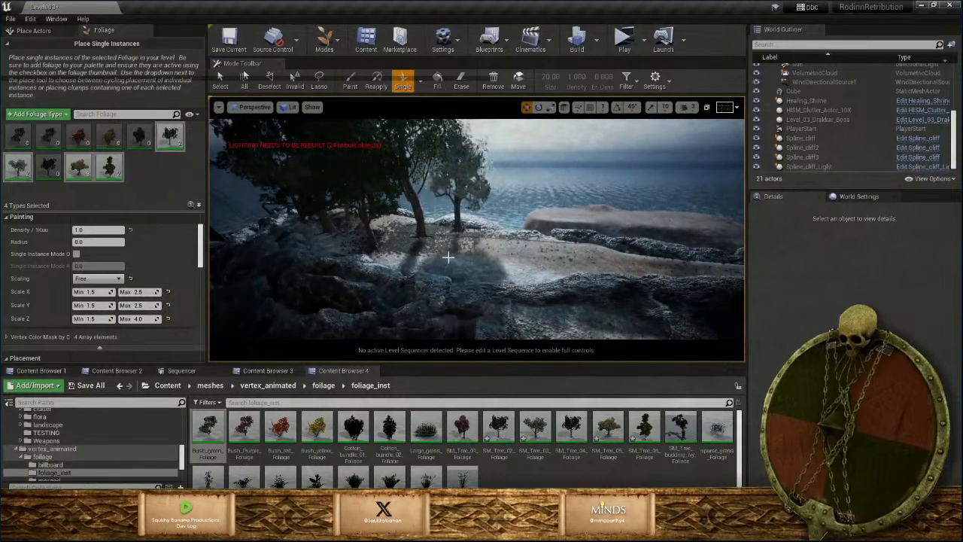
# Place more single trees along the narrow sandy strip between the peninsula's cliff rocks
pyautogui.moveTo(426, 313); pyautogui.dragTo(418, 331, button='right')
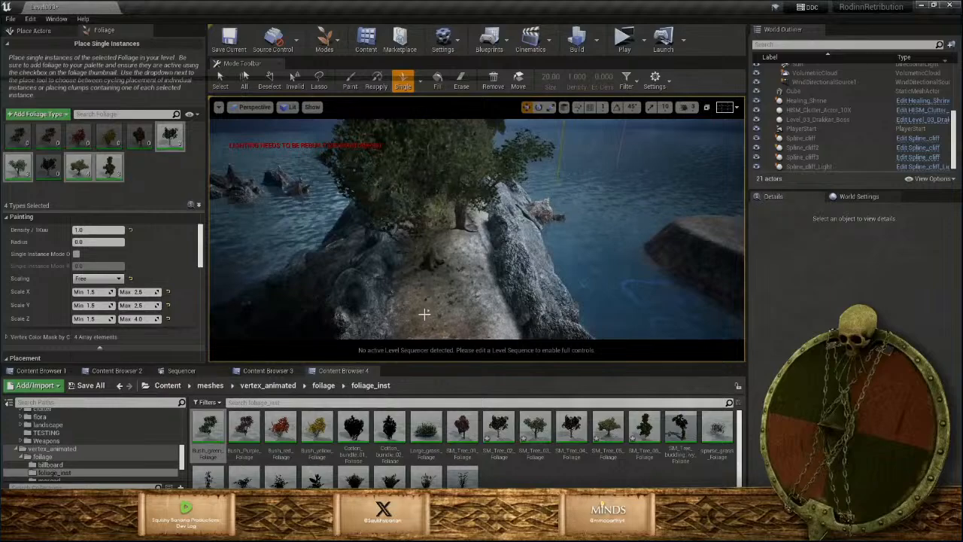
pyautogui.click(456, 324)
pyautogui.click(474, 327)
pyautogui.moveTo(474, 328); pyautogui.dragTo(497, 346, button='right')
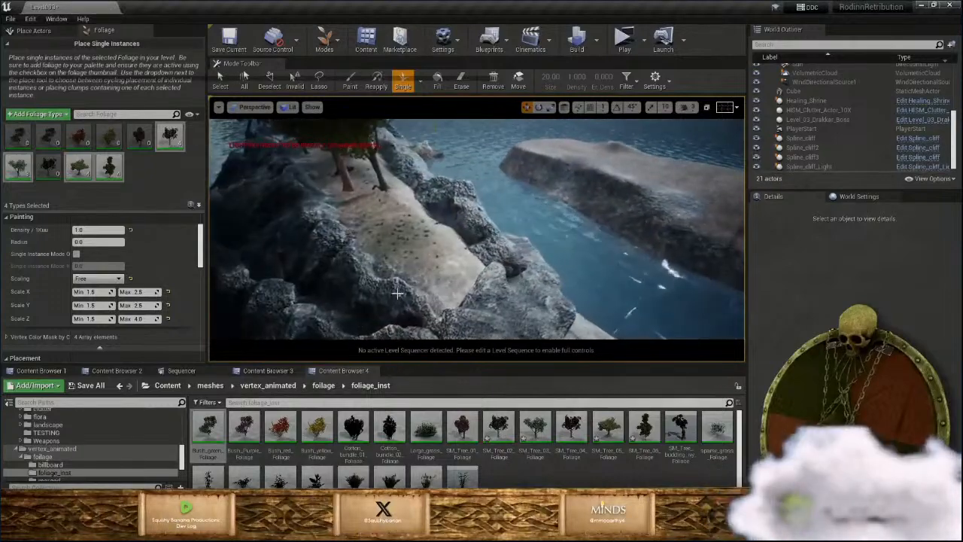
pyautogui.click(414, 229)
pyautogui.click(428, 269)
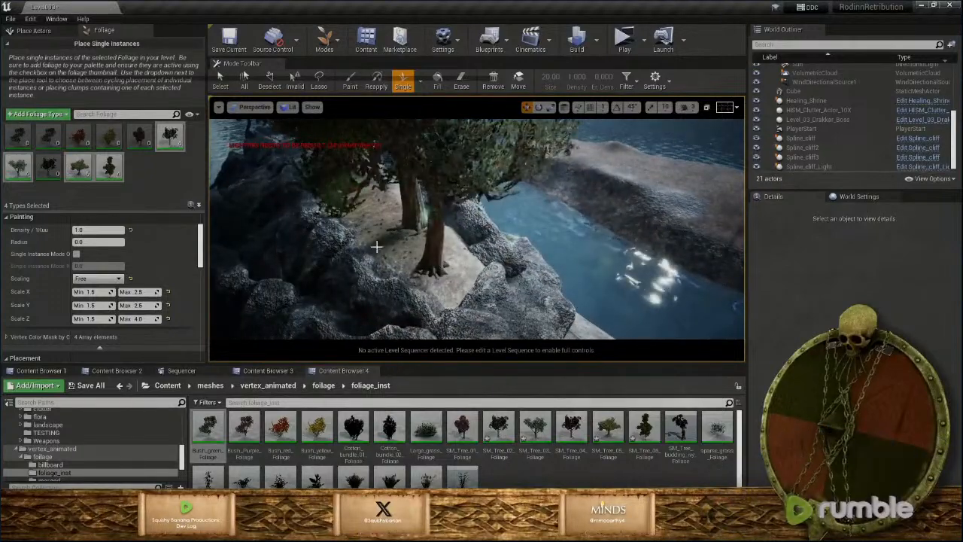
pyautogui.moveTo(367, 197)
pyautogui.mouseDown(button='right')
pyautogui.moveTo(368, 182)
pyautogui.moveTo(376, 200)
pyautogui.mouseUp(button='right')
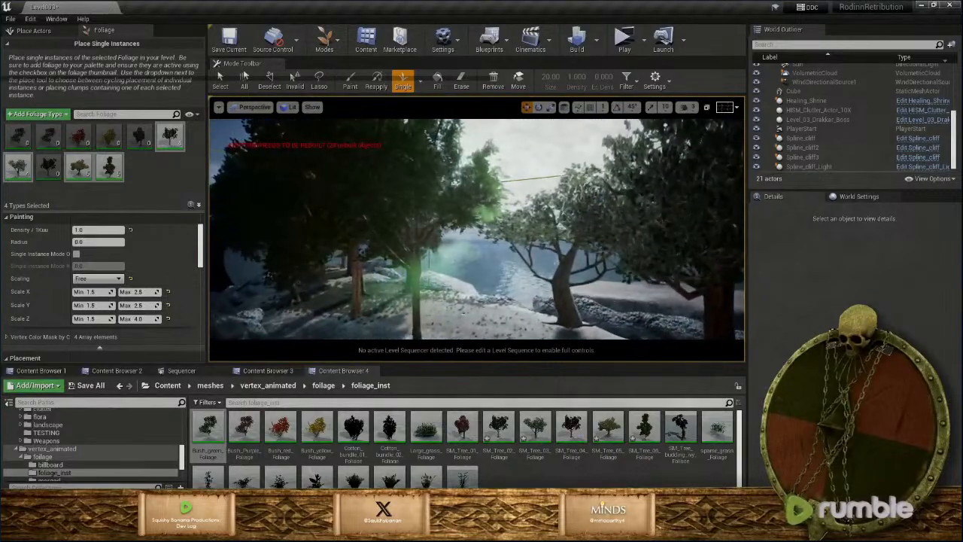
pyautogui.moveTo(479, 307)
pyautogui.mouseDown(button='right')
pyautogui.moveTo(475, 283)
pyautogui.moveTo(480, 304)
pyautogui.mouseUp(button='right')
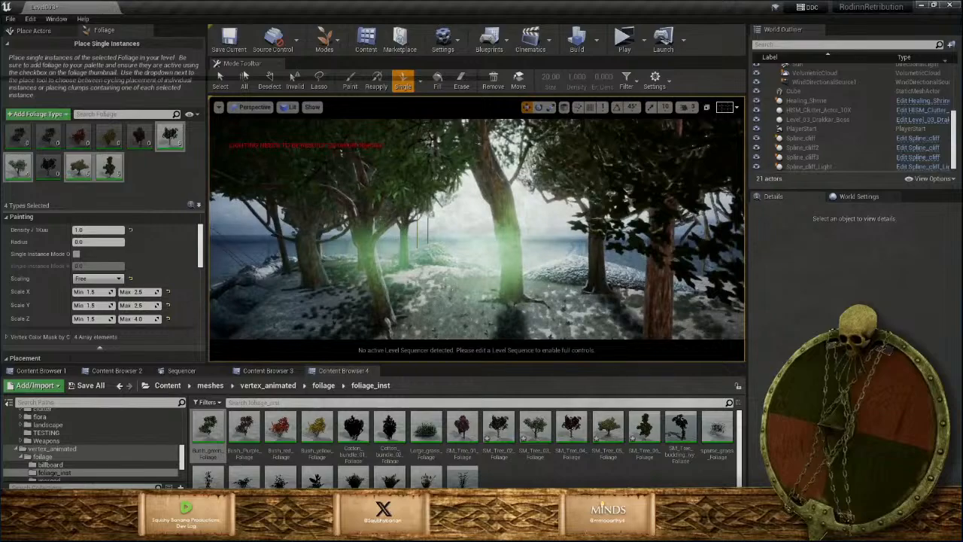
# Select the tall narrow tree standing at the peninsula's cliff edge and scale down its height
pyautogui.press('s')
pyautogui.moveTo(477, 229); pyautogui.dragTo(383, 248, button='right')
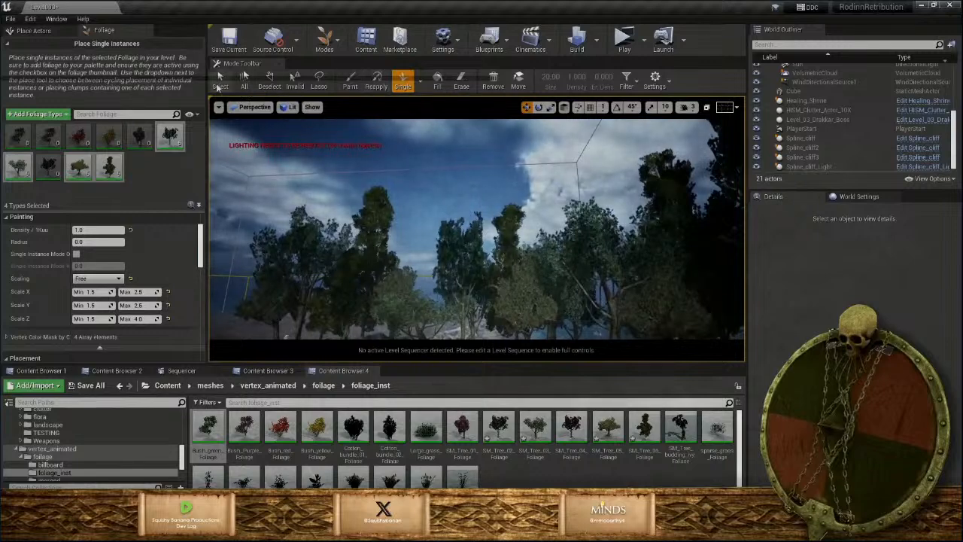
pyautogui.click(220, 78)
pyautogui.moveTo(374, 212); pyautogui.dragTo(383, 275, button='right')
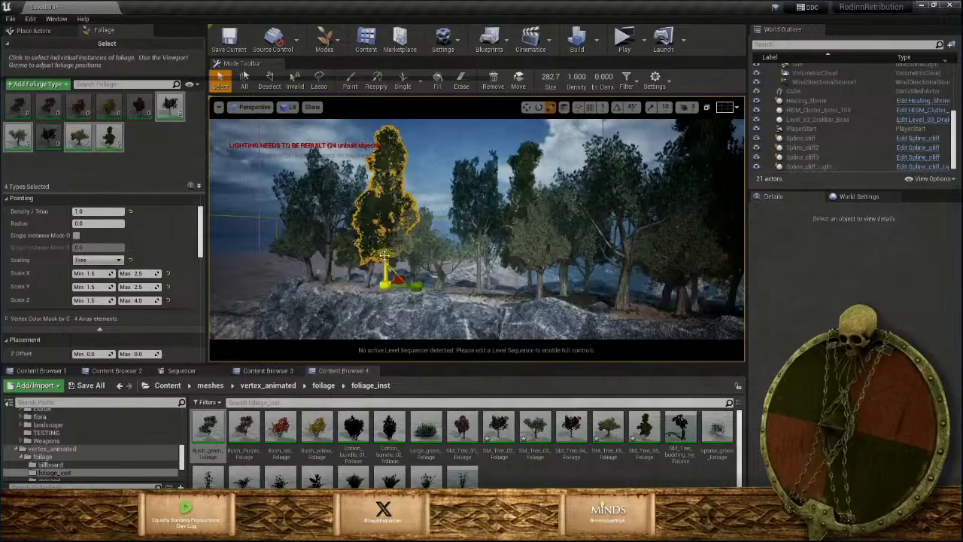
# Select the overly tall tree at the cliff edge beside the ship and scale down its height
pyautogui.moveTo(481, 199)
pyautogui.mouseDown(button='right')
pyautogui.moveTo(467, 151)
pyautogui.moveTo(481, 198)
pyautogui.mouseUp(button='right')
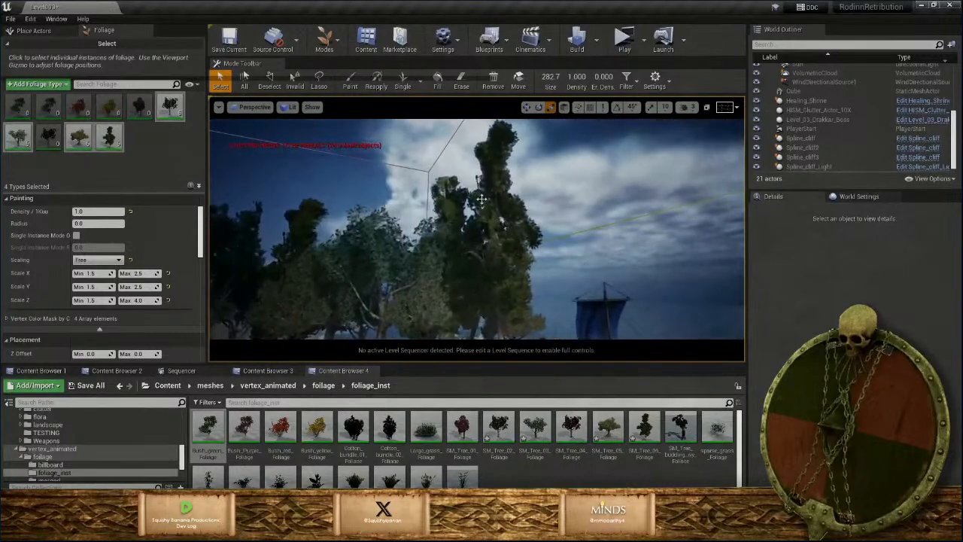
pyautogui.moveTo(504, 301); pyautogui.dragTo(505, 251, button='right')
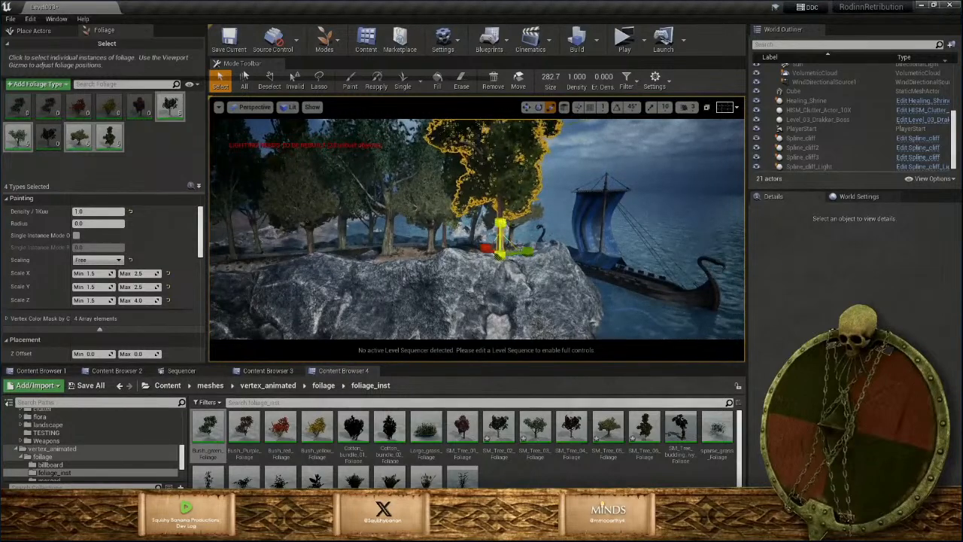
pyautogui.moveTo(499, 256); pyautogui.dragTo(502, 268)
pyautogui.moveTo(501, 263); pyautogui.dragTo(515, 195, button='right')
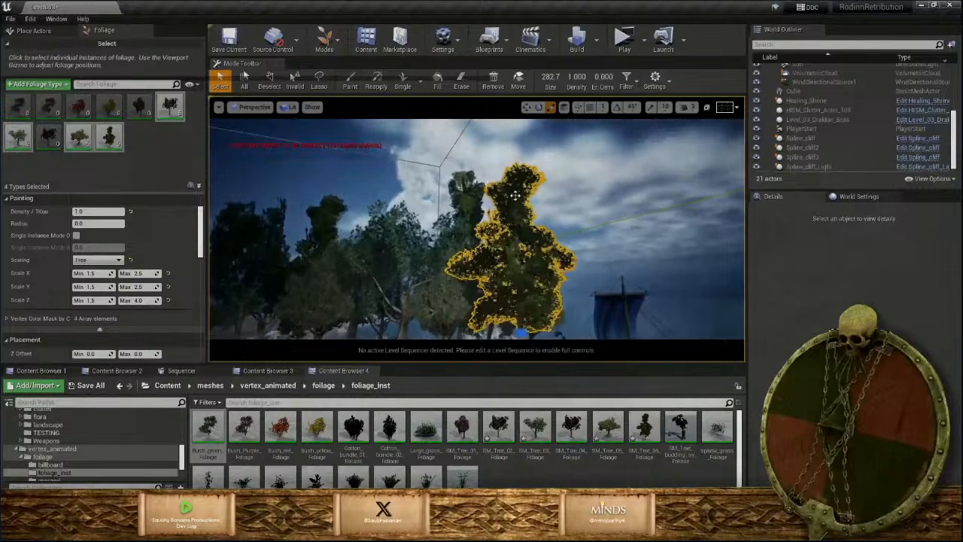
pyautogui.click(522, 130)
pyautogui.moveTo(522, 129); pyautogui.dragTo(492, 198, button='right')
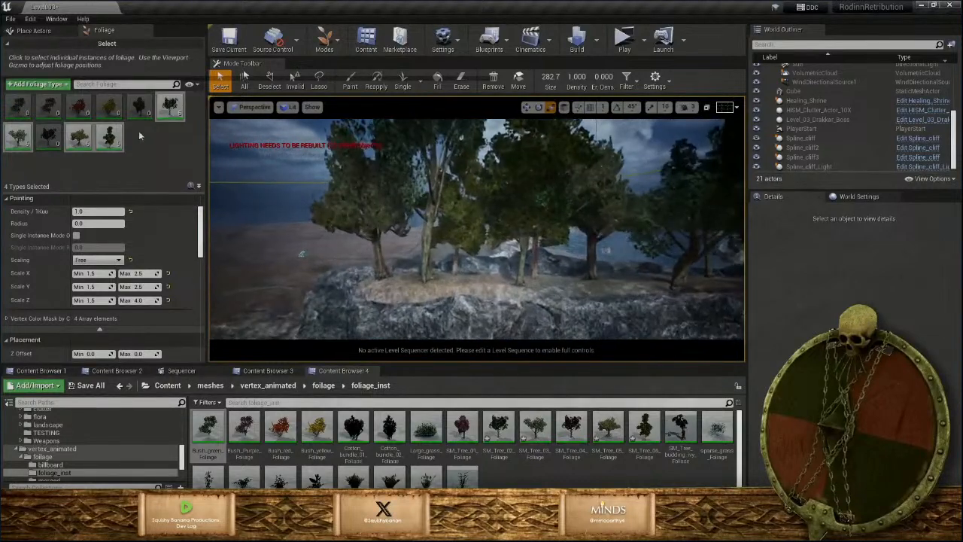
# Set the SM_Tree_01_Foliage type's scale to minimum 2.0 and maximum 3.0 on the X, Y and Z axes
pyautogui.click(137, 105)
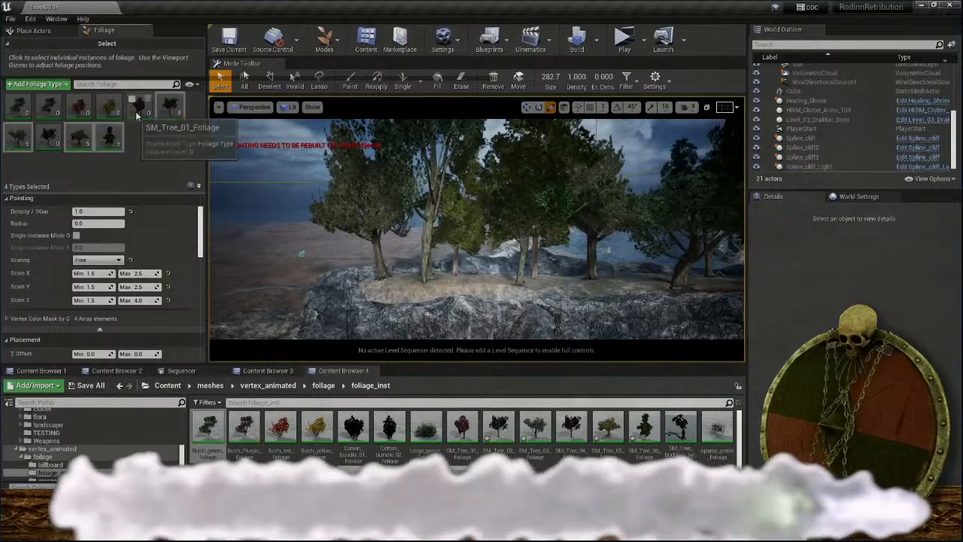
pyautogui.click(98, 274)
pyautogui.write('1')
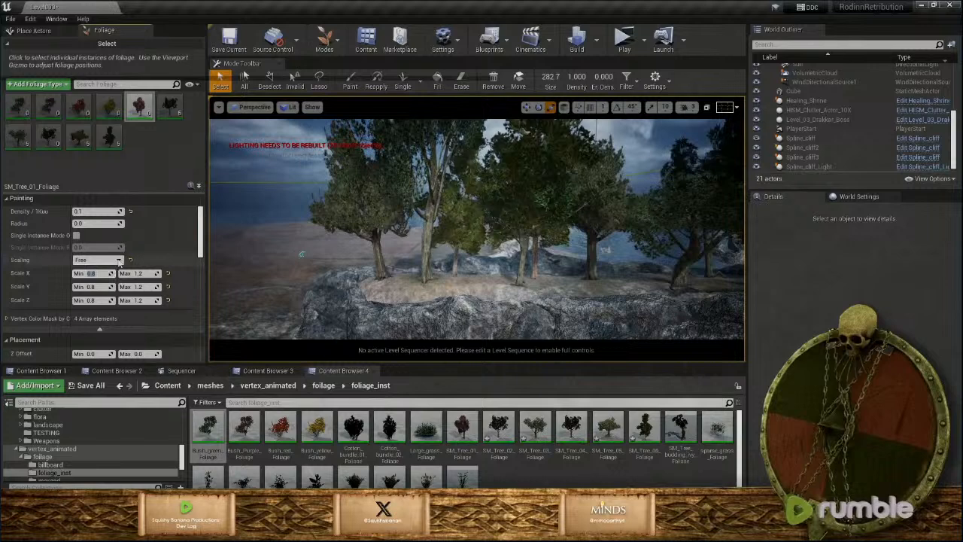
pyautogui.write('.3')
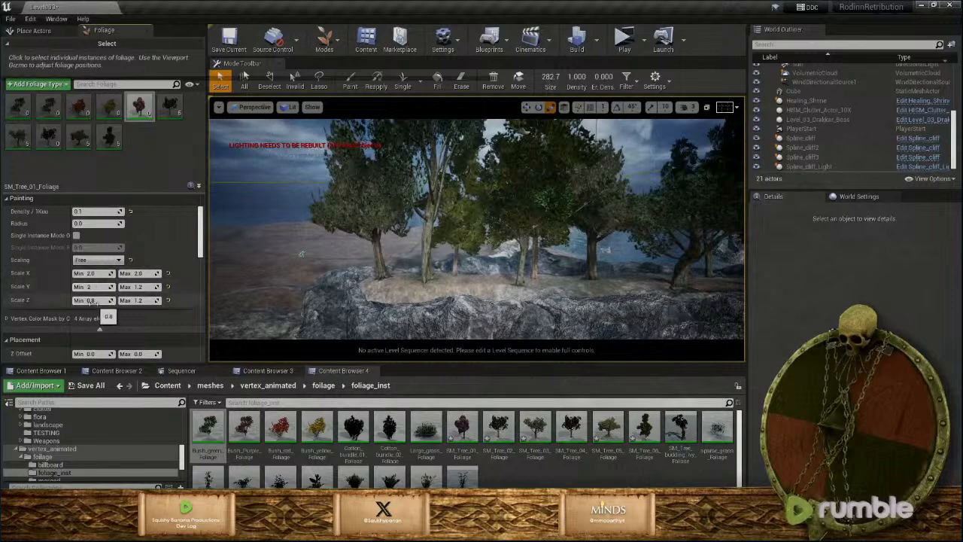
pyautogui.click(140, 273)
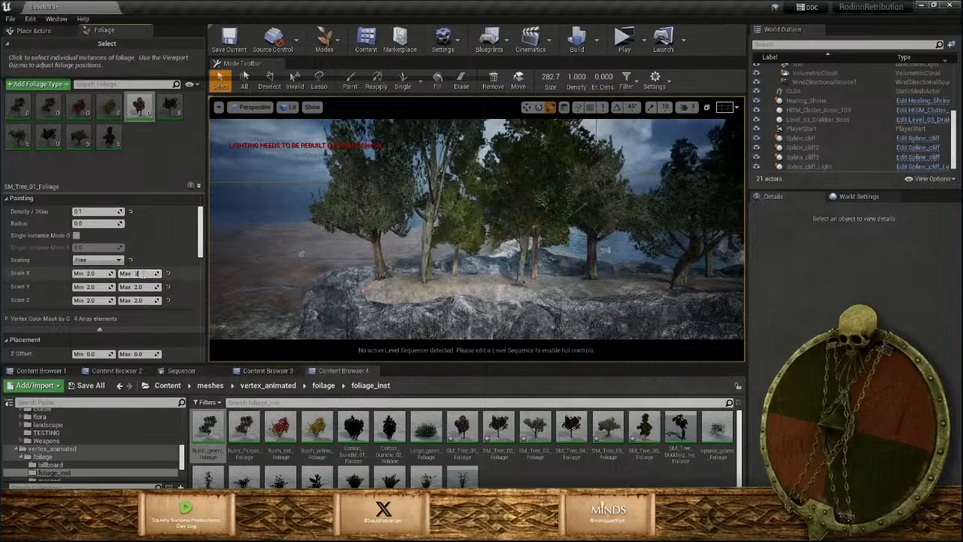
pyautogui.click(137, 300)
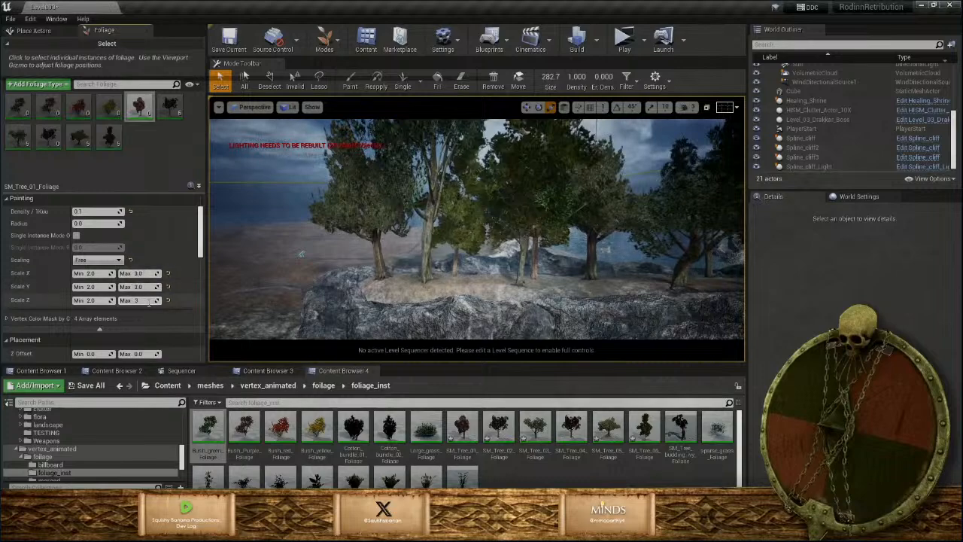
# Place two single SM_Tree_01 instances on the sandy ground among the peninsula's existing trees
pyautogui.press('w')
pyautogui.moveTo(434, 255); pyautogui.dragTo(434, 305, button='right')
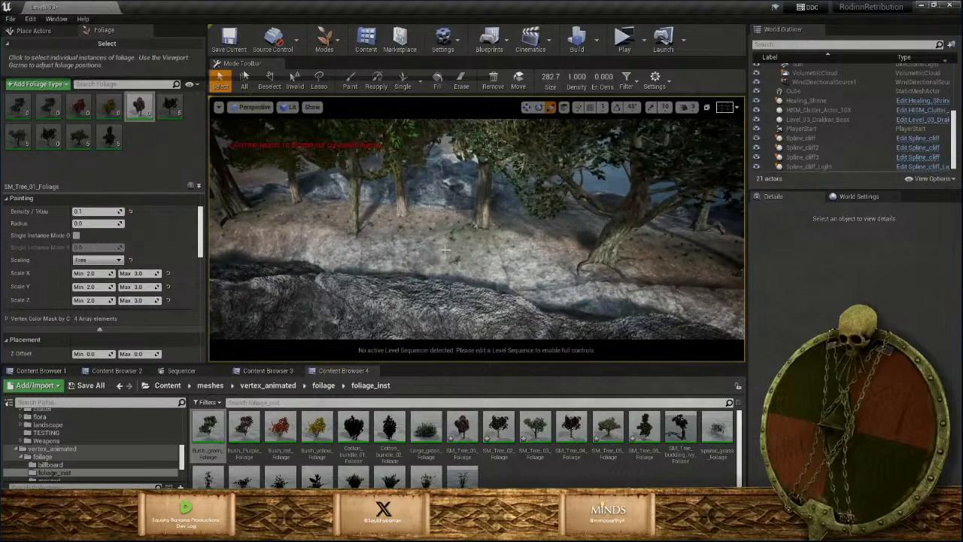
pyautogui.click(403, 79)
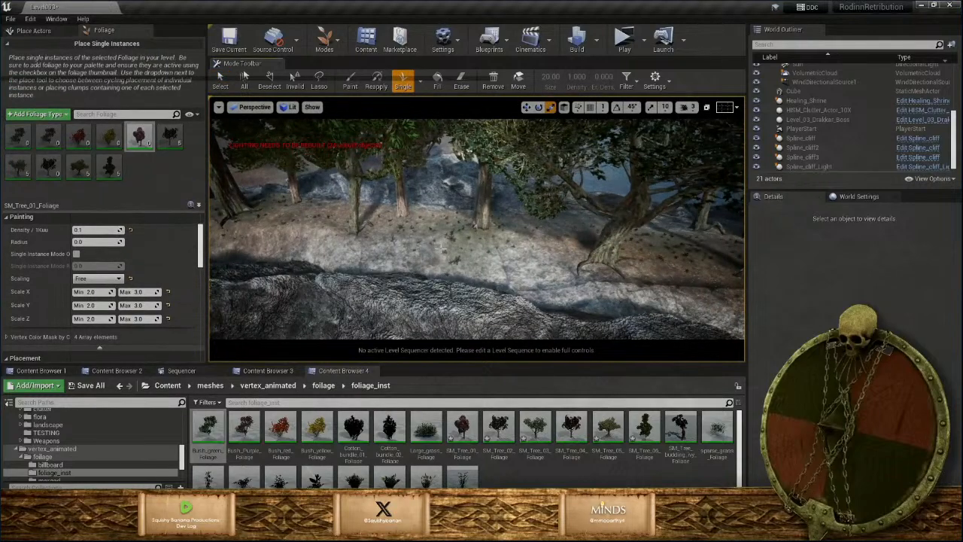
pyautogui.click(442, 248)
pyautogui.moveTo(443, 248); pyautogui.dragTo(524, 211, button='right')
pyautogui.press('s')
pyautogui.press('w')
pyautogui.click(571, 286)
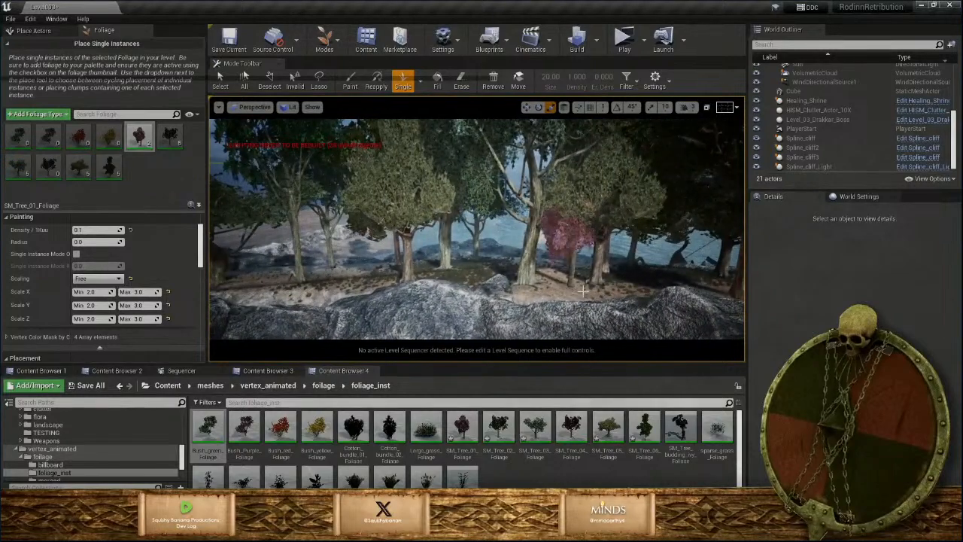
# Place two more single SM_Tree_01 instances farther along the peninsula's top, including one at the cliff edge
pyautogui.press('d')
pyautogui.moveTo(536, 280); pyautogui.dragTo(605, 280, button='right')
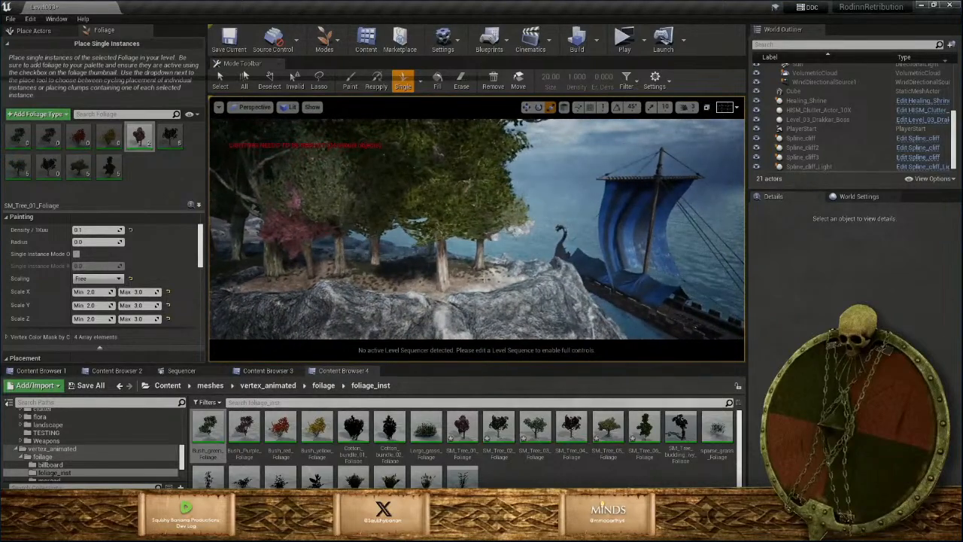
pyautogui.press('d')
pyautogui.moveTo(482, 263); pyautogui.dragTo(354, 267, button='right')
pyautogui.press('w')
pyautogui.press('w')
pyautogui.moveTo(452, 280); pyautogui.dragTo(425, 269, button='right')
pyautogui.click(449, 274)
pyautogui.press('d')
# Uniformly enlarge the red tree at the cliff edge and the one in the sandy clearing
pyautogui.click(222, 81)
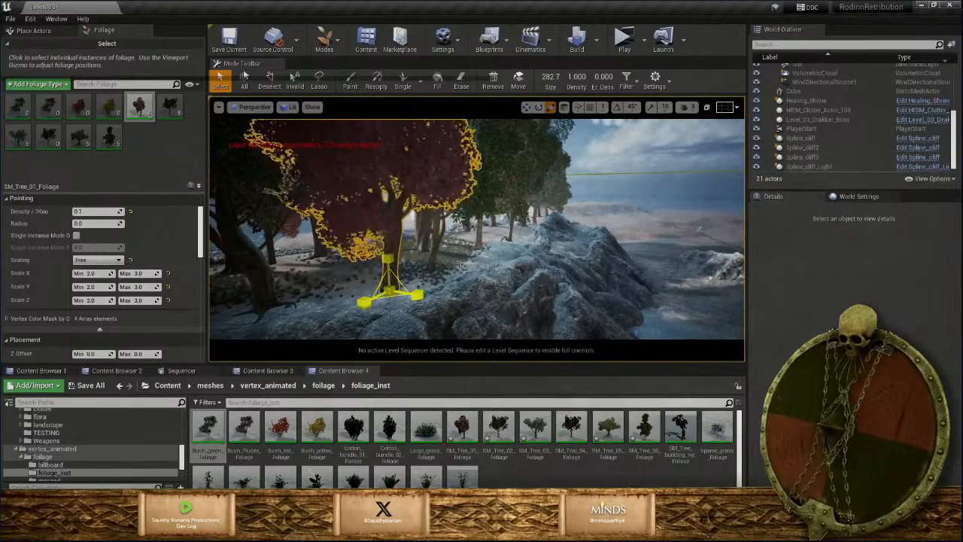
pyautogui.moveTo(395, 237)
pyautogui.mouseDown(button='right')
pyautogui.moveTo(410, 237)
pyautogui.moveTo(376, 239)
pyautogui.mouseUp(button='right')
pyautogui.press('w')
pyautogui.press('f')
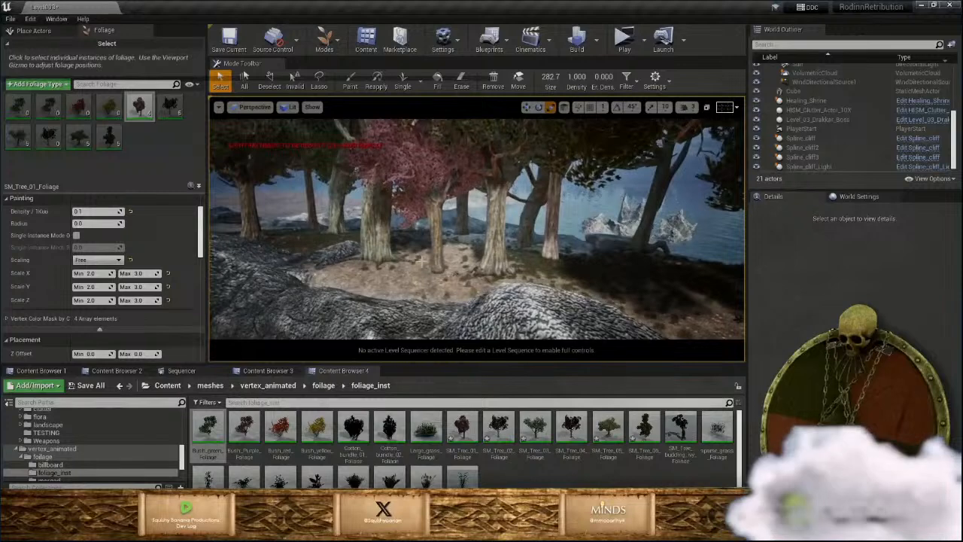
pyautogui.moveTo(440, 270); pyautogui.dragTo(459, 253)
pyautogui.scroll(-5, 68, 305)
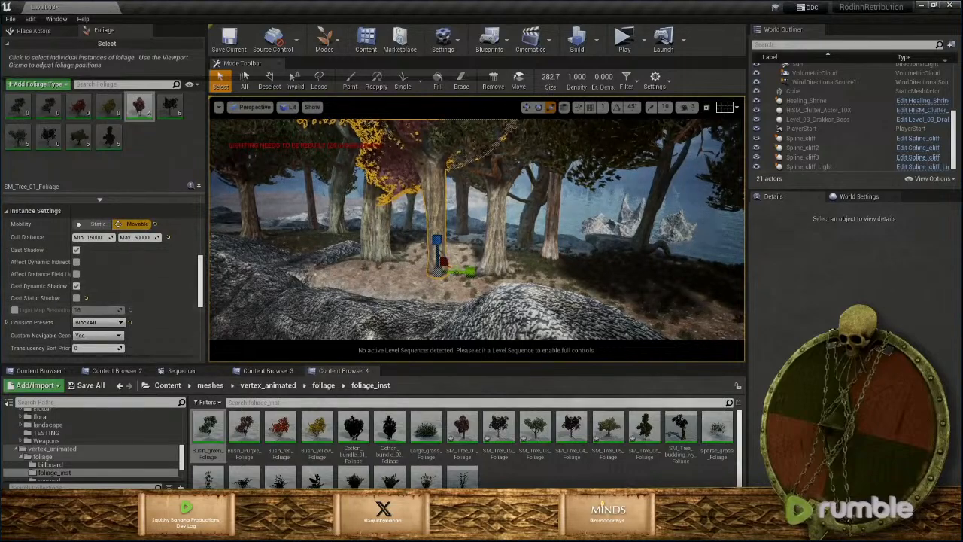
# Select the smaller red tree behind the cliff rocks and enlarge it uniformly
pyautogui.moveTo(477, 230); pyautogui.dragTo(352, 256, button='right')
pyautogui.press('s')
pyautogui.press('w')
pyautogui.click(399, 170)
pyautogui.moveTo(399, 169); pyautogui.dragTo(385, 182, button='right')
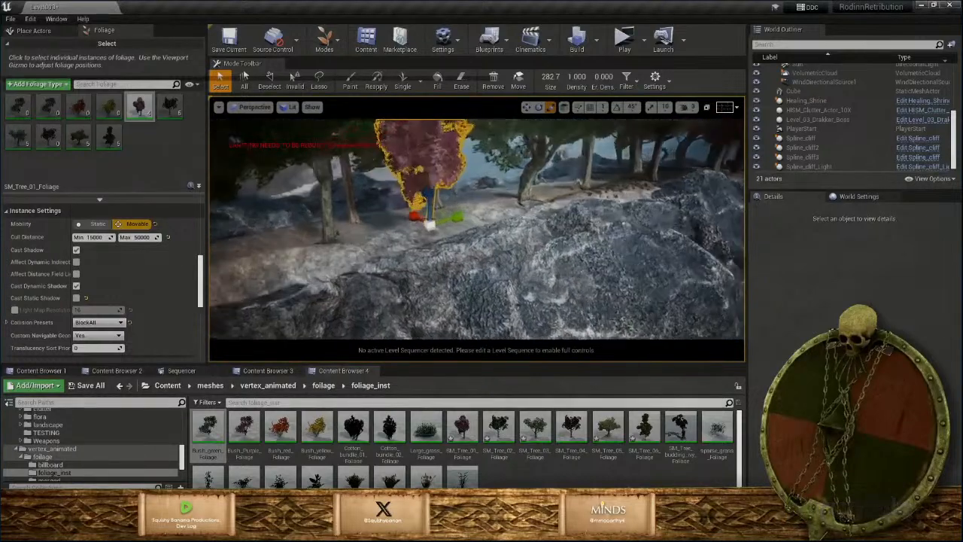
pyautogui.moveTo(431, 226); pyautogui.dragTo(441, 226, button='right')
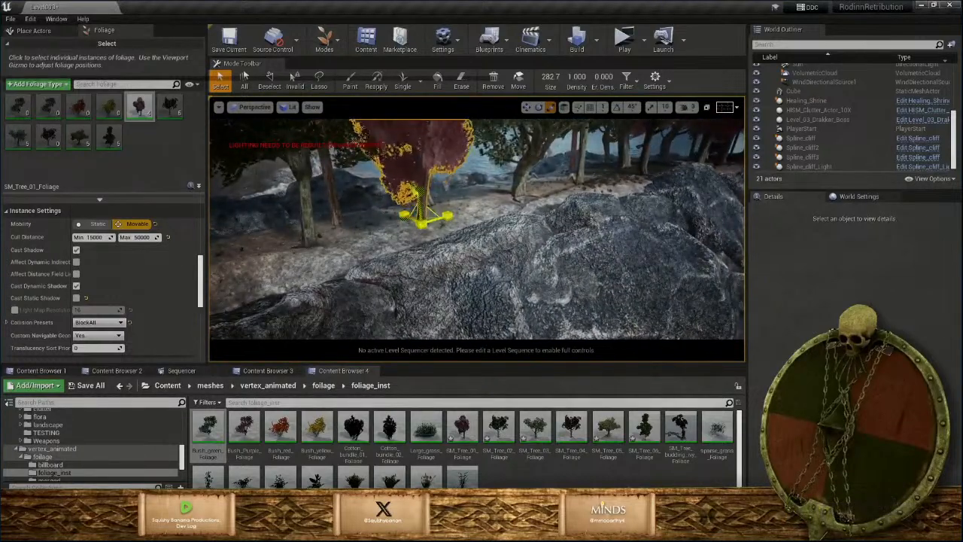
# Examine the resized red trees among the peninsula's grove from several angles
pyautogui.press('s')
pyautogui.moveTo(424, 175); pyautogui.dragTo(474, 155, button='right')
pyautogui.moveTo(457, 192); pyautogui.dragTo(448, 192, button='right')
pyautogui.press('w')
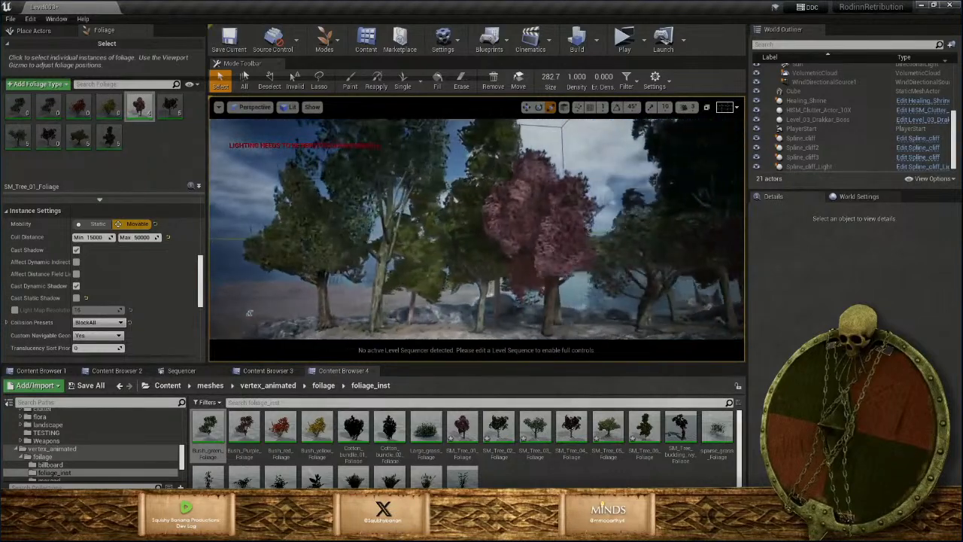
pyautogui.press('s')
pyautogui.moveTo(477, 229); pyautogui.dragTo(482, 248, button='right')
pyautogui.press('w')
pyautogui.press('s')
pyautogui.press('w')
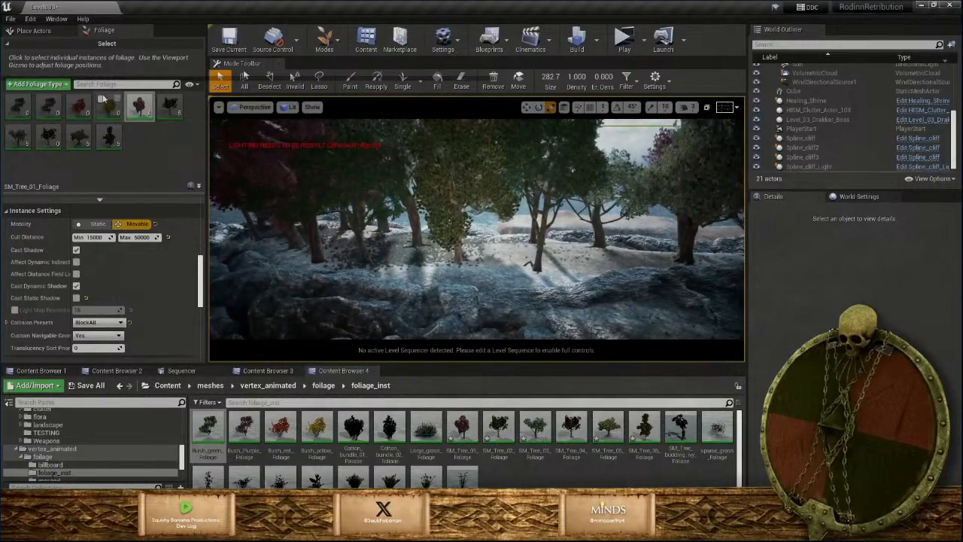
# Set the SM_Tree_04_Foliage type's scale to minimum 1.5 and maximum 2.5 on the X, Y and Z axes
pyautogui.click(48, 136)
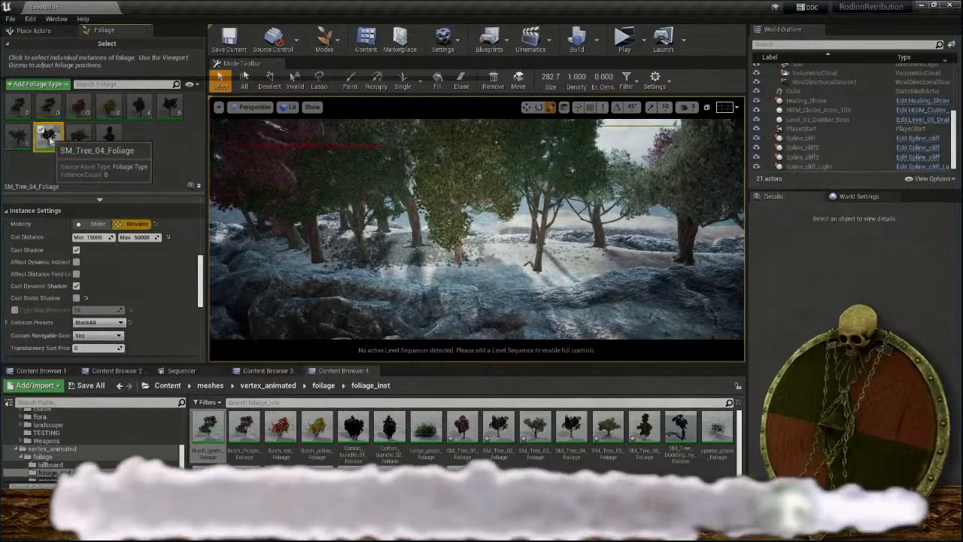
pyautogui.scroll(3, 122, 310)
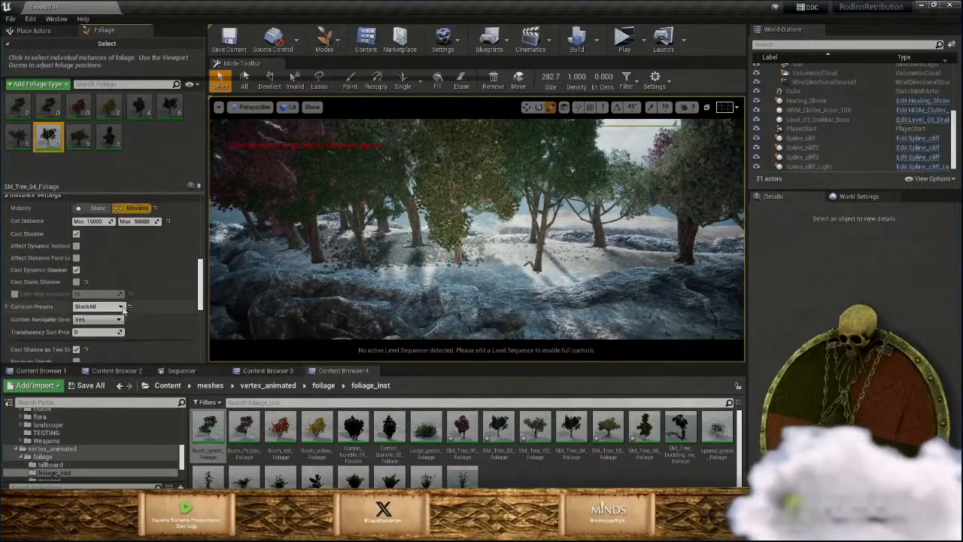
pyautogui.scroll(5, 123, 309)
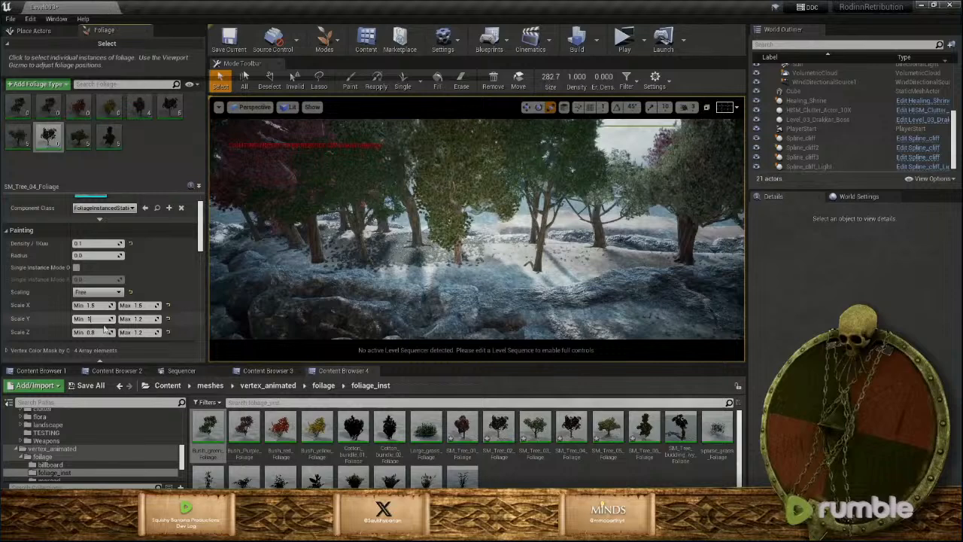
pyautogui.click(102, 331)
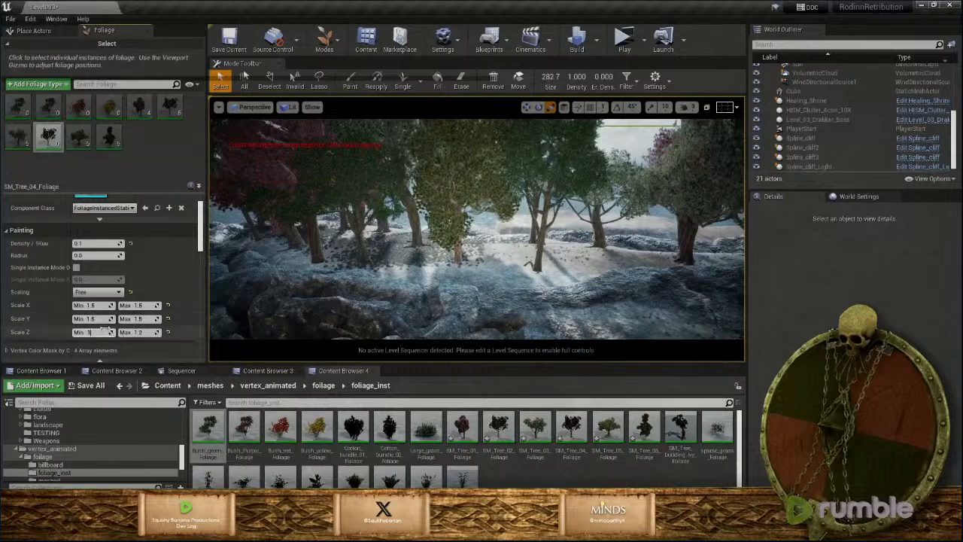
pyautogui.write('1.5')
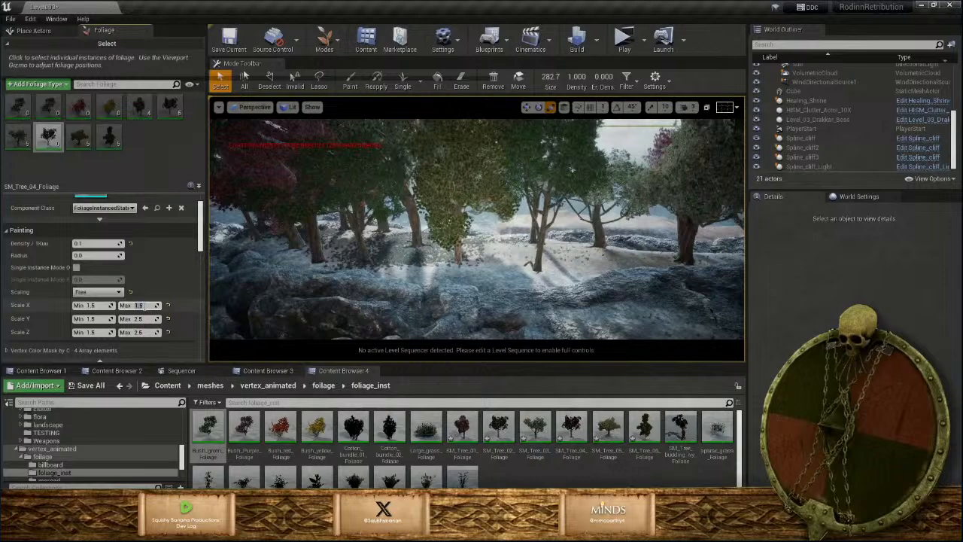
# Place single SM_Tree_04 instances among the trees along the peninsula's rocky edge
pyautogui.click(403, 79)
pyautogui.moveTo(450, 279); pyautogui.dragTo(440, 244, button='right')
pyautogui.click(430, 254)
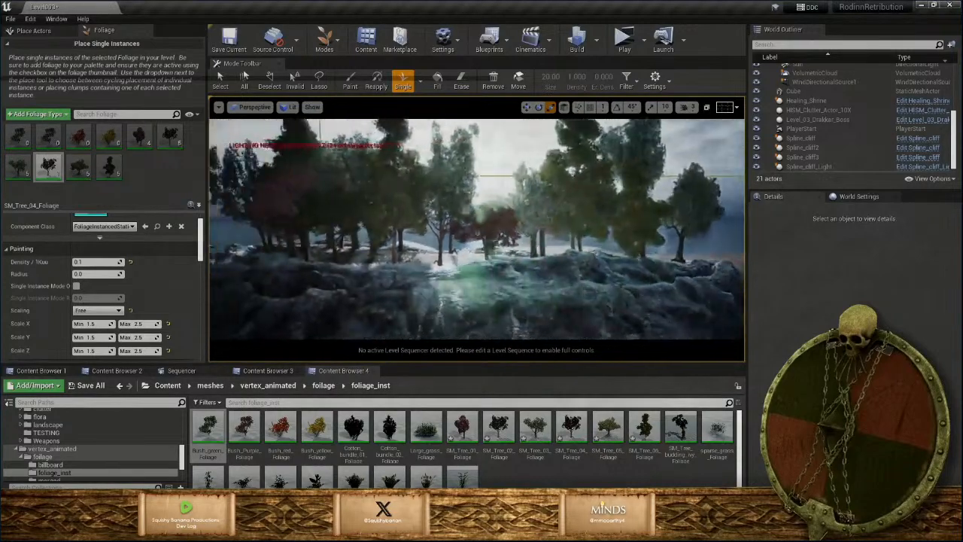
pyautogui.moveTo(485, 269)
pyautogui.mouseDown(button='right')
pyautogui.moveTo(470, 260)
pyautogui.moveTo(519, 272)
pyautogui.moveTo(464, 290)
pyautogui.moveTo(497, 283)
pyautogui.mouseUp(button='right')
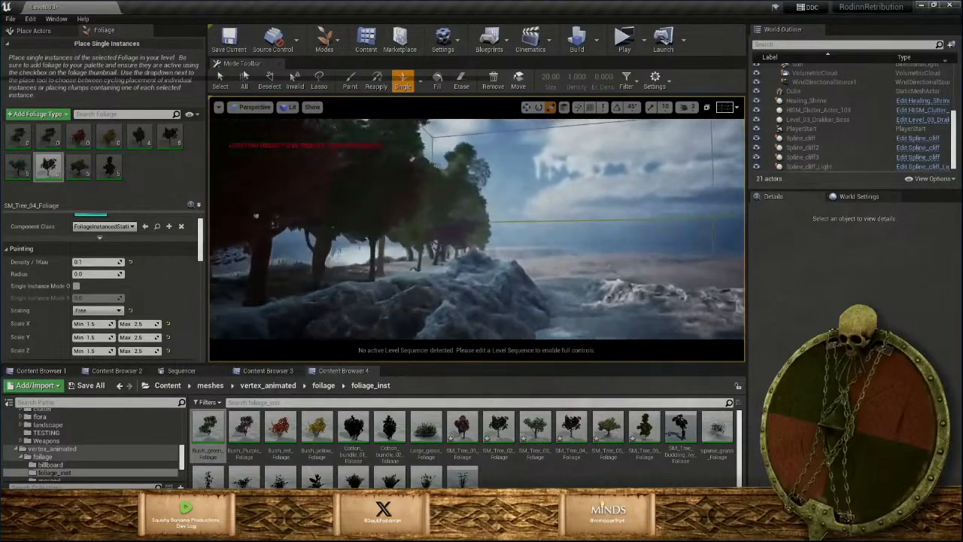
# Select the small SM_Tree_04 instance behind the cliff rocks and scale it up
pyautogui.click(219, 80)
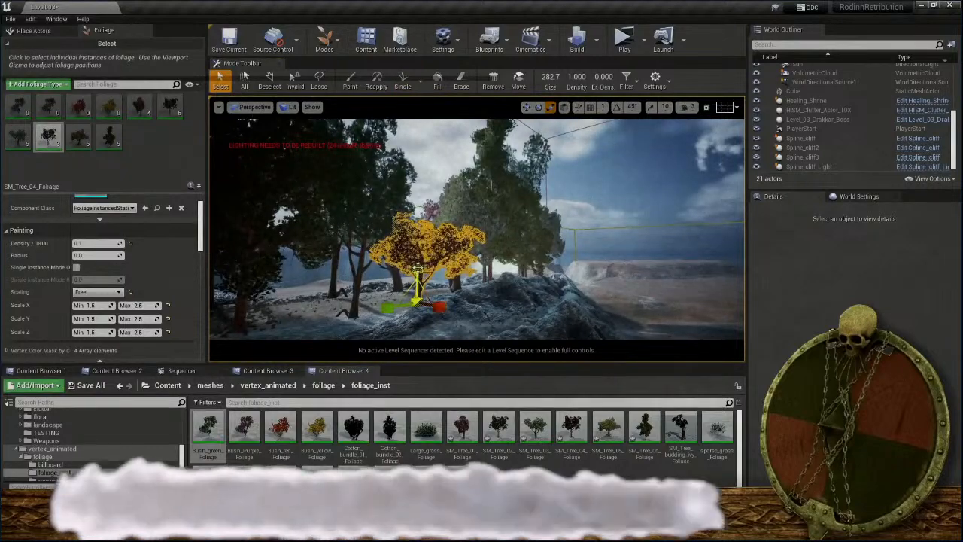
pyautogui.click(419, 287)
pyautogui.moveTo(419, 288); pyautogui.dragTo(417, 270, button='right')
pyautogui.moveTo(418, 270); pyautogui.dragTo(419, 259)
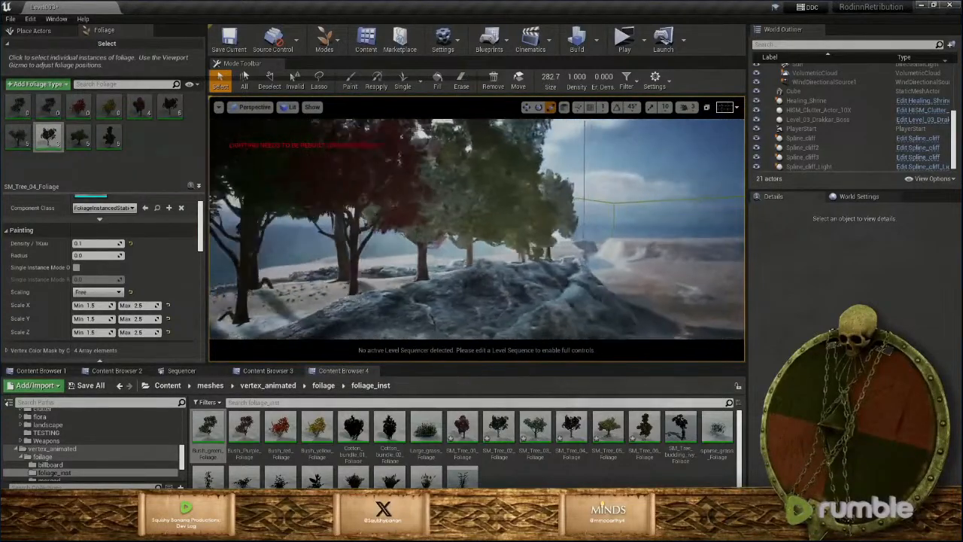
pyautogui.moveTo(419, 259); pyautogui.dragTo(482, 267, button='right')
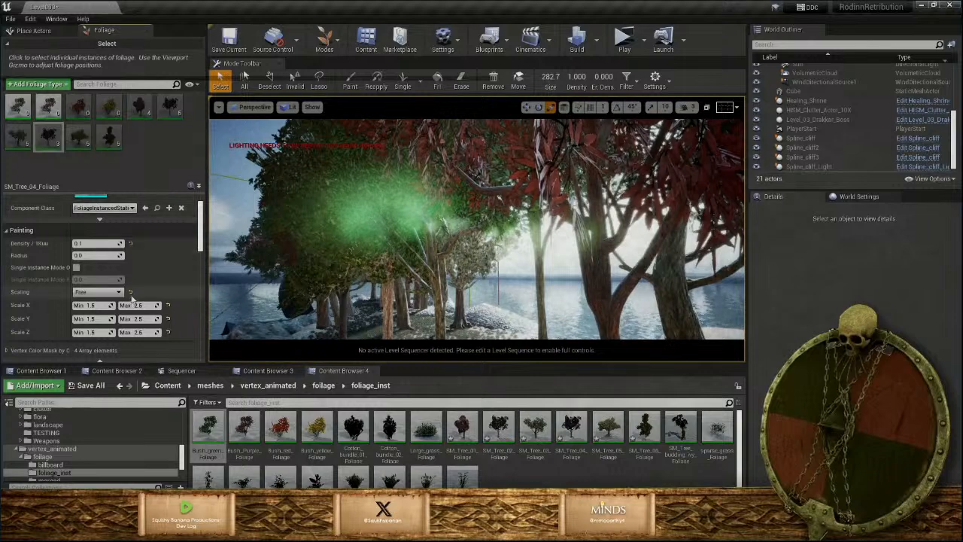
# Set the scale of both the green and purple bush foliage types to minimum 1.5 and maximum 2.5 on the X, Y and Z axes
pyautogui.click(57, 110)
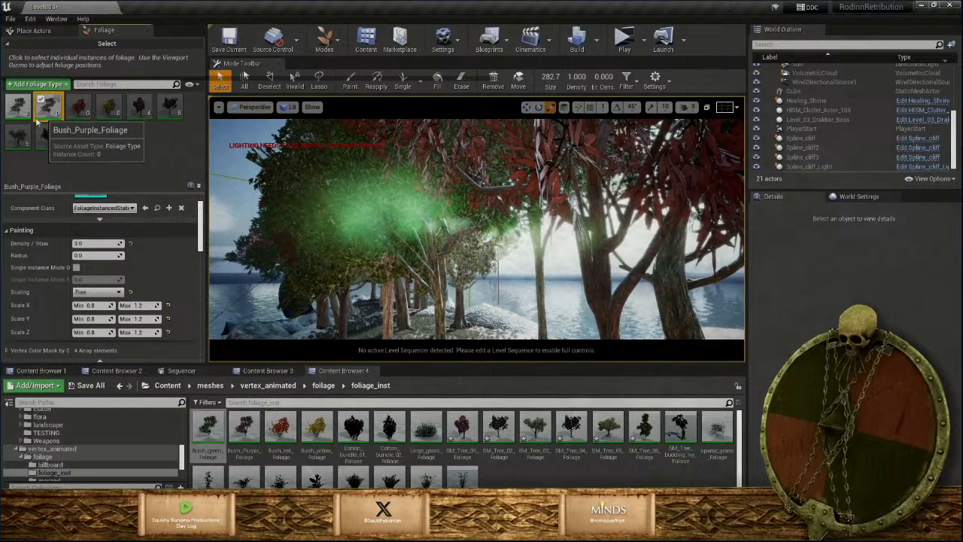
pyautogui.keyDown('ctrl'); pyautogui.click(18, 114); pyautogui.keyUp('ctrl')
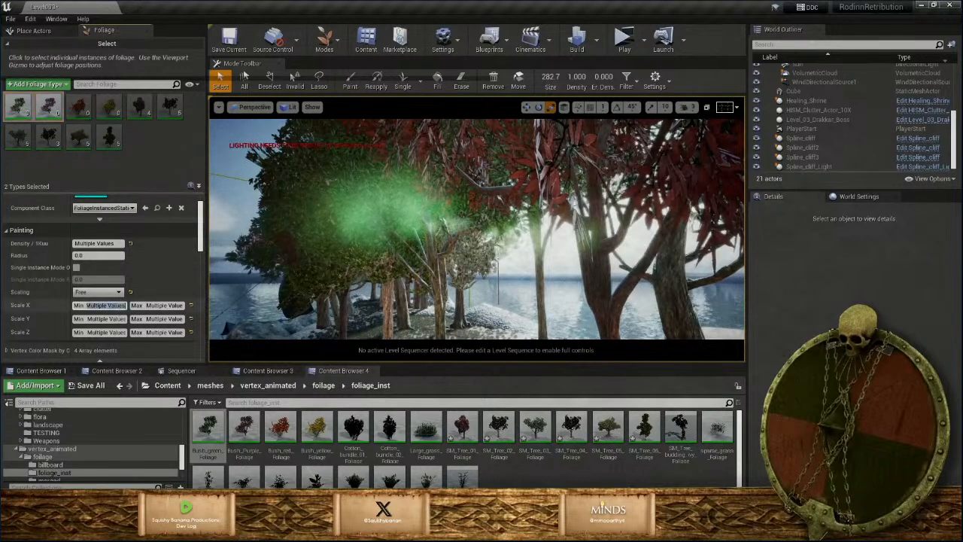
pyautogui.press('Return')
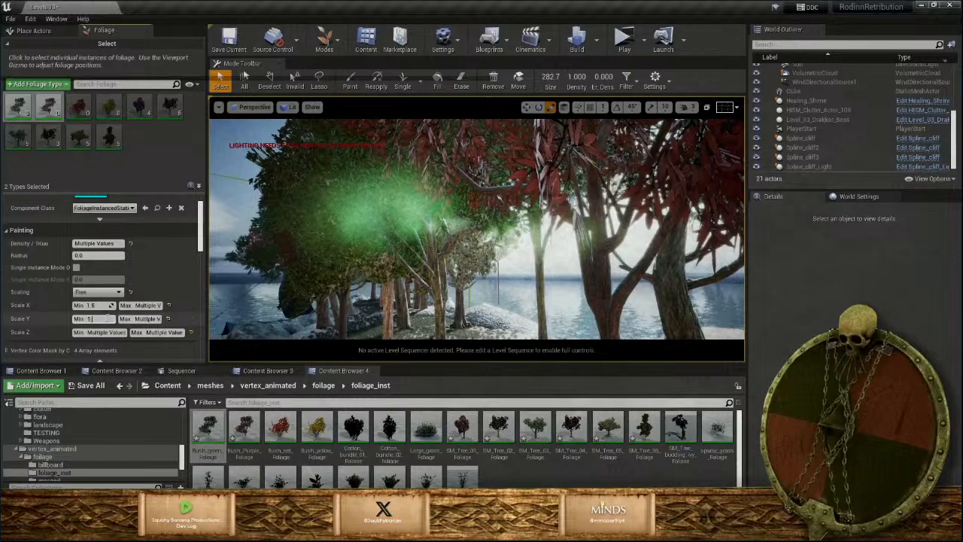
pyautogui.press('Return')
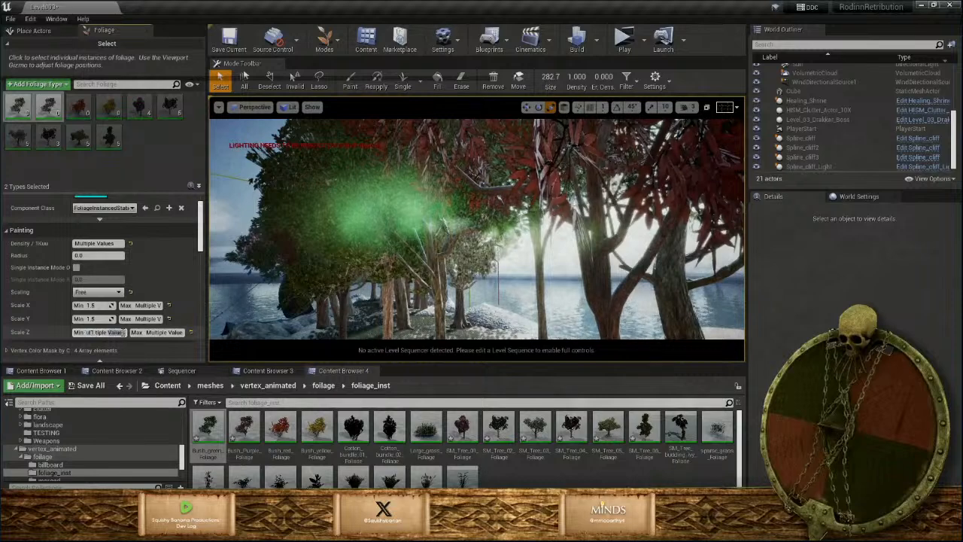
pyautogui.click(94, 332)
pyautogui.write('1.5')
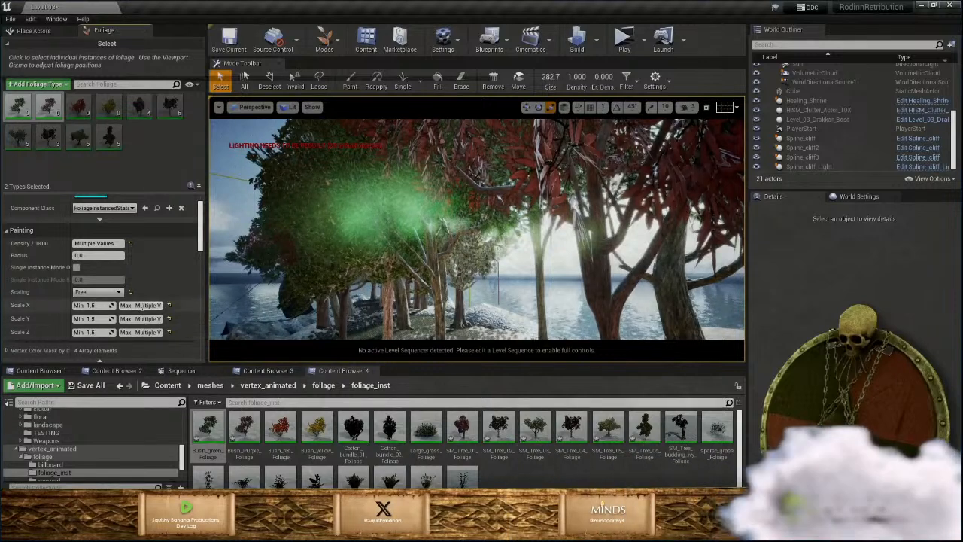
pyautogui.click(141, 306)
pyautogui.write('2.5')
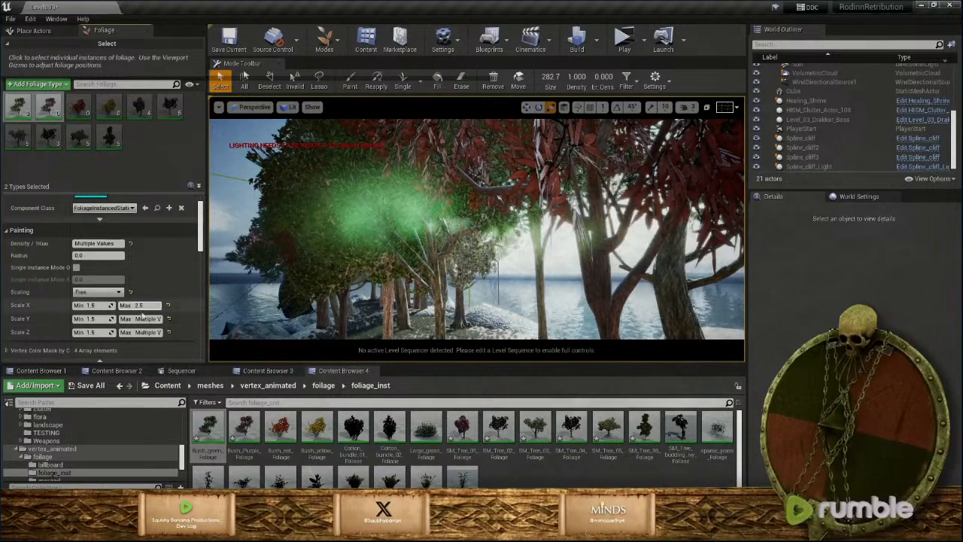
pyautogui.click(143, 319)
pyautogui.write('2.5')
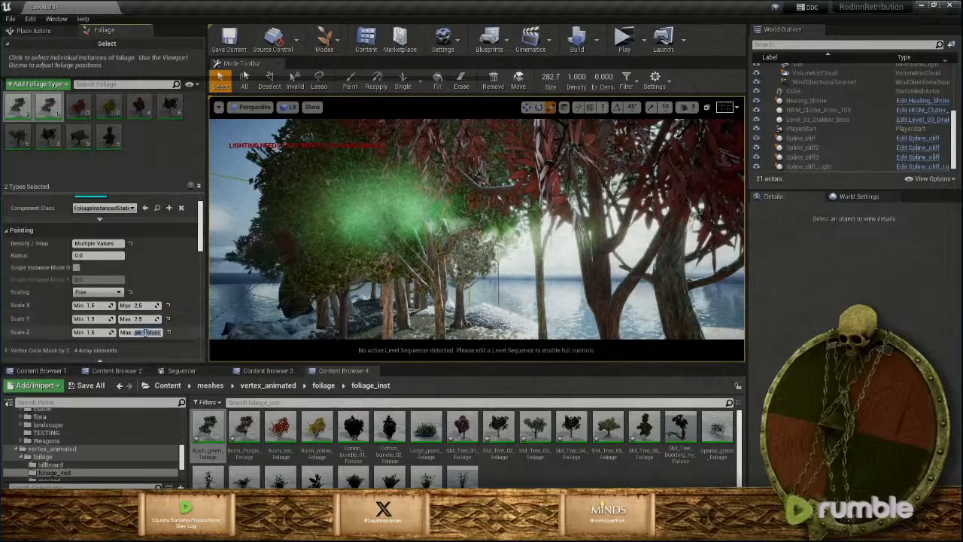
pyautogui.write('2')
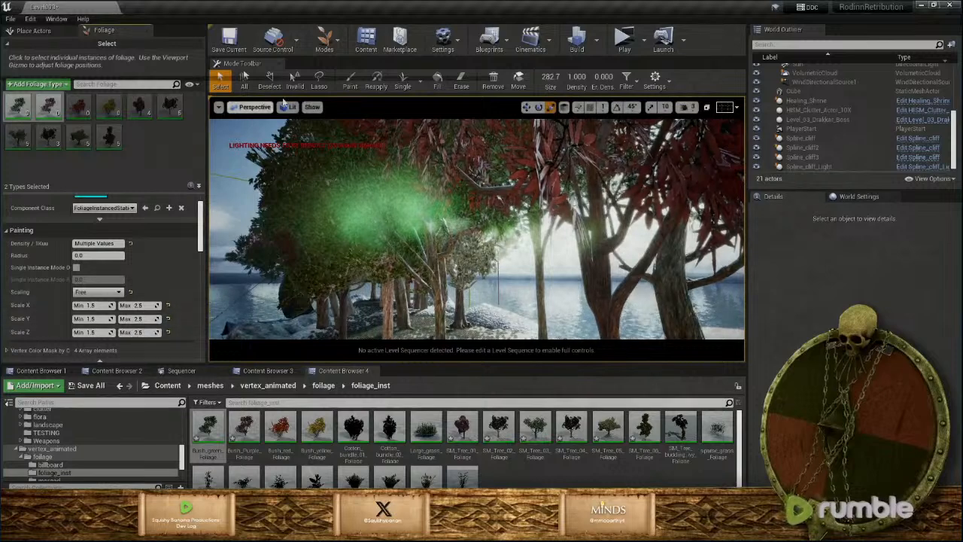
# Place single green and purple bush instances among the trees on the snowy ground behind the cliff rocks
pyautogui.click(403, 81)
pyautogui.moveTo(421, 203); pyautogui.dragTo(437, 286, button='right')
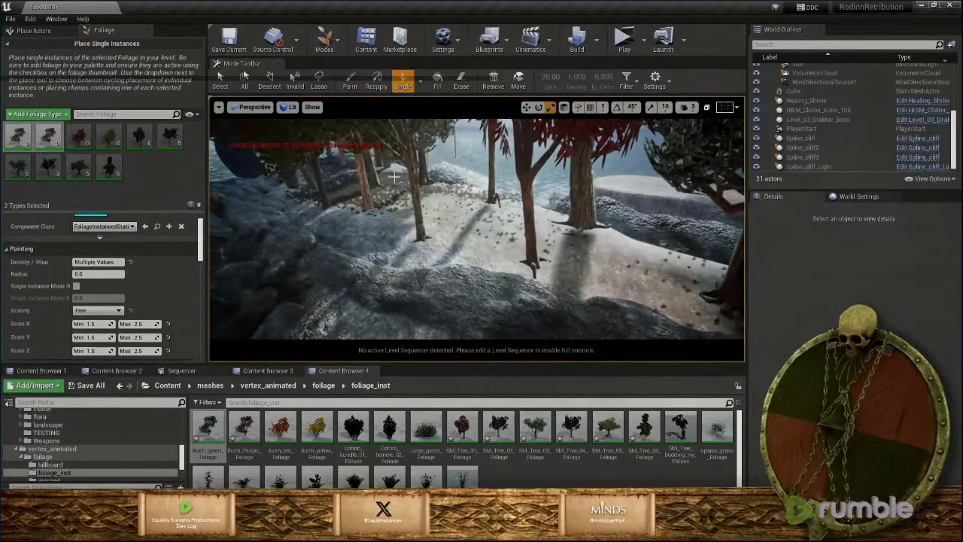
pyautogui.click(391, 219)
pyautogui.click(428, 232)
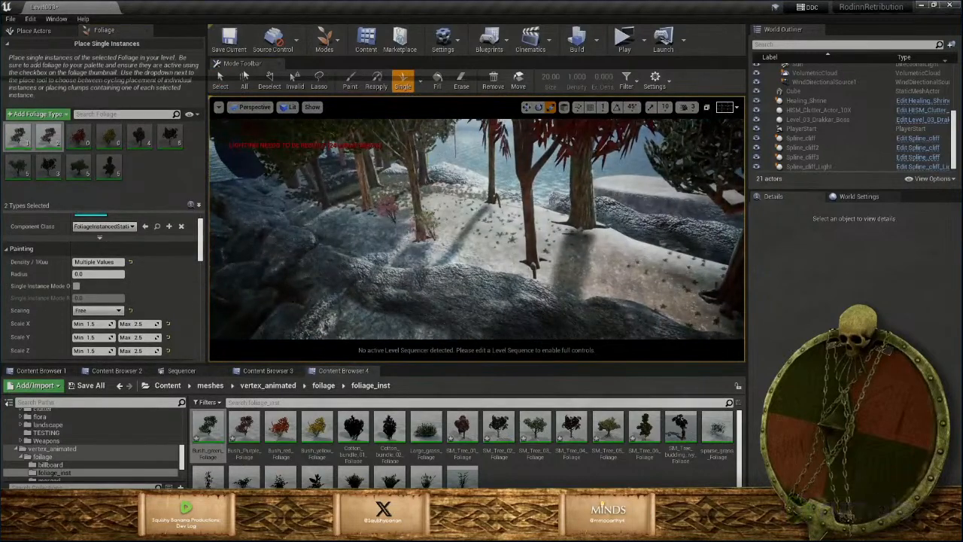
pyautogui.click(403, 234)
pyautogui.click(488, 253)
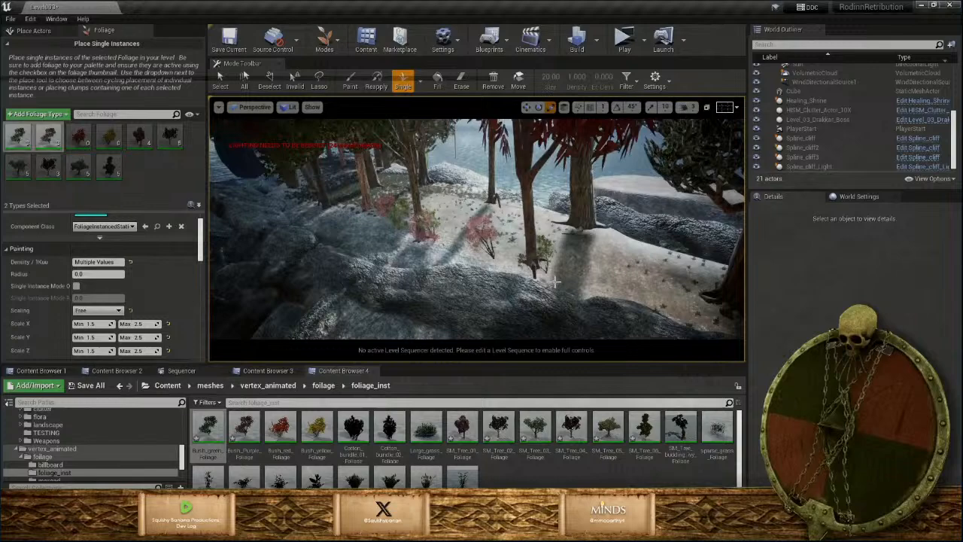
pyautogui.click(533, 267)
# Place more green and purple bushes around the tree trunks farther along the snowy ridge beside the rocks
pyautogui.moveTo(532, 268); pyautogui.dragTo(605, 283, button='right')
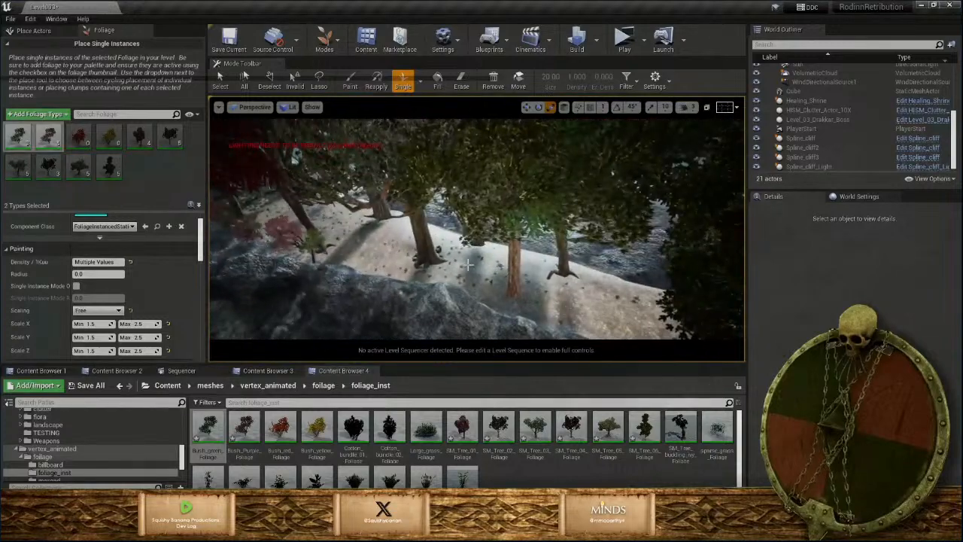
pyautogui.click(452, 267)
pyautogui.click(427, 274)
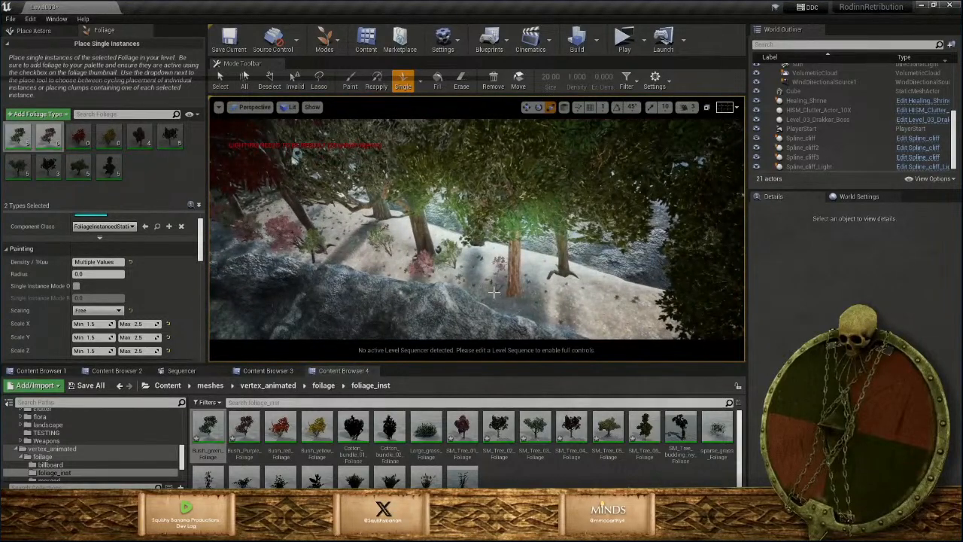
pyautogui.click(535, 313)
pyautogui.moveTo(535, 312); pyautogui.dragTo(473, 261, button='right')
pyautogui.click(472, 260)
pyautogui.click(378, 240)
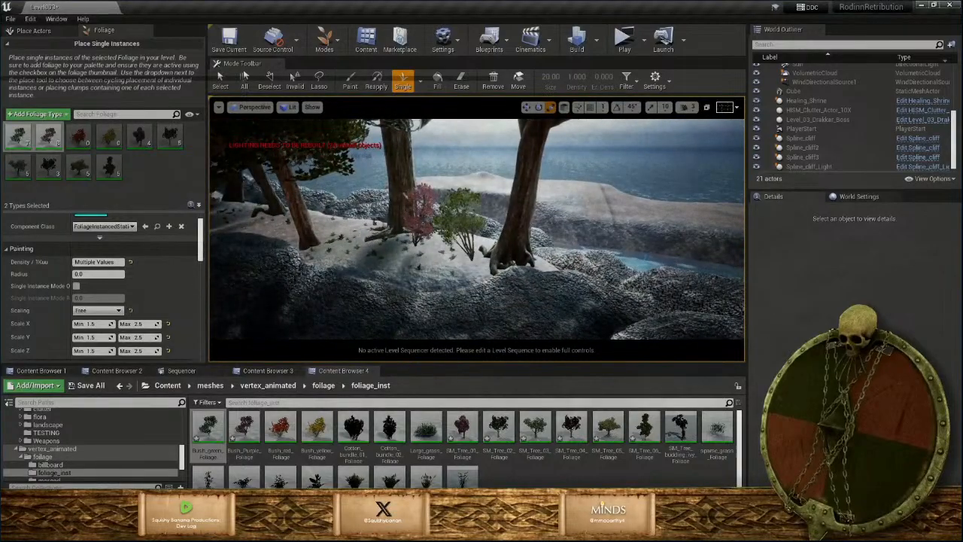
pyautogui.click(336, 247)
# Place green and purple bushes by the trunks near the peninsula's waterside edge and in the grove's sandy clearing
pyautogui.moveTo(336, 247); pyautogui.dragTo(404, 248, button='right')
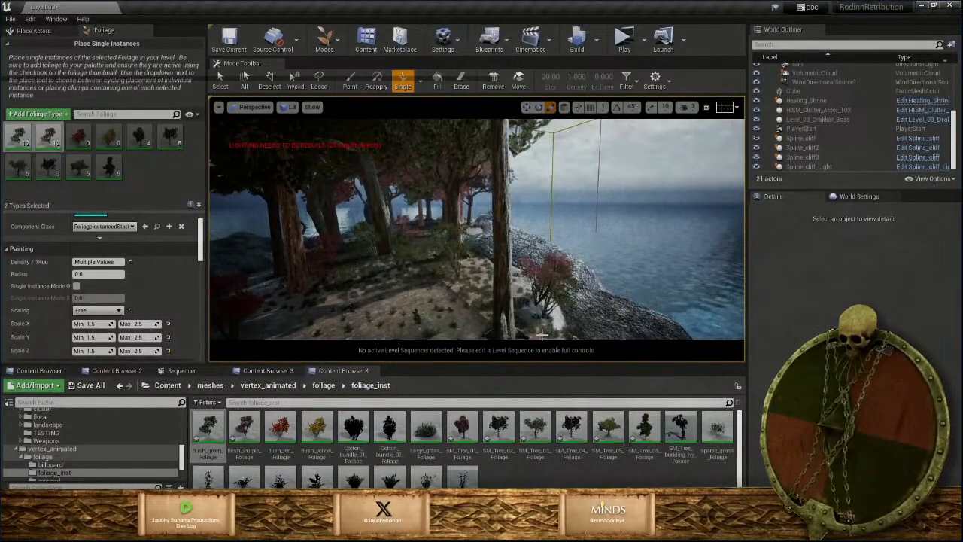
pyautogui.click(501, 292)
pyautogui.moveTo(519, 315); pyautogui.dragTo(410, 313, button='right')
pyautogui.click(487, 299)
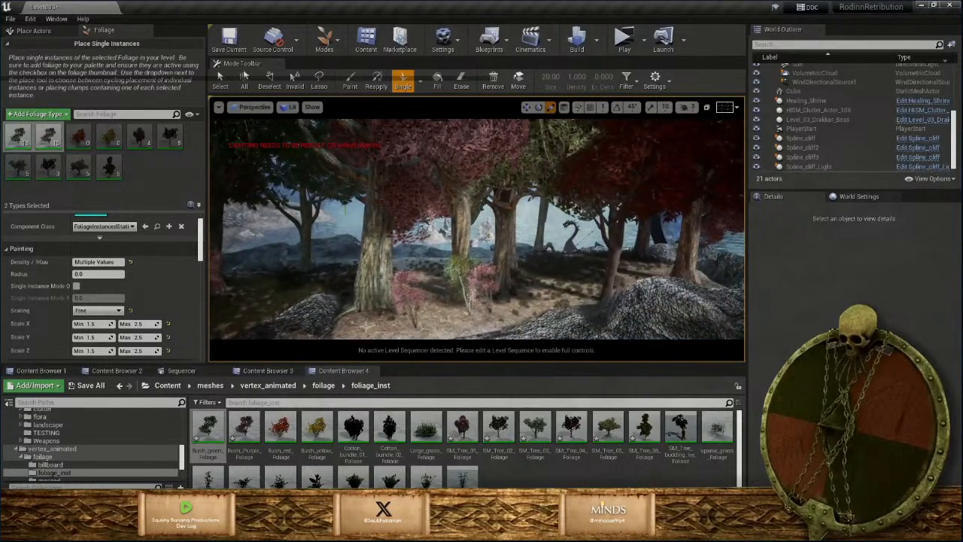
pyautogui.moveTo(354, 335); pyautogui.dragTo(456, 251, button='right')
pyautogui.click(444, 228)
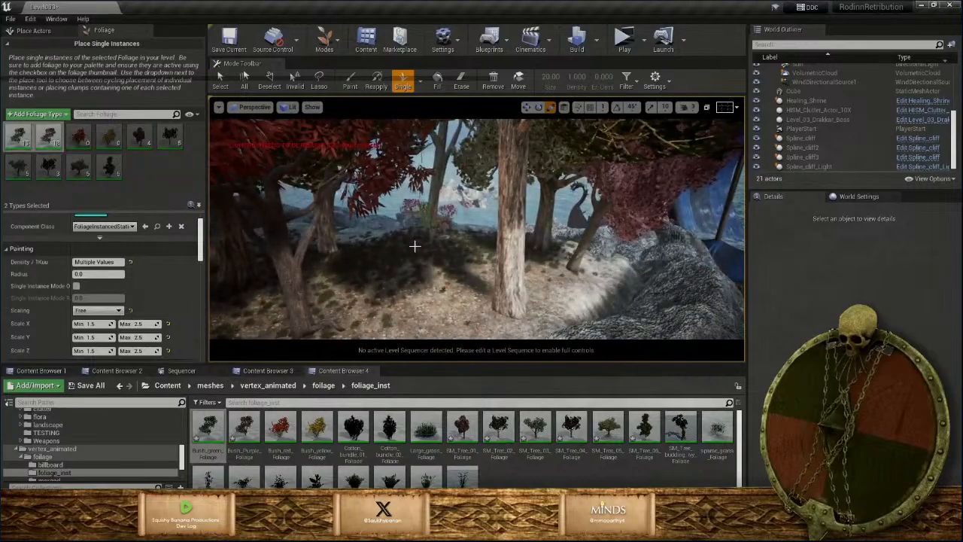
# Scatter further green and purple bushes around the large trunks and along the rocky edge facing the dragon ship
pyautogui.moveTo(459, 286); pyautogui.dragTo(553, 292, button='right')
pyautogui.click(562, 288)
pyautogui.click(538, 292)
pyautogui.click(510, 299)
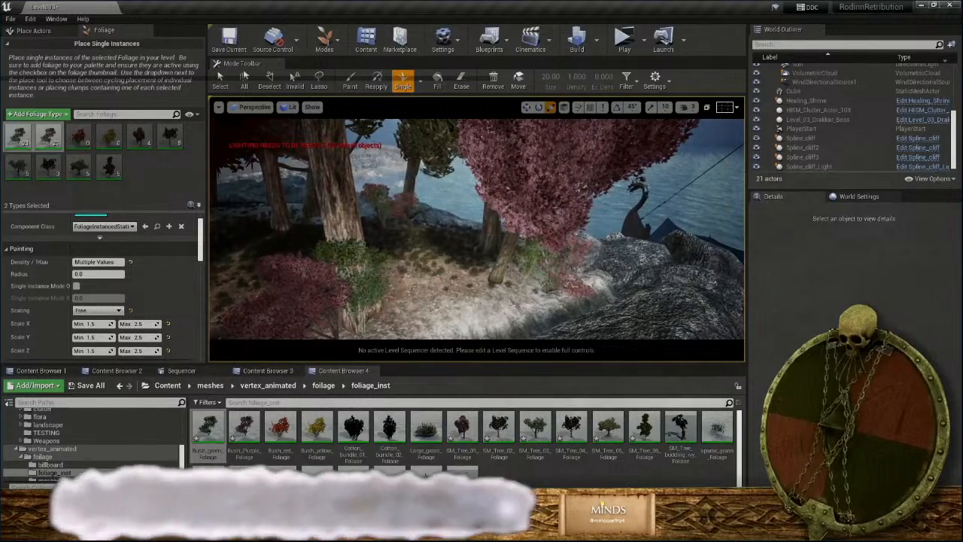
pyautogui.click(455, 284)
pyautogui.click(459, 229)
pyautogui.moveTo(505, 265); pyautogui.dragTo(655, 271, button='right')
pyautogui.click(507, 307)
pyautogui.click(484, 319)
pyautogui.moveTo(485, 319); pyautogui.dragTo(639, 308, button='right')
pyautogui.press('w')
pyautogui.press('s')
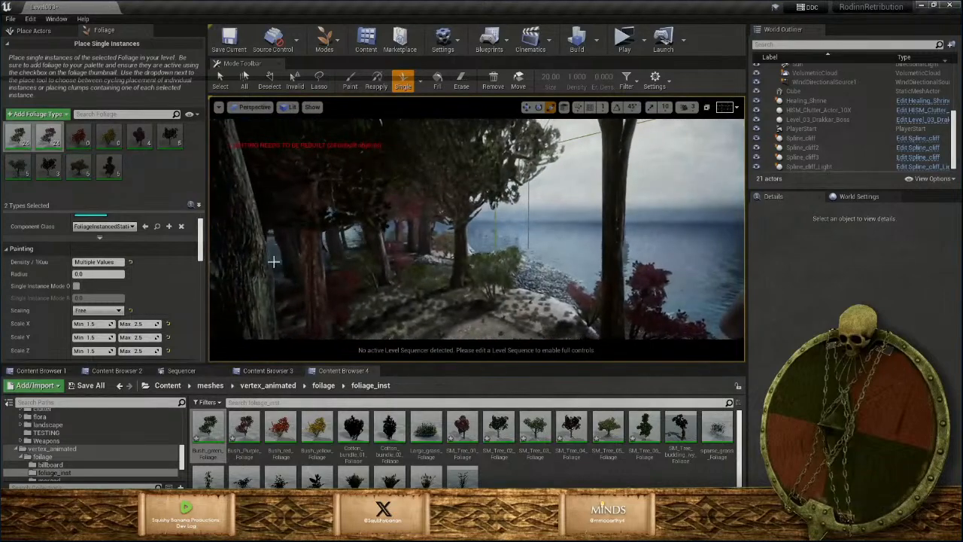
# Make only the red and yellow bush foliage types active and set their minimum scale to 1.5 on the X, Y and Z axes
pyautogui.click(39, 132)
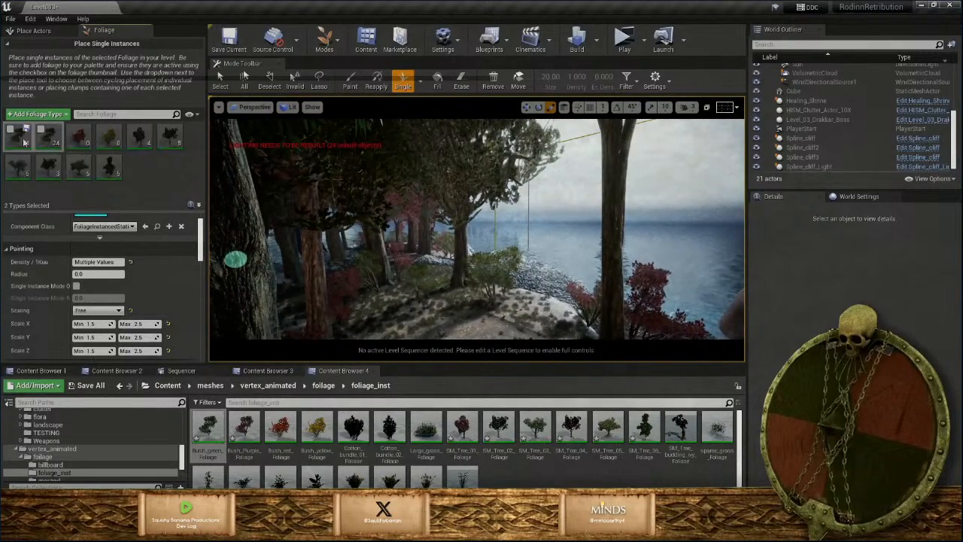
pyautogui.click(78, 135)
pyautogui.keyDown('ctrl'); pyautogui.click(103, 135); pyautogui.keyUp('ctrl')
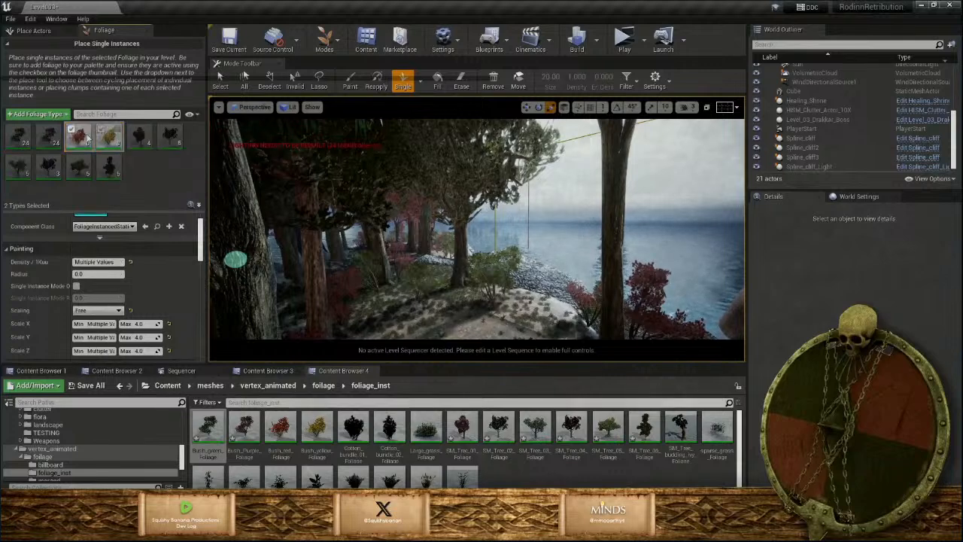
pyautogui.click(103, 323)
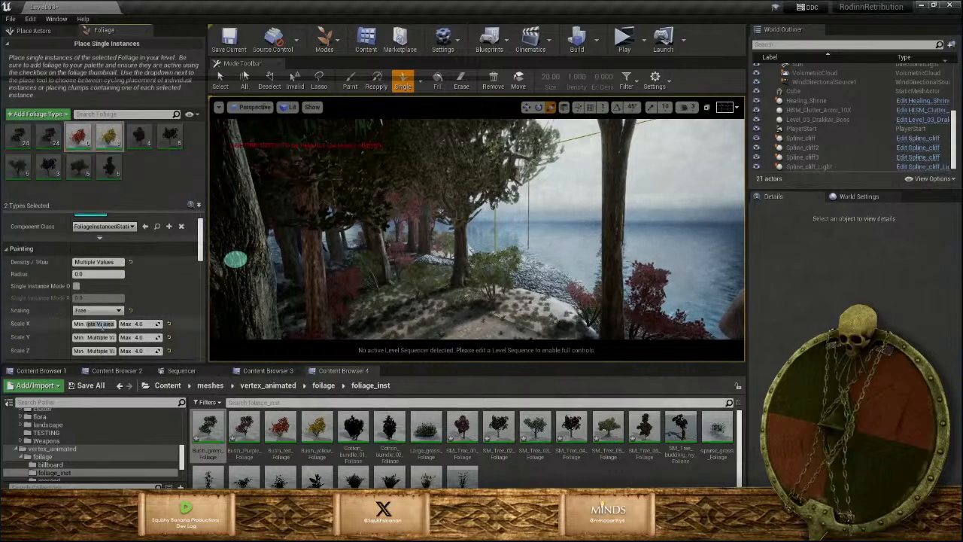
pyautogui.write('1.5')
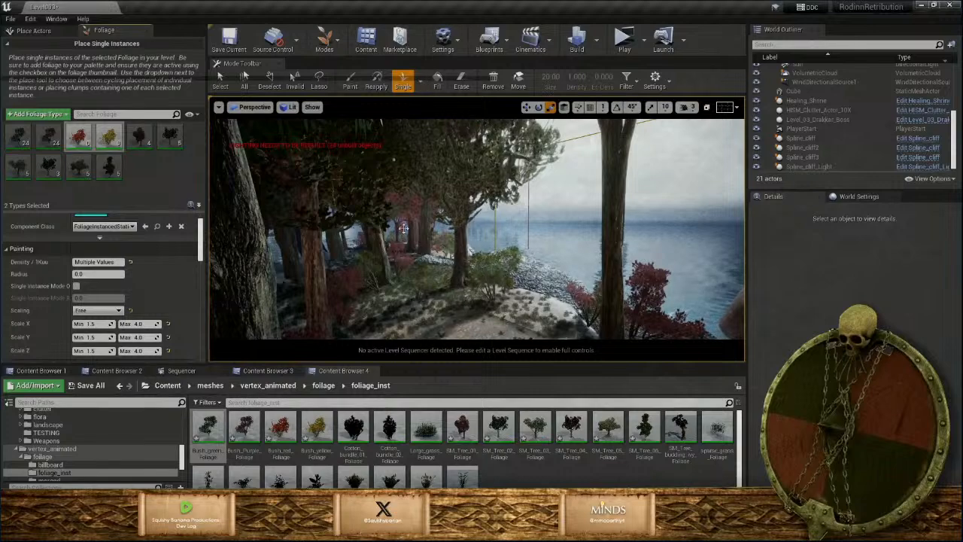
# Place single red and yellow bushes at the tree bases beside the green and purple bushes
pyautogui.press('w')
pyautogui.moveTo(404, 229); pyautogui.dragTo(407, 252, button='right')
pyautogui.click(461, 296)
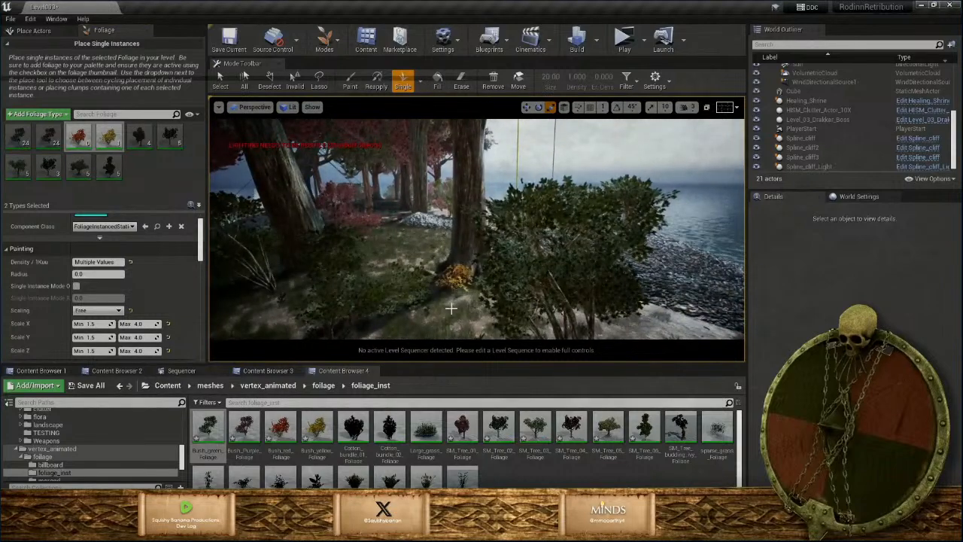
pyautogui.moveTo(461, 296); pyautogui.dragTo(460, 295, button='right')
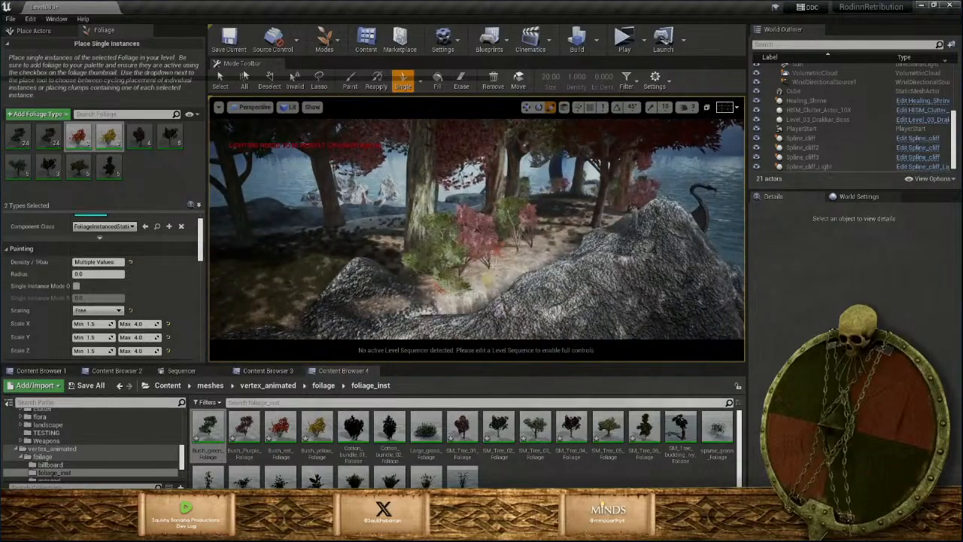
pyautogui.moveTo(522, 313); pyautogui.dragTo(554, 331, button='right')
pyautogui.click(522, 313)
# Place red and yellow bushes around the trunks and open ground of the grove's clearing above the water
pyautogui.moveTo(604, 306); pyautogui.dragTo(472, 241, button='right')
pyautogui.click(472, 241)
pyautogui.click(490, 241)
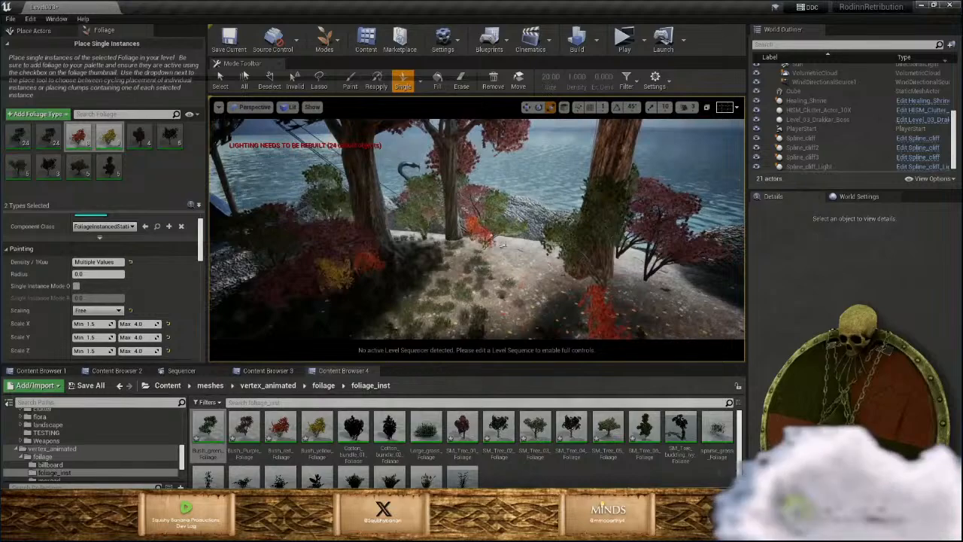
pyautogui.click(550, 275)
pyautogui.click(575, 284)
pyautogui.click(628, 279)
pyautogui.moveTo(636, 278); pyautogui.dragTo(534, 323, button='right')
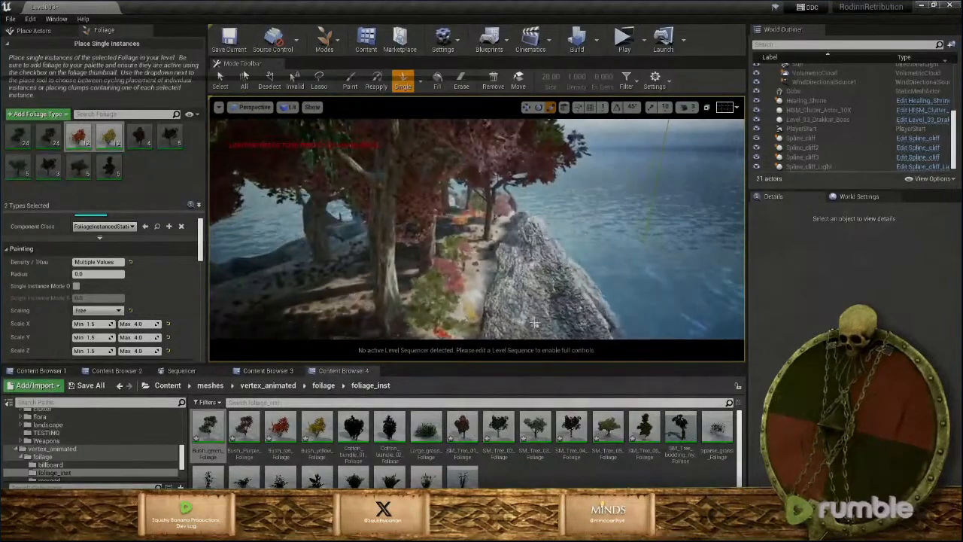
# Add red and yellow bushes beside the narrow rocky ridge and at the tree bases deeper in the shaded grove
pyautogui.click(494, 249)
pyautogui.moveTo(493, 252); pyautogui.dragTo(316, 262, button='right')
pyautogui.click(448, 264)
pyautogui.click(450, 264)
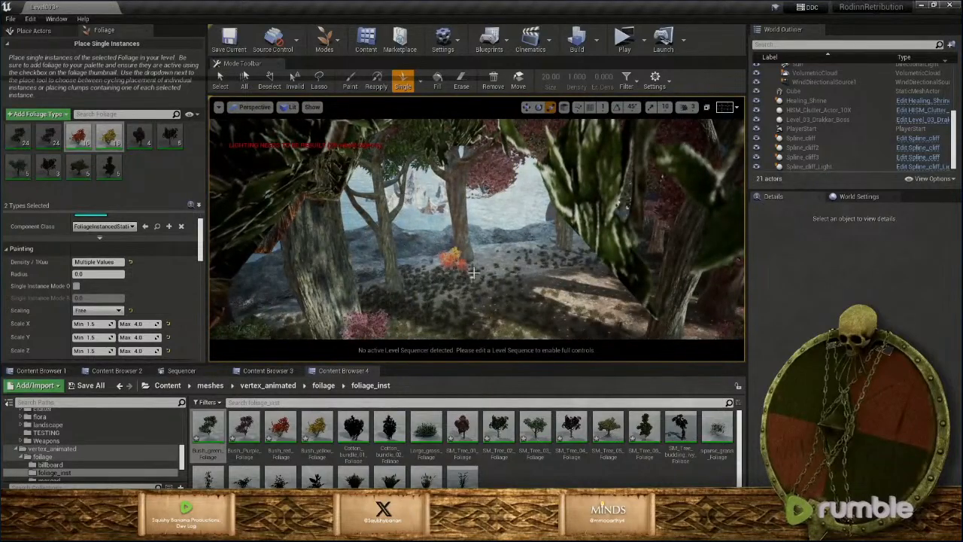
pyautogui.moveTo(466, 268); pyautogui.dragTo(474, 301, button='right')
pyautogui.click(485, 305)
pyautogui.click(459, 319)
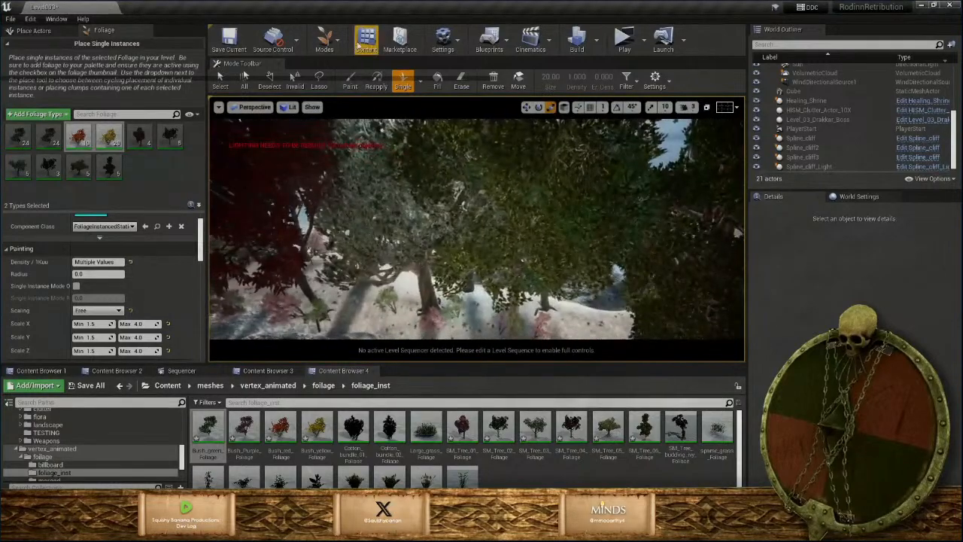
# Switch to landscape painting and make grass02 the target layer
pyautogui.click(324, 41)
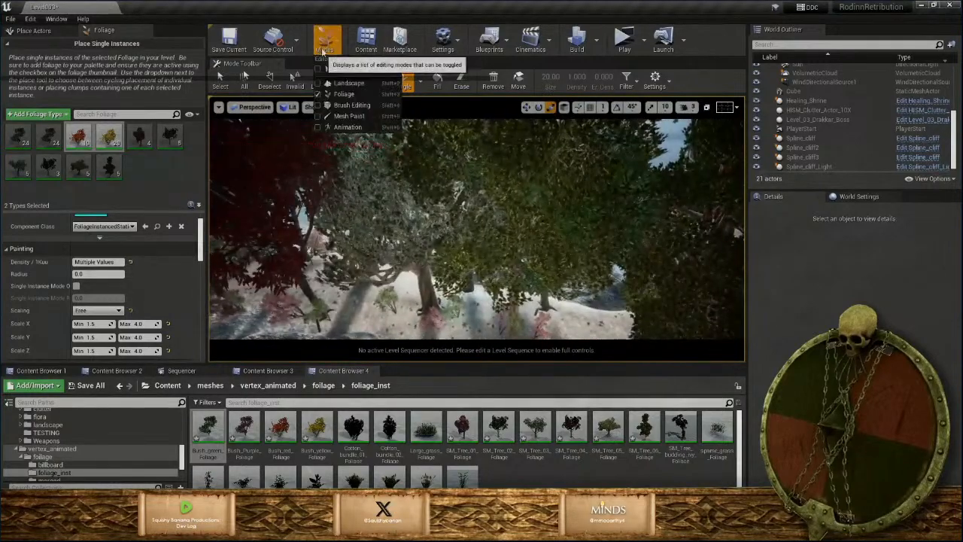
pyautogui.click(350, 84)
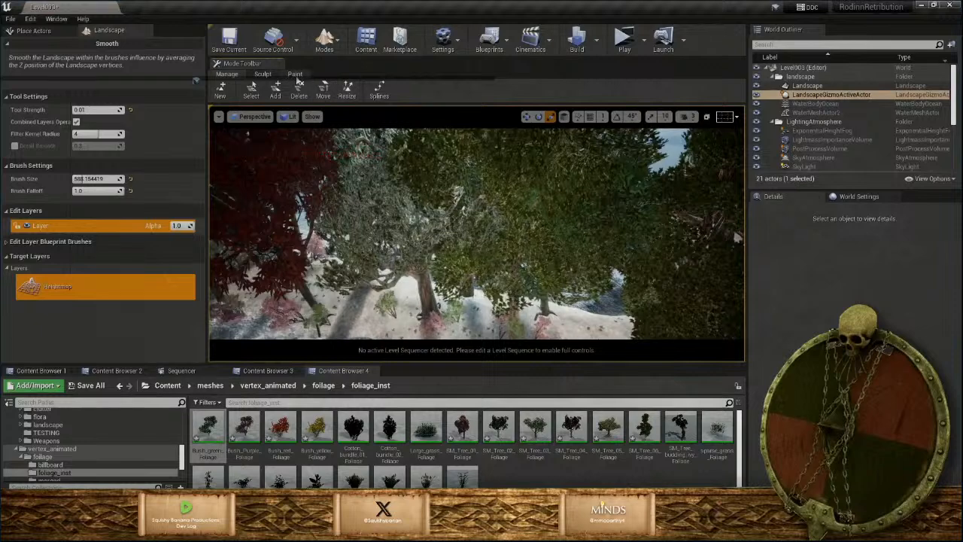
pyautogui.click(295, 74)
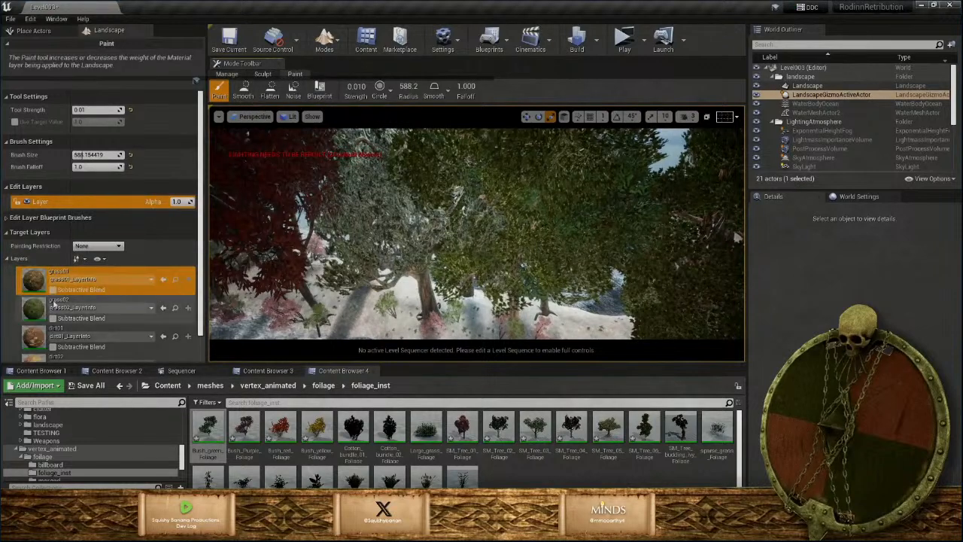
pyautogui.scroll(-3, 73, 327)
pyautogui.scroll(-2, 73, 328)
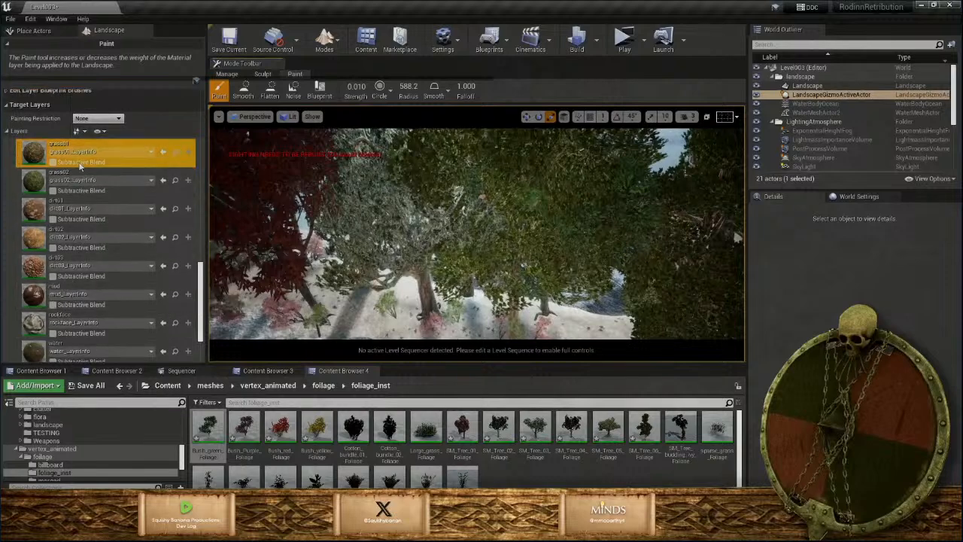
pyautogui.click(43, 183)
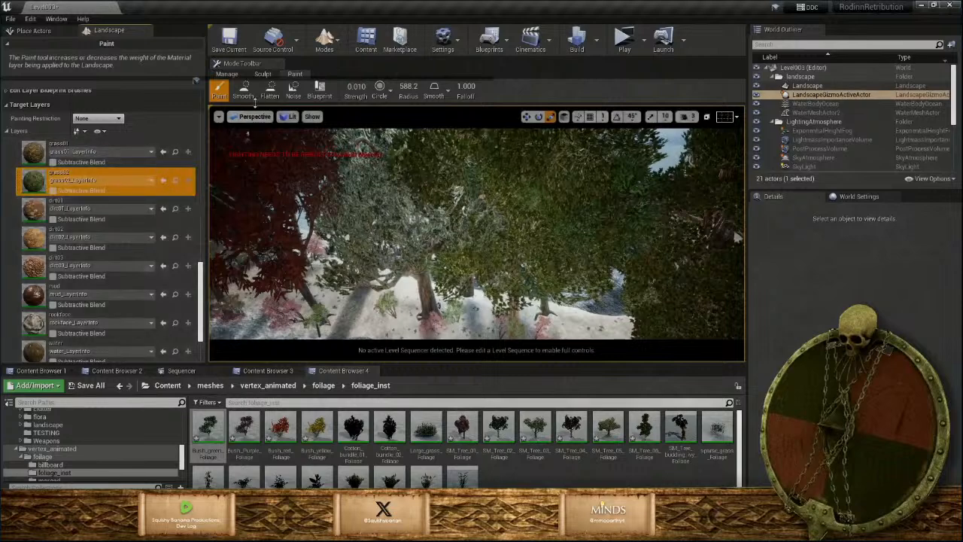
# Paint the grass02 layer onto the bare ground beneath the trees and around the trunks in the grove
pyautogui.moveTo(354, 310)
pyautogui.mouseDown()
pyautogui.moveTo(335, 300)
pyautogui.moveTo(383, 323)
pyautogui.moveTo(460, 337)
pyautogui.mouseUp()
pyautogui.moveTo(485, 270); pyautogui.dragTo(509, 300, button='right')
pyautogui.moveTo(485, 270); pyautogui.dragTo(568, 254)
pyautogui.press('w')
pyautogui.moveTo(568, 254)
pyautogui.mouseDown(button='right')
pyautogui.moveTo(602, 260)
pyautogui.moveTo(561, 267)
pyautogui.mouseUp(button='right')
pyautogui.moveTo(519, 264)
pyautogui.mouseDown()
pyautogui.moveTo(319, 259)
pyautogui.moveTo(328, 274)
pyautogui.moveTo(594, 305)
pyautogui.mouseUp()
pyautogui.press('s')
pyautogui.moveTo(640, 312)
pyautogui.mouseDown(button='right')
pyautogui.moveTo(625, 320)
pyautogui.moveTo(587, 310)
pyautogui.moveTo(554, 269)
pyautogui.mouseUp(button='right')
pyautogui.press('w')
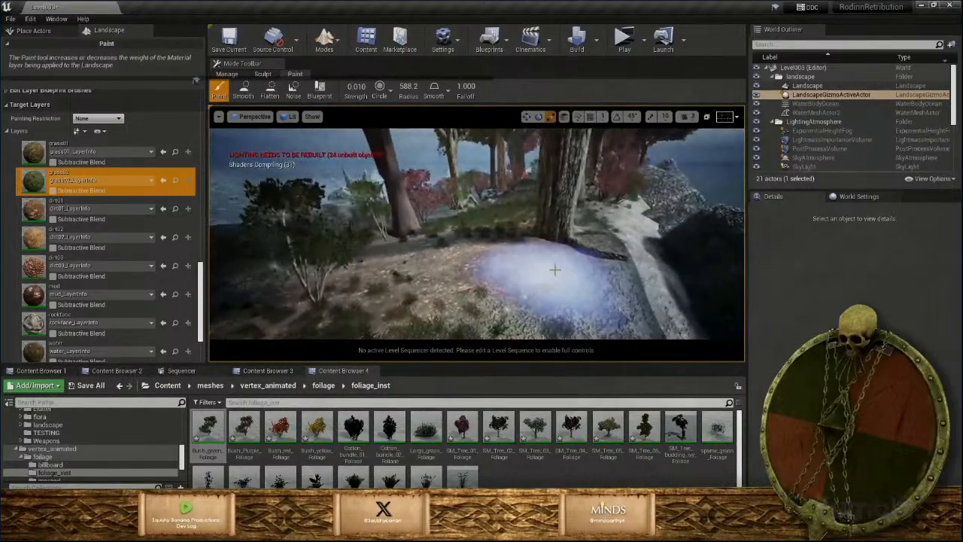
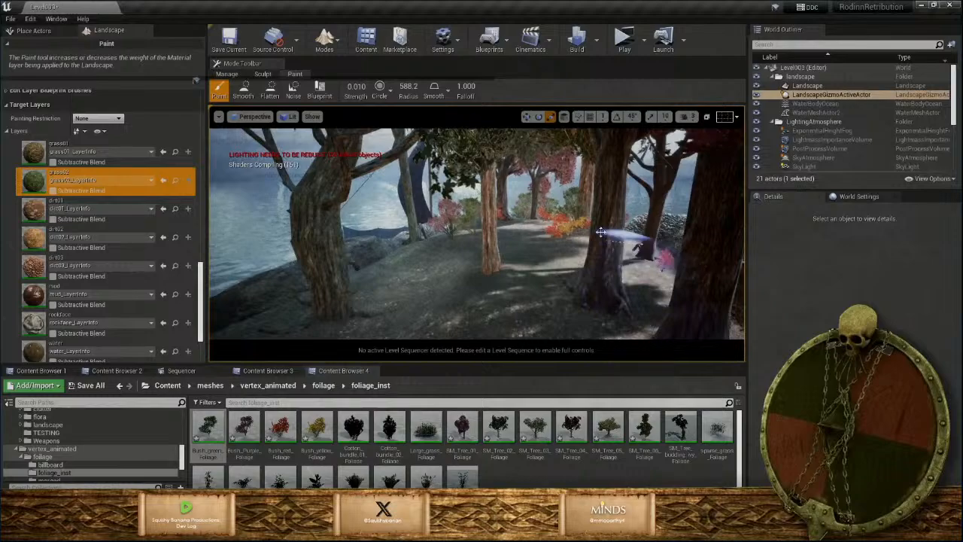
pyautogui.moveTo(608, 239)
pyautogui.mouseDown(button='right')
pyautogui.moveTo(607, 180)
pyautogui.moveTo(606, 304)
pyautogui.mouseUp(button='right')
pyautogui.press('w')
pyautogui.press('w')
pyautogui.moveTo(516, 204)
pyautogui.mouseDown(button='right')
pyautogui.moveTo(512, 225)
pyautogui.moveTo(556, 241)
pyautogui.moveTo(572, 195)
pyautogui.moveTo(534, 199)
pyautogui.moveTo(557, 203)
pyautogui.moveTo(564, 177)
pyautogui.moveTo(575, 177)
pyautogui.moveTo(526, 197)
pyautogui.moveTo(495, 235)
pyautogui.mouseUp(button='right')
pyautogui.press('w')
pyautogui.press('w')
pyautogui.press('s')
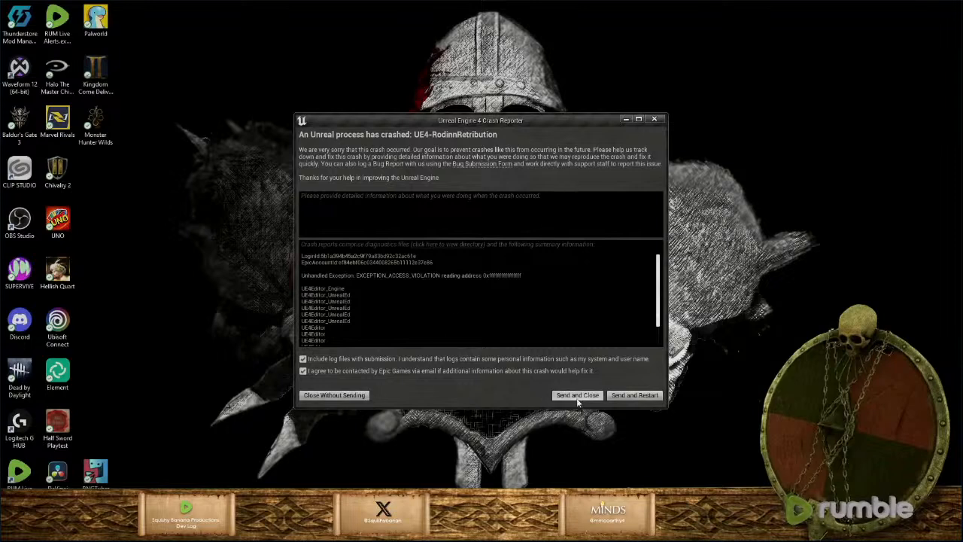
# Close the crash report without sending it and reopen Level003 in the RodinnRetribution project
pyautogui.click(334, 395)
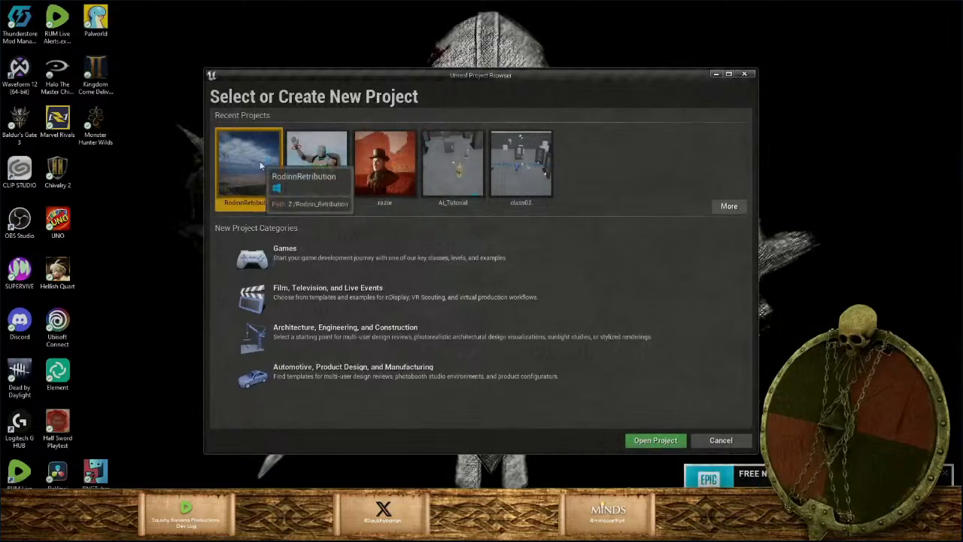
pyautogui.click(750, 75)
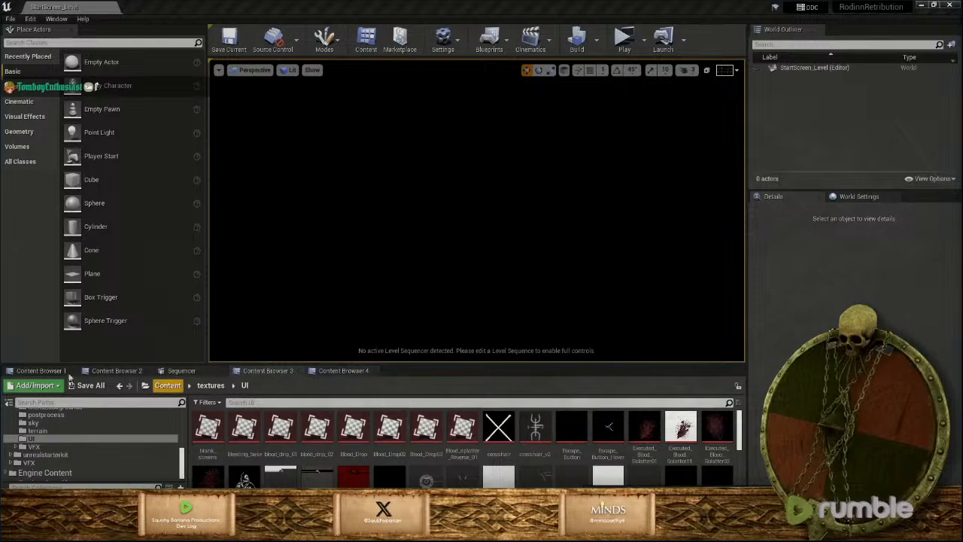
pyautogui.click(42, 370)
pyautogui.doubleClick(461, 442)
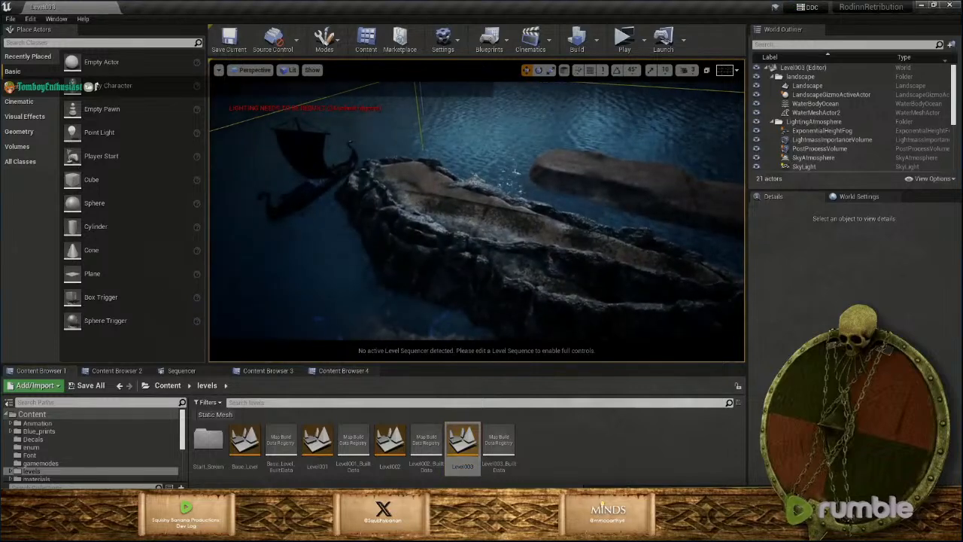
pyautogui.moveTo(477, 211); pyautogui.dragTo(405, 337, button='right')
# Switch the editor to foliage mode
pyautogui.click(342, 370)
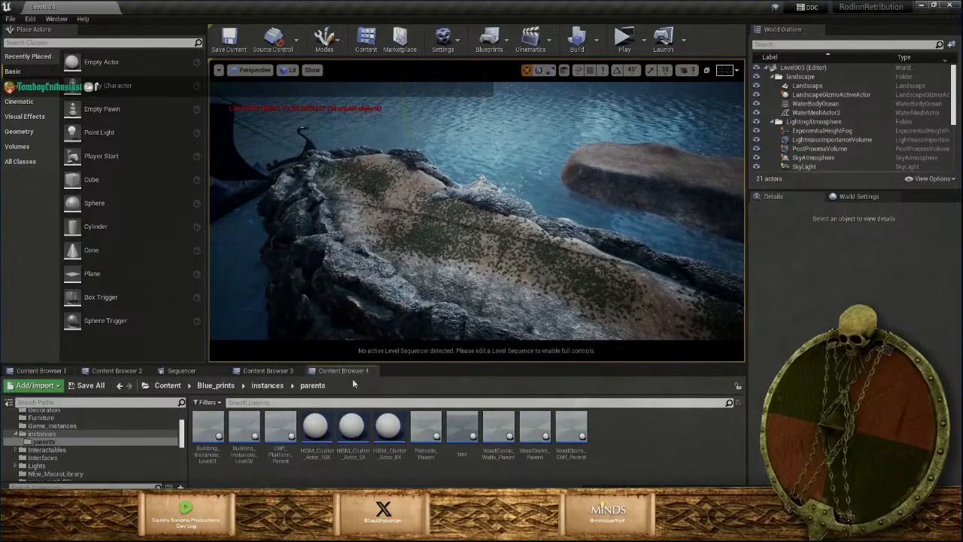
pyautogui.click(325, 39)
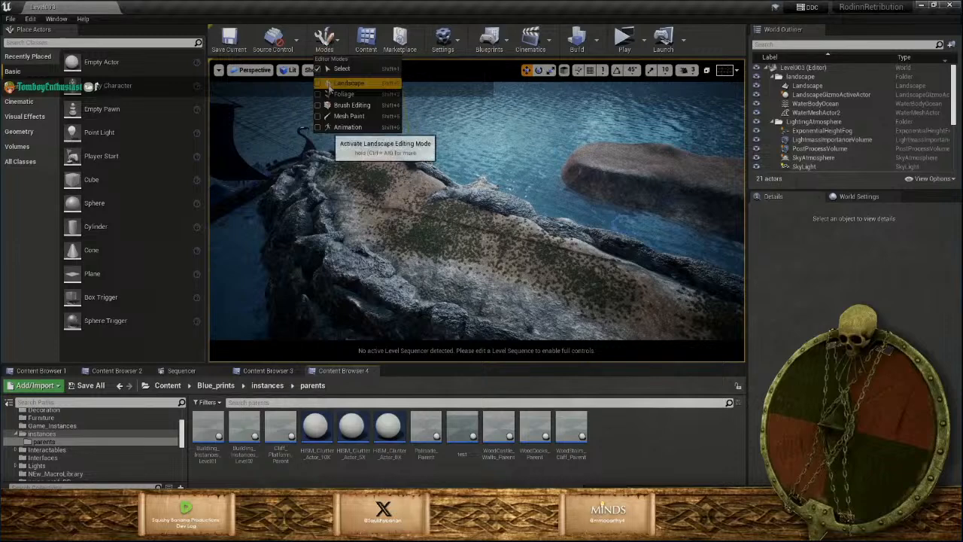
pyautogui.click(332, 101)
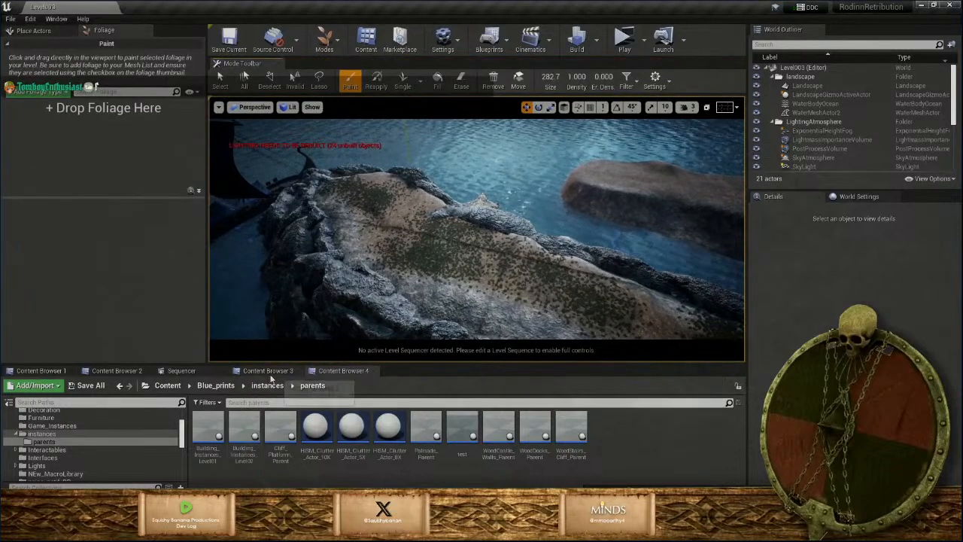
# Browse the project content to the meshes/vertex_animated/foliage/foliage_inst folder
pyautogui.click(268, 371)
pyautogui.click(109, 373)
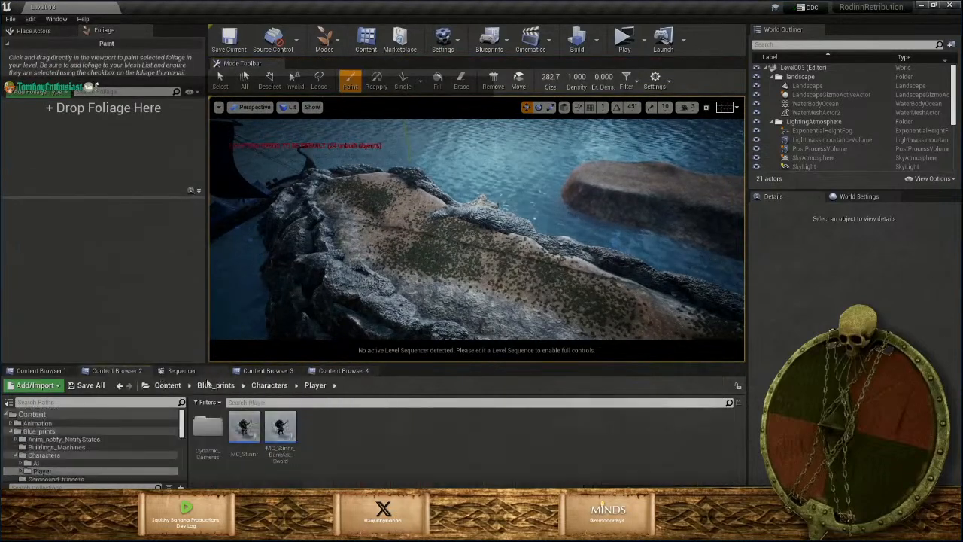
pyautogui.click(167, 386)
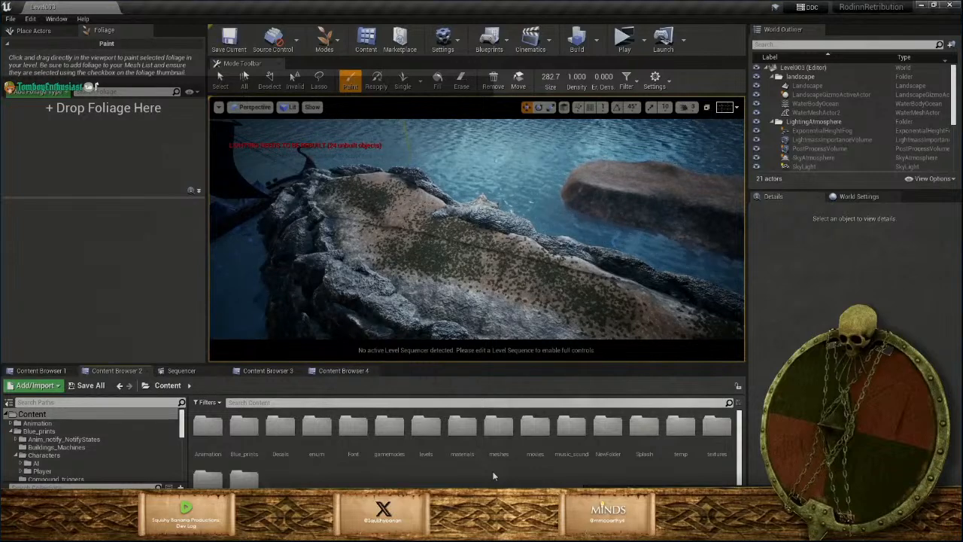
pyautogui.doubleClick(499, 428)
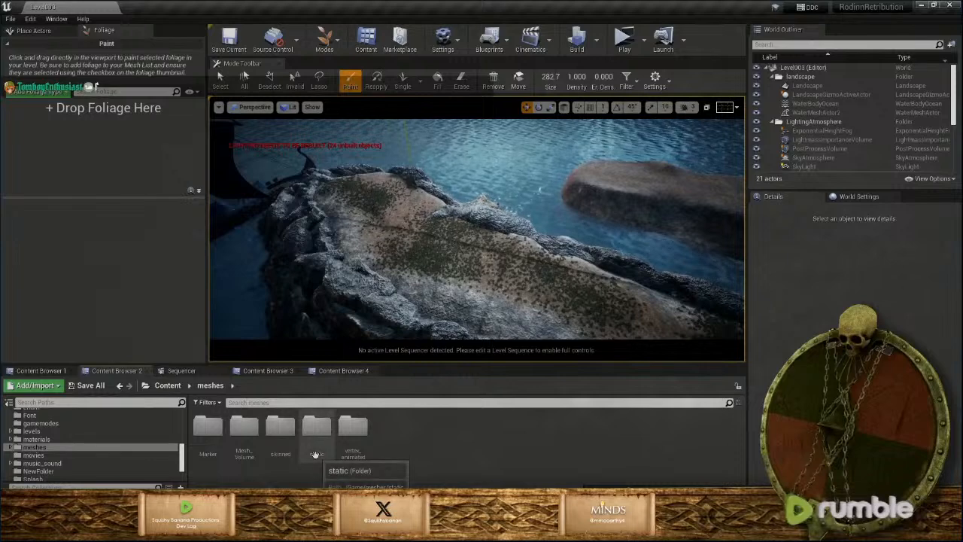
pyautogui.click(316, 454)
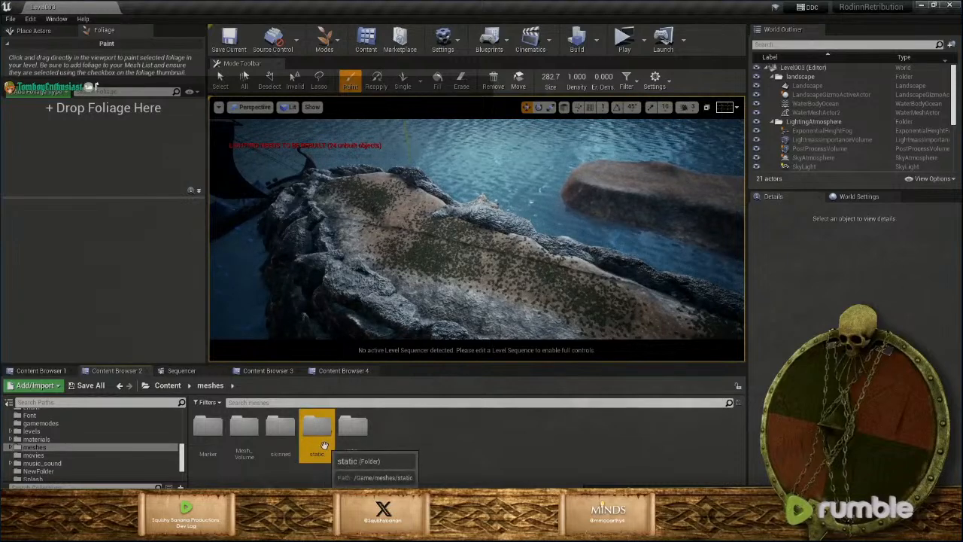
pyautogui.doubleClick(353, 449)
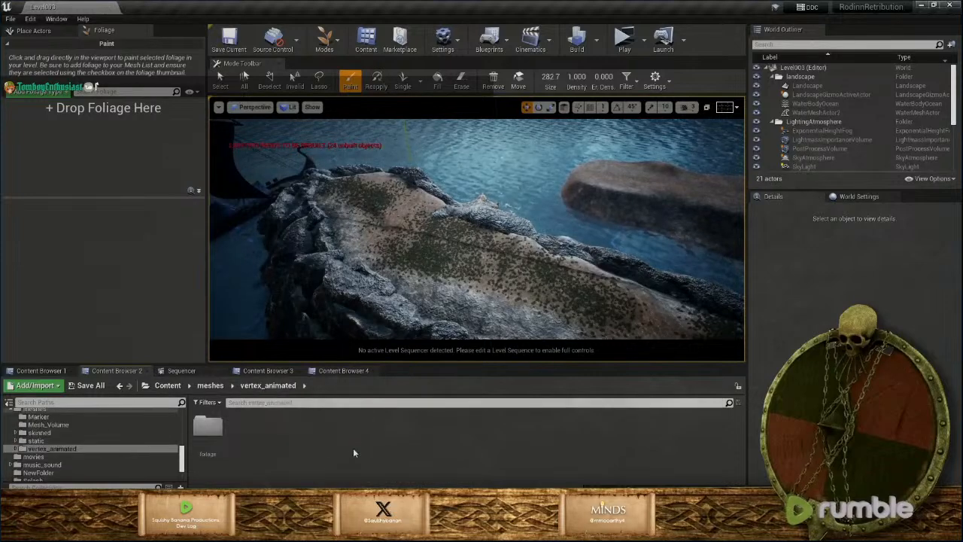
pyautogui.doubleClick(208, 429)
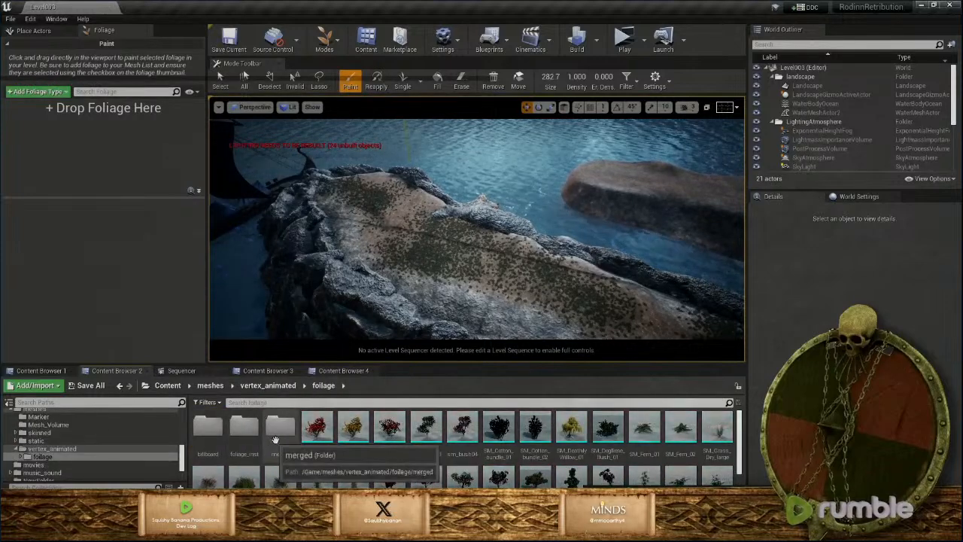
pyautogui.doubleClick(243, 427)
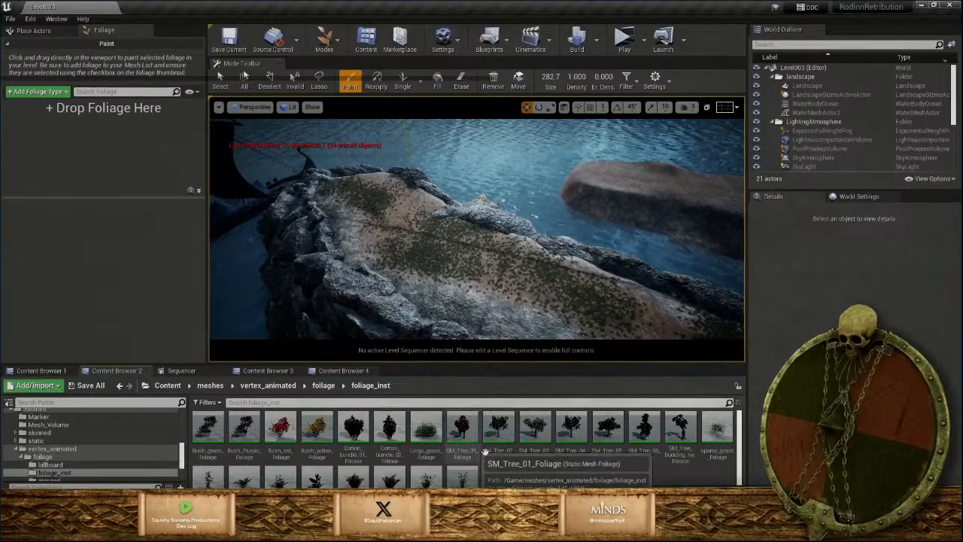
# Add SM_Tree_01_Foliage through SM_Tree_06_Foliage to the foliage palette and select all six to check their painting settings
pyautogui.click(463, 433)
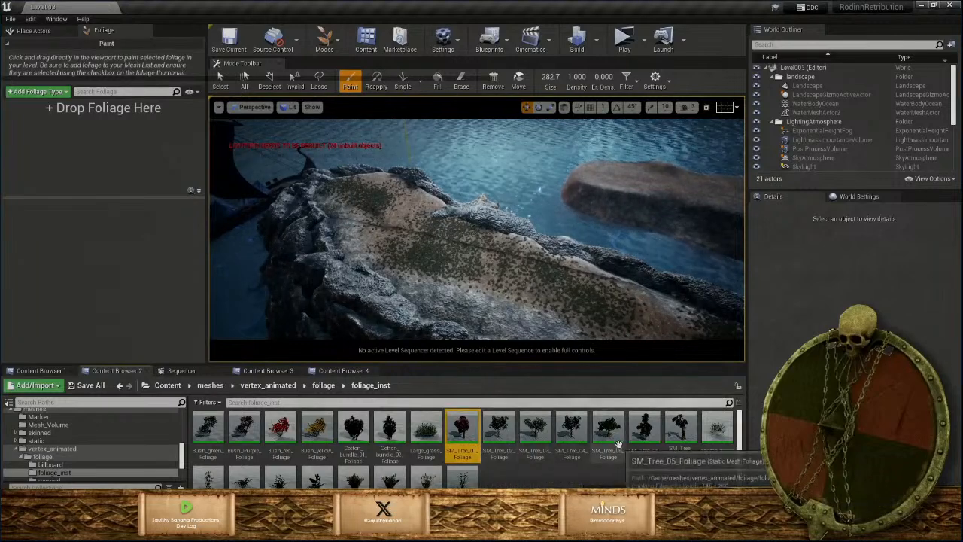
pyautogui.keyDown('shift'); pyautogui.click(644, 433); pyautogui.keyUp('shift')
pyautogui.moveTo(476, 442); pyautogui.dragTo(88, 153)
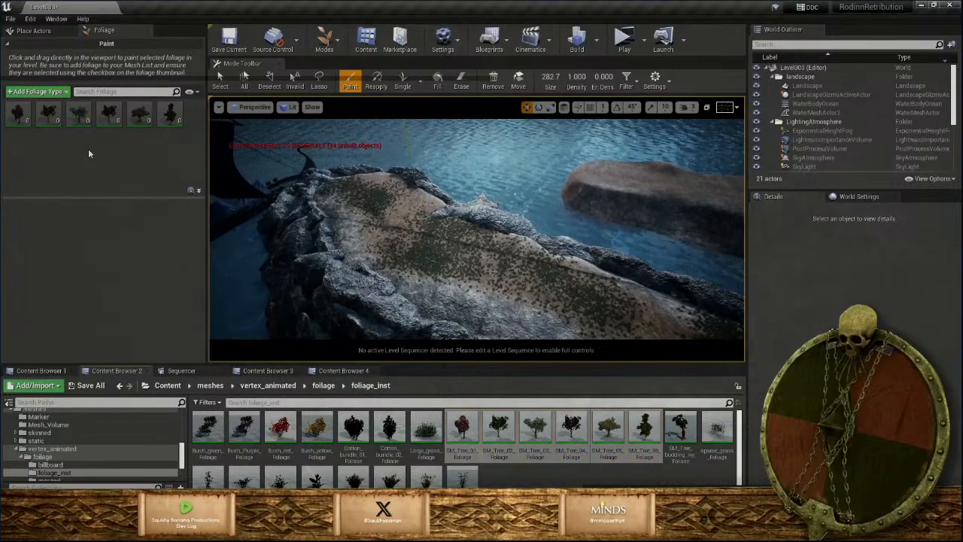
pyautogui.click(18, 114)
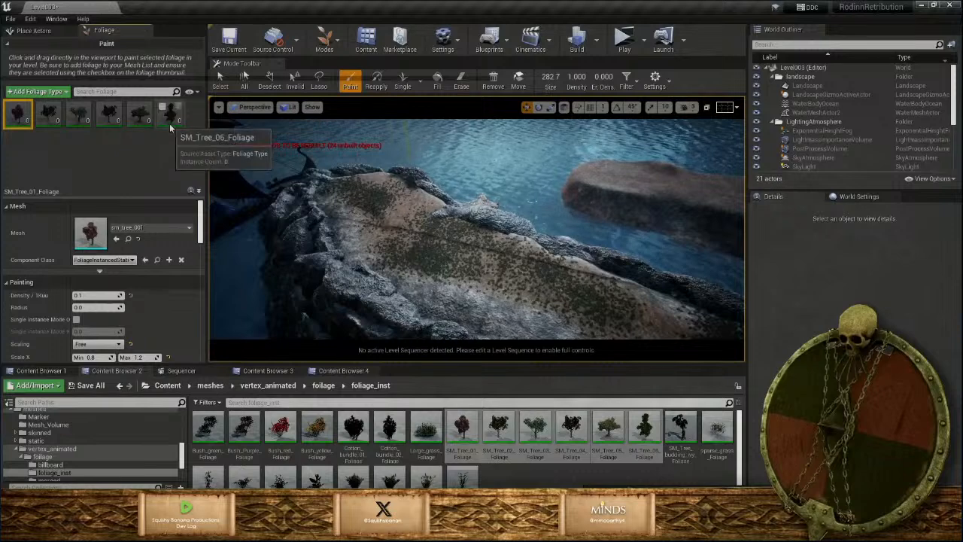
pyautogui.keyDown('shift'); pyautogui.click(170, 114); pyautogui.keyUp('shift')
pyautogui.scroll(-1, 118, 306)
pyautogui.scroll(-1, 118, 306)
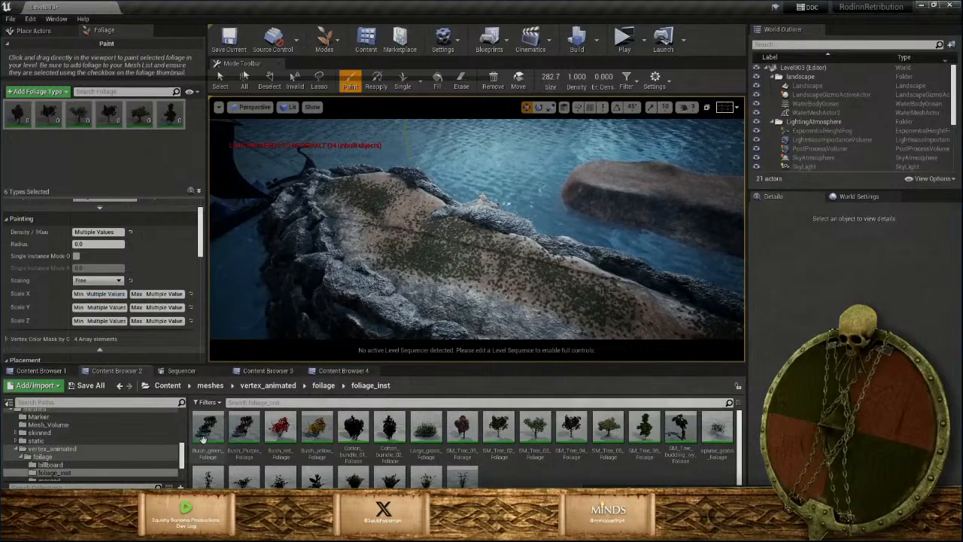
# Add Bush_green_Foliage and Bush_Purple_Foliage to the foliage palette
pyautogui.click(208, 429)
pyautogui.keyDown('shift'); pyautogui.click(315, 435); pyautogui.keyUp('shift')
pyautogui.click(236, 436)
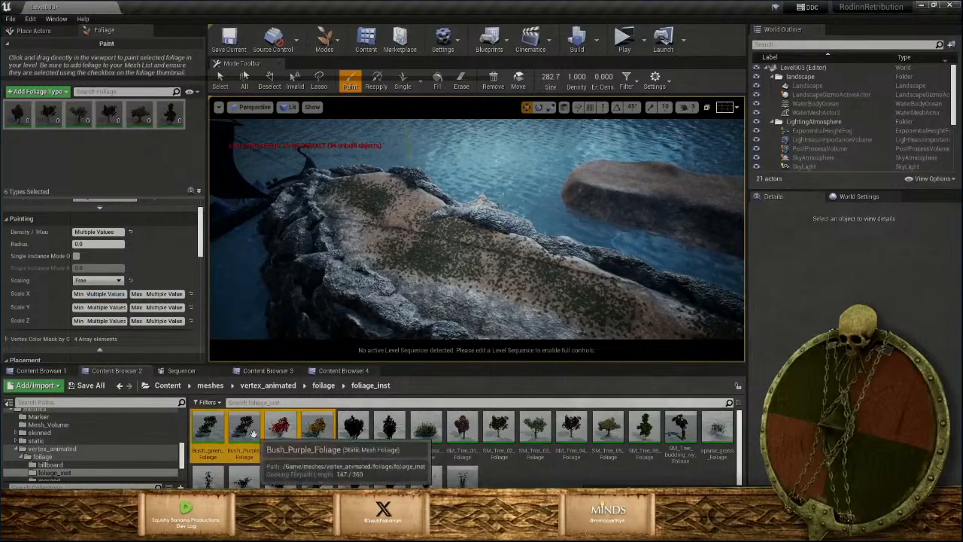
pyautogui.keyDown('ctrl'); pyautogui.click(208, 429); pyautogui.keyUp('ctrl')
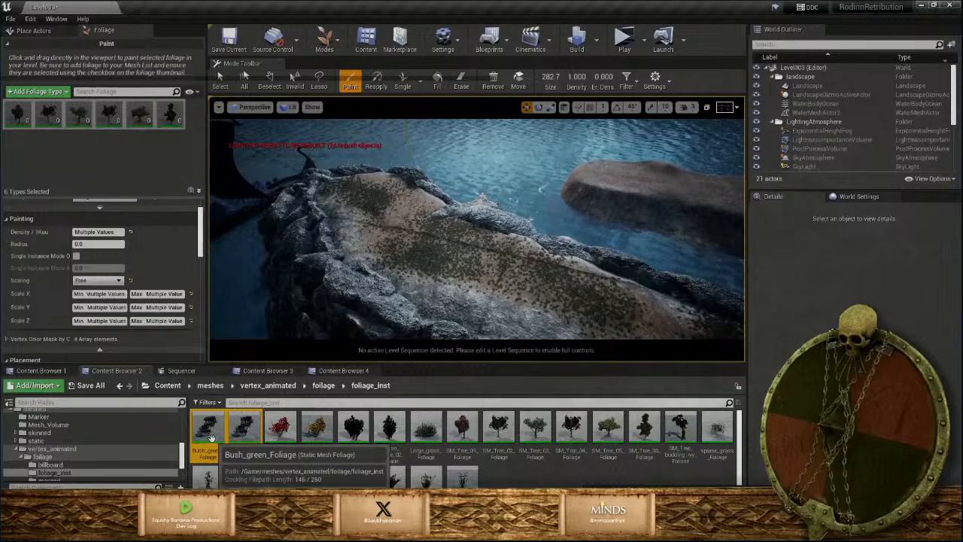
pyautogui.moveTo(208, 429); pyautogui.dragTo(113, 162)
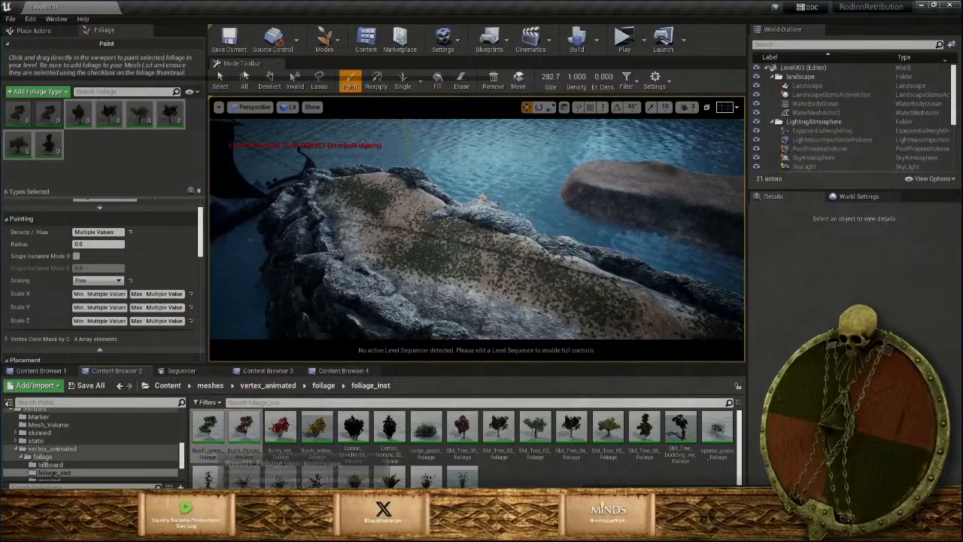
# Add Weed01_Foliage, the three plant types following it and Wild_grass_Foliage to the foliage palette
pyautogui.keyDown('shift'); pyautogui.click(320, 482); pyautogui.keyUp('shift')
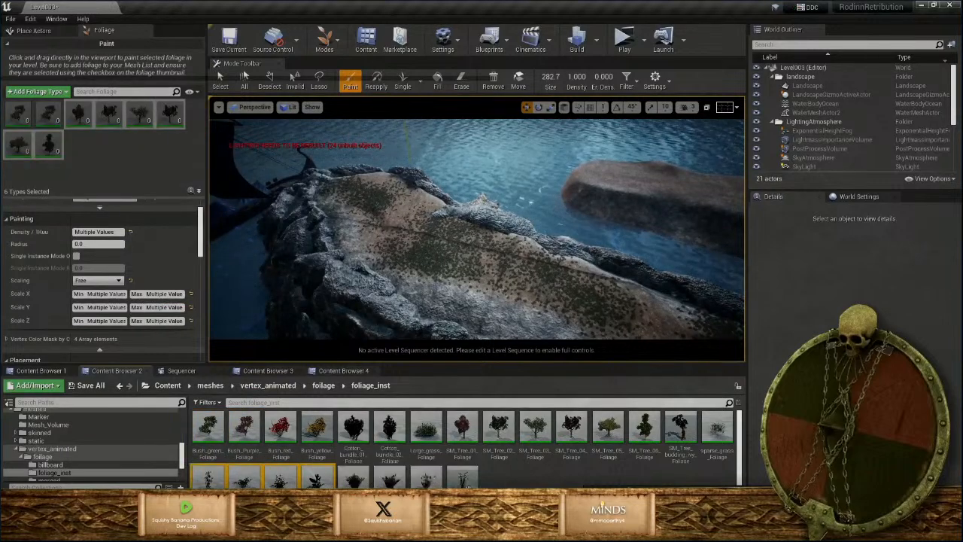
pyautogui.keyDown('ctrl'); pyautogui.click(462, 483); pyautogui.keyUp('ctrl')
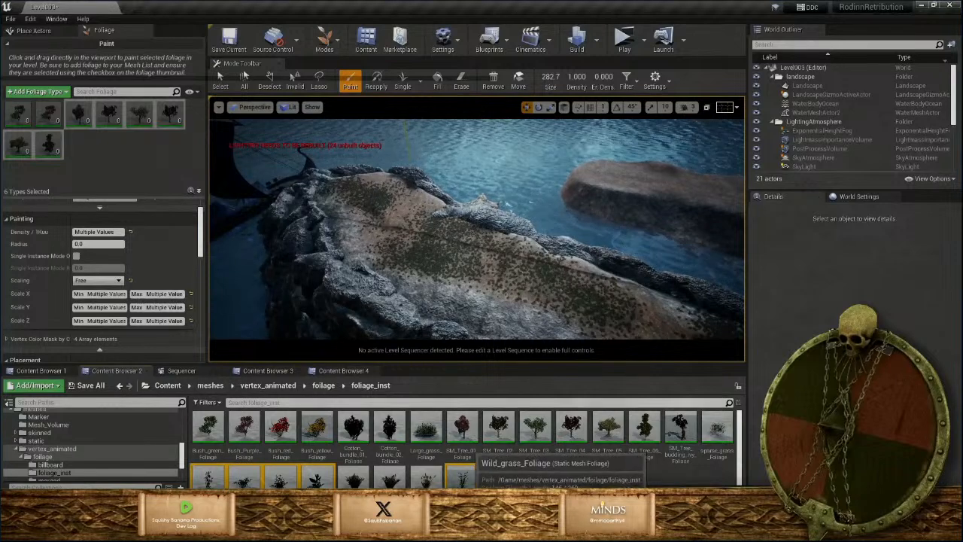
pyautogui.moveTo(320, 482); pyautogui.dragTo(121, 175)
# Select the five weed and grass types in the palette and set their minimum X, Y and Z scale to 1.5
pyautogui.click(79, 139)
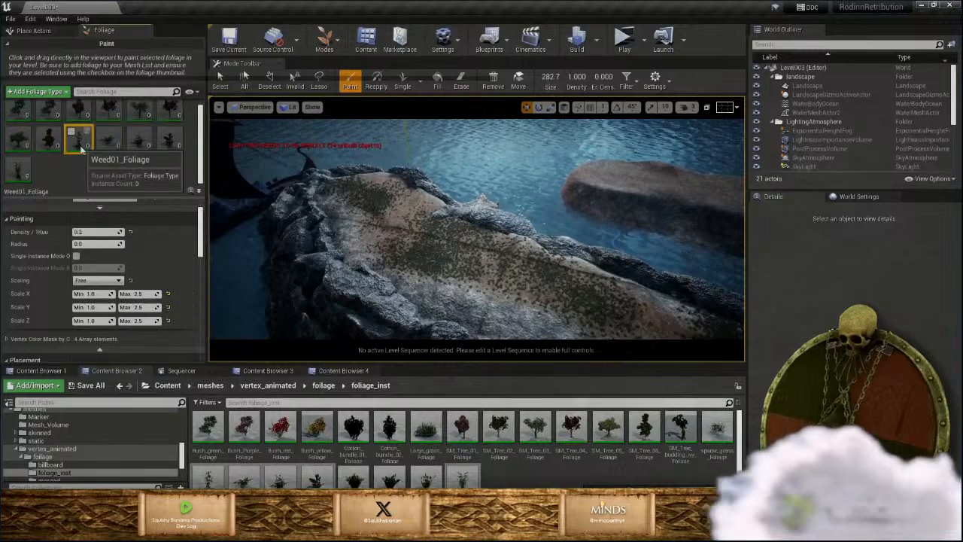
pyautogui.keyDown('shift'); pyautogui.click(21, 169); pyautogui.keyUp('shift')
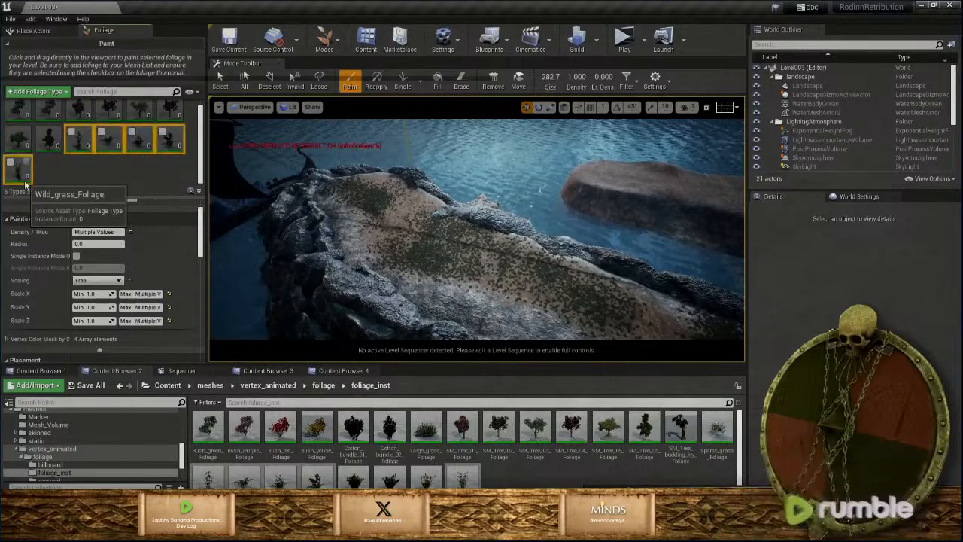
pyautogui.click(96, 293)
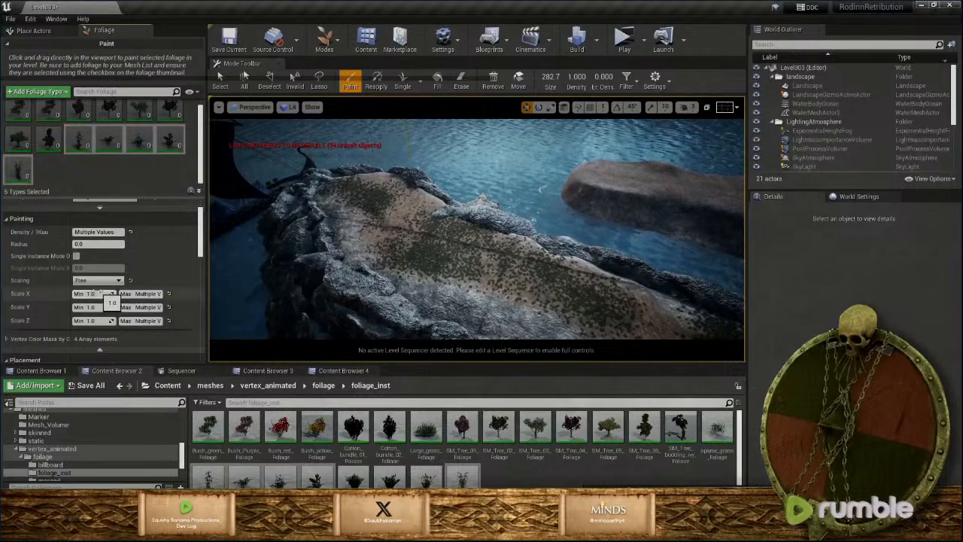
pyautogui.write('1.5')
pyautogui.press('Return')
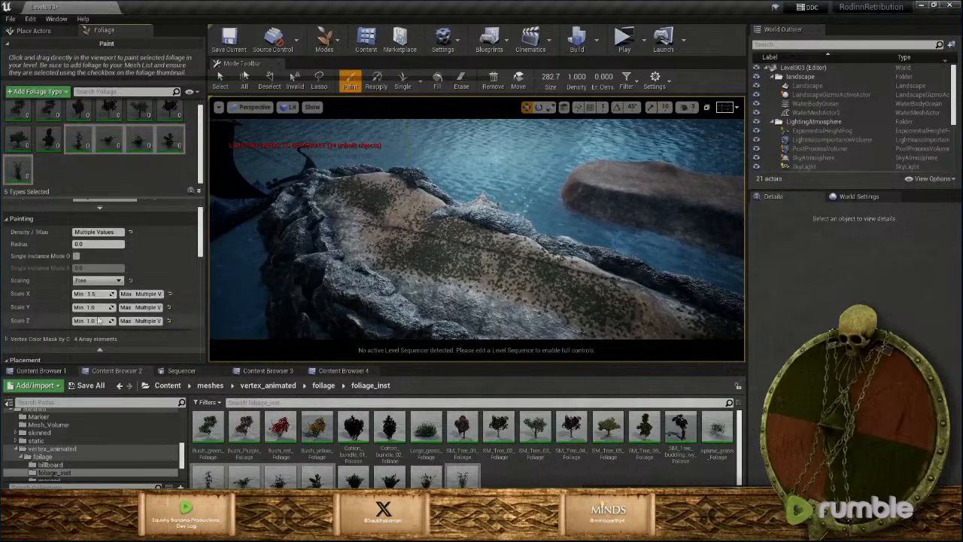
pyautogui.click(96, 307)
pyautogui.write('1.5')
pyautogui.press('Return')
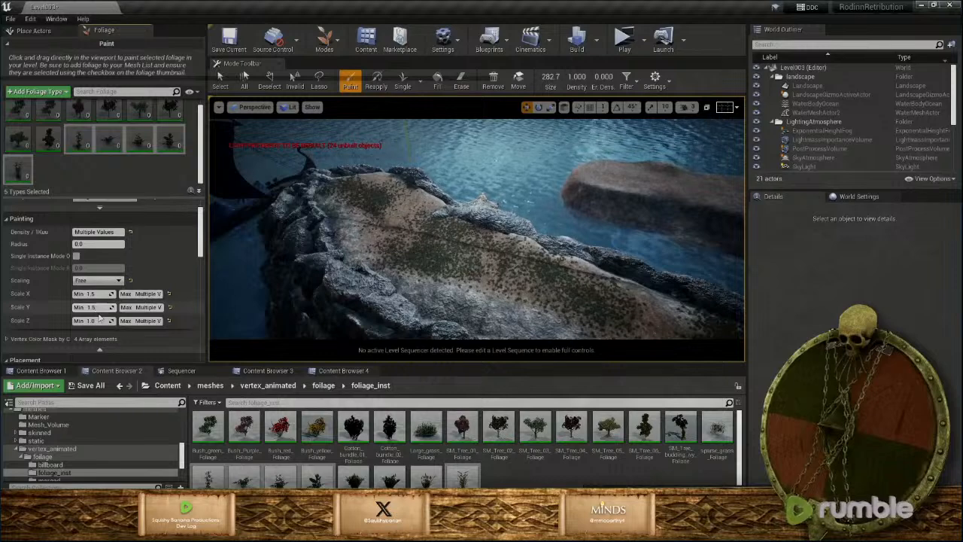
pyautogui.click(94, 321)
pyautogui.write('1.5')
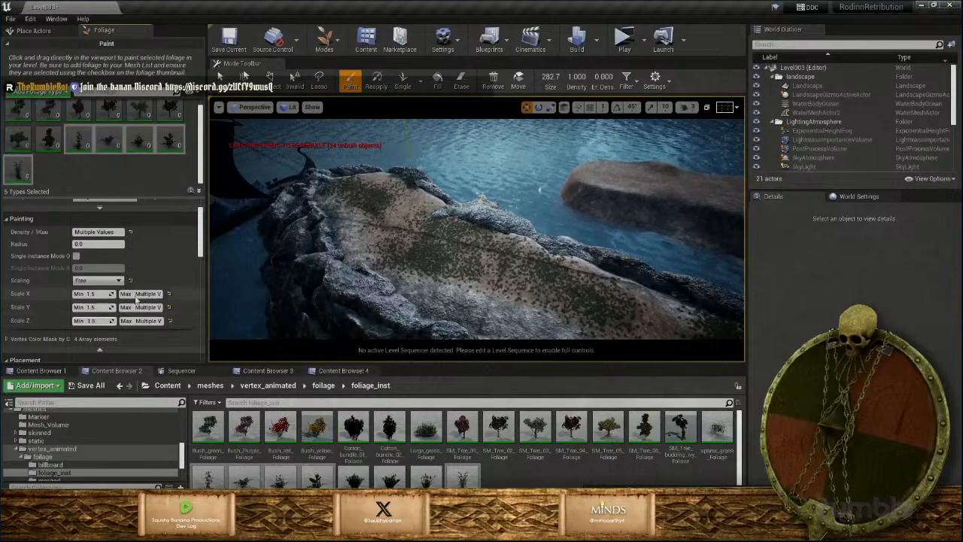
pyautogui.press('Return')
# Set the maximum X, Y and Z scale of the five weed and grass types to 3
pyautogui.click(137, 294)
pyautogui.write('3')
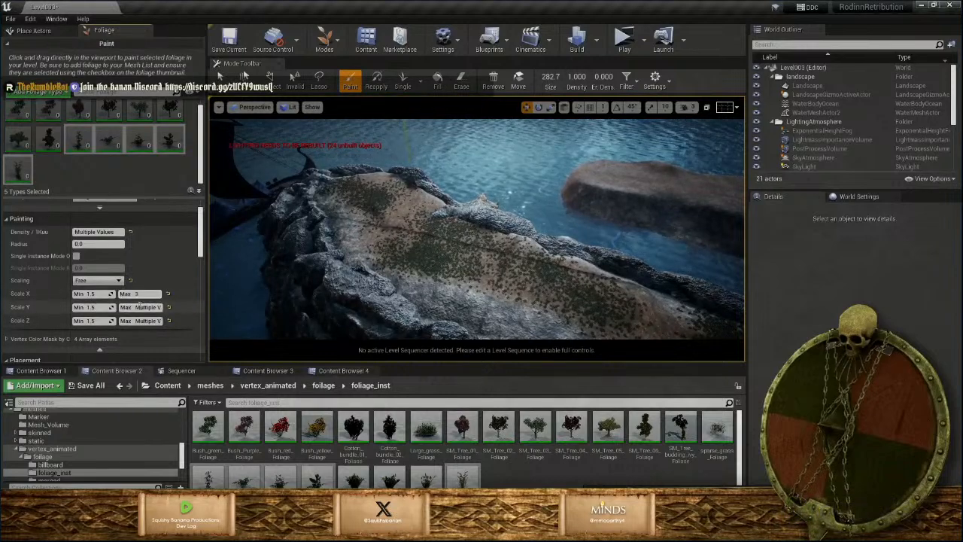
pyautogui.press('Return')
pyautogui.click(139, 307)
pyautogui.write('3')
pyautogui.press('Return')
pyautogui.click(144, 321)
pyautogui.write('3')
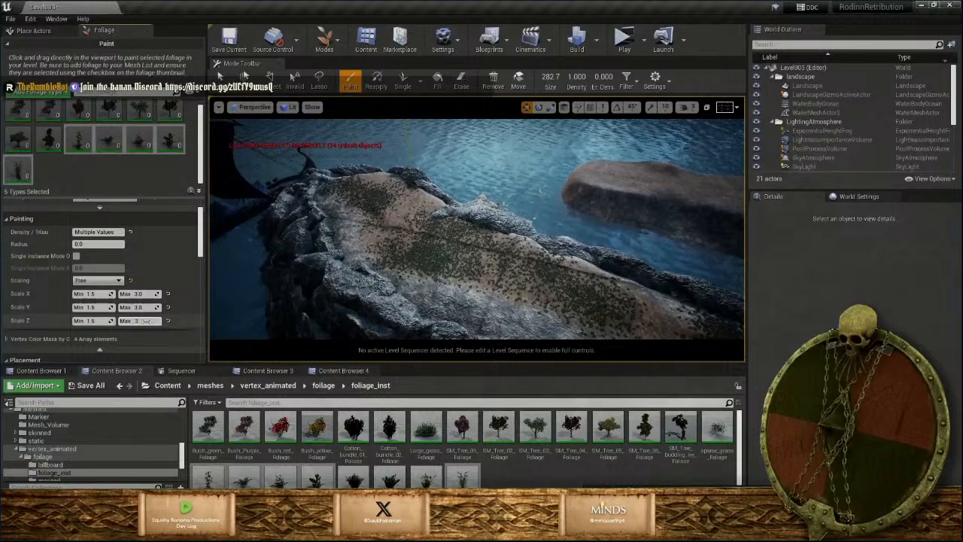
pyautogui.press('Return')
# Select Bush_green_Foliage and Bush_Purple_Foliage in the palette and set their minimum X, Y and Z scale to 1.5
pyautogui.click(51, 113)
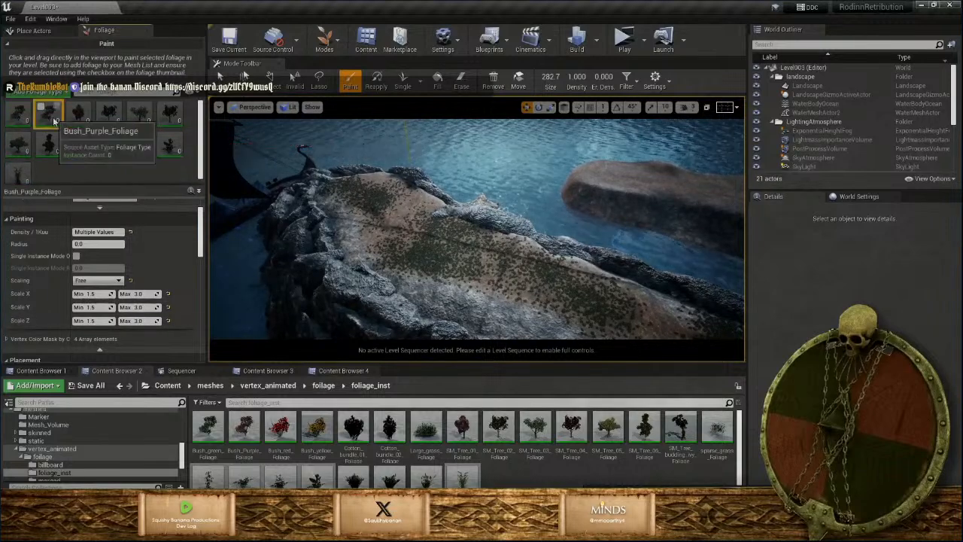
pyautogui.keyDown('ctrl'); pyautogui.click(21, 113); pyautogui.keyUp('ctrl')
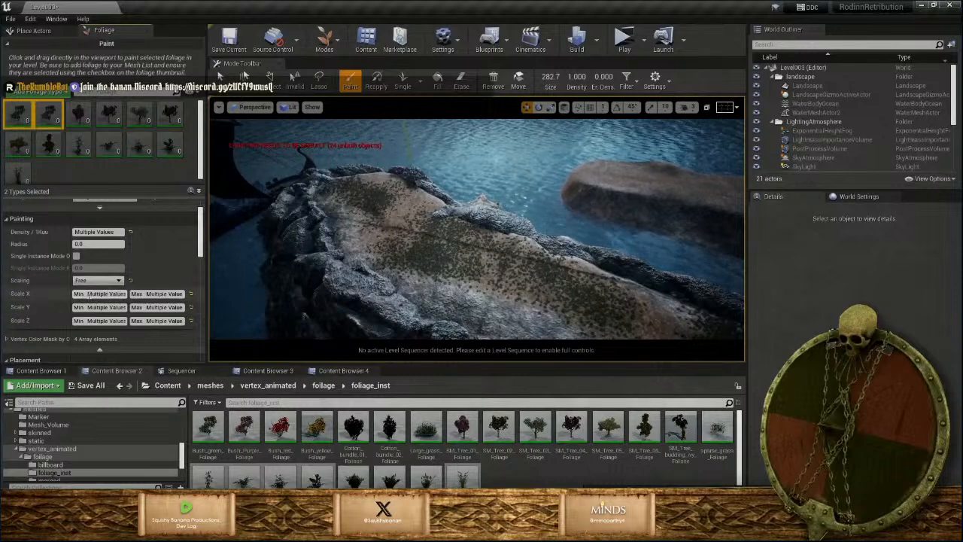
pyautogui.click(88, 294)
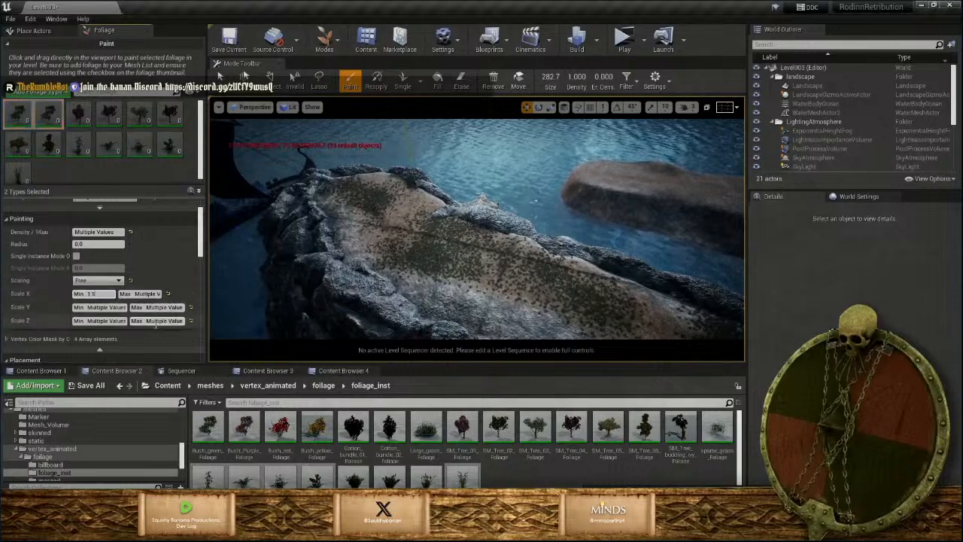
pyautogui.click(101, 307)
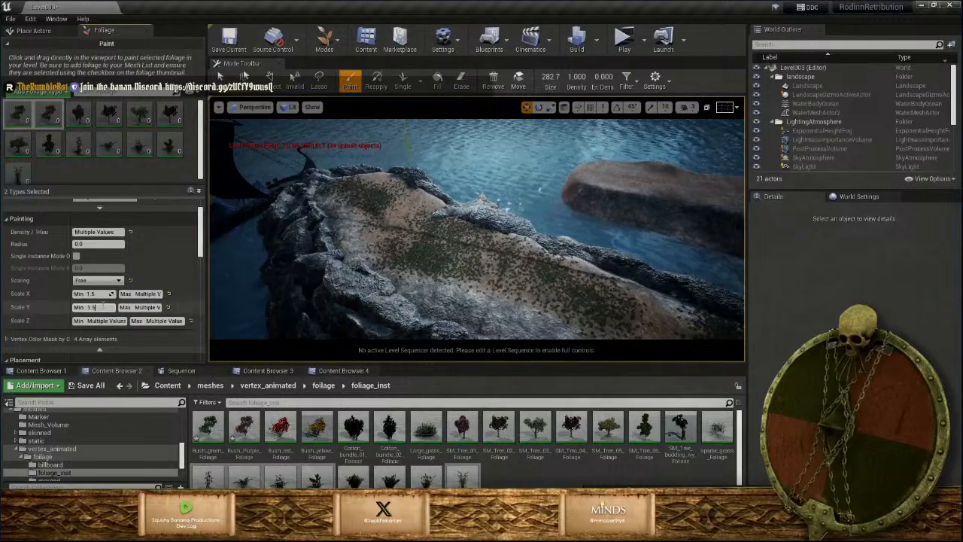
pyautogui.press('Return')
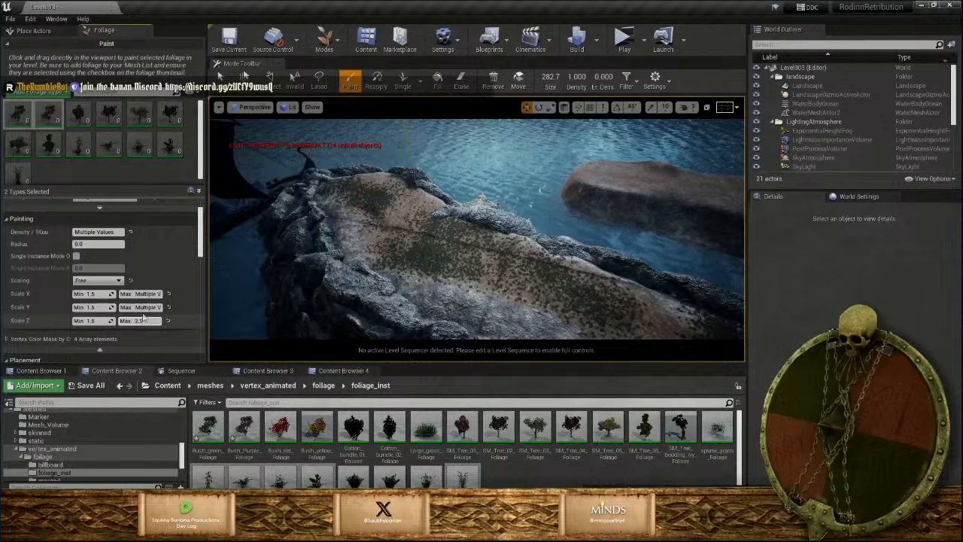
# Set the maximum X, Y and Z scale of the two bush types to 2.5
pyautogui.press('Return')
pyautogui.click(143, 307)
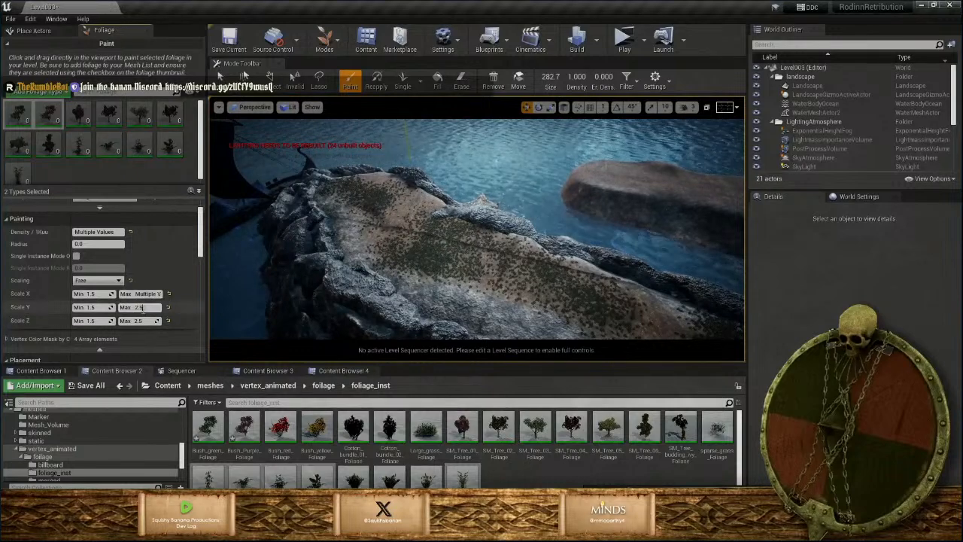
pyautogui.write('2.5')
pyautogui.click(142, 294)
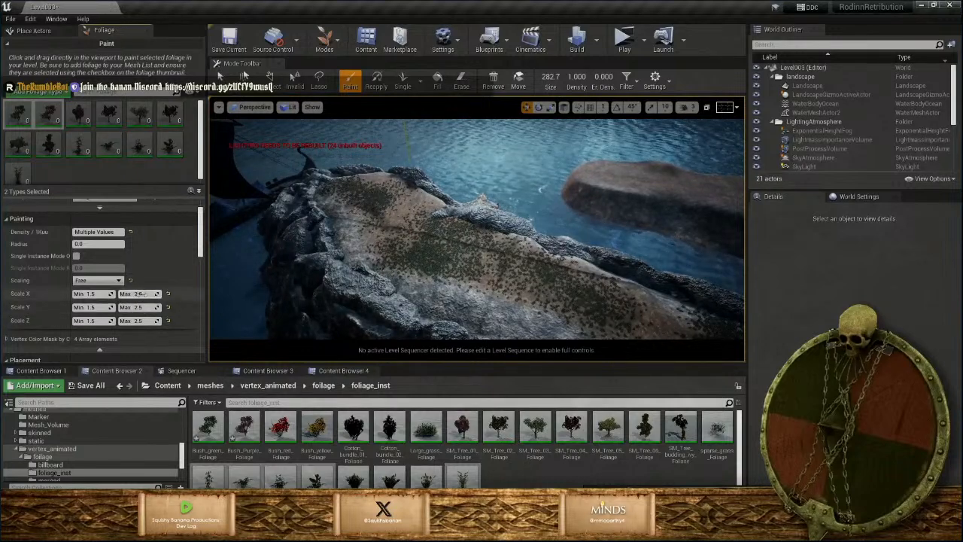
# Select the six tree types from SM_Tree_01_Foliage to SM_Tree_06_Foliage and set their minimum X, Y and Z scale to 1.5
pyautogui.click(78, 114)
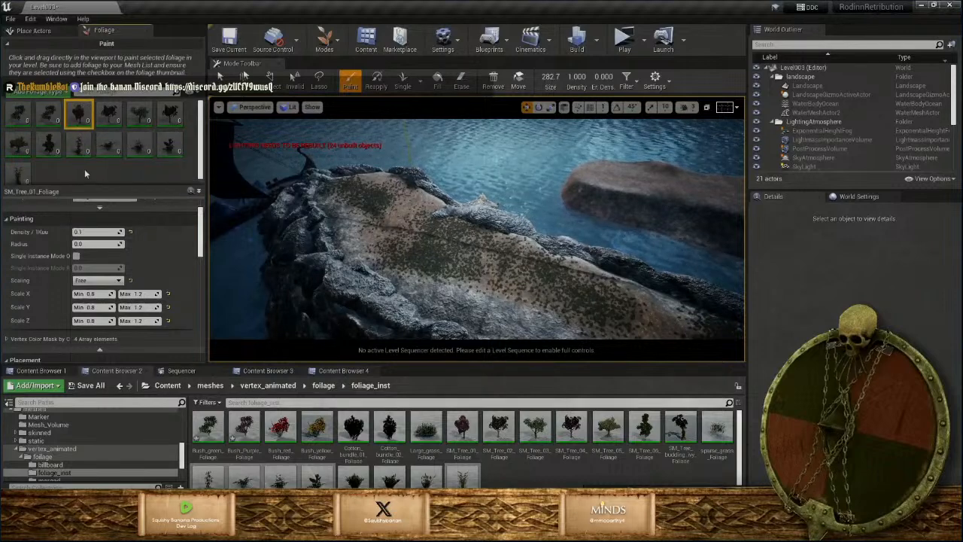
pyautogui.keyDown('shift'); pyautogui.click(54, 149); pyautogui.keyUp('shift')
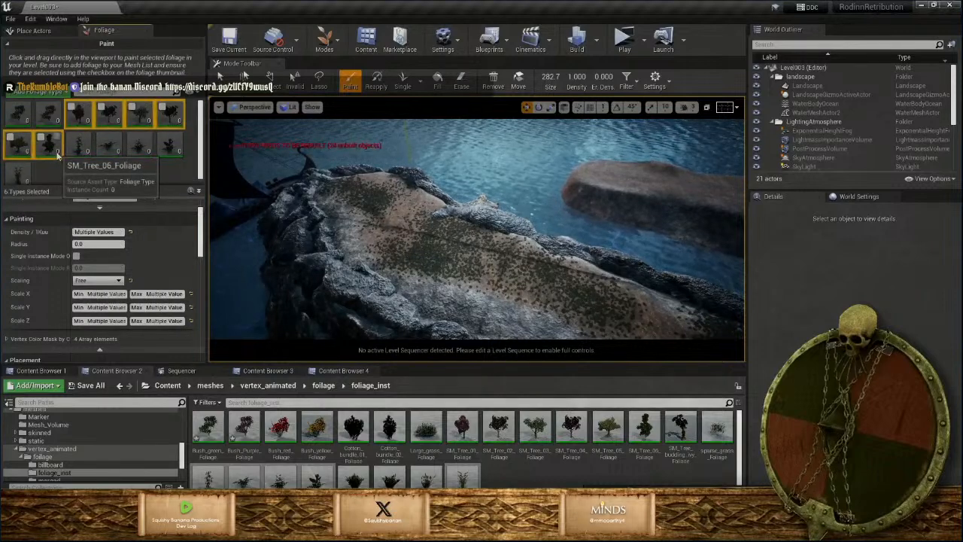
pyautogui.click(104, 293)
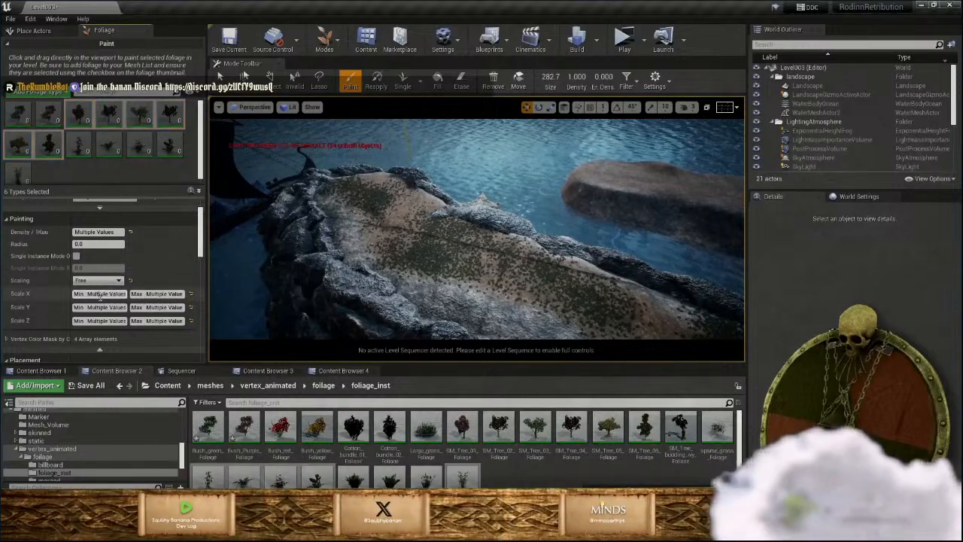
pyautogui.click(111, 307)
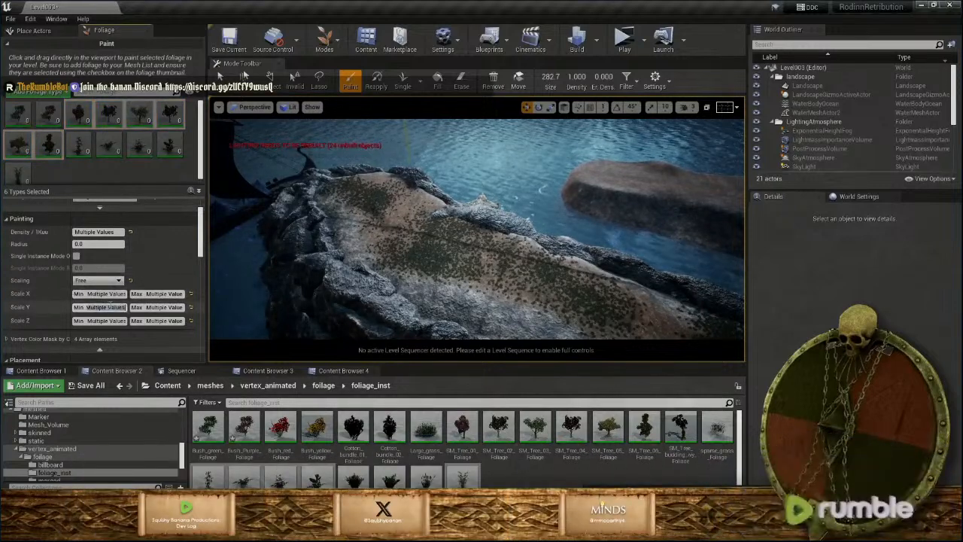
pyautogui.write('1.5')
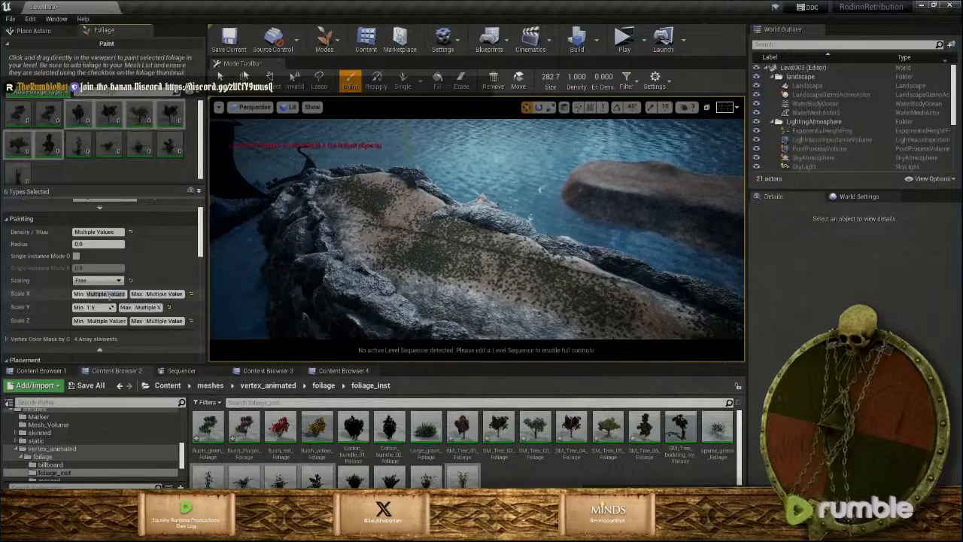
pyautogui.press('Return')
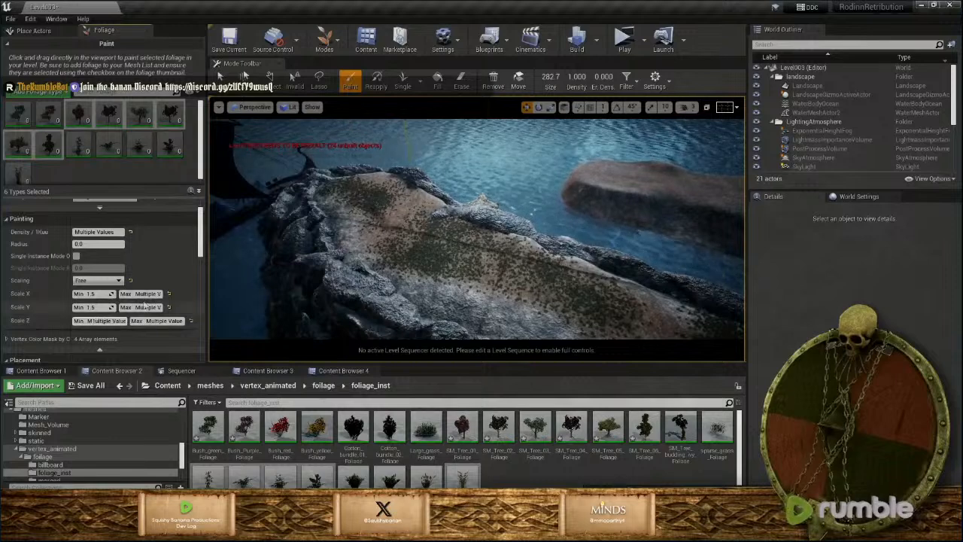
pyautogui.click(103, 321)
pyautogui.write('1.5')
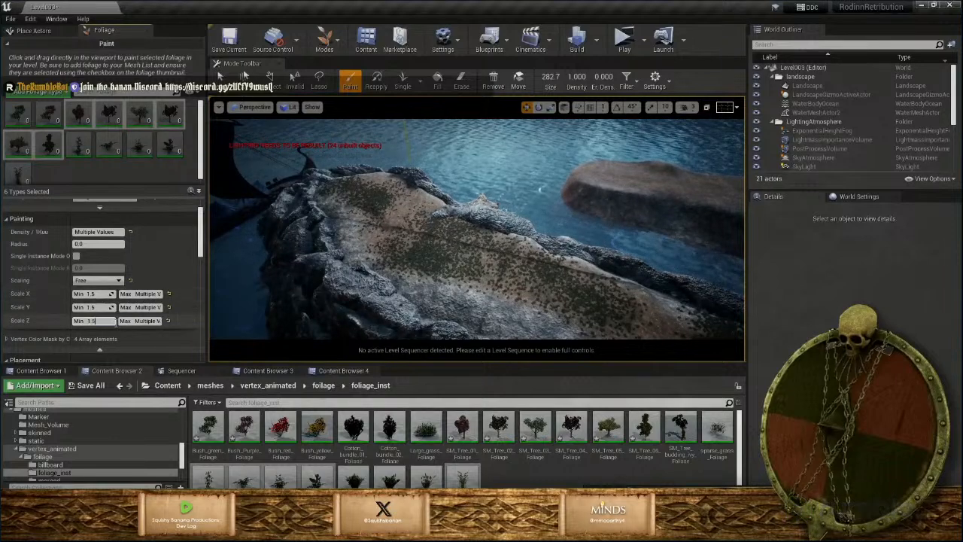
pyautogui.press('Return')
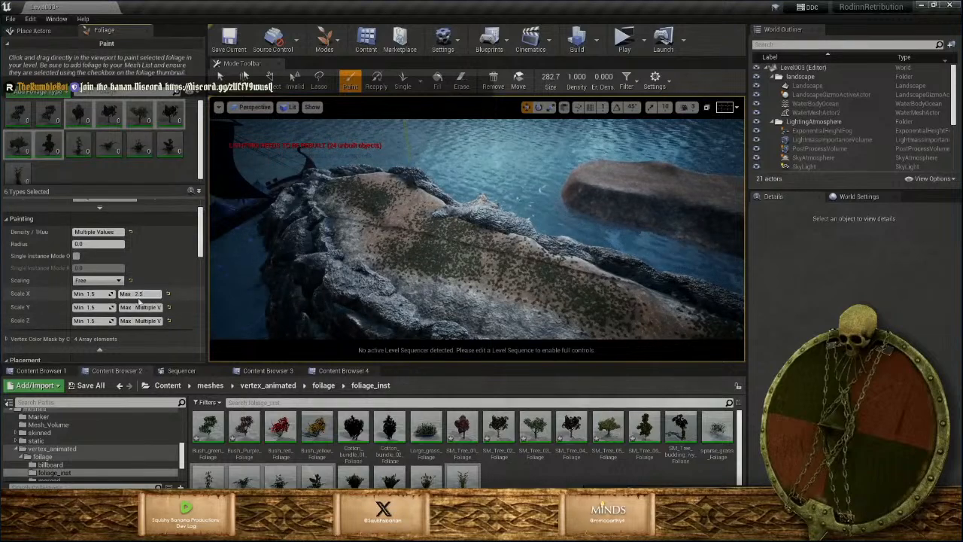
# Set the maximum X, Y and Z scale of the six tree types to 2.5
pyautogui.click(141, 308)
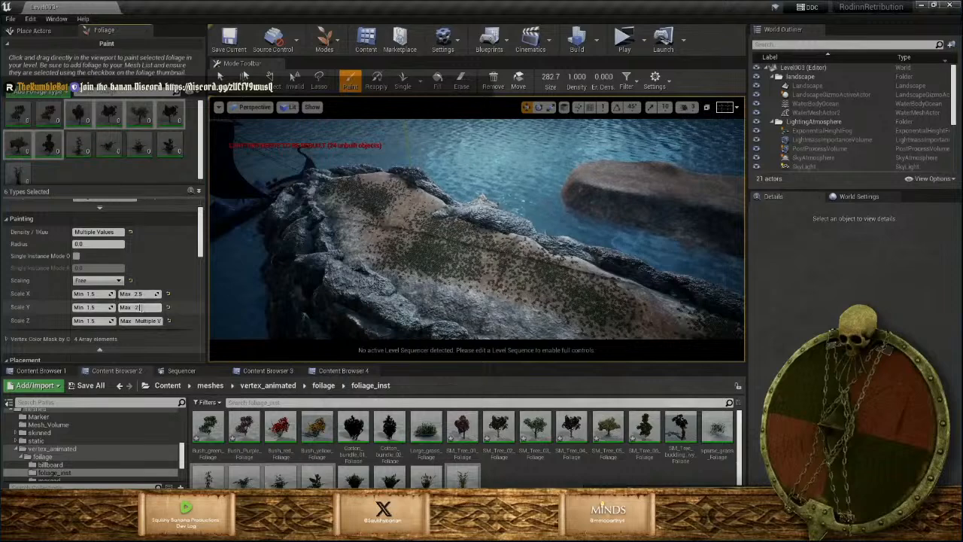
pyautogui.click(141, 320)
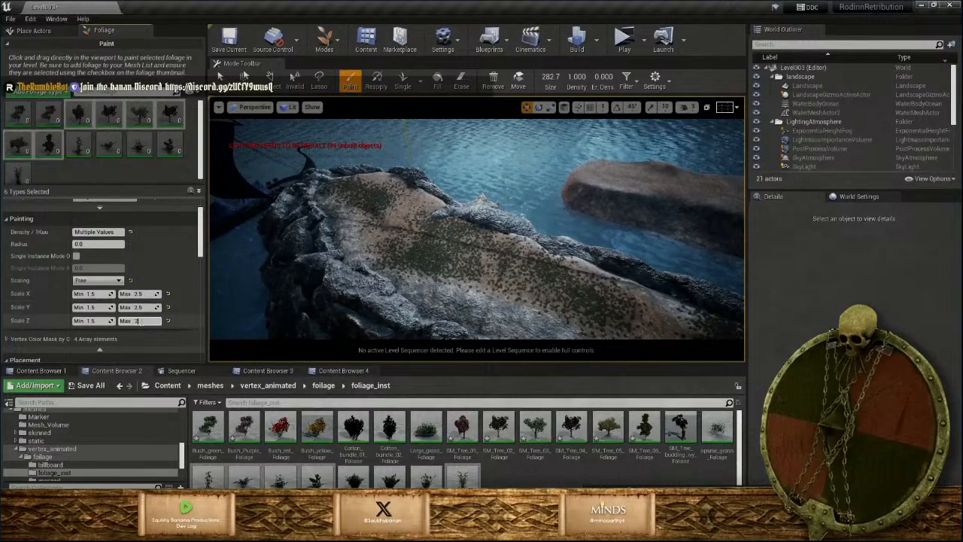
pyautogui.press('Return')
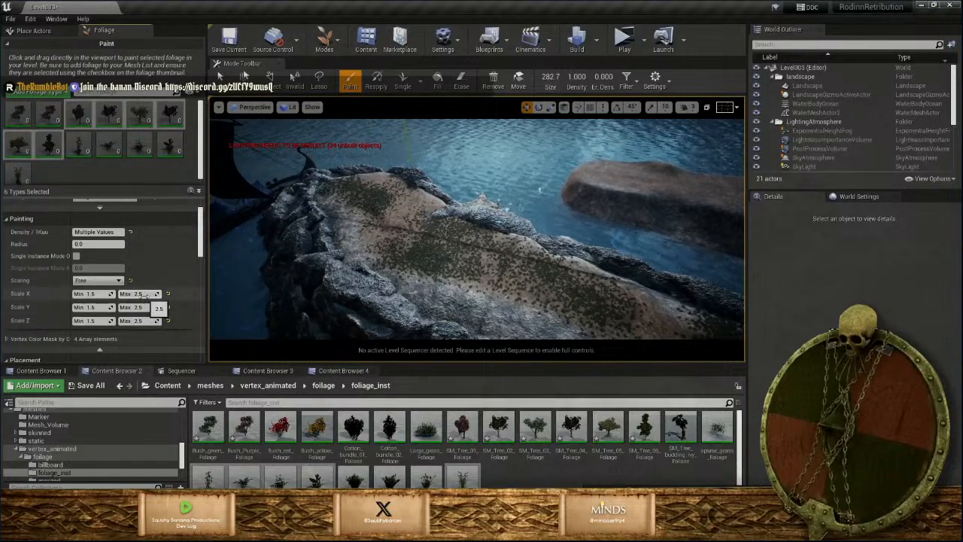
# Select only SM_Tree_01_Foliage and set its maximum X, Y and Z scale to 4
pyautogui.click(78, 114)
pyautogui.click(142, 294)
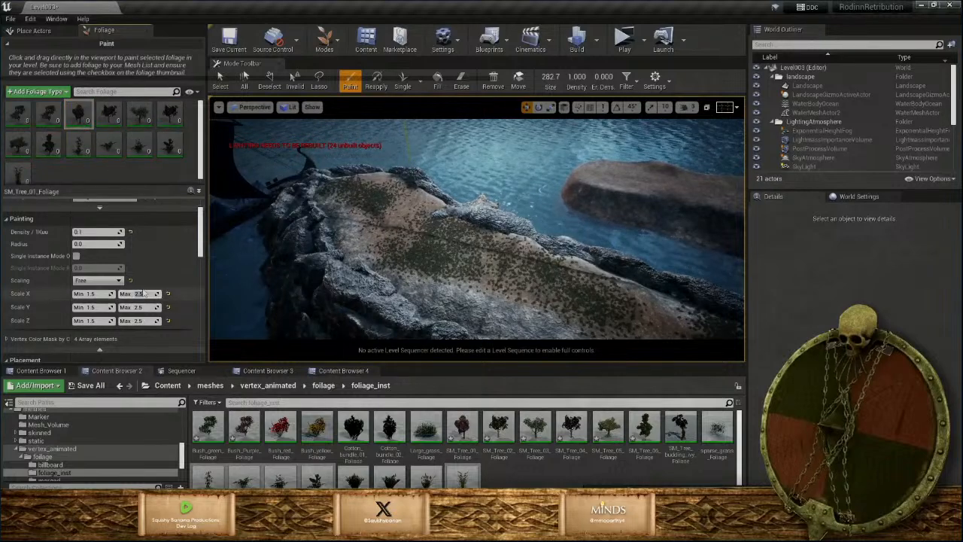
pyautogui.press('Return')
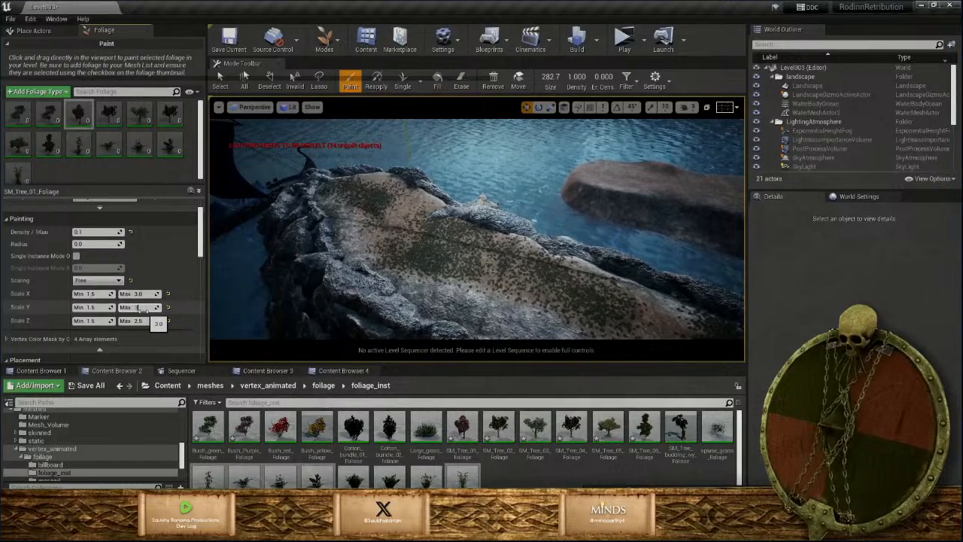
pyautogui.click(137, 320)
pyautogui.write('3')
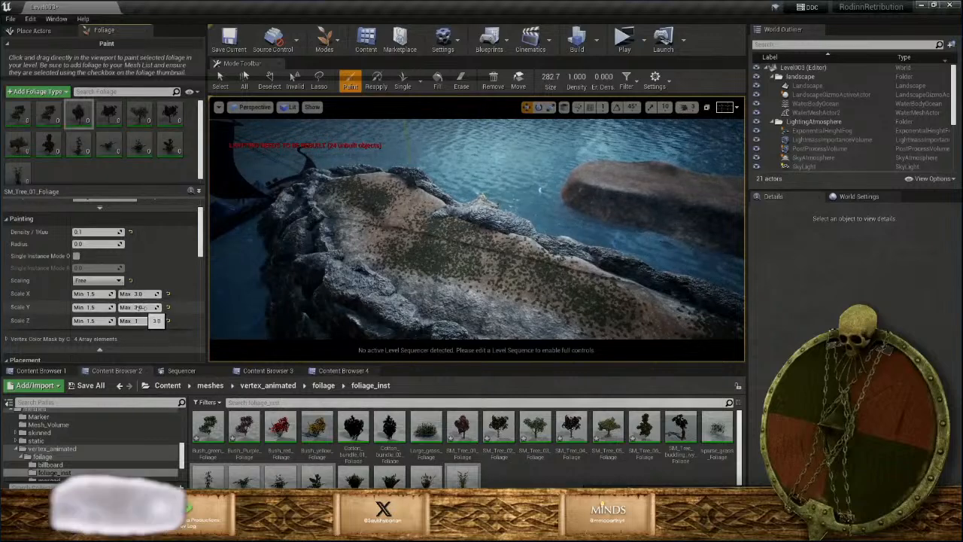
pyautogui.press('BackSpace')
pyautogui.write('4')
pyautogui.click(140, 307)
pyautogui.write('4')
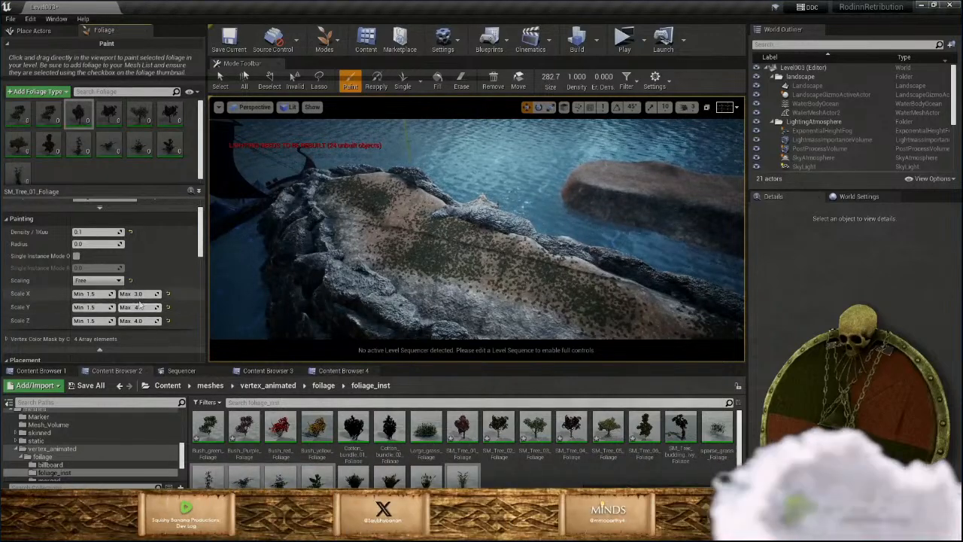
pyautogui.click(138, 294)
pyautogui.write('4')
pyautogui.press('Return')
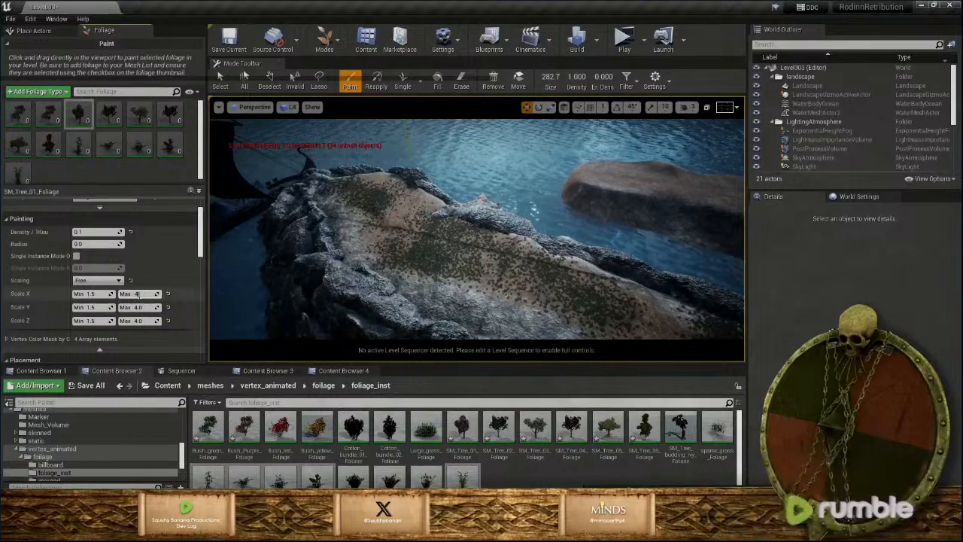
# Set SM_Tree_01_Foliage's minimum X, Y and Z scale to 2 and save all modified foliage assets and the level
pyautogui.click(91, 294)
pyautogui.write('2')
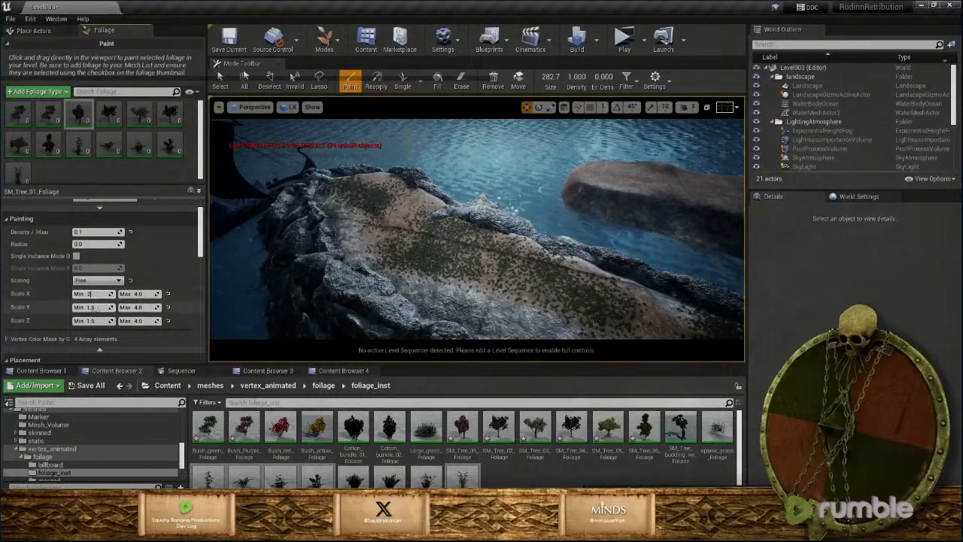
pyautogui.click(92, 307)
pyautogui.write('2')
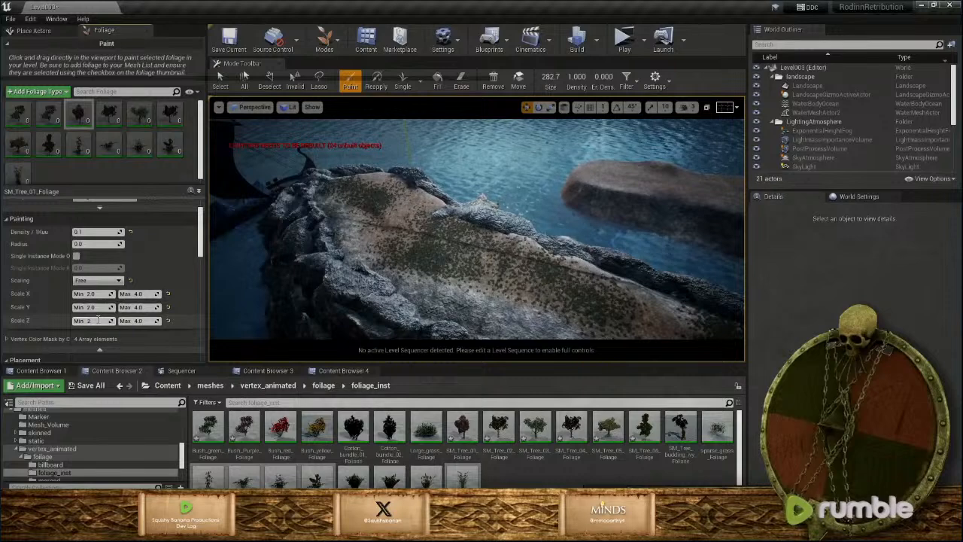
pyautogui.click(98, 320)
pyautogui.write('2')
pyautogui.press('Return')
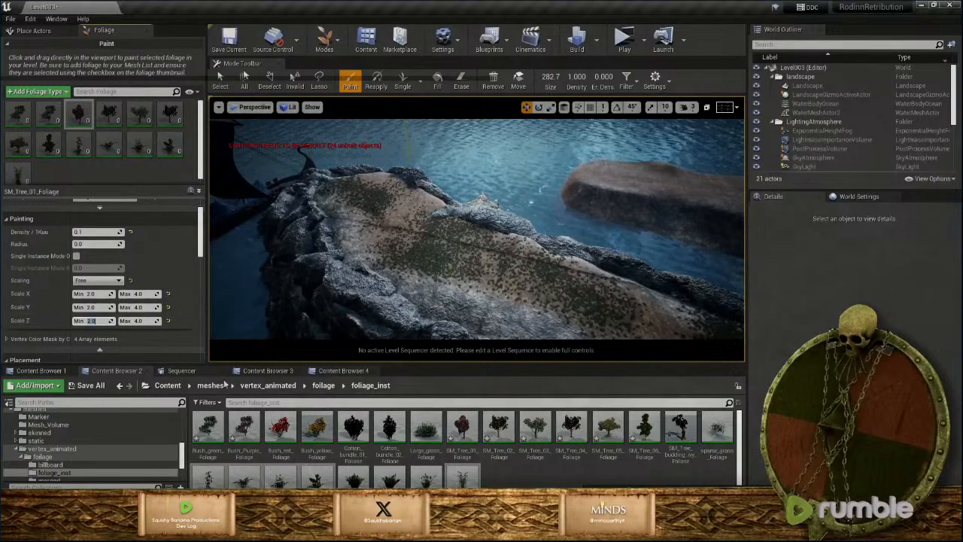
pyautogui.click(90, 385)
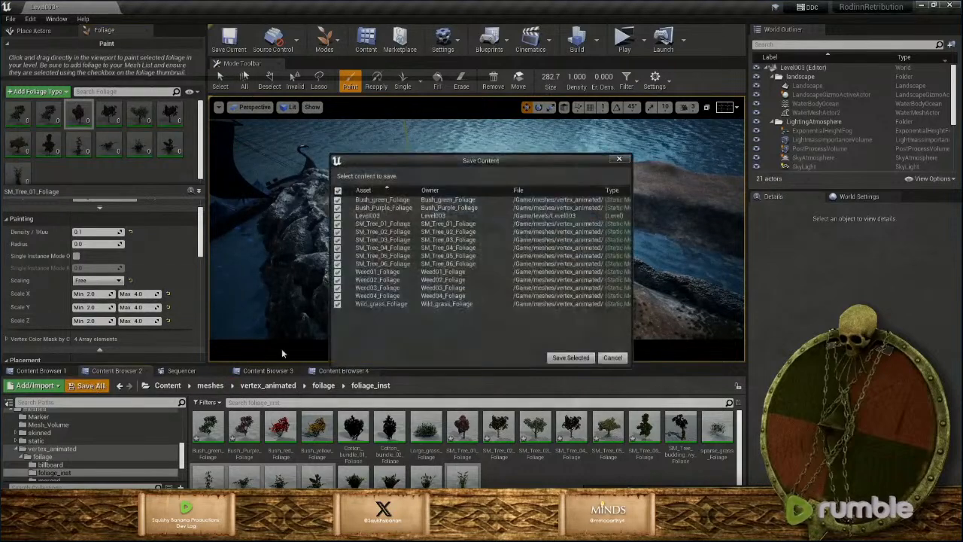
pyautogui.click(558, 357)
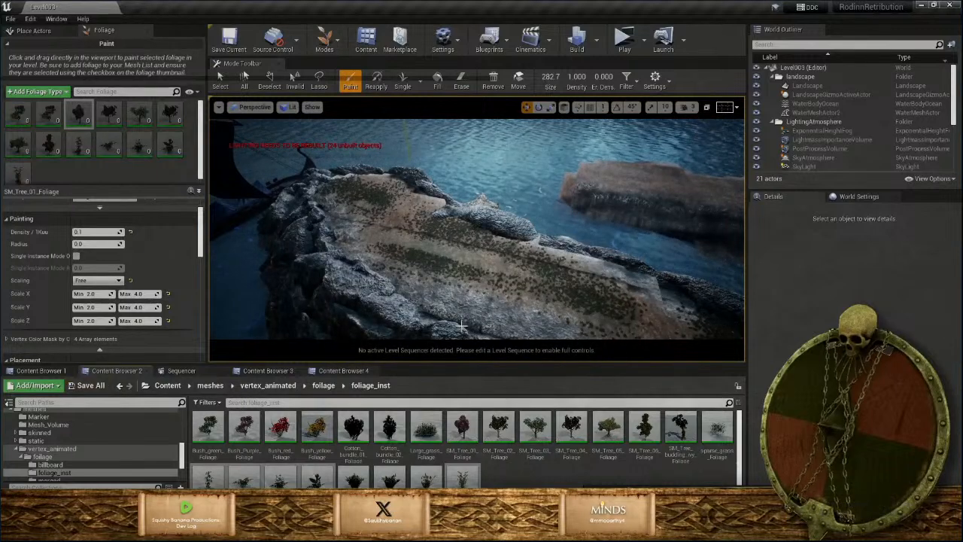
# Select all six SM_Tree foliage types in the palette and enable them for painting
pyautogui.keyDown('ctrl'); pyautogui.click(170, 113); pyautogui.keyUp('ctrl')
pyautogui.keyDown('ctrl'); pyautogui.click(109, 113); pyautogui.keyUp('ctrl')
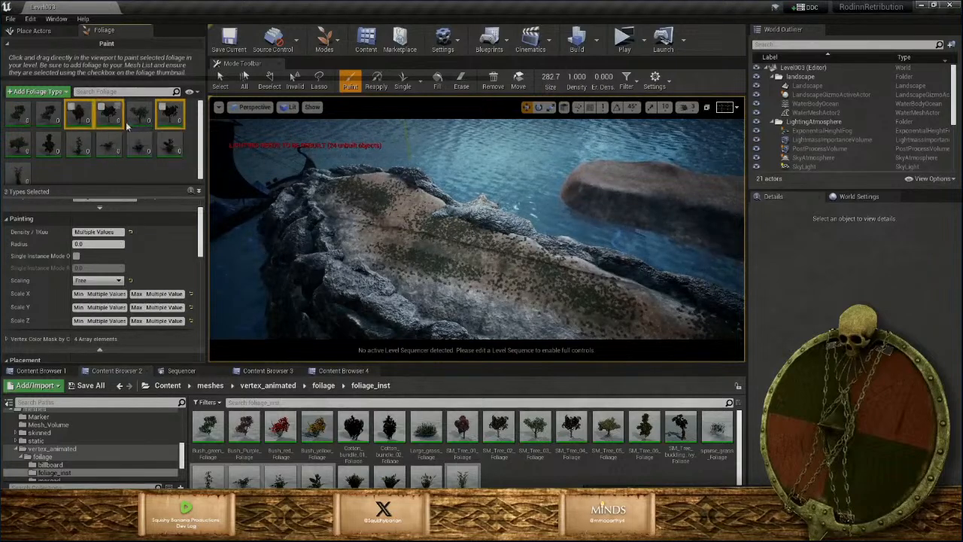
pyautogui.keyDown('ctrl'); pyautogui.click(139, 113); pyautogui.keyUp('ctrl')
pyautogui.keyDown('ctrl'); pyautogui.click(19, 144); pyautogui.keyUp('ctrl')
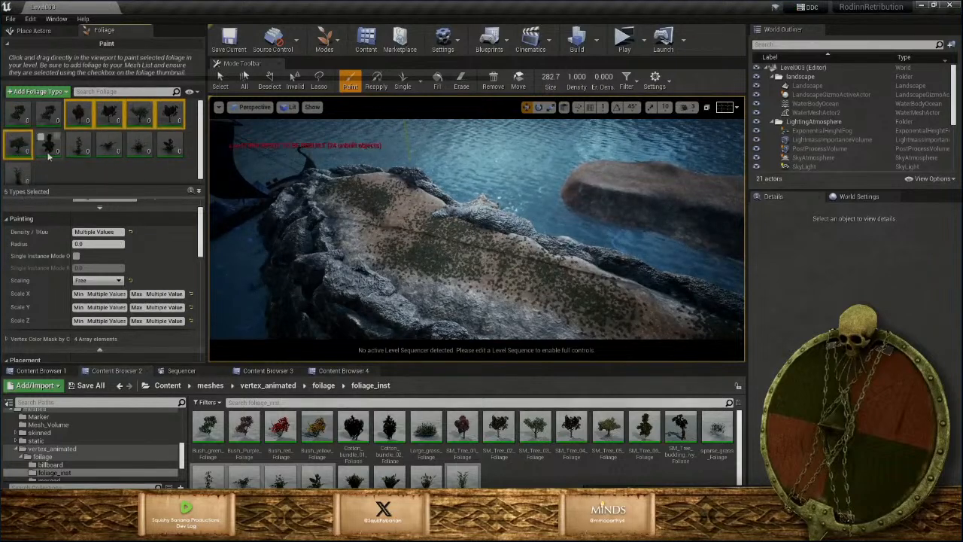
pyautogui.keyDown('ctrl'); pyautogui.click(46, 145); pyautogui.keyUp('ctrl')
pyautogui.click(42, 138)
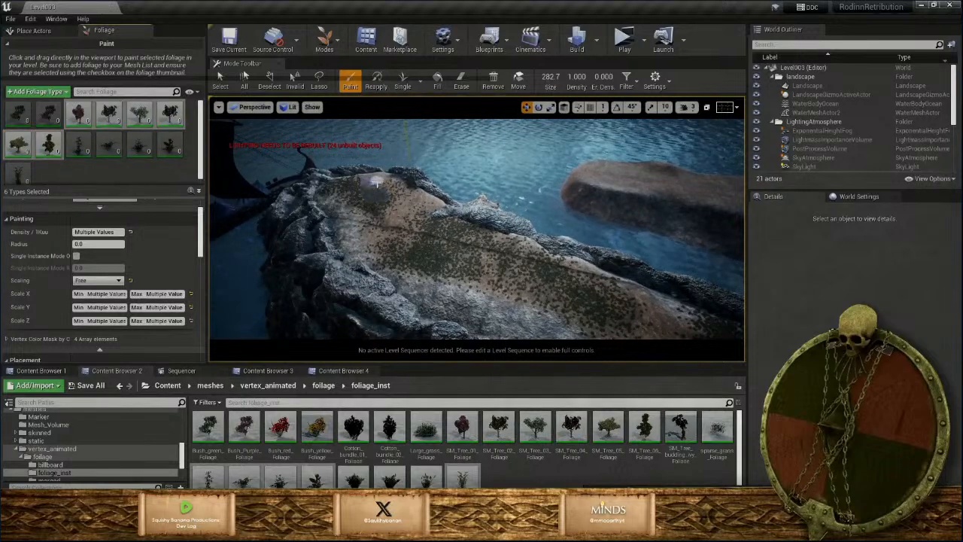
# Try painting the six tree types along the top of the peninsula and undo the brush strokes
pyautogui.moveTo(369, 186)
pyautogui.mouseDown()
pyautogui.moveTo(327, 244)
pyautogui.moveTo(399, 264)
pyautogui.mouseUp()
pyautogui.moveTo(463, 250)
pyautogui.mouseDown()
pyautogui.moveTo(451, 268)
pyautogui.moveTo(512, 294)
pyautogui.mouseUp()
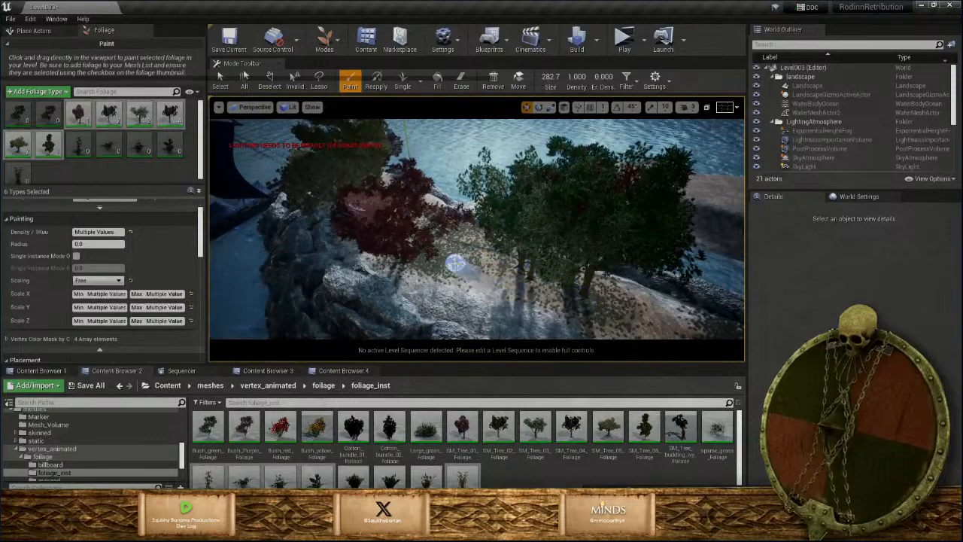
pyautogui.moveTo(452, 269)
pyautogui.mouseDown(button='right')
pyautogui.moveTo(453, 305)
pyautogui.moveTo(452, 267)
pyautogui.mouseUp(button='right')
pyautogui.hotkey('ctrl', 'z')
pyautogui.hotkey('ctrl', 'z')
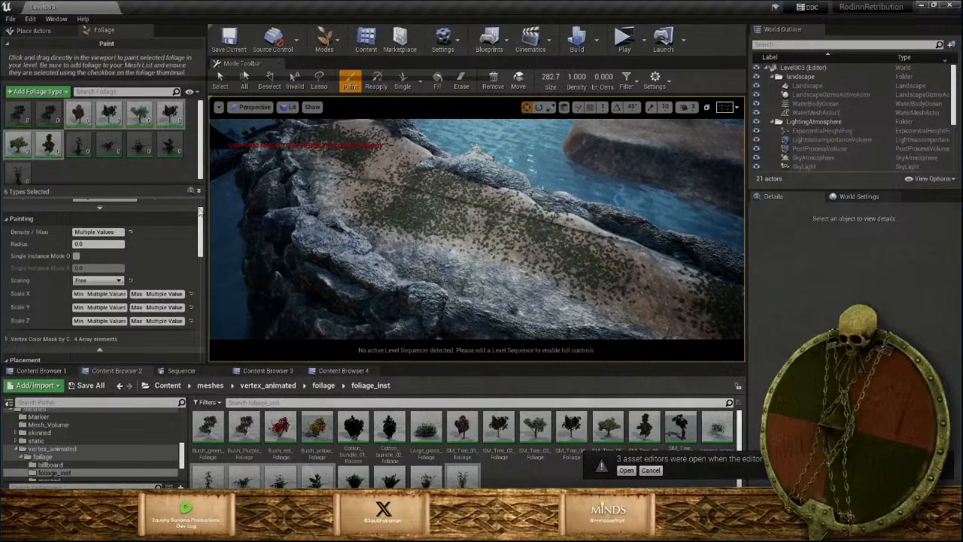
# Set the density of the six selected tree types to 1 and try painting them along the peninsula
pyautogui.scroll(3, 107, 215)
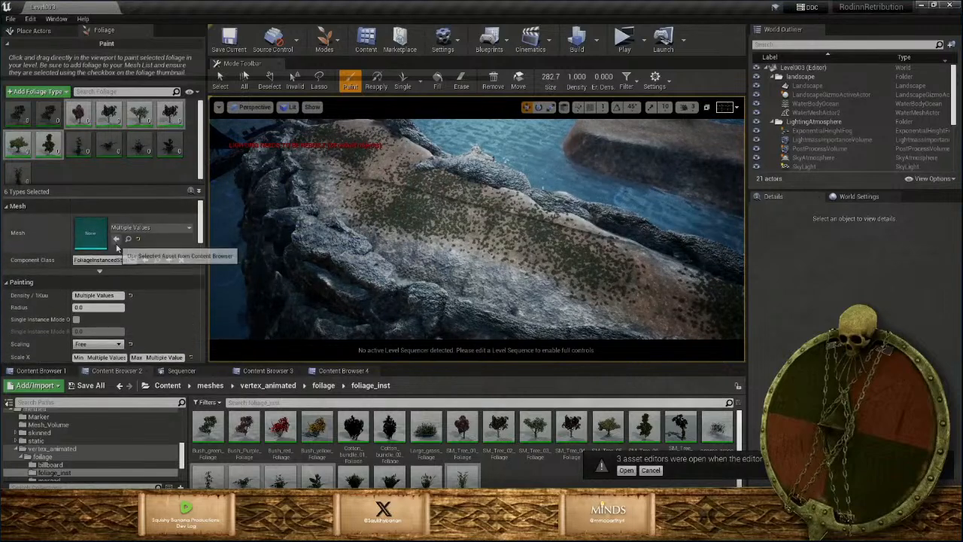
pyautogui.click(109, 296)
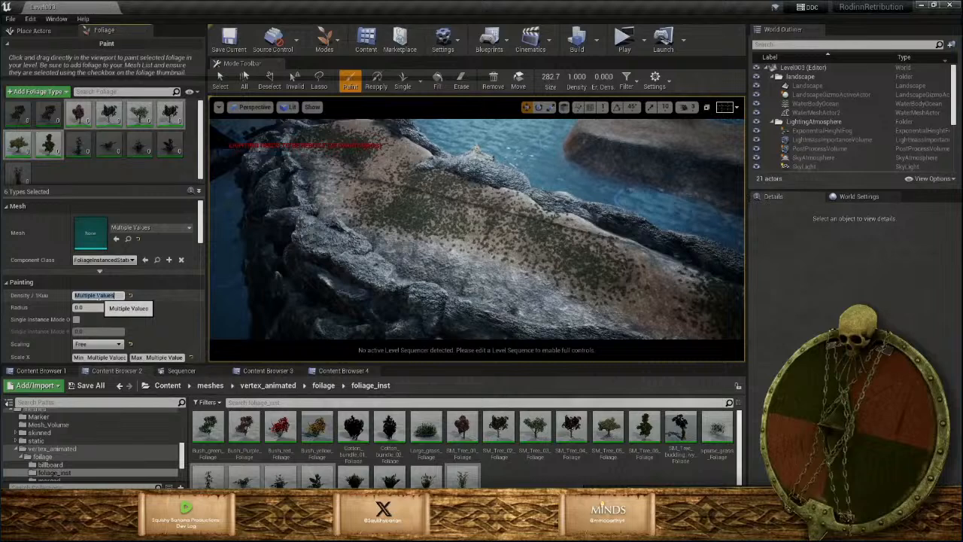
pyautogui.write('1')
pyautogui.press('Return')
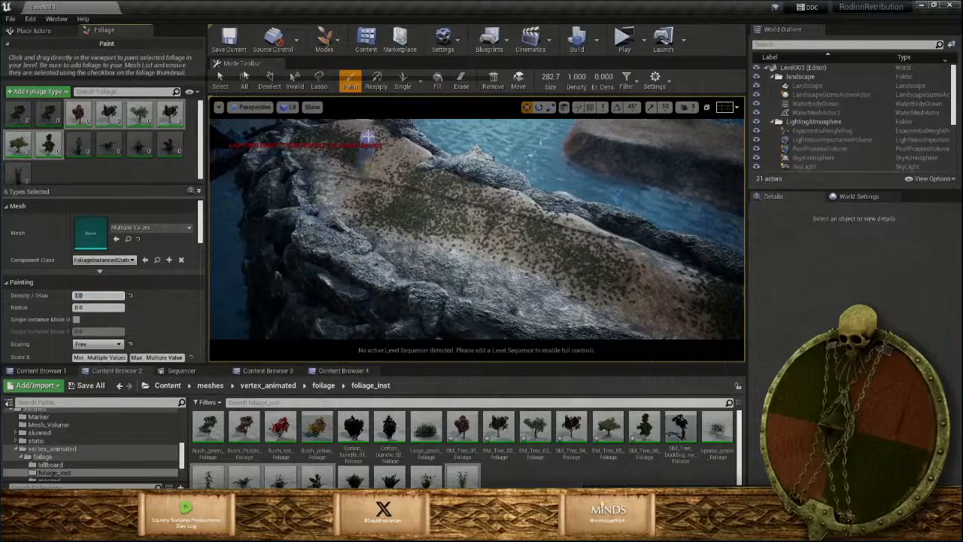
pyautogui.moveTo(346, 133)
pyautogui.mouseDown()
pyautogui.moveTo(346, 206)
pyautogui.moveTo(449, 208)
pyautogui.moveTo(489, 276)
pyautogui.moveTo(606, 278)
pyautogui.mouseUp()
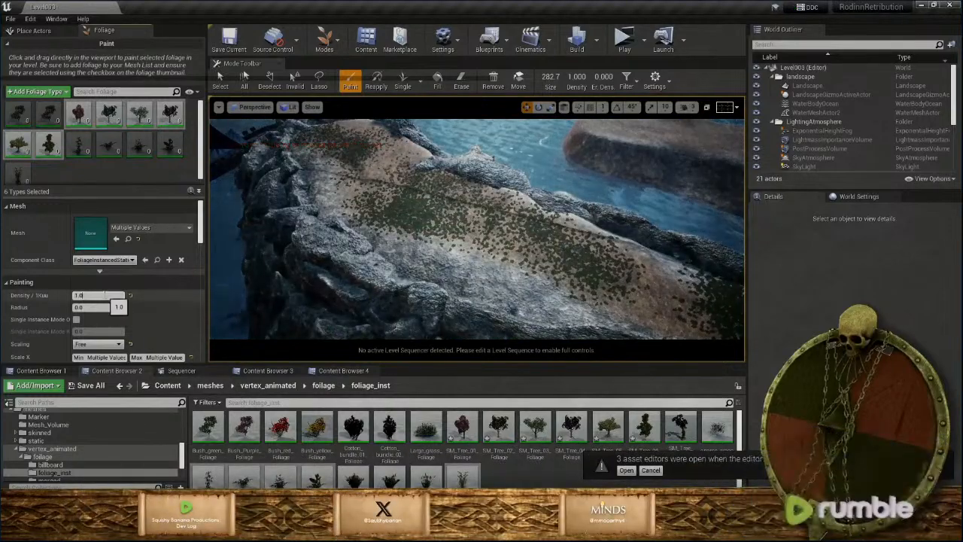
# Set the six tree types' density to 0.1, test it with a stroke along the peninsula, and save all six tree foliage assets
pyautogui.write('1')
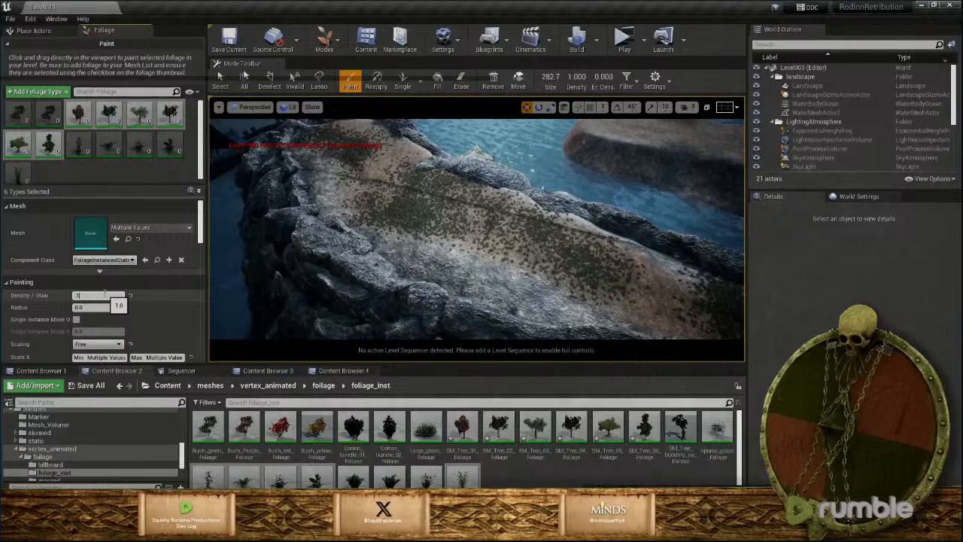
pyautogui.press('Return')
pyautogui.moveTo(369, 136)
pyautogui.mouseDown()
pyautogui.moveTo(324, 177)
pyautogui.moveTo(371, 210)
pyautogui.moveTo(458, 218)
pyautogui.moveTo(608, 281)
pyautogui.moveTo(556, 222)
pyautogui.moveTo(542, 278)
pyautogui.moveTo(599, 286)
pyautogui.mouseUp()
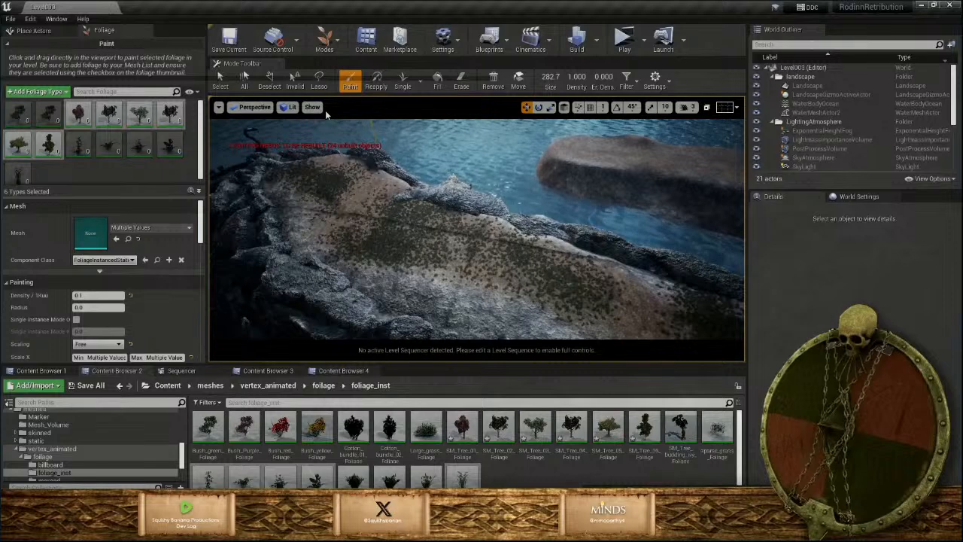
pyautogui.click(87, 385)
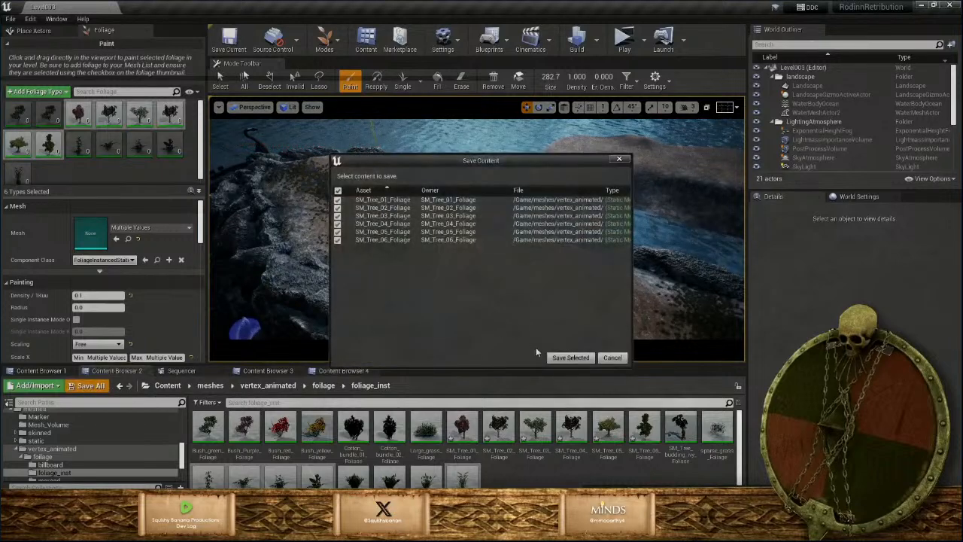
pyautogui.click(569, 357)
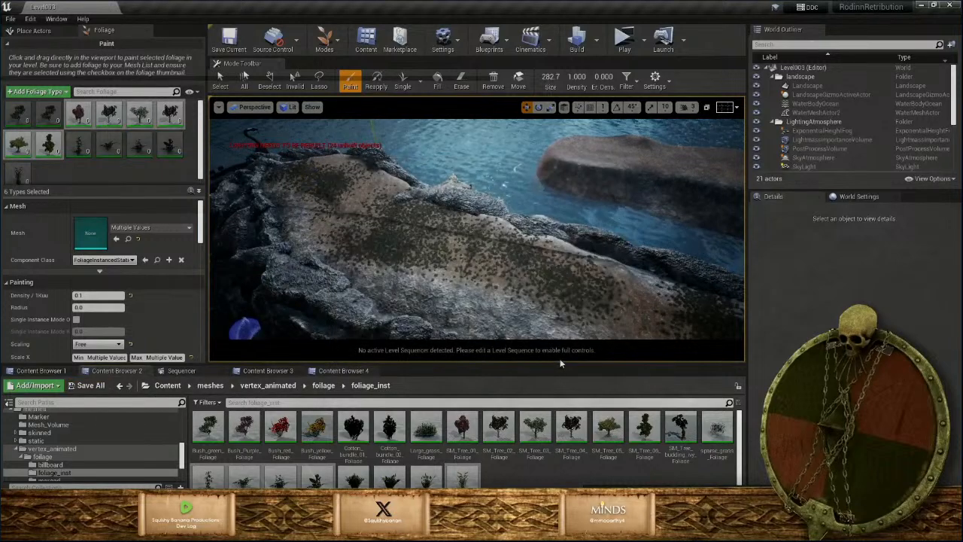
# Place single instances of the selected tree types one by one along the top of the peninsula
pyautogui.click(404, 80)
pyautogui.click(329, 160)
pyautogui.click(283, 175)
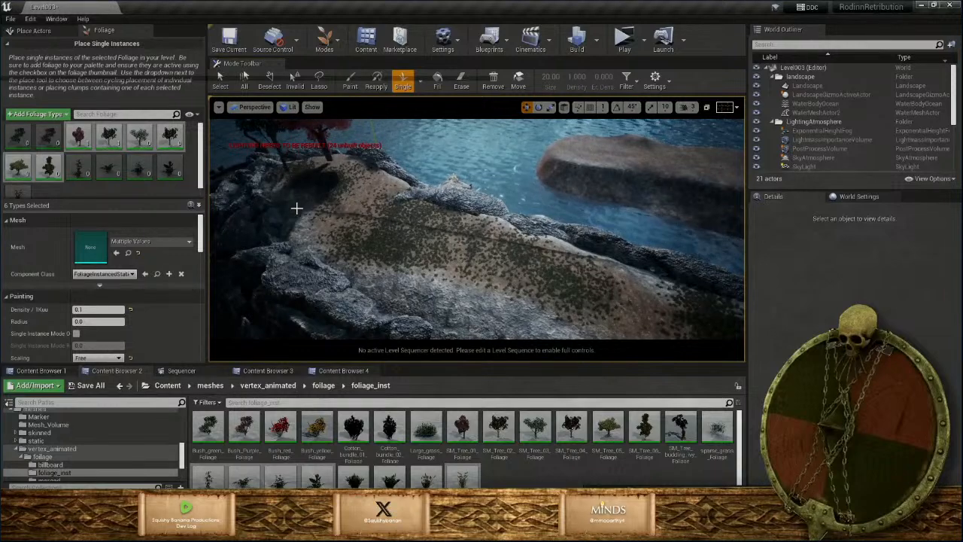
pyautogui.click(295, 208)
pyautogui.click(326, 251)
pyautogui.click(390, 205)
# Add more single trees to the open ground between the rocks, checking their spacing from several viewpoints
pyautogui.moveTo(413, 221)
pyautogui.mouseDown(button='right')
pyautogui.moveTo(393, 239)
pyautogui.moveTo(377, 216)
pyautogui.moveTo(418, 233)
pyautogui.mouseUp(button='right')
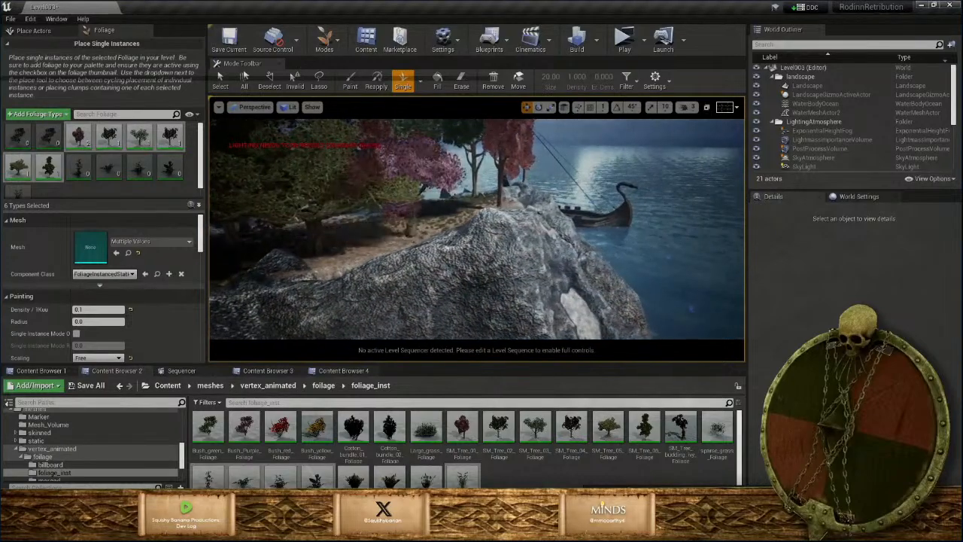
pyautogui.moveTo(526, 224)
pyautogui.mouseDown(button='right')
pyautogui.moveTo(519, 239)
pyautogui.moveTo(525, 224)
pyautogui.mouseUp(button='right')
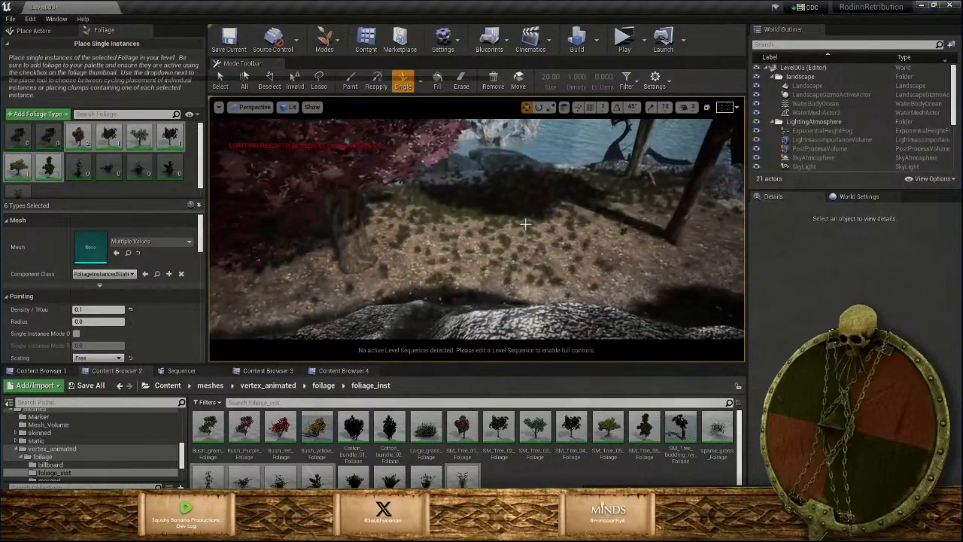
pyautogui.moveTo(657, 287); pyautogui.dragTo(641, 303, button='right')
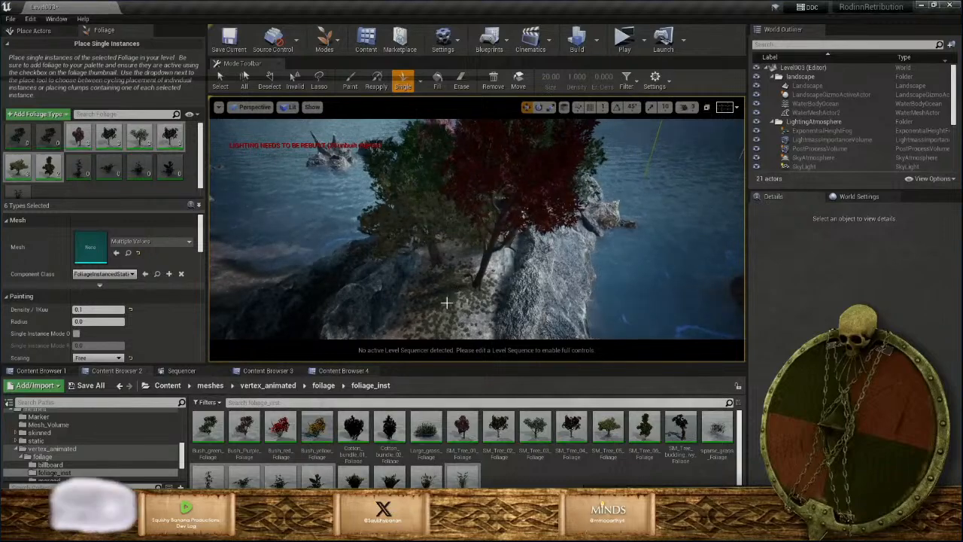
pyautogui.click(464, 282)
pyautogui.moveTo(417, 318); pyautogui.dragTo(468, 271, button='right')
pyautogui.click(432, 289)
# Select individual trees near the rocky edge and adjust their rotation and scale
pyautogui.click(220, 80)
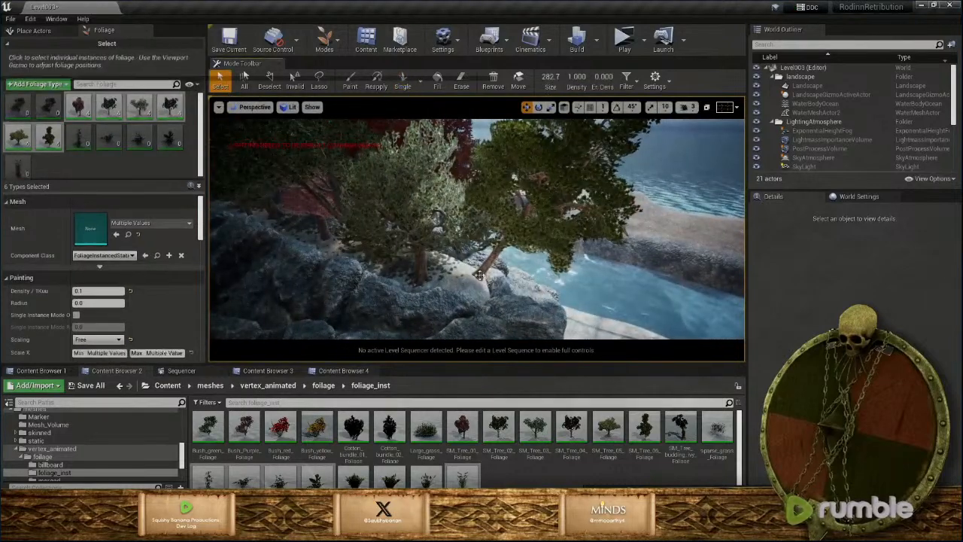
pyautogui.click(478, 267)
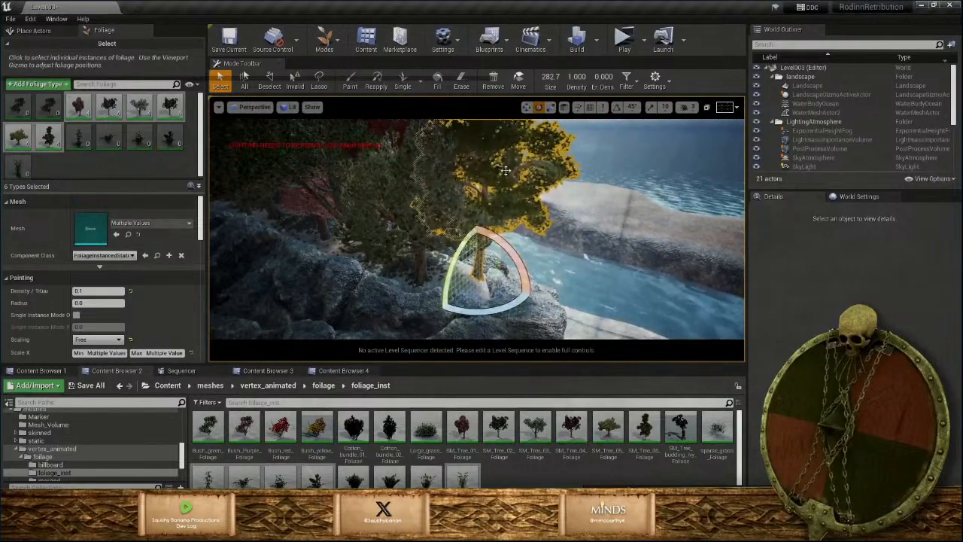
pyautogui.moveTo(431, 249); pyautogui.dragTo(489, 246, button='right')
pyautogui.click(488, 246)
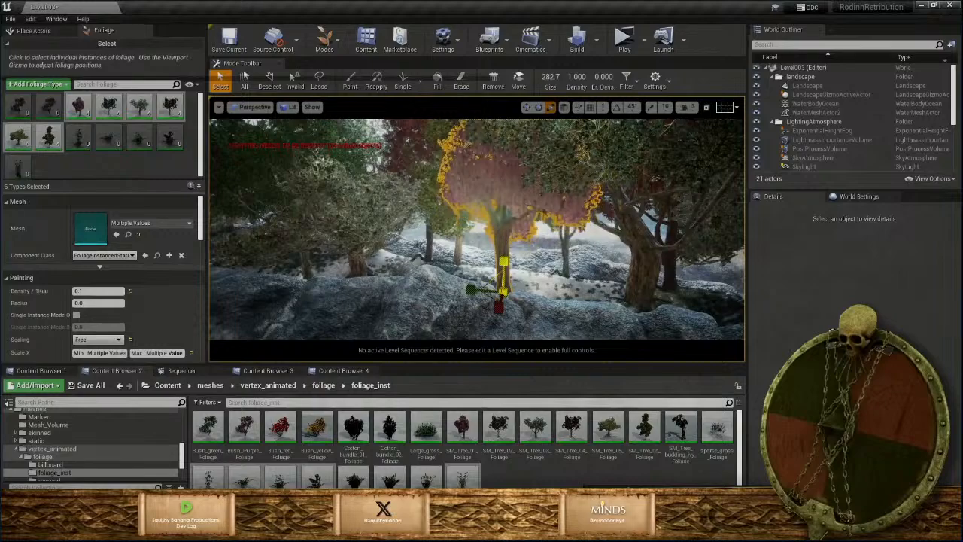
pyautogui.moveTo(503, 280); pyautogui.dragTo(465, 304, button='right')
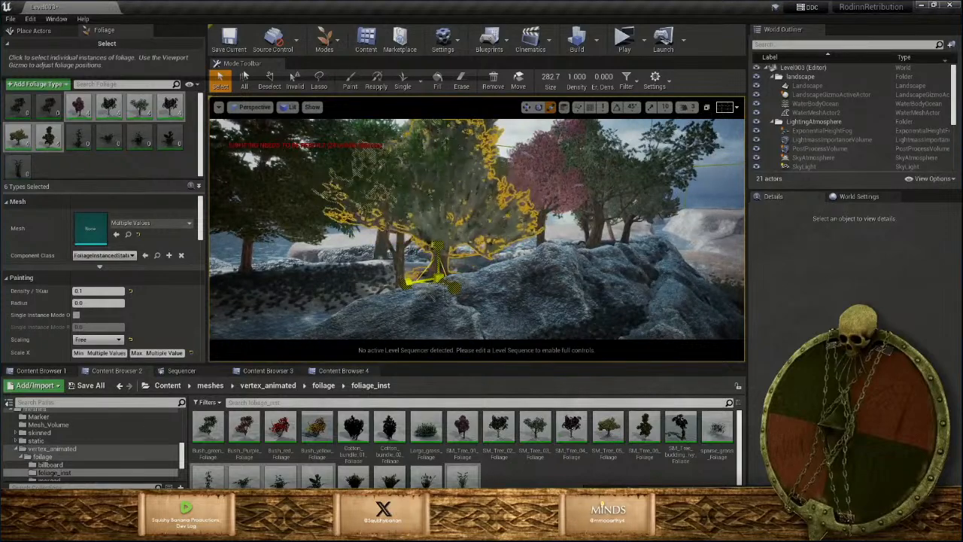
# Reposition trees beside the rocky ridge and rotate the selected one so its trunk sits naturally on the slope
pyautogui.moveTo(465, 304); pyautogui.dragTo(453, 254, button='right')
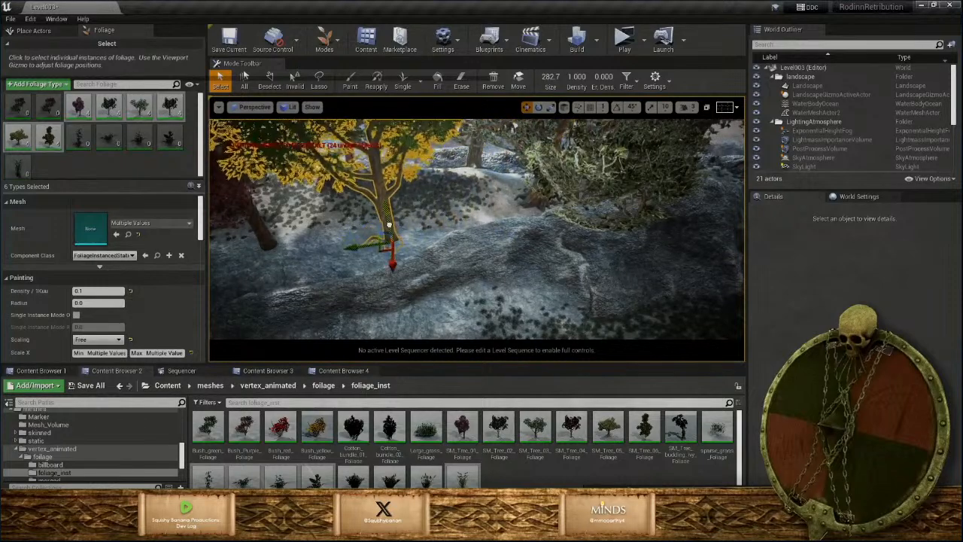
pyautogui.moveTo(382, 190); pyautogui.dragTo(358, 180, button='right')
pyautogui.moveTo(383, 259); pyautogui.dragTo(403, 259, button='right')
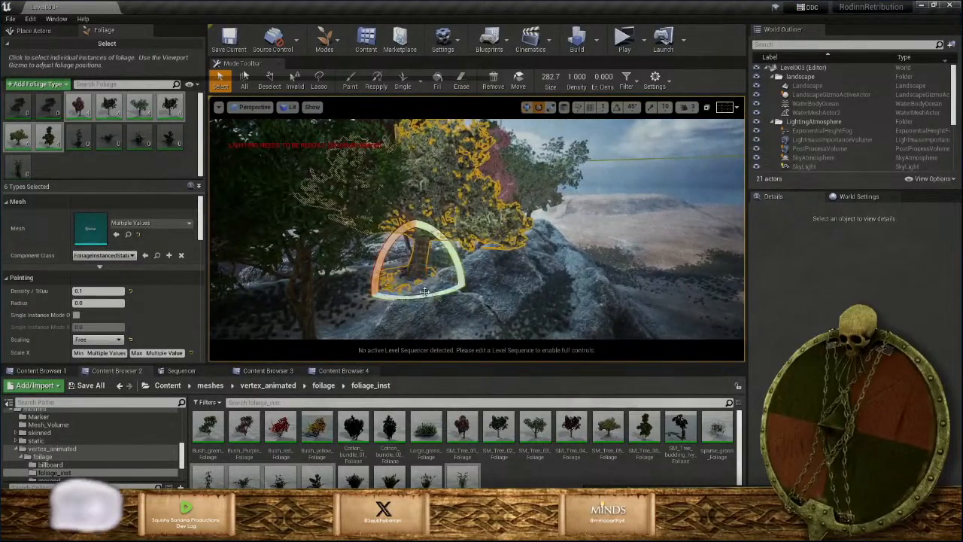
pyautogui.moveTo(468, 279); pyautogui.dragTo(390, 300)
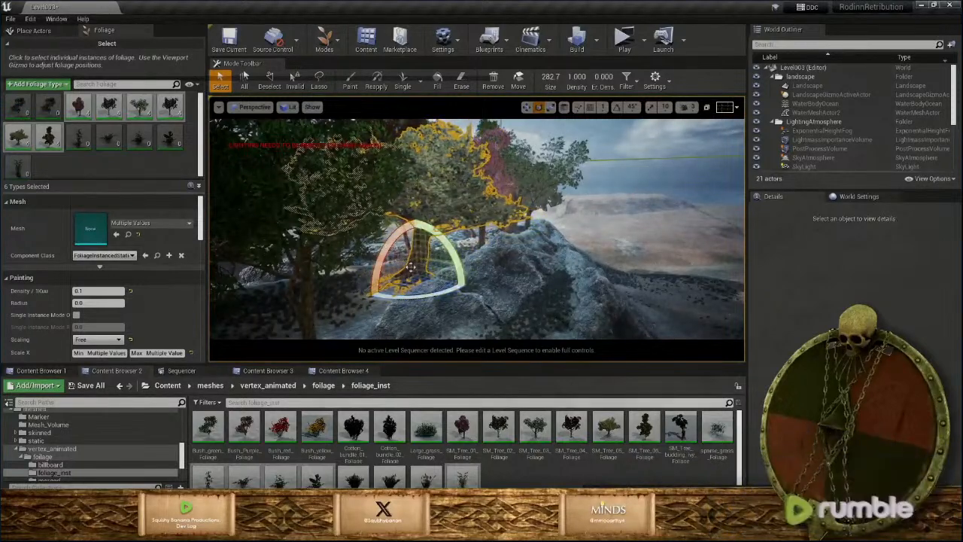
pyautogui.click(423, 260)
# Rotate and rescale further individual trees within the grove to vary the canopy
pyautogui.moveTo(423, 260); pyautogui.dragTo(438, 309, button='right')
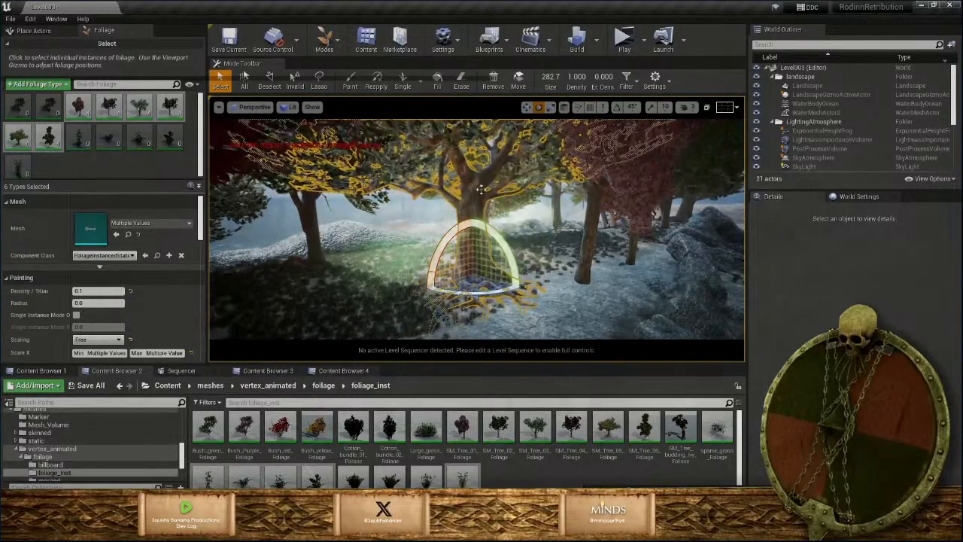
pyautogui.moveTo(482, 199); pyautogui.dragTo(410, 199, button='right')
pyautogui.moveTo(495, 217)
pyautogui.mouseDown(button='right')
pyautogui.moveTo(504, 227)
pyautogui.moveTo(515, 218)
pyautogui.moveTo(494, 218)
pyautogui.mouseUp(button='right')
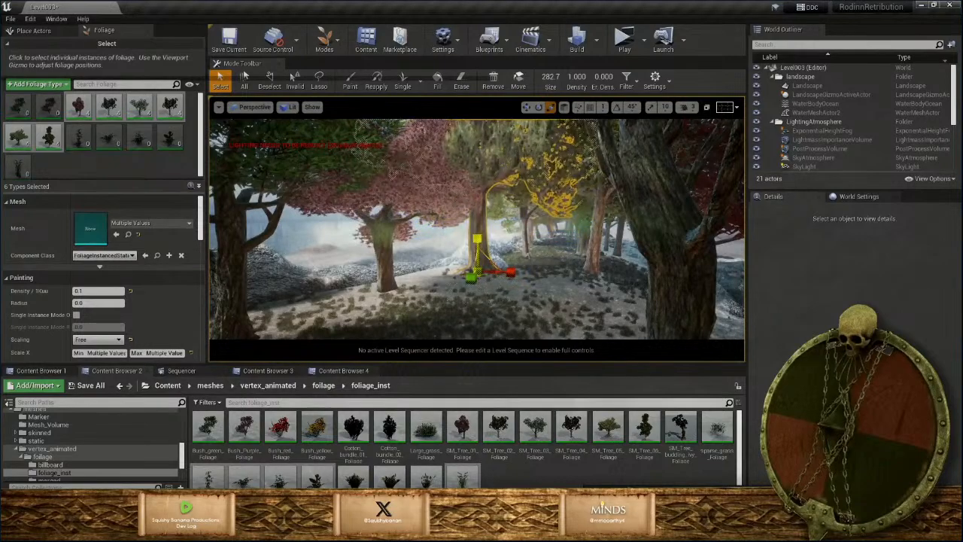
pyautogui.moveTo(479, 226); pyautogui.dragTo(467, 226, button='right')
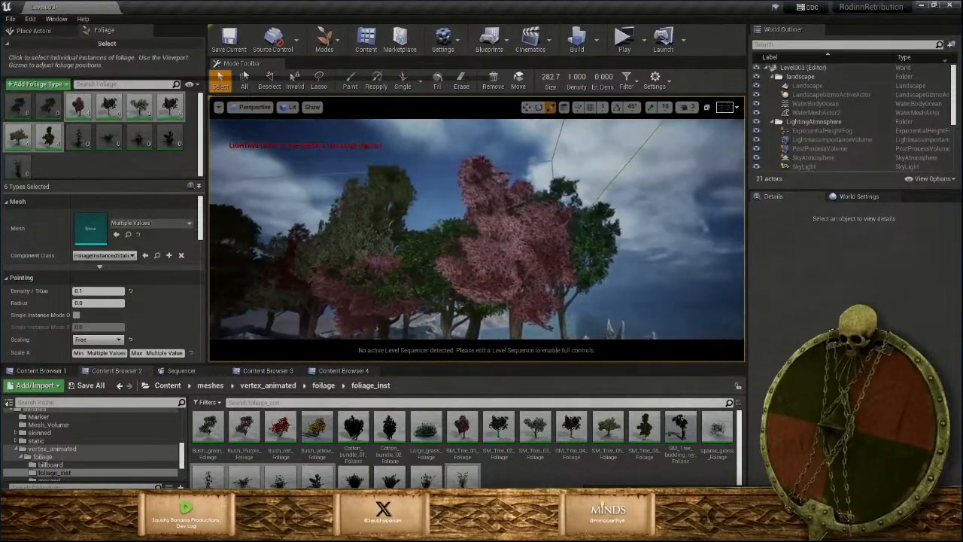
pyautogui.moveTo(467, 225); pyautogui.dragTo(477, 281, button='right')
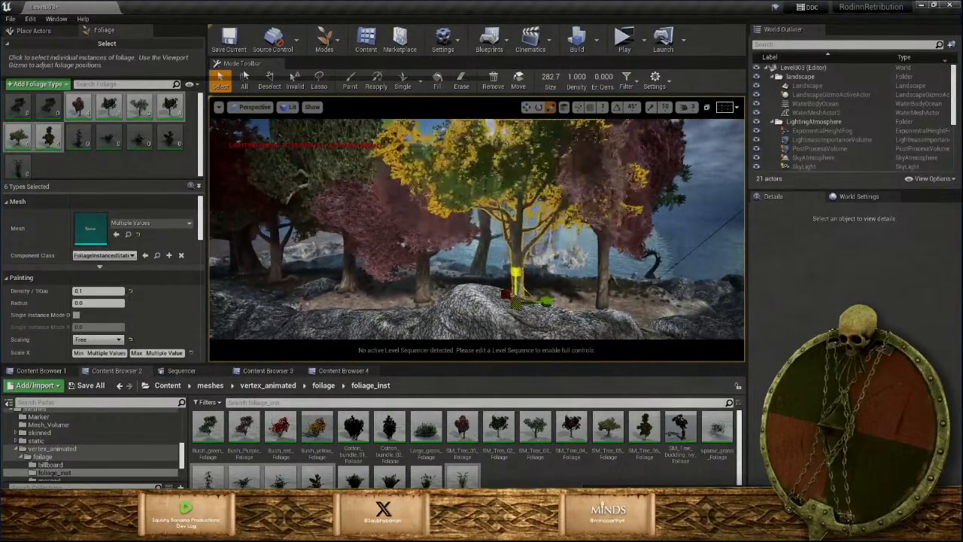
pyautogui.moveTo(516, 237); pyautogui.dragTo(474, 250, button='right')
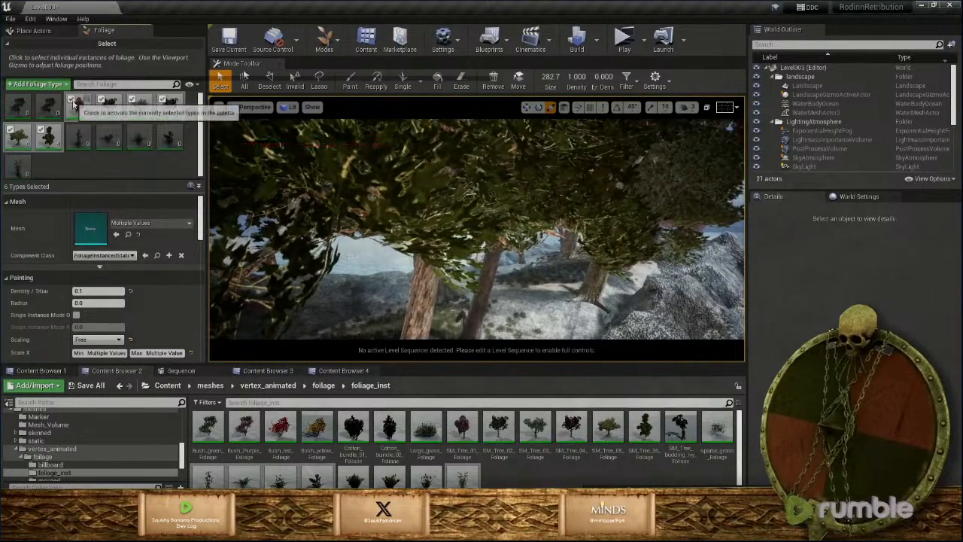
# Activate Bush_Purple_Foliage and Bush_green_Foliage with a density of 0.1 and paint them on the ground beneath the trees
pyautogui.click(48, 105)
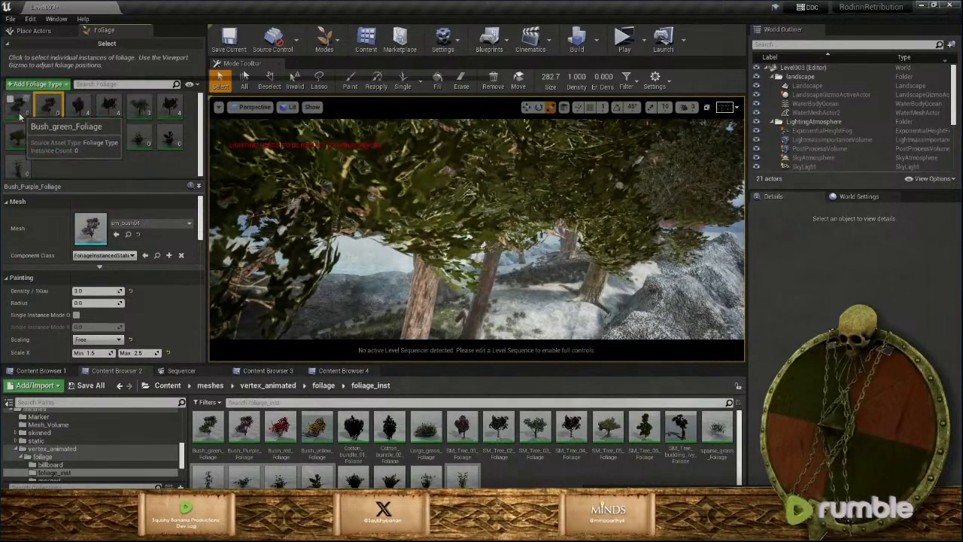
pyautogui.keyDown('ctrl'); pyautogui.click(20, 113); pyautogui.keyUp('ctrl')
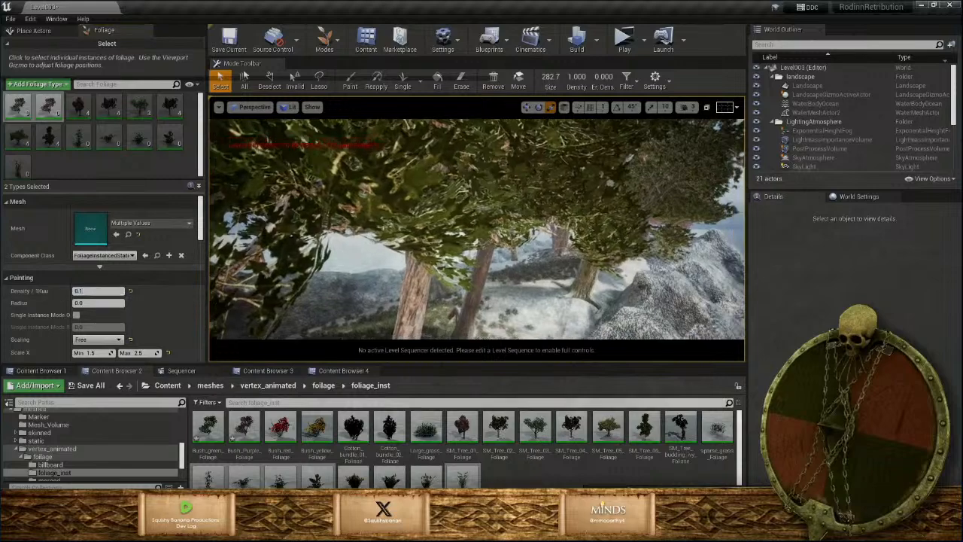
pyautogui.click(350, 84)
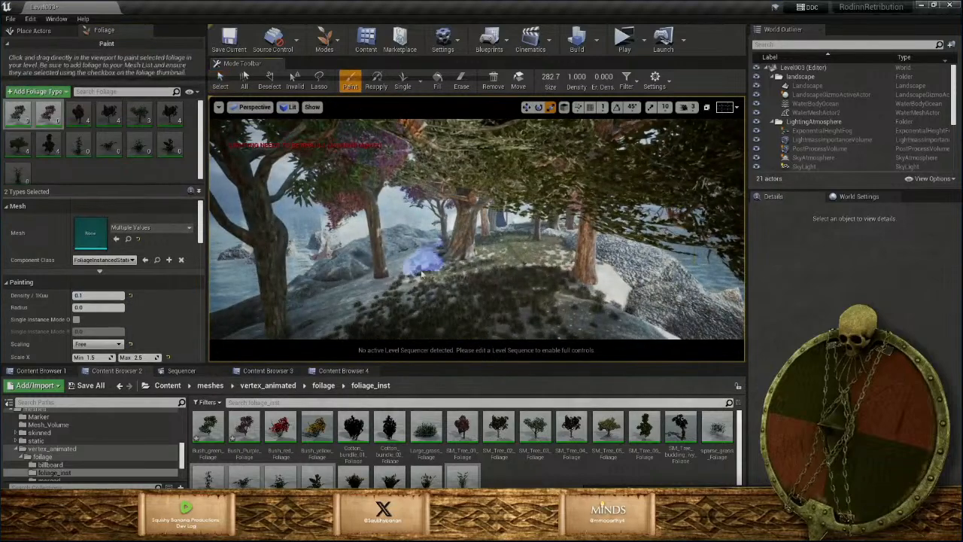
pyautogui.moveTo(402, 294)
pyautogui.mouseDown()
pyautogui.moveTo(488, 283)
pyautogui.moveTo(462, 274)
pyautogui.mouseUp()
pyautogui.moveTo(474, 283)
pyautogui.mouseDown(button='right')
pyautogui.moveTo(506, 264)
pyautogui.moveTo(489, 265)
pyautogui.moveTo(481, 284)
pyautogui.moveTo(477, 277)
pyautogui.mouseUp(button='right')
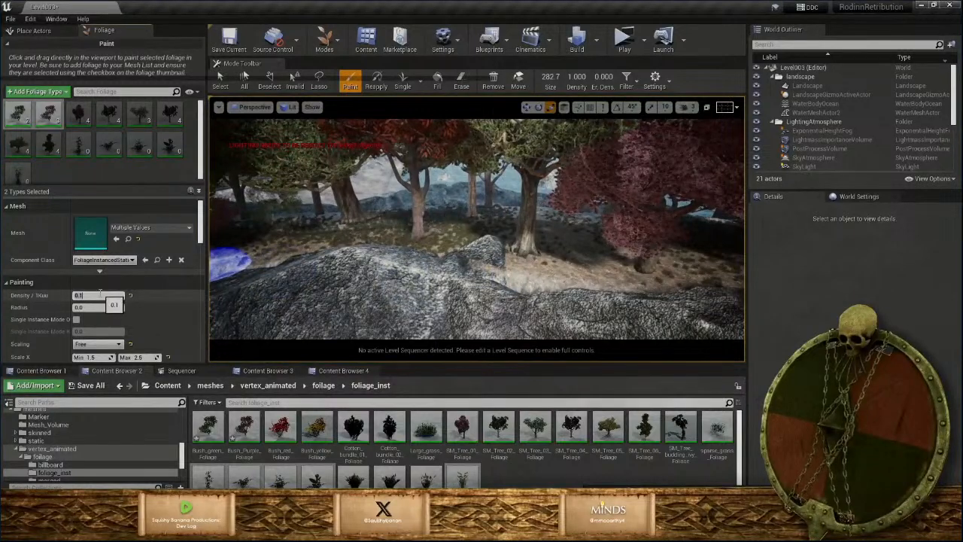
# Set the two bush types' density to 0.5 and paint them between the trees and along the rocky edge
pyautogui.press('Return')
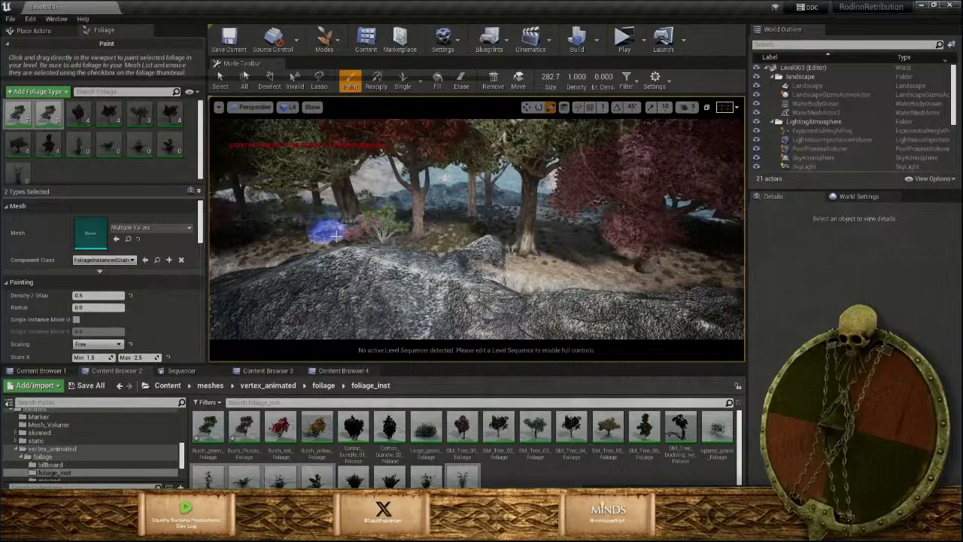
pyautogui.moveTo(465, 230)
pyautogui.mouseDown()
pyautogui.moveTo(494, 207)
pyautogui.moveTo(548, 258)
pyautogui.moveTo(644, 276)
pyautogui.moveTo(560, 275)
pyautogui.mouseUp()
pyautogui.moveTo(507, 258)
pyautogui.mouseDown(button='right')
pyautogui.moveTo(536, 263)
pyautogui.moveTo(581, 299)
pyautogui.moveTo(551, 292)
pyautogui.mouseUp(button='right')
pyautogui.moveTo(457, 239); pyautogui.dragTo(662, 271)
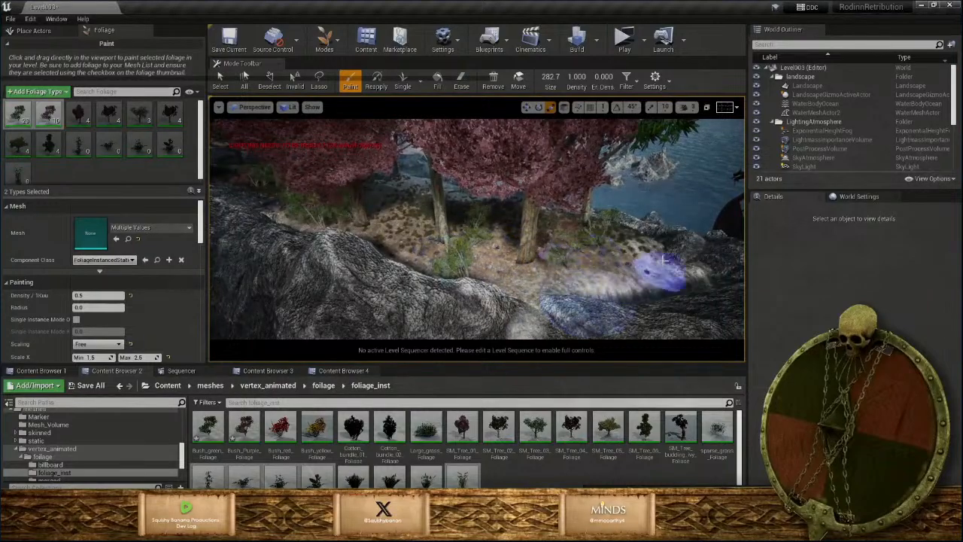
pyautogui.moveTo(489, 267)
pyautogui.mouseDown(button='right')
pyautogui.moveTo(441, 264)
pyautogui.moveTo(519, 277)
pyautogui.moveTo(617, 275)
pyautogui.mouseUp(button='right')
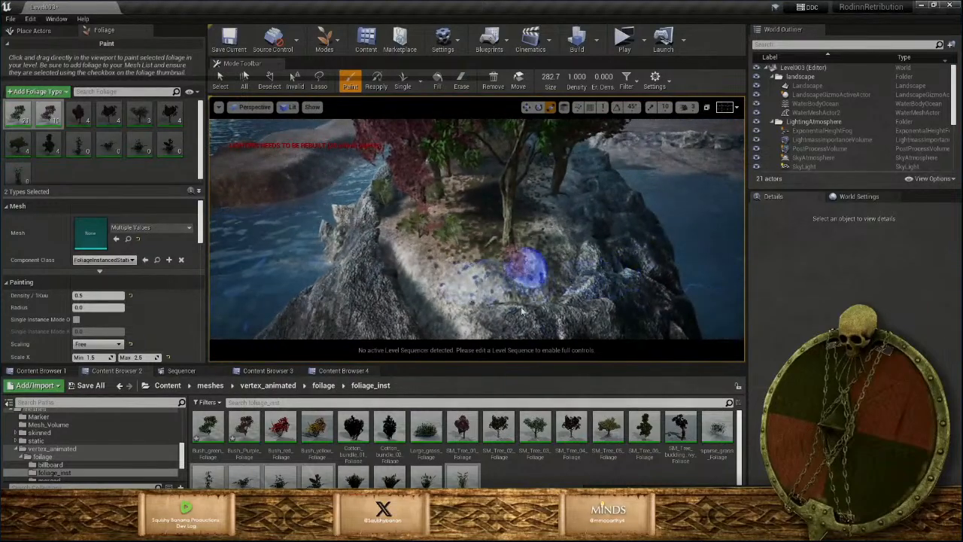
pyautogui.moveTo(457, 281)
pyautogui.mouseDown()
pyautogui.moveTo(606, 245)
pyautogui.moveTo(659, 246)
pyautogui.mouseUp()
pyautogui.moveTo(659, 246); pyautogui.dragTo(645, 251, button='right')
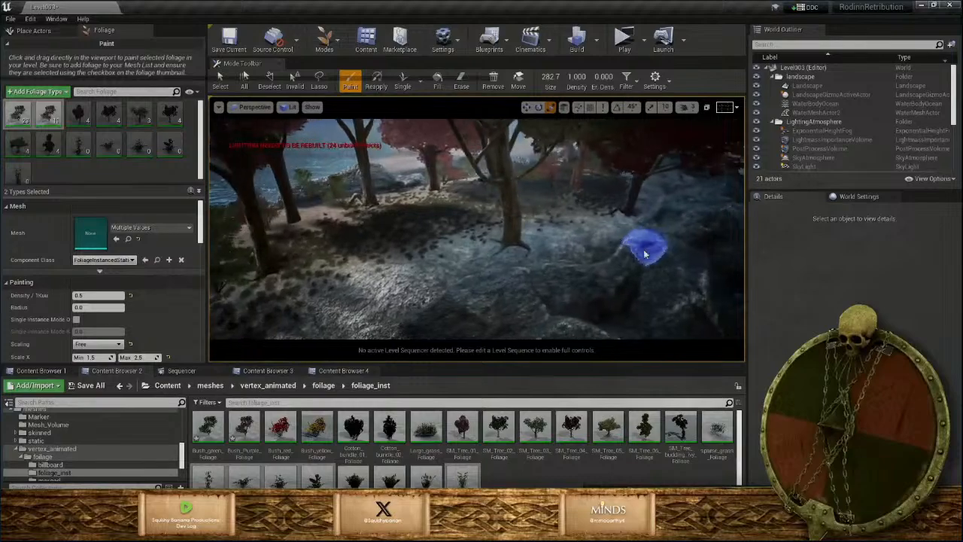
# Continue painting green and purple bushes across the remaining shaded ground and around the tree trunks
pyautogui.moveTo(318, 261); pyautogui.dragTo(629, 264)
pyautogui.moveTo(629, 263)
pyautogui.mouseDown(button='right')
pyautogui.moveTo(652, 243)
pyautogui.moveTo(609, 267)
pyautogui.mouseUp(button='right')
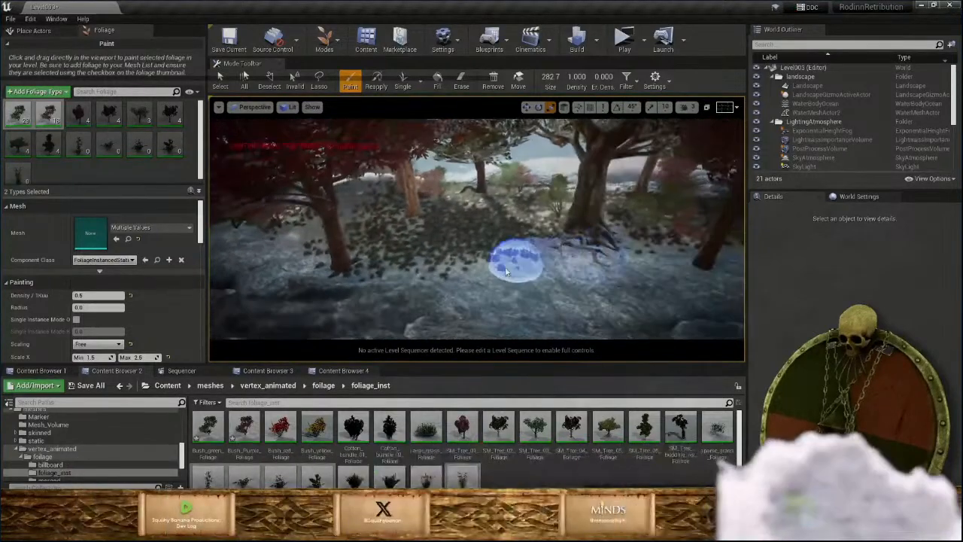
pyautogui.moveTo(516, 258); pyautogui.dragTo(400, 261)
pyautogui.moveTo(482, 270)
pyautogui.mouseDown(button='right')
pyautogui.moveTo(547, 272)
pyautogui.moveTo(613, 256)
pyautogui.moveTo(654, 222)
pyautogui.mouseUp(button='right')
pyautogui.moveTo(556, 226); pyautogui.dragTo(544, 264, button='right')
pyautogui.moveTo(544, 264)
pyautogui.mouseDown()
pyautogui.moveTo(449, 211)
pyautogui.moveTo(465, 247)
pyautogui.moveTo(562, 283)
pyautogui.mouseUp()
pyautogui.moveTo(563, 282)
pyautogui.mouseDown(button='right')
pyautogui.moveTo(595, 260)
pyautogui.moveTo(556, 305)
pyautogui.mouseUp(button='right')
pyautogui.moveTo(556, 307)
pyautogui.mouseDown()
pyautogui.moveTo(613, 264)
pyautogui.moveTo(649, 299)
pyautogui.moveTo(336, 248)
pyautogui.mouseUp()
pyautogui.moveTo(337, 249); pyautogui.dragTo(358, 215, button='right')
pyautogui.moveTo(468, 300); pyautogui.dragTo(526, 331, button='right')
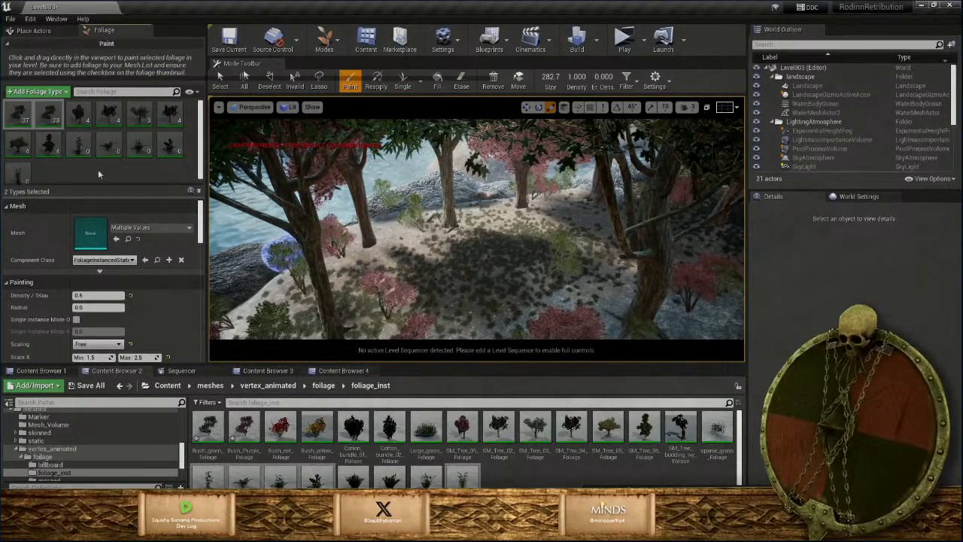
# Activate Weed01_Foliage and the other four weed and grass types and paint them beneath the trees toward the rocky edge
pyautogui.click(78, 139)
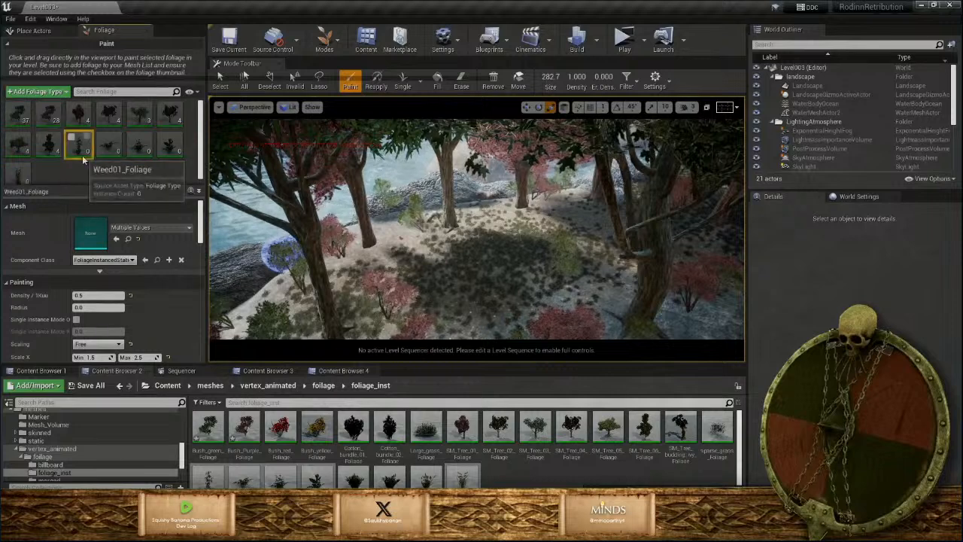
pyautogui.keyDown('shift'); pyautogui.click(22, 176); pyautogui.keyUp('shift')
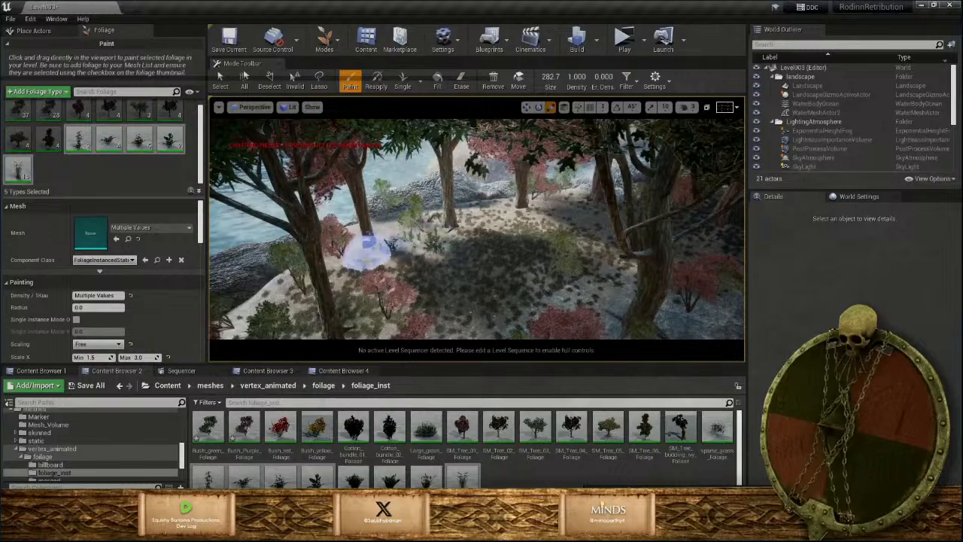
pyautogui.moveTo(546, 217); pyautogui.dragTo(470, 275)
pyautogui.moveTo(470, 276); pyautogui.dragTo(477, 260, button='right')
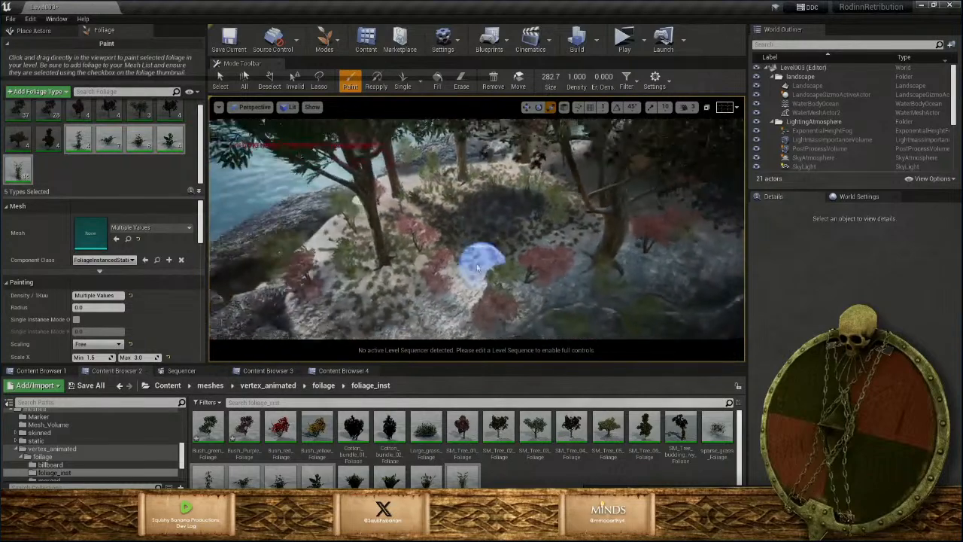
pyautogui.moveTo(477, 259)
pyautogui.mouseDown()
pyautogui.moveTo(351, 291)
pyautogui.moveTo(477, 315)
pyautogui.mouseUp()
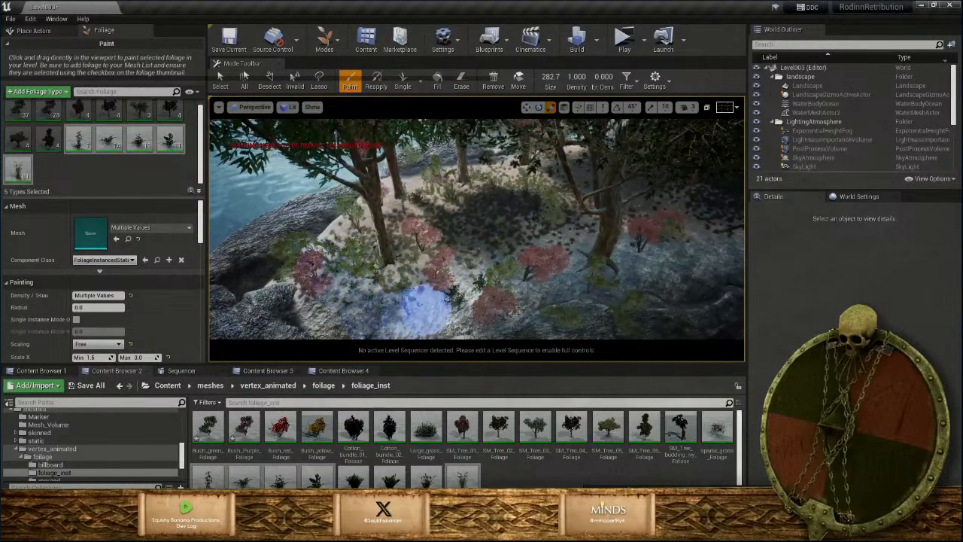
pyautogui.moveTo(477, 314); pyautogui.dragTo(503, 274, button='right')
pyautogui.moveTo(502, 275); pyautogui.dragTo(521, 227)
# Paint the weeds and grass through the grove beside the large rock ridge
pyautogui.moveTo(521, 227); pyautogui.dragTo(479, 210, button='right')
pyautogui.moveTo(478, 210); pyautogui.dragTo(529, 250)
pyautogui.moveTo(436, 212)
pyautogui.mouseDown(button='right')
pyautogui.moveTo(497, 197)
pyautogui.moveTo(511, 238)
pyautogui.mouseUp(button='right')
pyautogui.moveTo(511, 238)
pyautogui.mouseDown()
pyautogui.moveTo(425, 287)
pyautogui.moveTo(376, 283)
pyautogui.mouseUp()
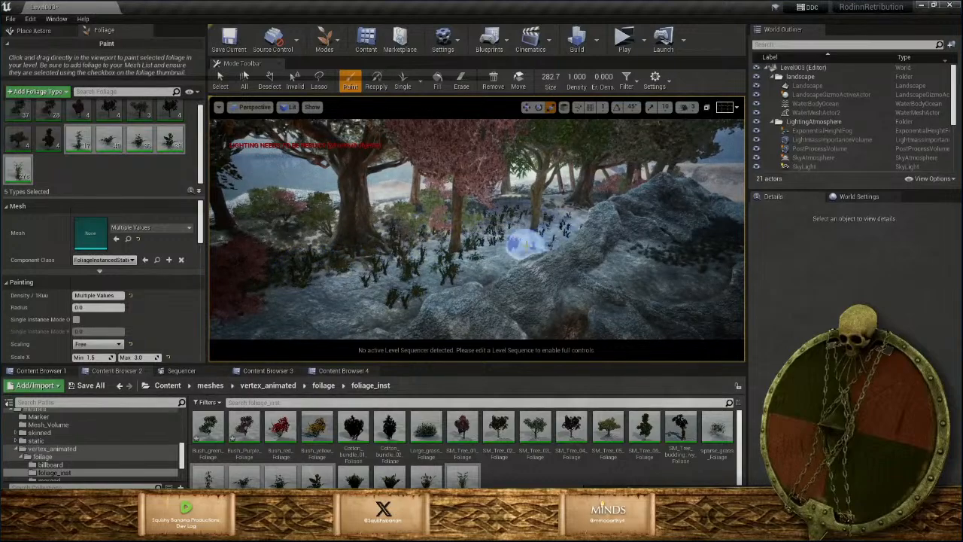
pyautogui.moveTo(527, 246)
pyautogui.mouseDown(button='right')
pyautogui.moveTo(561, 235)
pyautogui.moveTo(602, 240)
pyautogui.mouseUp(button='right')
pyautogui.moveTo(602, 239)
pyautogui.mouseDown()
pyautogui.moveTo(467, 216)
pyautogui.moveTo(680, 219)
pyautogui.mouseUp()
# Fill the hollows behind the boulders and around the bushes and tree trunks with weeds and grass
pyautogui.moveTo(680, 219)
pyautogui.mouseDown(button='right')
pyautogui.moveTo(647, 165)
pyautogui.moveTo(602, 162)
pyautogui.mouseUp(button='right')
pyautogui.moveTo(467, 260)
pyautogui.mouseDown(button='right')
pyautogui.moveTo(497, 233)
pyautogui.moveTo(519, 294)
pyautogui.mouseUp(button='right')
pyautogui.moveTo(580, 224)
pyautogui.mouseDown()
pyautogui.moveTo(516, 204)
pyautogui.moveTo(426, 234)
pyautogui.moveTo(326, 213)
pyautogui.mouseUp()
pyautogui.moveTo(326, 214)
pyautogui.mouseDown(button='right')
pyautogui.moveTo(406, 203)
pyautogui.moveTo(466, 219)
pyautogui.moveTo(452, 234)
pyautogui.mouseUp(button='right')
pyautogui.moveTo(462, 211)
pyautogui.mouseDown()
pyautogui.moveTo(449, 217)
pyautogui.moveTo(473, 216)
pyautogui.mouseUp()
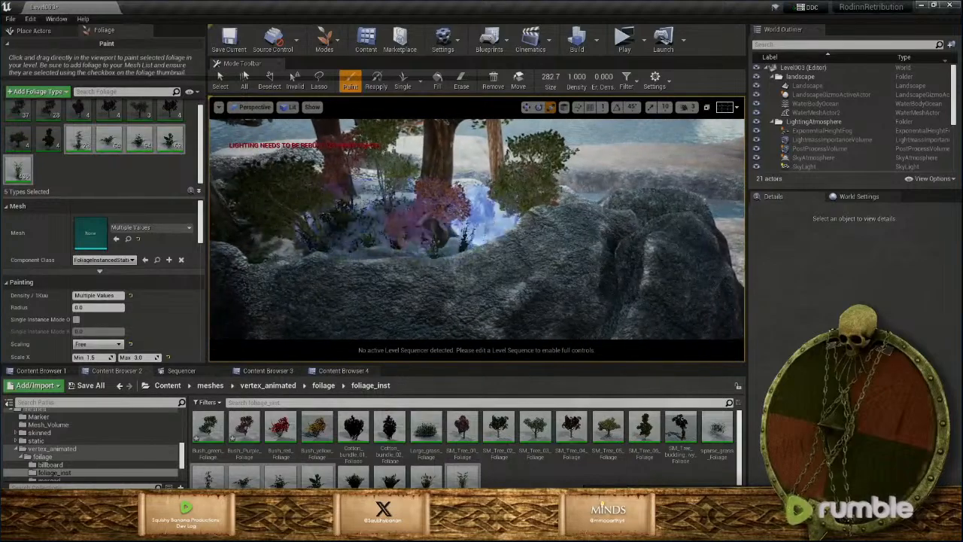
pyautogui.moveTo(478, 216)
pyautogui.mouseDown(button='right')
pyautogui.moveTo(519, 218)
pyautogui.moveTo(511, 264)
pyautogui.moveTo(504, 207)
pyautogui.mouseUp(button='right')
pyautogui.moveTo(499, 222)
pyautogui.mouseDown()
pyautogui.moveTo(478, 222)
pyautogui.moveTo(516, 205)
pyautogui.mouseUp()
pyautogui.moveTo(516, 205)
pyautogui.mouseDown(button='right')
pyautogui.moveTo(550, 198)
pyautogui.moveTo(474, 203)
pyautogui.moveTo(550, 215)
pyautogui.moveTo(557, 233)
pyautogui.mouseUp(button='right')
pyautogui.moveTo(519, 224); pyautogui.dragTo(519, 203)
pyautogui.moveTo(520, 203)
pyautogui.mouseDown(button='right')
pyautogui.moveTo(541, 210)
pyautogui.moveTo(527, 185)
pyautogui.moveTo(459, 185)
pyautogui.moveTo(519, 204)
pyautogui.mouseUp(button='right')
# Extend the weeds and grass along the far side of the peninsula and at the foot of the rock face
pyautogui.moveTo(699, 222); pyautogui.dragTo(526, 205)
pyautogui.moveTo(526, 205)
pyautogui.mouseDown(button='right')
pyautogui.moveTo(549, 211)
pyautogui.moveTo(511, 189)
pyautogui.moveTo(591, 252)
pyautogui.mouseUp(button='right')
pyautogui.moveTo(590, 252)
pyautogui.mouseDown()
pyautogui.moveTo(505, 278)
pyautogui.moveTo(497, 214)
pyautogui.moveTo(557, 236)
pyautogui.mouseUp()
pyautogui.moveTo(557, 237)
pyautogui.mouseDown(button='right')
pyautogui.moveTo(601, 207)
pyautogui.moveTo(587, 226)
pyautogui.moveTo(527, 233)
pyautogui.mouseUp(button='right')
pyautogui.moveTo(501, 240)
pyautogui.mouseDown()
pyautogui.moveTo(482, 205)
pyautogui.moveTo(406, 244)
pyautogui.mouseUp()
pyautogui.moveTo(329, 252)
pyautogui.mouseDown(button='right')
pyautogui.moveTo(339, 267)
pyautogui.moveTo(293, 252)
pyautogui.moveTo(301, 226)
pyautogui.moveTo(271, 237)
pyautogui.mouseUp(button='right')
pyautogui.moveTo(463, 316)
pyautogui.mouseDown(button='right')
pyautogui.moveTo(470, 279)
pyautogui.moveTo(437, 271)
pyautogui.moveTo(463, 316)
pyautogui.mouseUp(button='right')
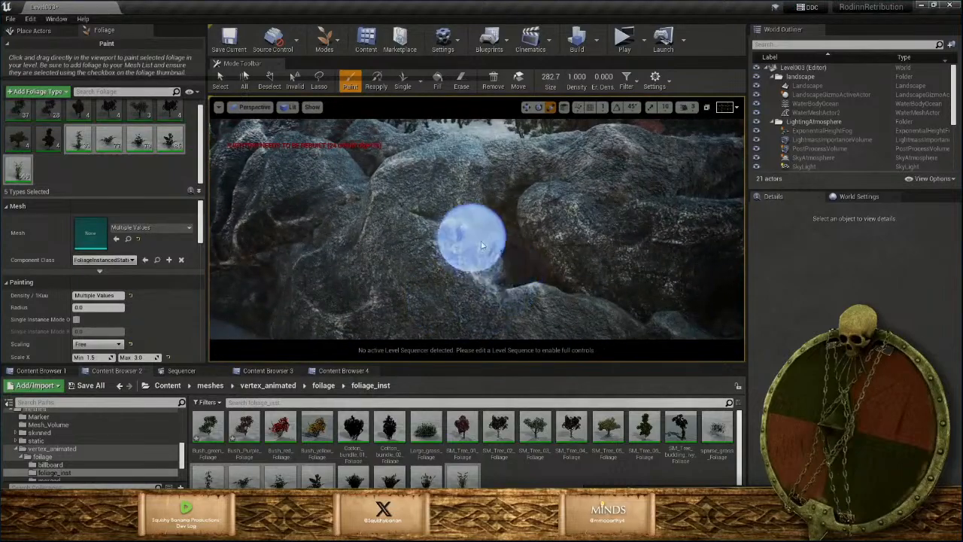
pyautogui.moveTo(594, 311)
pyautogui.mouseDown(button='right')
pyautogui.moveTo(576, 289)
pyautogui.moveTo(628, 292)
pyautogui.moveTo(621, 316)
pyautogui.moveTo(643, 294)
pyautogui.moveTo(595, 305)
pyautogui.mouseUp(button='right')
pyautogui.moveTo(558, 292)
pyautogui.mouseDown()
pyautogui.moveTo(584, 243)
pyautogui.moveTo(553, 196)
pyautogui.mouseUp()
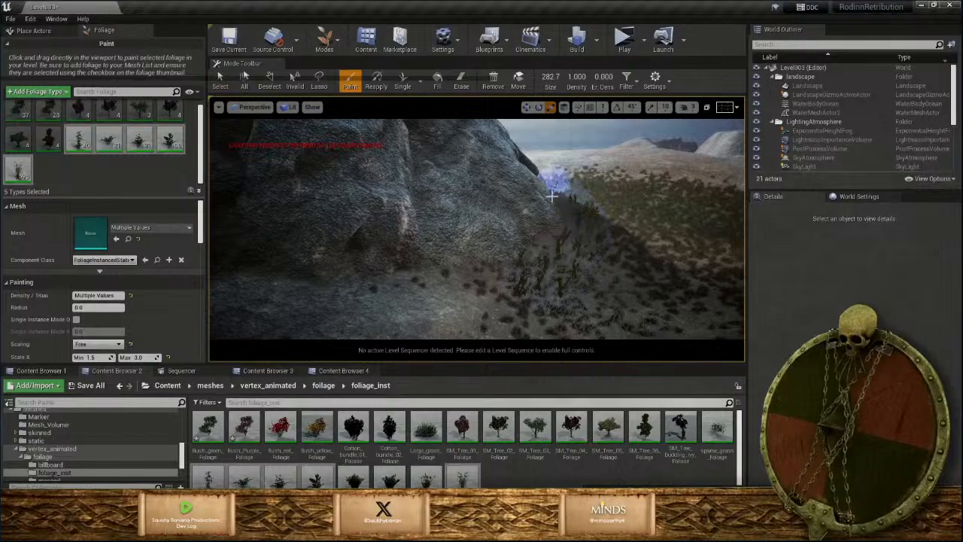
pyautogui.moveTo(552, 196)
pyautogui.mouseDown(button='right')
pyautogui.moveTo(587, 211)
pyautogui.moveTo(670, 214)
pyautogui.moveTo(658, 158)
pyautogui.moveTo(670, 218)
pyautogui.moveTo(693, 210)
pyautogui.moveTo(655, 219)
pyautogui.moveTo(677, 248)
pyautogui.moveTo(685, 233)
pyautogui.moveTo(677, 263)
pyautogui.moveTo(684, 219)
pyautogui.moveTo(628, 234)
pyautogui.moveTo(610, 226)
pyautogui.mouseUp(button='right')
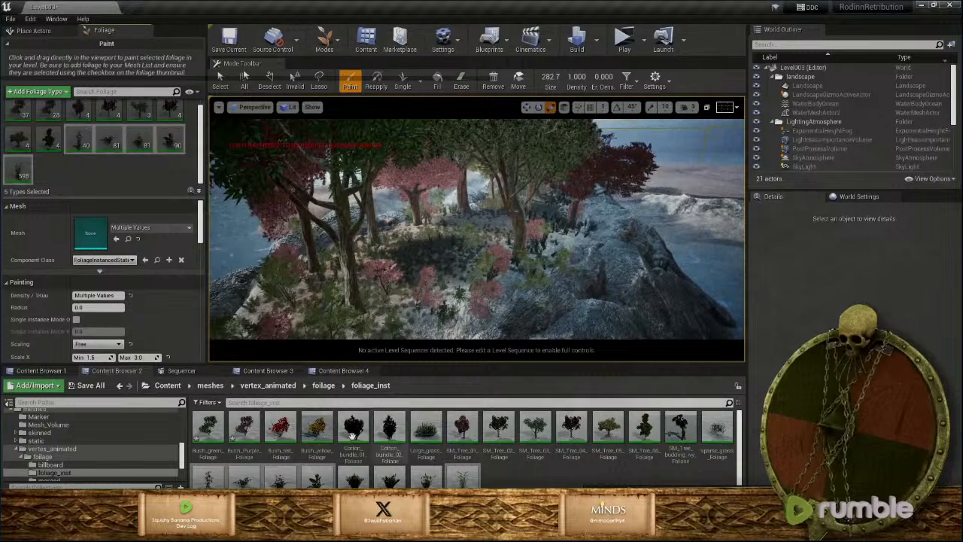
# Add the red and yellow bush foliage types to the foliage palette and paint them in the clearing and between the trees
pyautogui.click(279, 430)
pyautogui.keyDown('ctrl'); pyautogui.click(317, 430); pyautogui.keyUp('ctrl')
pyautogui.moveTo(317, 431); pyautogui.dragTo(133, 180)
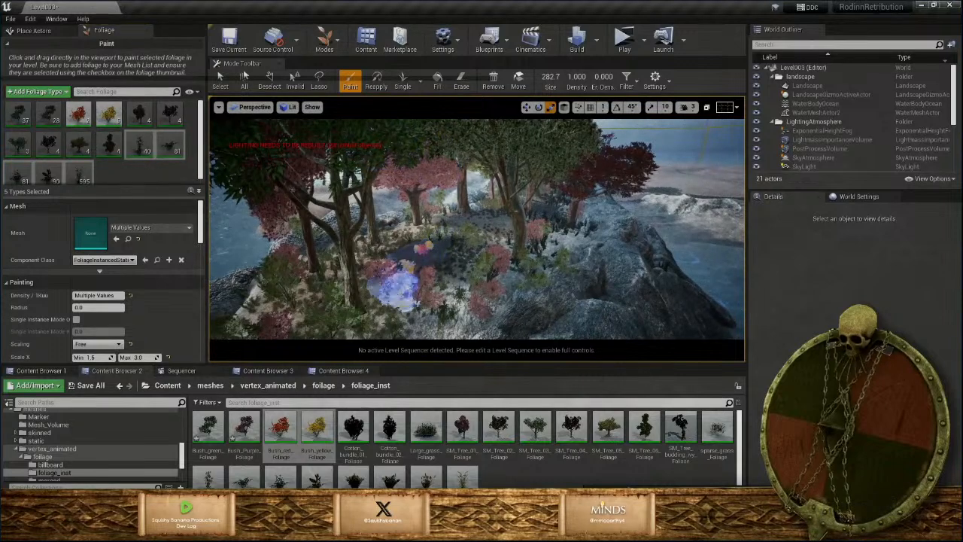
pyautogui.click(307, 302)
pyautogui.moveTo(307, 302); pyautogui.dragTo(430, 278, button='right')
pyautogui.click(405, 248)
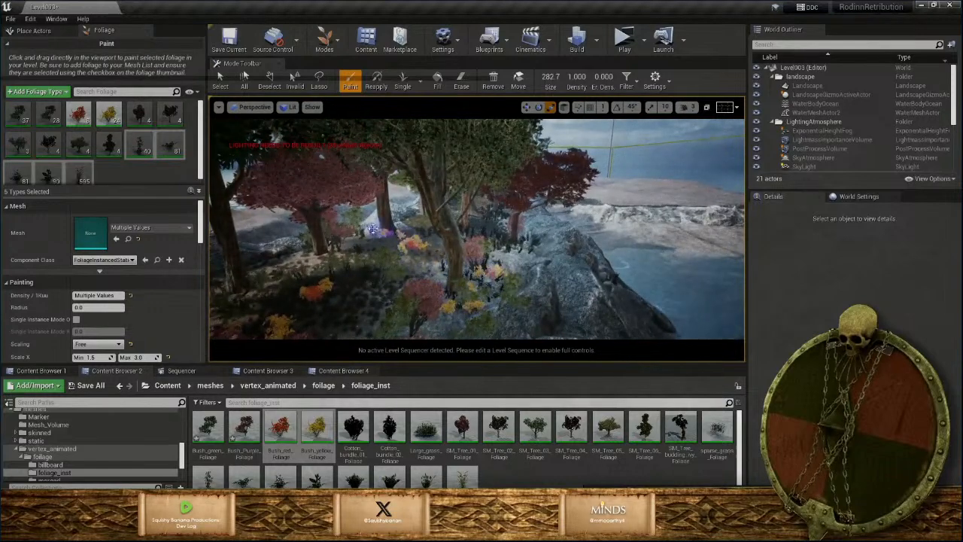
# Continue painting red and yellow bushes around the tree trunks along the rock ridge
pyautogui.moveTo(405, 249); pyautogui.dragTo(495, 325, button='right')
pyautogui.moveTo(495, 325); pyautogui.dragTo(421, 307)
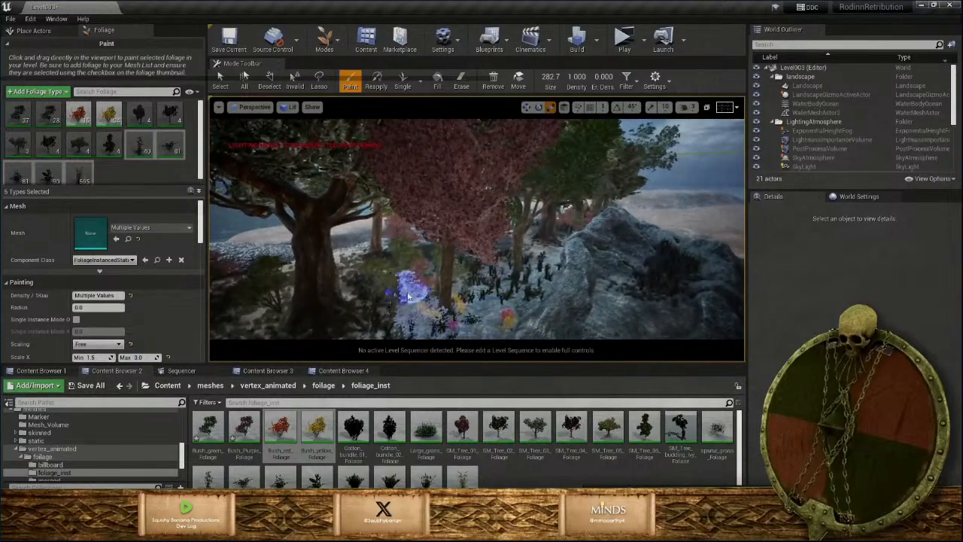
pyautogui.moveTo(421, 307); pyautogui.dragTo(465, 303, button='right')
pyautogui.moveTo(465, 303); pyautogui.dragTo(513, 280)
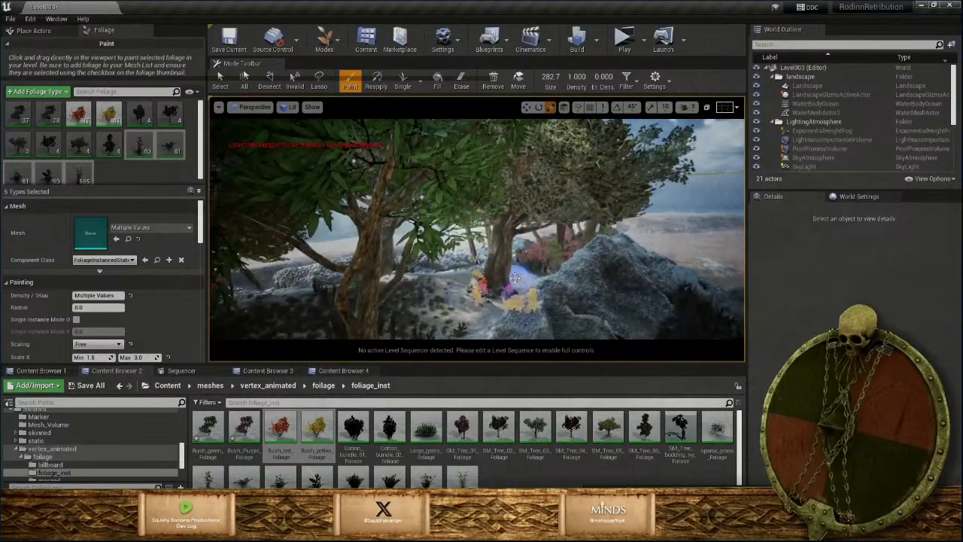
pyautogui.moveTo(513, 280); pyautogui.dragTo(561, 249, button='right')
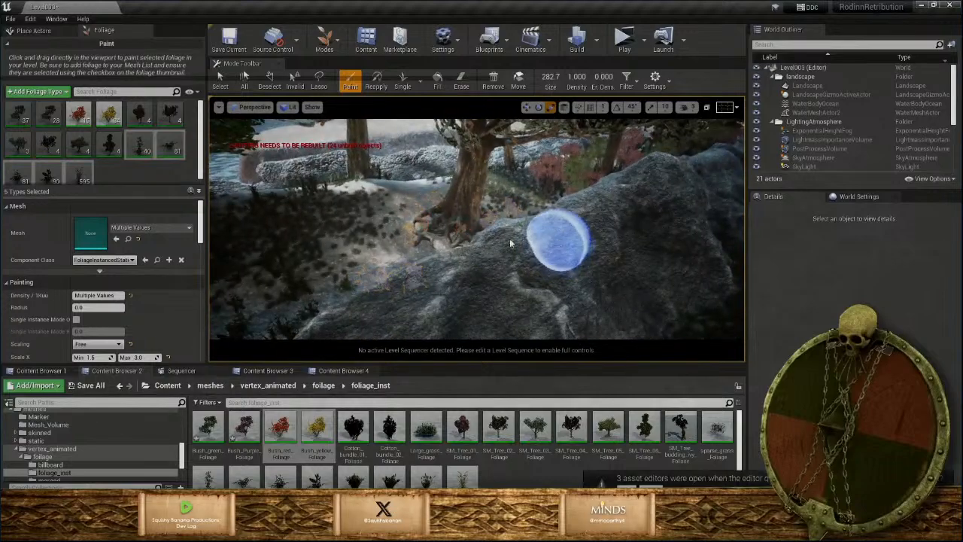
# Erase stray bushes around the trunk beside the rocks and paint more red and yellow bushes on the ground behind the ridge
pyautogui.keyDown('shift'); pyautogui.moveTo(513, 242); pyautogui.dragTo(425, 203); pyautogui.keyUp('shift')
pyautogui.moveTo(470, 237)
pyautogui.mouseDown(button='right')
pyautogui.moveTo(526, 224)
pyautogui.moveTo(553, 244)
pyautogui.moveTo(519, 235)
pyautogui.mouseUp(button='right')
pyautogui.moveTo(564, 198); pyautogui.dragTo(499, 233)
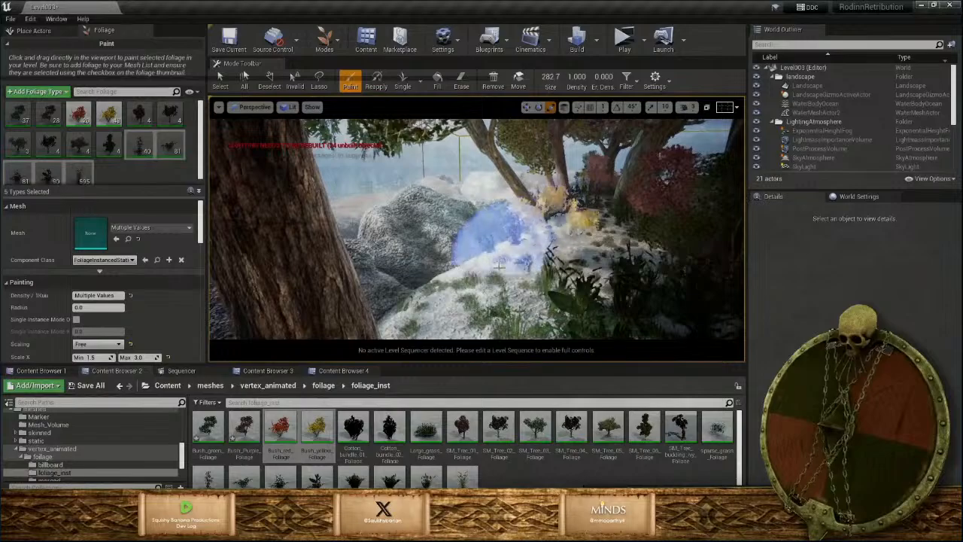
pyautogui.moveTo(499, 232)
pyautogui.mouseDown(button='right')
pyautogui.moveTo(560, 244)
pyautogui.moveTo(518, 256)
pyautogui.mouseUp(button='right')
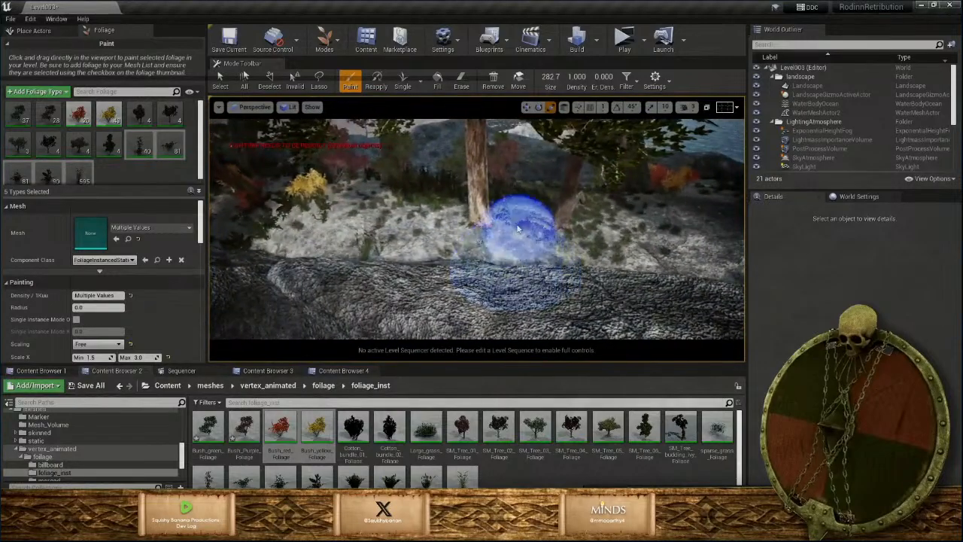
pyautogui.moveTo(524, 227); pyautogui.dragTo(612, 221)
pyautogui.moveTo(613, 221)
pyautogui.mouseDown(button='right')
pyautogui.moveTo(591, 230)
pyautogui.moveTo(611, 212)
pyautogui.moveTo(602, 210)
pyautogui.moveTo(608, 221)
pyautogui.mouseUp(button='right')
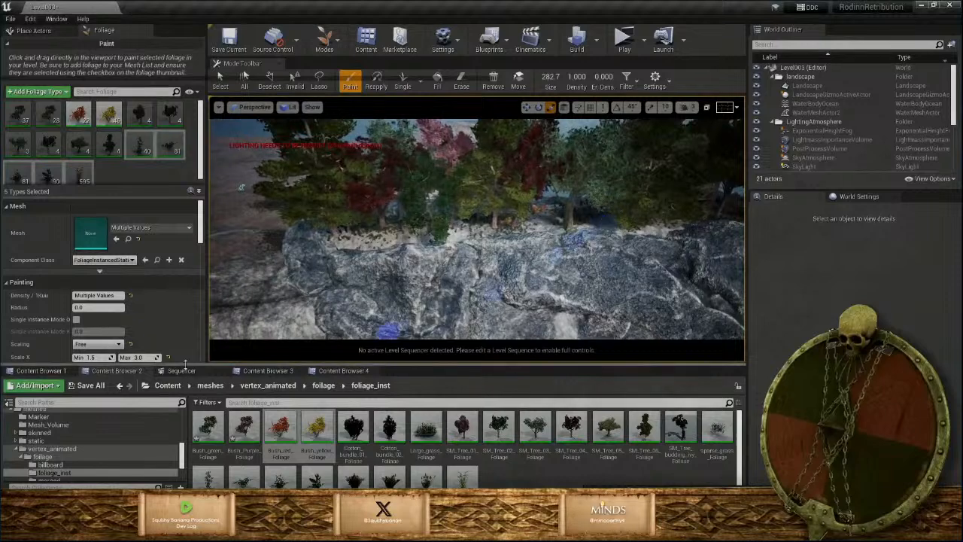
# Save all modified content, including Bush_green_Foliage, Bush_Purple_Foliage and Level003
pyautogui.click(92, 388)
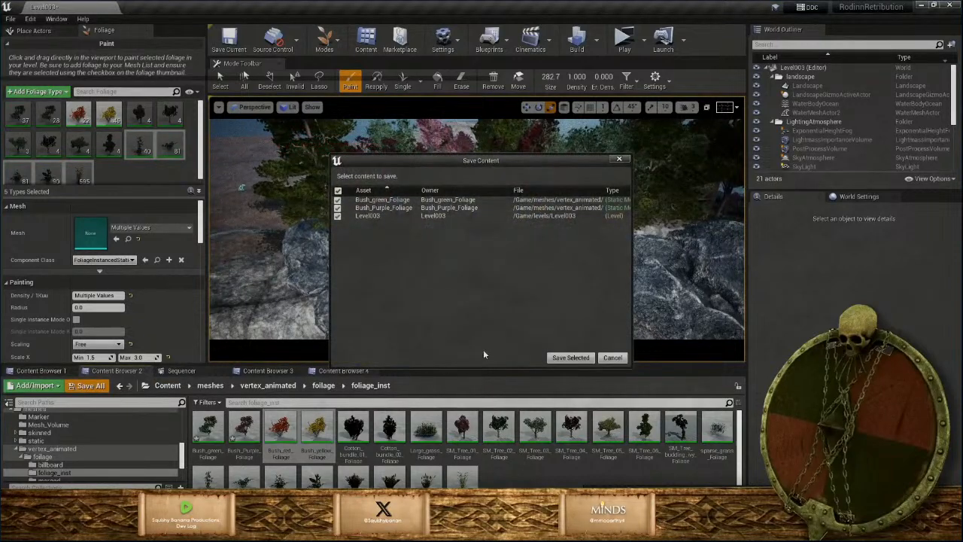
pyautogui.click(566, 358)
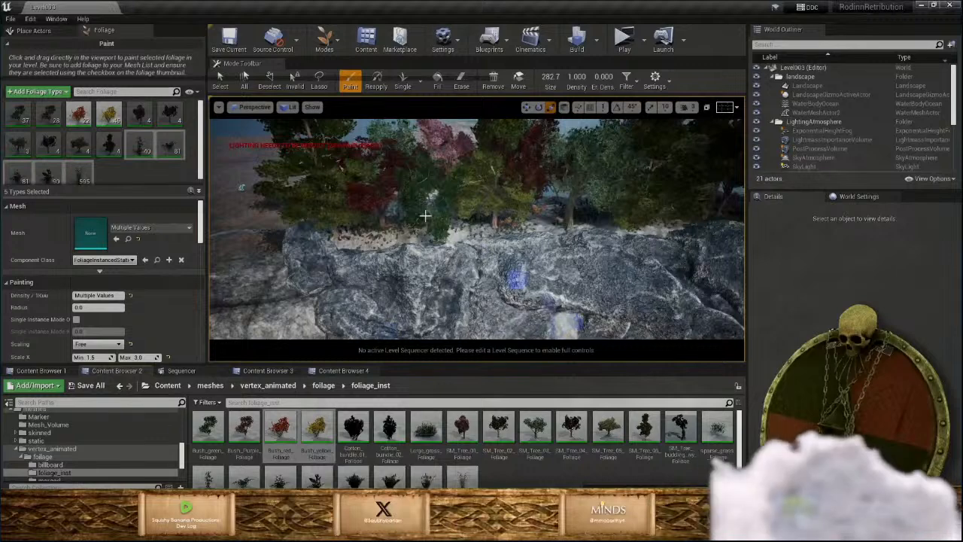
# Switch to landscape painting with the grass01 layer and set the tool strength to 1.0
pyautogui.click(325, 39)
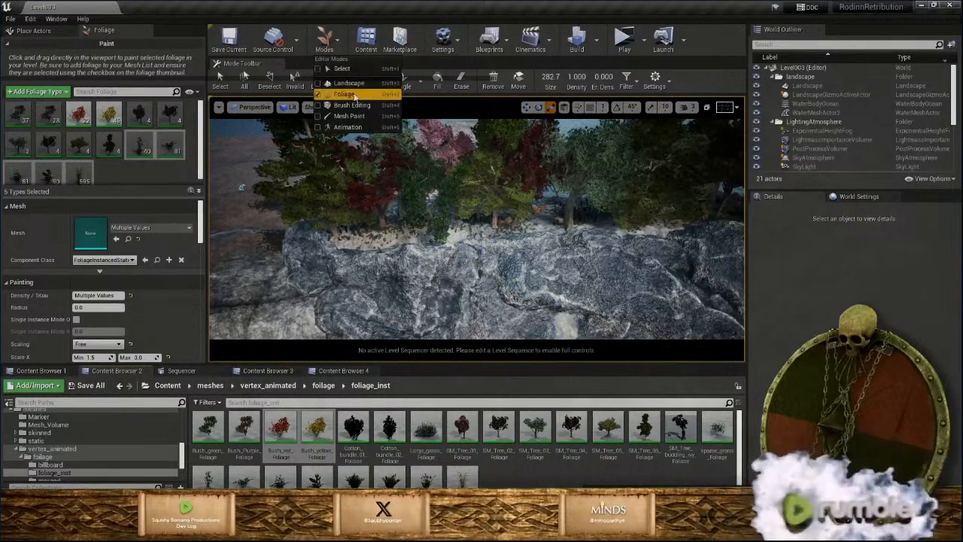
pyautogui.click(348, 83)
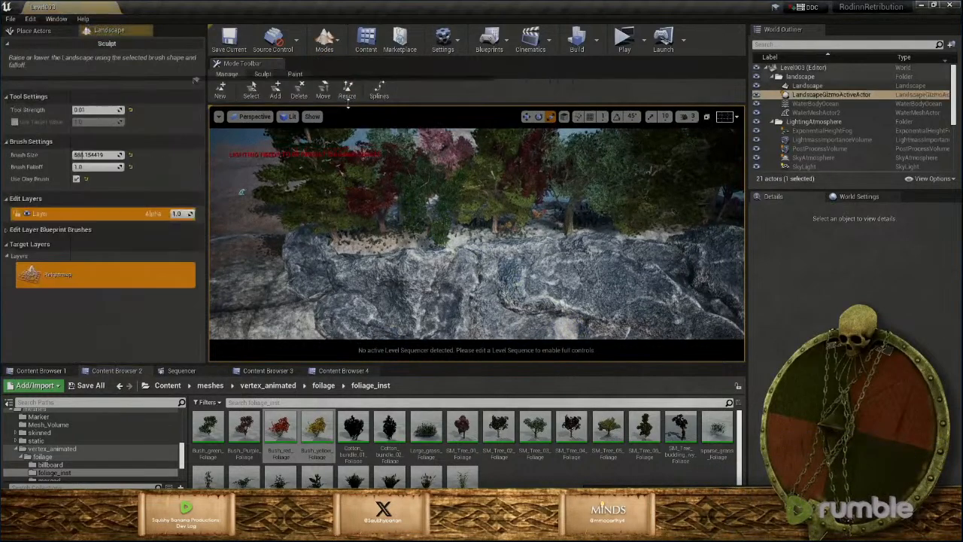
pyautogui.click(264, 75)
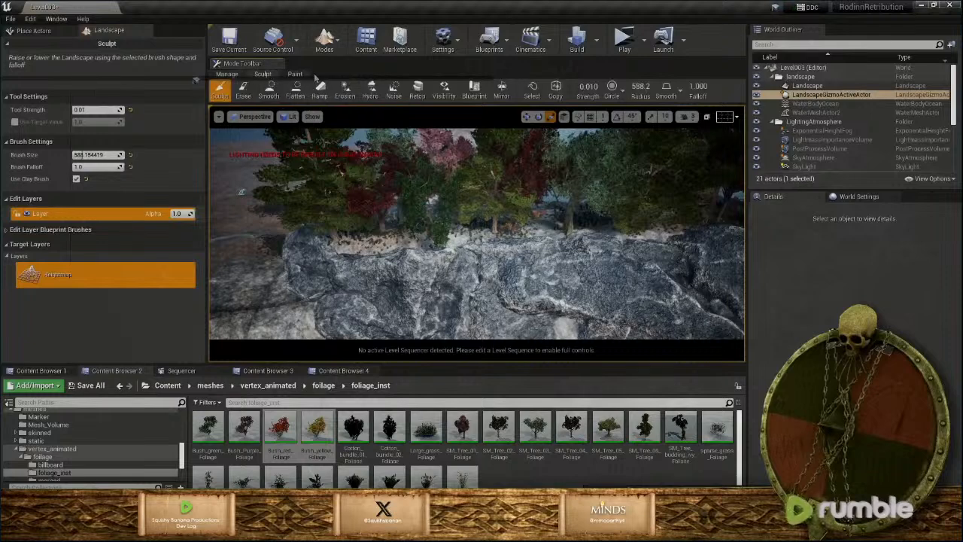
pyautogui.click(296, 73)
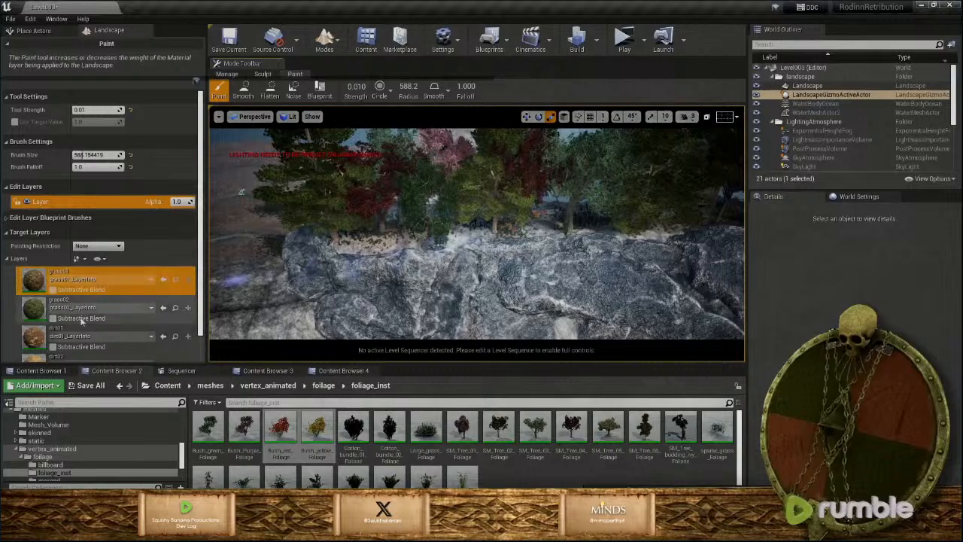
pyautogui.press('w')
pyautogui.moveTo(527, 224); pyautogui.dragTo(493, 223, button='right')
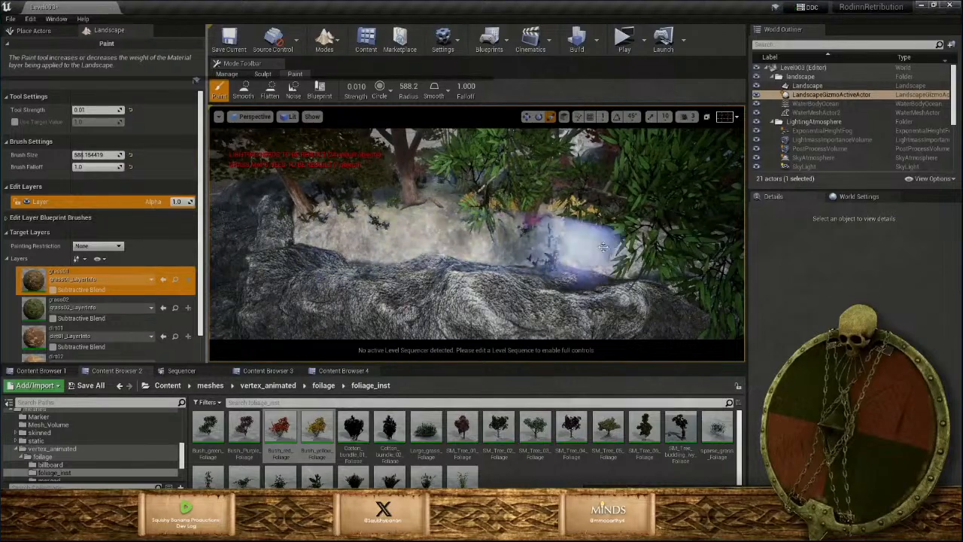
pyautogui.press('w')
pyautogui.moveTo(428, 232); pyautogui.dragTo(496, 232, button='right')
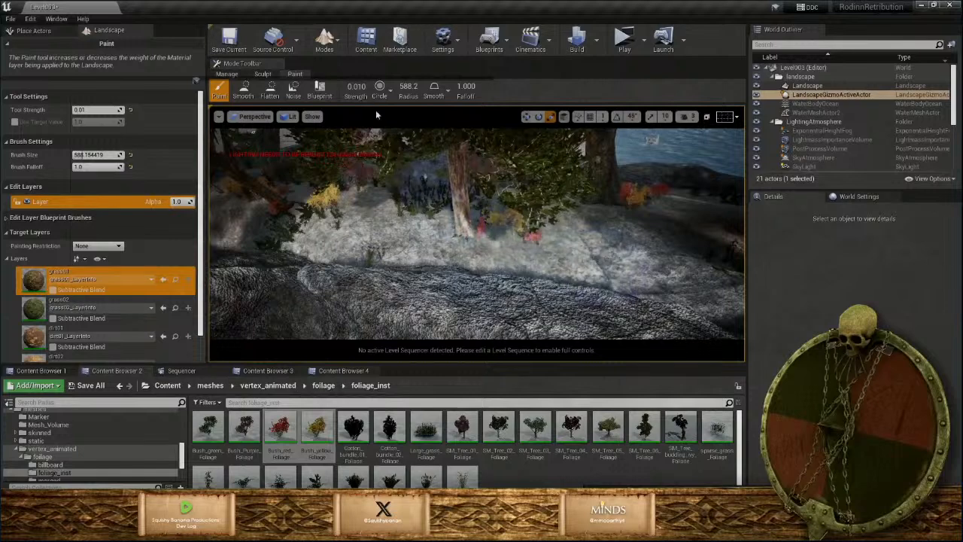
pyautogui.write('1')
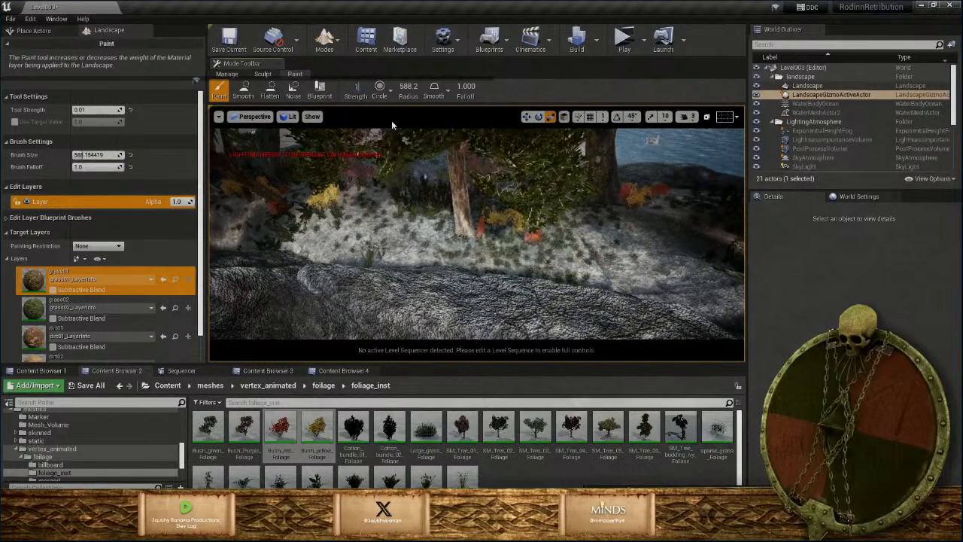
pyautogui.press('Return')
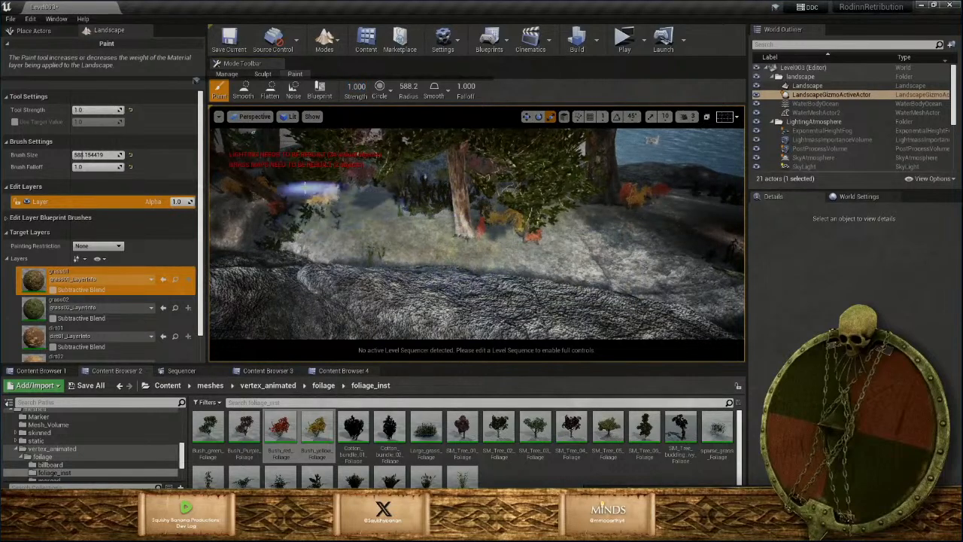
# Paint the grass01 layer over the pale ground beneath the trees behind the rock ridge
pyautogui.press('s')
pyautogui.moveTo(439, 218)
pyautogui.mouseDown(button='right')
pyautogui.moveTo(450, 218)
pyautogui.moveTo(429, 225)
pyautogui.moveTo(521, 194)
pyautogui.mouseUp(button='right')
pyautogui.moveTo(369, 194)
pyautogui.mouseDown(button='right')
pyautogui.moveTo(451, 215)
pyautogui.moveTo(465, 186)
pyautogui.moveTo(572, 241)
pyautogui.mouseUp(button='right')
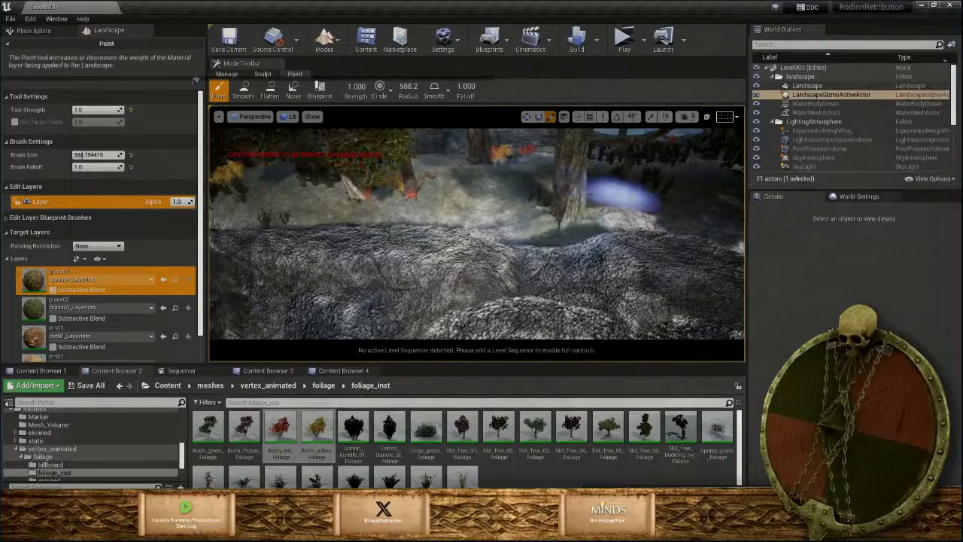
pyautogui.moveTo(623, 196)
pyautogui.mouseDown(button='right')
pyautogui.moveTo(616, 221)
pyautogui.moveTo(514, 254)
pyautogui.mouseUp(button='right')
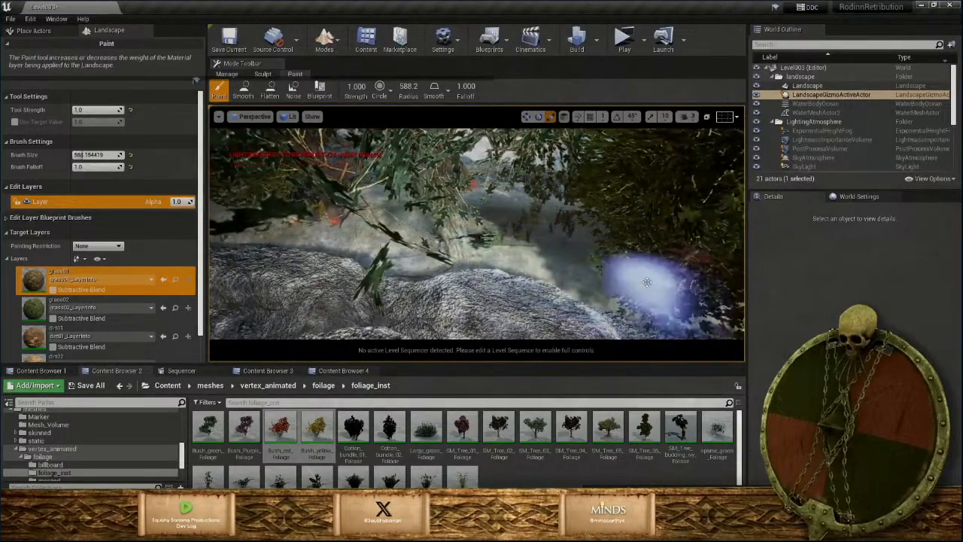
pyautogui.moveTo(647, 282); pyautogui.dragTo(519, 293, button='right')
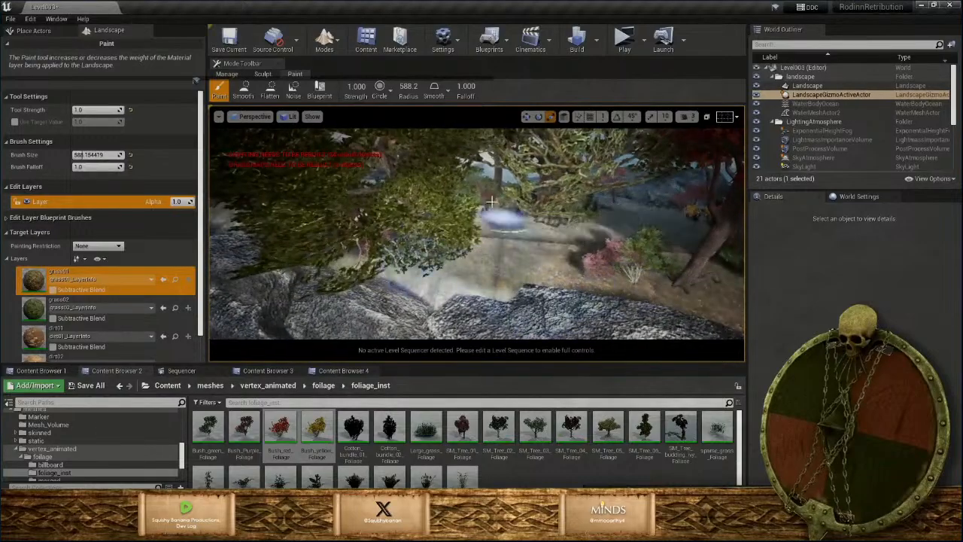
# Continue painting the grass01 layer through the grove and around the boulders toward the shore
pyautogui.moveTo(621, 233); pyautogui.dragTo(715, 248, button='right')
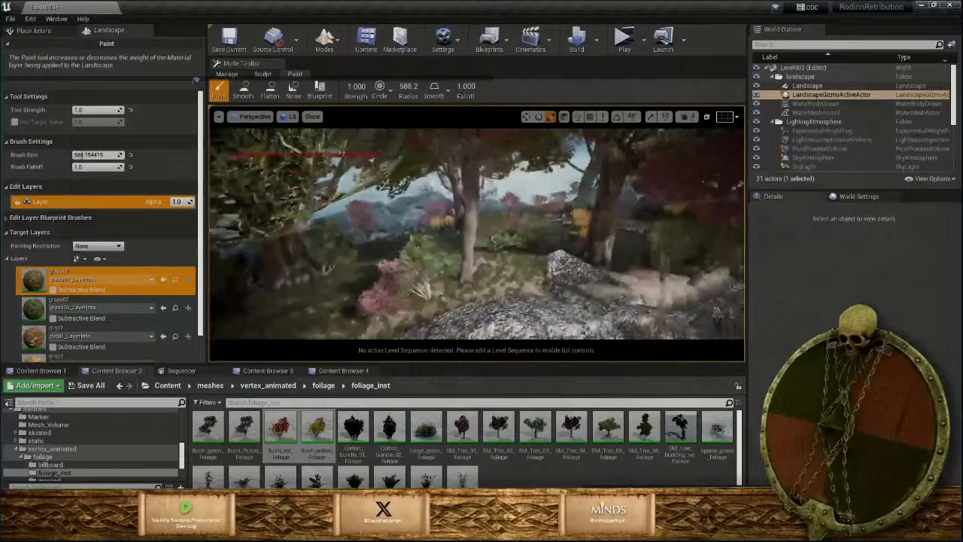
pyautogui.moveTo(441, 251); pyautogui.dragTo(546, 256, button='right')
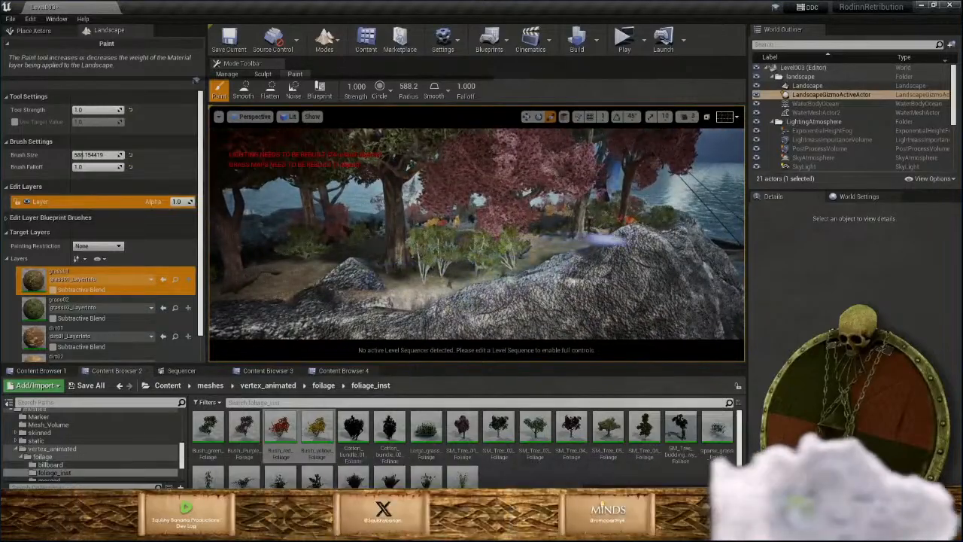
pyautogui.moveTo(606, 239)
pyautogui.mouseDown(button='right')
pyautogui.moveTo(625, 254)
pyautogui.moveTo(677, 249)
pyautogui.moveTo(647, 290)
pyautogui.moveTo(655, 286)
pyautogui.moveTo(462, 311)
pyautogui.mouseUp(button='right')
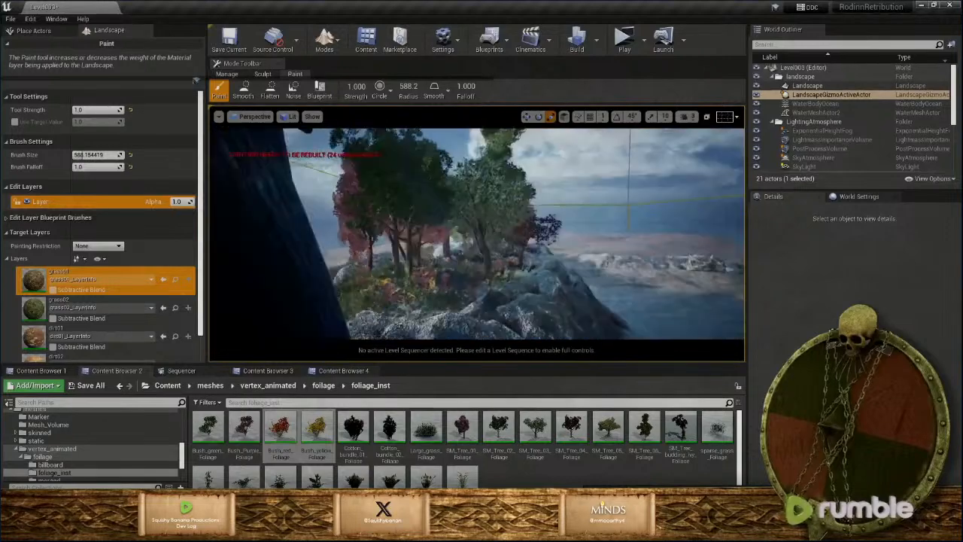
# Select the grass02 layer, paint it on the clearing under the trees, and dismiss the offer to reopen asset editors
pyautogui.moveTo(477, 240); pyautogui.dragTo(576, 237, button='right')
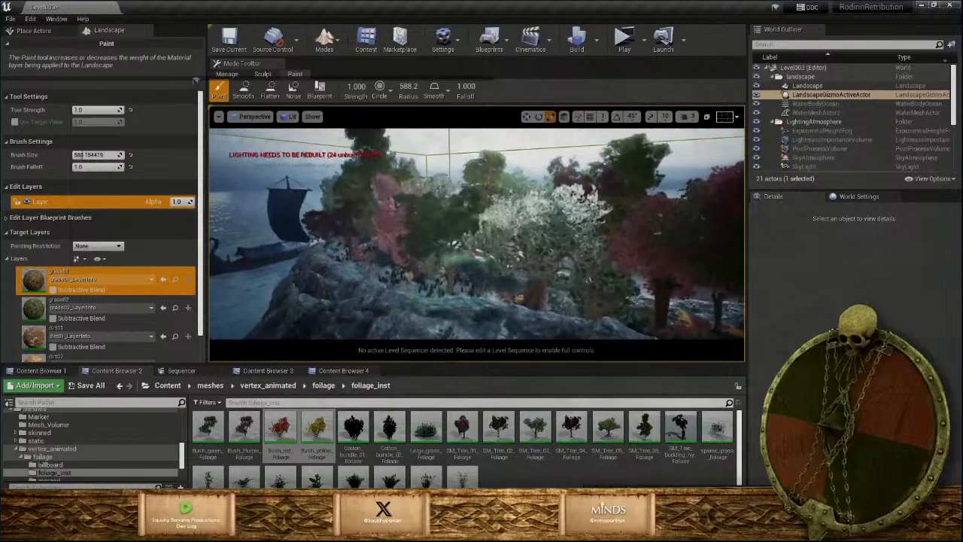
pyautogui.click(125, 316)
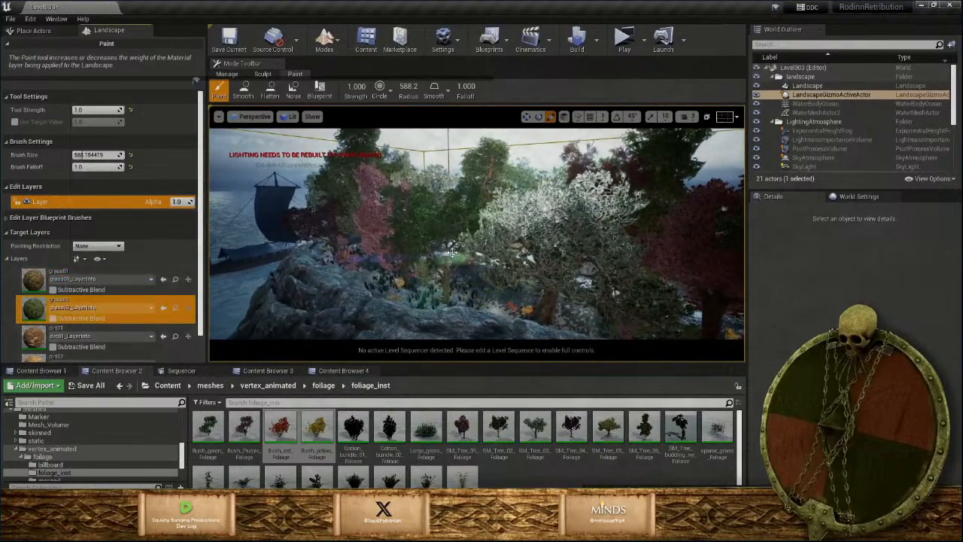
pyautogui.moveTo(451, 241)
pyautogui.mouseDown(button='right')
pyautogui.moveTo(455, 282)
pyautogui.moveTo(420, 294)
pyautogui.mouseUp(button='right')
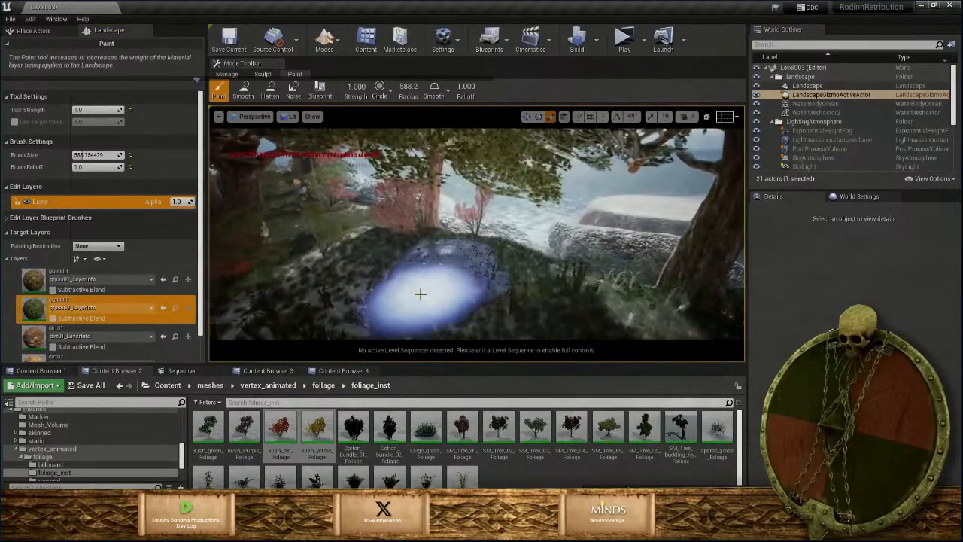
pyautogui.moveTo(420, 294); pyautogui.dragTo(448, 291)
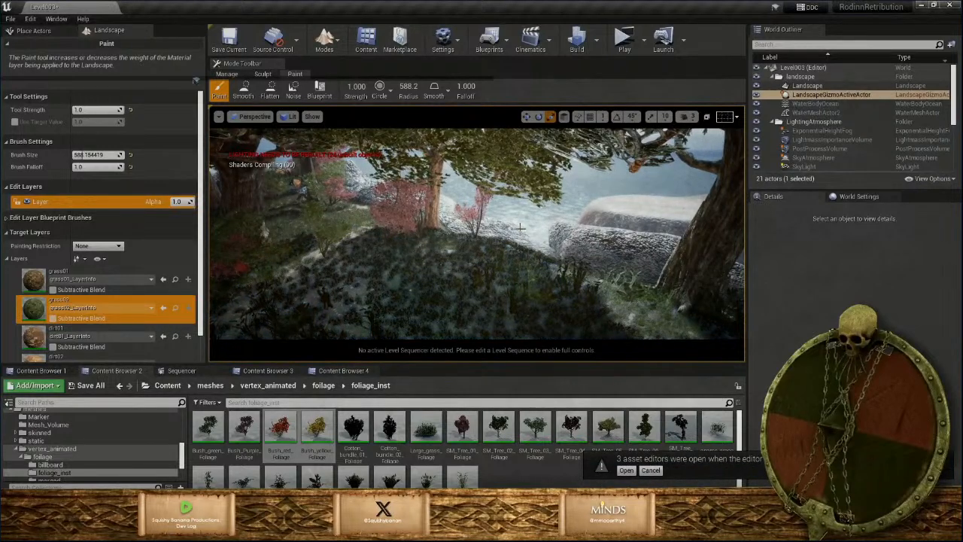
pyautogui.click(658, 471)
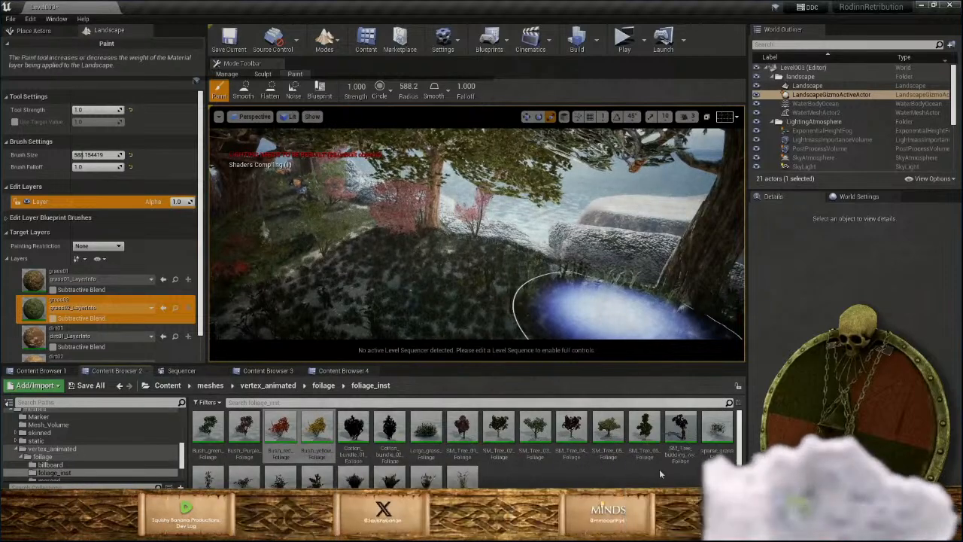
# Paint the grass02 layer around the large tree trunks and among the yellow and red bushes
pyautogui.moveTo(466, 302)
pyautogui.mouseDown(button='right')
pyautogui.moveTo(308, 267)
pyautogui.moveTo(459, 260)
pyautogui.mouseUp(button='right')
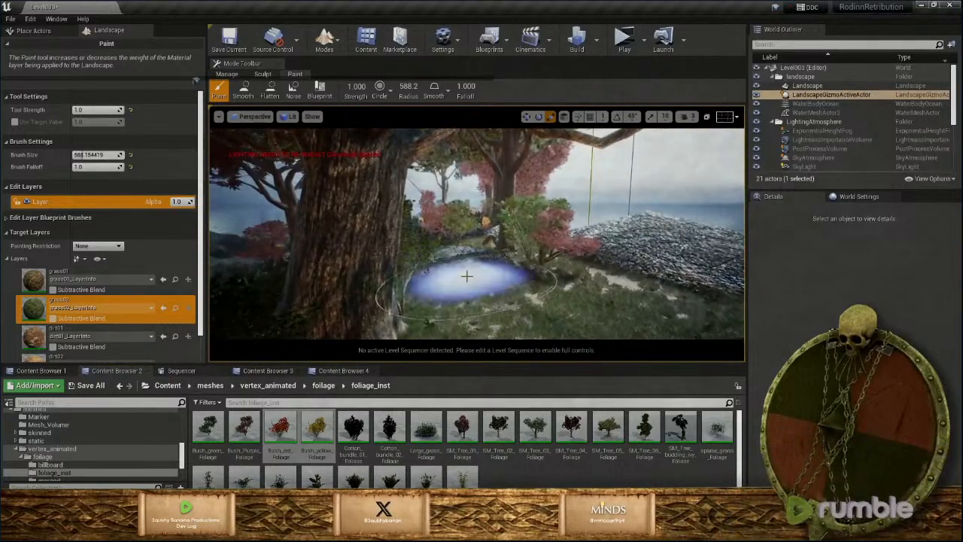
pyautogui.moveTo(469, 276)
pyautogui.mouseDown()
pyautogui.moveTo(529, 314)
pyautogui.moveTo(544, 310)
pyautogui.mouseUp()
pyautogui.moveTo(477, 233)
pyautogui.mouseDown(button='right')
pyautogui.moveTo(451, 232)
pyautogui.moveTo(440, 214)
pyautogui.moveTo(530, 293)
pyautogui.mouseUp(button='right')
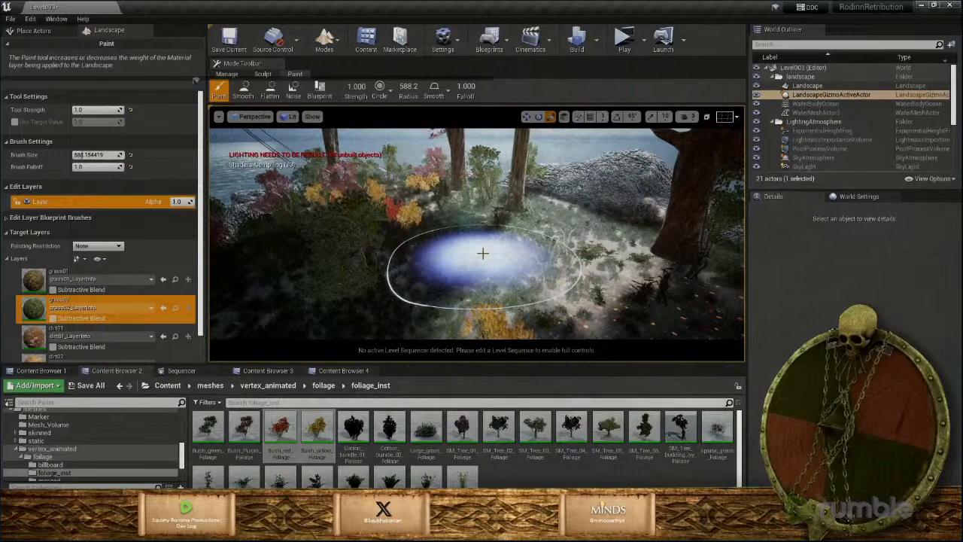
pyautogui.moveTo(482, 253)
pyautogui.mouseDown(button='right')
pyautogui.moveTo(493, 221)
pyautogui.moveTo(473, 225)
pyautogui.moveTo(465, 256)
pyautogui.moveTo(468, 242)
pyautogui.mouseUp(button='right')
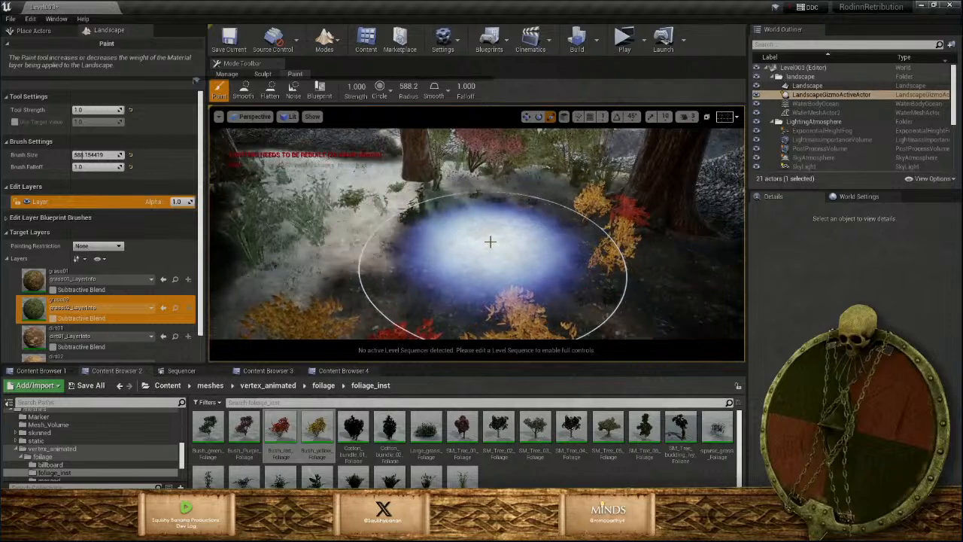
pyautogui.moveTo(489, 242); pyautogui.dragTo(643, 244)
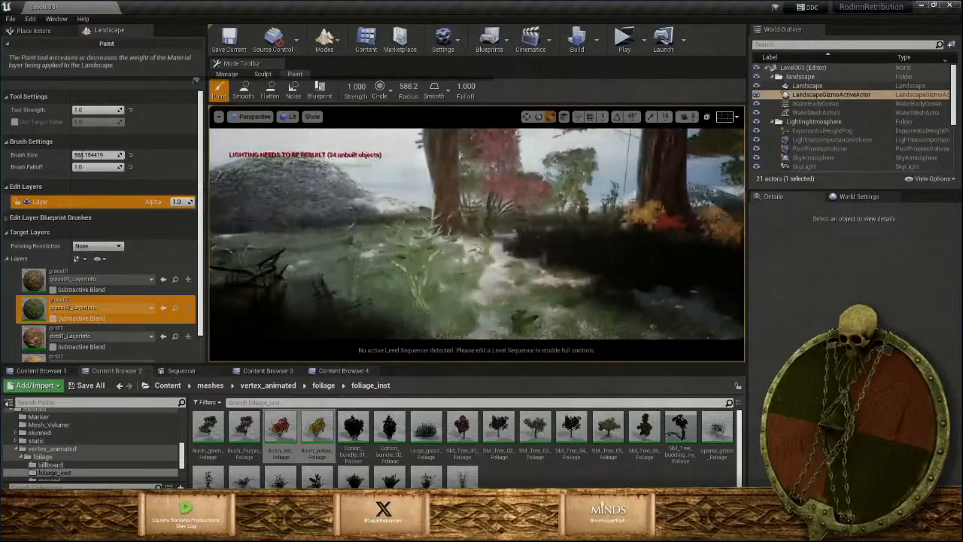
# Build the level, then review the Map Check messages and close the message log
pyautogui.press('w')
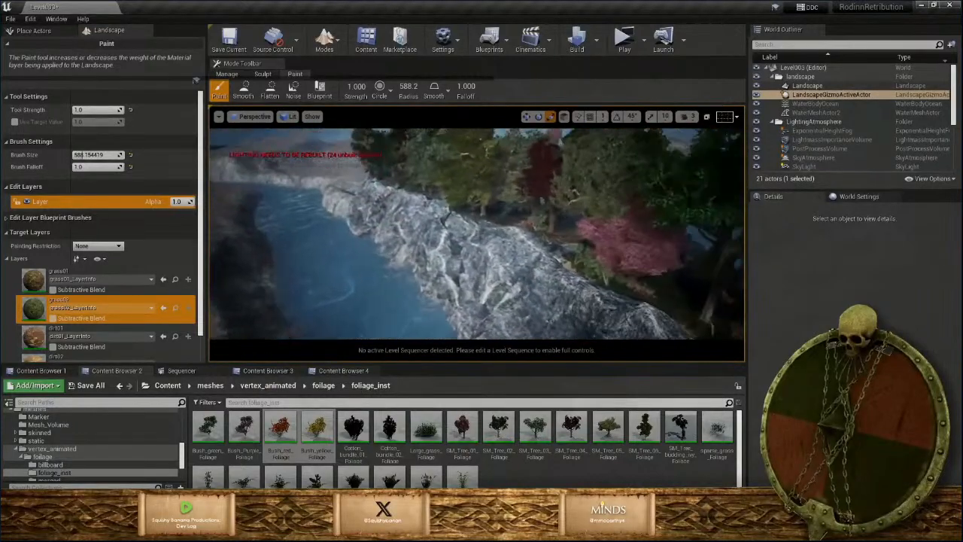
pyautogui.moveTo(477, 233); pyautogui.dragTo(498, 191, button='right')
pyautogui.moveTo(490, 260); pyautogui.dragTo(497, 257, button='right')
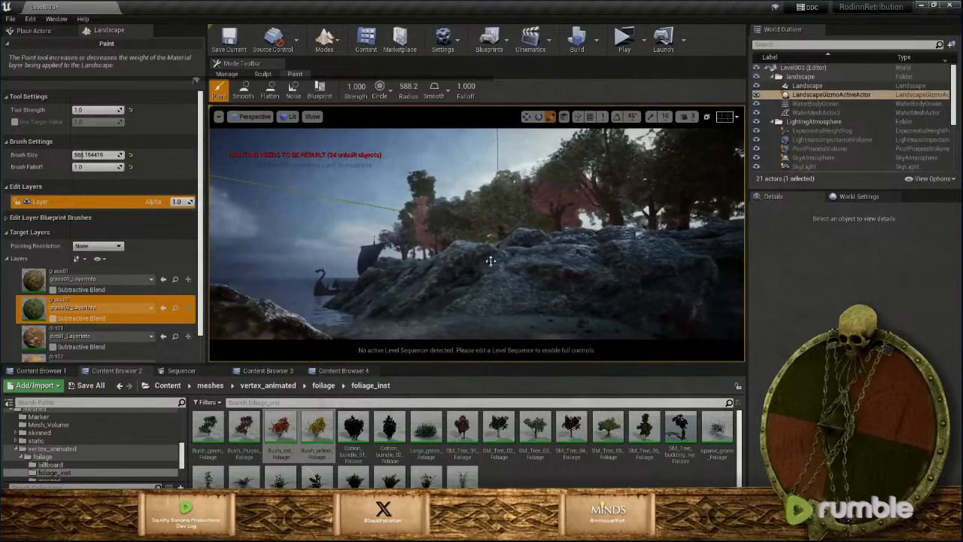
pyautogui.click(580, 41)
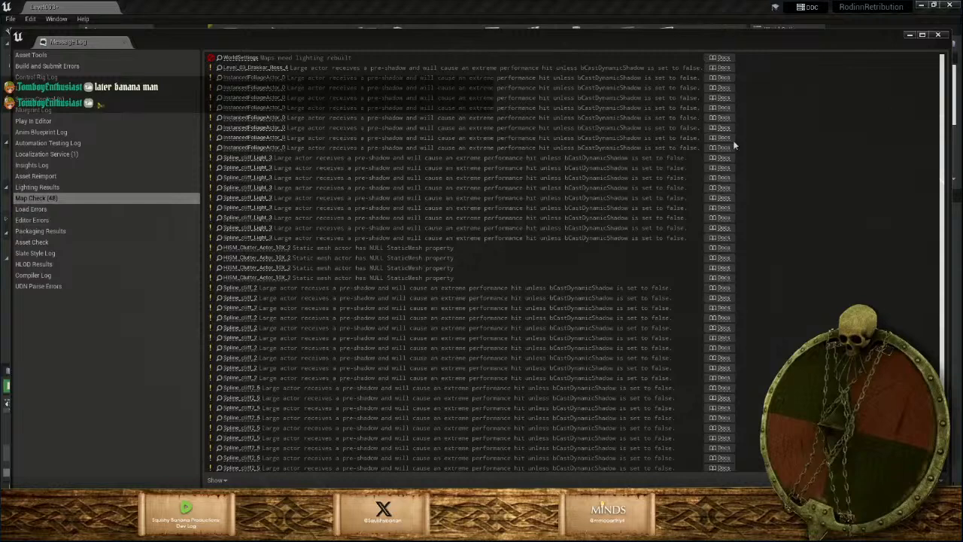
pyautogui.scroll(-3, 489, 249)
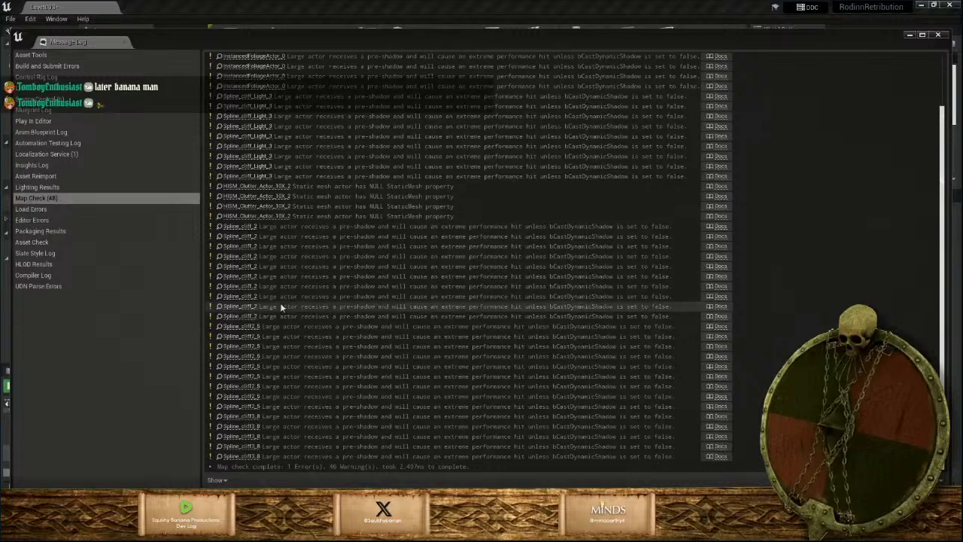
pyautogui.scroll(3, 279, 302)
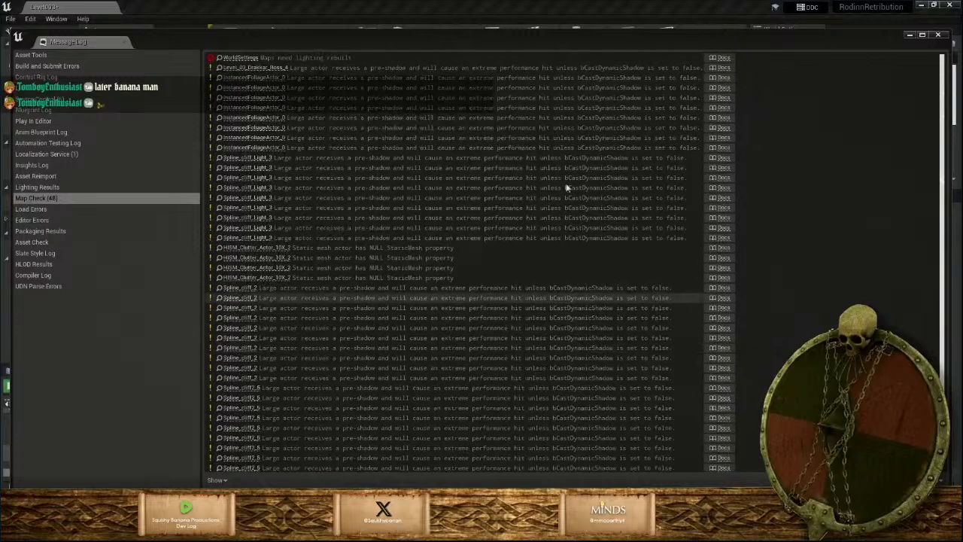
pyautogui.click(939, 35)
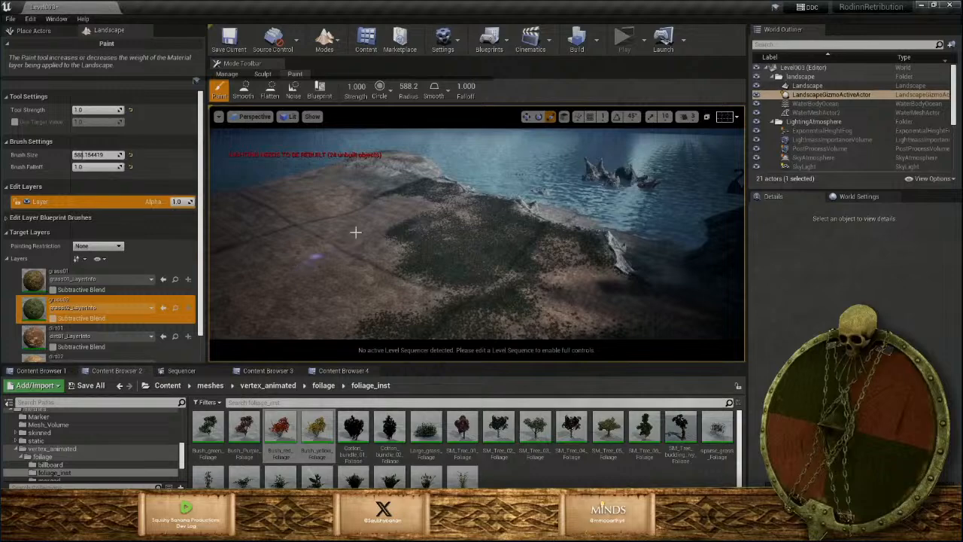
# Inspect the bare coastal ground, grass patches and white cliffs along the shoreline from several angles
pyautogui.moveTo(492, 226)
pyautogui.mouseDown(button='right')
pyautogui.moveTo(534, 245)
pyautogui.moveTo(670, 188)
pyautogui.moveTo(647, 190)
pyautogui.moveTo(734, 202)
pyautogui.moveTo(727, 189)
pyautogui.moveTo(519, 237)
pyautogui.moveTo(628, 211)
pyautogui.moveTo(632, 226)
pyautogui.moveTo(447, 235)
pyautogui.moveTo(486, 222)
pyautogui.mouseUp(button='right')
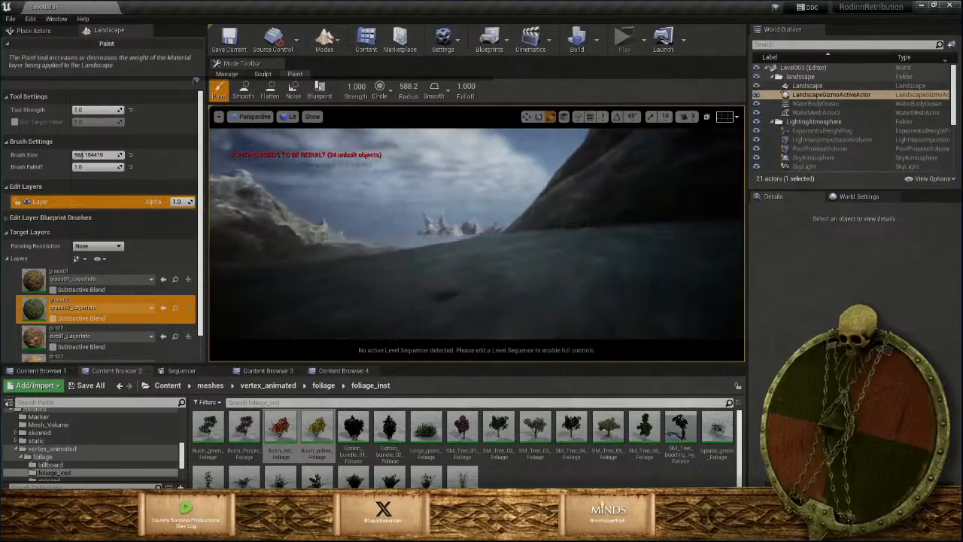
pyautogui.moveTo(486, 222); pyautogui.dragTo(501, 221, button='right')
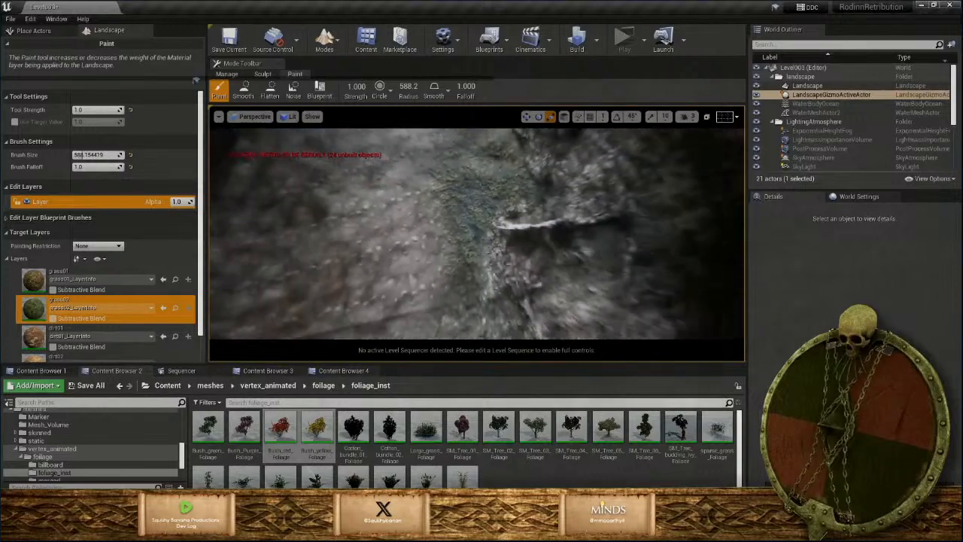
pyautogui.press('w')
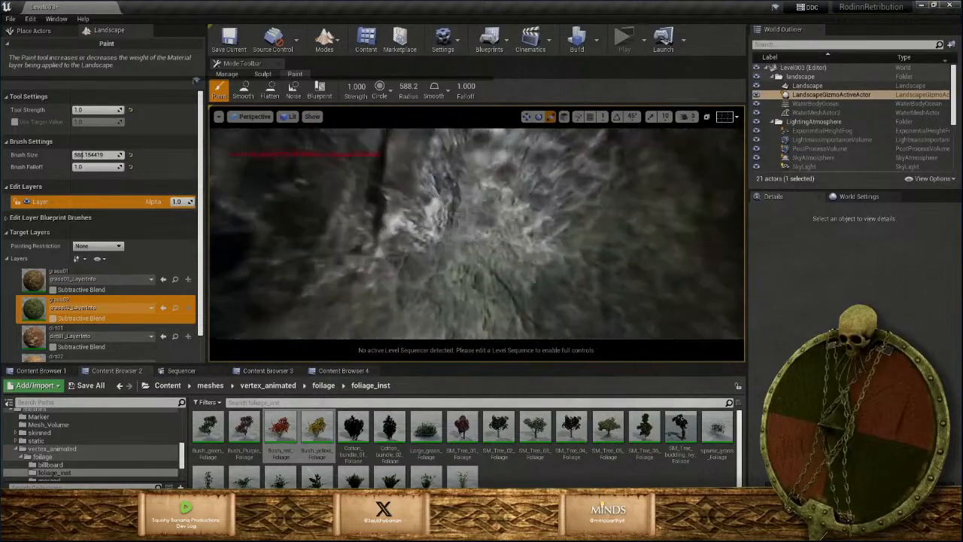
pyautogui.press('s')
pyautogui.moveTo(477, 233); pyautogui.dragTo(477, 165, button='right')
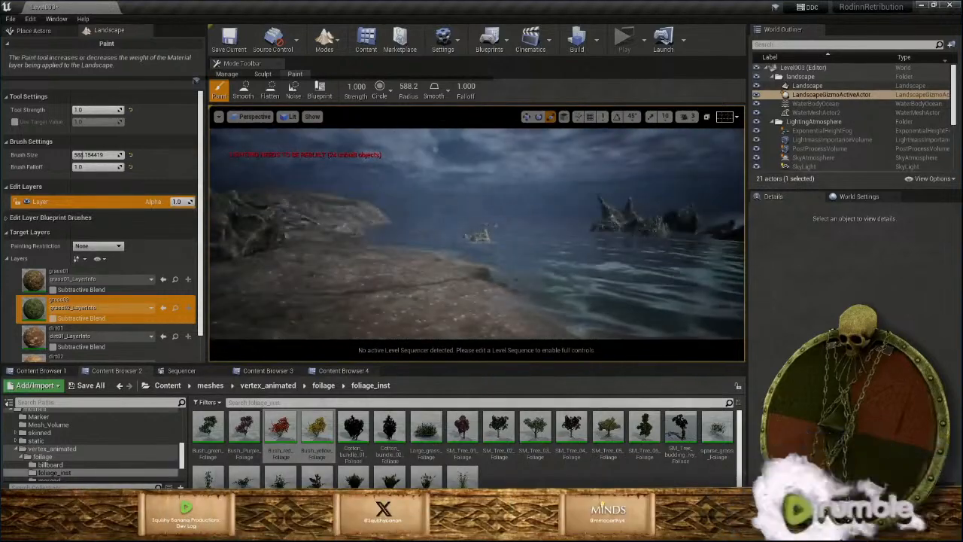
pyautogui.moveTo(477, 233); pyautogui.dragTo(263, 232, button='right')
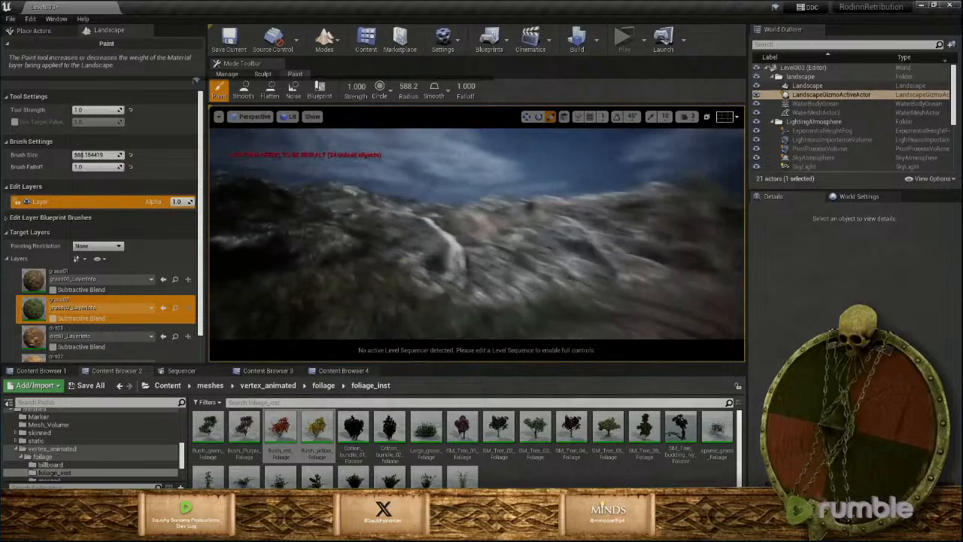
pyautogui.moveTo(477, 233); pyautogui.dragTo(447, 278, button='right')
pyautogui.moveTo(477, 234); pyautogui.dragTo(477, 141, button='right')
pyautogui.moveTo(477, 233); pyautogui.dragTo(560, 233, button='right')
pyautogui.moveTo(477, 233); pyautogui.dragTo(482, 181, button='right')
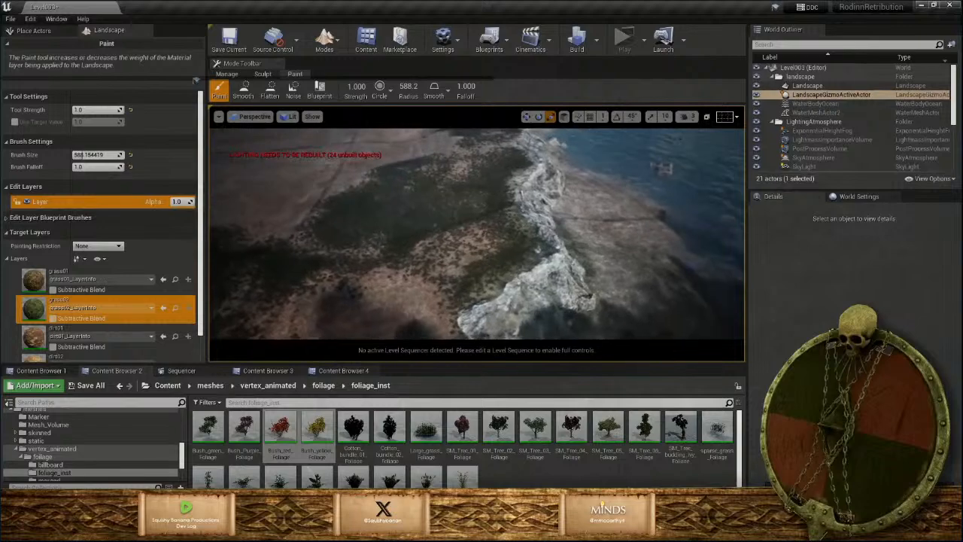
pyautogui.moveTo(477, 233); pyautogui.dragTo(466, 218, button='right')
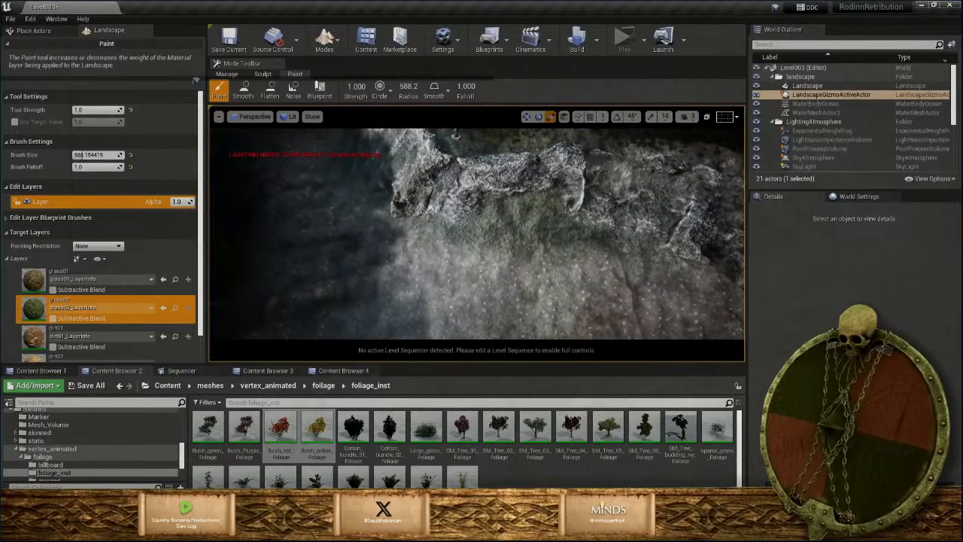
pyautogui.moveTo(477, 234); pyautogui.dragTo(414, 234, button='right')
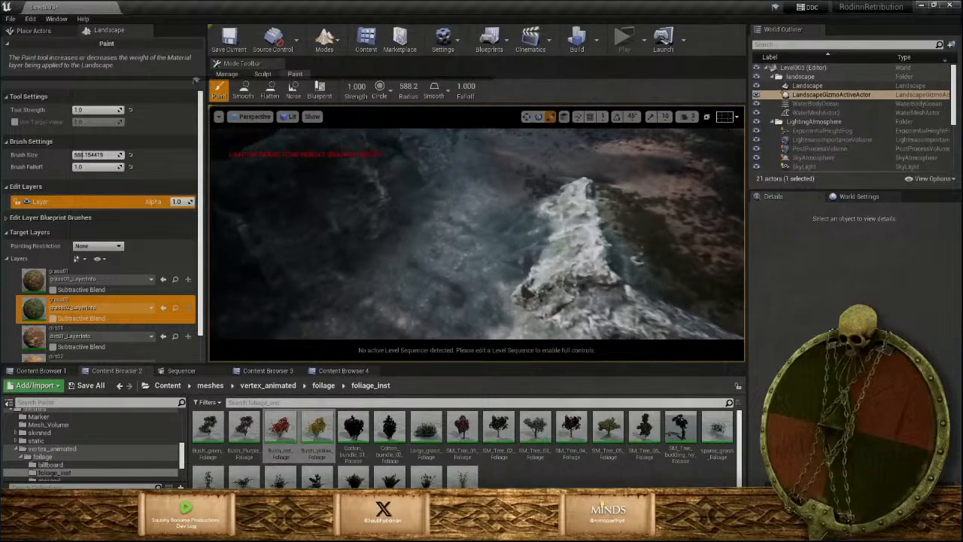
# Examine the planted peninsula's rocky edge and the cliff across the water up close and from above
pyautogui.press('s')
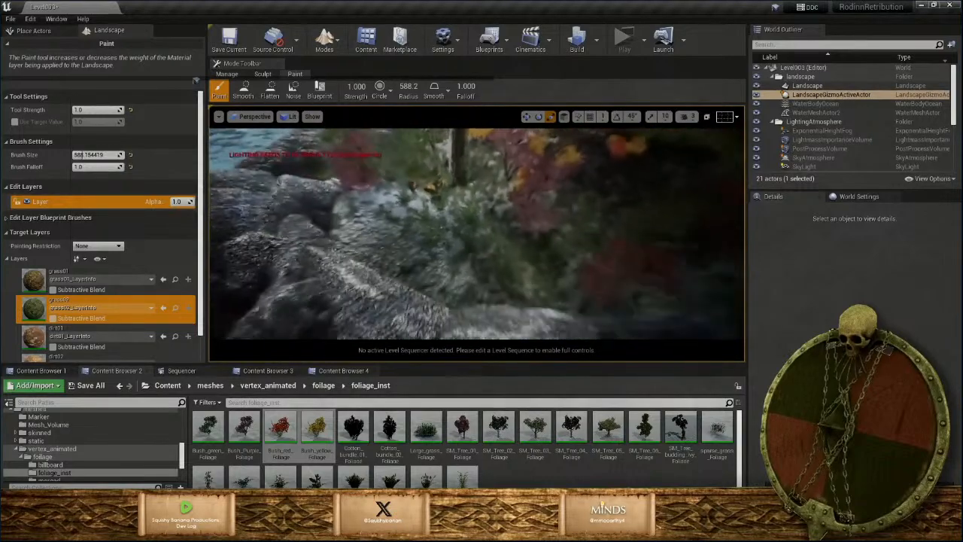
pyautogui.press('s')
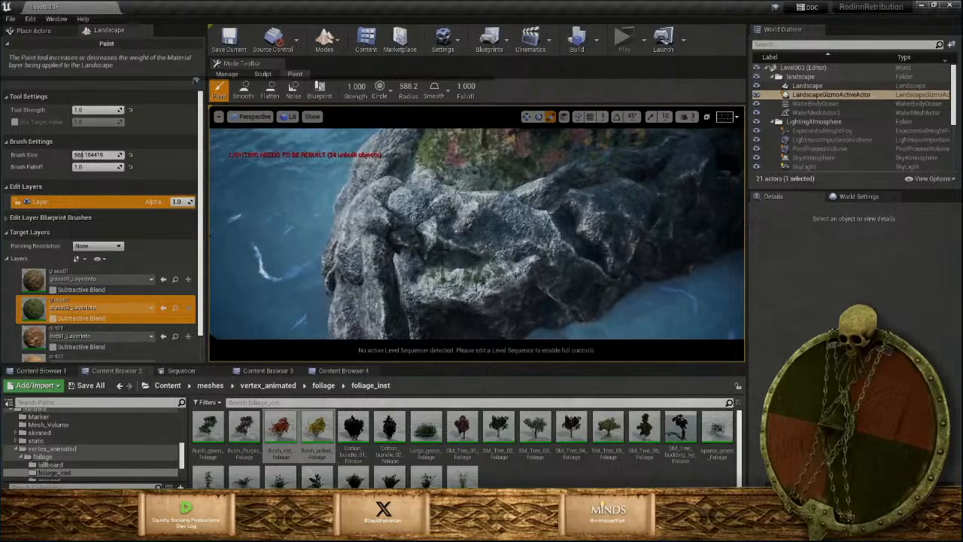
pyautogui.press('w')
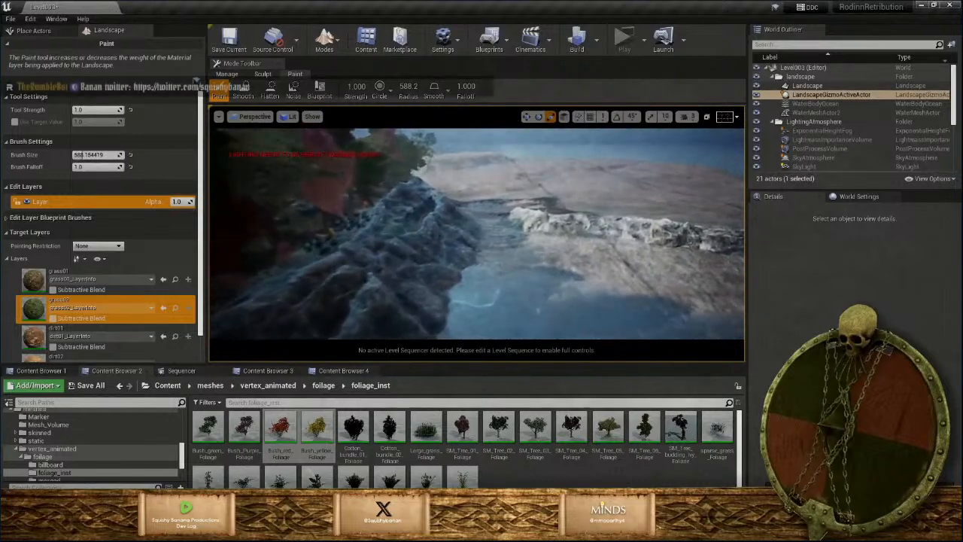
pyautogui.press('w')
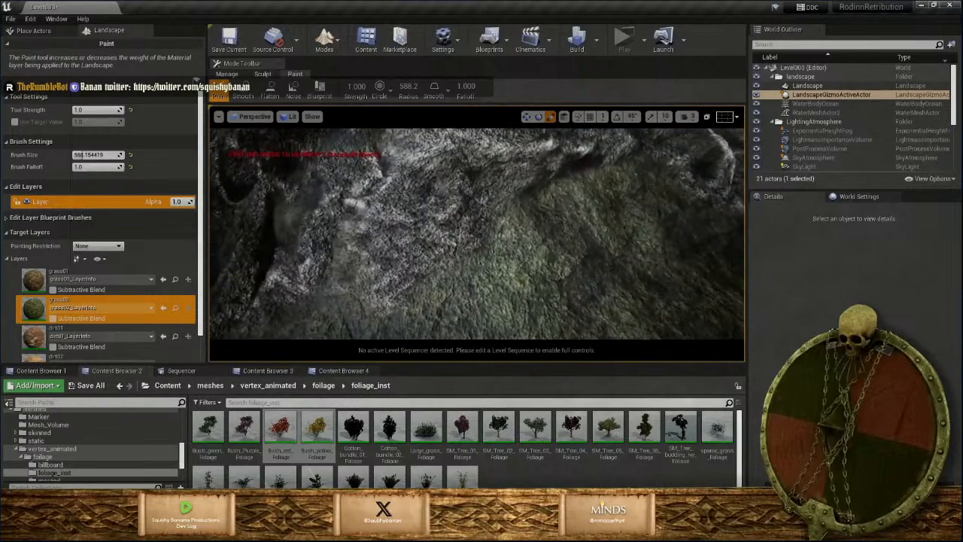
pyautogui.press('s')
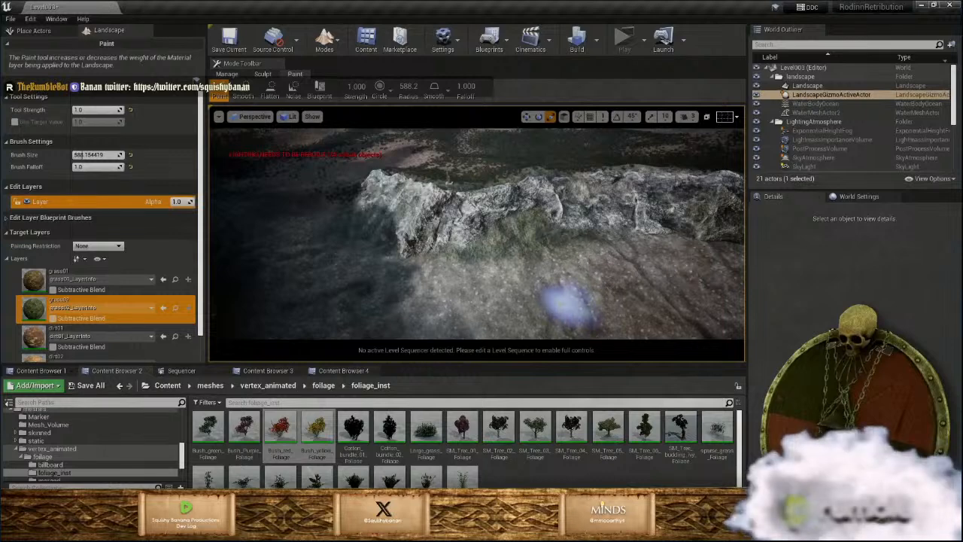
pyautogui.moveTo(556, 305)
pyautogui.mouseDown(button='right')
pyautogui.moveTo(489, 298)
pyautogui.moveTo(429, 327)
pyautogui.mouseUp(button='right')
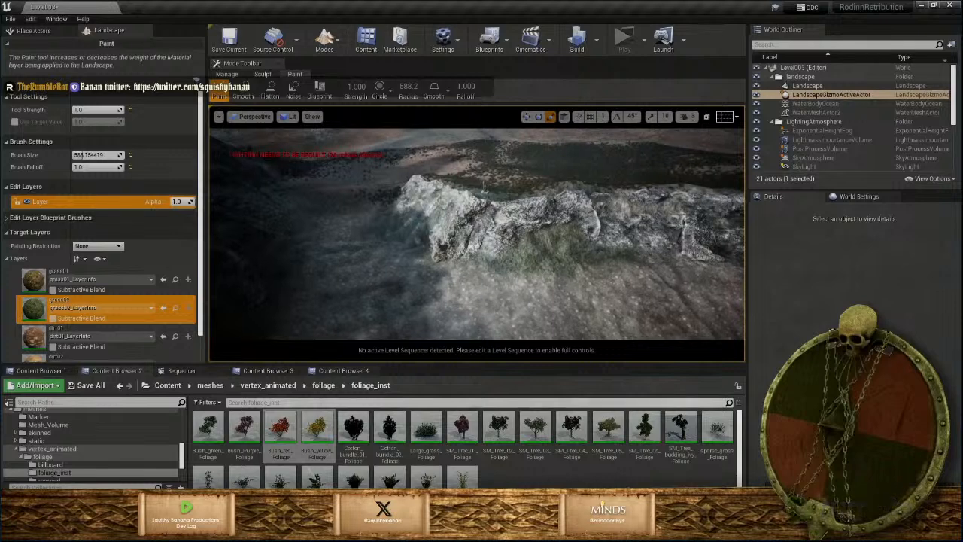
pyautogui.moveTo(484, 186); pyautogui.dragTo(447, 186, button='right')
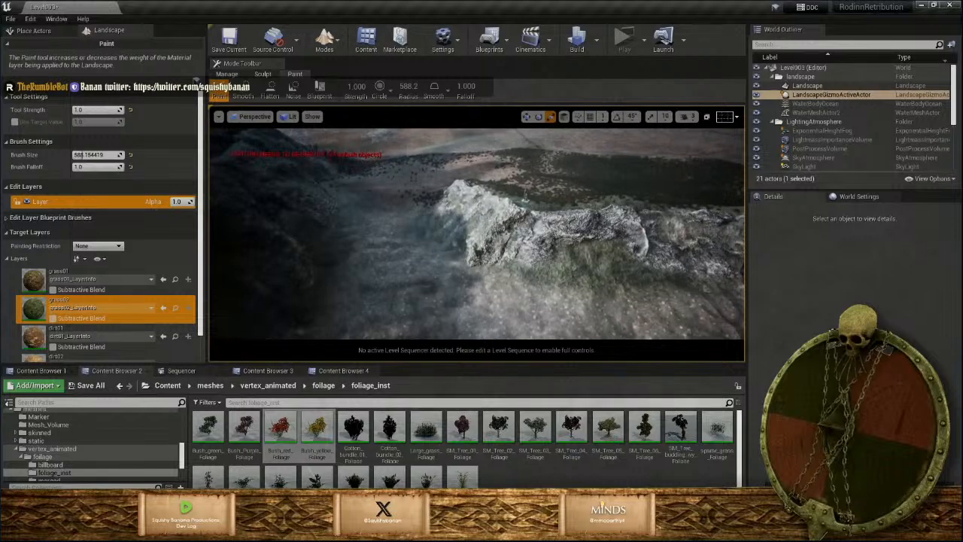
pyautogui.moveTo(448, 187); pyautogui.dragTo(444, 188, button='right')
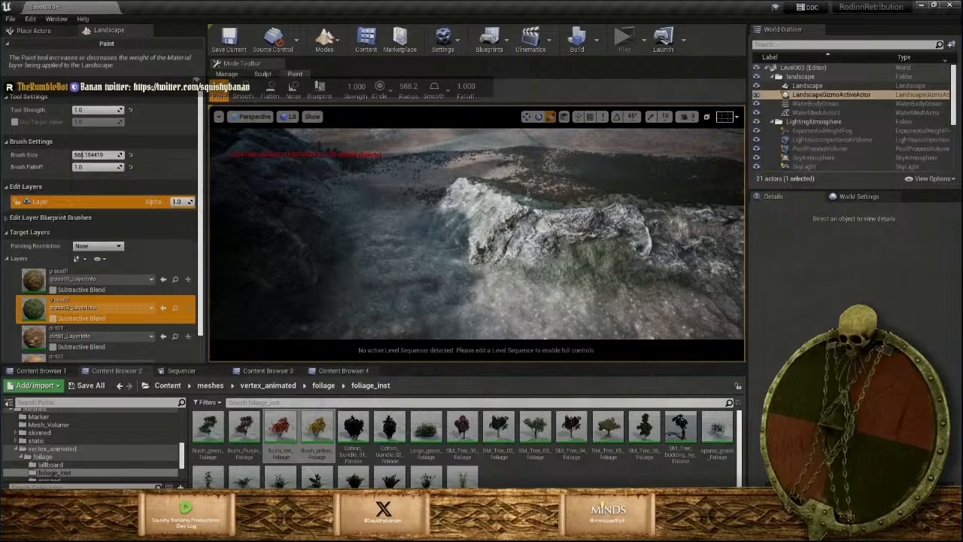
pyautogui.moveTo(445, 188); pyautogui.dragTo(441, 188, button='right')
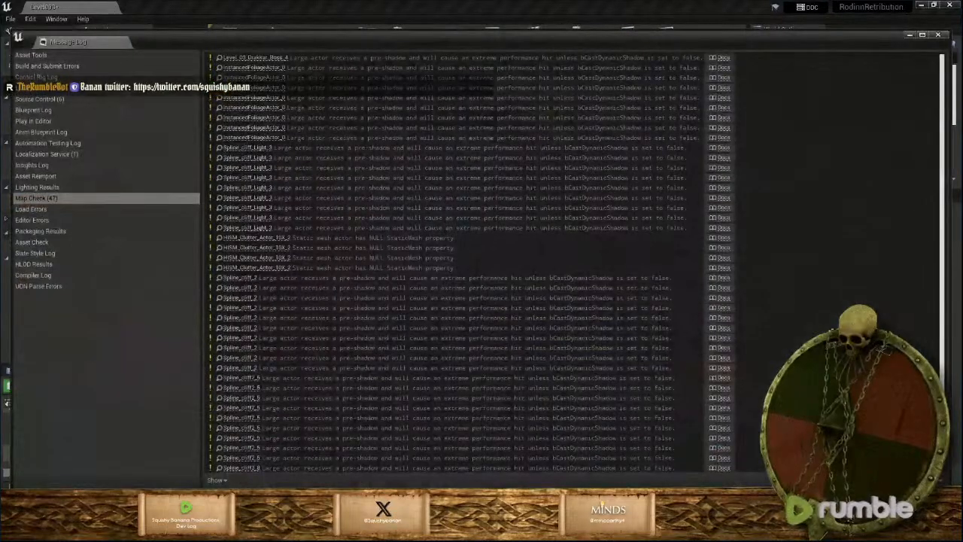
# Review the Map Check messages from the finished build and show the Lighting Results log
pyautogui.scroll(-2, 309, 265)
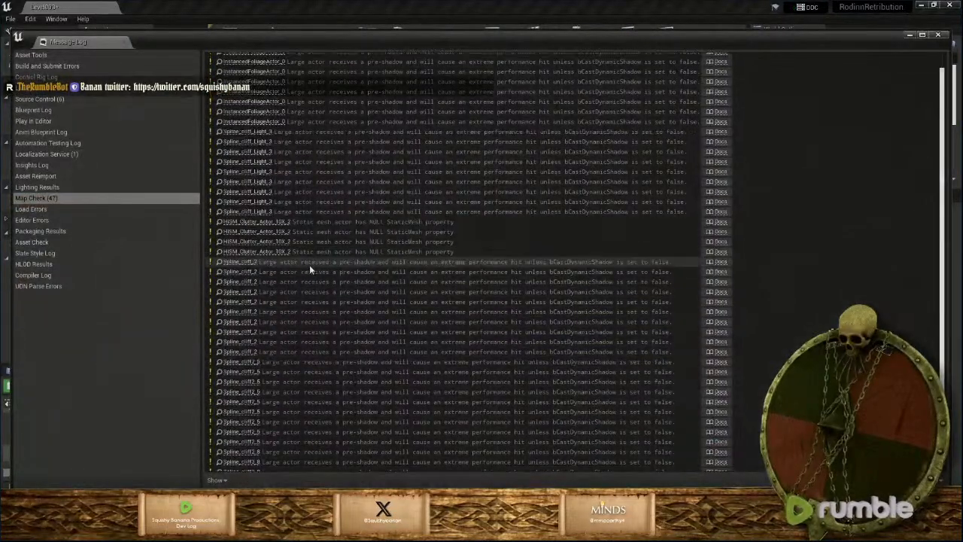
pyautogui.scroll(2, 377, 237)
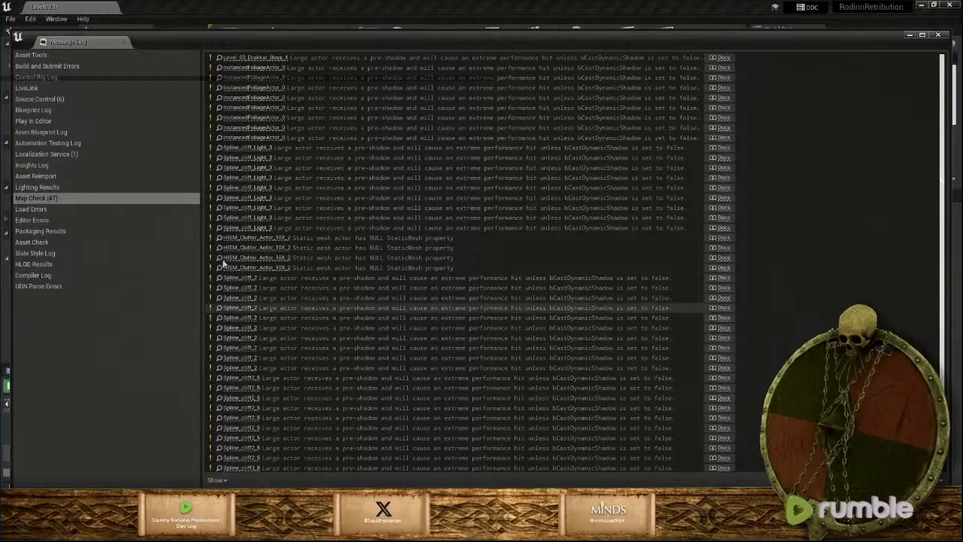
pyautogui.click(30, 188)
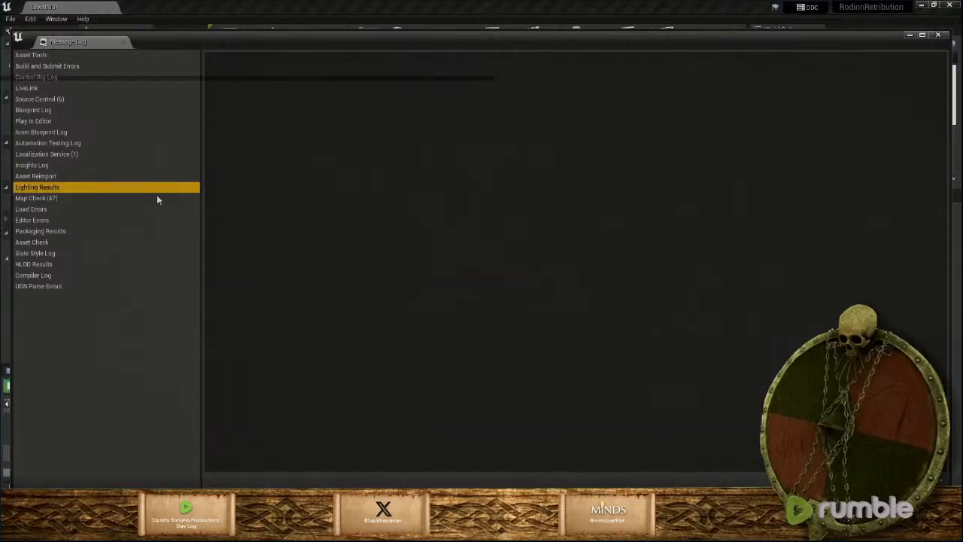
# Close the message log and paint the rockface layer over the grassy patch at the foot of the coastal cliff
pyautogui.click(938, 35)
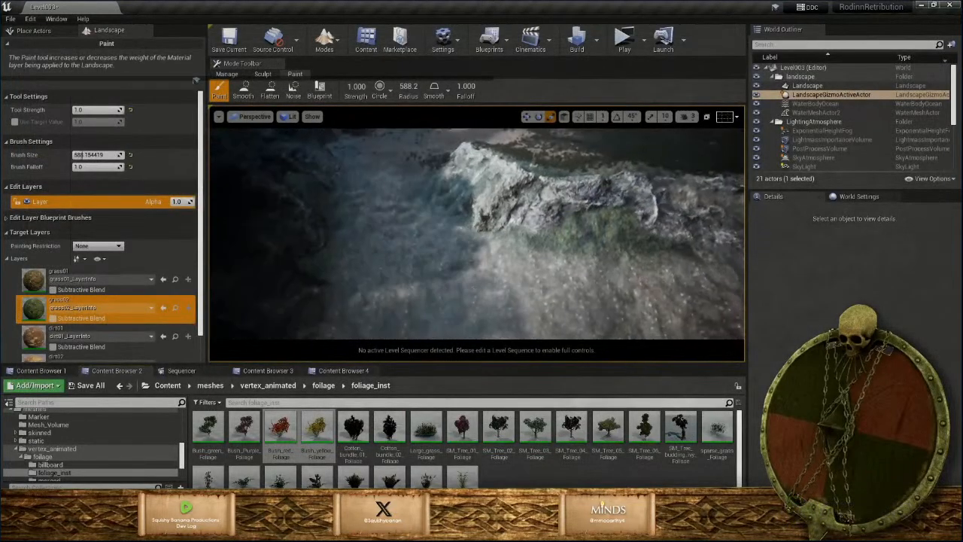
pyautogui.press('w')
pyautogui.moveTo(477, 233)
pyautogui.mouseDown(button='right')
pyautogui.moveTo(463, 219)
pyautogui.moveTo(478, 233)
pyautogui.moveTo(489, 230)
pyautogui.moveTo(481, 210)
pyautogui.moveTo(485, 245)
pyautogui.mouseUp(button='right')
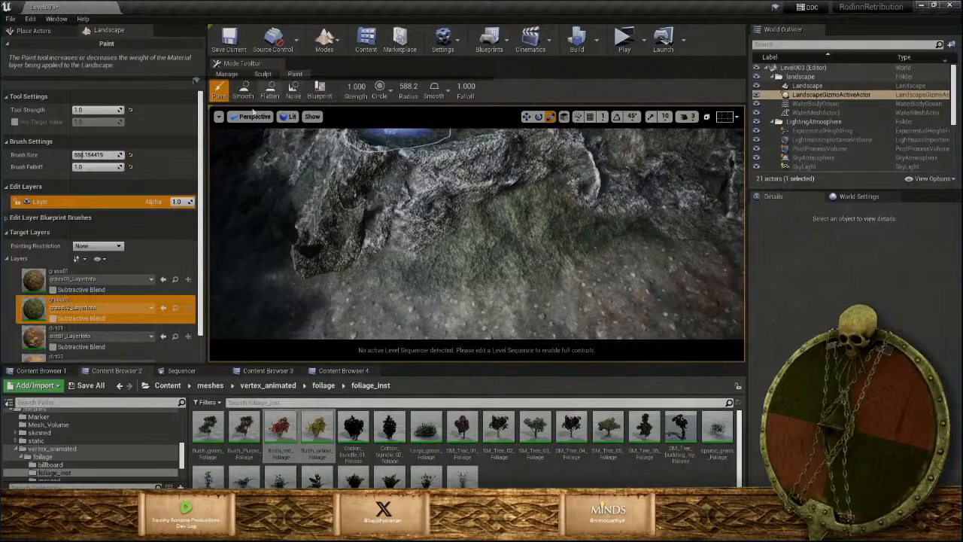
pyautogui.scroll(-5, 85, 318)
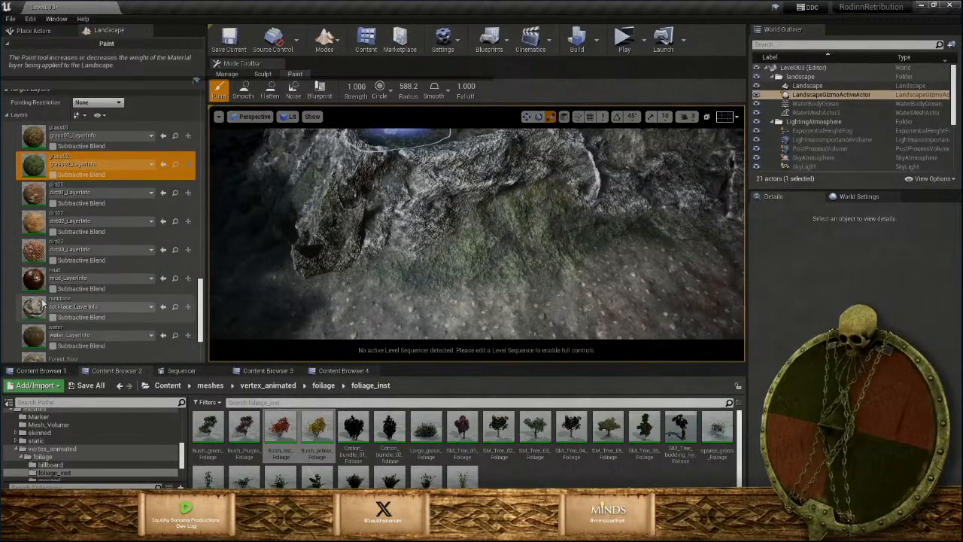
pyautogui.click(43, 303)
pyautogui.moveTo(384, 229)
pyautogui.mouseDown()
pyautogui.moveTo(427, 211)
pyautogui.moveTo(390, 253)
pyautogui.mouseUp()
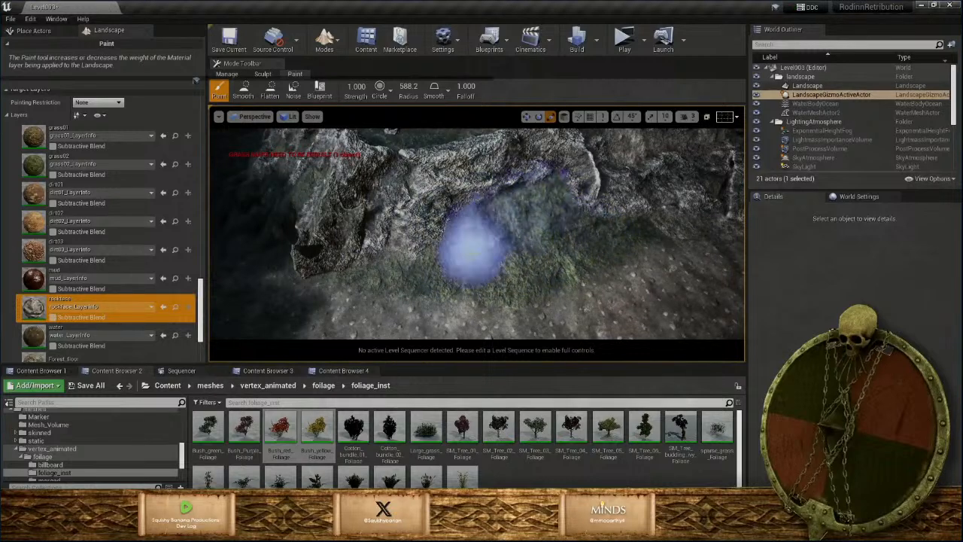
# Extend the rockface painting across the pale ground in front of the cliff and up towards the rocky ridge
pyautogui.scroll(5, 660, 218)
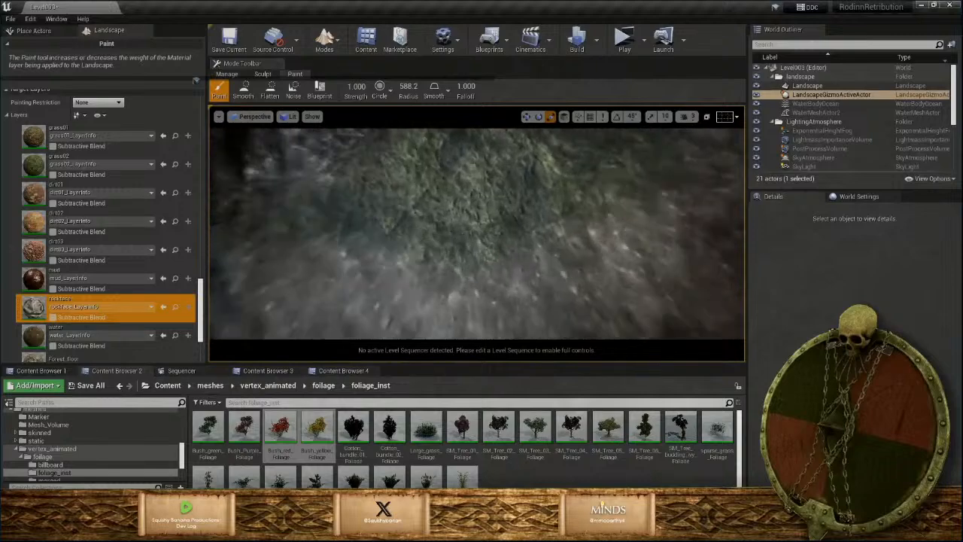
pyautogui.scroll(-2, 660, 217)
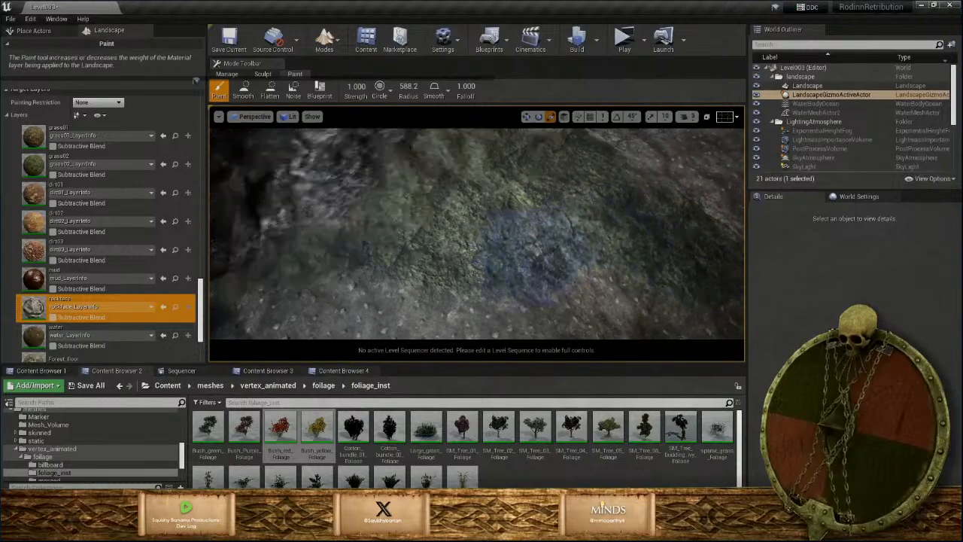
pyautogui.moveTo(537, 241)
pyautogui.mouseDown(button='right')
pyautogui.moveTo(519, 248)
pyautogui.moveTo(534, 252)
pyautogui.moveTo(512, 245)
pyautogui.moveTo(508, 203)
pyautogui.moveTo(497, 256)
pyautogui.moveTo(519, 275)
pyautogui.moveTo(522, 250)
pyautogui.mouseUp(button='right')
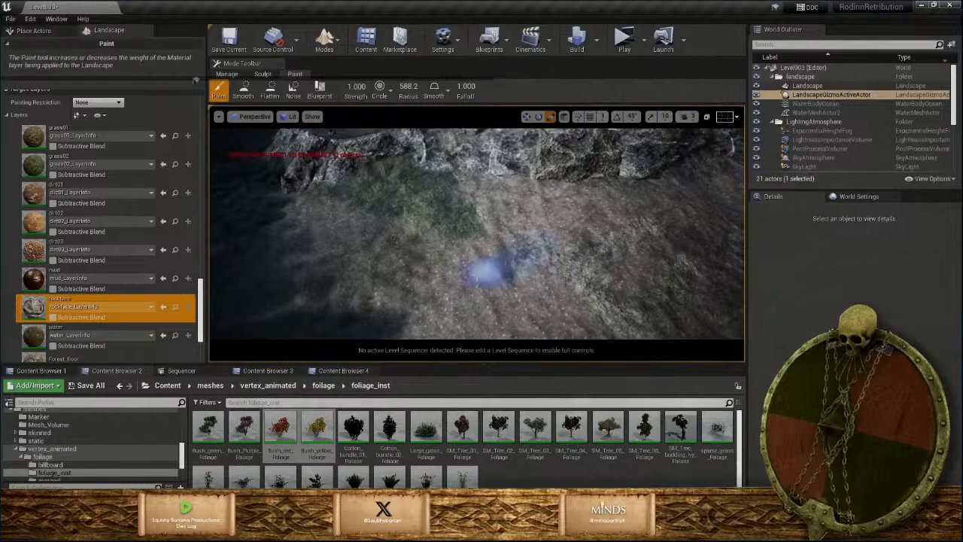
pyautogui.moveTo(427, 278)
pyautogui.mouseDown()
pyautogui.moveTo(469, 301)
pyautogui.moveTo(456, 327)
pyautogui.mouseUp()
pyautogui.moveTo(456, 327)
pyautogui.mouseDown(button='right')
pyautogui.moveTo(413, 263)
pyautogui.moveTo(474, 279)
pyautogui.mouseUp(button='right')
pyautogui.moveTo(477, 279)
pyautogui.mouseDown()
pyautogui.moveTo(512, 296)
pyautogui.moveTo(531, 241)
pyautogui.mouseUp()
pyautogui.moveTo(531, 240)
pyautogui.mouseDown(button='right')
pyautogui.moveTo(519, 225)
pyautogui.moveTo(534, 241)
pyautogui.moveTo(530, 256)
pyautogui.moveTo(537, 239)
pyautogui.mouseUp(button='right')
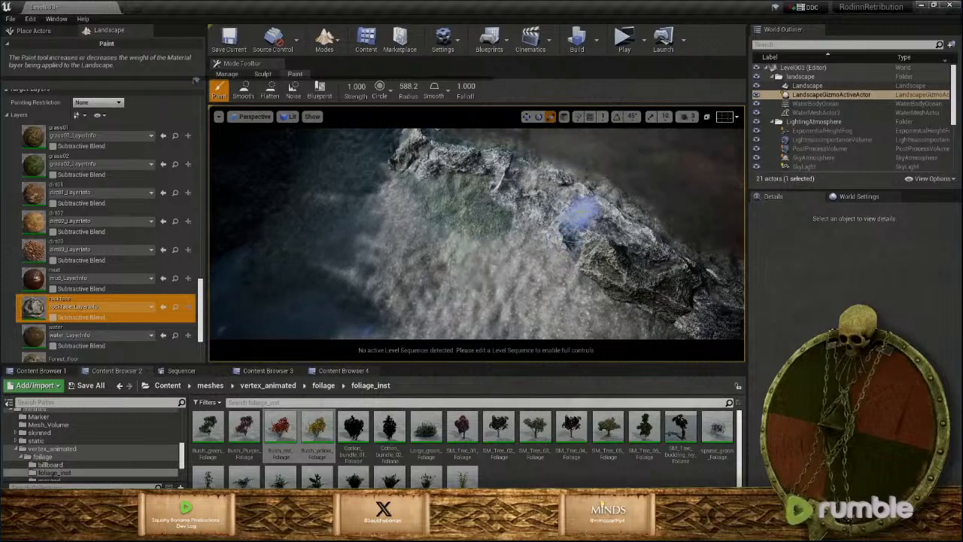
pyautogui.moveTo(573, 222)
pyautogui.mouseDown(button='right')
pyautogui.moveTo(545, 220)
pyautogui.moveTo(509, 235)
pyautogui.moveTo(523, 228)
pyautogui.mouseUp(button='right')
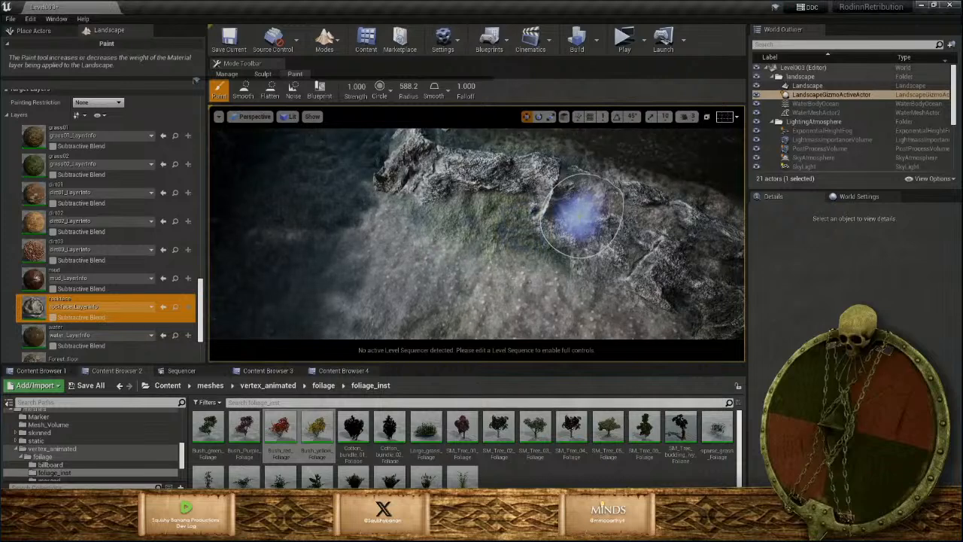
pyautogui.moveTo(514, 261); pyautogui.dragTo(363, 216, button='right')
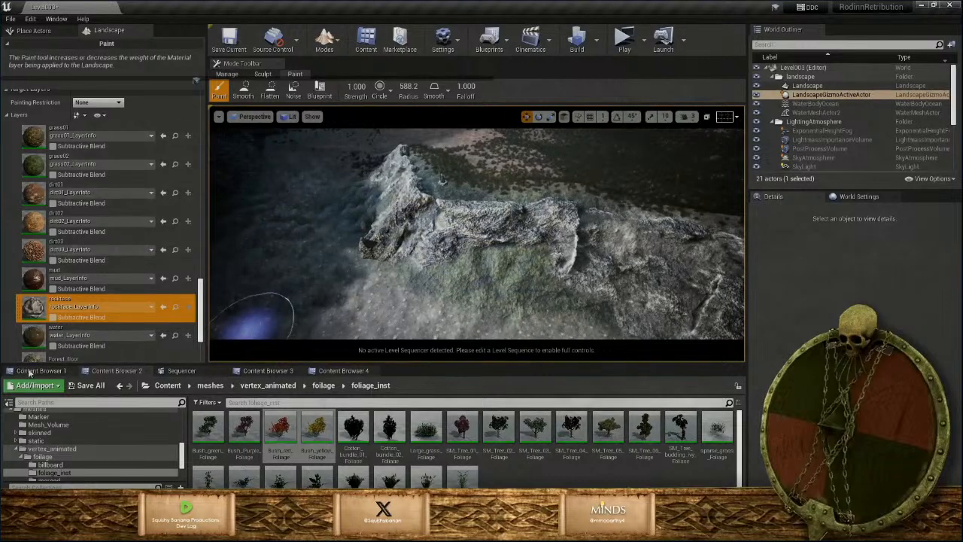
# Save all modified content, including Level003 and Level003_BuiltData
pyautogui.click(35, 370)
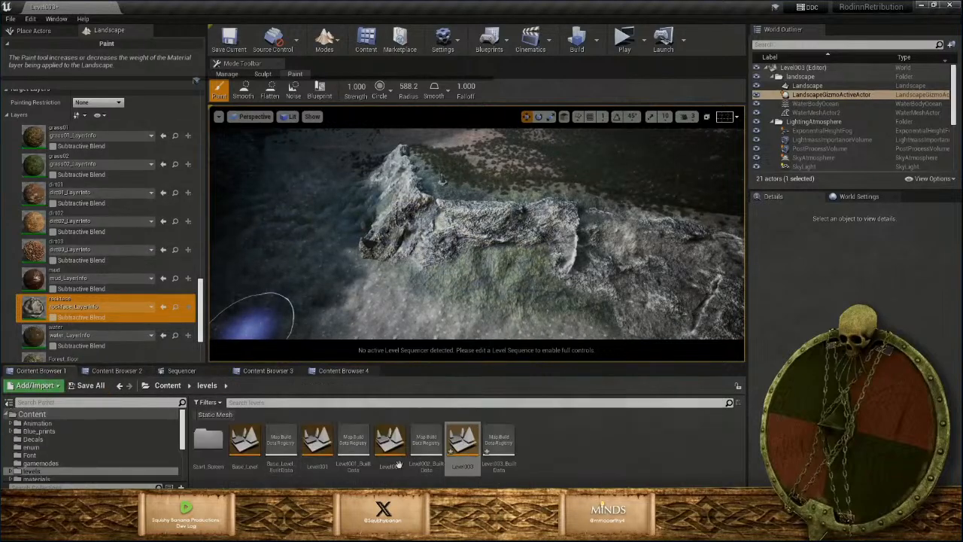
pyautogui.click(90, 385)
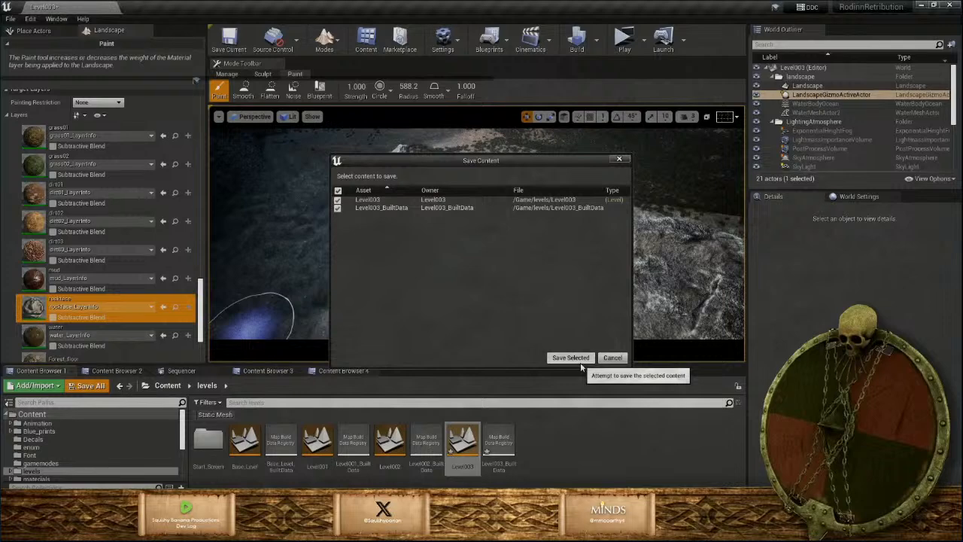
pyautogui.click(576, 359)
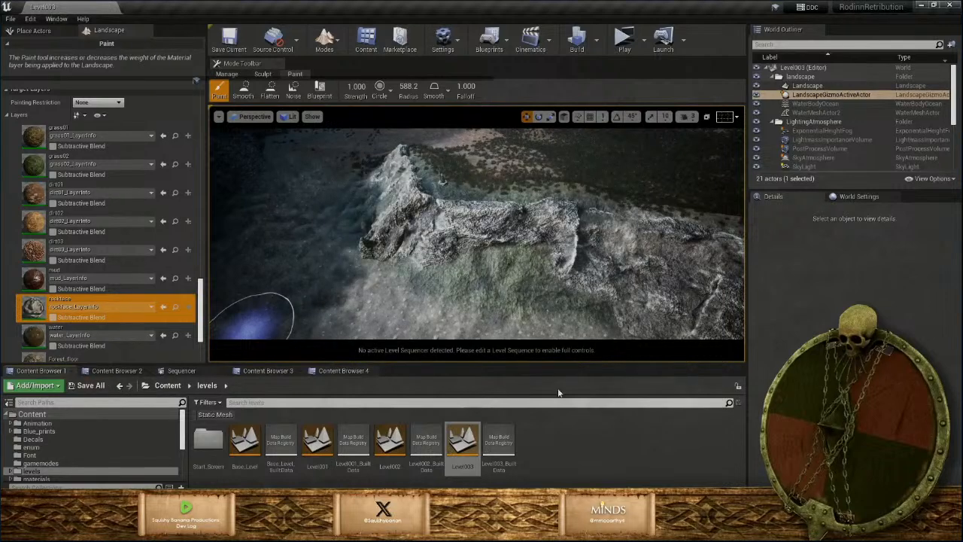
# Reopen Level003 from the levels folder and look over the reloaded shoreline and wooded cliff
pyautogui.click(464, 441)
pyautogui.doubleClick(463, 441)
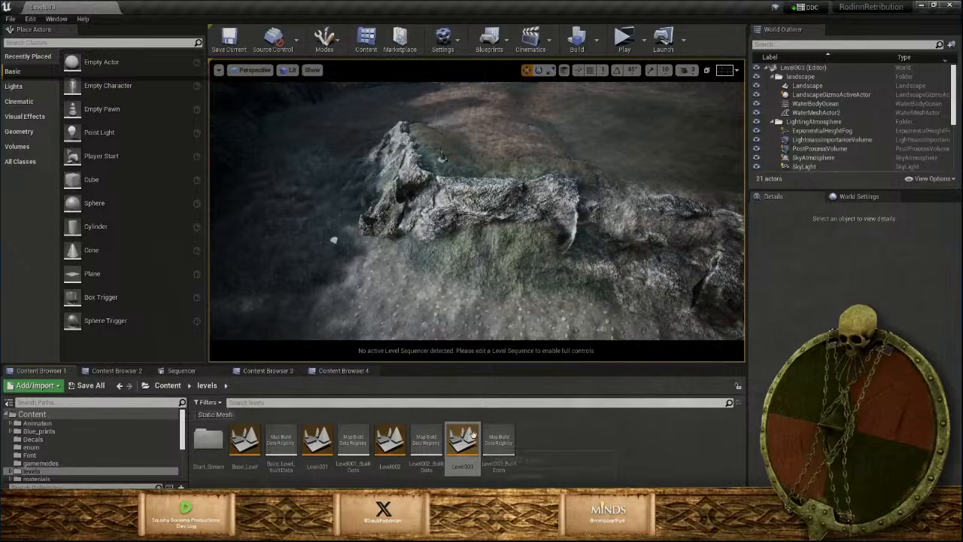
pyautogui.moveTo(473, 263)
pyautogui.mouseDown(button='right')
pyautogui.moveTo(500, 284)
pyautogui.moveTo(376, 232)
pyautogui.moveTo(384, 234)
pyautogui.moveTo(340, 250)
pyautogui.moveTo(391, 275)
pyautogui.moveTo(380, 280)
pyautogui.moveTo(377, 264)
pyautogui.mouseUp(button='right')
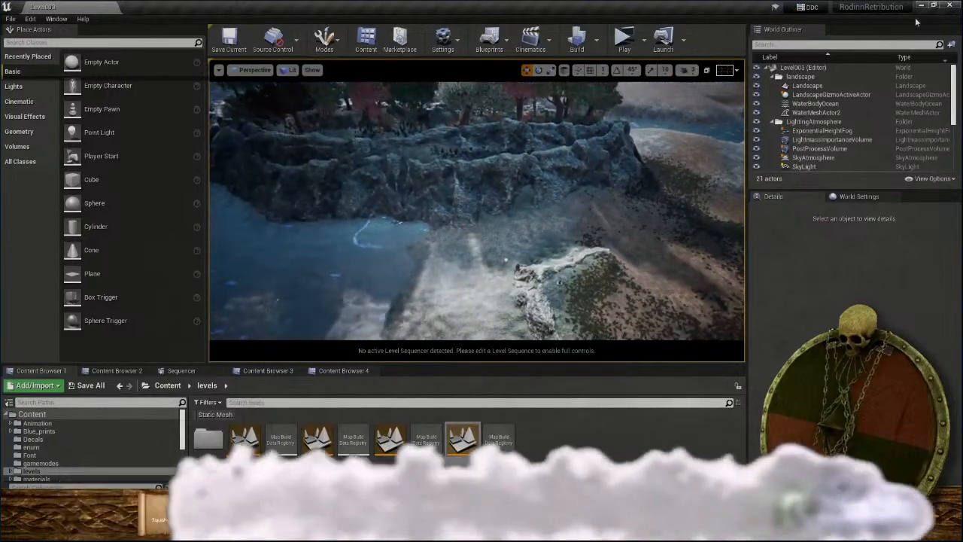